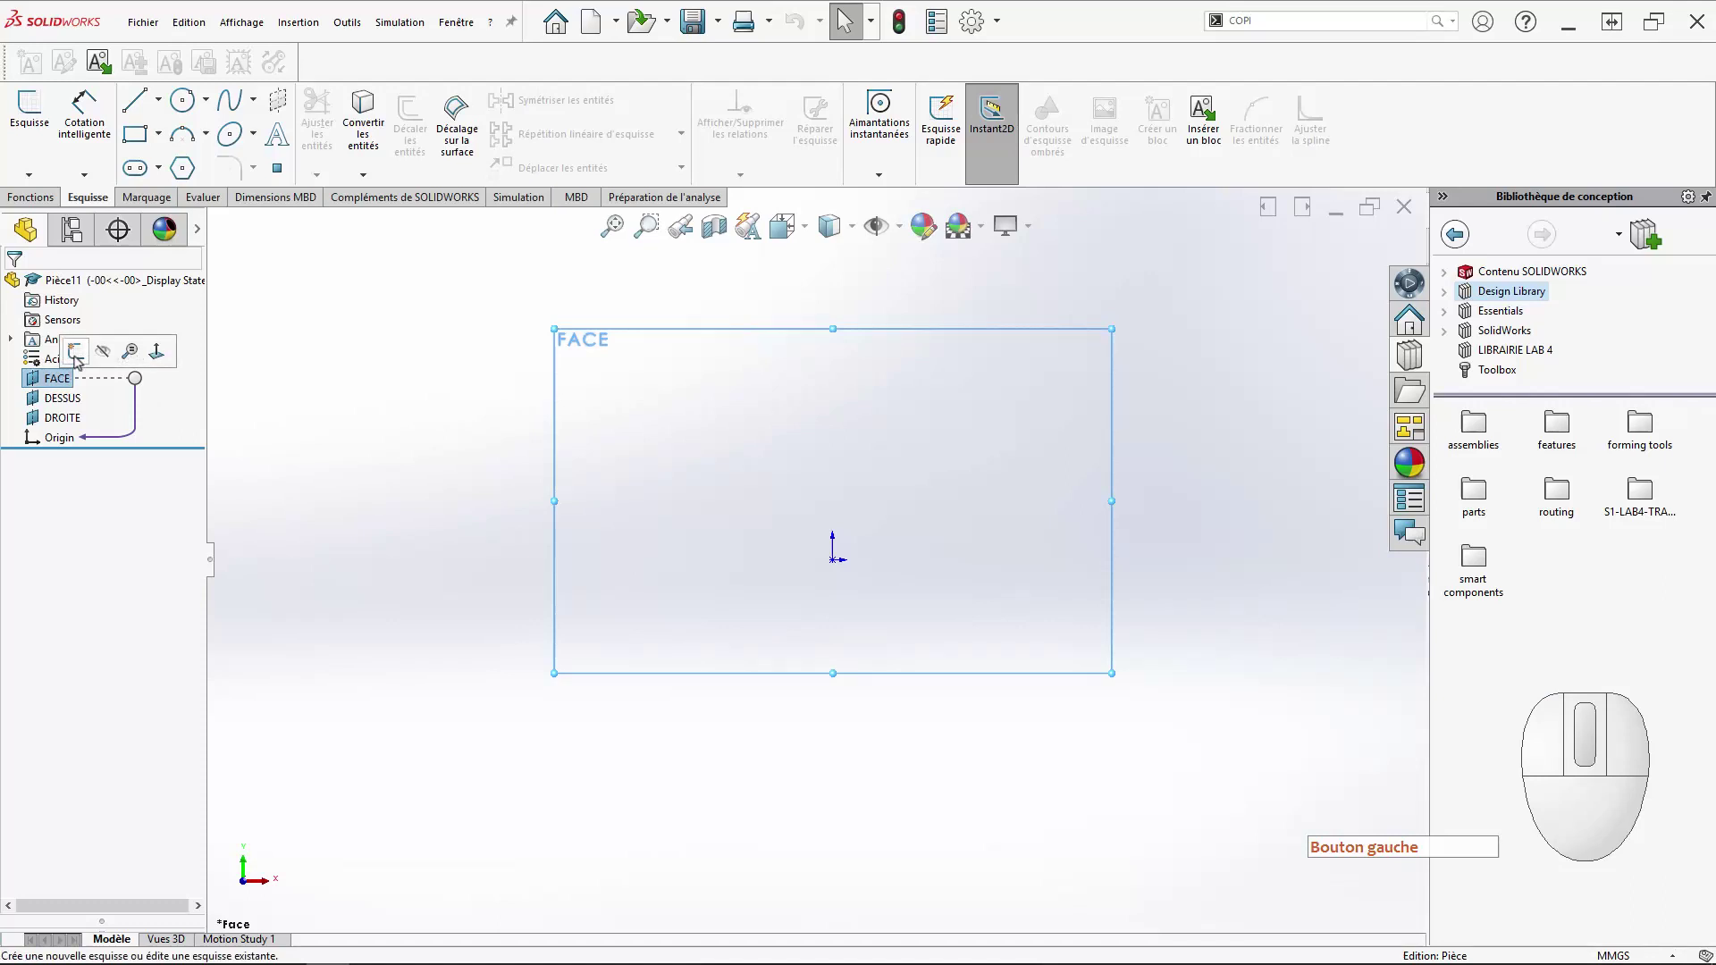
Start a sketch on the FACE plane and draw an upright corner rectangle about 92 mm tall beside the origin, with midpoint construction lines.
click(77, 351)
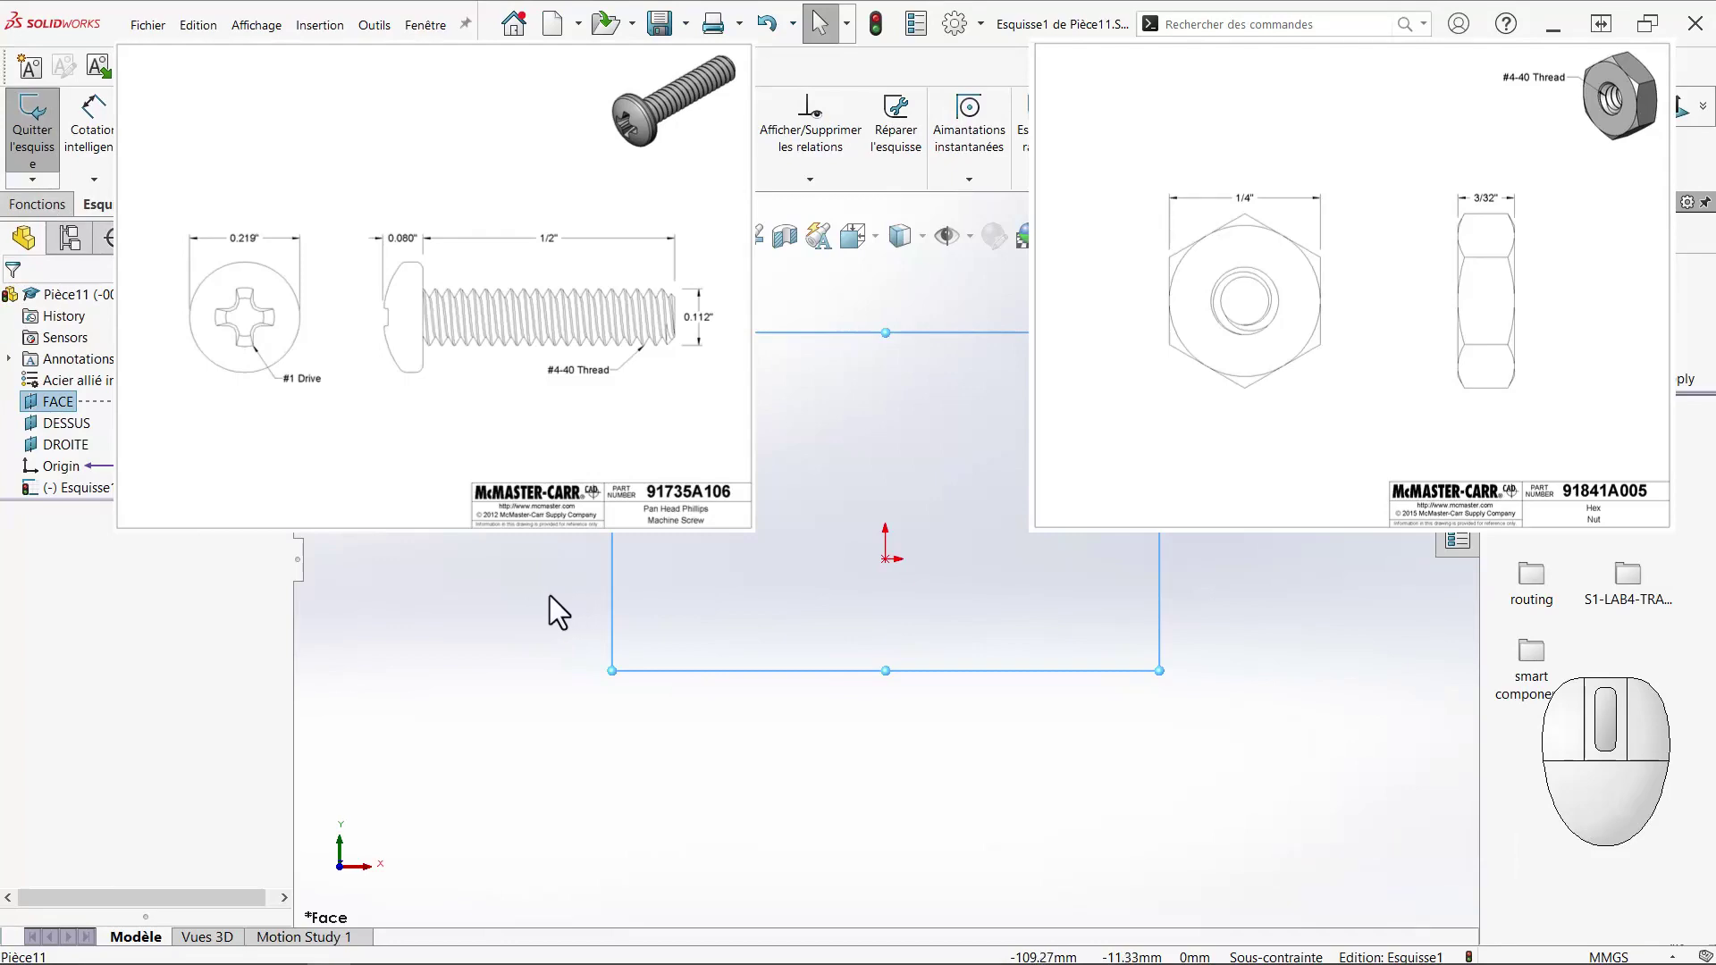
right_click(541, 608)
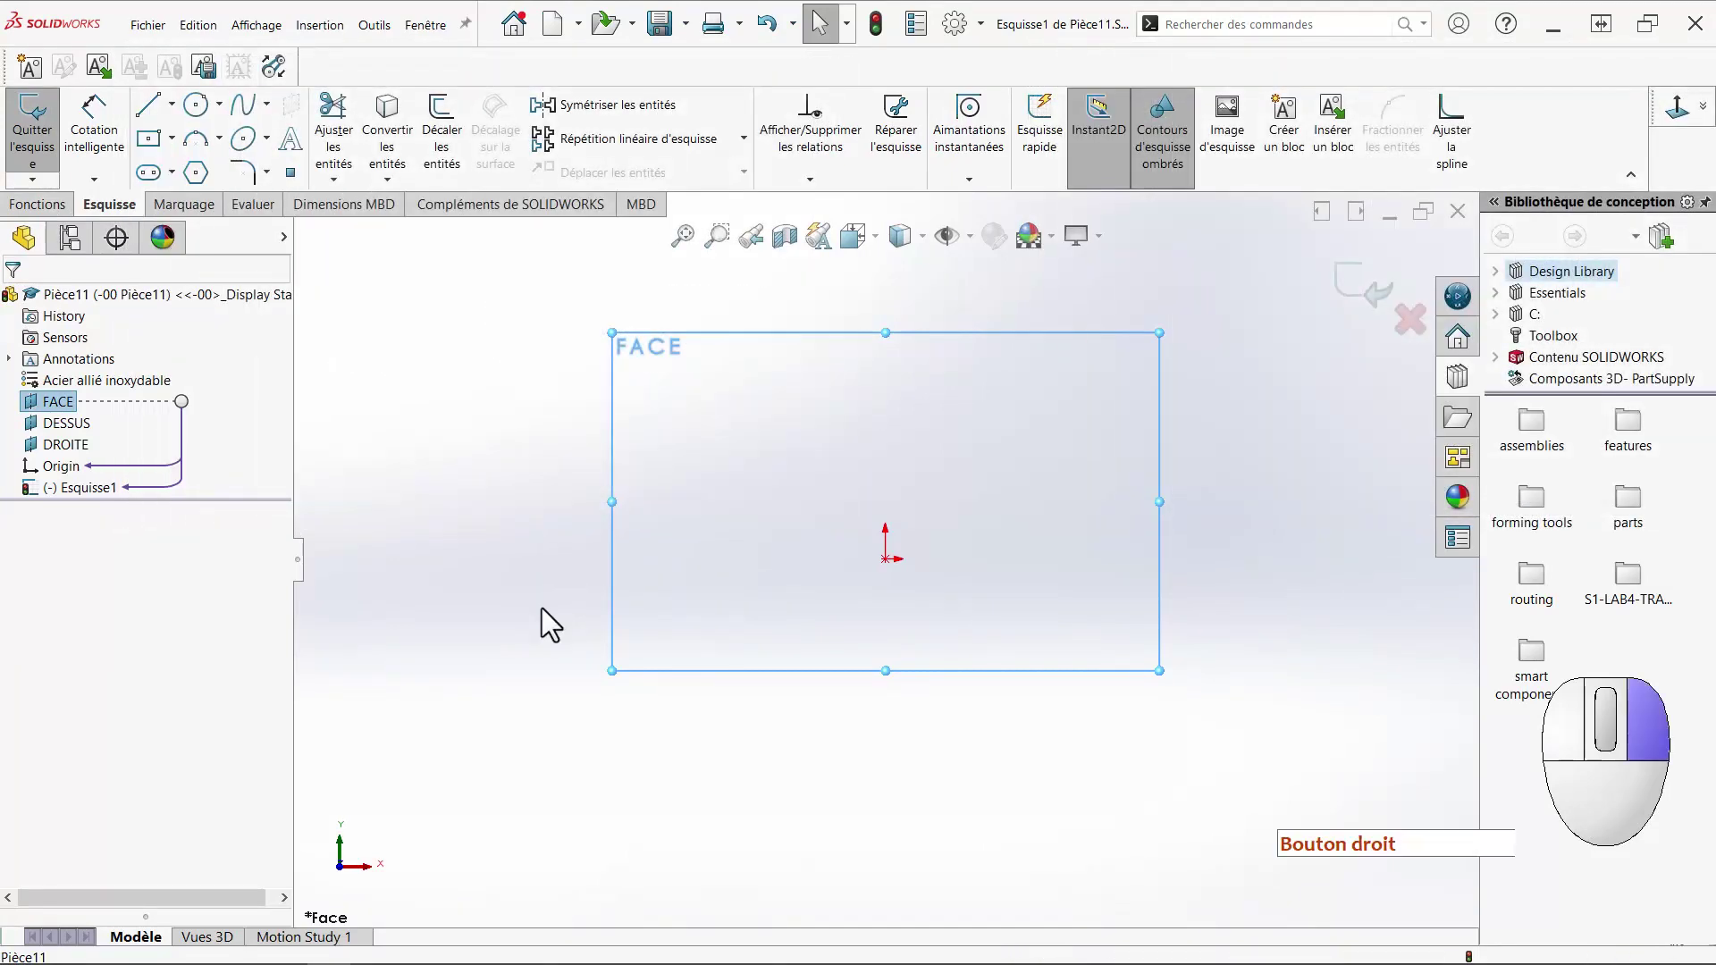
right_drag(541, 731, 545, 791)
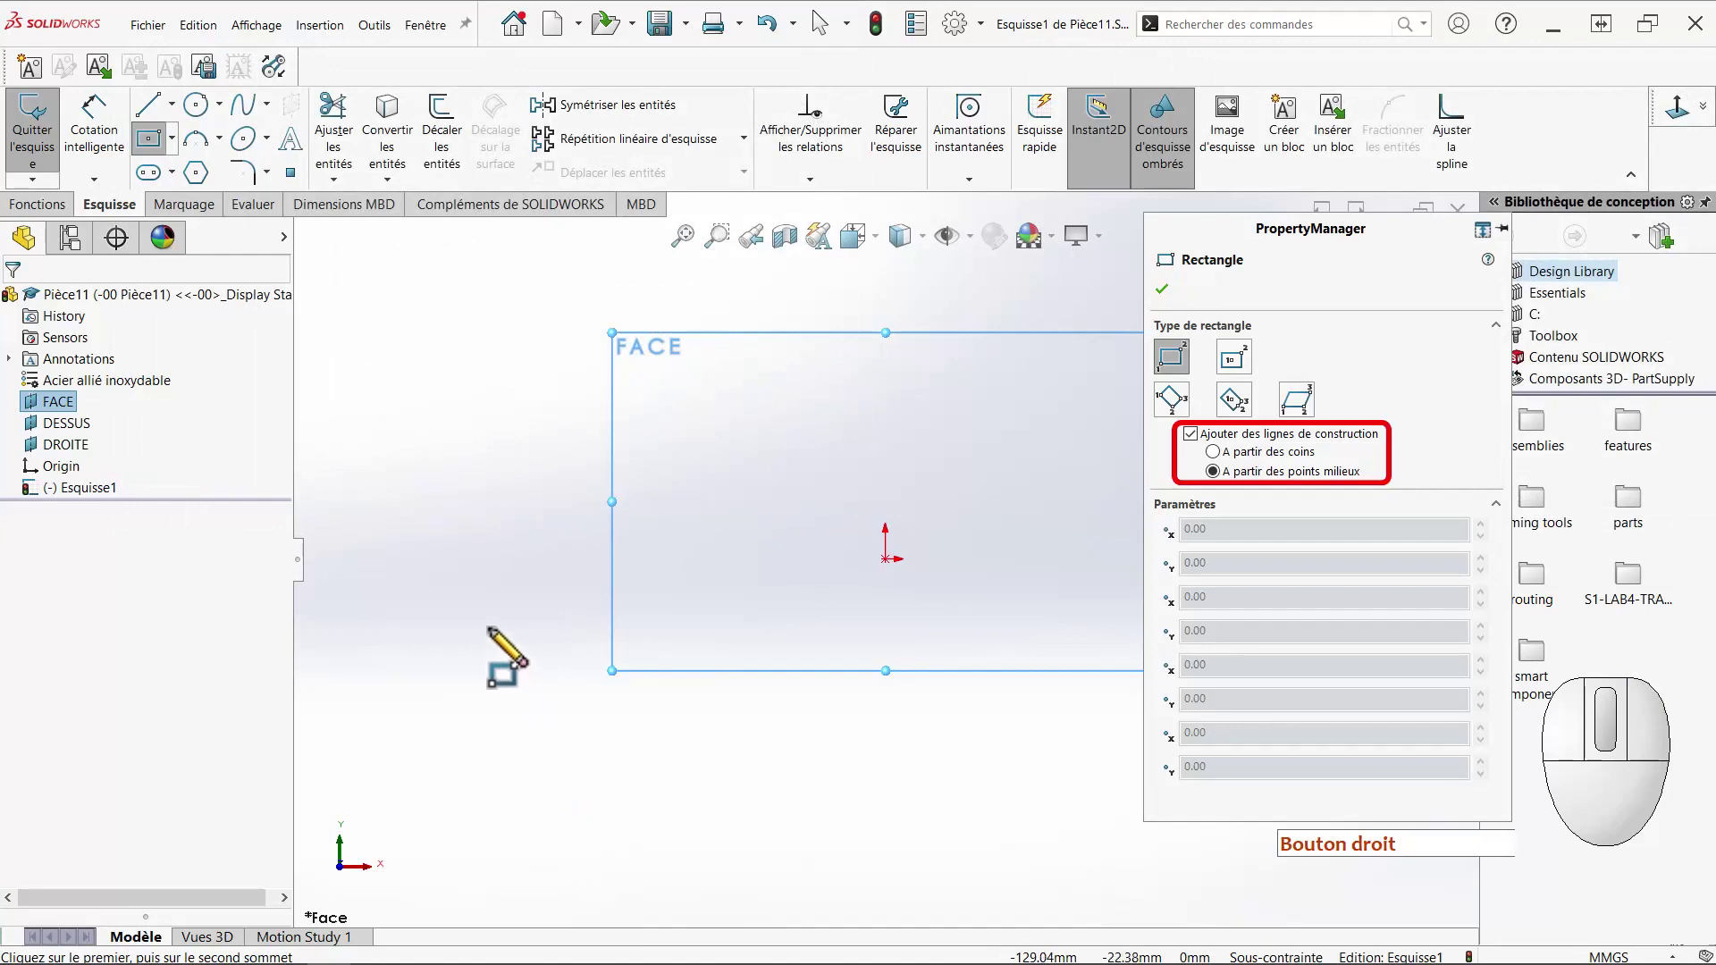
click(534, 497)
mouse_move(534, 497)
mouse_down()
mouse_move(578, 766)
mouse_move(640, 785)
mouse_move(629, 776)
mouse_up()
click(629, 777)
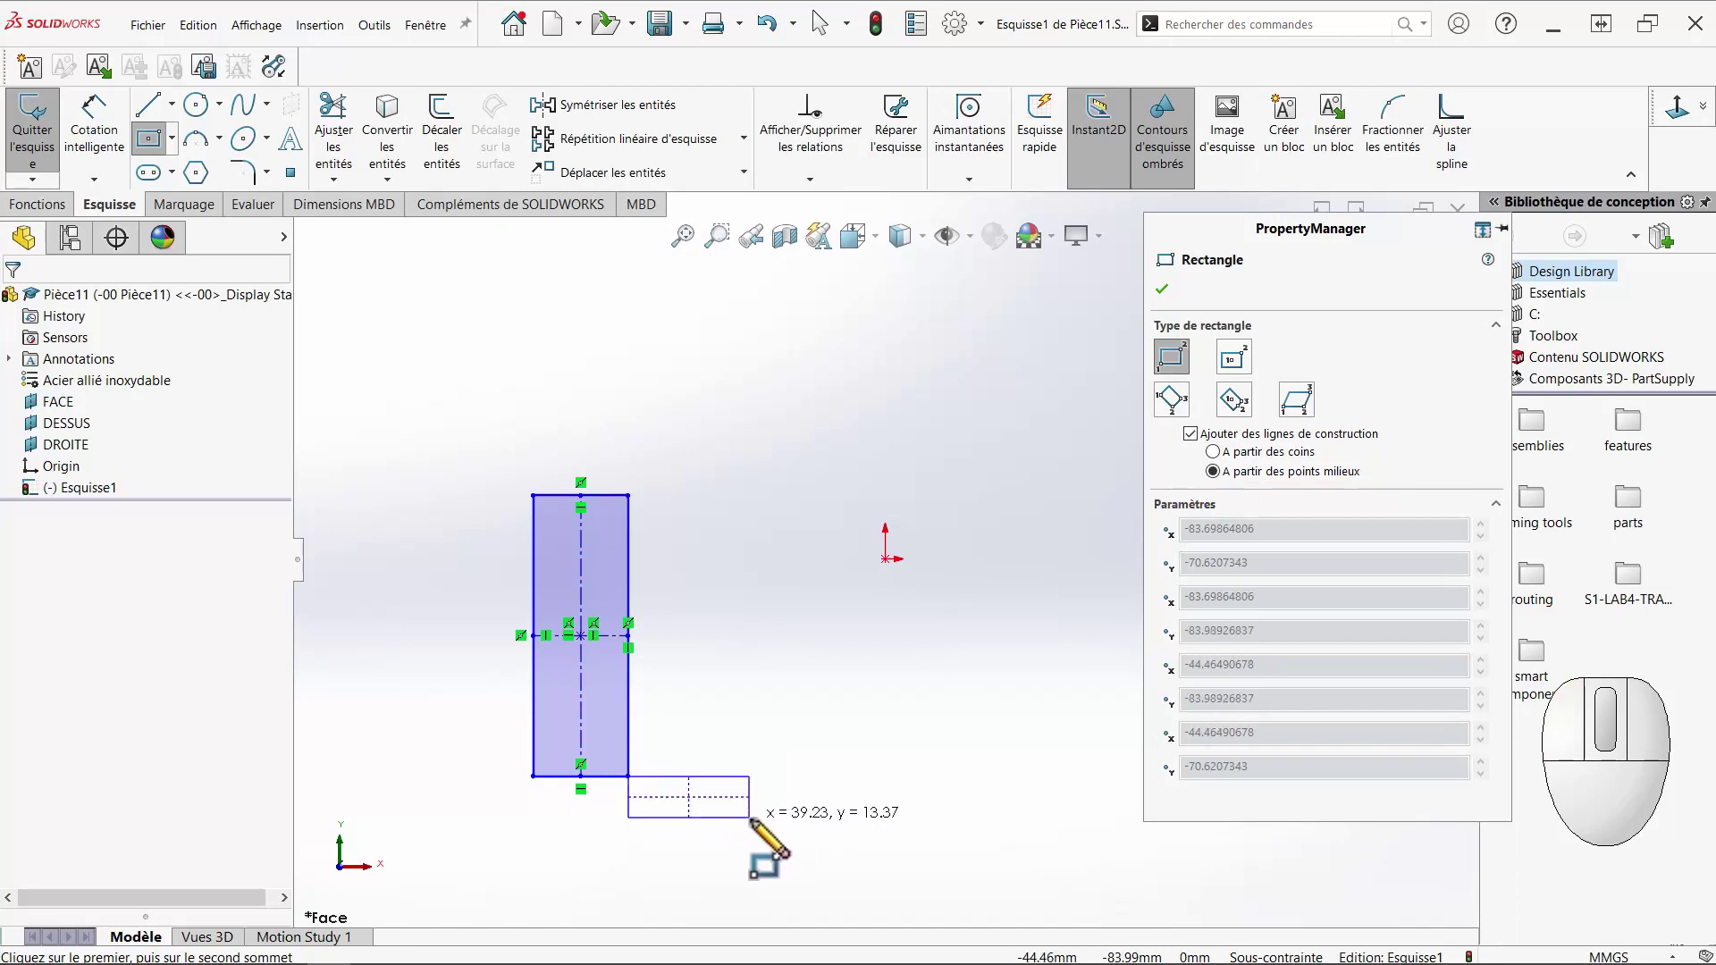
Dimension the upright rectangle's height with the expression .5po-2.85mm.
right_drag(759, 808, 770, 472)
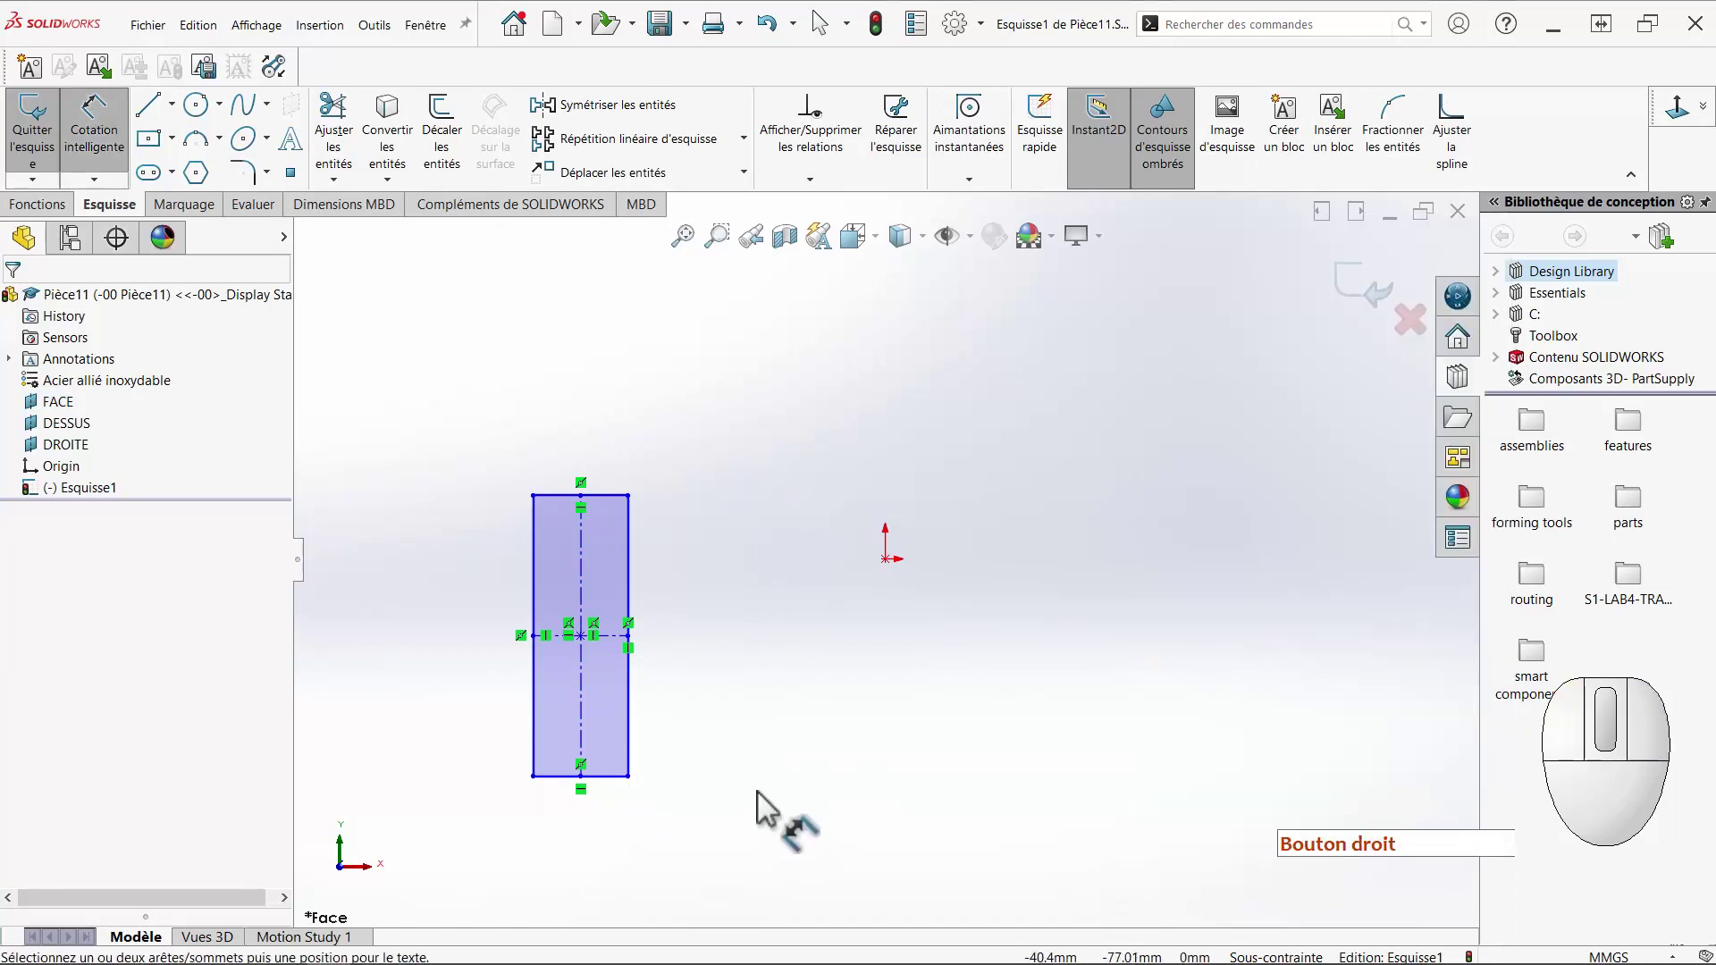
click(633, 747)
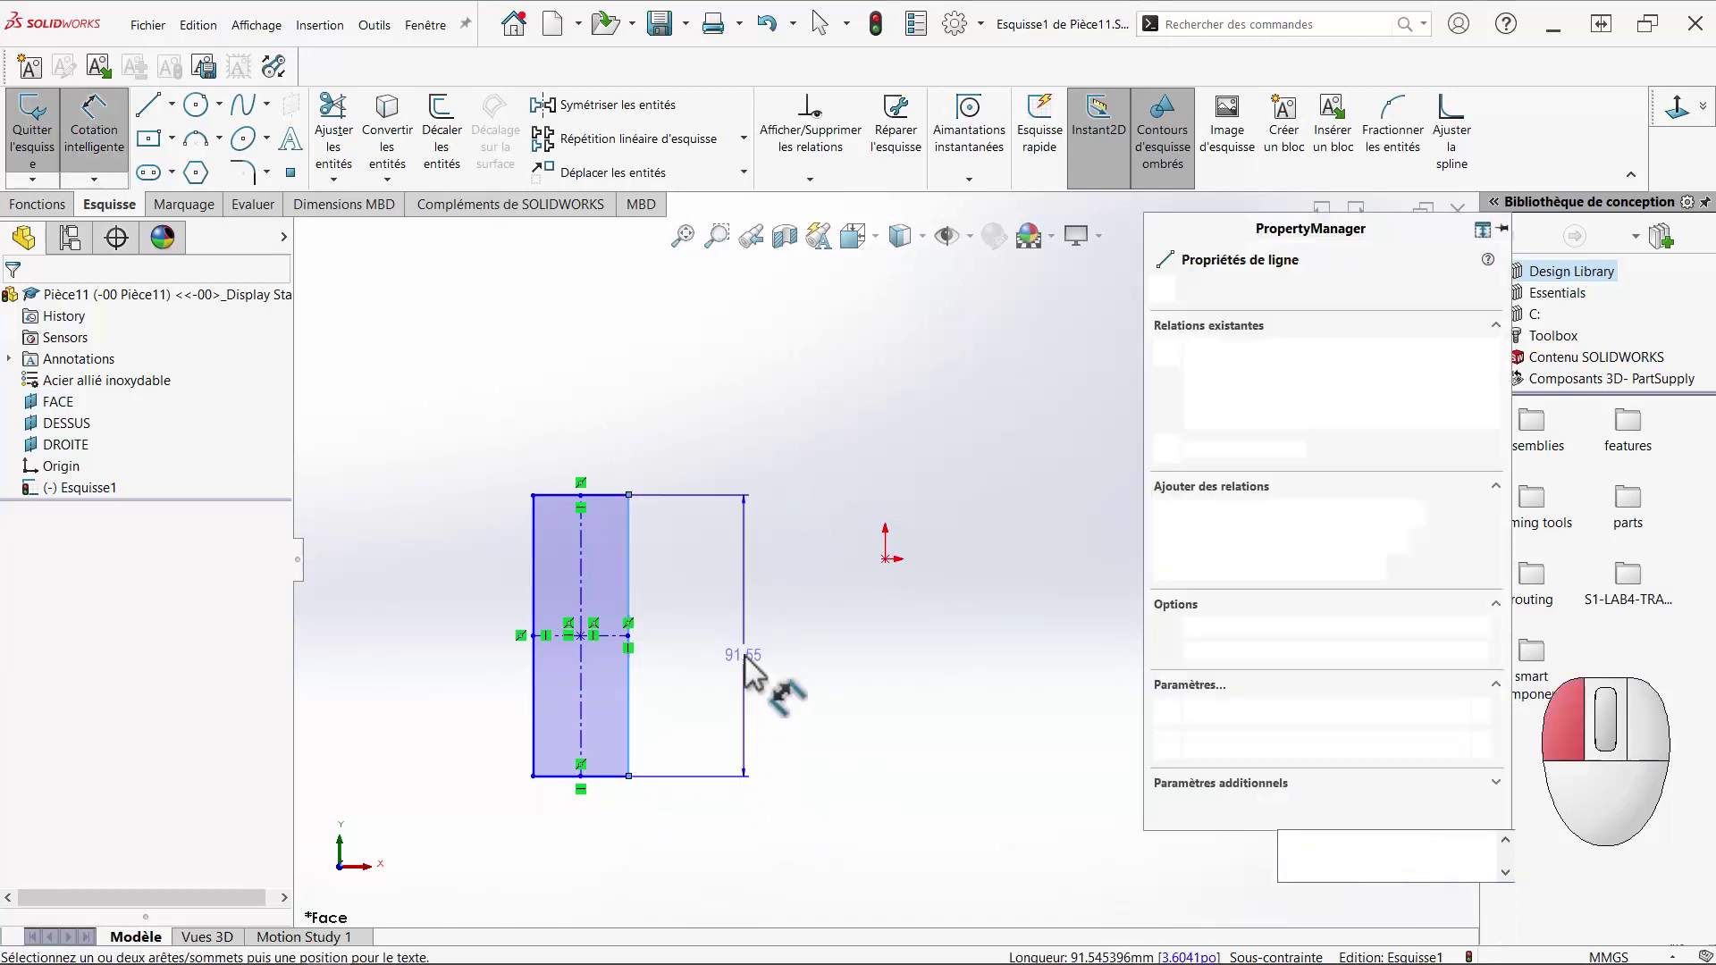
click(753, 665)
text(,5po-2)
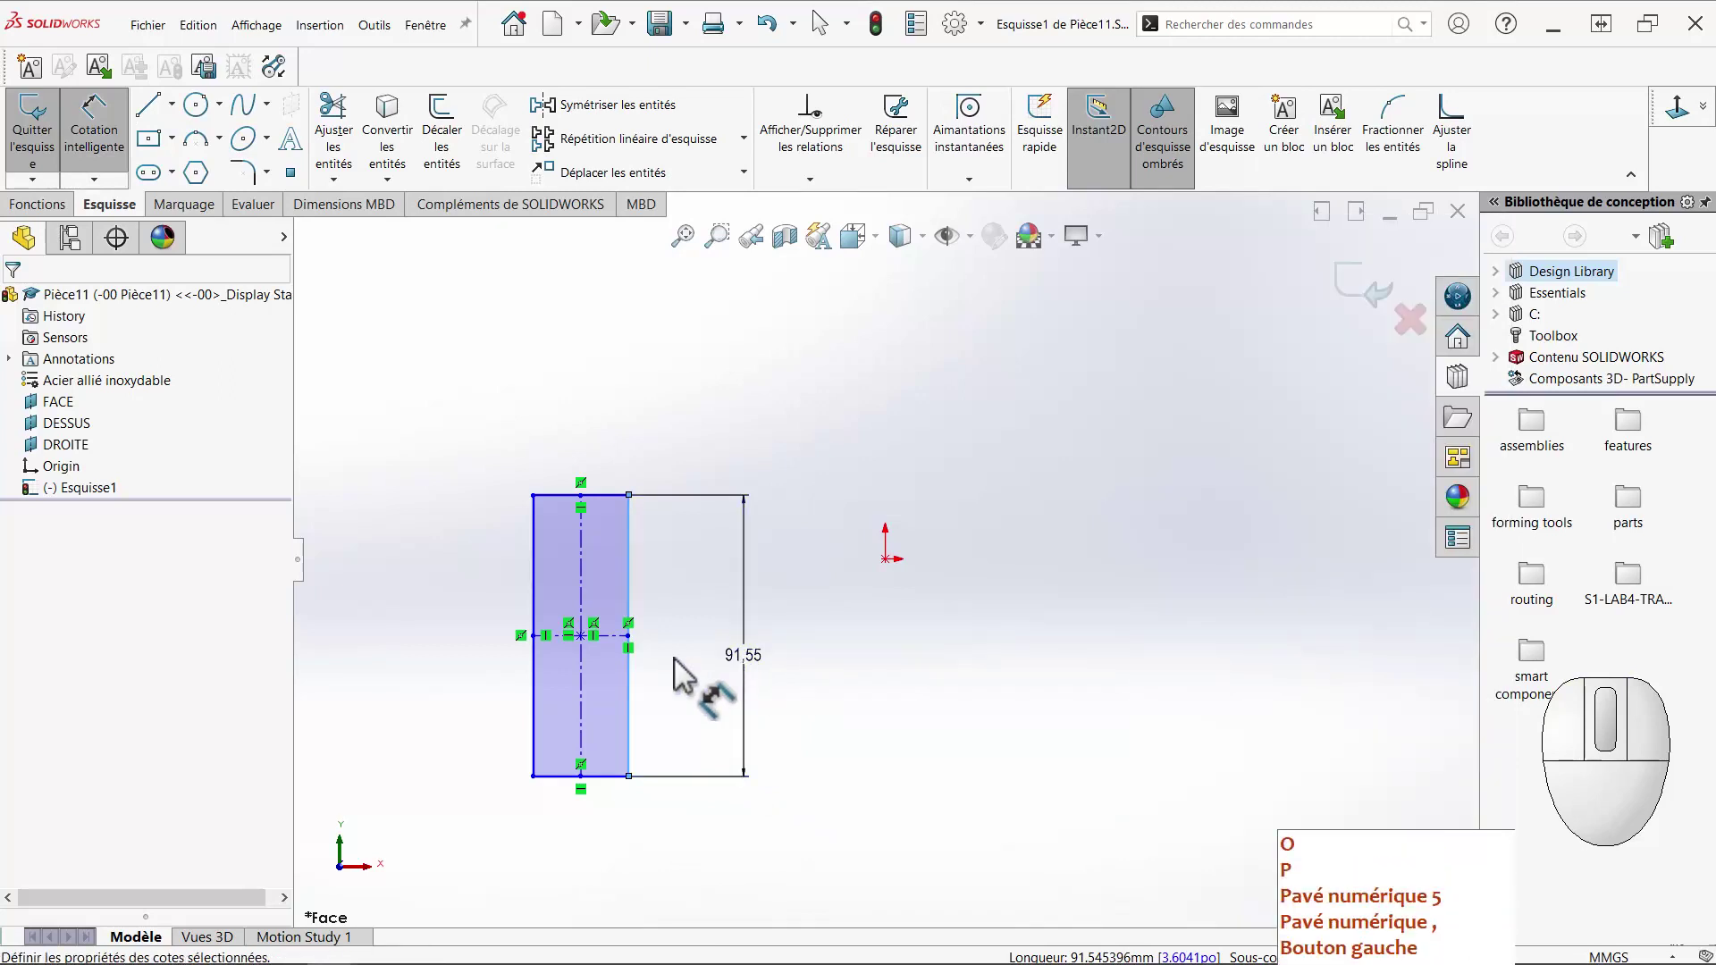
text(.85)
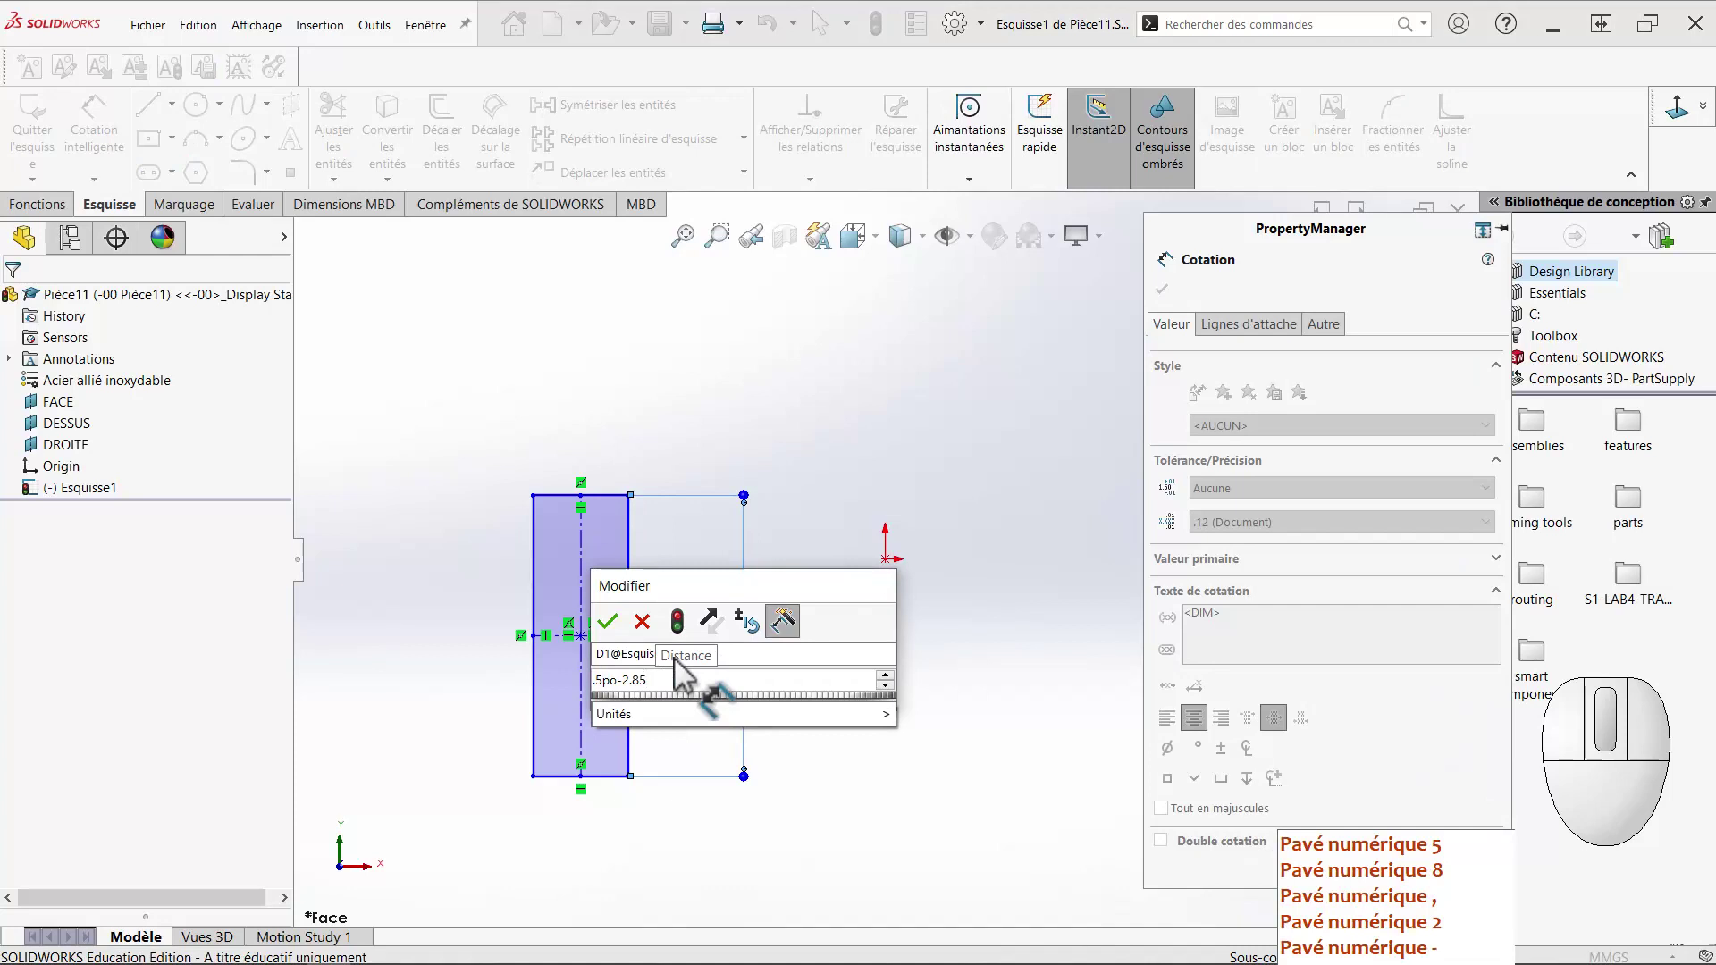
text(mm)
key(Return)
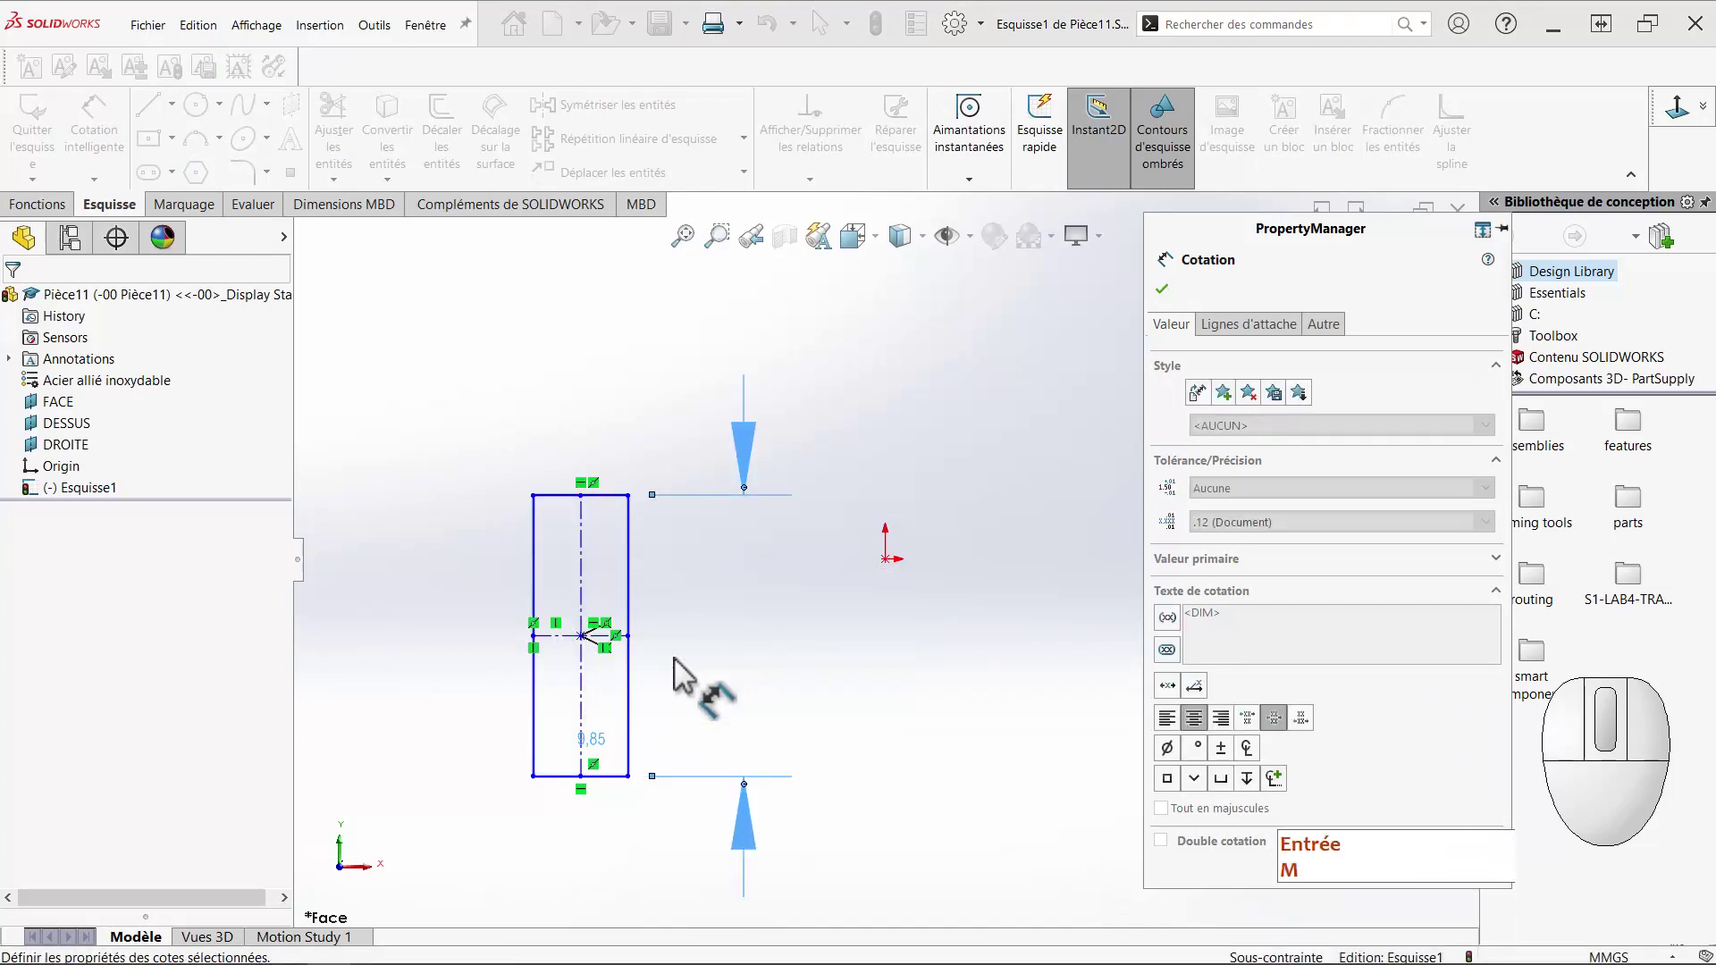
Dimension the upright rectangle's width as .112po and place the midpoint of its lower edge on the origin.
click(612, 495)
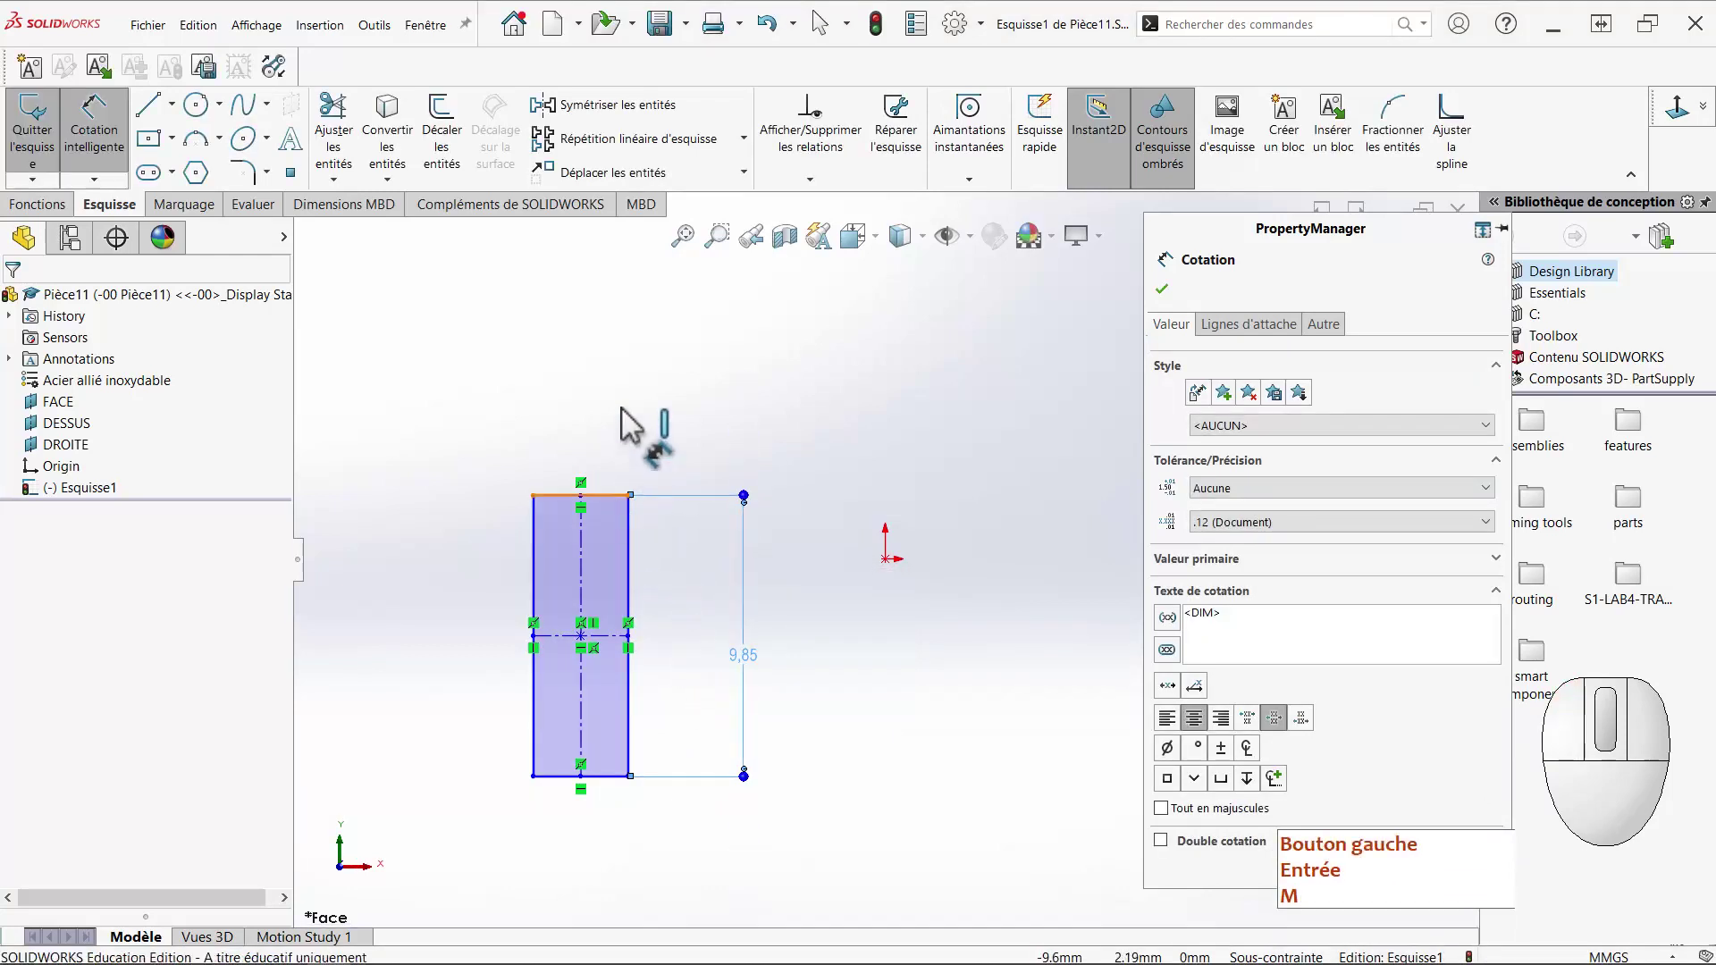
click(724, 396)
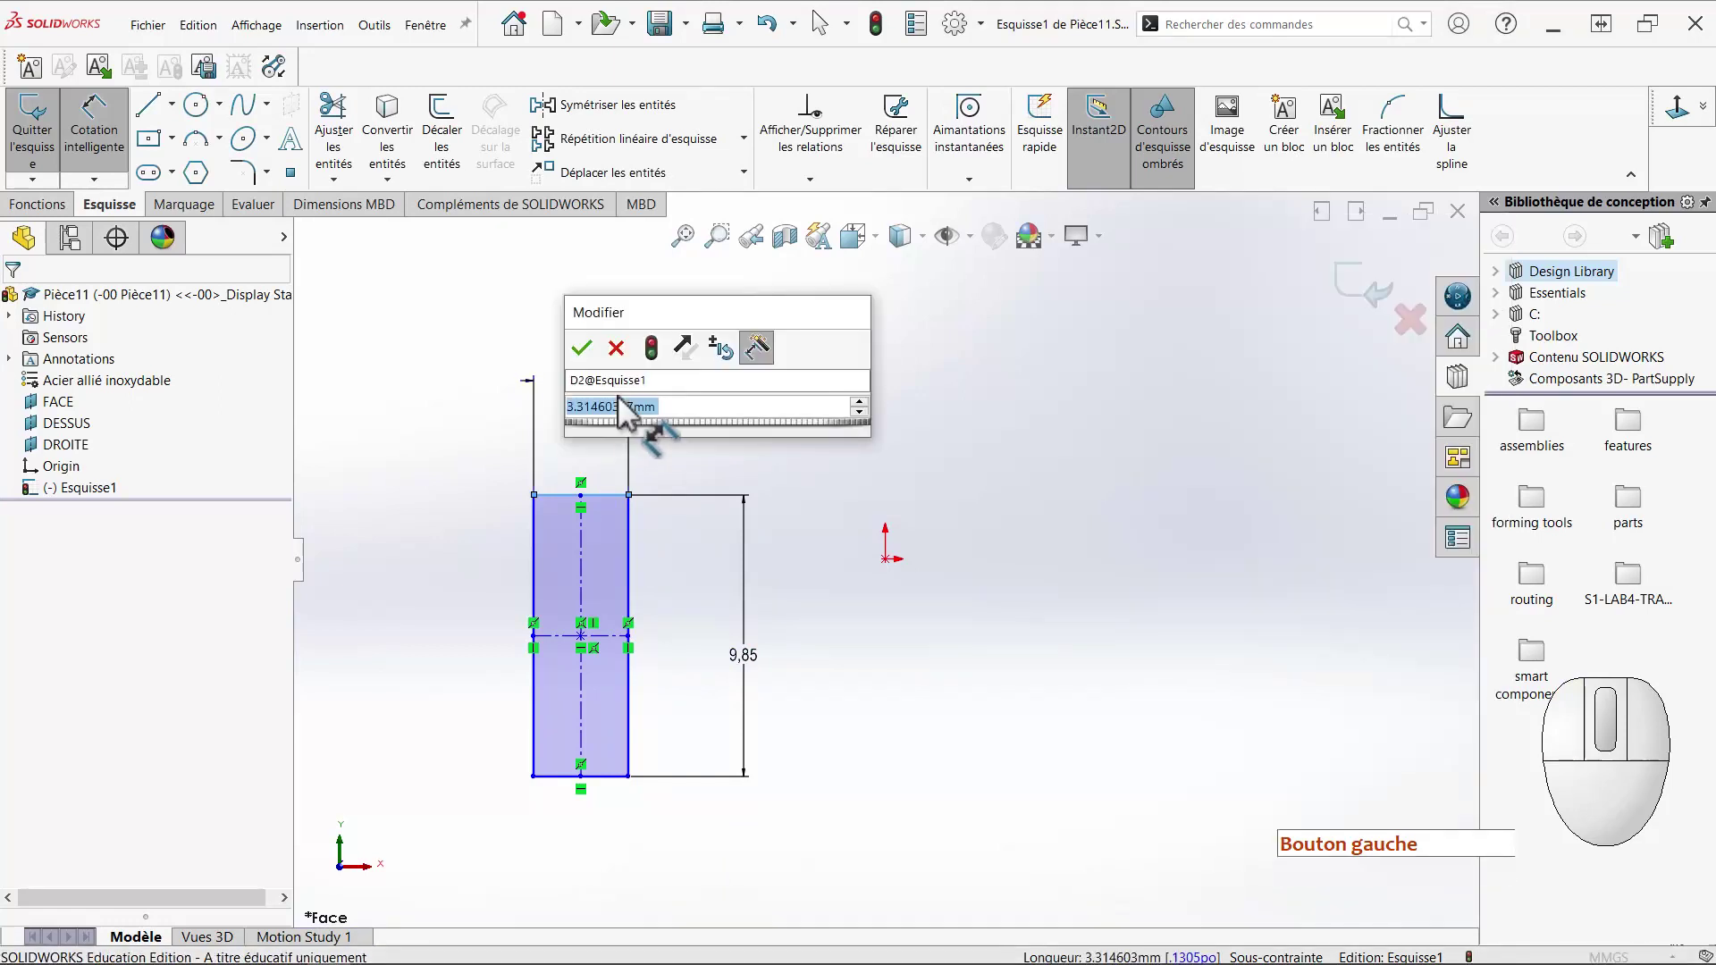
text(.112po)
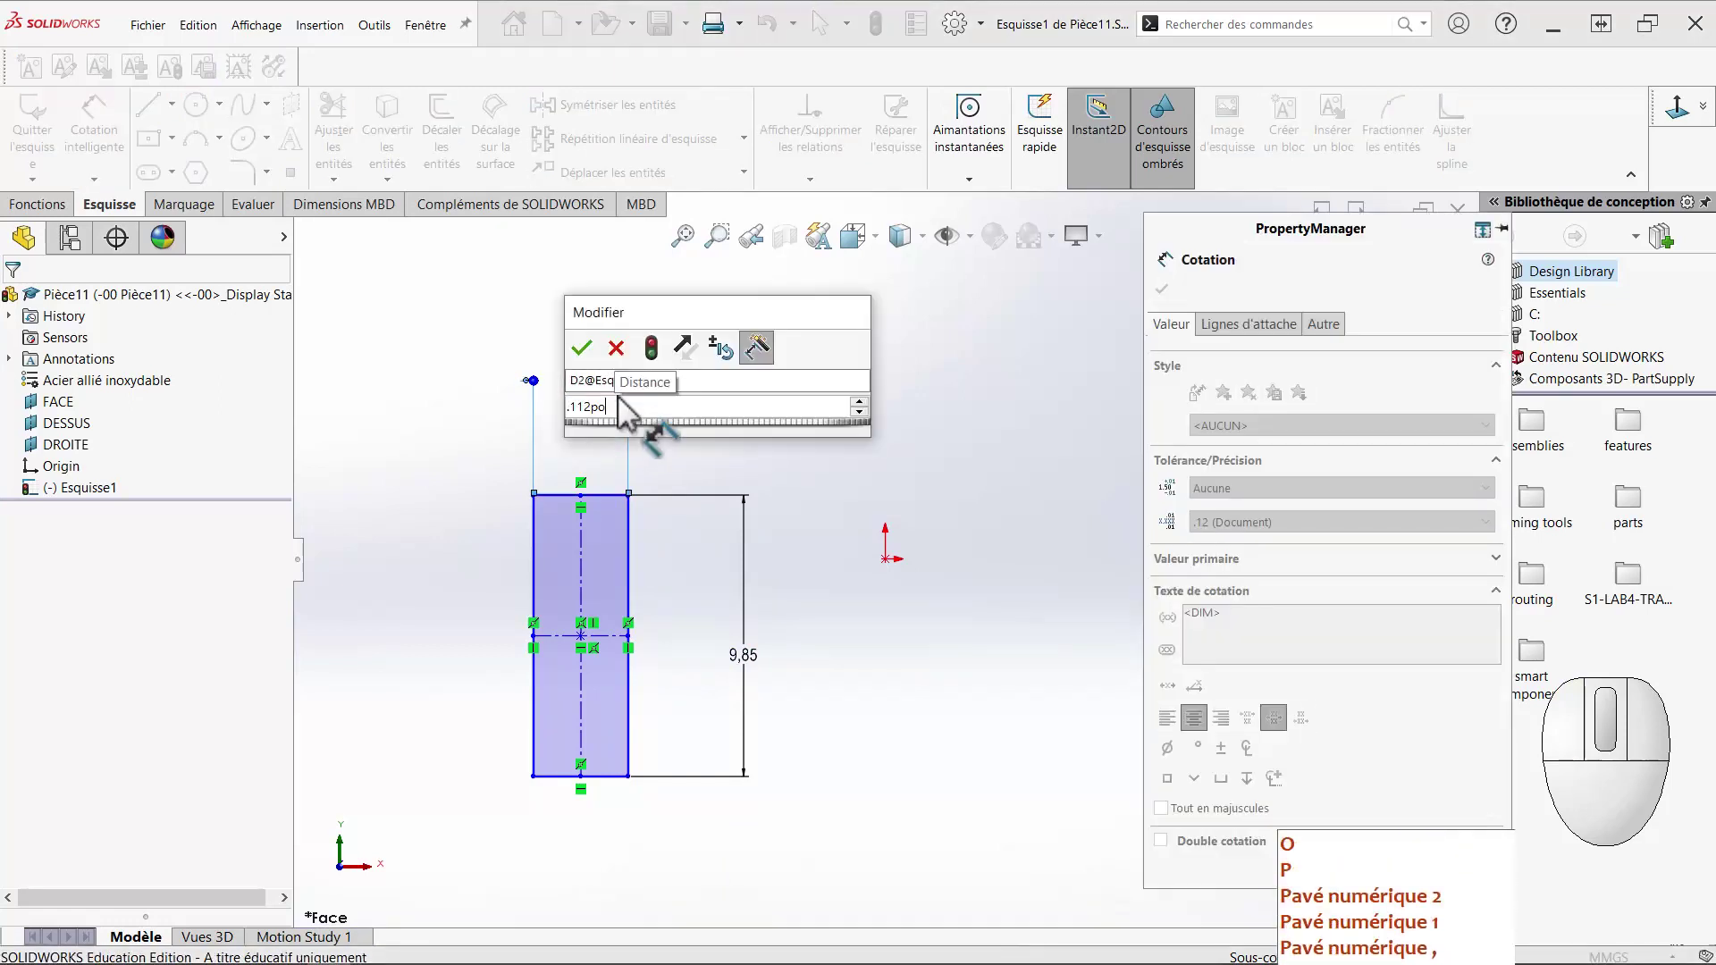
click(582, 347)
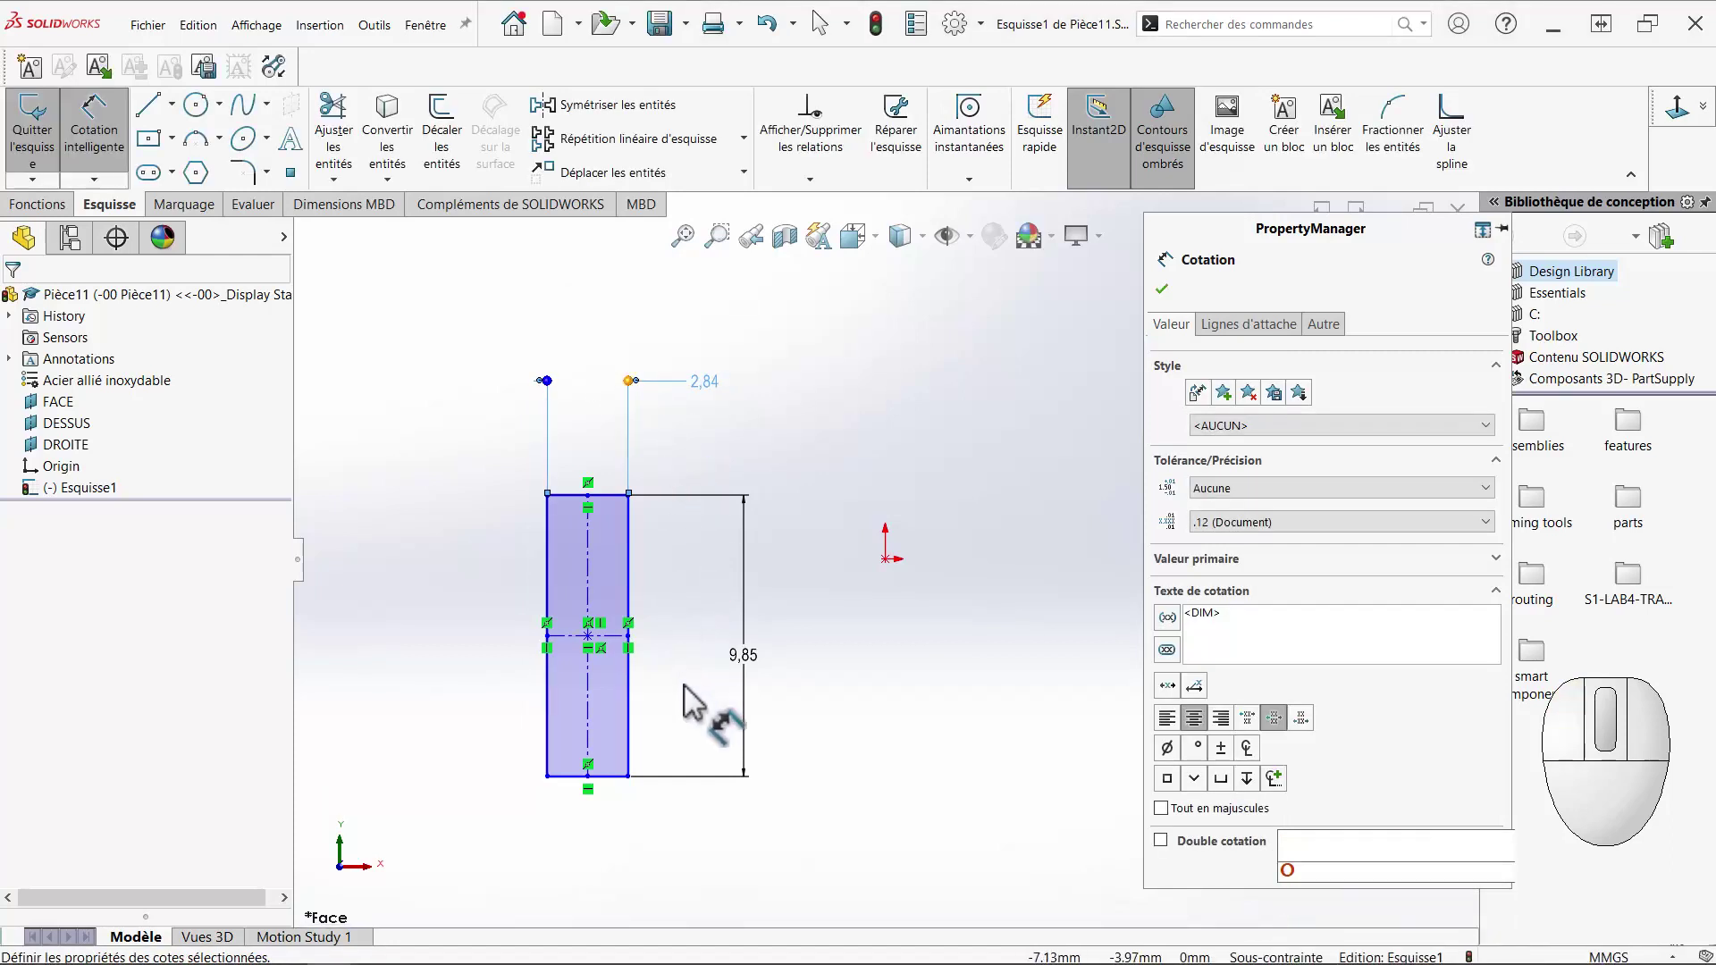
click(659, 765)
key(Escape)
drag(588, 777, 883, 579)
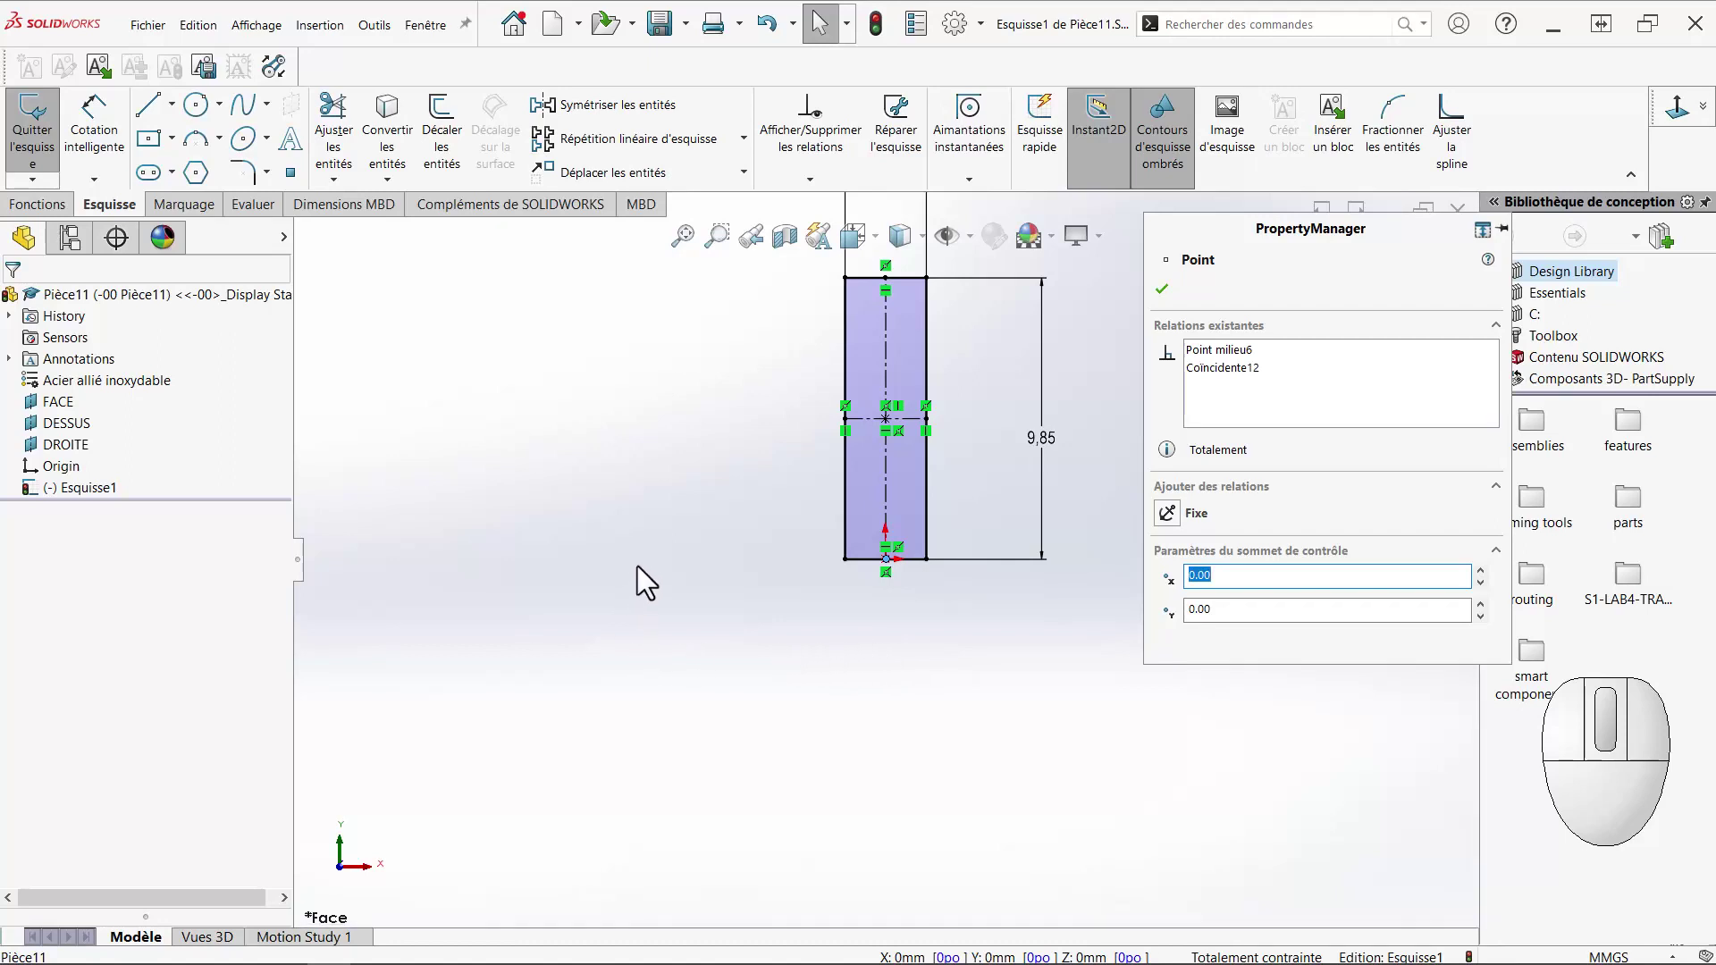
Draw a second, horizontal corner rectangle about 7.6 mm wide and 3.9 mm high, below and left of the upright one.
right_drag(636, 566, 653, 807)
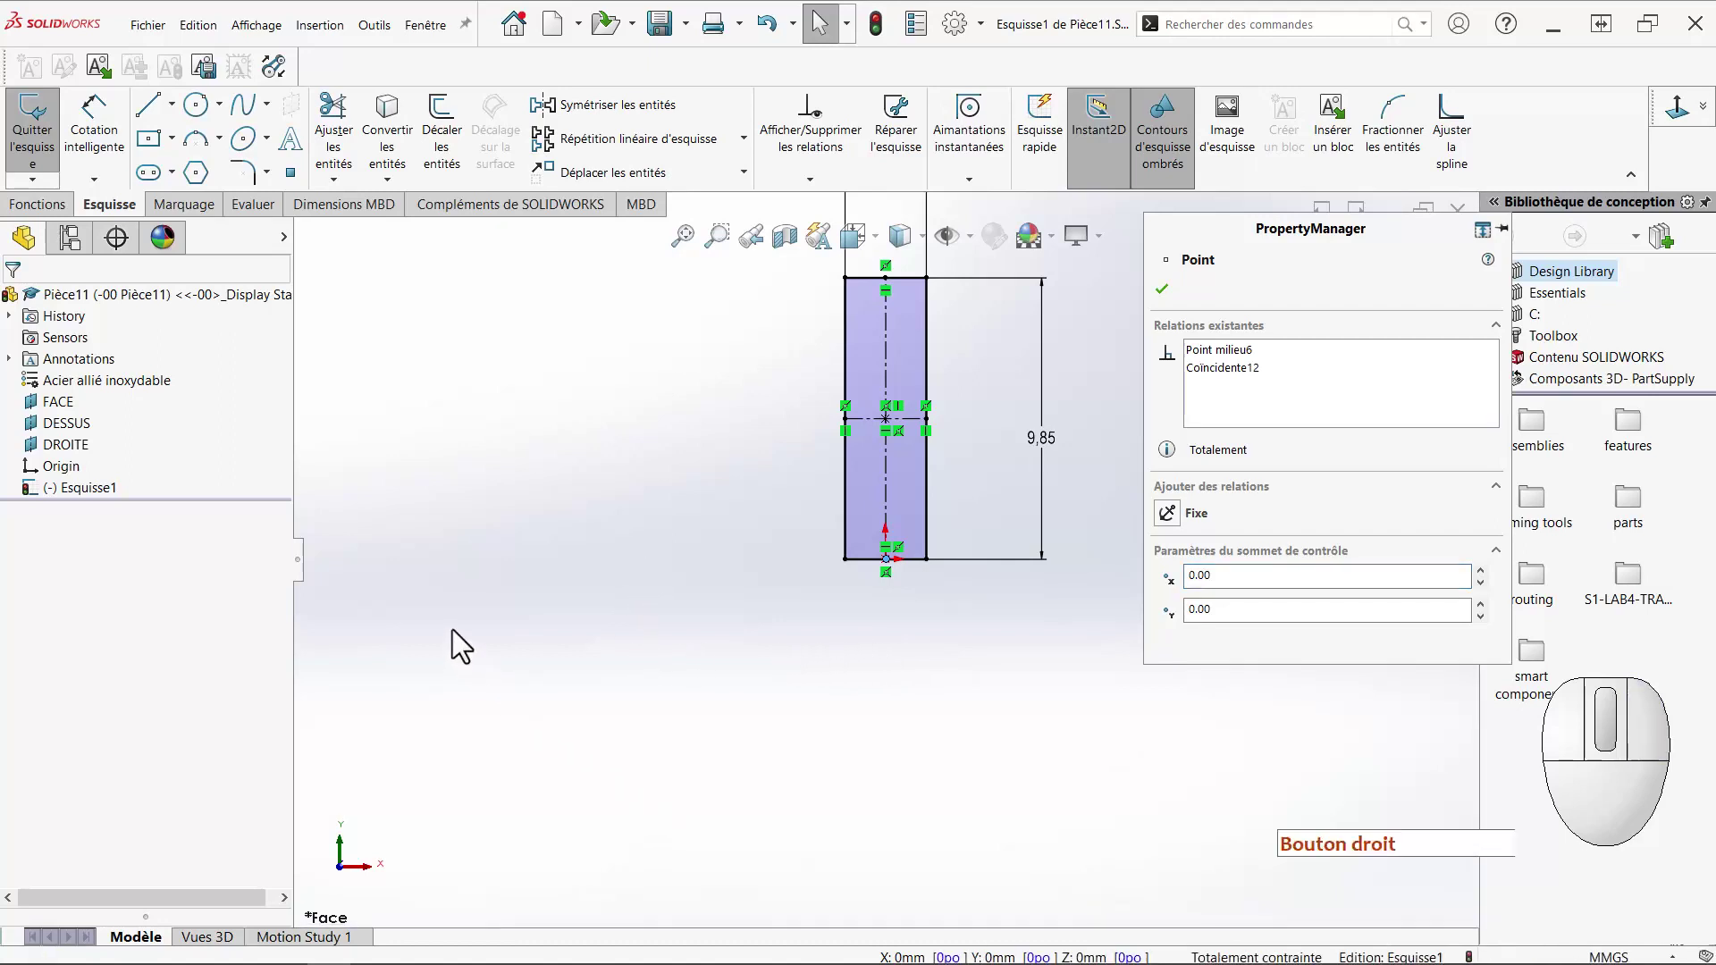
right_drag(452, 629, 497, 858)
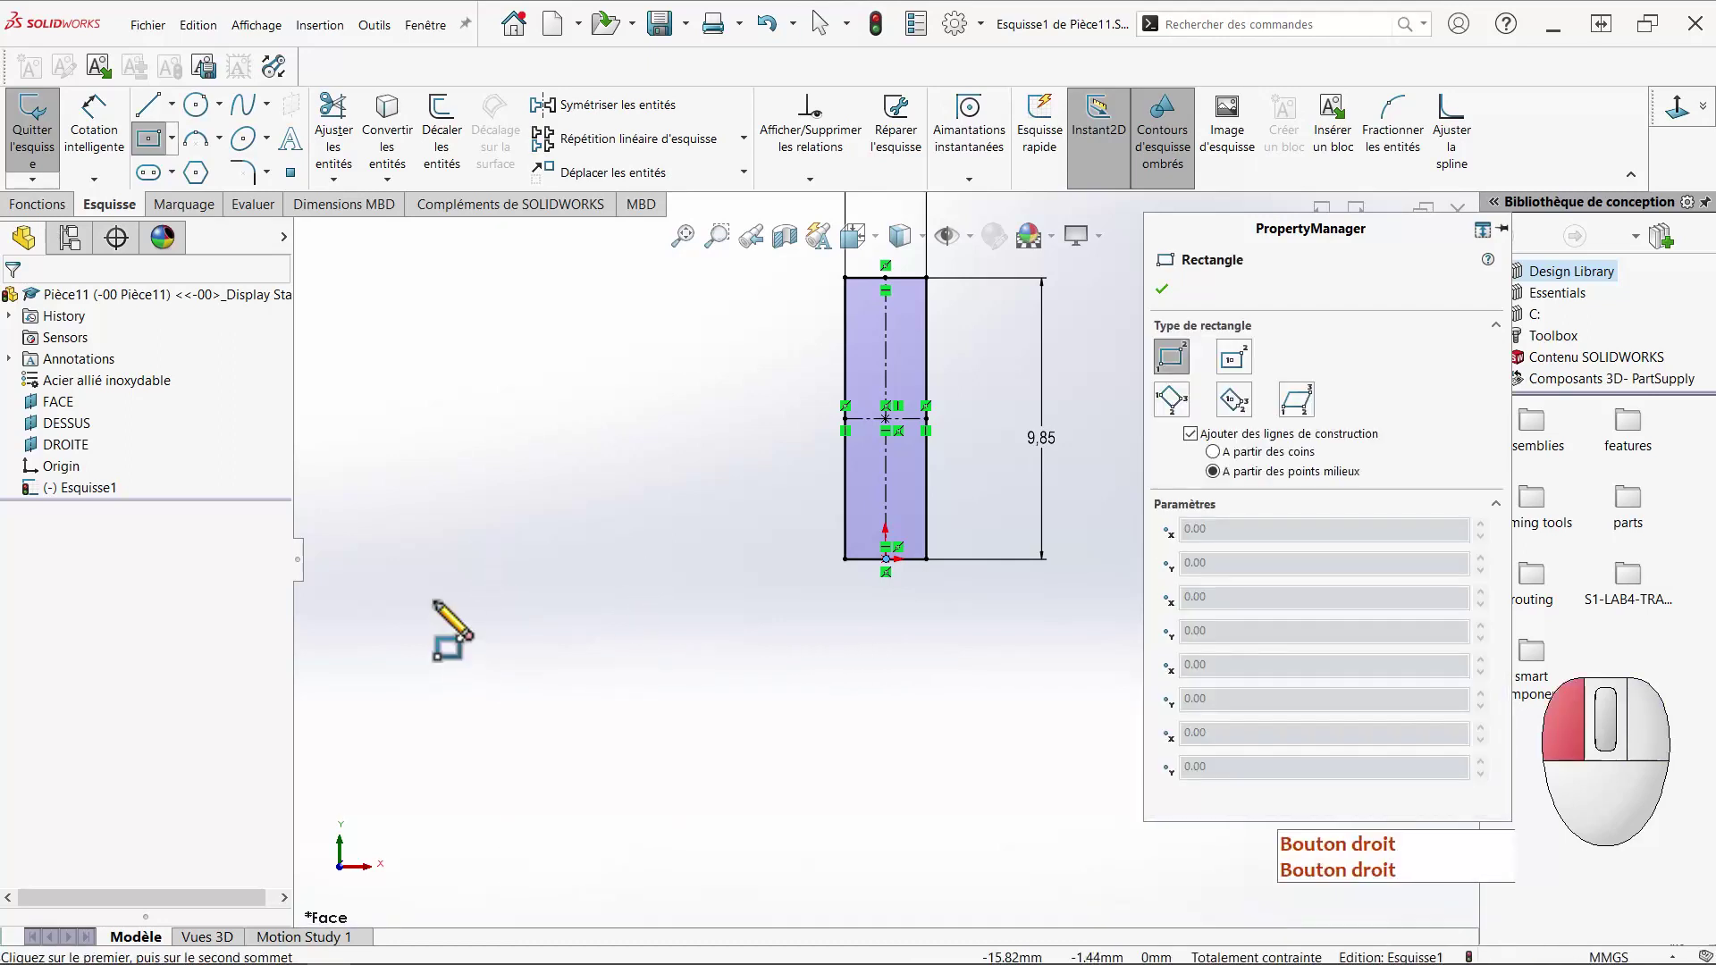
drag(433, 601, 651, 712)
Dimension the horizontal rectangle's width as 1/4po and its height as 3/32po.
right_drag(764, 838, 726, 431)
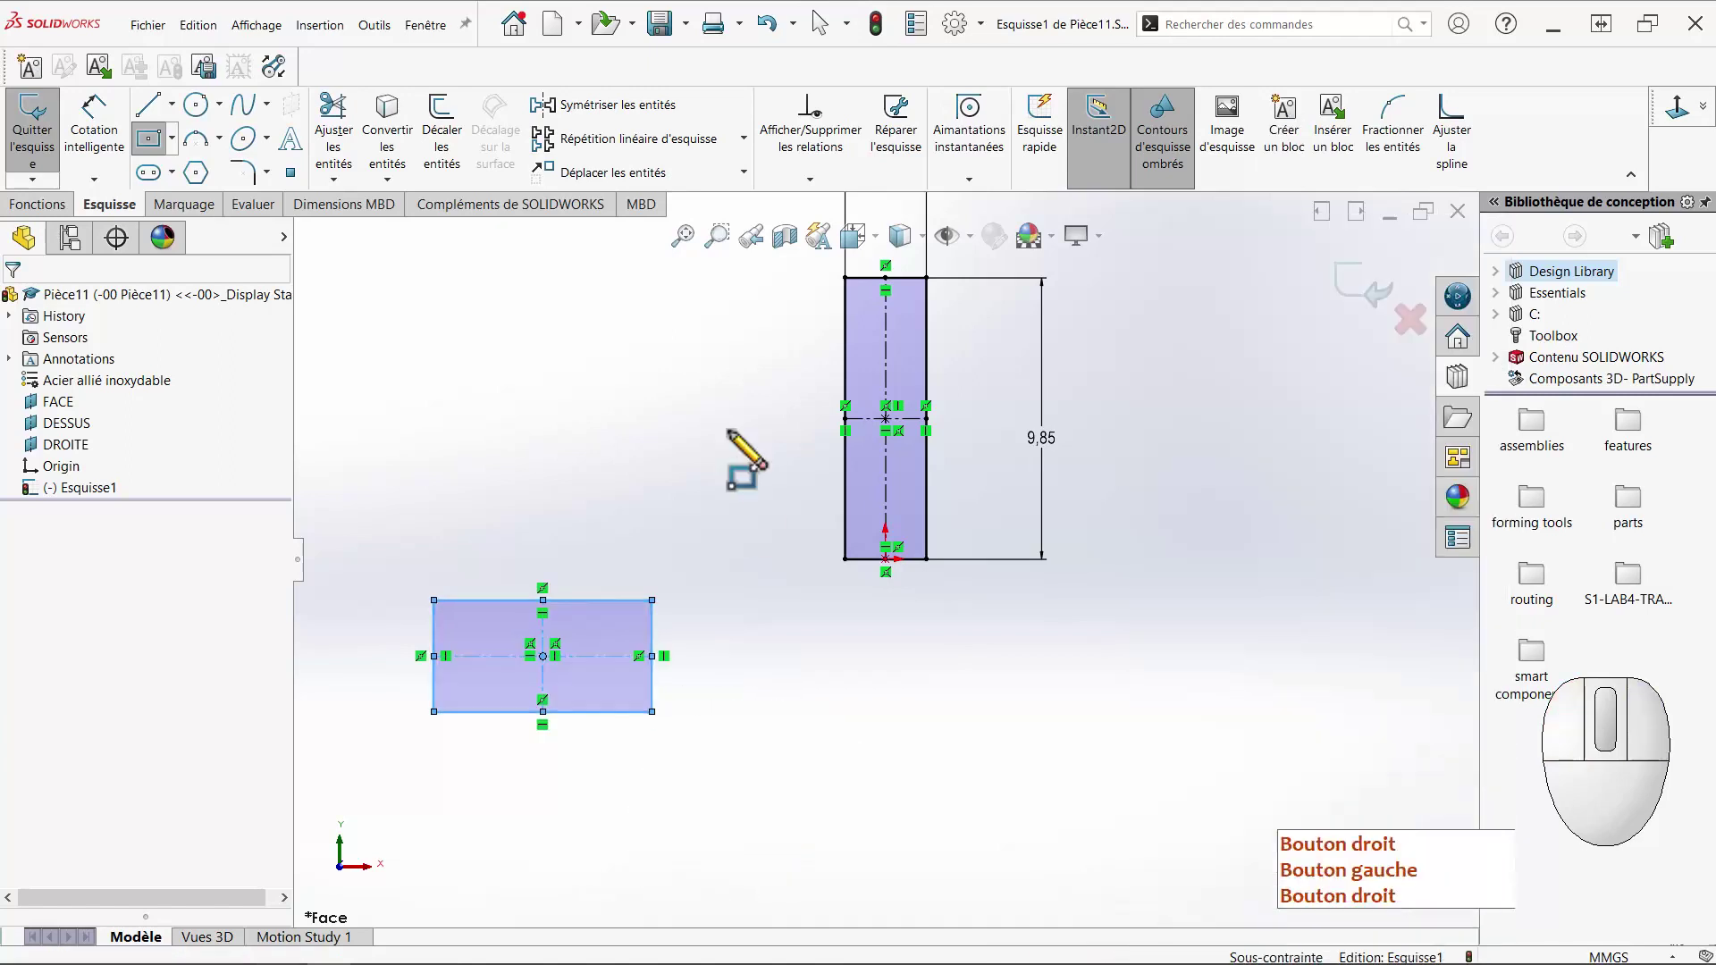
click(602, 716)
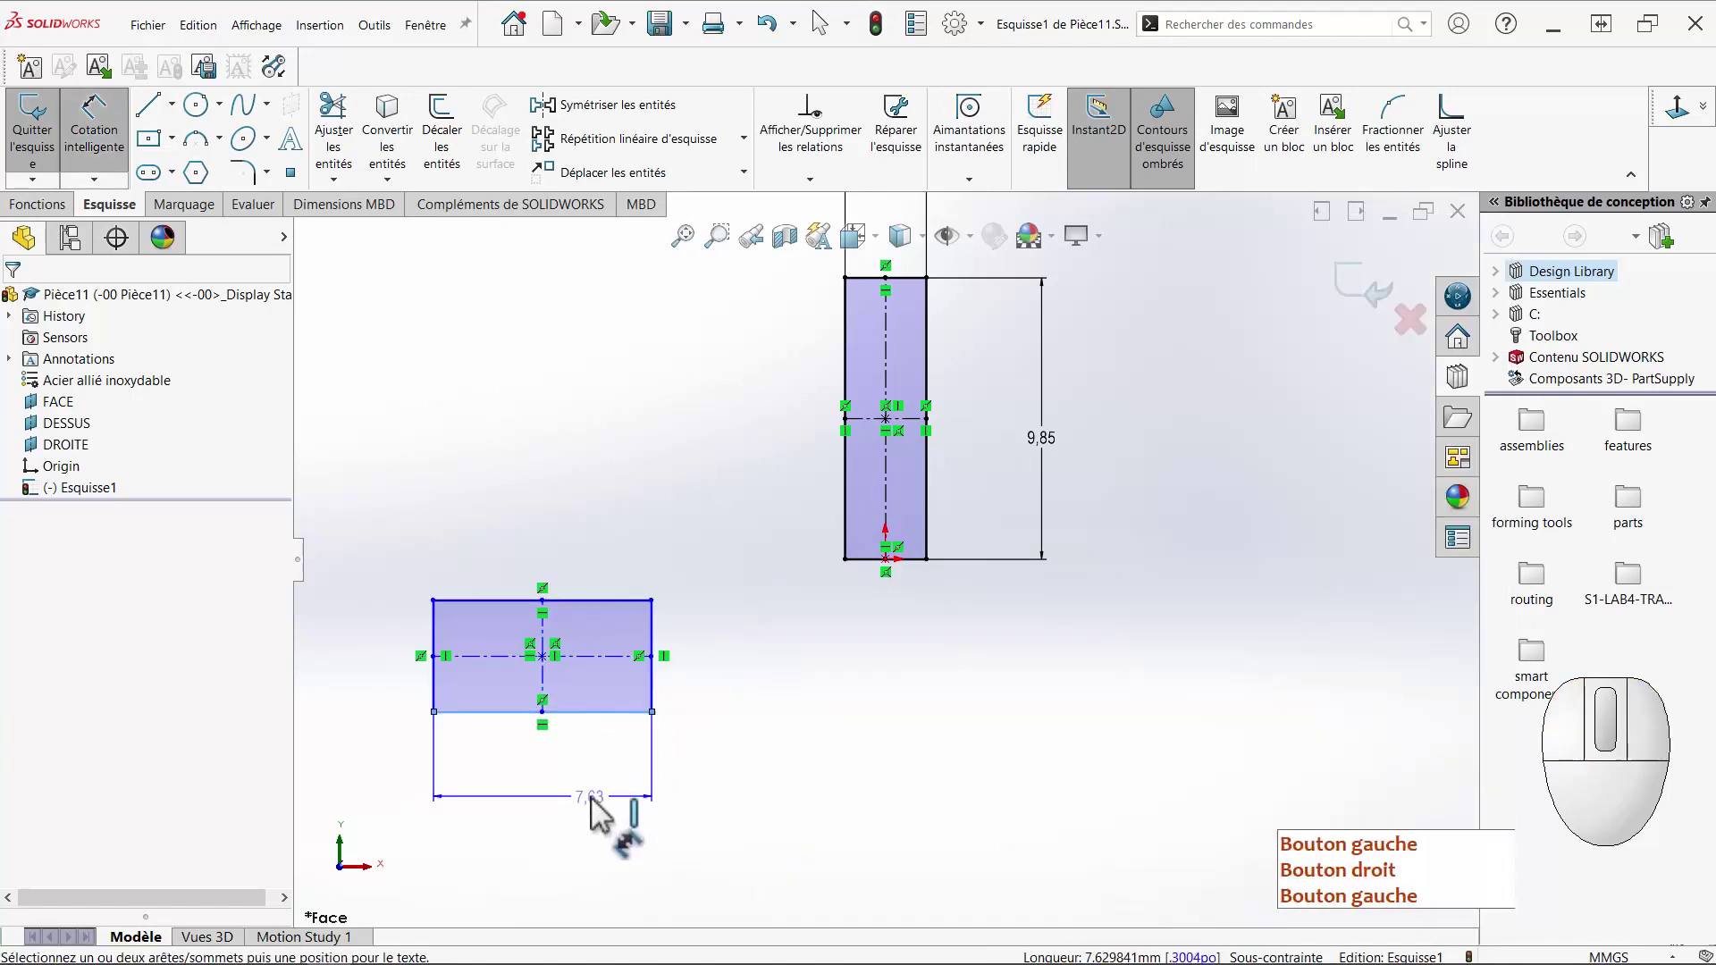
click(587, 797)
text(1/4po)
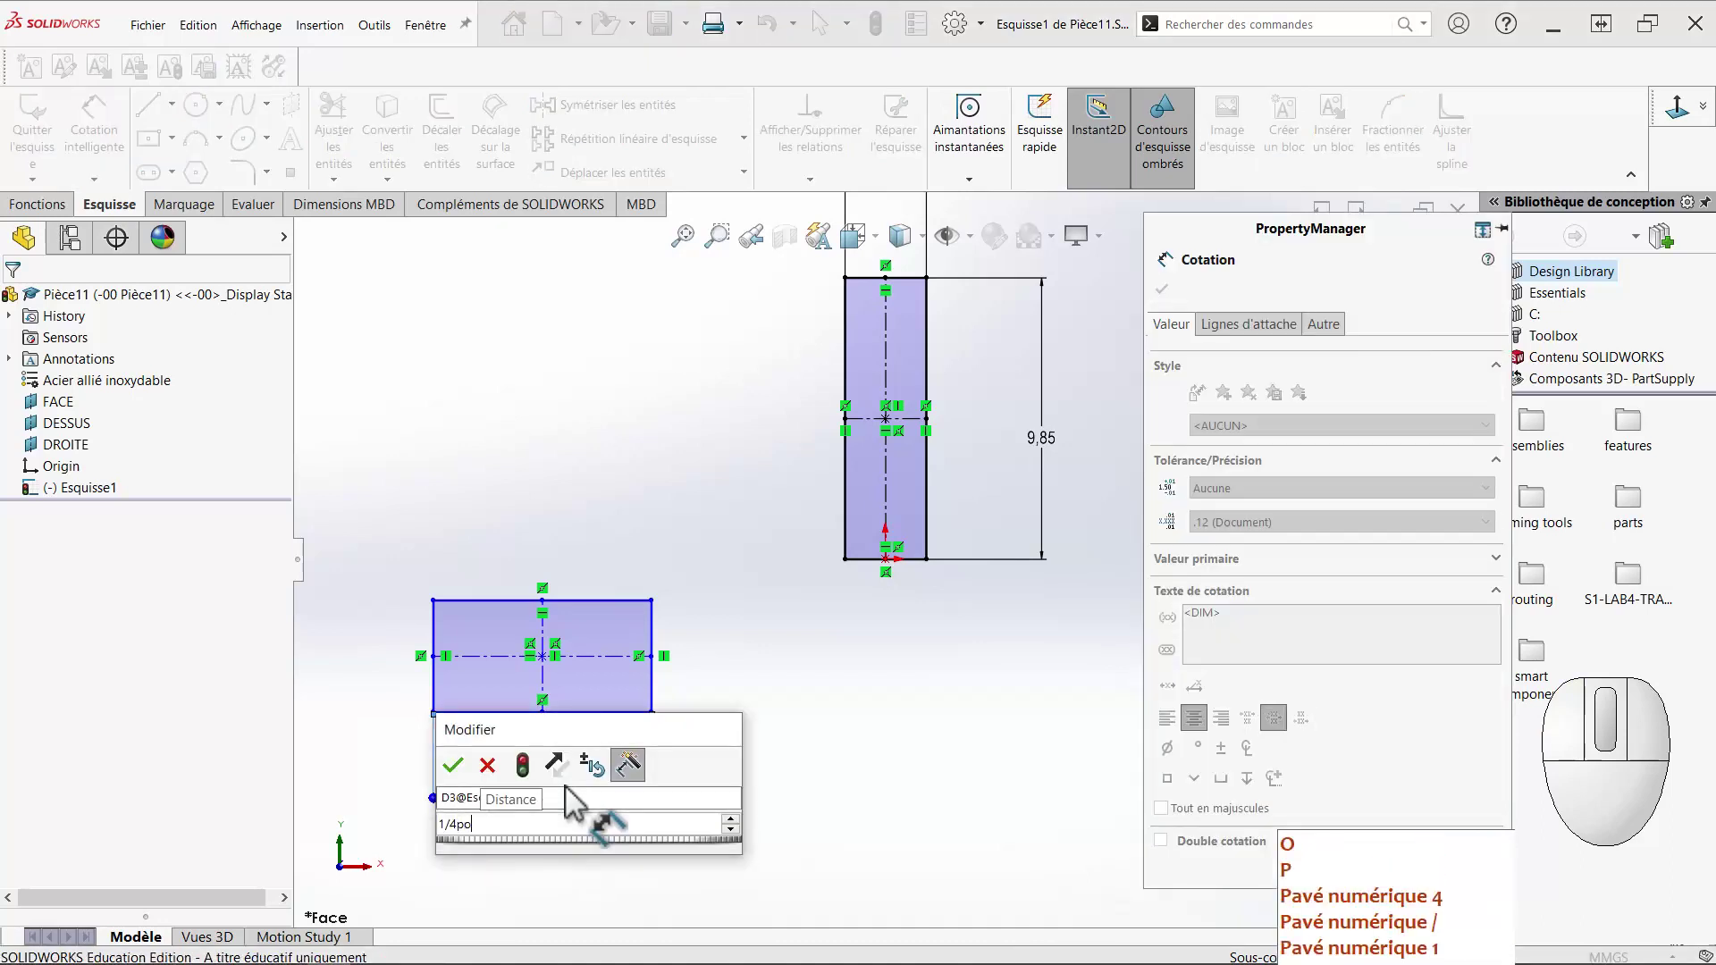
key(Return)
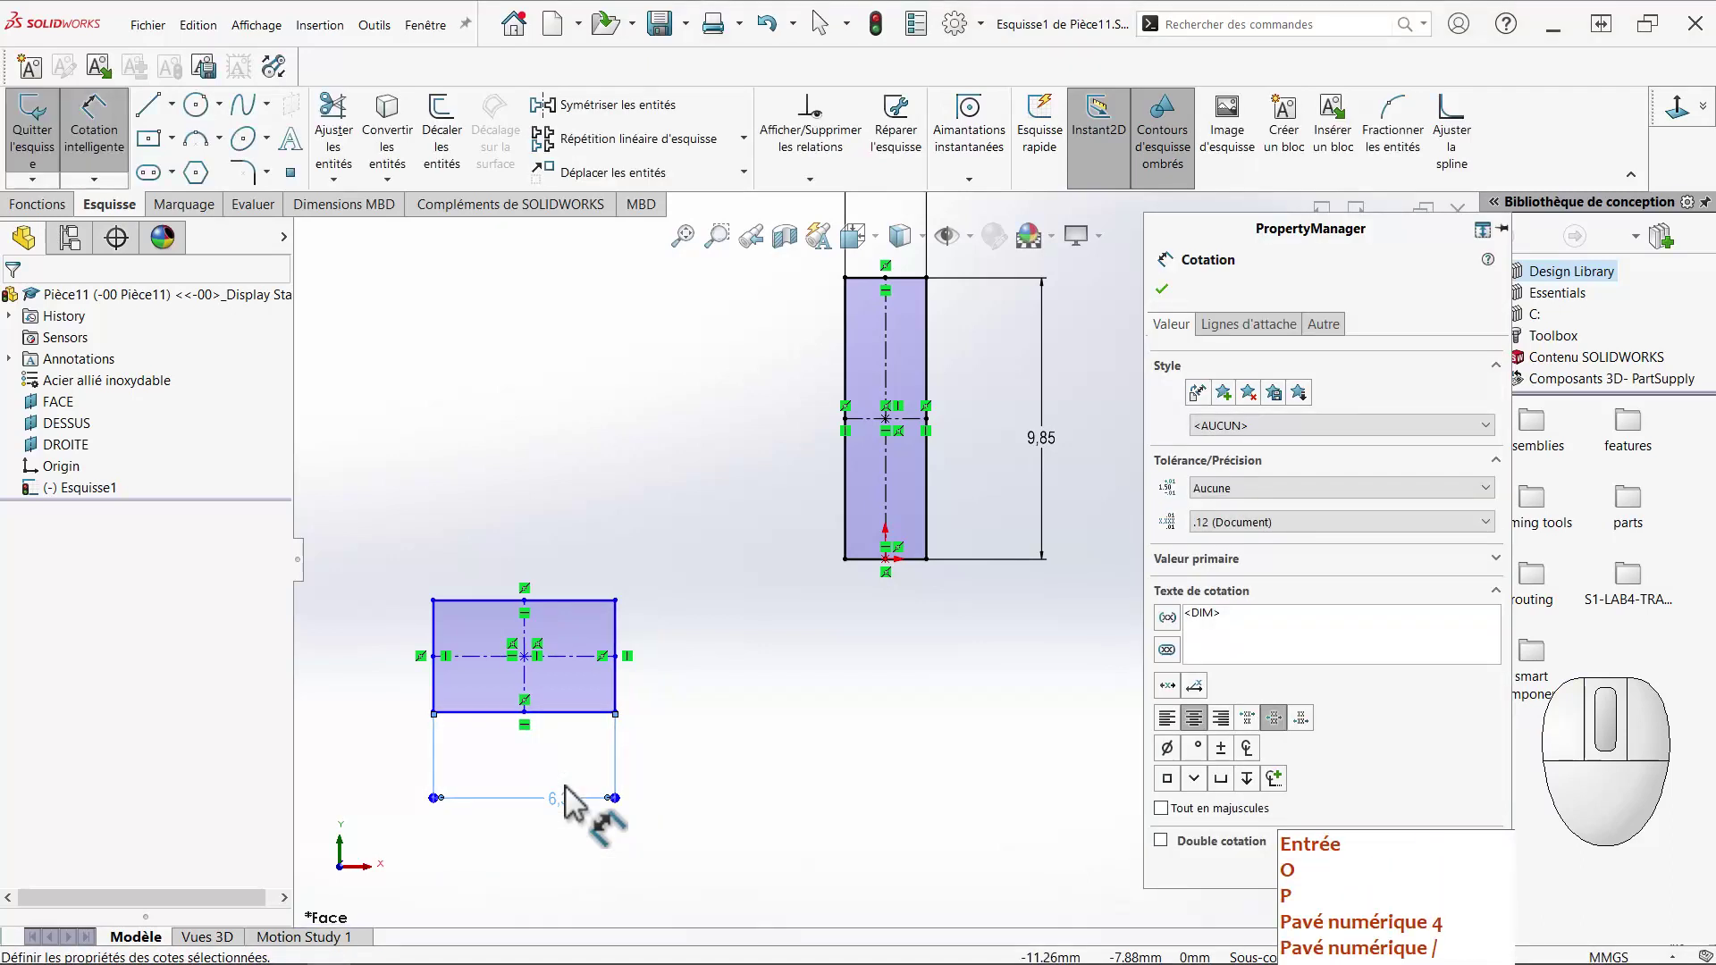
click(622, 688)
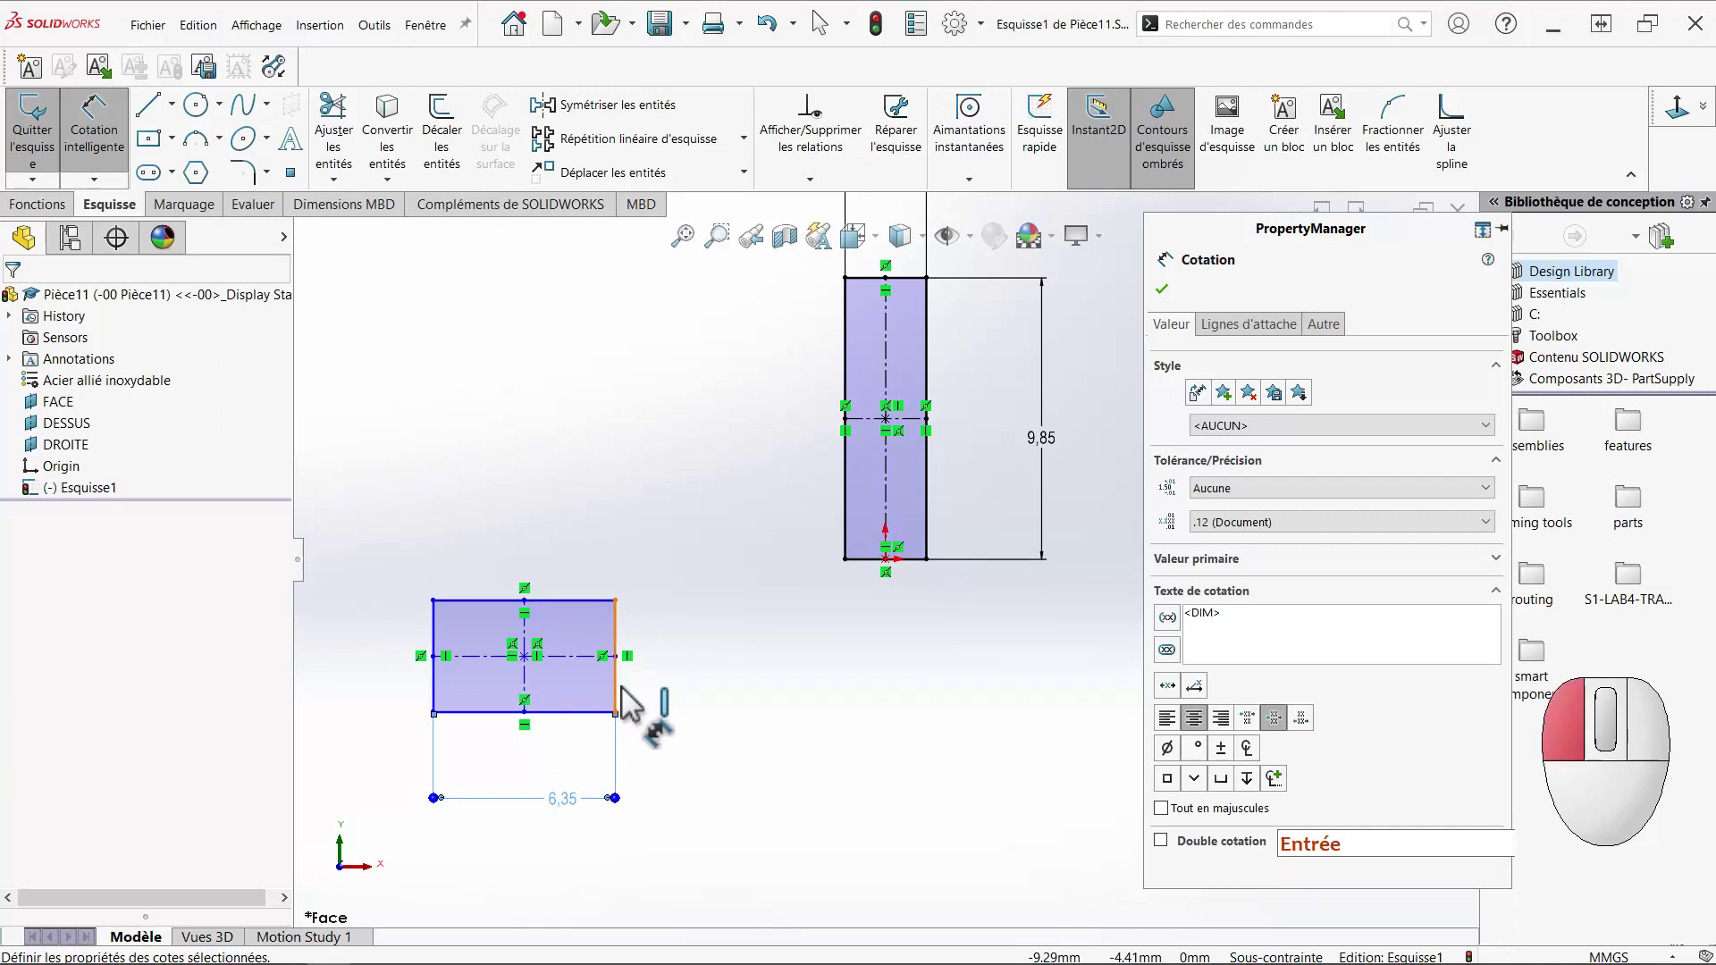
click(713, 691)
text(3/32po)
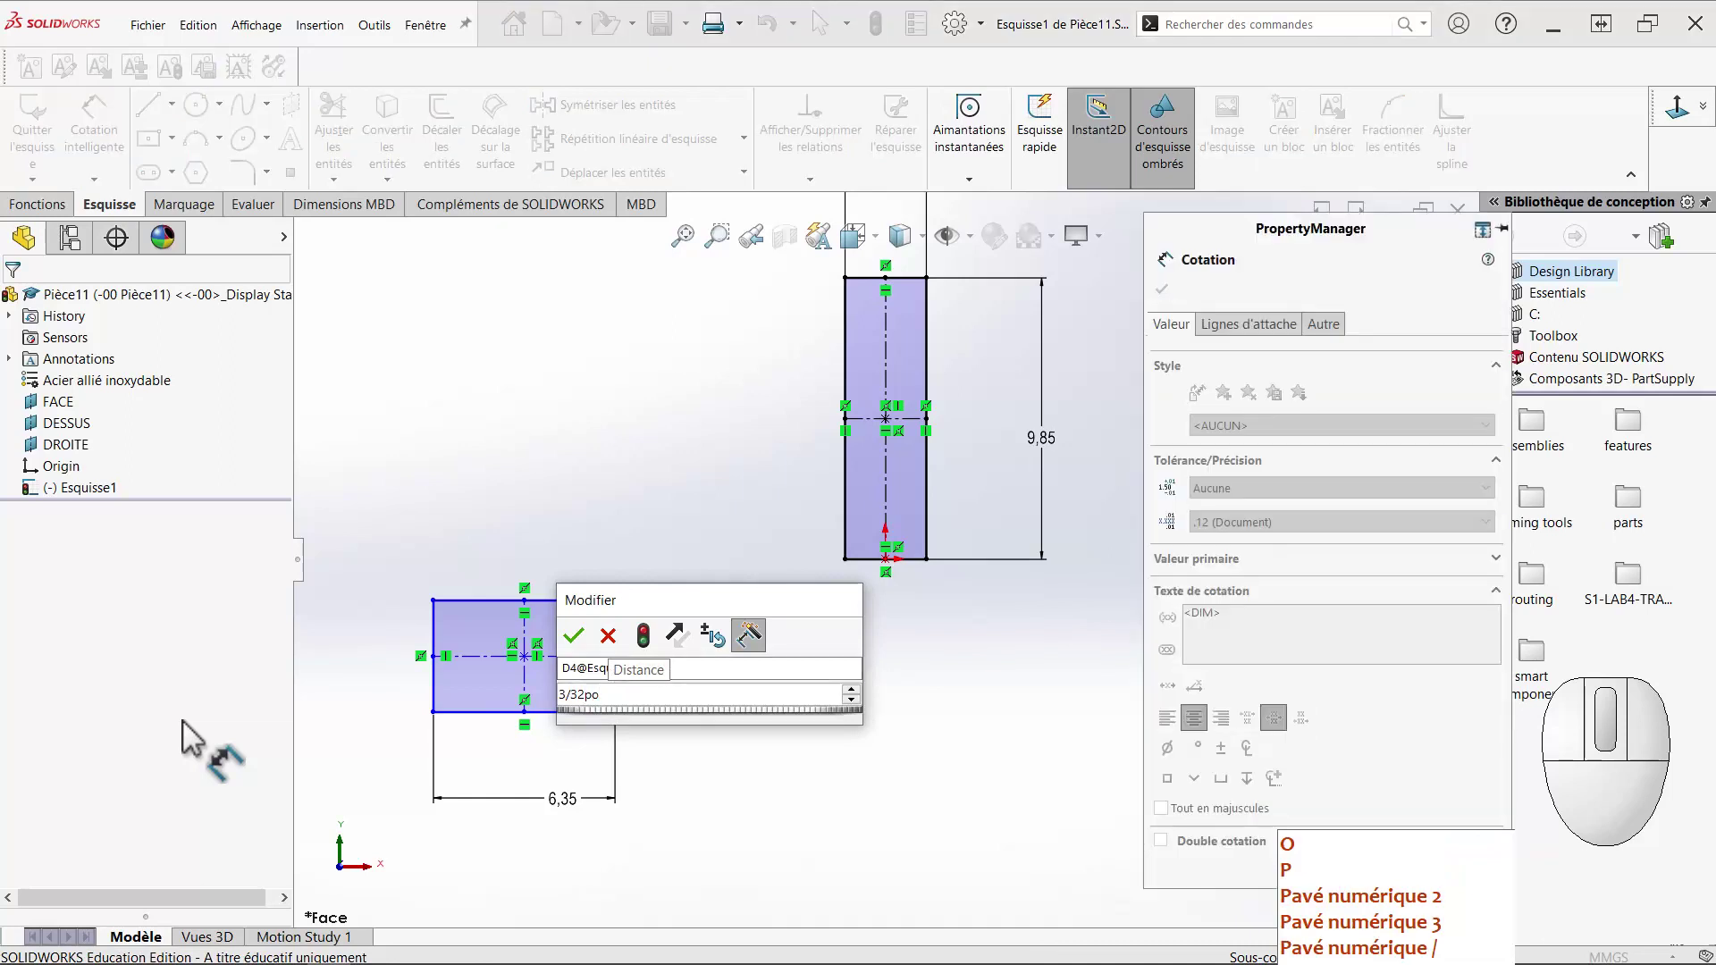
key(Return)
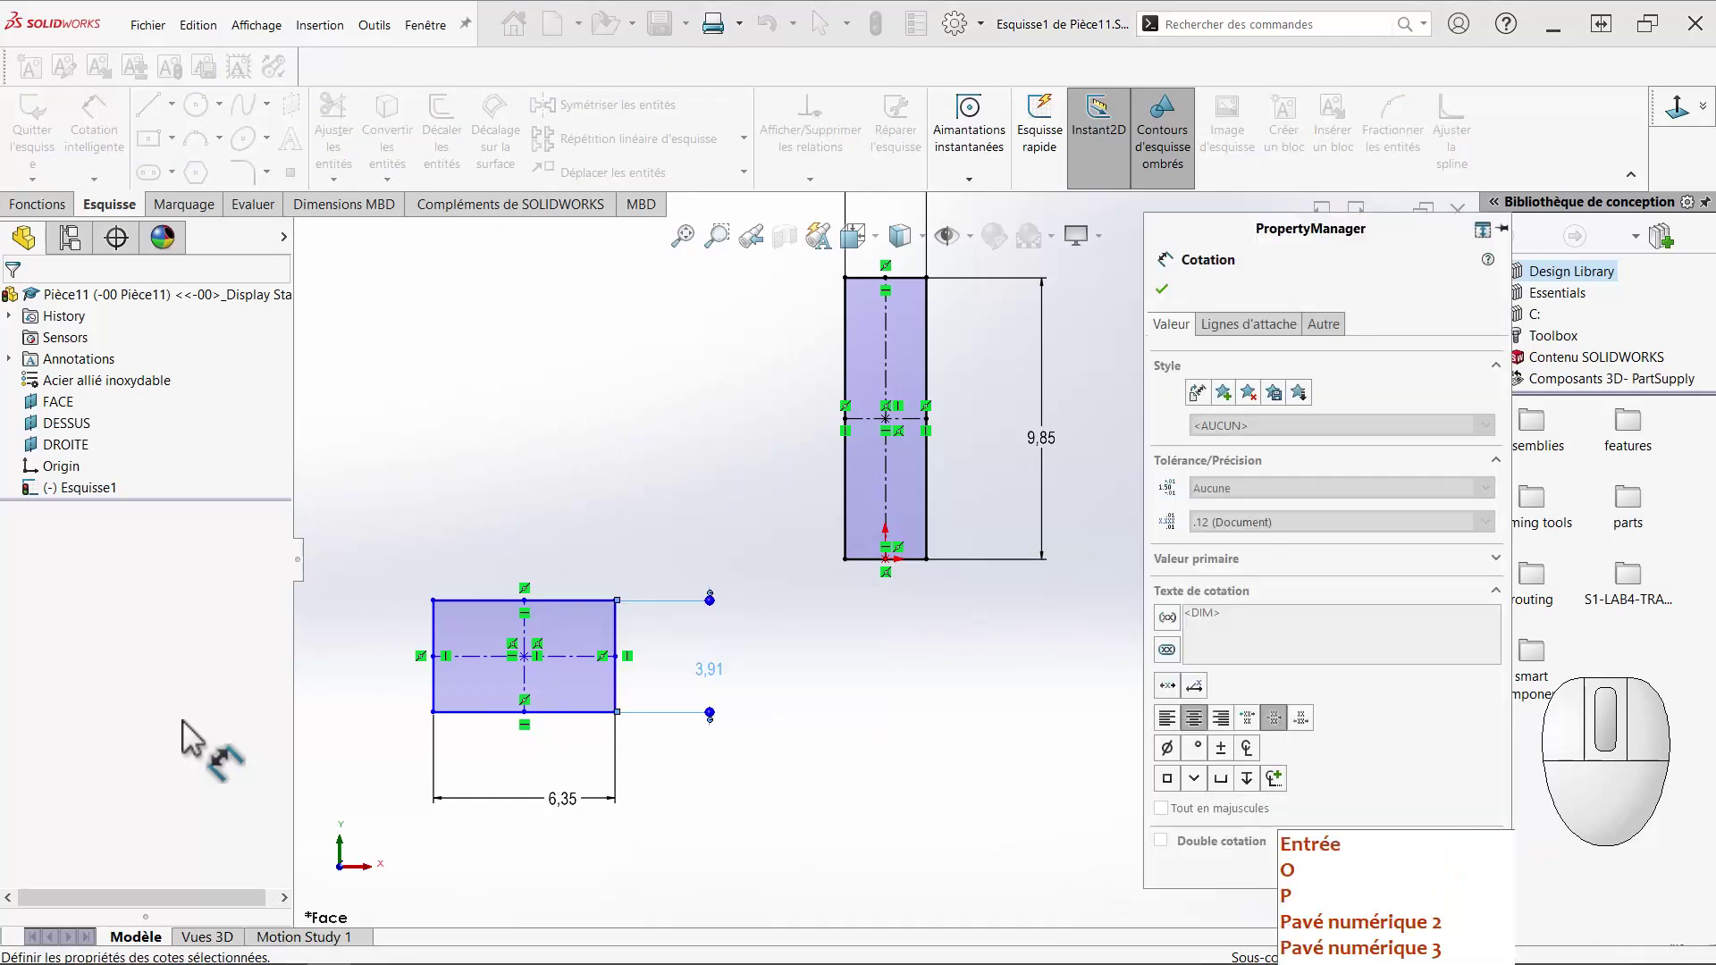
key(Escape)
Move the horizontal rectangle's centre point onto the upright rectangle's vertical centreline, in its upper half.
drag(525, 640, 886, 349)
scroll(965, 348, up, 4)
scroll(918, 491, down, 6)
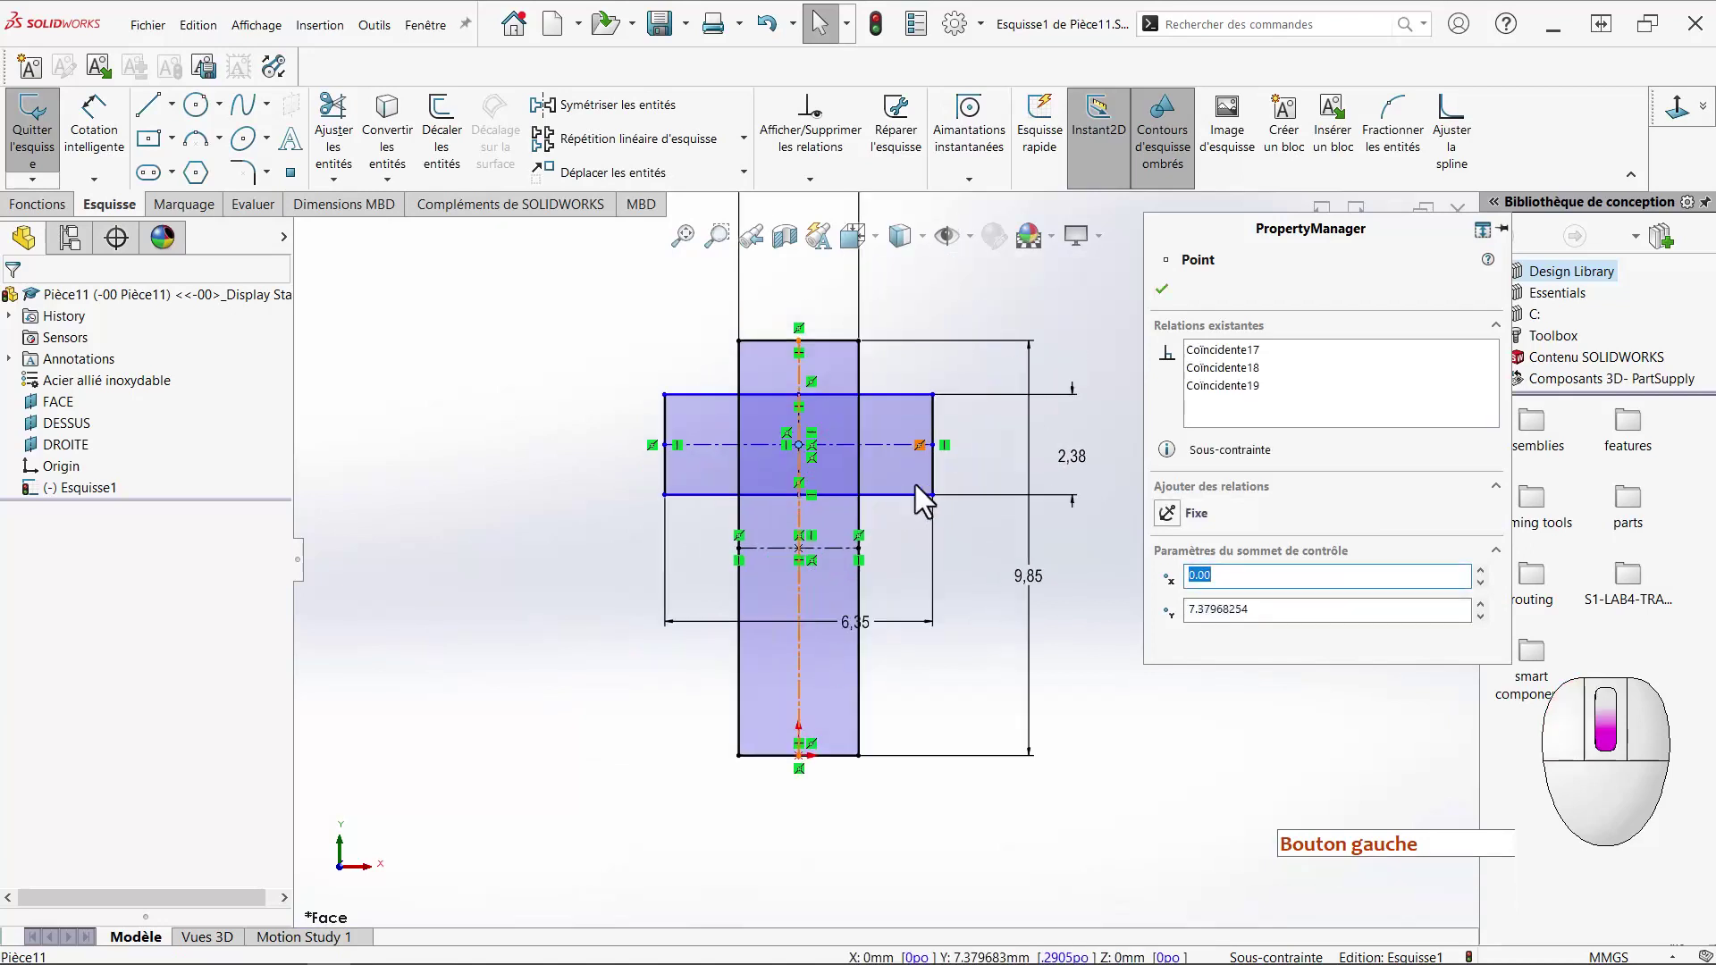
right_click(1045, 380)
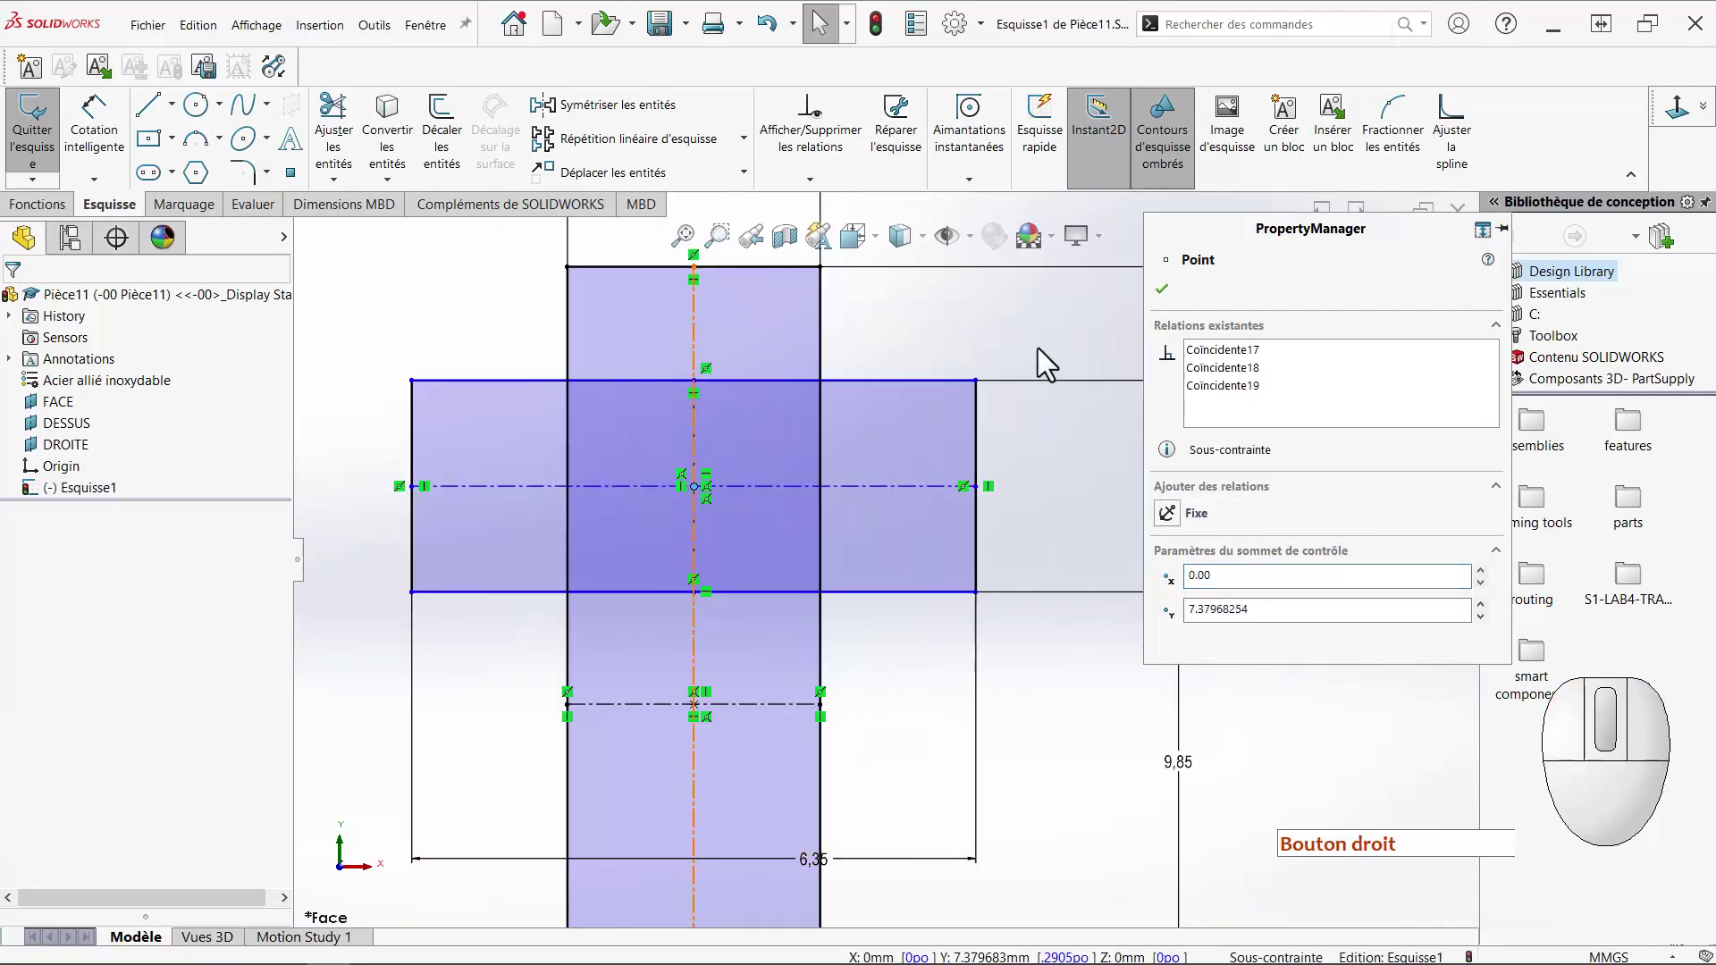
key(Escape)
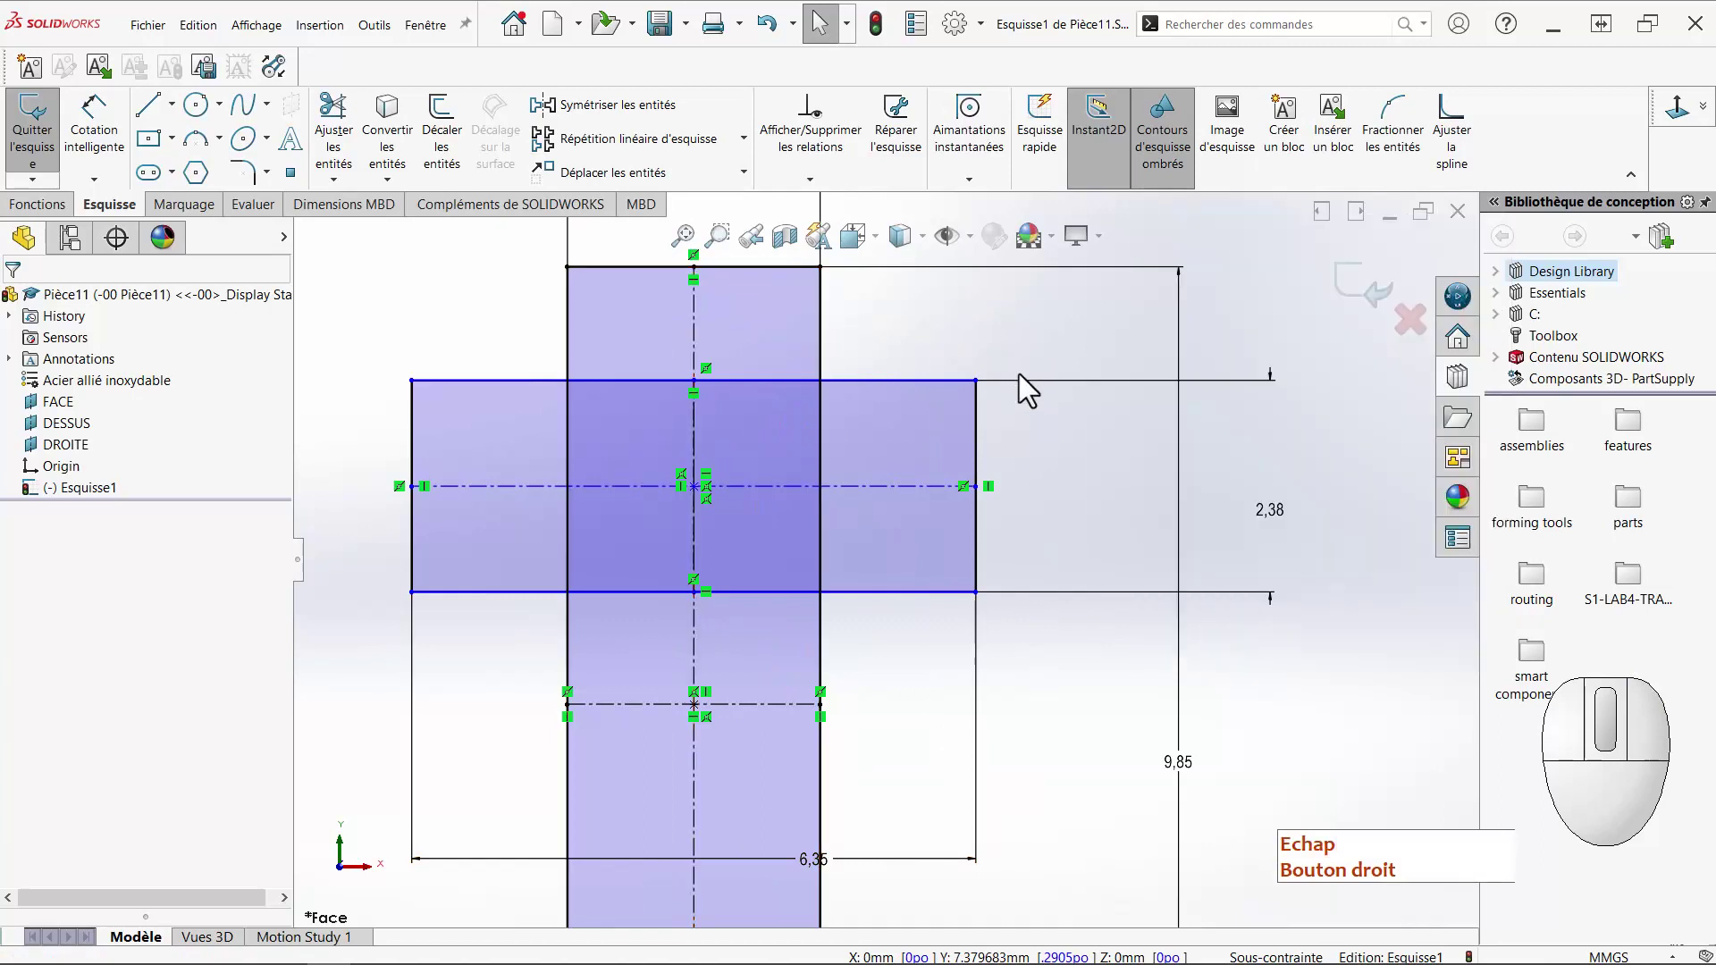
Dimension the distance between the top edges of the upright and horizontal rectangles as 1 mm.
right_drag(1021, 375, 1019, 275)
click(808, 267)
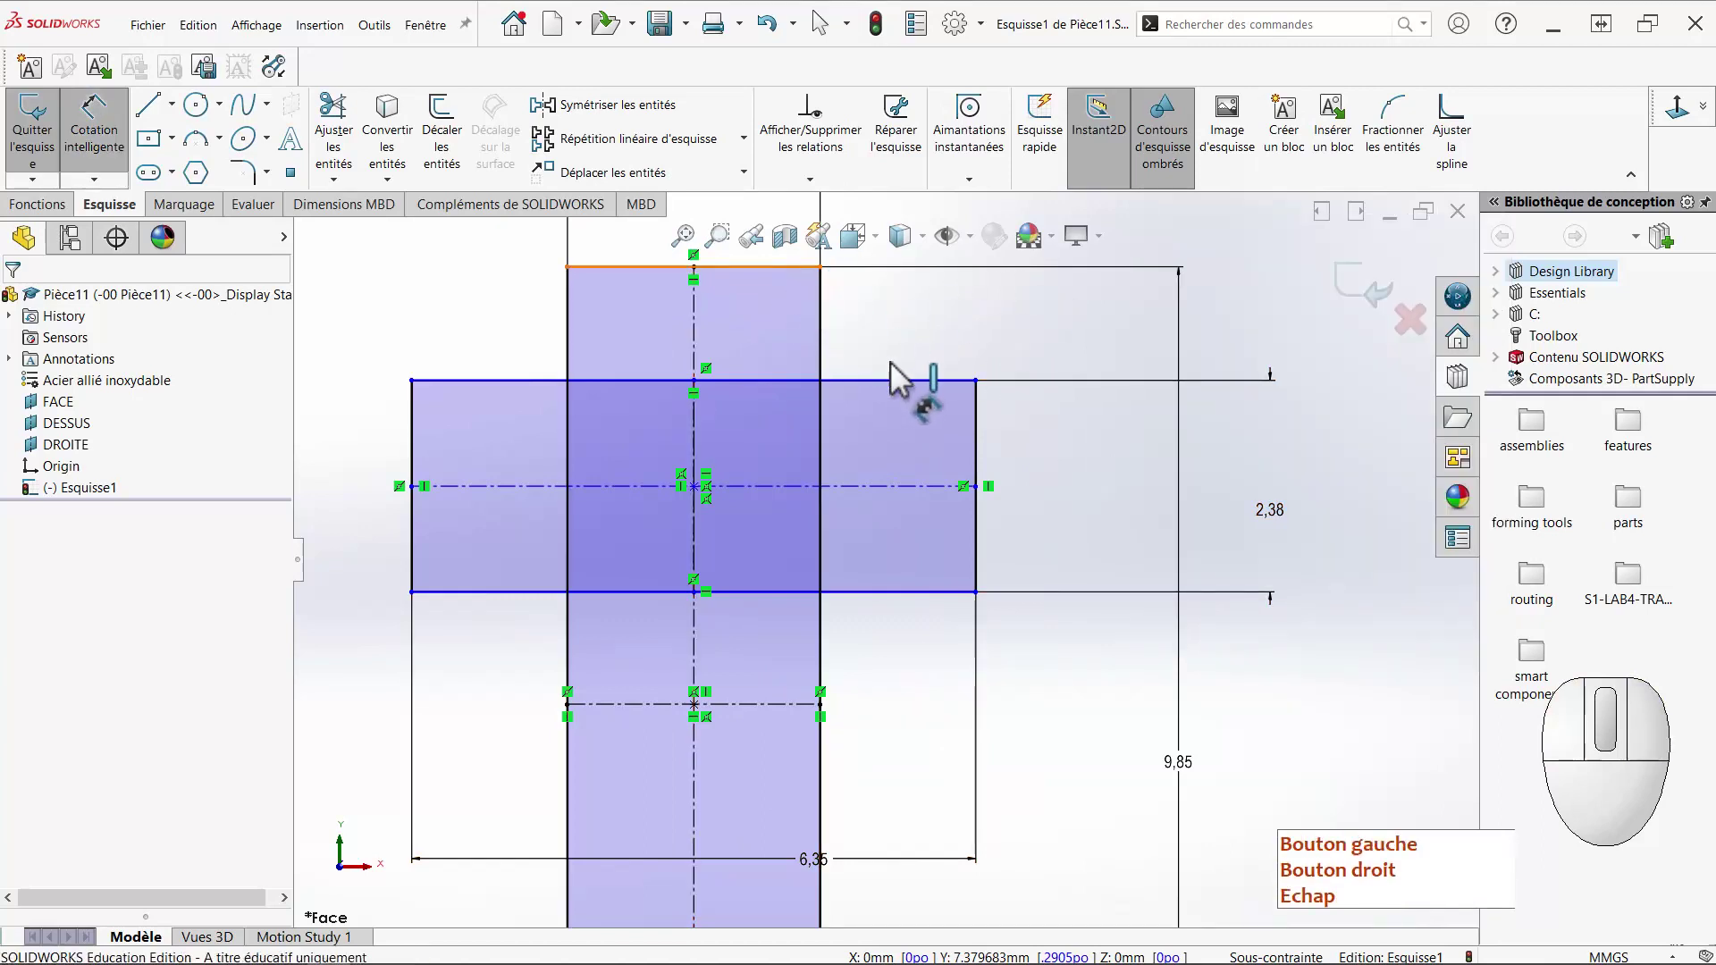
click(898, 380)
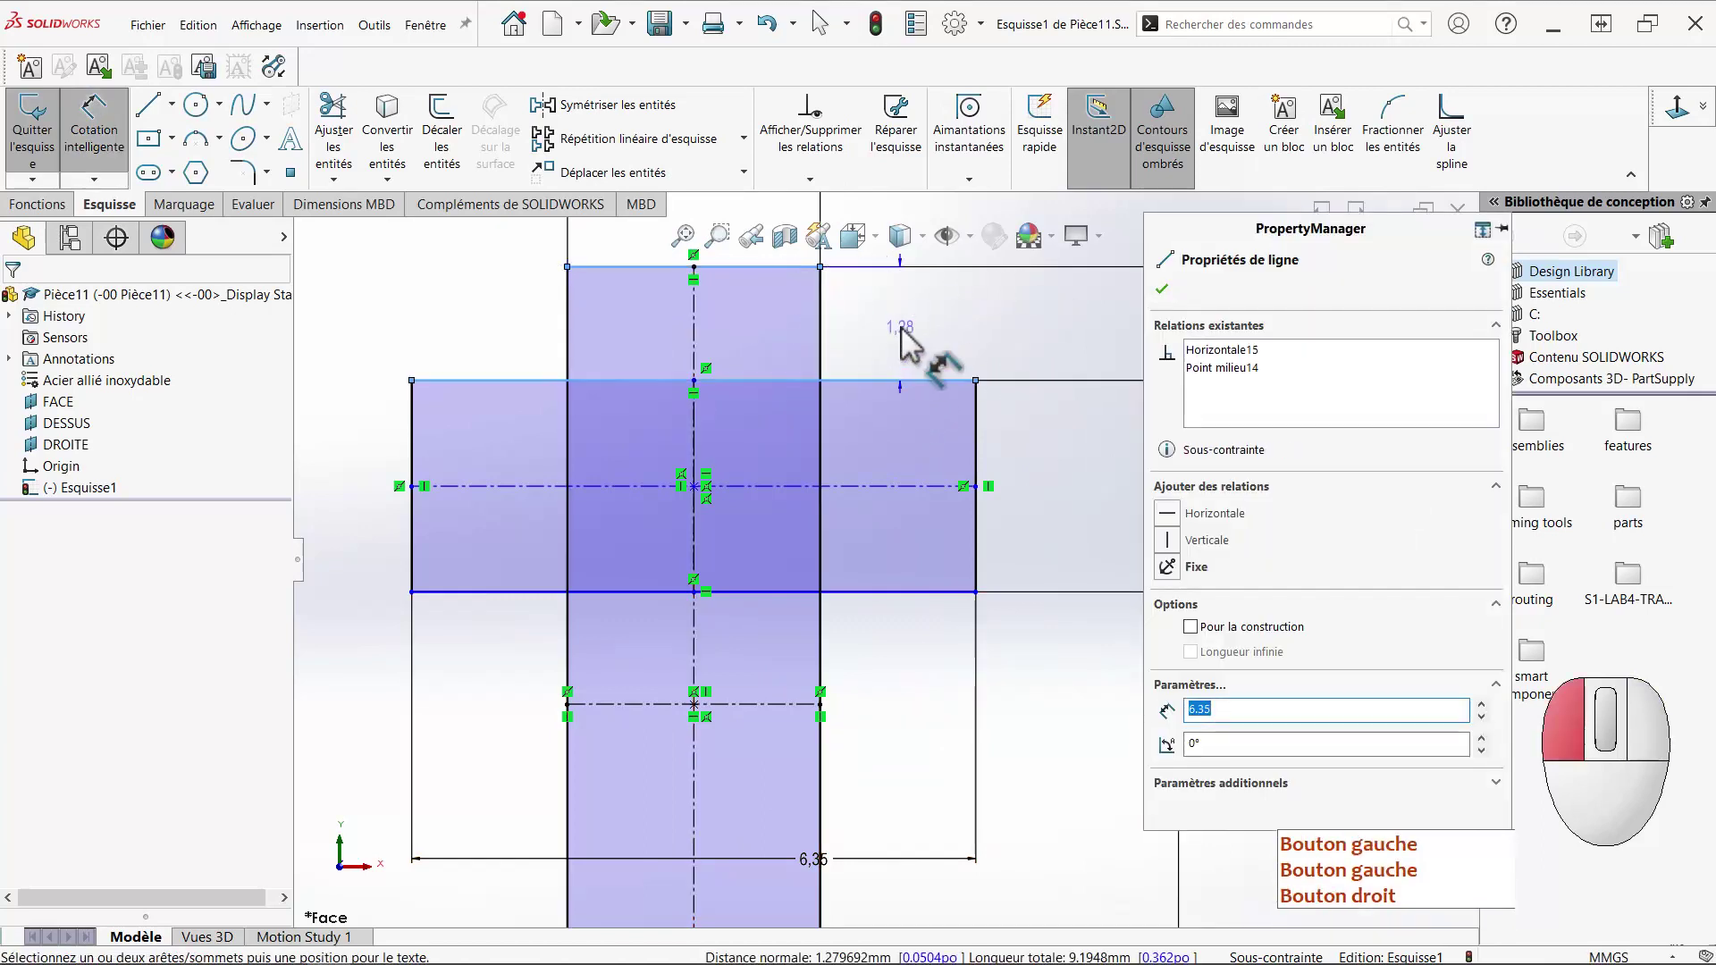
click(901, 329)
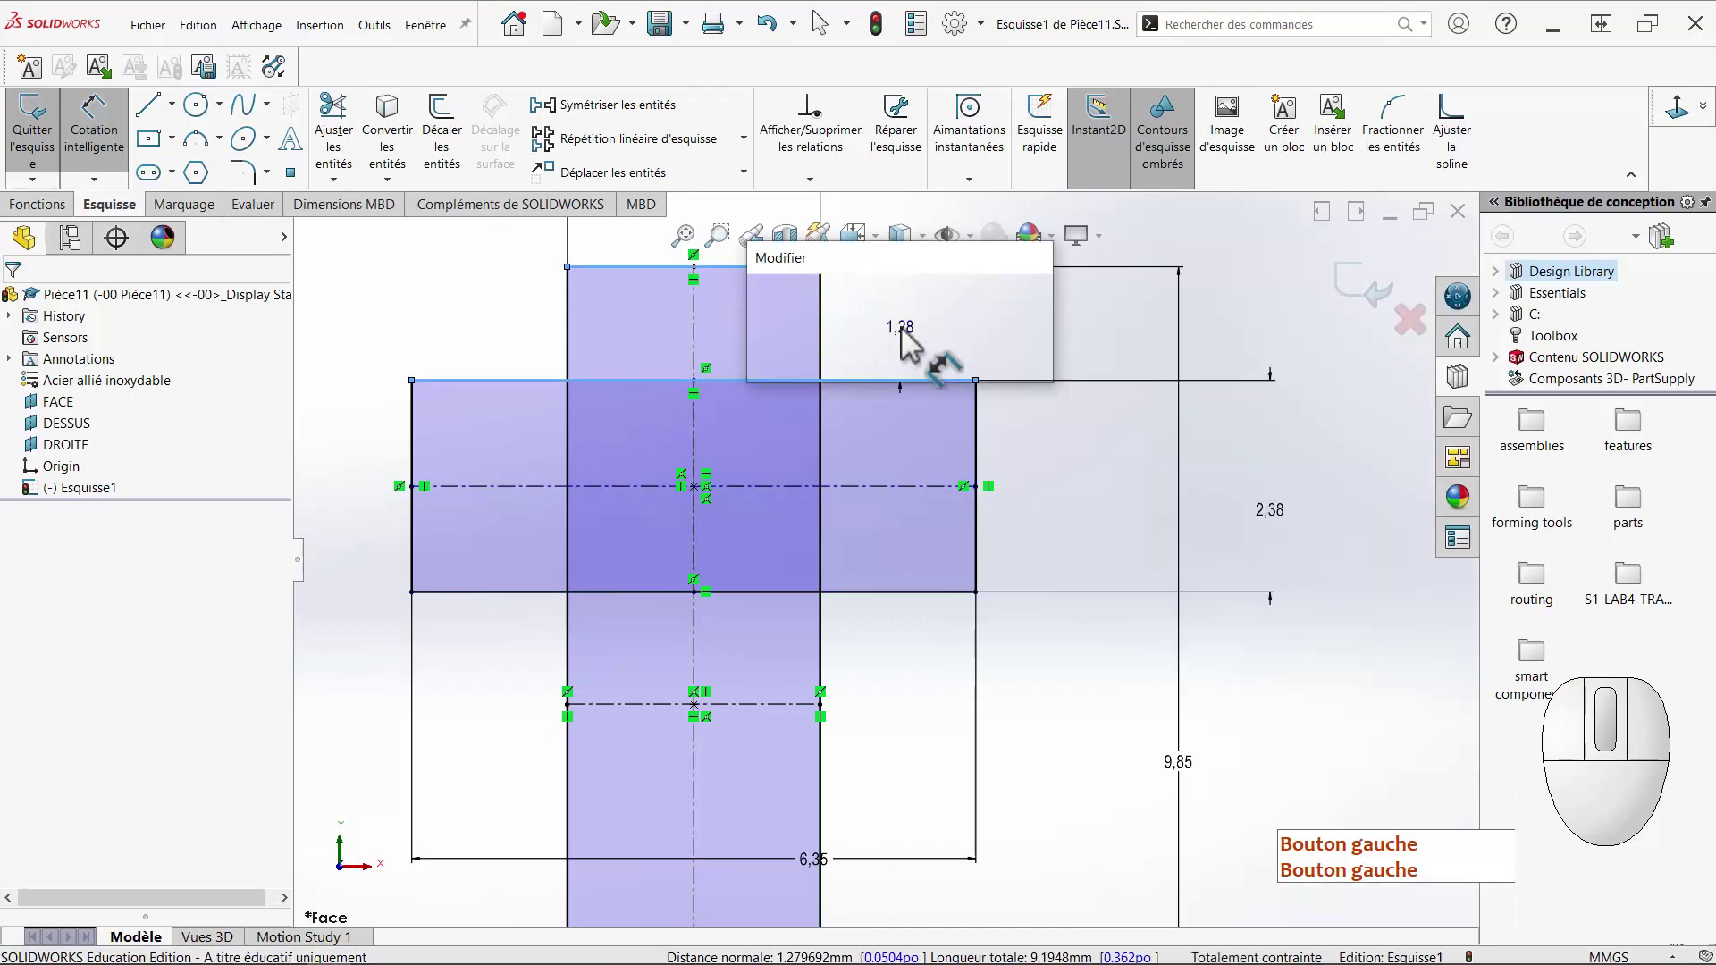
text(1)
key(Return)
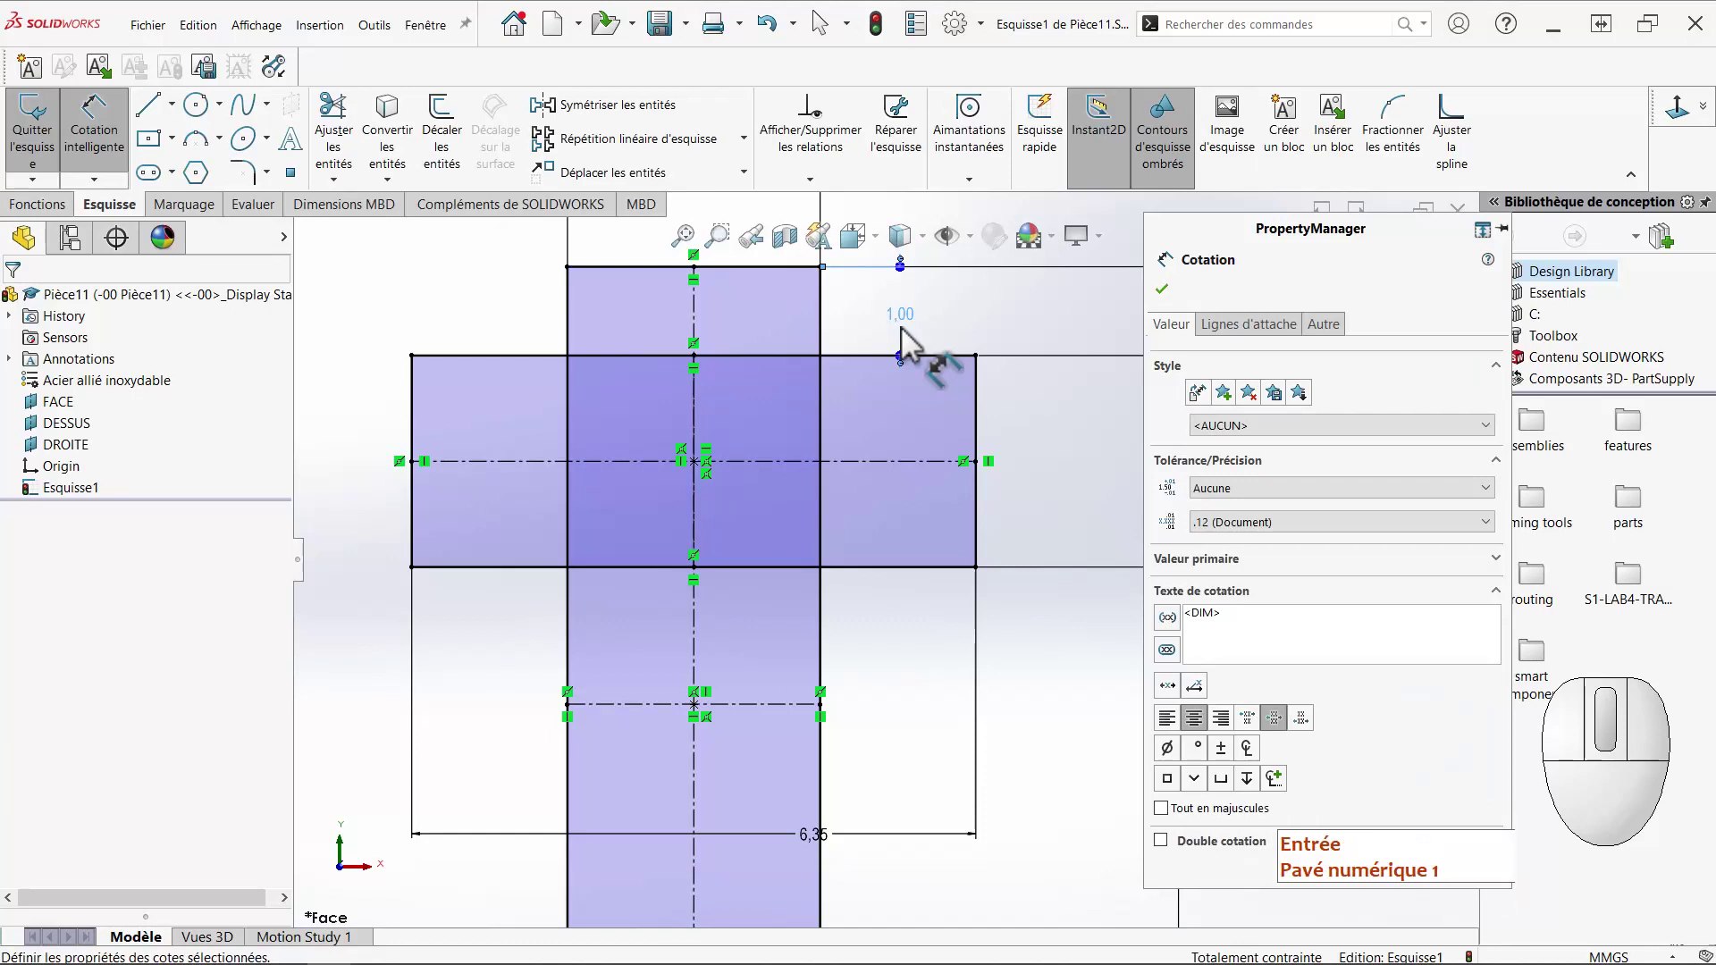
key(Escape)
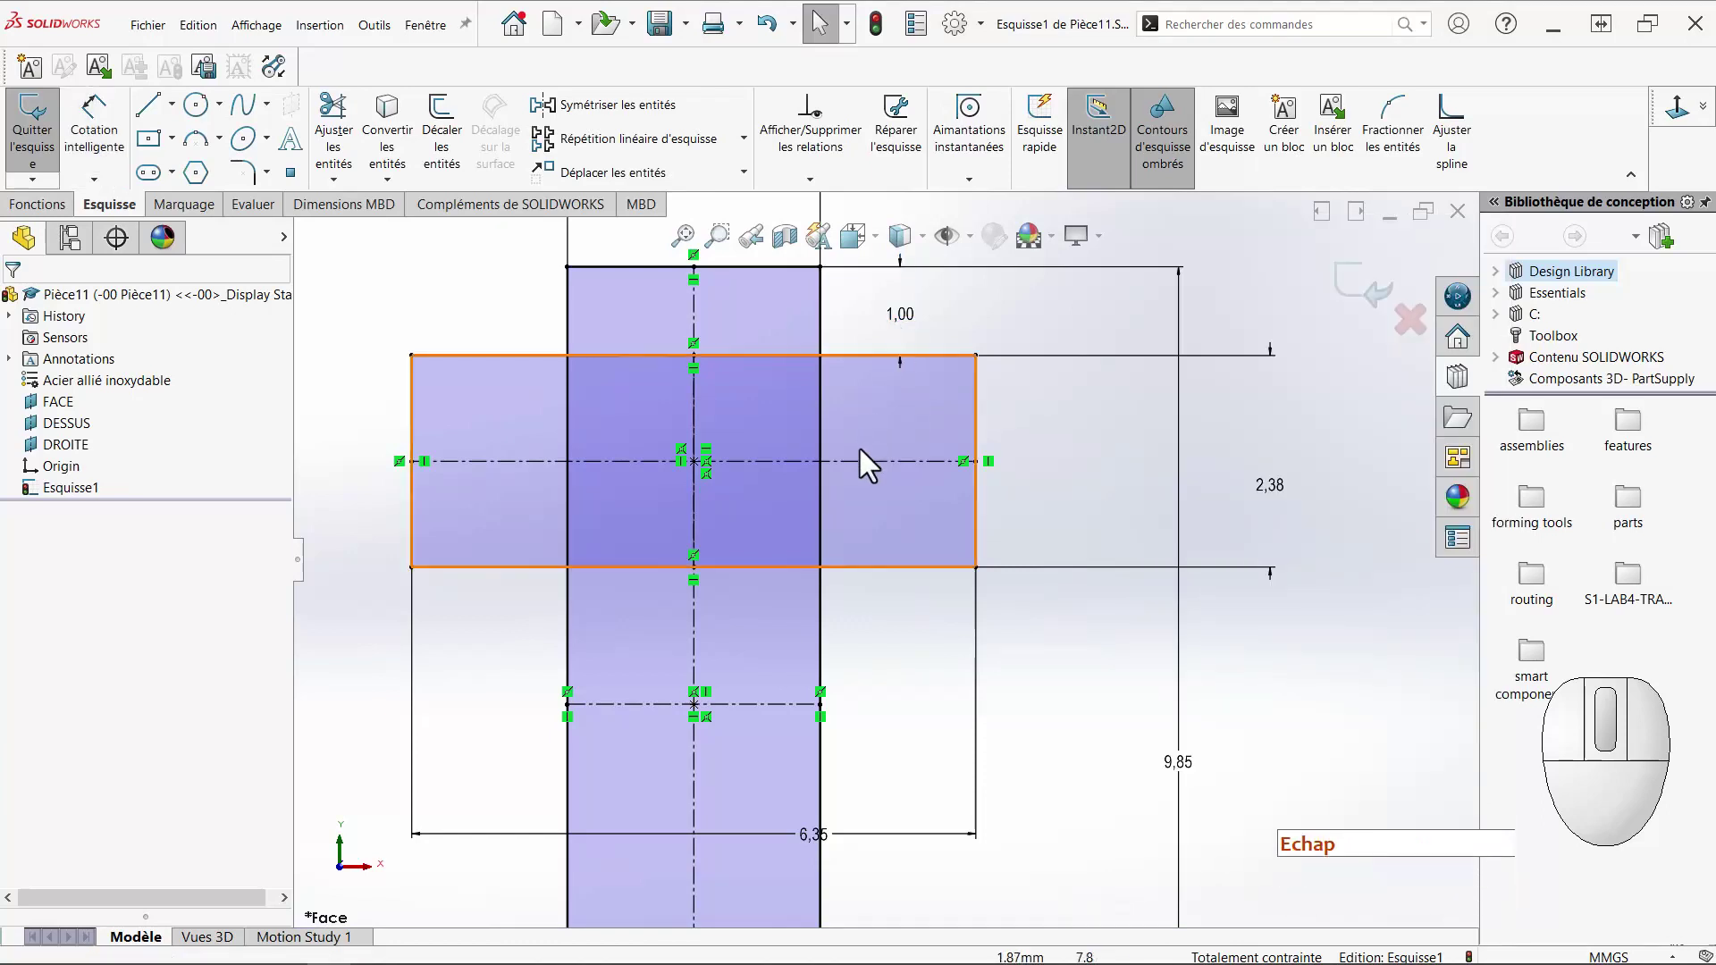
Select both rectangles with their centrelines and turn off their construction geometry option.
scroll(866, 458, up, 1)
scroll(866, 458, up, 1)
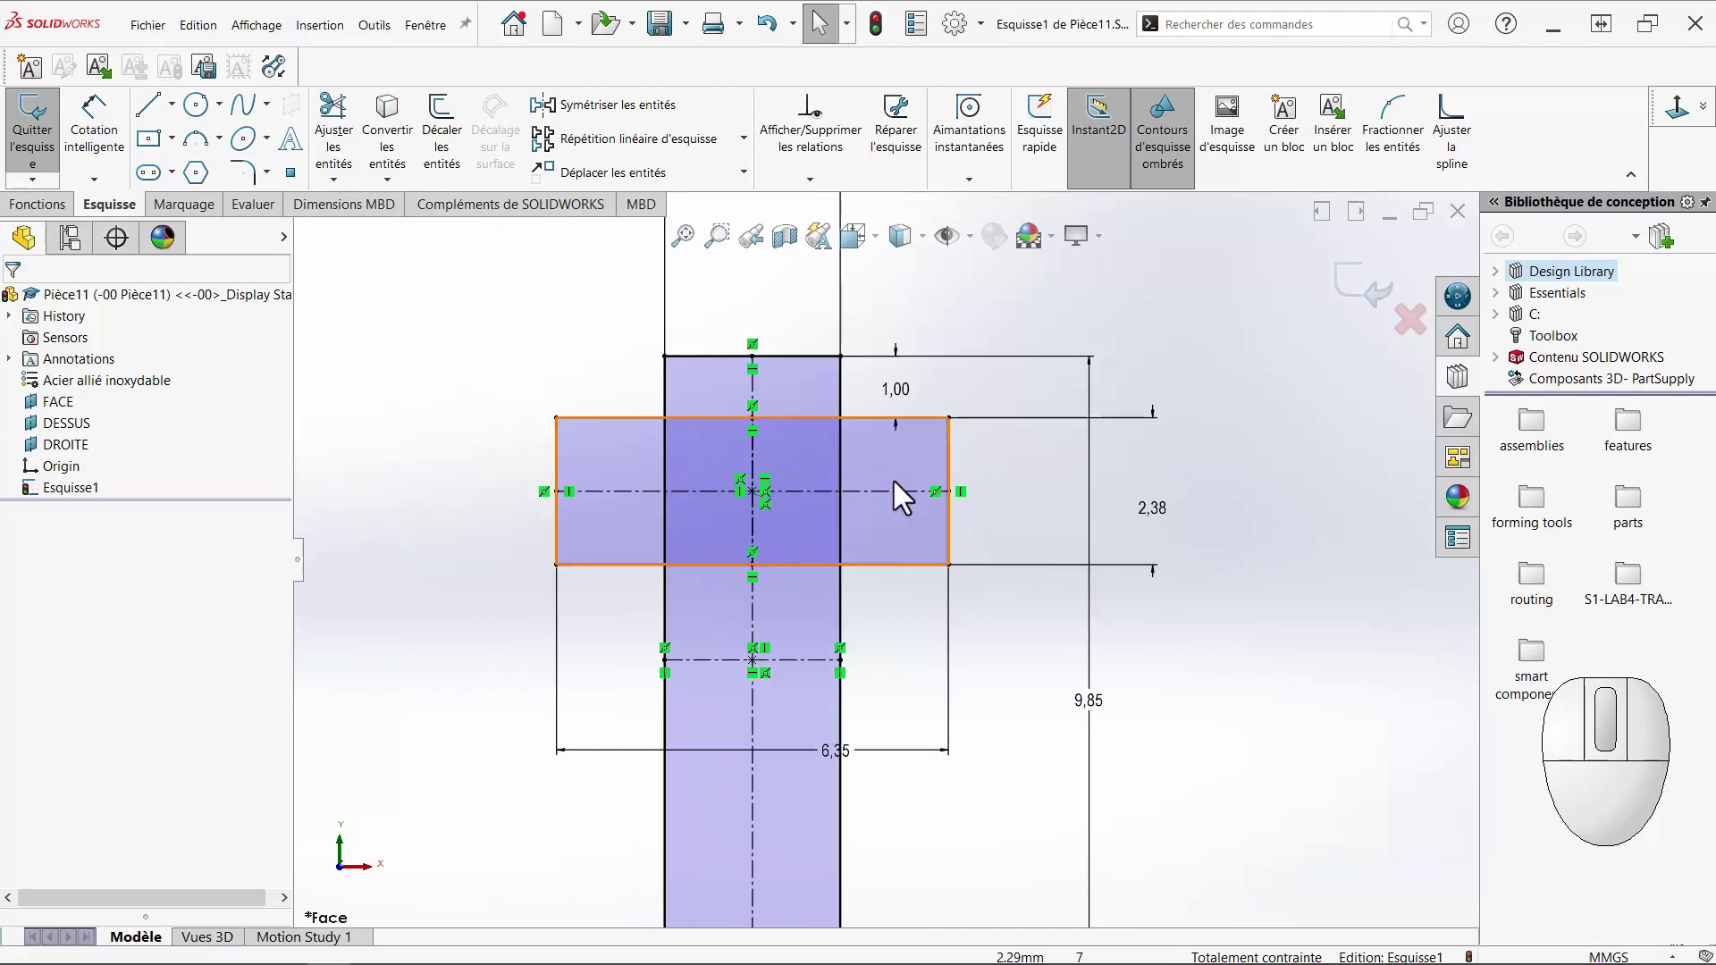
mouse_move(893, 481)
ctrl+middle_down()
mouse_move(900, 446)
mouse_move(917, 457)
ctrl+middle_up()
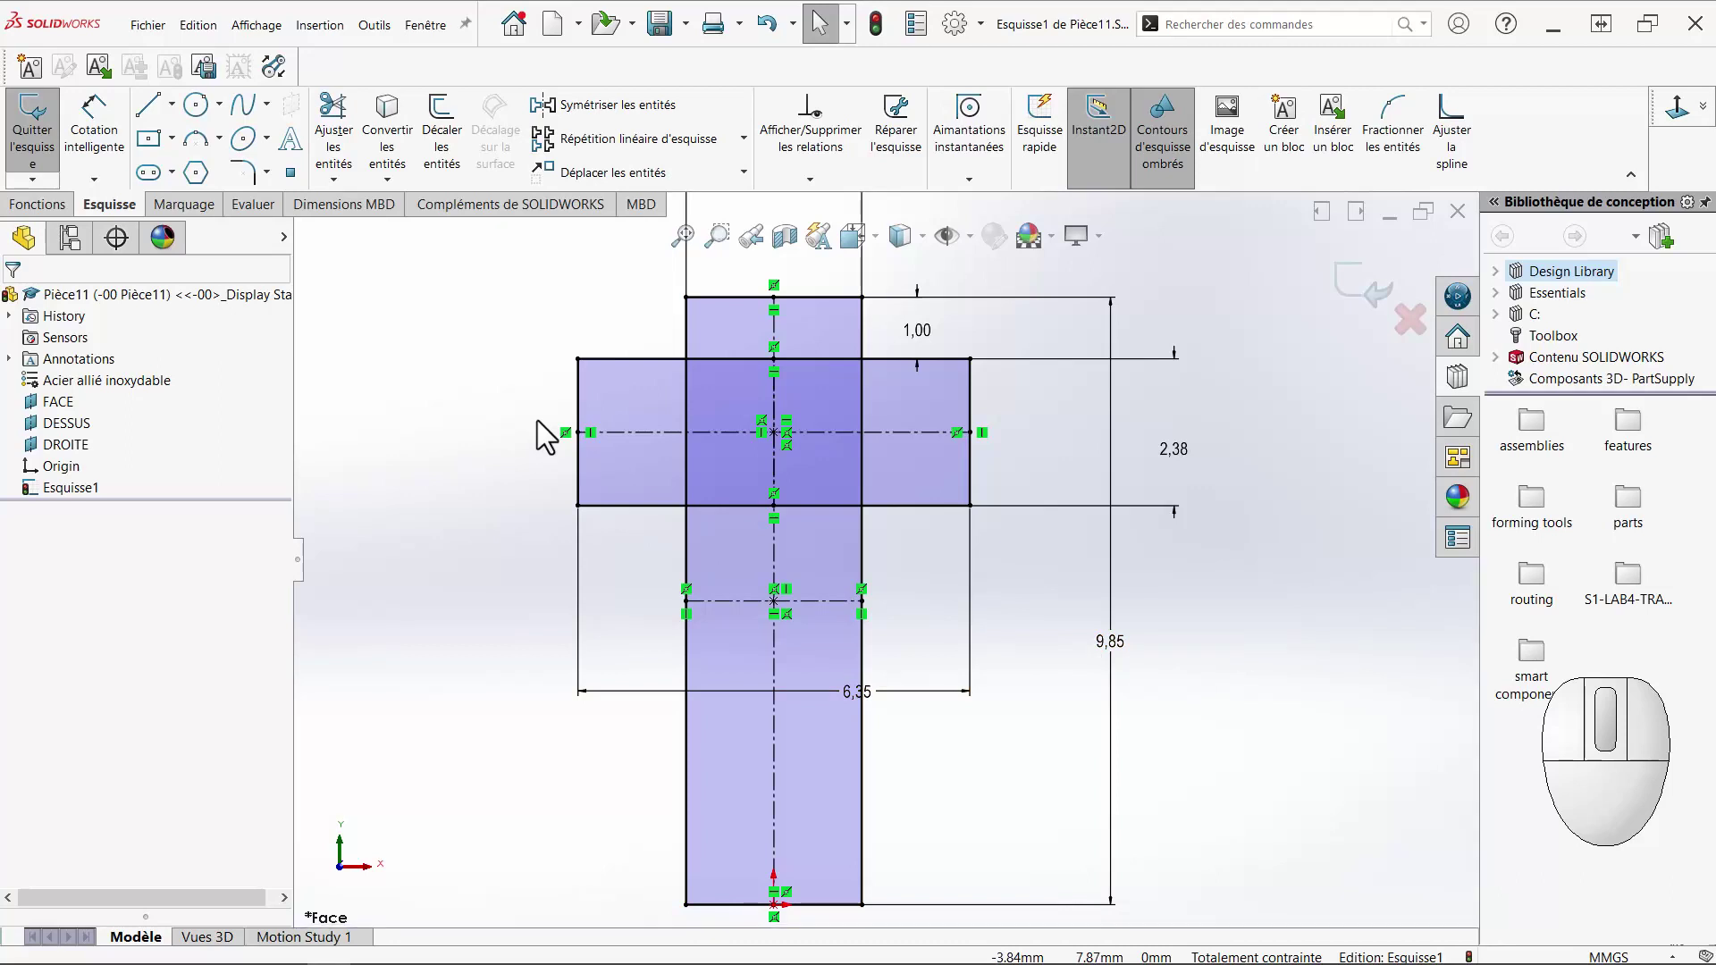
mouse_move(536, 266)
mouse_down()
mouse_move(677, 439)
mouse_move(920, 532)
mouse_move(989, 636)
mouse_move(985, 904)
mouse_move(1003, 923)
mouse_move(993, 912)
mouse_up()
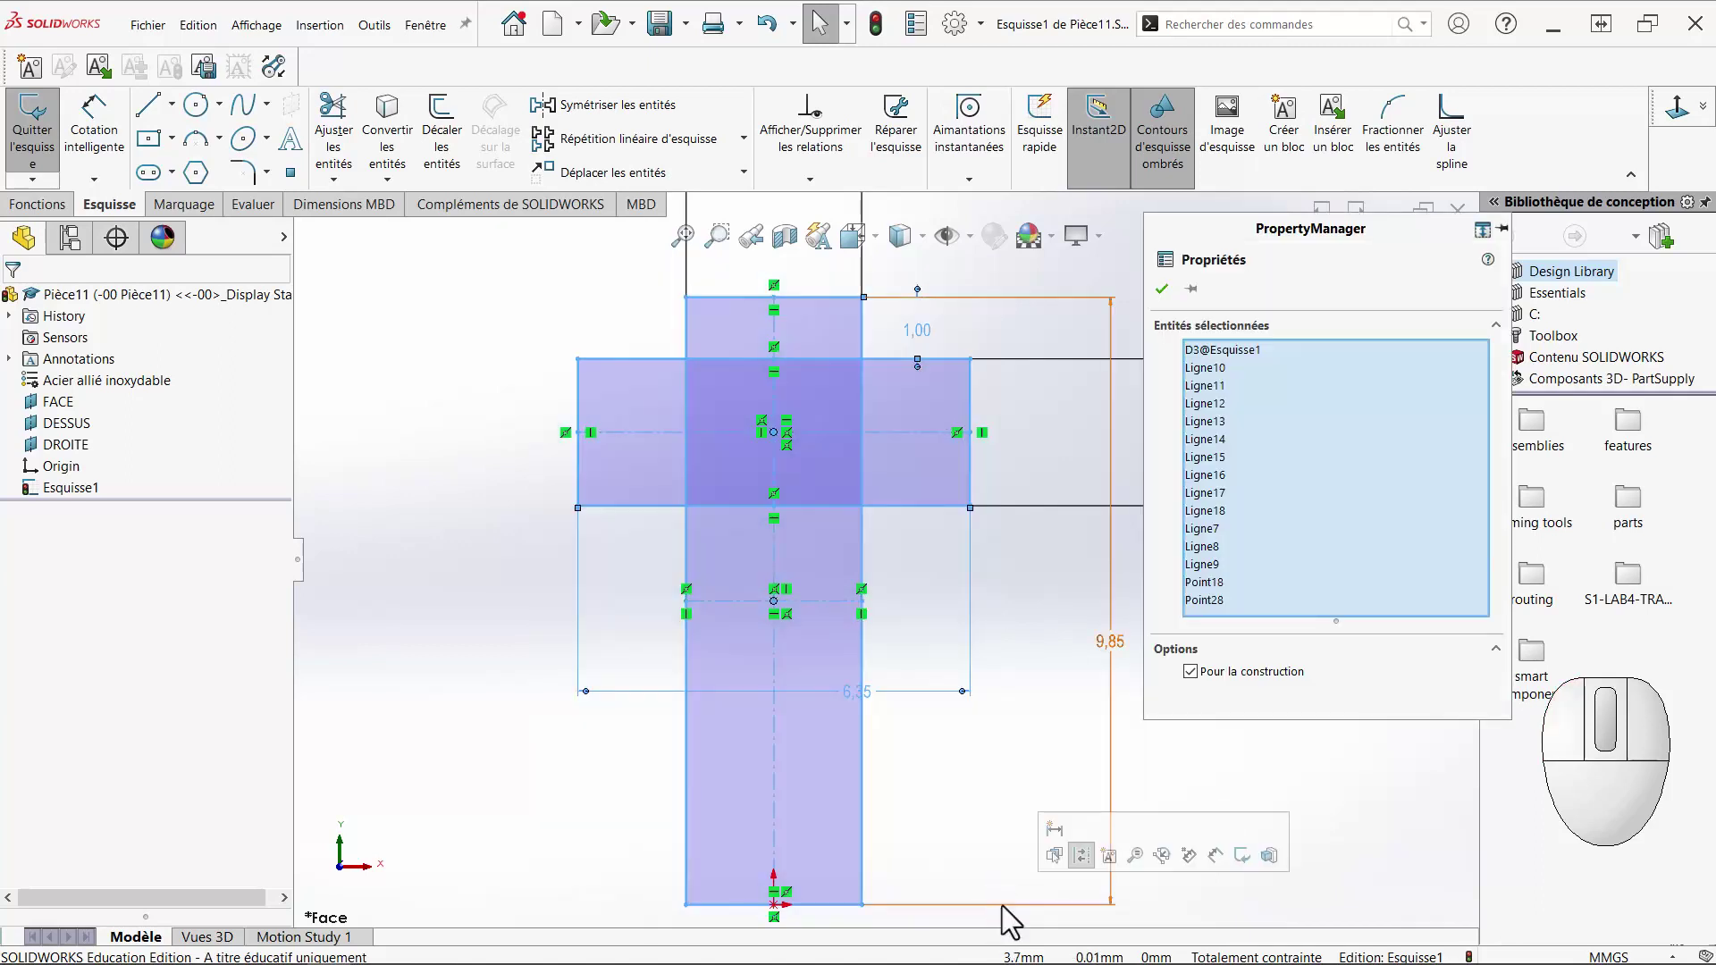
click(1189, 672)
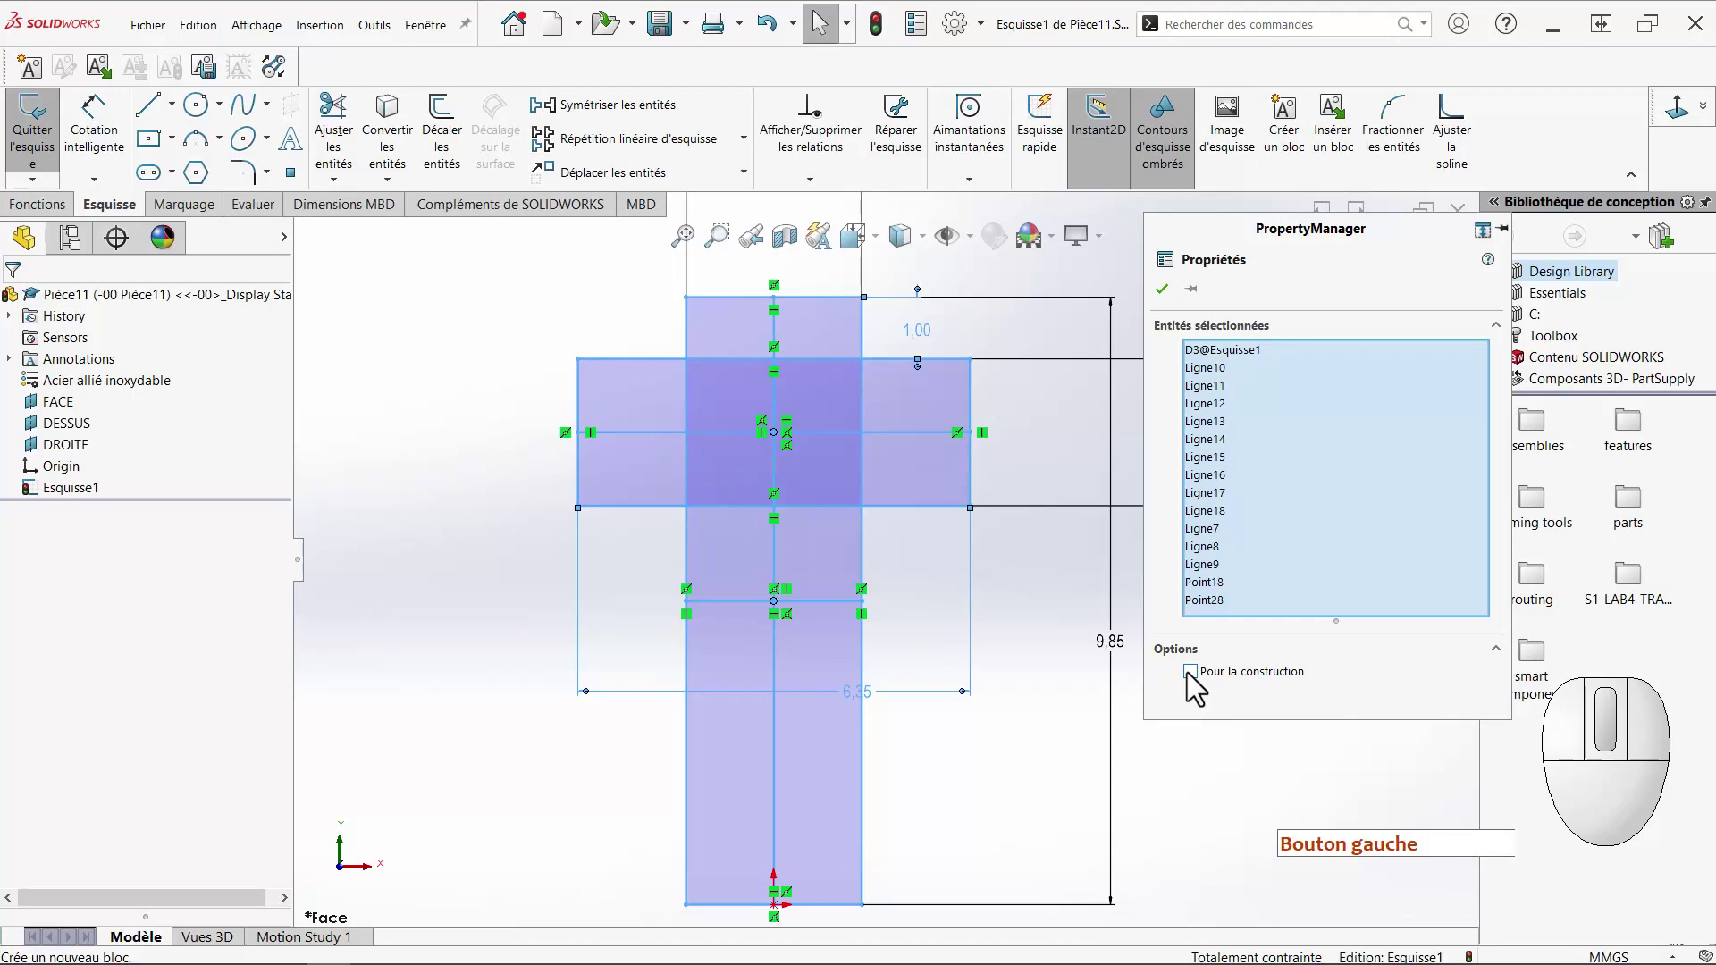
Convert both selected rectangles and their centrelines to construction geometry.
click(1189, 672)
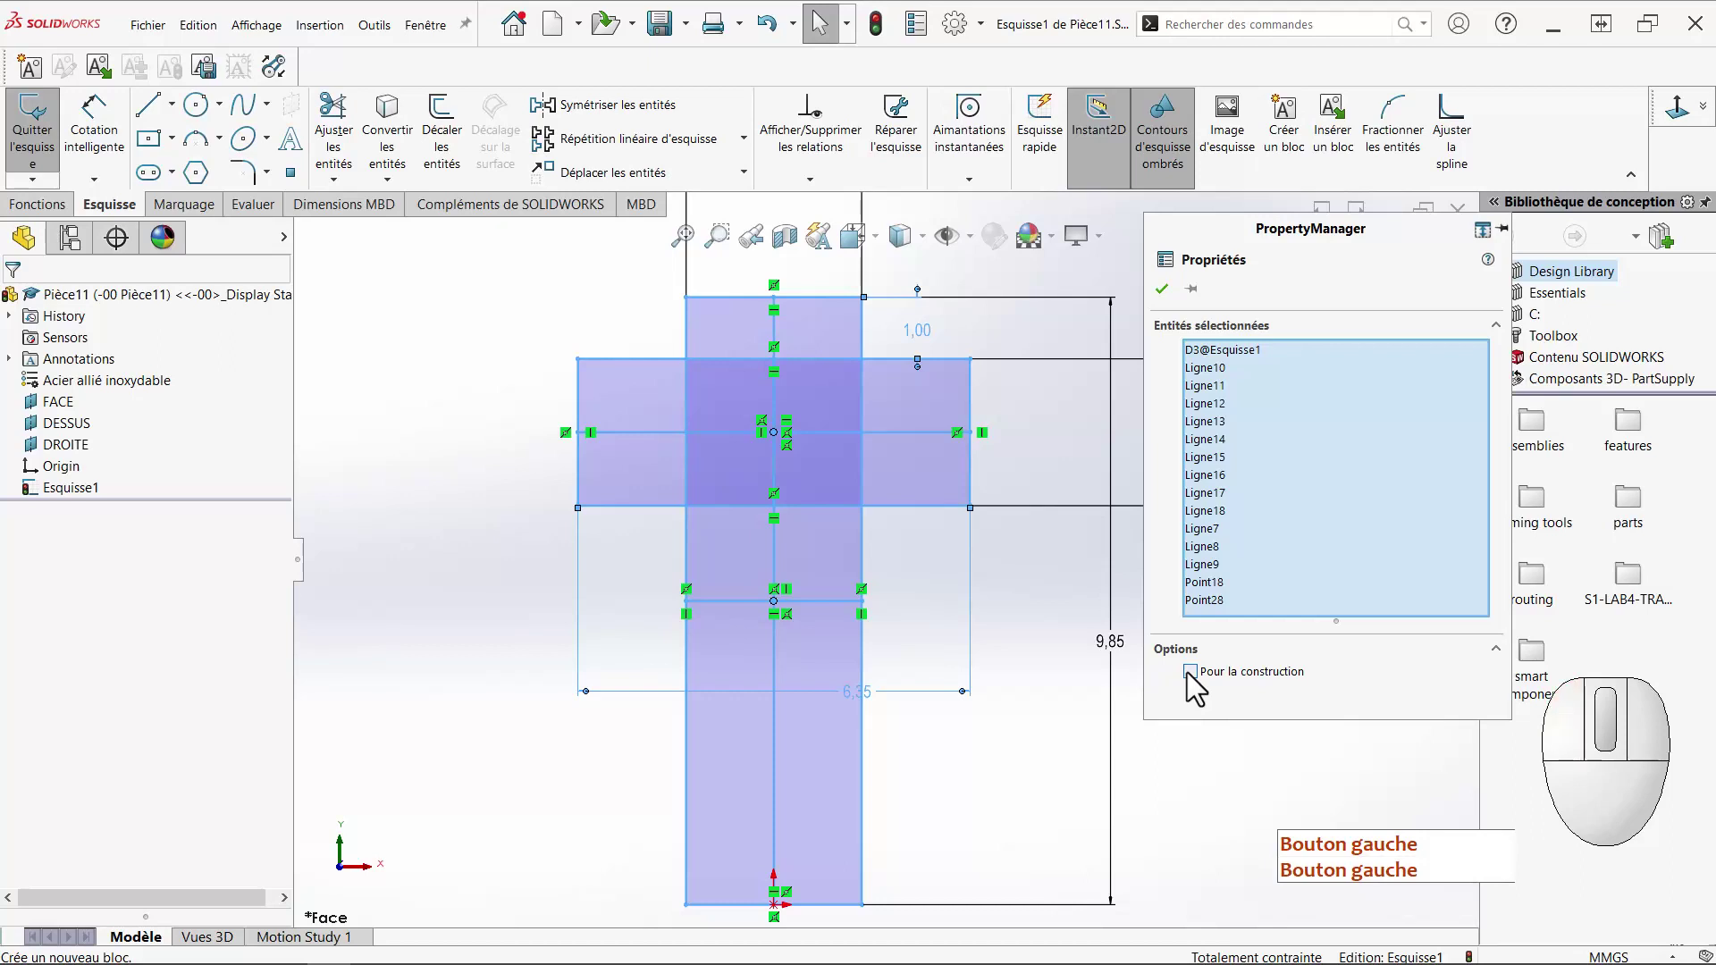
click(1159, 290)
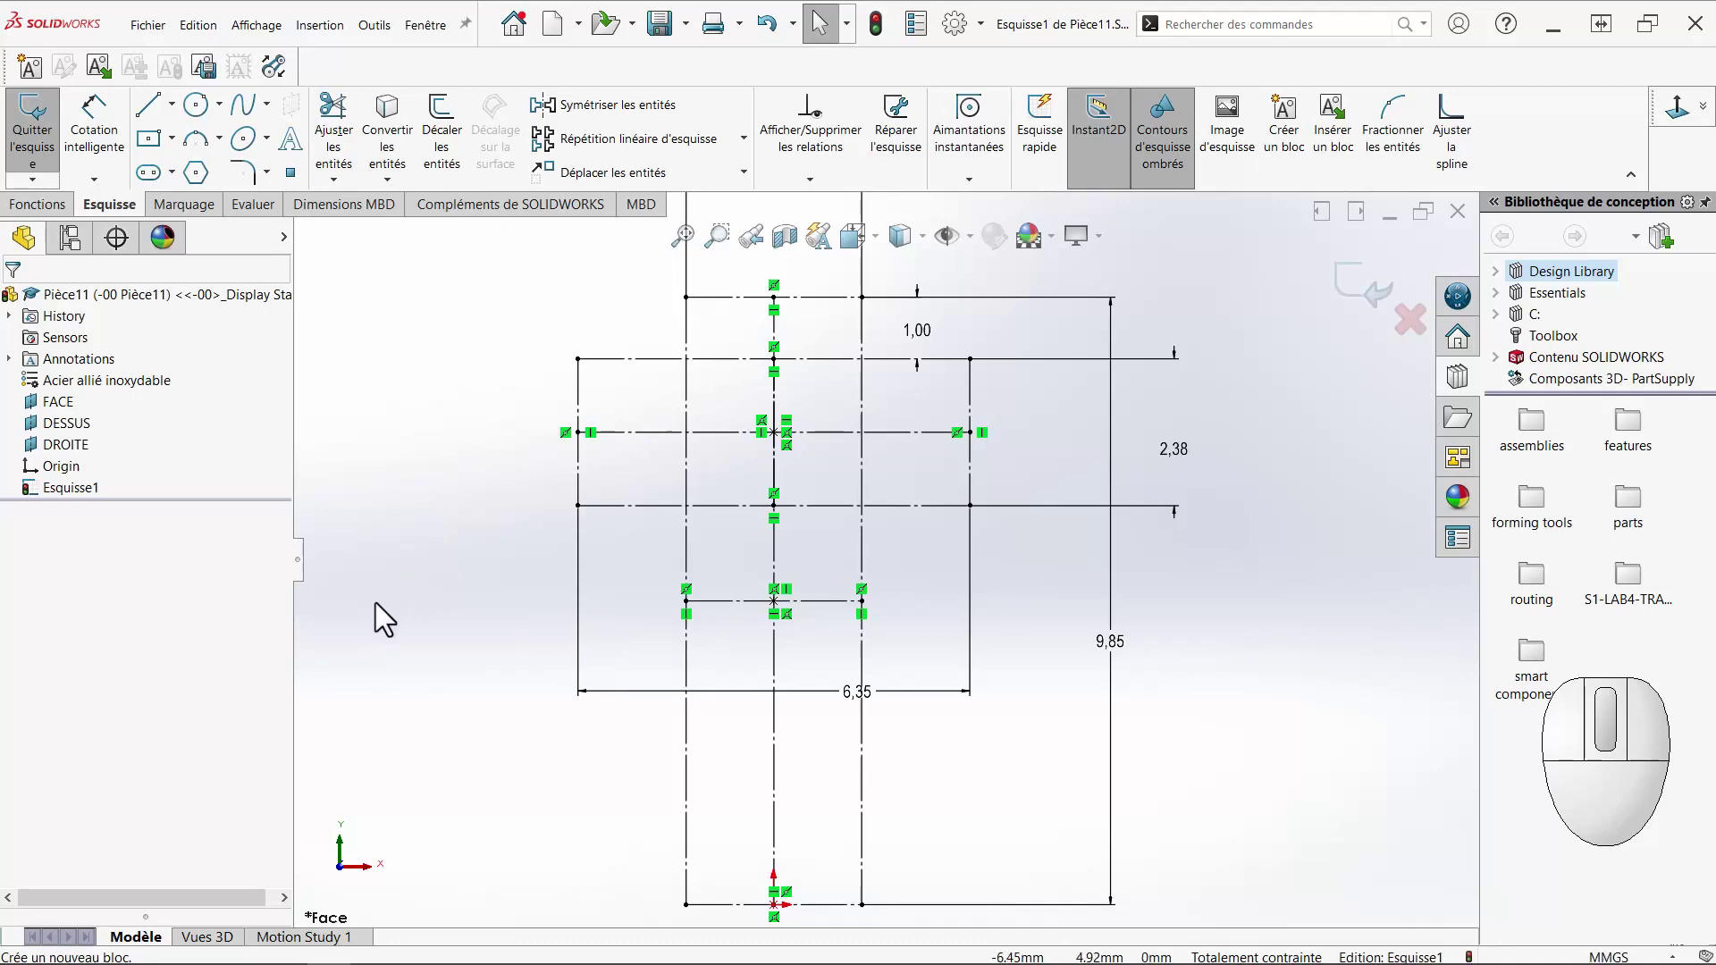
Draw six small circles centred on the four corners of the horizontal rectangle and the two upper corners of the upright rectangle.
right_drag(375, 602, 593, 613)
click(579, 506)
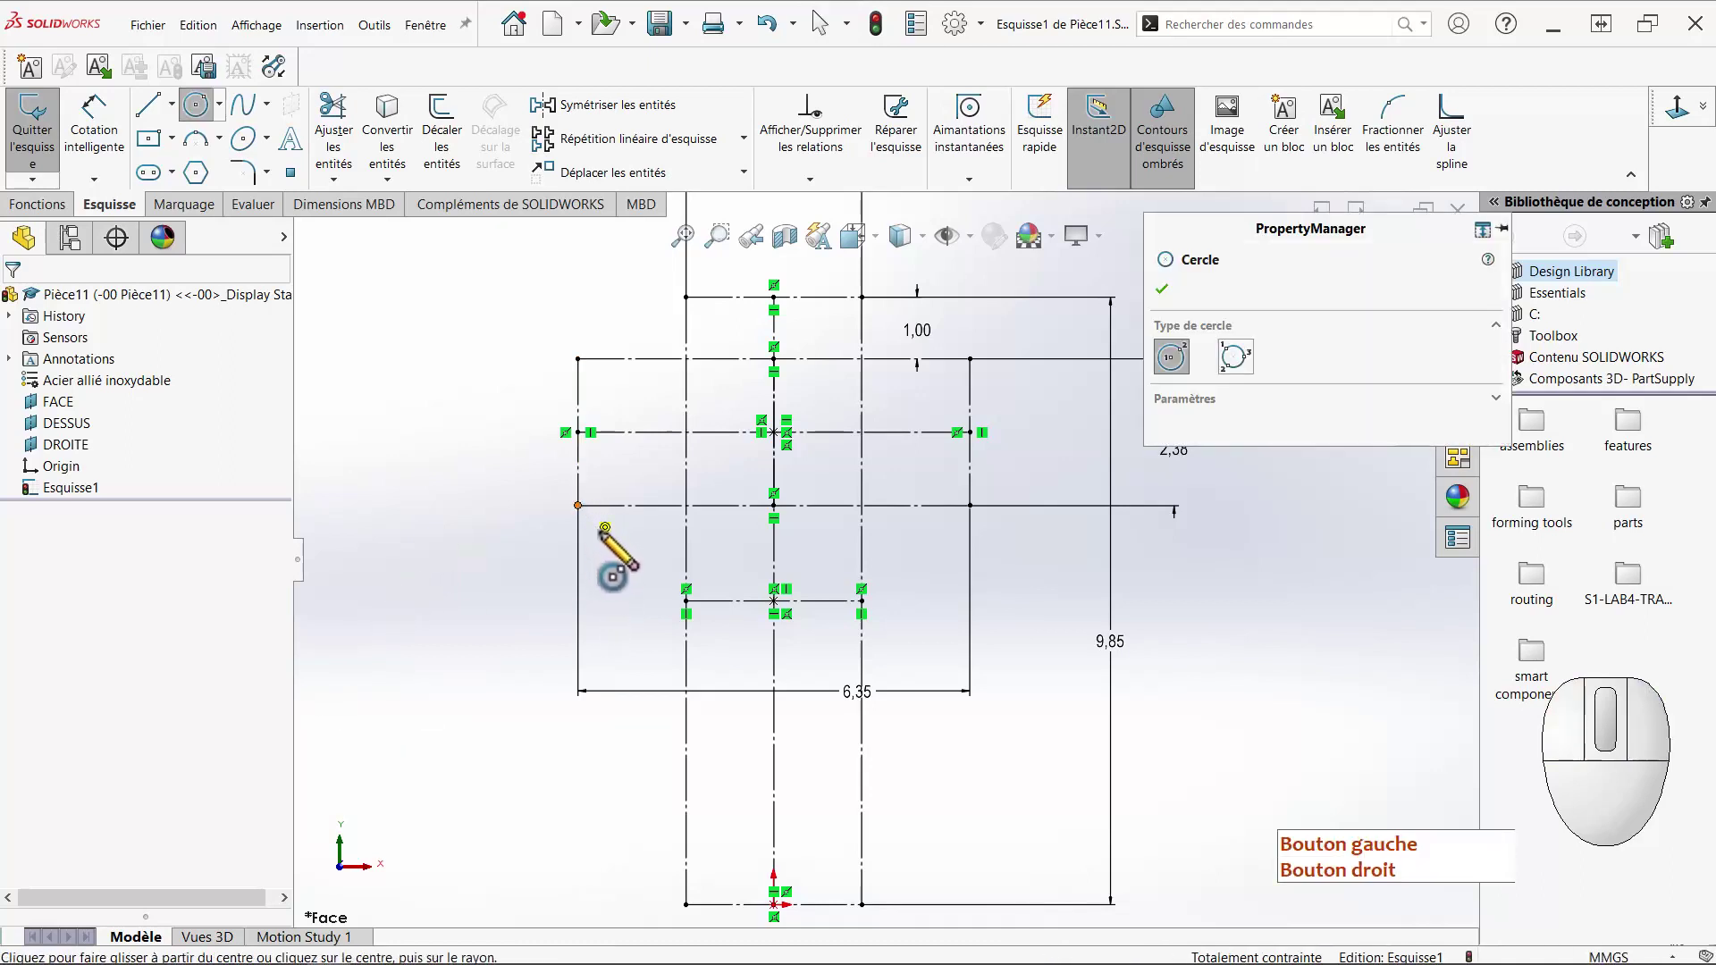
click(594, 539)
click(578, 358)
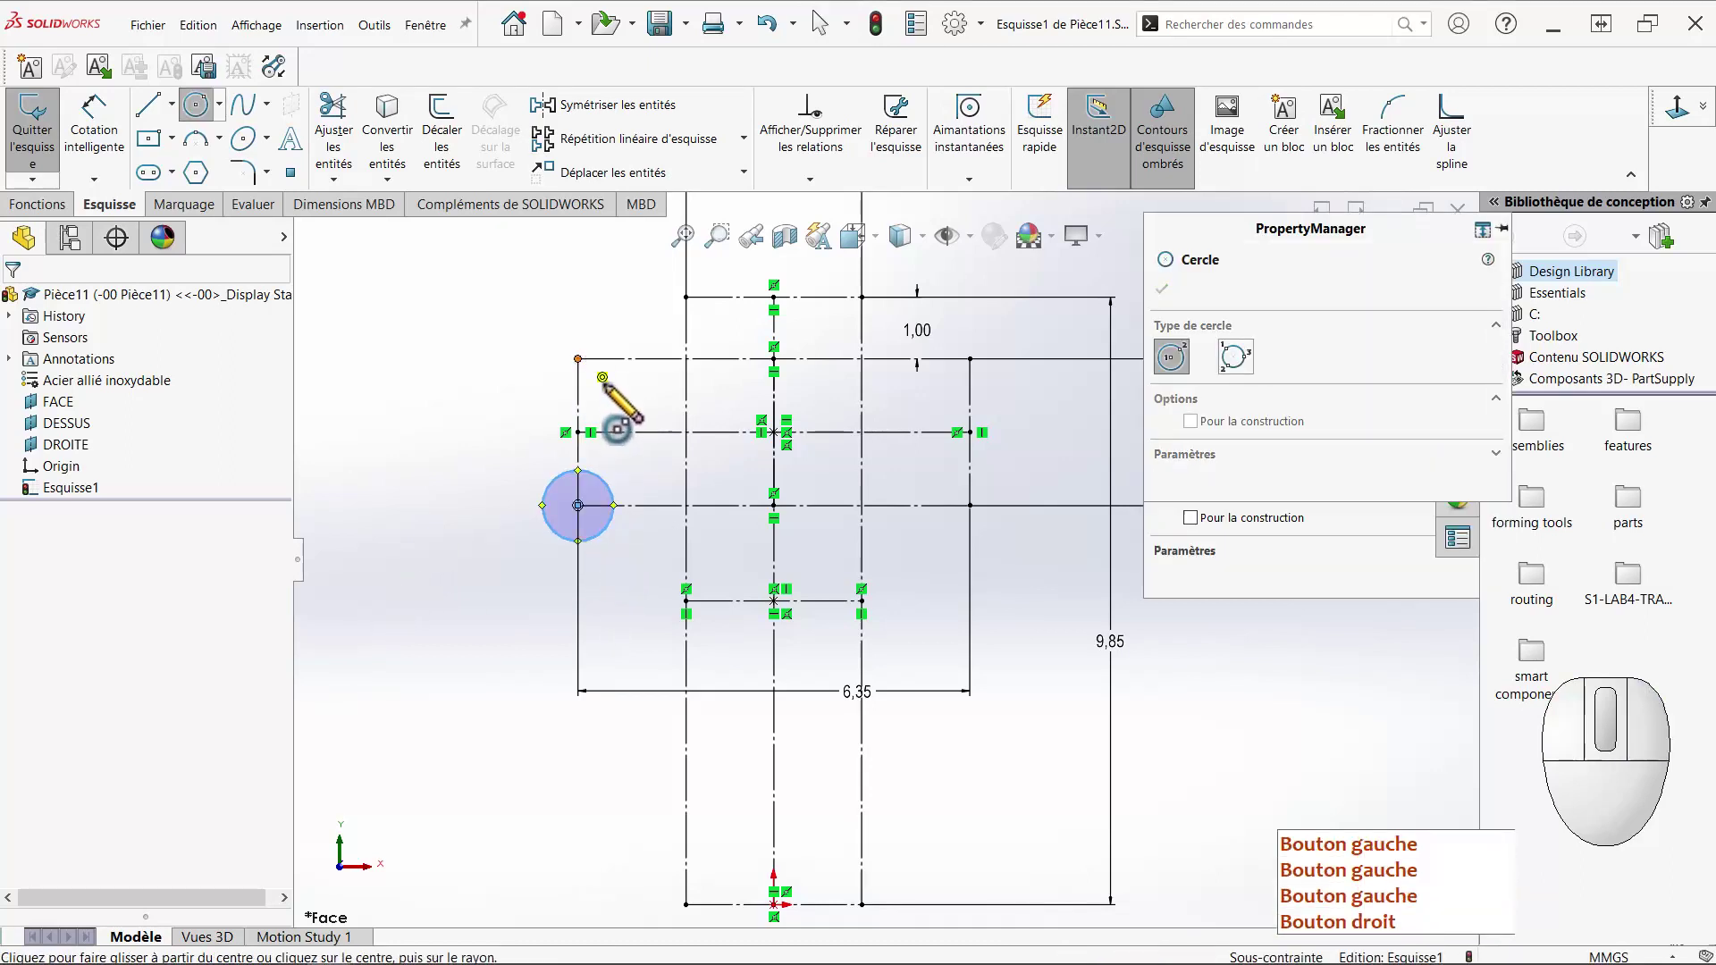
click(596, 390)
click(687, 297)
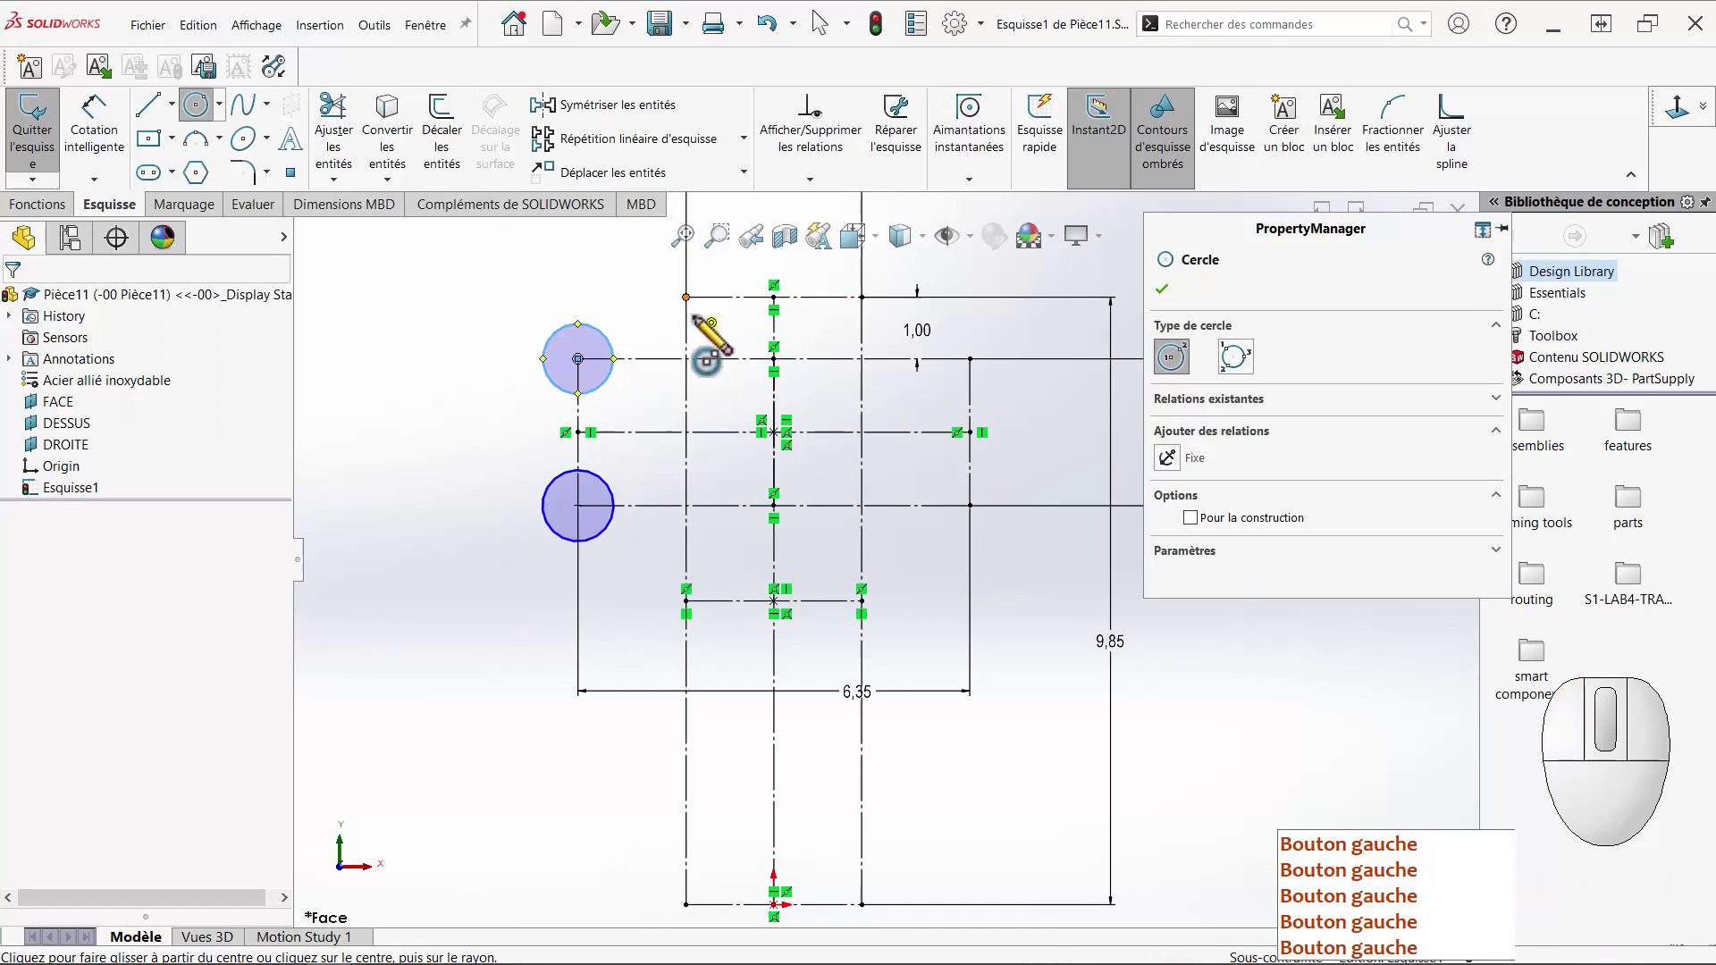
click(862, 297)
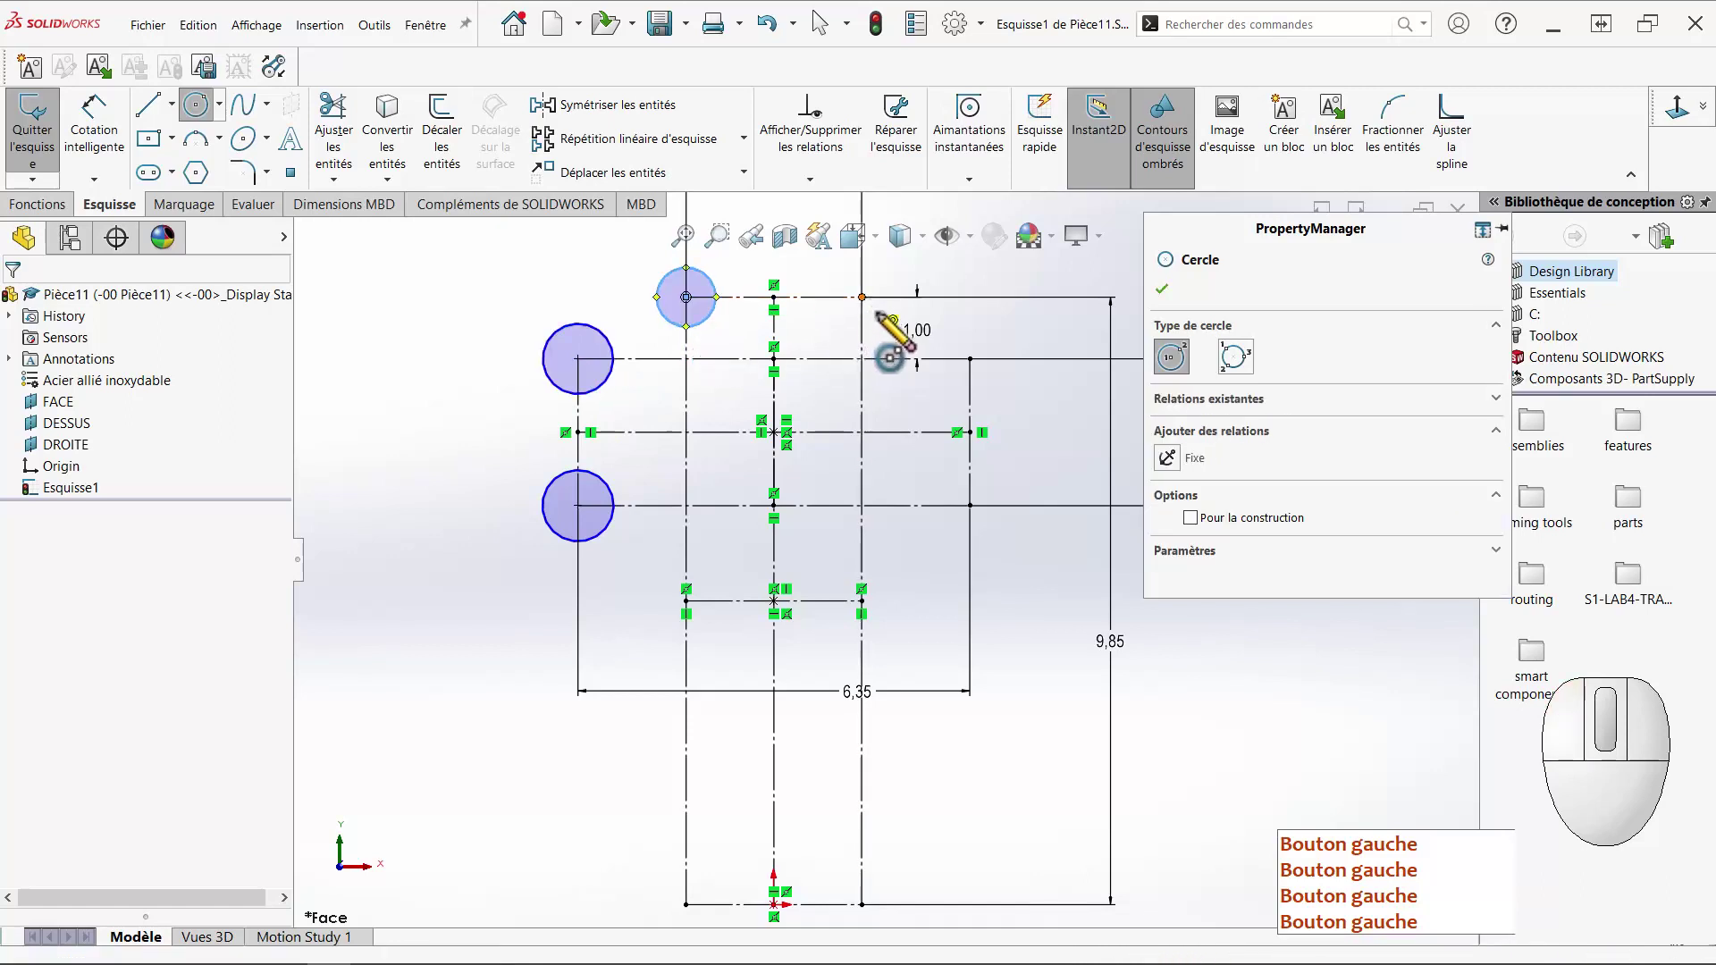
click(897, 331)
click(970, 360)
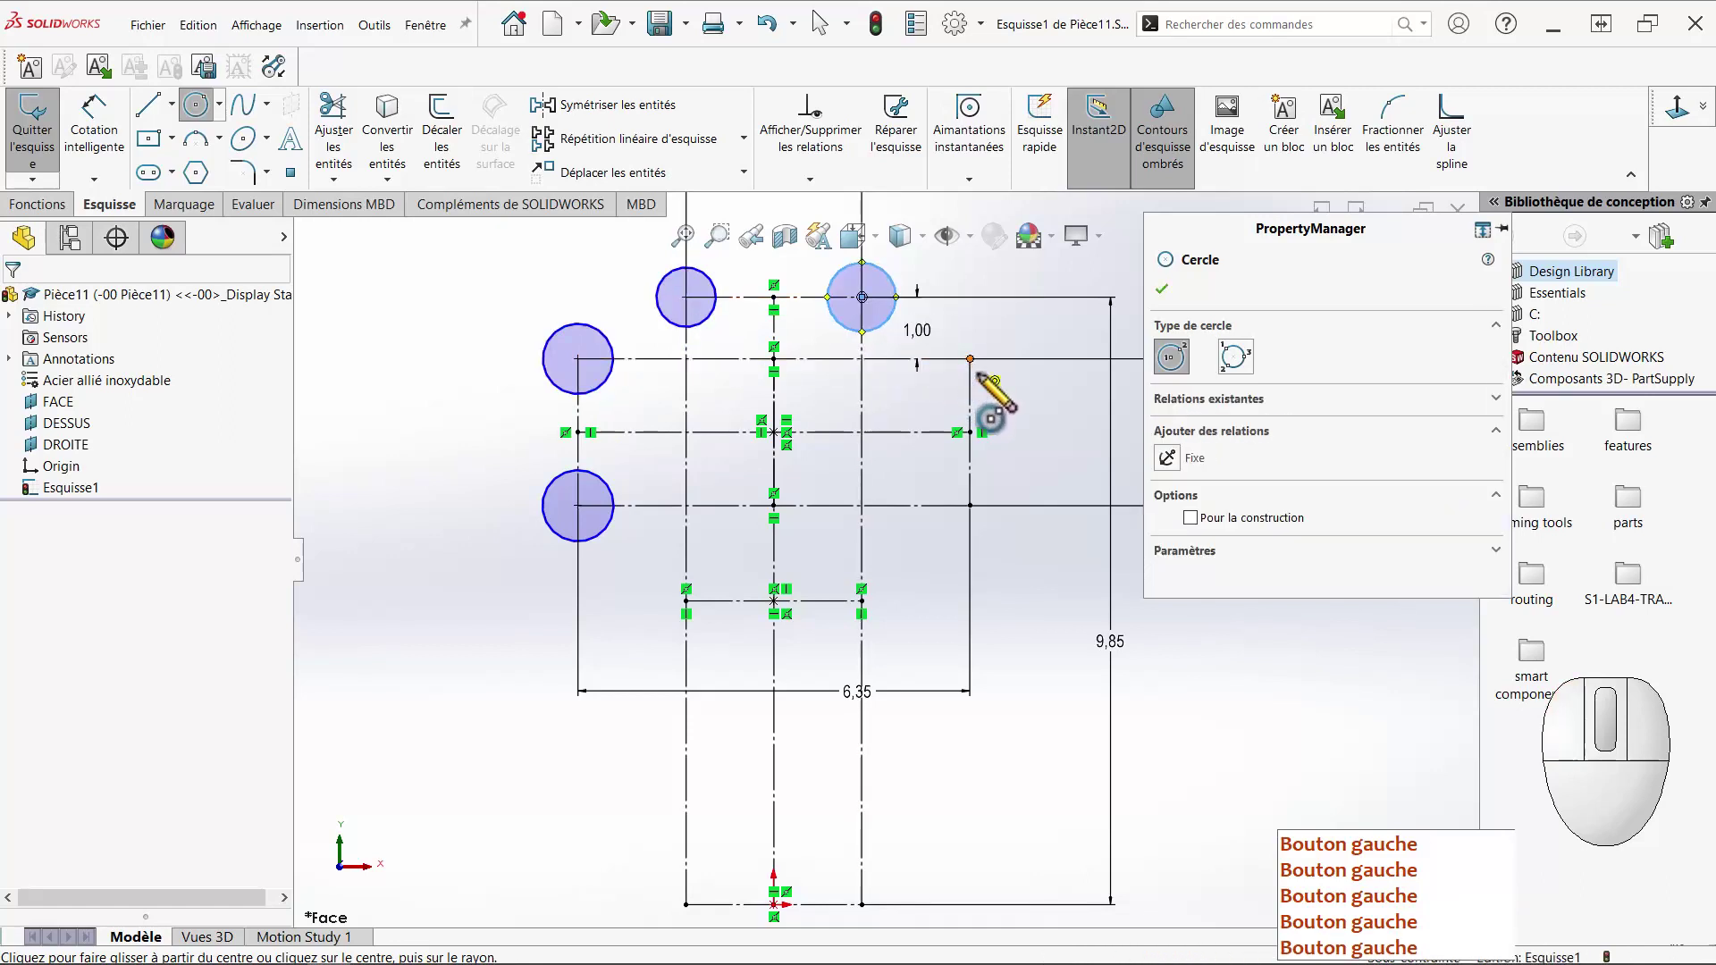
click(991, 386)
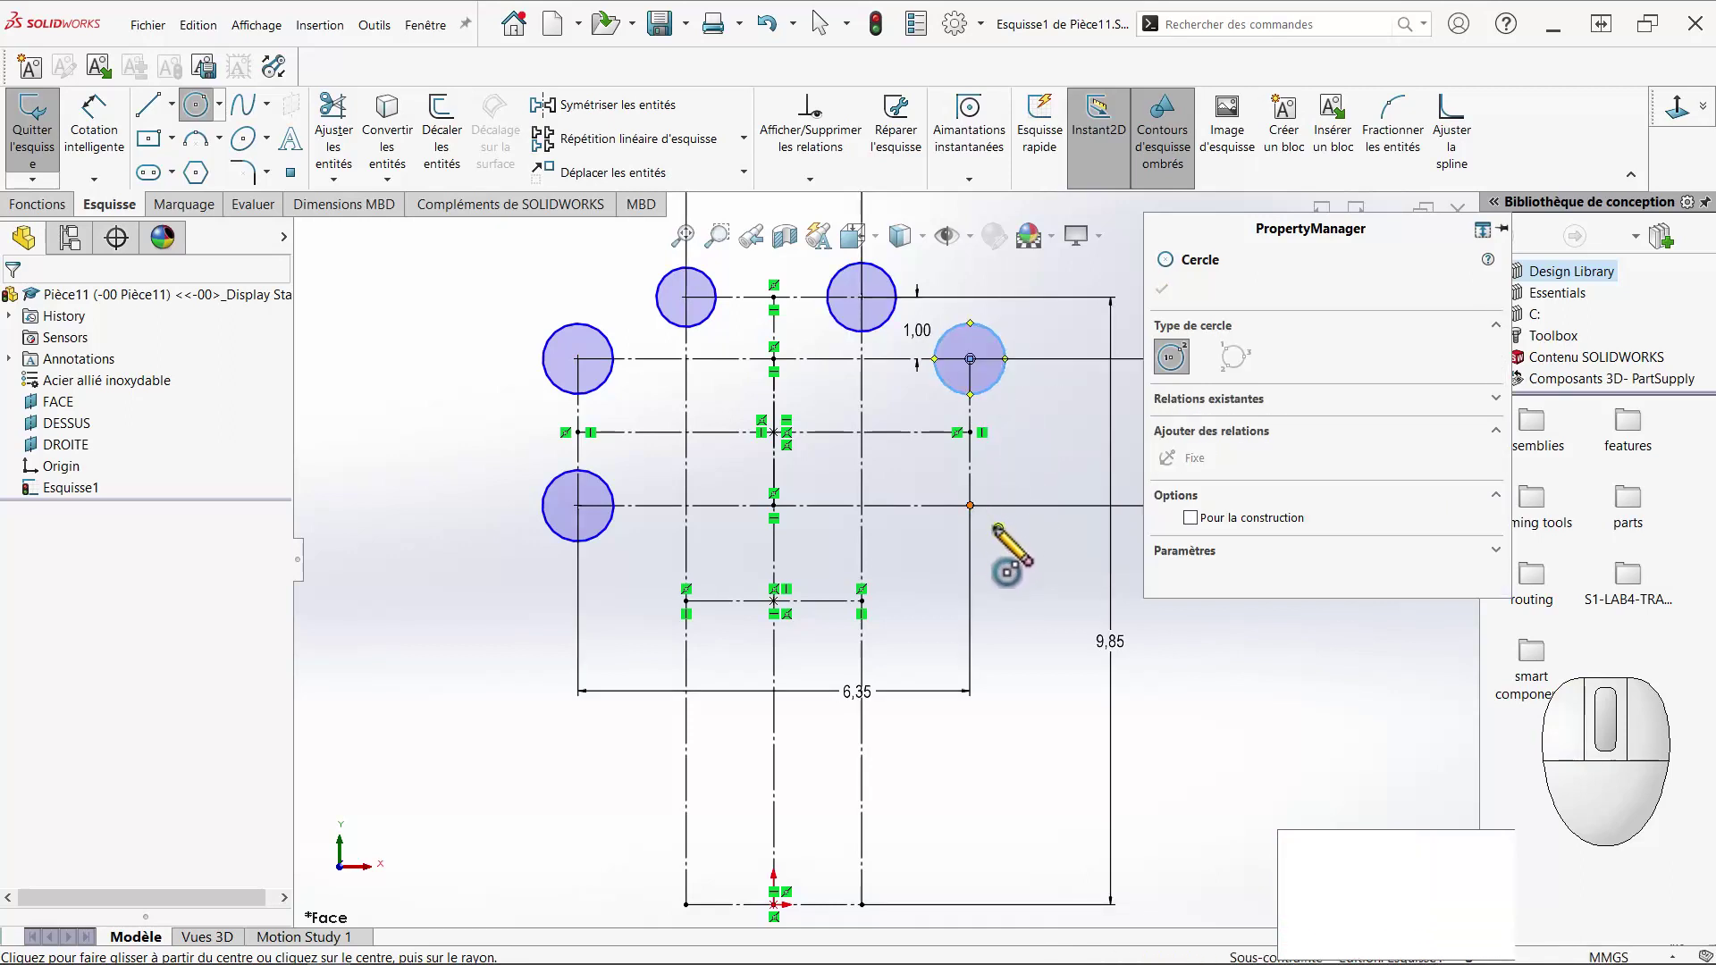
click(970, 506)
click(988, 531)
key(Escape)
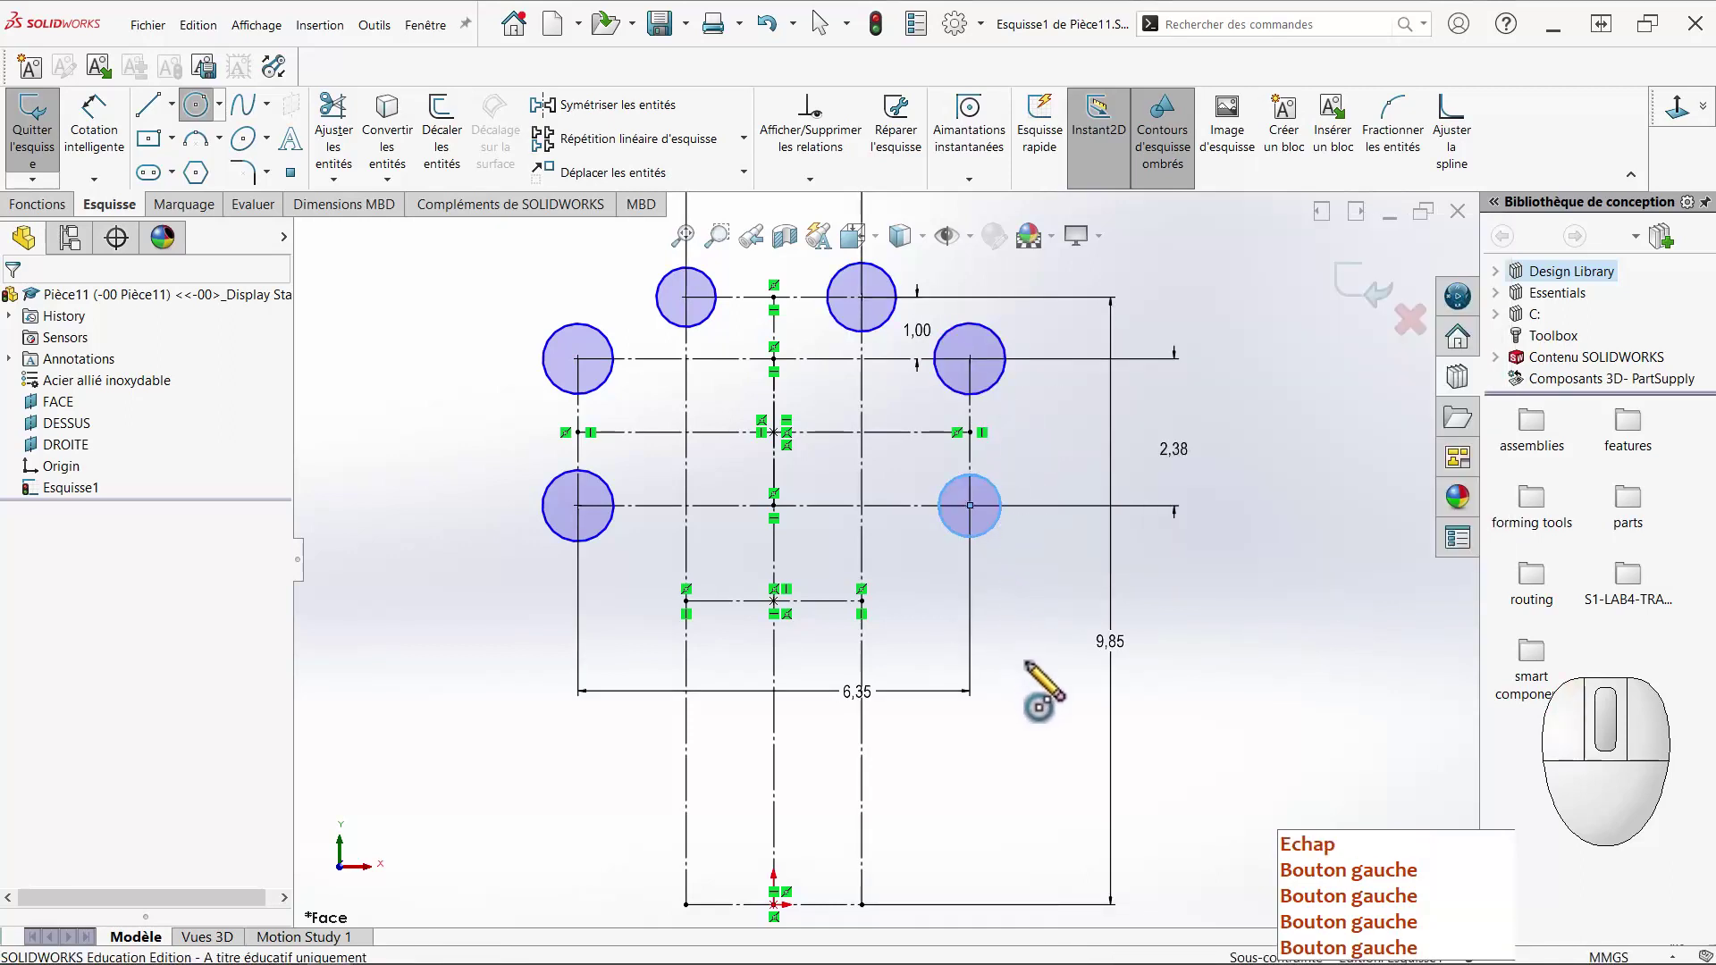
Select all six corner circles and add an Equal relation between them.
ctrl+click(981, 376)
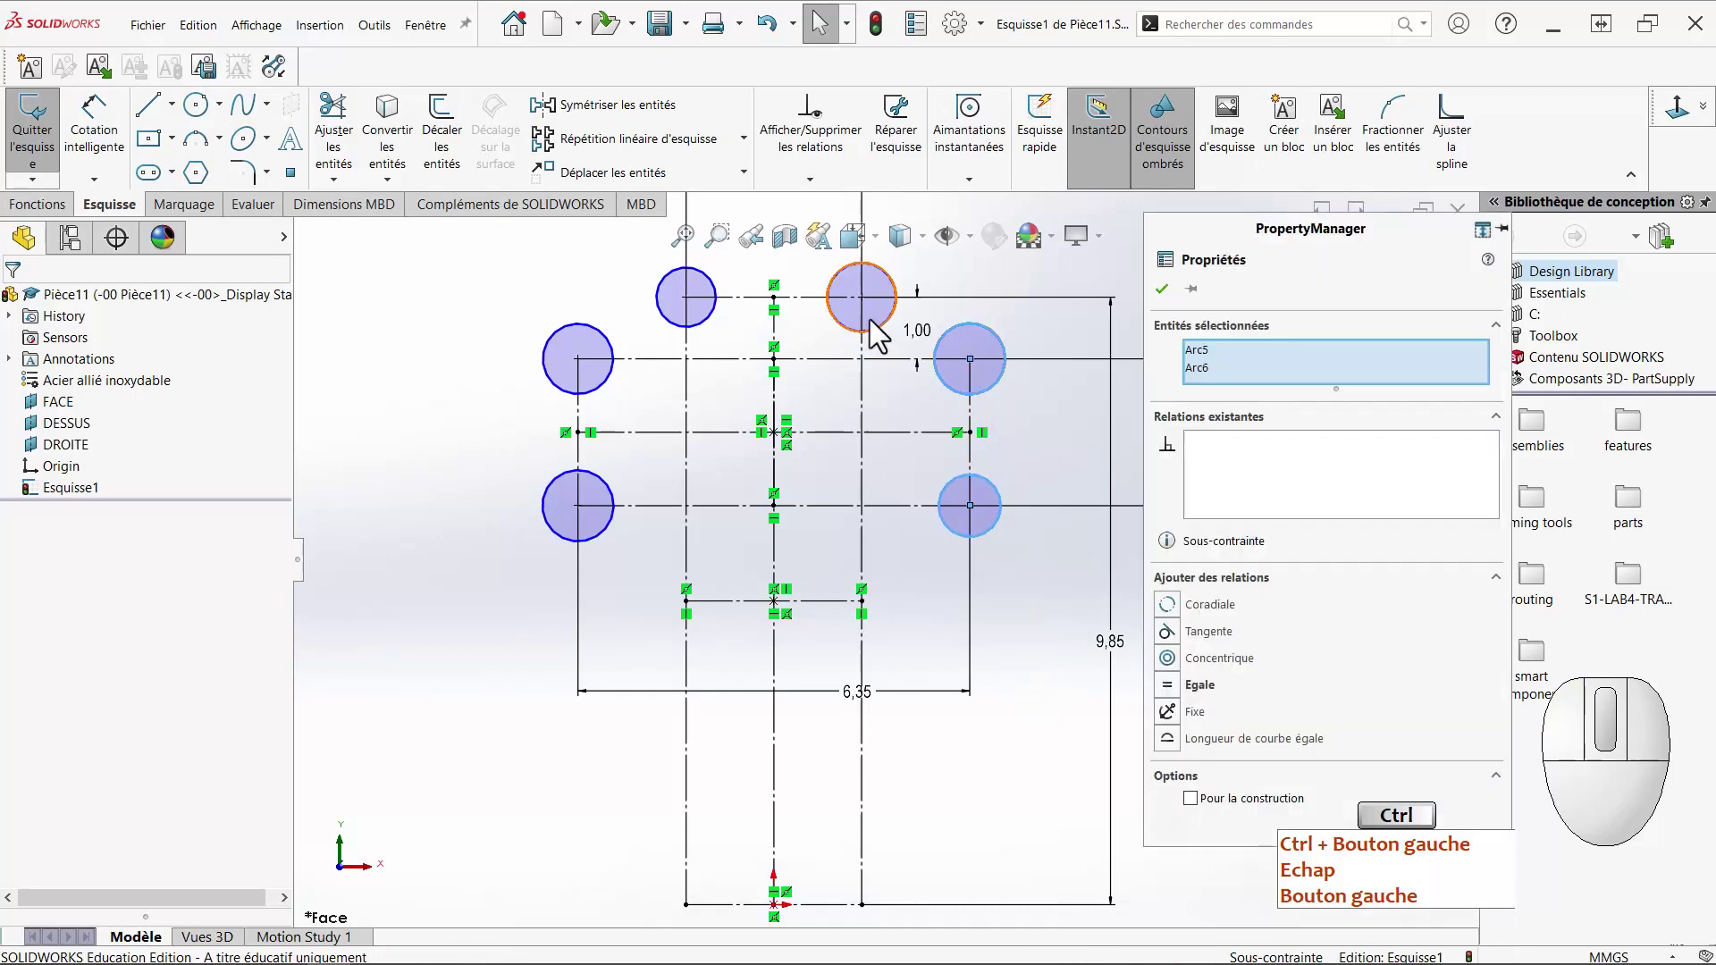
ctrl+click(874, 323)
ctrl+click(701, 331)
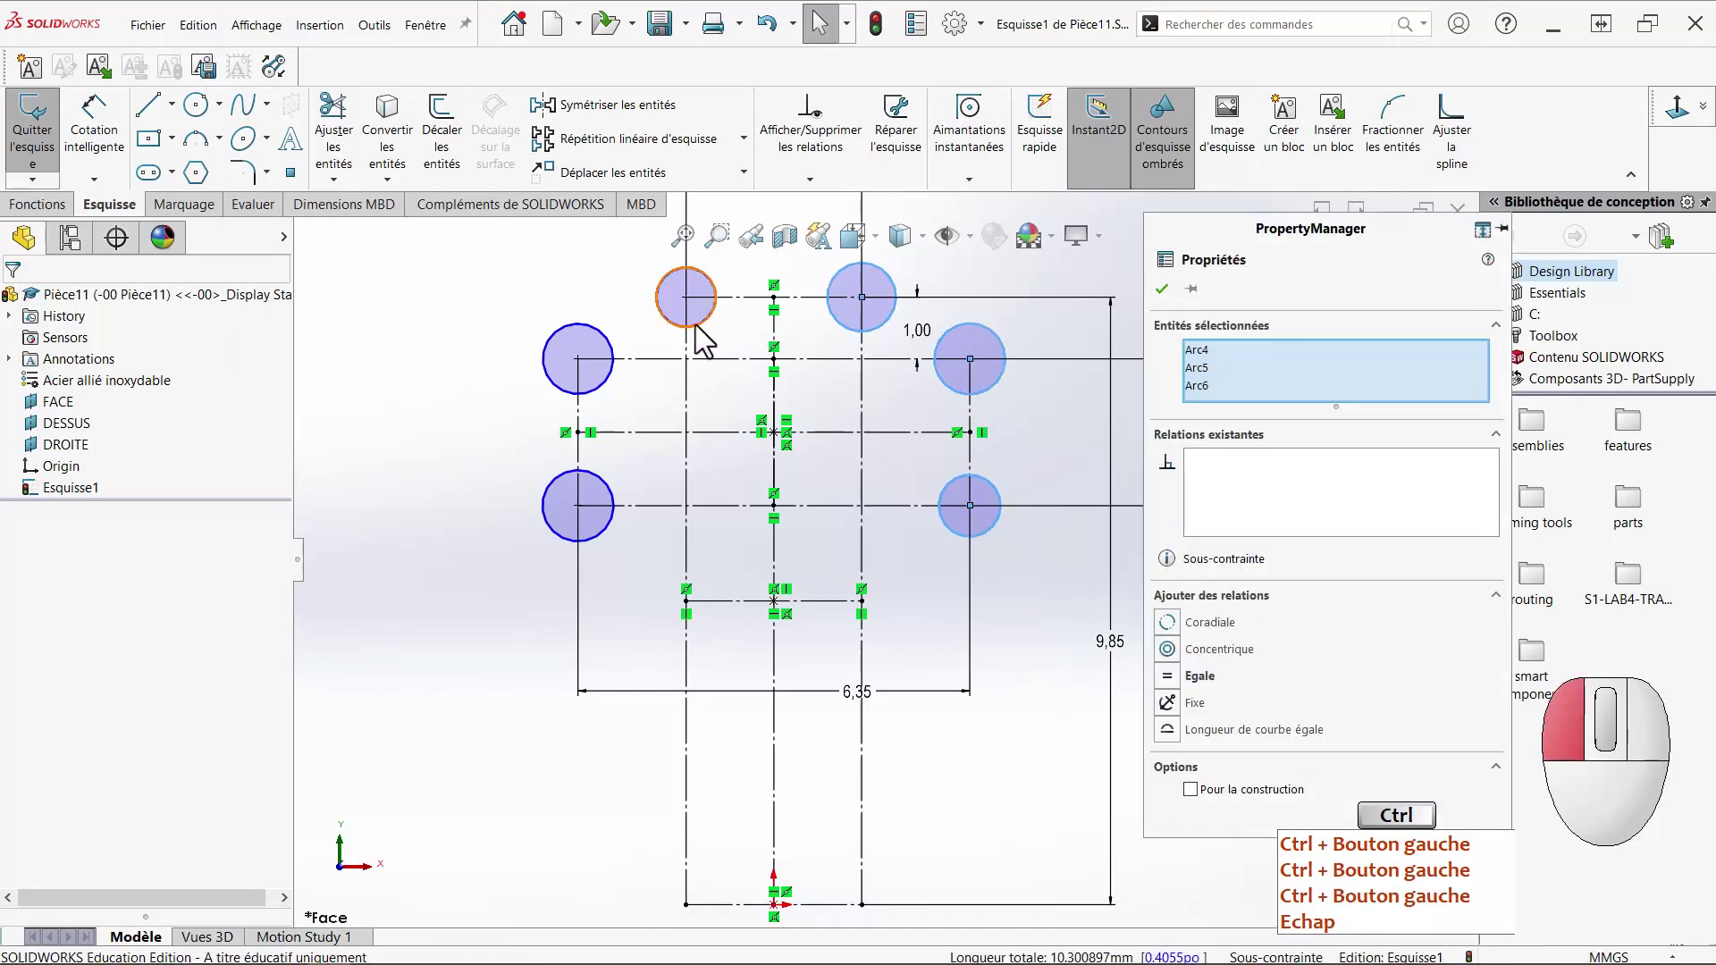
ctrl+click(576, 355)
ctrl+click(576, 513)
ctrl+click(577, 515)
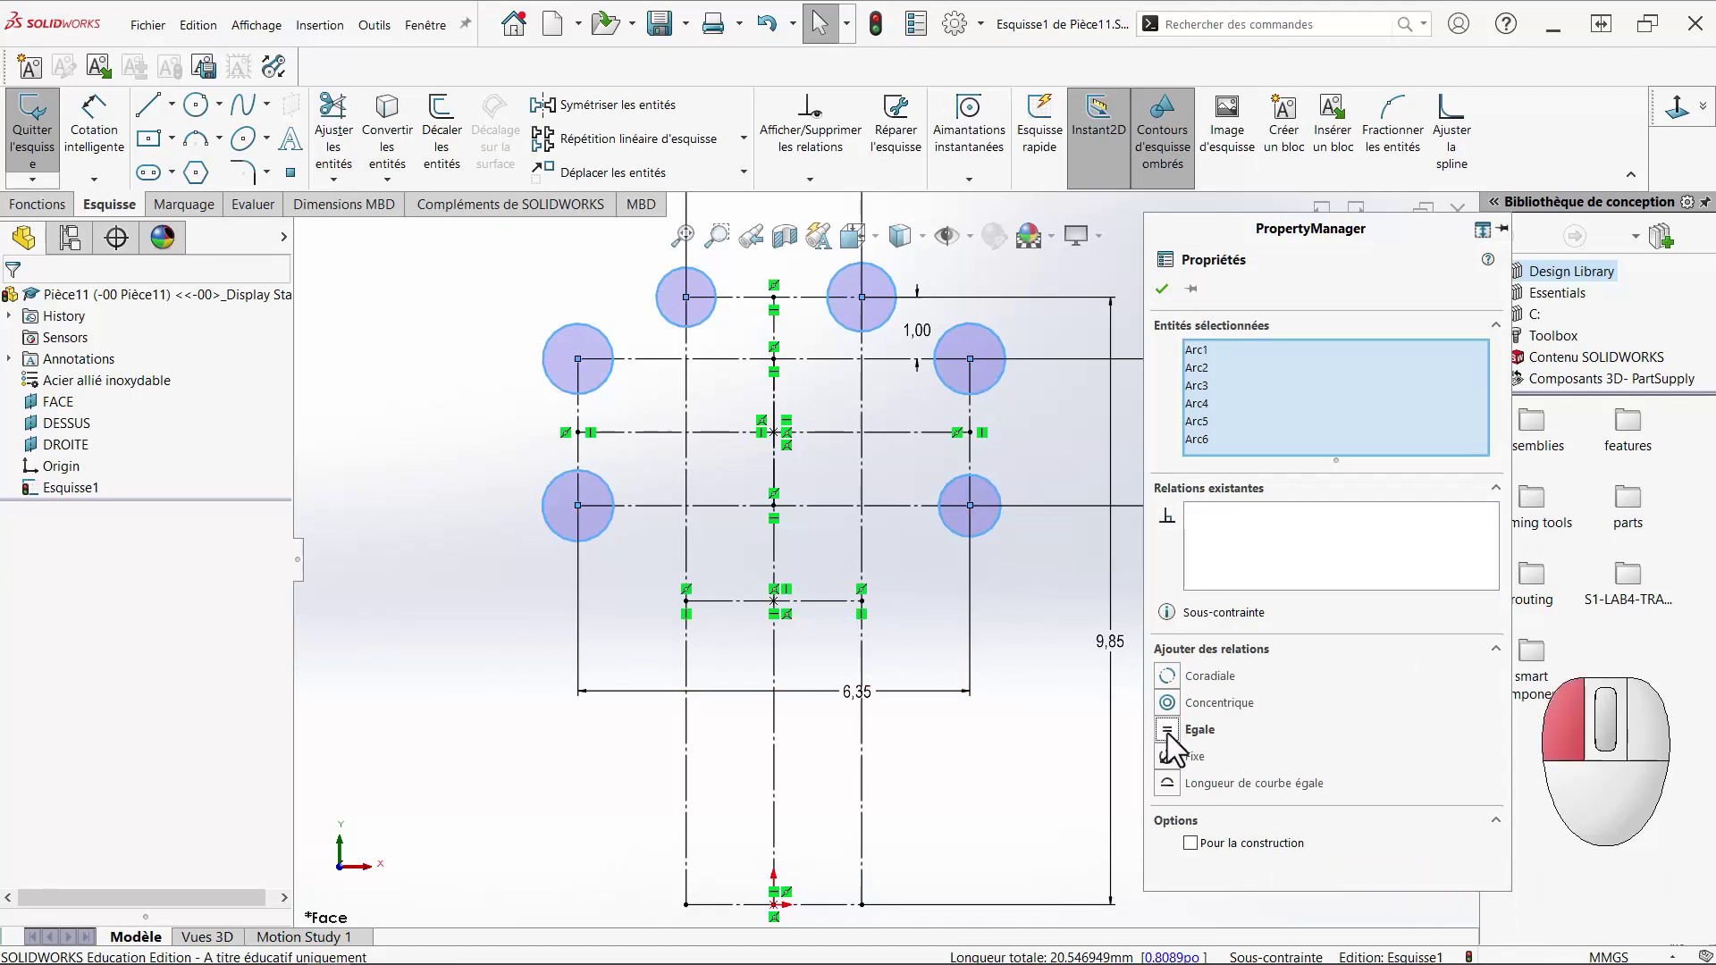
click(1167, 731)
Dimension the diameter of the horizontal rectangle's upper-left corner circle as 1.5 mm.
right_drag(479, 731, 476, 448)
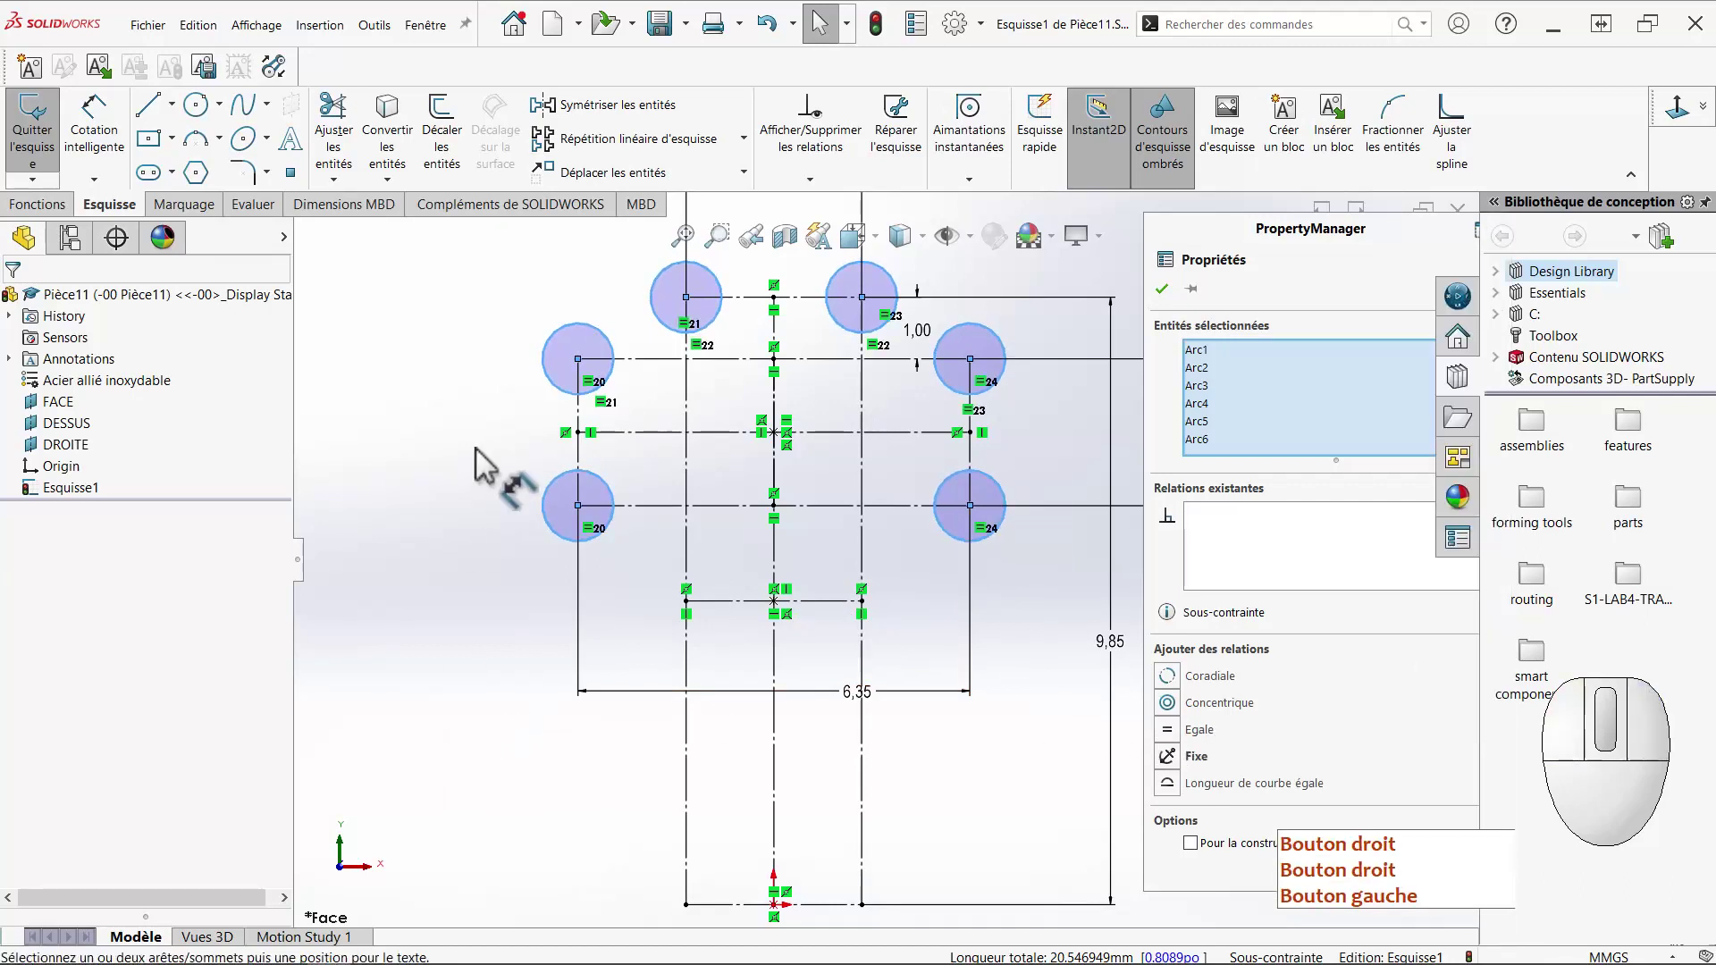
click(548, 338)
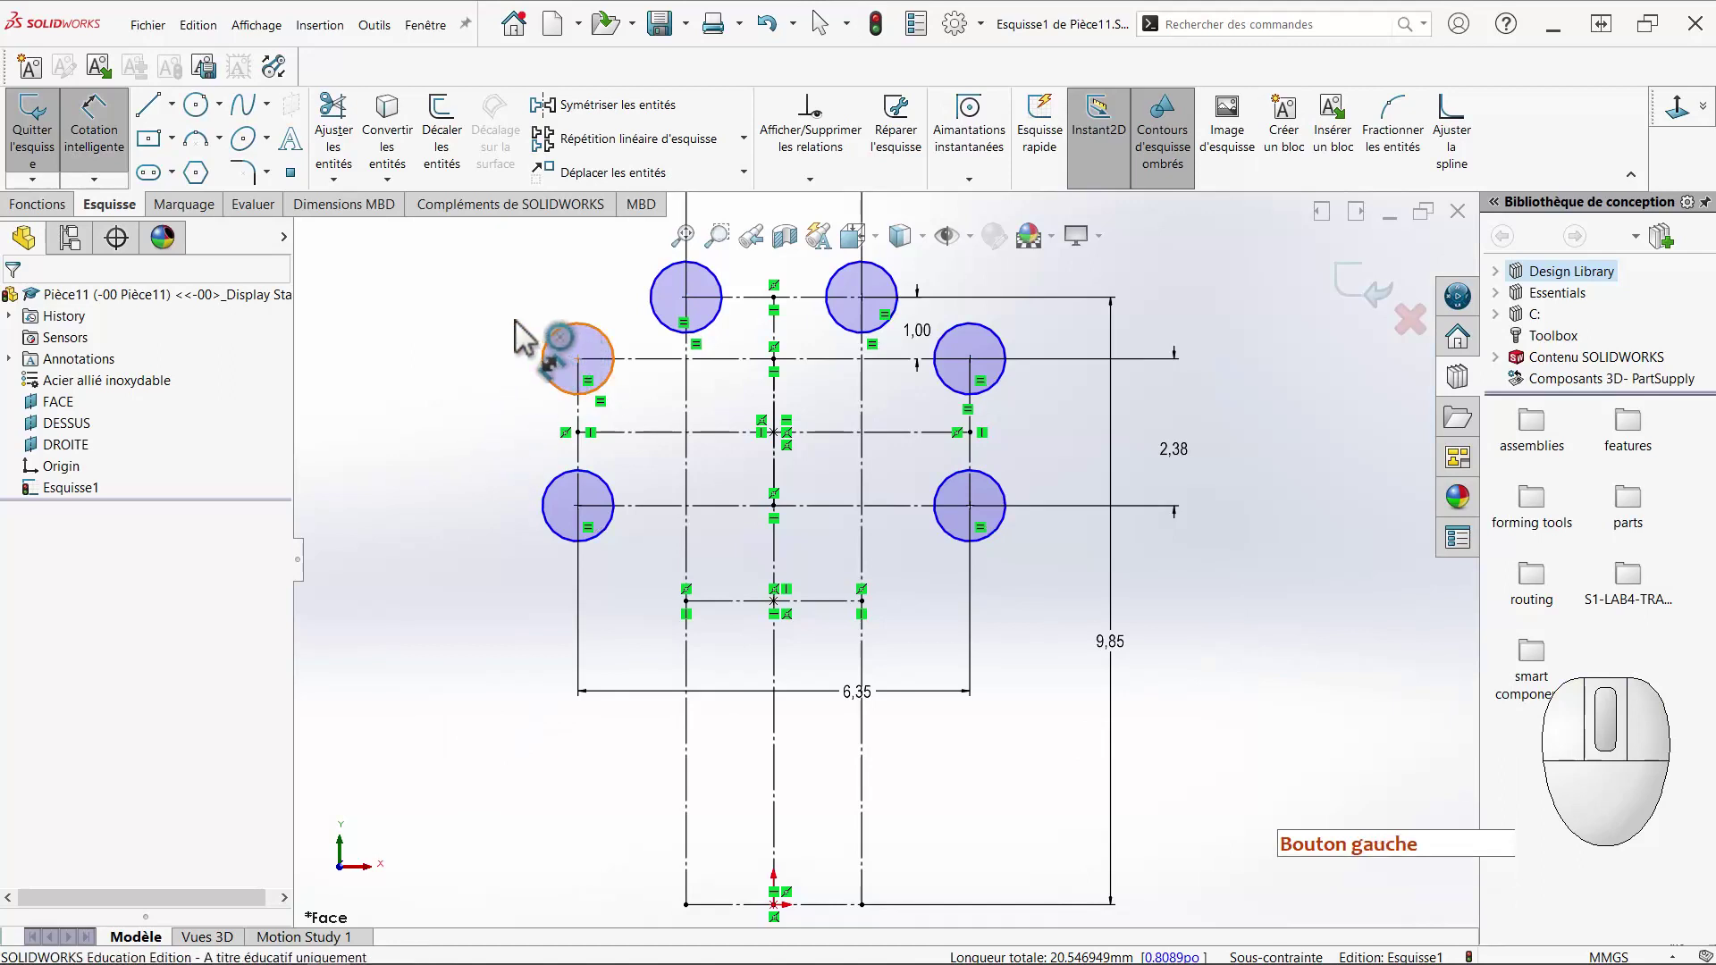
click(489, 370)
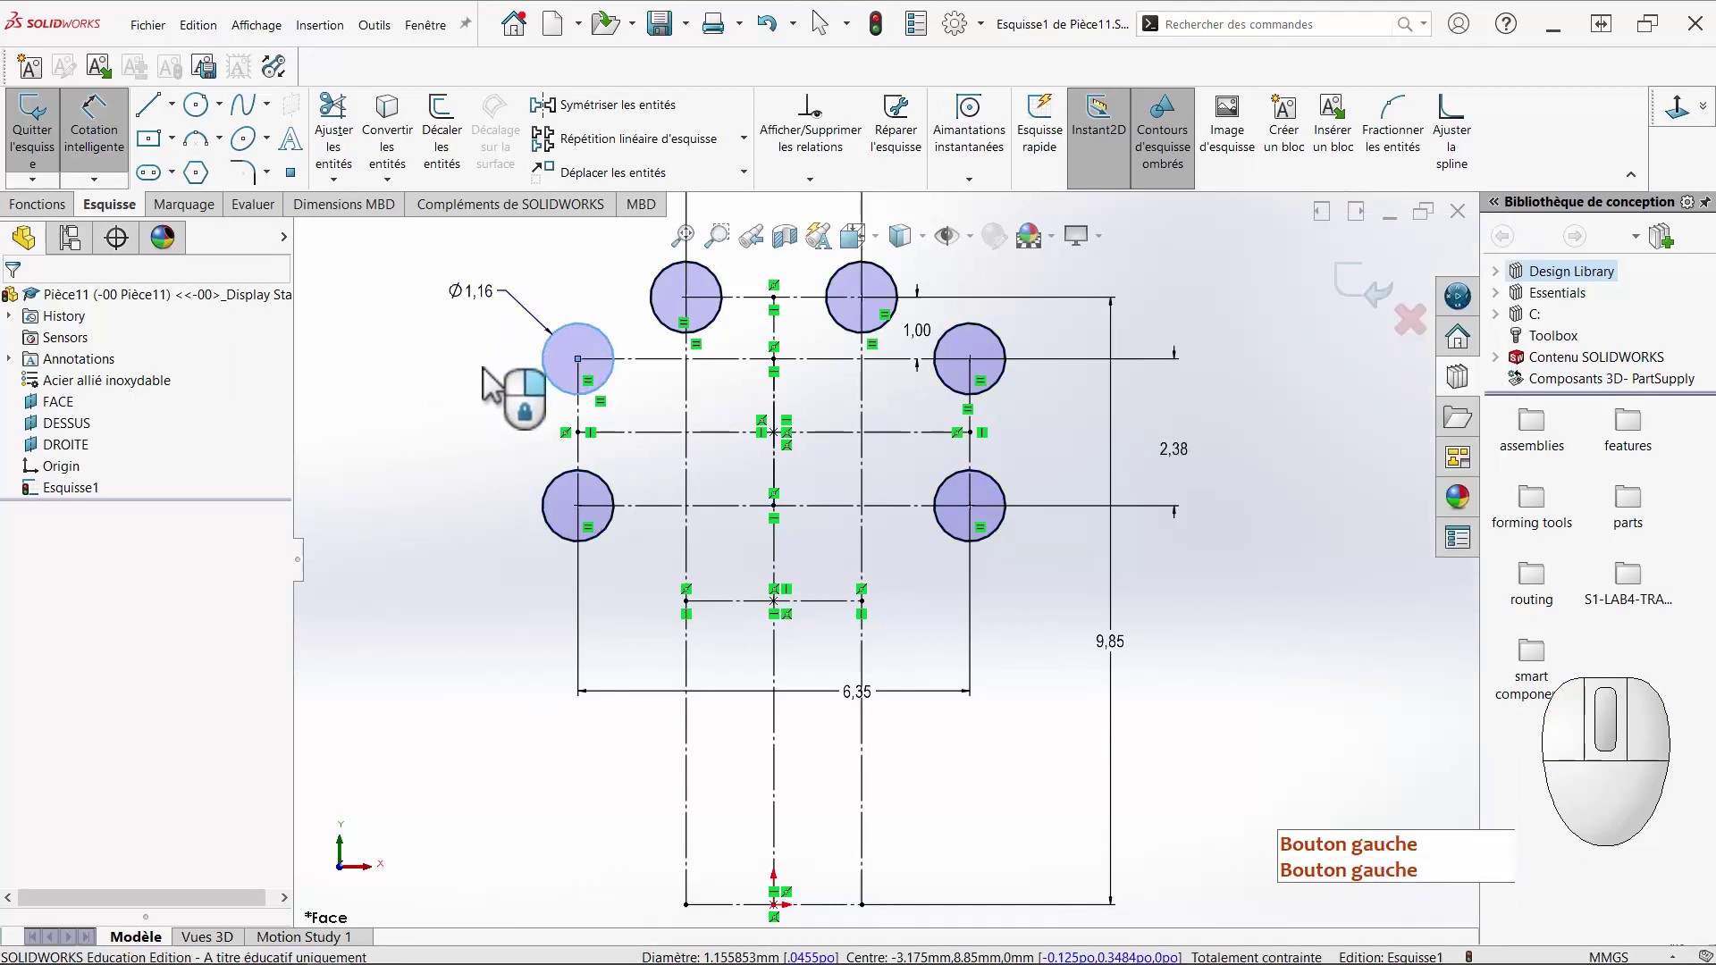
text(1.5)
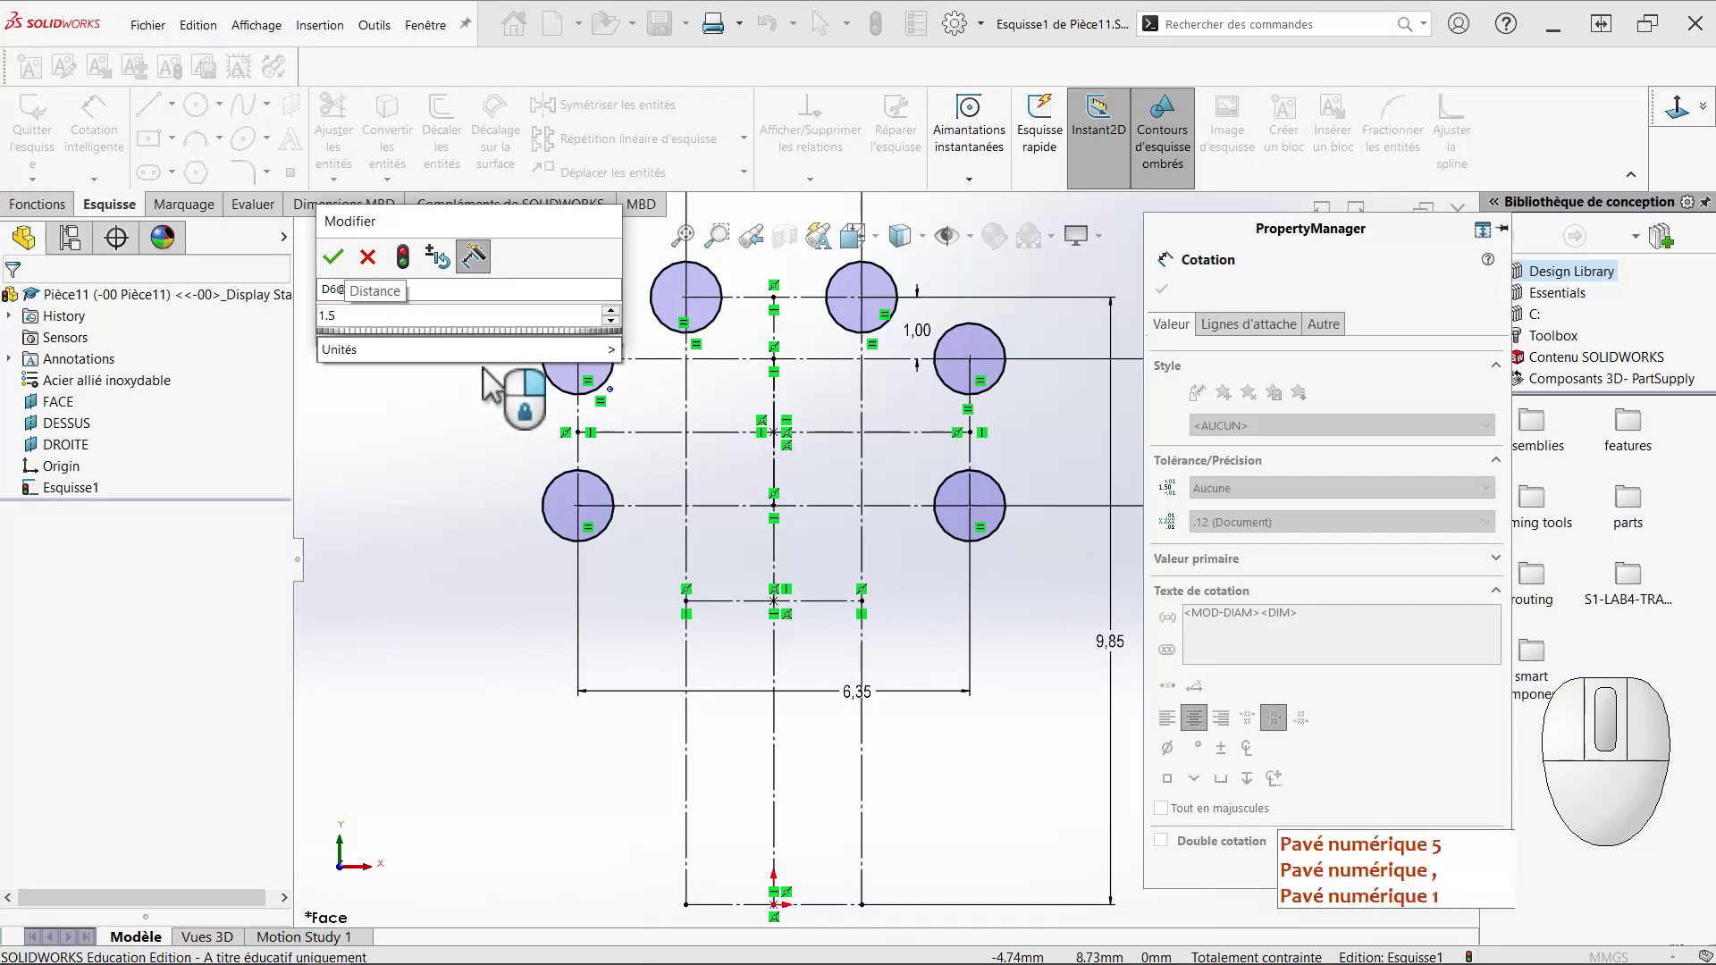
key(Return)
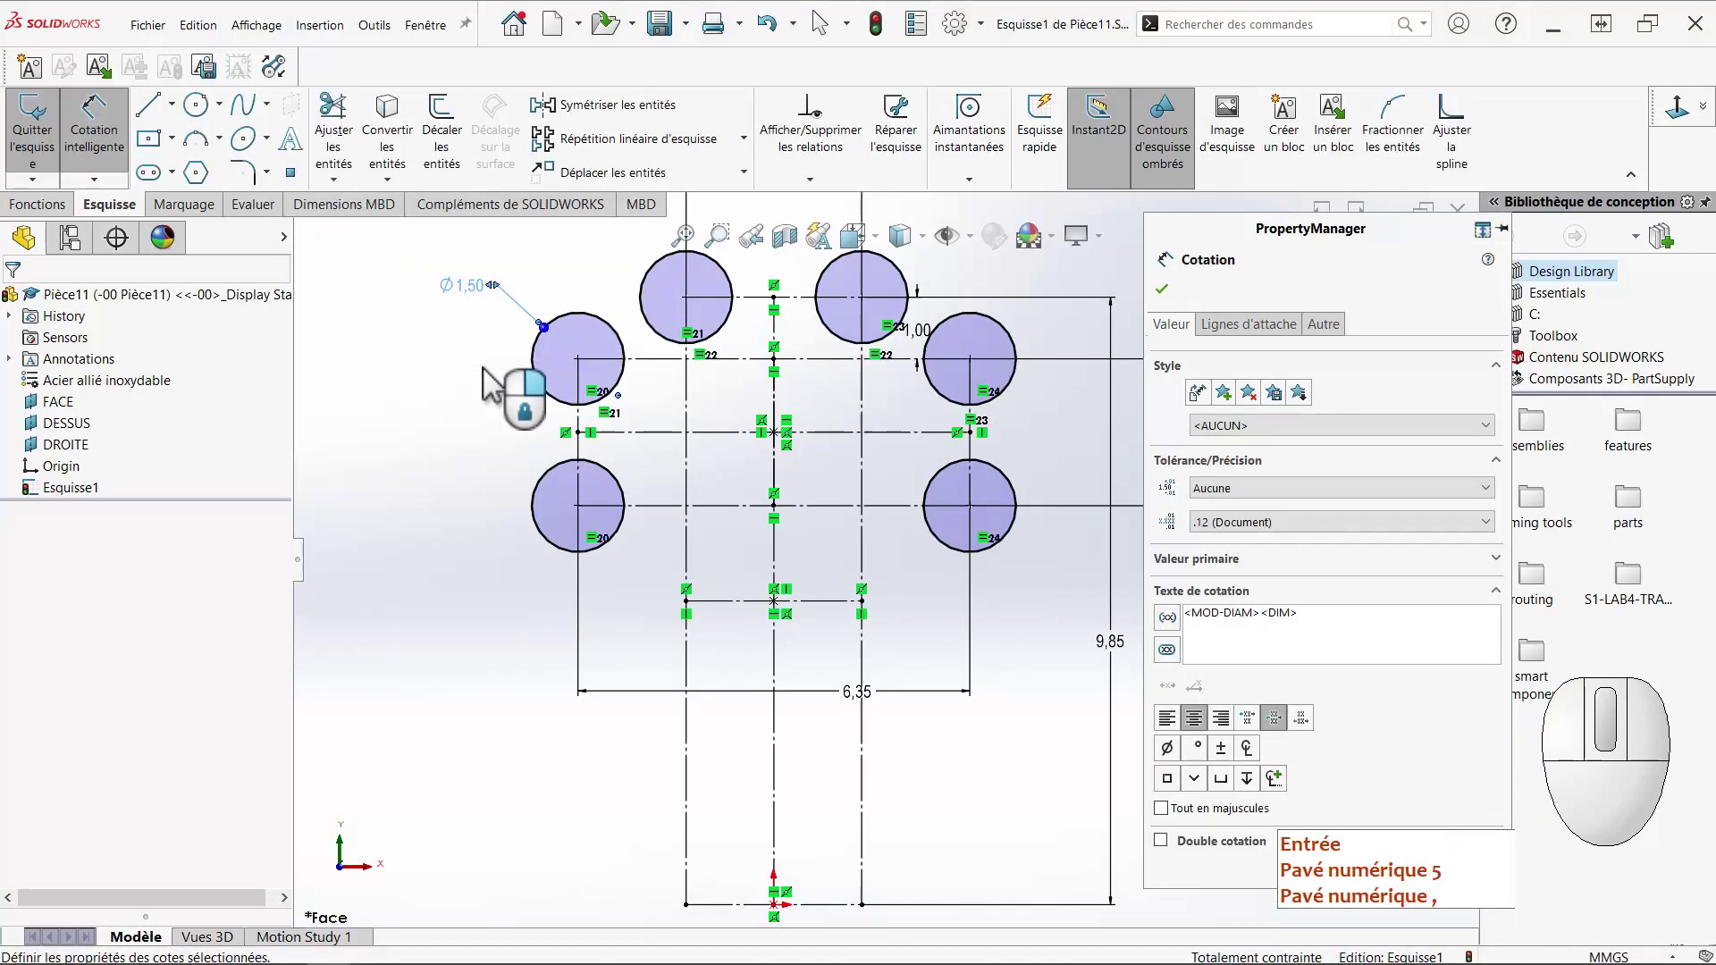
key(Escape)
Trim away the quarter of each of the six corner circles that lies inside its rectangle.
right_drag(501, 393, 355, 598)
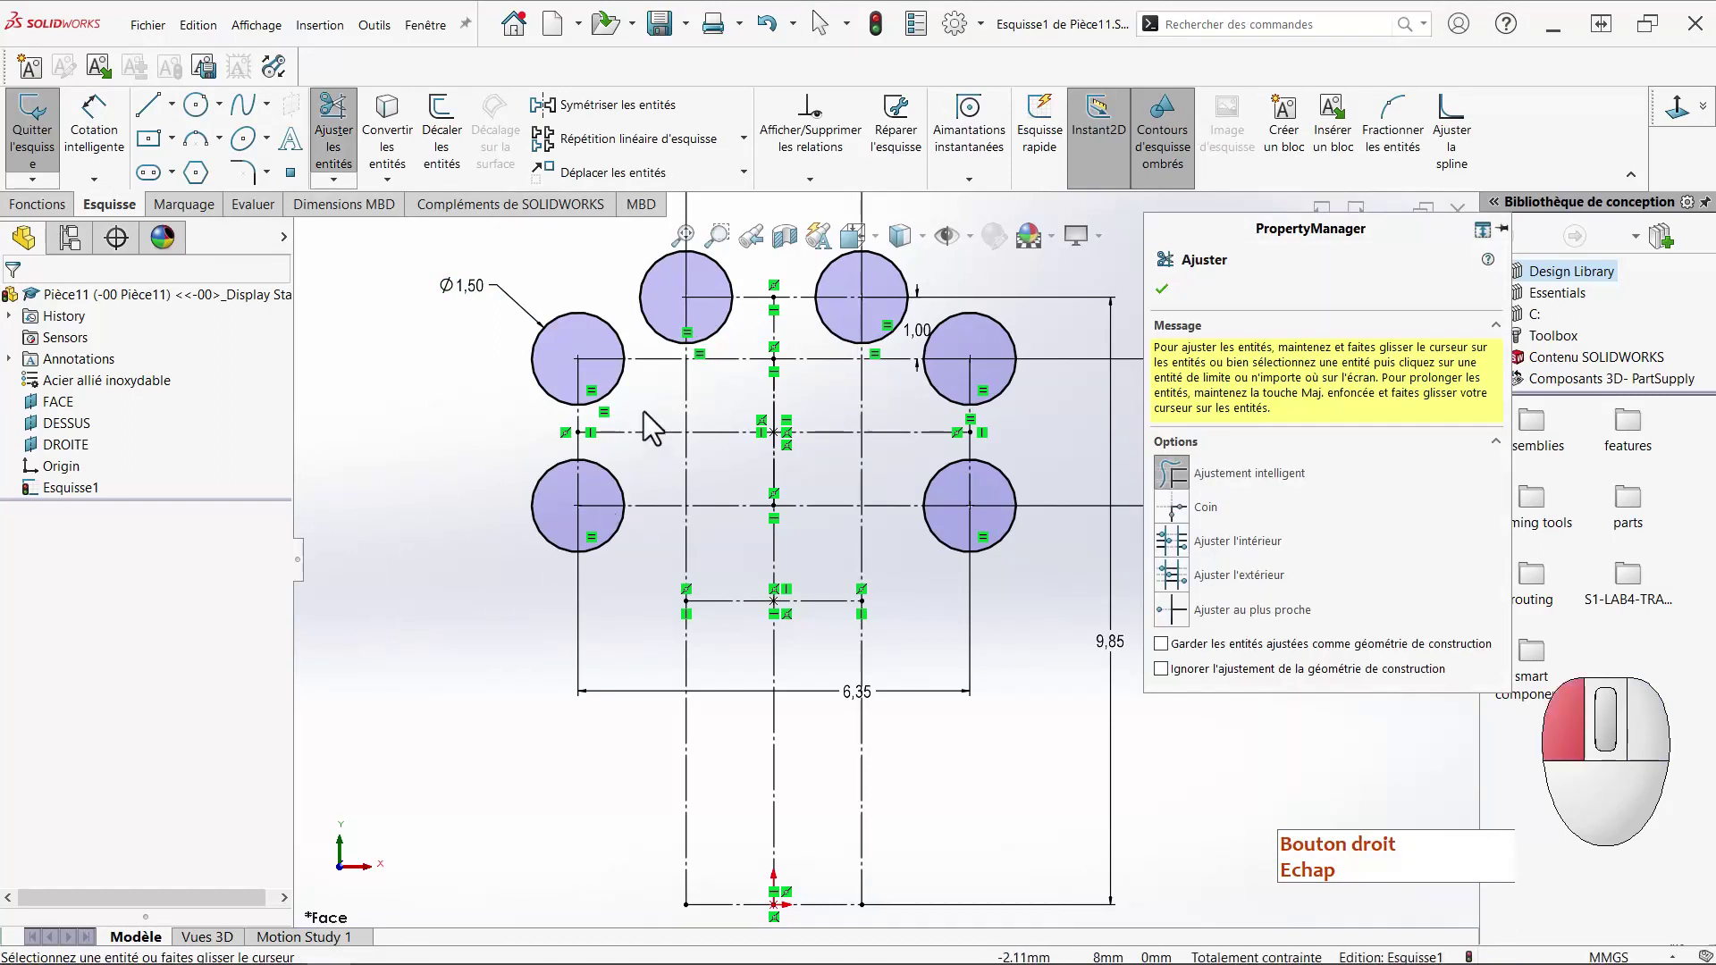
click(613, 394)
click(718, 330)
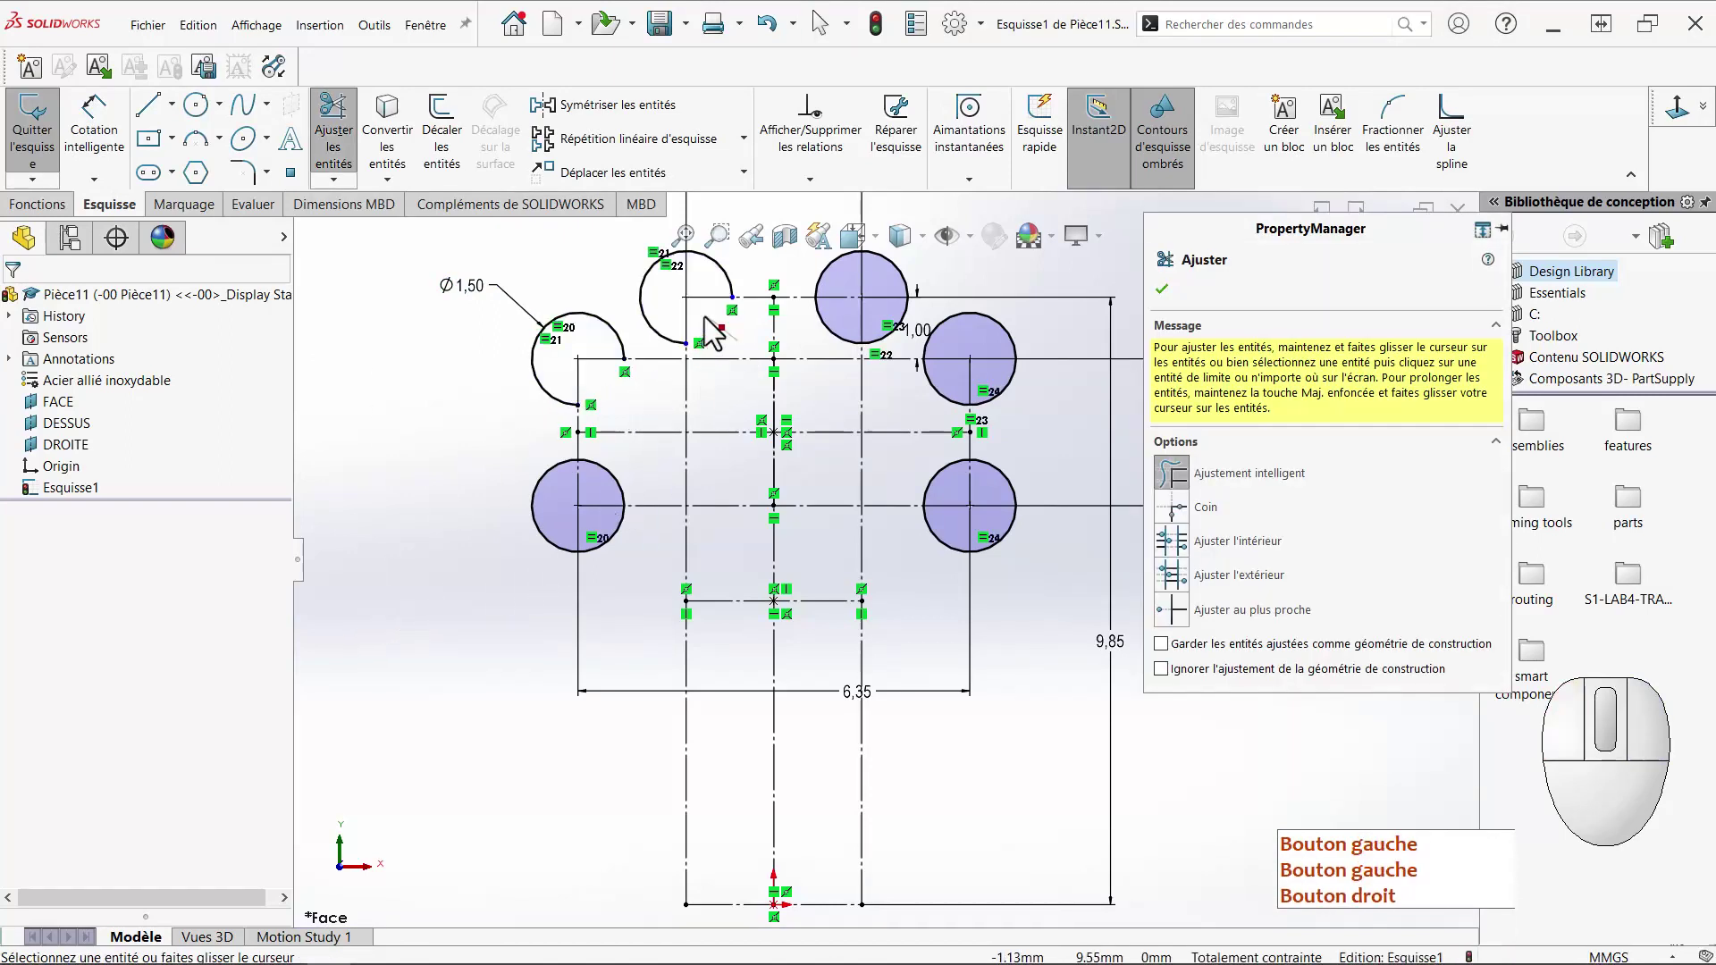
click(829, 328)
click(934, 393)
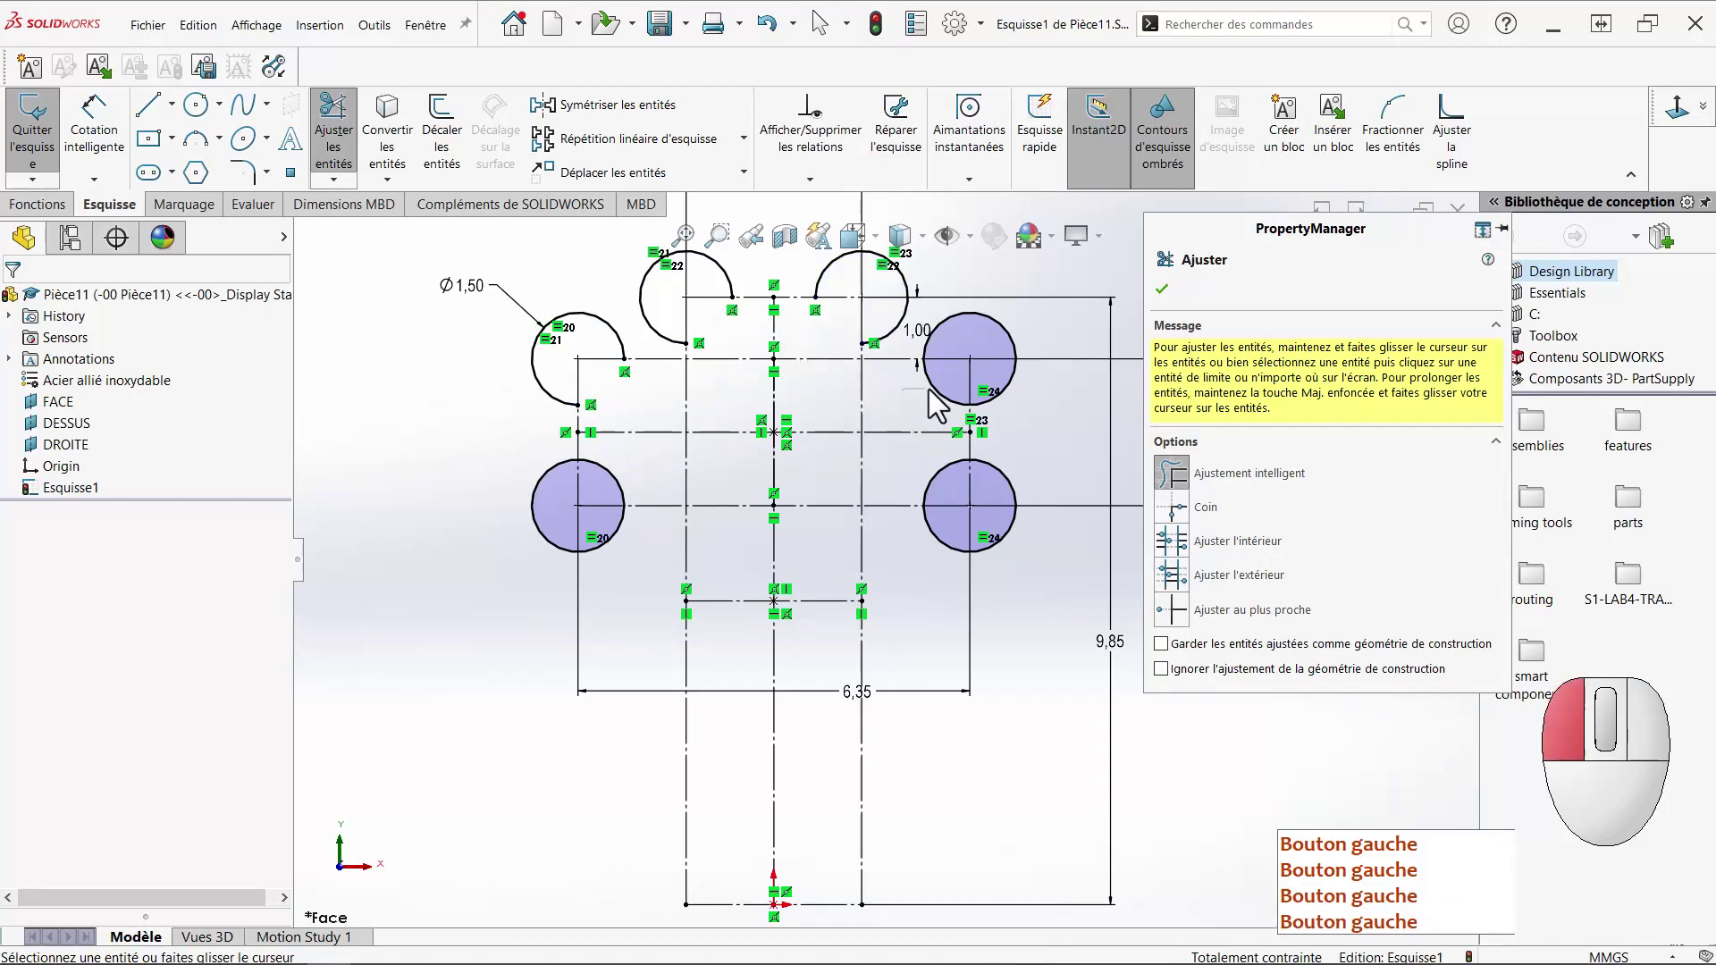
click(930, 470)
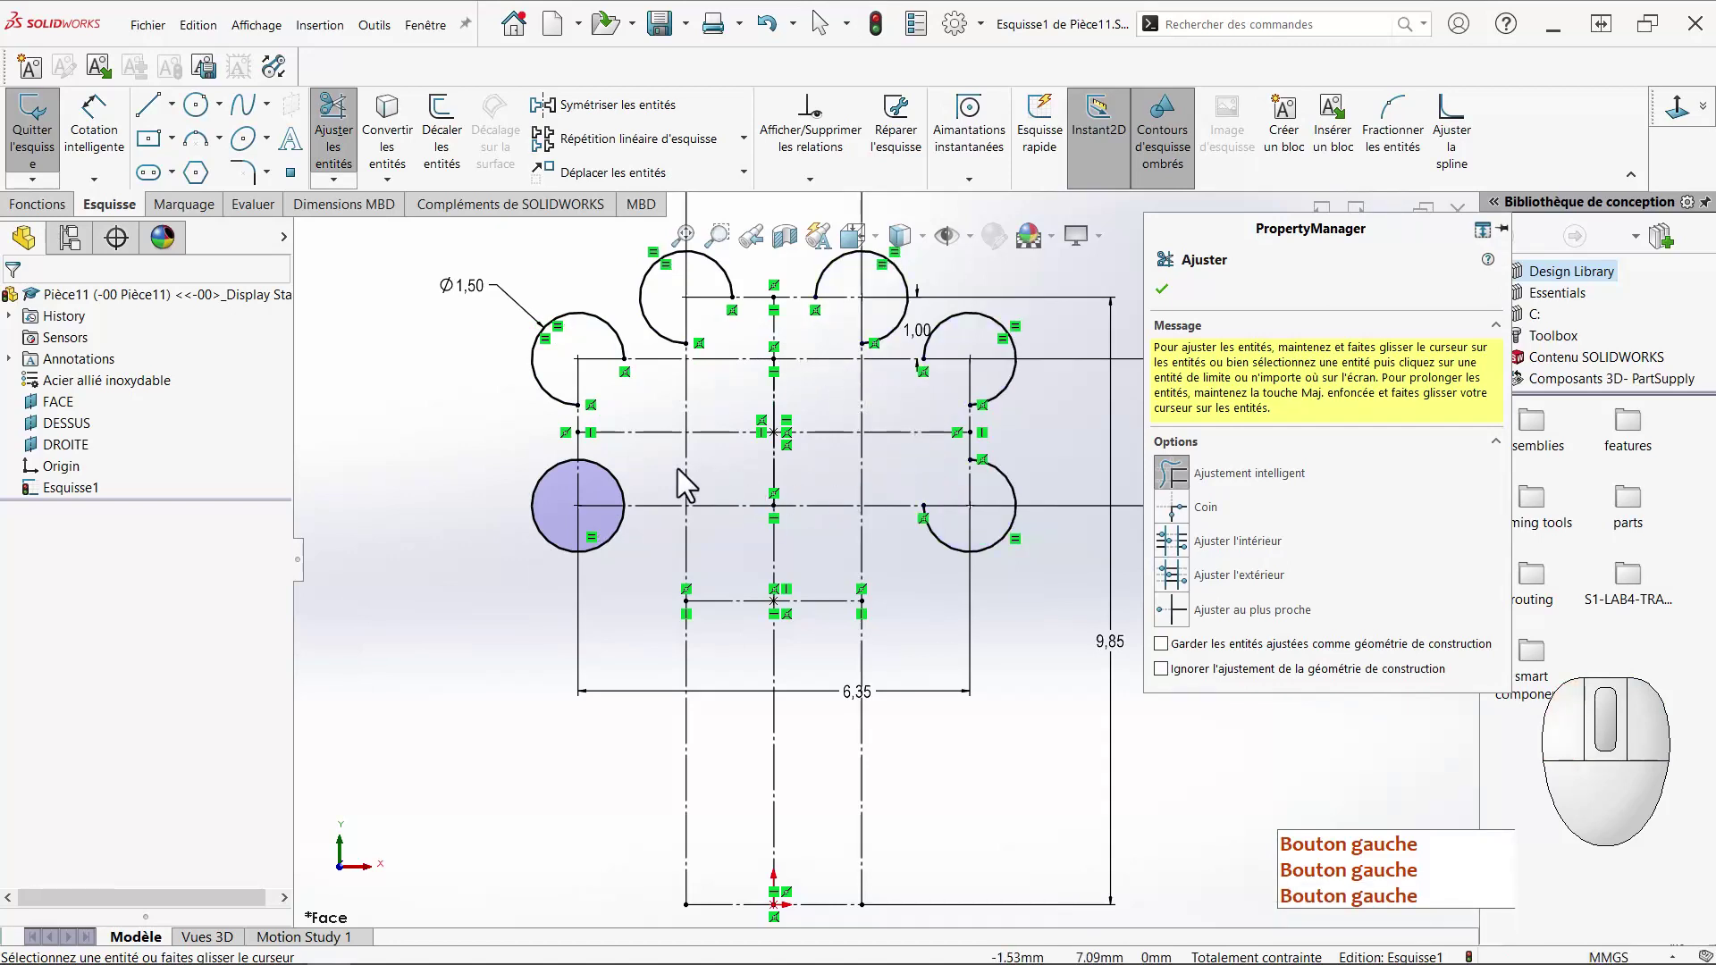
drag(648, 466, 604, 489)
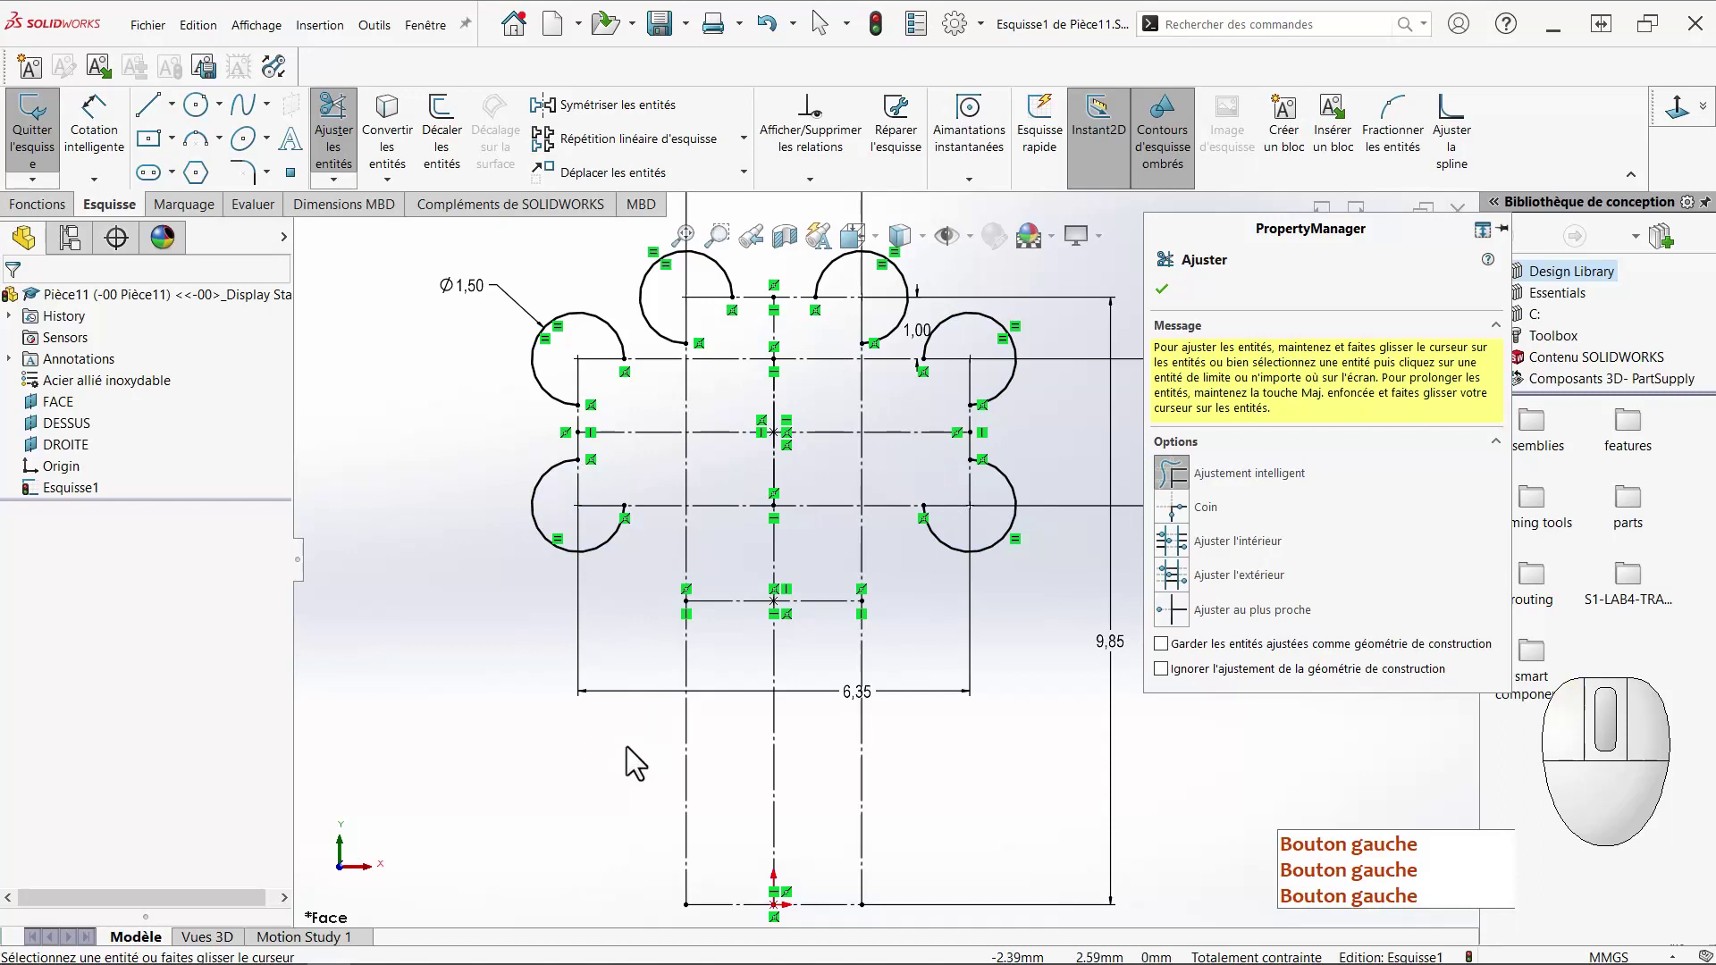
Draw lines joining the arcs along the top edge, the stepped upper-right corner and the horizontal rectangle's right edge.
right_drag(647, 732, 437, 717)
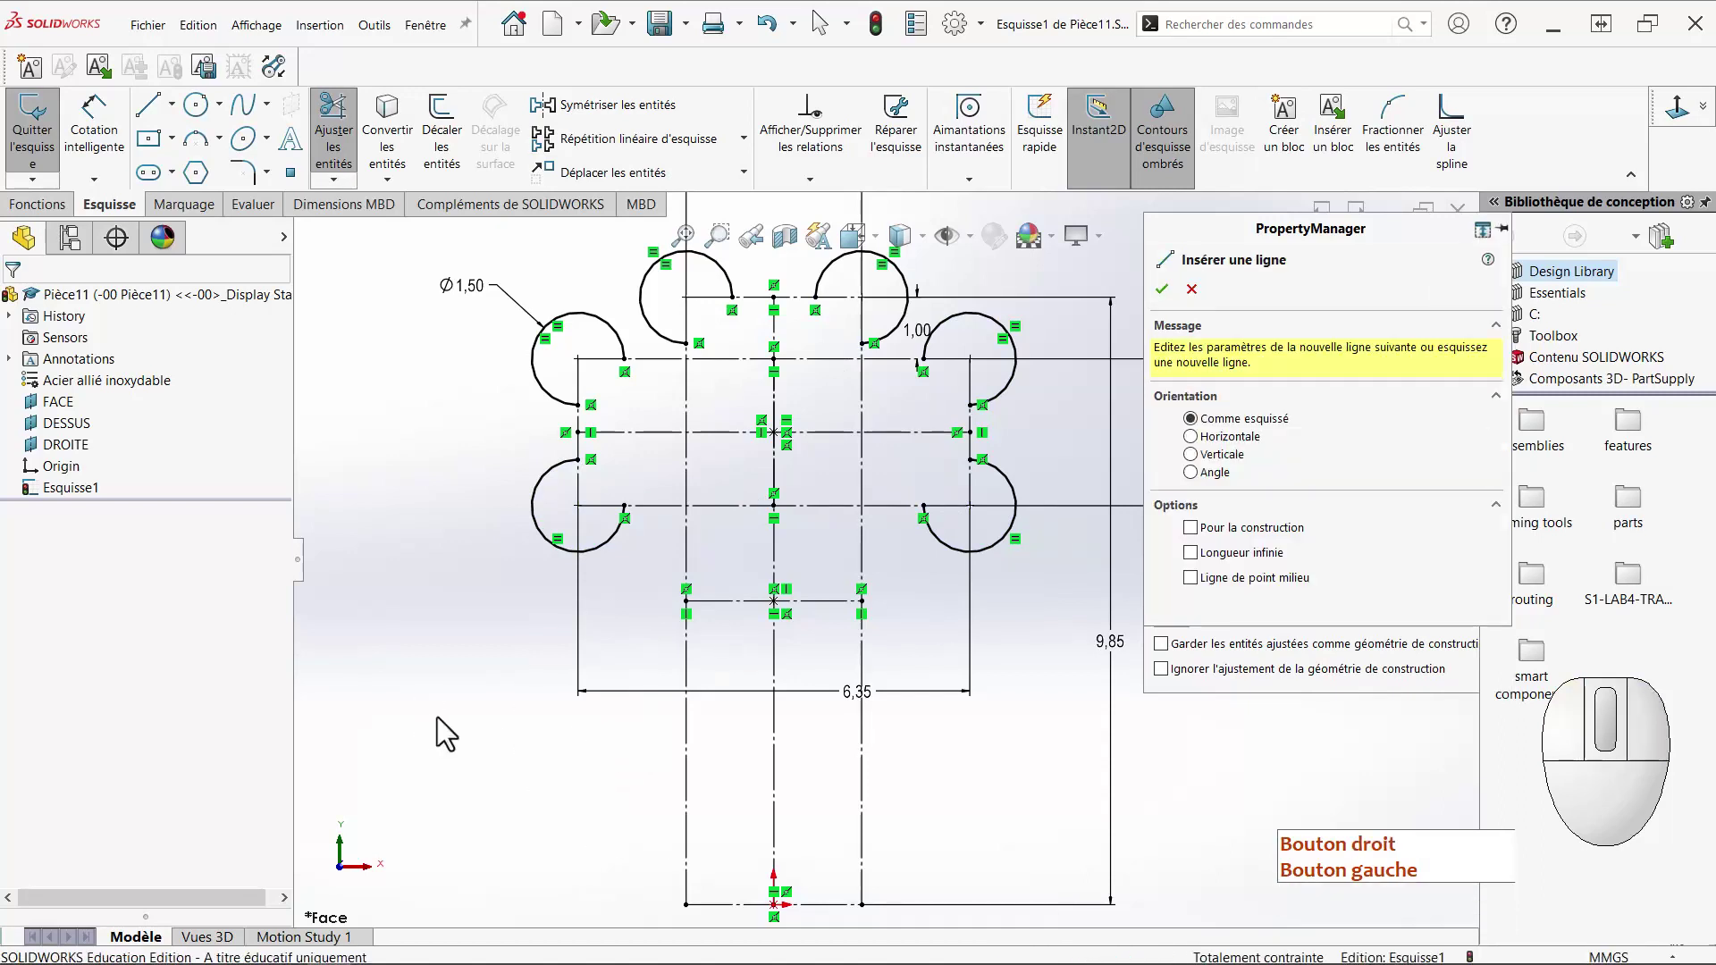
click(787, 360)
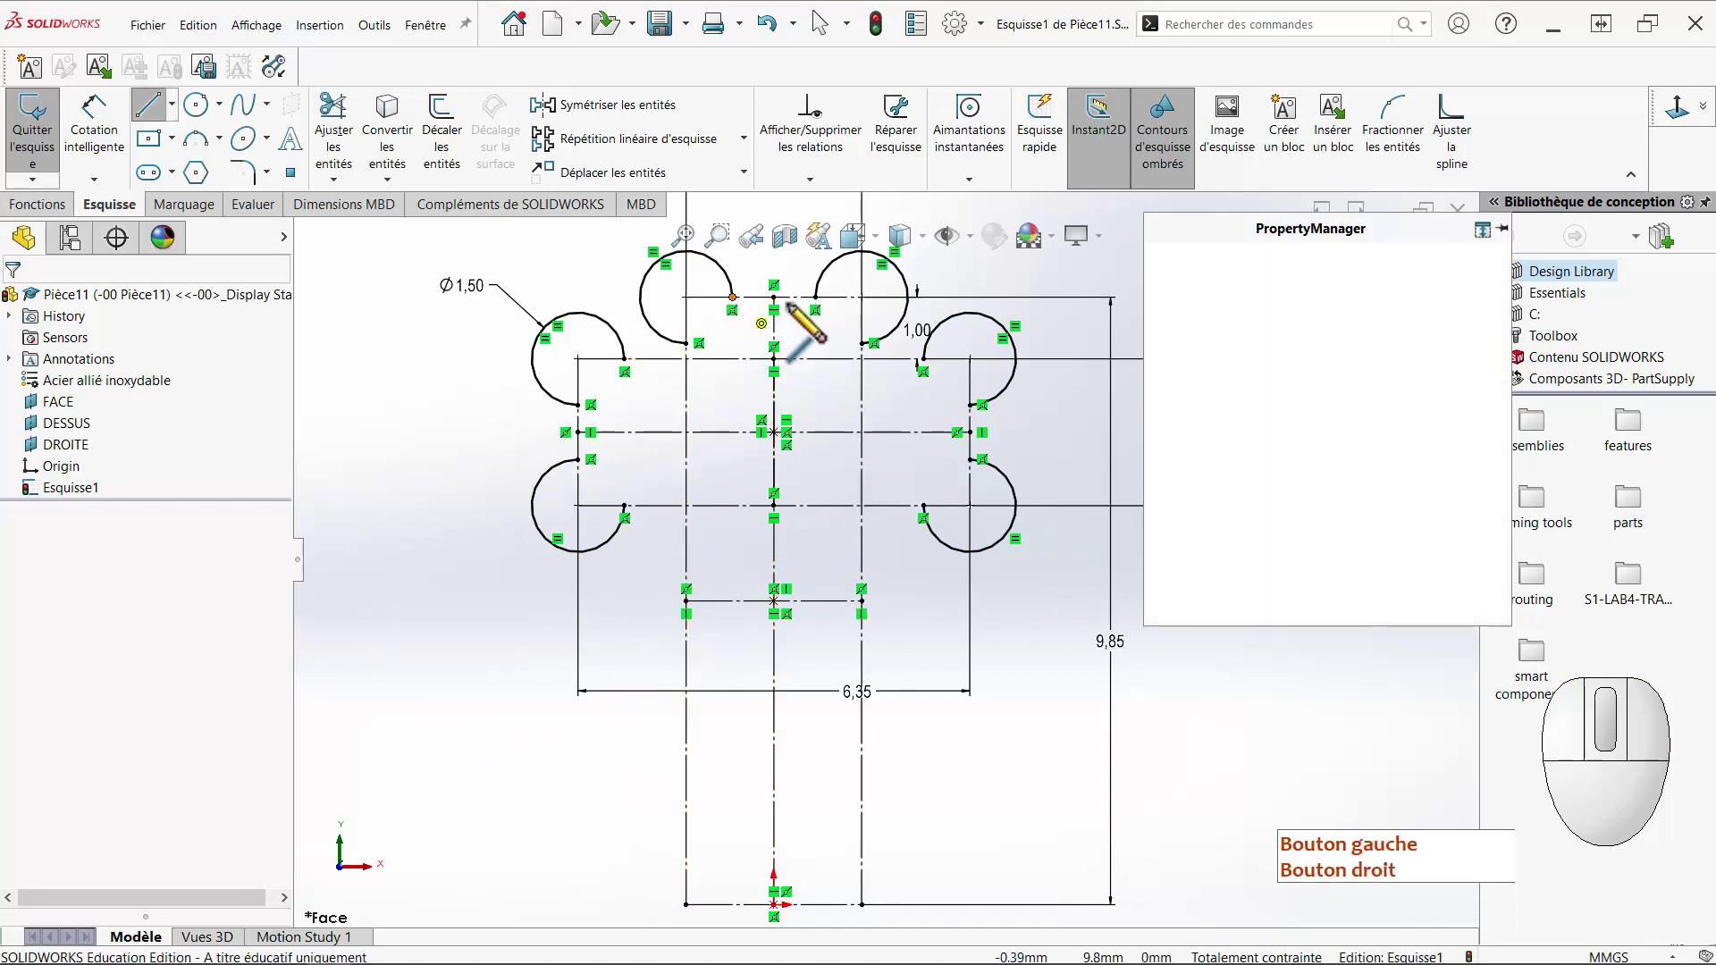
click(815, 297)
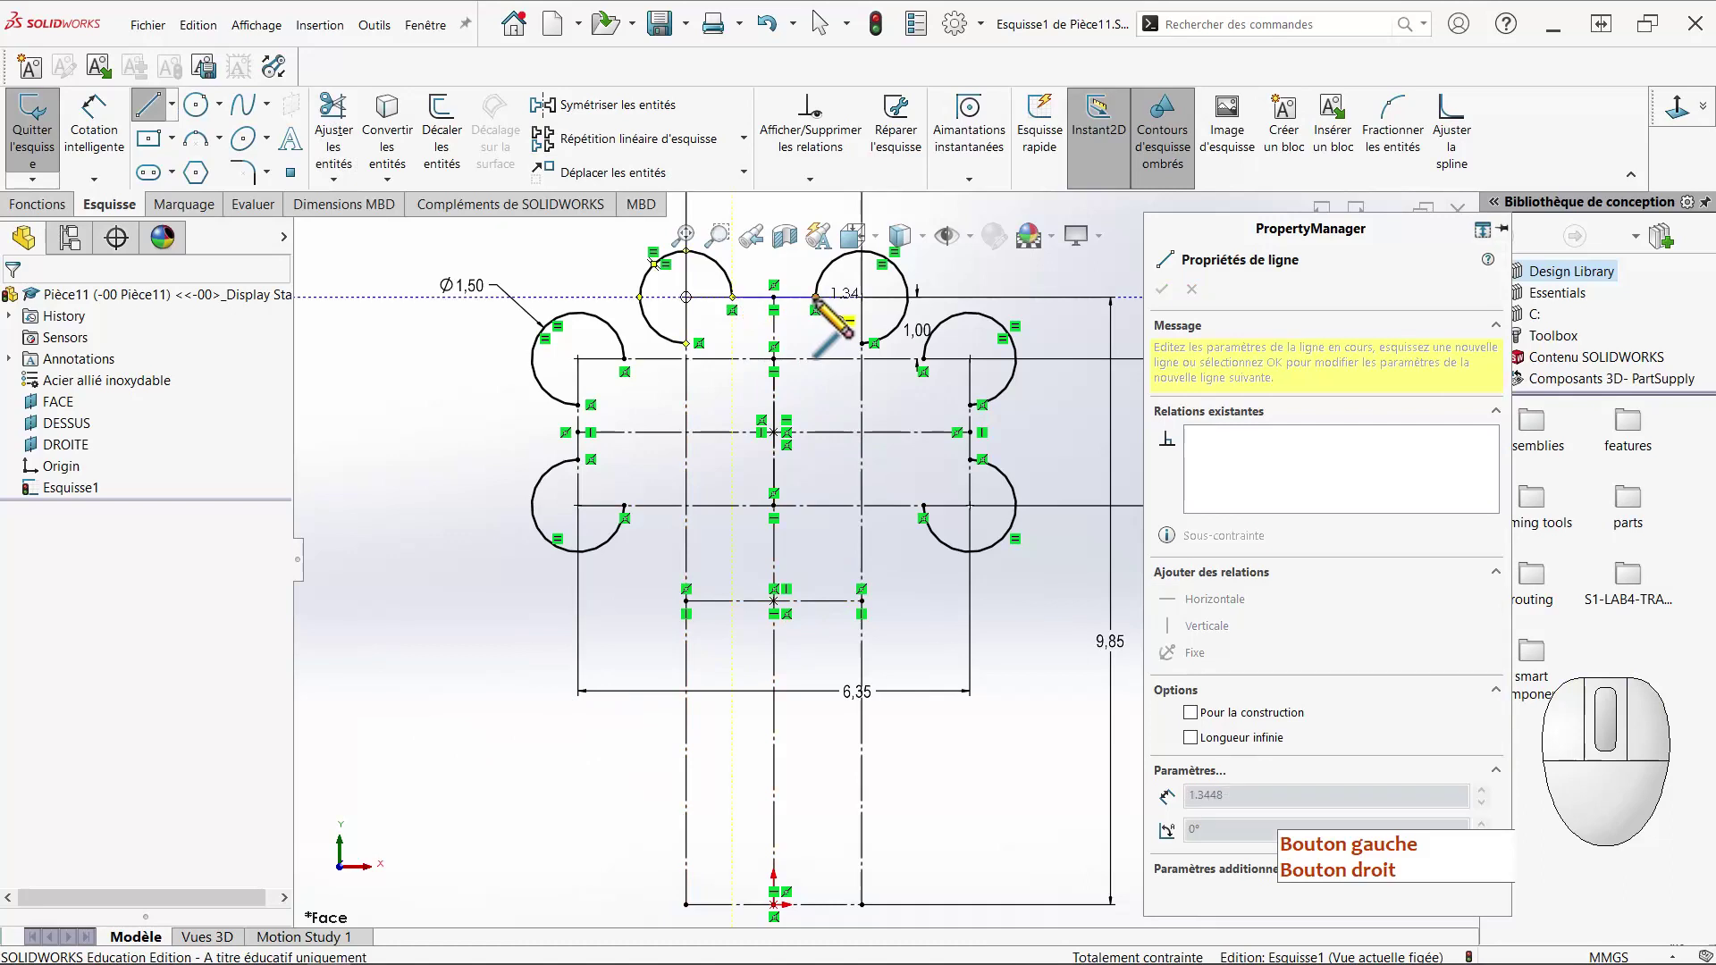
click(861, 345)
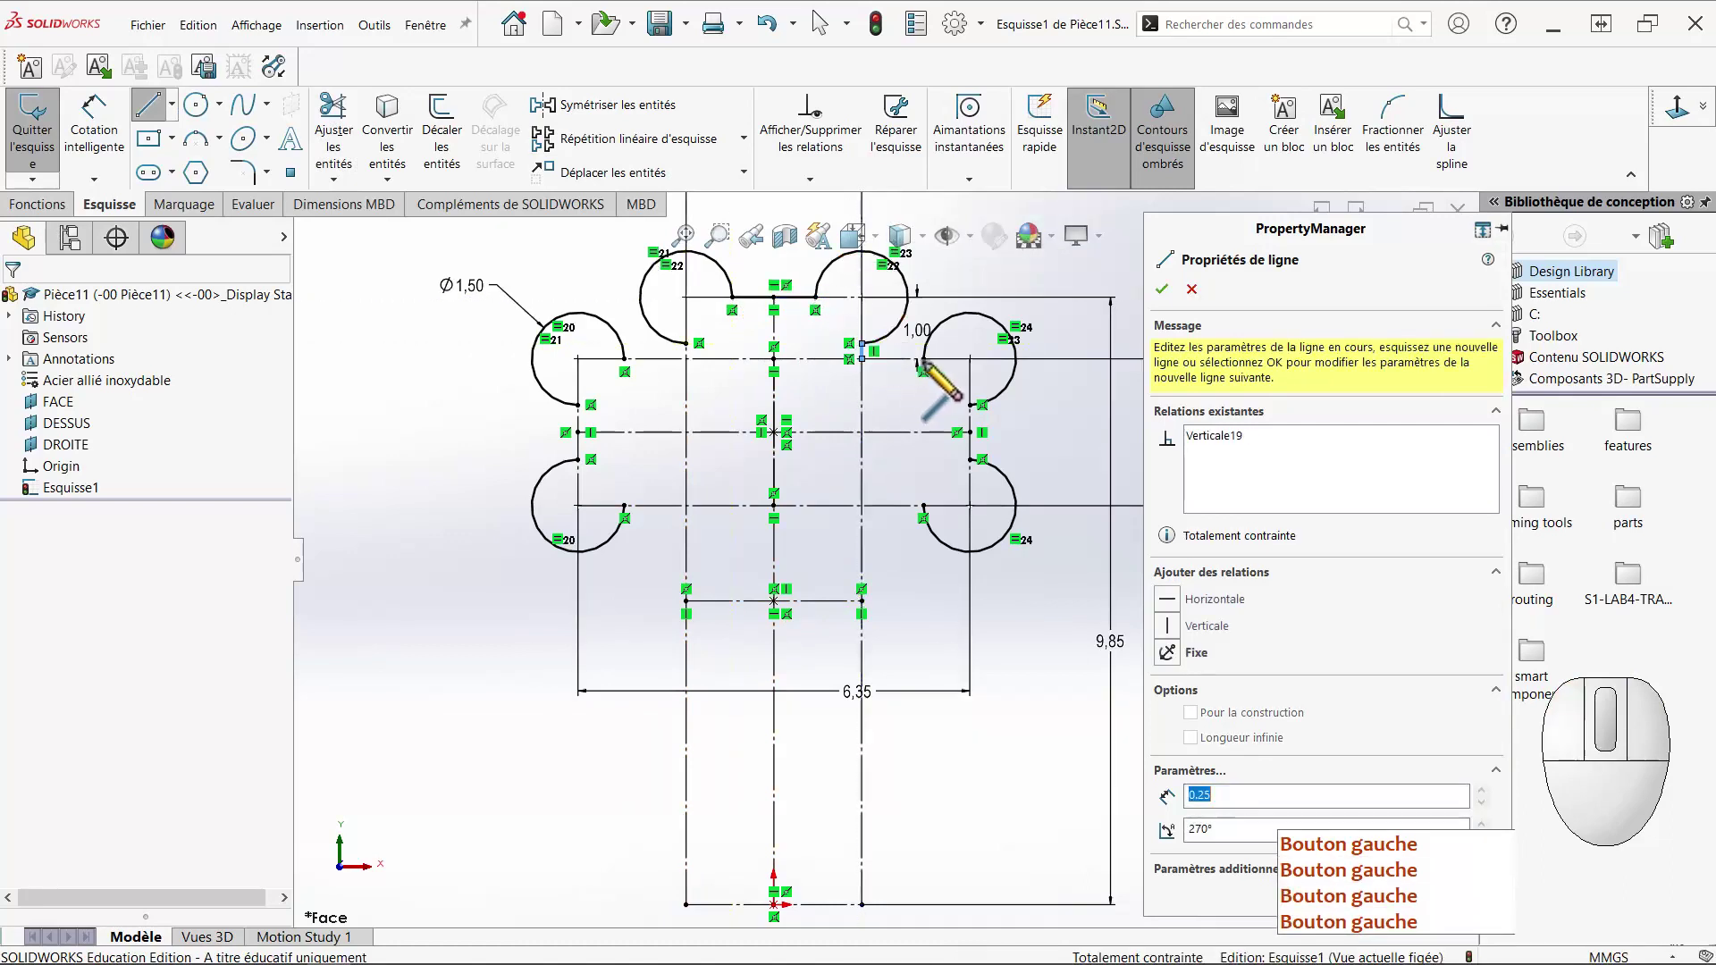
click(924, 359)
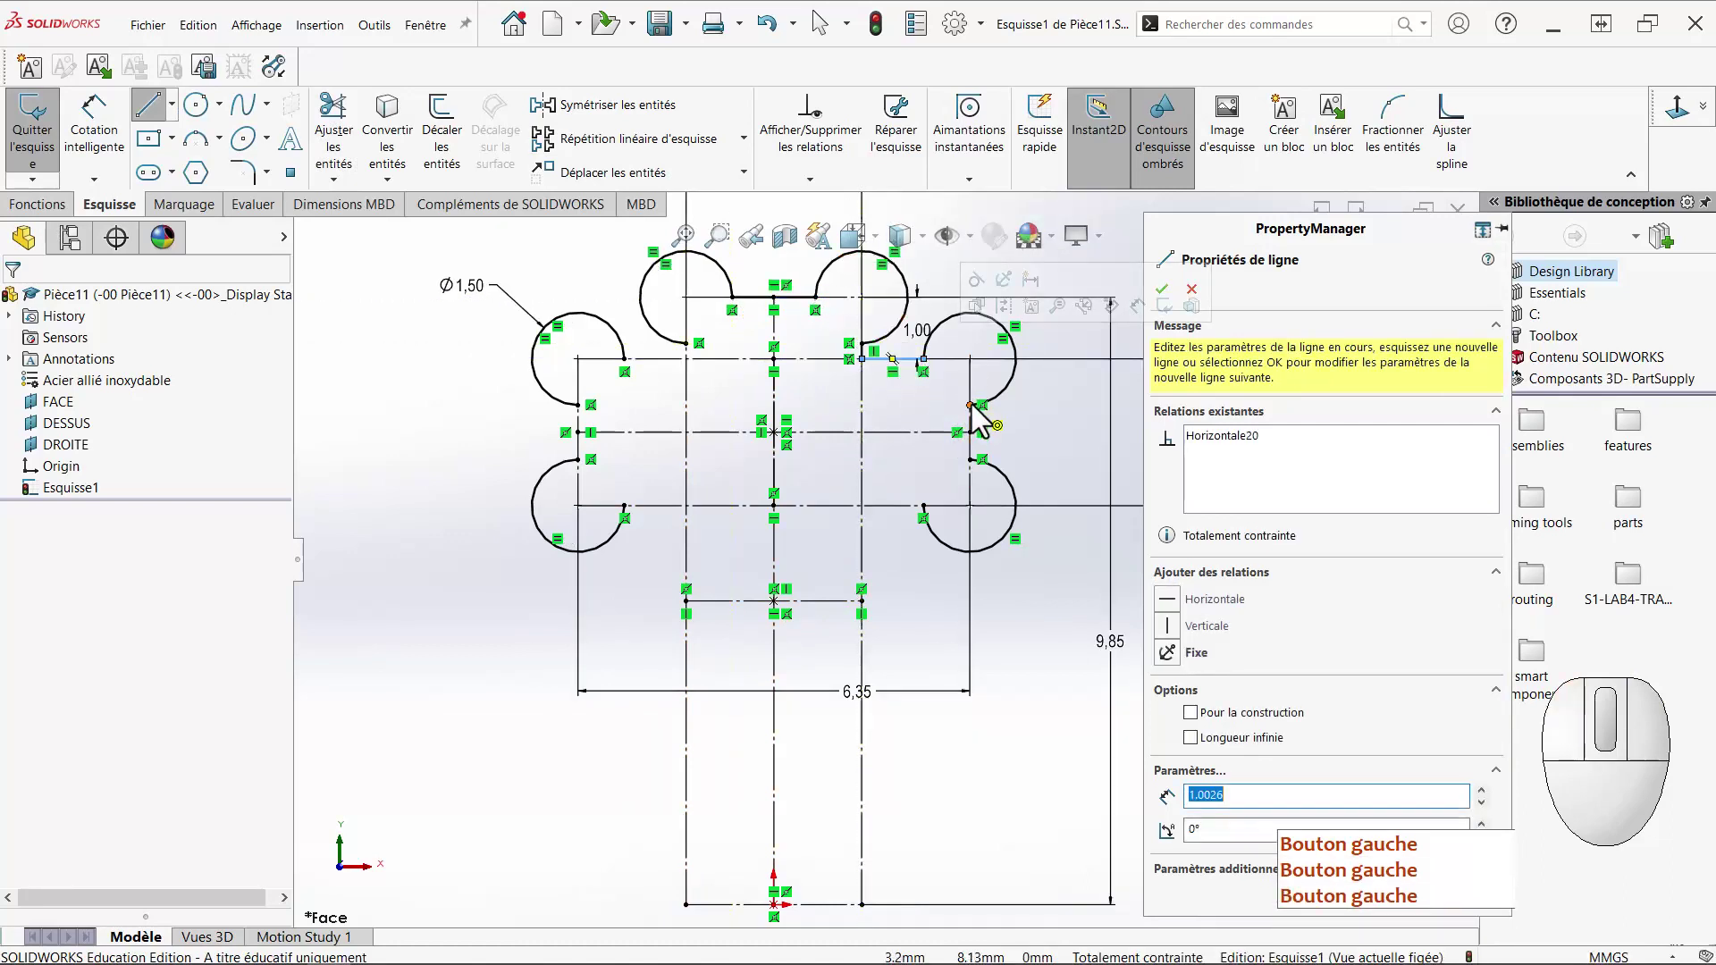
click(970, 460)
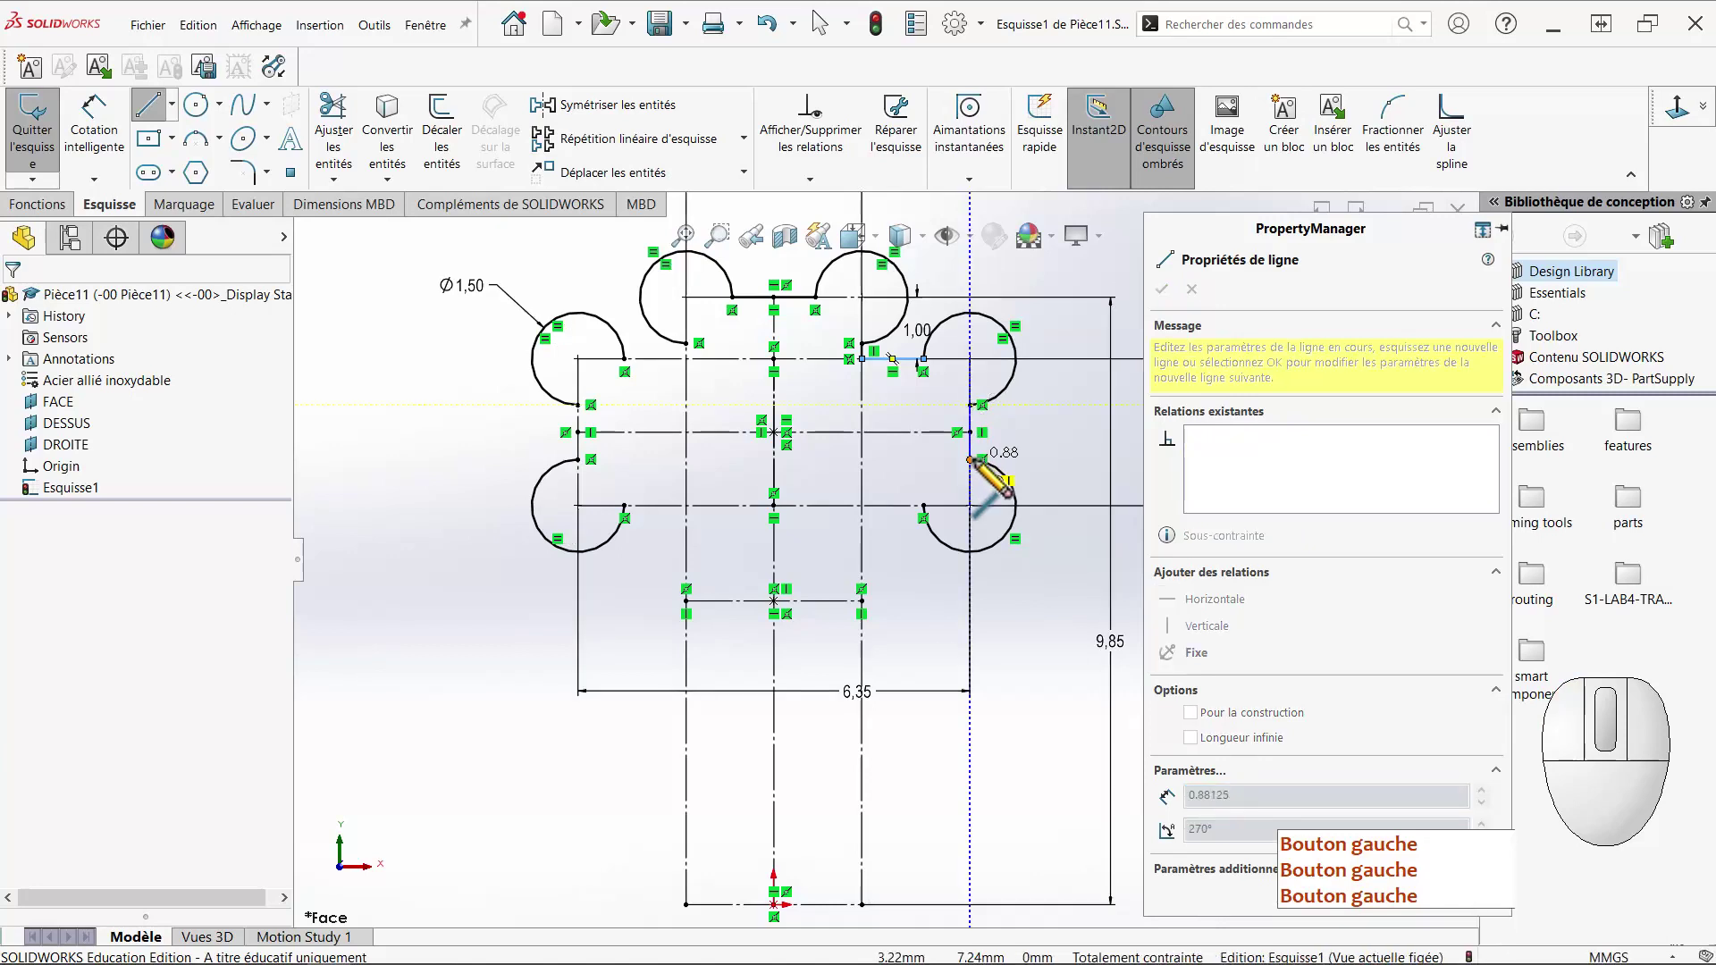
Draw the lines from the lower-right arc around the upright shank's right side, bottom and left side to the lower-left arc.
click(923, 506)
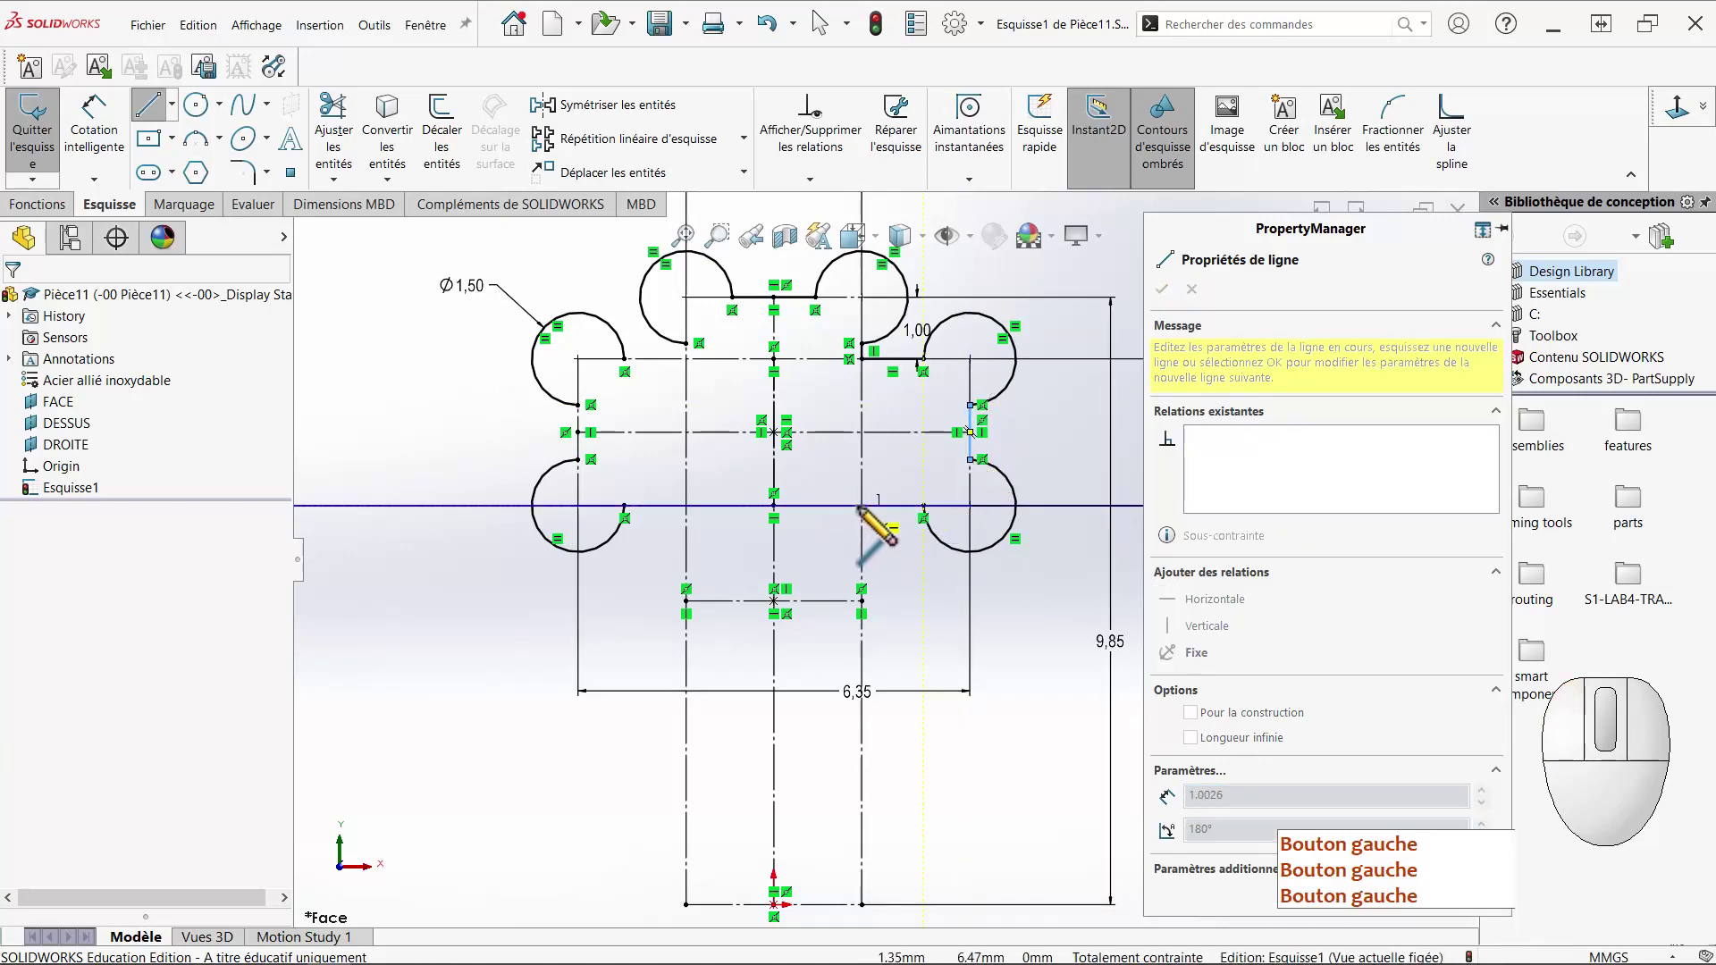
click(861, 904)
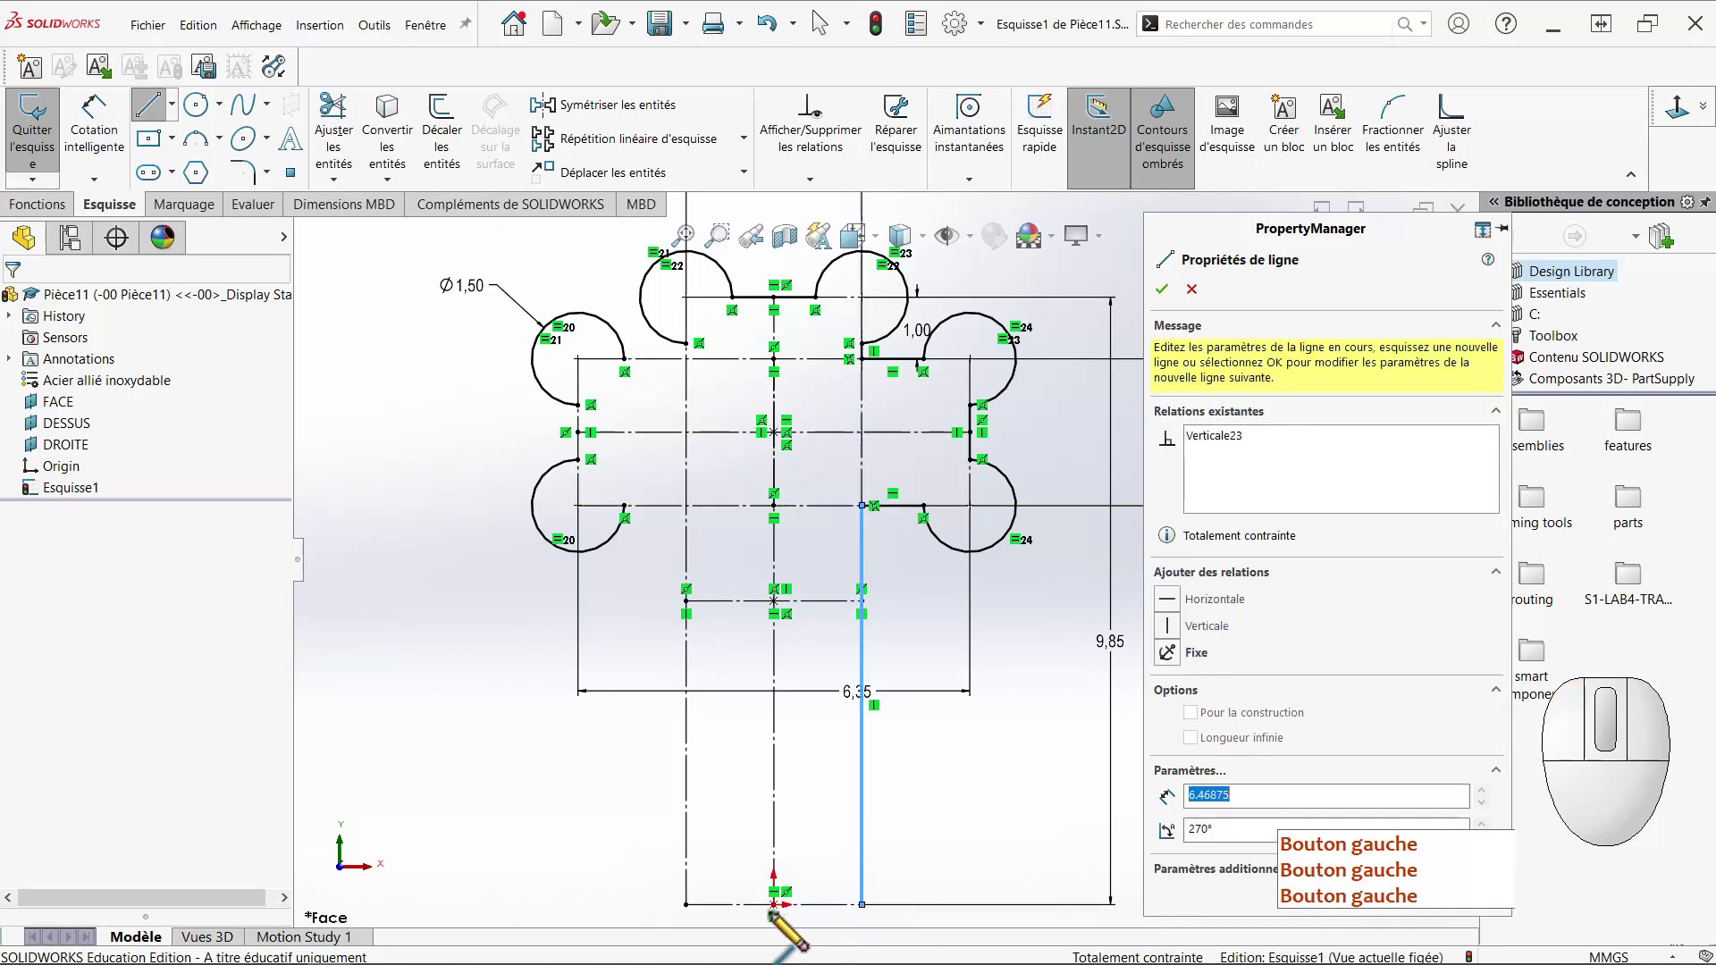
click(686, 904)
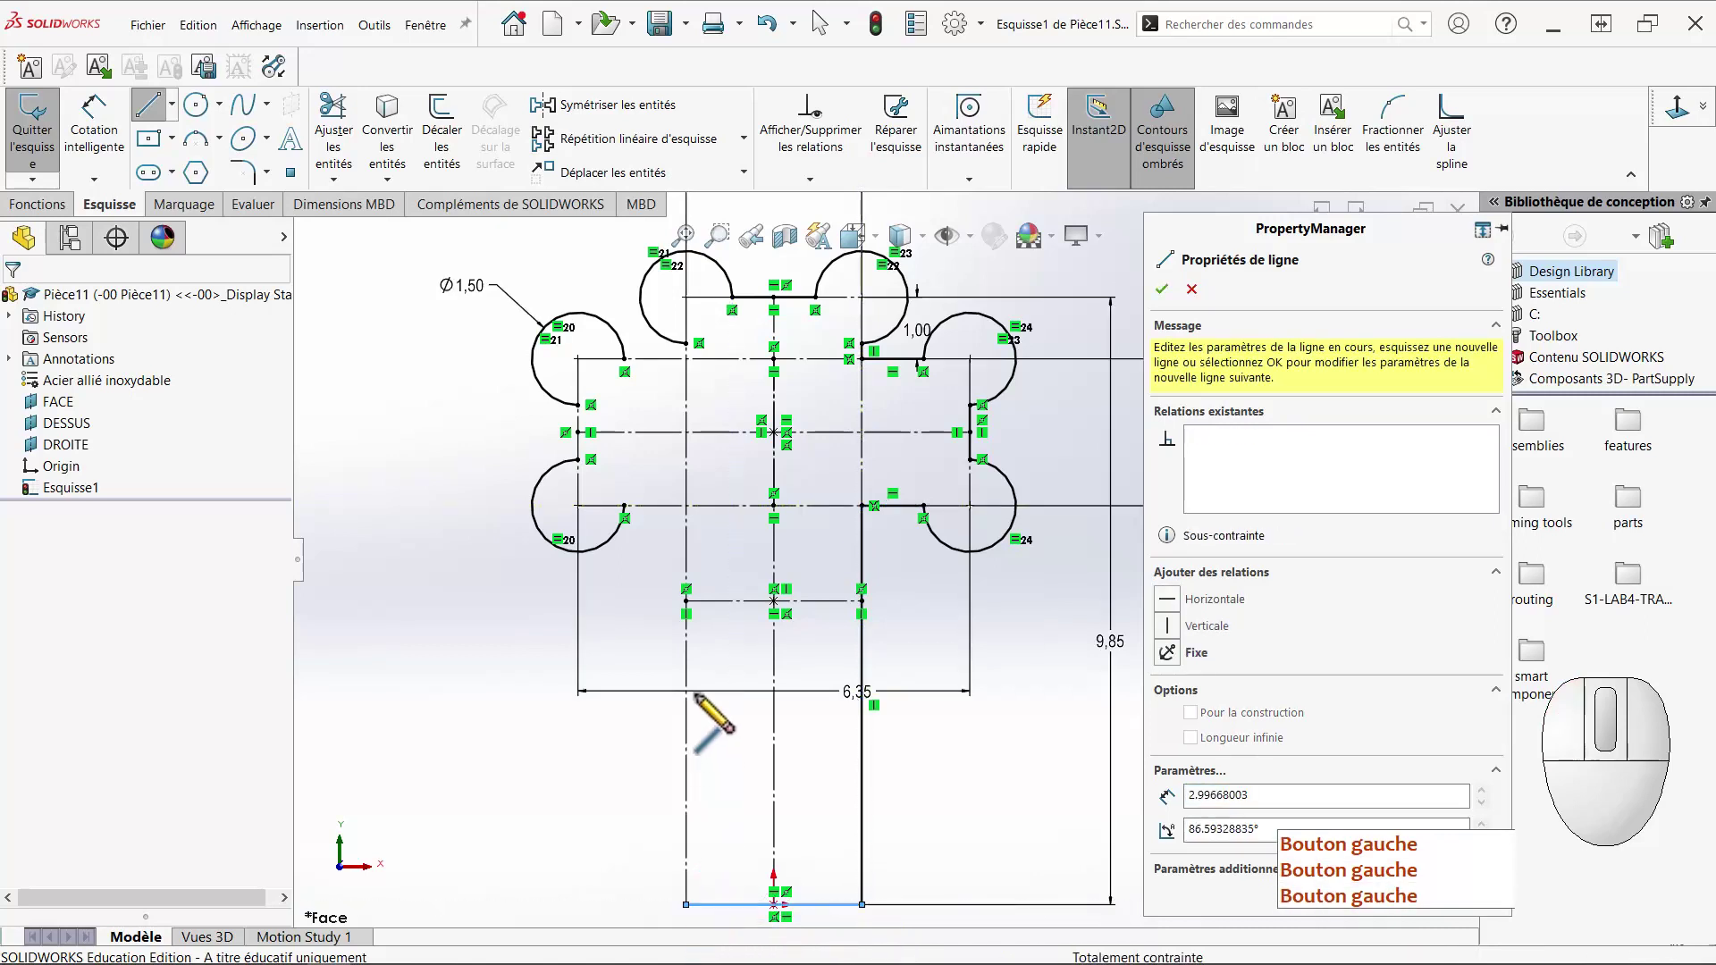
click(684, 507)
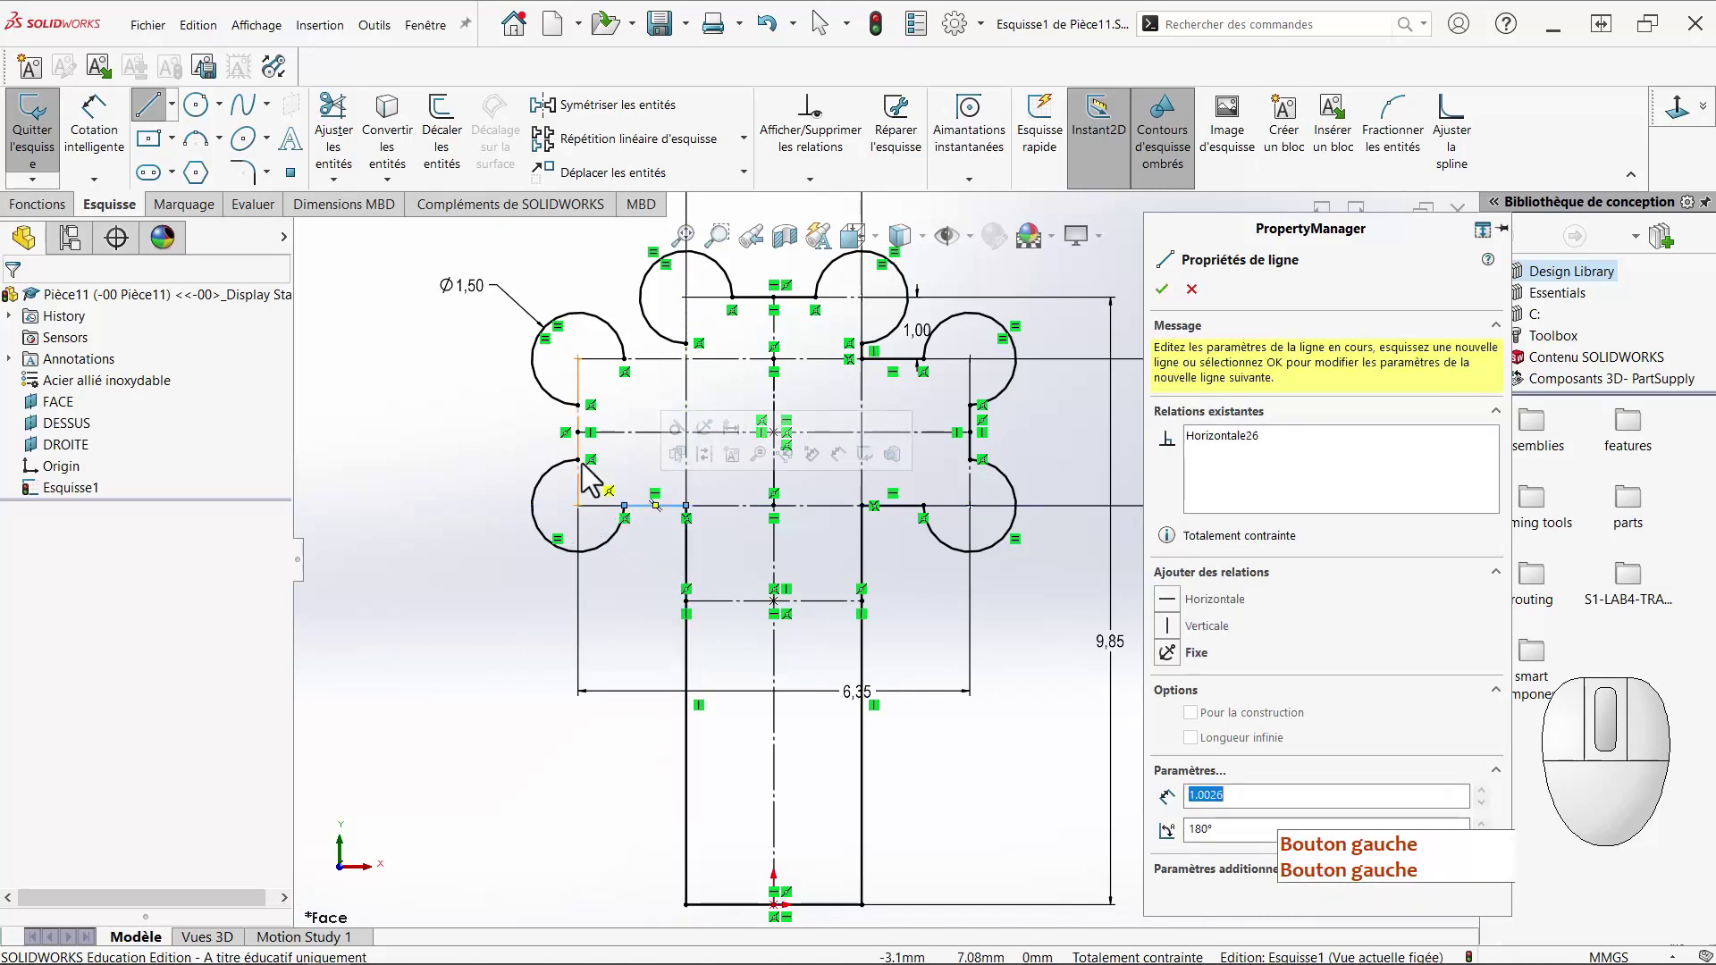
click(623, 506)
Close the profile with lines along the horizontal rectangle's left edge and around its stepped upper-left corner between the arcs.
click(578, 459)
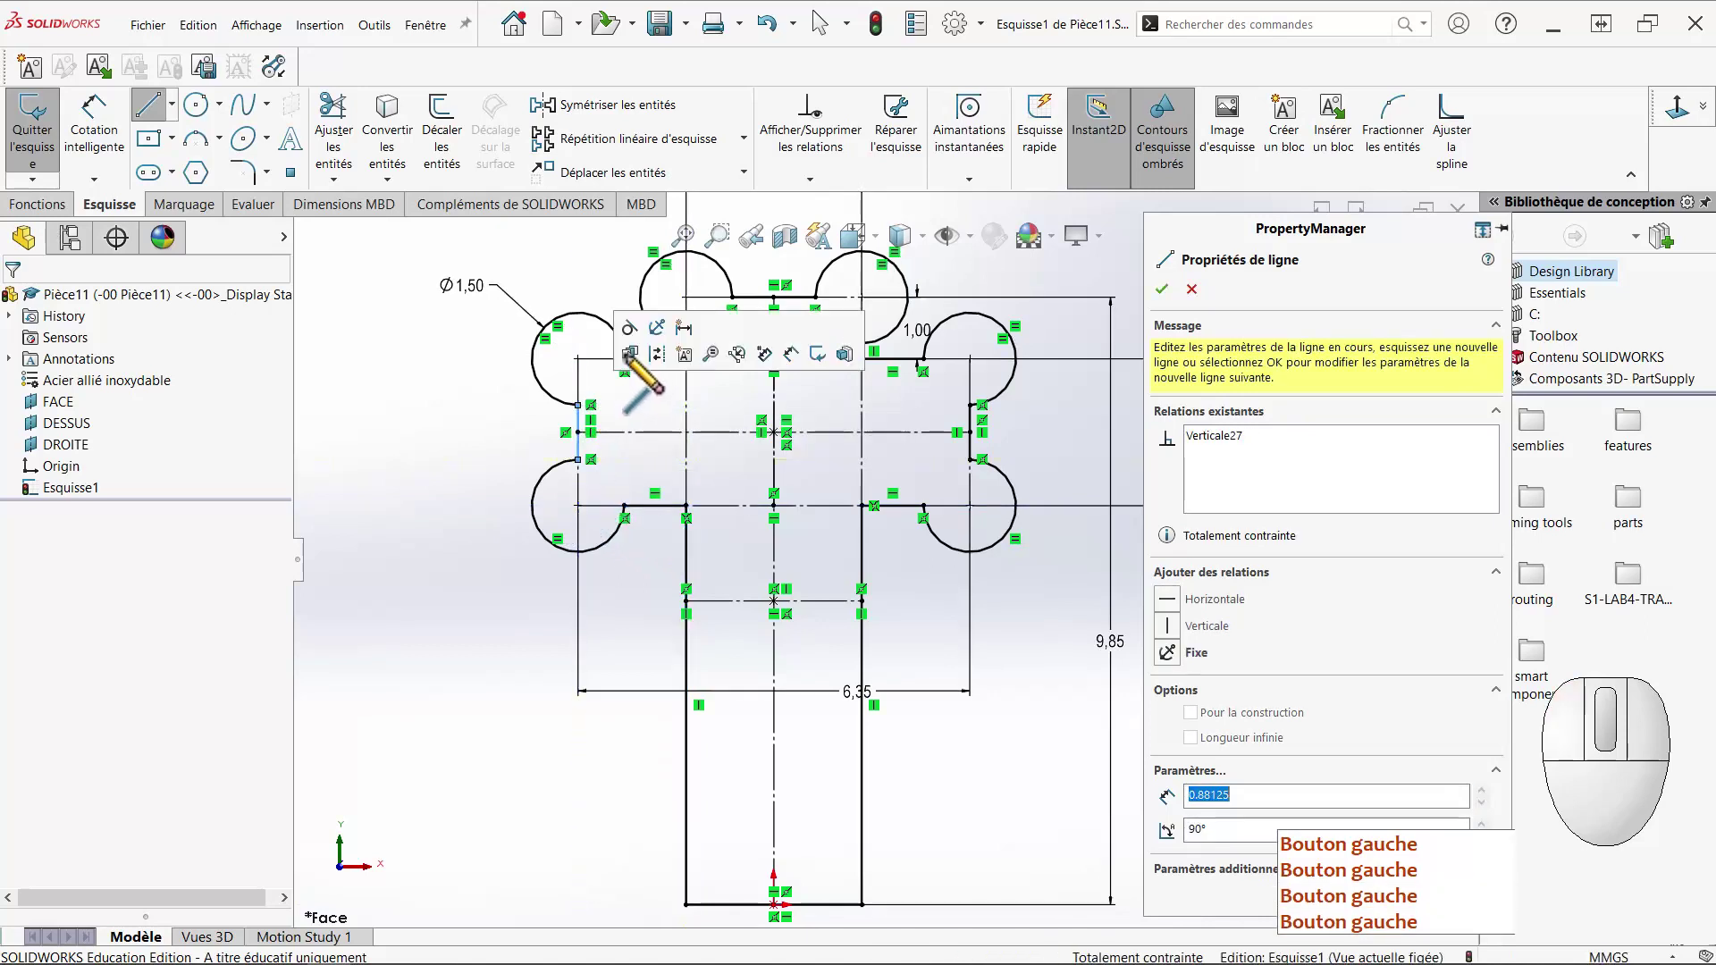
key(Escape)
click(661, 361)
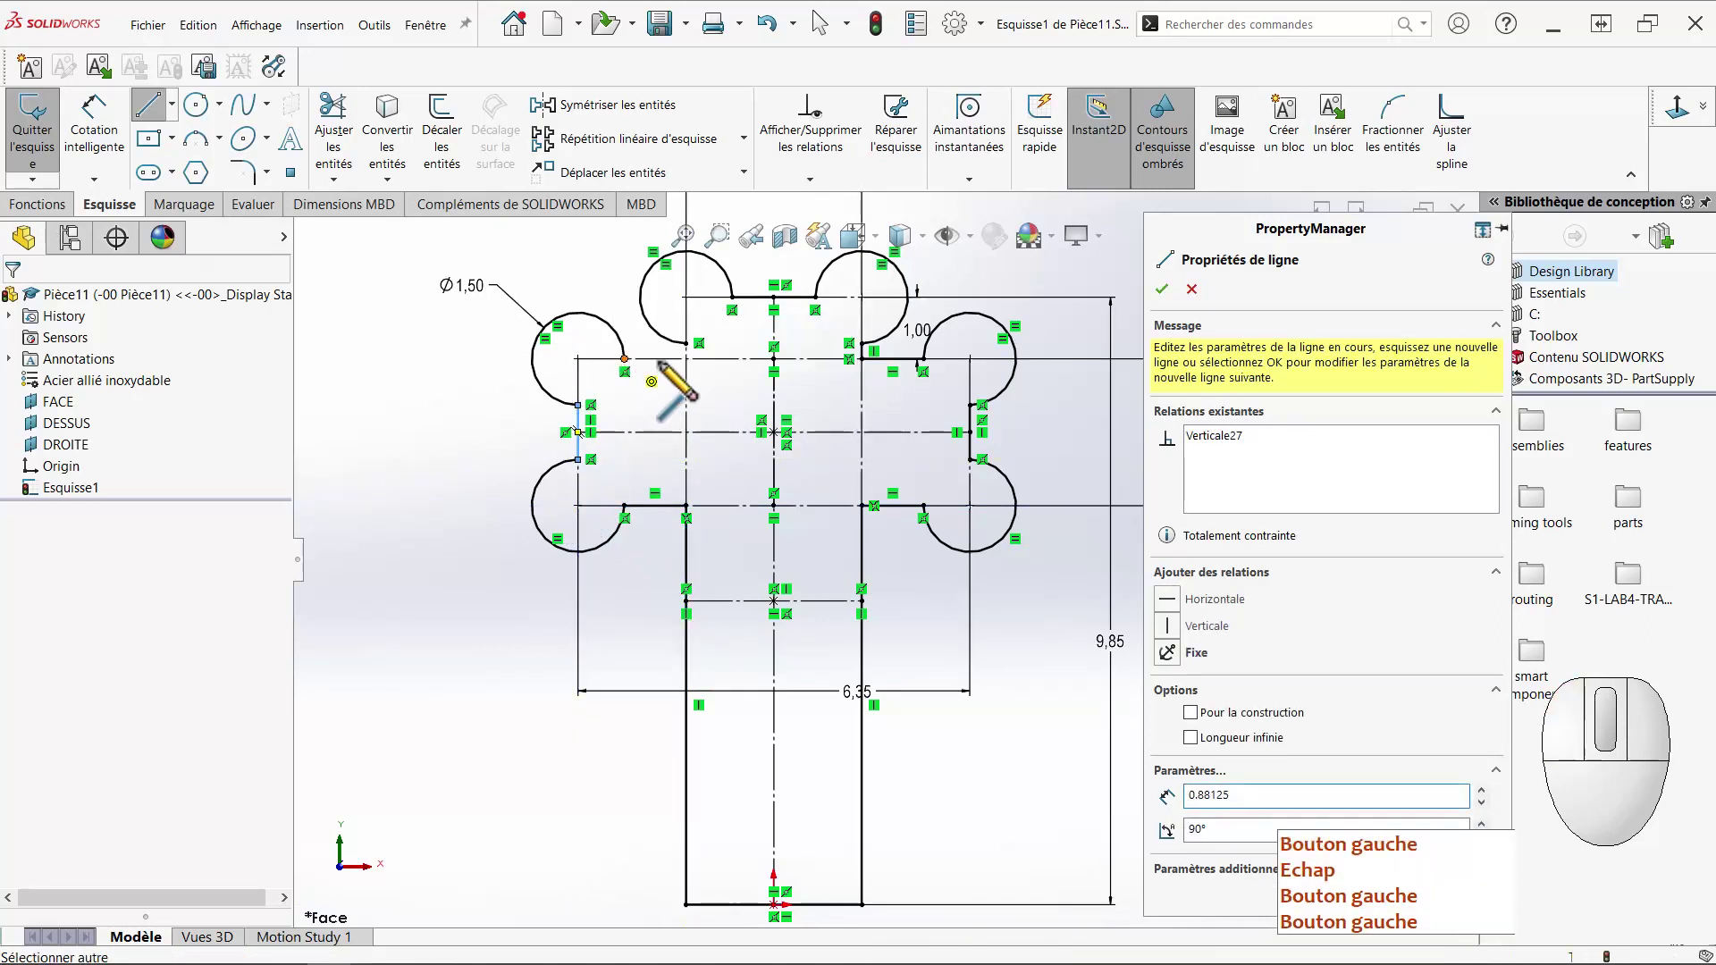
click(686, 359)
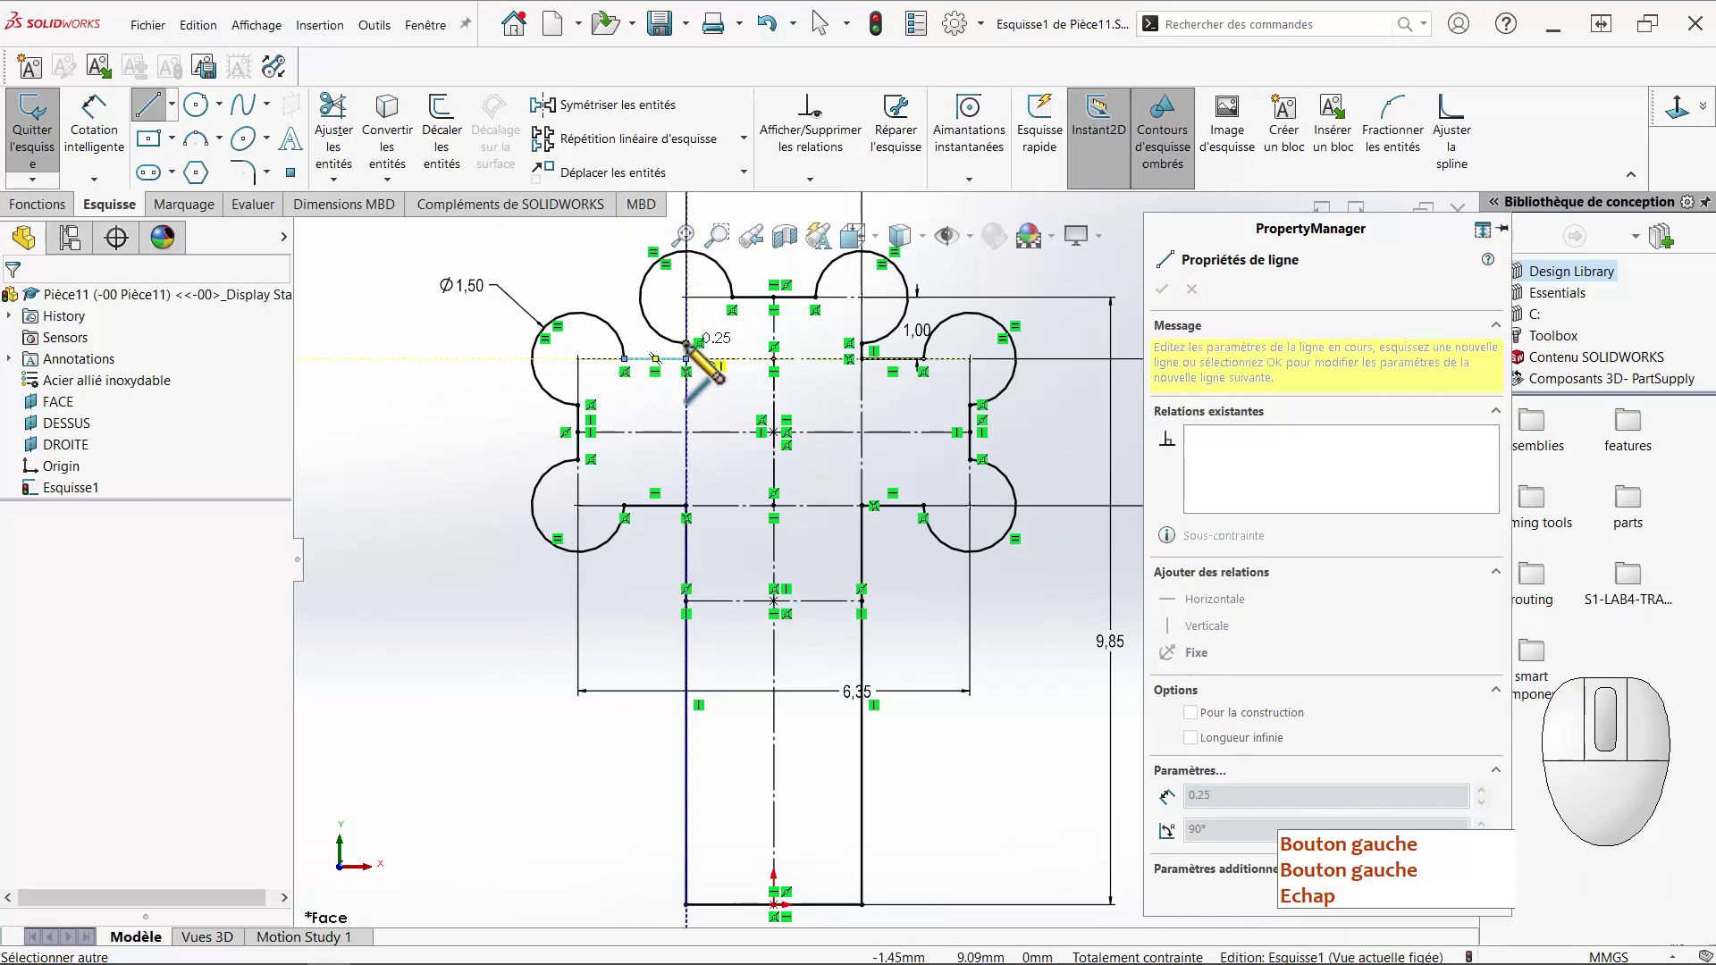
click(687, 345)
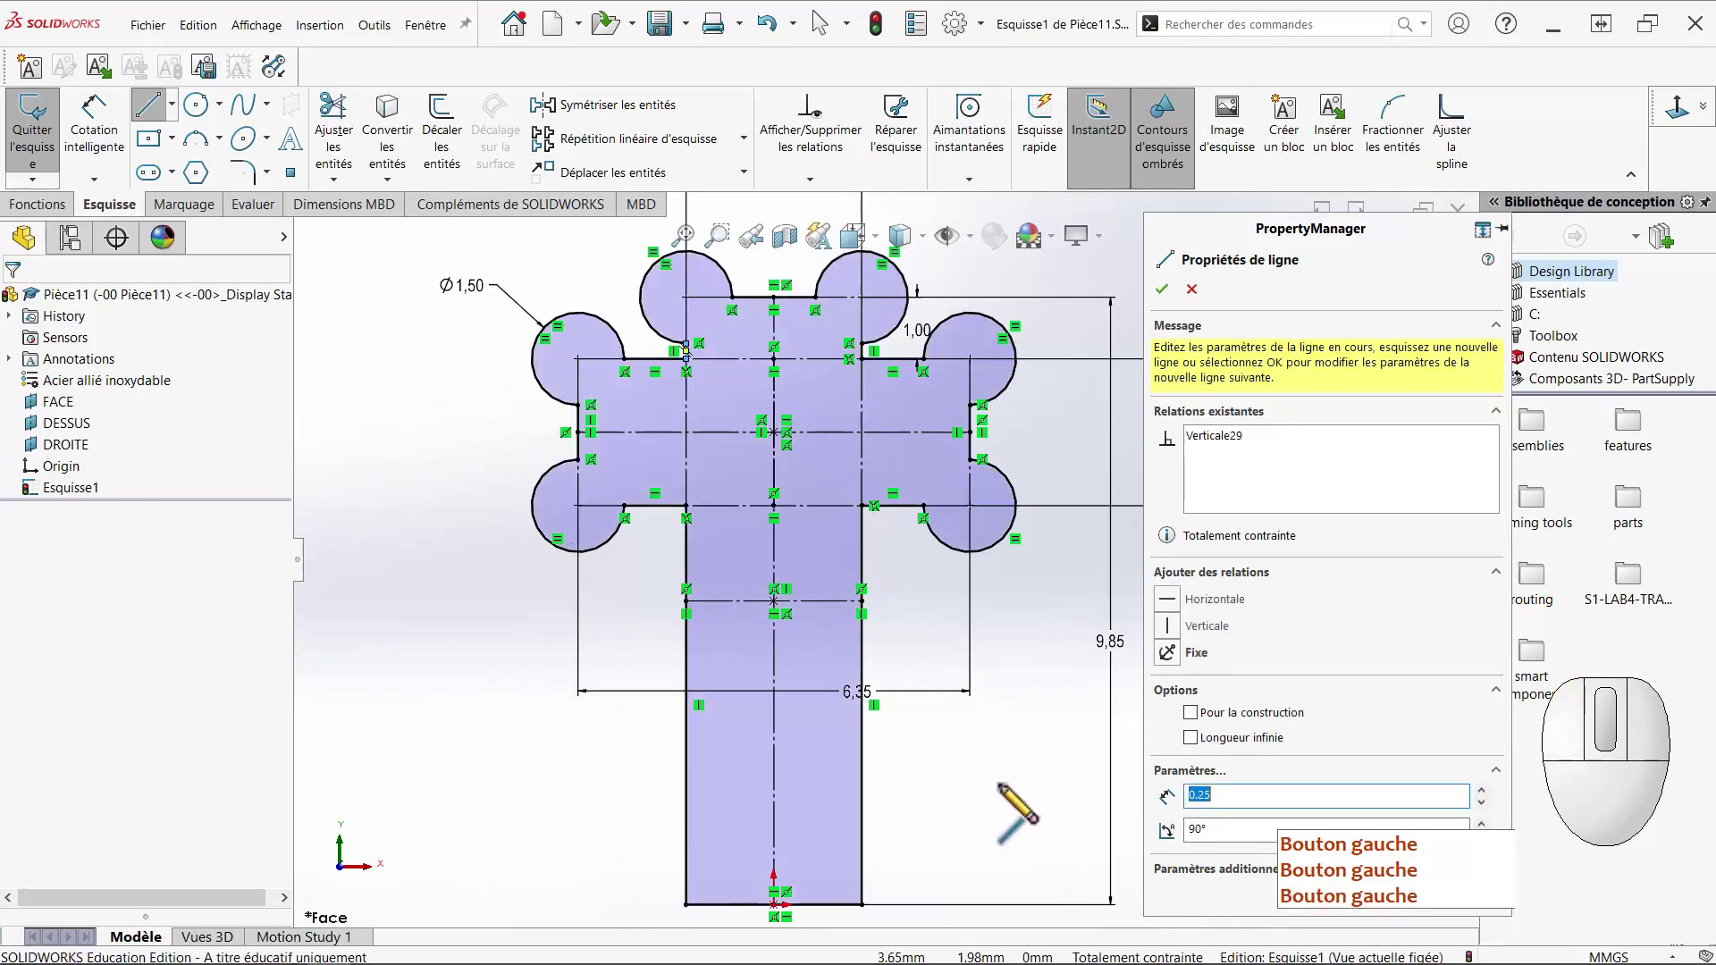
key(Escape)
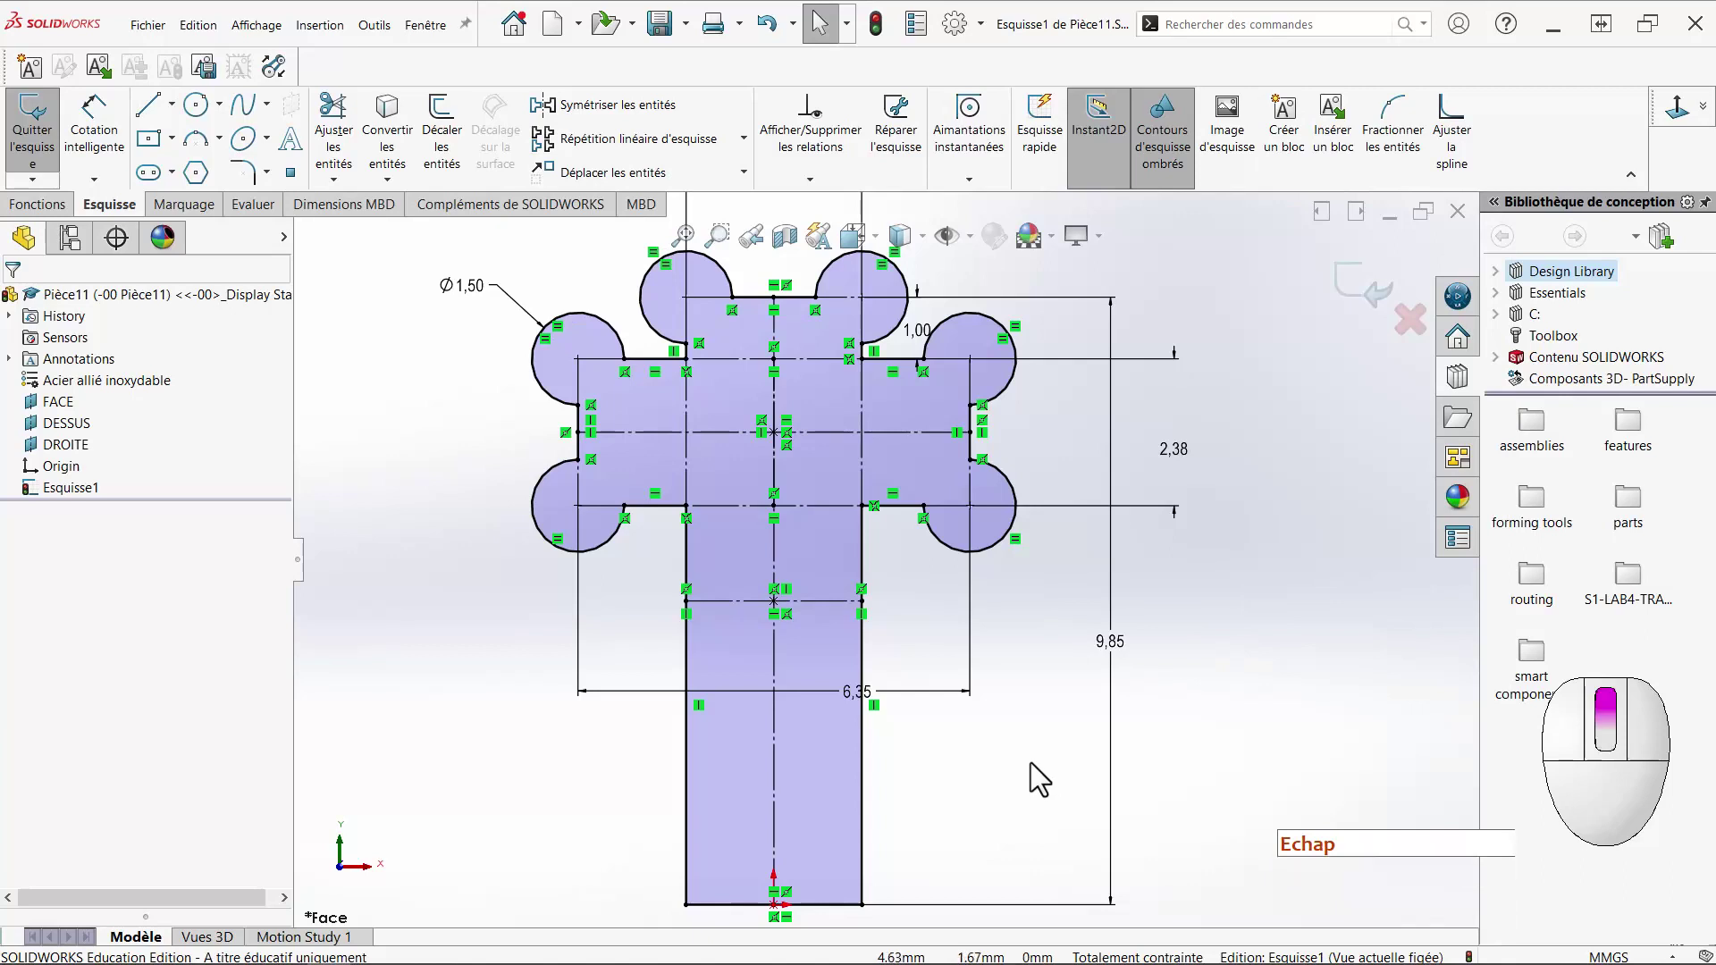
Reposition the 6.35 mm width dimension below the bottom of the upright shank.
middle_click(1033, 762)
ctrl+middle_drag(989, 787, 1079, 682)
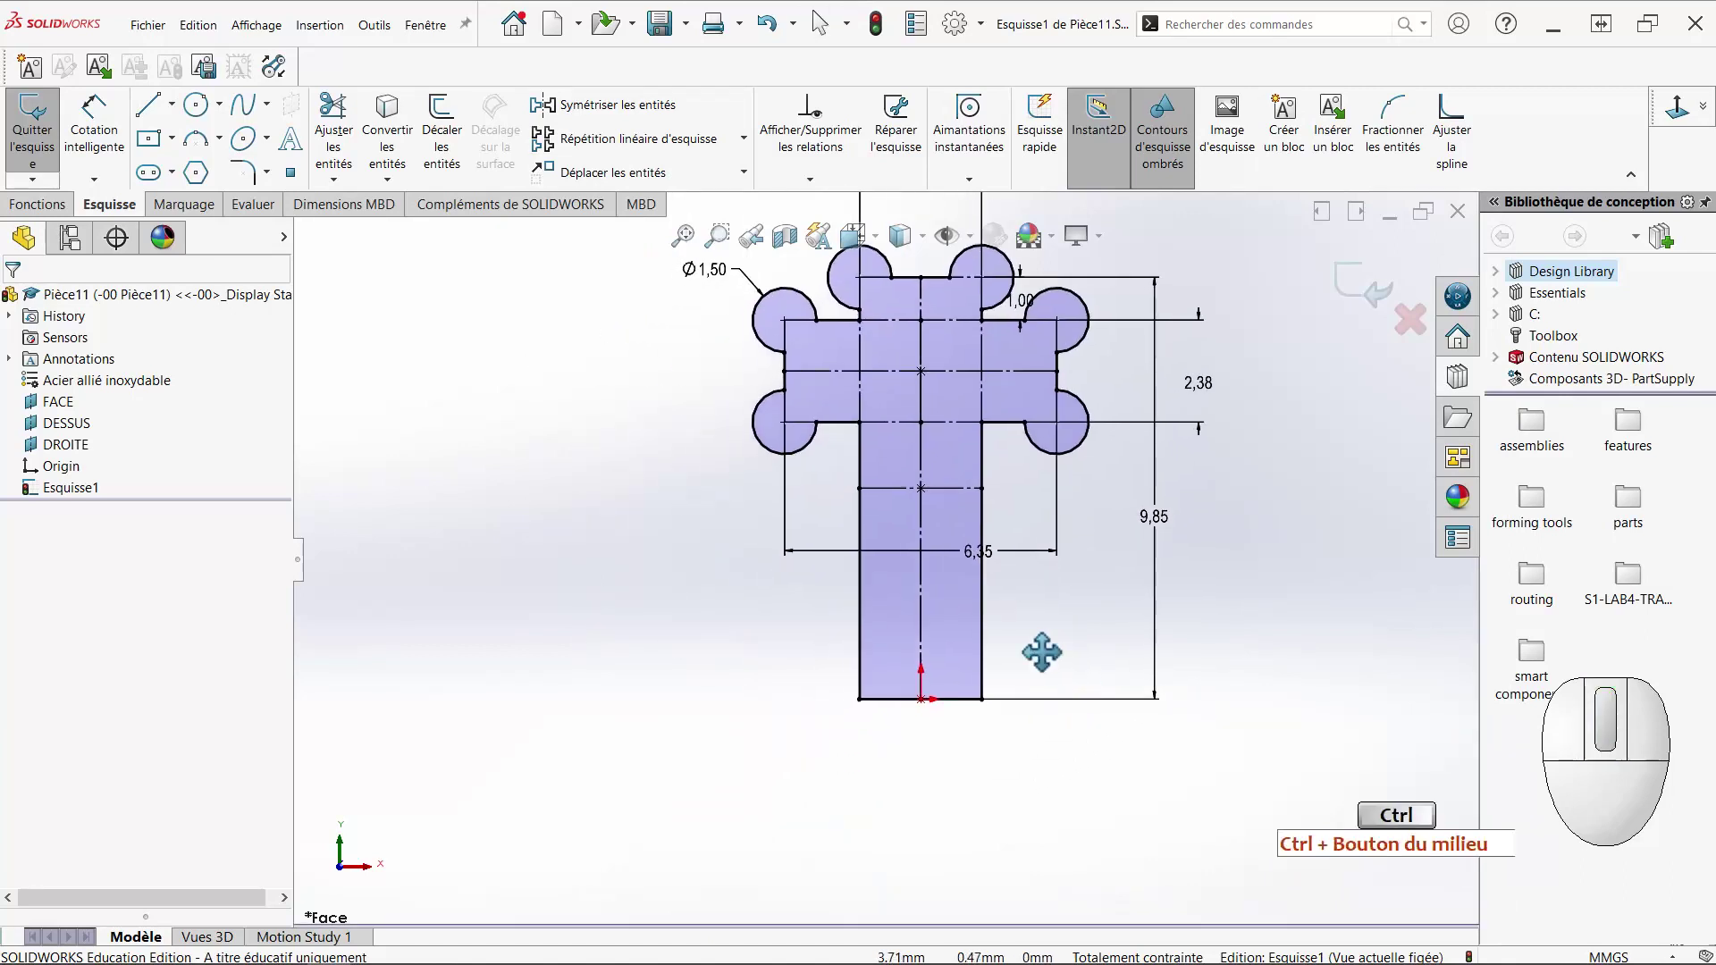
click(984, 564)
drag(1151, 728, 1151, 744)
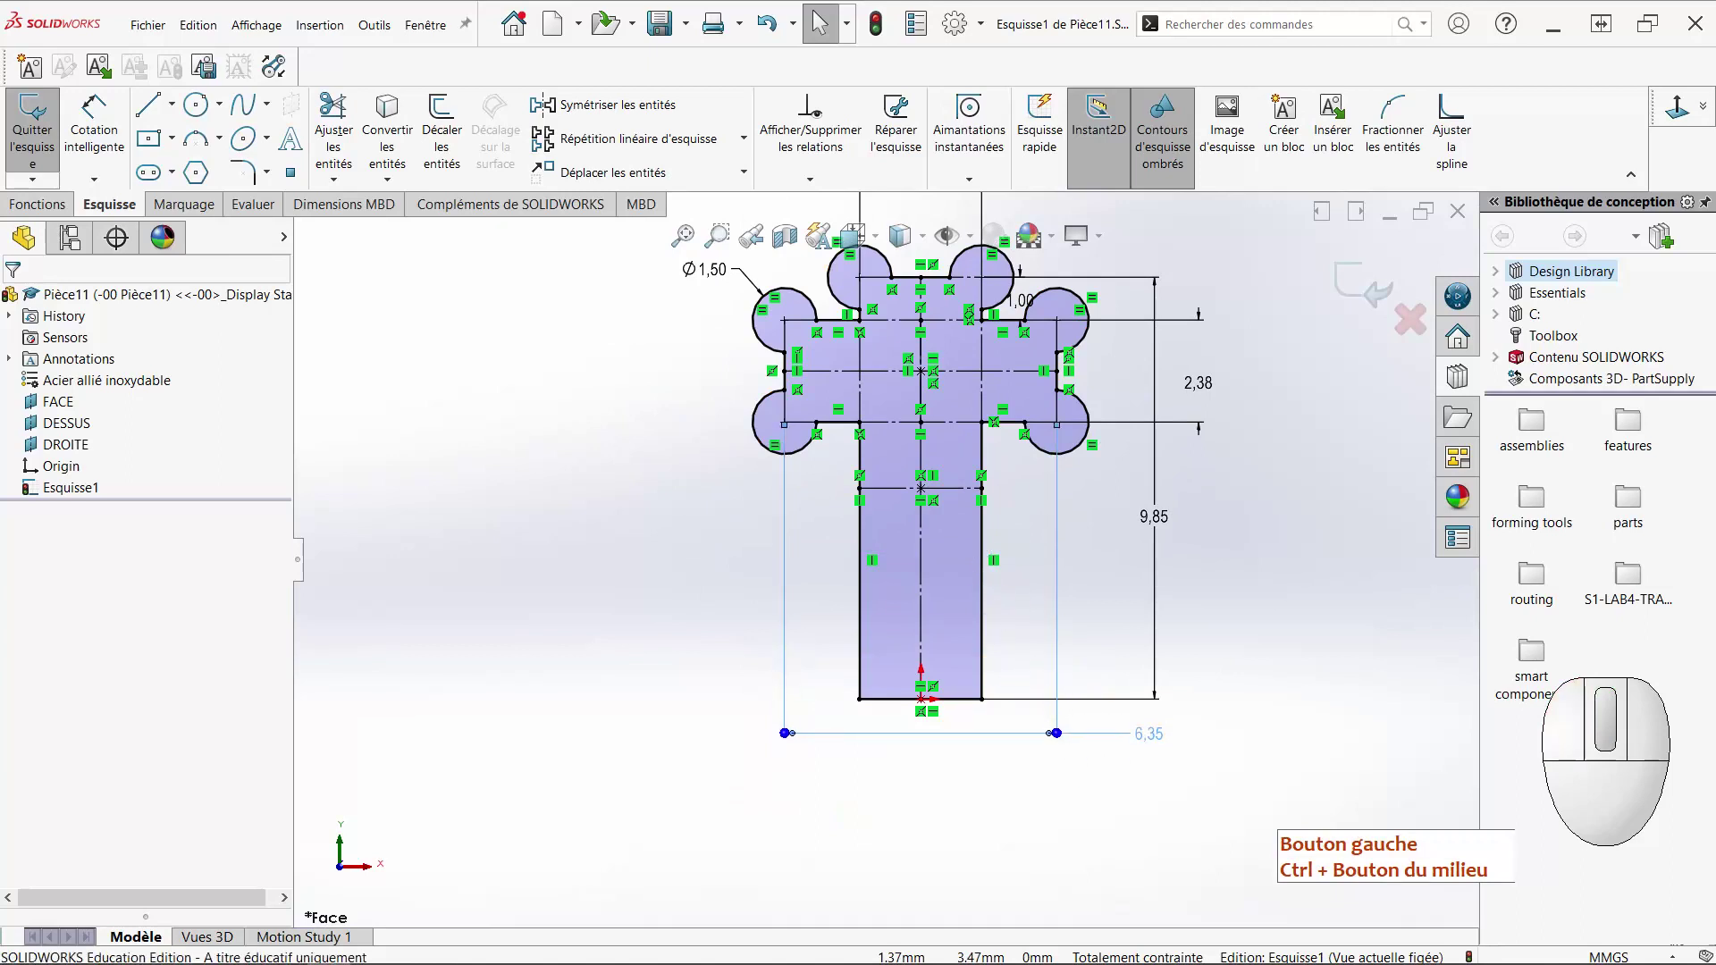
key(Escape)
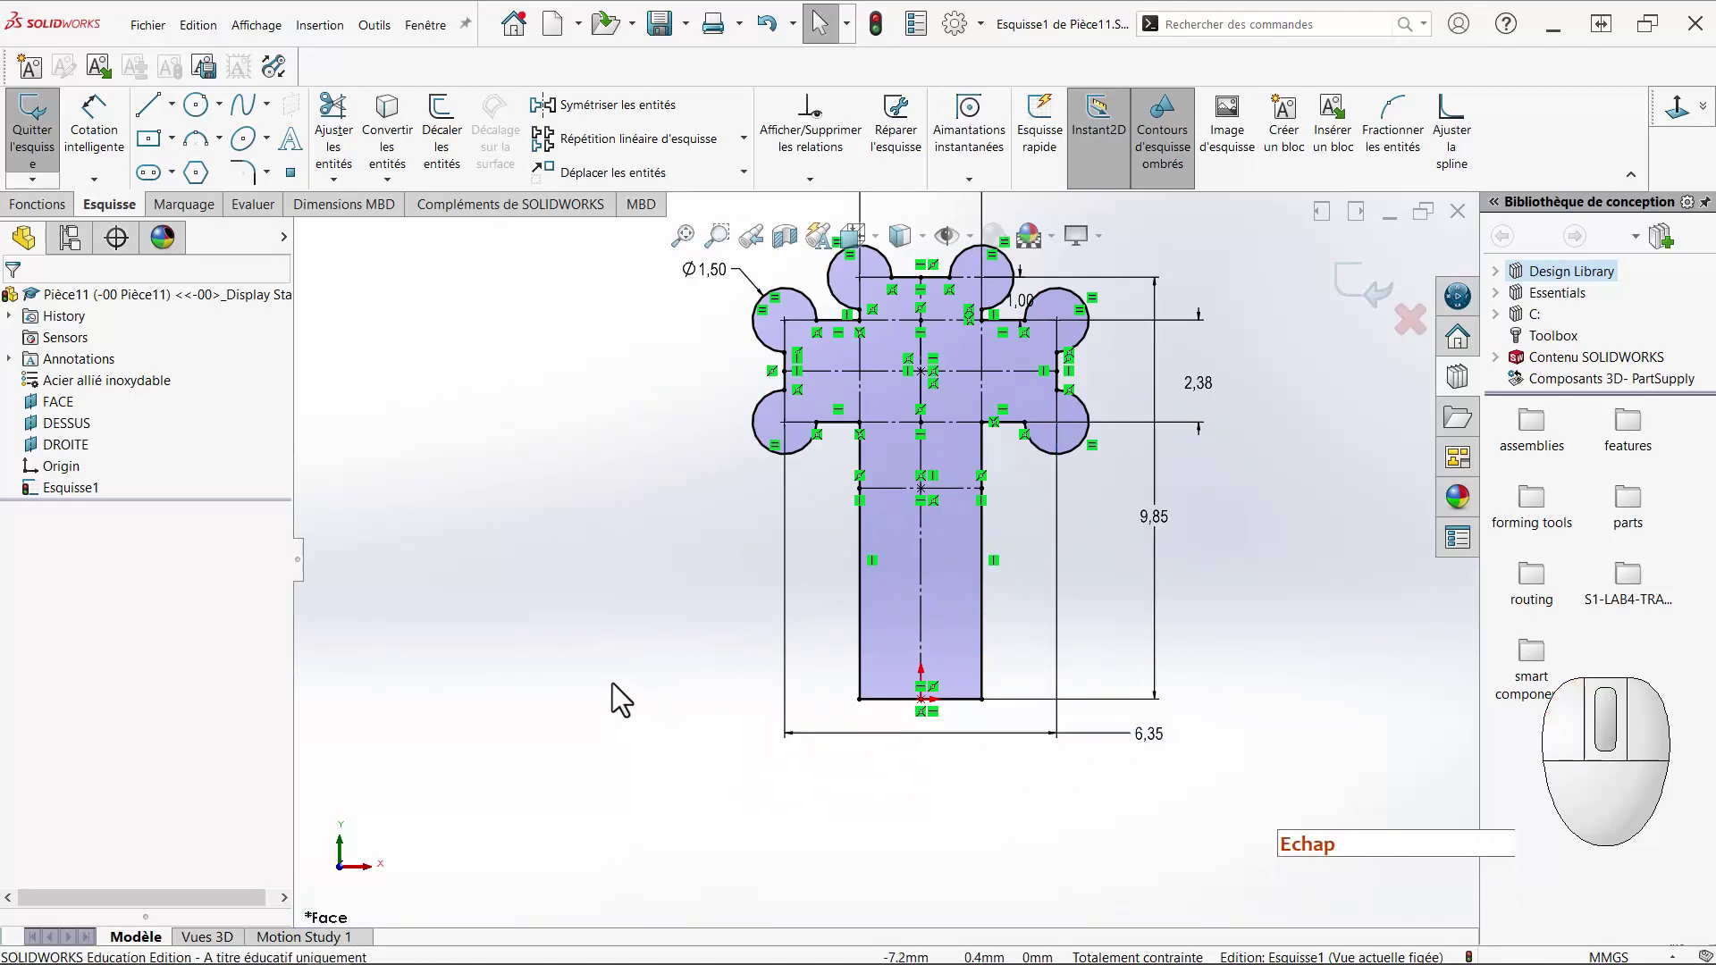
Sketch a horizontal corner rectangle about 3.7 mm high, below and to the left of the cutout profile.
scroll(613, 683, up, 1)
ctrl+middle_drag(668, 682, 701, 663)
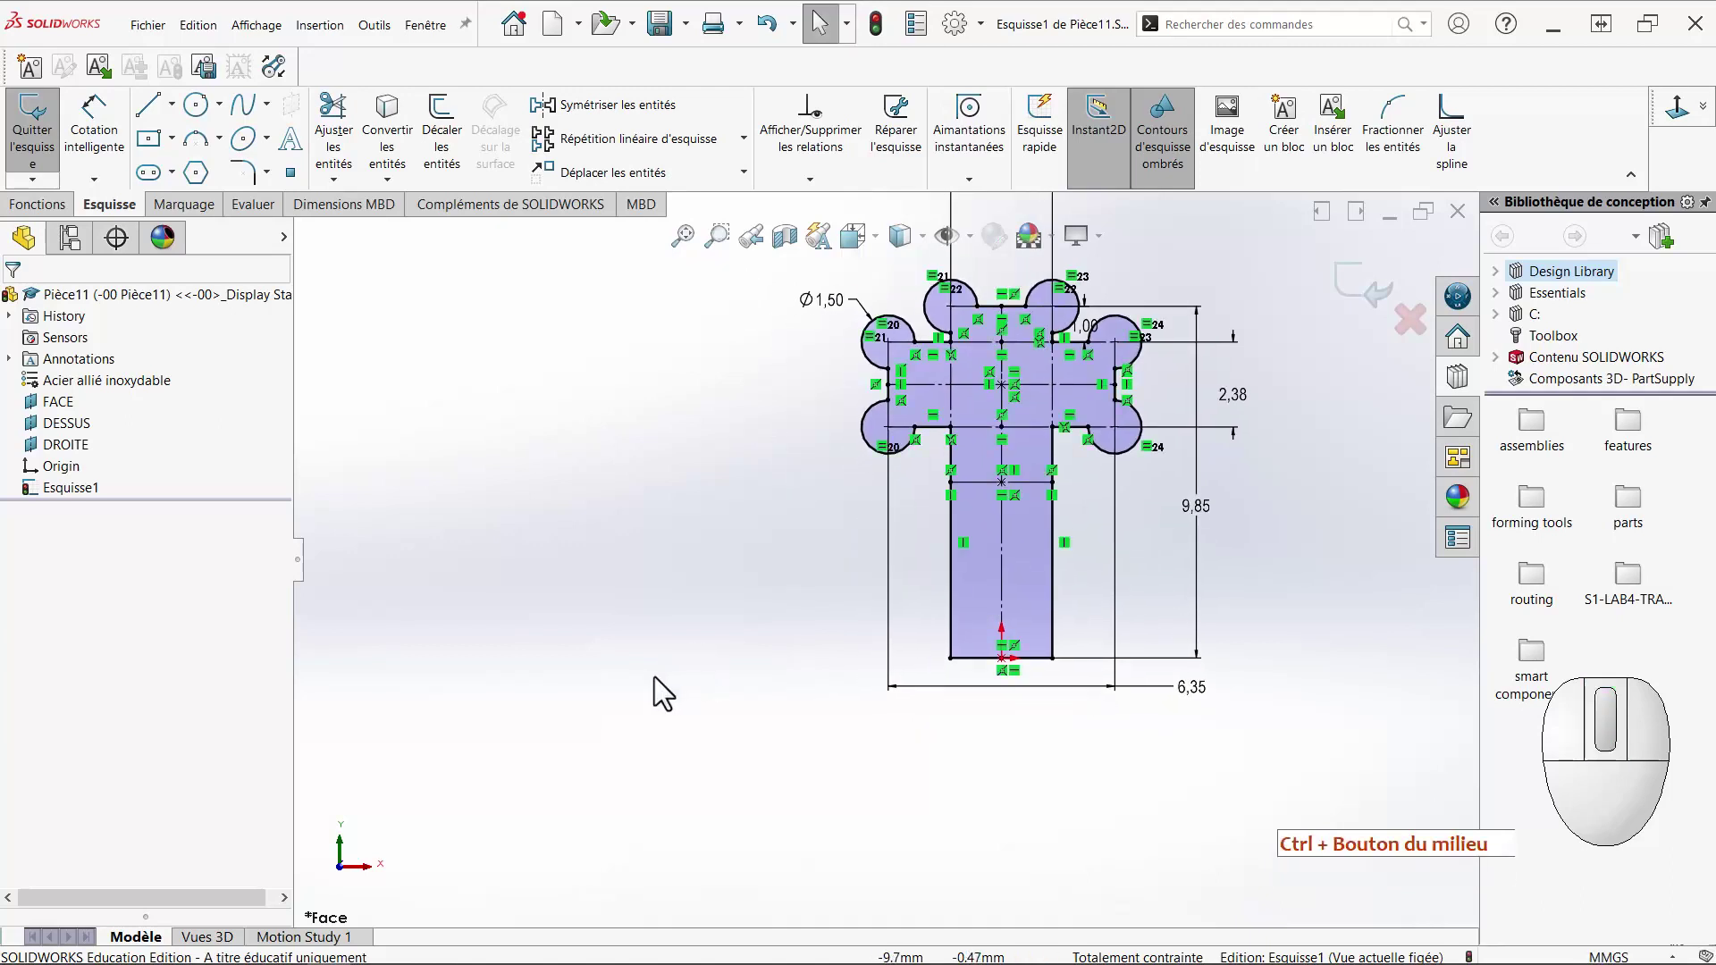
right_drag(622, 695, 571, 679)
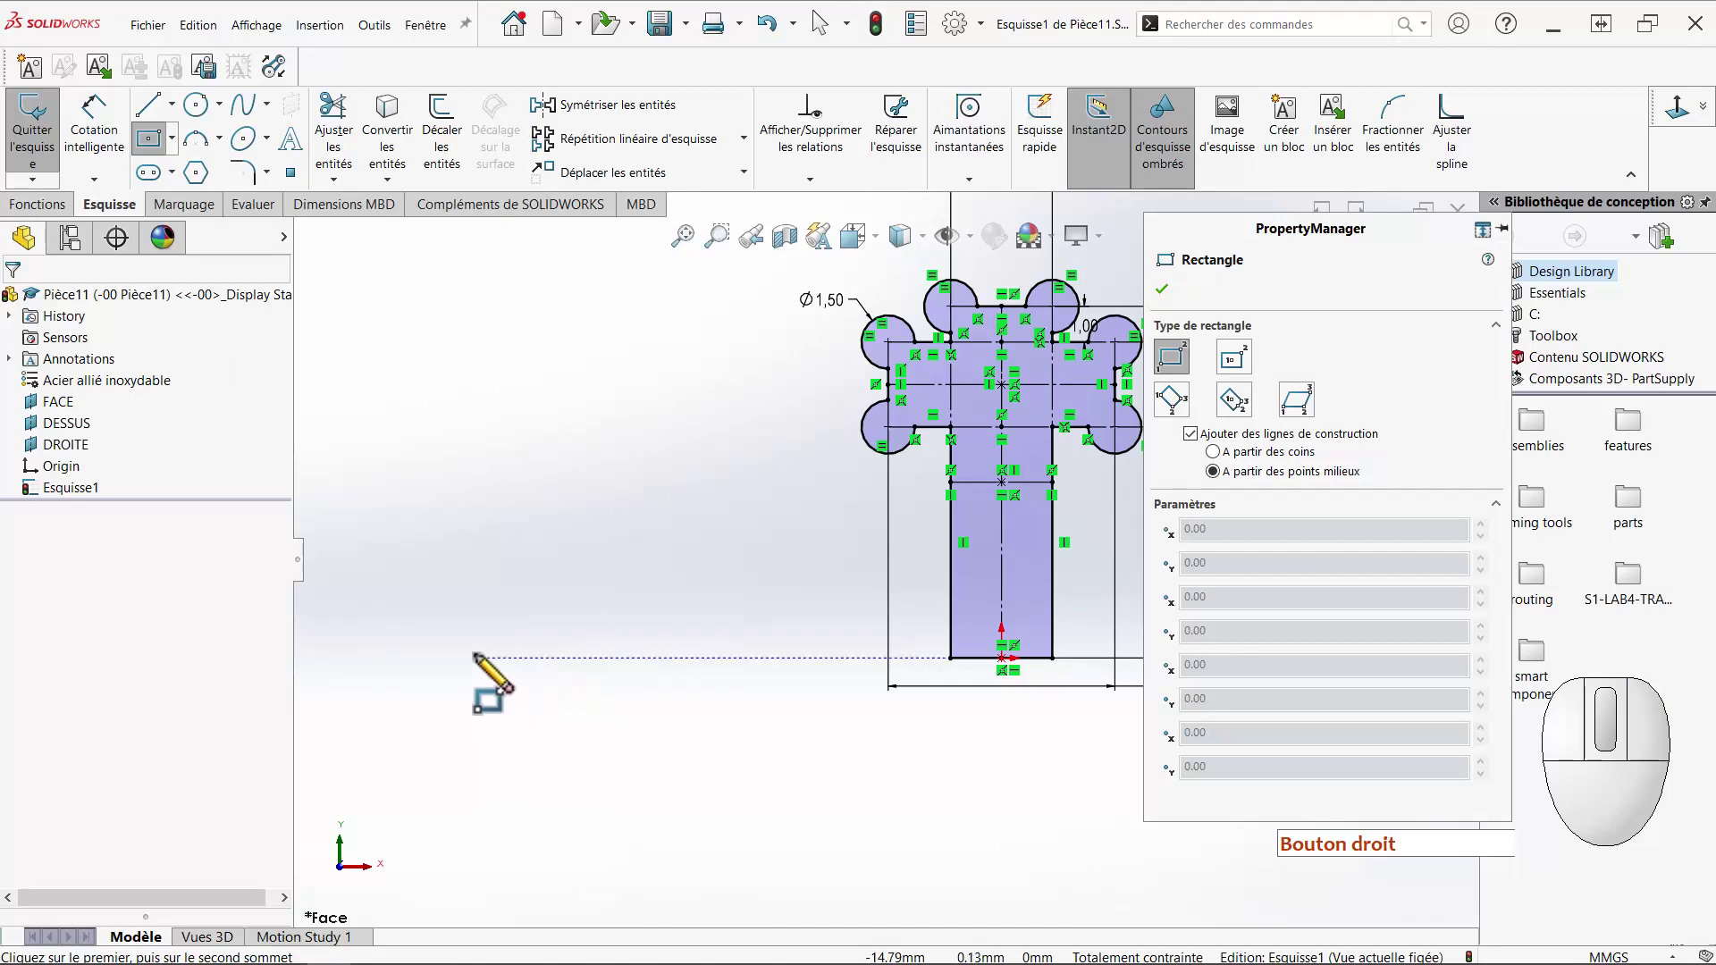
drag(453, 650, 723, 779)
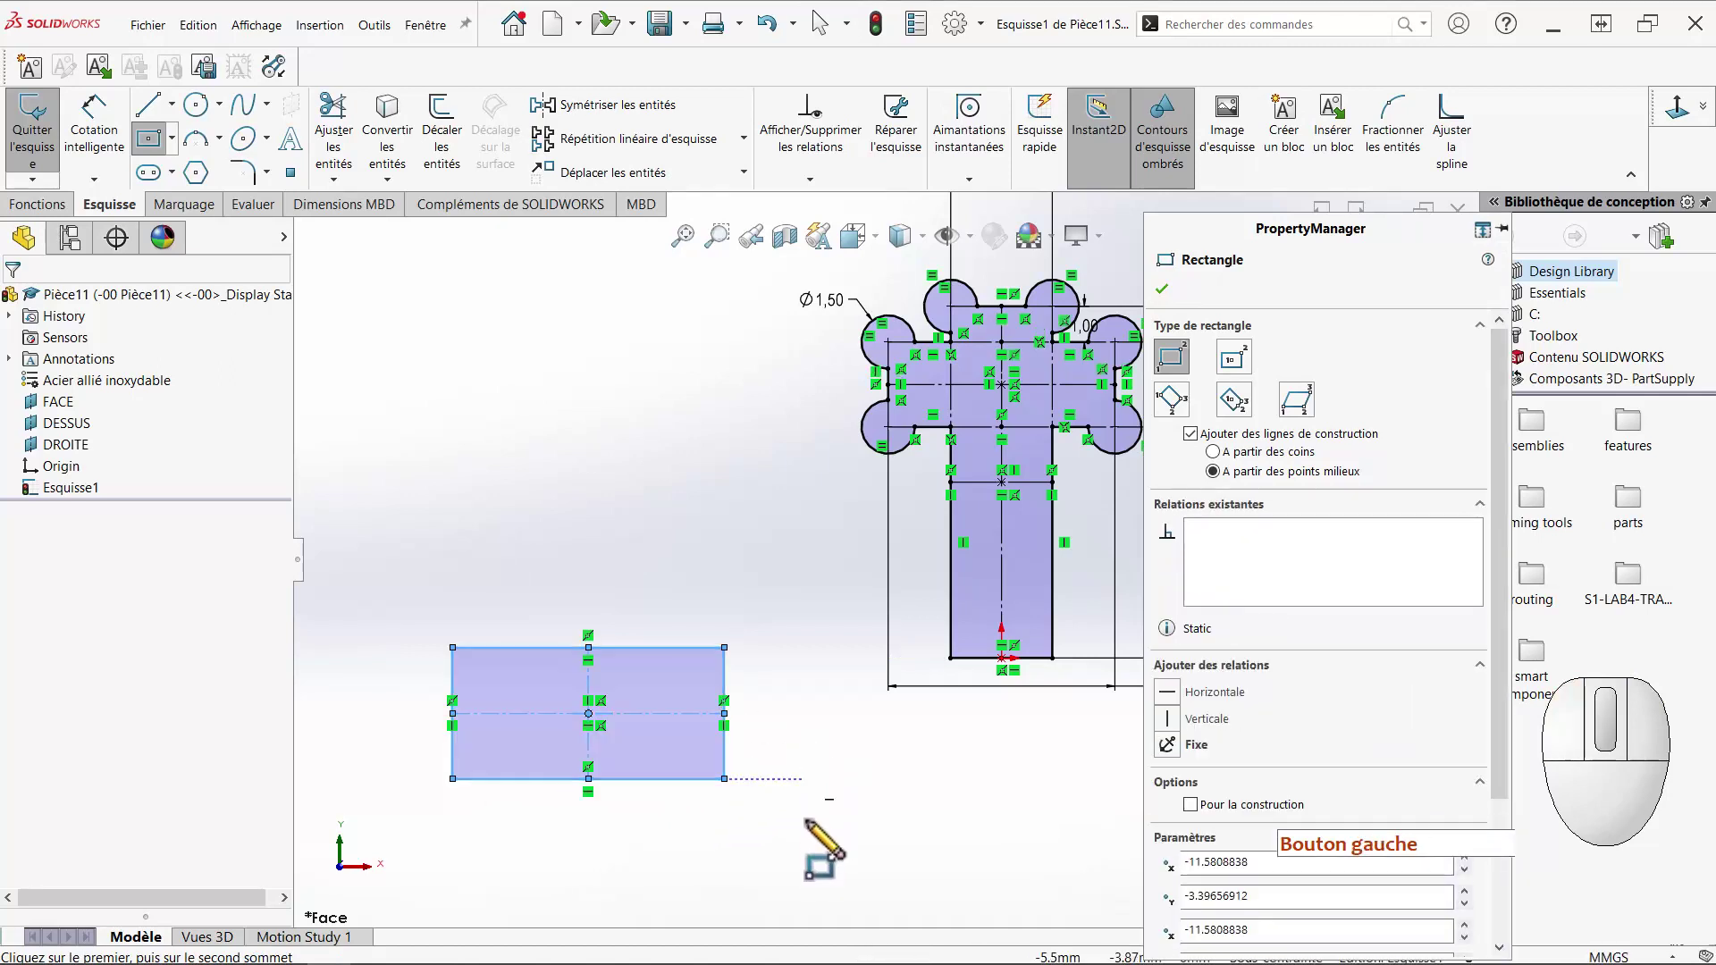
Dimension the new rectangle's bottom edge as 9 mm.
right_drag(803, 817, 797, 525)
click(646, 777)
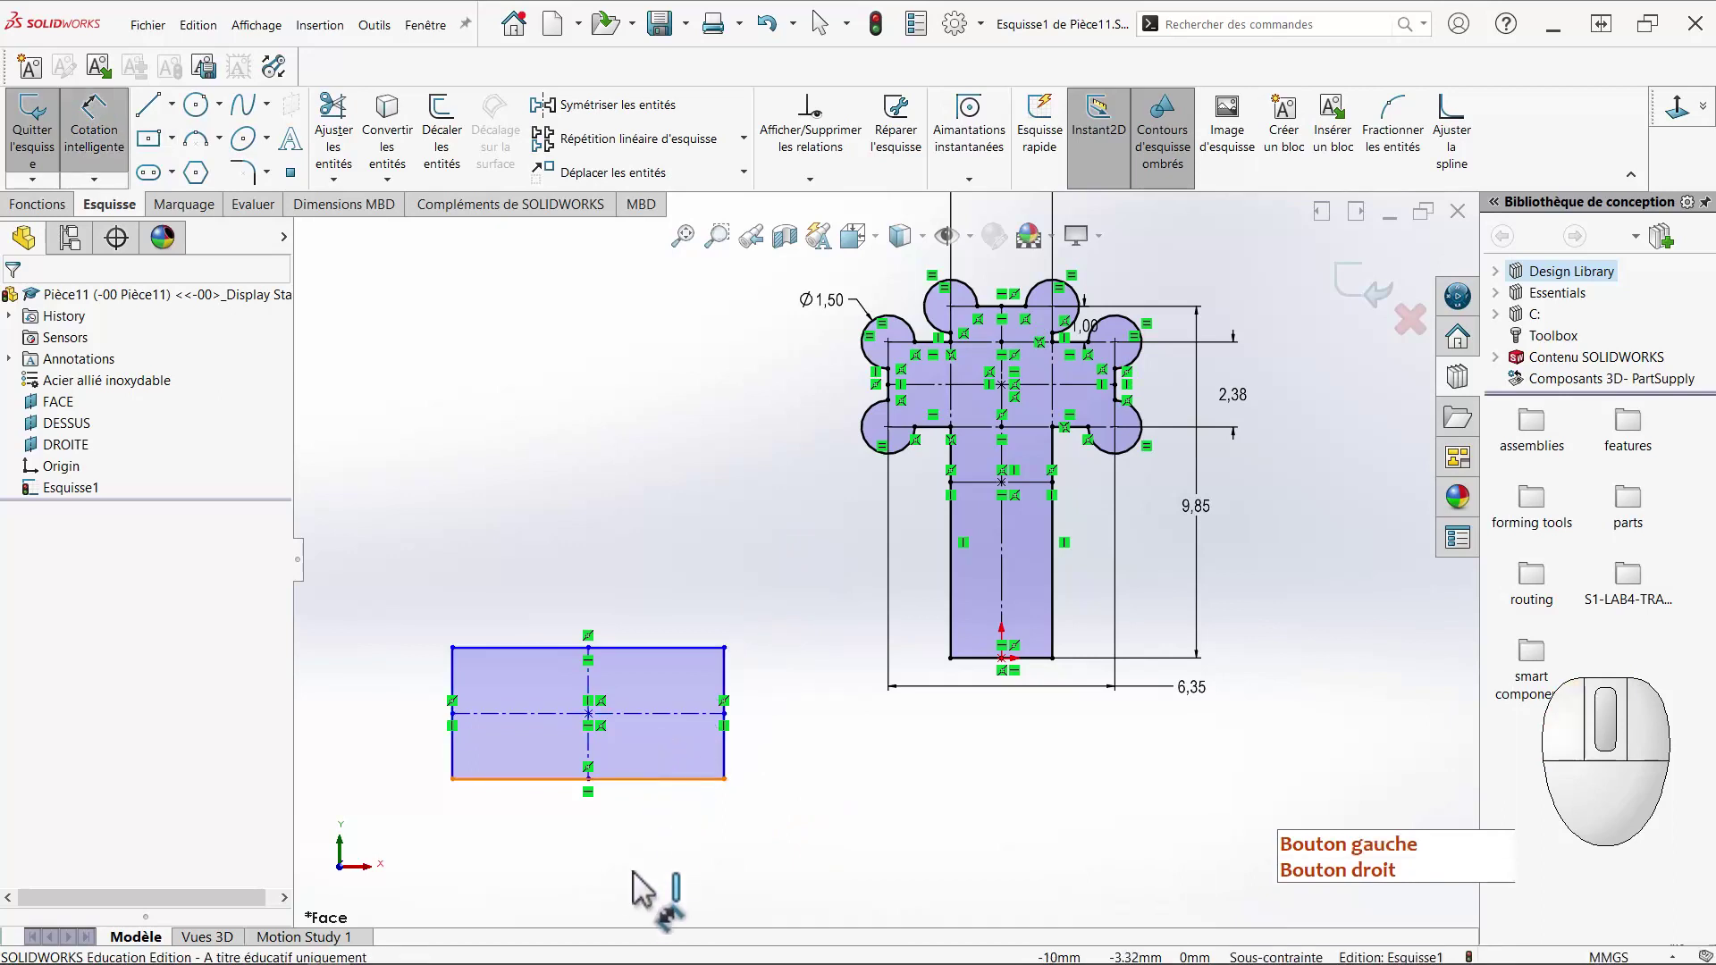
click(602, 860)
key(KP_9)
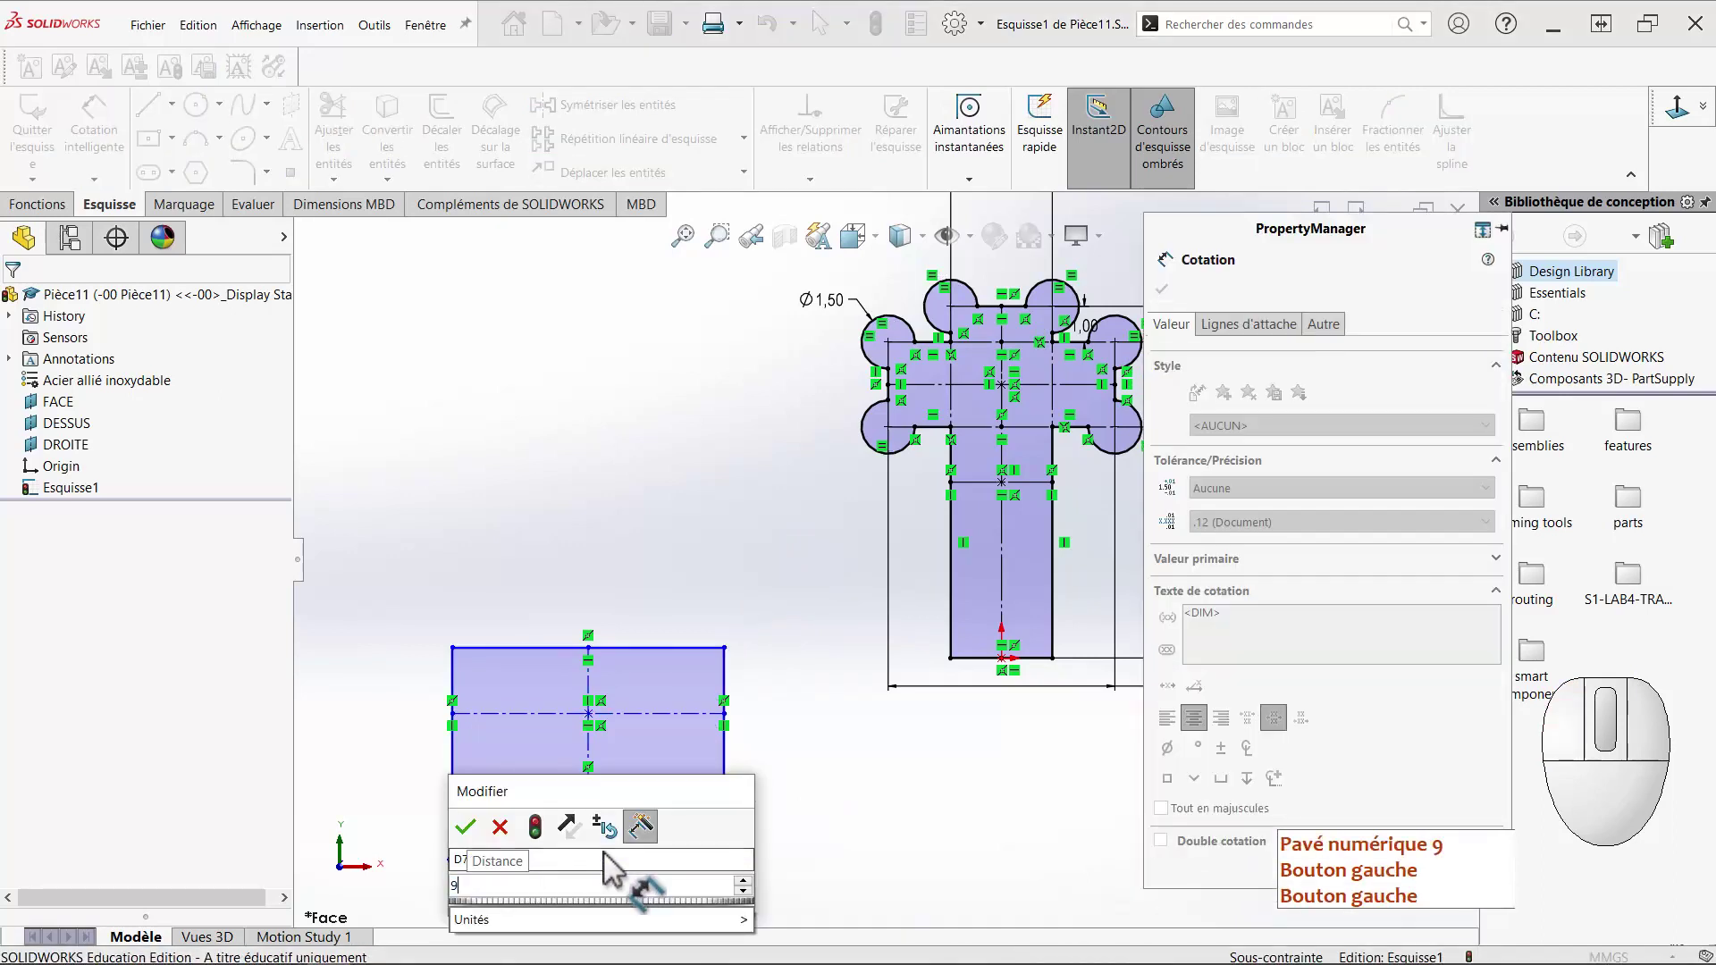
key(Return)
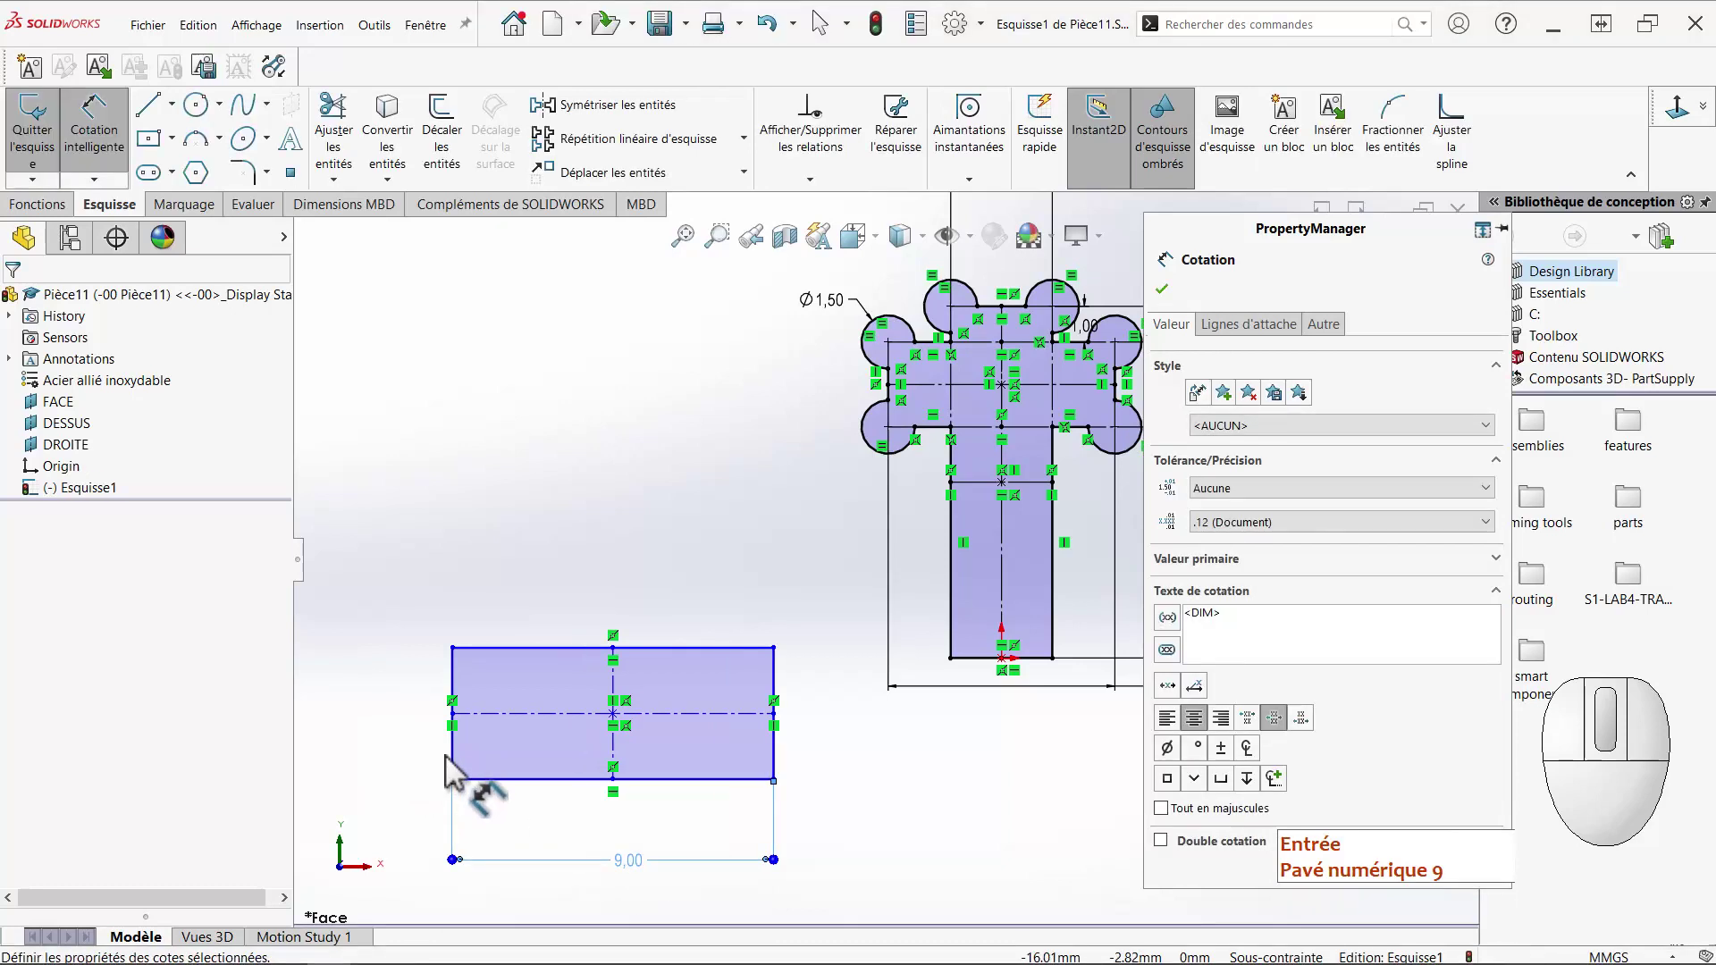
Dimension the new rectangle's left side as 2.85 mm high.
click(452, 756)
click(386, 727)
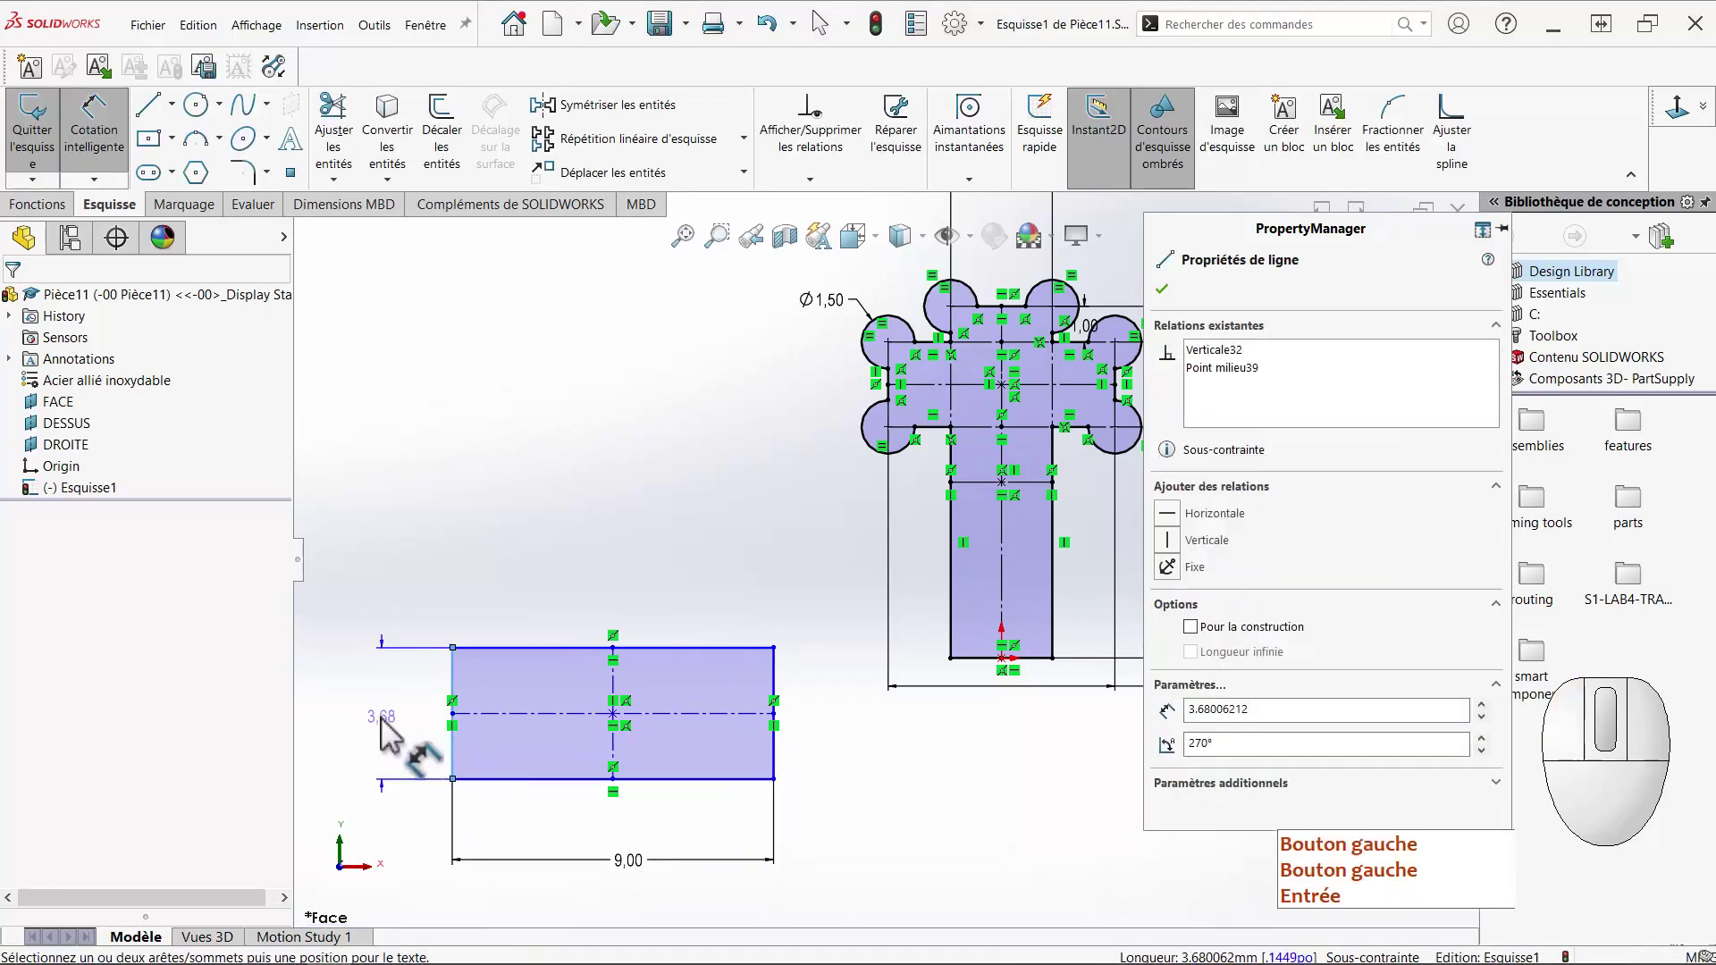
key(KP_1)
key(BackSpace)
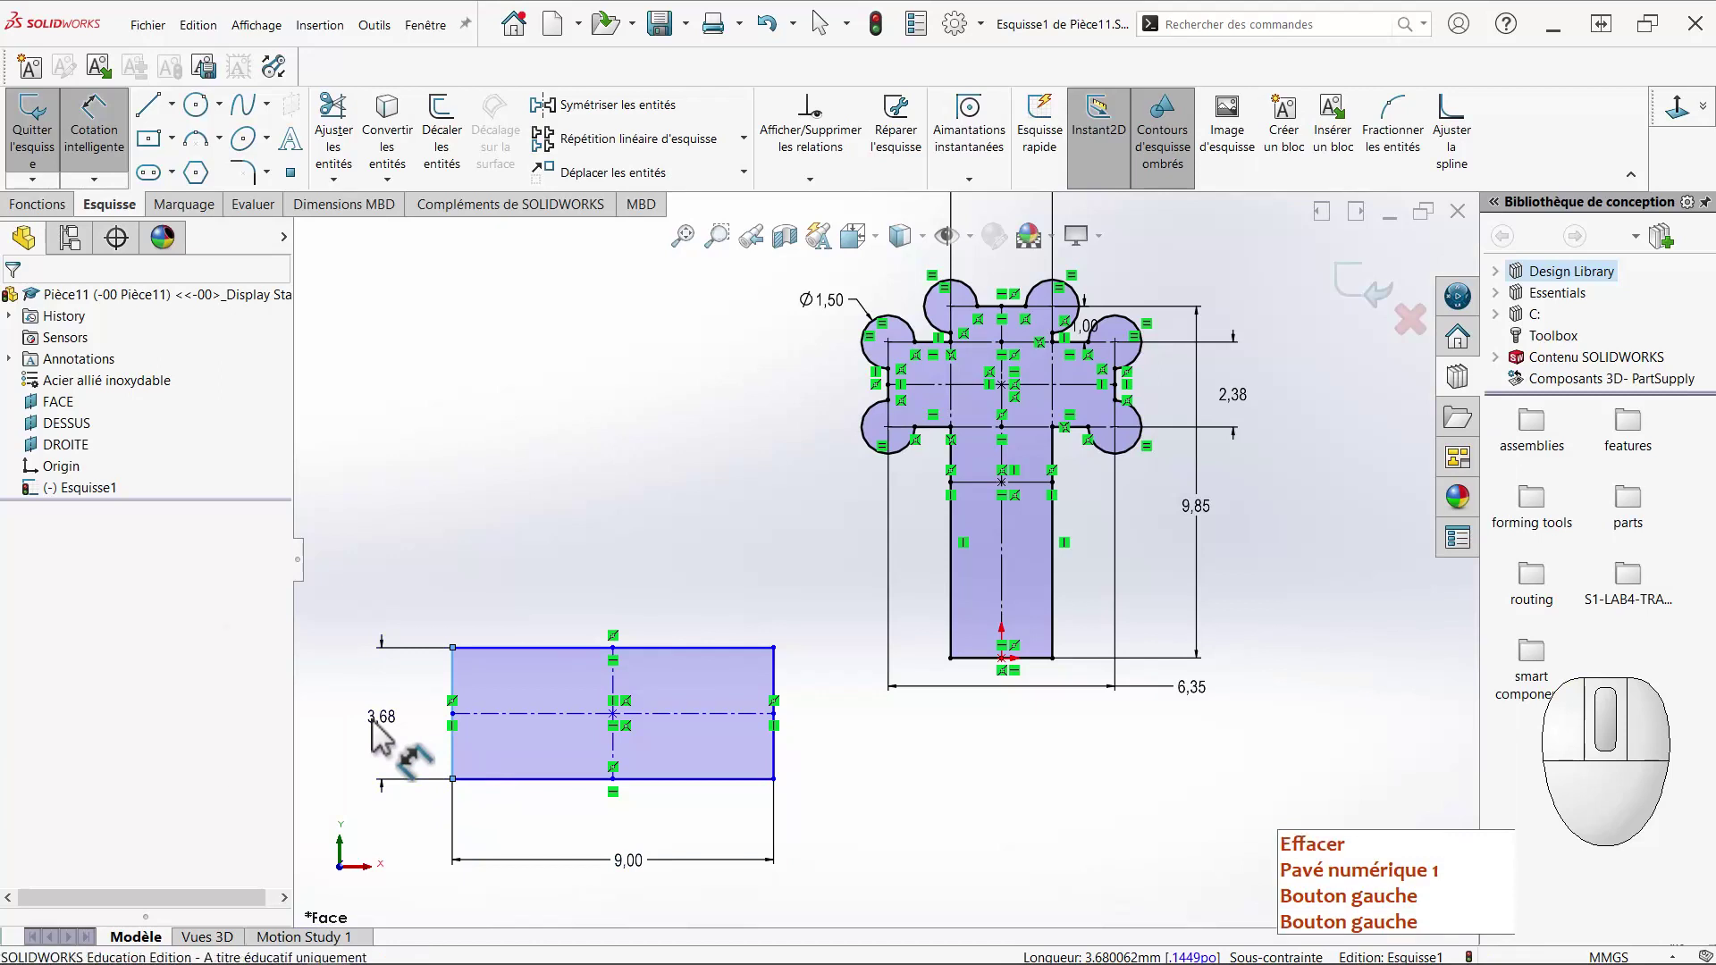
text(2.85)
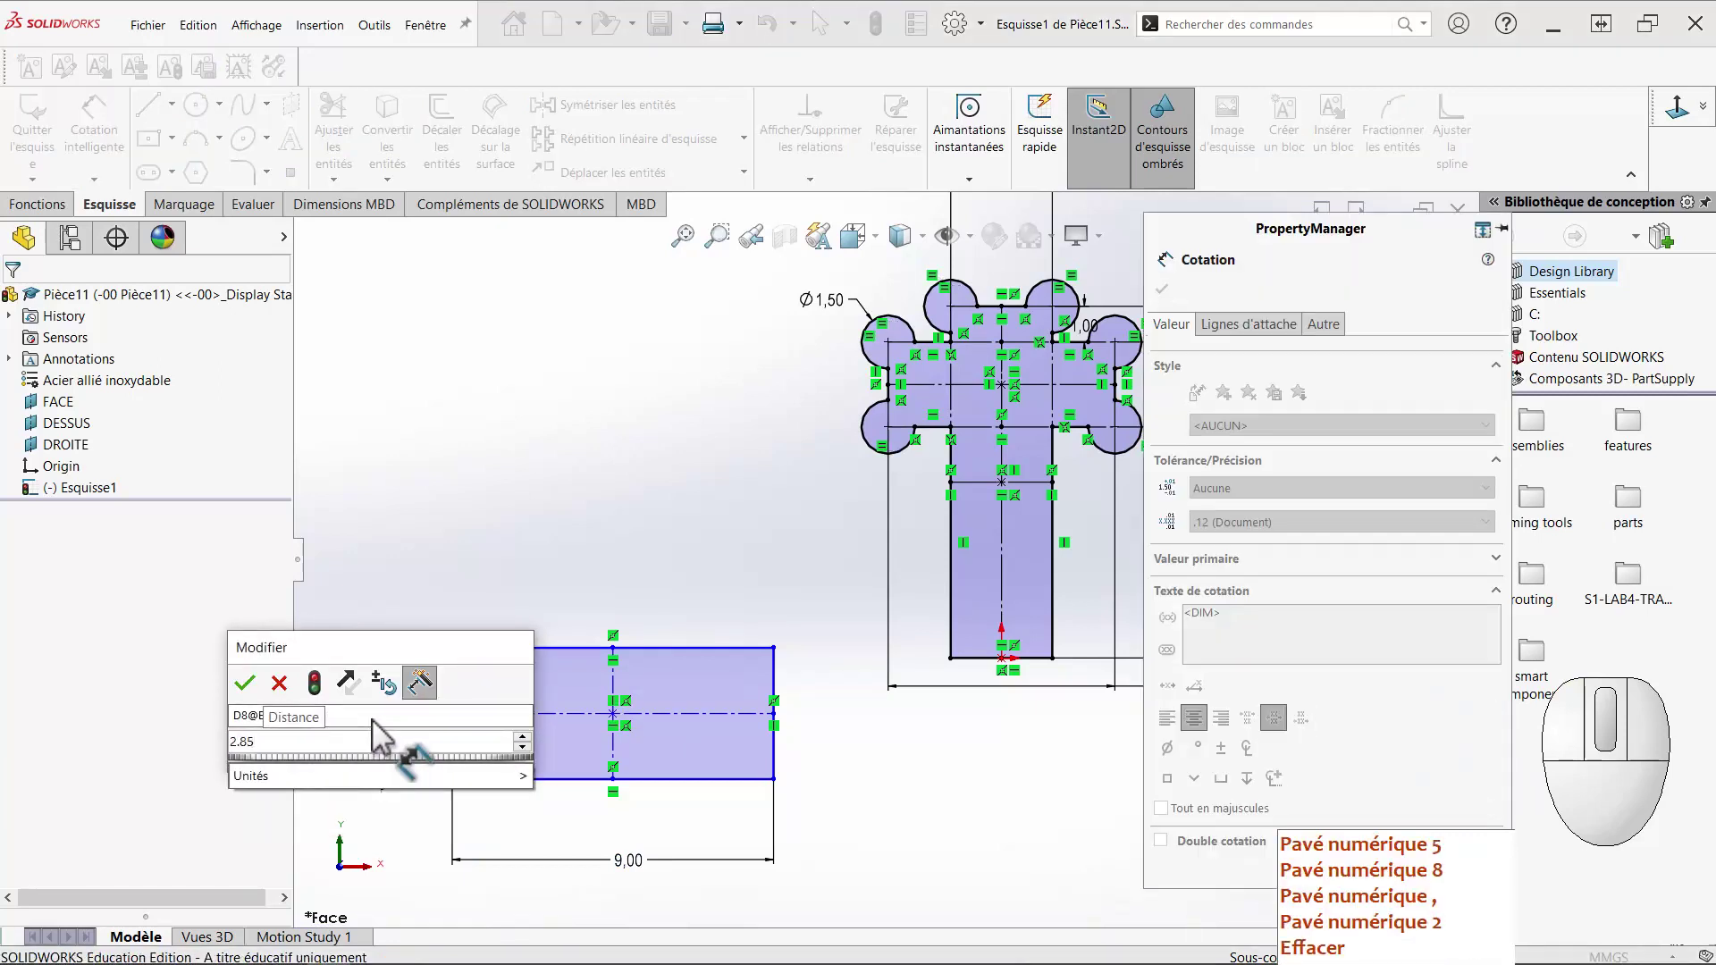
key(Return)
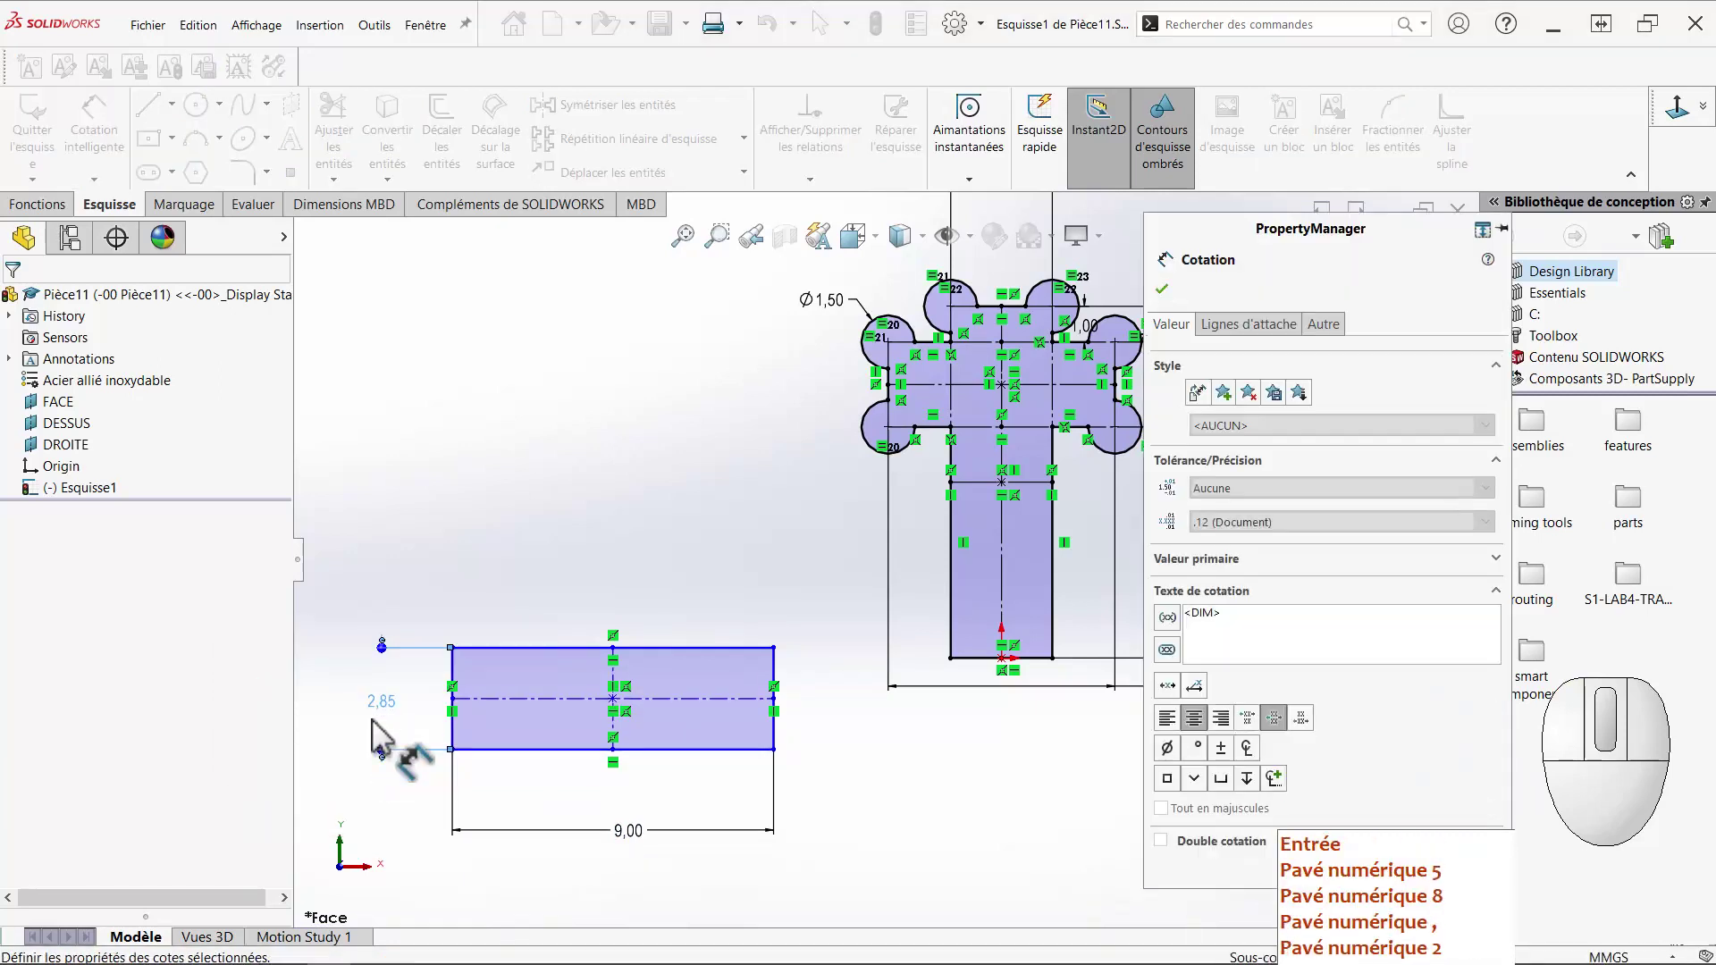
Dimension the horizontal distance between the new rectangle's right side and the origin as 5 mm.
click(774, 740)
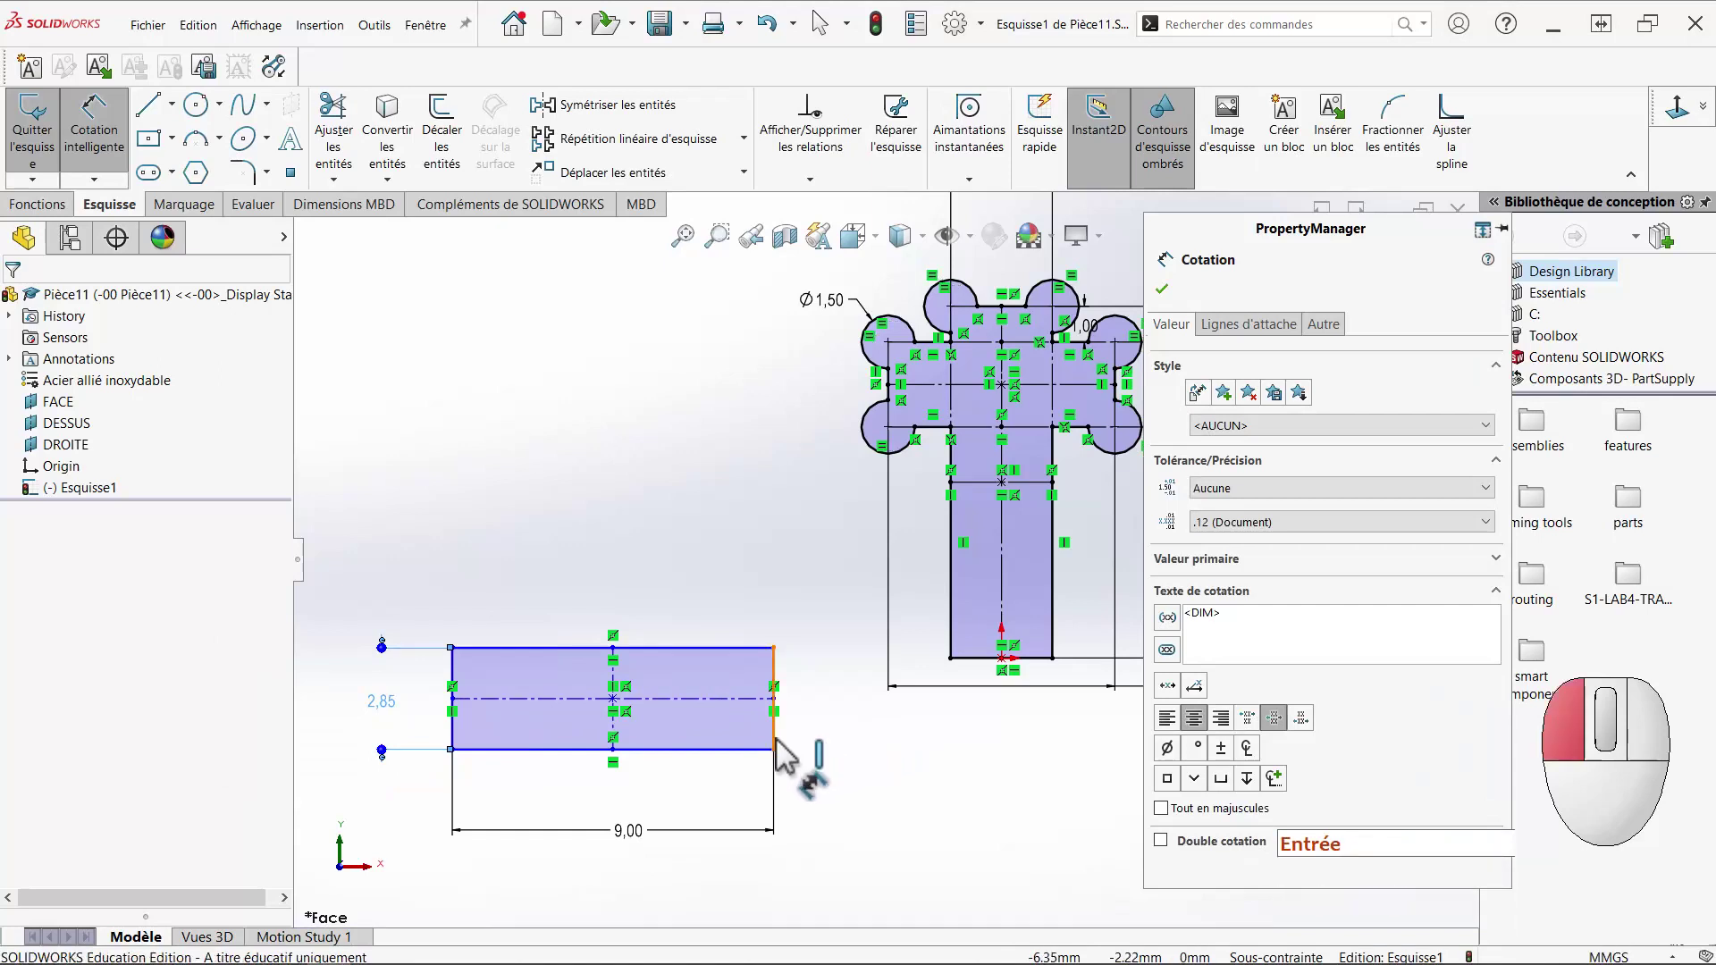
click(1002, 659)
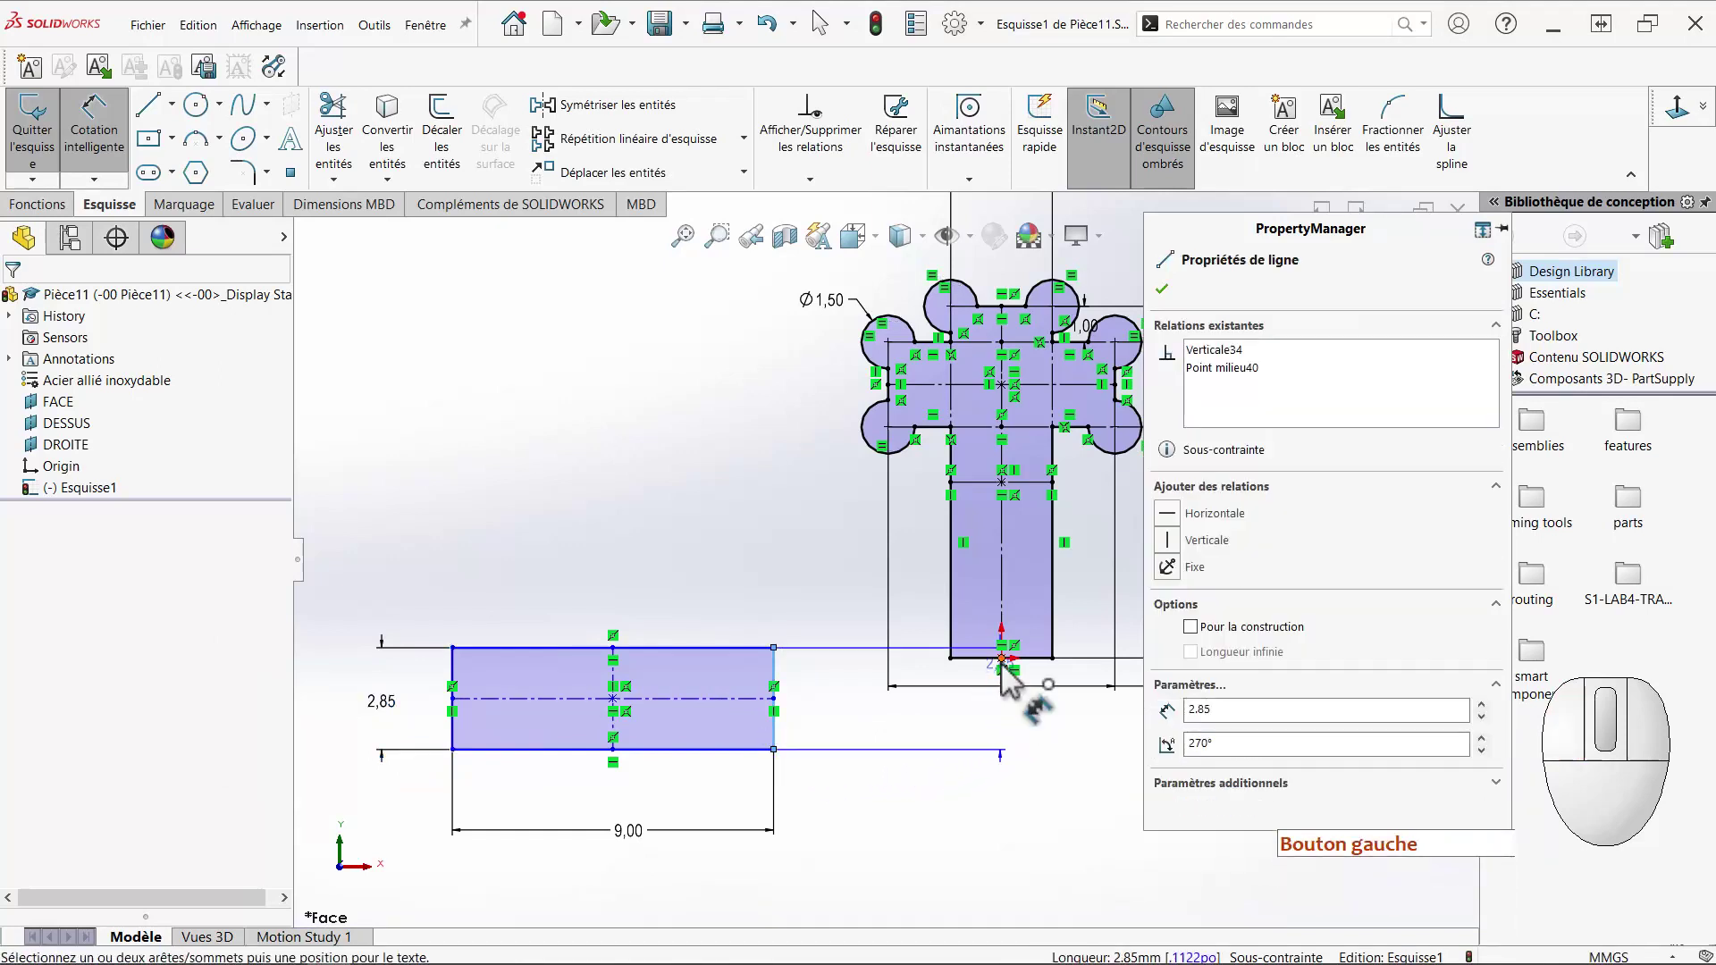
click(1002, 661)
click(928, 770)
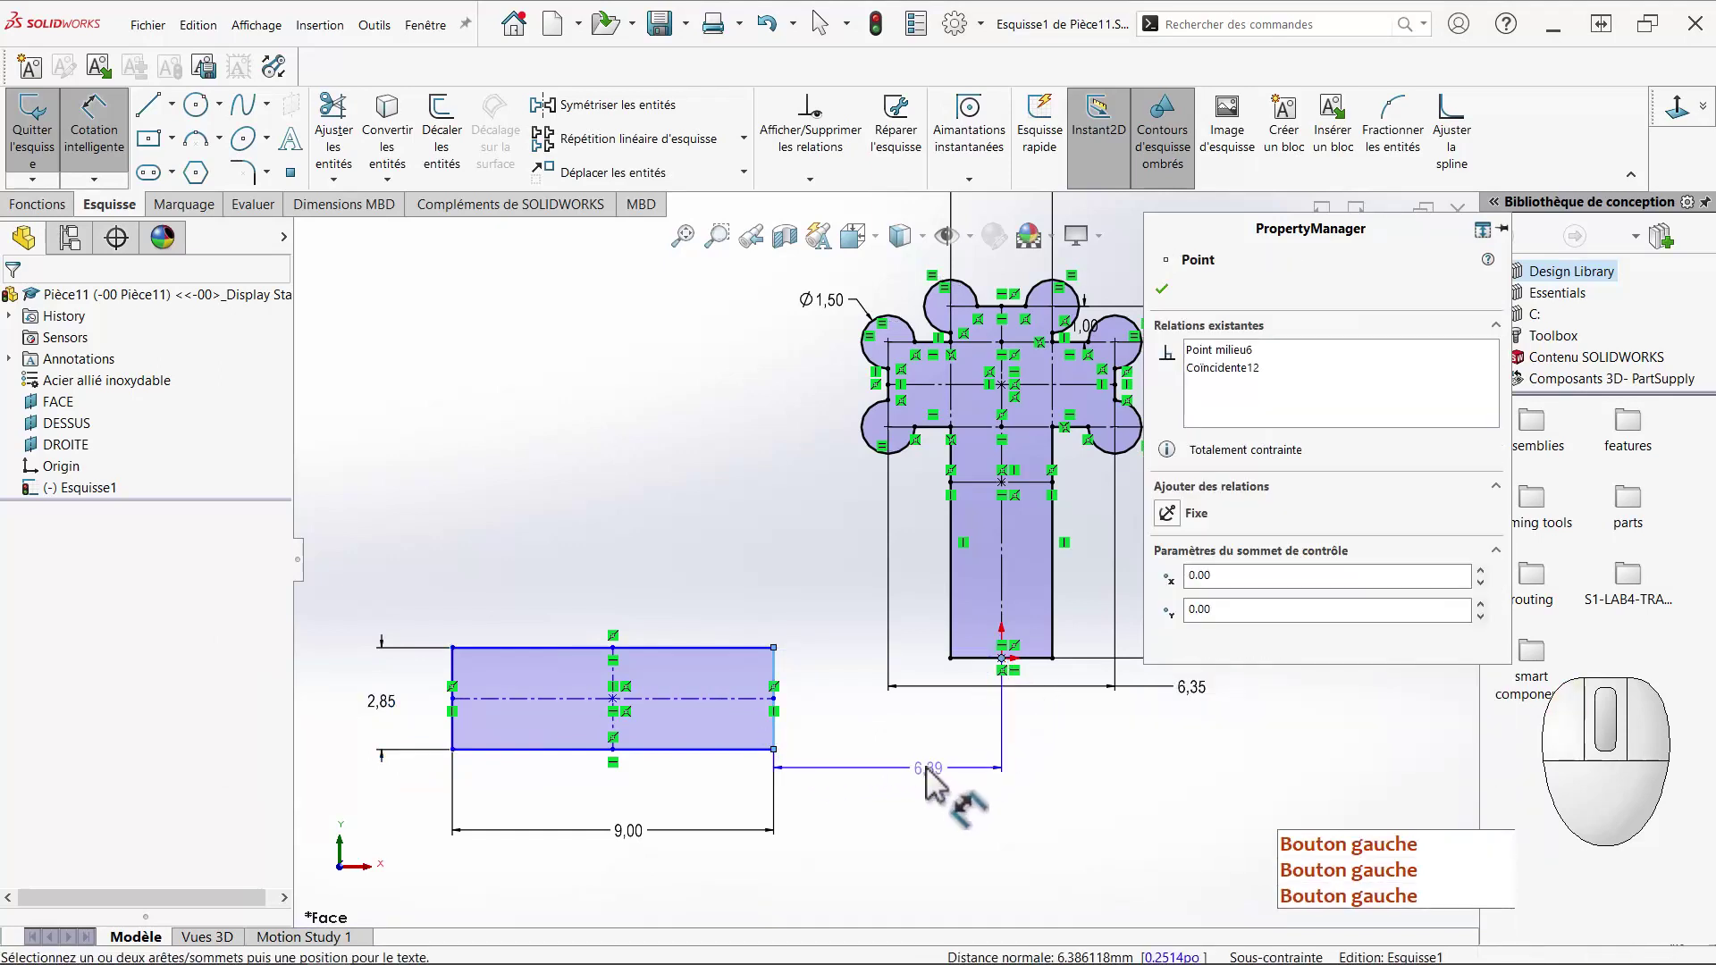
key(KP_5)
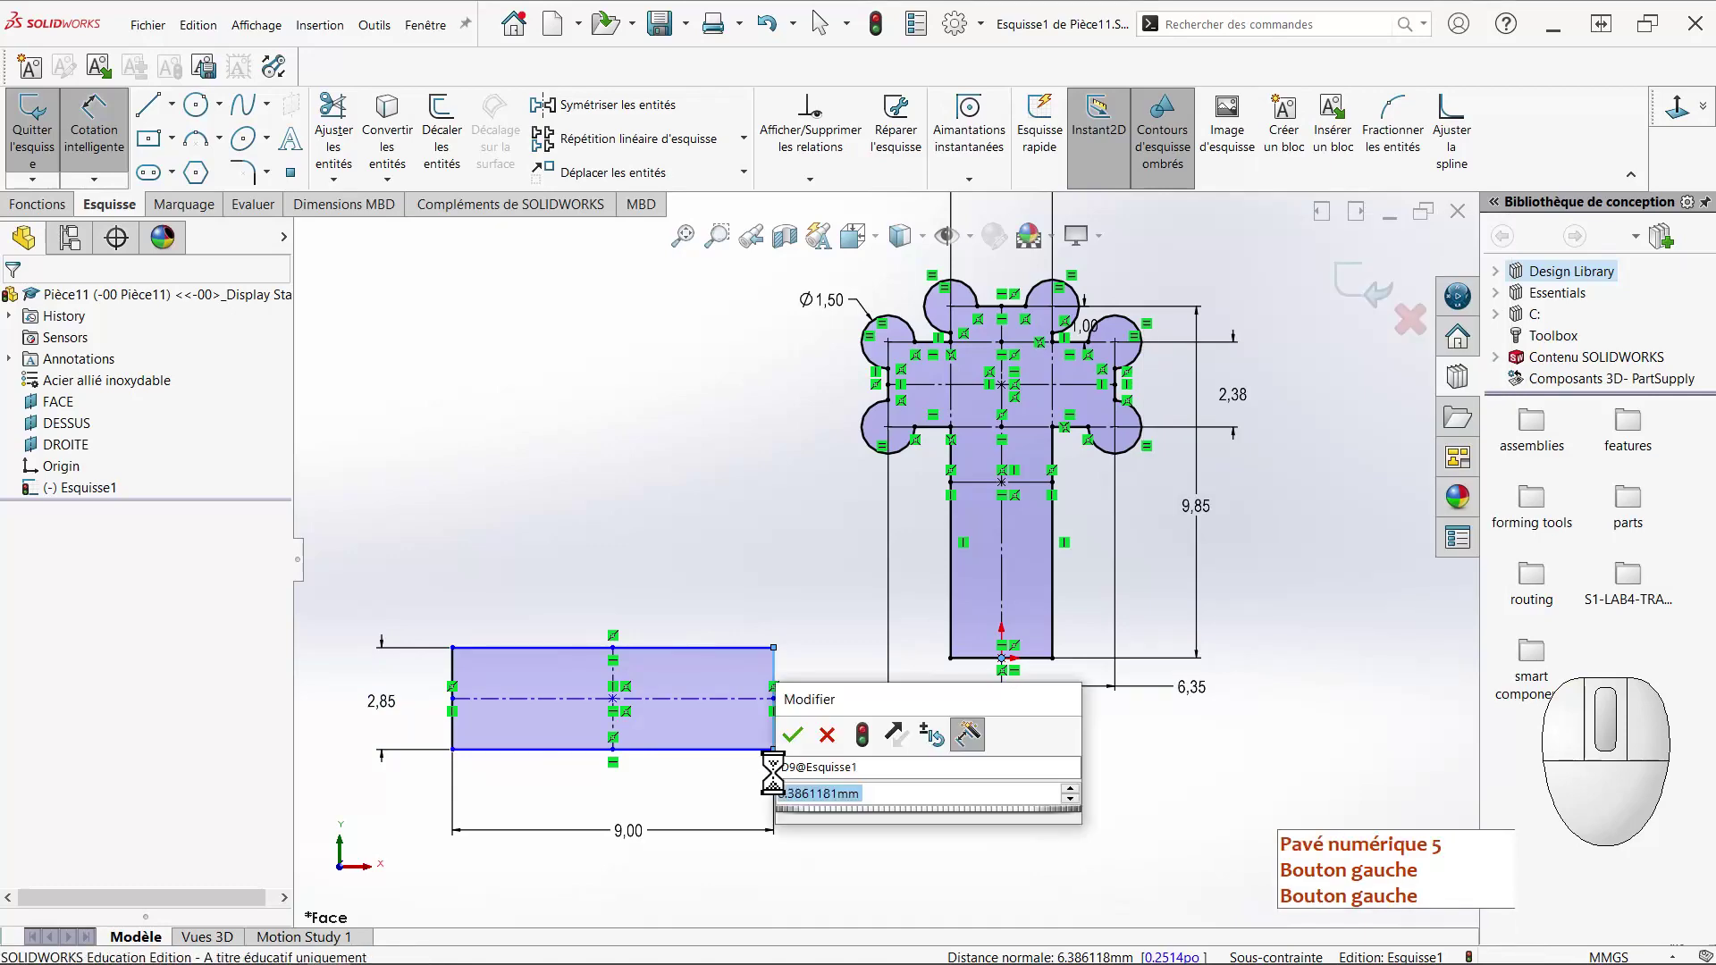
key(Return)
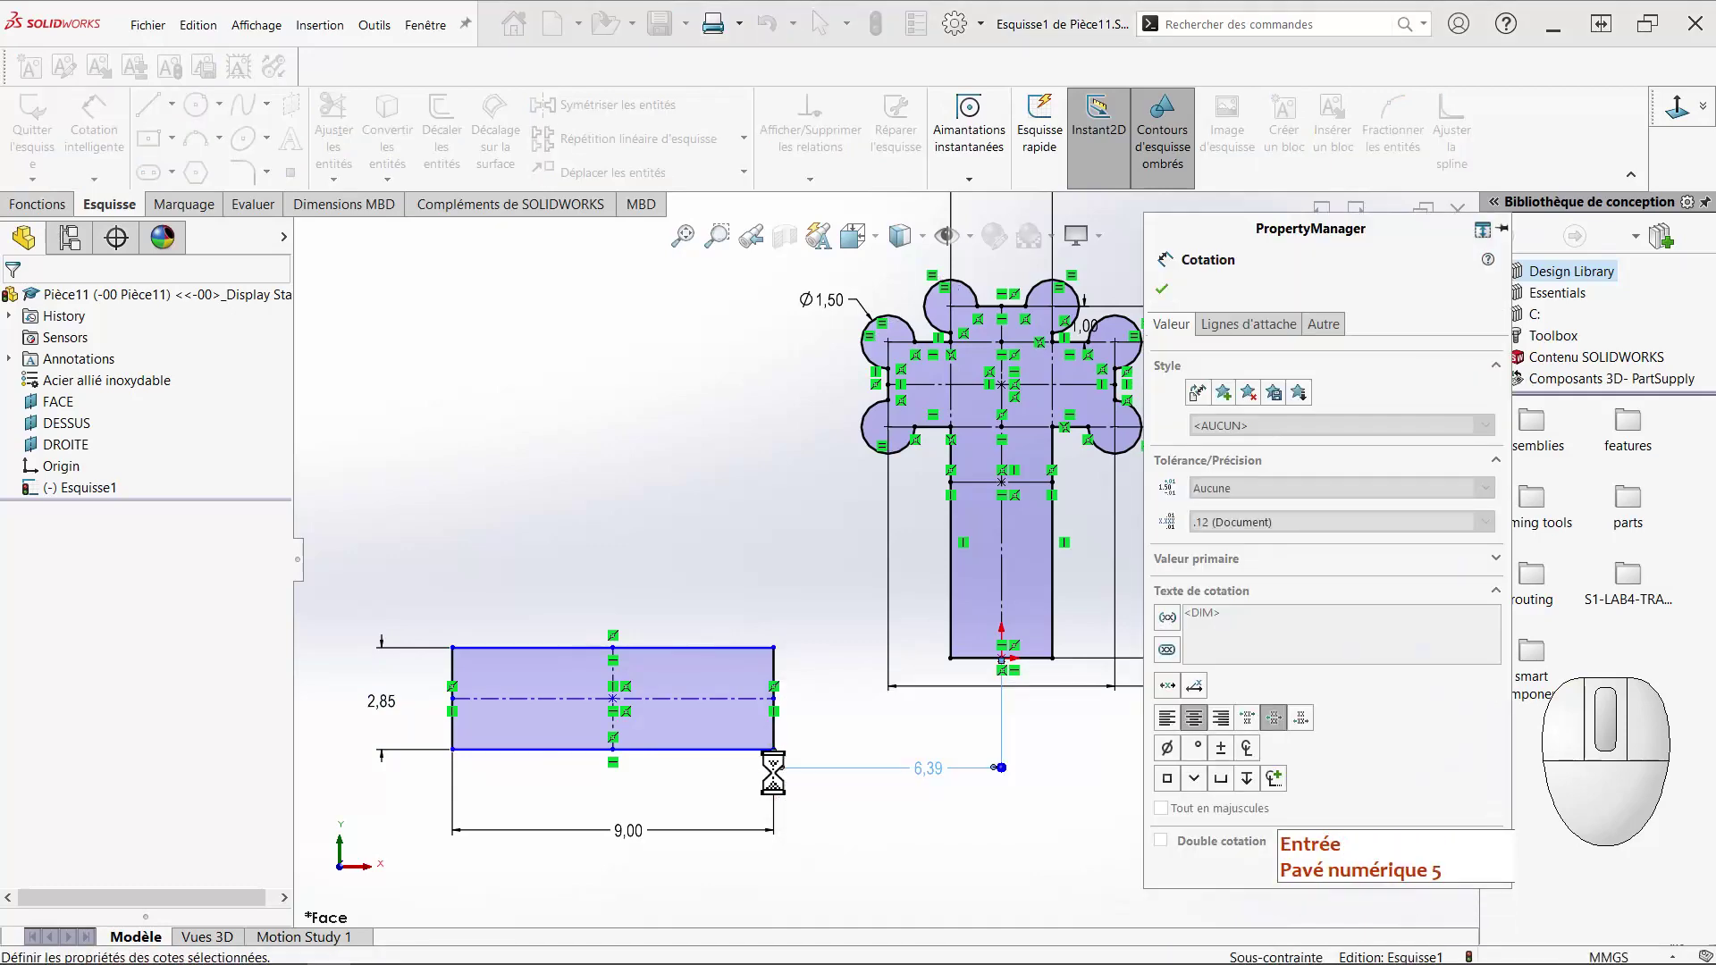
key(Escape)
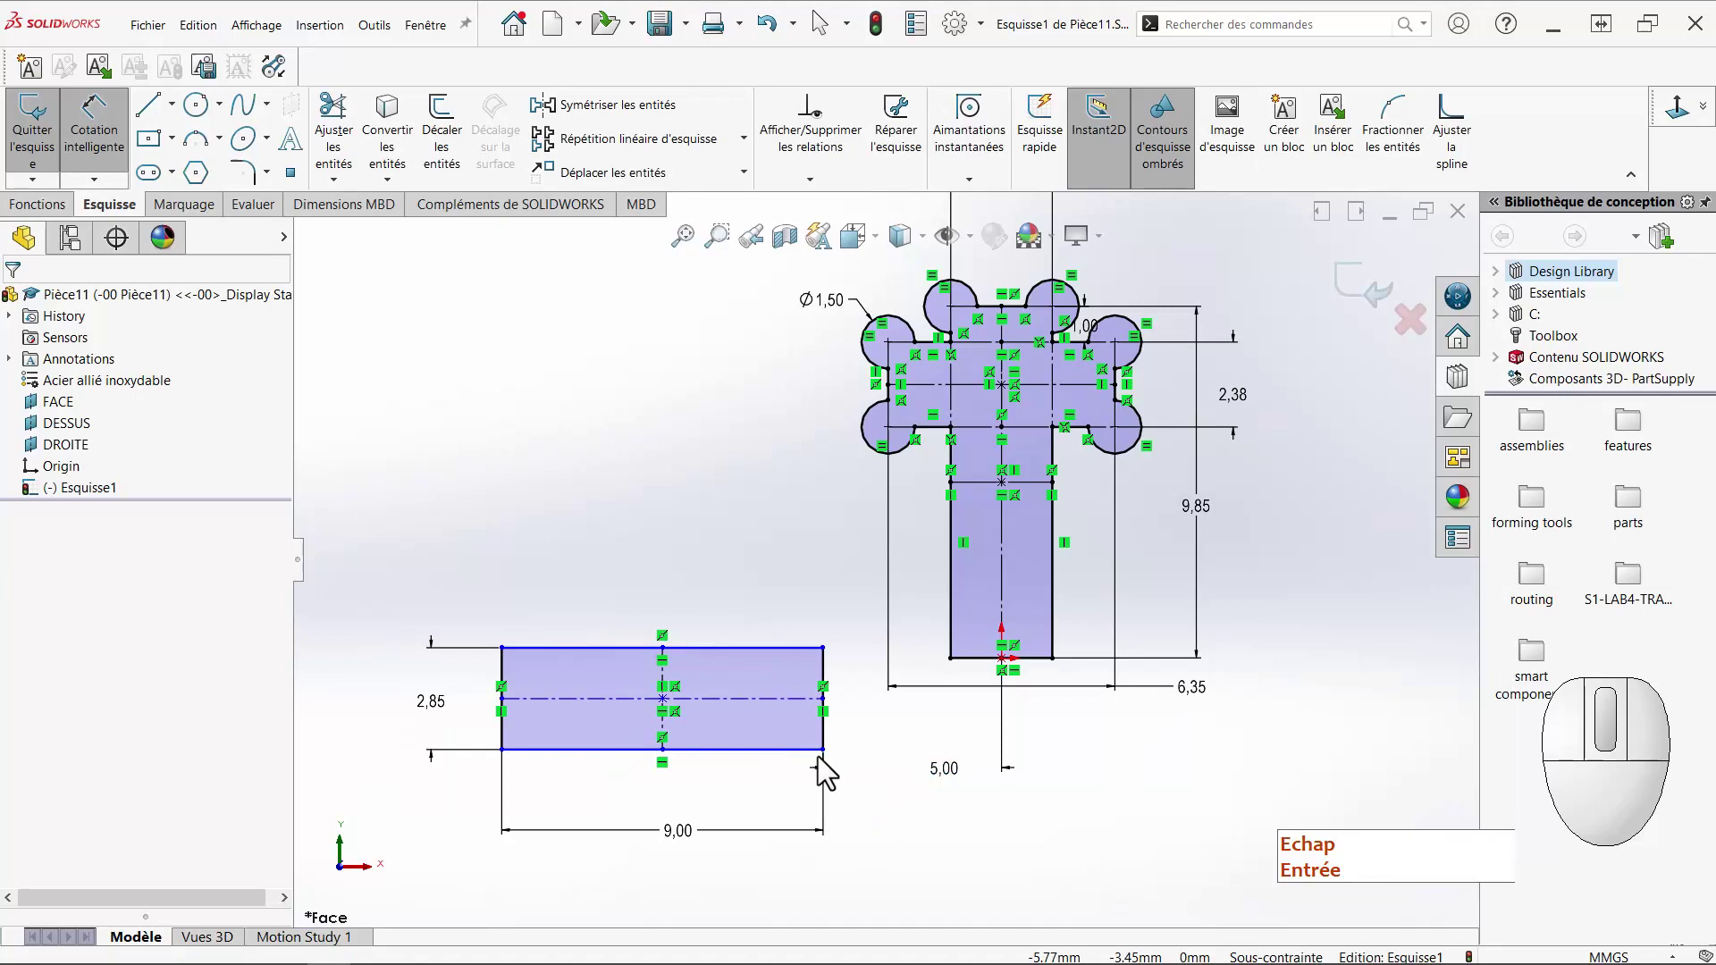
key(Escape)
Make the new rectangle's top edge coincident with the origin at the middle of the shank's bottom line.
click(741, 648)
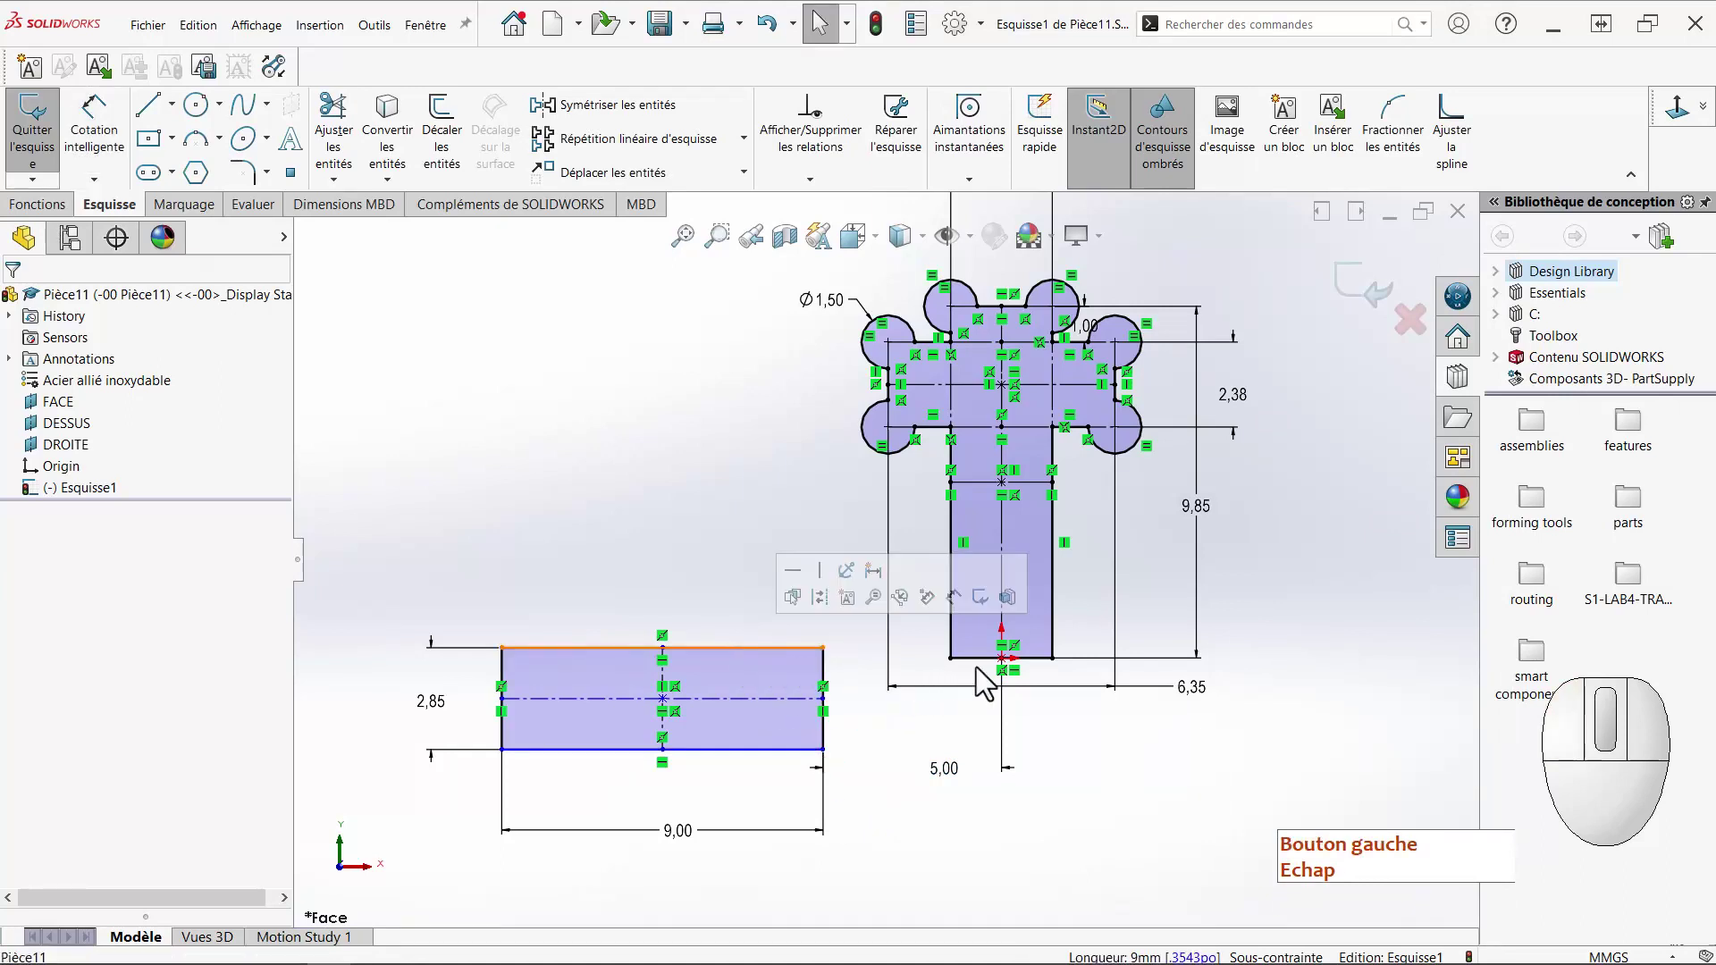
ctrl+click(1001, 659)
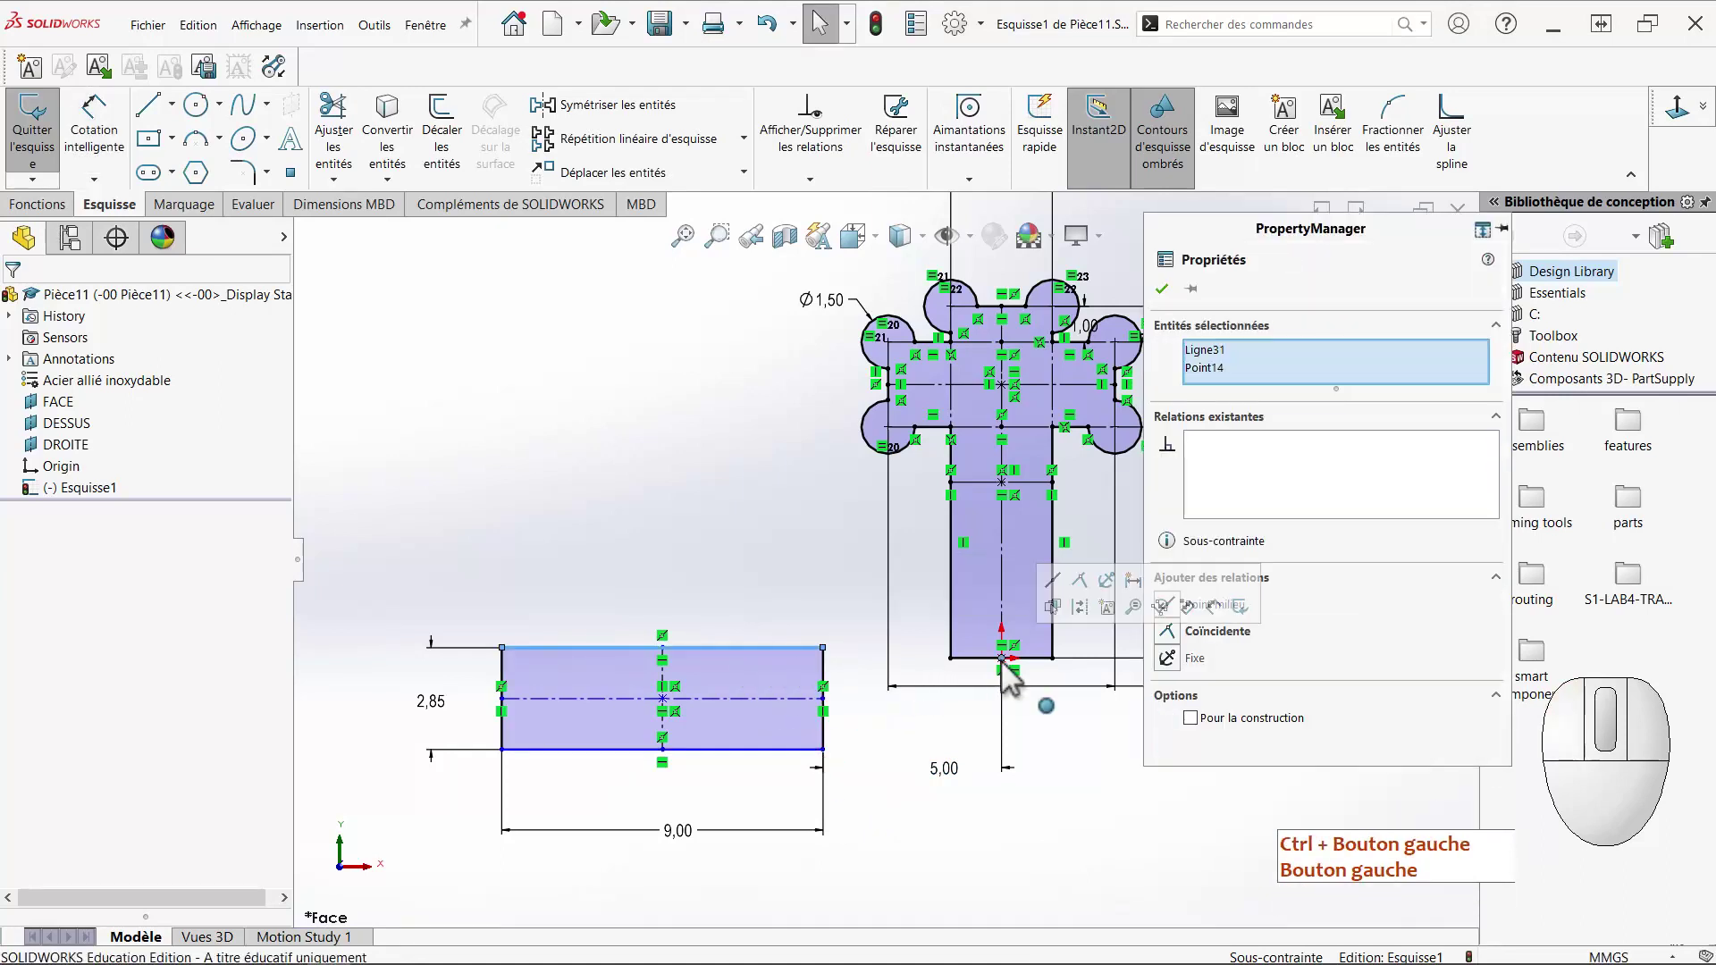
click(1081, 583)
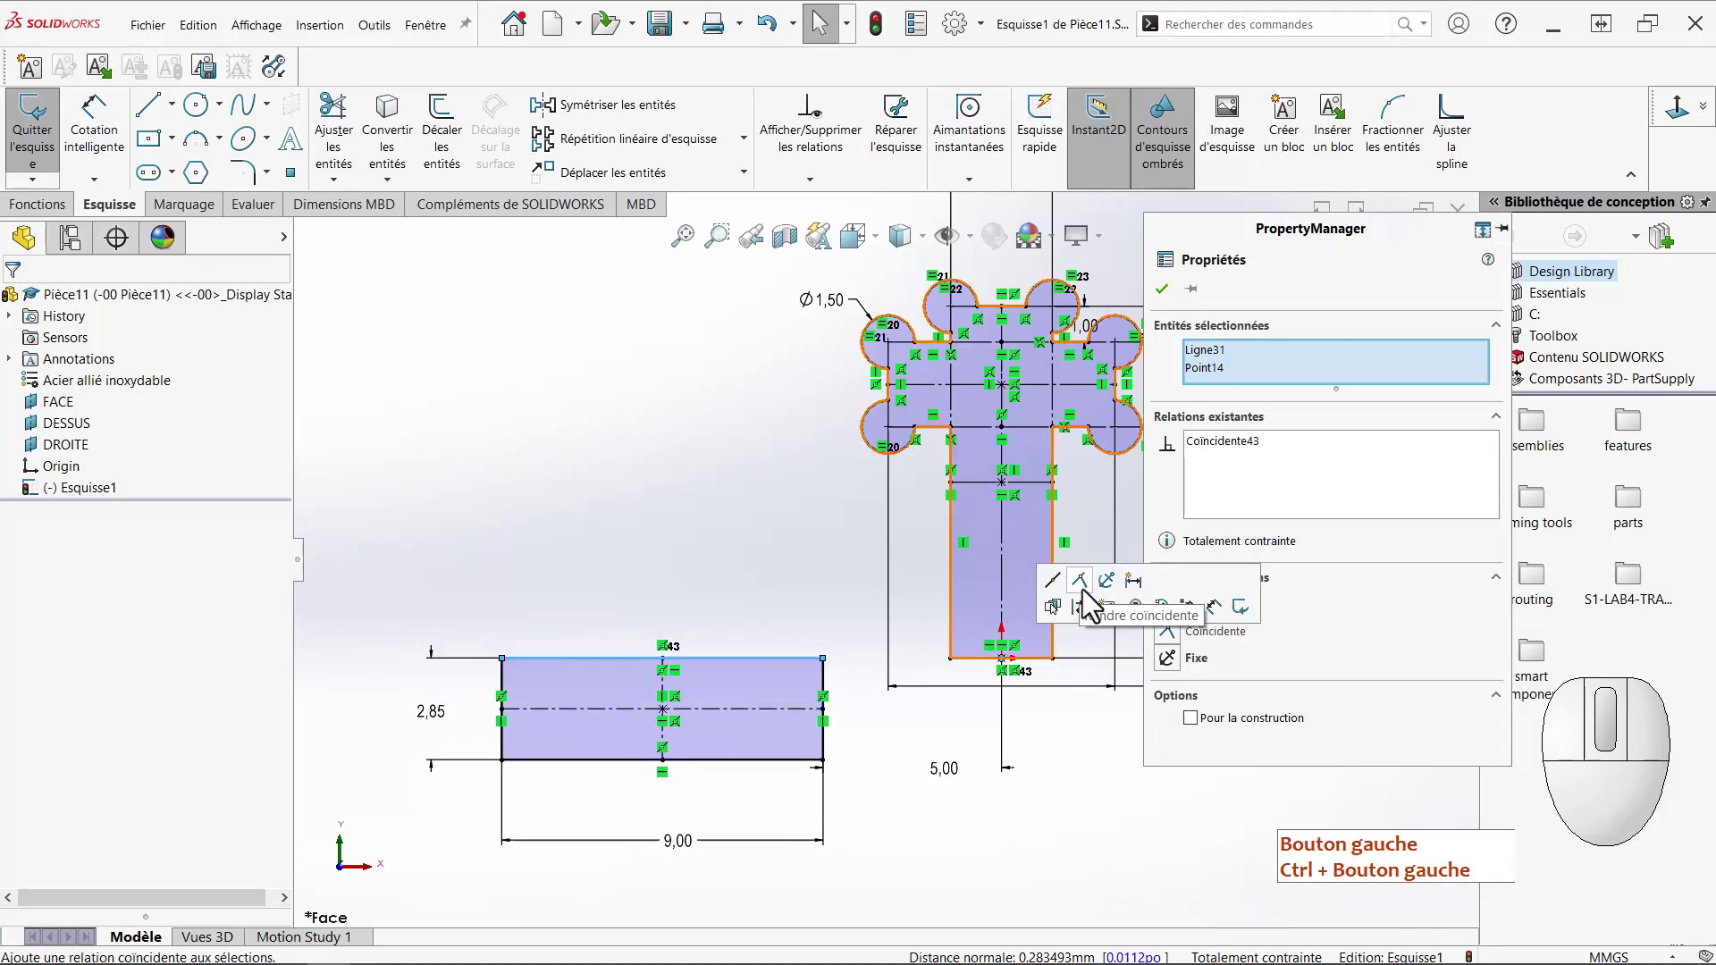
click(955, 818)
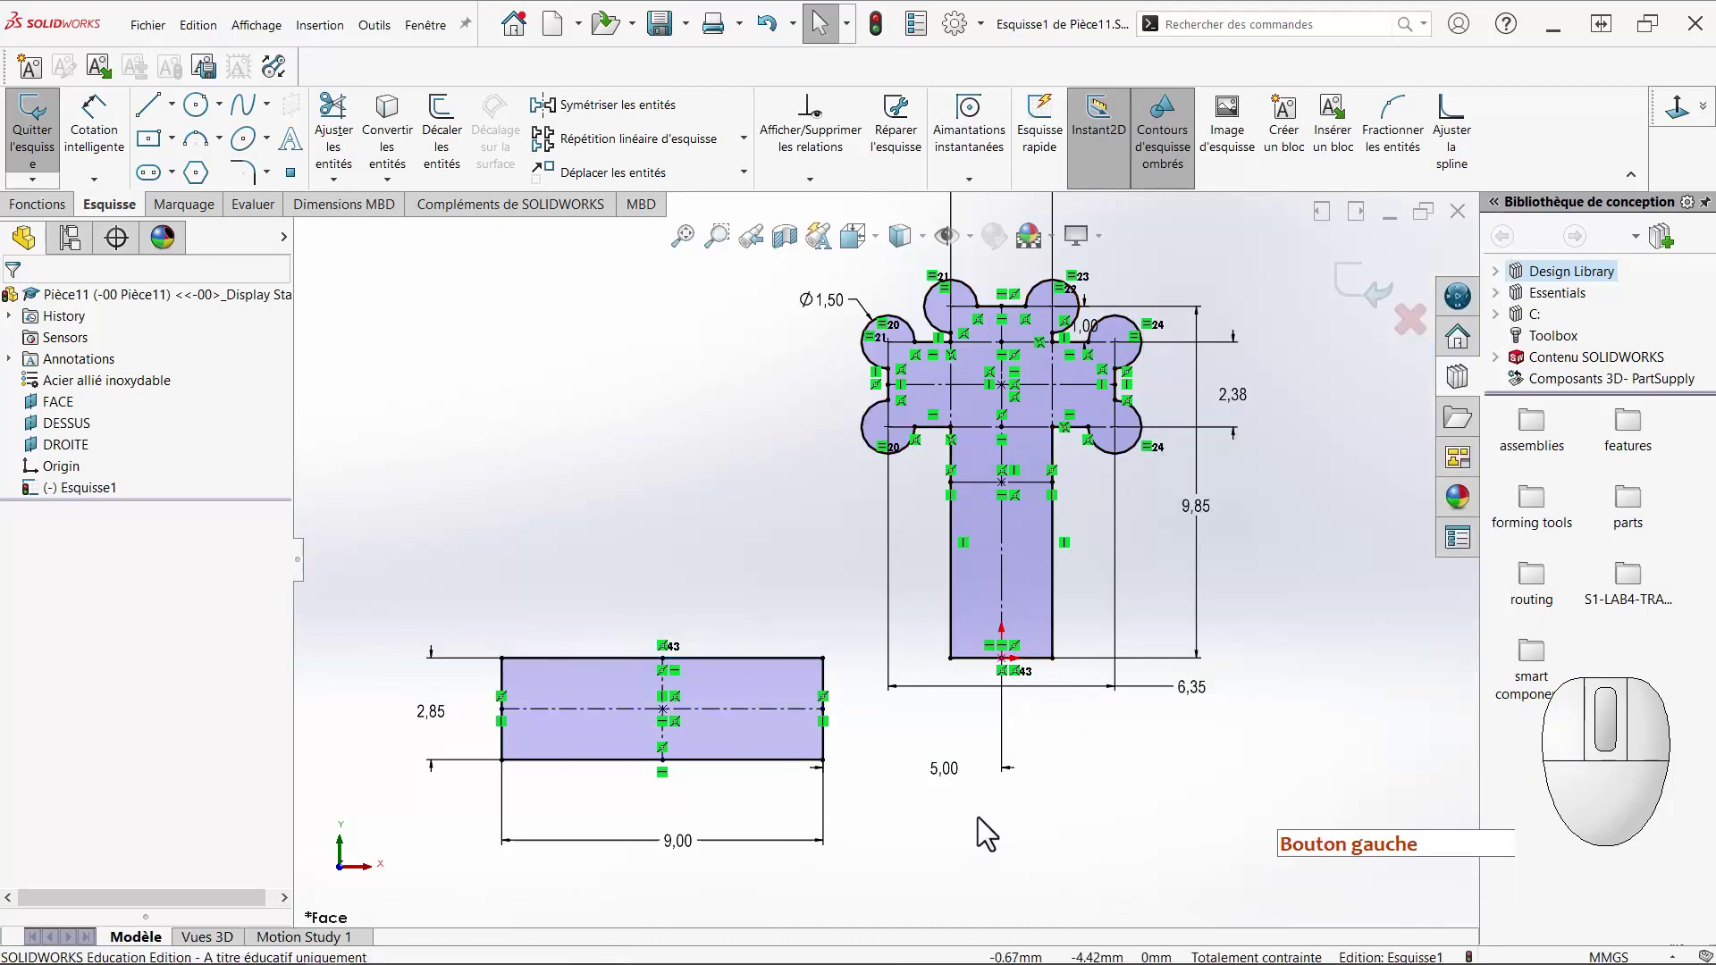
Draw two circles of about 1.3 mm radius outside the new rectangle, centred level with its top edge and passing through its upper corners.
scroll(793, 742, down, 3)
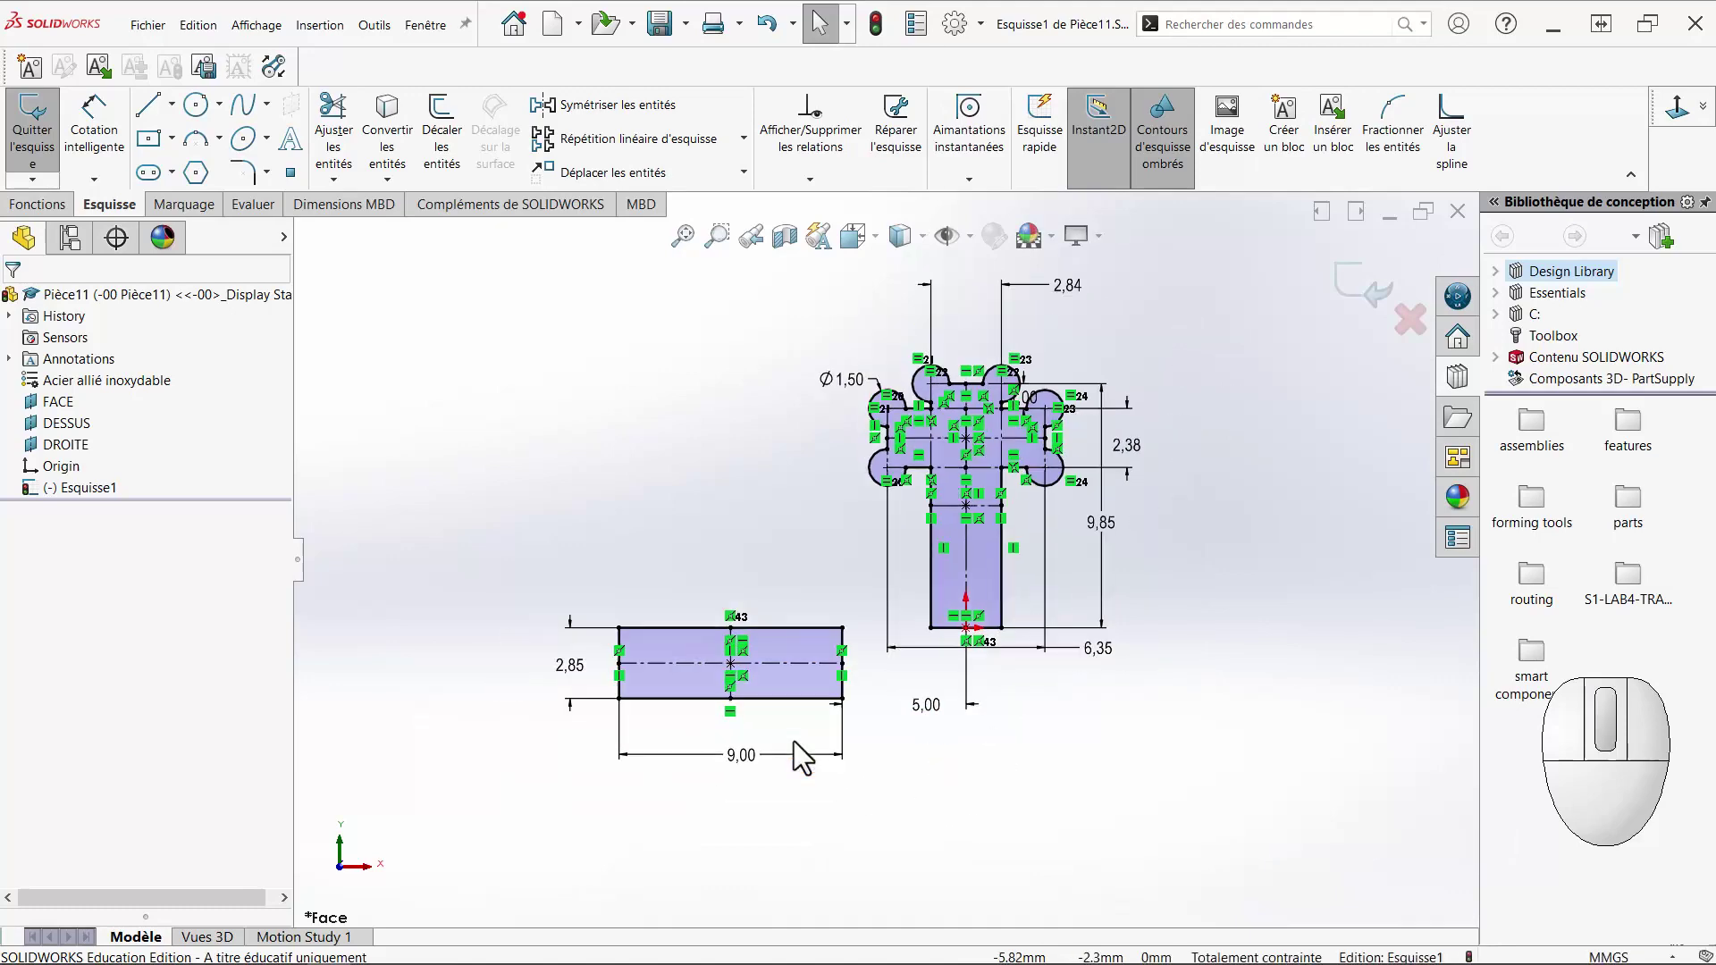
scroll(789, 736, down, 2)
scroll(786, 735, up, 2)
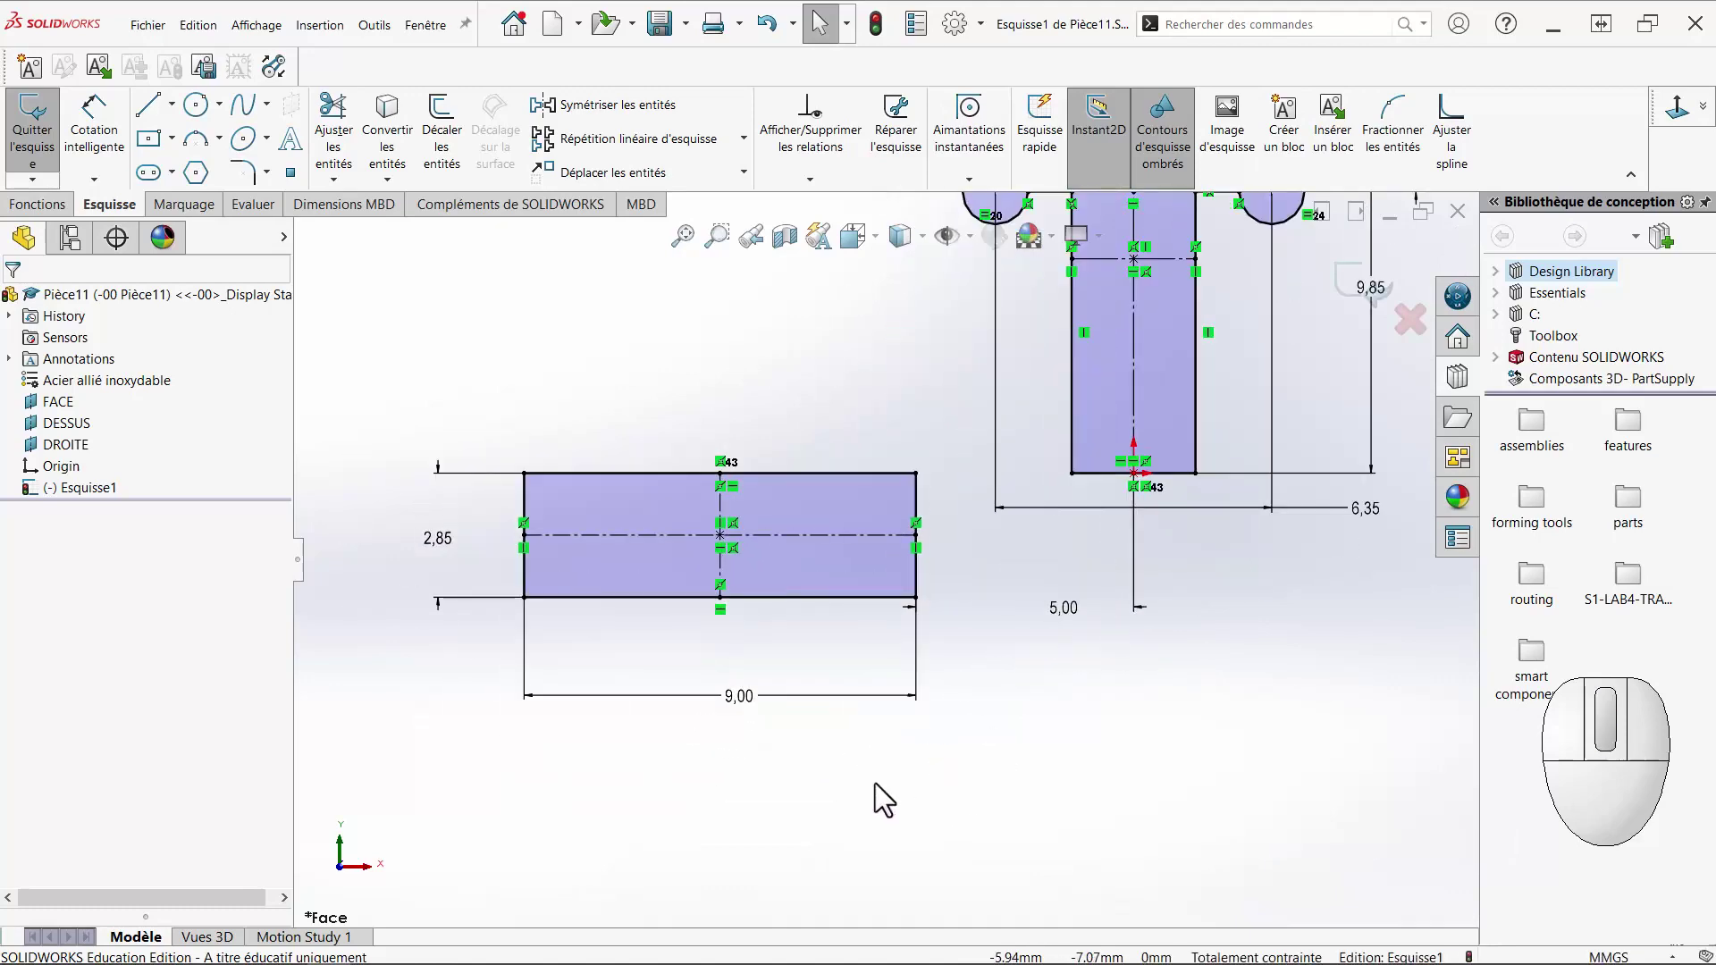
right_click(1074, 771)
right_drag(1074, 770, 1074, 769)
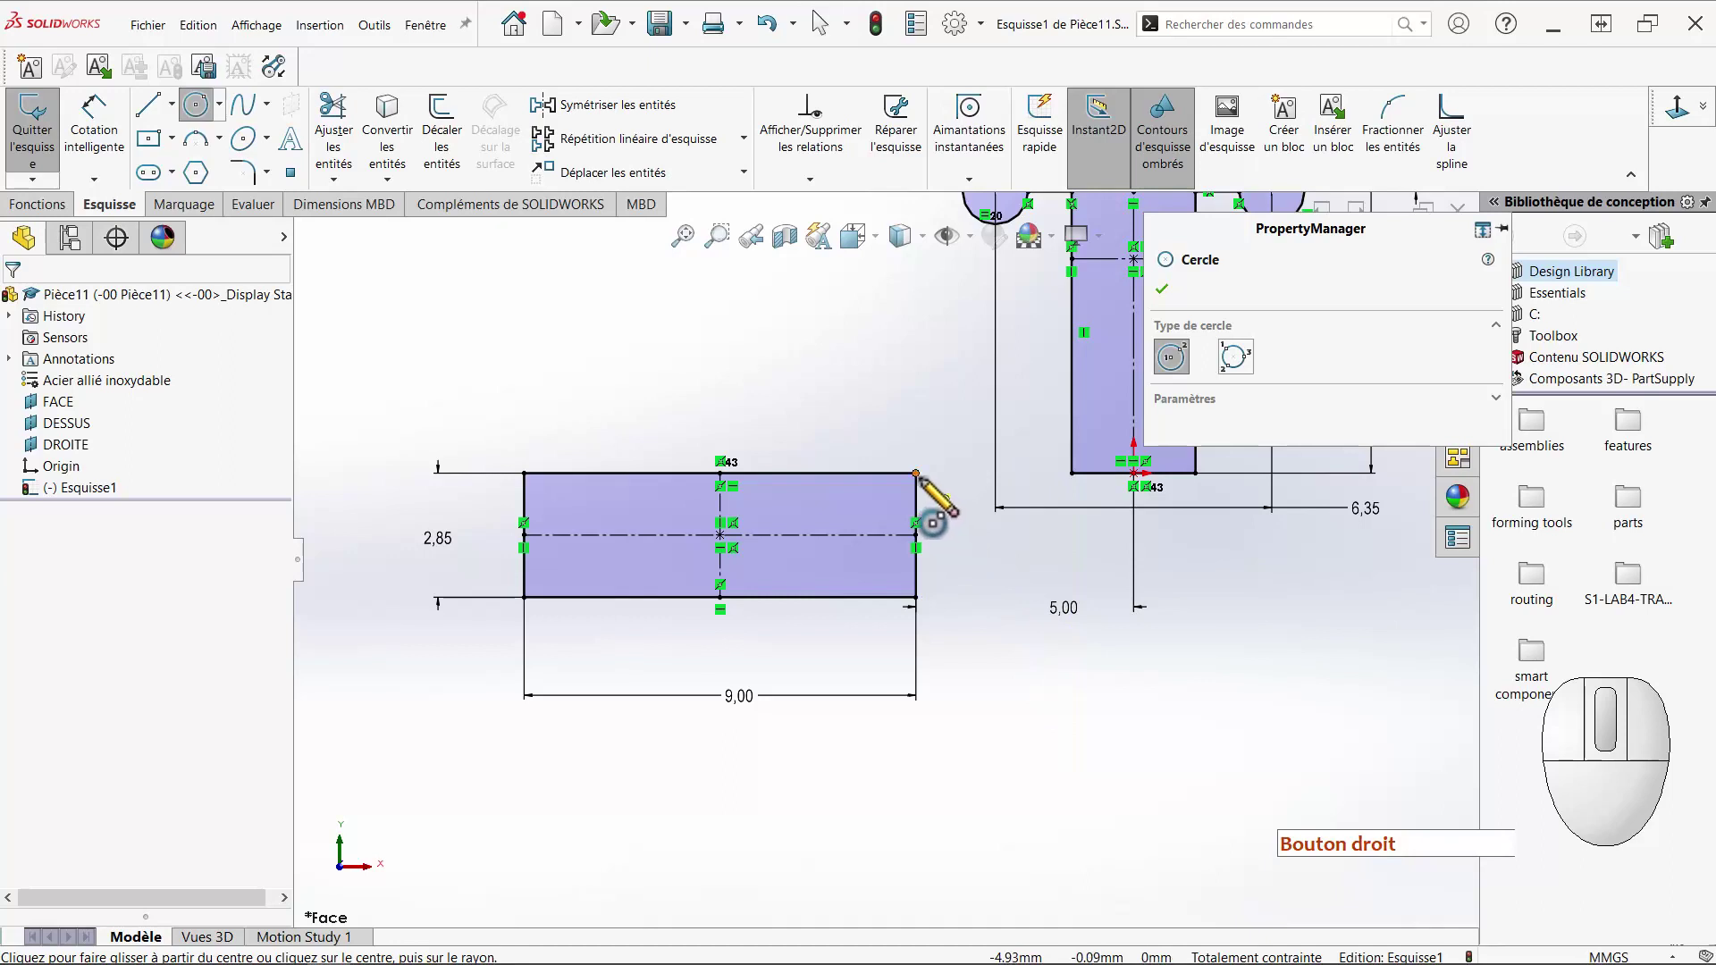
drag(971, 474, 922, 474)
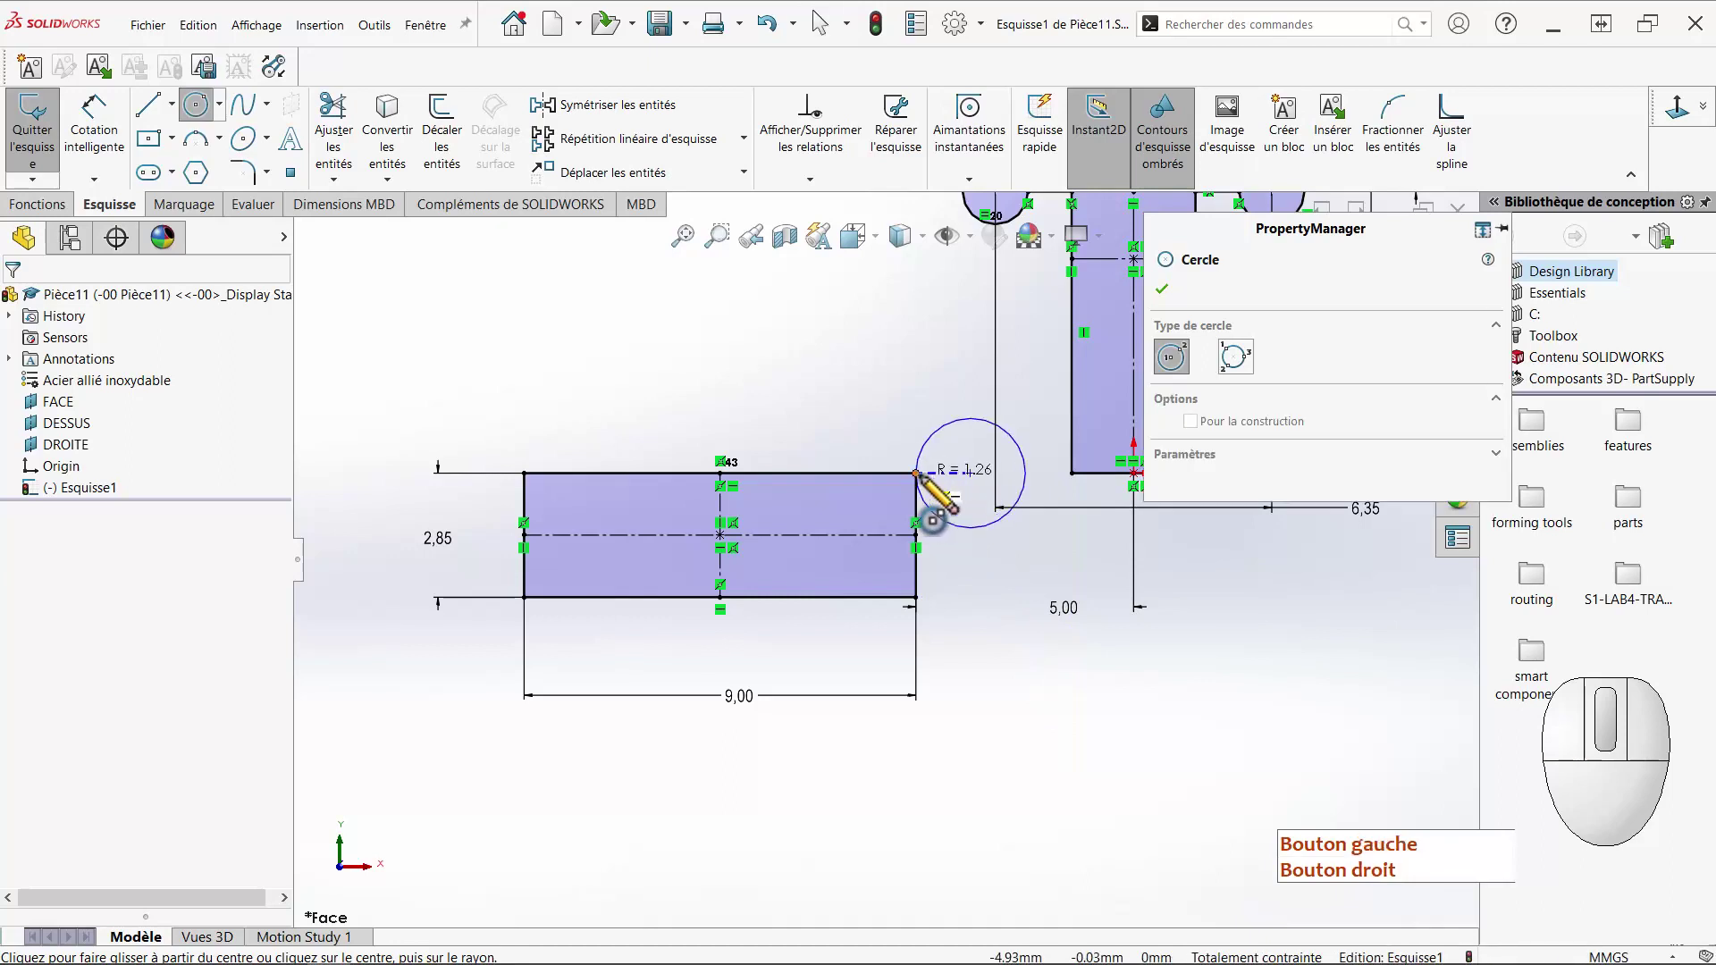
click(919, 474)
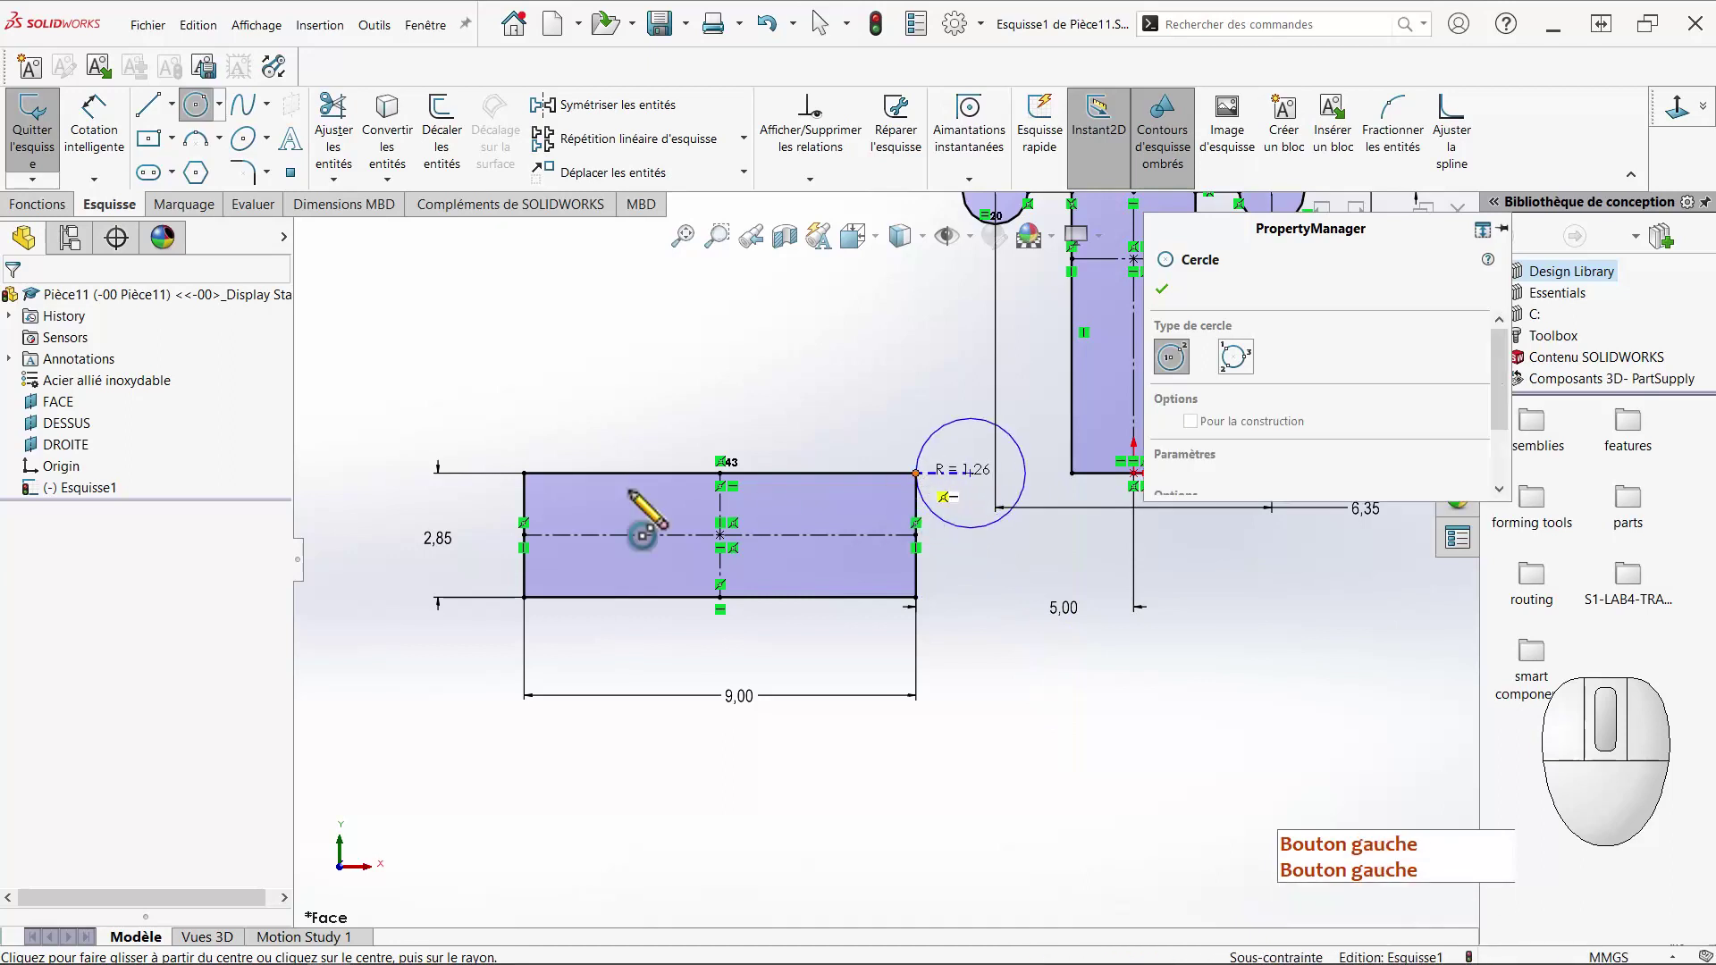
click(474, 473)
click(526, 474)
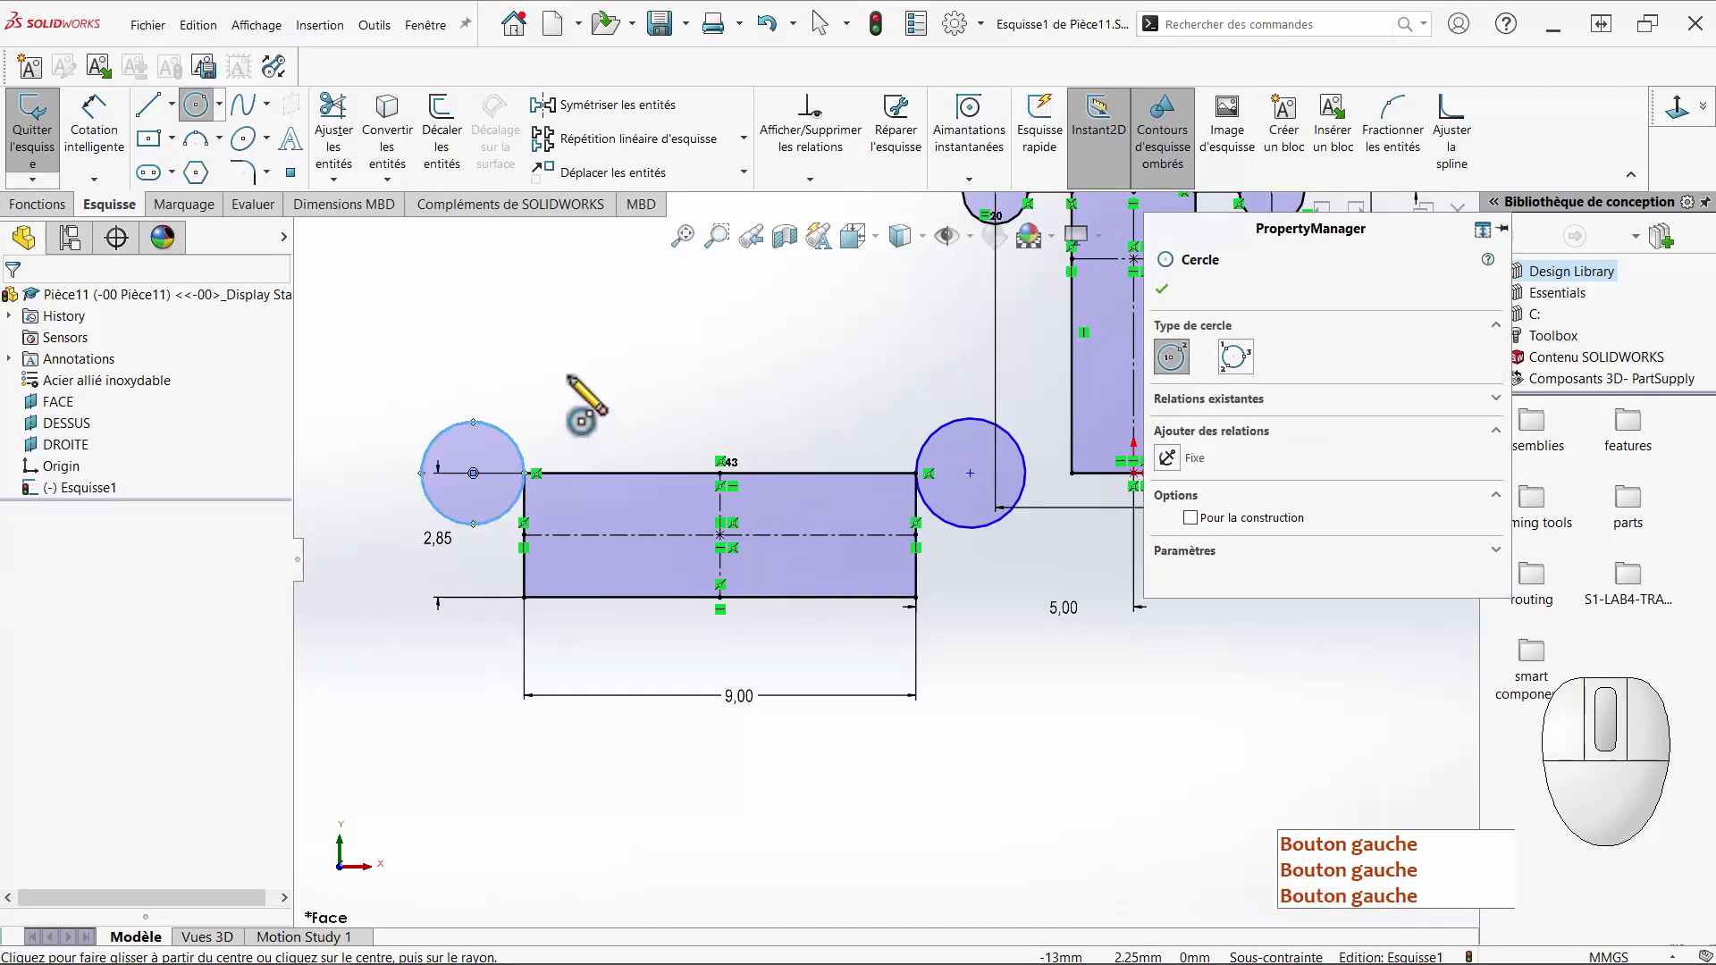
key(Escape)
Make the centres of both corner-relief circles coincident with the 9 mm rectangle's top edge.
click(473, 474)
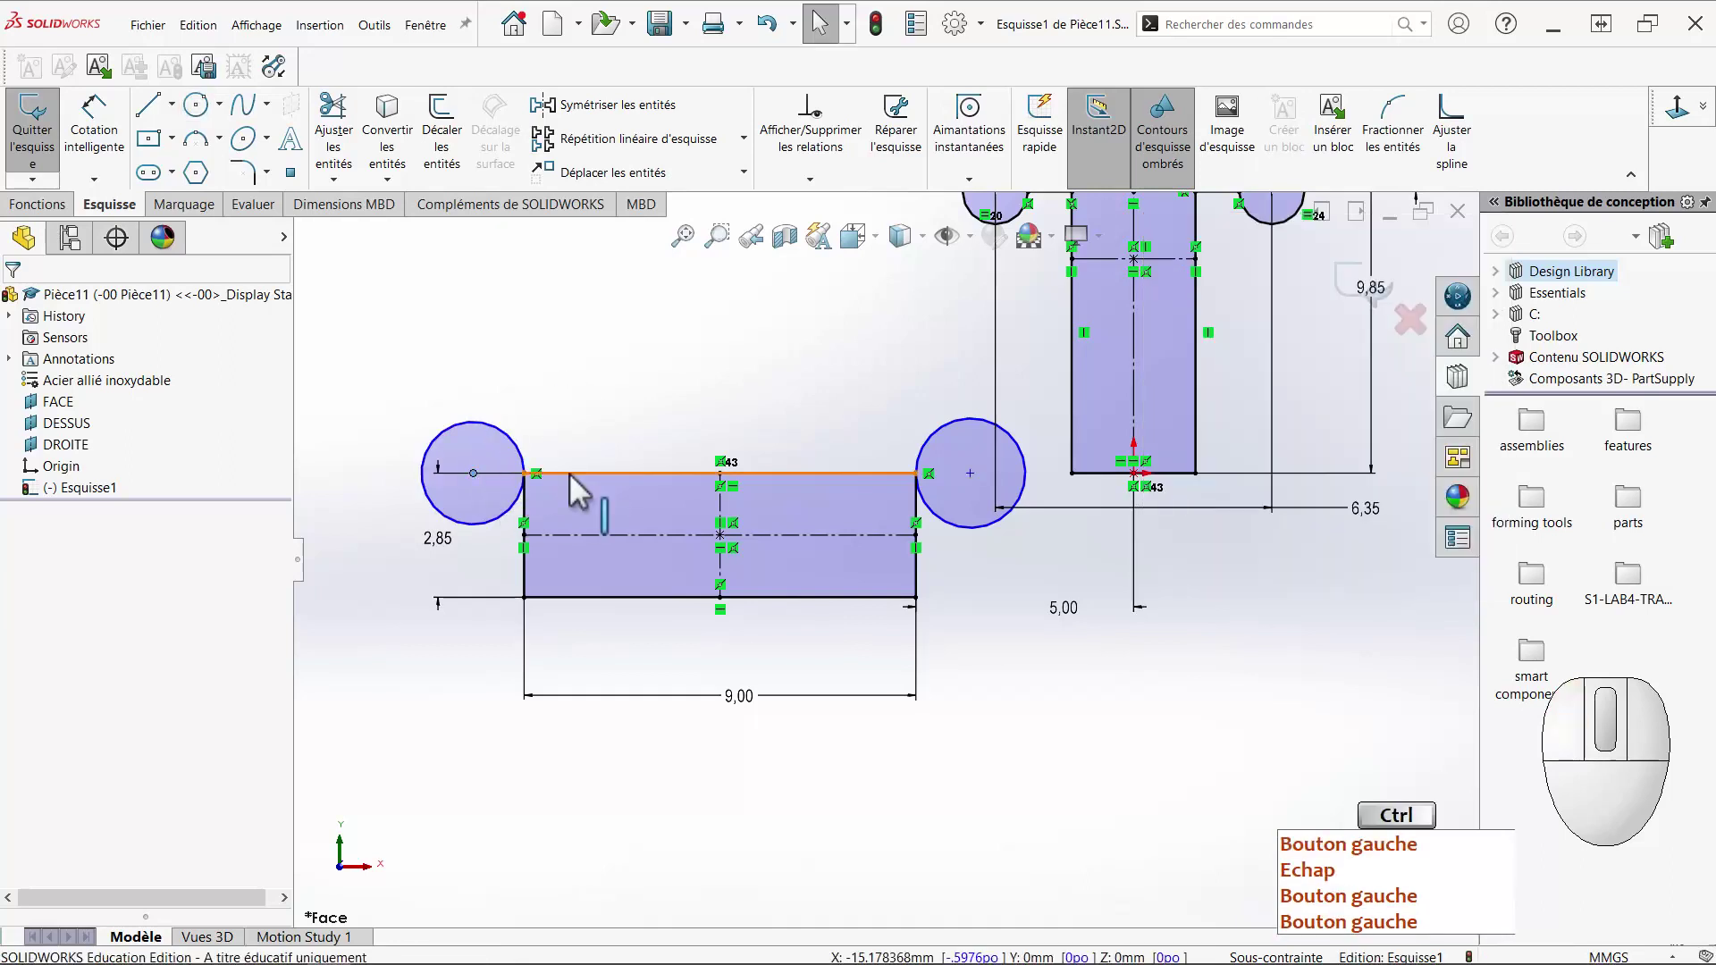
ctrl+click(570, 474)
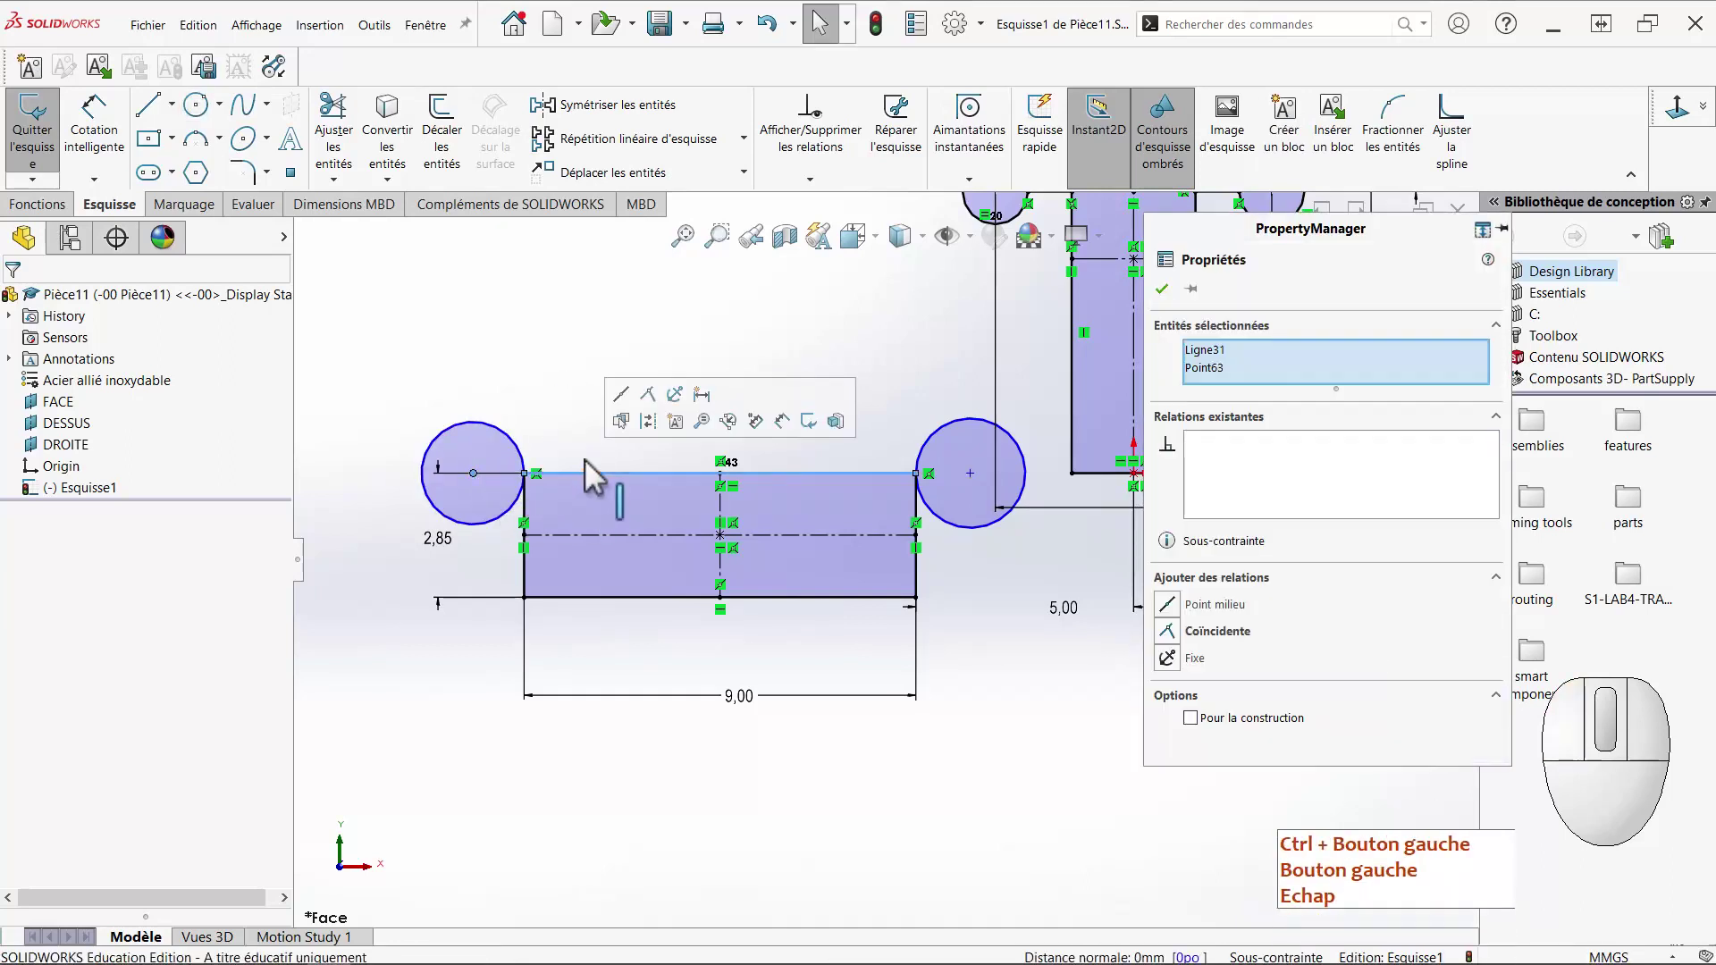
click(648, 395)
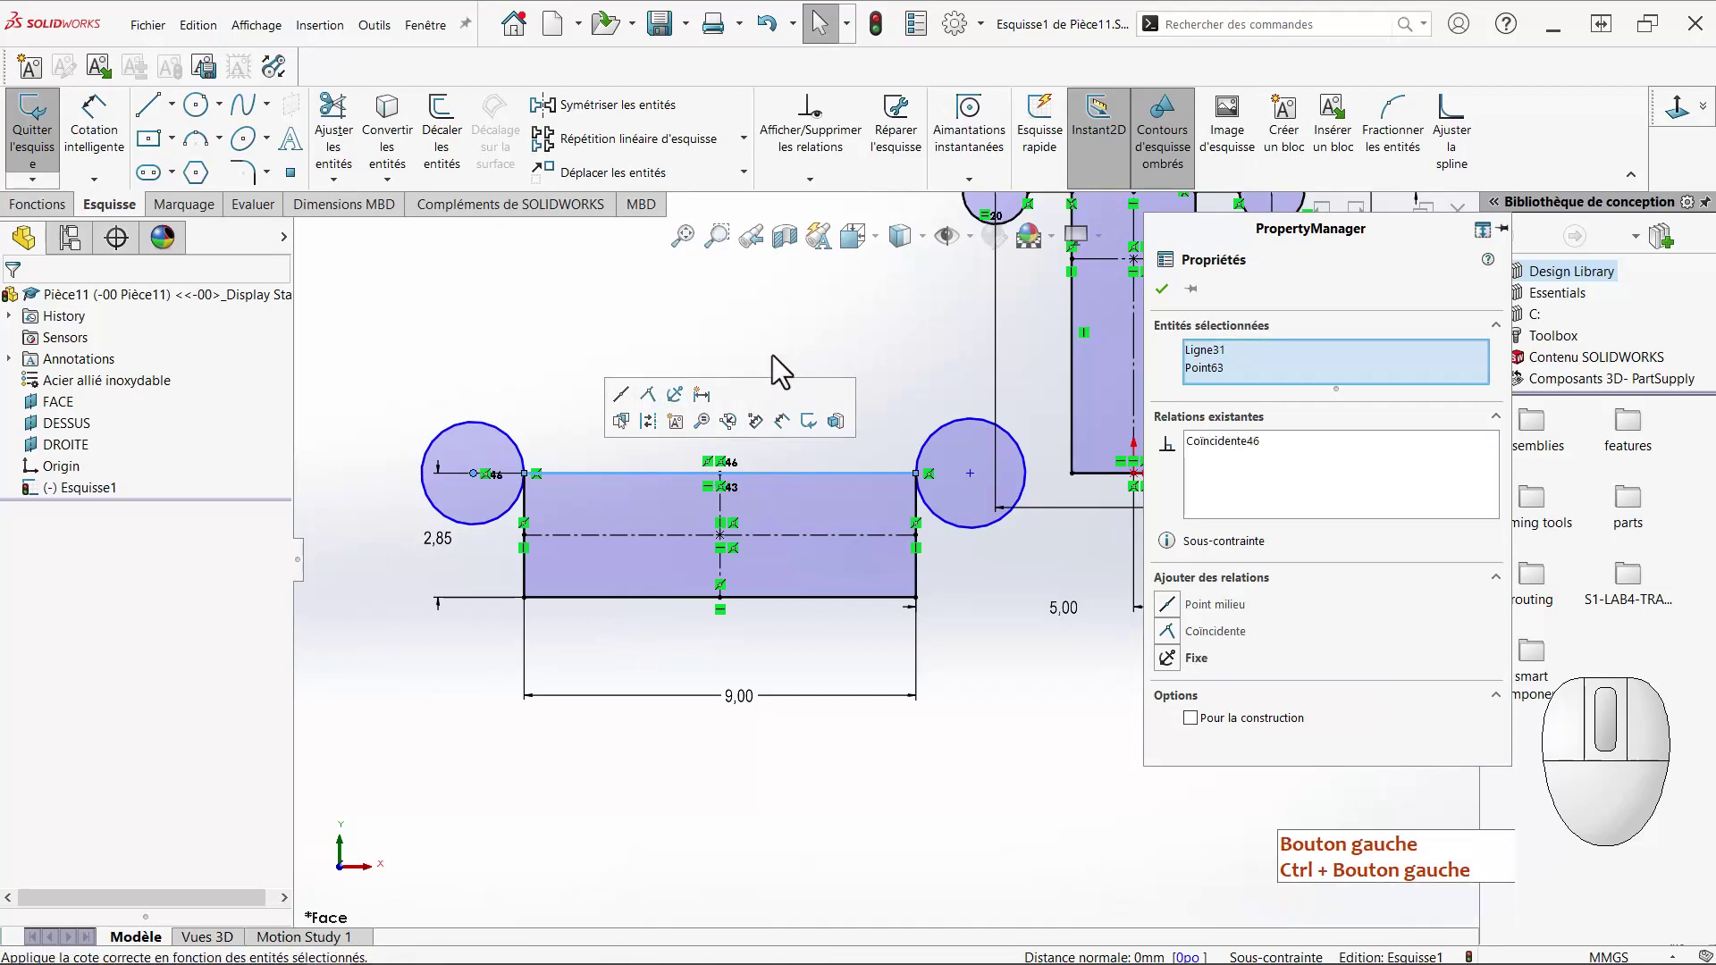
click(815, 372)
click(972, 474)
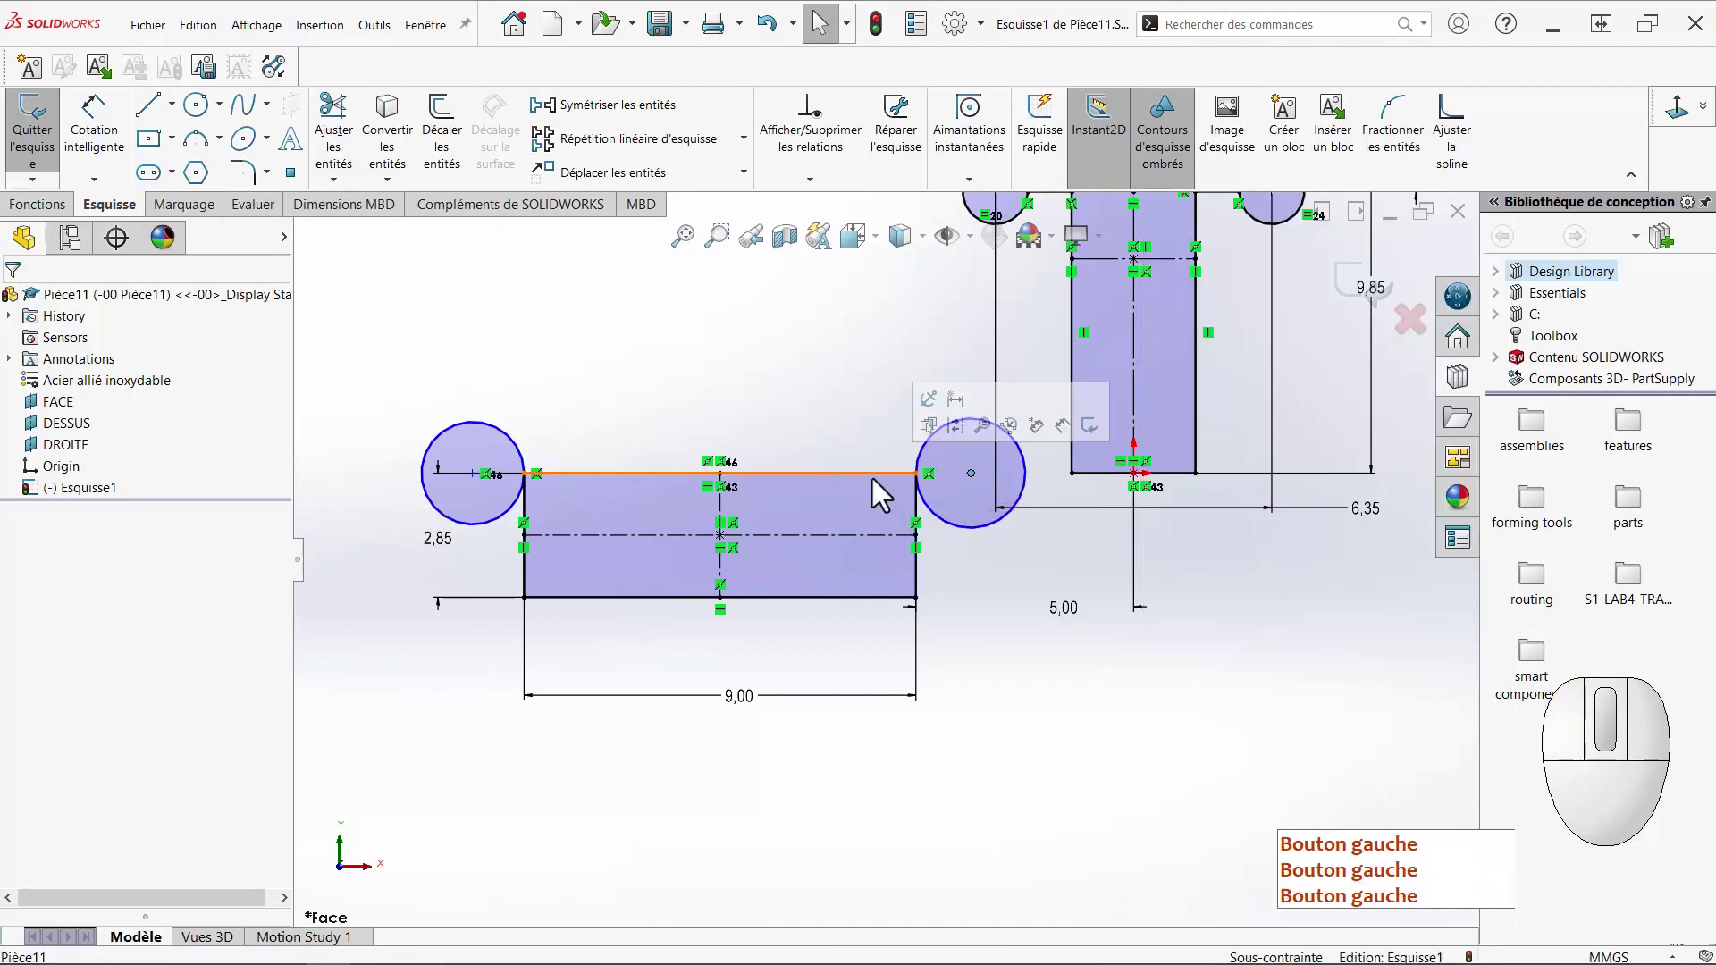
ctrl+click(873, 476)
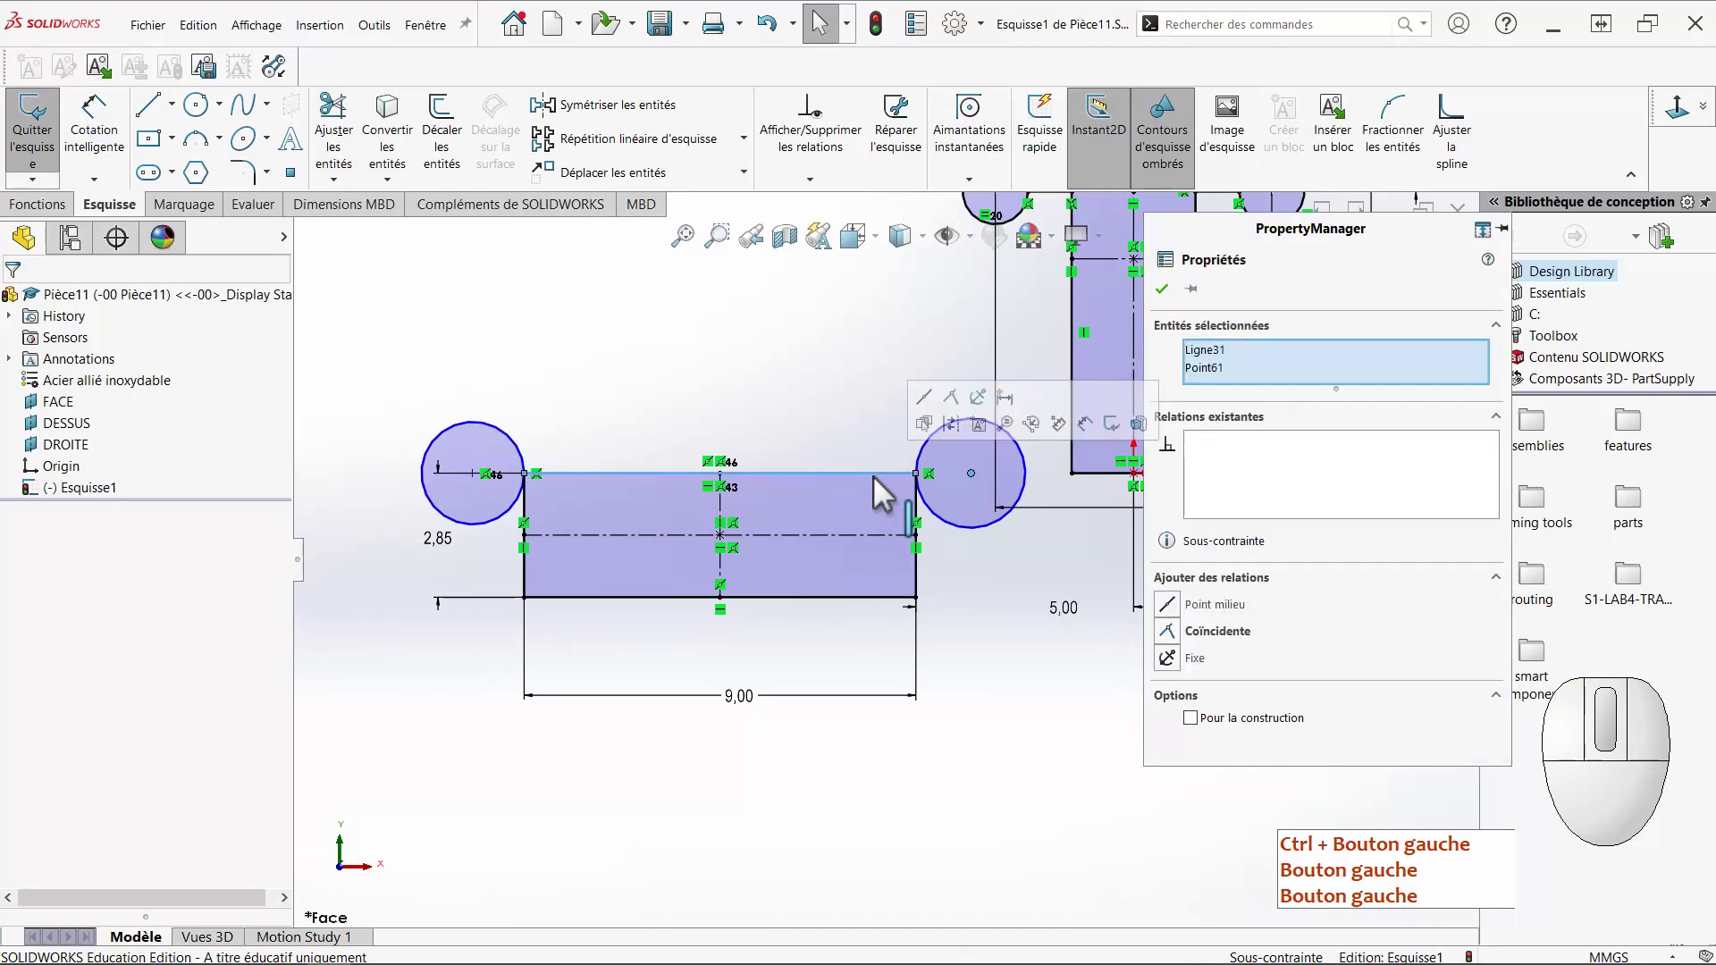
click(951, 396)
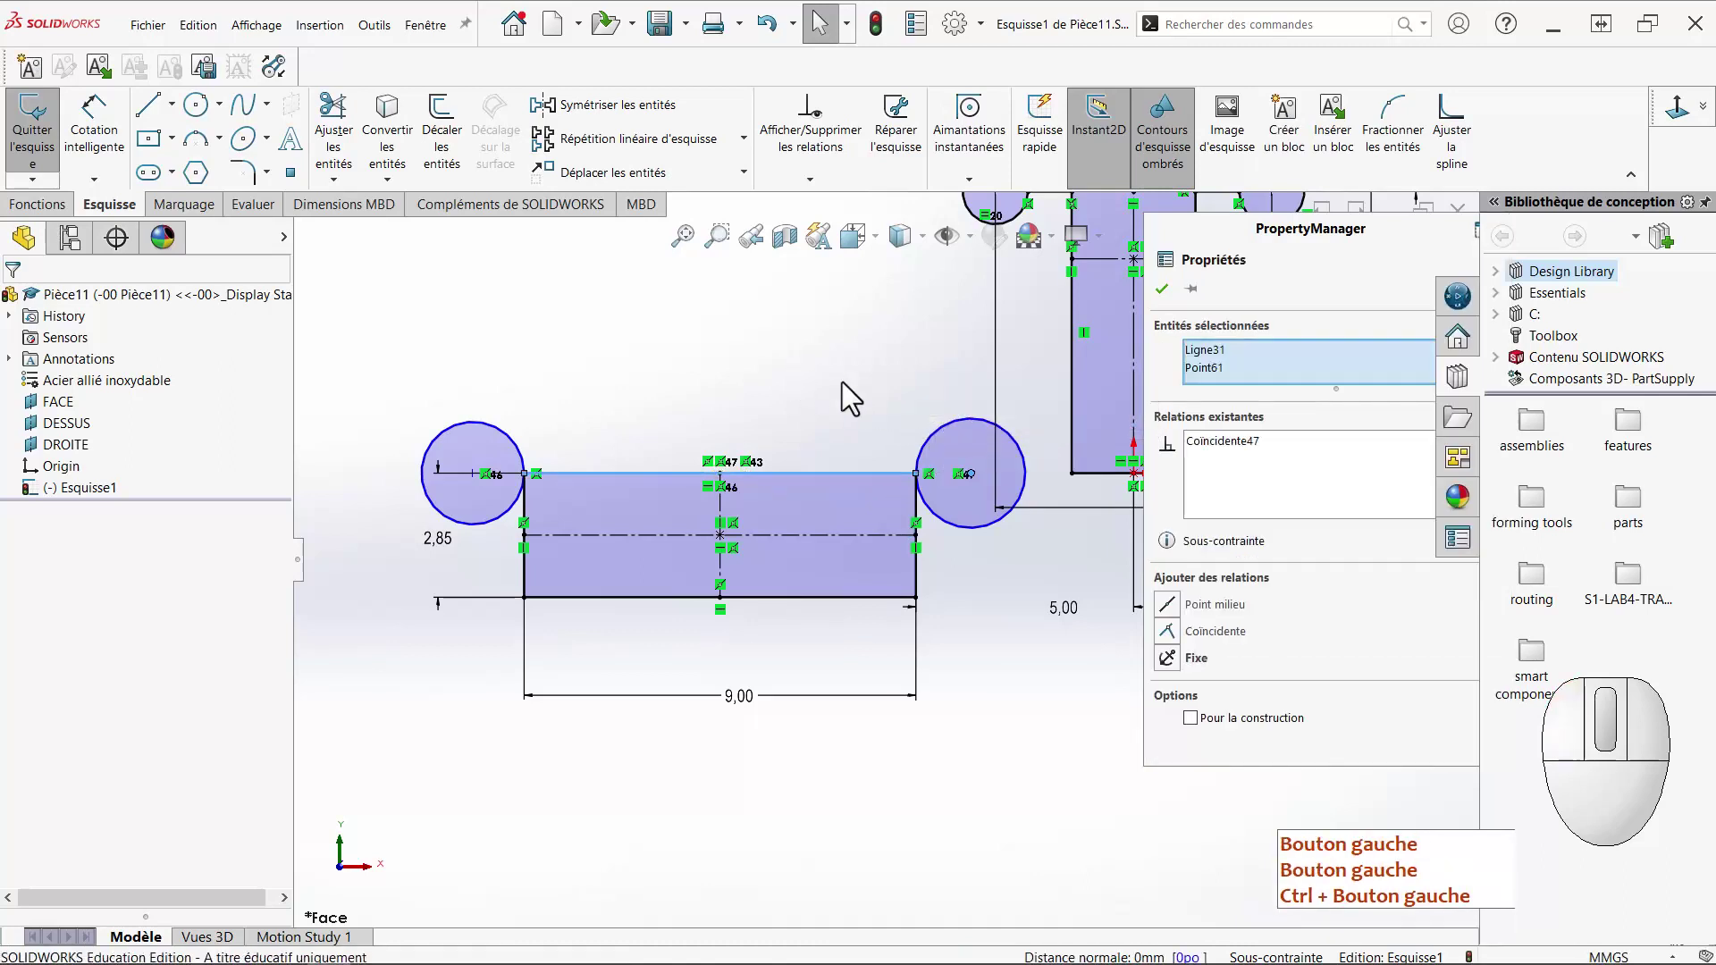
Add an Equal relation between the two circles at the rectangle's upper corners.
click(983, 482)
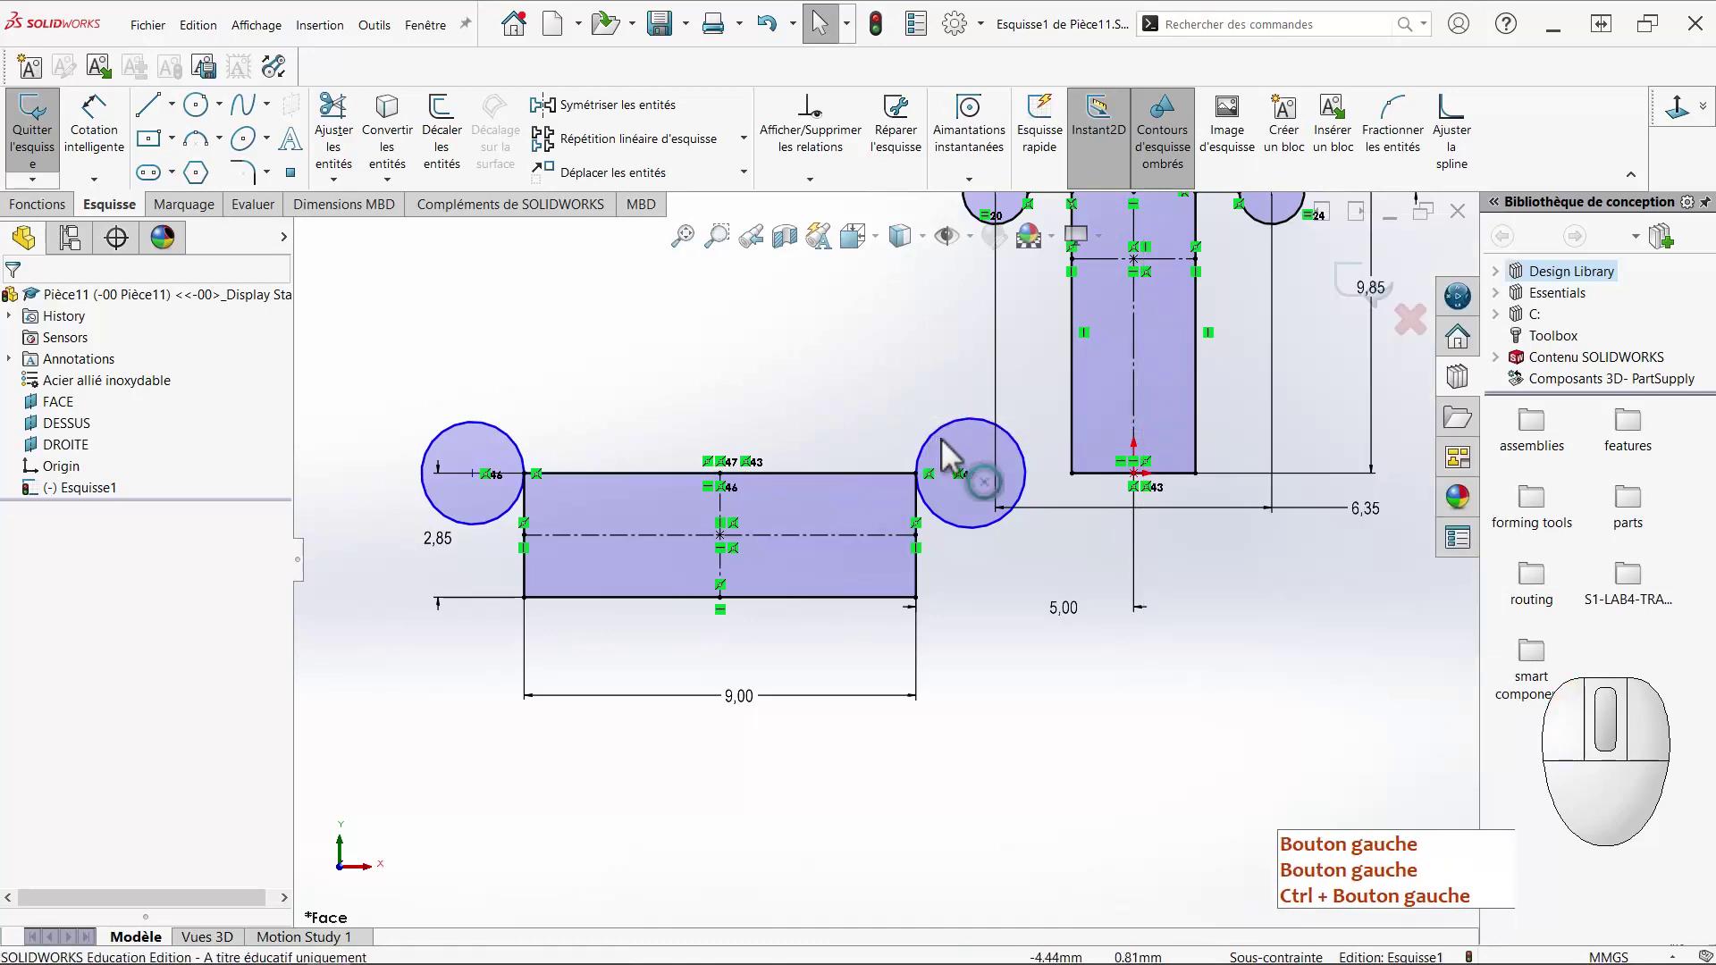
ctrl+click(502, 447)
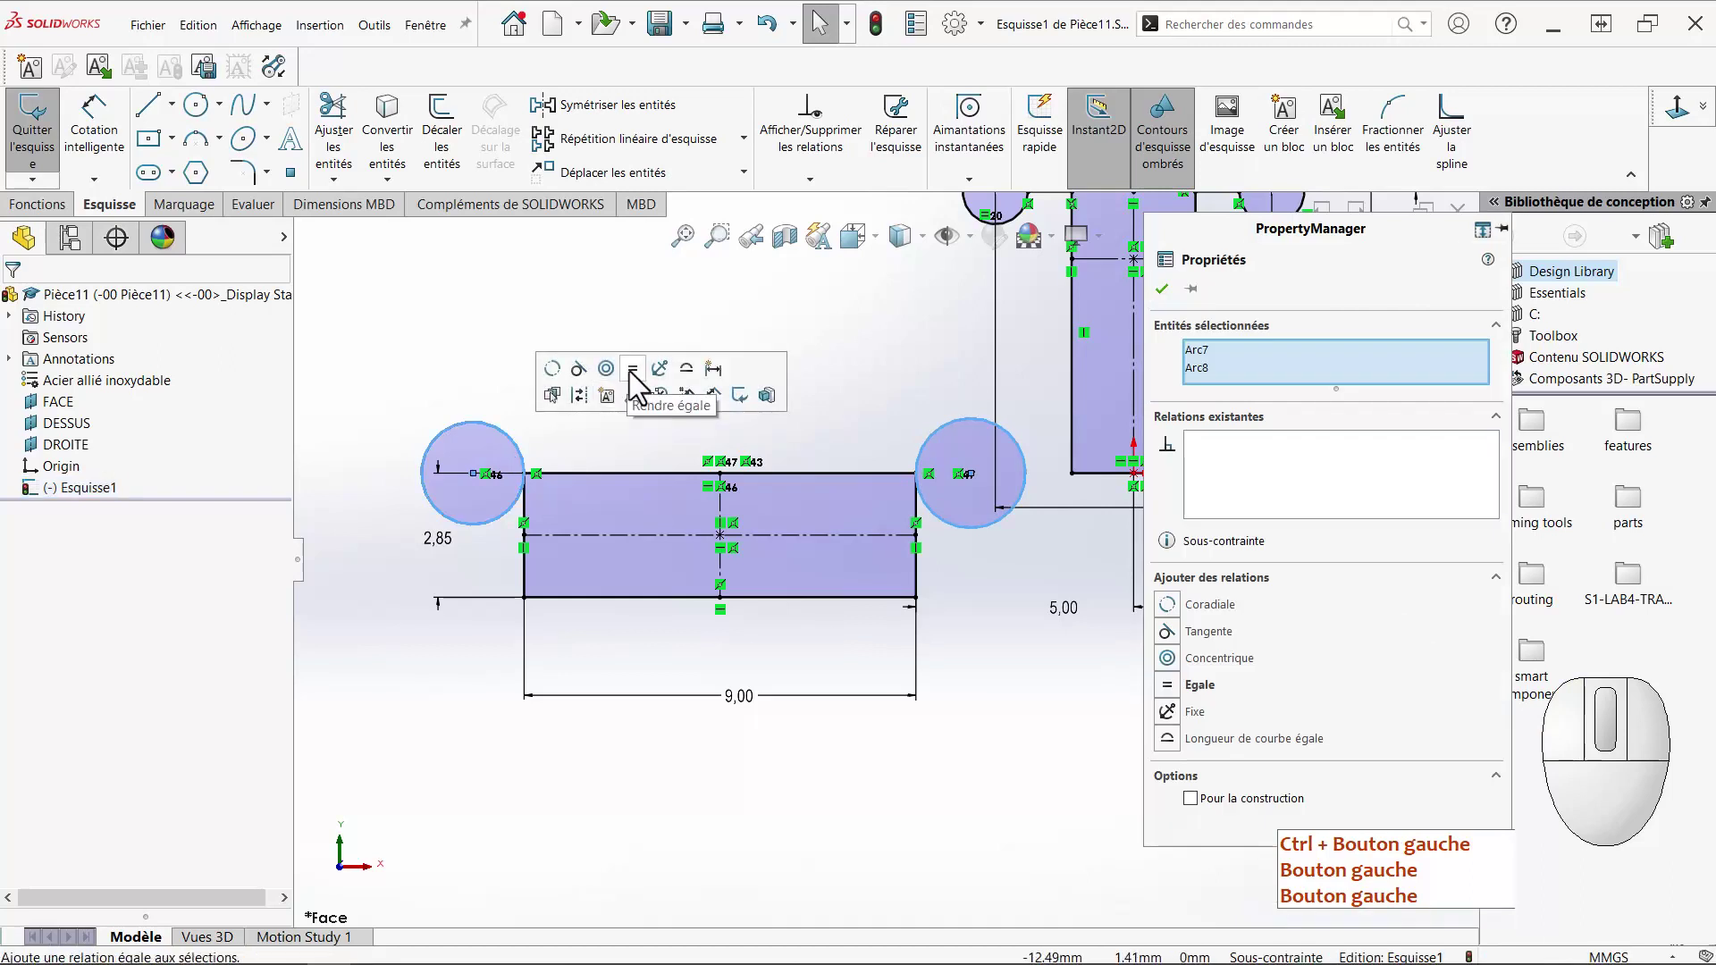
click(633, 368)
Dimension the diameter of the rectangle's left corner-relief circle as 1.5 mm.
right_click(465, 667)
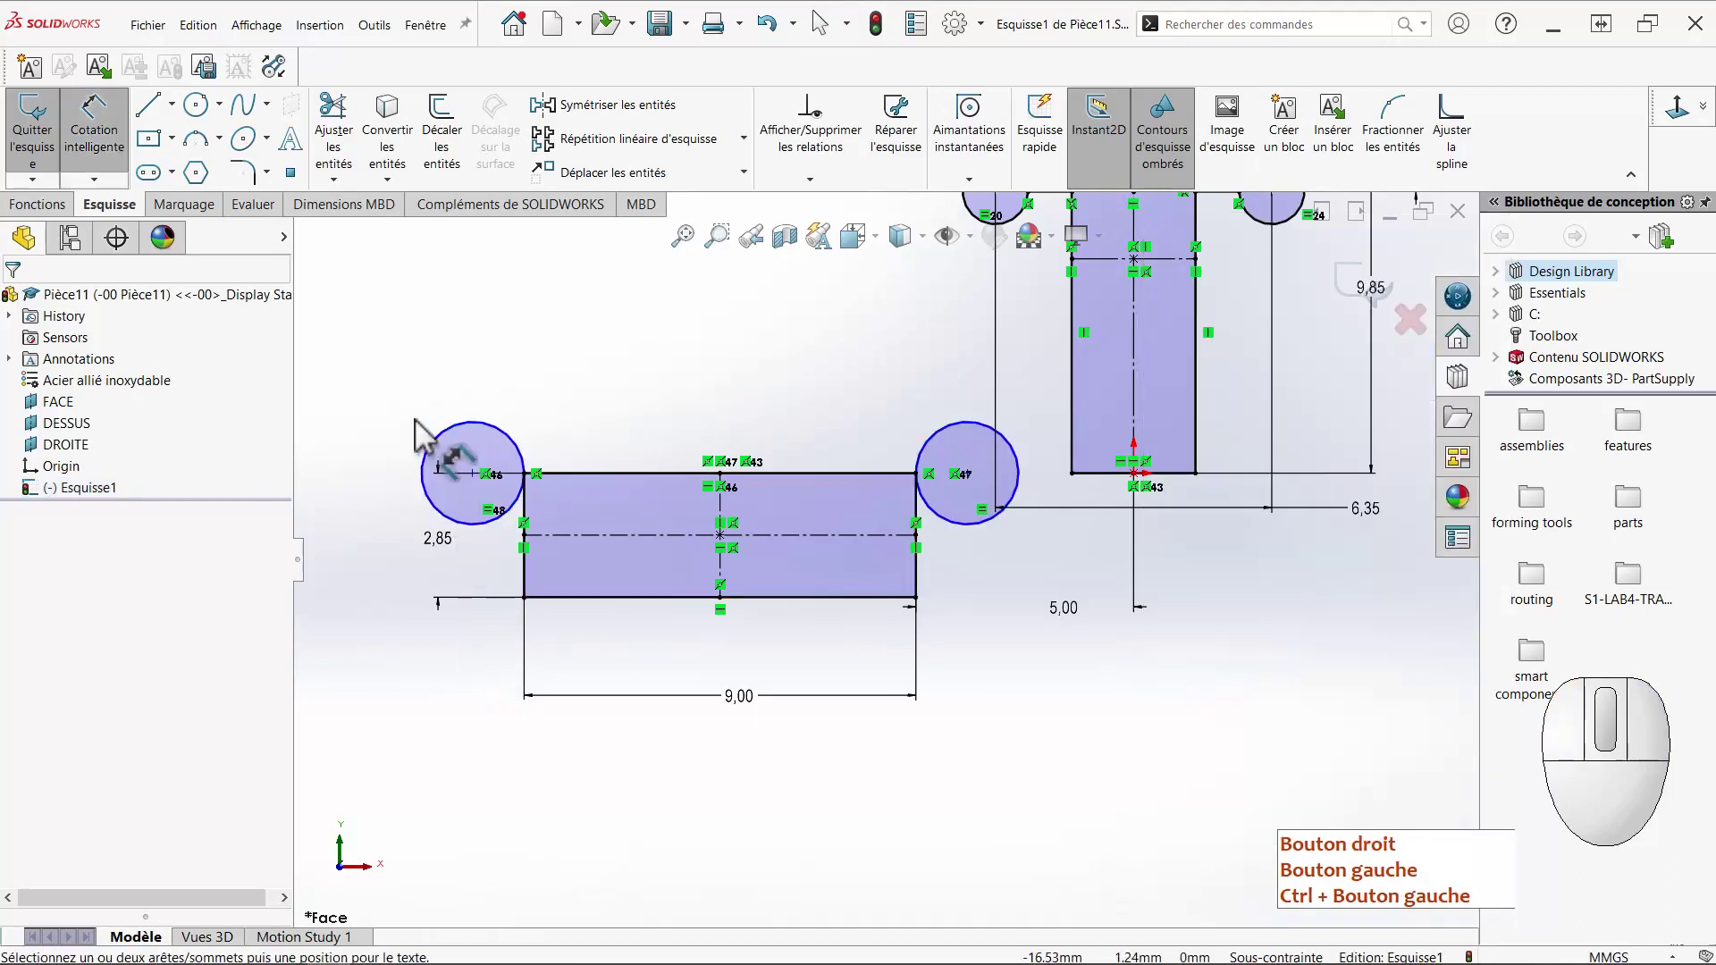
click(437, 437)
click(405, 376)
text(1,5)
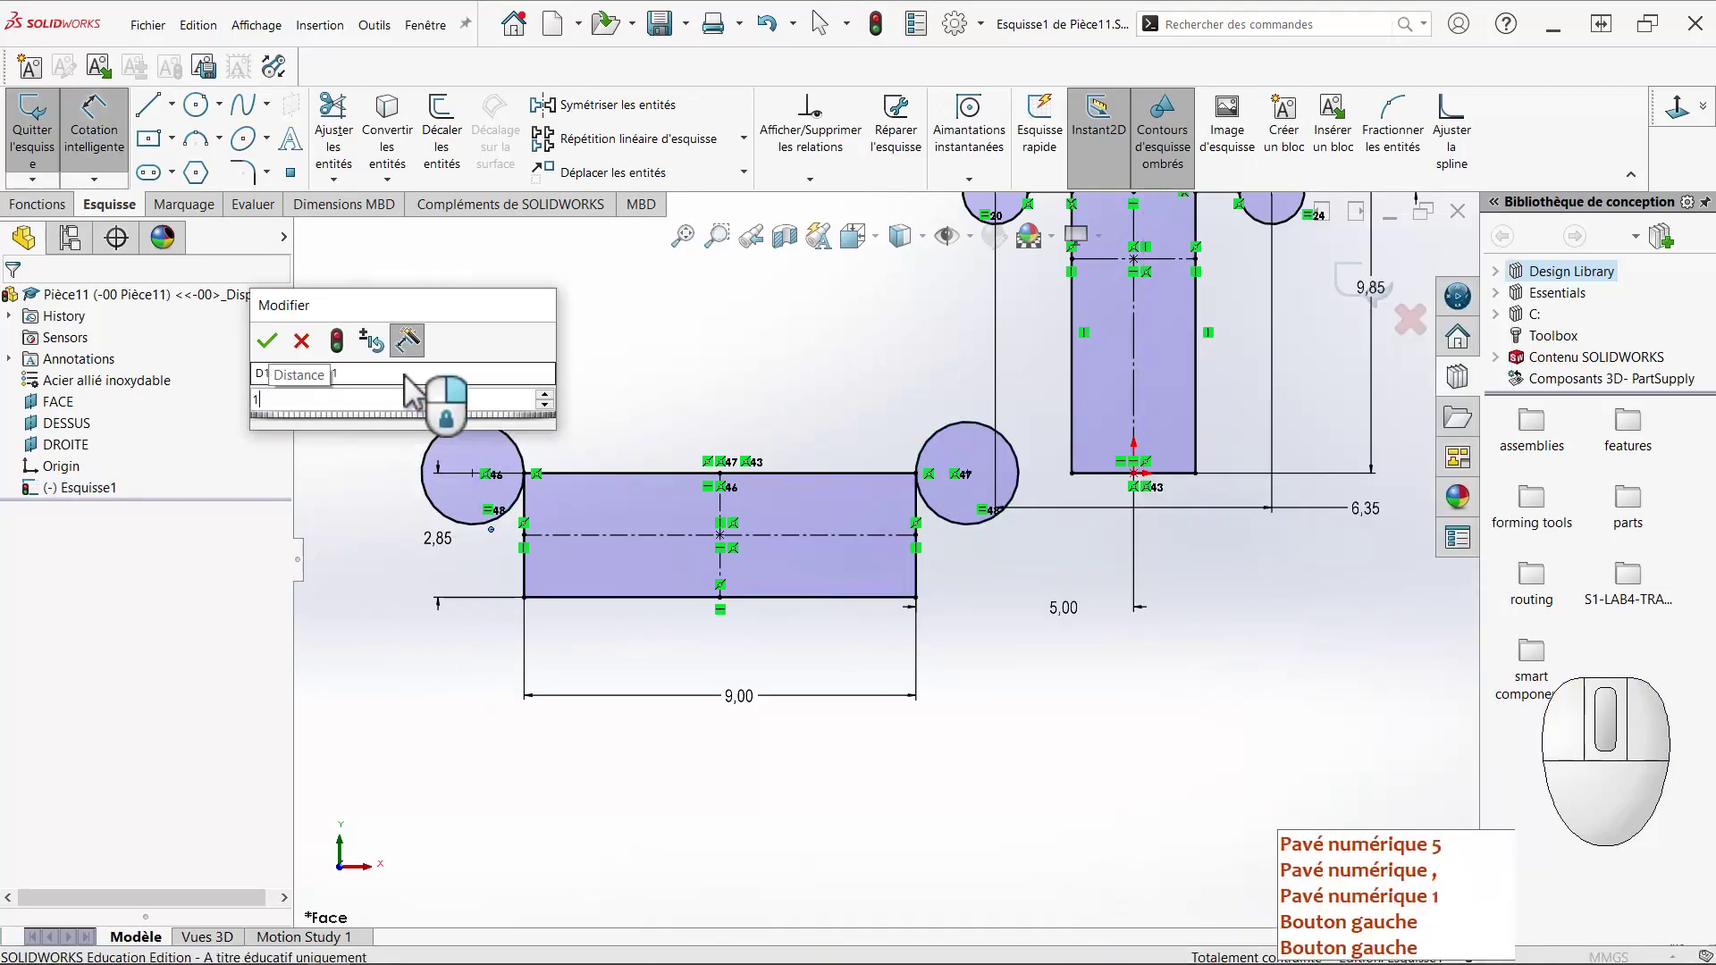
key(Return)
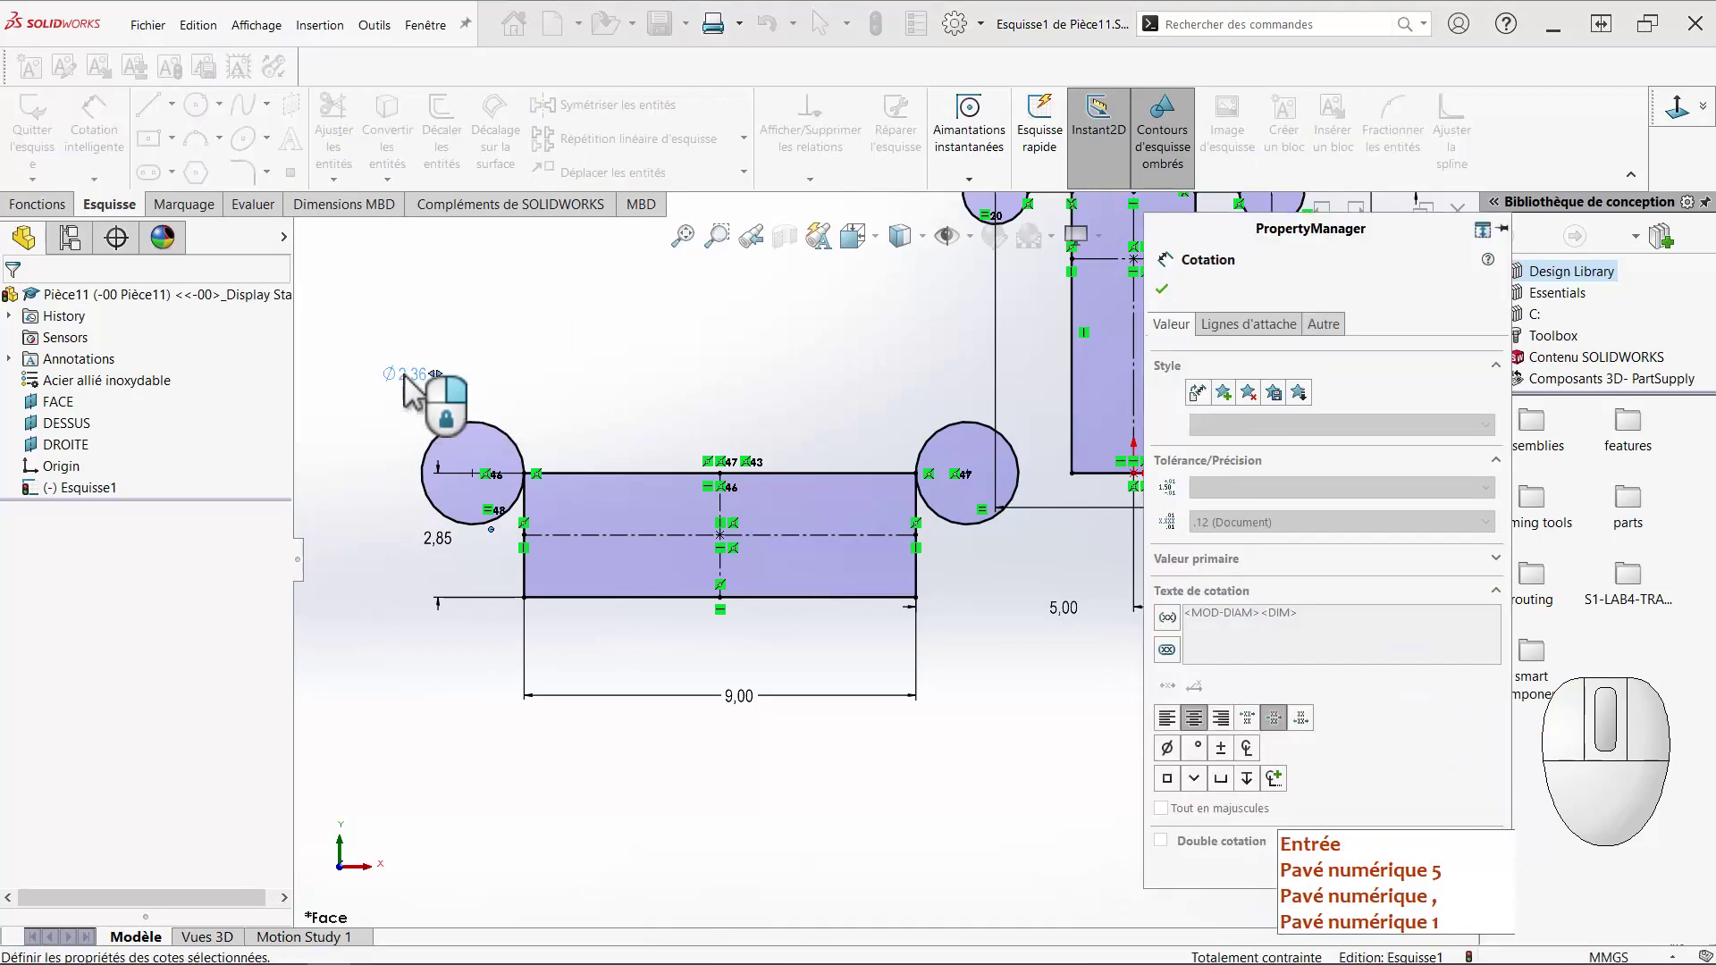
key(Escape)
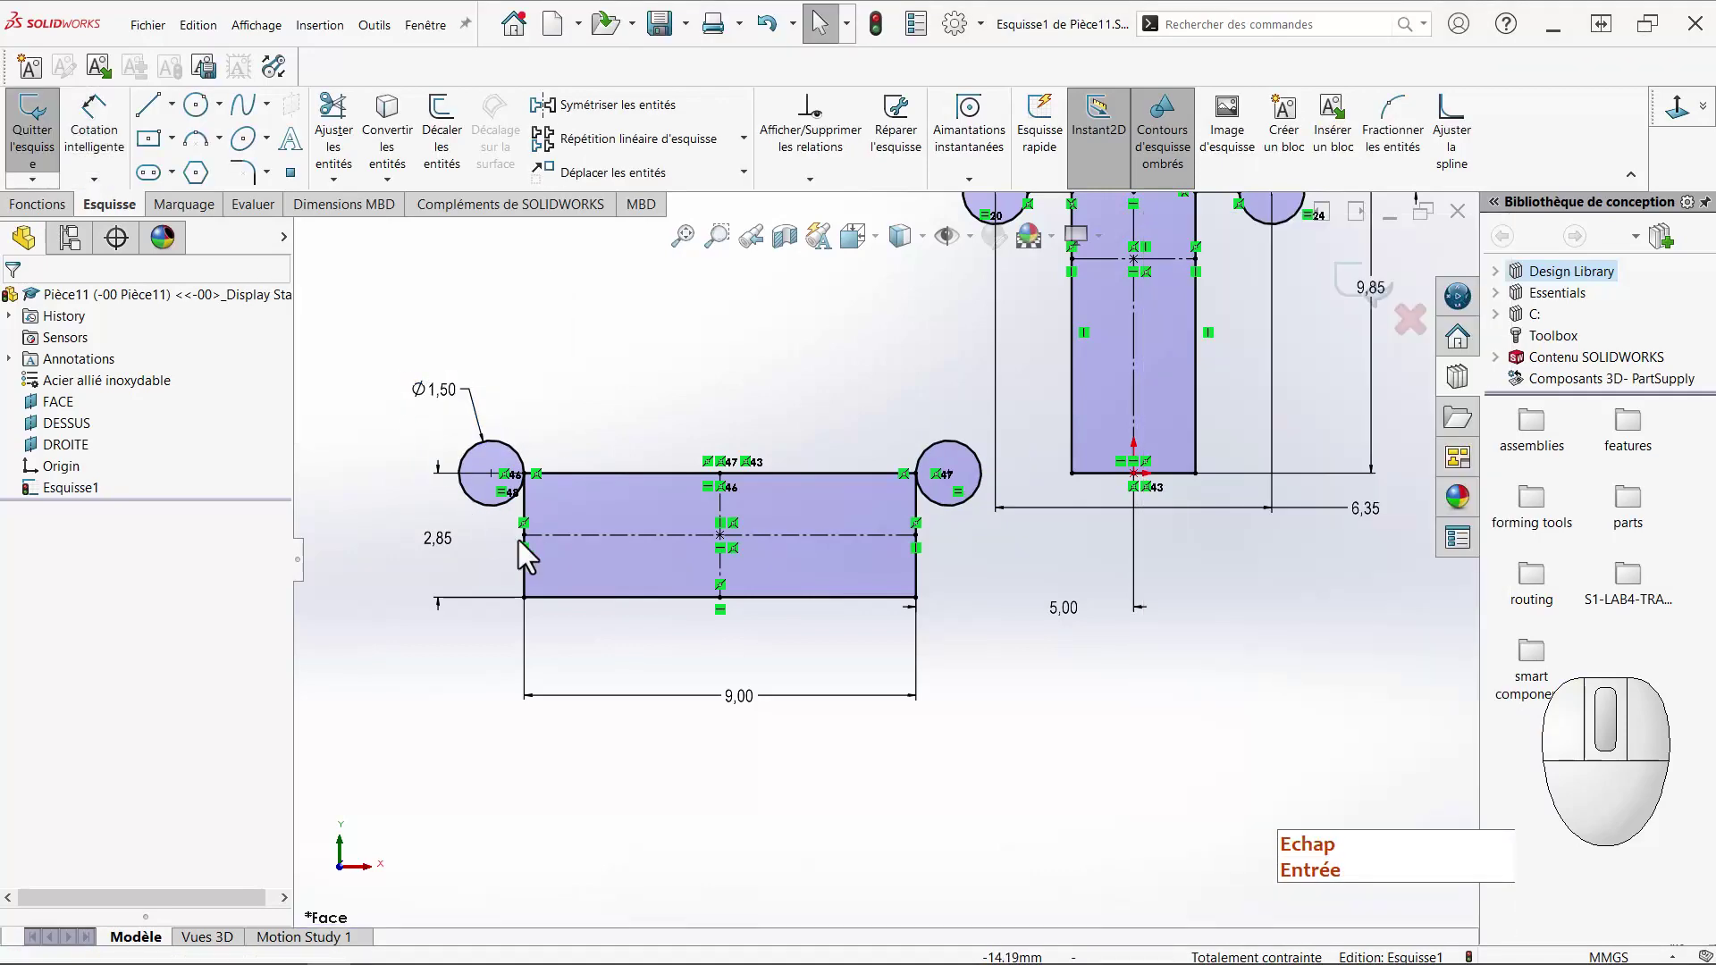
Mirror the 9 mm rectangle and its two corner-relief circles about the shank's vertical centreline, keeping the originals.
mouse_move(391, 348)
mouse_down()
mouse_move(1073, 792)
mouse_move(996, 752)
mouse_up()
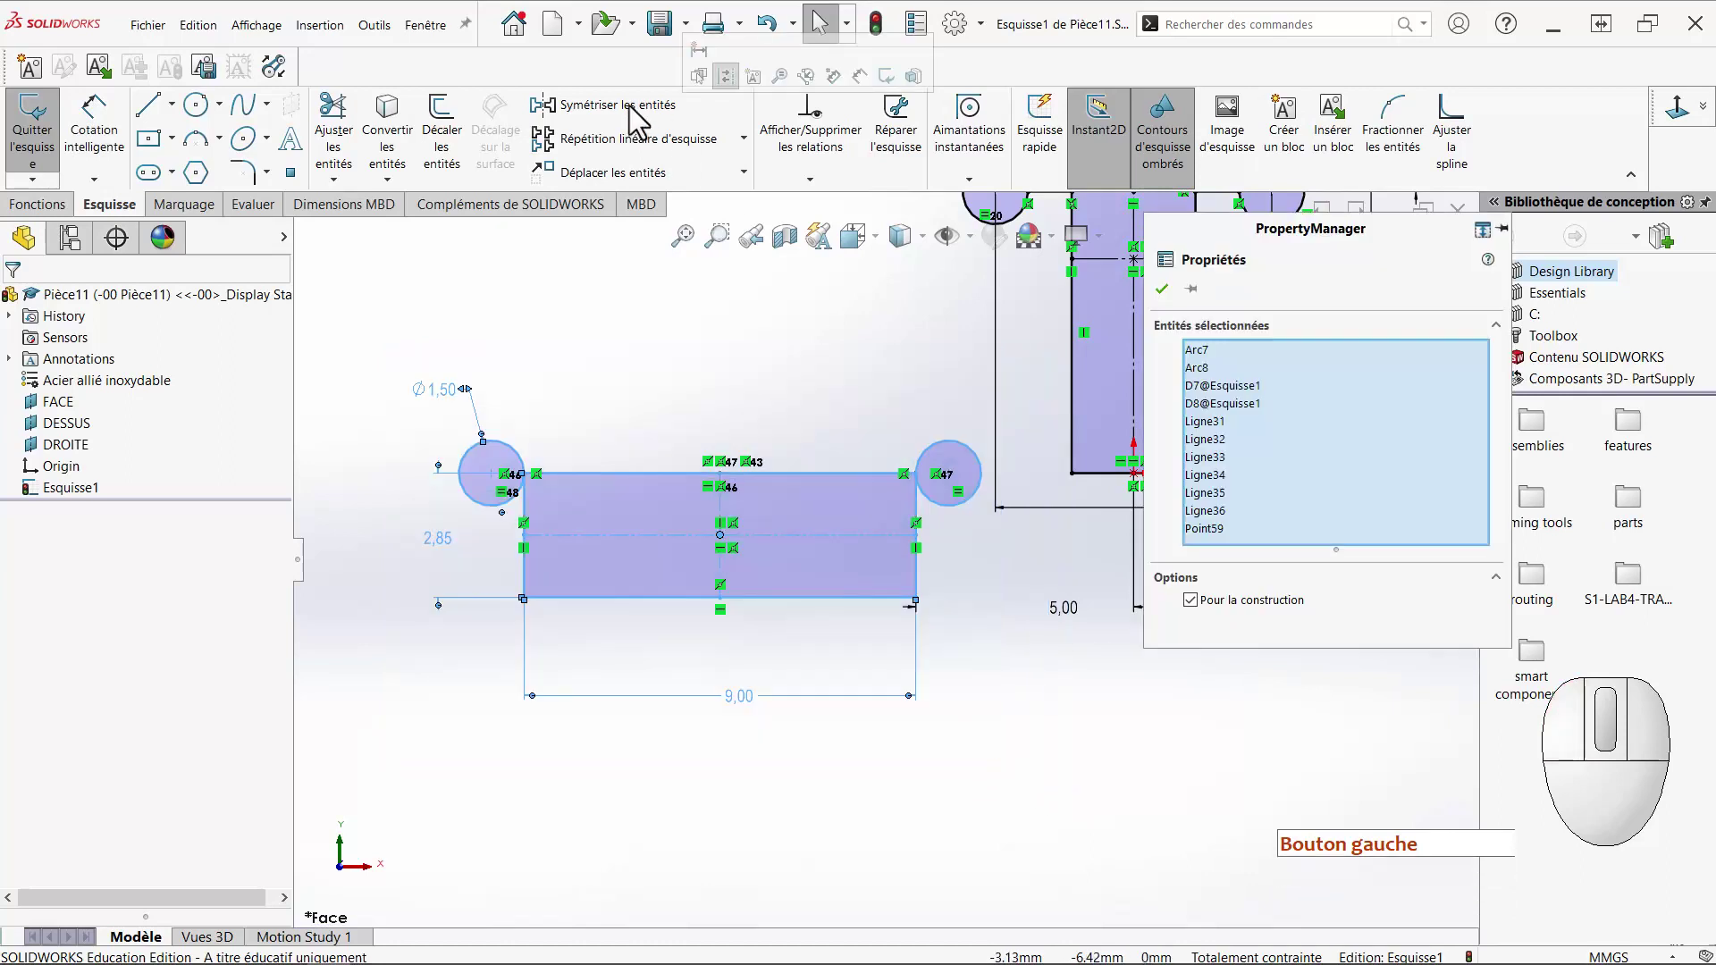
click(631, 107)
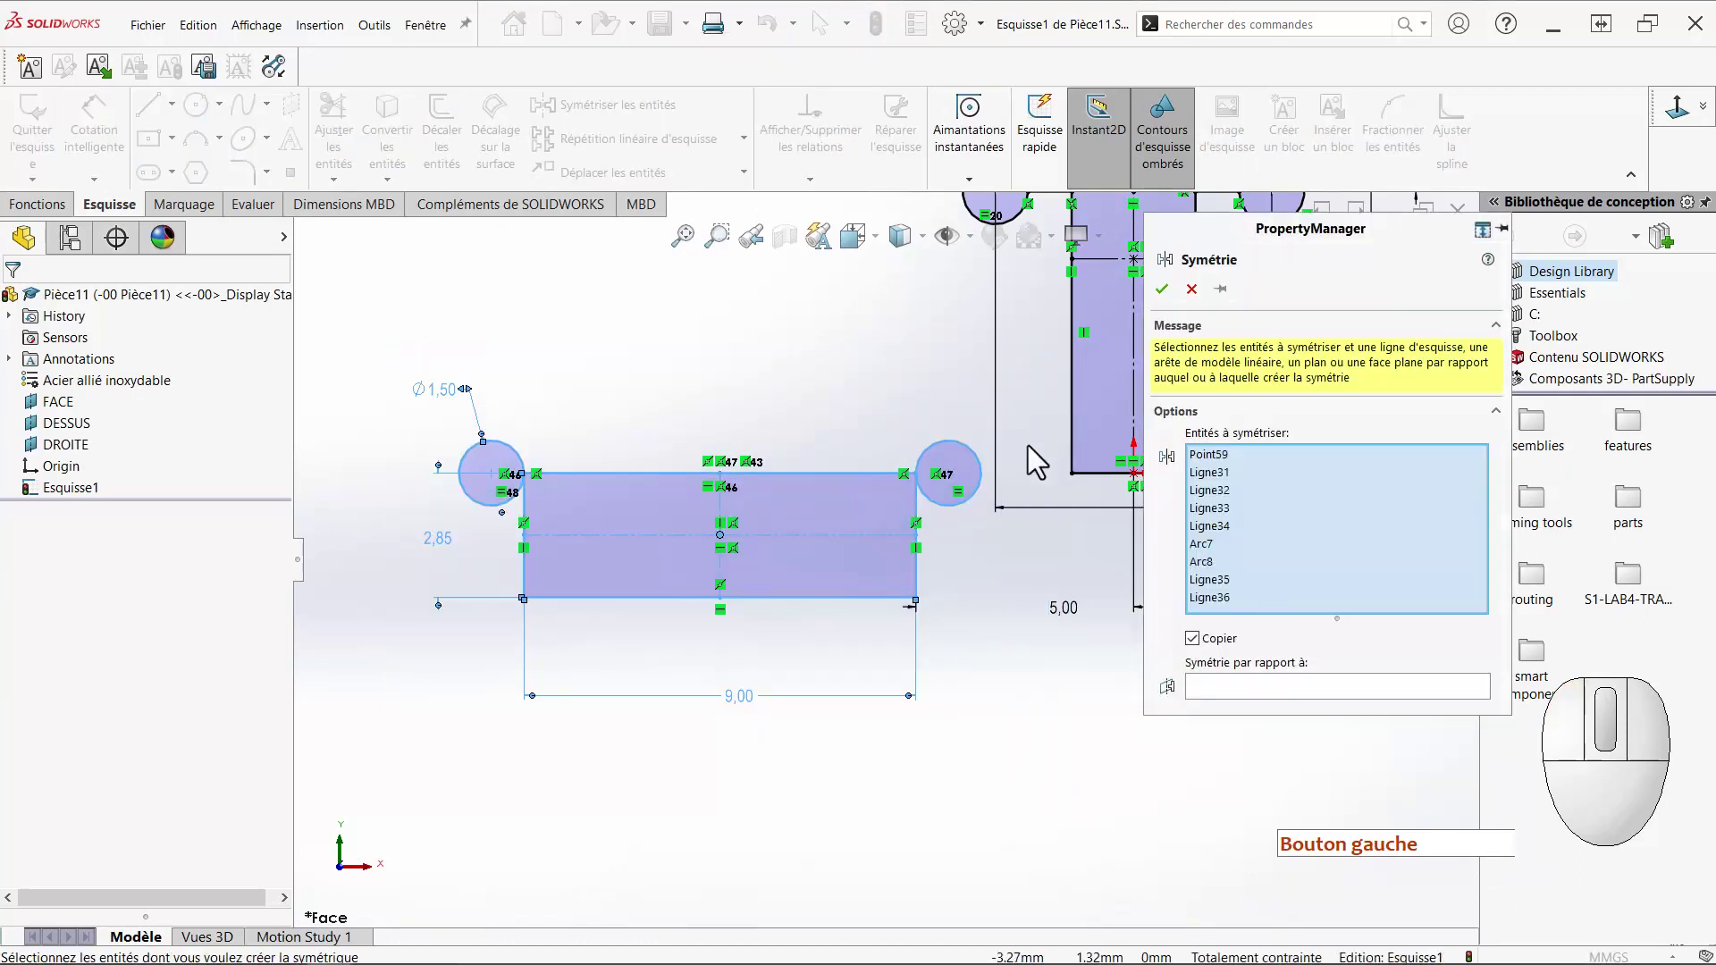
click(1206, 693)
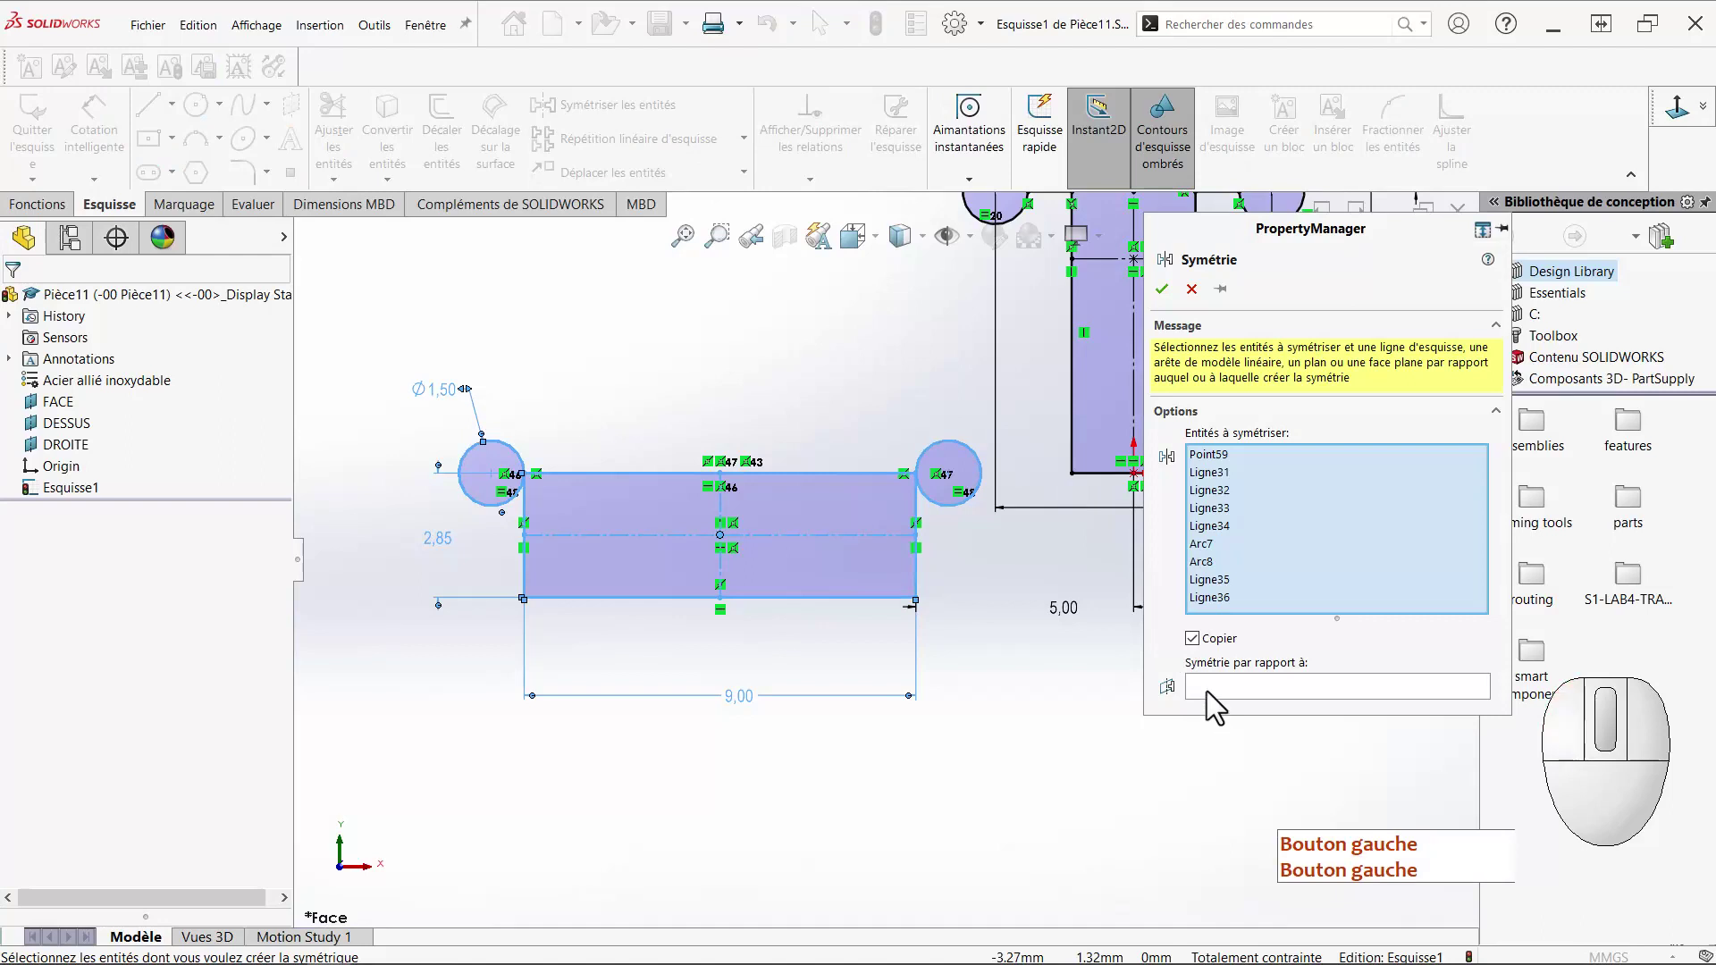
click(1204, 692)
ctrl+middle_drag(1005, 716, 974, 631)
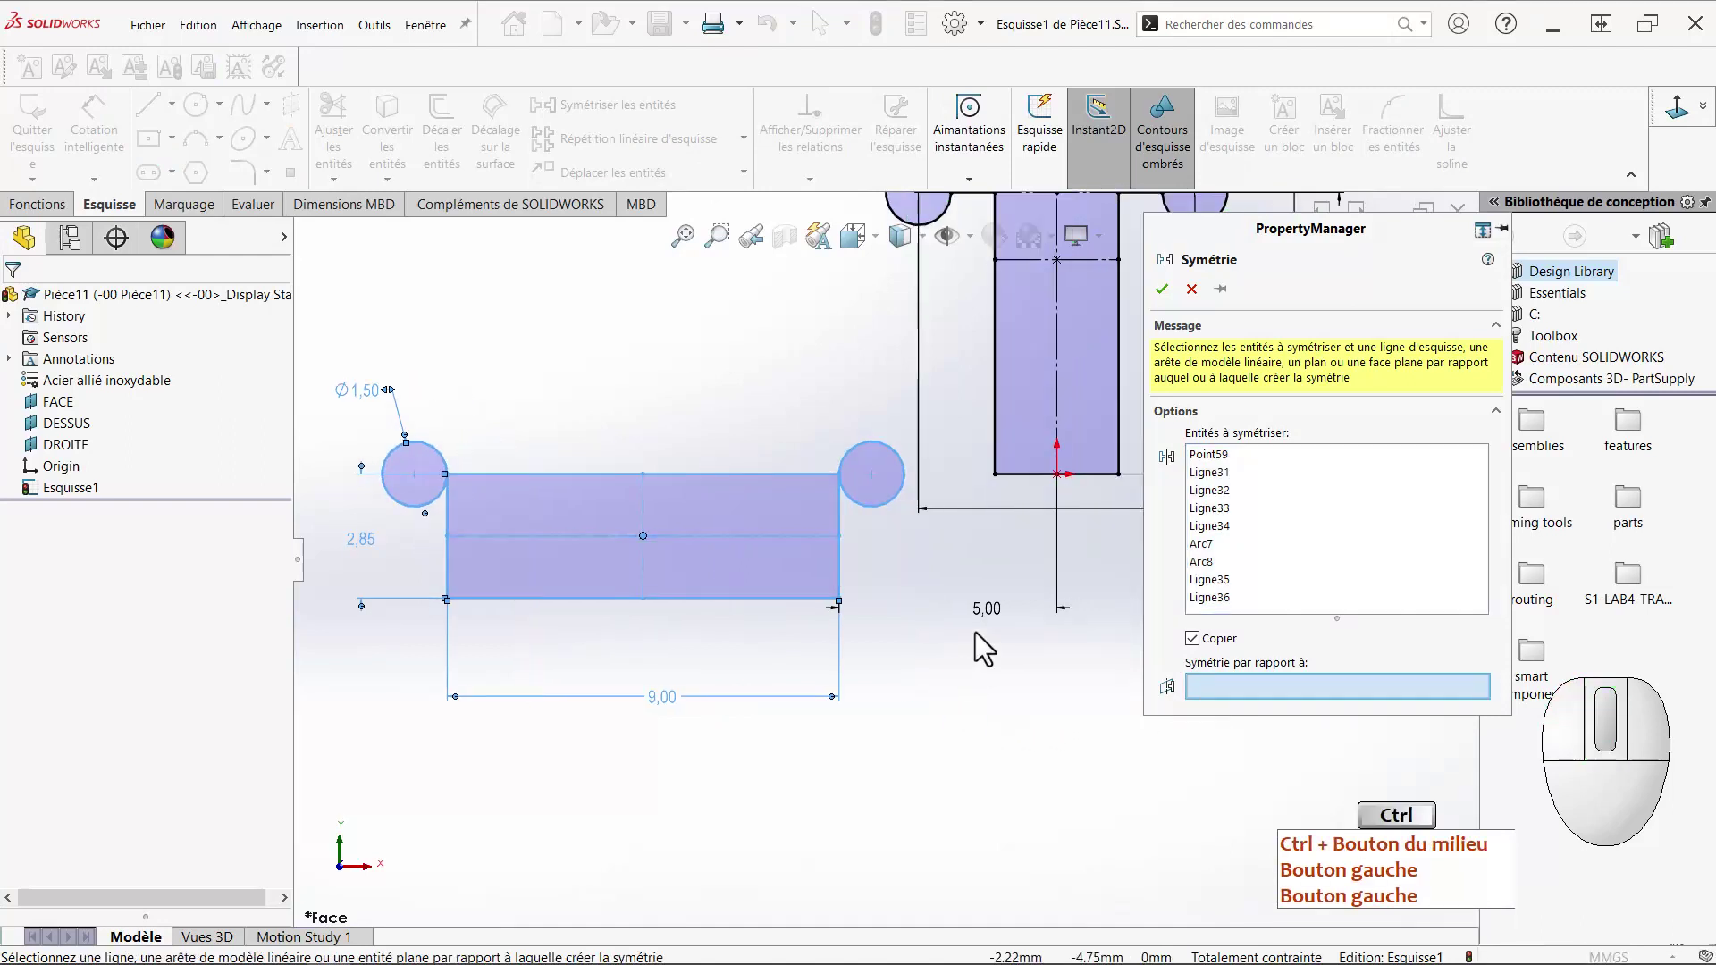
click(1057, 413)
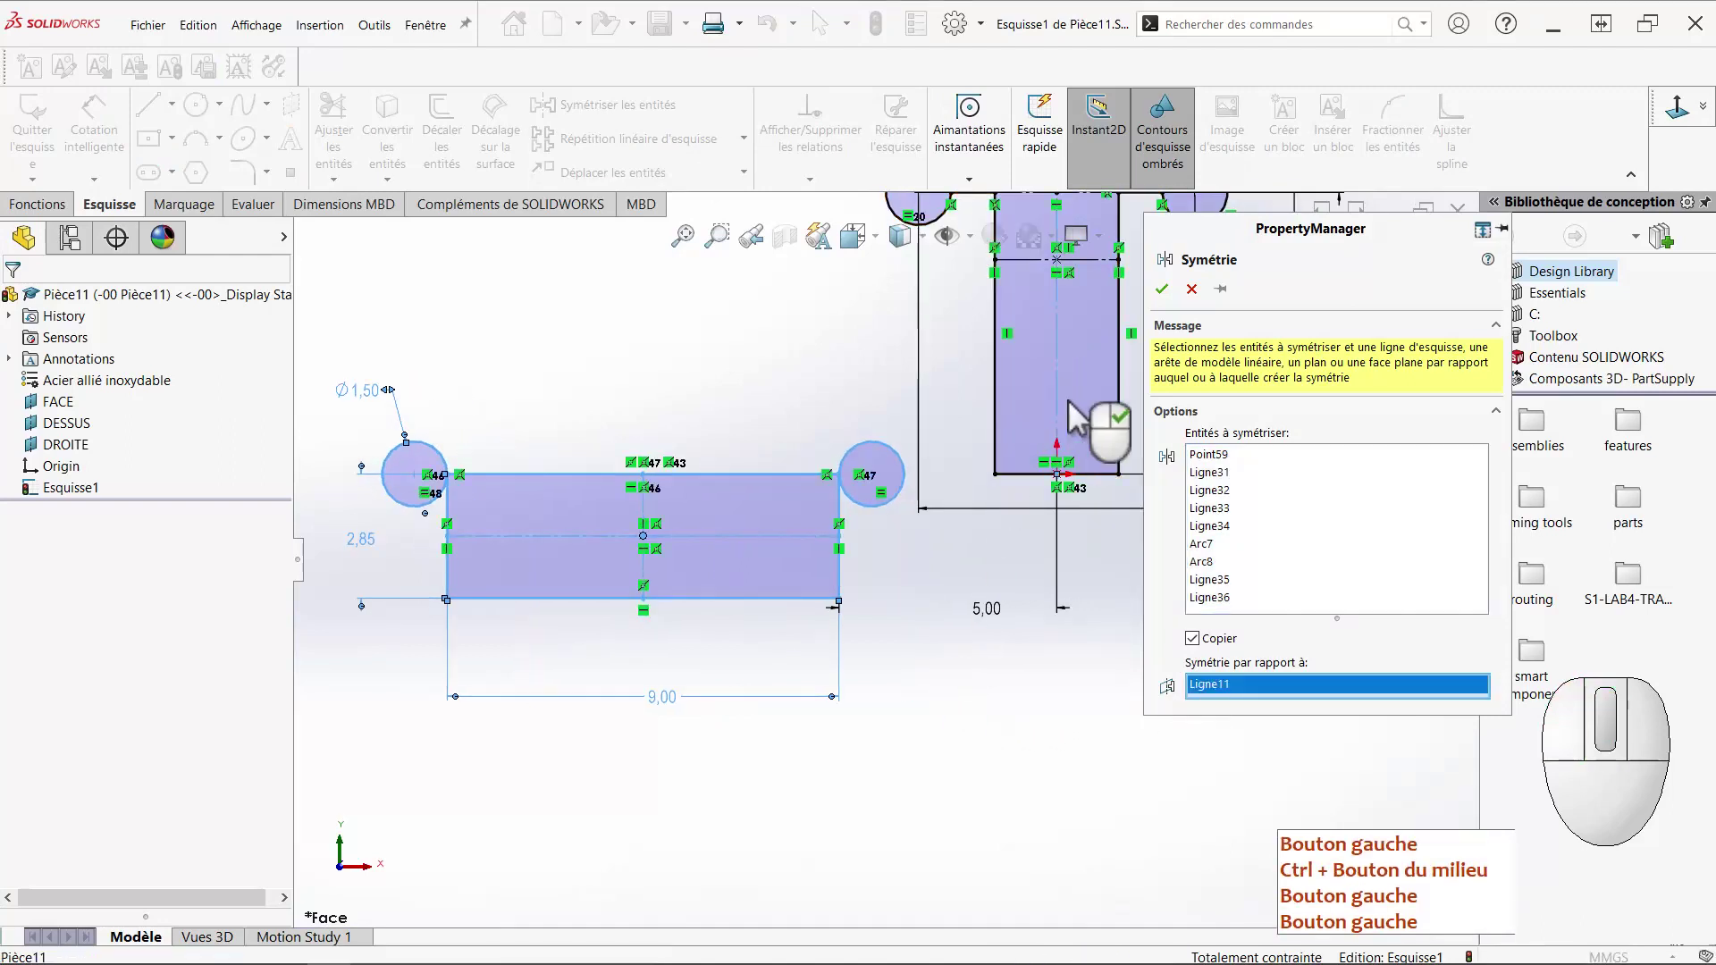
click(1160, 290)
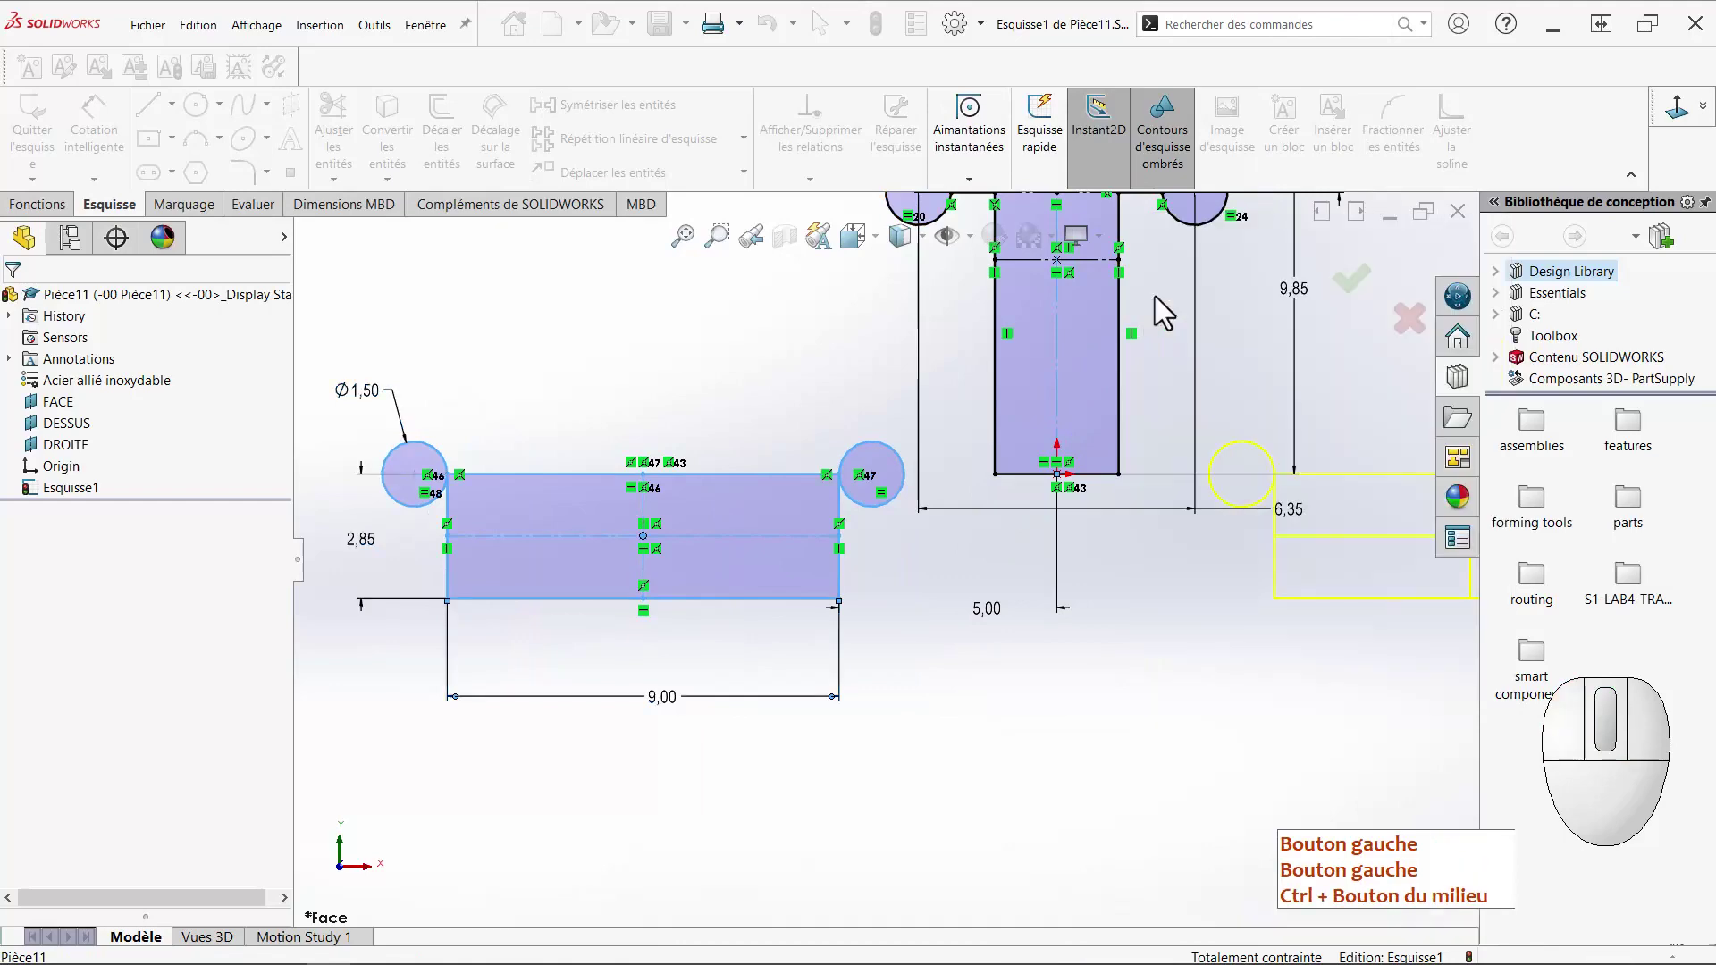
Exit the sketch containing the screw cutout and the two mirrored side rectangles.
middle_click(1101, 747)
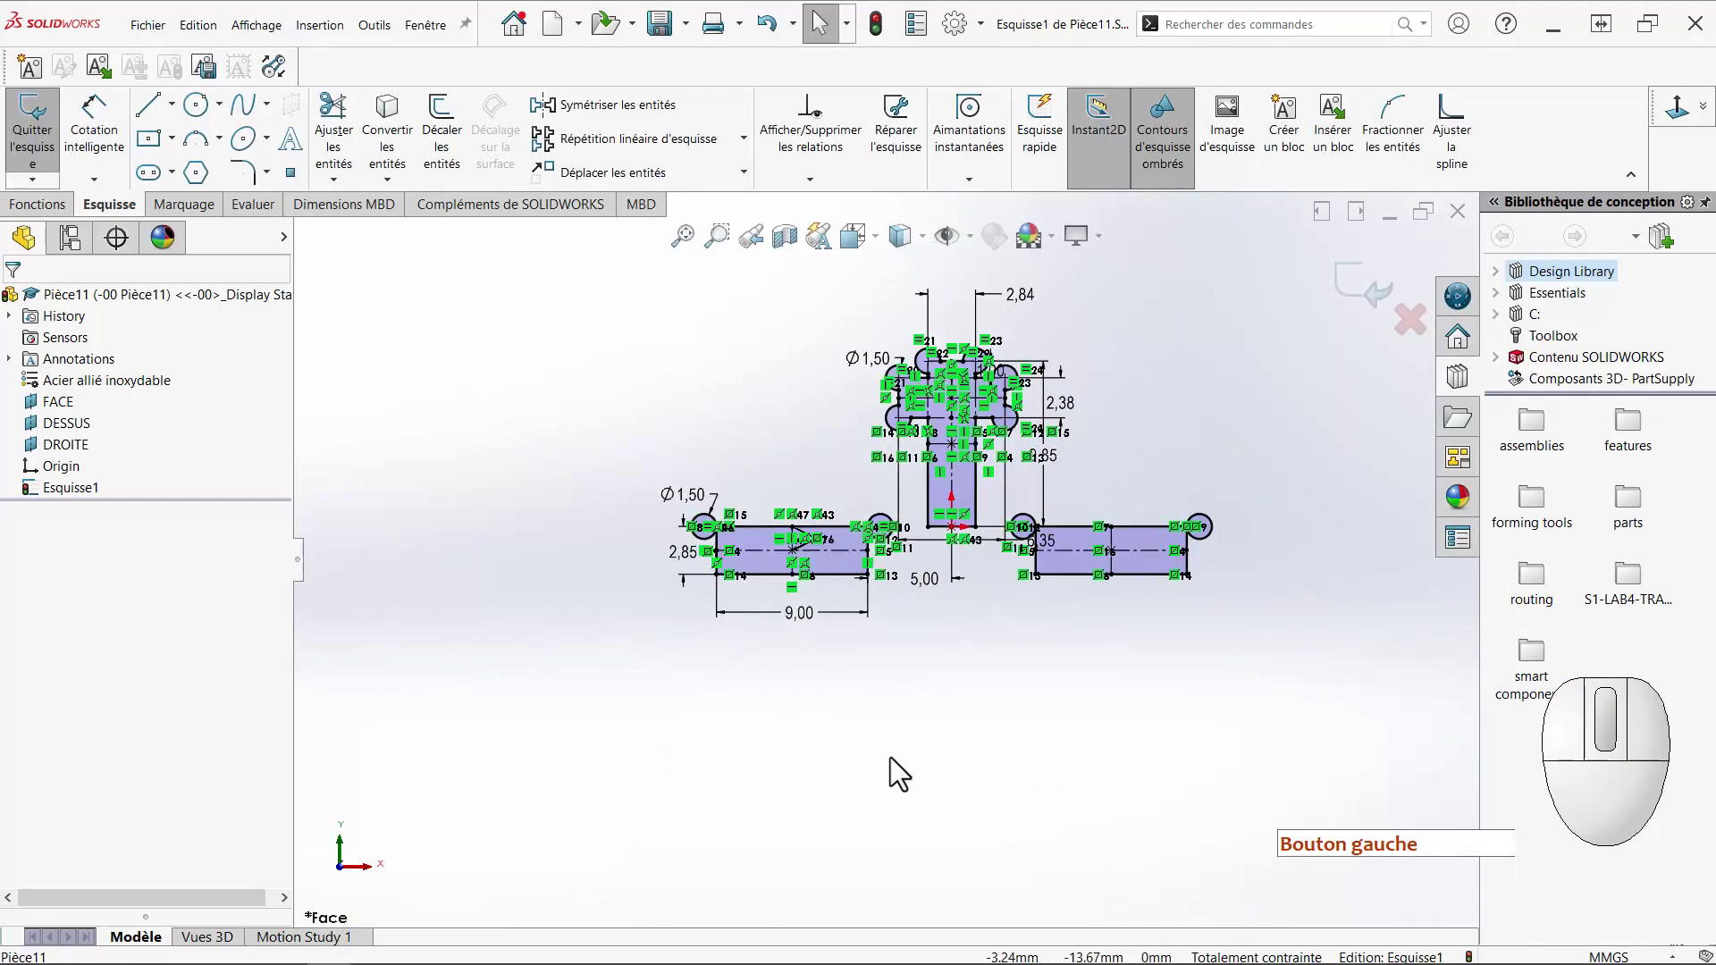
key(d)
click(878, 780)
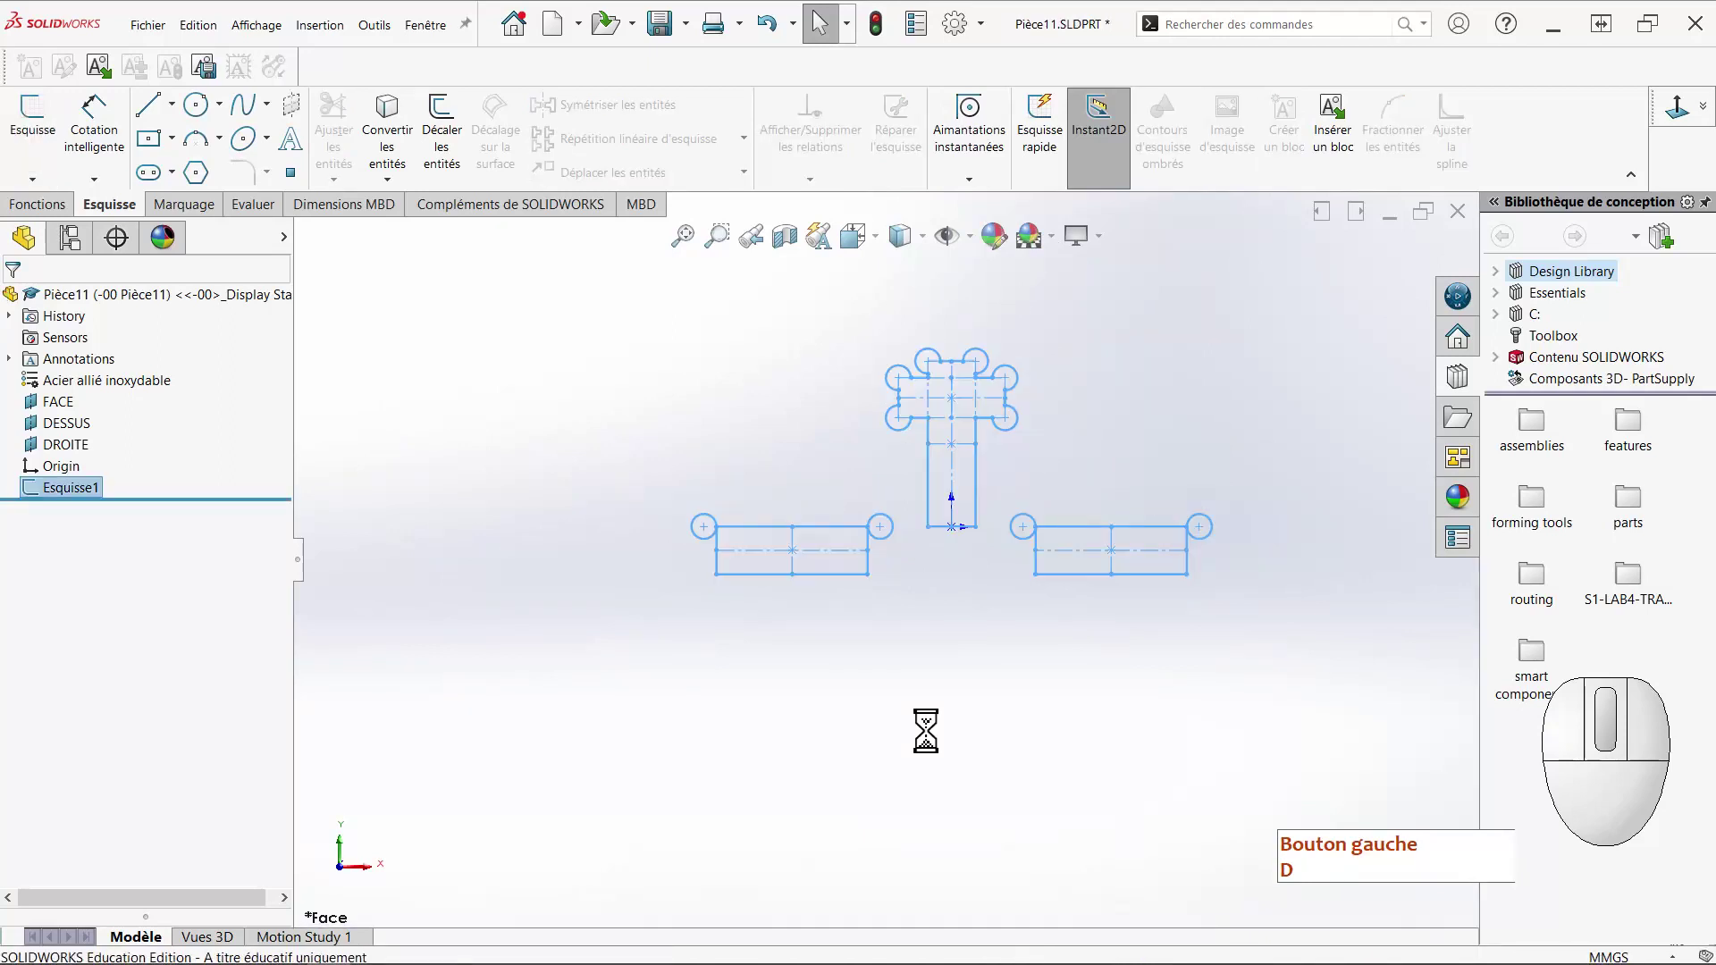
Start a sketch on the DESSUS plane and draw a circle centred on the origin.
click(71, 426)
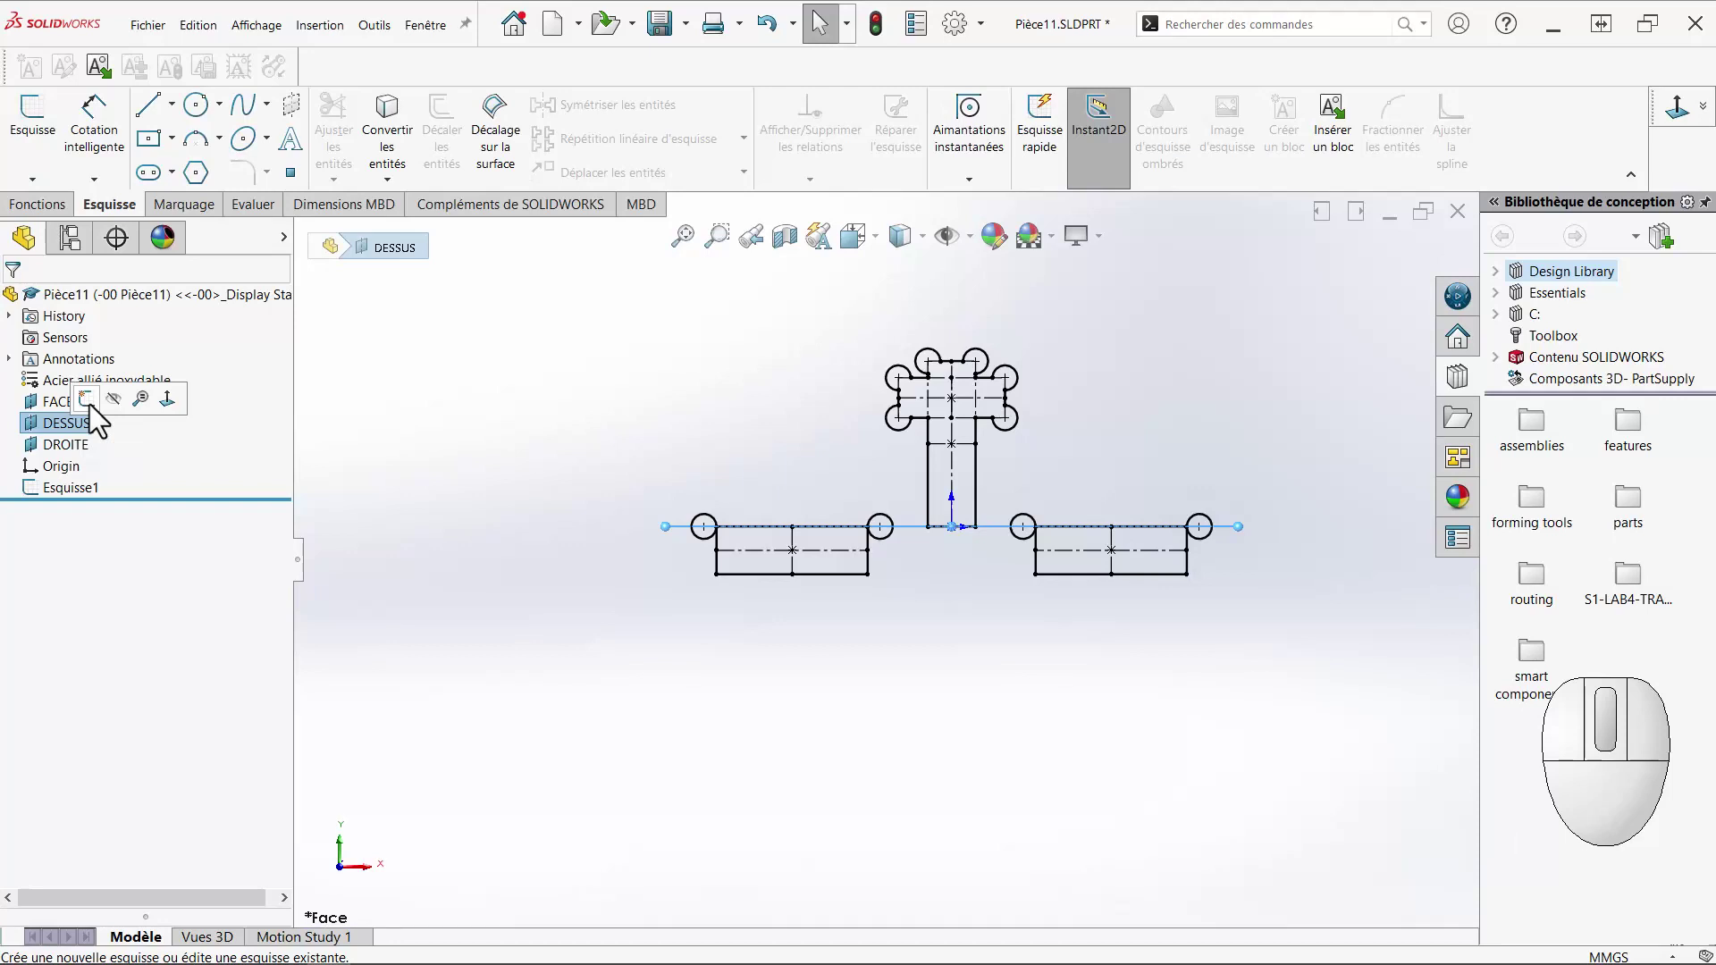
click(89, 404)
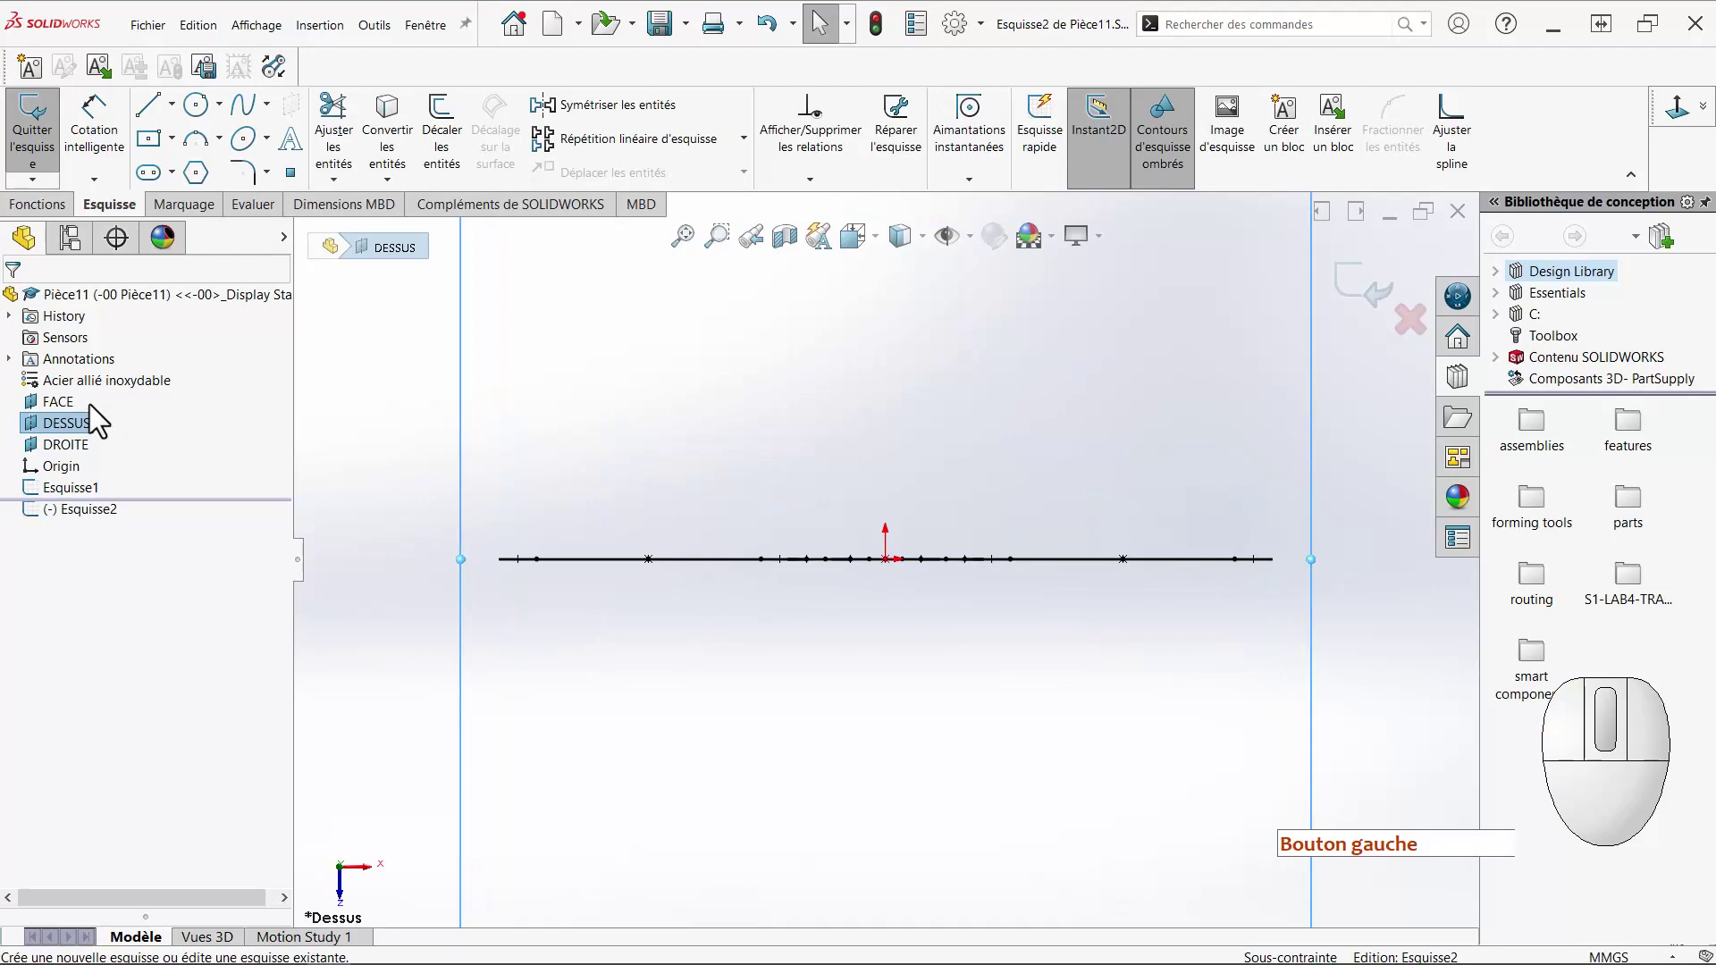
right_drag(572, 710, 931, 726)
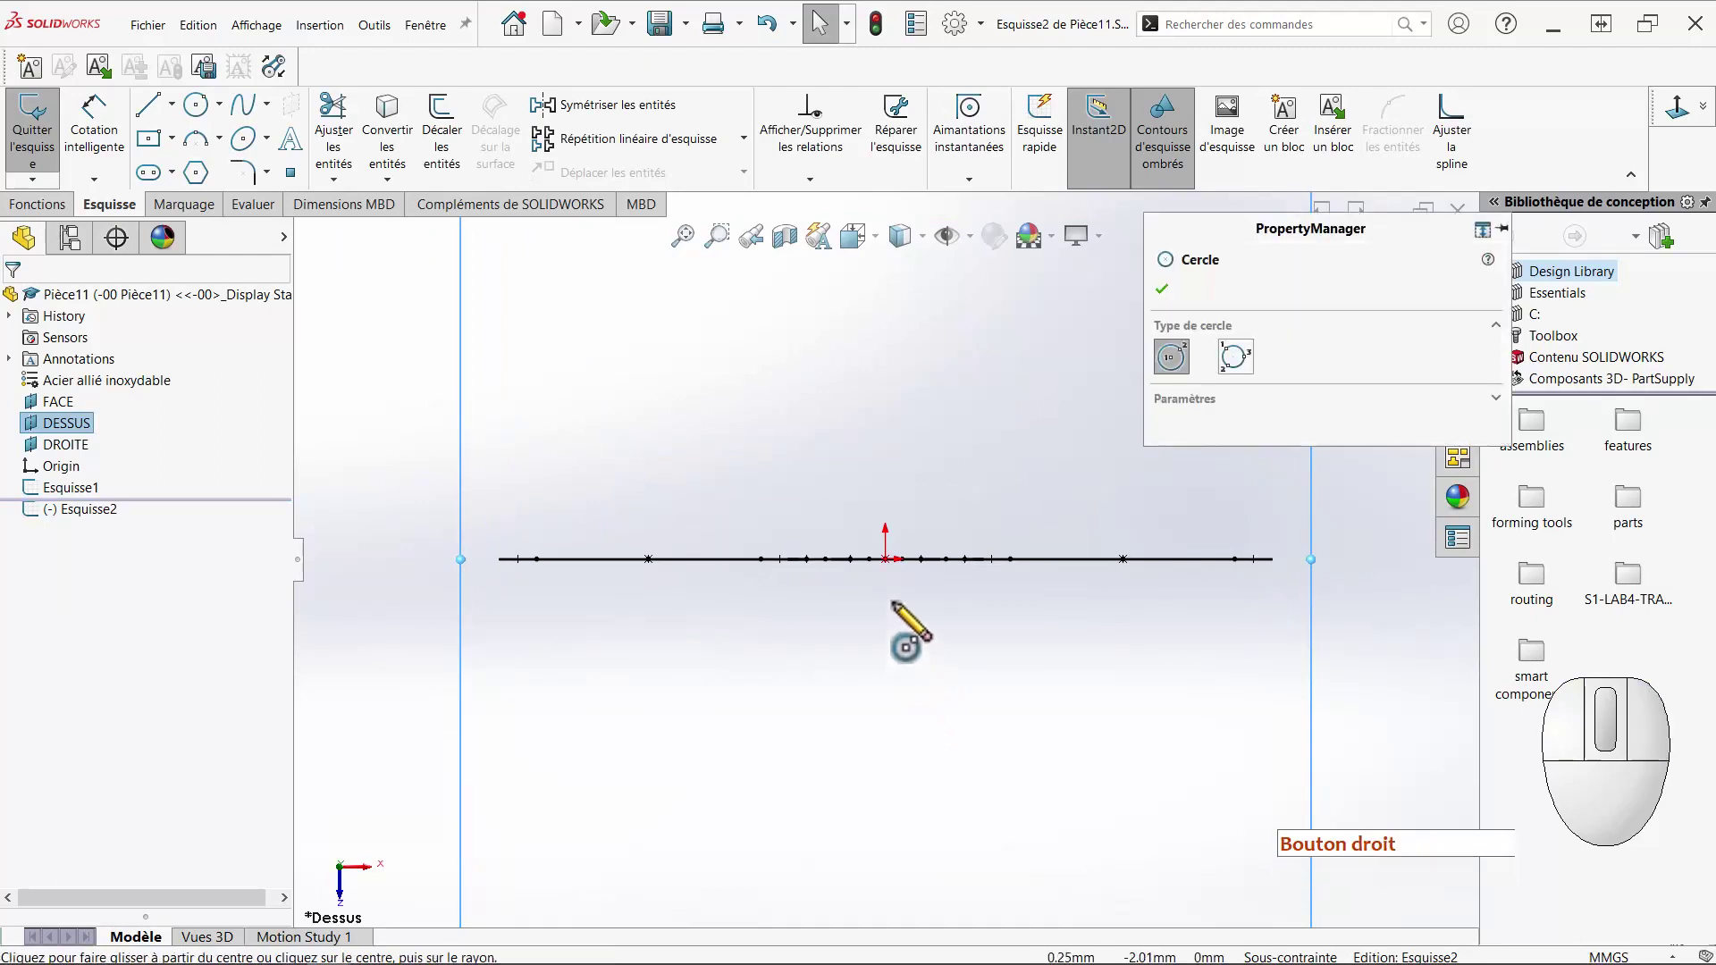
click(886, 559)
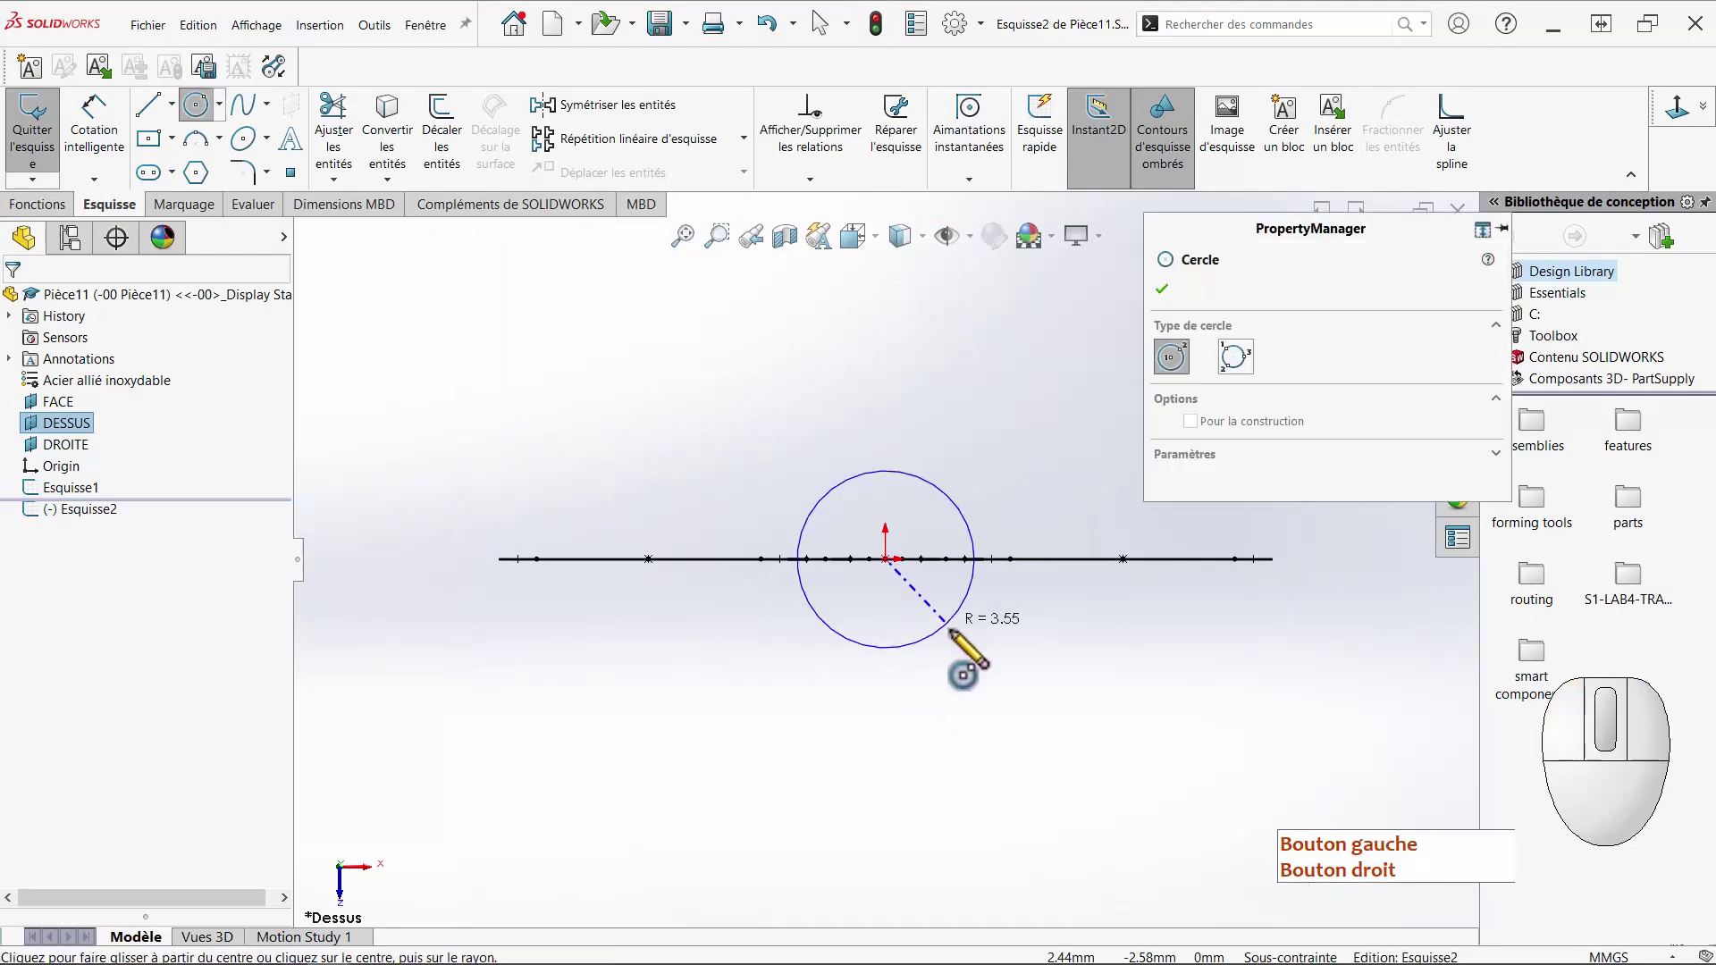
click(938, 640)
Dimension the circle's diameter as .112 inch, entered with the unit po.
right_drag(1024, 677, 1034, 452)
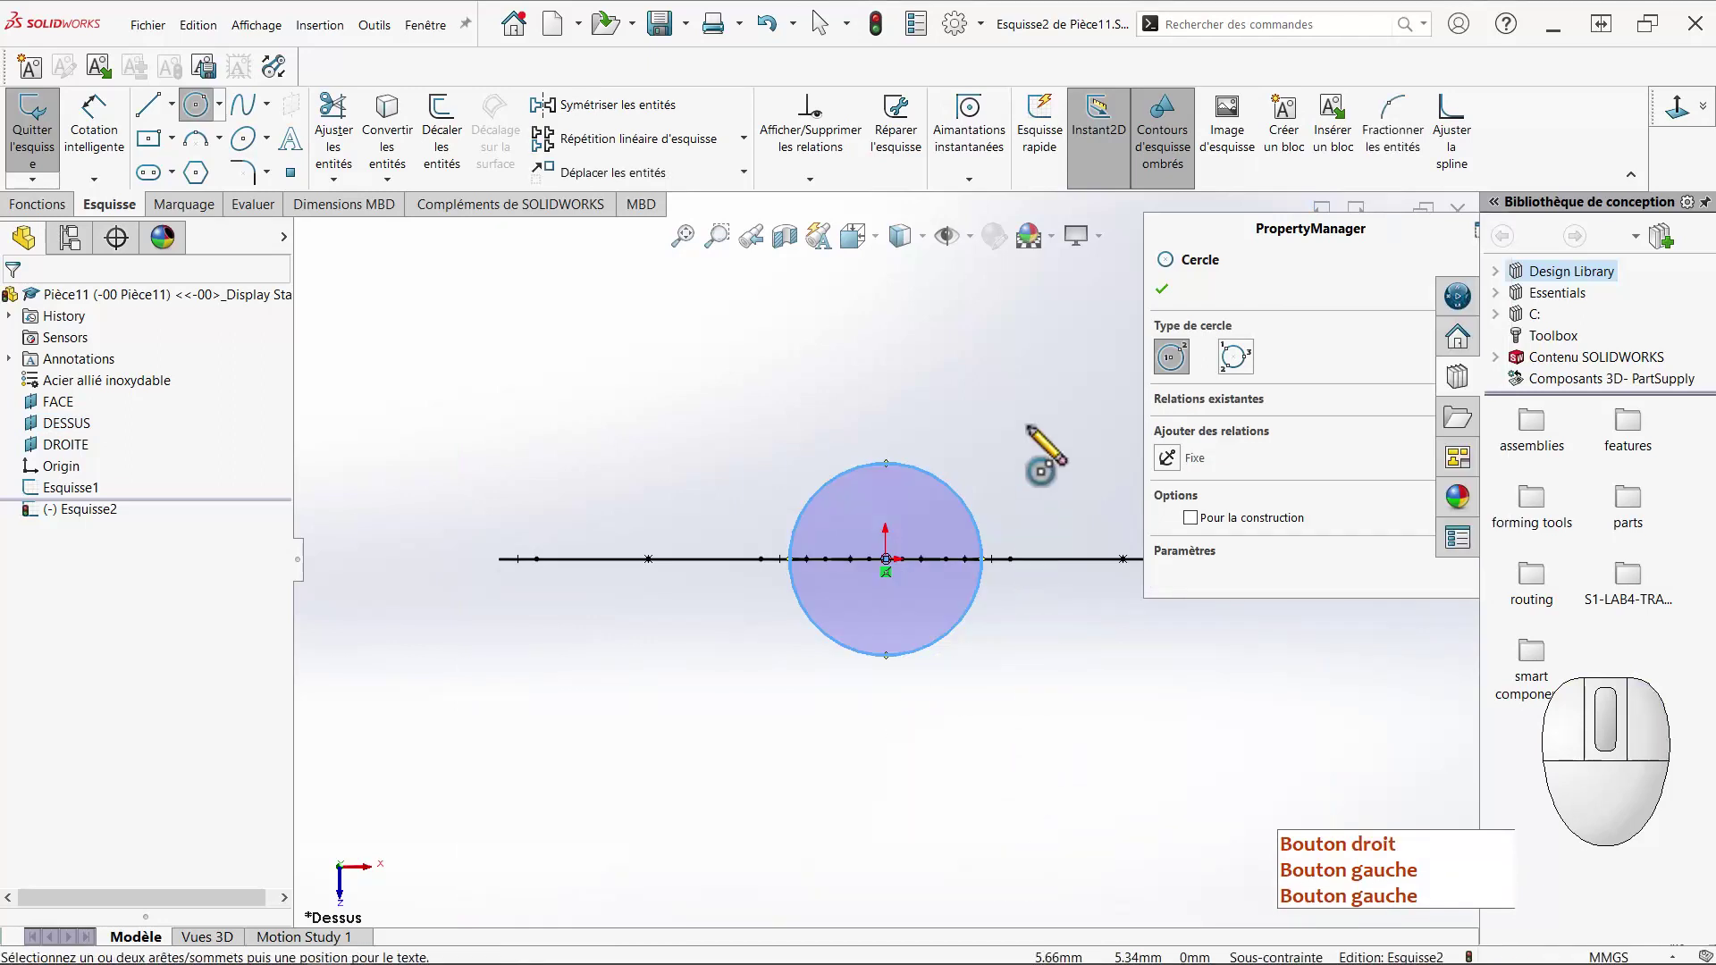
click(938, 484)
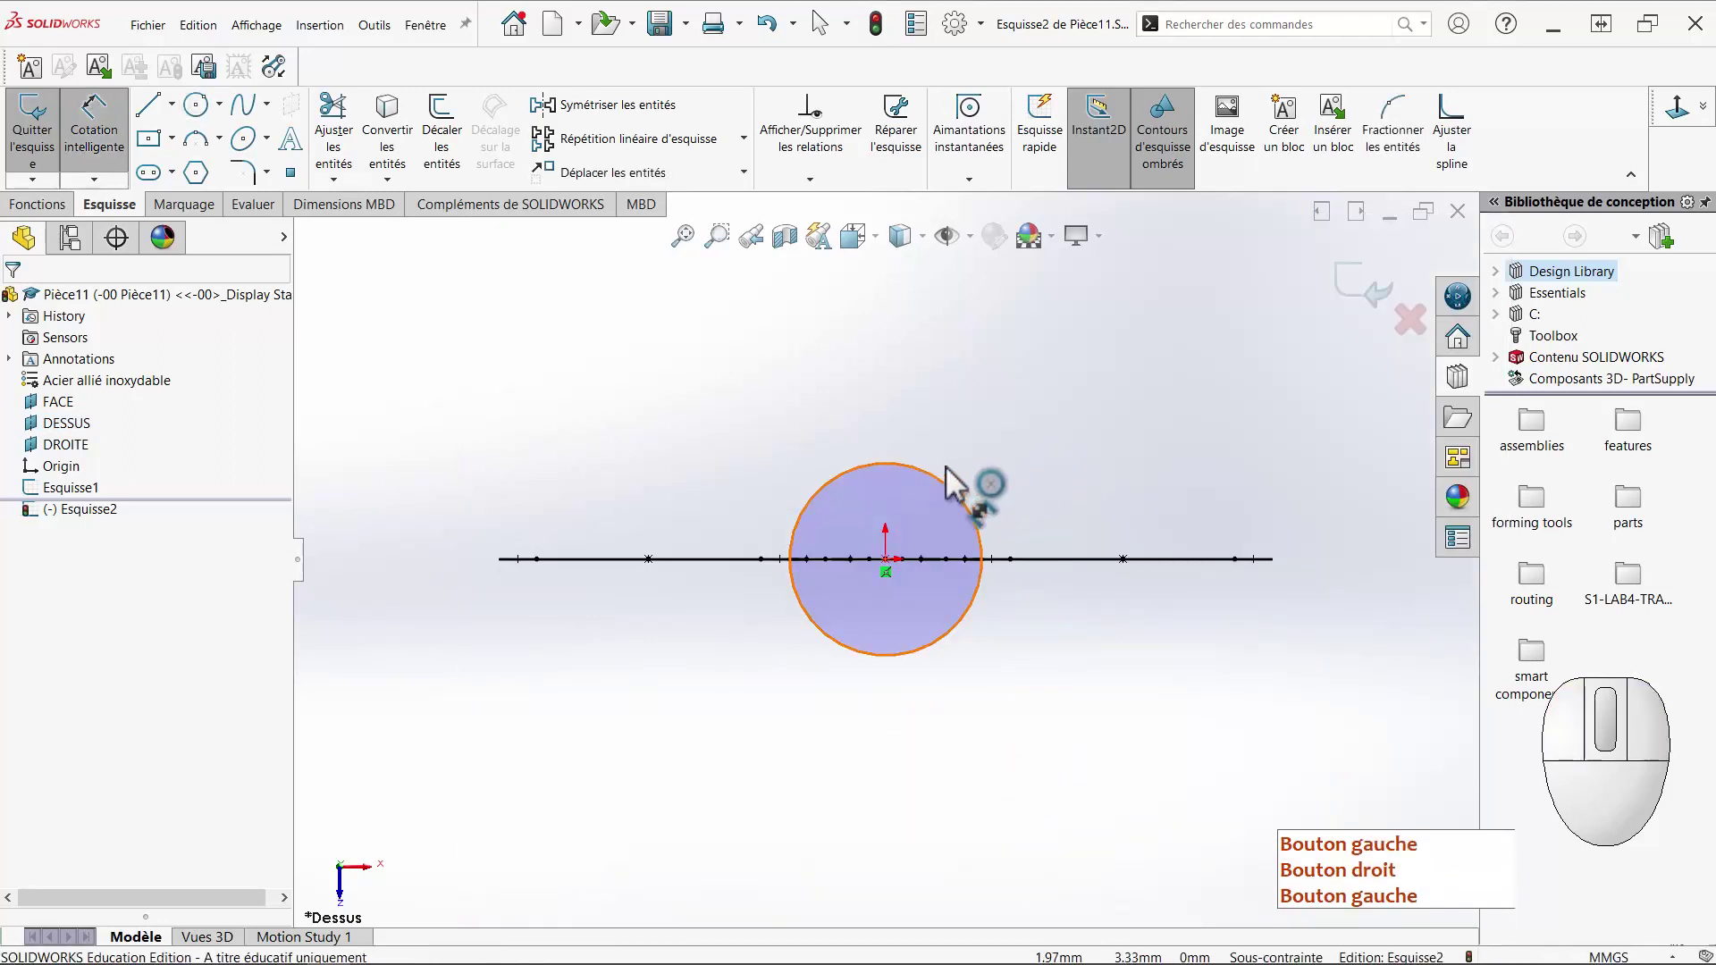
click(1019, 407)
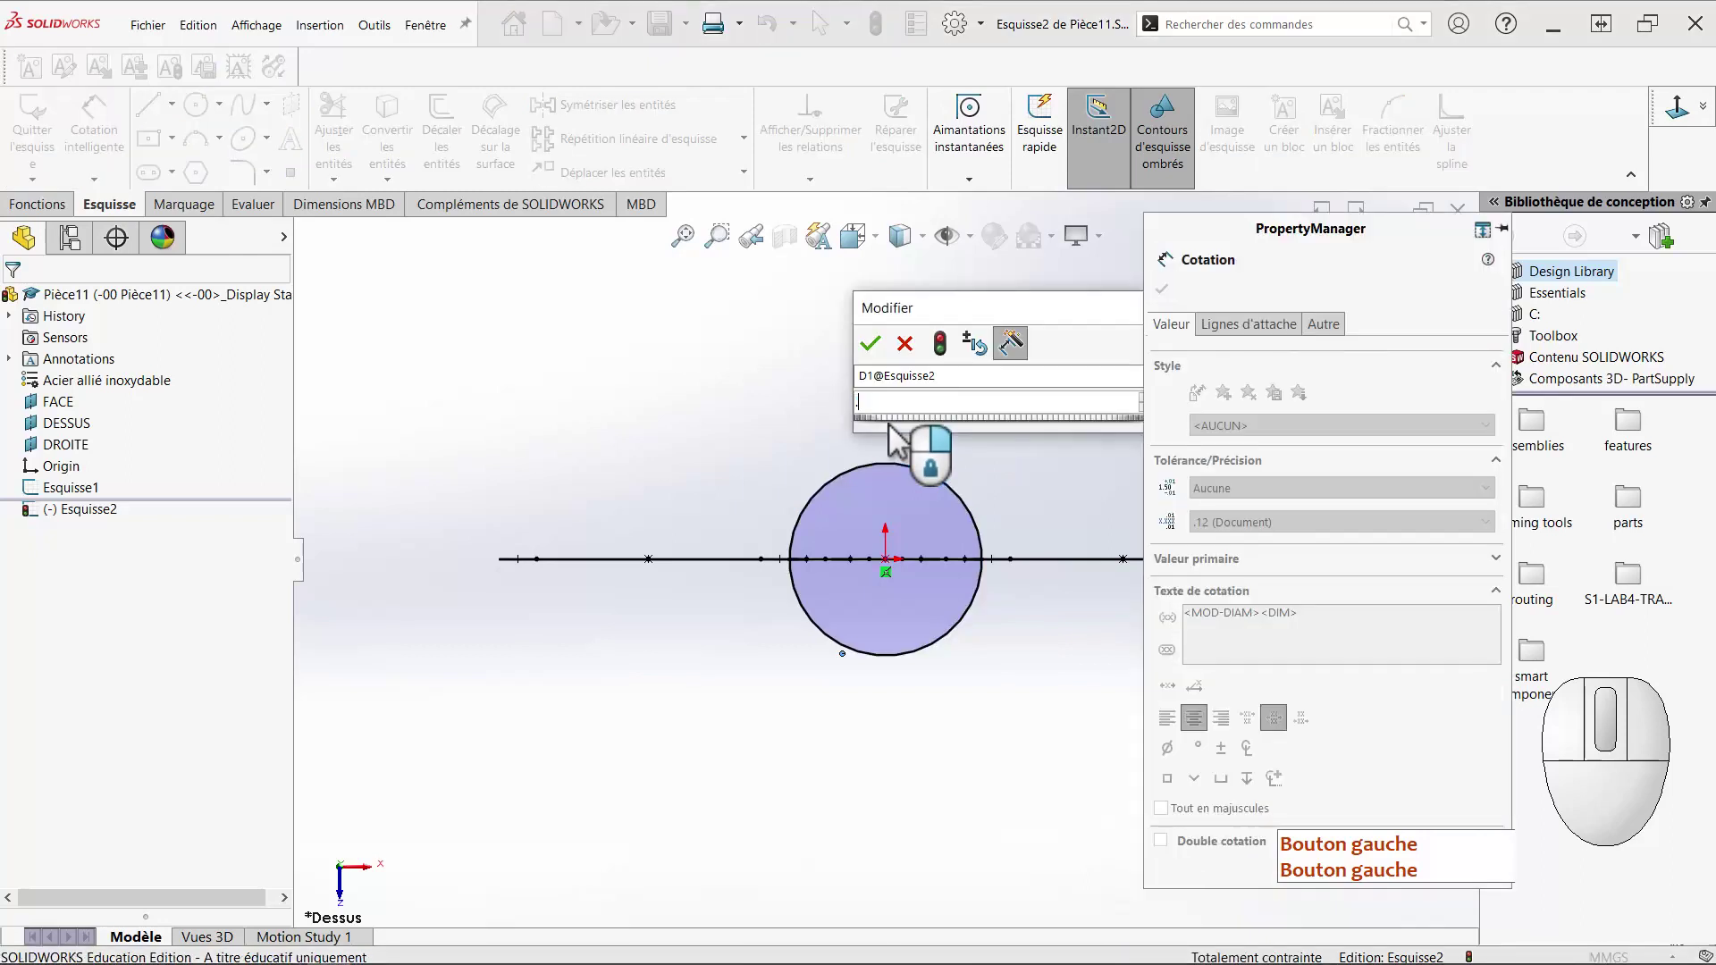
text(.112)
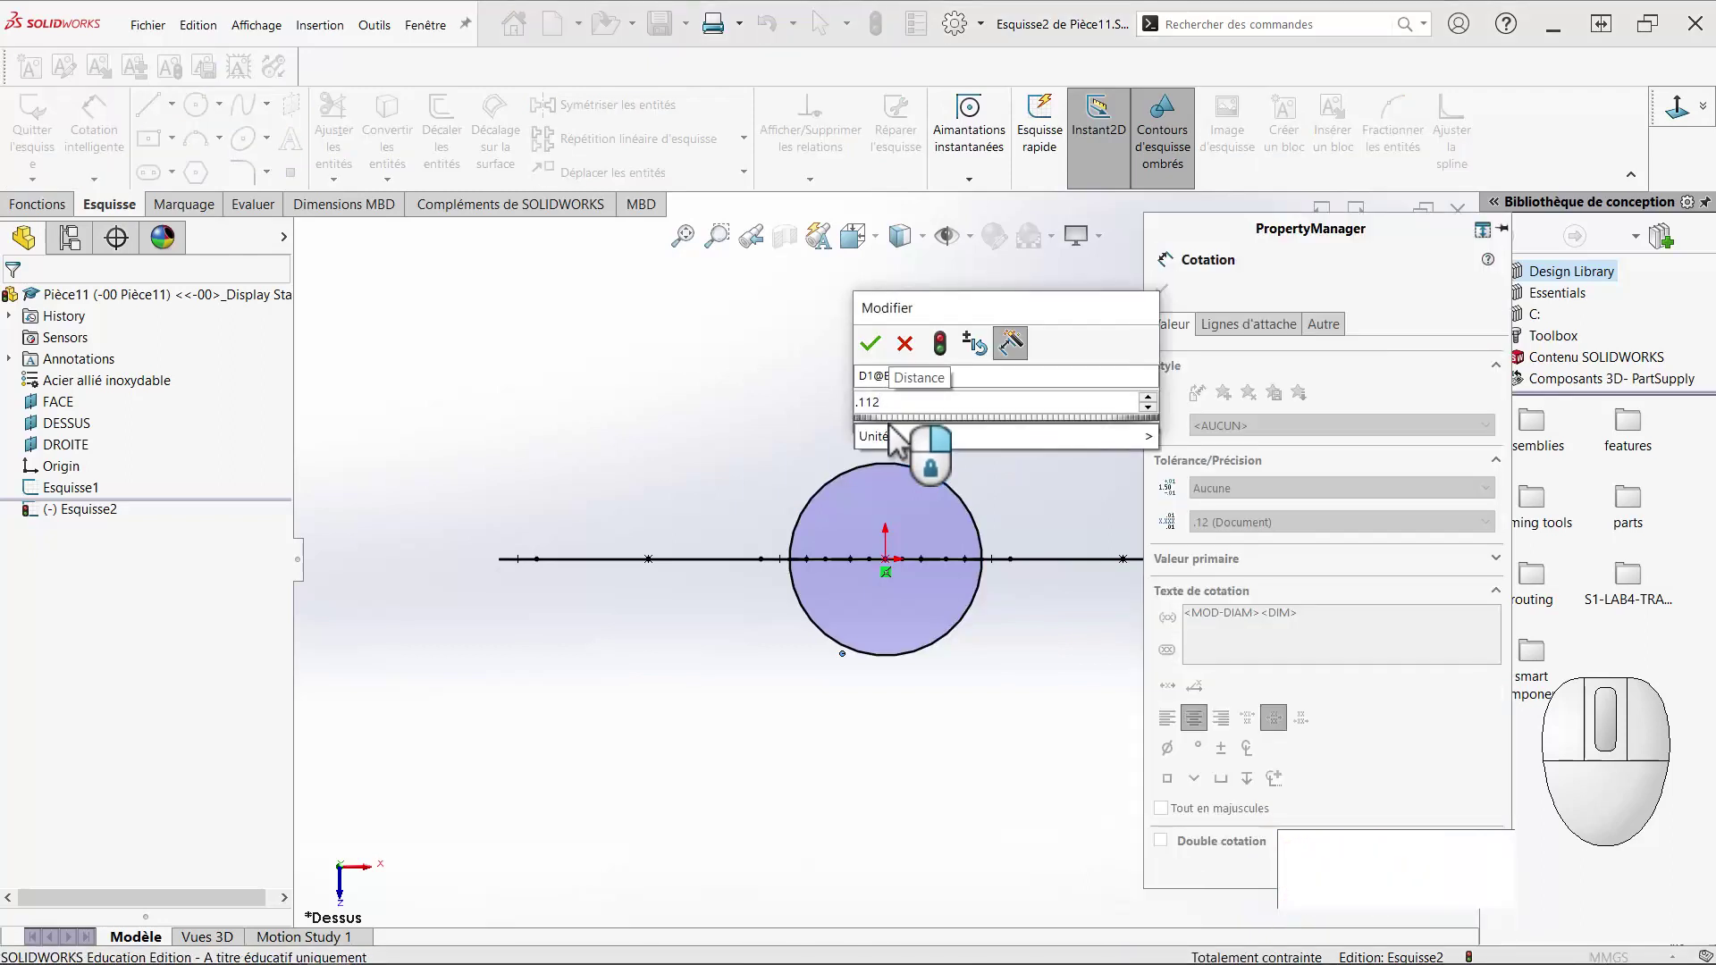
text(po)
key(Return)
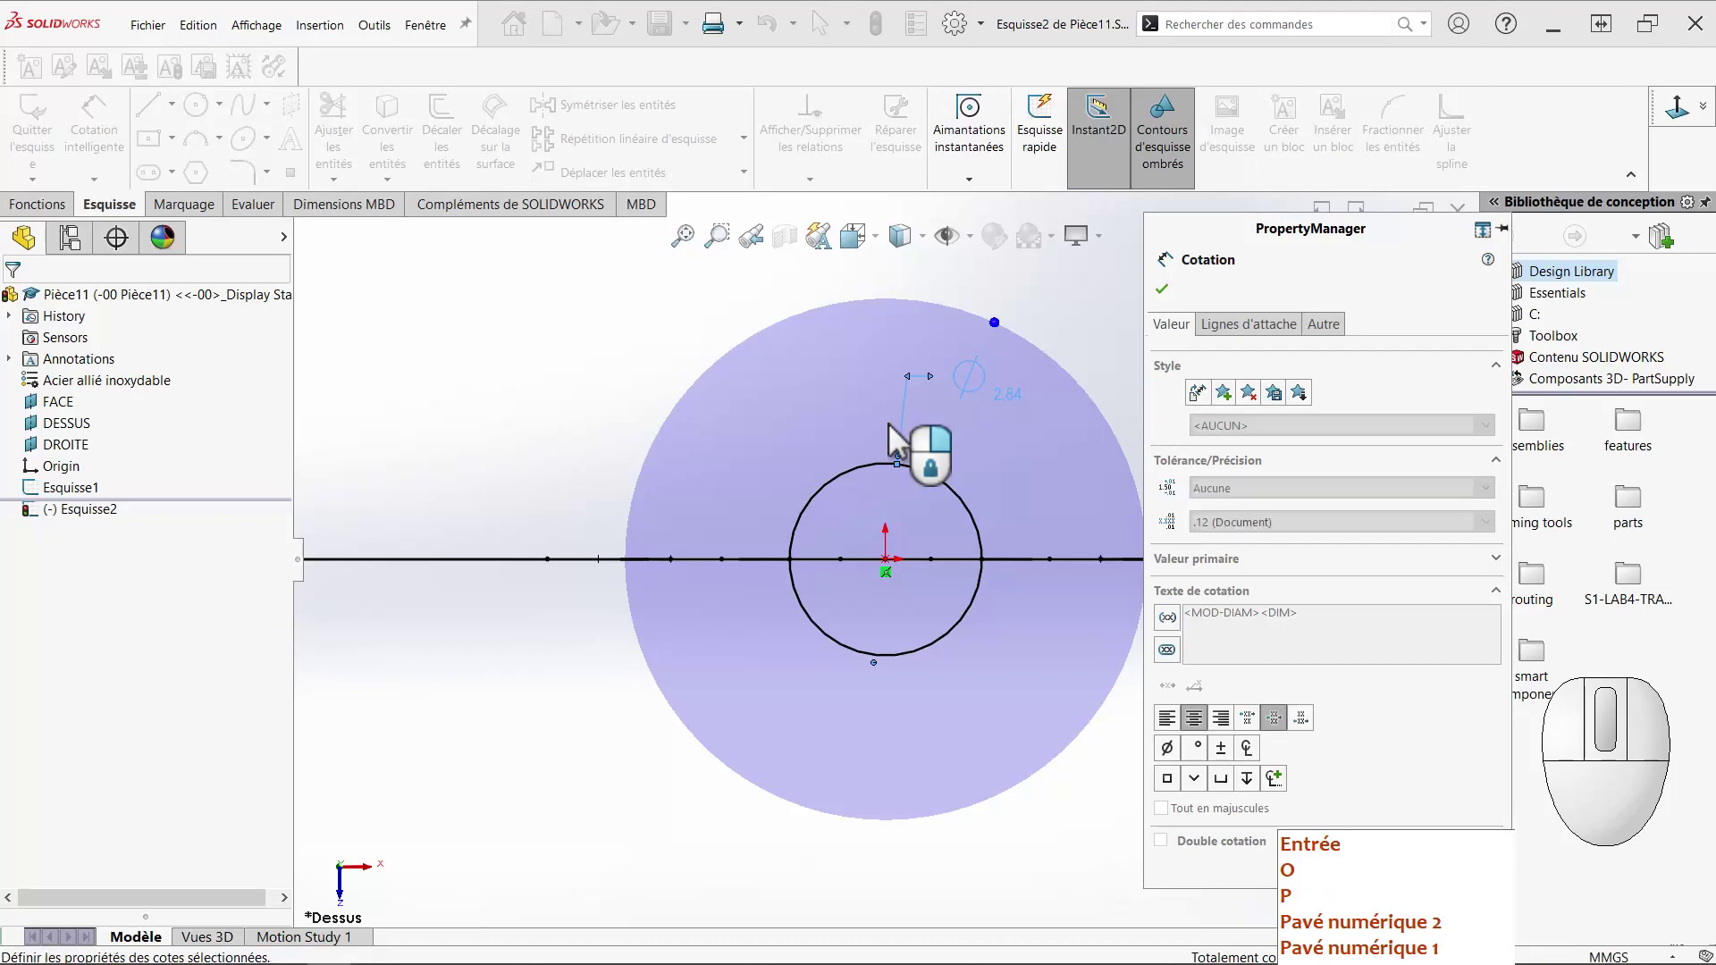
scroll(854, 570, up, 3)
key(Return)
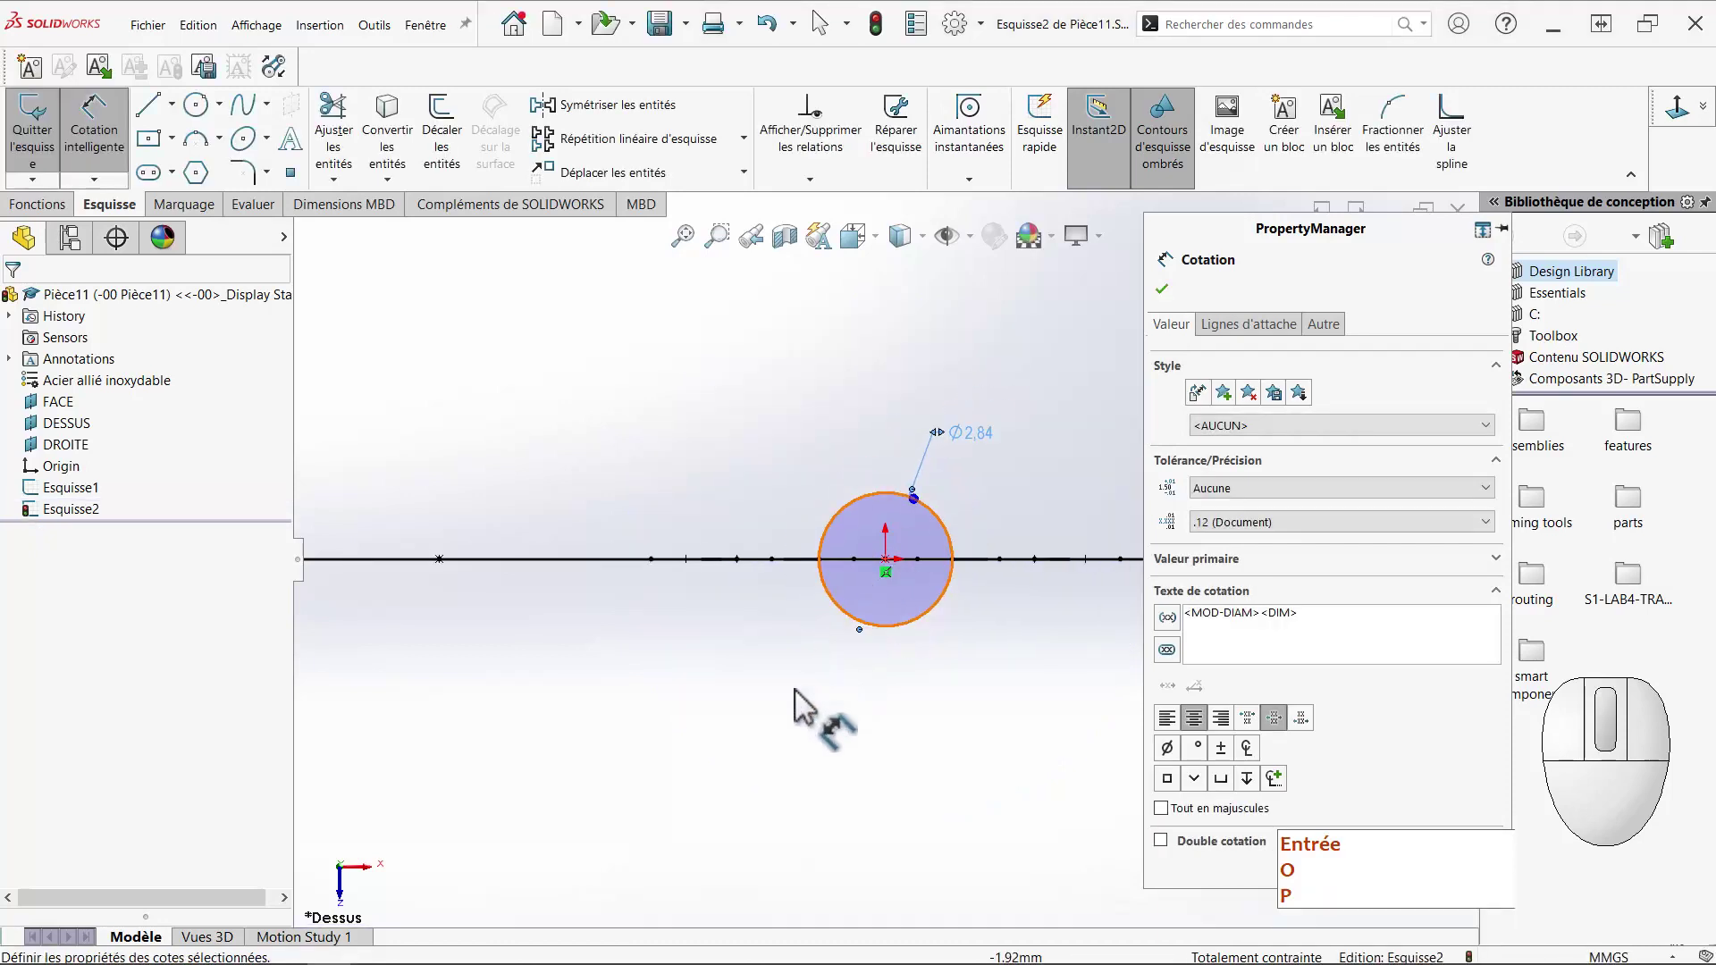
Draw a horizontal rectangle with construction centrelines below and to the left of the circle, and dimension its width as 9 mm.
right_drag(594, 666, 592, 768)
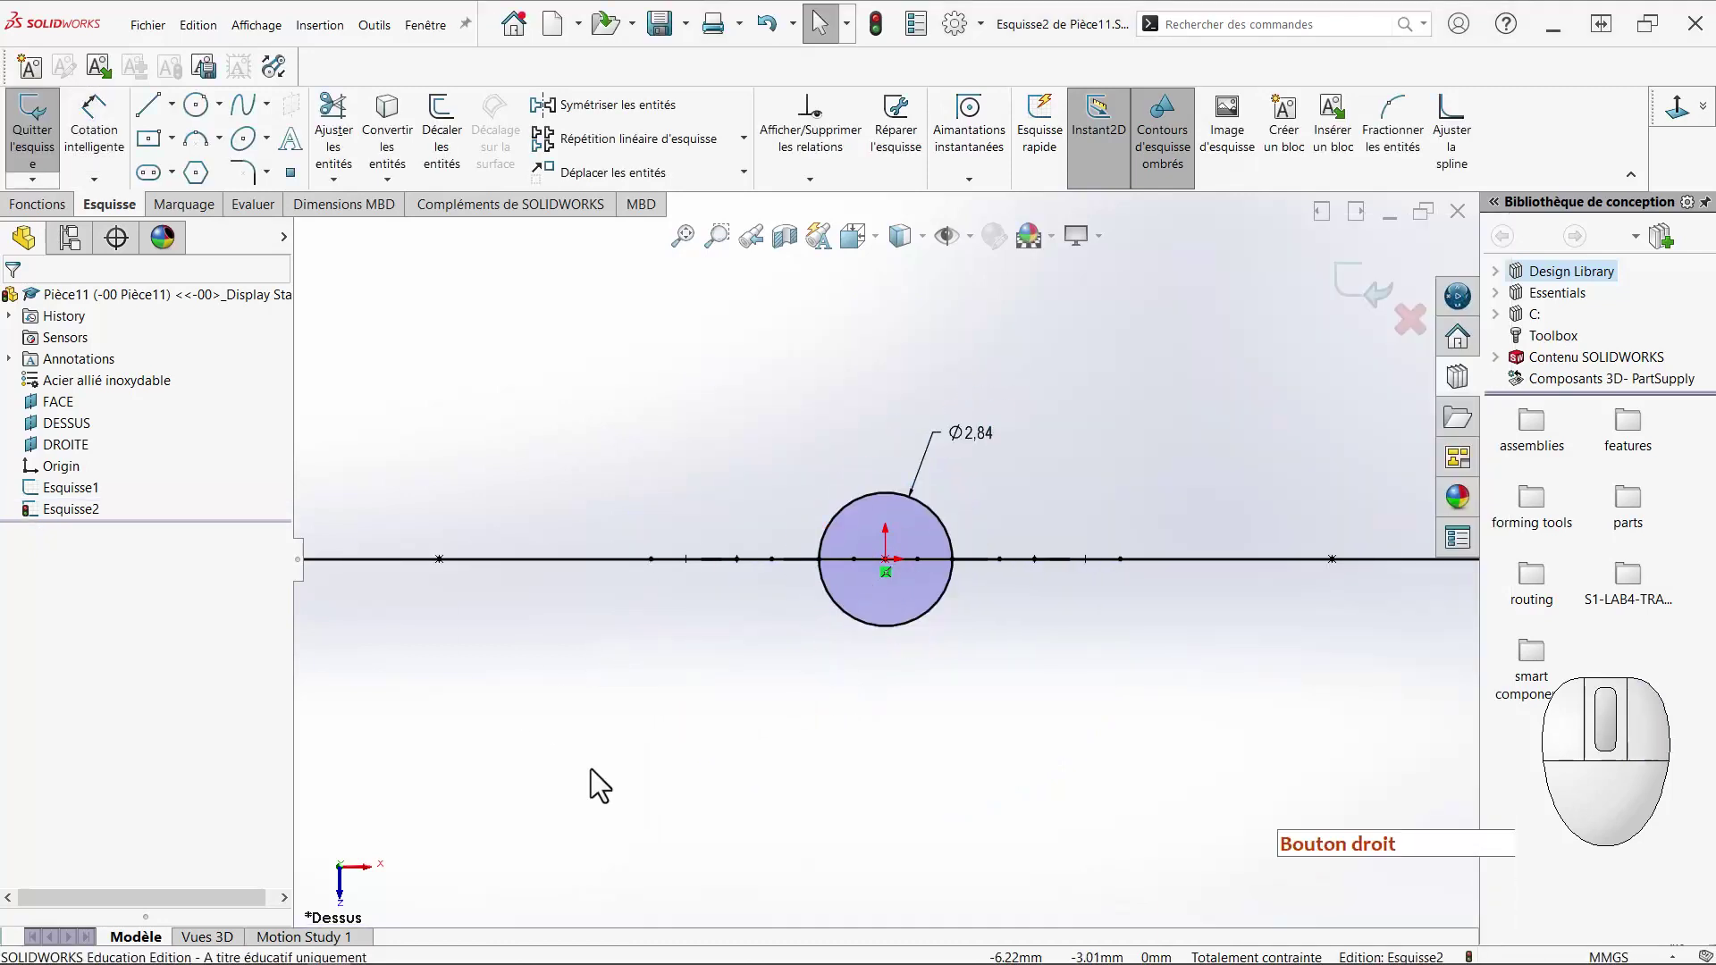
mouse_move(378, 658)
mouse_down()
mouse_move(517, 778)
mouse_move(750, 787)
mouse_up()
right_drag(835, 888, 857, 643)
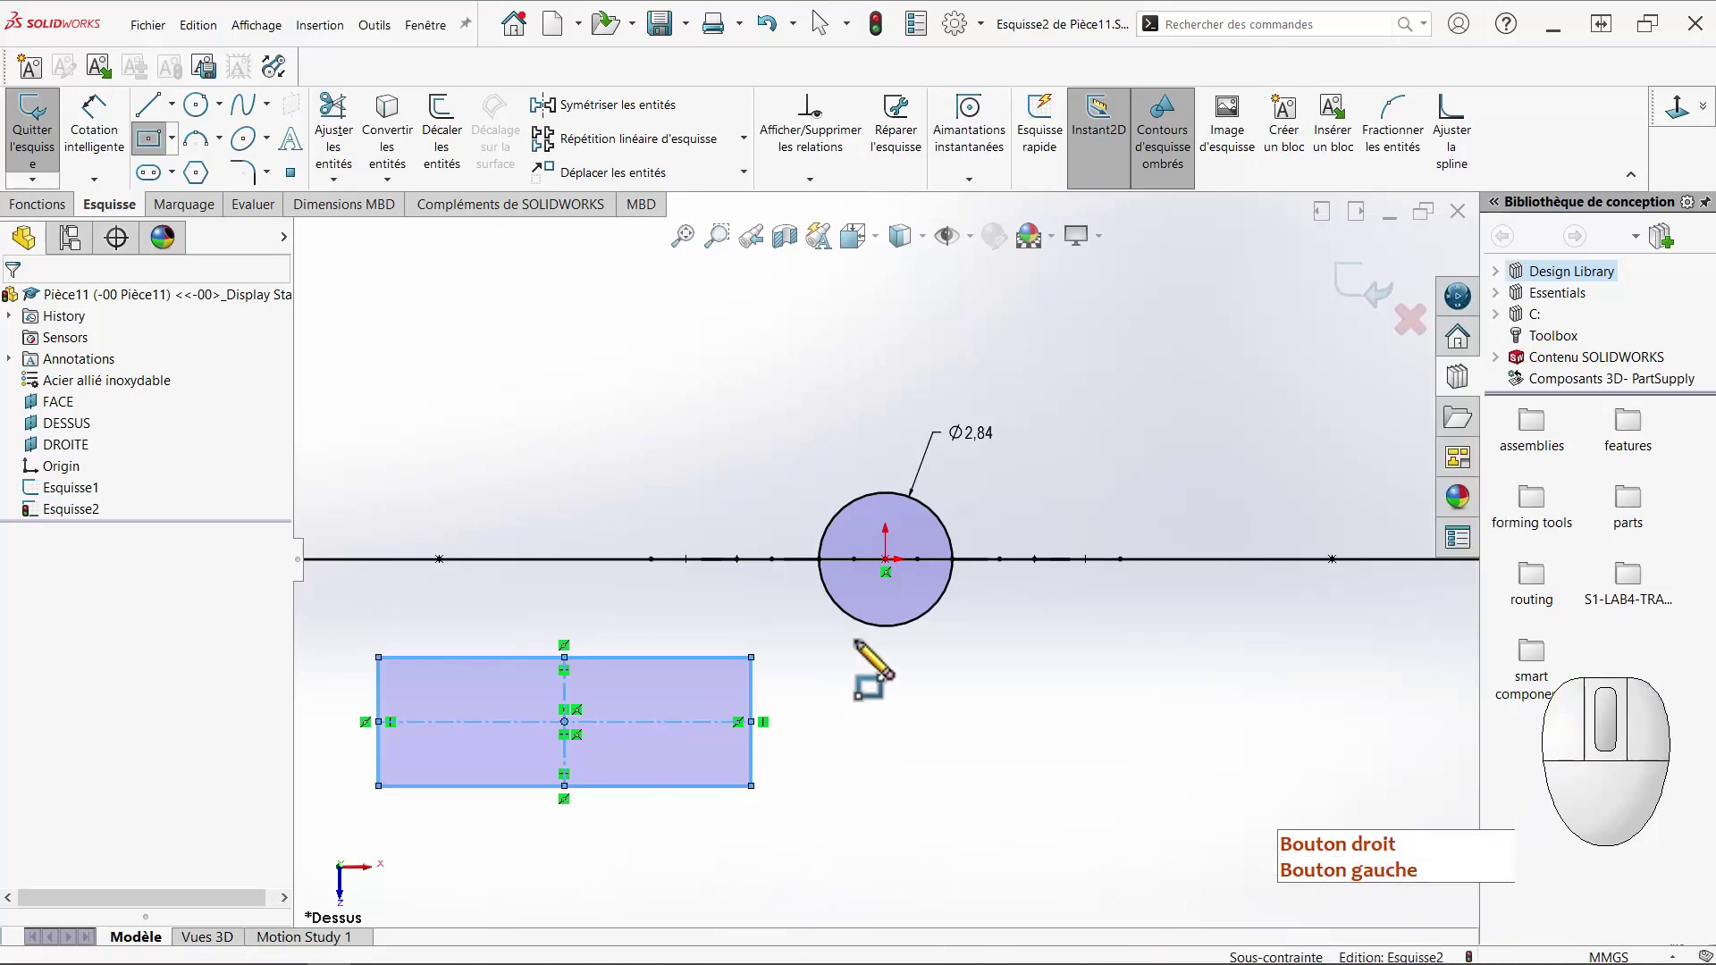
click(679, 787)
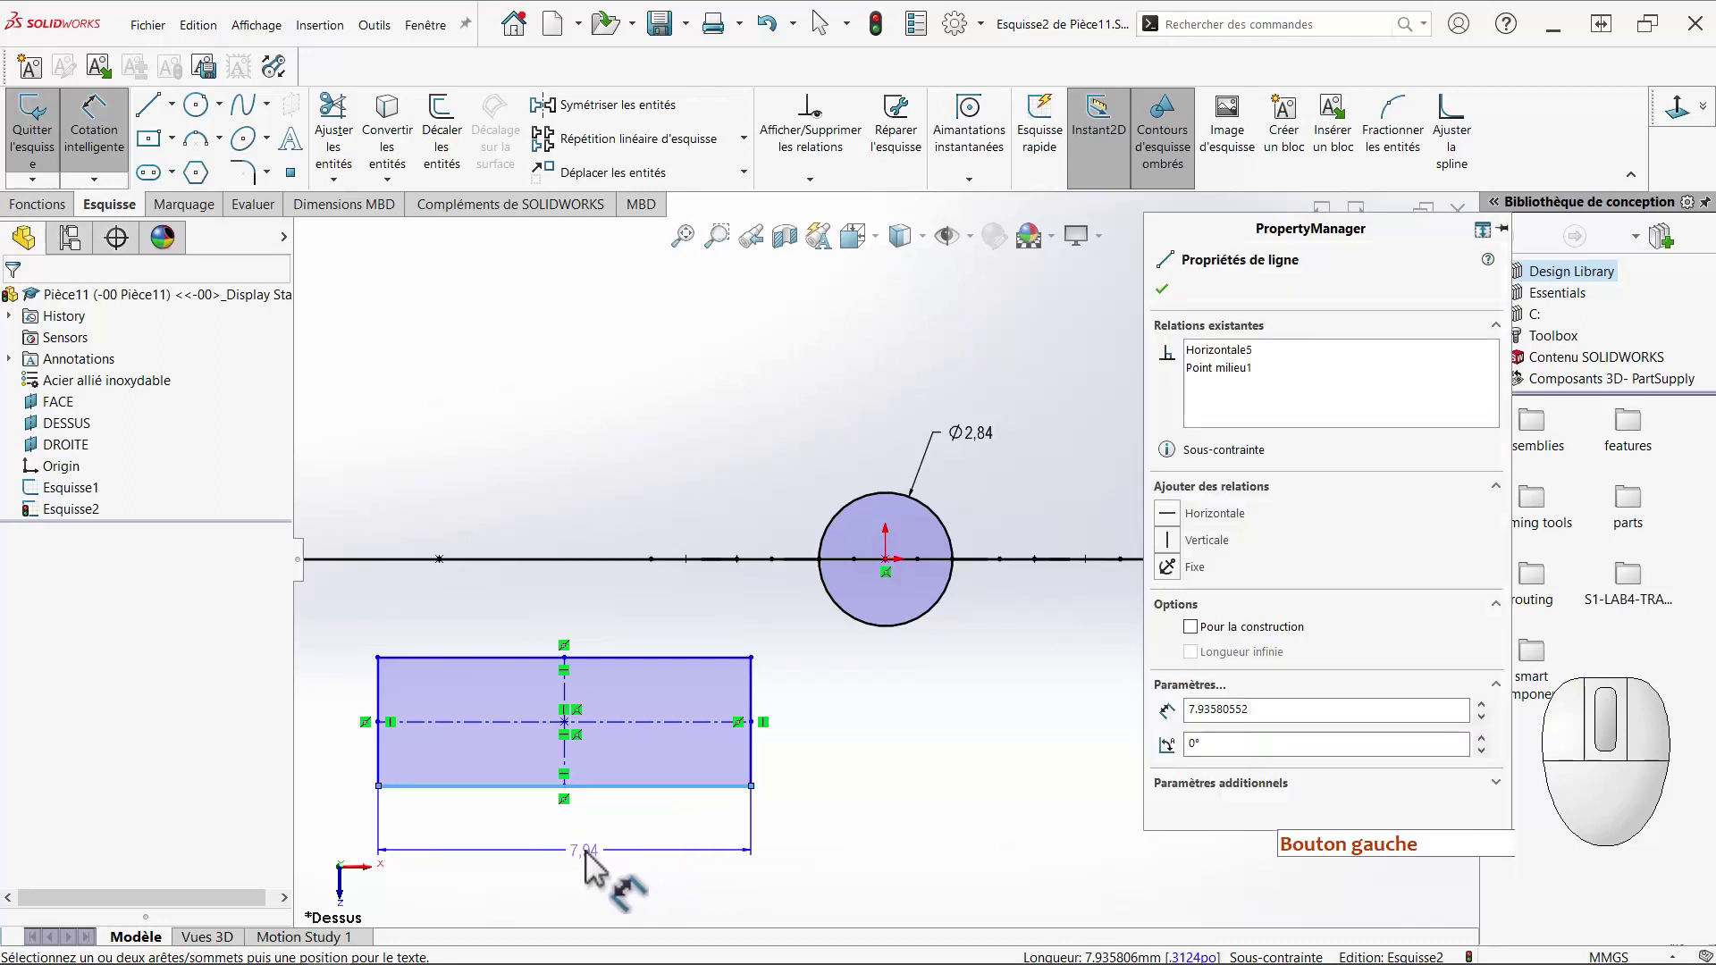
click(587, 852)
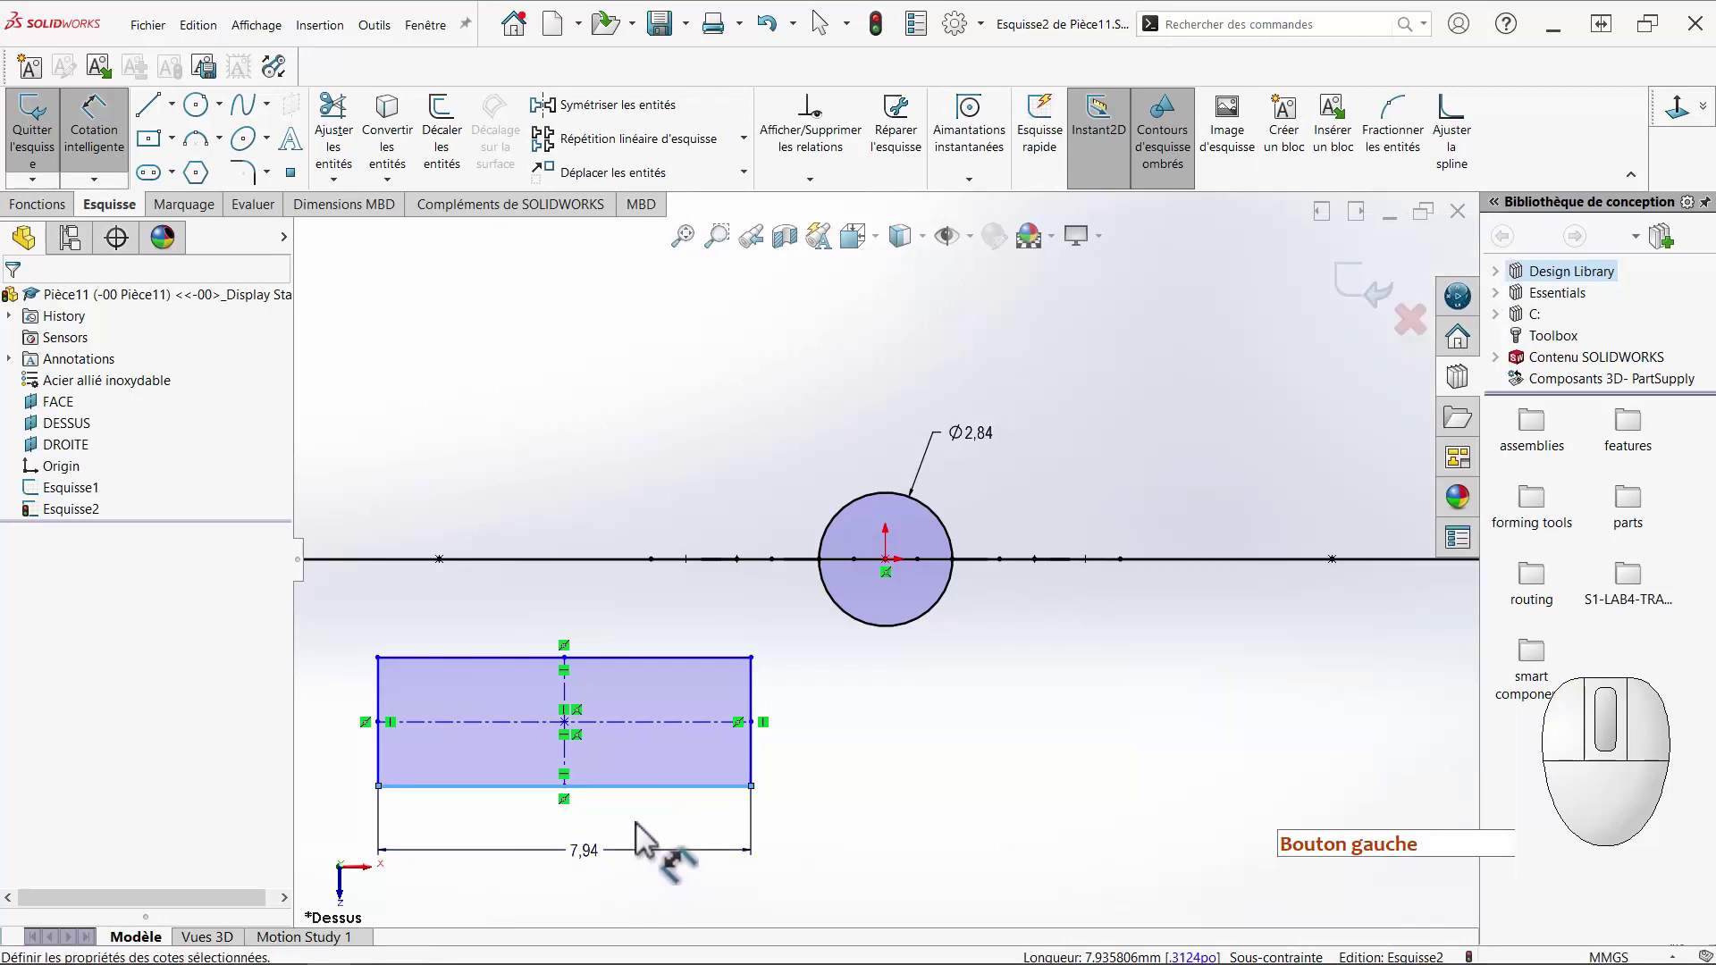
text(9)
key(Return)
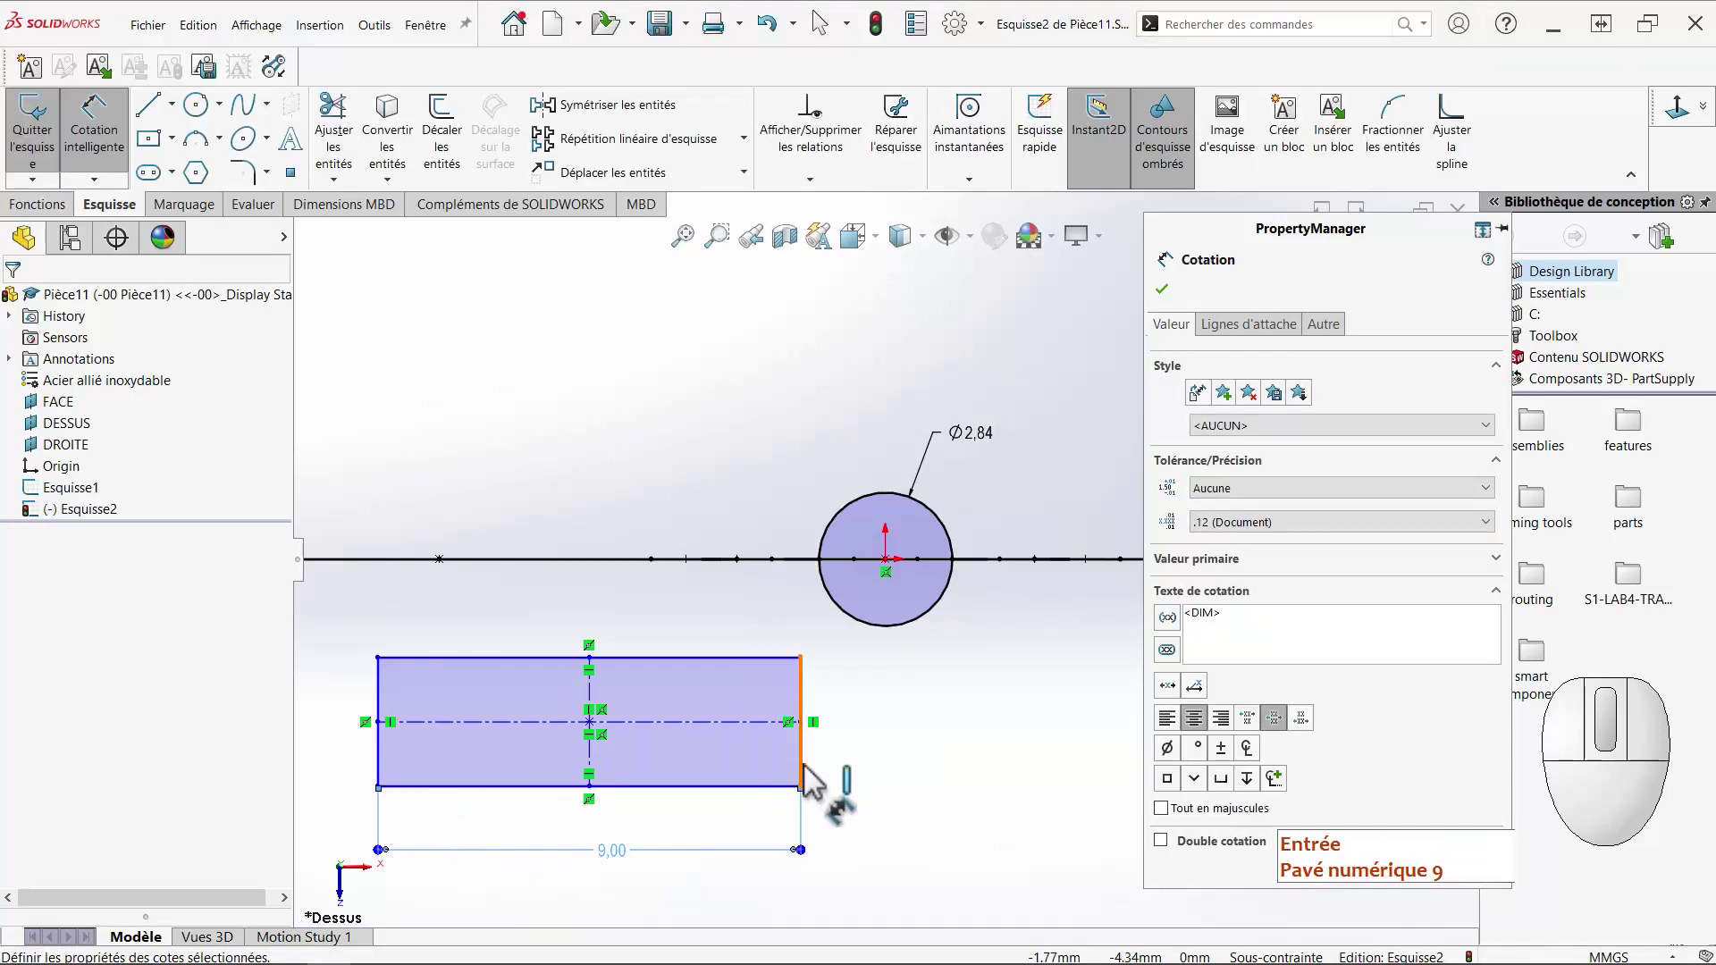
Dimension the rectangle's height as 2.85 mm.
click(802, 767)
click(862, 743)
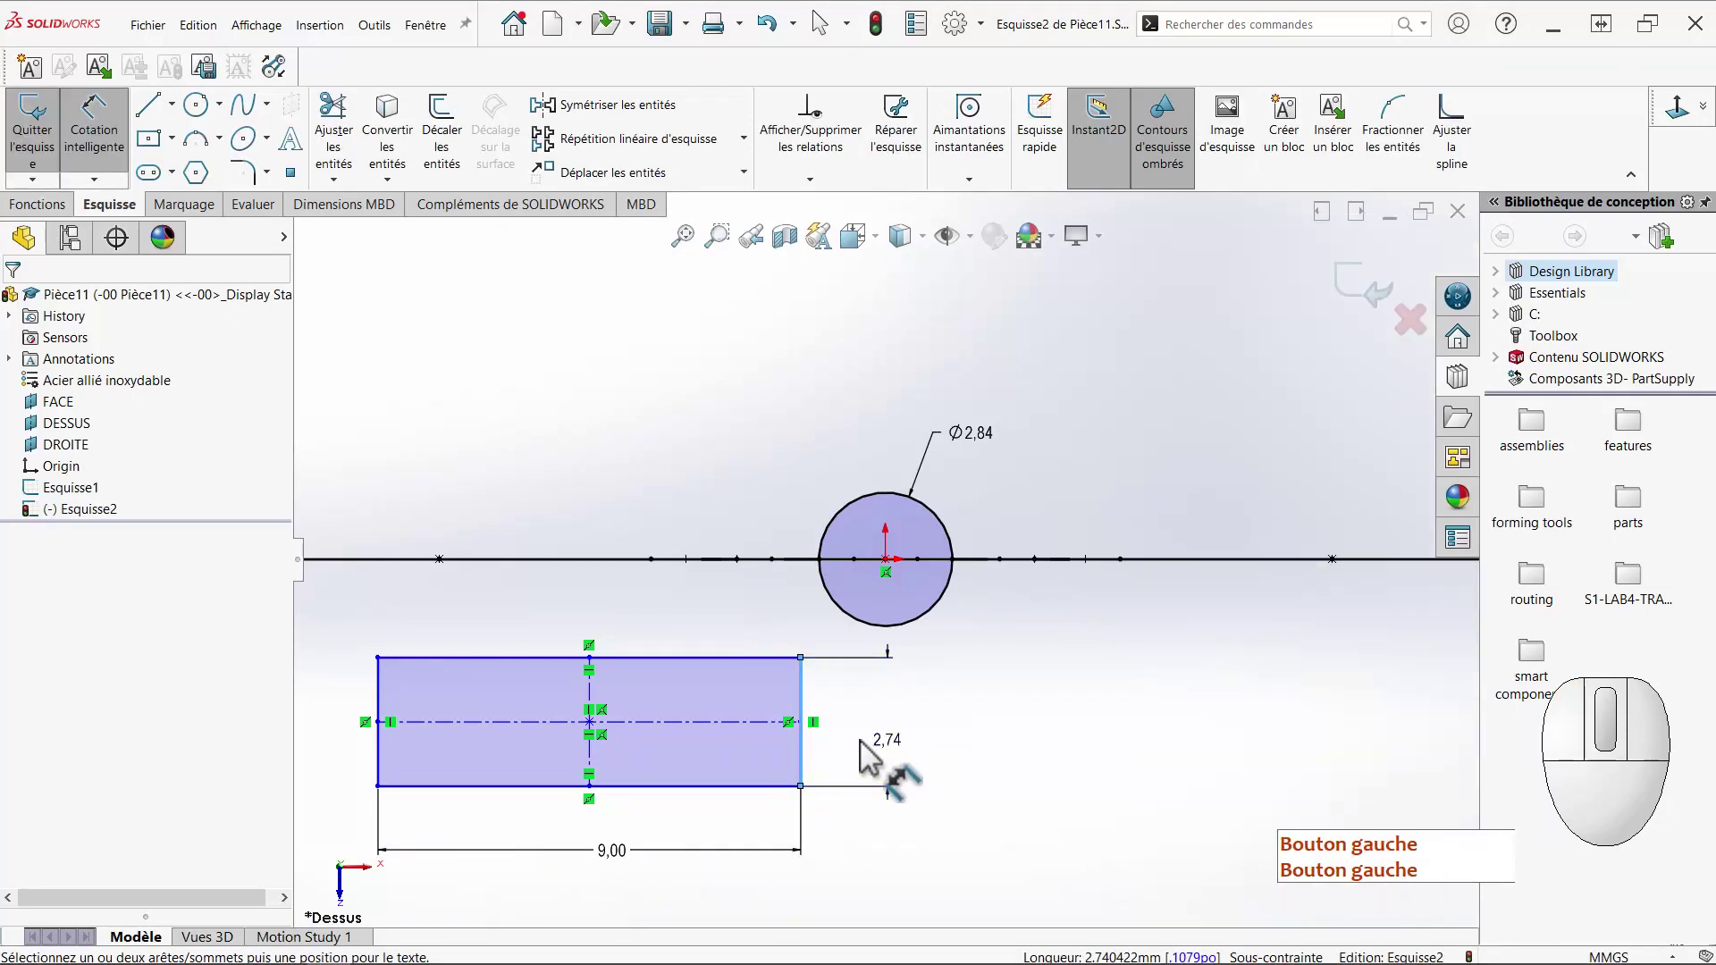
text(2.85)
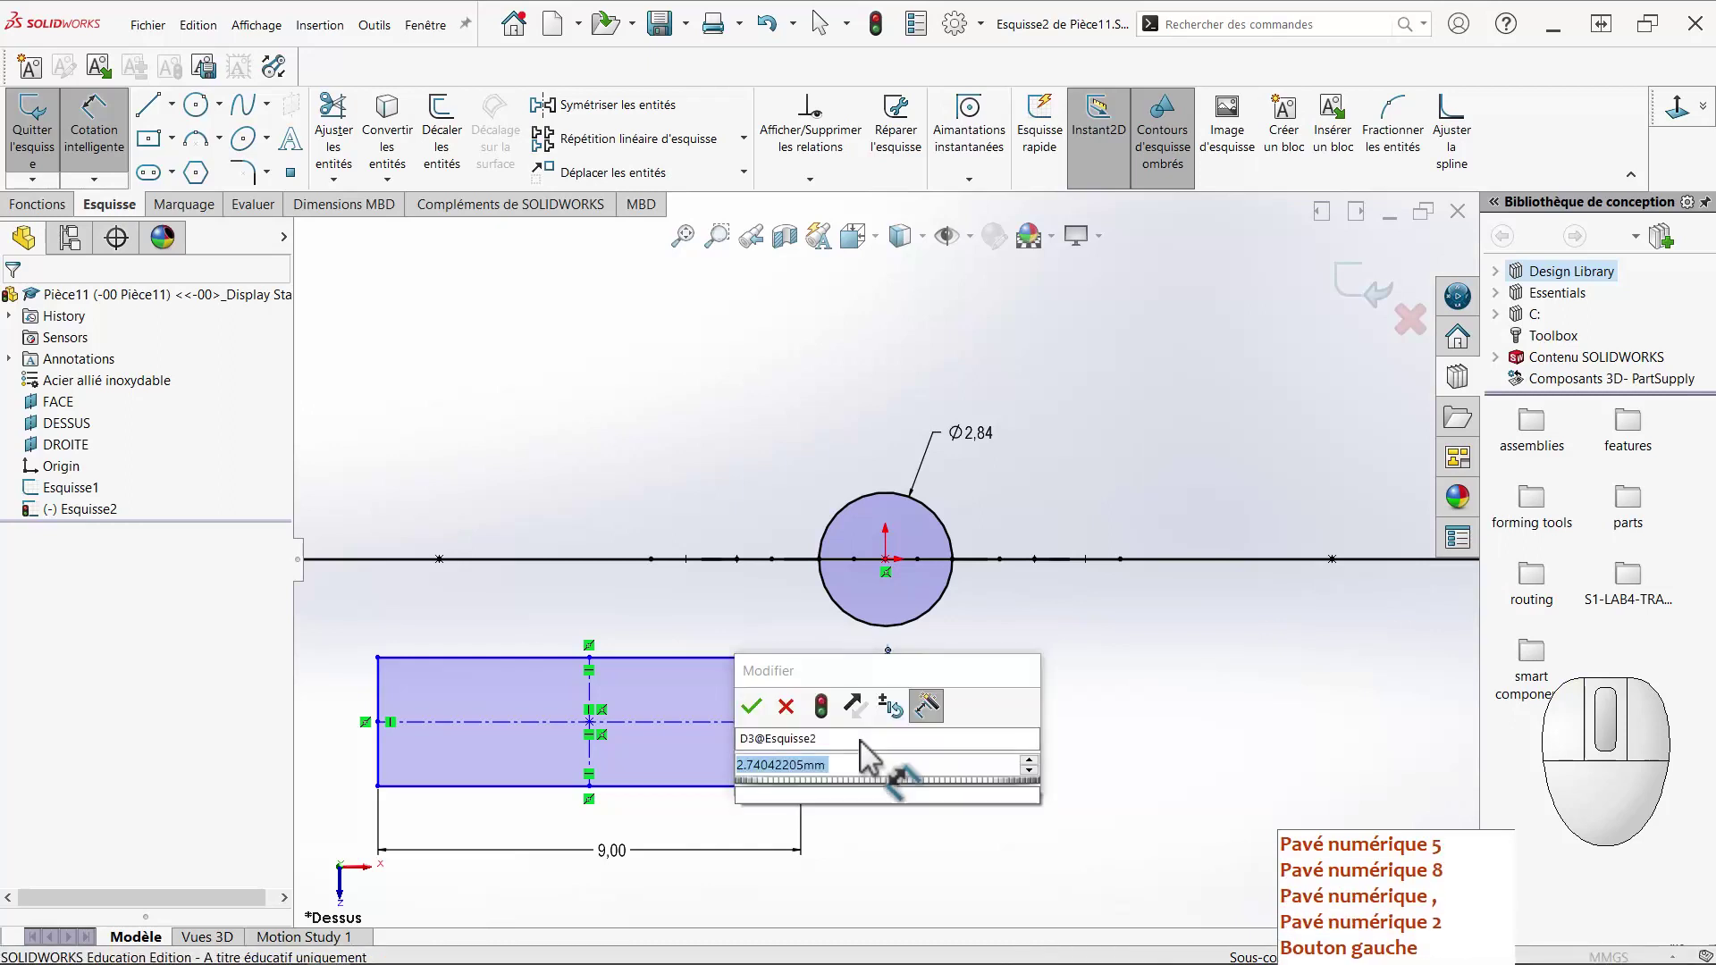
key(Return)
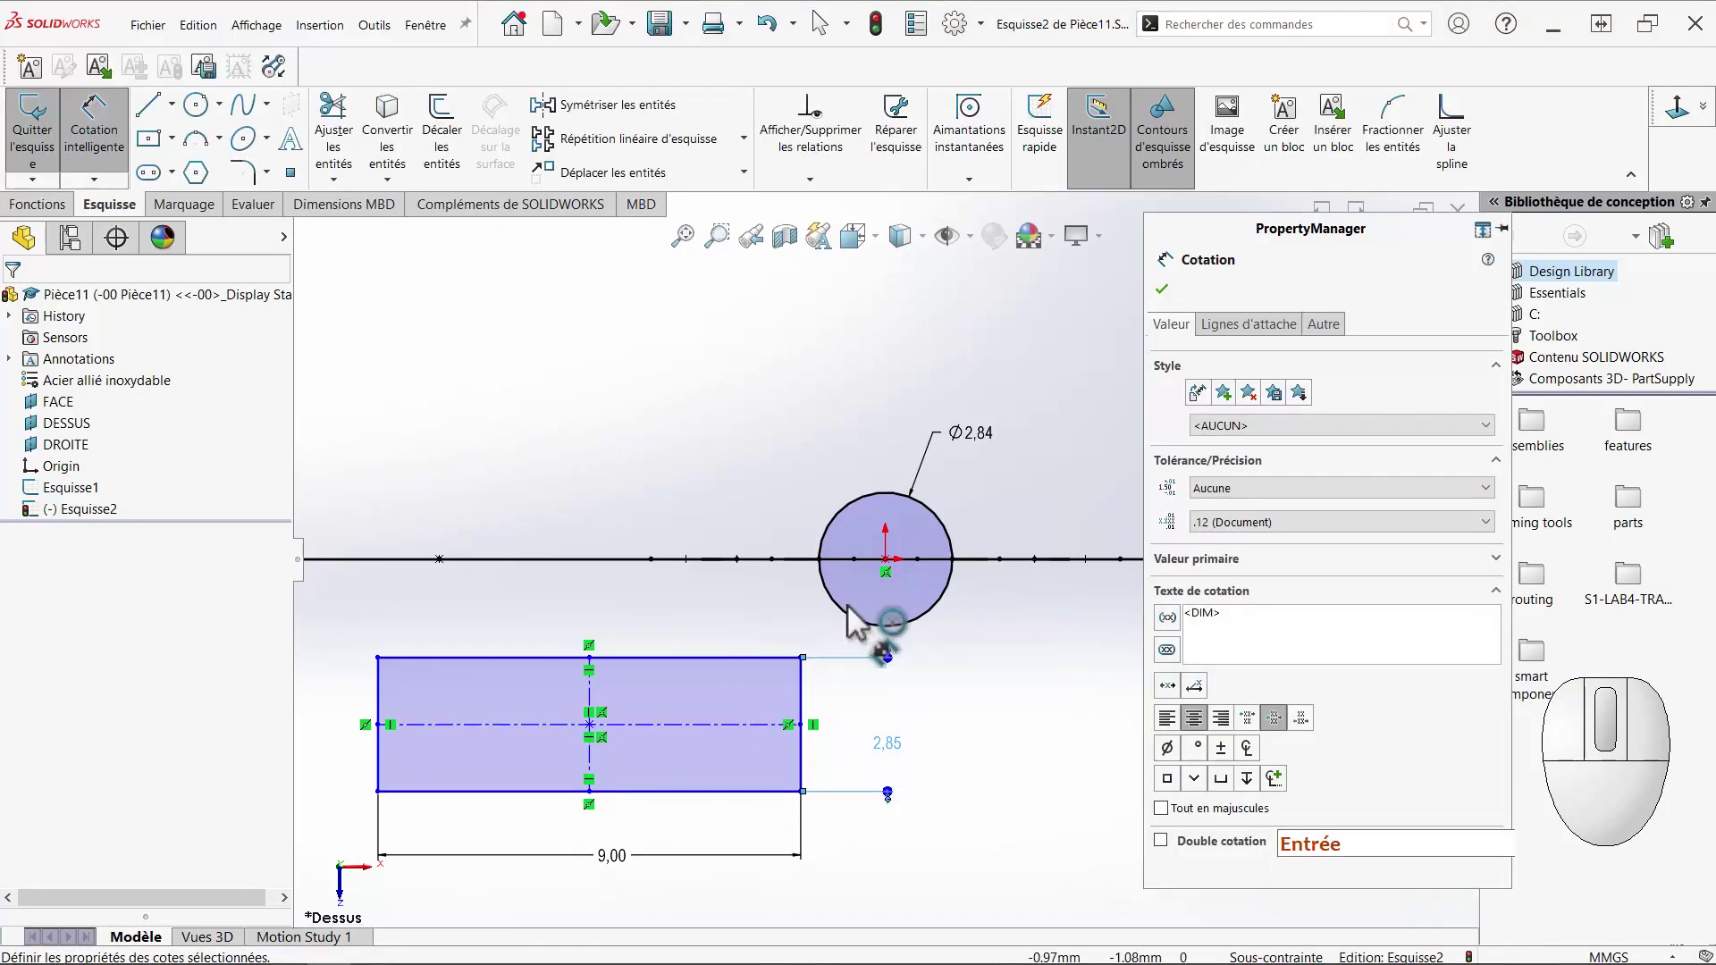
Dimension the horizontal distance between the origin and the rectangle's nearest vertical edge as 5 mm.
click(885, 572)
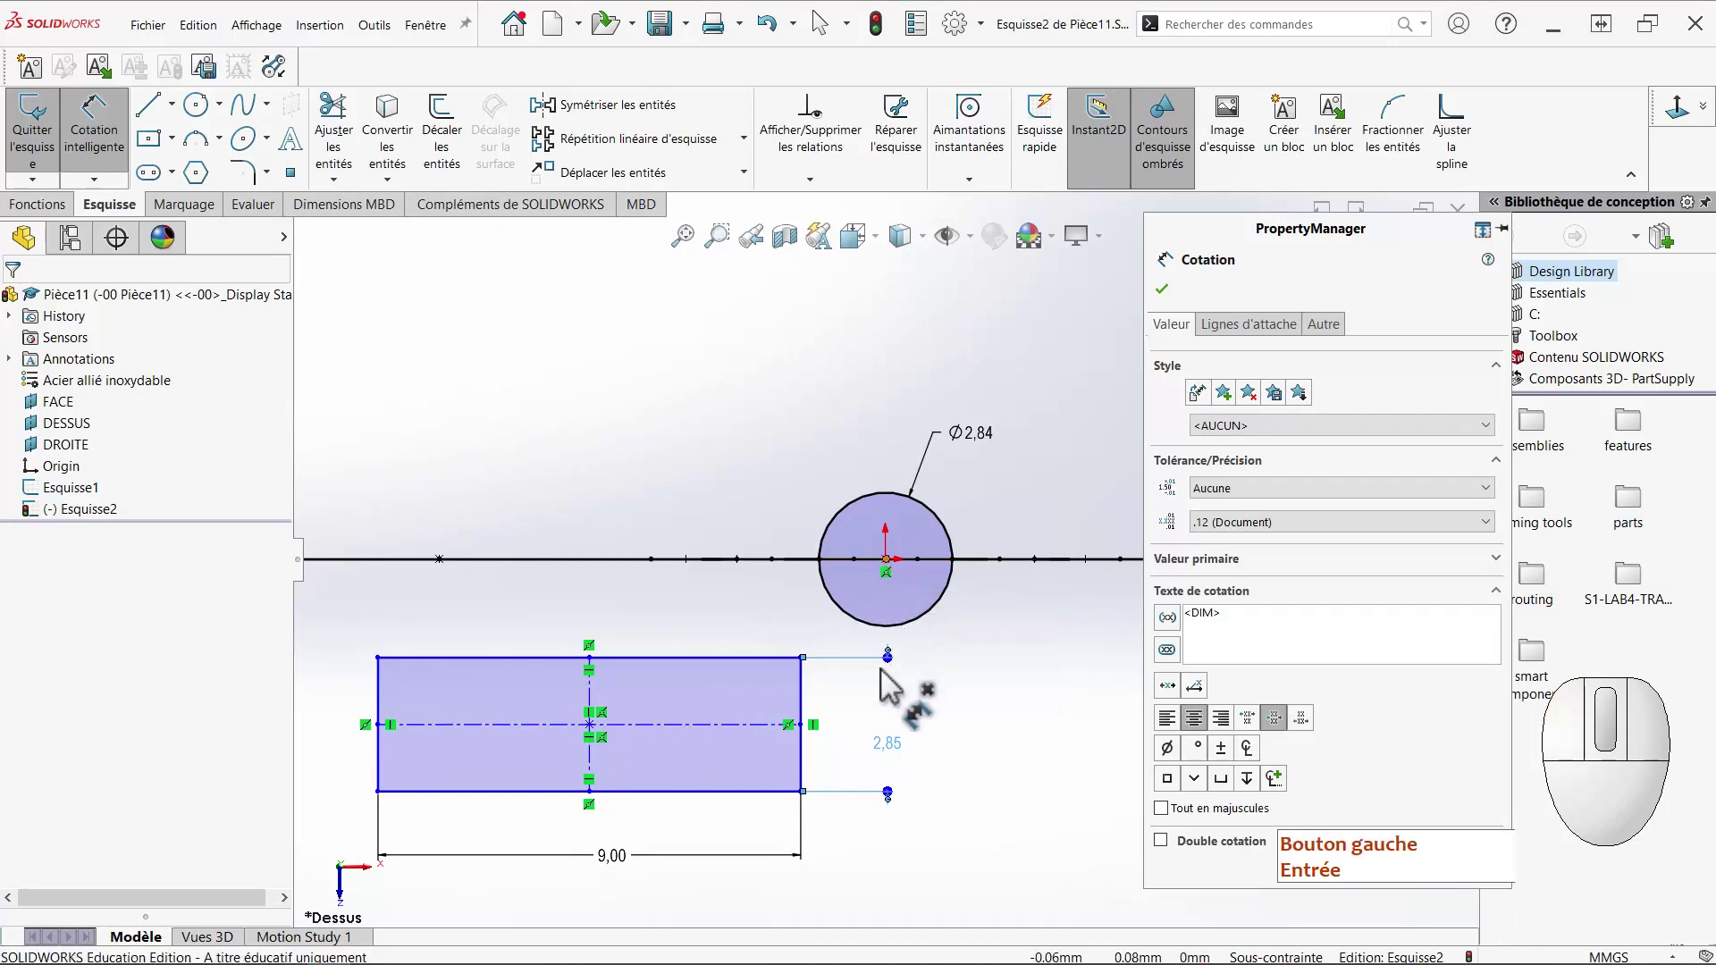
click(804, 755)
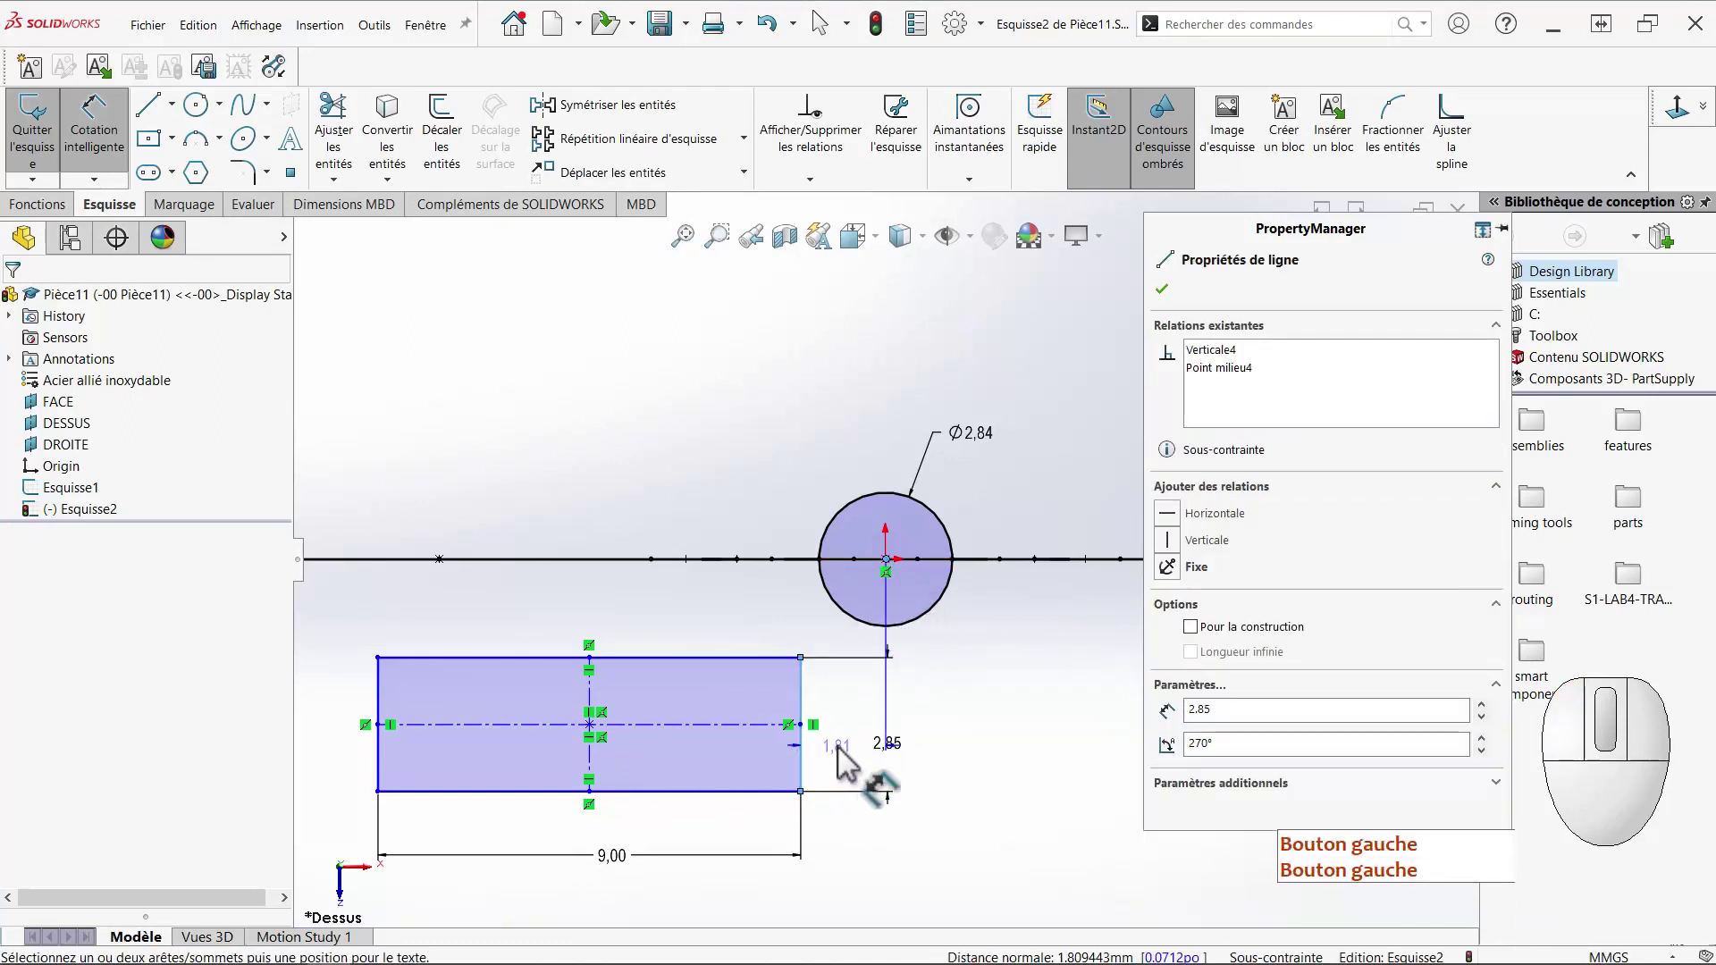
click(845, 762)
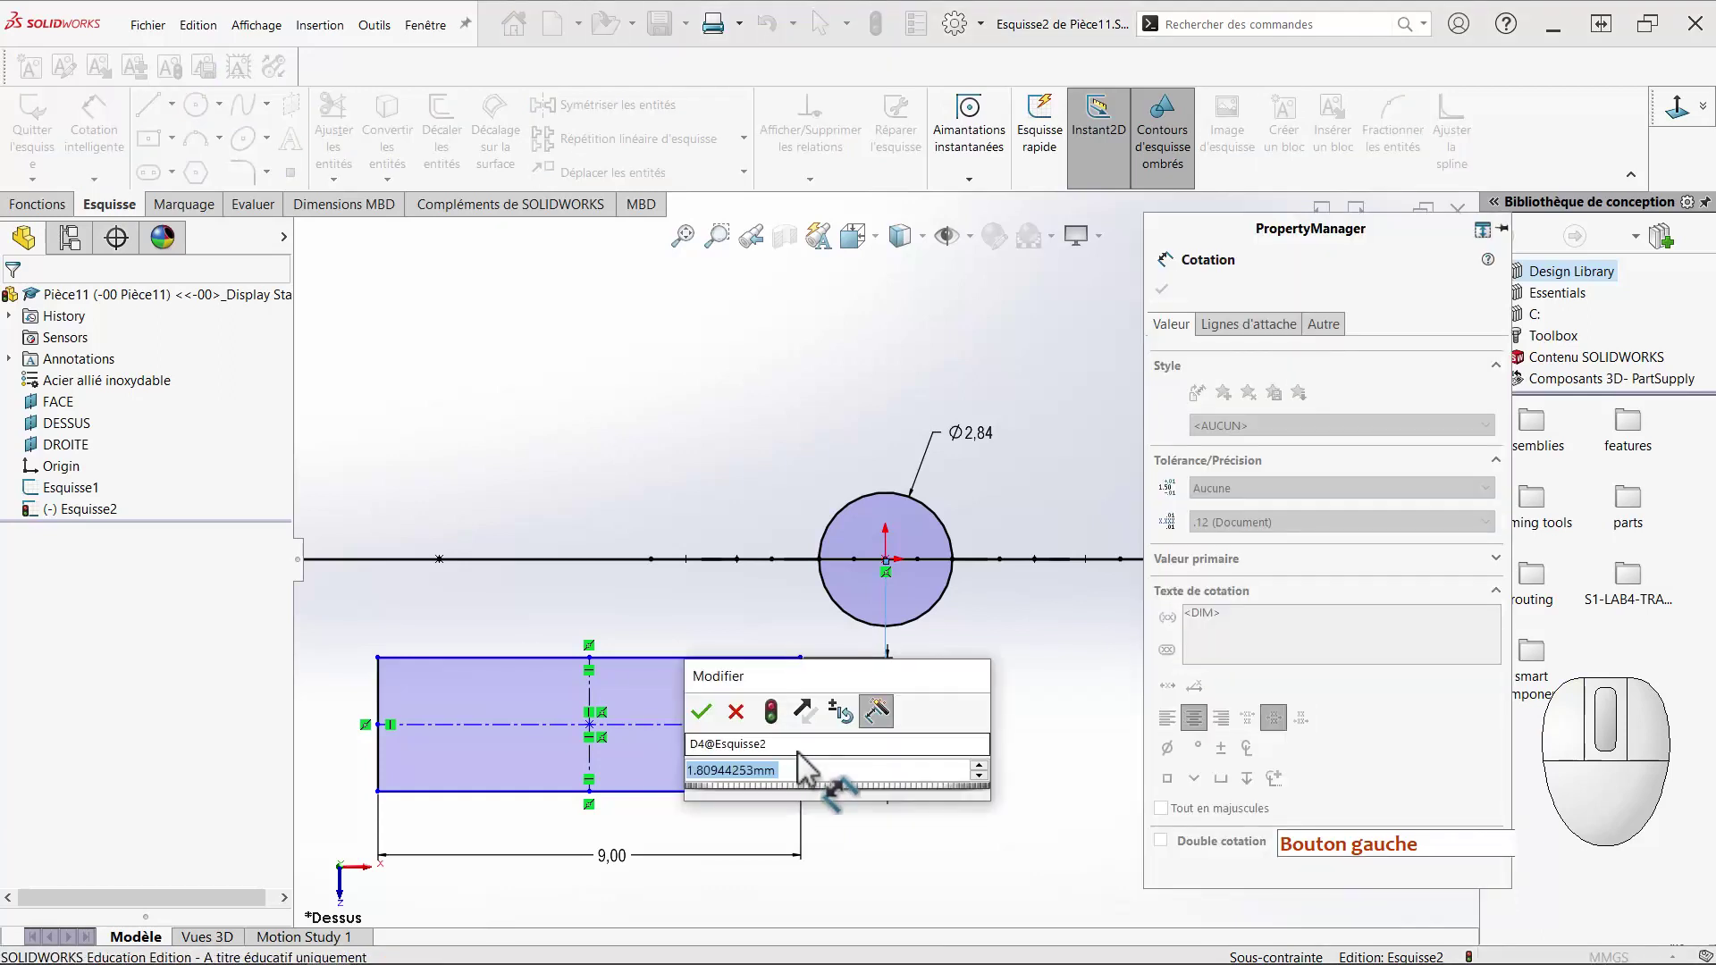
text(5)
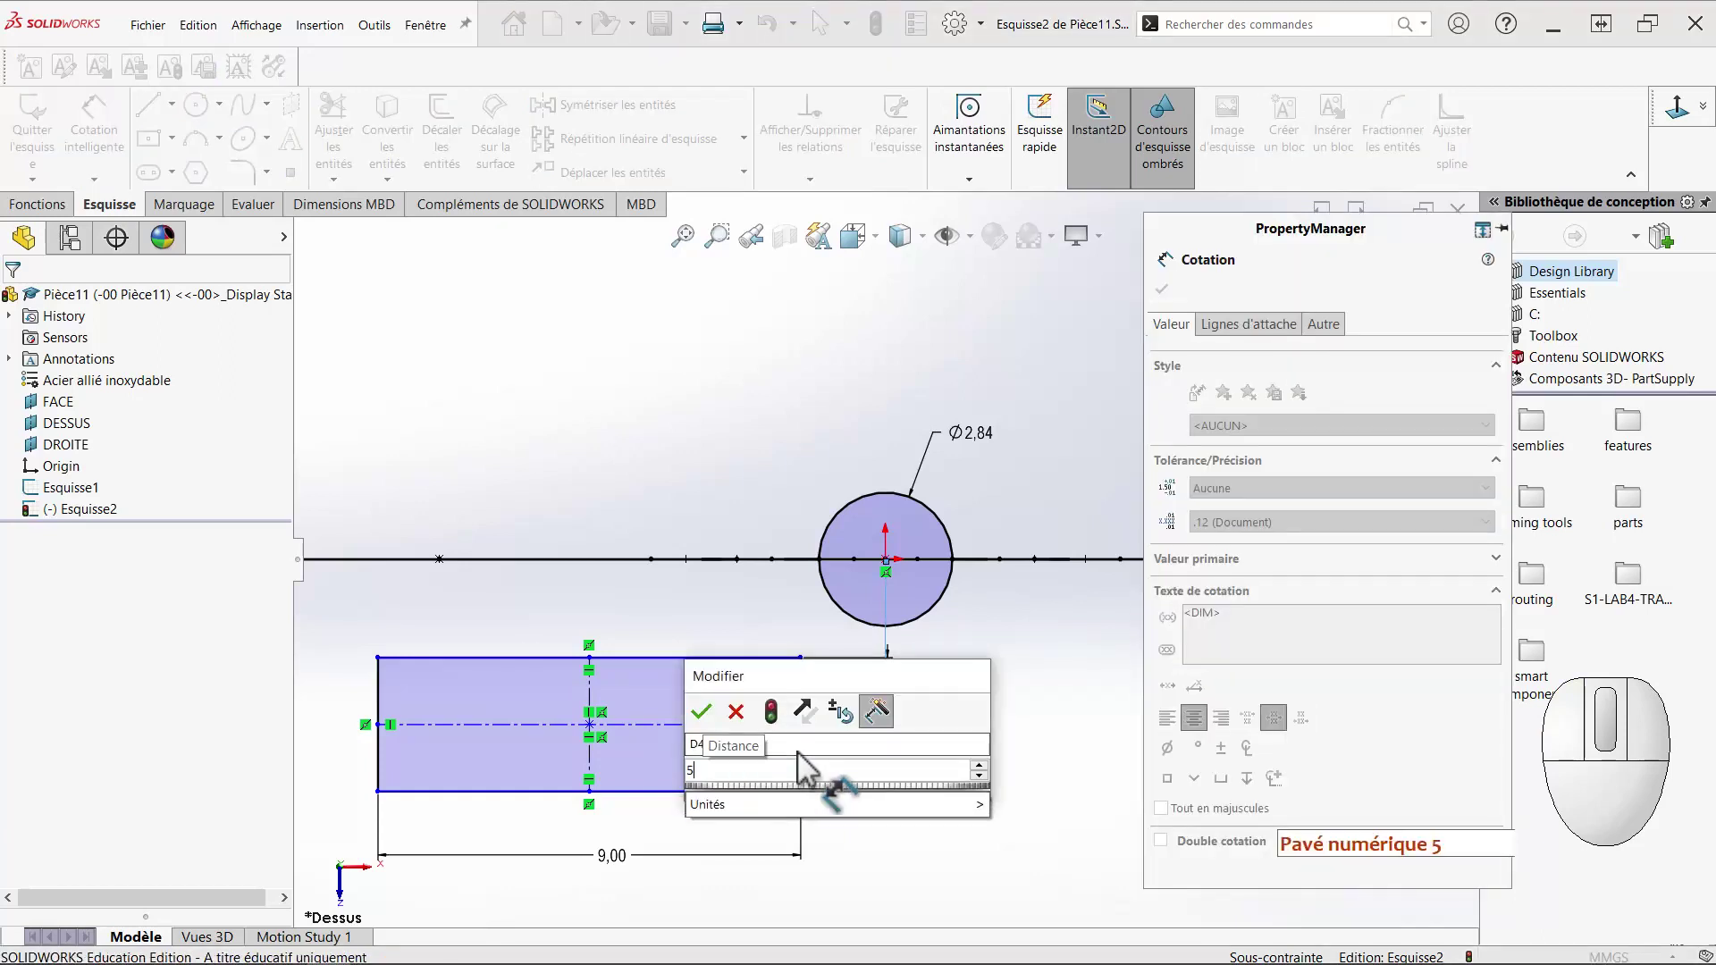
key(Return)
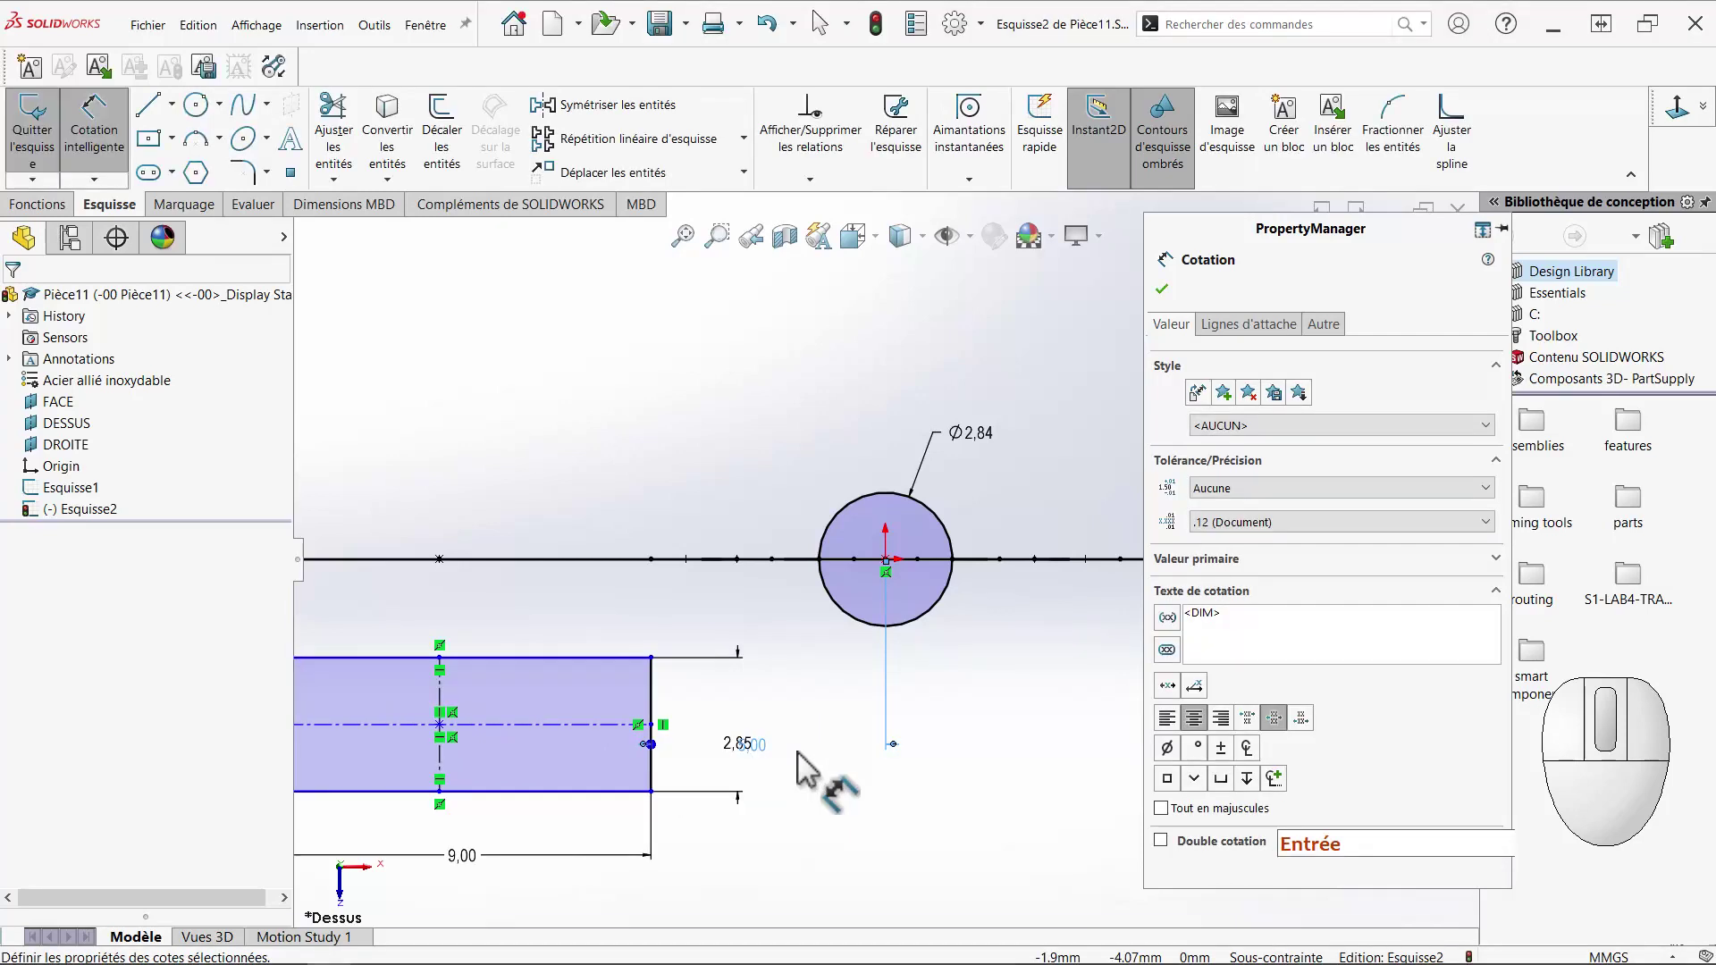
key(Escape)
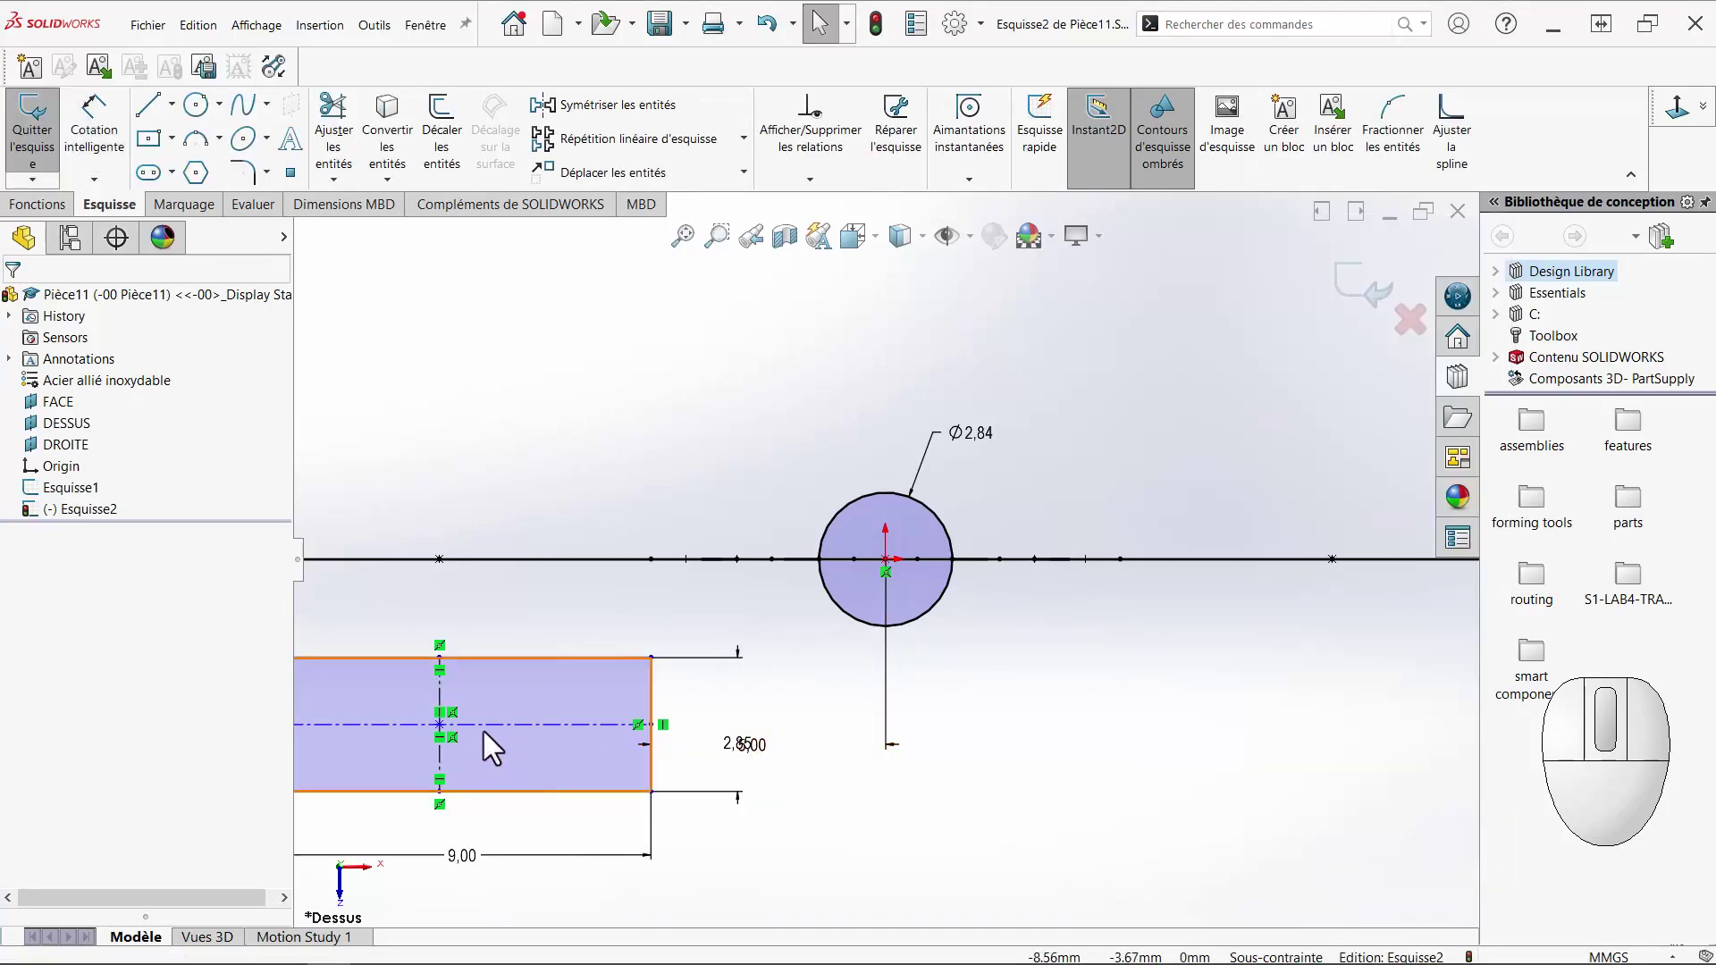
Make the rectangle's horizontal centreline coincident with the origin.
click(484, 731)
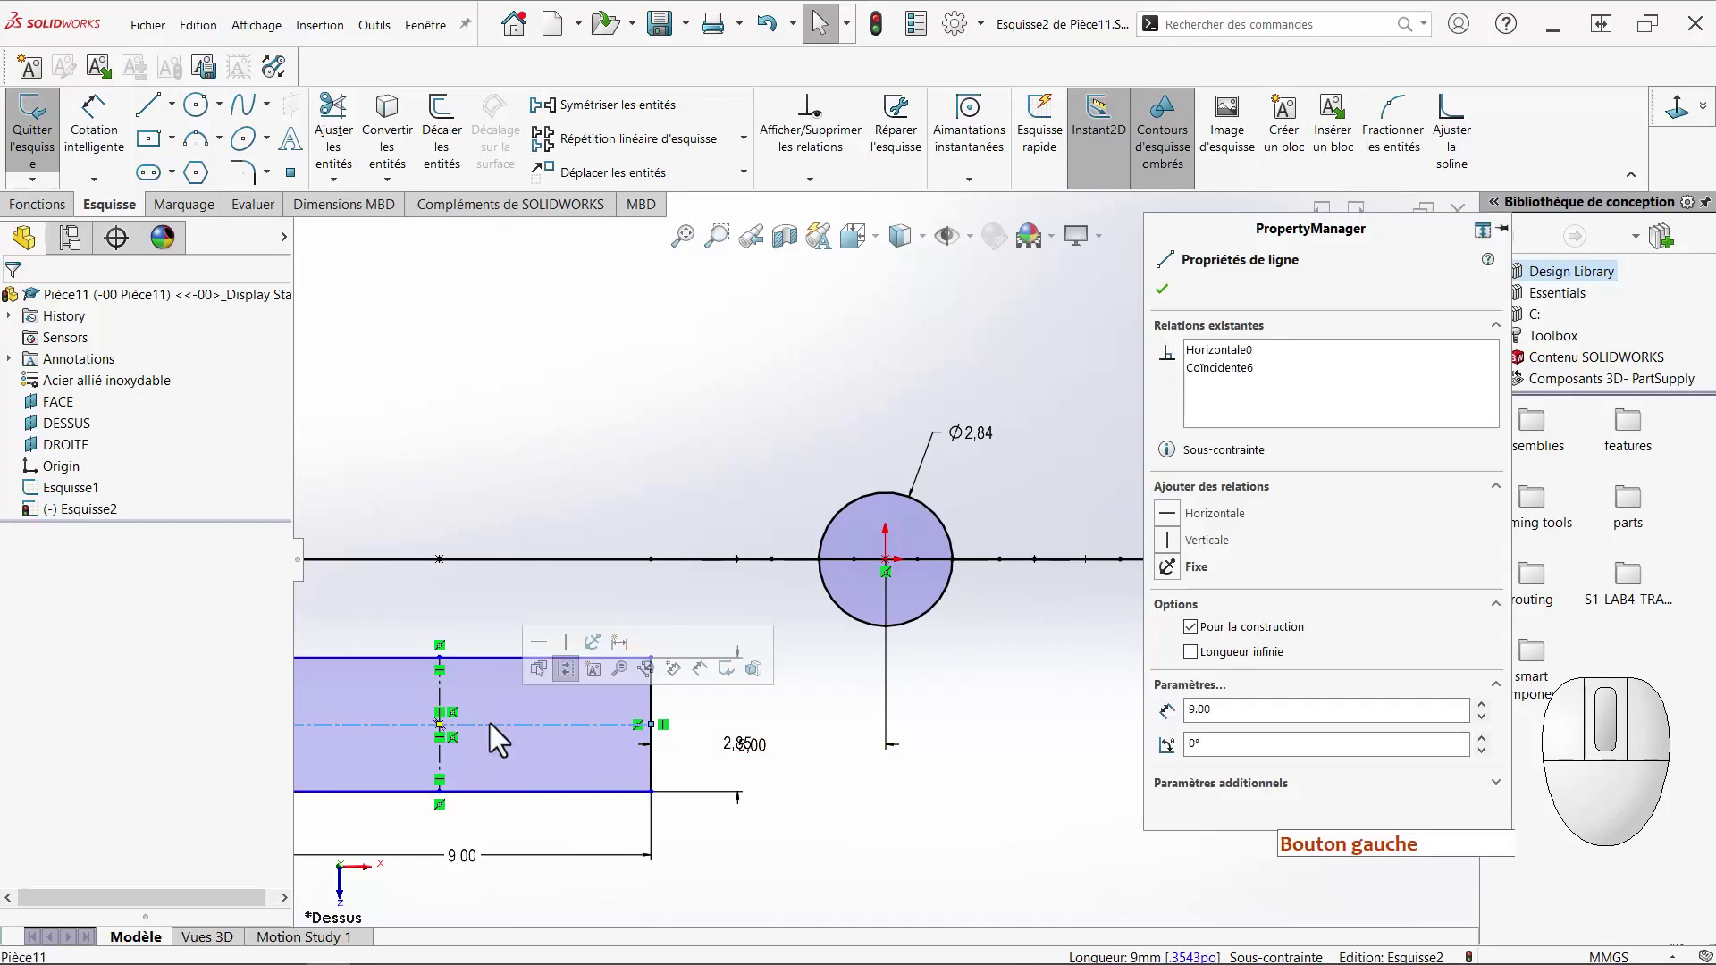
ctrl+click(886, 570)
click(962, 483)
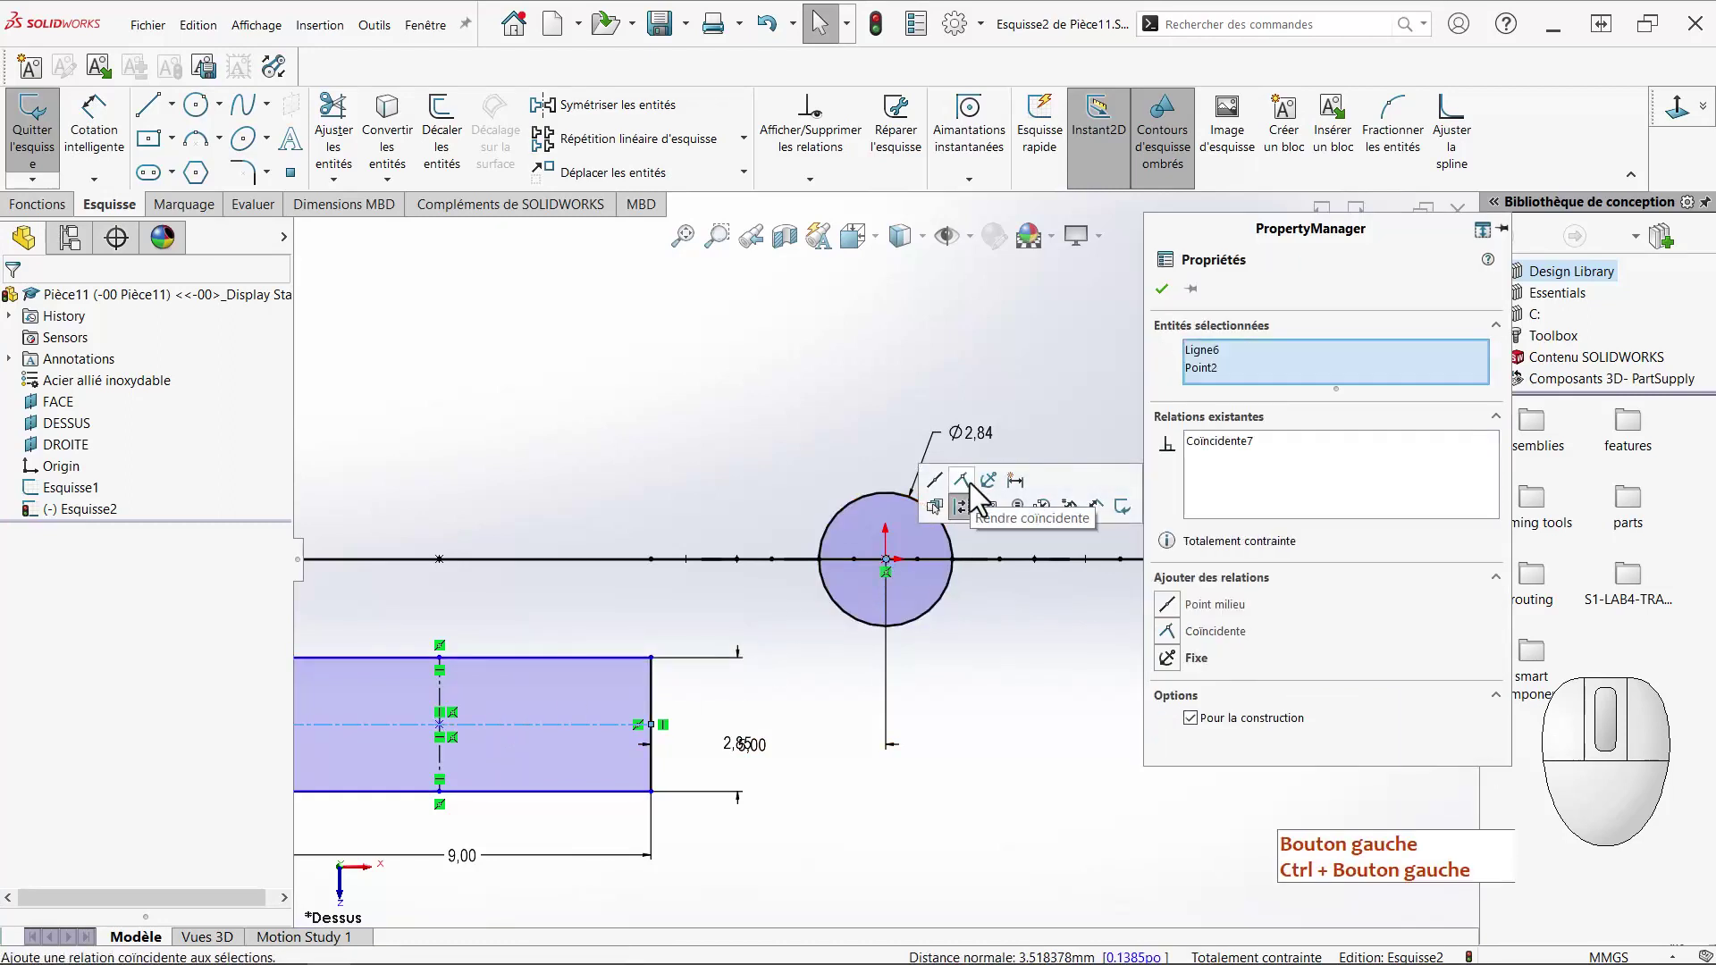
click(813, 837)
Convert all the rectangle's lines to construction geometry.
scroll(741, 824, up, 2)
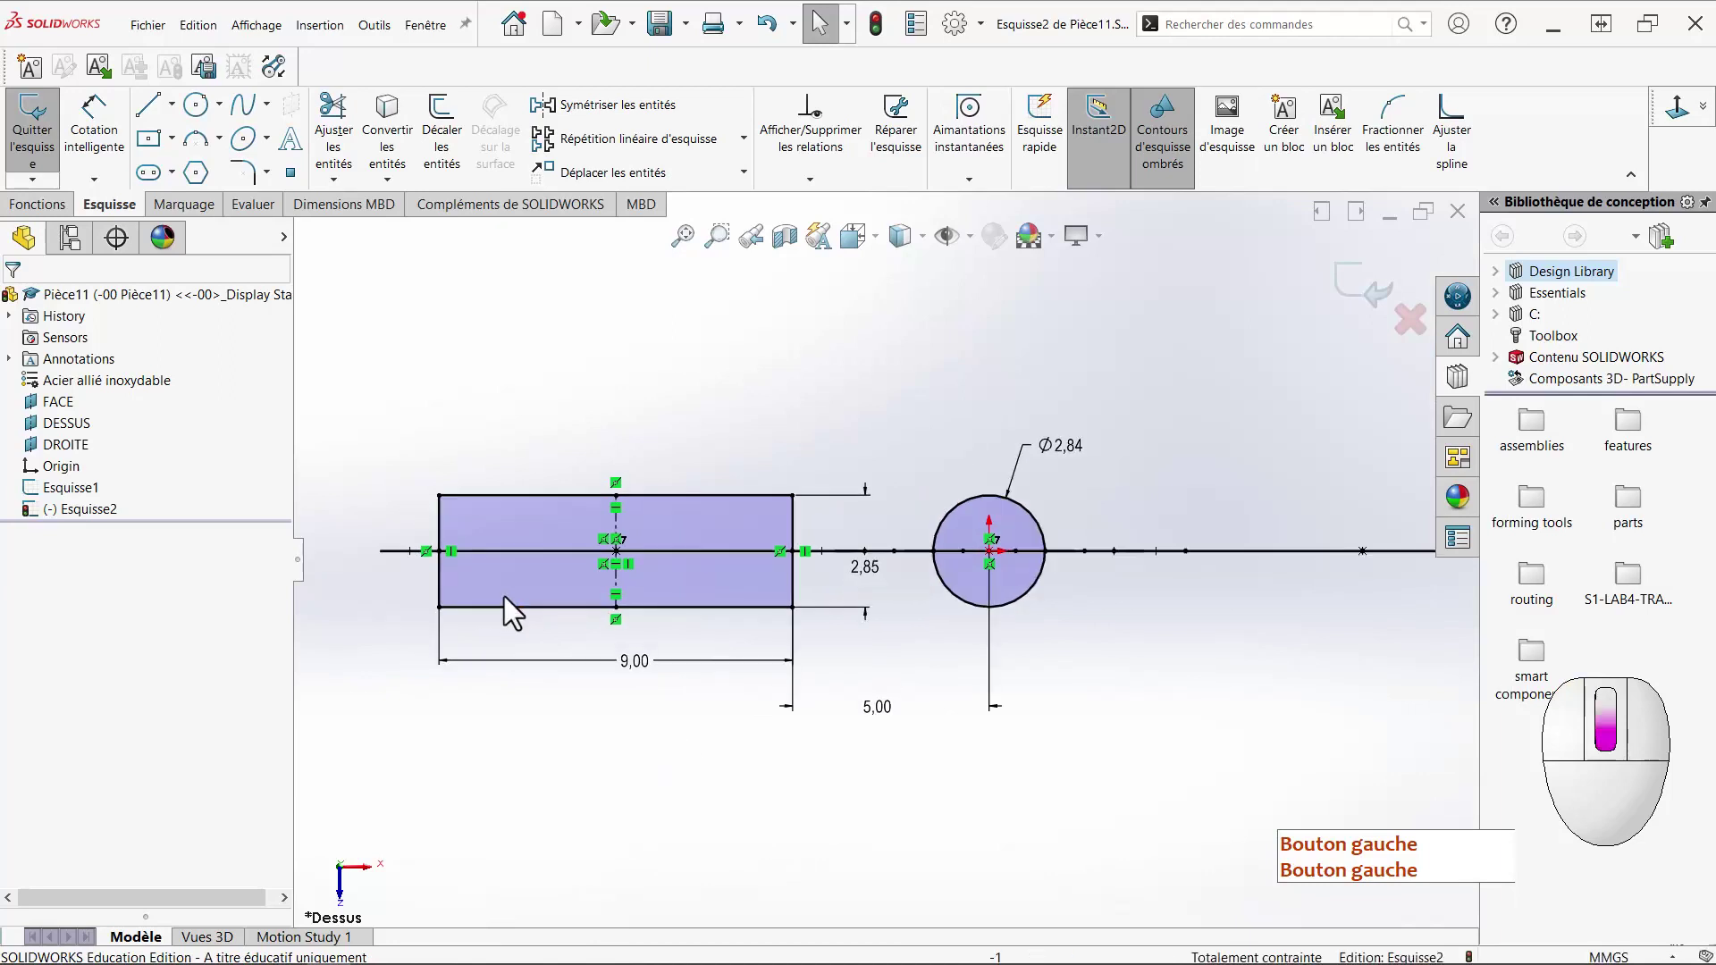
scroll(505, 599, down, 3)
mouse_move(644, 721)
ctrl+middle_down()
mouse_move(605, 804)
mouse_move(627, 820)
ctrl+middle_up()
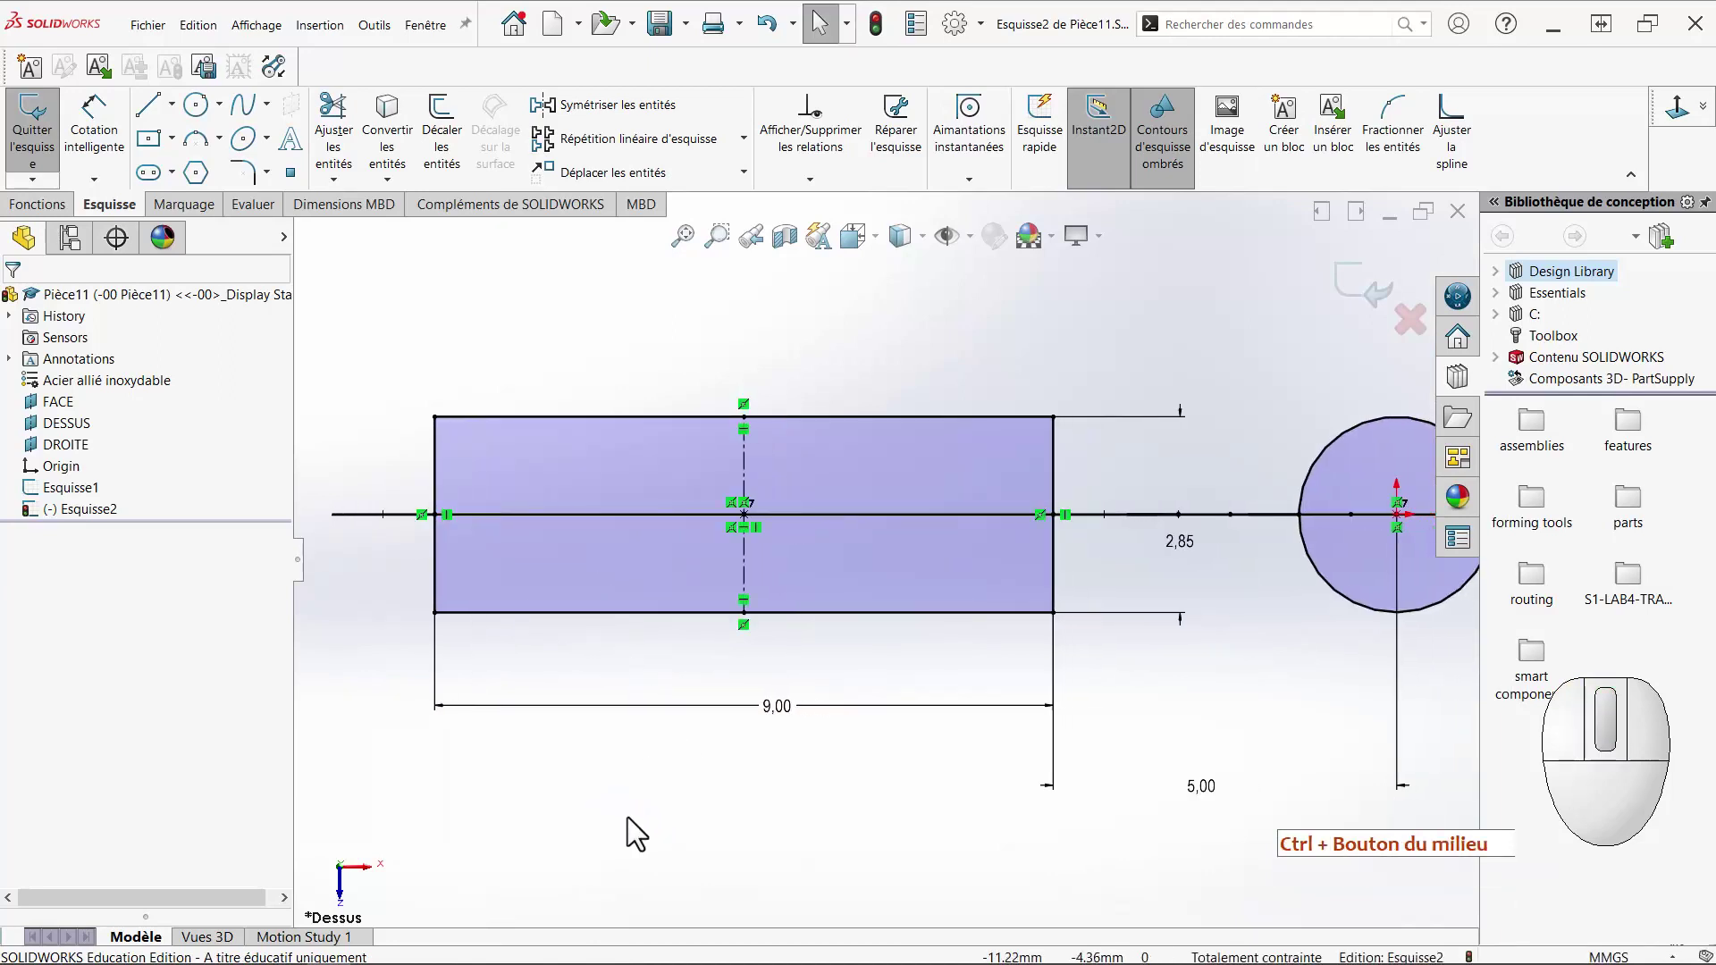
mouse_move(361, 774)
mouse_down()
mouse_move(523, 424)
mouse_move(1110, 331)
mouse_up()
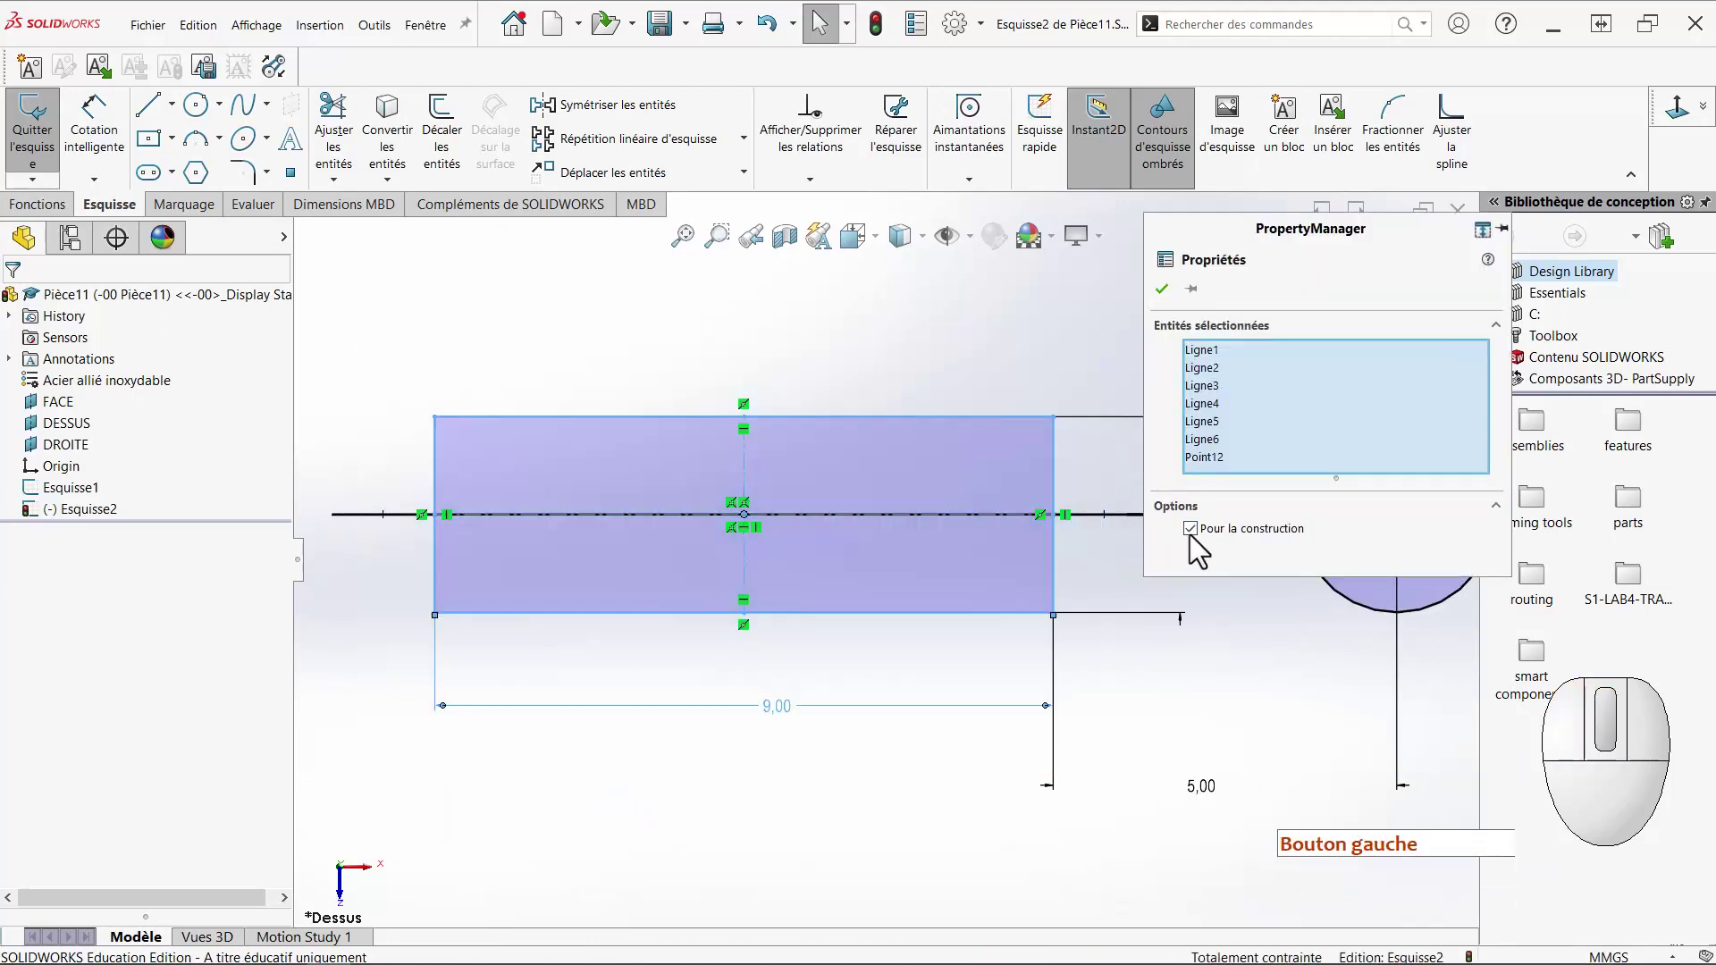
click(1190, 528)
click(1190, 528)
click(1162, 289)
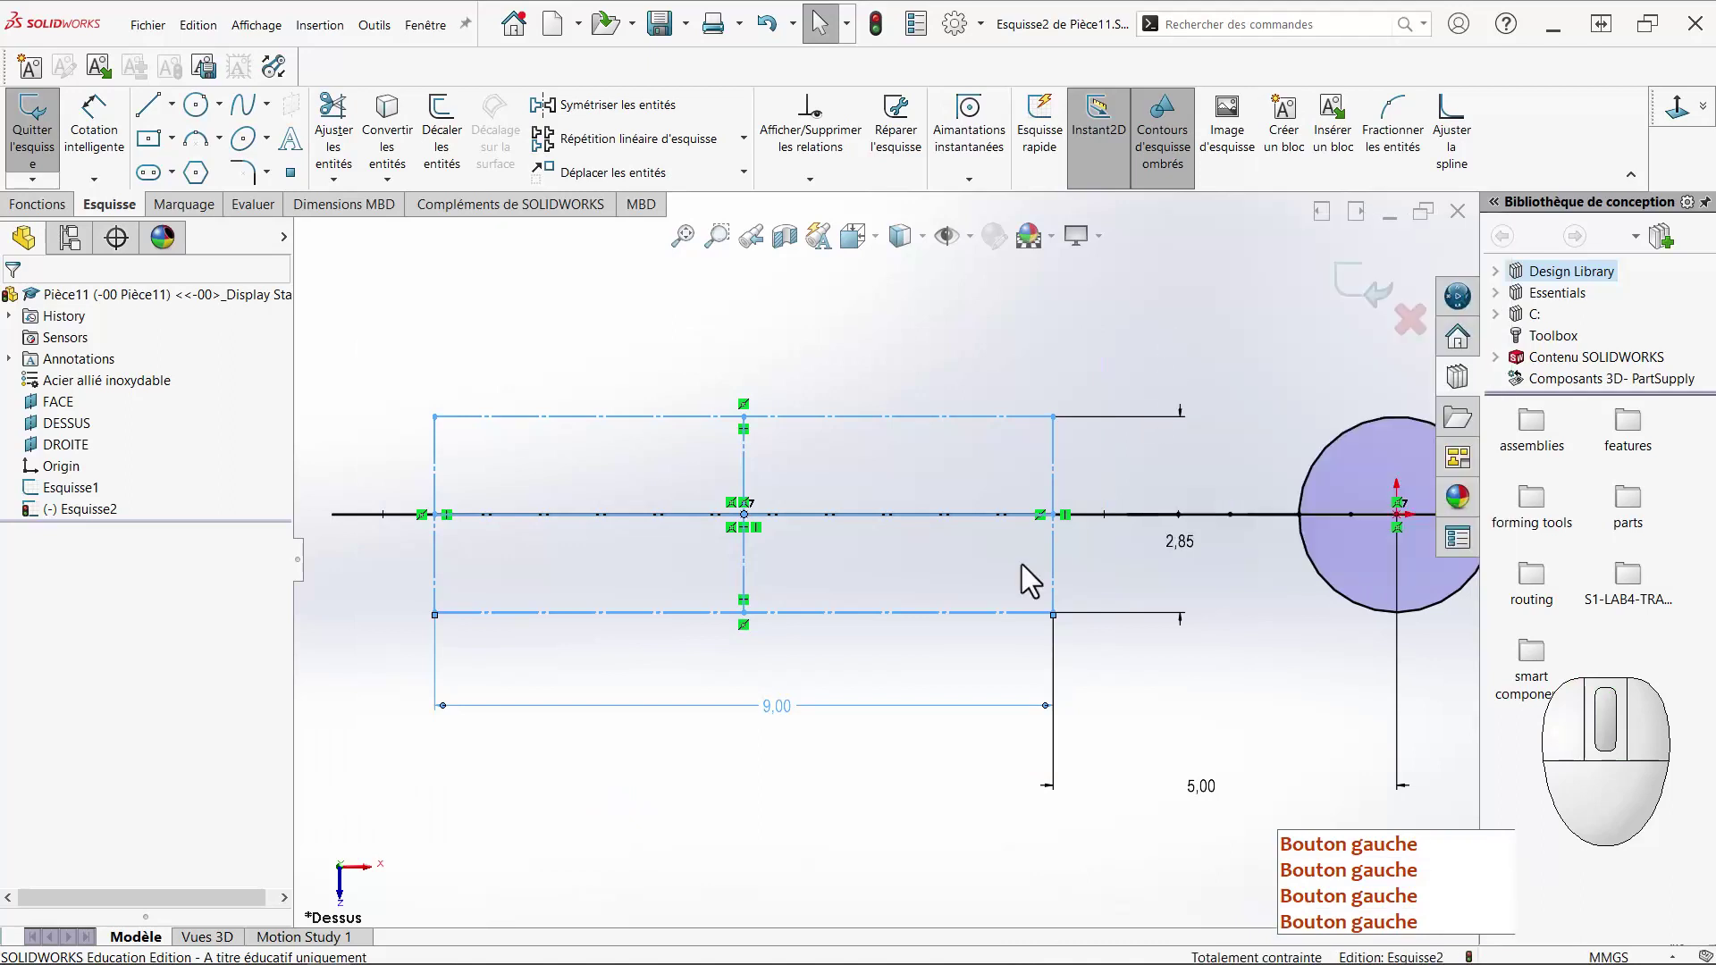
Draw a small circle centred on each of the construction rectangle's four corners.
right_drag(624, 802, 861, 829)
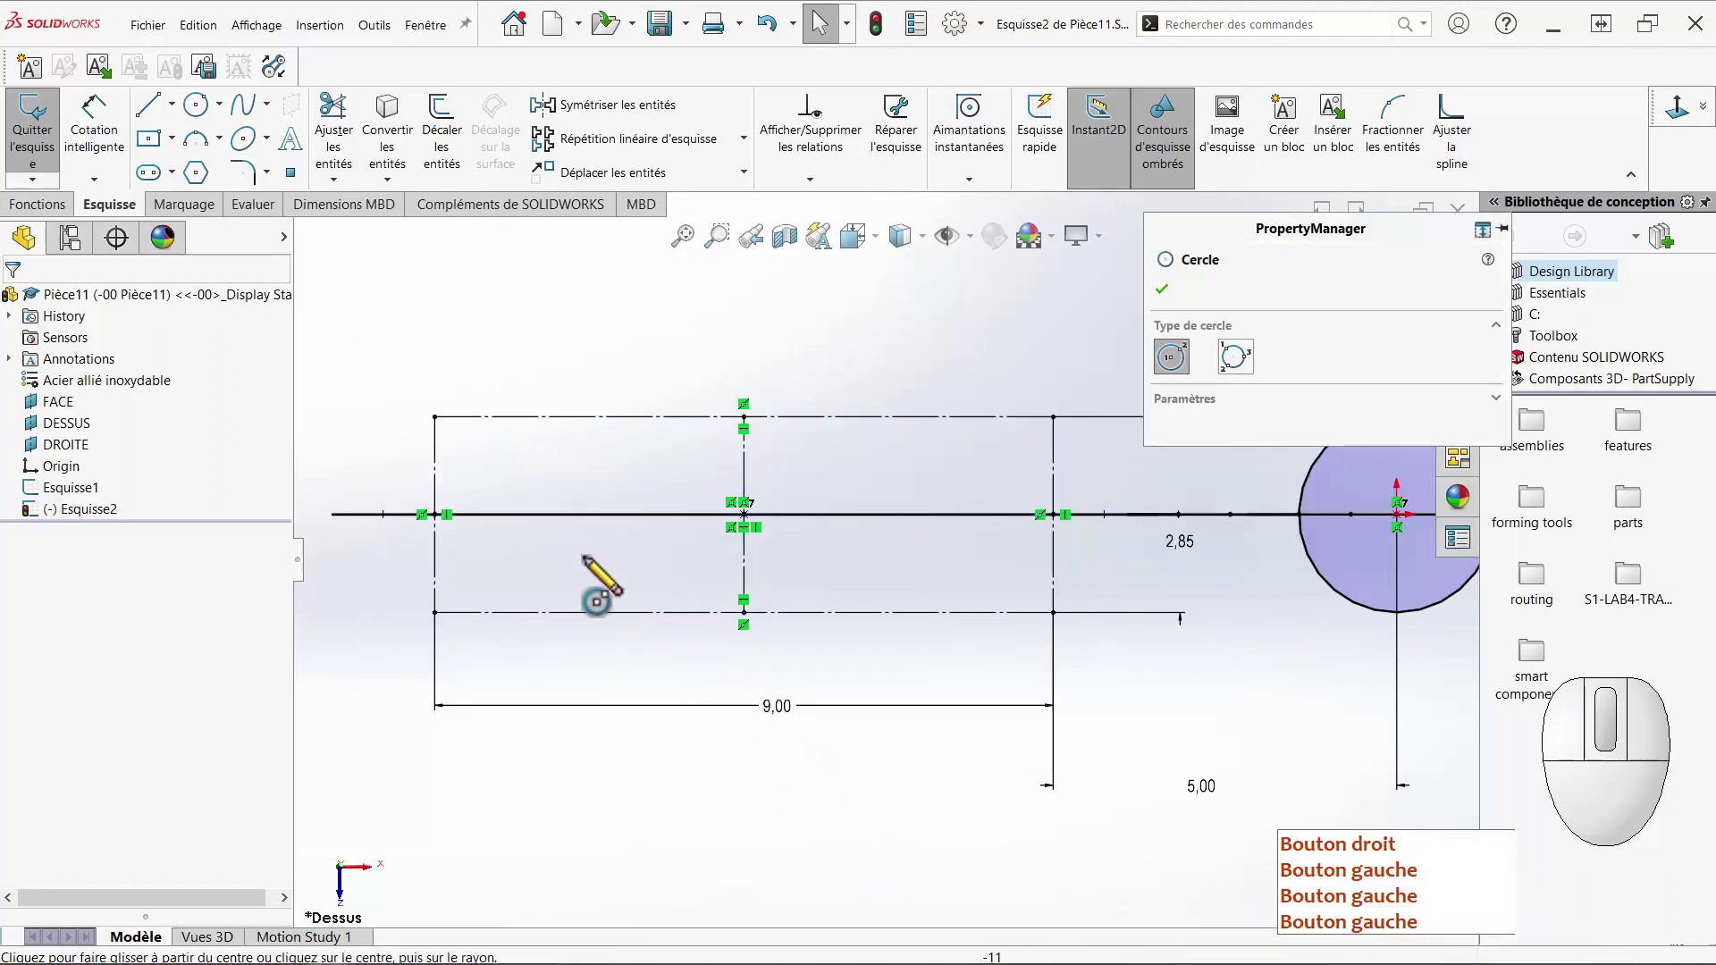
click(436, 417)
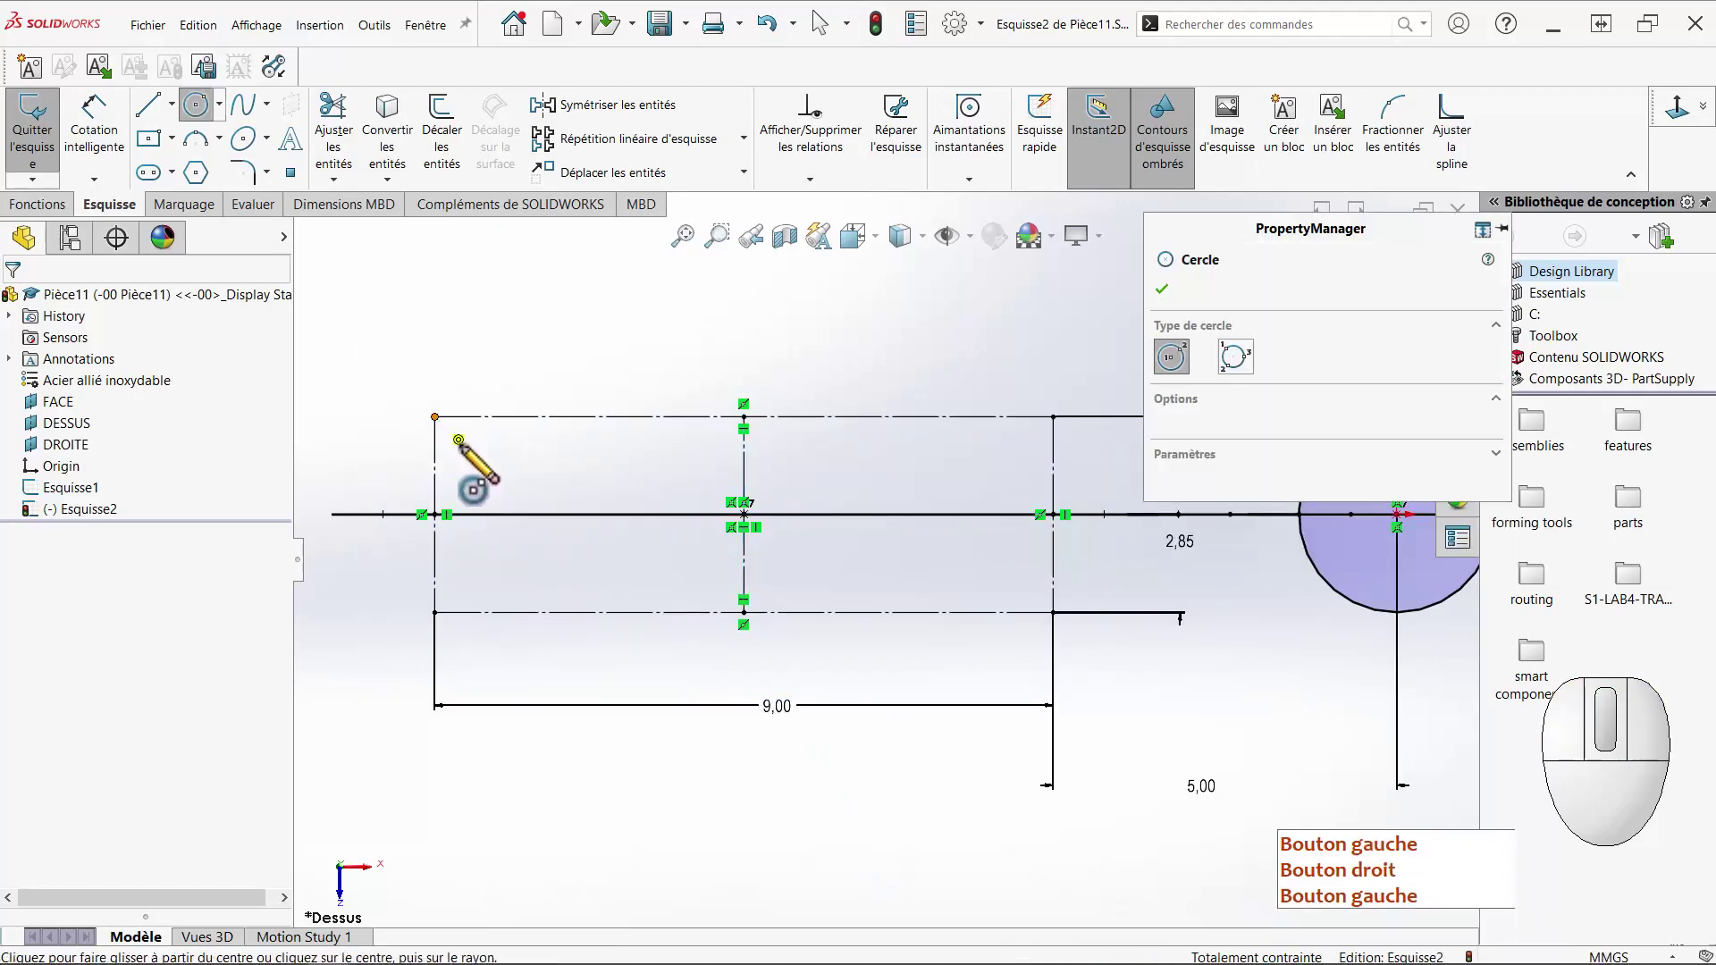
click(466, 447)
click(435, 613)
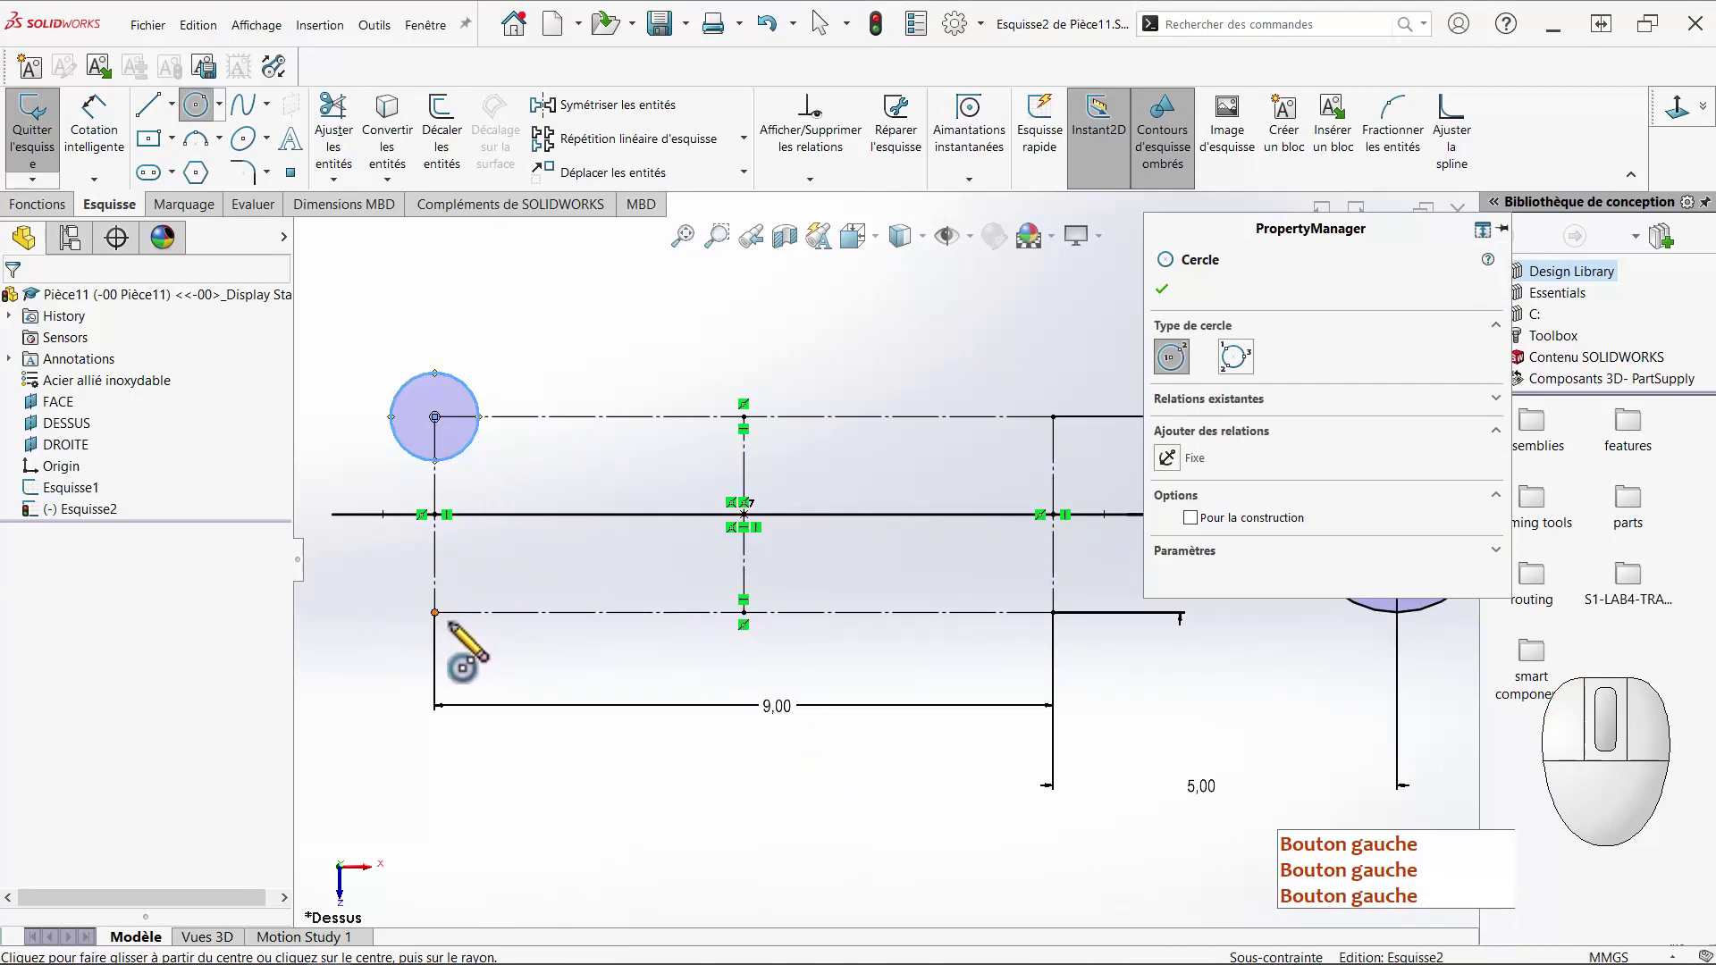
click(459, 636)
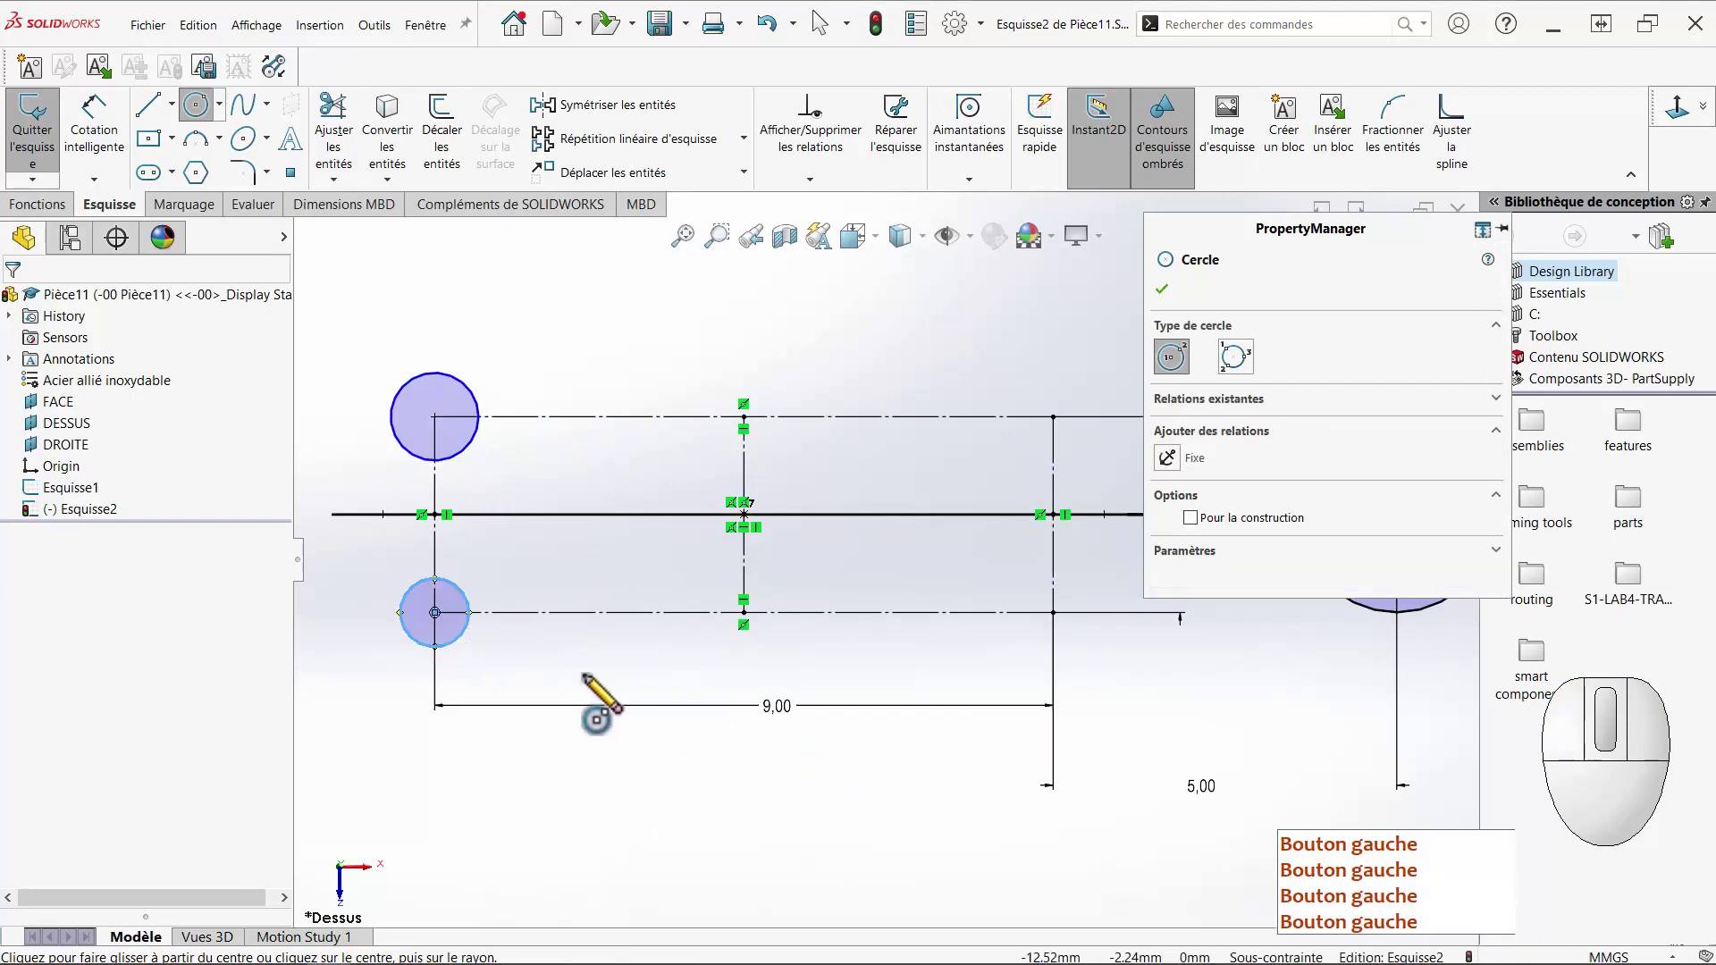
click(1052, 613)
click(1064, 493)
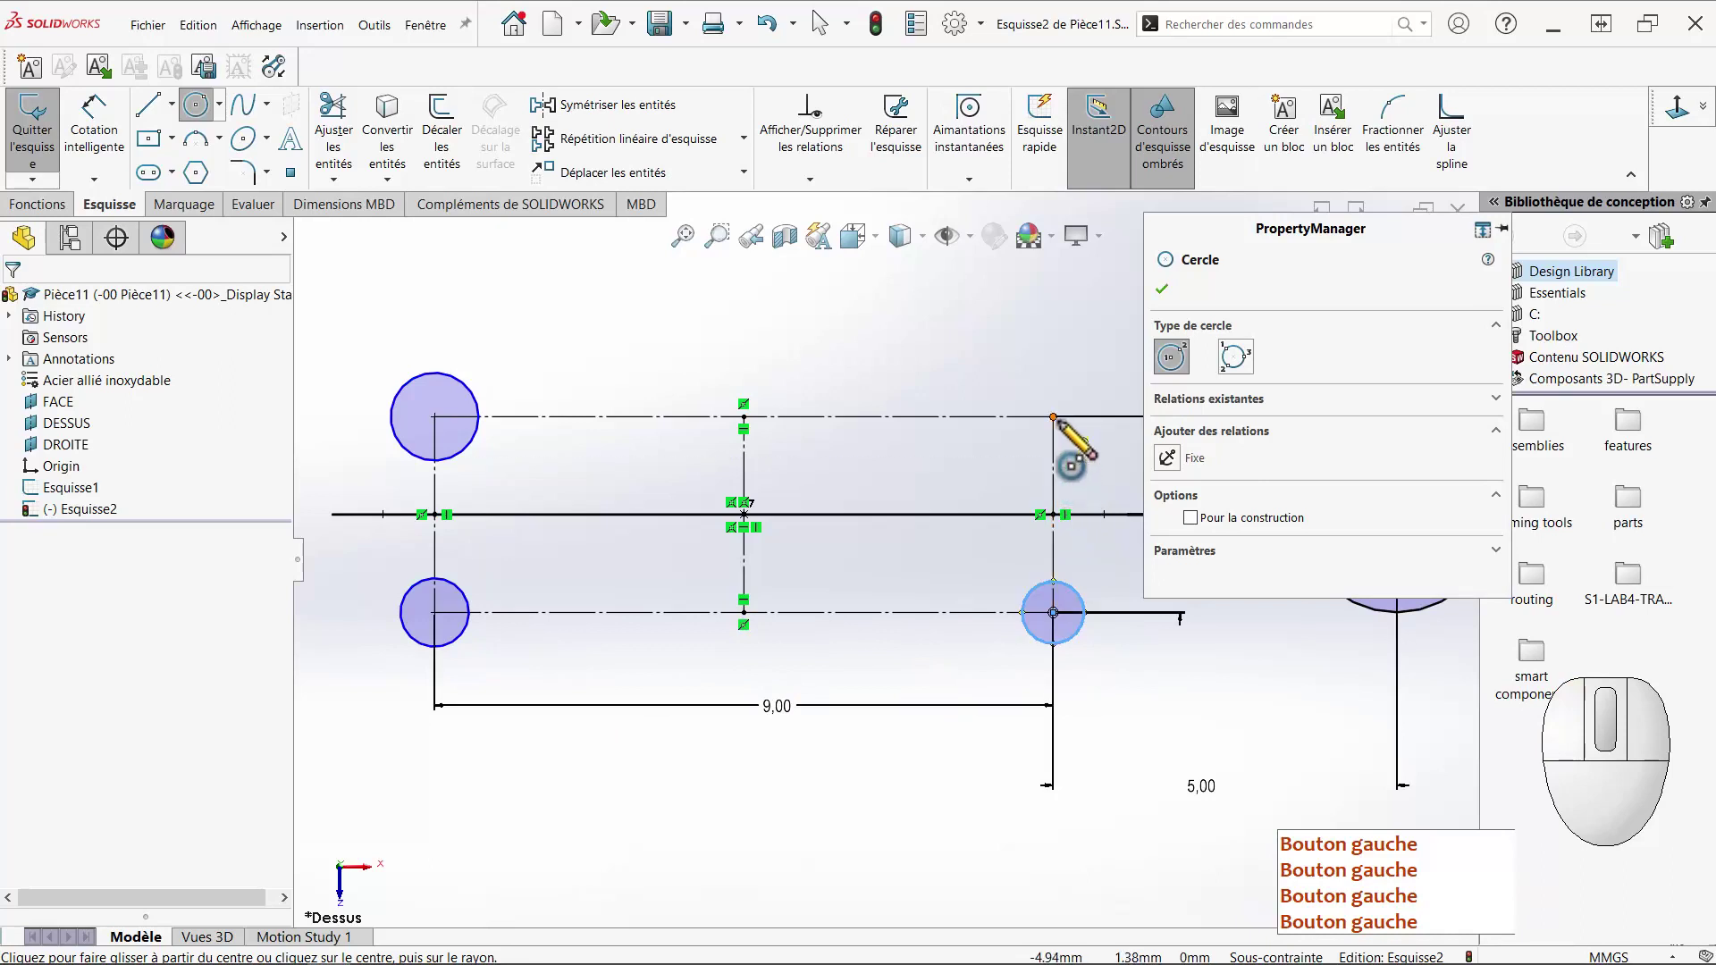
click(1052, 417)
click(1072, 455)
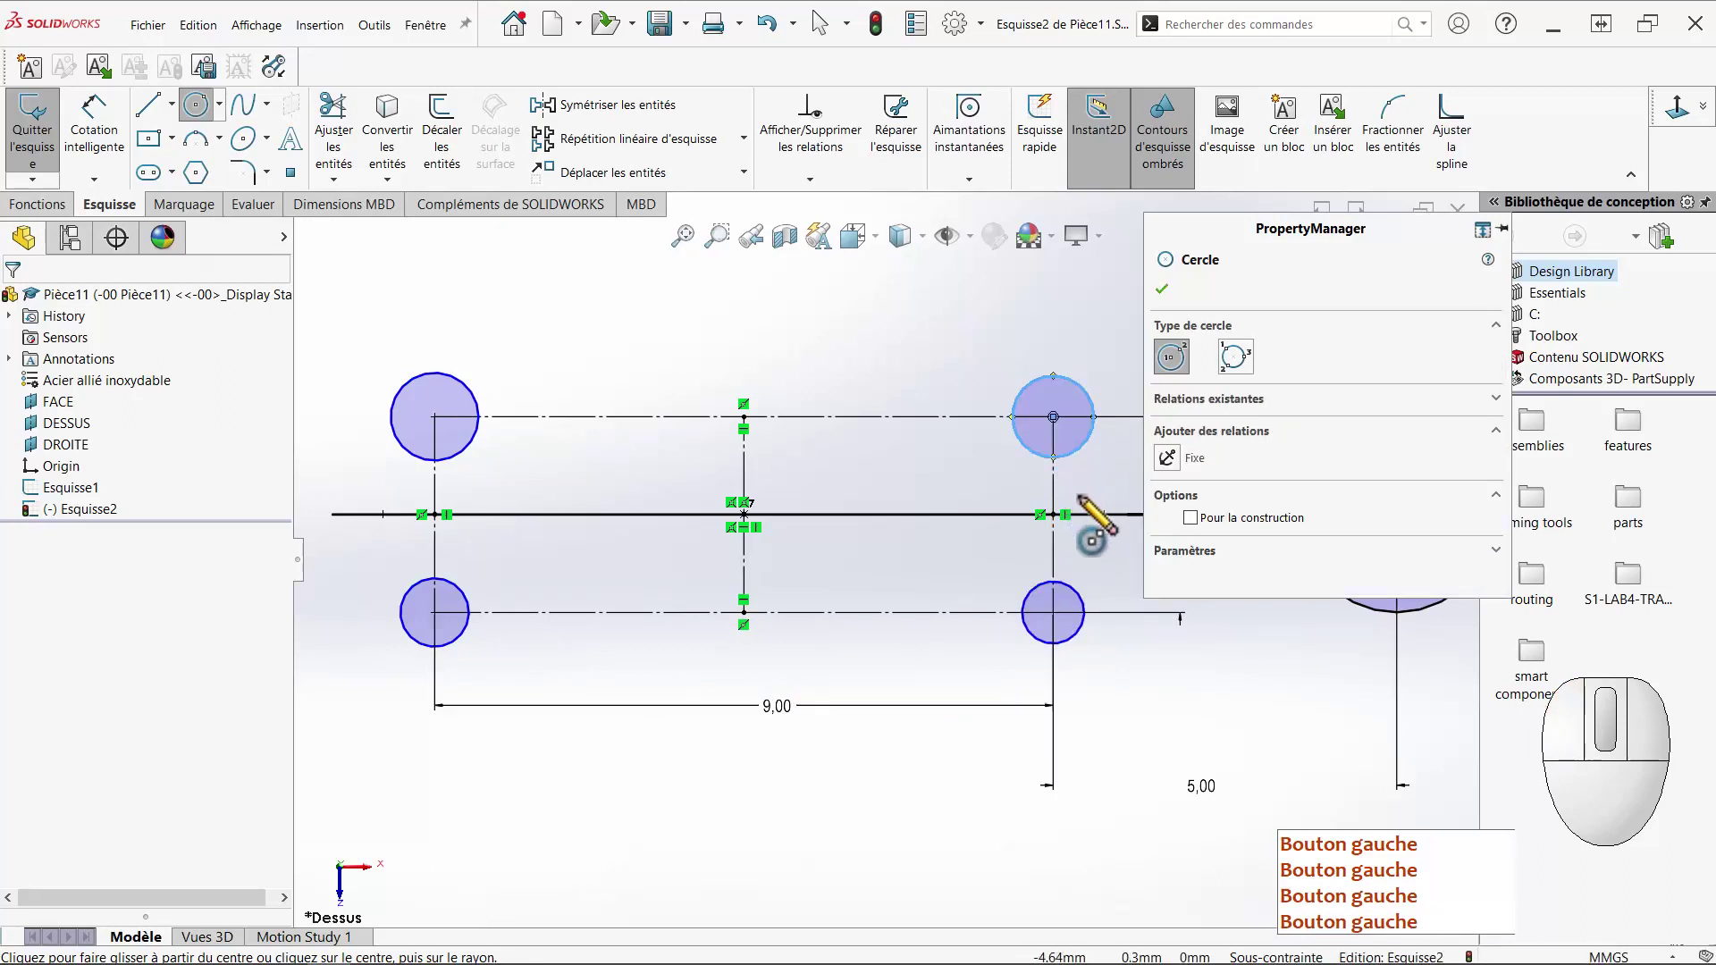
key(Escape)
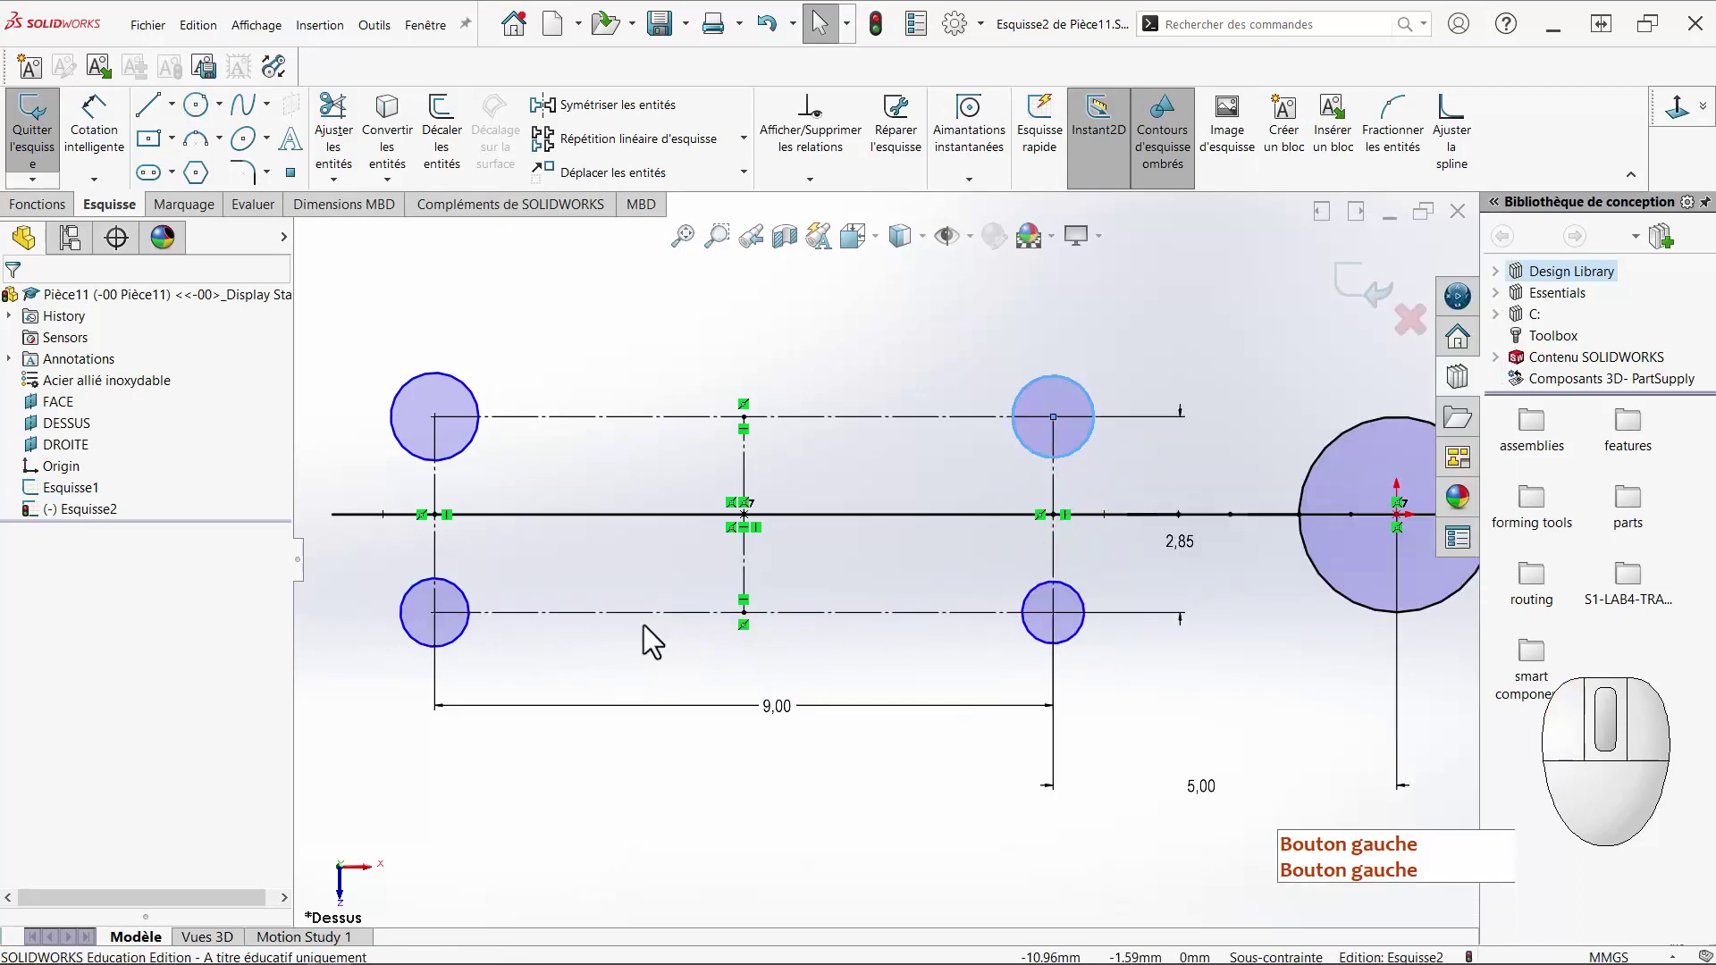
Add an equal relation between the four corner circles.
shift+click(456, 437)
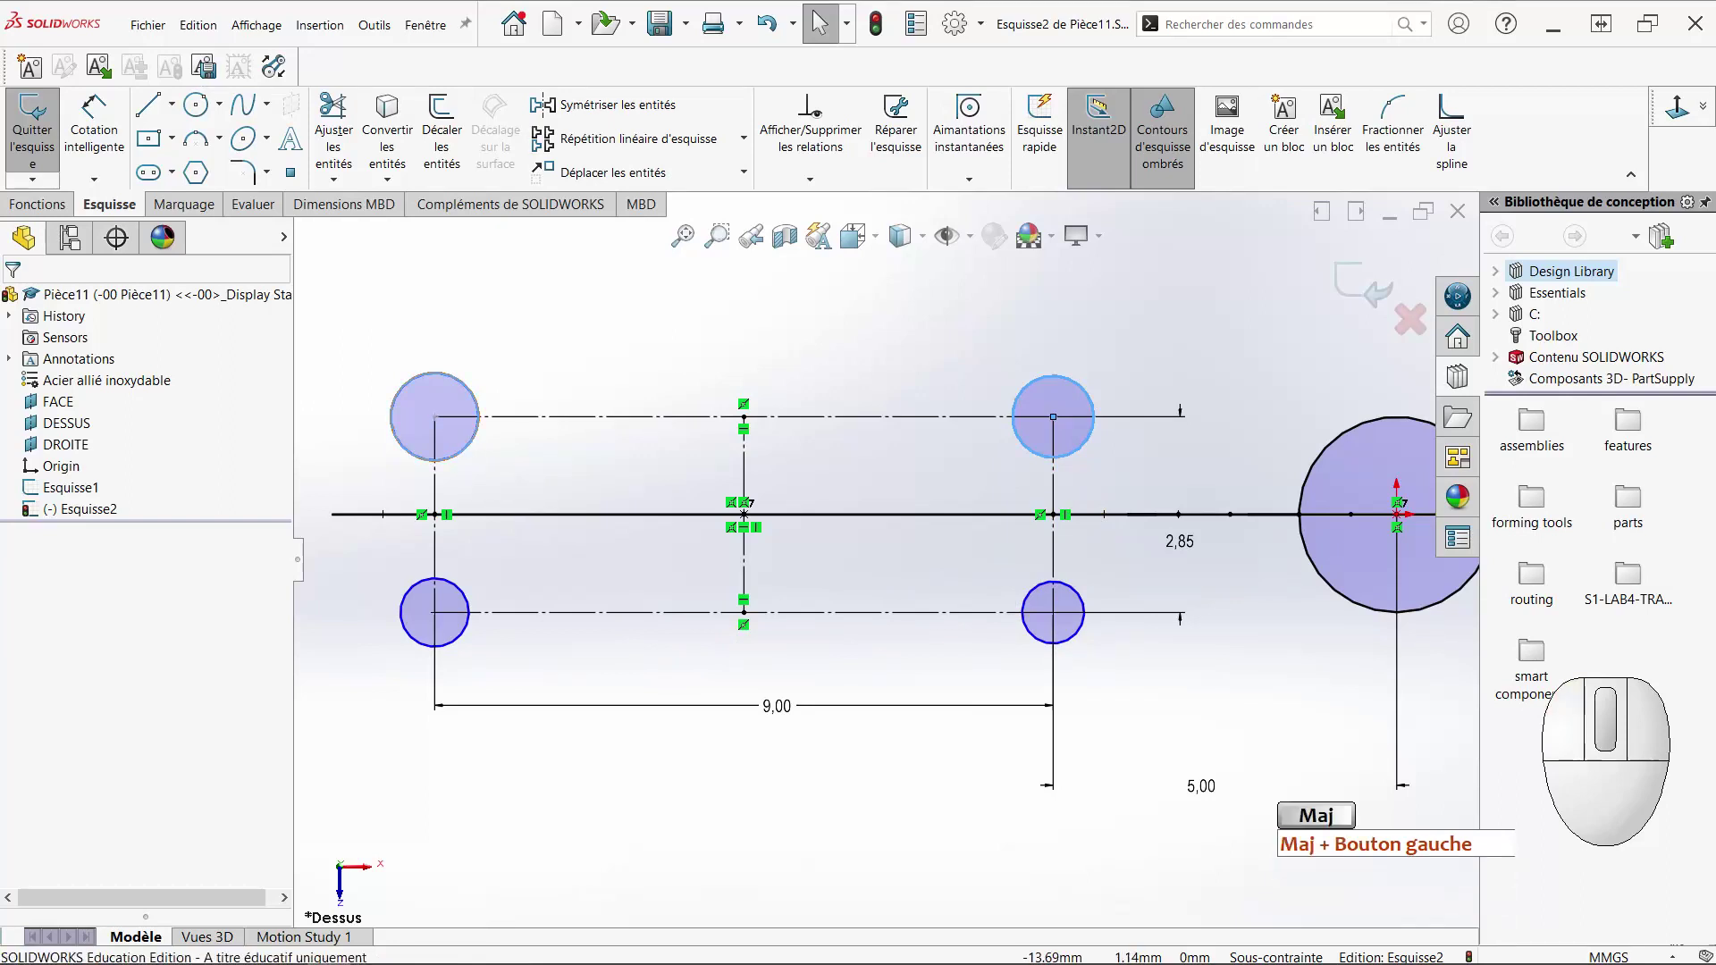
shift+click(416, 635)
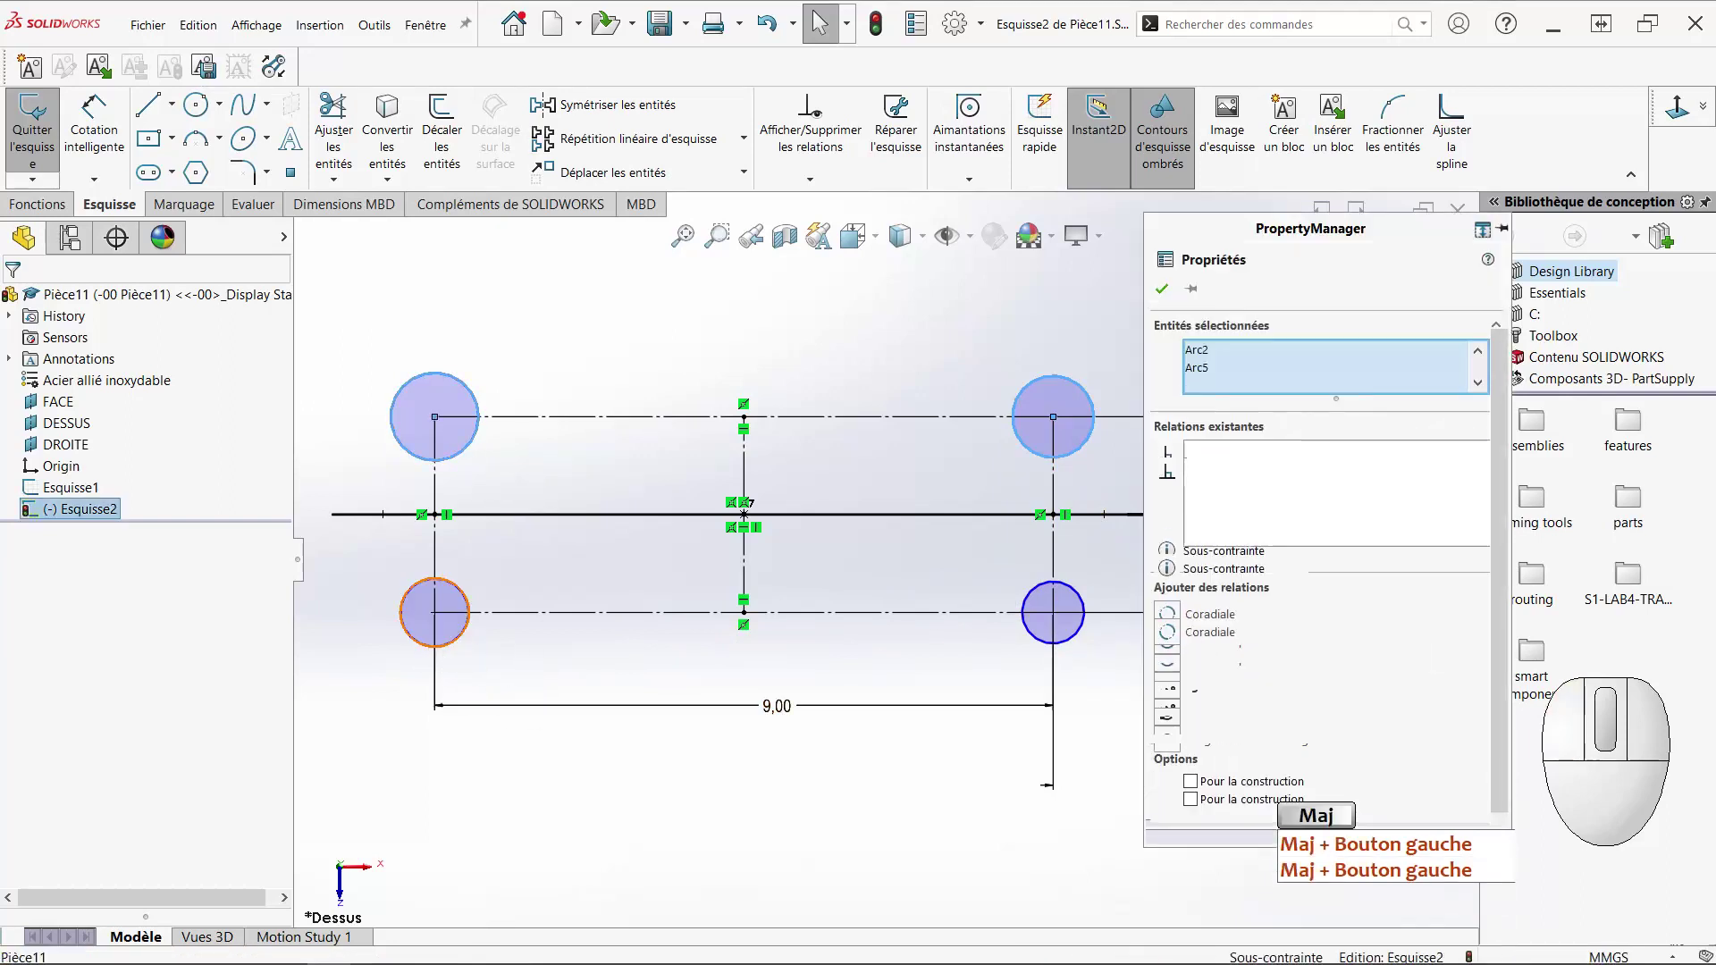
shift+click(1038, 625)
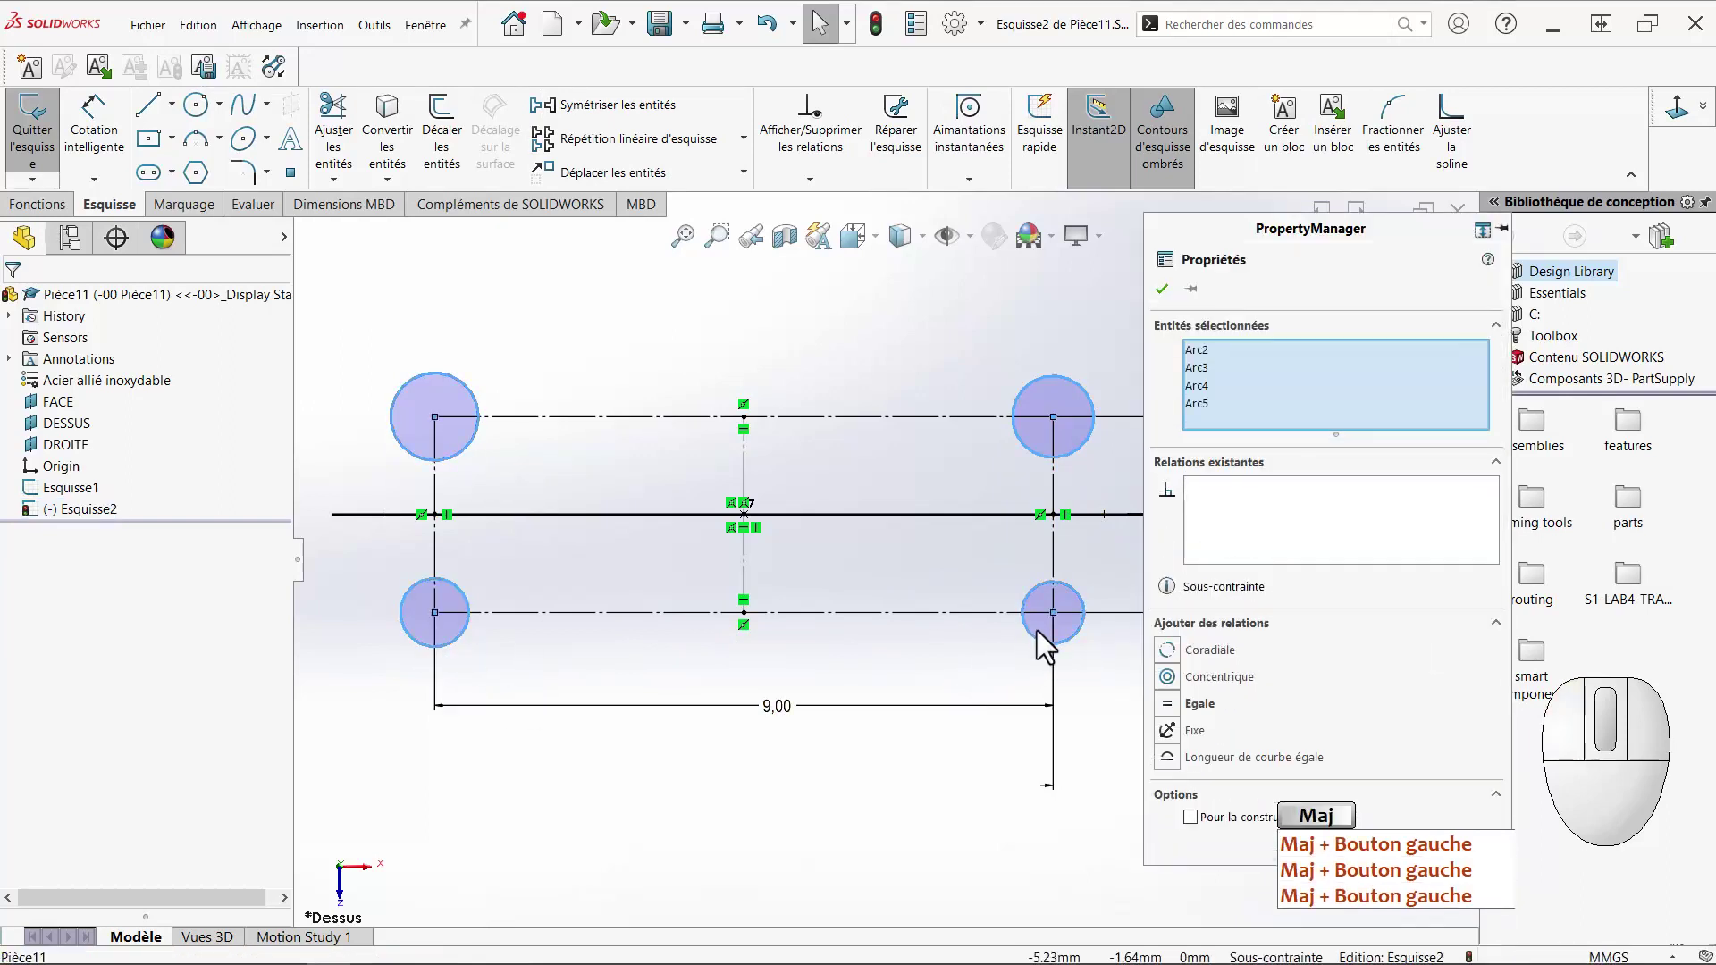
click(1165, 706)
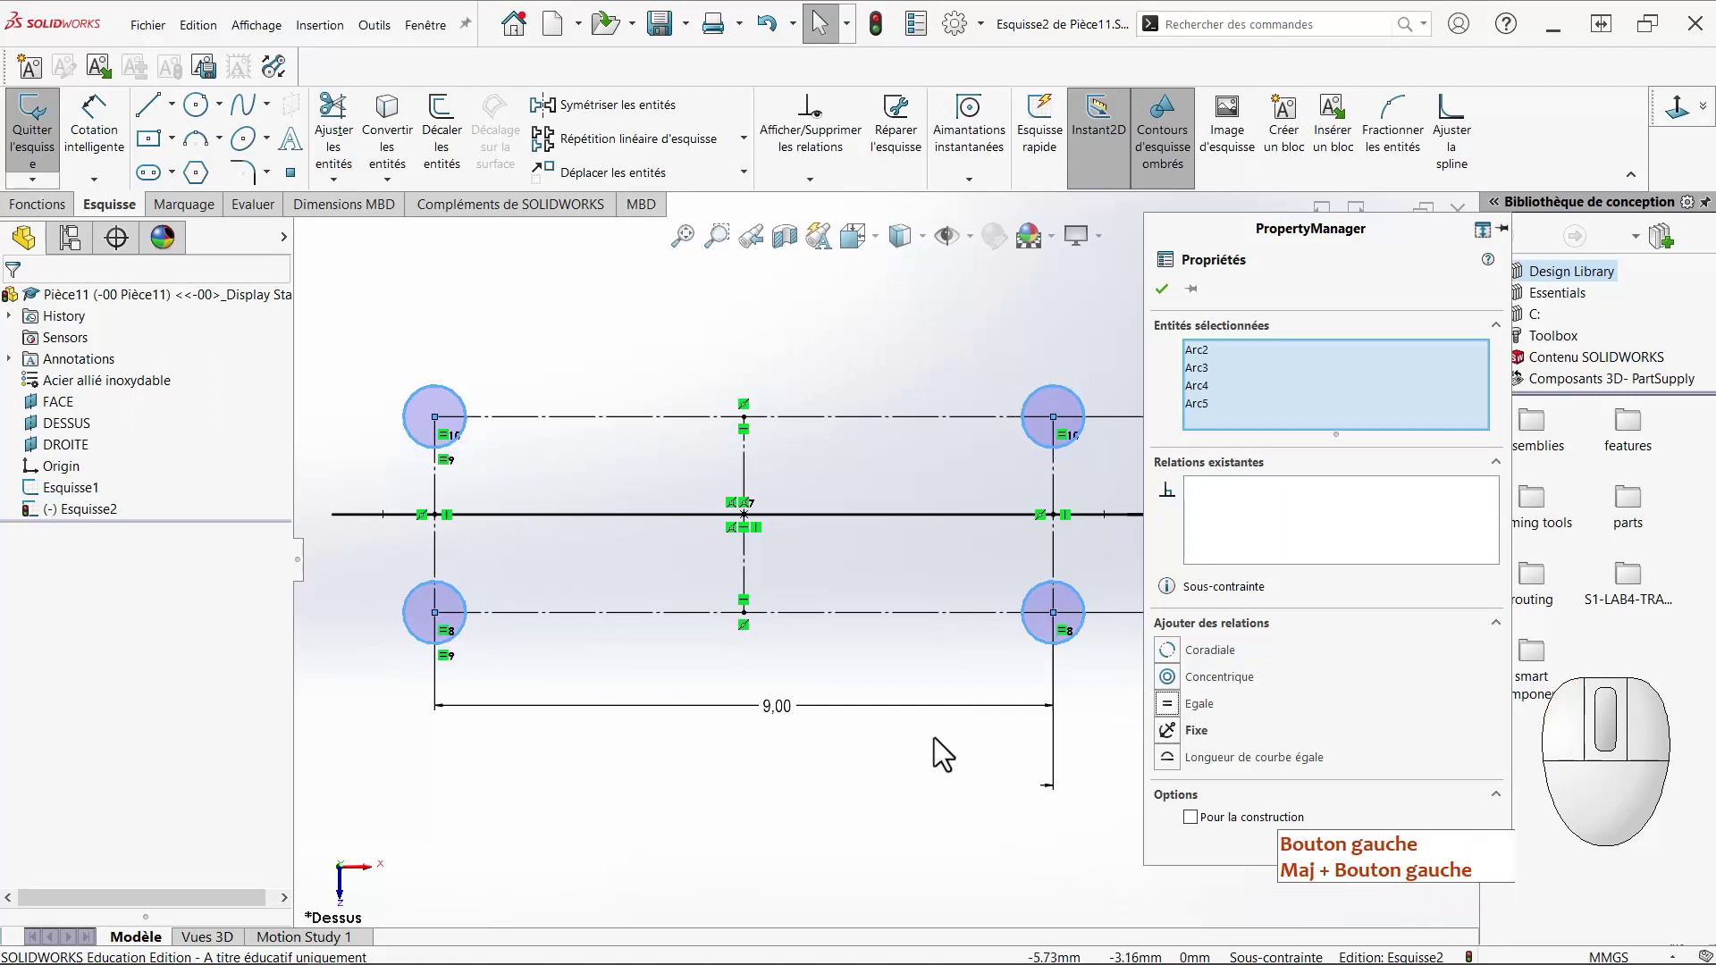
Dimension the upper-left corner circle's diameter as 1.5 mm.
right_click(654, 742)
right_drag(654, 742, 616, 509)
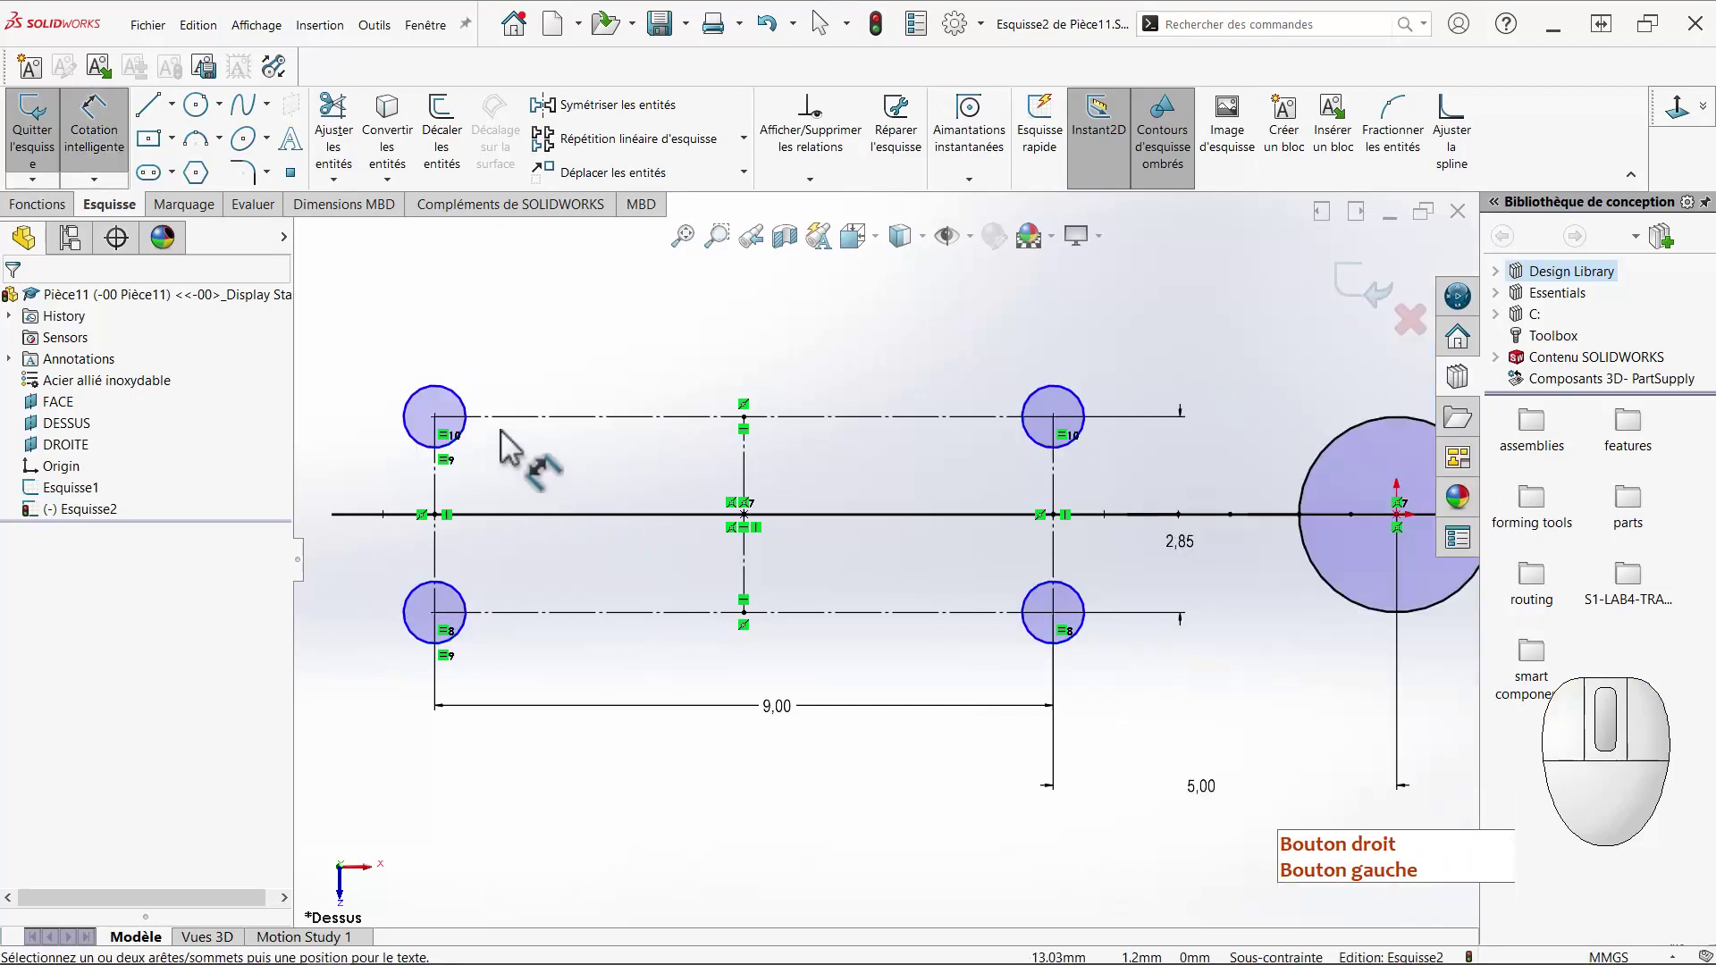
click(453, 407)
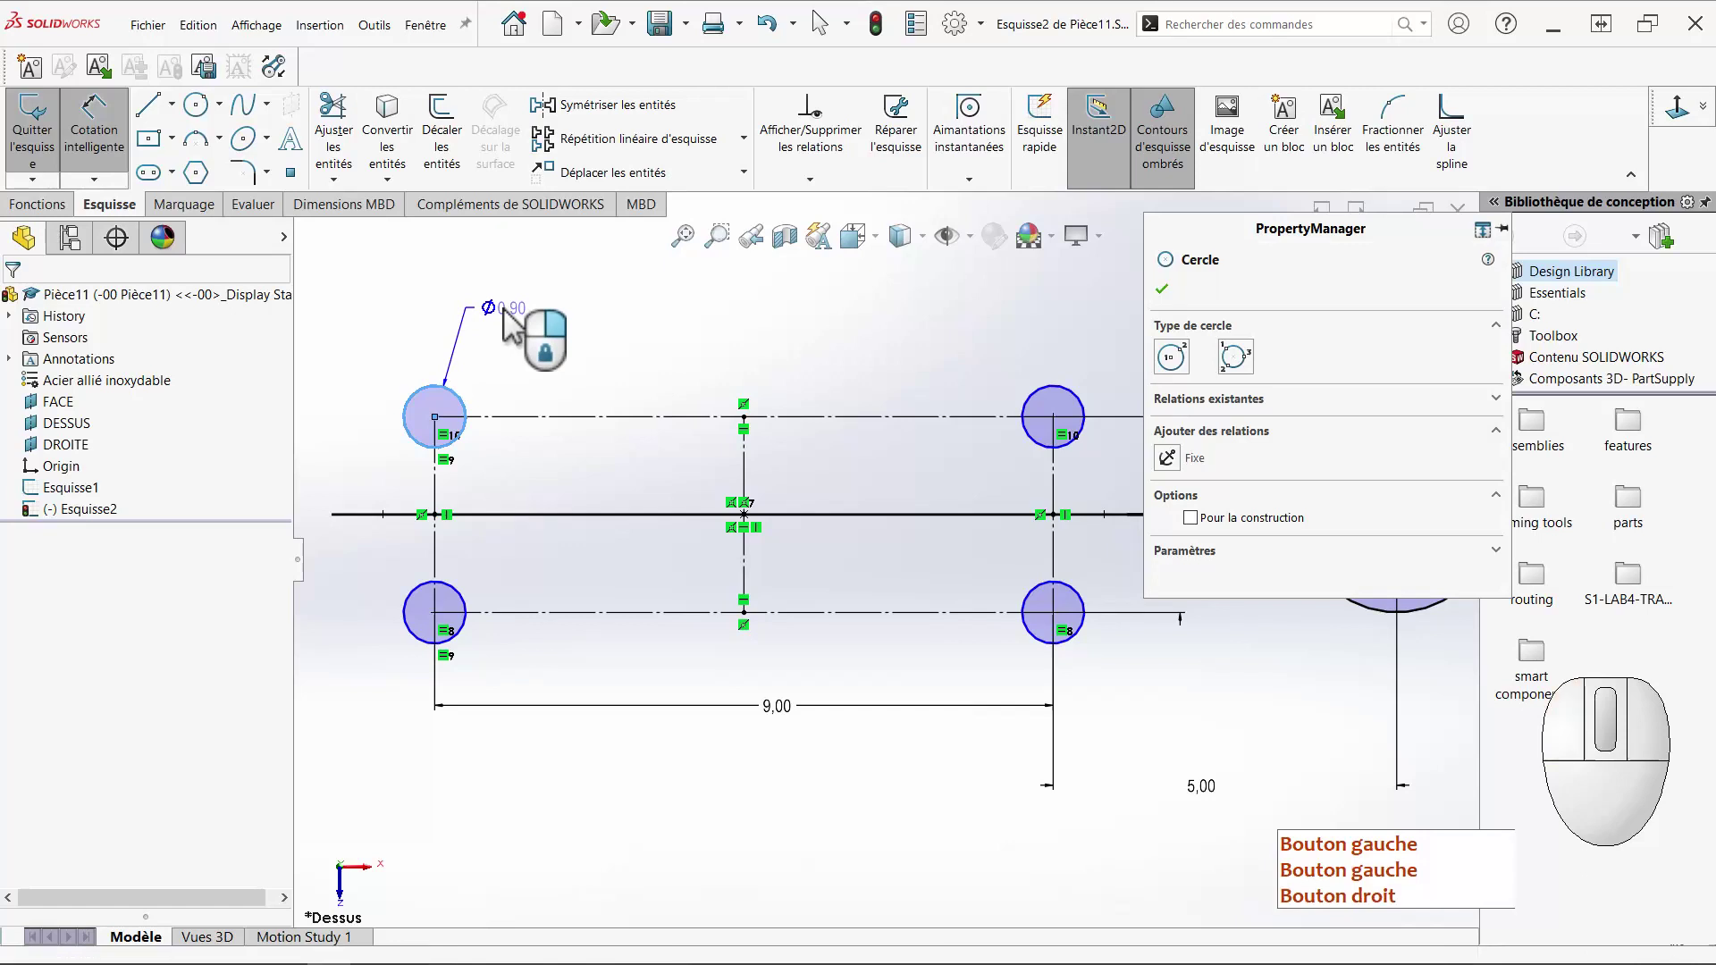
click(518, 312)
text(1.5)
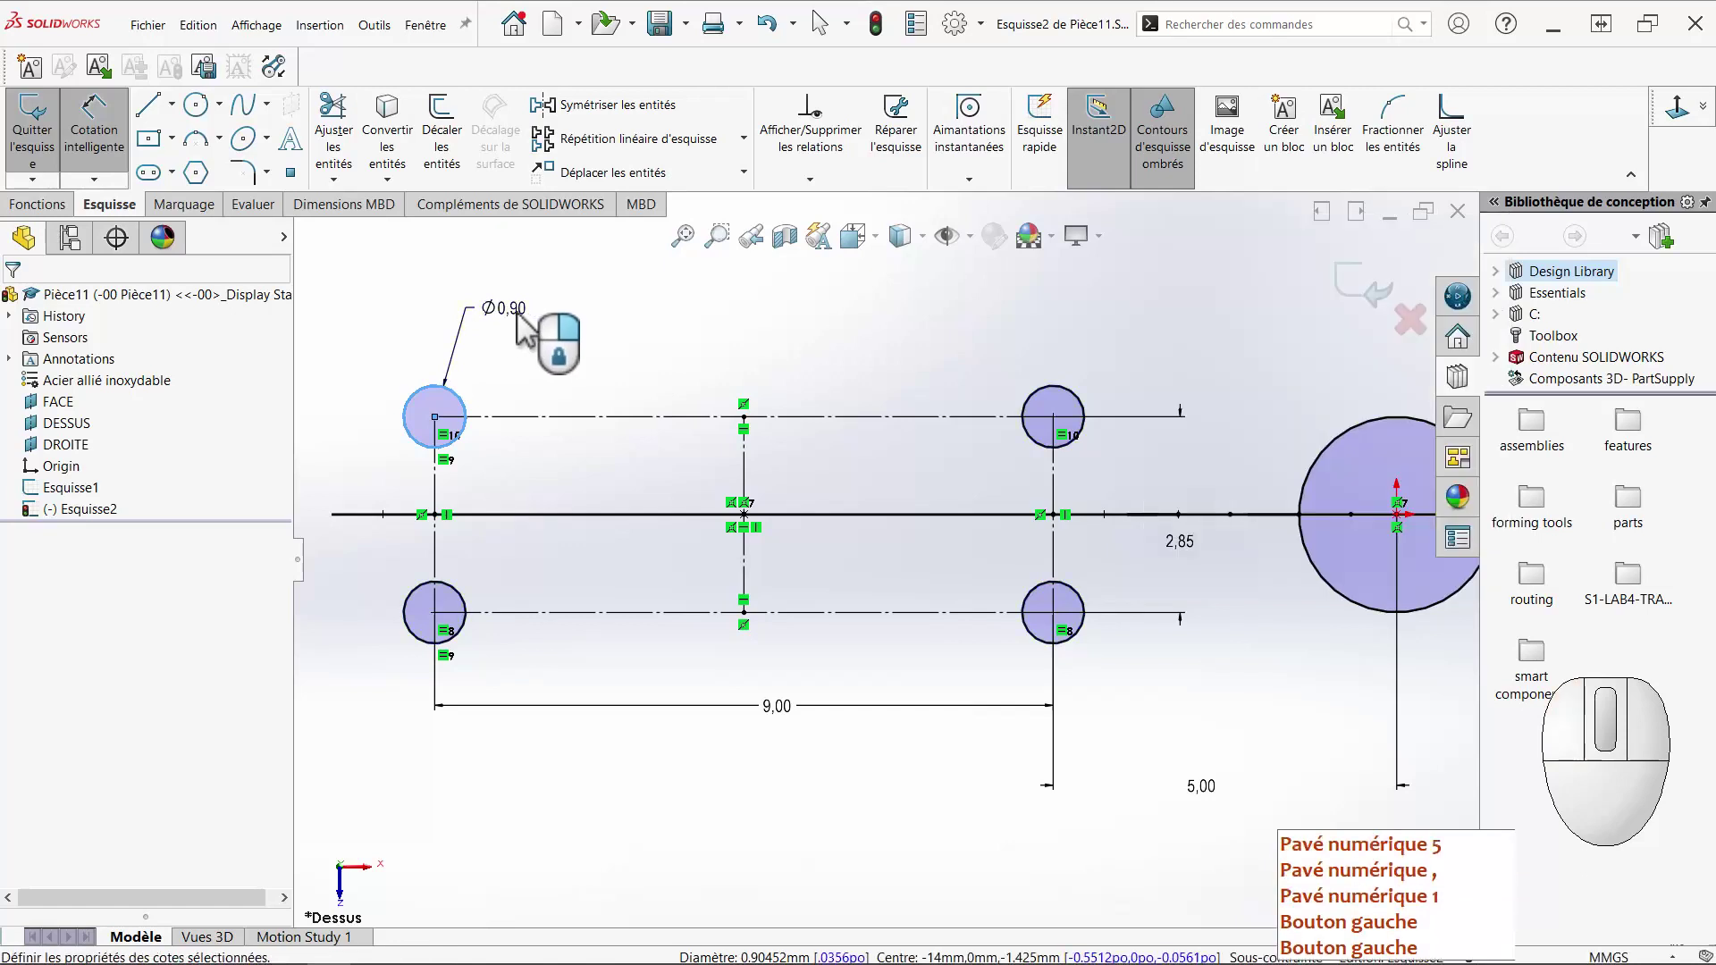
key(Return)
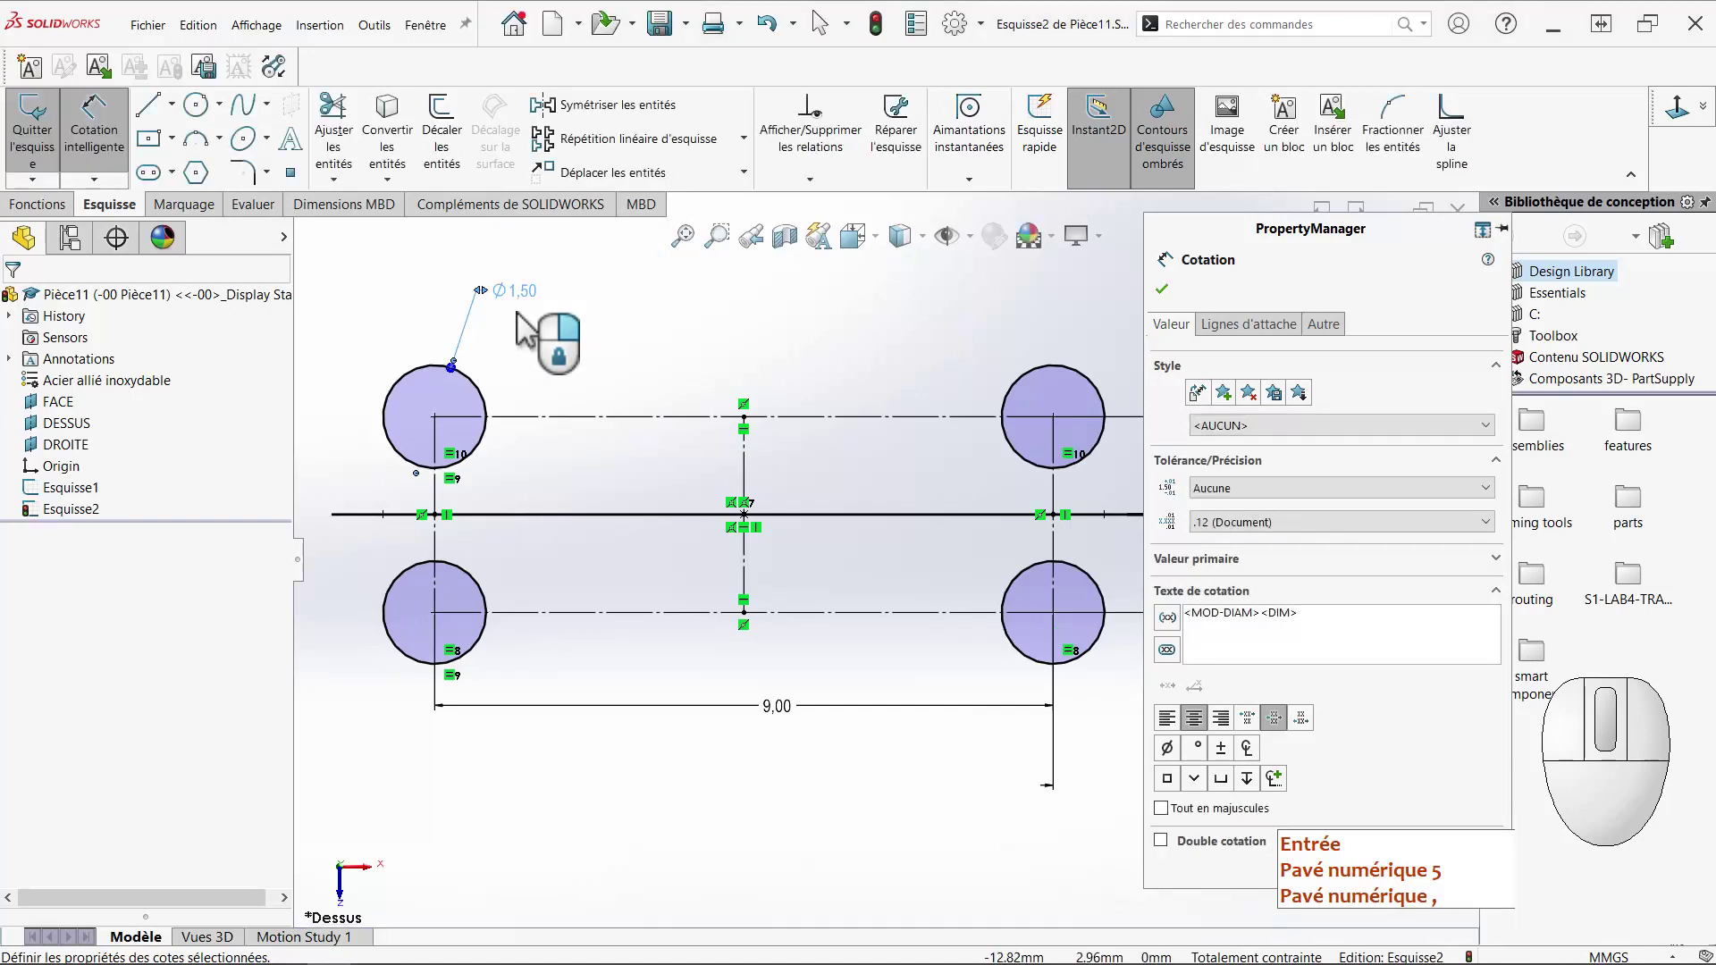
key(Escape)
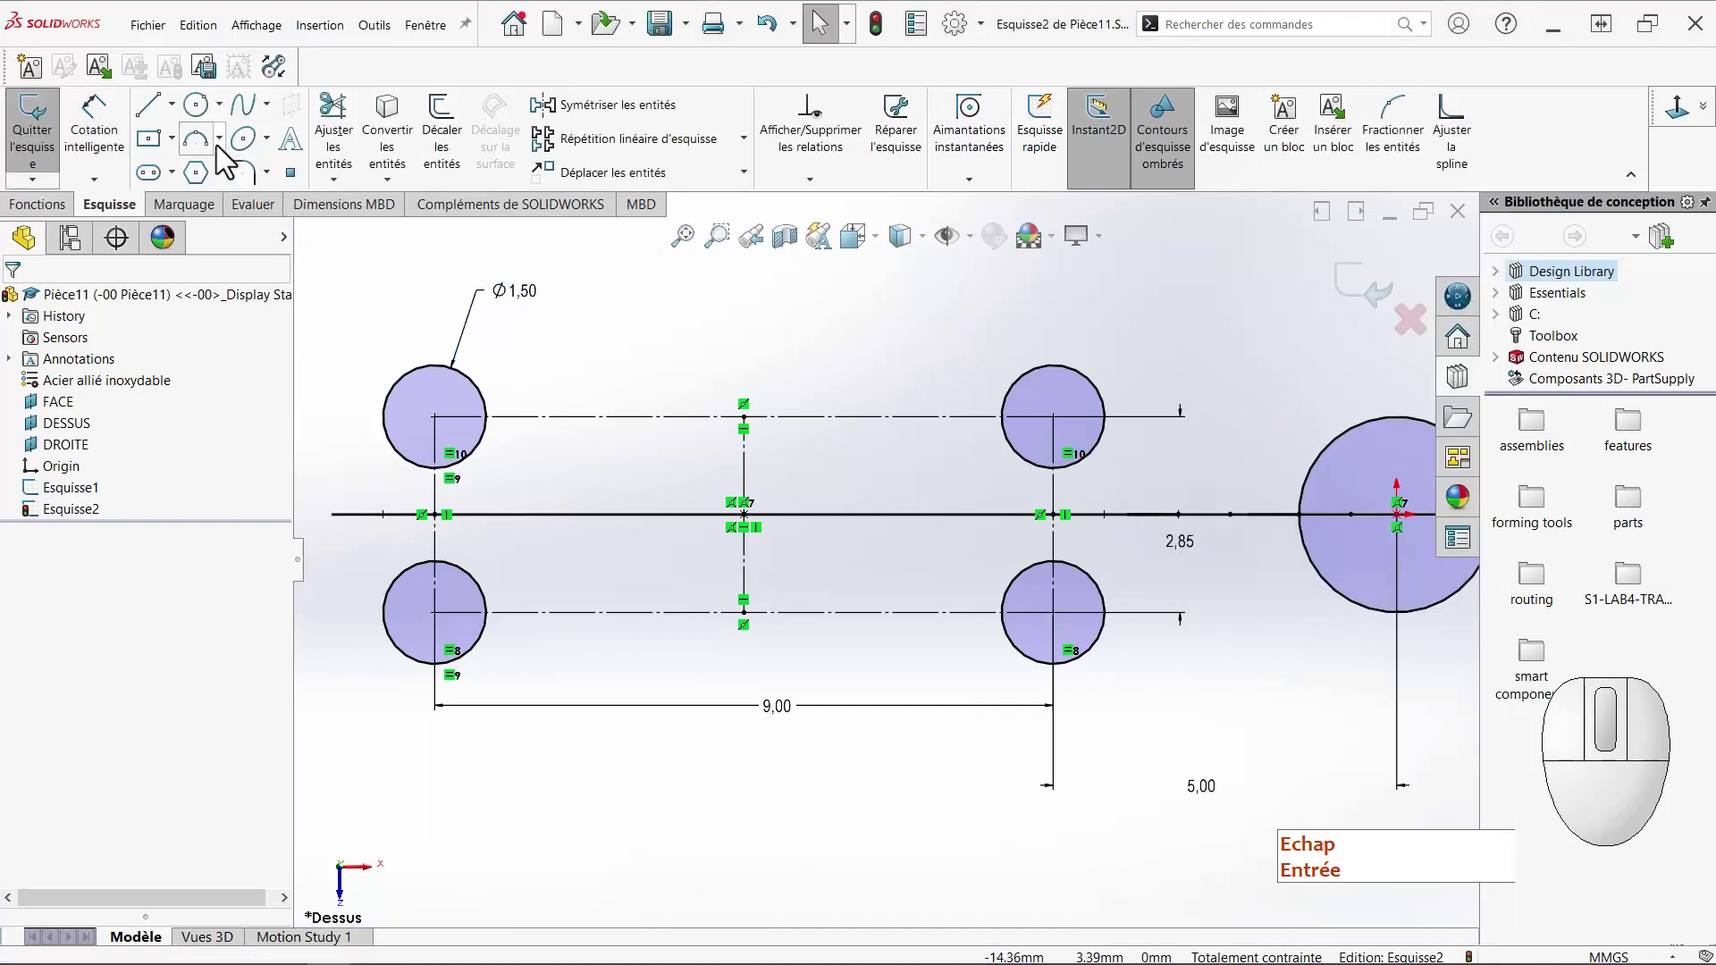
Draw a three-point arc spanning about 7.9 mm between the two upper corner circles, bowed inward toward the rectangle's centre.
click(219, 139)
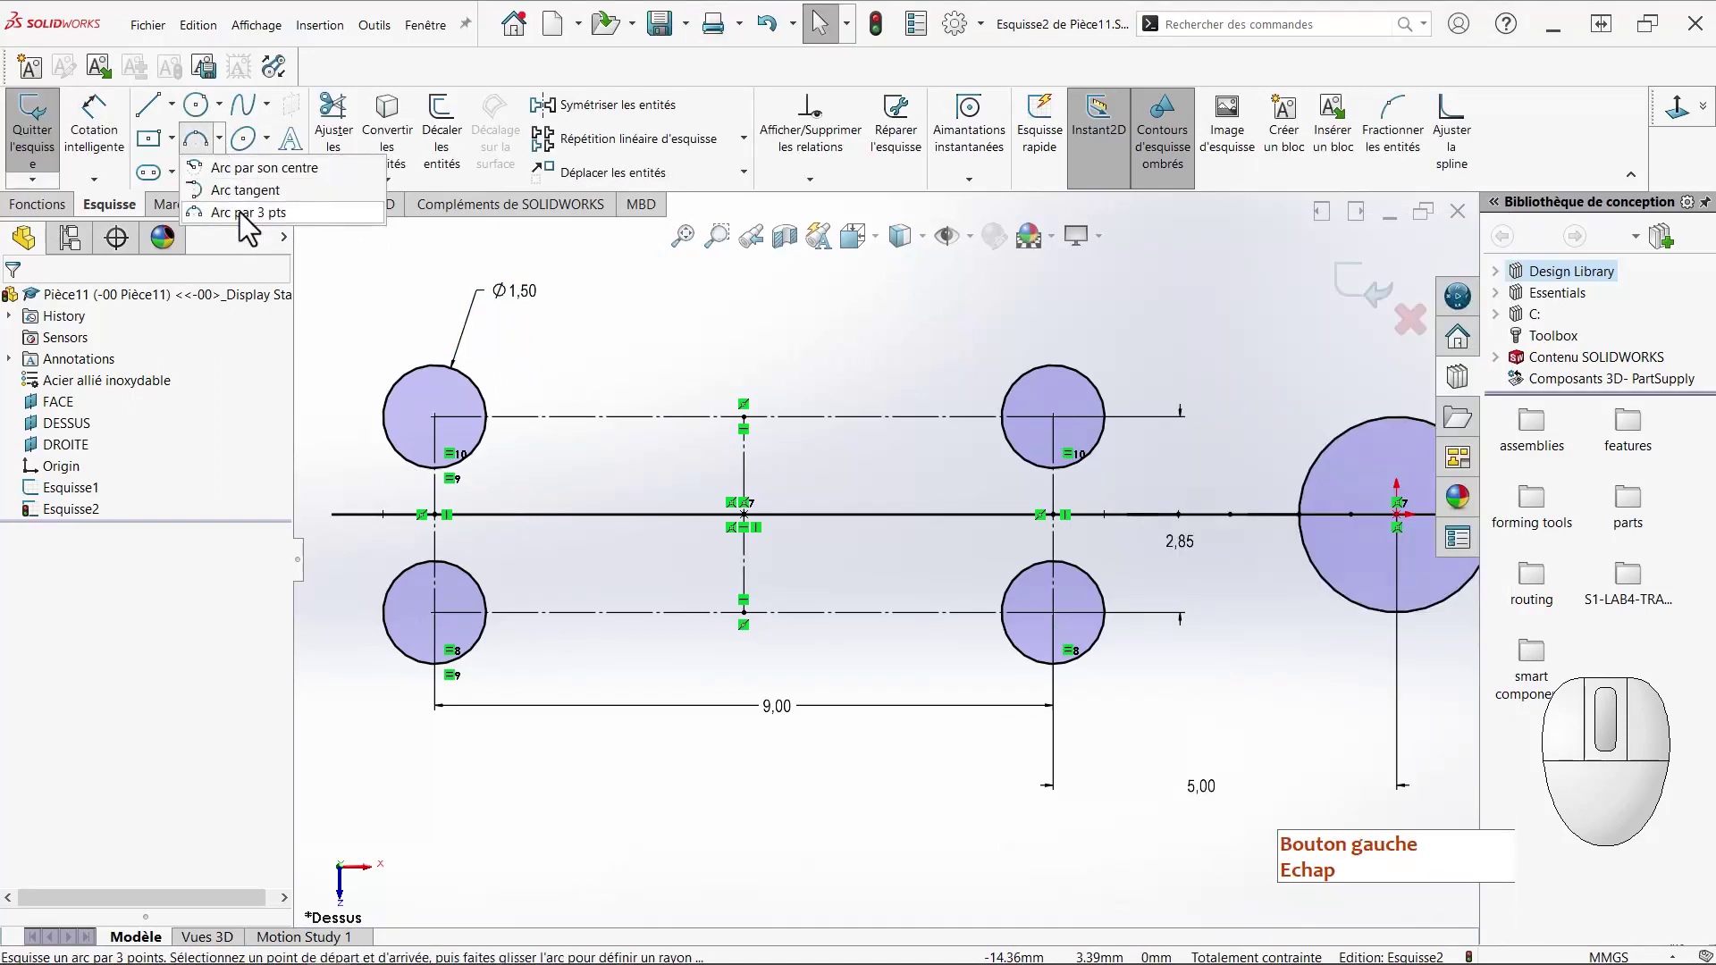
click(312, 213)
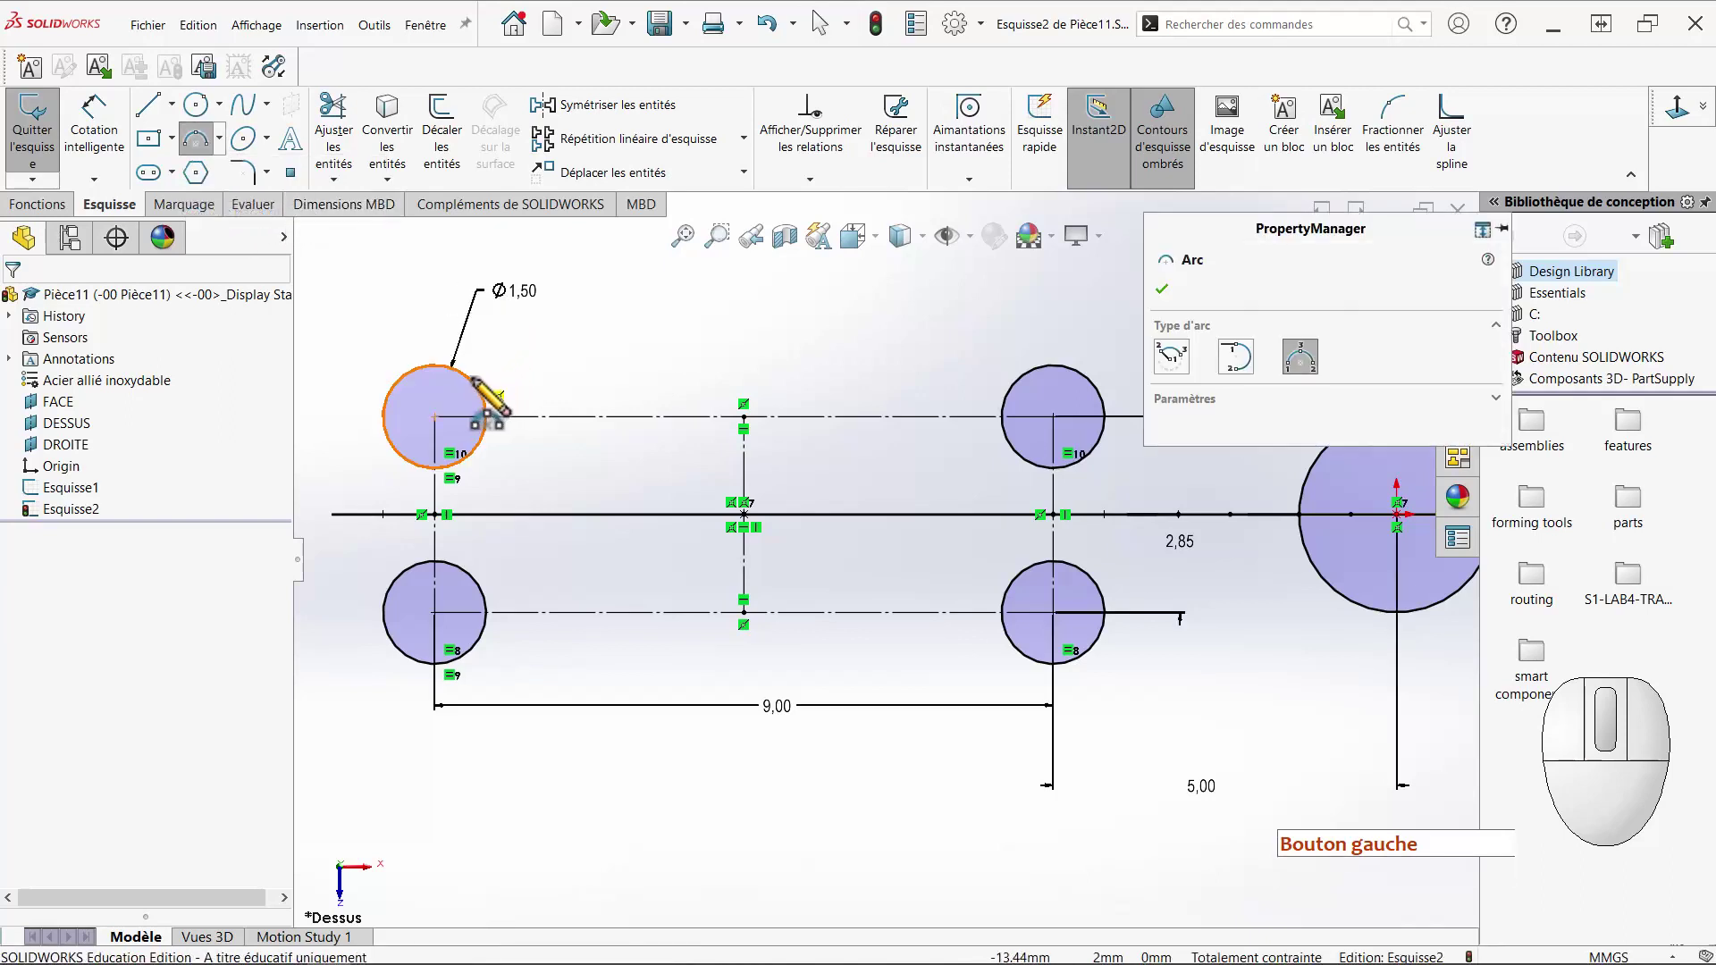
click(468, 374)
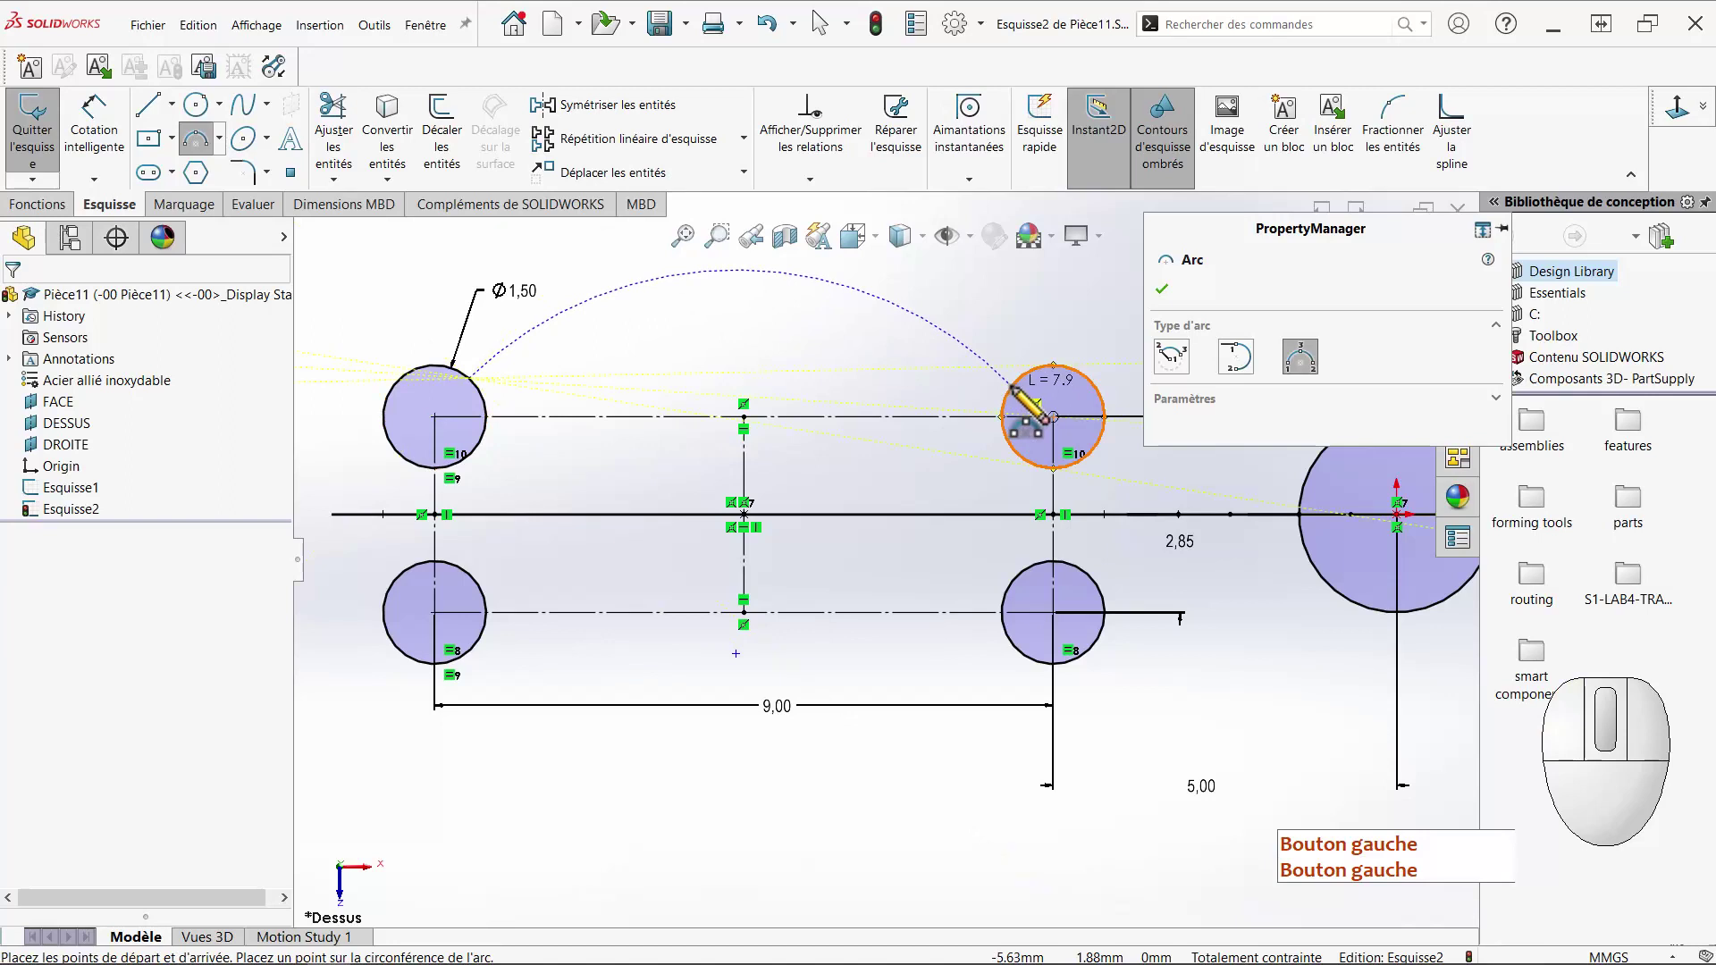
click(1013, 390)
click(881, 432)
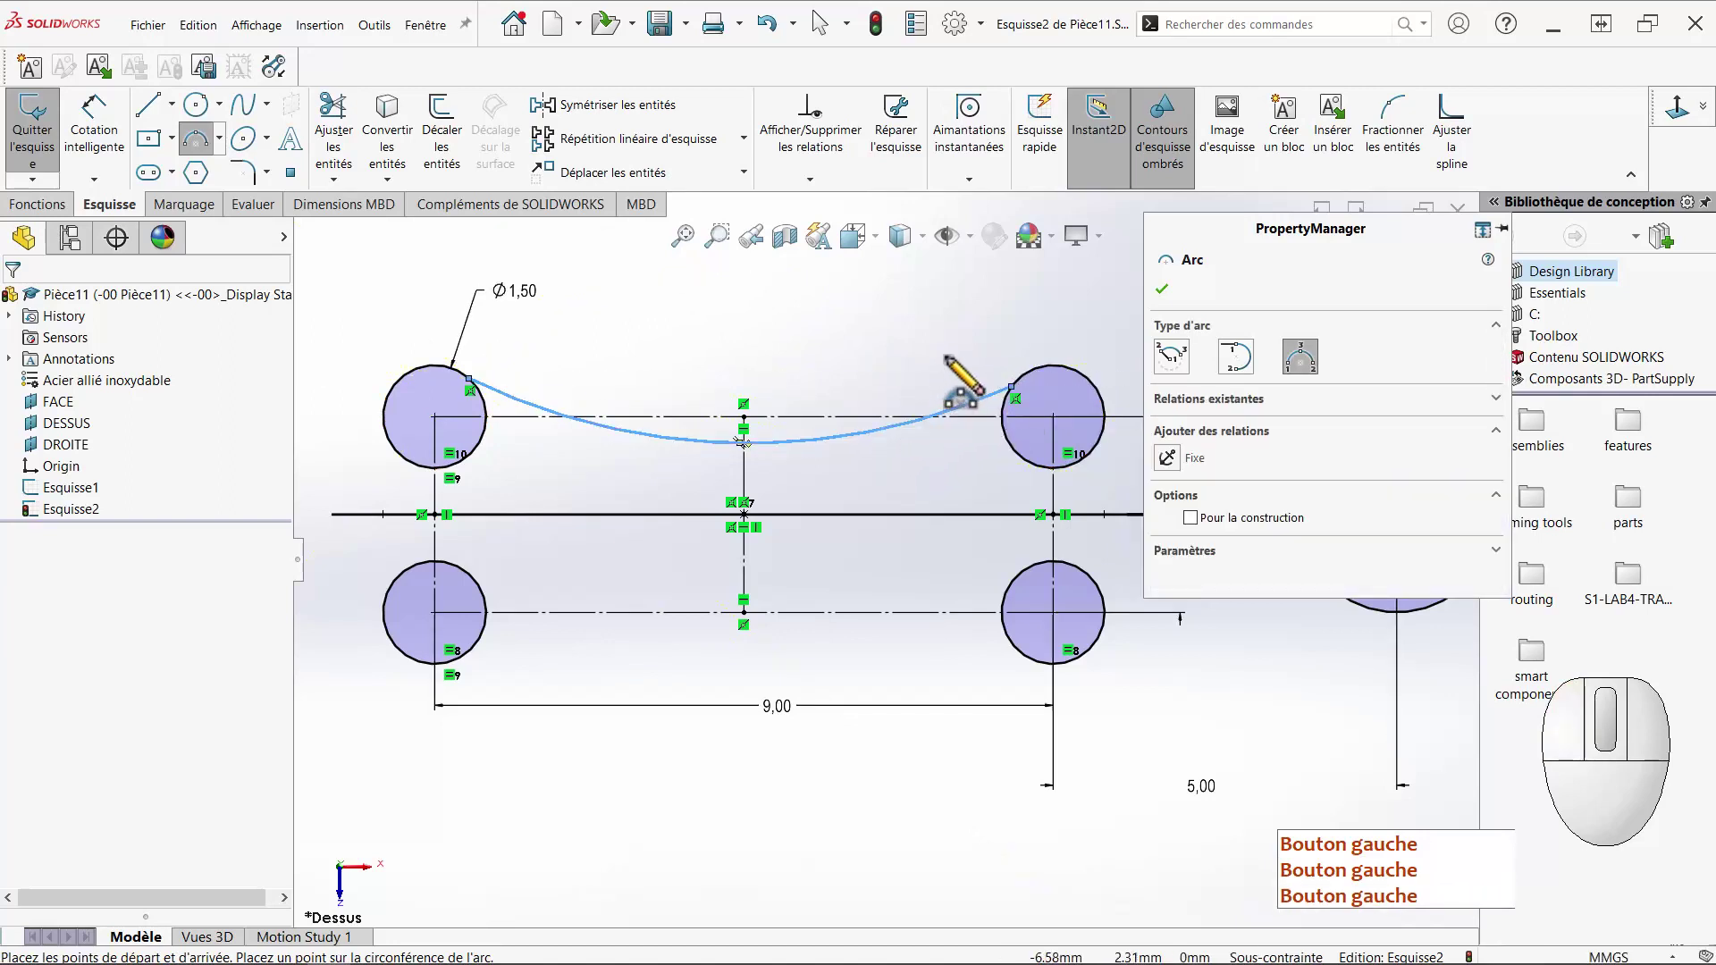
Make the upper arc tangent to both the upper-right and upper-left corner circles.
key(Escape)
drag(1029, 342, 984, 396)
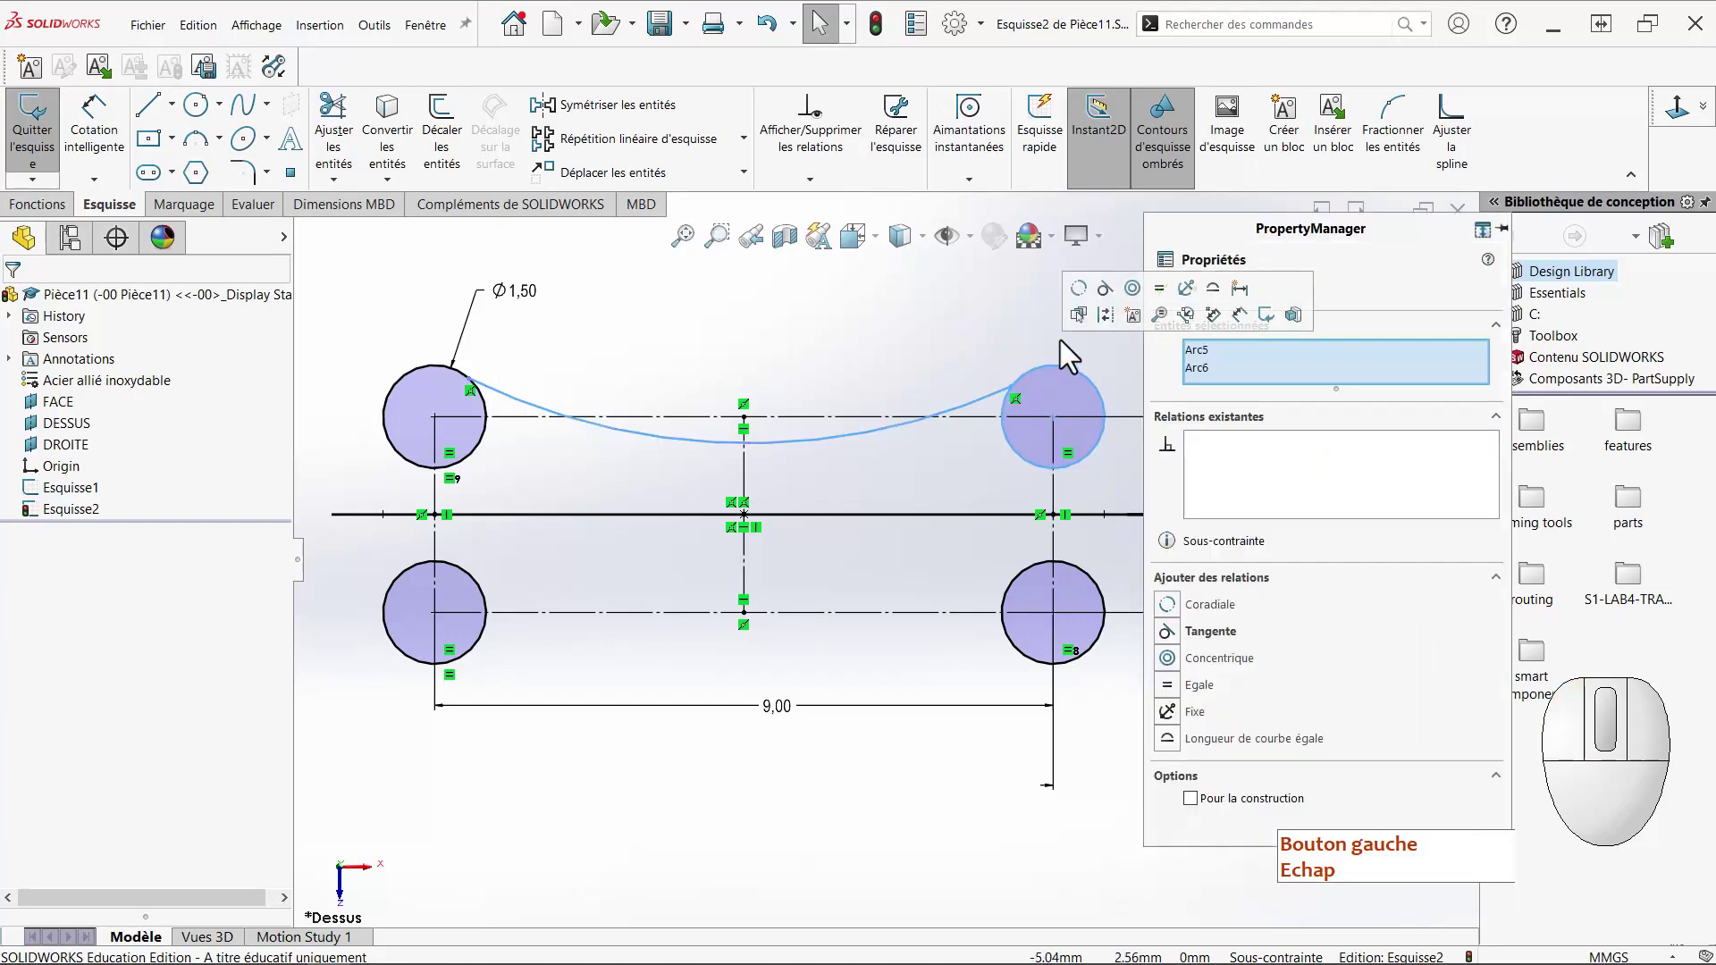
click(1100, 291)
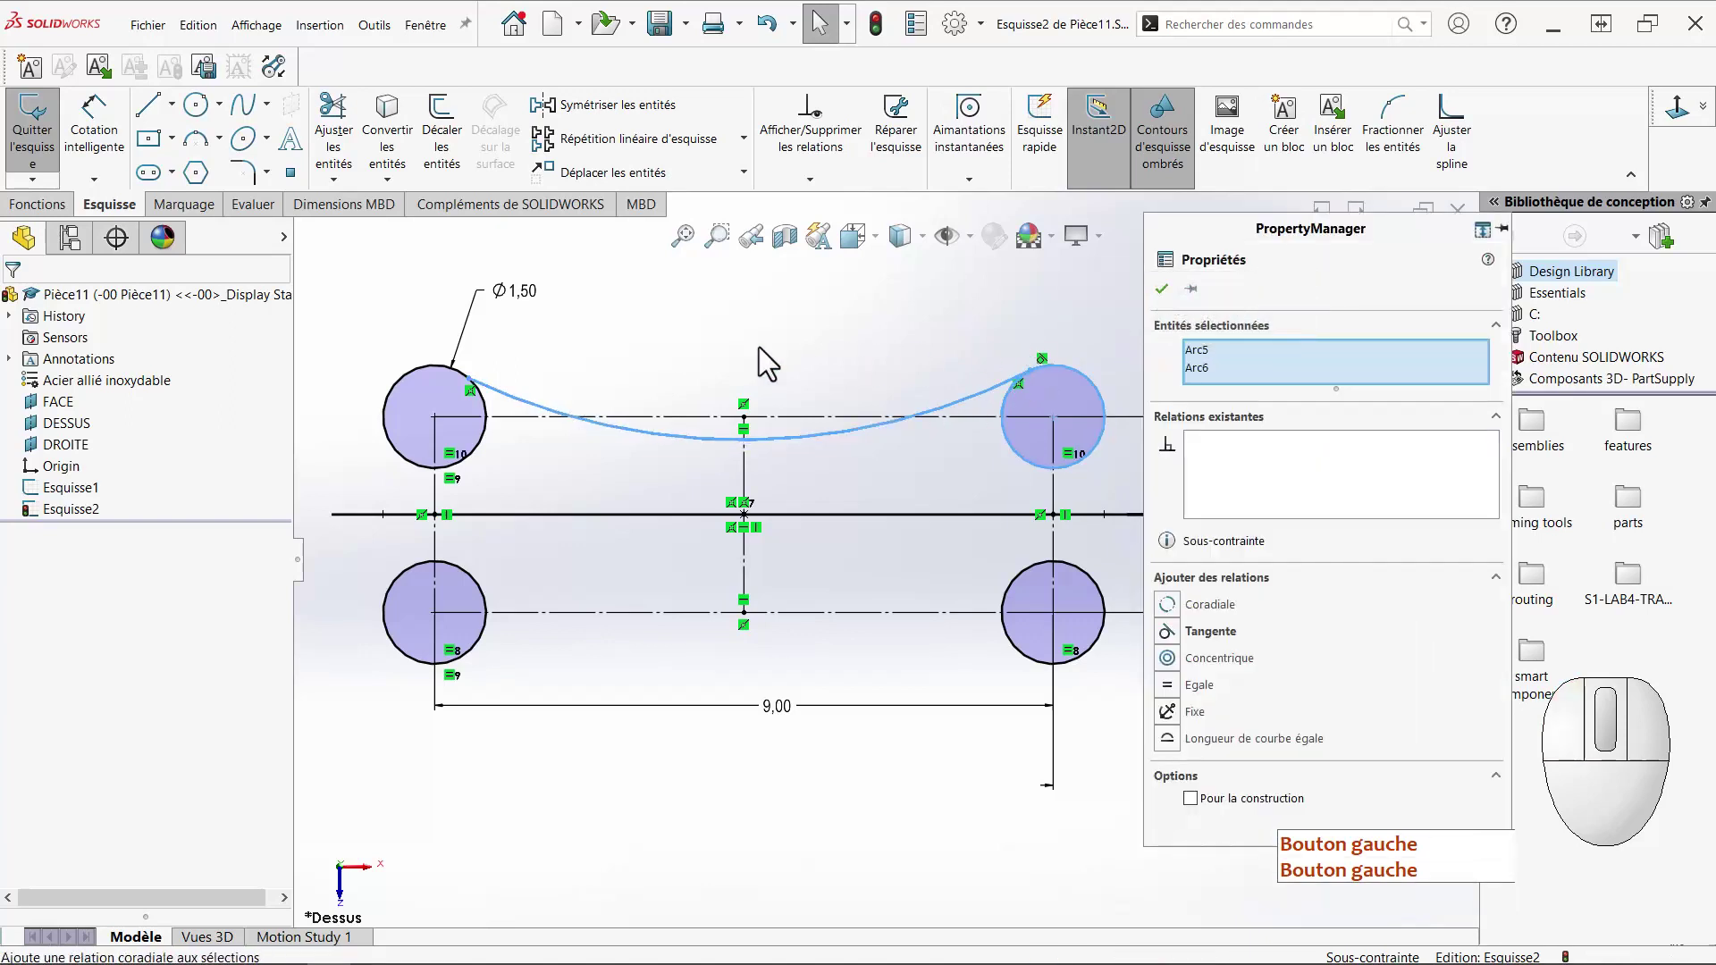
click(572, 352)
drag(544, 343, 452, 398)
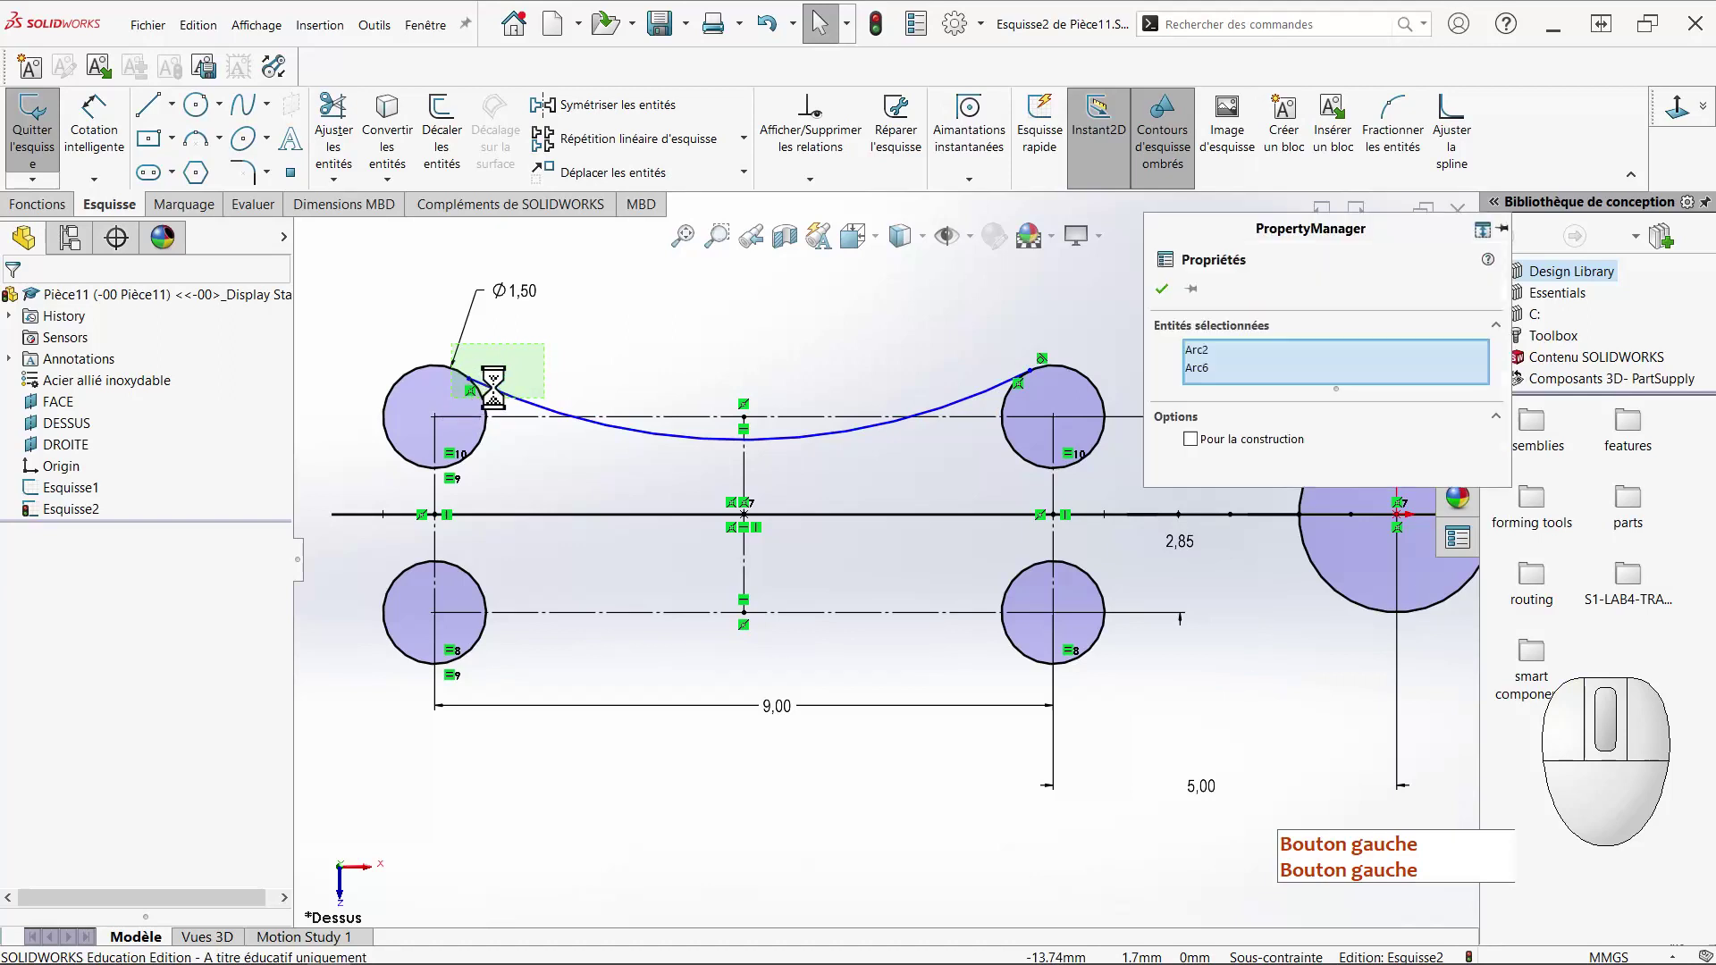
ctrl+click(514, 290)
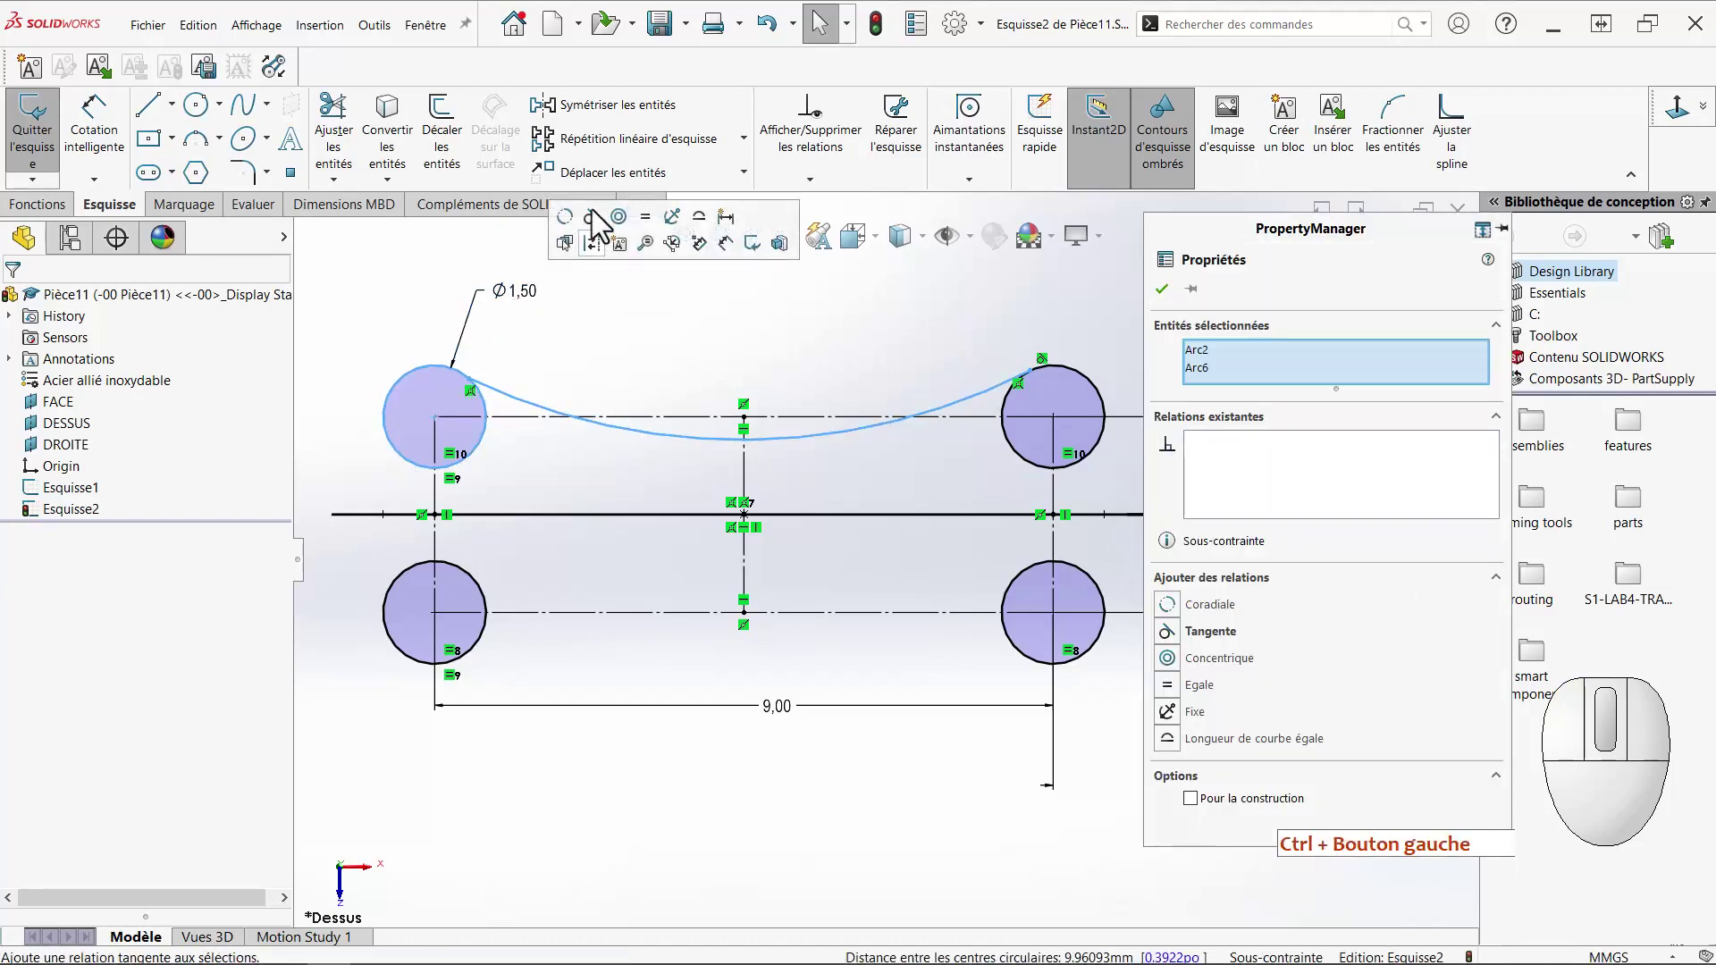
click(591, 217)
click(715, 361)
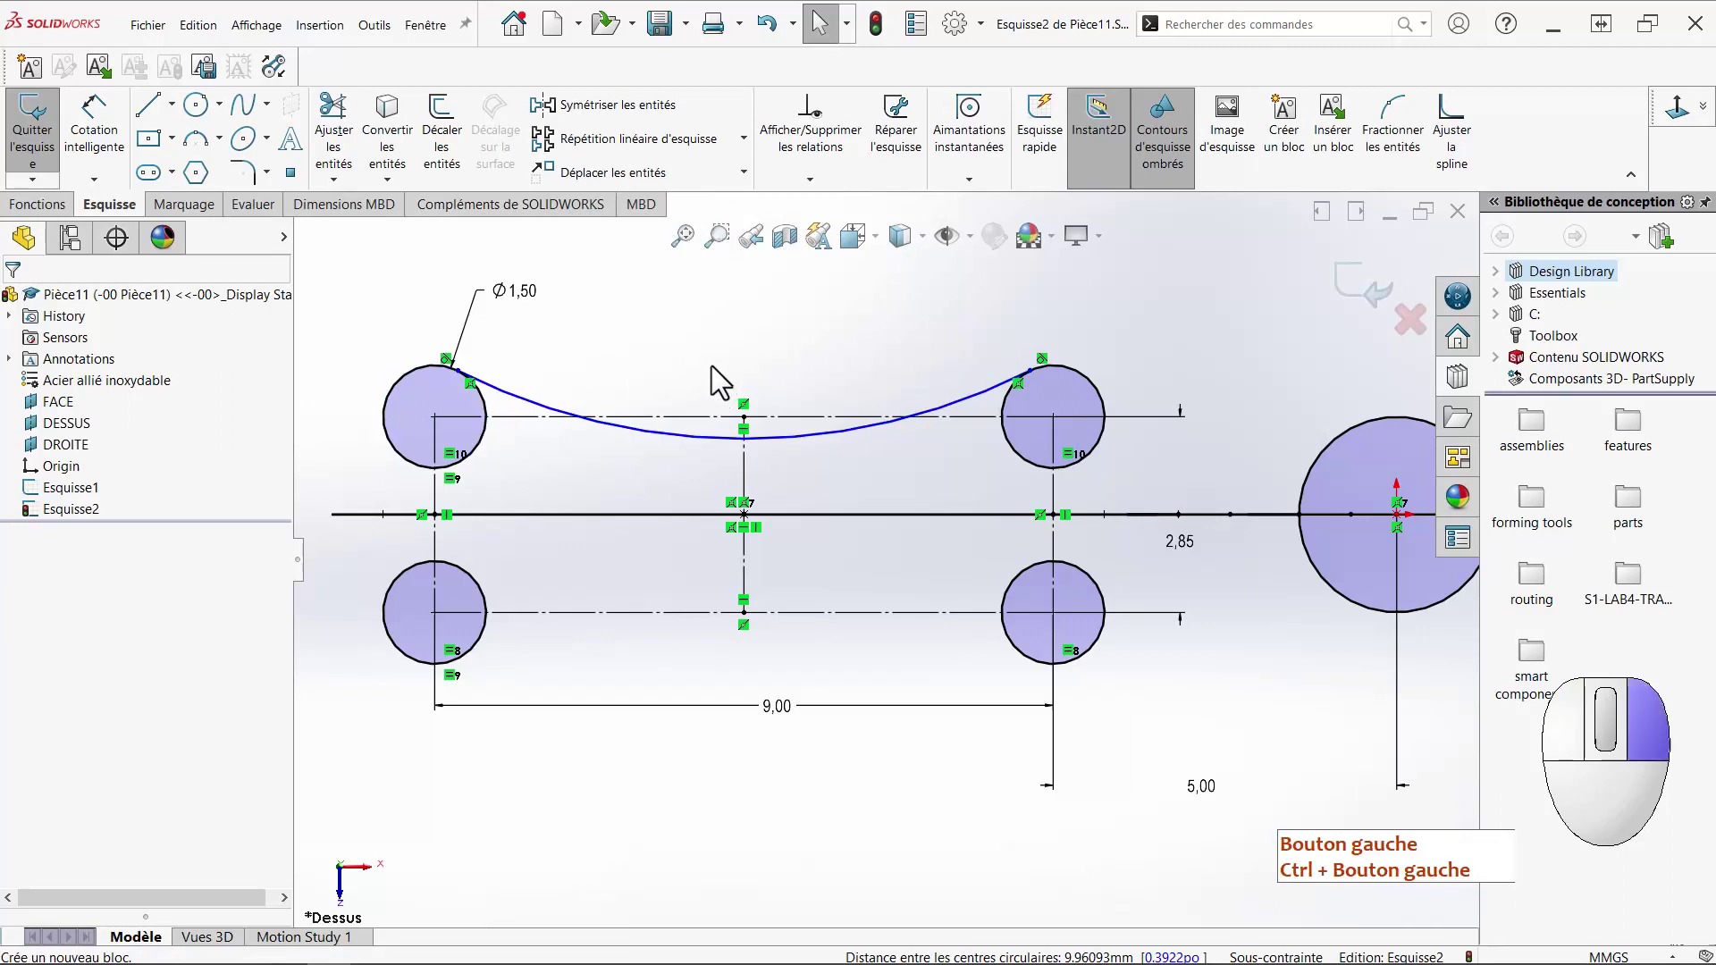
Dimension the distance between the upper construction line and the arc's lowest point as 0.15 mm.
right_drag(712, 366, 711, 288)
click(775, 415)
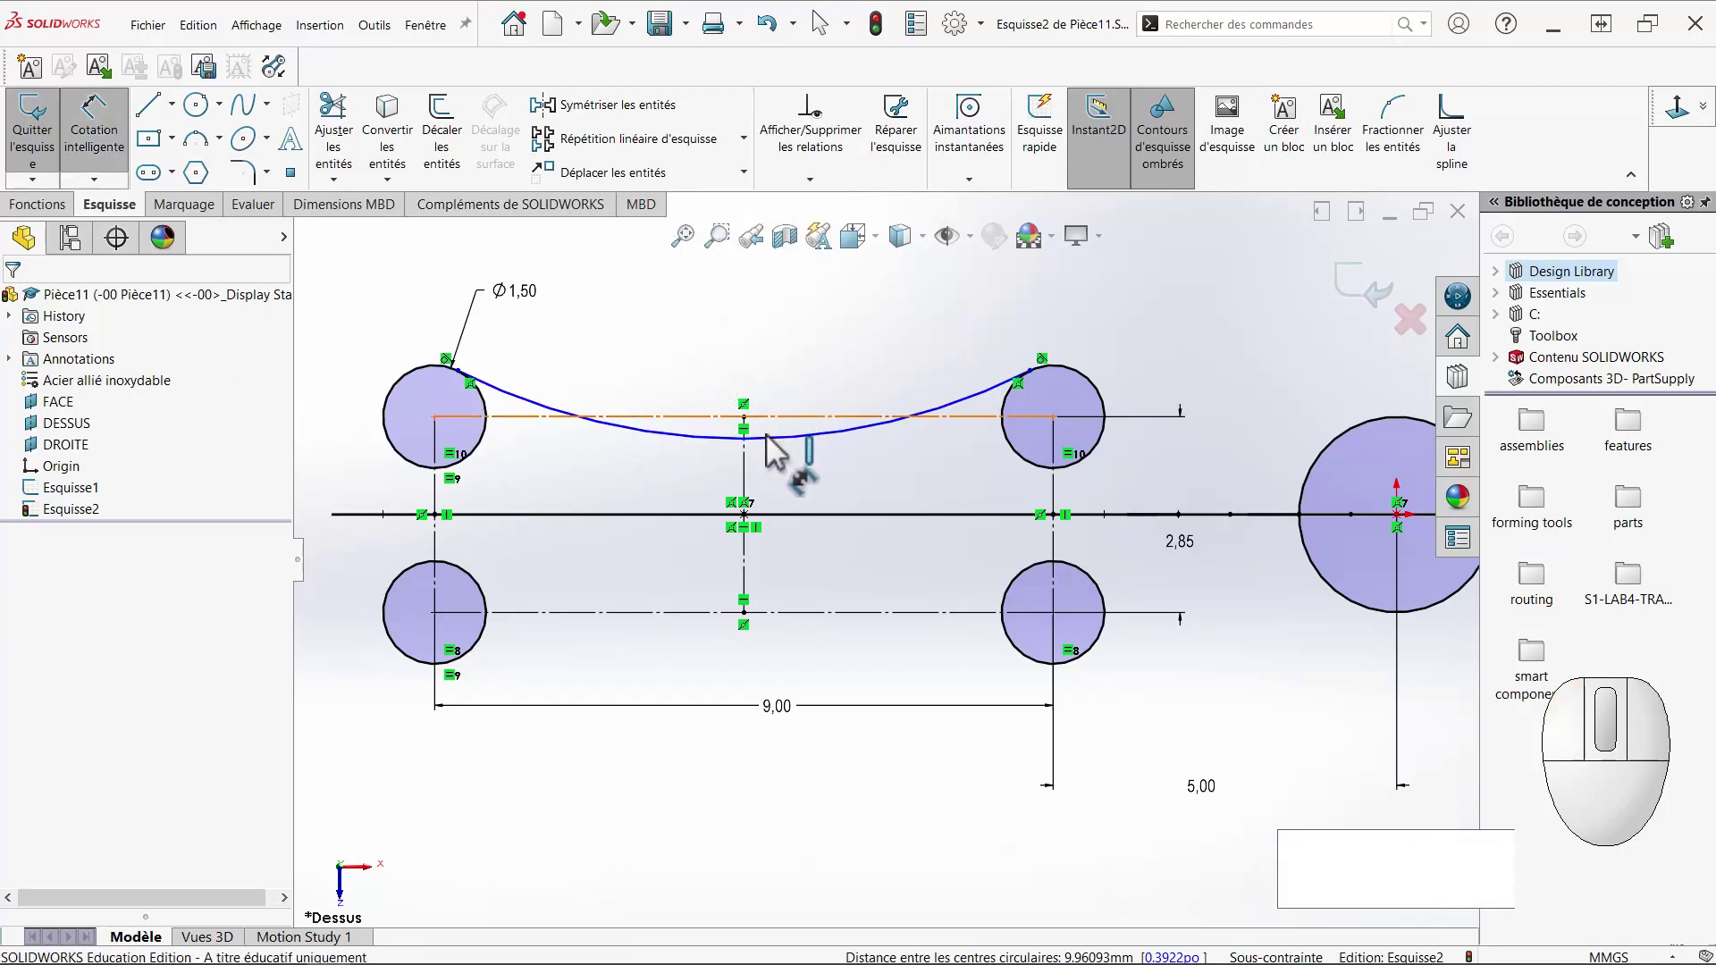
shift+click(764, 439)
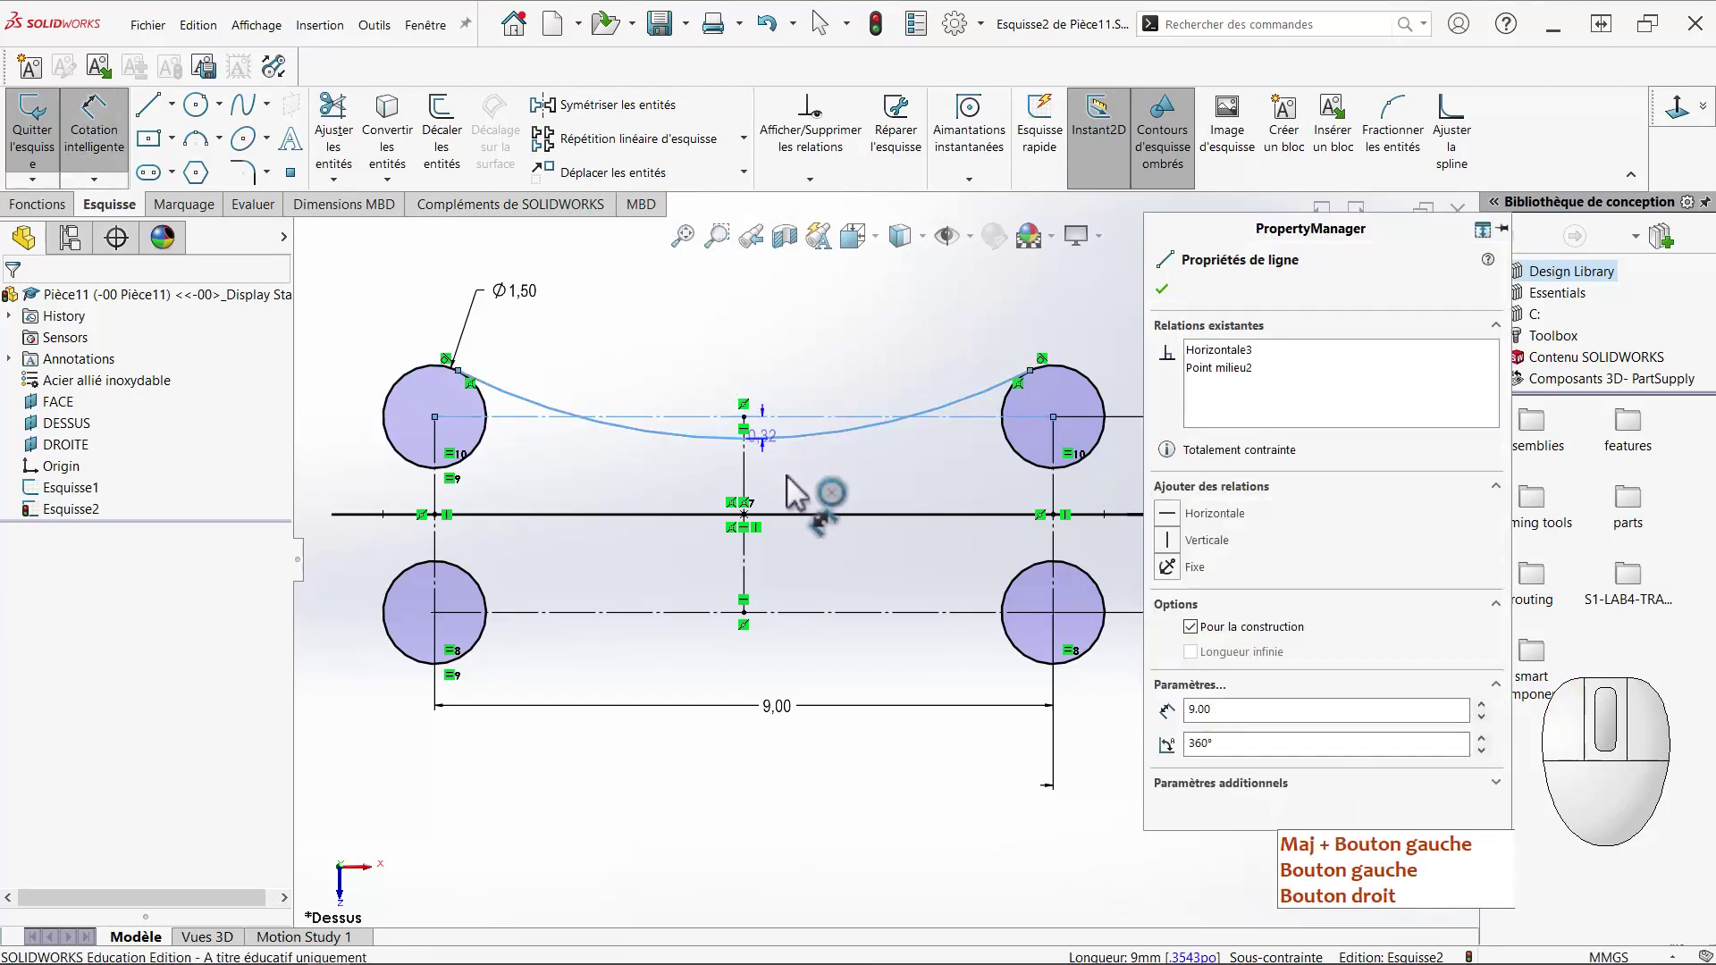
click(867, 481)
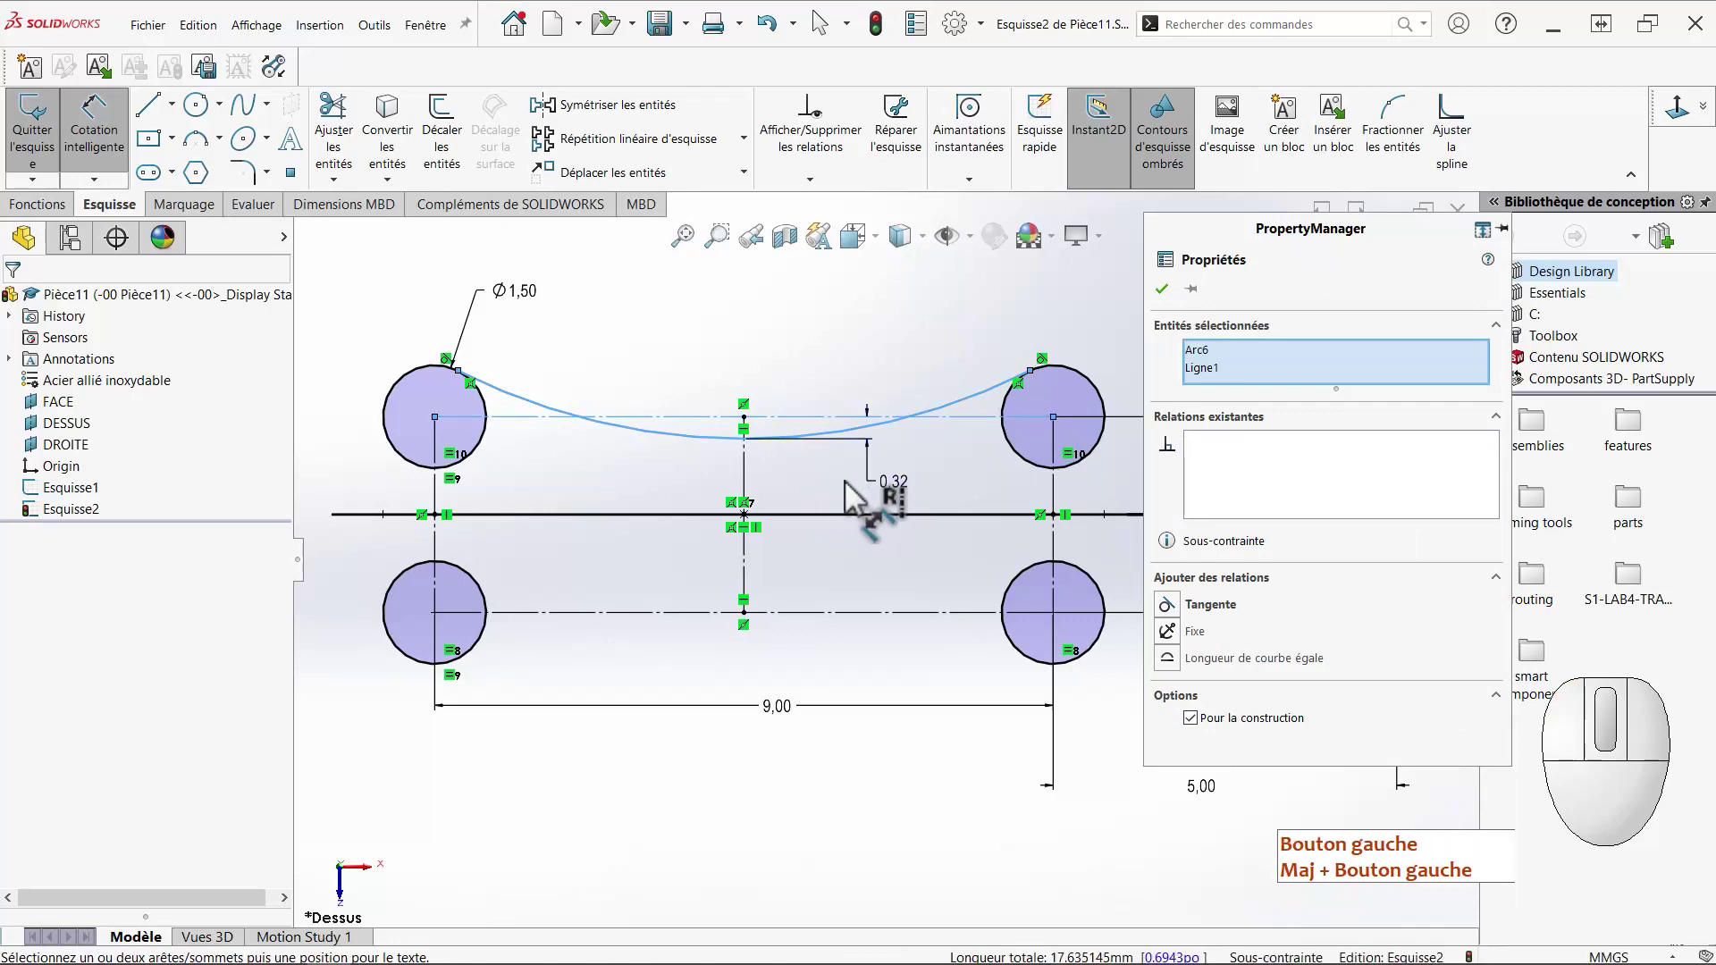
text(,15)
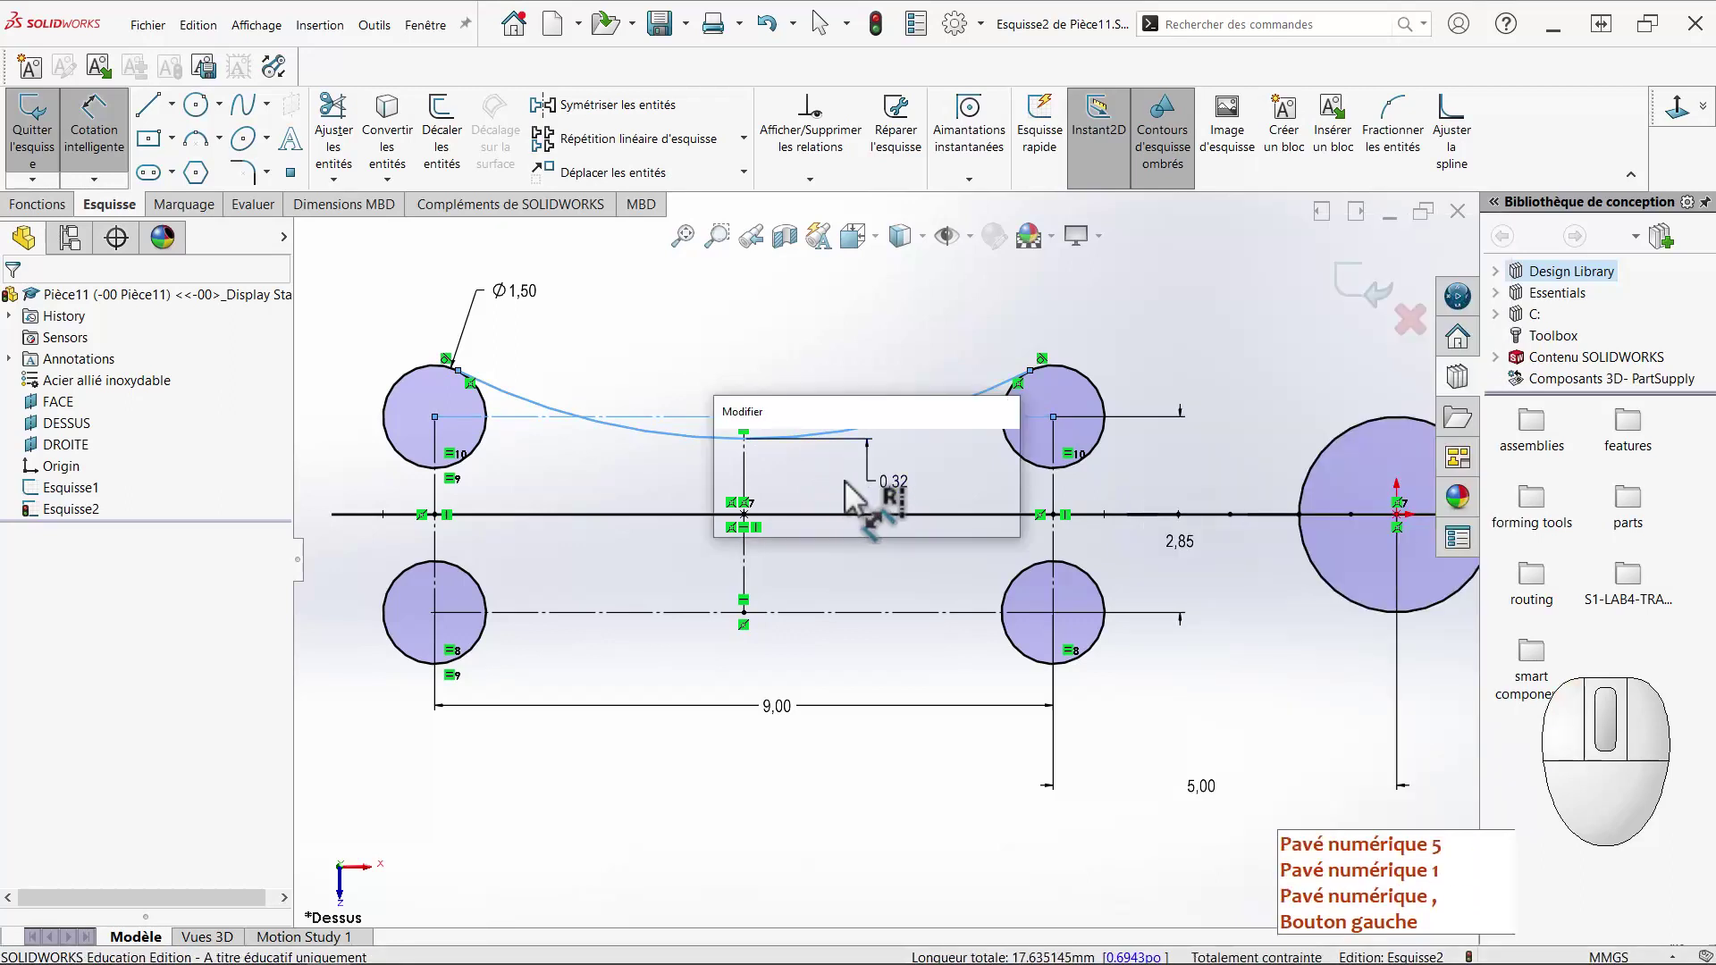
key(Return)
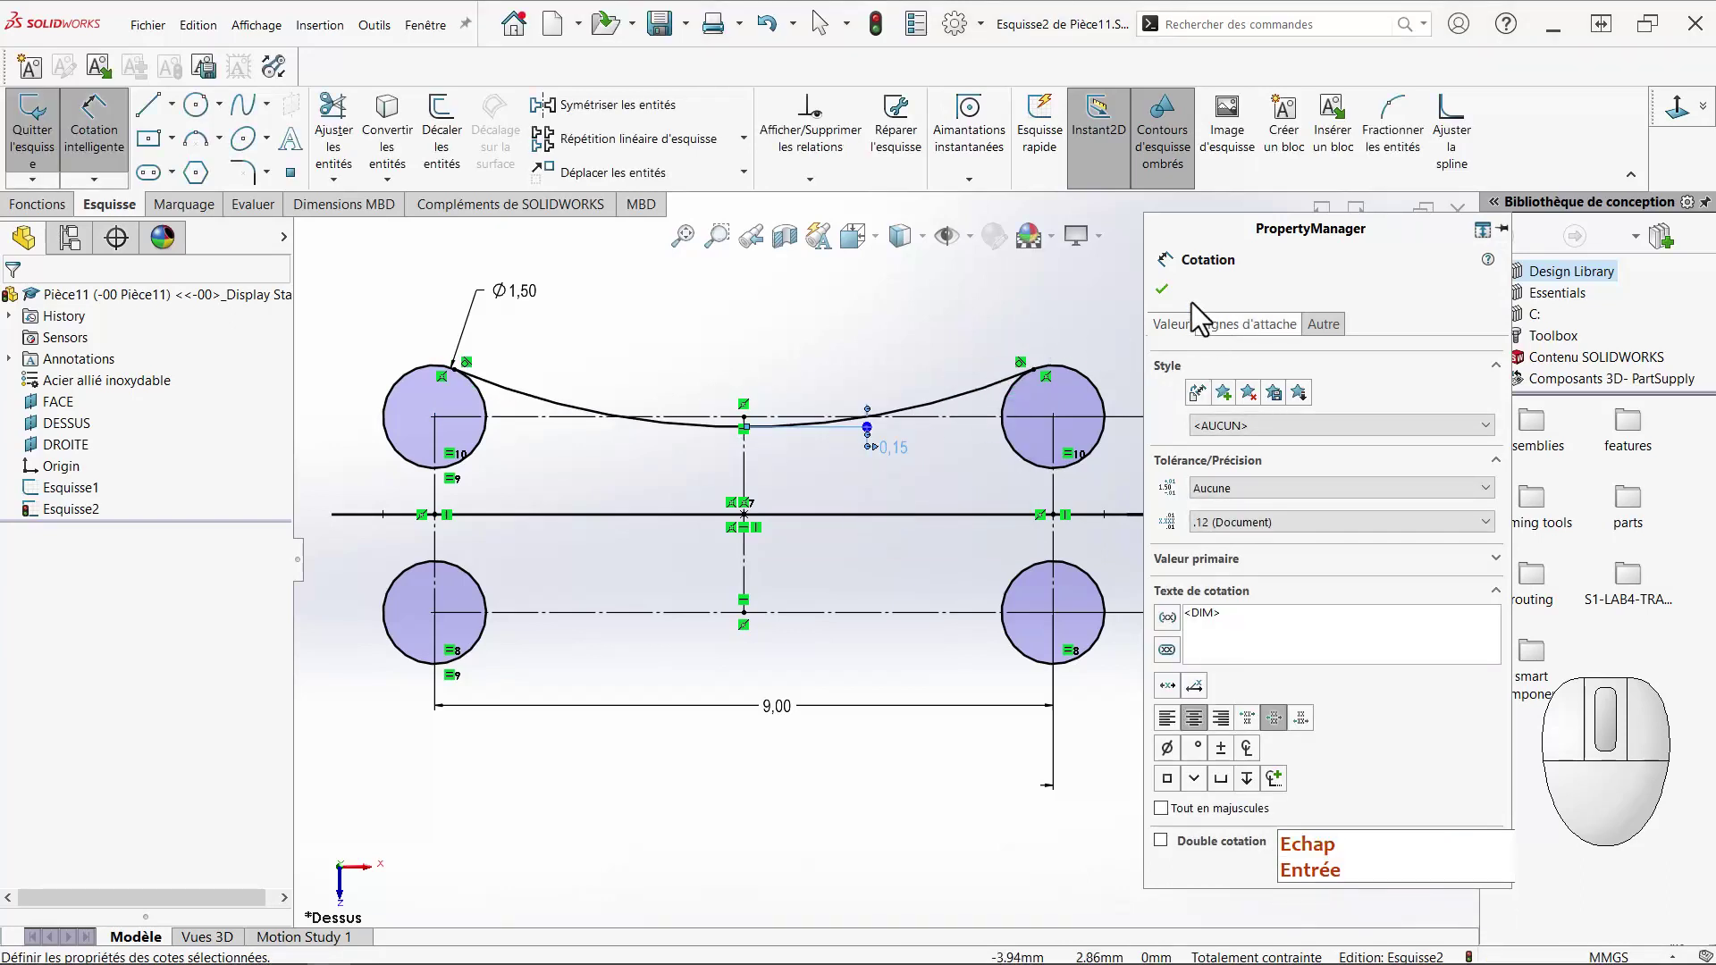
click(1166, 292)
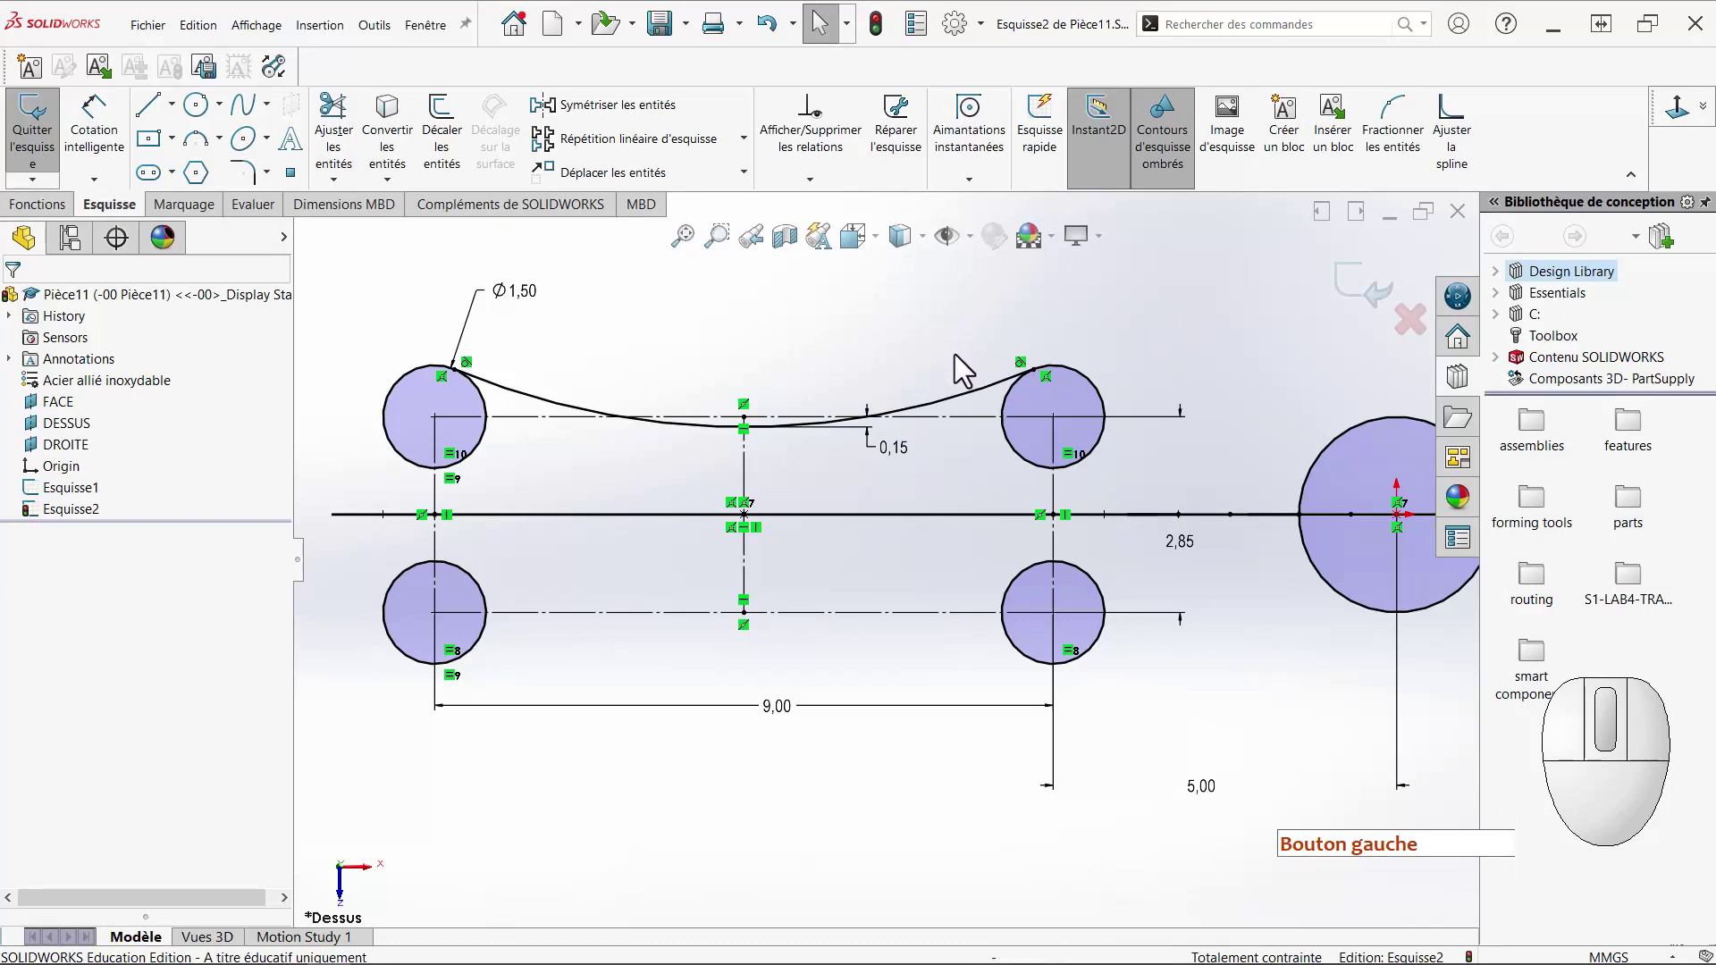
Mirror the upper arc about the horizontal centreline, keeping the original, to create the matching lower arc.
click(956, 400)
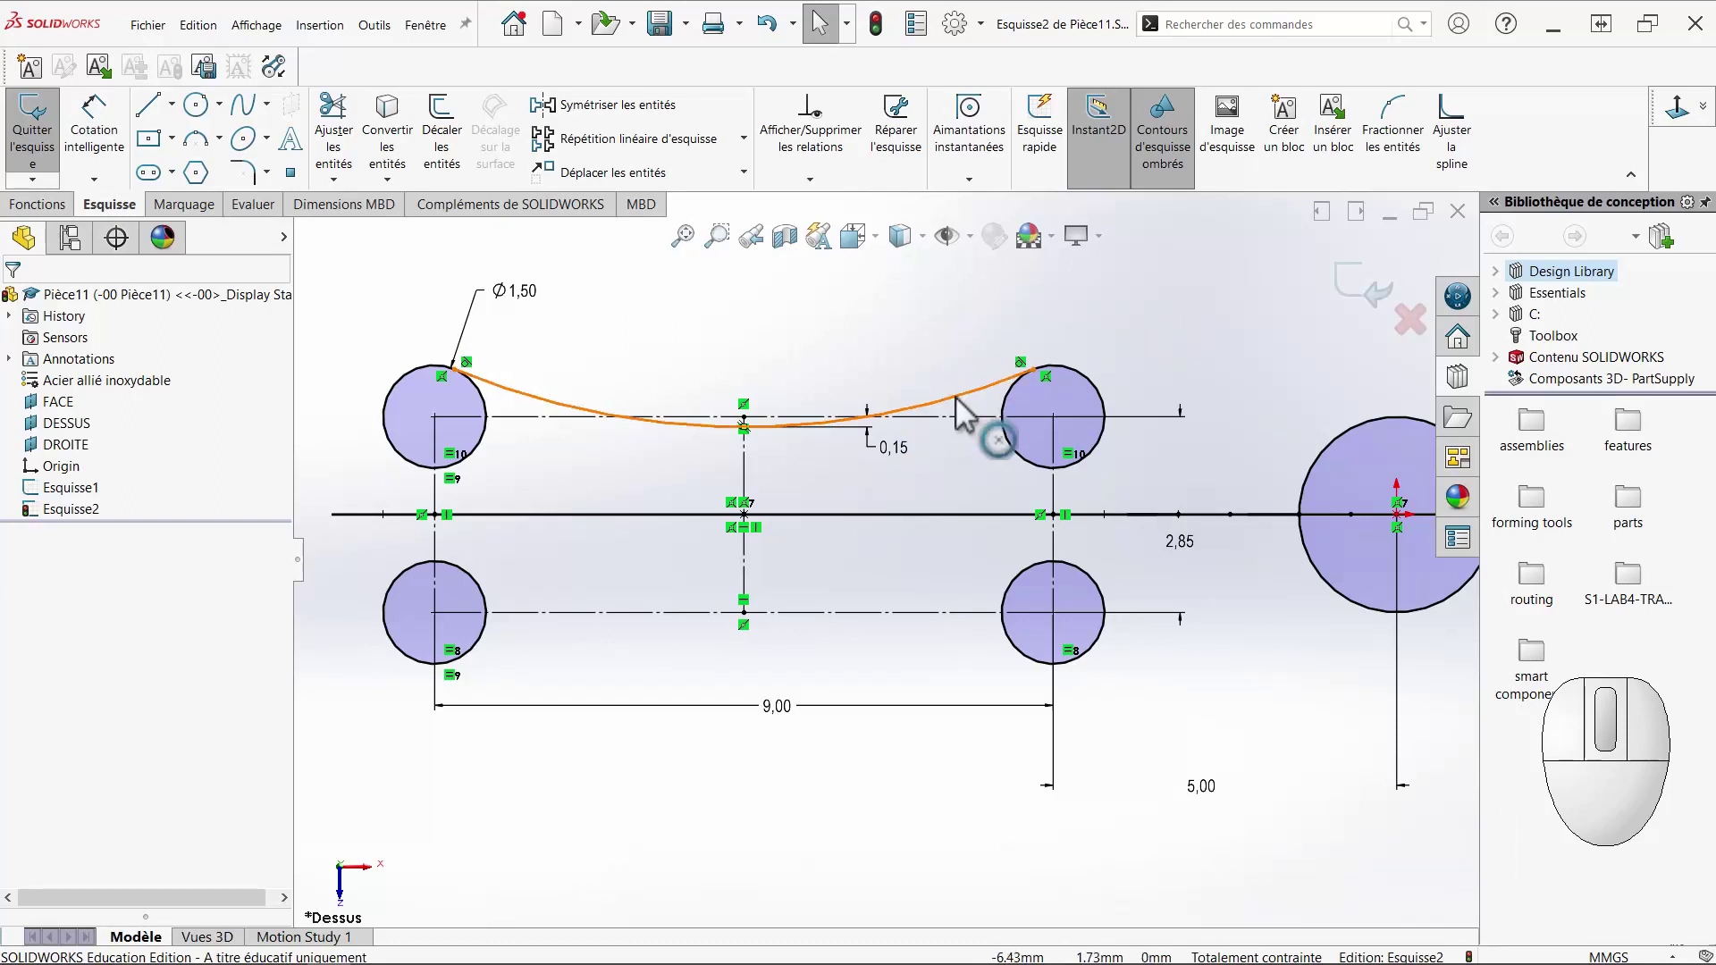
click(957, 398)
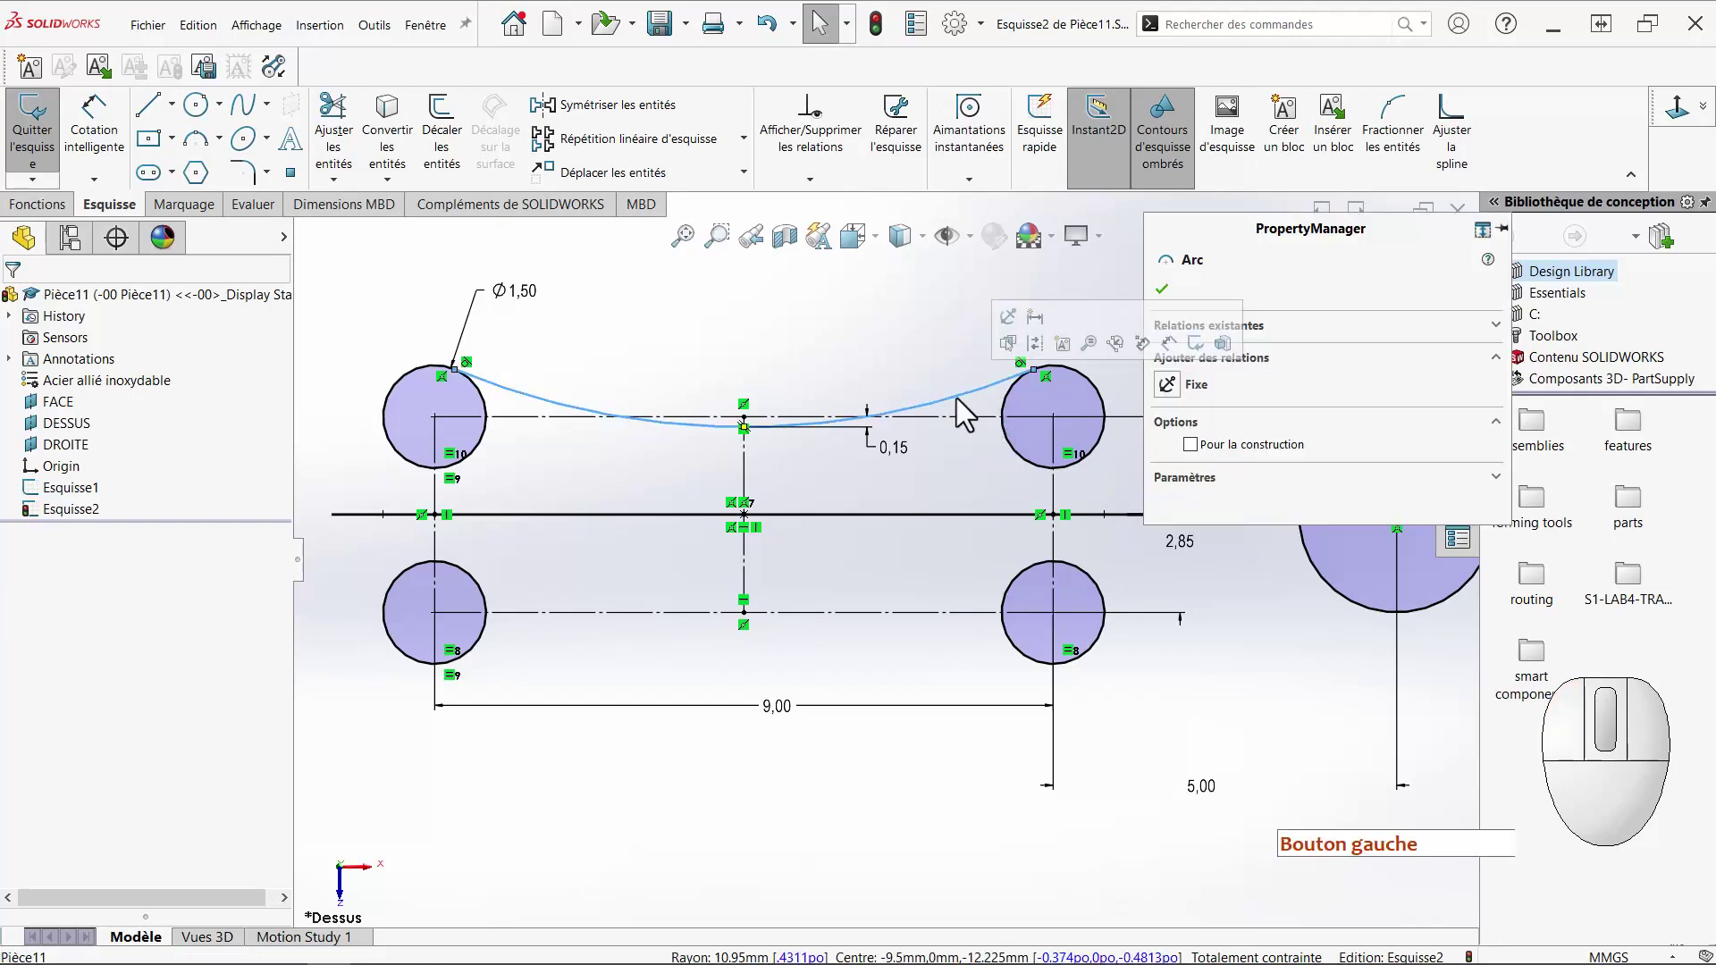
click(604, 113)
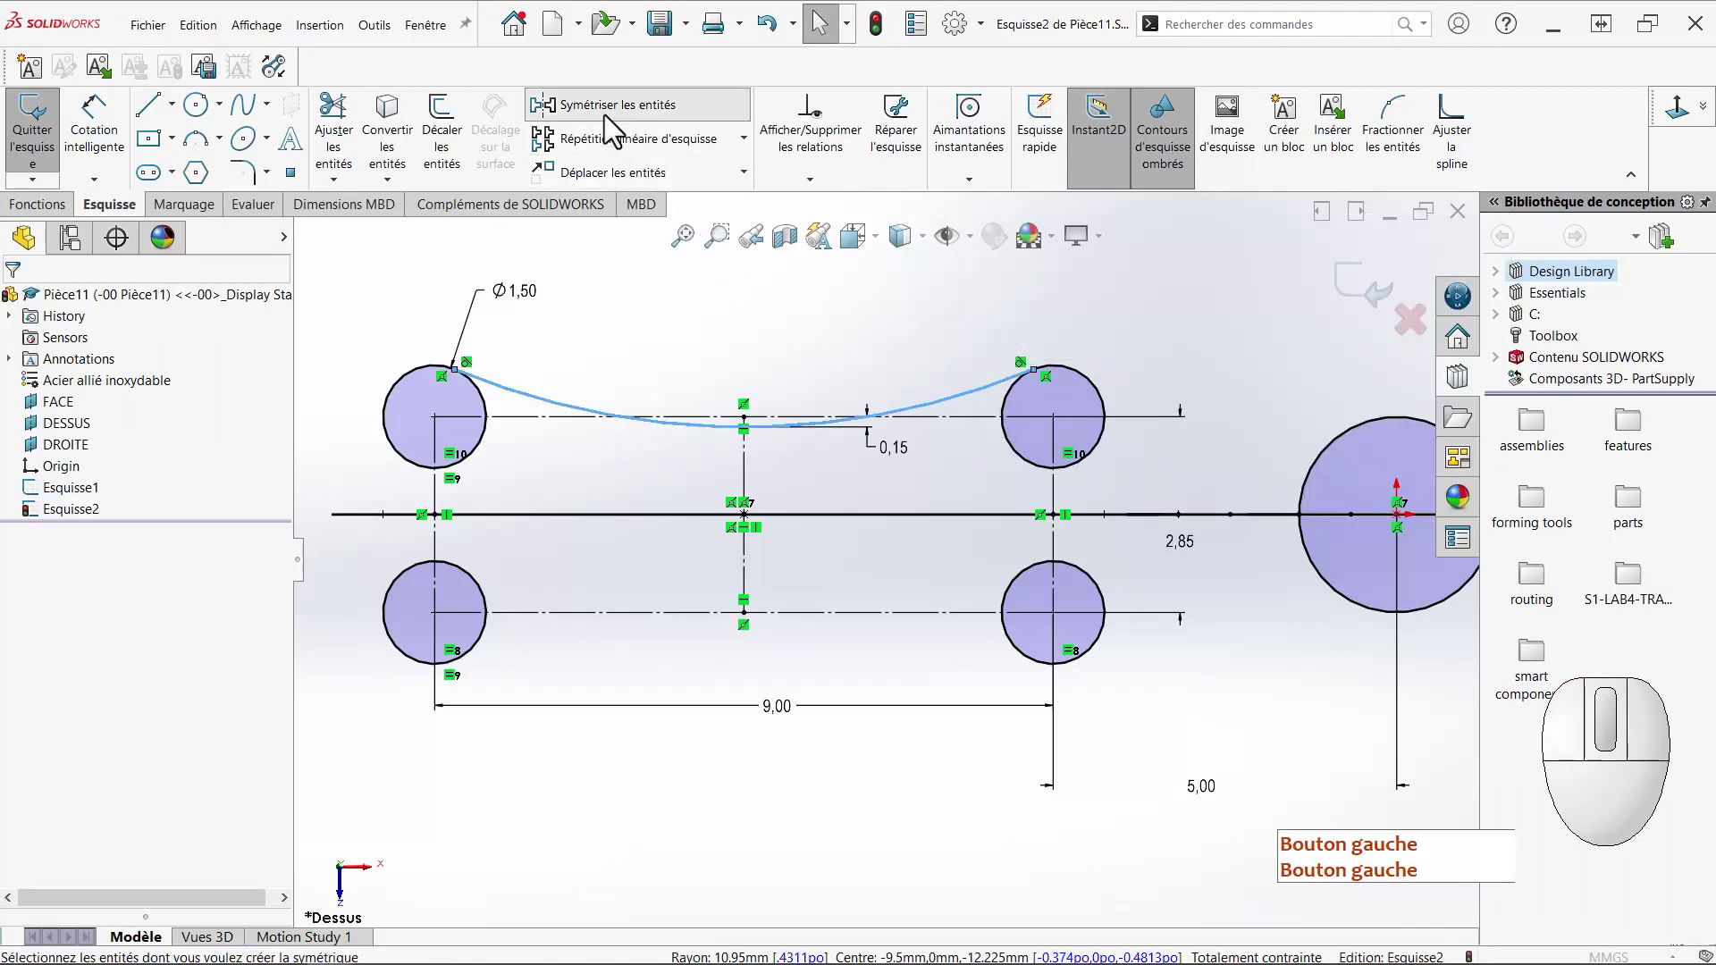
click(1276, 555)
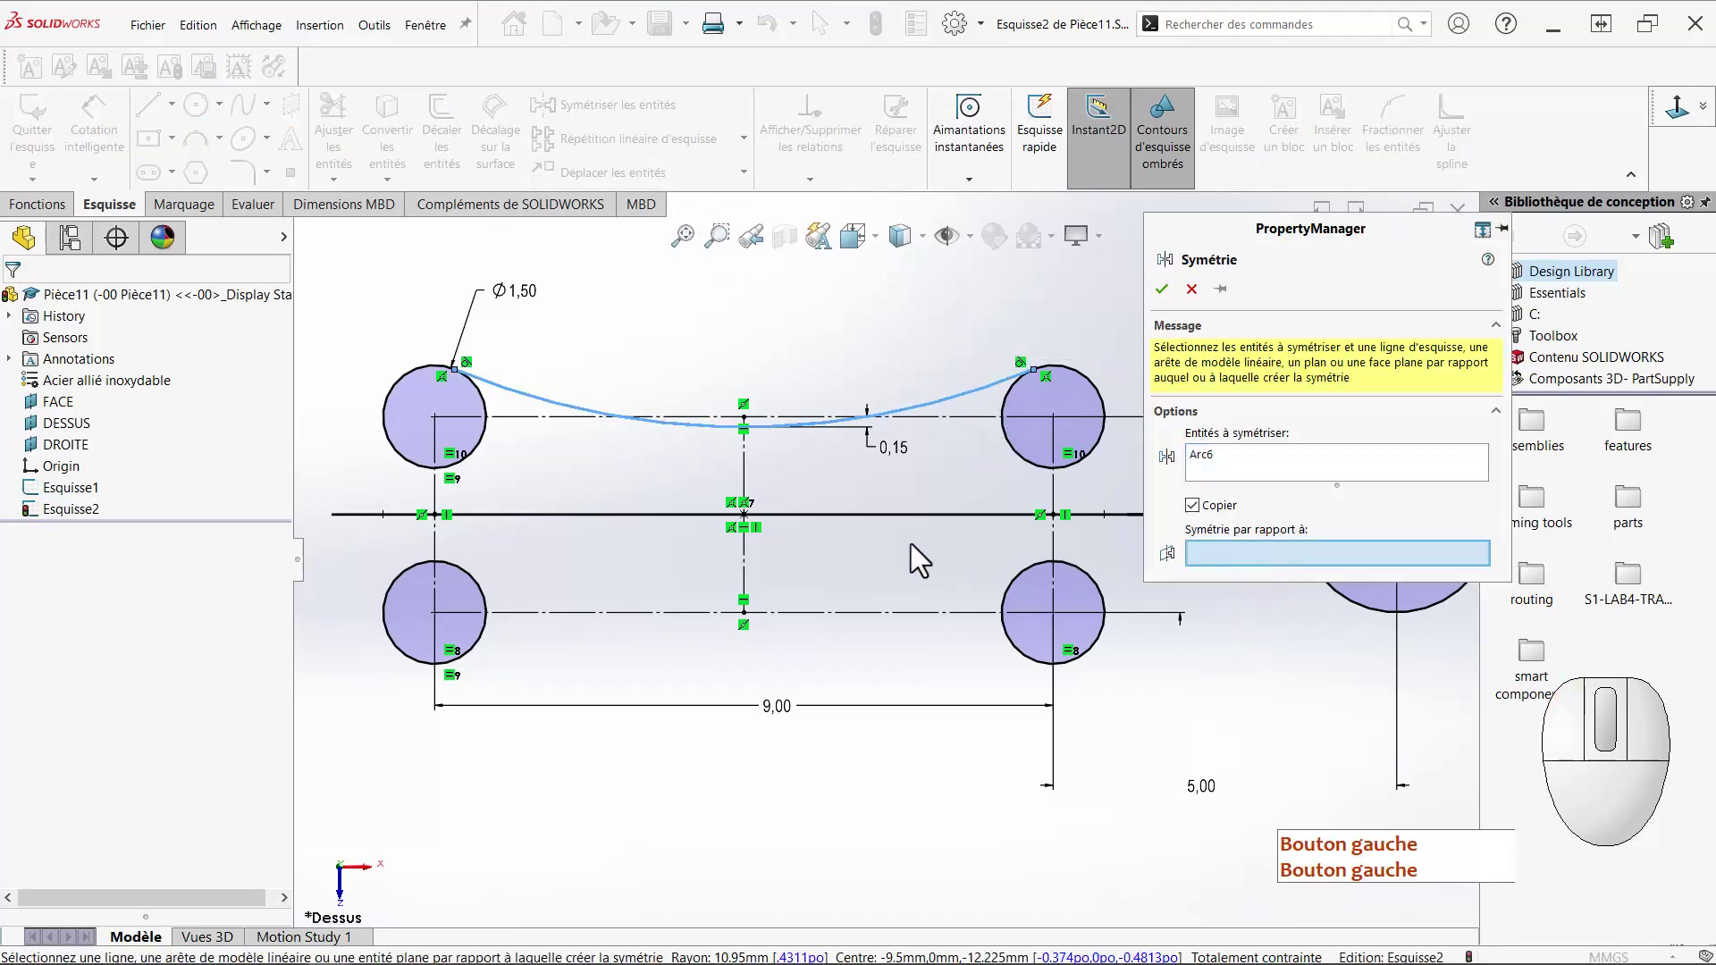
click(866, 515)
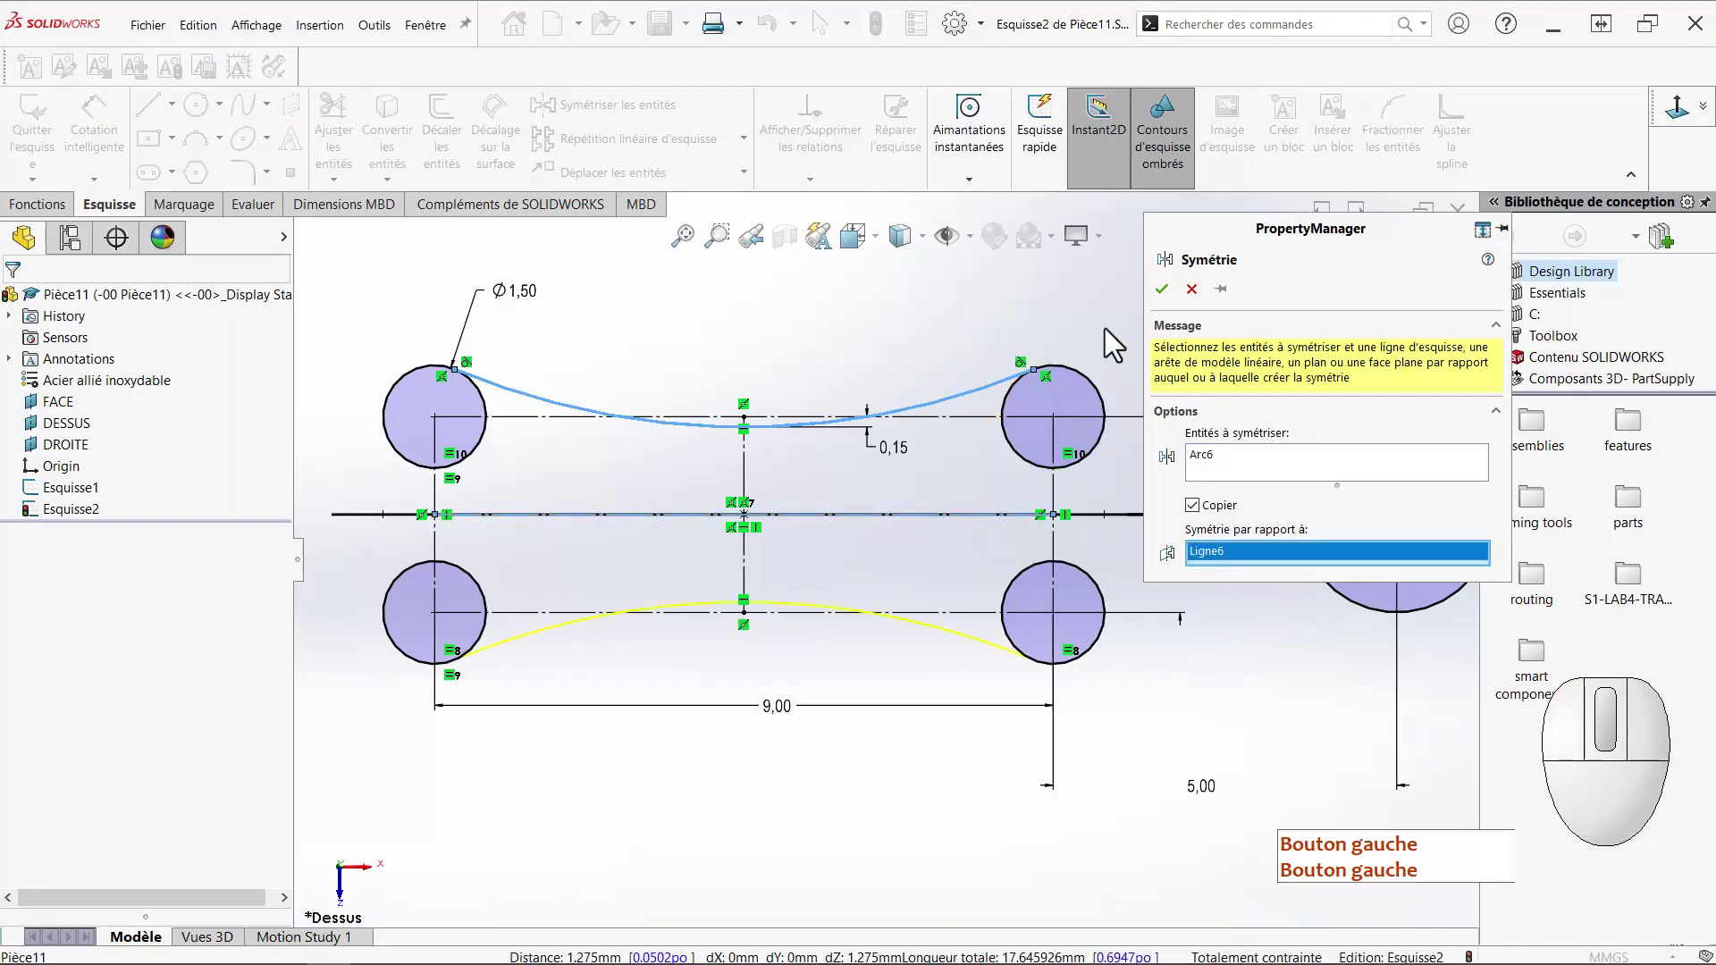
click(1162, 296)
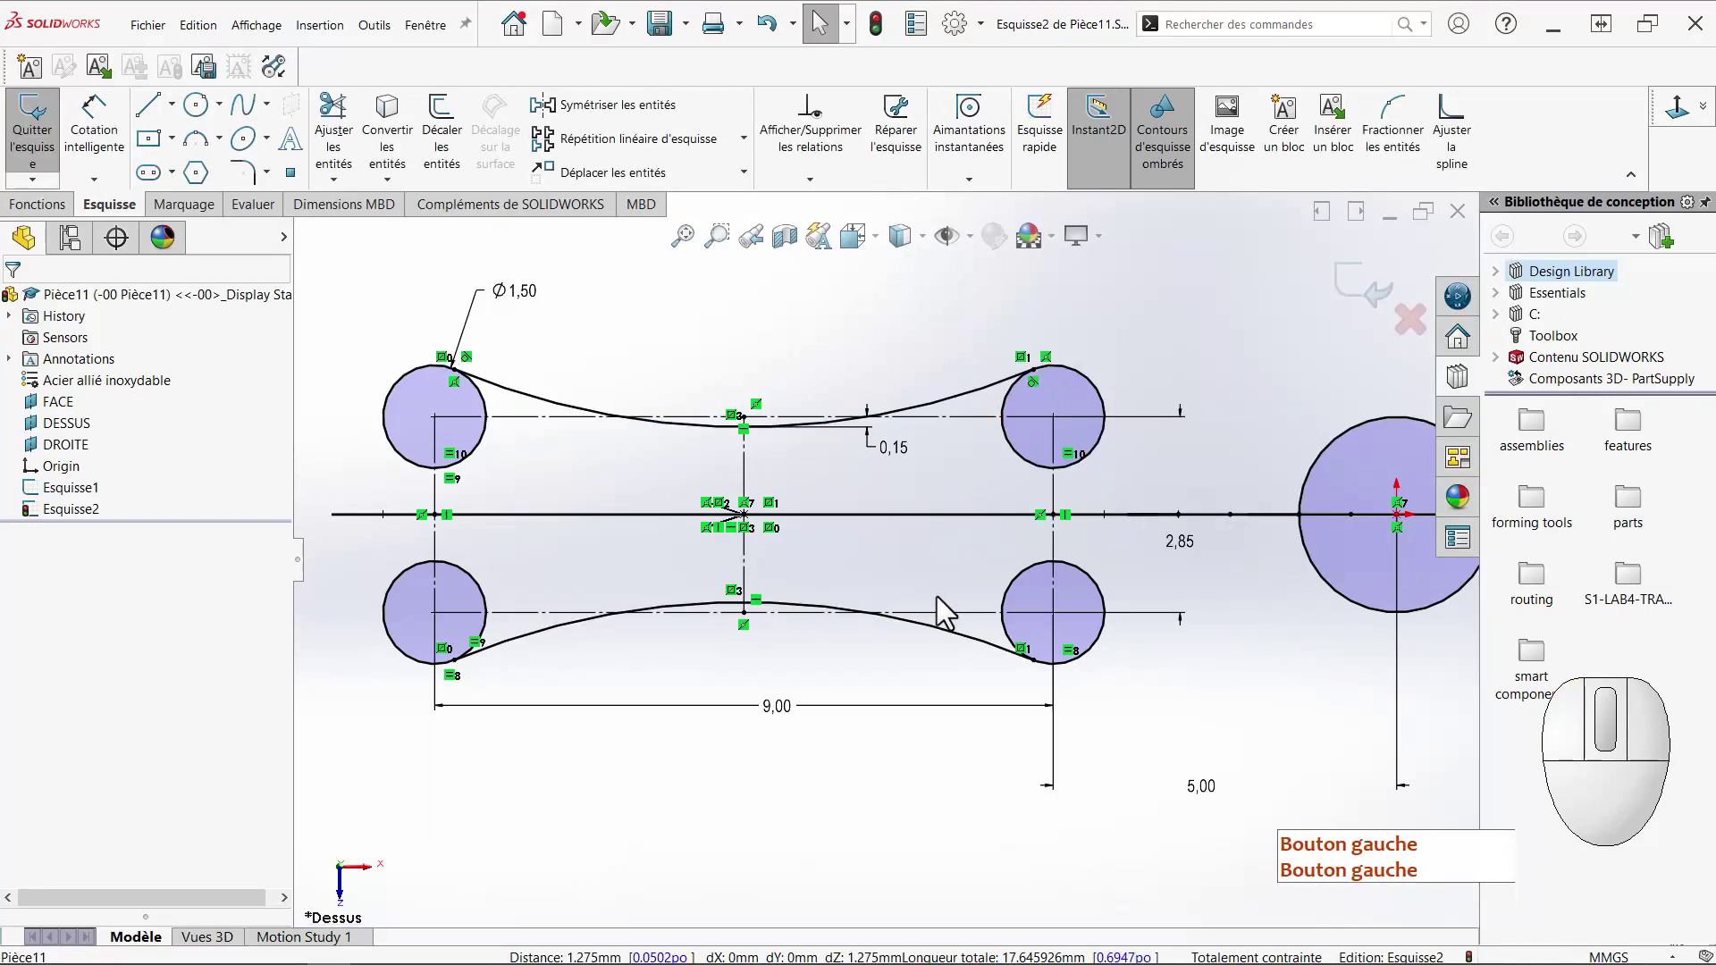
key(ctrl+z)
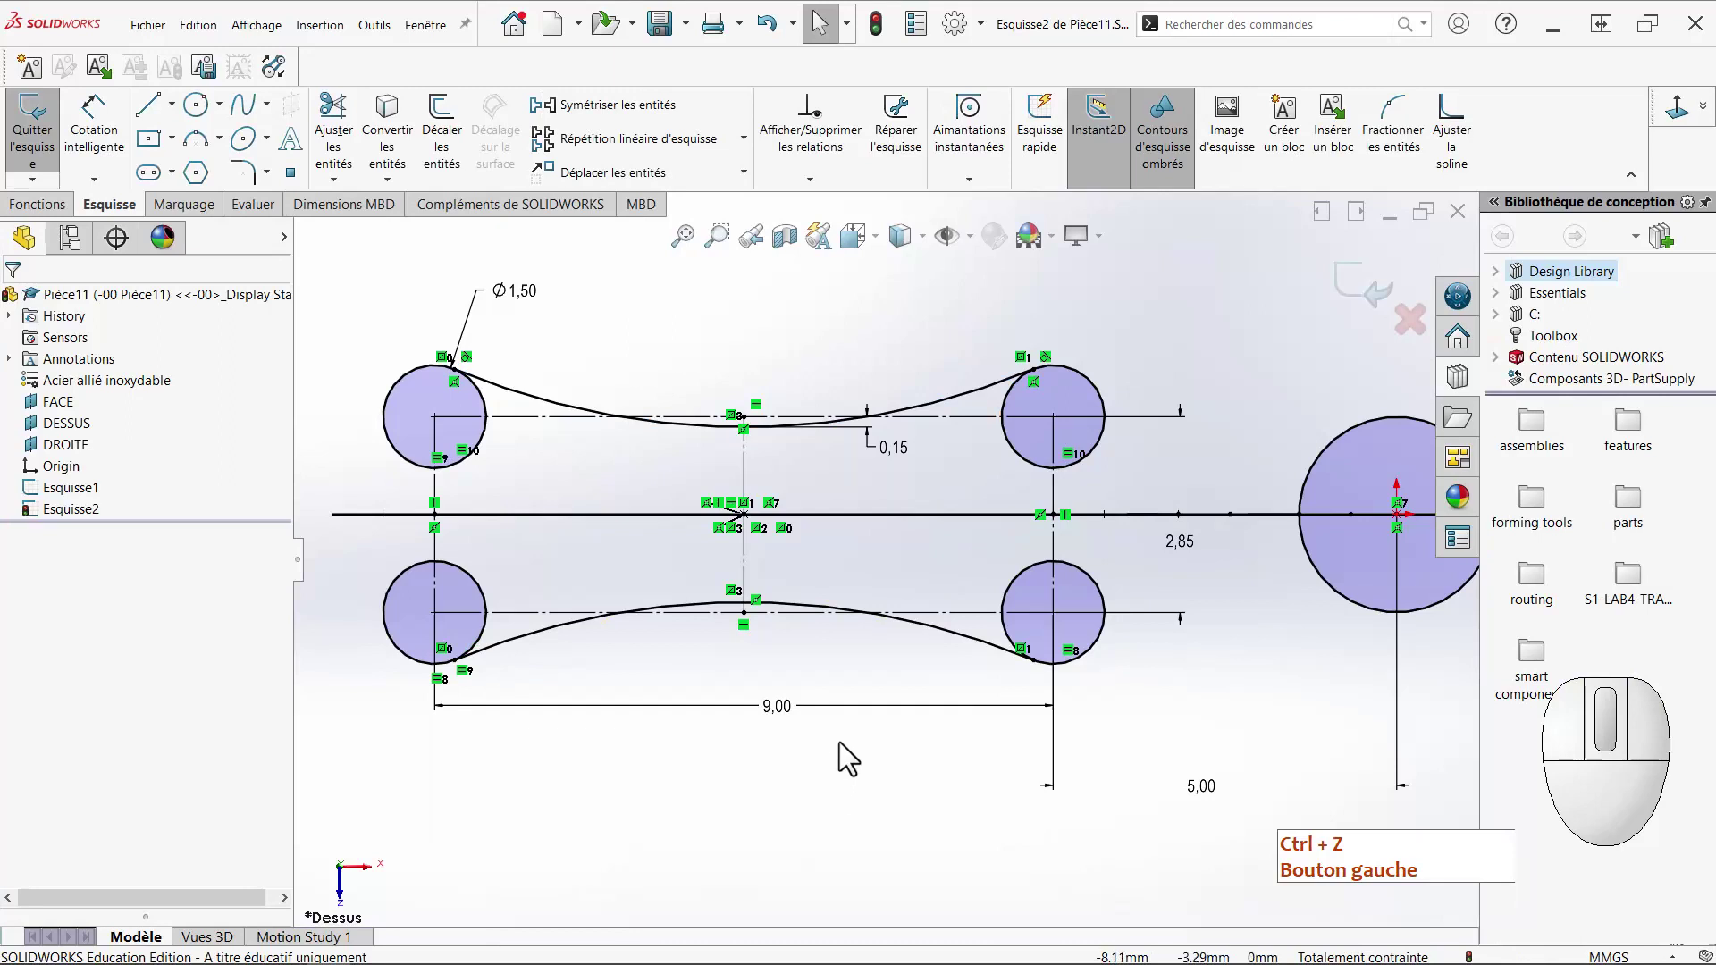
Trim the inner portions of the four corner circles so only the outer rounded lobes of the opening remain.
right_drag(839, 742, 796, 784)
mouse_move(544, 468)
mouse_down()
mouse_move(465, 446)
mouse_move(478, 413)
mouse_move(514, 413)
mouse_up()
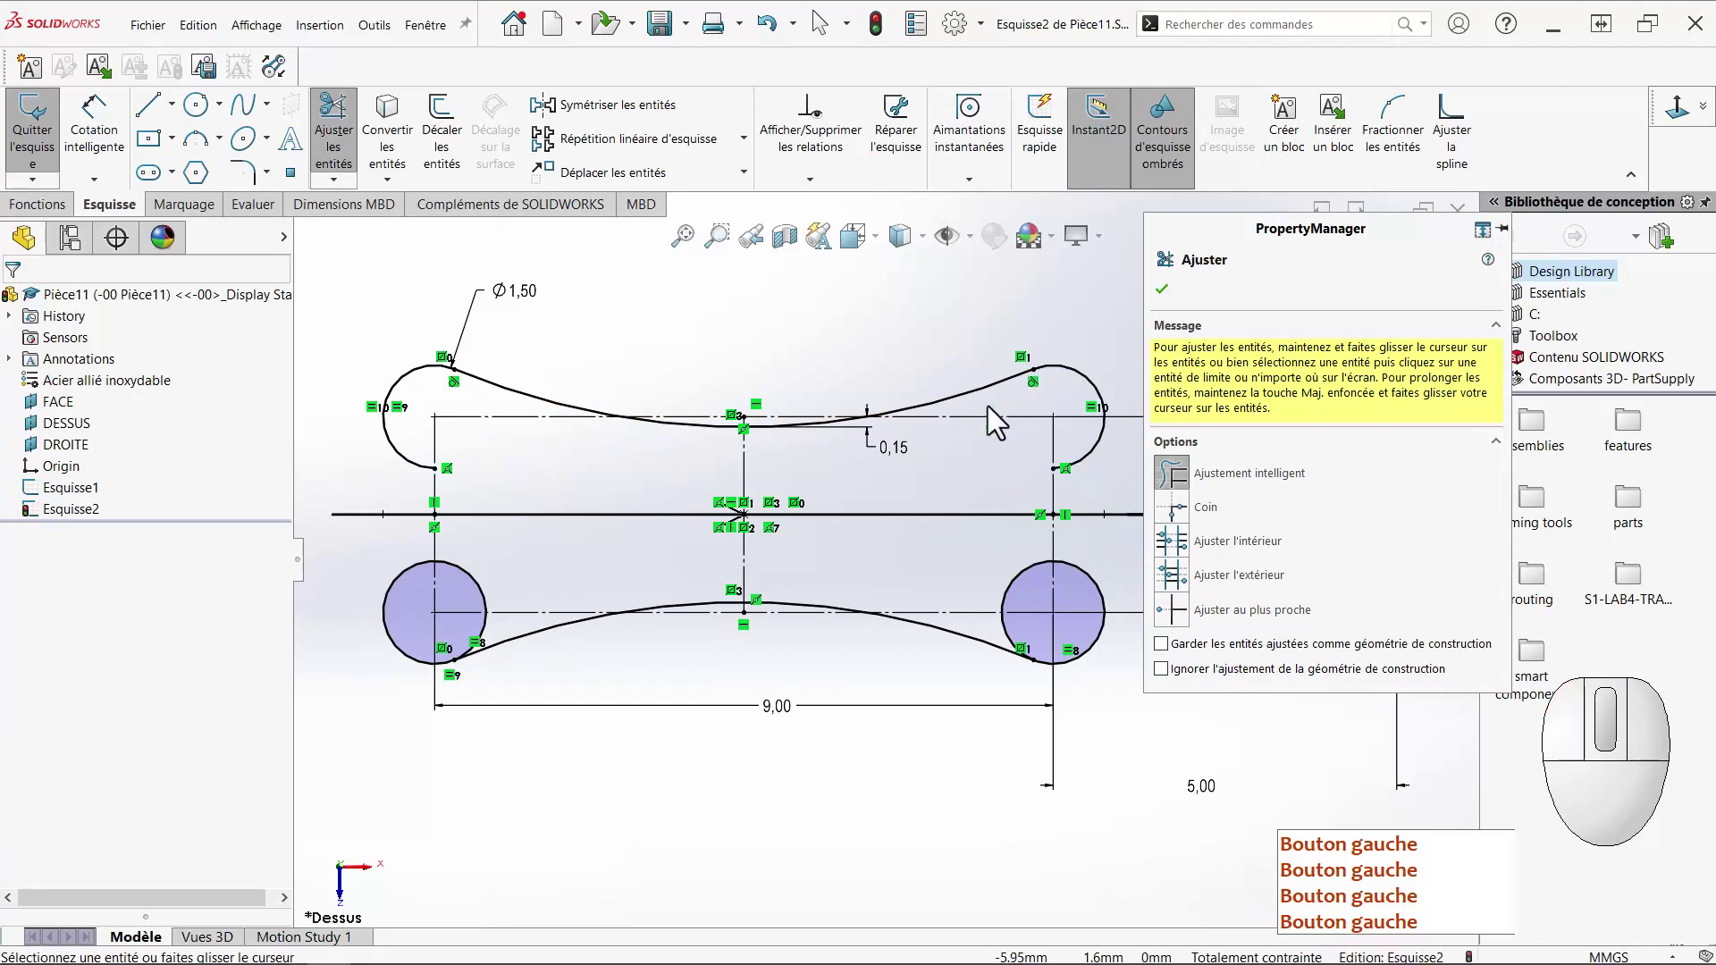
drag(1008, 539, 1034, 582)
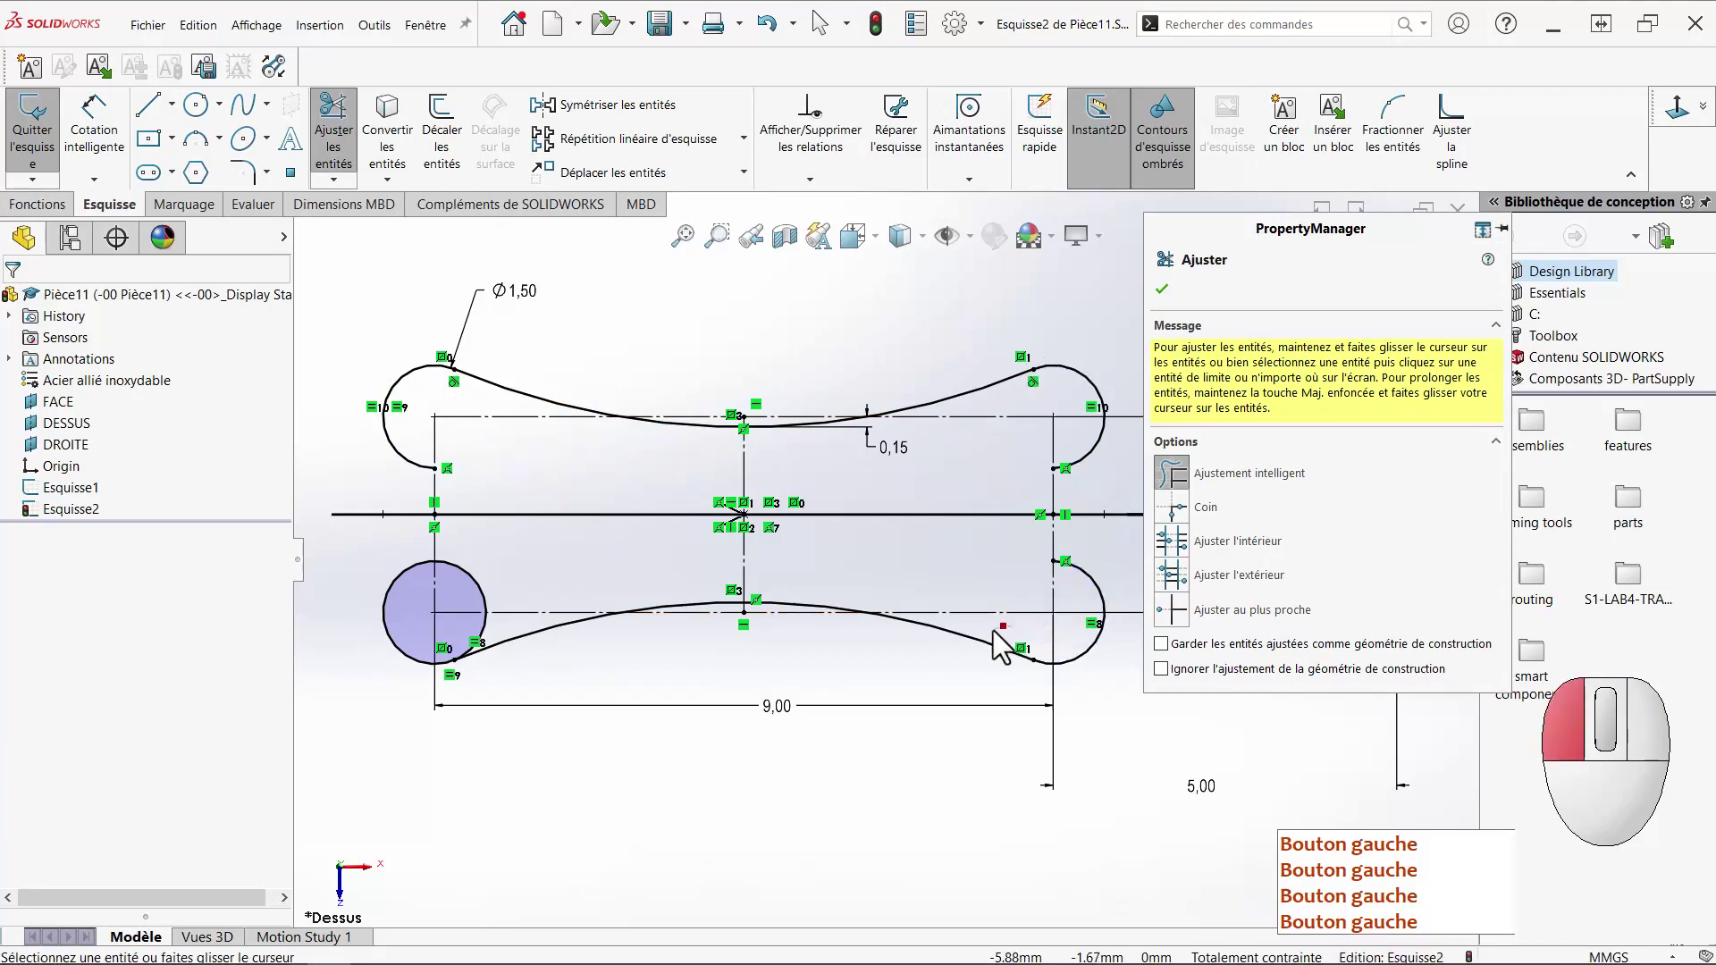
mouse_move(637, 590)
mouse_down()
mouse_move(479, 613)
mouse_move(490, 636)
mouse_up()
Close the opening's profile with vertical lines joining the free ends of the corner arcs on its left and right sides.
right_drag(957, 835, 693, 816)
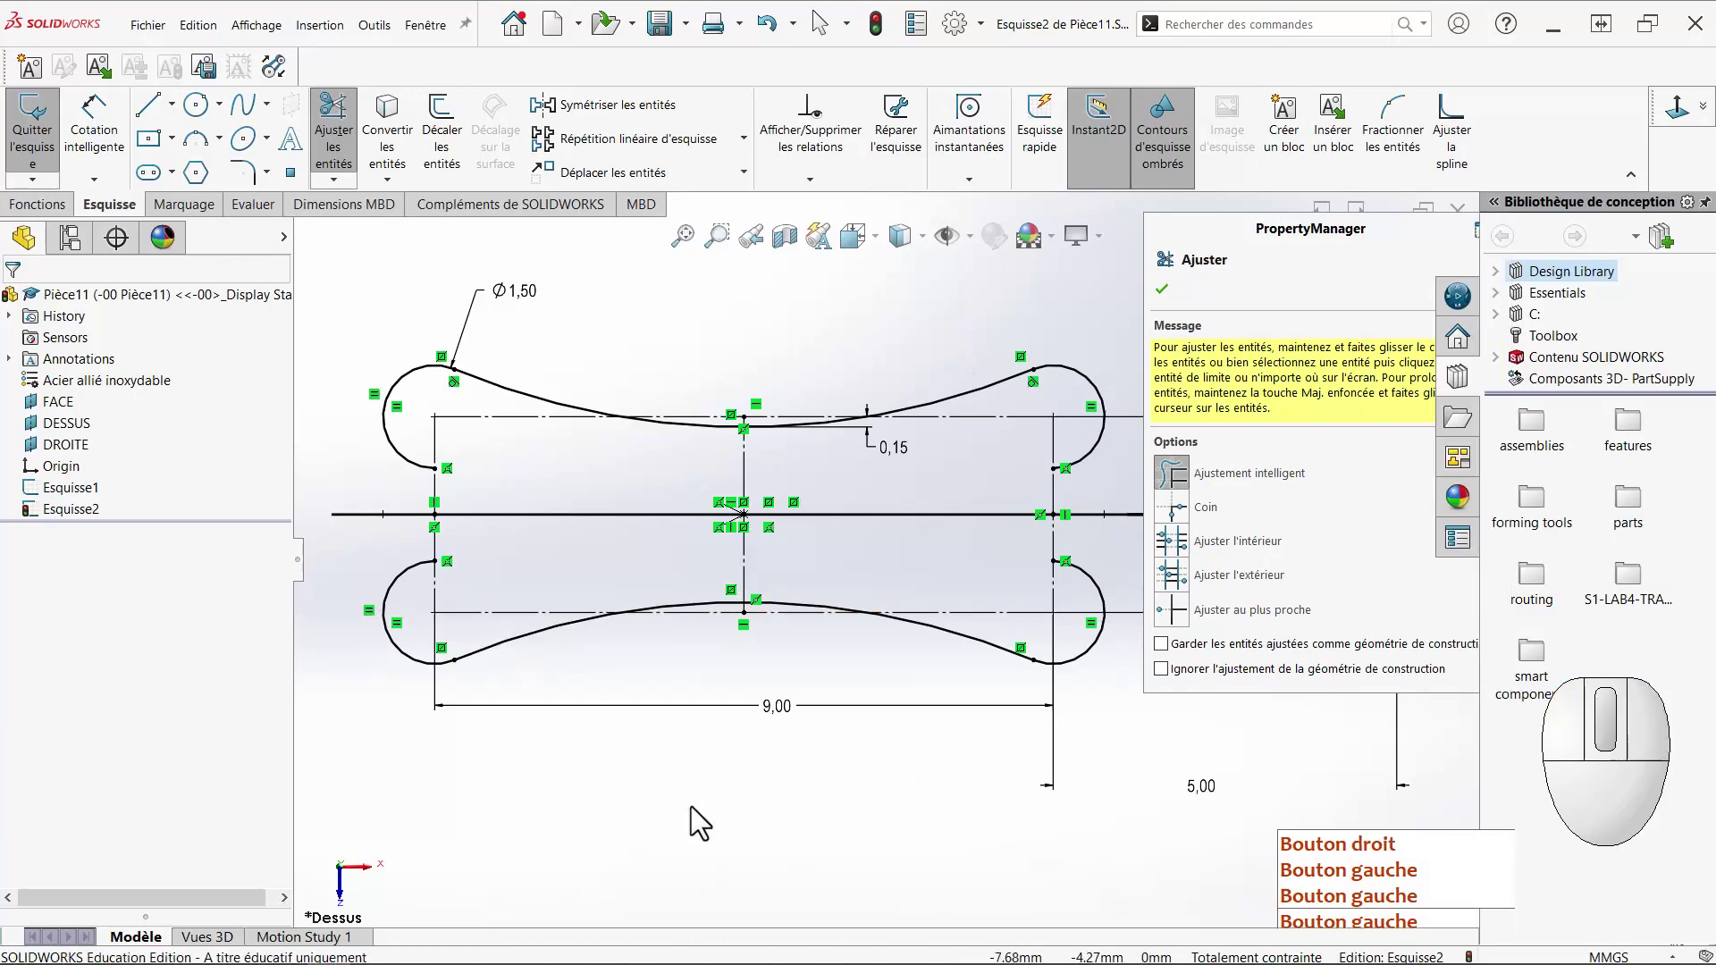
click(435, 468)
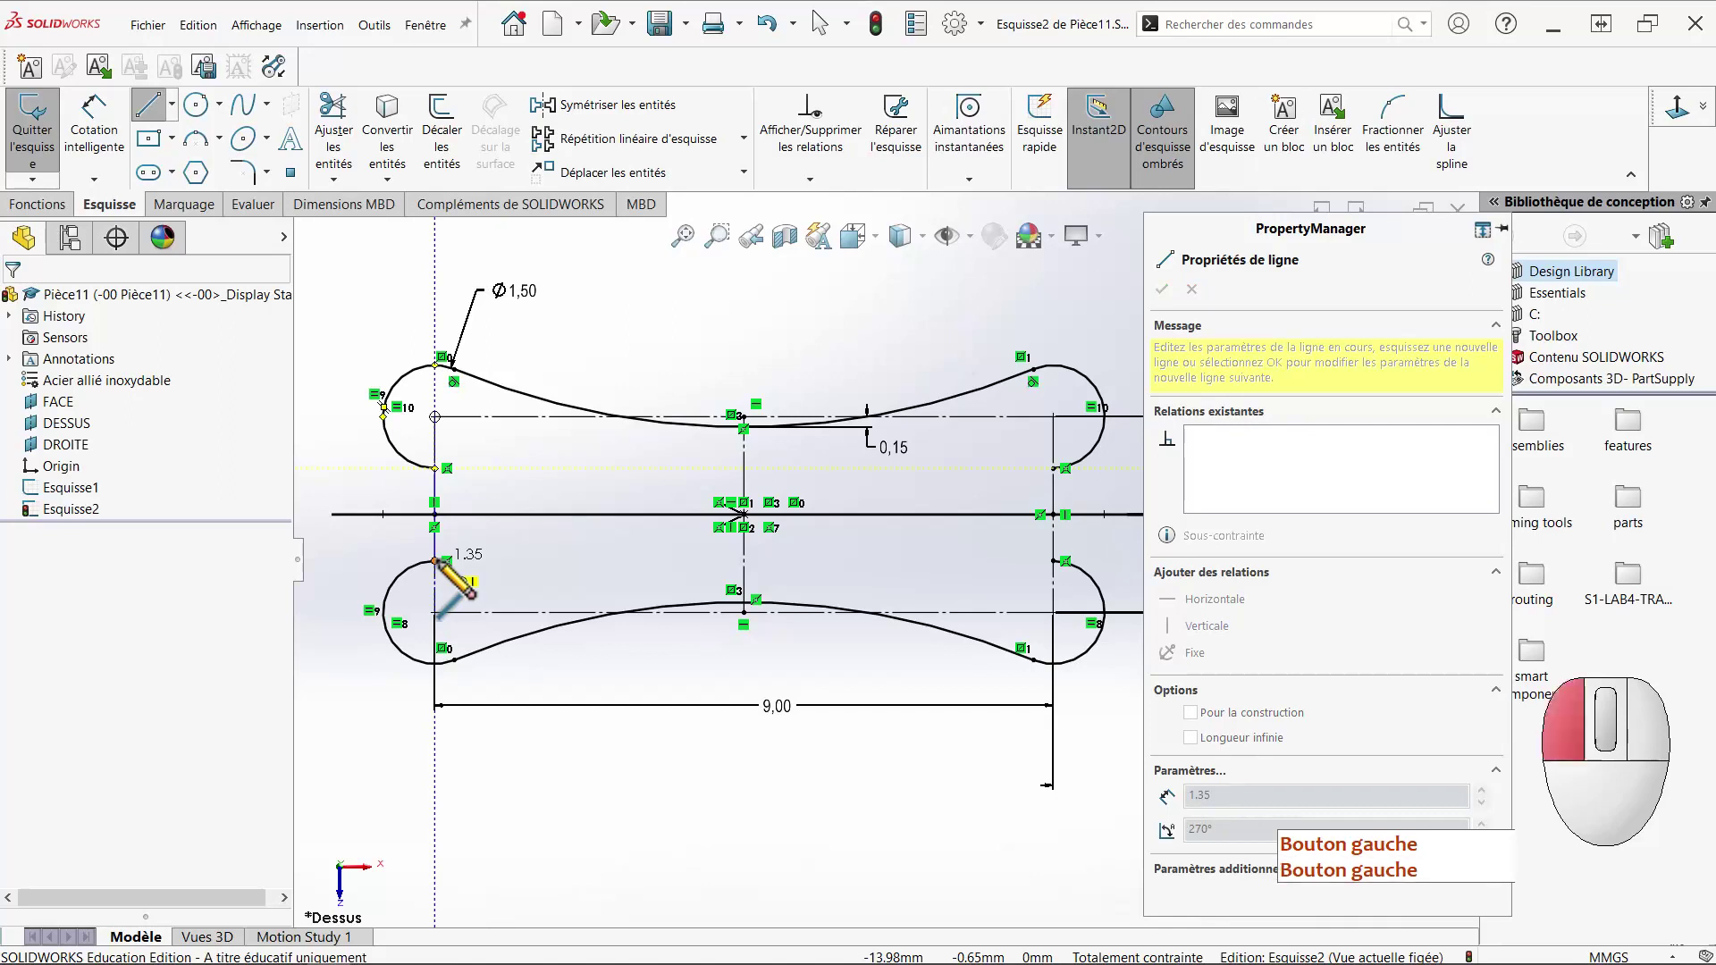
click(436, 562)
click(1055, 468)
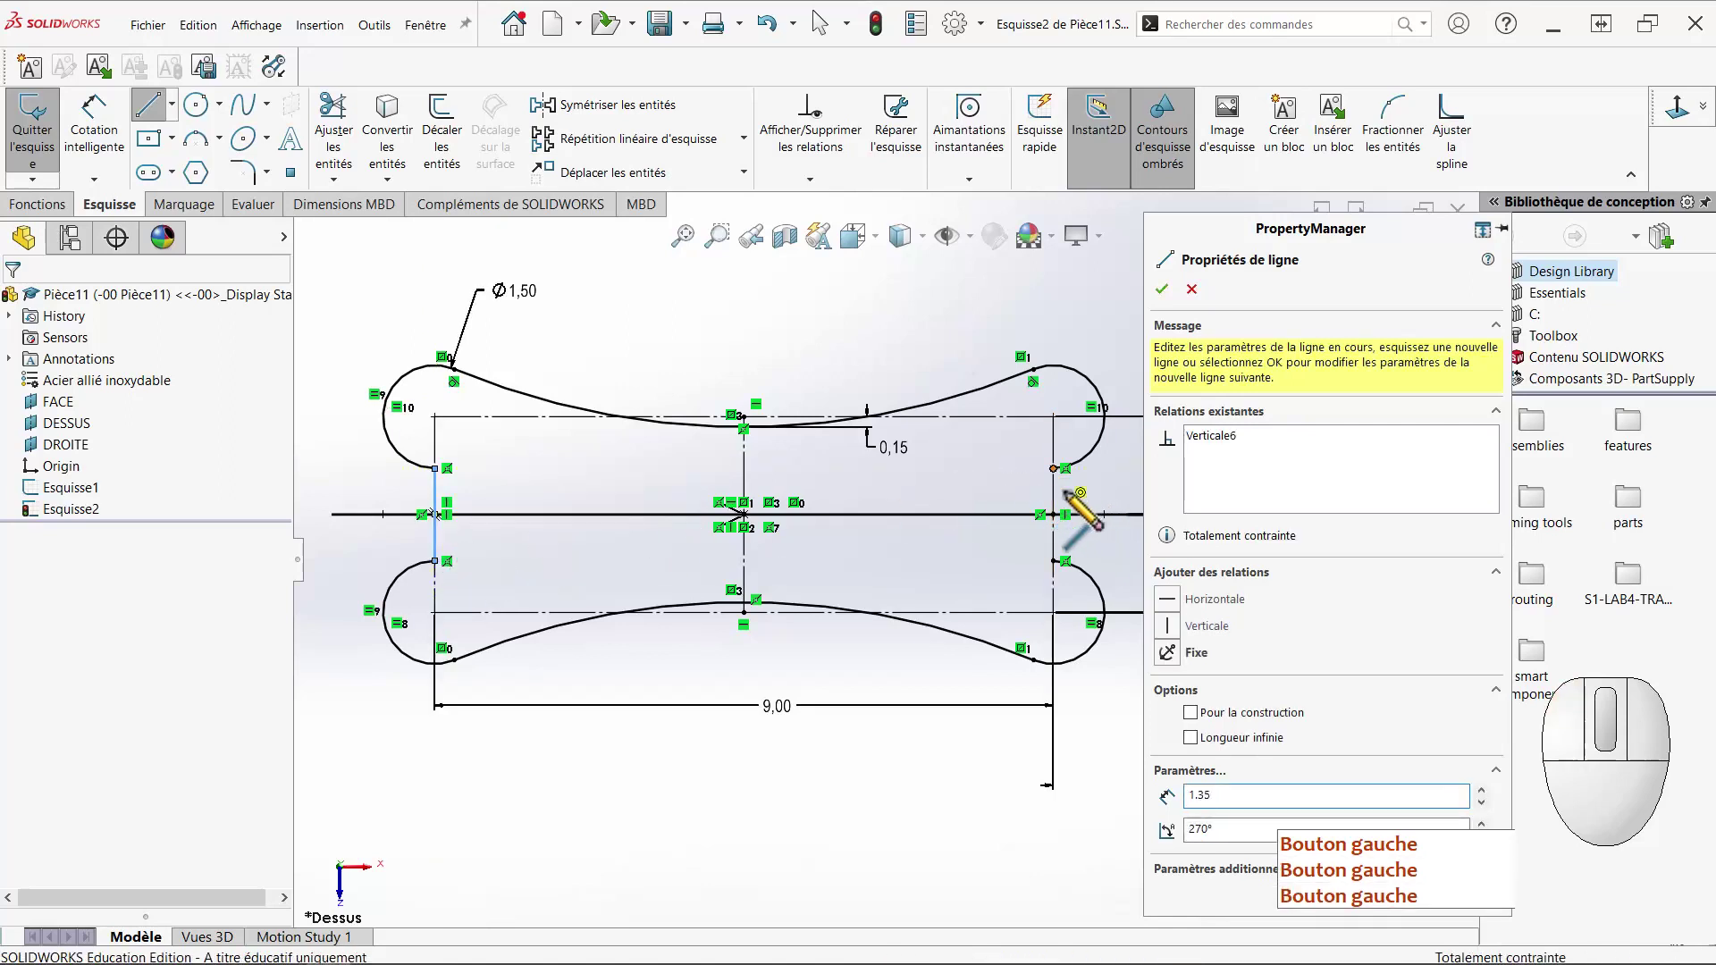
click(1055, 561)
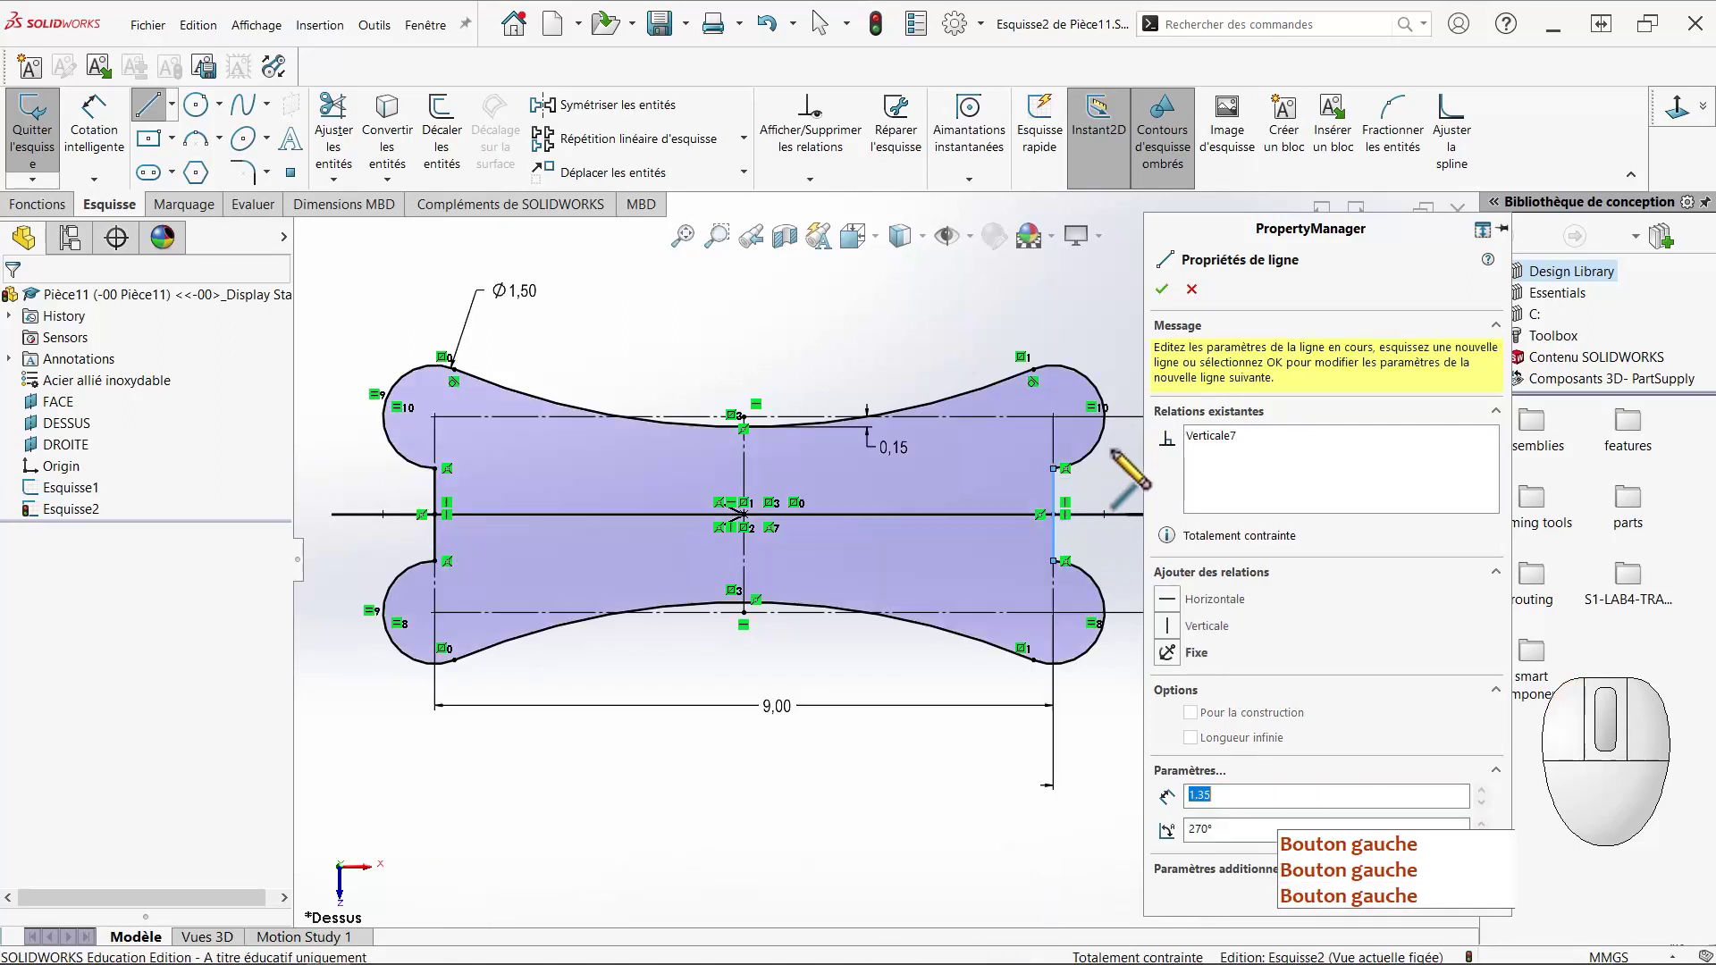
key(Escape)
key(Escape)
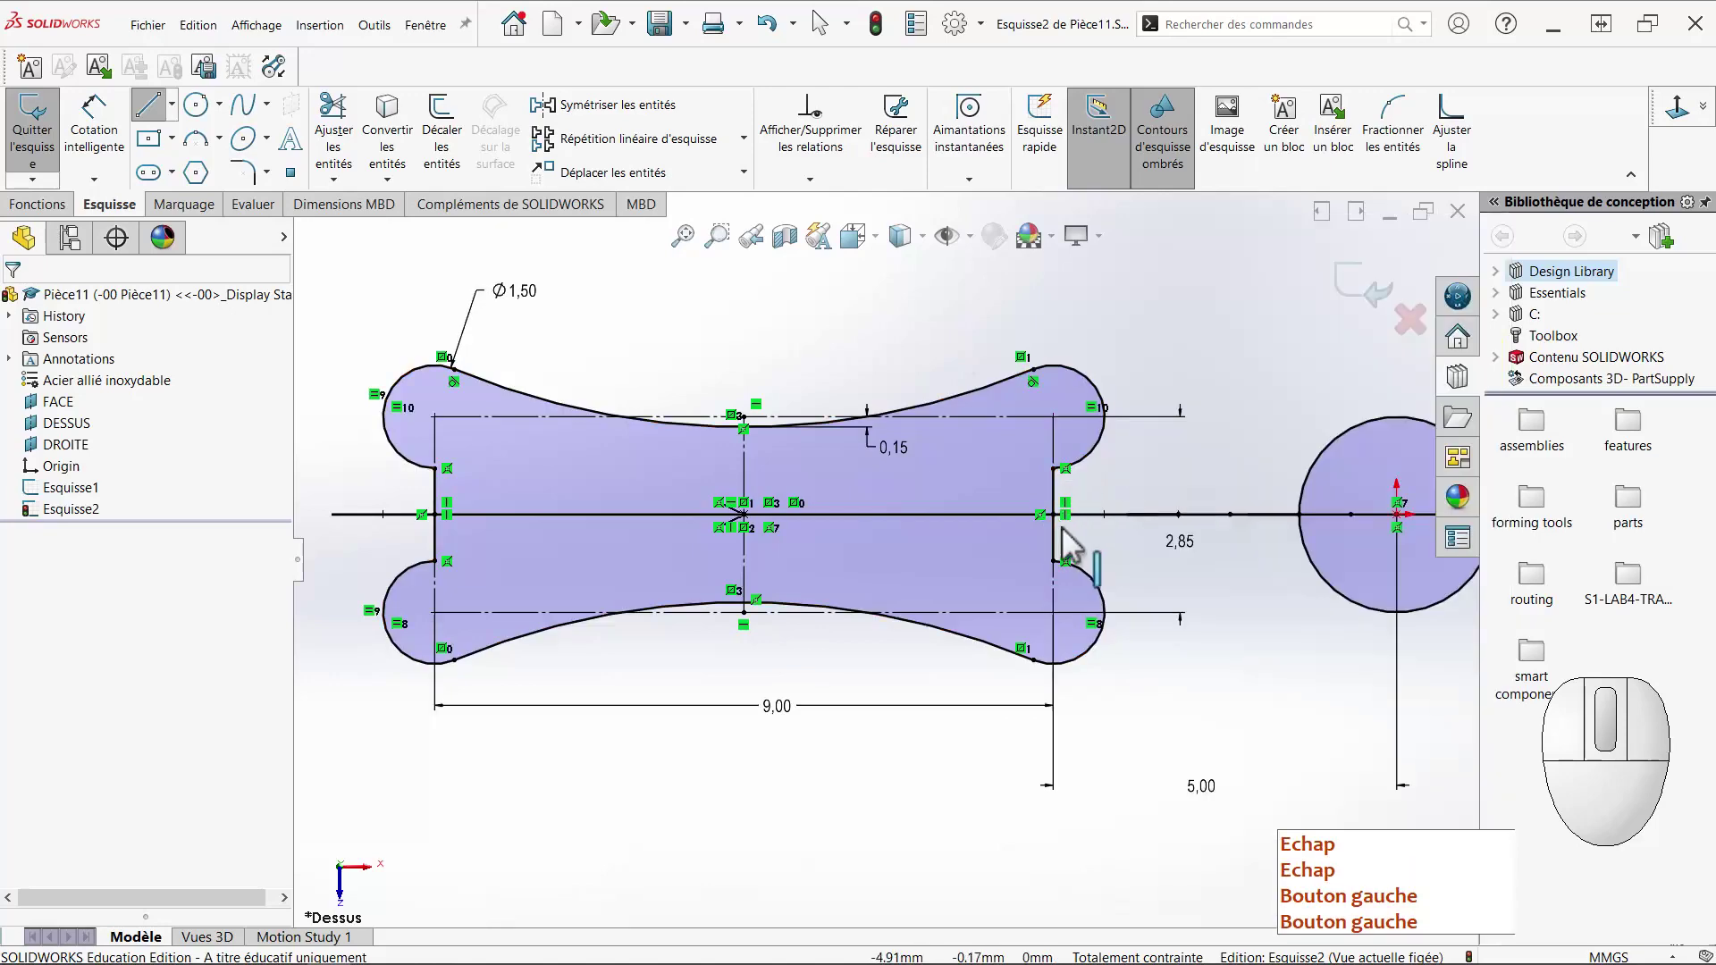
Draw a vertical construction line across the 2.84 mm circle from its top to its bottom quadrant point.
scroll(1059, 517, up, 3)
scroll(1086, 591, down, 2)
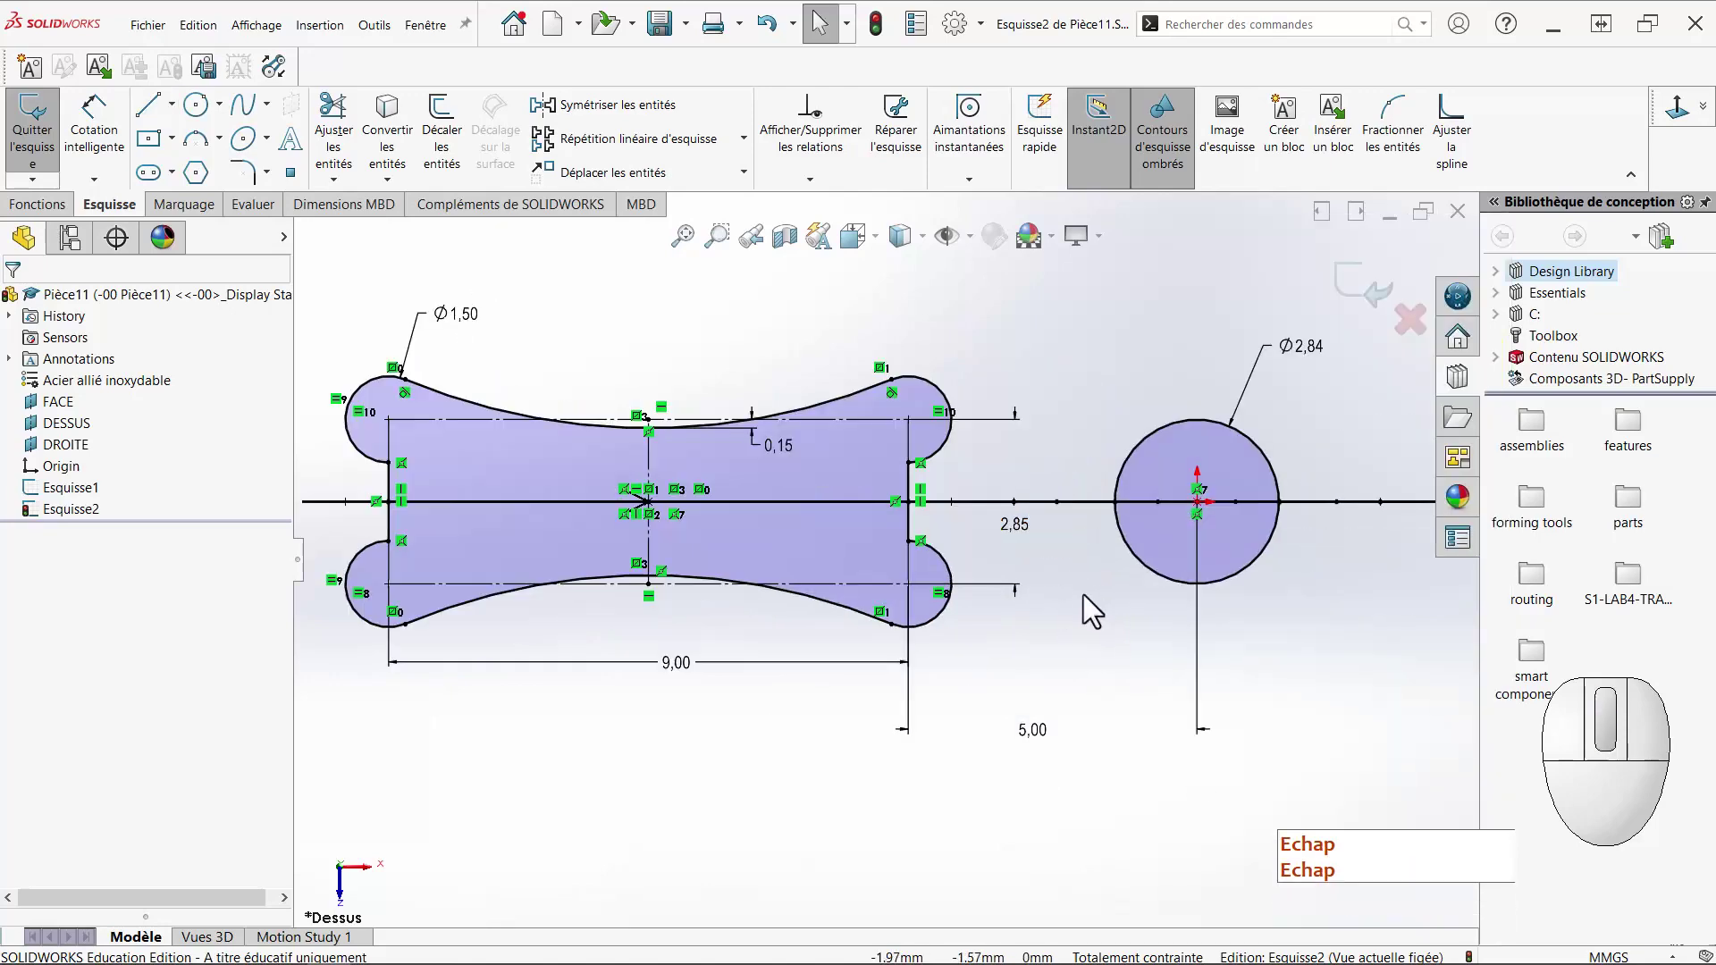
right_drag(1098, 791, 888, 771)
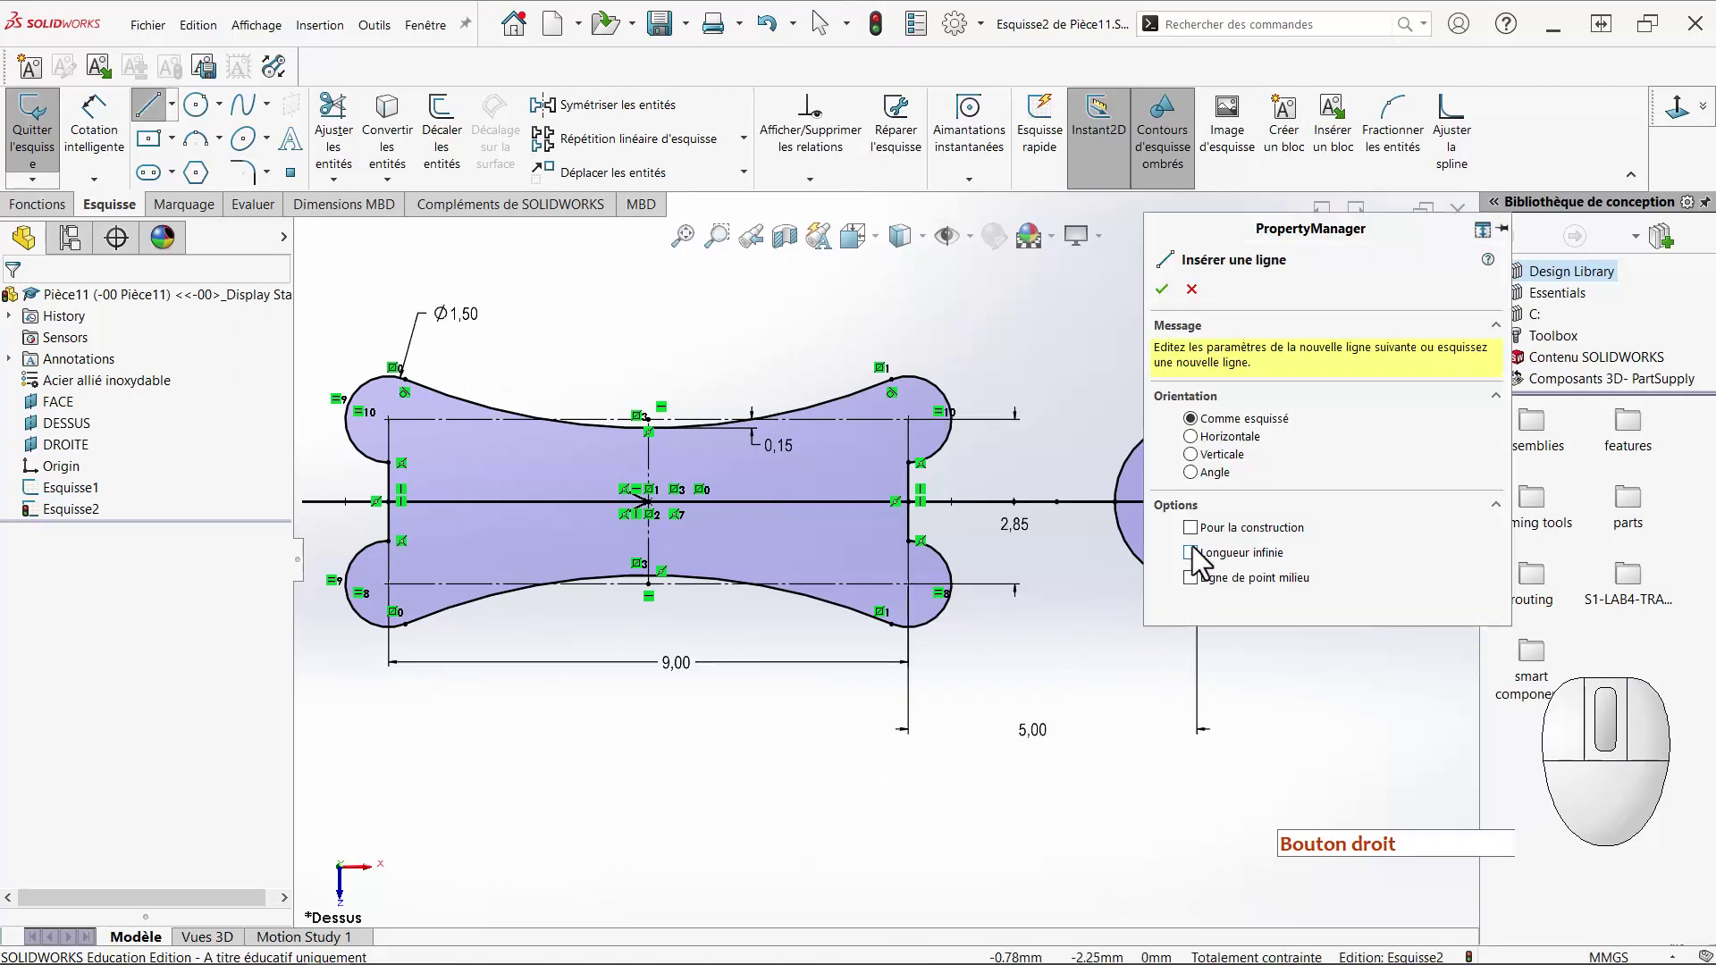
click(1190, 528)
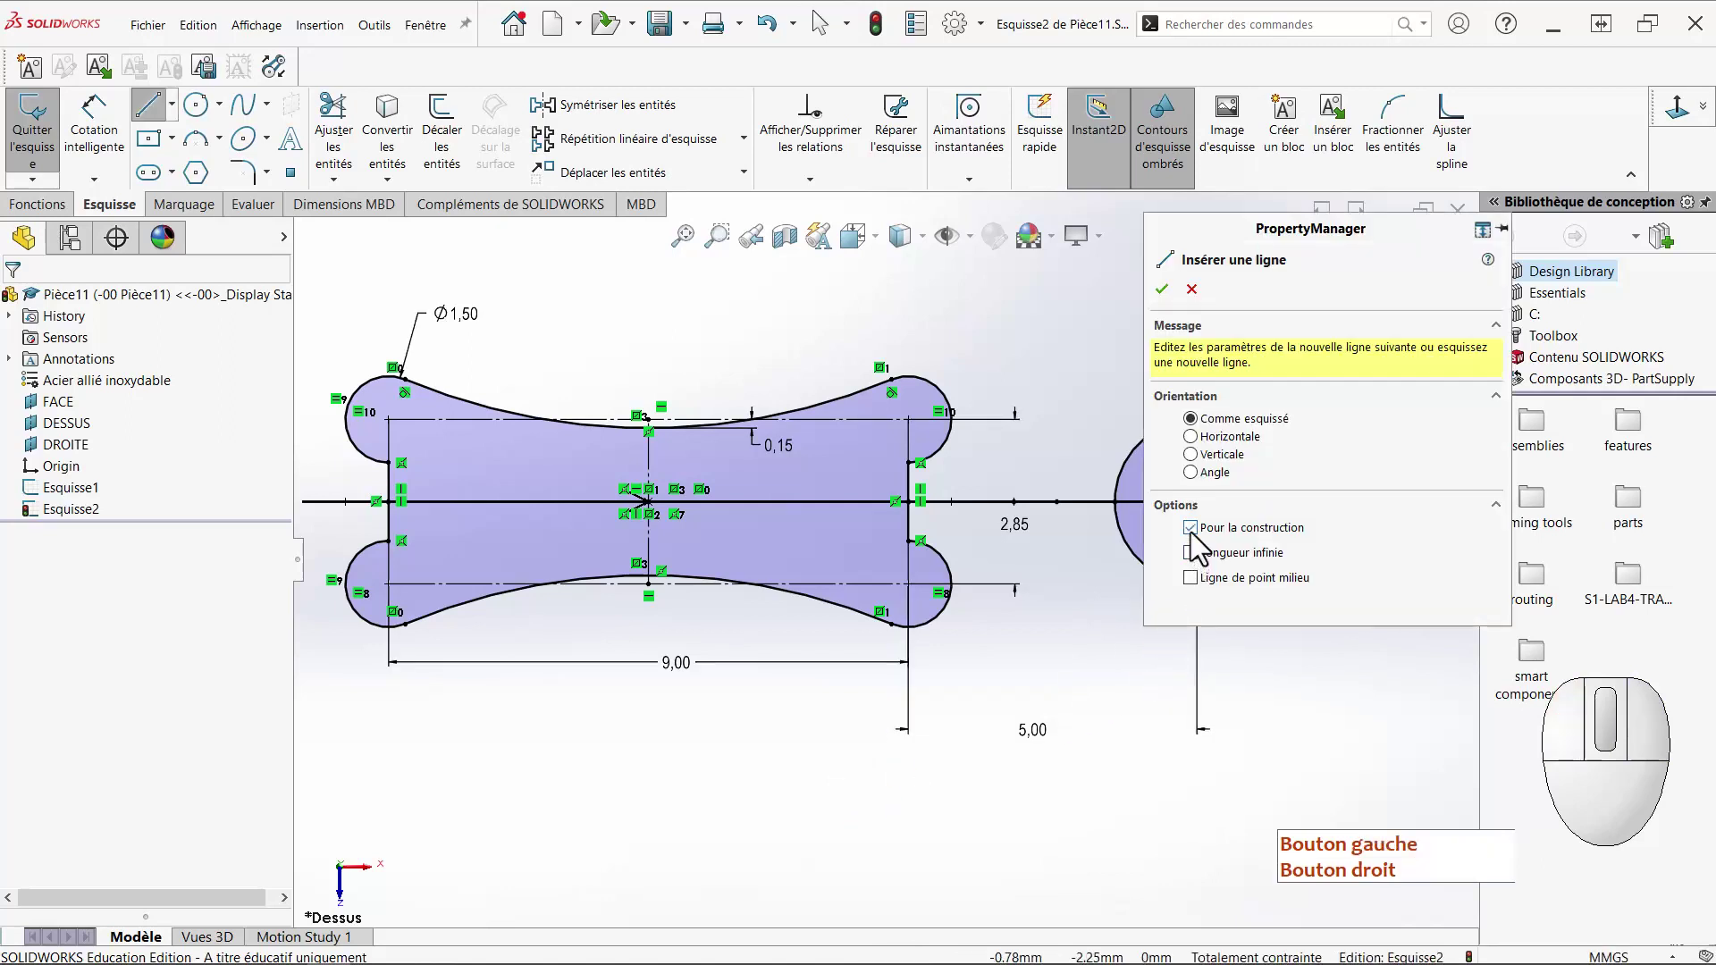
mouse_move(1162, 536)
ctrl+middle_down()
mouse_move(850, 548)
mouse_move(1000, 536)
ctrl+middle_up()
click(1057, 437)
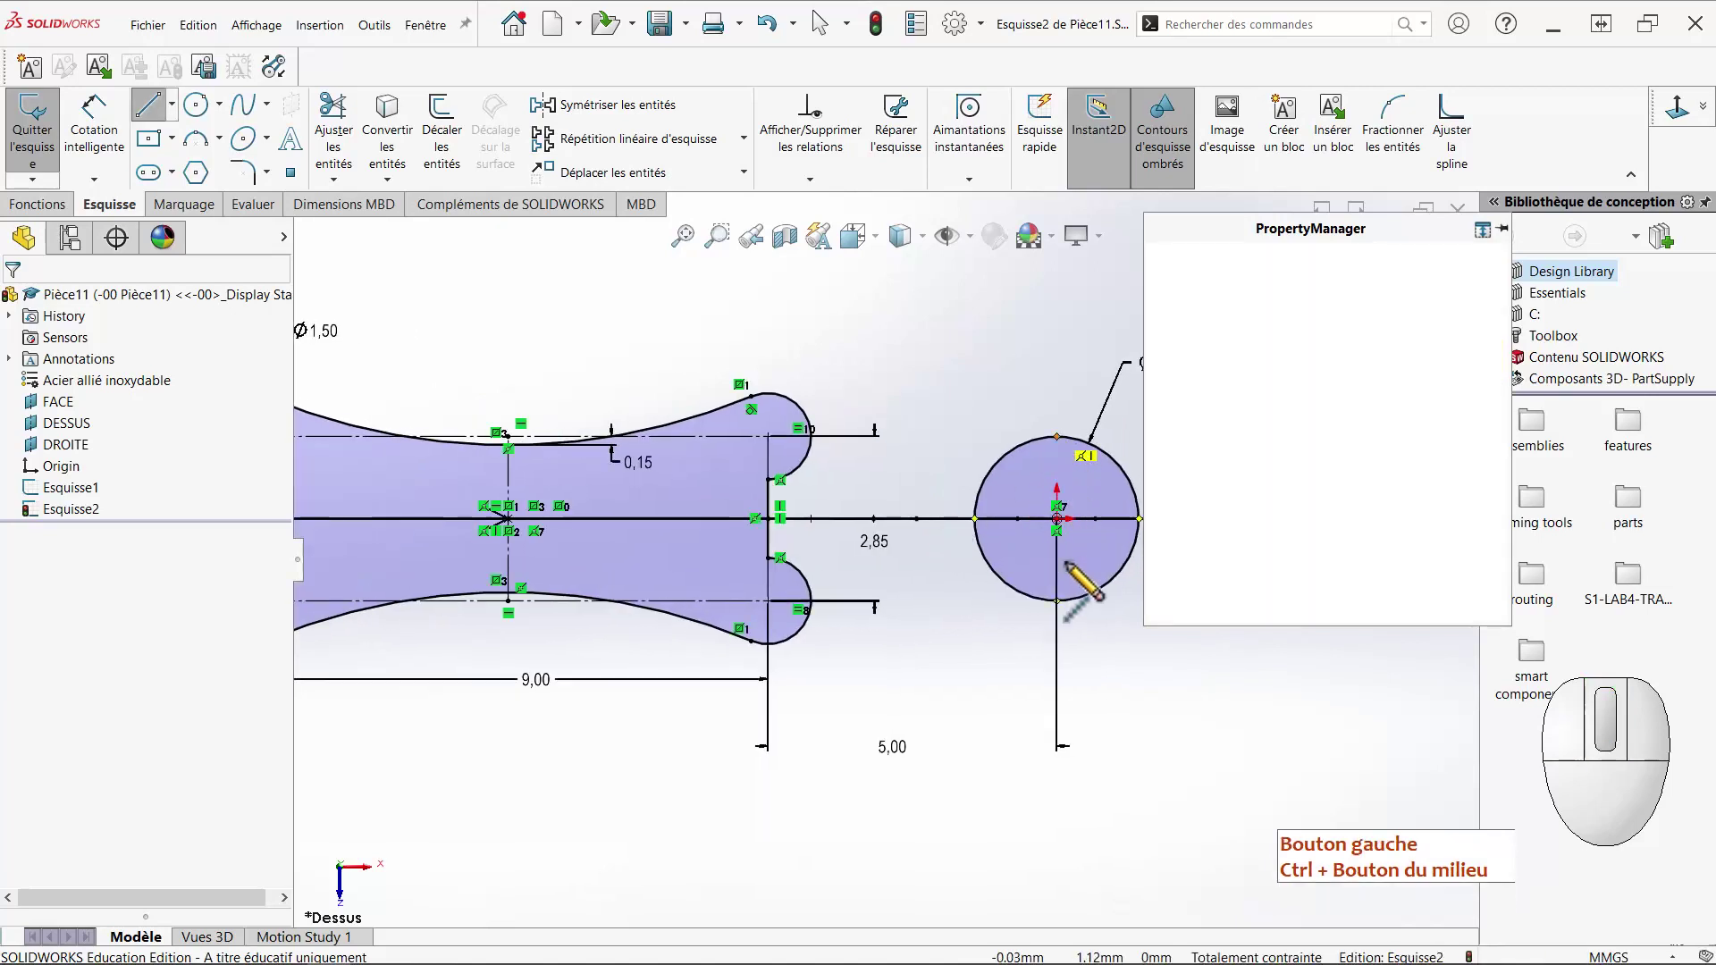
click(1091, 597)
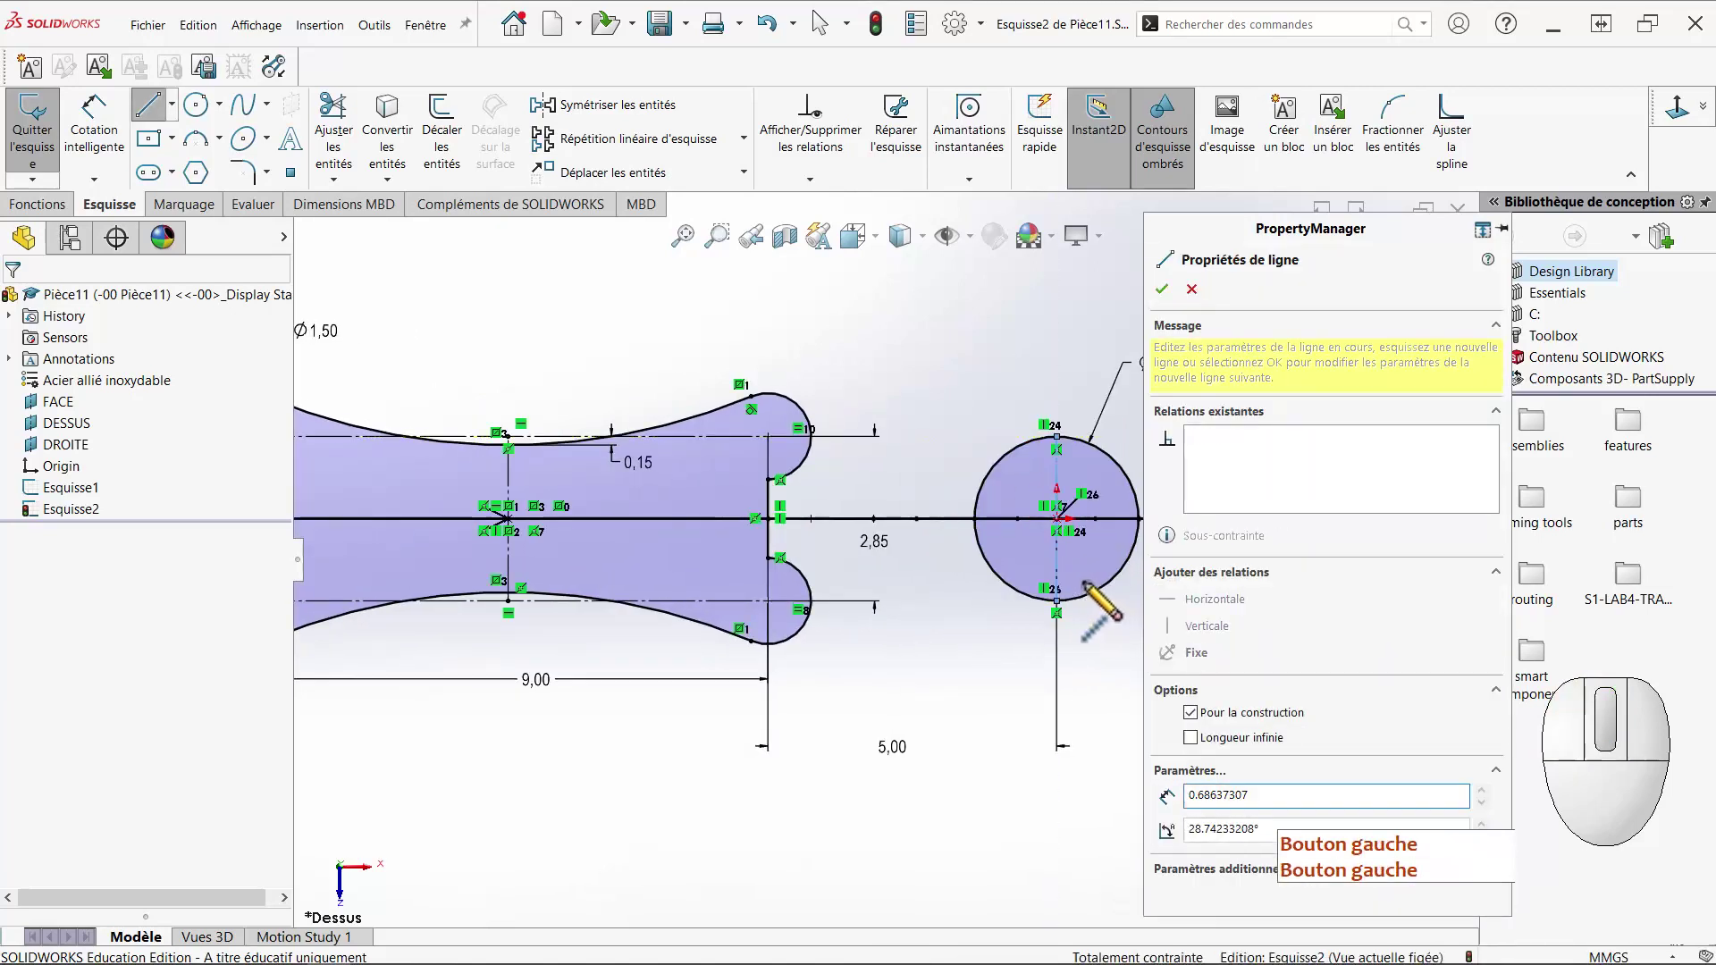
key(Escape)
key(Escape)
Mirror the whole opening profile, keeping the original, about the vertical construction line through the 2.84 mm circle.
scroll(958, 588, up, 3)
mouse_move(446, 418)
mouse_down()
mouse_move(819, 688)
mouse_move(908, 672)
mouse_up()
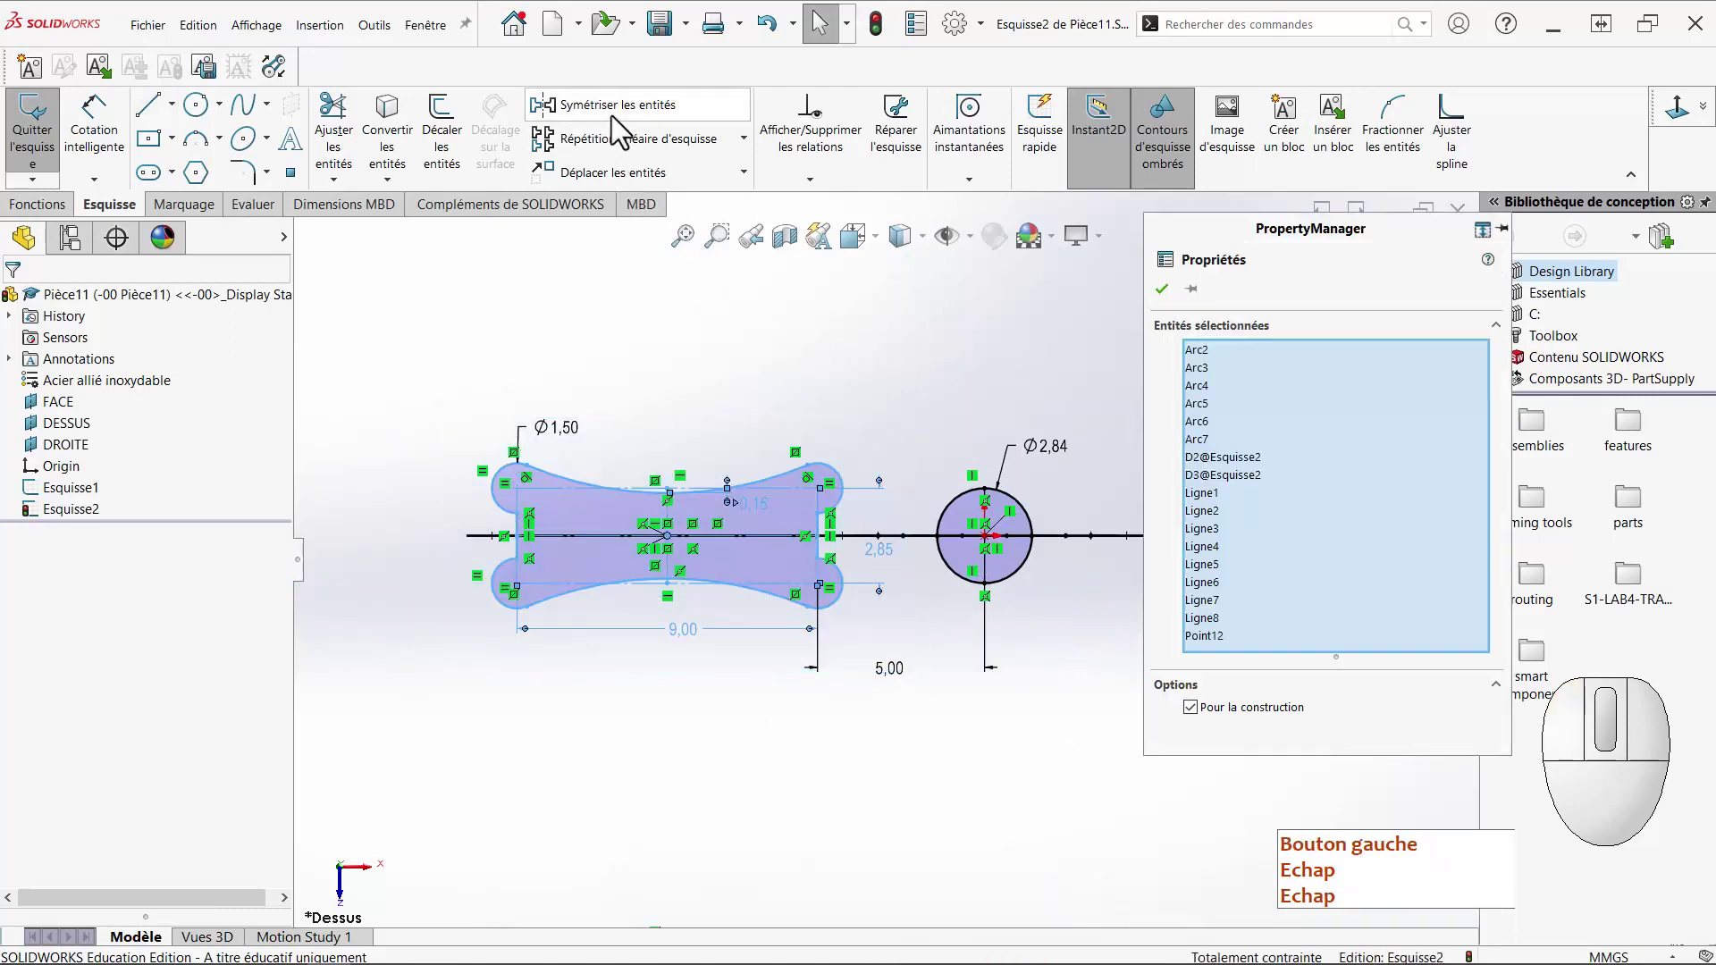
click(611, 106)
click(1302, 801)
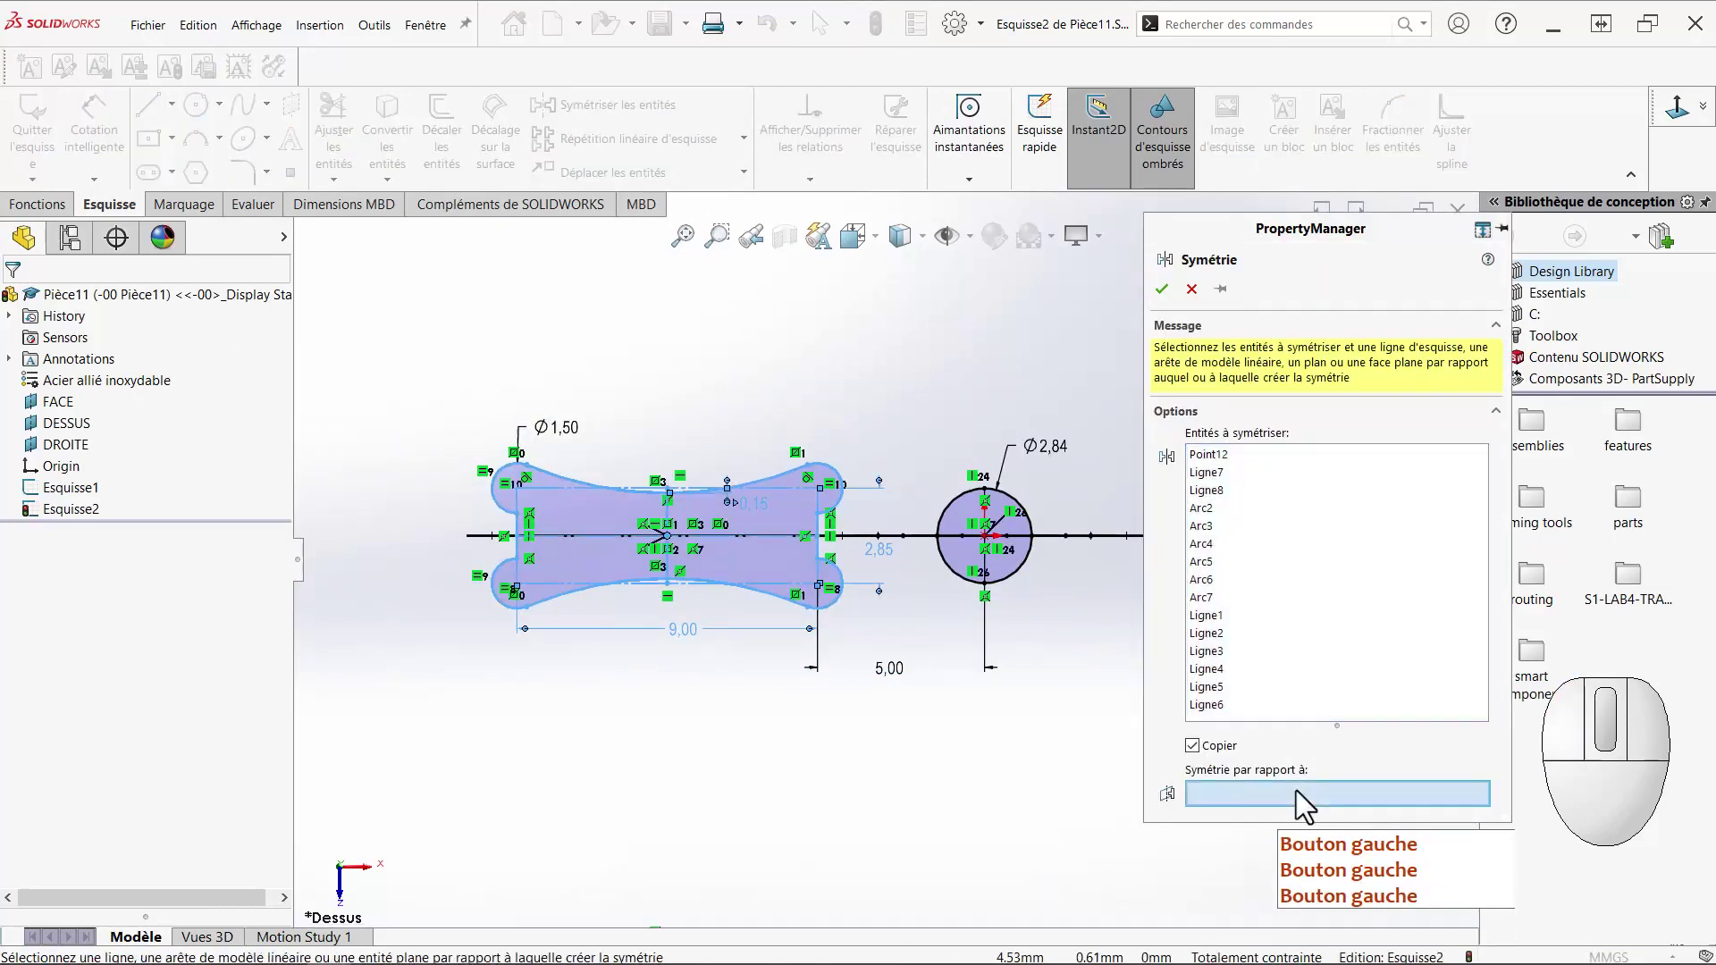
click(985, 579)
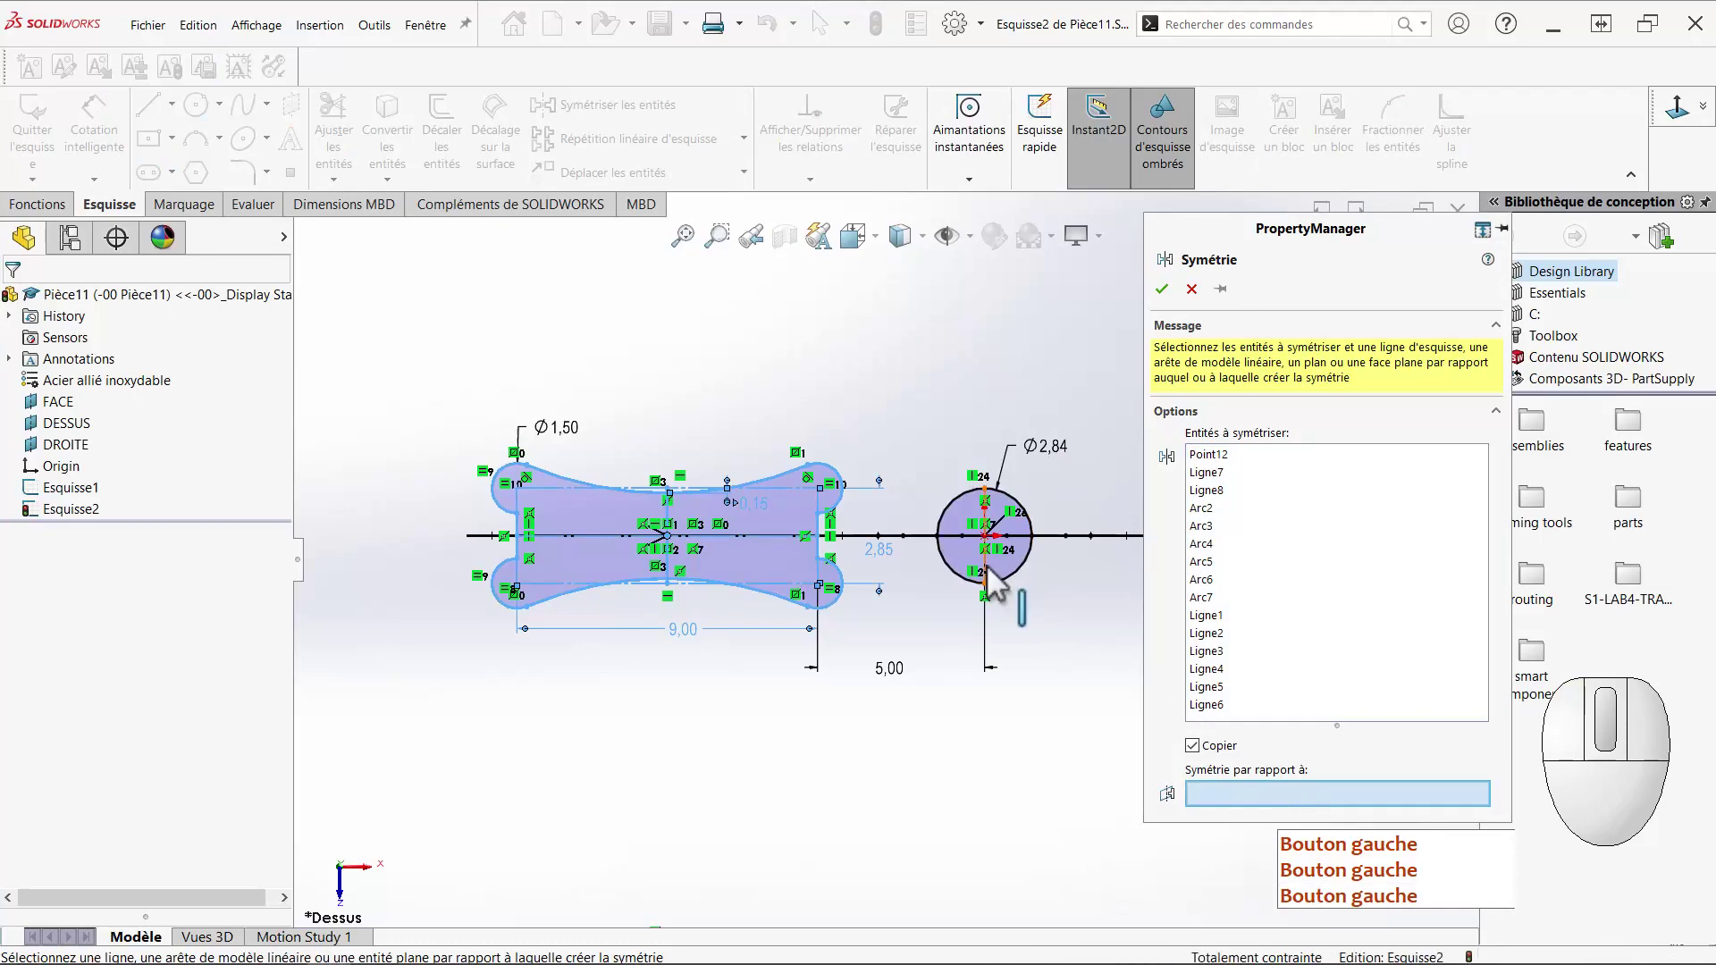
click(1162, 289)
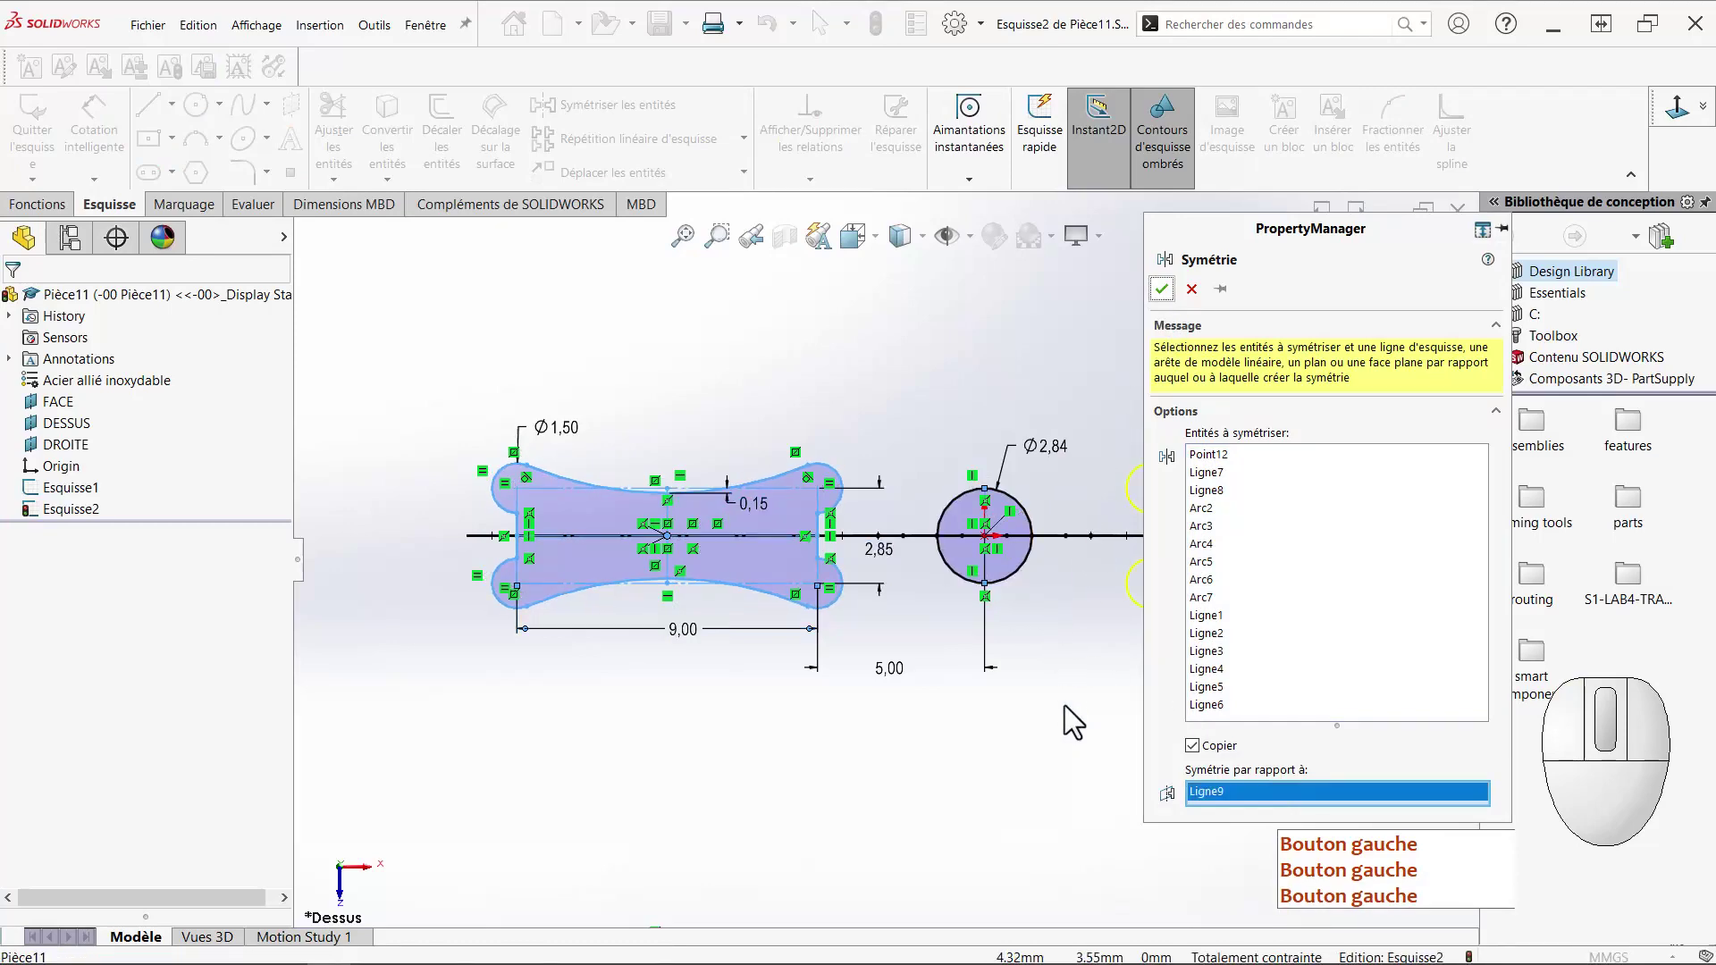
scroll(1062, 699, up, 3)
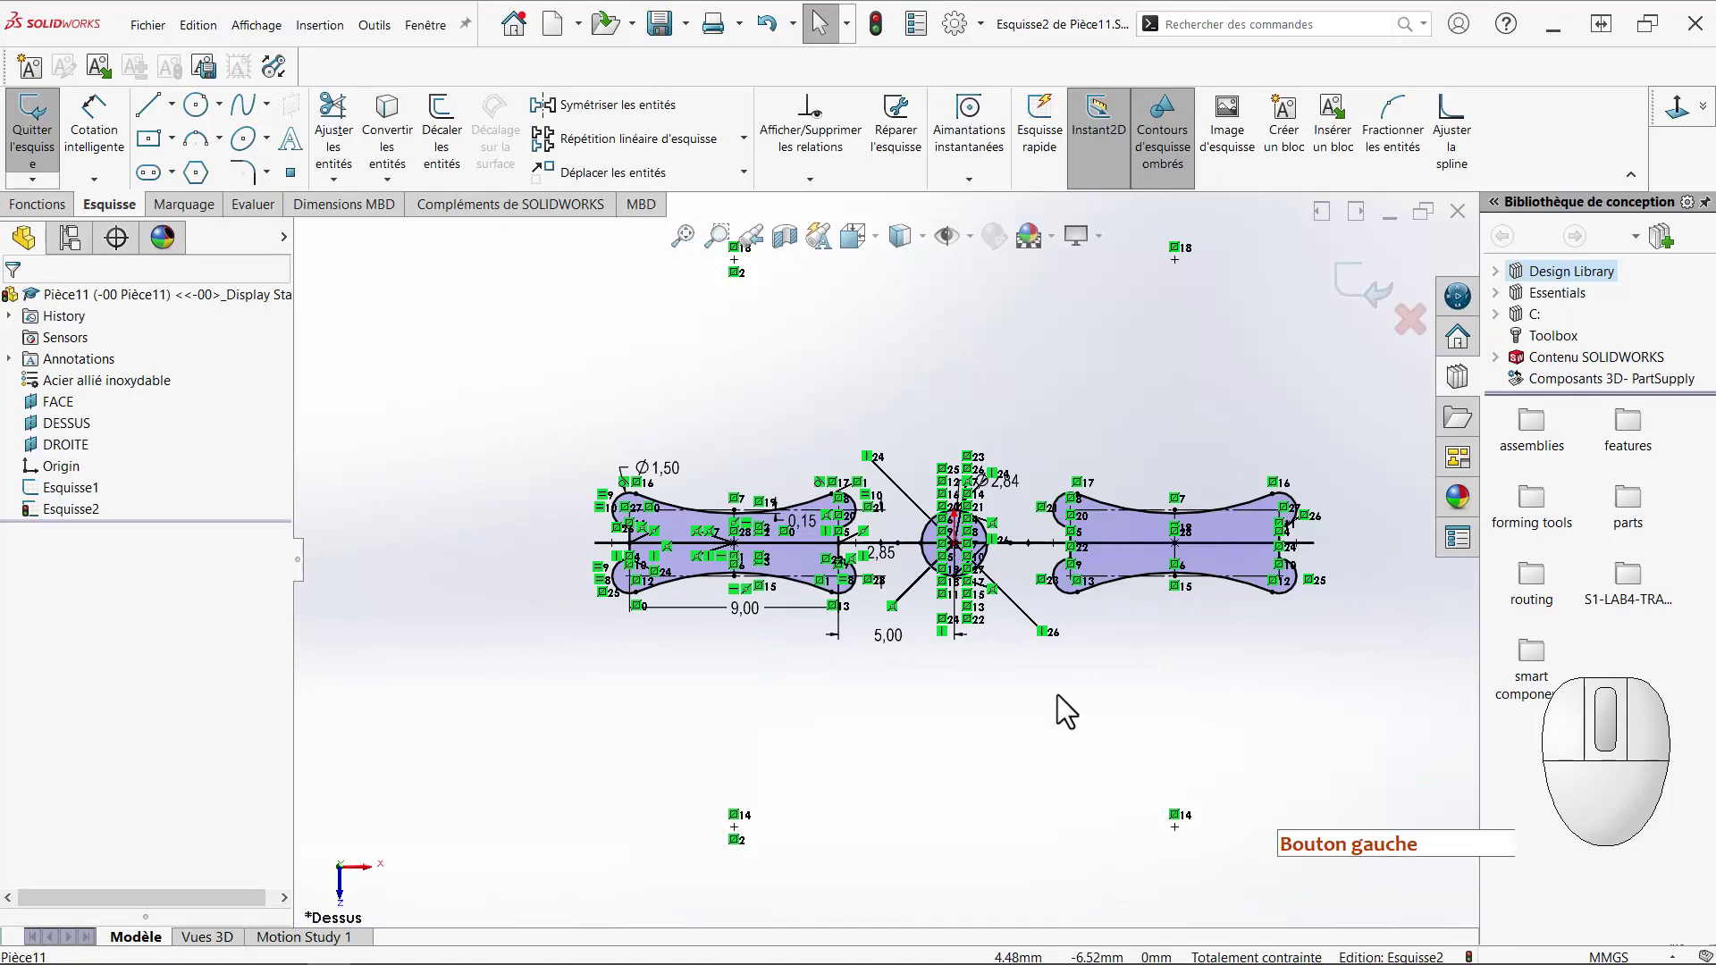
Exit the DESSUS-plane sketch, keeping the circle and the two mirrored openings, and clear the selection.
right_click(1058, 694)
click(1076, 716)
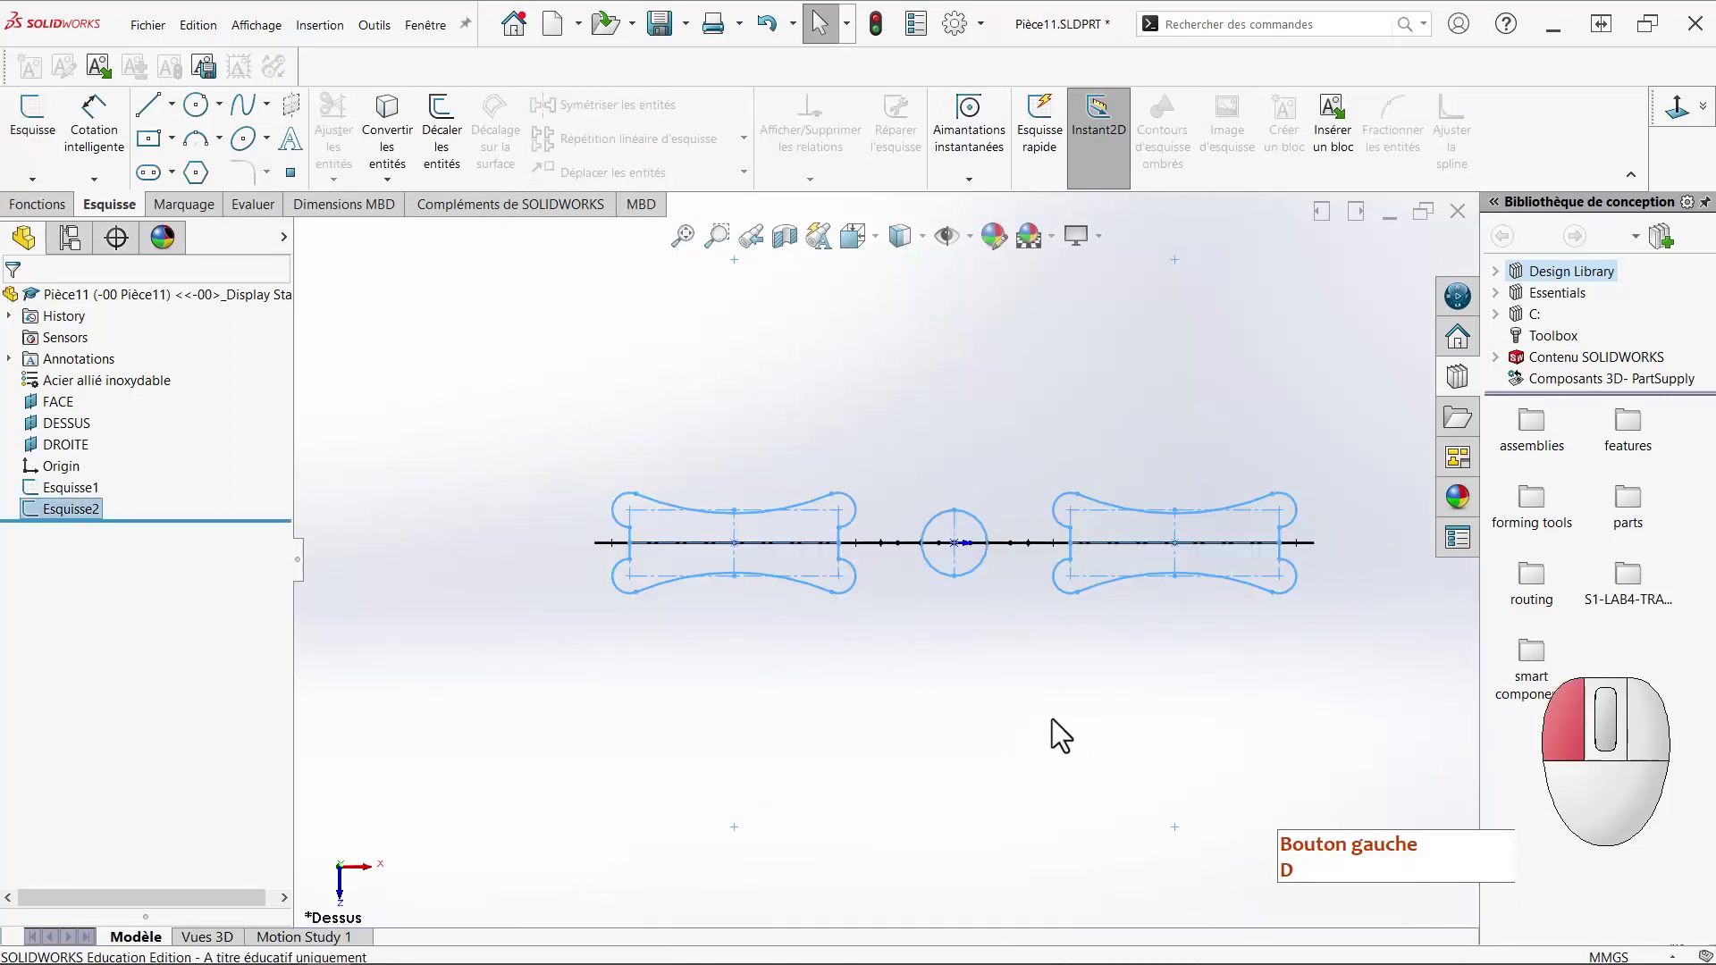
click(1053, 719)
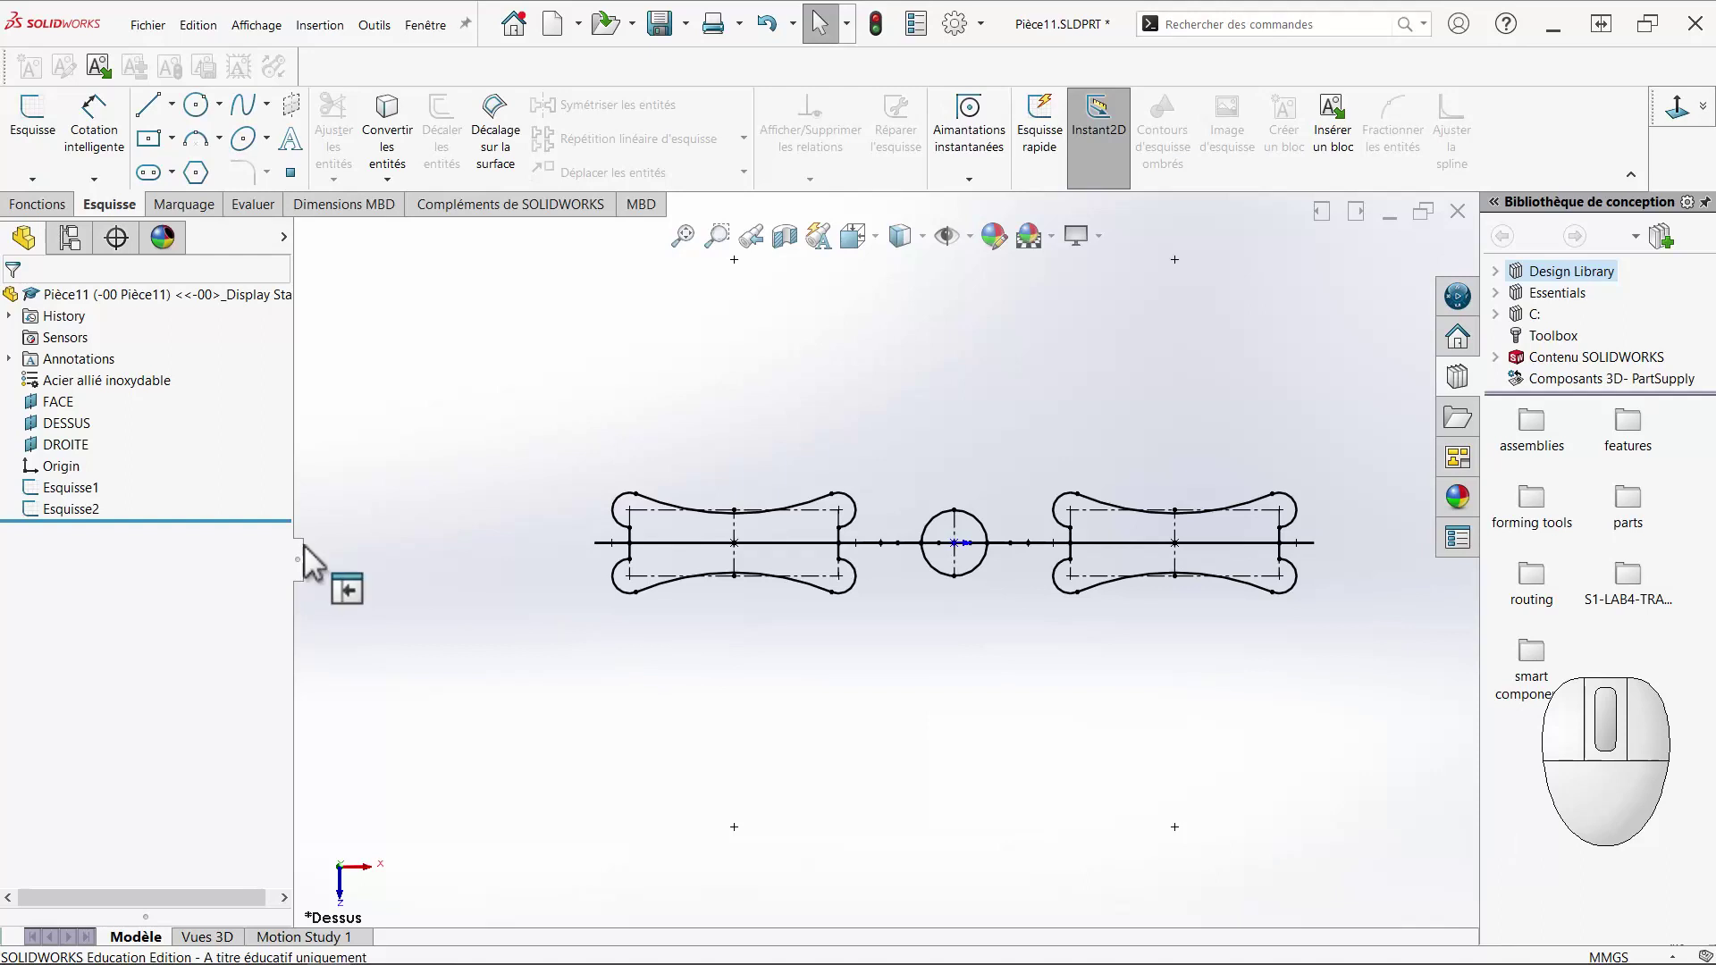
Copy the sketch Esquisse1 and paste it onto the FACE plane.
click(82, 491)
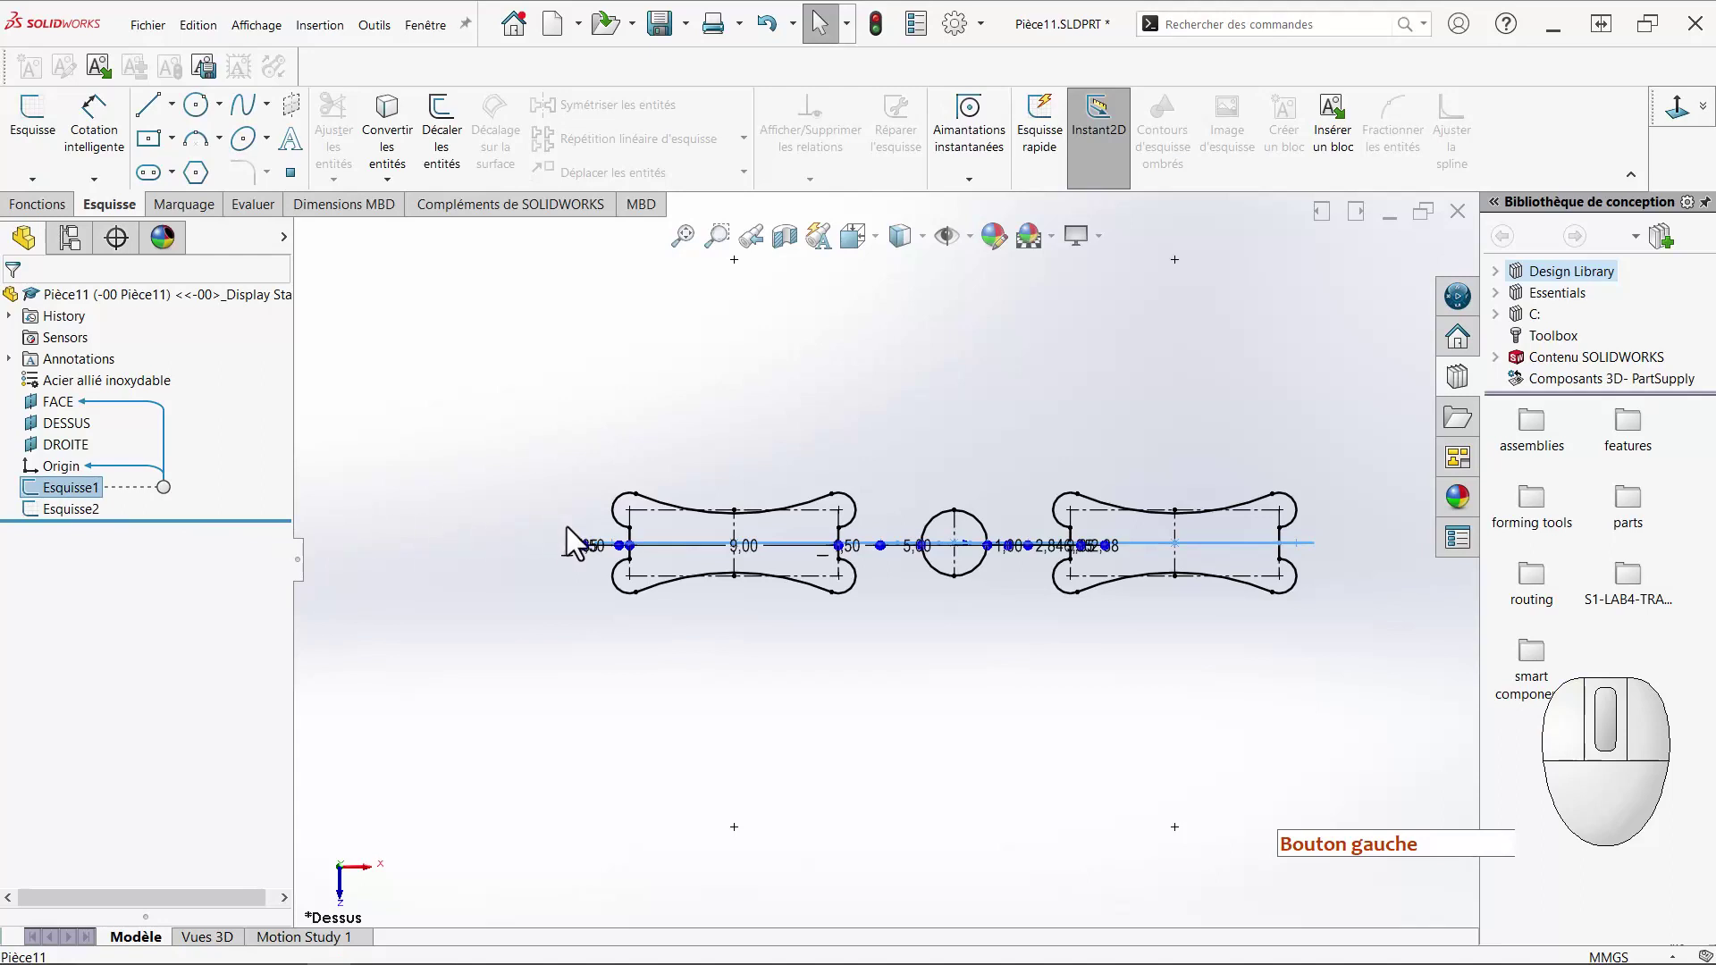
key(ctrl)
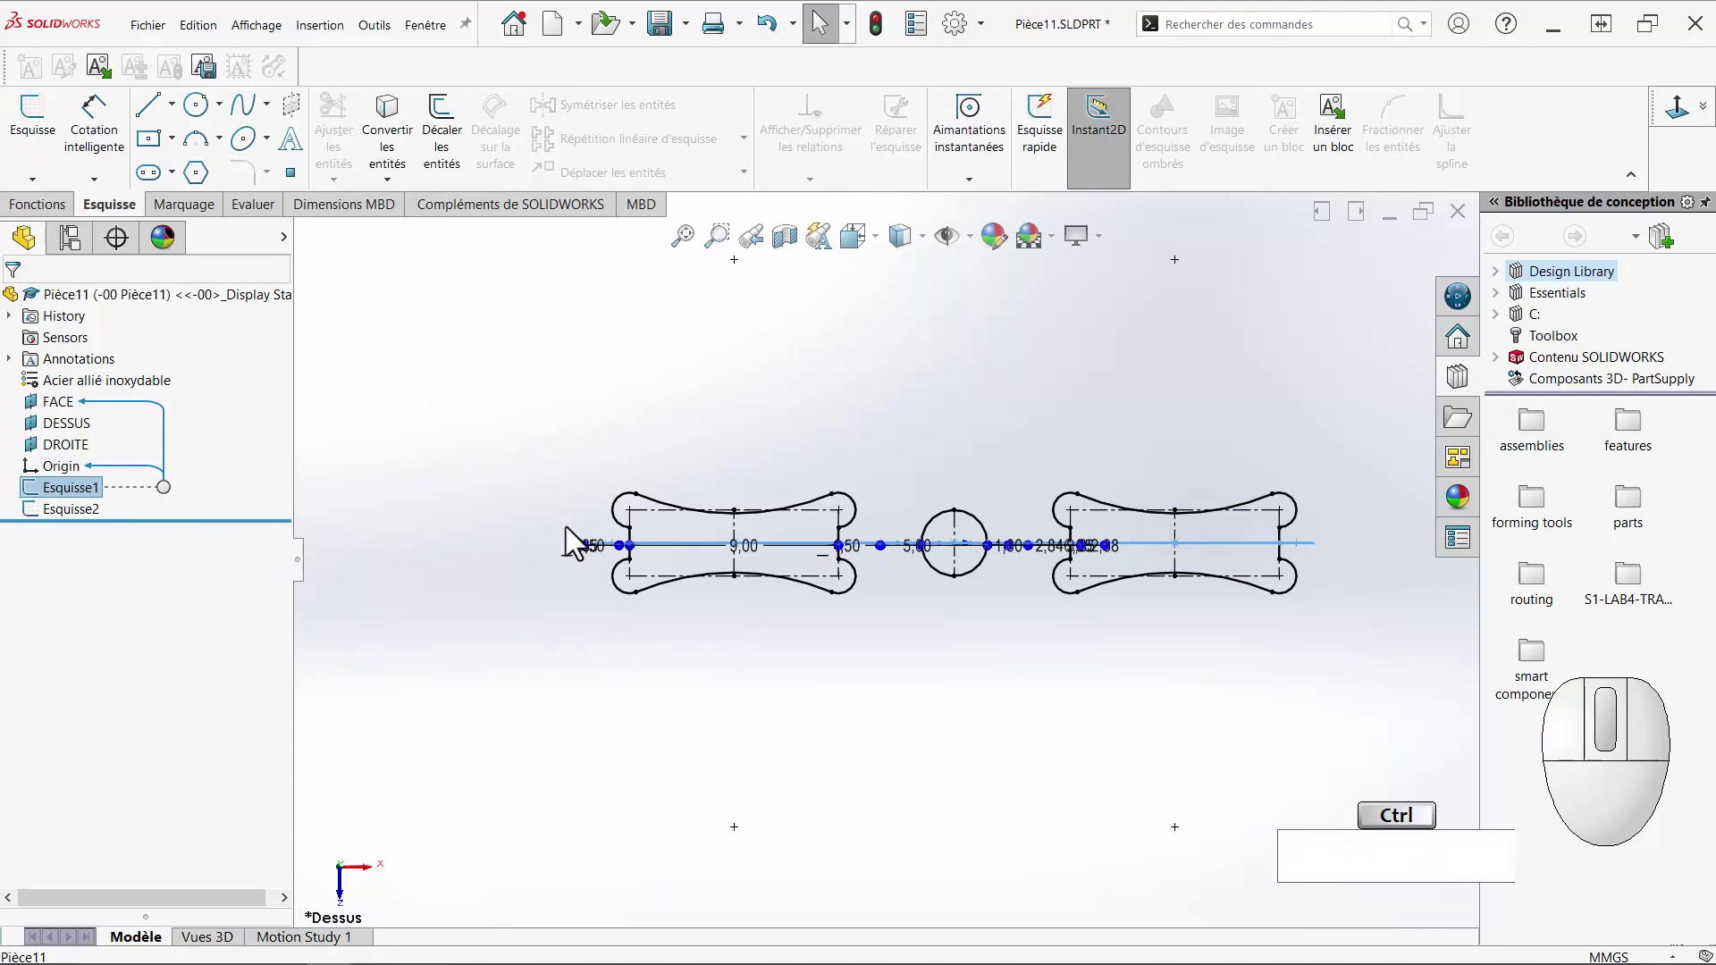
key(ctrl+c)
click(55, 402)
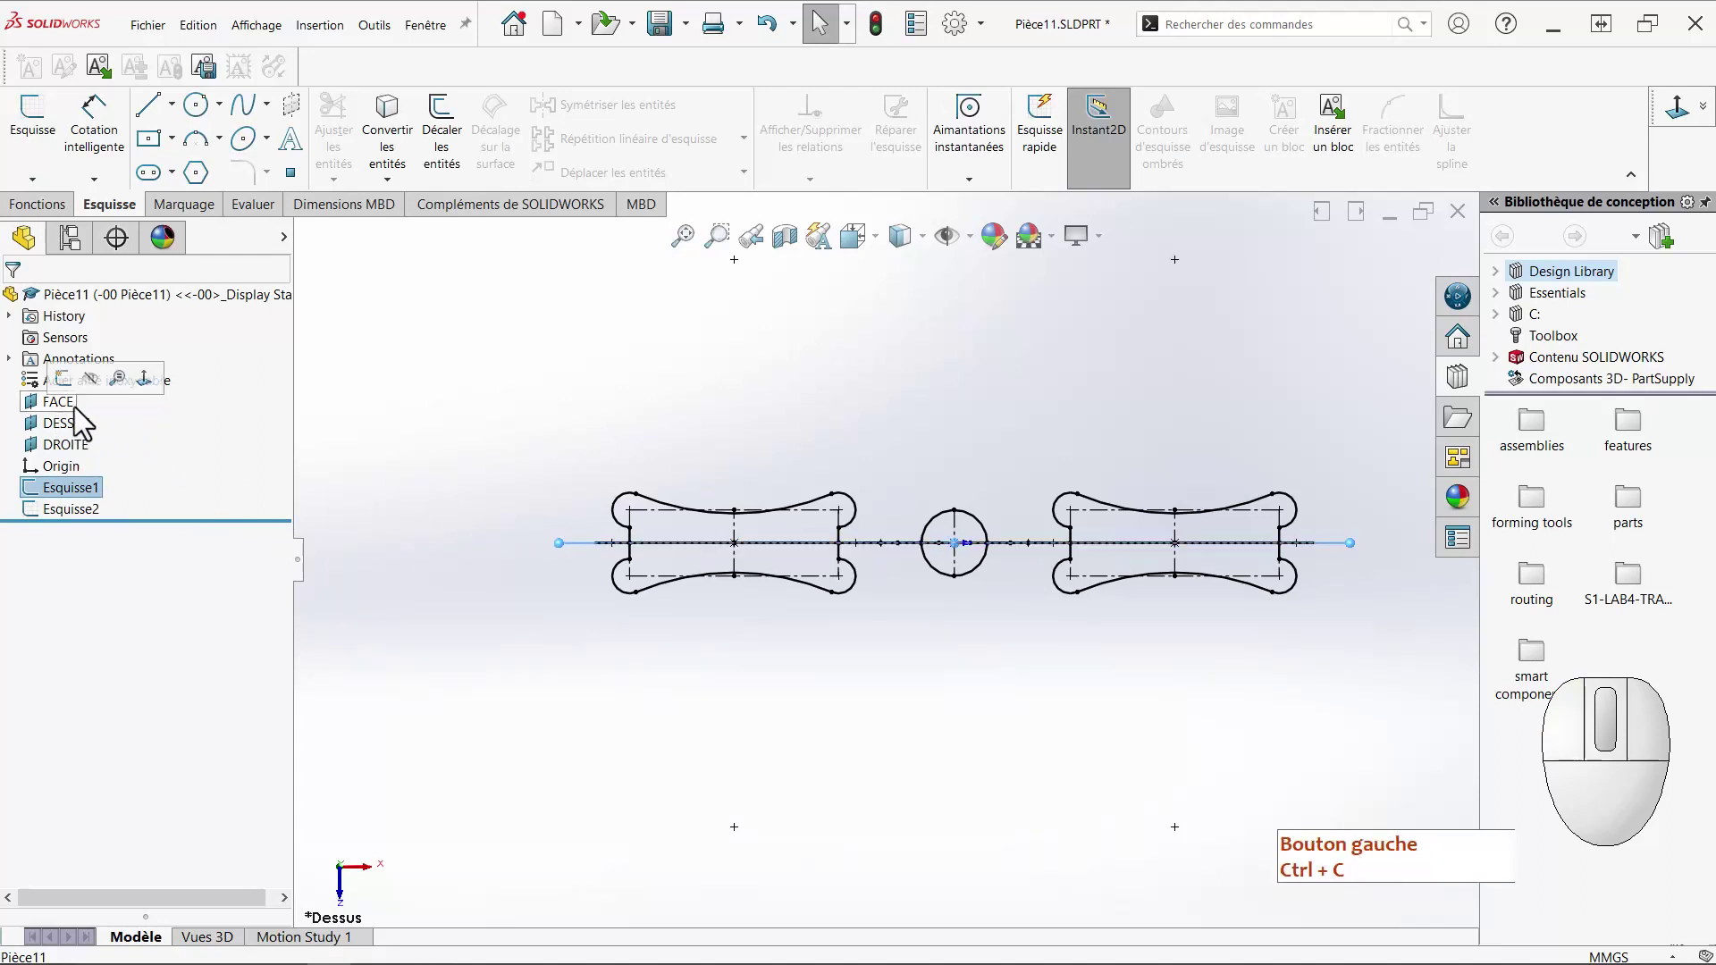
key(ctrl)
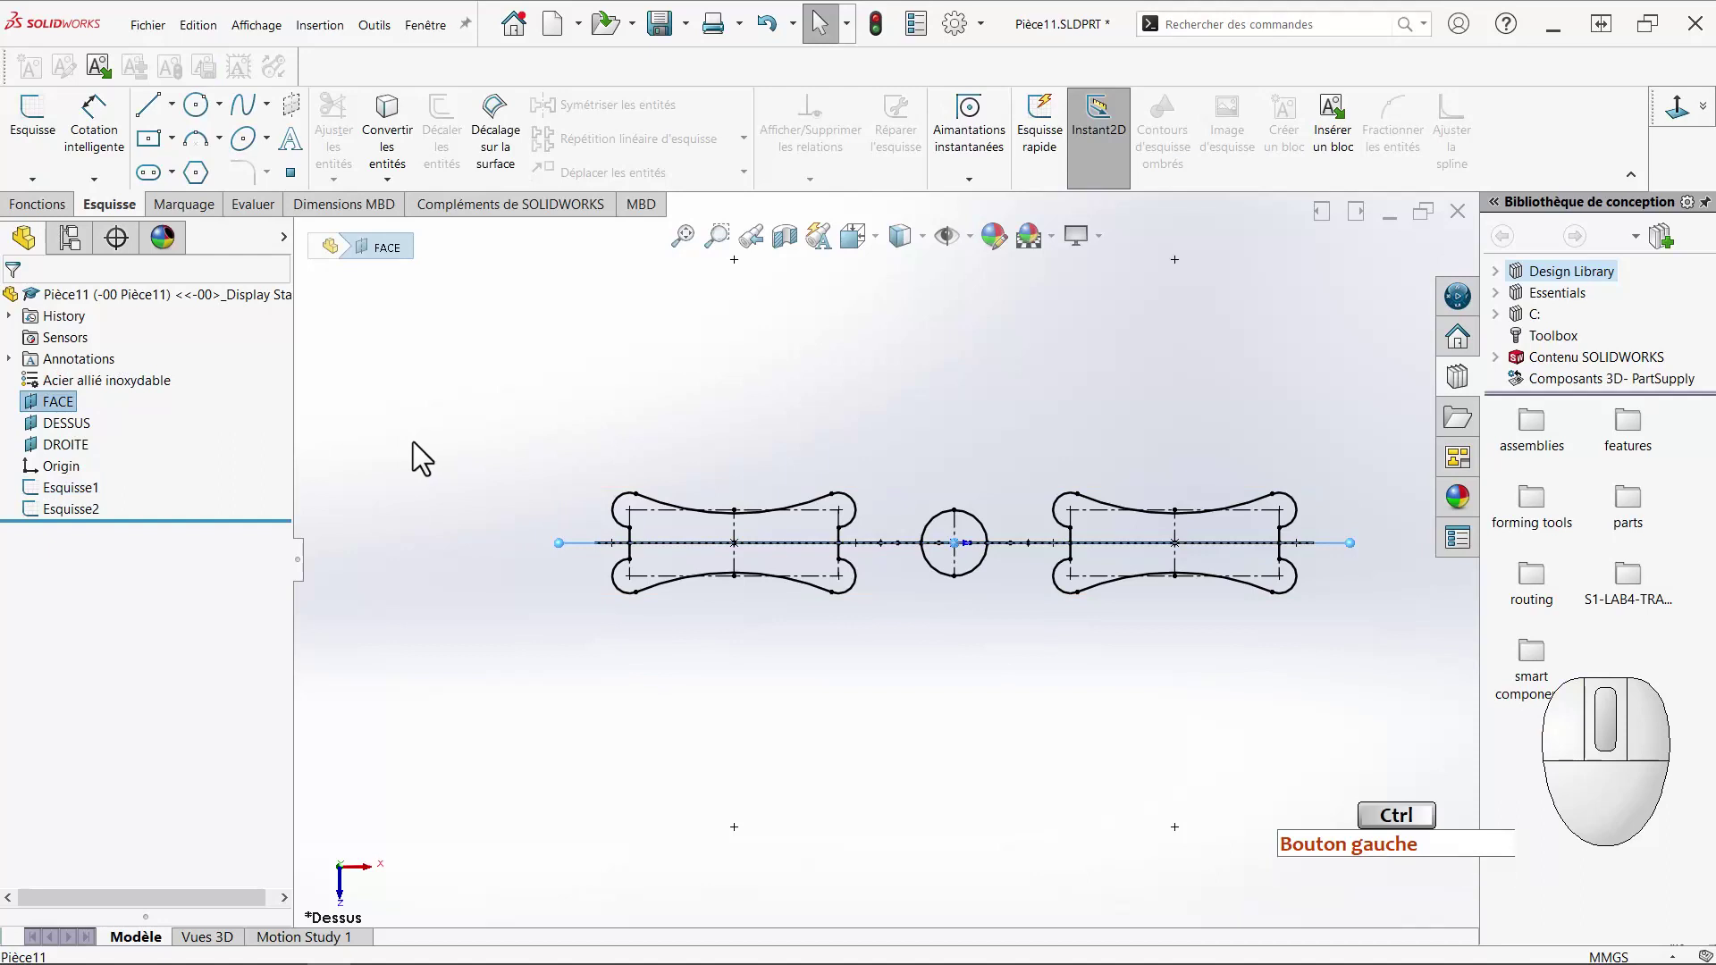
key(ctrl+v)
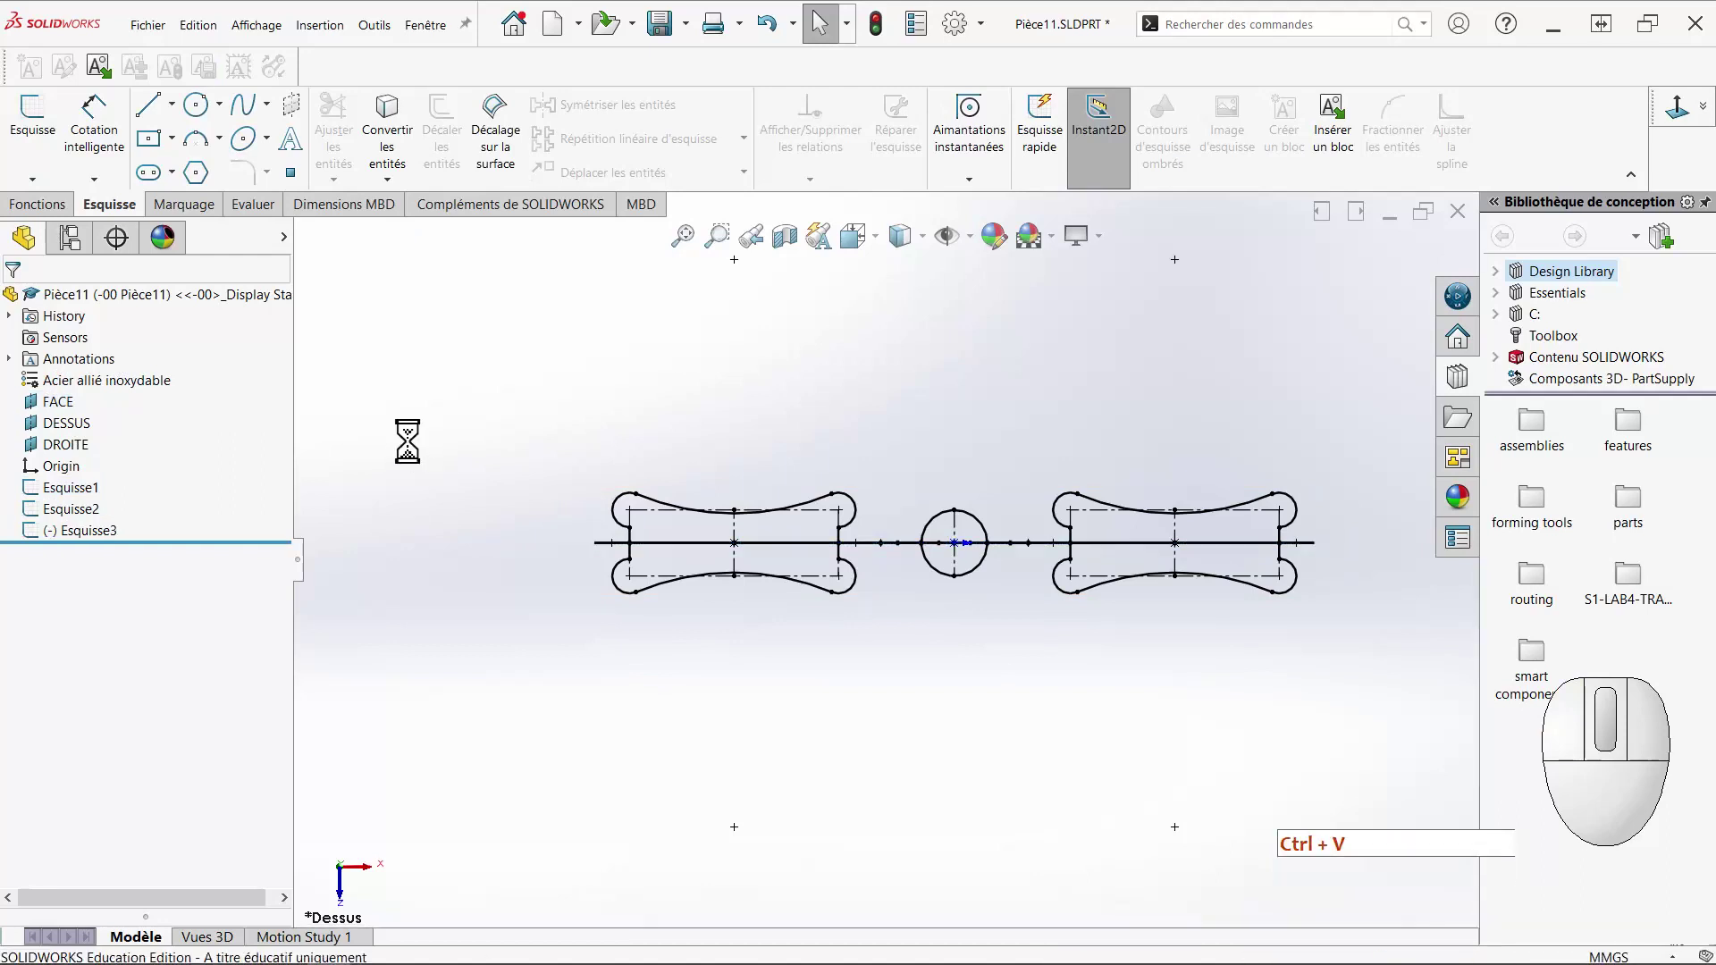
Copy the sketch Esquisse2 and paste it onto the DESSUS plane.
click(77, 509)
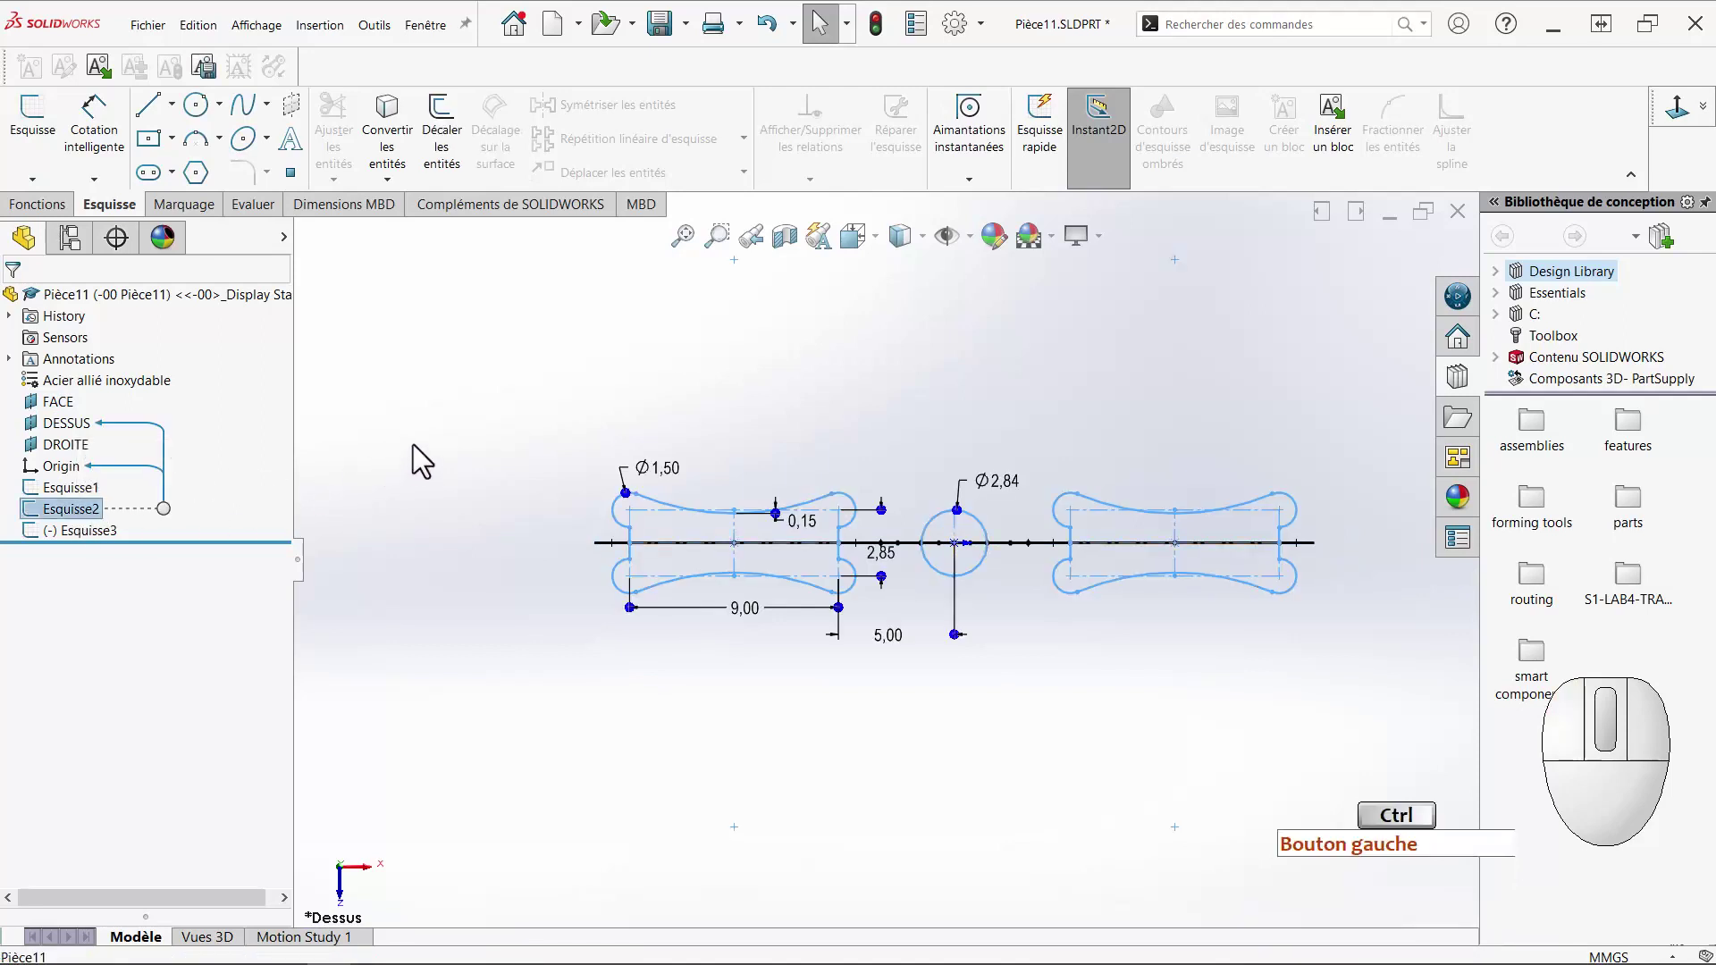
key(ctrl+c)
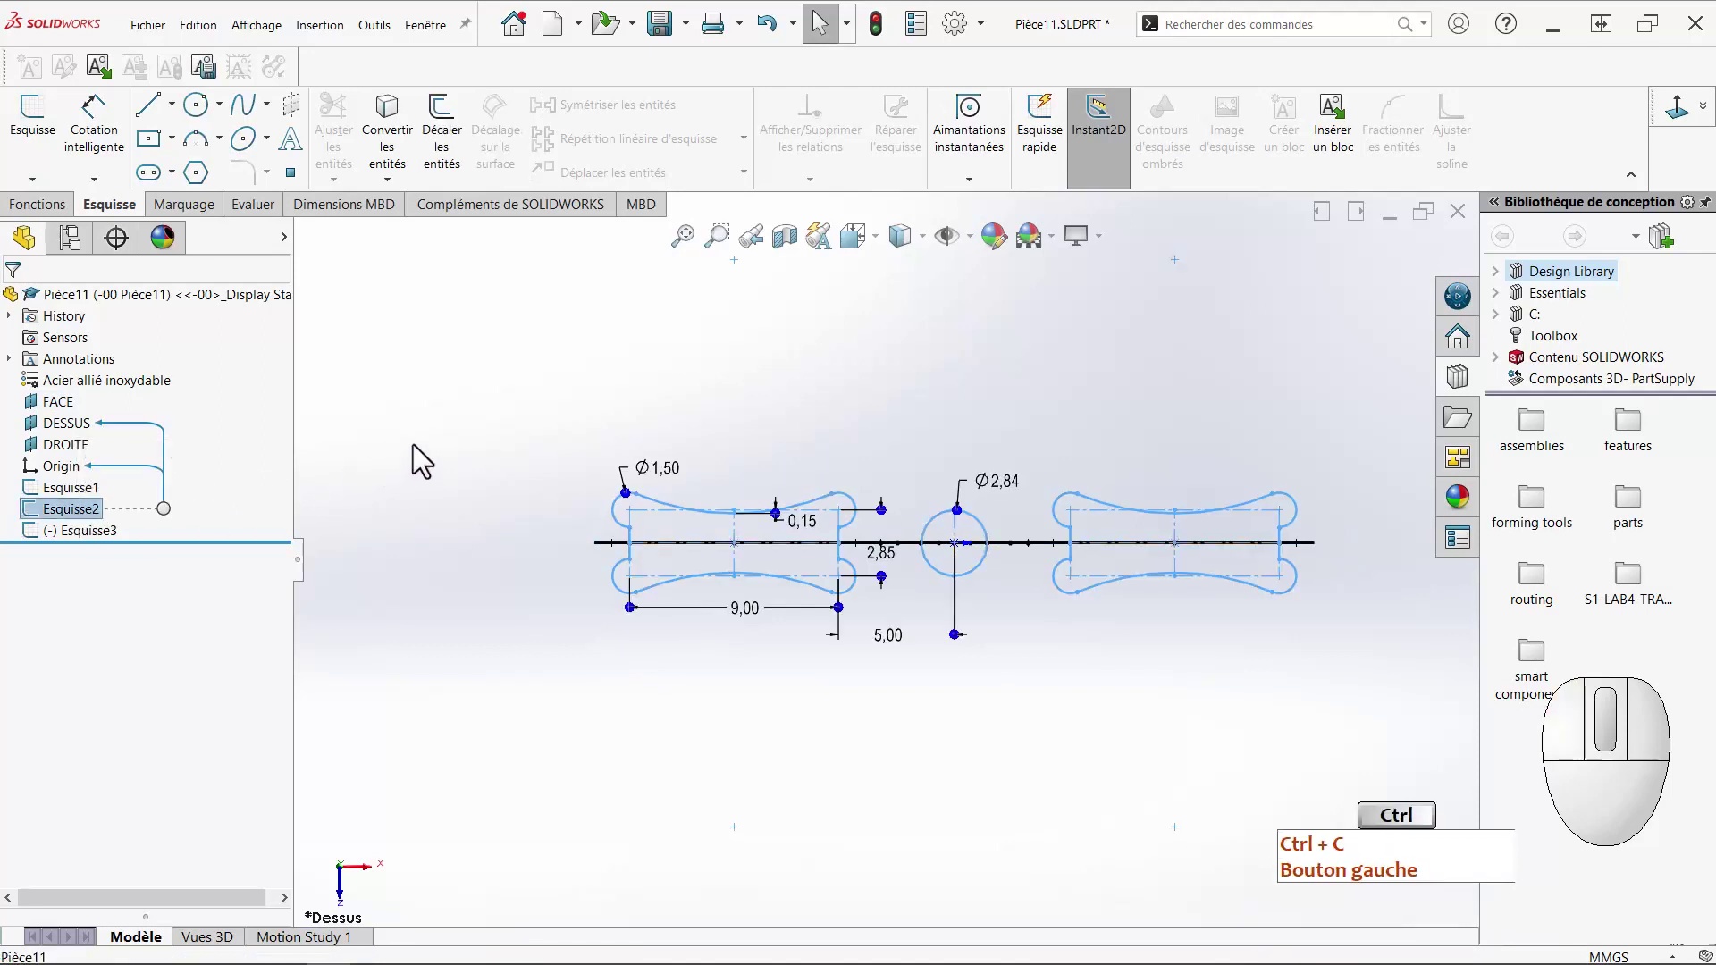
click(70, 422)
key(ctrl+v)
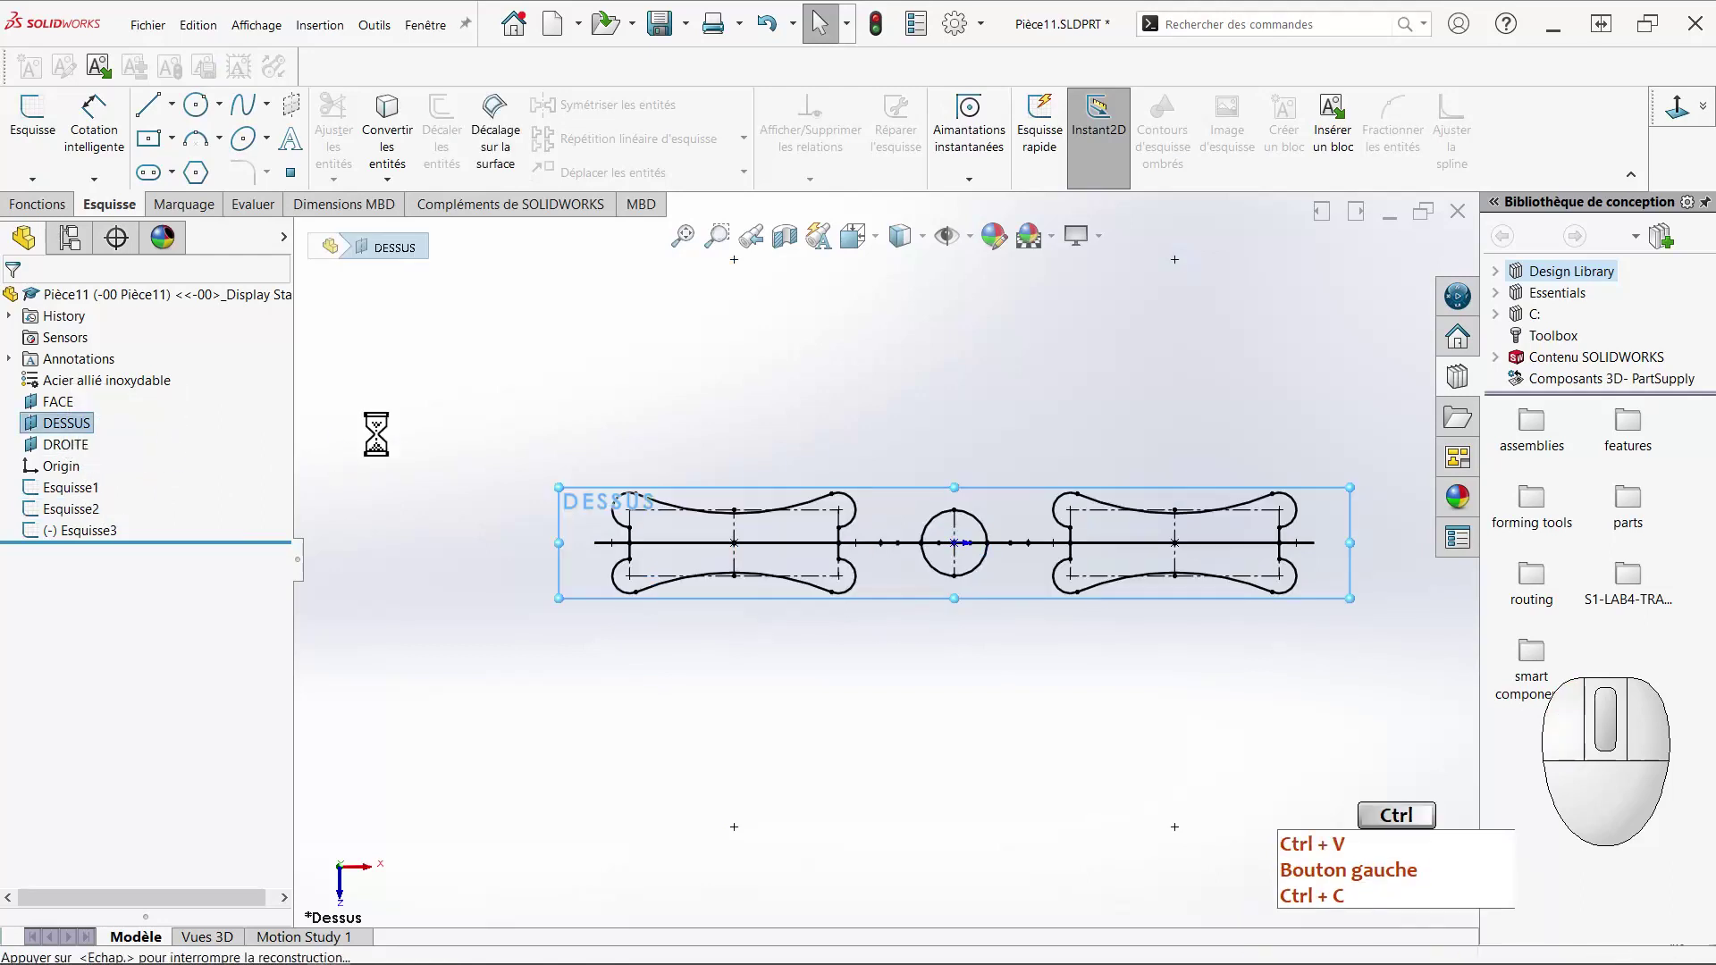
Hide the two original sketches, Esquisse1 and Esquisse2, together.
click(70, 489)
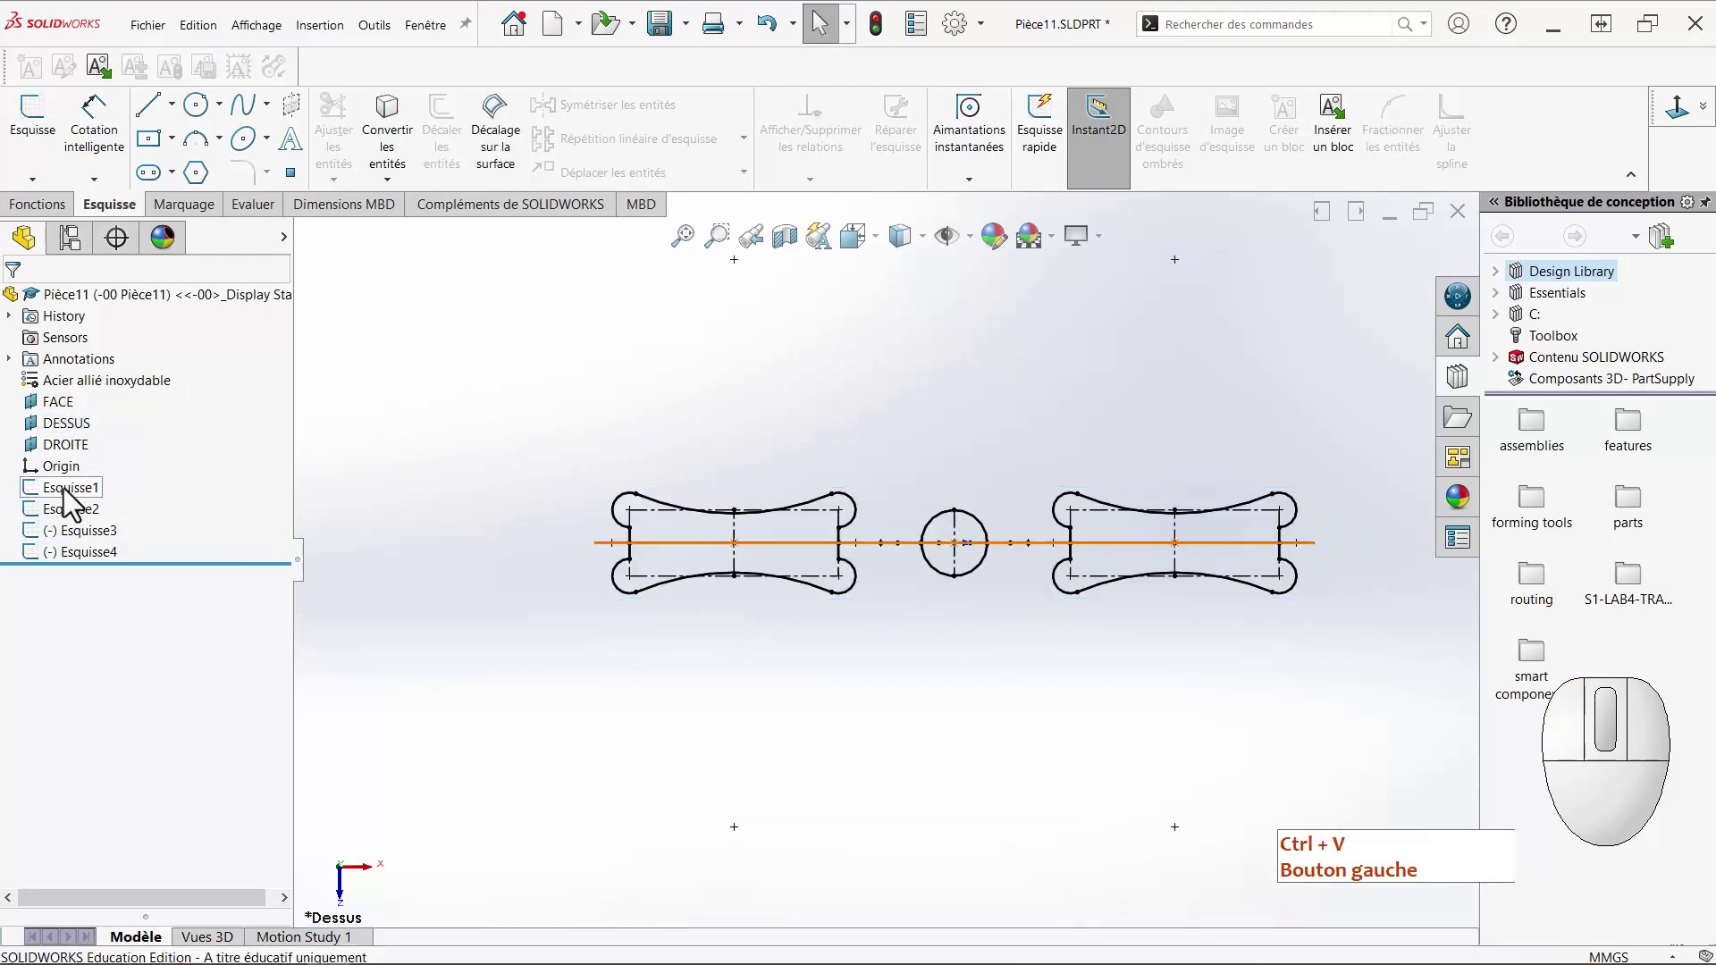
ctrl+click(66, 508)
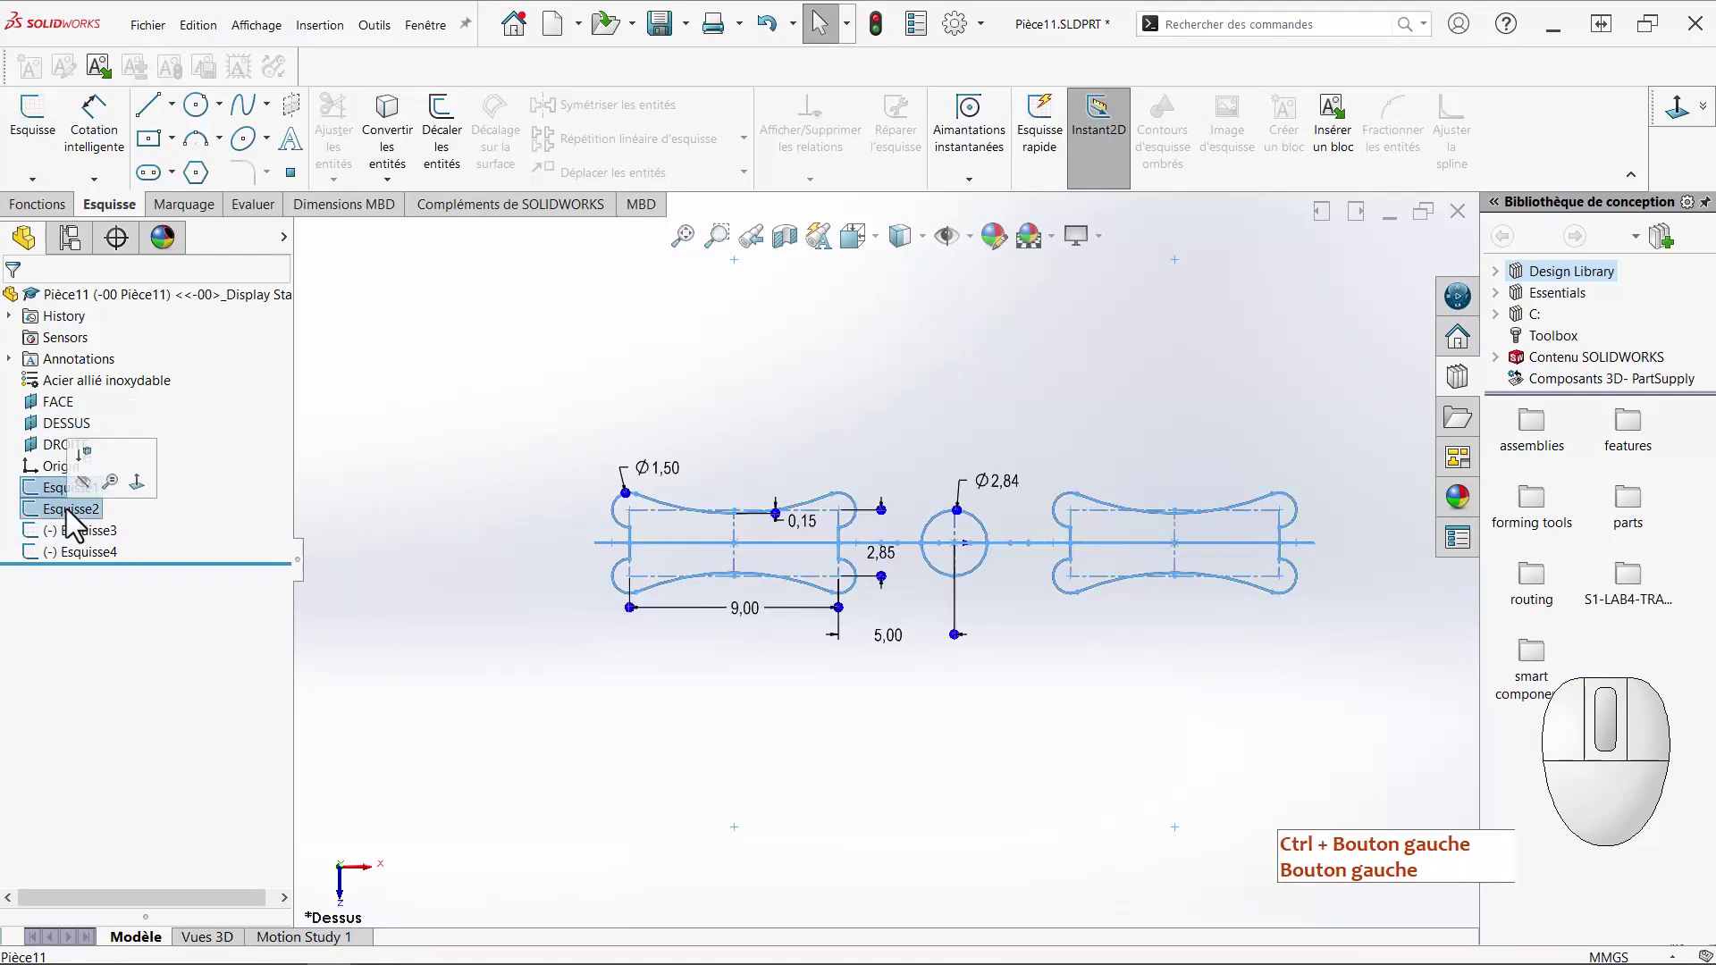
click(82, 483)
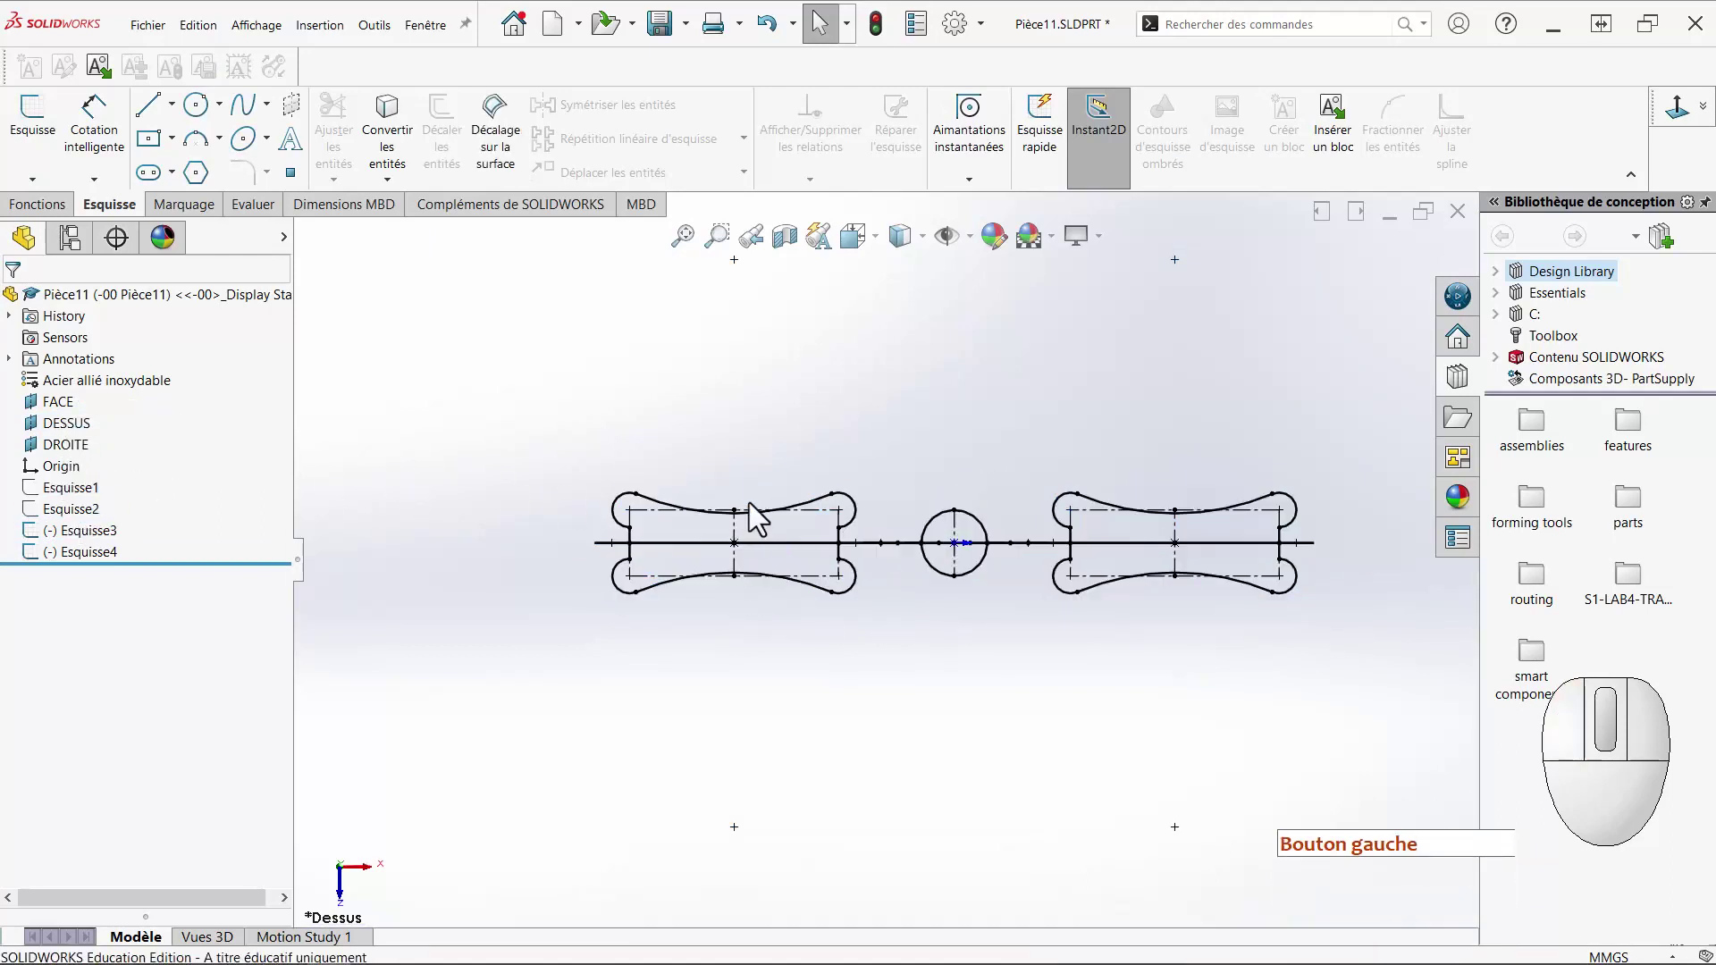
click(141, 517)
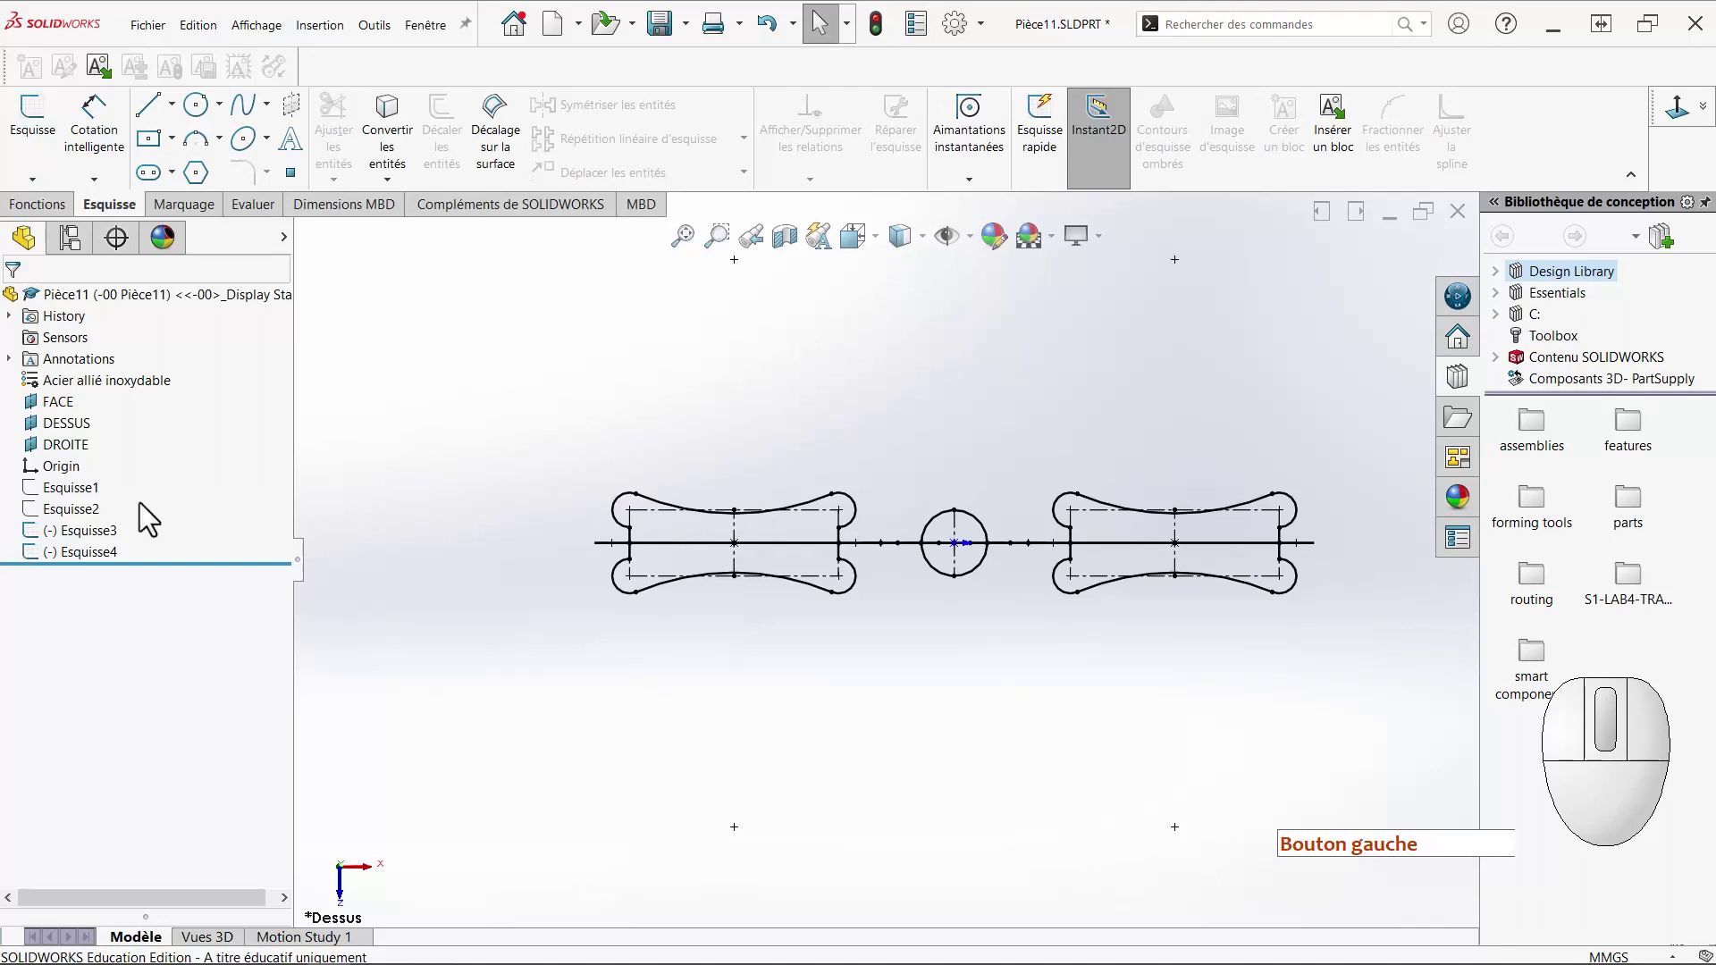
Edit Esquisse3 and delete the central T-shaped profile and the right rectangle with its circles, keeping only the left 9 × 2.85 mm rectangle and its circles.
click(80, 532)
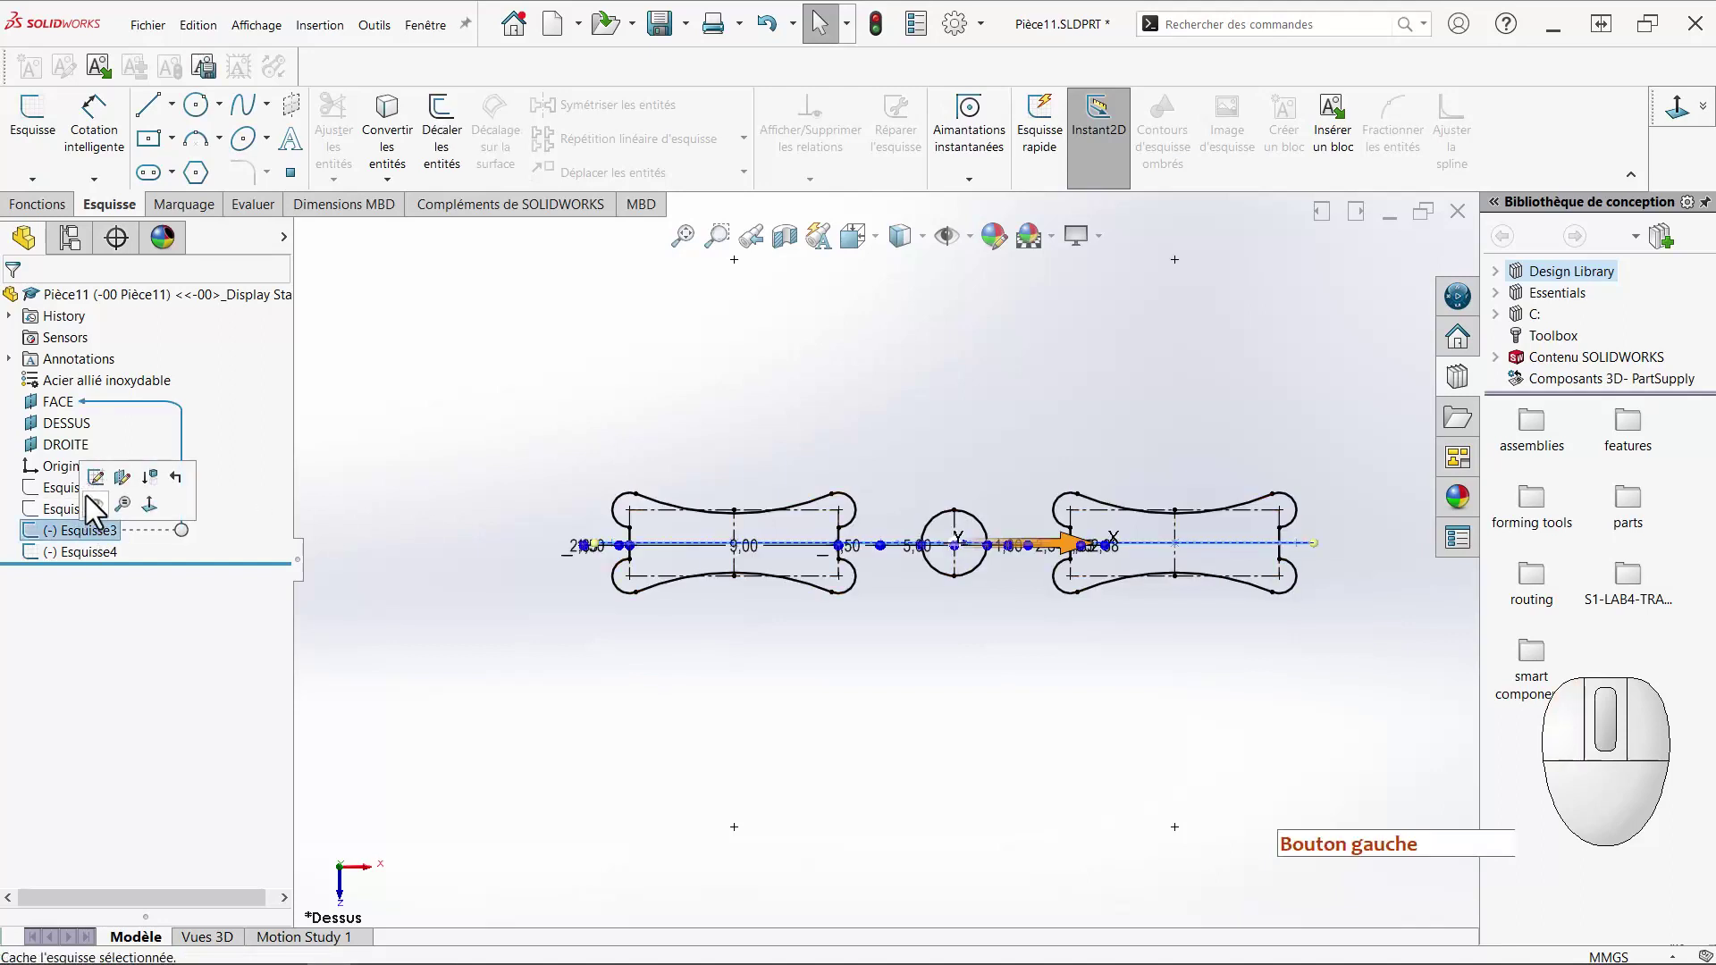
click(98, 483)
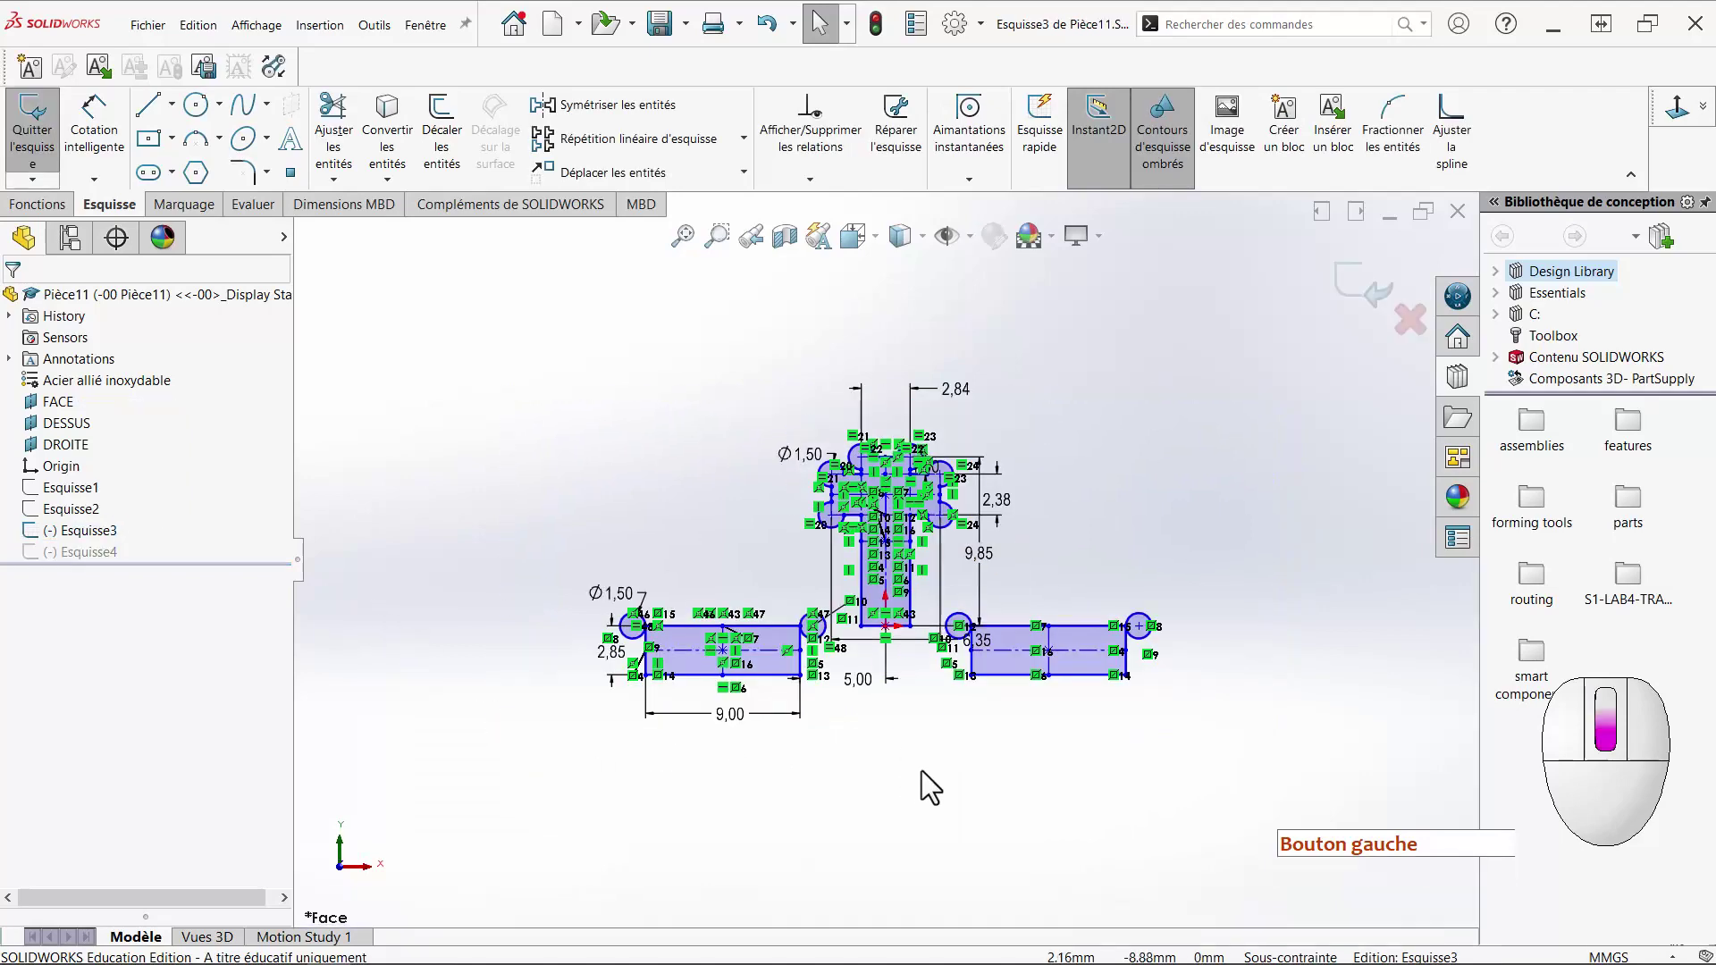
scroll(926, 764, down, 3)
ctrl+middle_drag(926, 731, 899, 890)
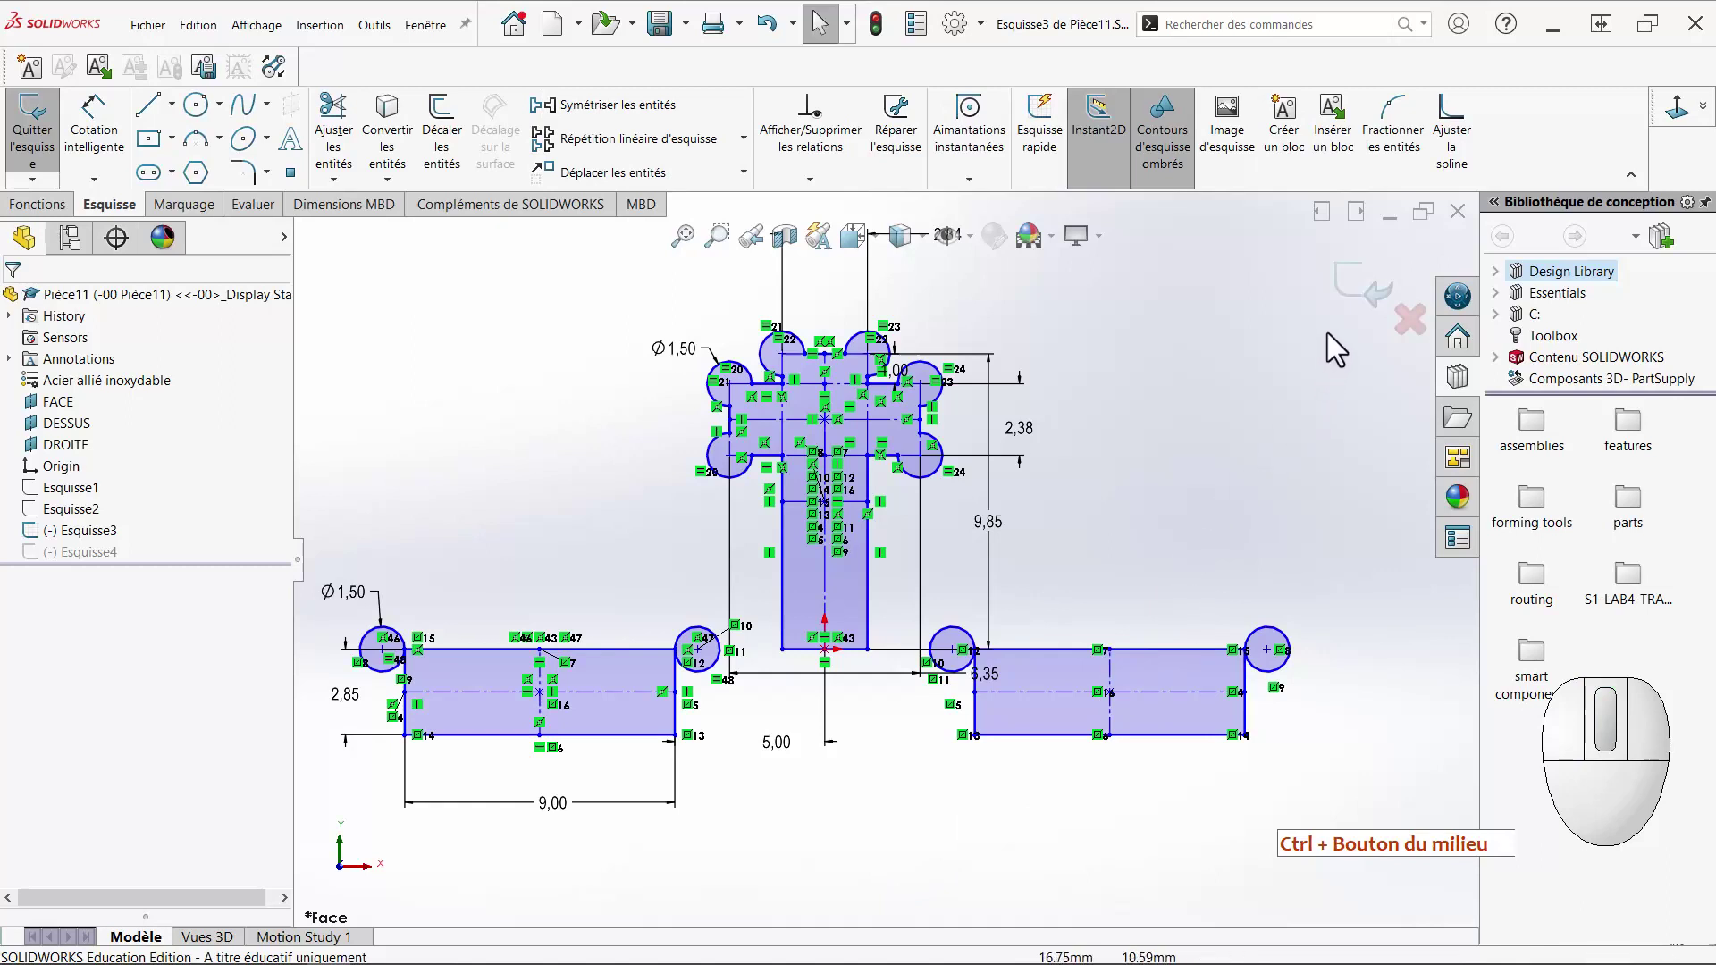
mouse_move(1313, 314)
mouse_down()
mouse_move(1092, 378)
mouse_move(855, 768)
mouse_move(726, 818)
mouse_up()
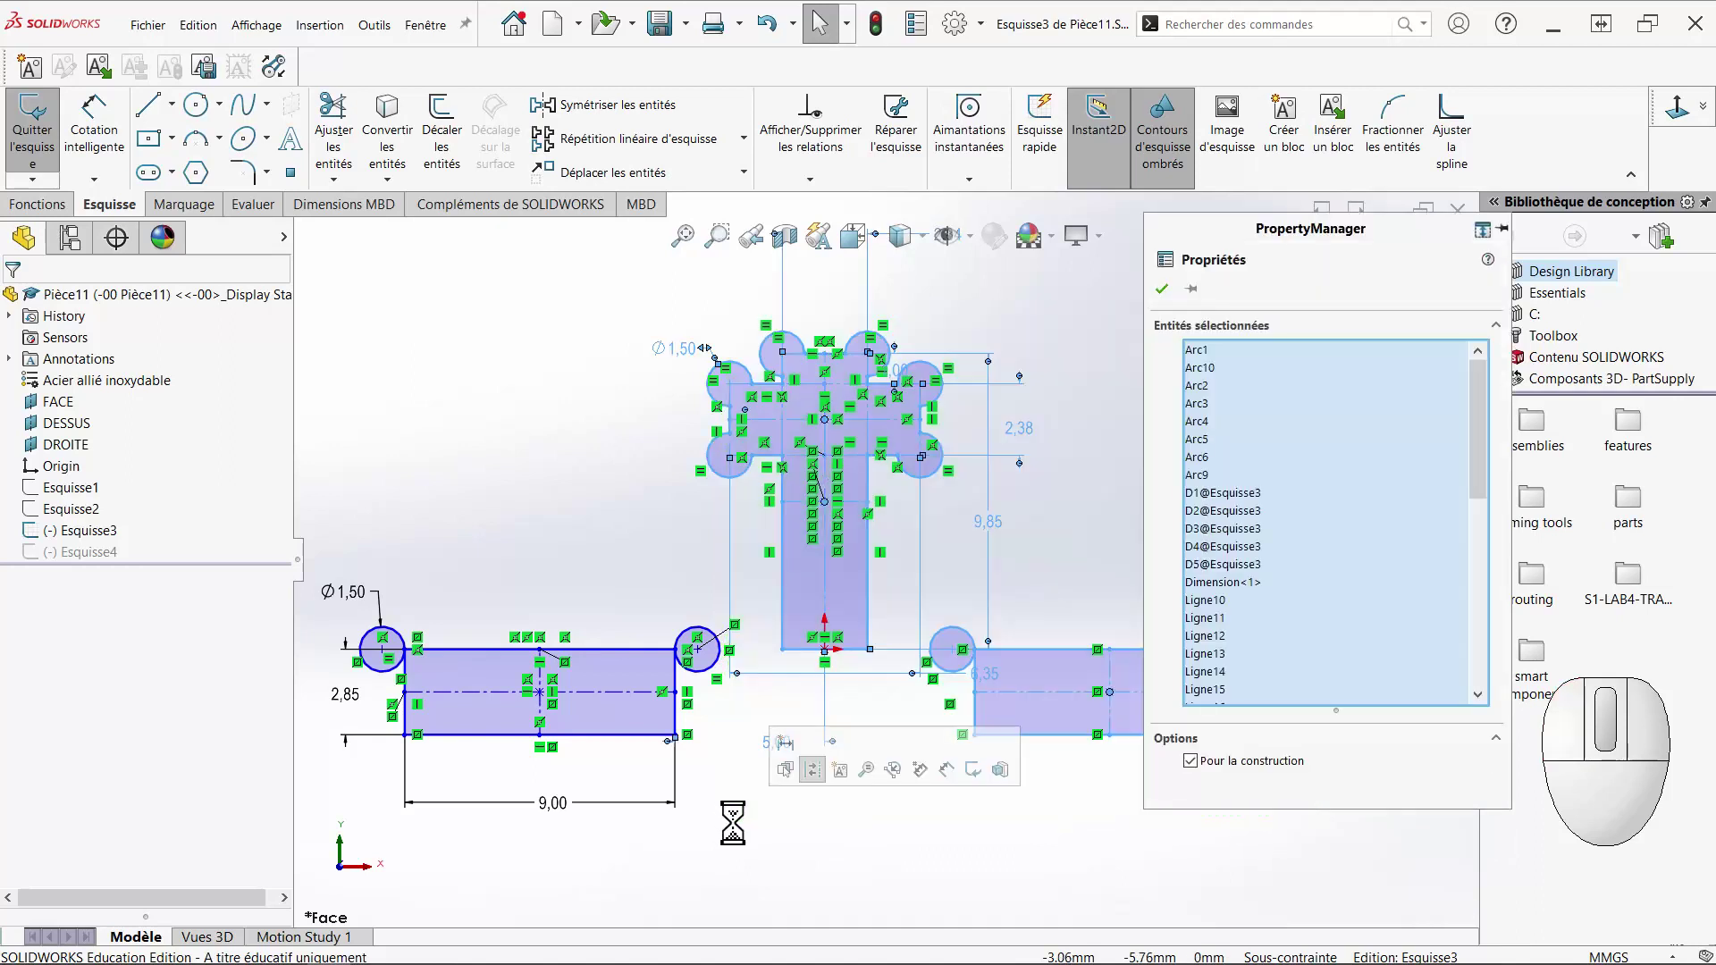
key(Delete)
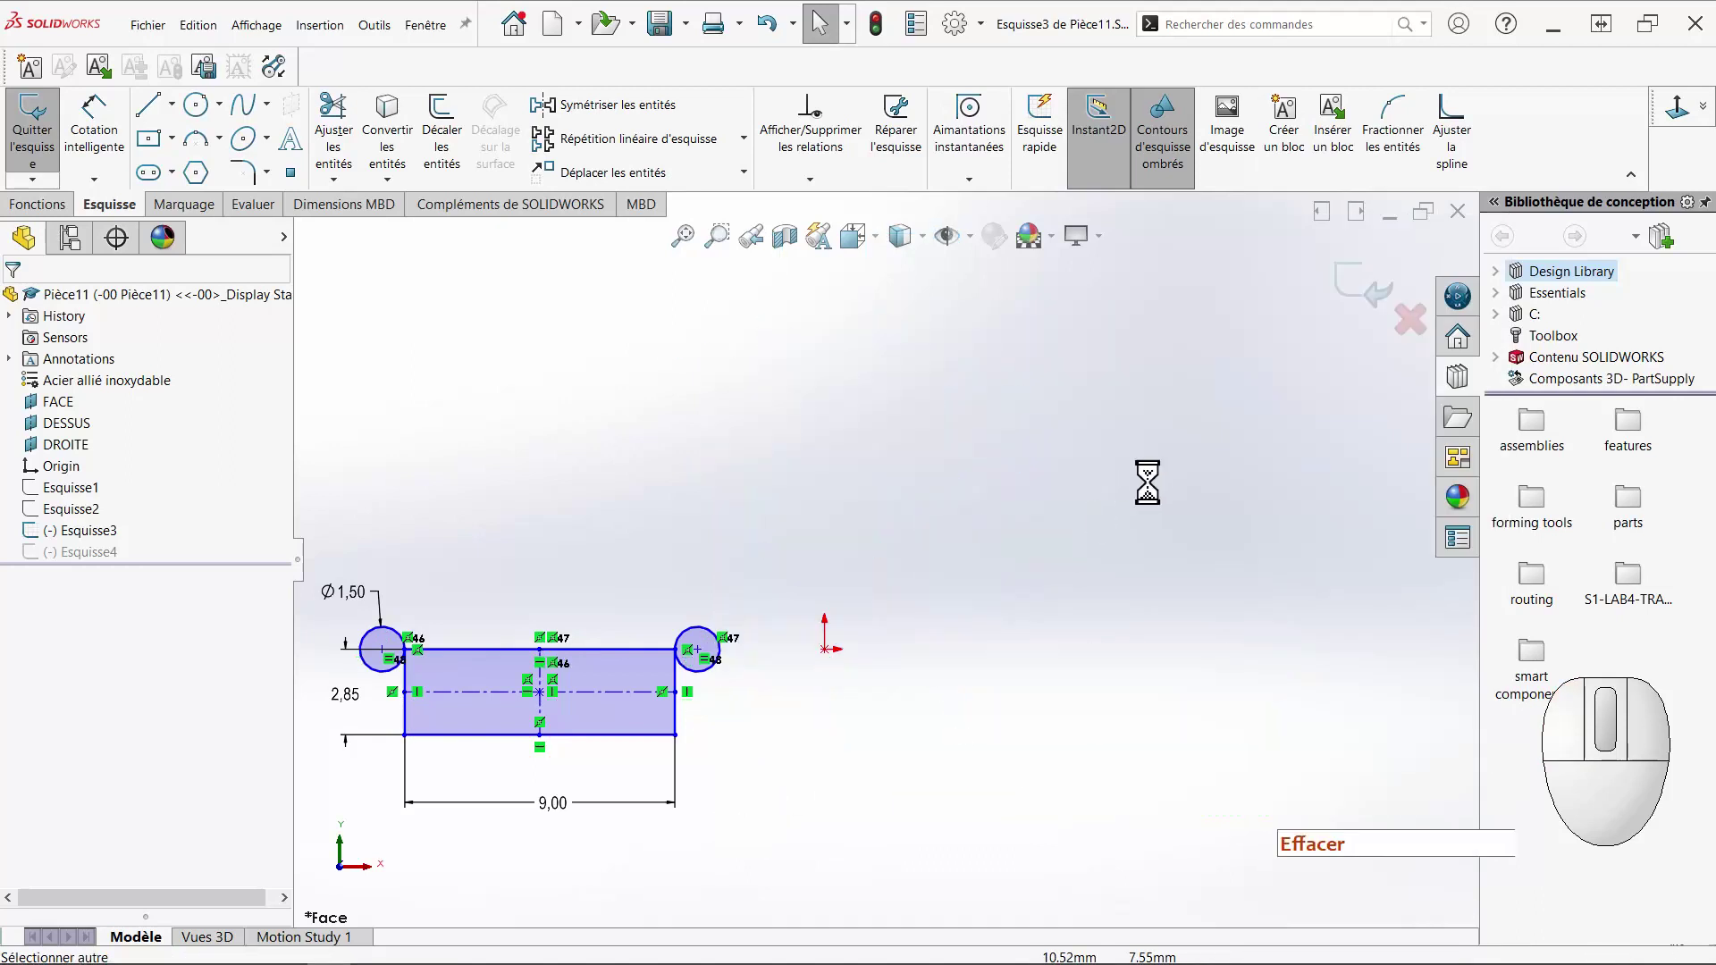
Attach the midpoint of the remaining rectangle's top edge to the origin in Esquisse3 and exit the sketch.
click(540, 654)
mouse_move(639, 724)
mouse_down()
mouse_move(762, 653)
mouse_move(824, 648)
mouse_up()
click(749, 495)
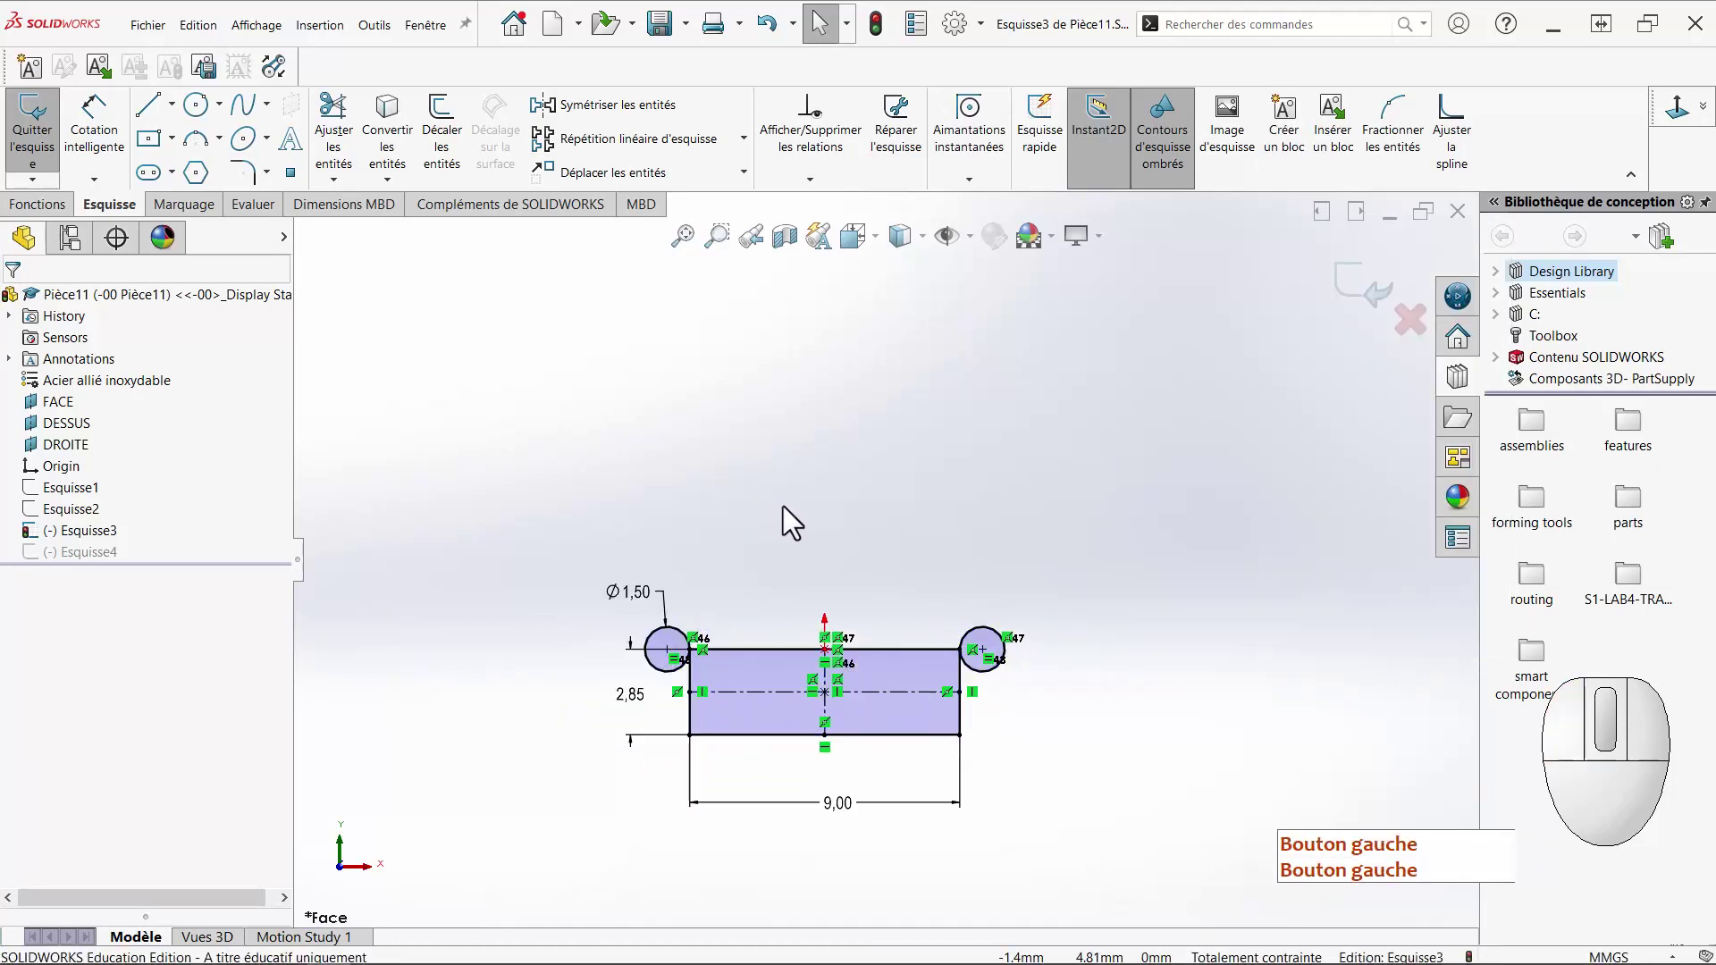
key(d)
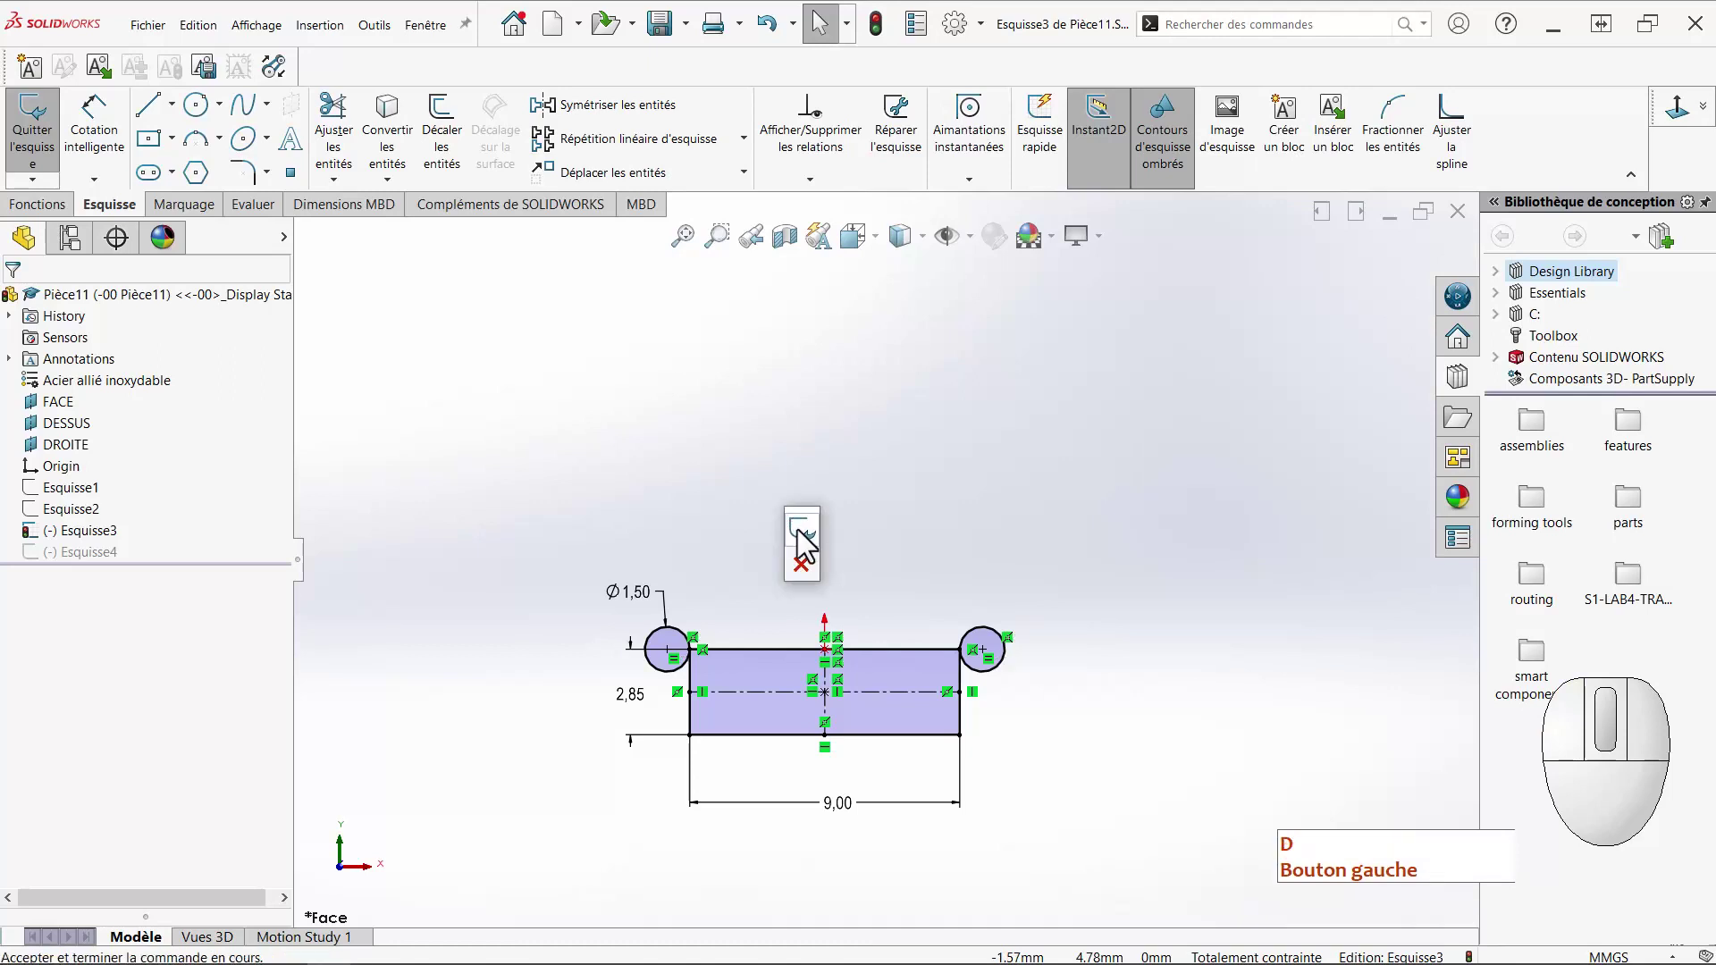
click(786, 529)
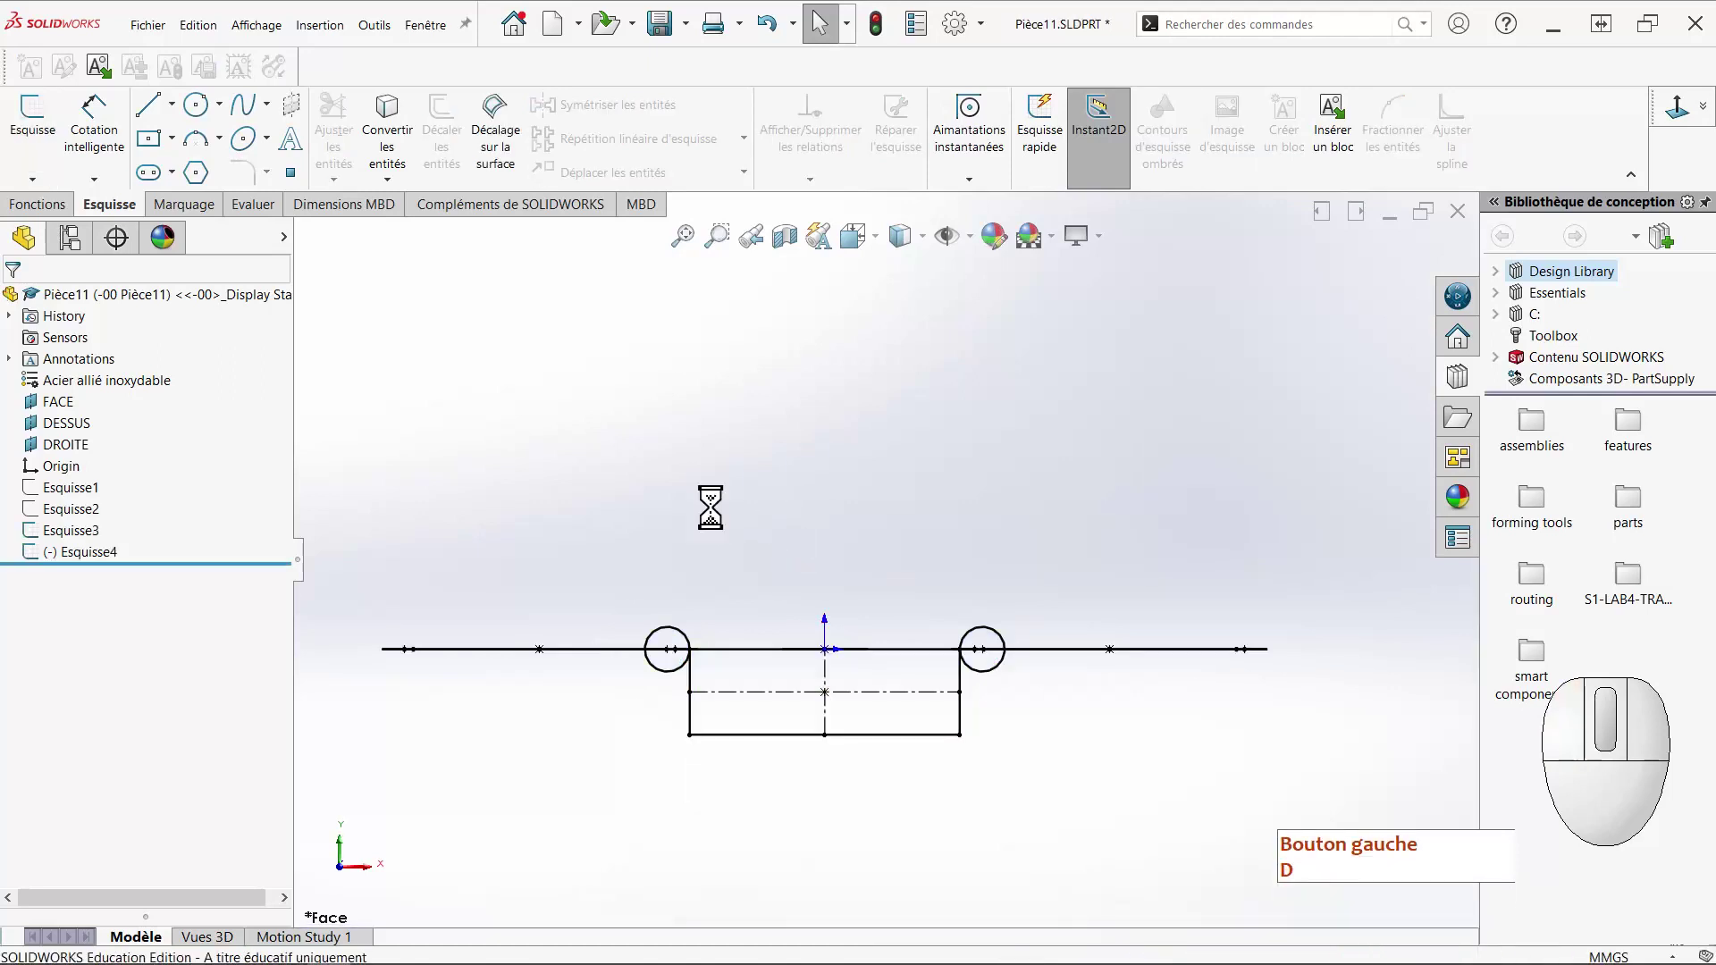
Edit Esquisse4 and delete the 2.84 mm circle and the right-hand opening, confirming the deletion of the associated dimensions.
click(94, 554)
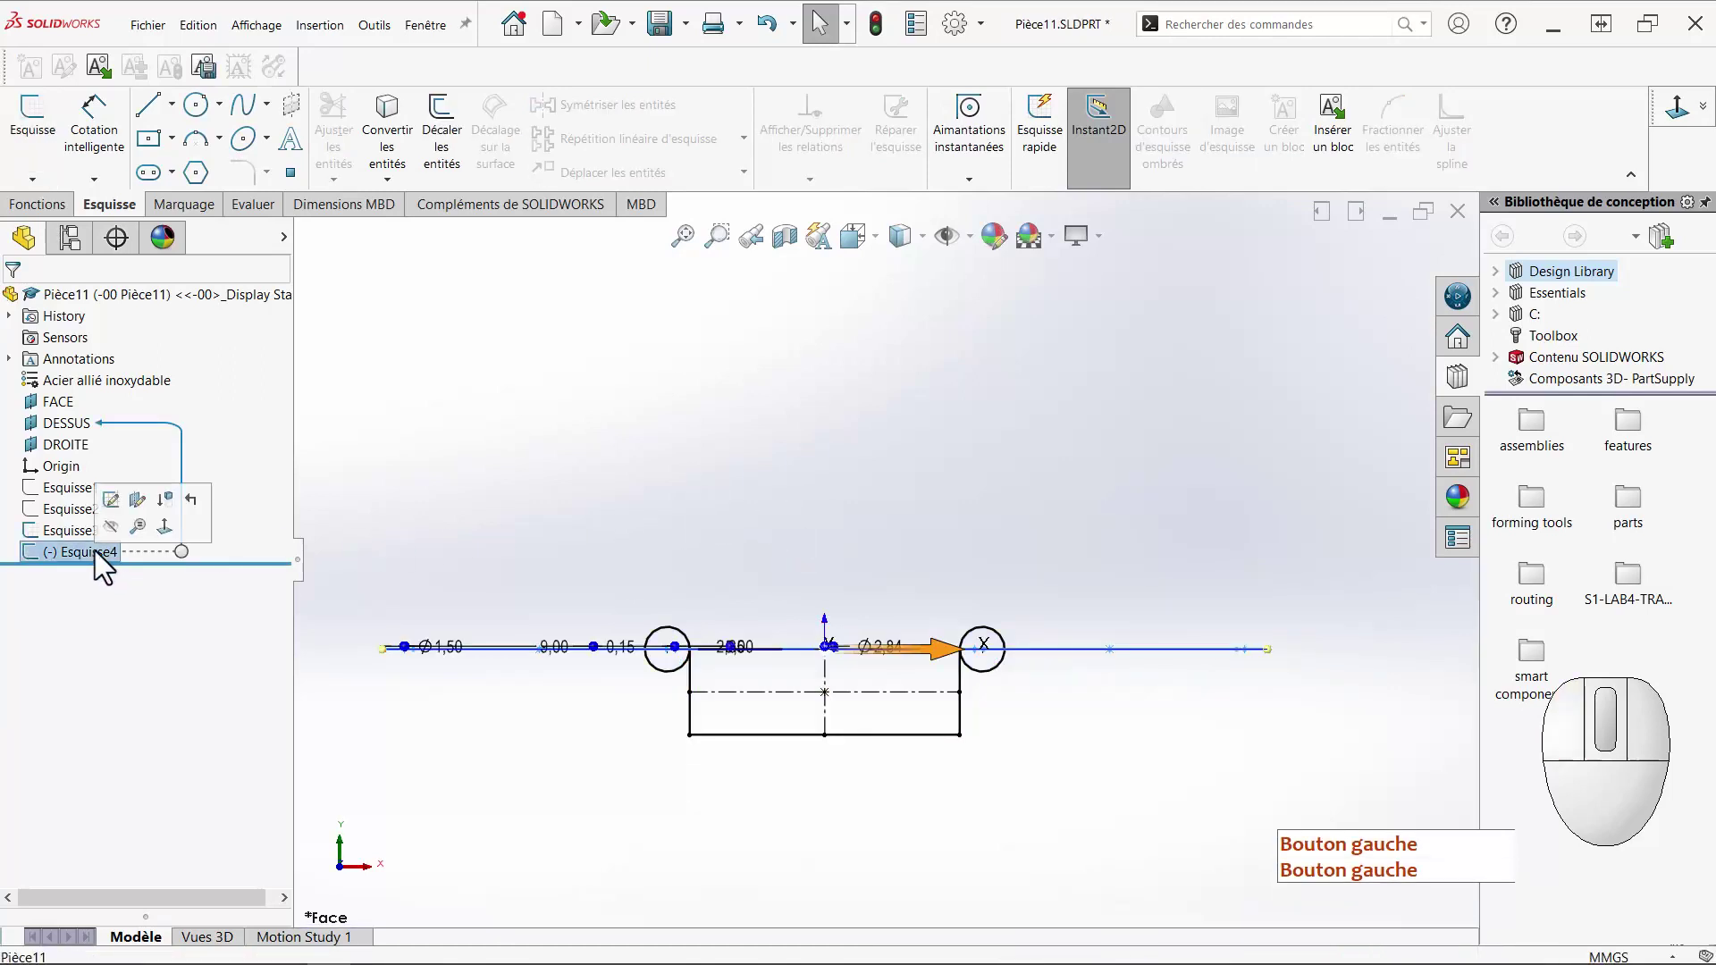
click(112, 499)
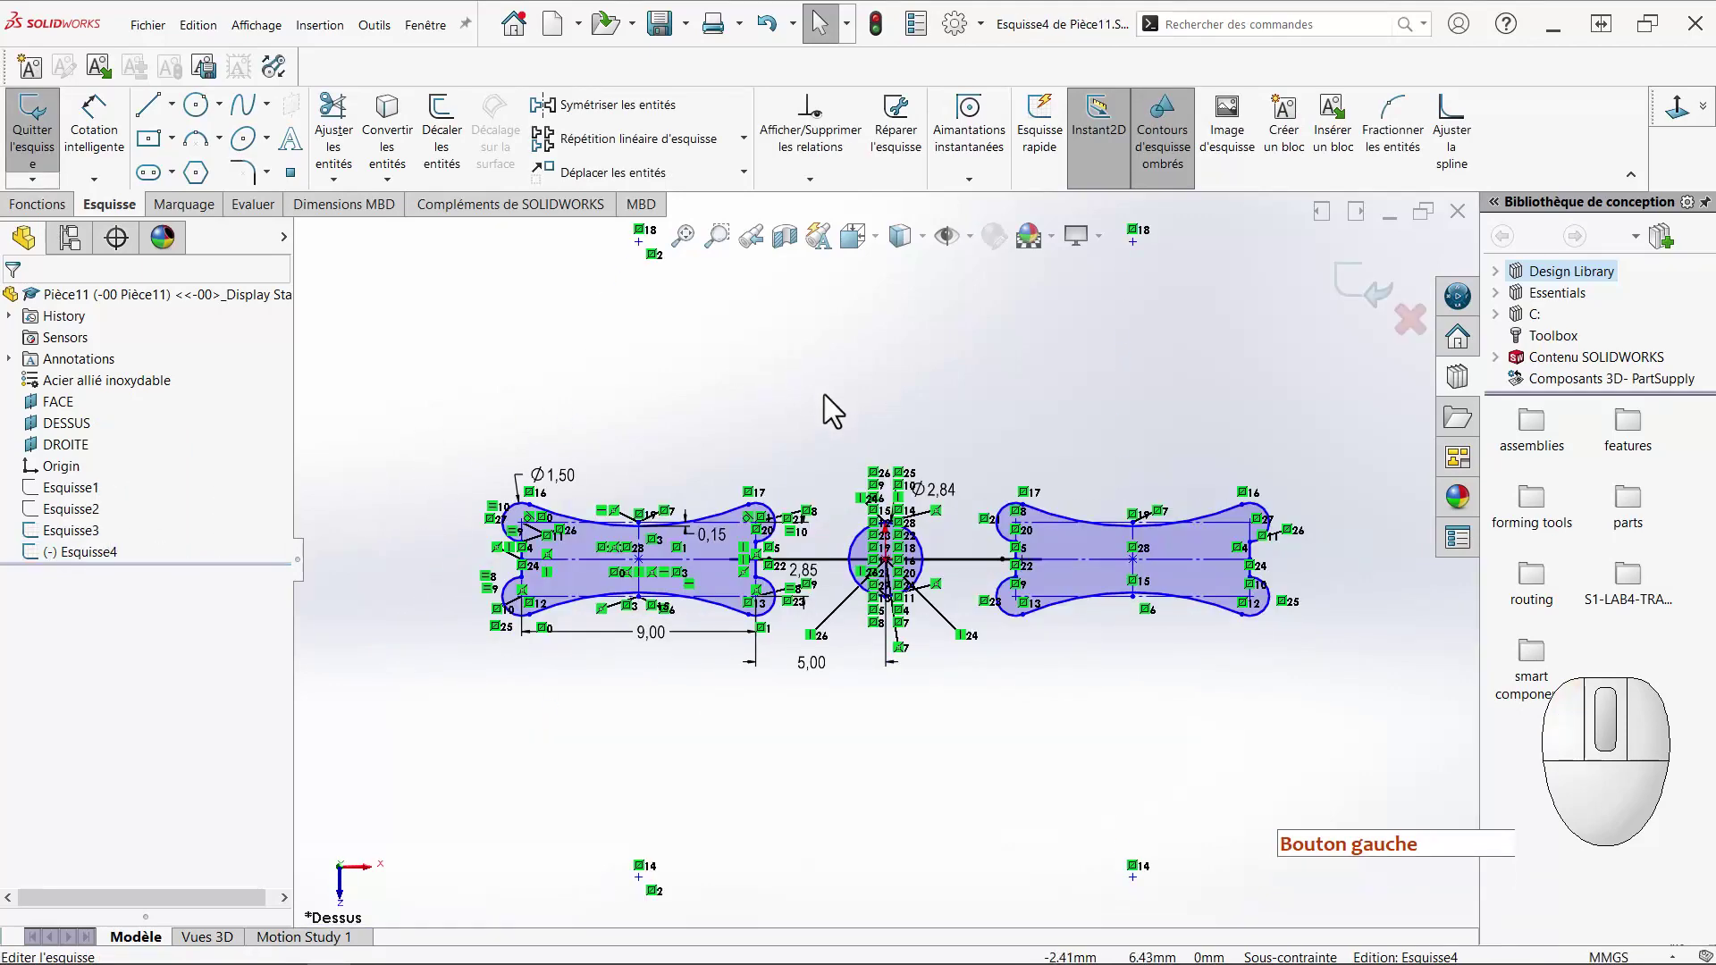
mouse_move(828, 401)
mouse_down()
mouse_move(917, 608)
mouse_move(1305, 657)
mouse_up()
key(Delete)
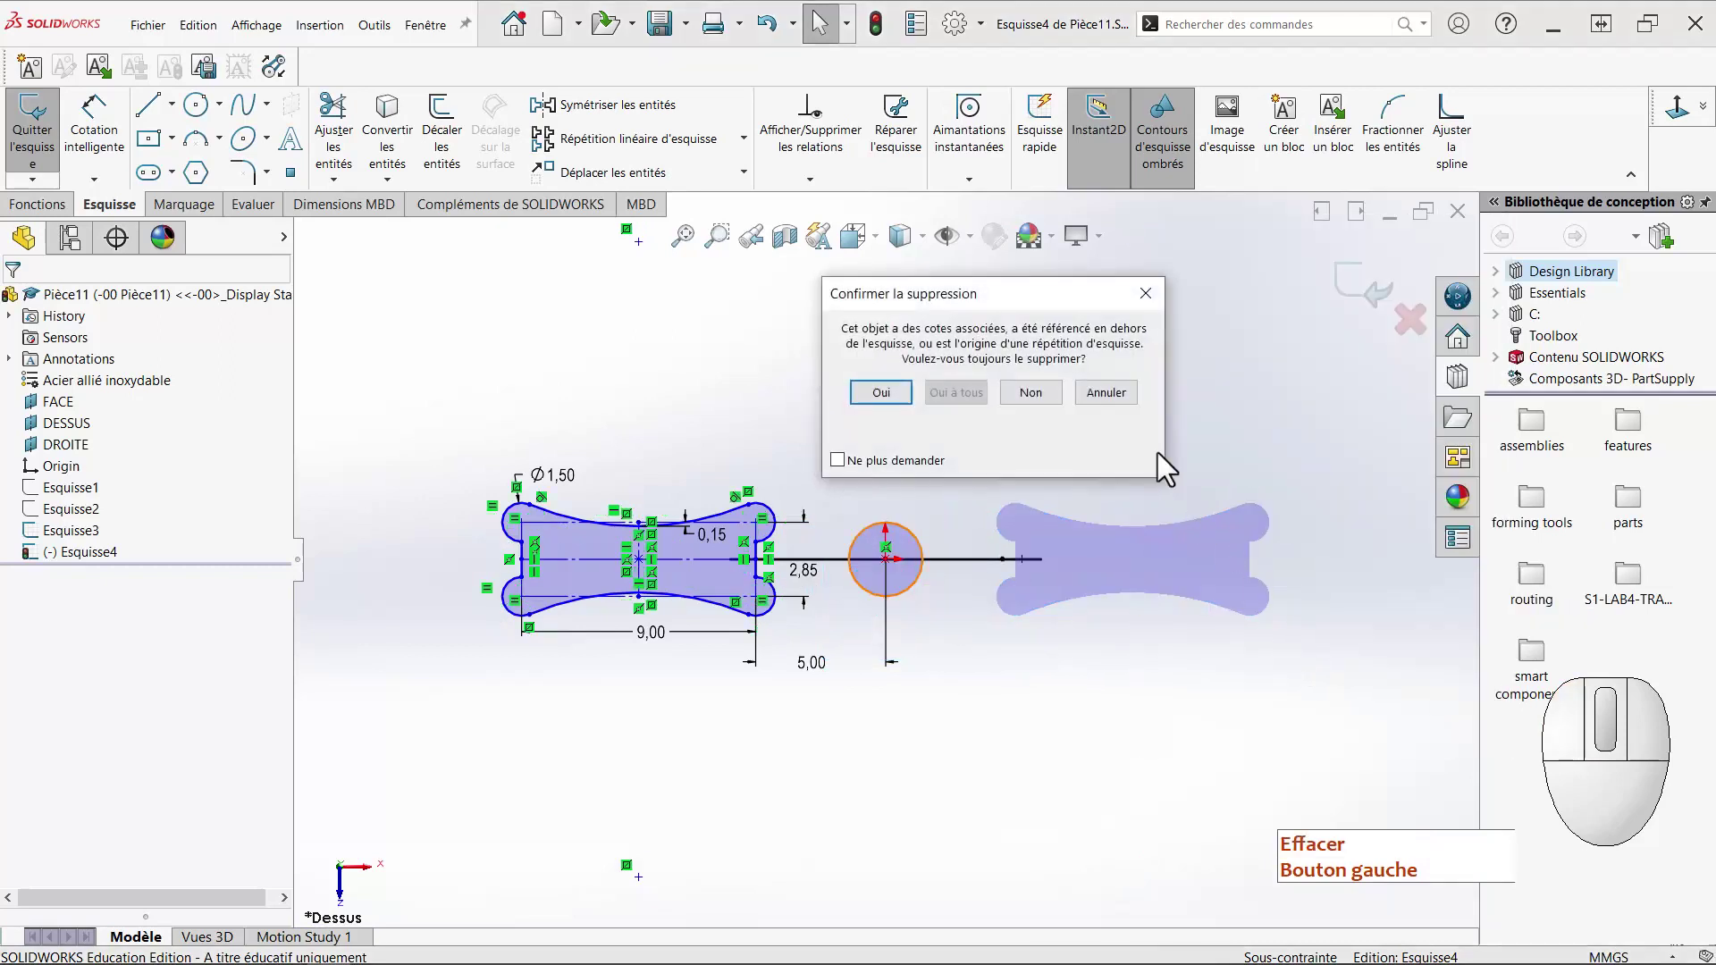
click(858, 401)
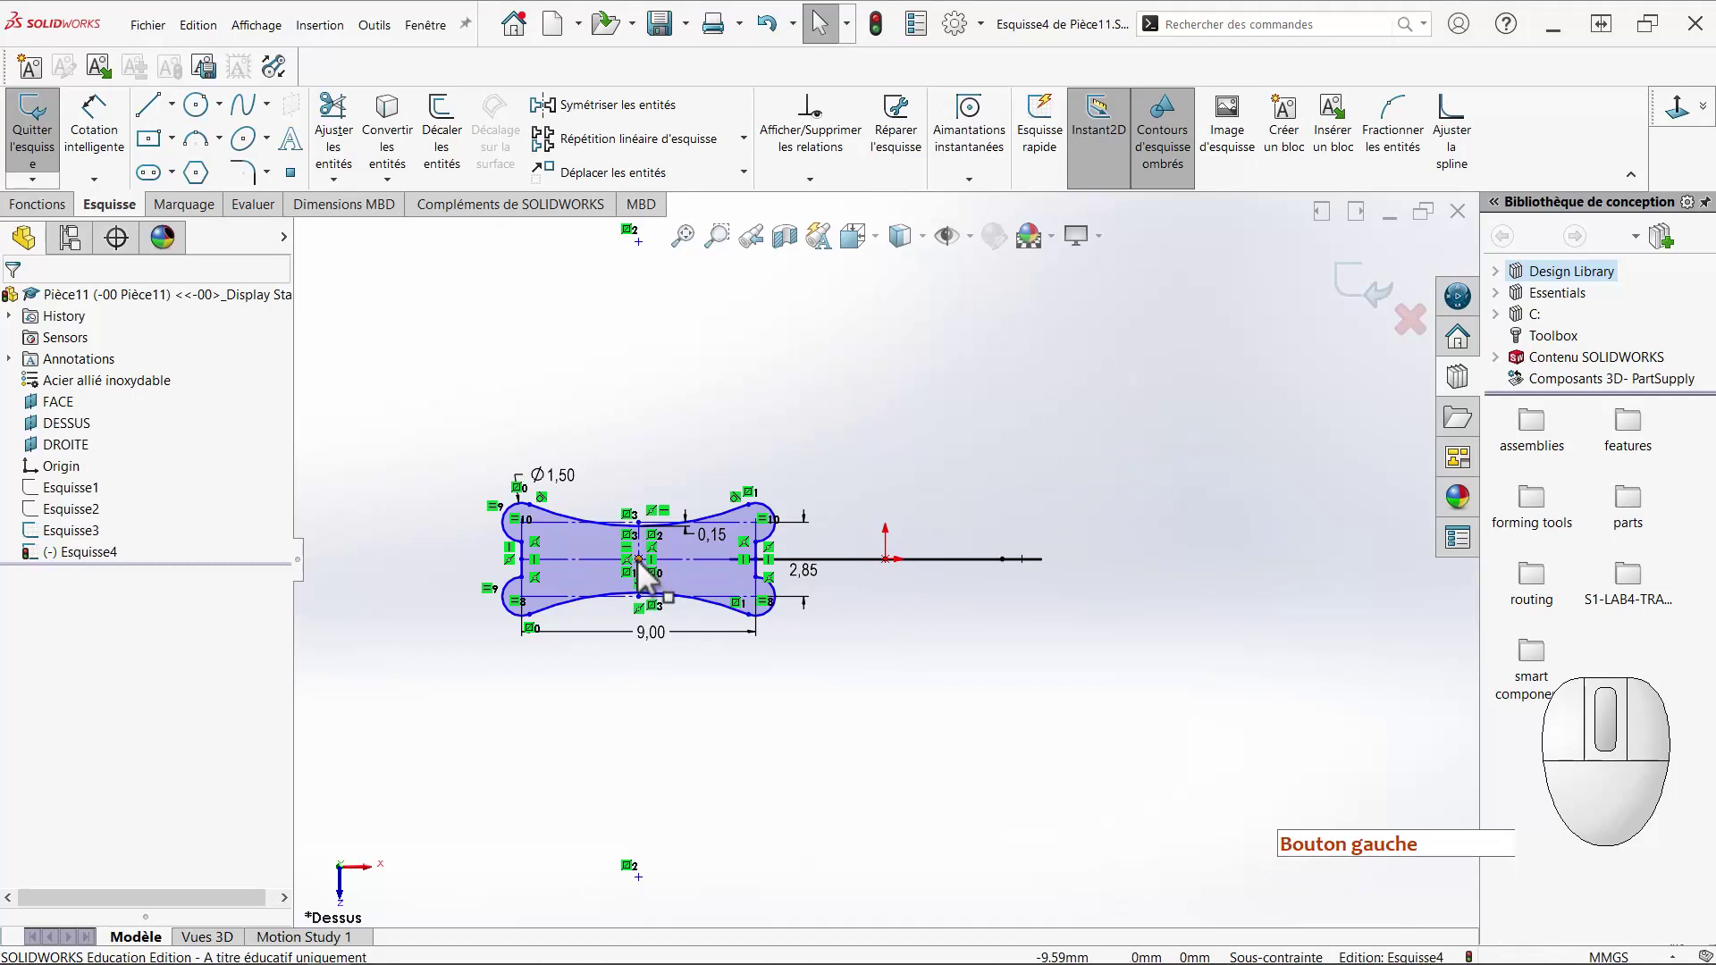
Attach the centre point of the remaining opening to the origin in Esquisse4 and exit the sketch.
mouse_move(638, 560)
mouse_down()
mouse_move(887, 592)
mouse_move(886, 561)
mouse_up()
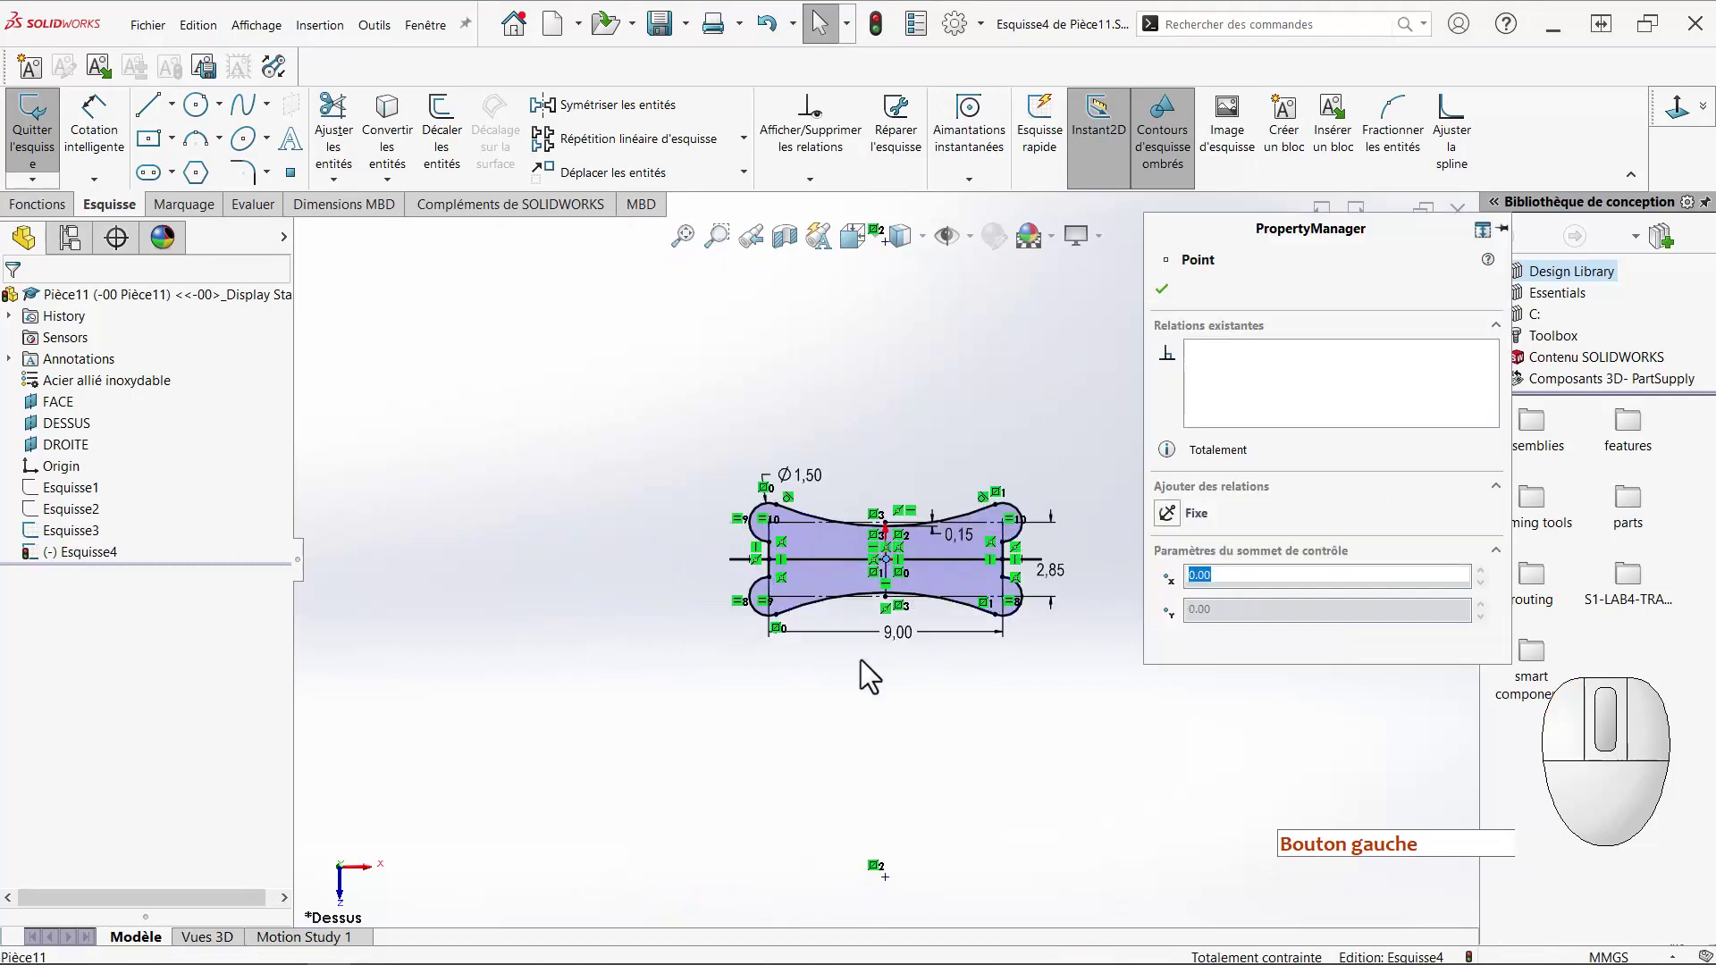
click(855, 704)
key(d)
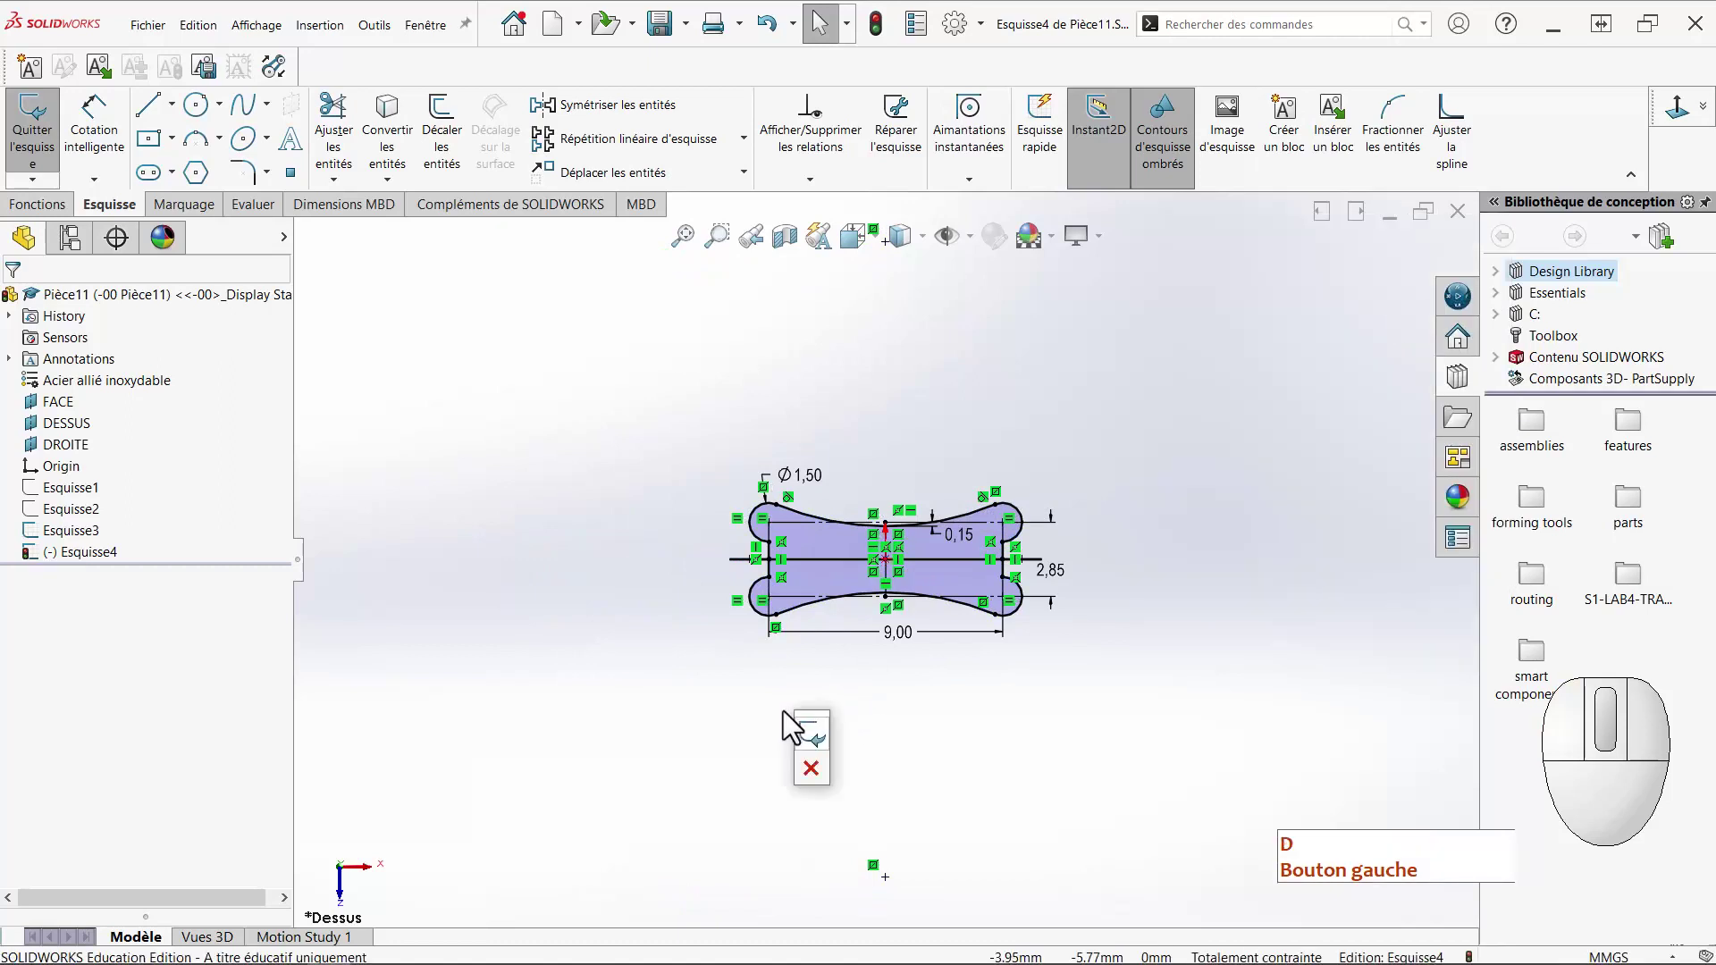
click(813, 735)
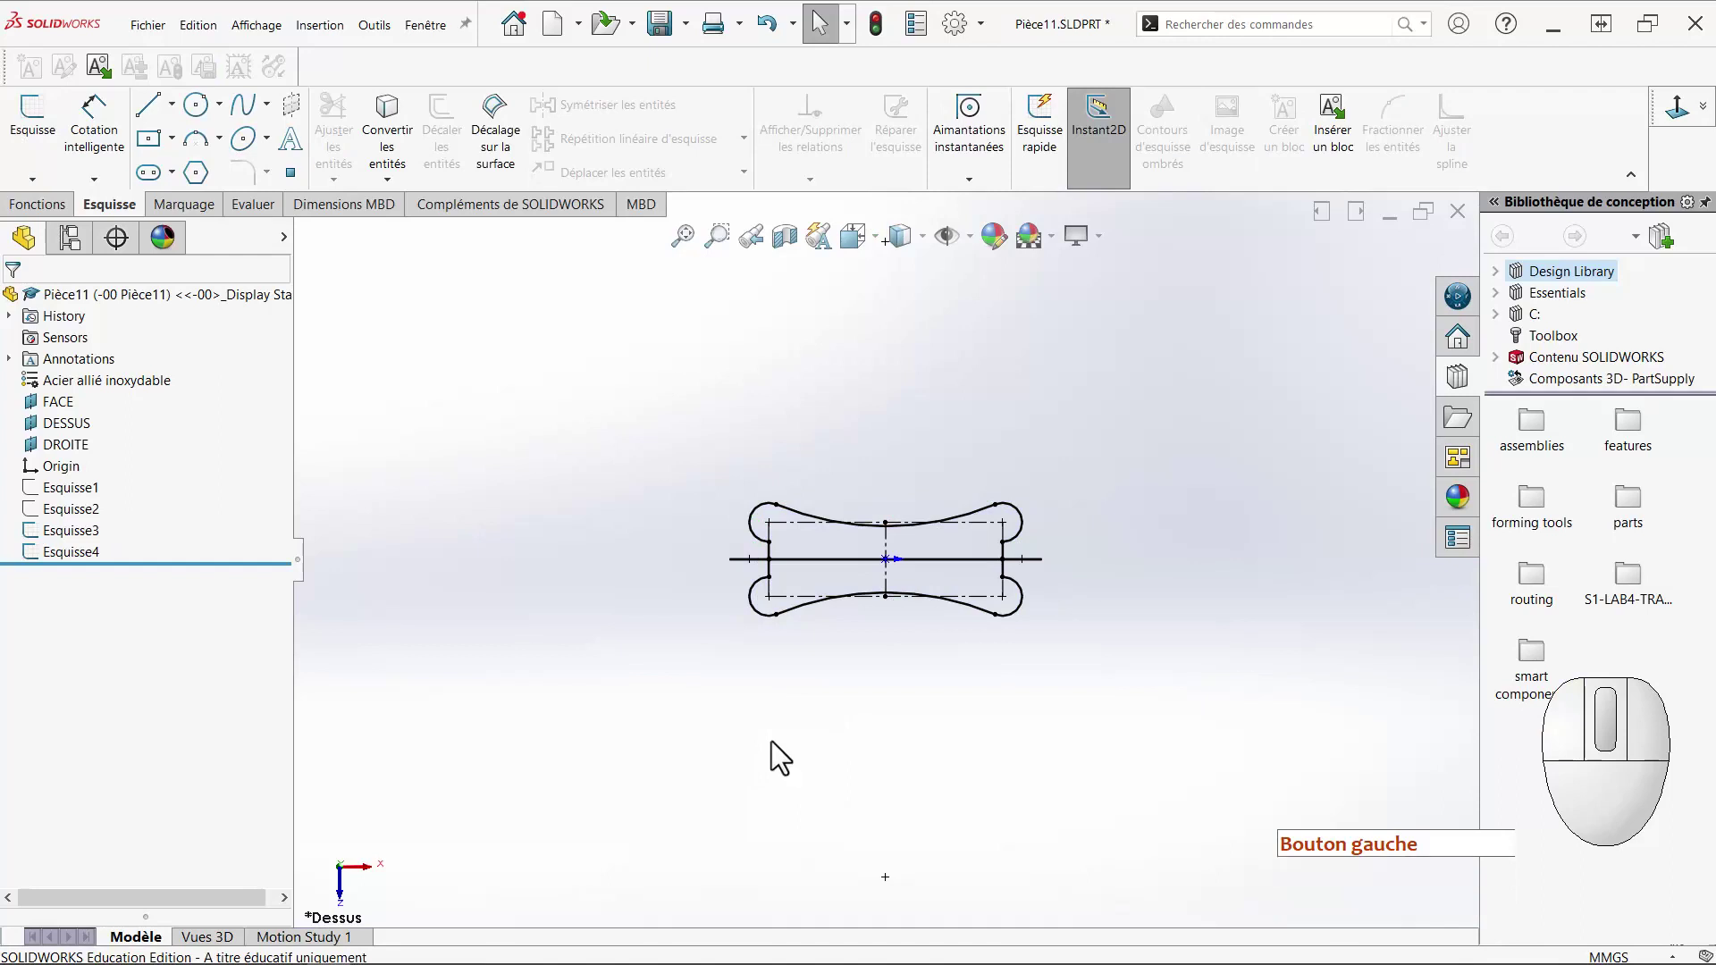
Show the hidden sketches Esquisse1 and Esquisse2 again.
click(88, 490)
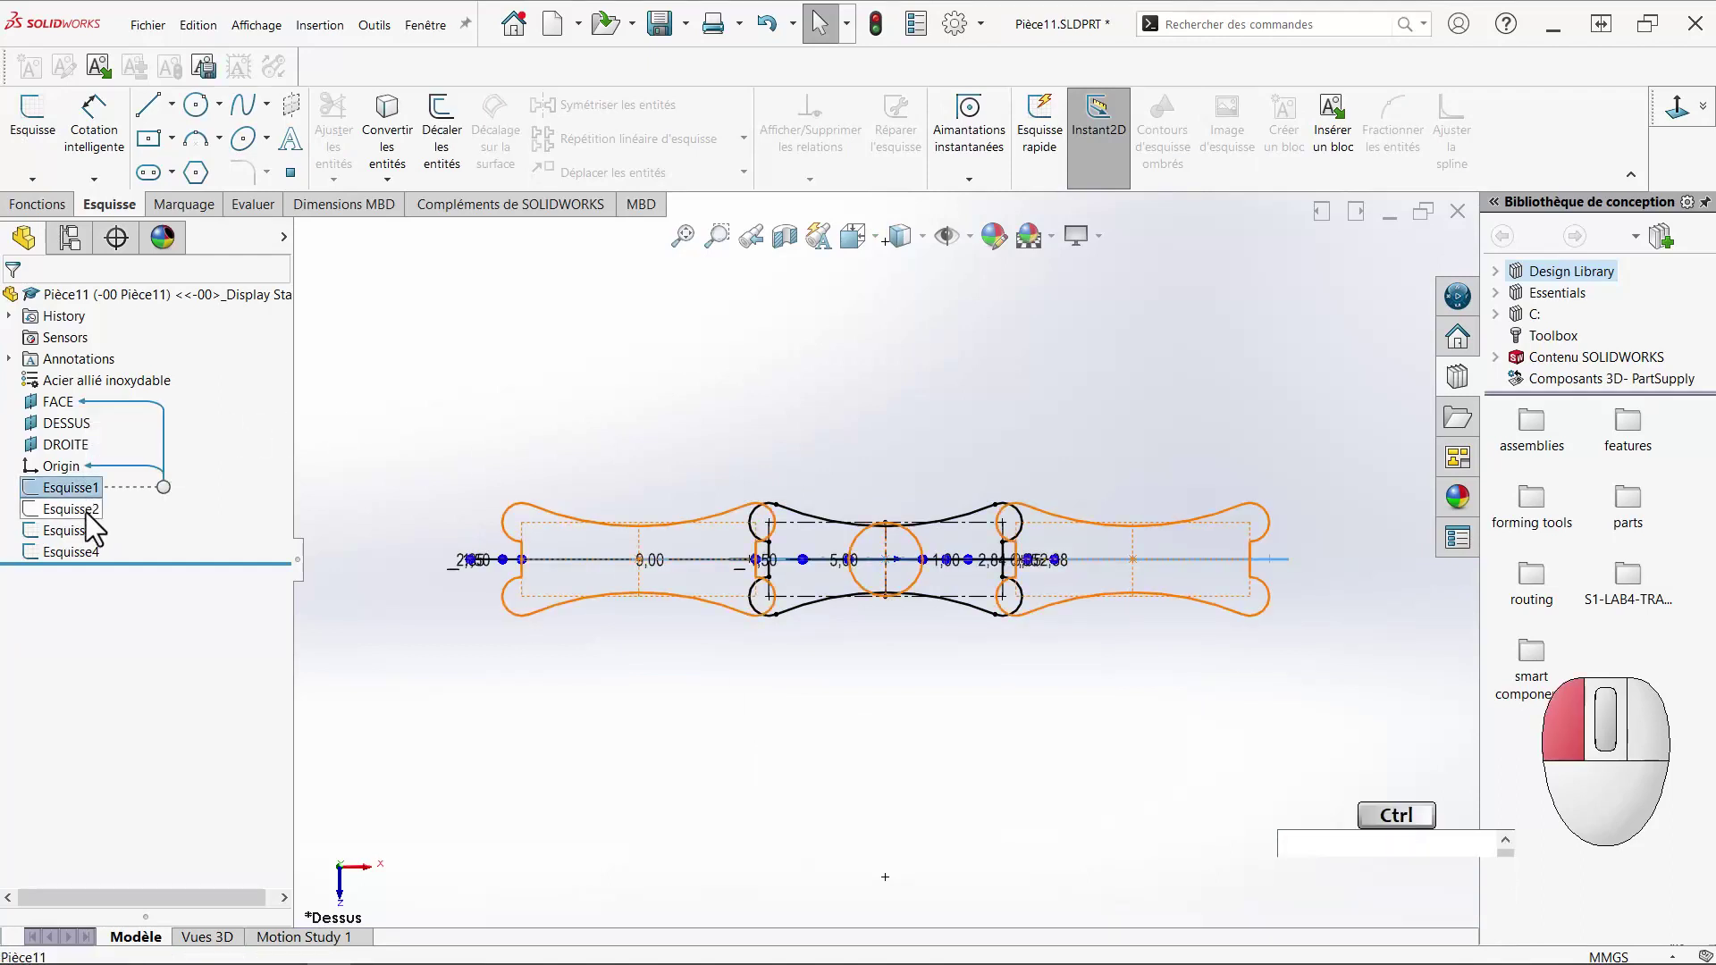
ctrl+click(92, 508)
click(259, 502)
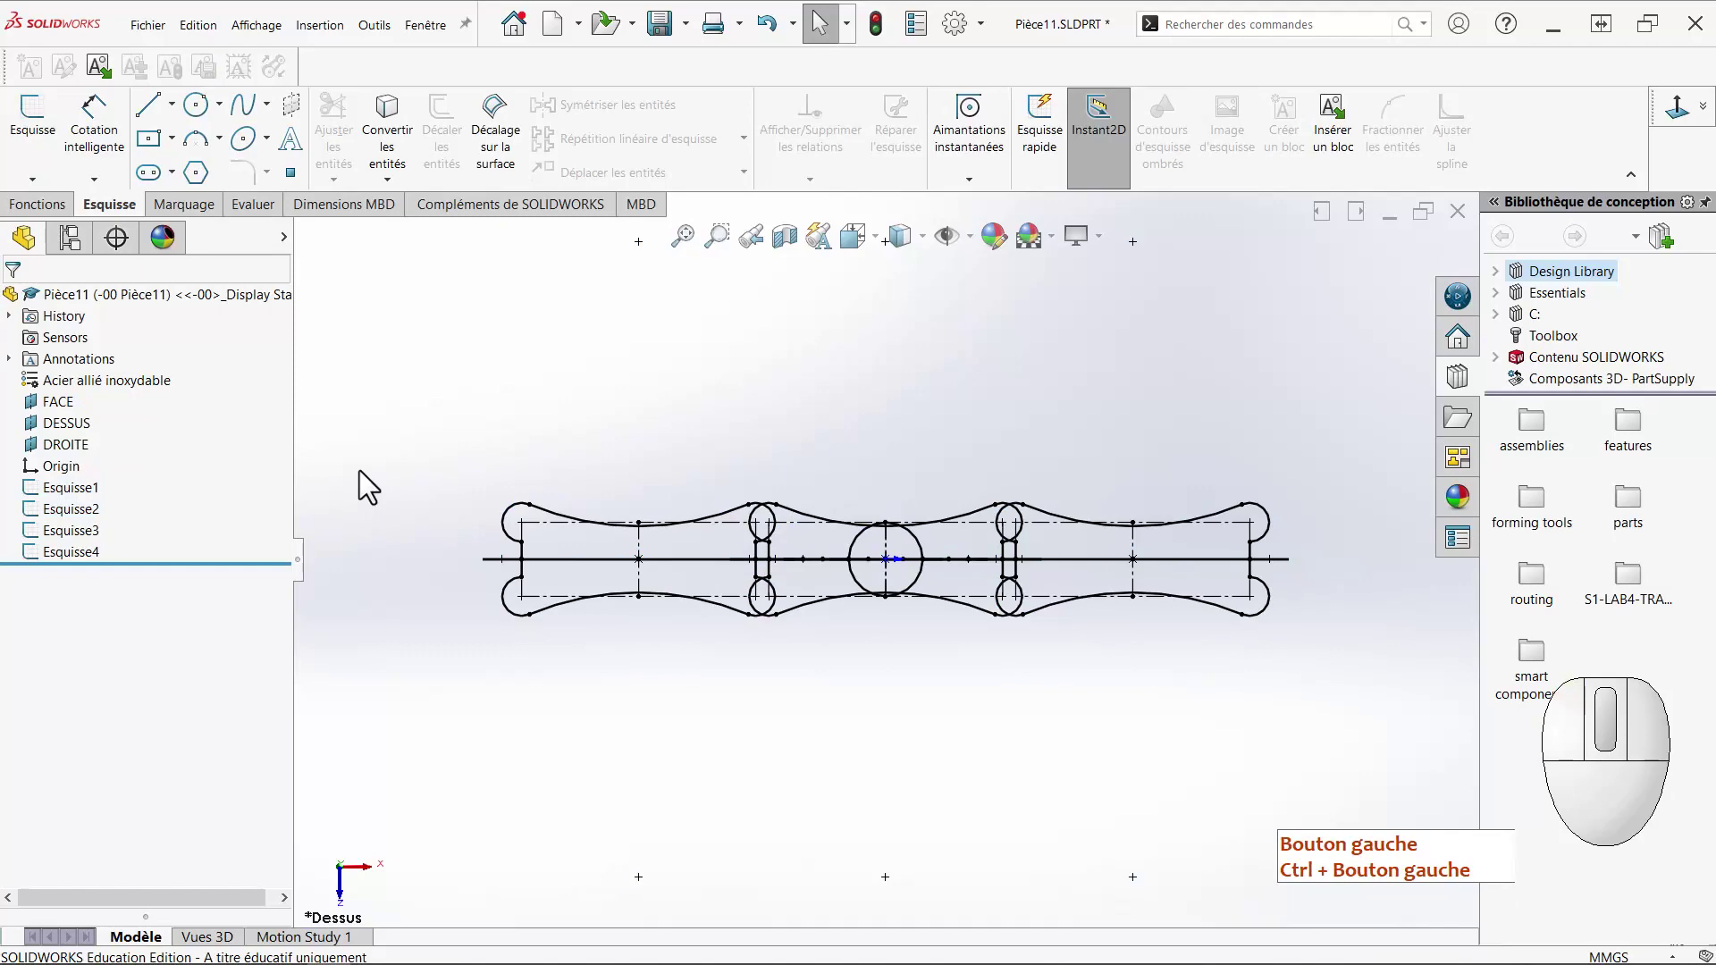
In File Explorer, create a folder named TCH098-BIB-CONCEPTION inside the VIDEO folder and close the window.
key(super+e)
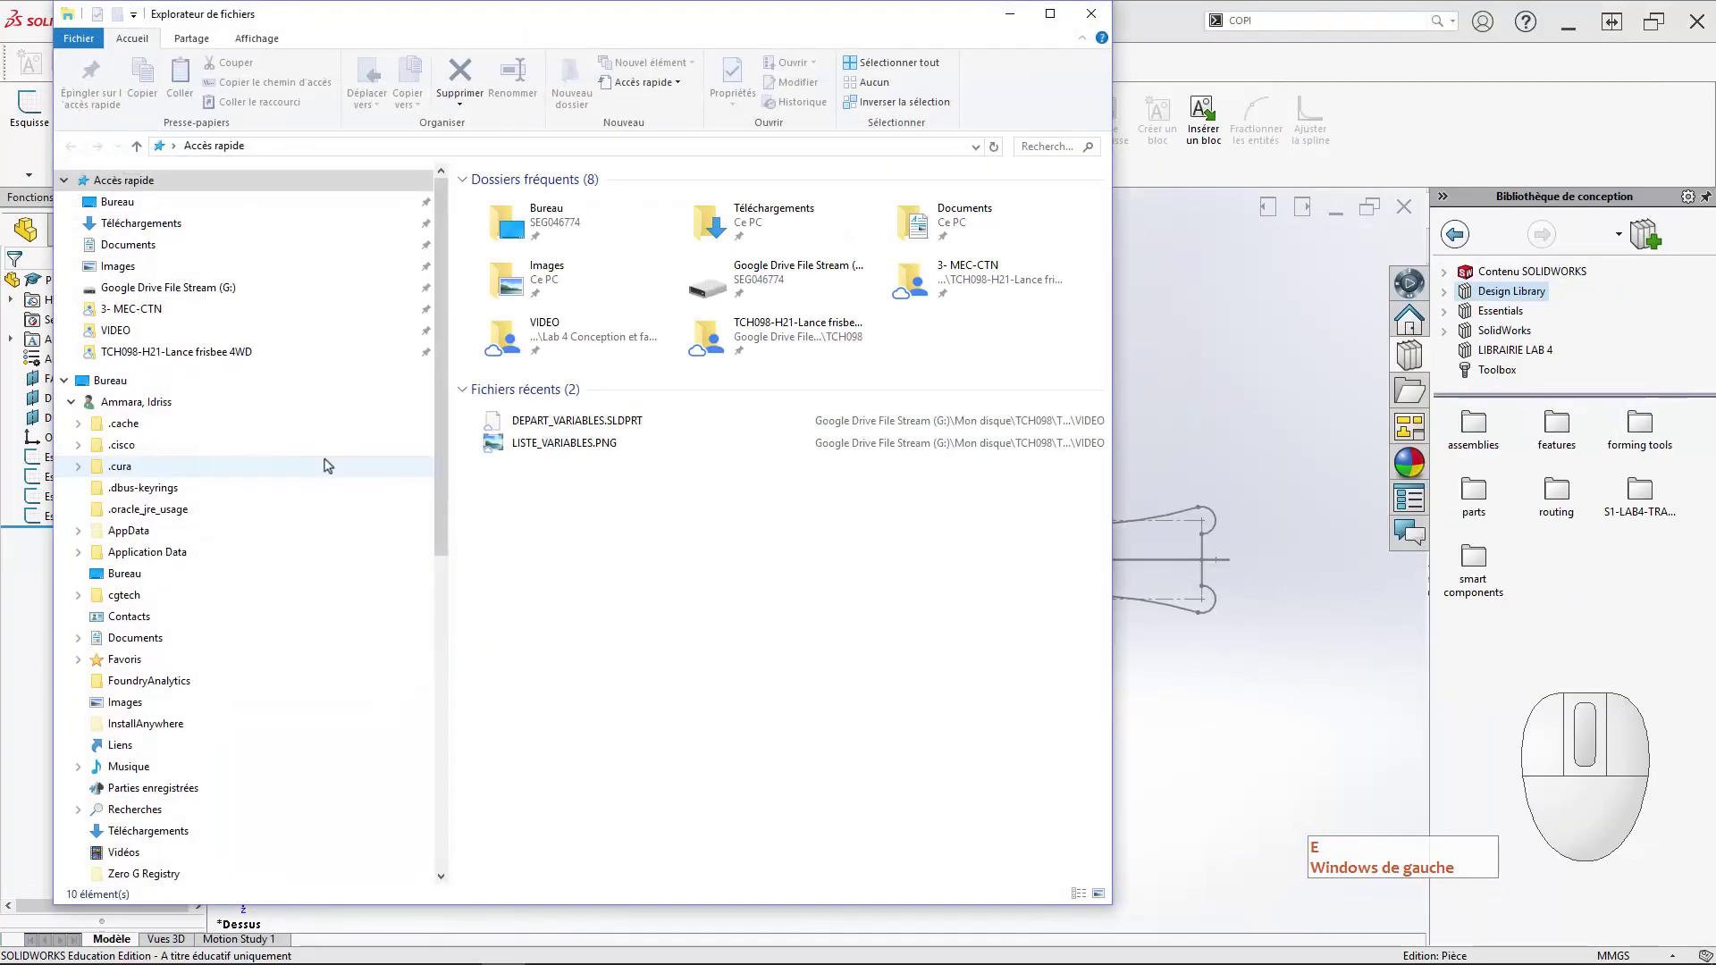
click(623, 344)
double_click(623, 343)
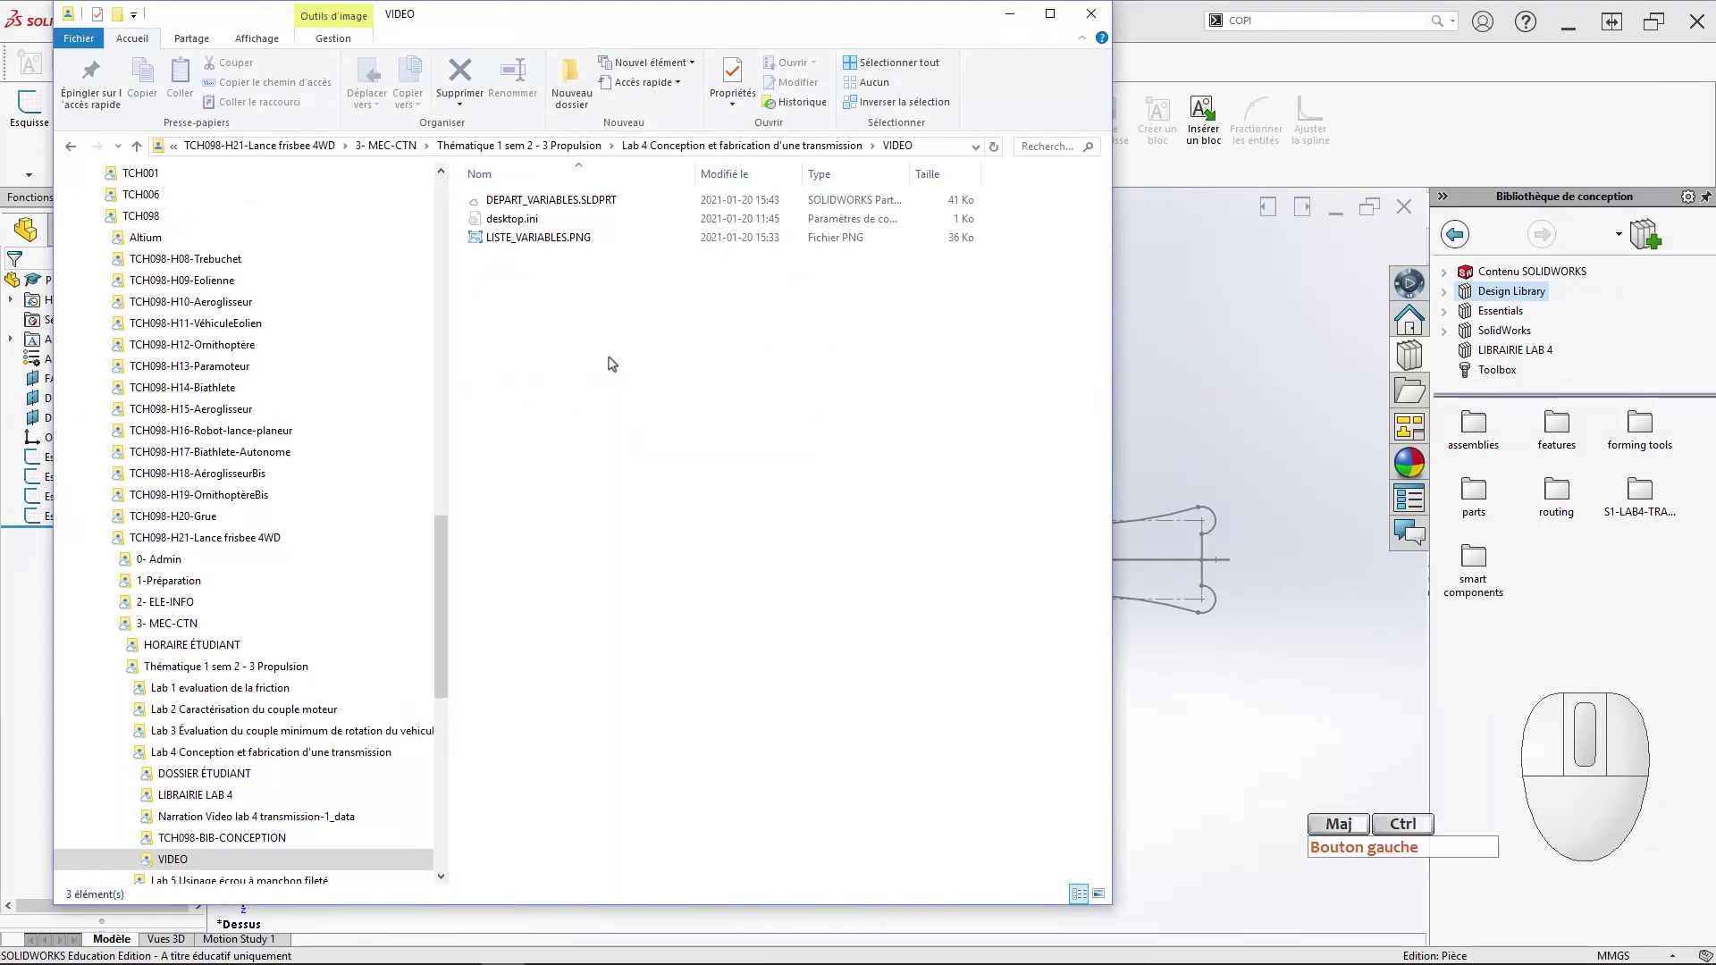
key(ctrl+shift+n)
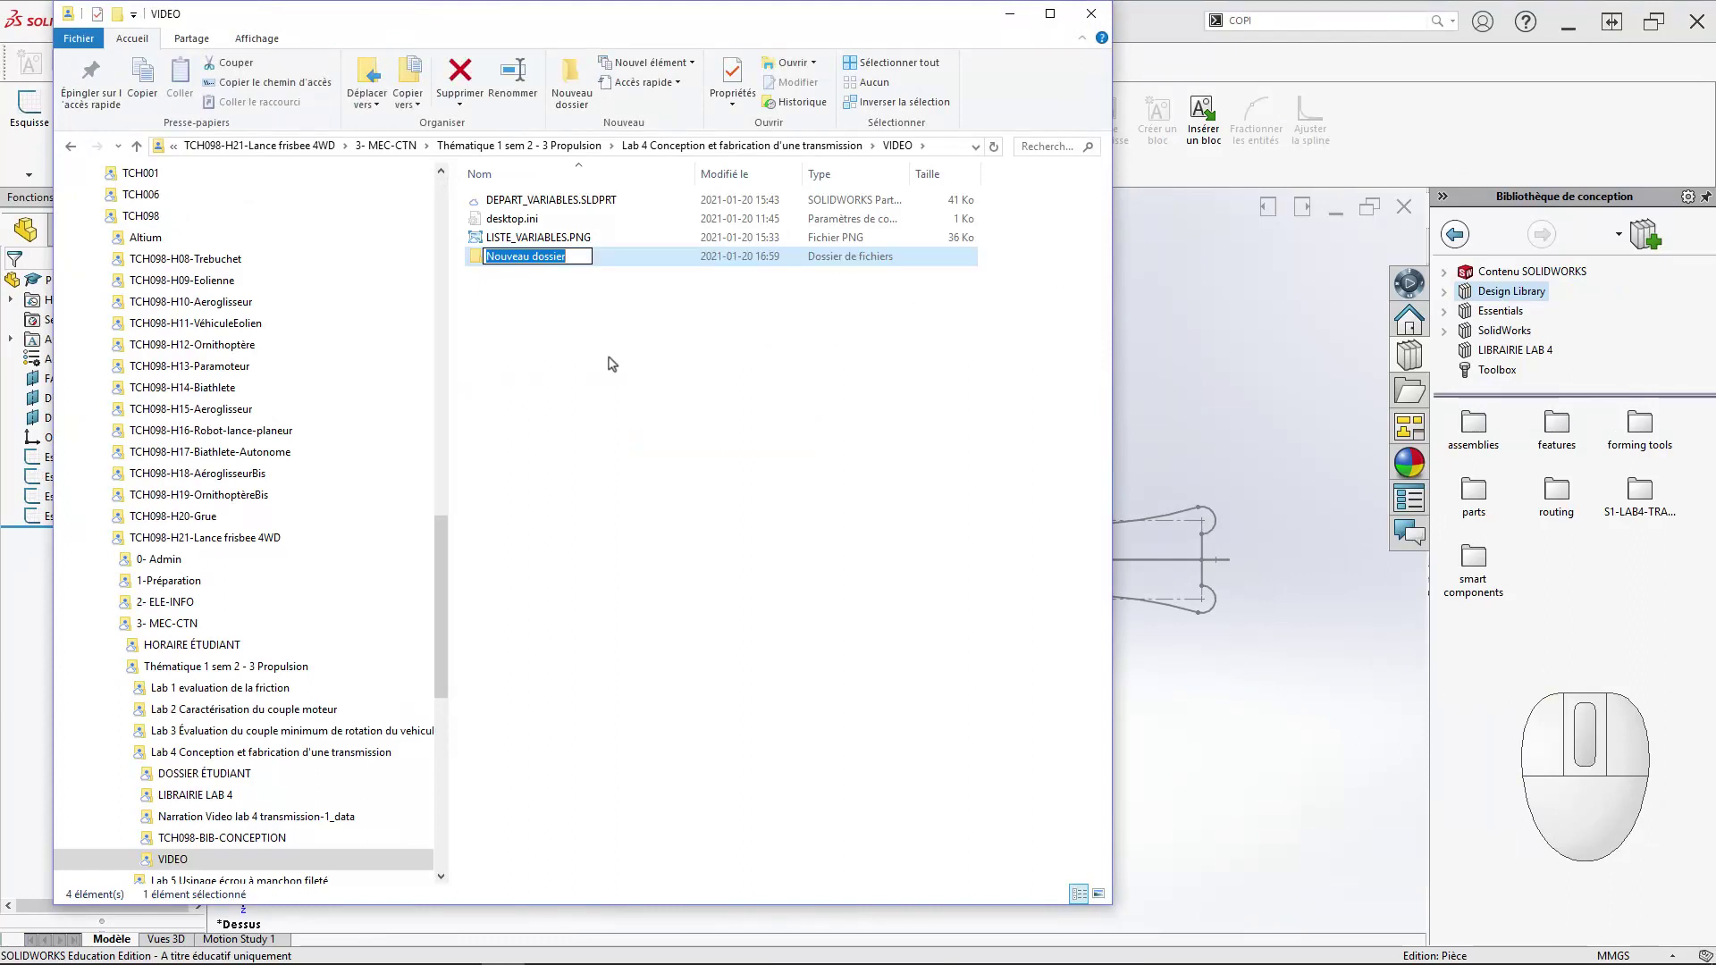
text(TCH098)
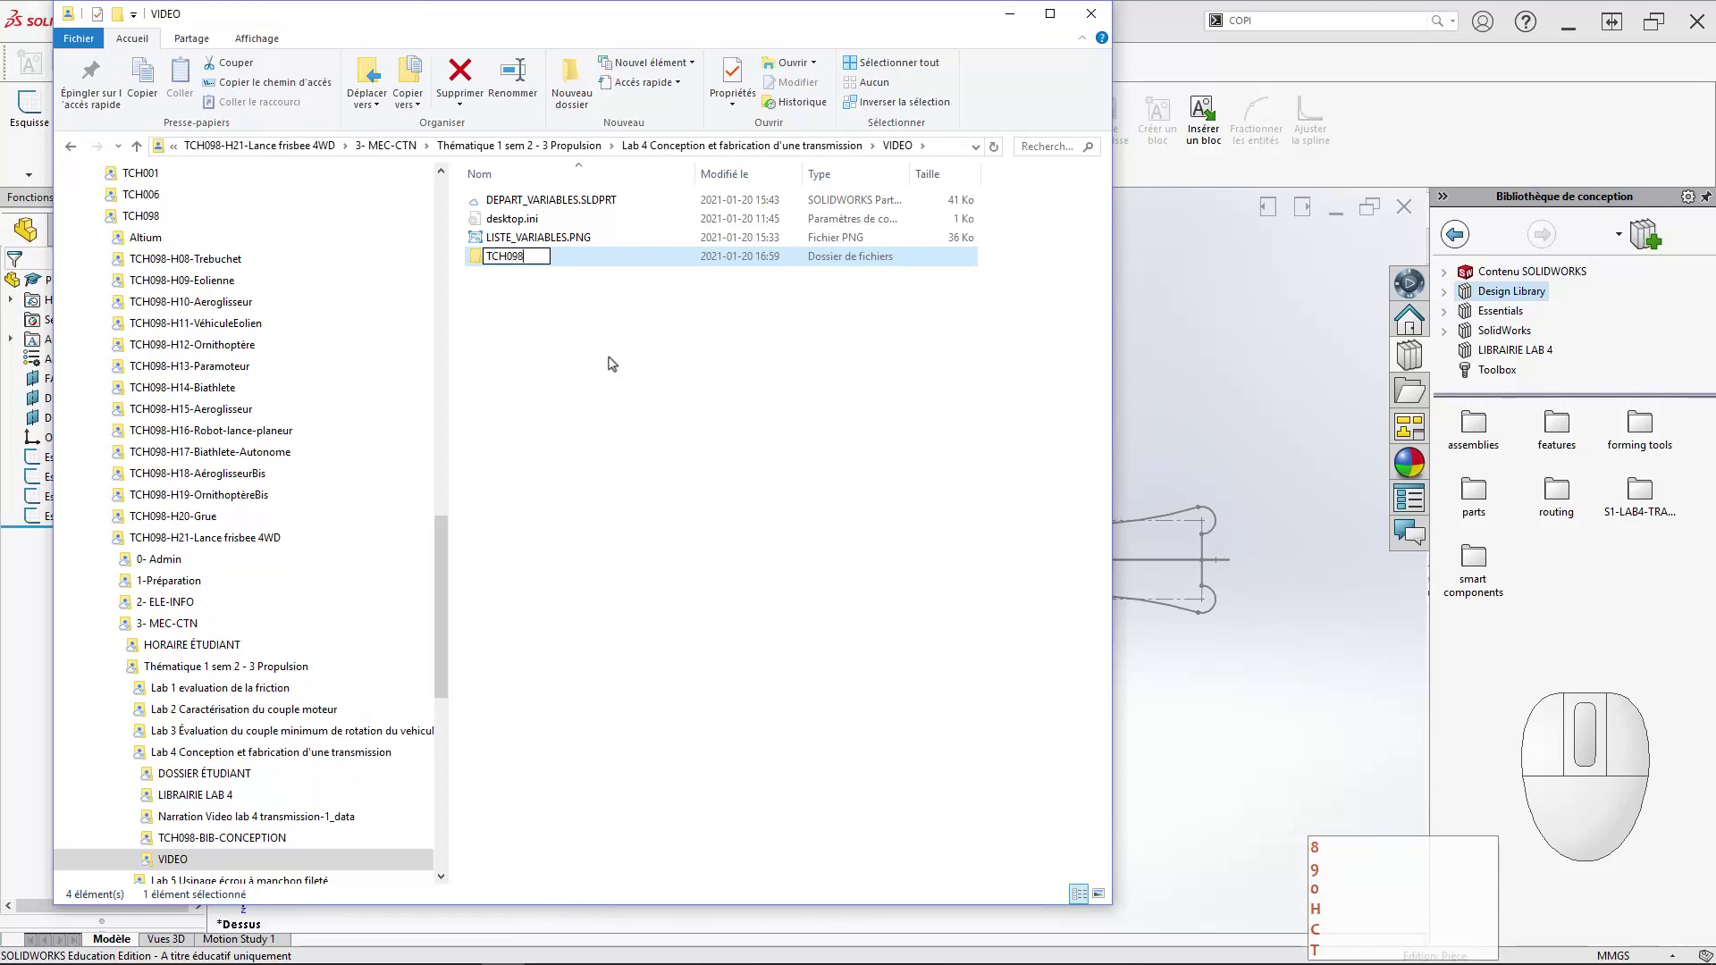
text(-BIB)
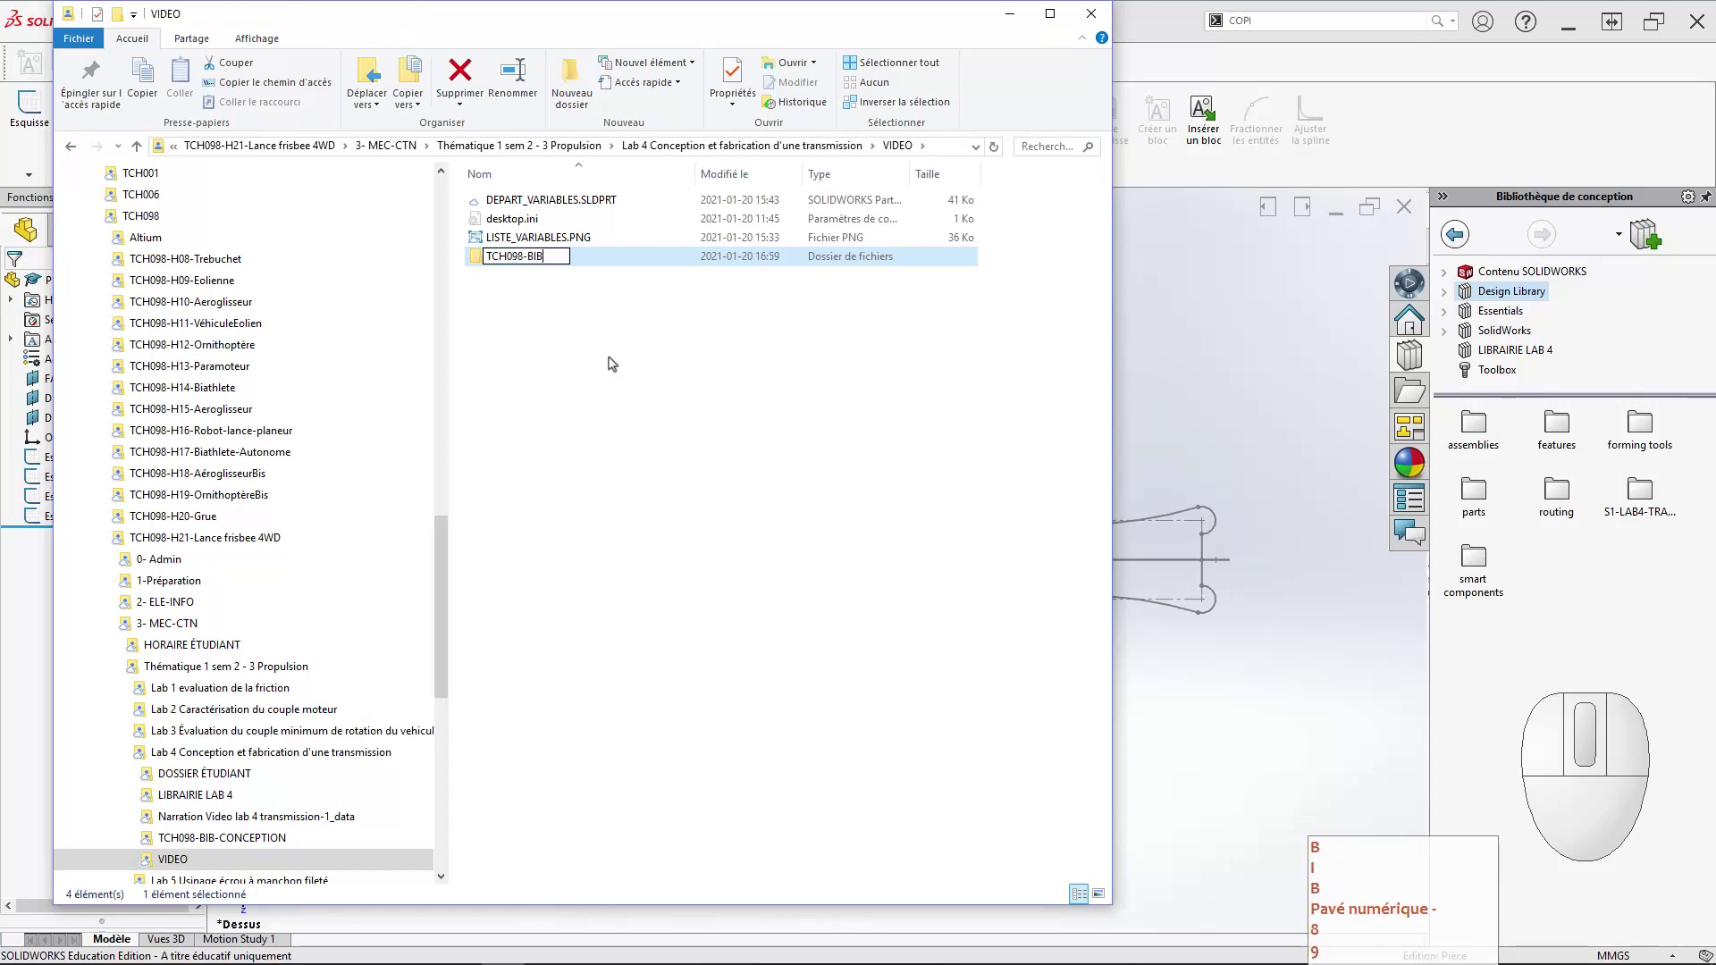
text(-CONC)
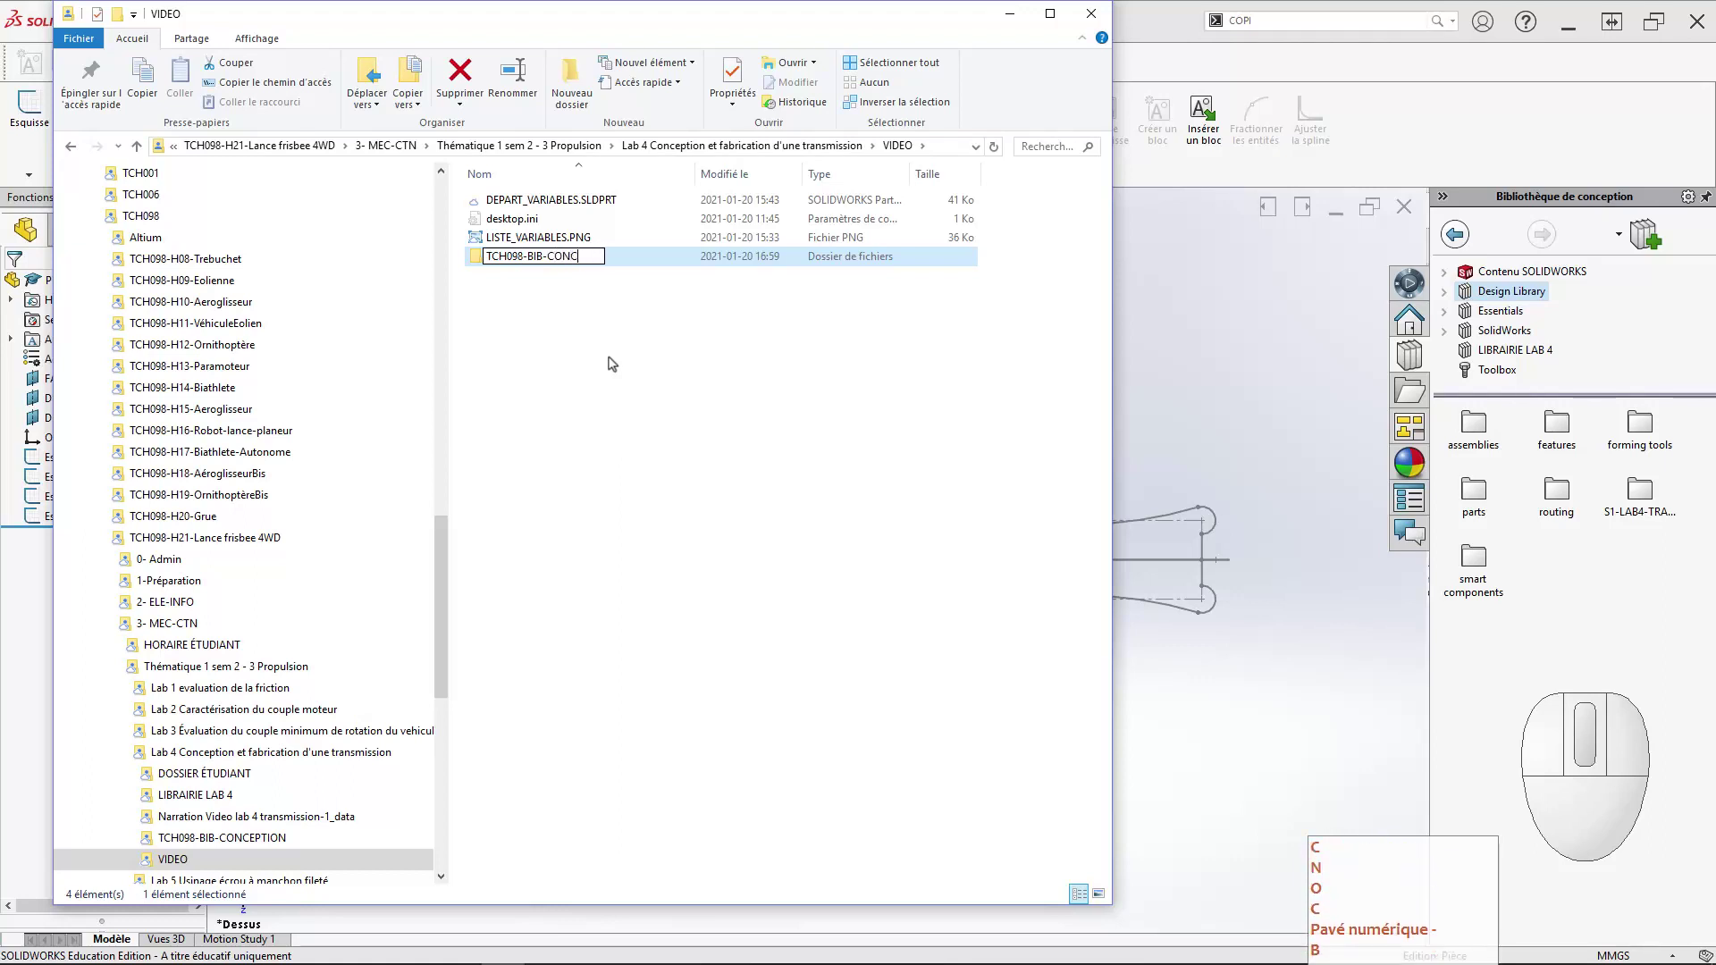
text(EPTION)
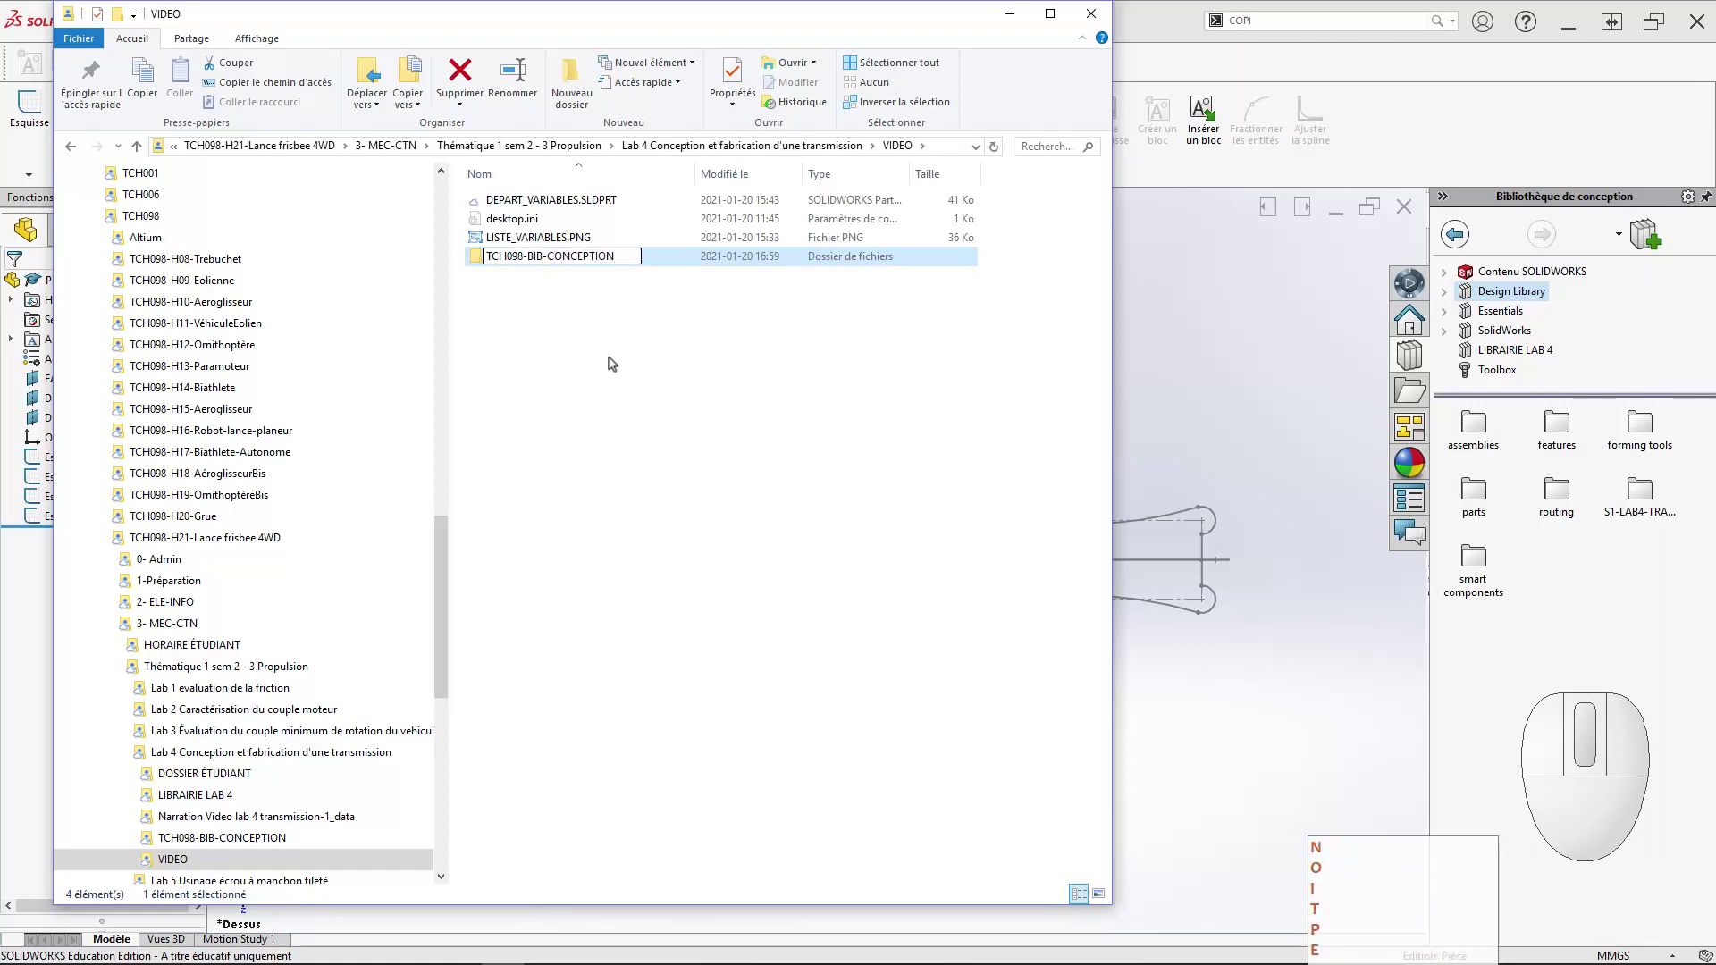
key(Return)
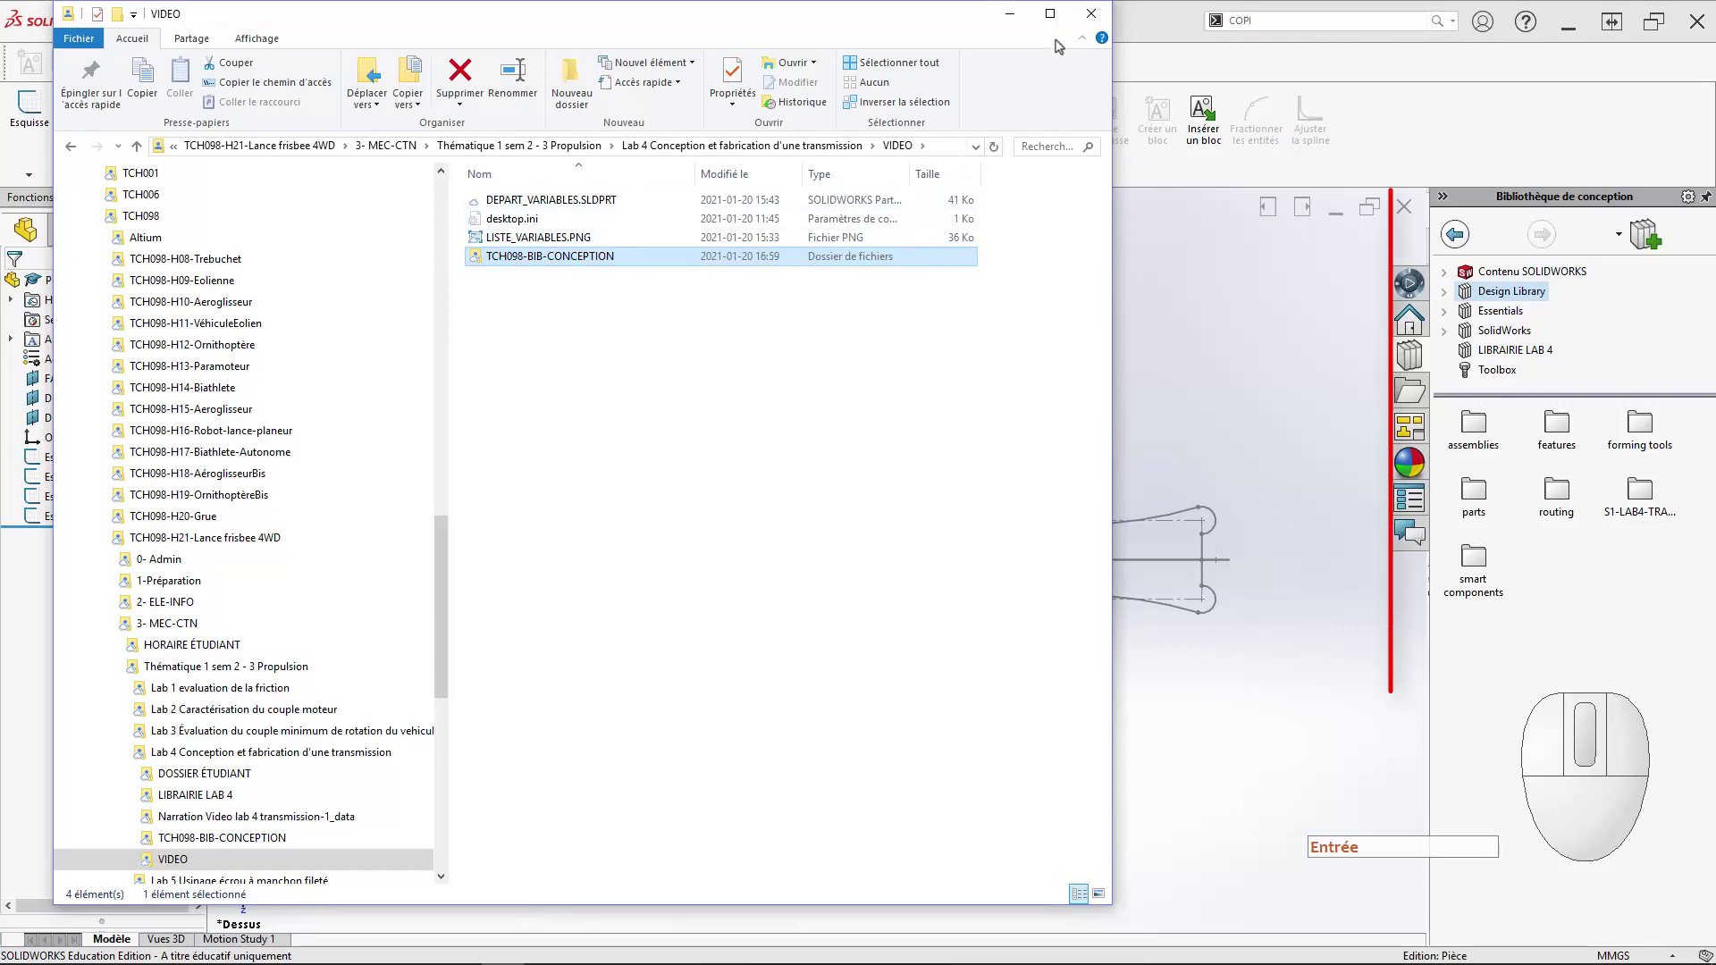
click(1091, 14)
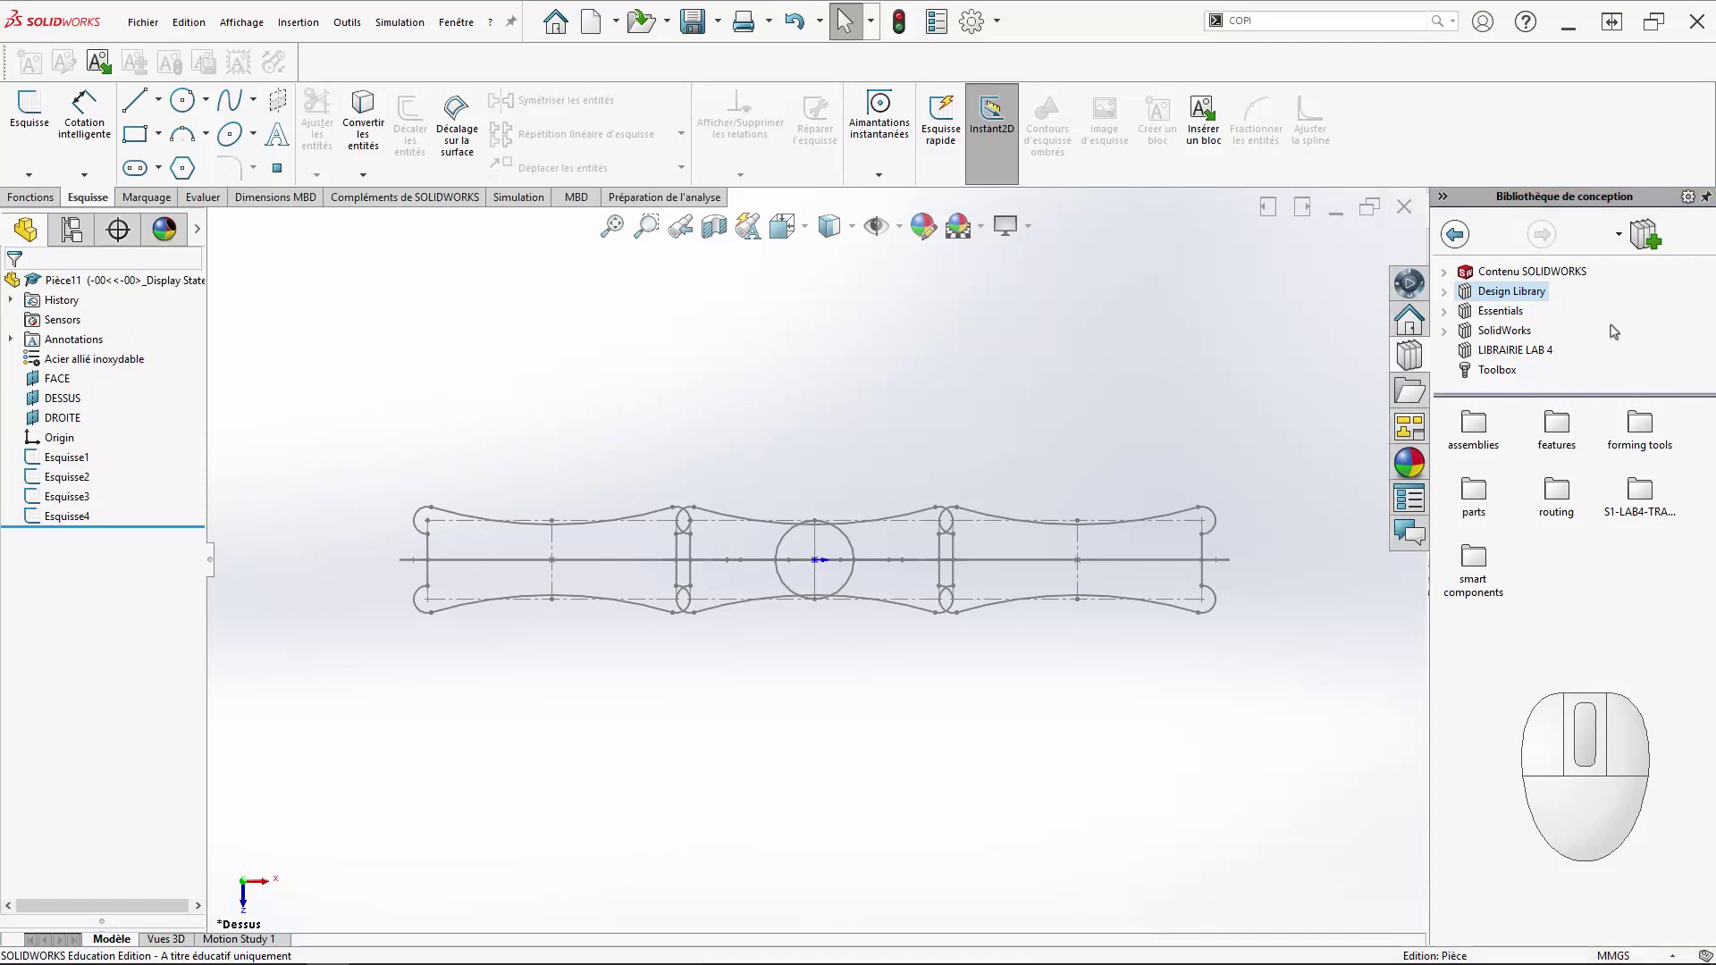
Hide the task pane and show it again.
right_click(1195, 73)
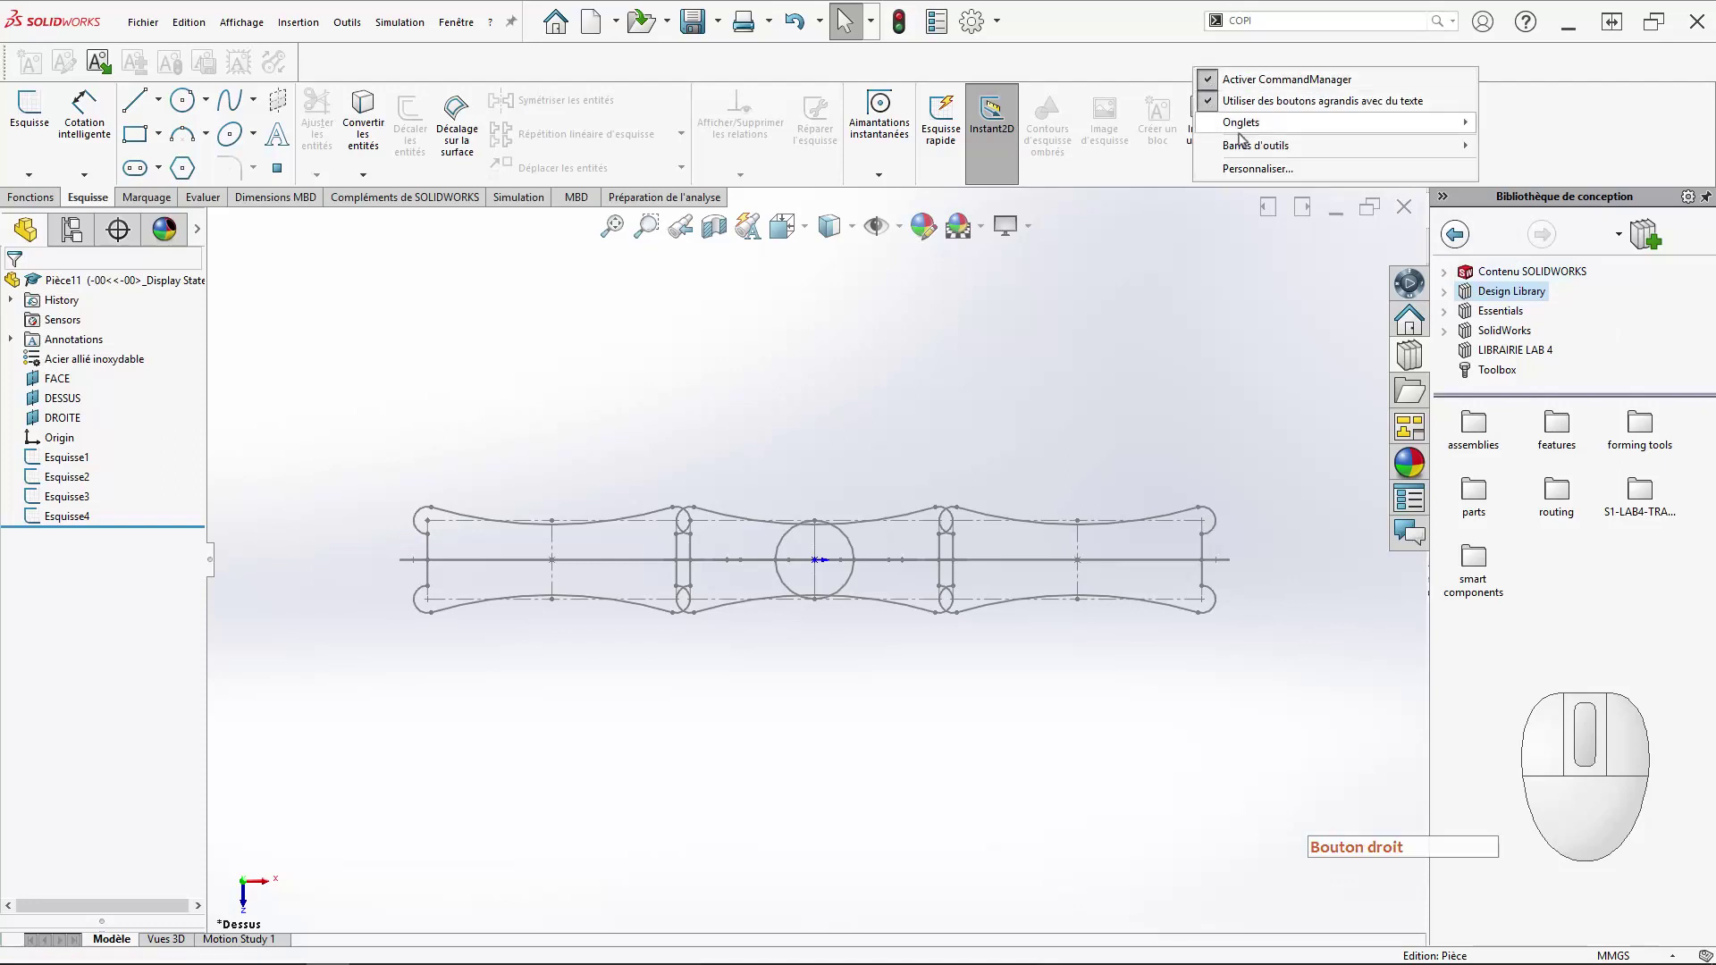
mouse_move(1242, 147)
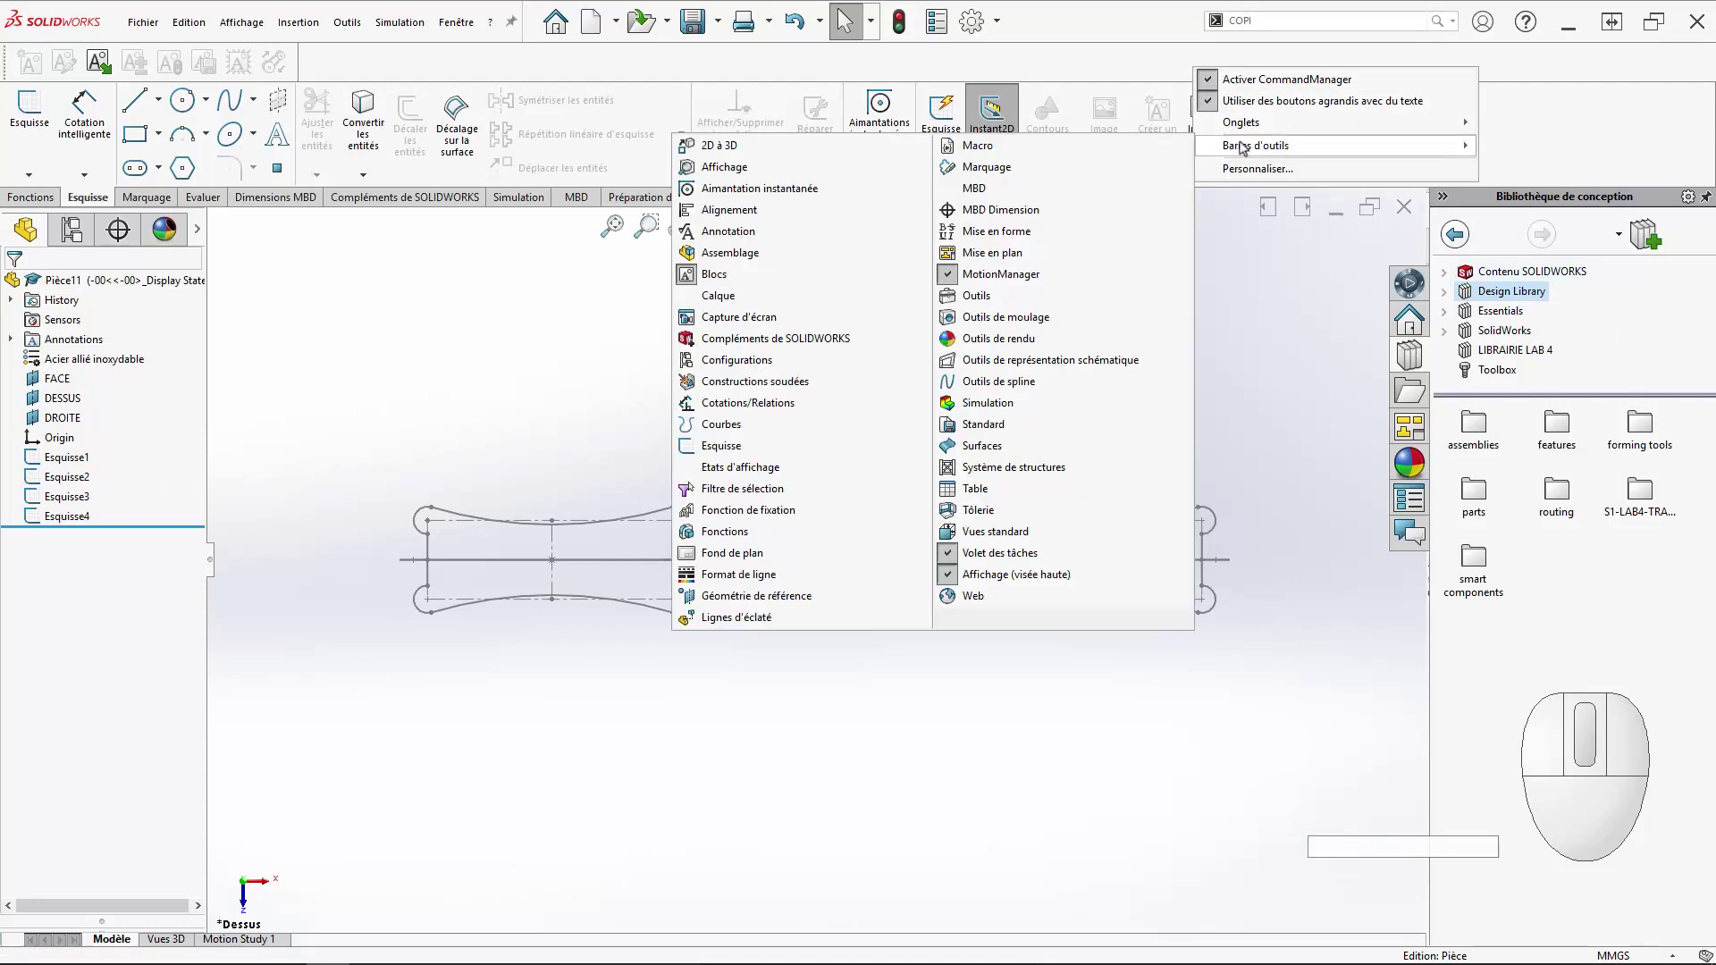
click(1007, 554)
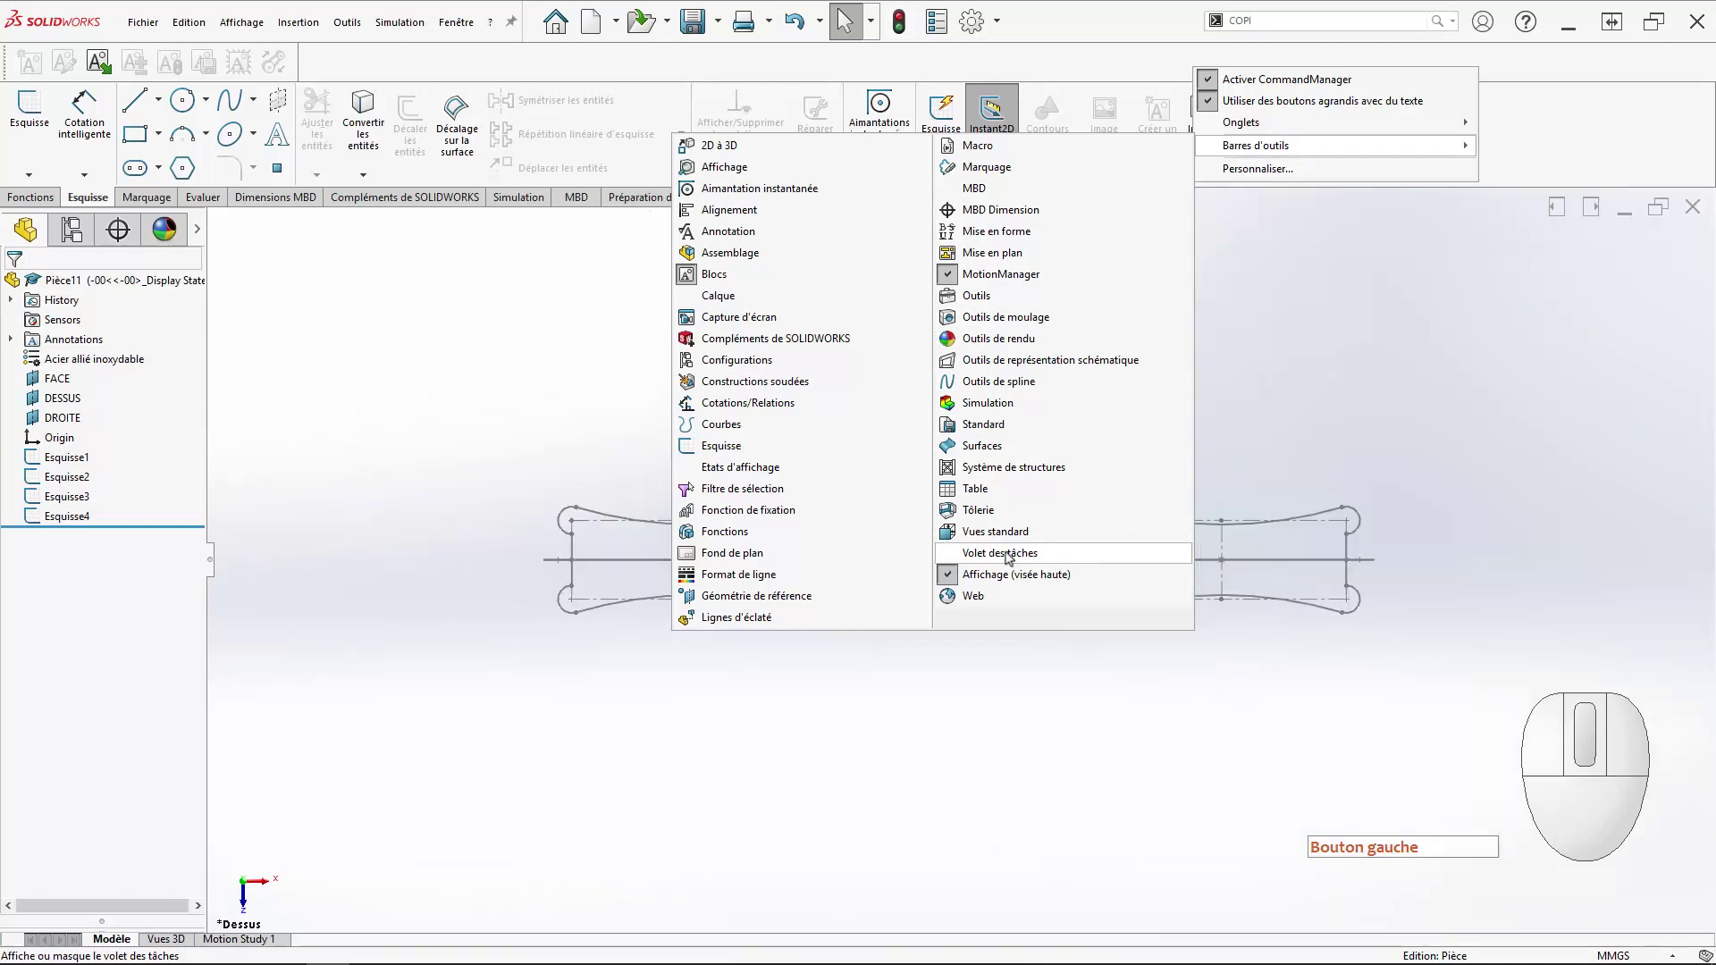
click(1008, 554)
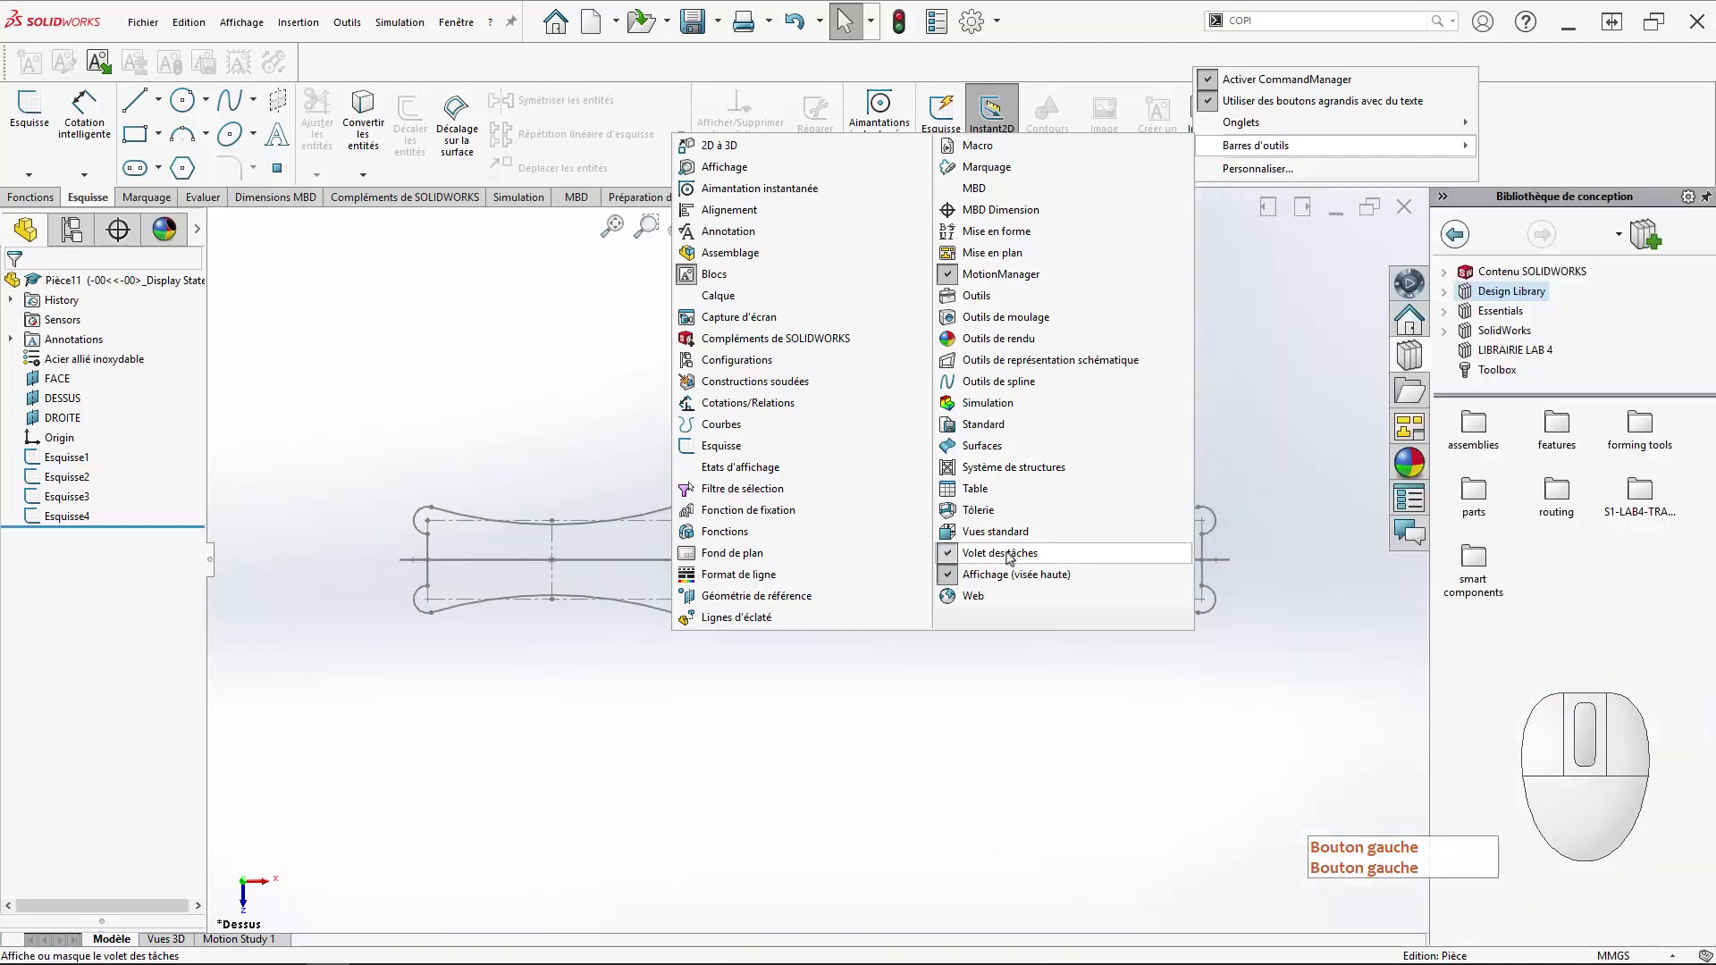
click(1317, 672)
Widen the task pane and add the TCH098-BIB-CONCEPTION folder from VIDEO as a design library location.
drag(1431, 689, 1330, 581)
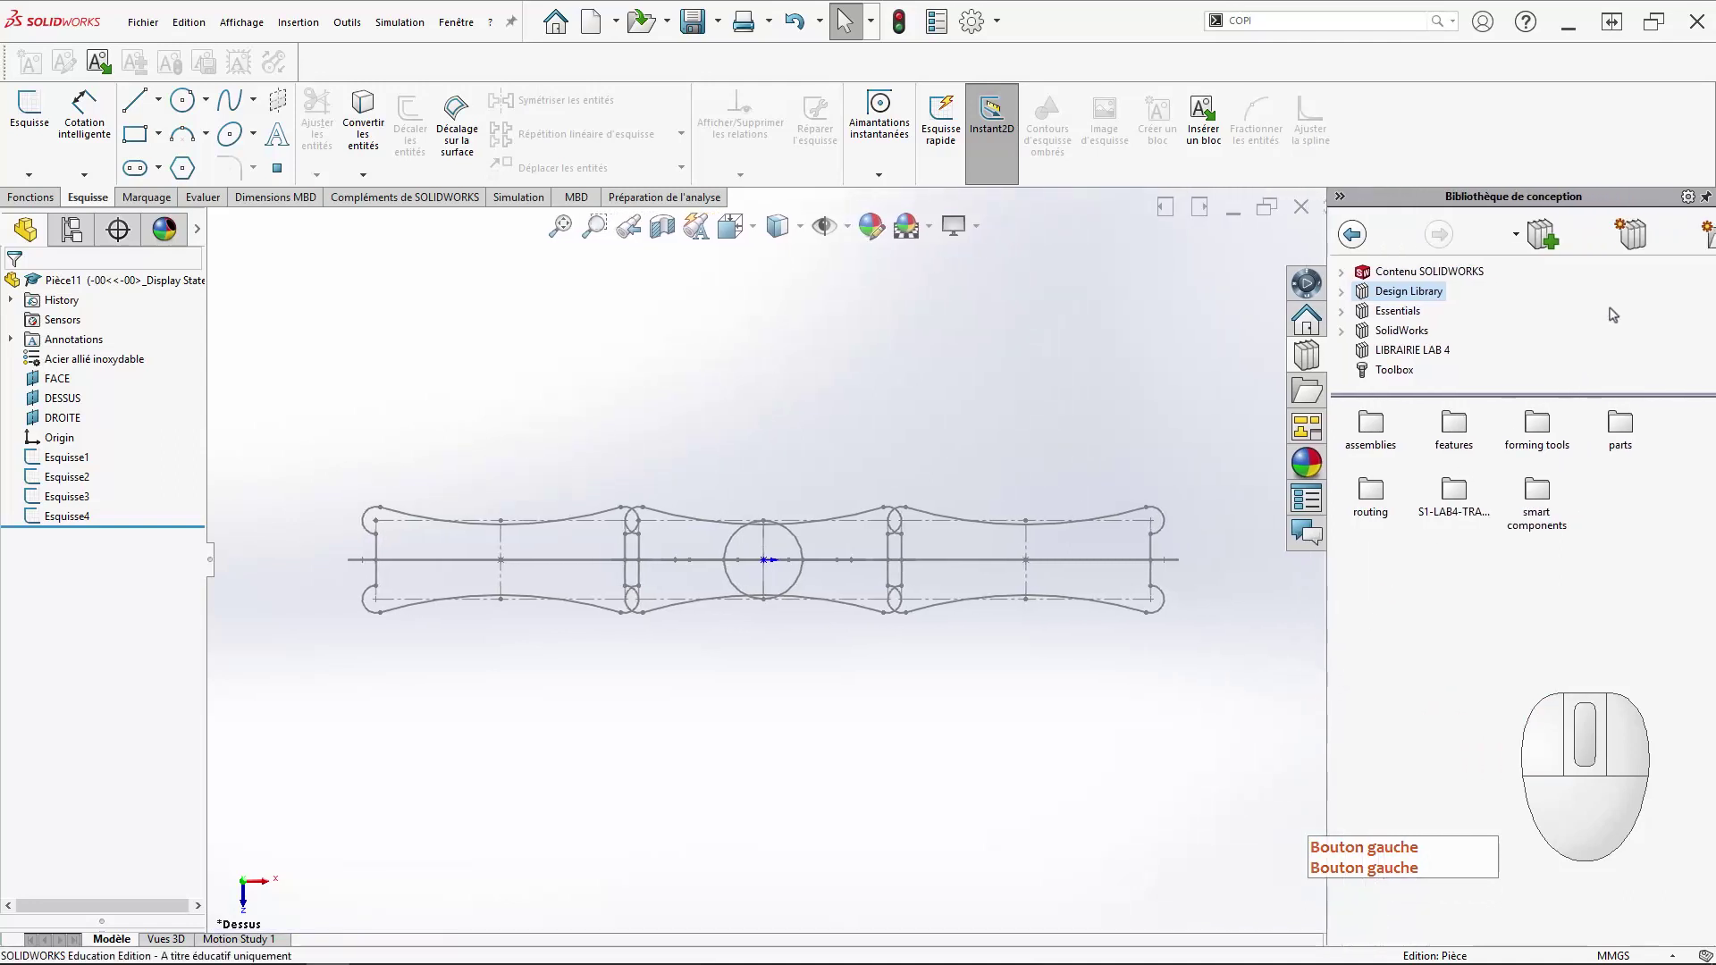
click(1308, 357)
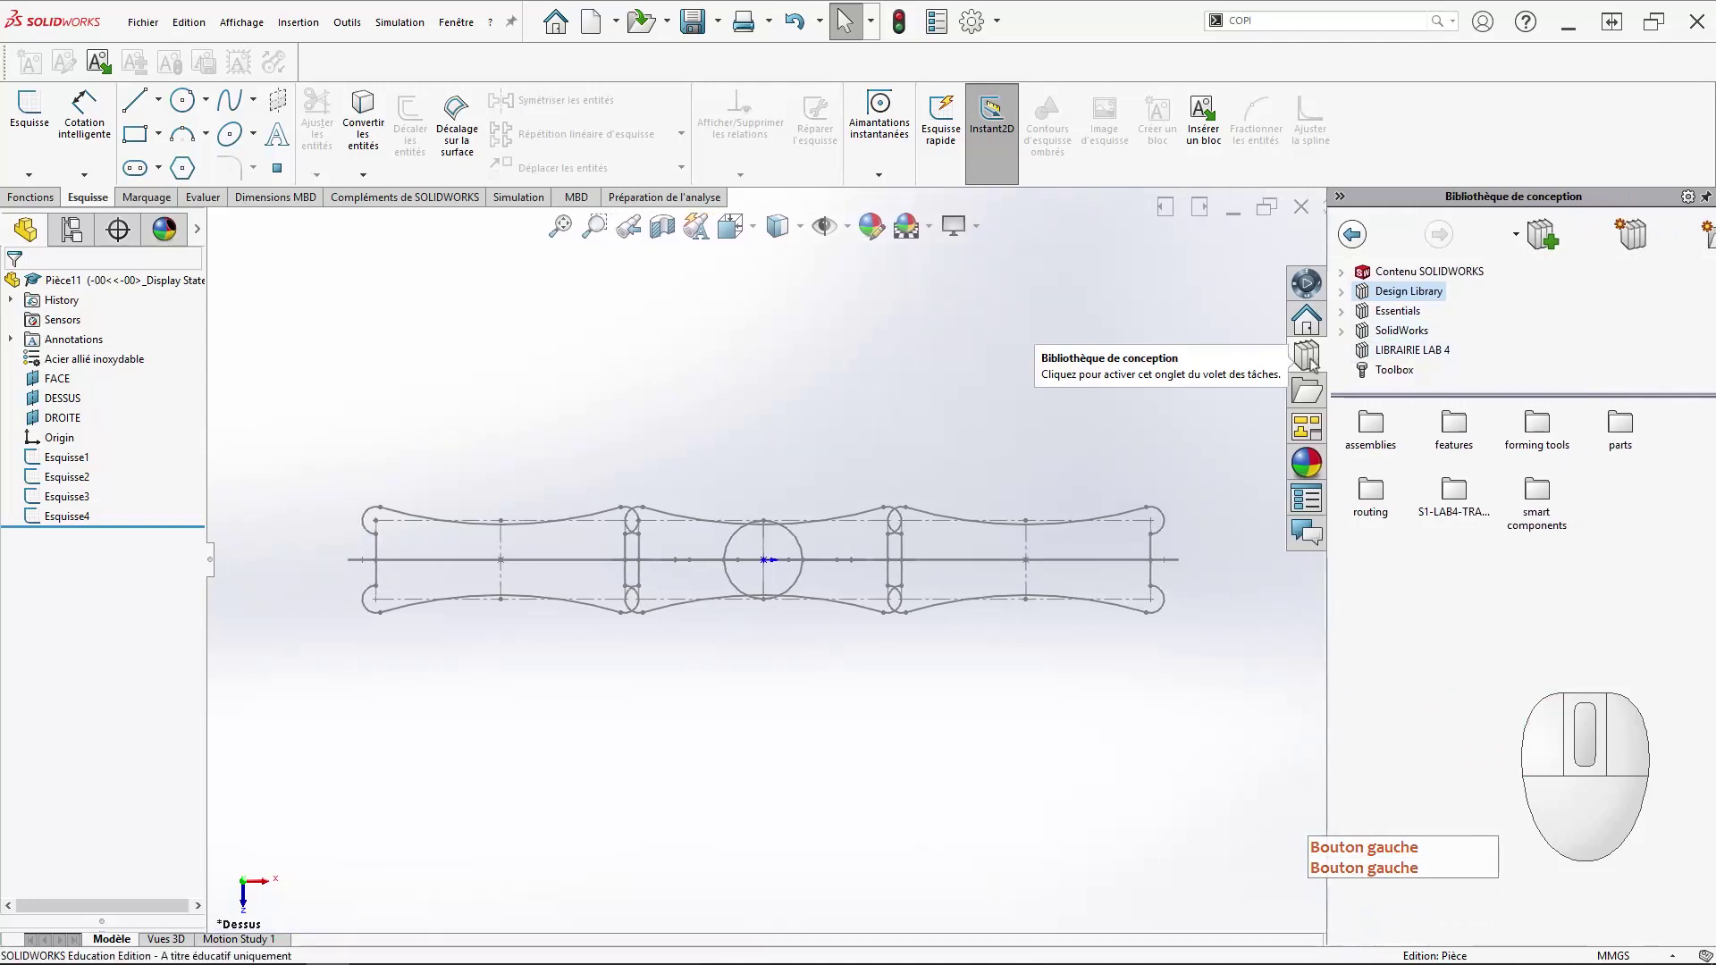
click(1645, 241)
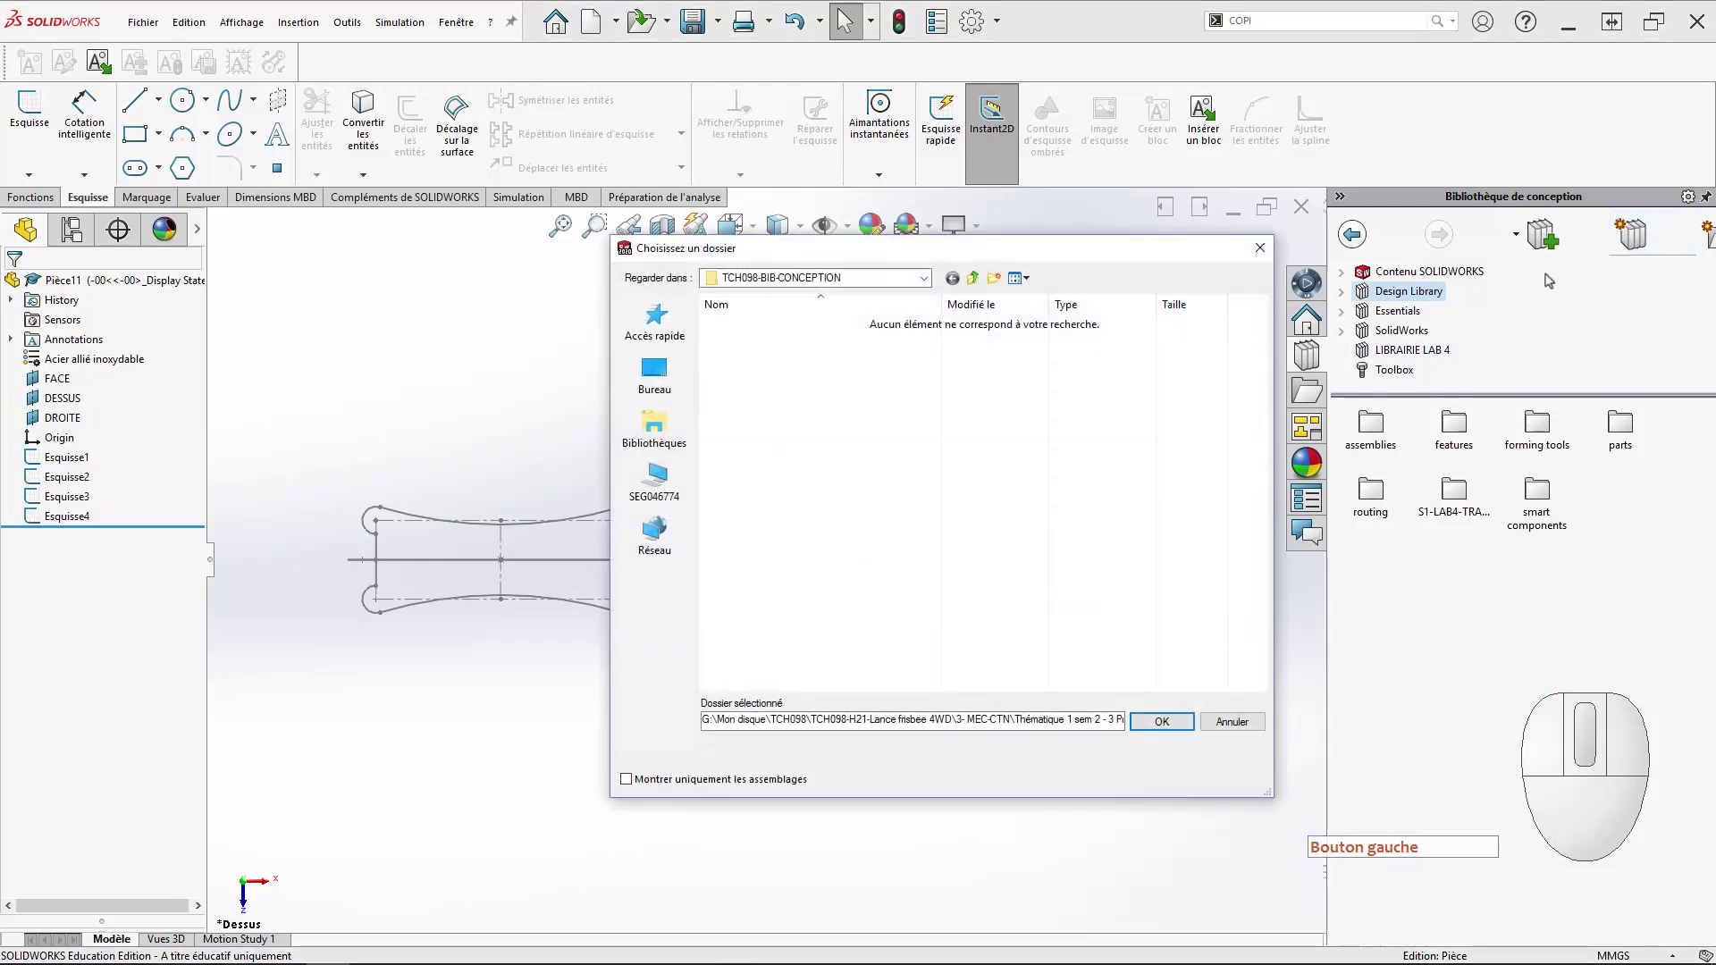
click(924, 280)
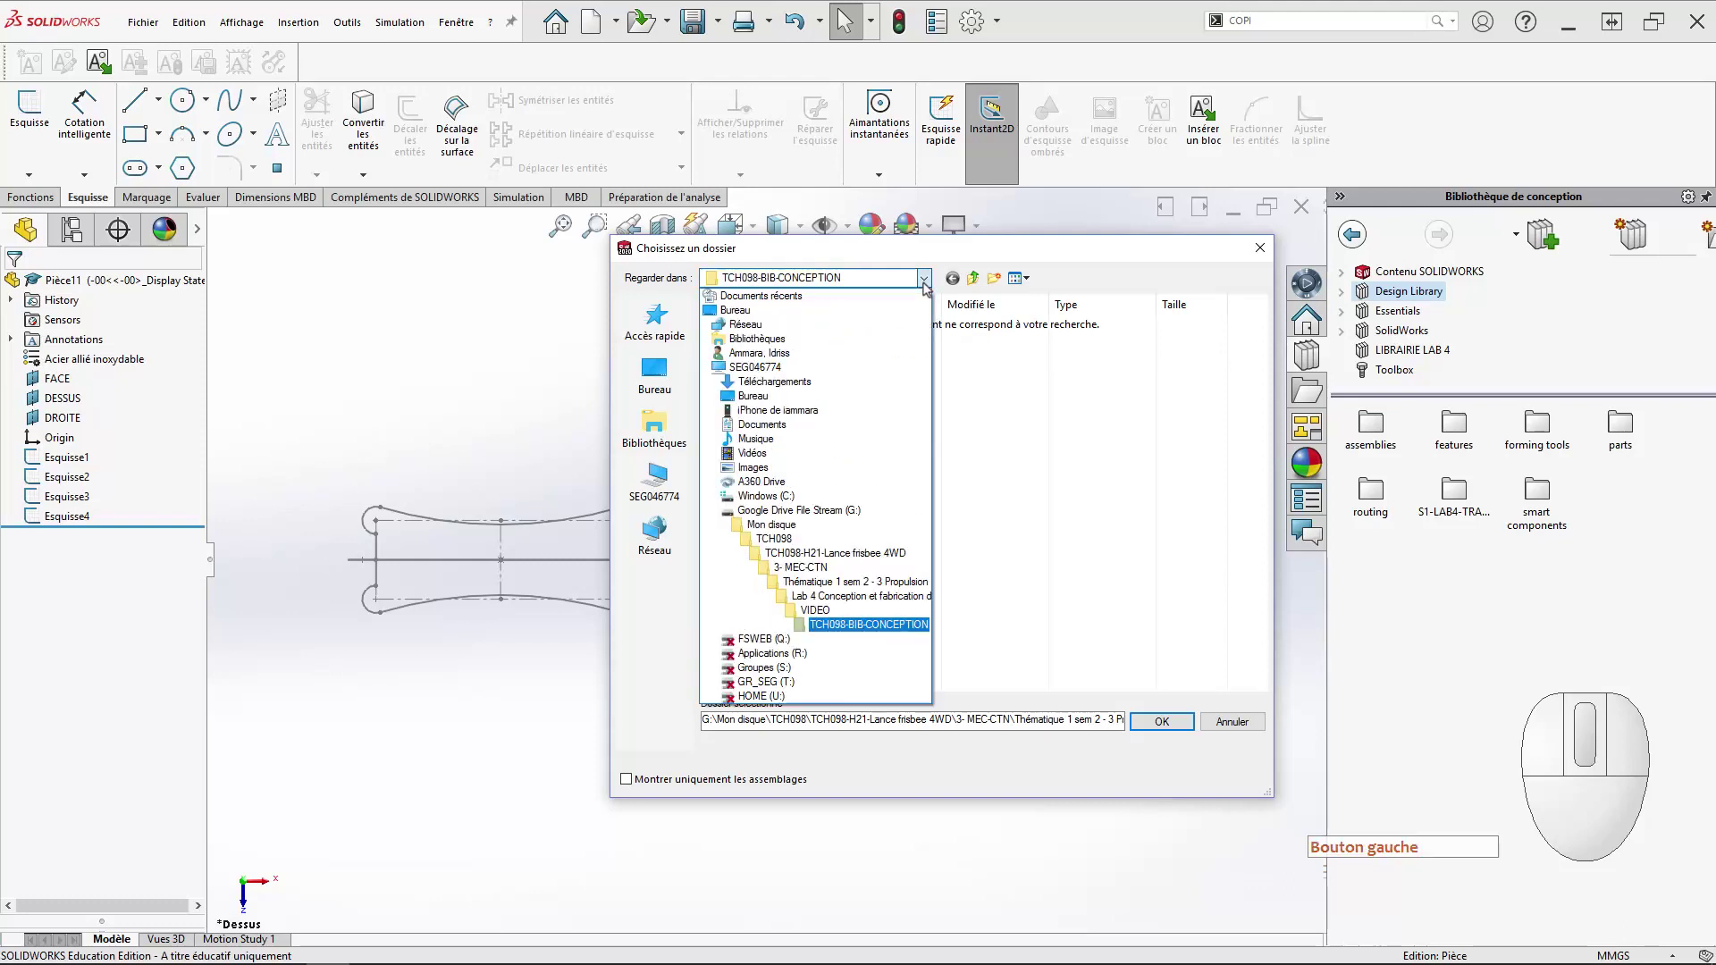
click(815, 611)
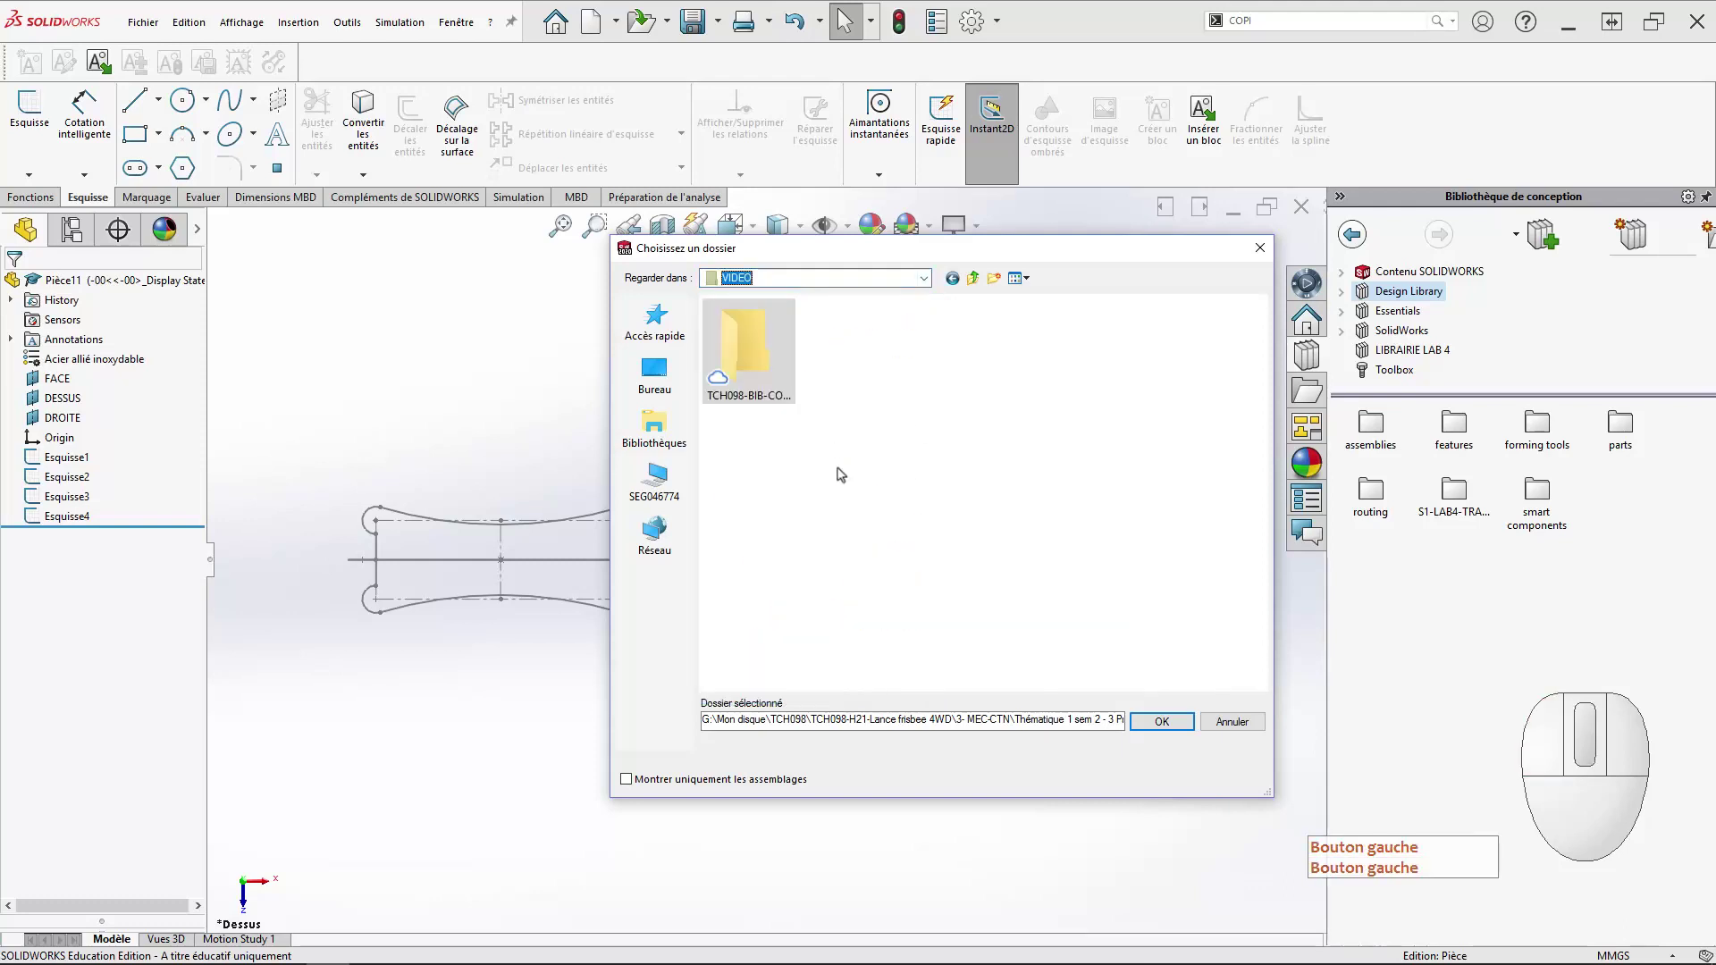
click(778, 396)
click(1146, 722)
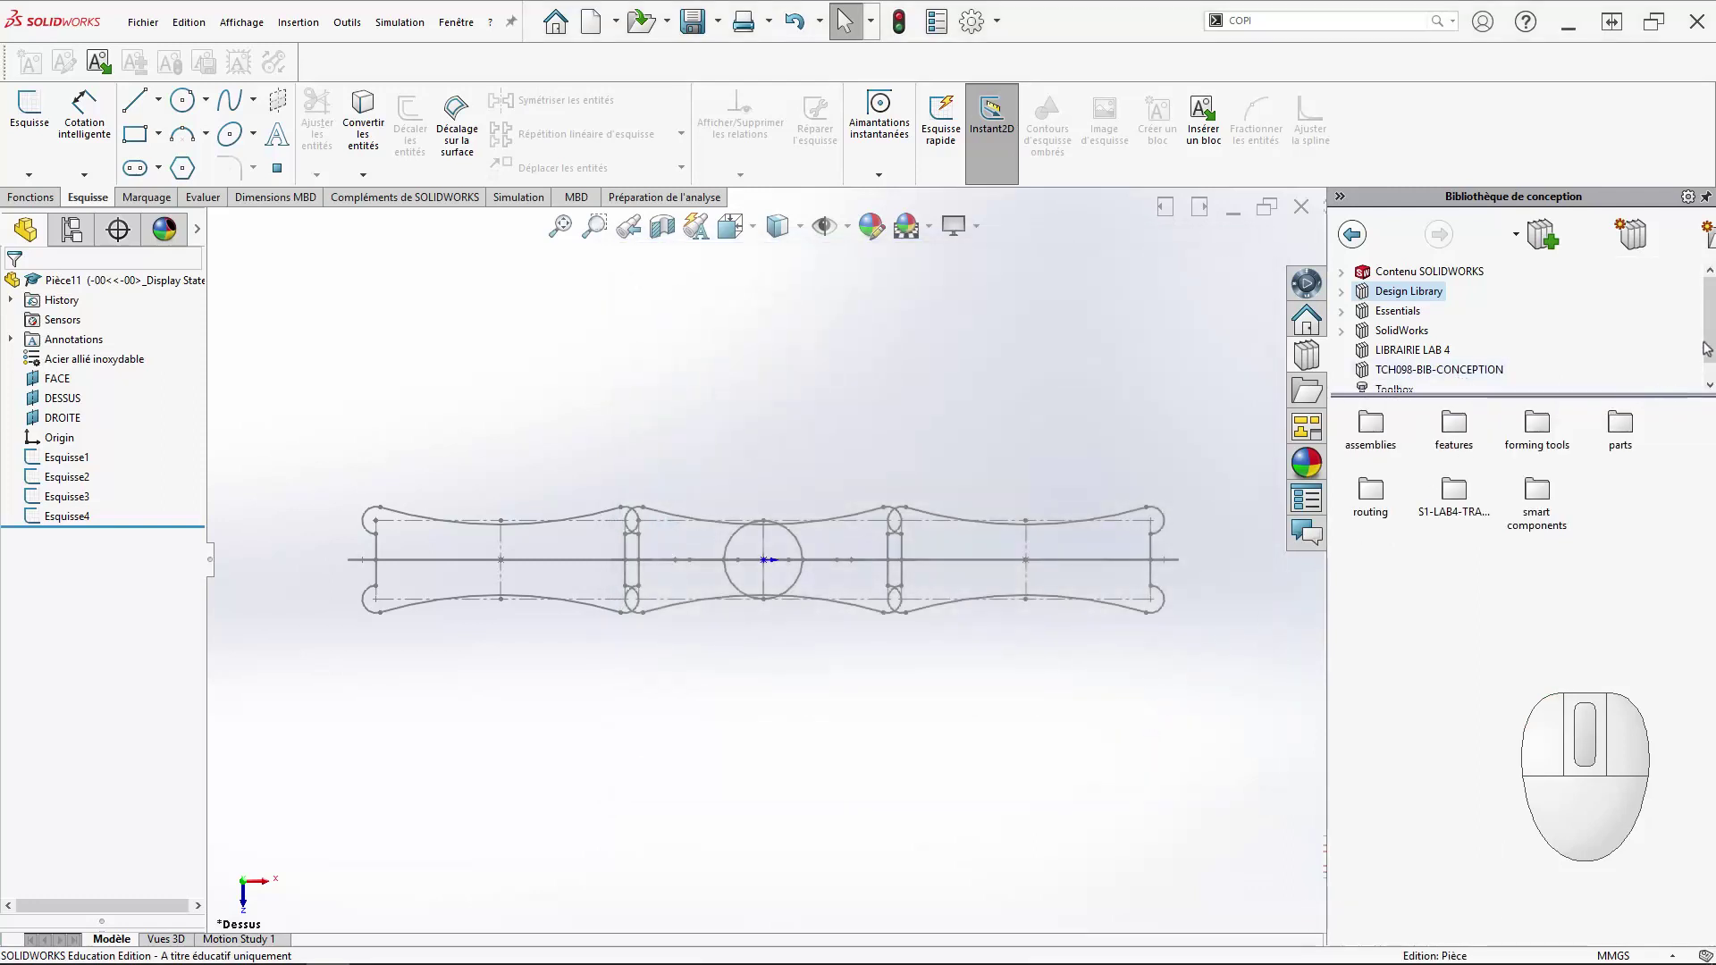
drag(1707, 349, 1706, 361)
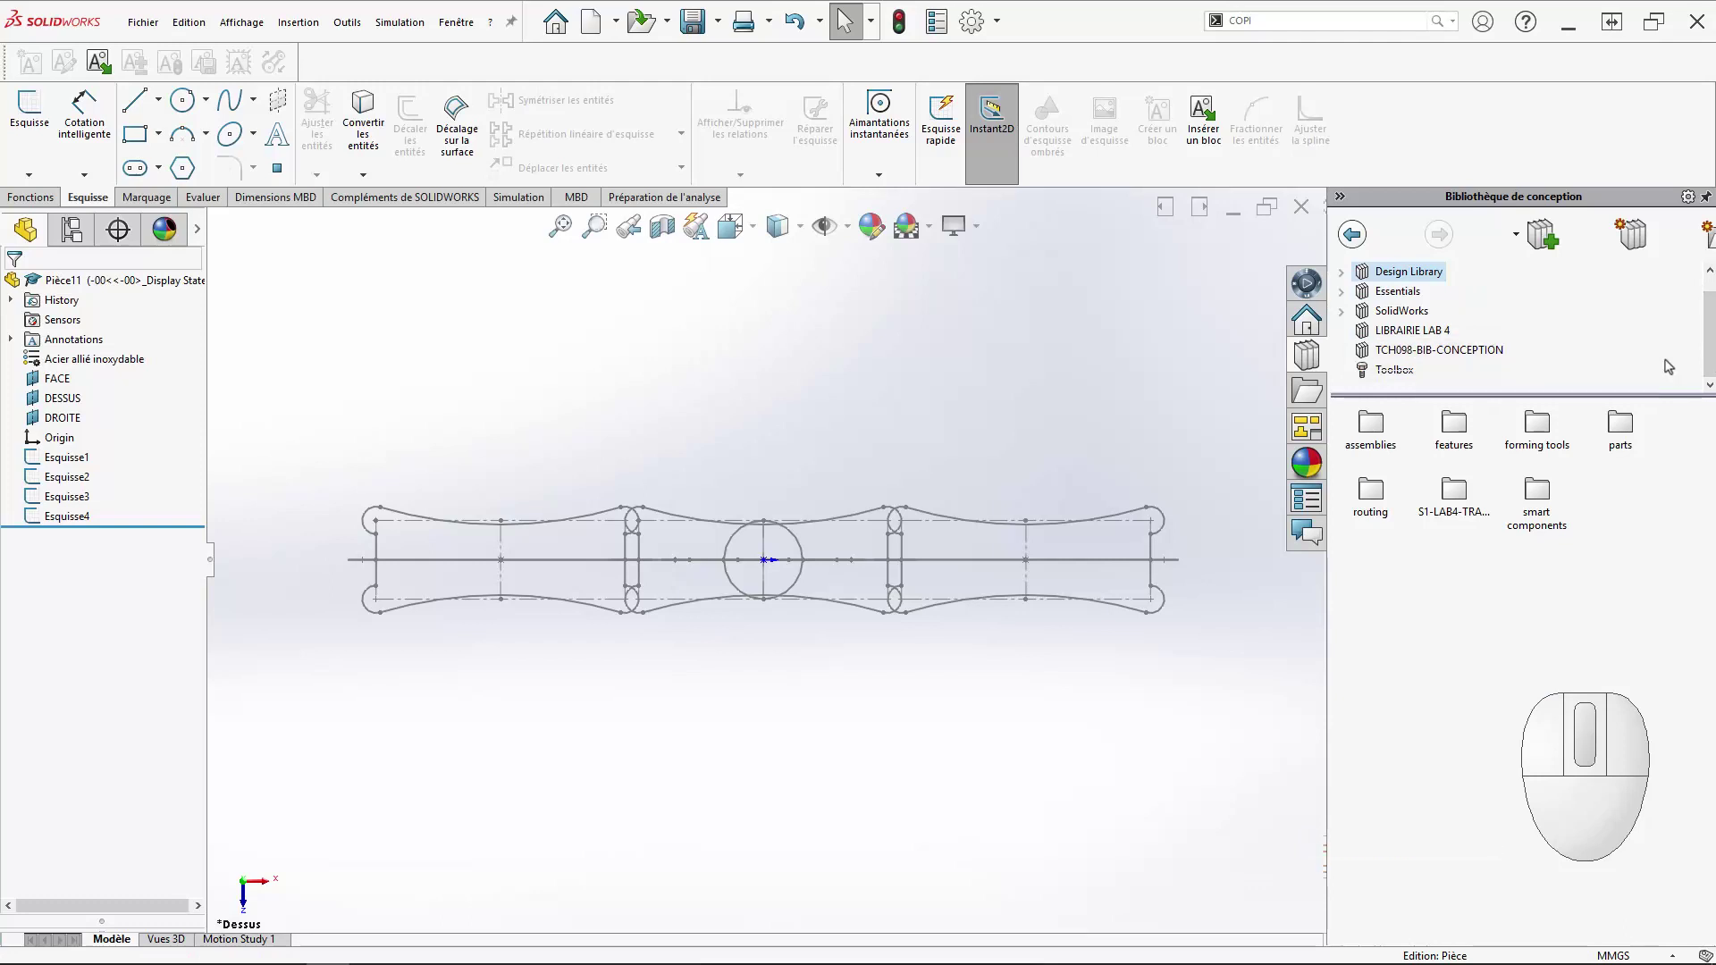
Add Esquisse1 to the TCH098-BIB-CONCEPTION library folder as a SOLIDWORKS block file named T-NUT4L05-1.
click(1479, 353)
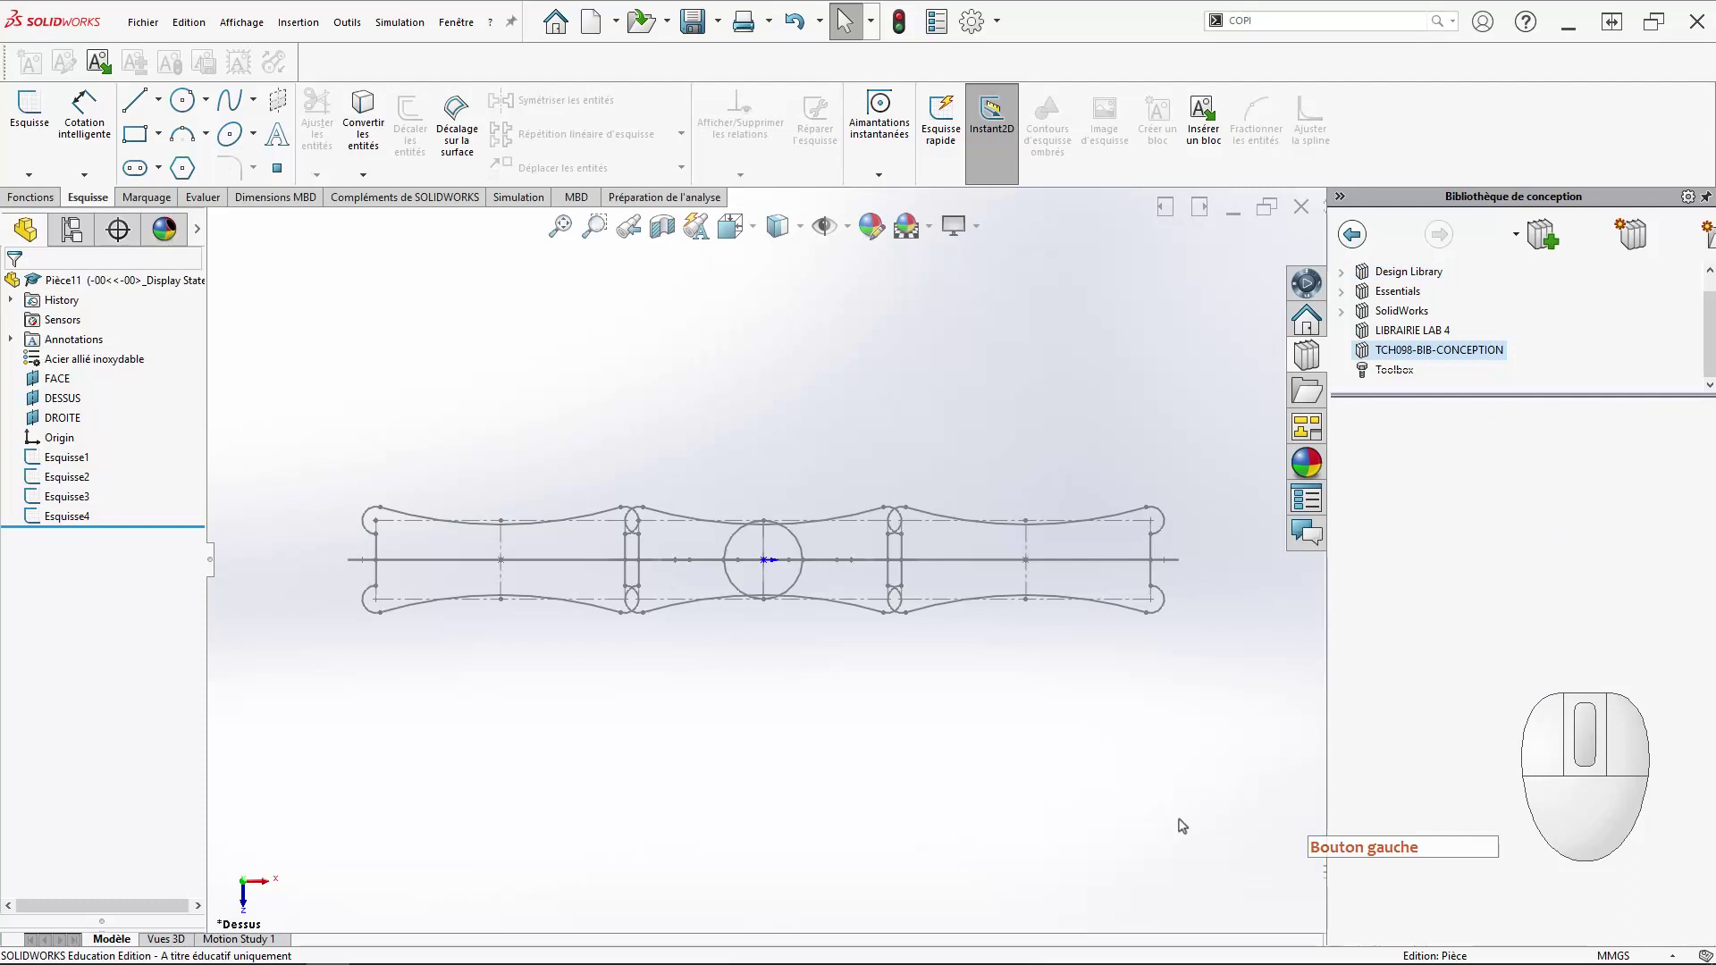
click(1132, 829)
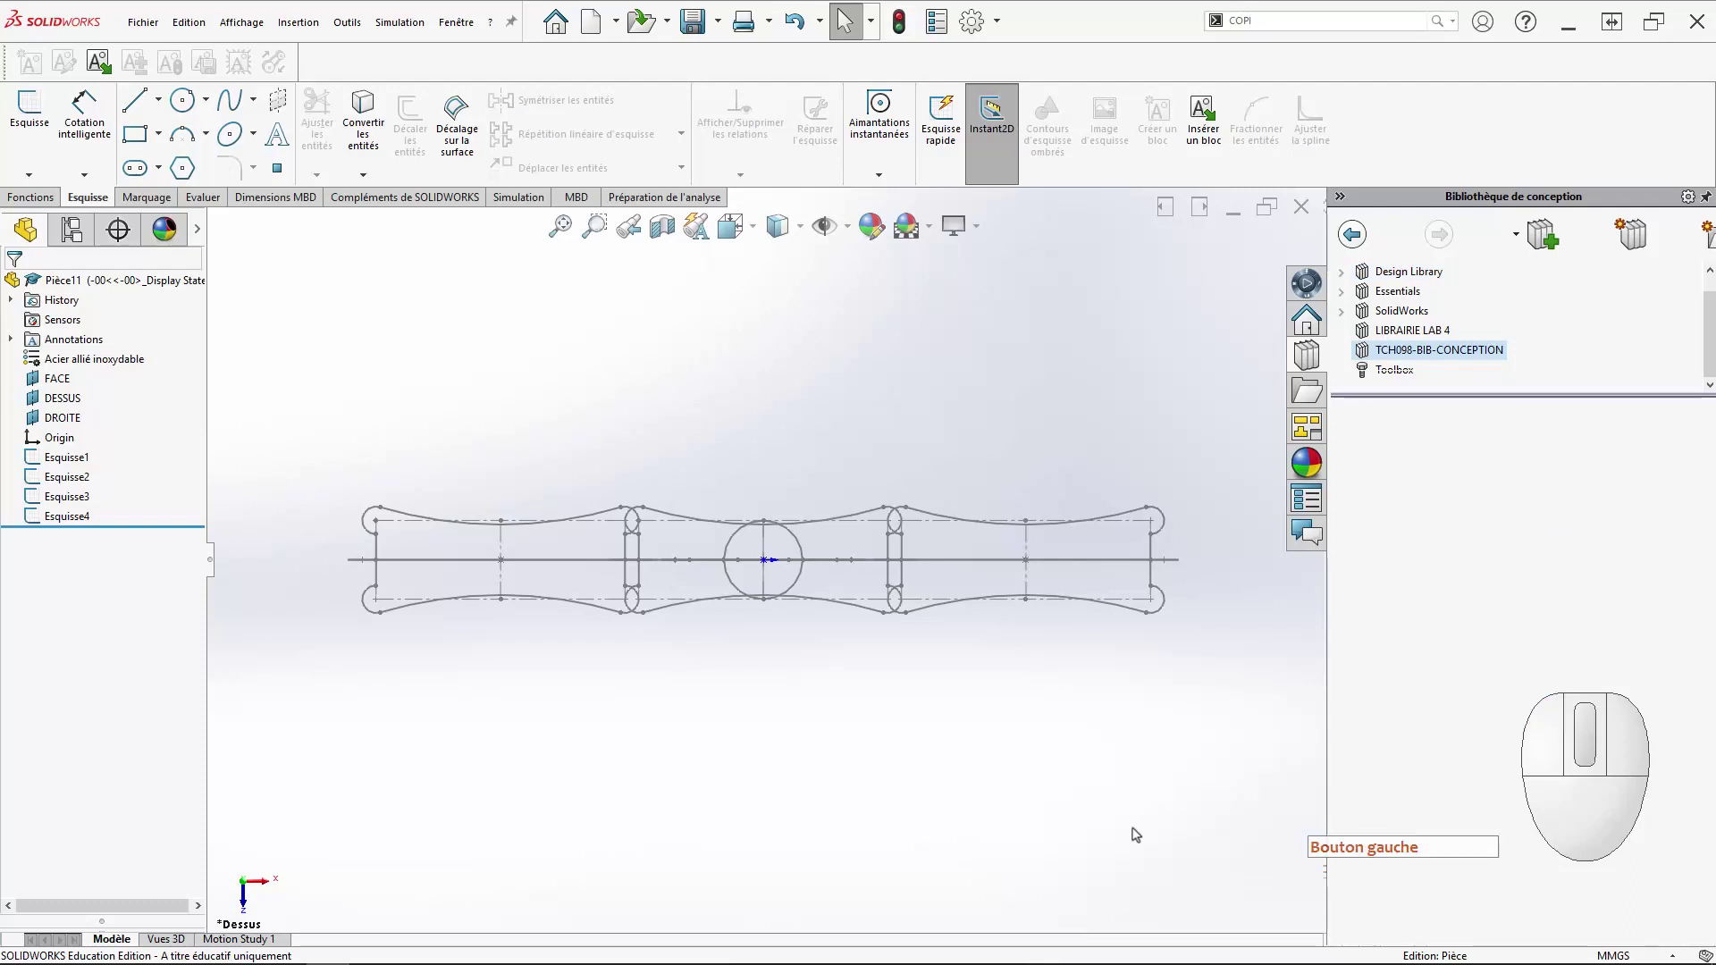
click(67, 463)
double_click(68, 463)
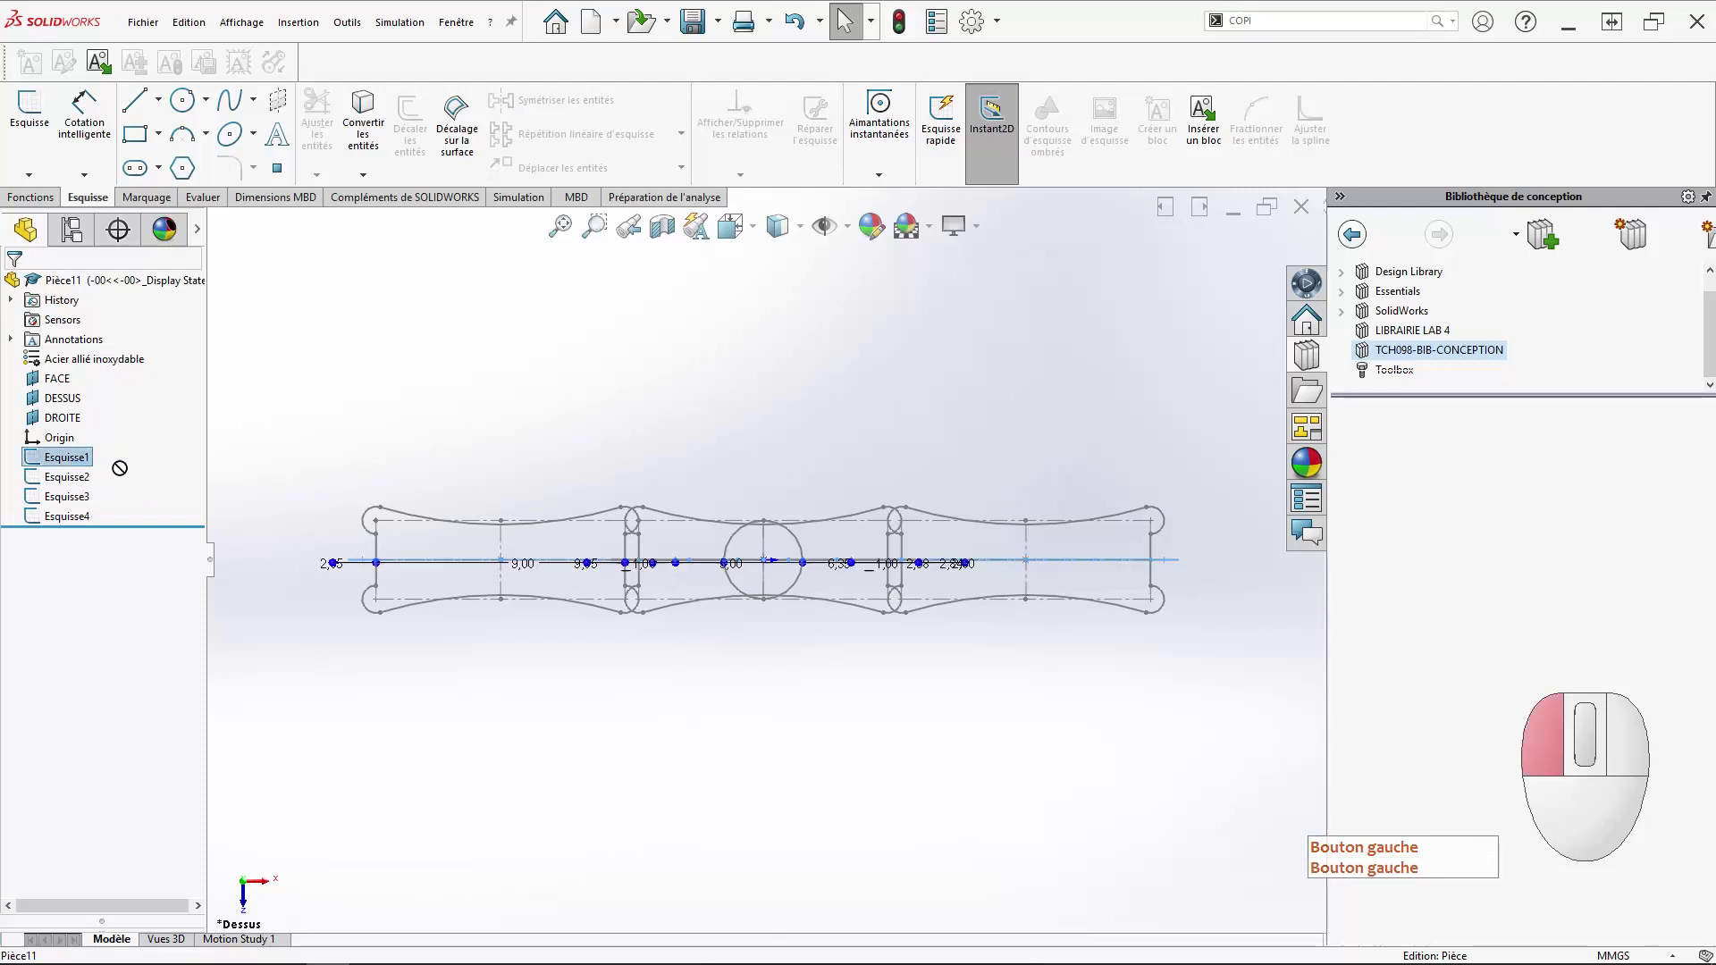
click(1495, 564)
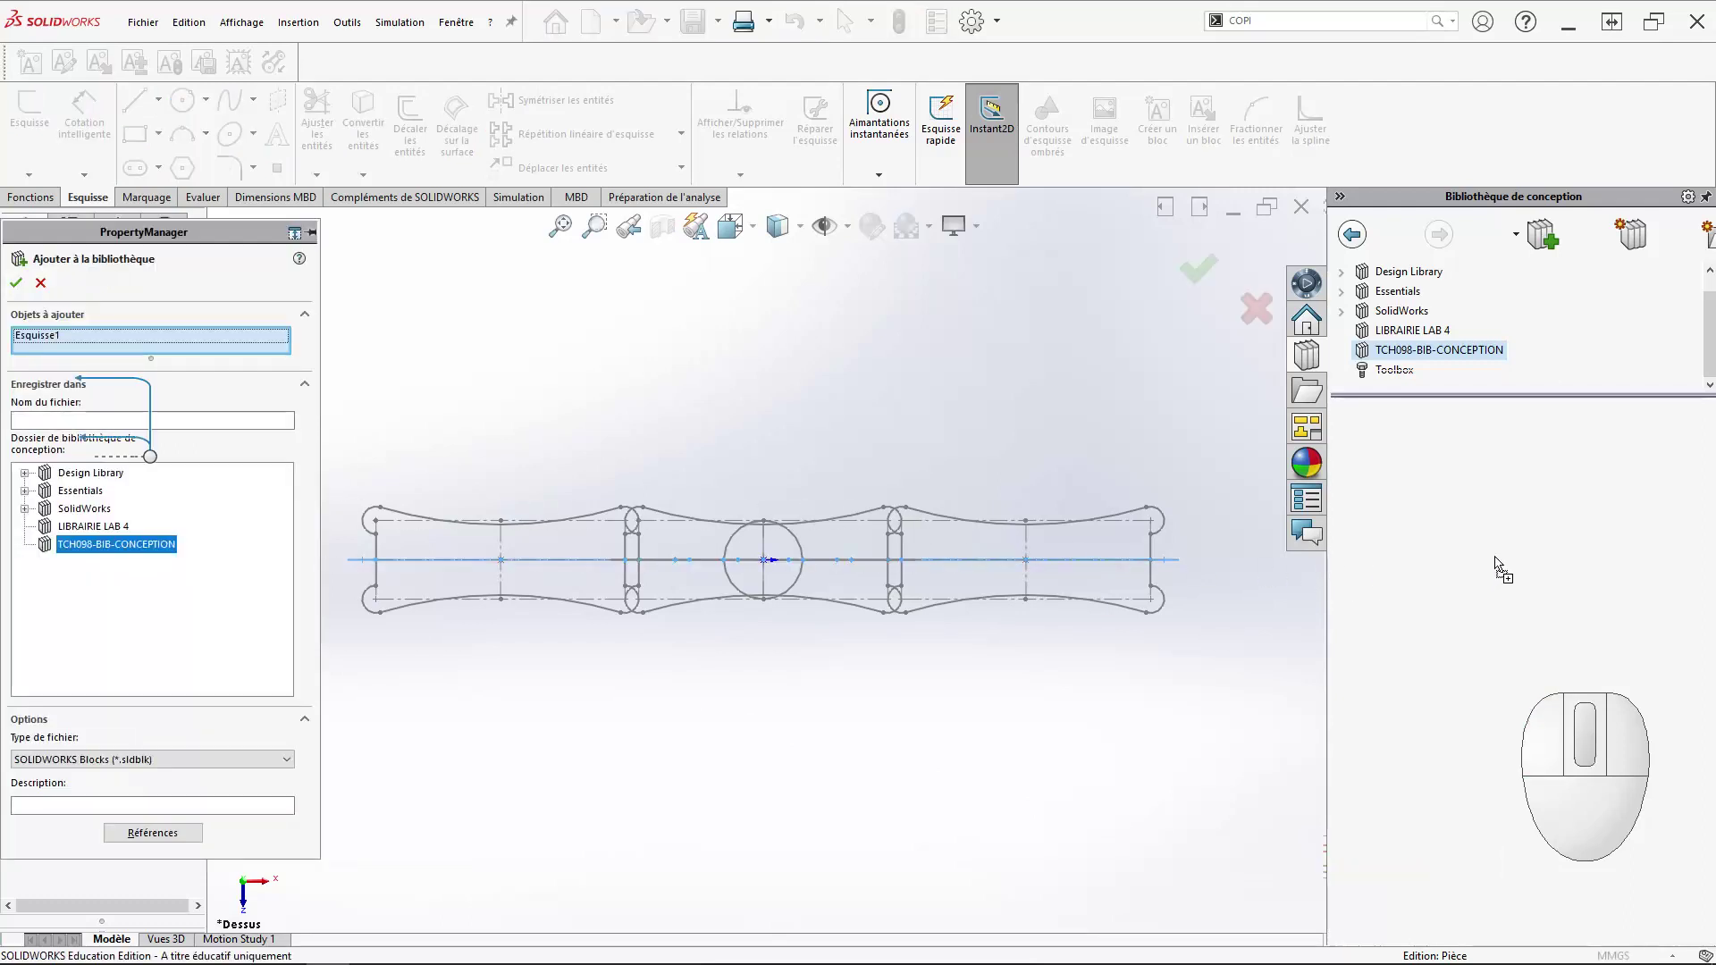
drag(230, 243, 640, 304)
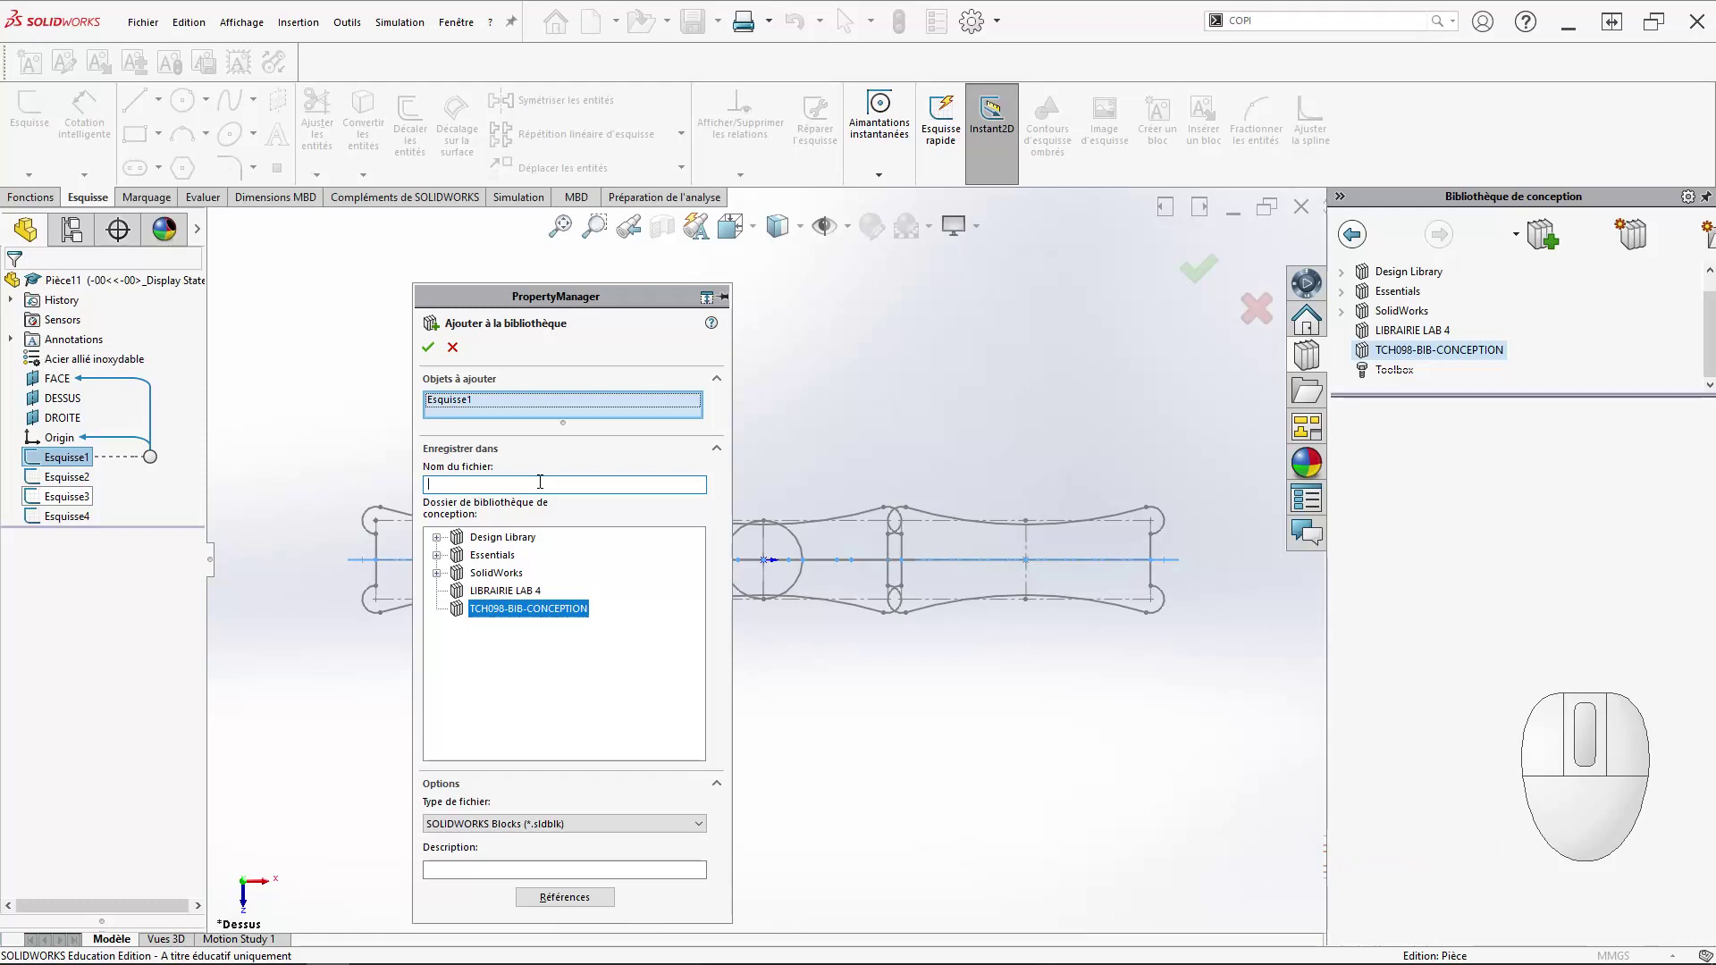
text(T-NUT)
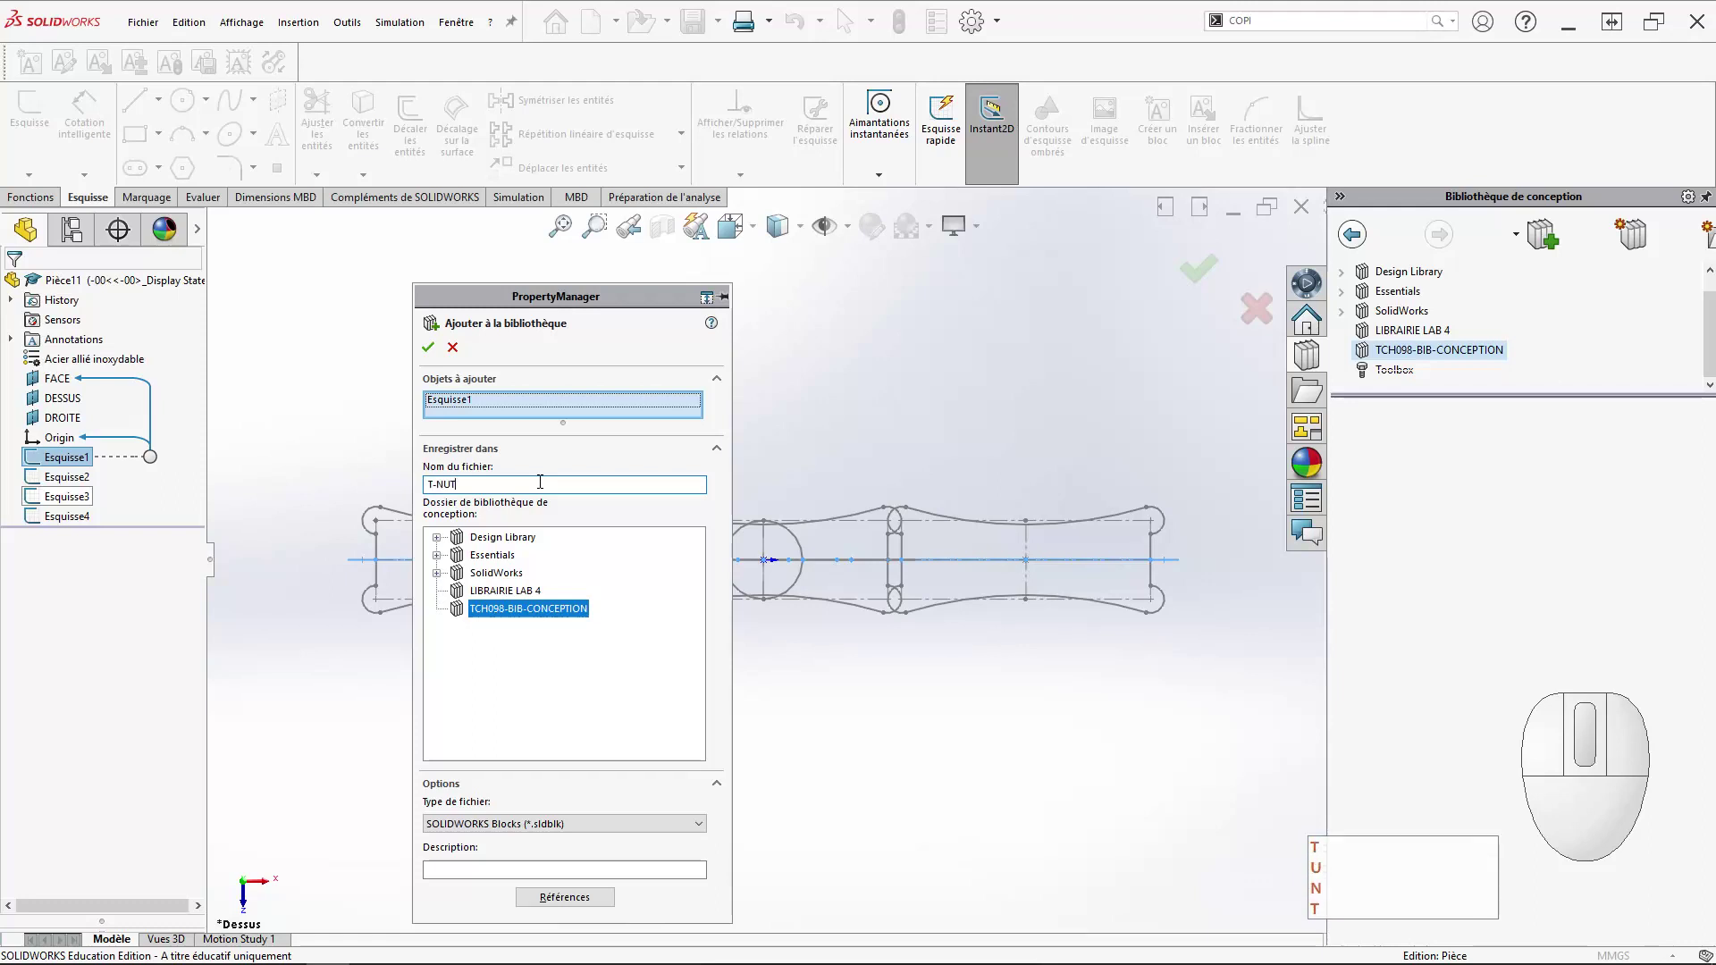
text(4L)
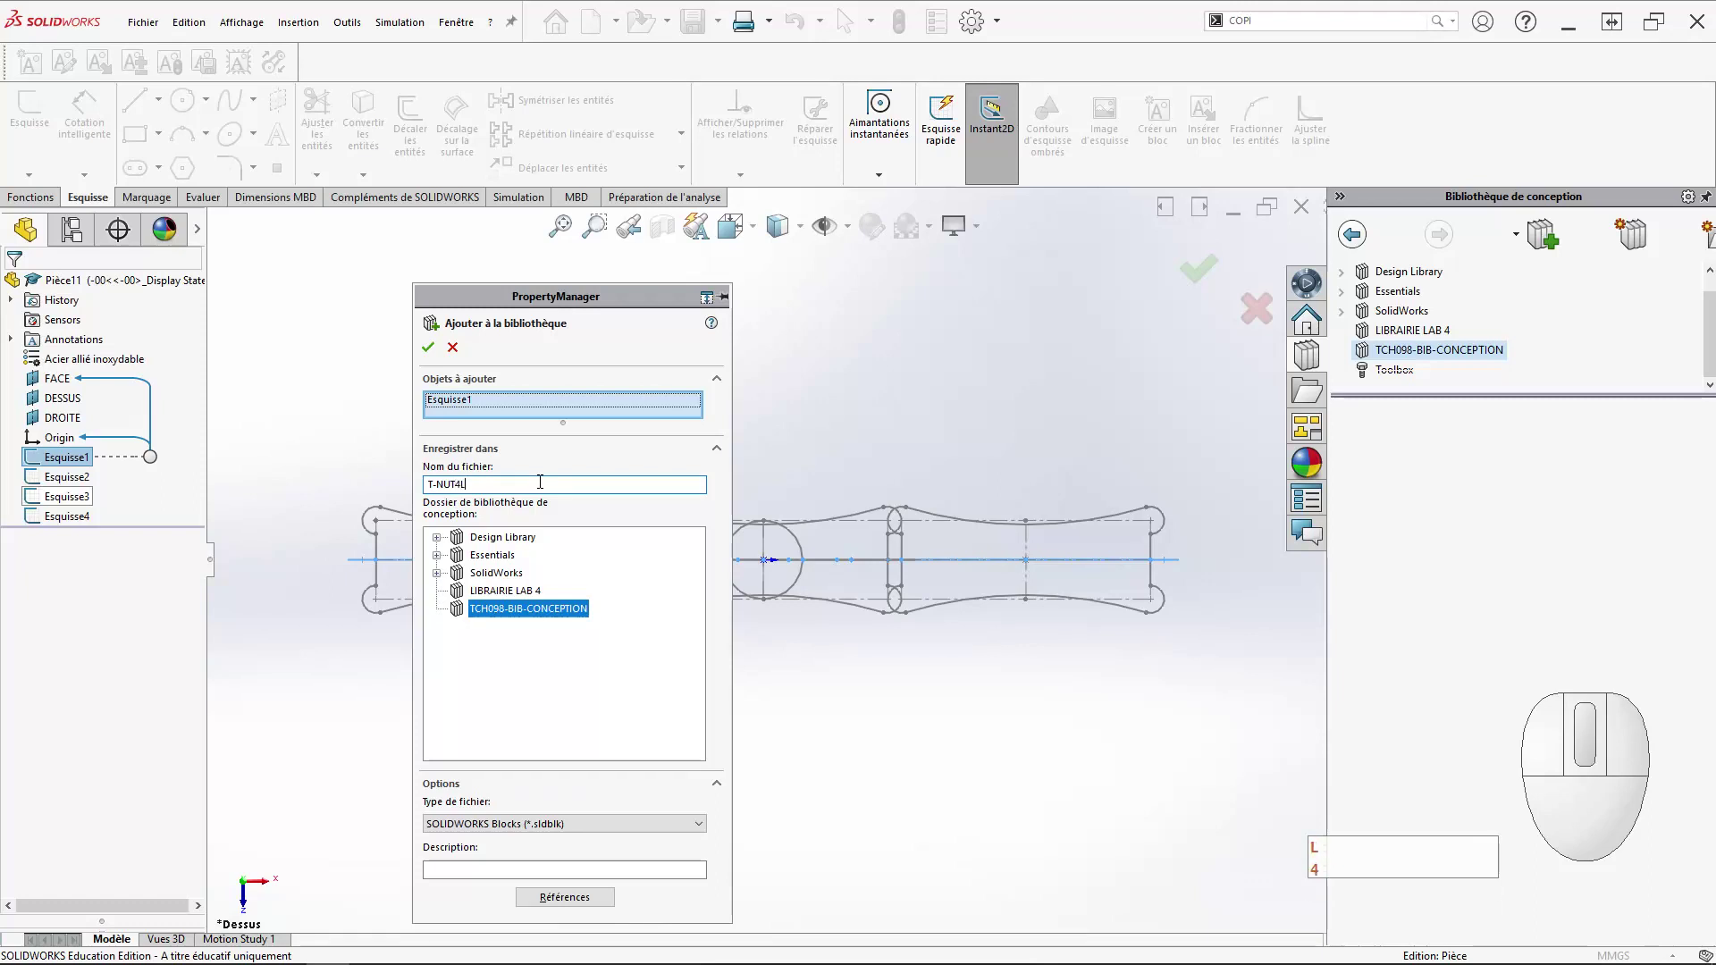
text(05)
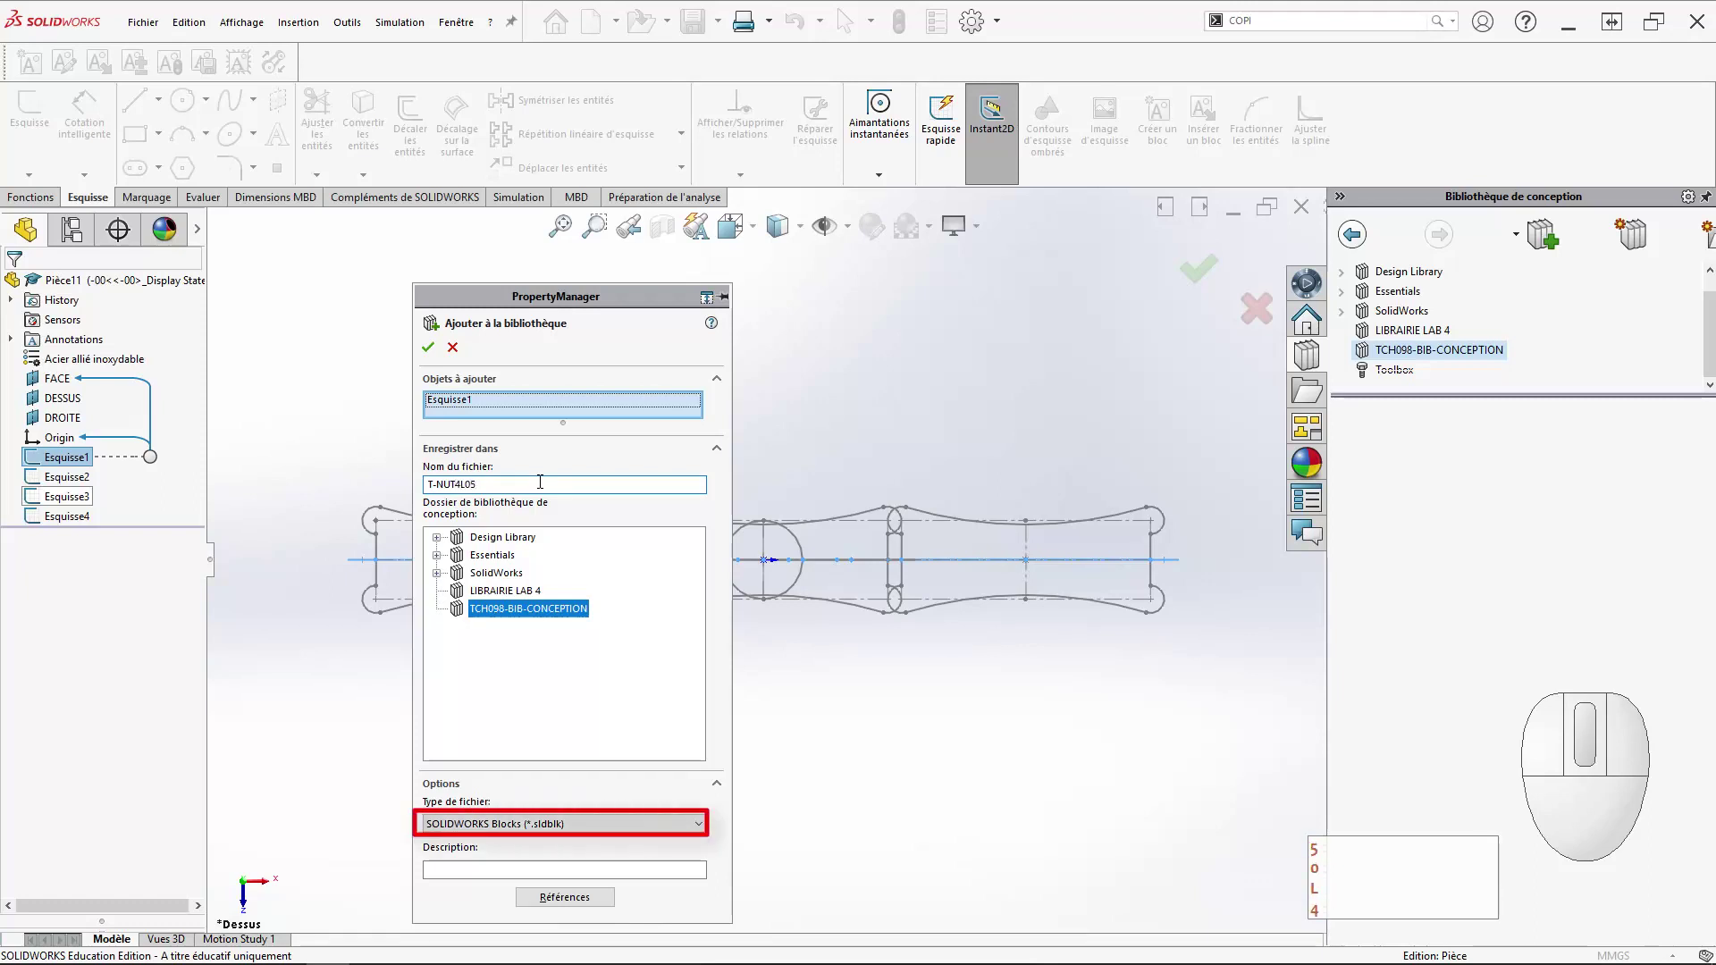
text(-1)
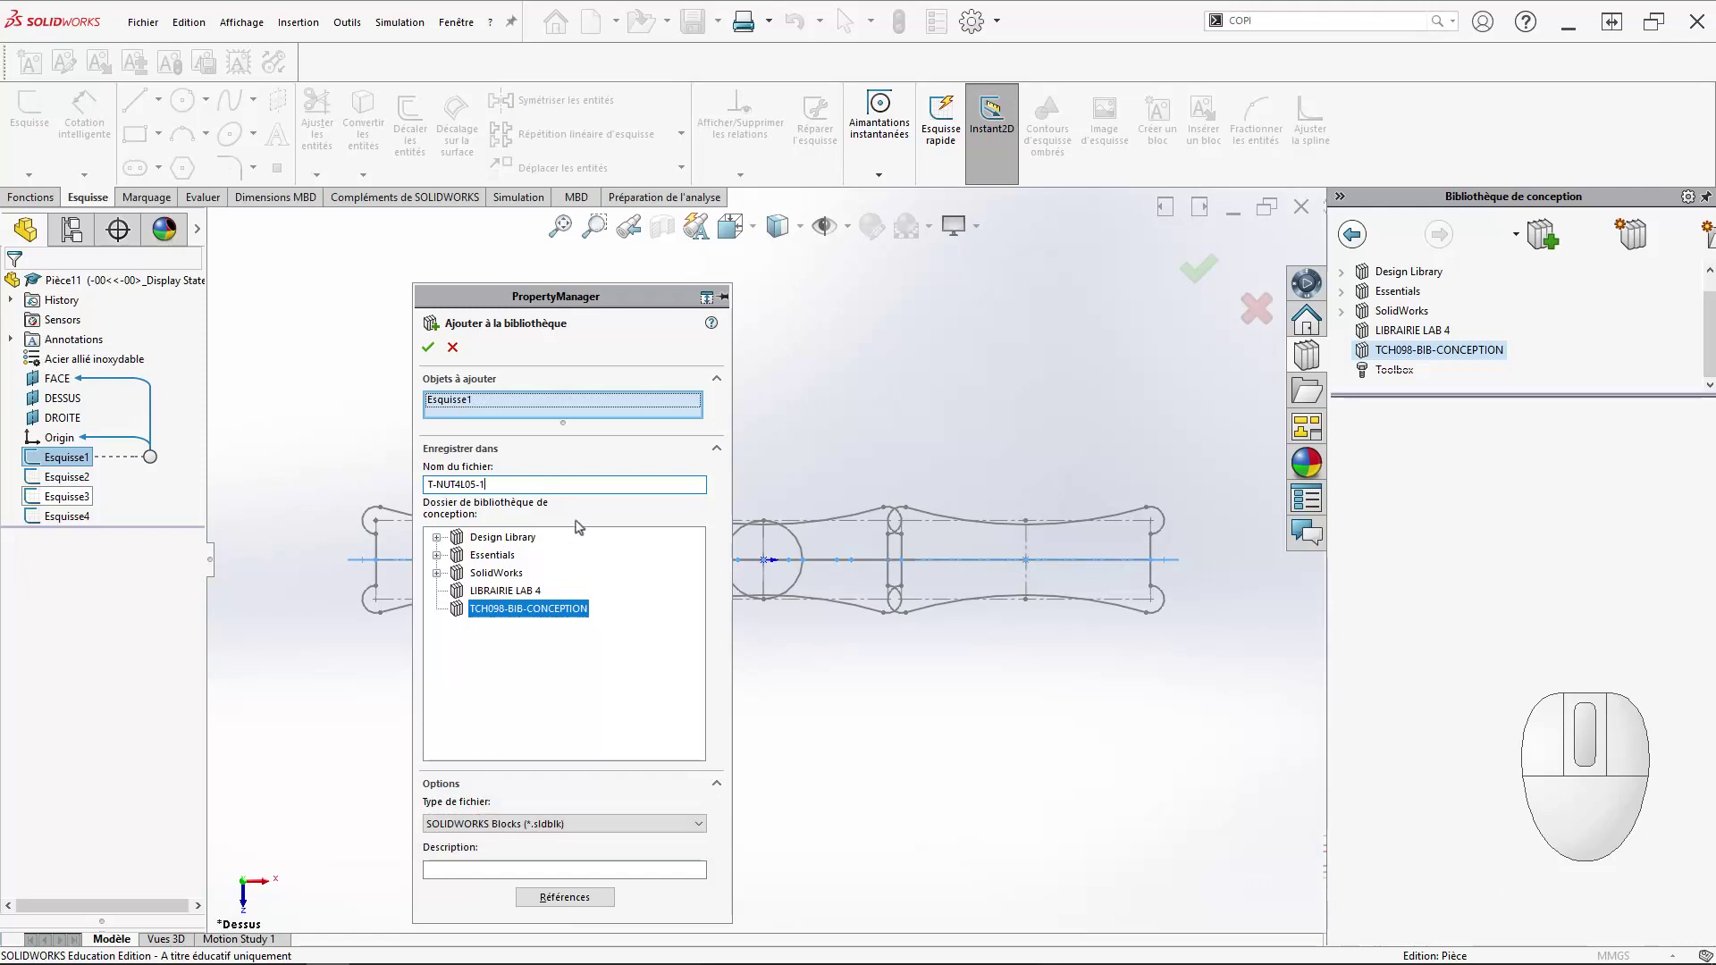
click(430, 354)
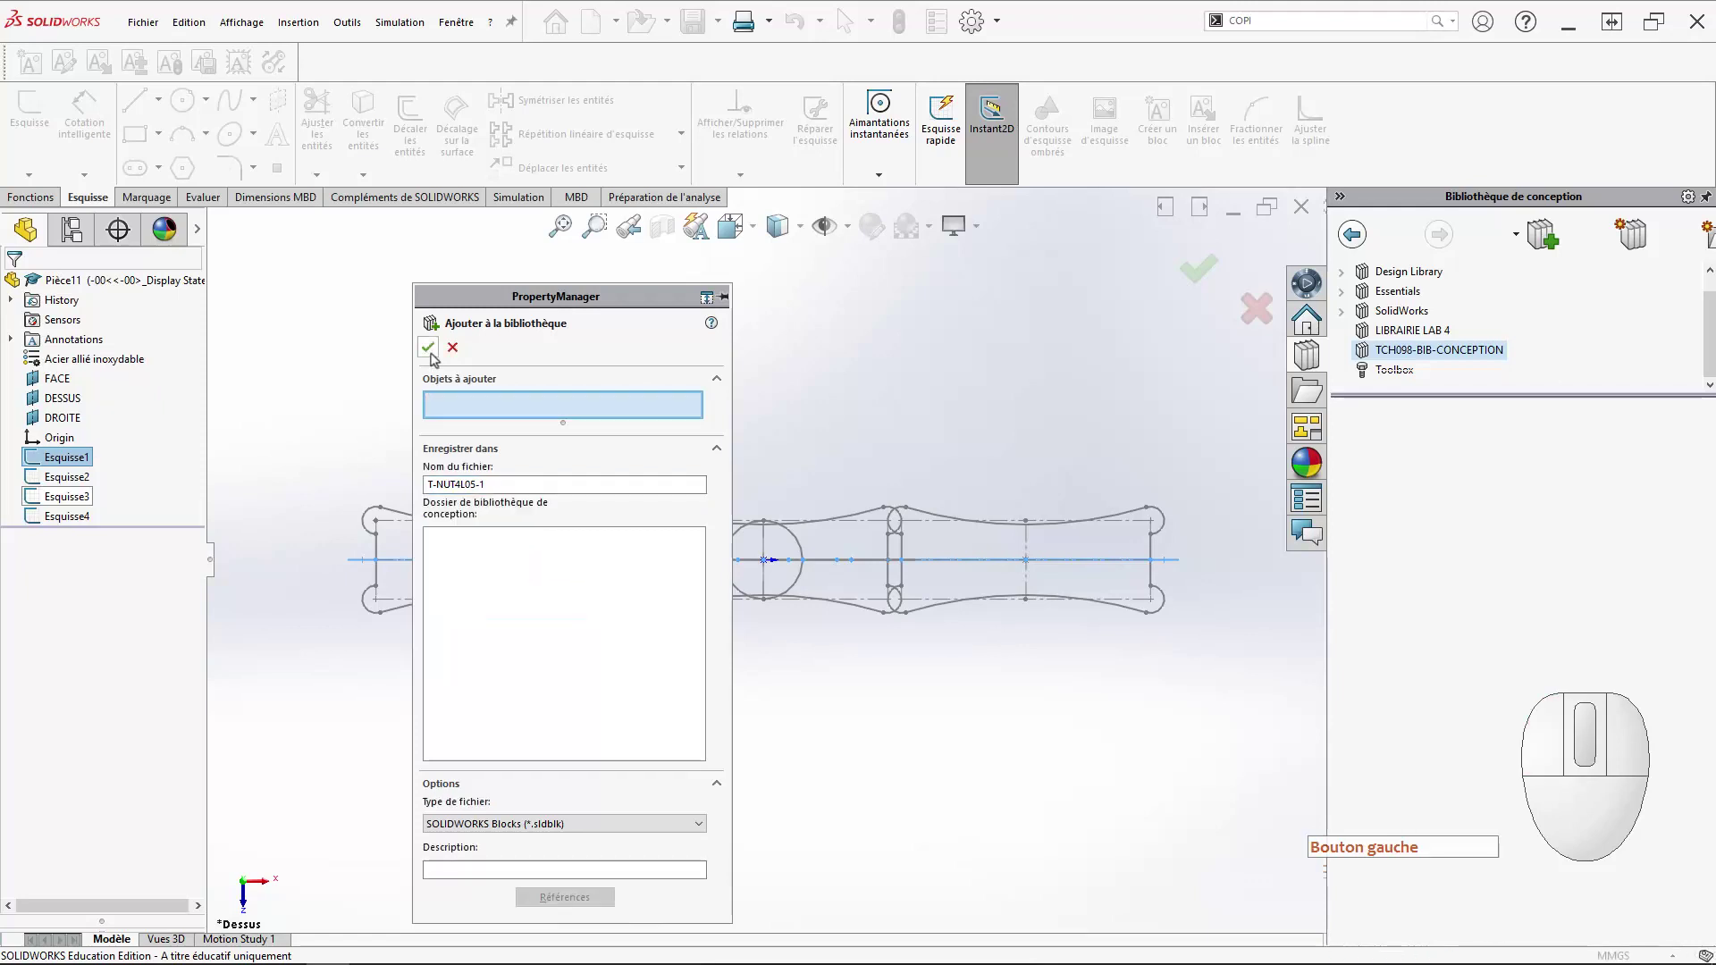
click(432, 359)
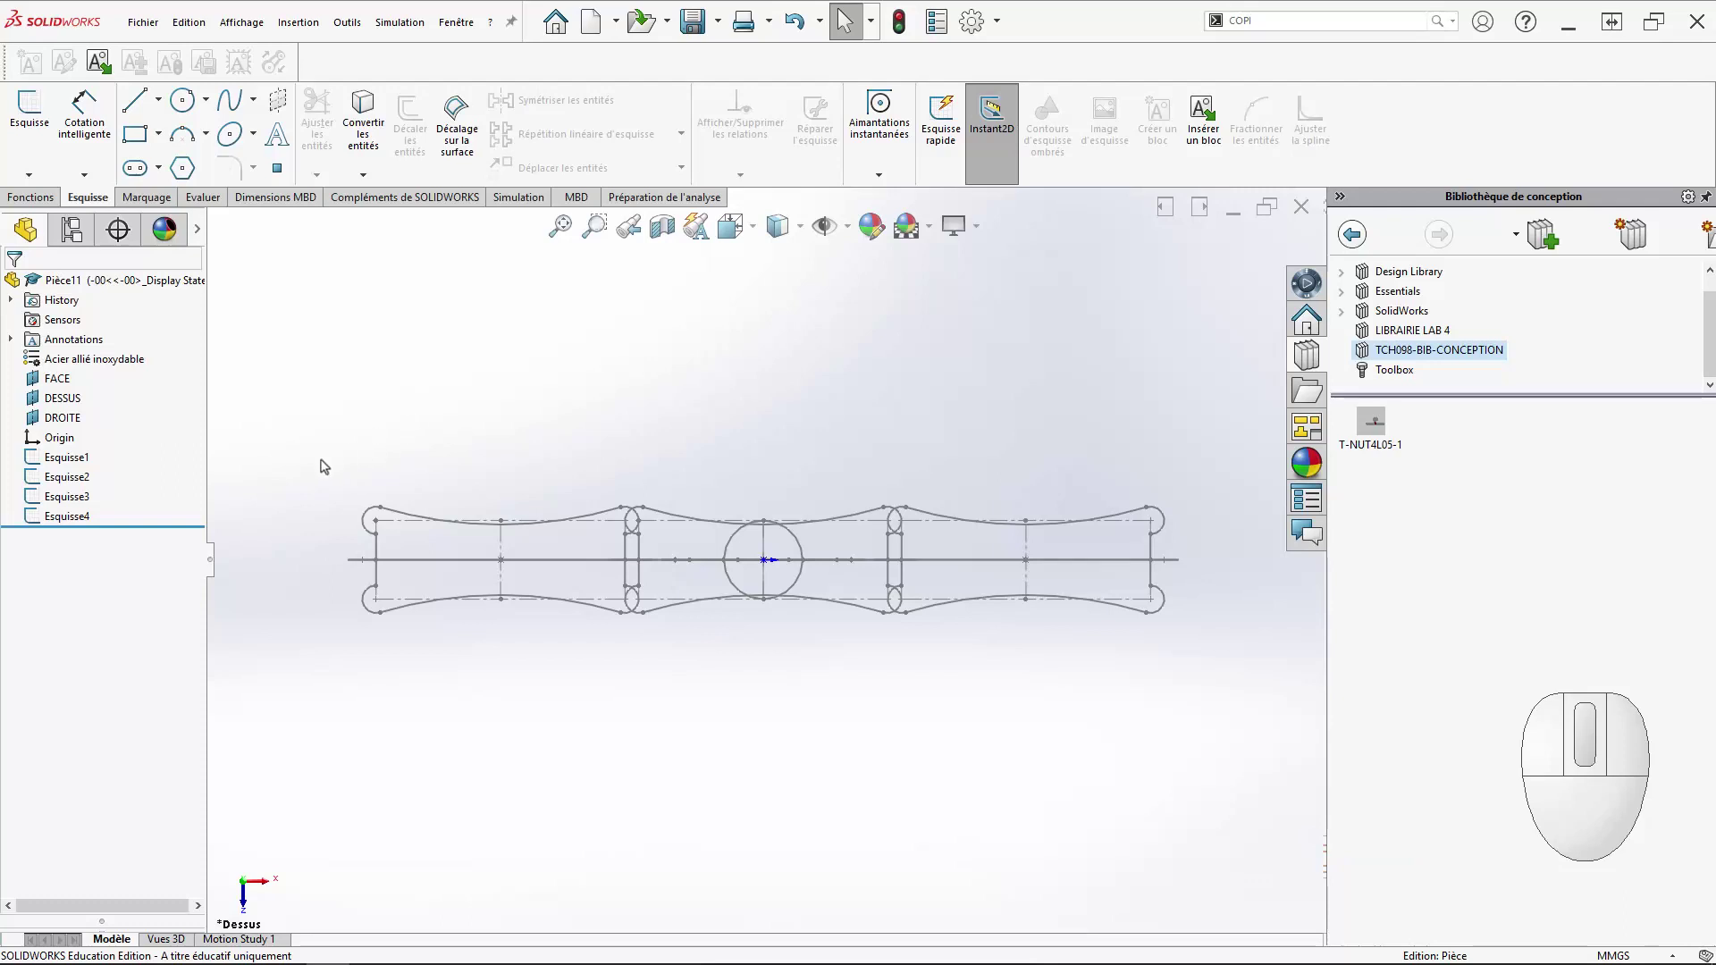
Add Esquisse2 to the TCH098-BIB-CONCEPTION library folder as a SOLIDWORKS block file named T-NUT4L05-2.
click(71, 484)
drag(1180, 542, 1495, 543)
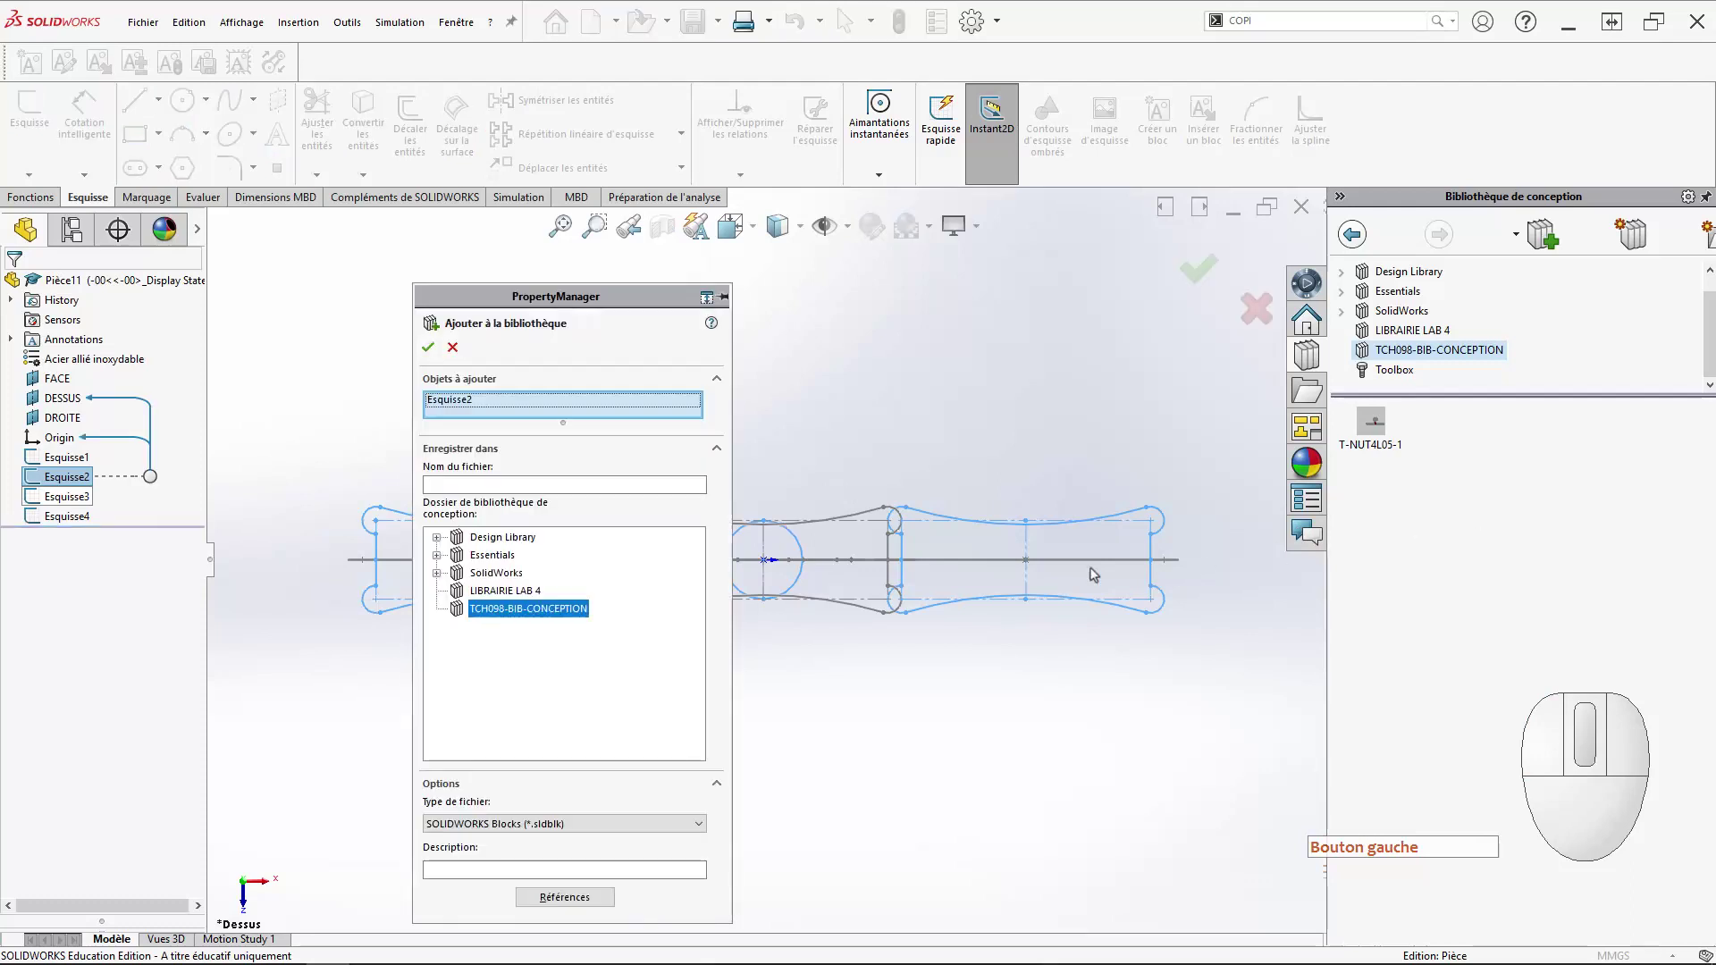
click(463, 485)
text(T)
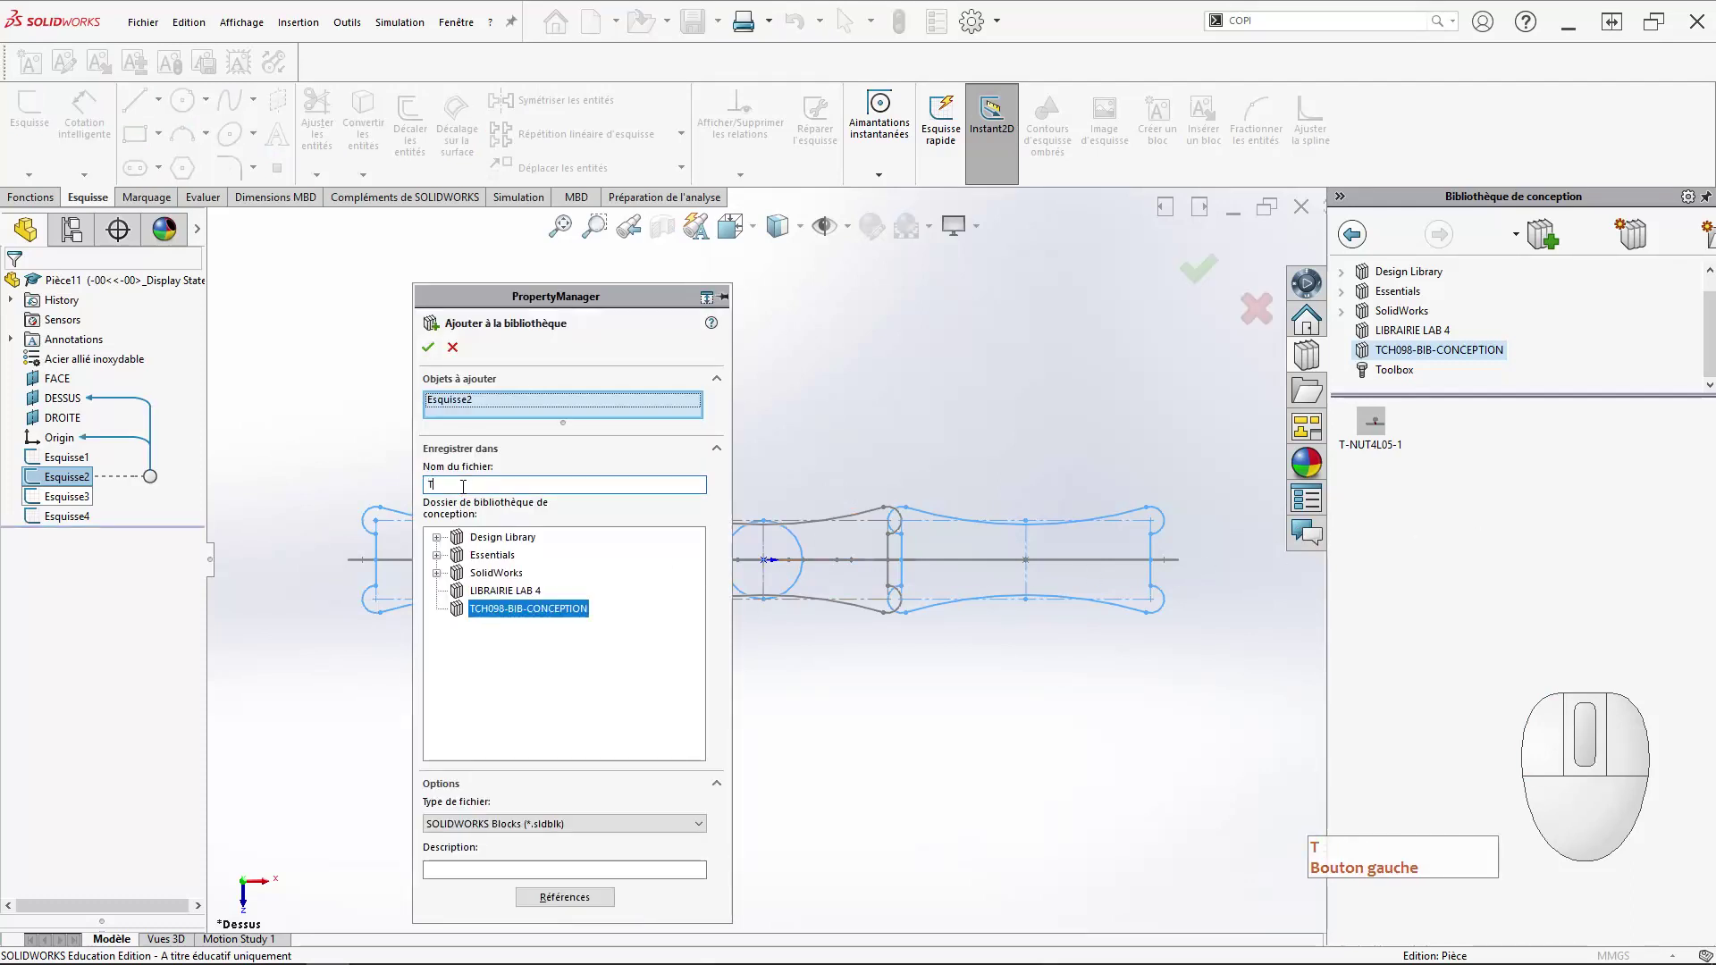
text(-NUT)
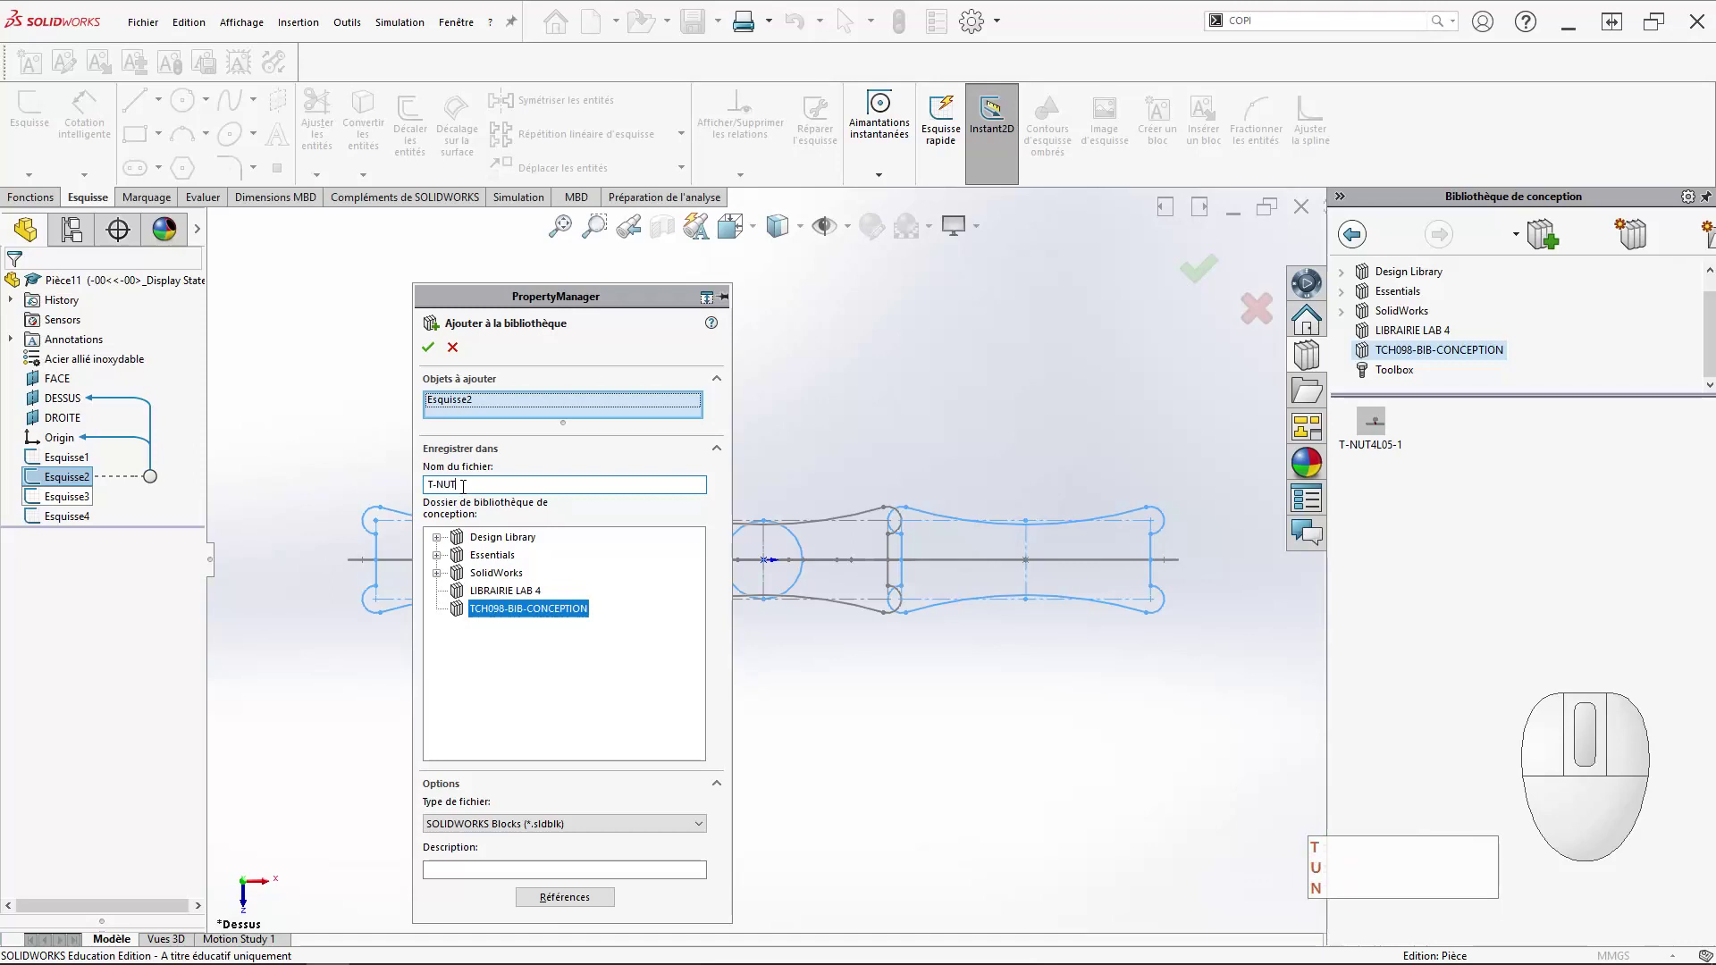
text(4L05-2)
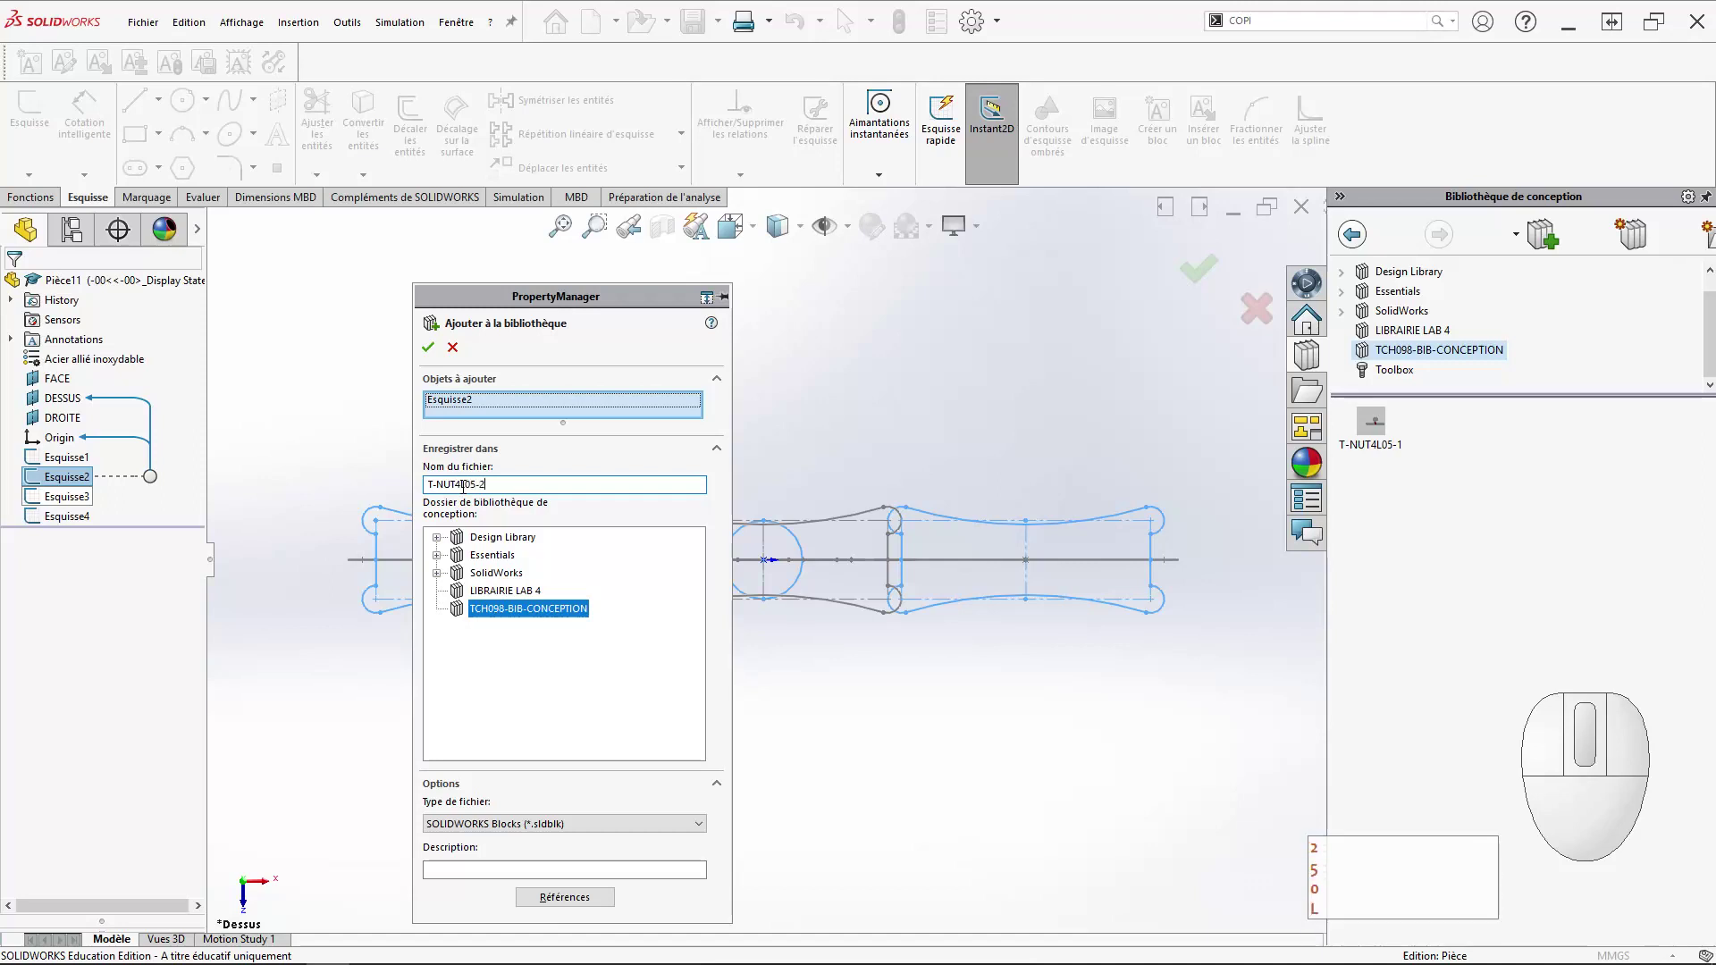
key(Return)
click(428, 348)
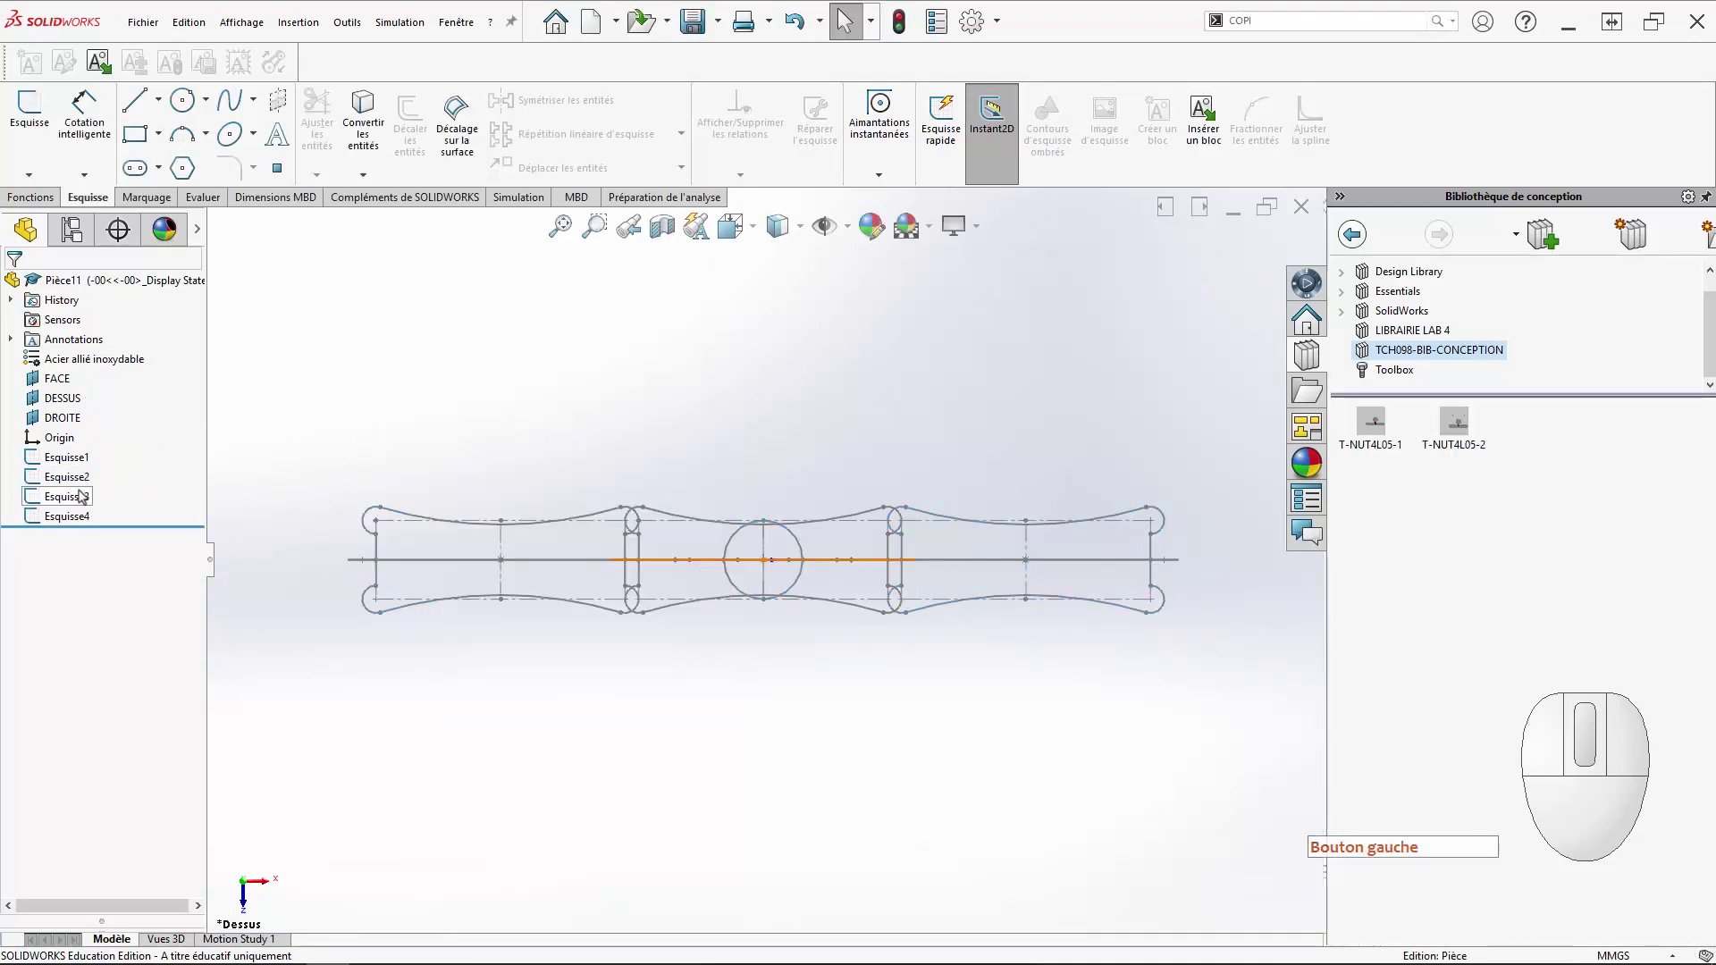
Add Esquisse3 to the TCH098-BIB-CONCEPTION library folder as a SOLIDWORKS block file named DENT-1.
mouse_move(79, 497)
mouse_down()
mouse_move(328, 535)
mouse_move(1399, 536)
mouse_up()
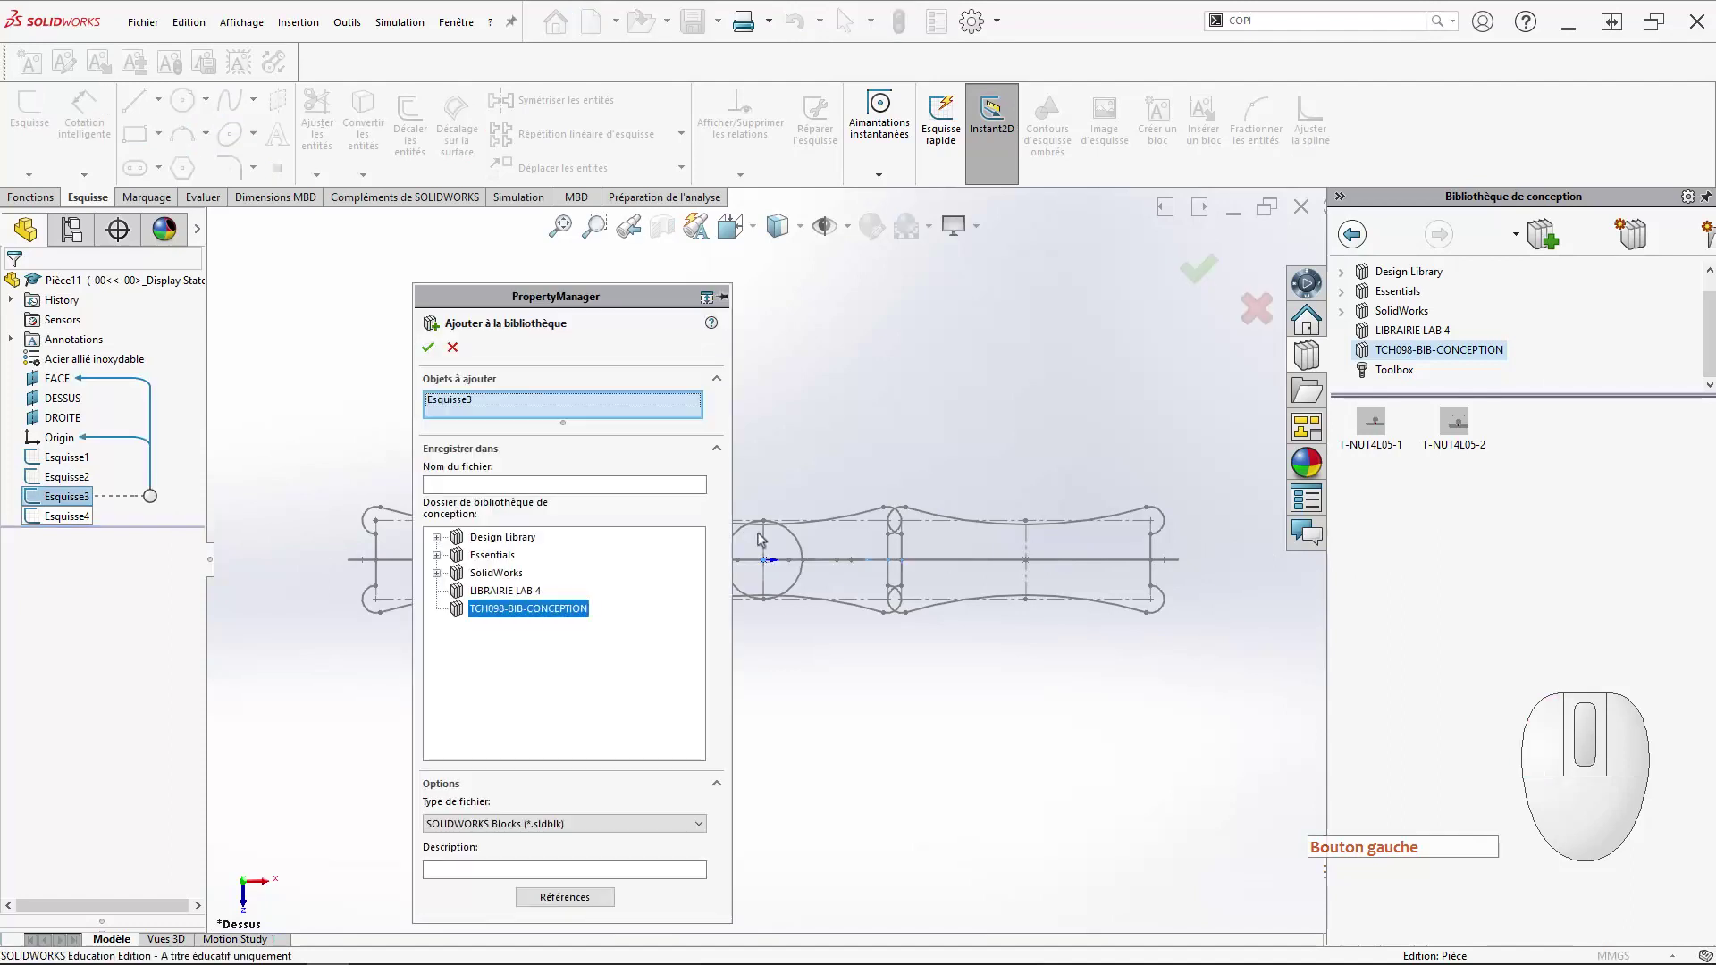
click(510, 487)
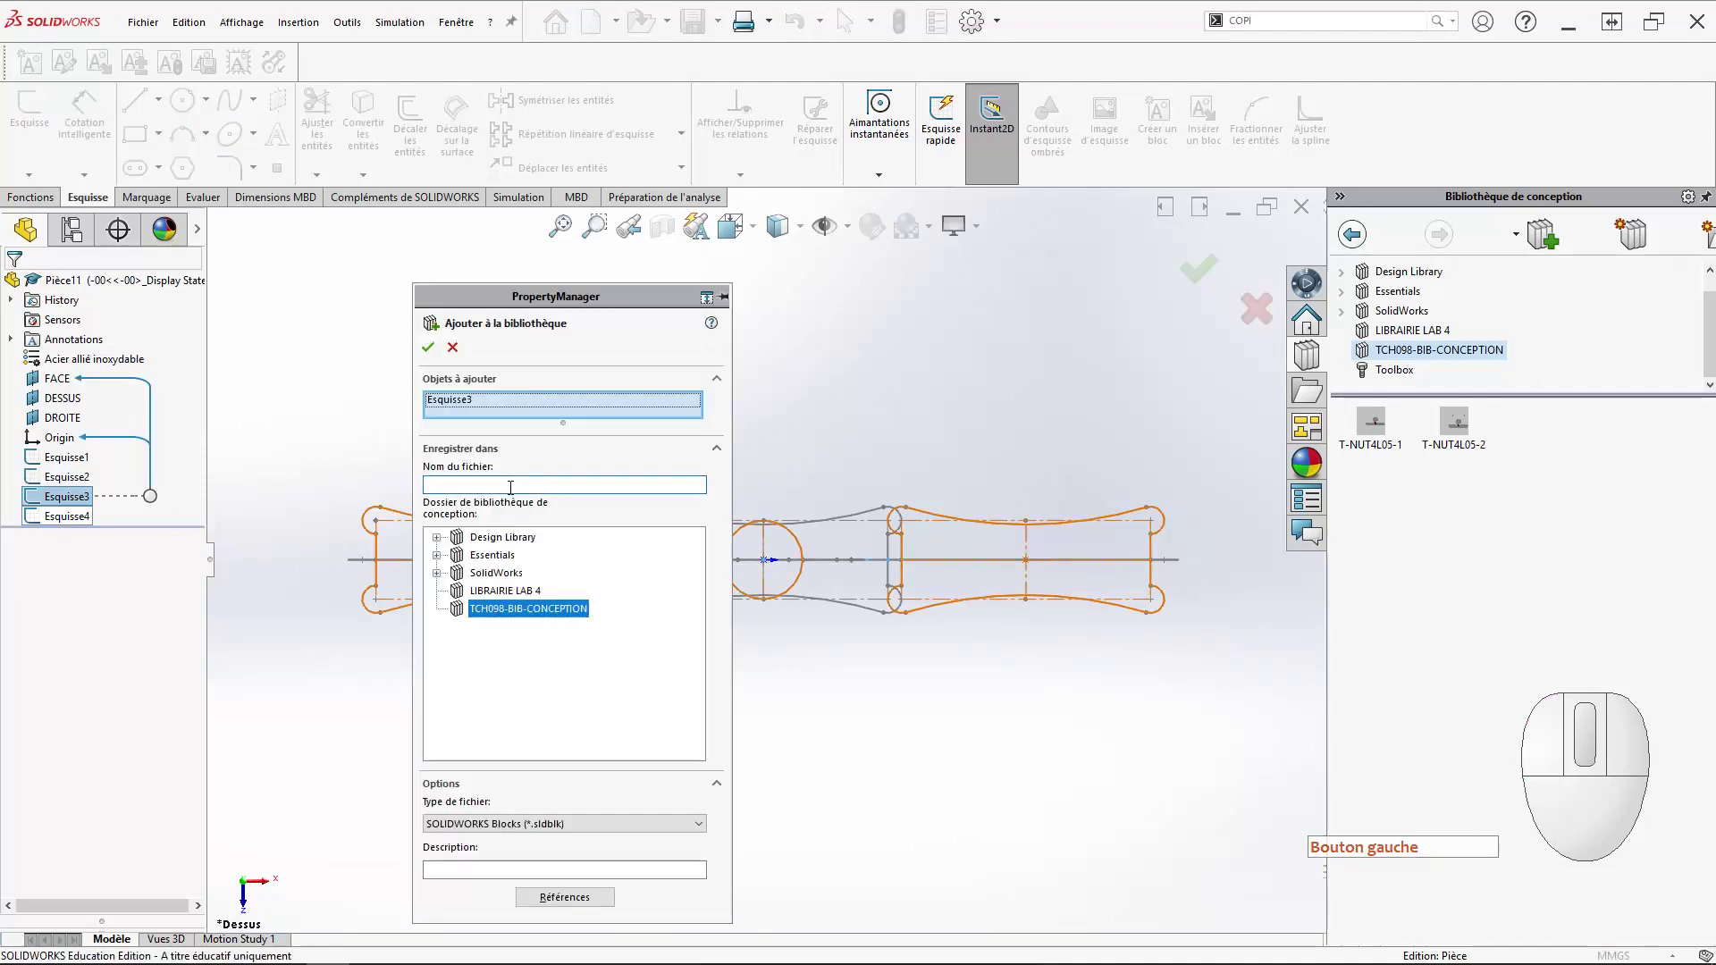
text(DEN)
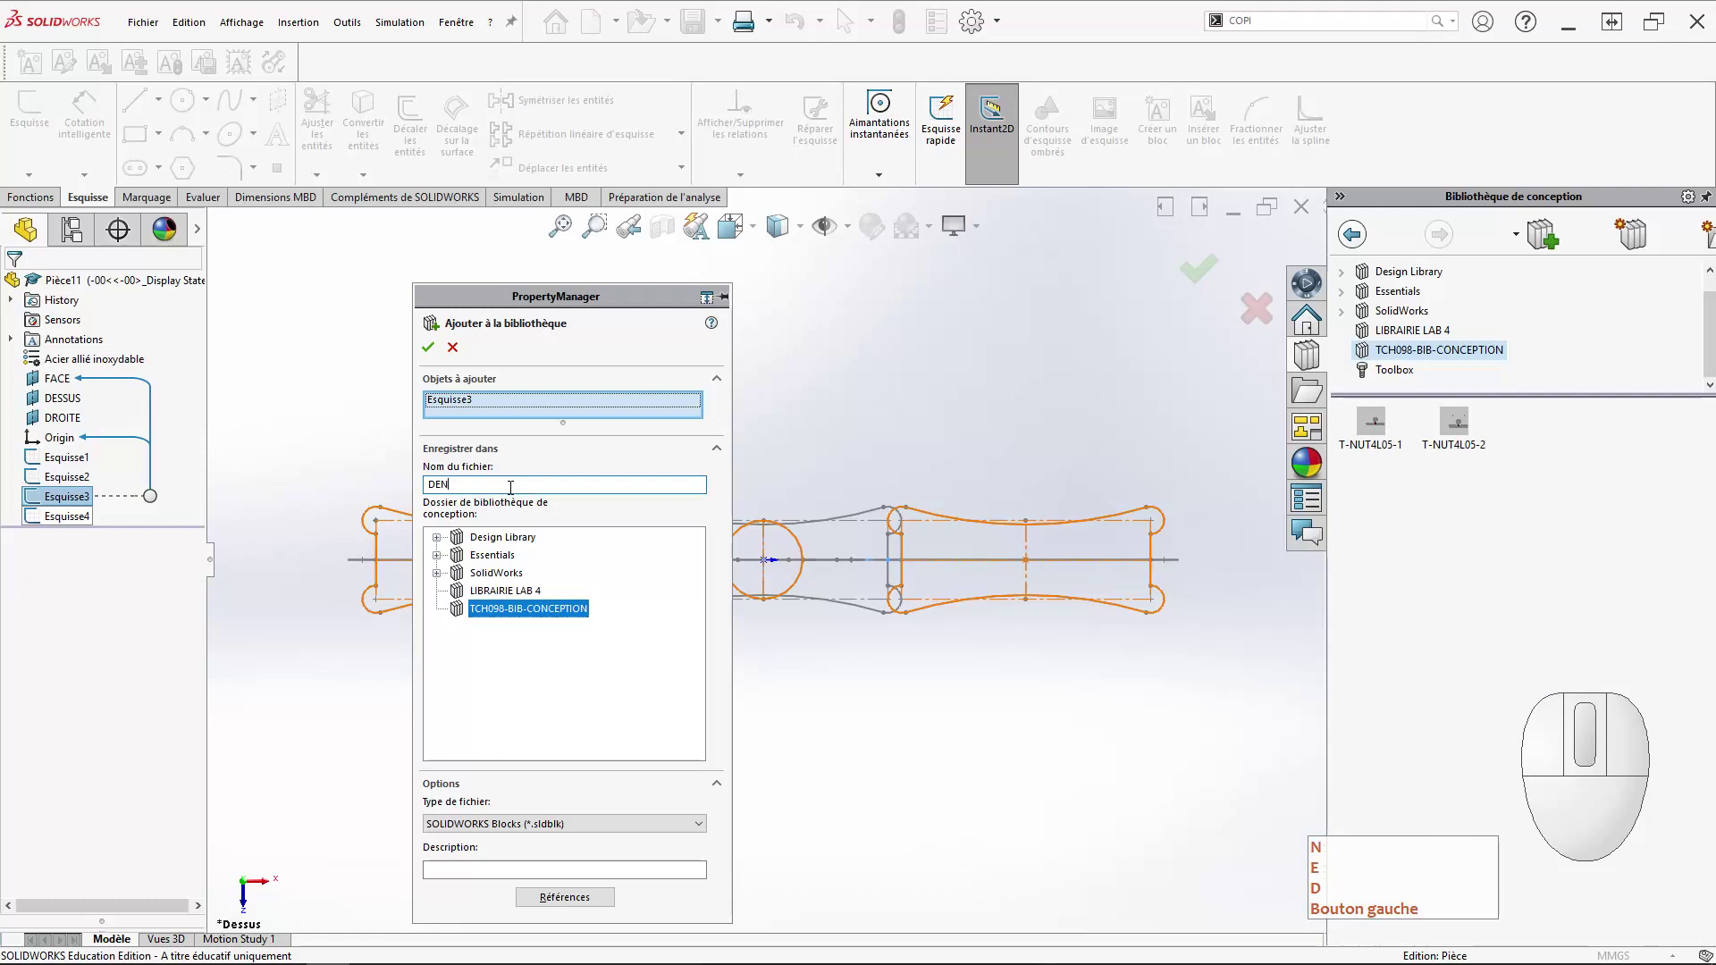
text(T-1)
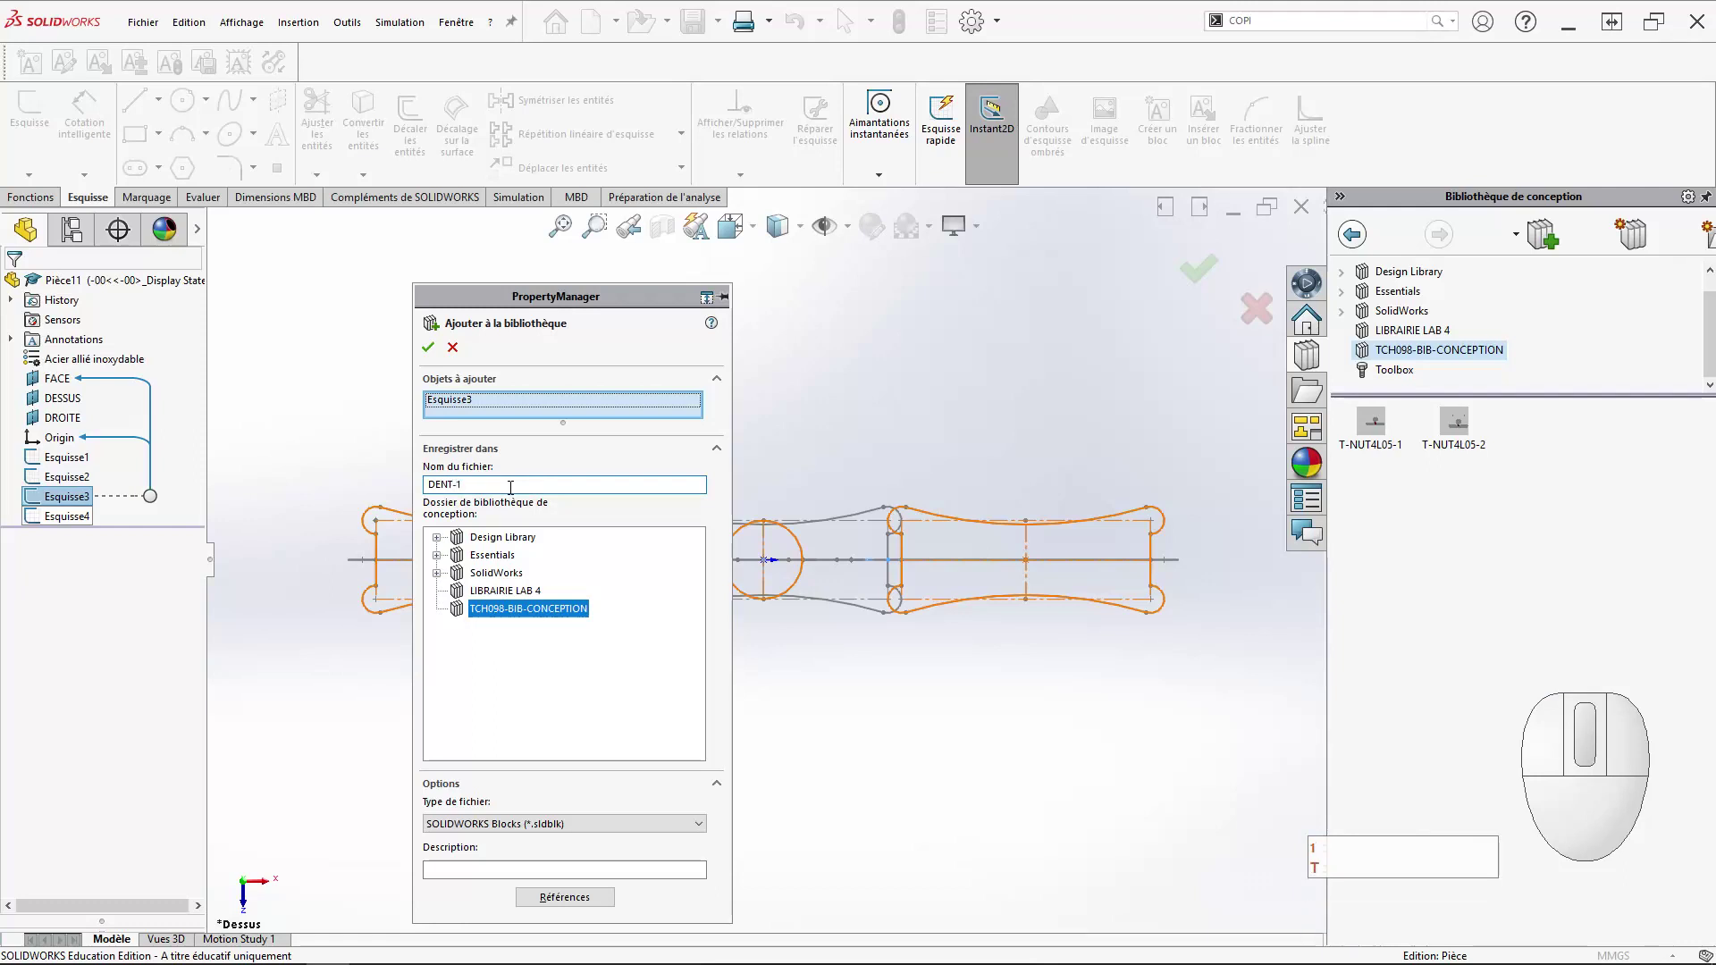
click(428, 347)
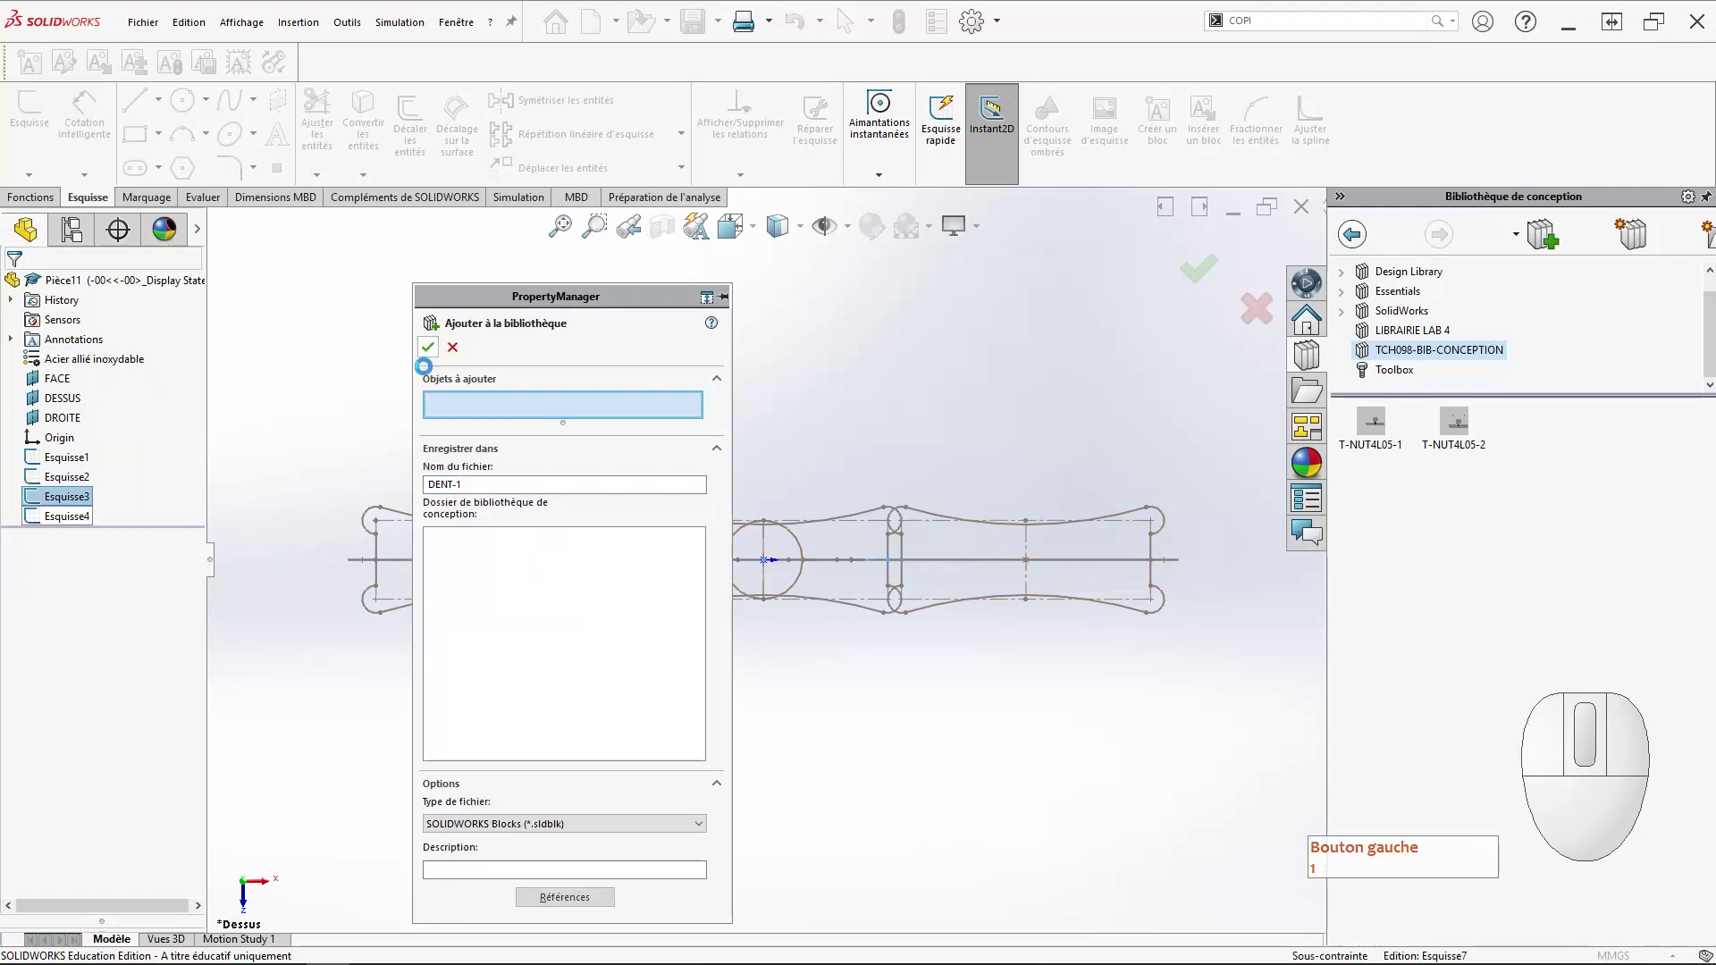
Add Esquisse4 to the TCH098-BIB-CONCEPTION library folder as a SOLIDWORKS block file named DENT-2.
click(71, 517)
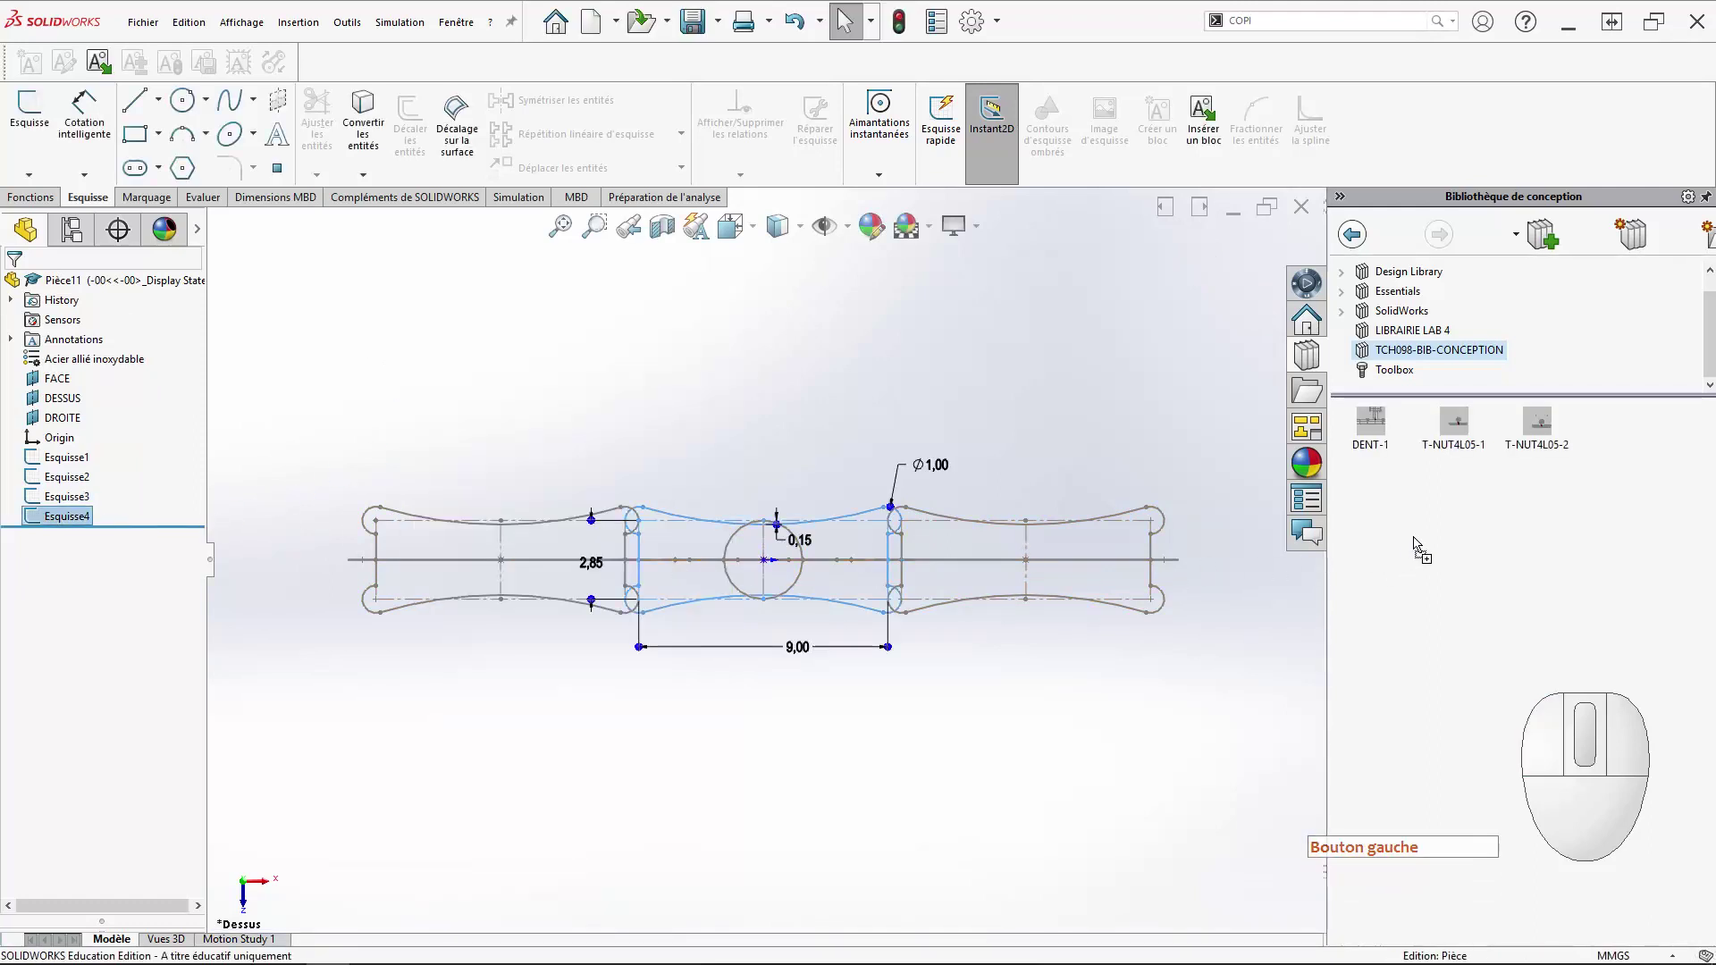
drag(1421, 550, 1421, 550)
click(590, 486)
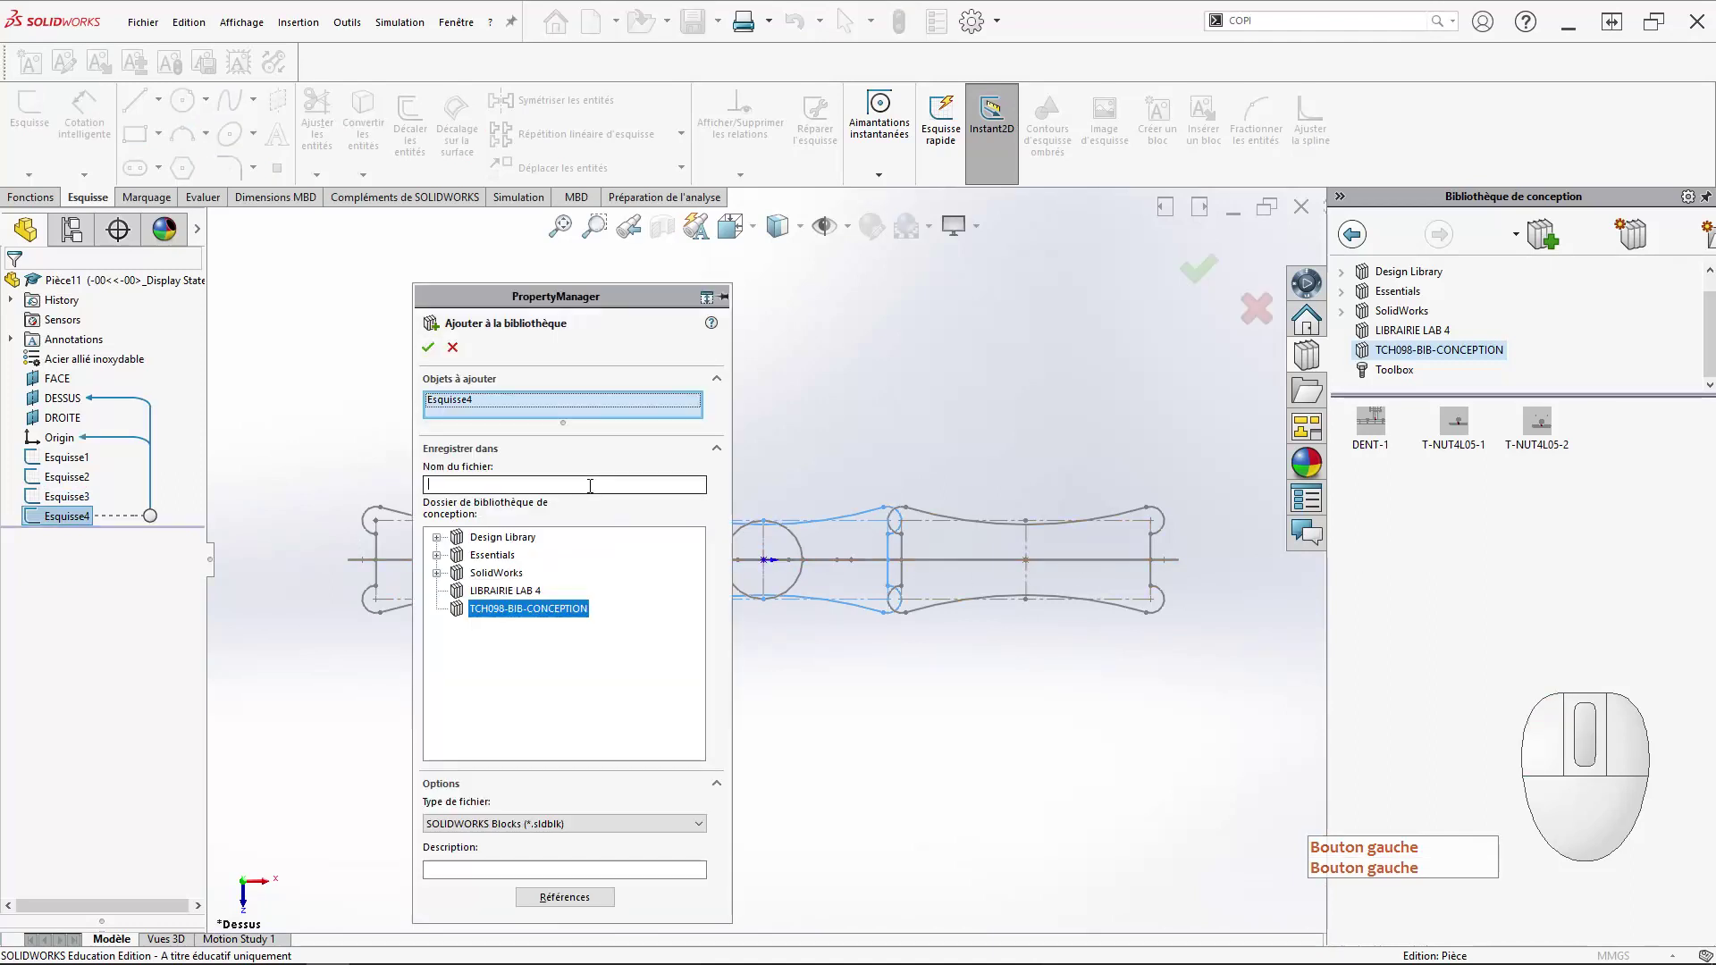
text(DENT)
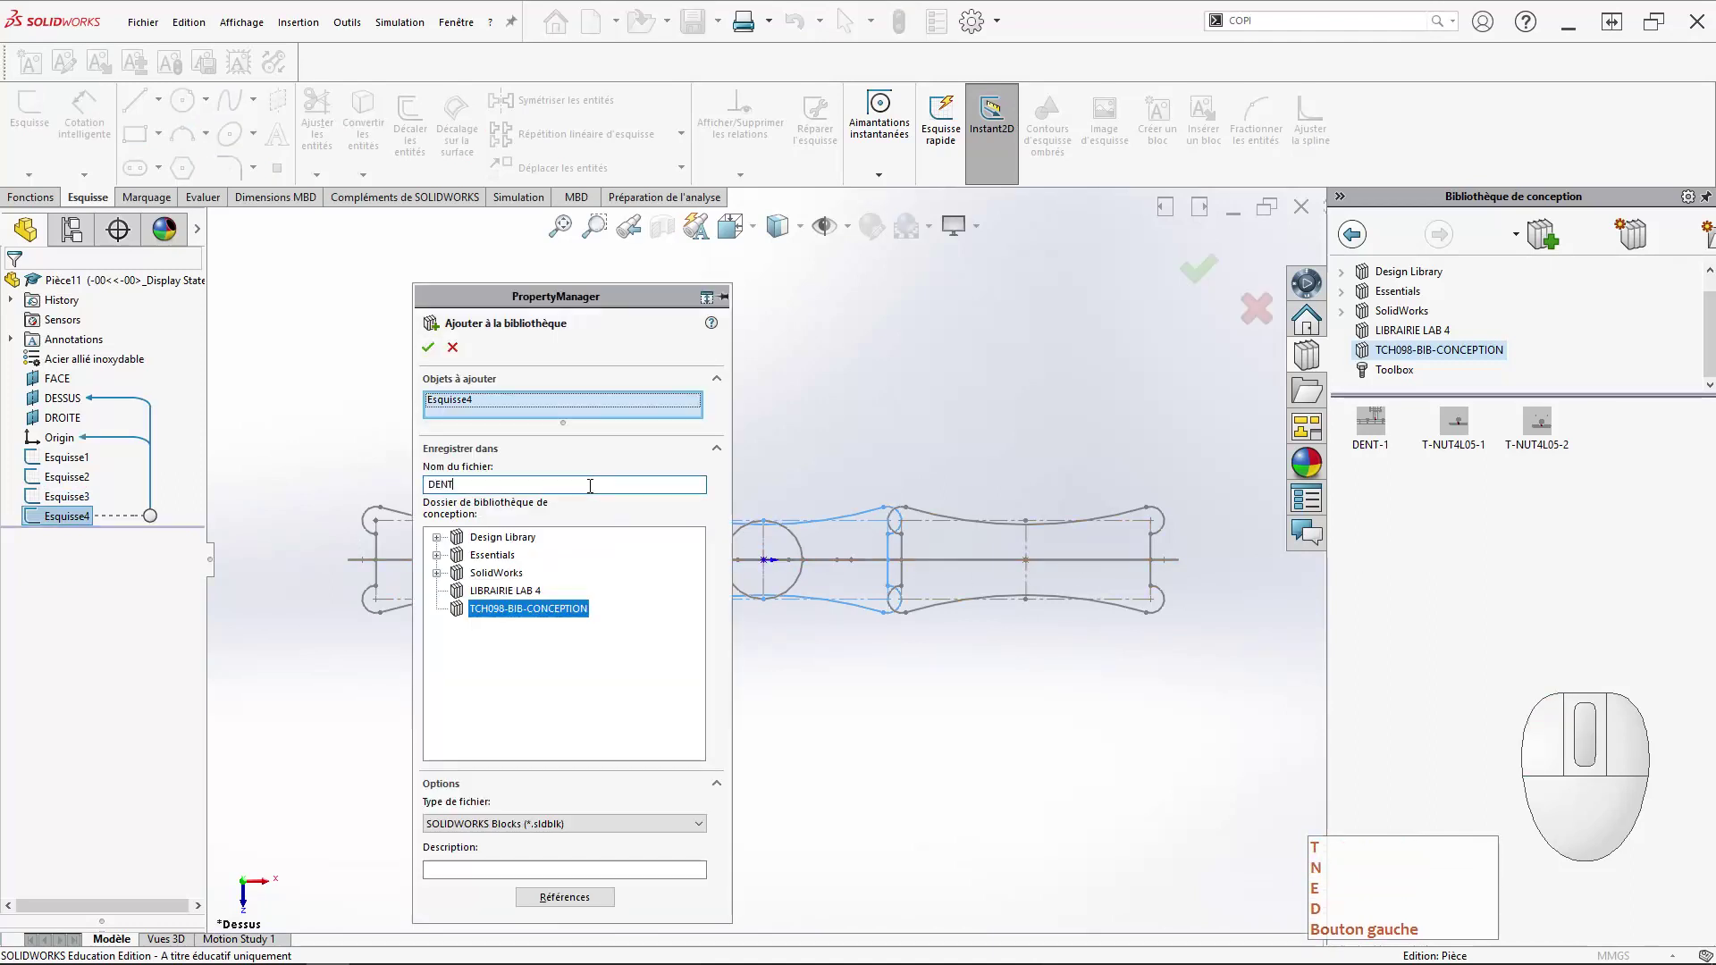
text(-2)
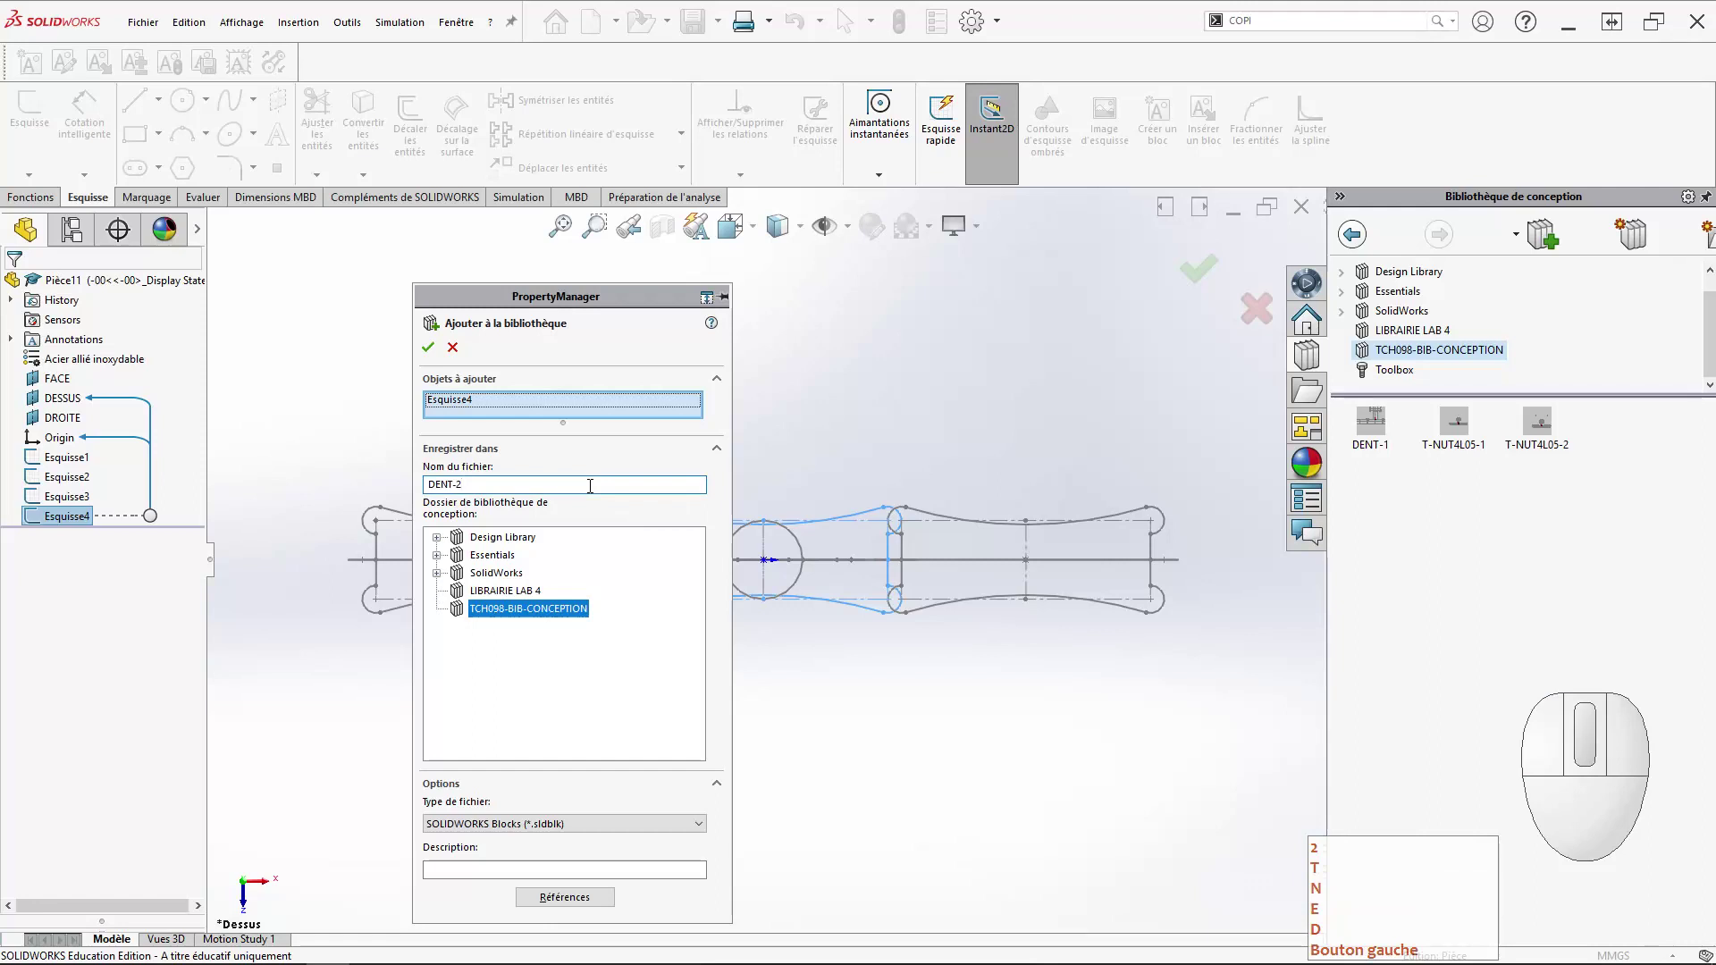
click(428, 349)
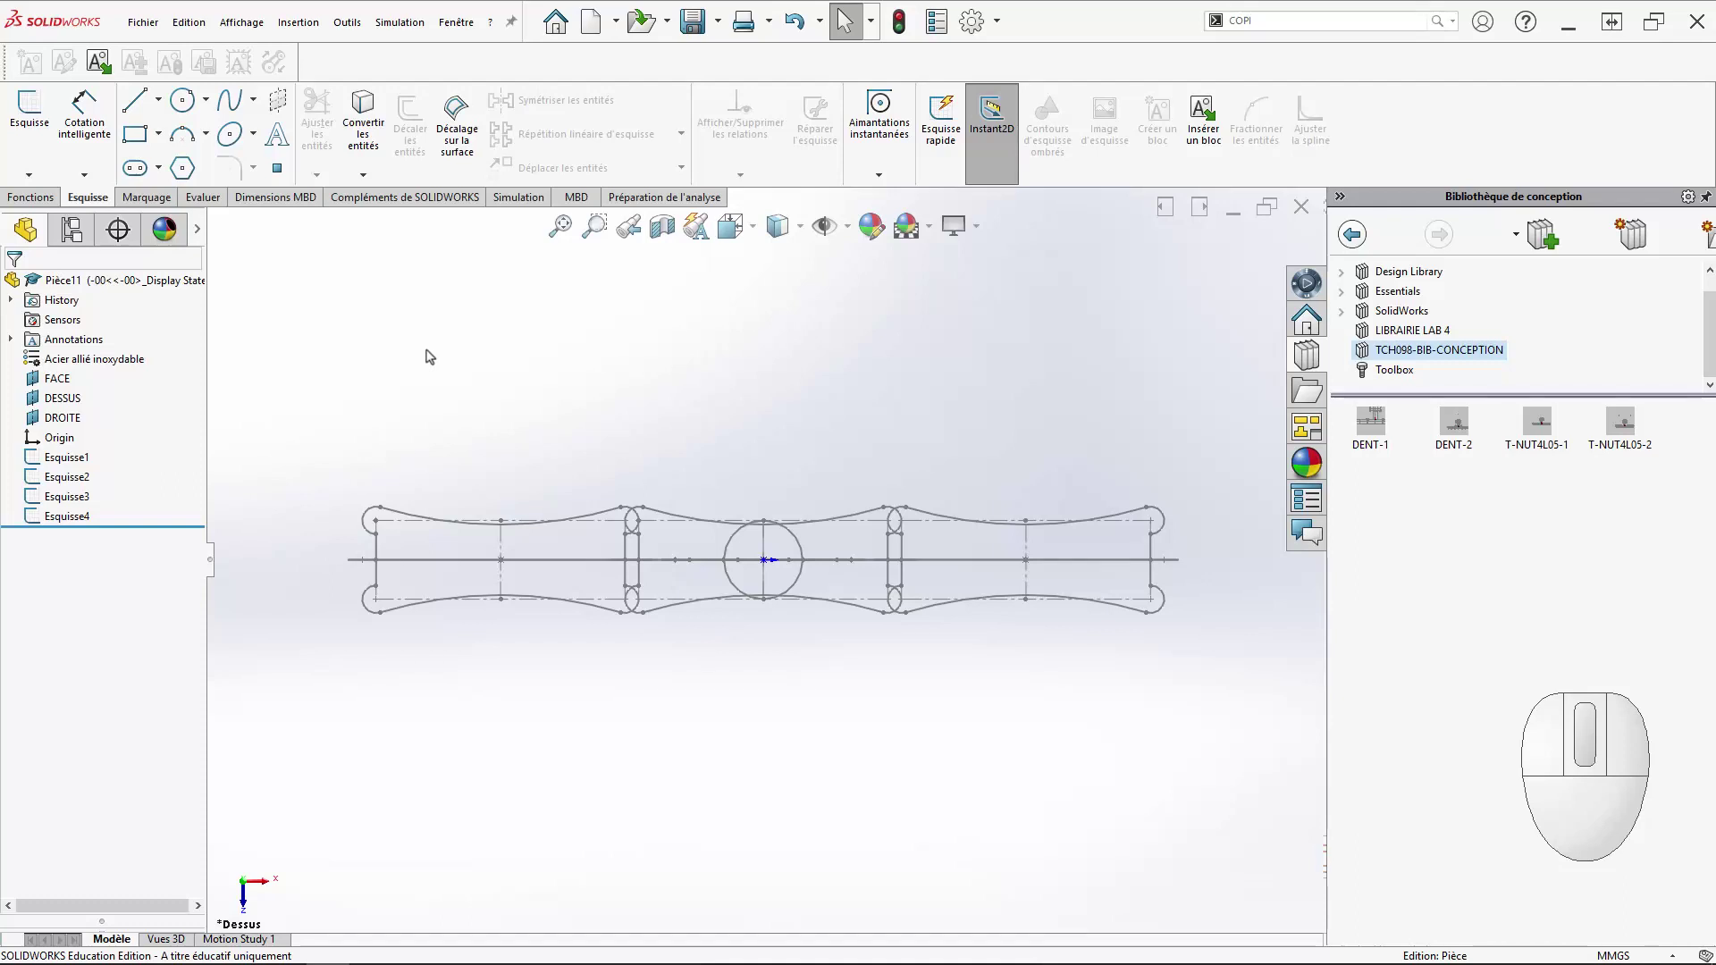
Try inserting several copies of the T-NUT4L05-1 library block in a new sketch on the FACE plane, and discard the sketch changes.
click(68, 381)
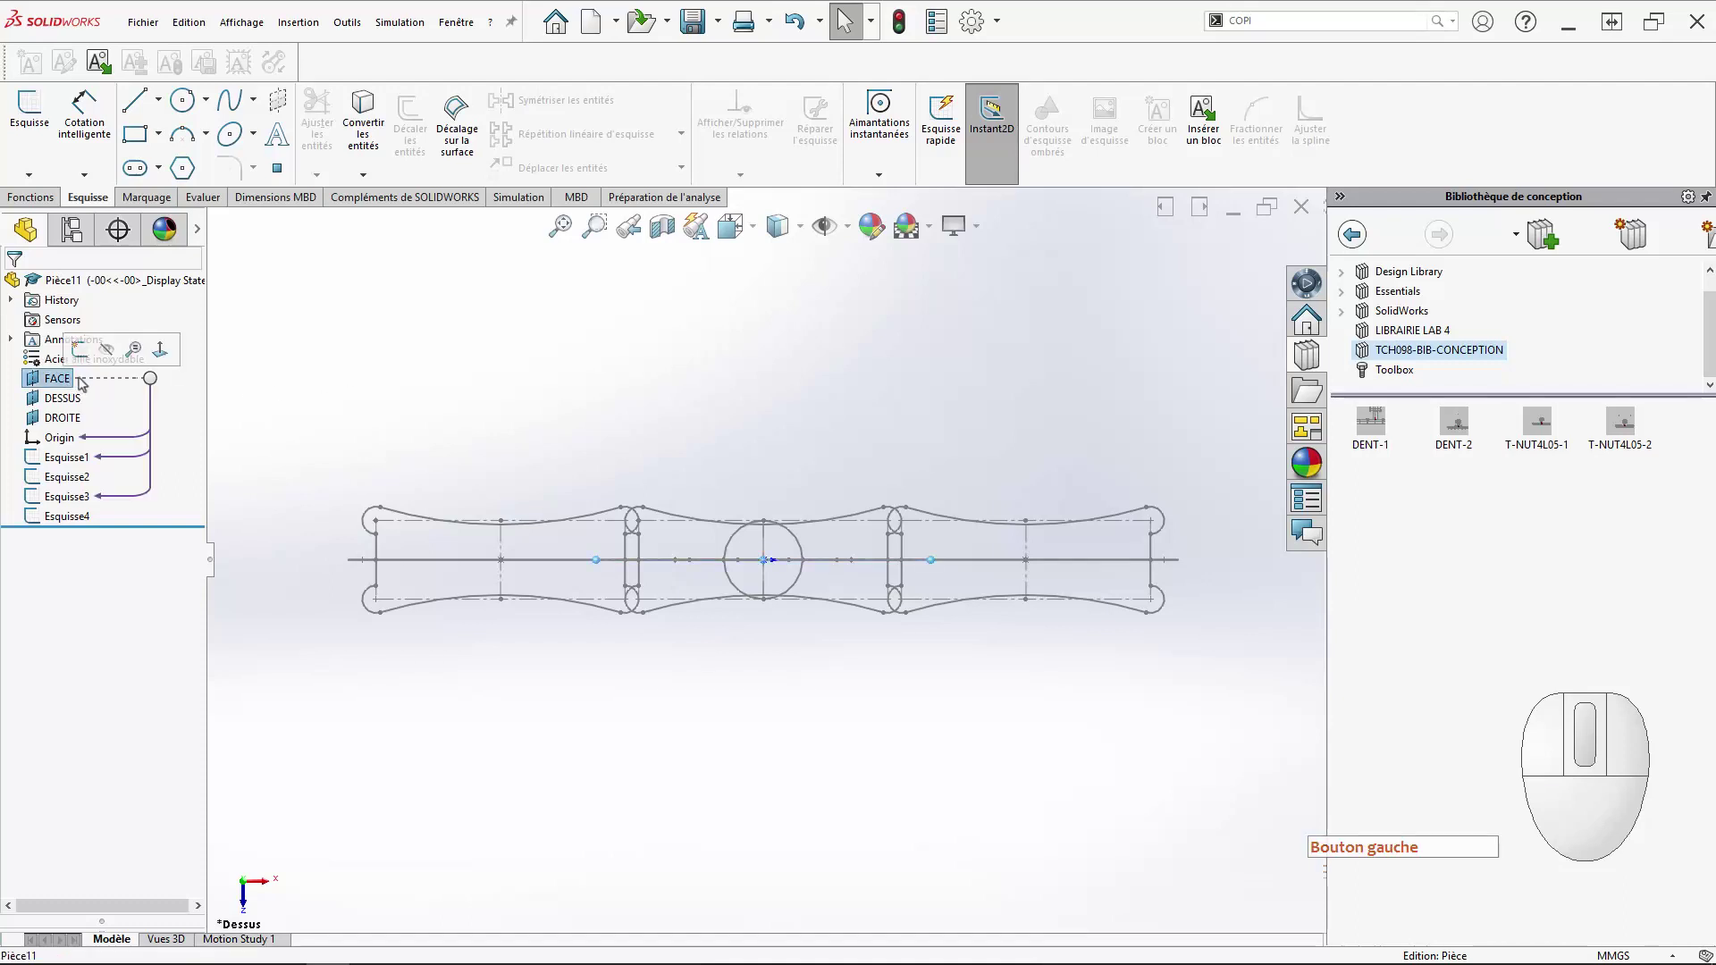
click(80, 350)
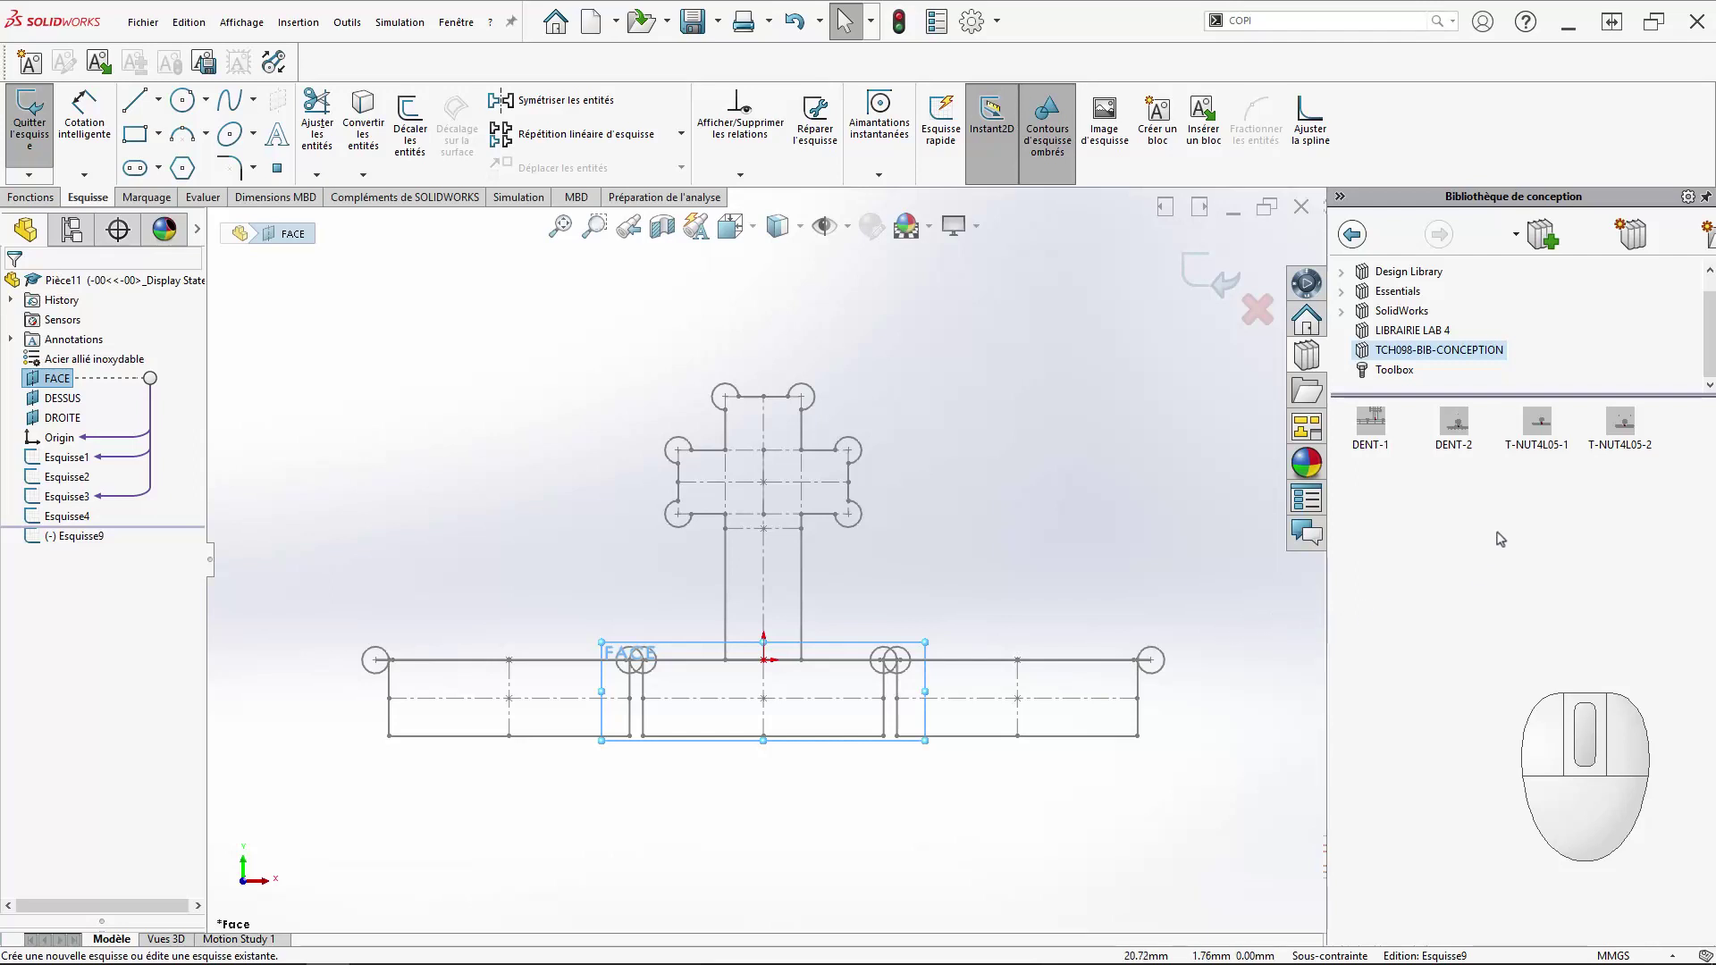
drag(1540, 437, 1011, 490)
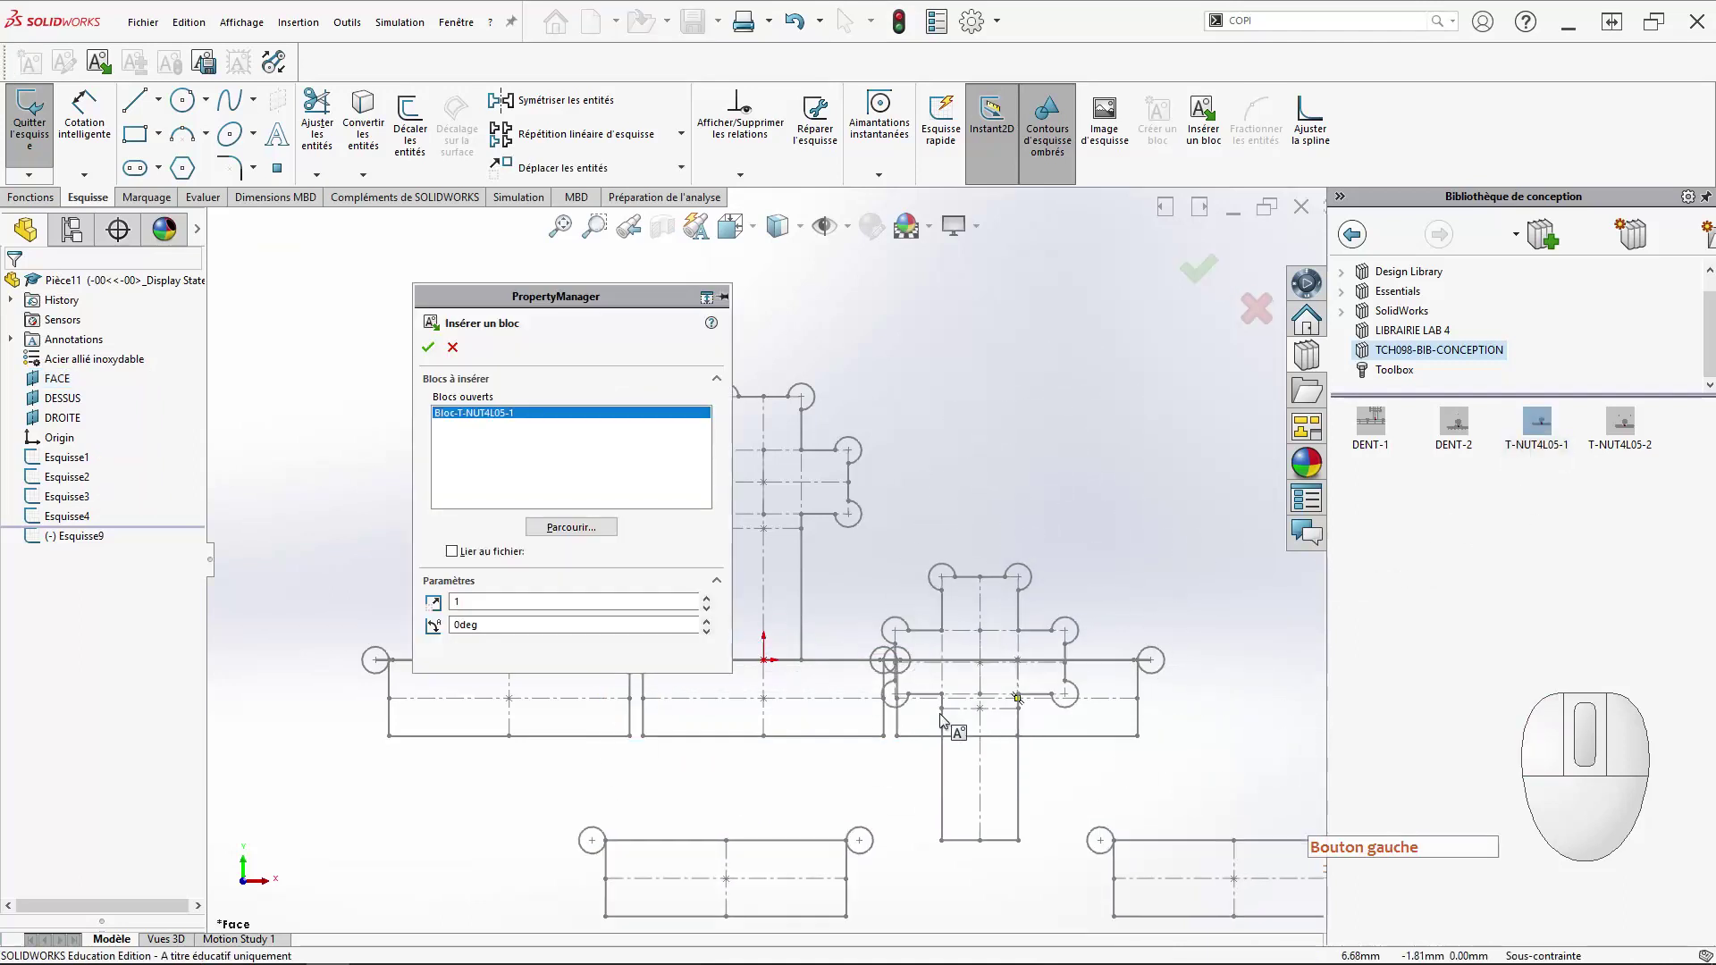
click(1037, 529)
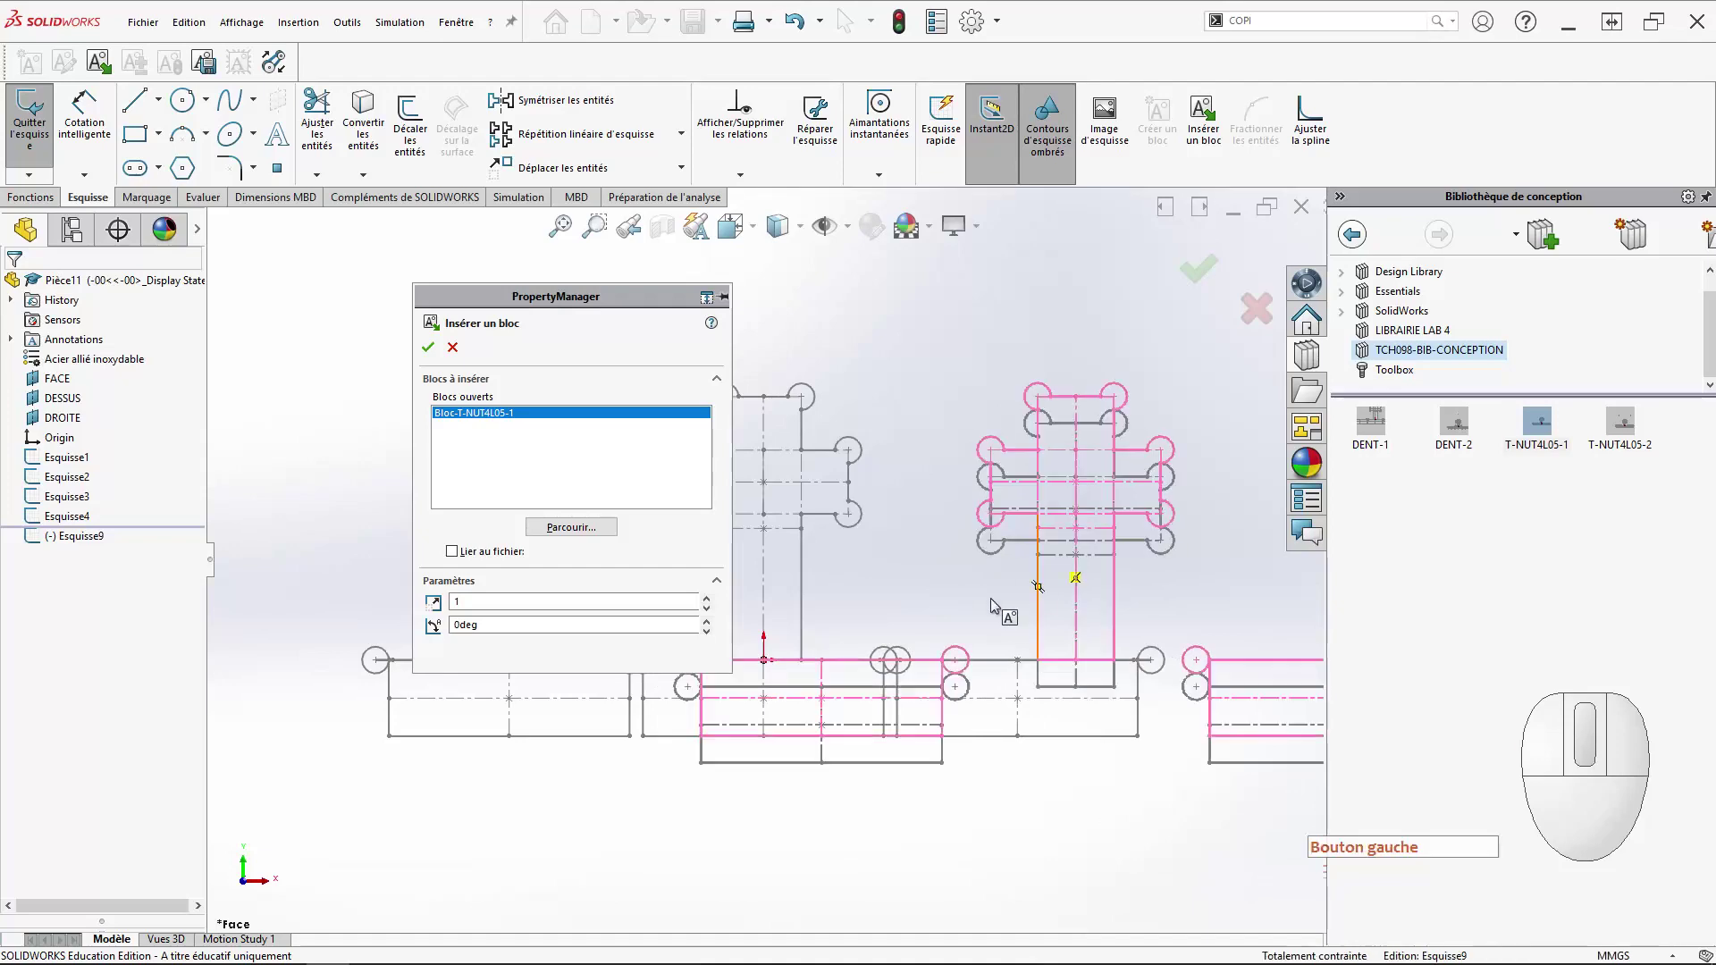
click(843, 682)
click(673, 663)
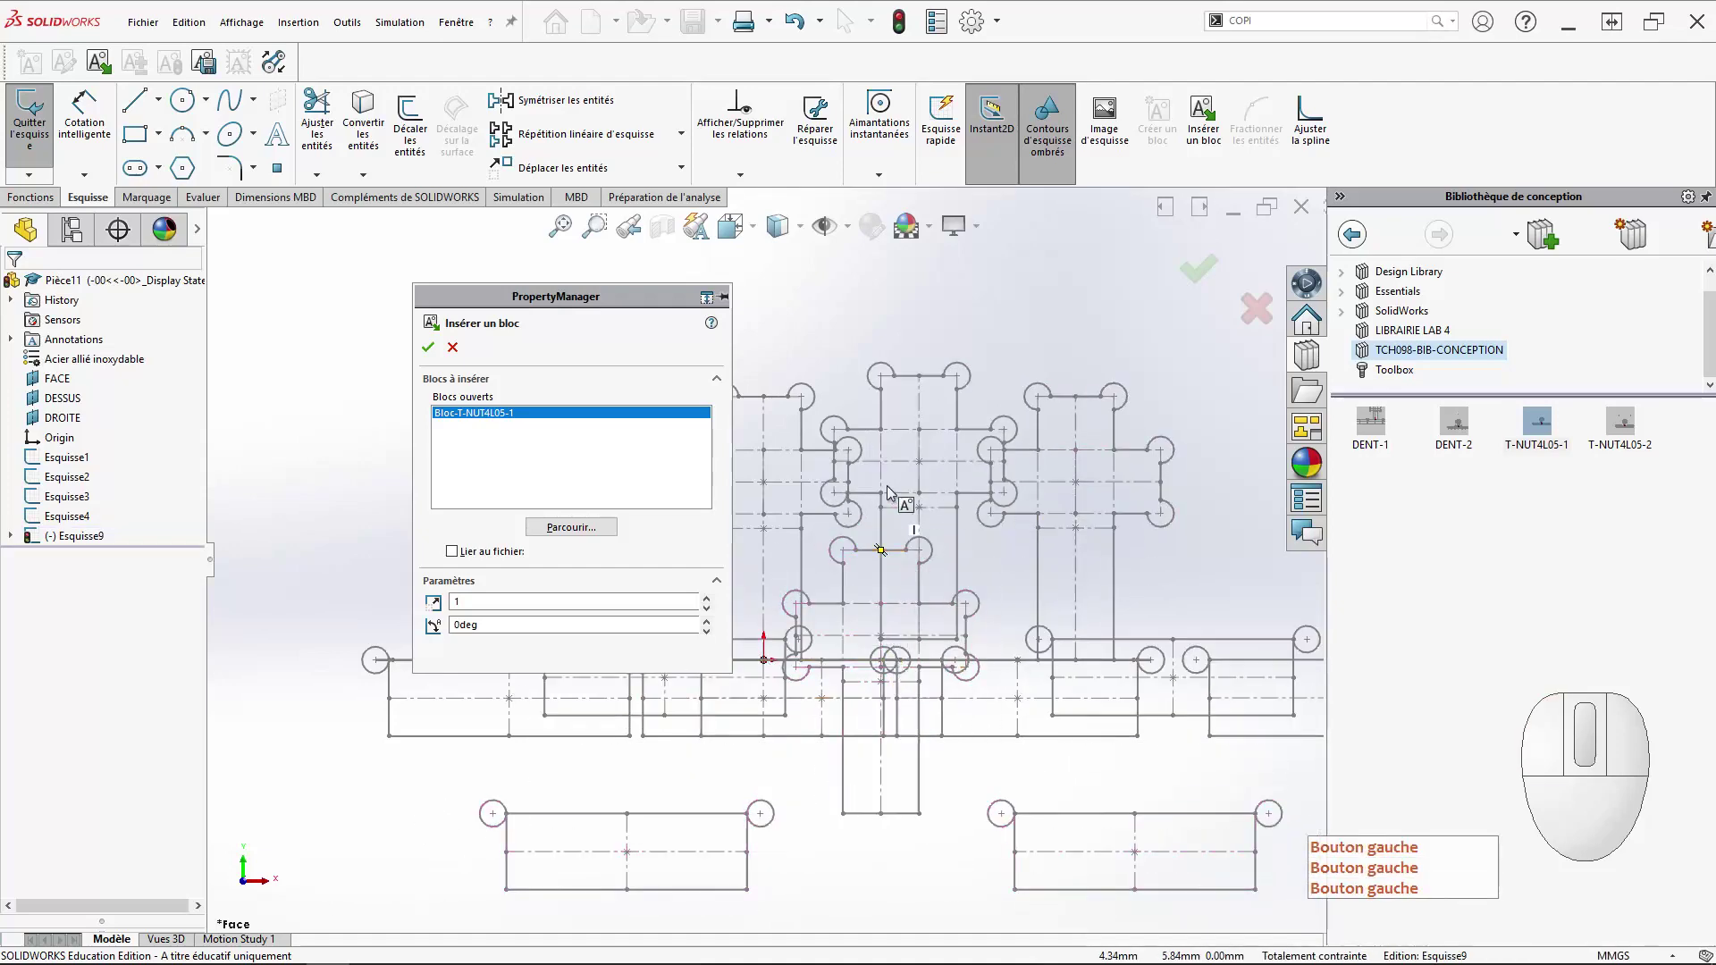
click(897, 402)
key(Escape)
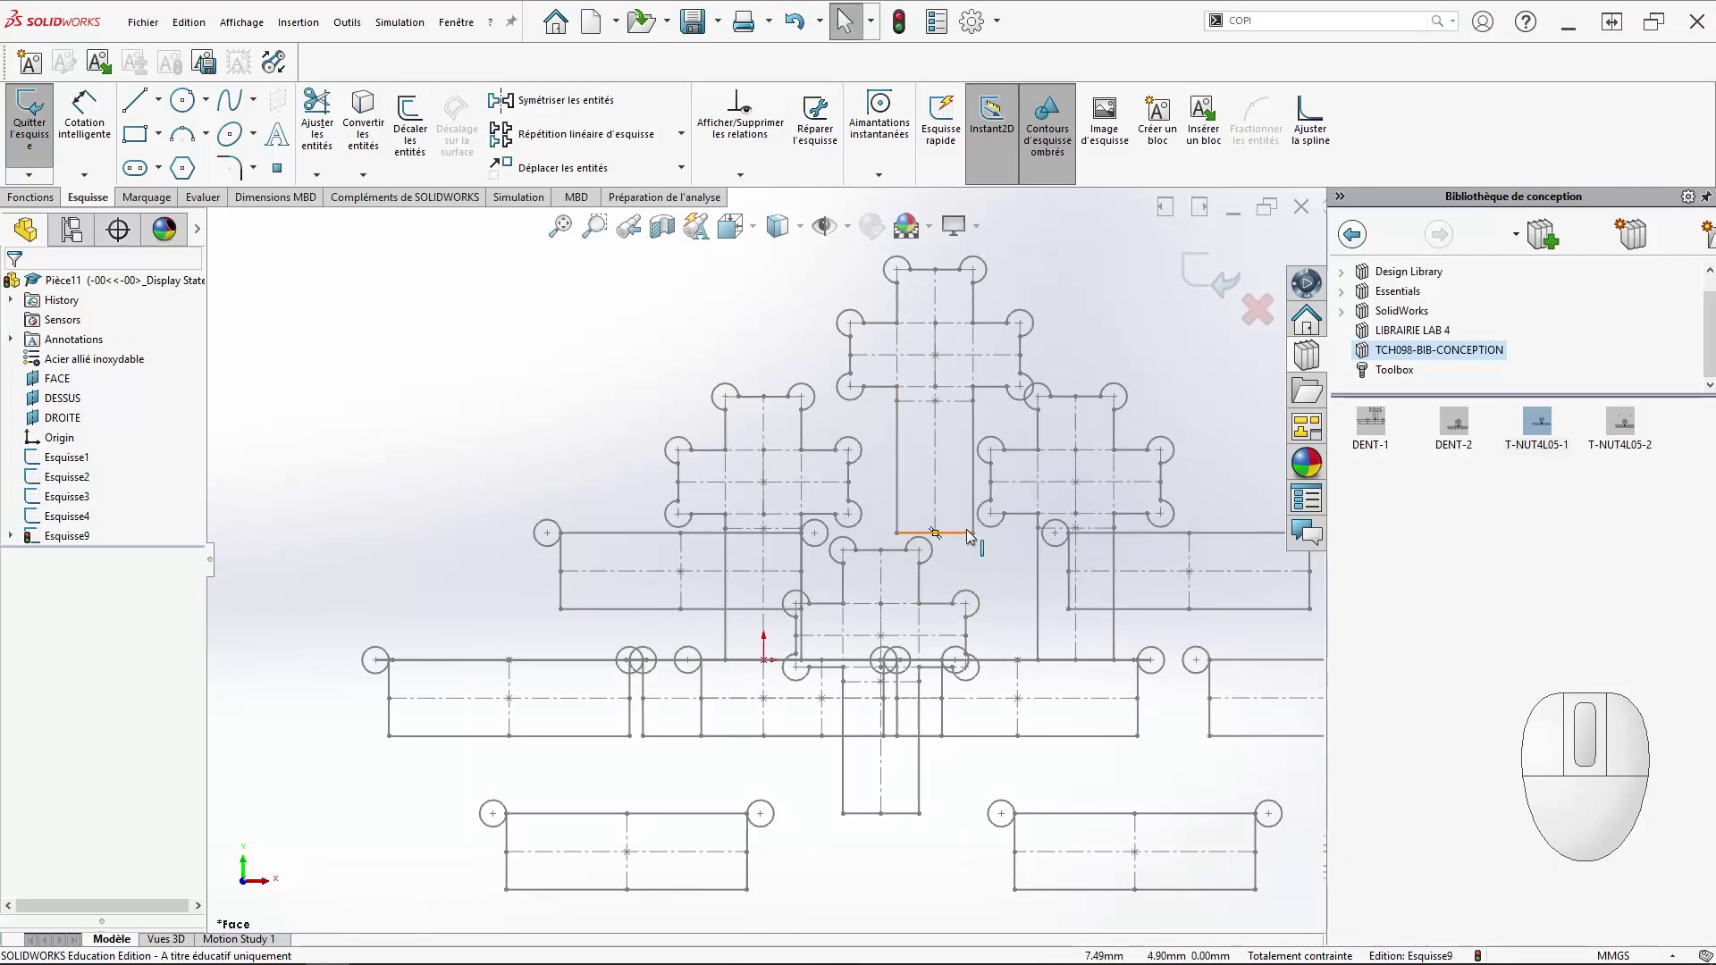
click(1258, 310)
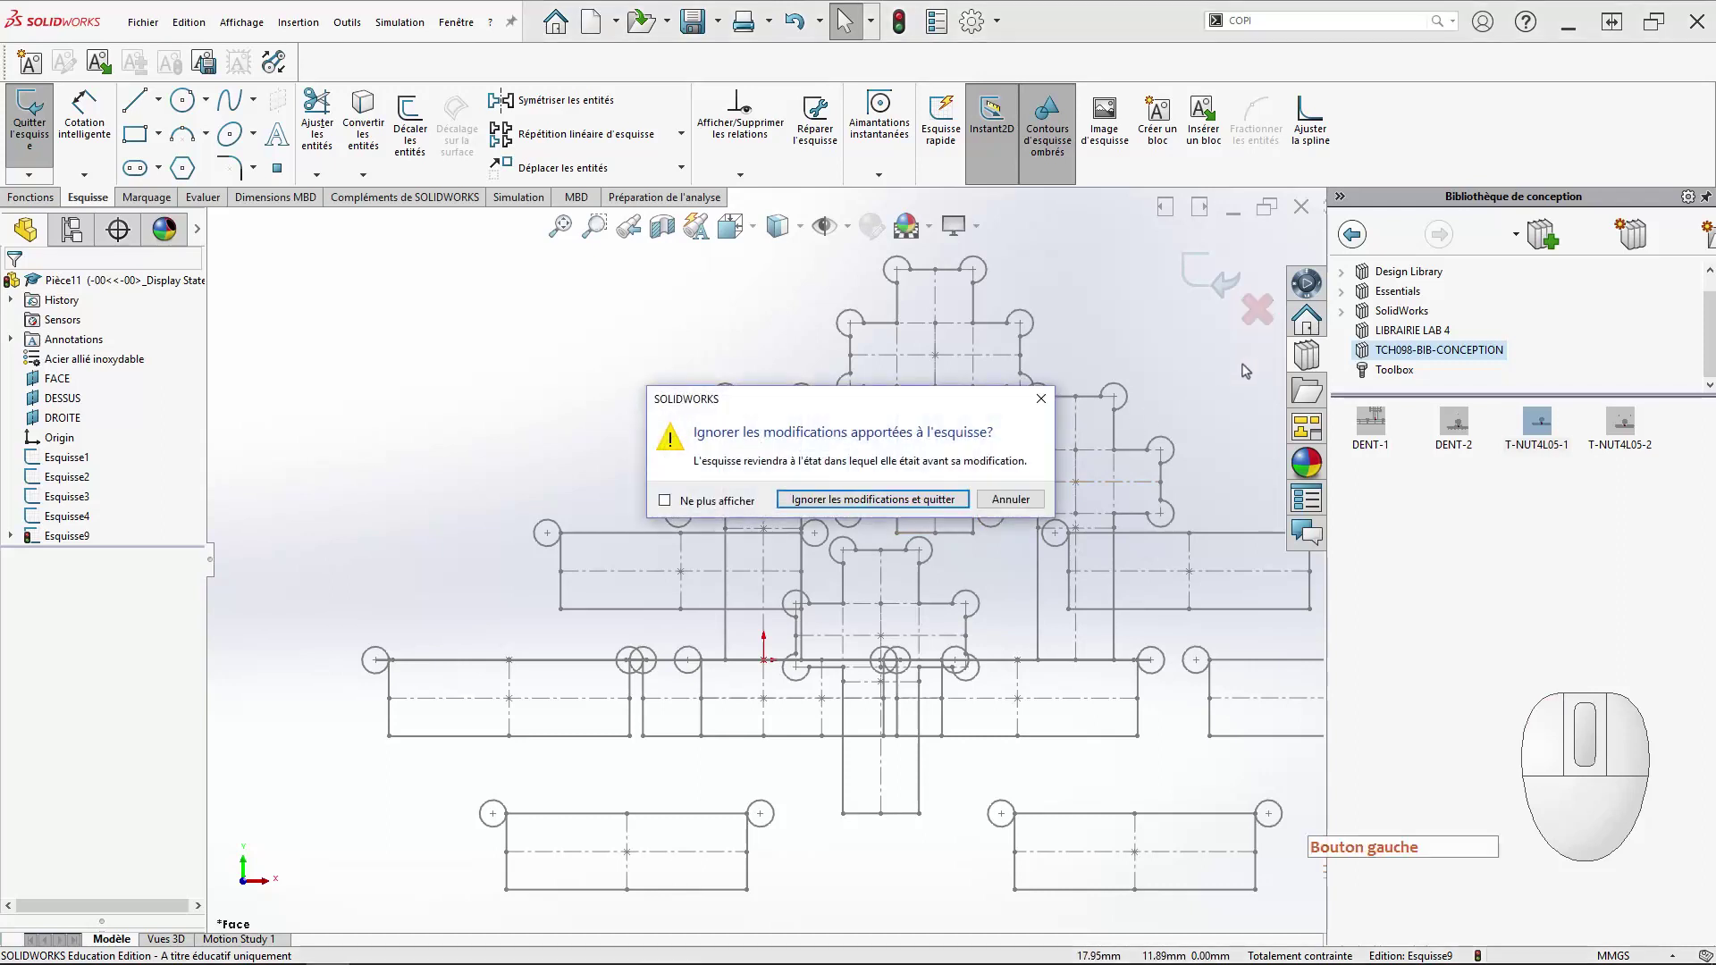
click(950, 502)
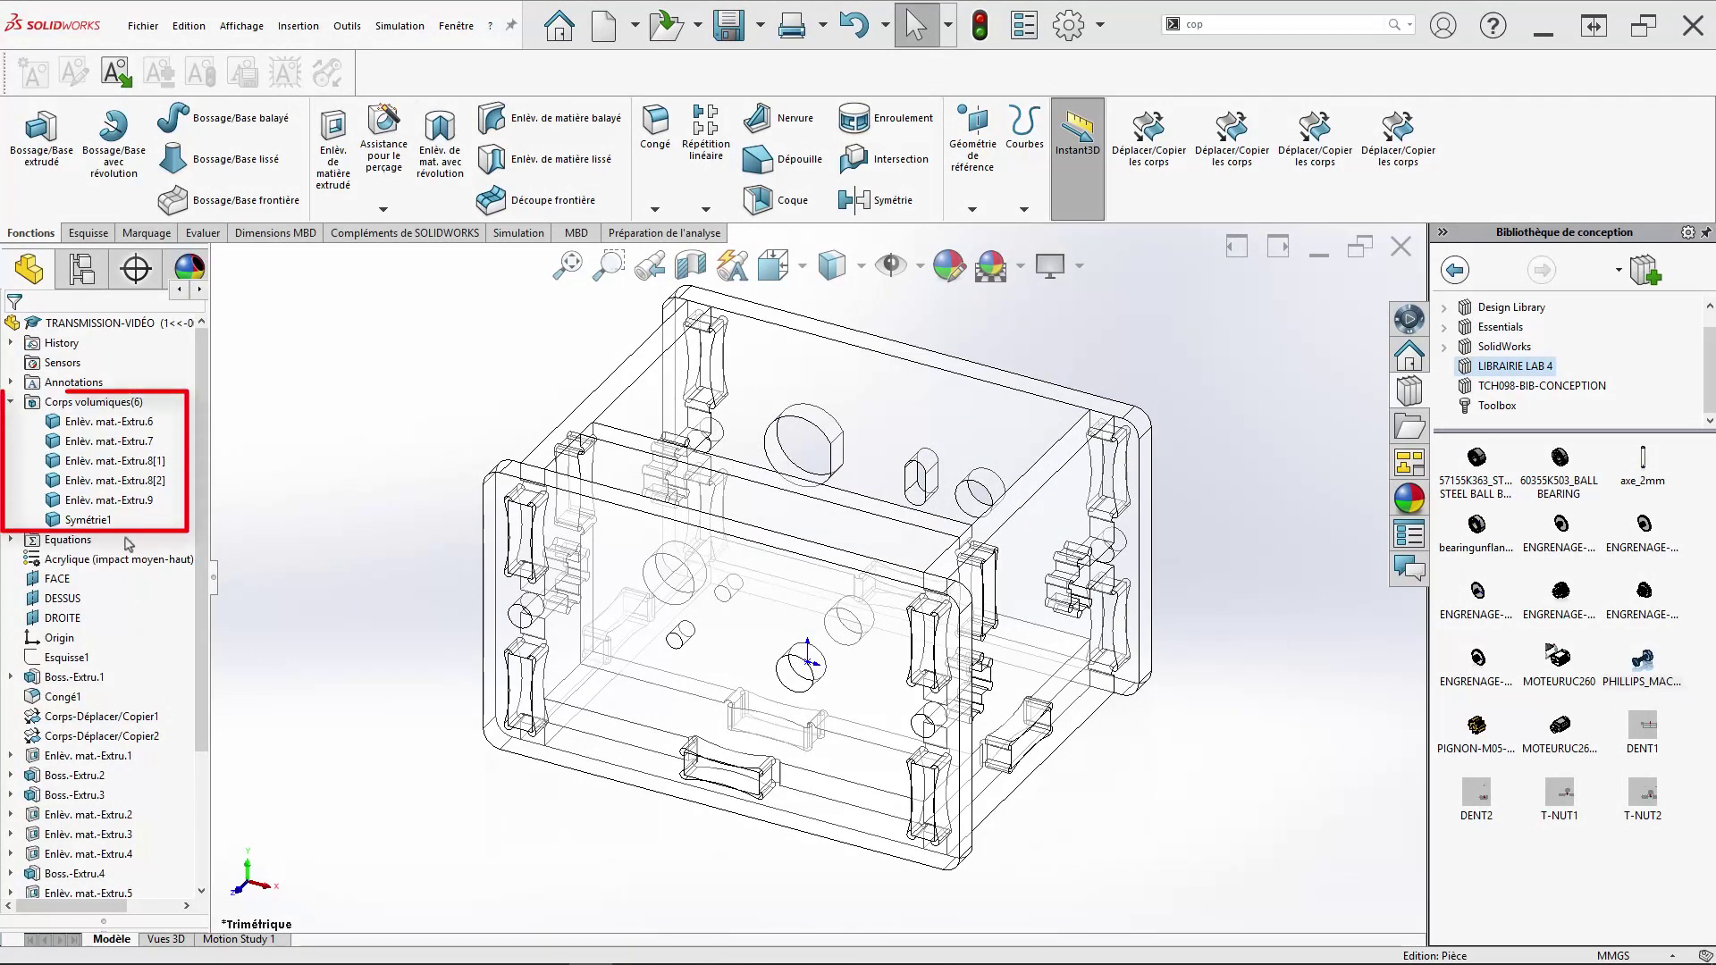
Examine the solid bodies of the TRANSMISSION-VIDÉO box by highlighting them one after another and finally all together.
click(100, 426)
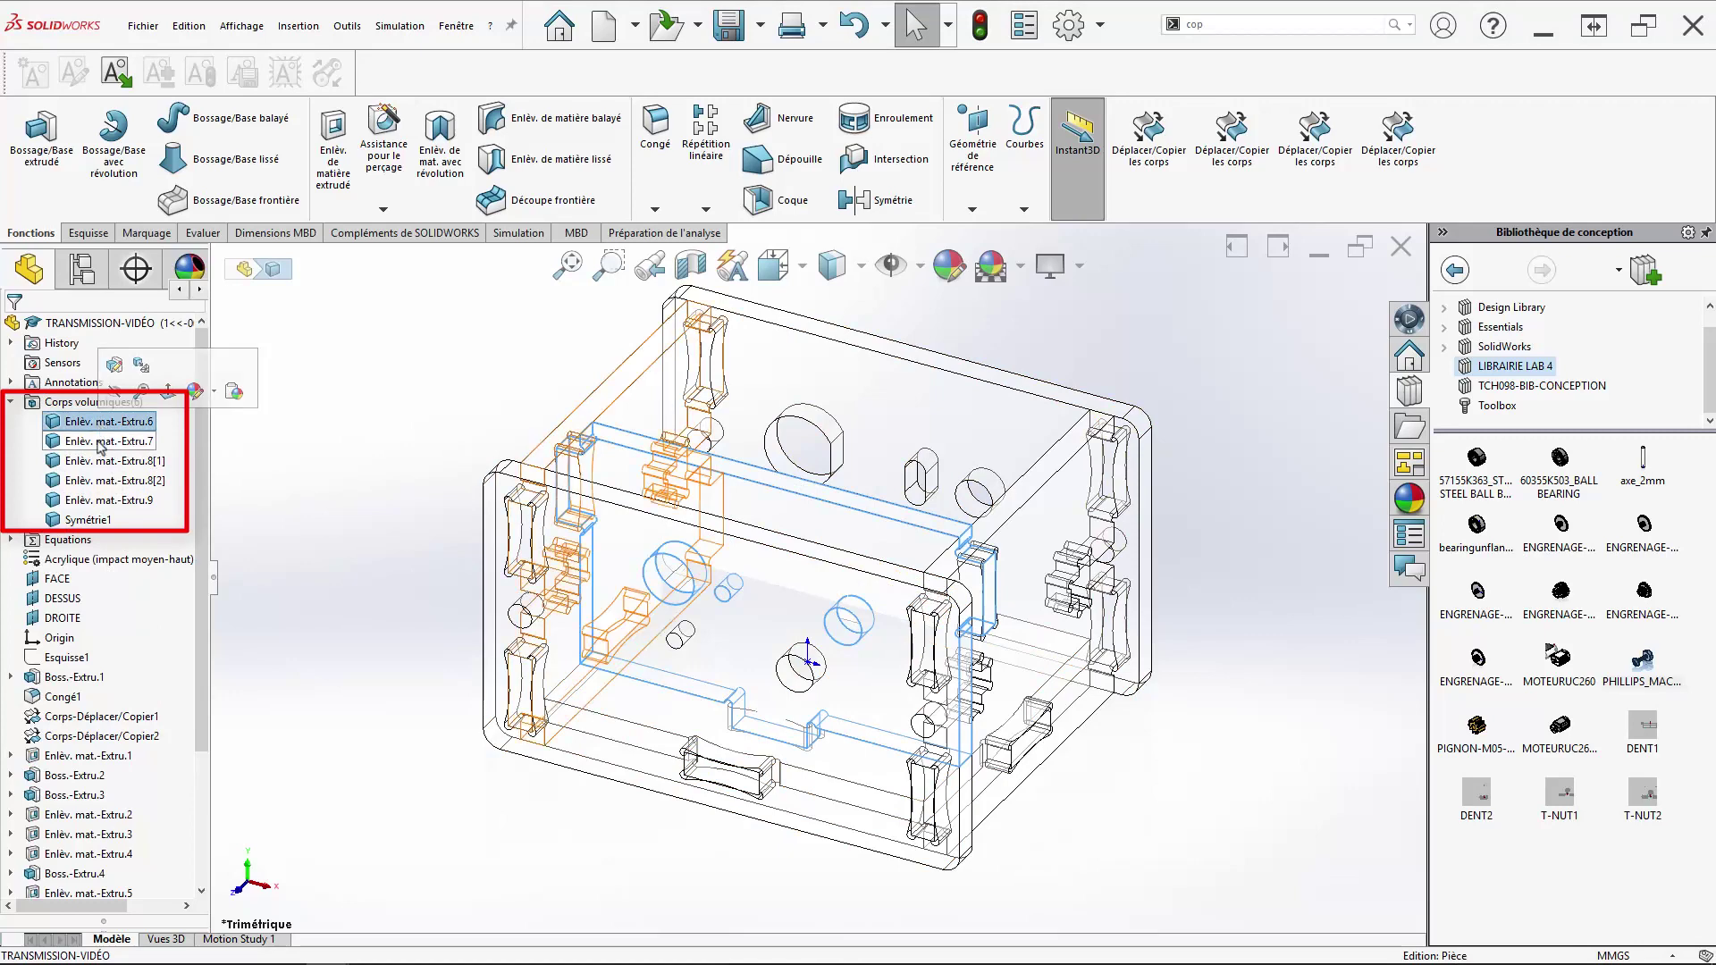
click(101, 444)
click(103, 460)
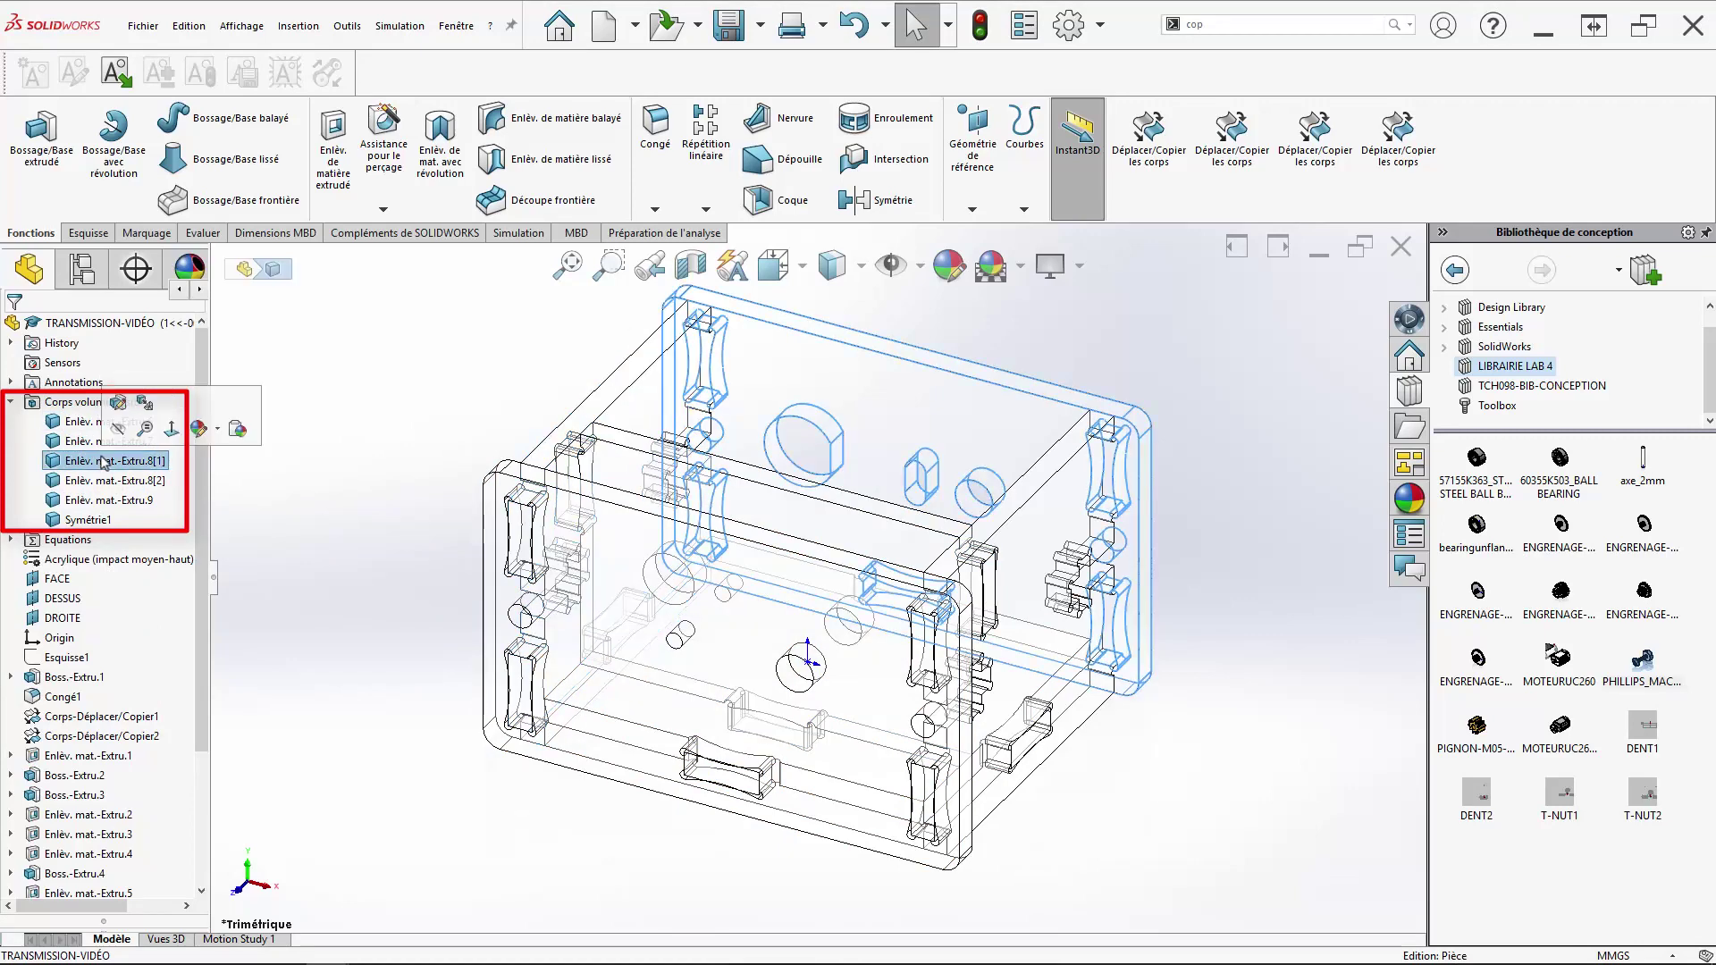
click(106, 482)
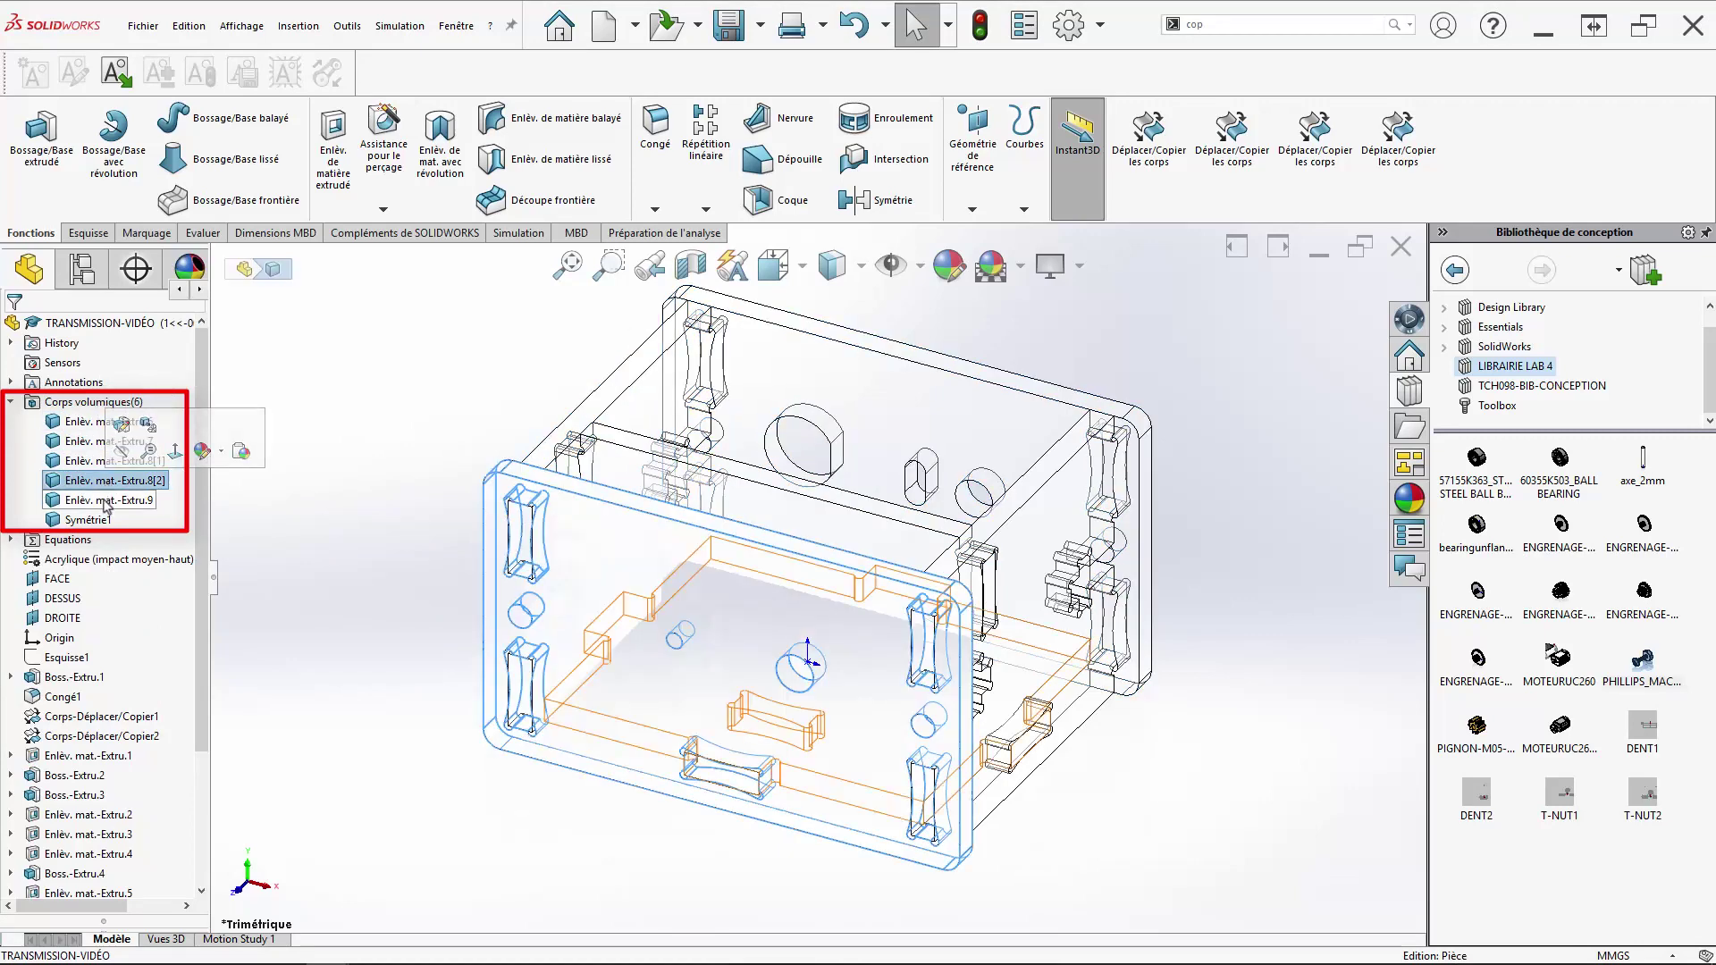
click(100, 500)
click(97, 526)
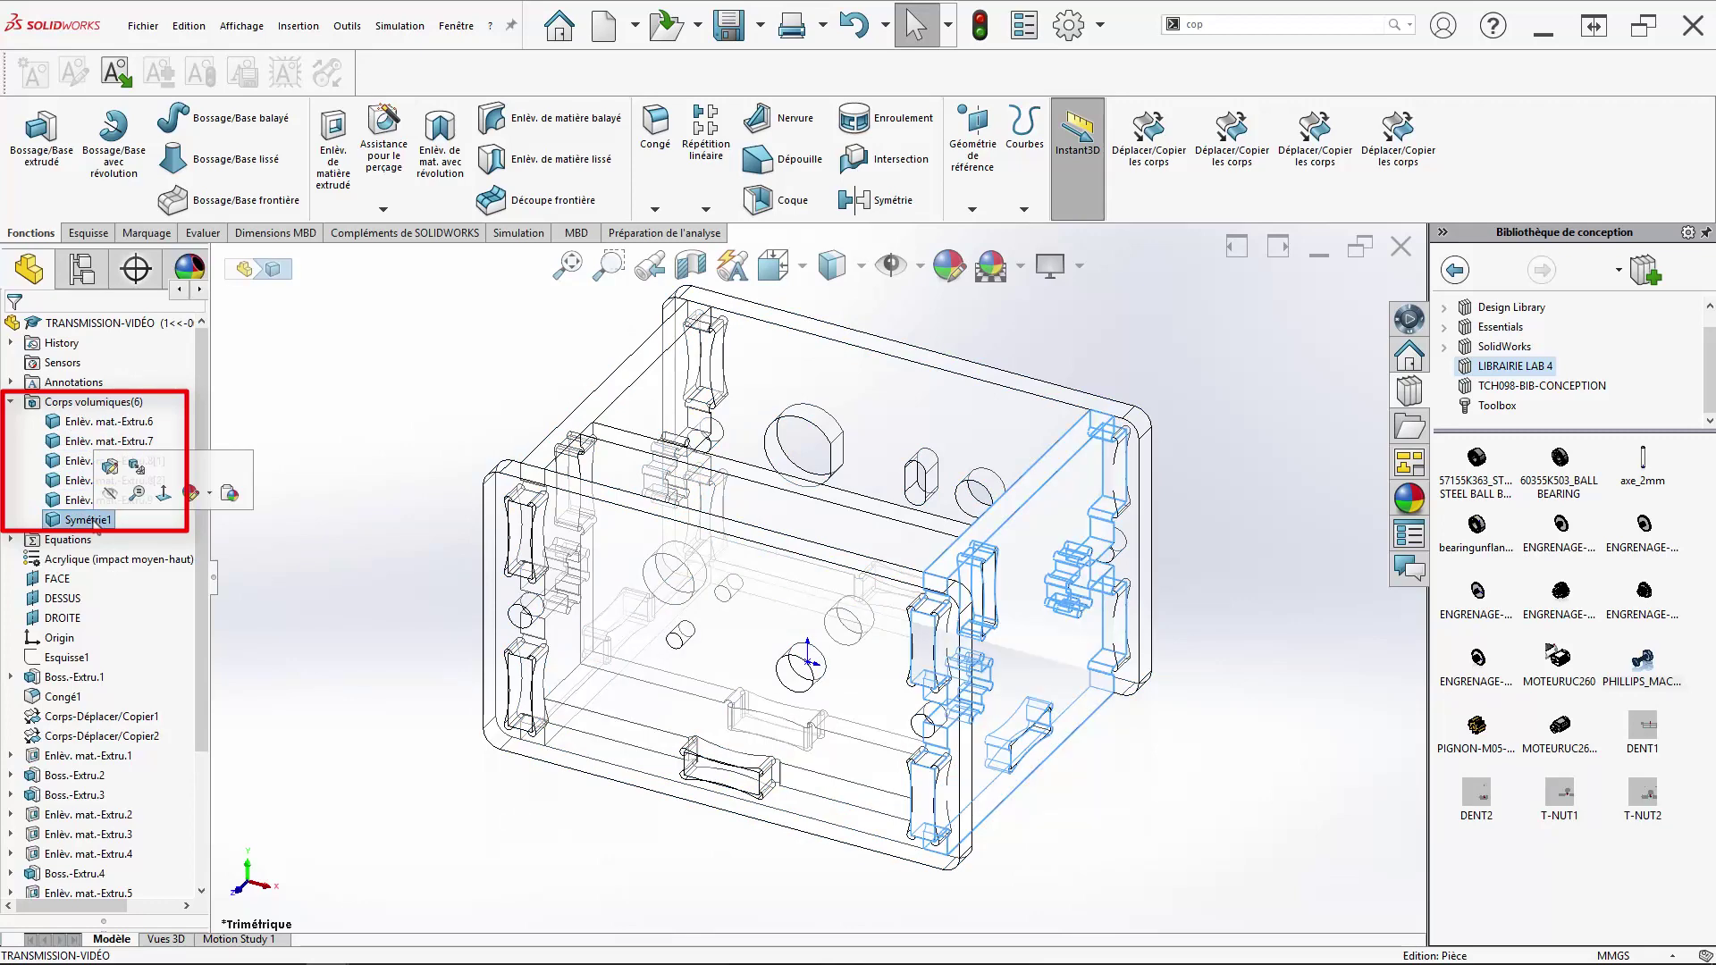
shift+click(99, 424)
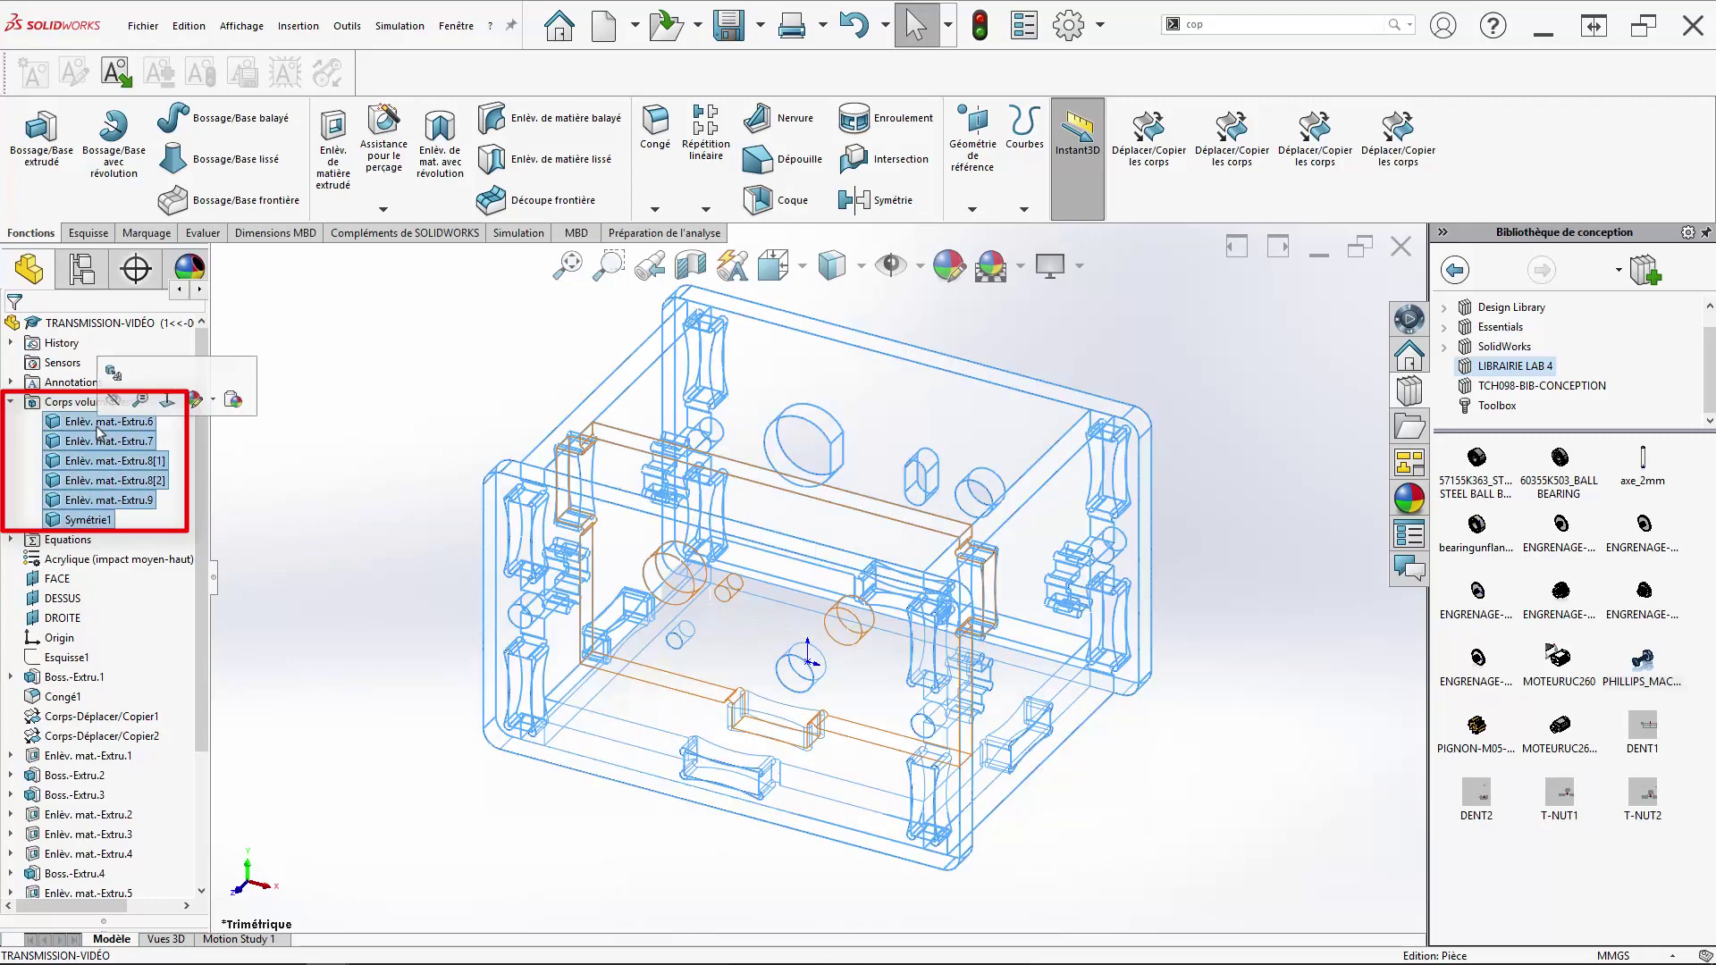
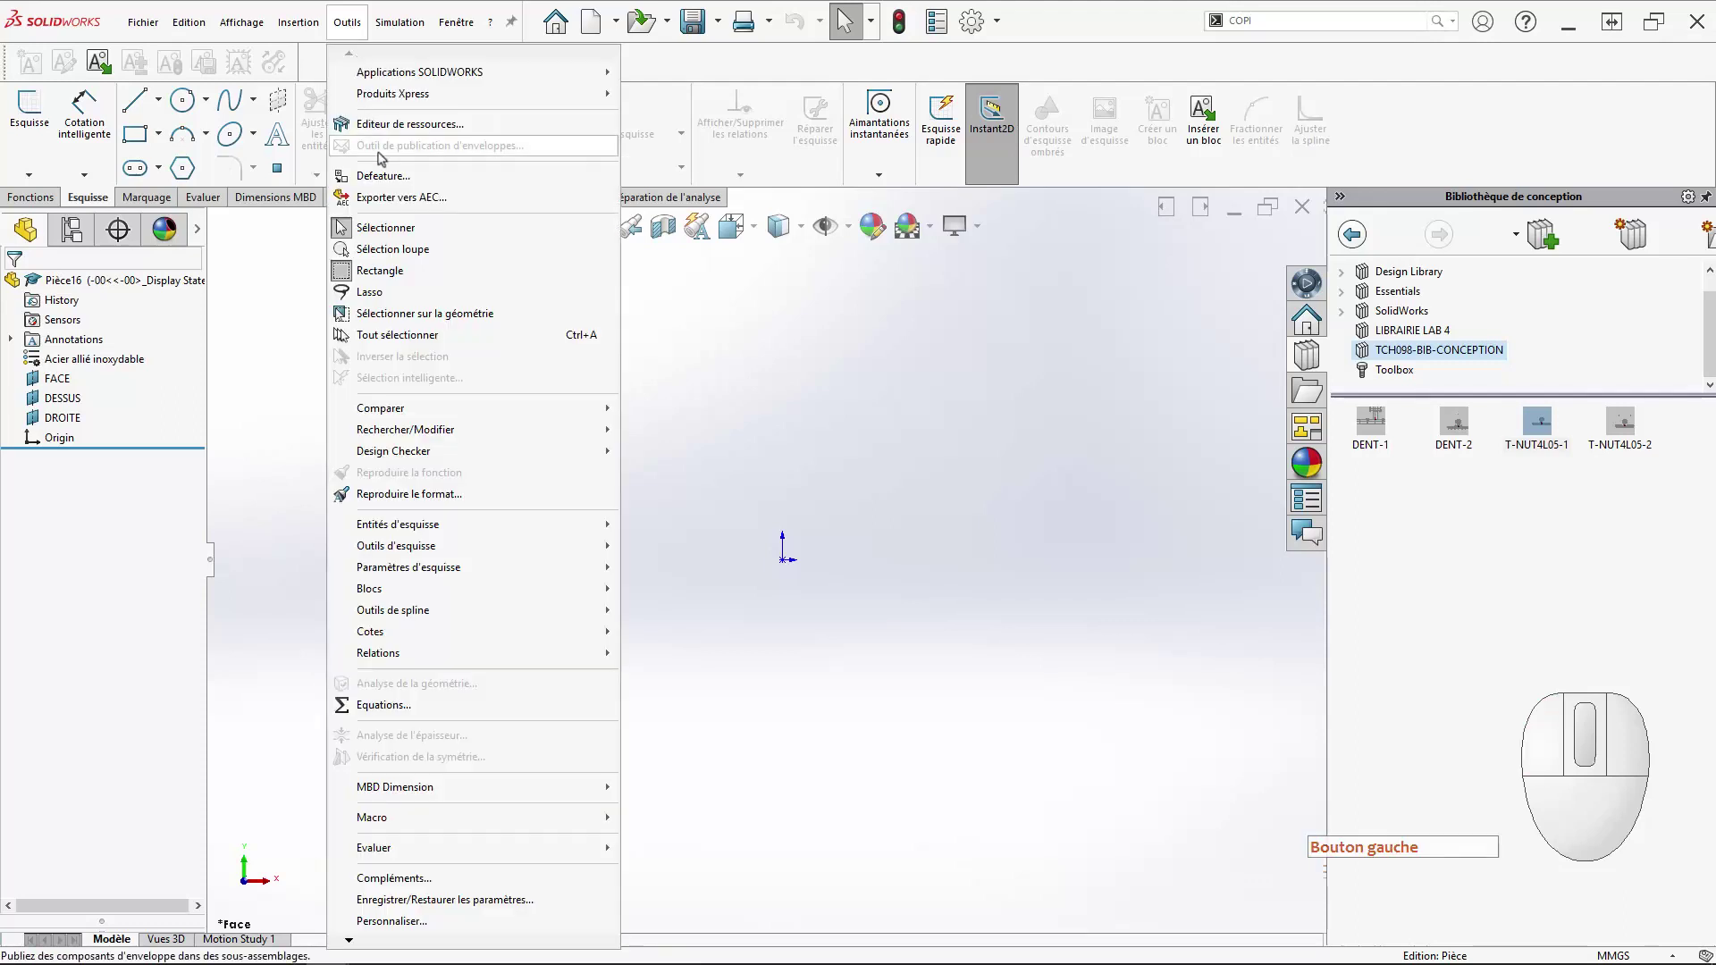
Open the equations manager and add a global variable m equal to 0.5 with the comment MODULE.
click(452, 708)
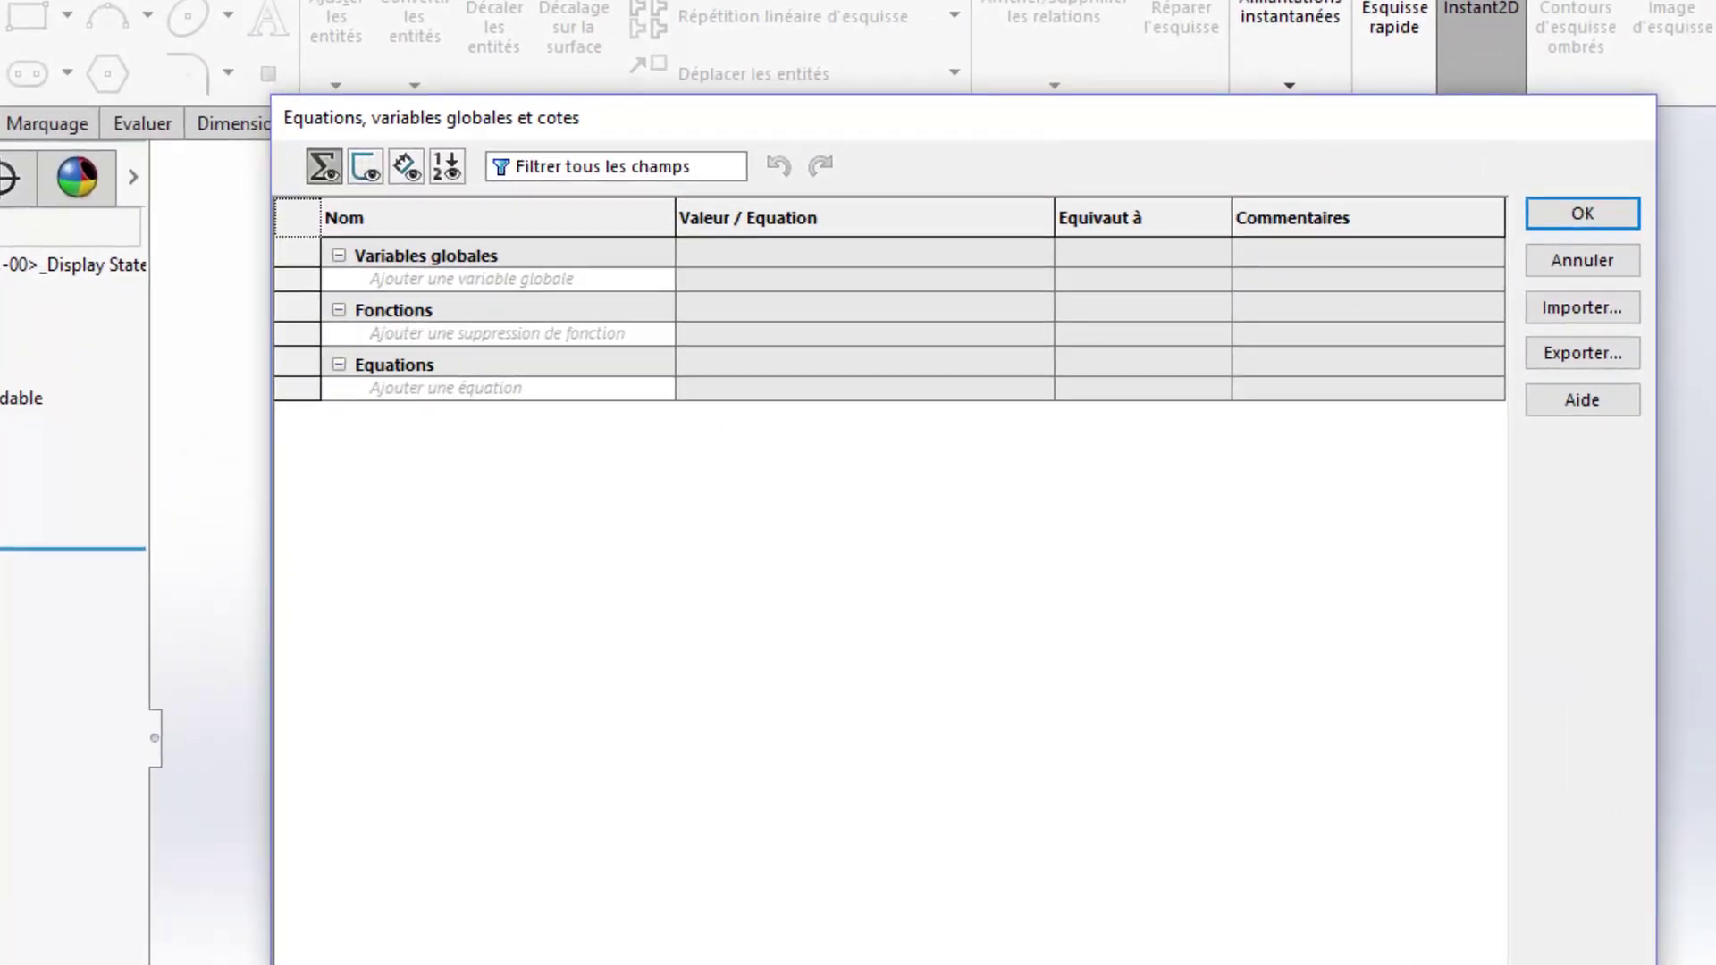
click(490, 278)
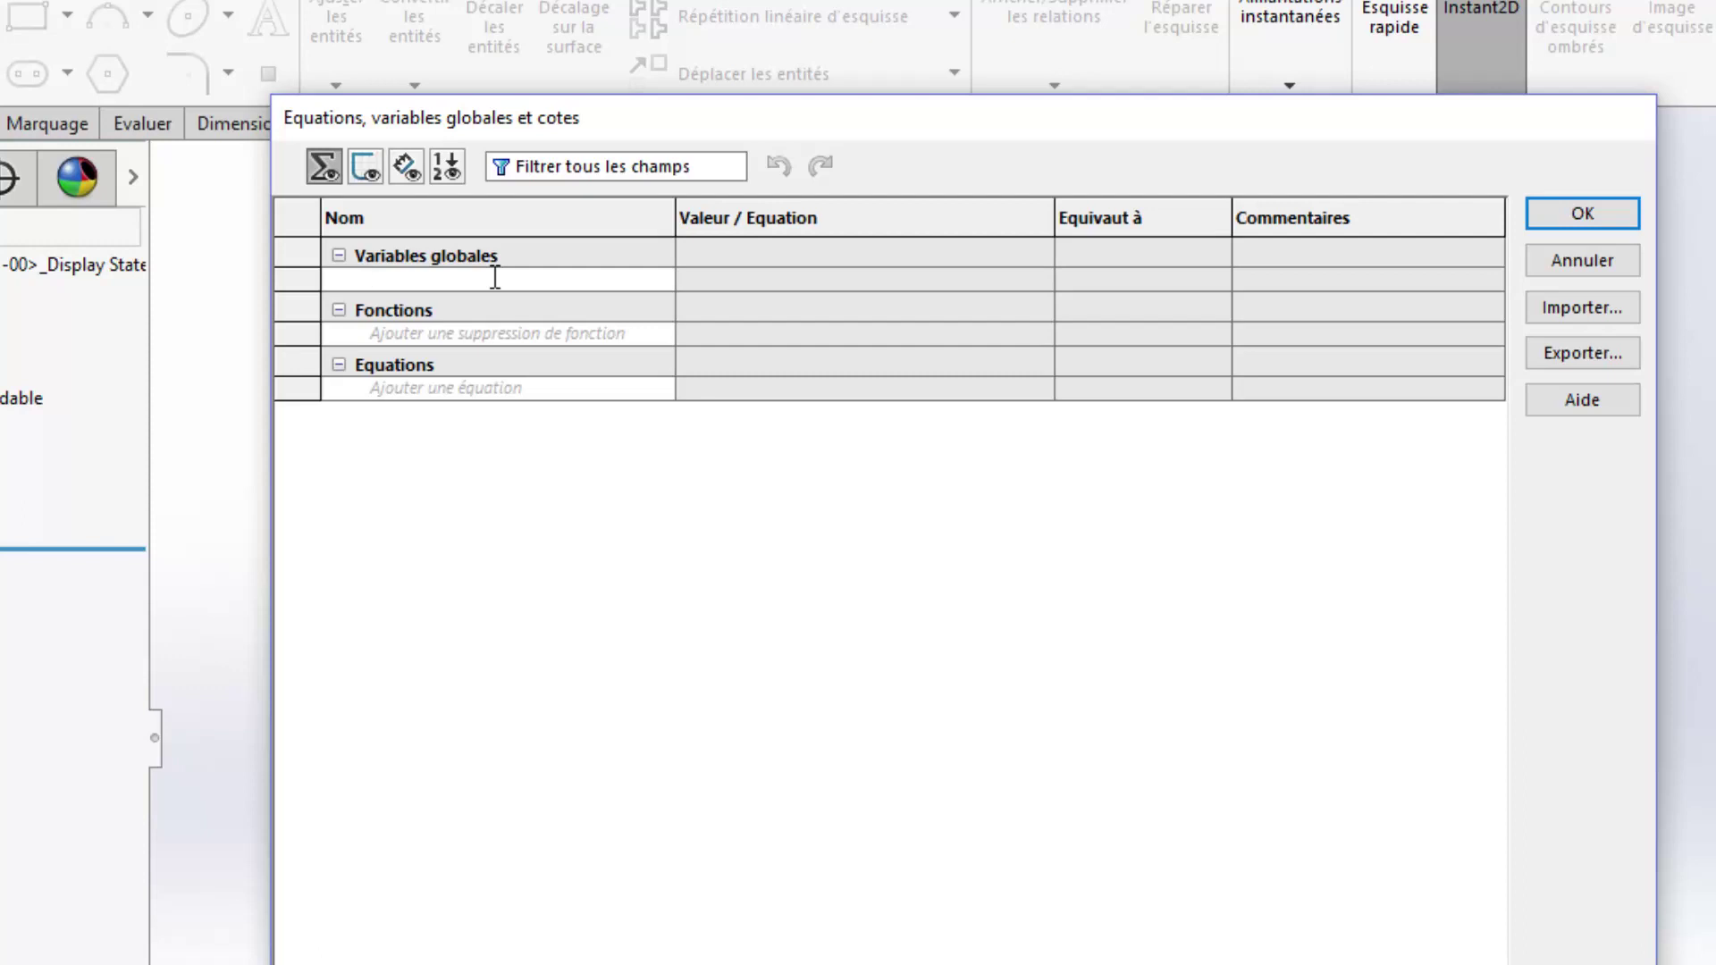
text(m)
key(Tab)
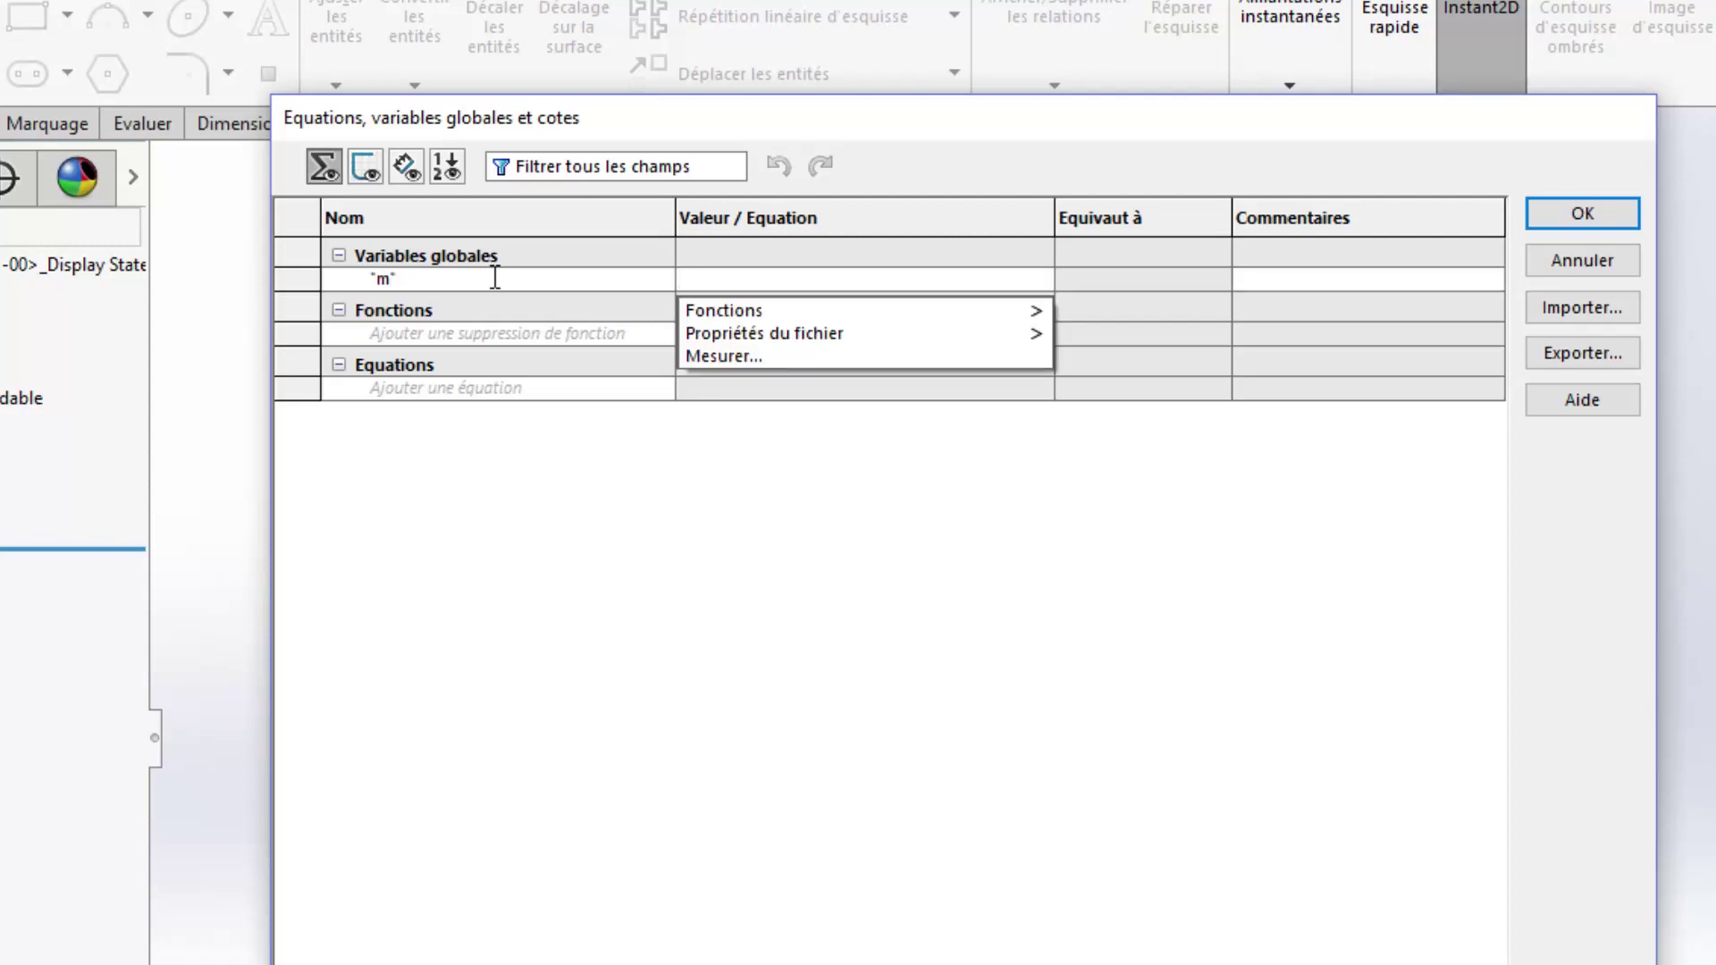
text(= 0.5)
key(Tab)
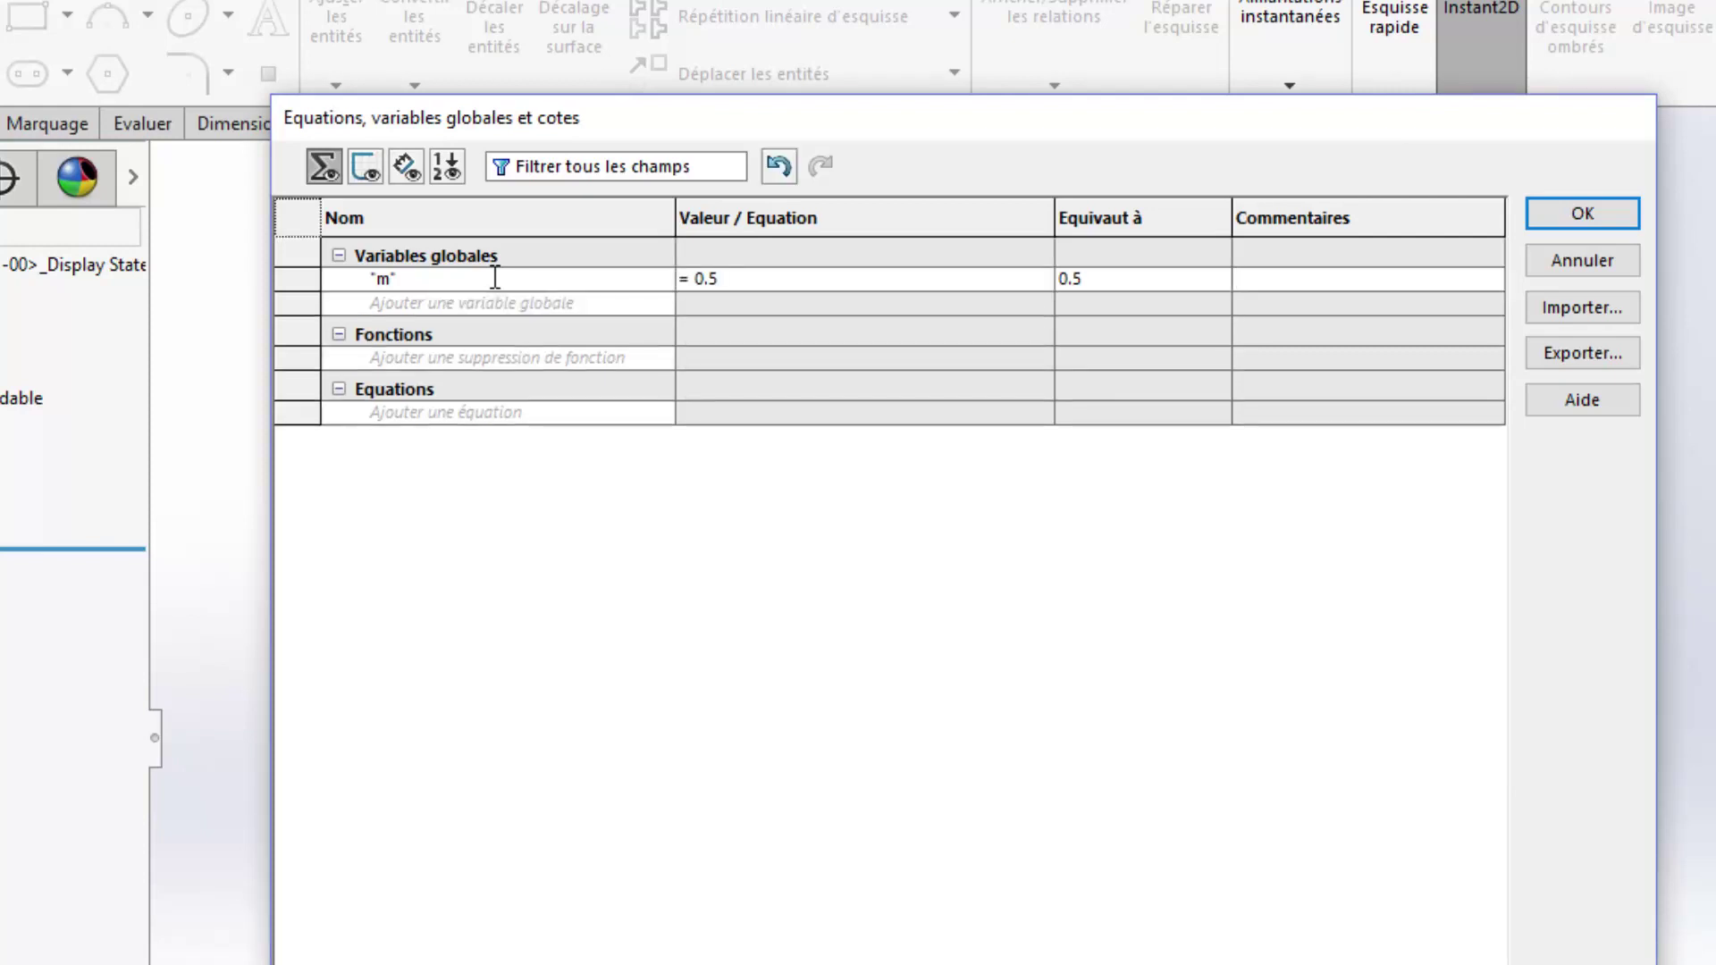
text(MODULE)
key(Return)
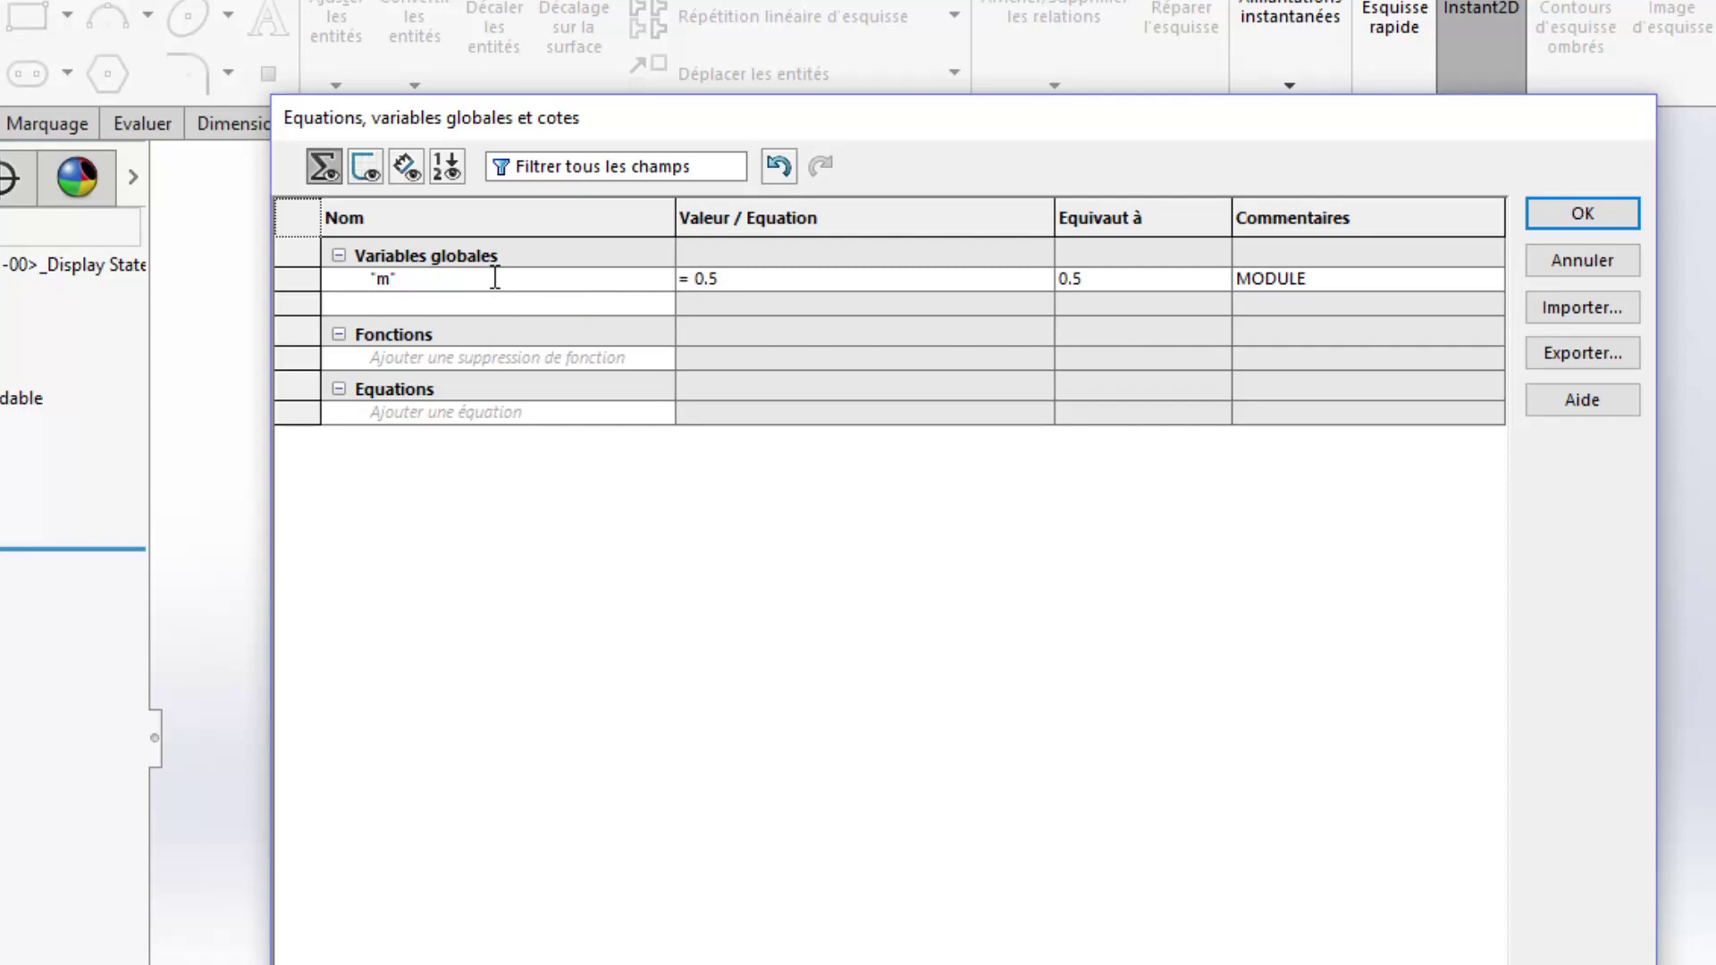
Add a global variable N1 equal to 10 with the comment NB DENTS.
text(N1)
key(Tab)
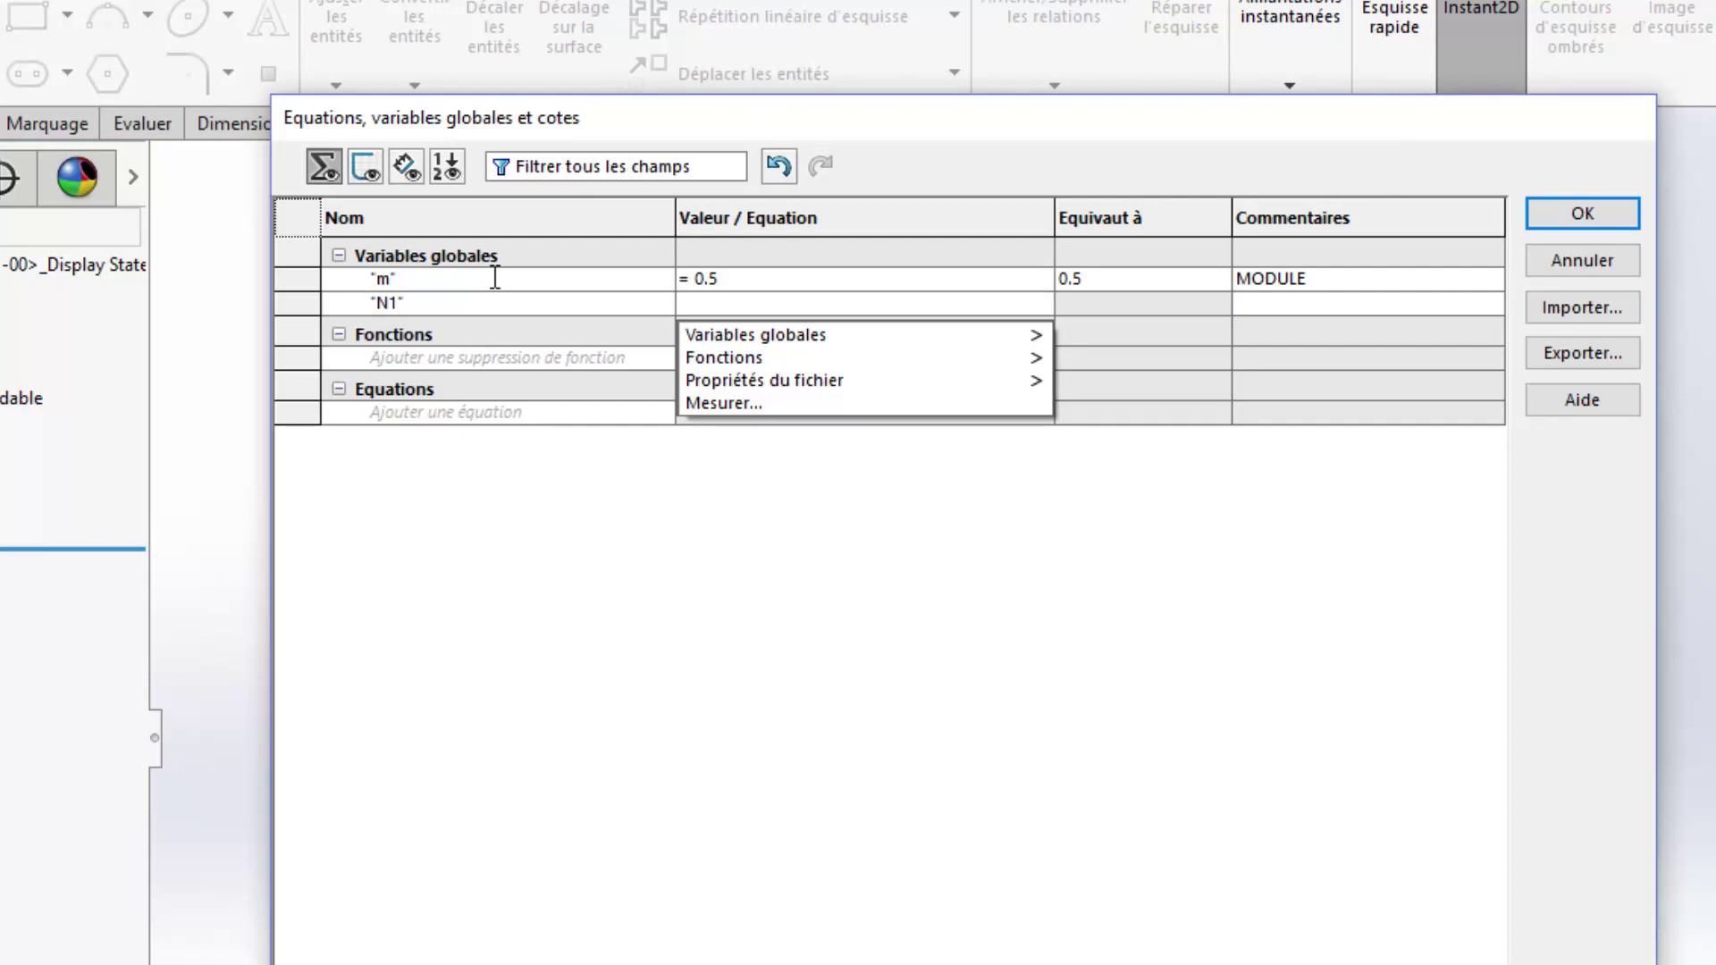
text(=10)
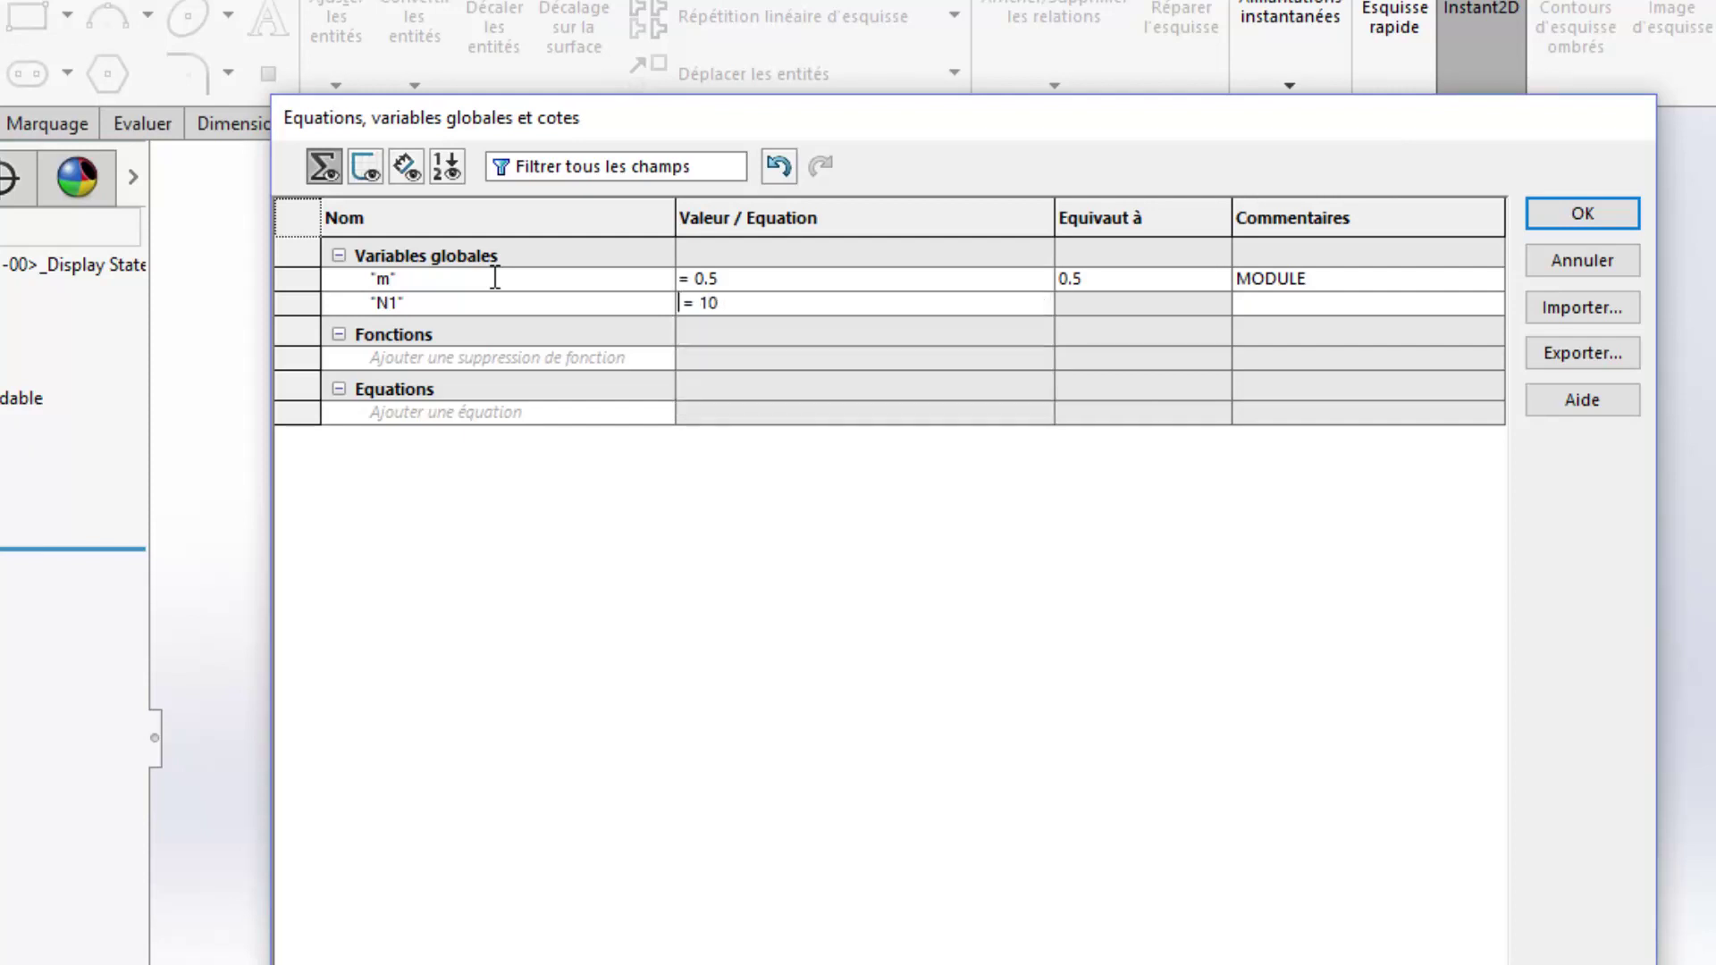
key(Return)
text(NB DENTS)
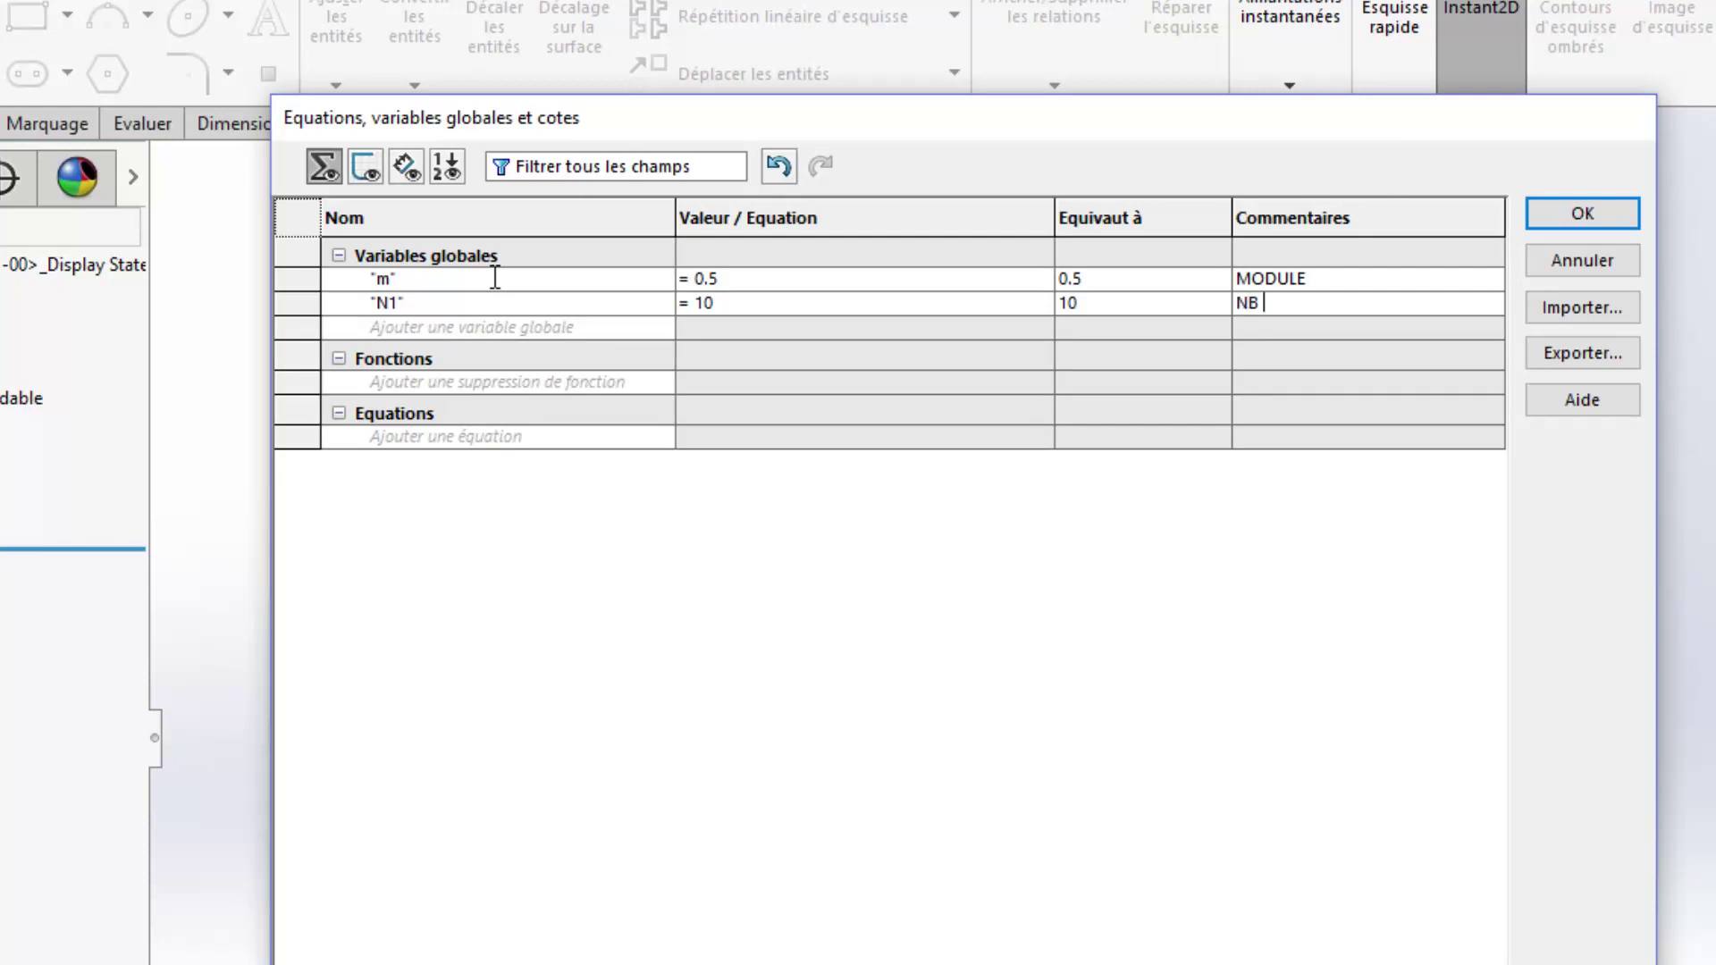
key(Return)
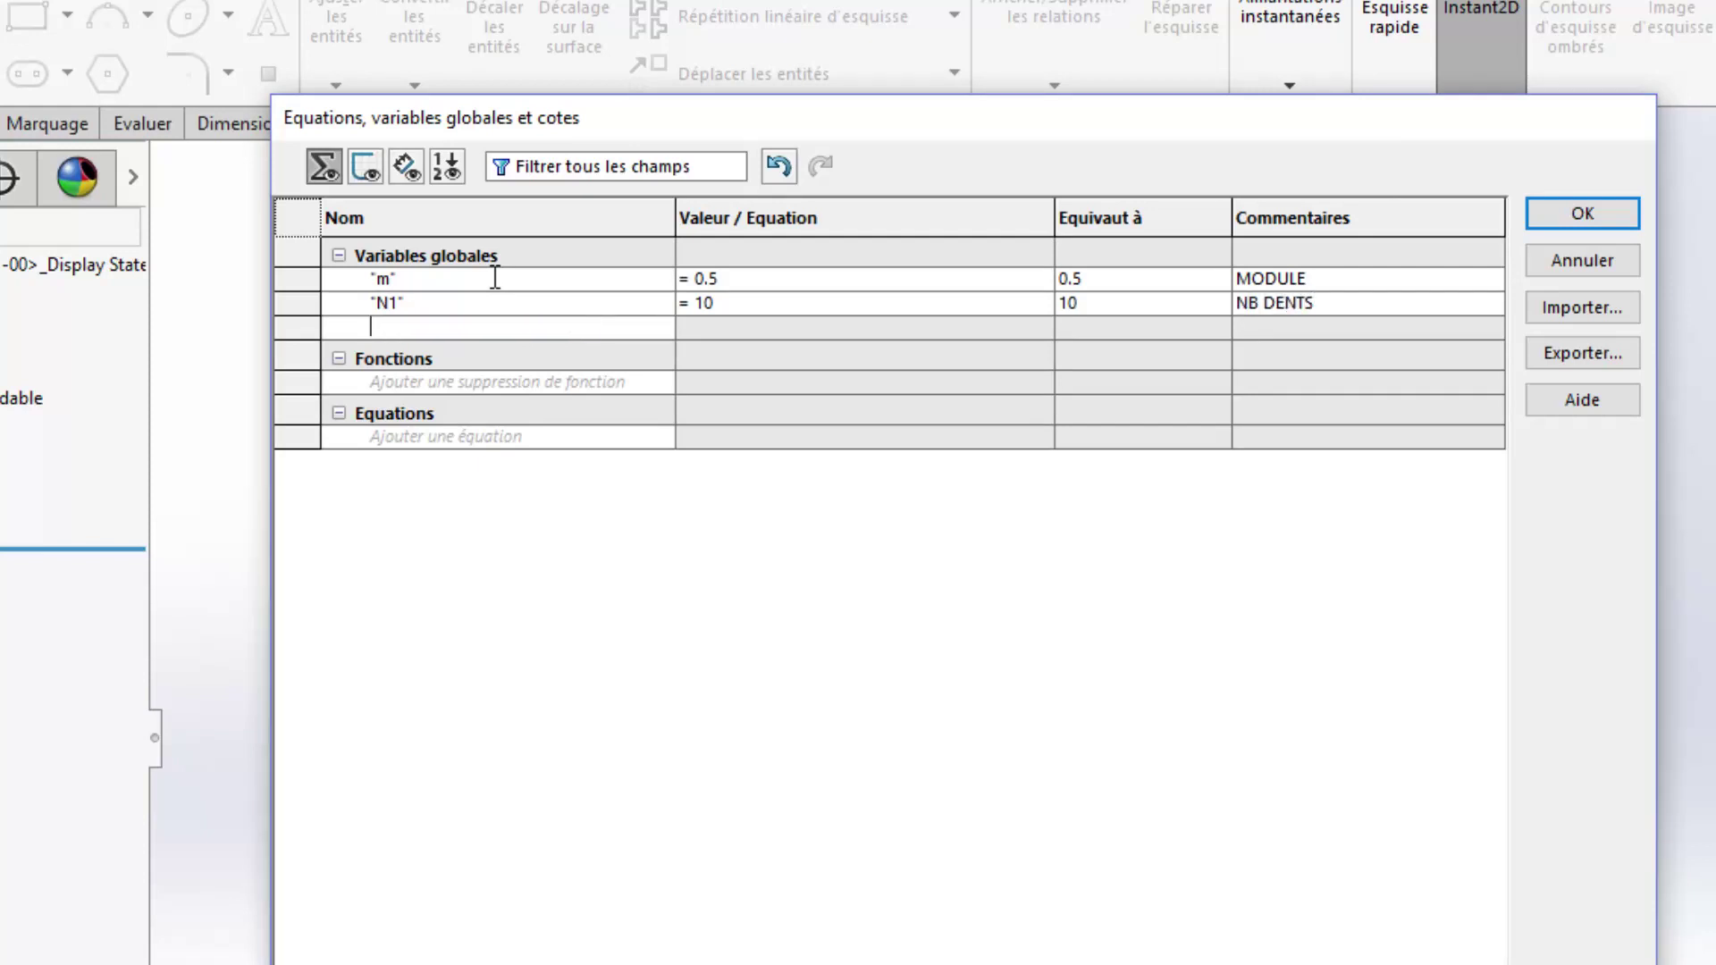
Add a global variable N2 equal to 16 with the comment NB DENTS.
text(N2)
key(Return)
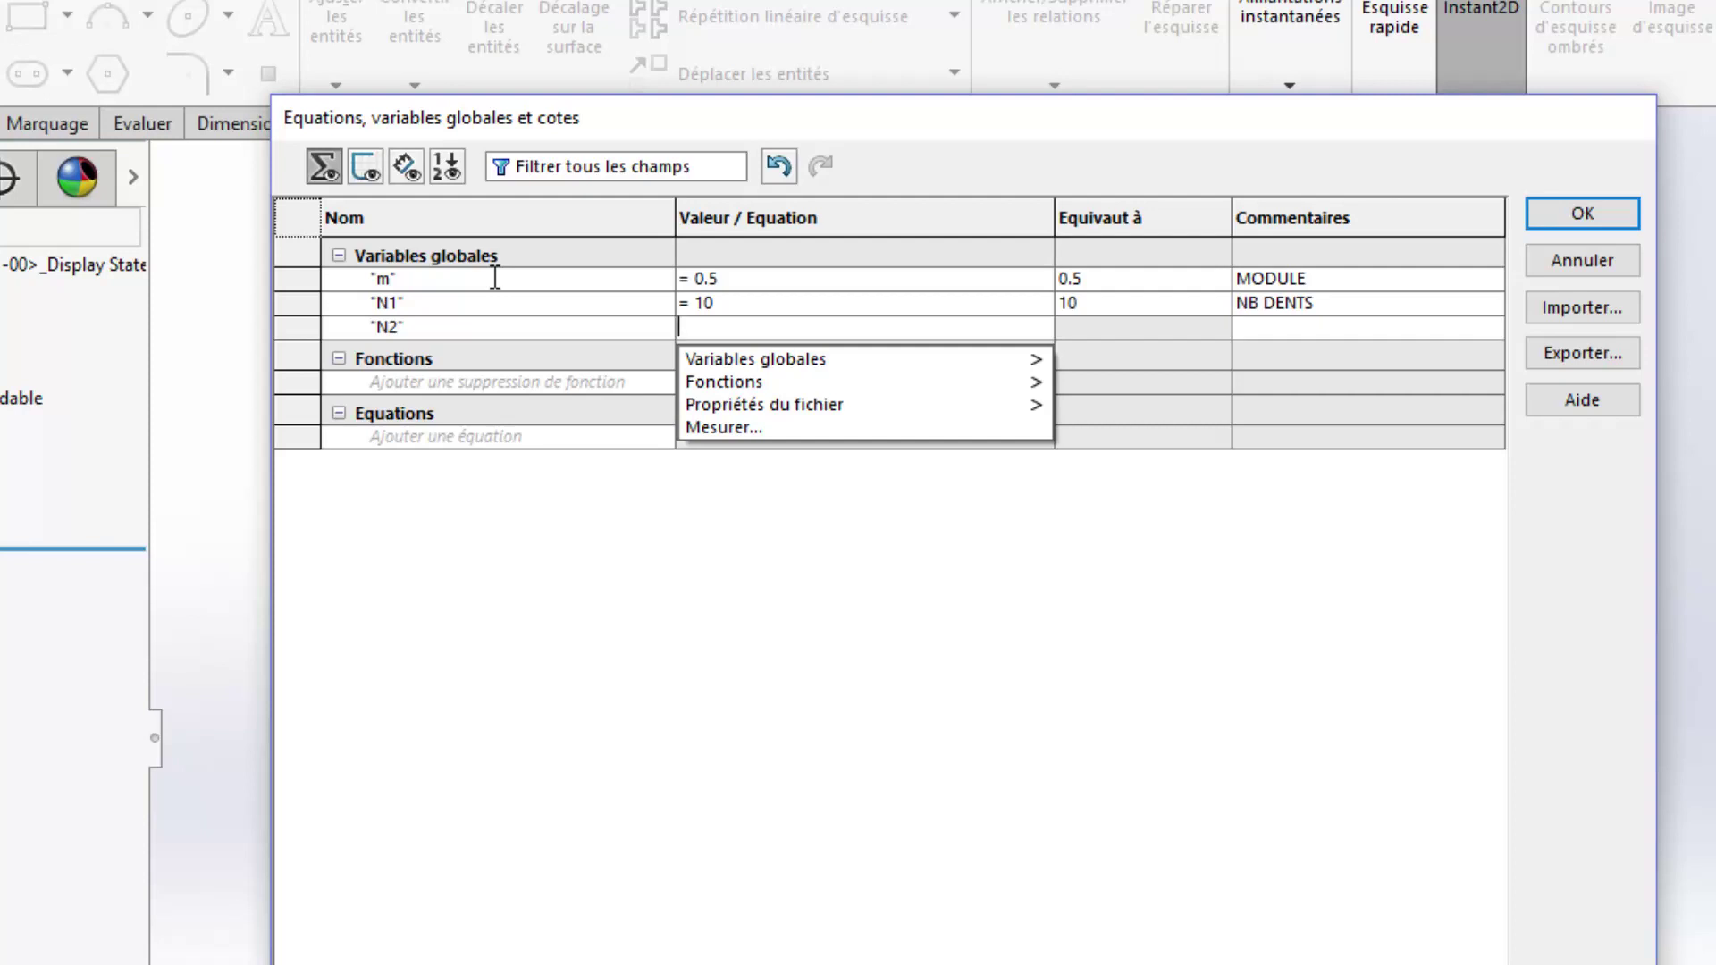
text(16)
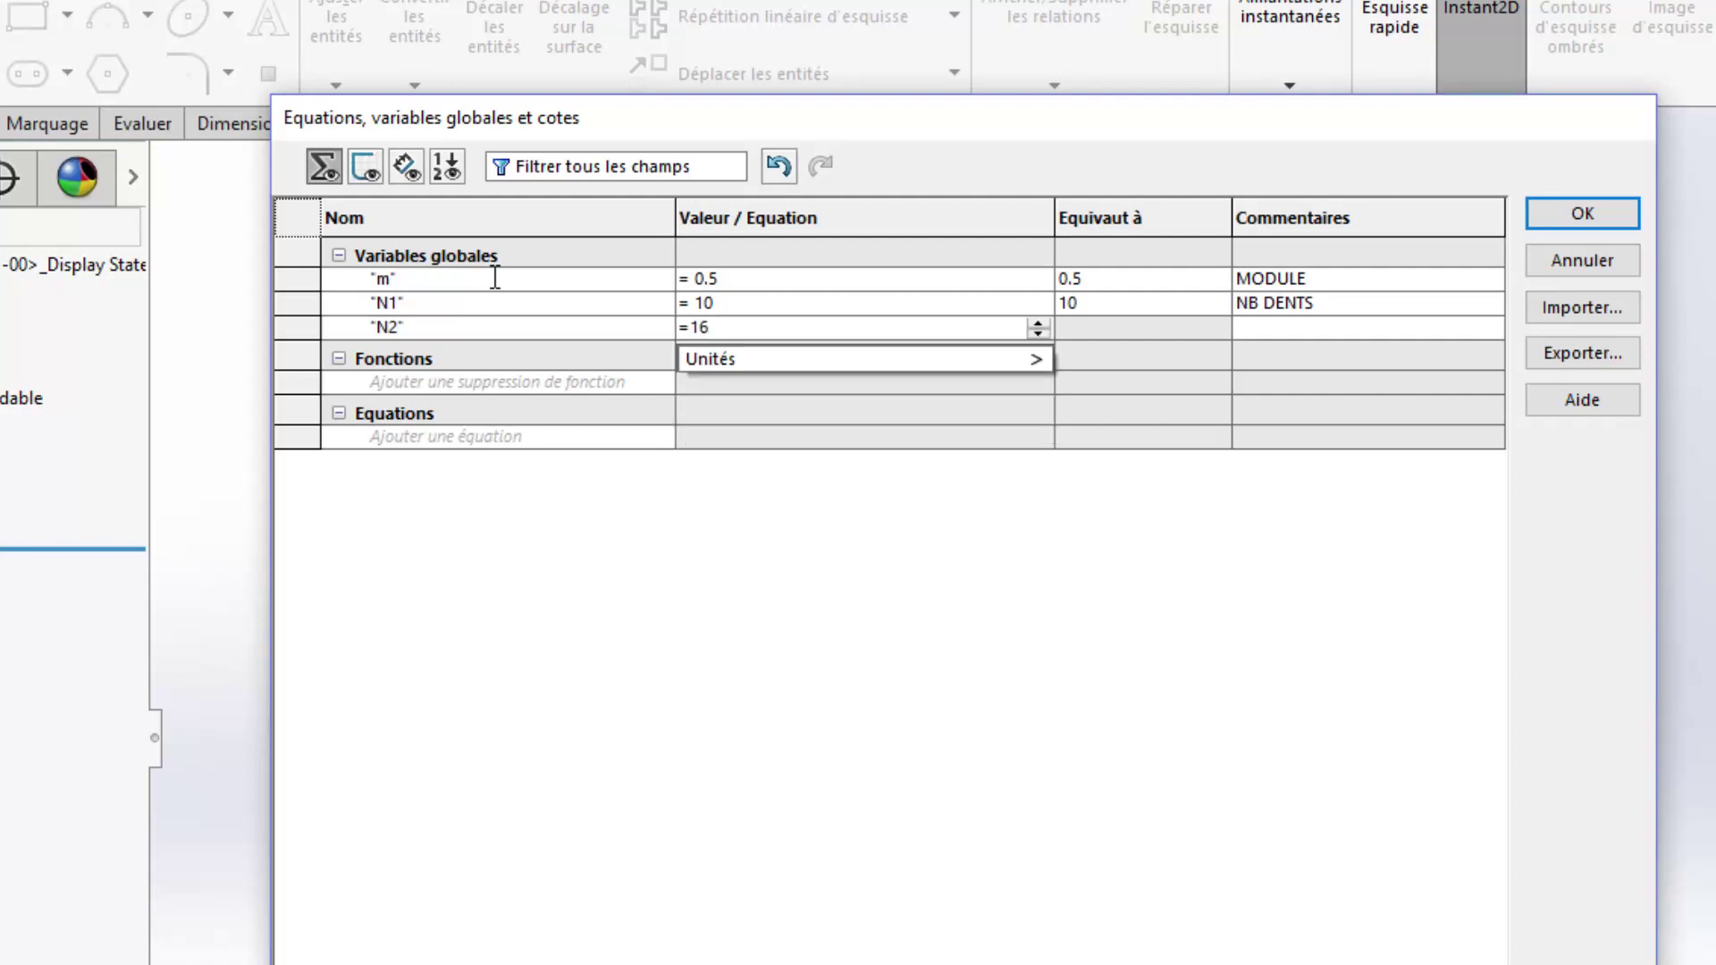
key(Return)
key(Tab)
text(NB DENTS)
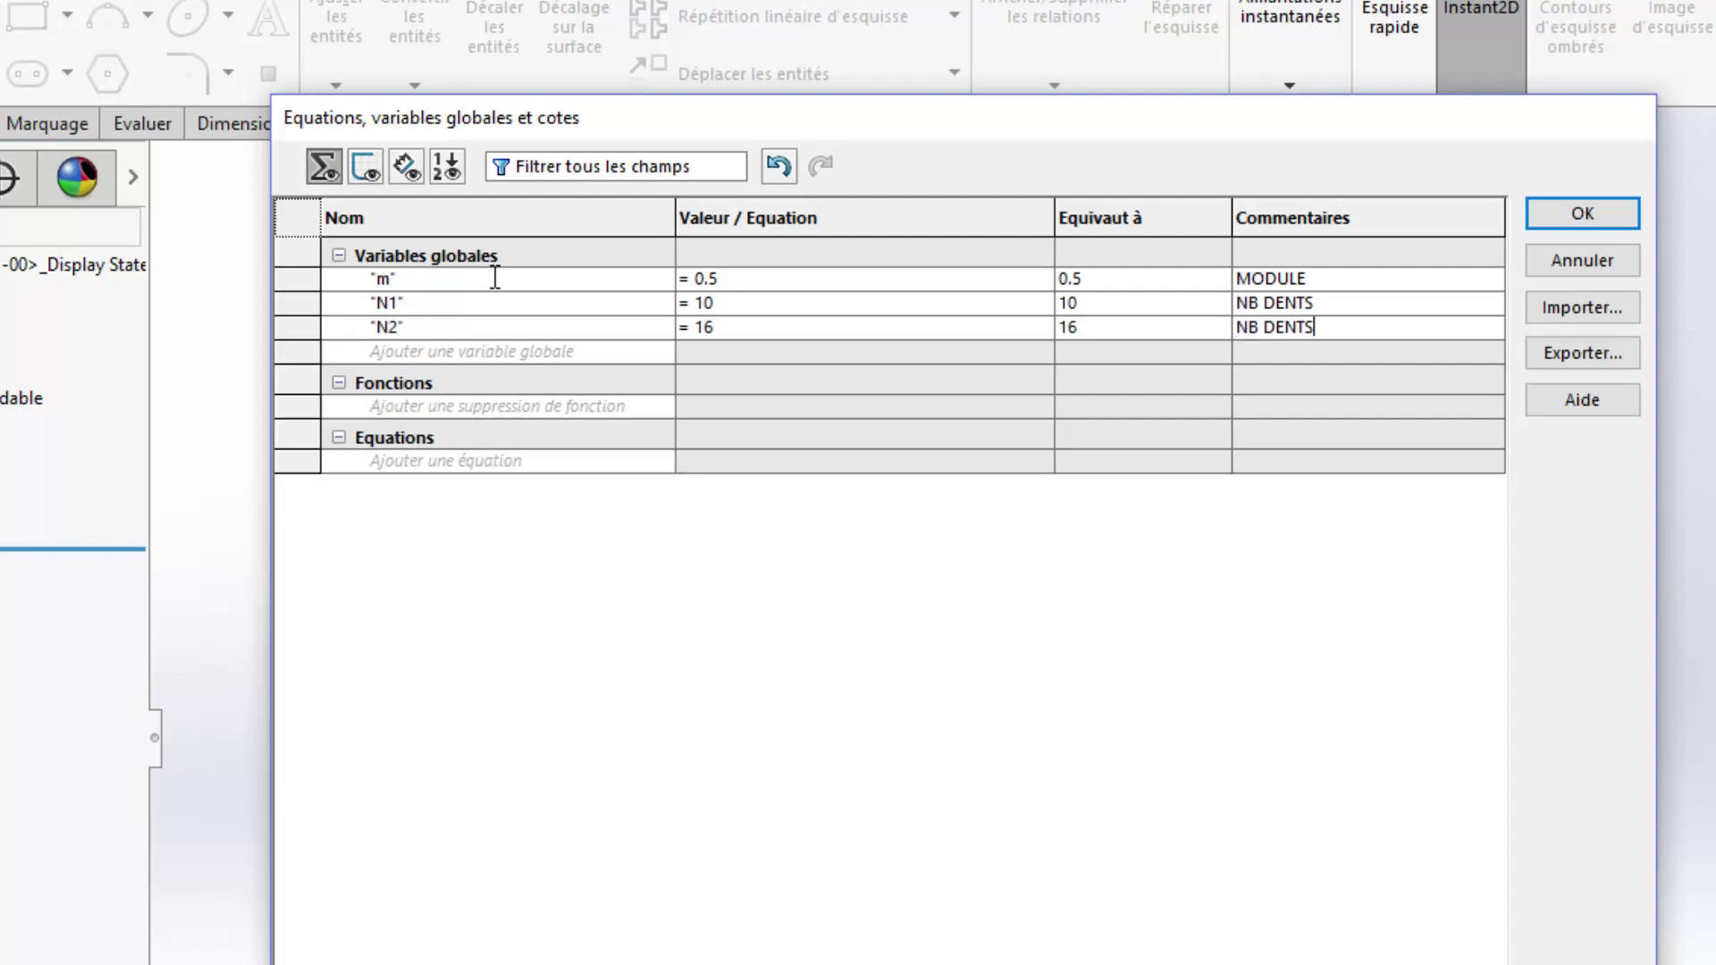
key(Return)
Add a global variable N3 equal to 10 with the comment NB DENTS.
text(N3)
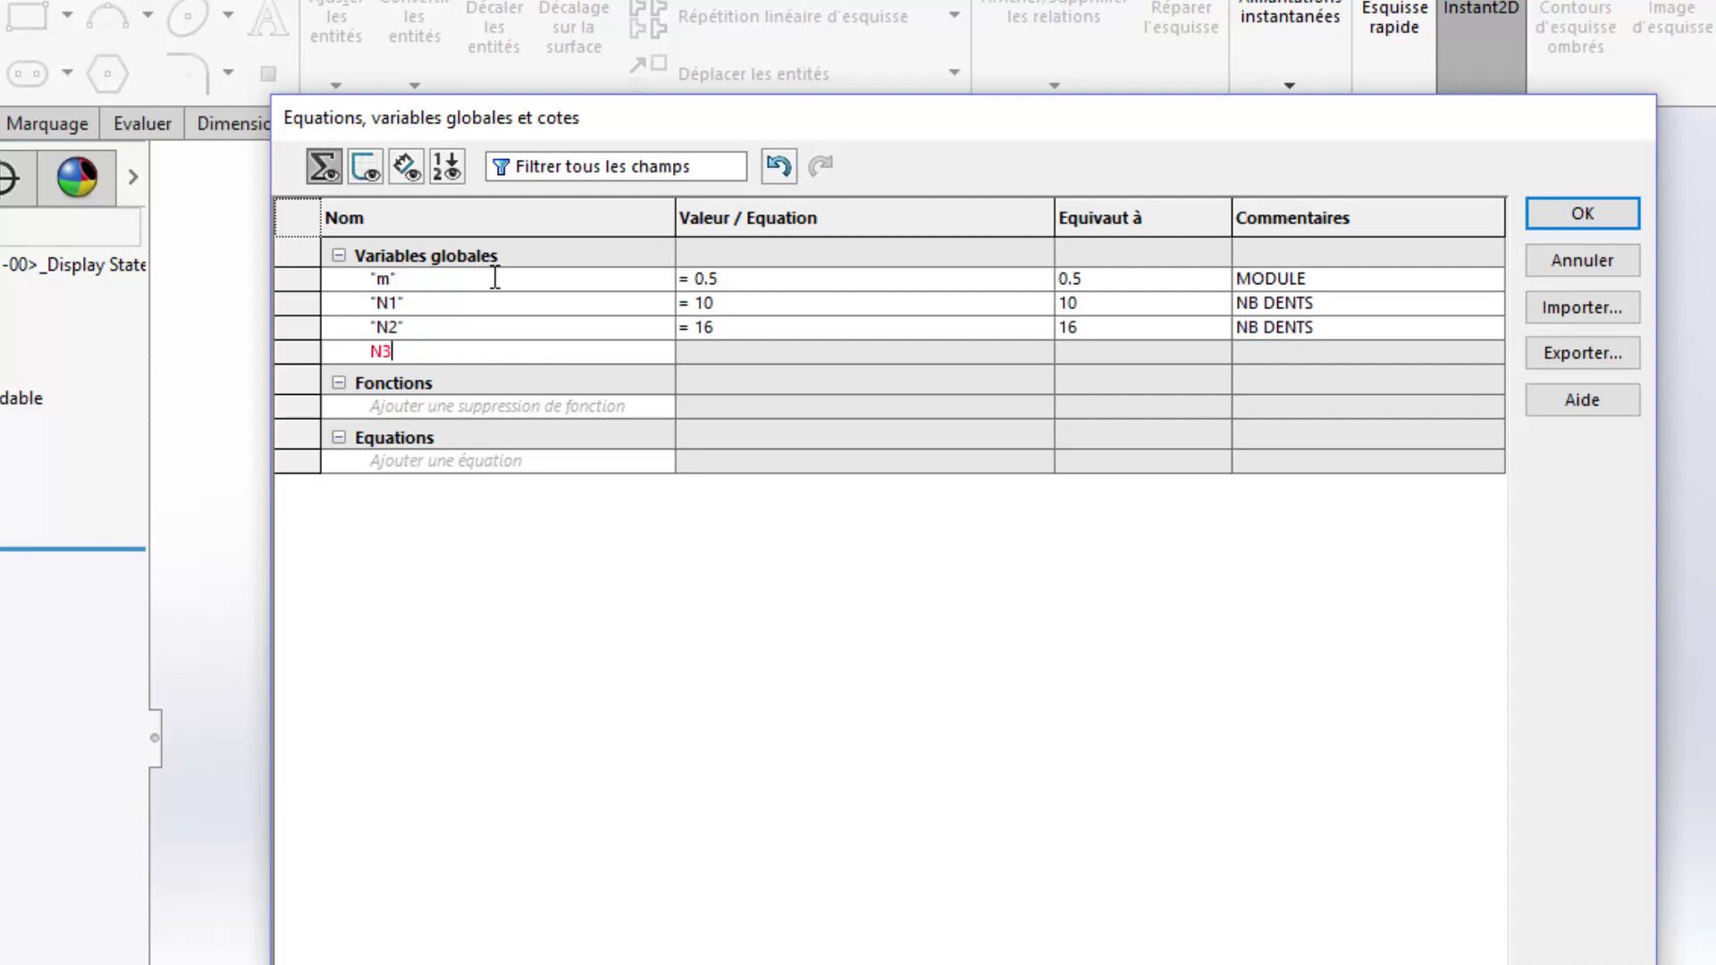
key(Tab)
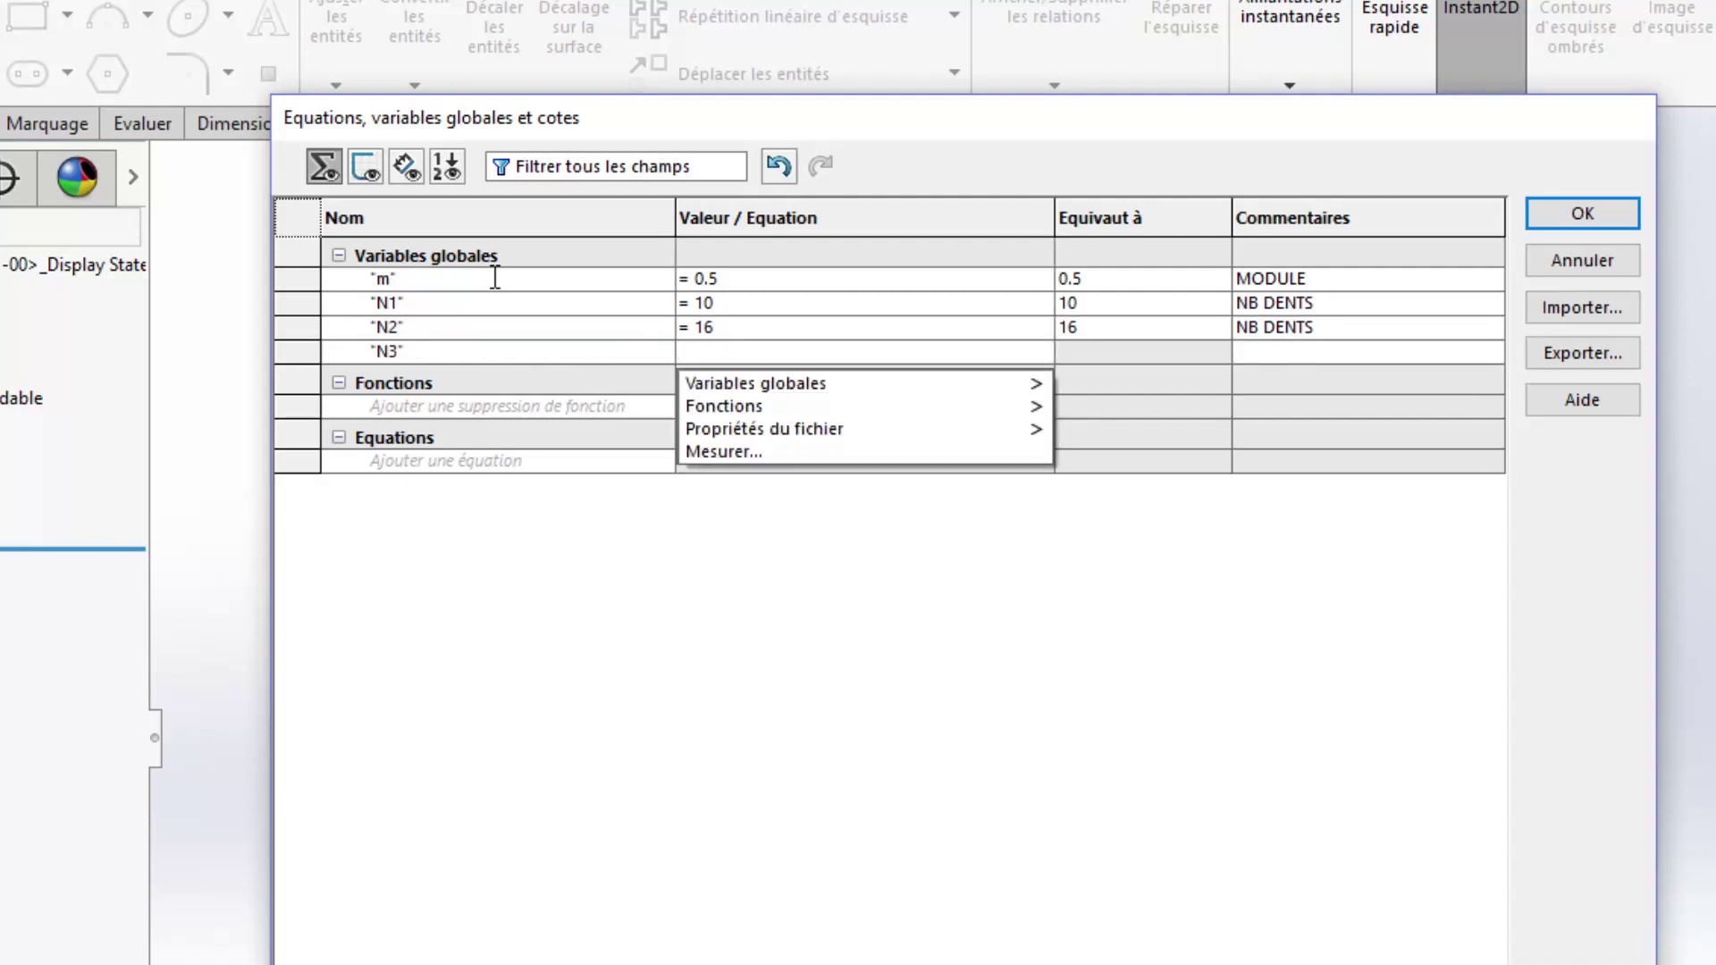
text(10)
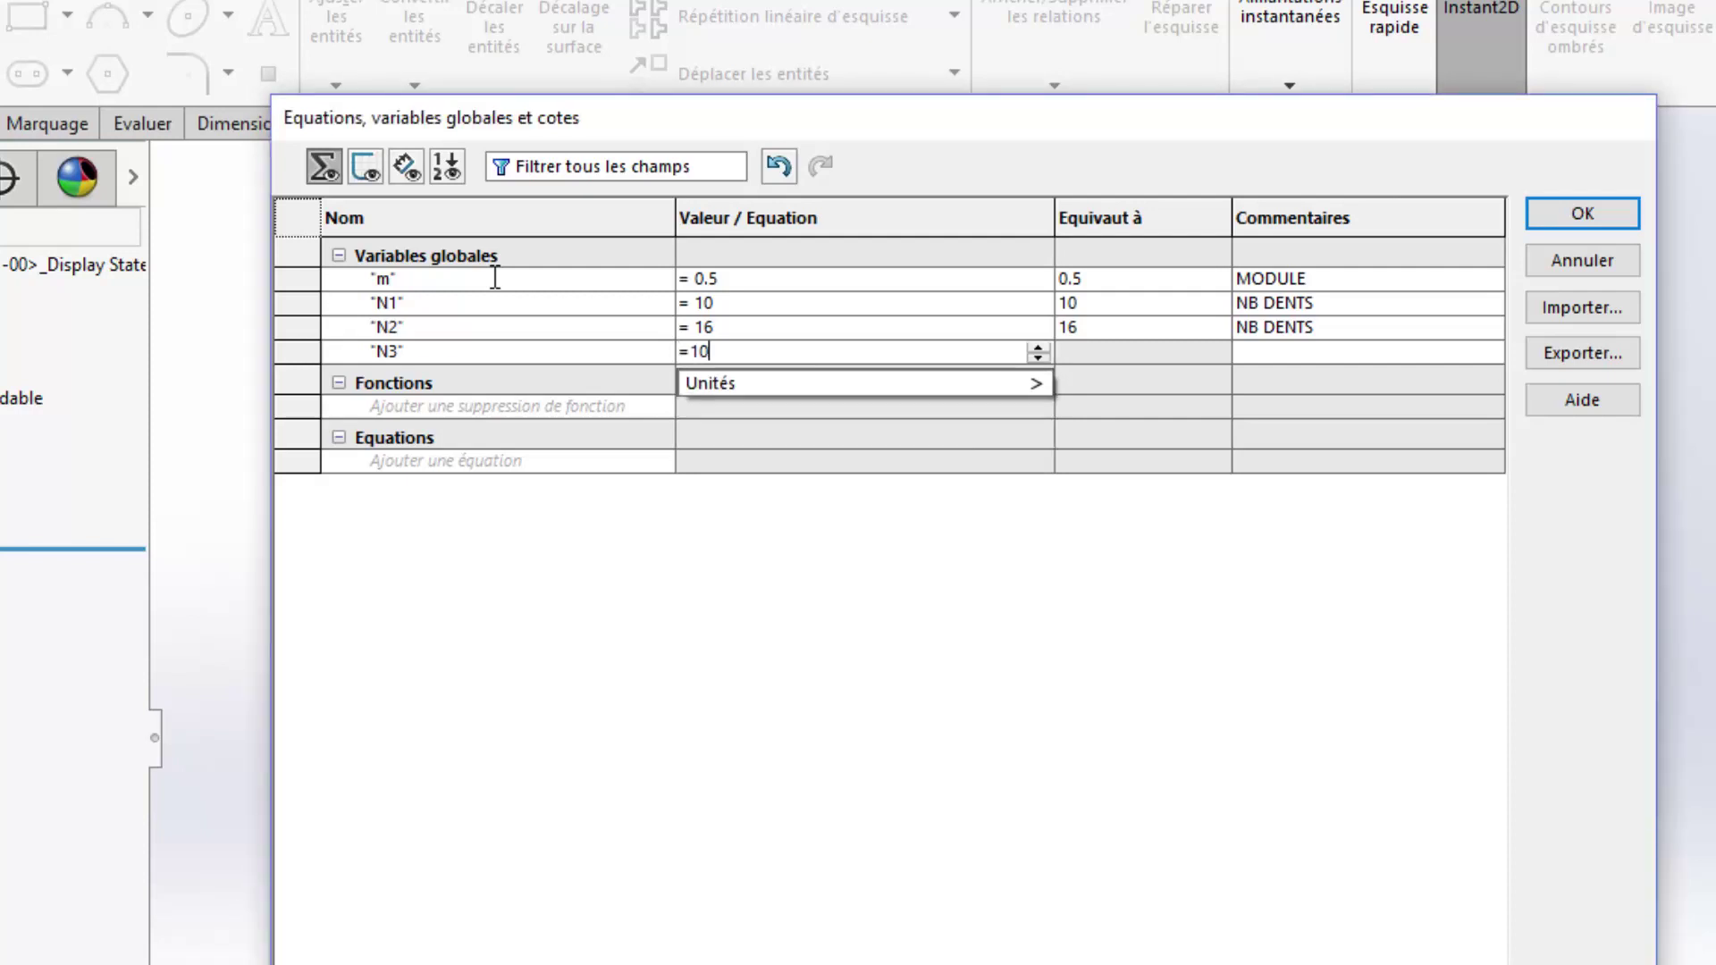
key(Tab)
text(NB DENTS)
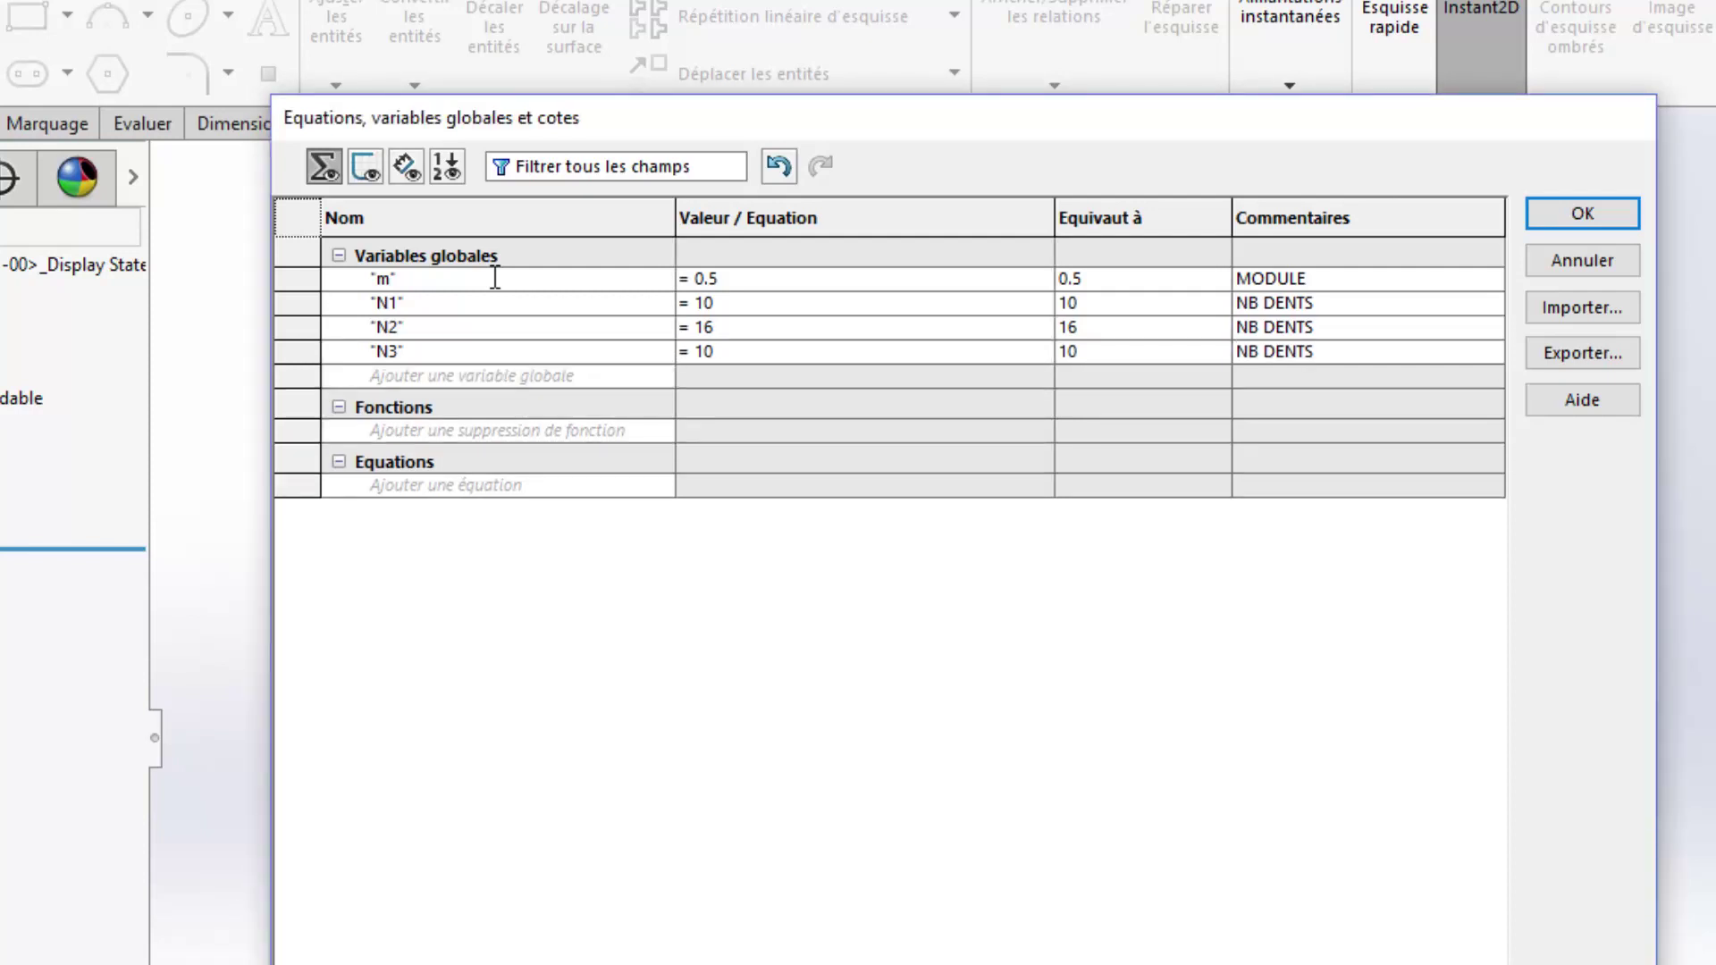
key(Return)
text(N4)
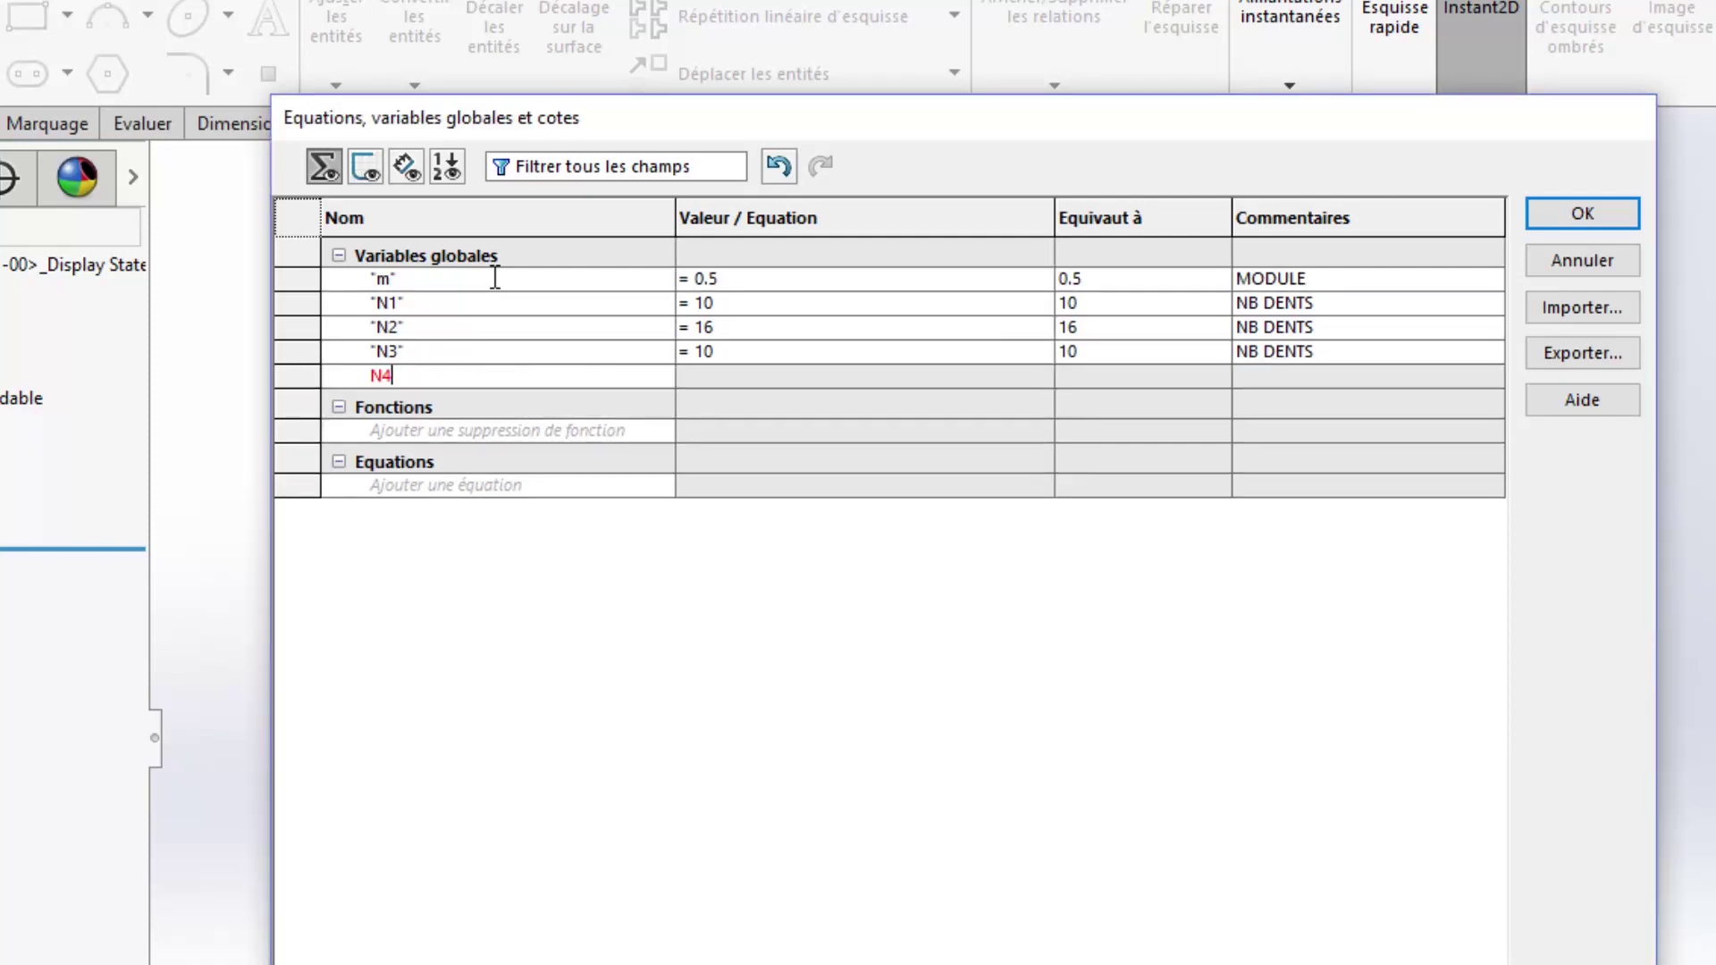
key(Tab)
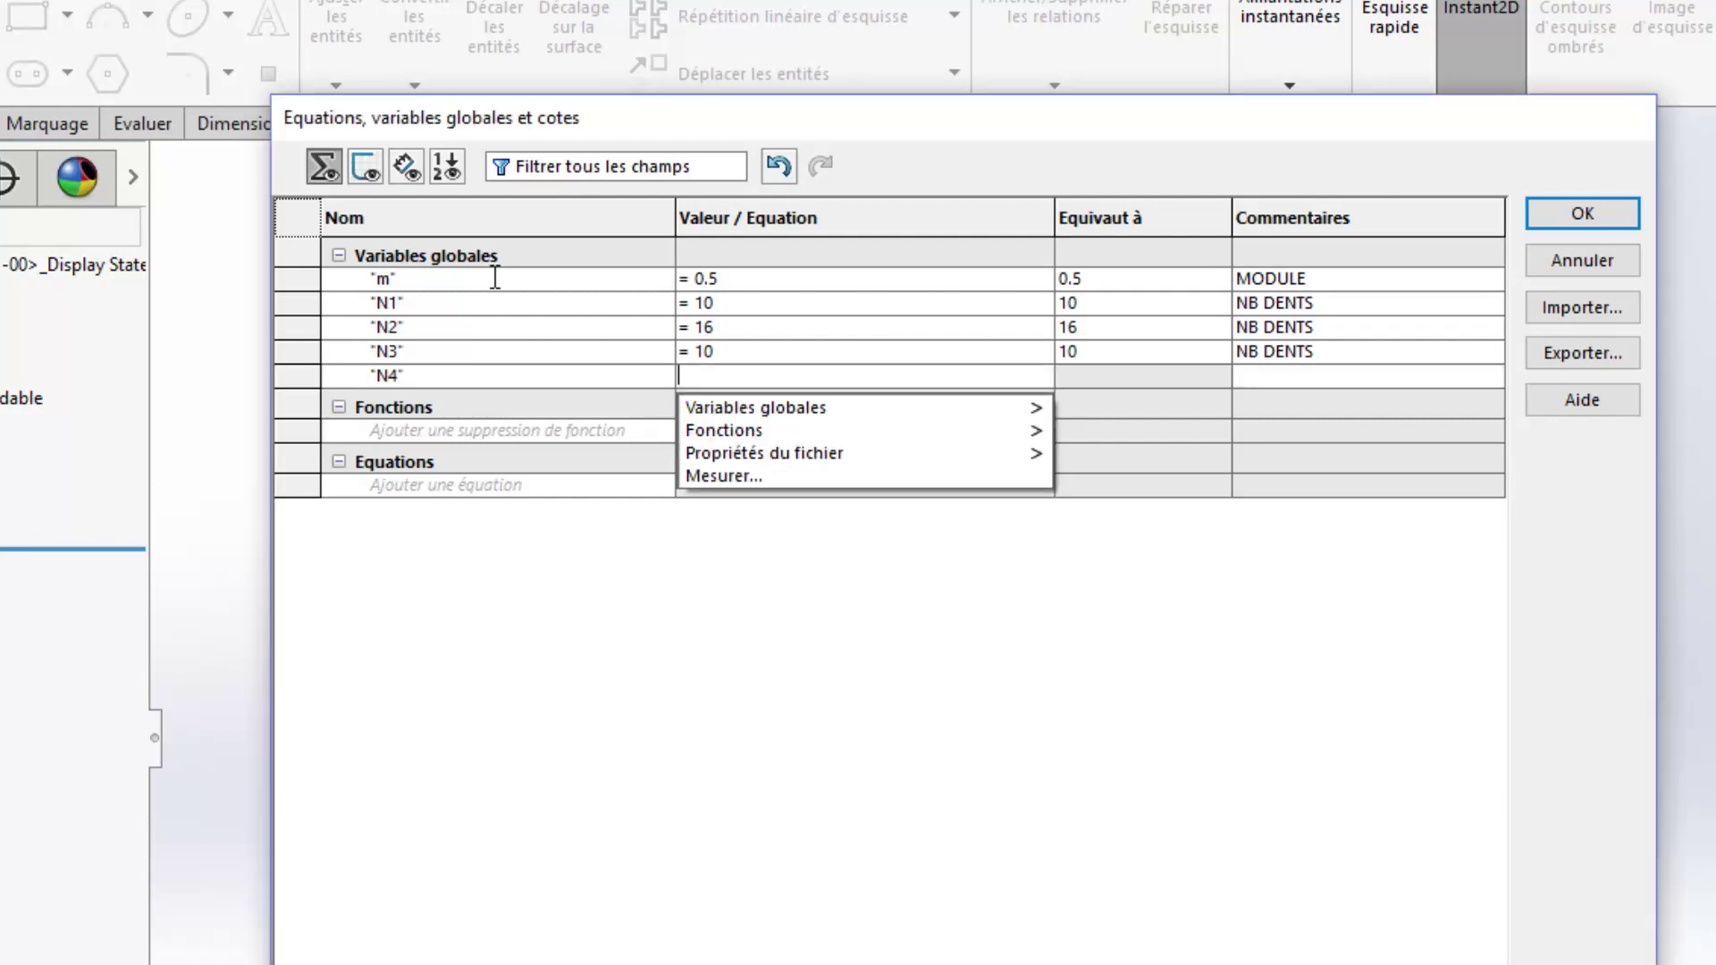
text(10)
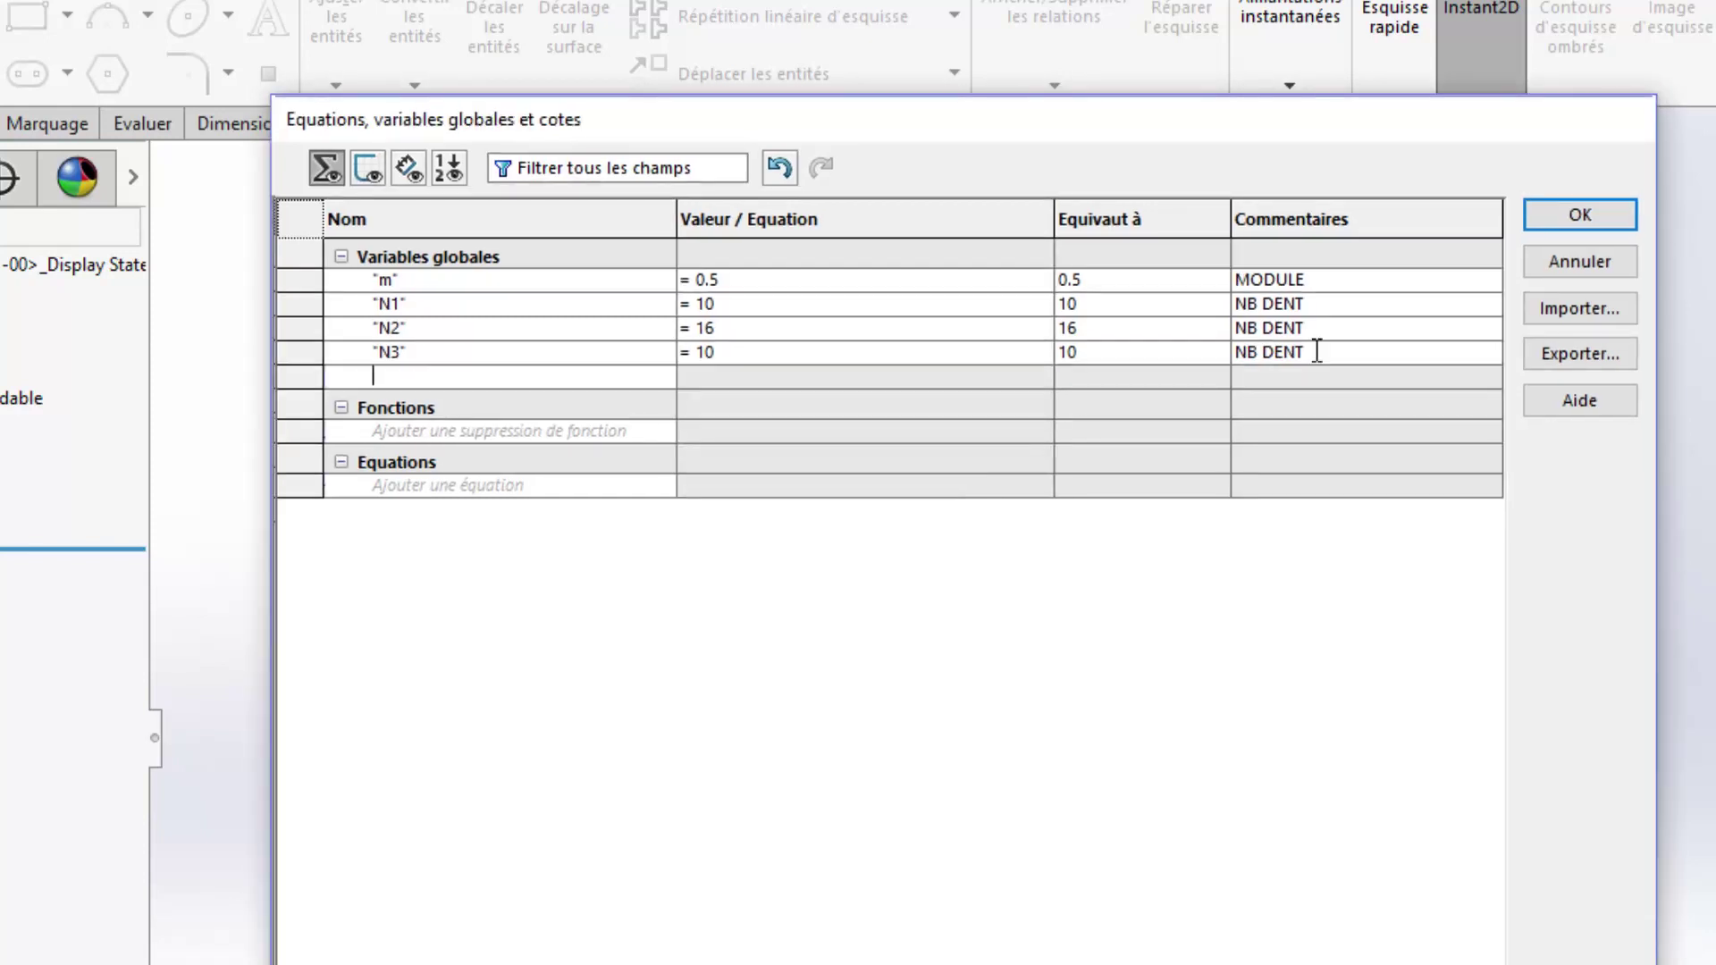
Add a global variable N4 equal to 48 with the comment NB DENT.
text(N4)
key(Tab)
text(48)
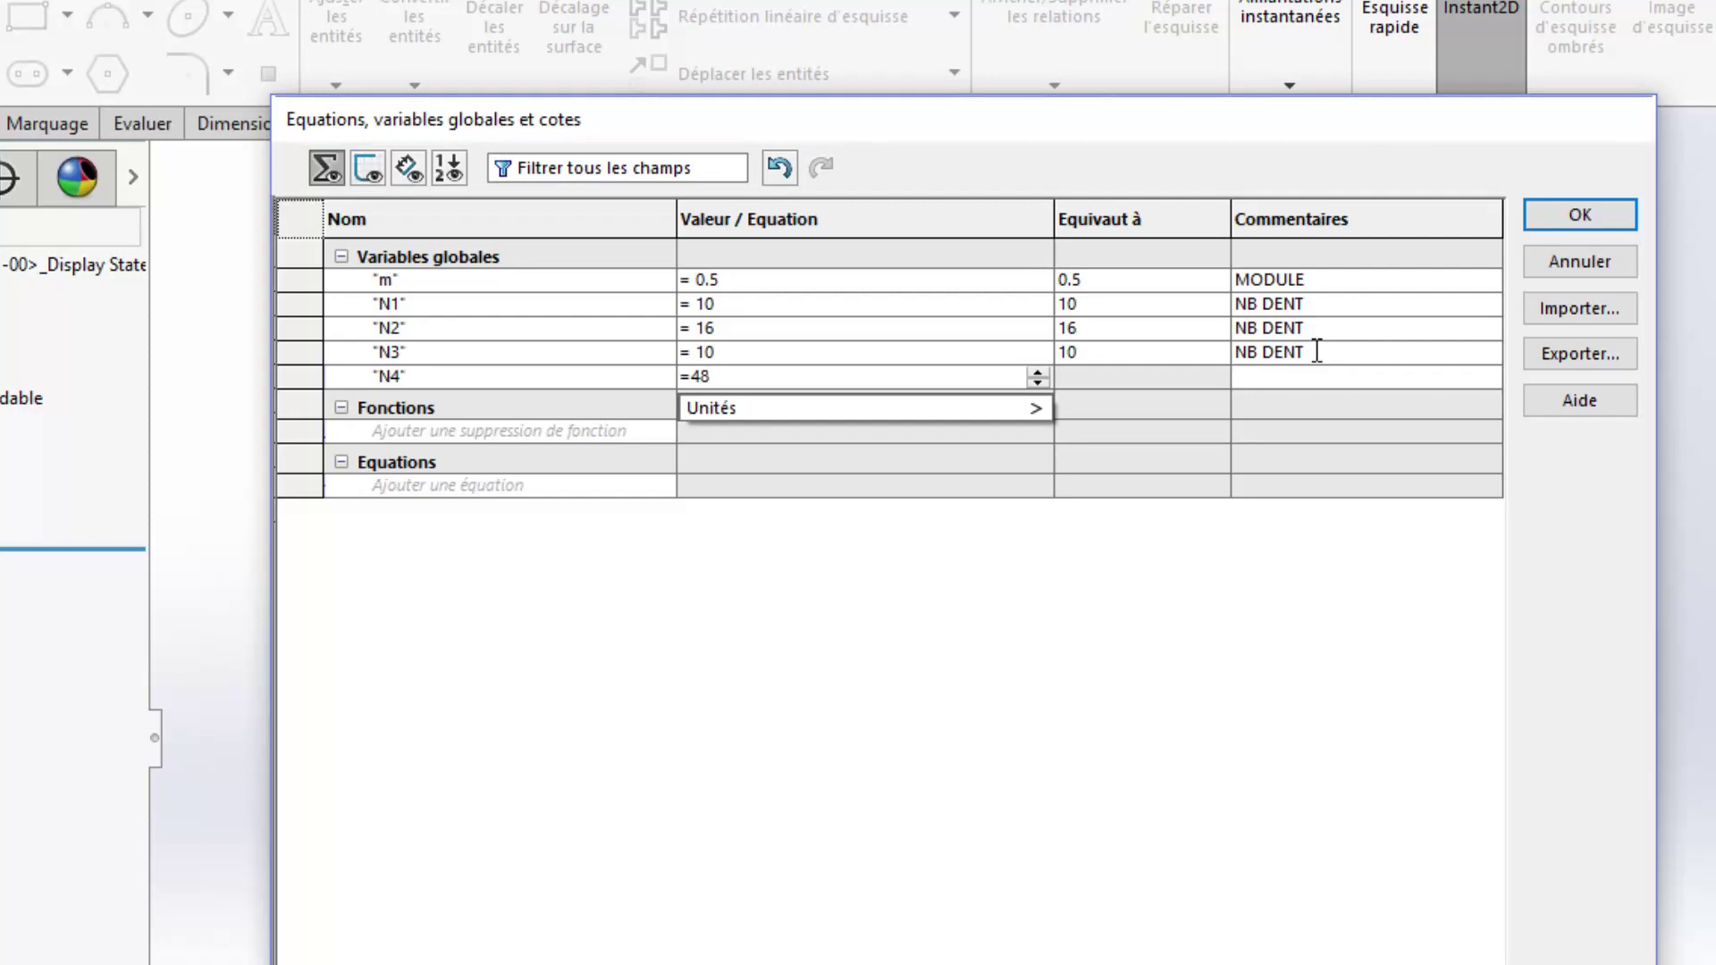
key(Tab)
text(NB DENT)
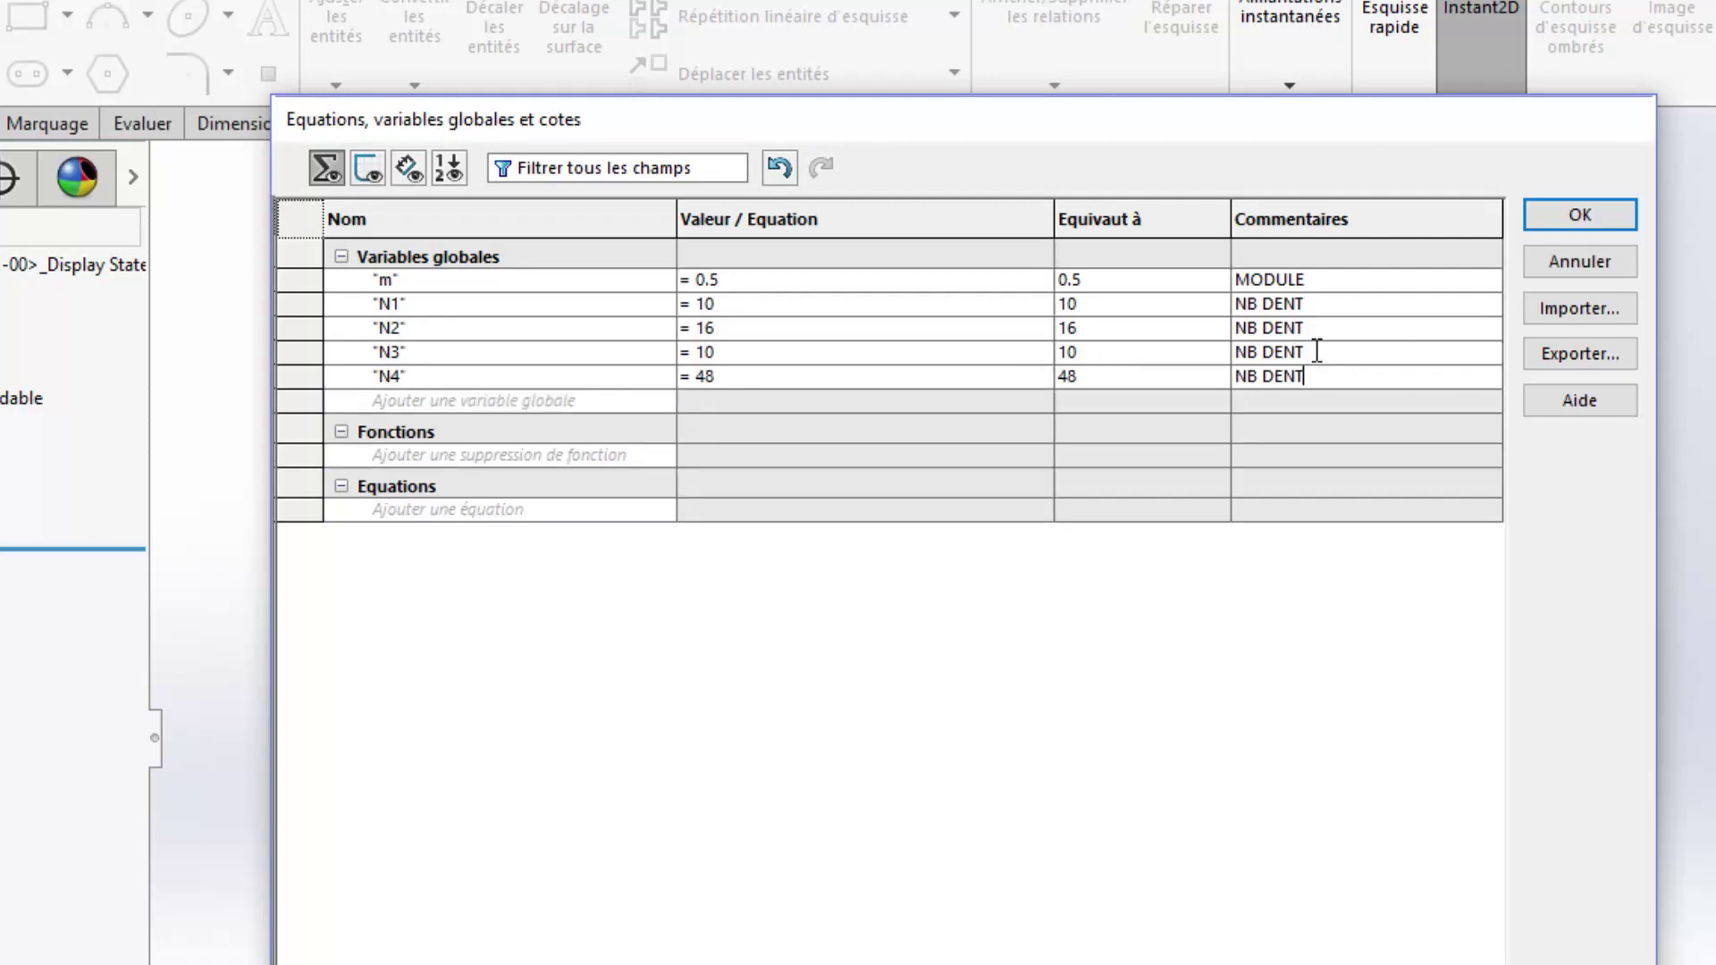
key(Tab)
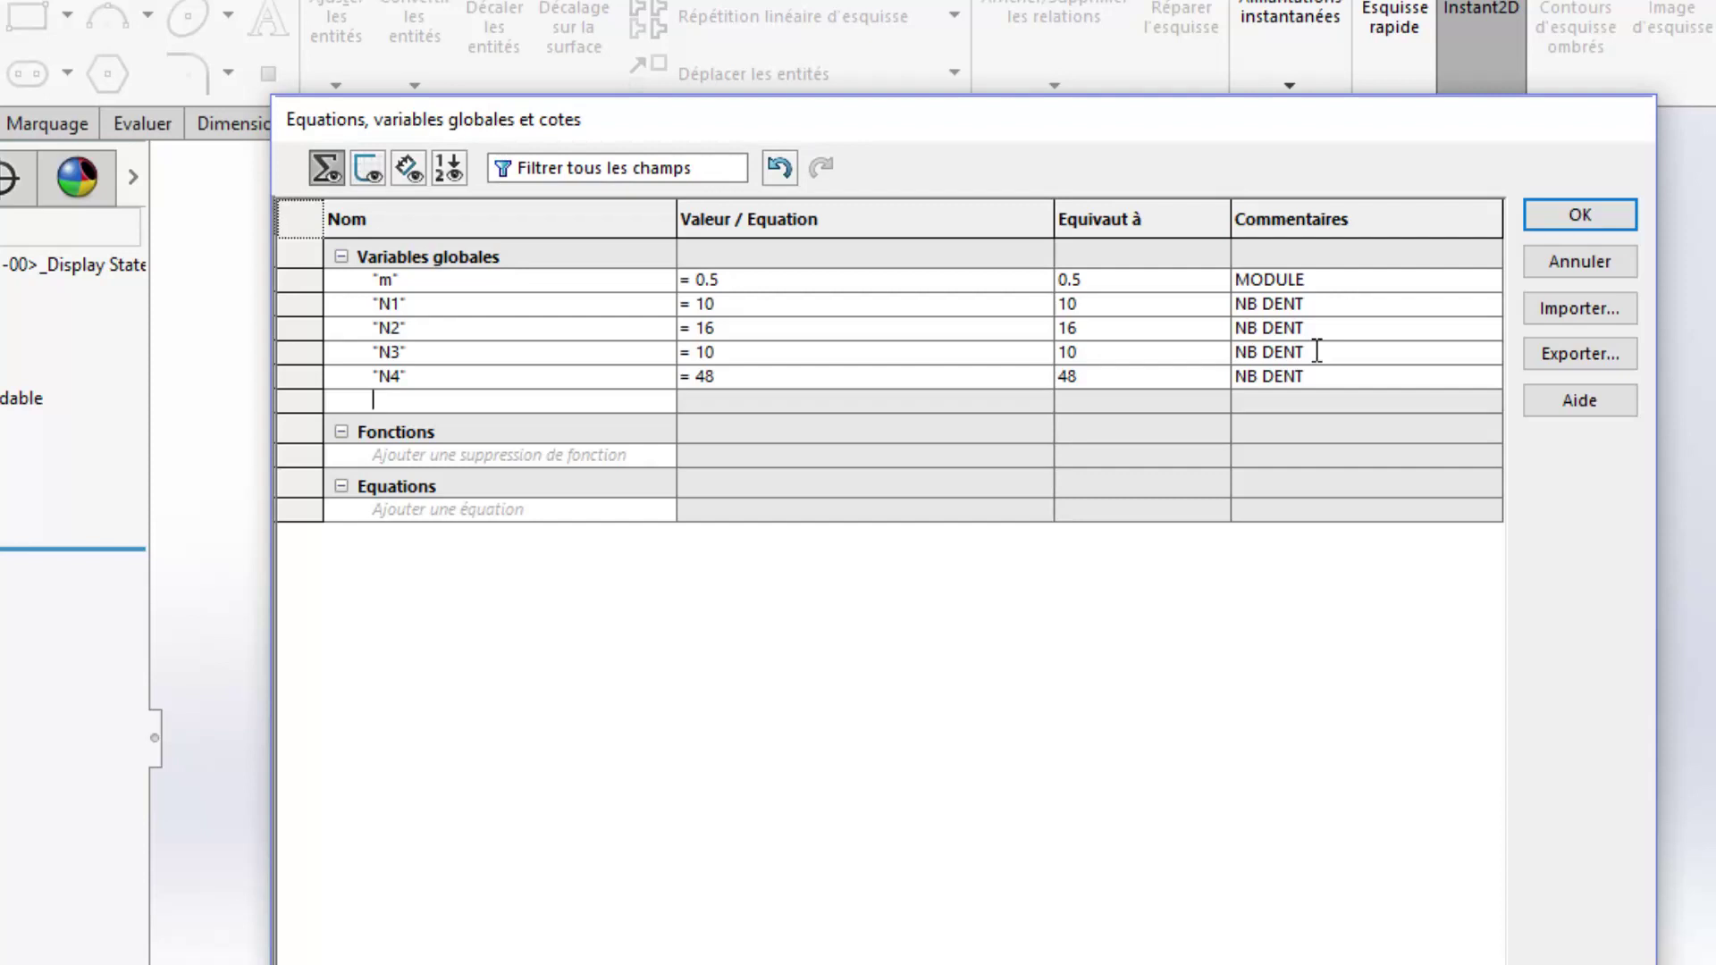
Add a global variable D1 defined as m * N1 with the comment DIAMÈTRE PRIMITIF 1, and accept the equations.
text(D1)
key(BackSpace)
key(BackSpace)
text(D1)
key(Tab)
text(=)
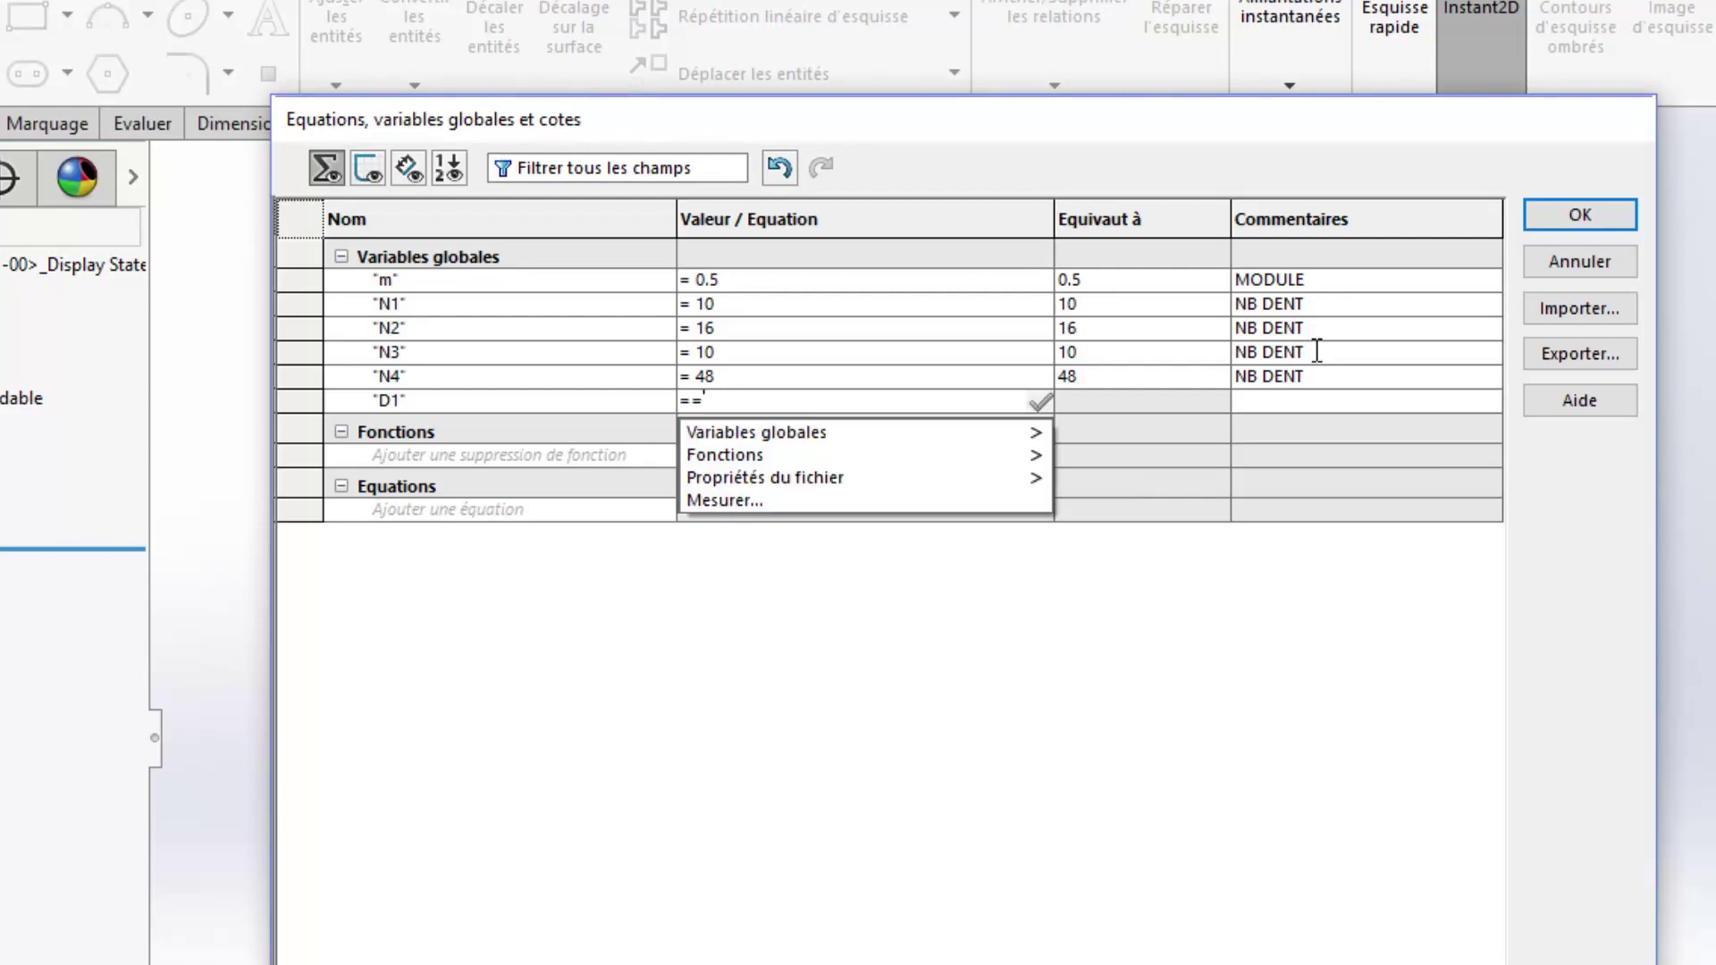
key(BackSpace)
text(M)
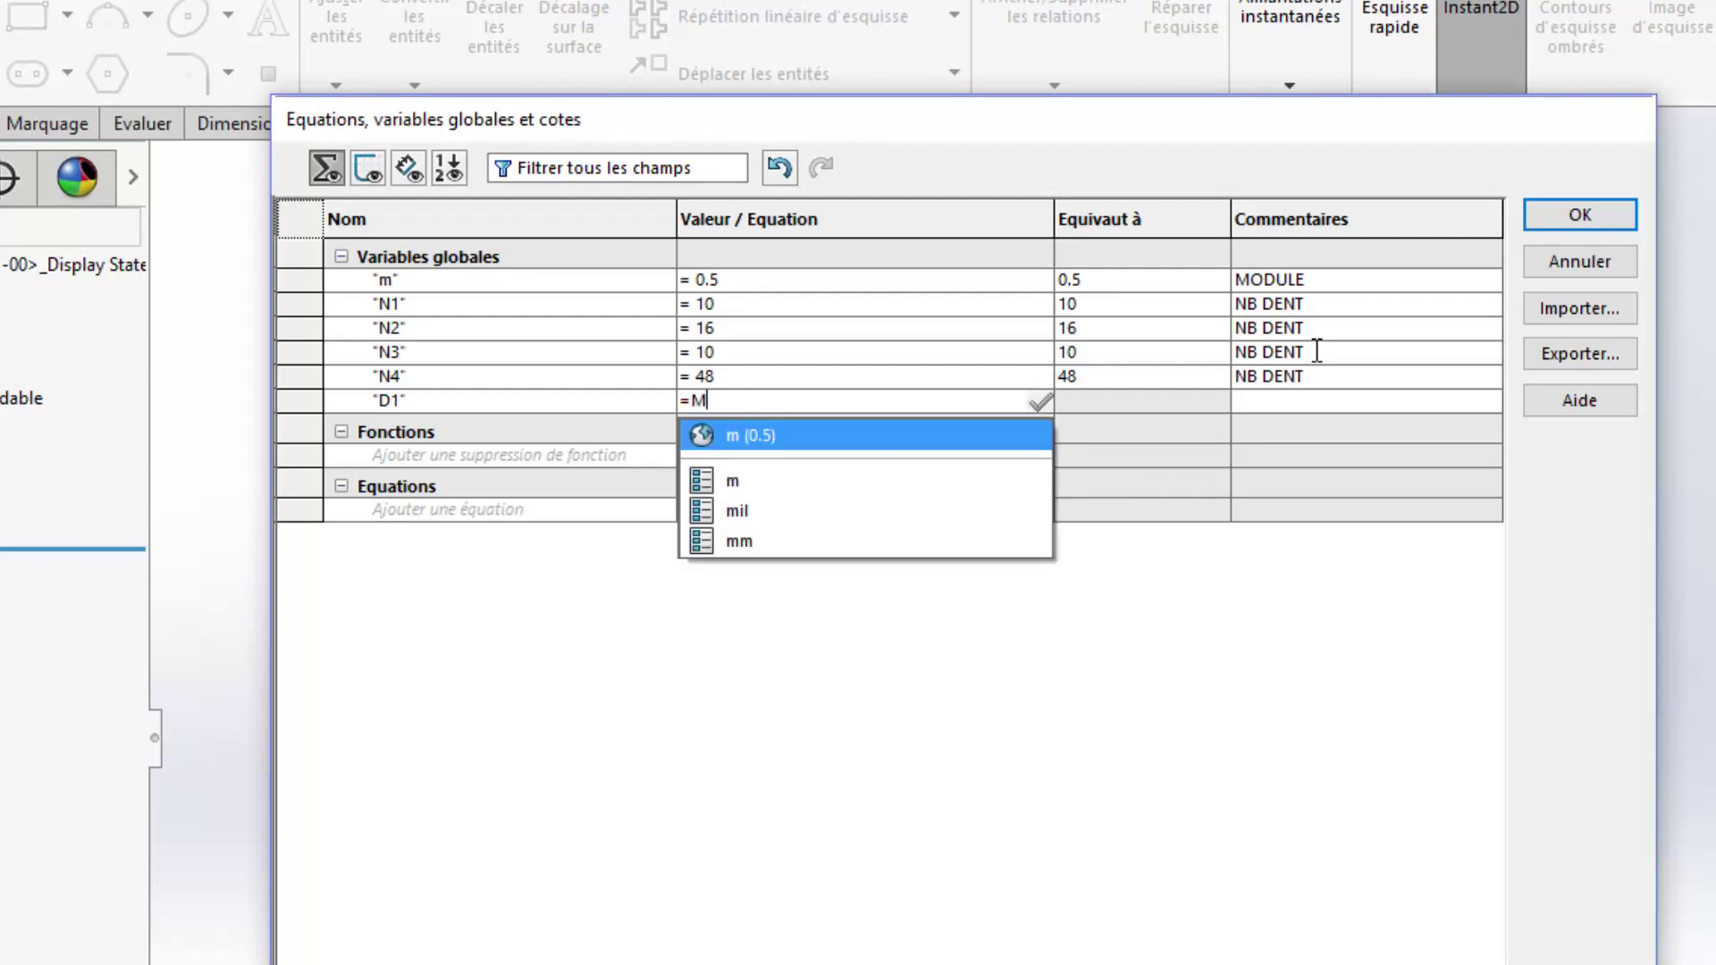
key(Return)
text(*)
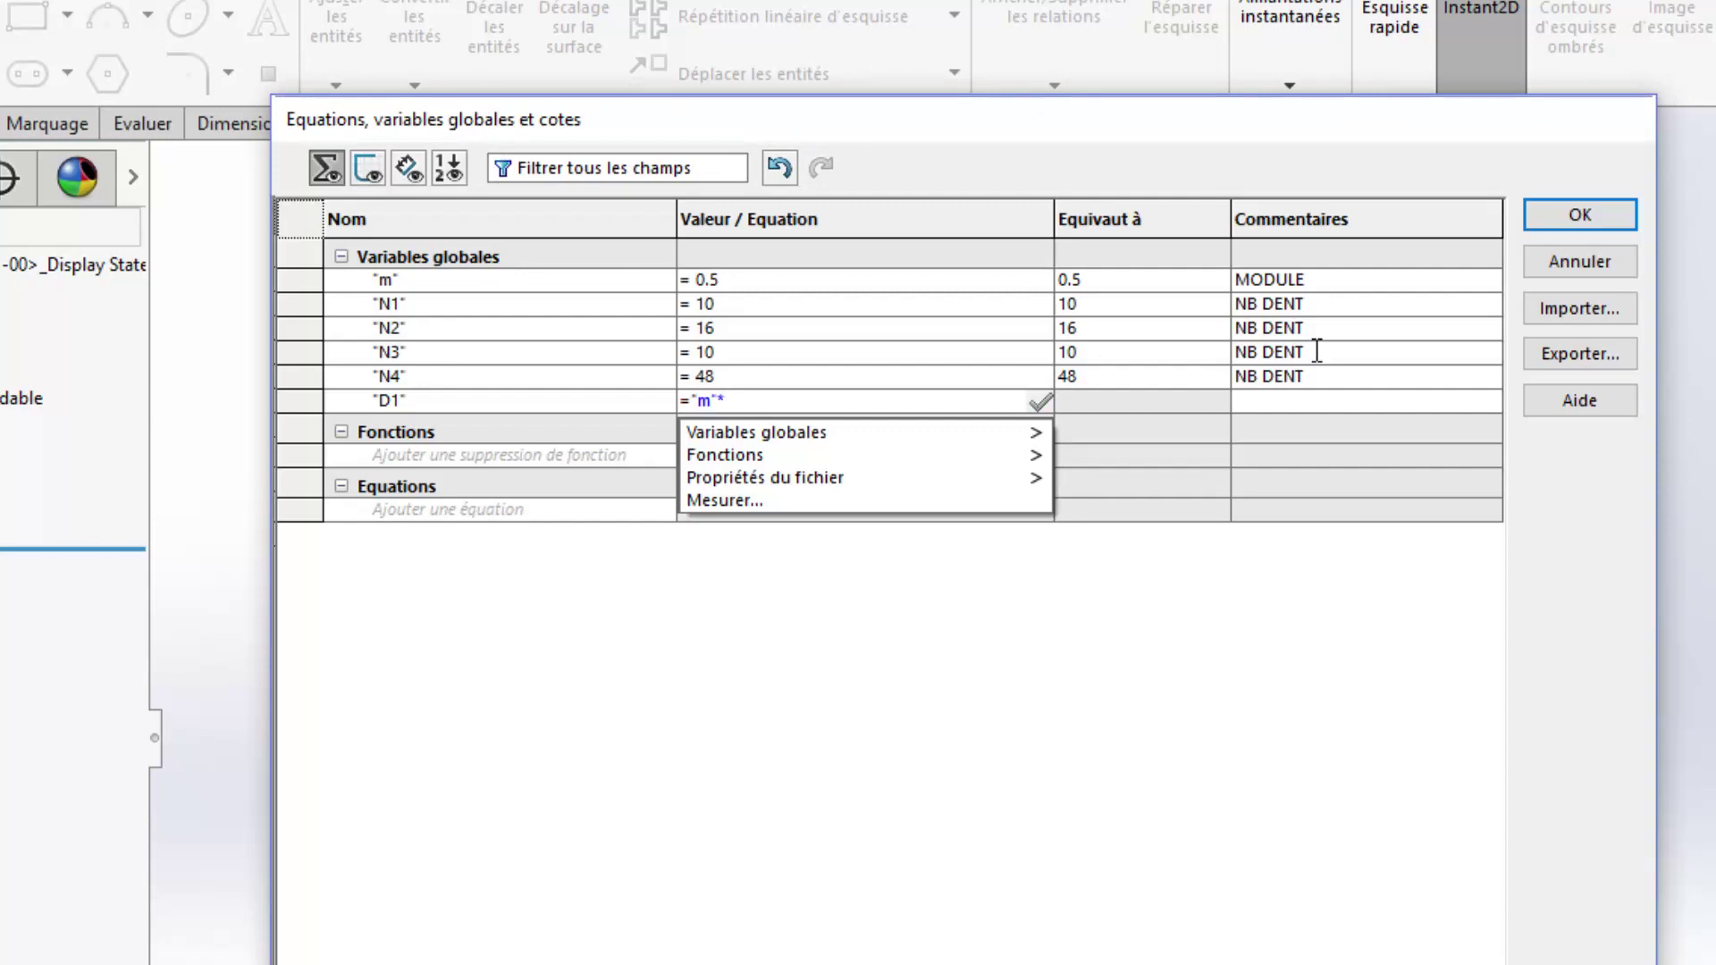
text("N)
key(Down)
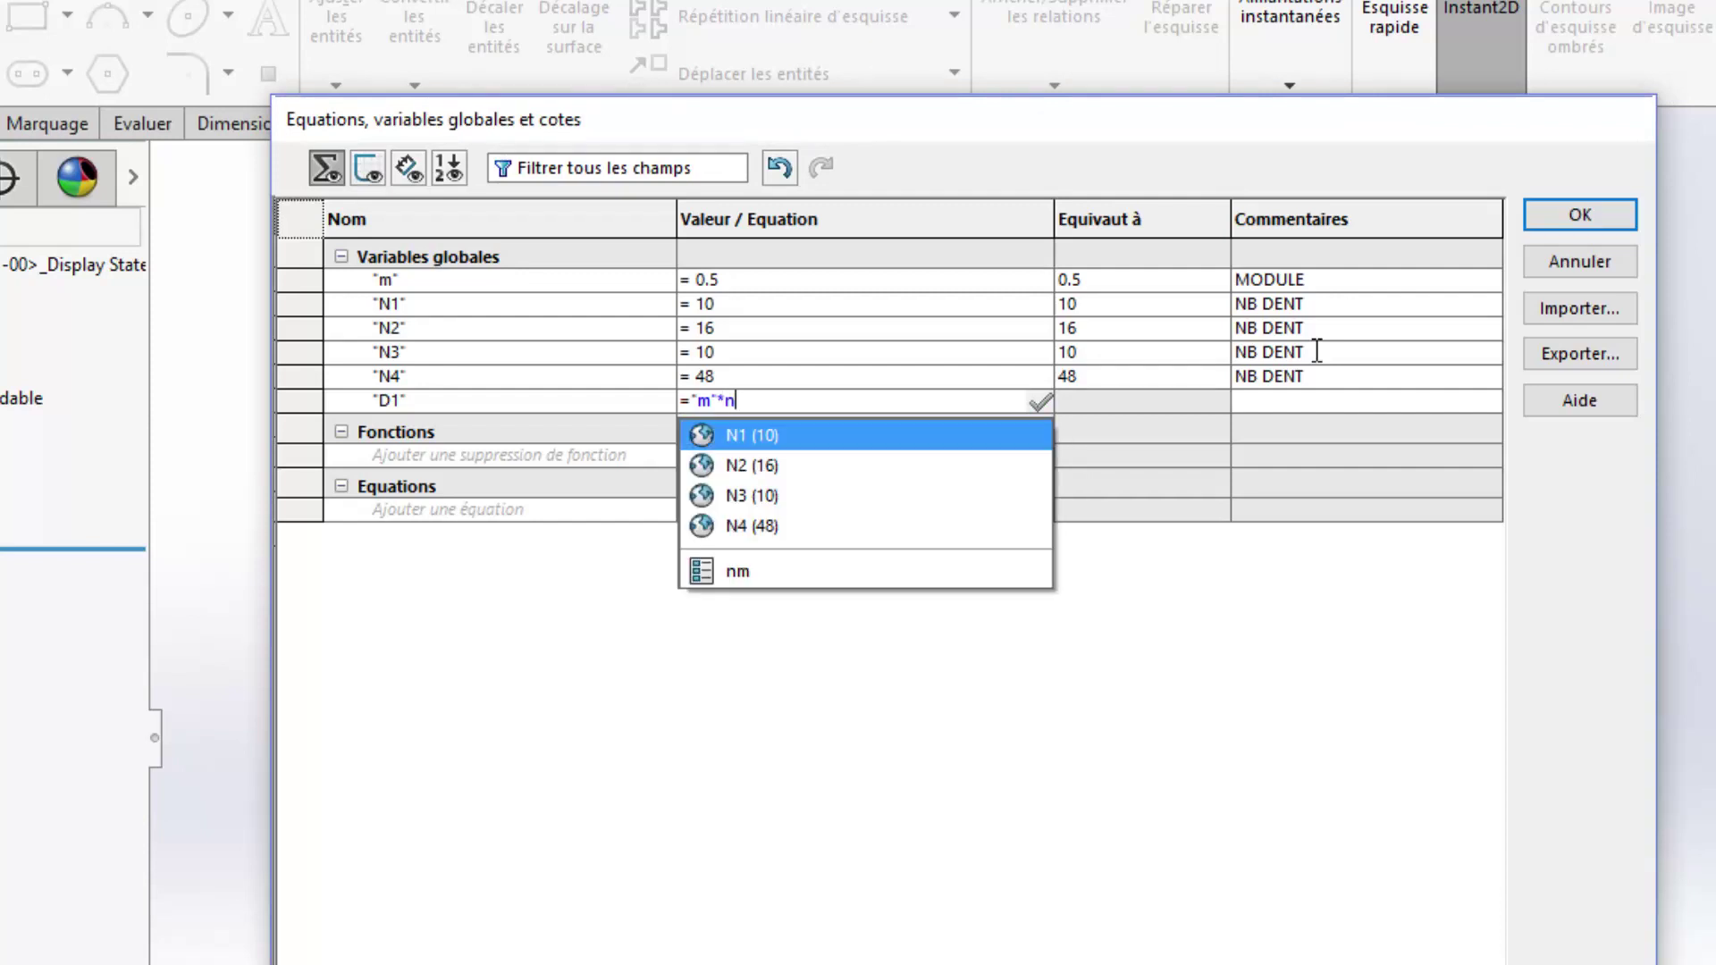
key(Return)
key(Tab)
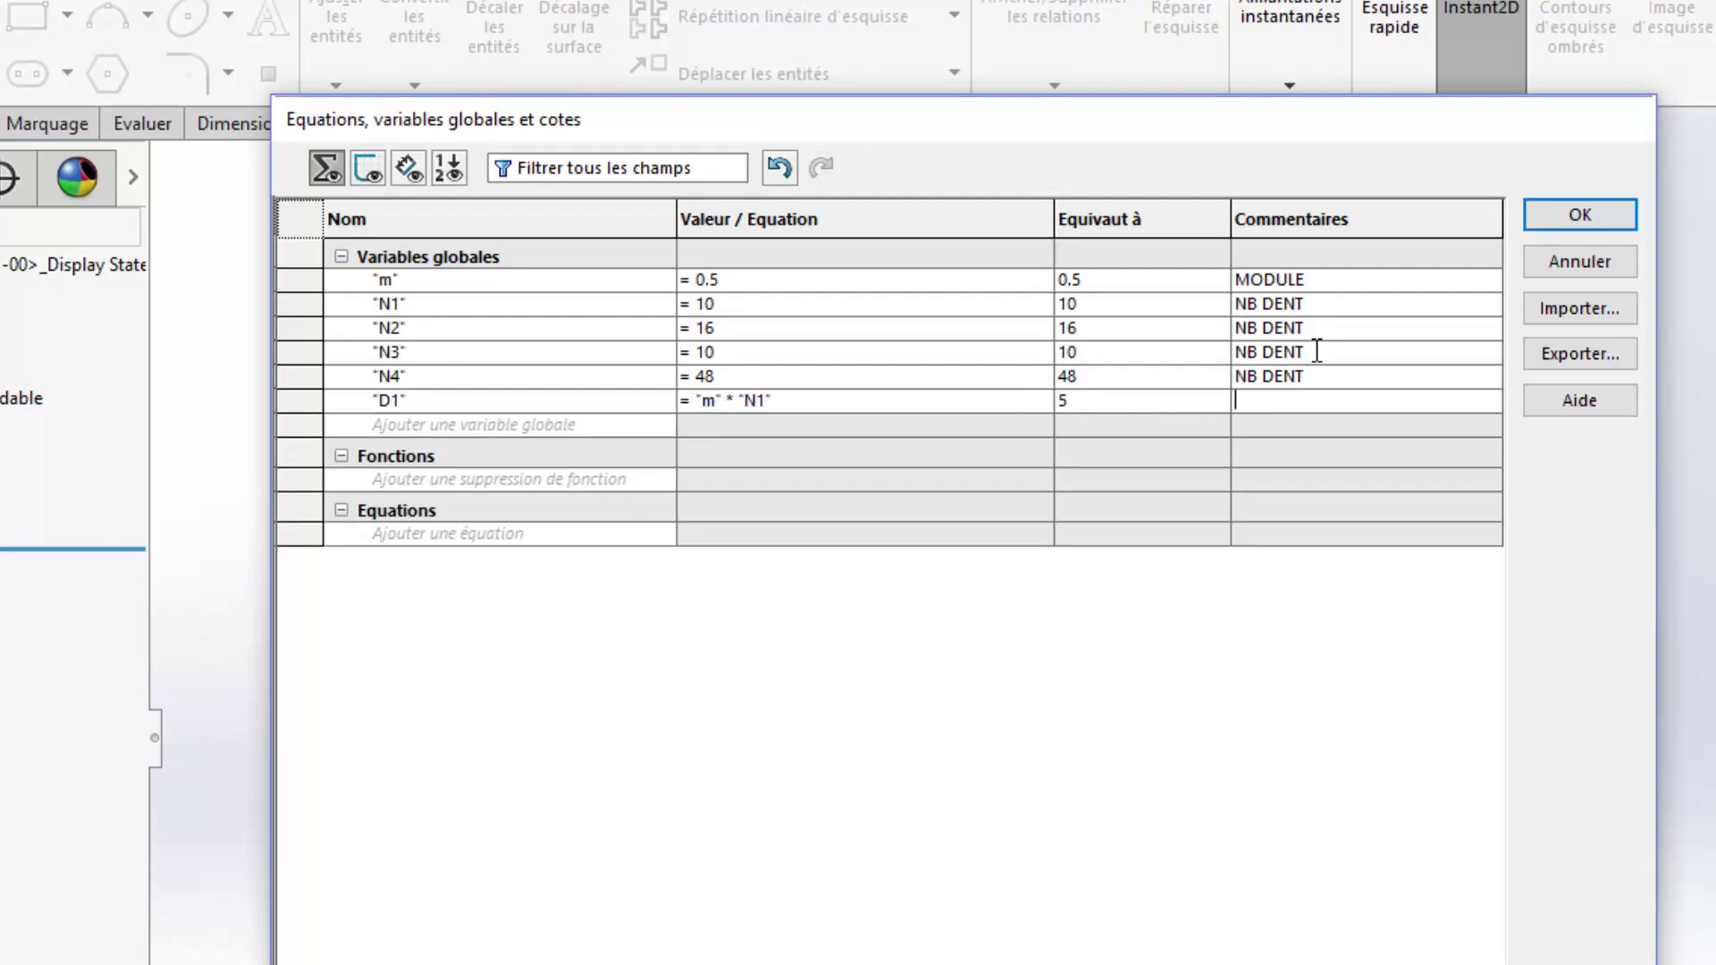
text(DIAMÈTRE PRIMITIF 1)
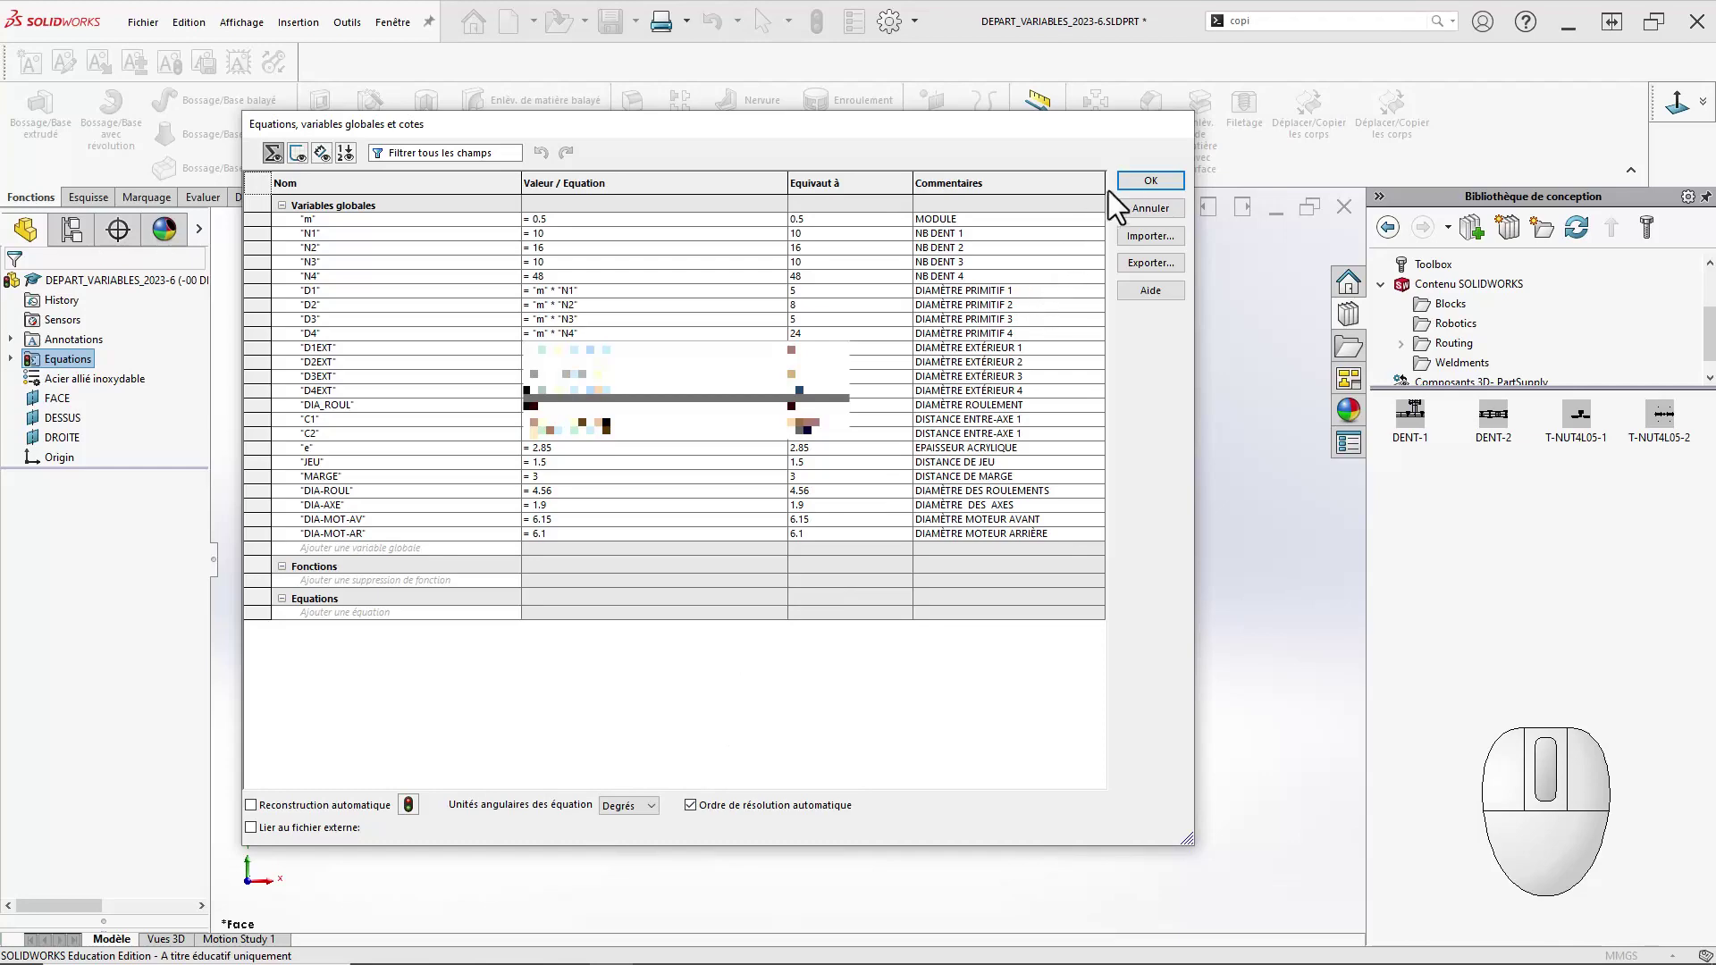
click(1129, 180)
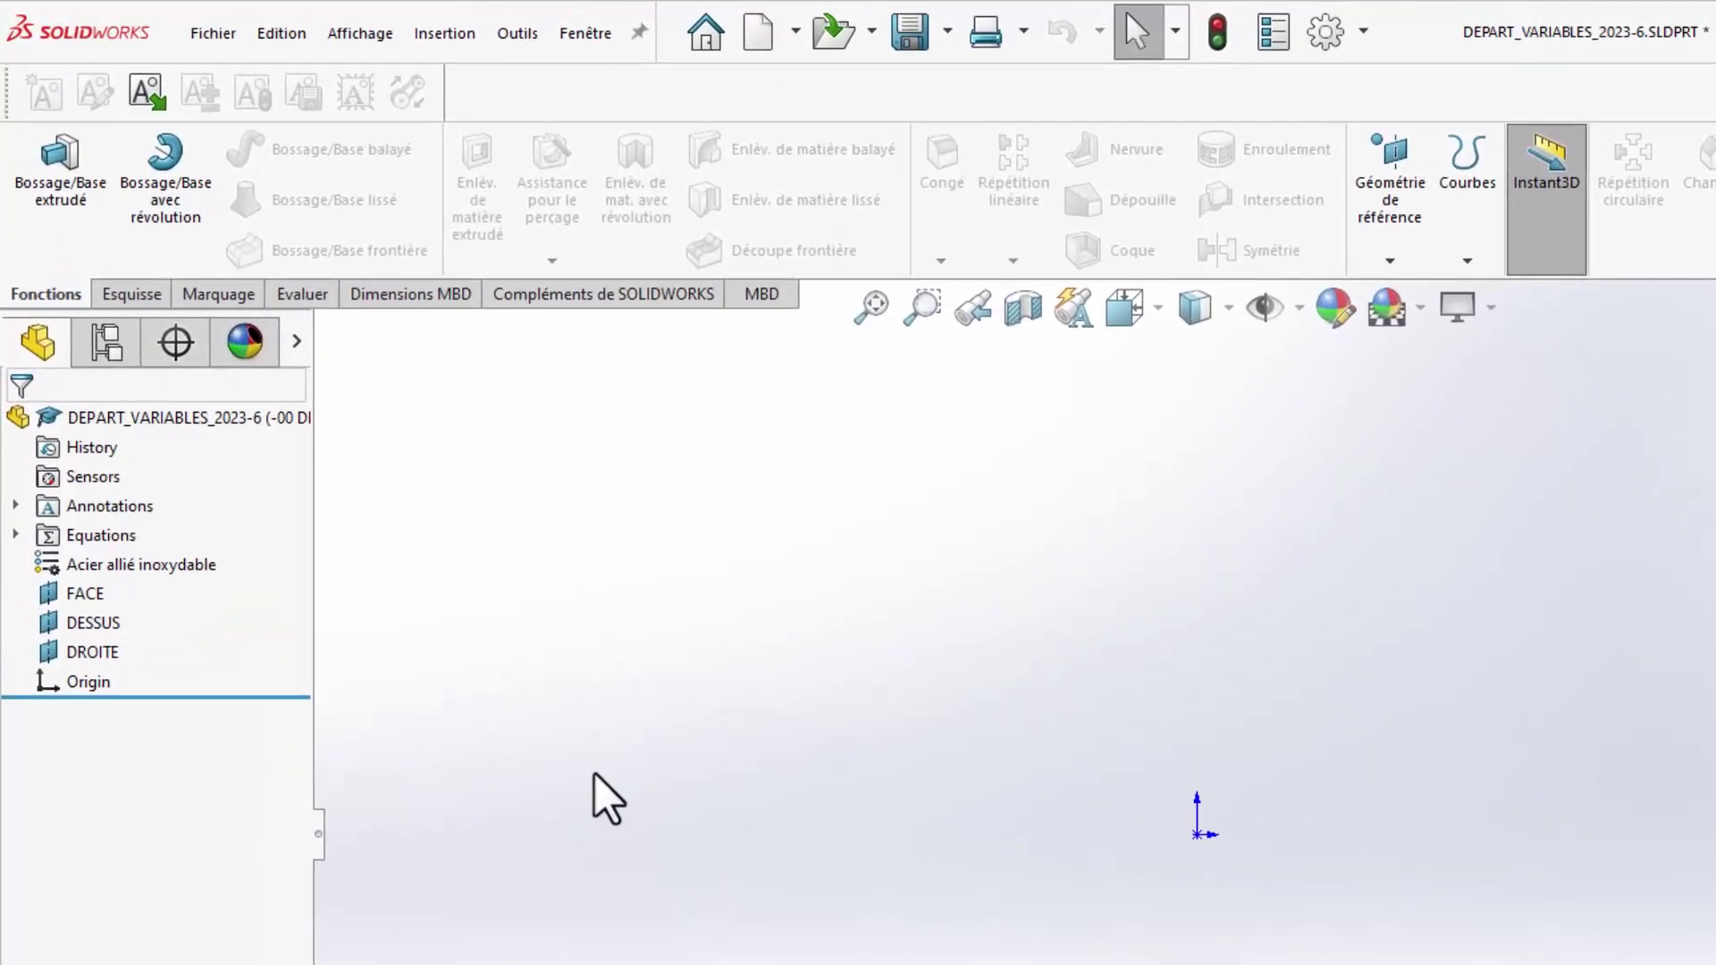
Review the global variables listed under Equations in the feature tree and the commands available for that folder.
click(15, 535)
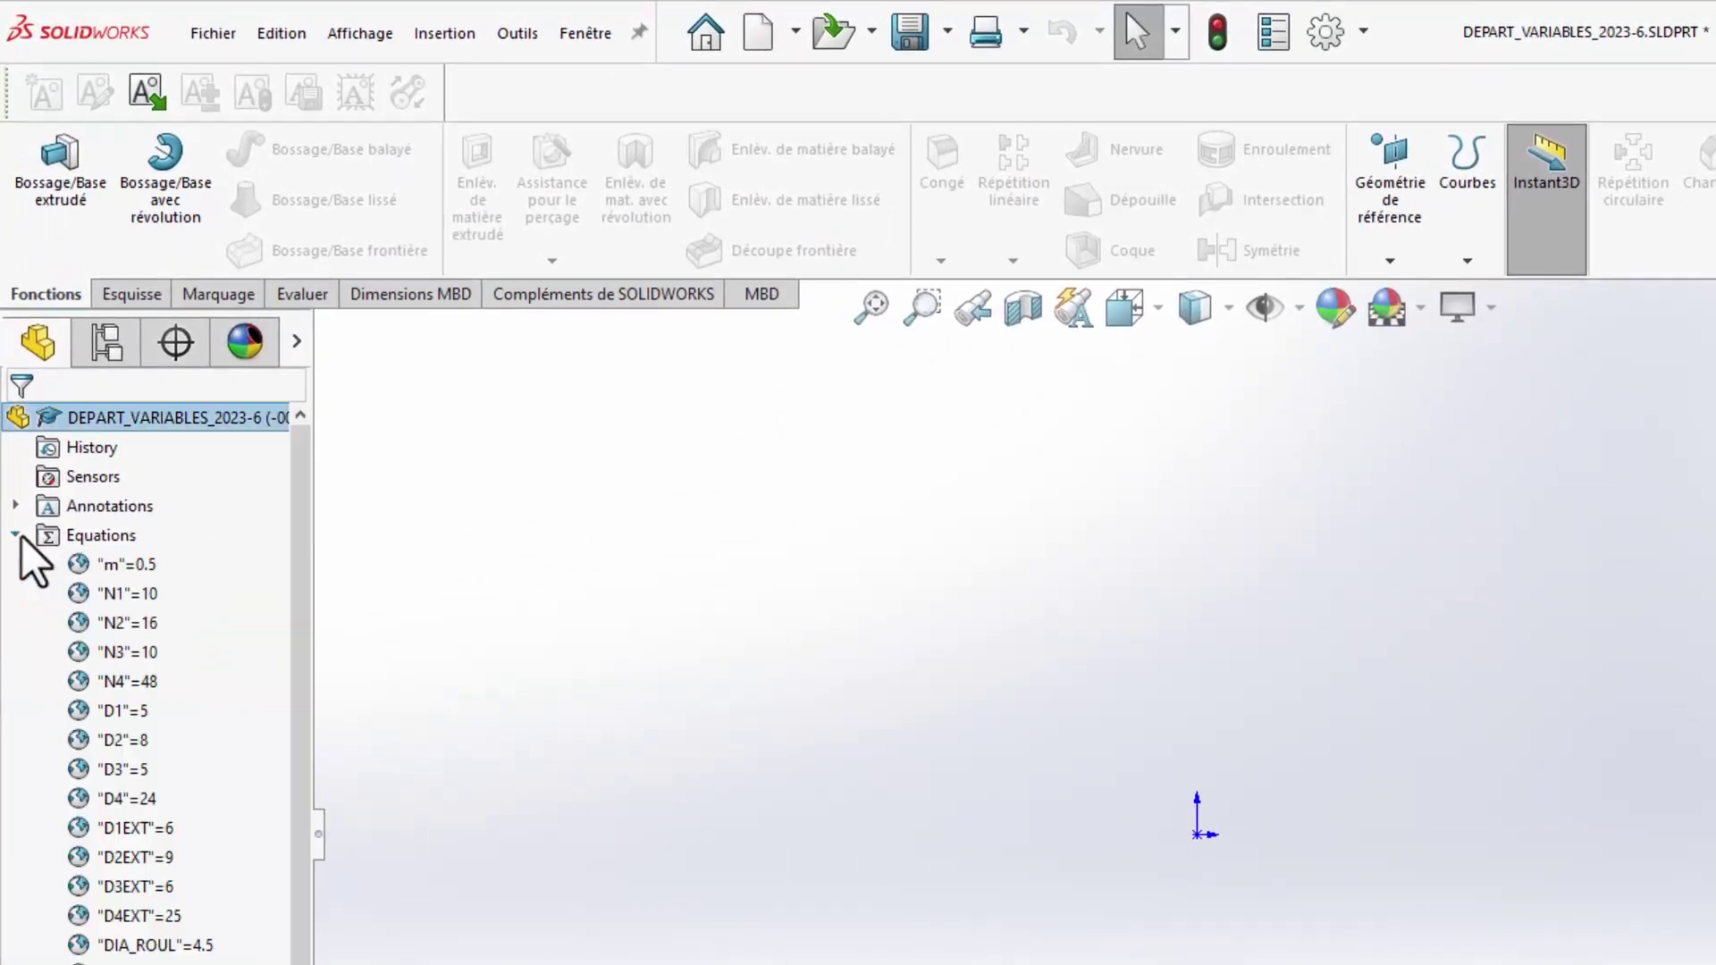
click(18, 536)
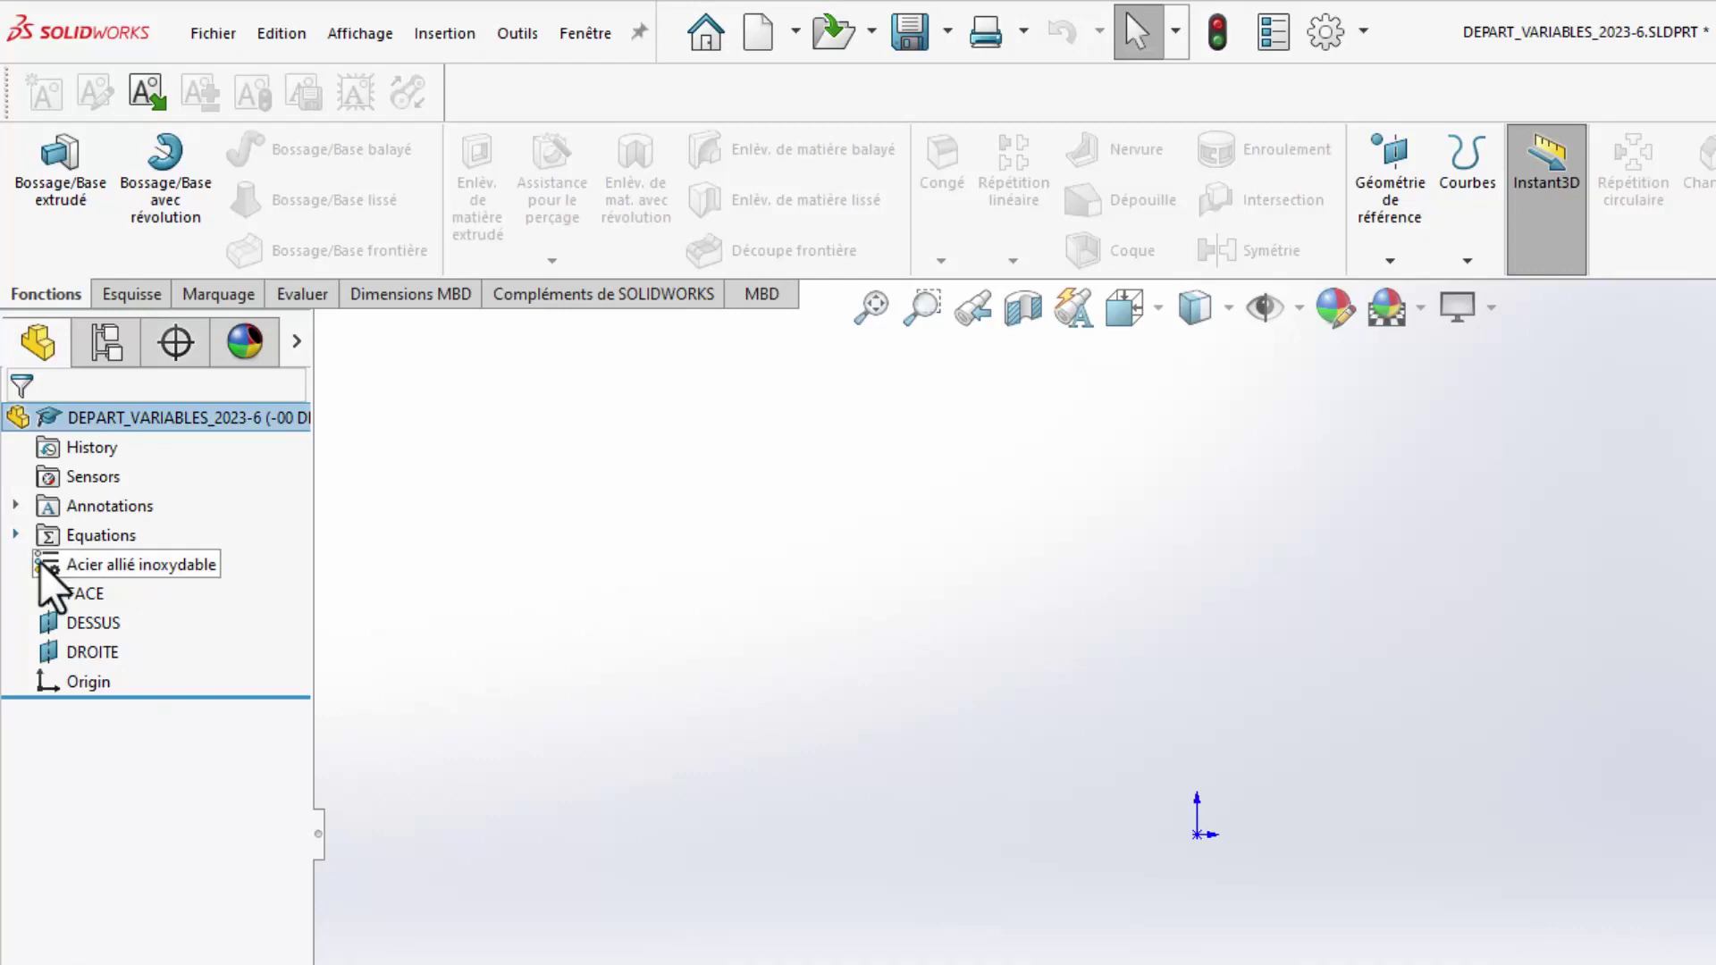
right_click(121, 534)
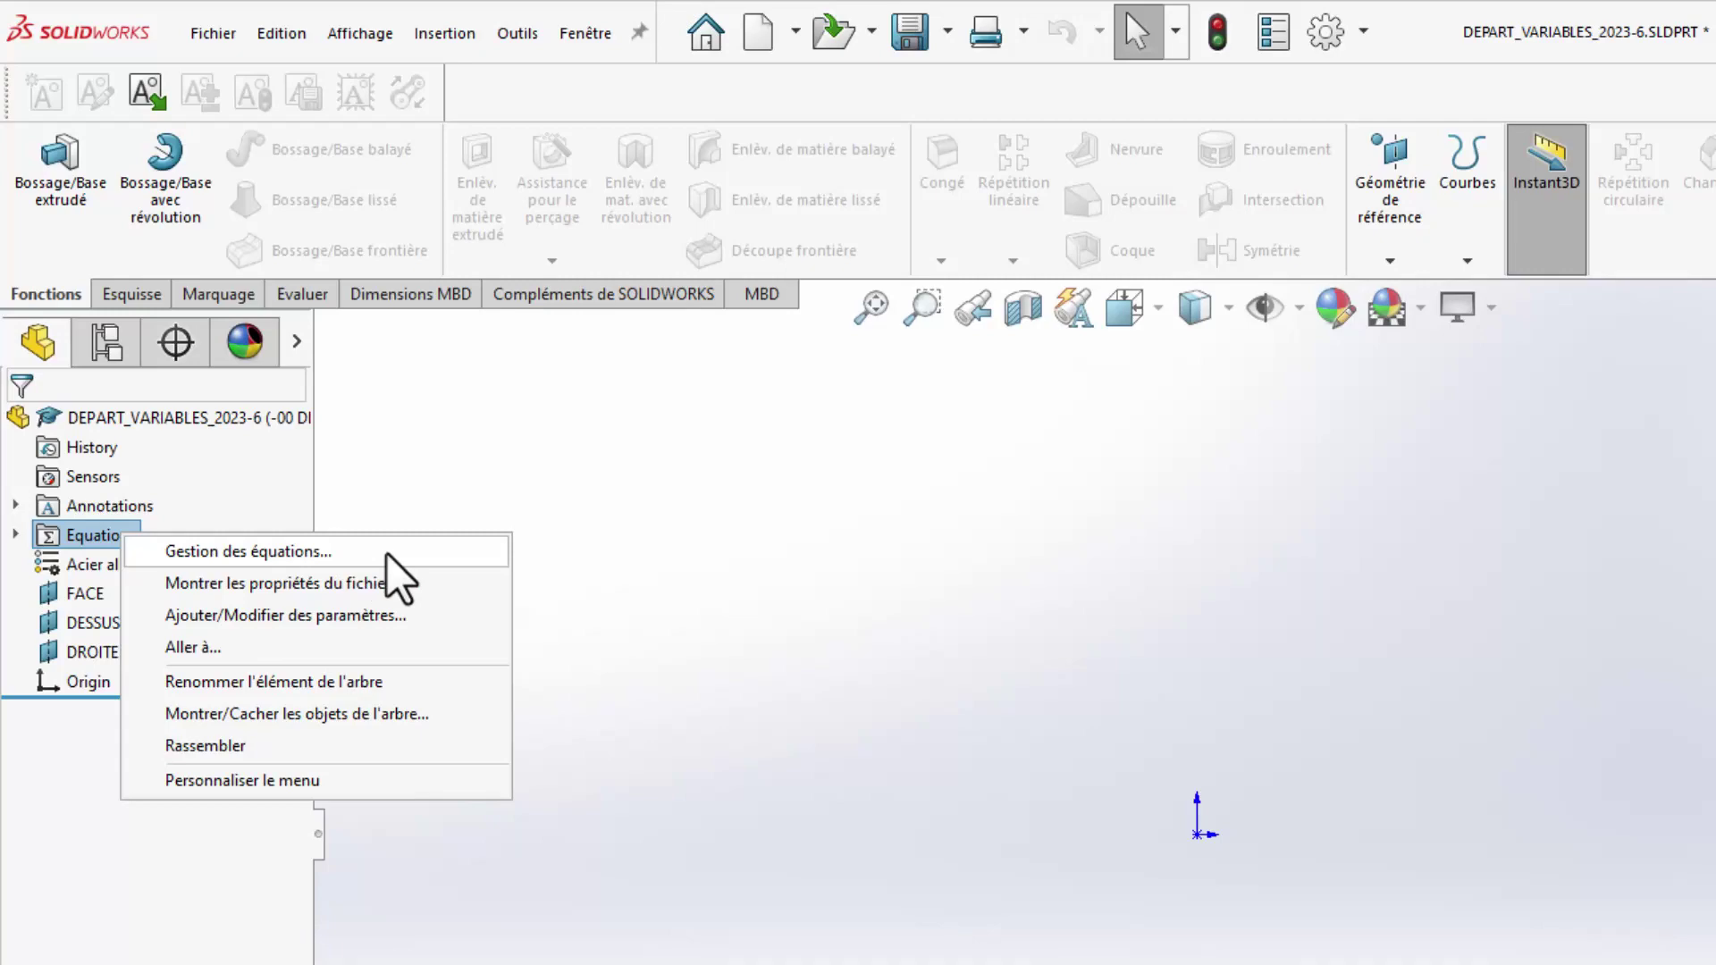
key(Escape)
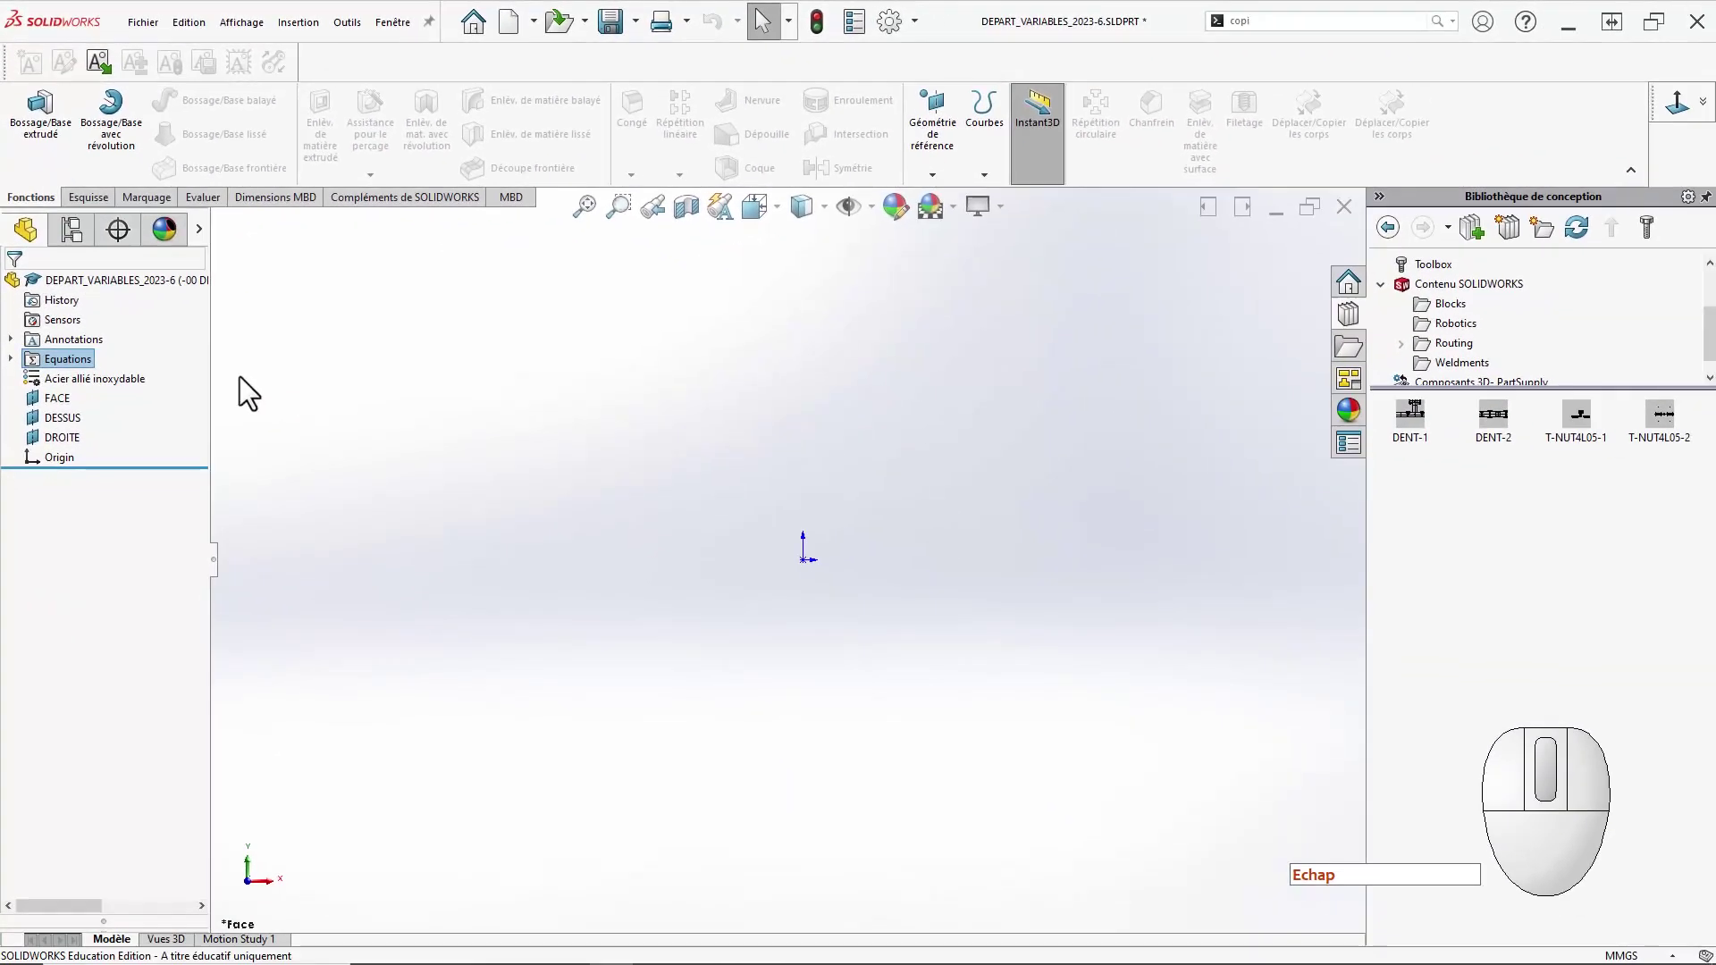
Start a sketch on the FACE plane and draw a circle centred on the origin.
click(66, 395)
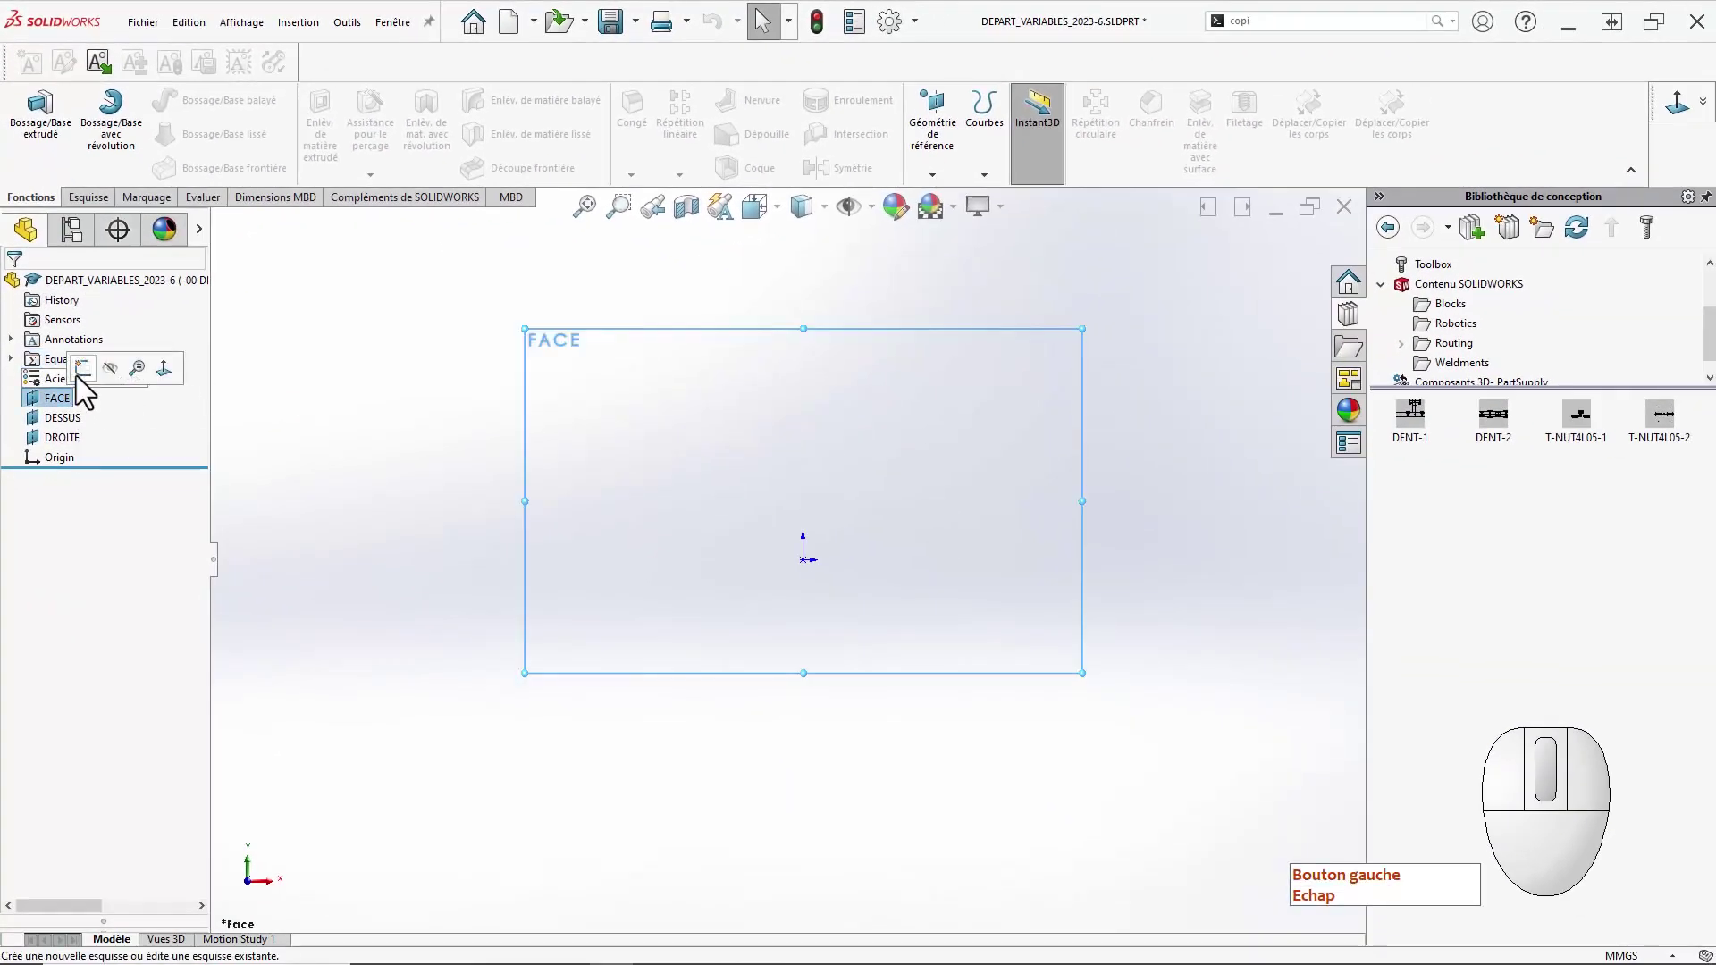
click(82, 370)
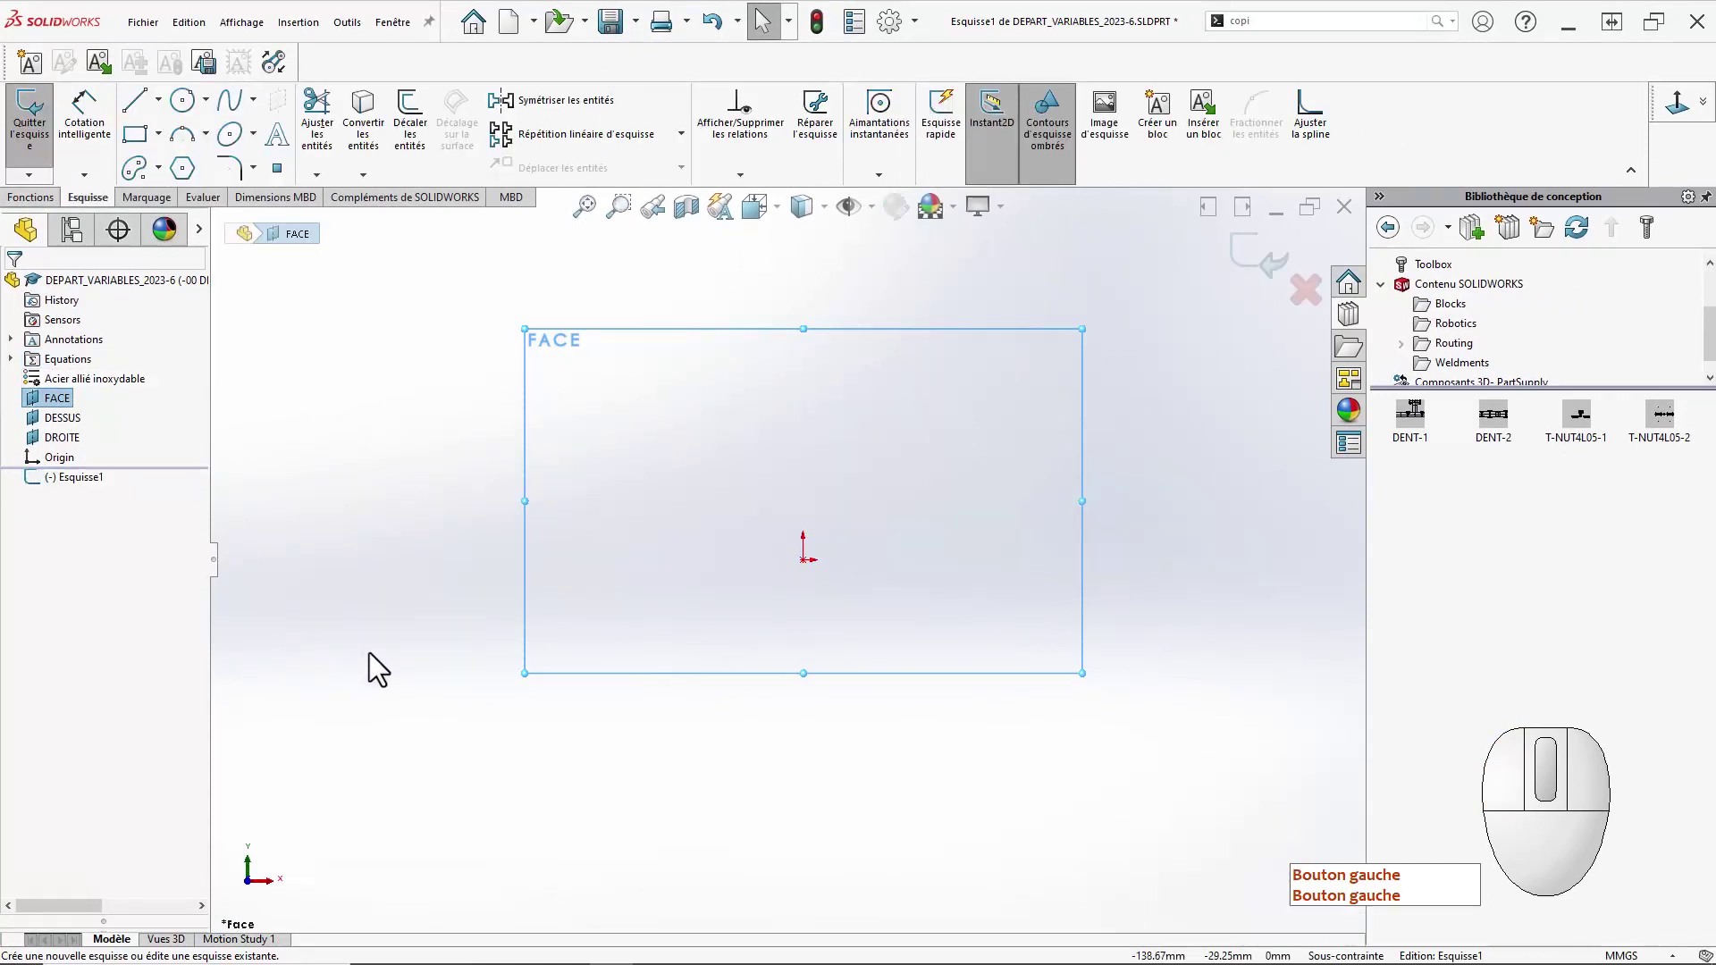
ctrl+middle_drag(384, 657, 492, 656)
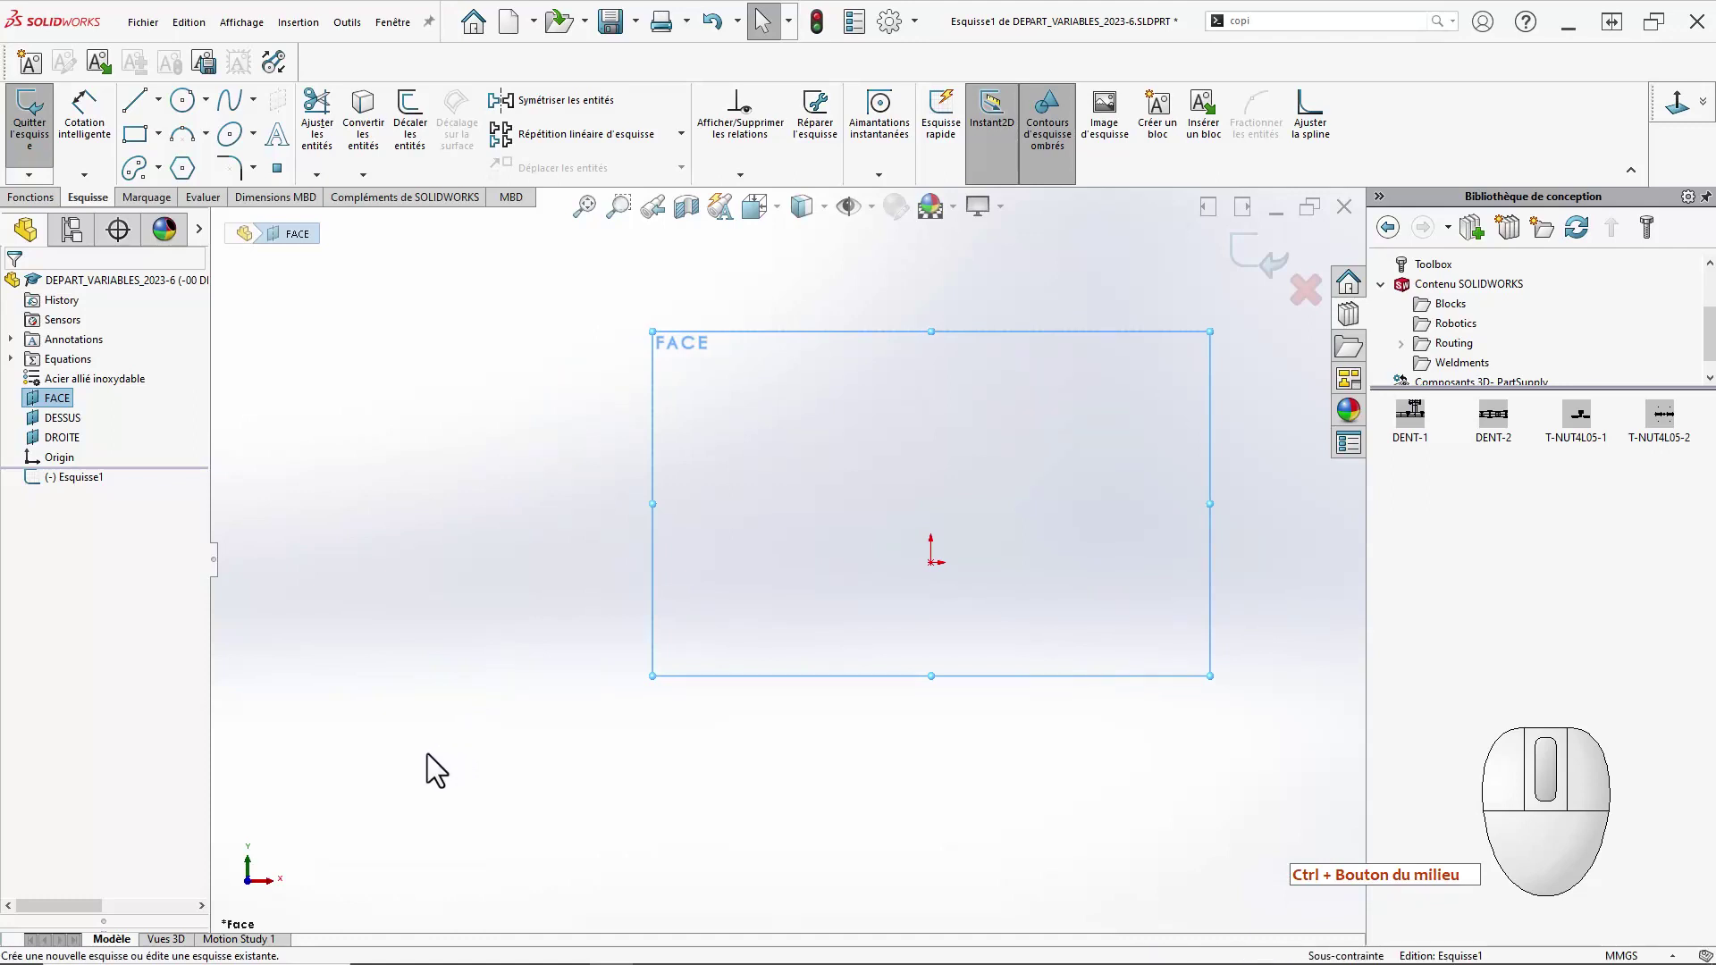
right_drag(416, 752, 640, 743)
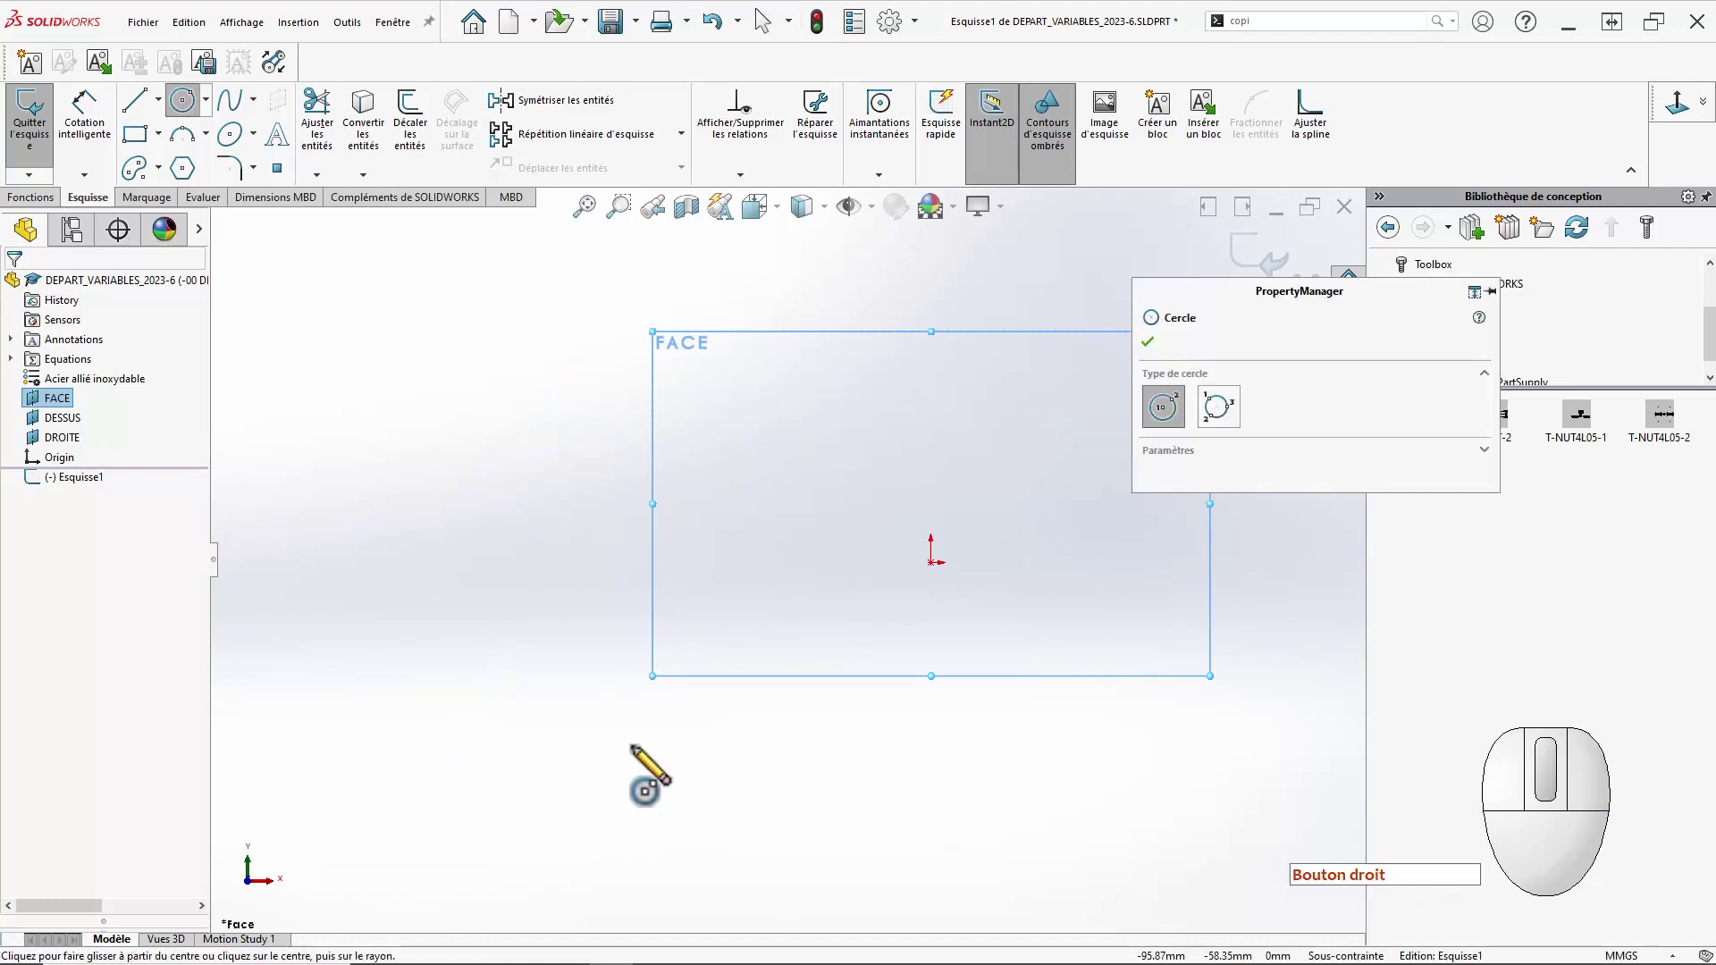
drag(1287, 296, 1409, 340)
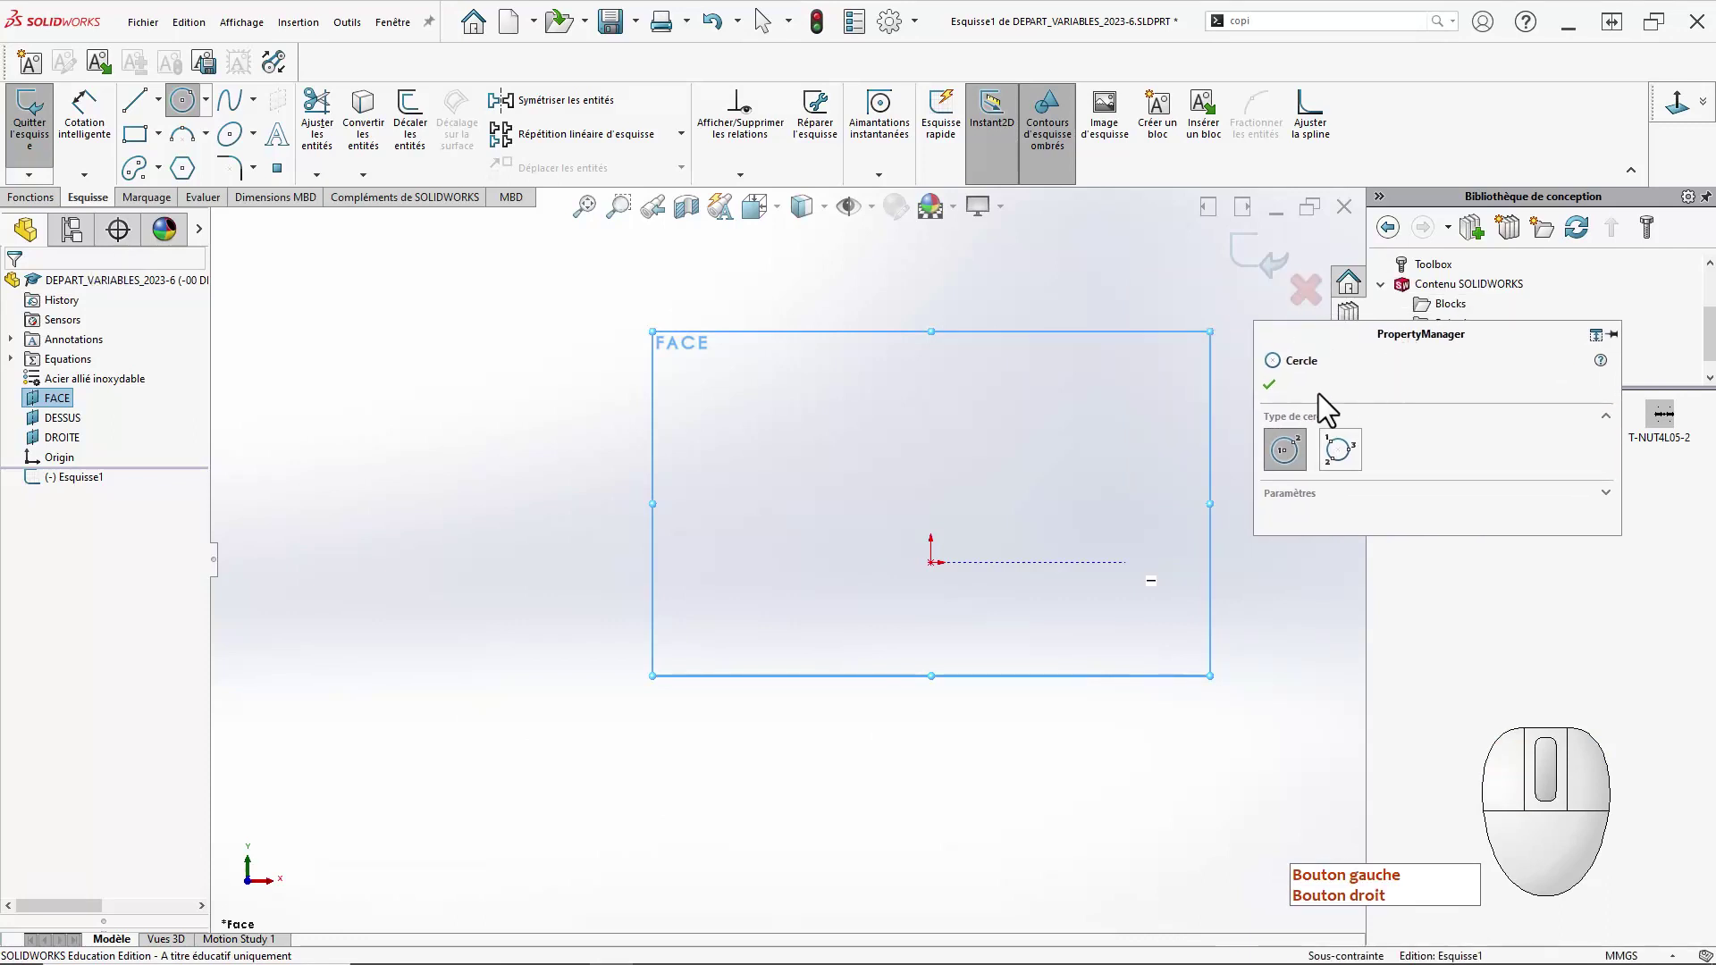
click(932, 562)
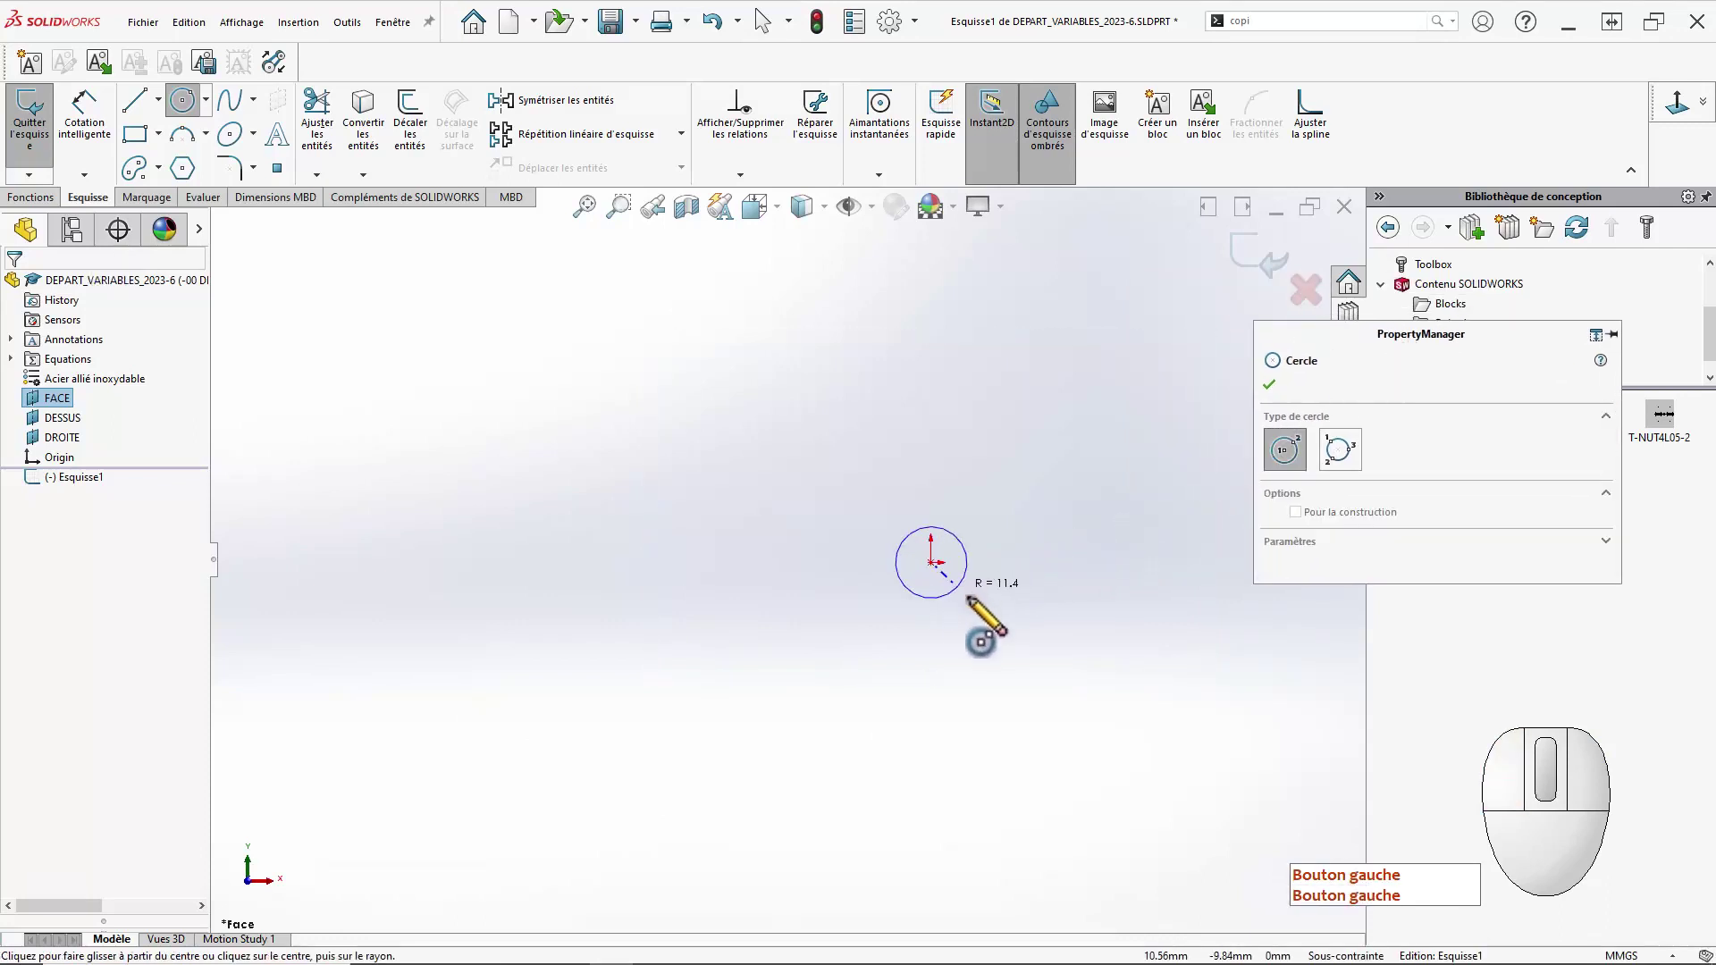
click(1002, 643)
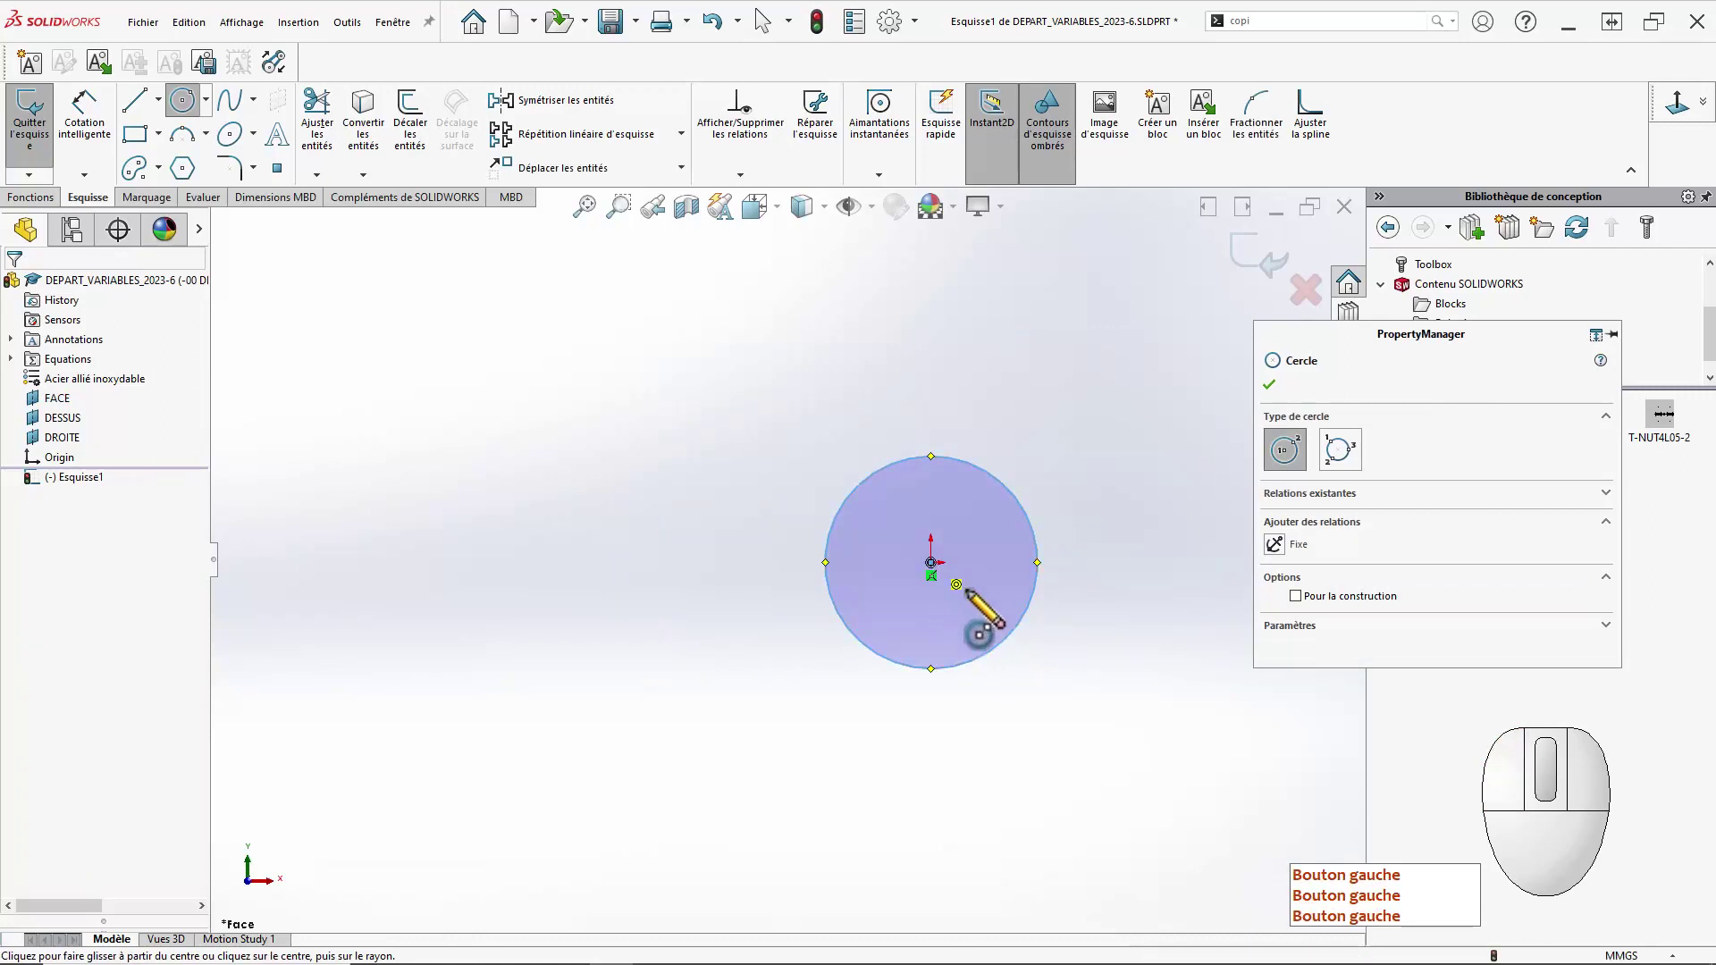
Draw a second, larger circle about 82 mm in diameter centred on the origin and convert both circles to construction geometry.
click(931, 562)
click(1019, 657)
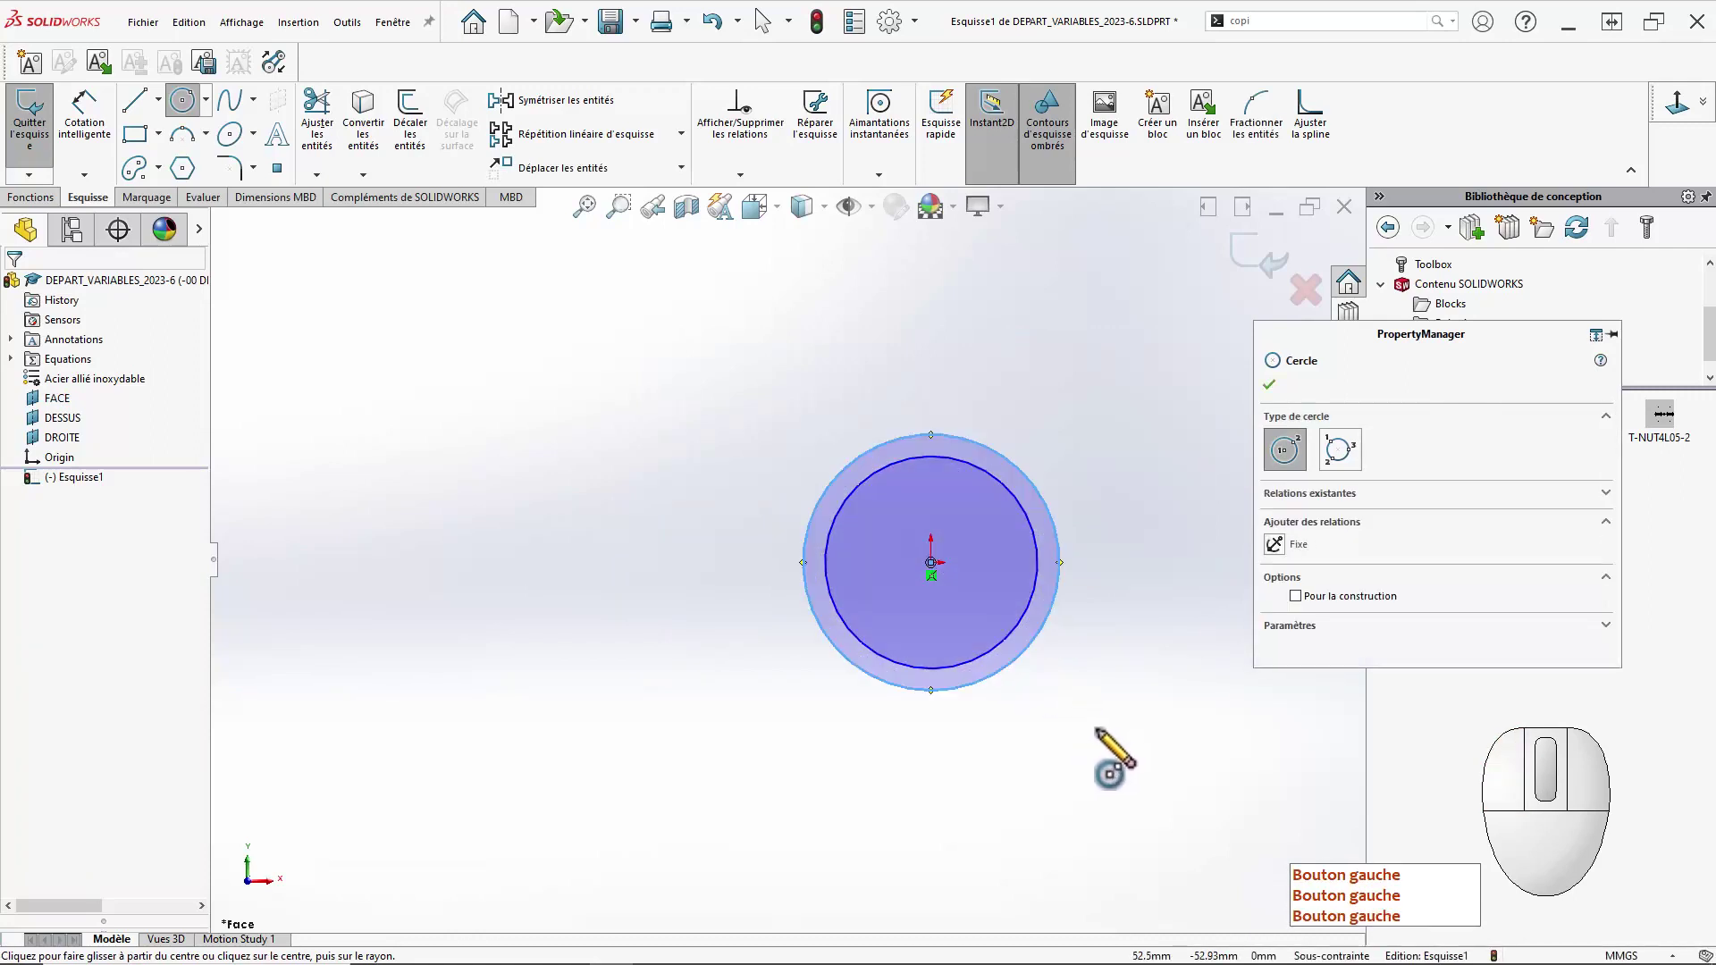
key(Escape)
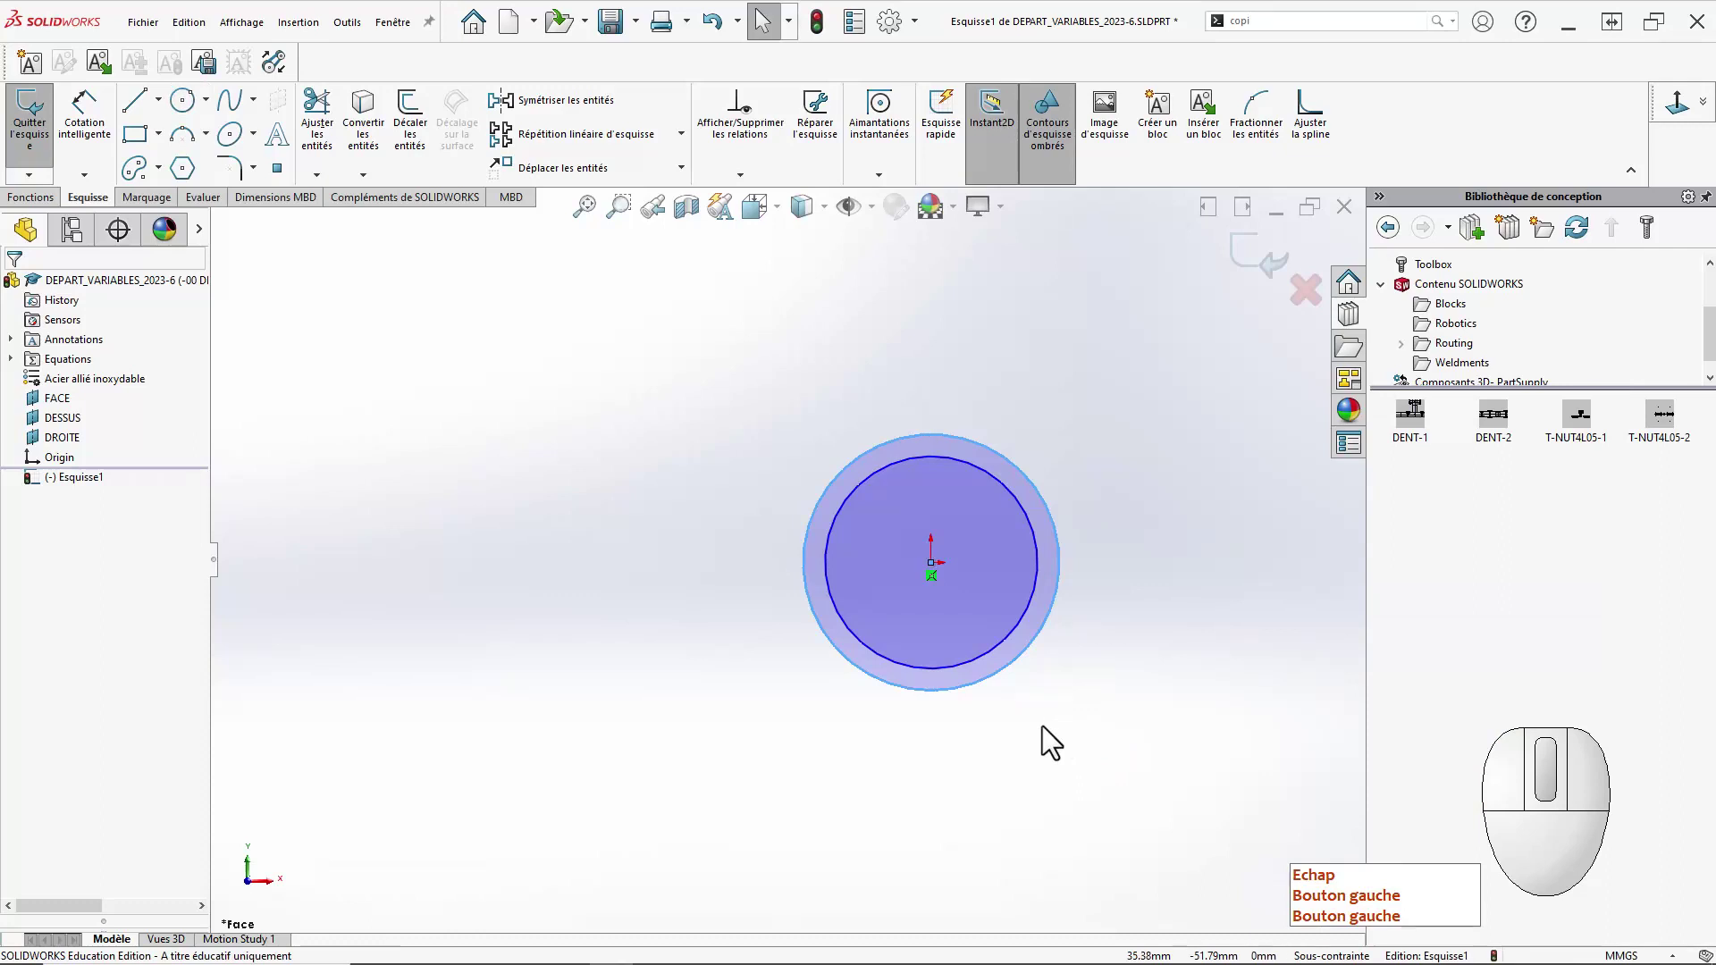
drag(1042, 725, 940, 635)
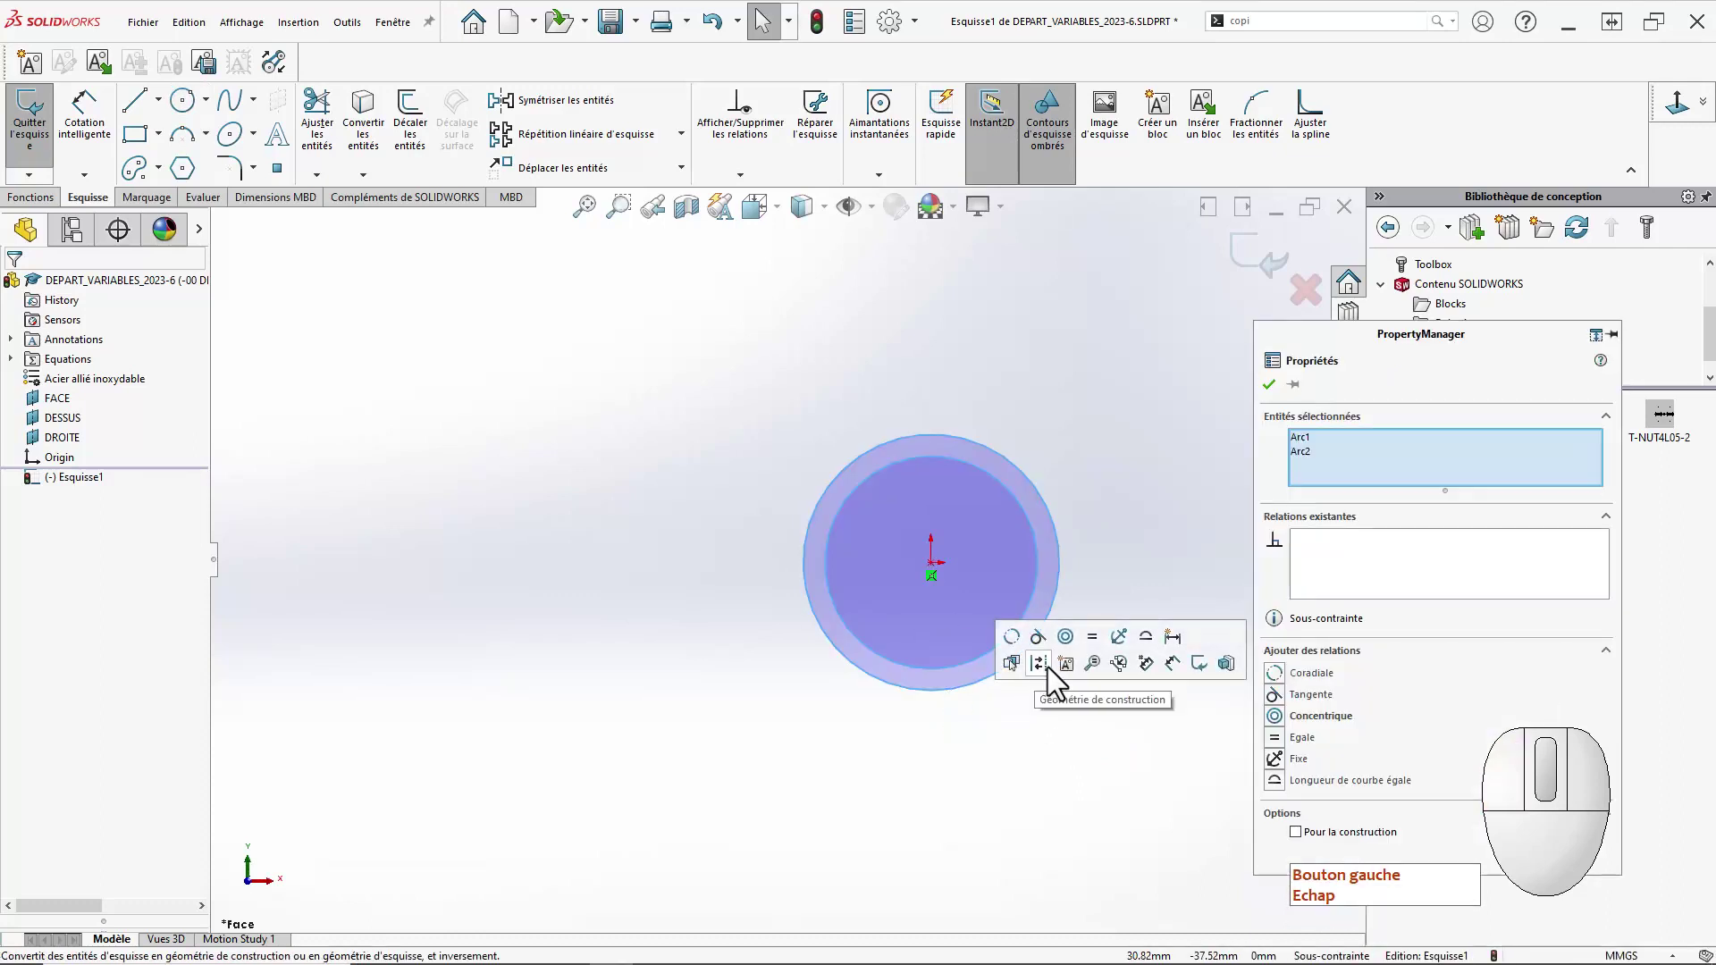
click(1047, 667)
key(Escape)
Dimension the outer circle's diameter below the circle and link it to the global variable D4EXT with the equation ="D4EXT".
right_drag(1035, 841, 1010, 651)
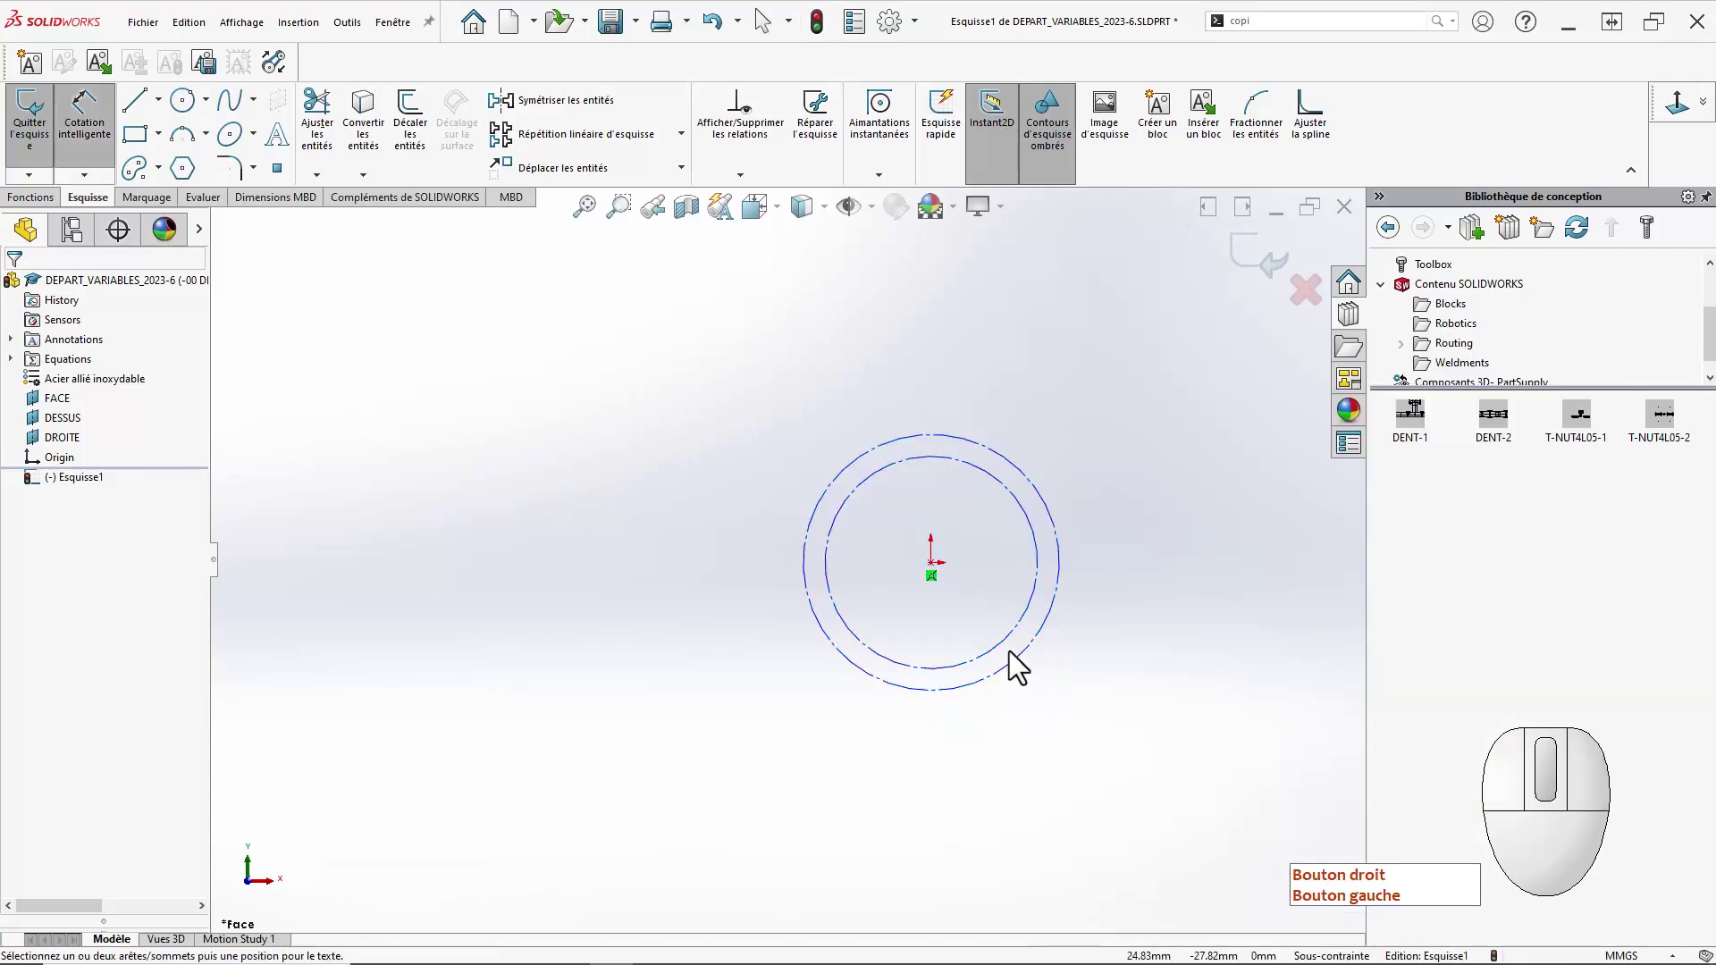
click(941, 693)
click(941, 757)
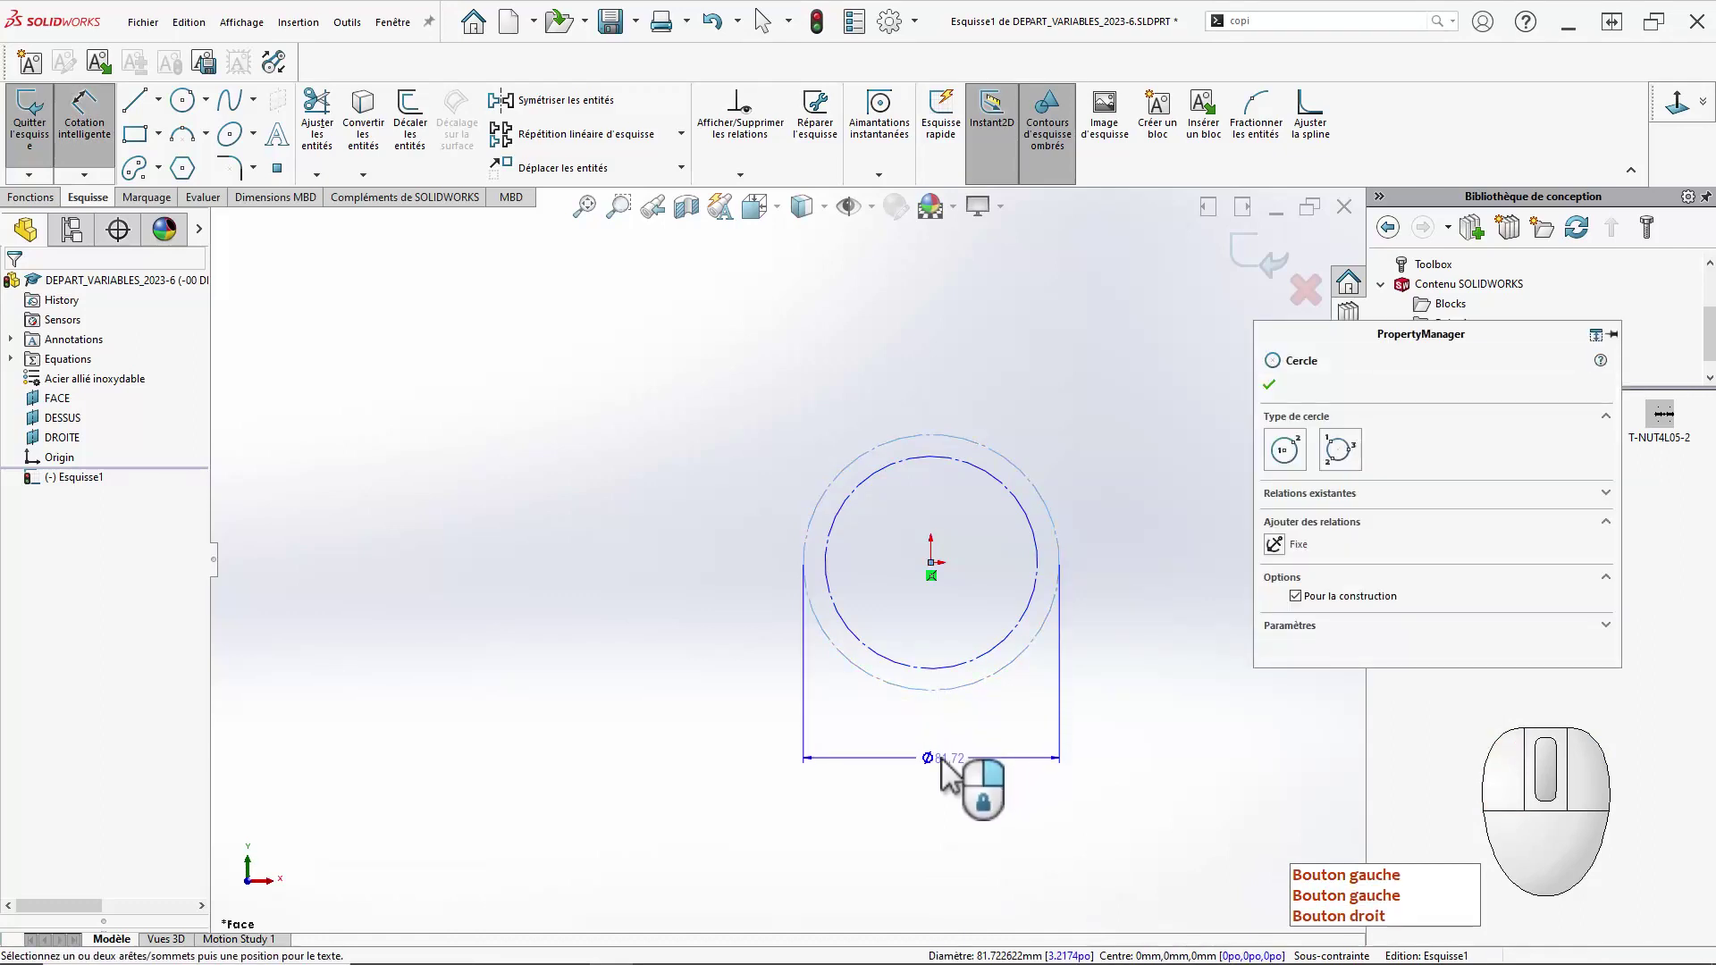
click(985, 775)
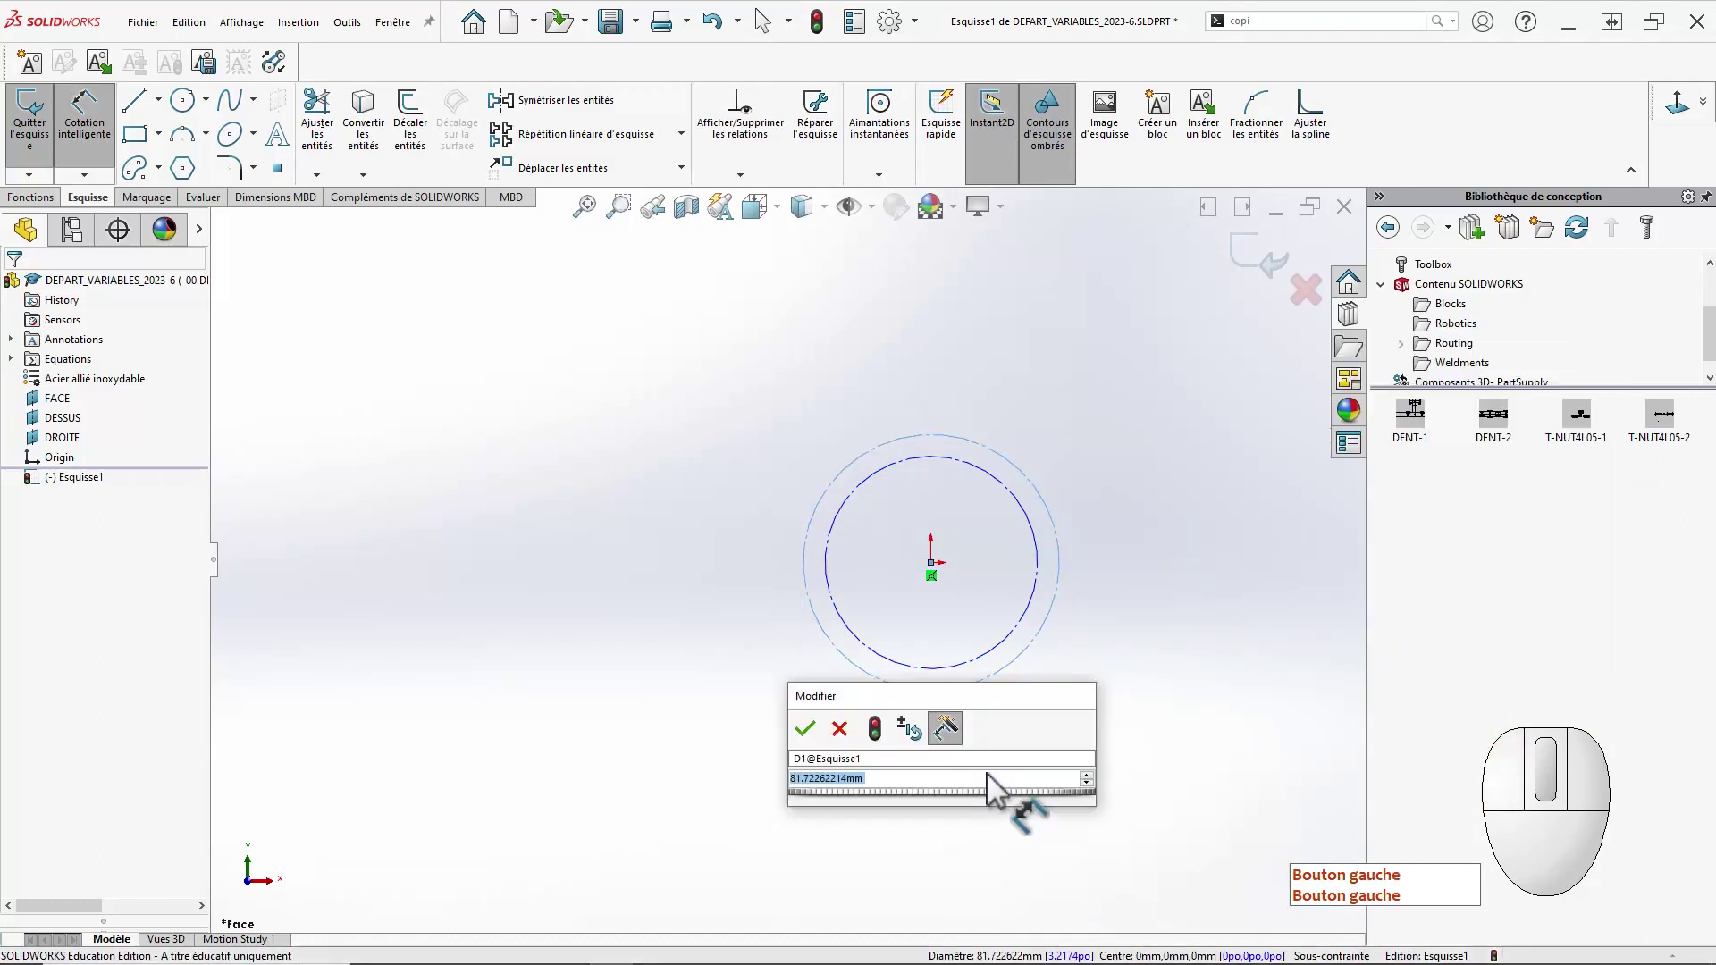
text(=)
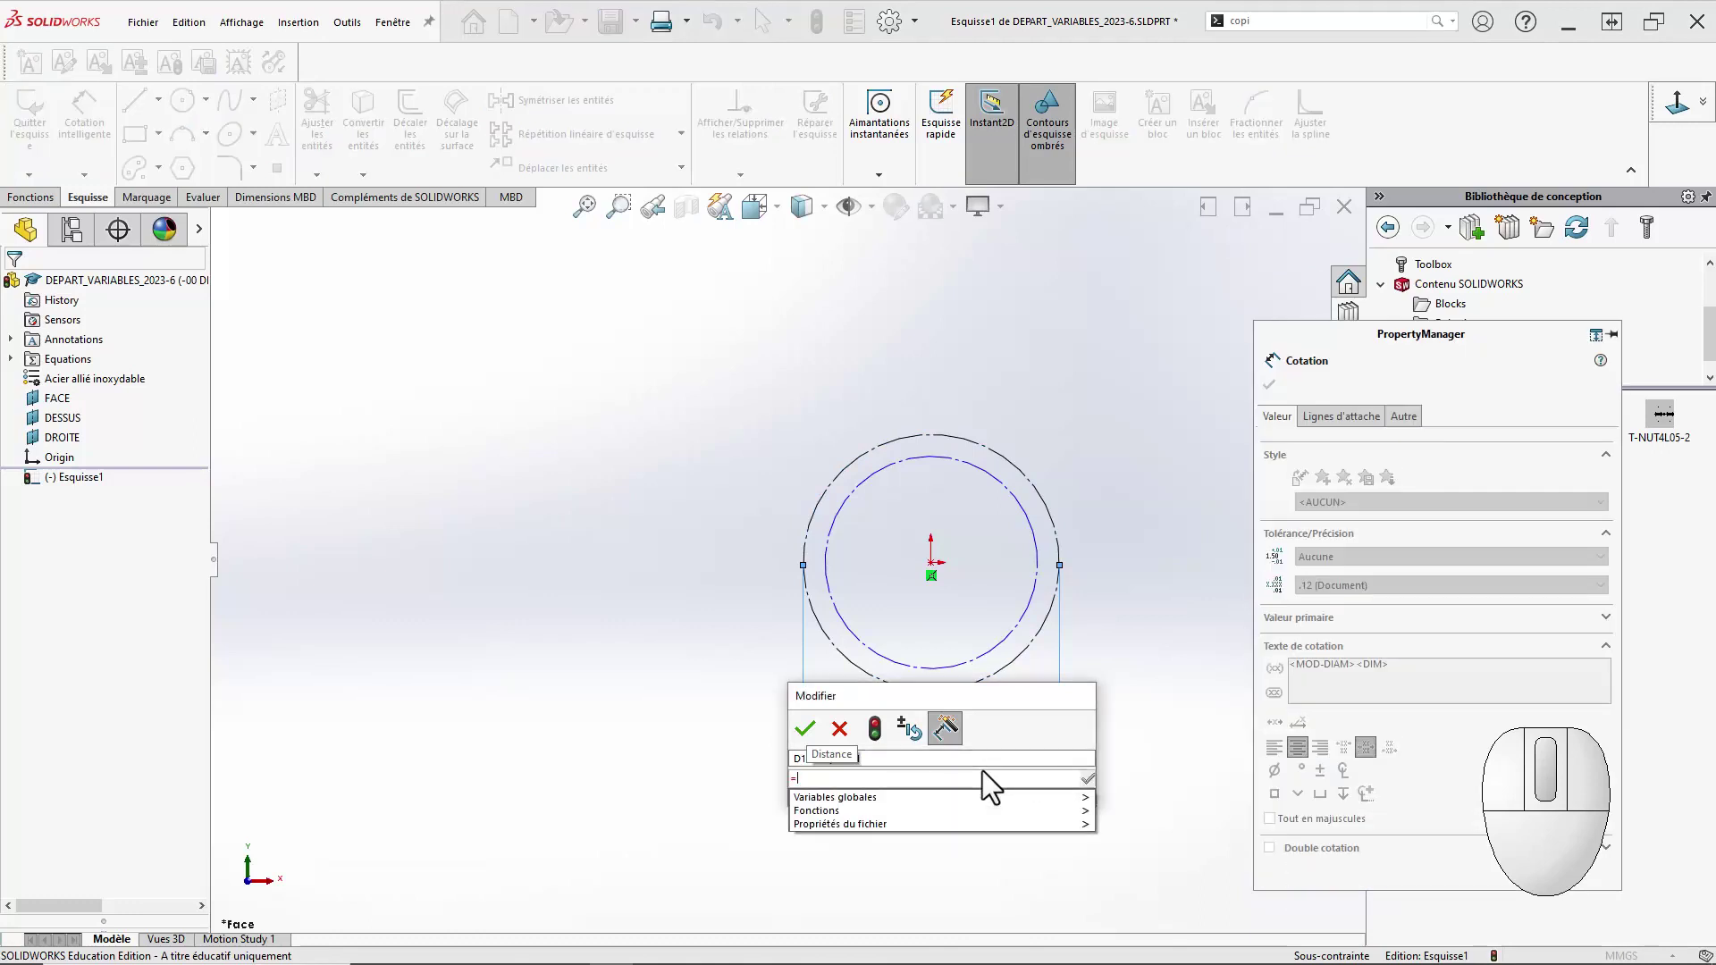
text(d4)
key(Down)
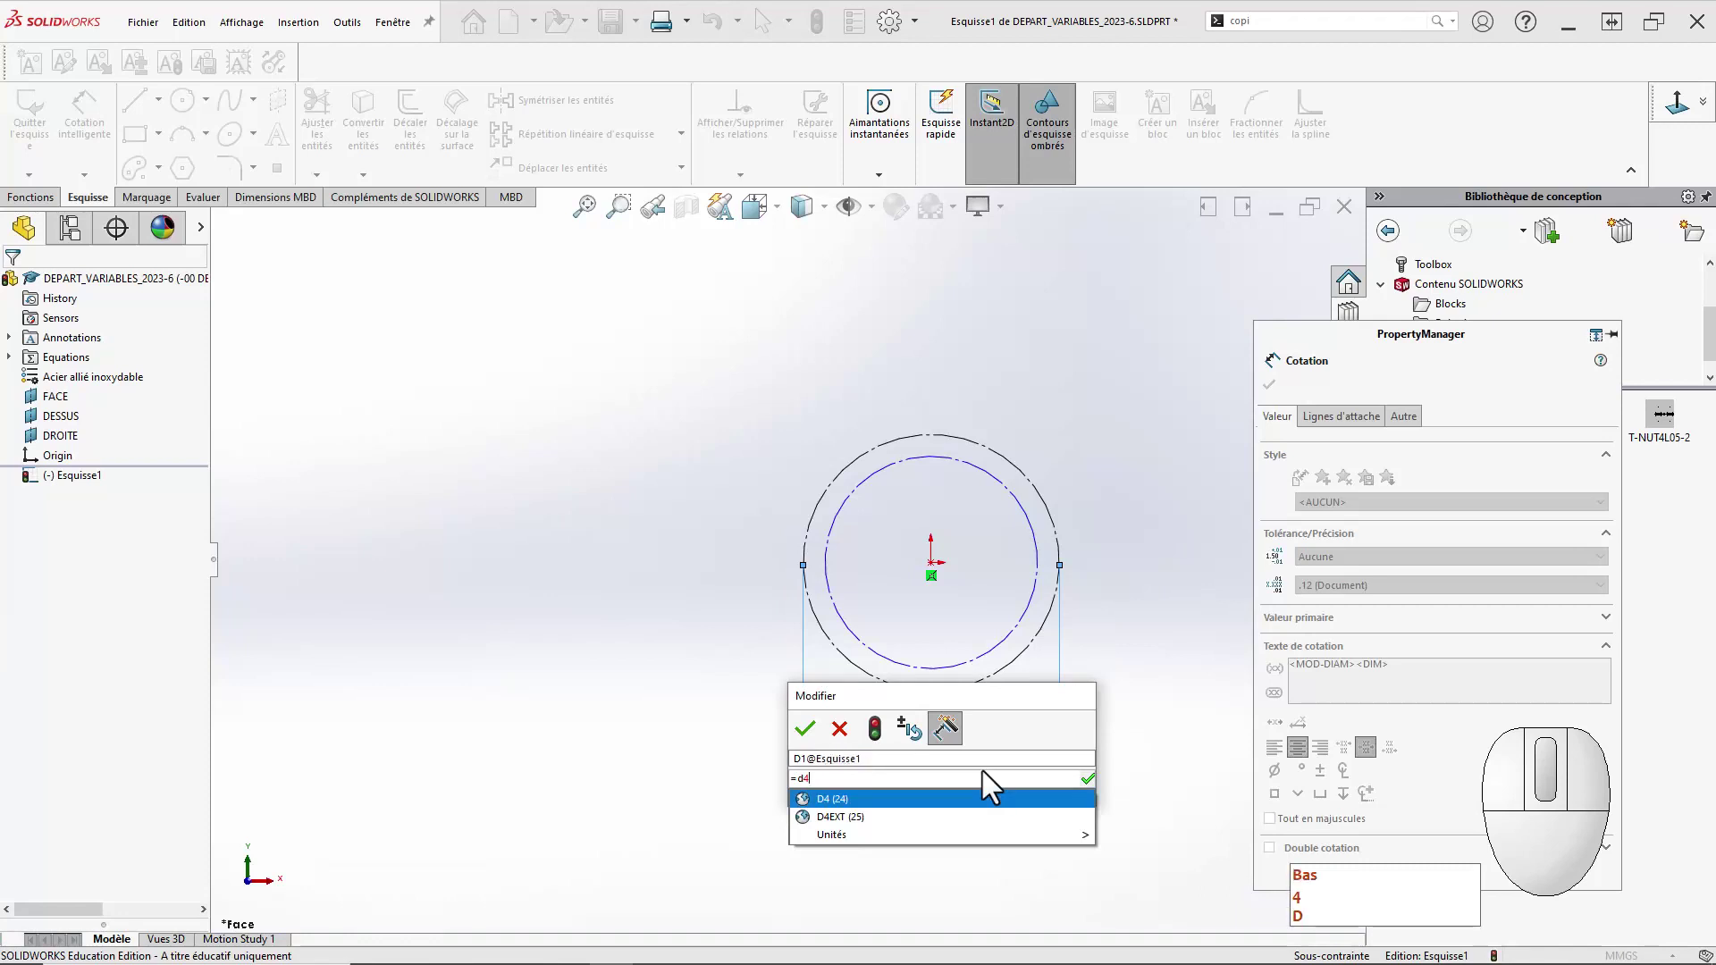
key(Down)
key(Return)
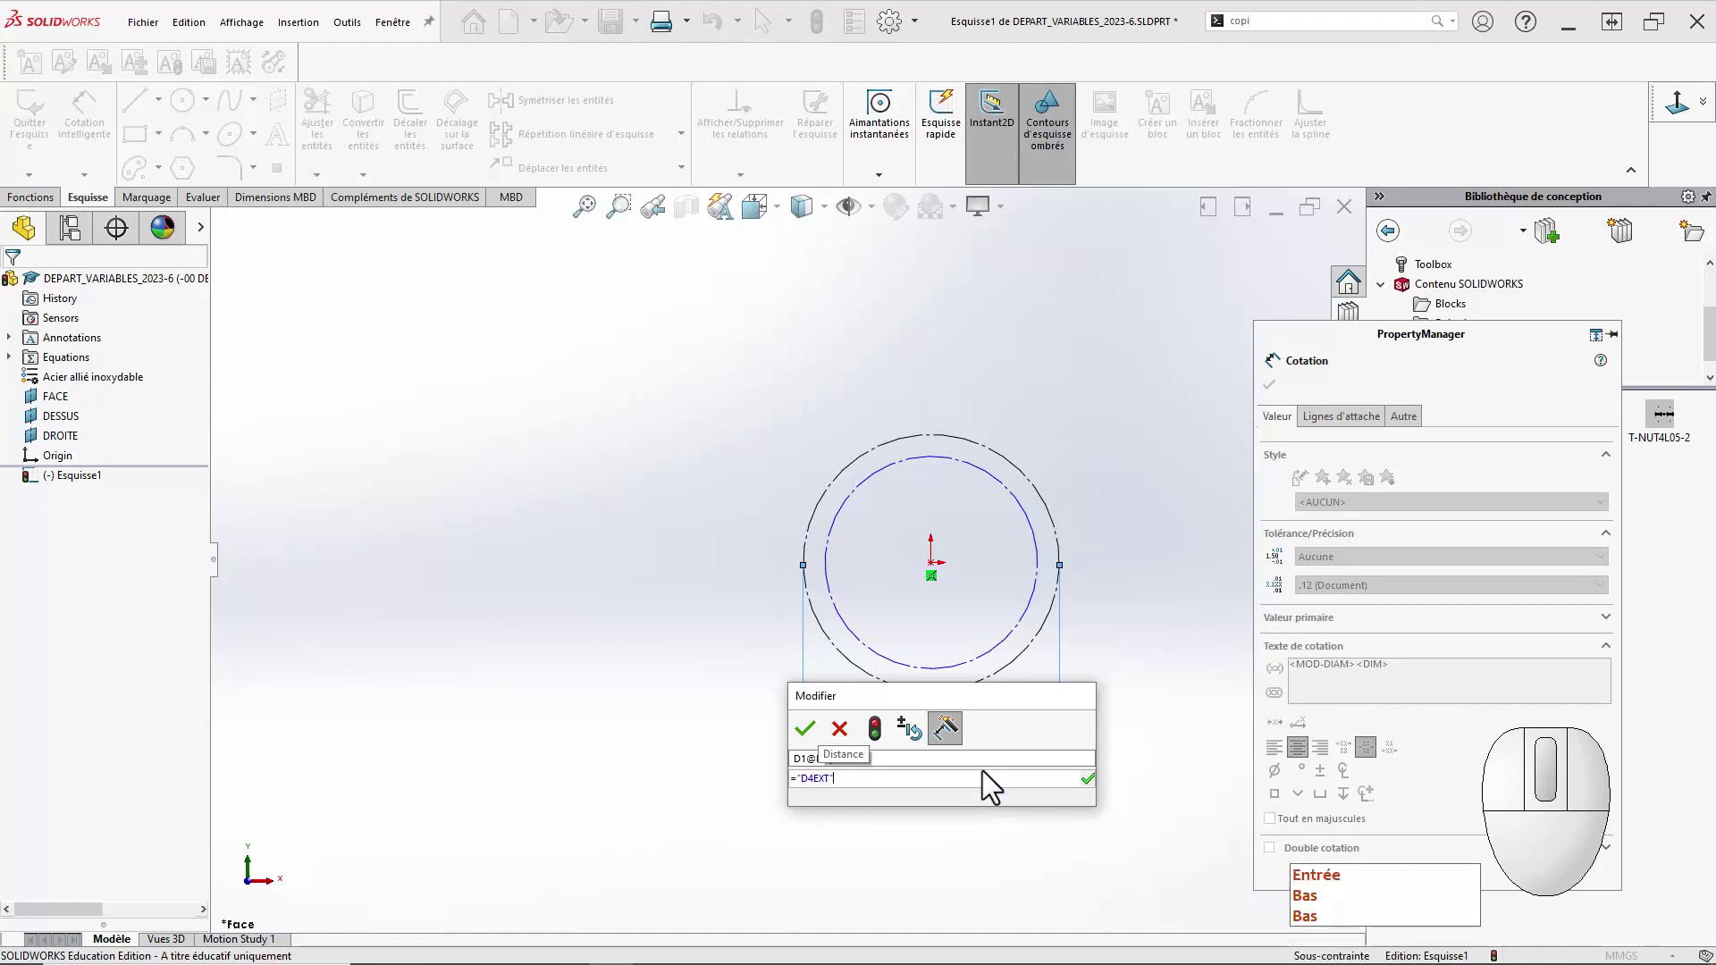
key(Return)
click(804, 729)
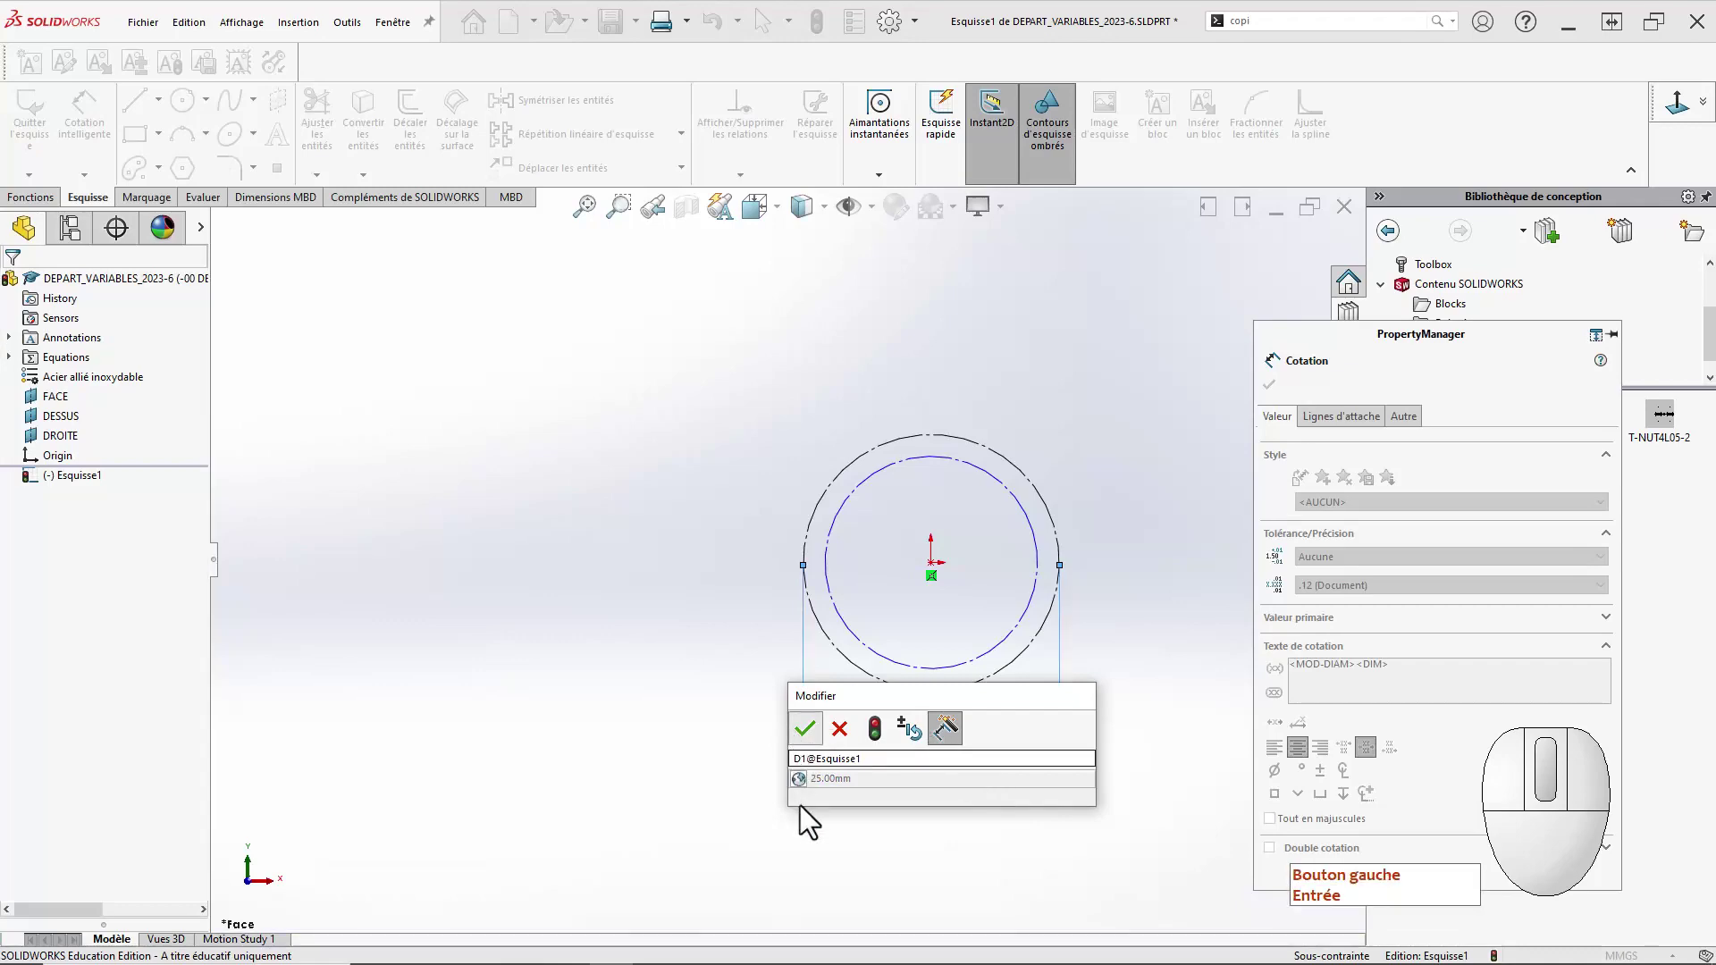
click(810, 849)
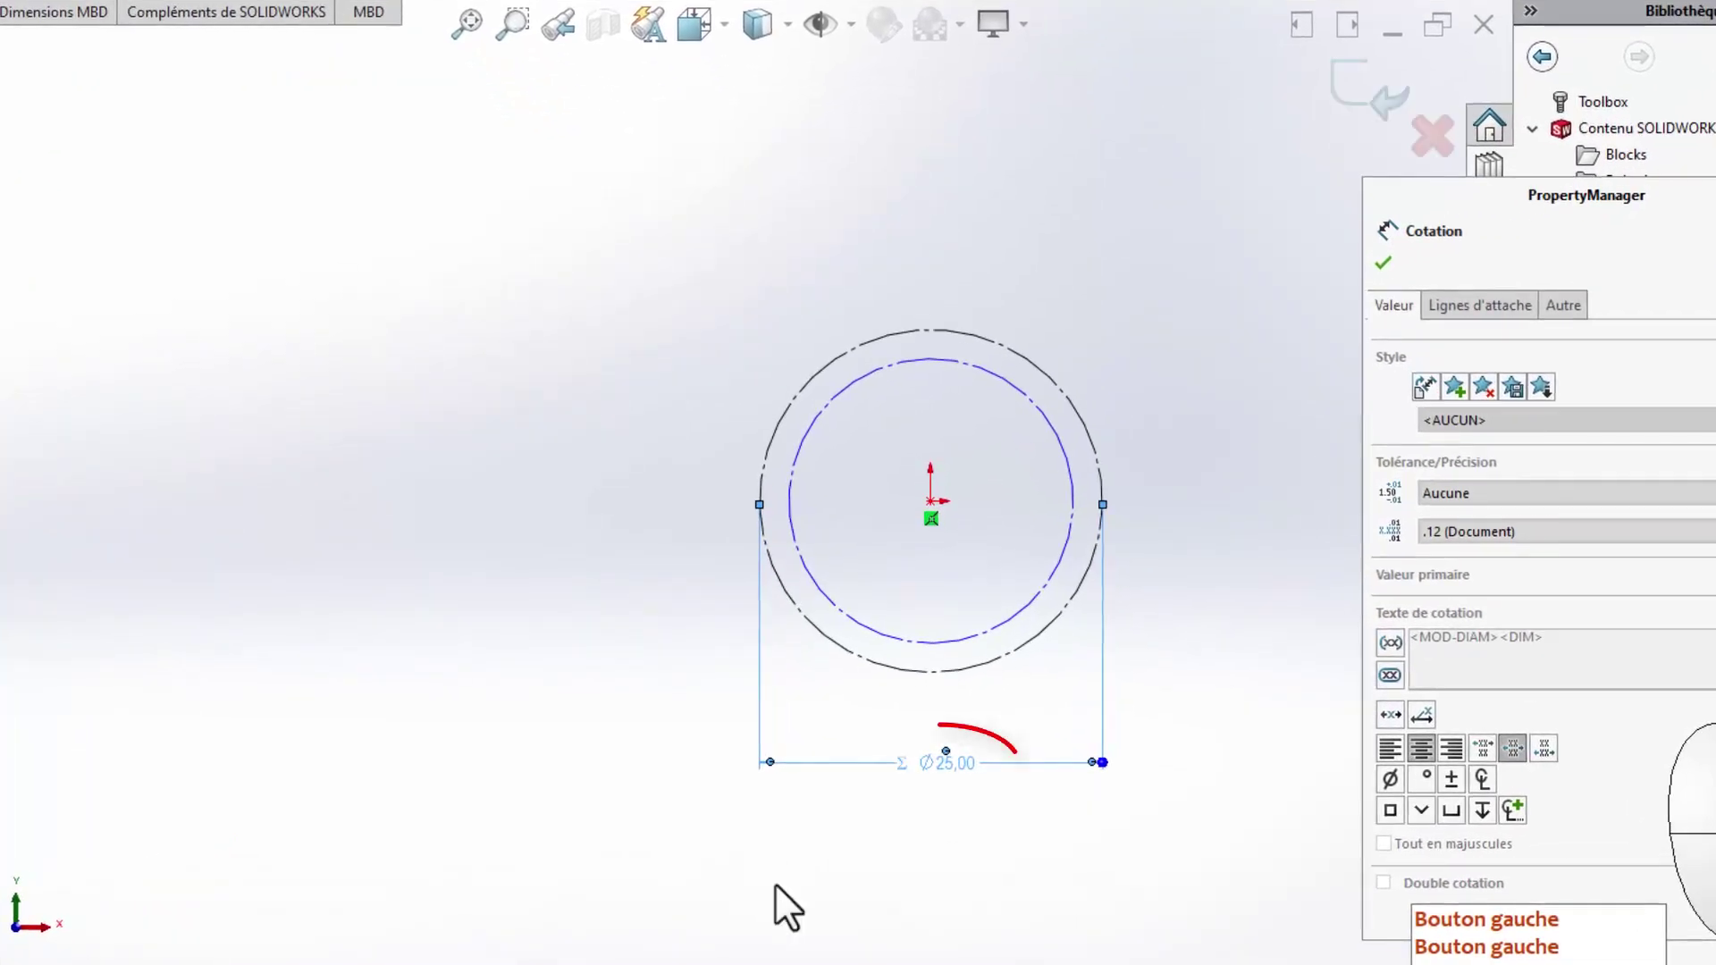
click(786, 881)
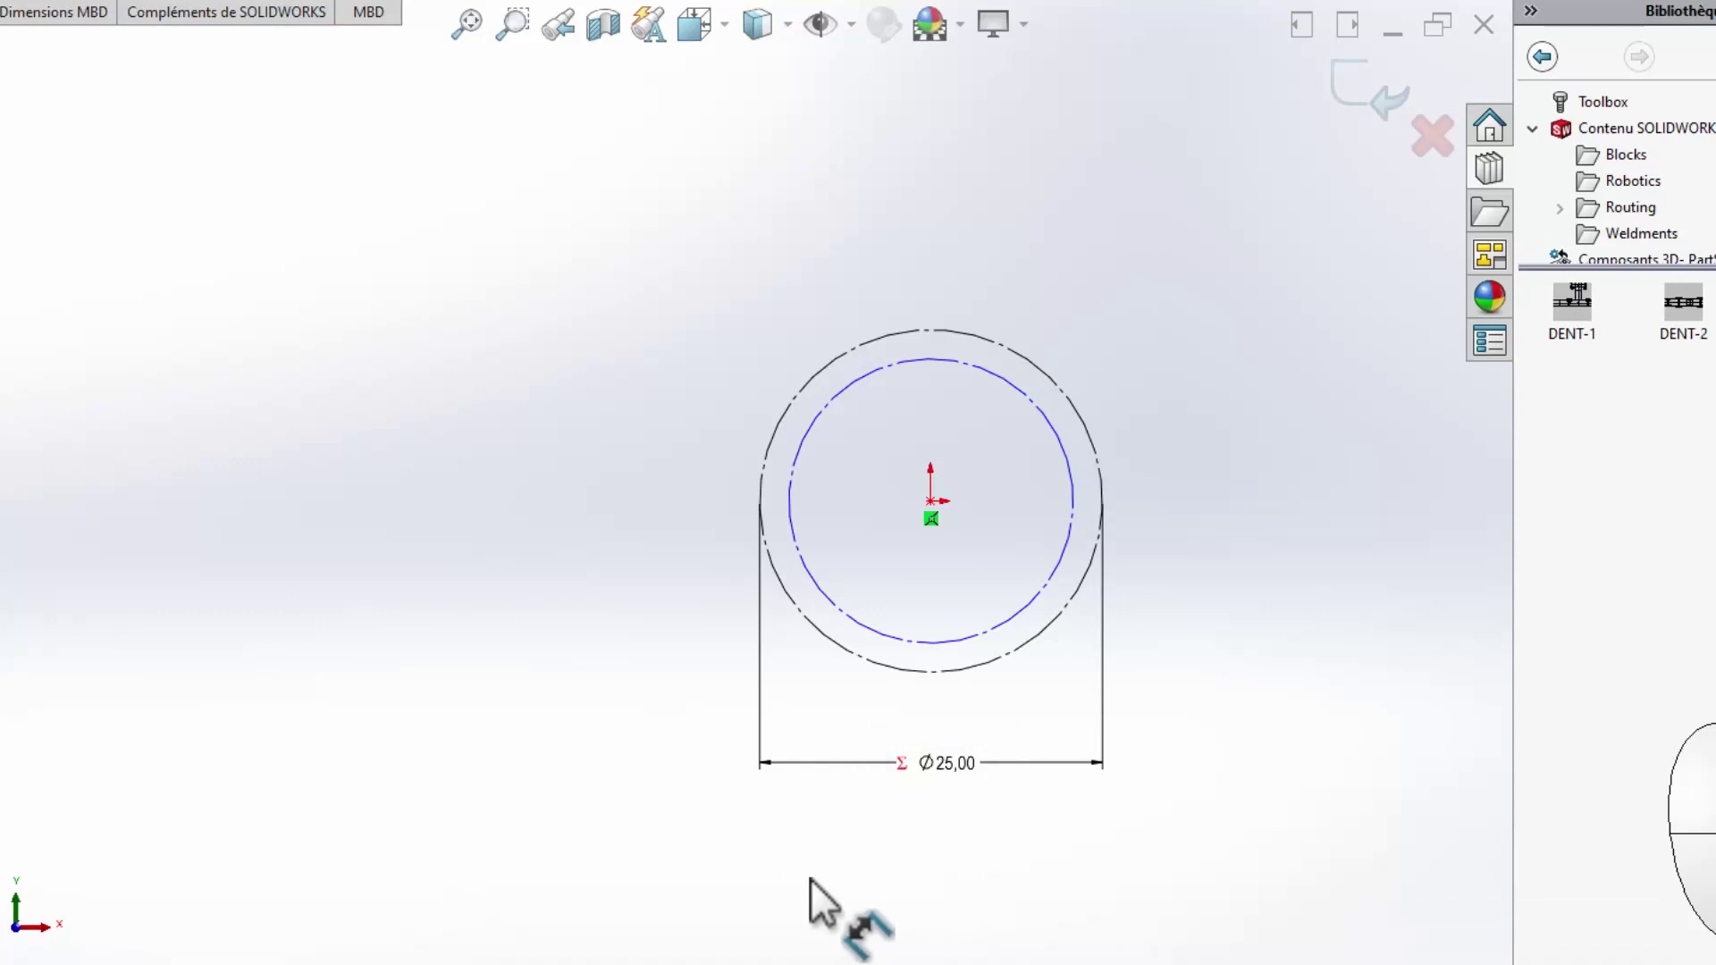
Check which global variable drives the outer circle's diameter by switching its display between variable and value.
click(952, 762)
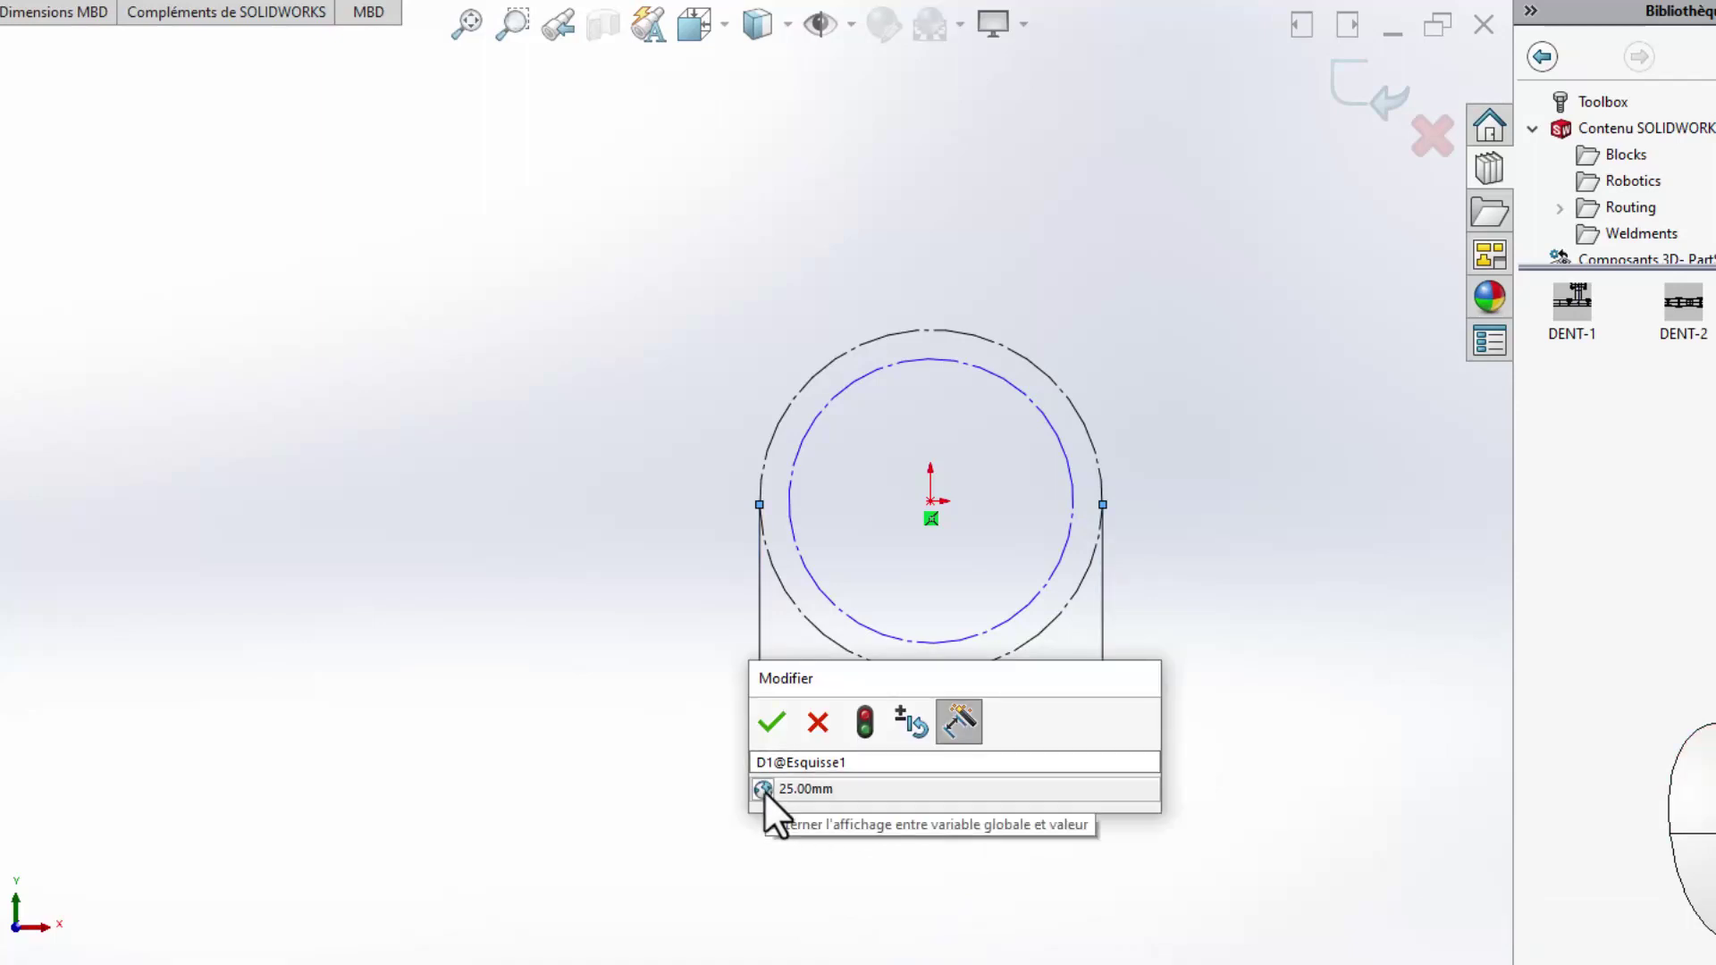
click(763, 790)
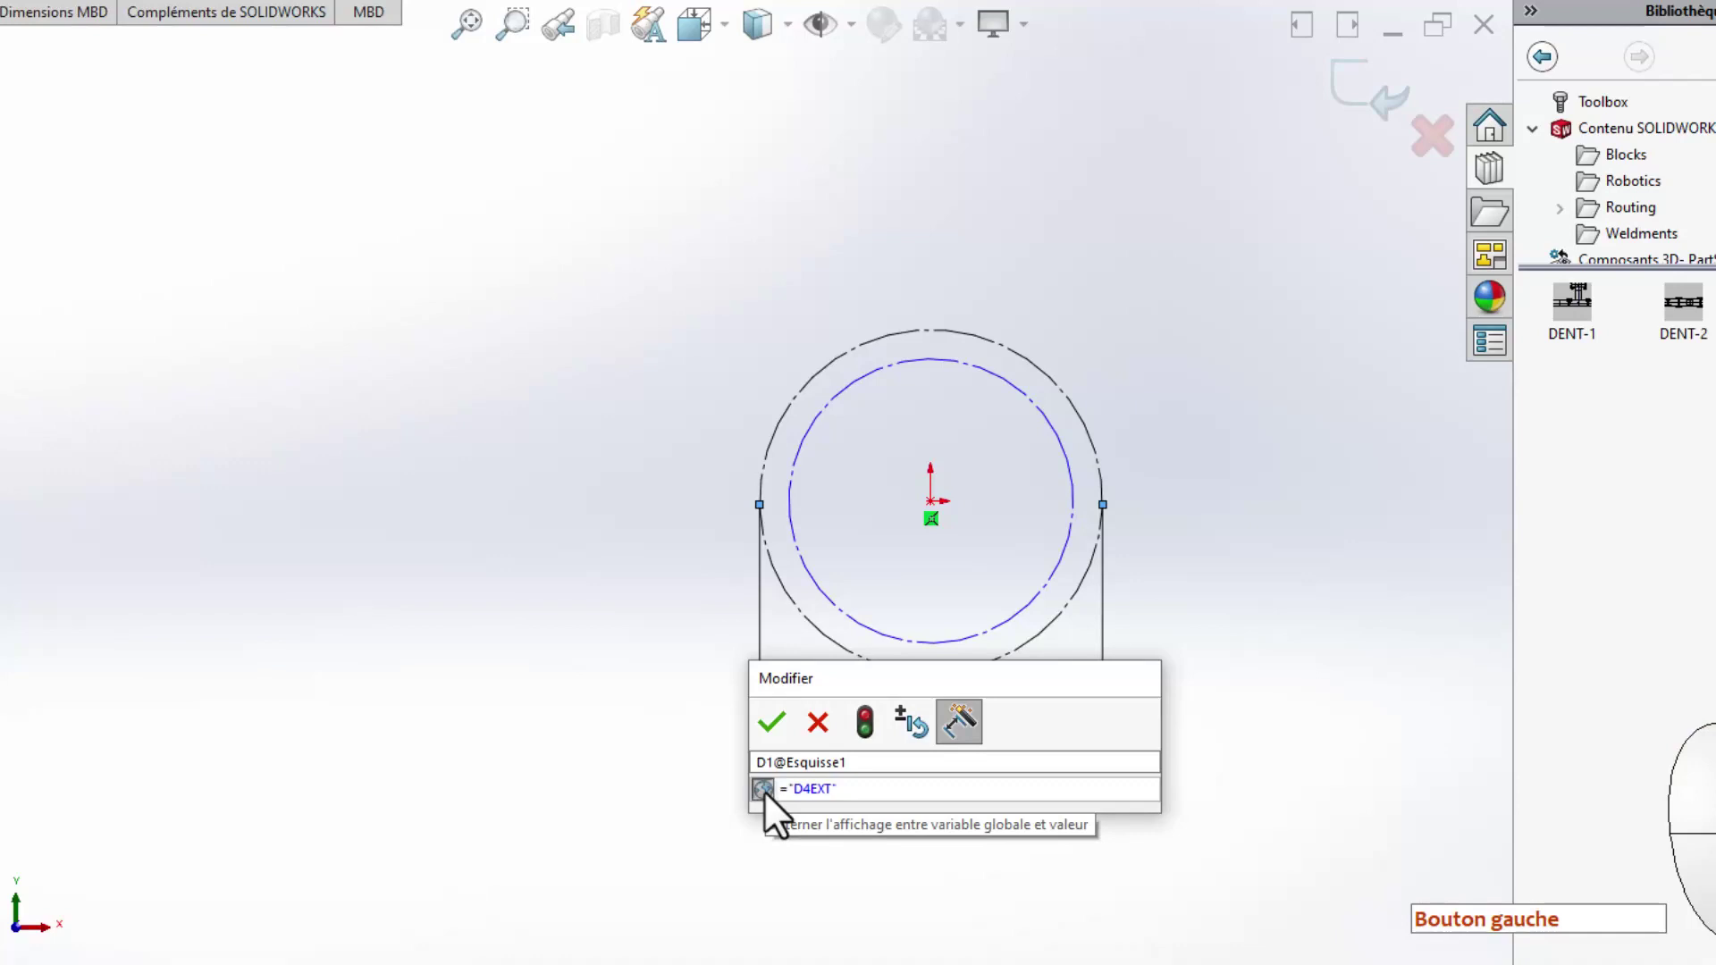
click(764, 790)
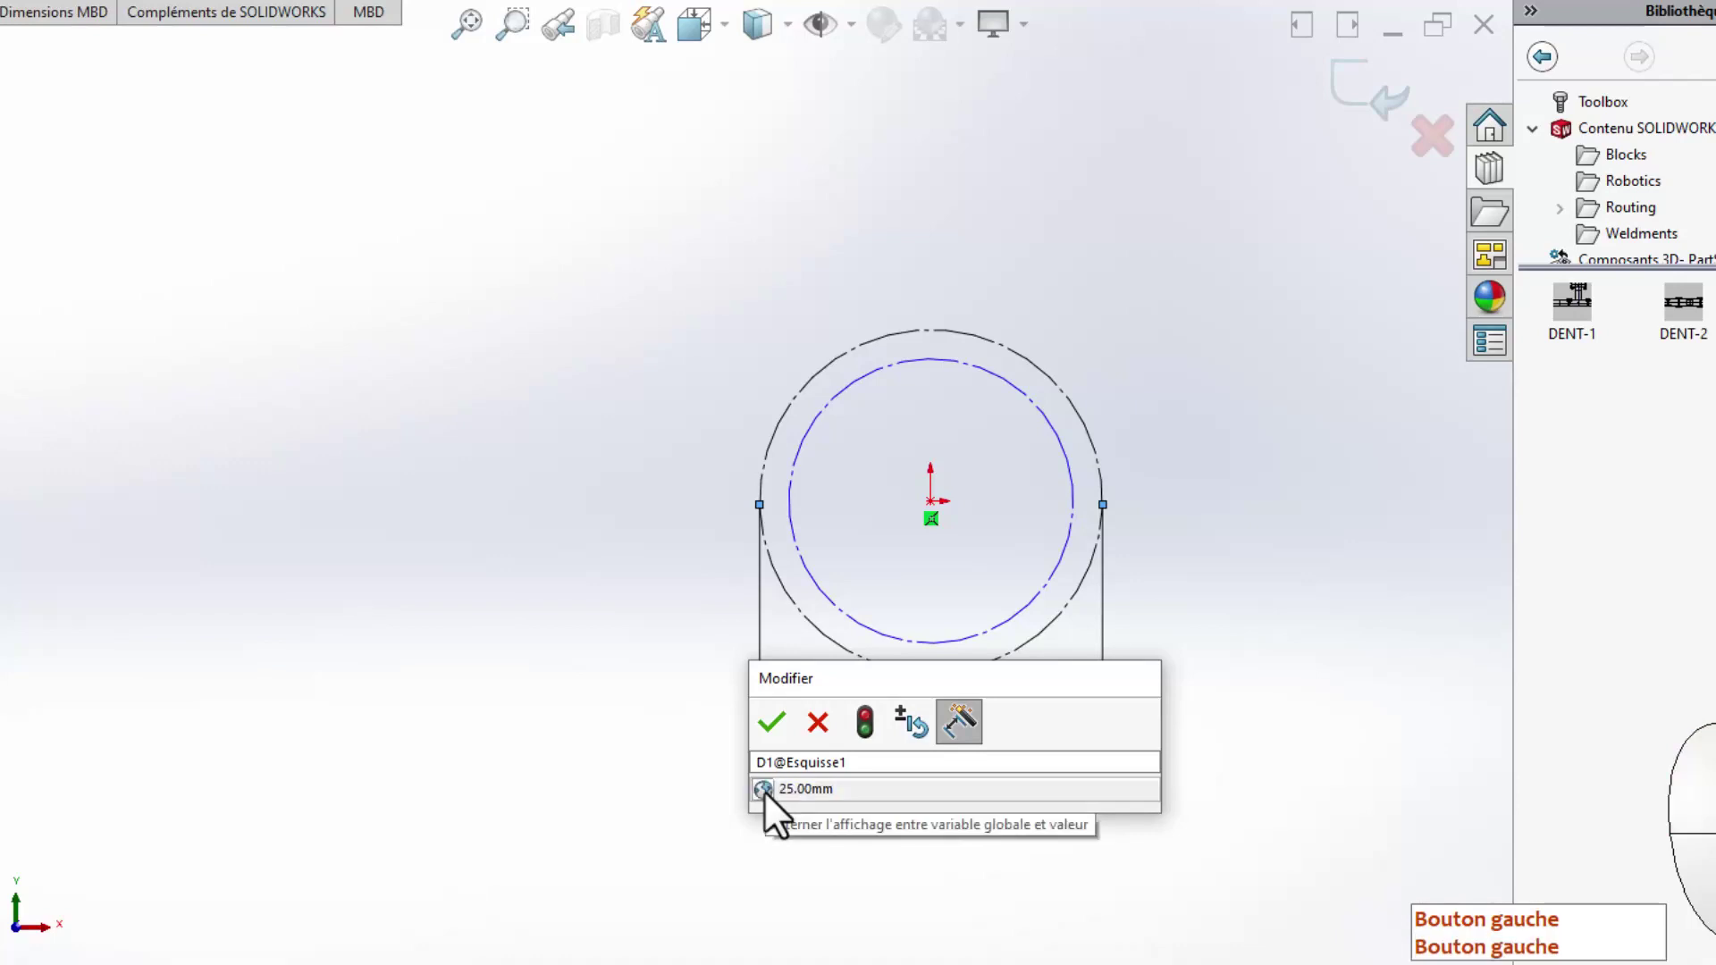
click(772, 724)
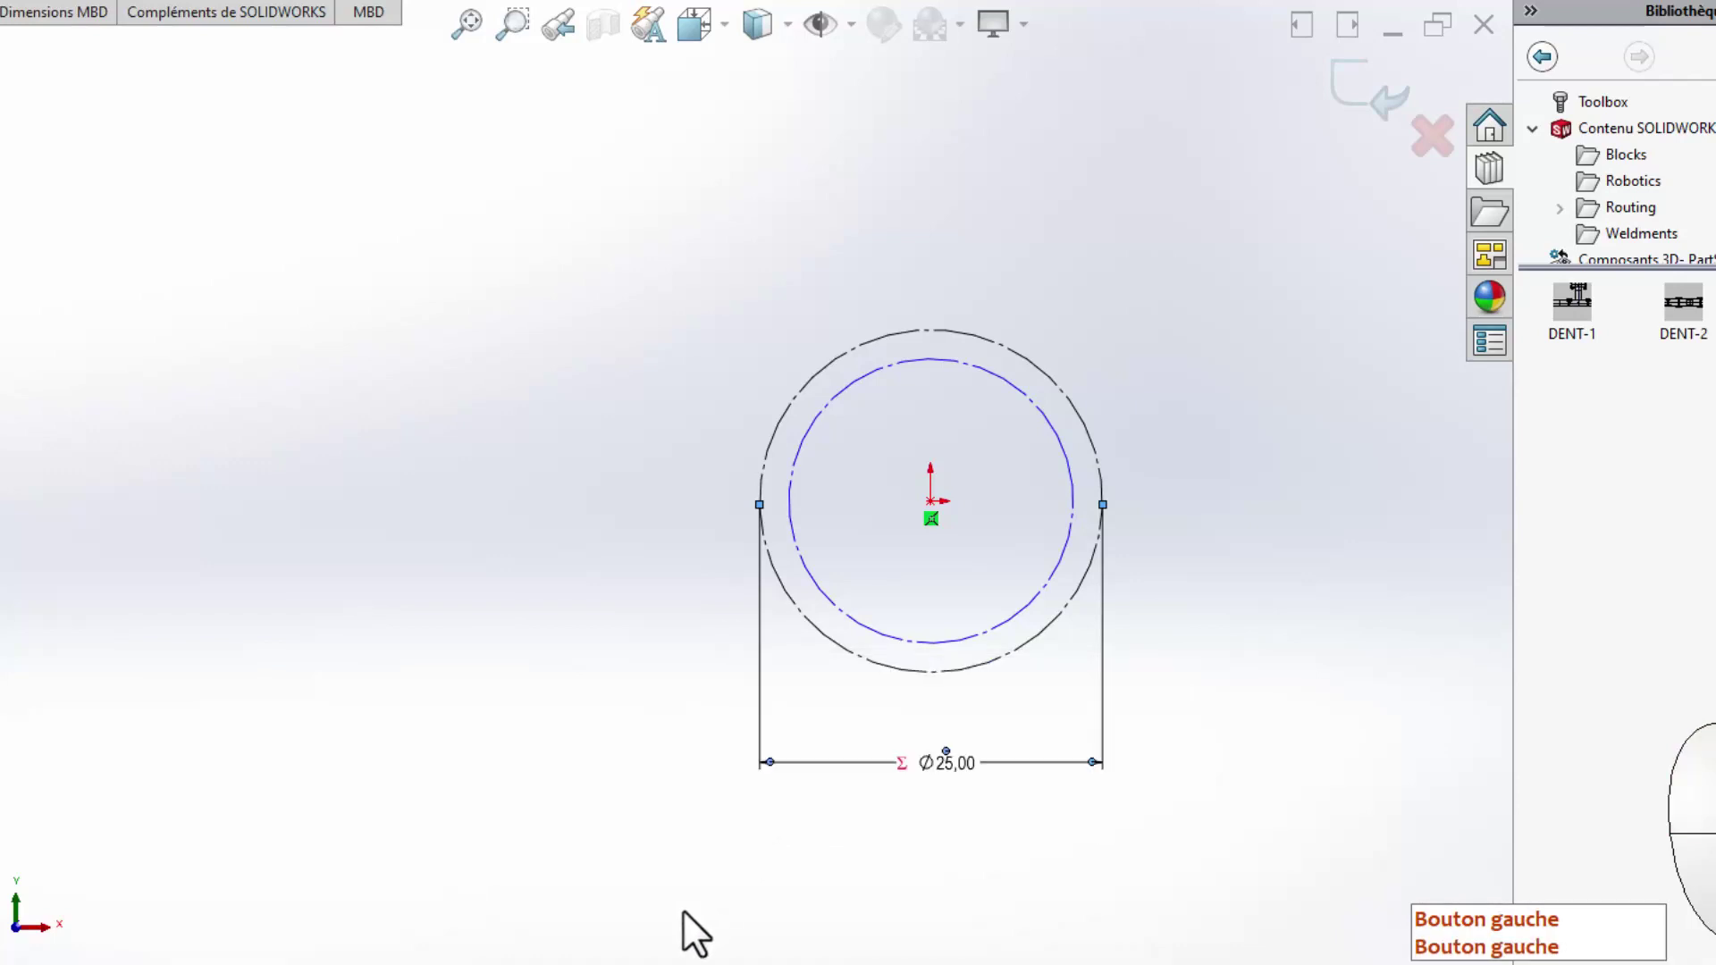
Dimension the inner circle's diameter above the circle, entering "D4" without an equals sign as its value.
click(865, 384)
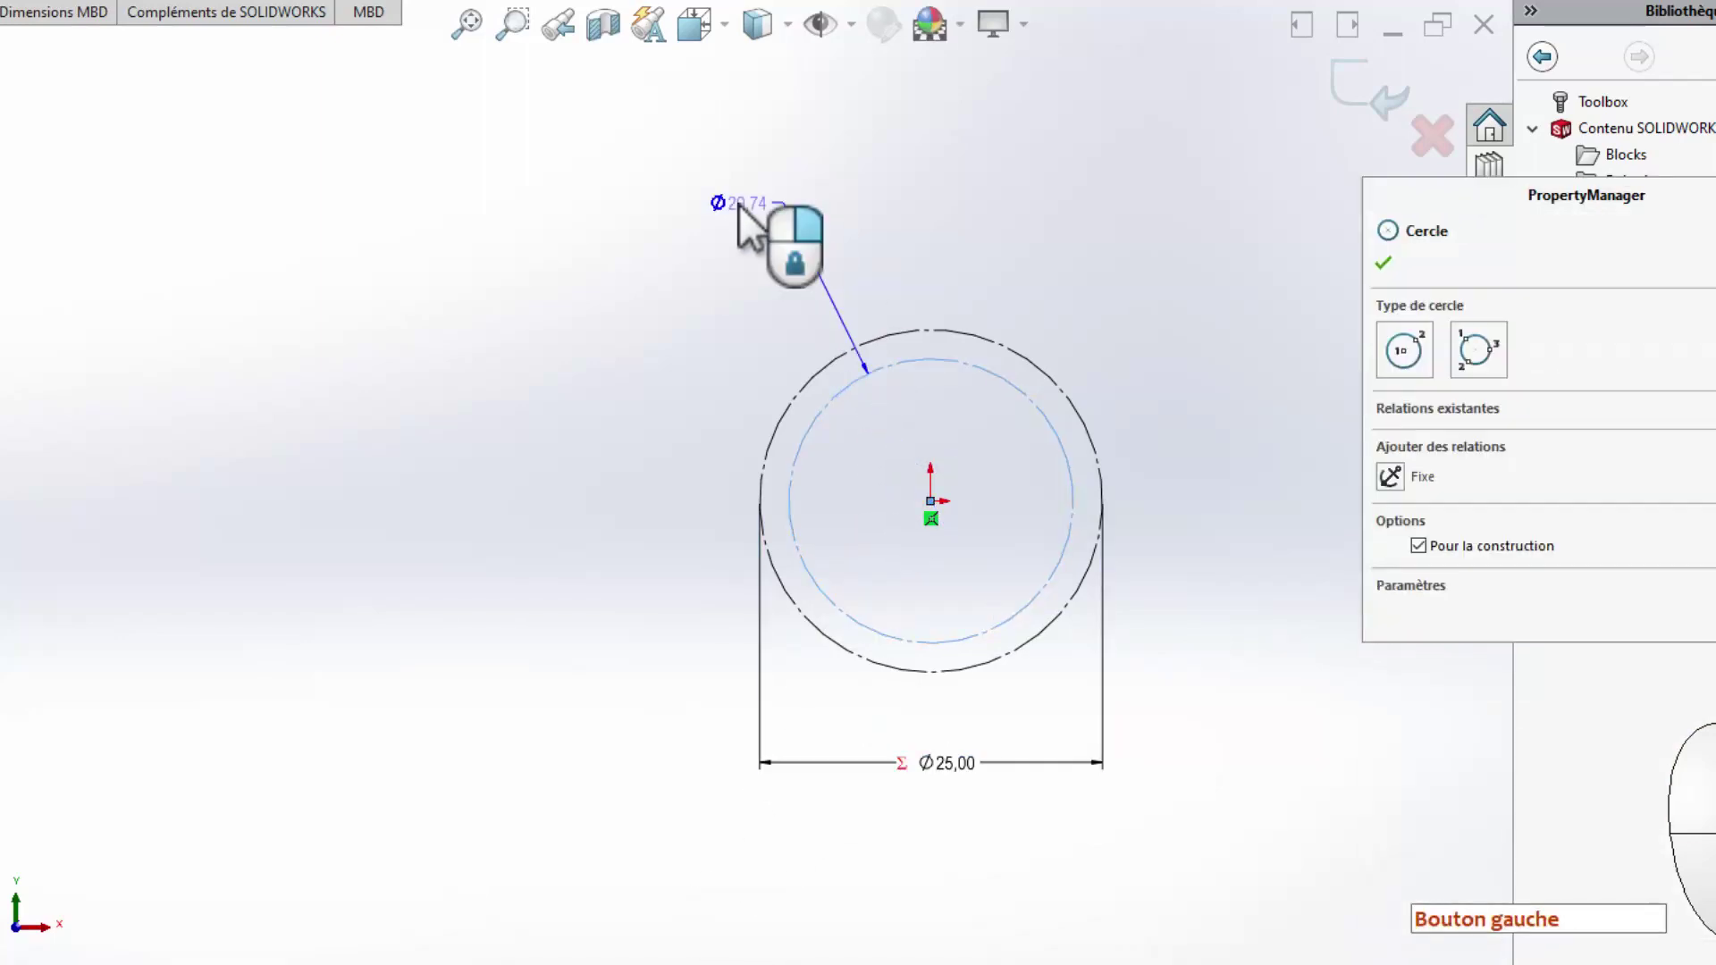
click(739, 207)
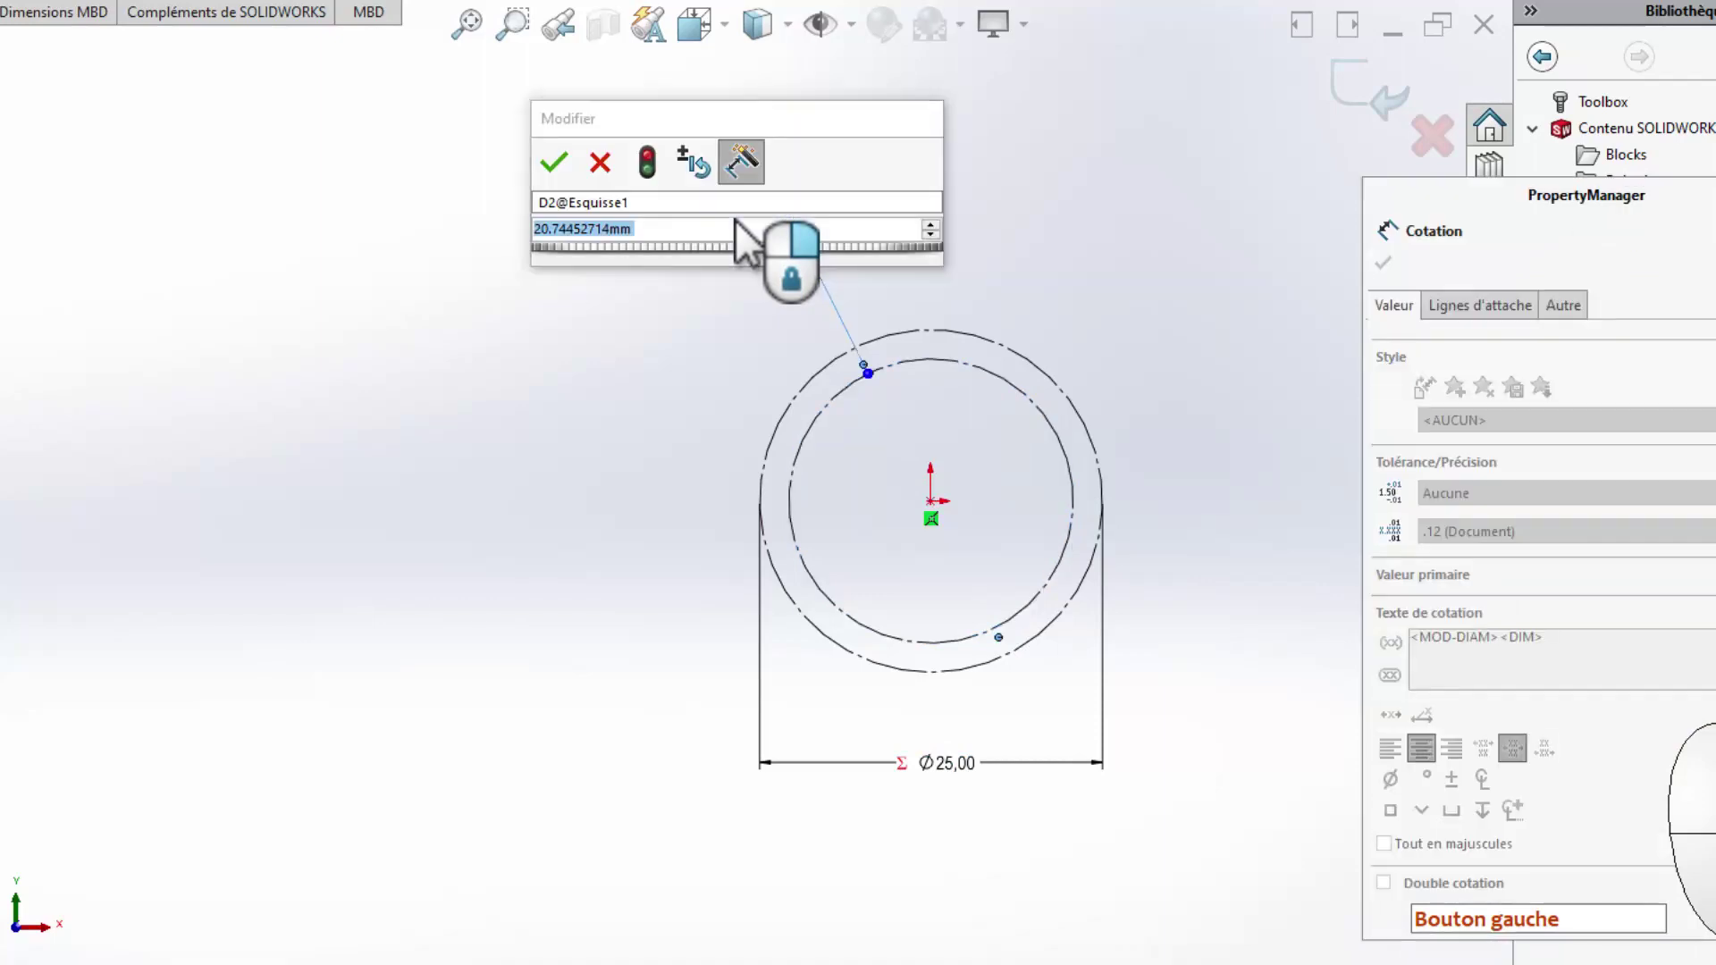
text(=d)
key(Return)
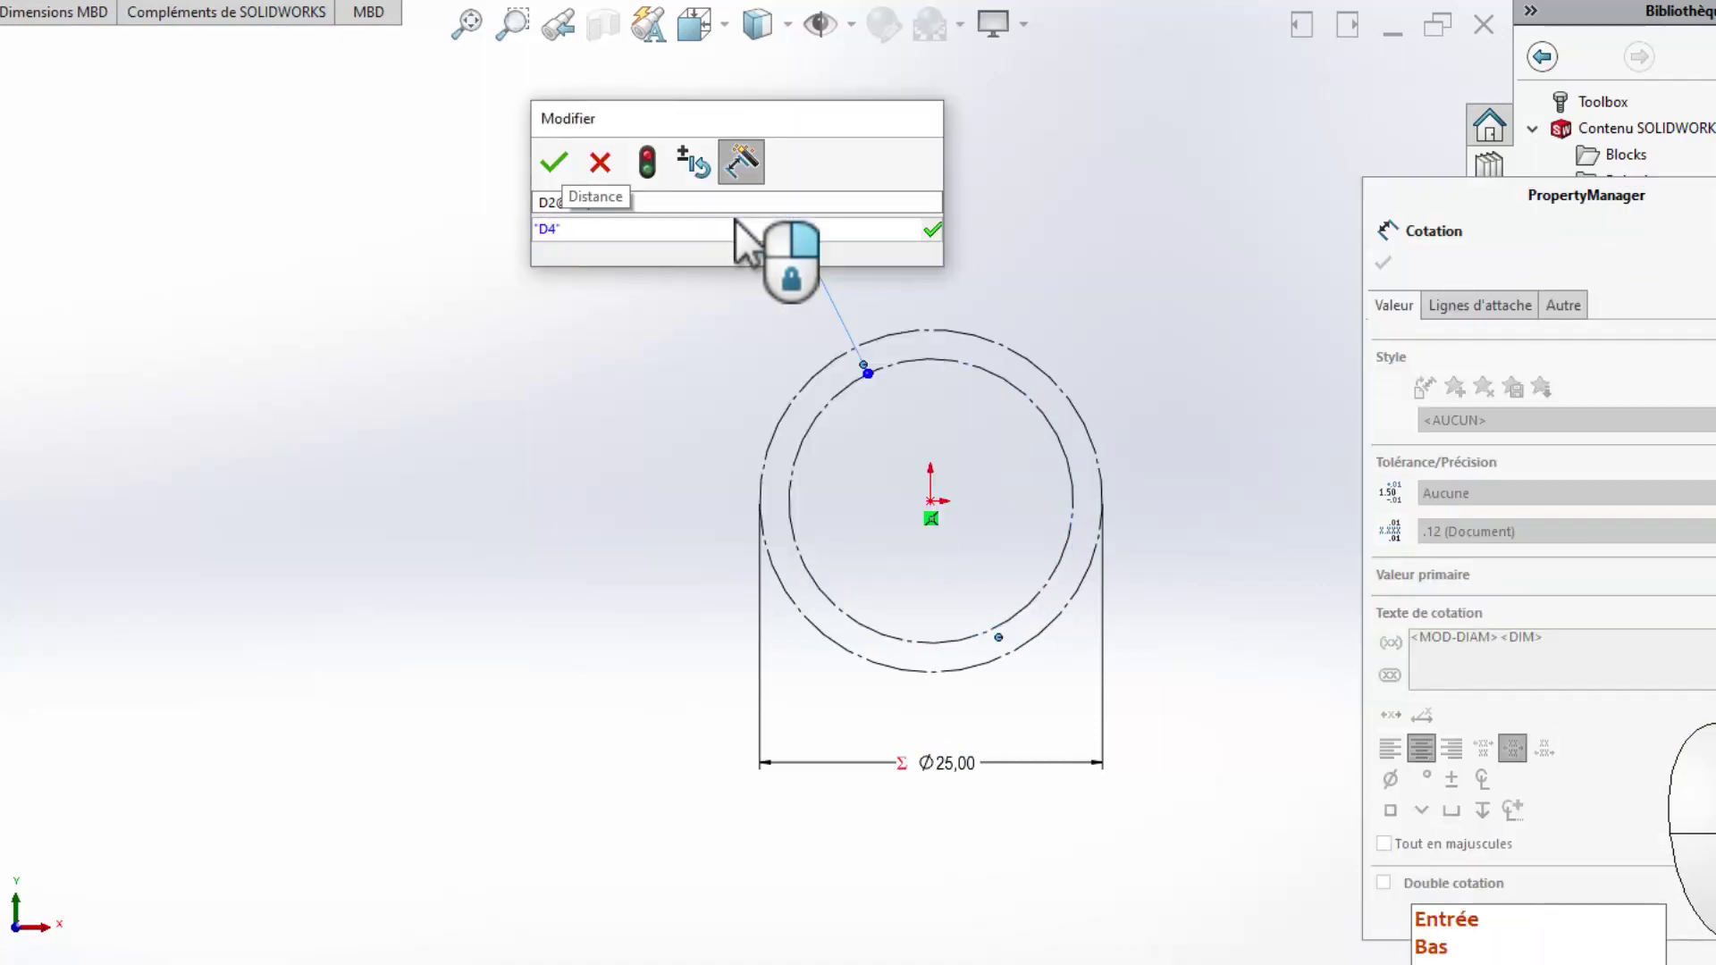
click(555, 163)
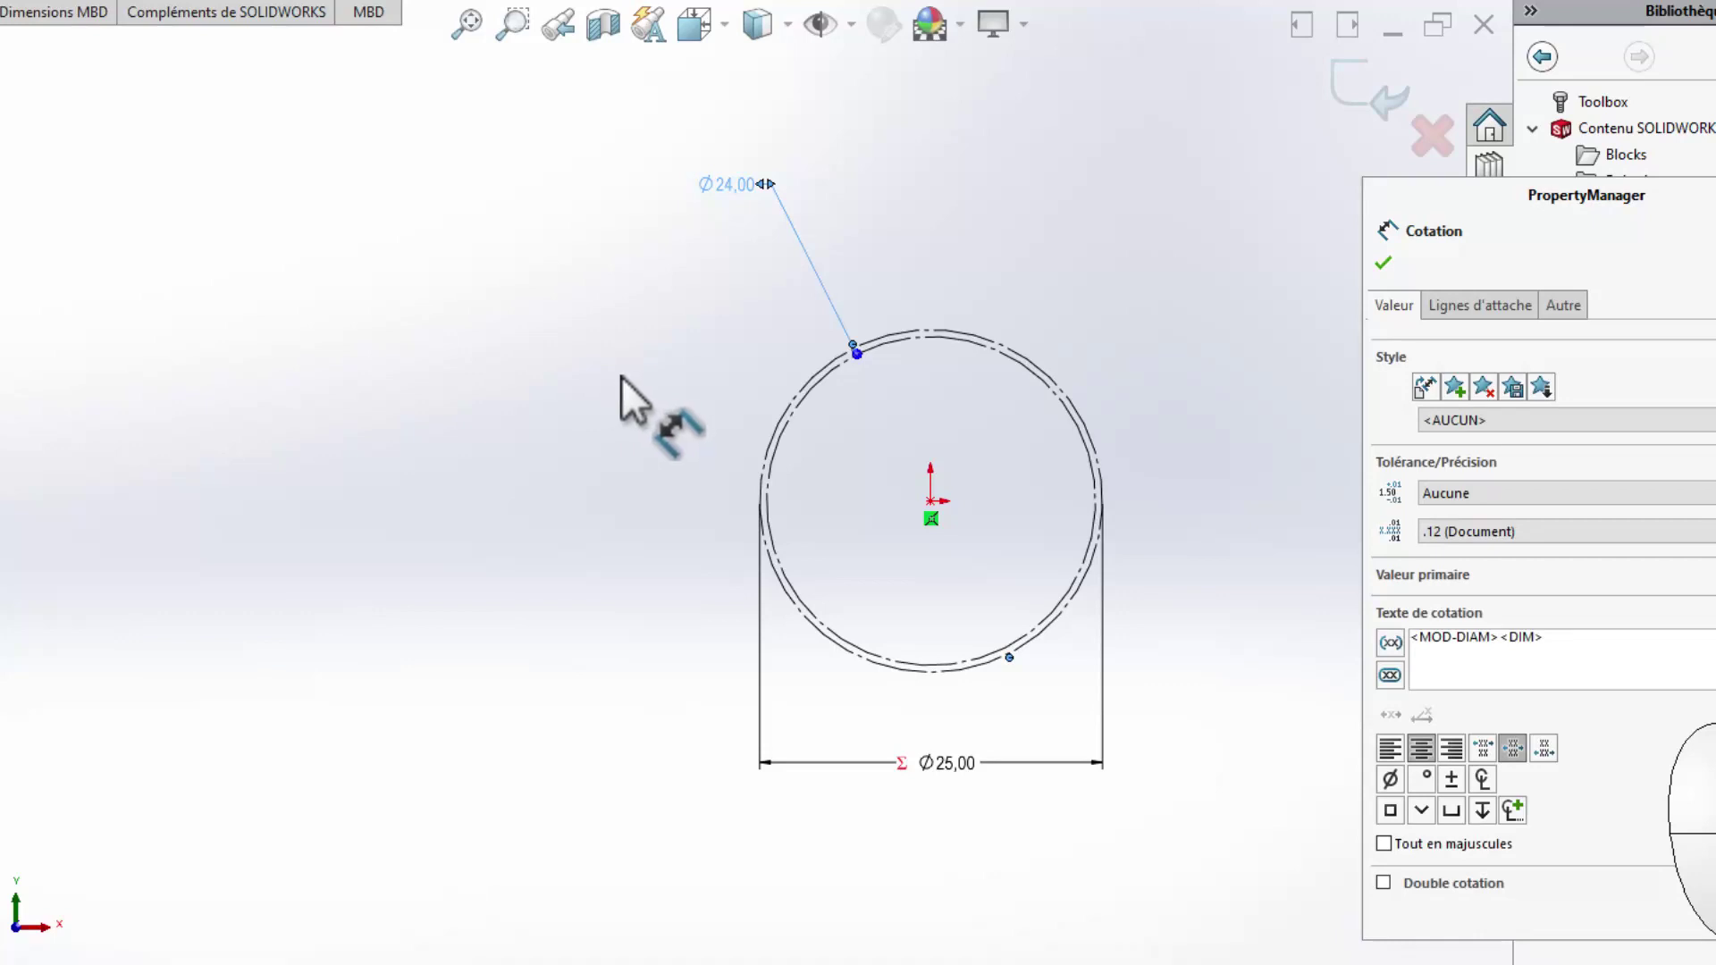
Link the inner circle's diameter to the global variable D4 with an equation beginning with an equals sign.
click(729, 189)
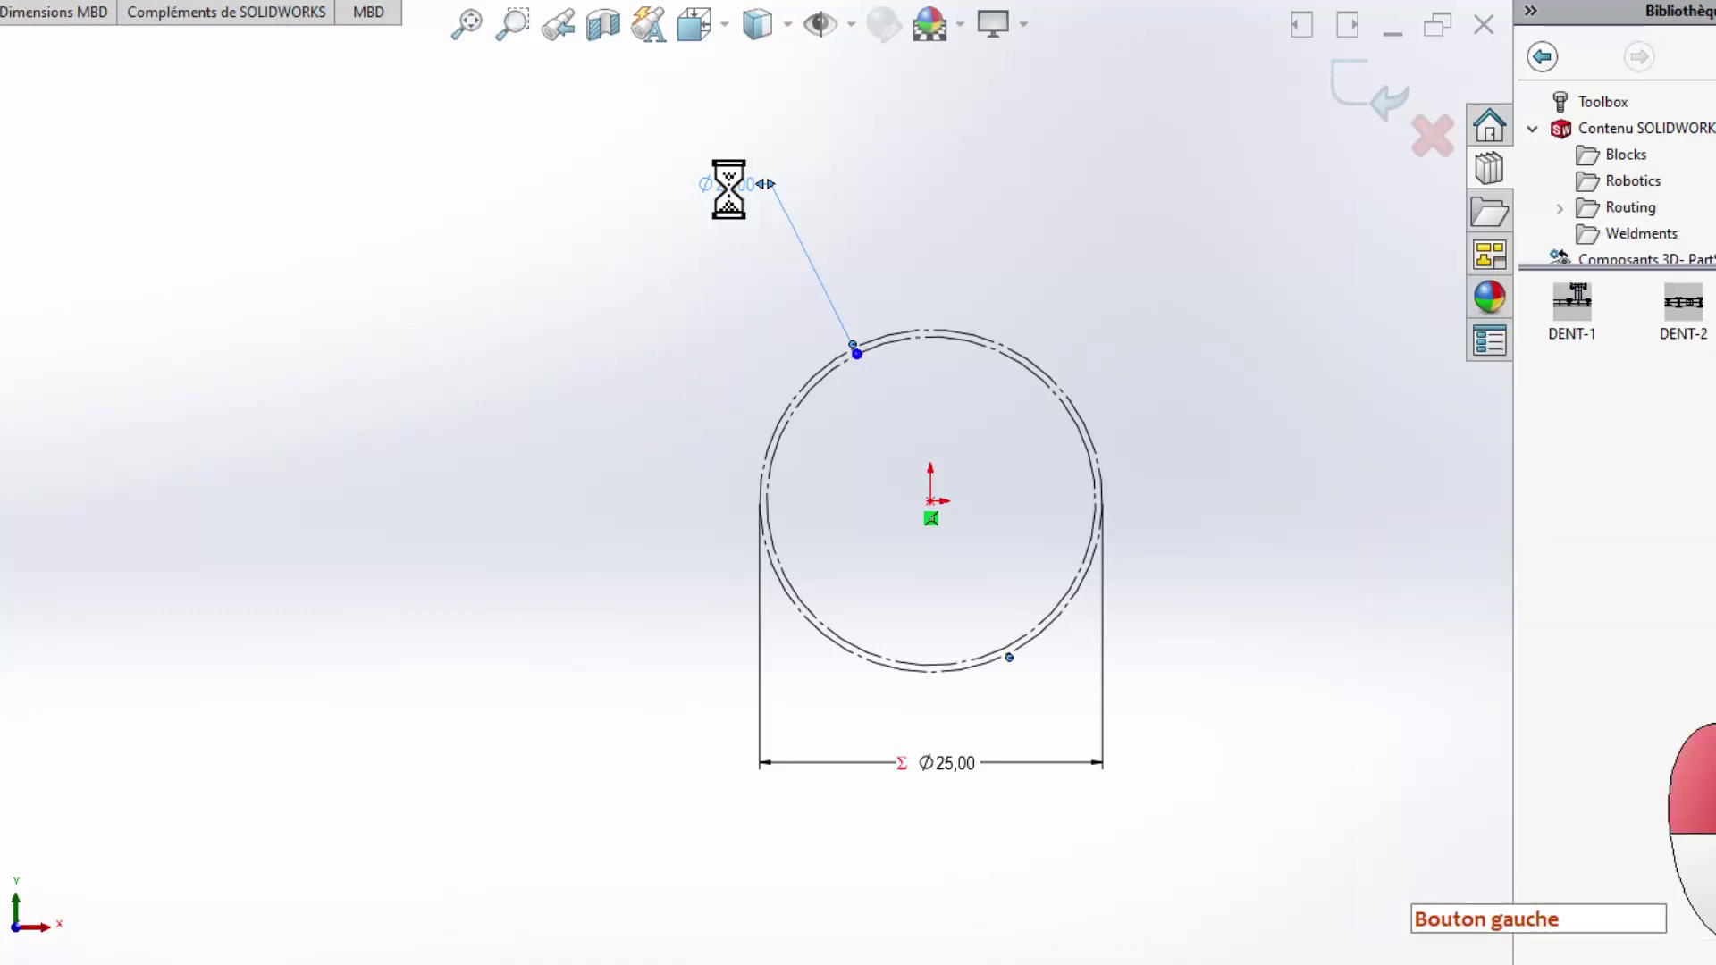
text(=d4)
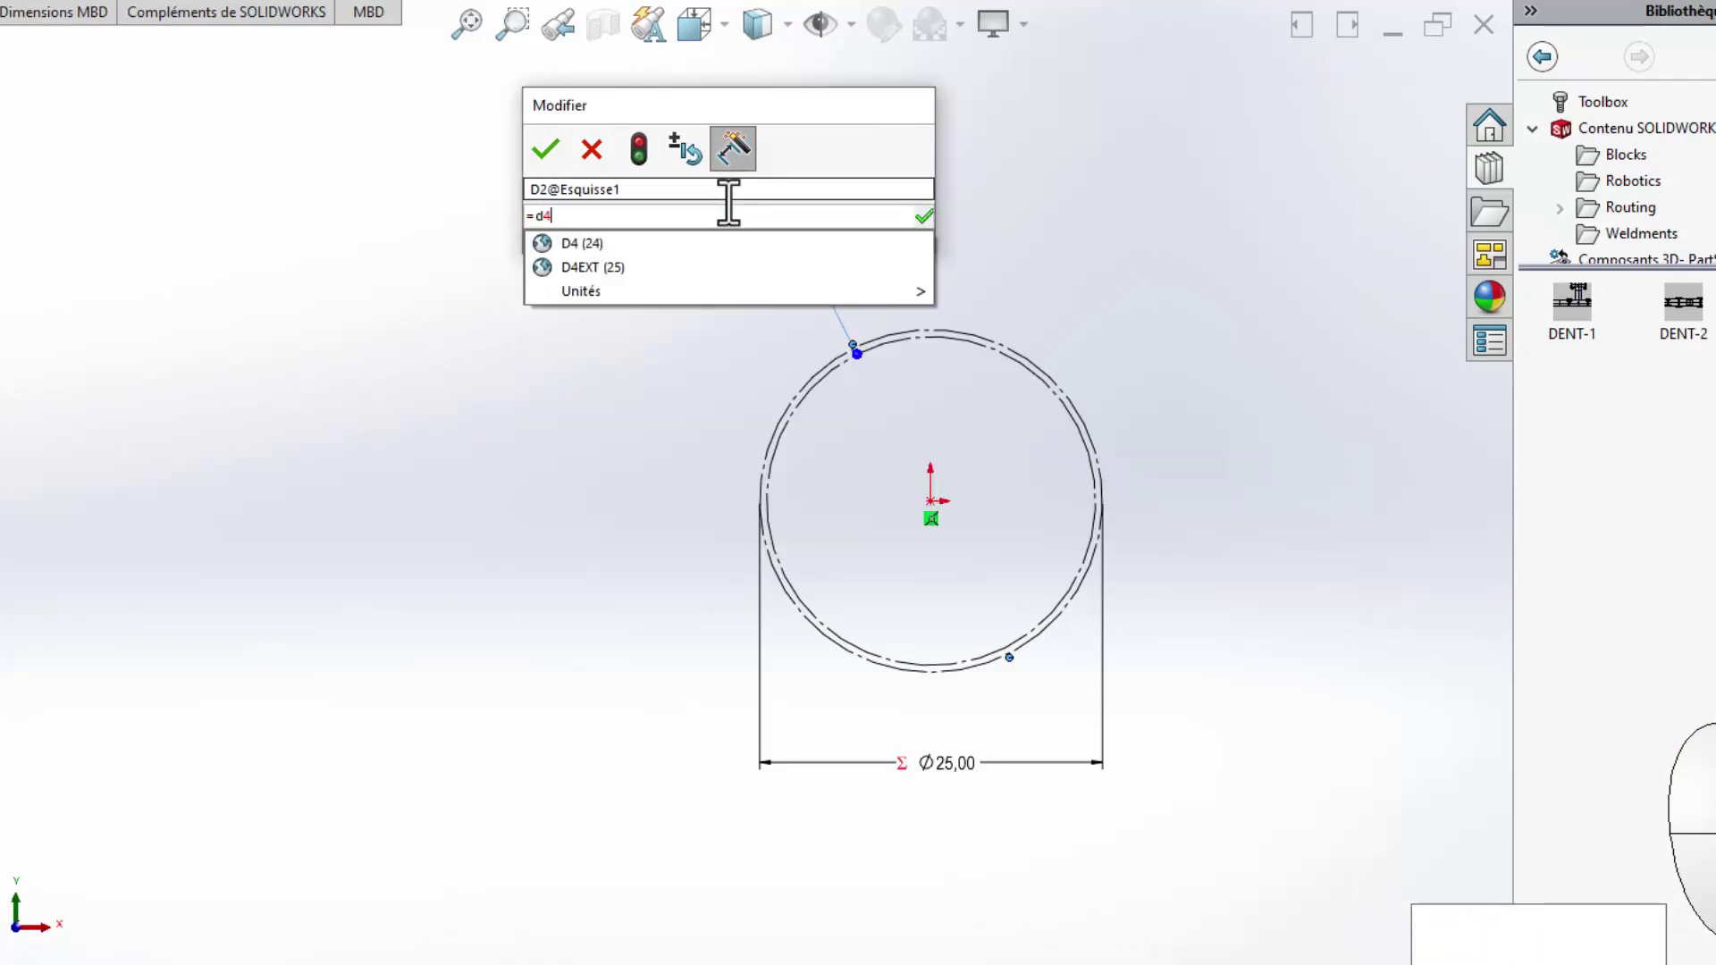
Link the inner large circle's diameter to the global variable D4.
key(Down)
key(Return)
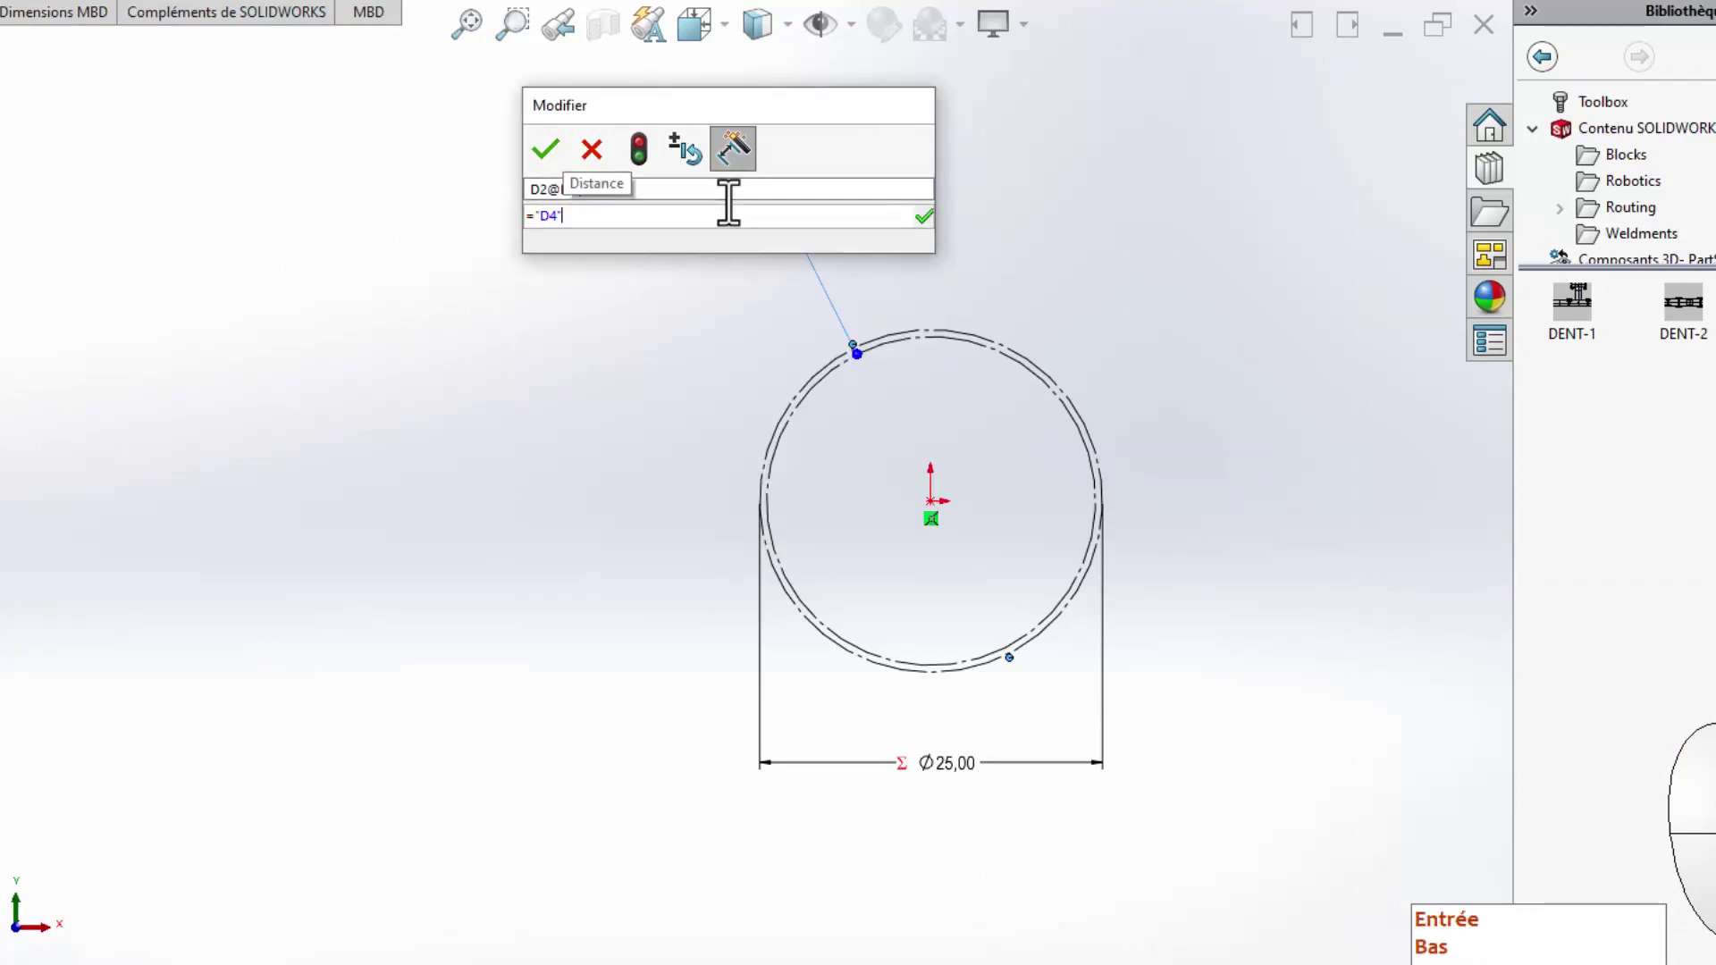
click(532, 138)
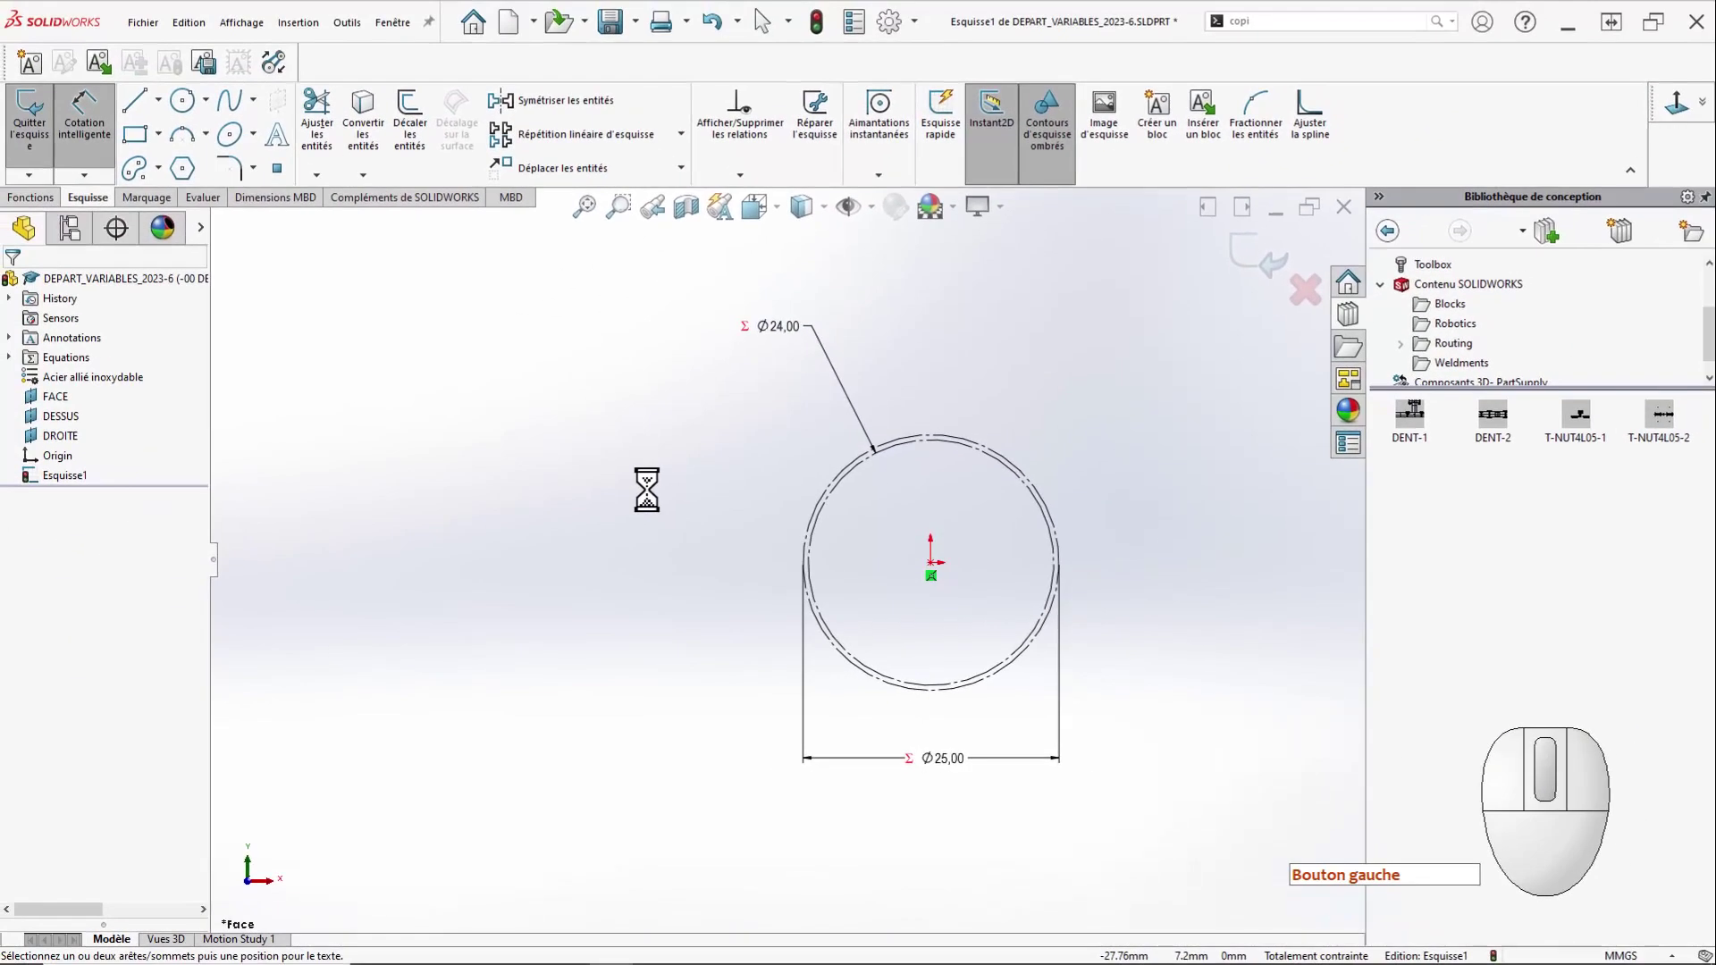
key(Escape)
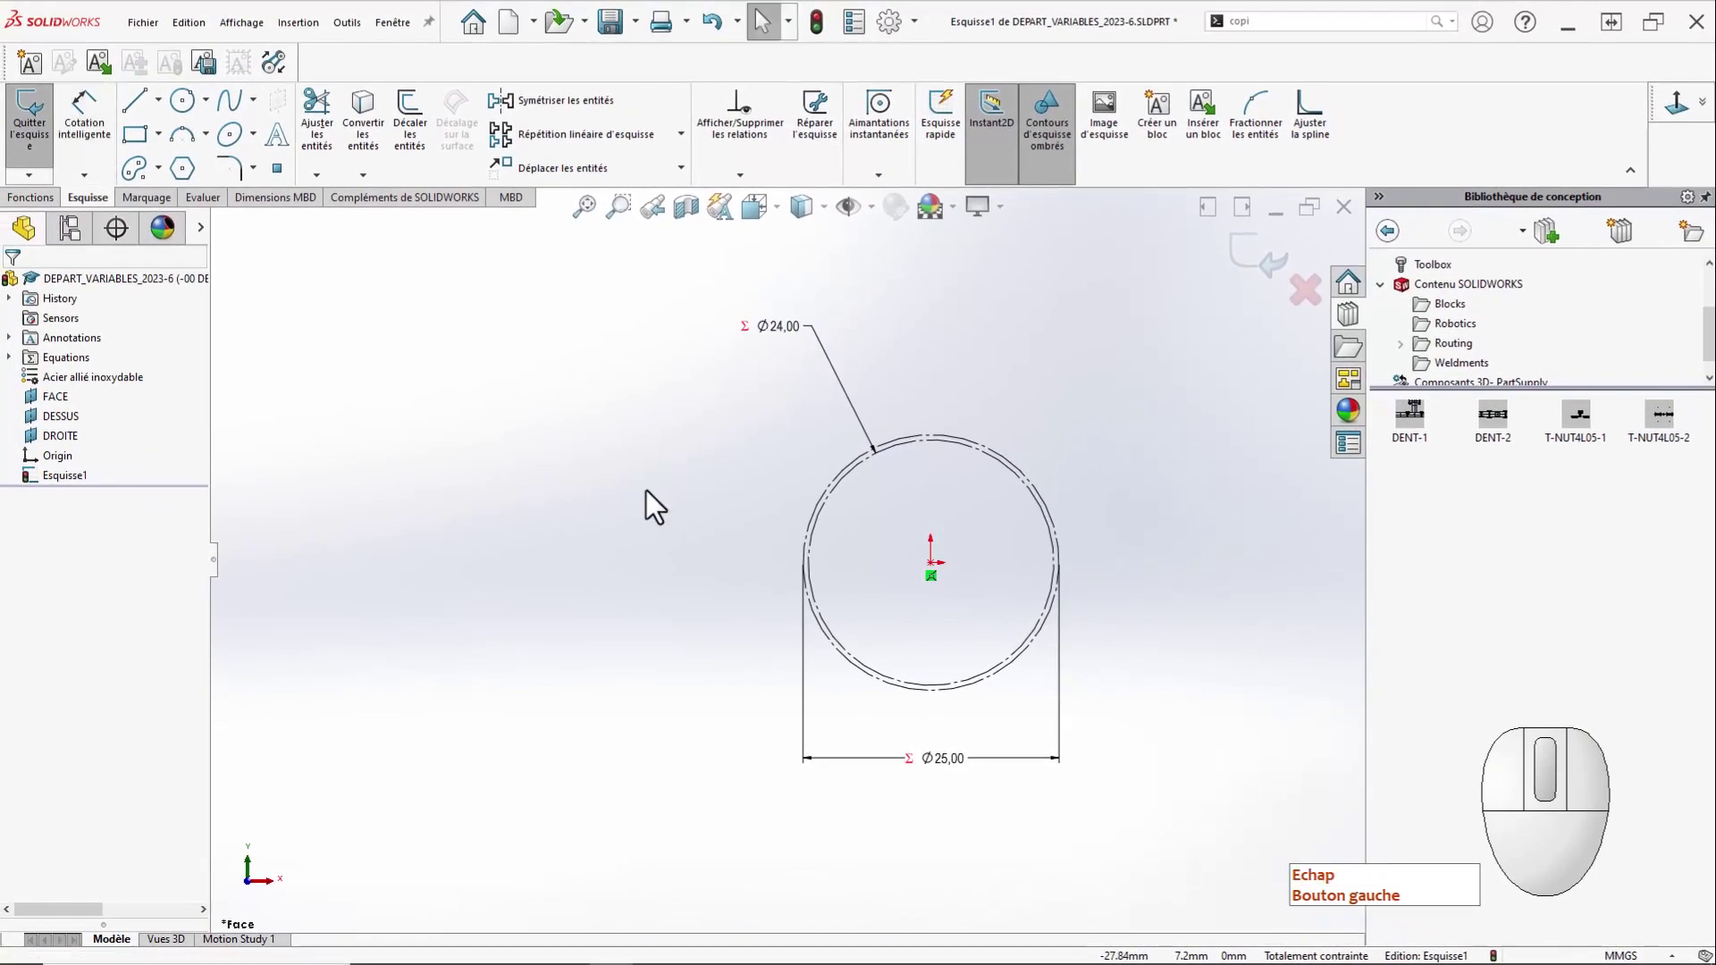
Sketch a construction circle about 11 mm in diameter, centred about 26 mm to the left of the origin.
right_drag(425, 556, 590, 556)
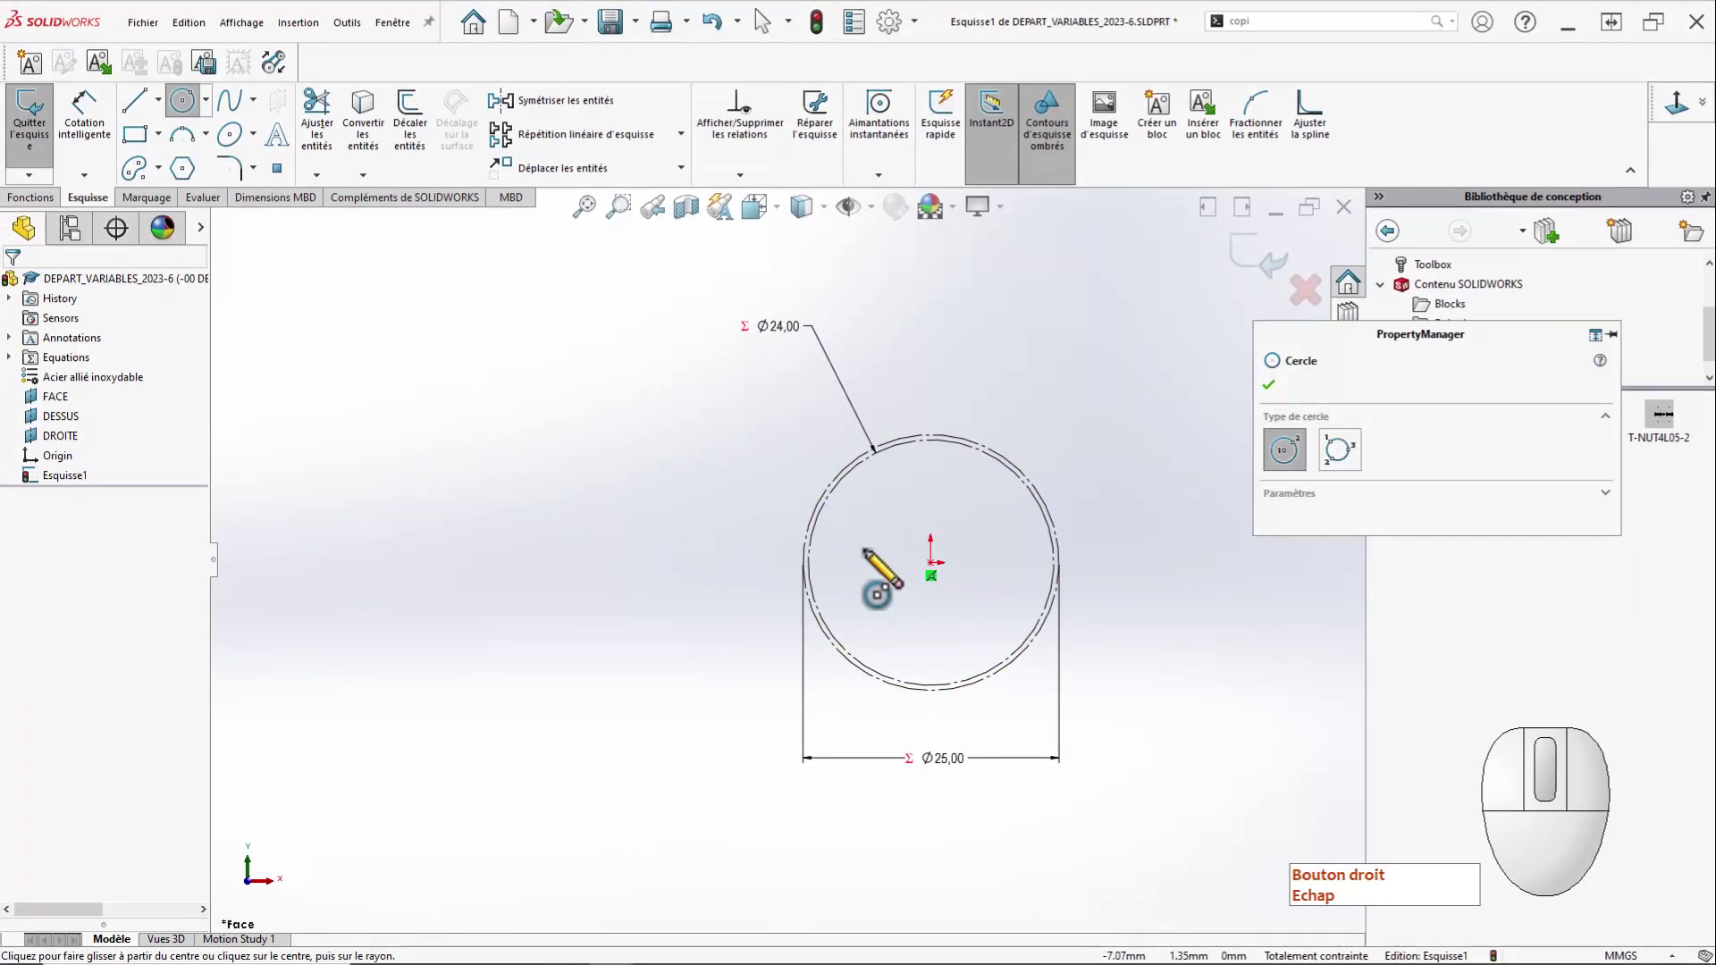
click(664, 563)
click(686, 611)
key(Escape)
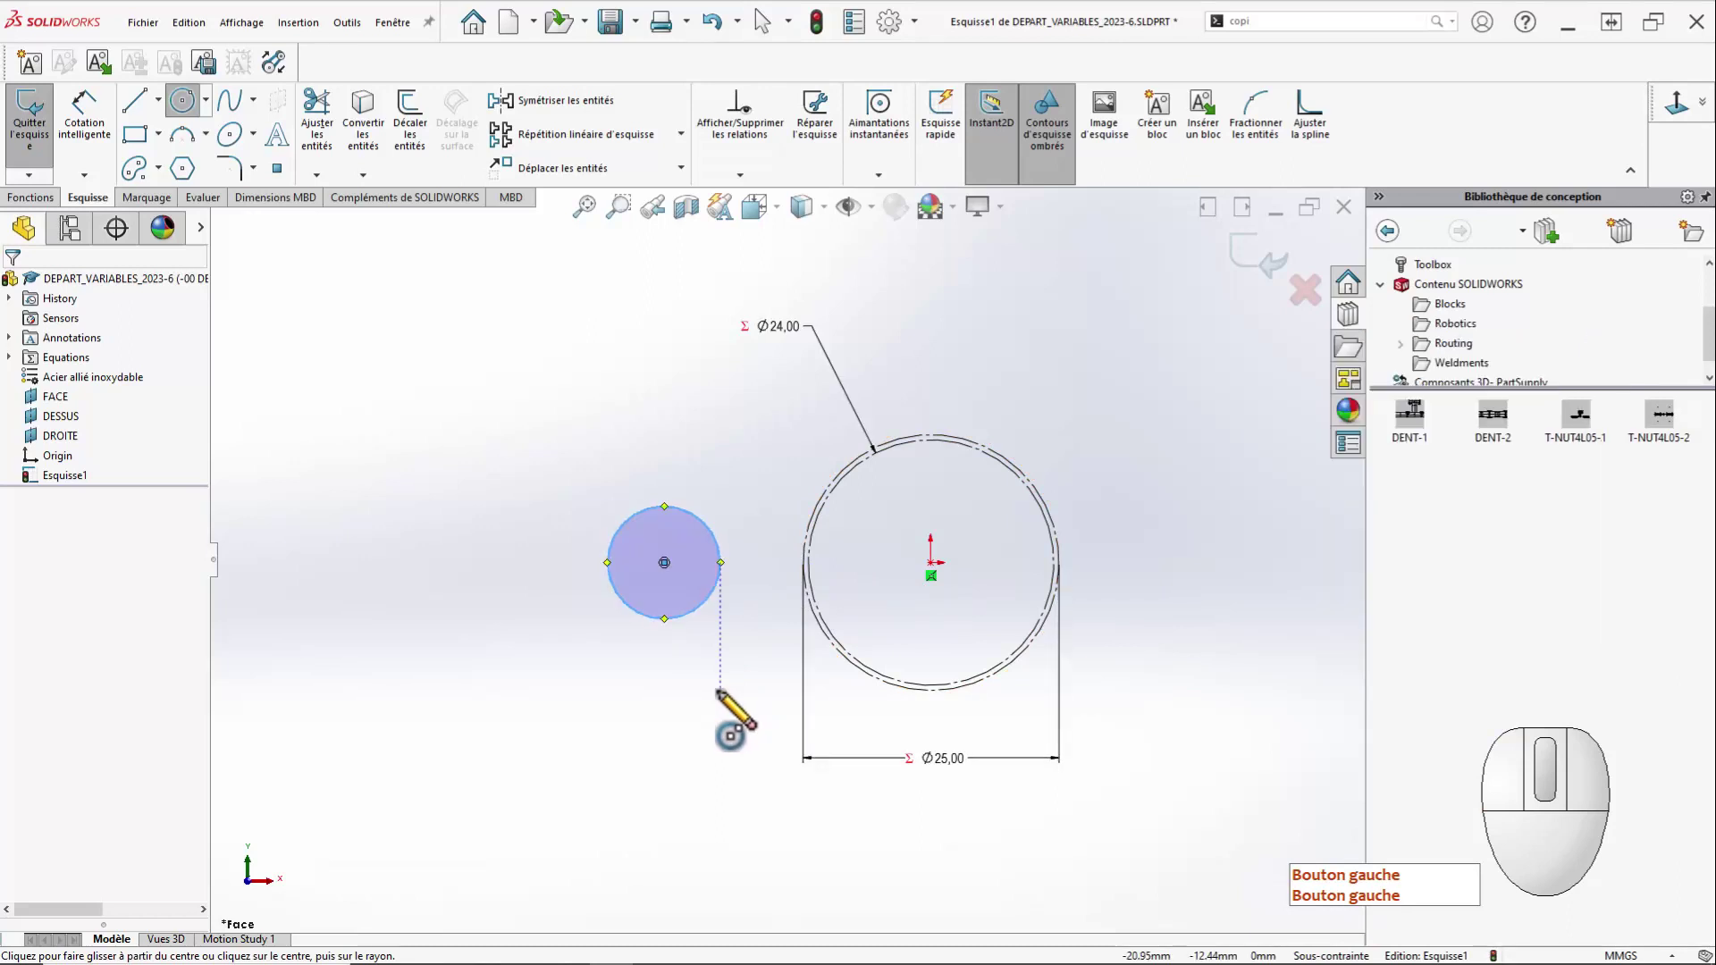
click(697, 617)
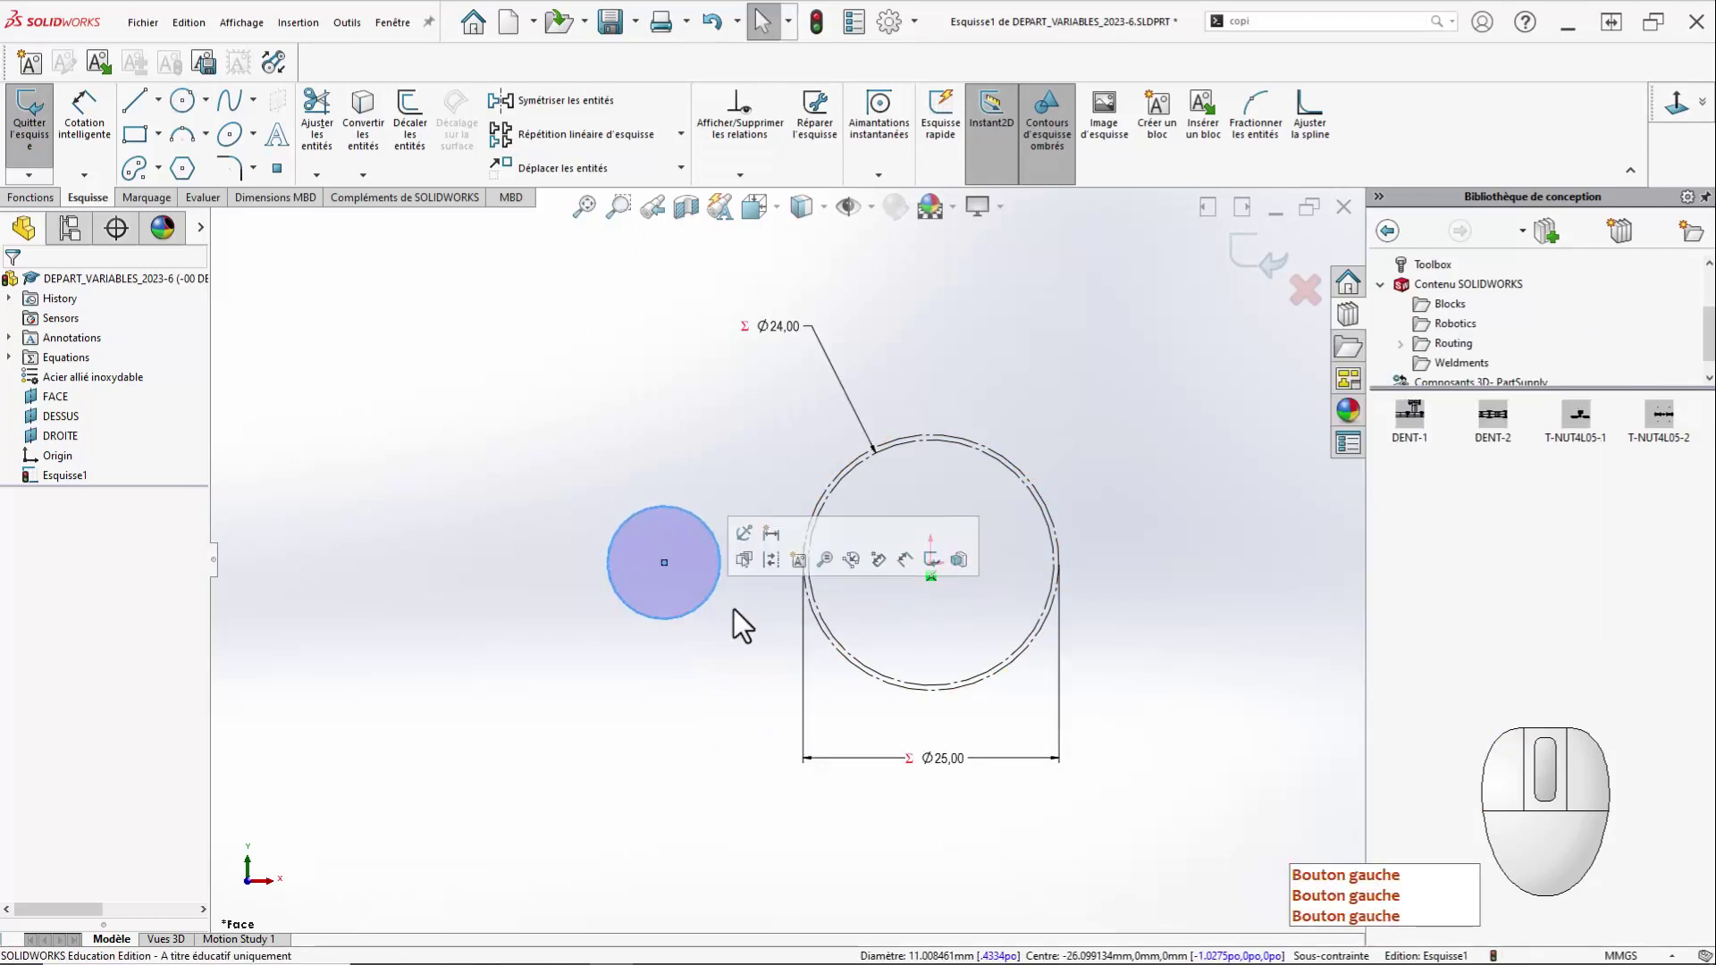
click(717, 775)
Dimension the small construction circle's diameter and link it to the global variable D3.
right_drag(716, 776, 727, 645)
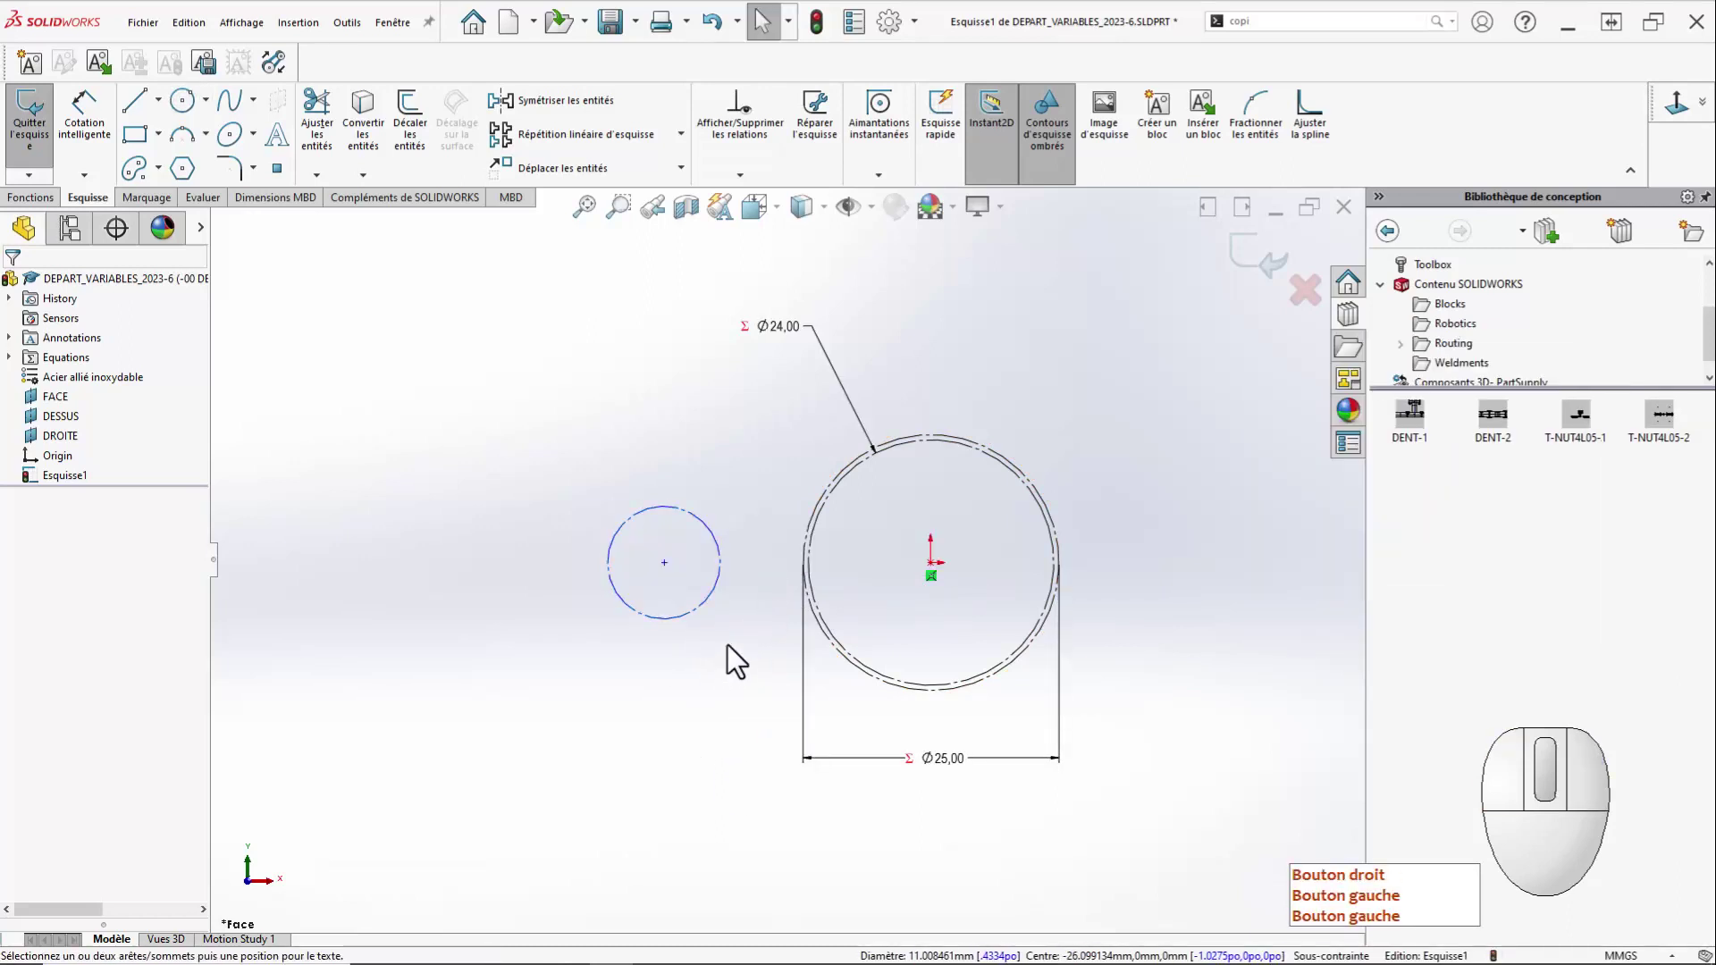
click(666, 620)
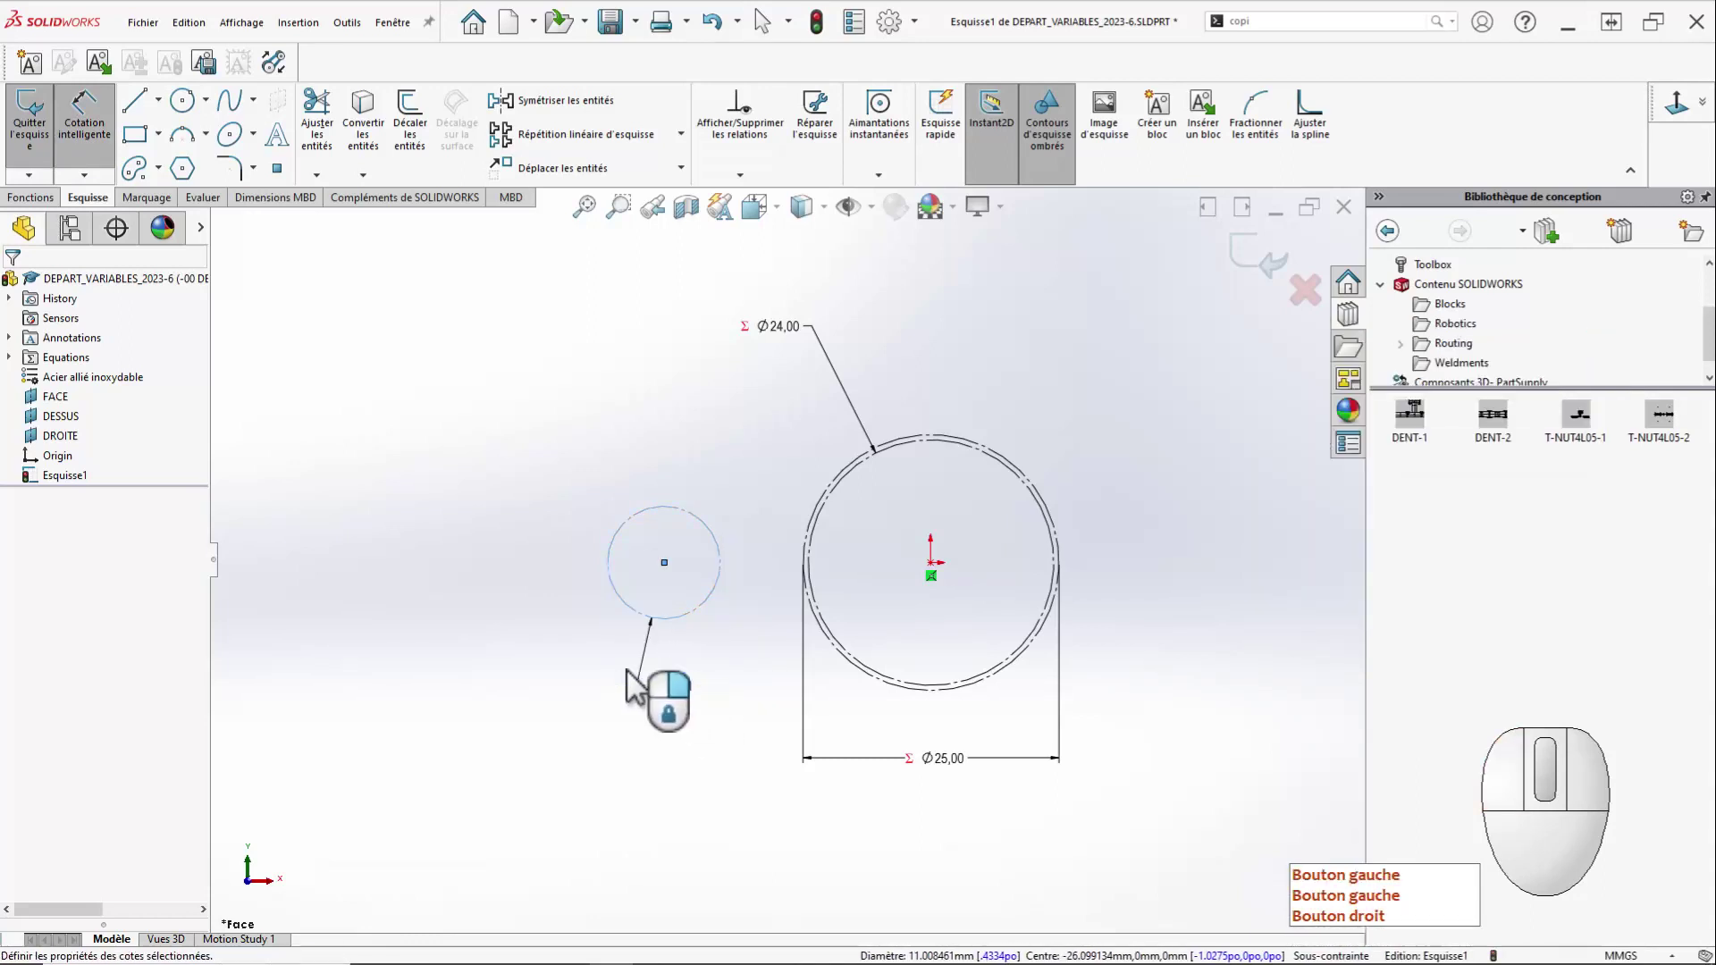
click(636, 688)
text(=d3)
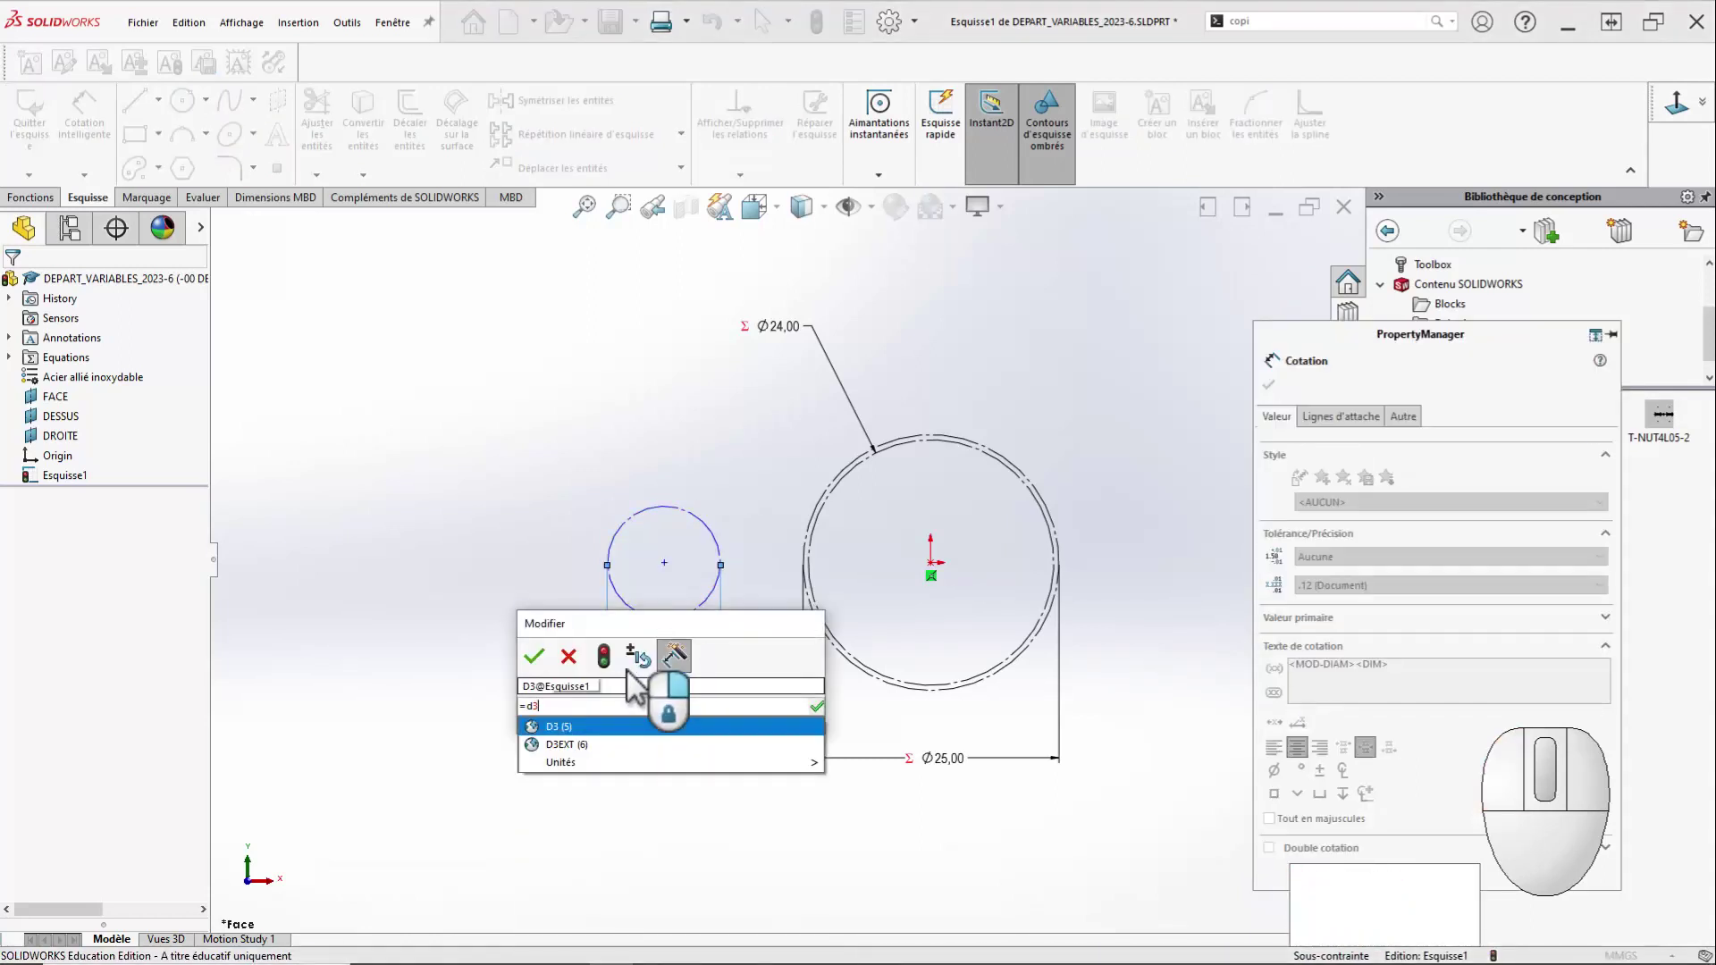
key(Return)
key(Return)
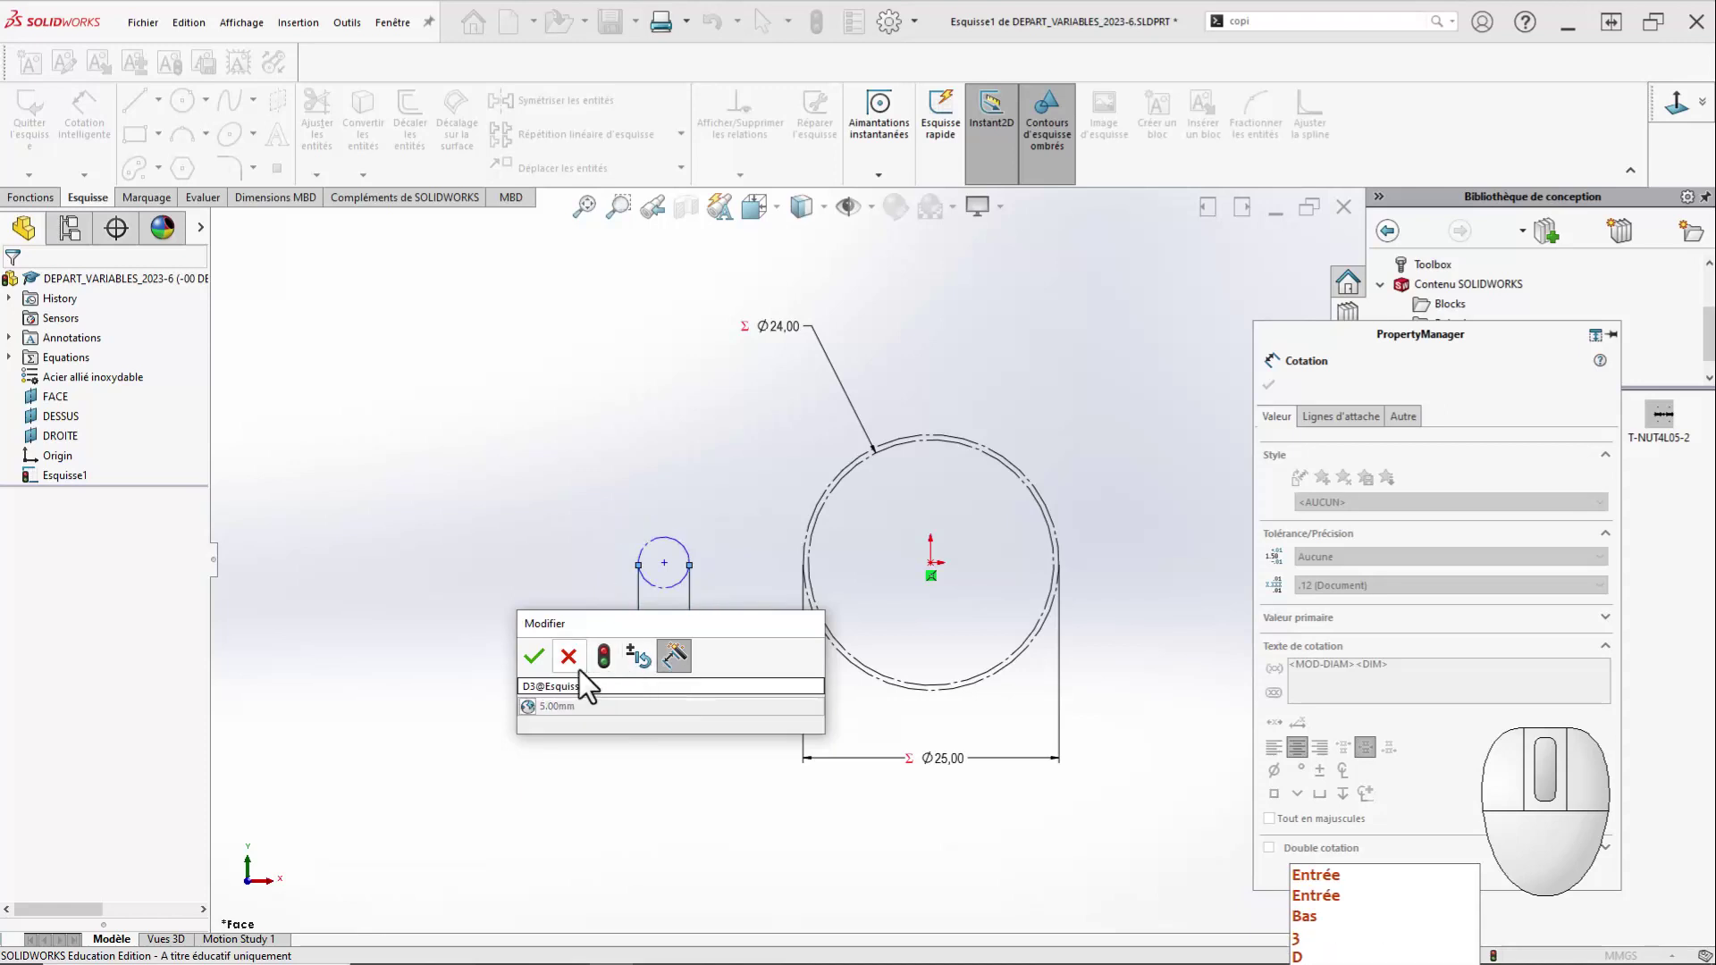
click(533, 656)
key(Escape)
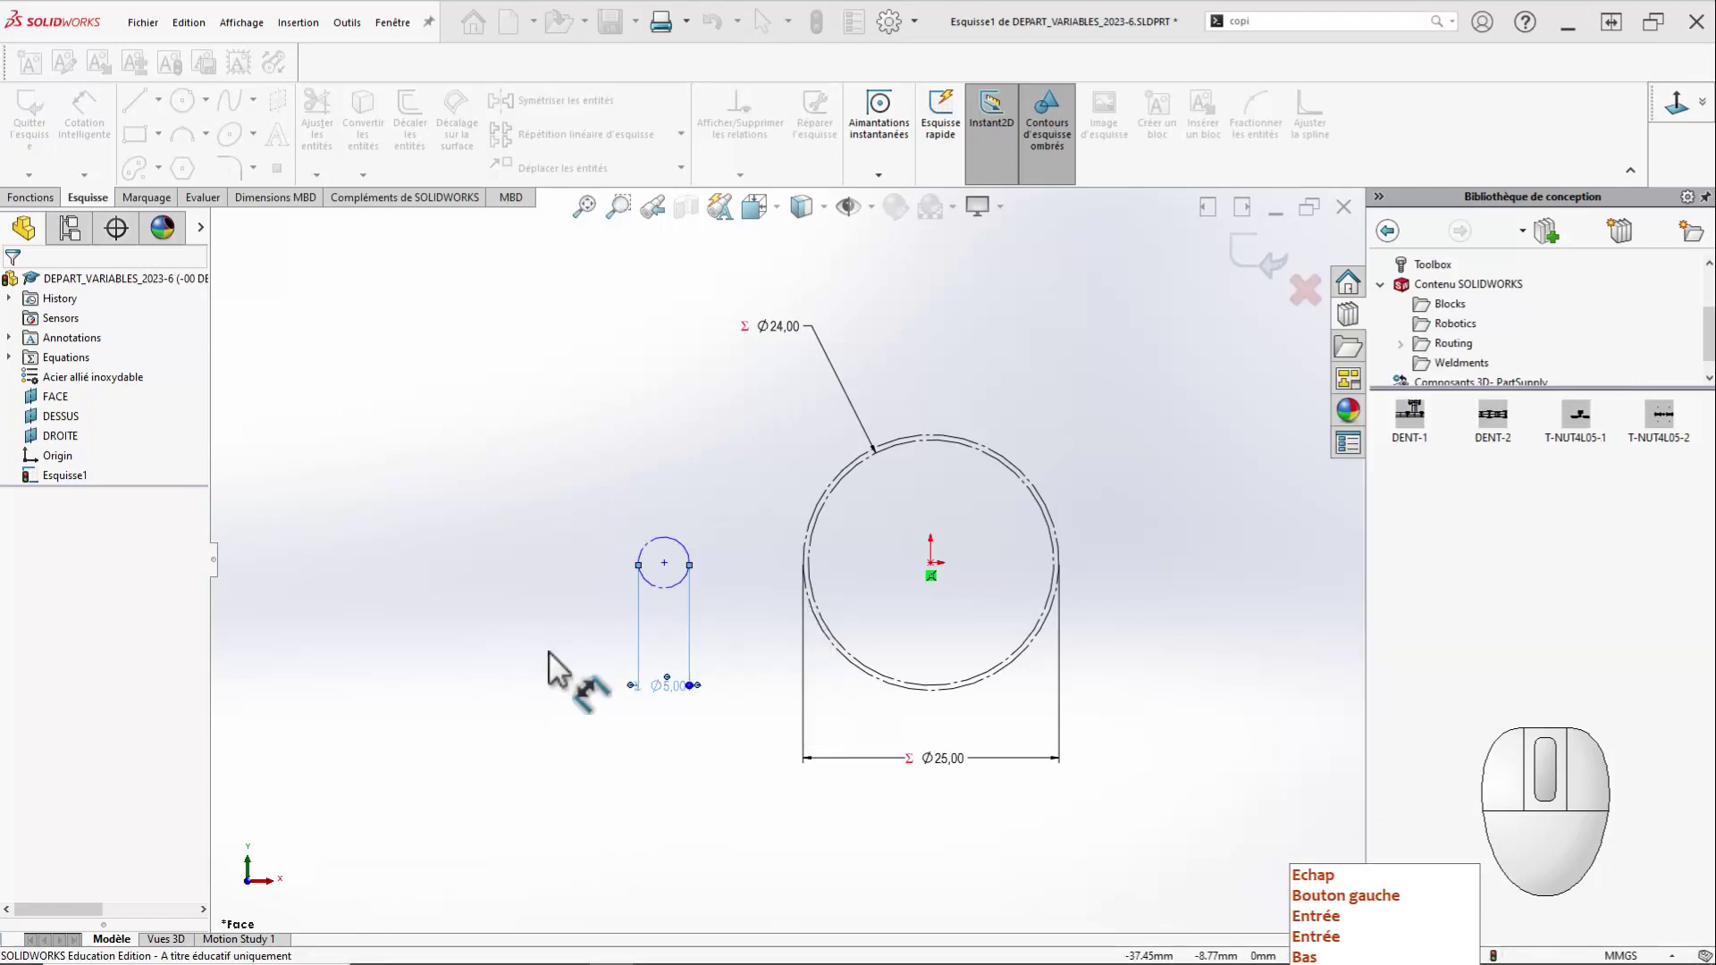
Add a horizontal relation between the small circle's centre and the large circles' centre.
click(665, 563)
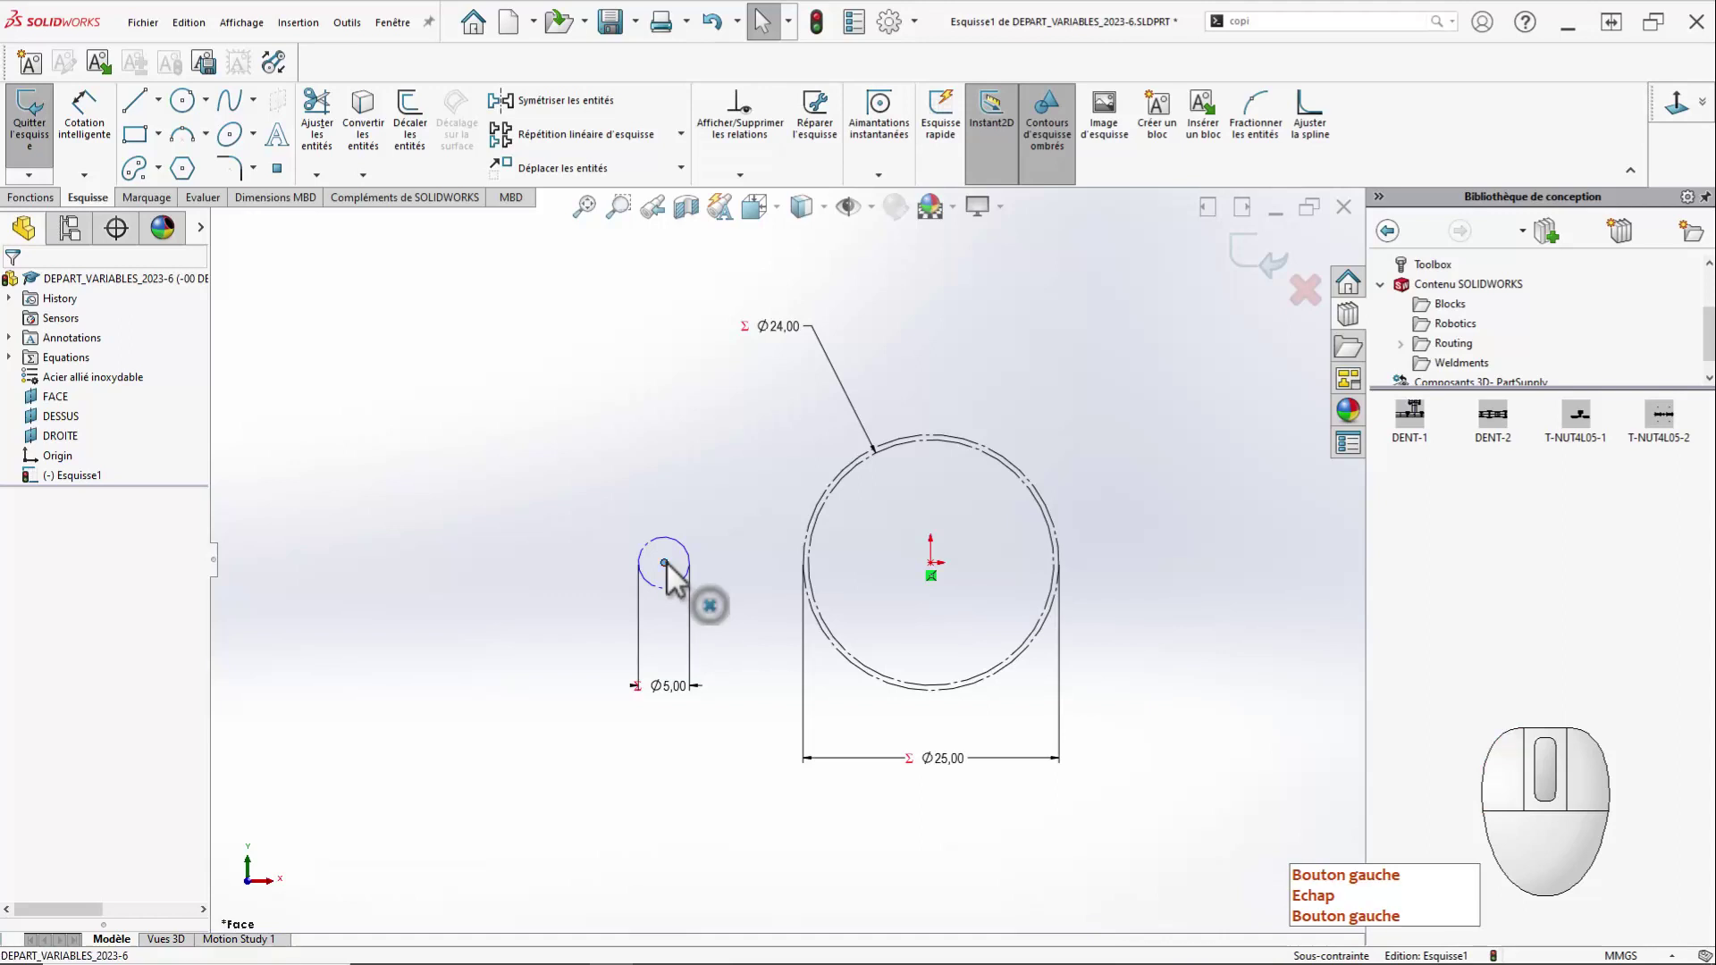
ctrl+click(931, 564)
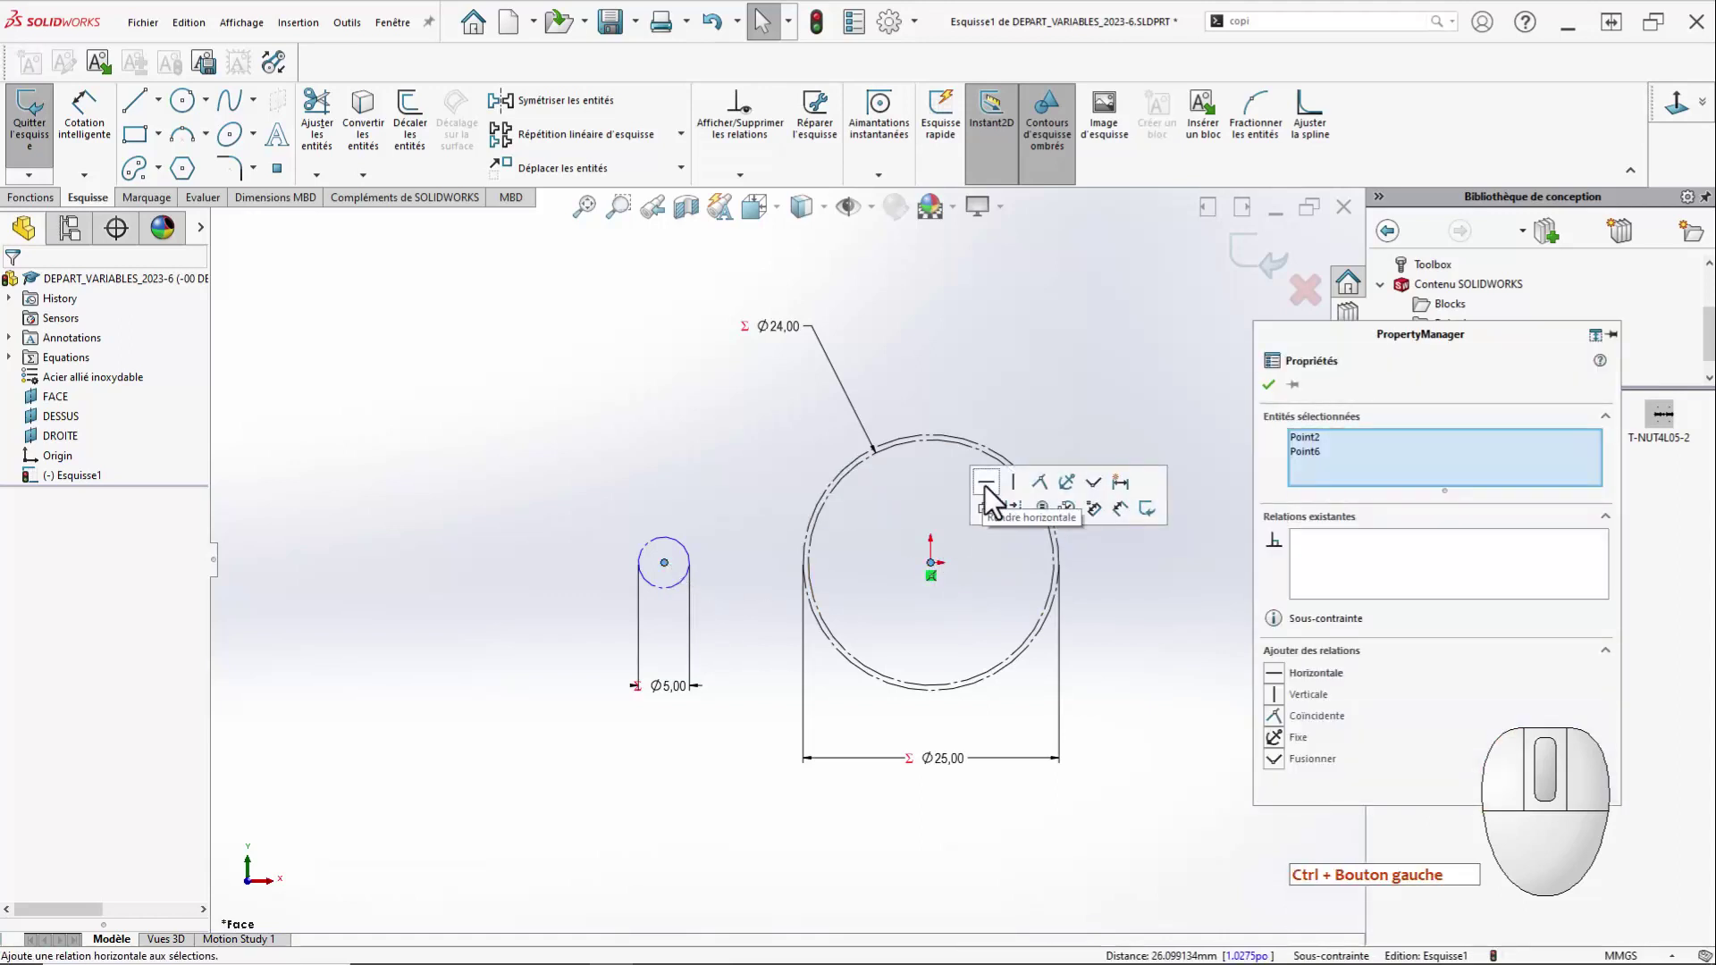
click(984, 483)
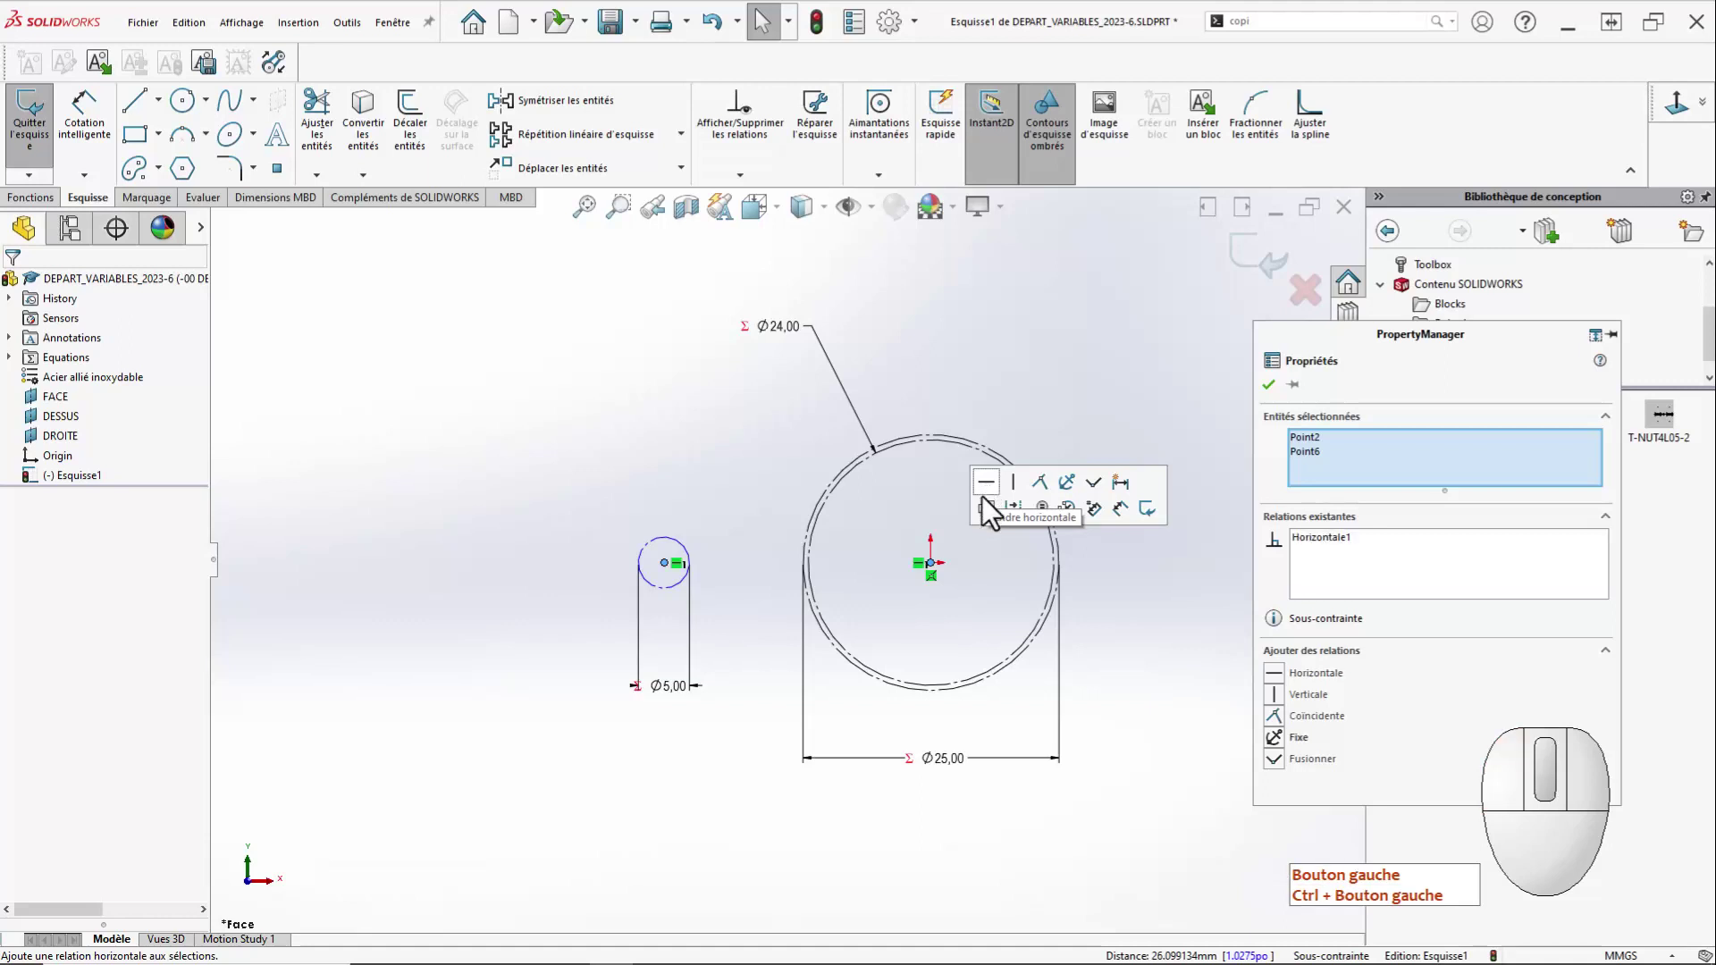
Dimension the distance between the small and large circles' centres and link it to the global variable C2.
right_drag(747, 661, 744, 543)
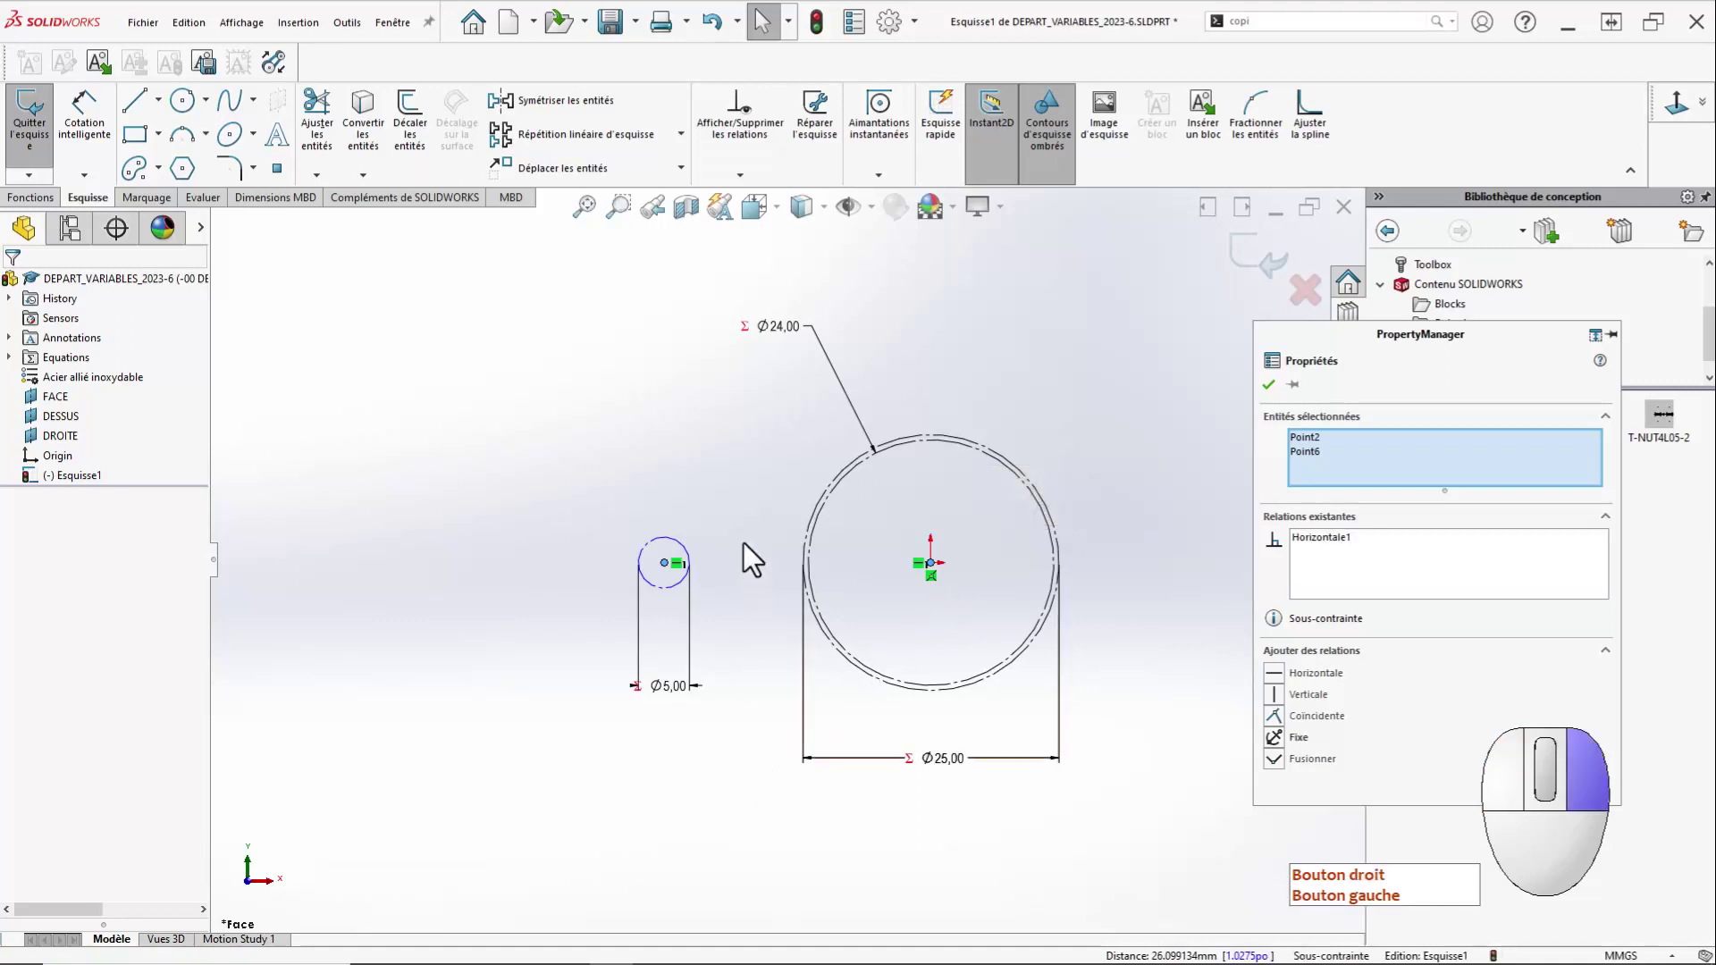
click(667, 560)
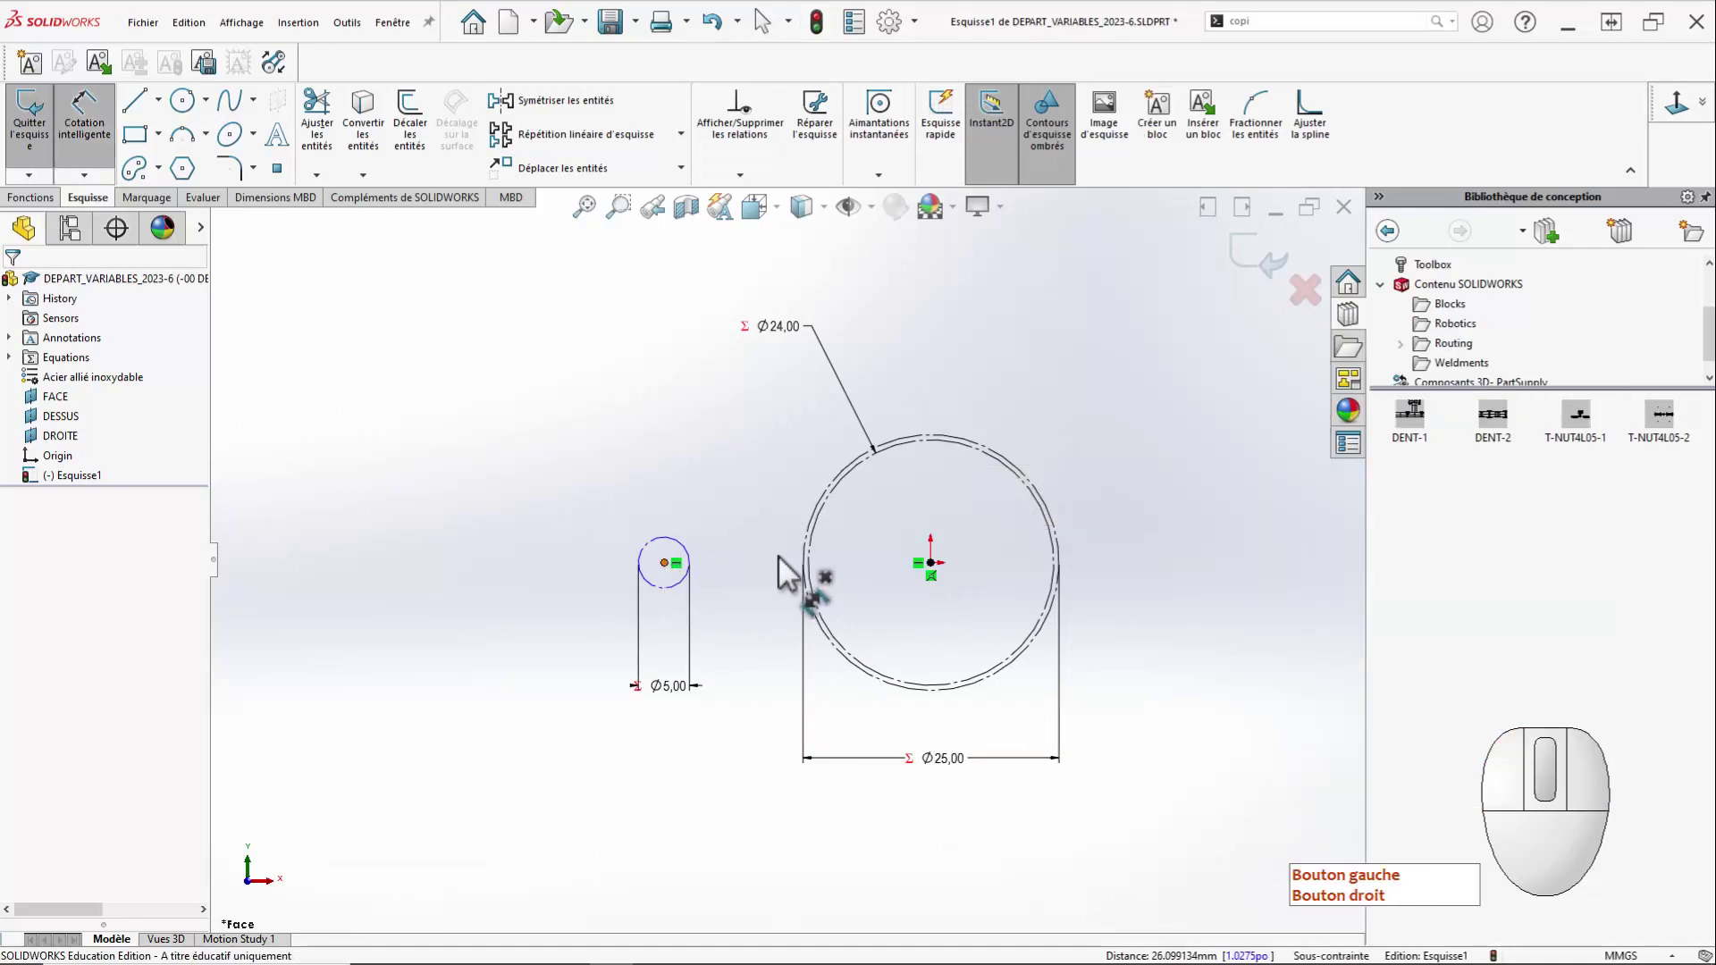
click(932, 562)
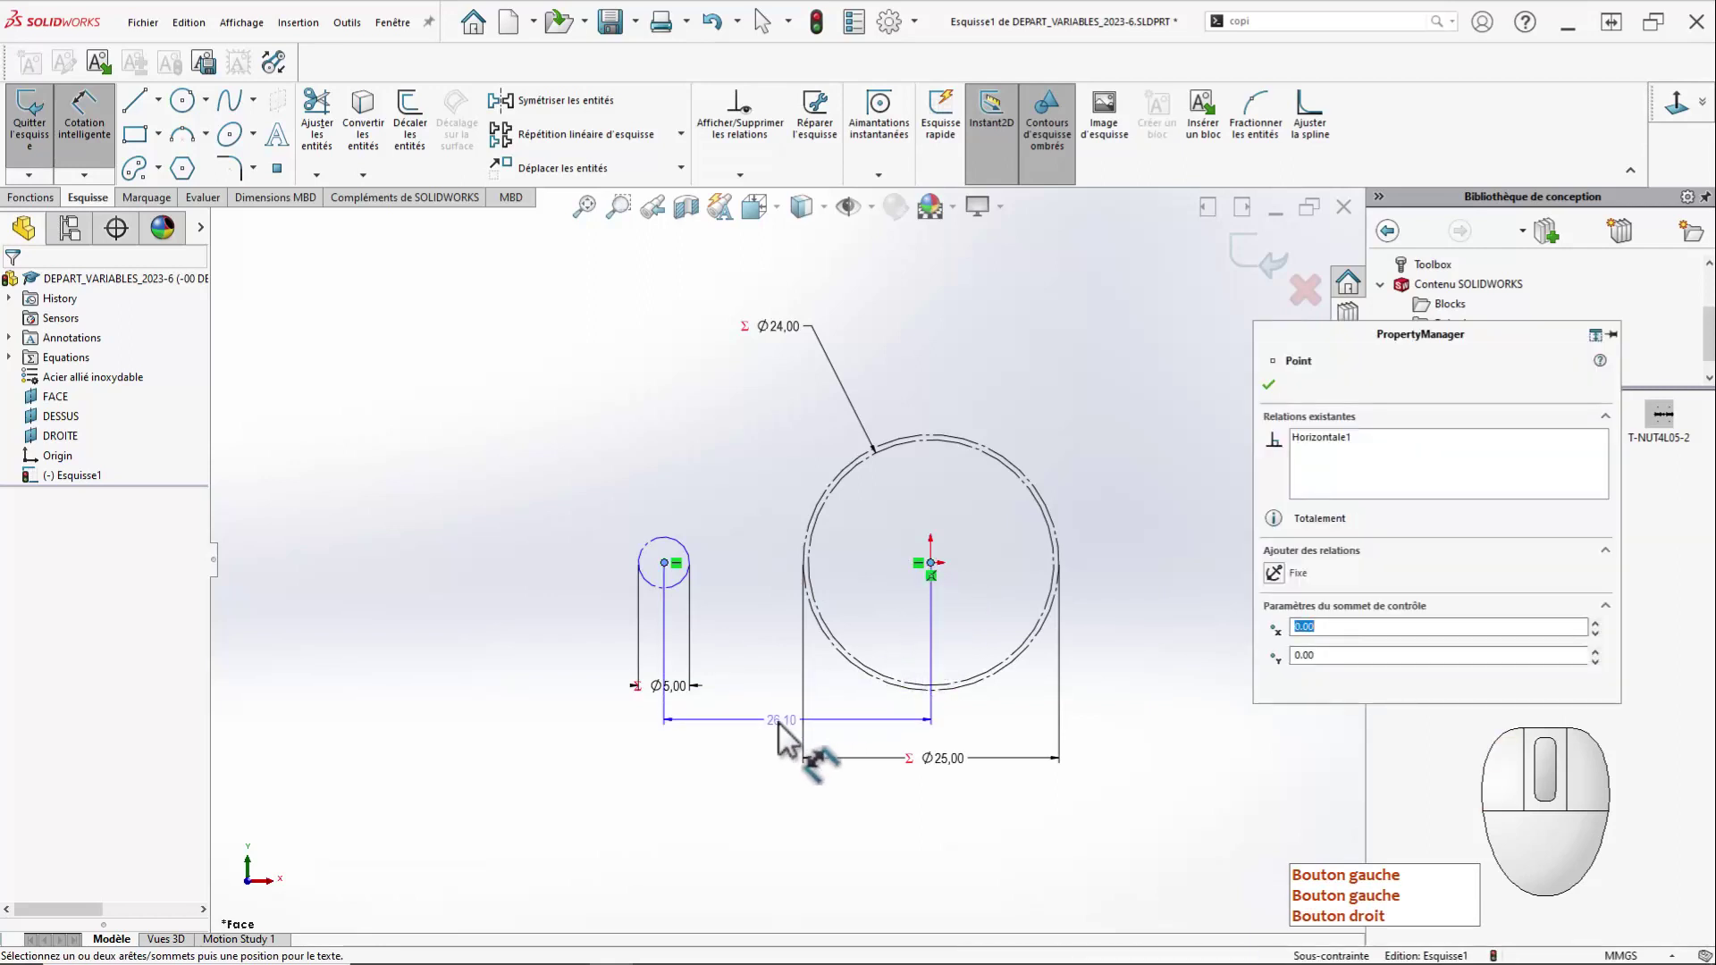
click(761, 730)
key(Escape)
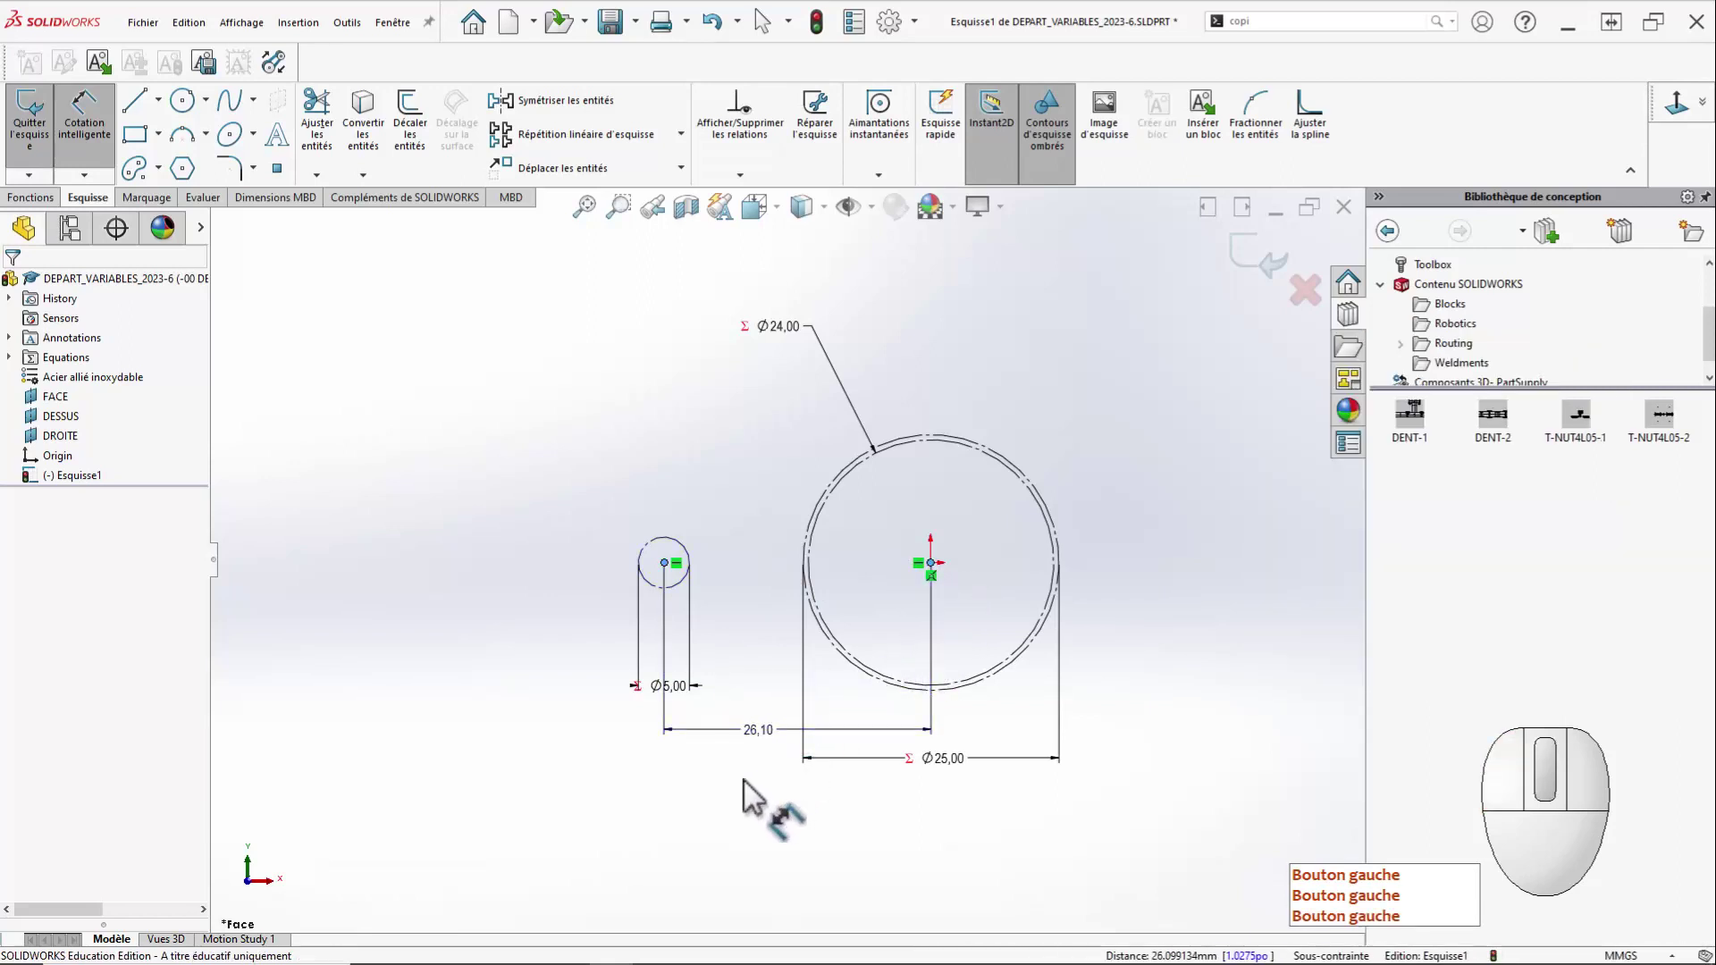
text(=)
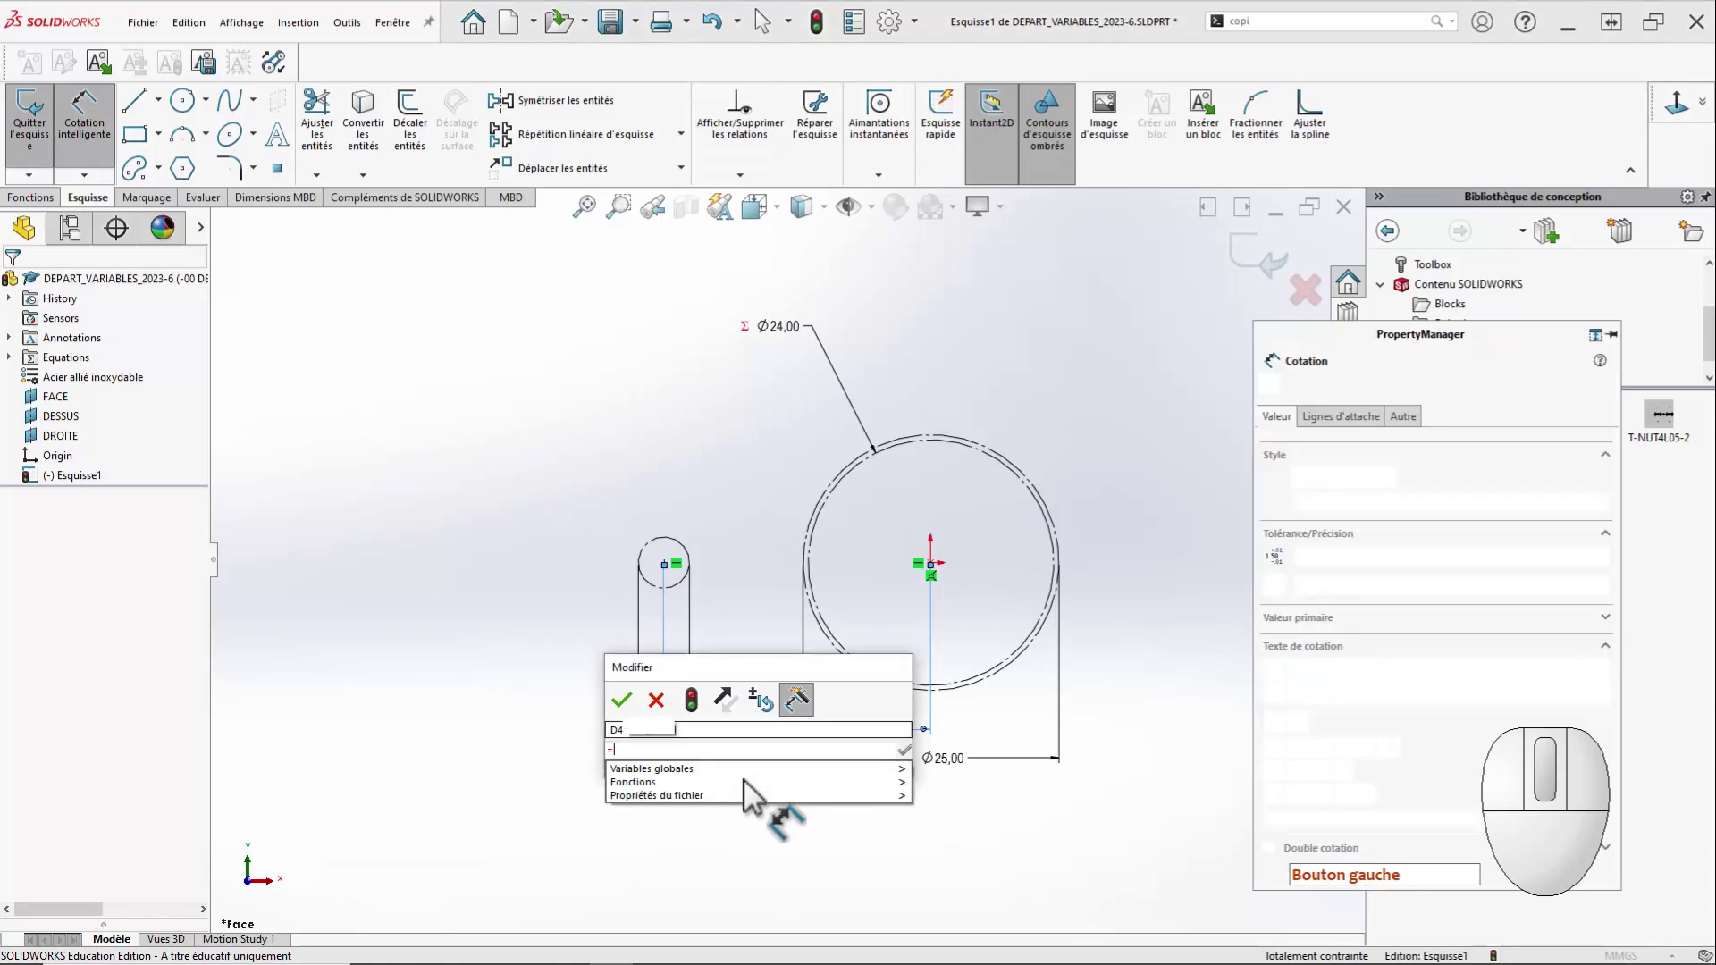
text("C2)
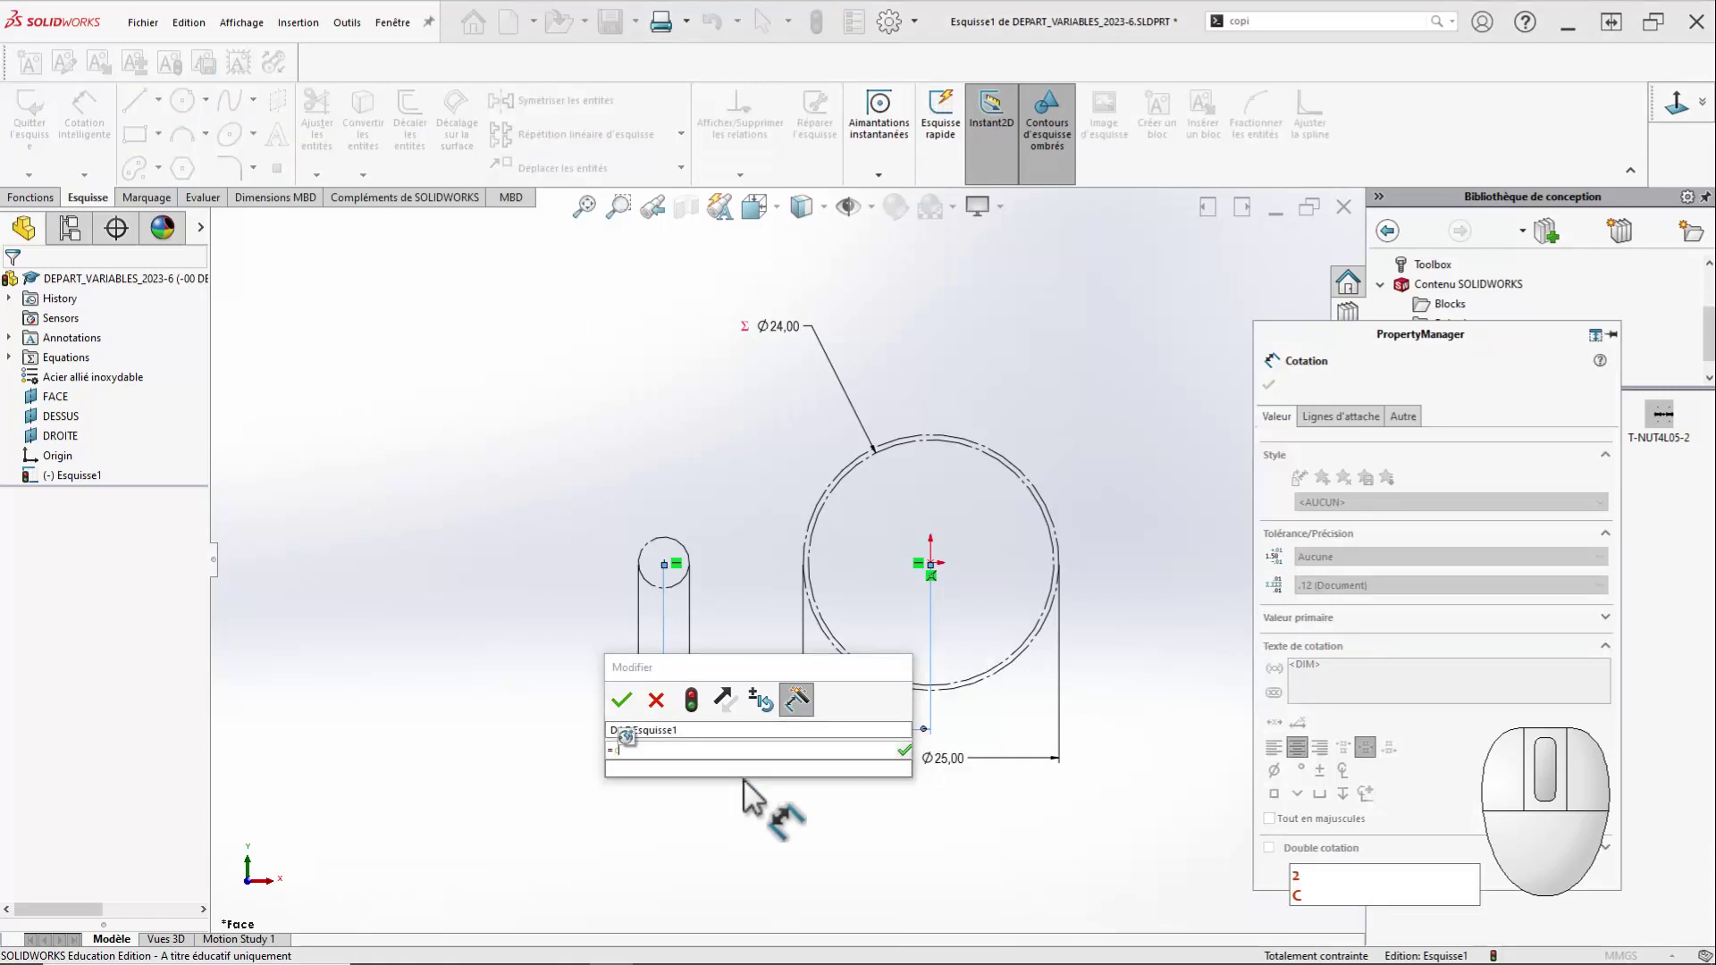
key(Down)
key(Return)
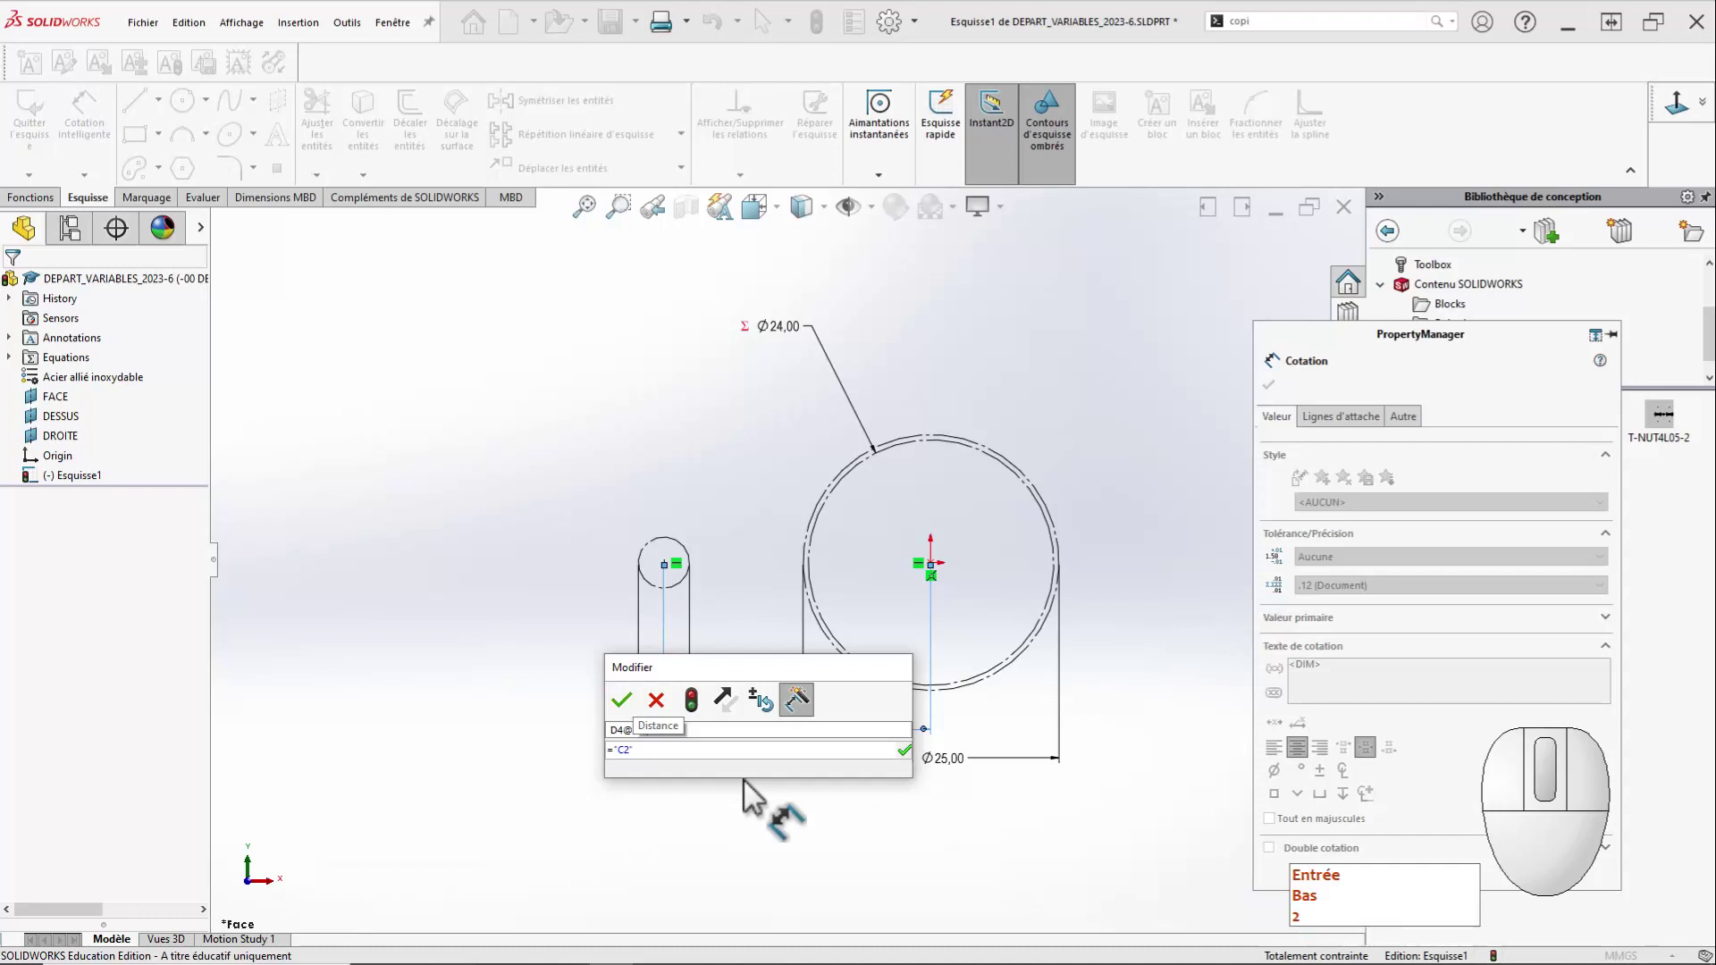
key(Return)
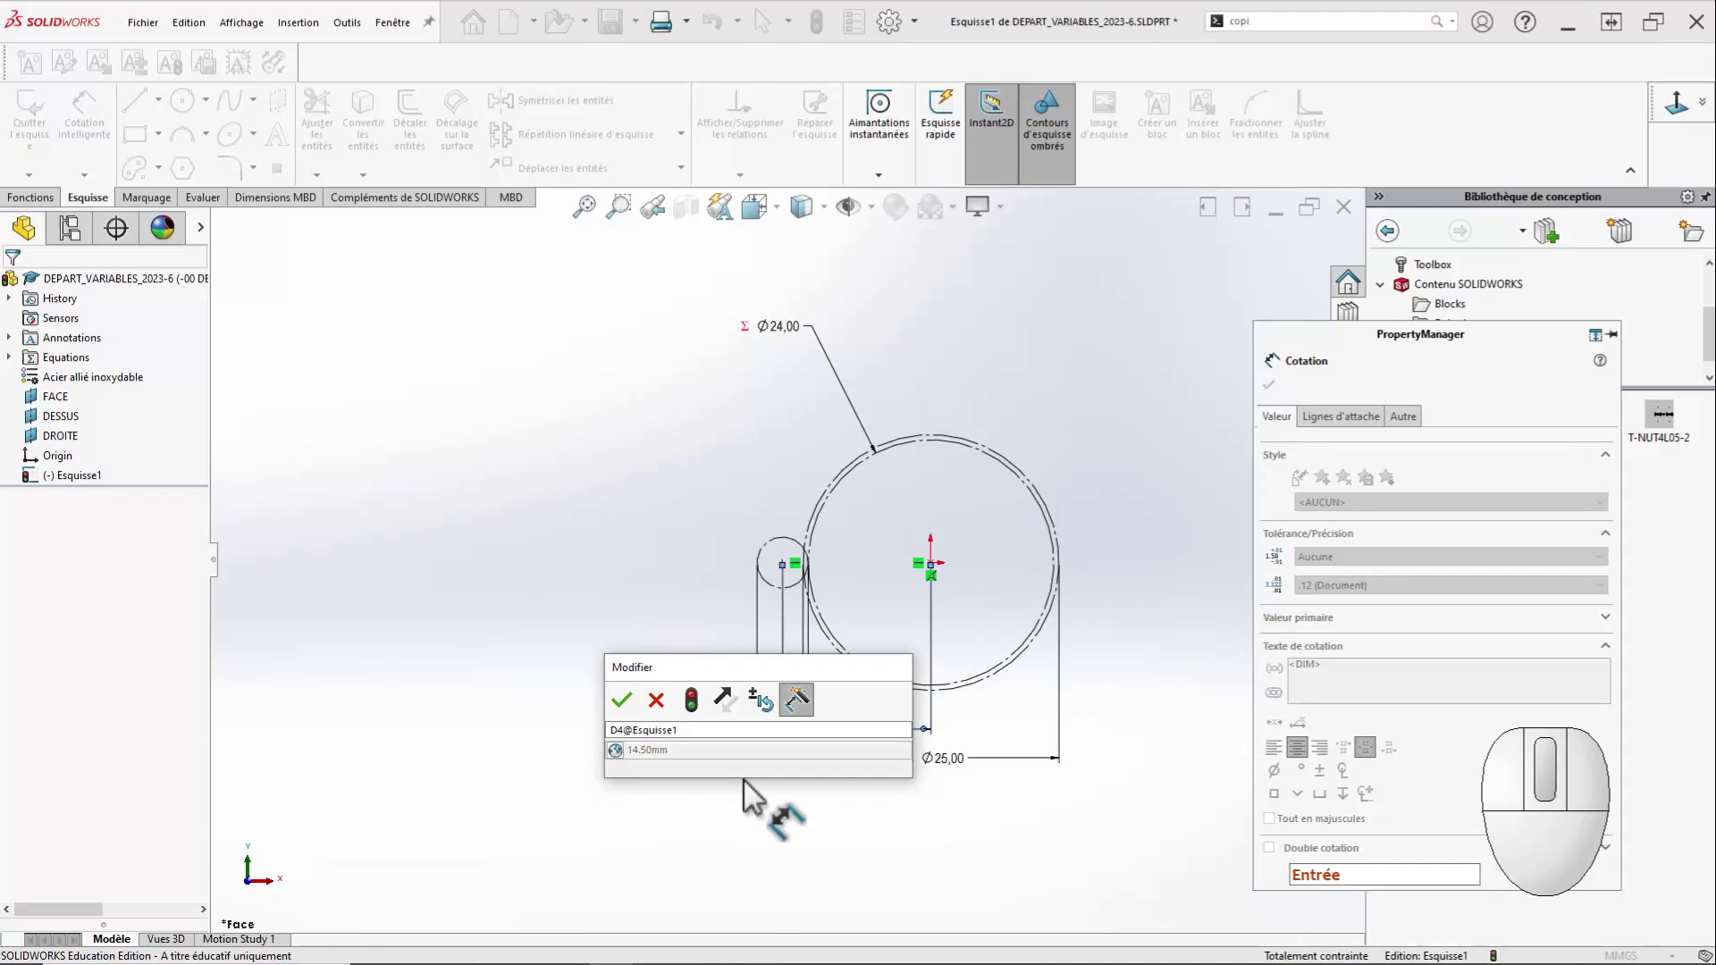
click(626, 706)
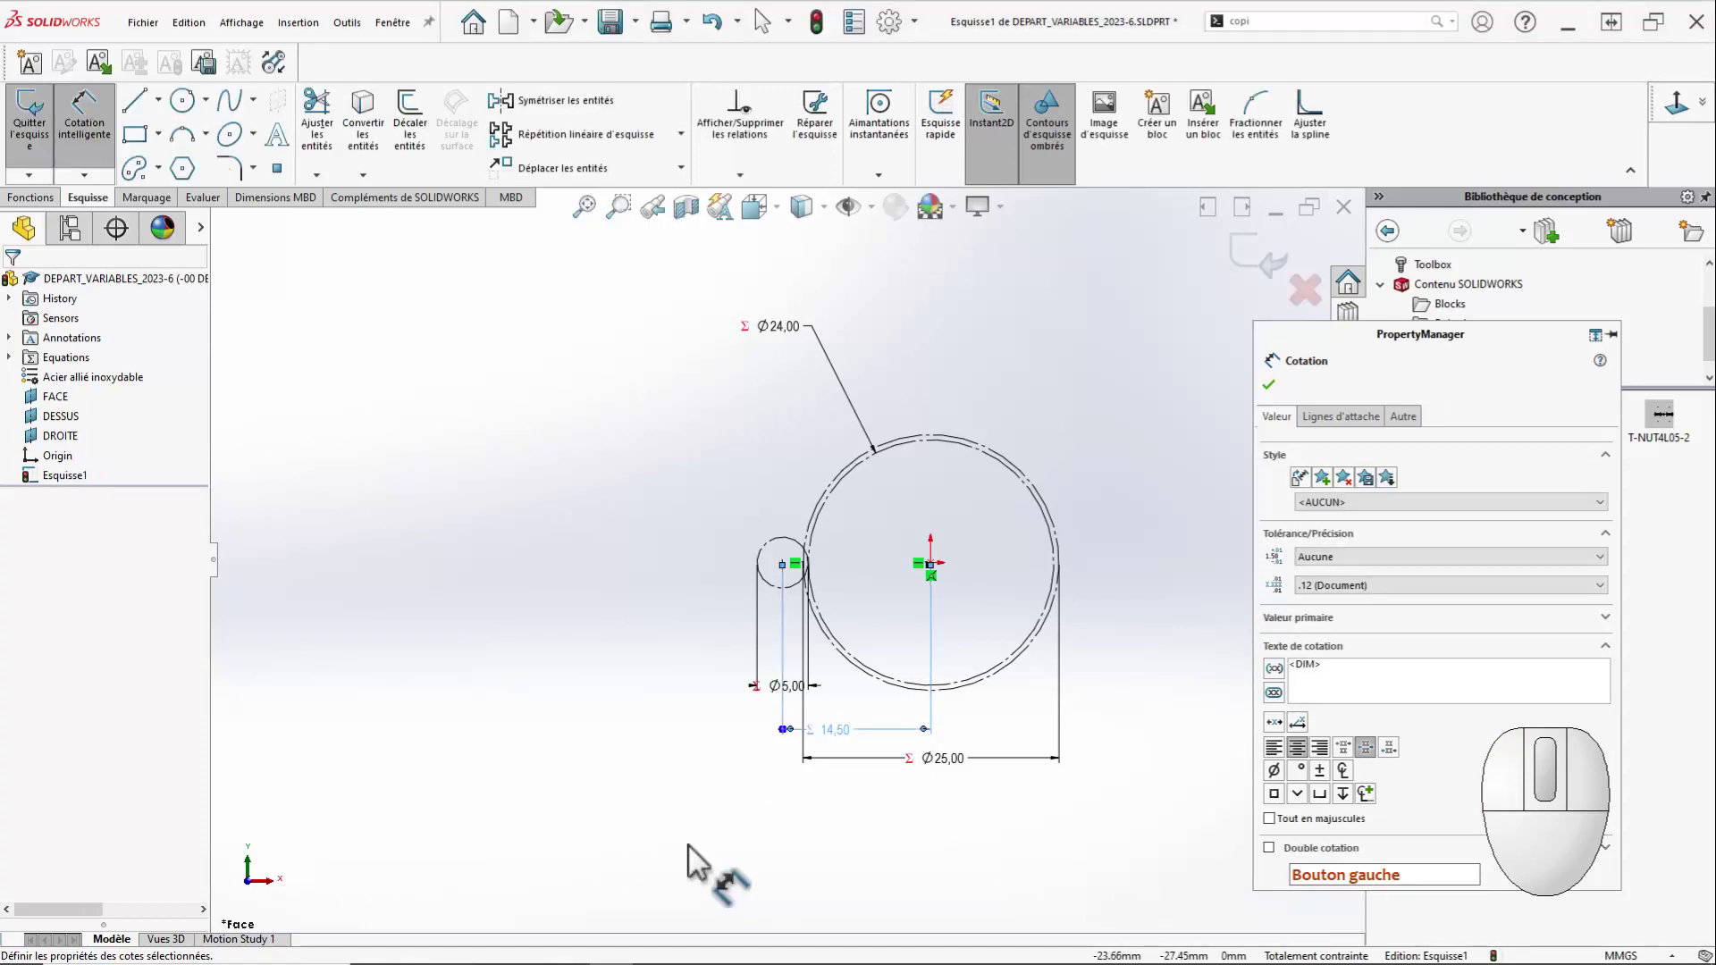
Sketch a construction circle about 11 mm in diameter, concentric with the small 5 mm circle.
right_drag(483, 808, 616, 790)
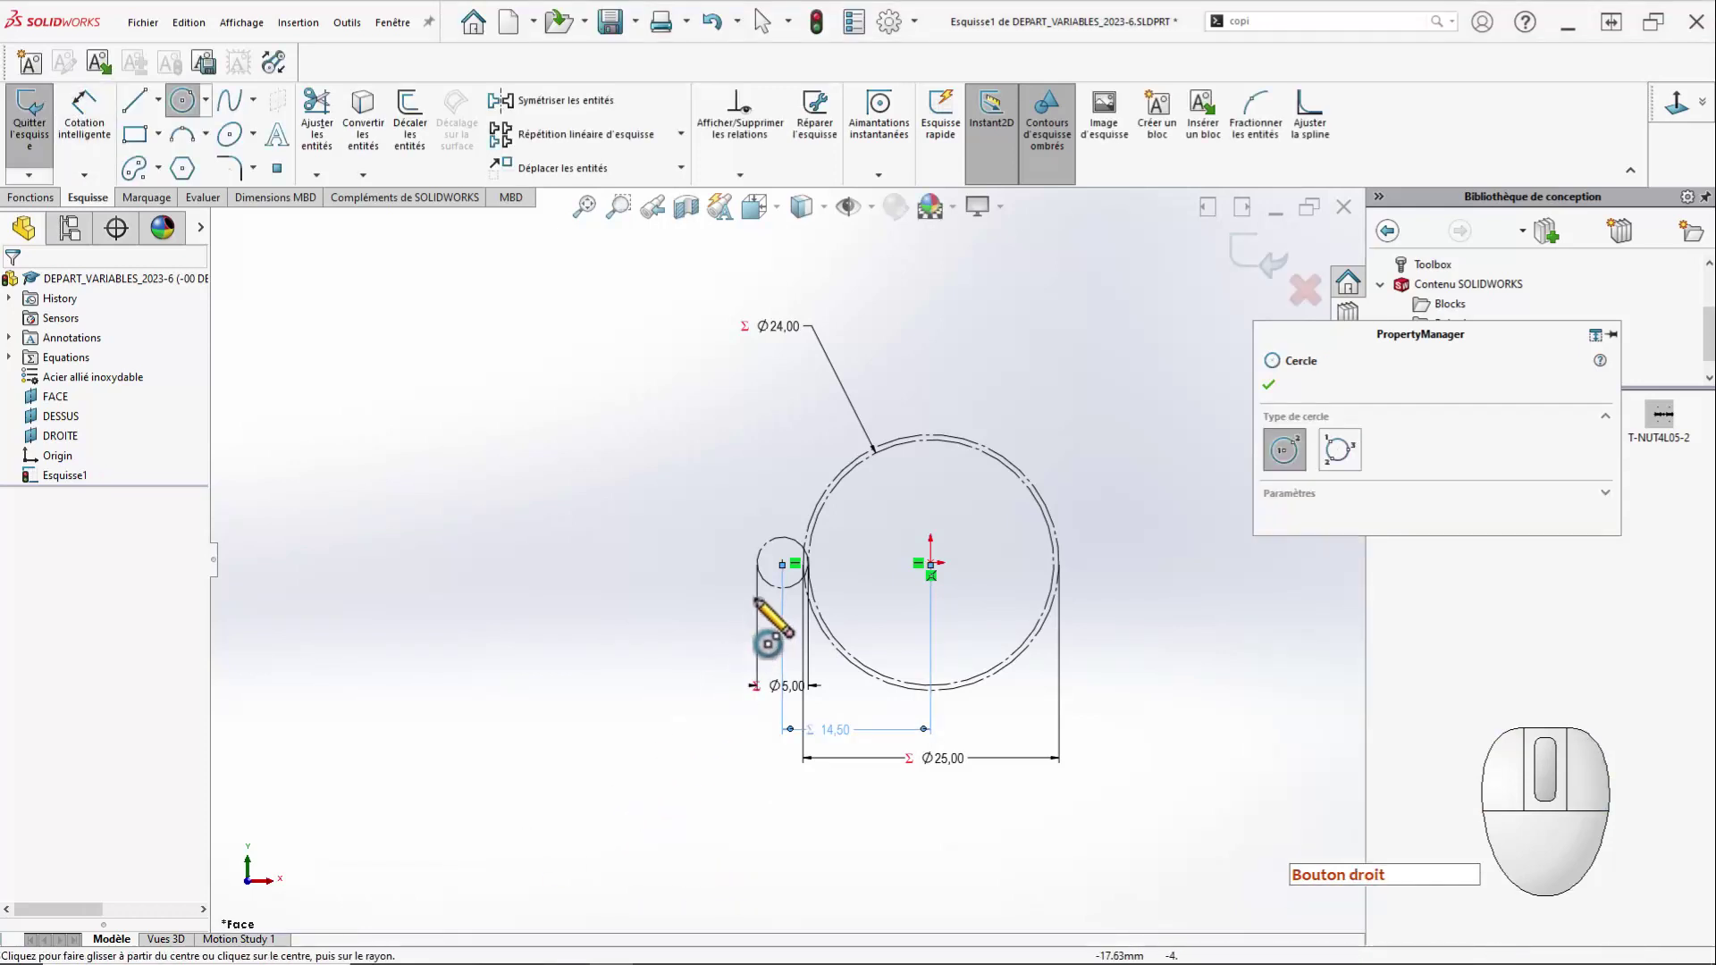
click(782, 564)
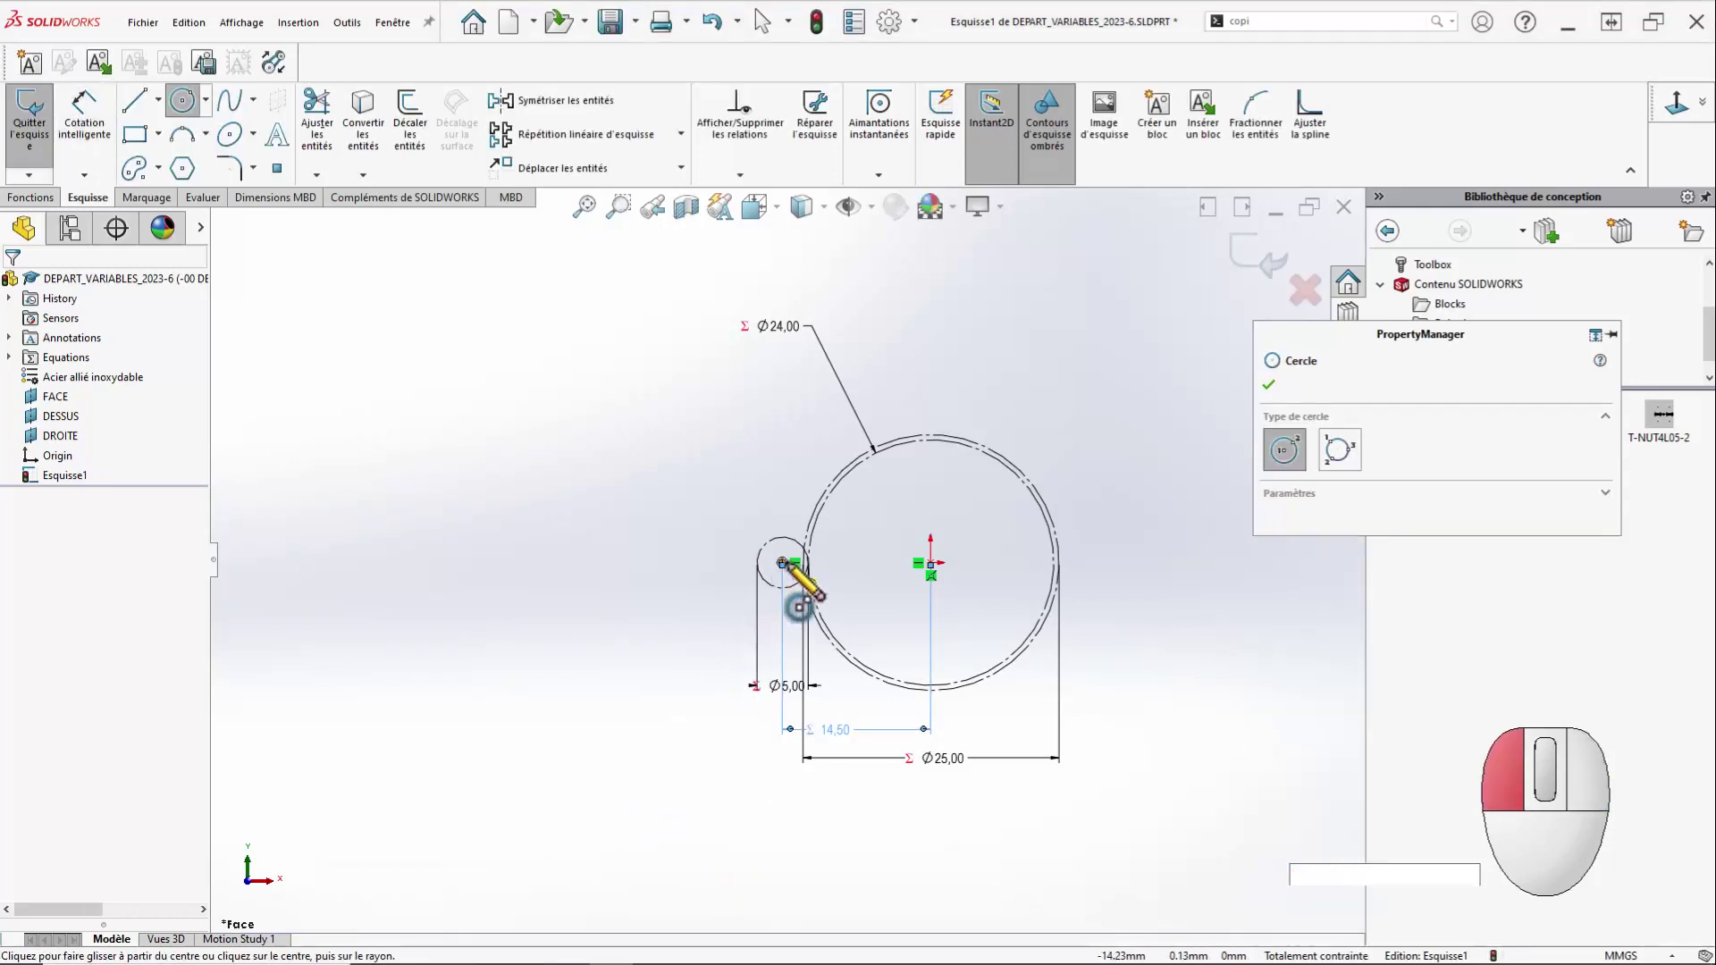
click(807, 617)
key(Escape)
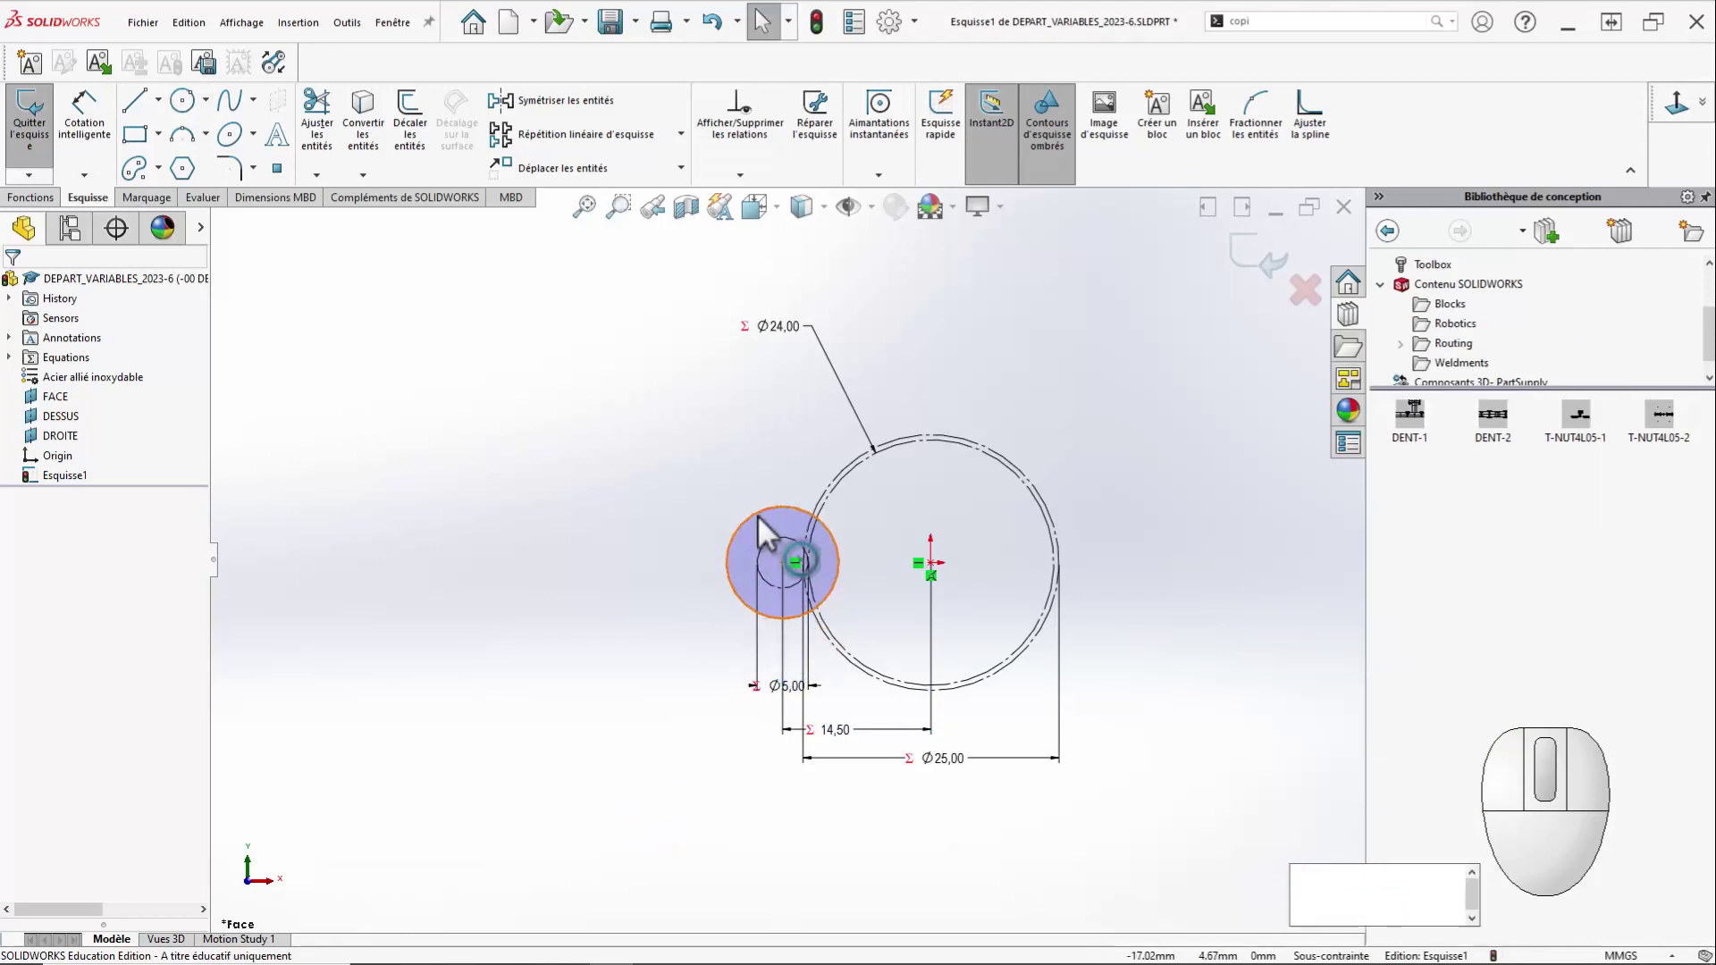
click(758, 514)
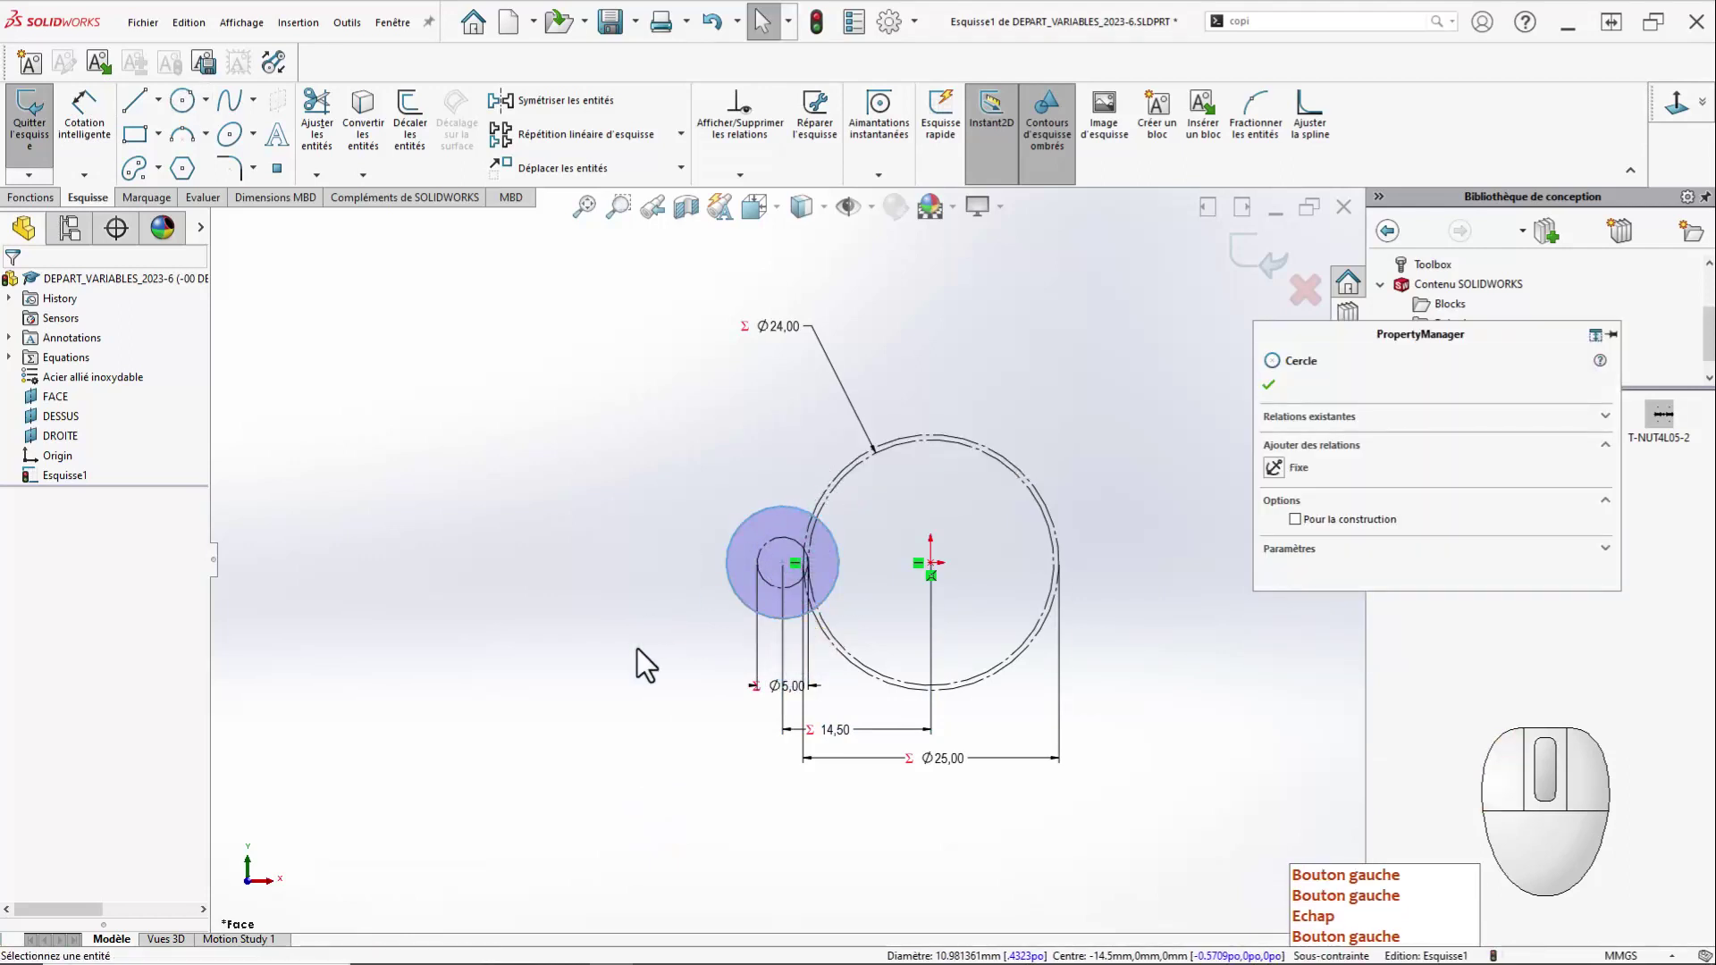
Dimension the diameter of the new circle around the 5 mm circle and link it to the global variable D2.
right_drag(620, 527, 623, 469)
click(752, 516)
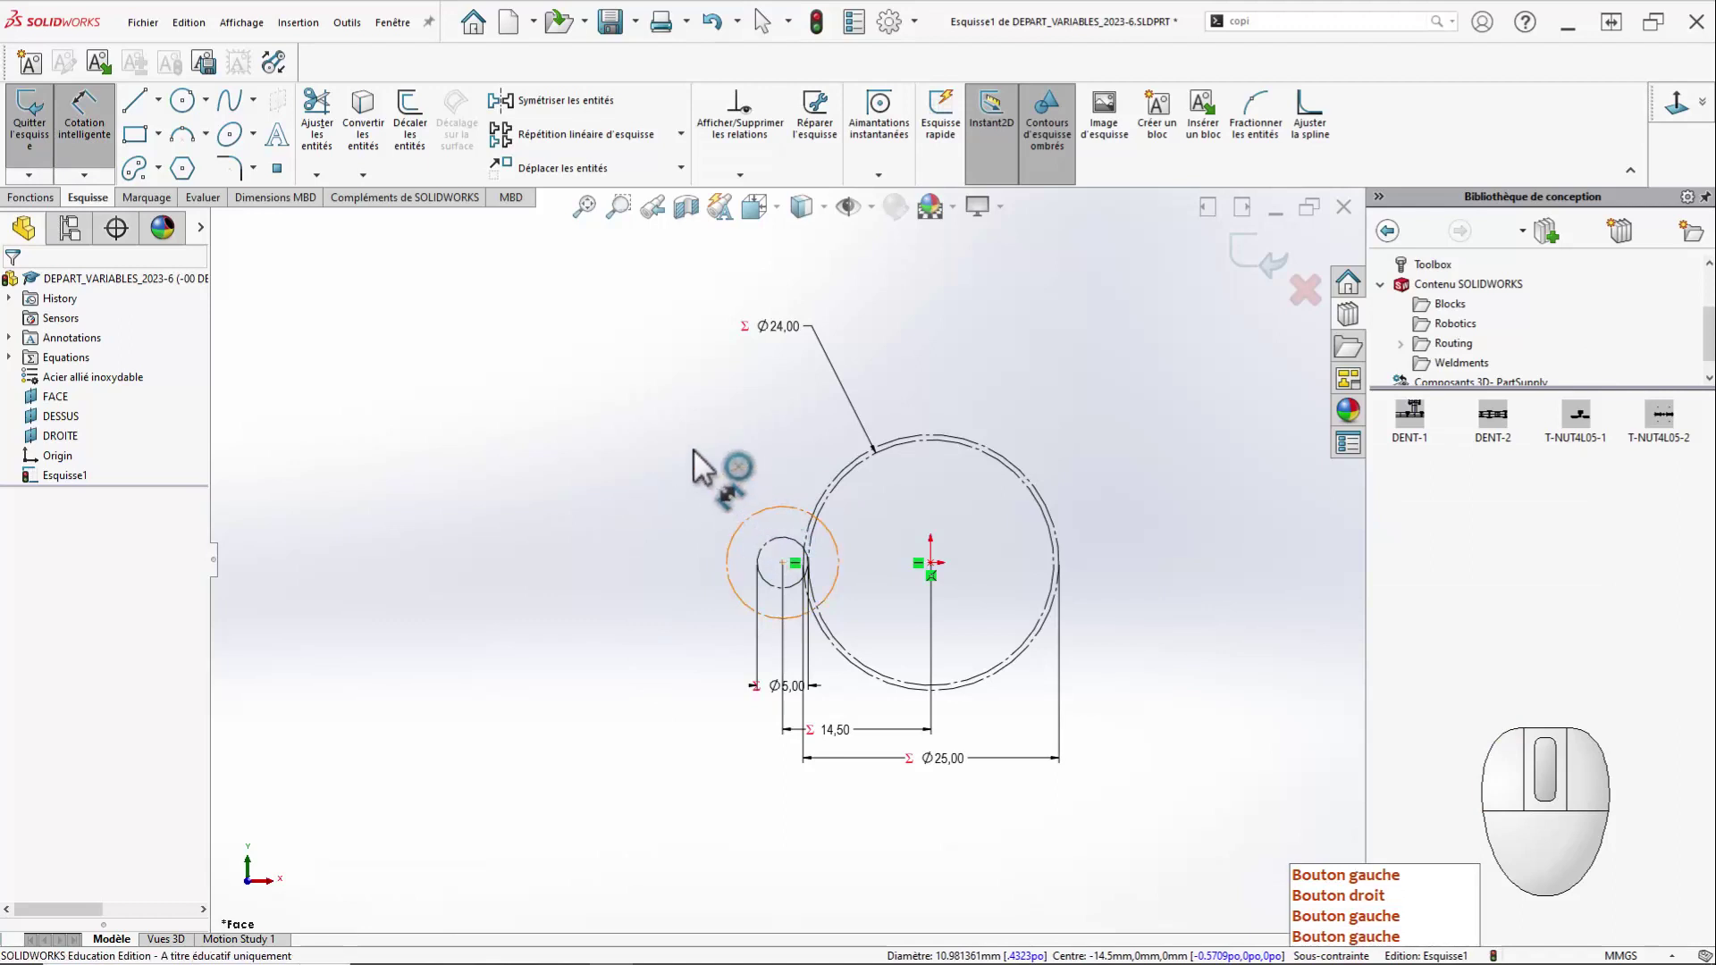
click(673, 416)
right_click(673, 421)
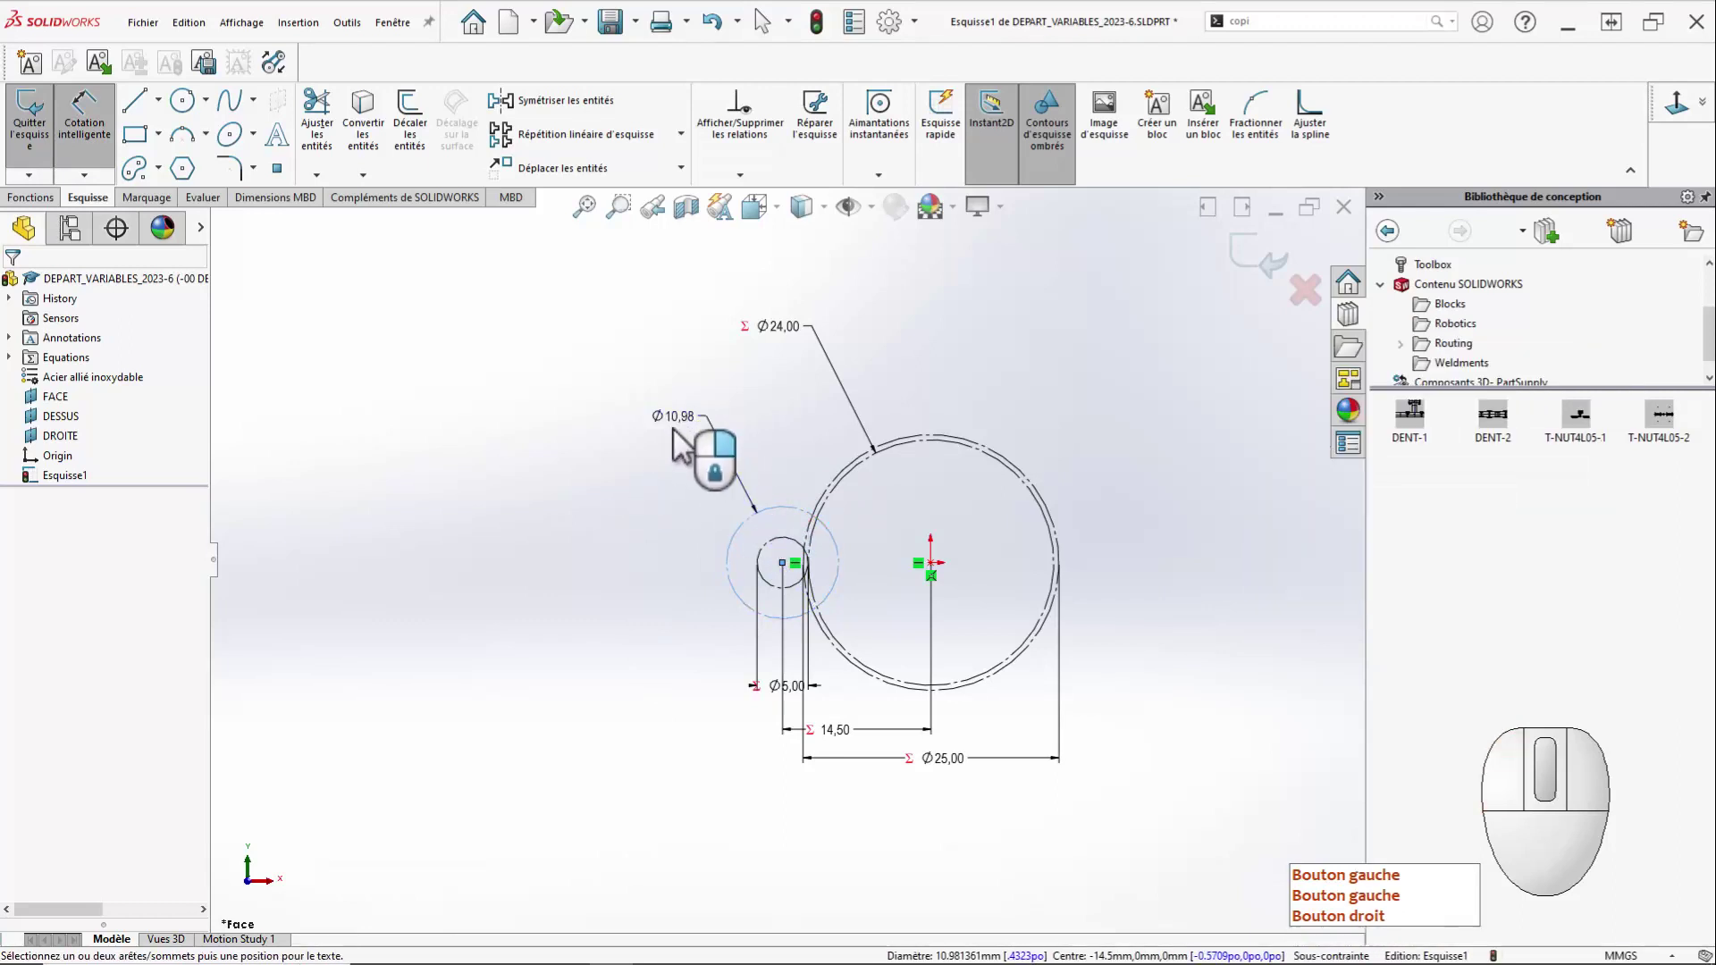
double_click(673, 427)
text(=d2)
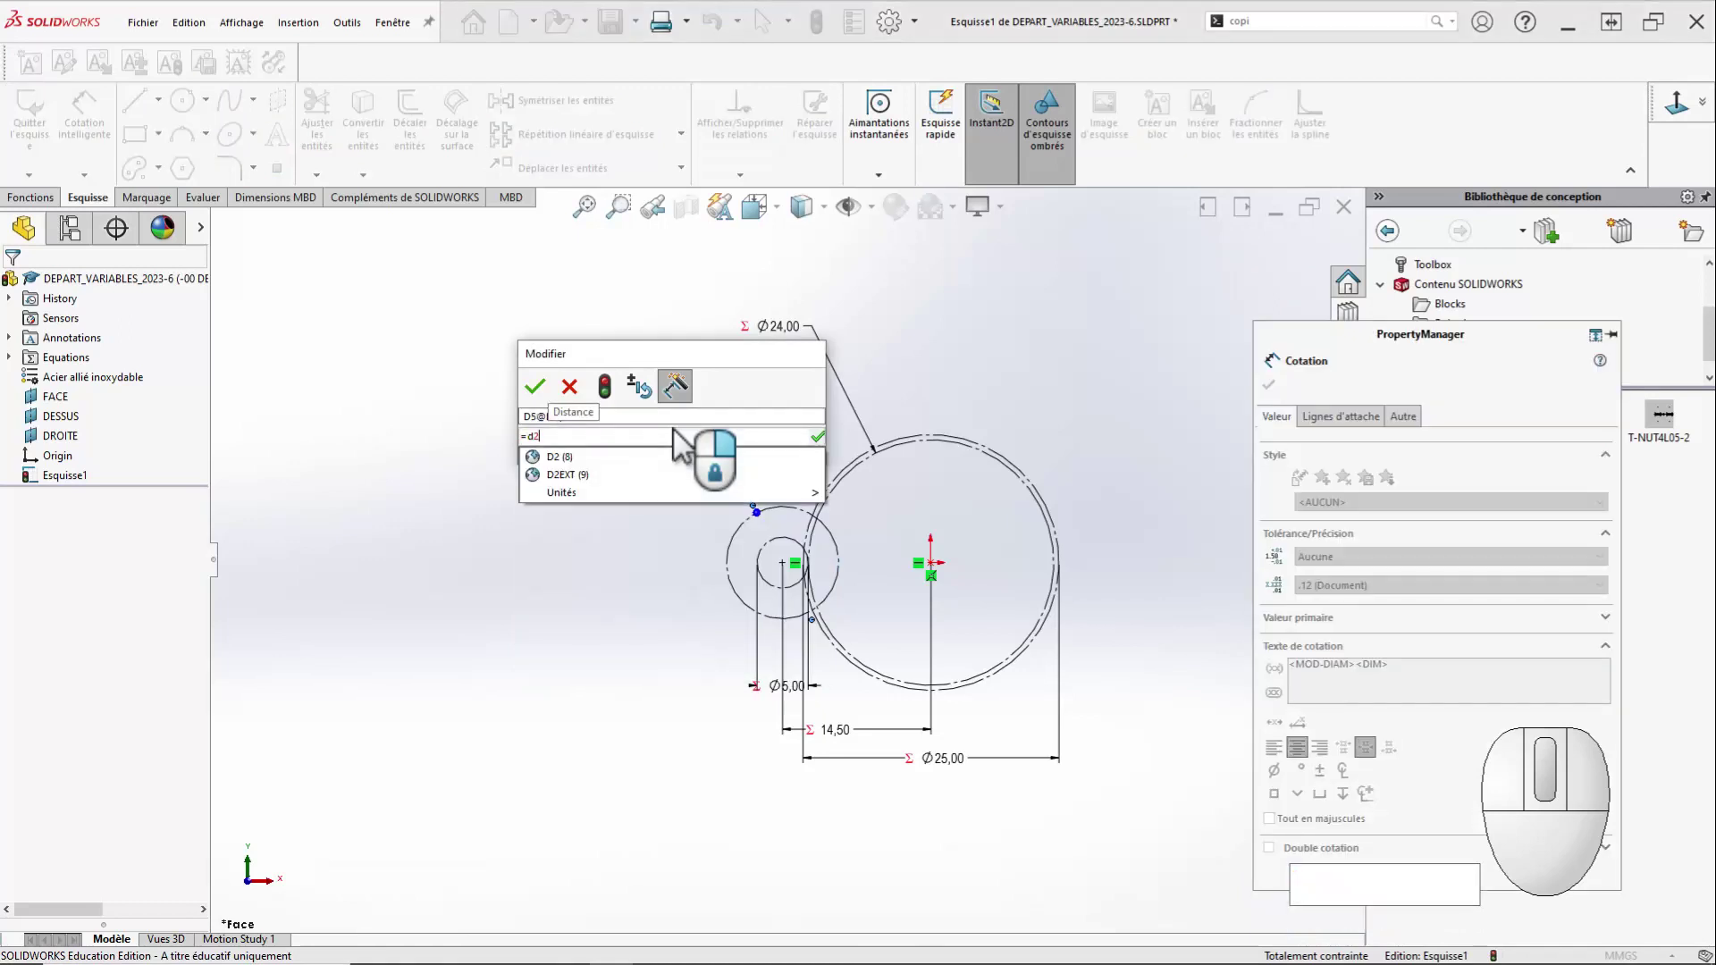
key(Down)
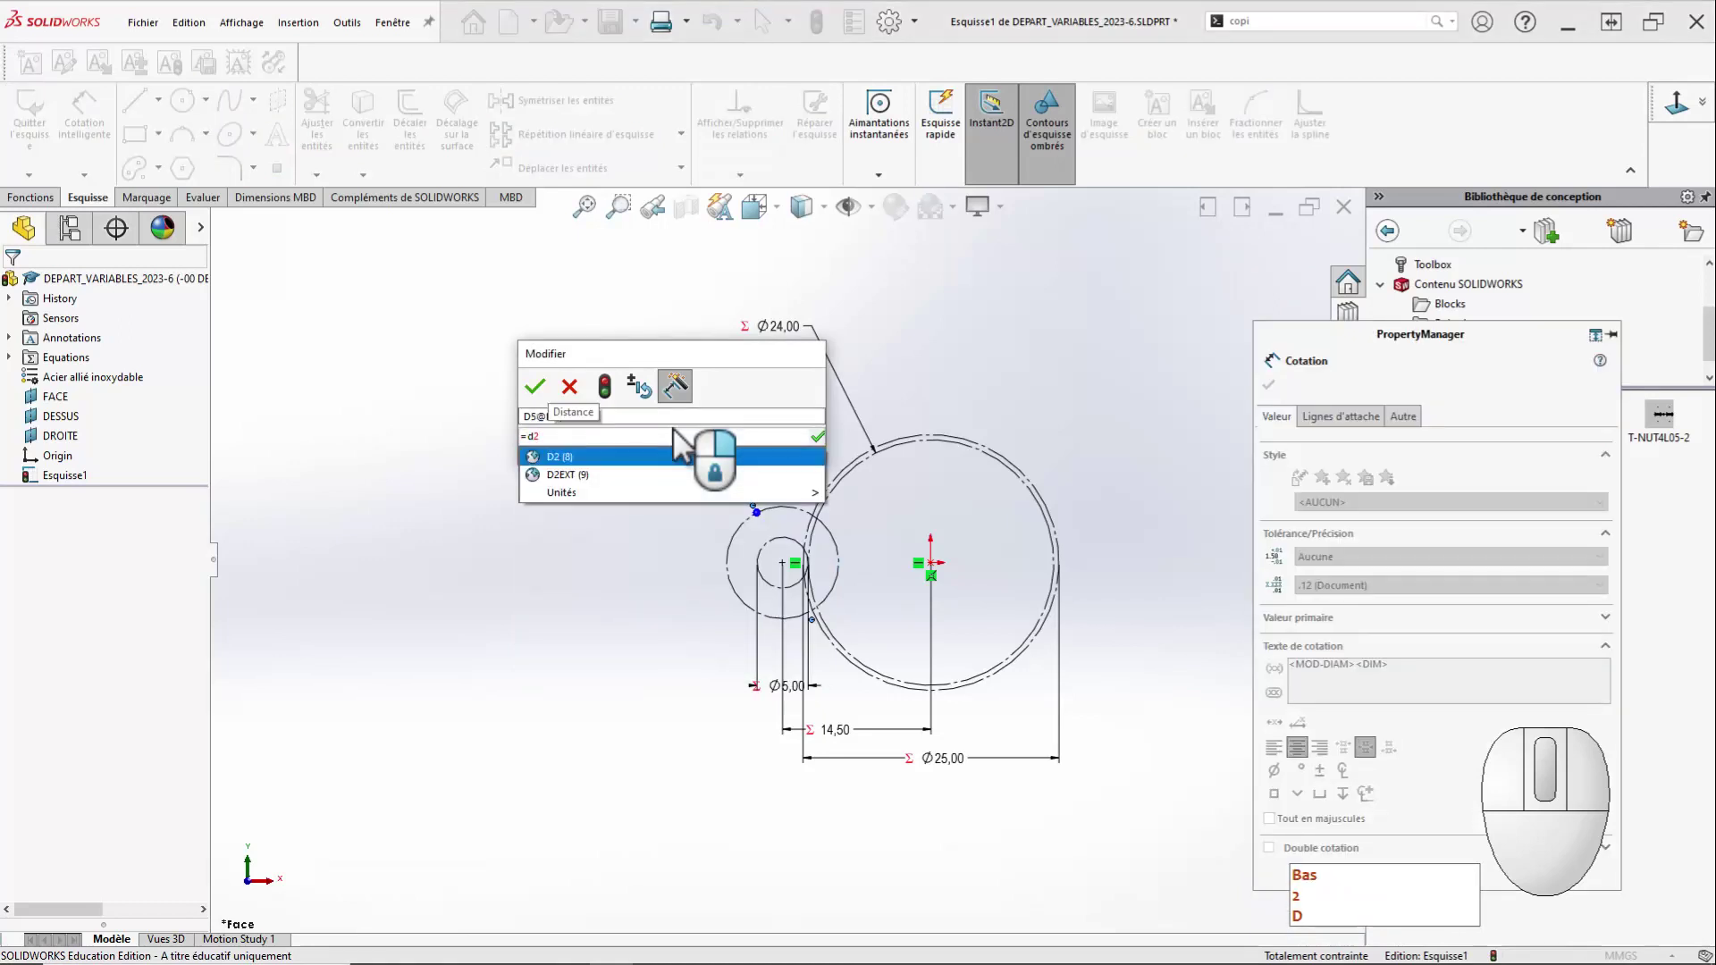
key(Return)
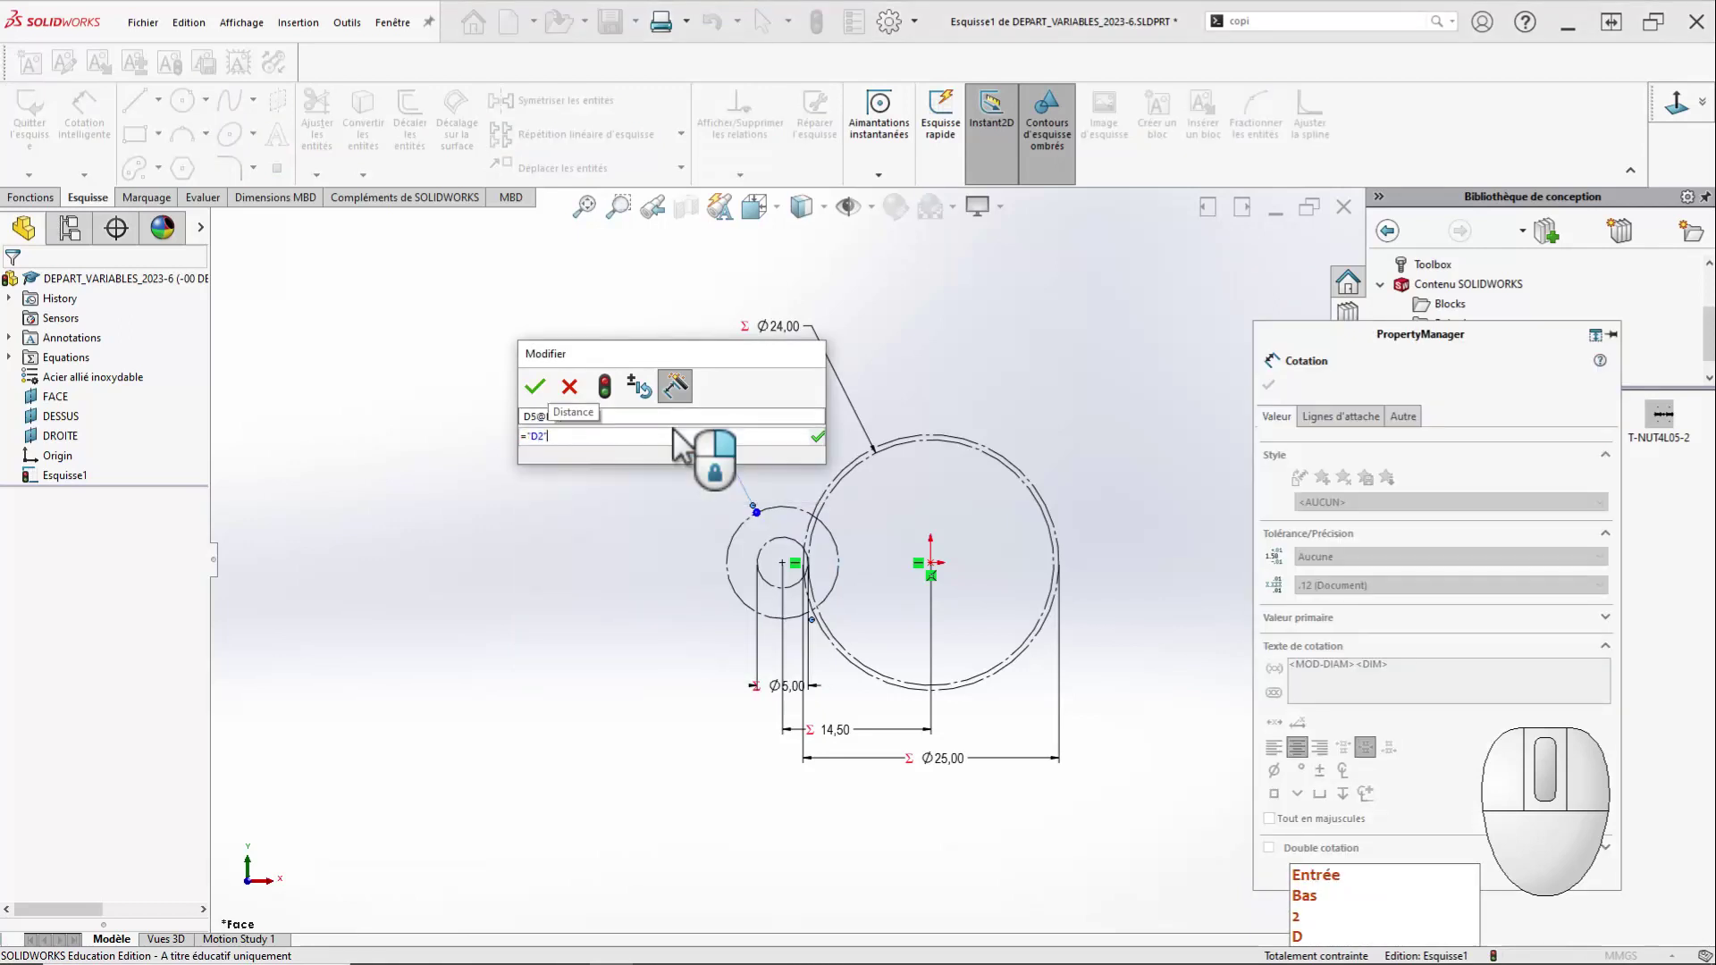
click(534, 388)
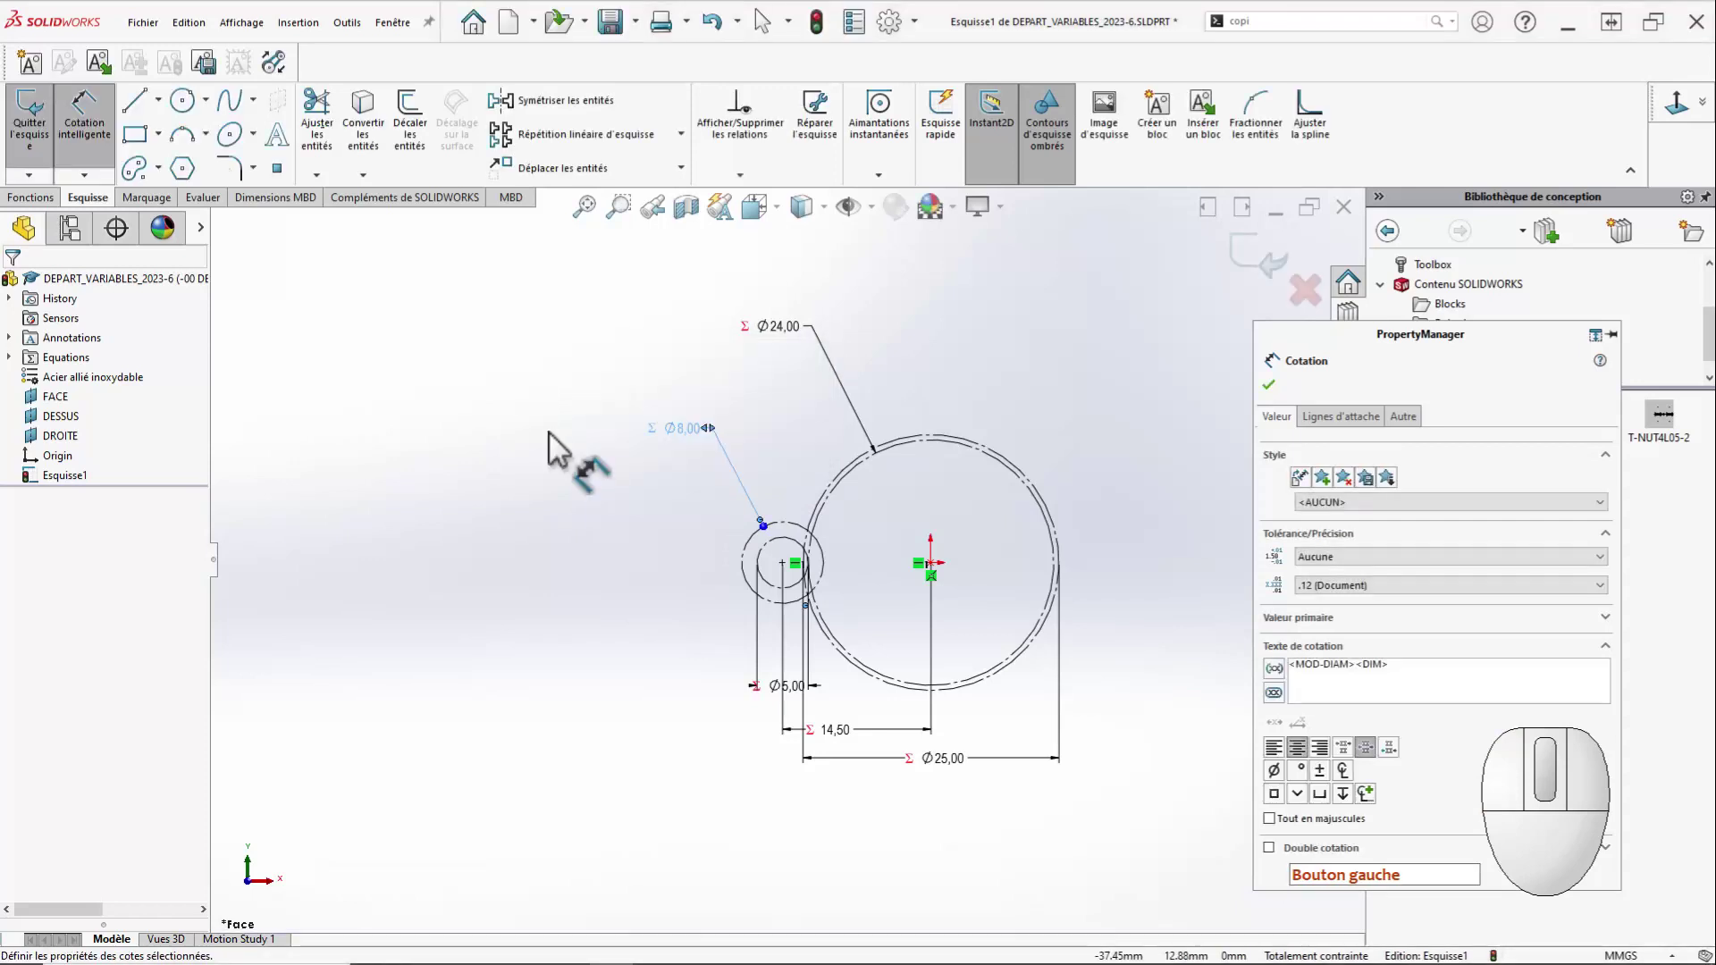
key(Escape)
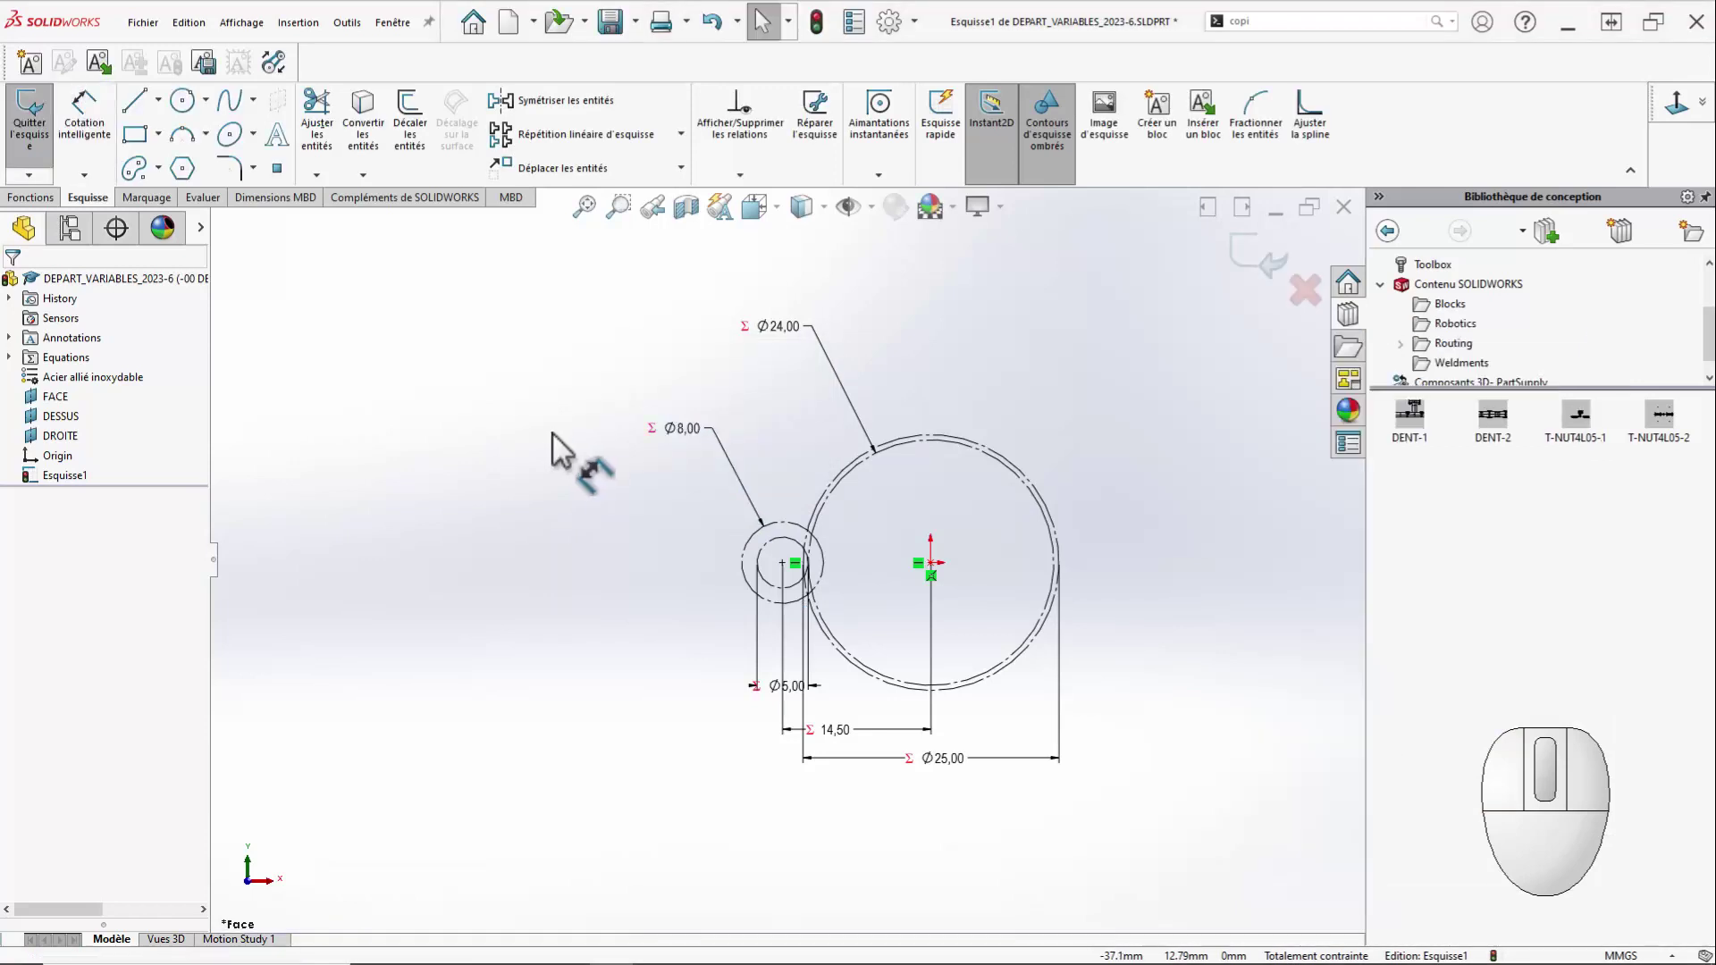
Sketch a construction circle about 11 mm in diameter, separate from the existing circles and to the left of the 8 mm circle.
right_drag(373, 654, 564, 629)
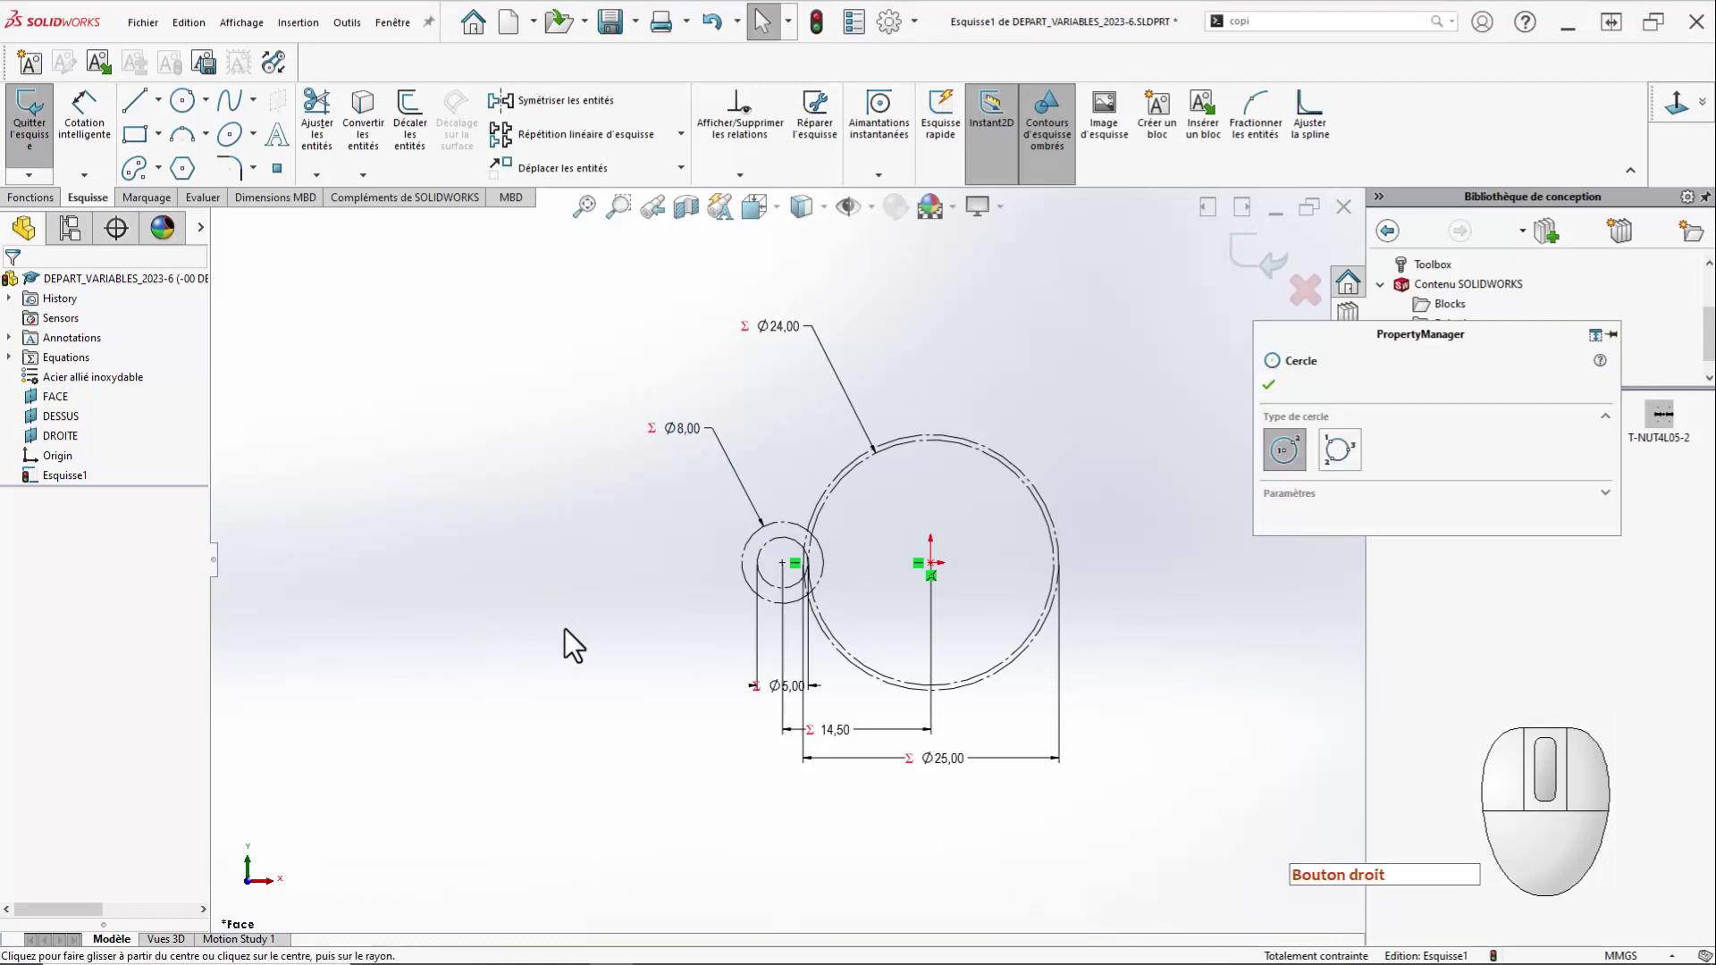
click(525, 565)
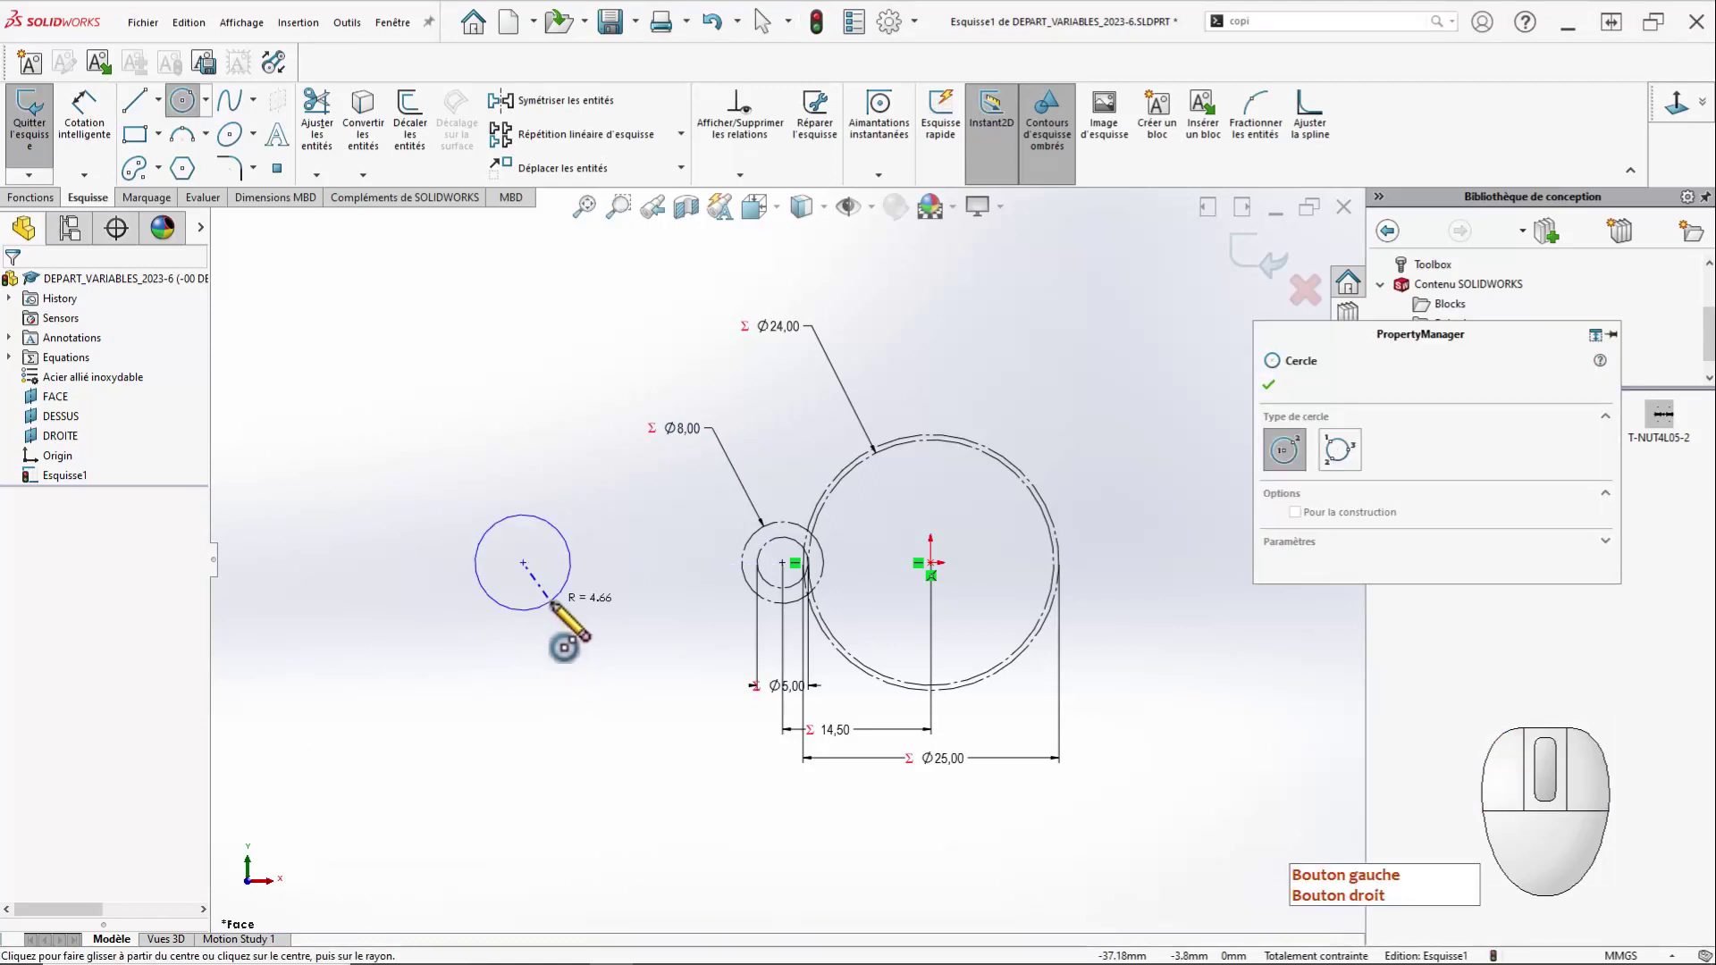
click(555, 611)
key(Escape)
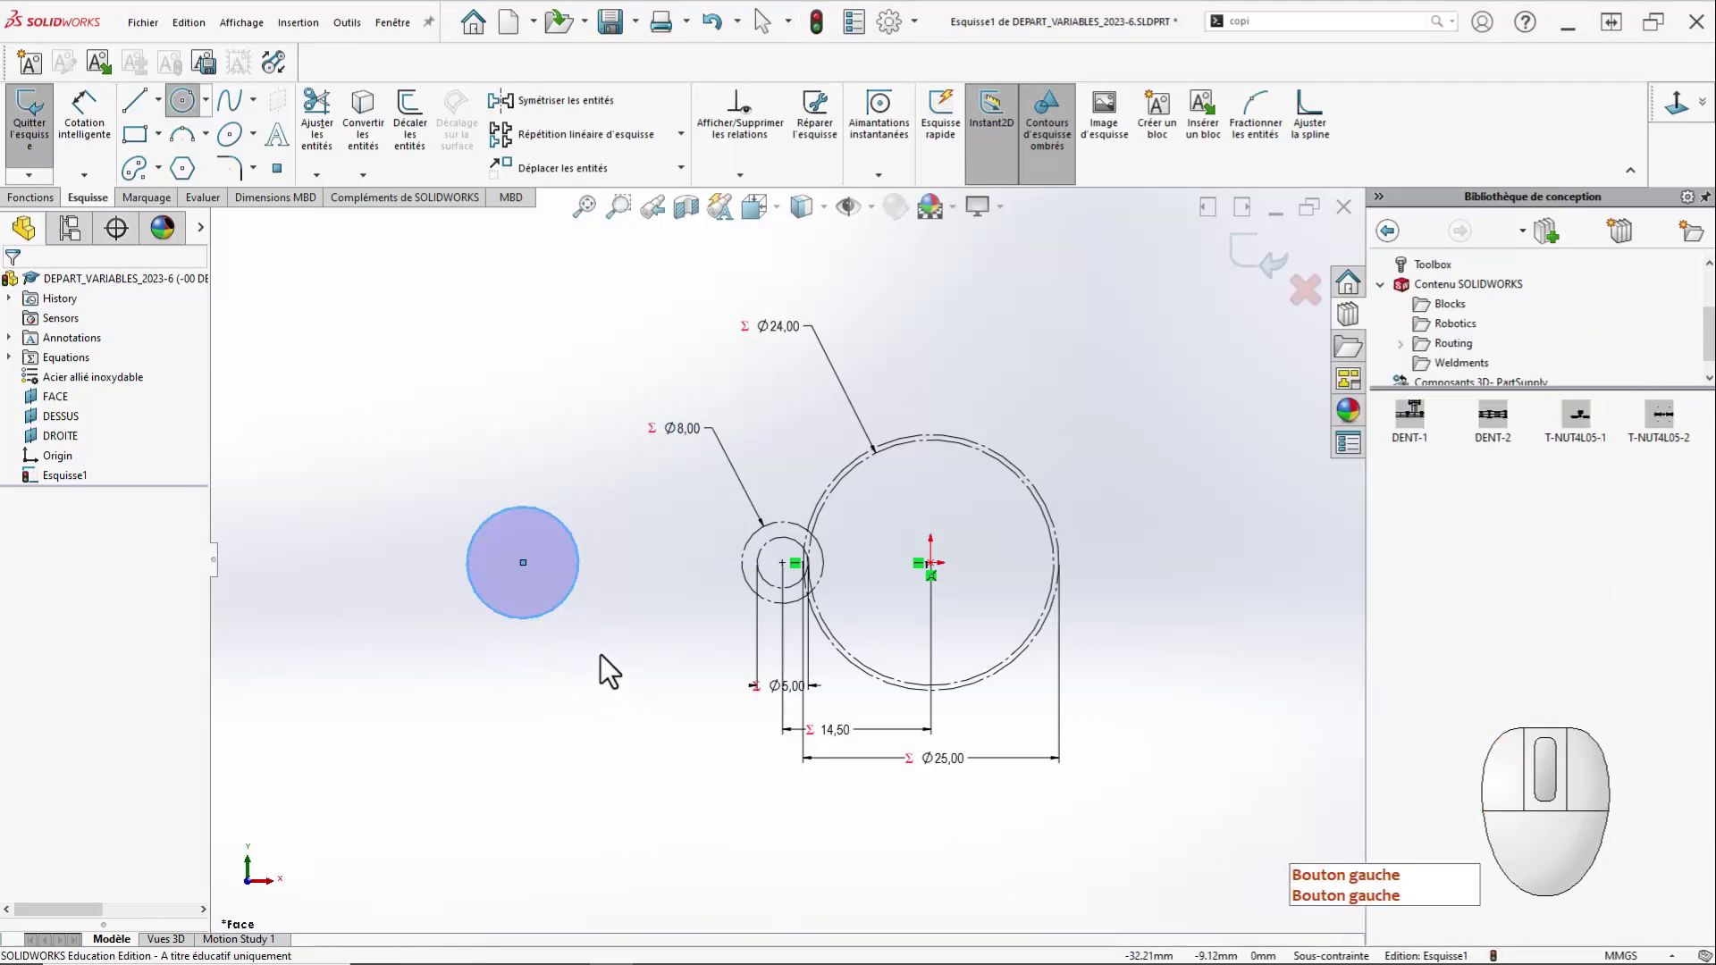
click(571, 609)
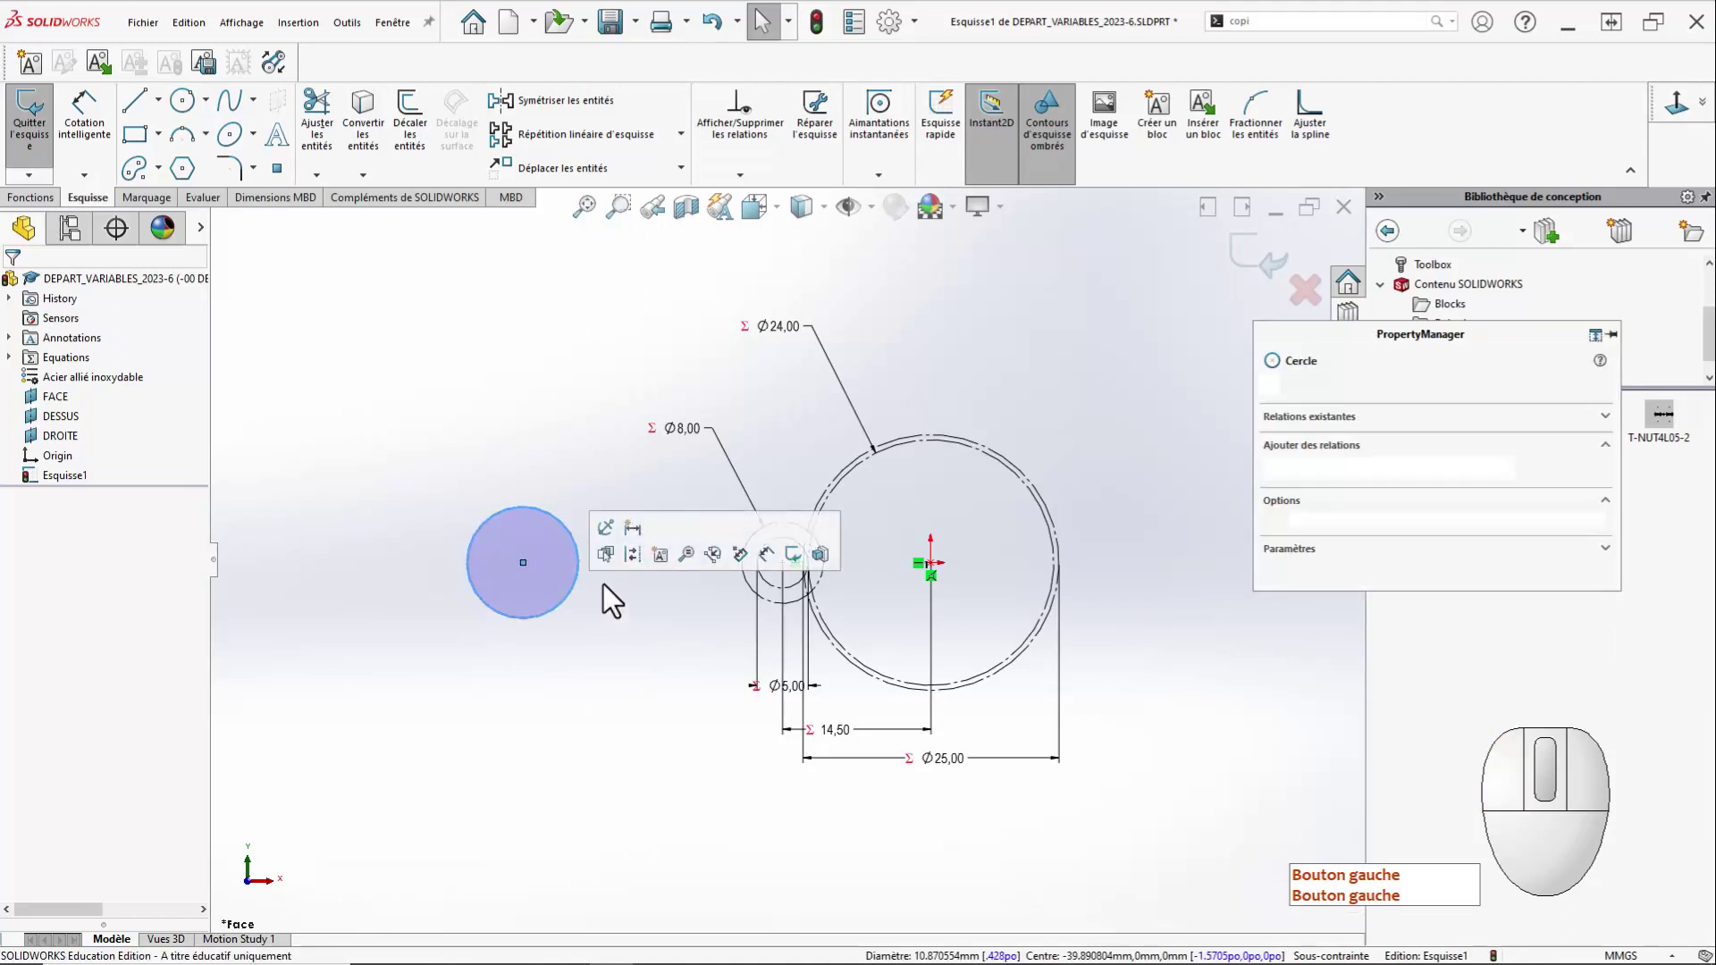
right_drag(607, 752, 609, 549)
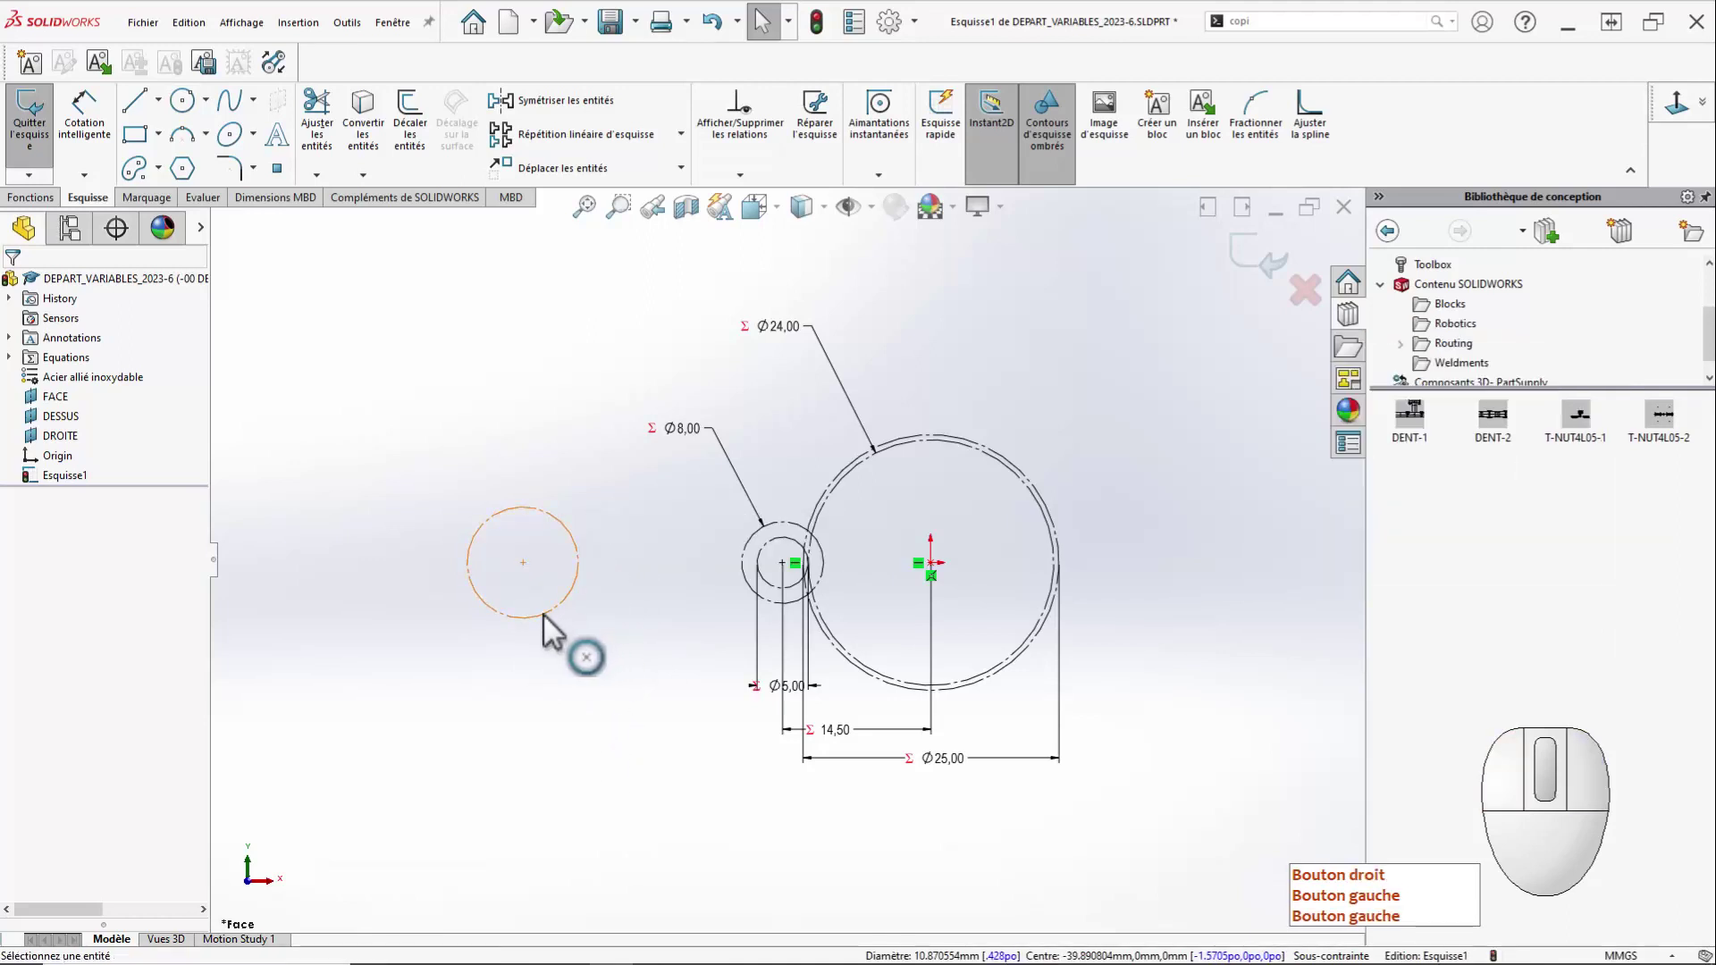
Dimension the diameter of the new leftmost circle and link it to the global variable D1.
right_drag(597, 706, 632, 524)
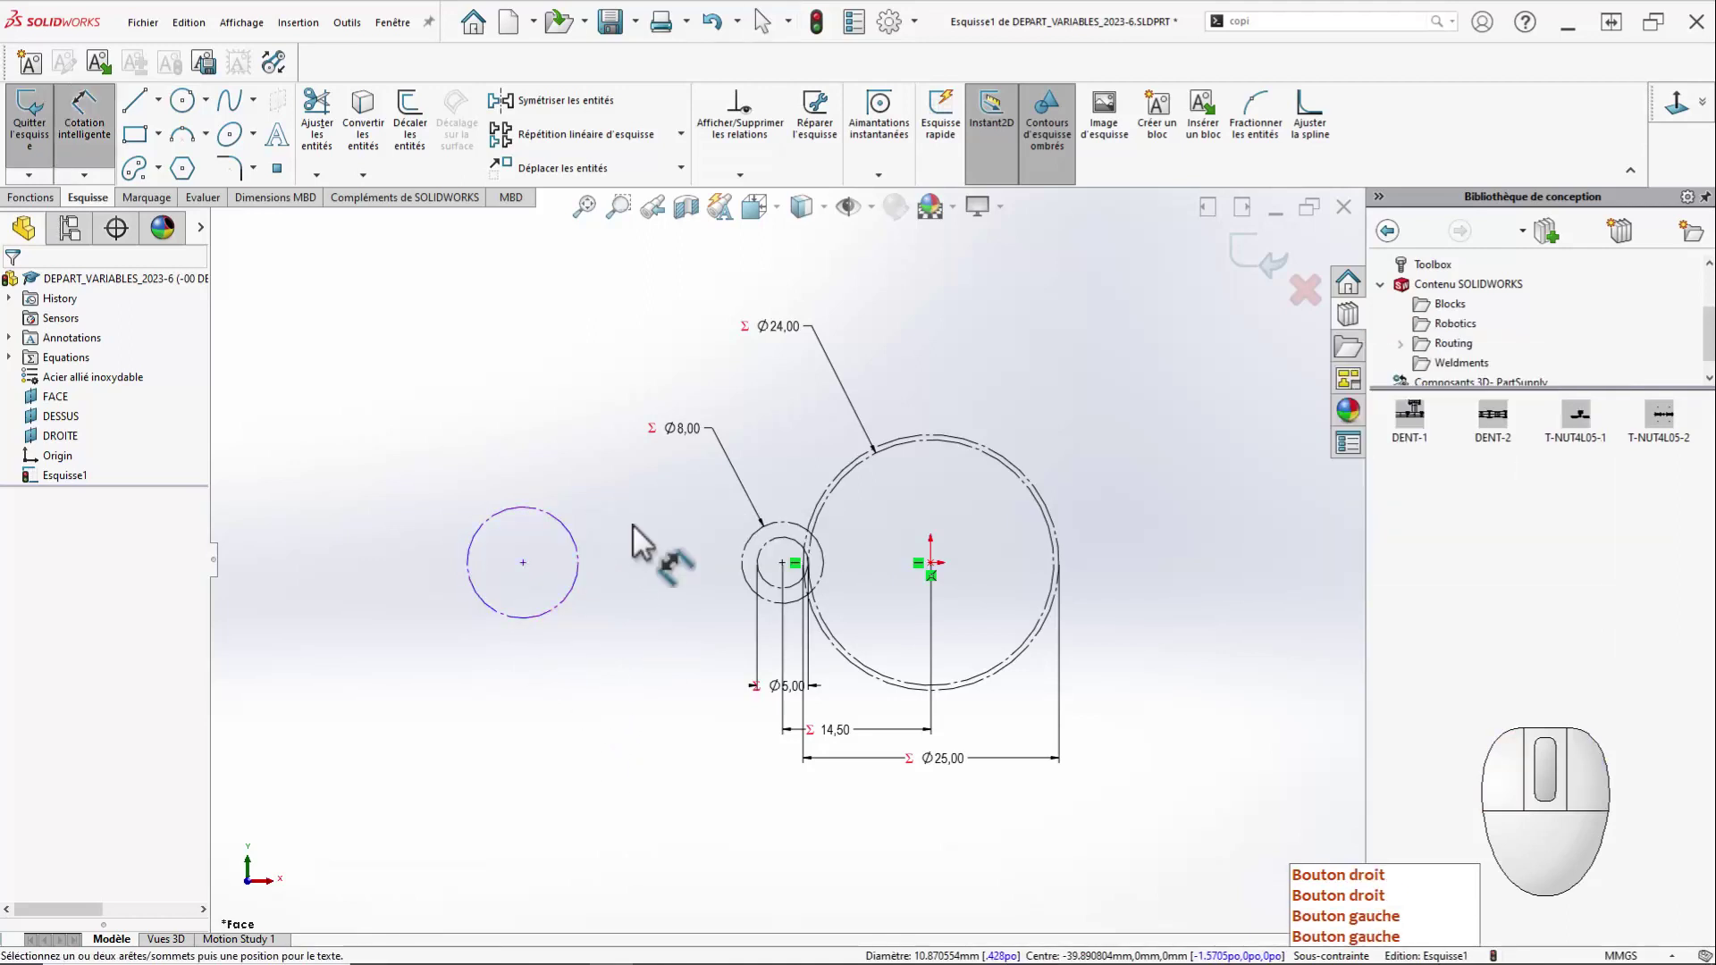
click(526, 616)
click(547, 688)
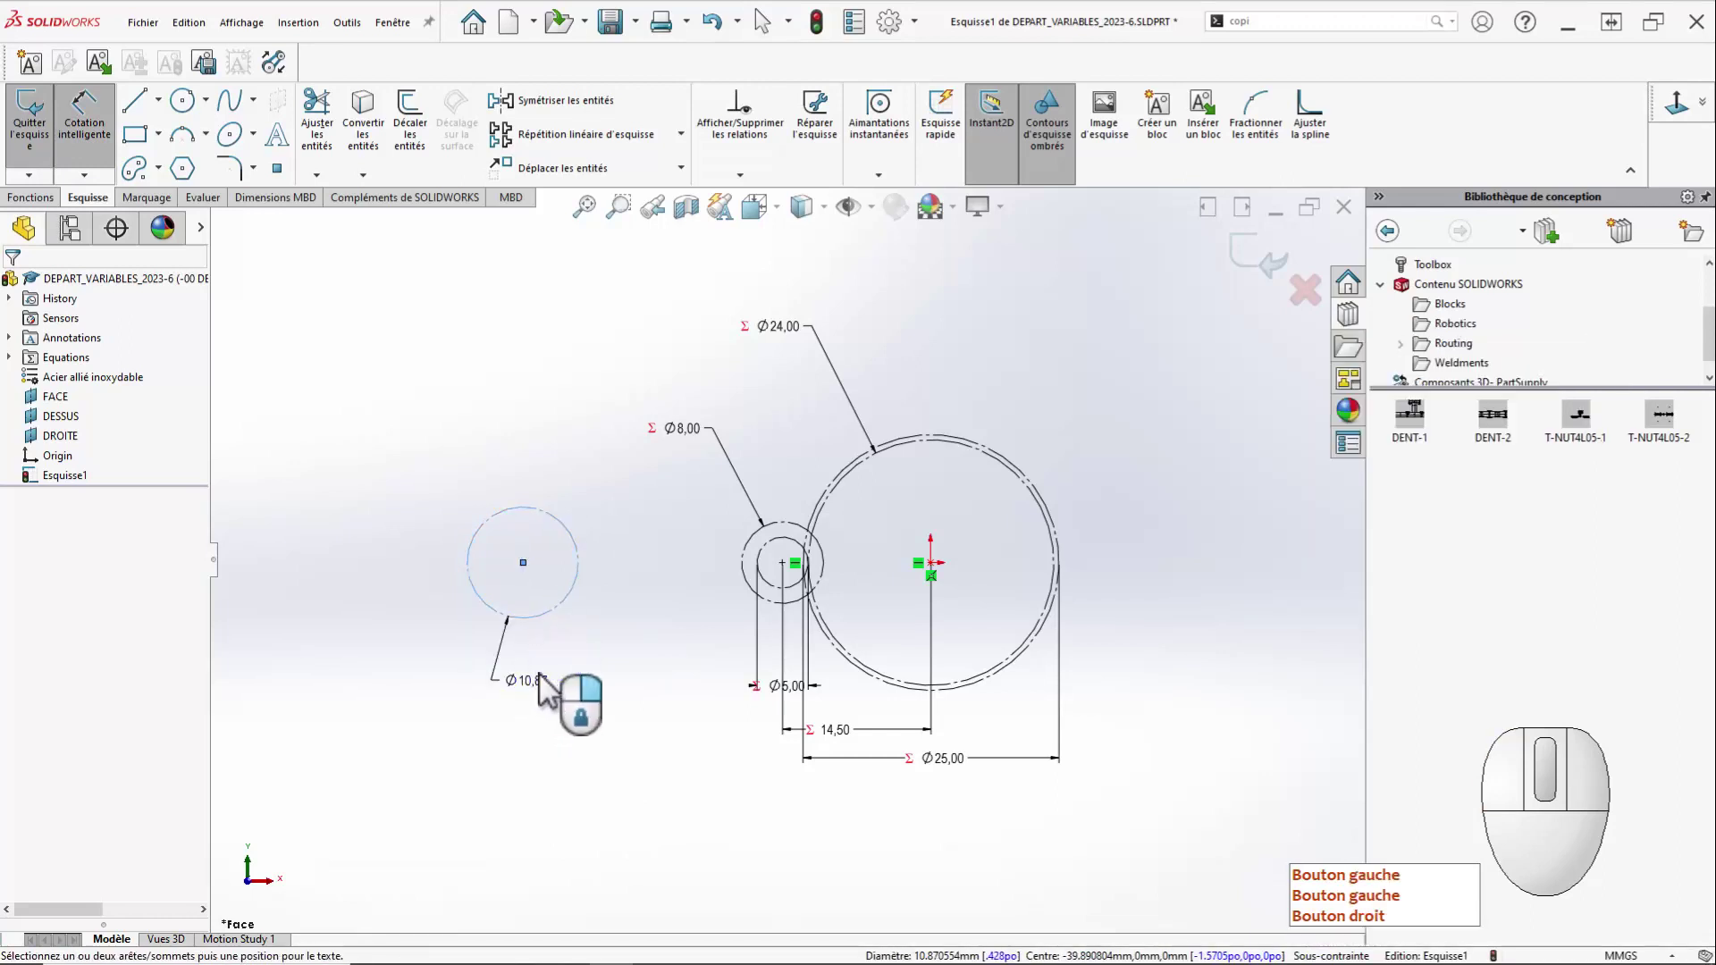
text(d1=d1)
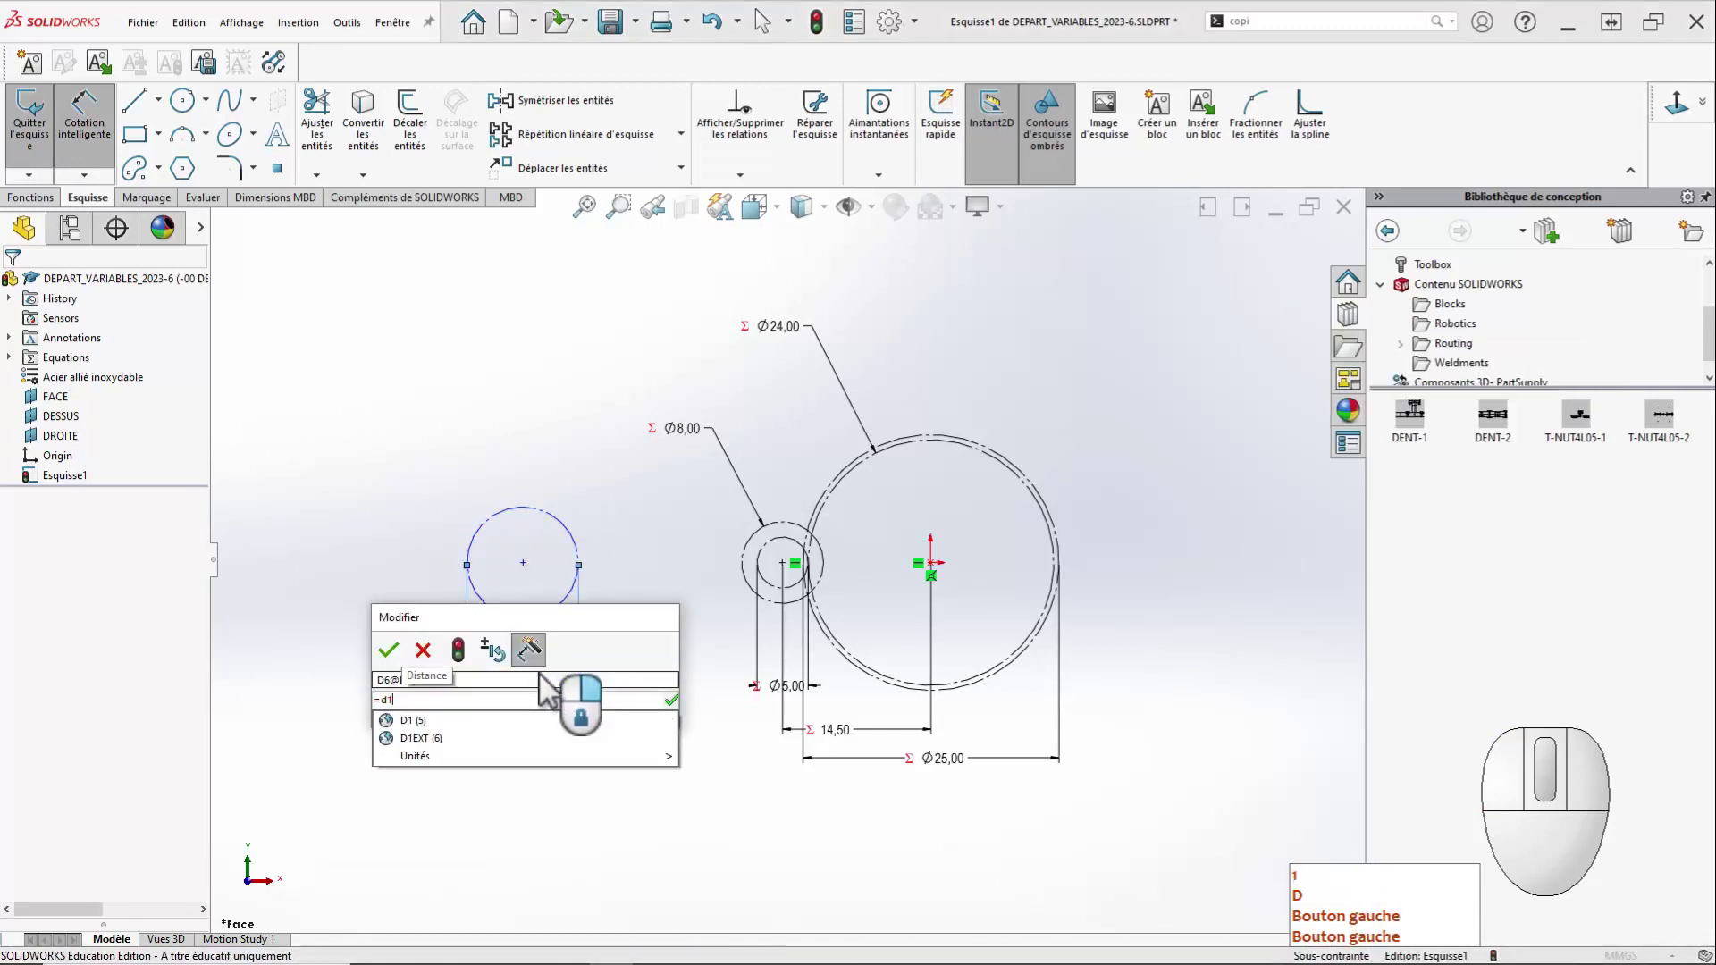
key(Down)
key(Return)
key(Return)
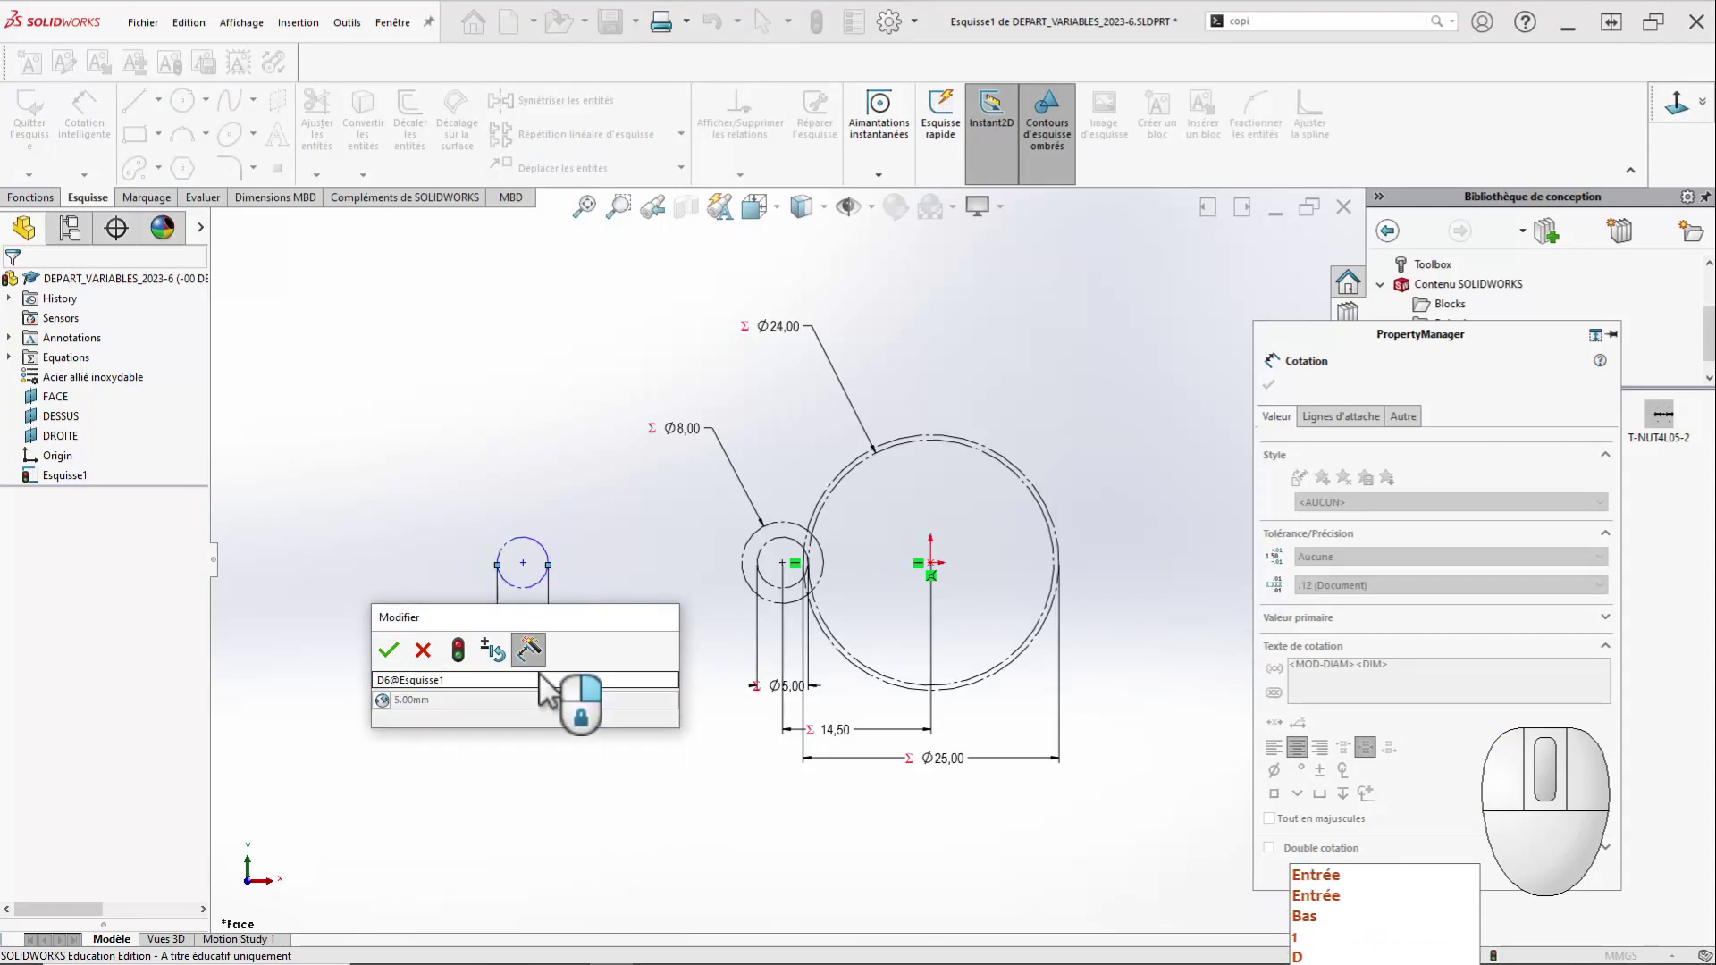
click(389, 650)
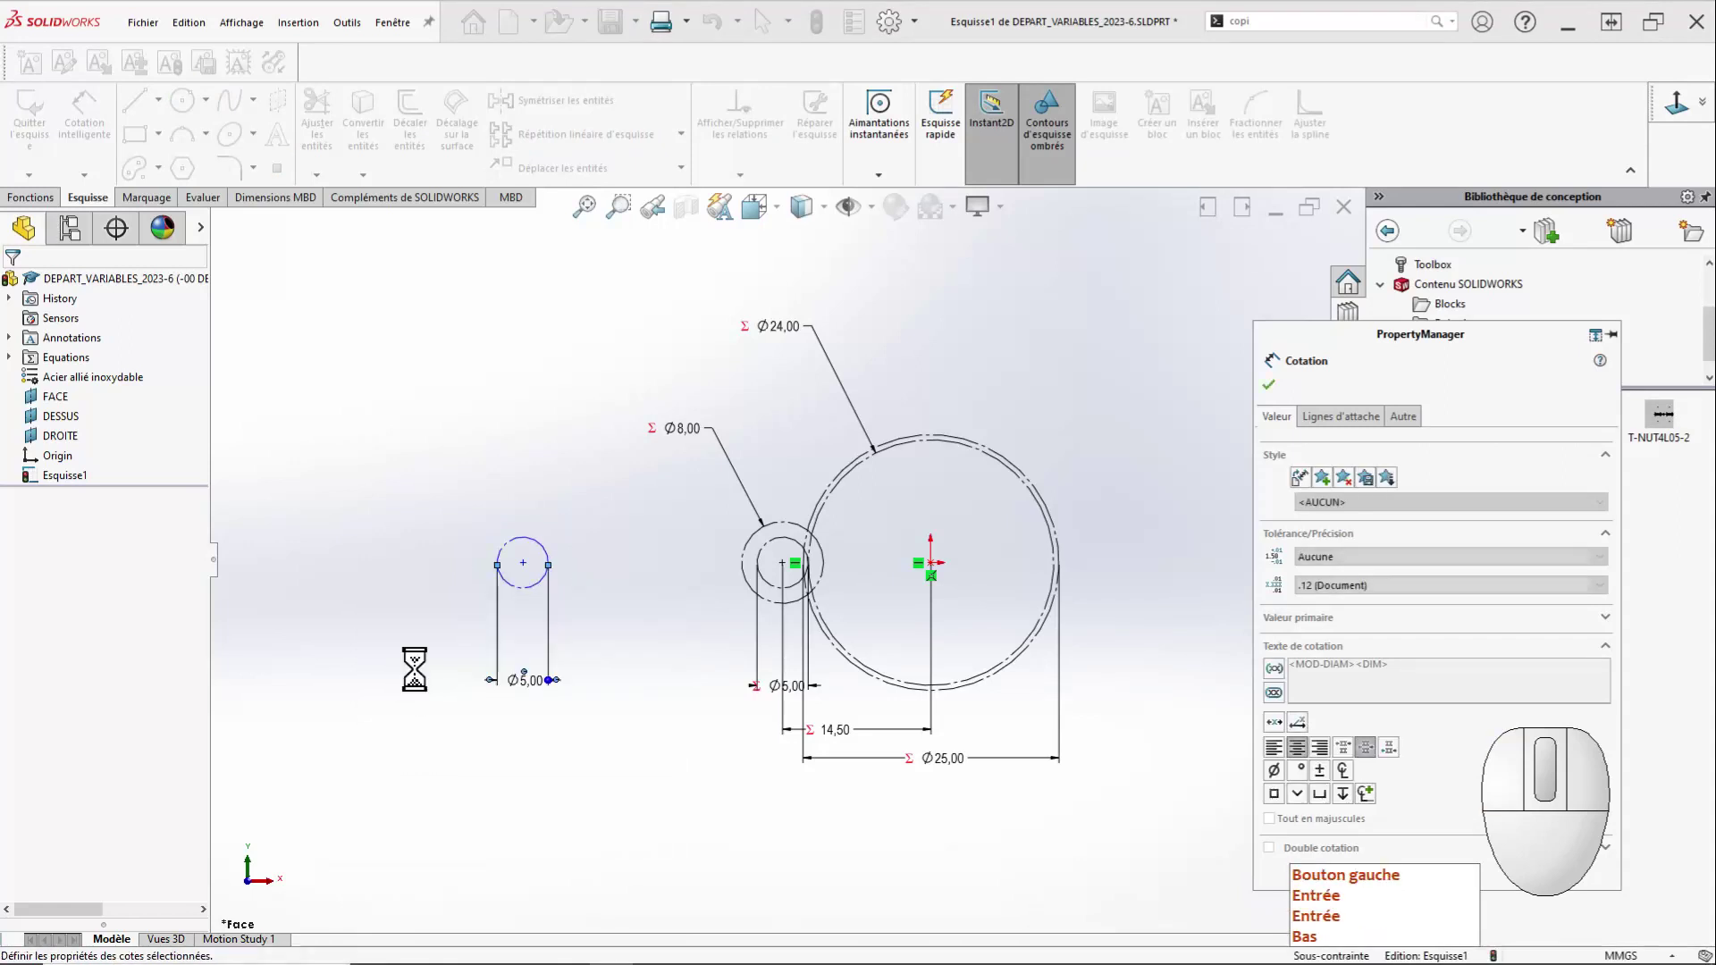
key(Escape)
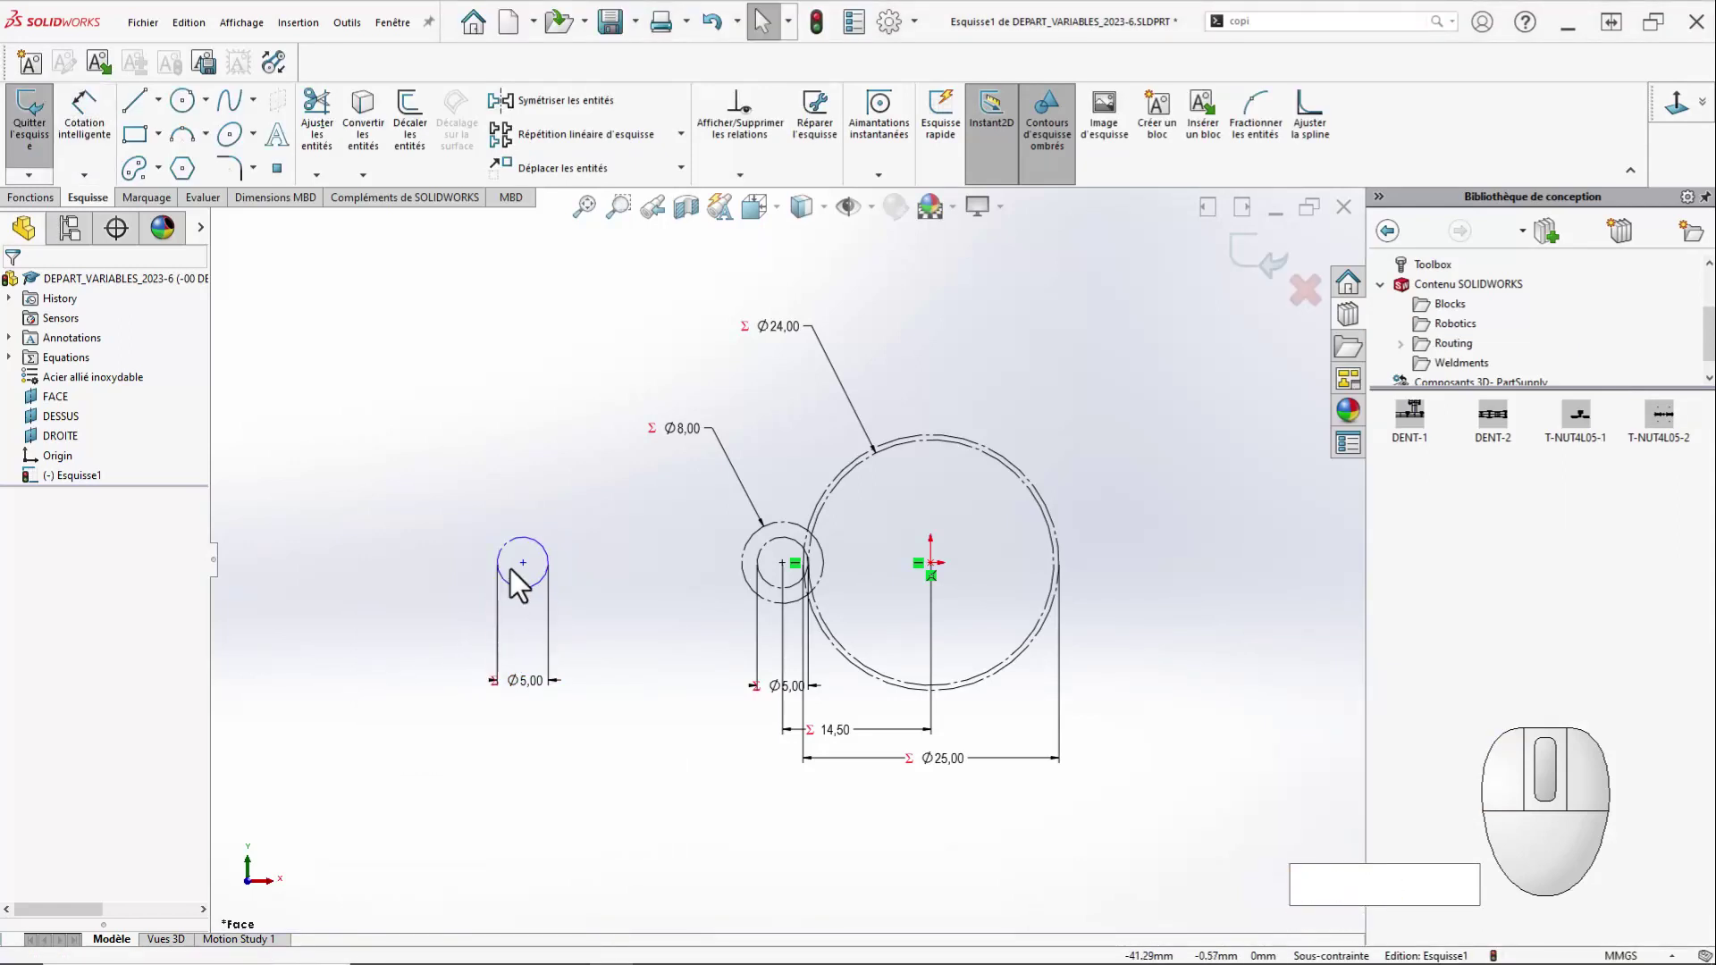
Add a horizontal relation between the leftmost circle's centre and the large circles' centre.
click(930, 563)
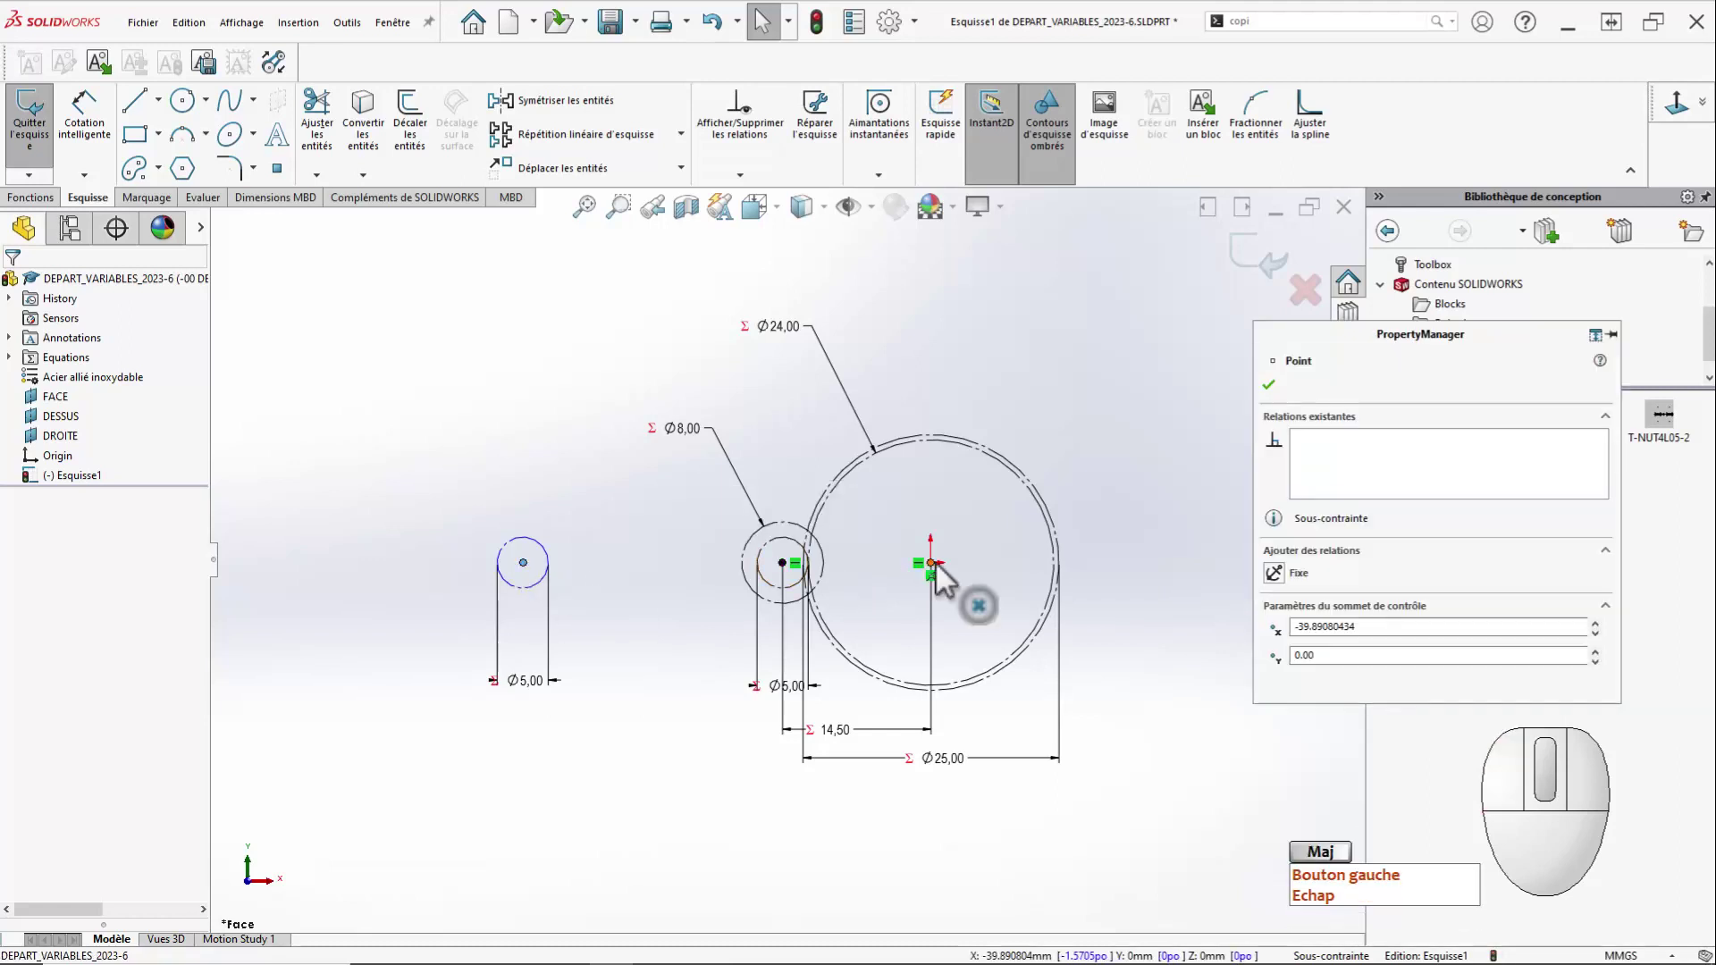
ctrl+click(930, 563)
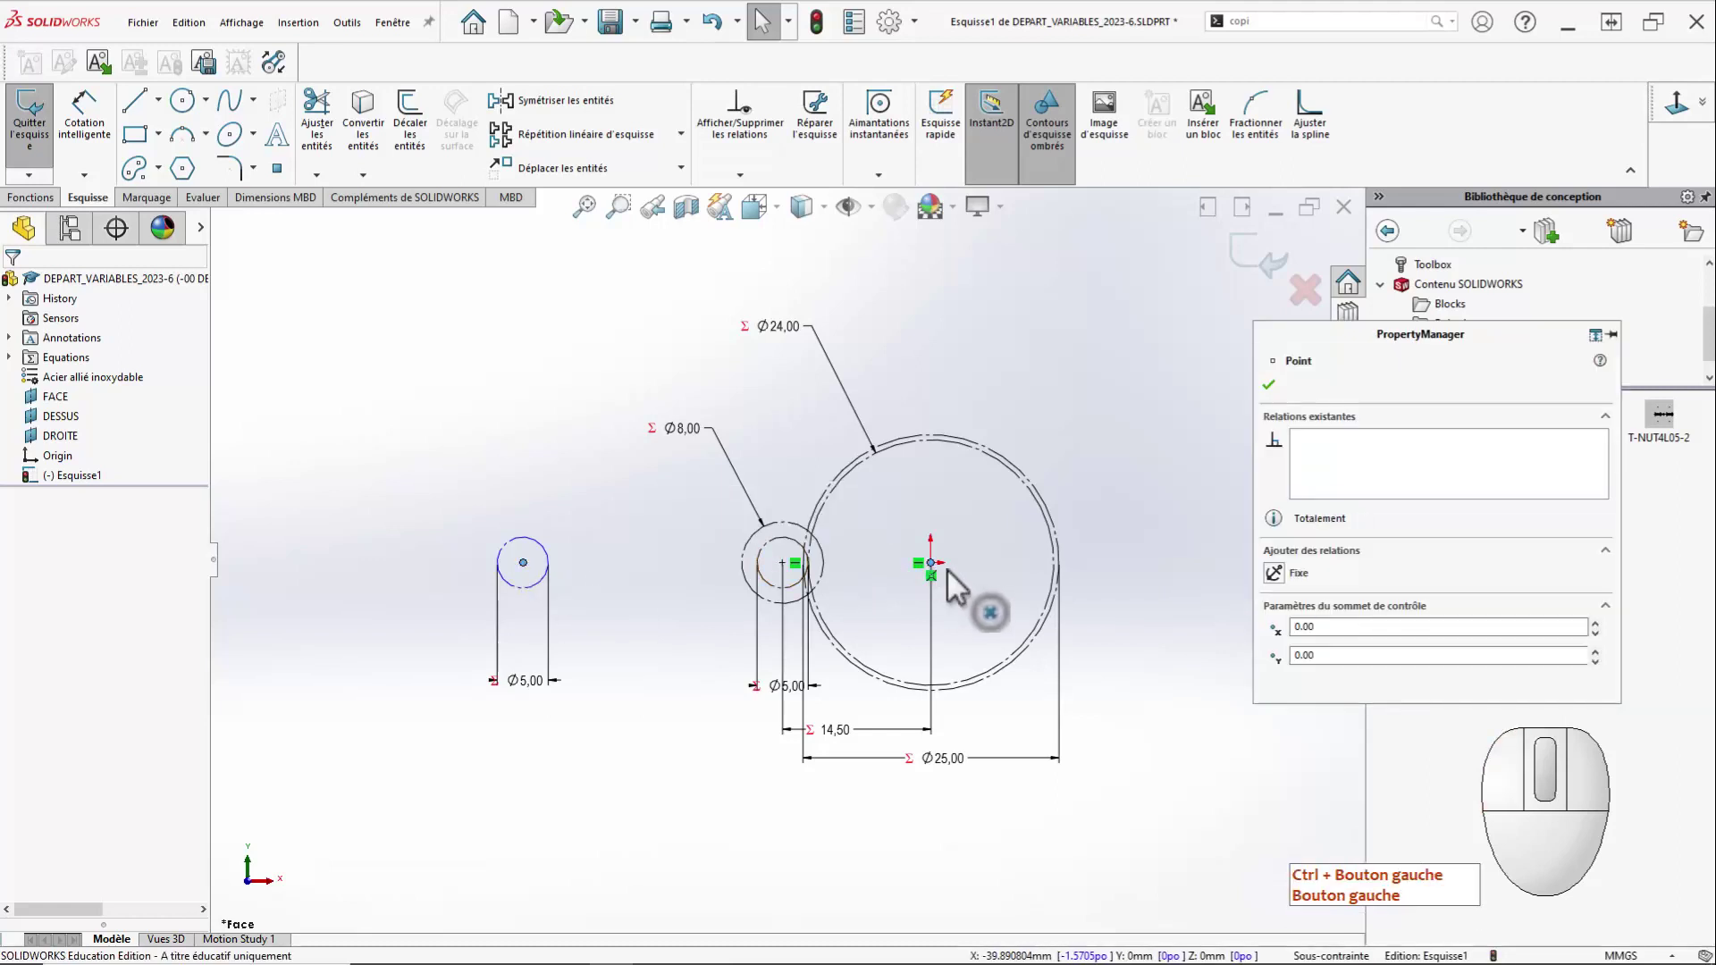
click(1273, 673)
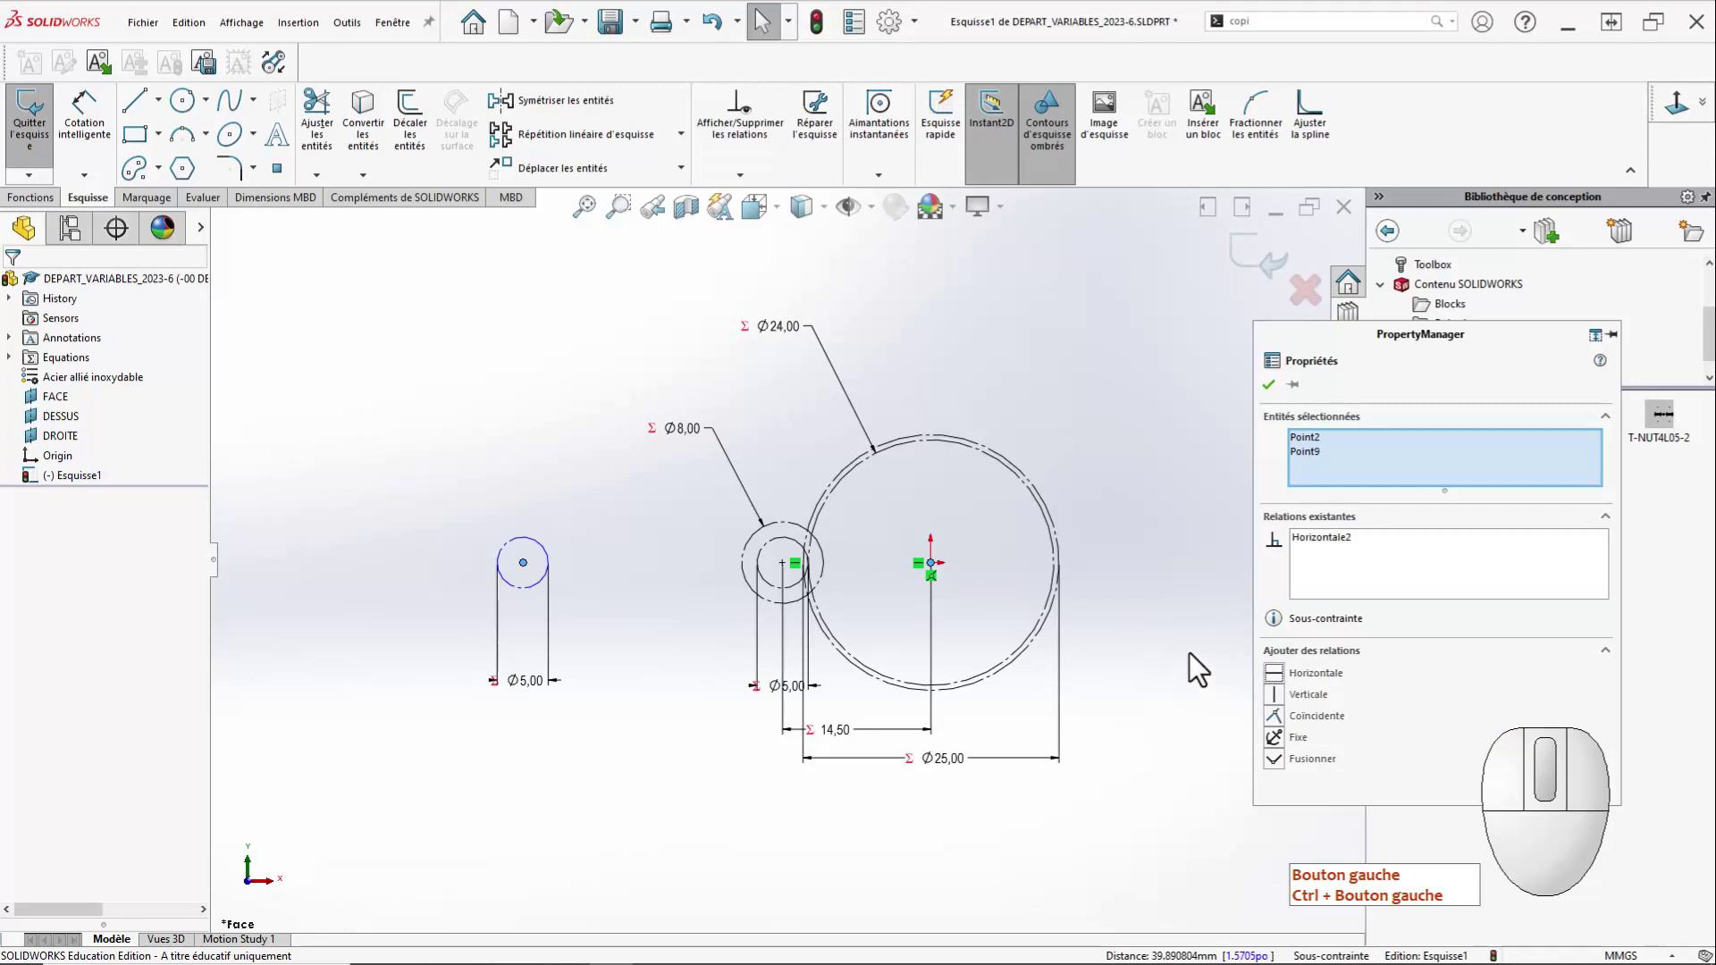
click(1247, 449)
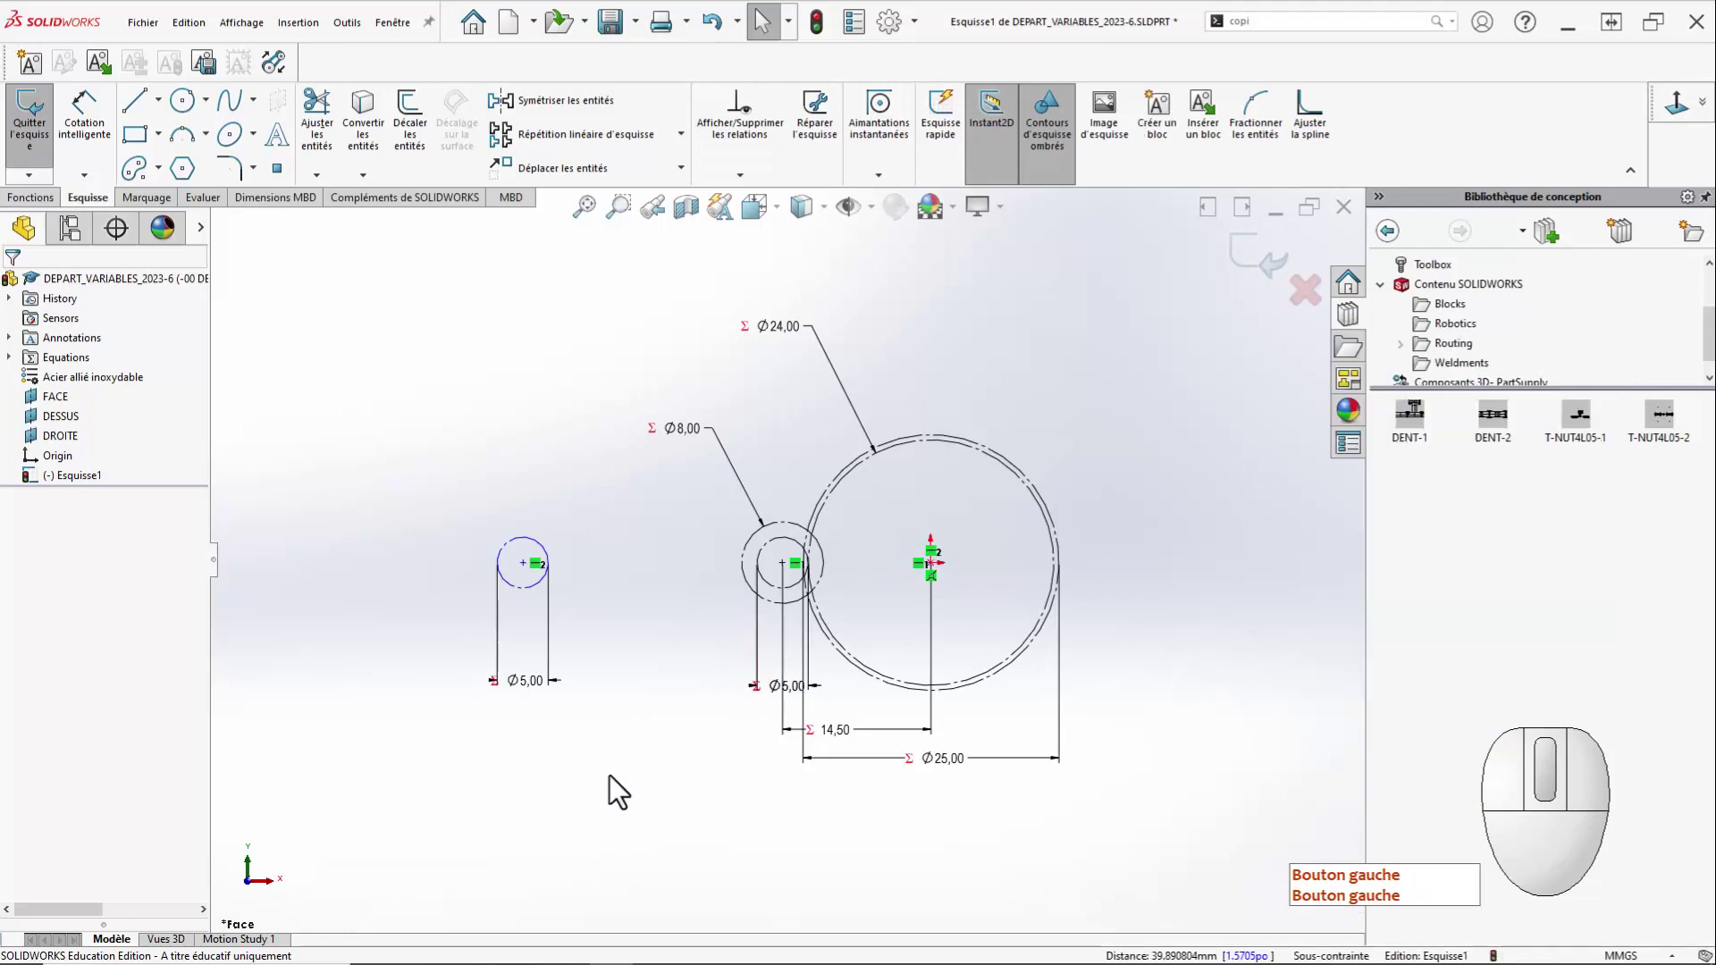
Dimension the distance between the centres of the leftmost circle and the 8 mm circle, and link it to the global variable C1.
right_drag(610, 775, 603, 567)
click(523, 563)
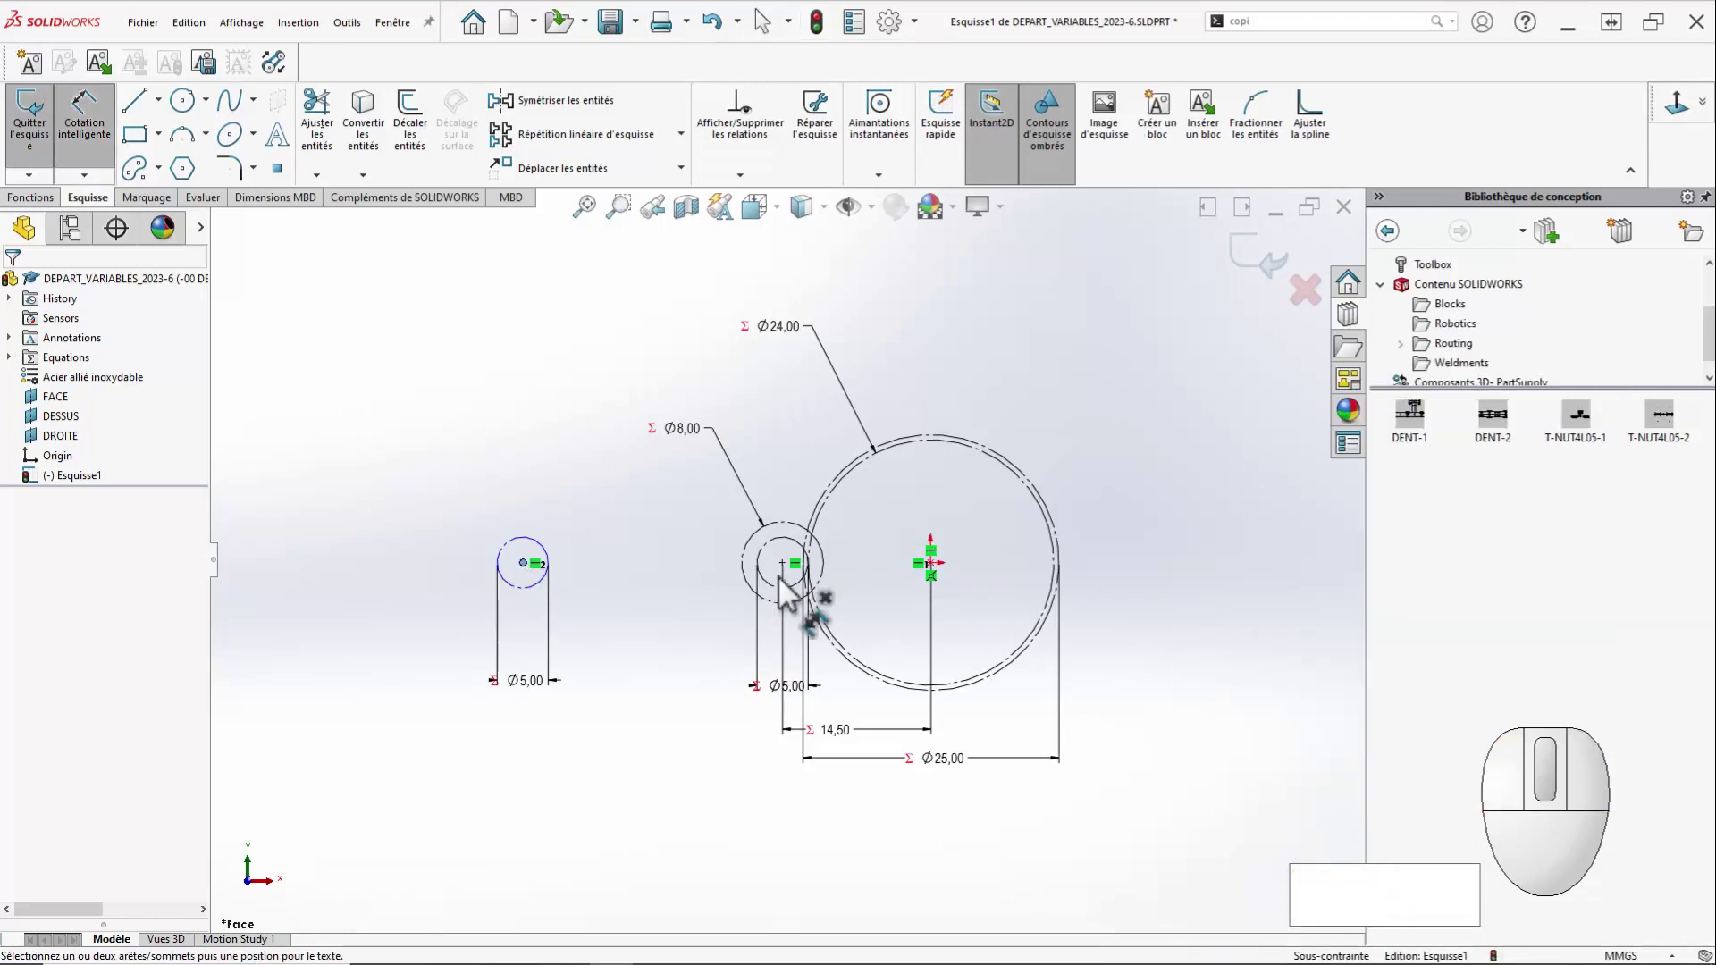
click(782, 563)
click(637, 731)
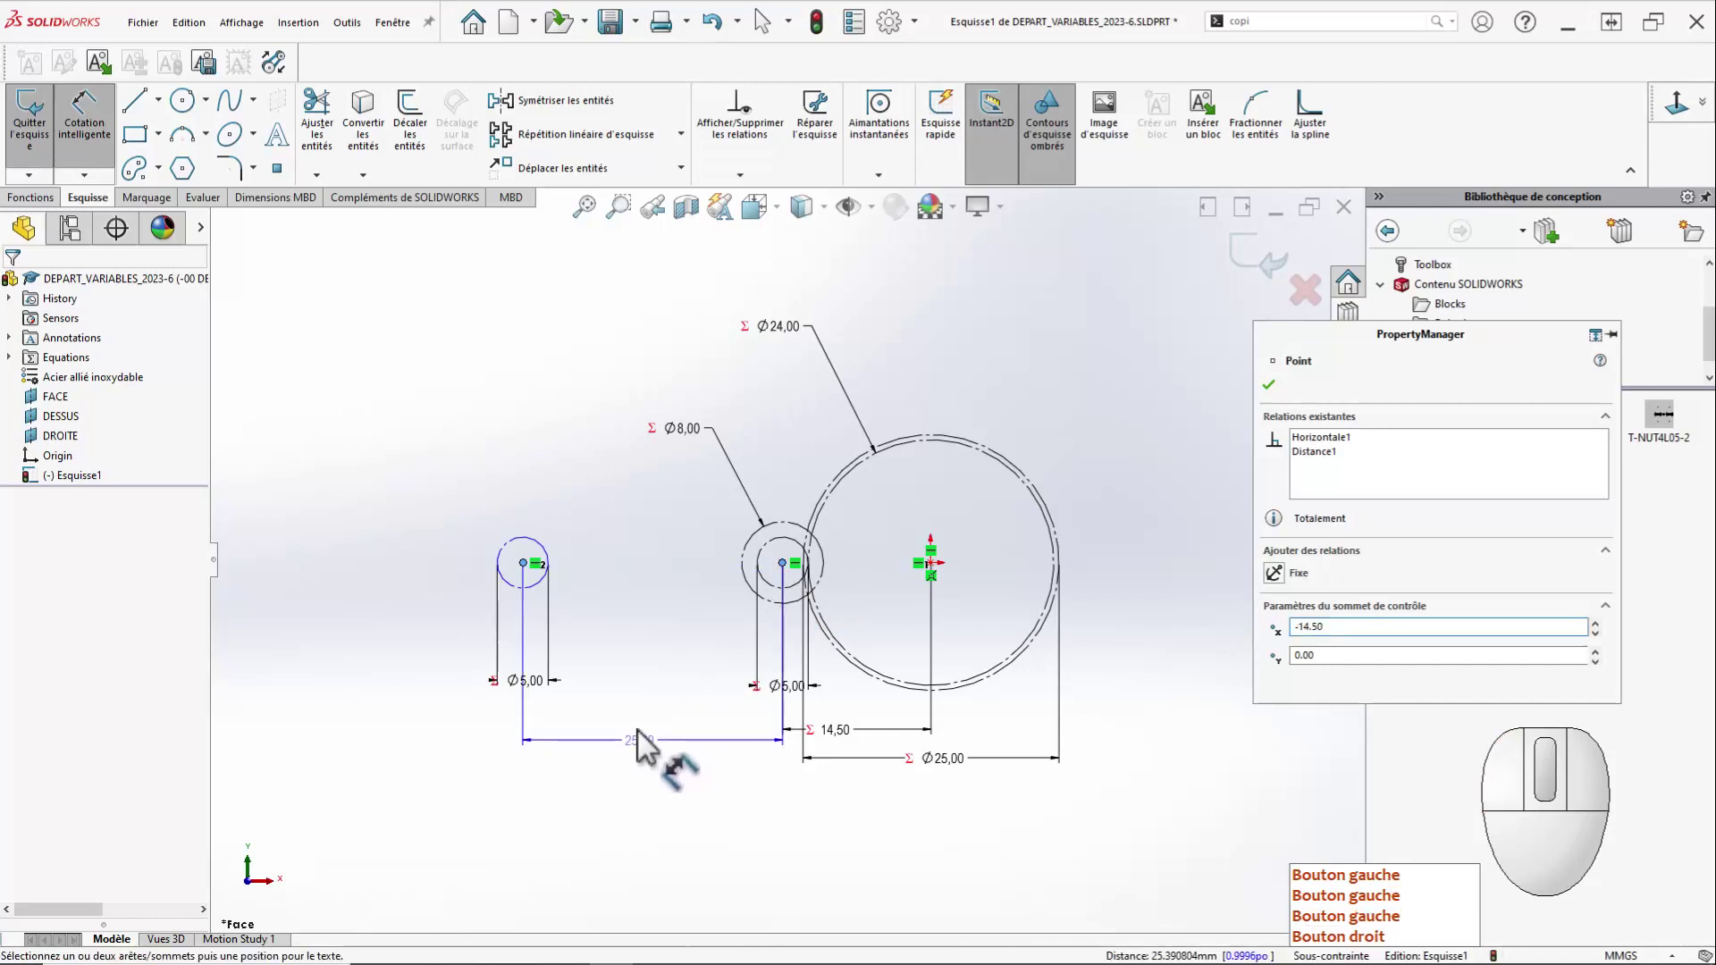
key(c)
key(1)
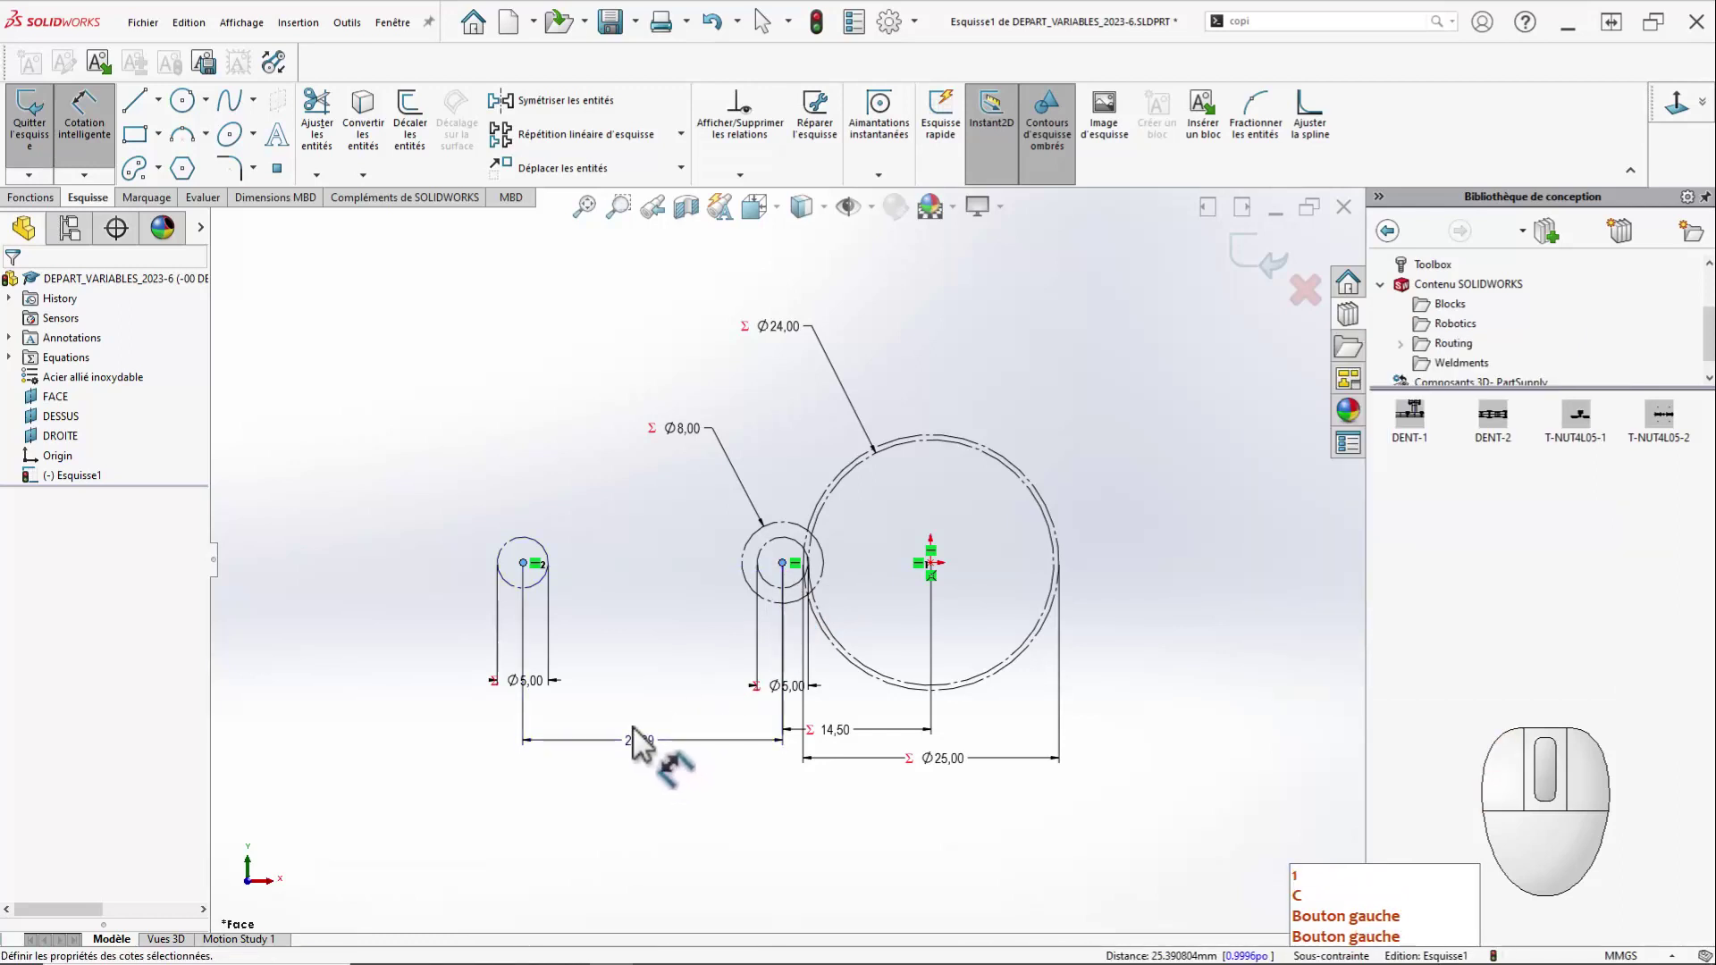
key(Down)
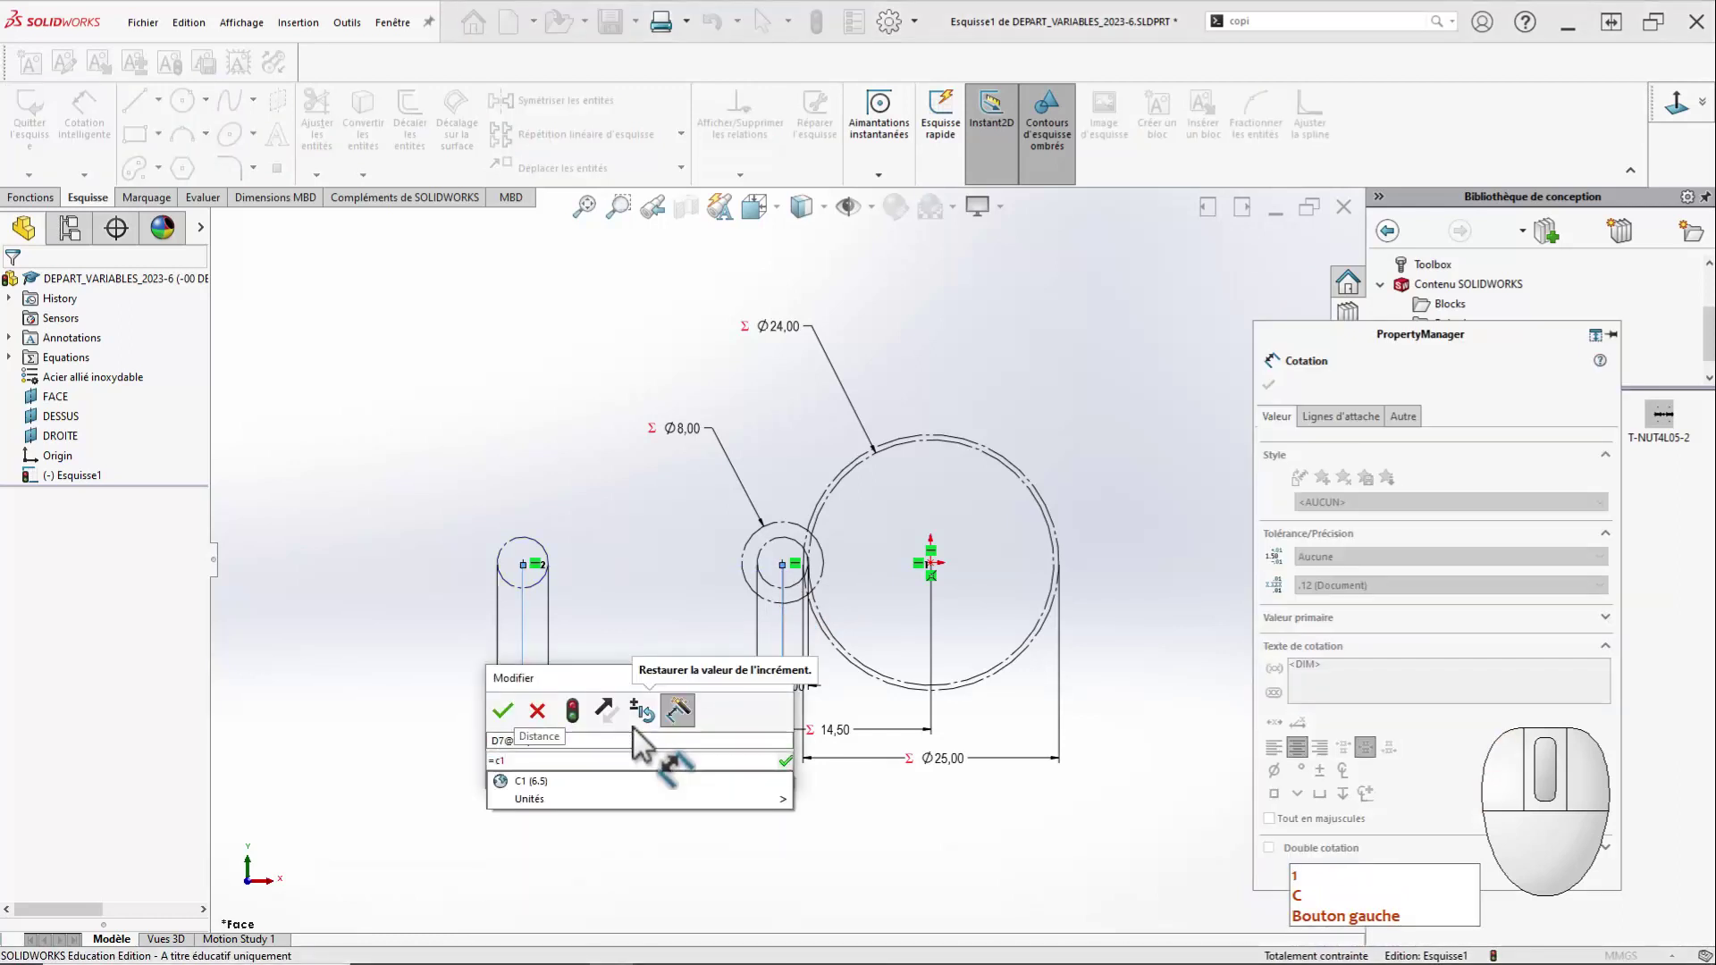
key(Return)
key(Return)
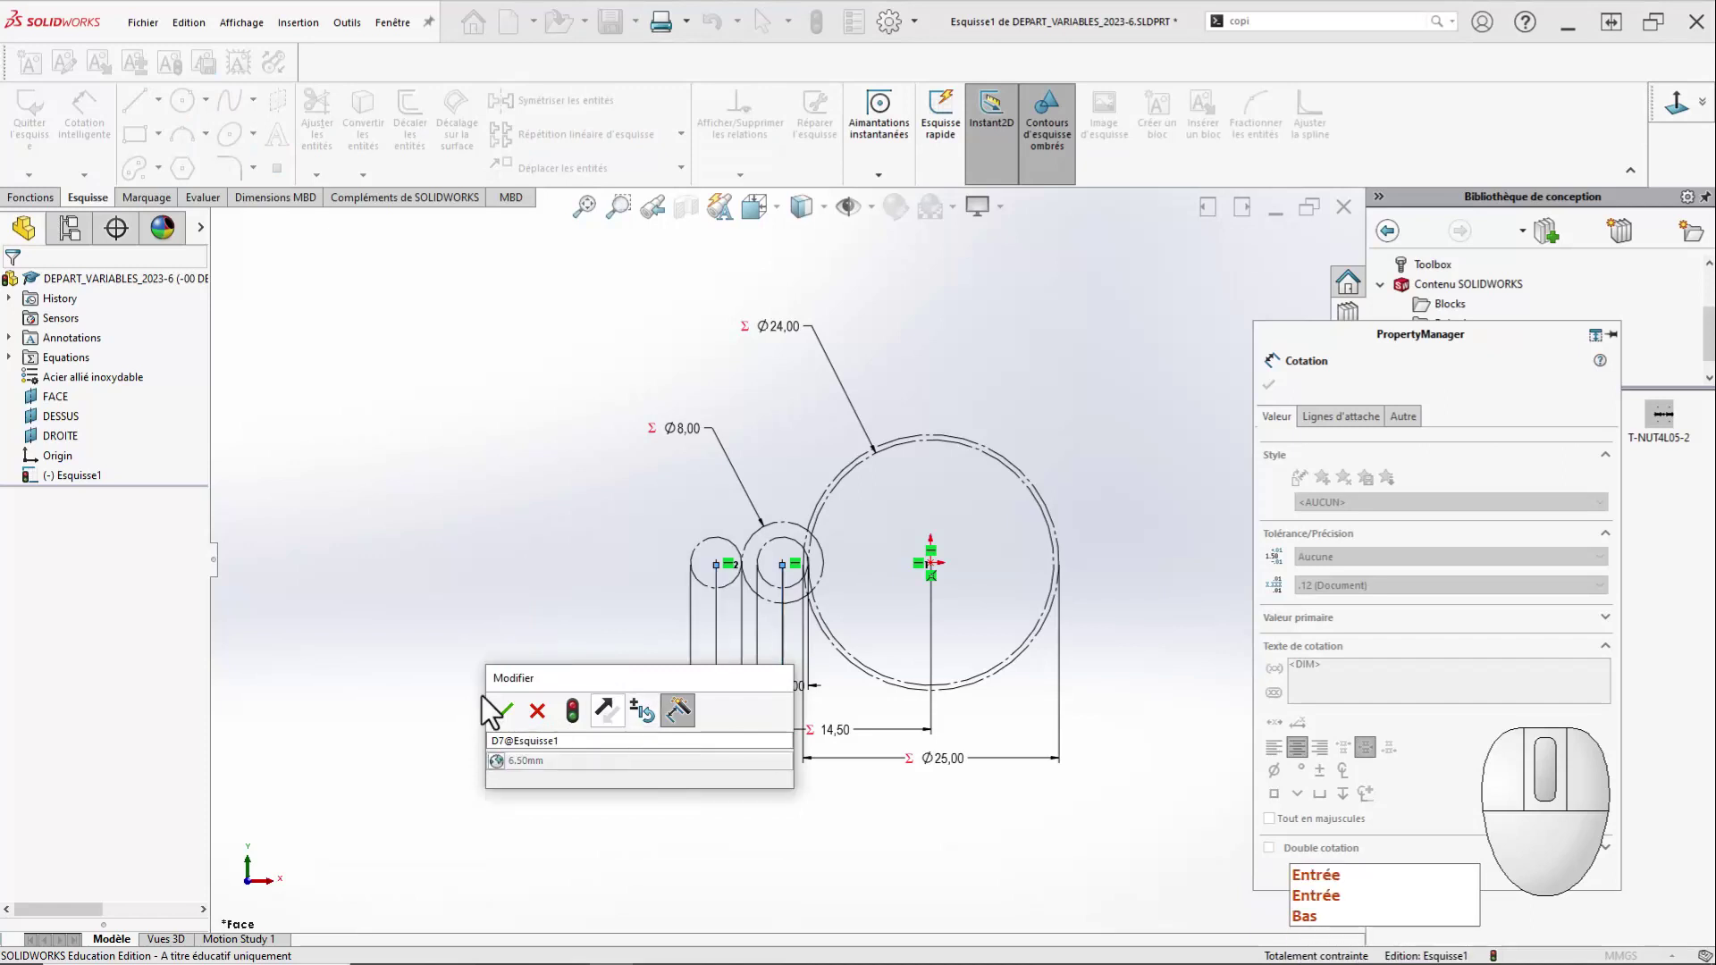
click(505, 713)
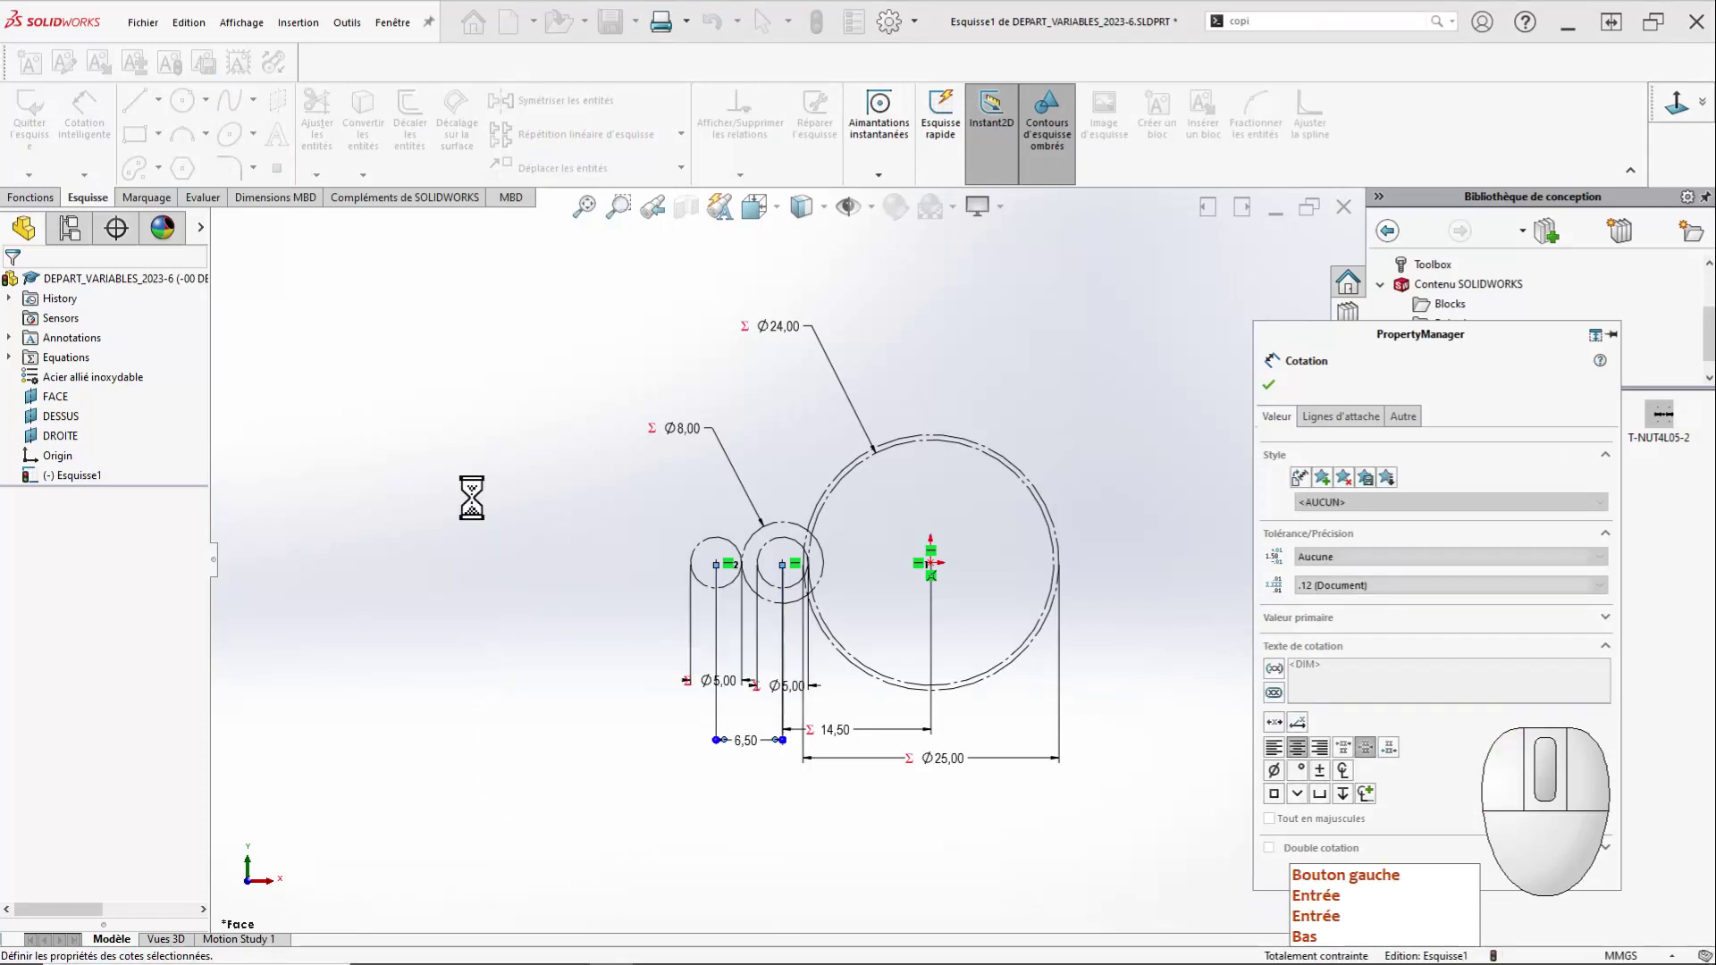
middle_click(610, 577)
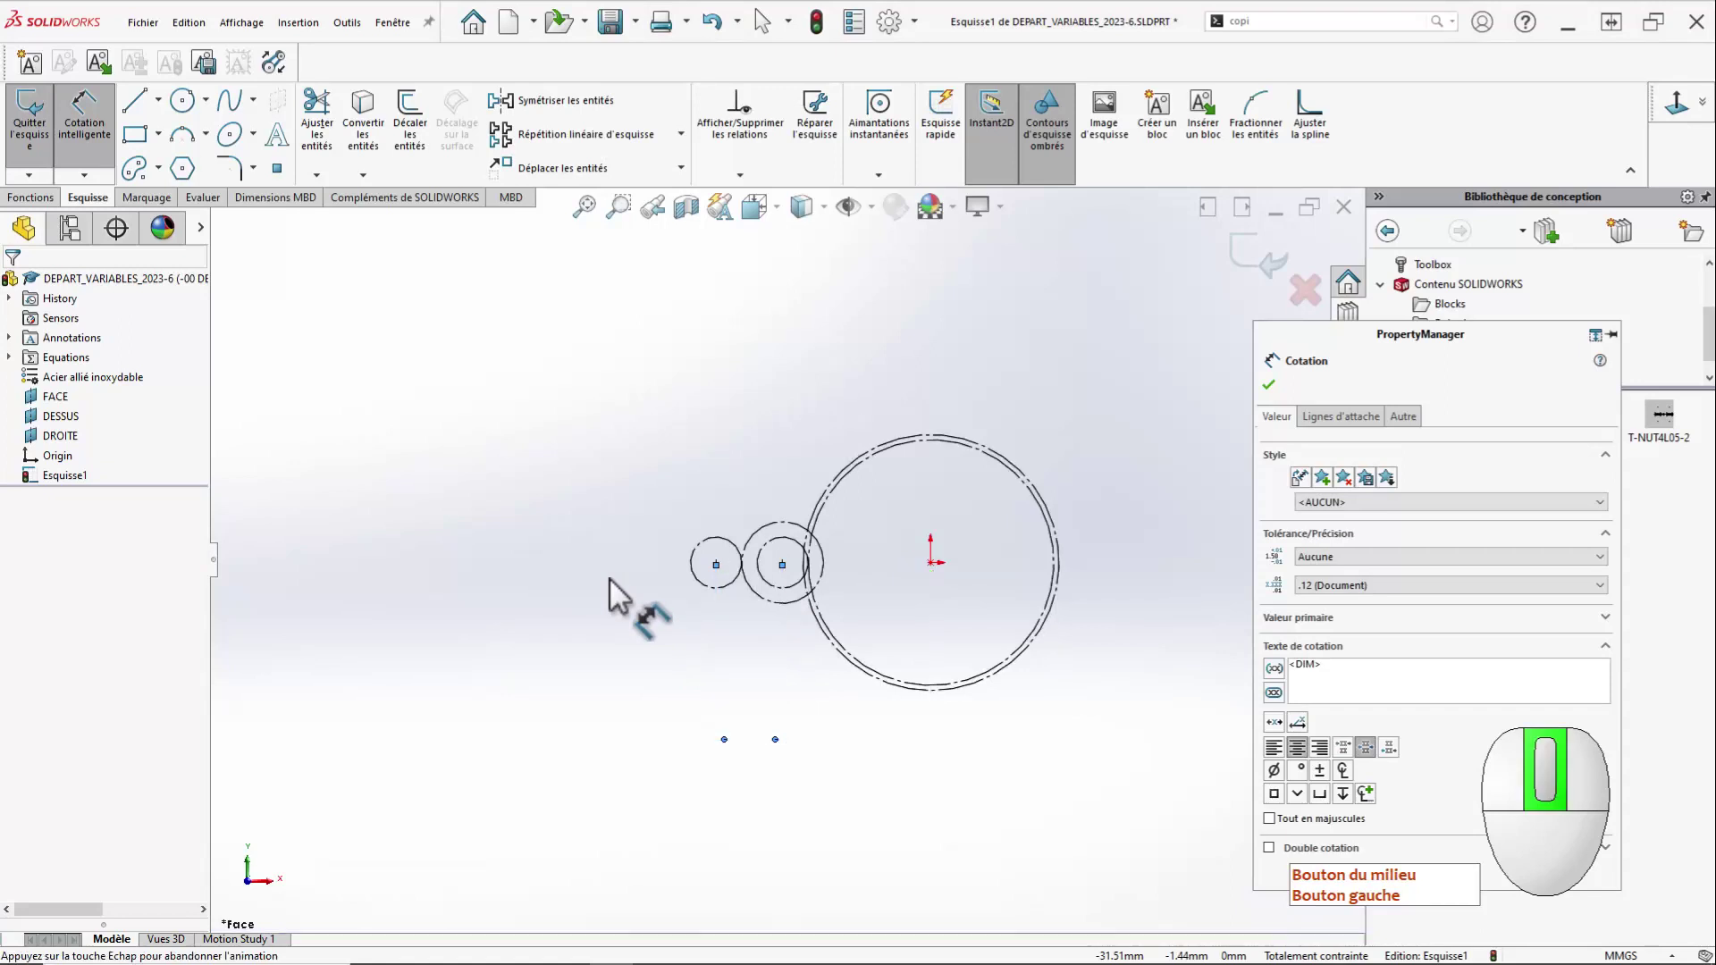
key(Escape)
Examine how the leftmost circle meets the 8 mm circle and how the middle 5 mm circle meets the 24 mm circle.
scroll(722, 663, down, 2)
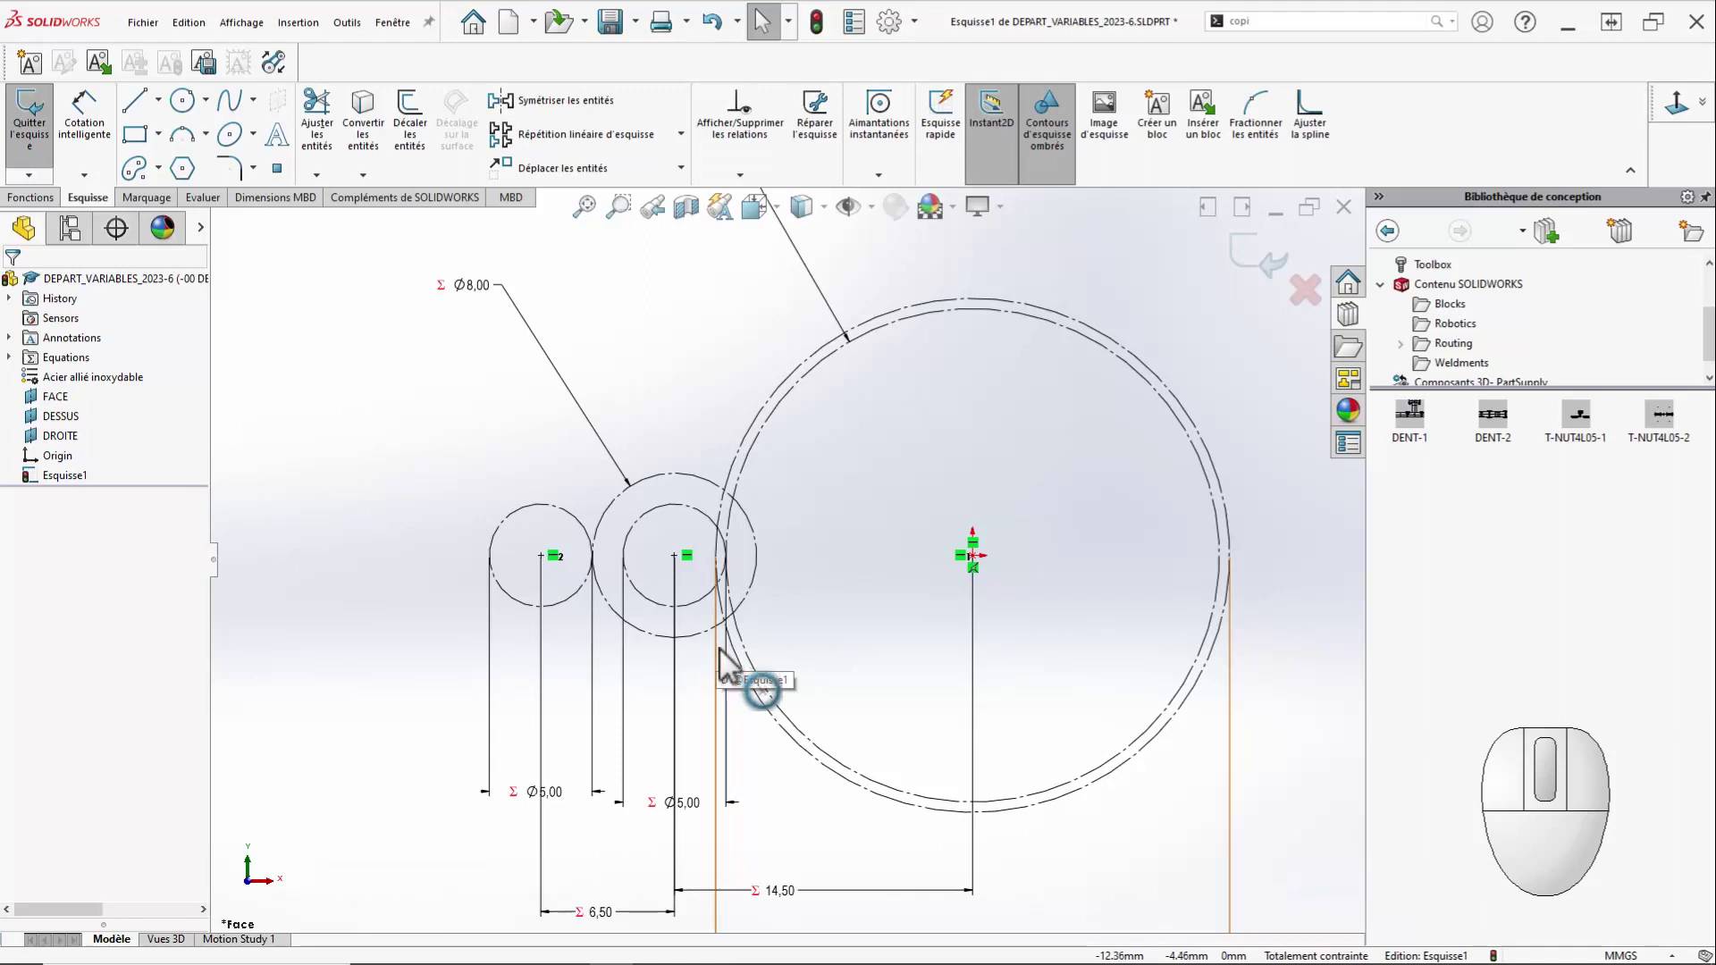
click(582, 523)
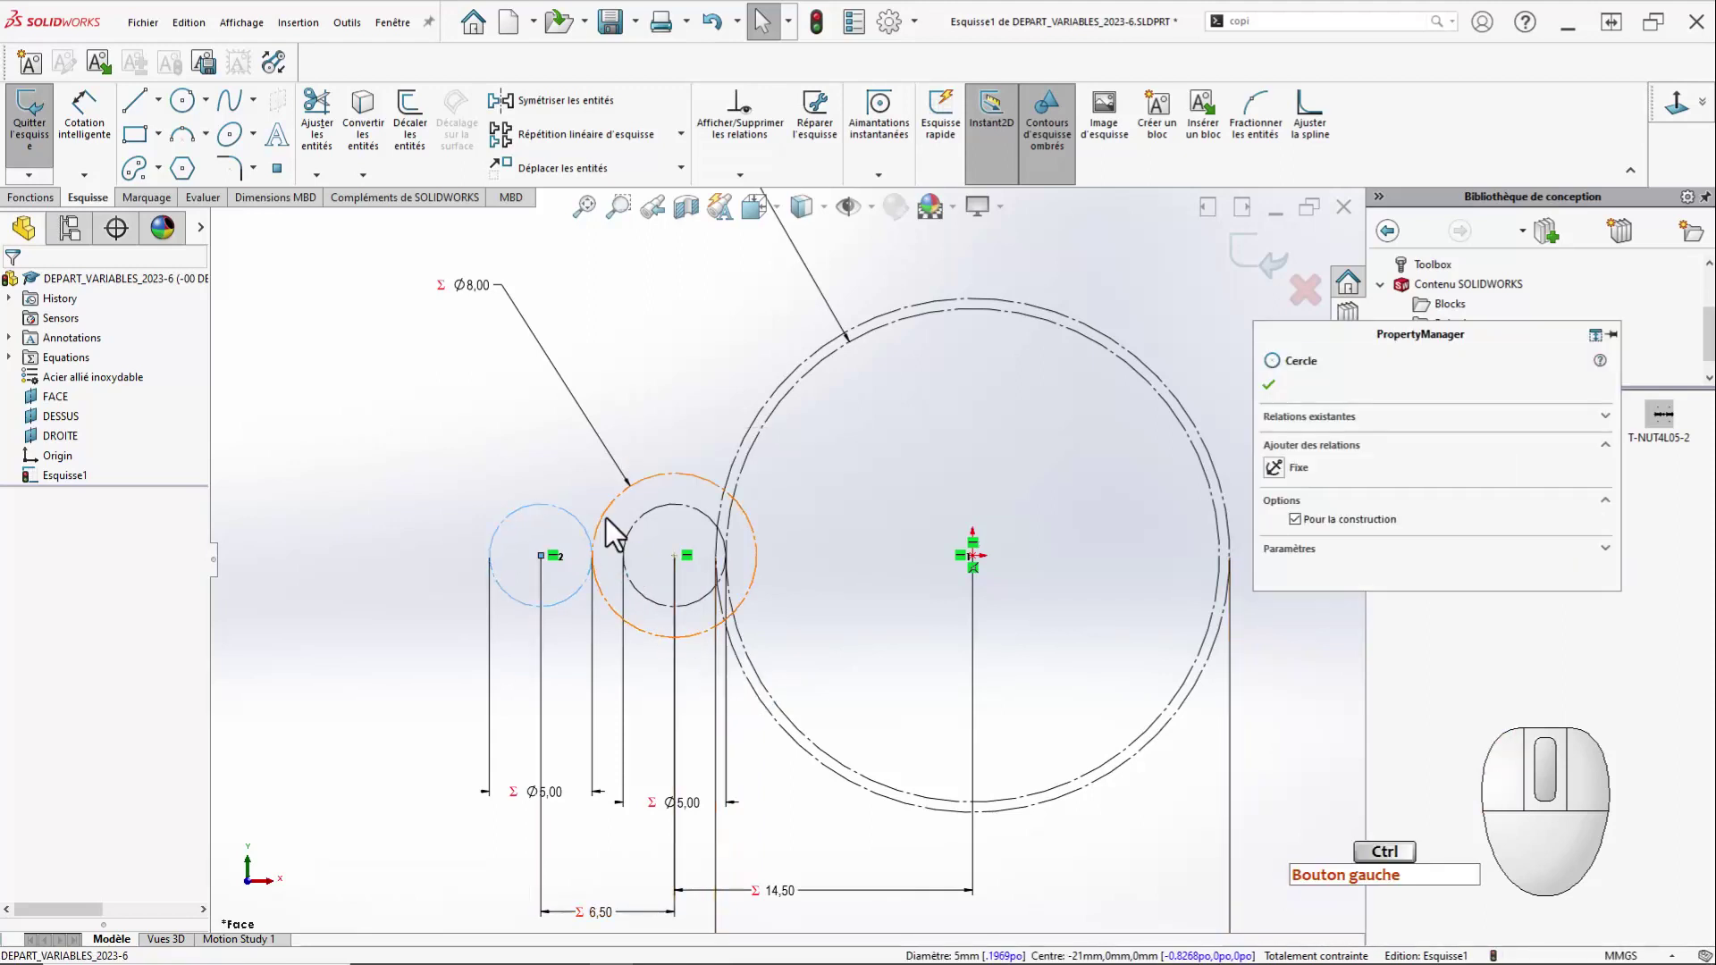
ctrl+click(607, 523)
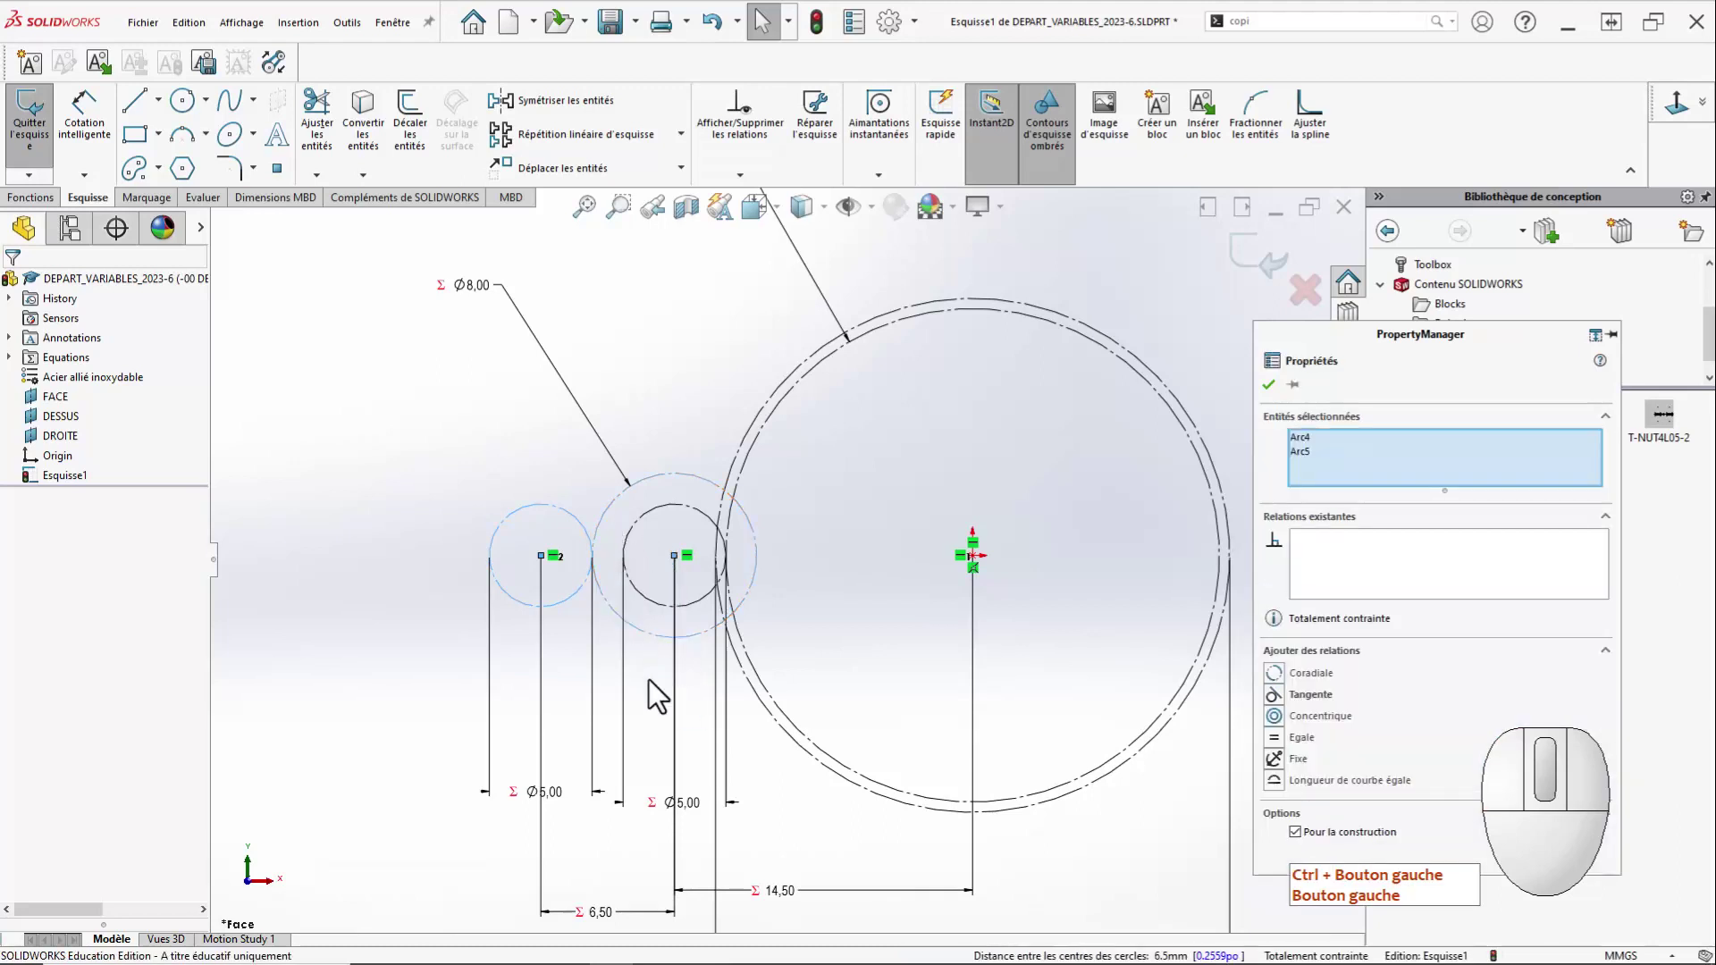
click(847, 505)
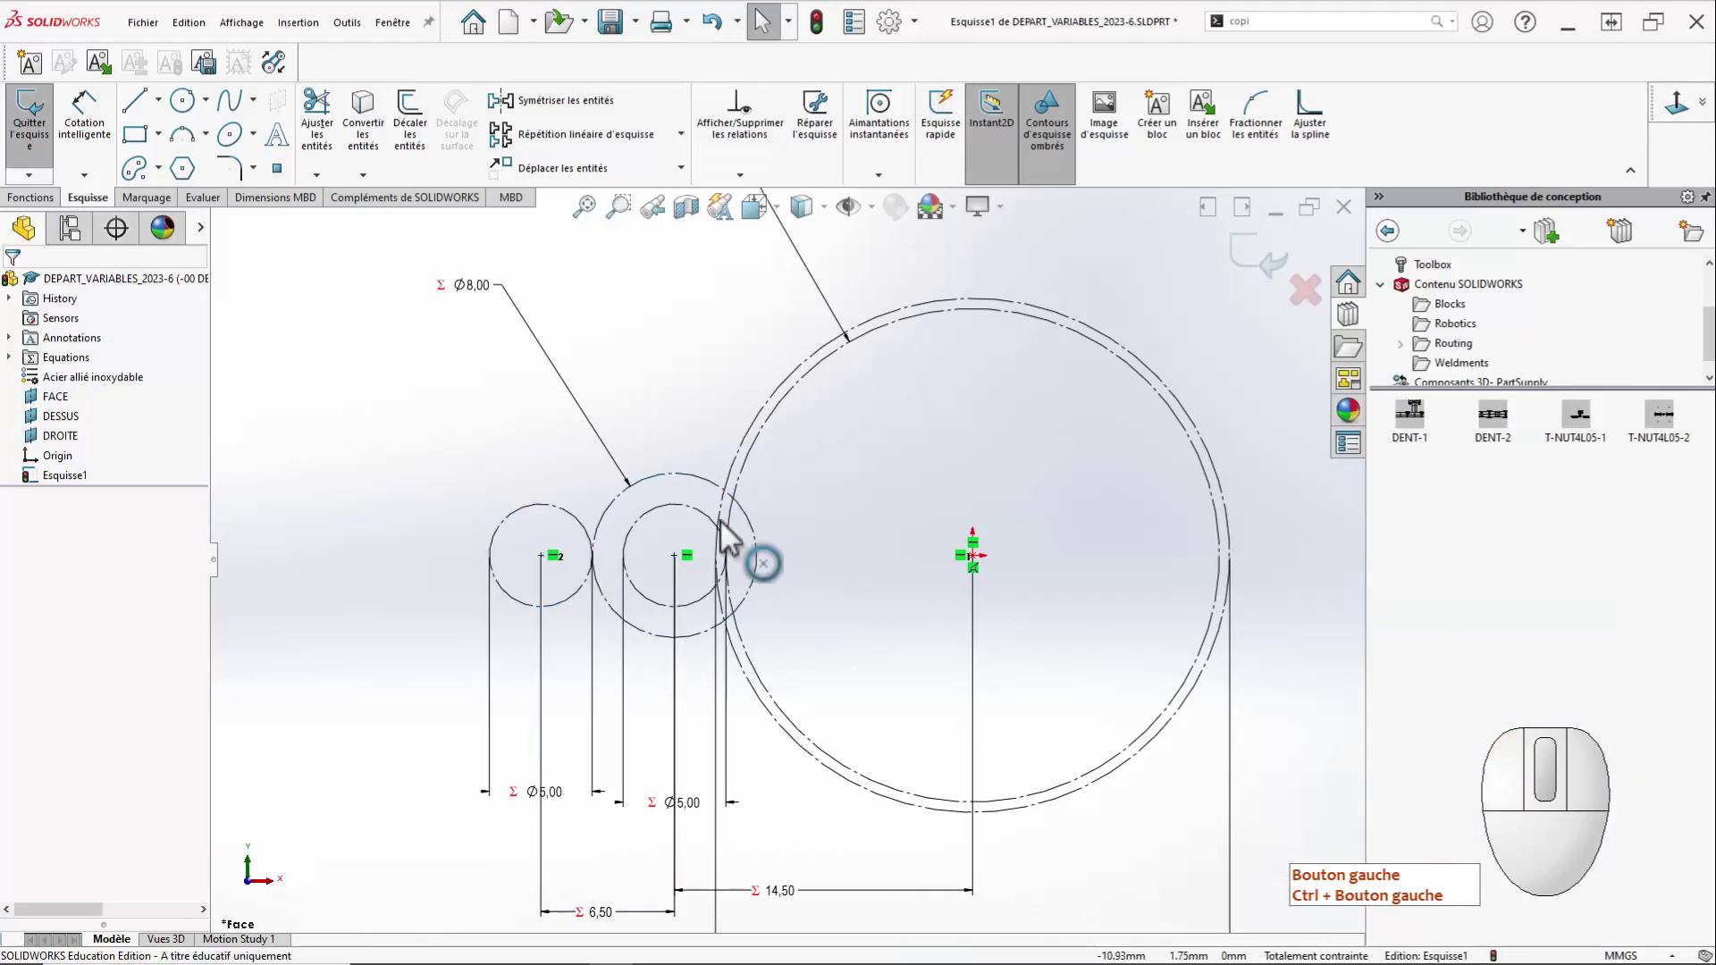
click(700, 509)
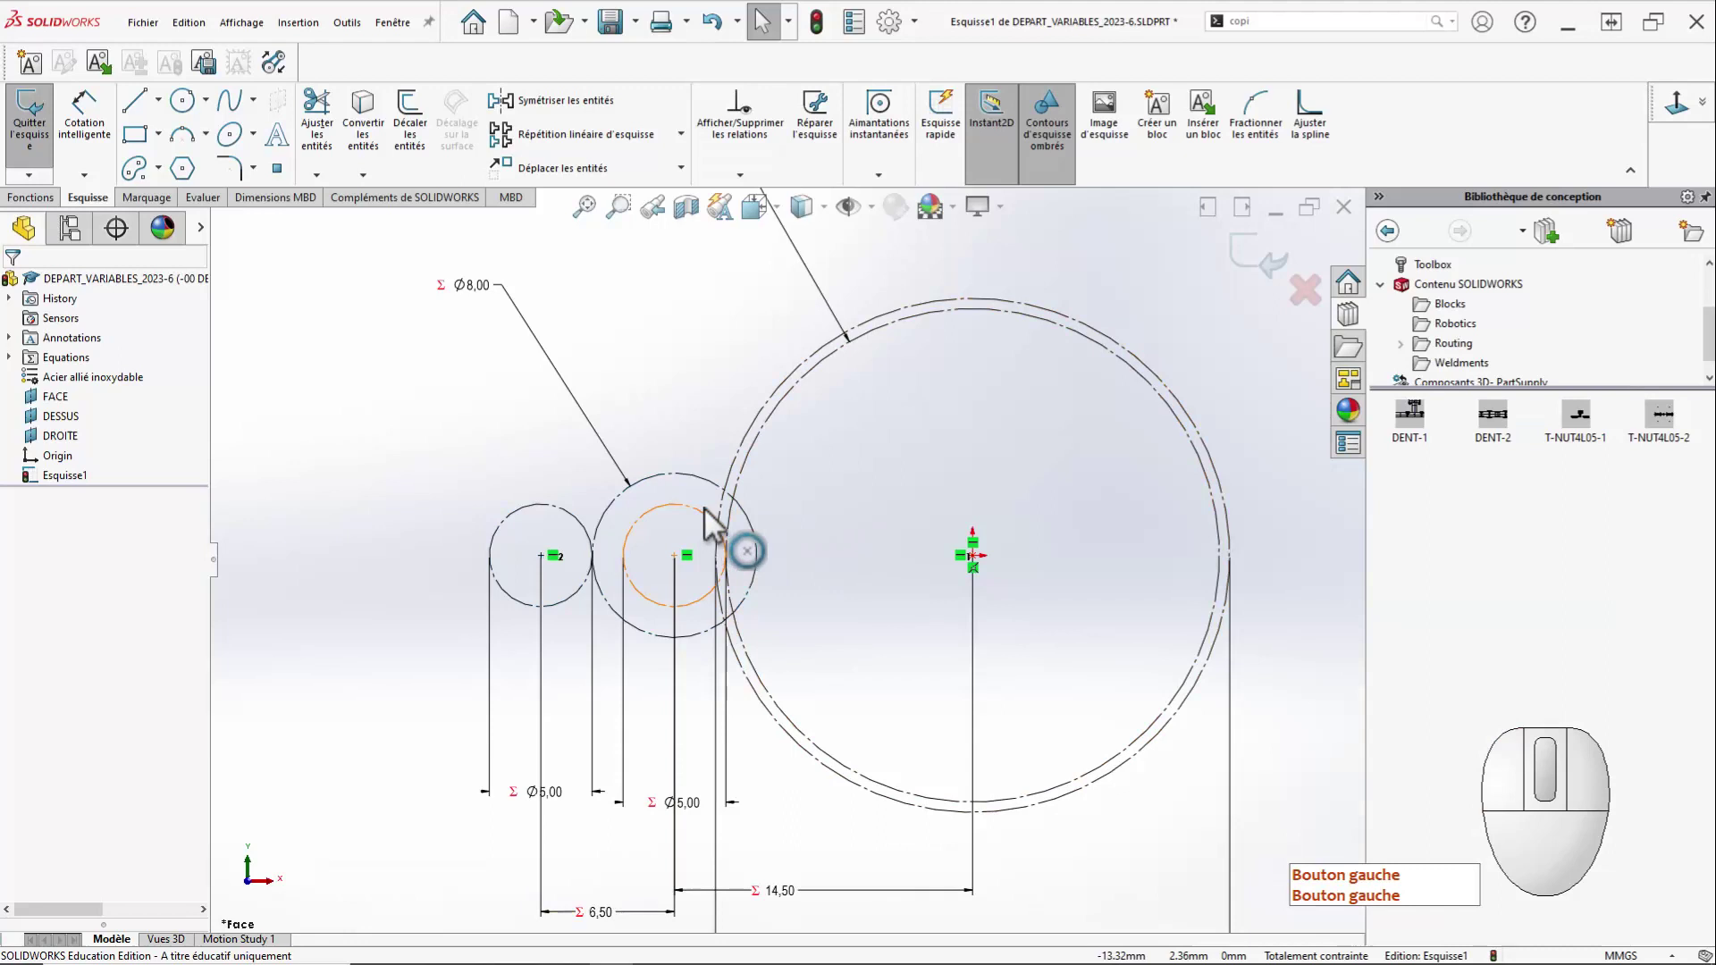
ctrl+click(742, 464)
ctrl+click(894, 490)
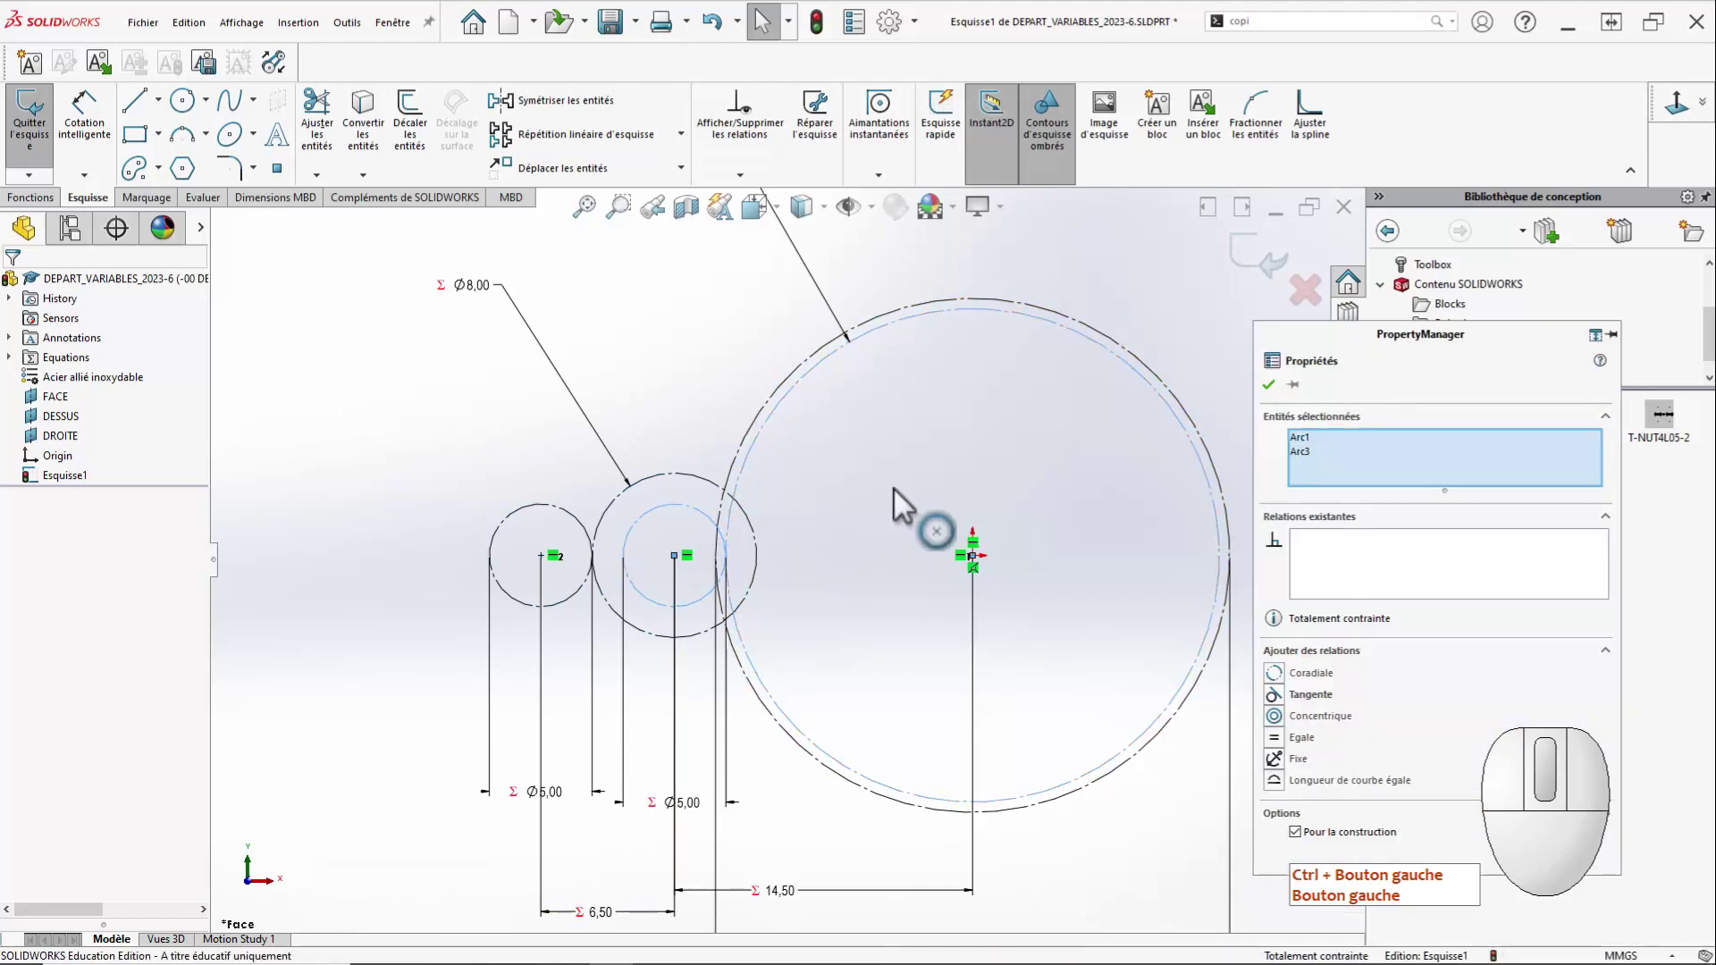
key(Escape)
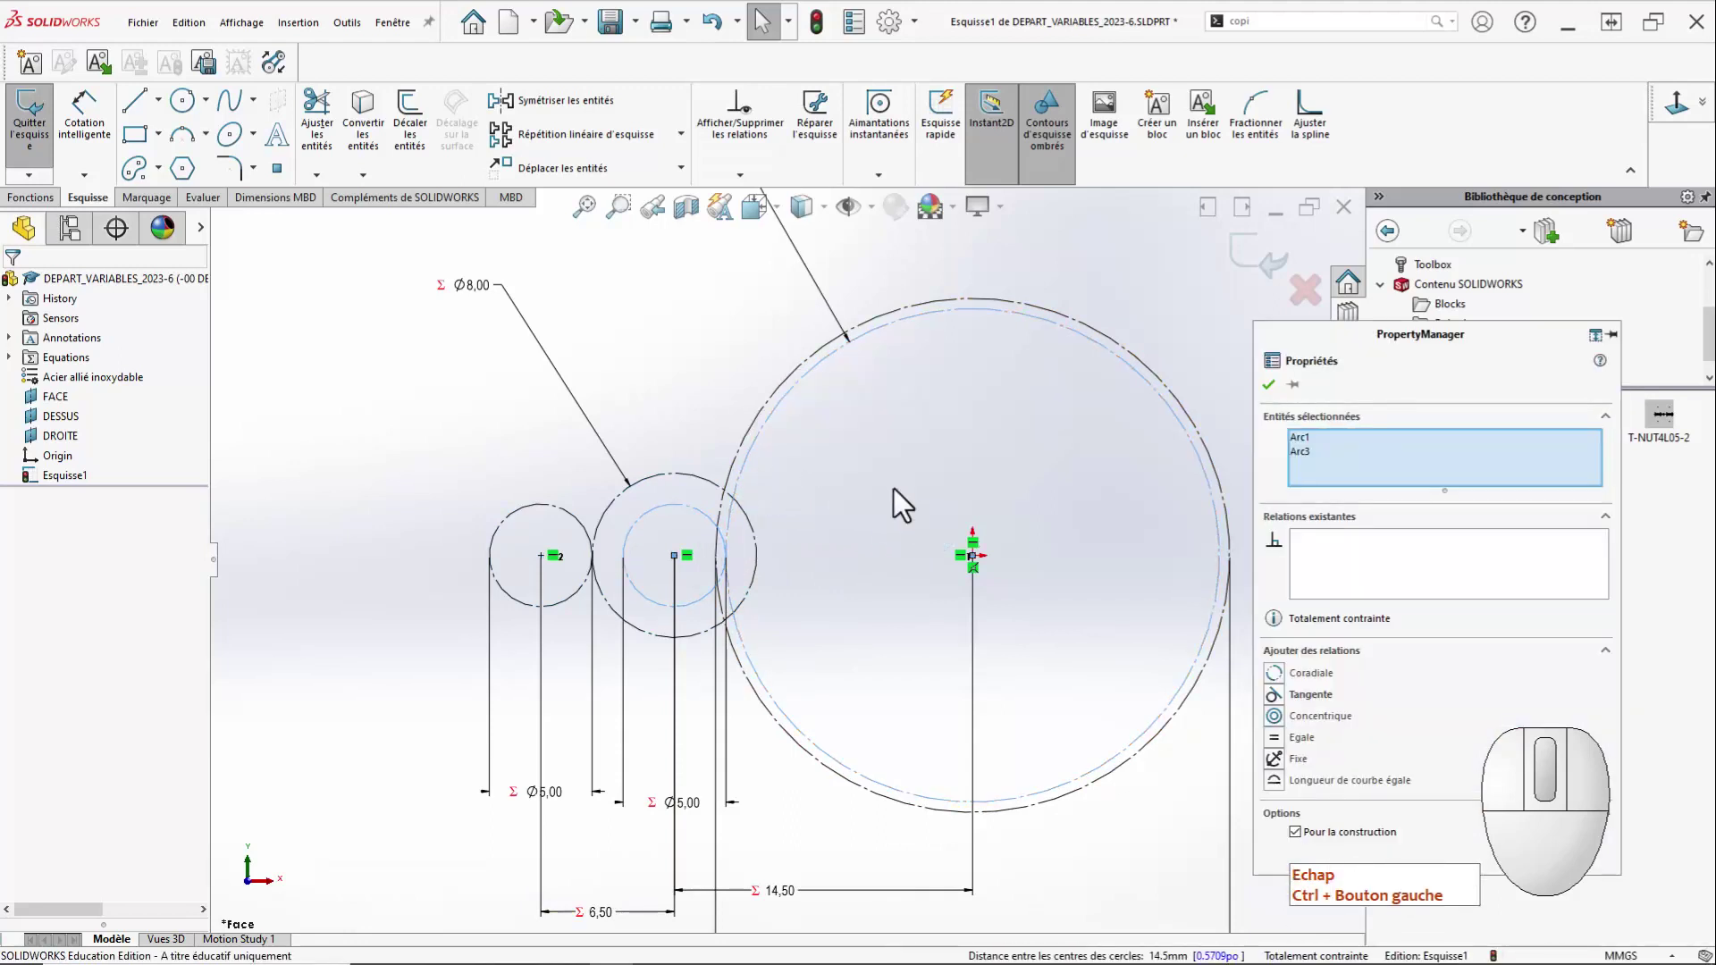
Sketch a construction circle about 24.3 mm in diameter, clear of the existing circles and to their left.
scroll(892, 491, up, 3)
ctrl+middle_drag(891, 490, 992, 447)
key(Escape)
right_drag(404, 627, 553, 606)
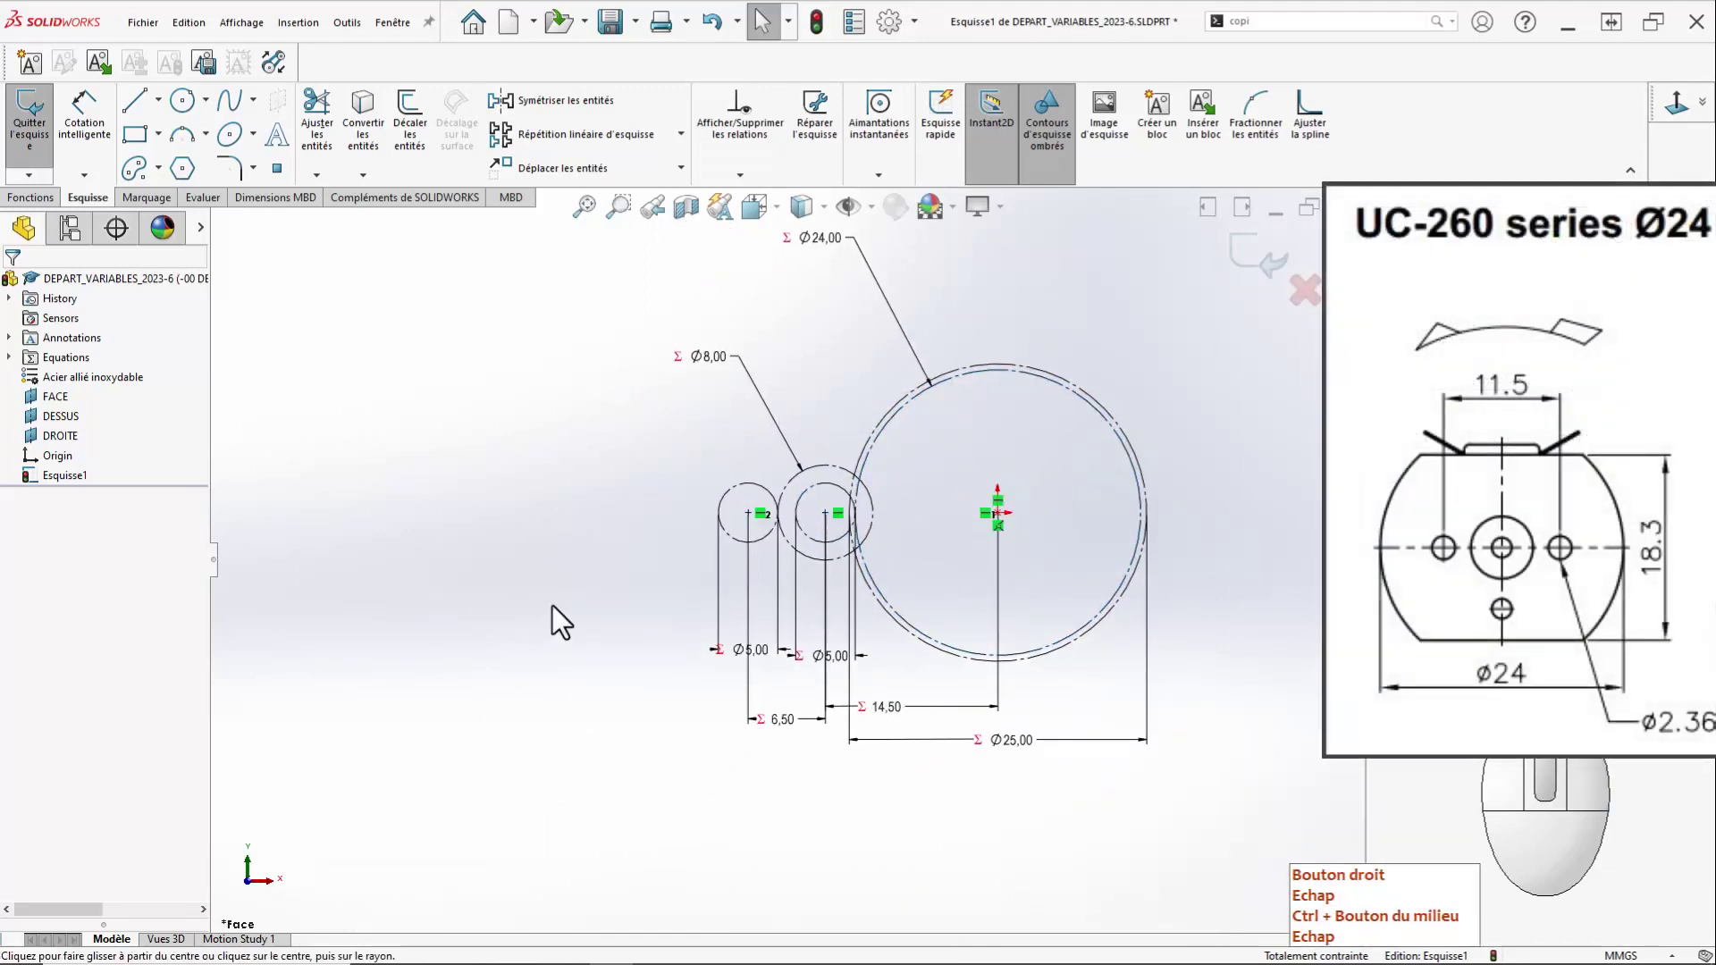
click(430, 540)
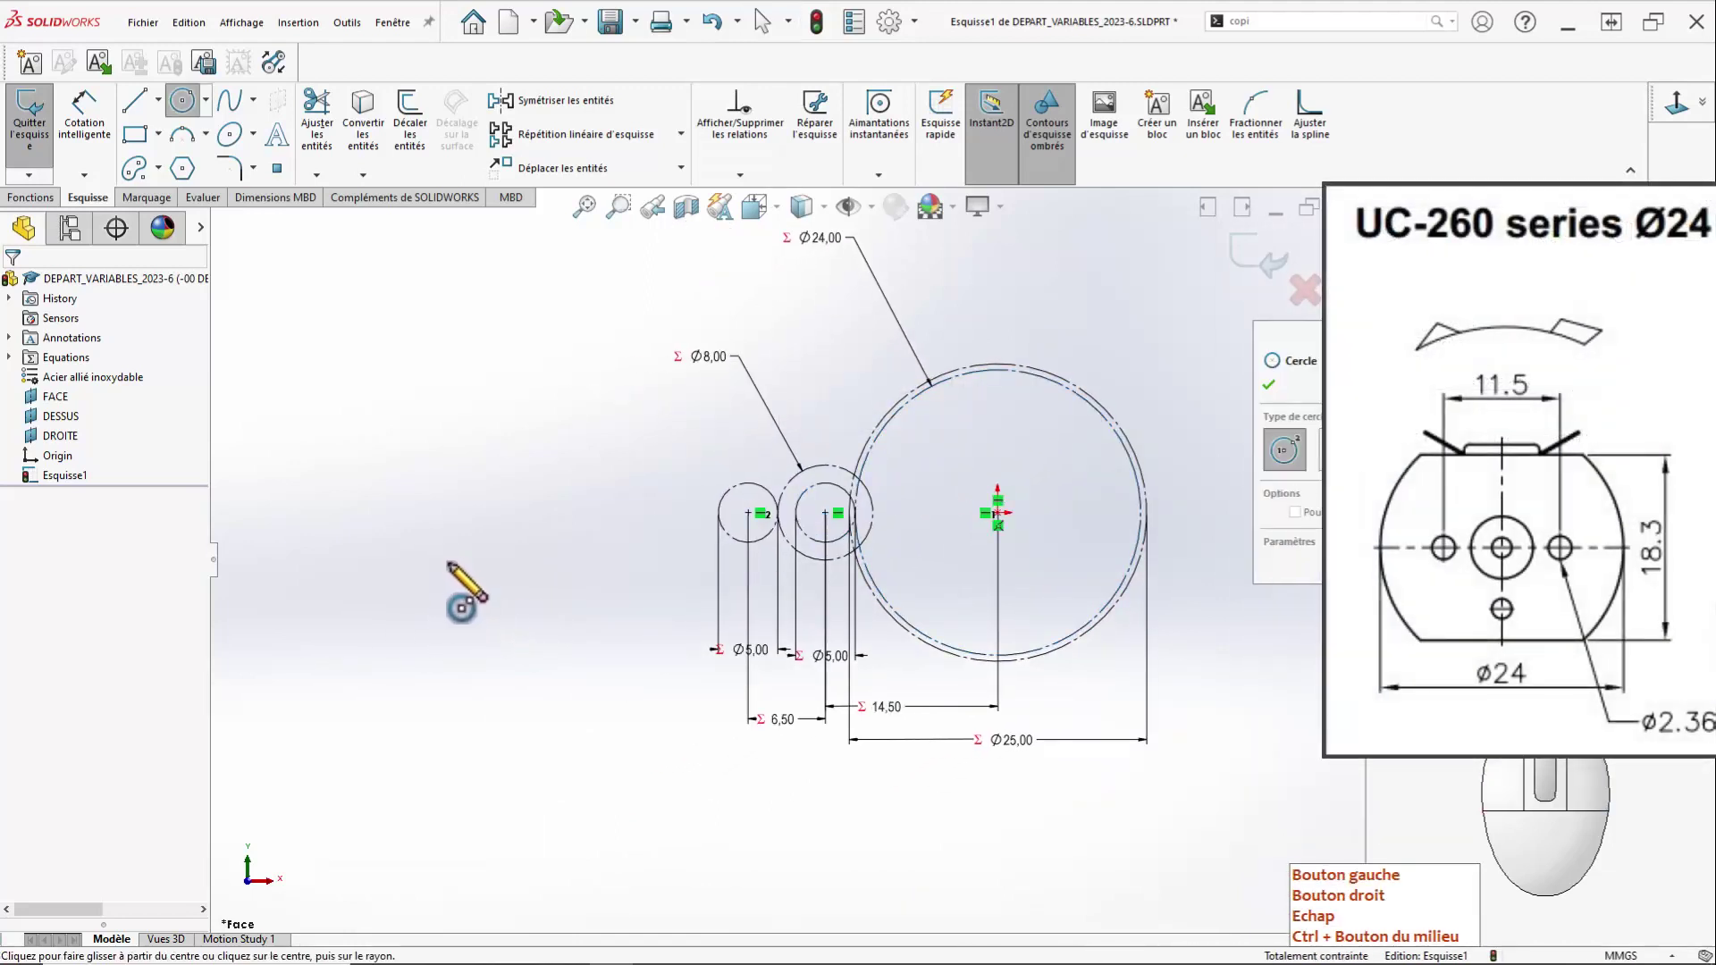
click(516, 651)
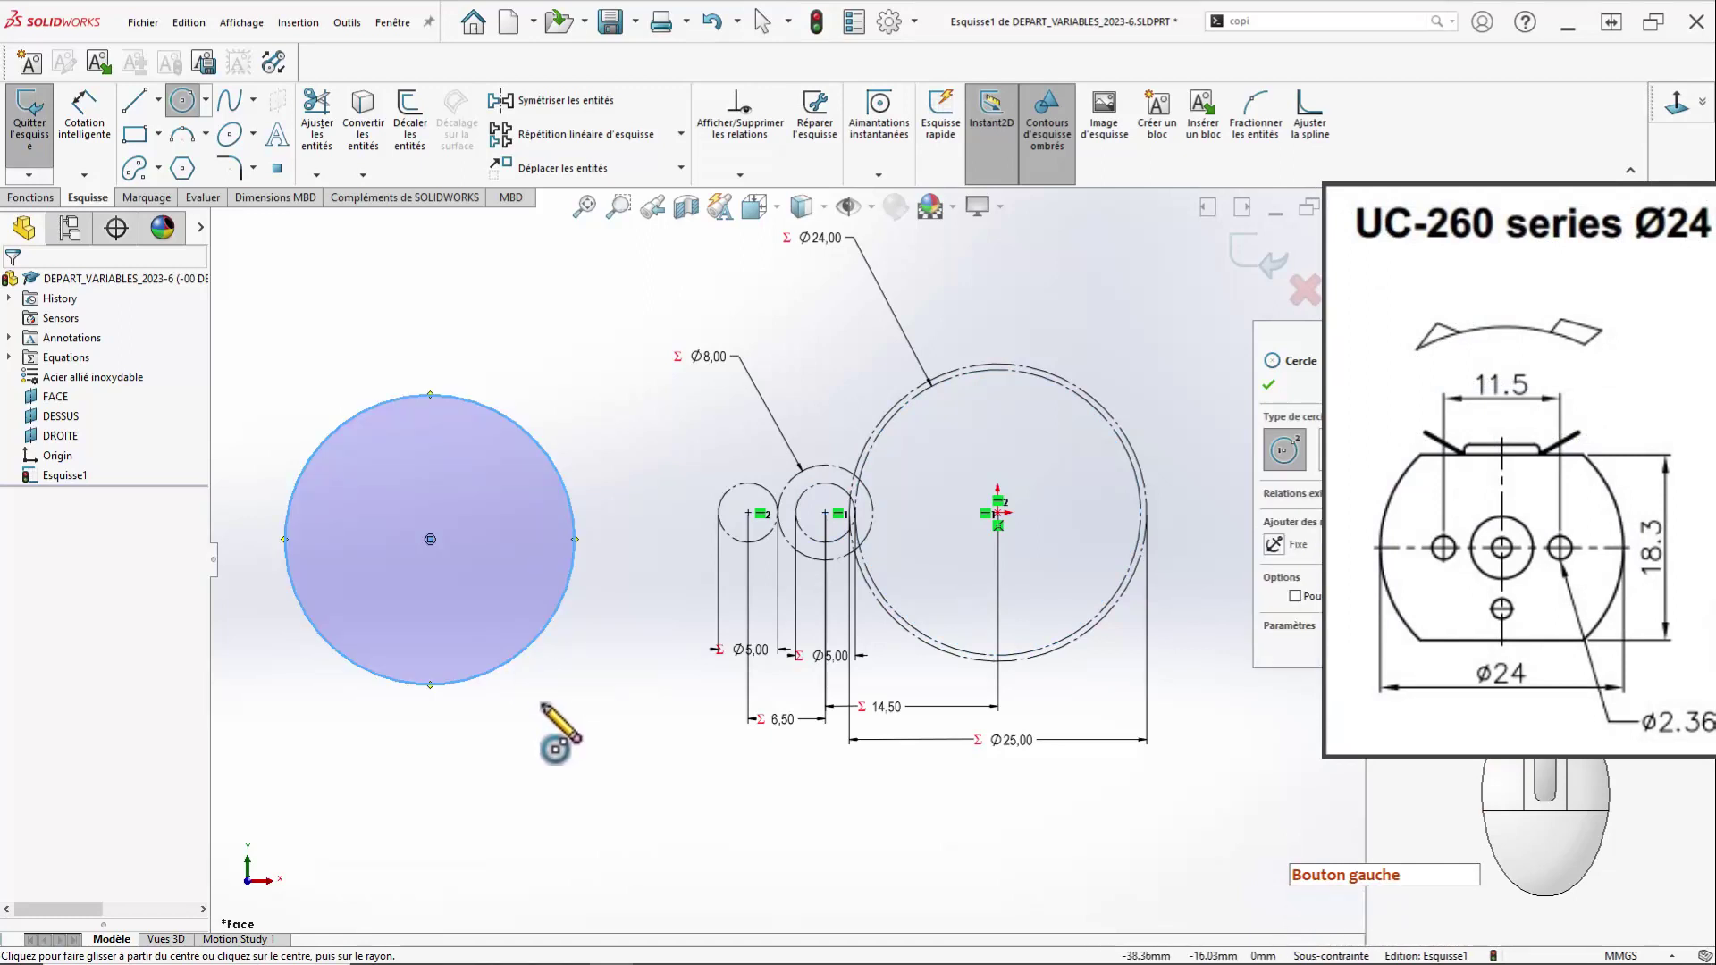
key(Escape)
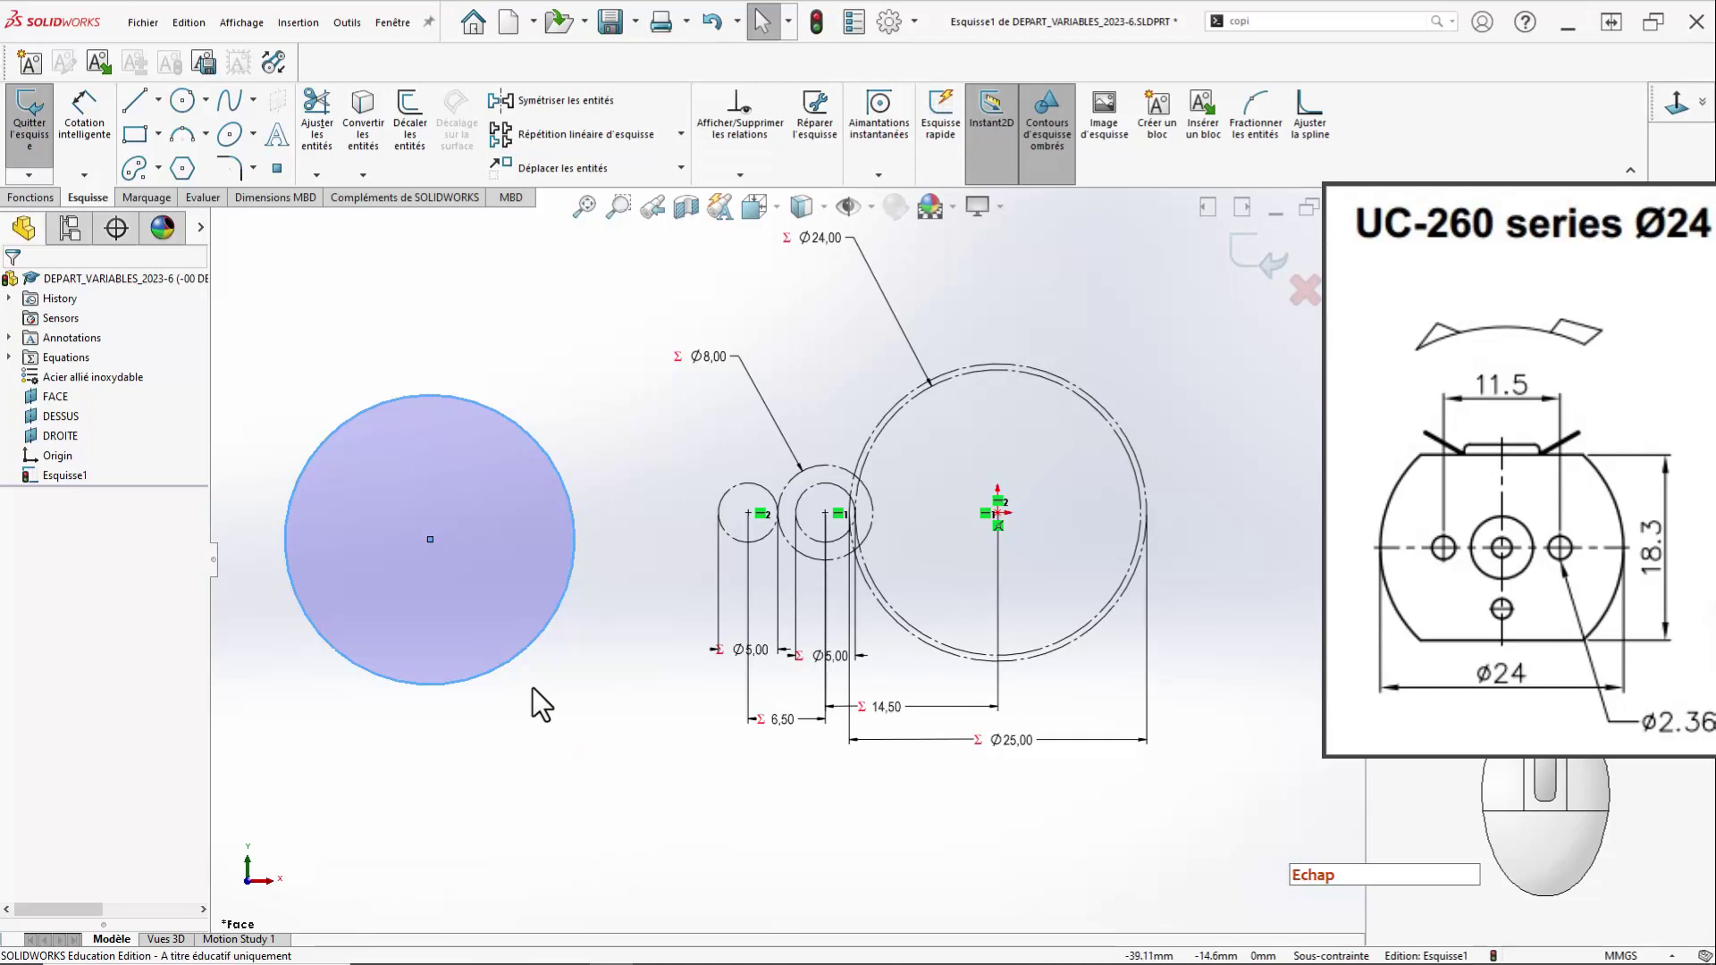
key(Escape)
click(516, 669)
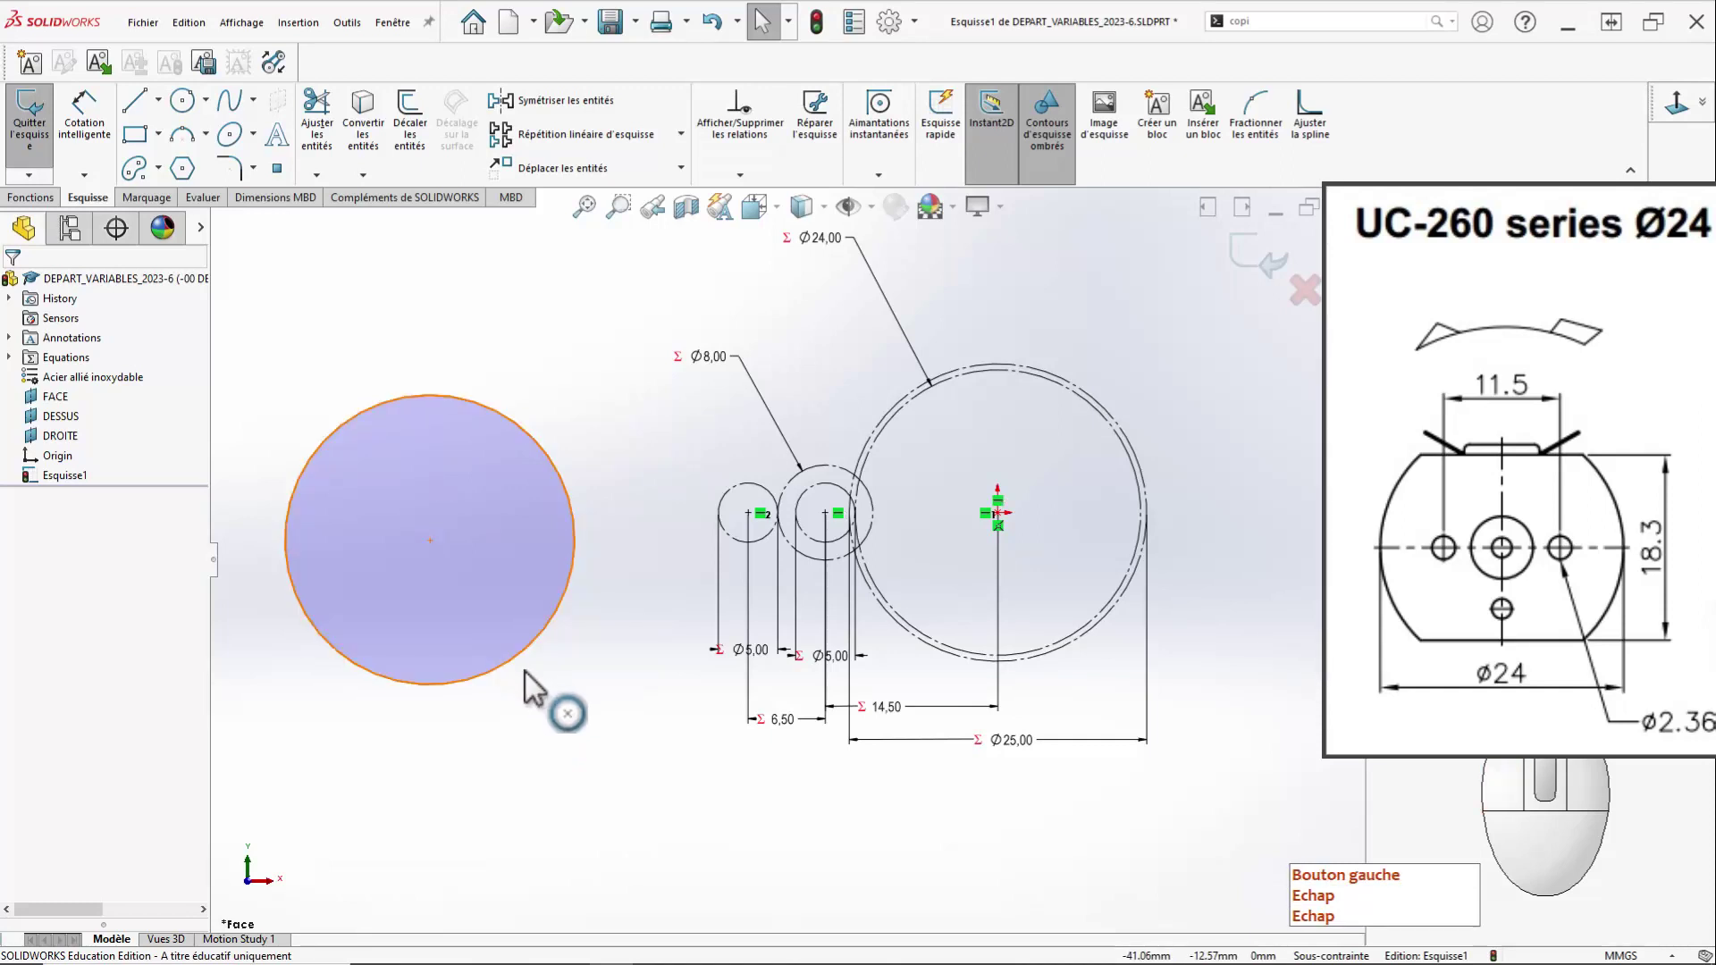
click(524, 672)
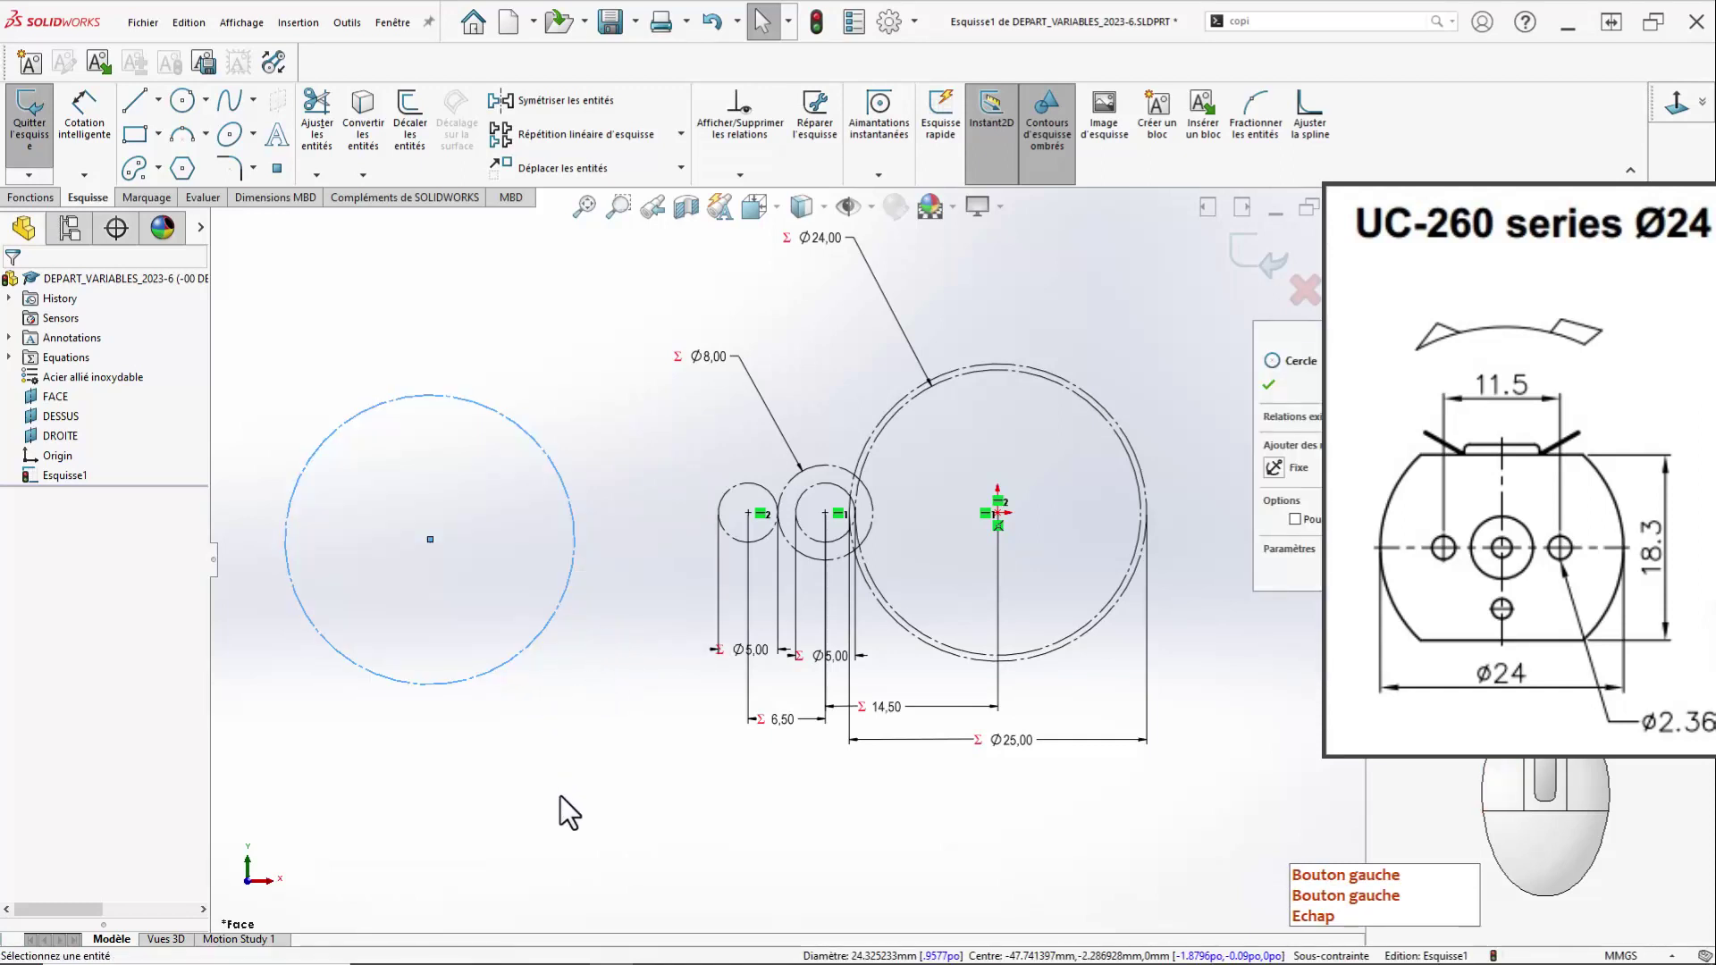
Dimension the diameter of the separate circle to the left of the gear circles as 24 mm.
right_drag(561, 796, 579, 651)
click(474, 677)
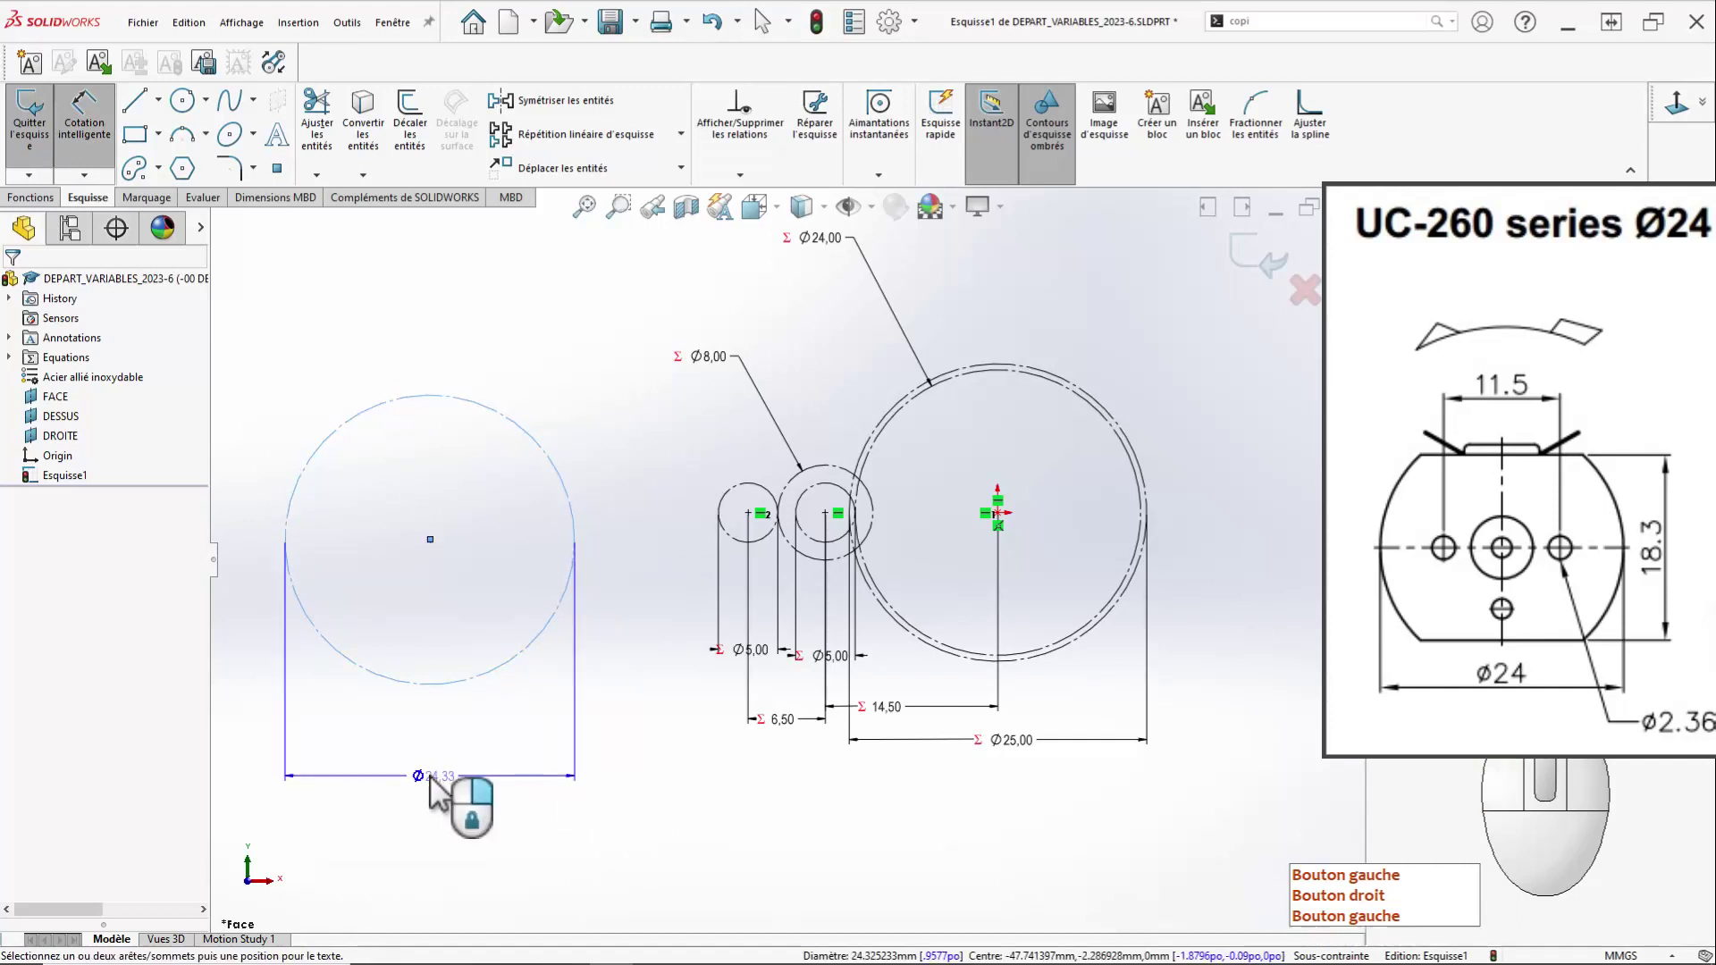
click(424, 772)
text(24)
key(Return)
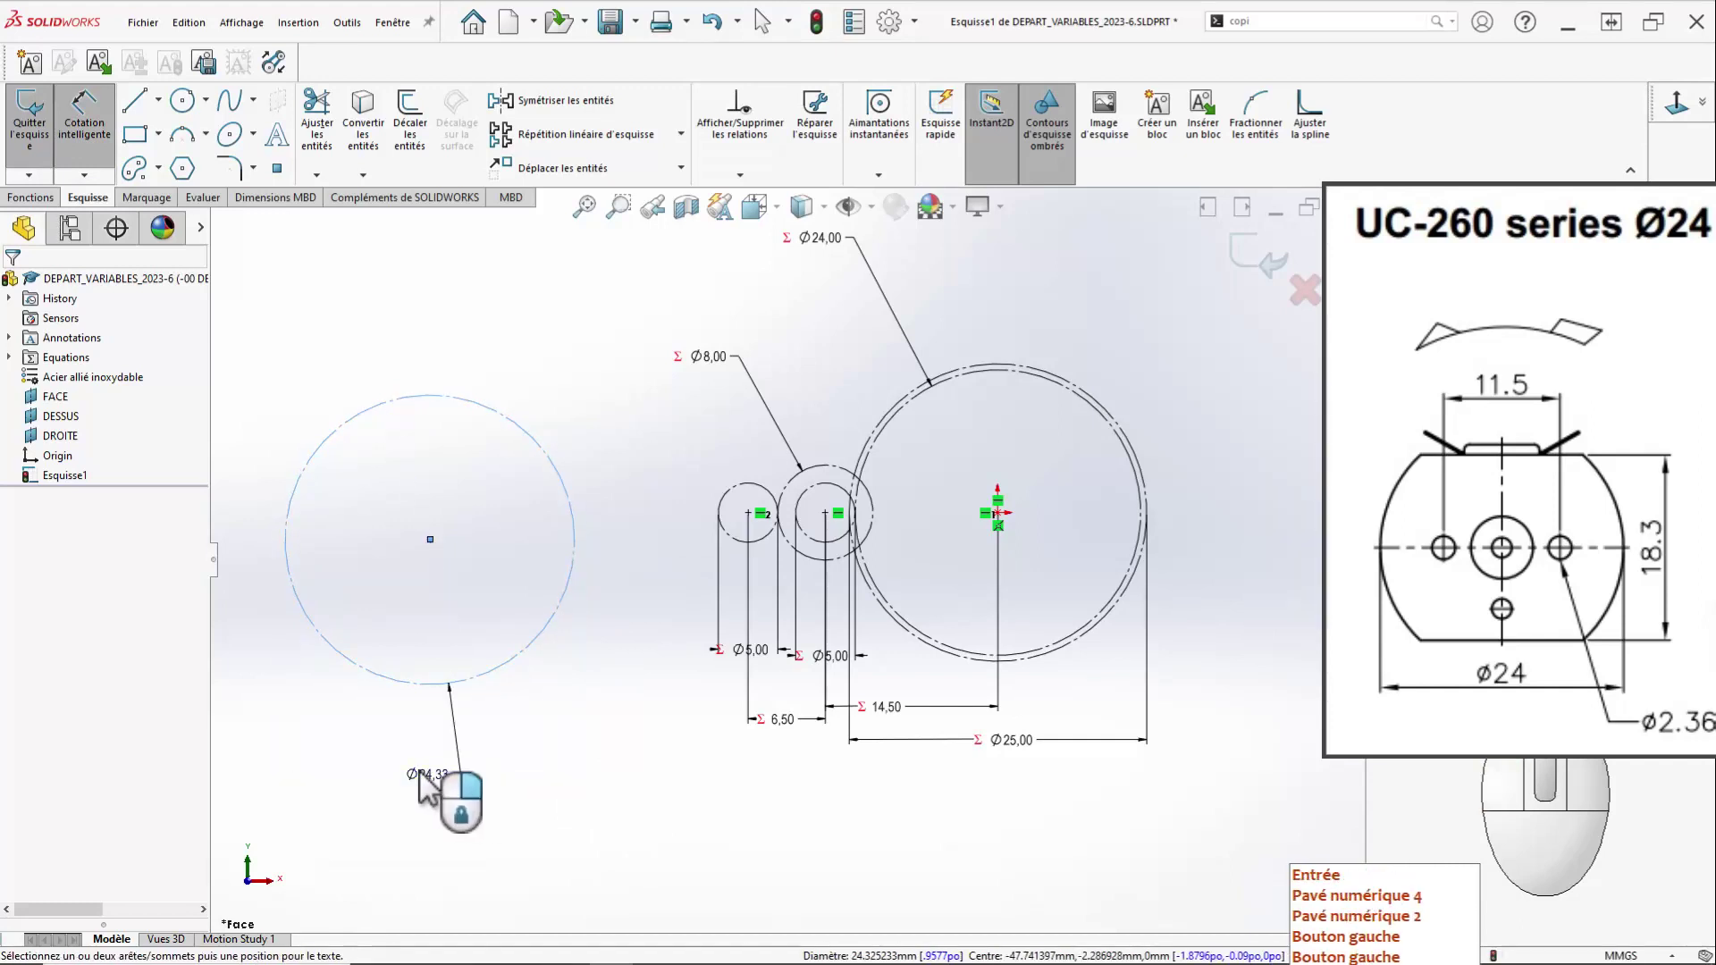
click(408, 770)
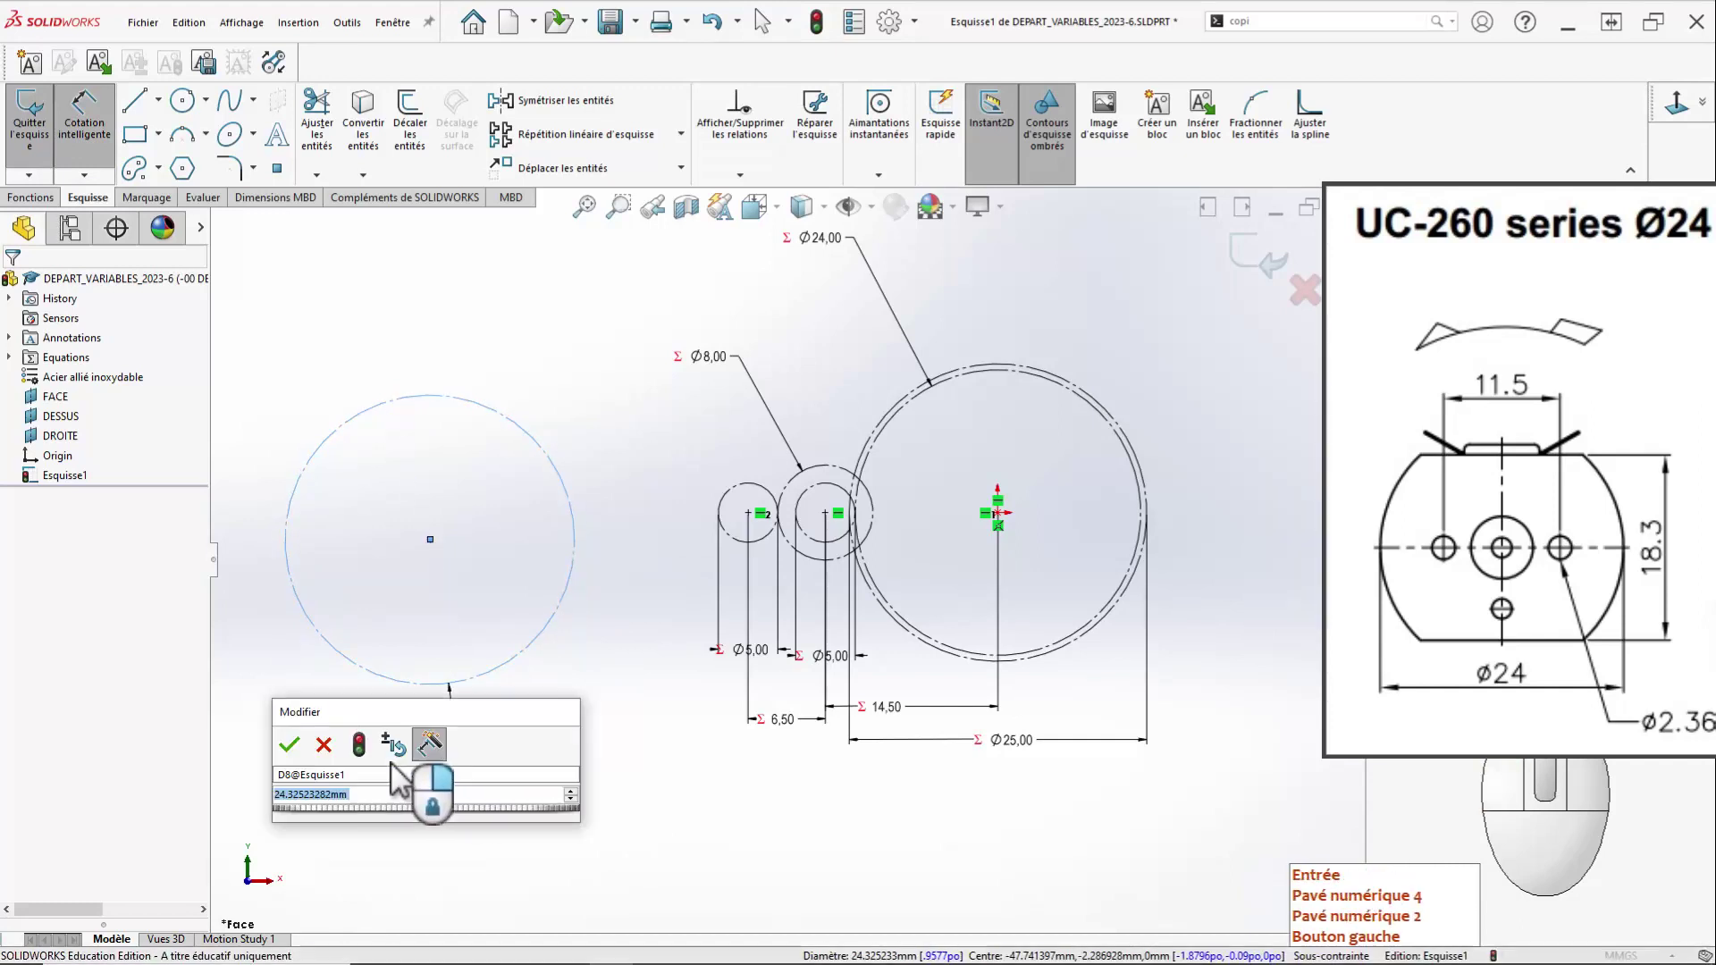
click(295, 737)
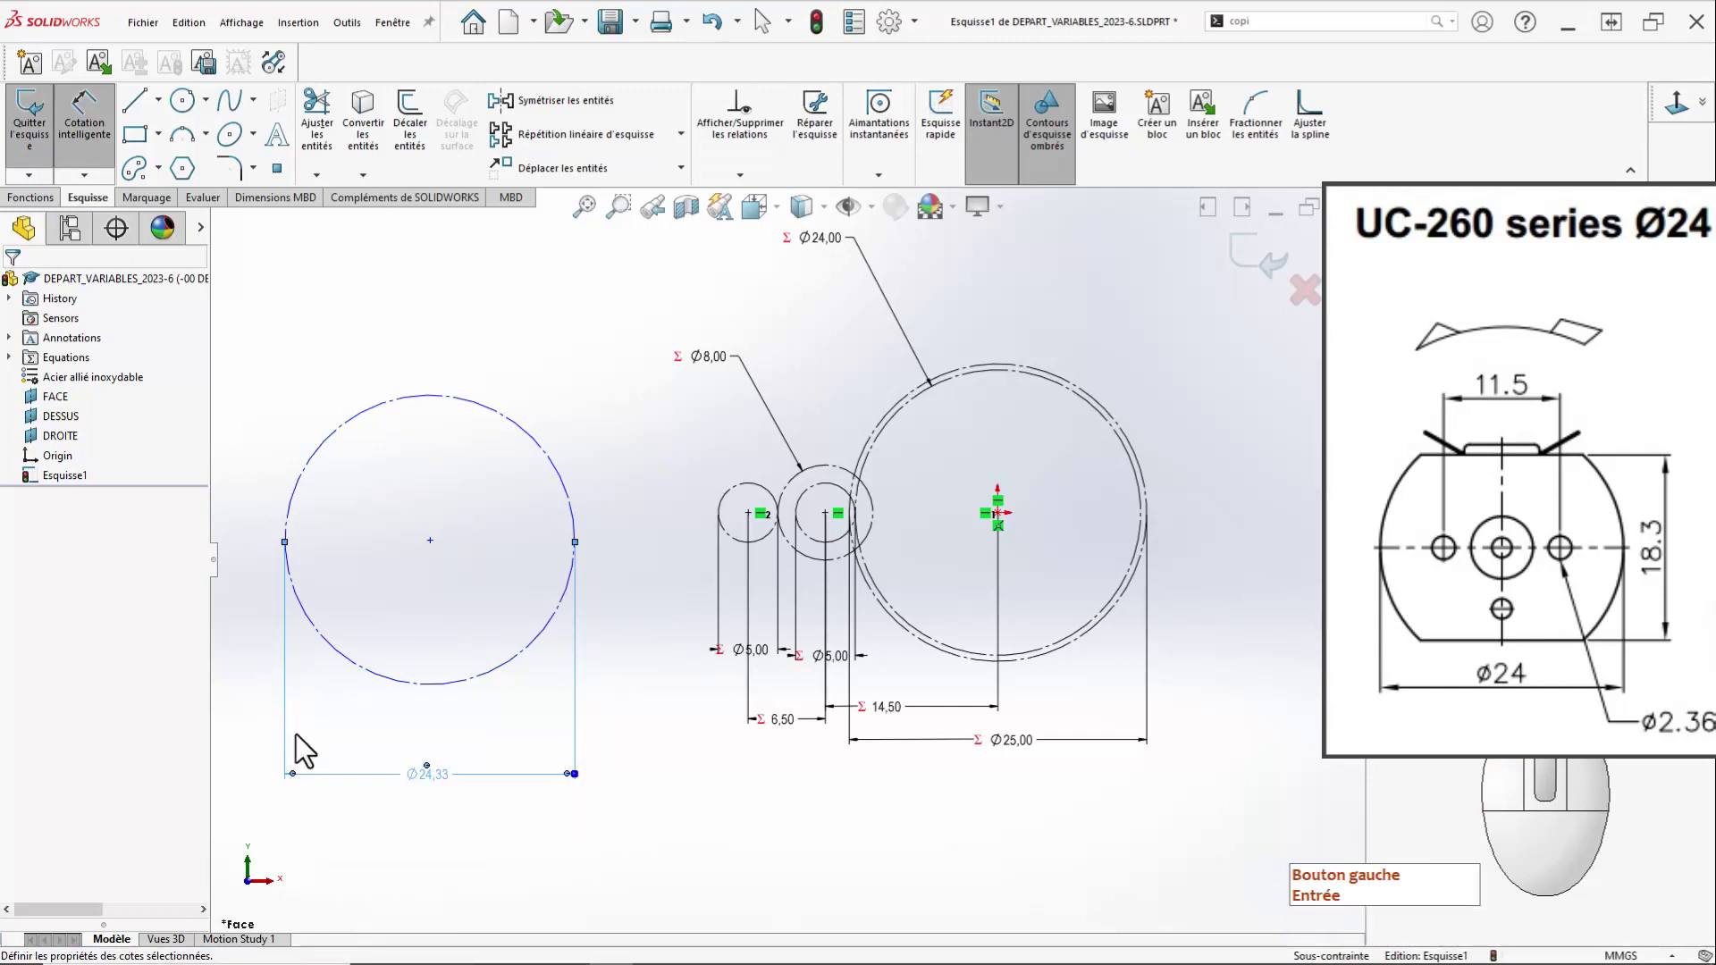
key(Escape)
Sketch a corner rectangle about 16.2 by 17.7 mm inside the new circle, with two opposite corners on its circumference.
click(182, 169)
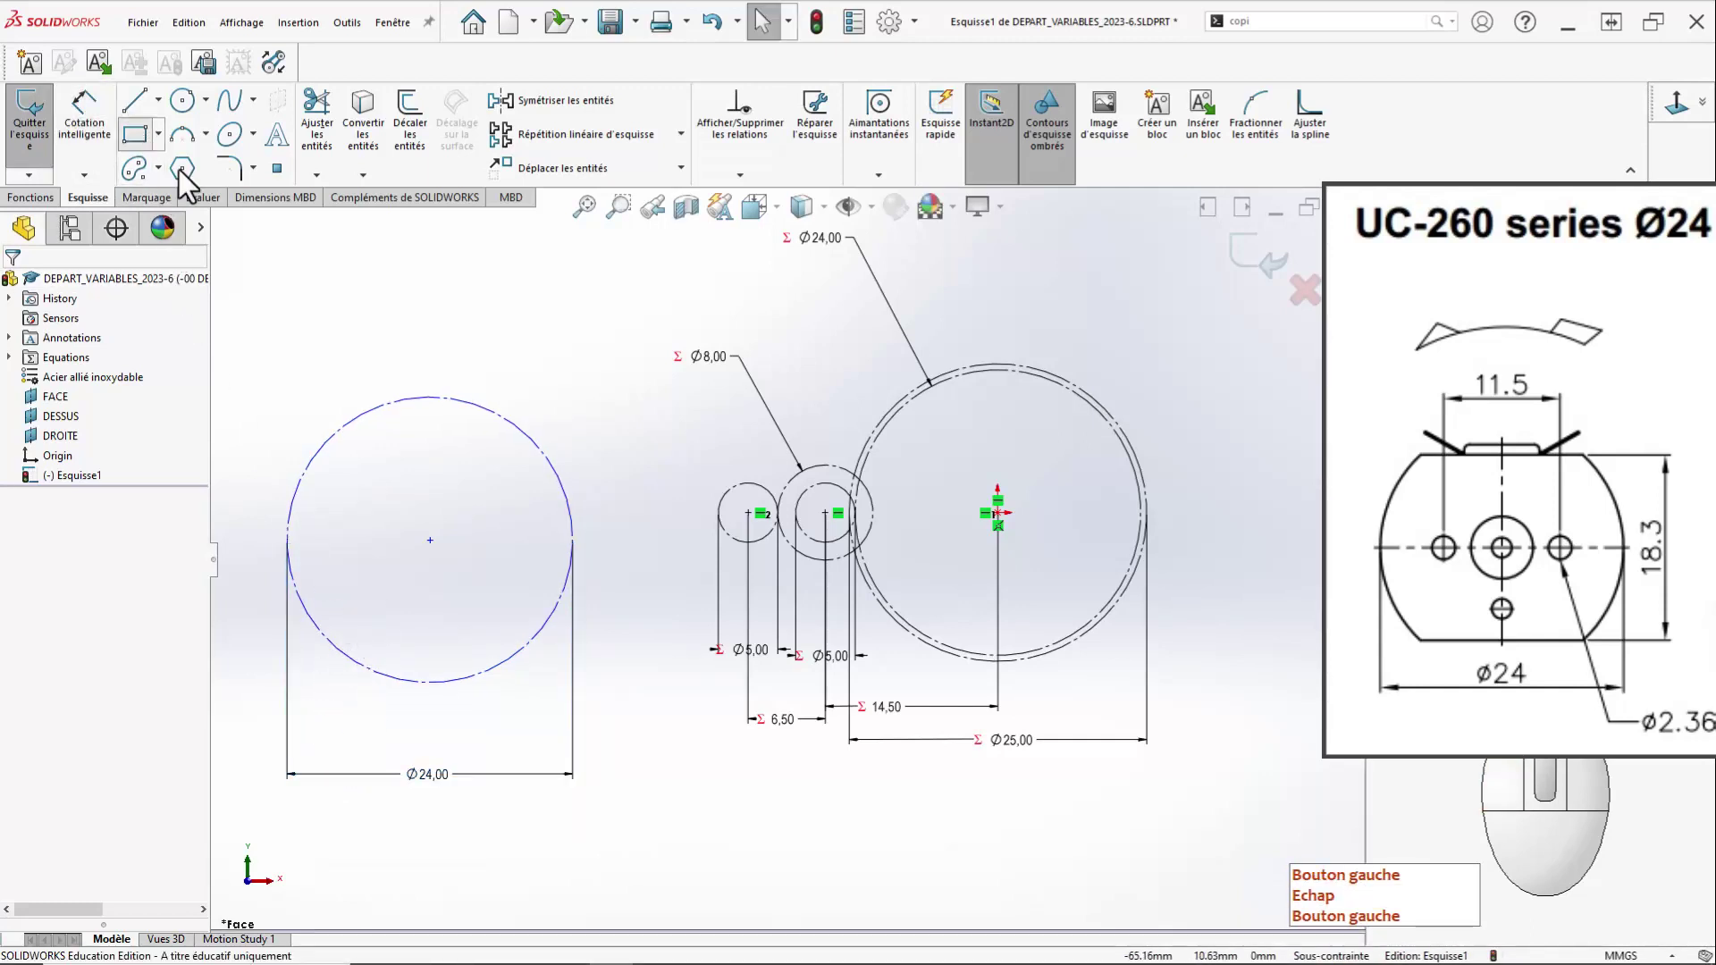
click(357, 457)
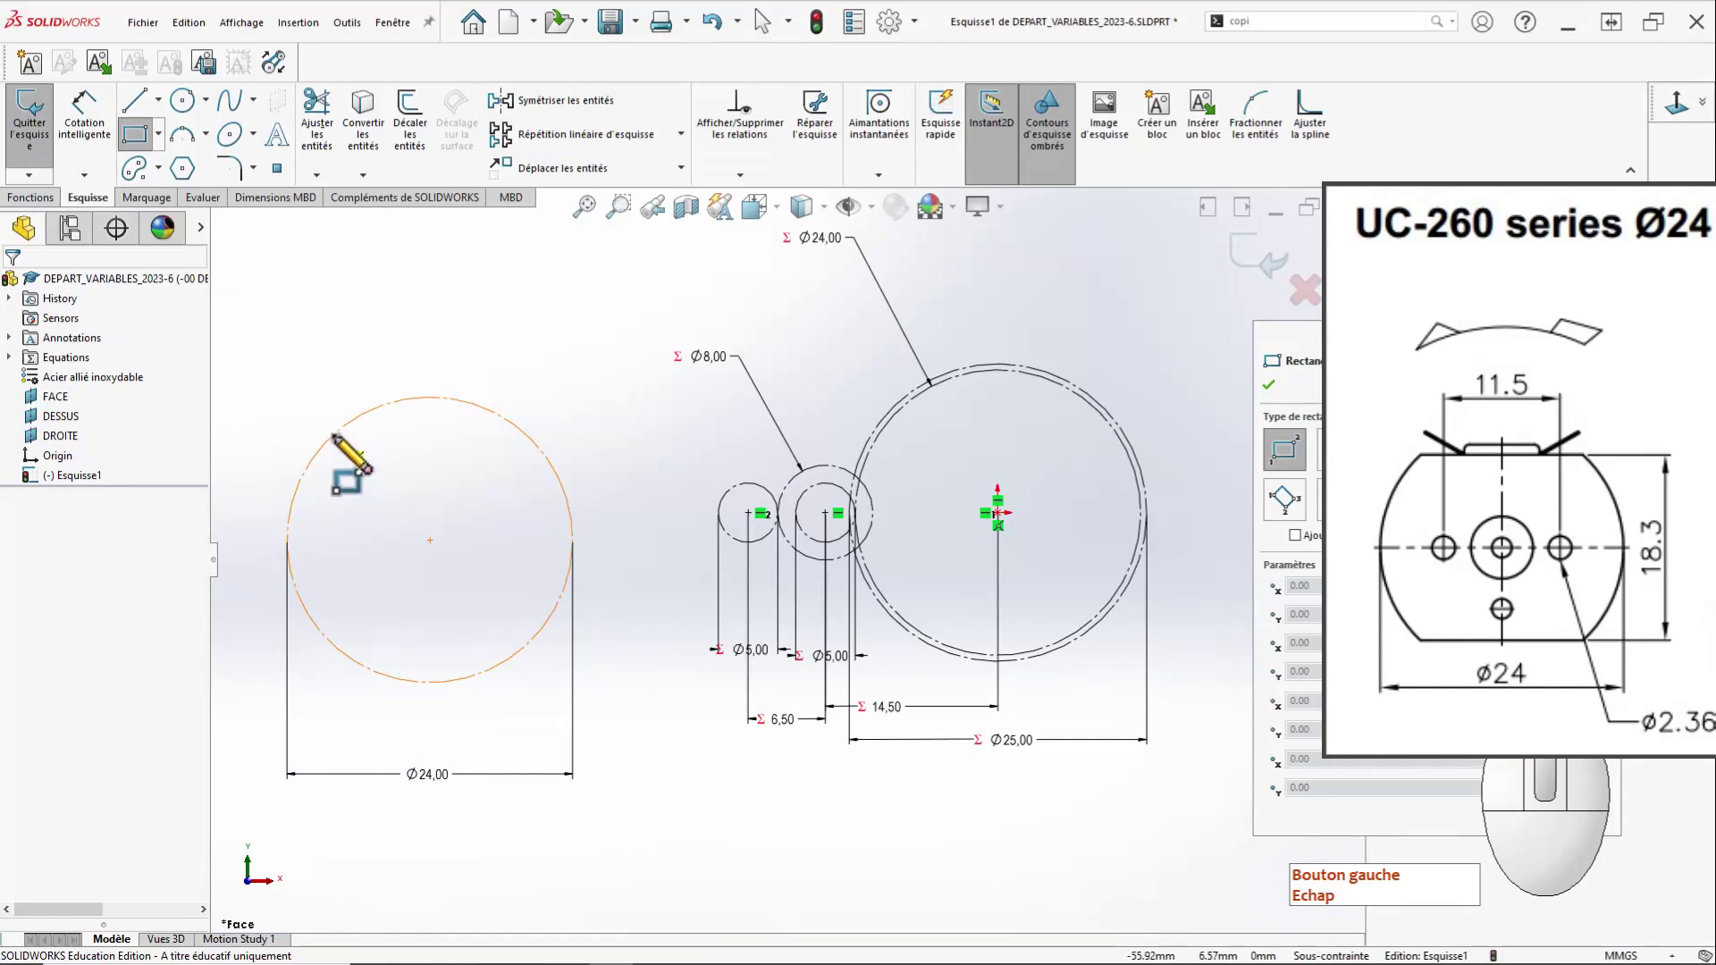
click(525, 645)
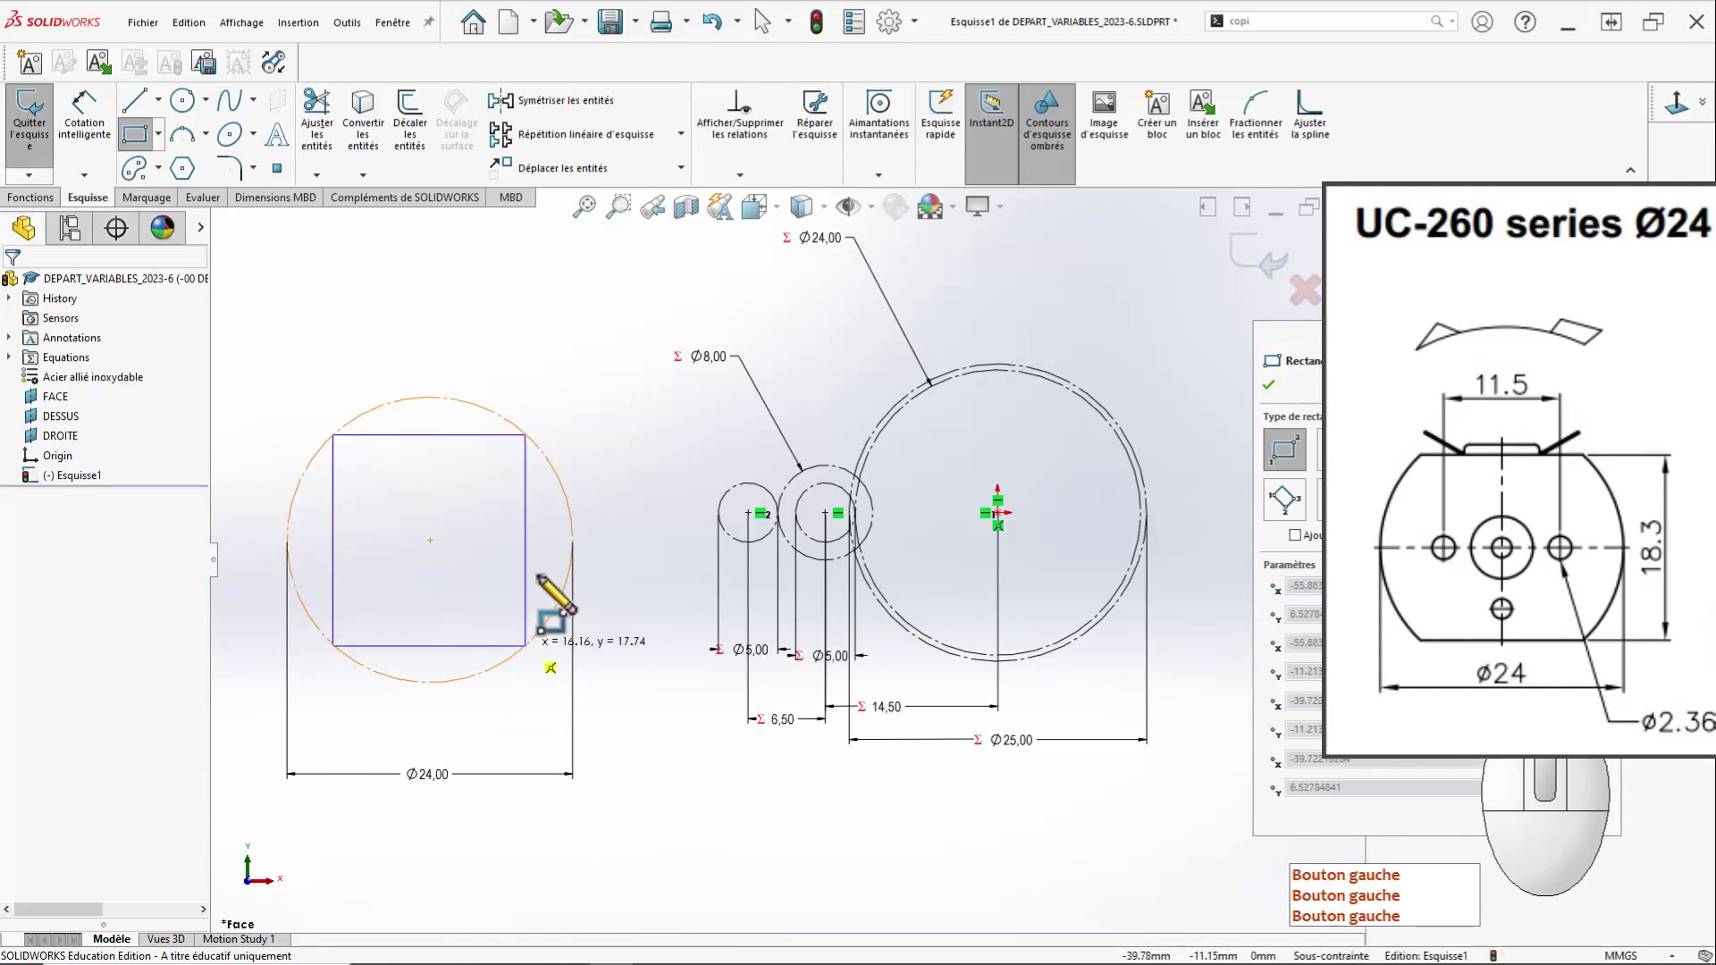
key(Escape)
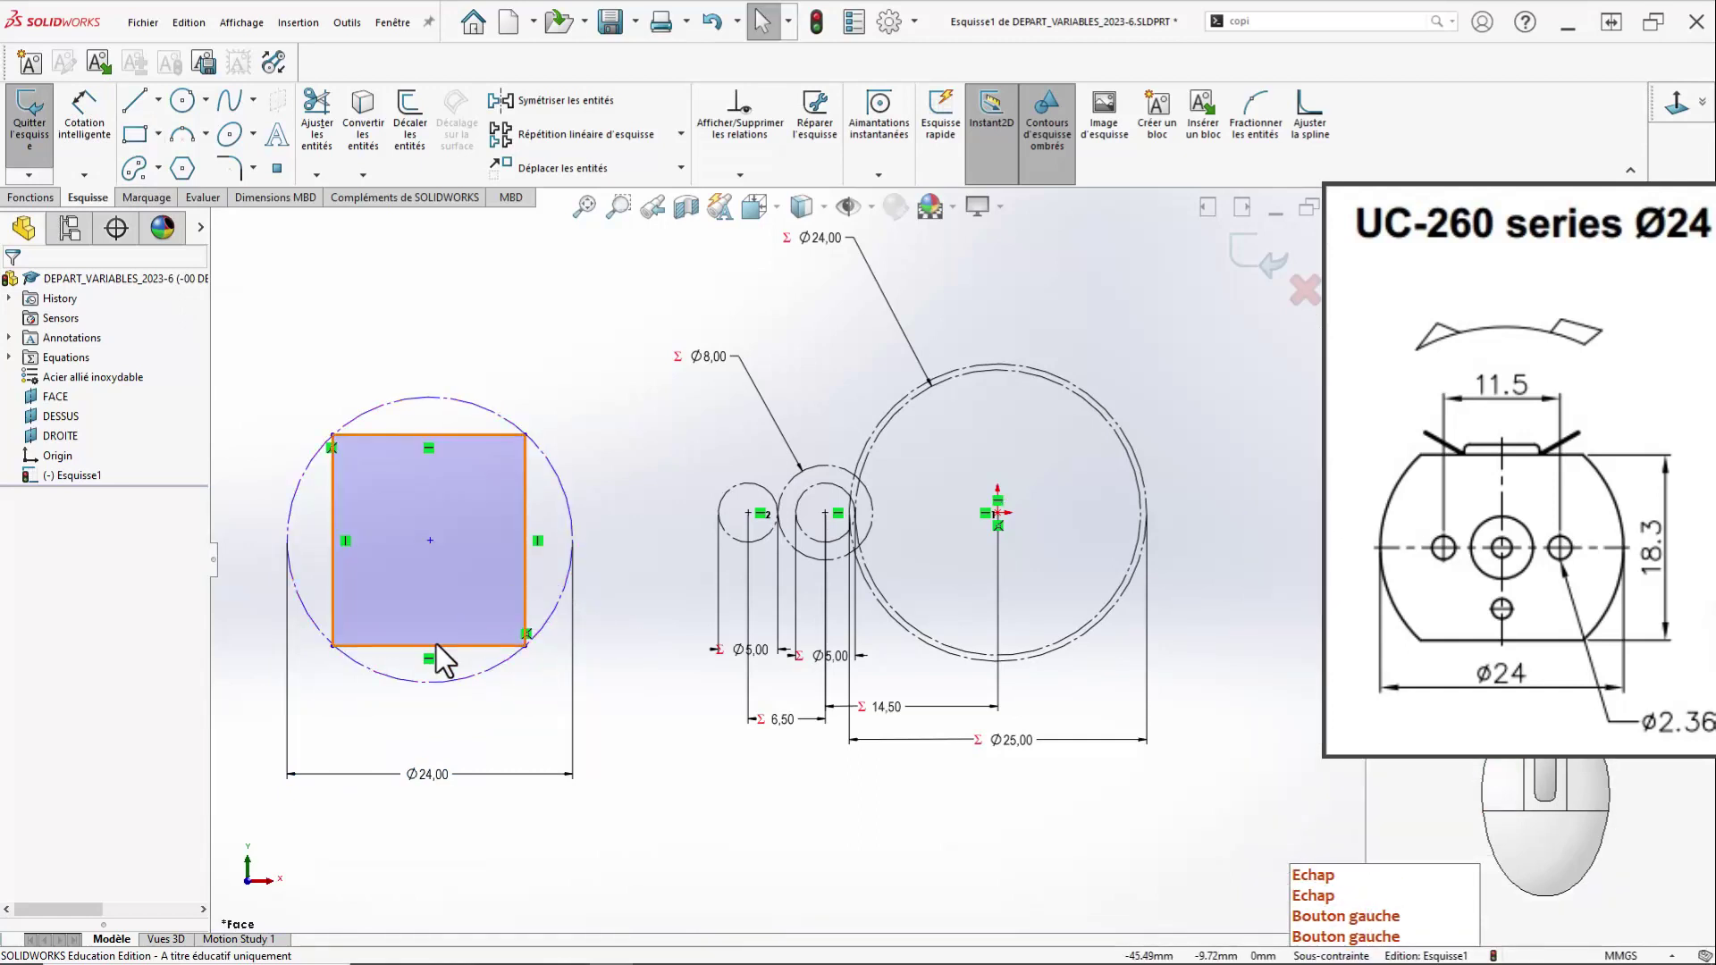
Make the rectangle's lower-left corner coincident with the surrounding circle.
click(334, 646)
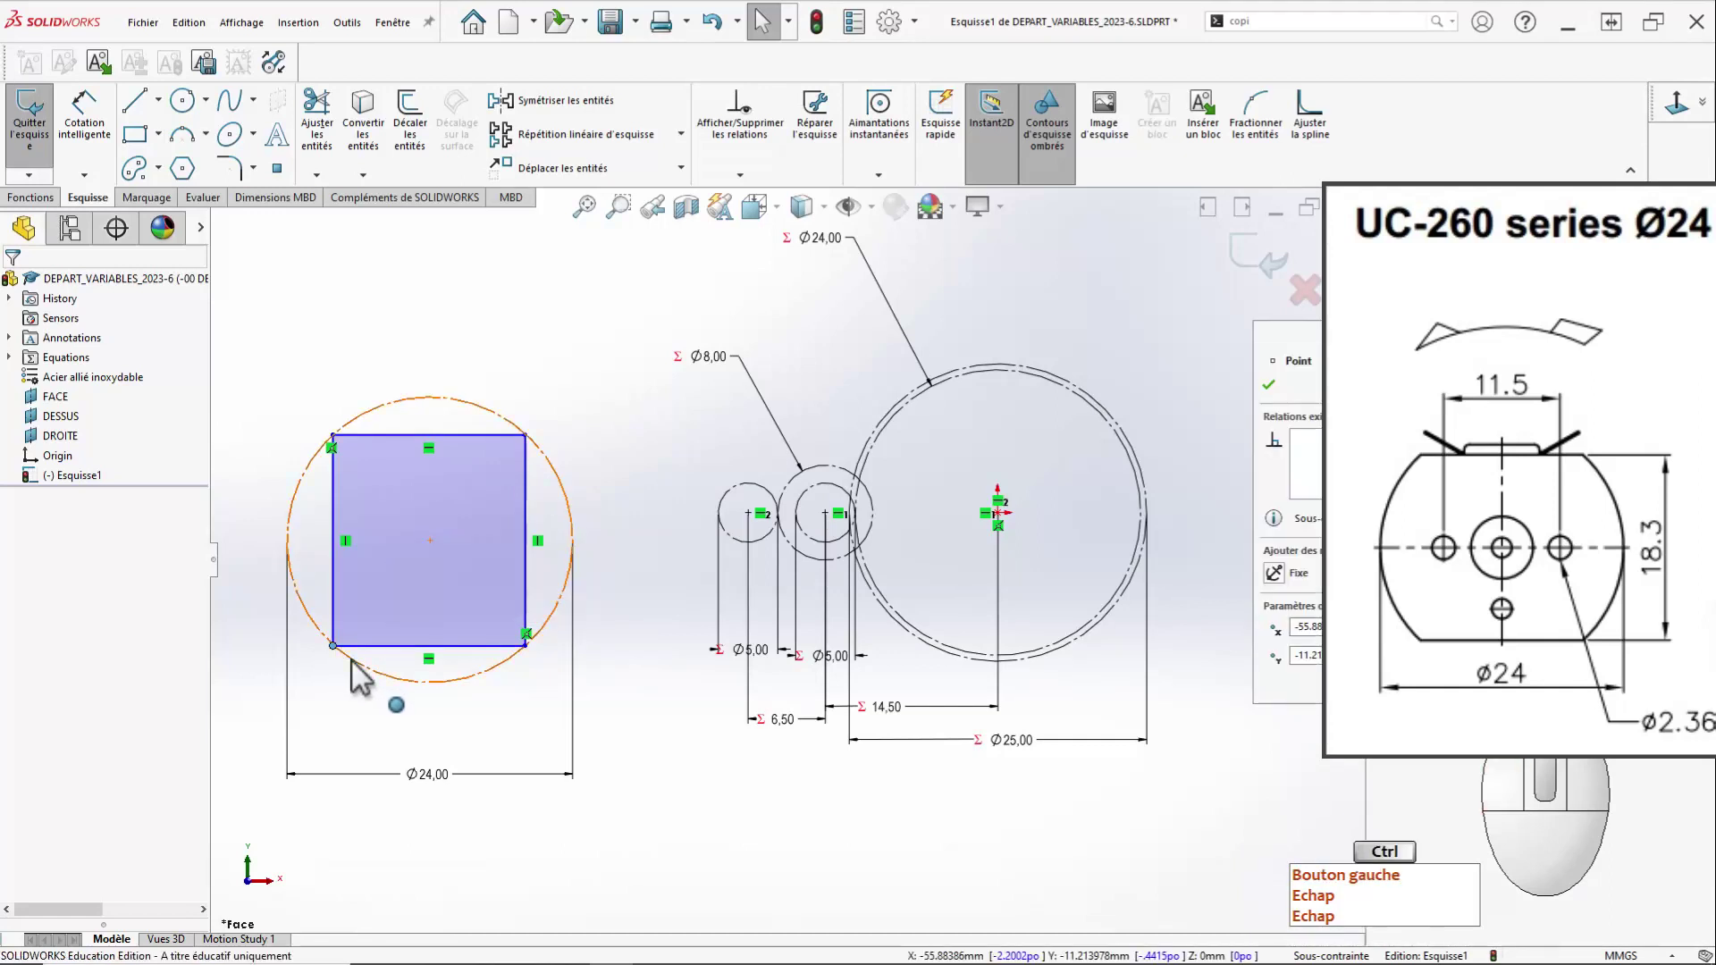
ctrl+click(363, 667)
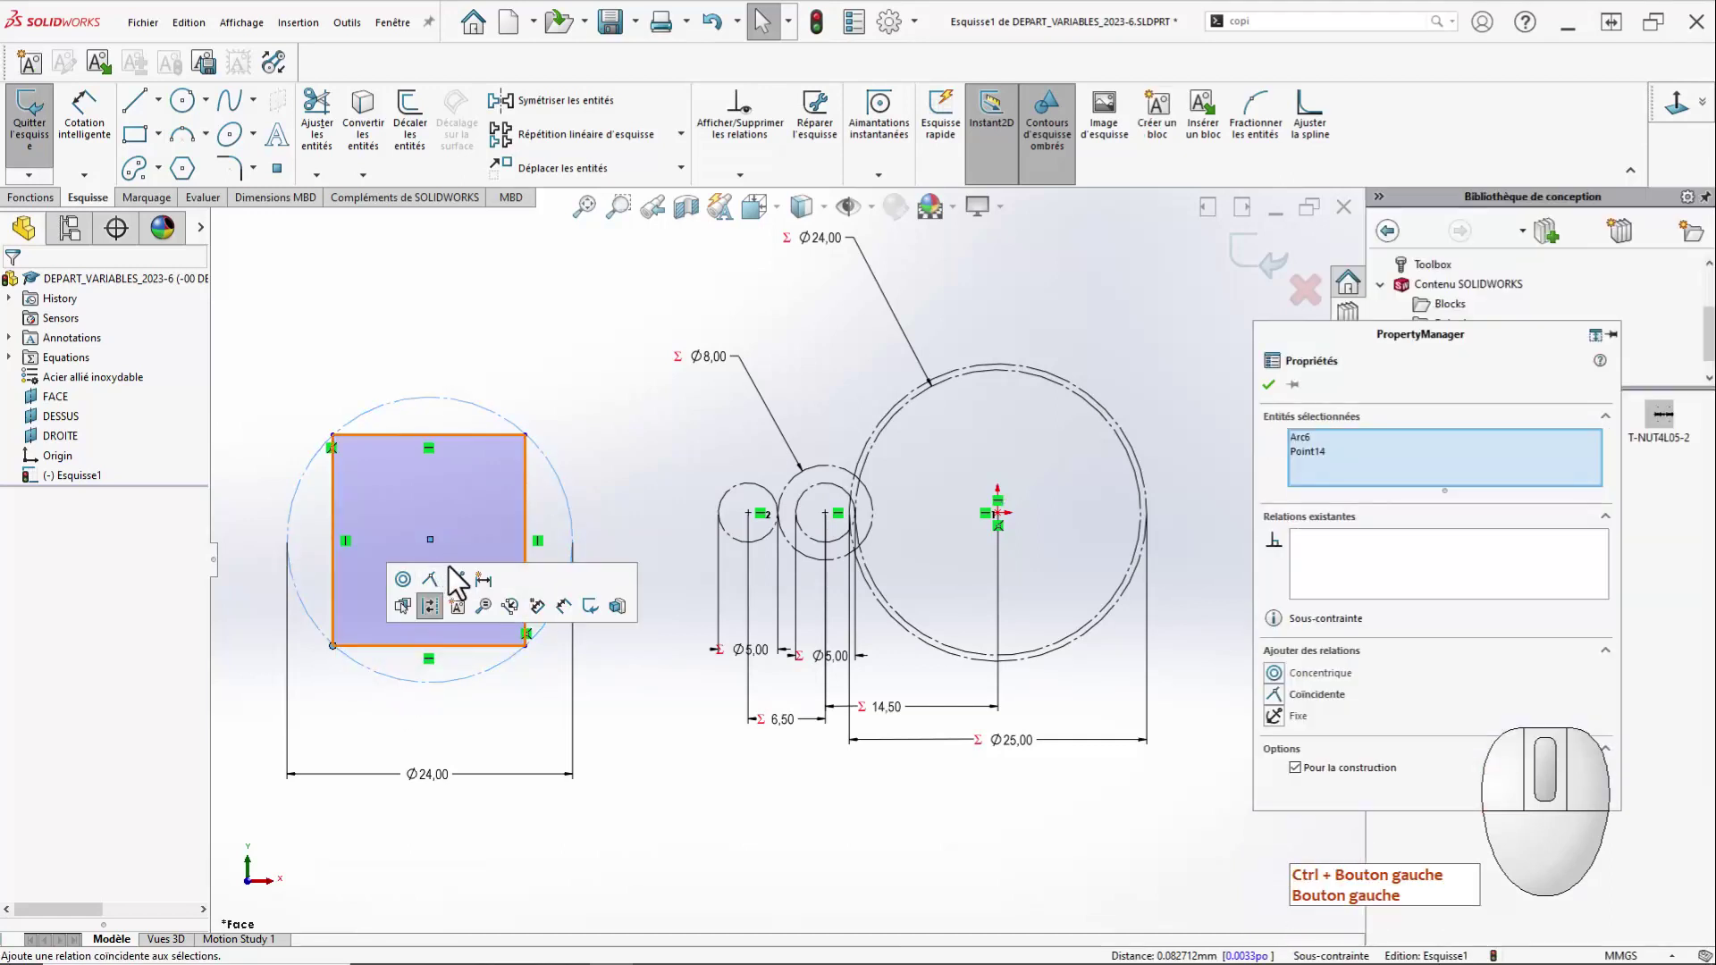
click(430, 581)
click(430, 579)
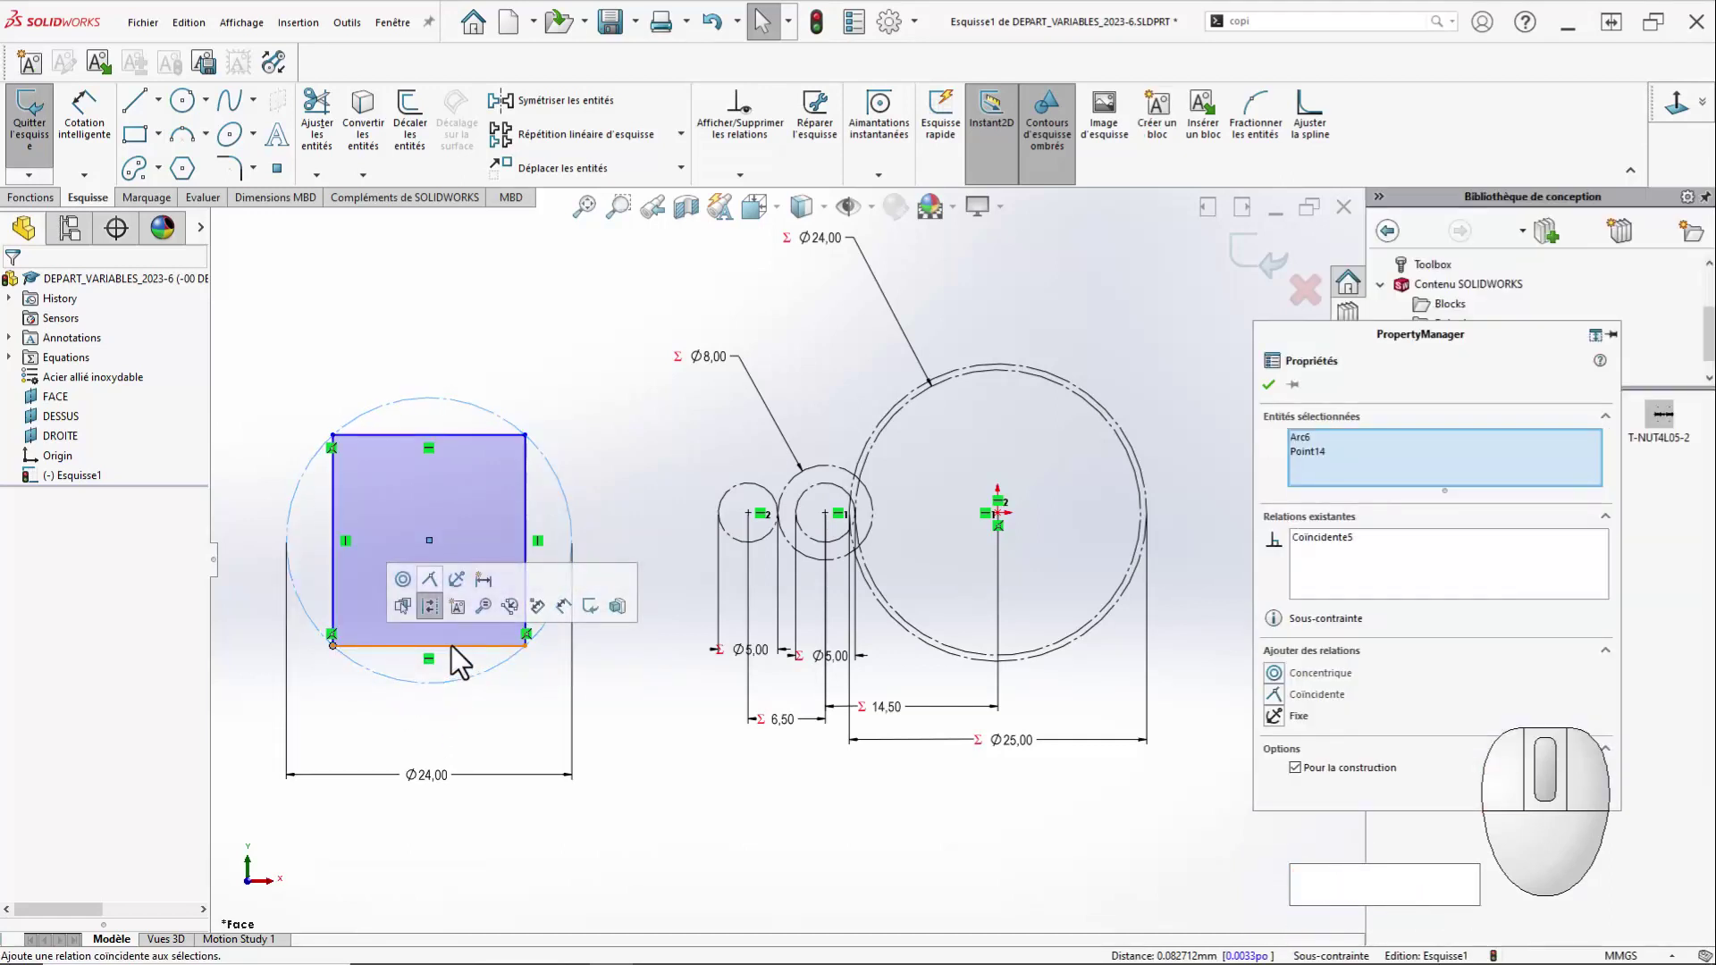
Dimension the width of the rectangle's lower edge as 18.3 mm.
click(460, 642)
right_click(486, 638)
click(479, 646)
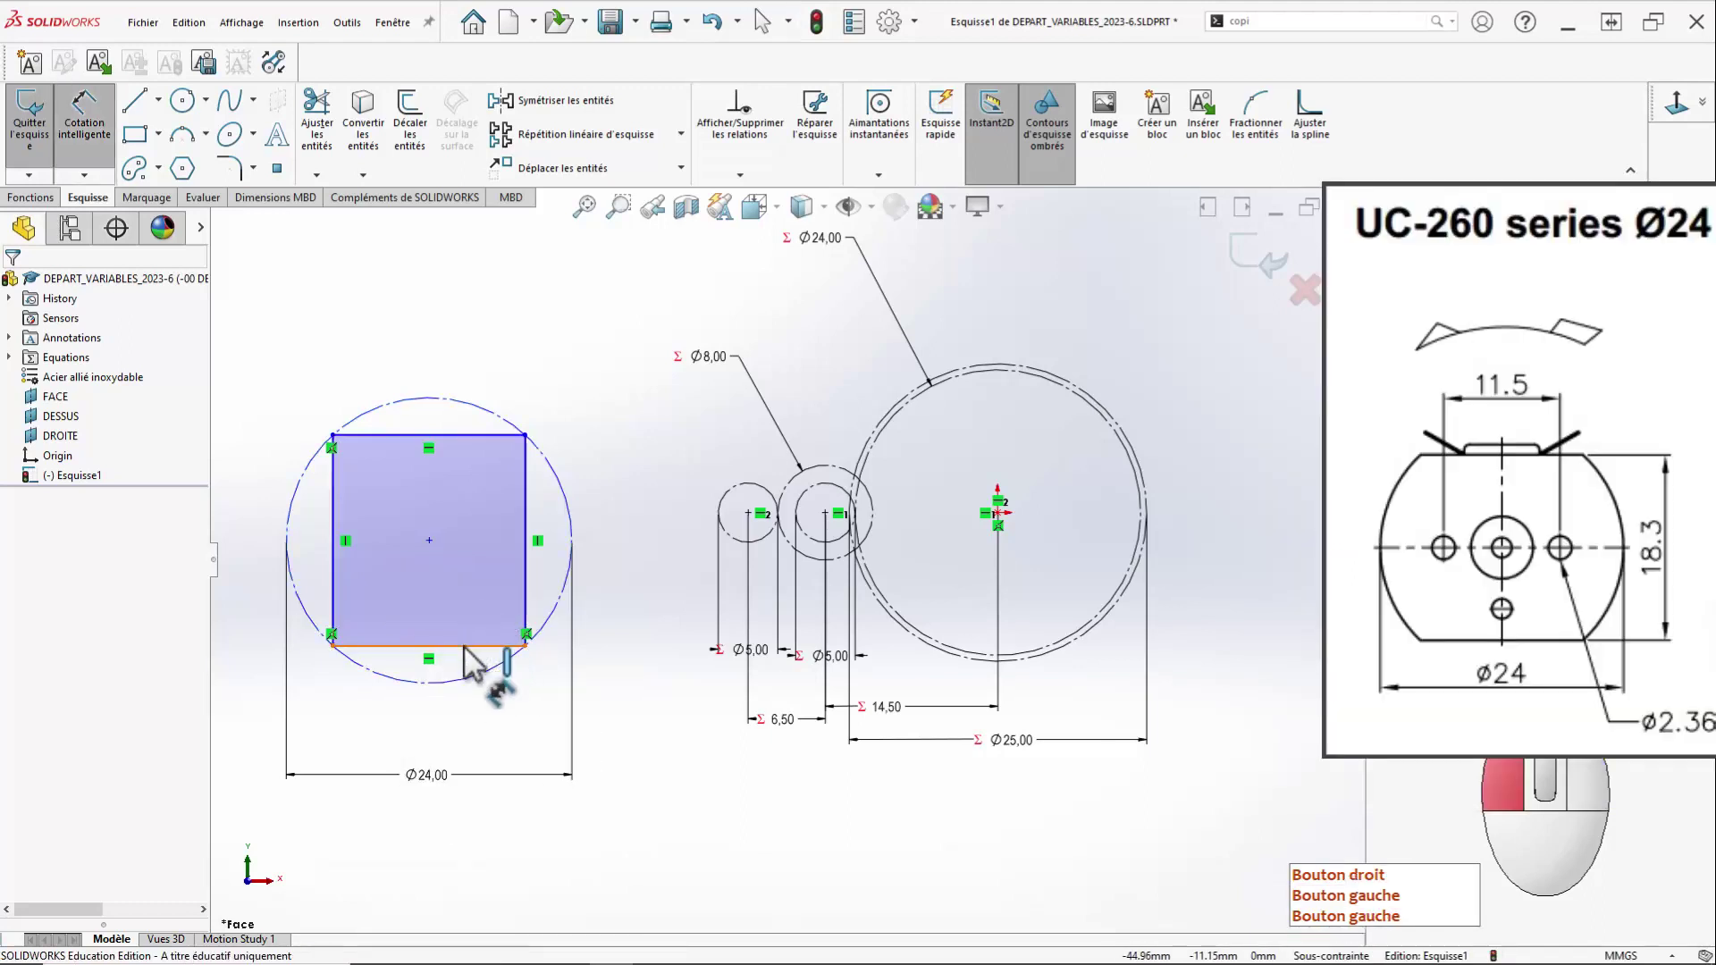
click(427, 715)
text(18,3)
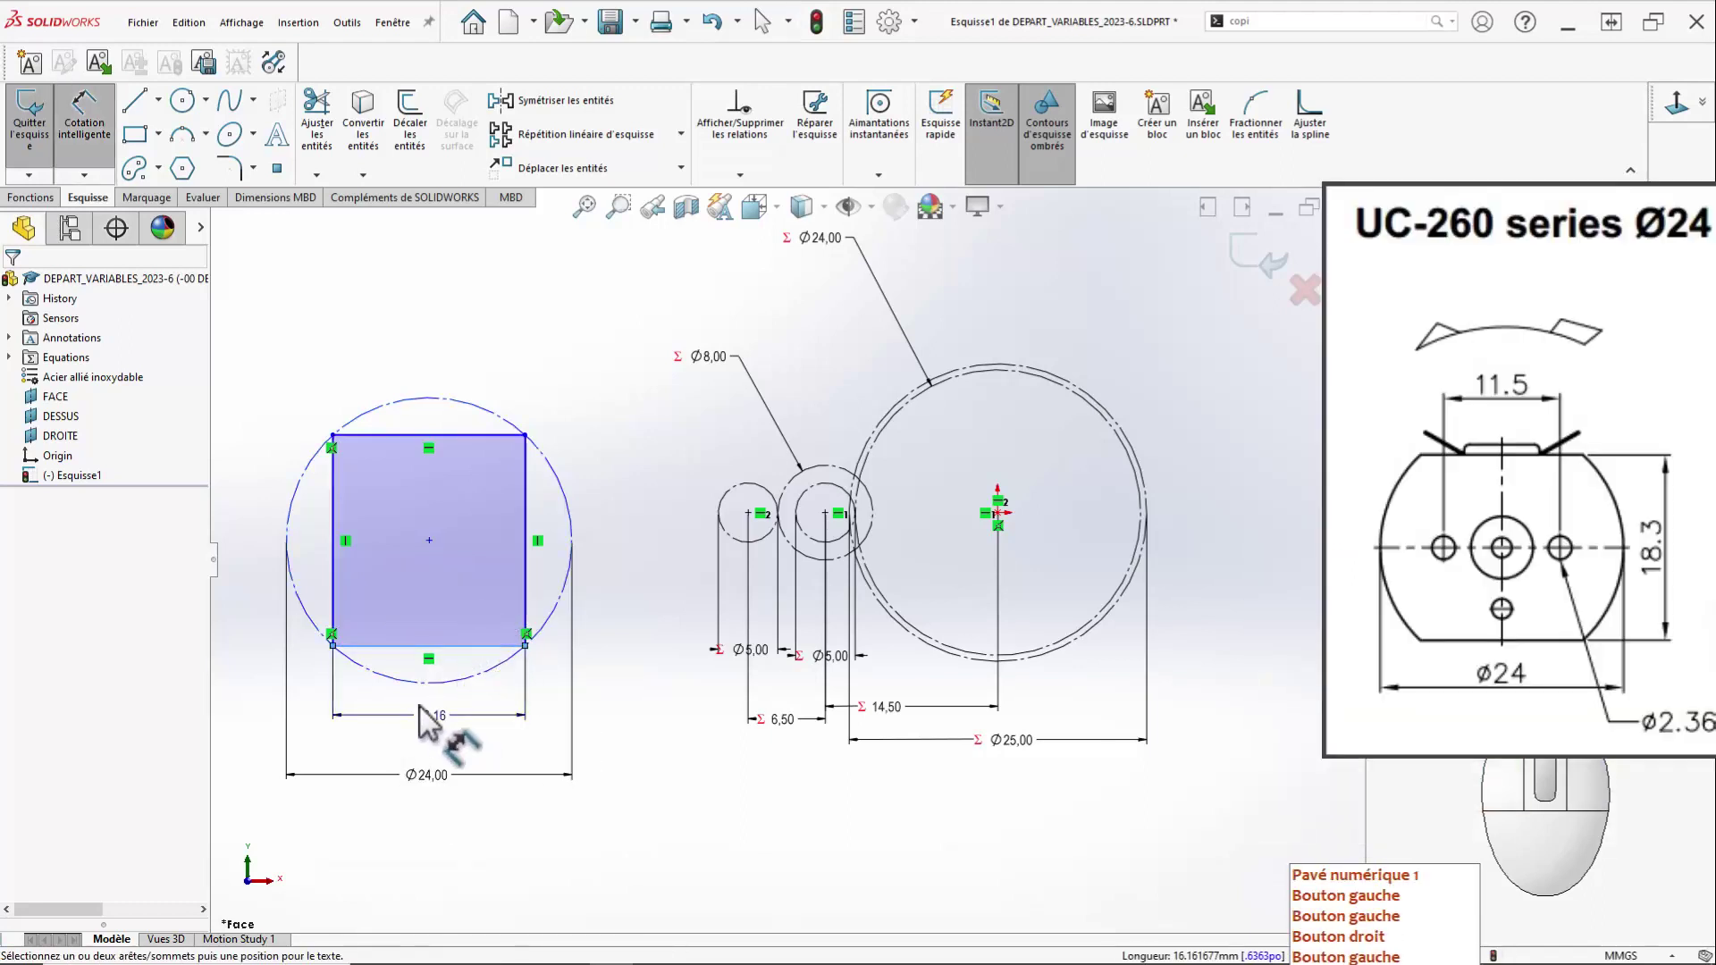
key(Return)
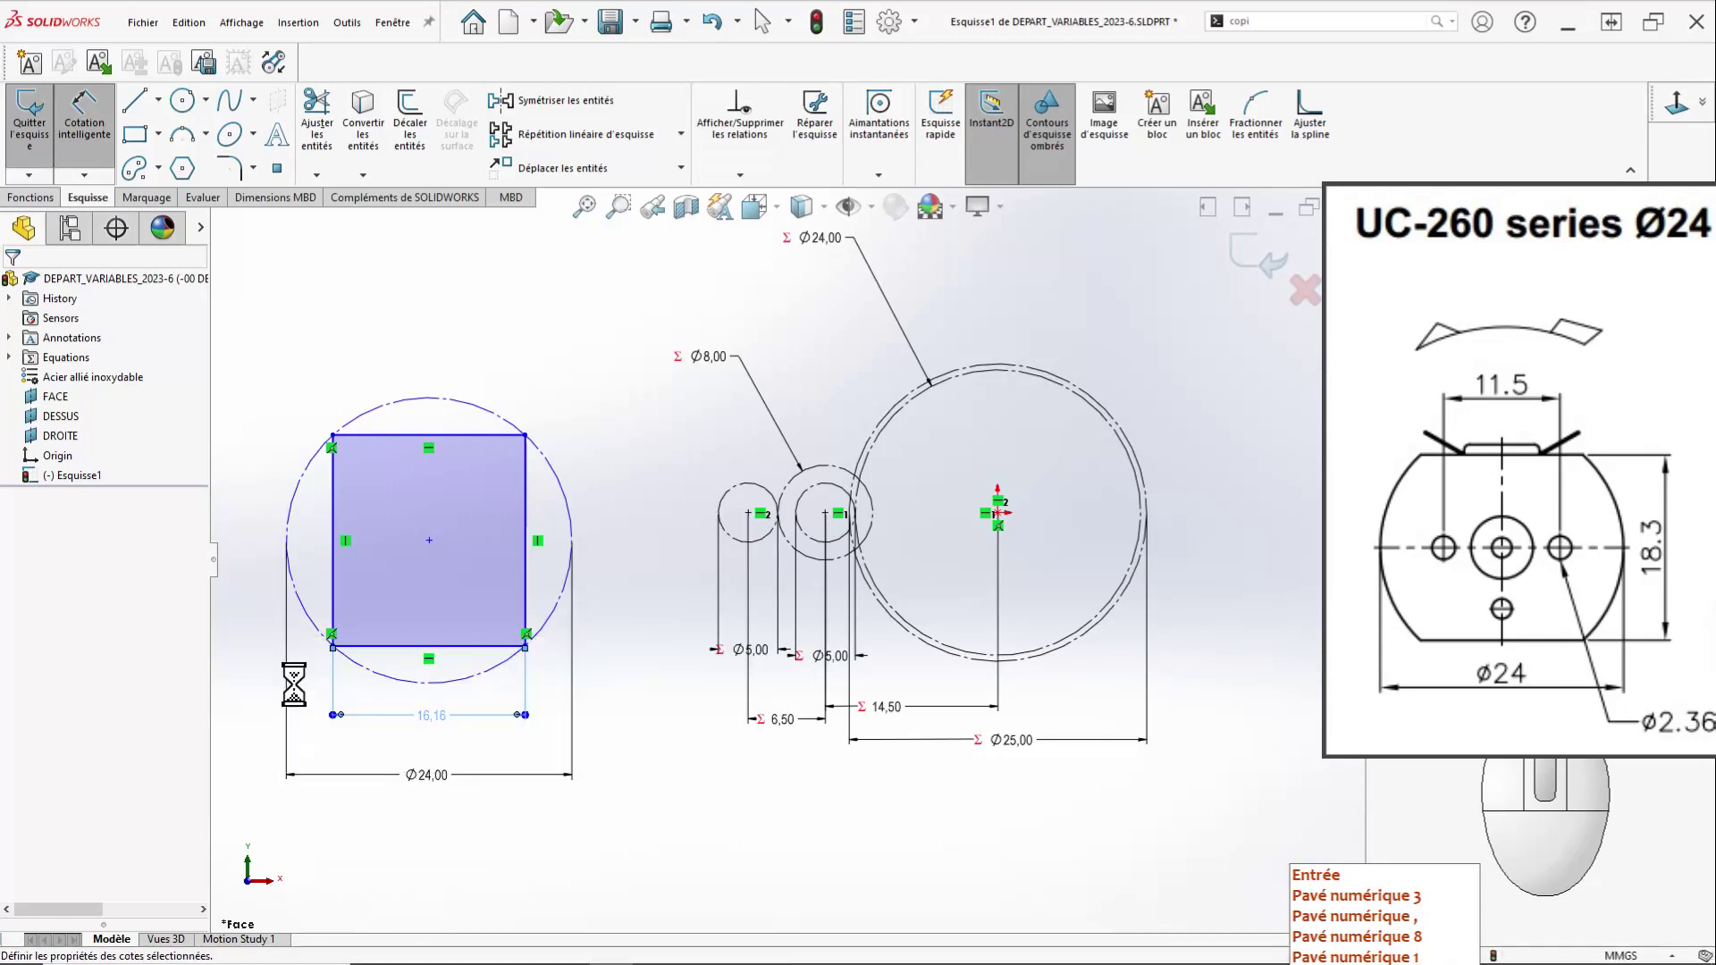
key(Escape)
Convert the rectangle's four lines to construction geometry.
click(360, 651)
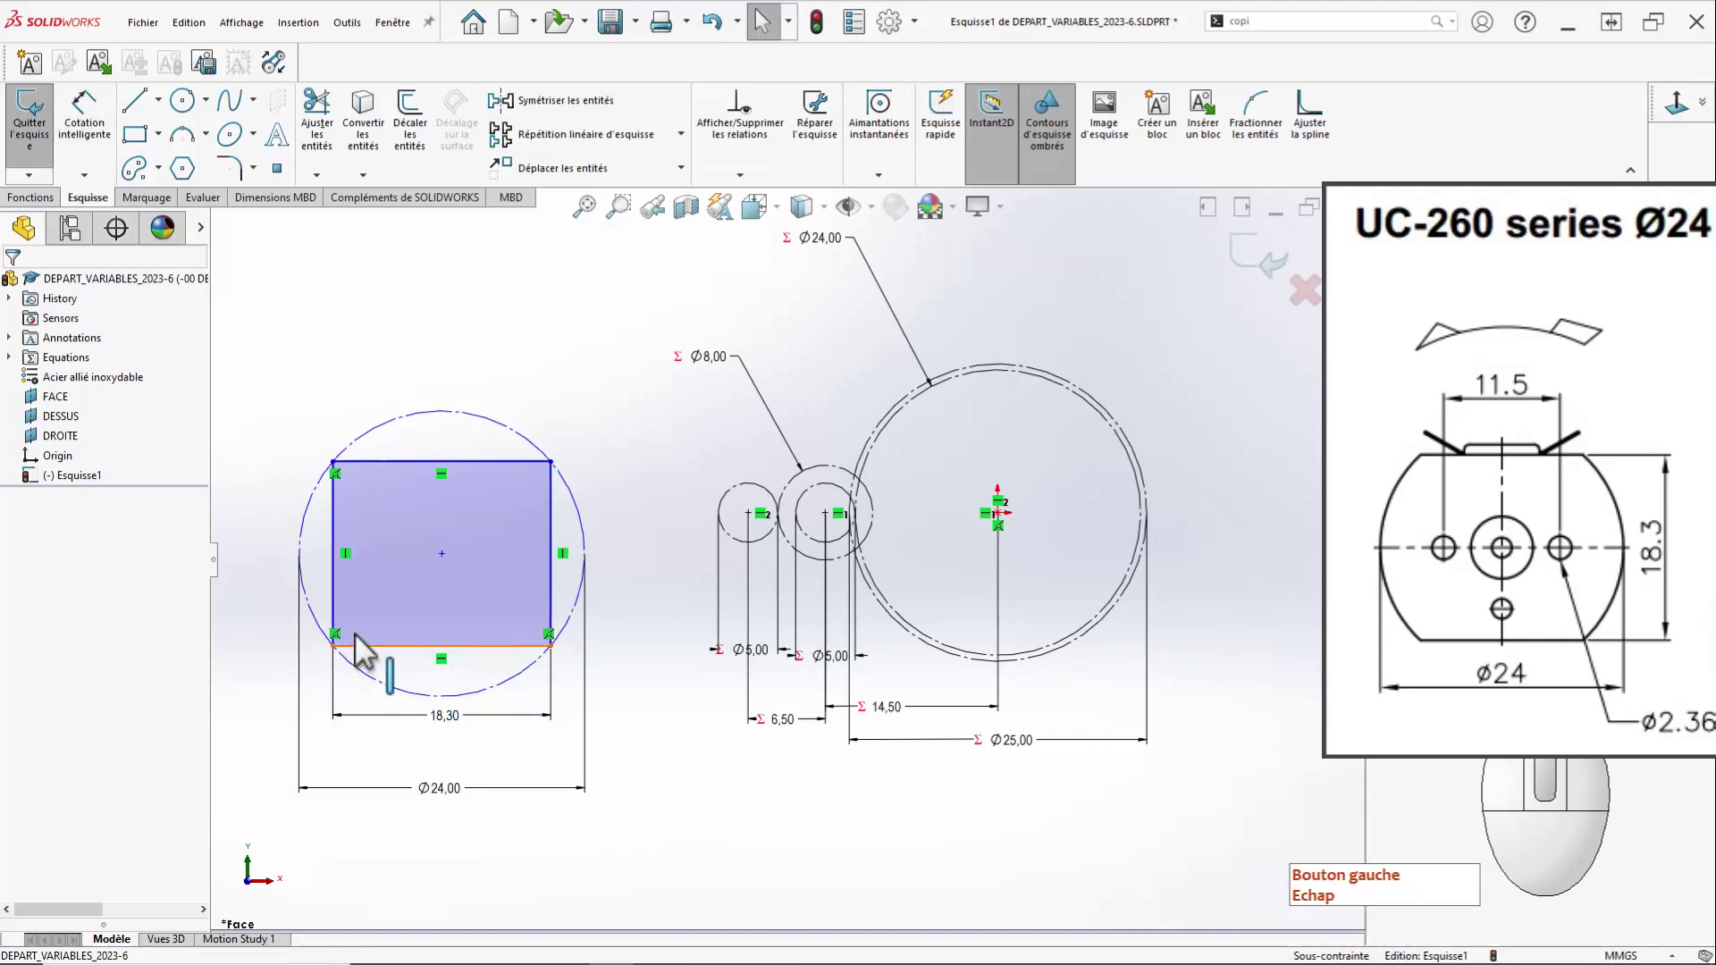
click(370, 586)
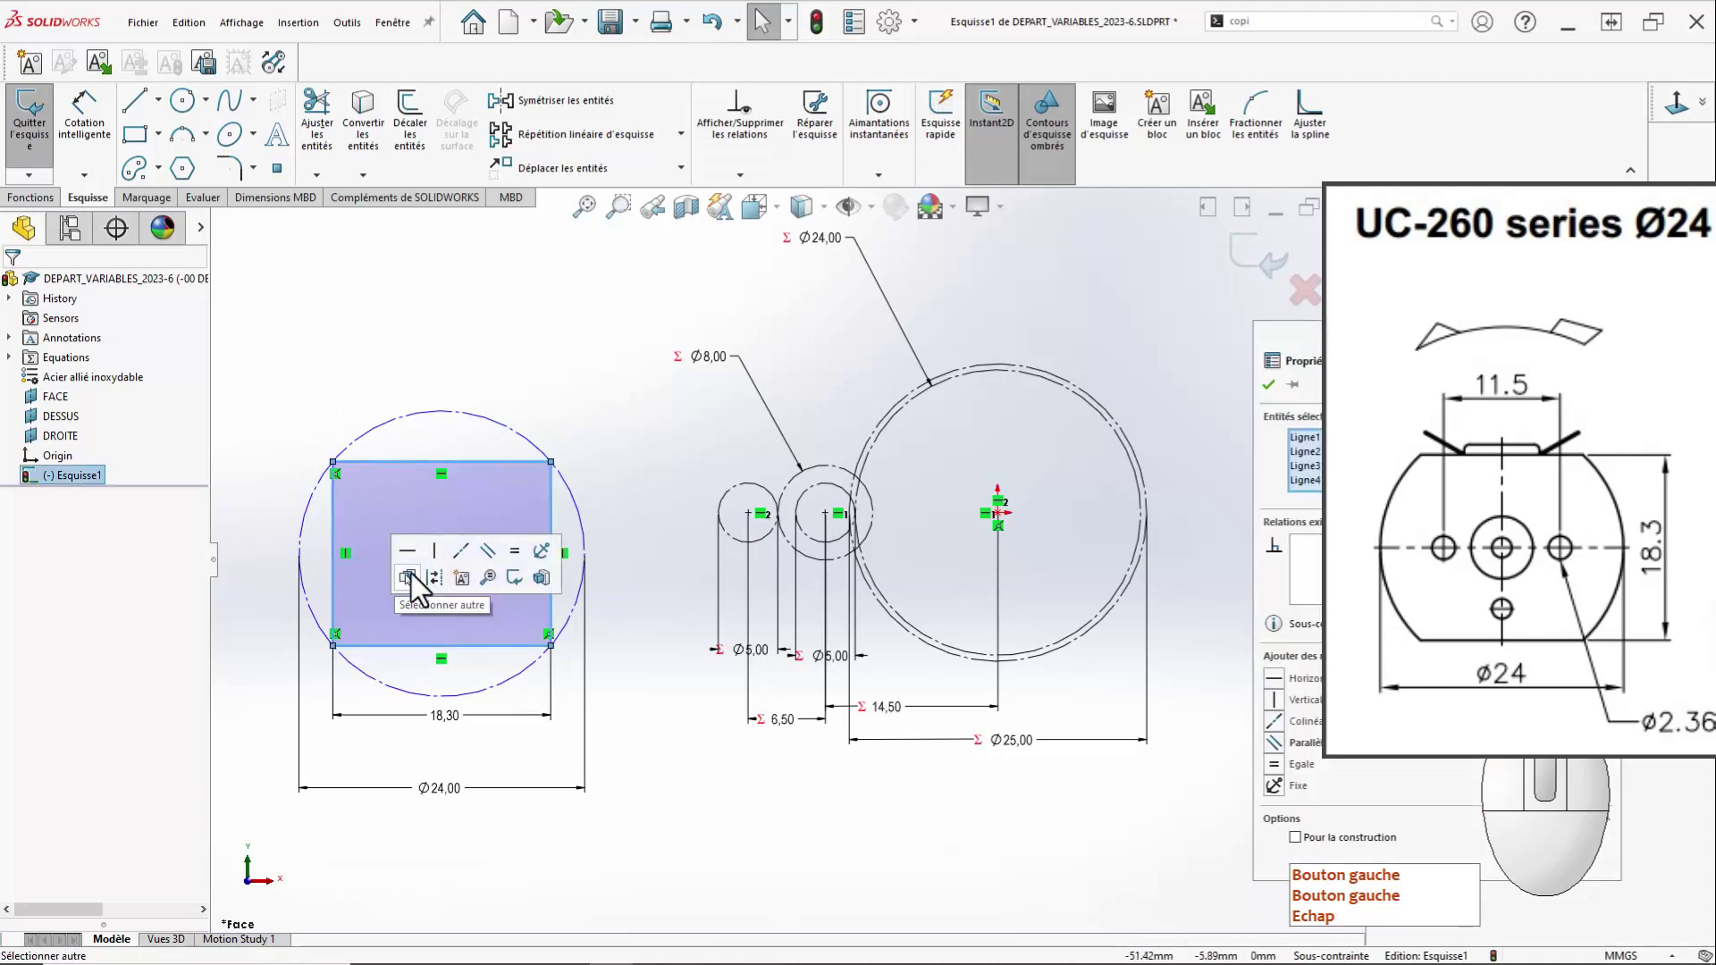
click(617, 712)
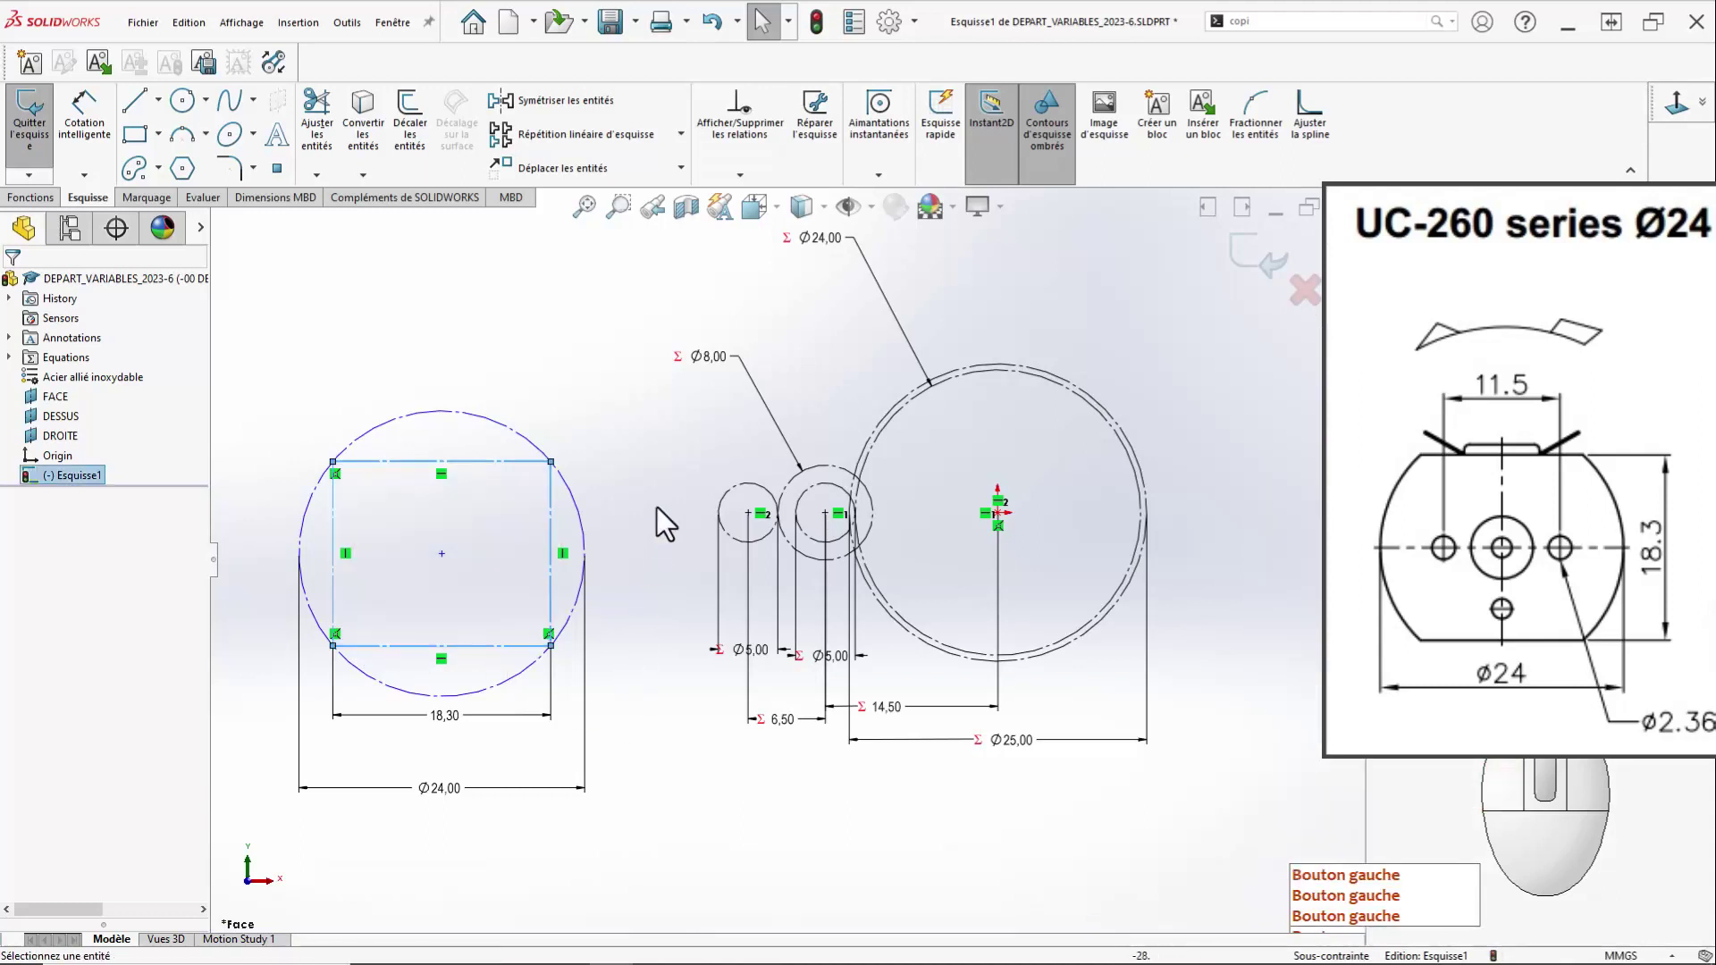
Trim the circle's two side arcs outside the rectangle's vertical edges, leaving the upper and lower arcs.
right_drag(690, 410, 609, 507)
mouse_move(611, 487)
mouse_down()
mouse_move(568, 507)
mouse_move(592, 494)
mouse_up()
drag(304, 513, 310, 523)
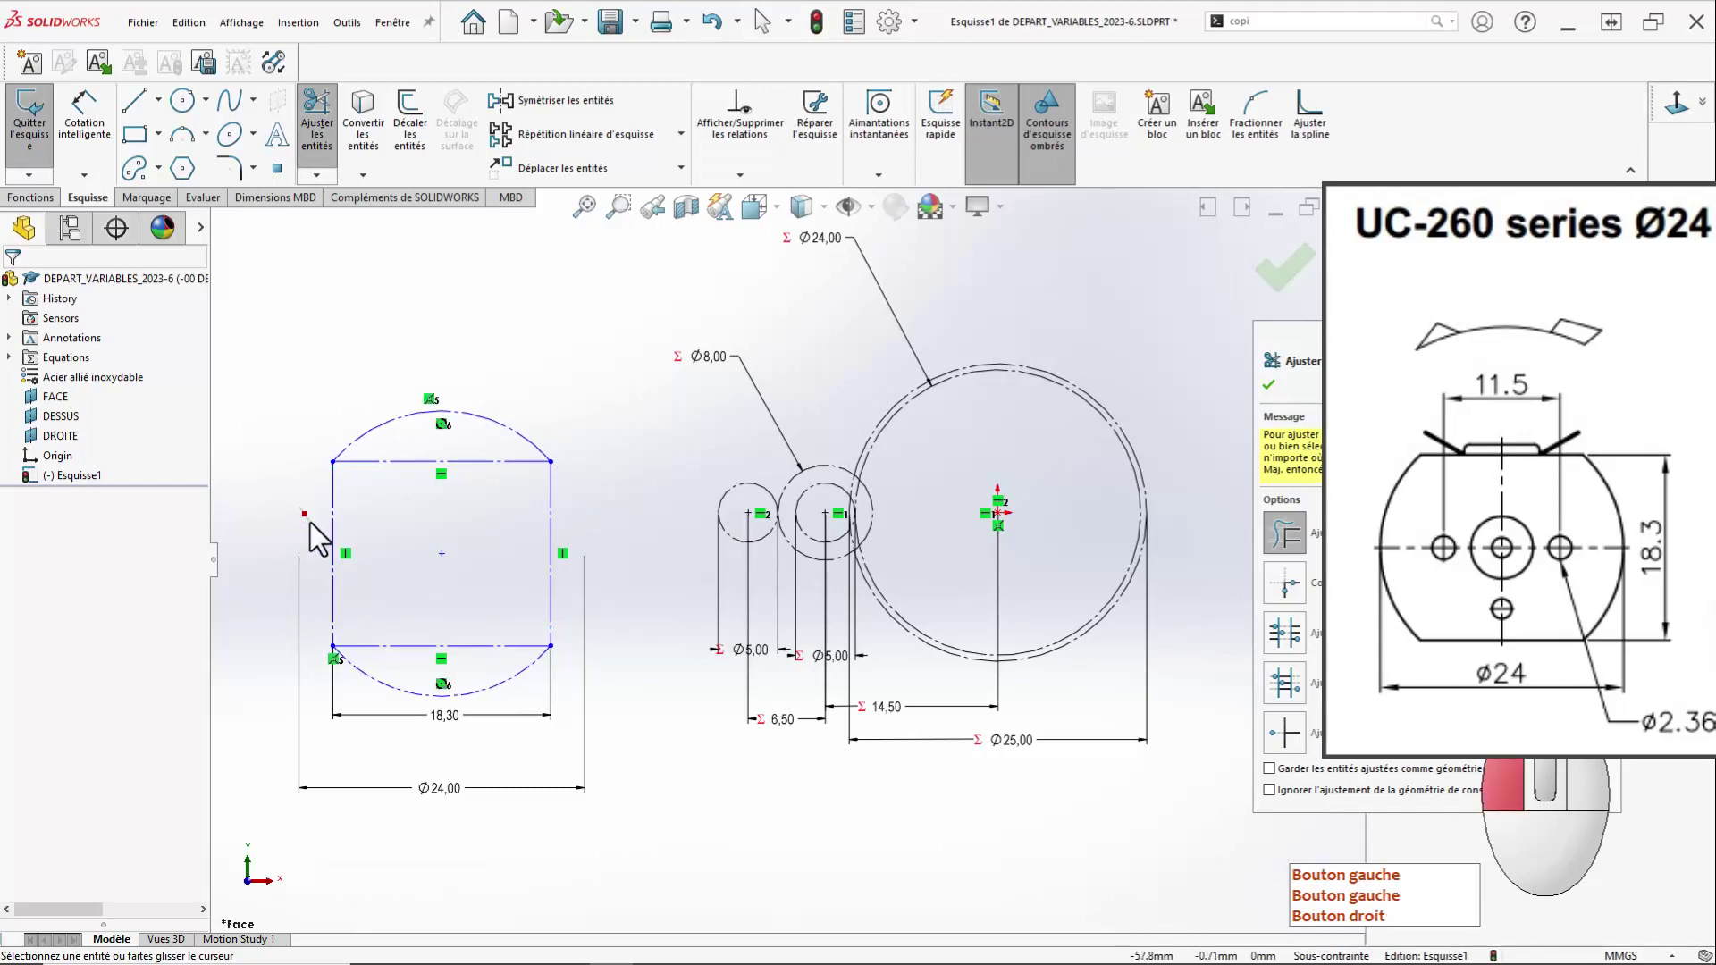
key(Escape)
key(Escape)
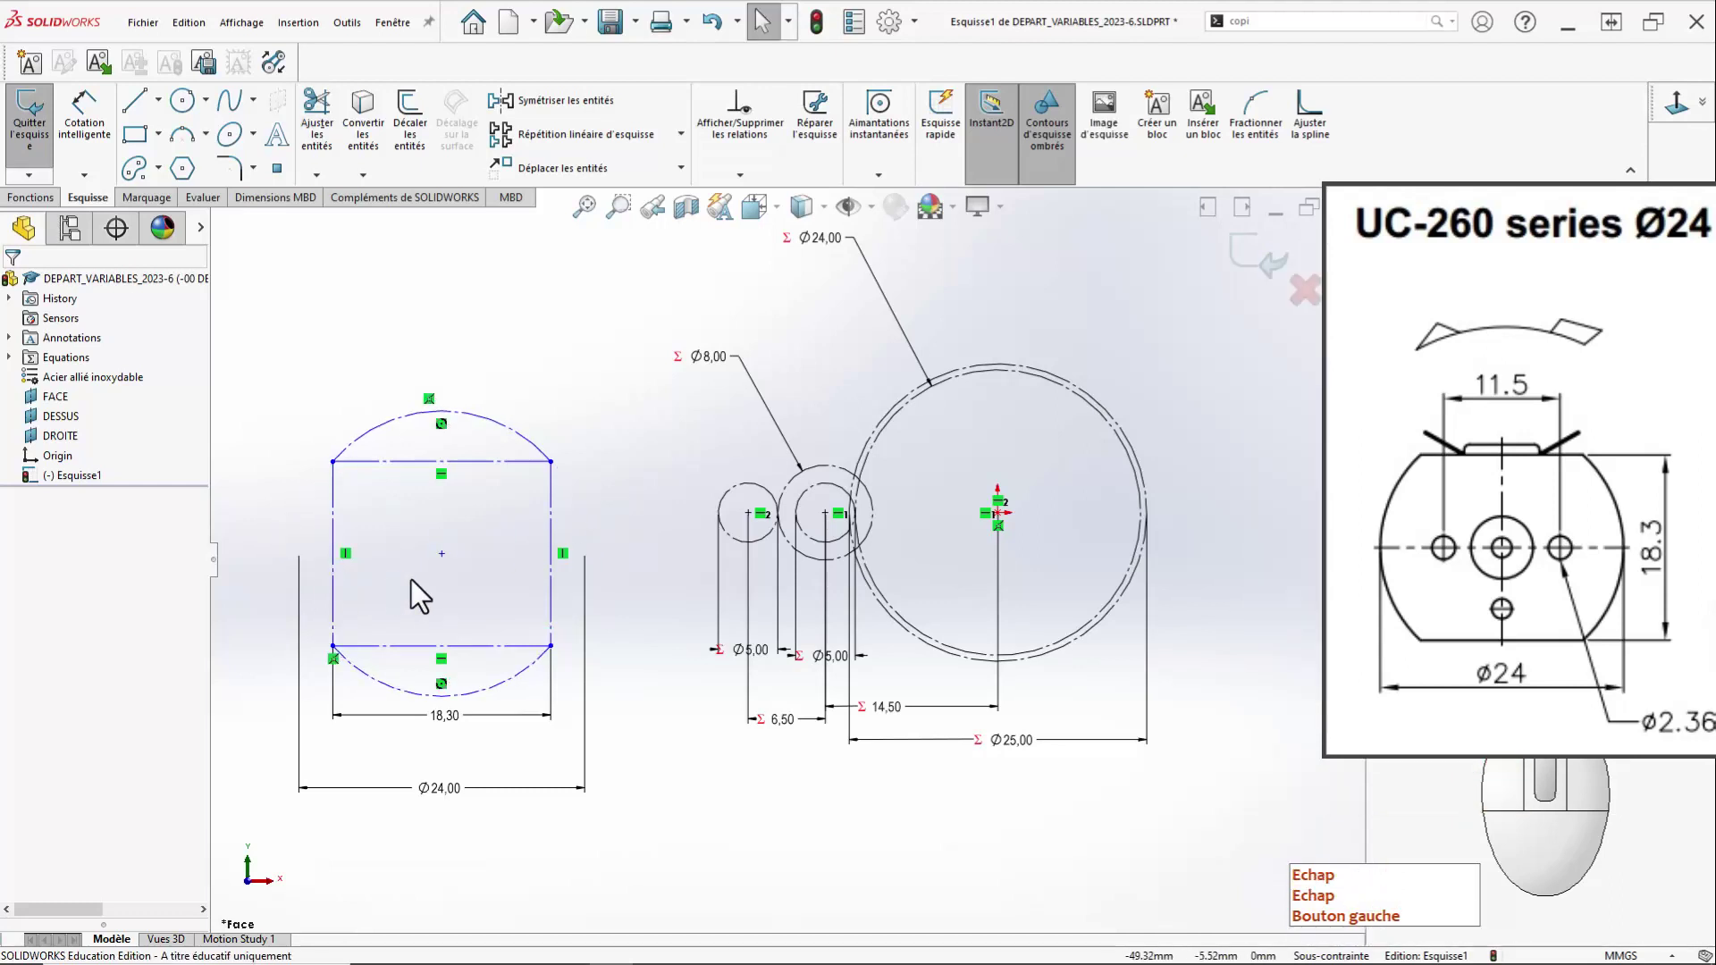
Move the motor outline by its centre onto the centre of the leftmost 5 mm circle.
mouse_move(442, 554)
mouse_down()
mouse_move(693, 565)
mouse_move(754, 536)
mouse_move(748, 513)
mouse_up()
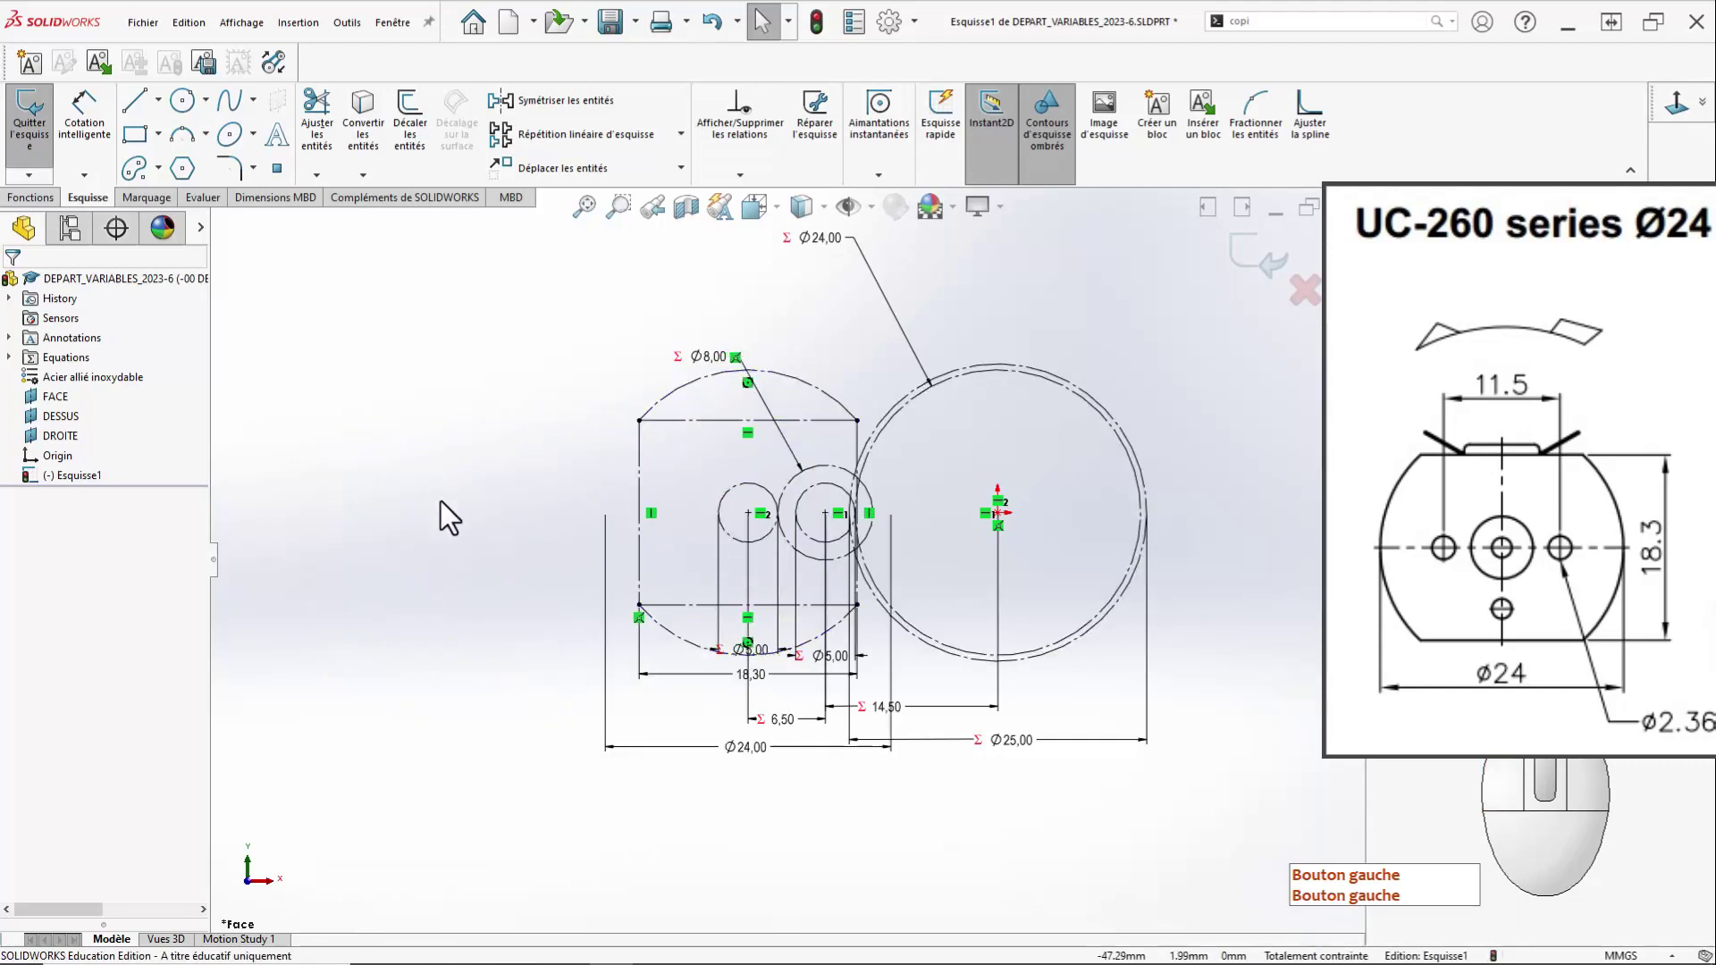
scroll(550, 553, up, 1)
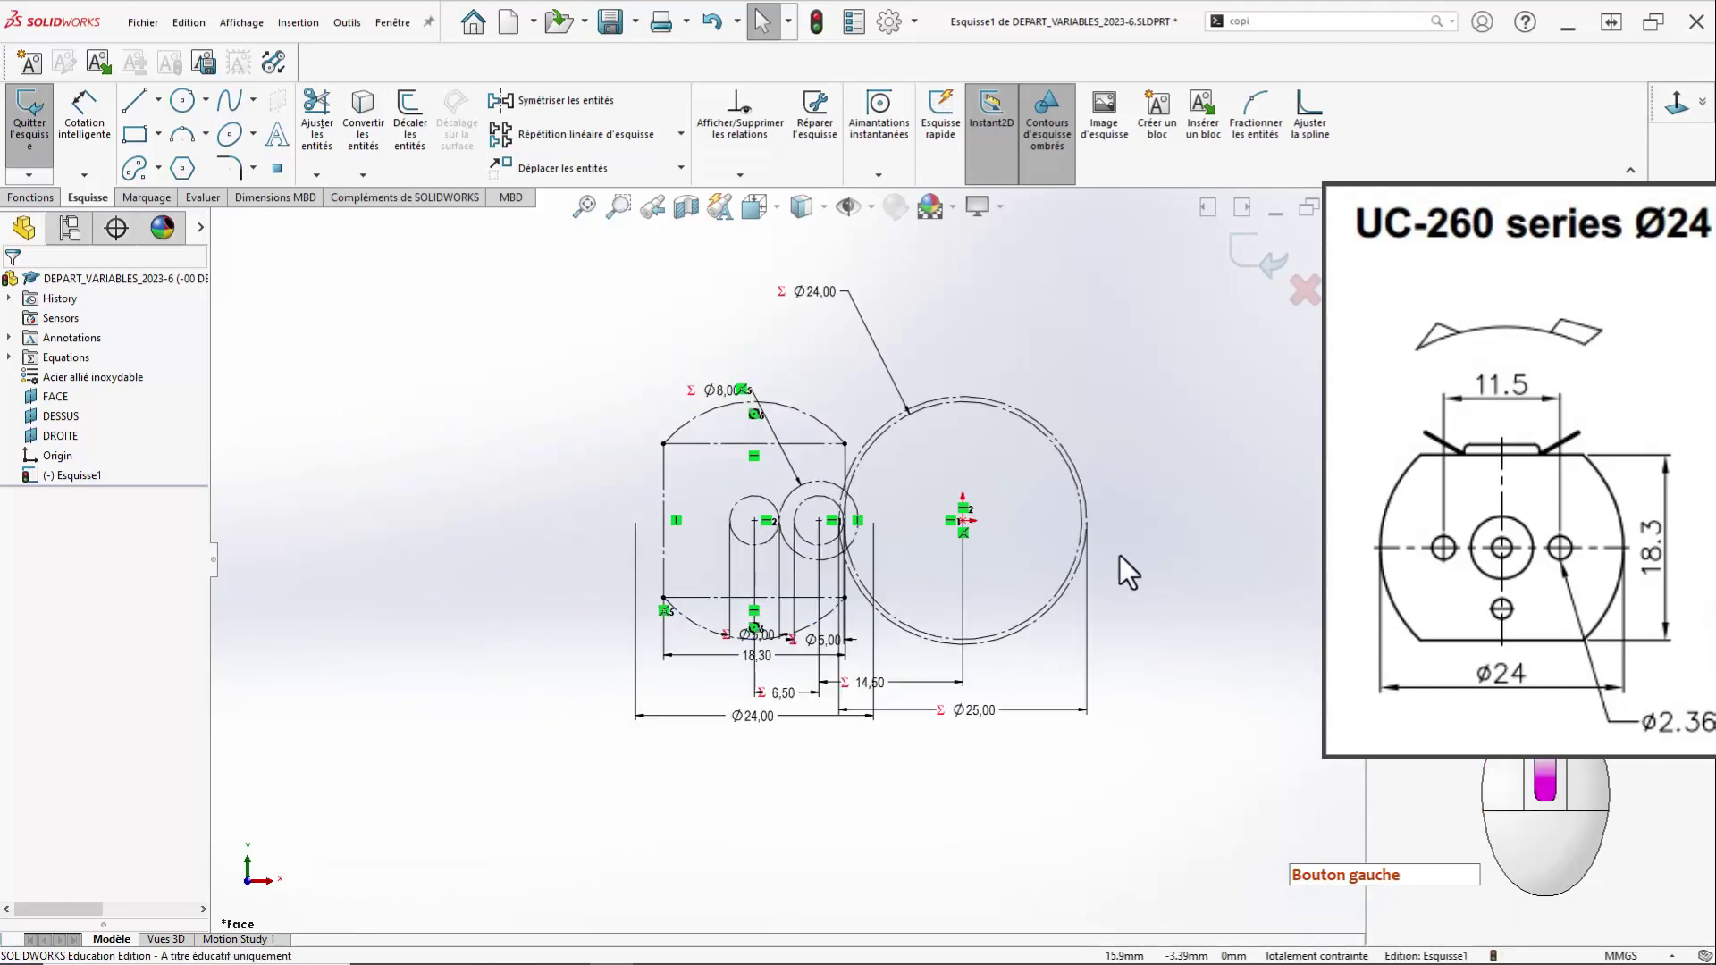
mouse_move(1102, 556)
ctrl+middle_down()
mouse_move(1123, 616)
mouse_move(684, 270)
ctrl+middle_up()
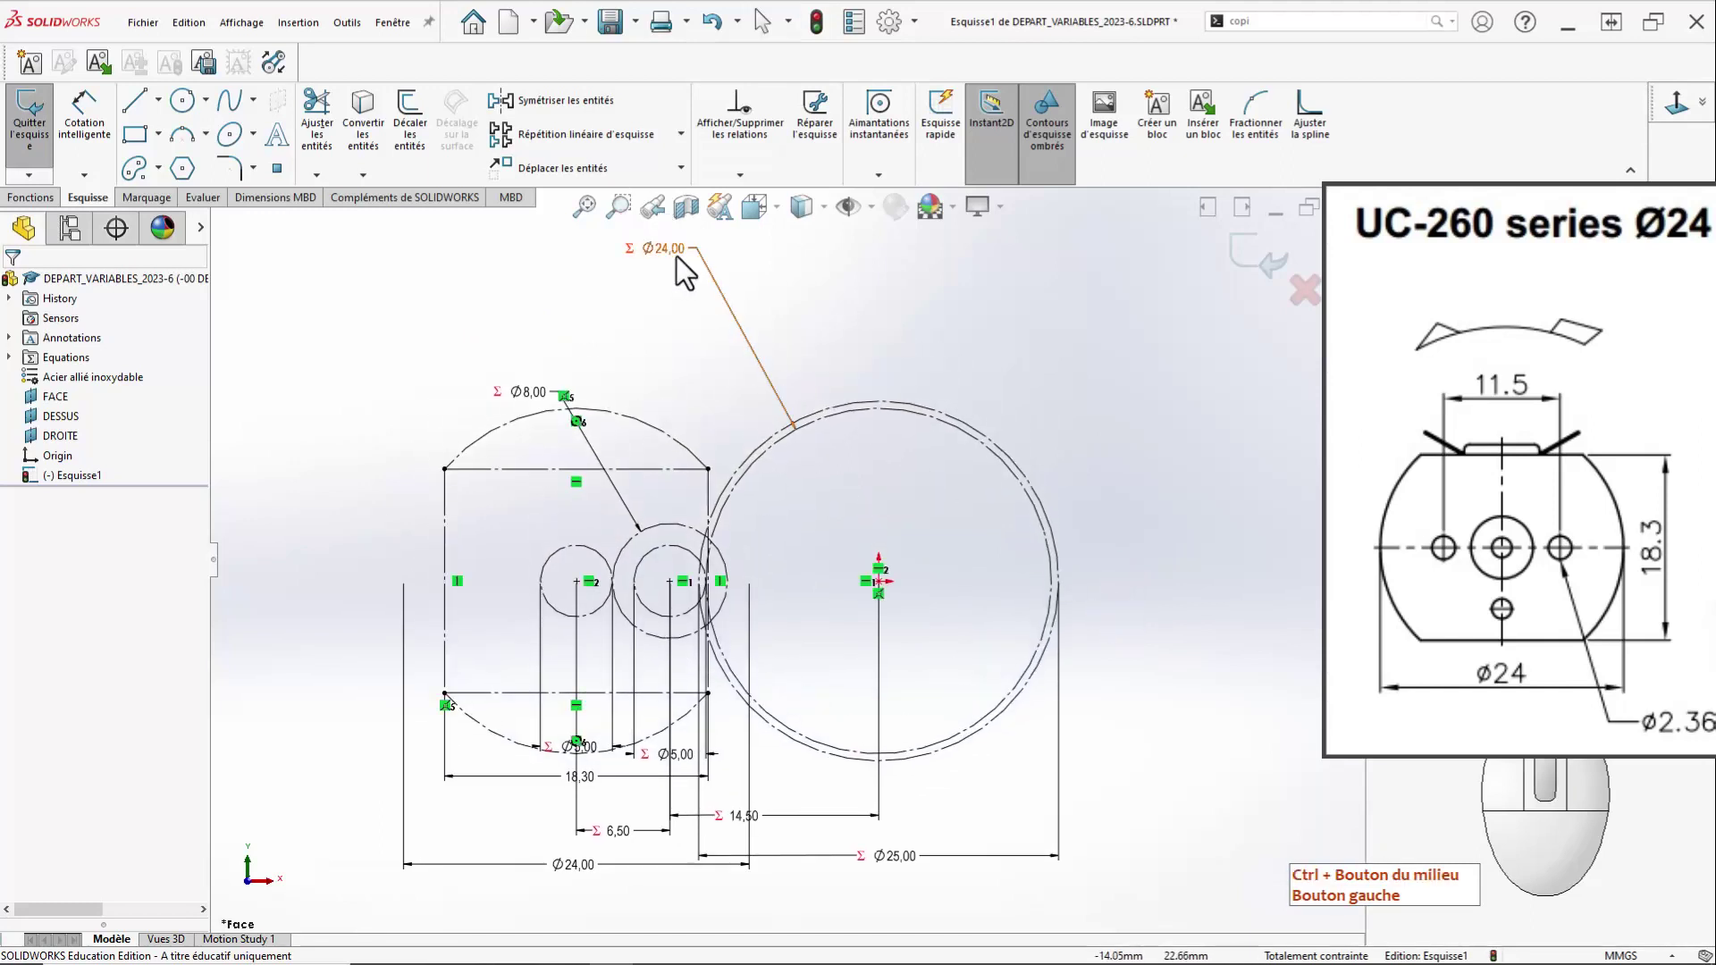
Reposition the 24 mm diameter dimension closer to the large circles and exit the layout sketch.
drag(676, 259, 715, 350)
key(Escape)
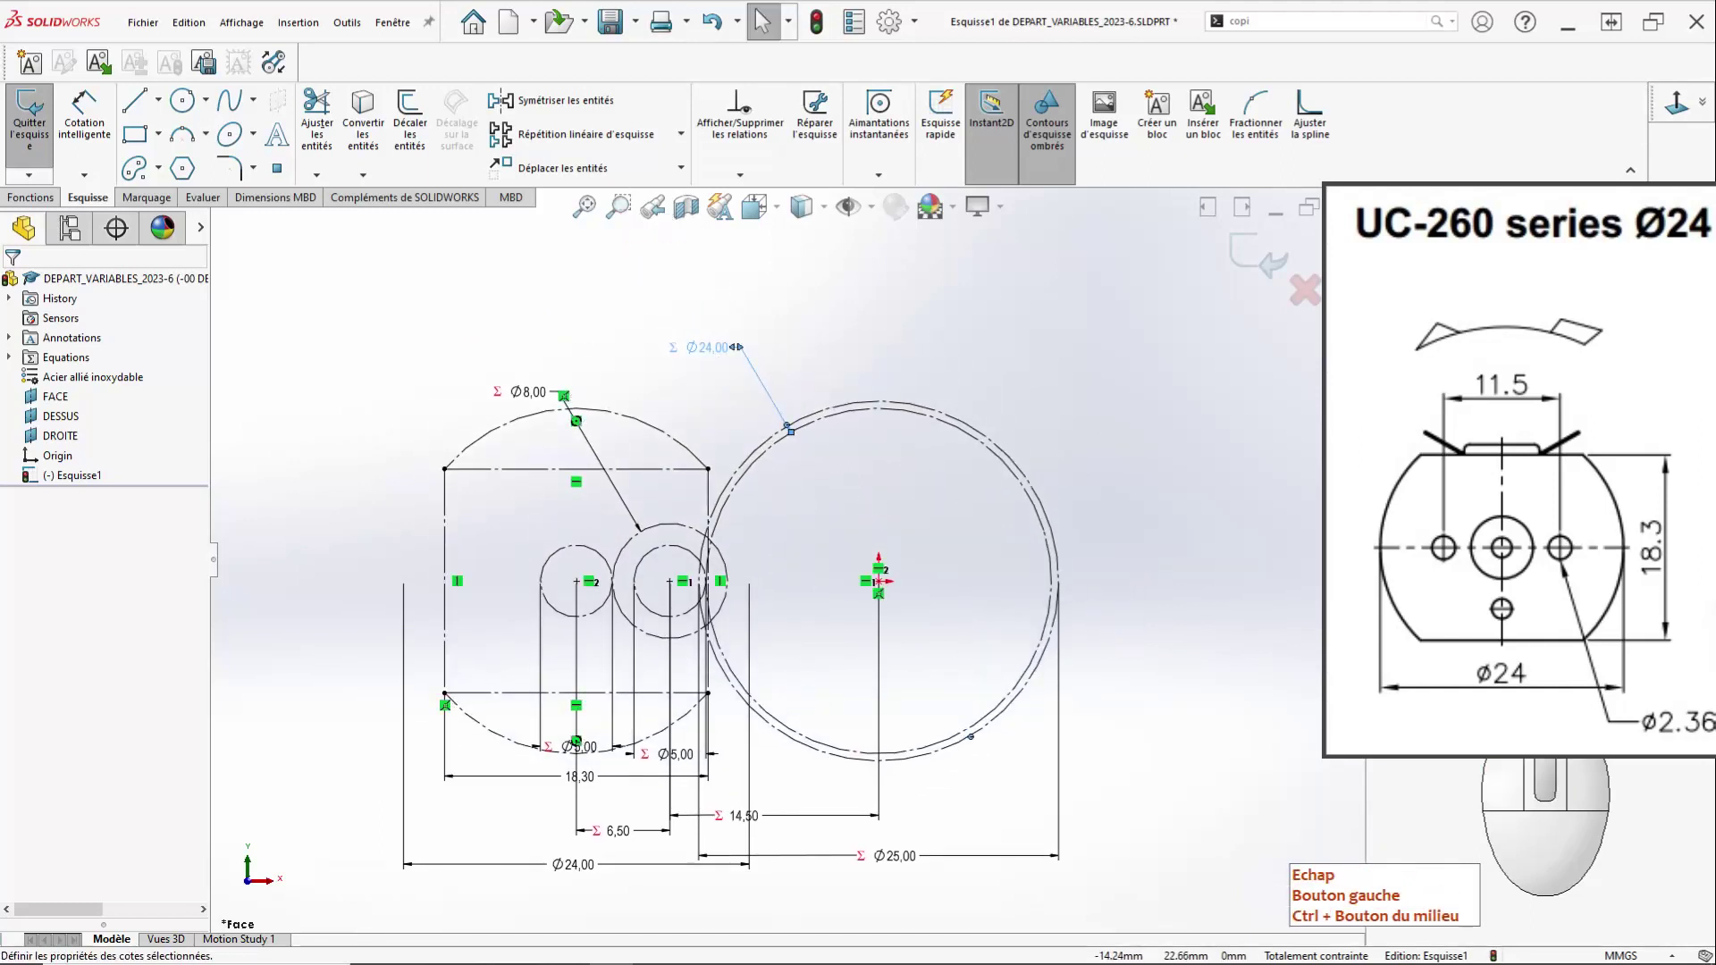
click(1211, 321)
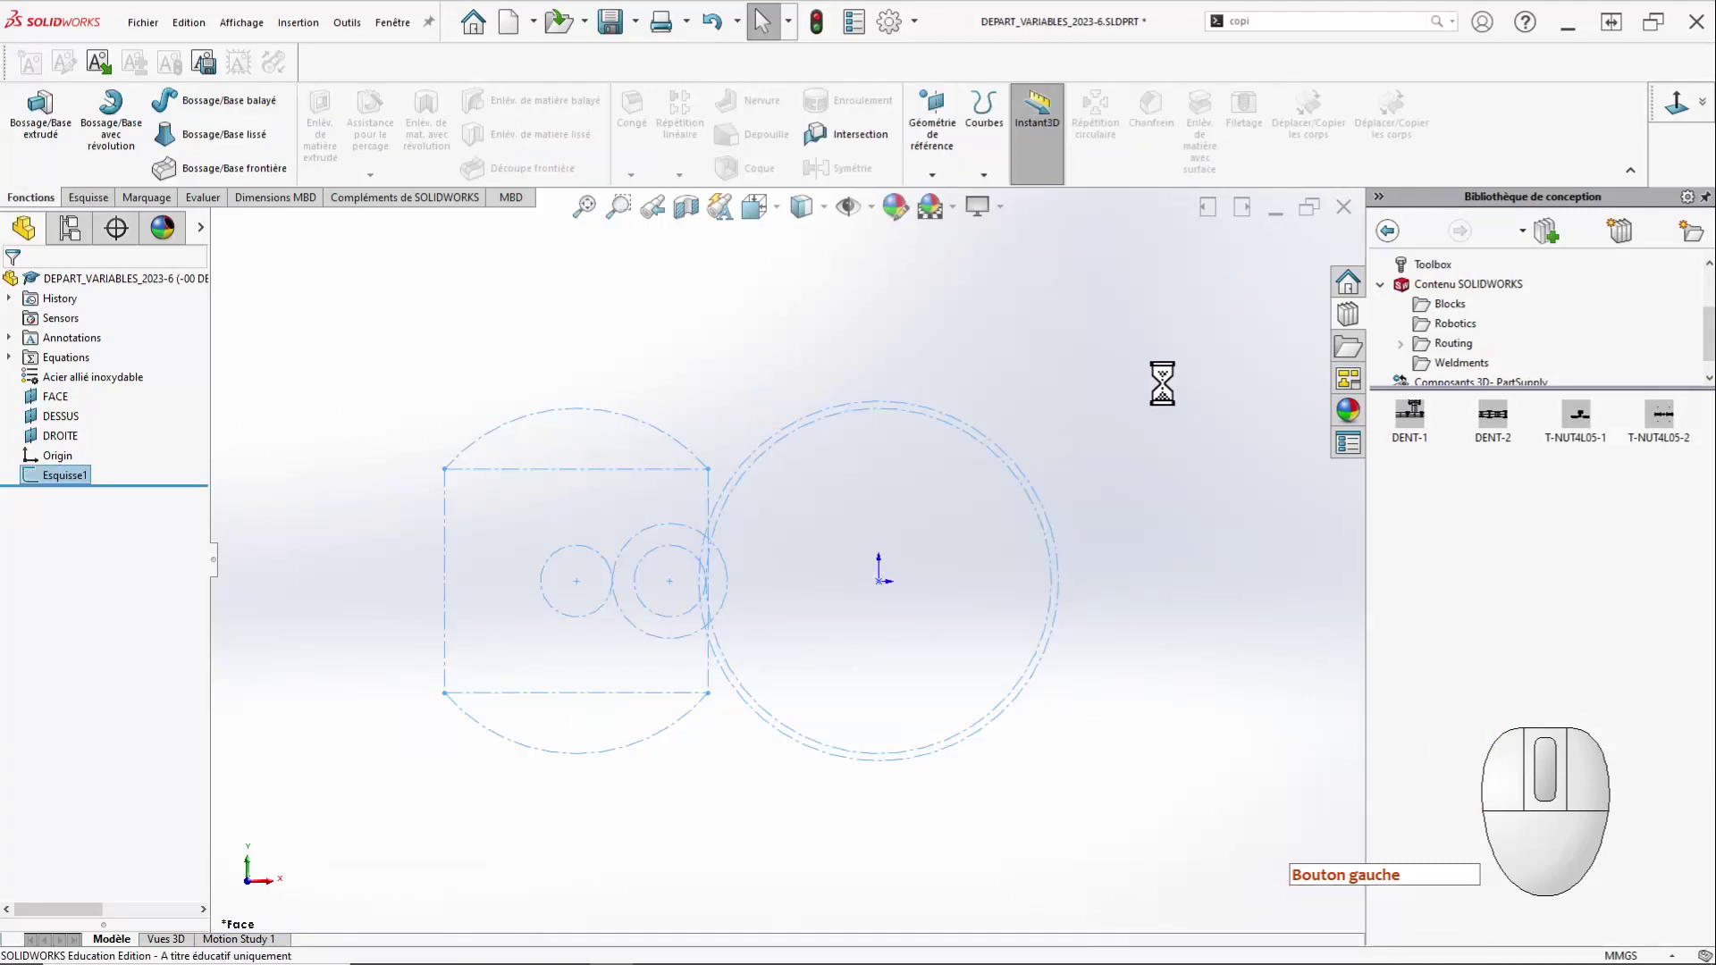
Hide the layout sketch Esquisse1 and show it again.
right_click(66, 477)
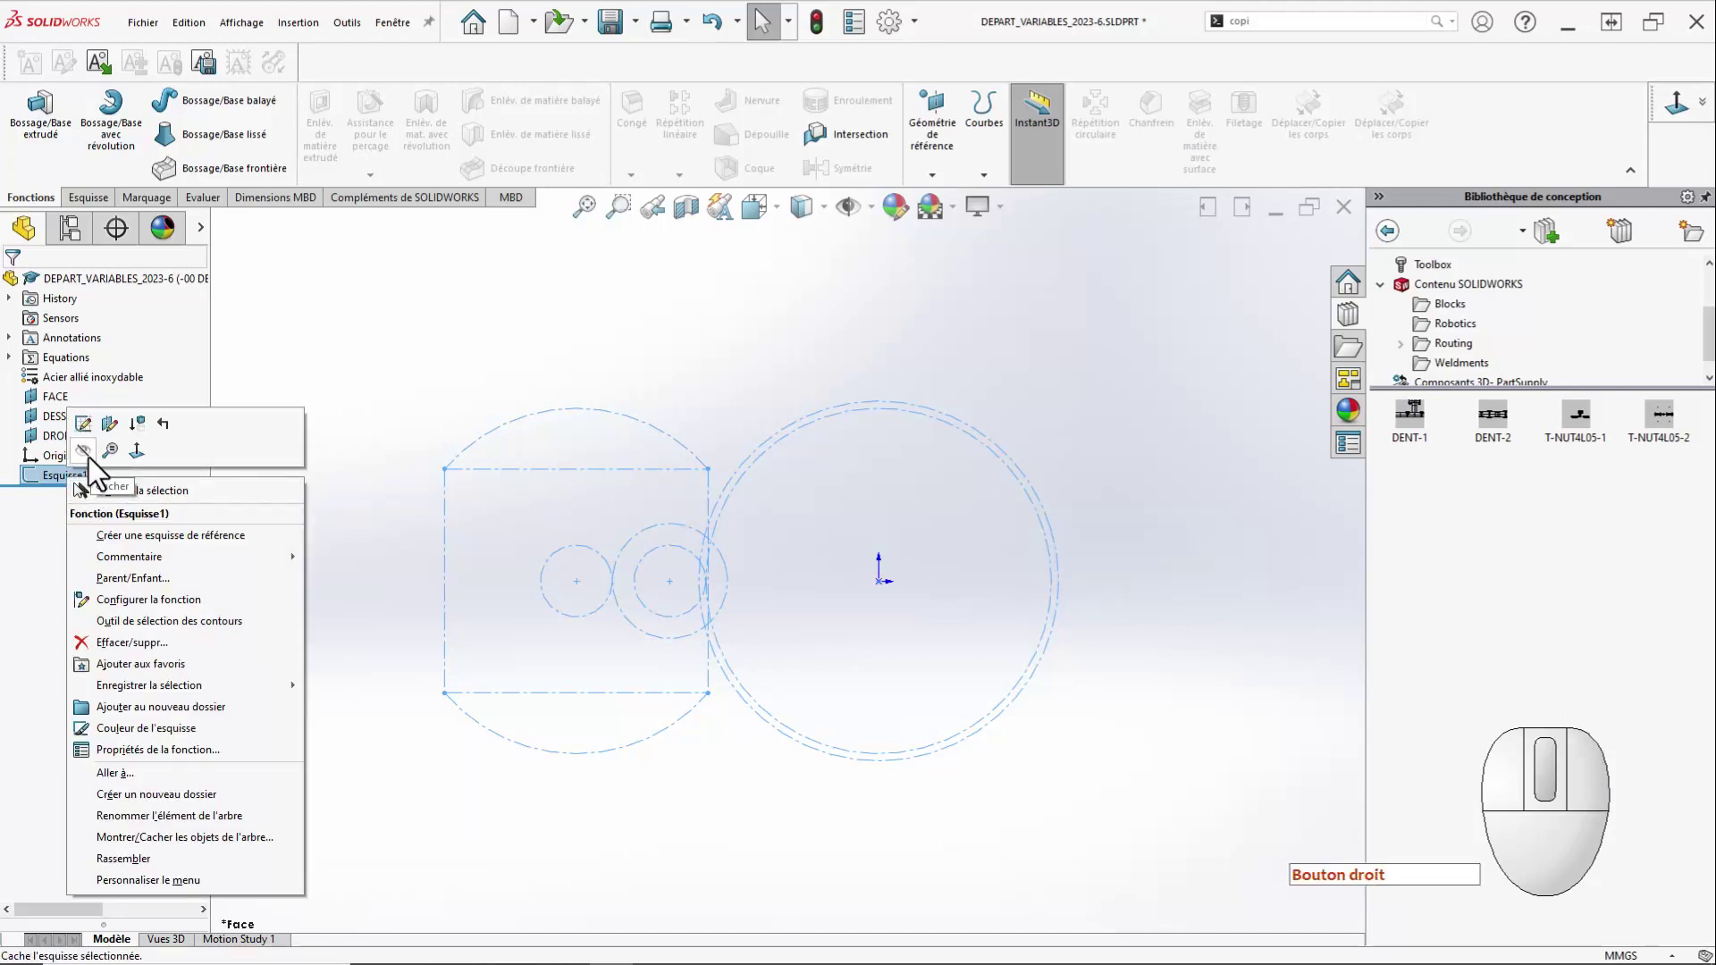
click(83, 454)
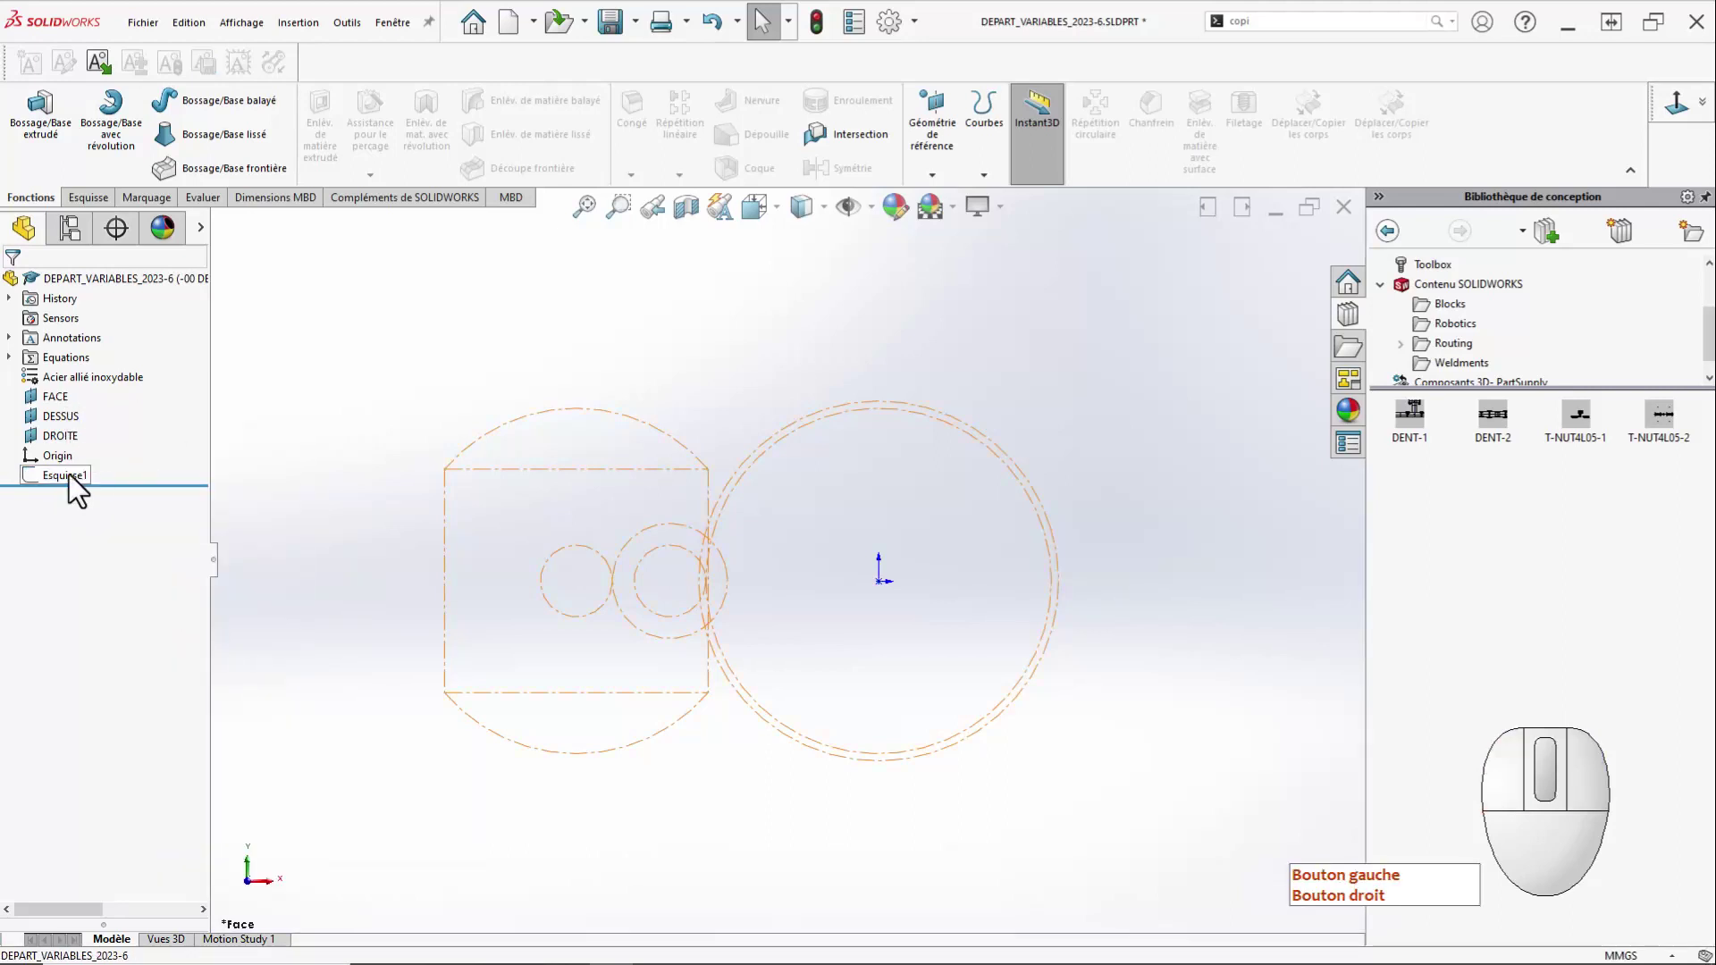
right_click(68, 474)
click(87, 448)
click(291, 397)
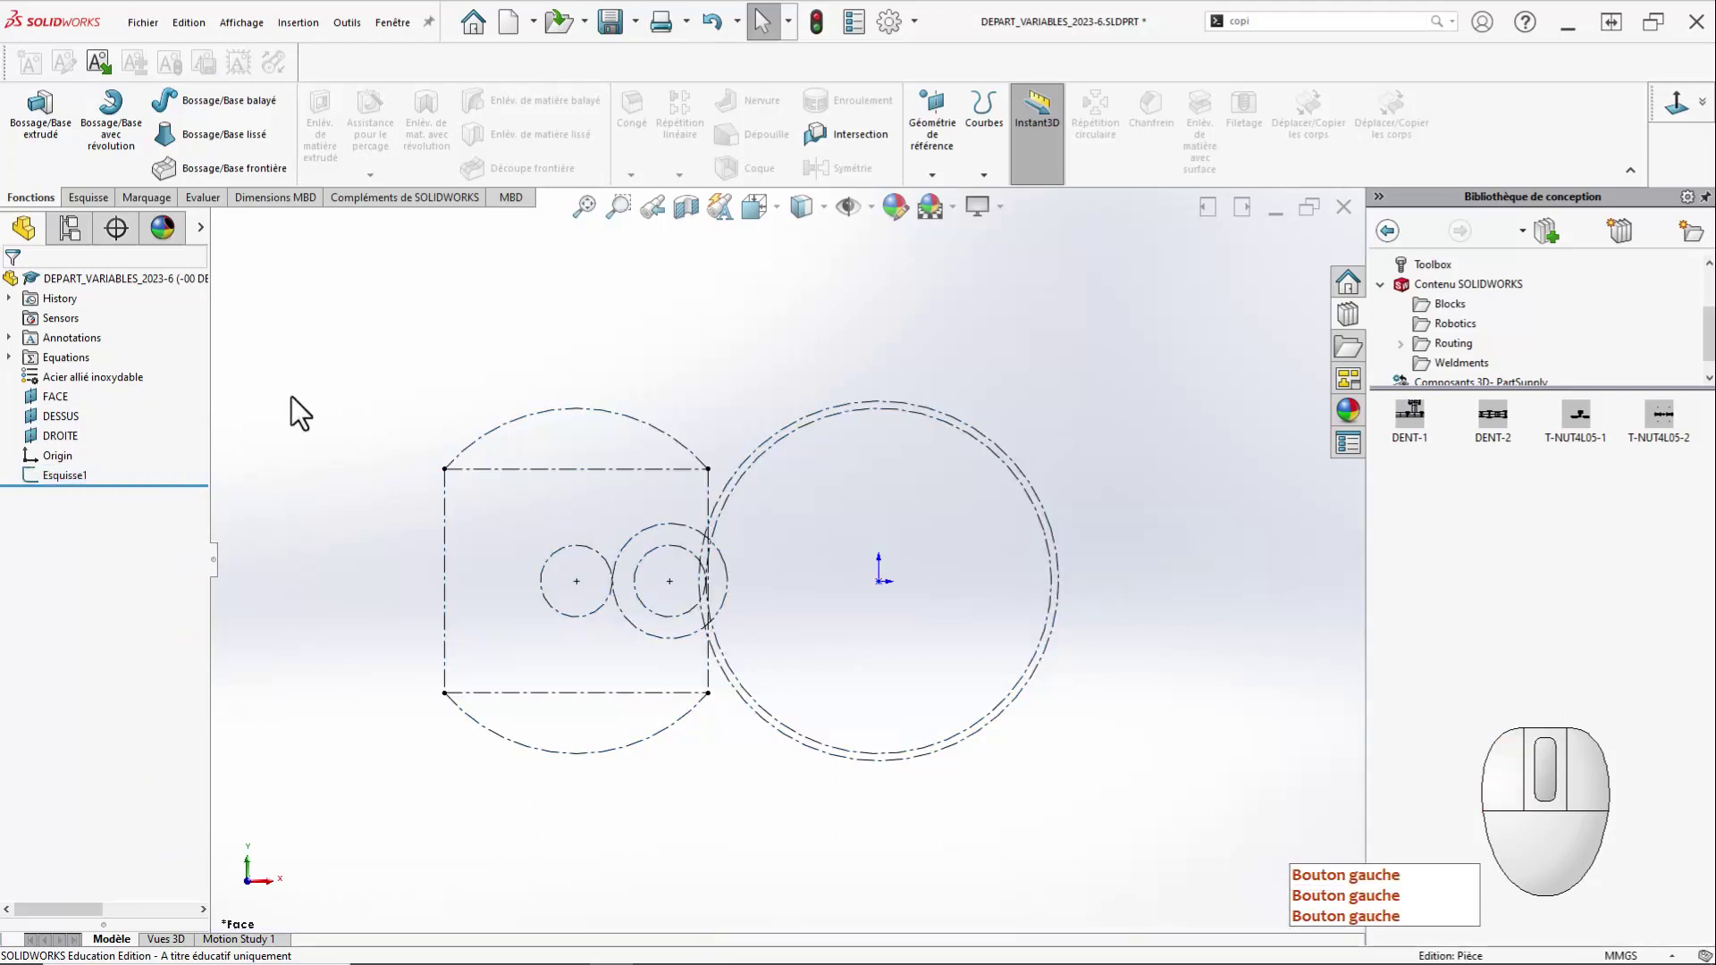
Create a new sketch on the FACE plane and draw a corner rectangle about 44 mm high enclosing the whole layout.
click(52, 397)
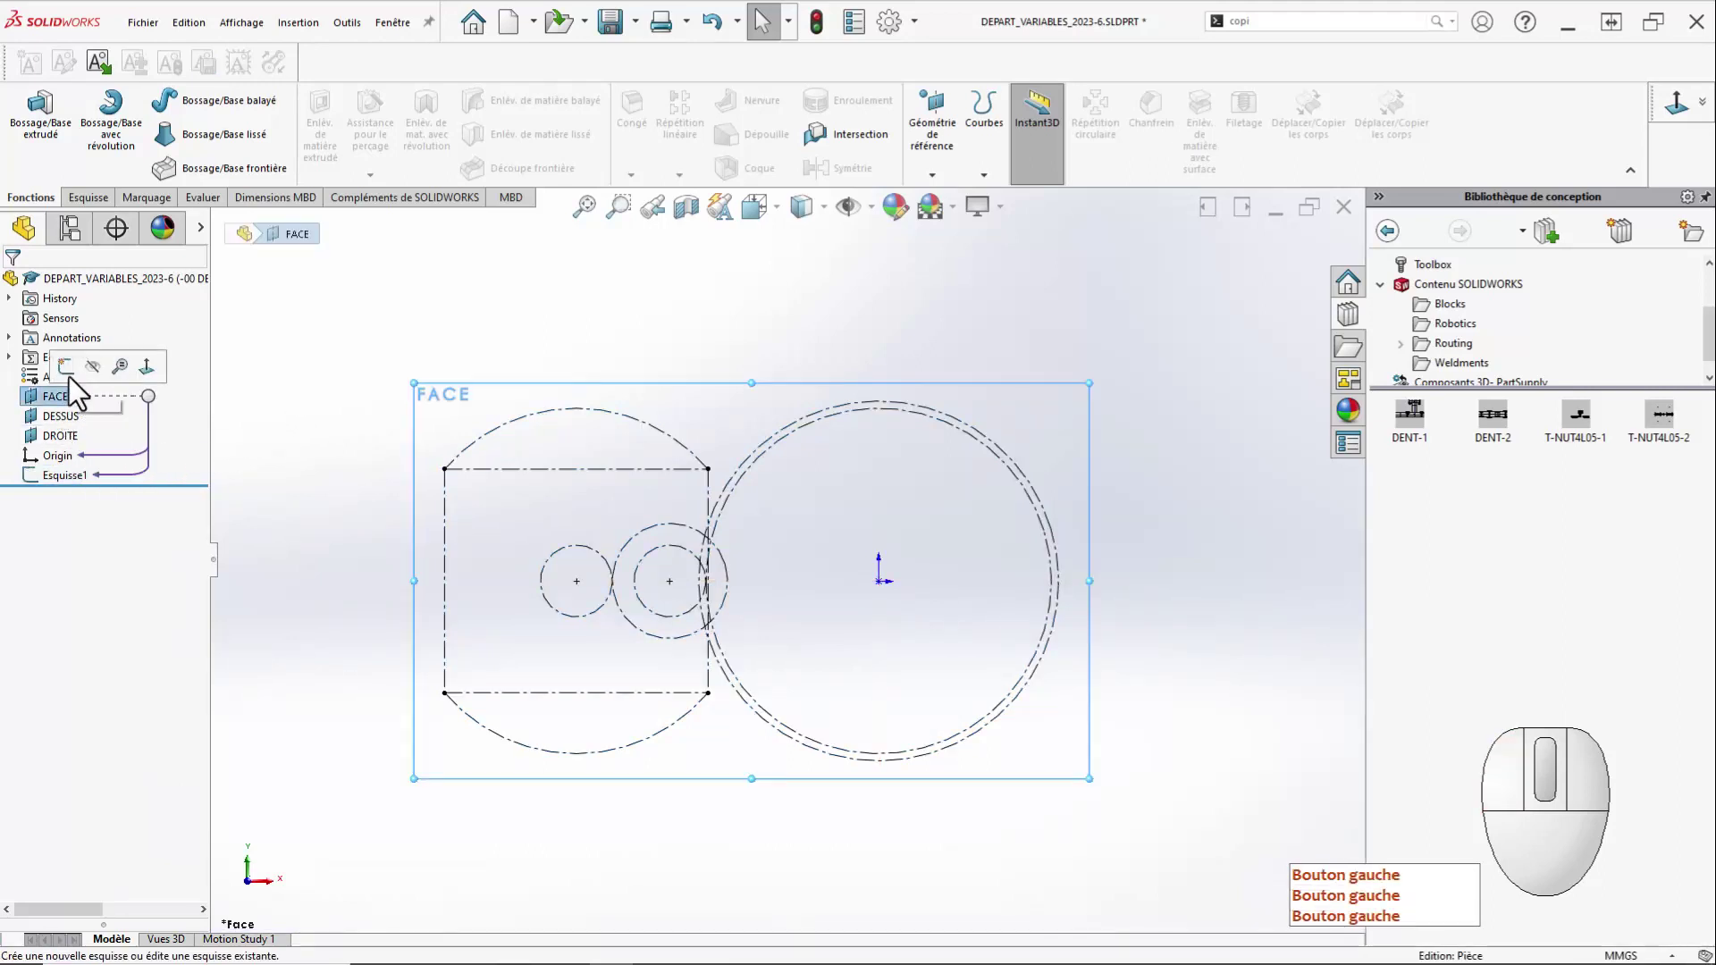
click(67, 370)
scroll(267, 449, up, 2)
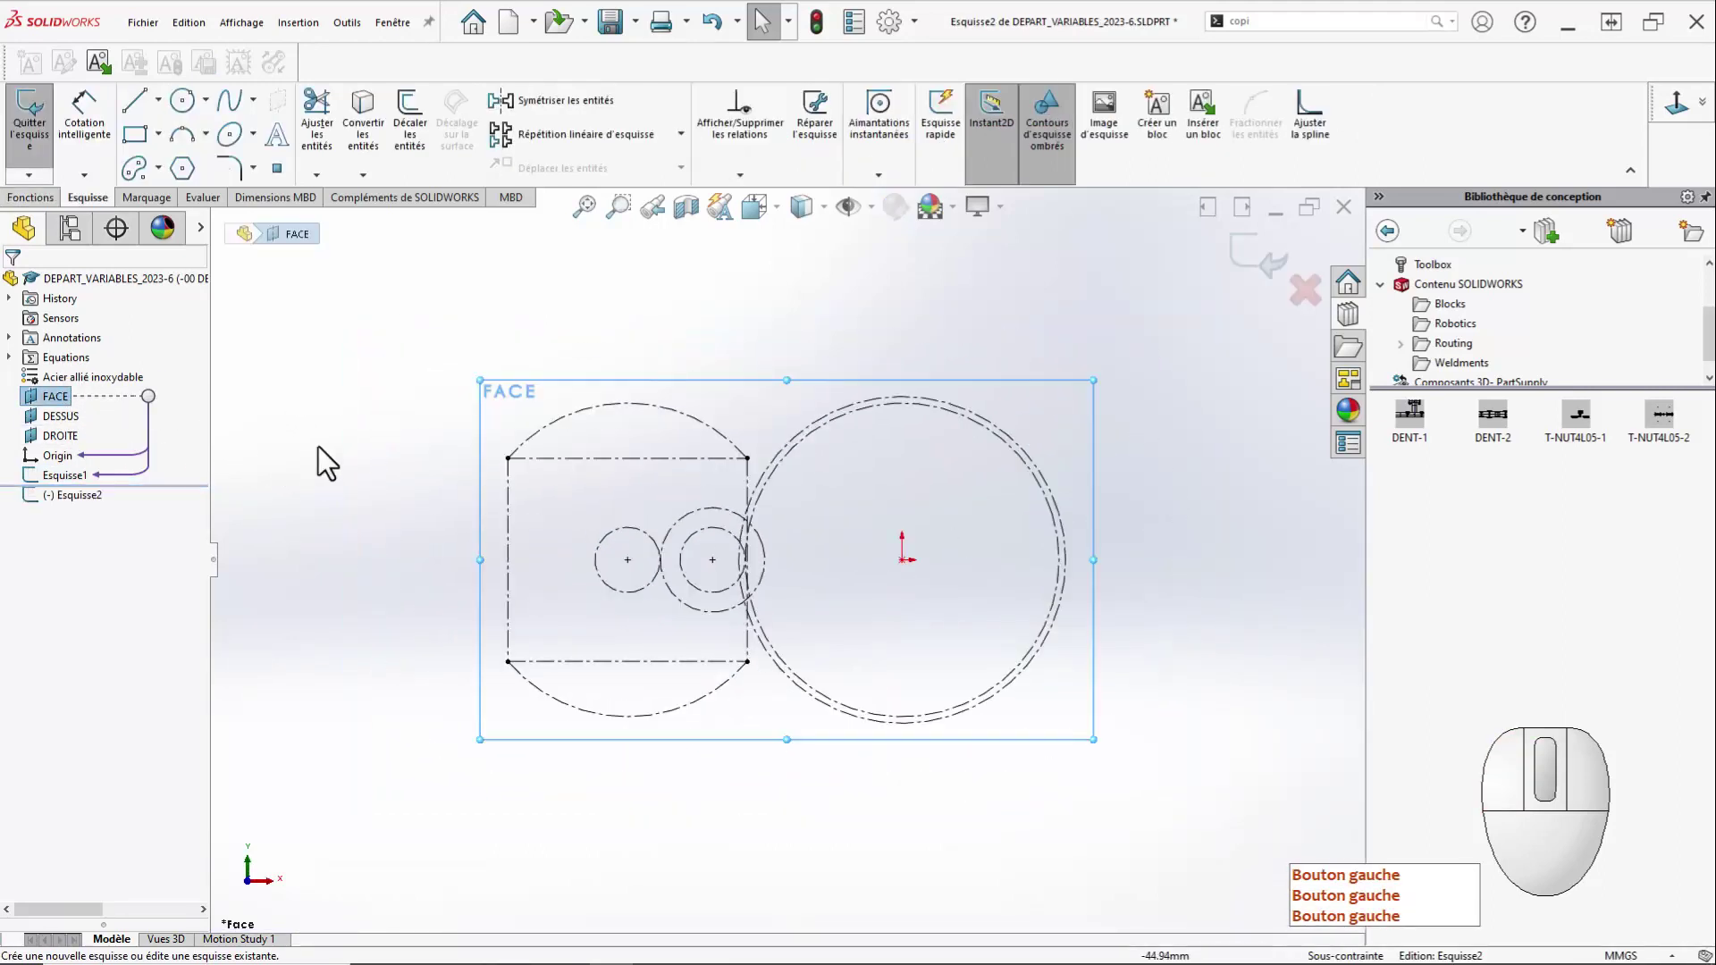
click(138, 132)
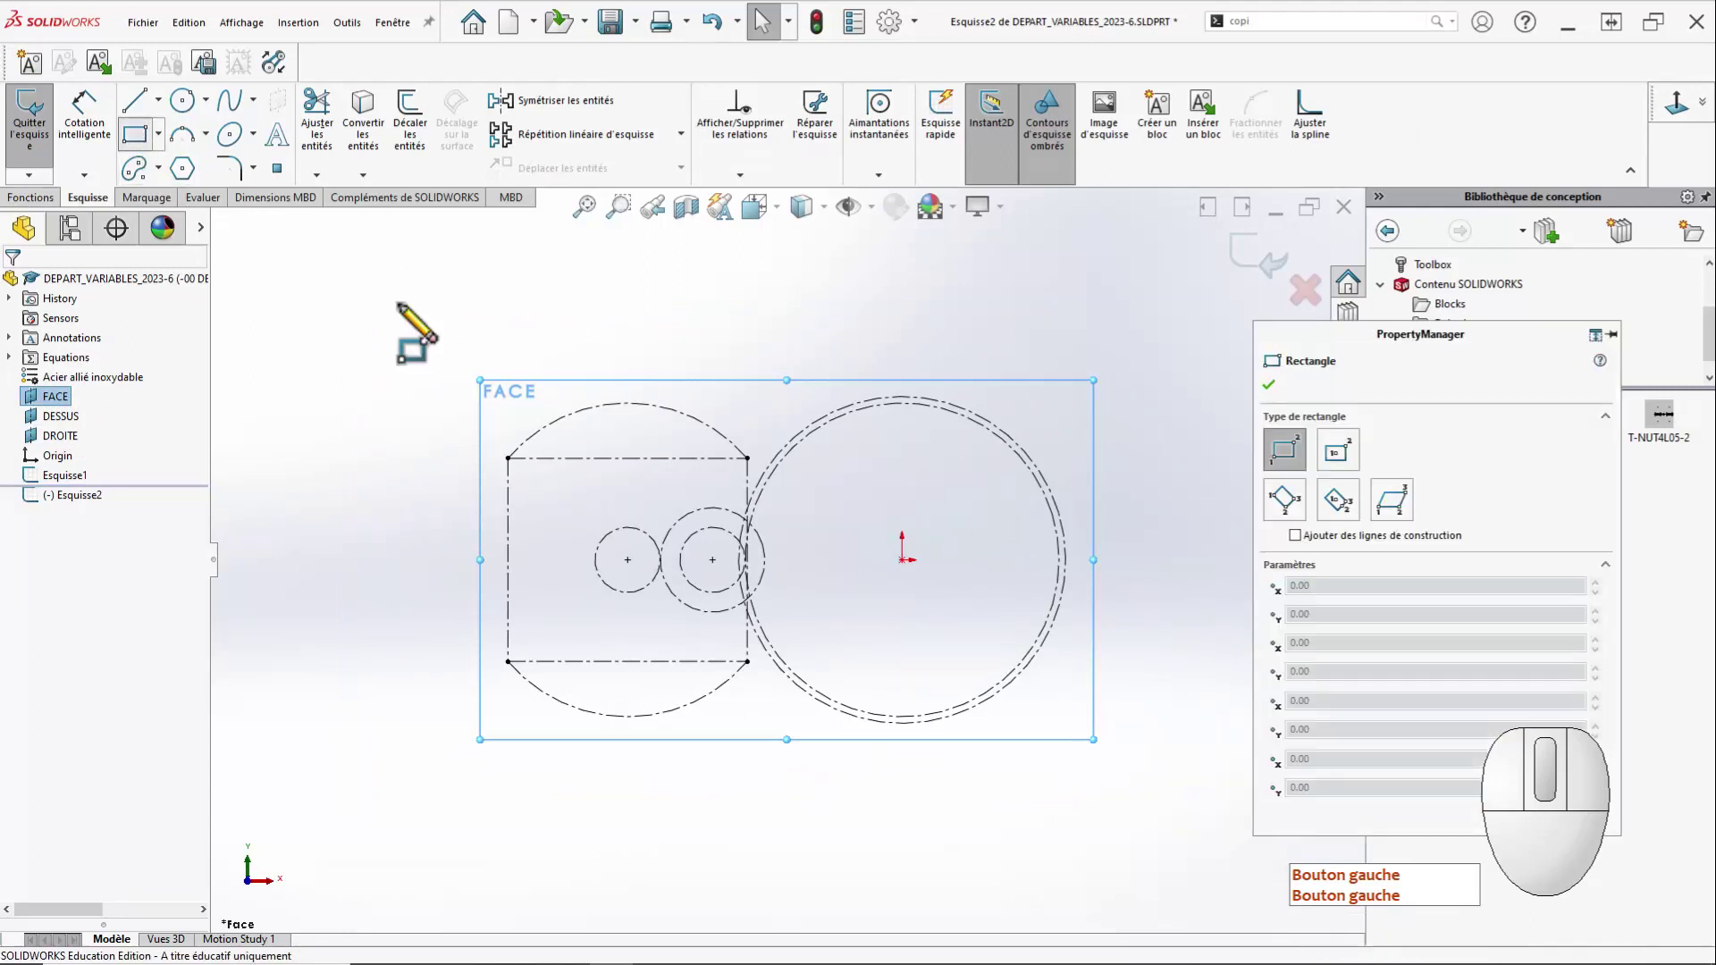
drag(347, 285, 1238, 865)
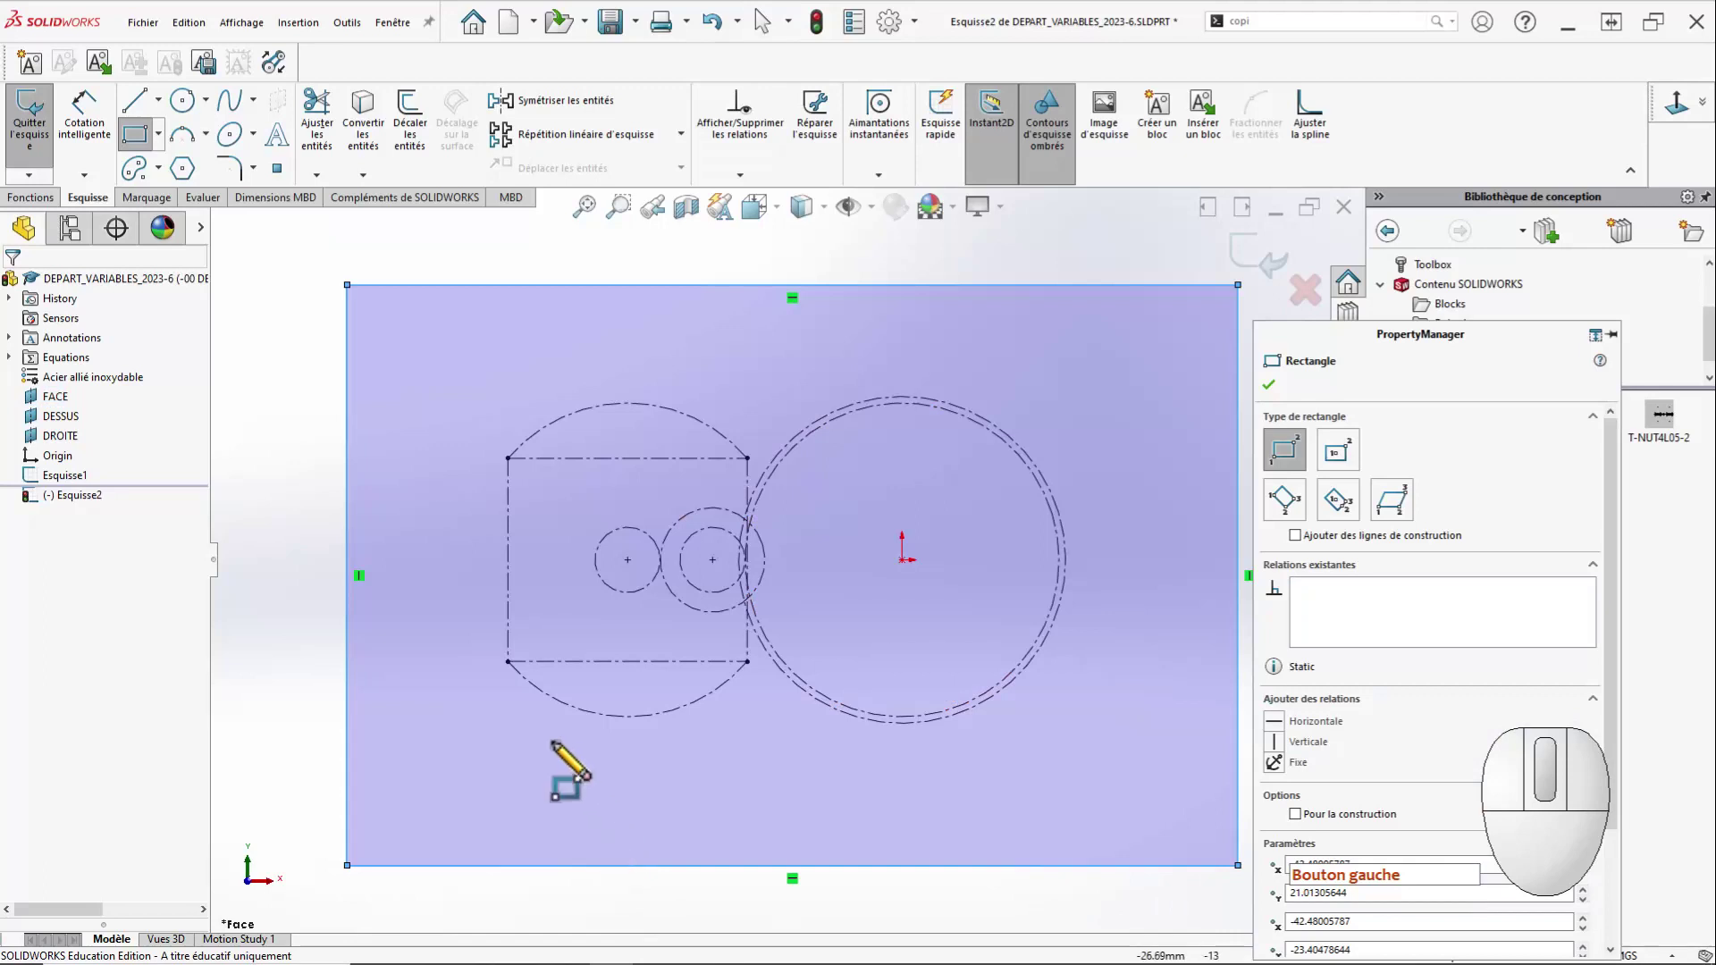
key(Escape)
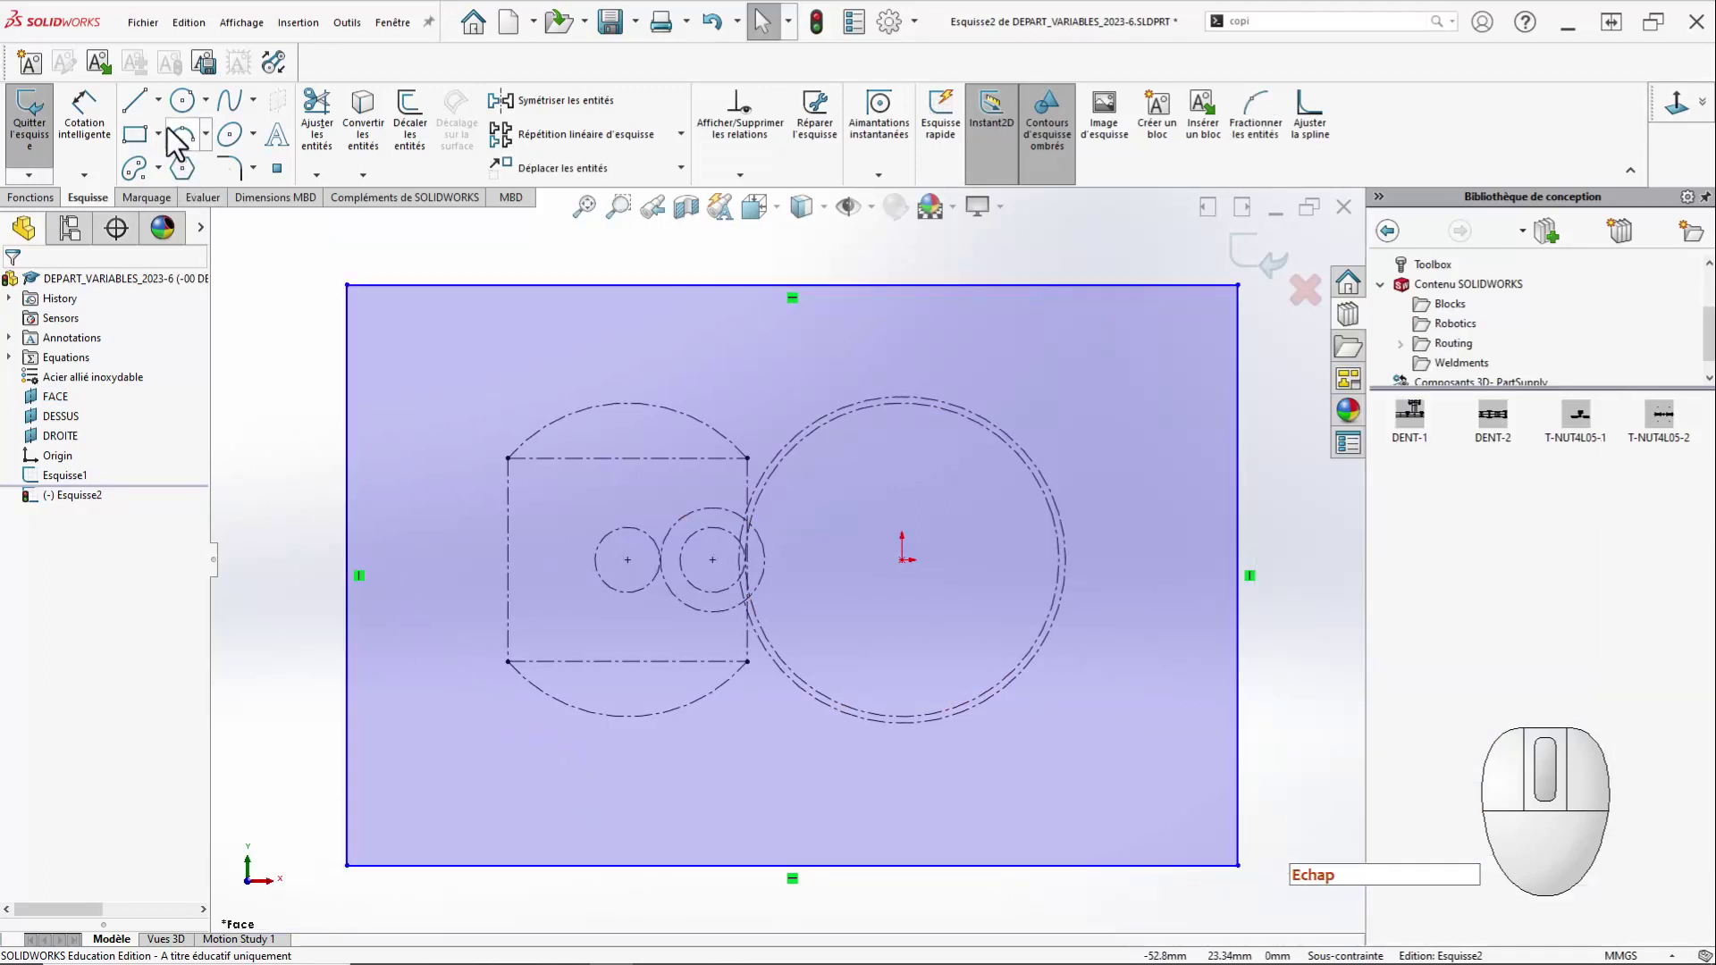
Draw three connected construction lines inside the rectangle, framing the layout down from its upper edge, with the horizontal one about 51 mm long.
click(159, 99)
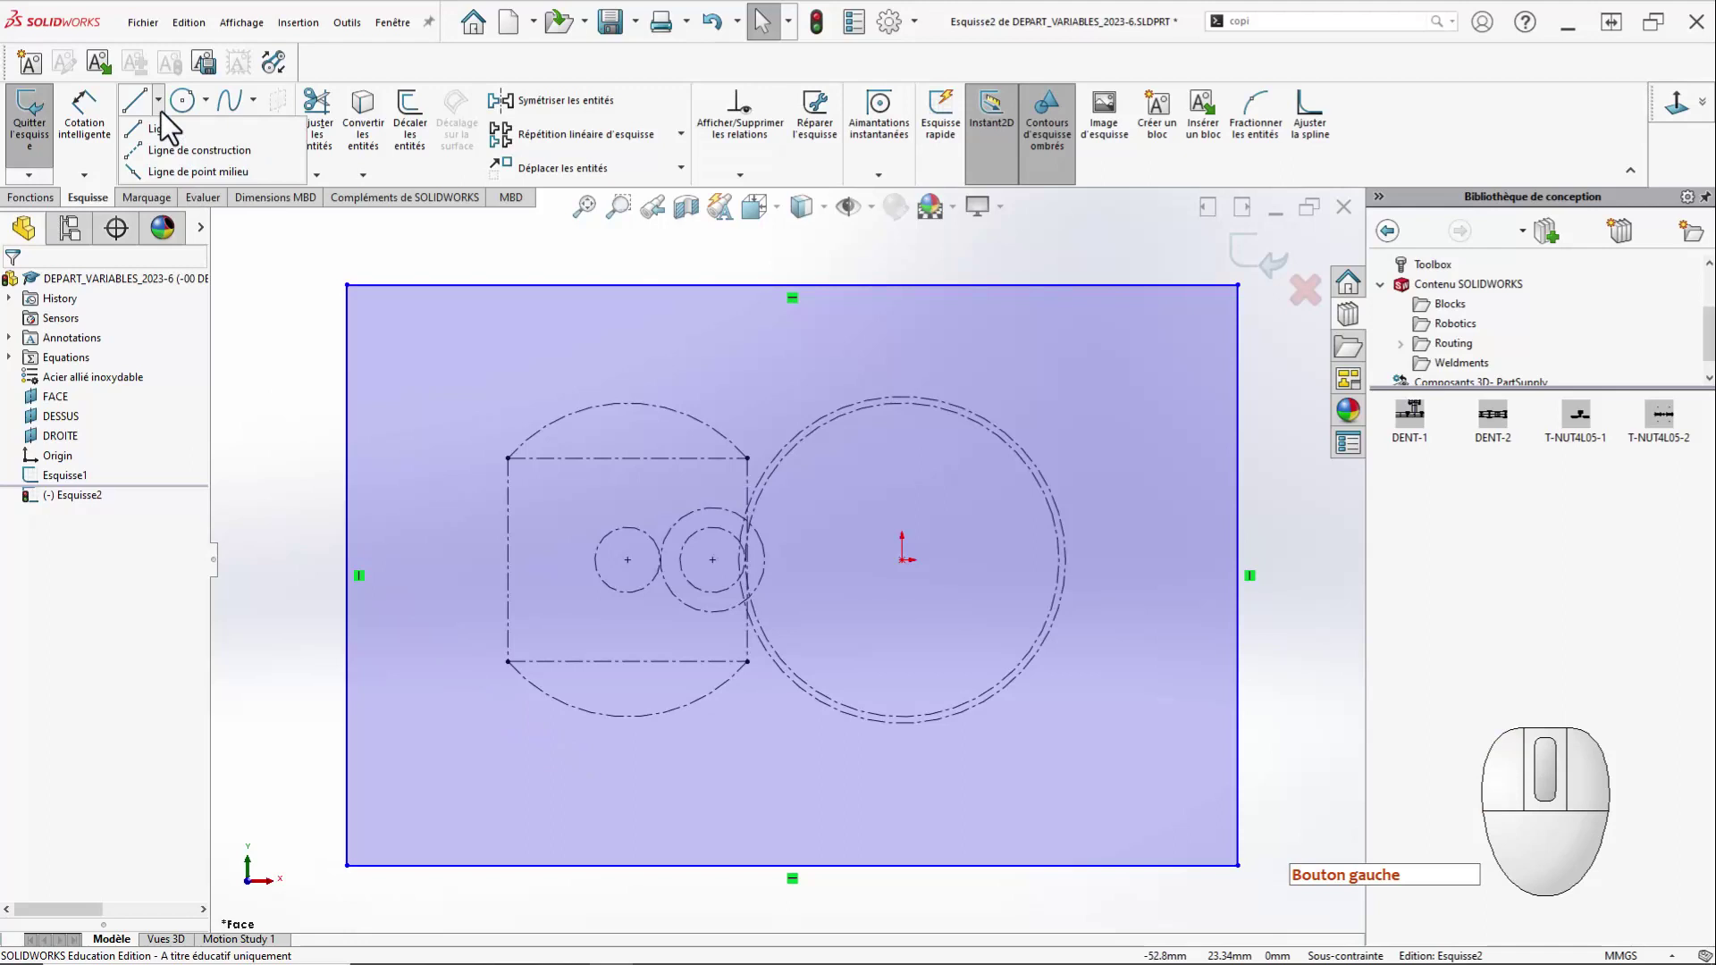
click(132, 148)
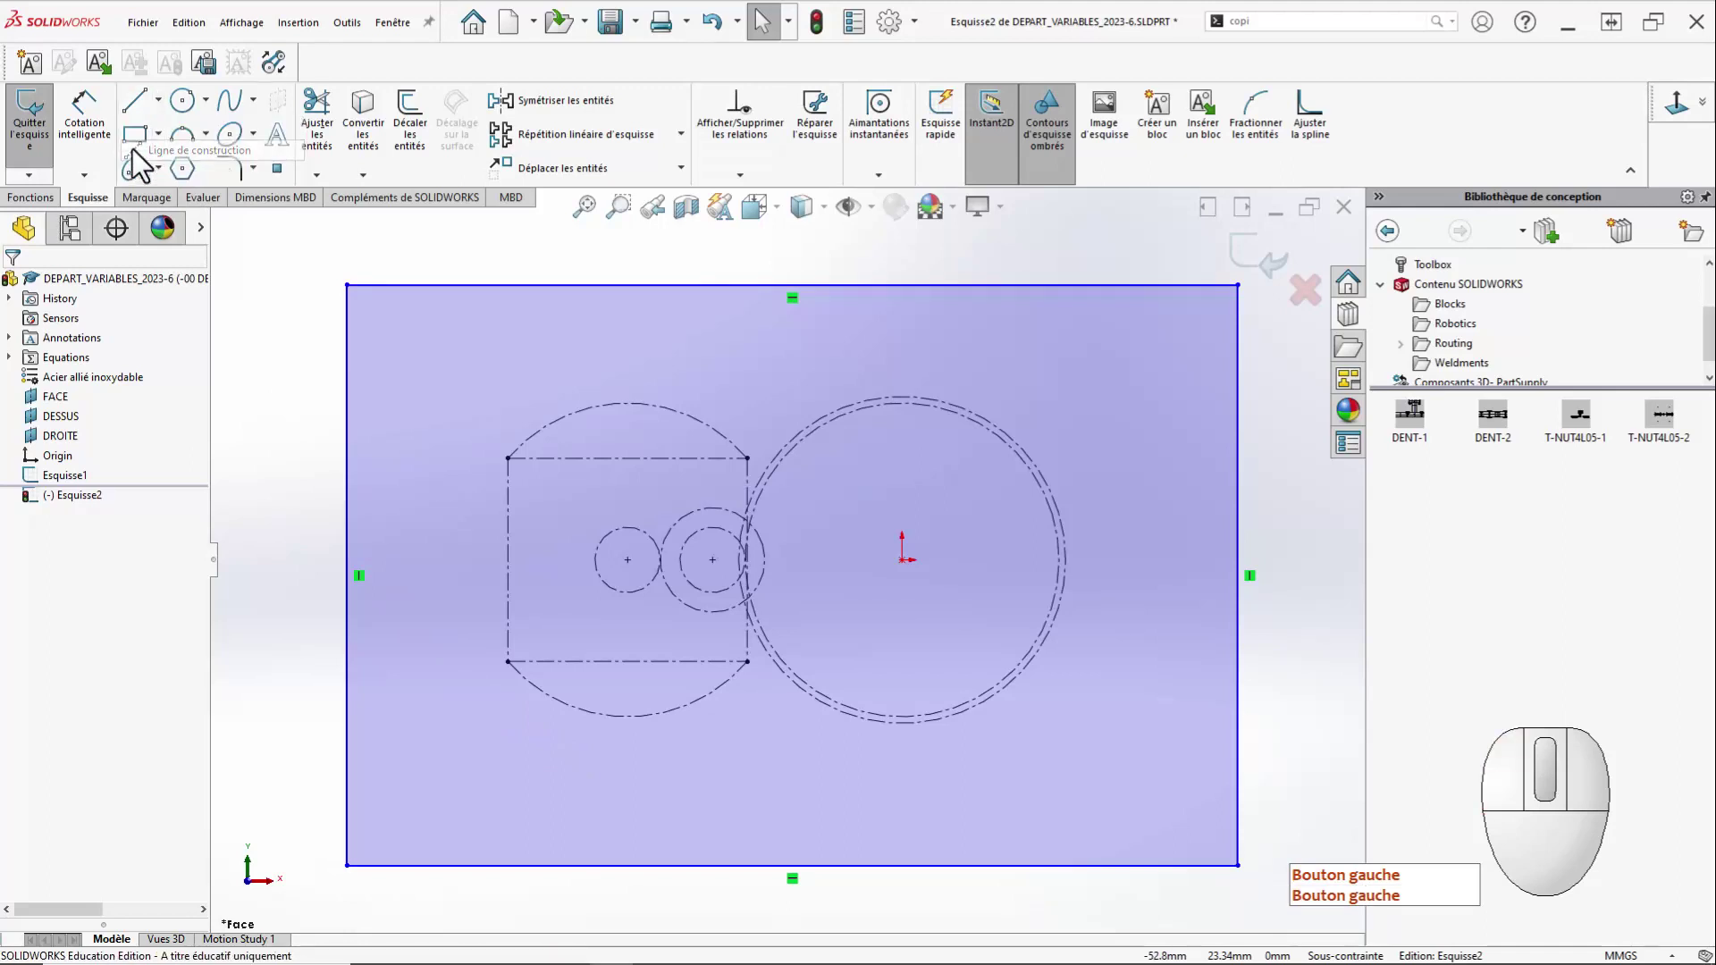
click(443, 285)
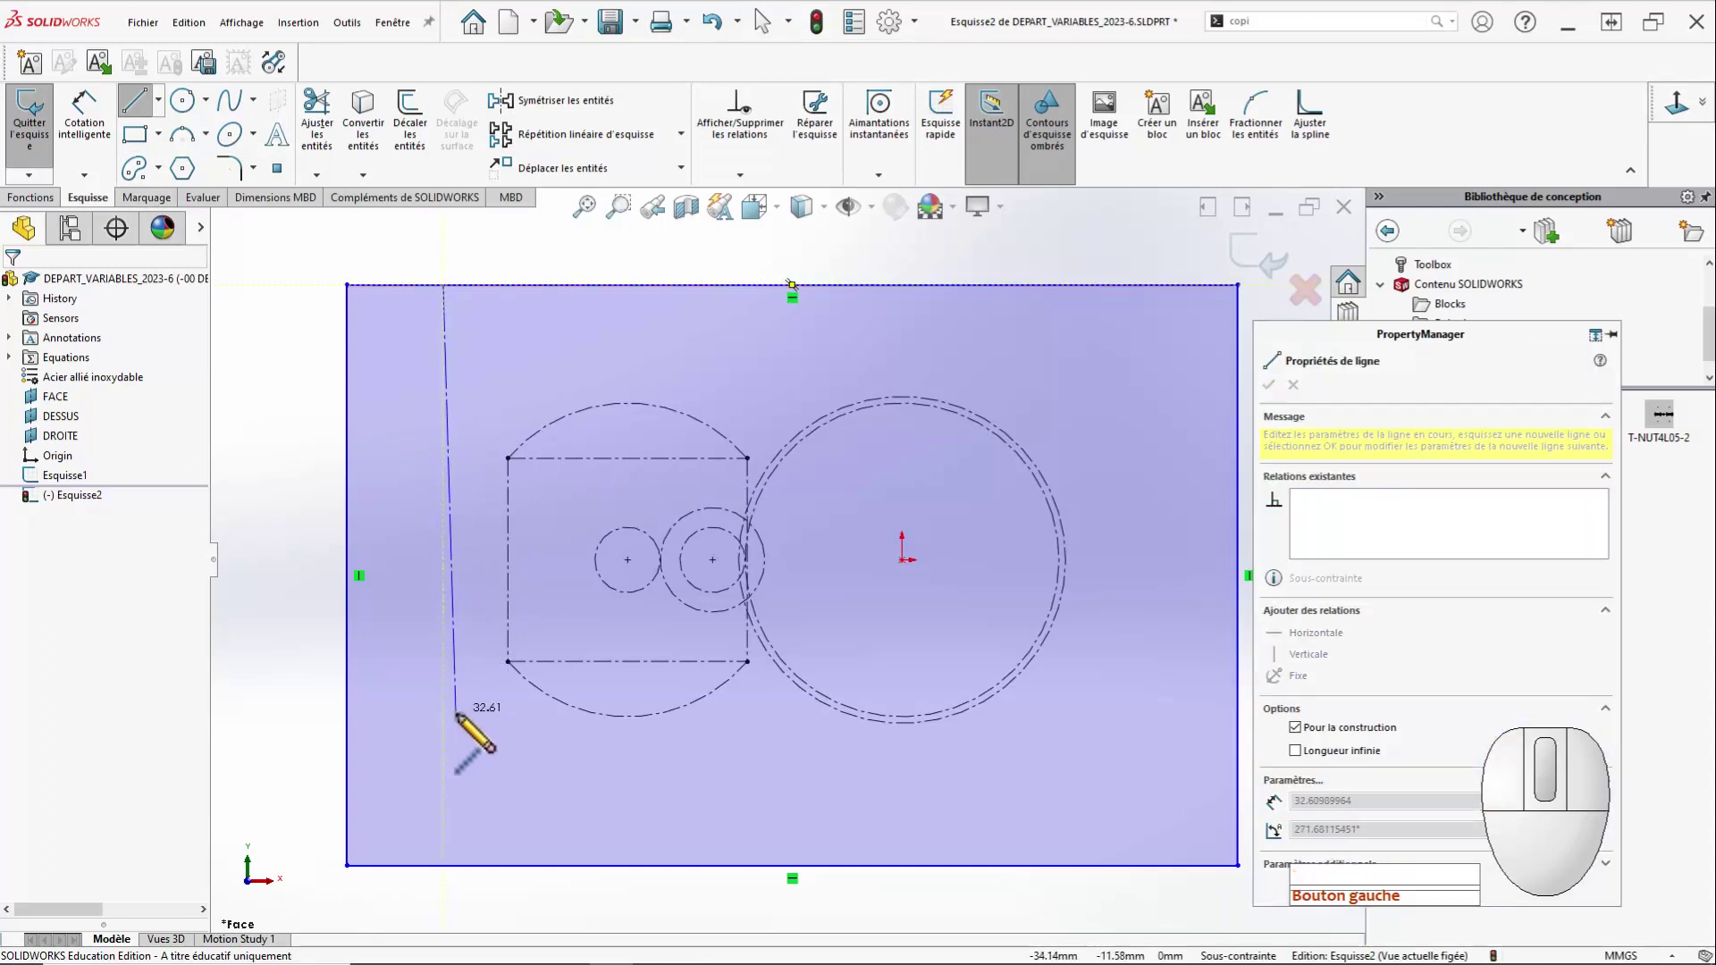
click(443, 748)
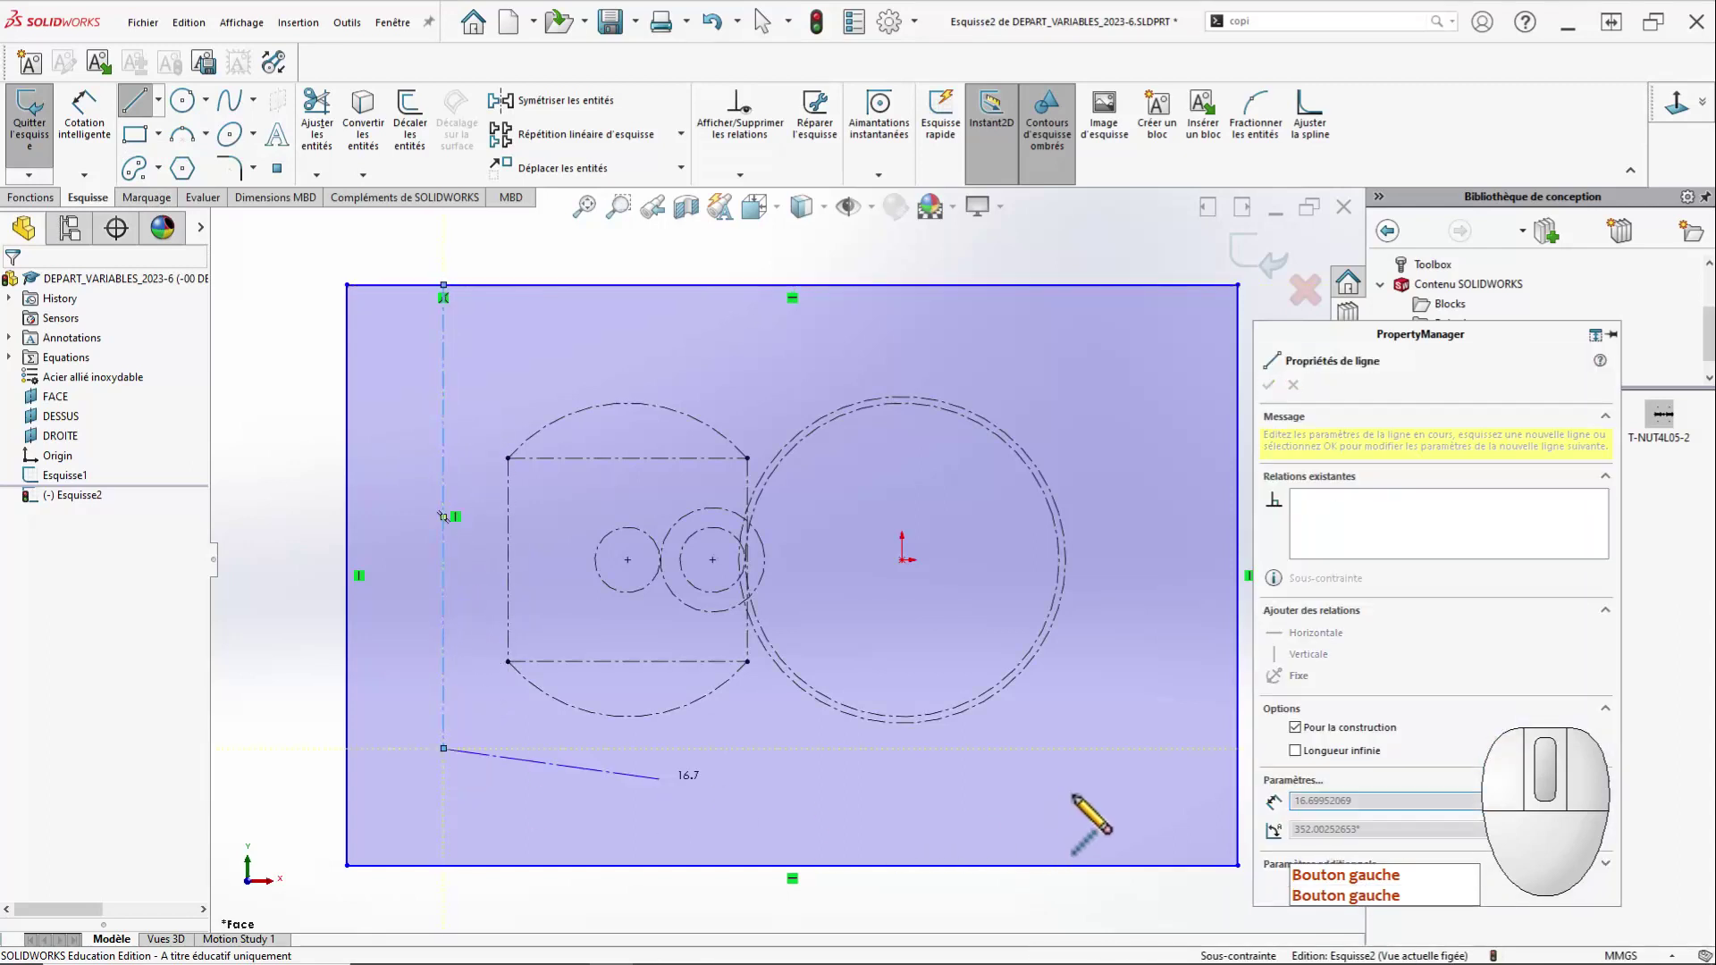
click(1107, 748)
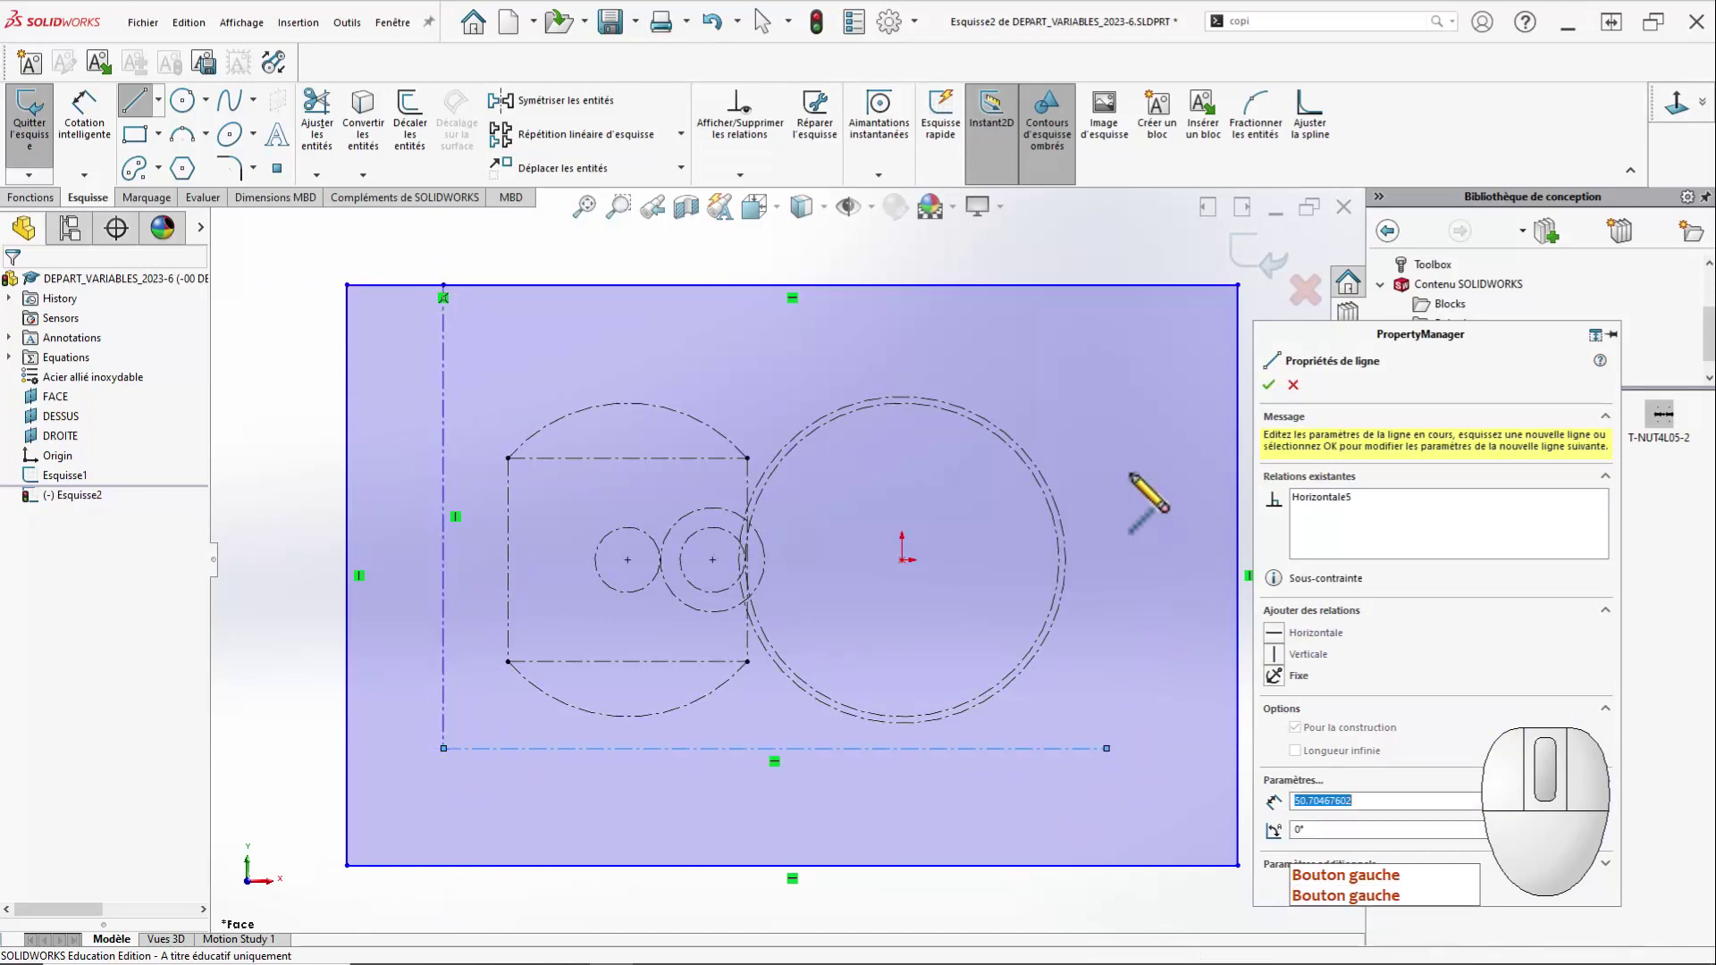
click(1106, 285)
key(Escape)
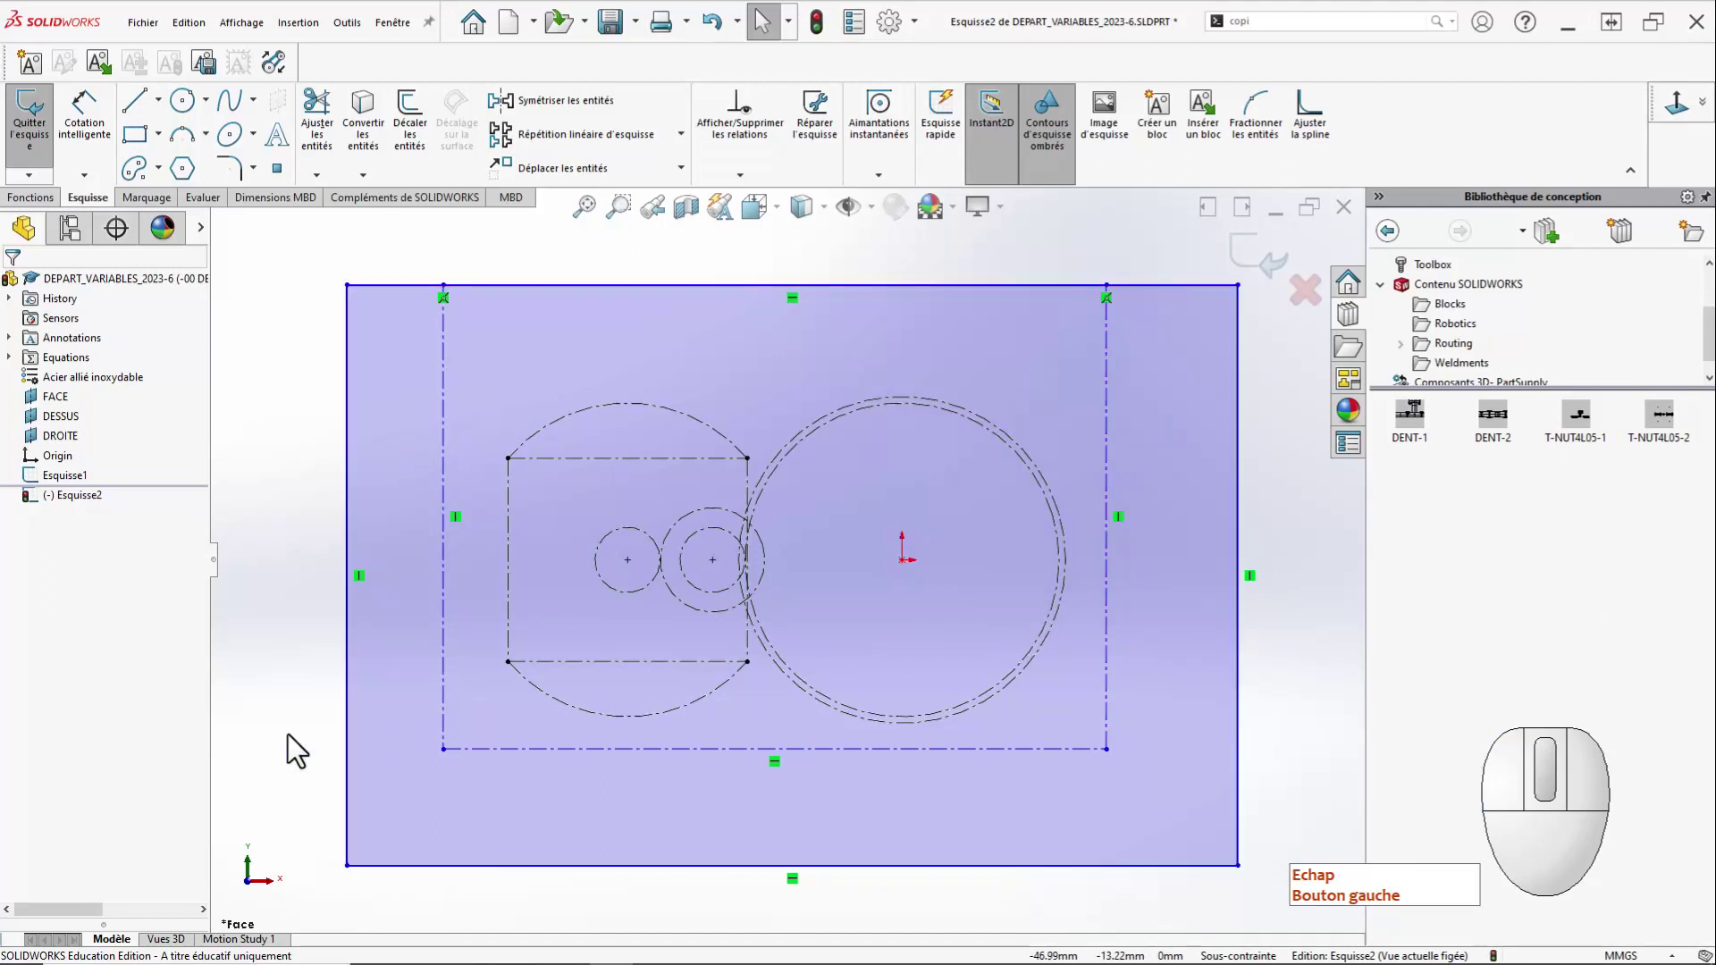
Dimension the gap between the left construction line and the motor outline's straight left edge, linking it to the JEU variable.
right_drag(288, 754, 314, 524)
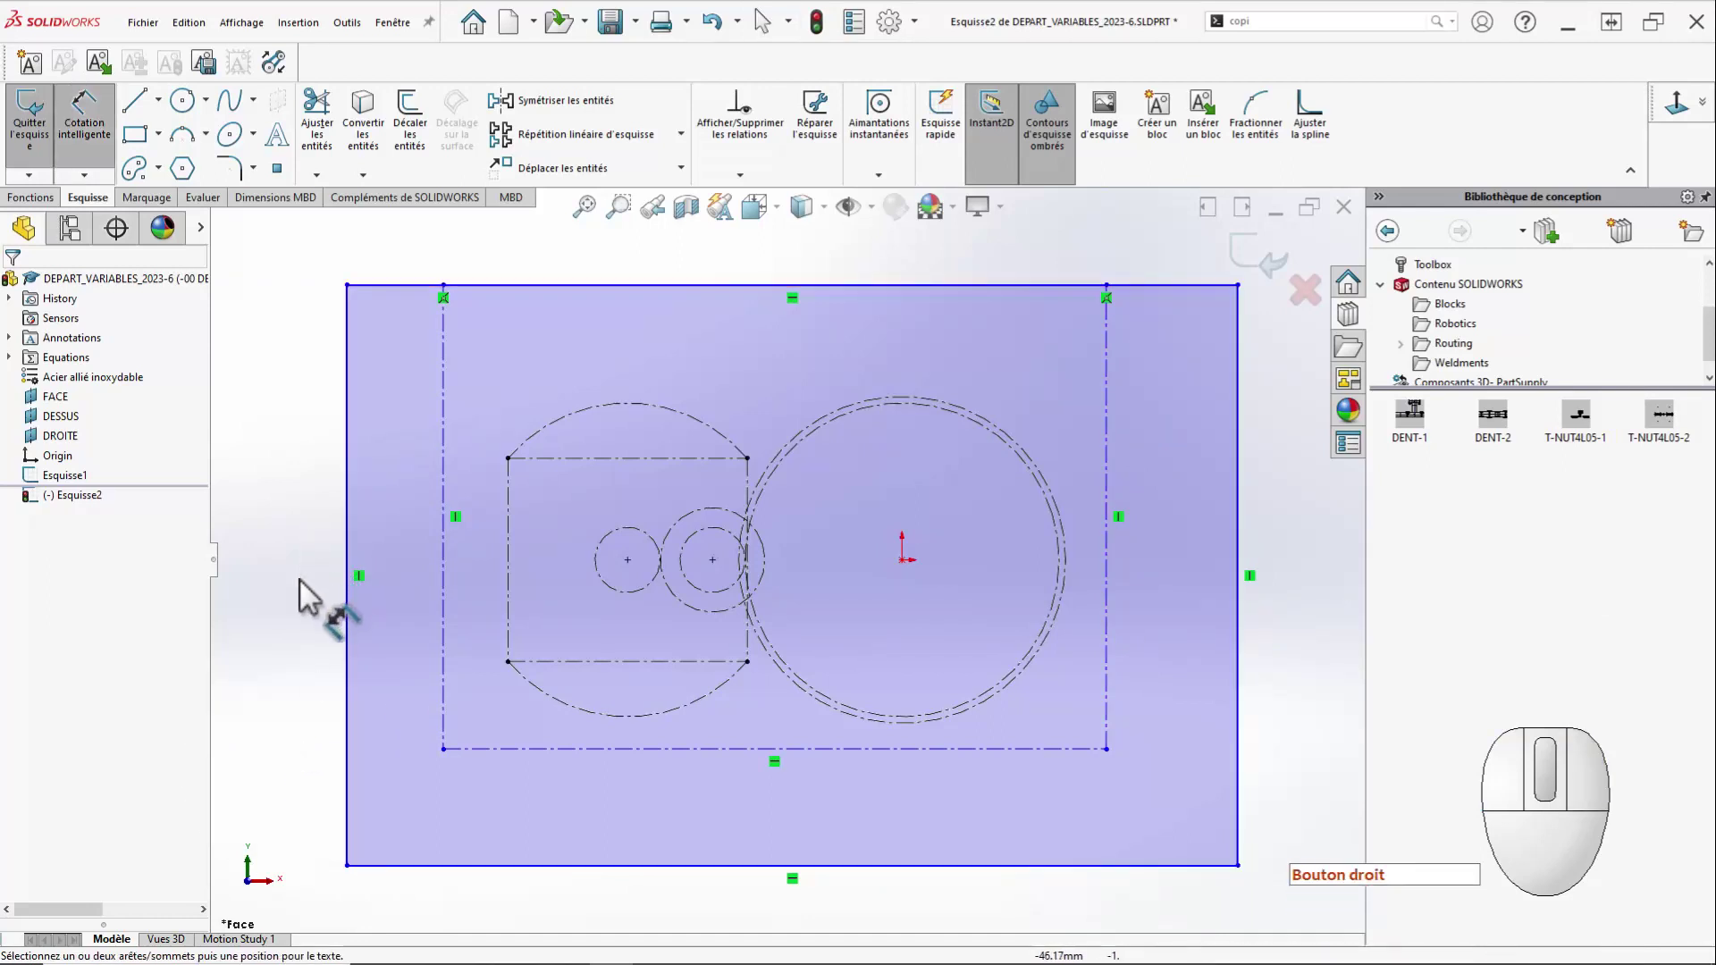
click(510, 620)
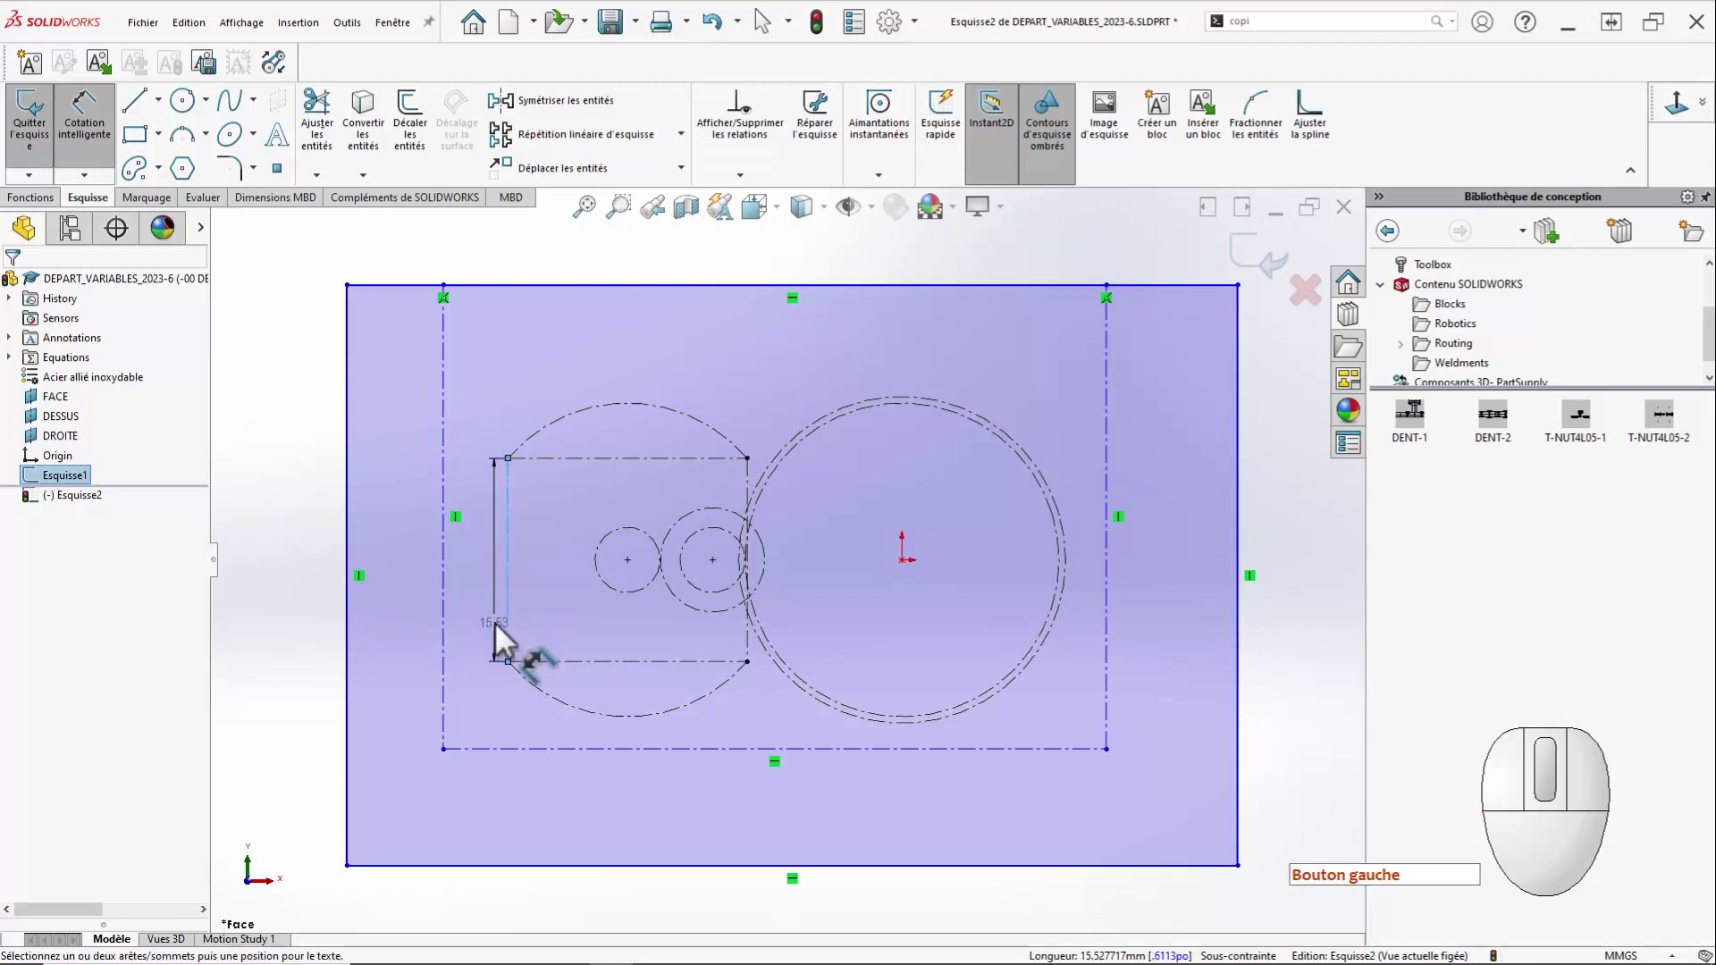
click(425, 608)
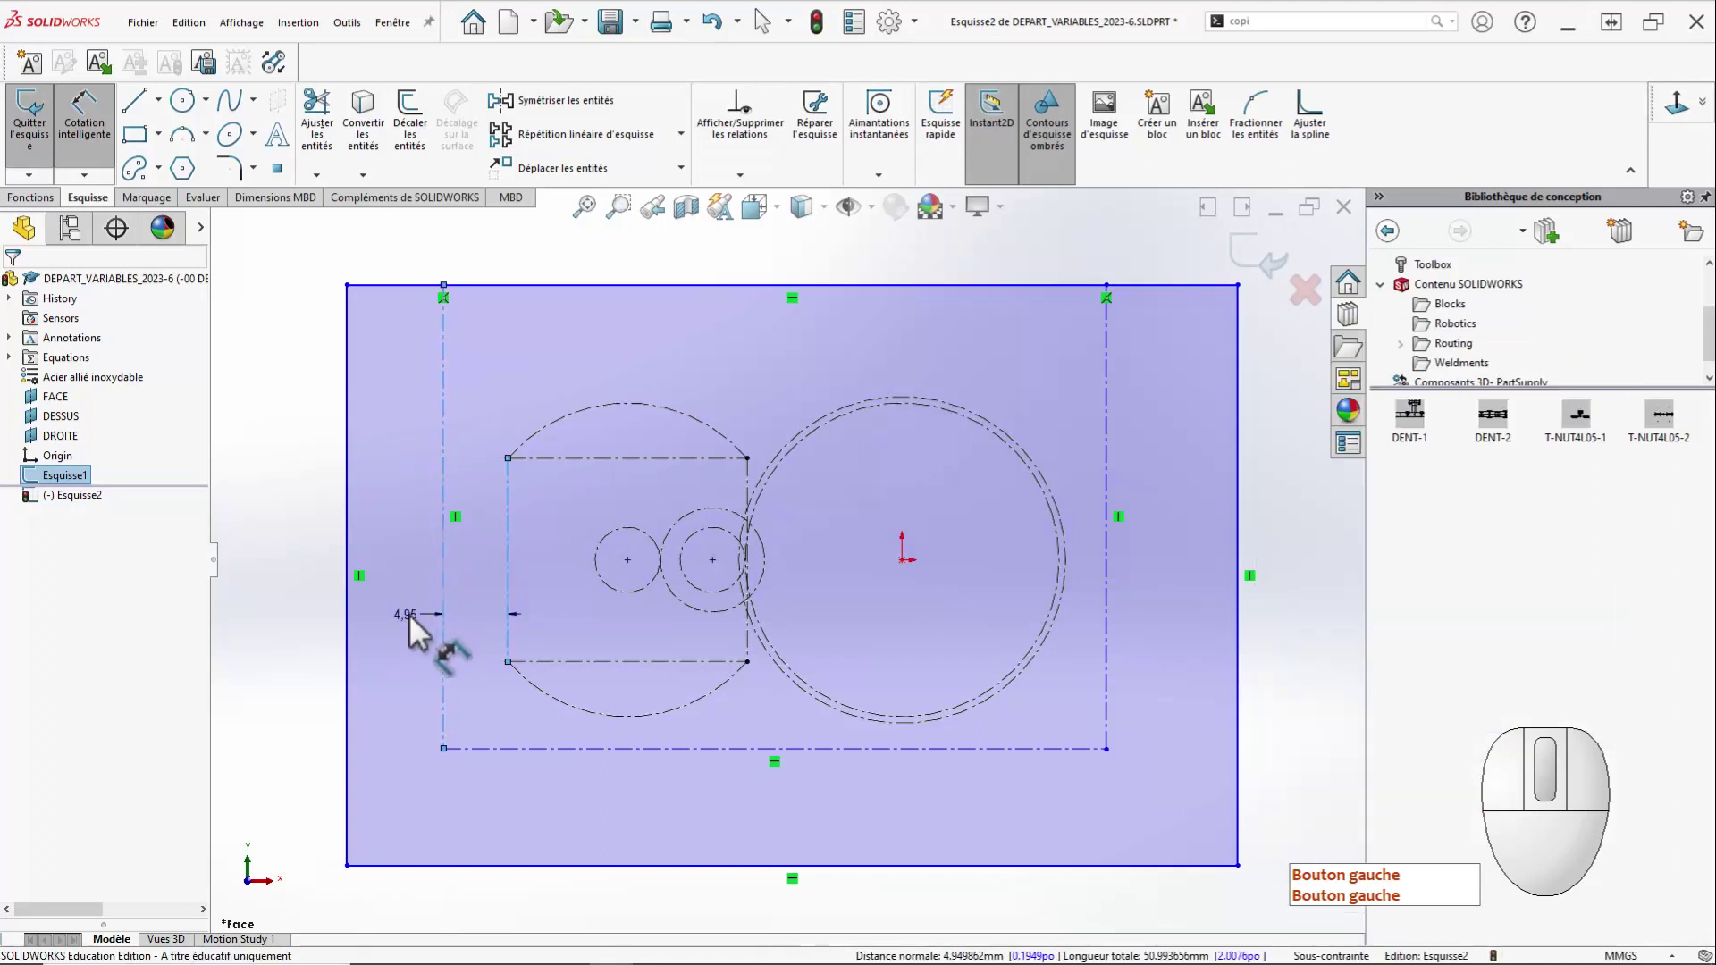
click(409, 613)
text(=jeu)
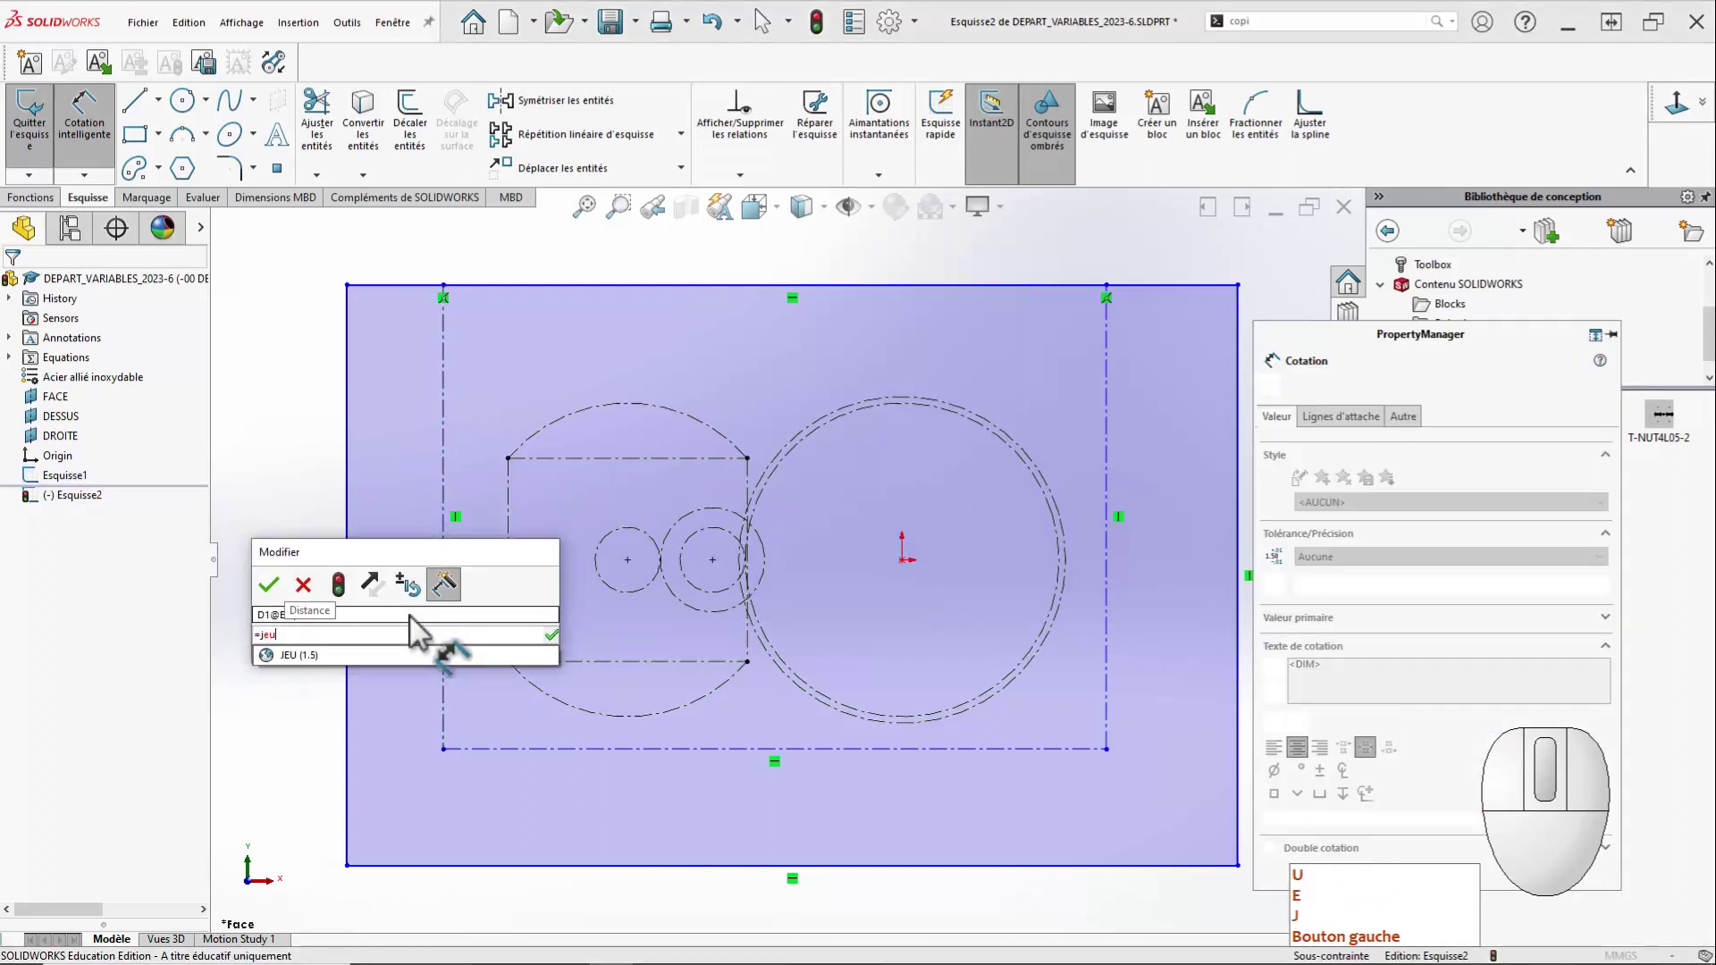
key(Down)
key(Return)
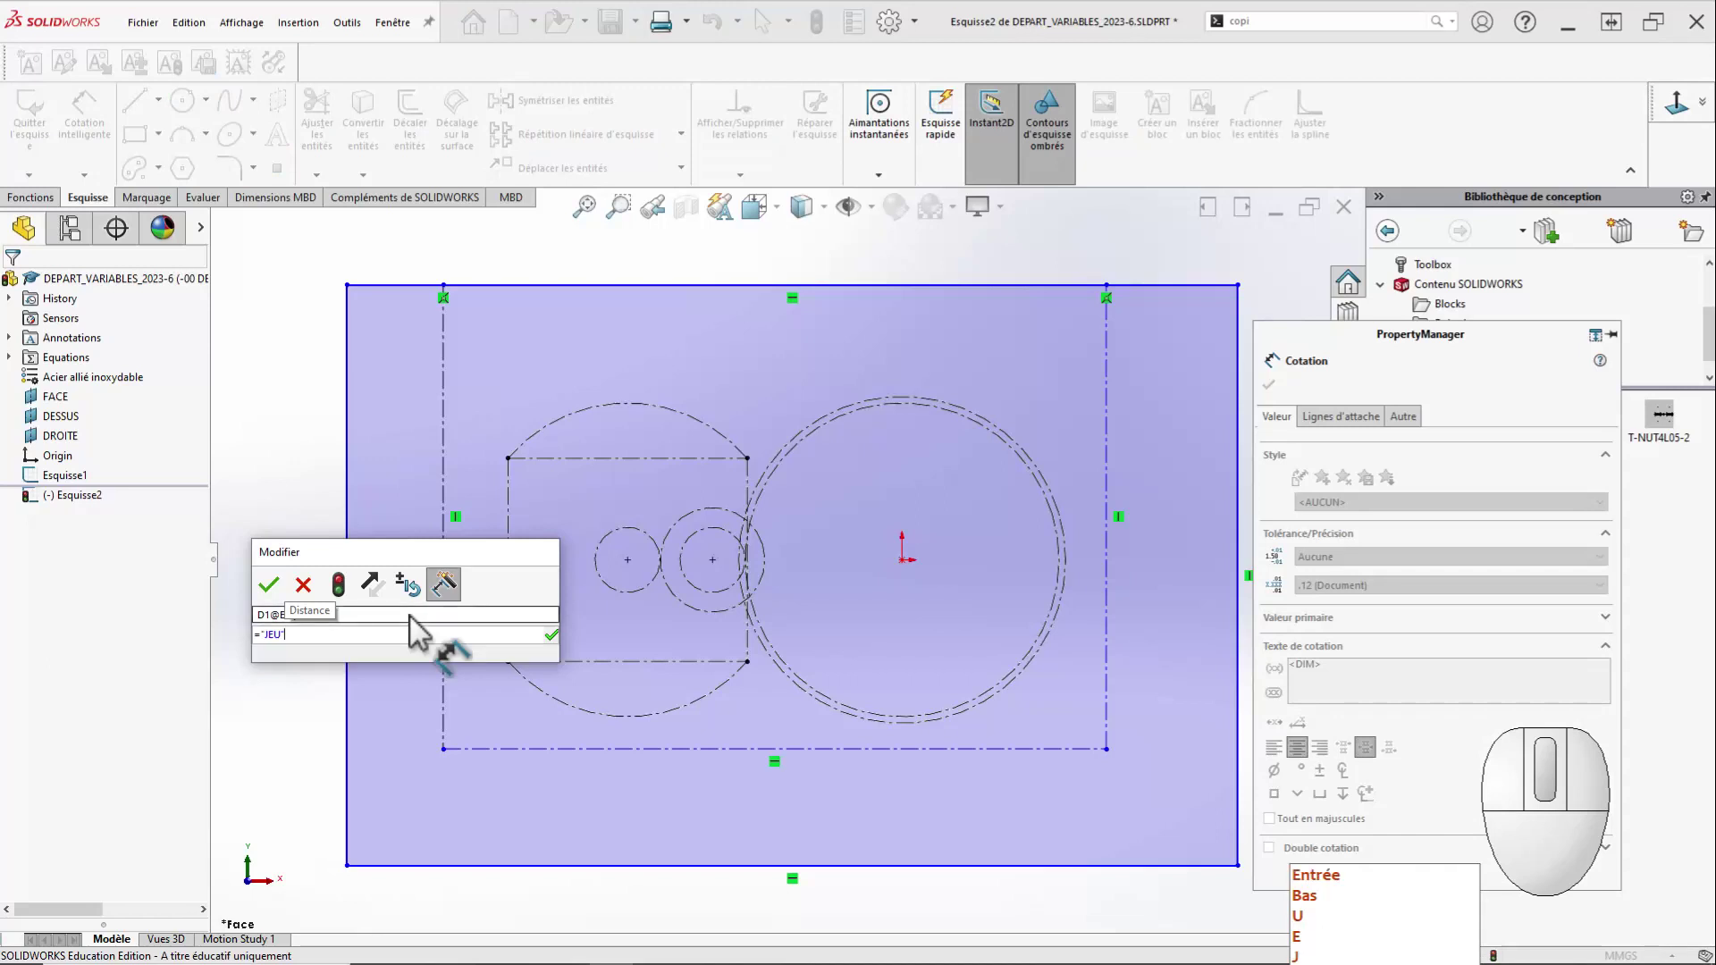
click(270, 587)
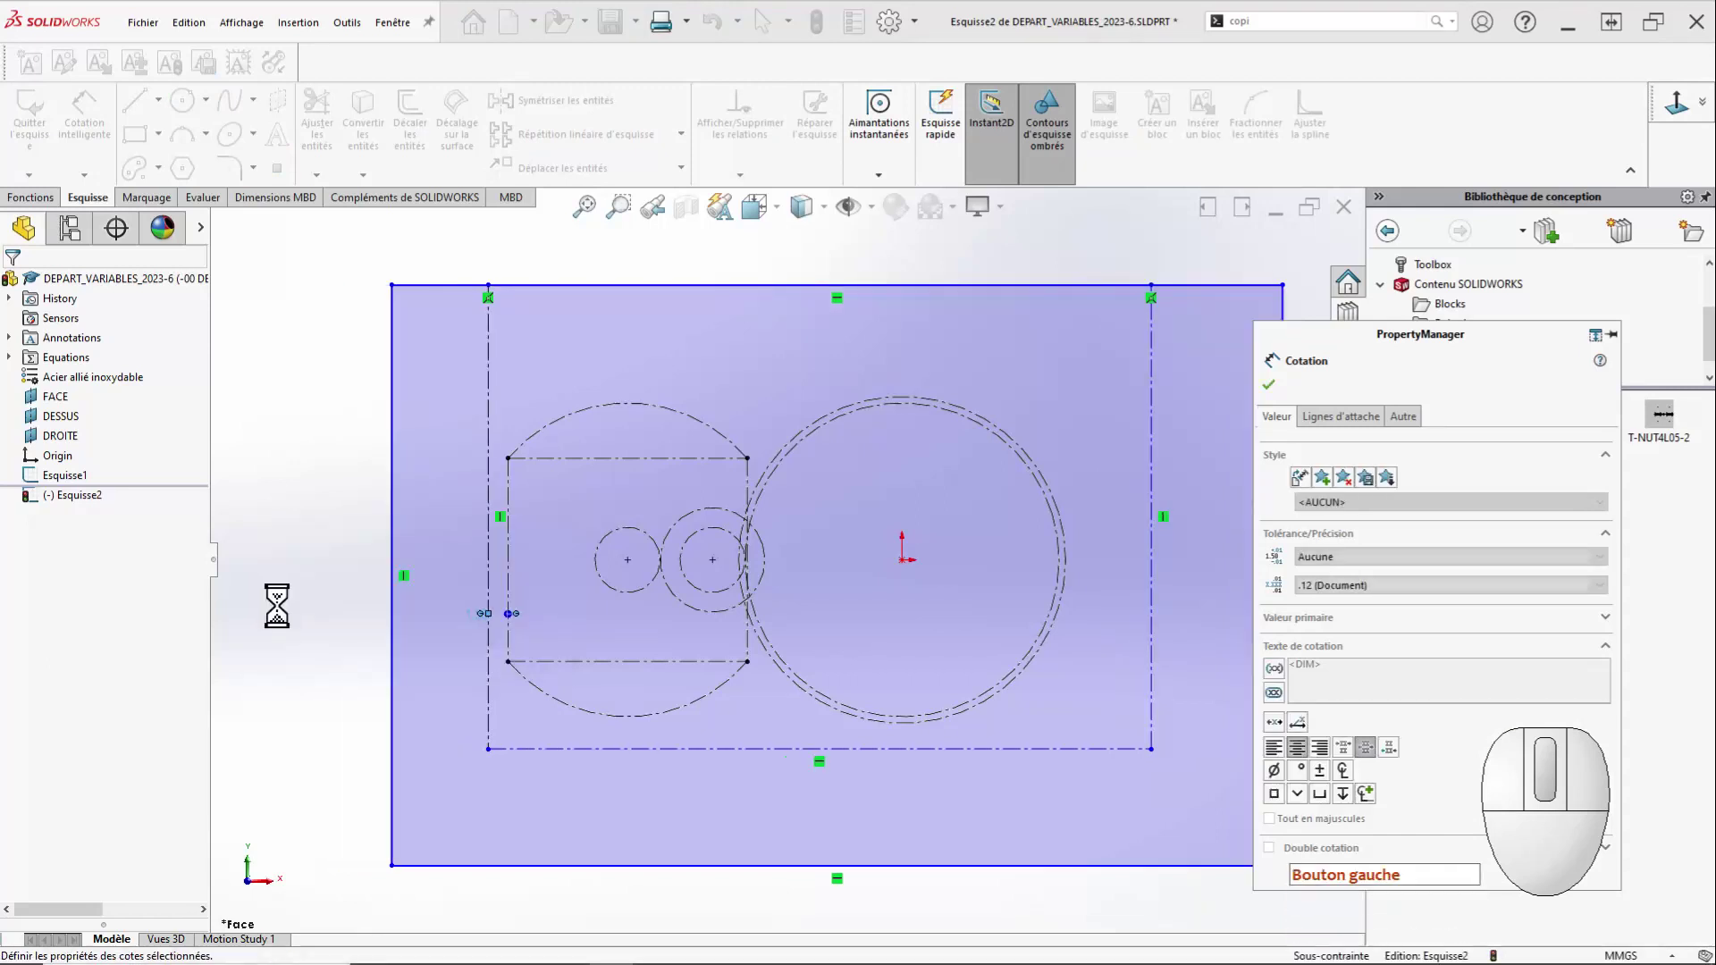
Dimension the gap from the motor outline's lower arc to the horizontal construction line at the arc's tangent, linking it to the JEU variable.
shift+click(626, 717)
click(611, 747)
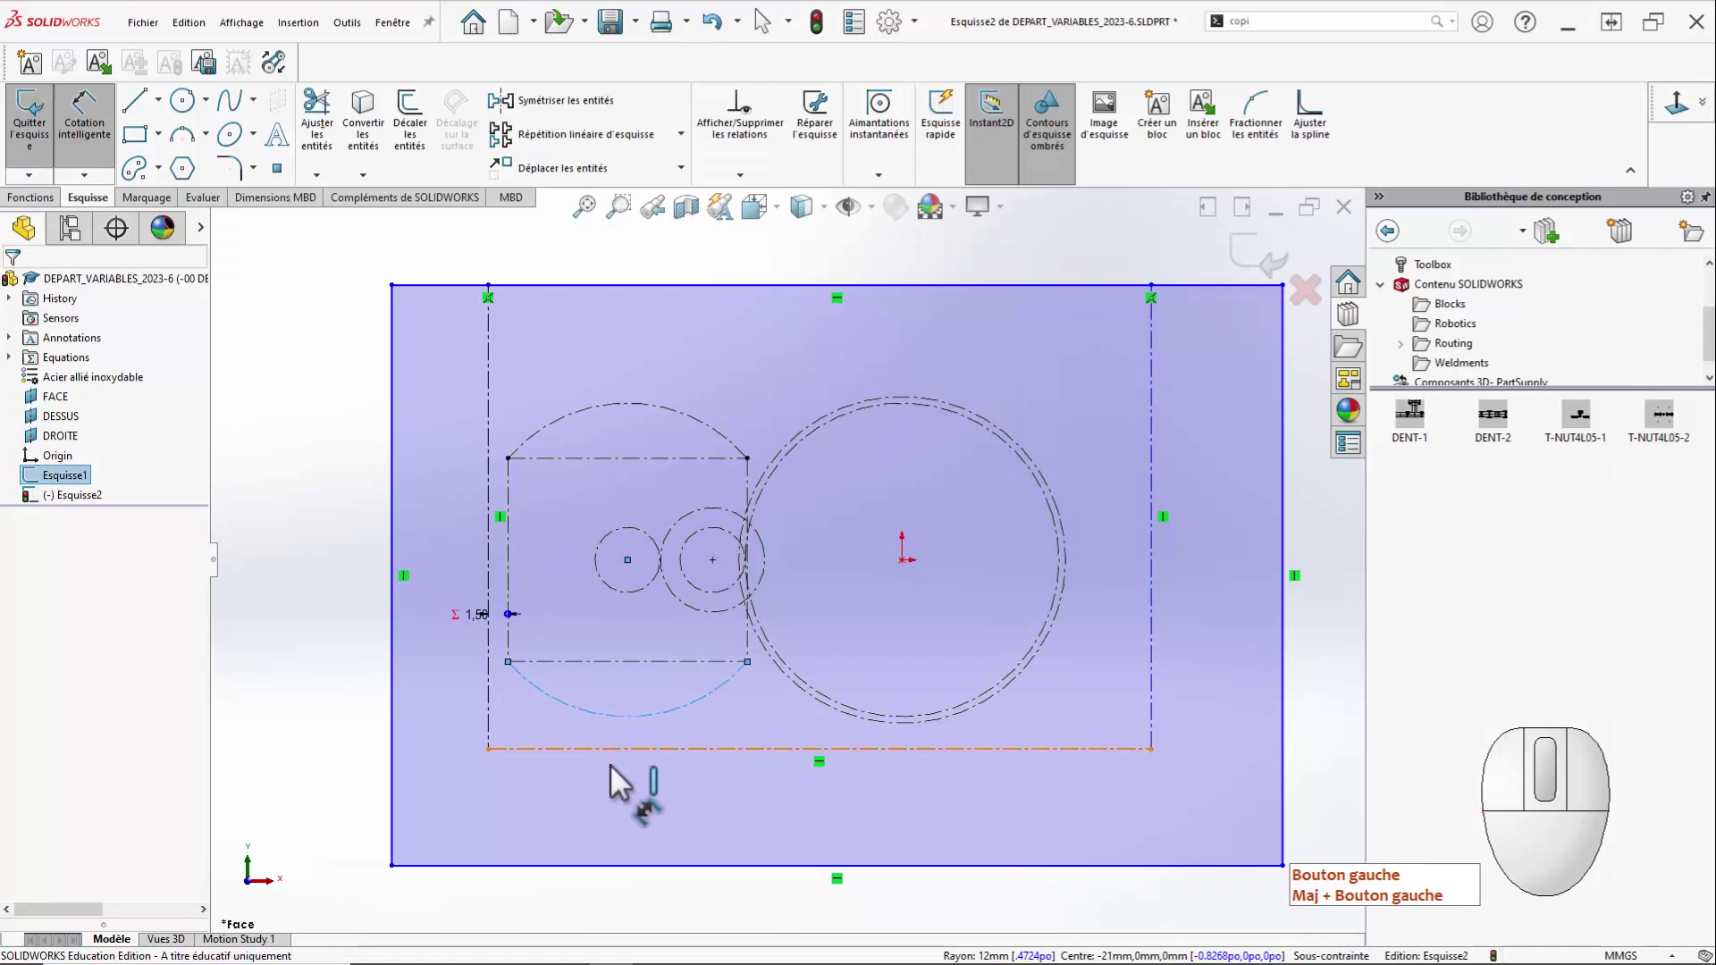
click(661, 789)
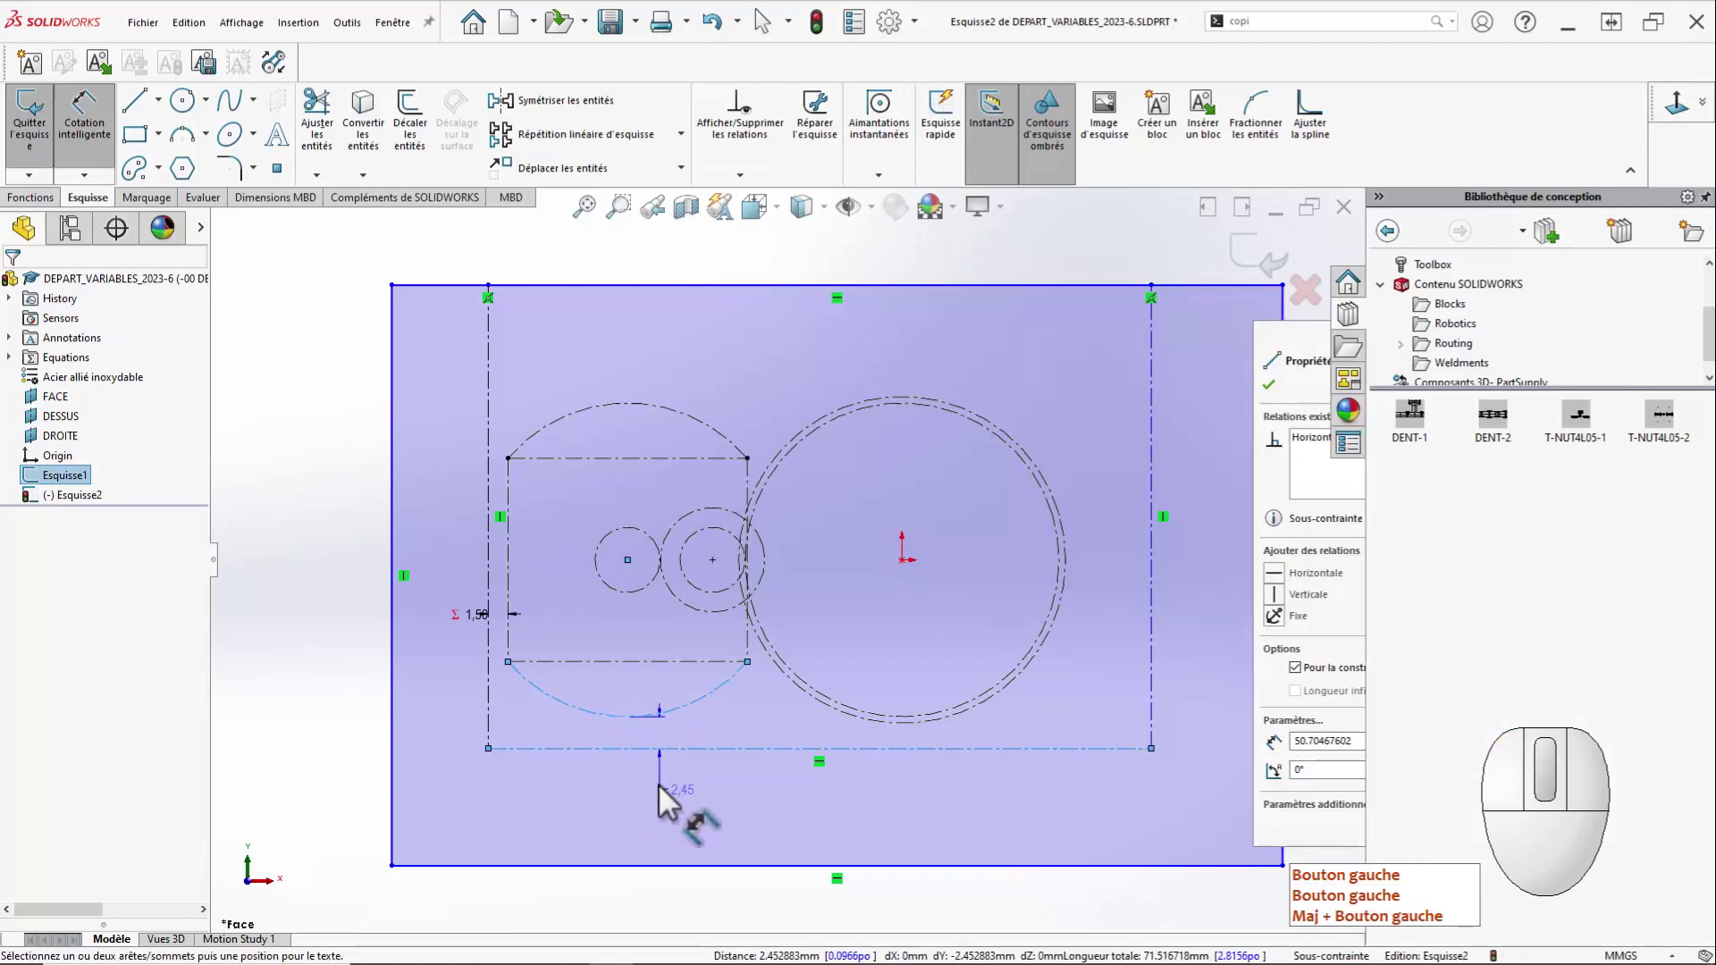
click(657, 783)
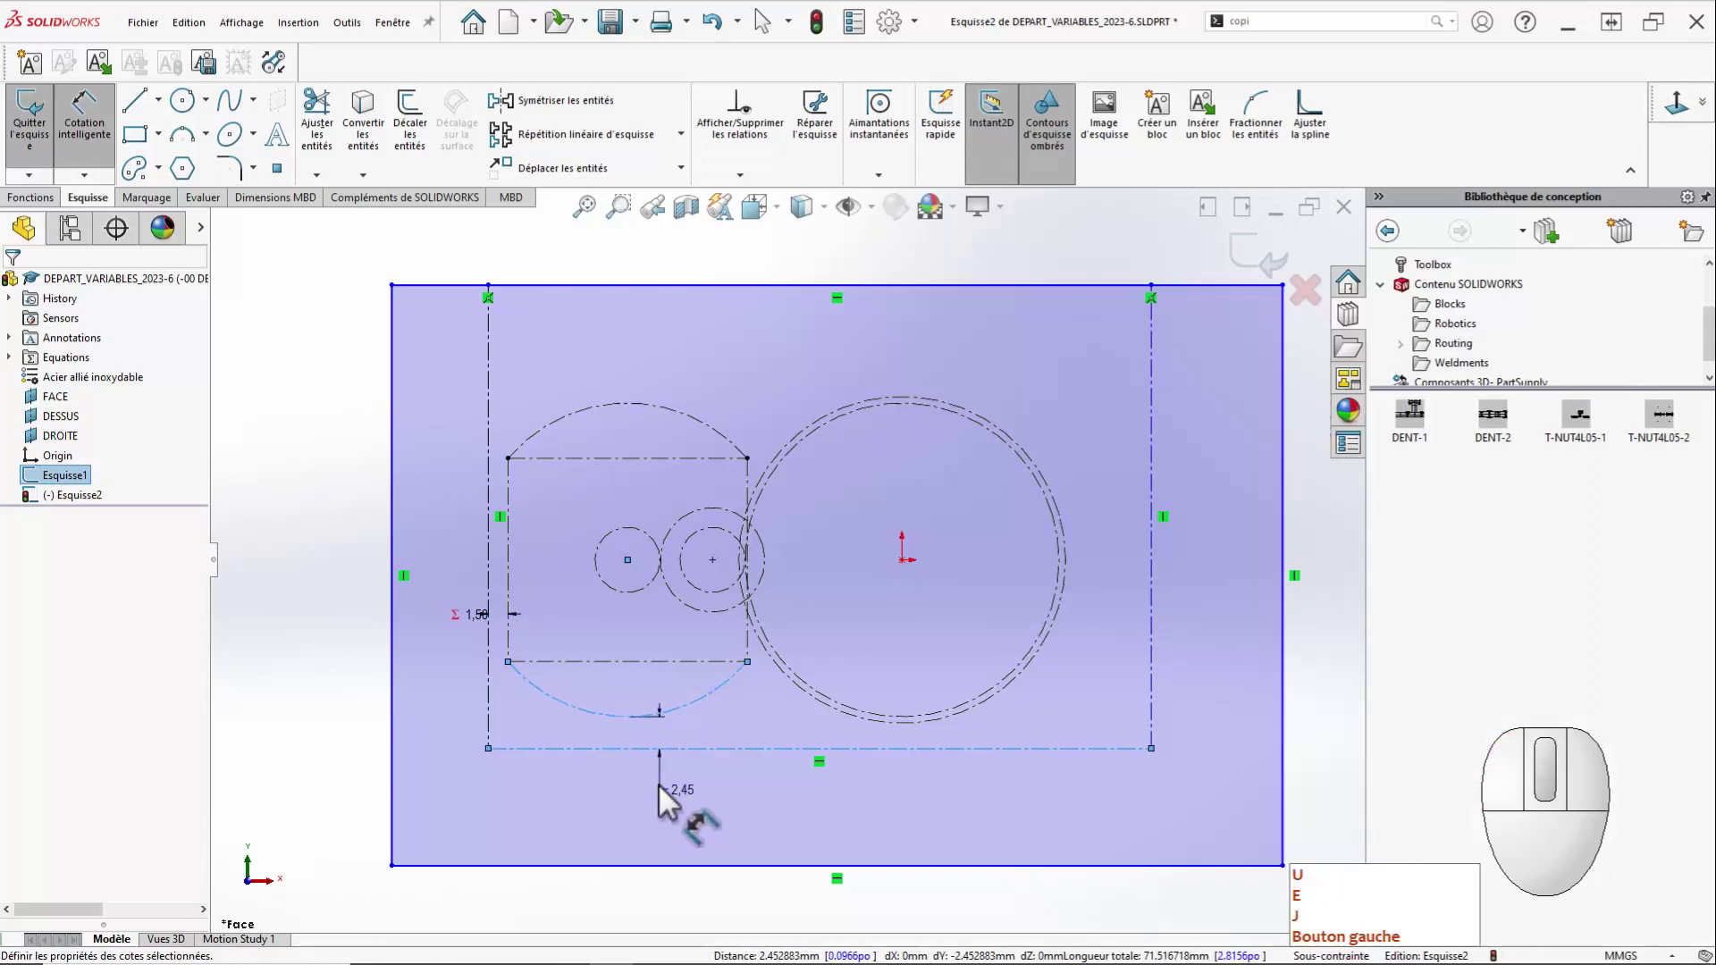
text(=jeu)
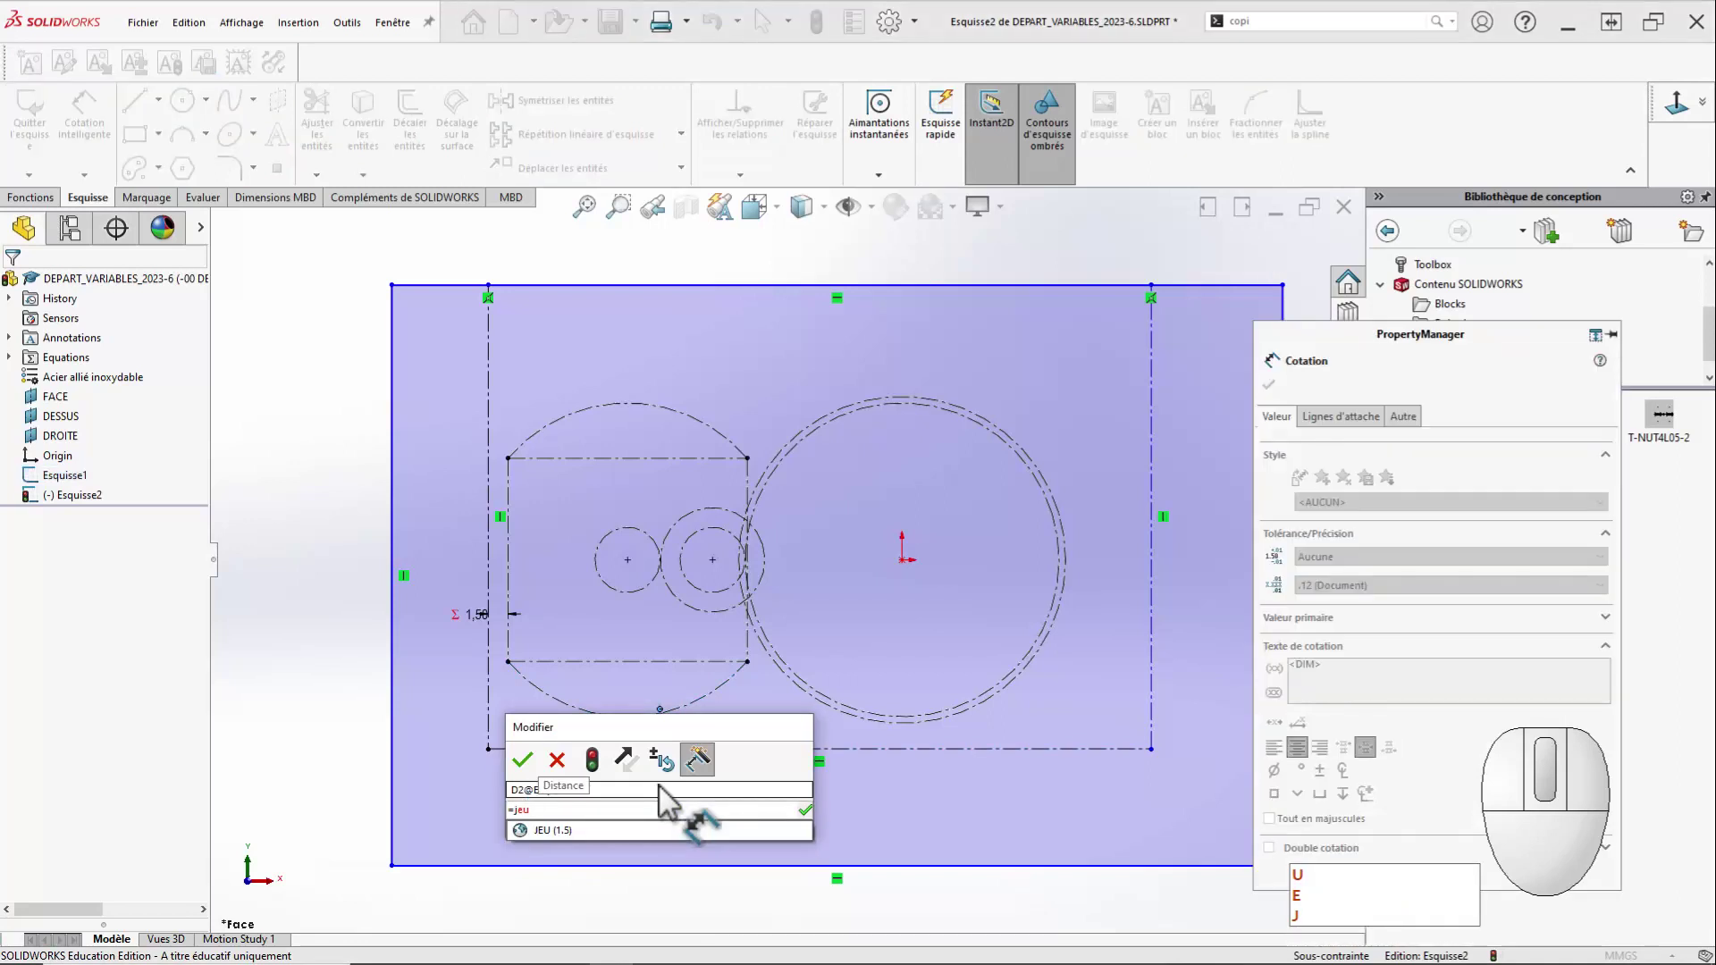
key(Down)
key(Return)
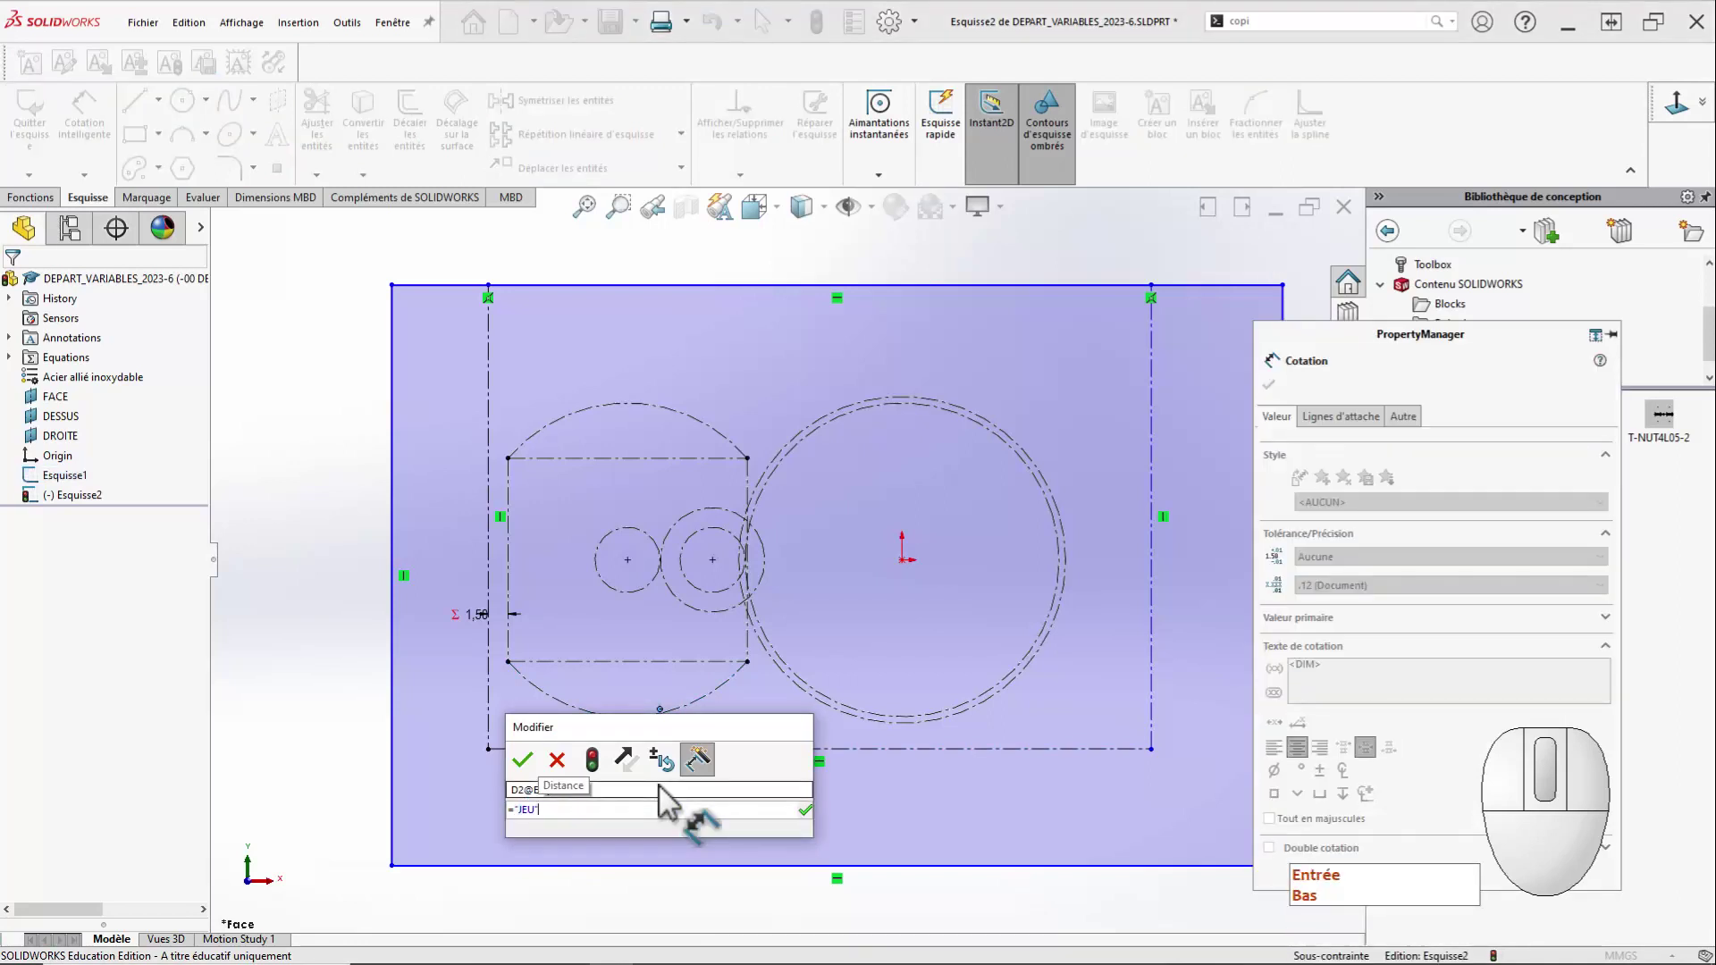
key(Return)
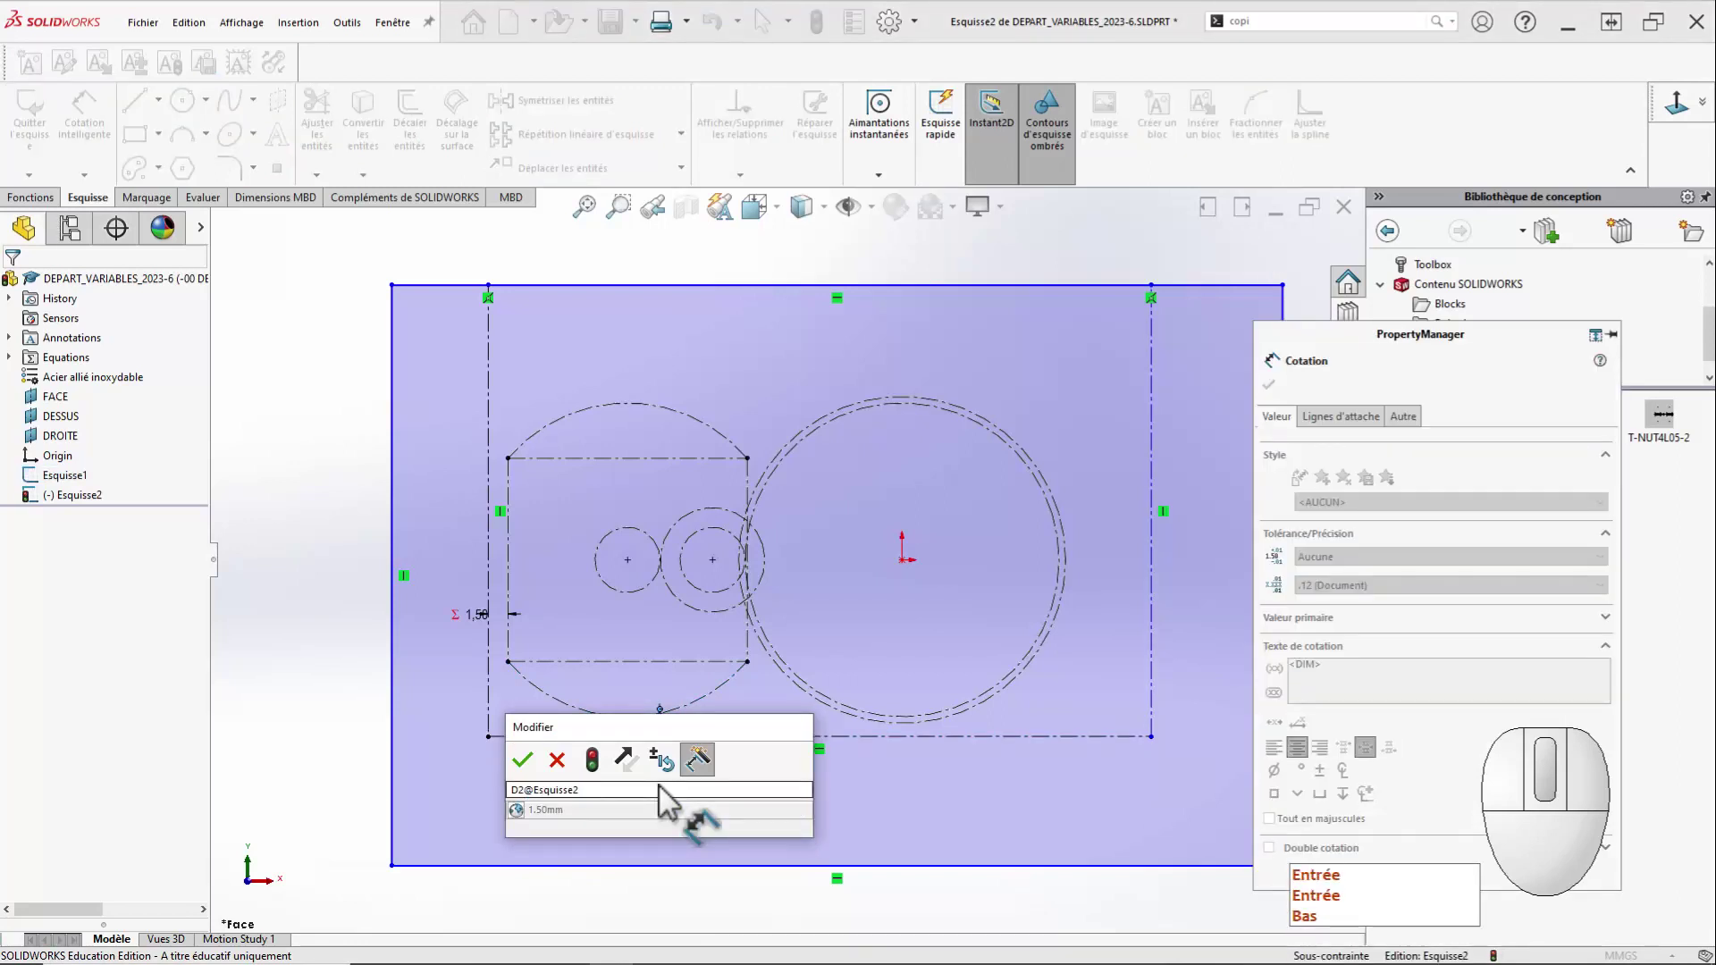
click(523, 759)
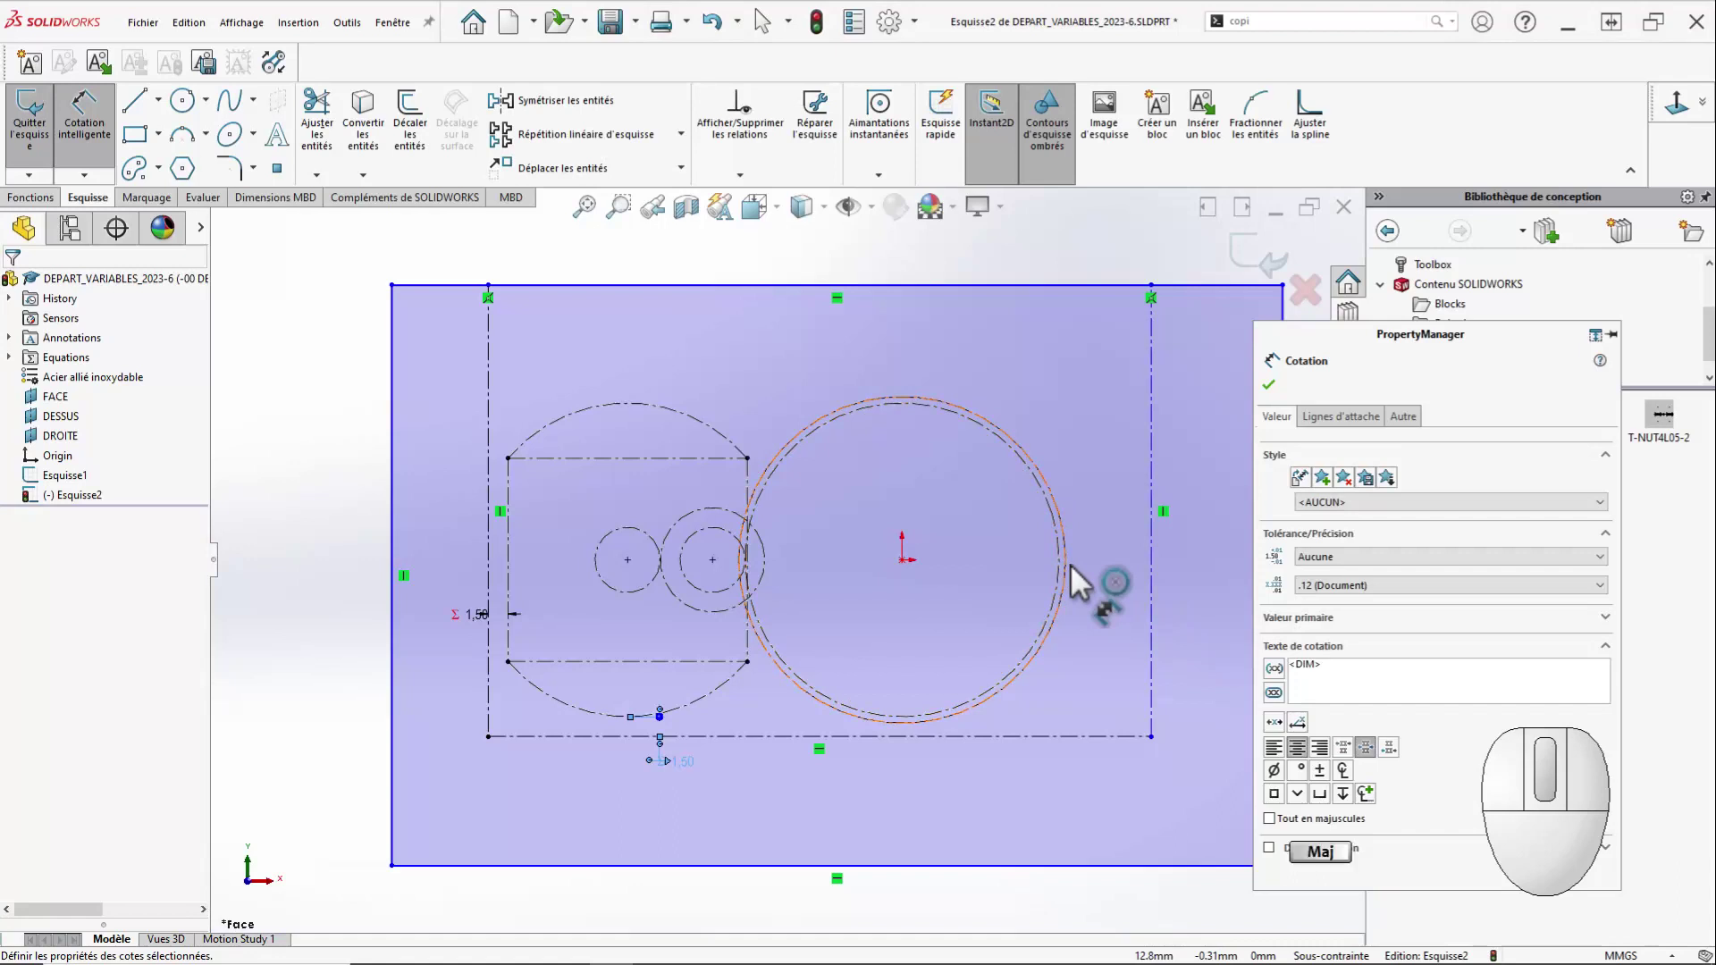
Dimension the gap from the largest circle's right tangent to the right construction line, linking it to the JEU variable.
shift+click(1072, 566)
click(1150, 567)
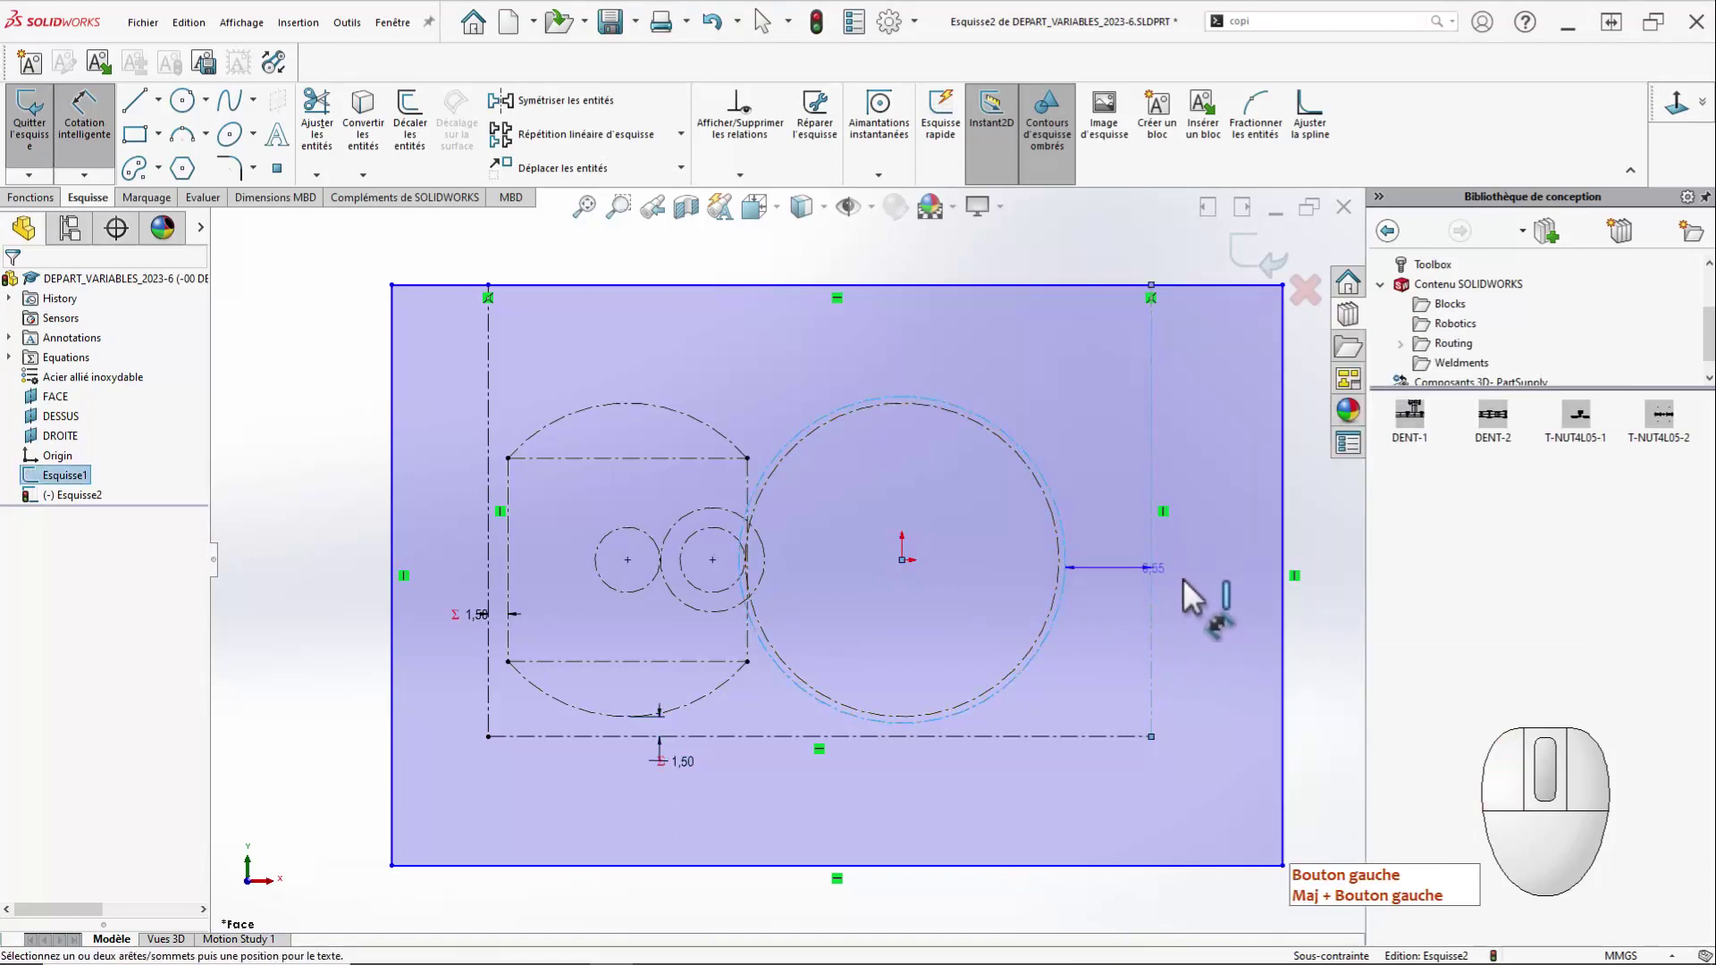
click(1184, 577)
text(je)
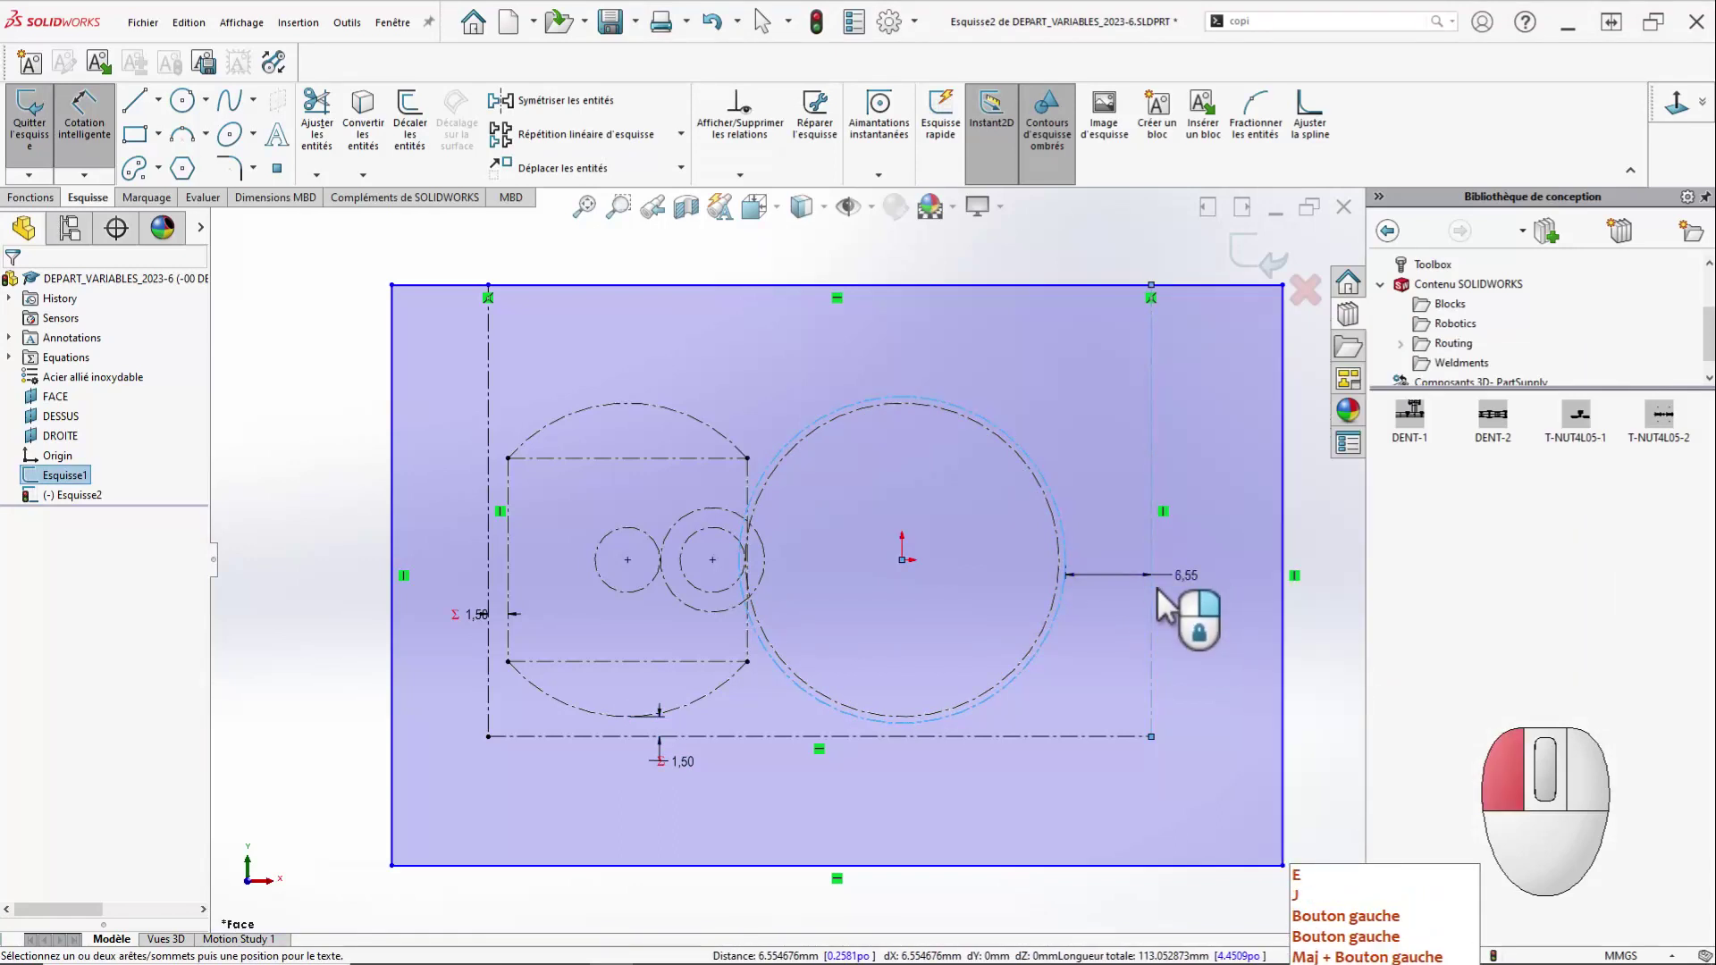
text(u)
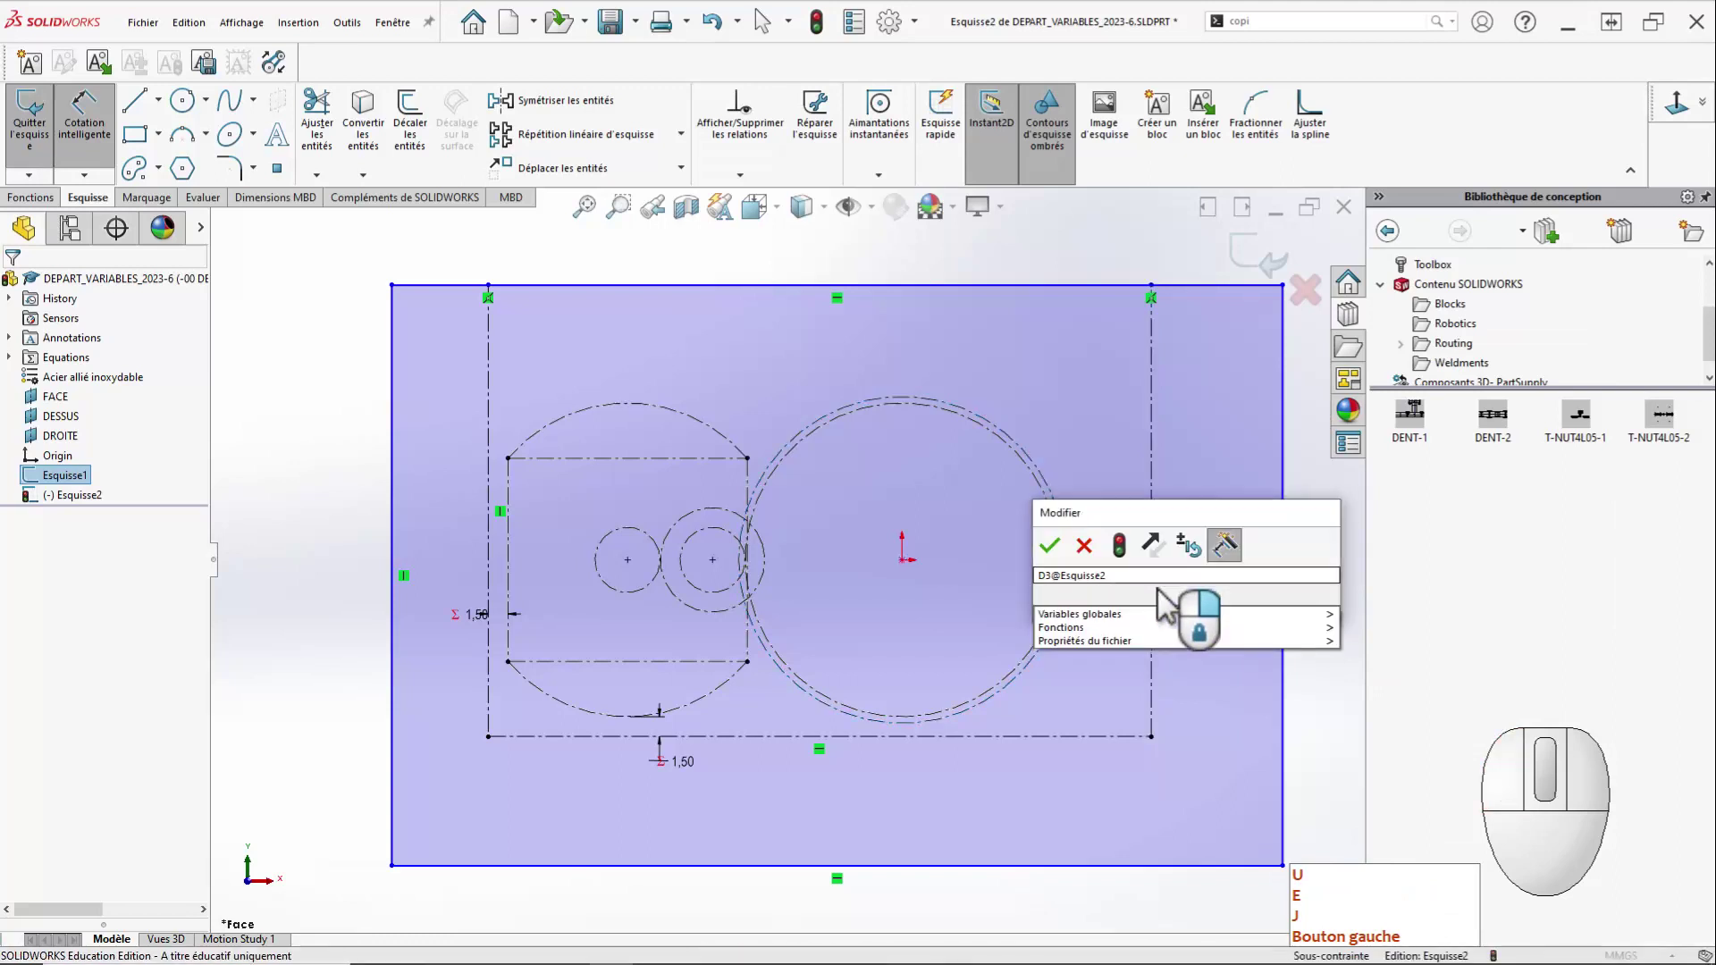
key(Down)
key(Return)
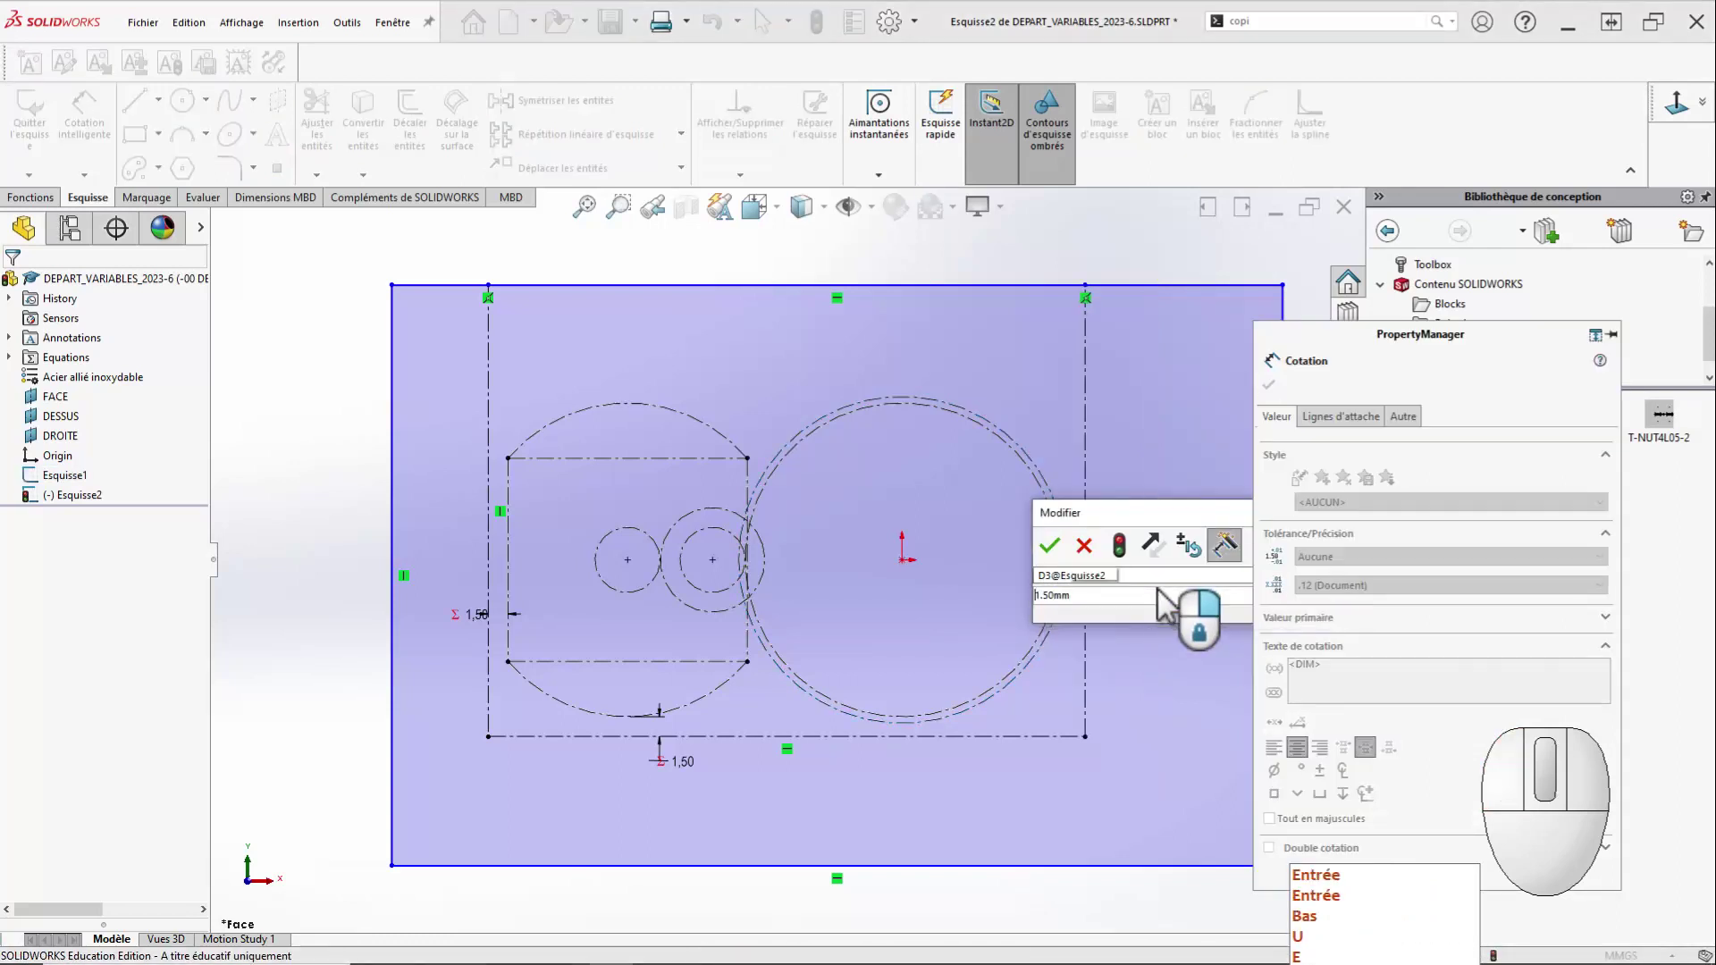
click(1049, 546)
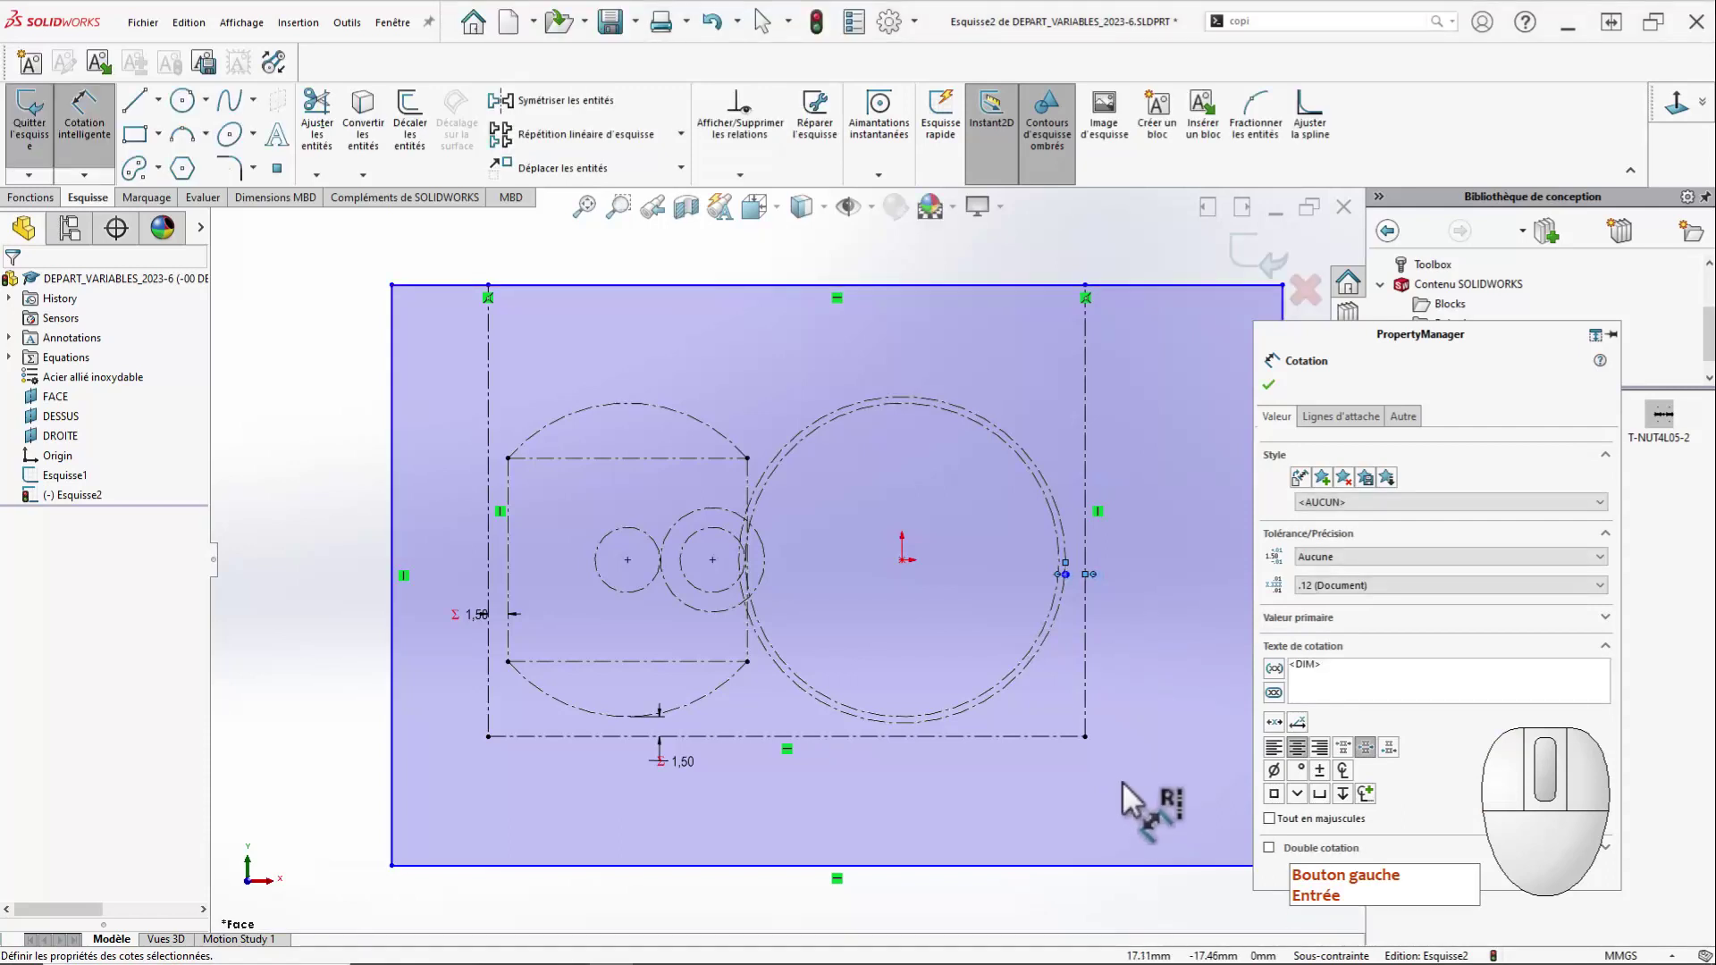
Dimension the distance from the motor outline's upper arc tangent to the rectangle's top edge, linking it to the MARGE variable.
shift+click(640, 402)
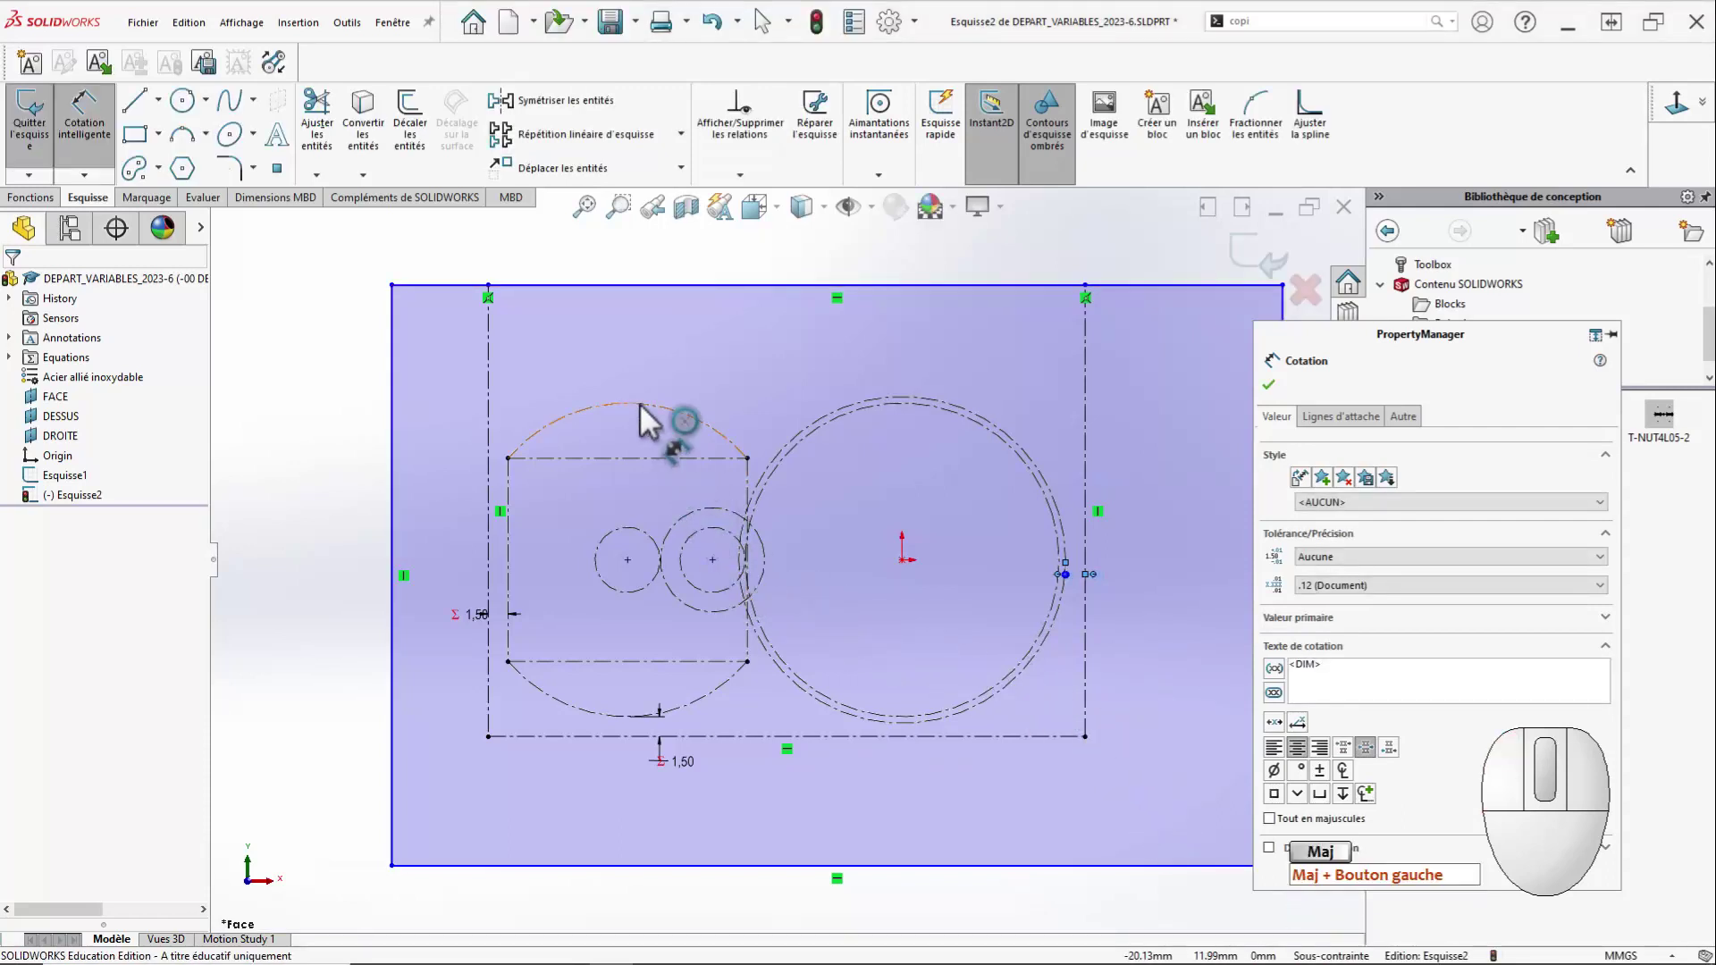
click(640, 285)
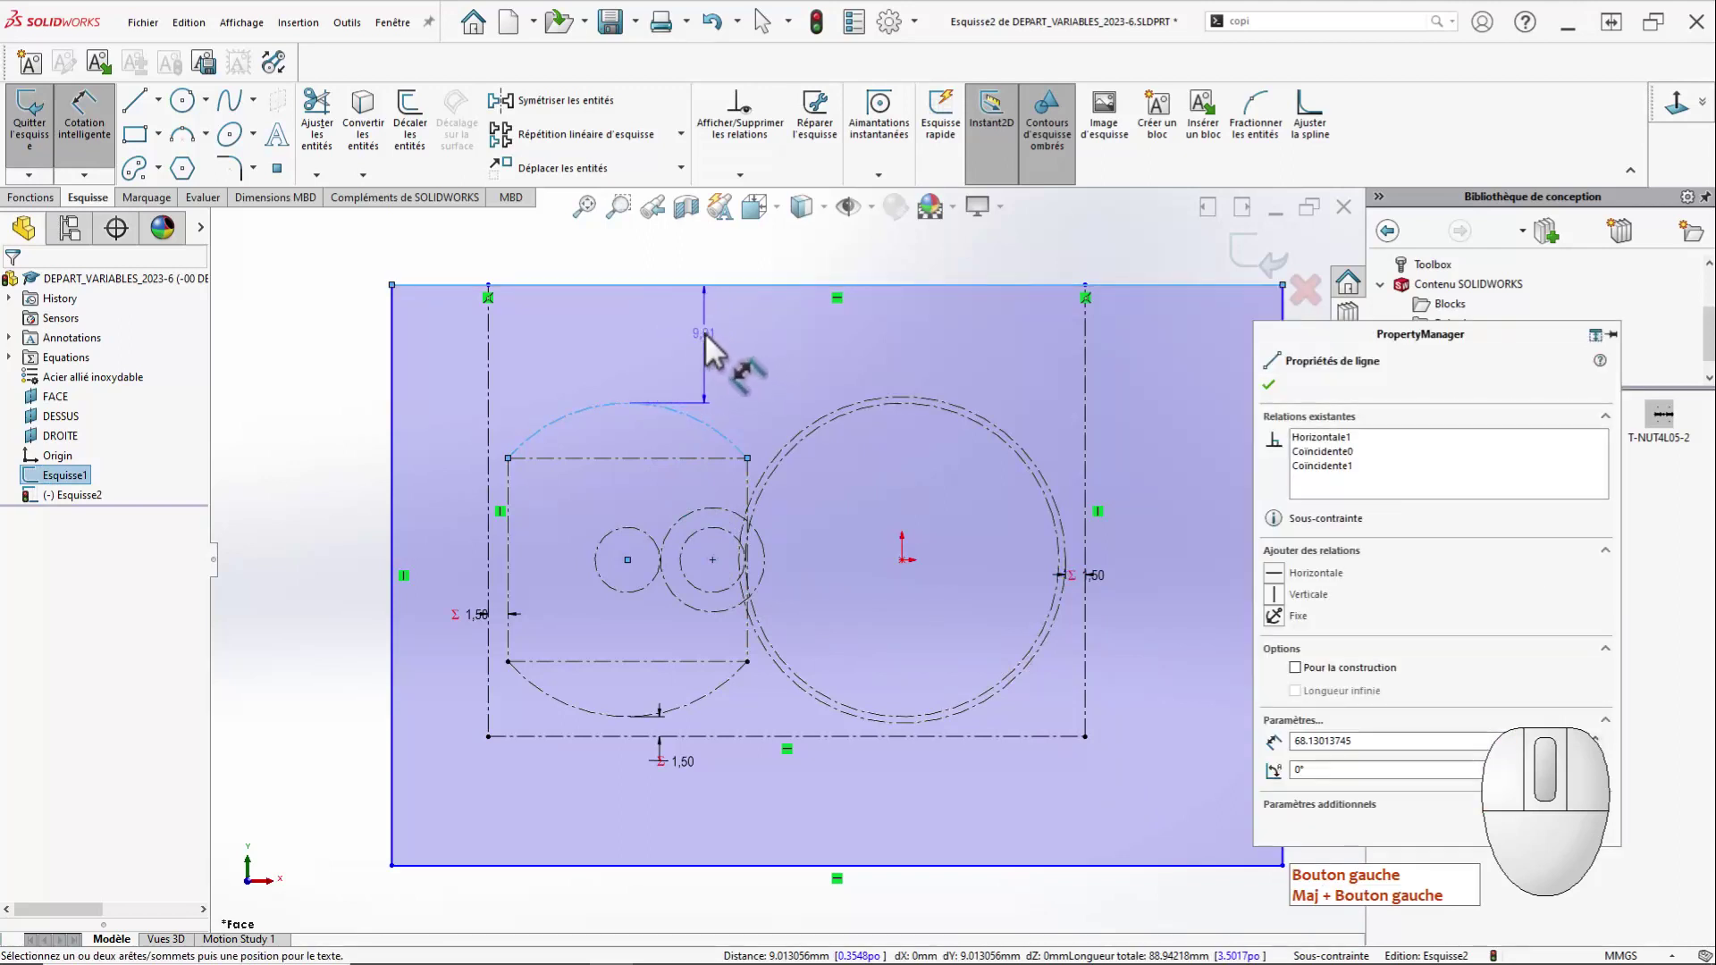
click(698, 337)
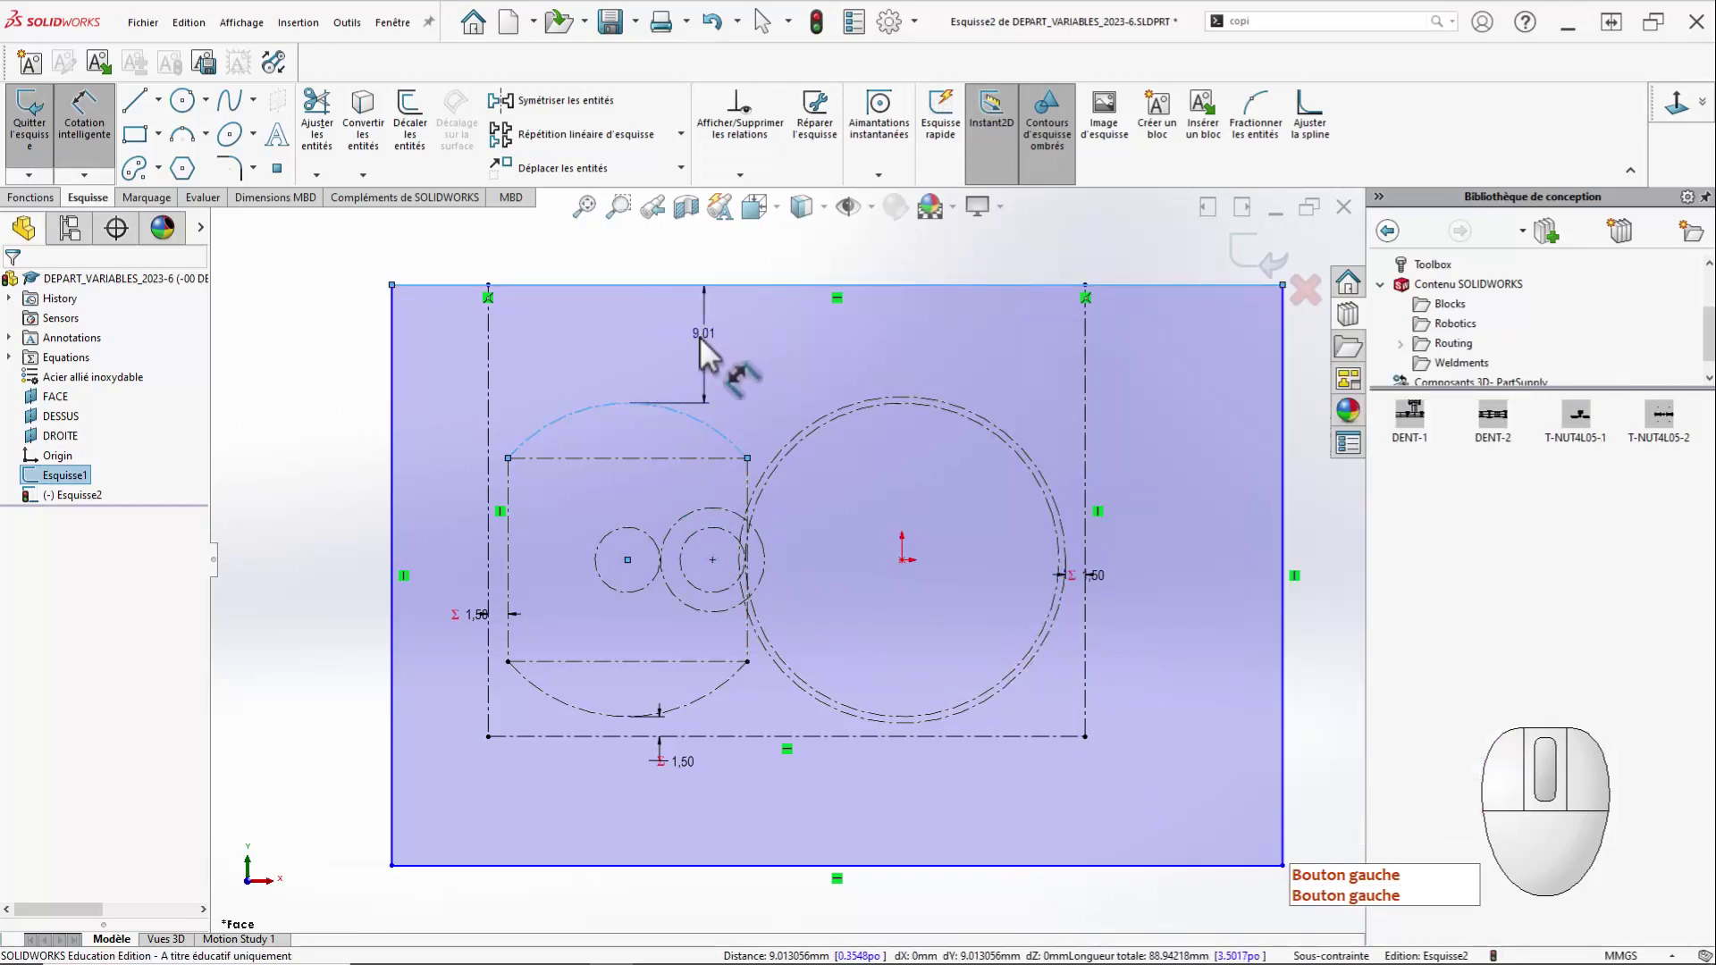
text(=ma)
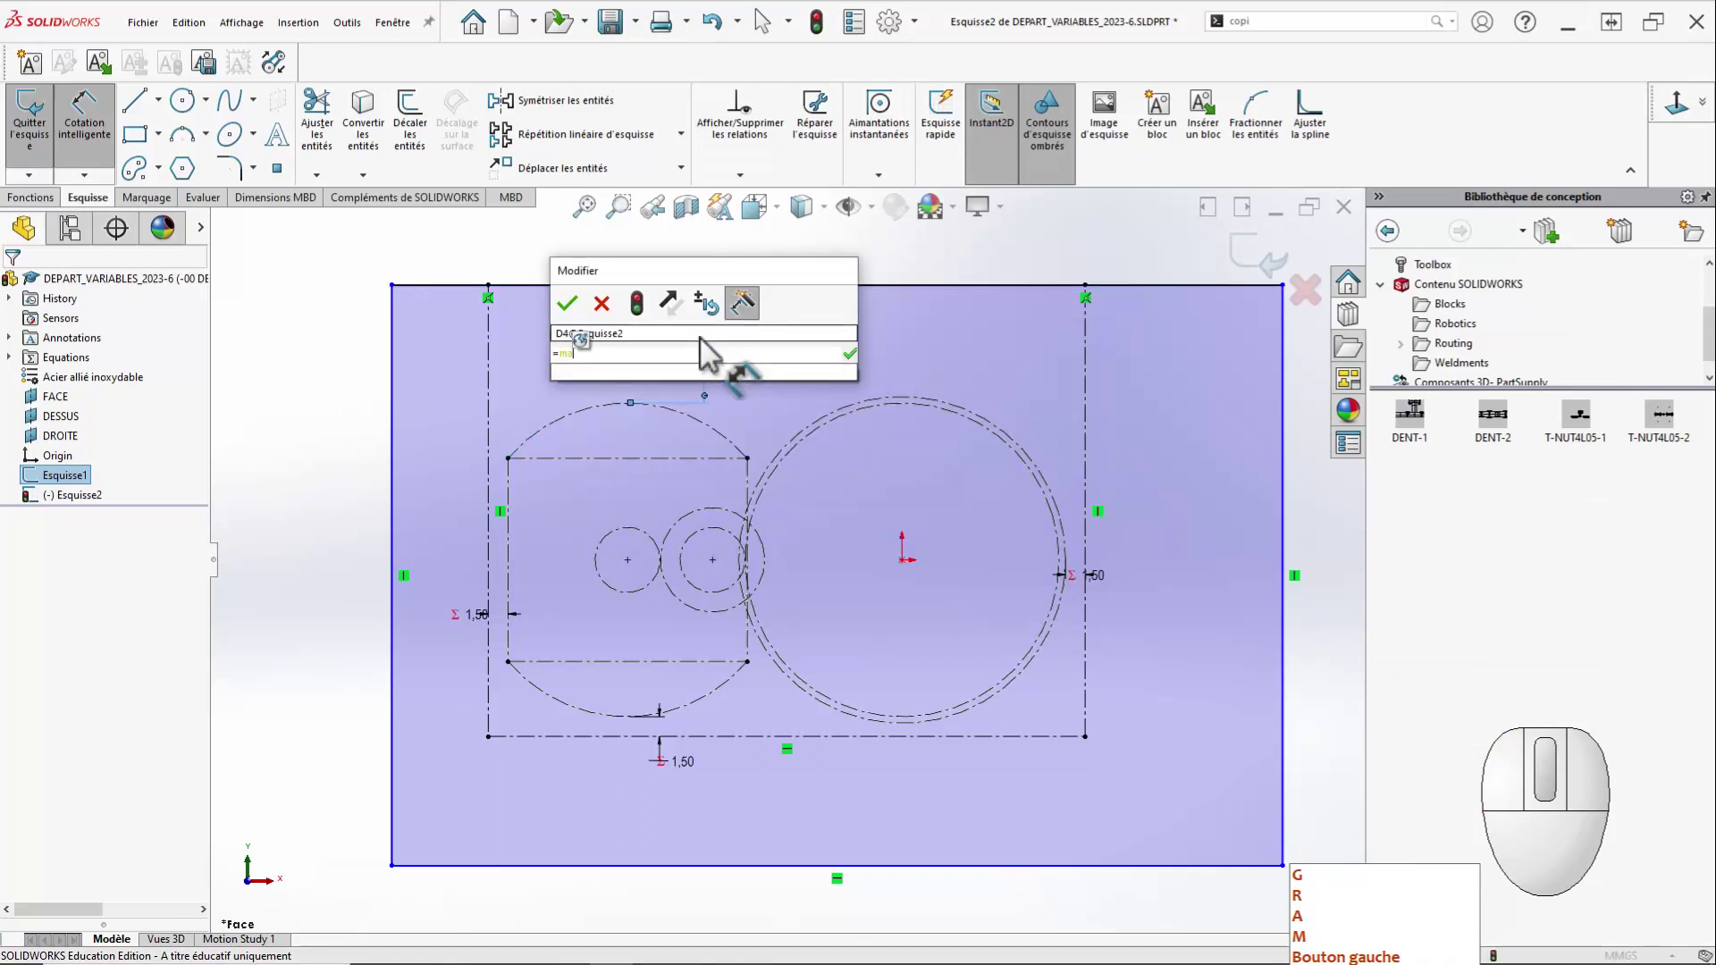
text(rg)
key(Down)
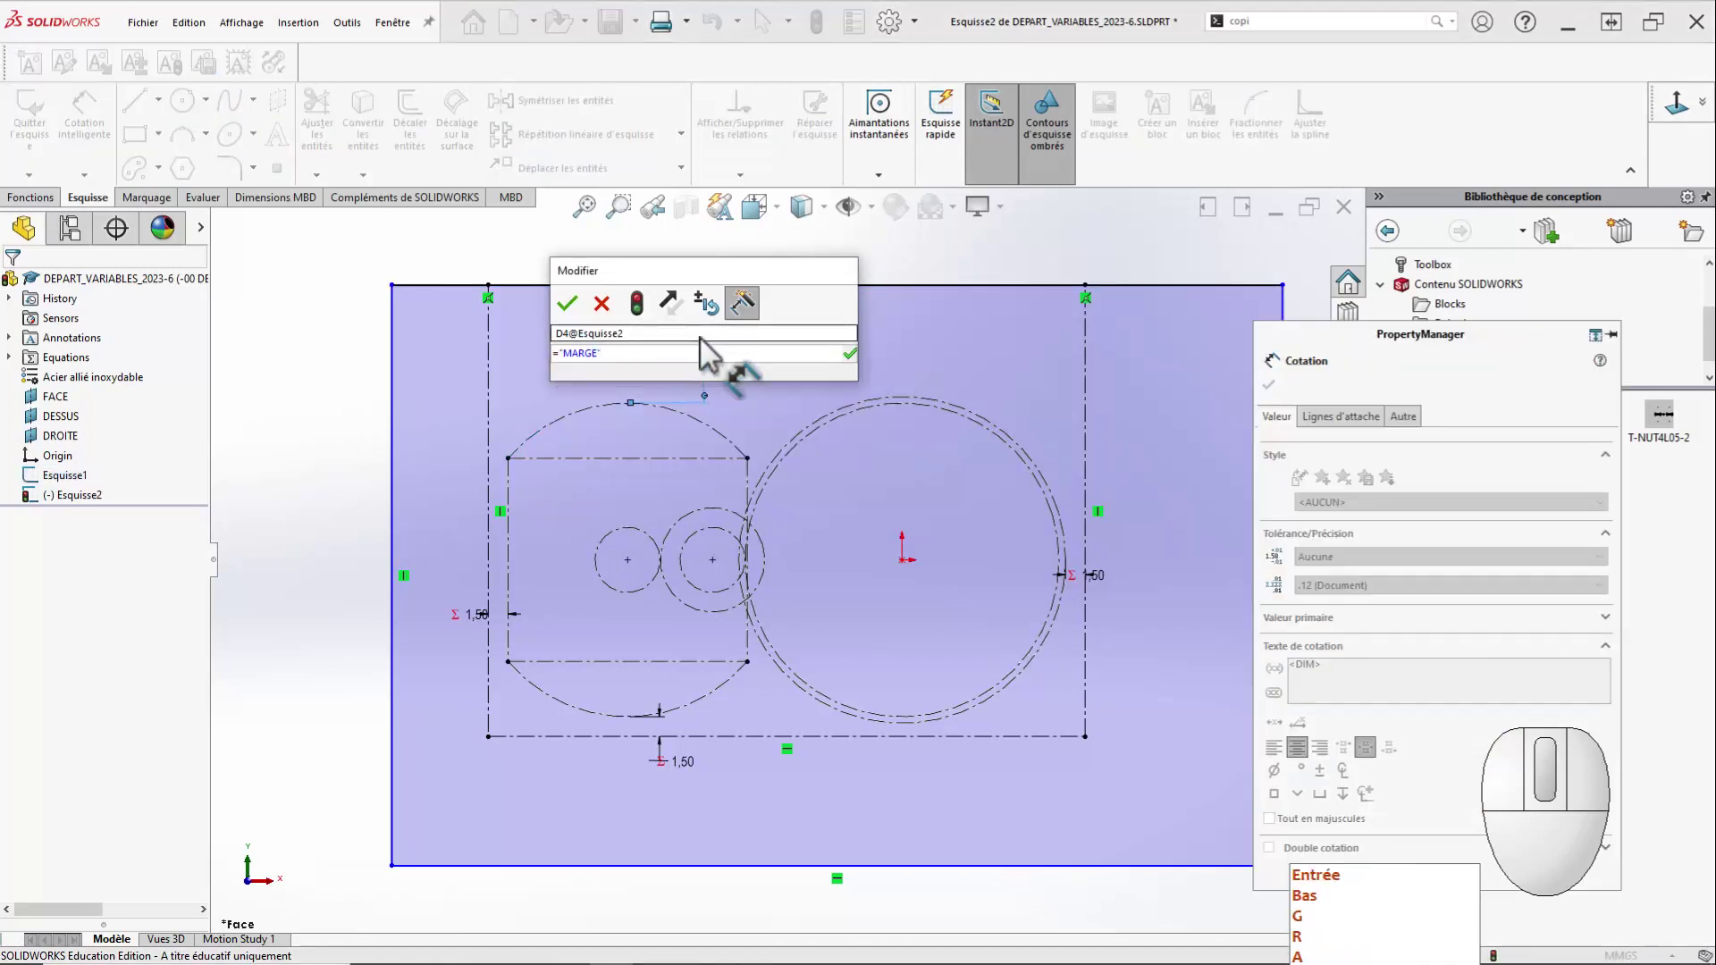
key(Return)
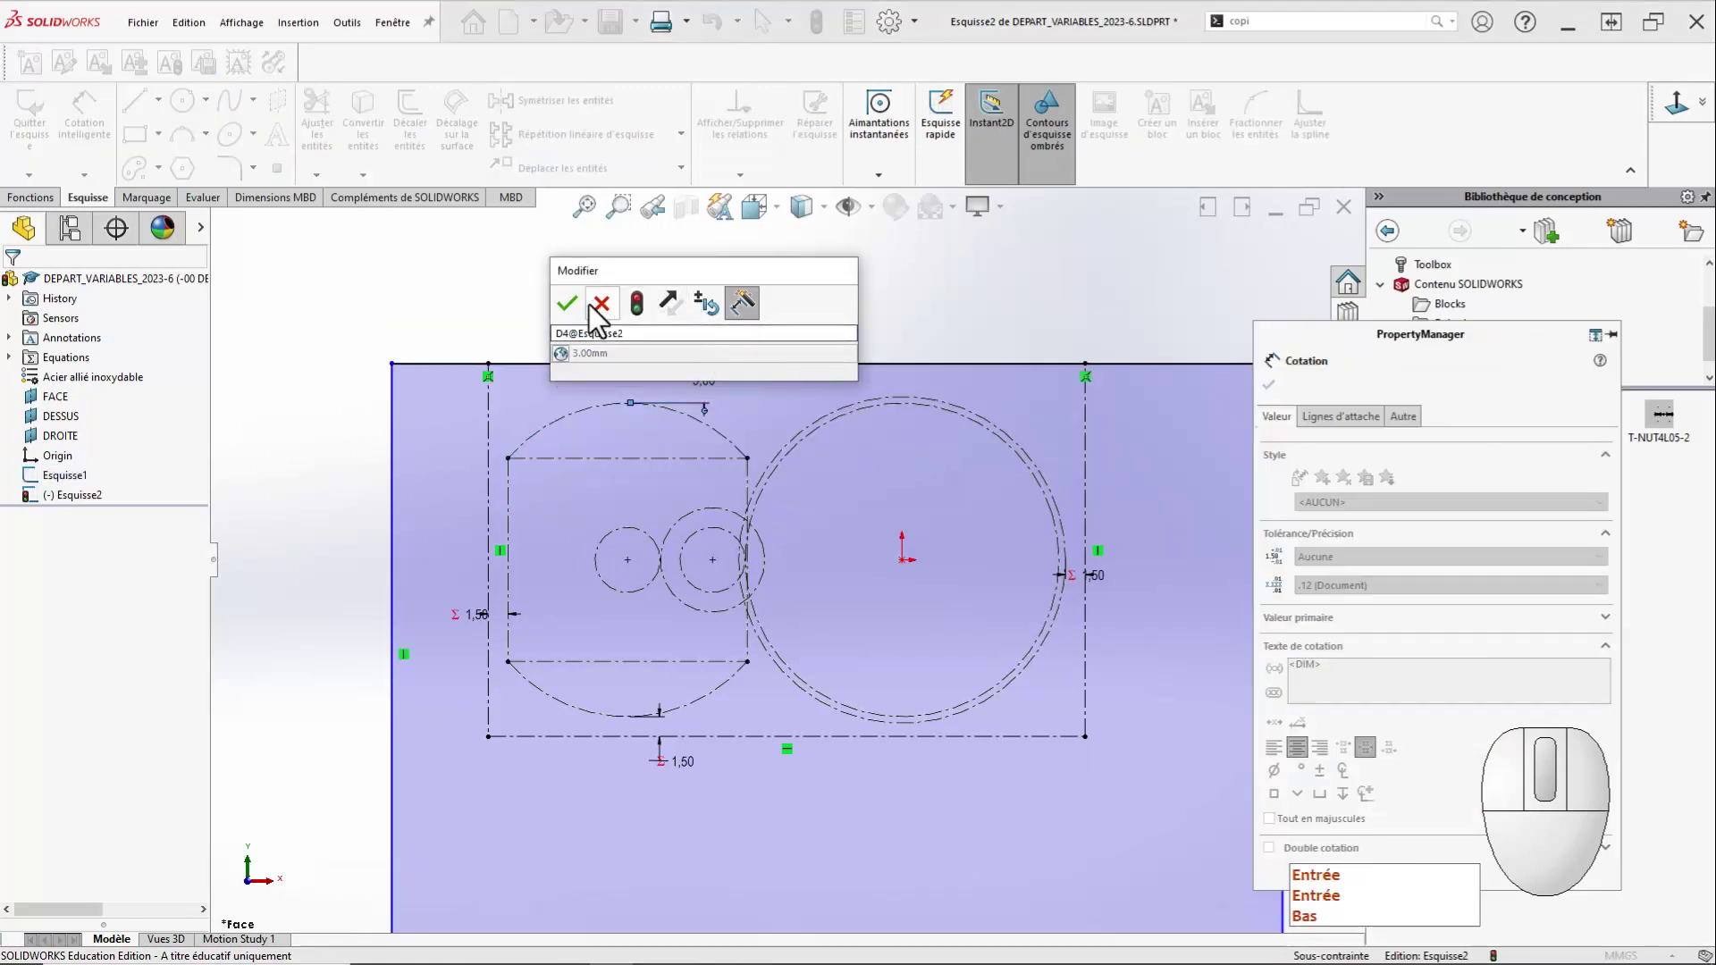
click(568, 304)
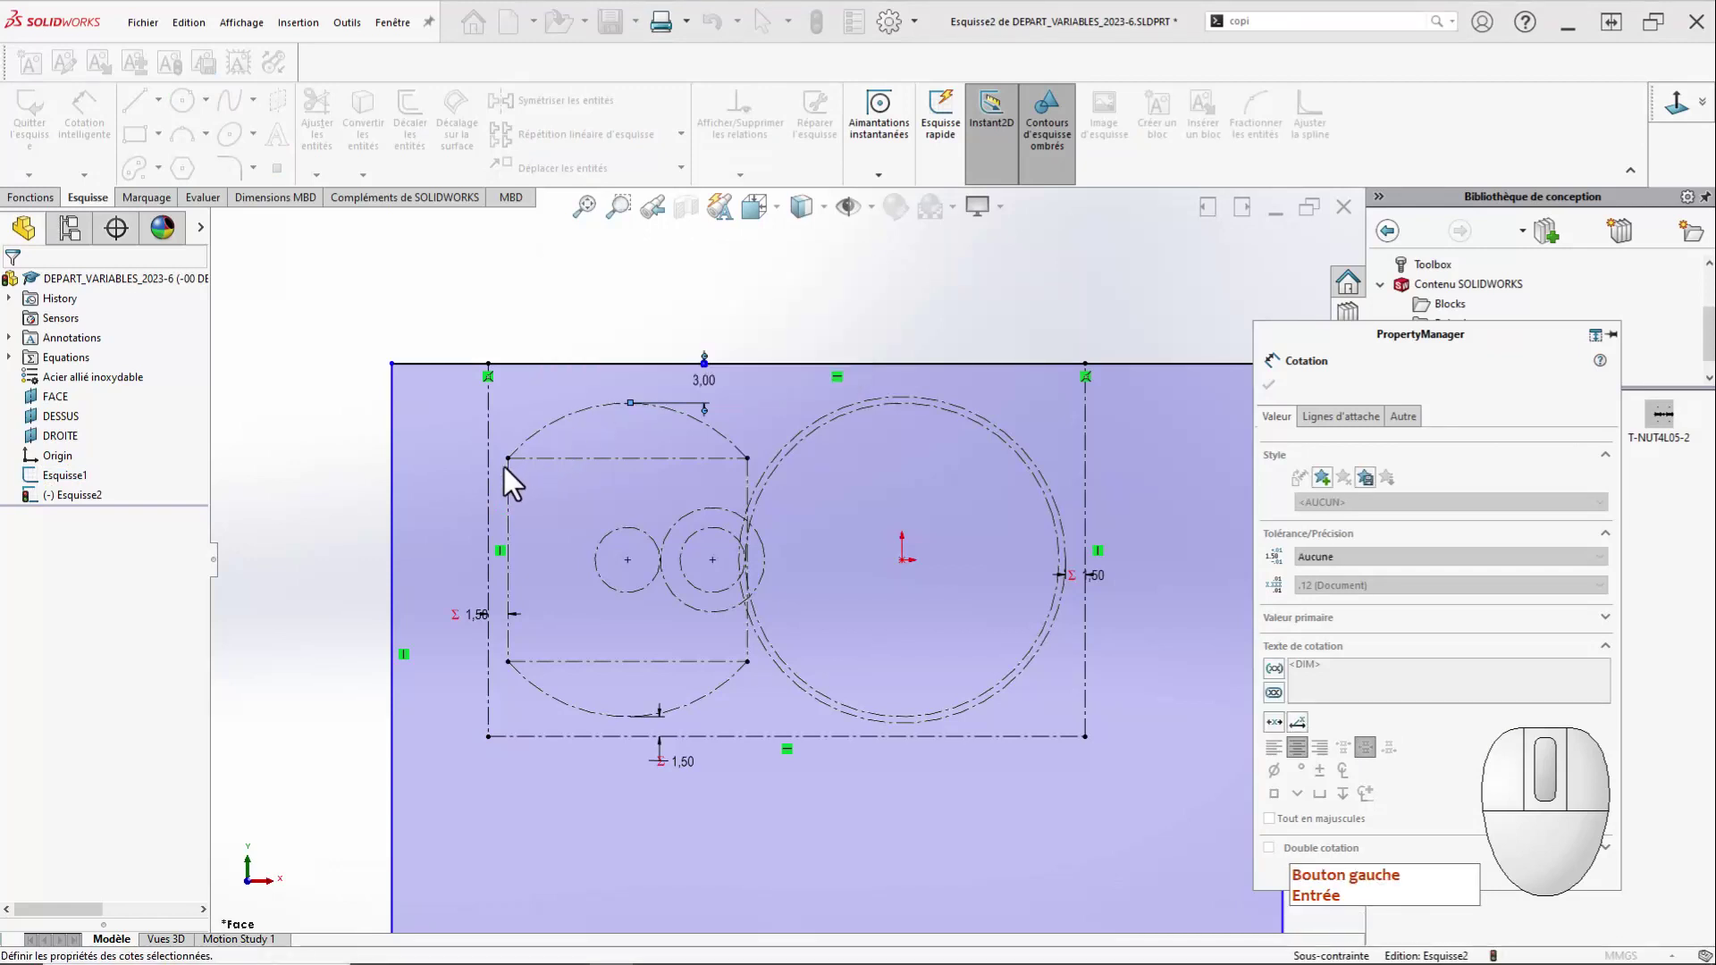
Exit dimensioning and move the rectangle's lower-left corner outward to about X -46 mm, Y -31 mm.
scroll(796, 538, up, 2)
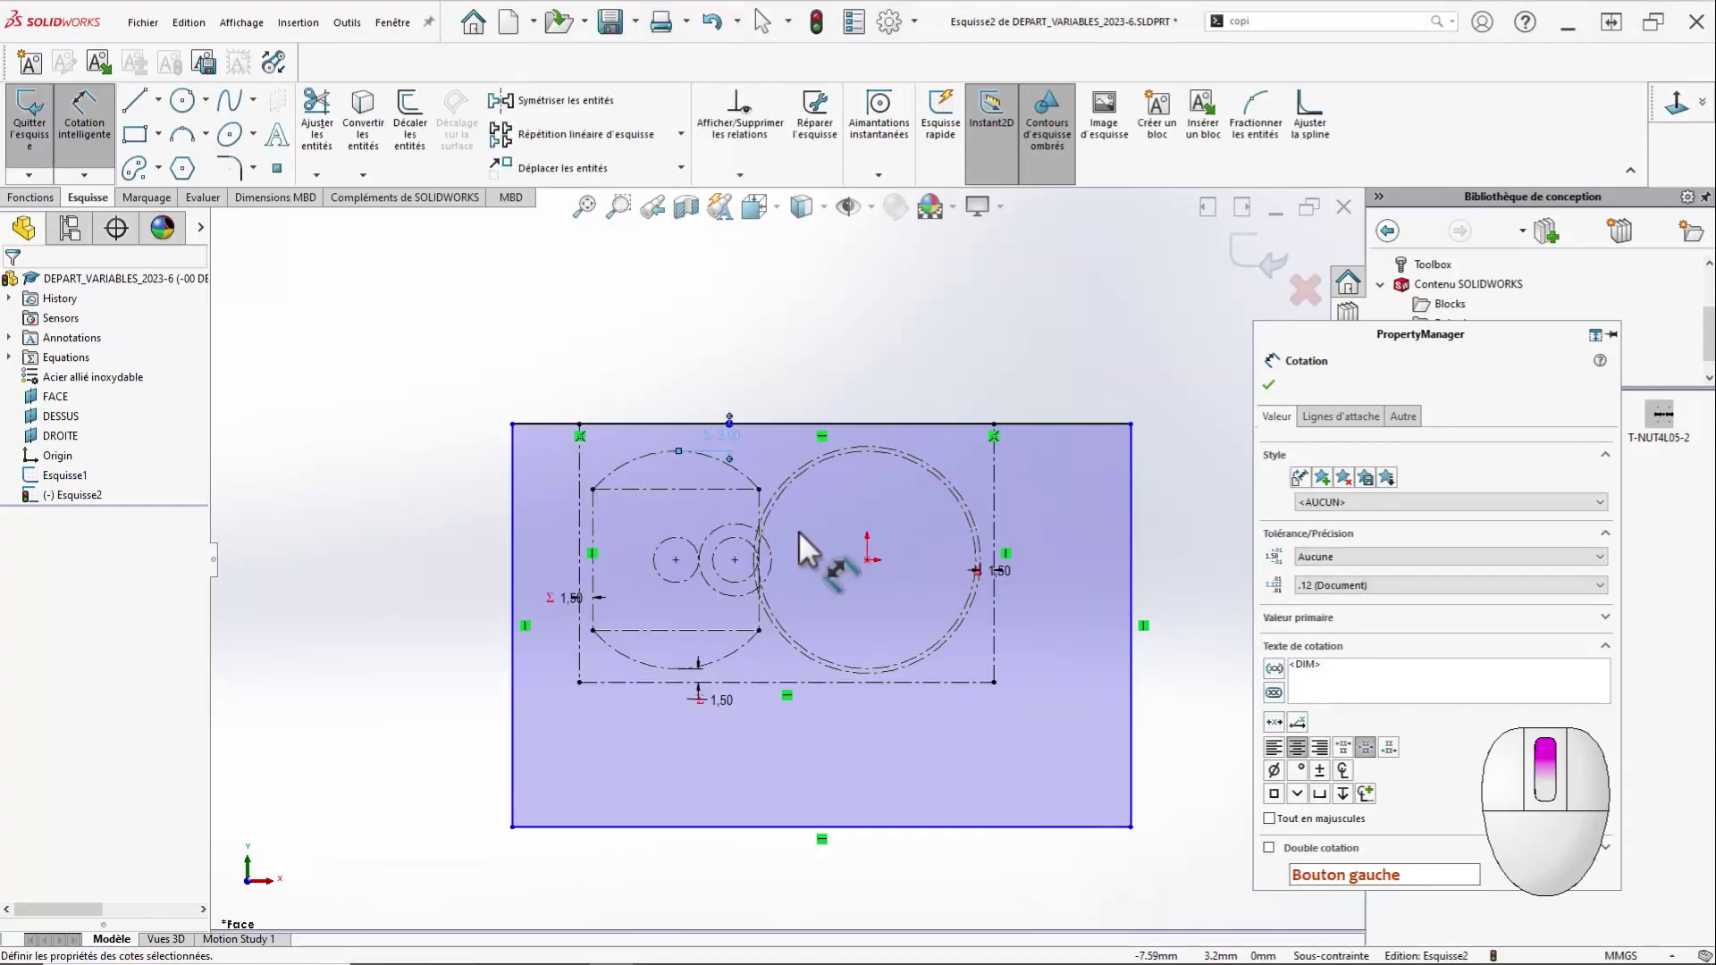
scroll(798, 531, down, 2)
mouse_move(978, 570)
ctrl+middle_down()
mouse_move(1062, 484)
mouse_move(870, 454)
mouse_move(973, 474)
ctrl+middle_up()
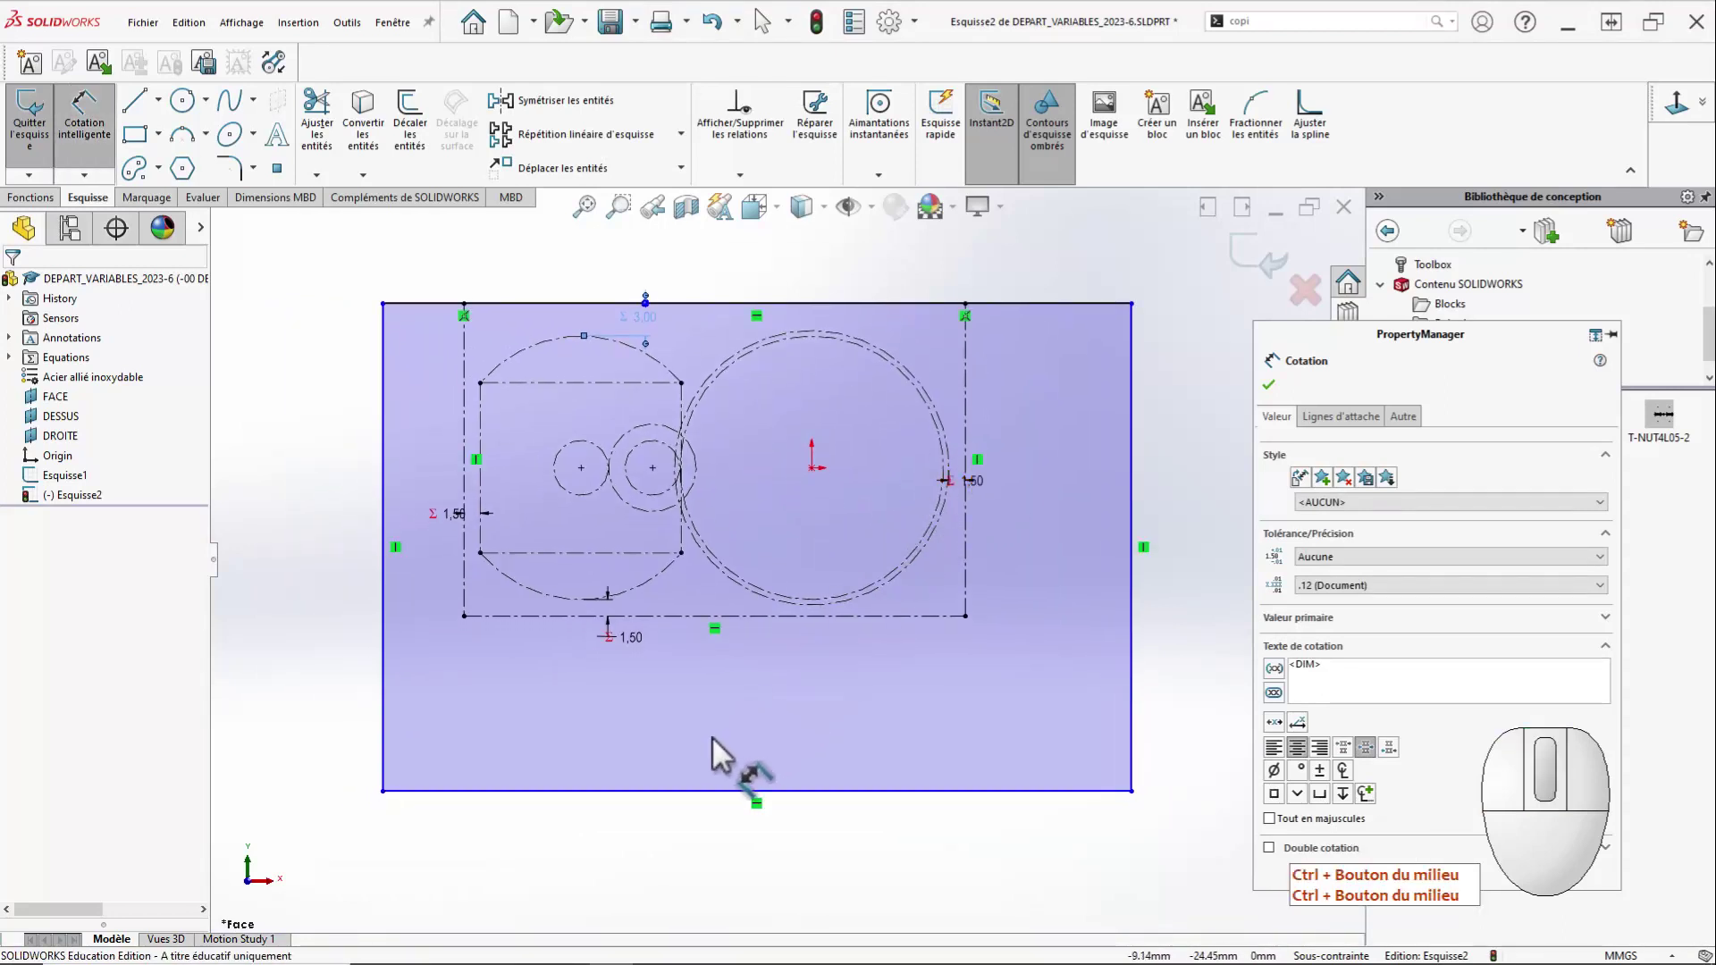
key(Escape)
key(Escape)
click(388, 800)
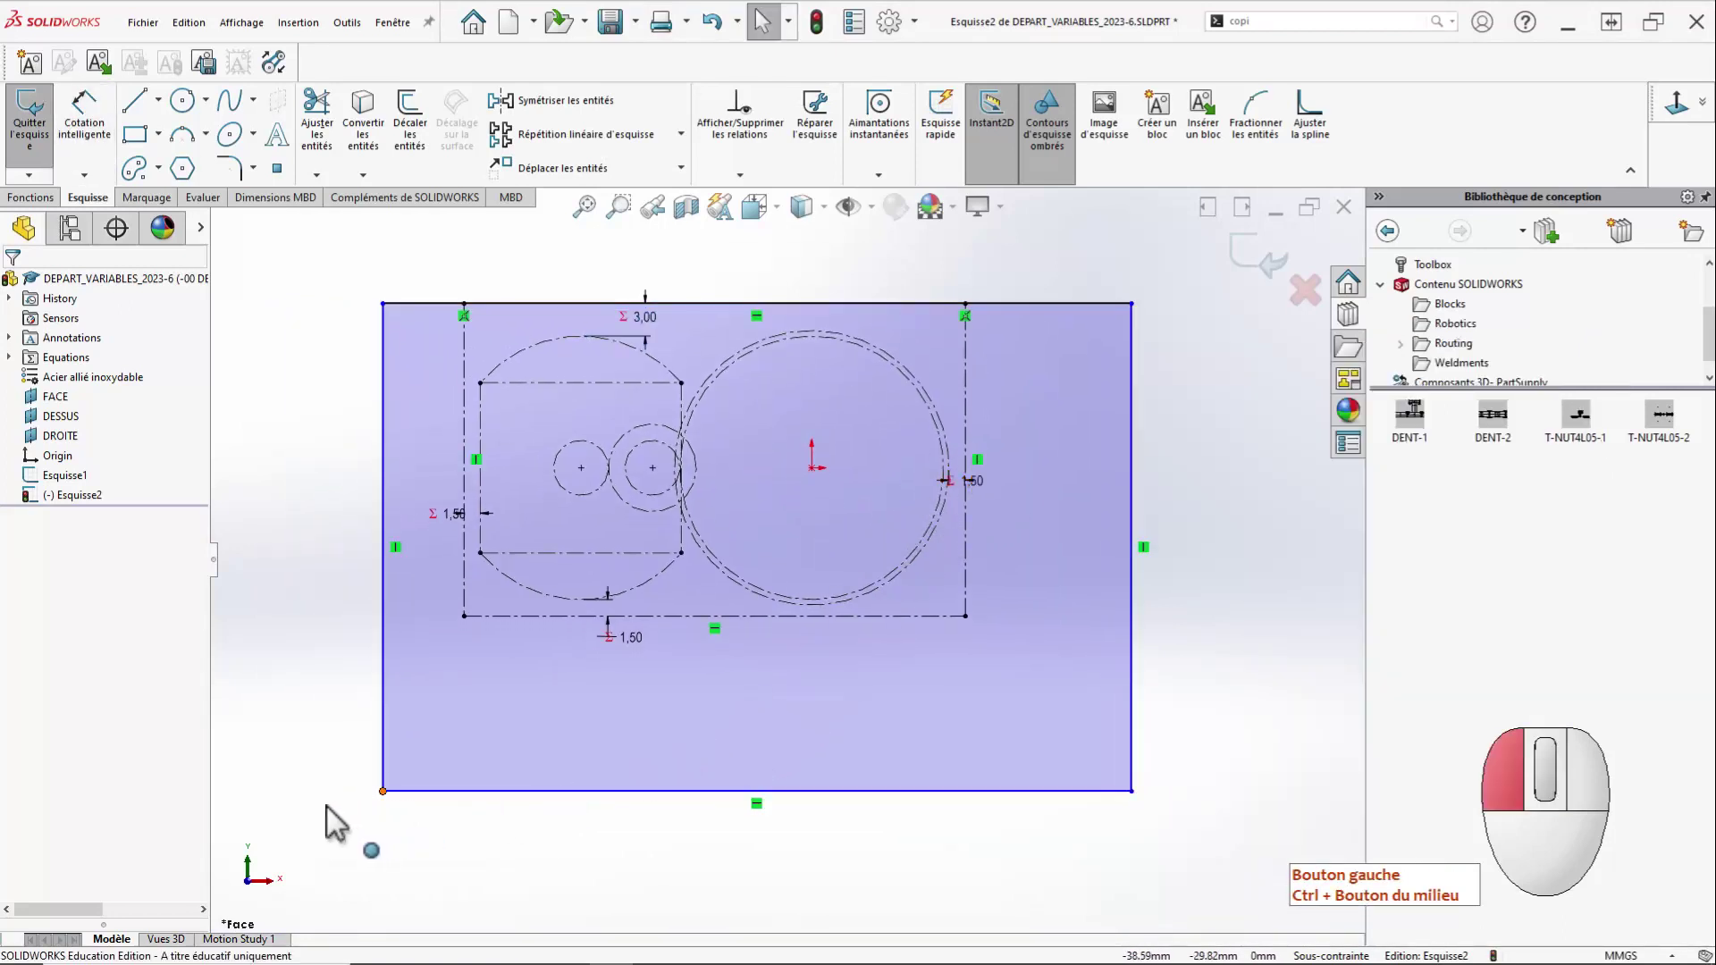
drag(325, 806, 305, 805)
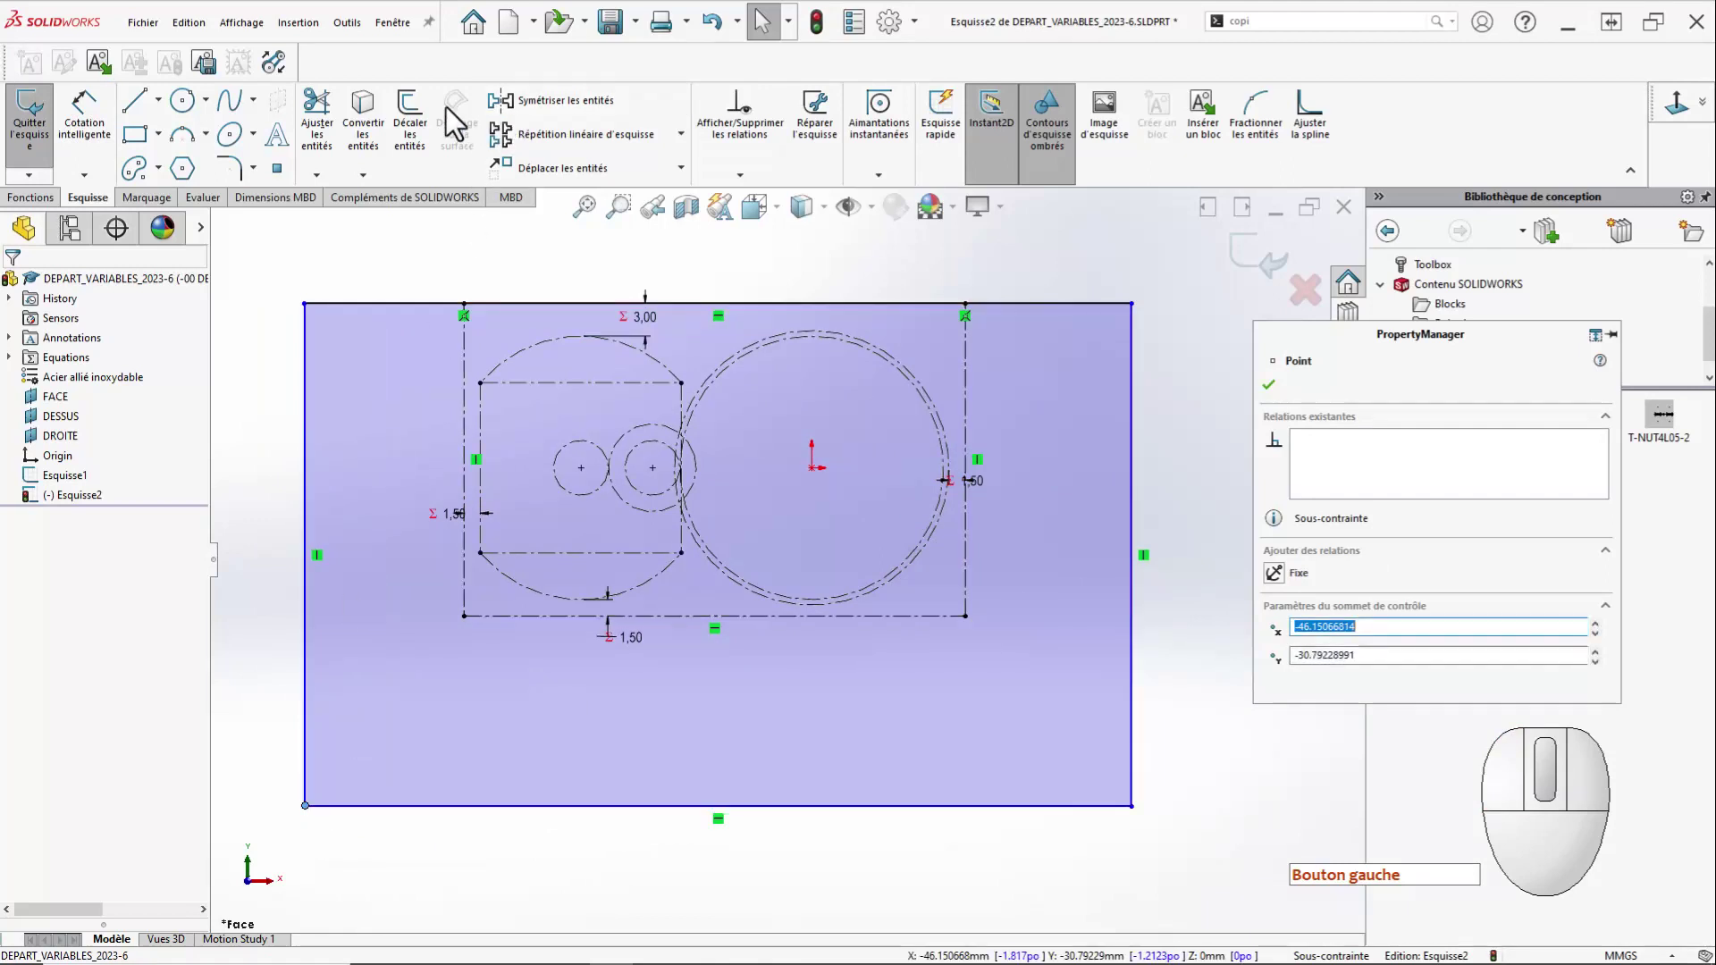
Offset the chain of three construction lines around the gear layout outward by 2.85 mm, keeping the offset lines as construction geometry.
click(422, 169)
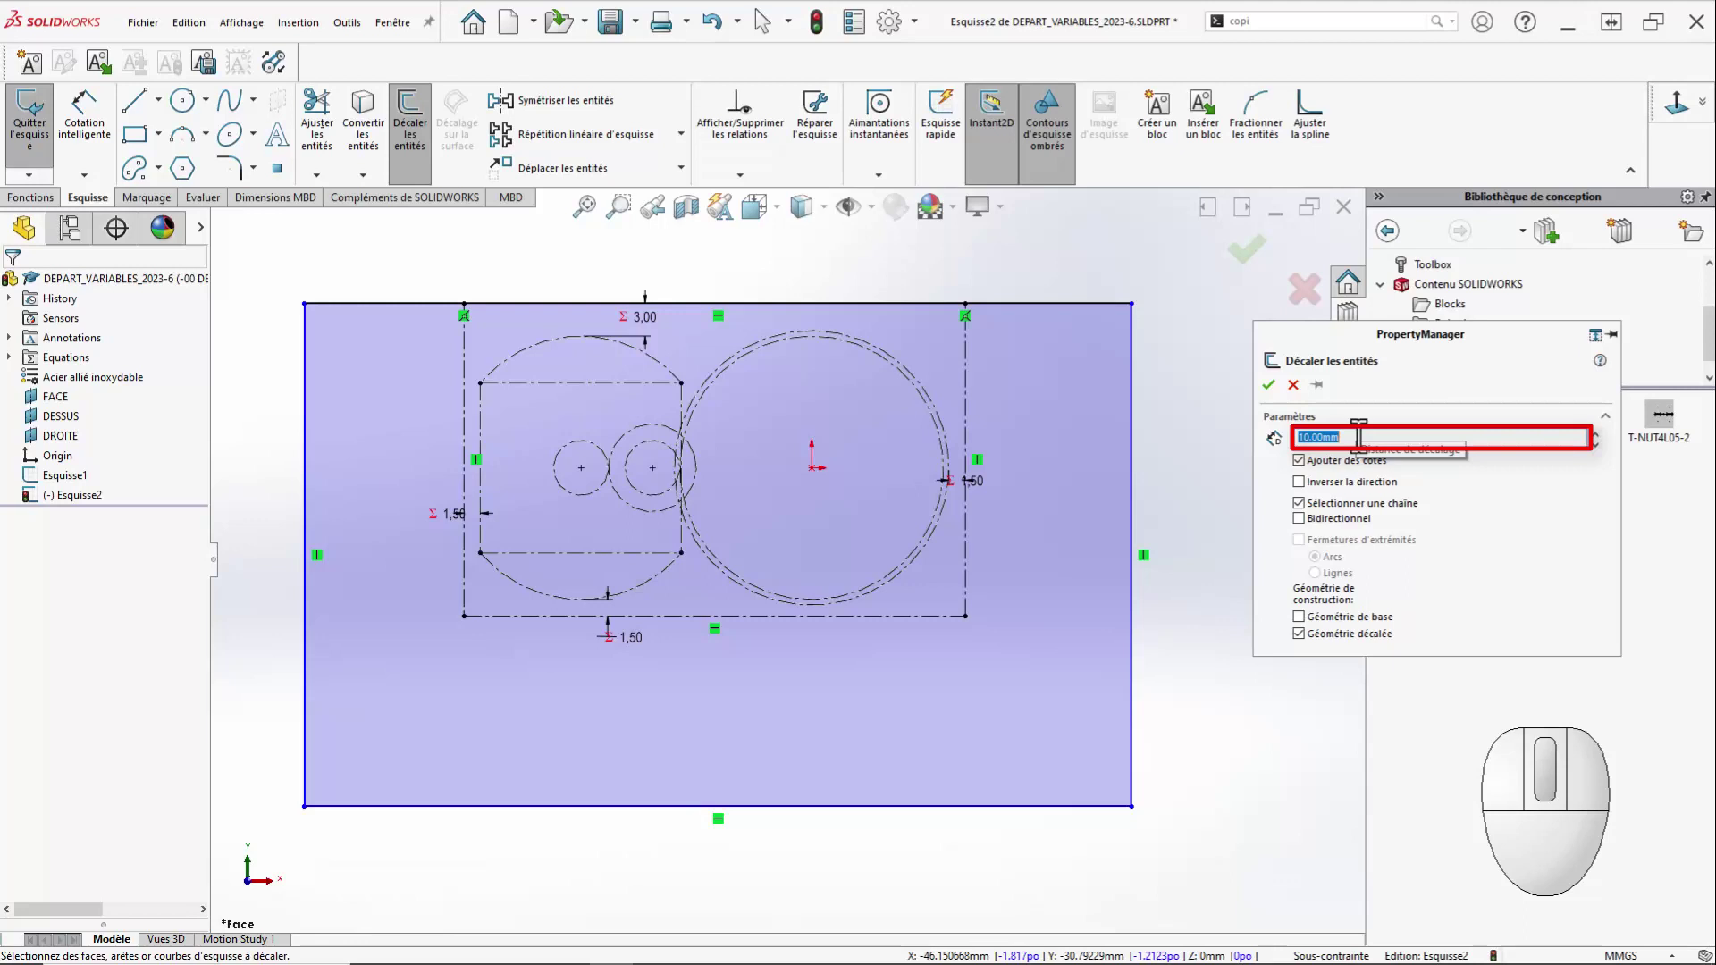
text(,2)
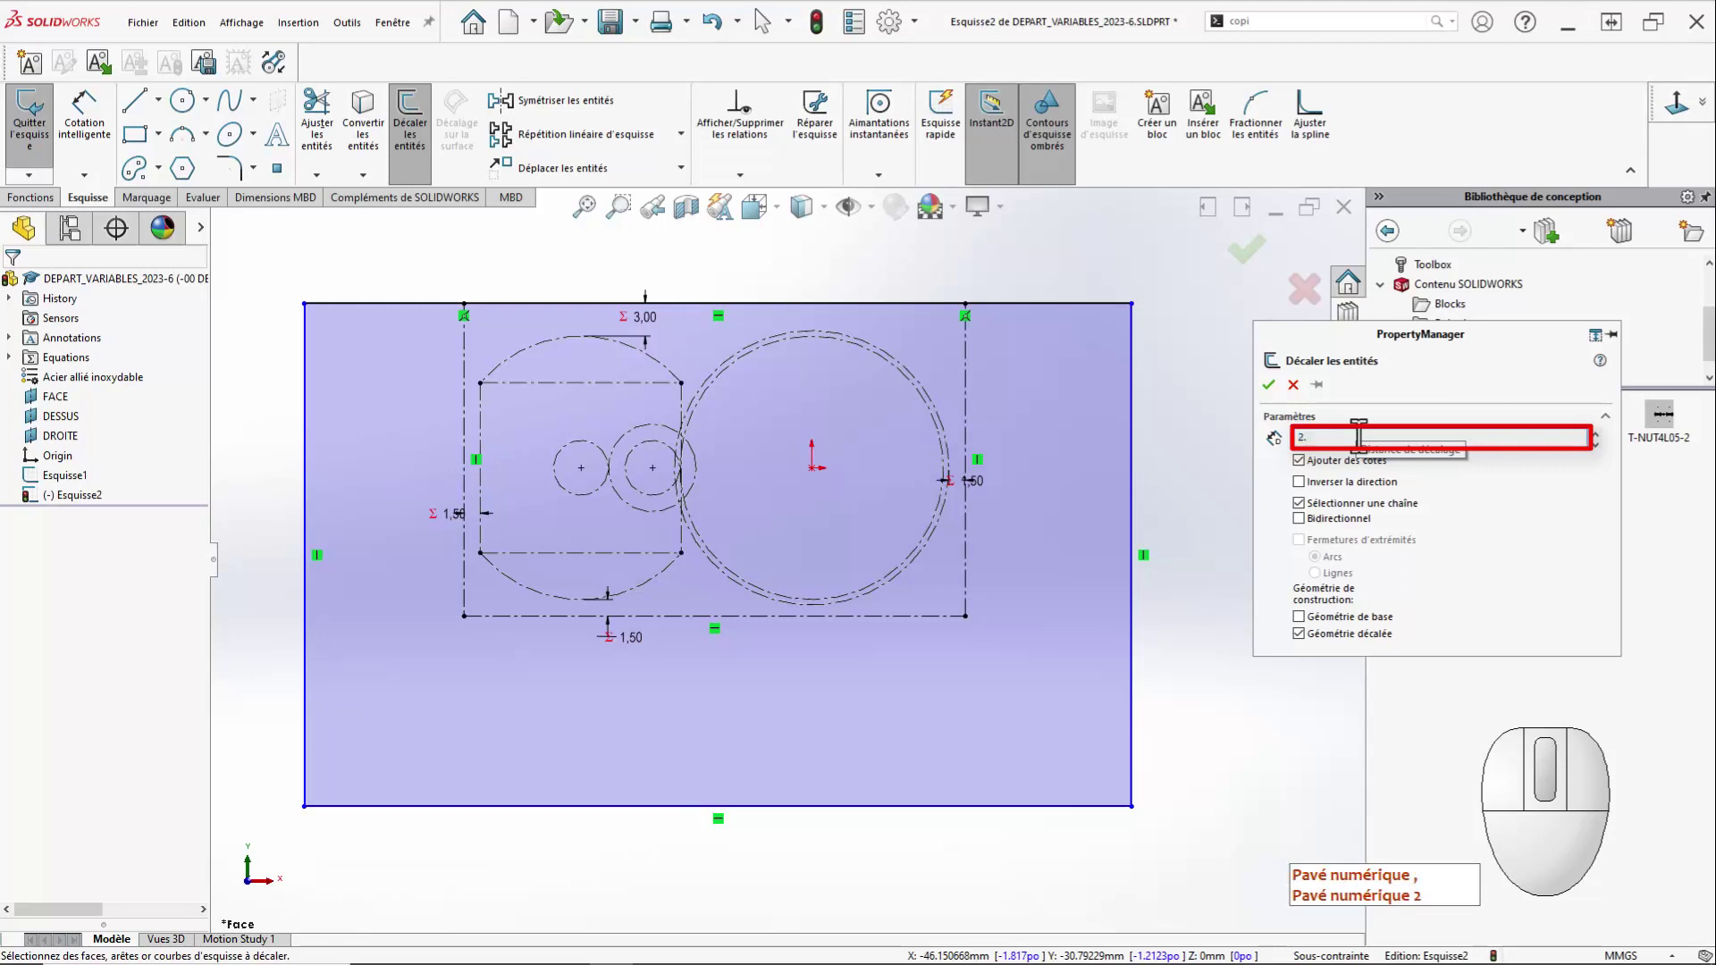
text(85)
key(Return)
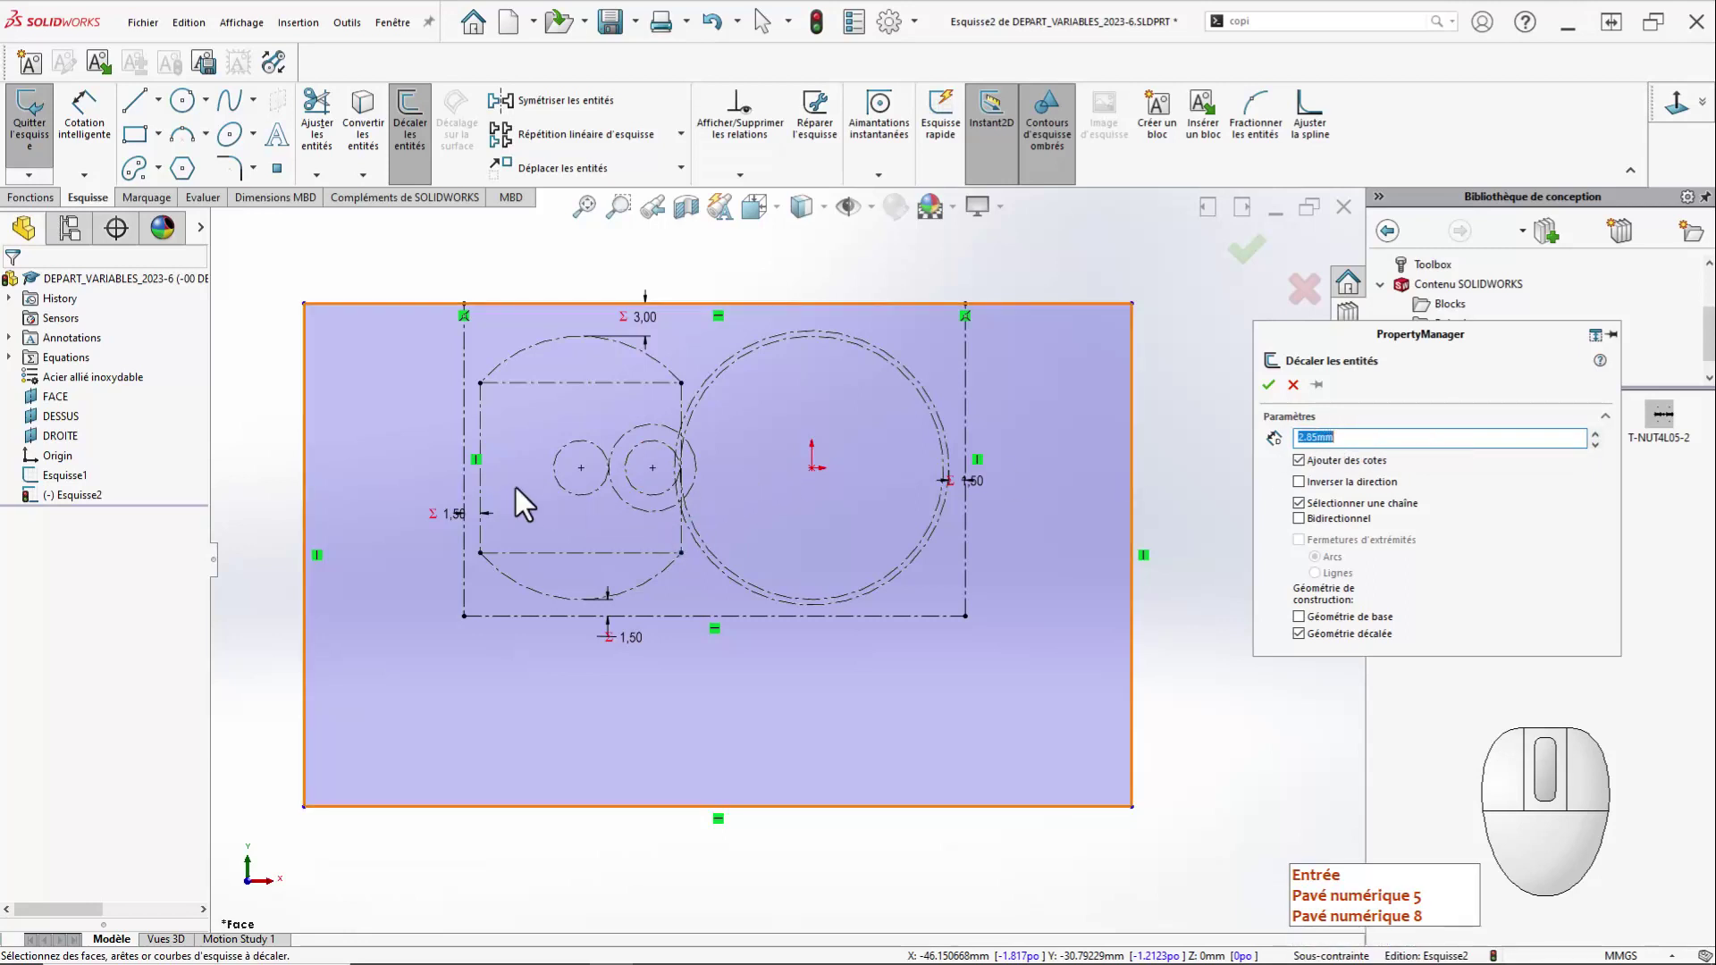
click(470, 486)
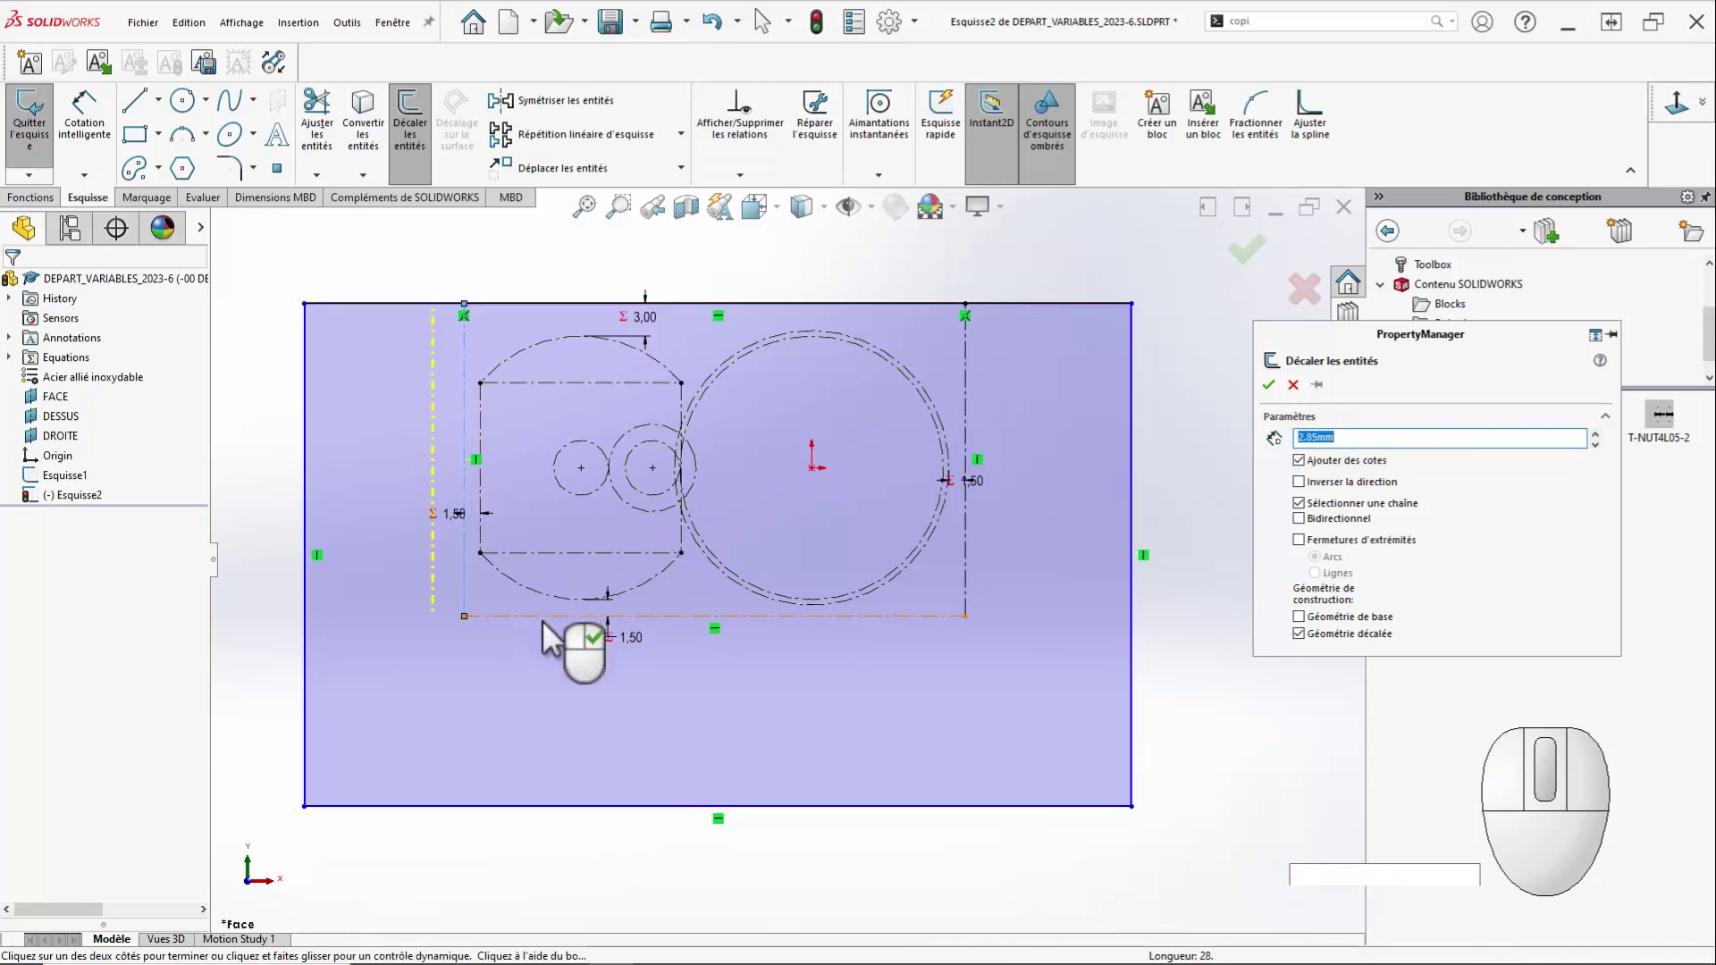
click(967, 574)
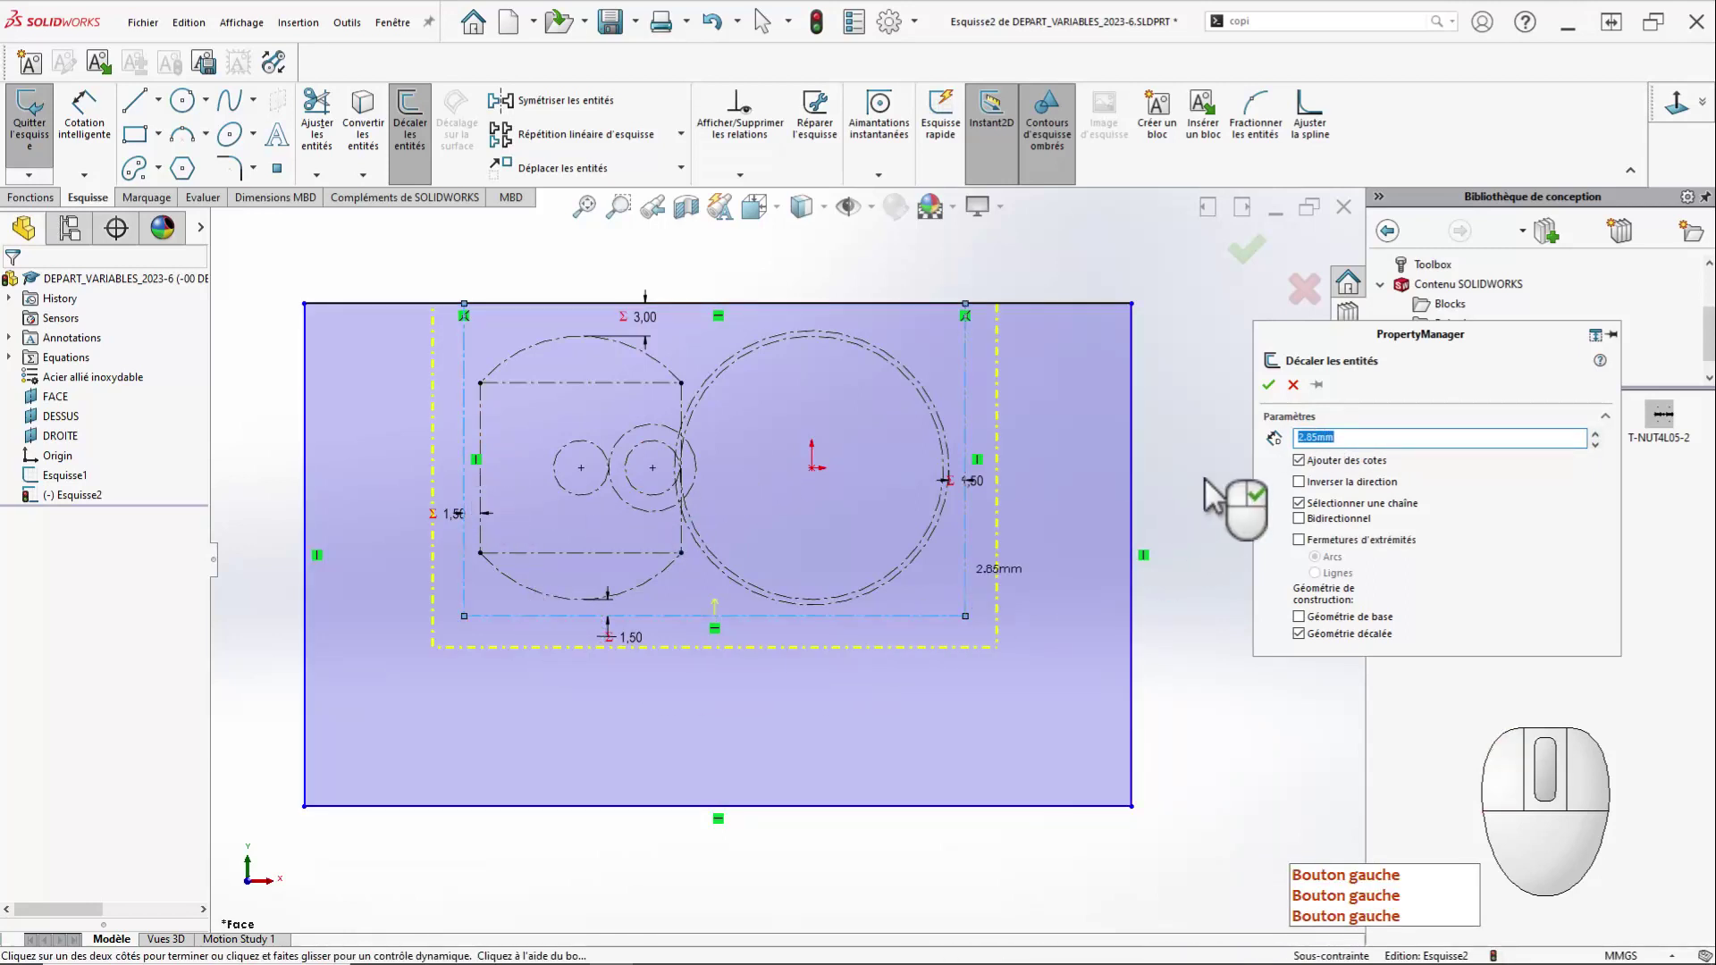
click(1268, 386)
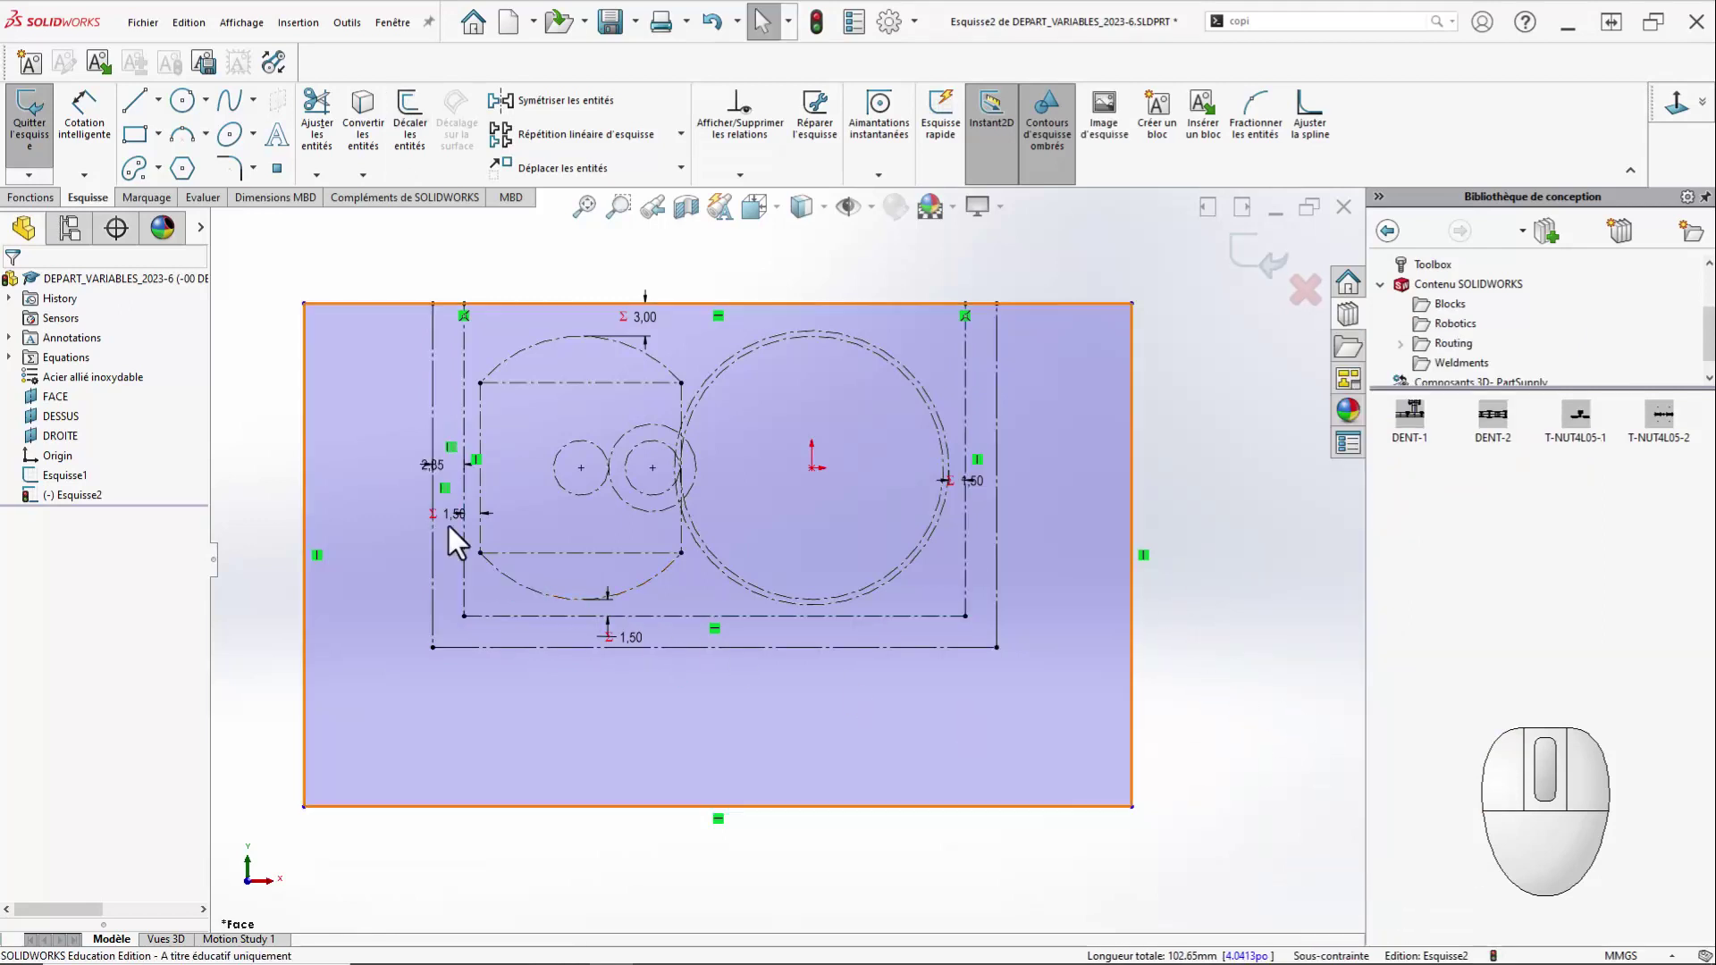
Move the offset dimension above the rectangle and link it to the 2.85 mm global variable starting with E.
mouse_move(432, 465)
mouse_down()
mouse_move(416, 253)
mouse_move(403, 258)
mouse_up()
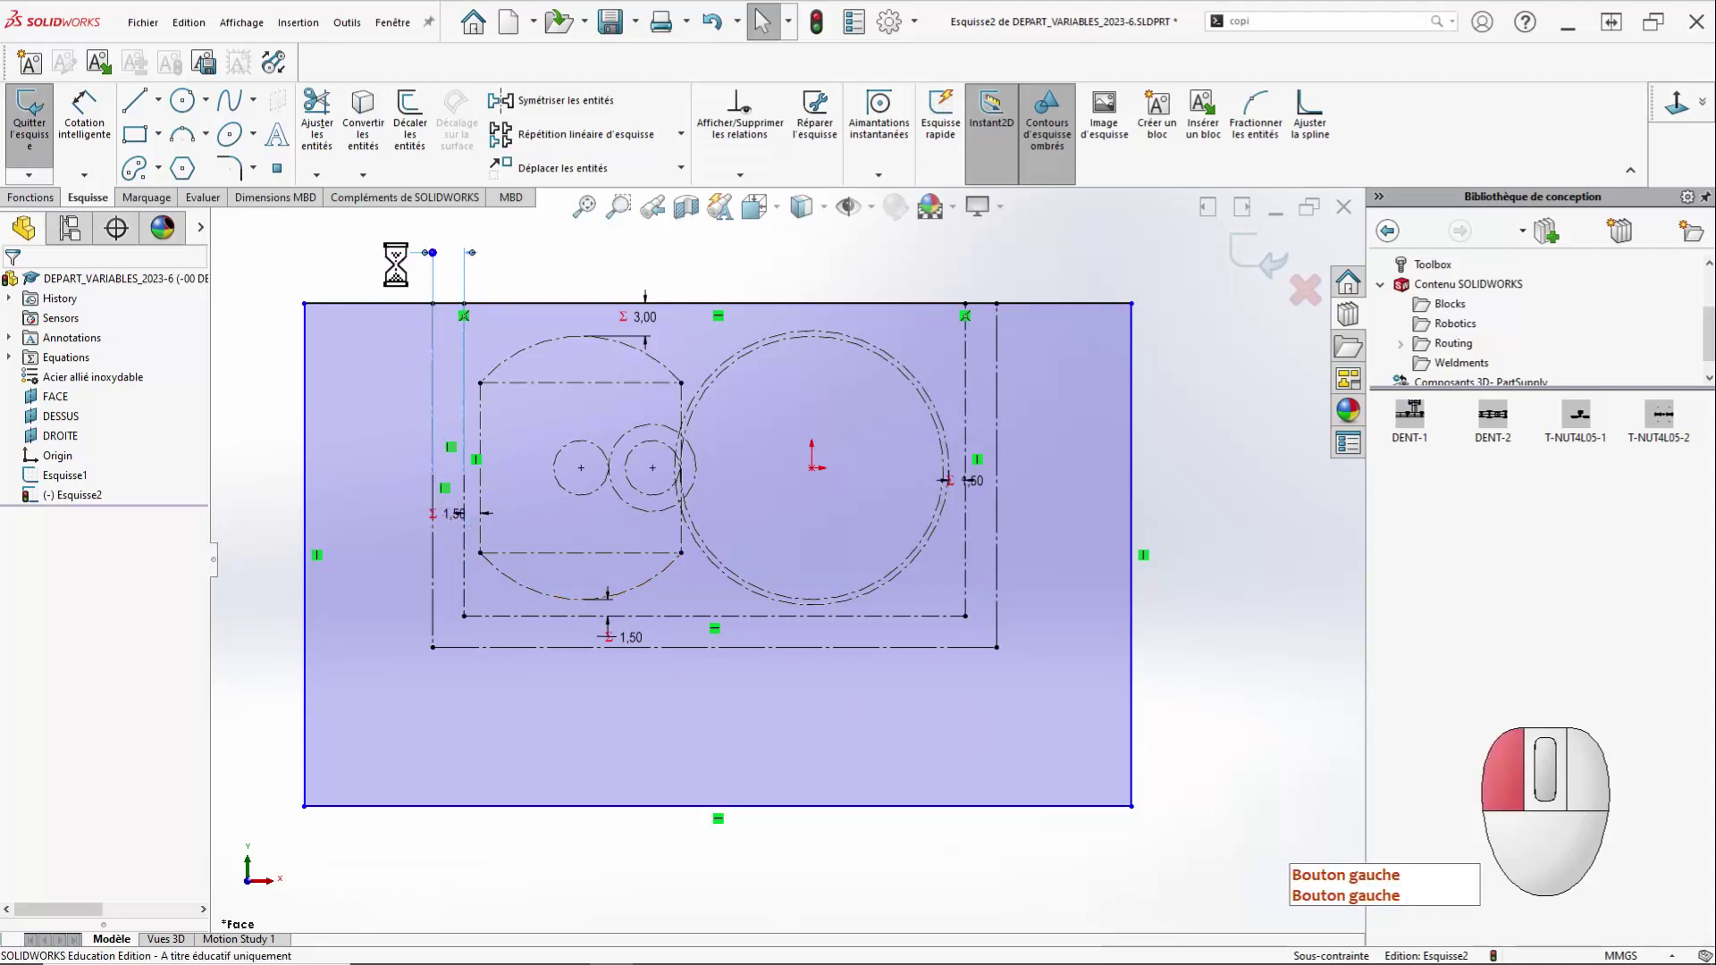
double_click(396, 265)
text(=)
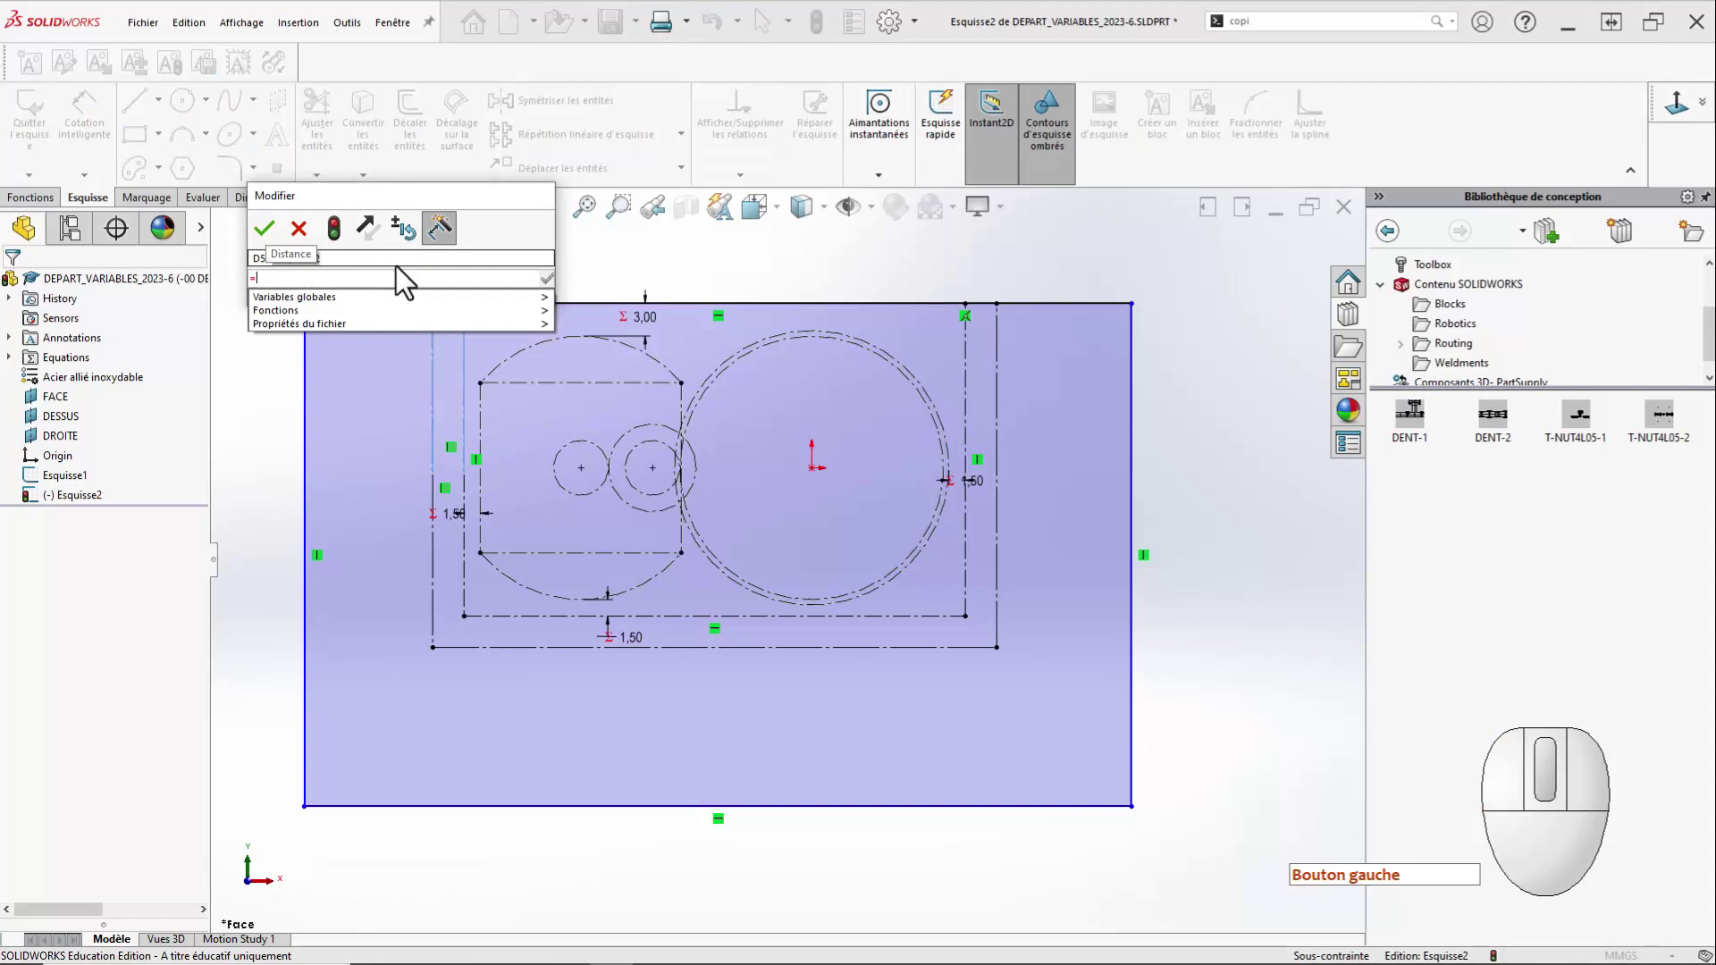
key(Down)
text(e)
key(Return)
key(Return)
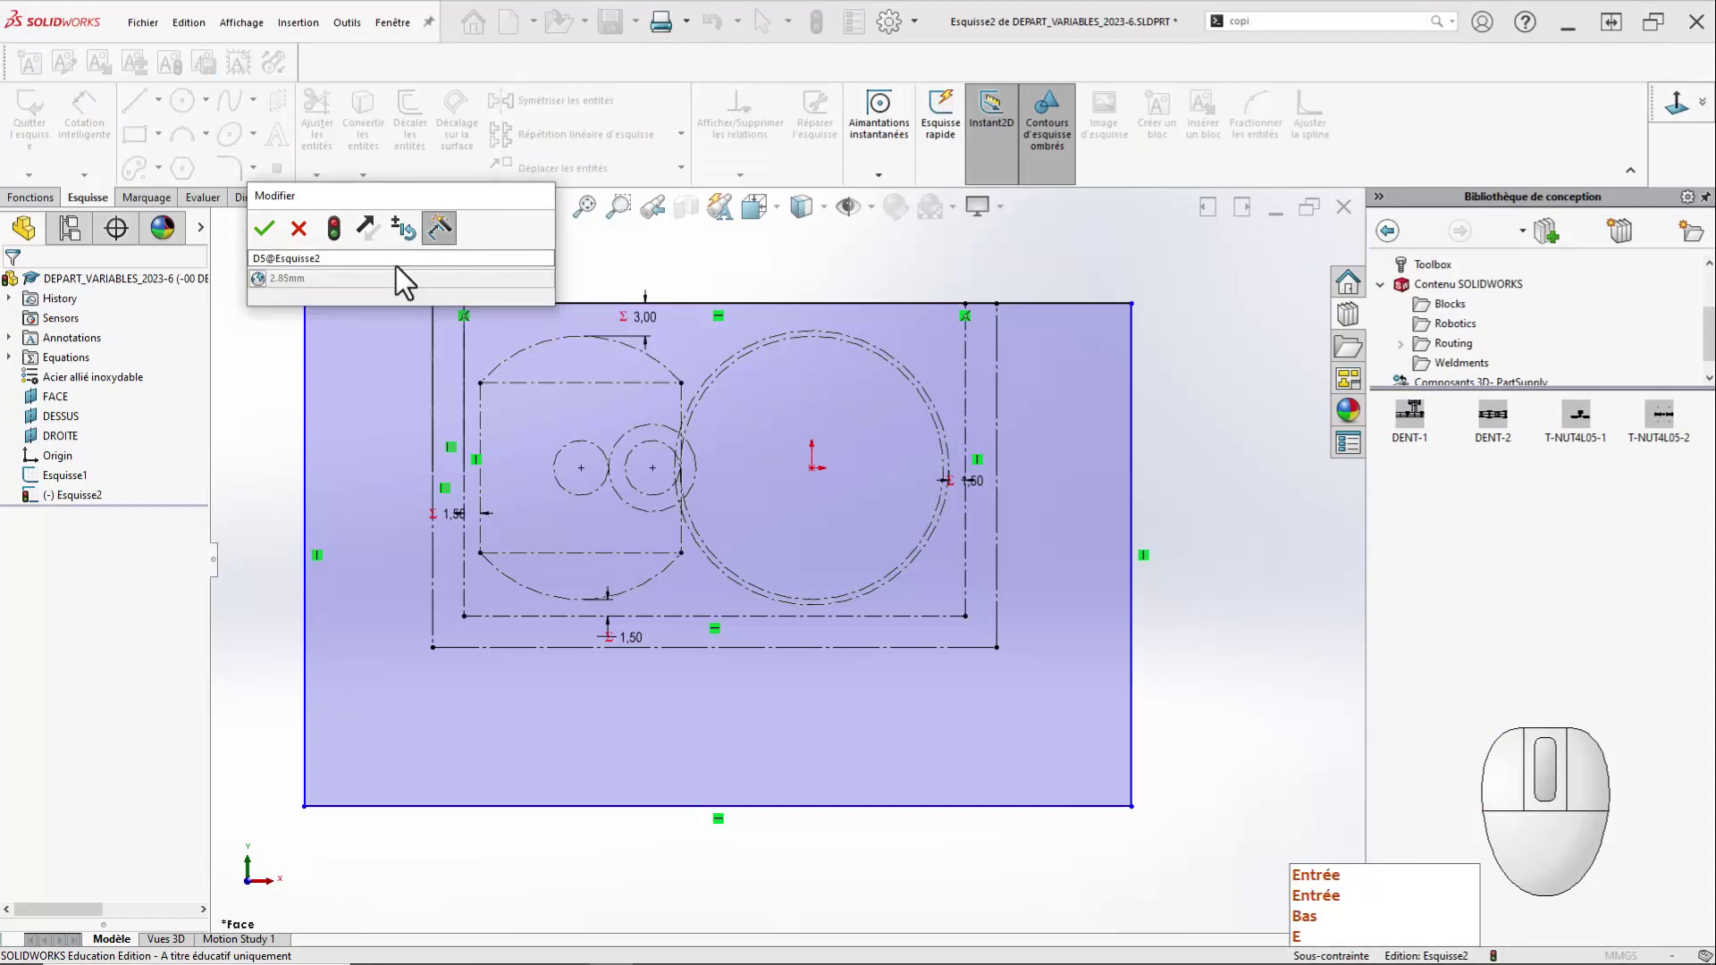
click(266, 236)
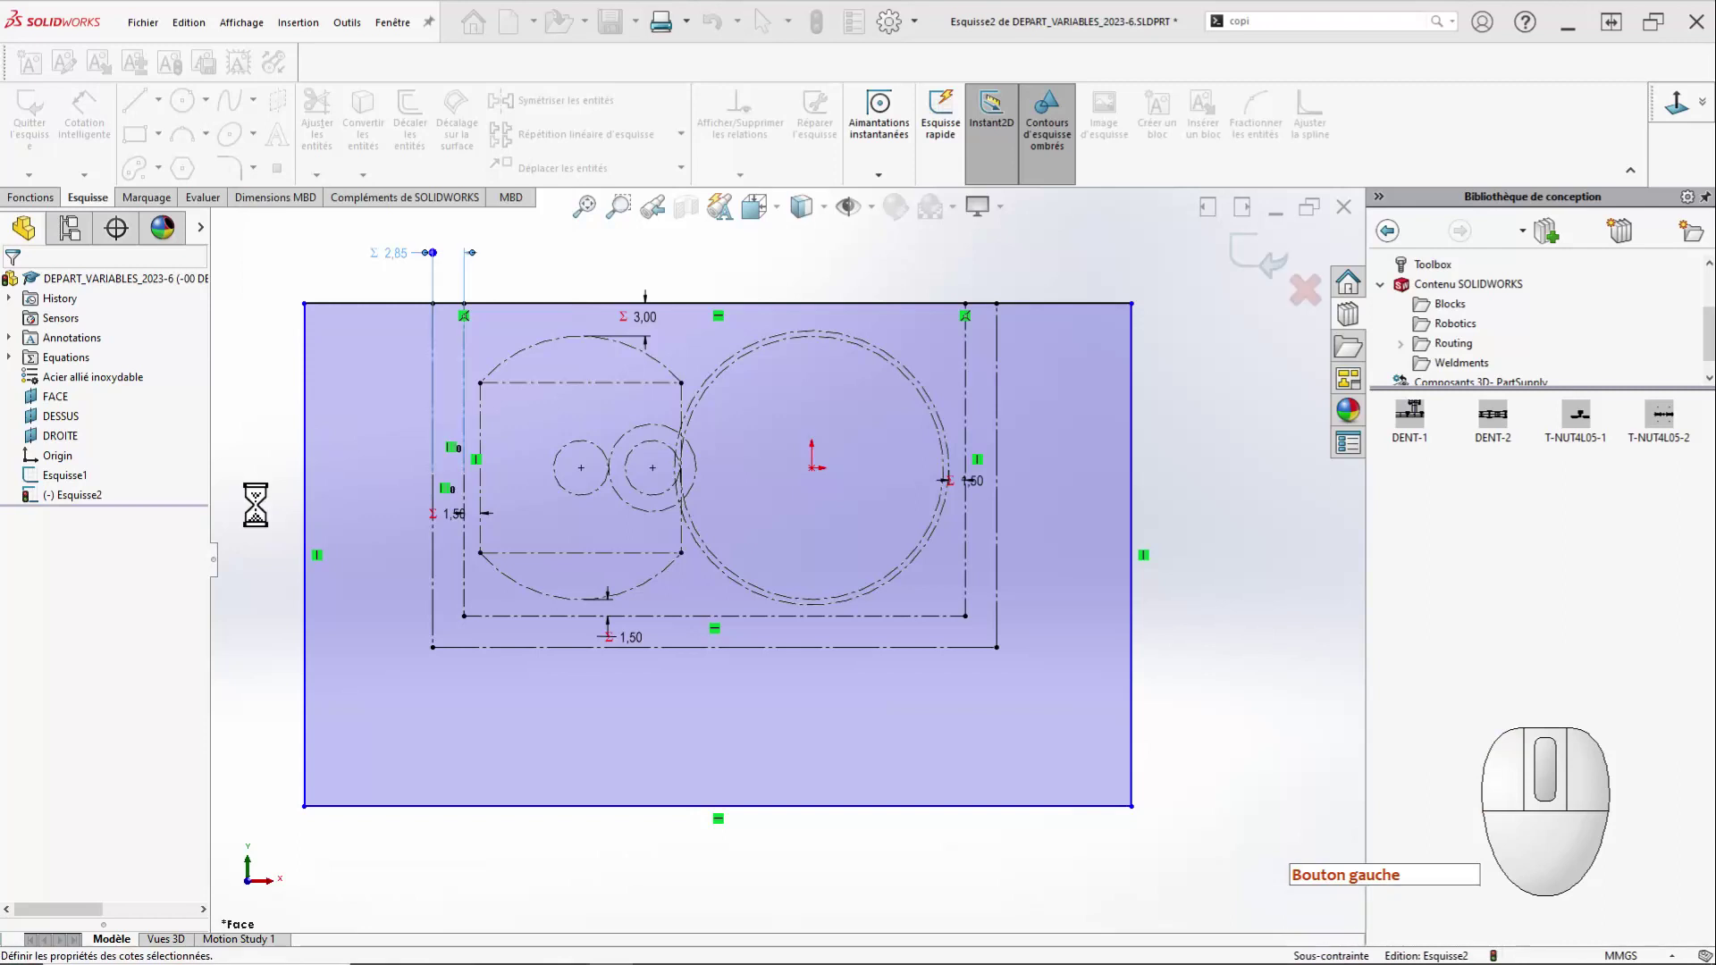
Dimension the distance from the outer left construction line to the rectangle's left edge, linking it to the MARGE variable.
right_click(268, 486)
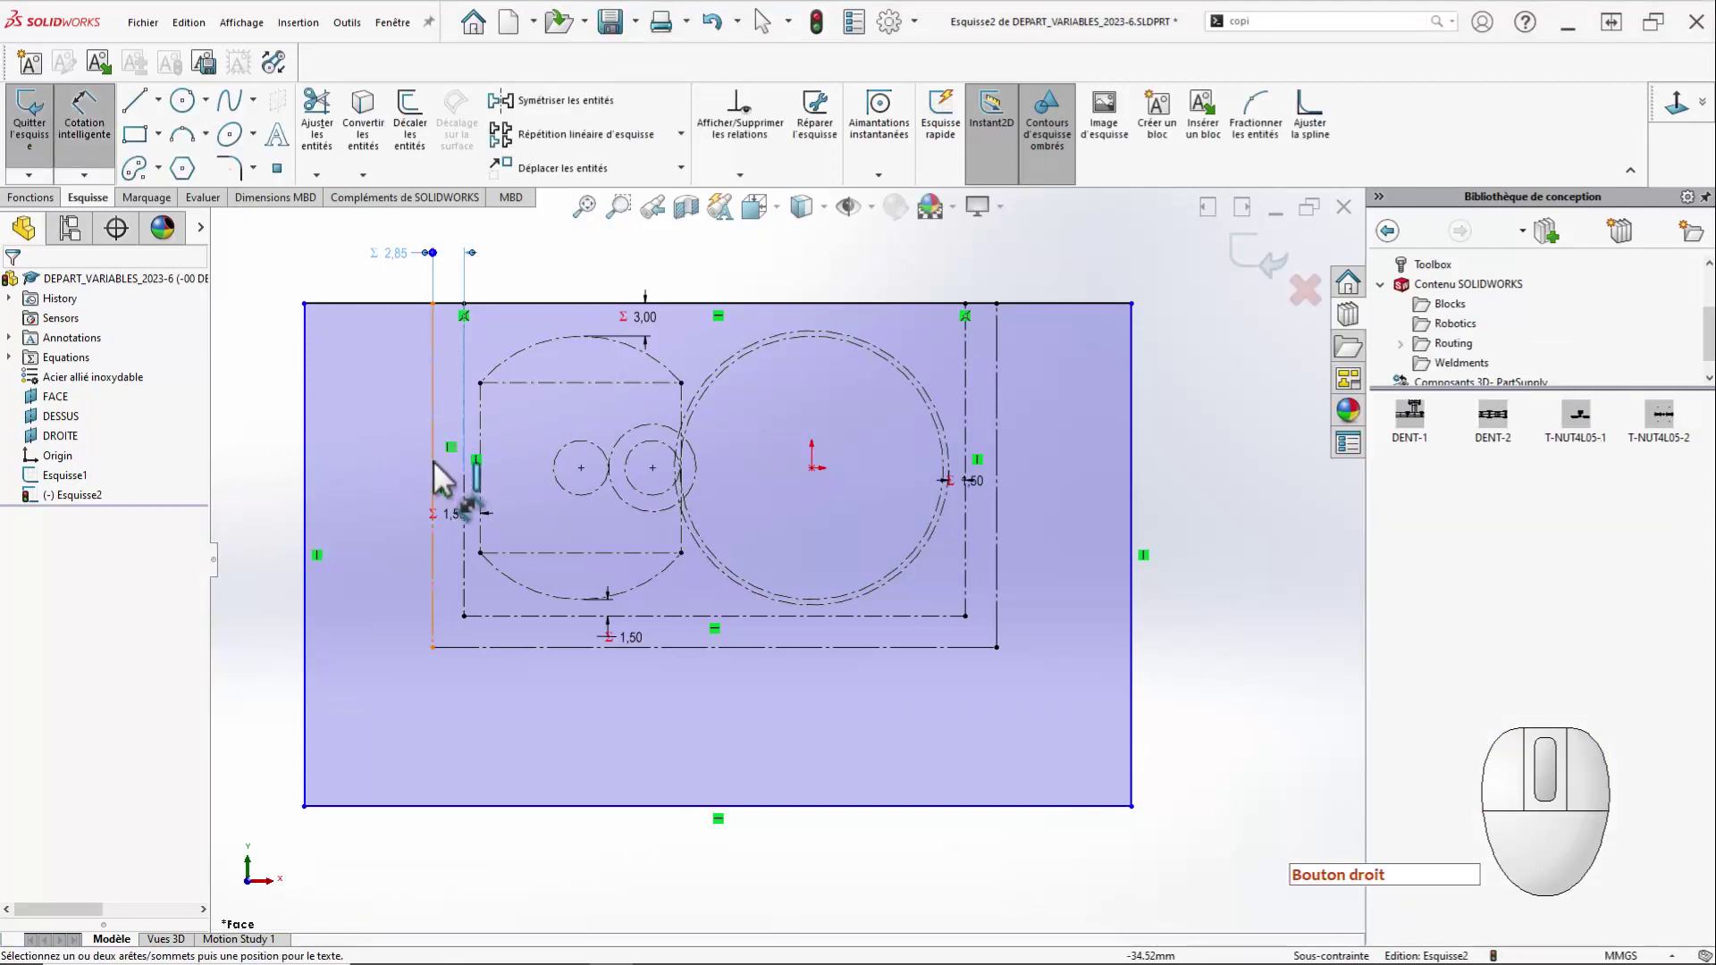
click(432, 469)
click(306, 457)
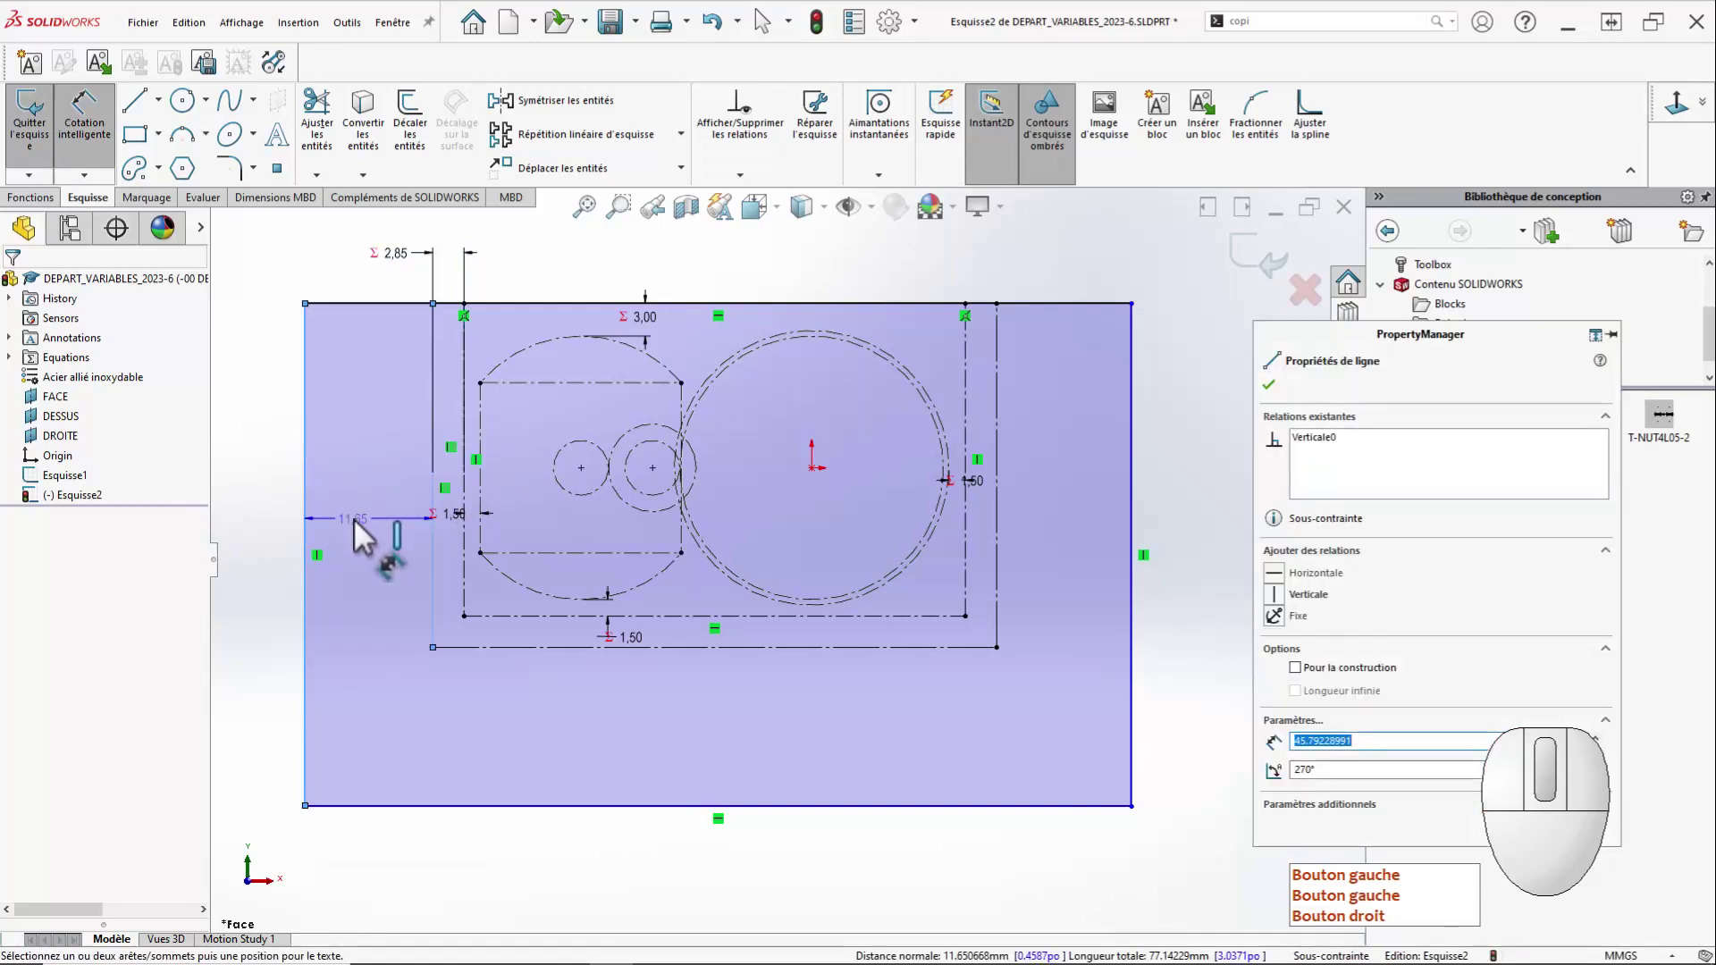
click(356, 519)
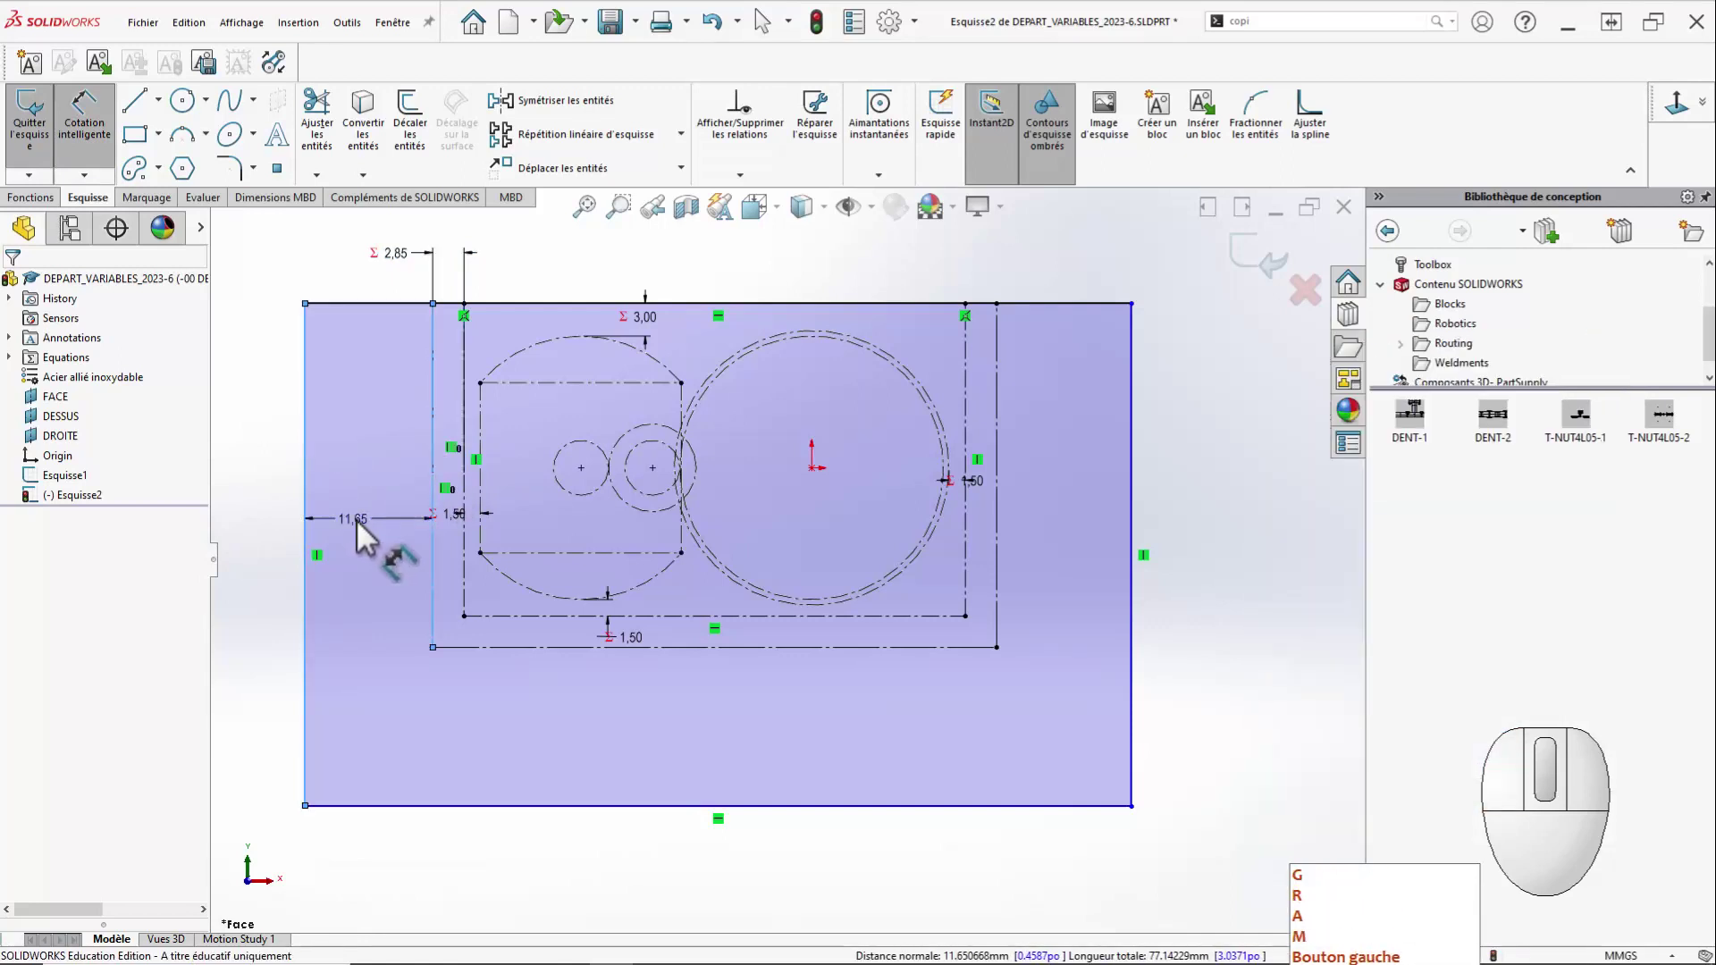
text(=m)
key(Down)
key(Return)
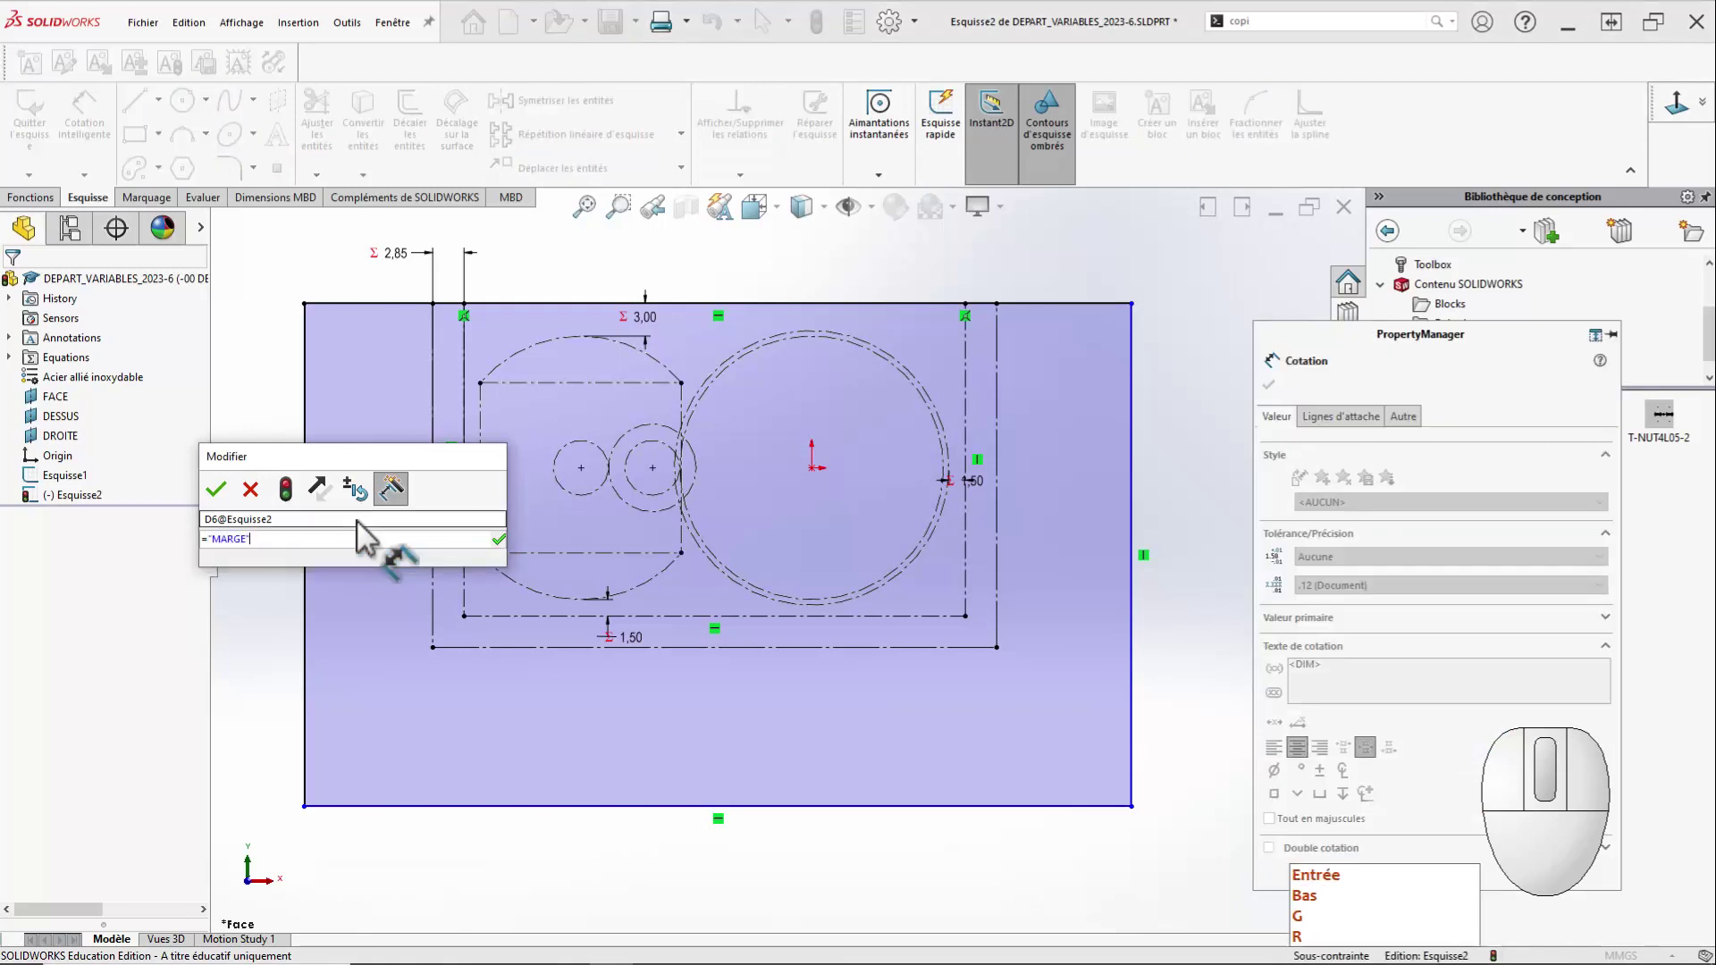
key(Return)
click(620, 685)
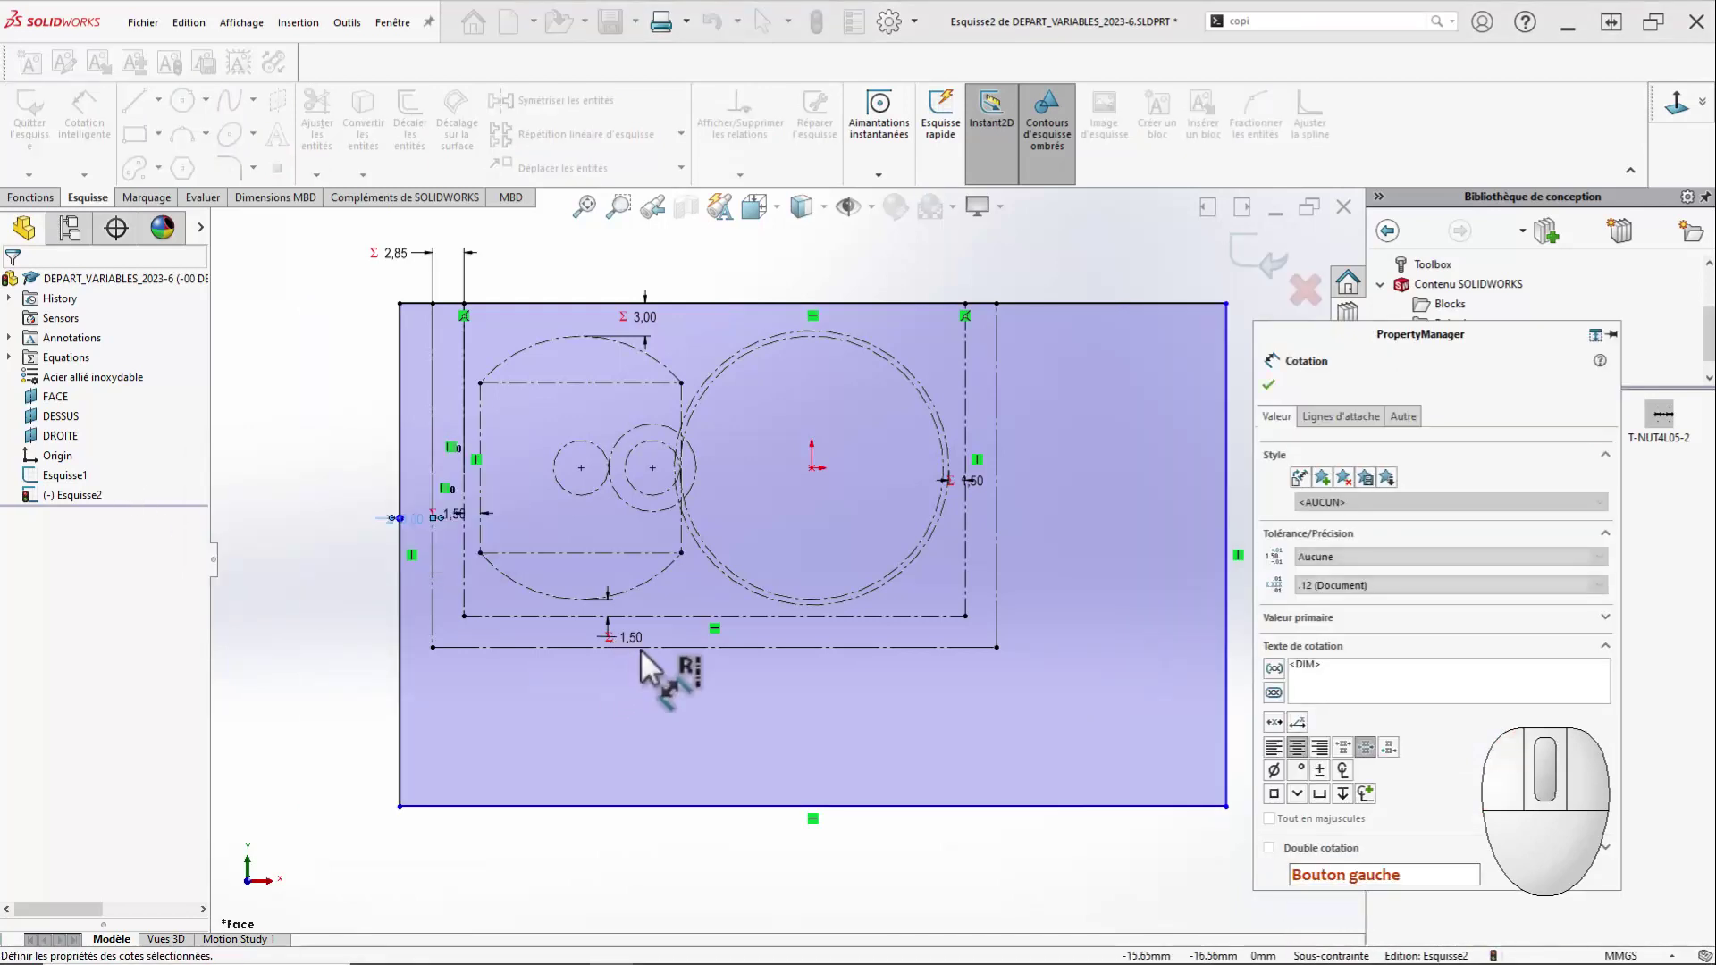
Dimension the distance from the outer lower construction line to the rectangle's bottom edge, linking it to the MARGE variable.
click(675, 647)
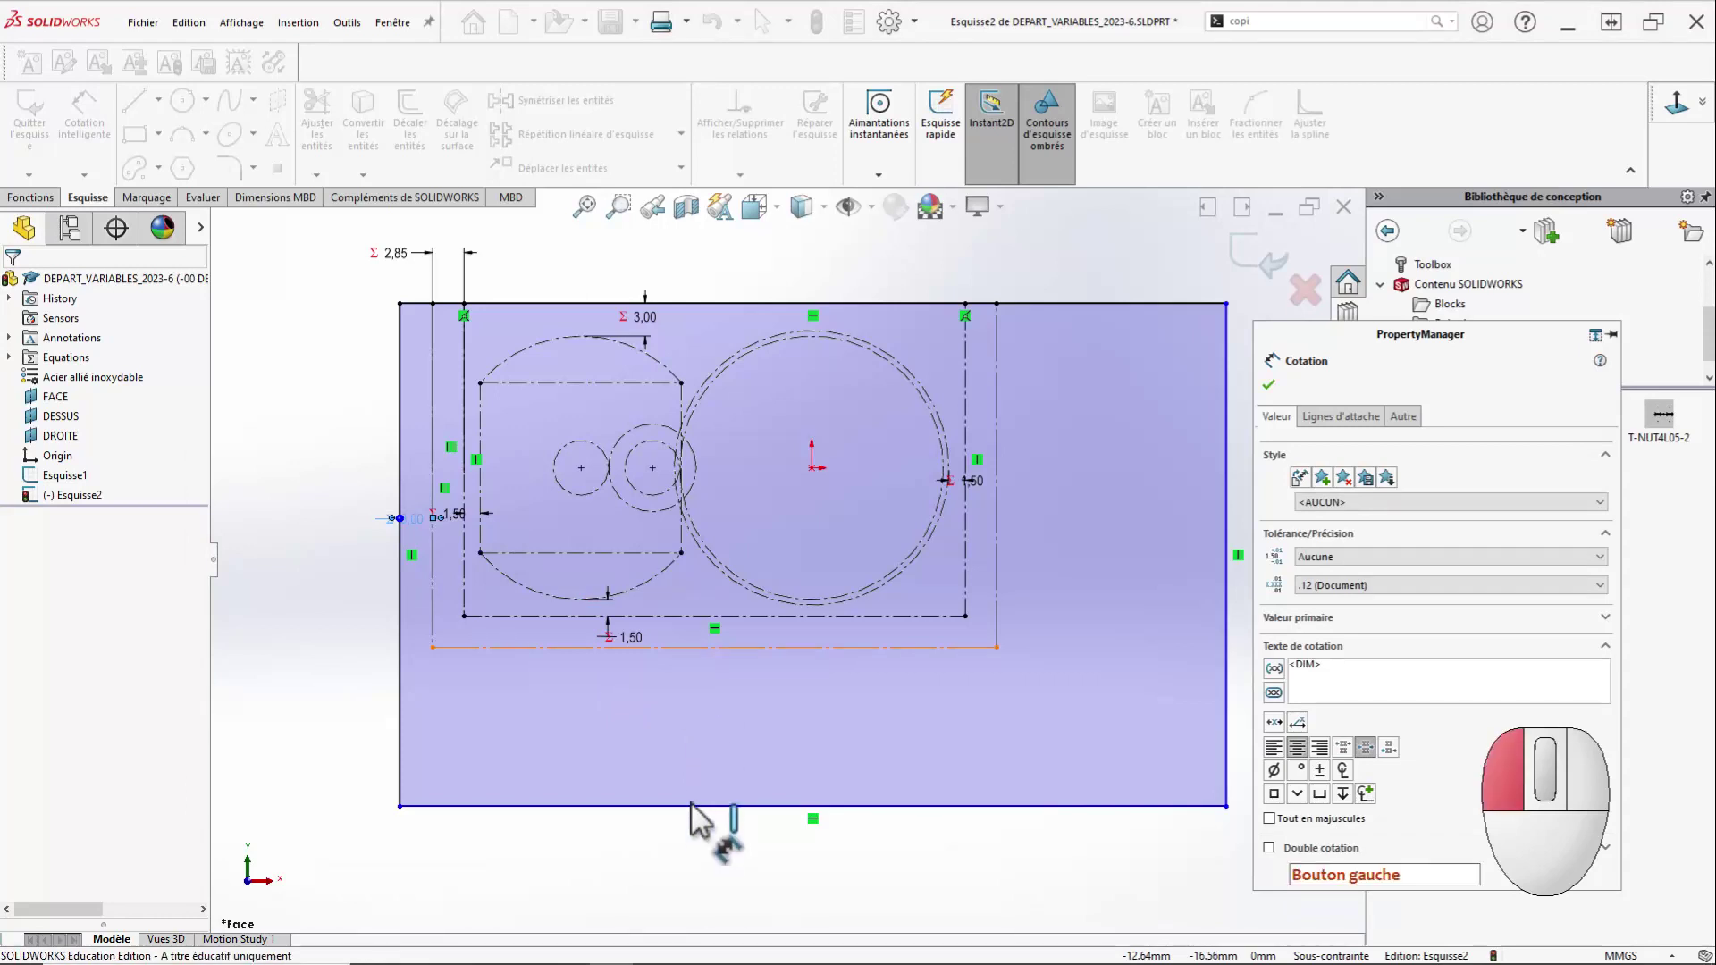
click(690, 805)
click(681, 724)
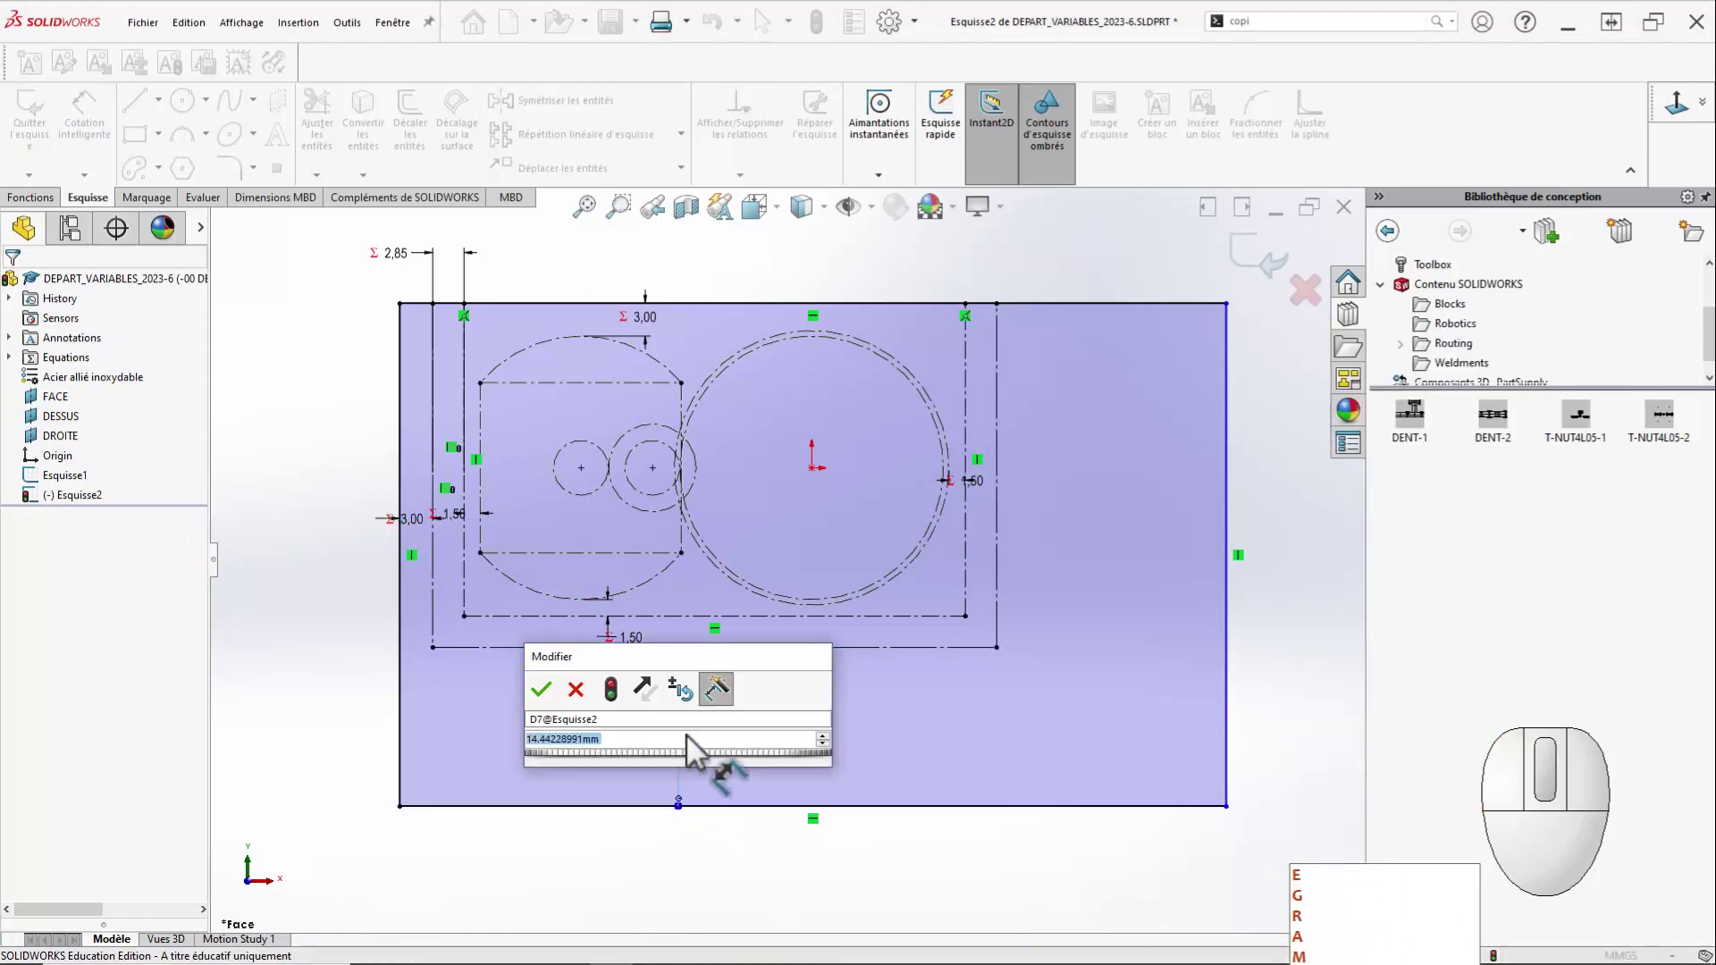
text(=m)
key(Down)
key(Return)
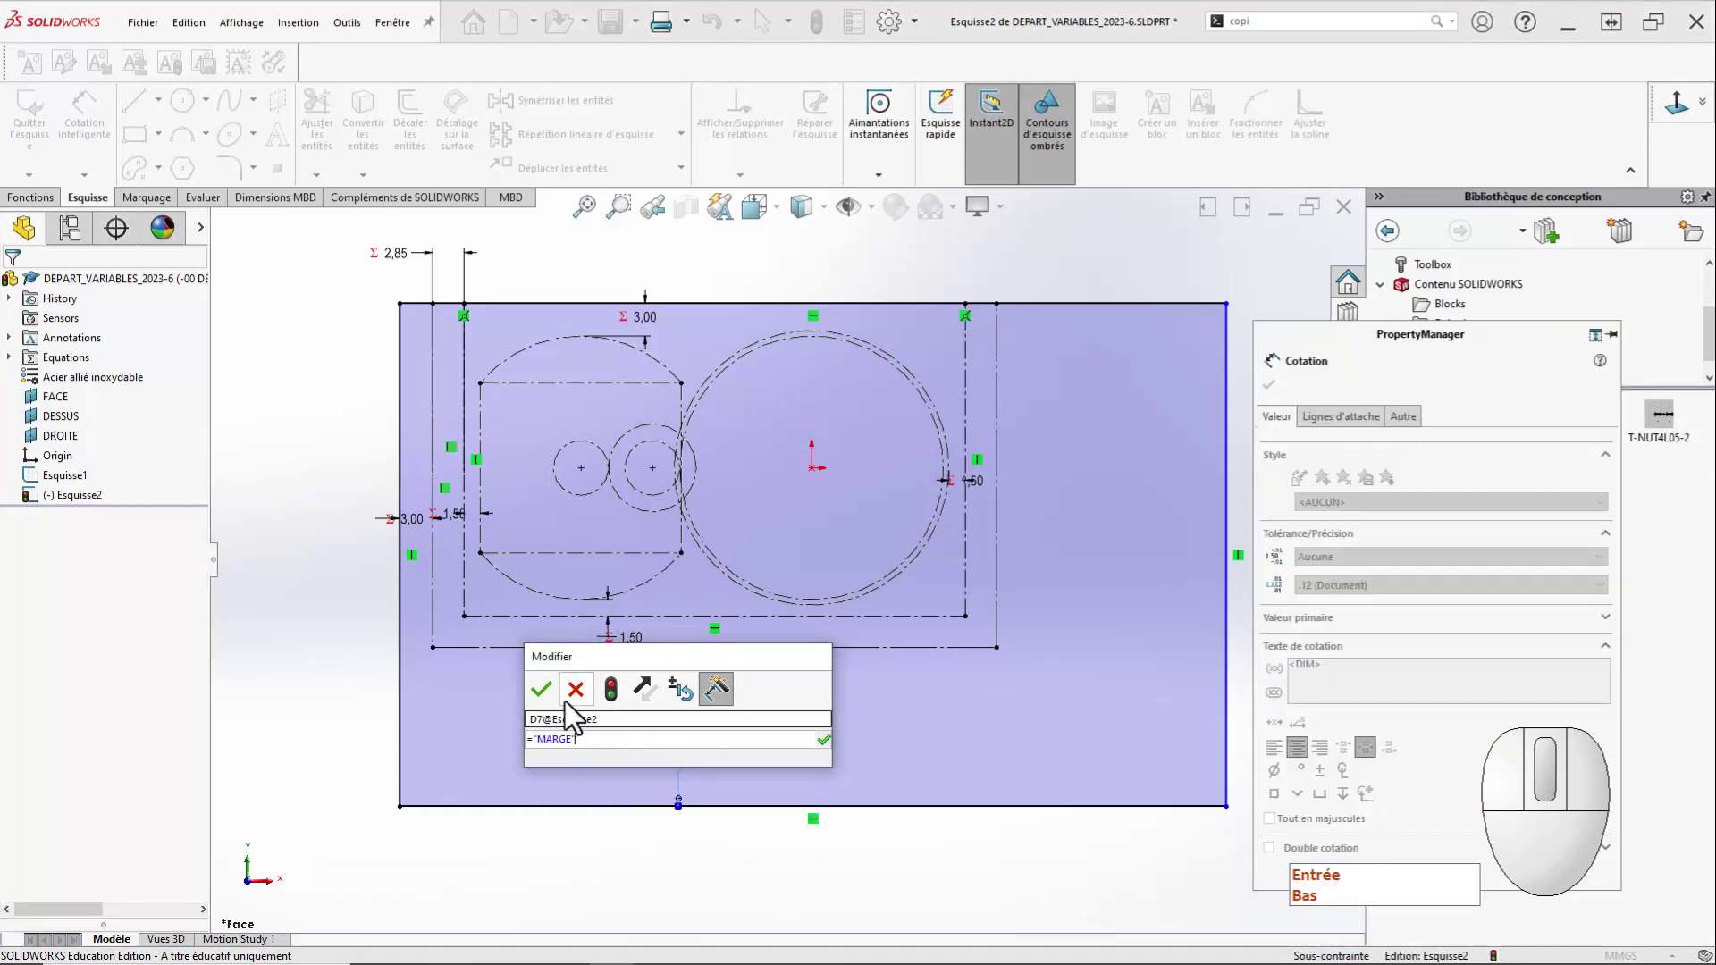
click(540, 689)
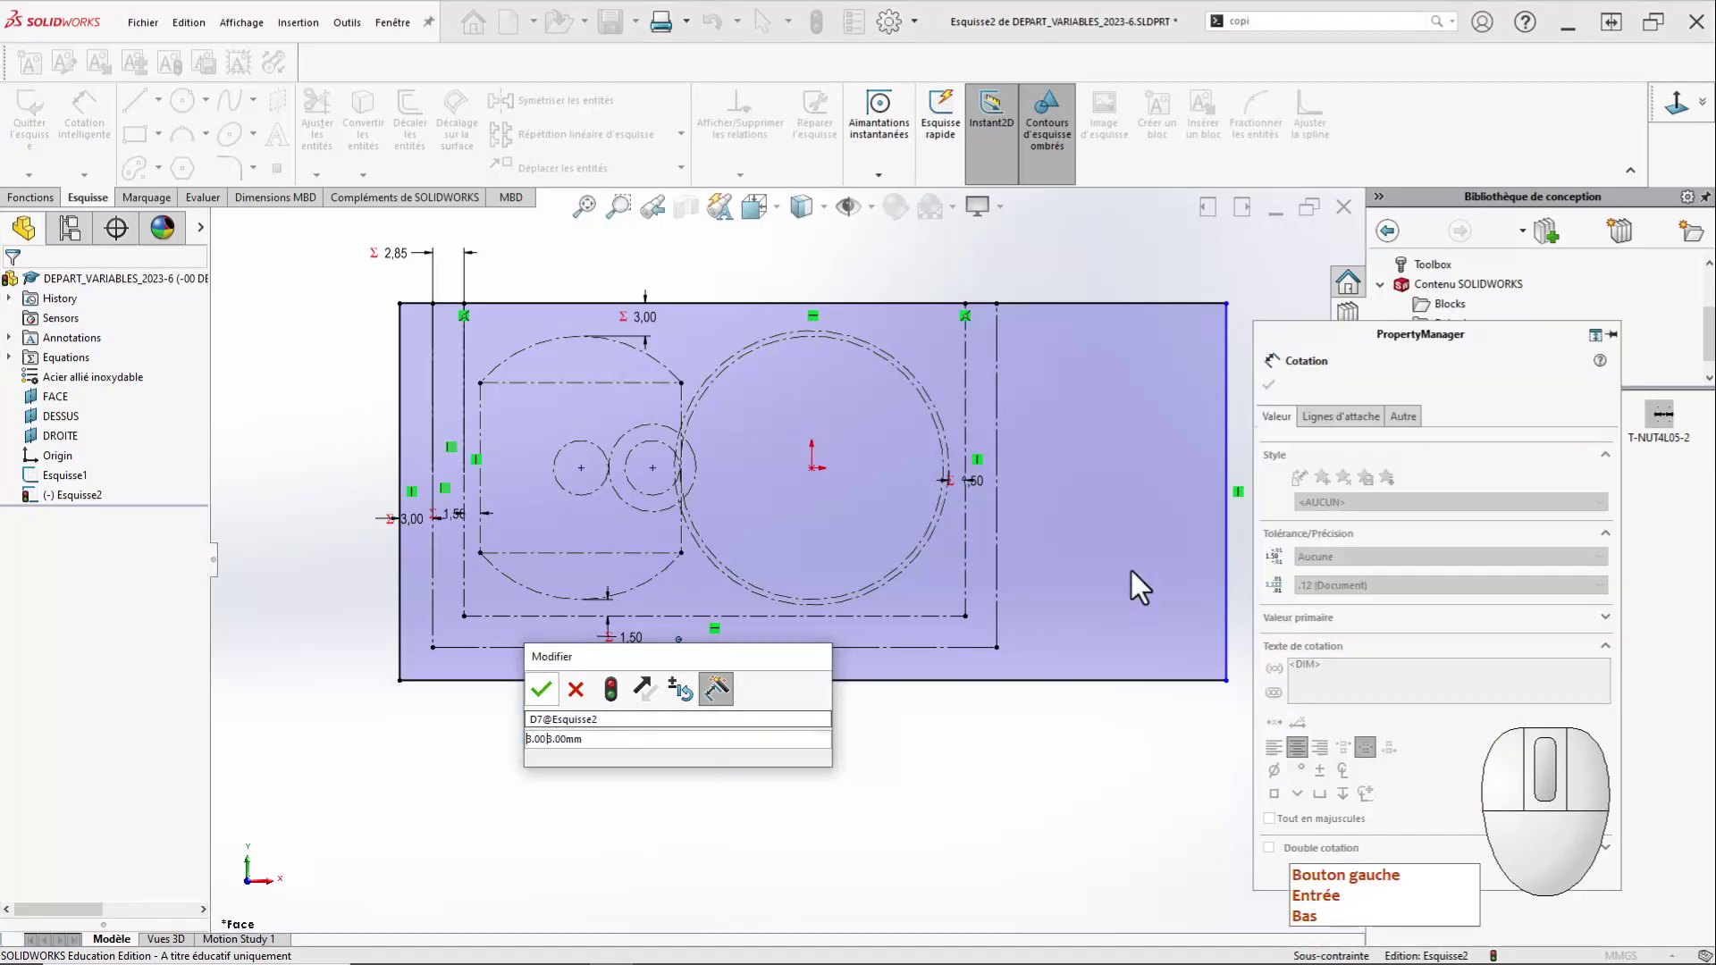
Dimension the distance from the outer right construction line to the rectangle's right edge, linking it to the MARGE variable.
click(997, 556)
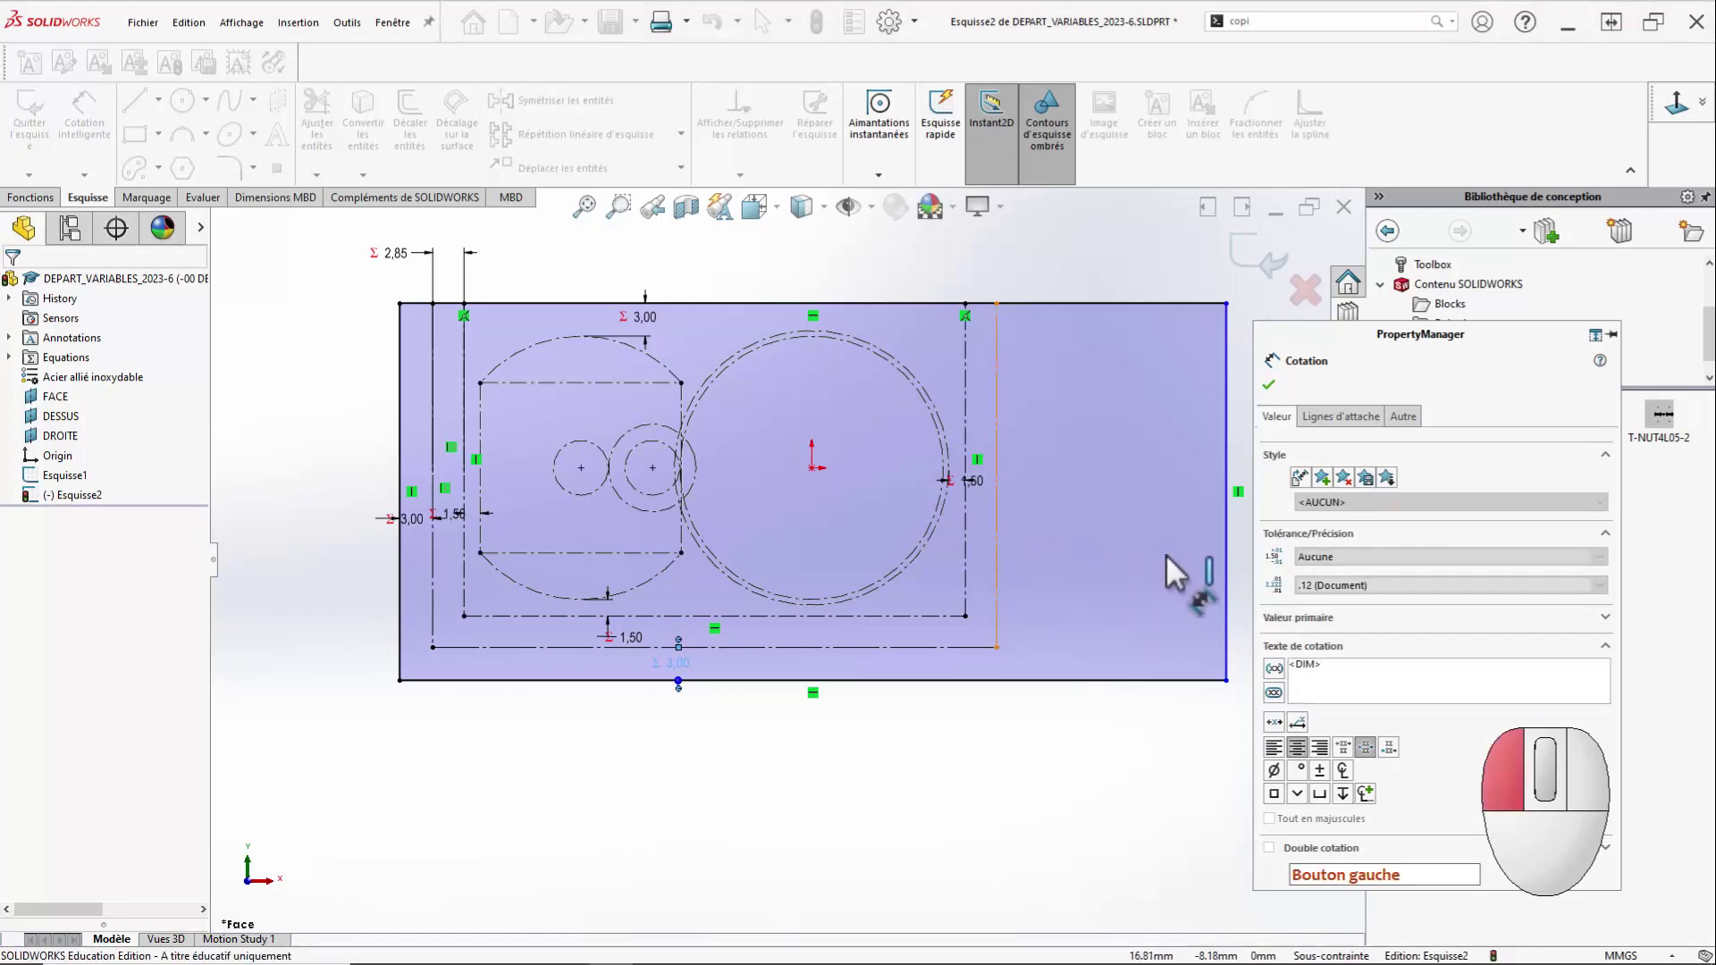
click(1226, 565)
click(1103, 780)
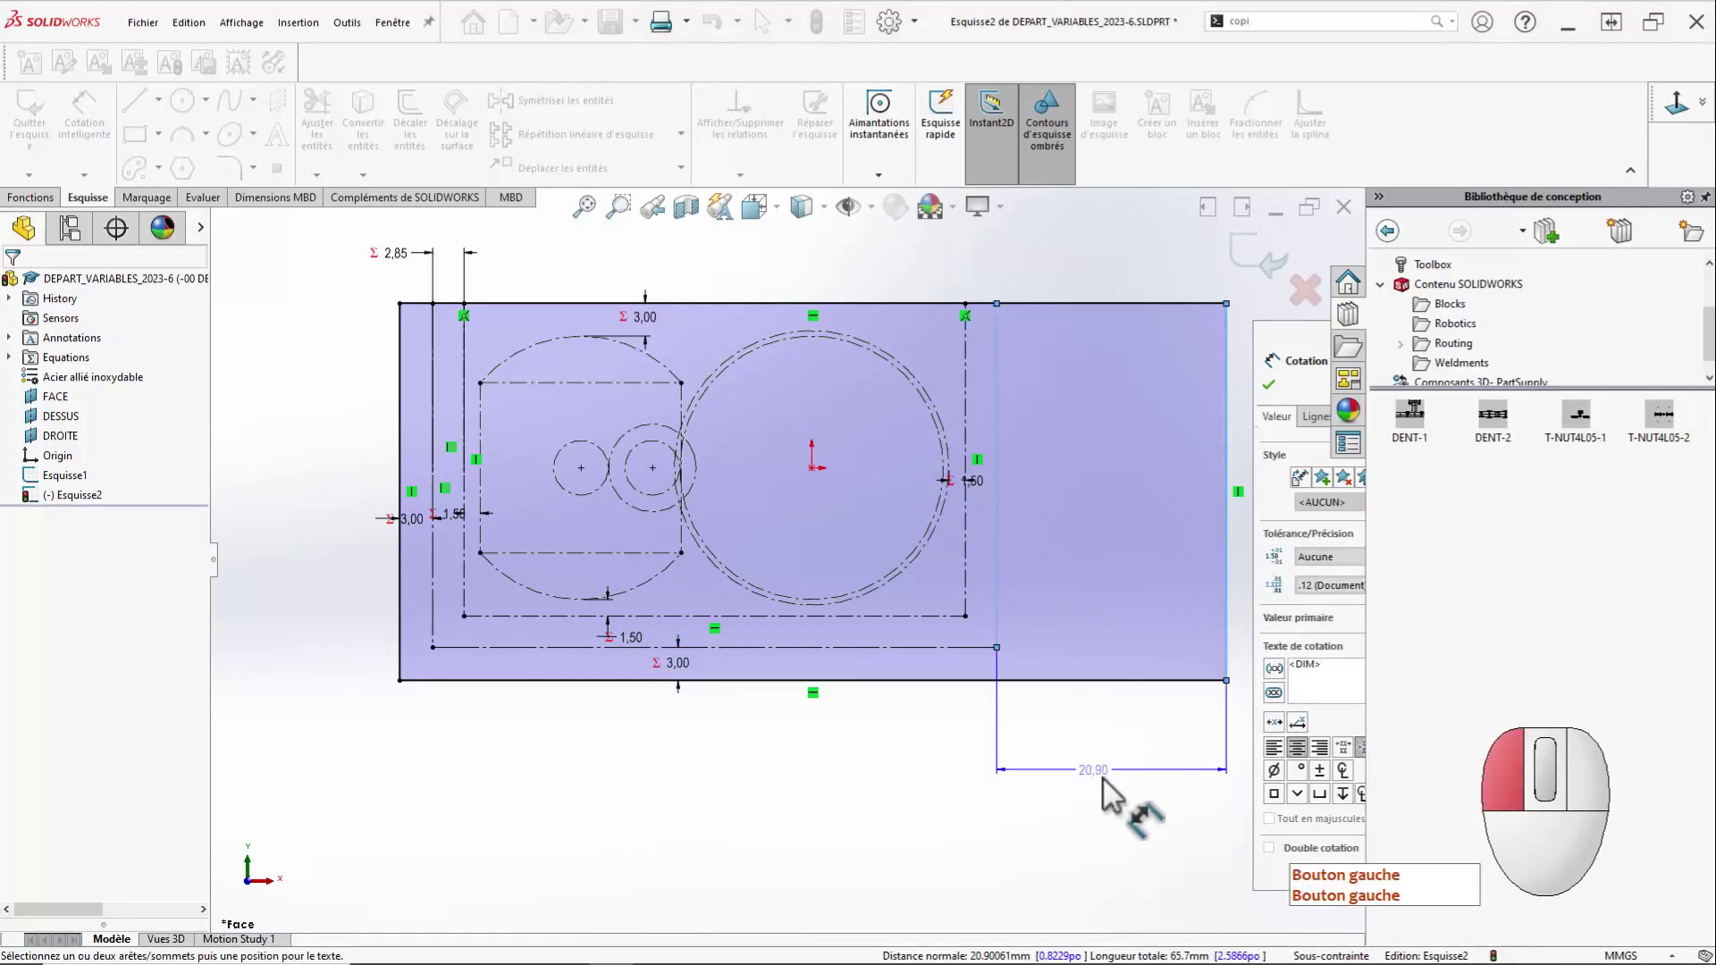
key(Return)
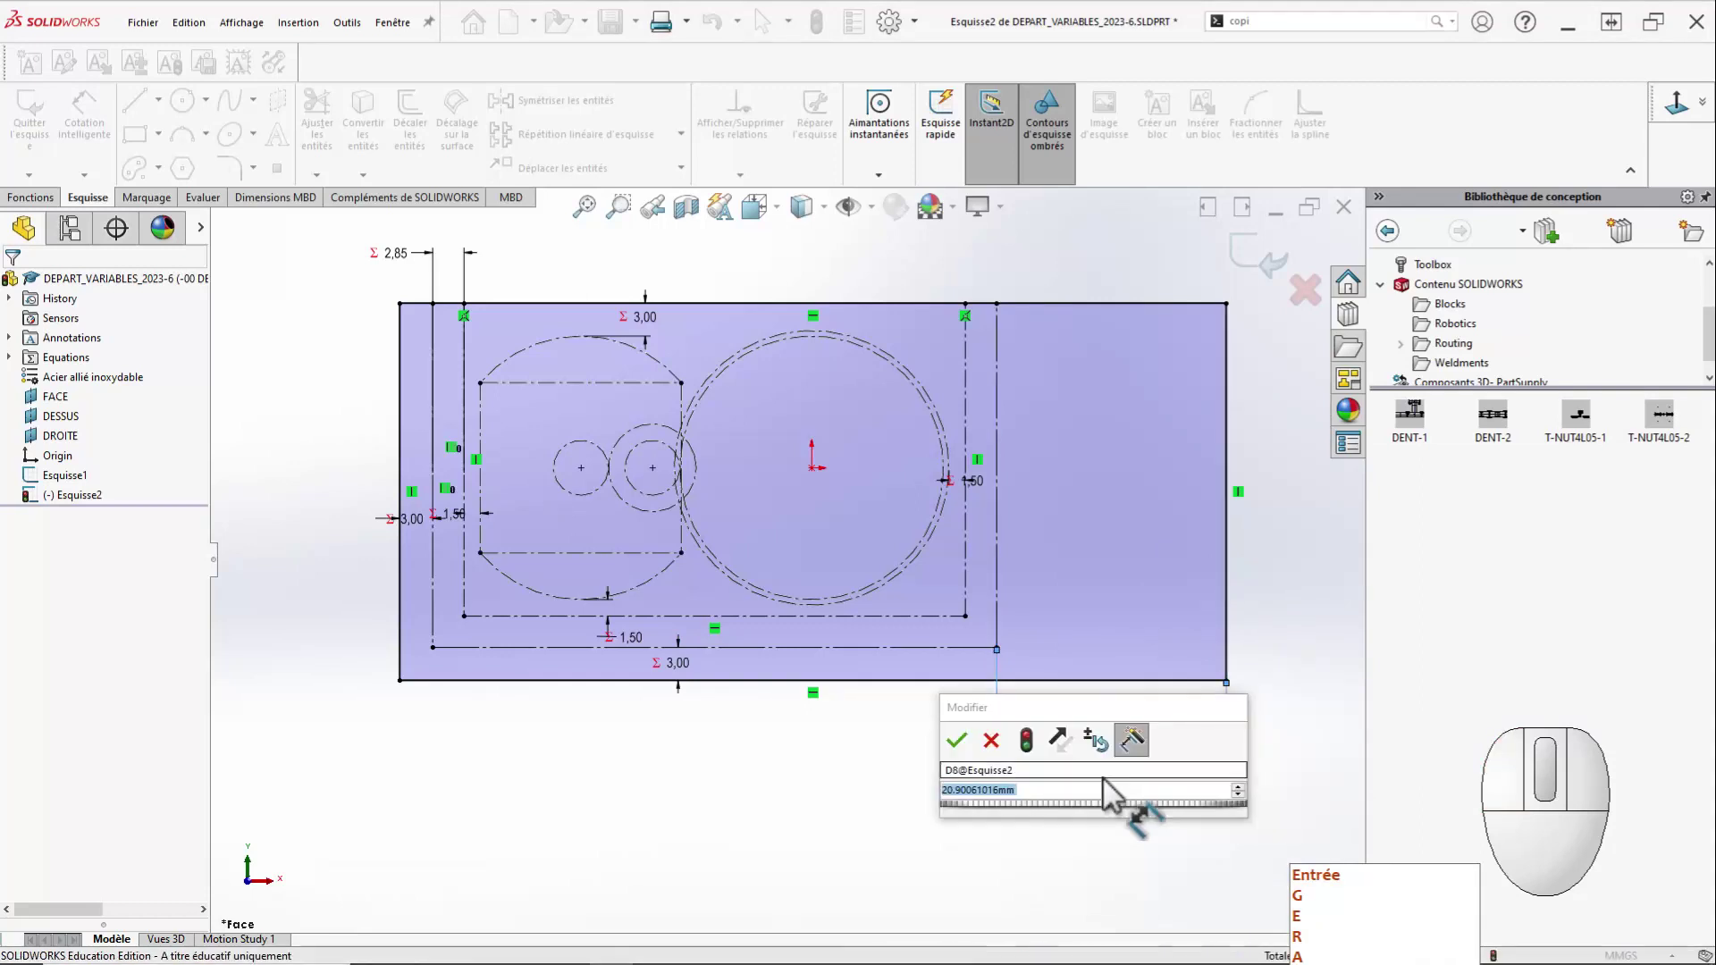
text(=marge)
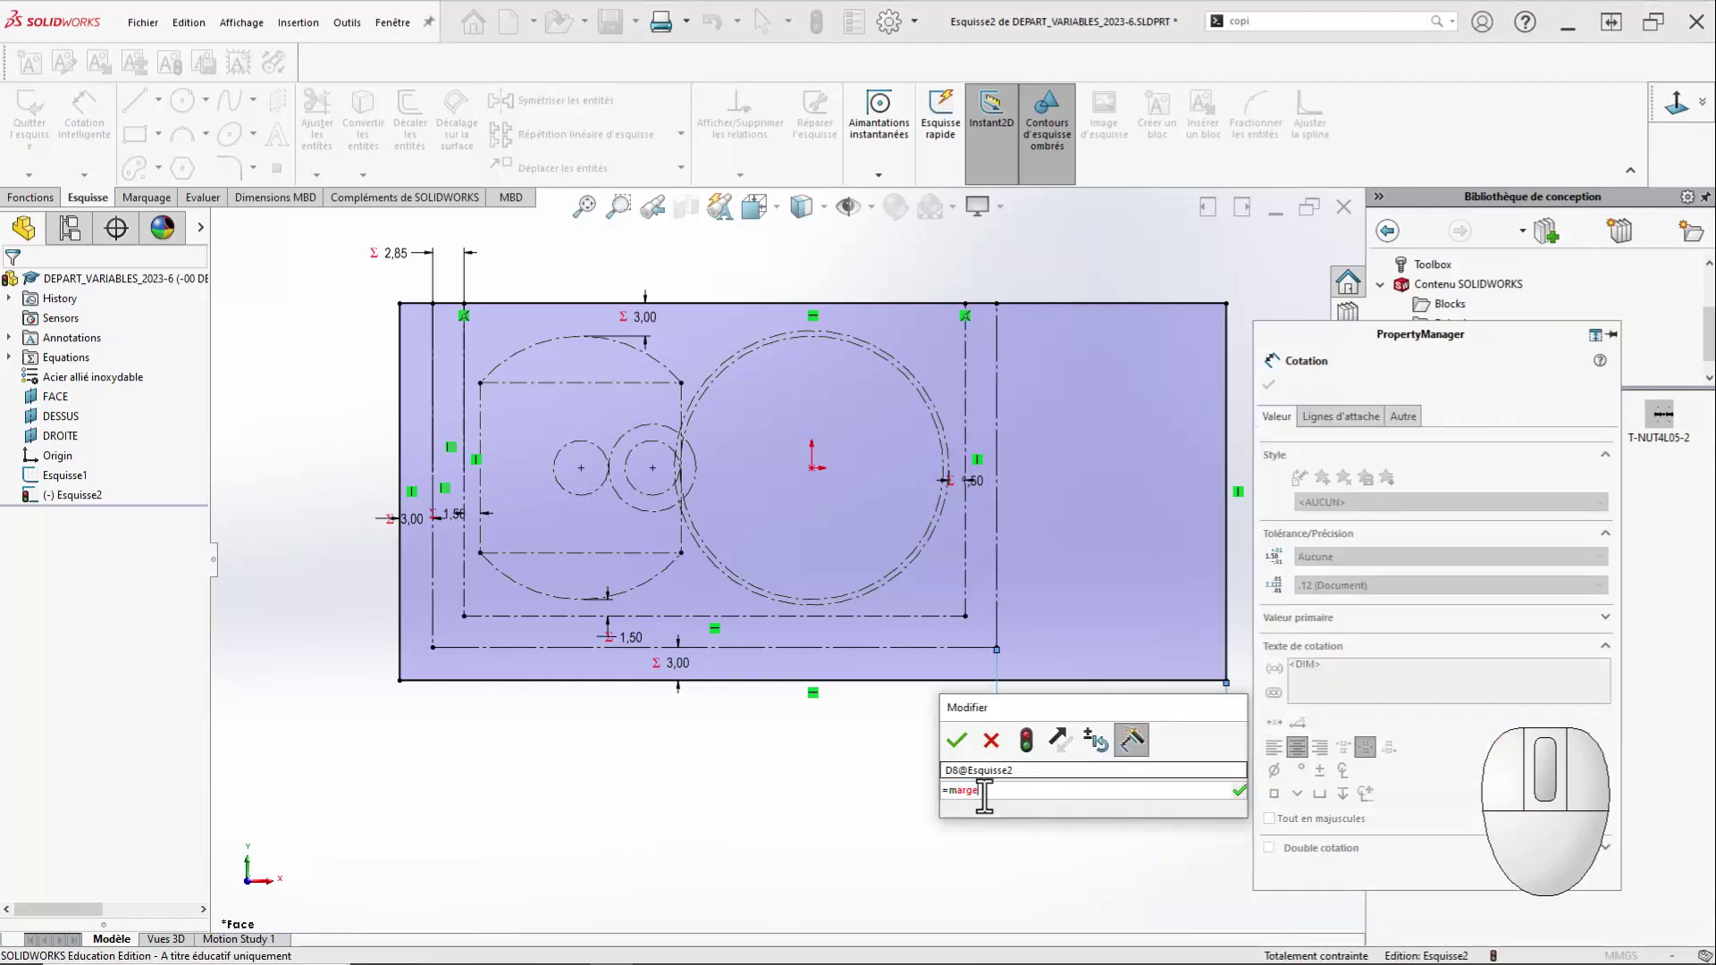
click(992, 810)
click(956, 740)
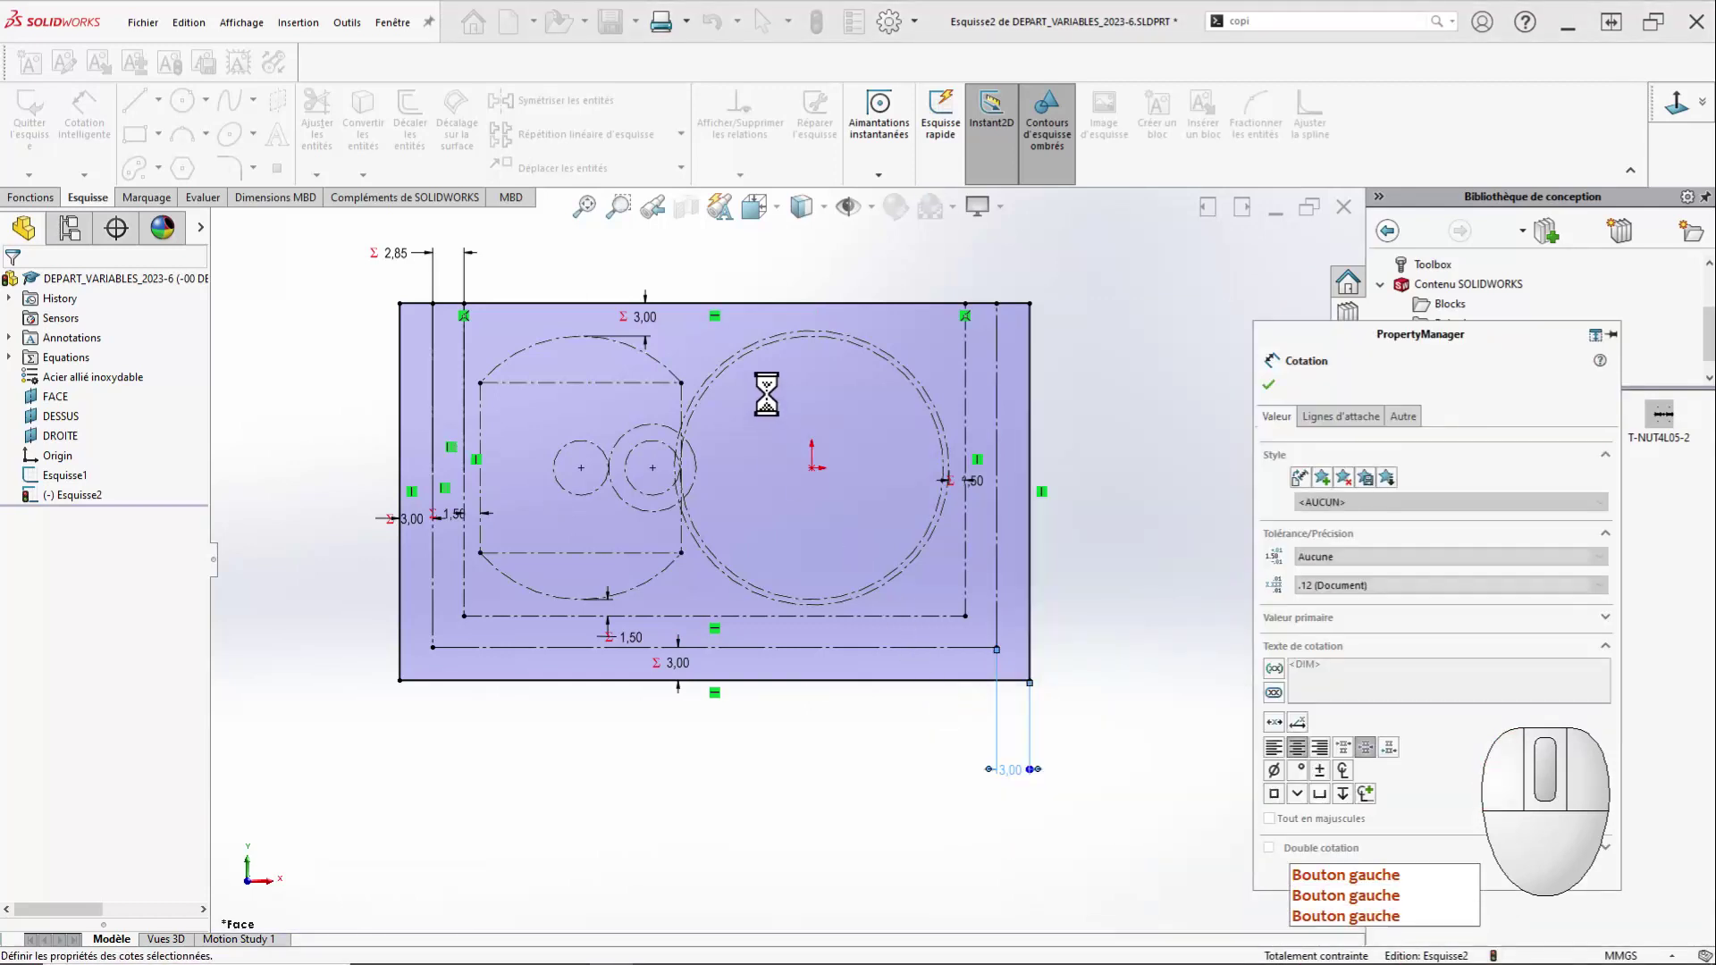
Extrude the plate sketch as a blind boss with its depth linked to the 2.85 mm global variable starting with E.
key(Escape)
key(s)
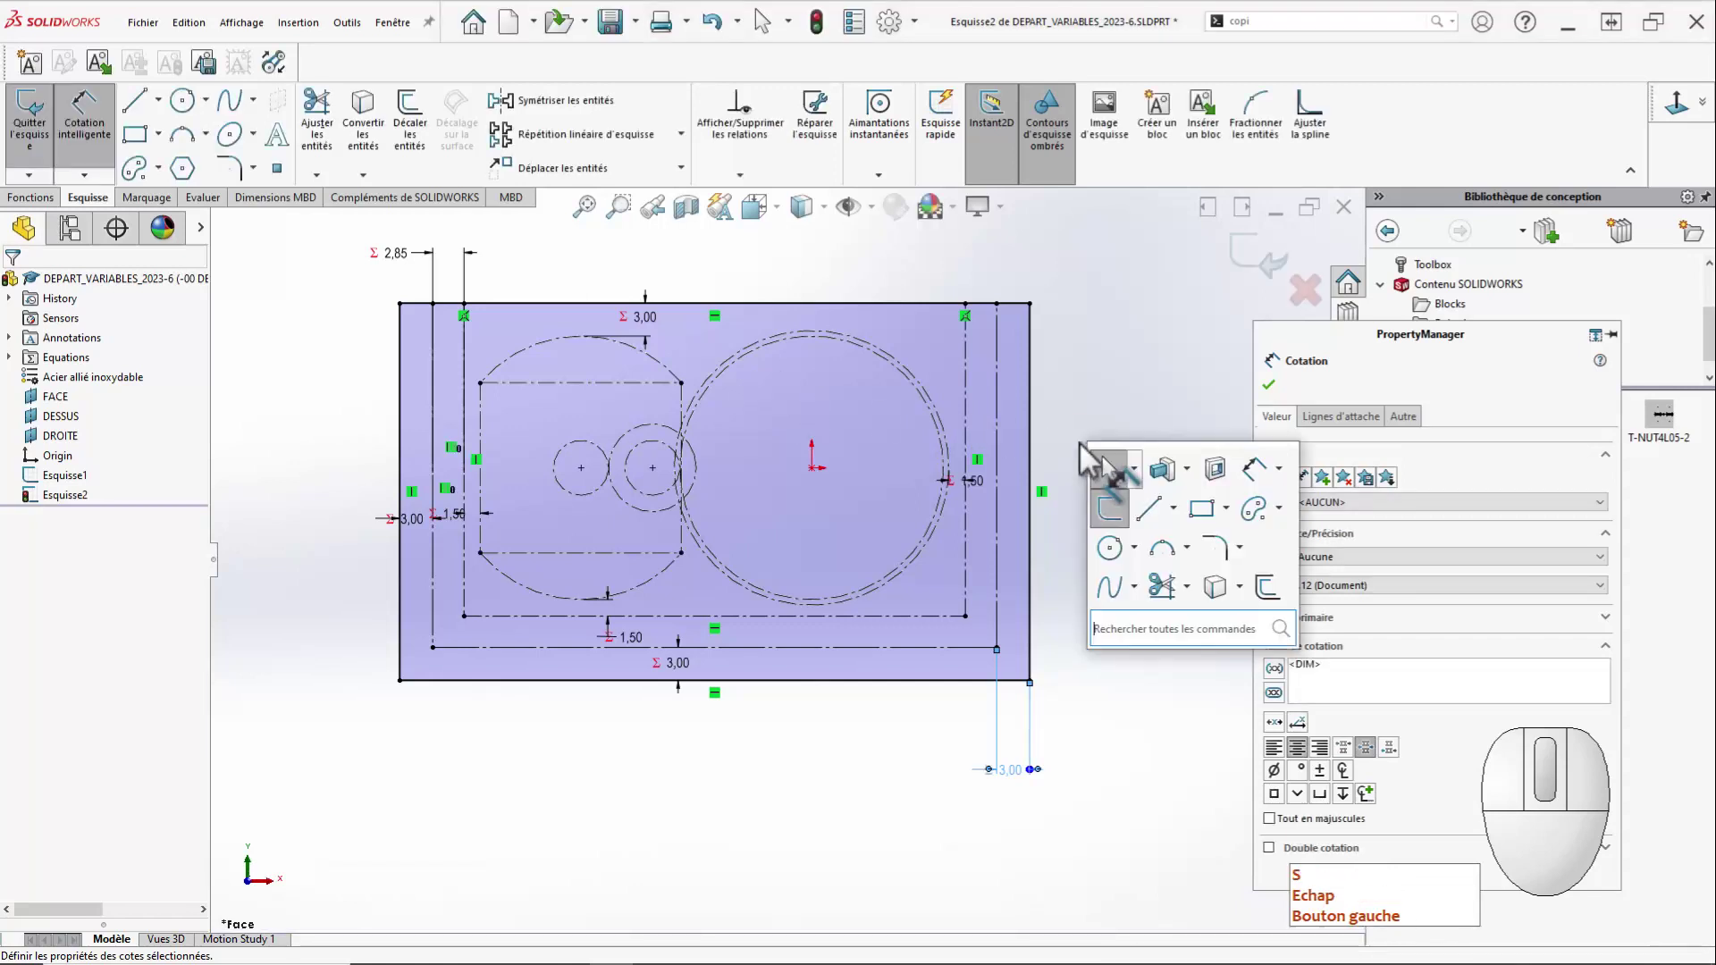
click(1158, 468)
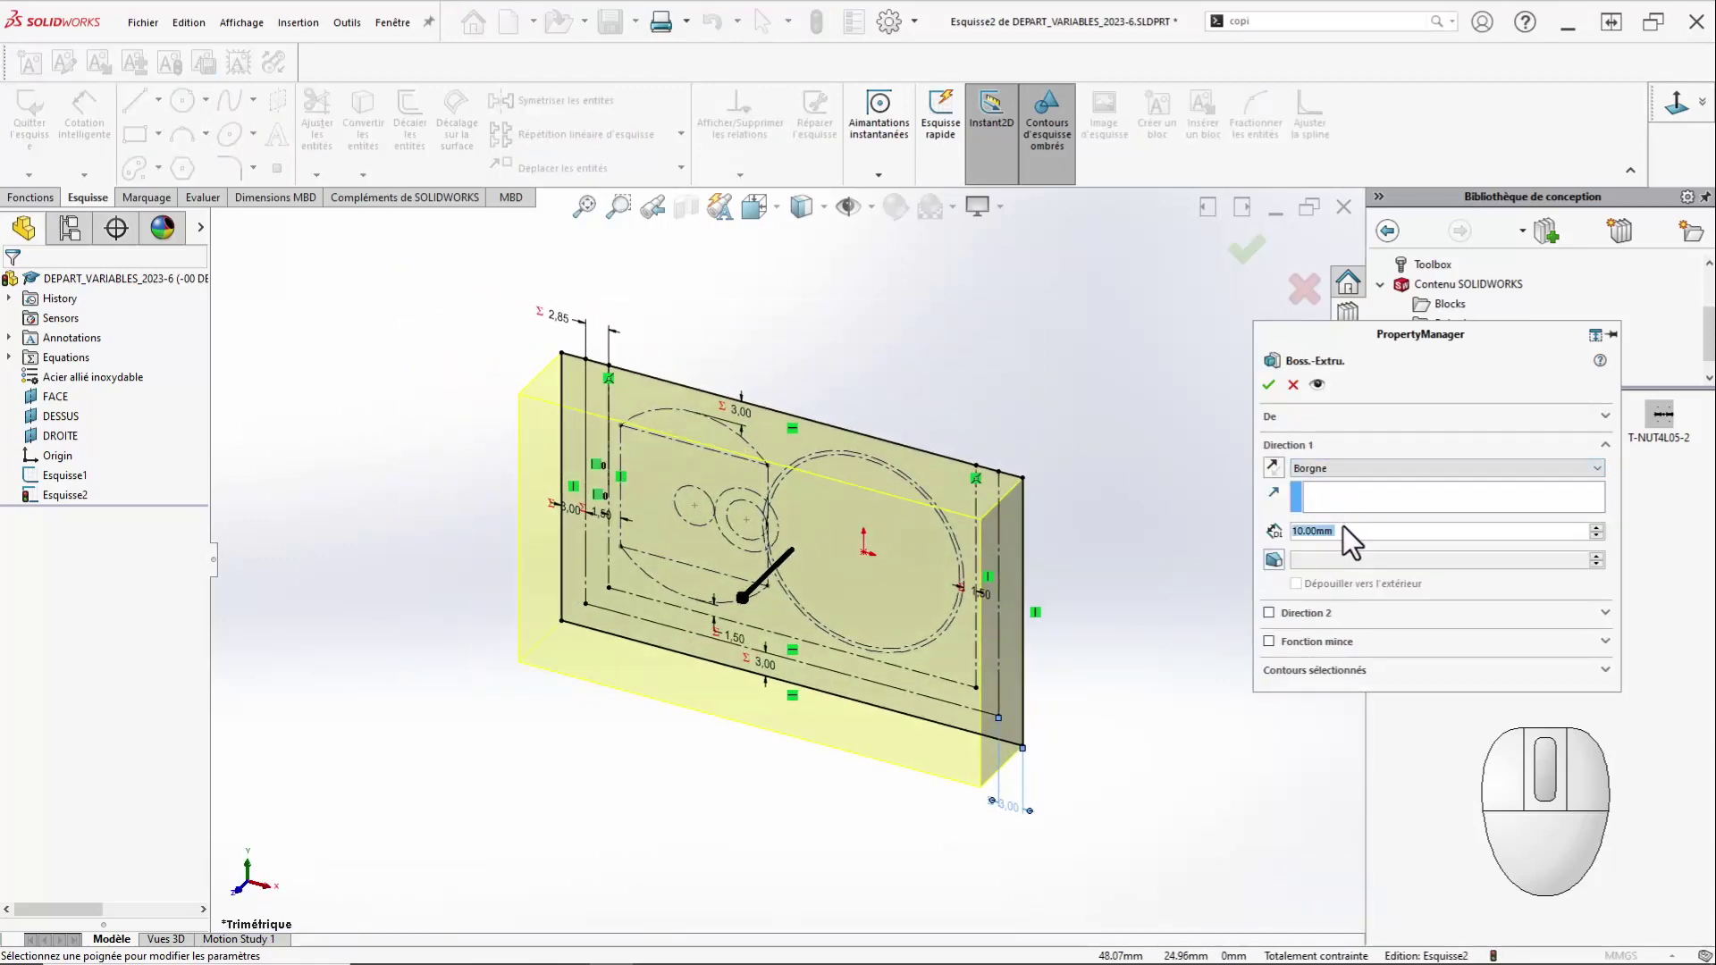
text(=)
key(Down)
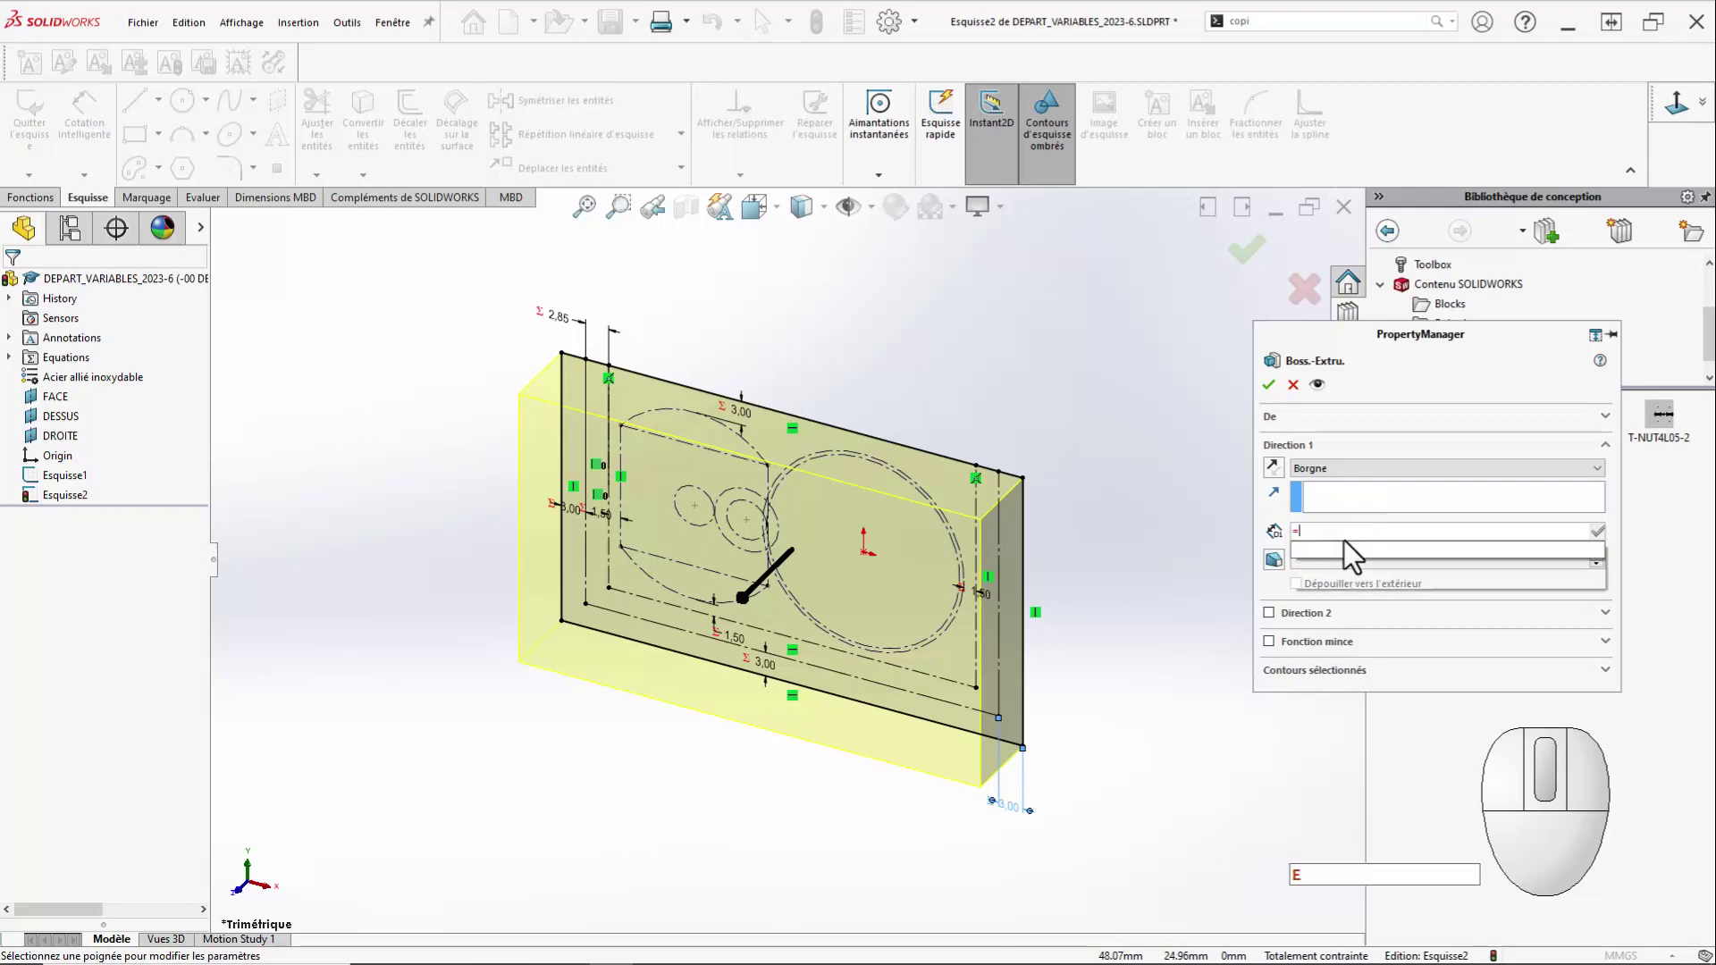
text(e)
key(Return)
key(Return)
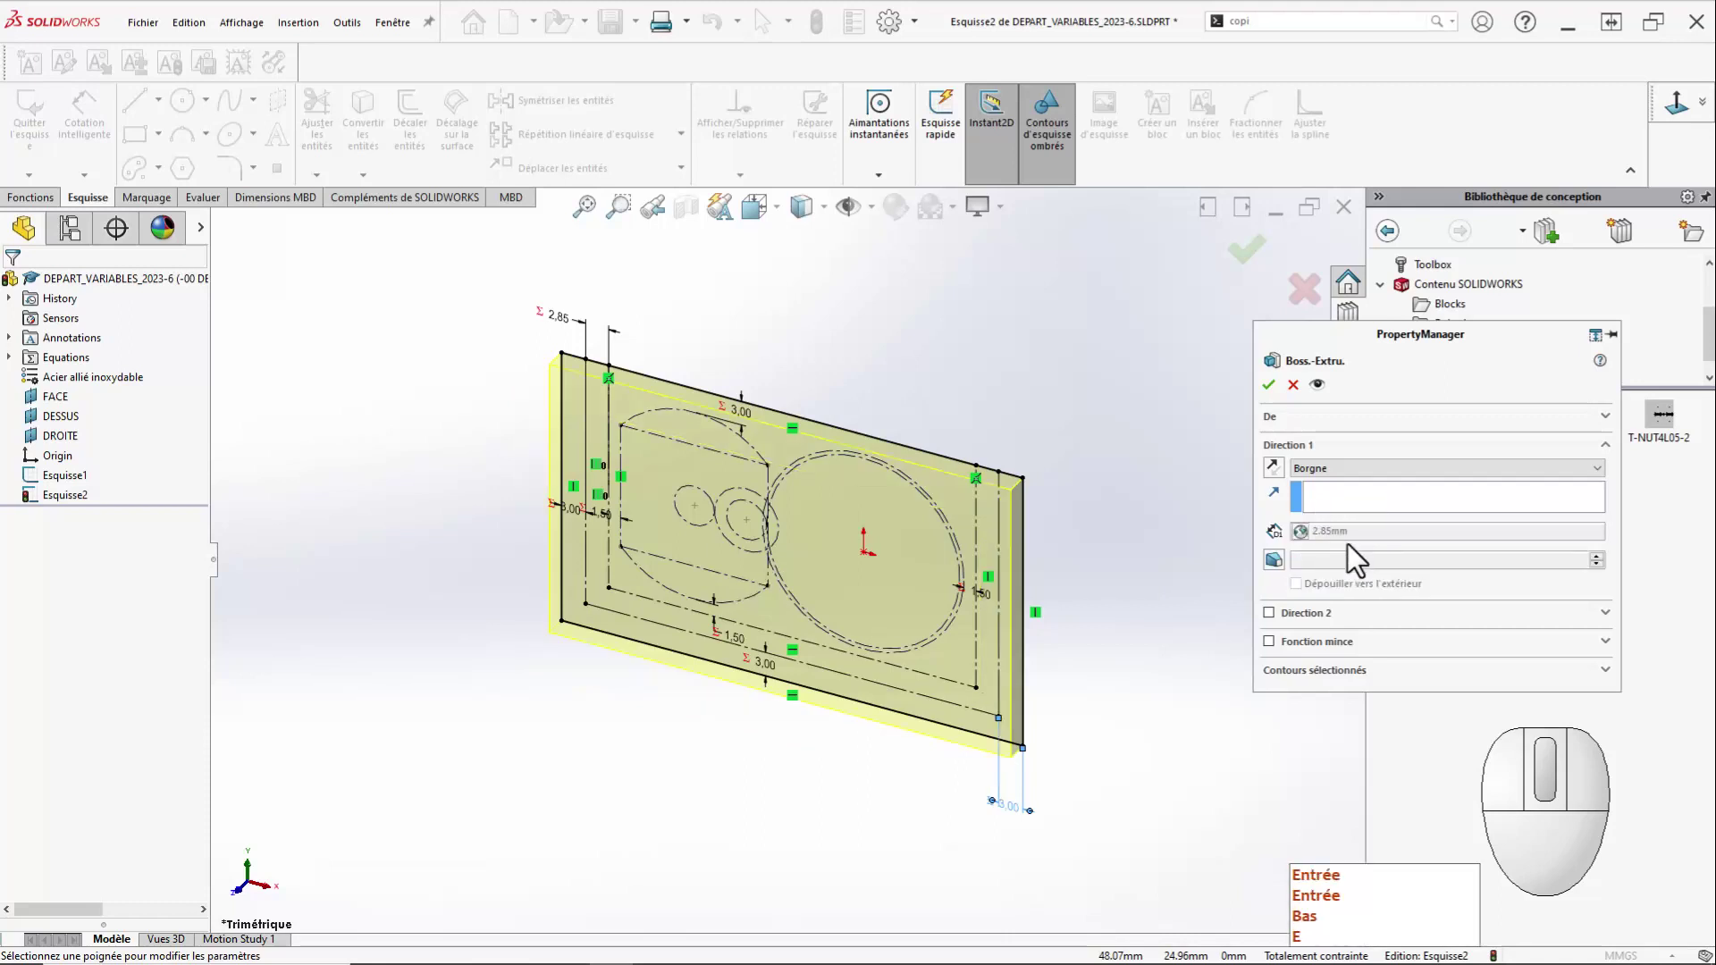
click(1269, 386)
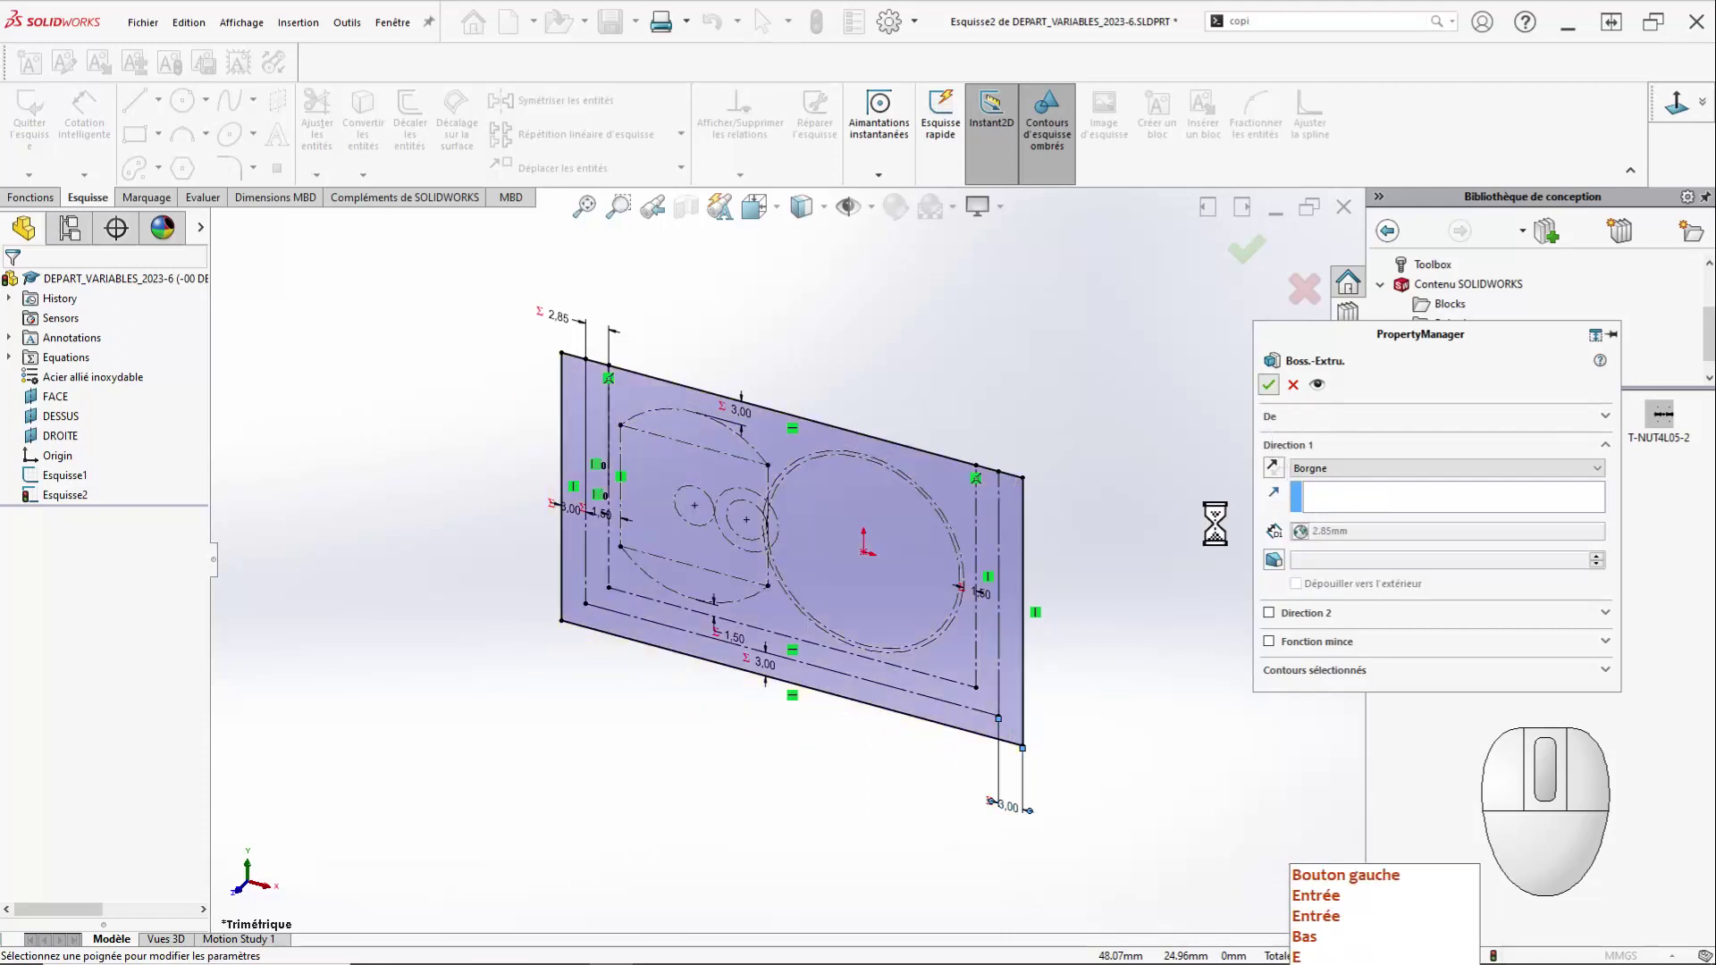
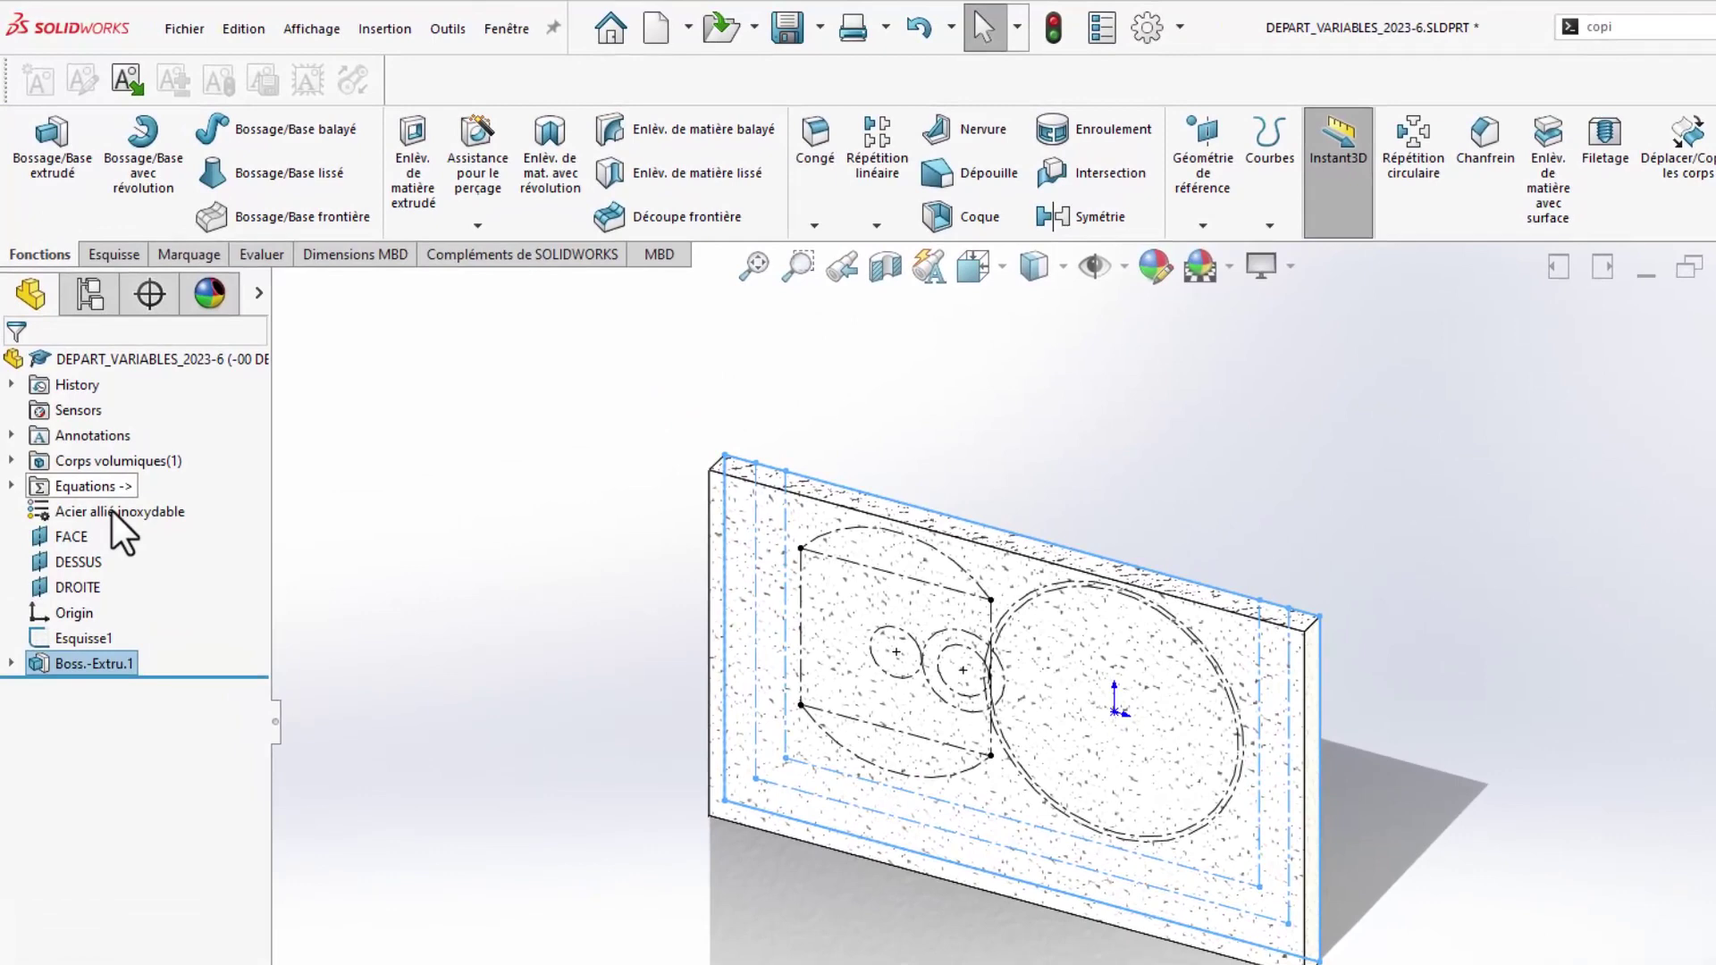
Change the part's material to the plastic Acrylique (impact moyen-haut) from the solidworks materials library.
right_click(110, 511)
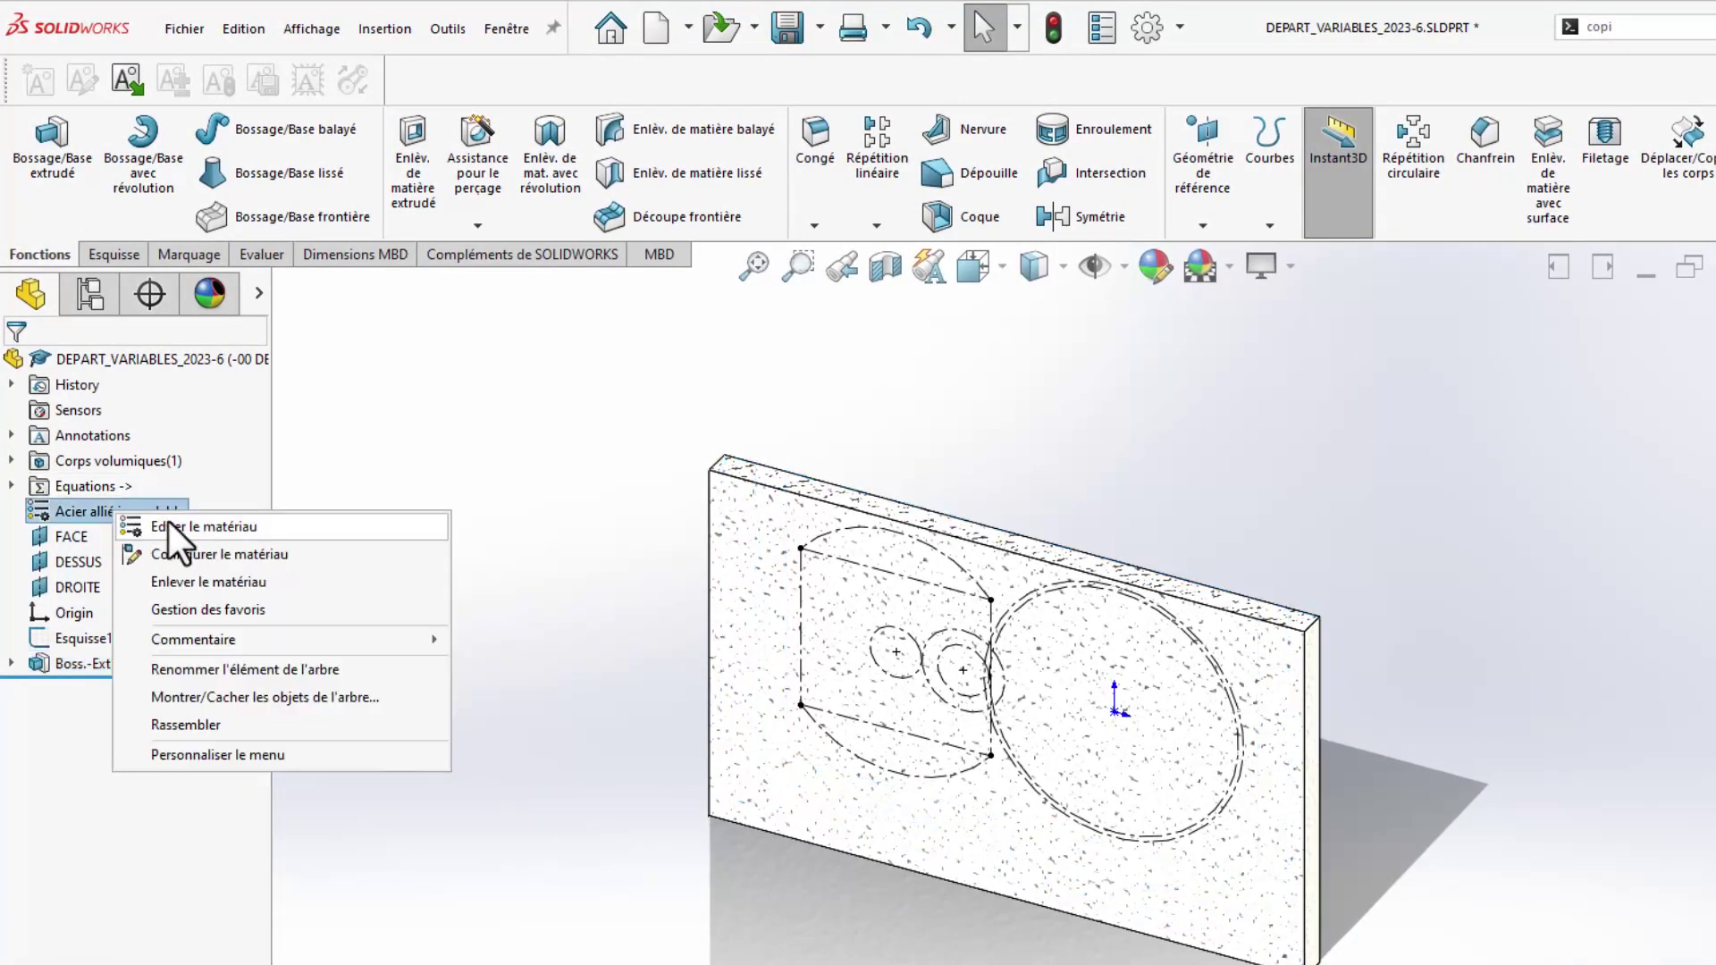
click(170, 526)
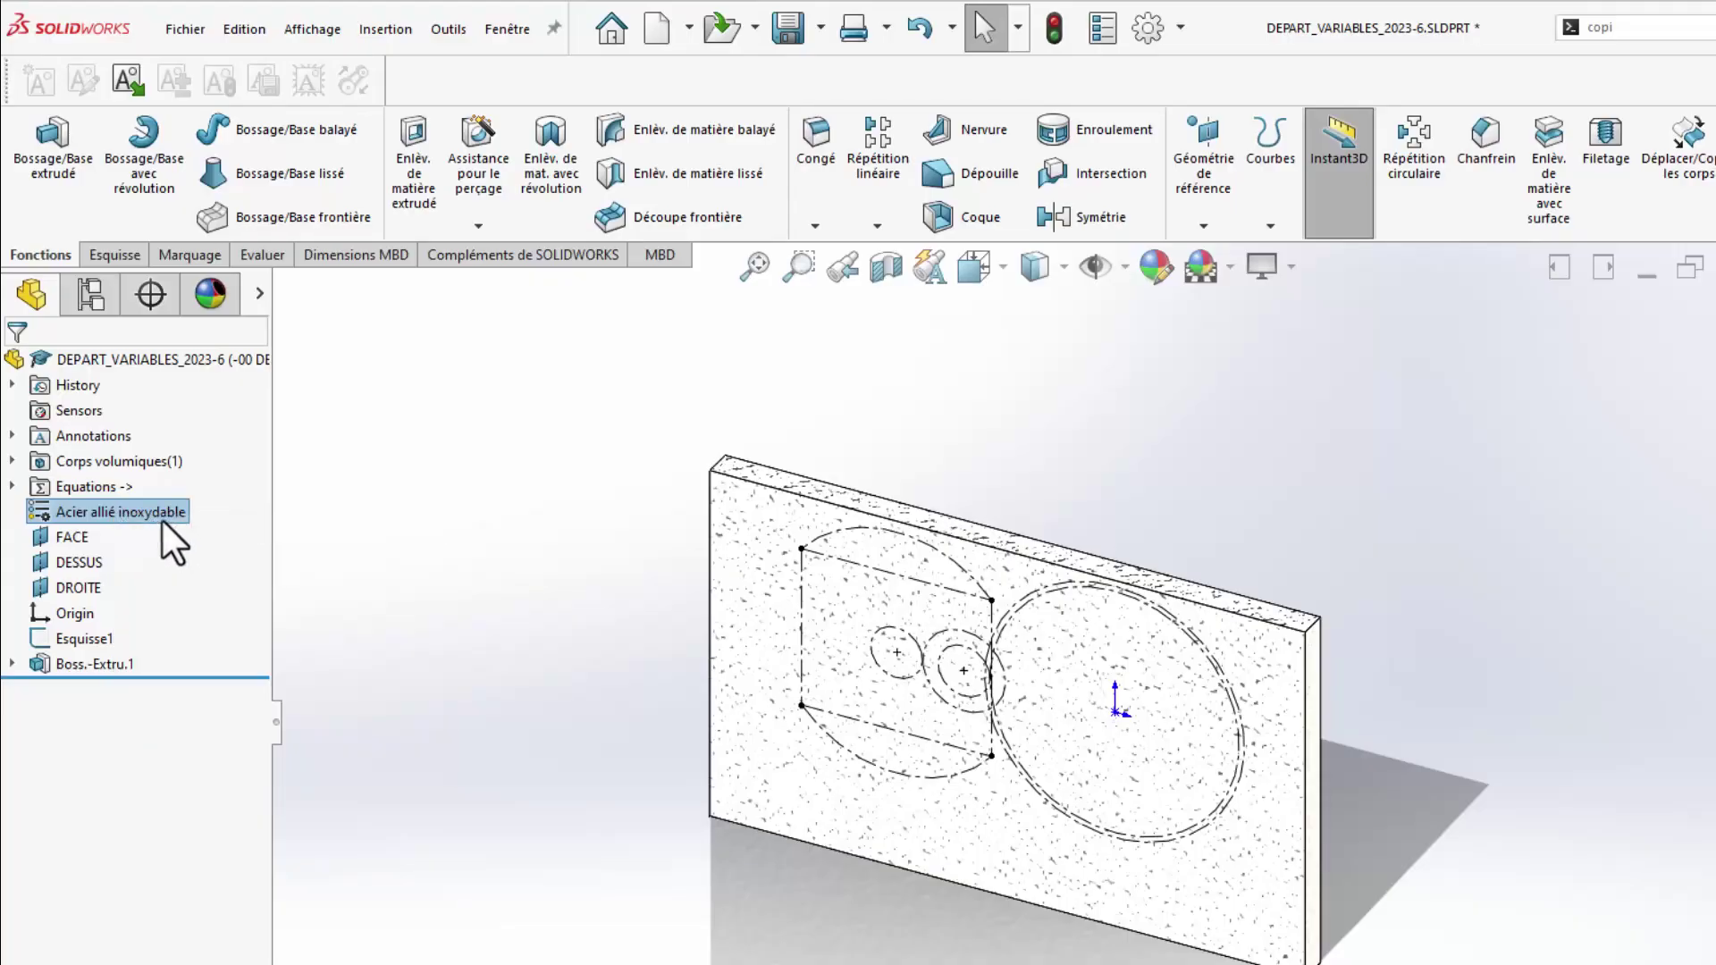
scroll(663, 437, up, 5)
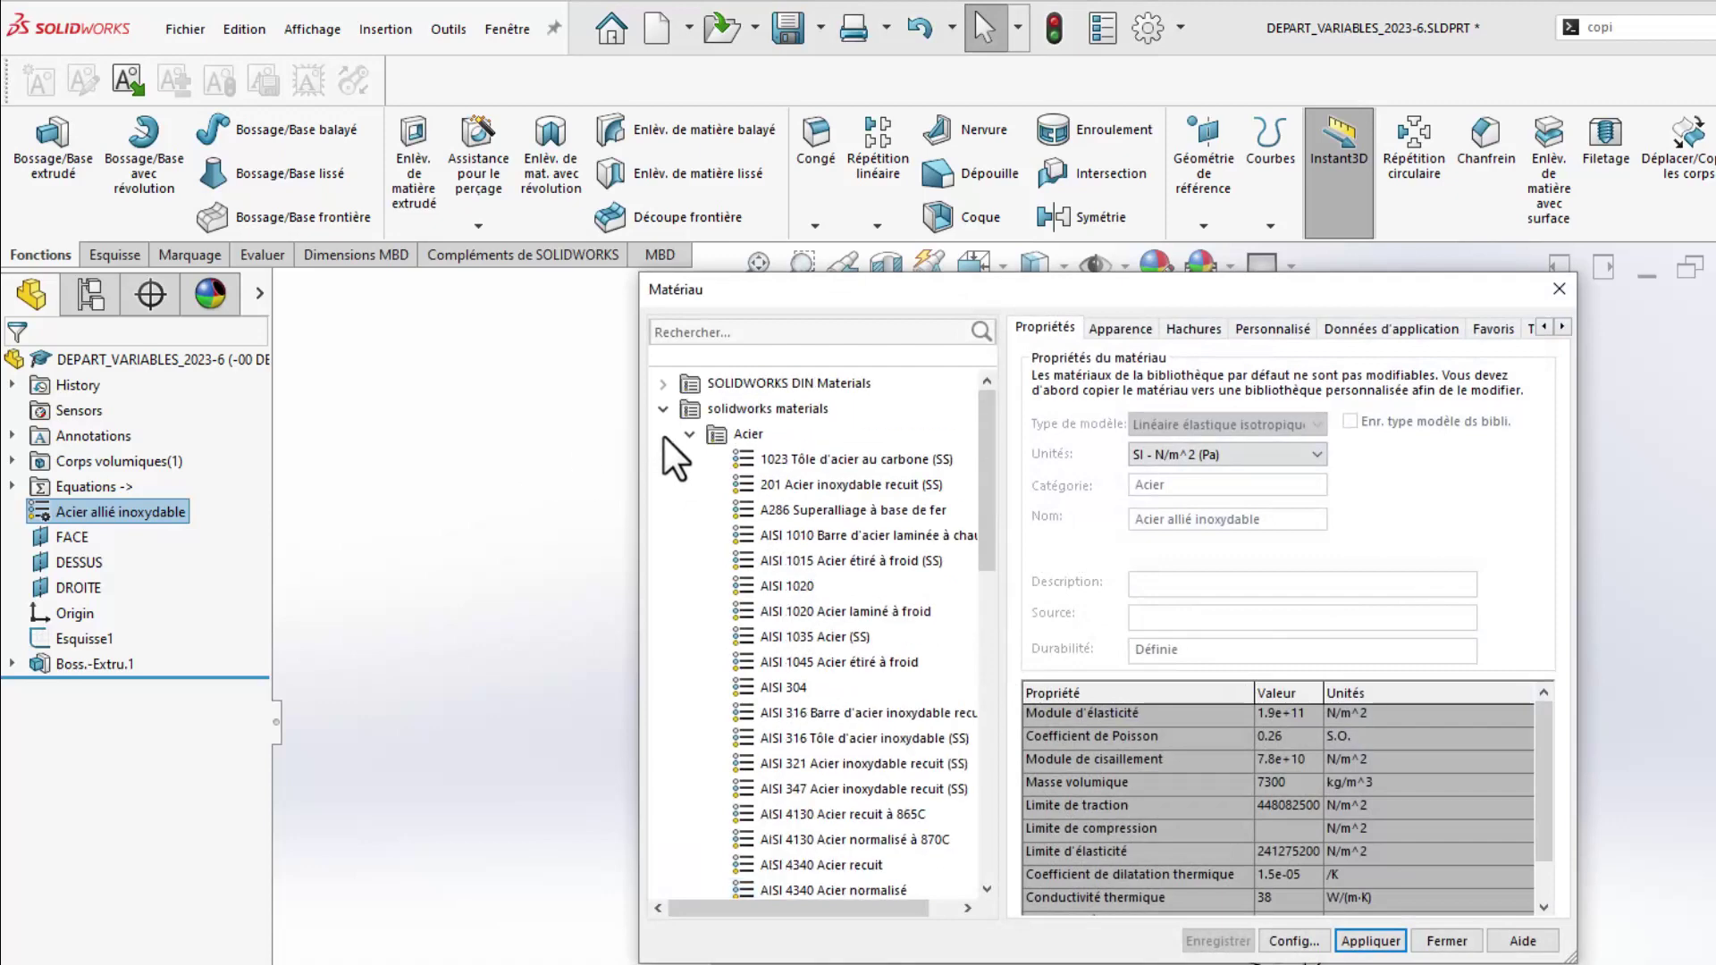
click(689, 435)
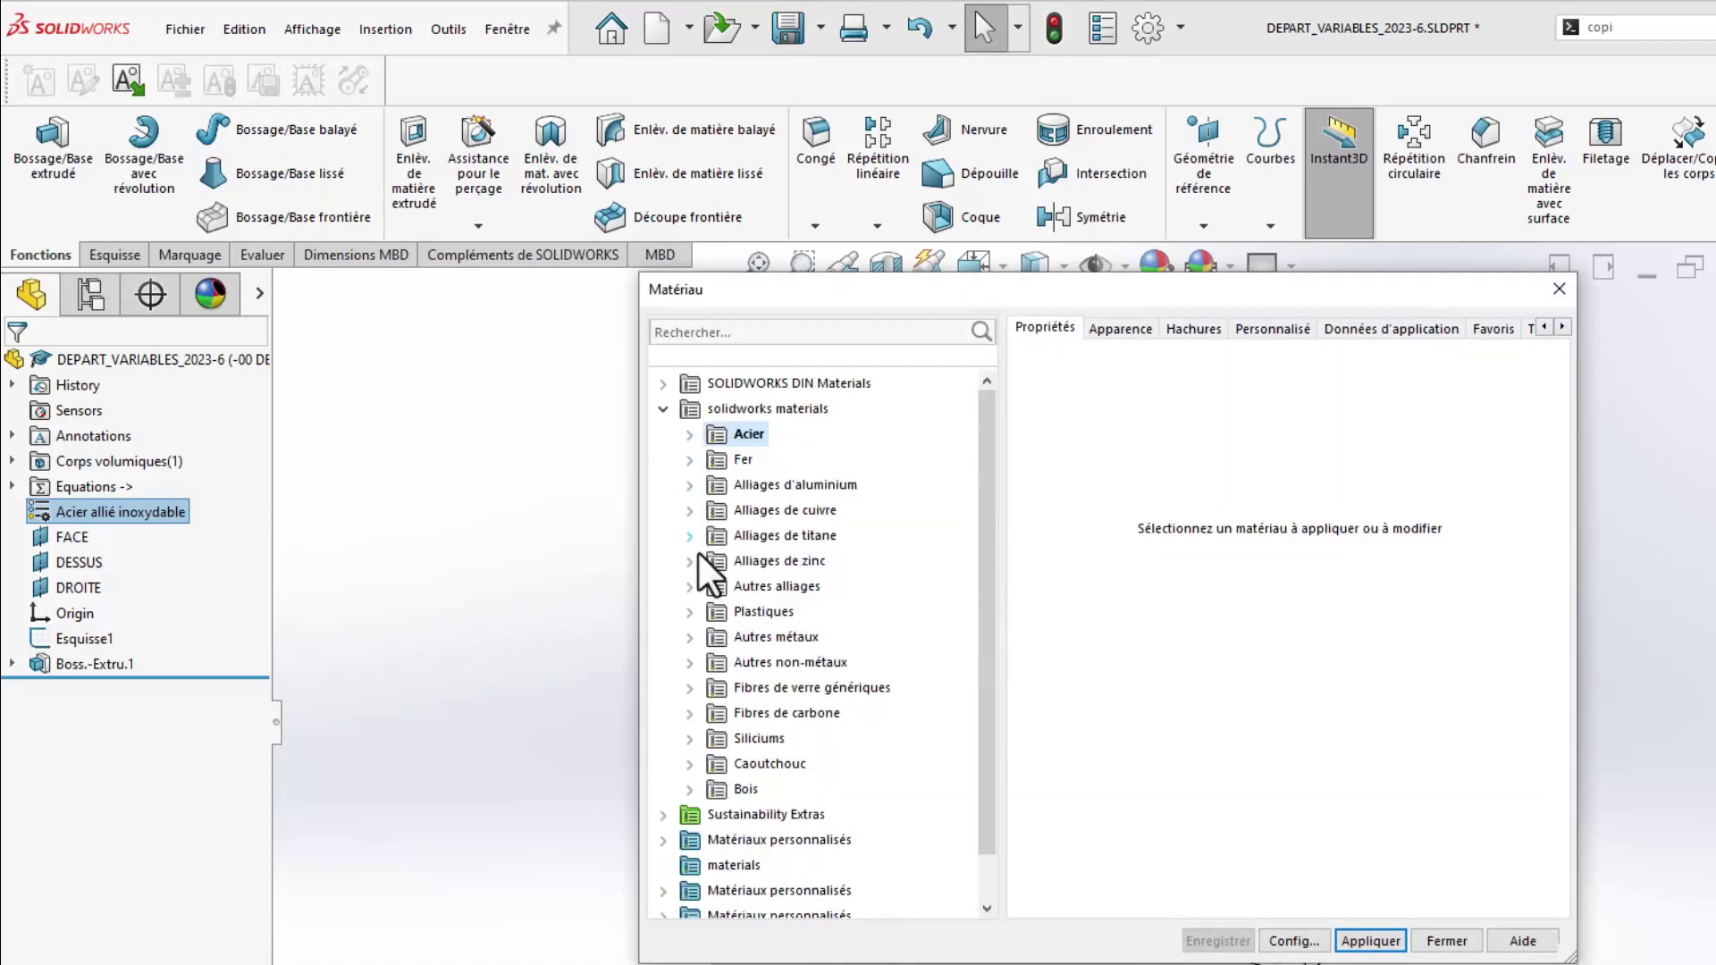
click(689, 611)
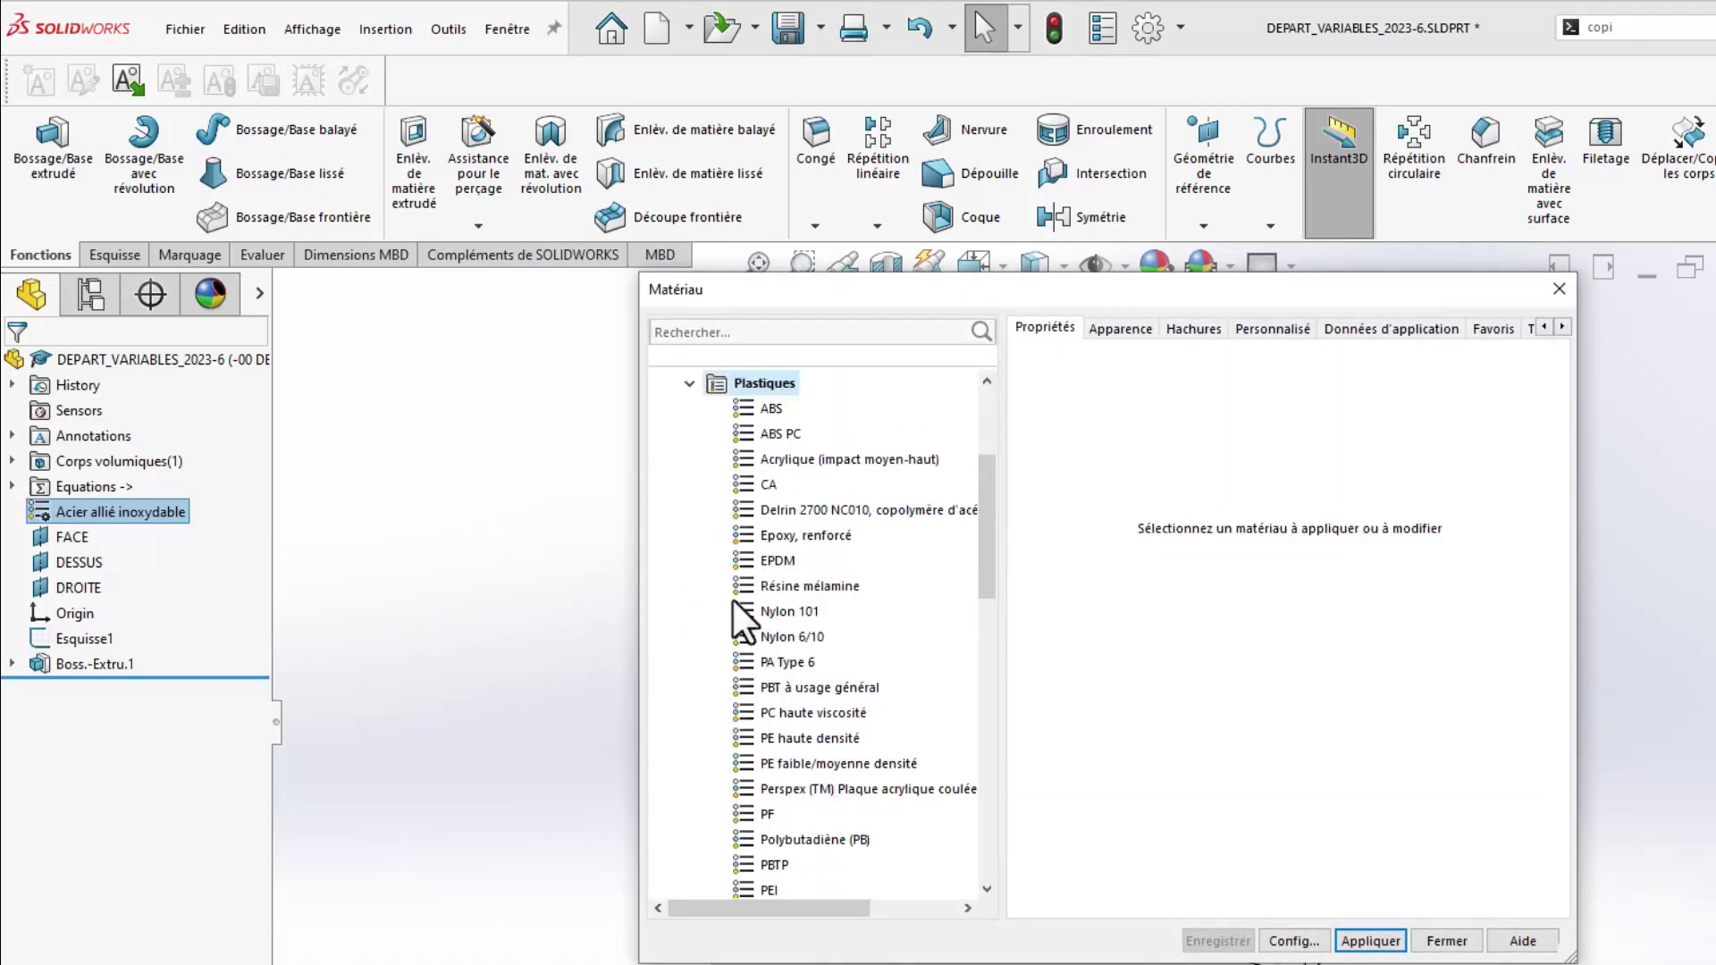
click(778, 461)
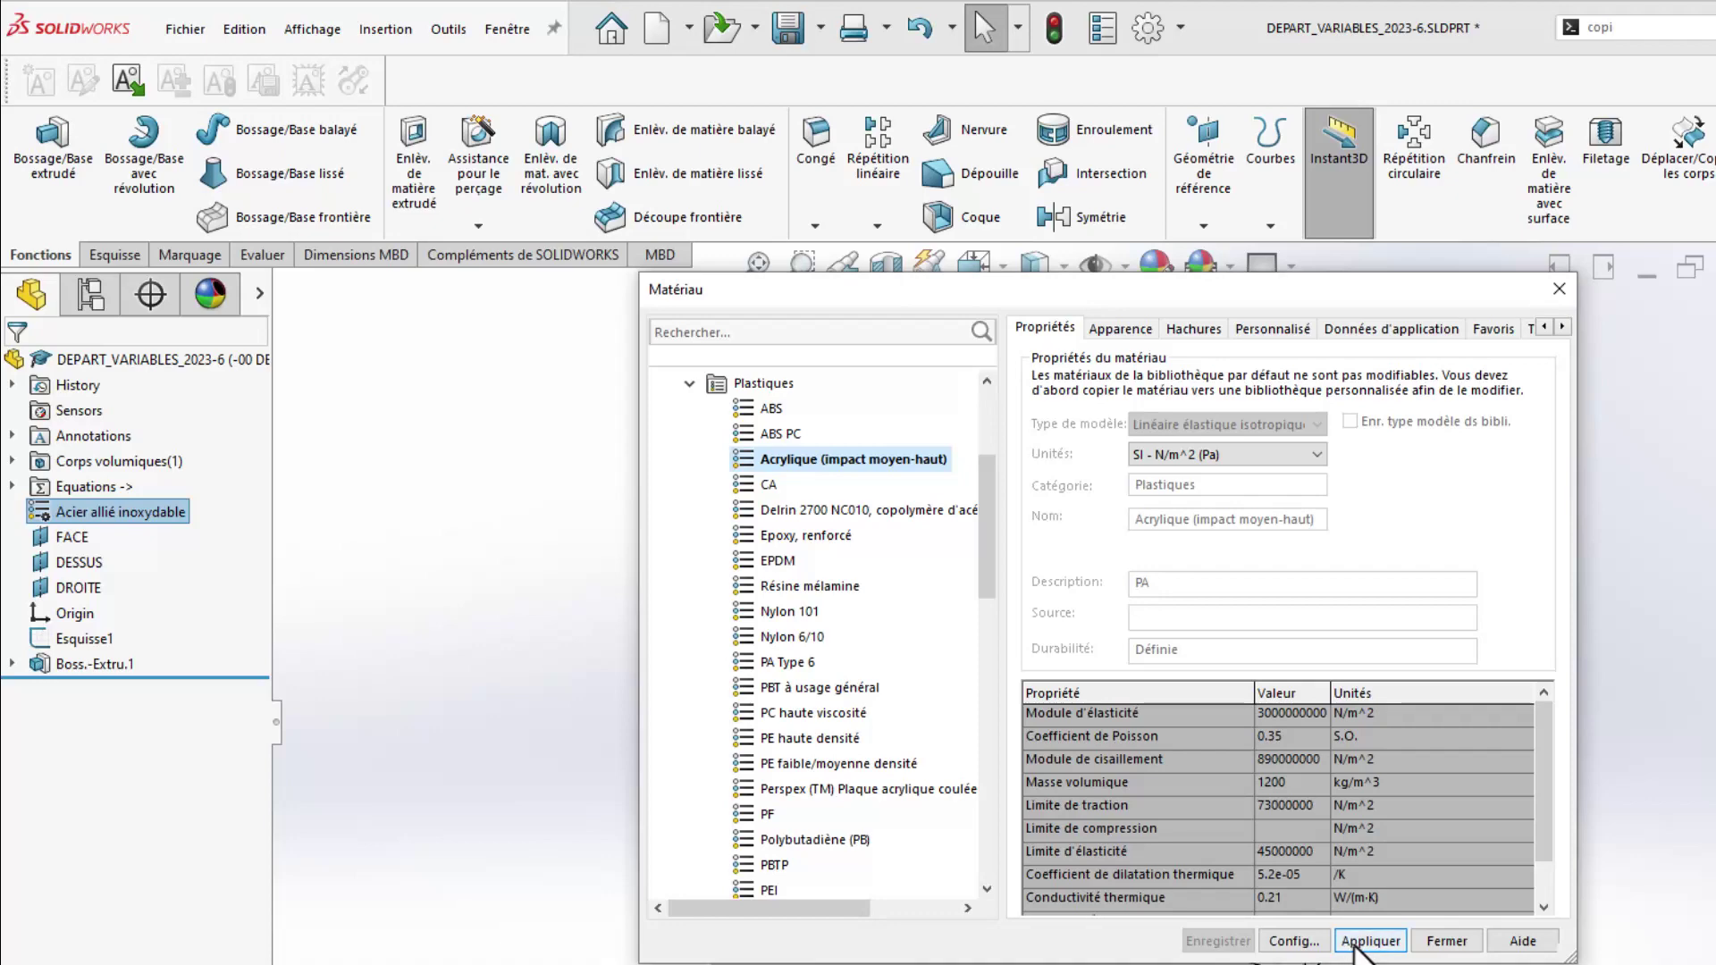
click(1355, 943)
click(1440, 941)
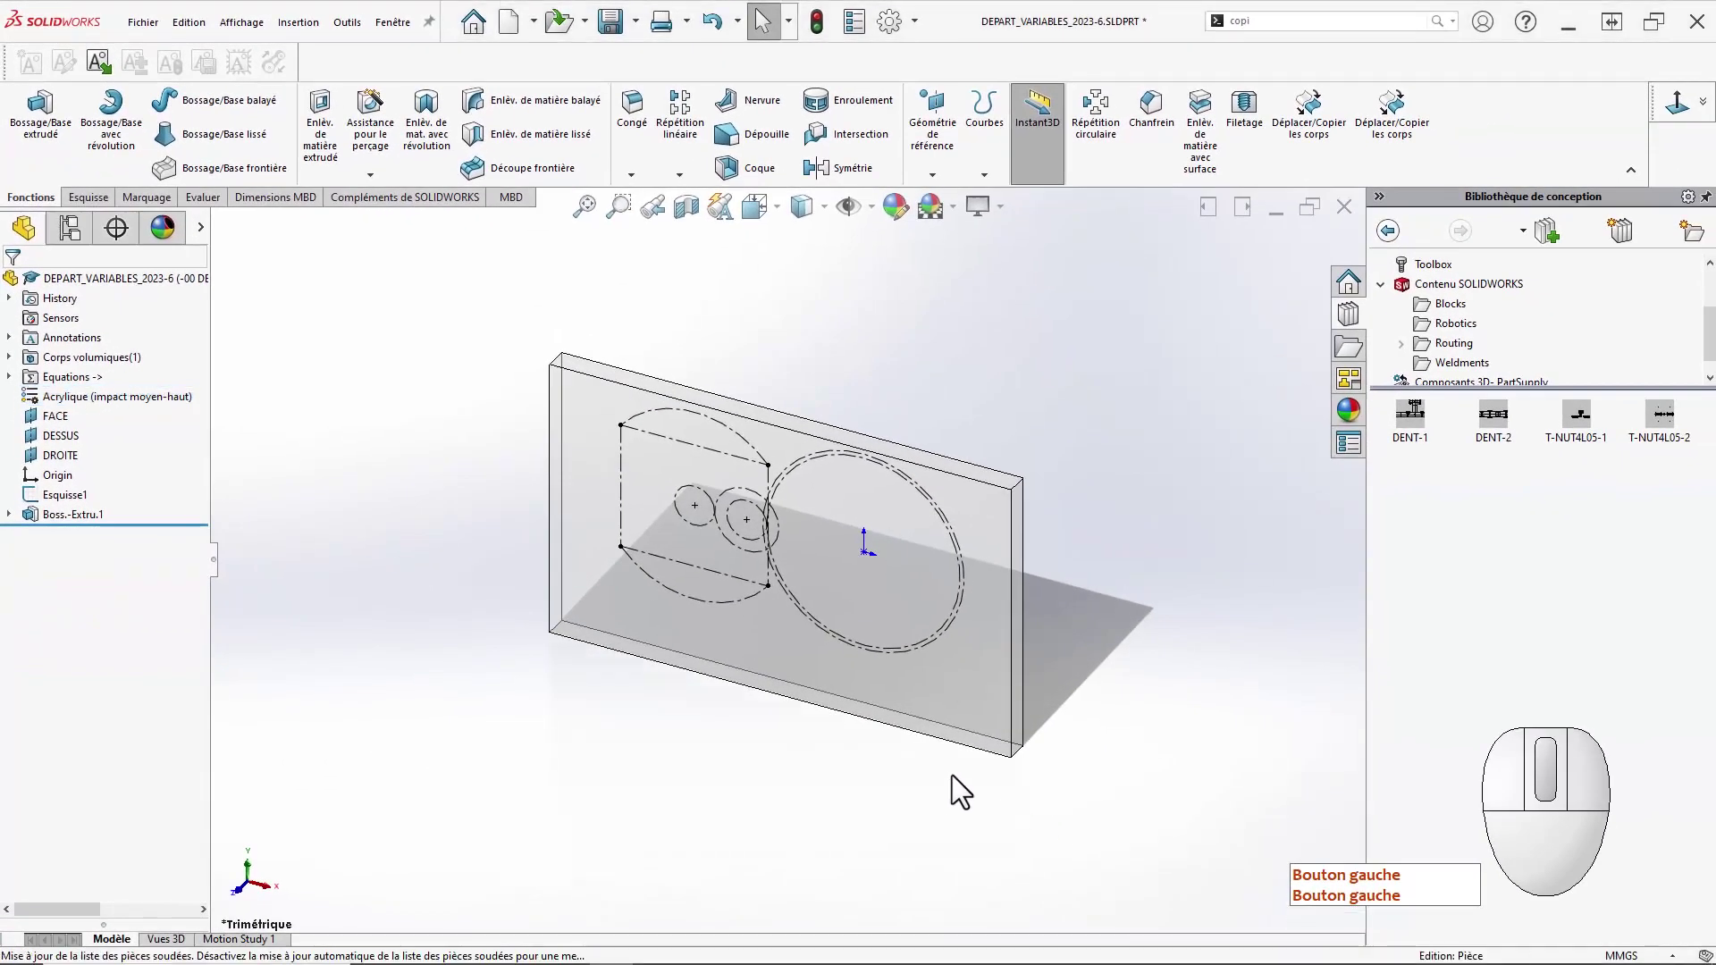
Fillet the plate's four short corner edges through its thickness with a symmetric 2 mm radius.
scroll(952, 773, down, 2)
ctrl+middle_drag(797, 710, 833, 770)
scroll(820, 731, down, 2)
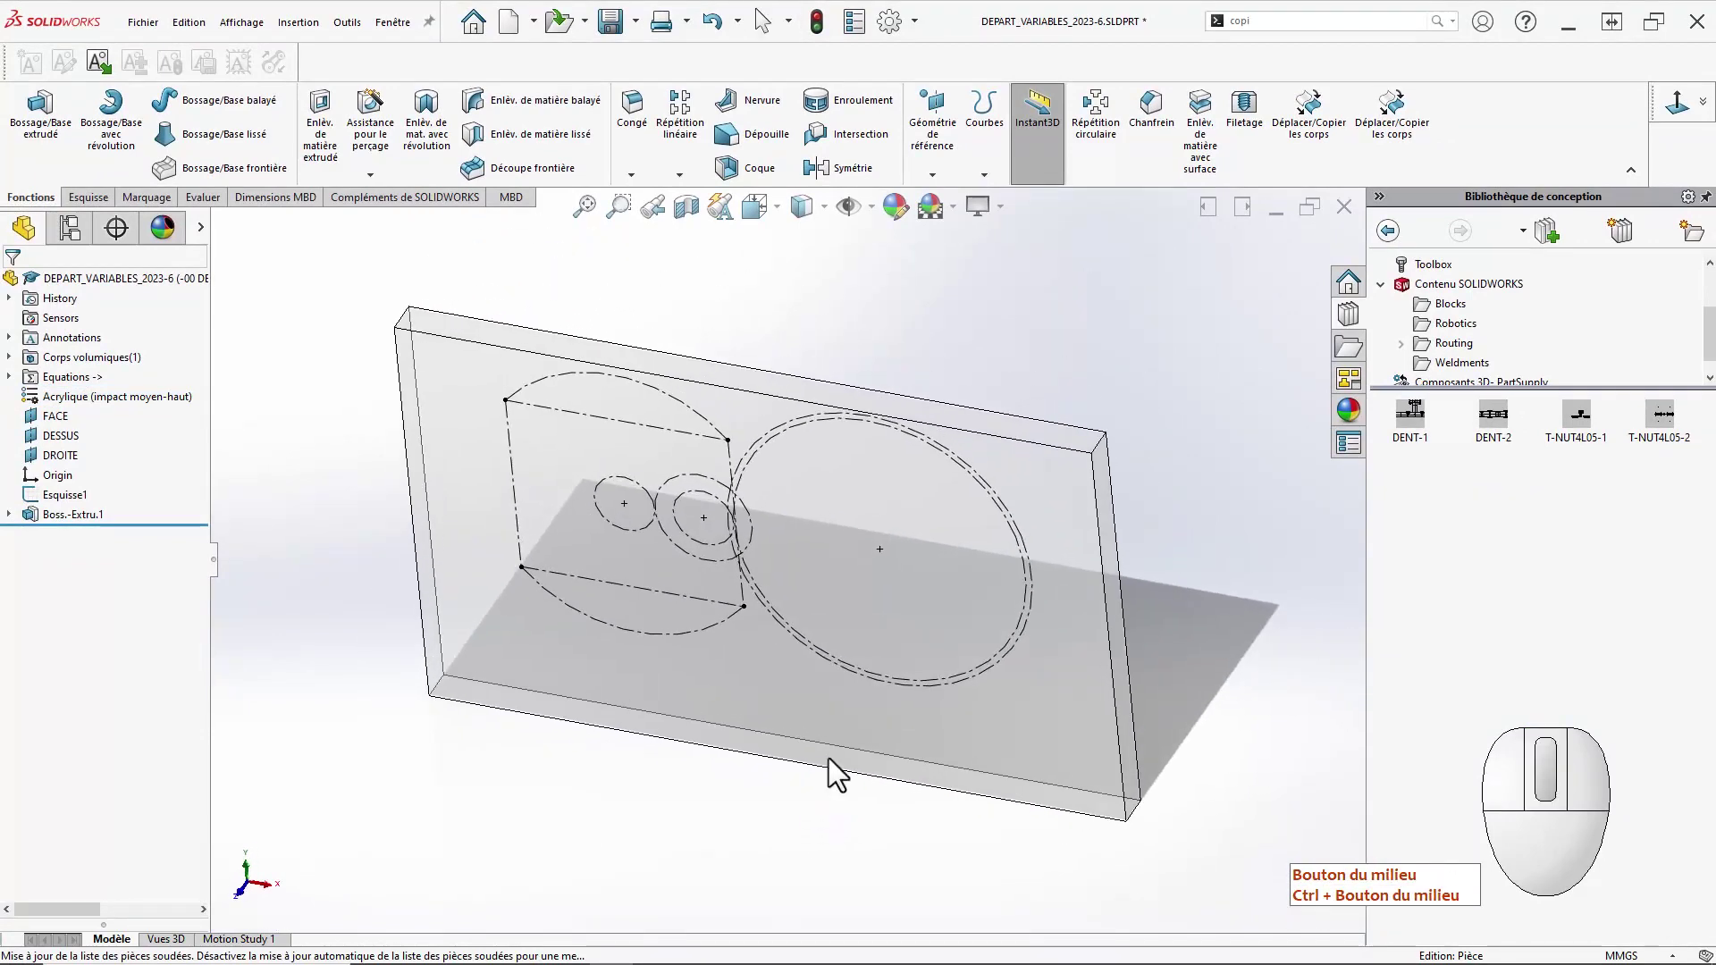
click(639, 137)
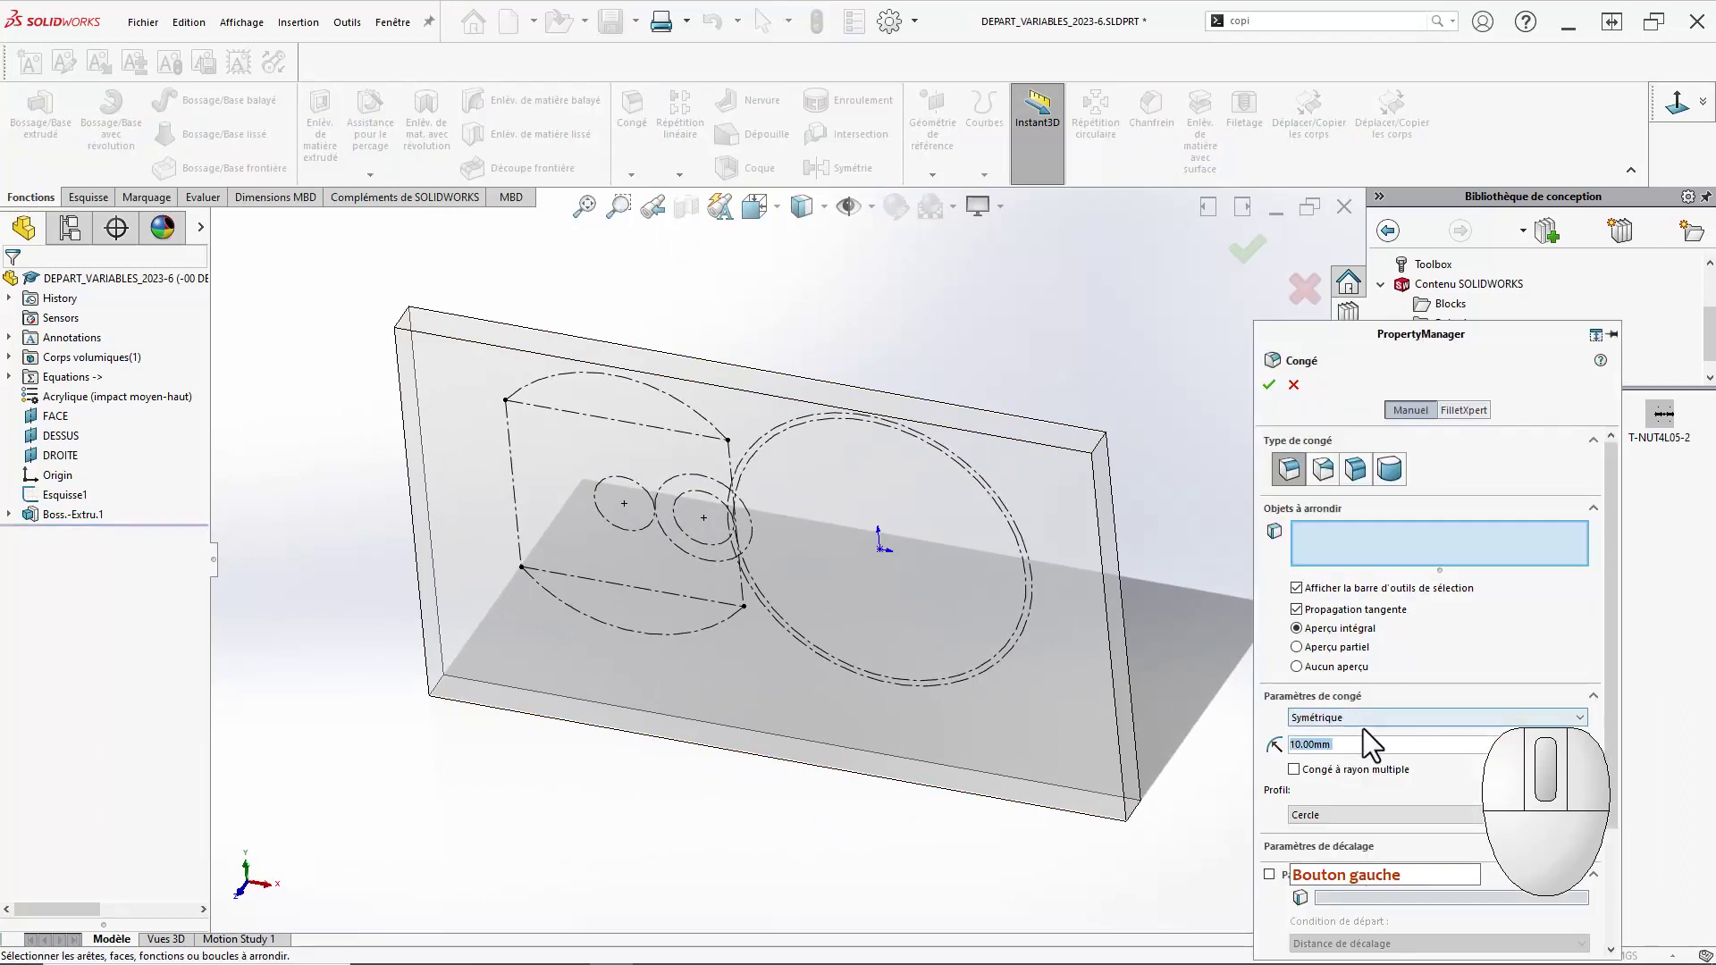
text(2)
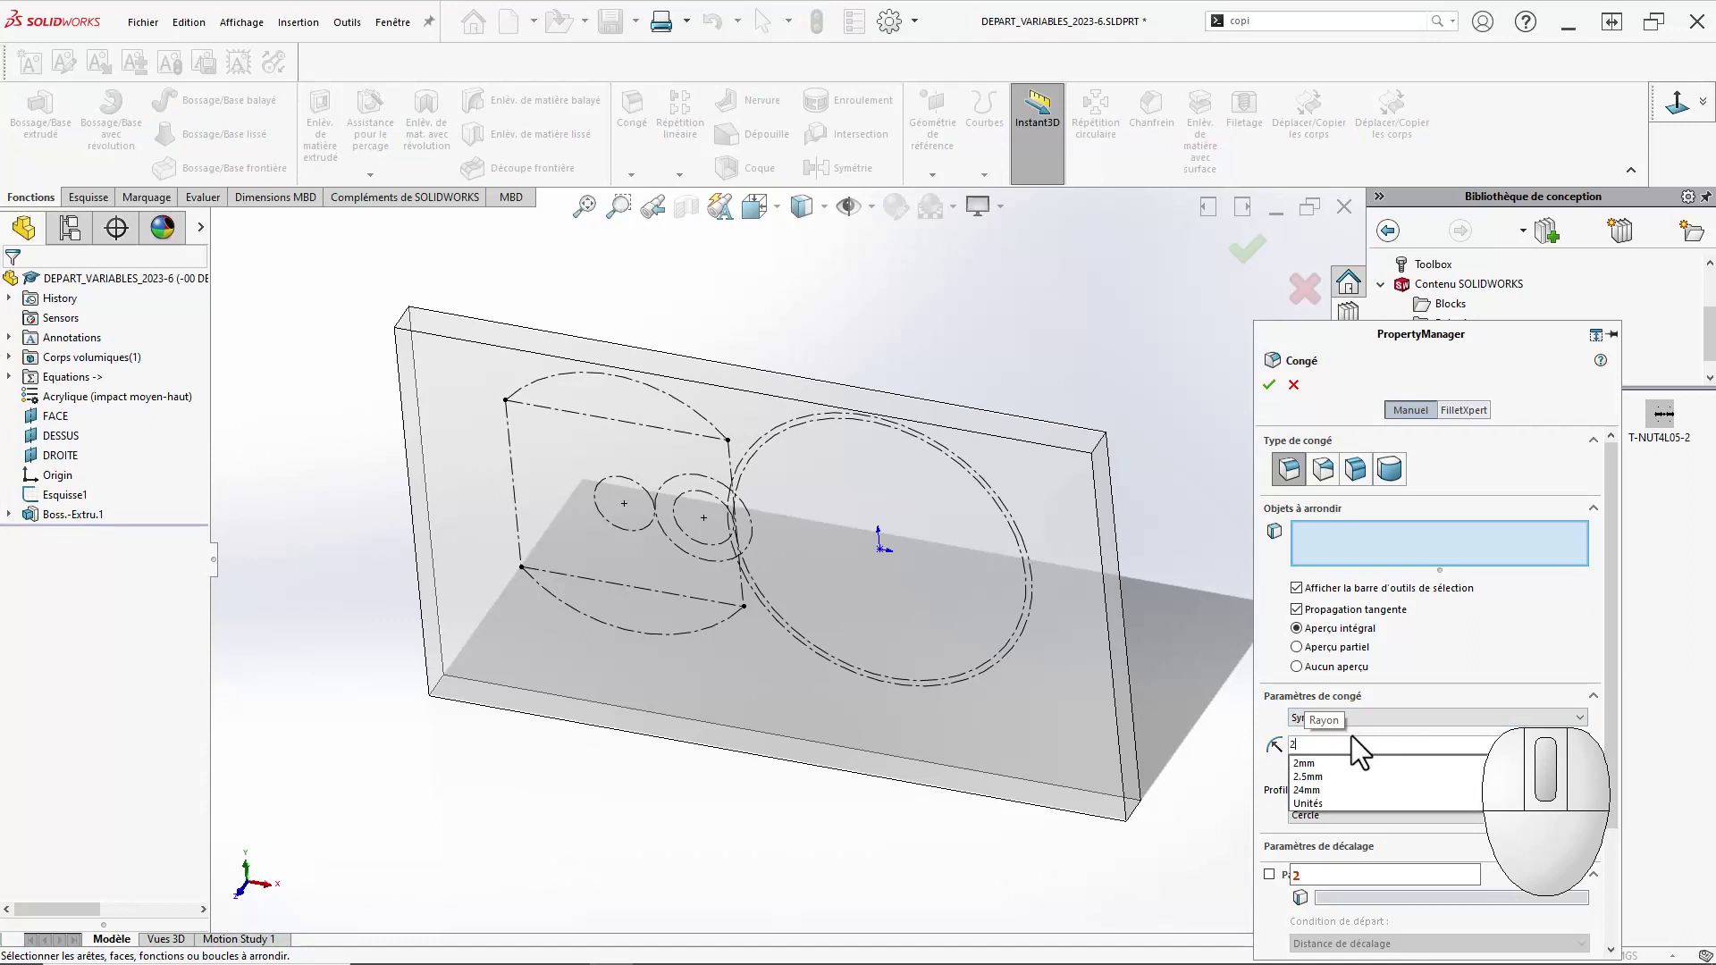
key(Return)
click(1097, 450)
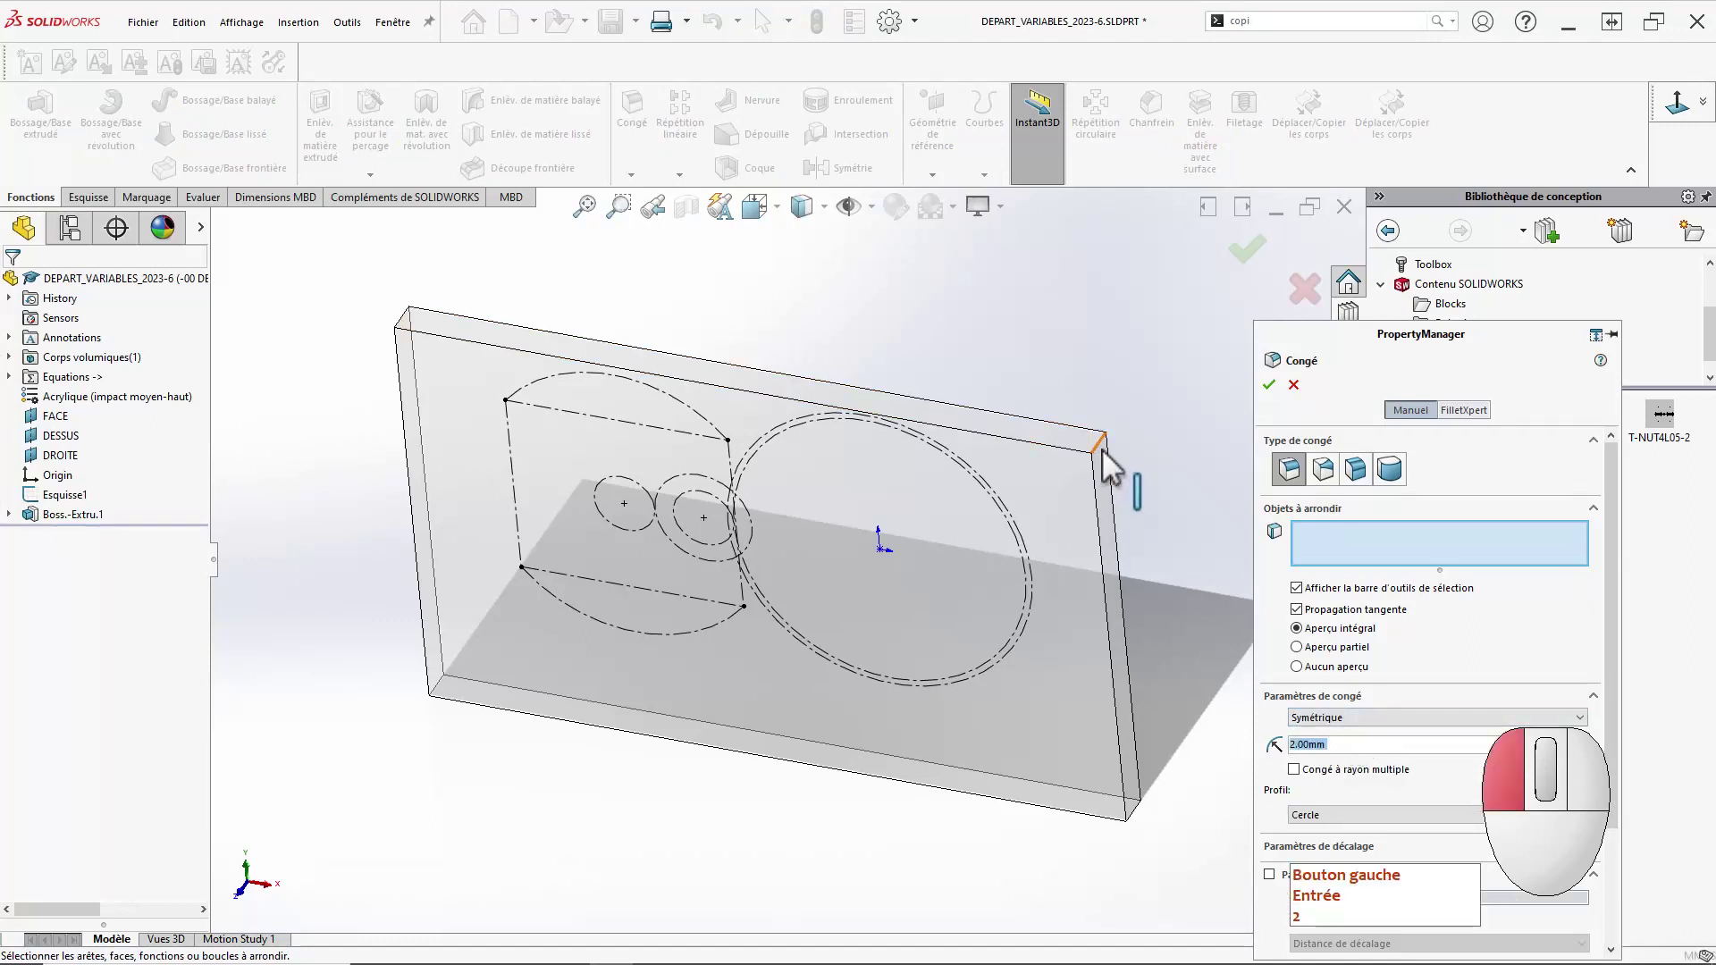
click(1149, 396)
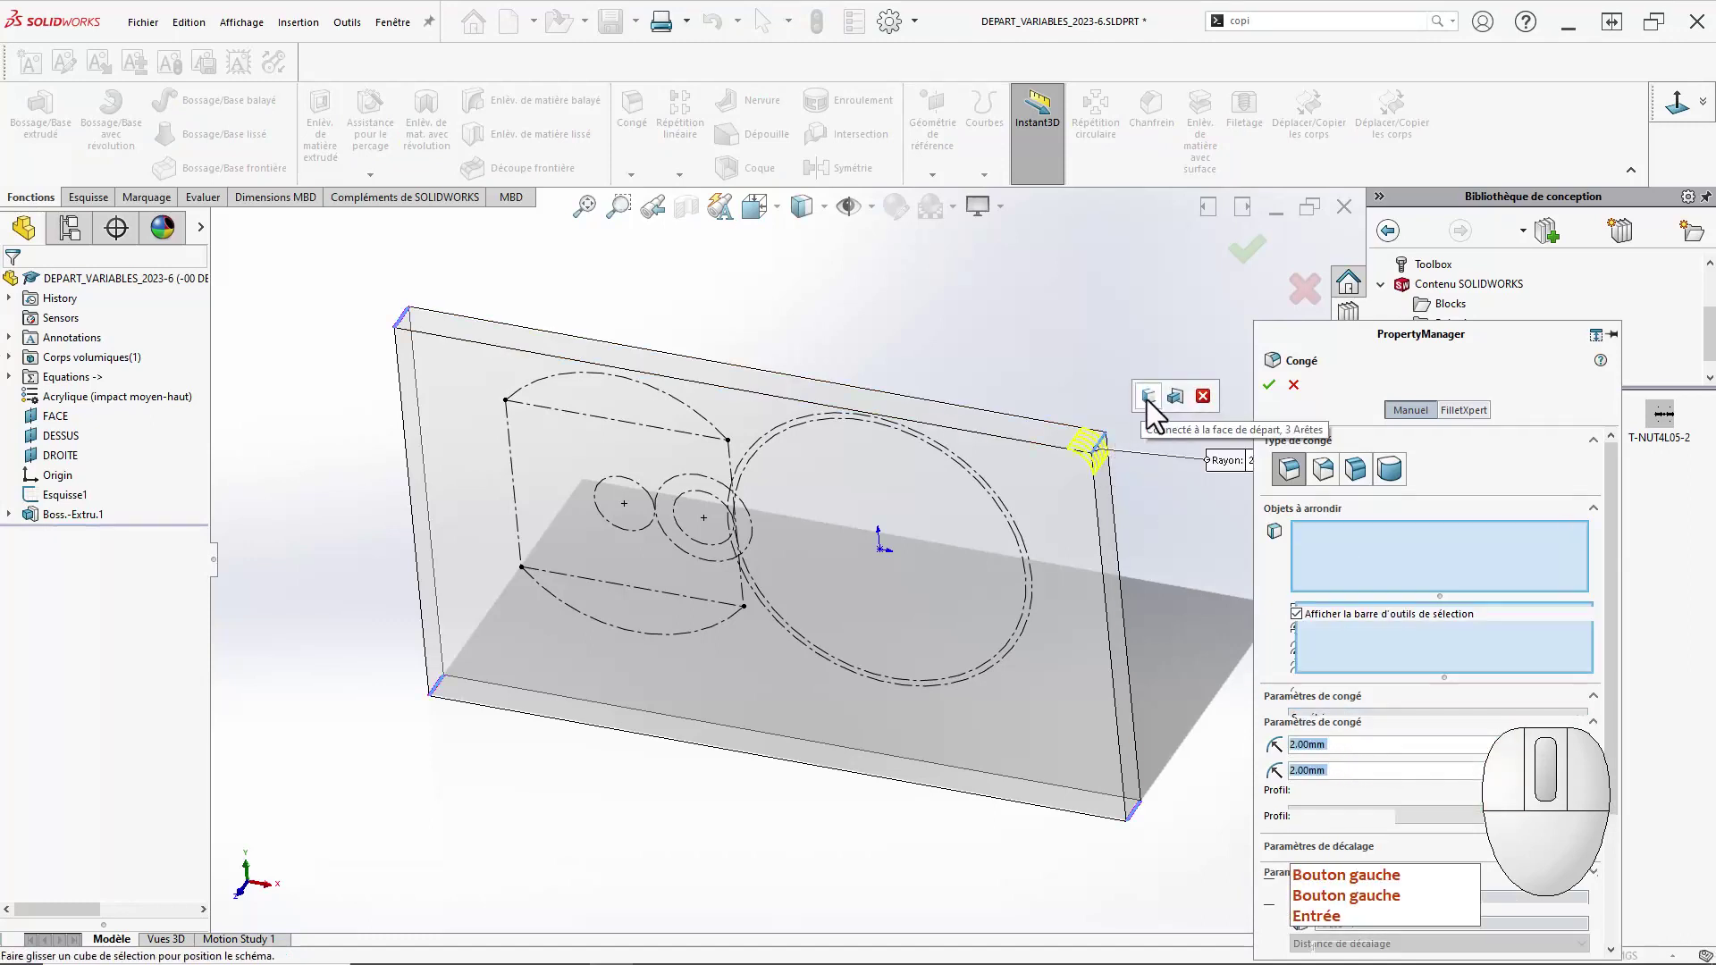
click(1268, 385)
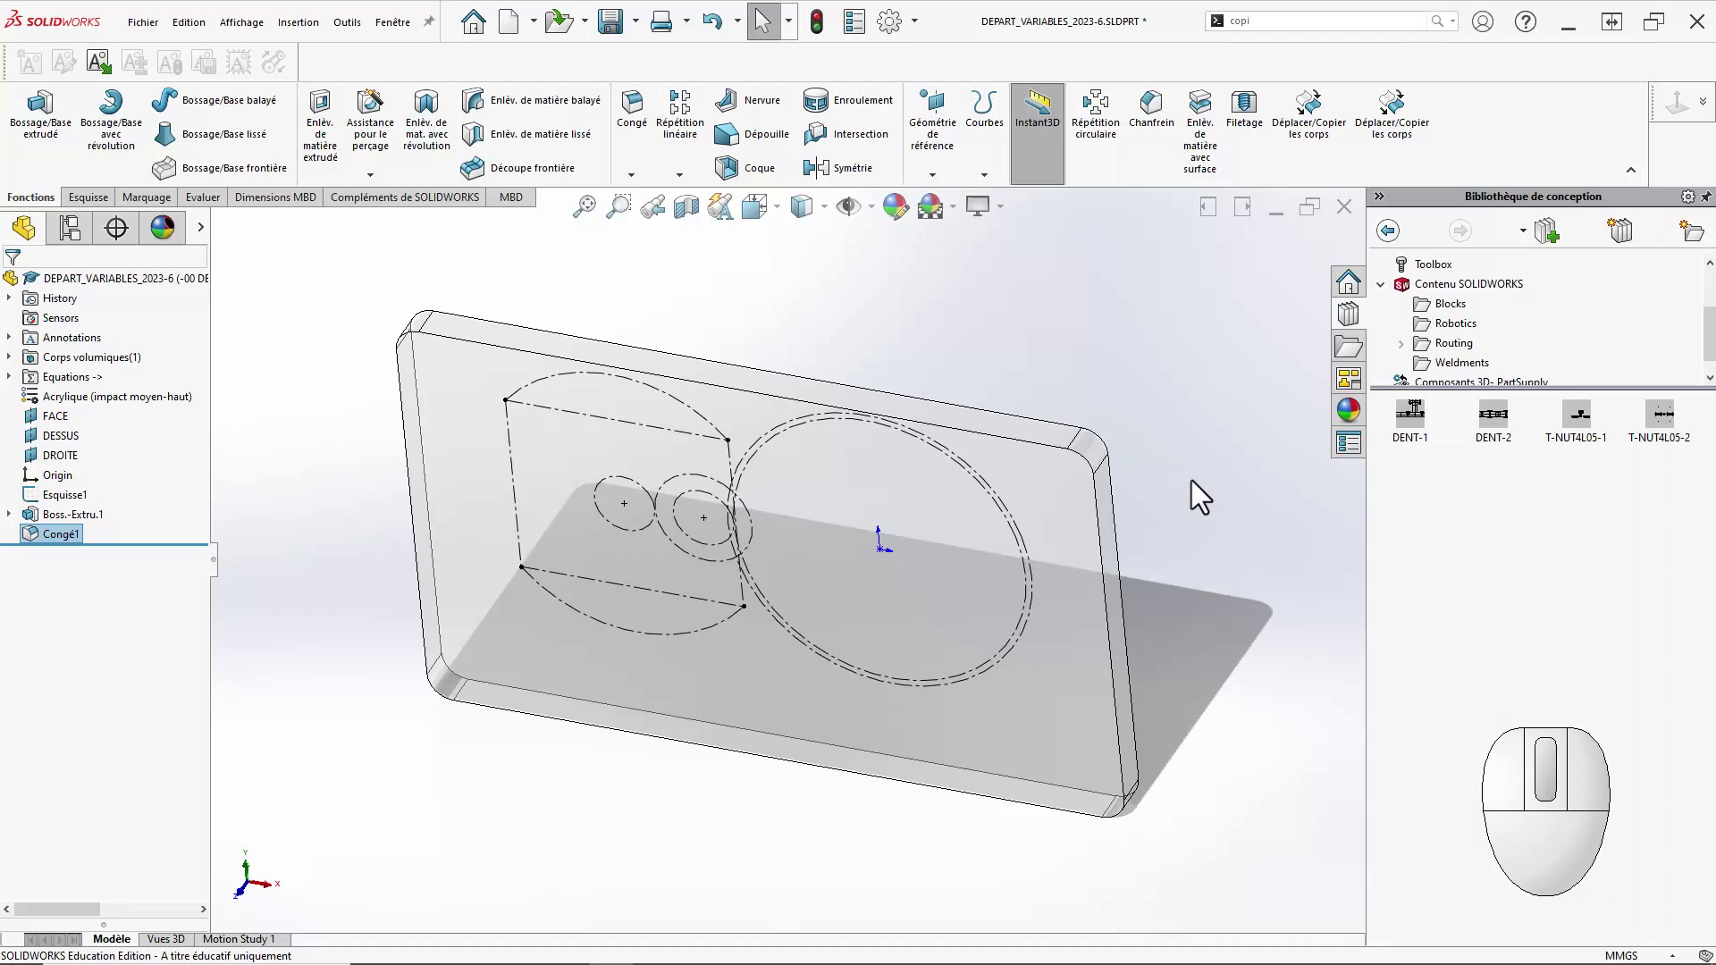
Expand the solid bodies folder and examine the body that represents the filleted plate.
click(9, 358)
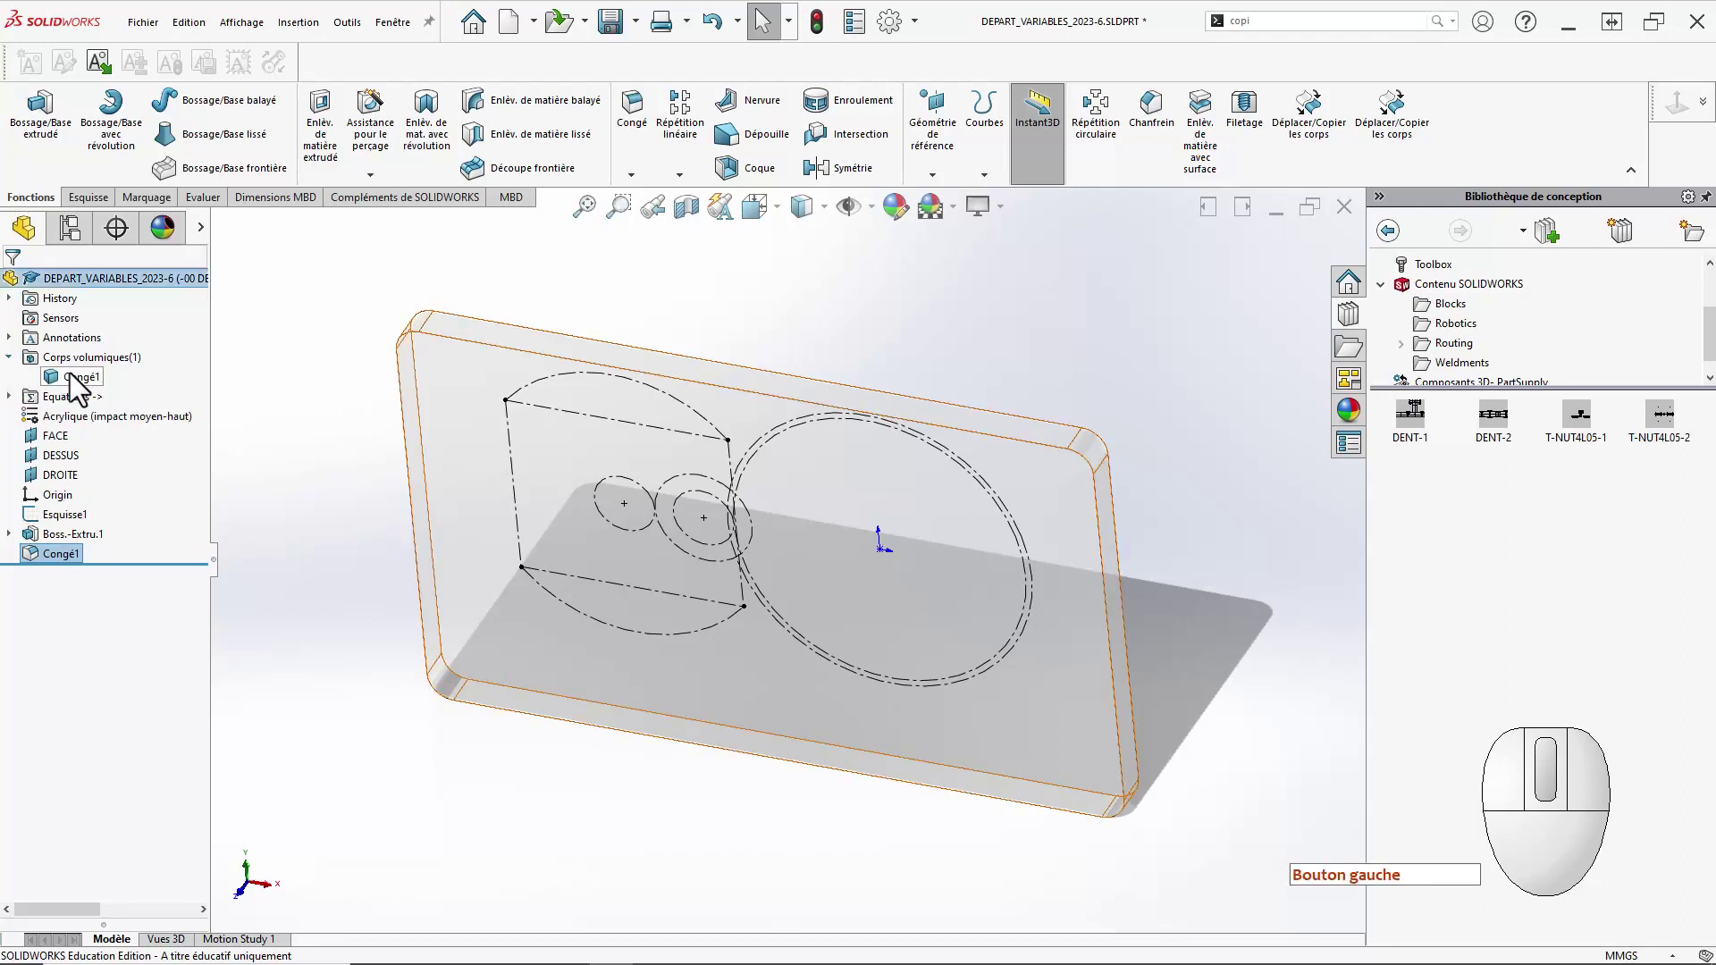
mouse_move(71, 384)
mouse_down()
mouse_move(559, 583)
mouse_move(527, 619)
mouse_up()
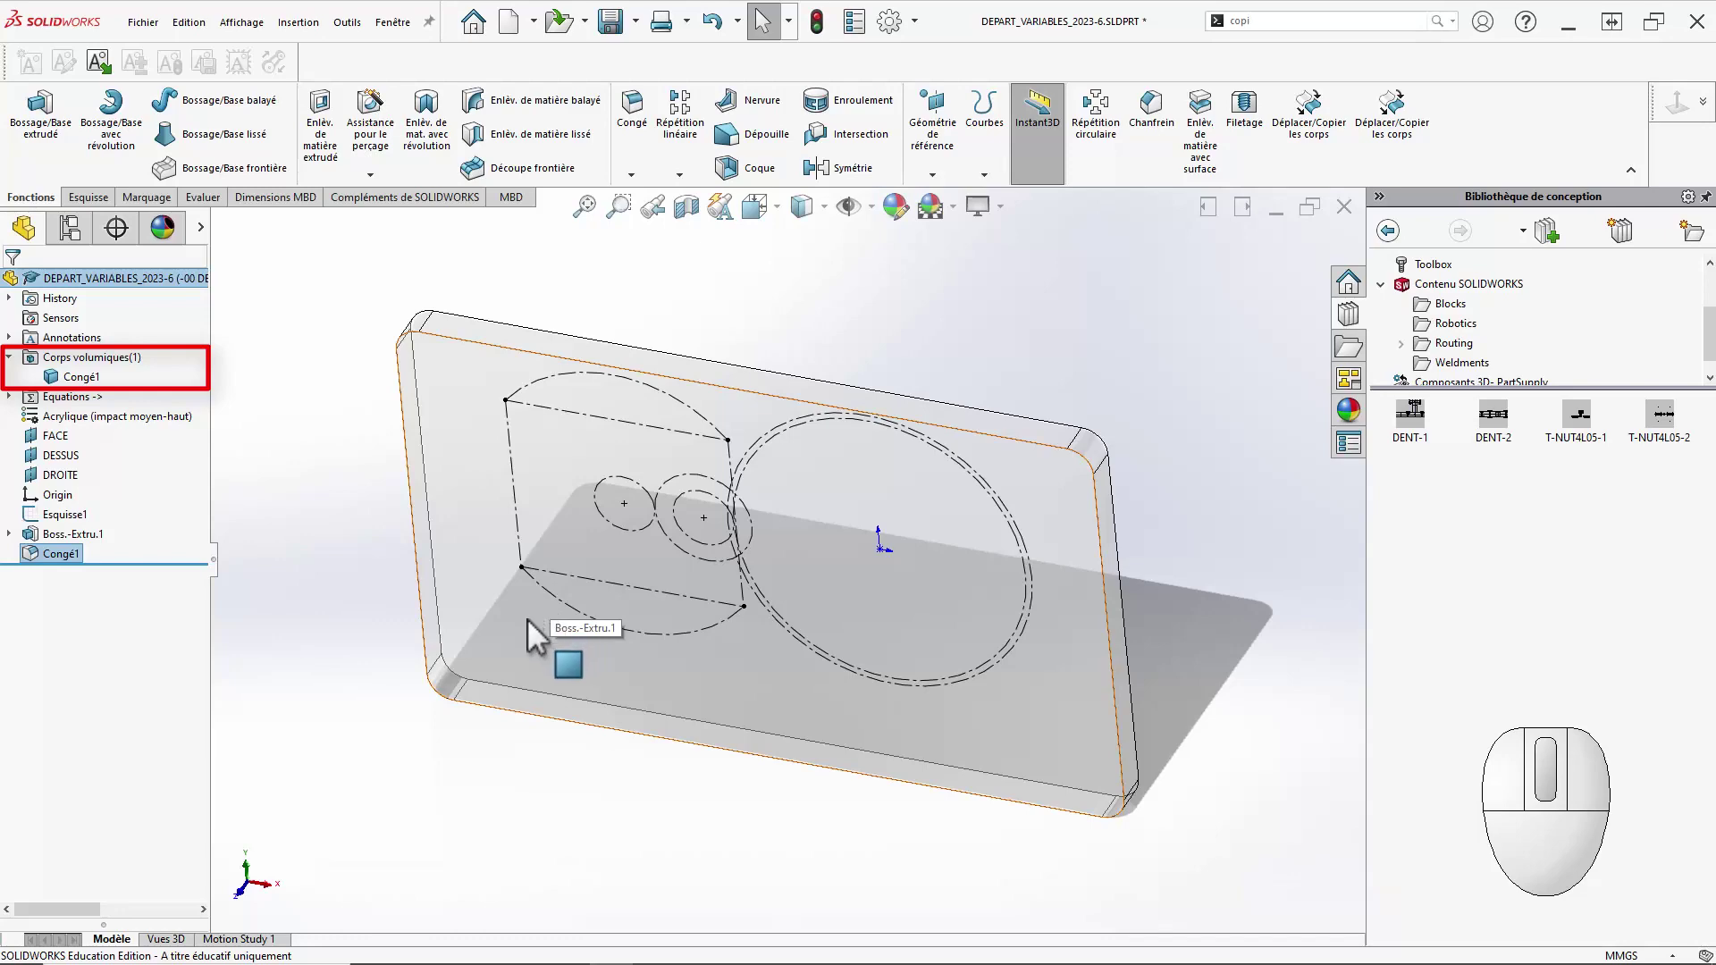
drag(528, 618, 555, 636)
mouse_move(555, 636)
middle_down()
mouse_move(578, 668)
mouse_move(509, 762)
mouse_move(533, 701)
mouse_move(468, 682)
mouse_move(517, 702)
mouse_move(459, 703)
middle_up()
scroll(502, 700, up, 2)
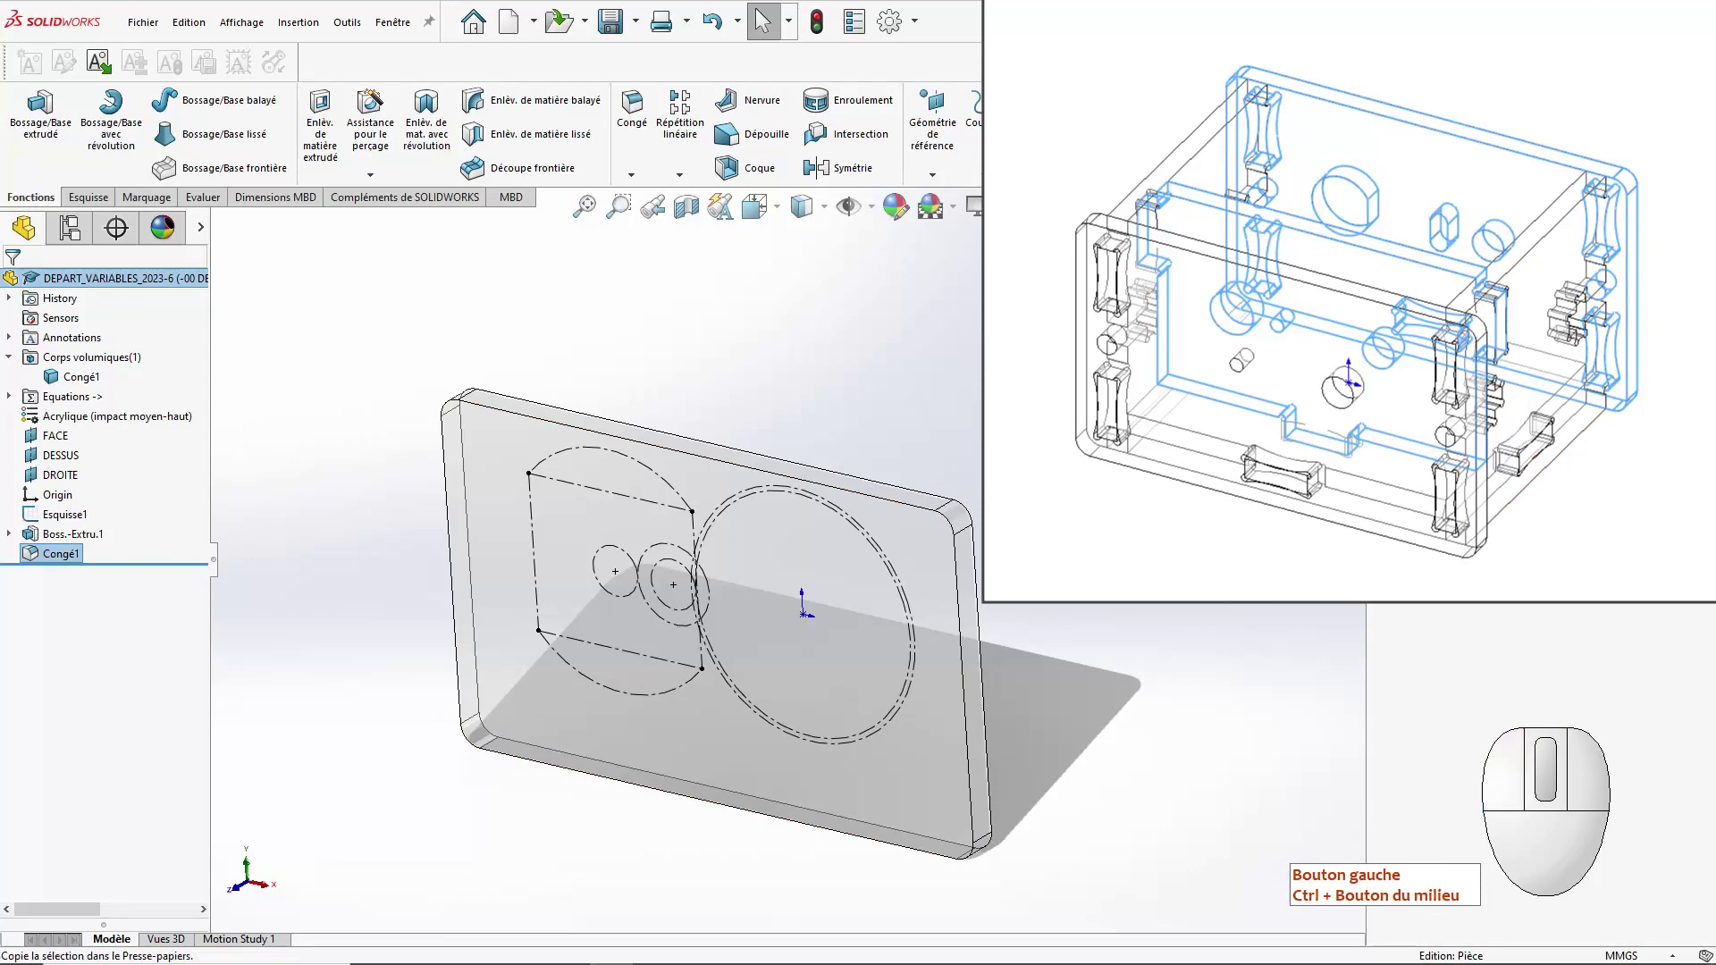
Search the commands for "copi" and try to add Déplacer/Copier les corps to the Features commands.
click(1257, 20)
click(1259, 18)
drag(1260, 19, 1207, 27)
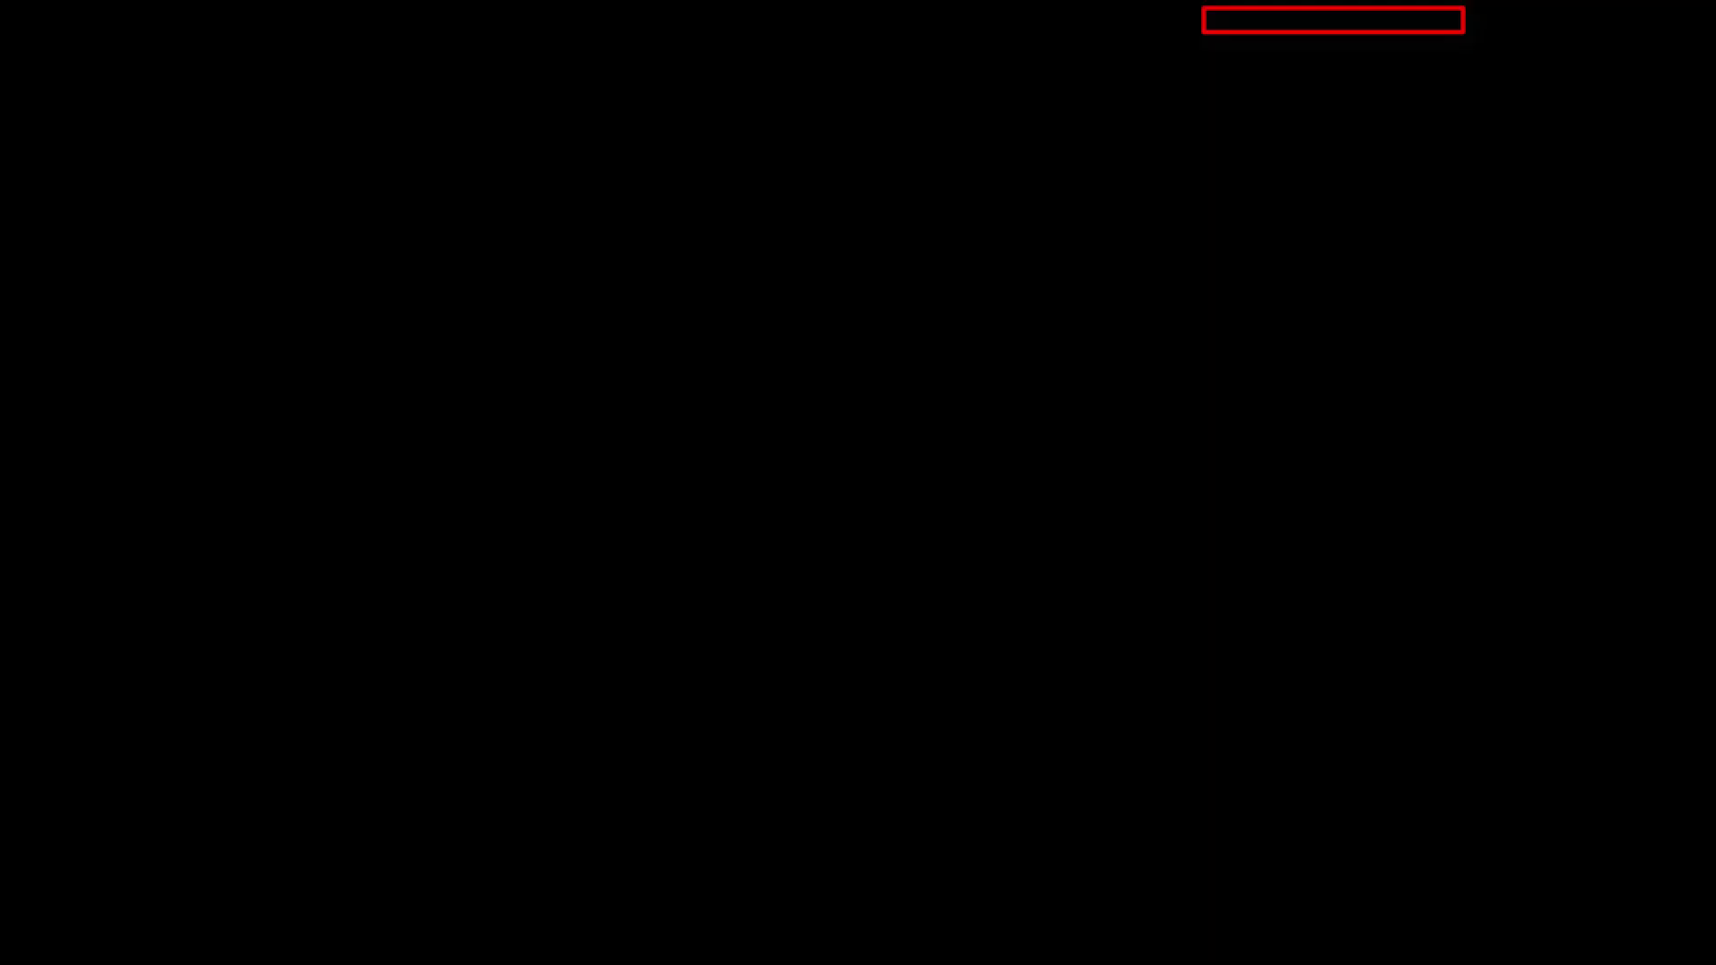
text(copi)
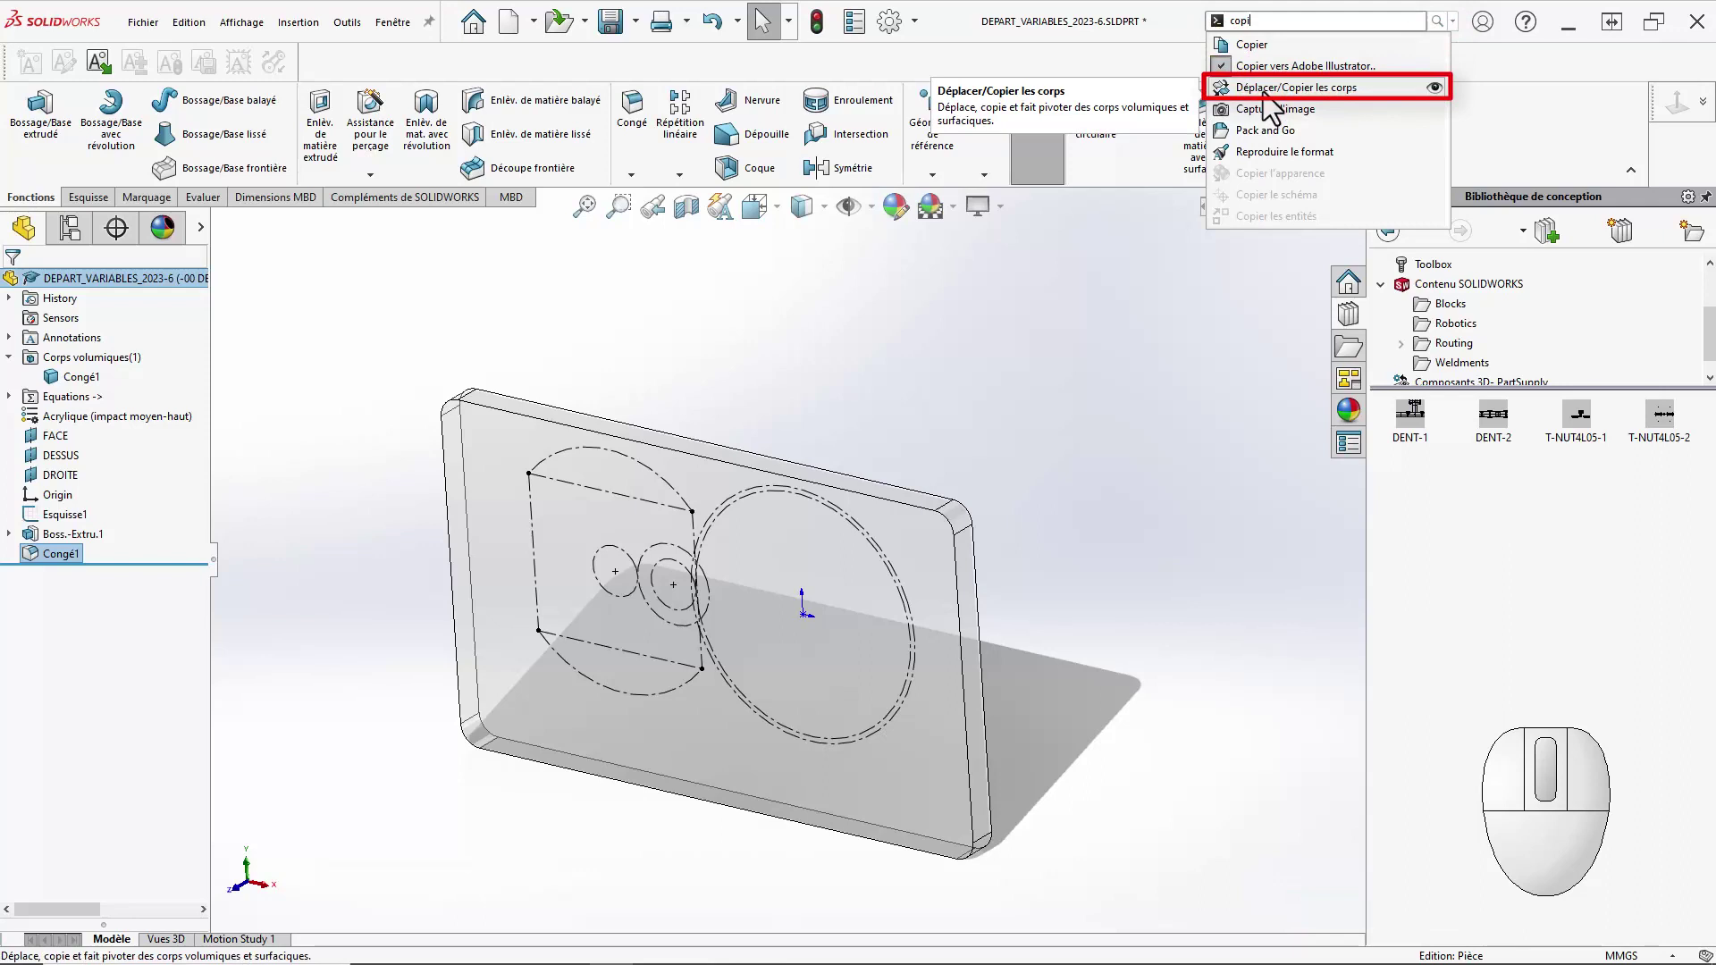
drag(1266, 101, 1488, 126)
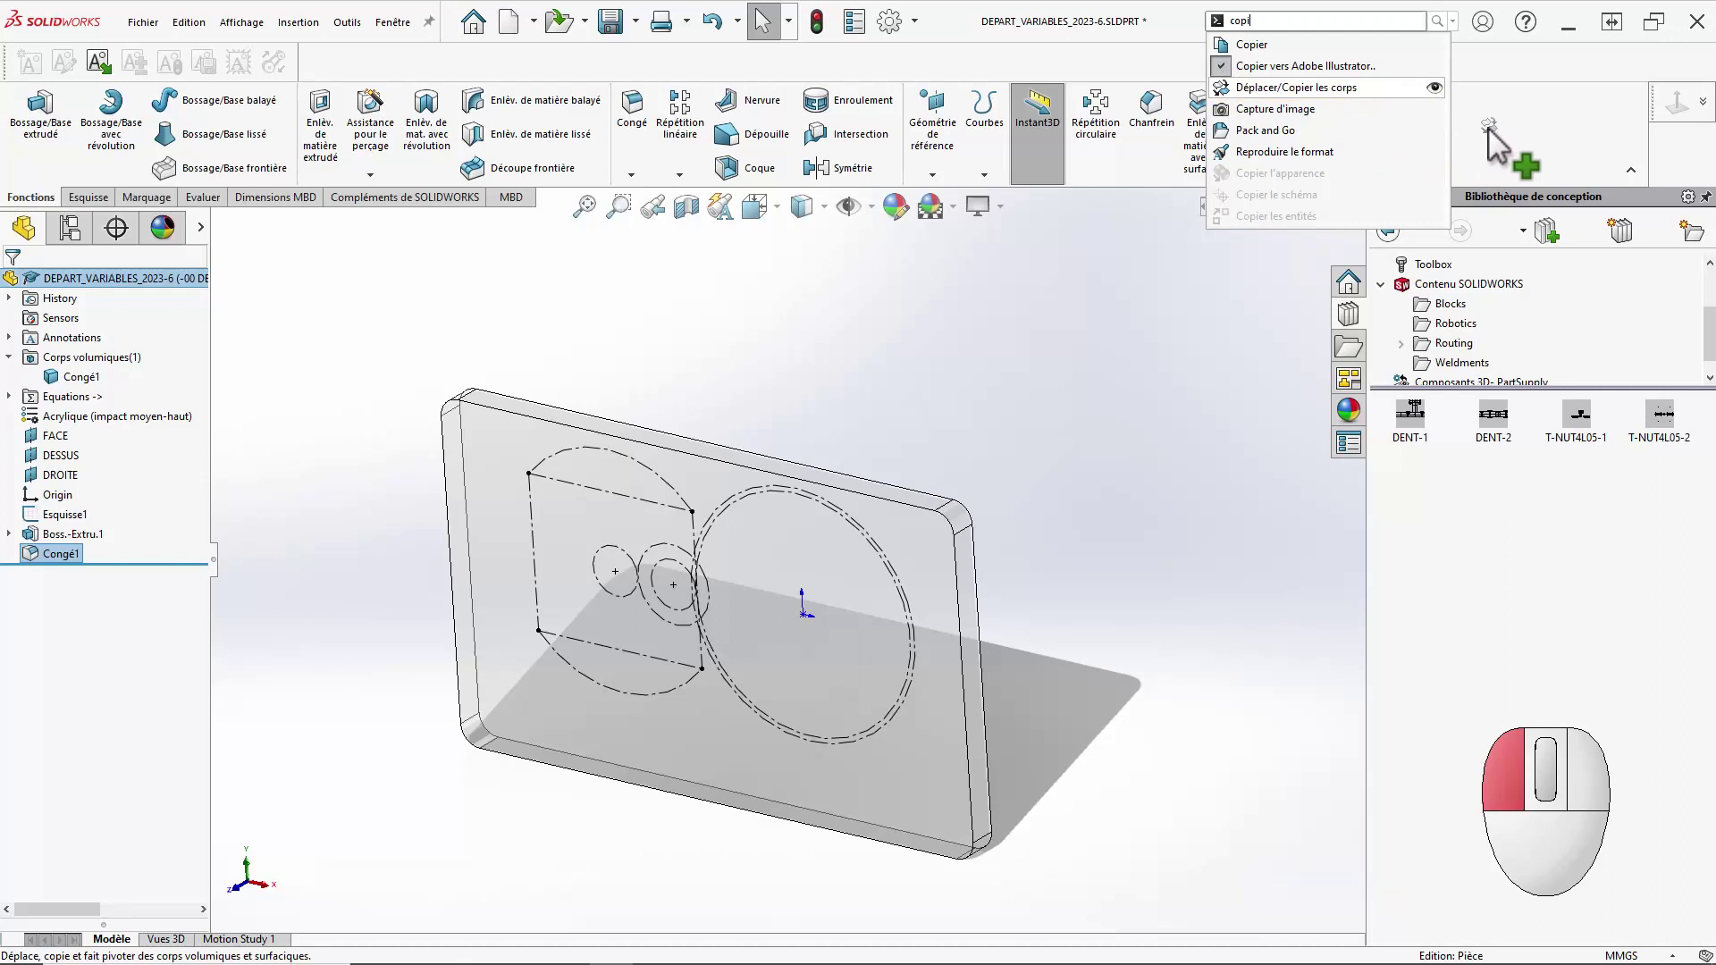
drag(1488, 126, 1390, 109)
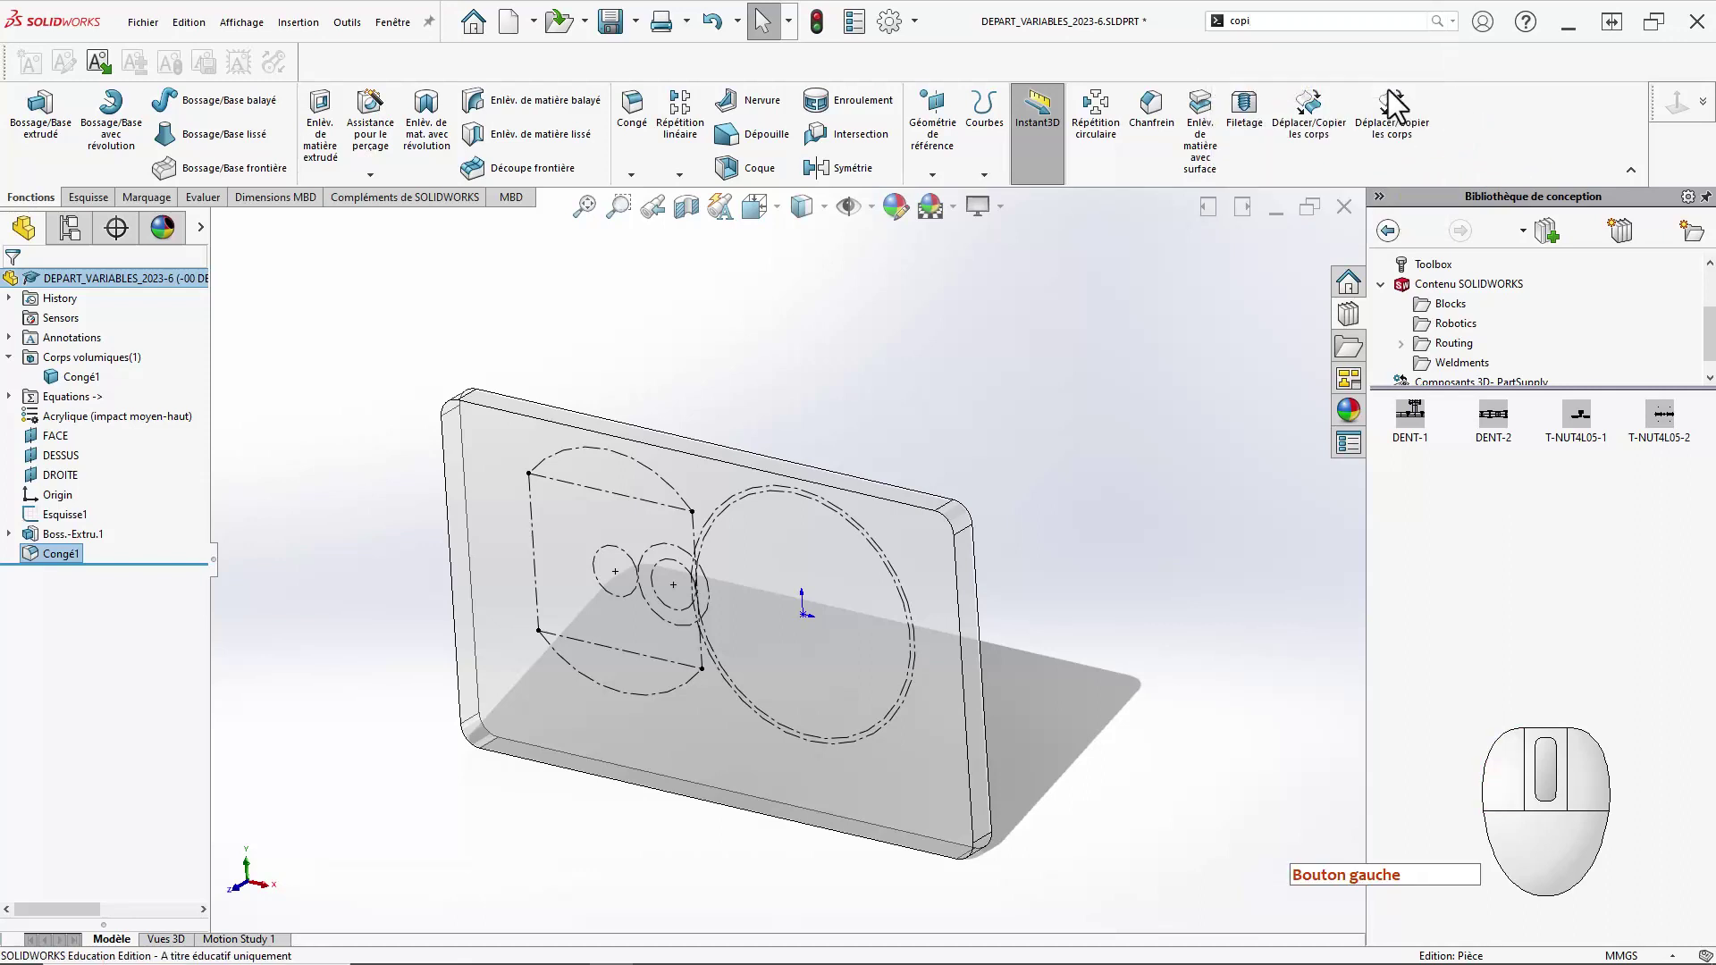
Create one copy of the filleted plate body, translated -11 mm along Z with Move/Copy Bodies.
click(1334, 174)
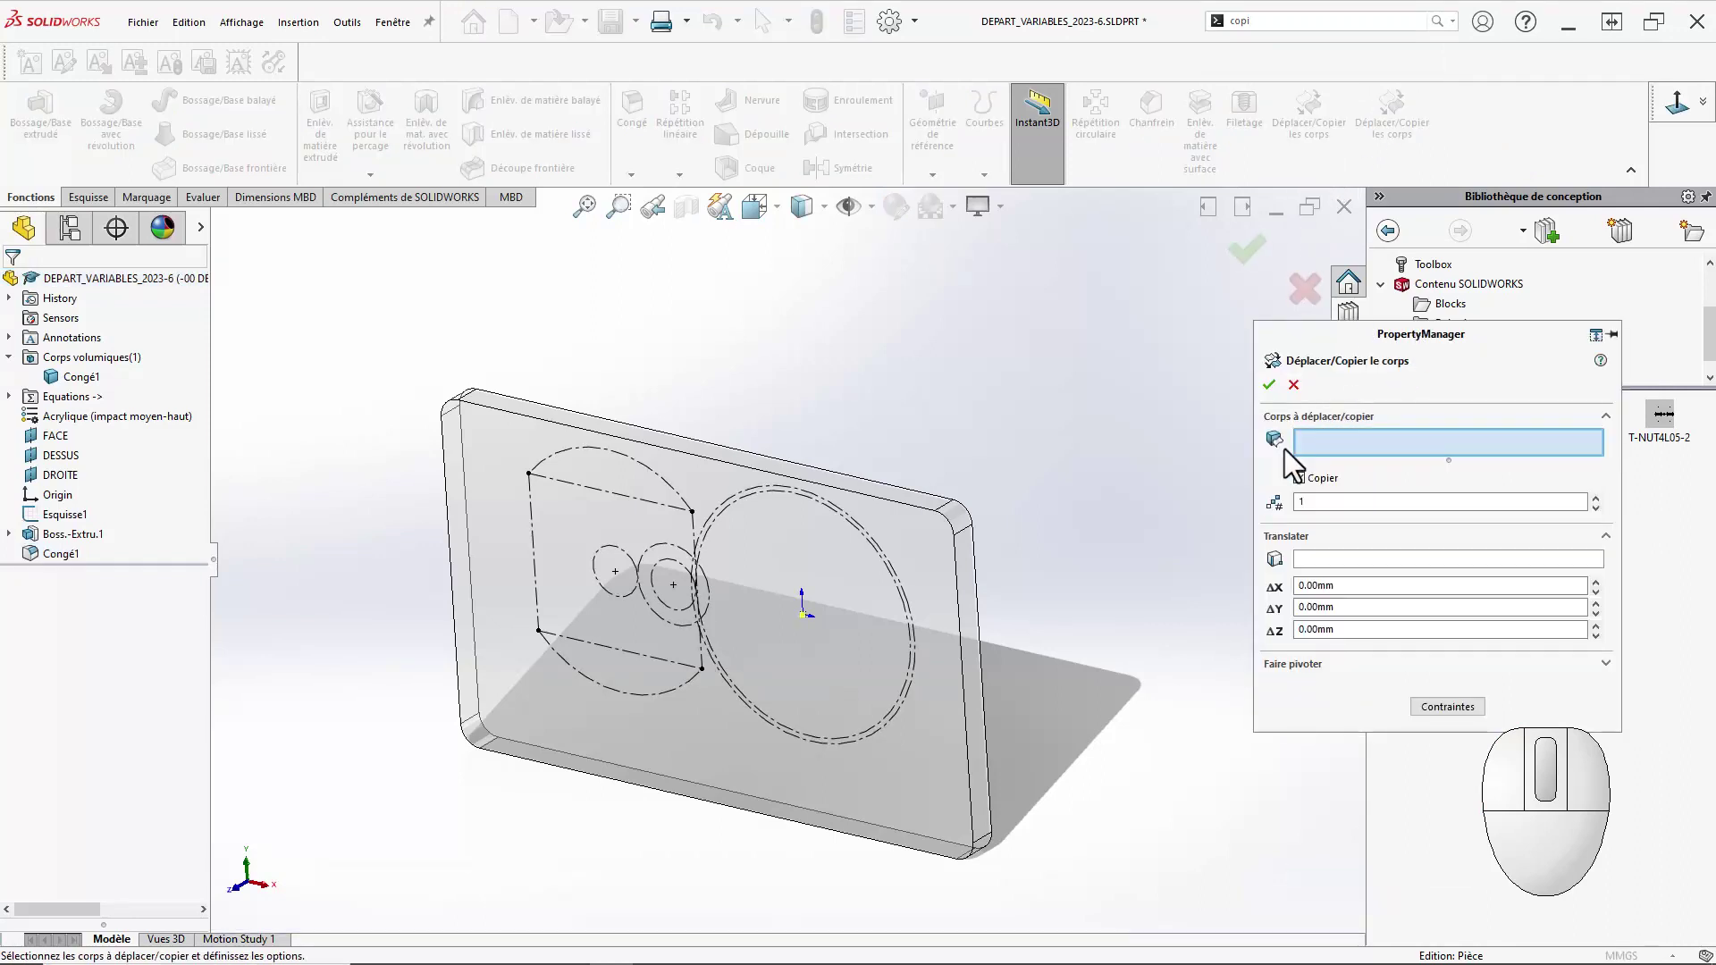
click(943, 606)
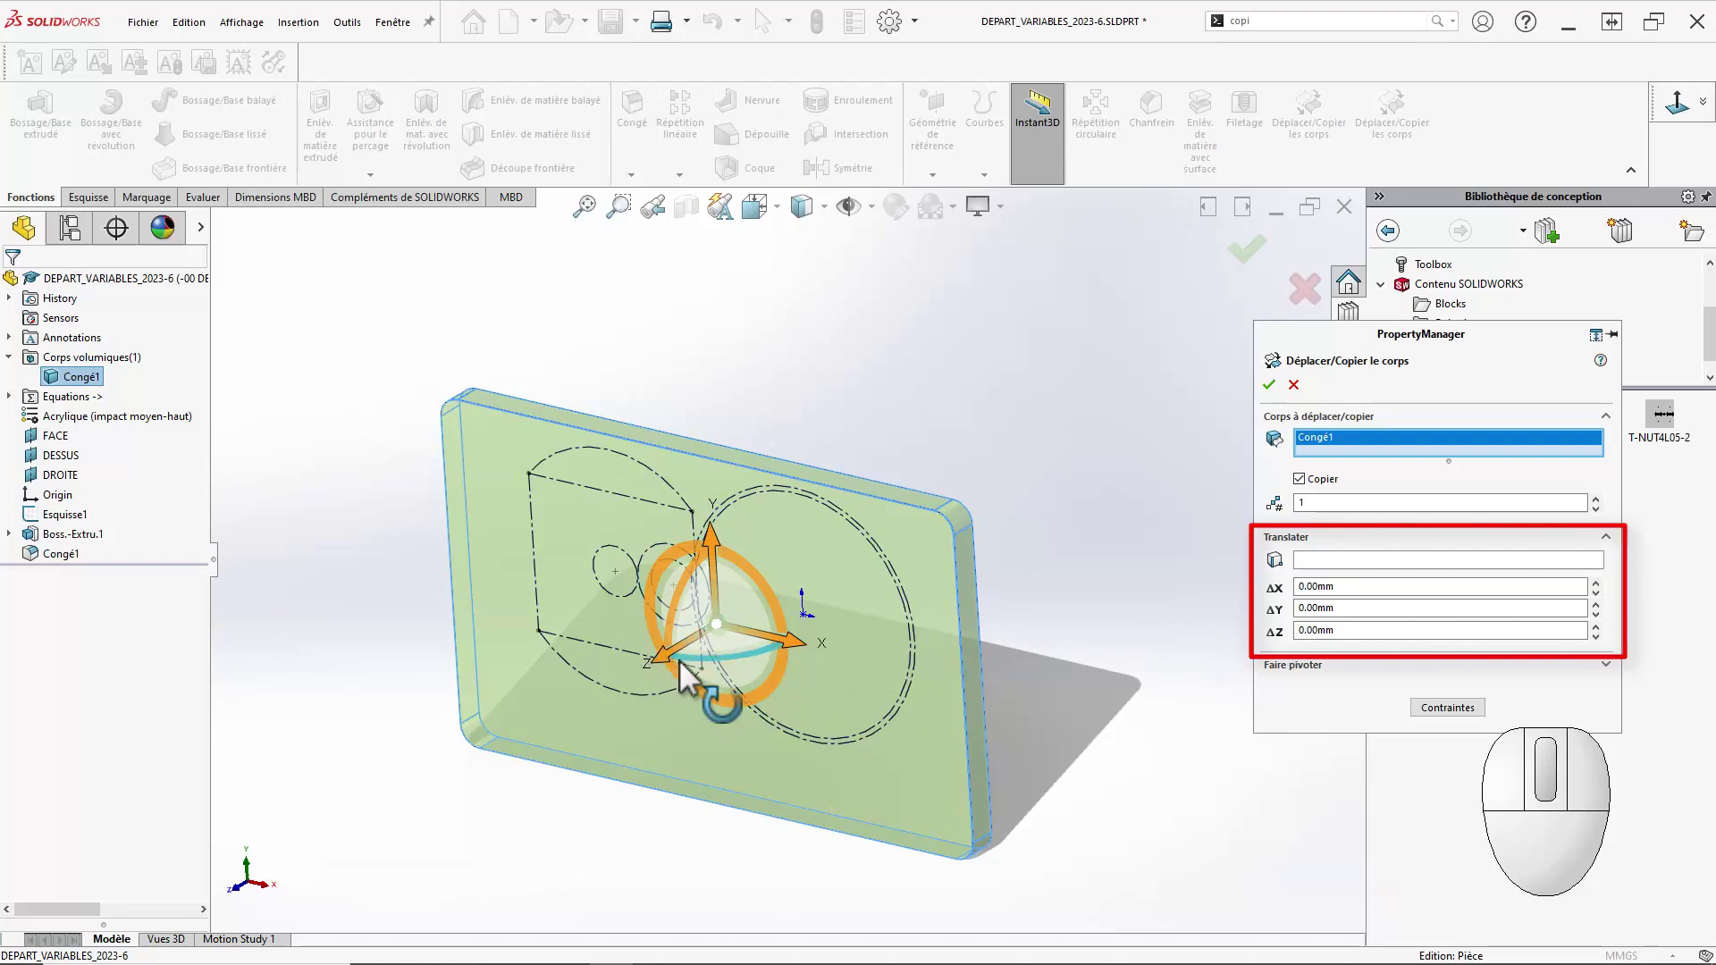
drag(669, 663, 666, 664)
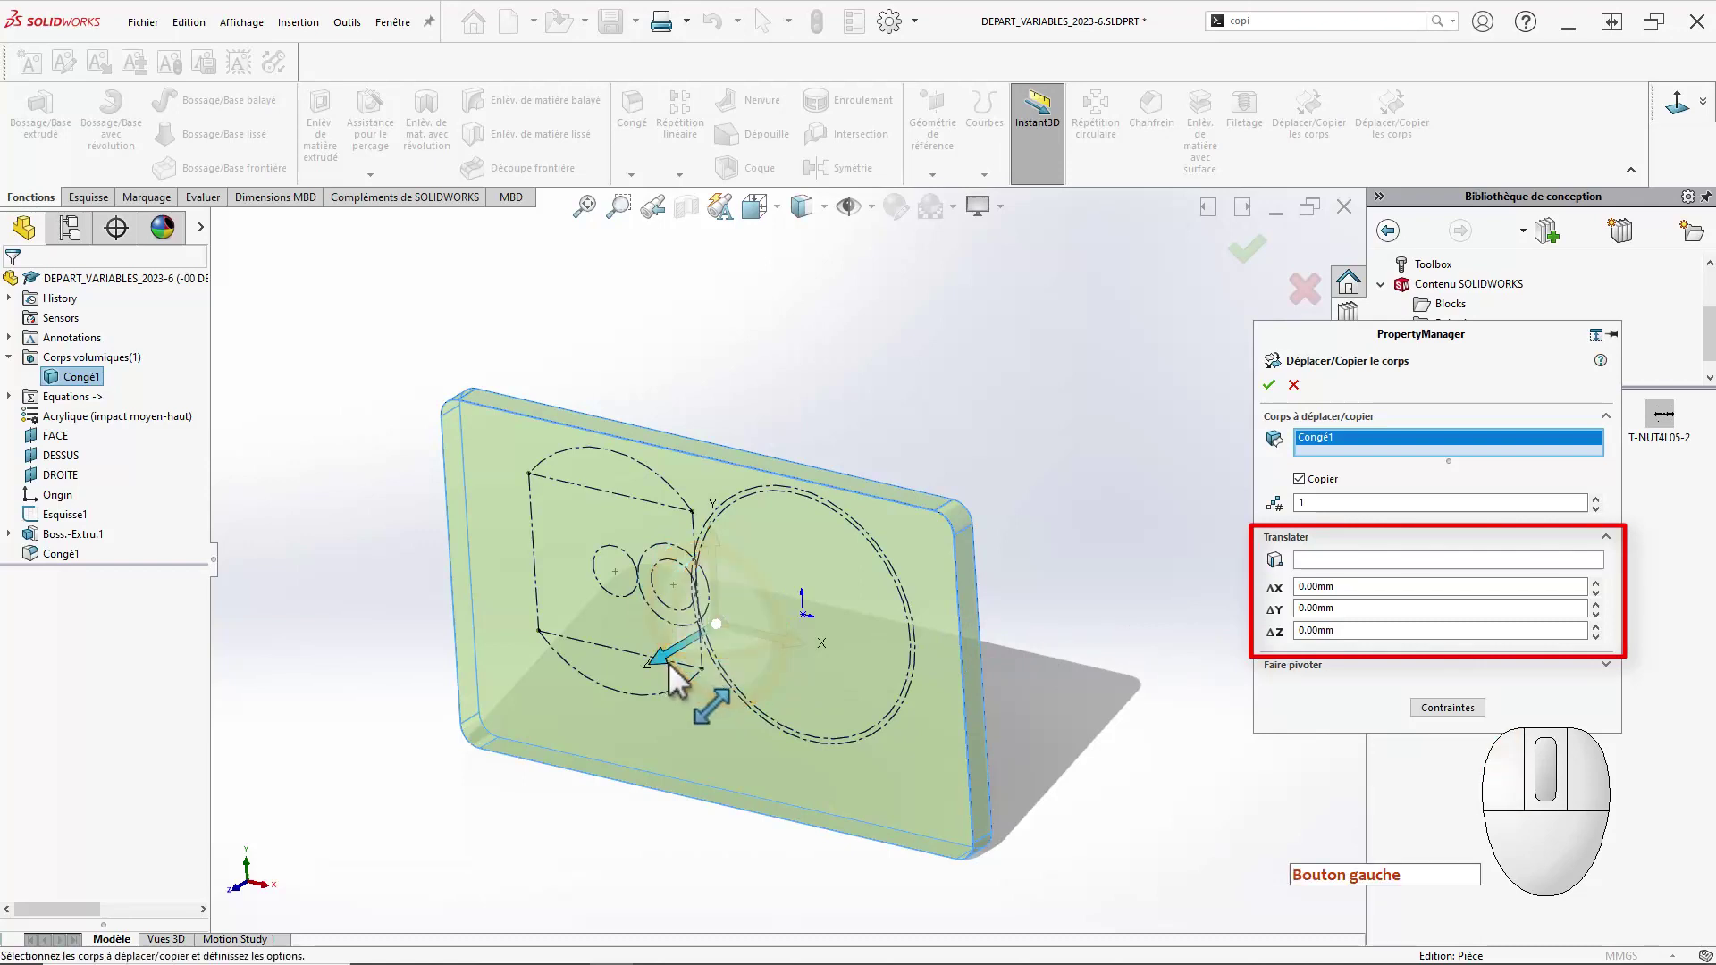
click(676, 681)
click(1365, 633)
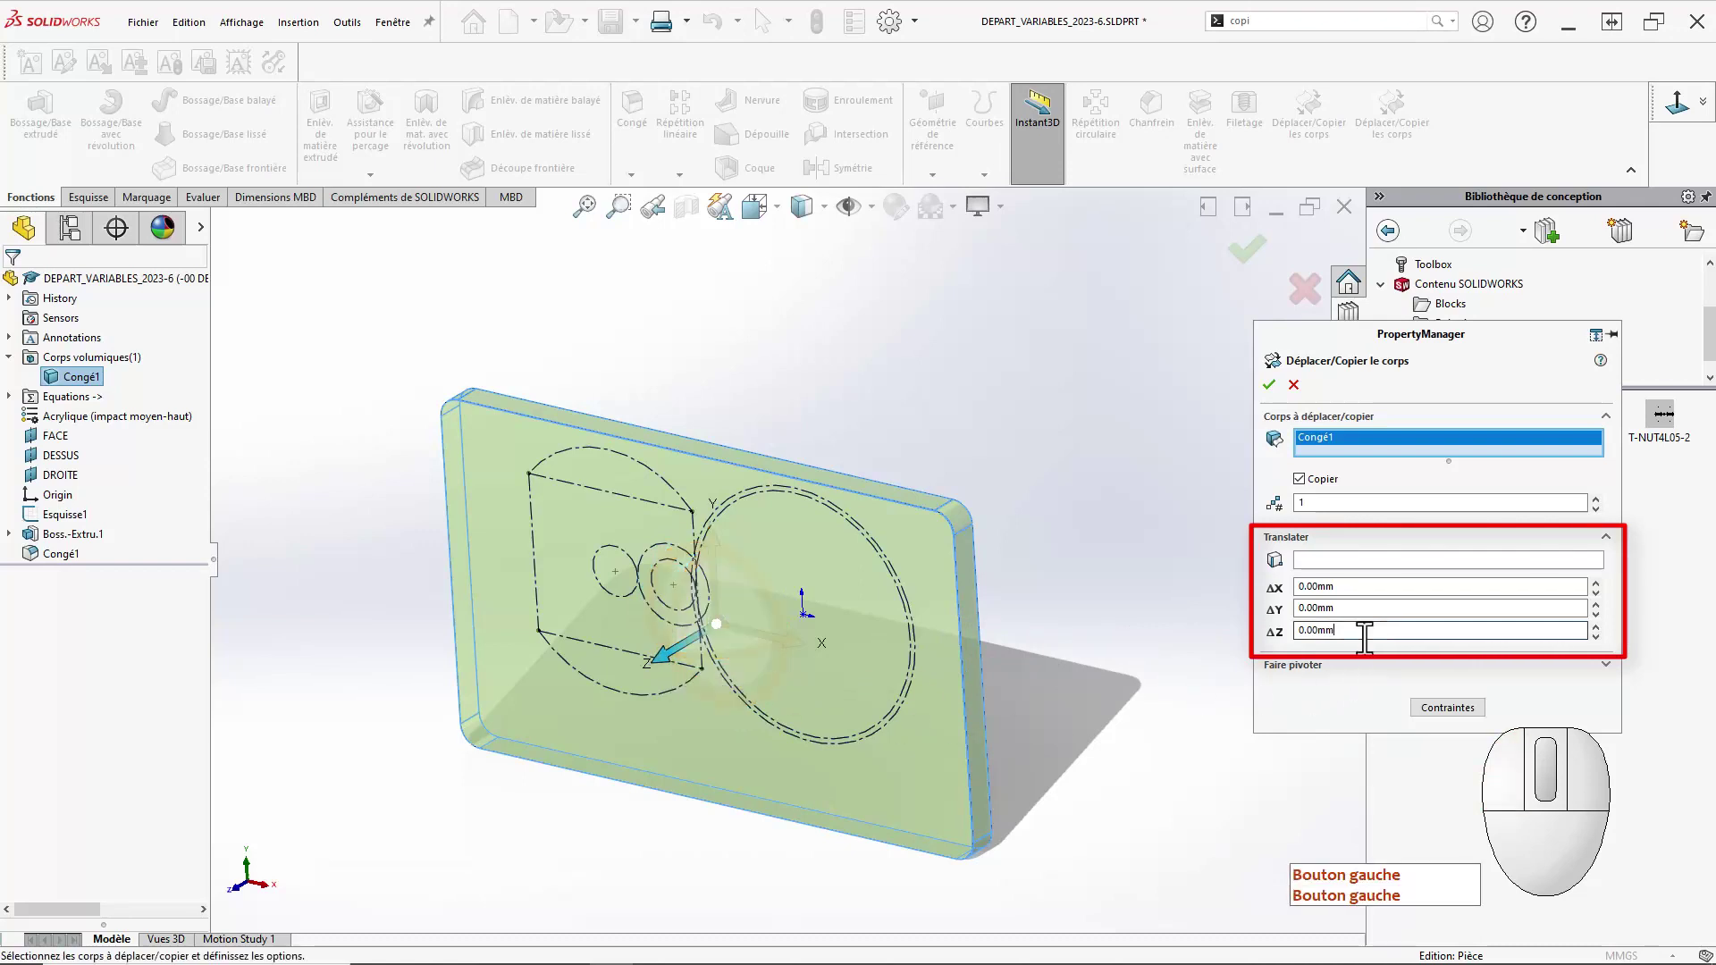
double_click(1364, 632)
text(-)
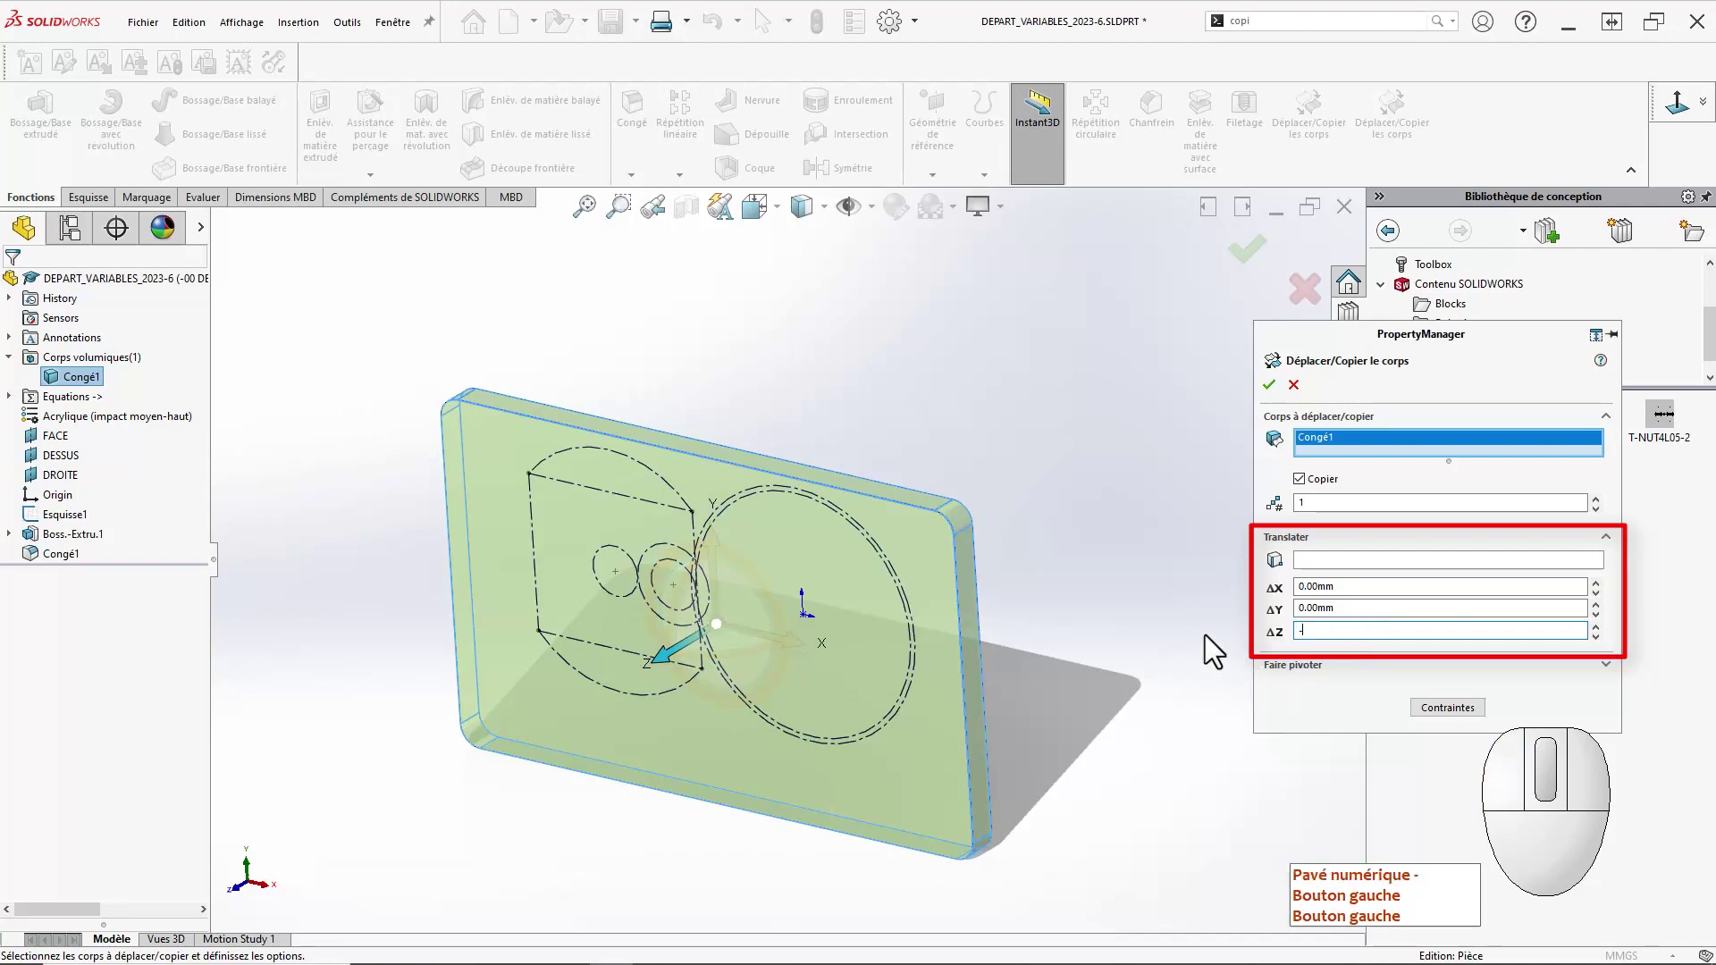
text(11)
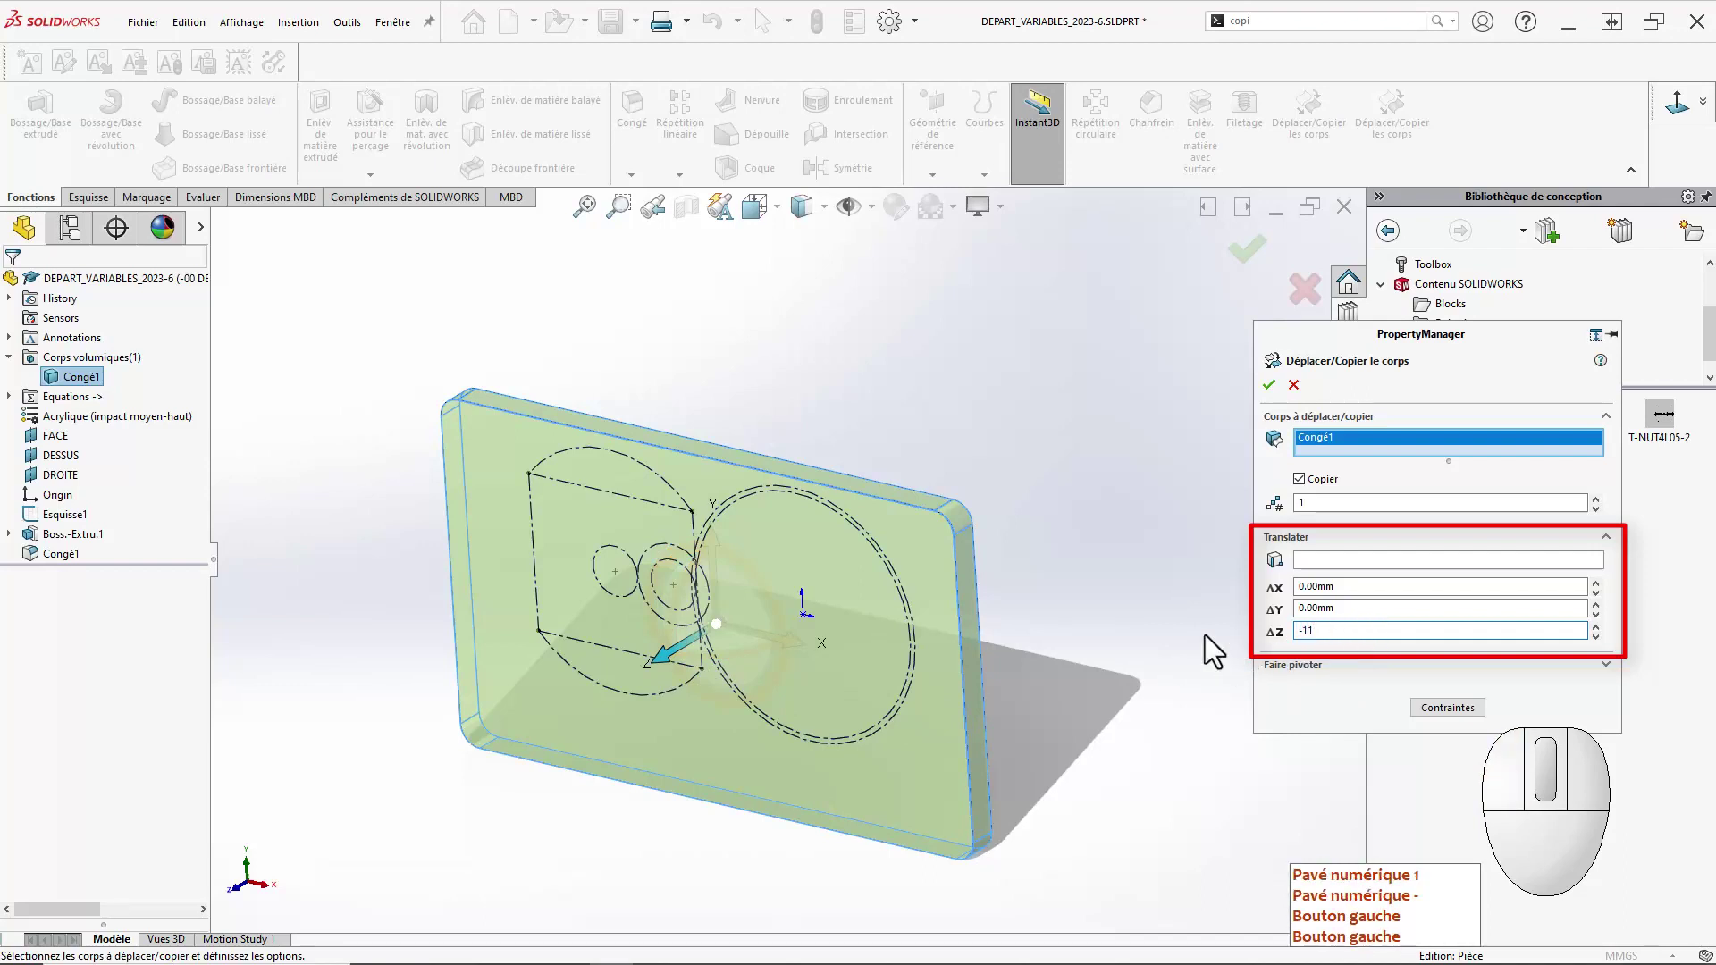
key(Return)
click(1268, 385)
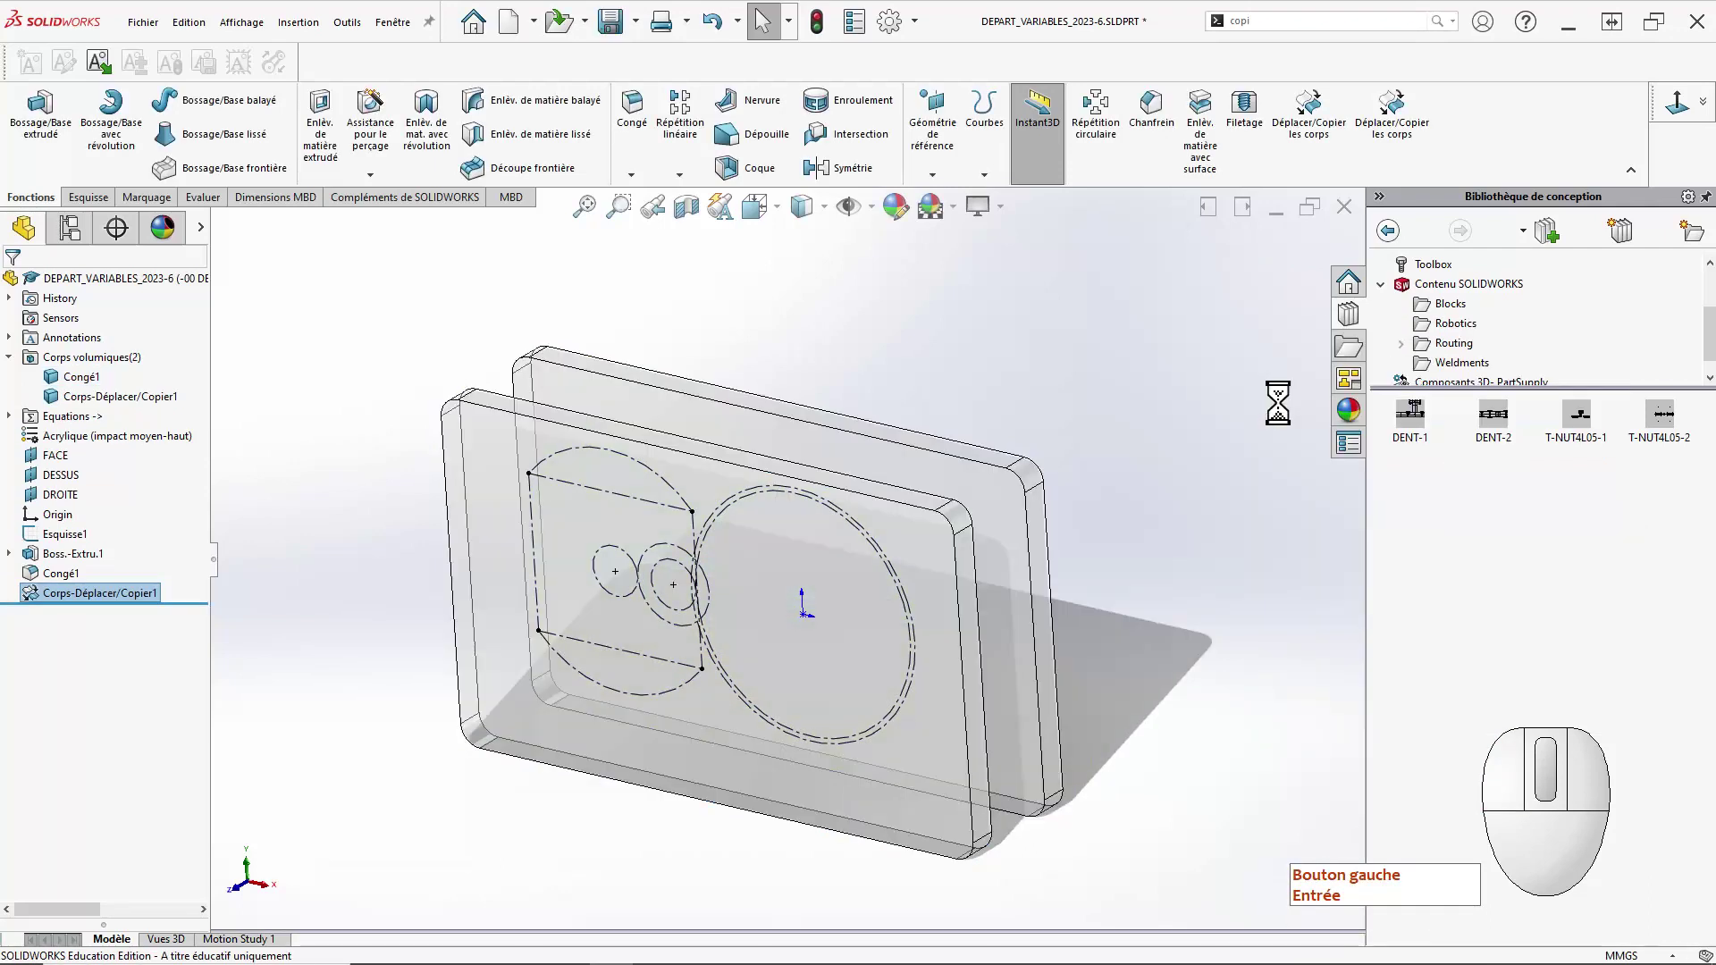
key(Return)
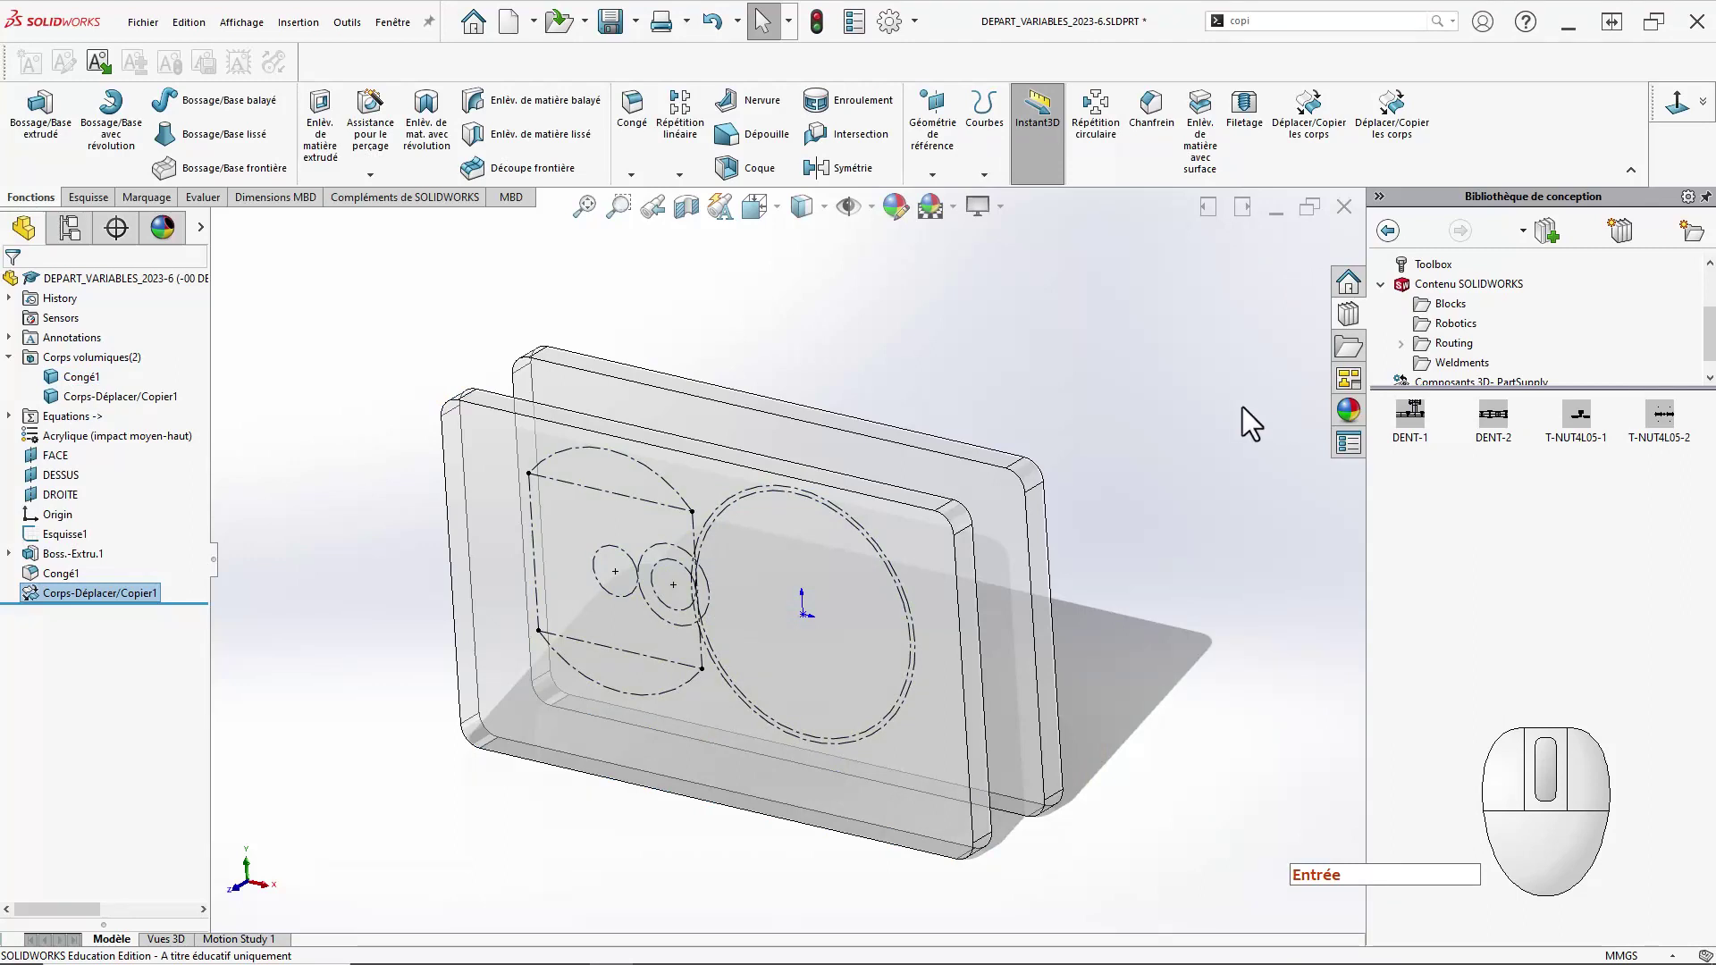
Create one copy of the rear plate body, translated -33.45 mm along Z with Move/Copy Bodies.
click(1382, 130)
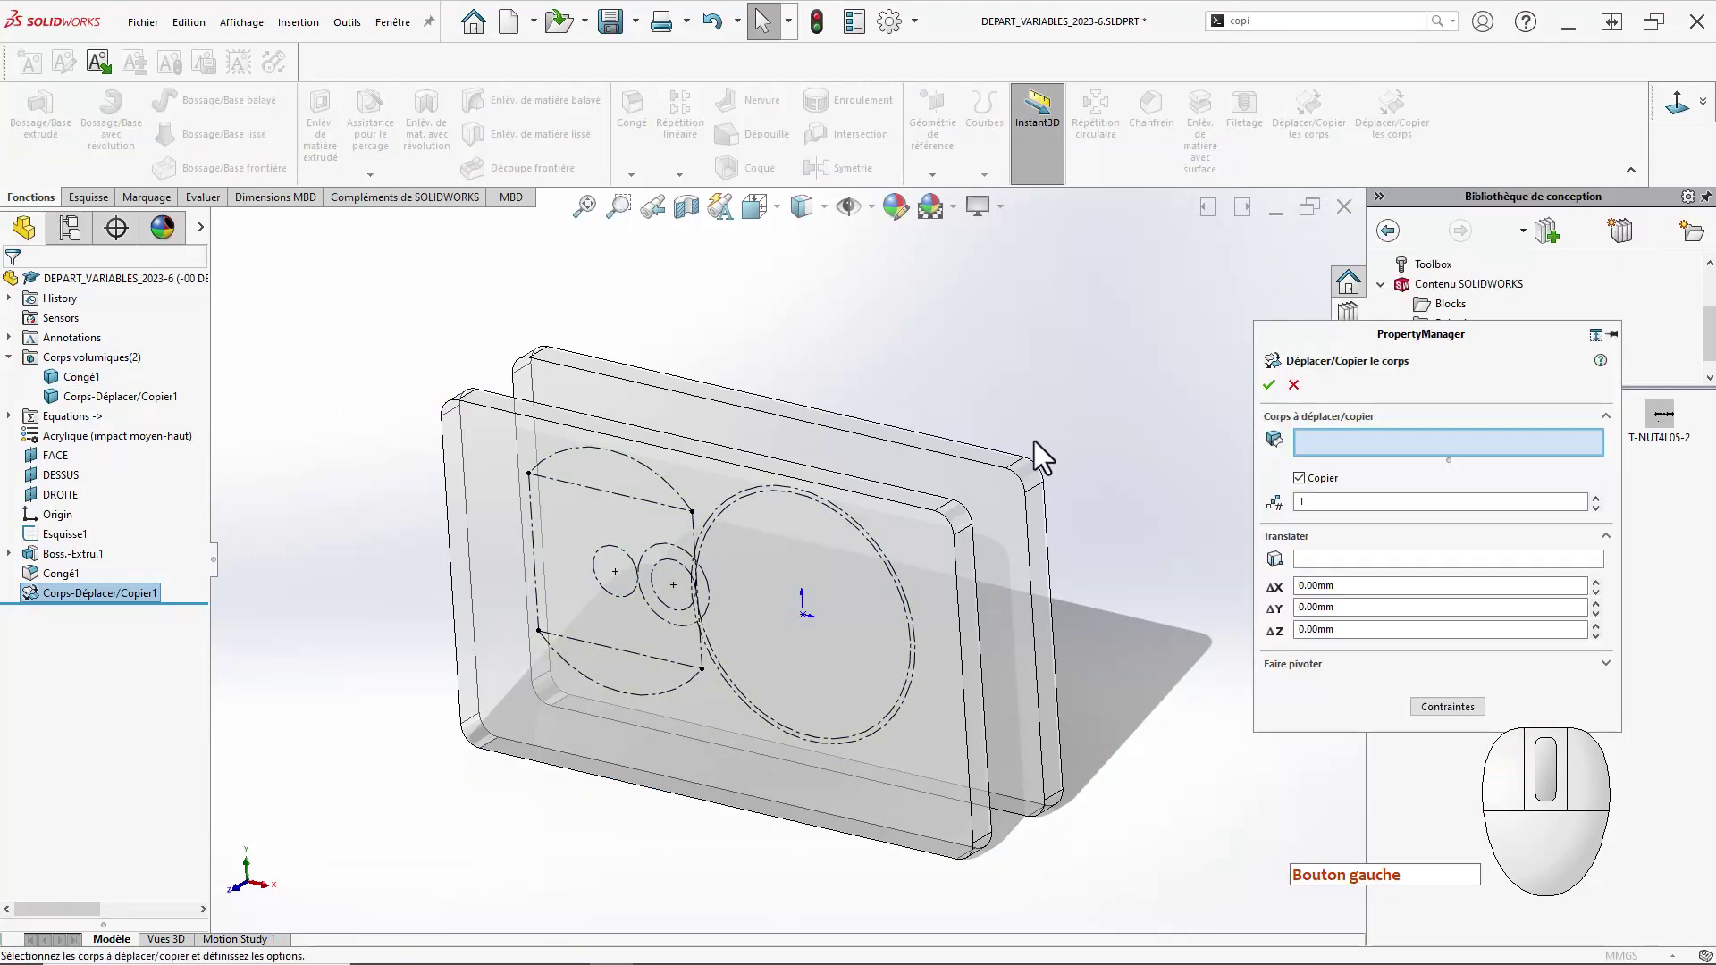
click(995, 479)
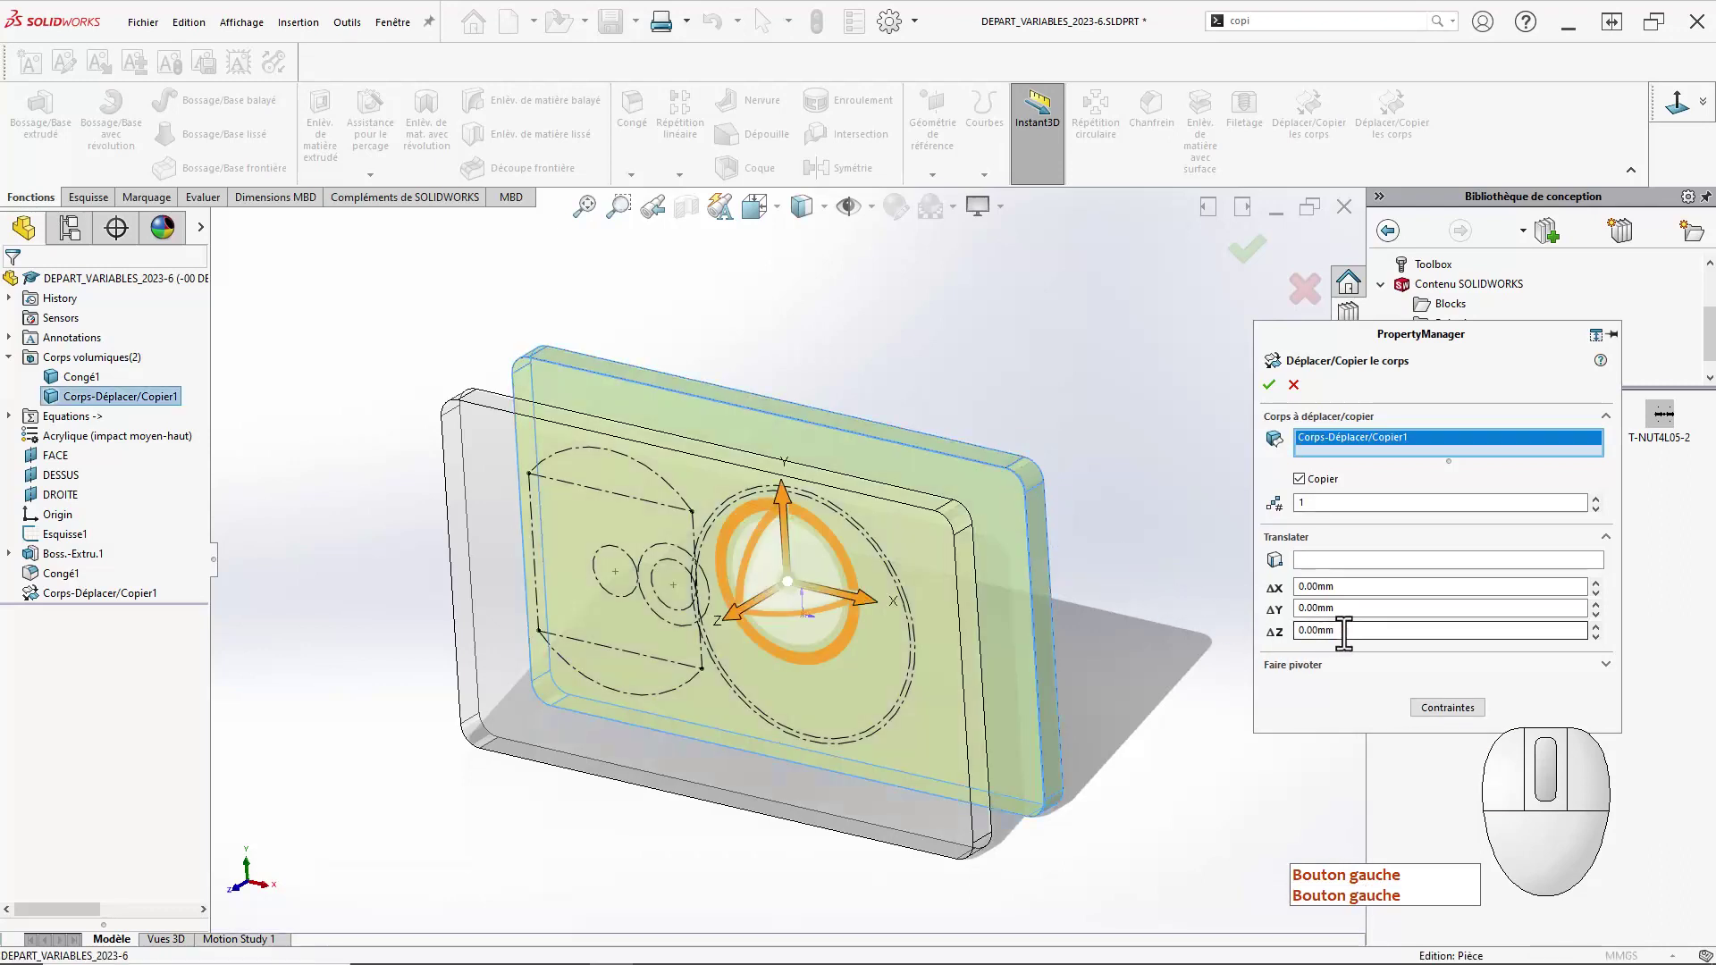
click(1347, 630)
text(-)
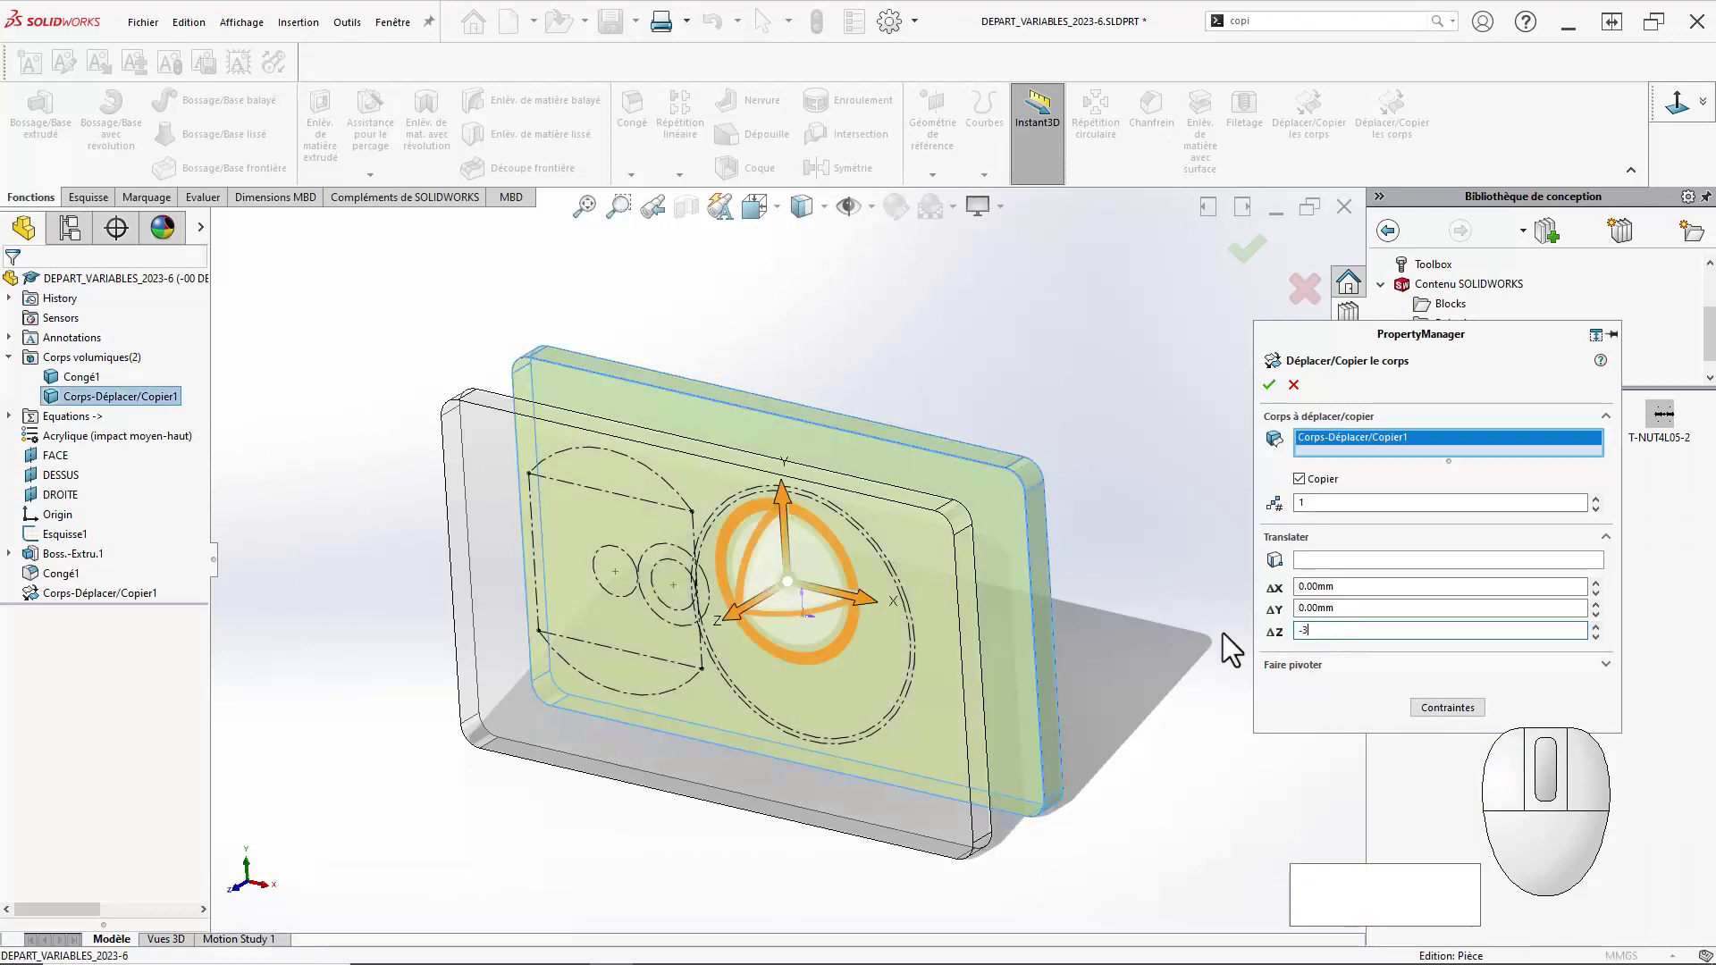
text(33,45)
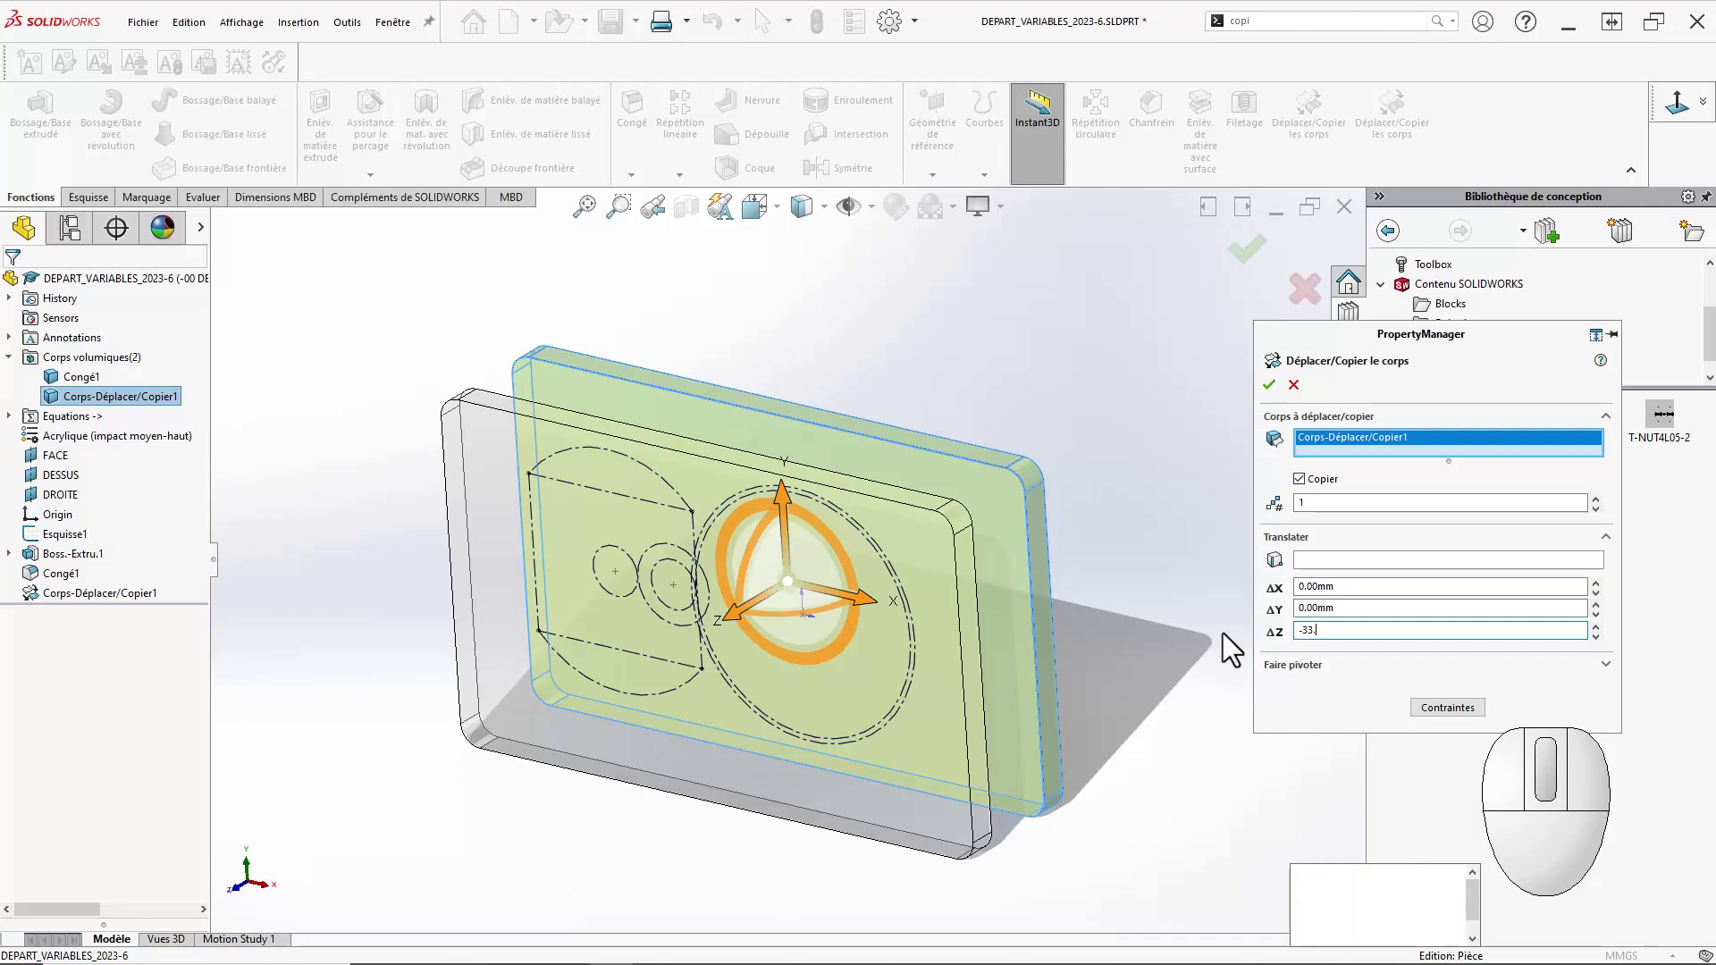
key(Return)
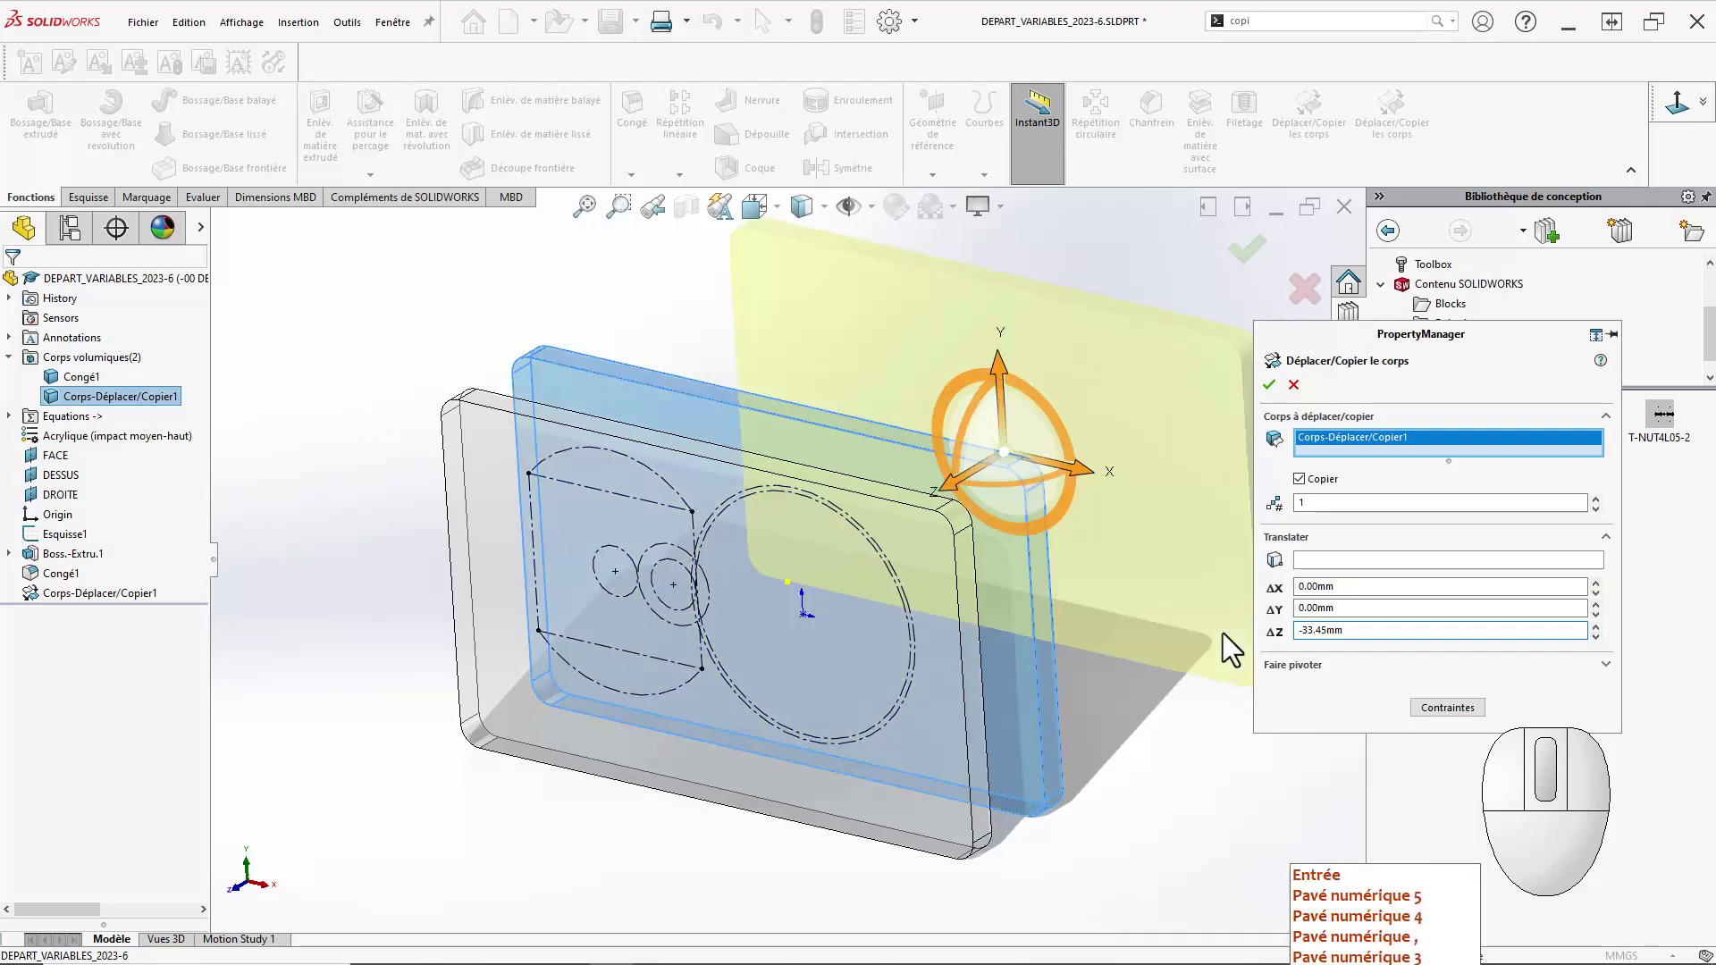
click(1268, 384)
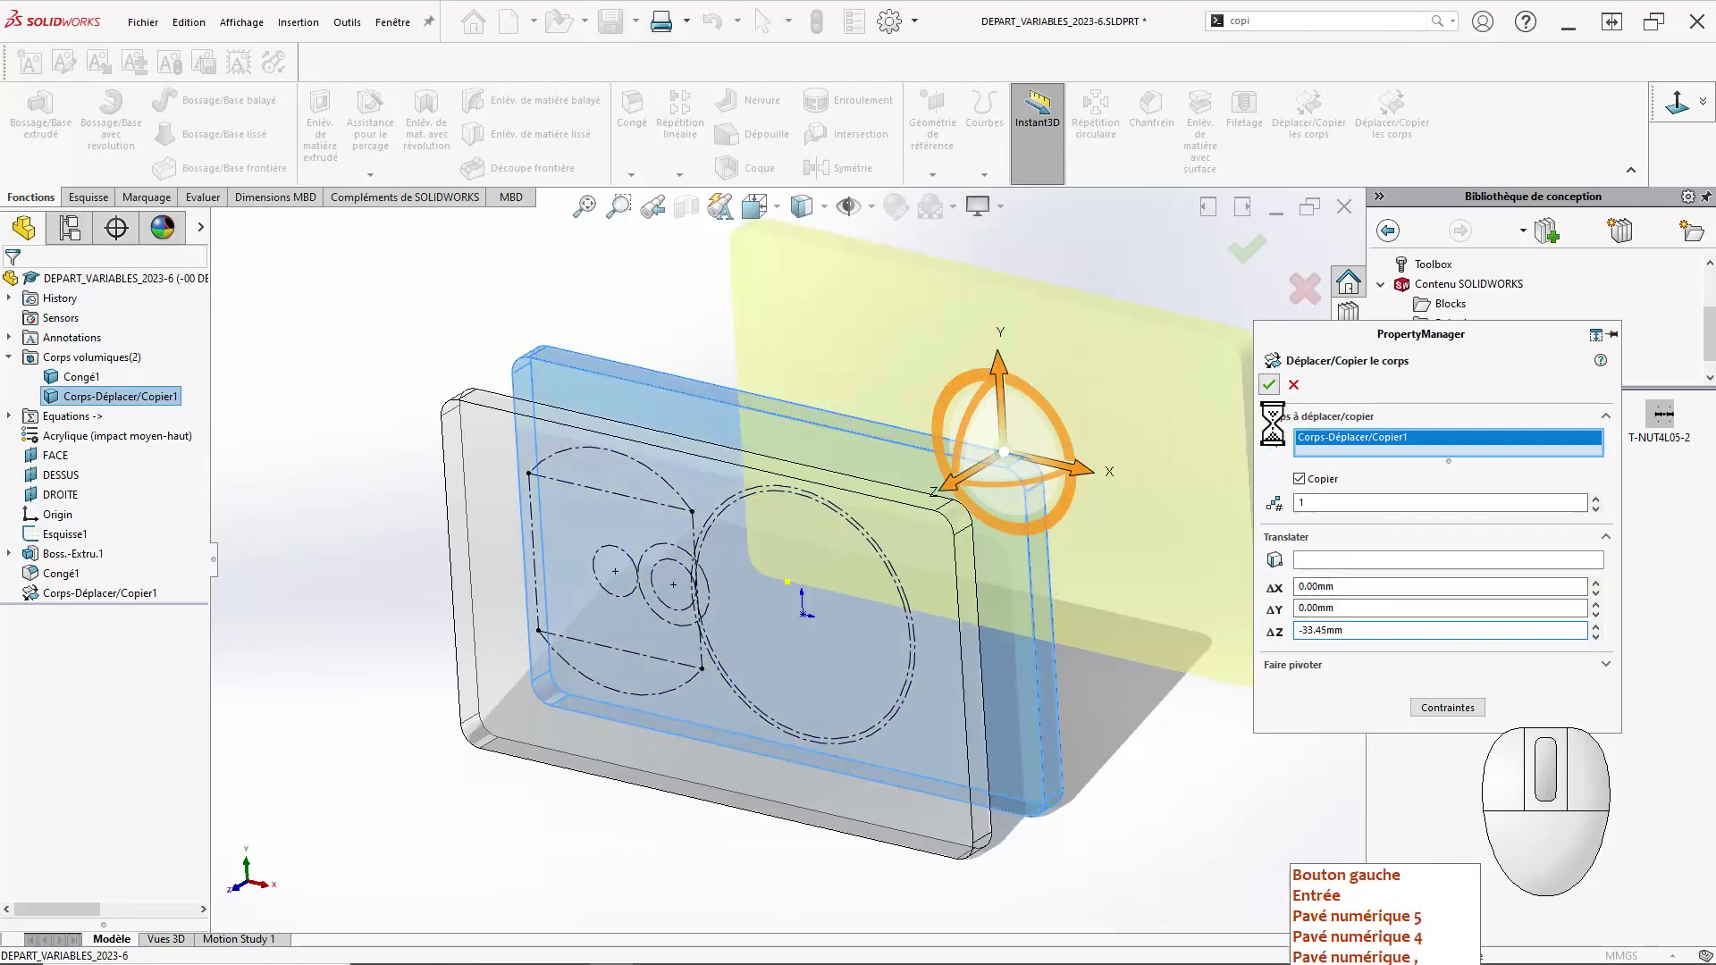
click(1196, 811)
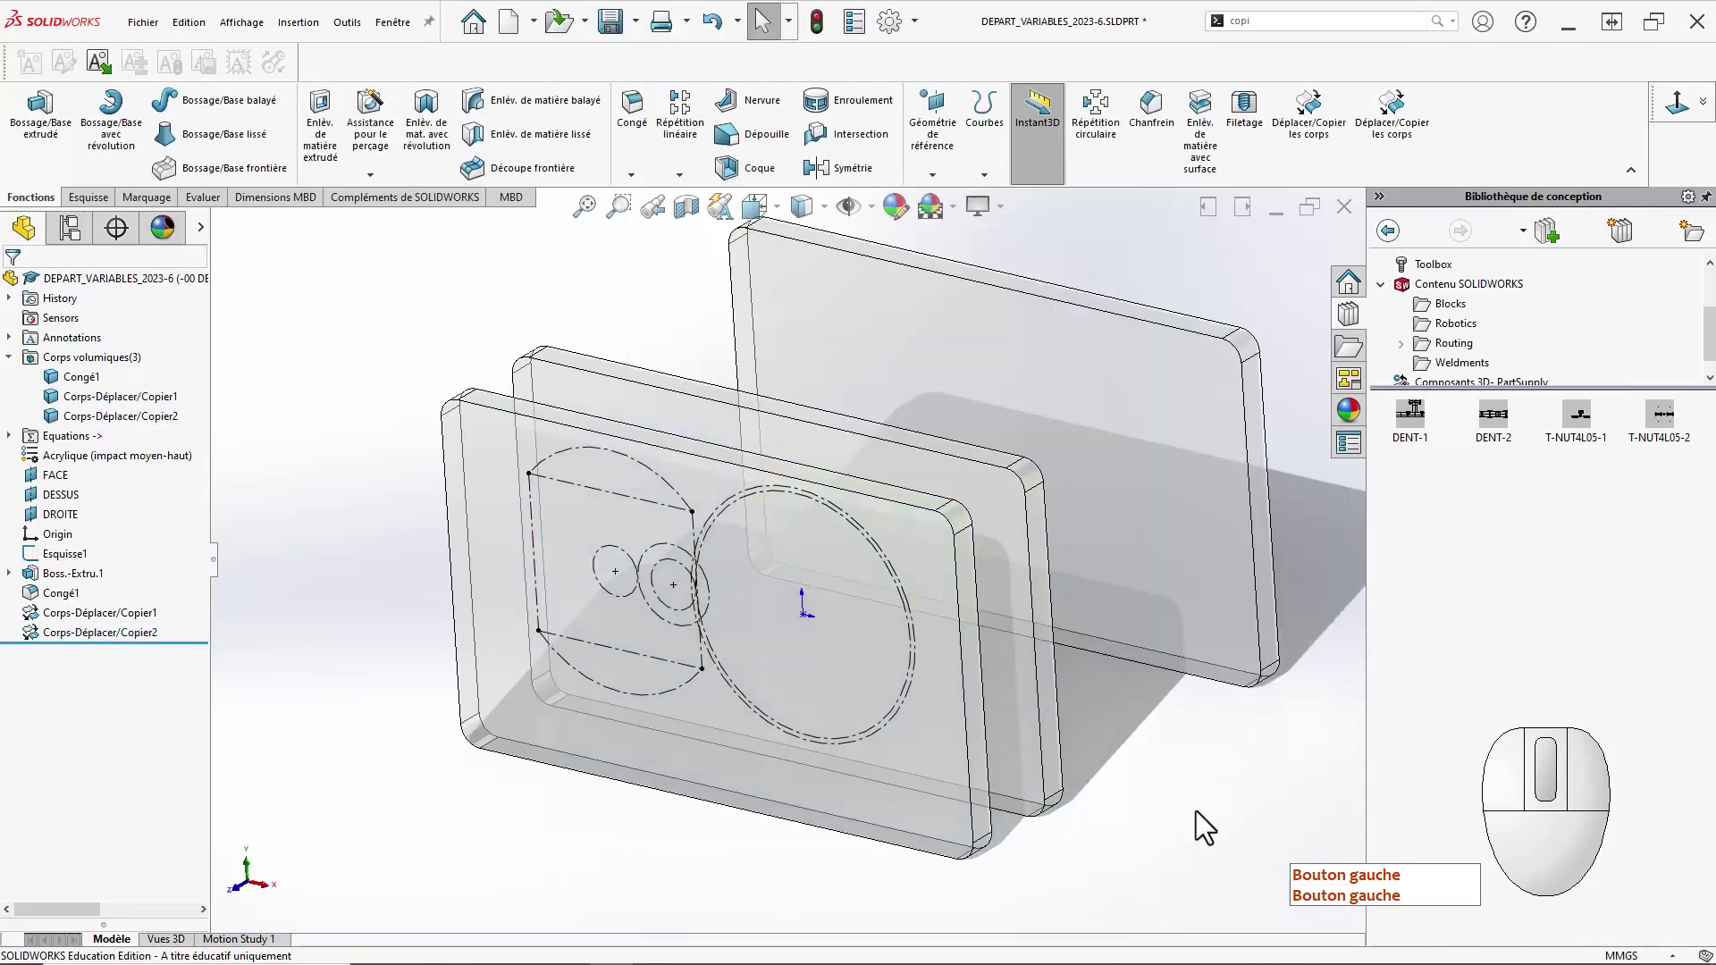
Show Esquisse2, the sketch inside the base plate's Boss.-Extru.1 feature, so its offset construction lines can be referenced.
scroll(1186, 804, up, 3)
mouse_move(1095, 786)
ctrl+middle_down()
mouse_move(972, 798)
mouse_move(1004, 785)
mouse_move(974, 776)
ctrl+middle_up()
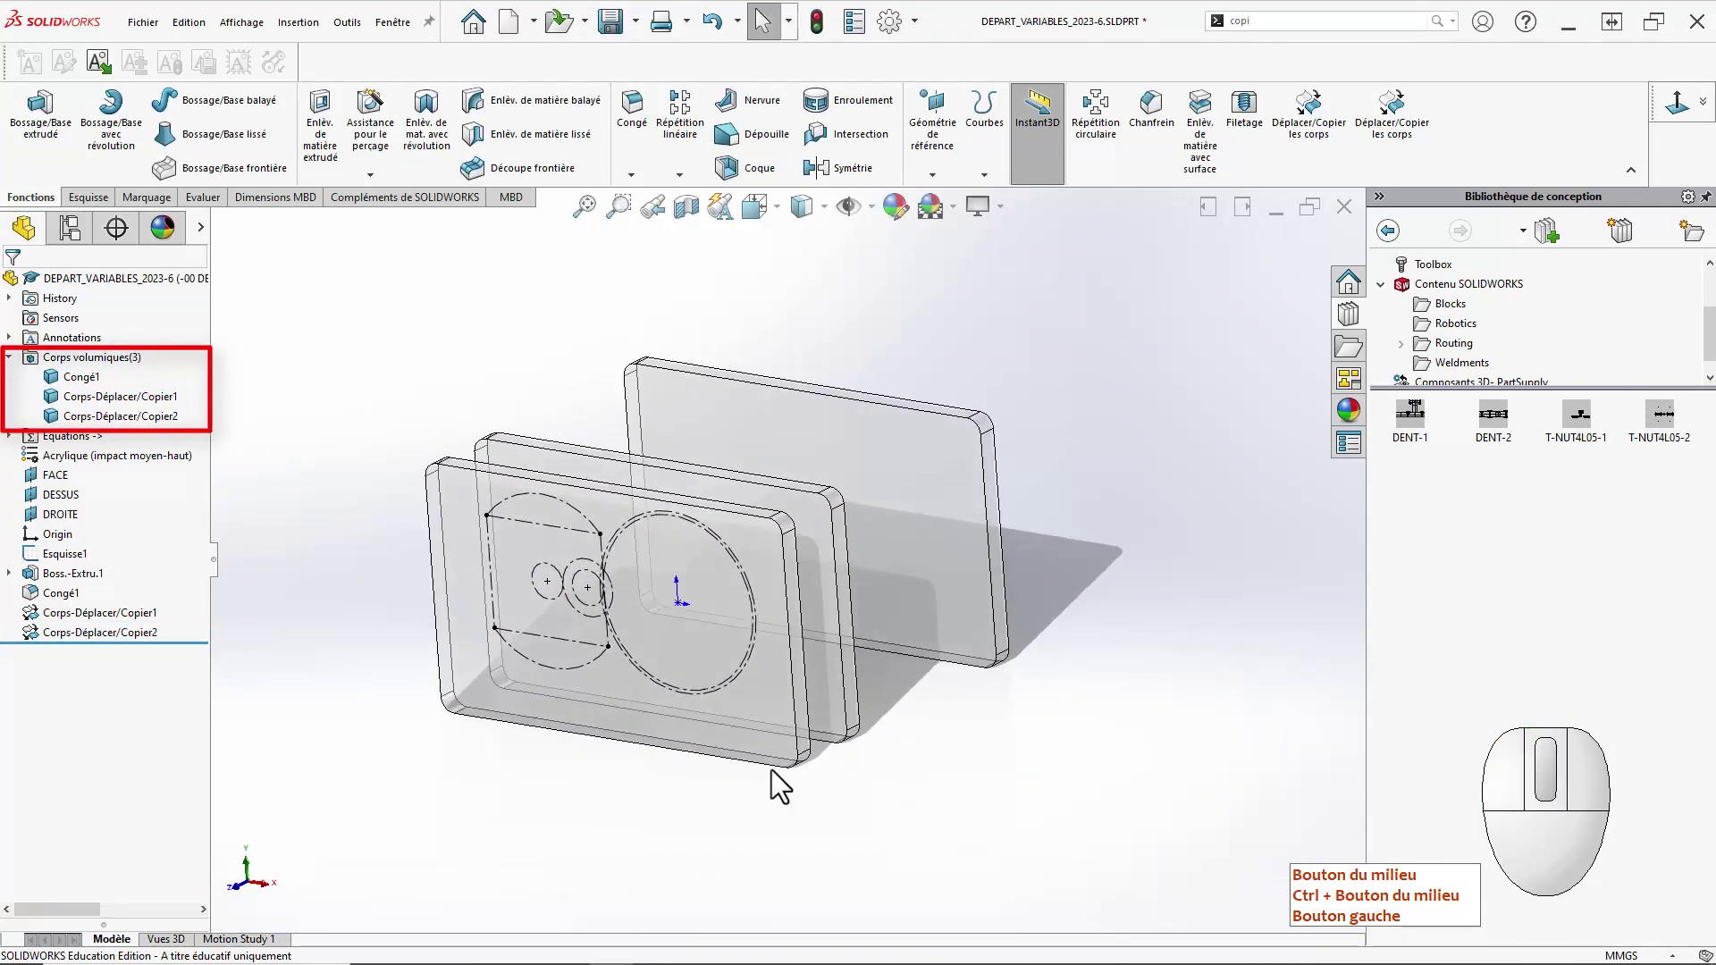
click(9, 572)
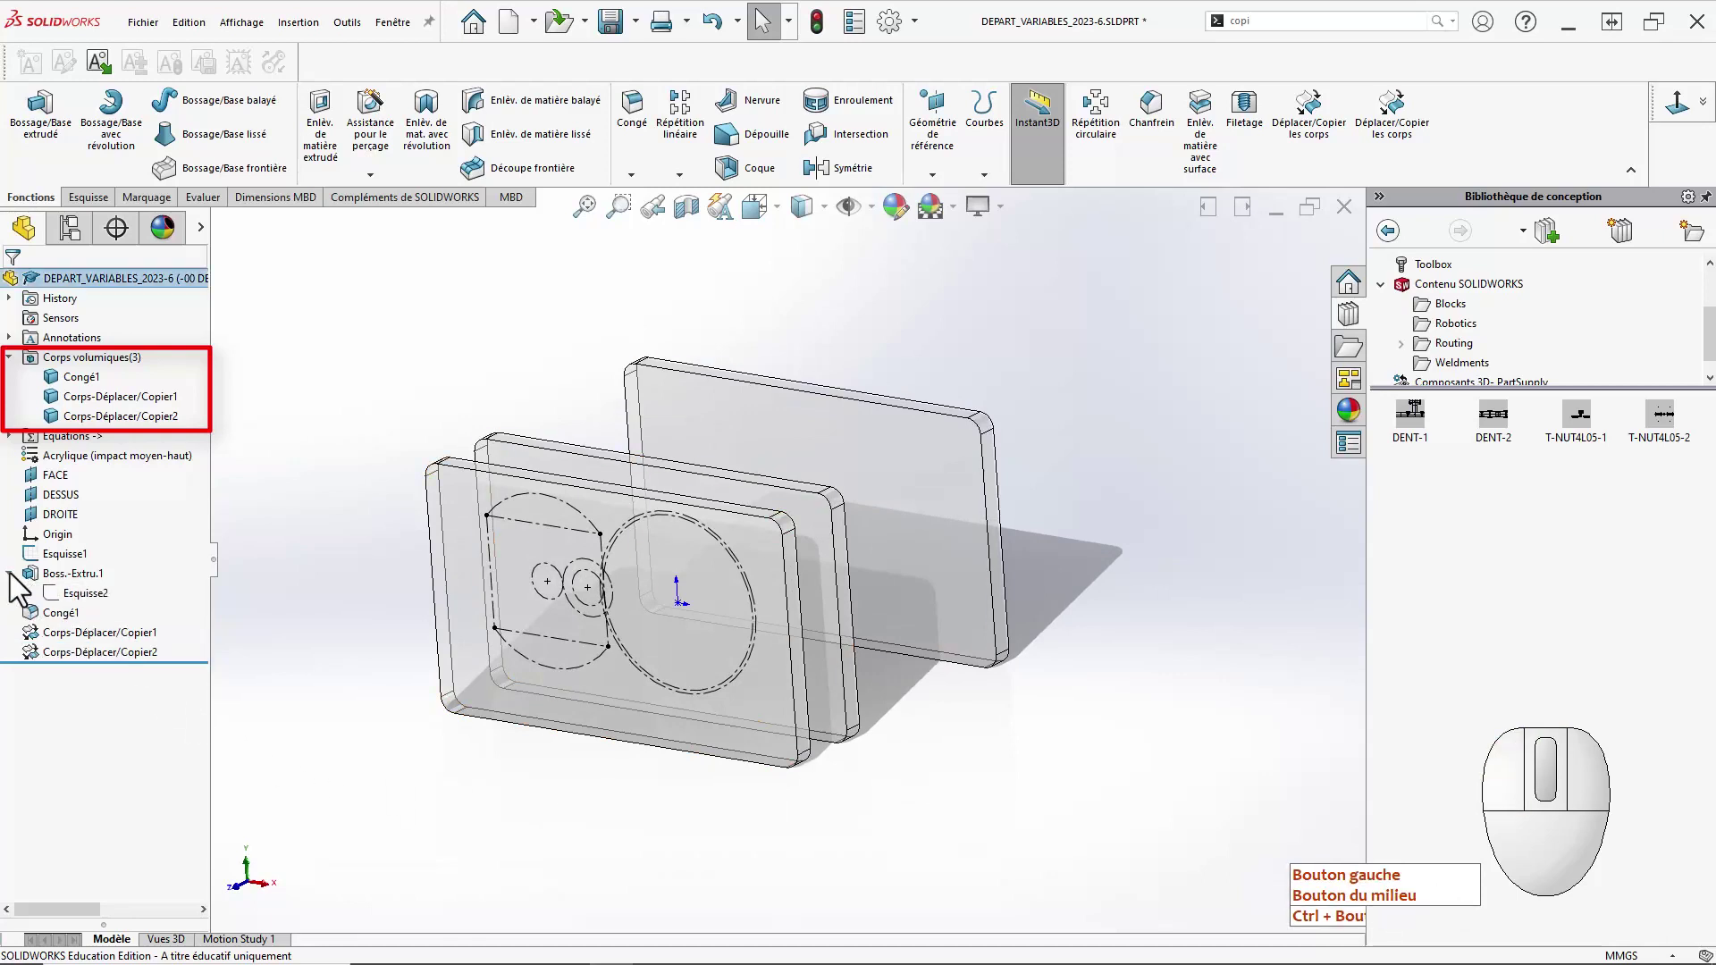
click(82, 377)
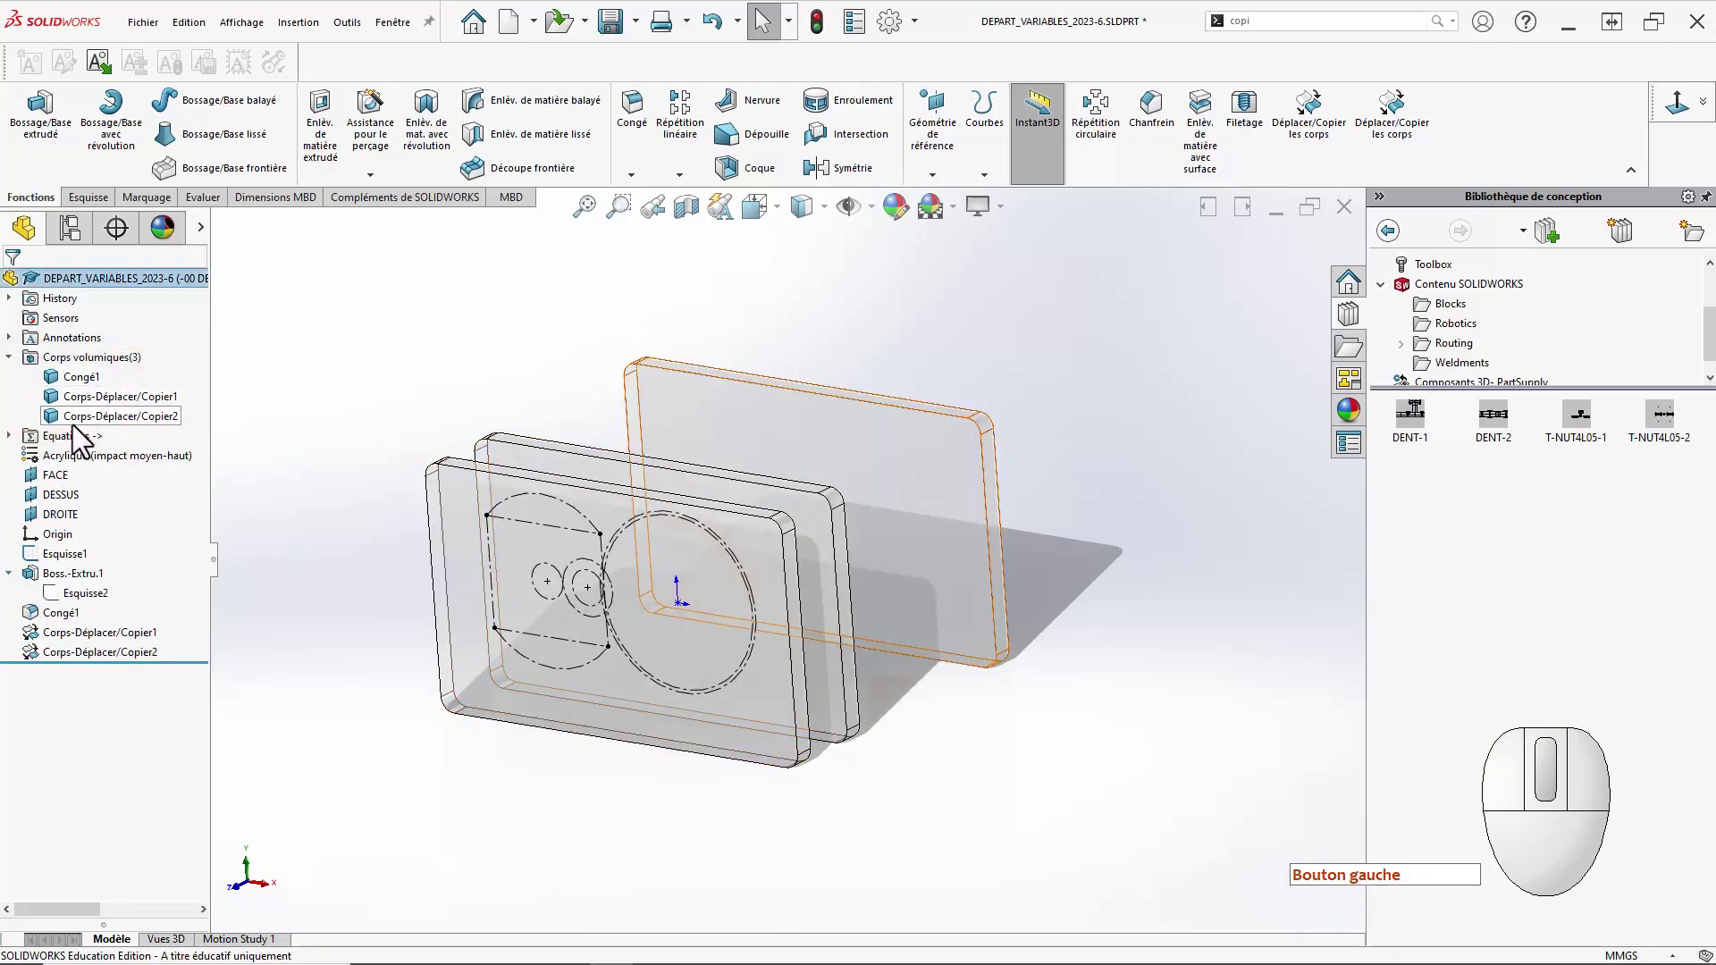
click(303, 772)
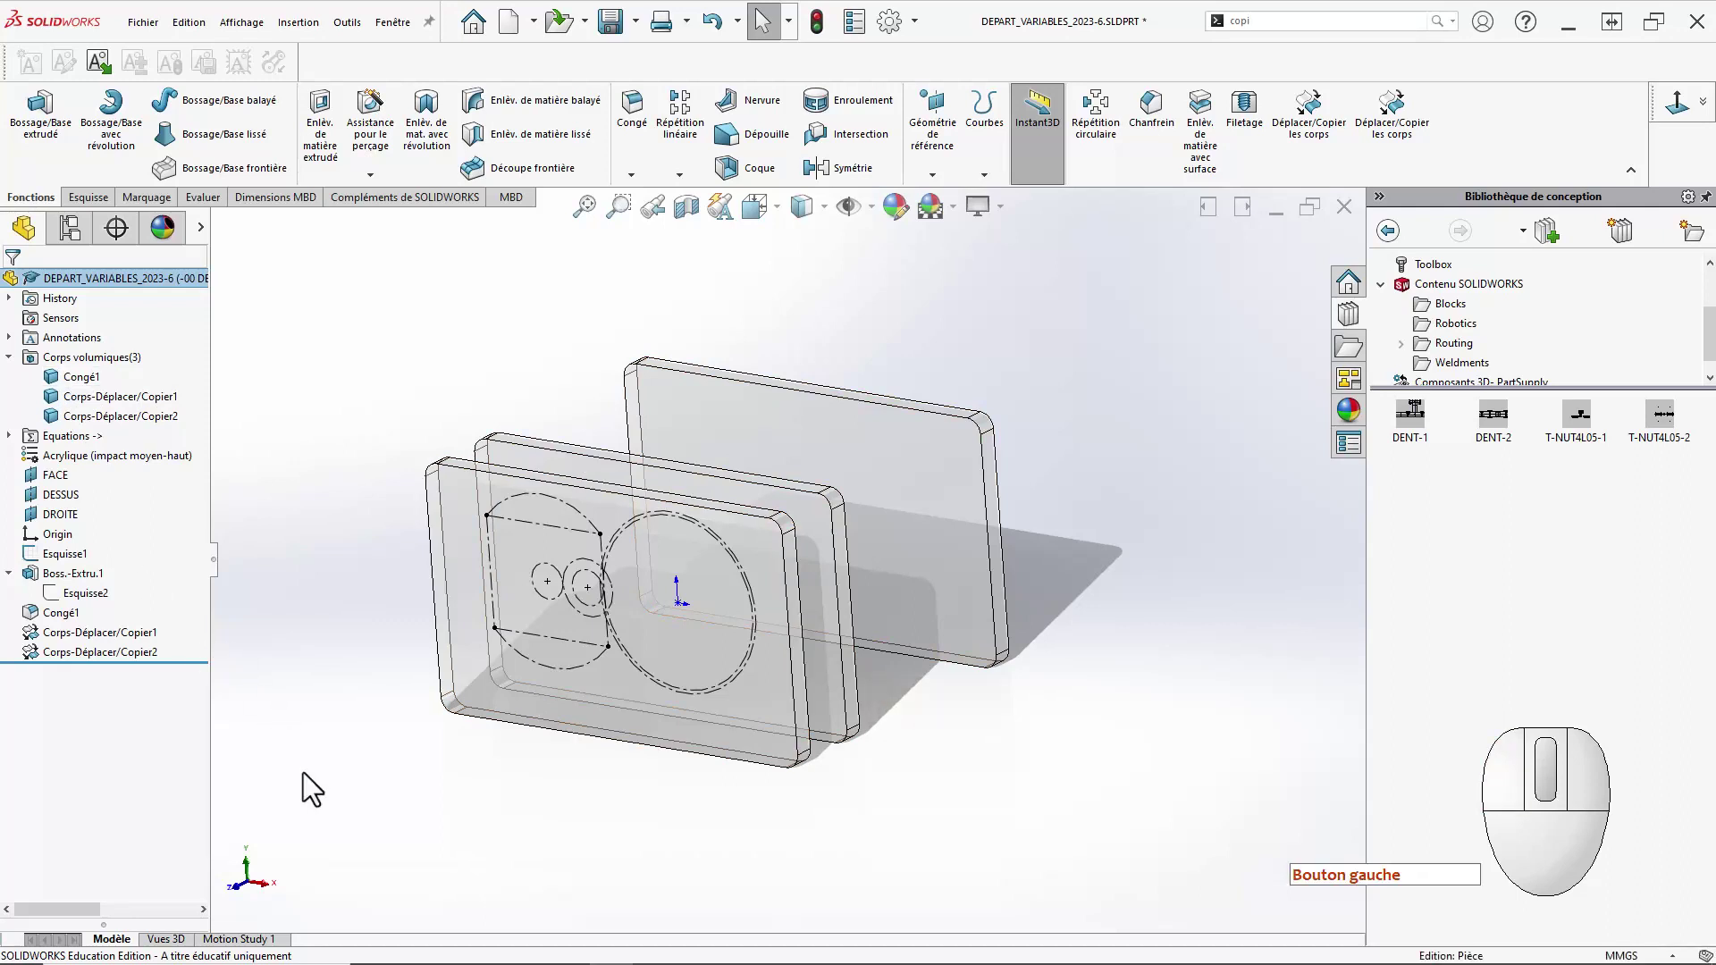
click(97, 591)
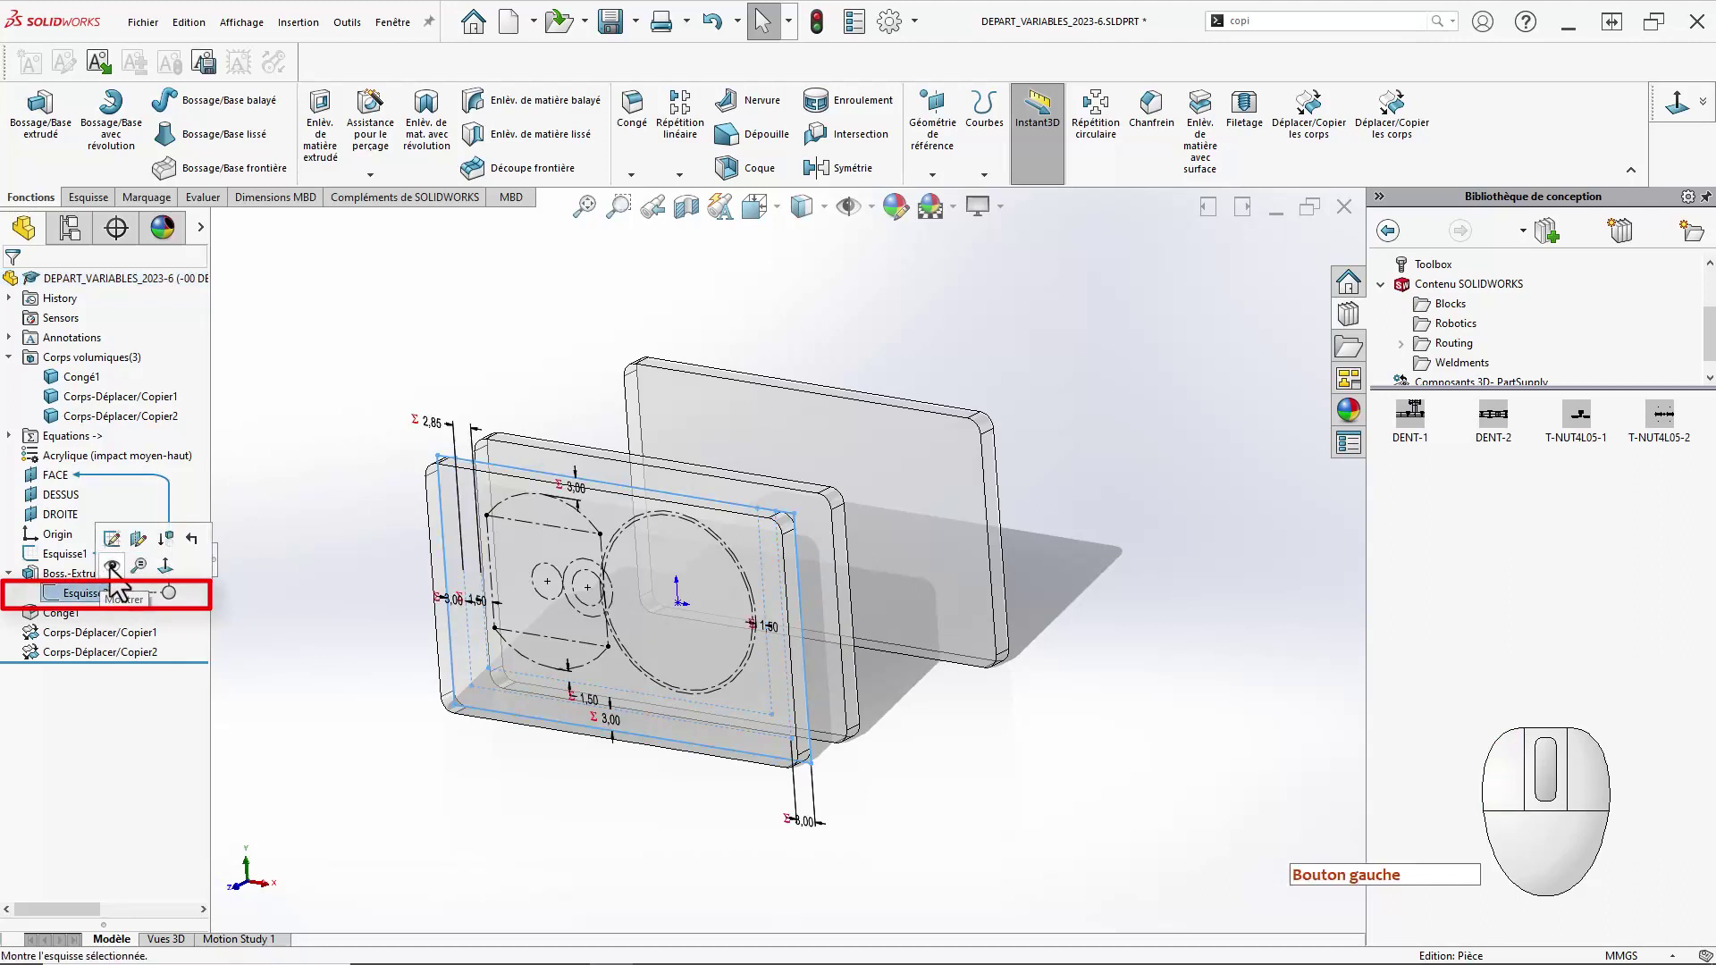
click(111, 568)
click(368, 766)
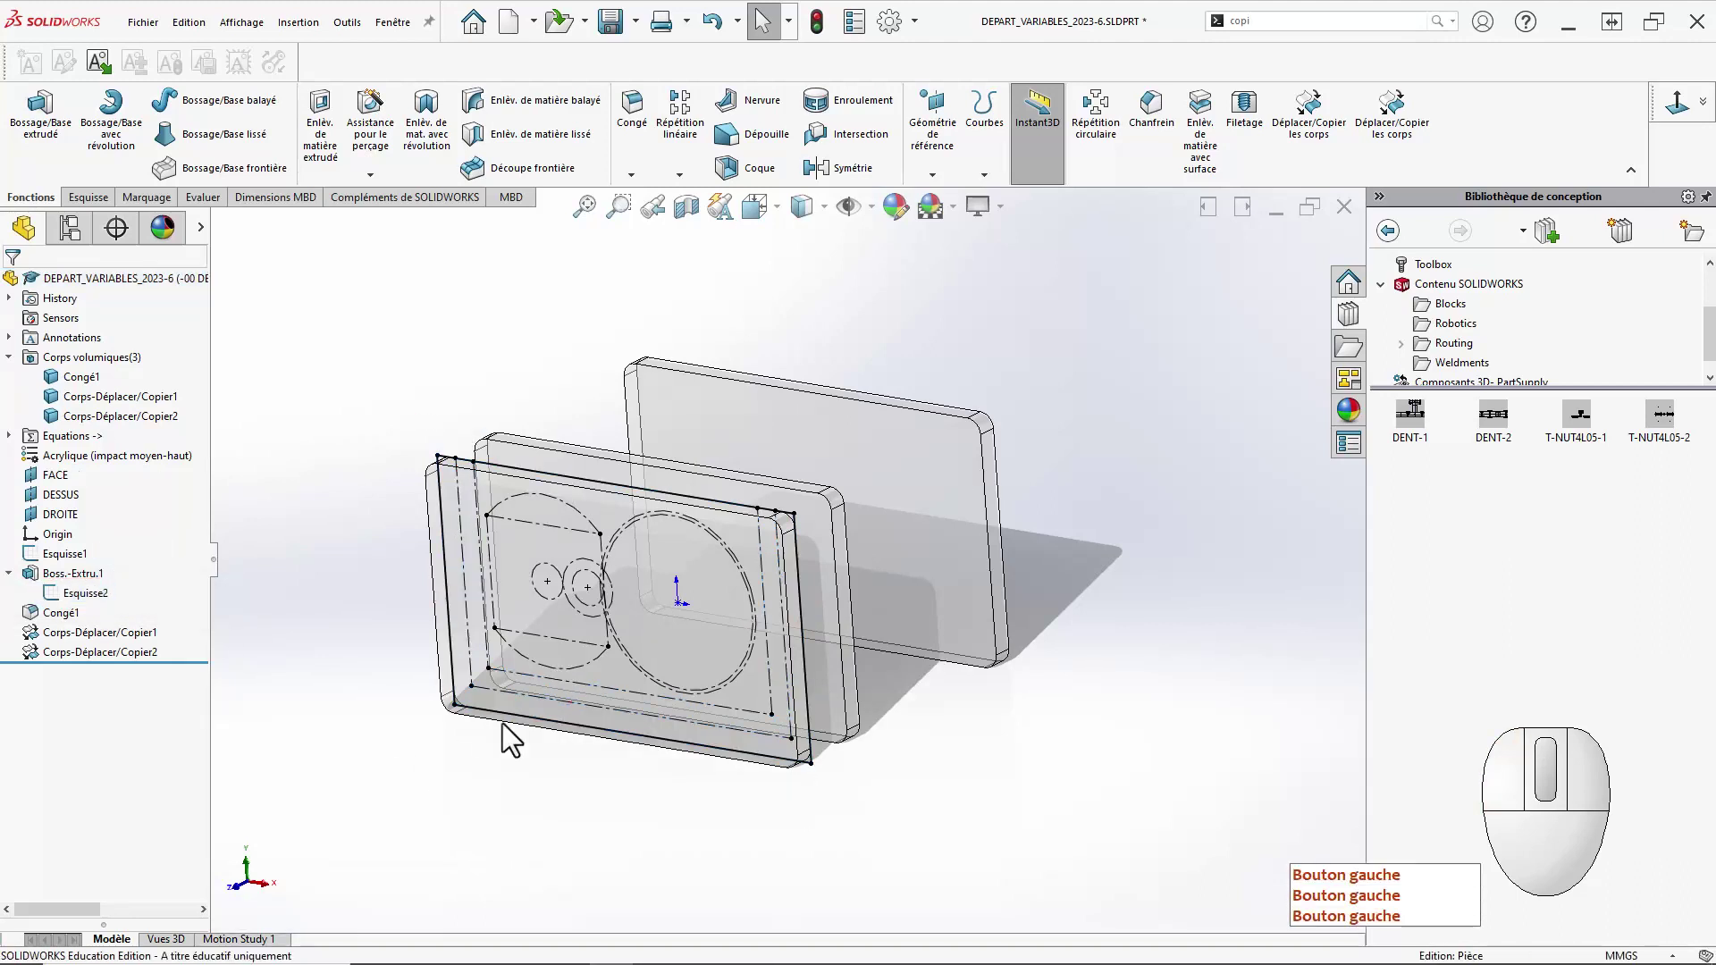
On the middle plate's front face, sketch a corner rectangle snapped to the innermost construction outline of the base sketch.
click(813, 518)
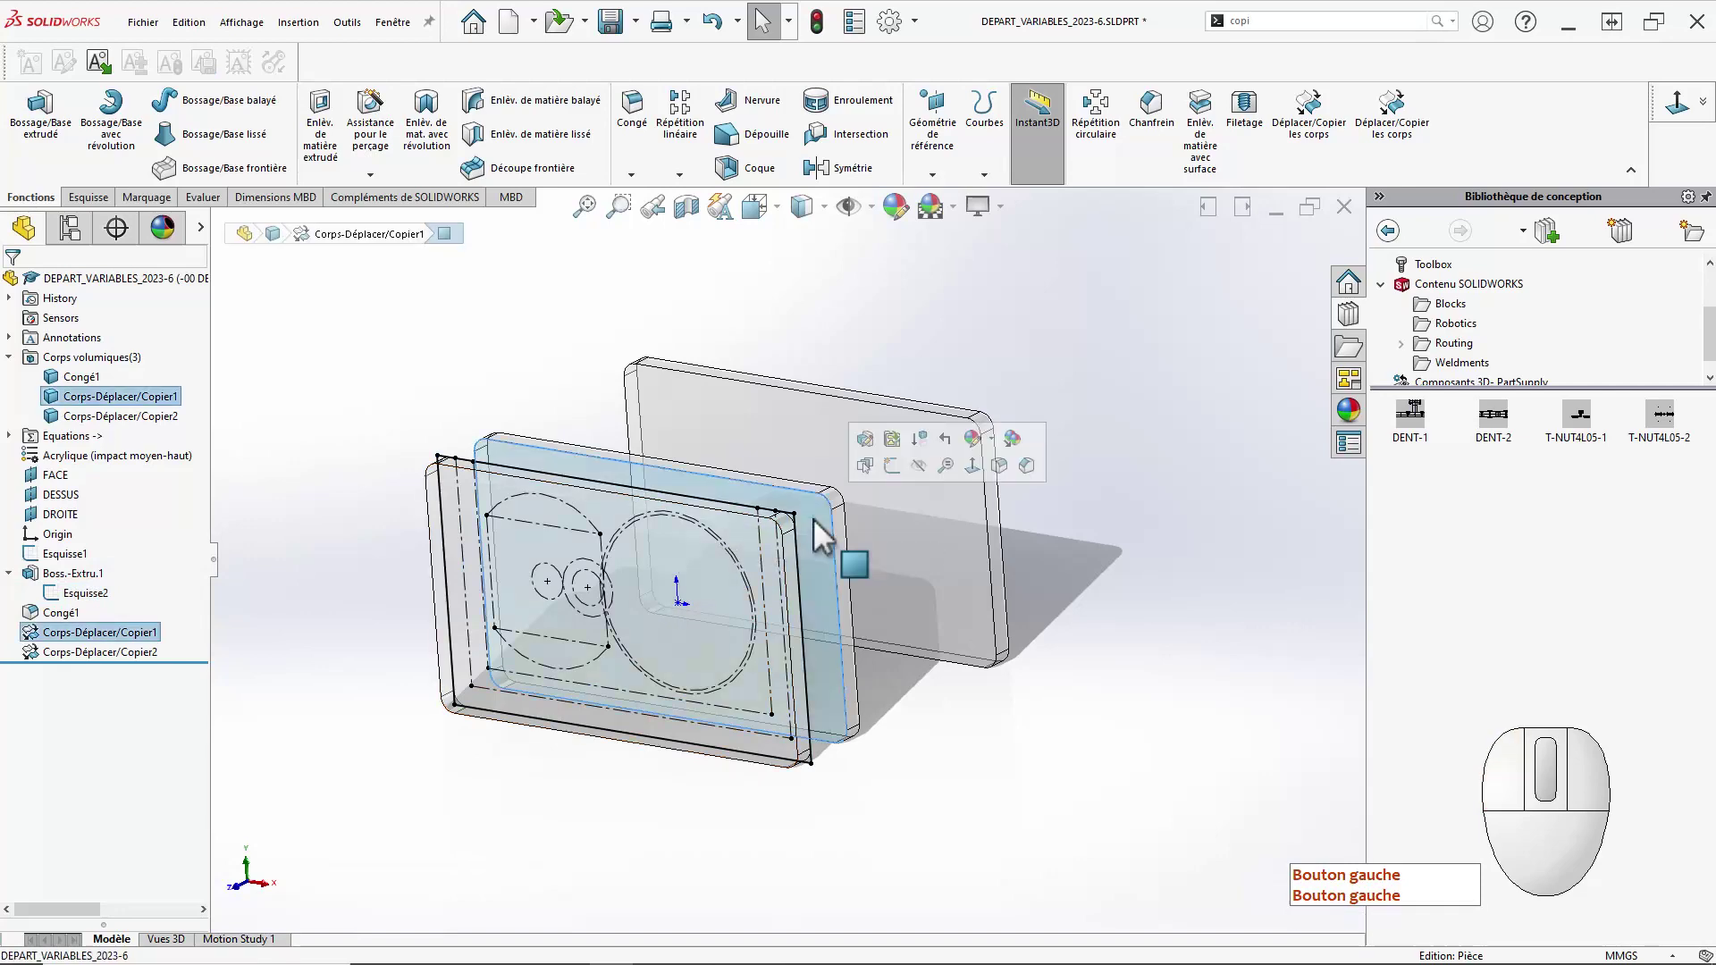
click(892, 467)
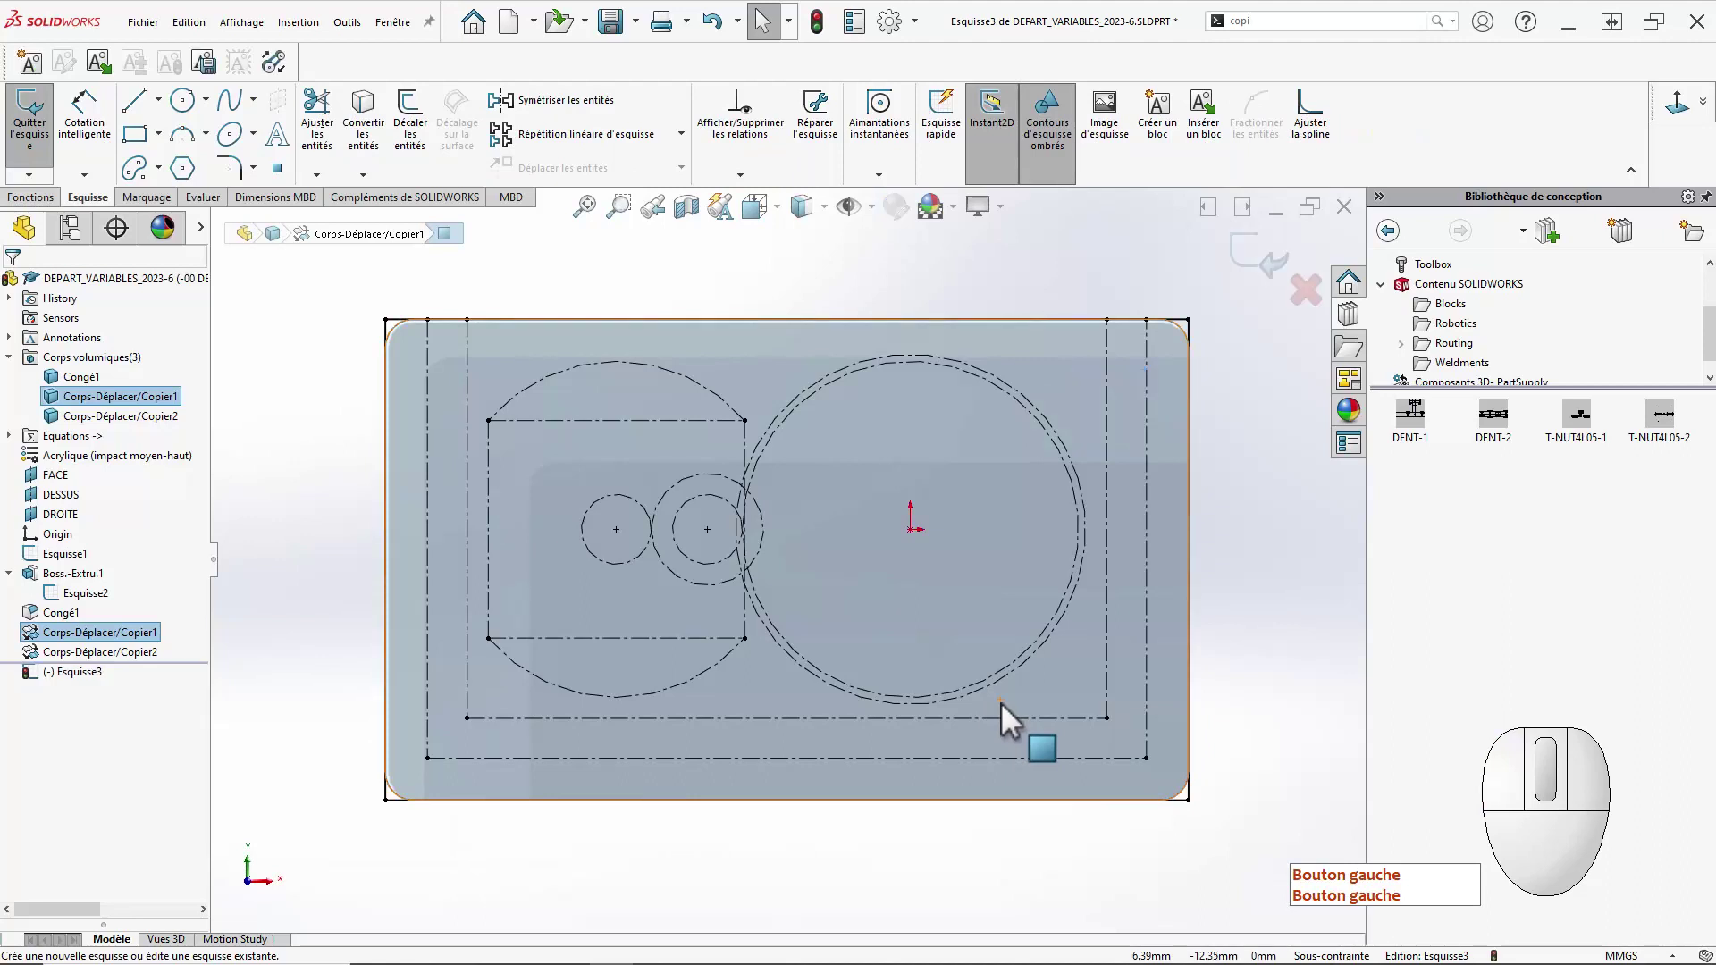
click(135, 134)
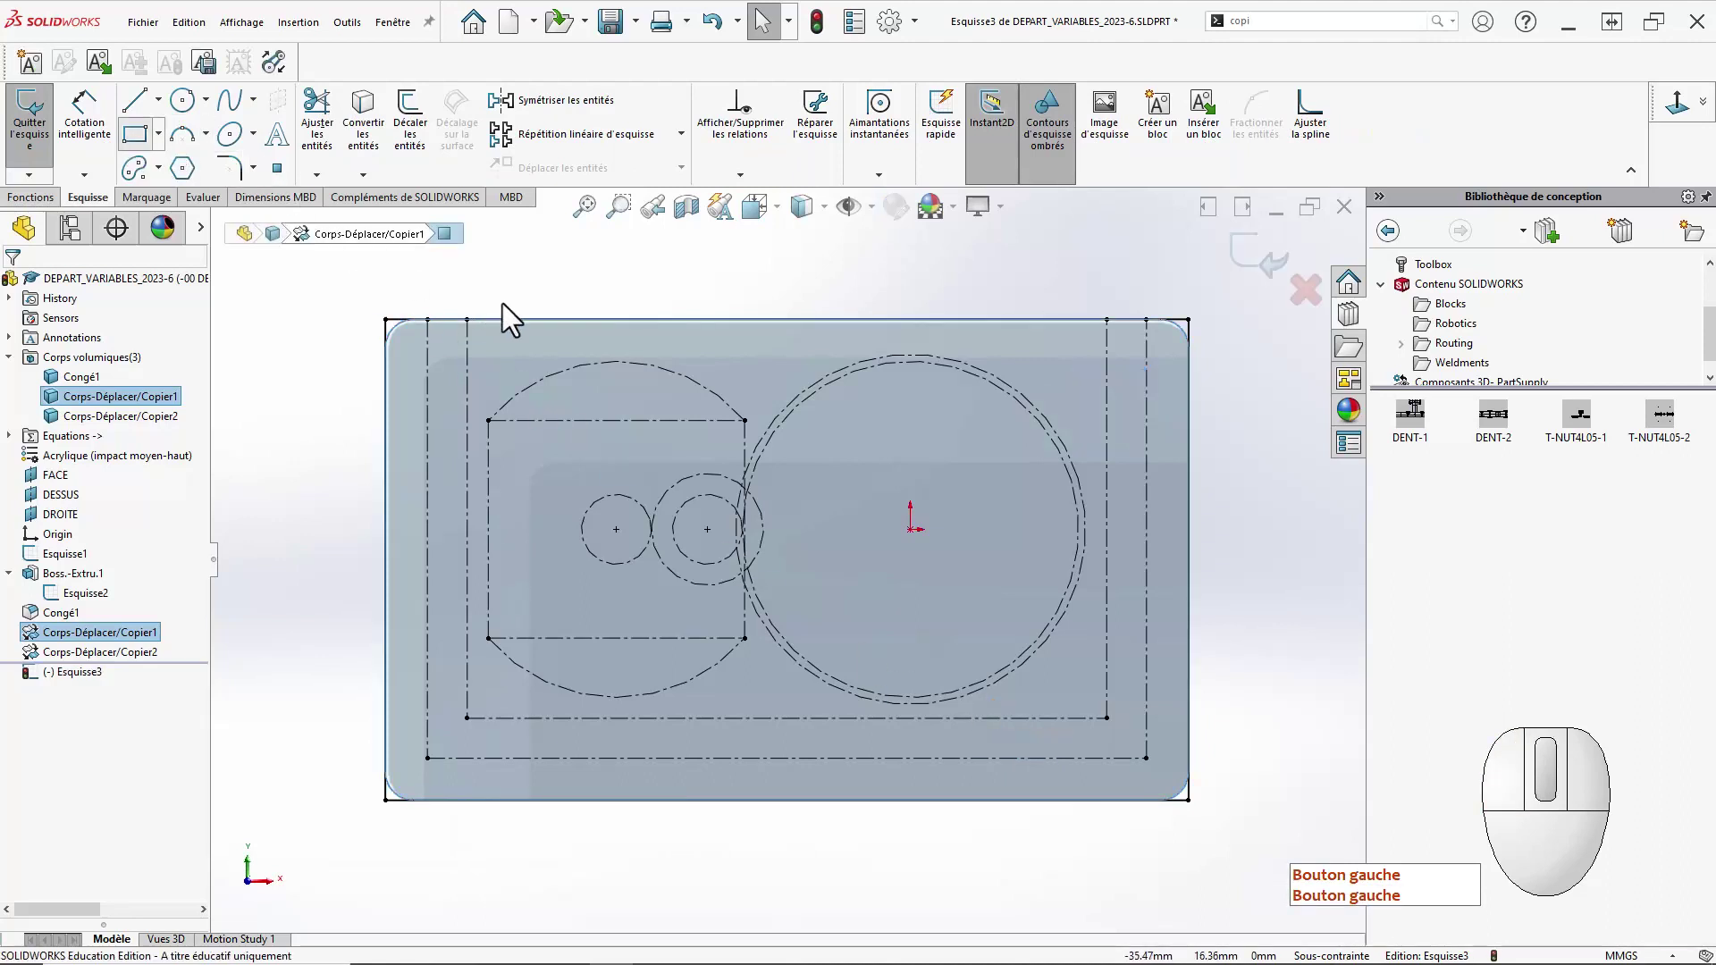
click(466, 319)
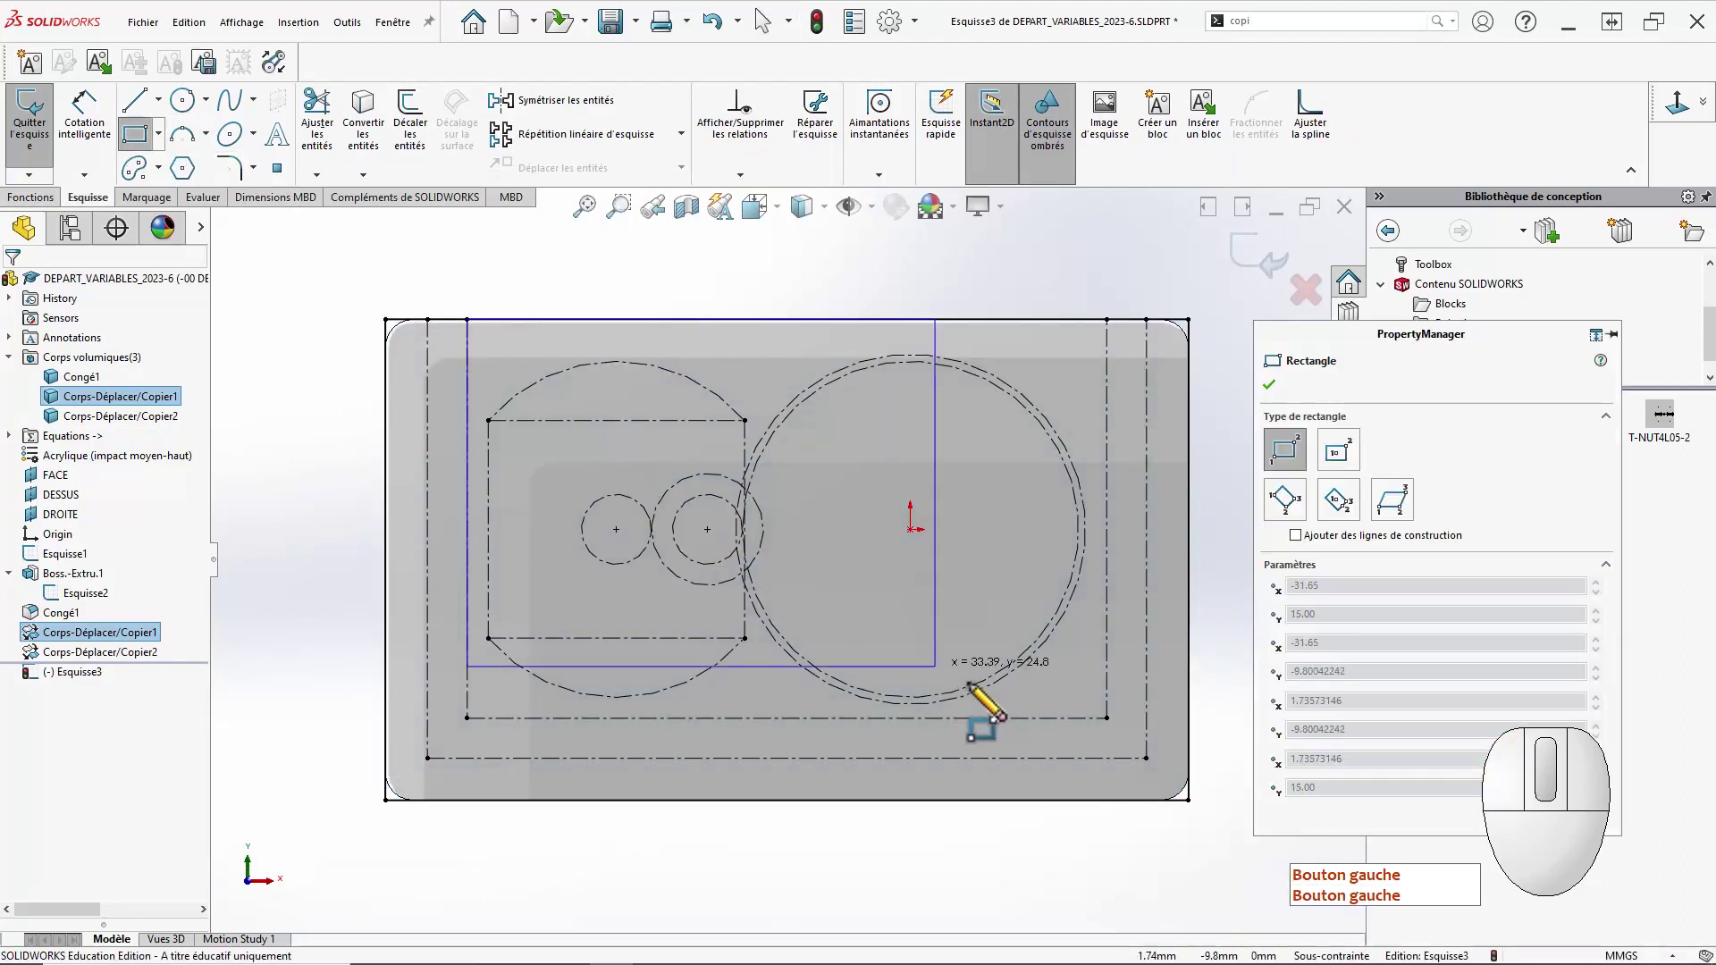
click(1111, 725)
key(Escape)
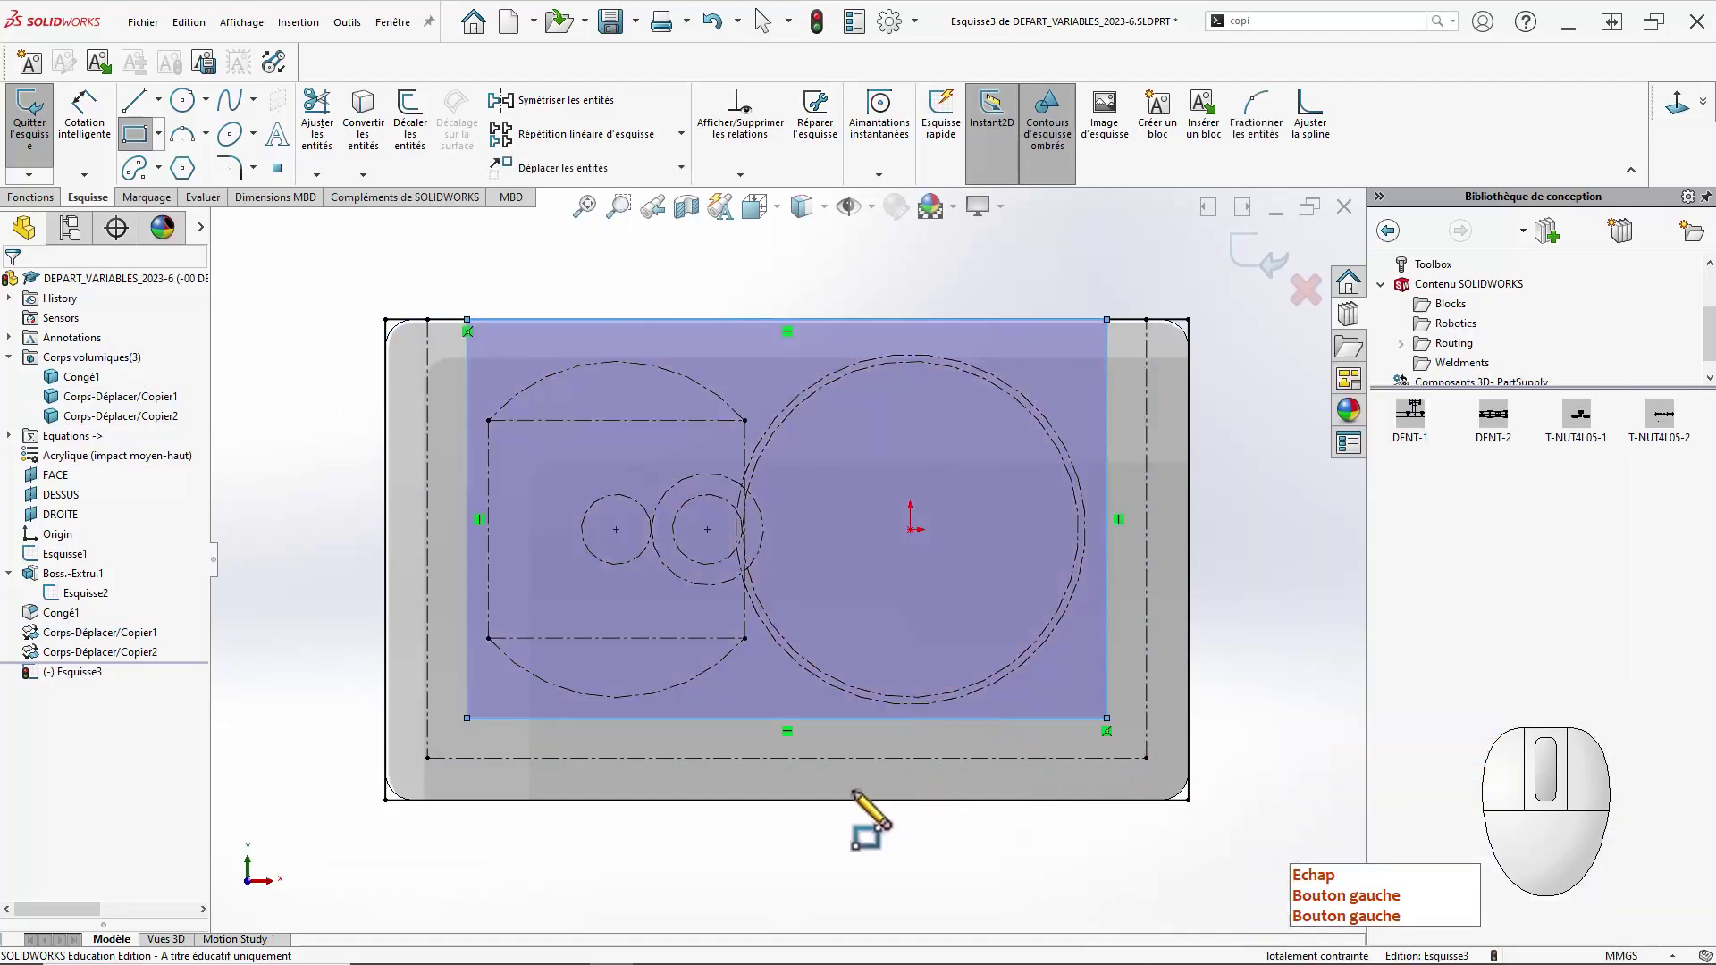
Cut-extrude the rectangle through all with the side to cut flipped, limiting the feature scope to the middle plate body Corps-Déplacer/Copier1.
mouse_move(823, 804)
middle_down()
mouse_move(747, 807)
mouse_move(745, 839)
middle_up()
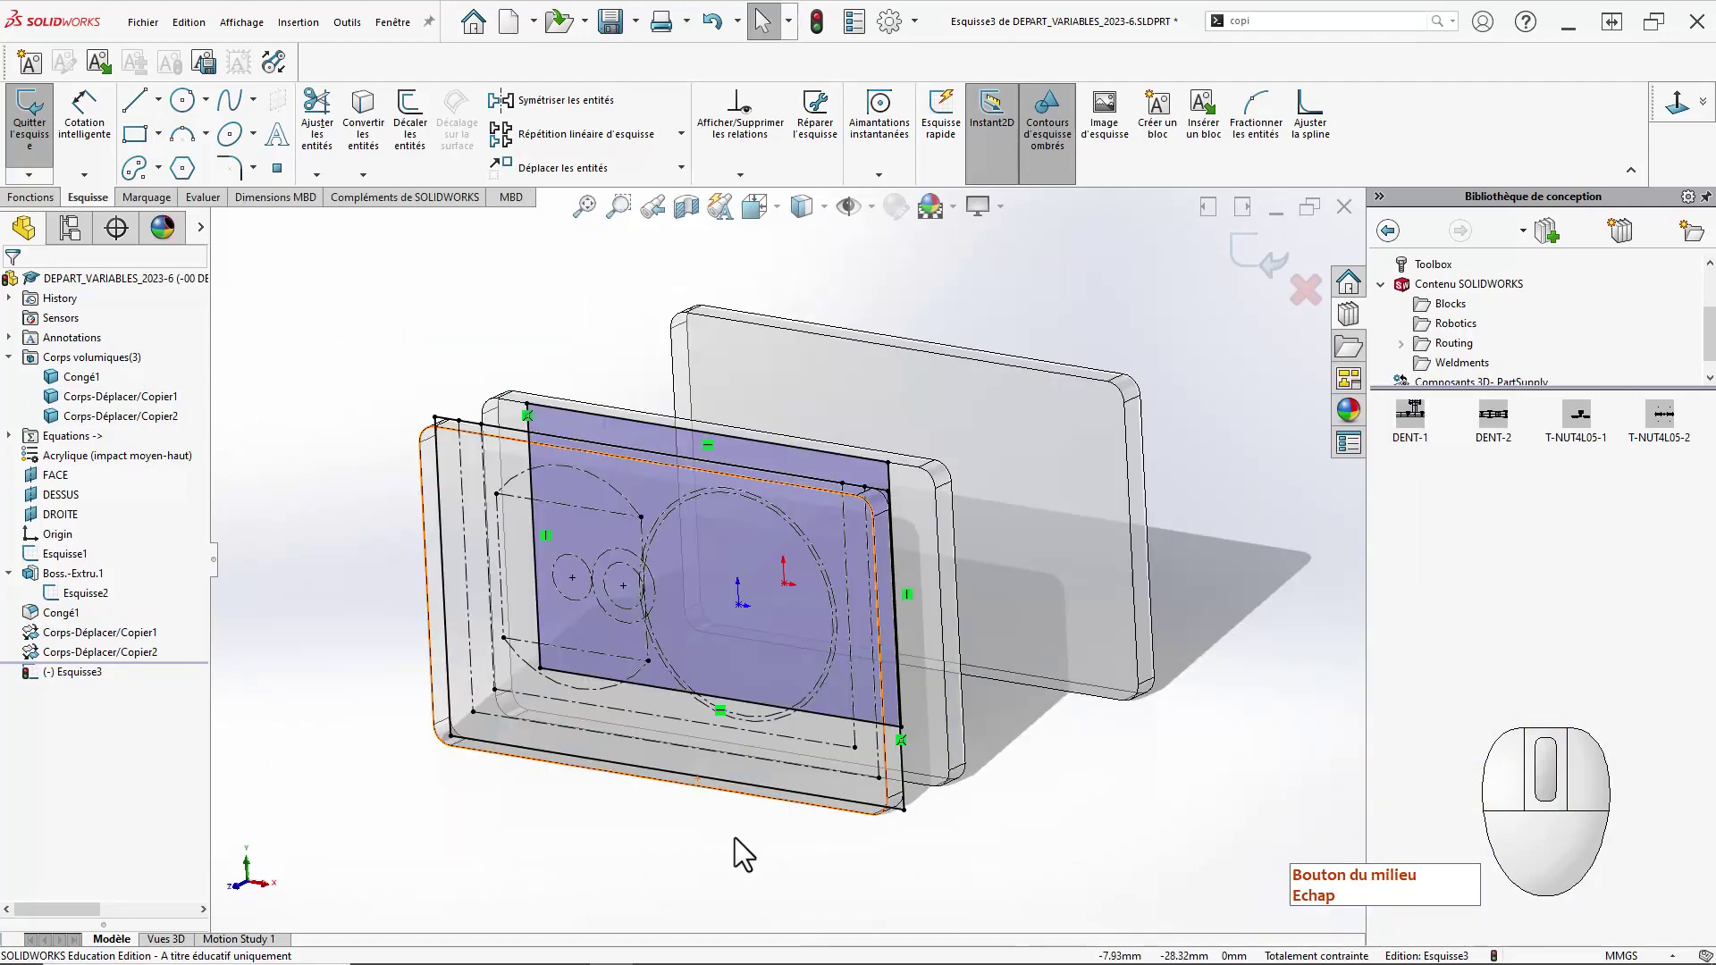
key(s)
click(830, 856)
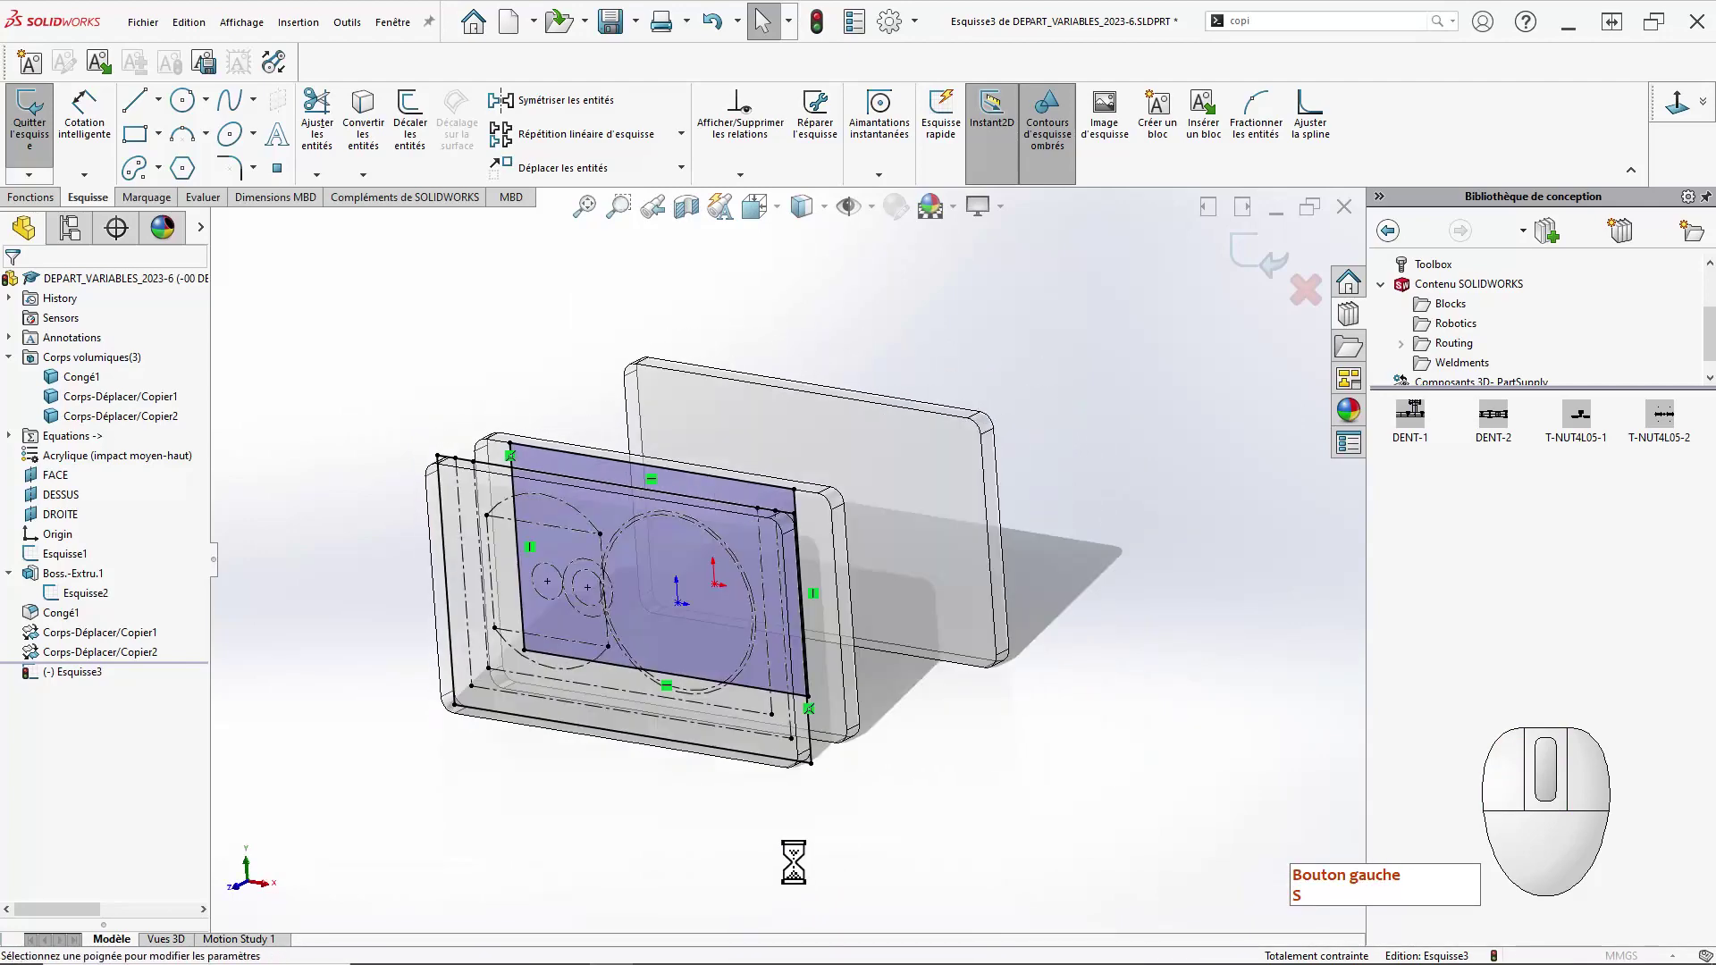
click(1331, 467)
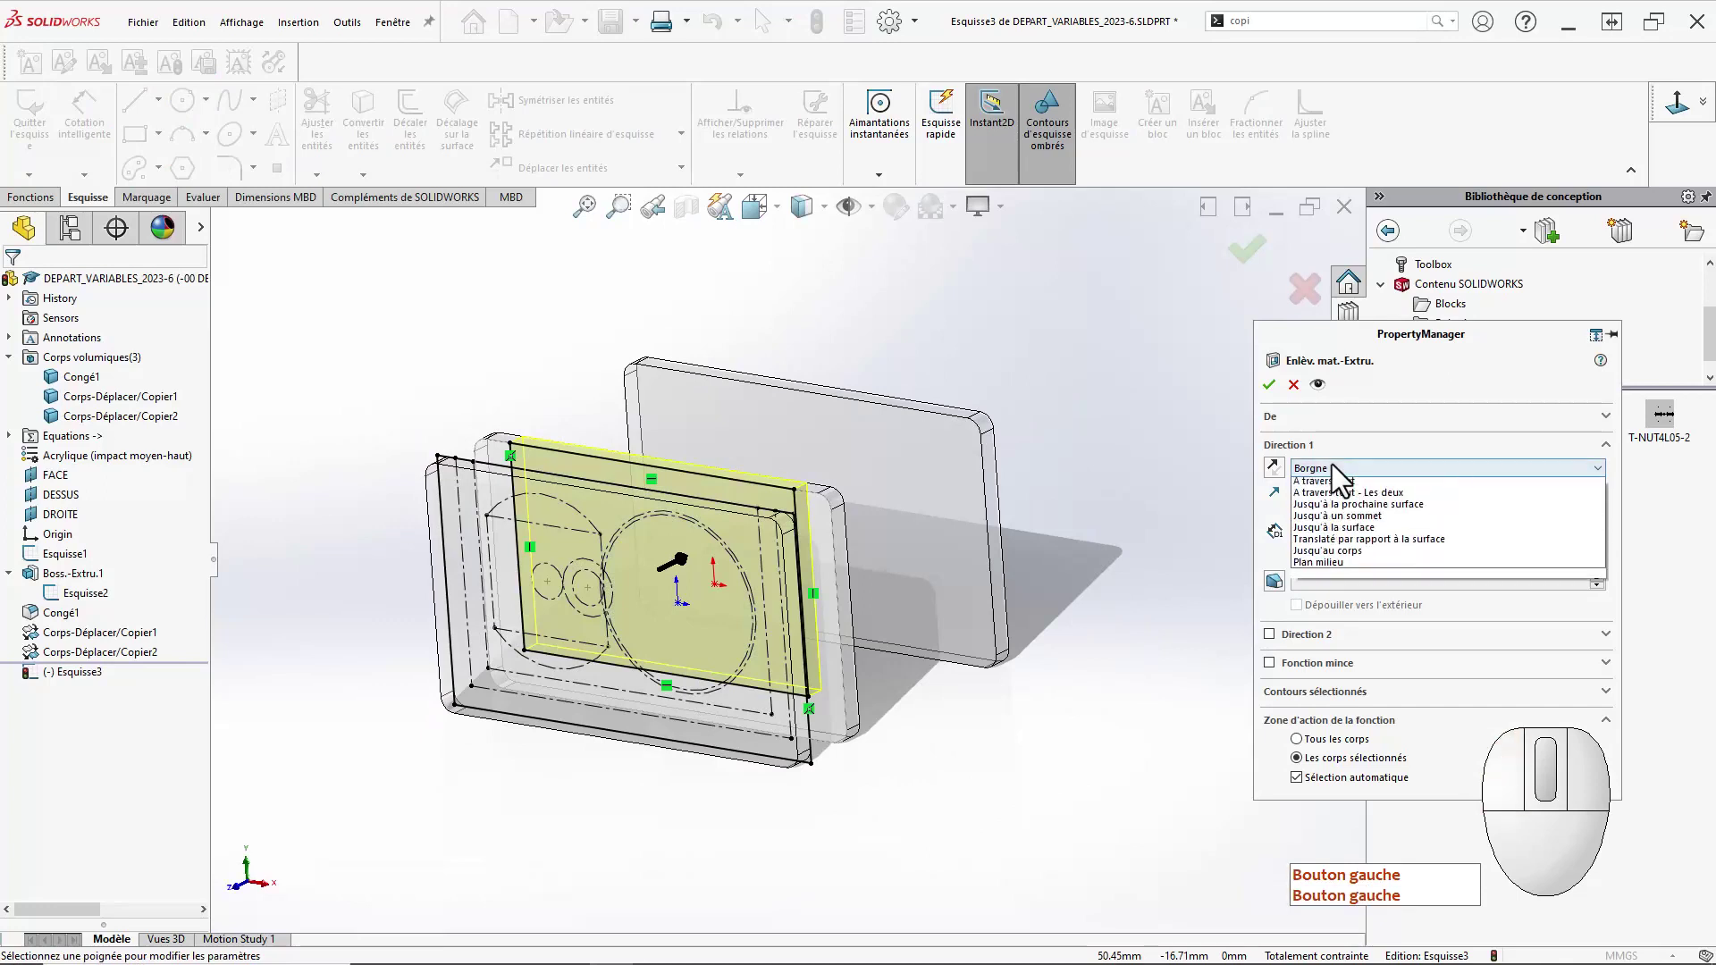
click(1333, 497)
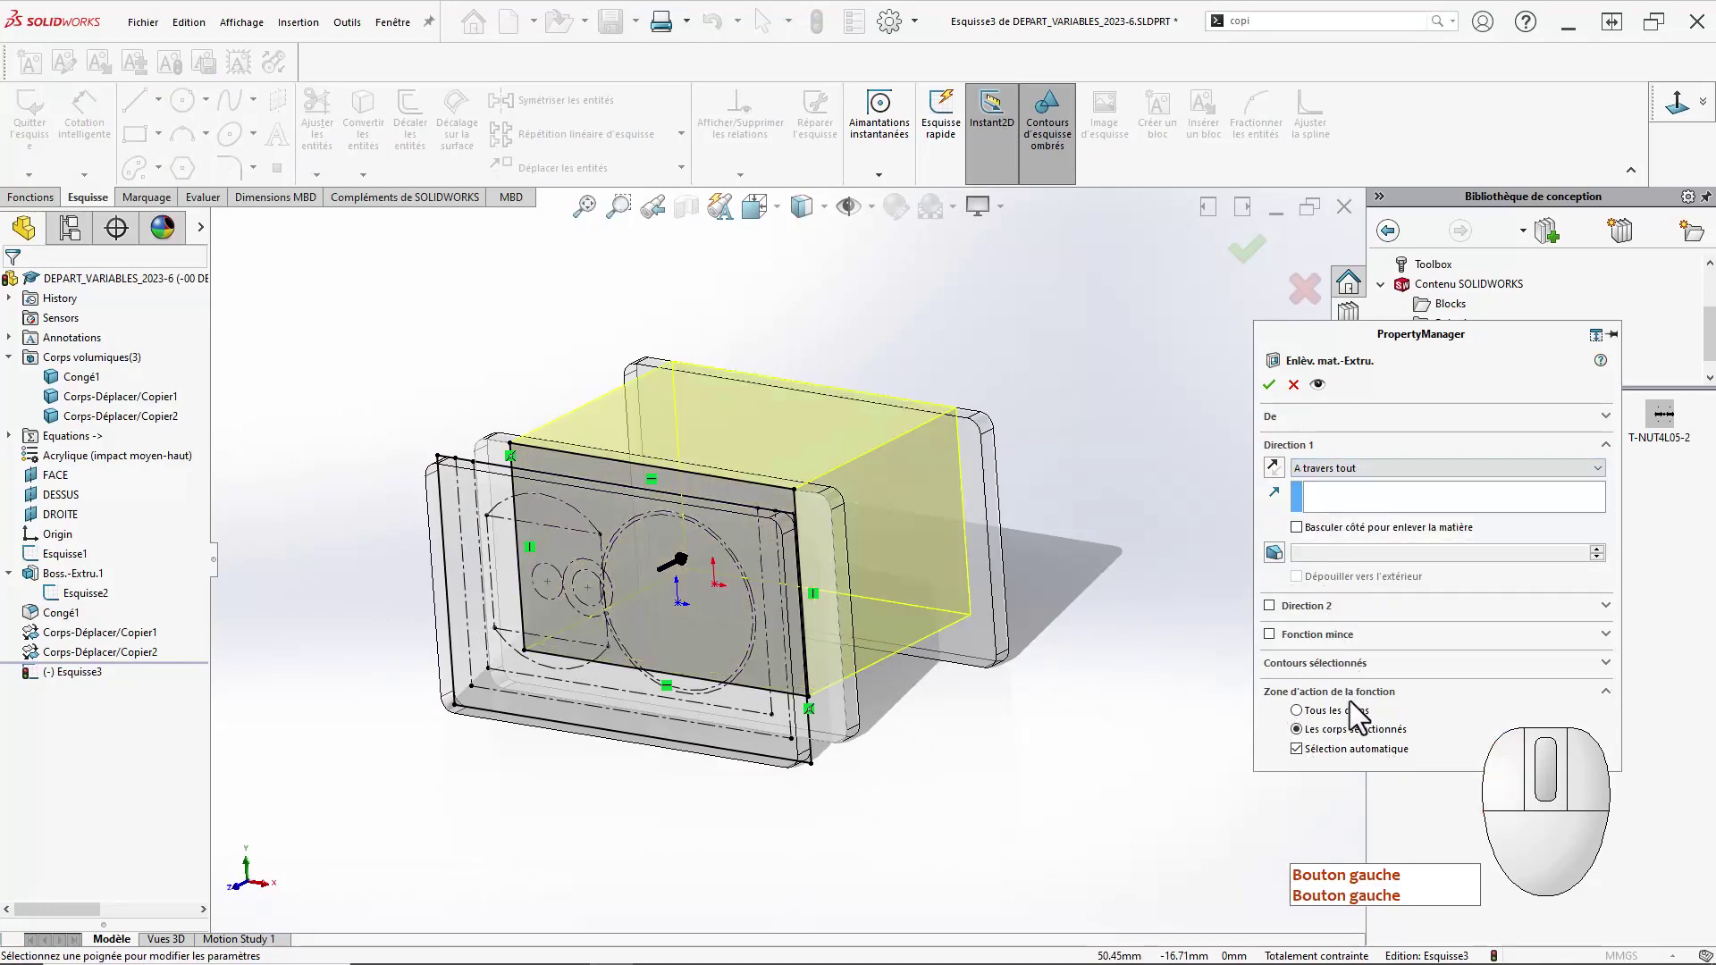
click(1334, 751)
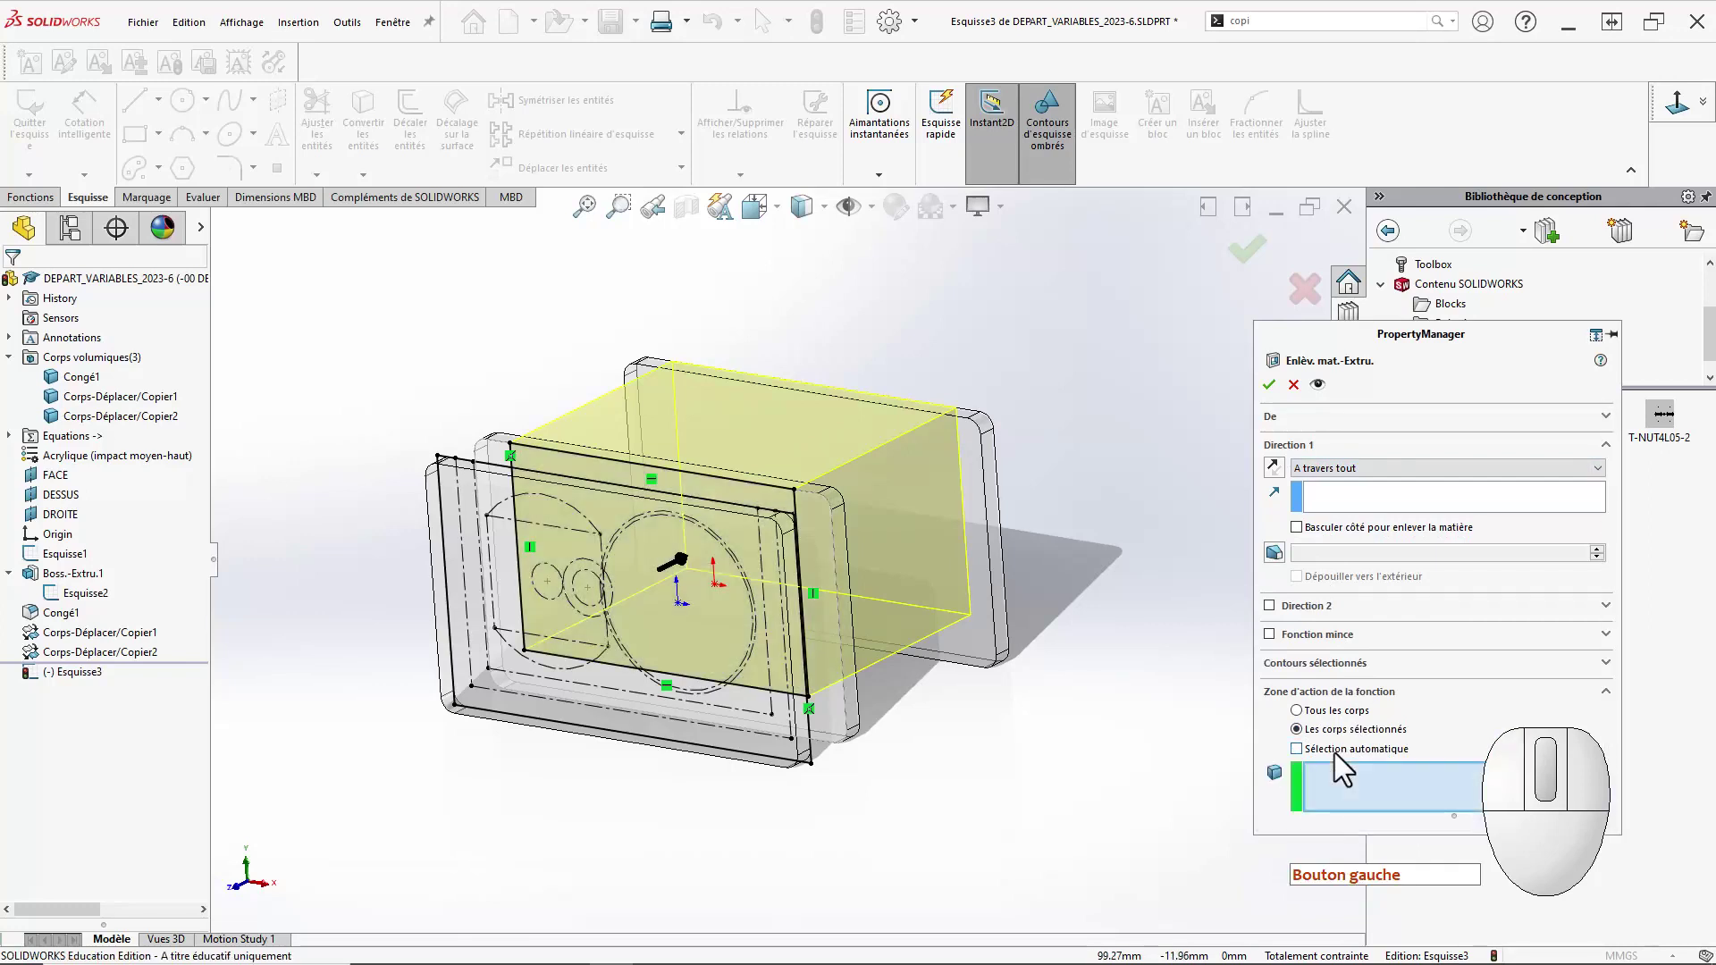
click(851, 748)
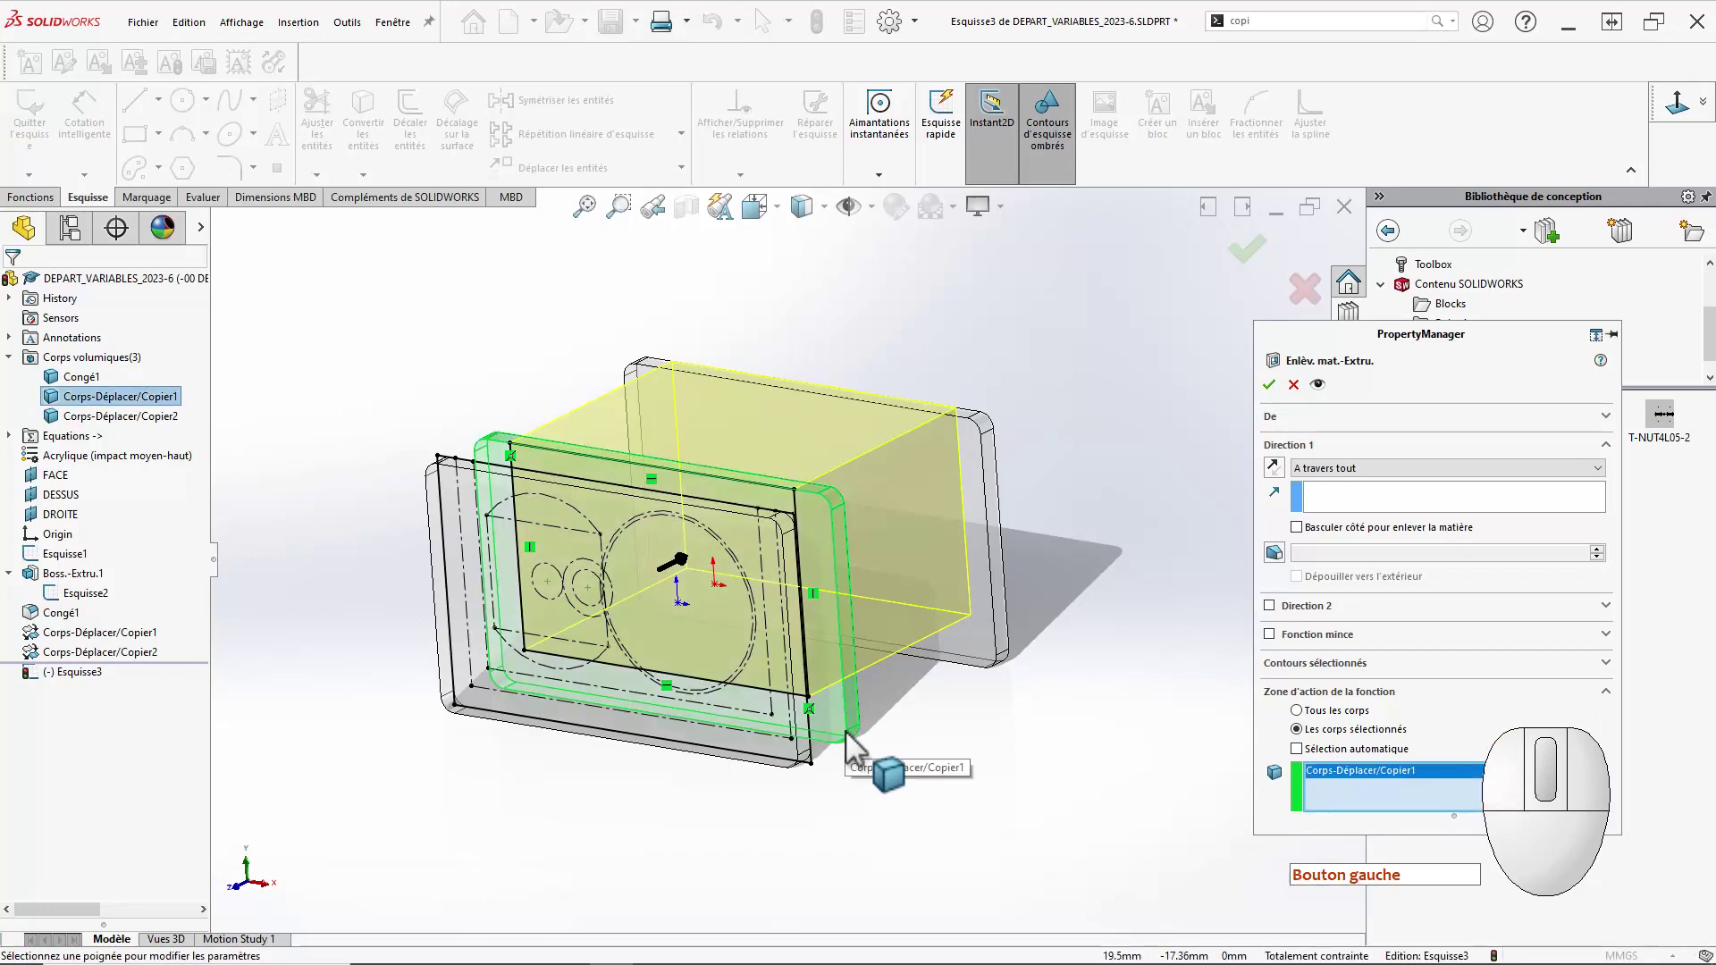
click(1296, 529)
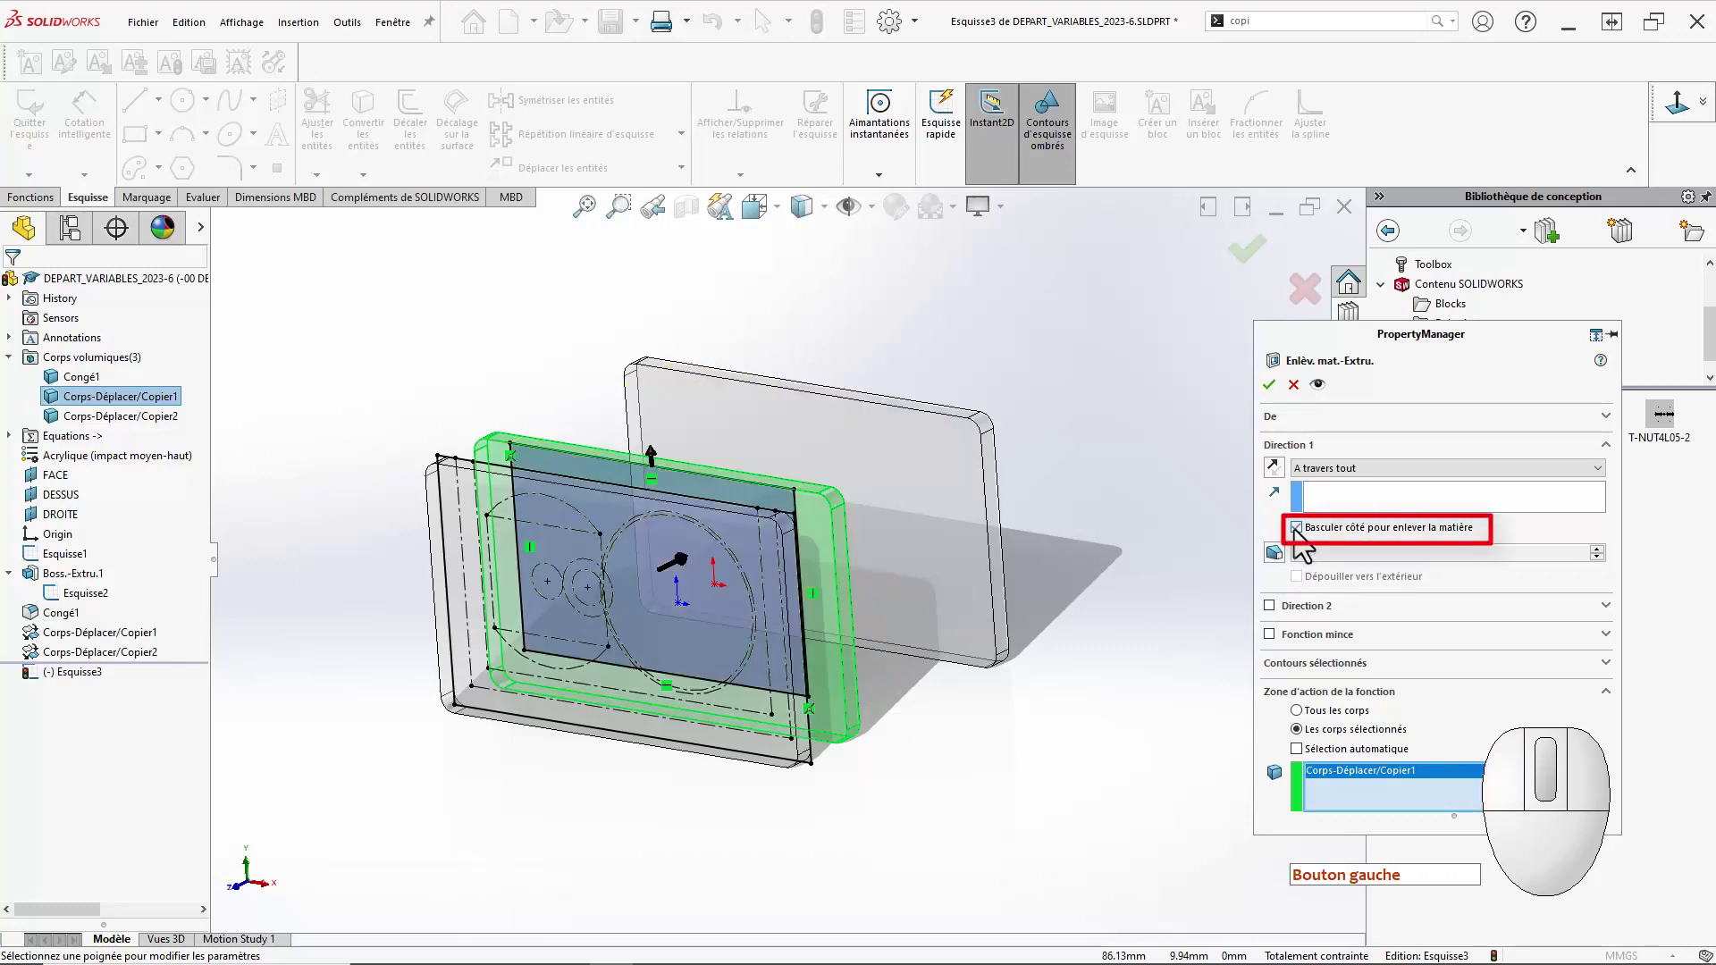
click(1269, 384)
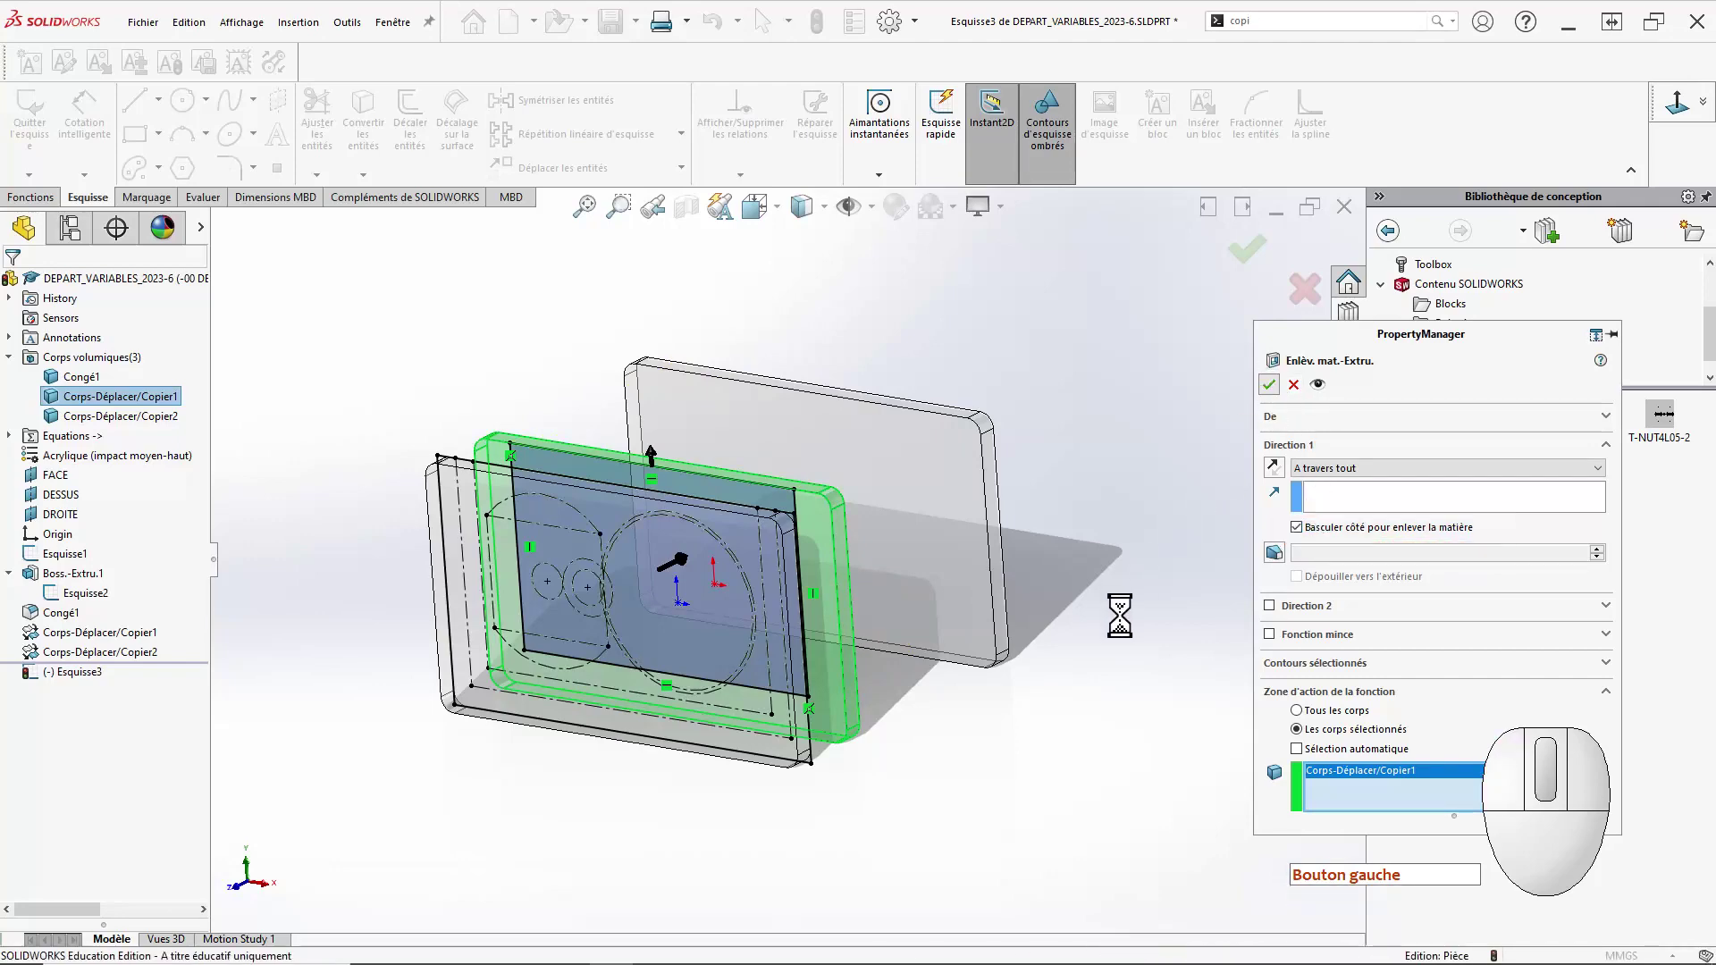
click(1098, 706)
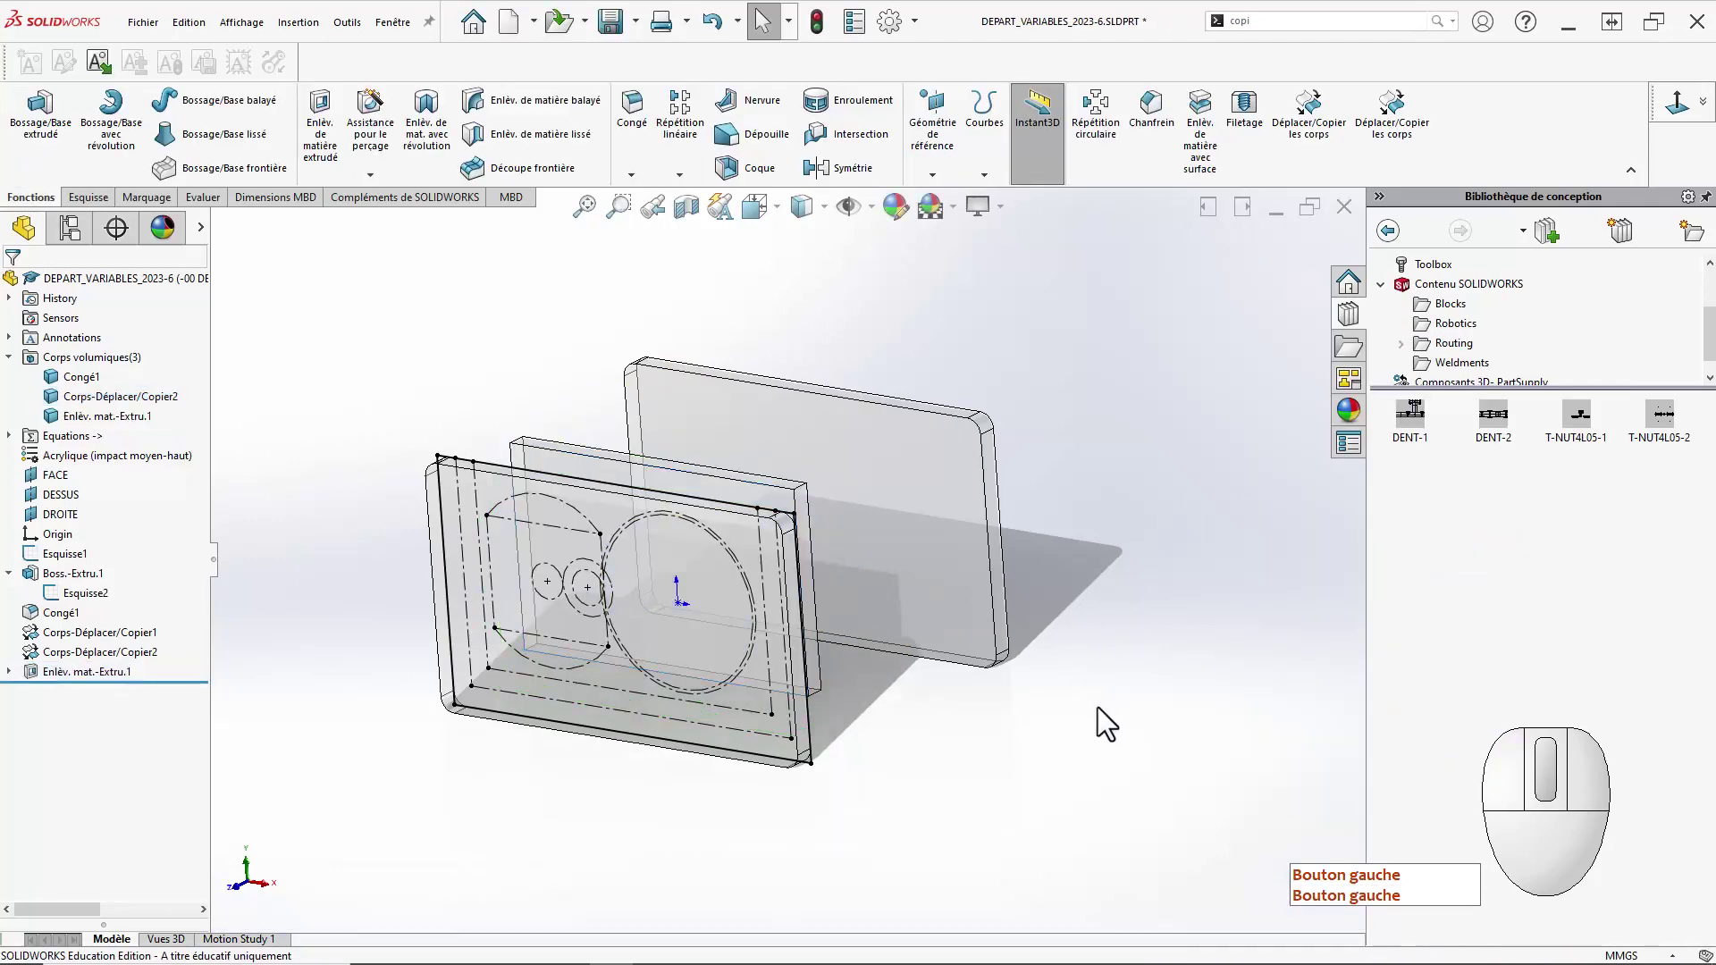
Hide Esquisse2, the base plate's sketch.
middle_drag(946, 743, 809, 743)
right_click(89, 594)
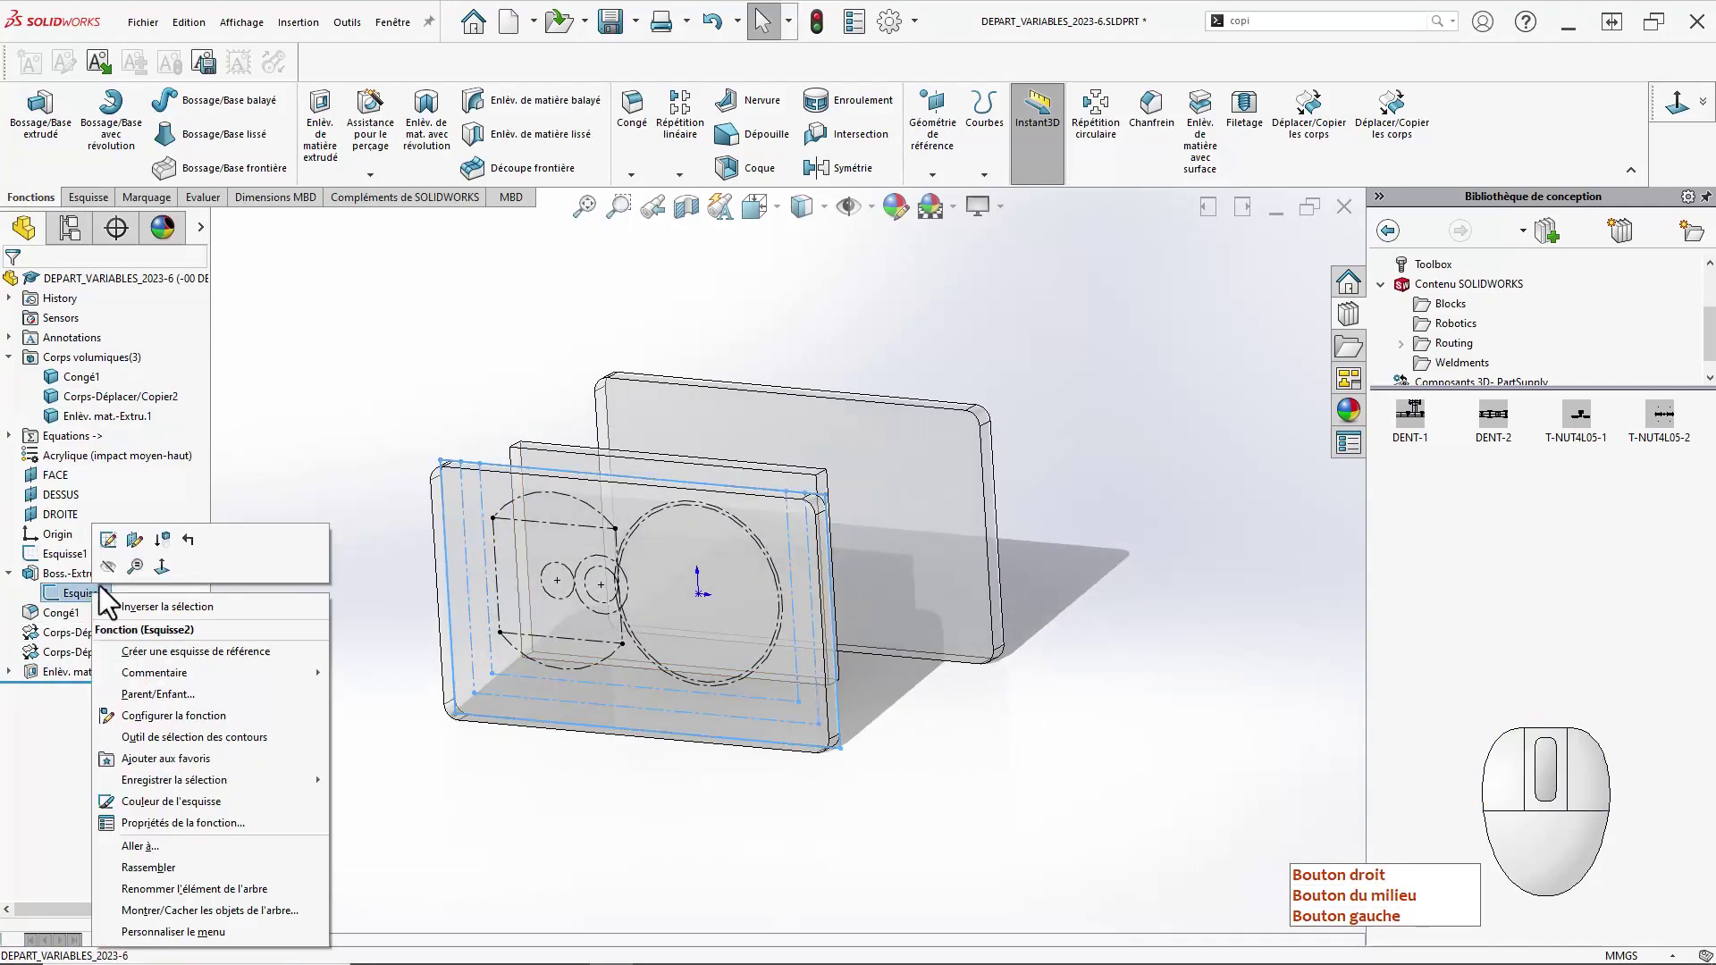
click(111, 575)
click(359, 738)
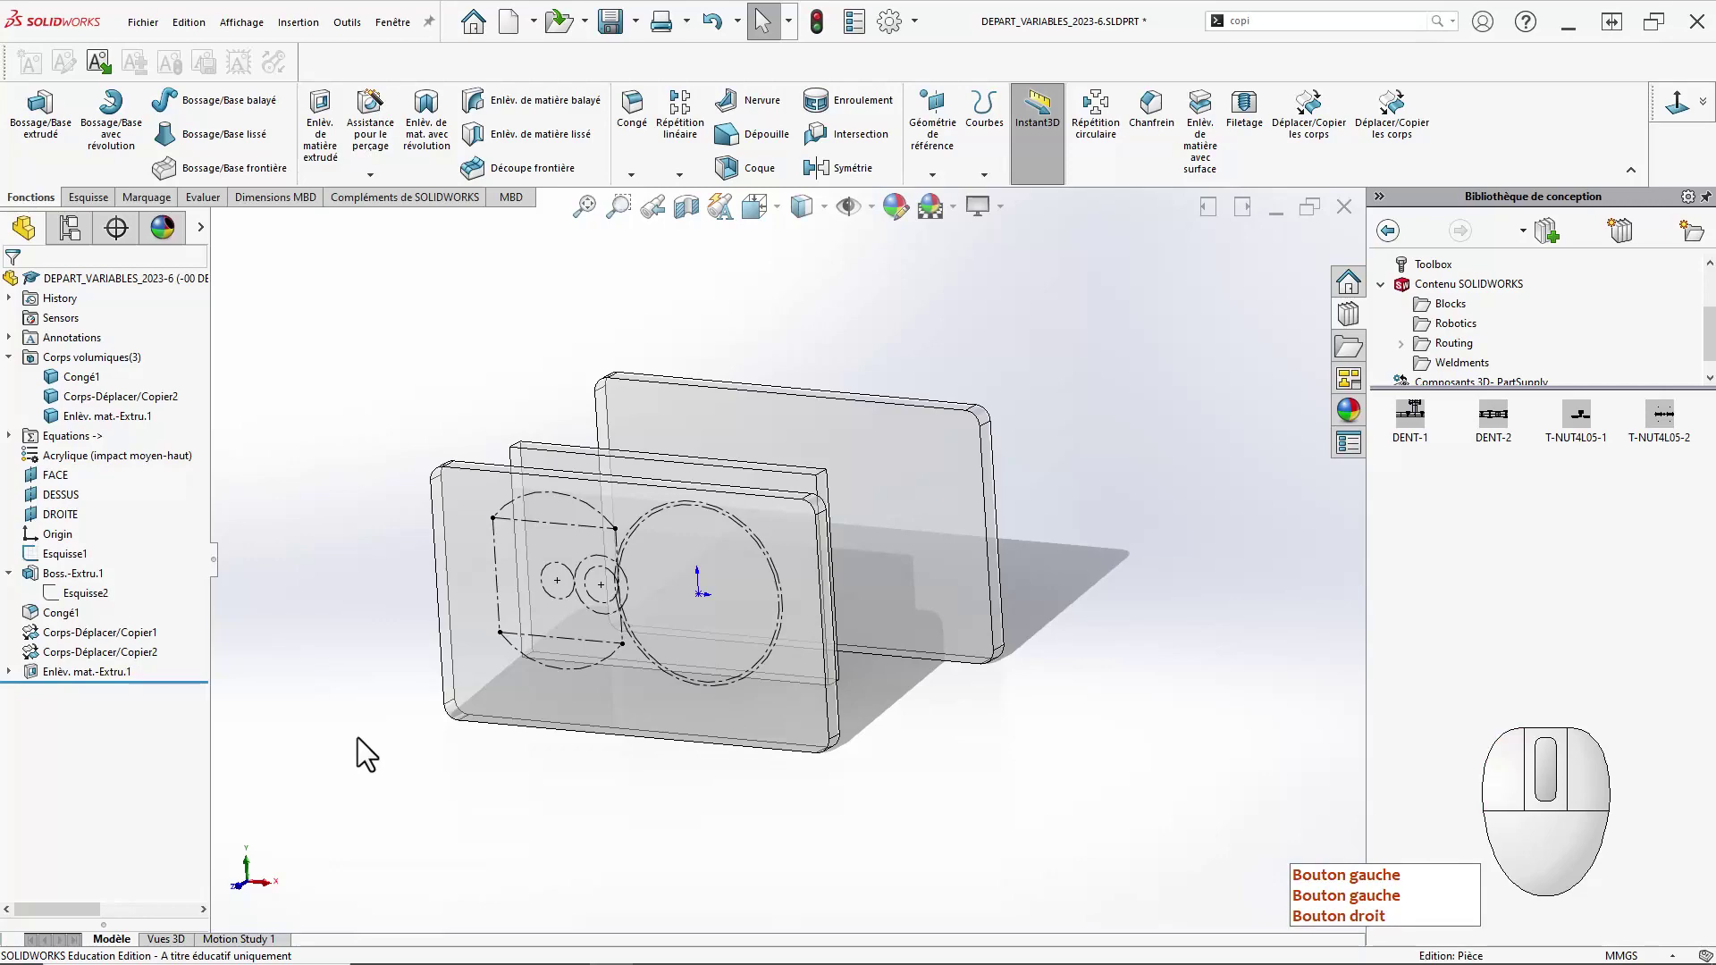
On the trimmed middle plate's side face, sketch a full-height corner rectangle spanning the gap between the inner faces of the outer plates.
middle_drag(358, 729, 547, 818)
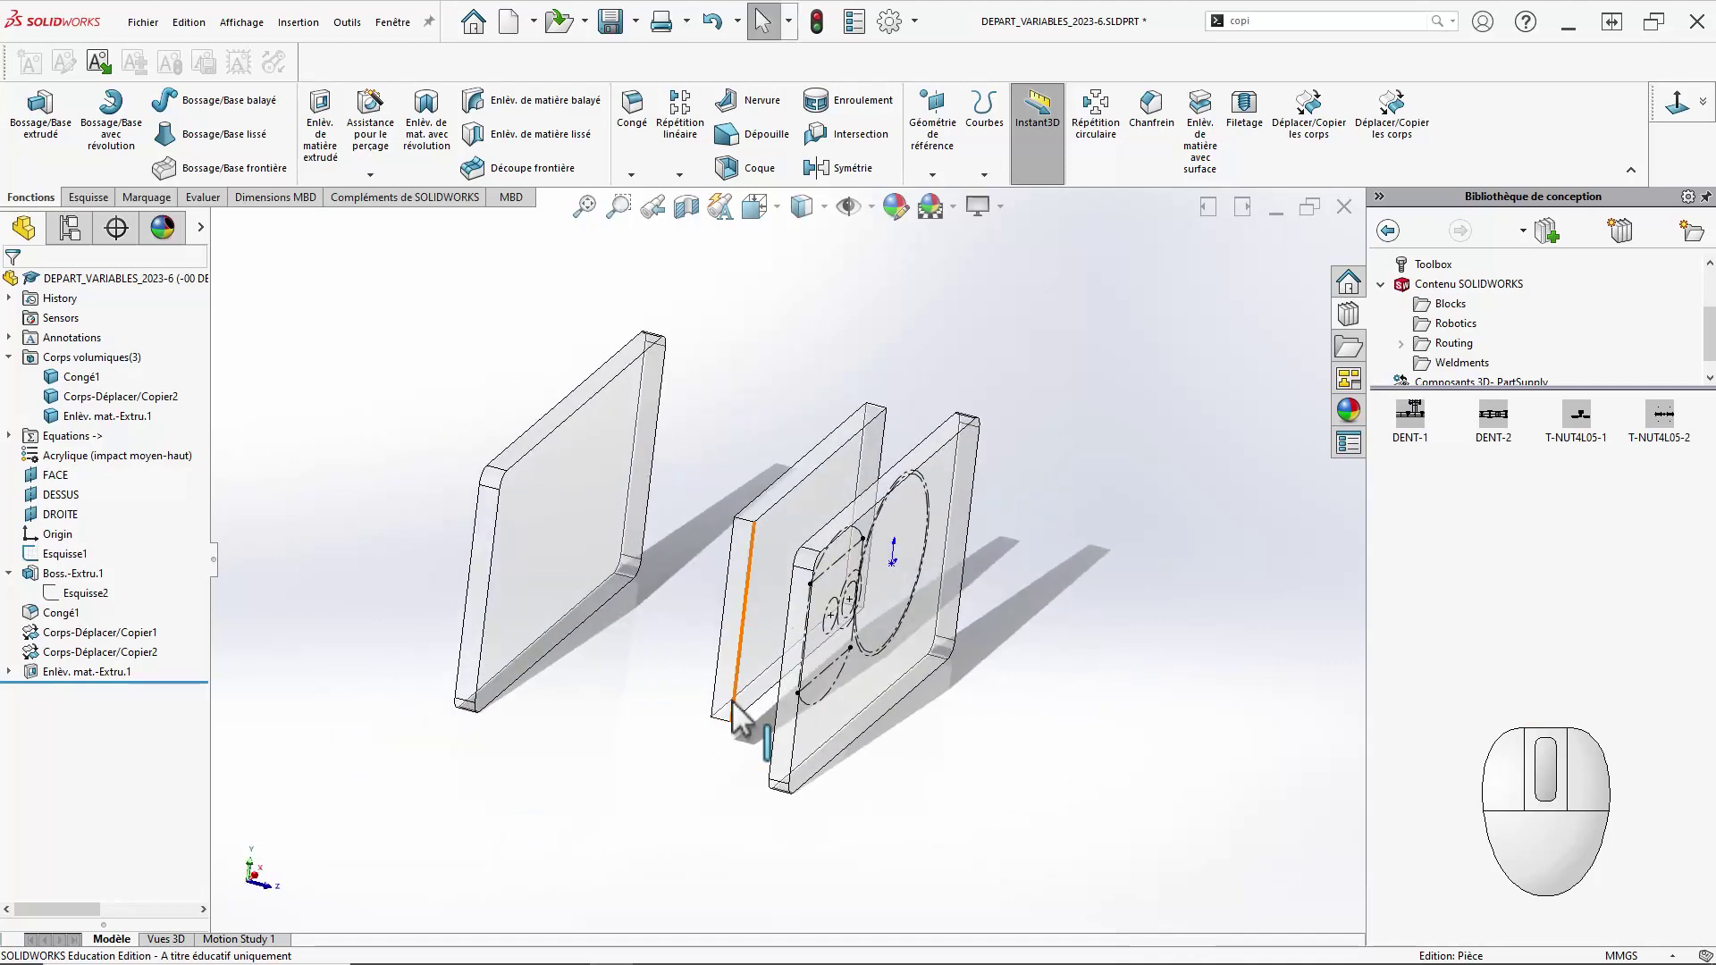
click(731, 700)
click(808, 651)
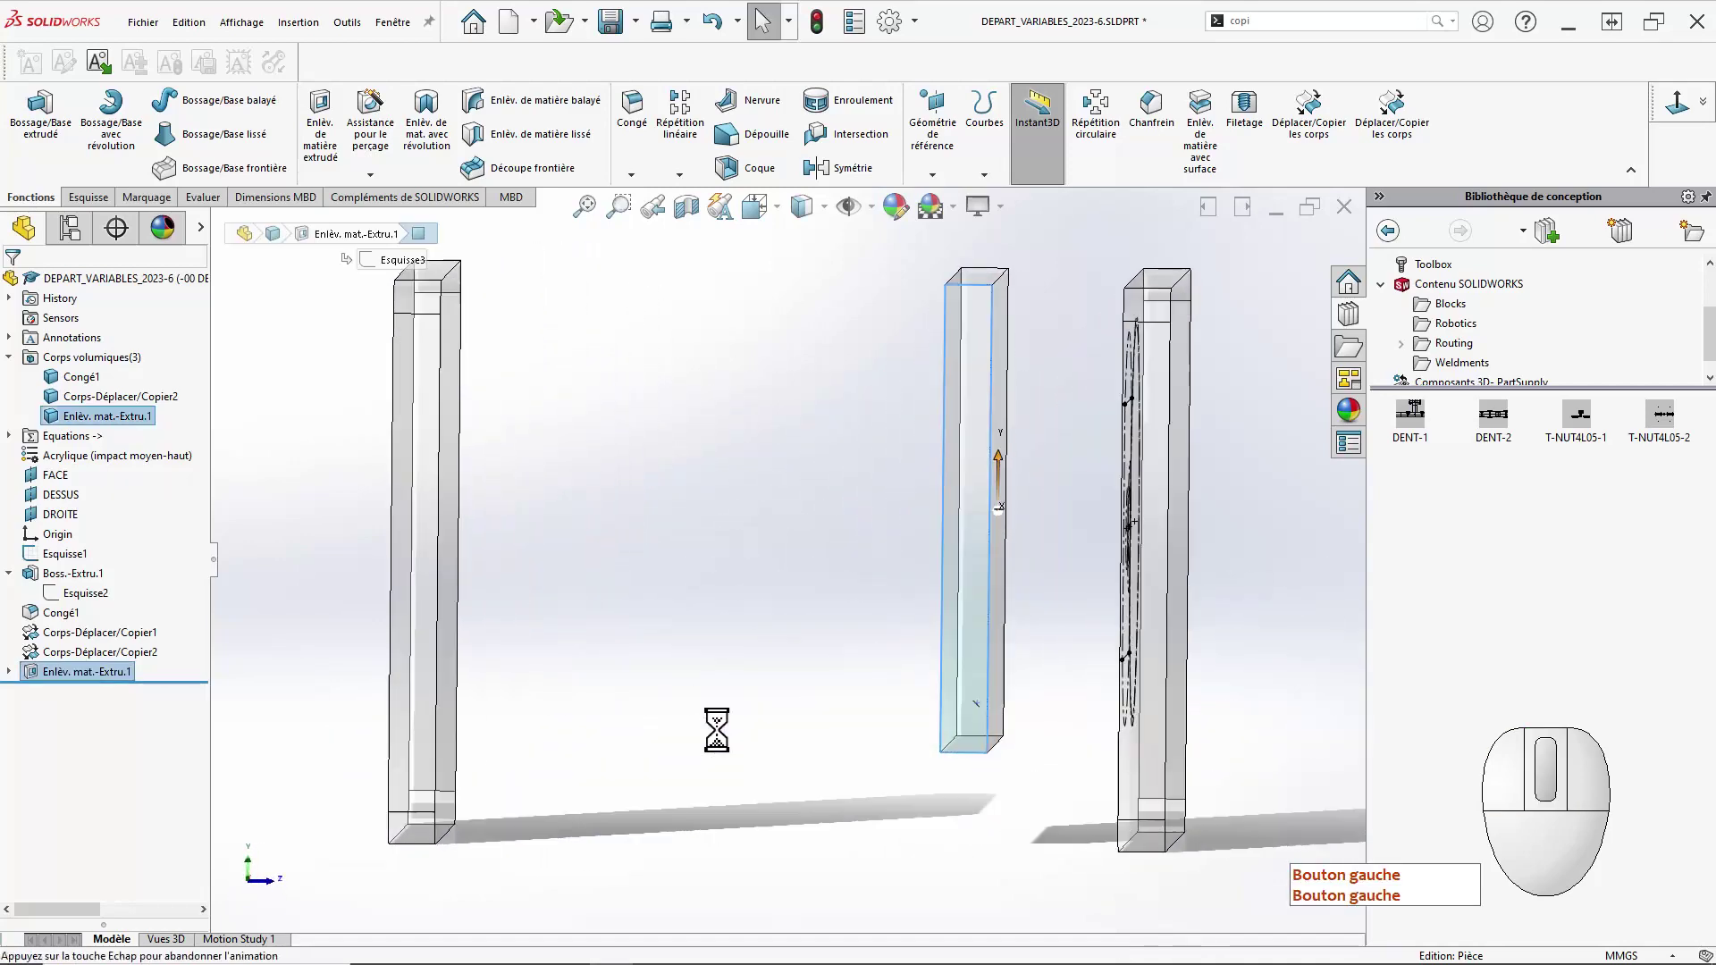
click(134, 145)
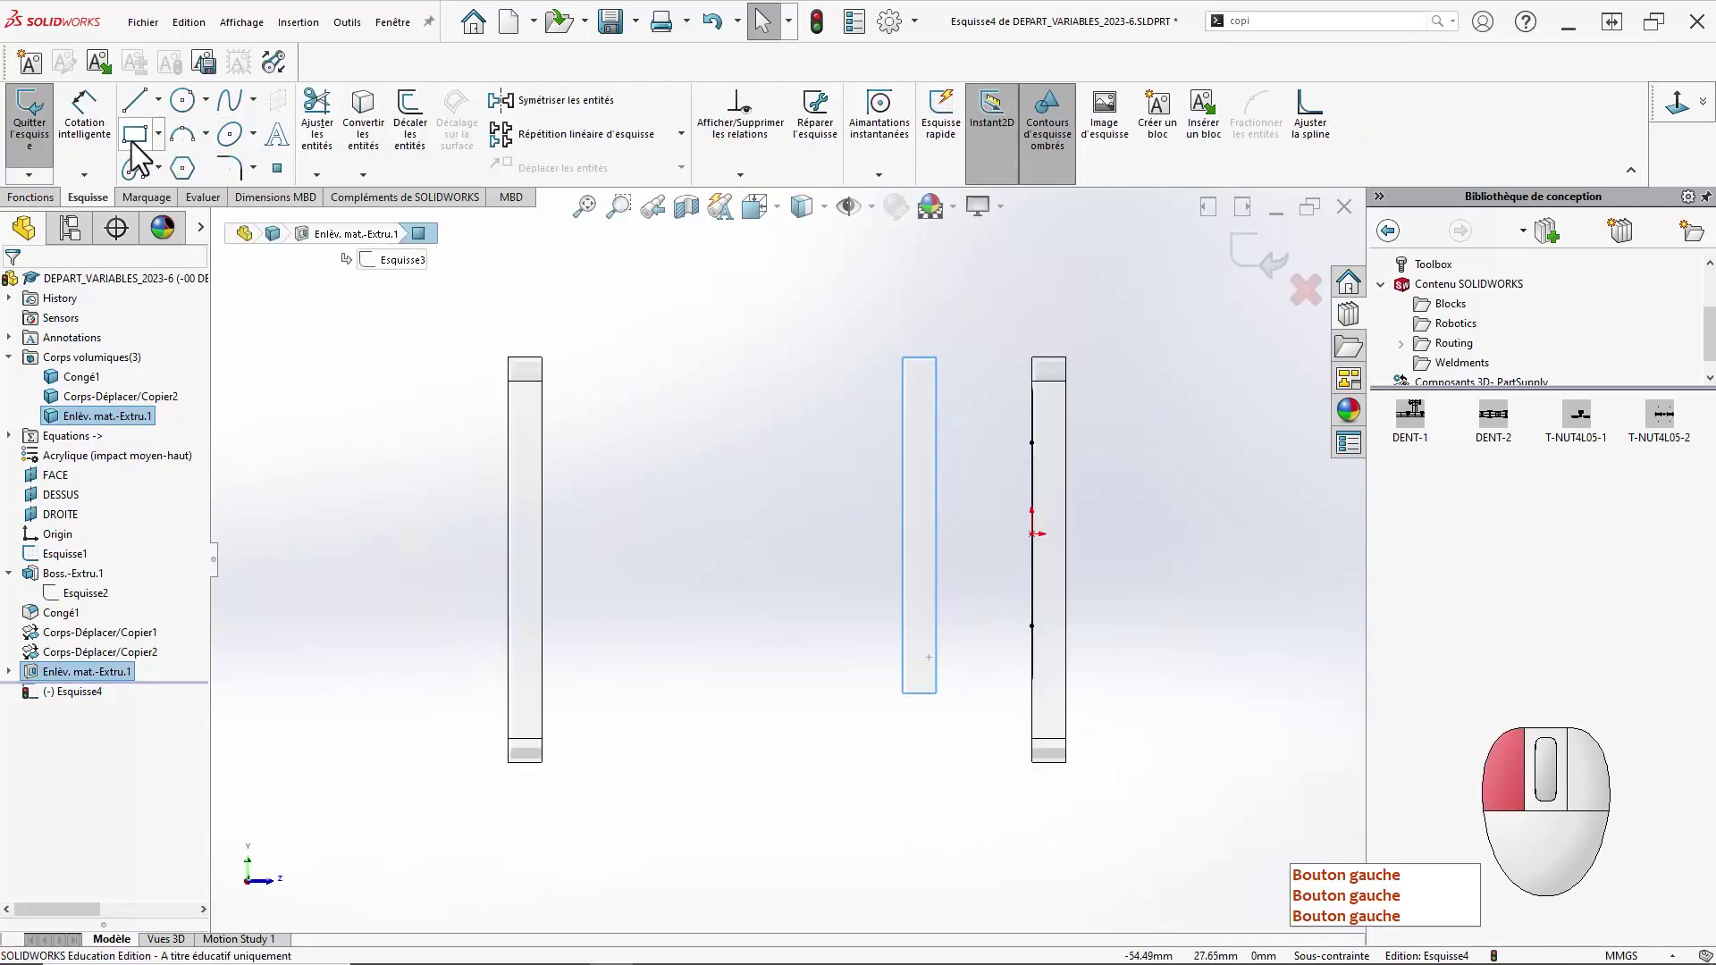
click(542, 356)
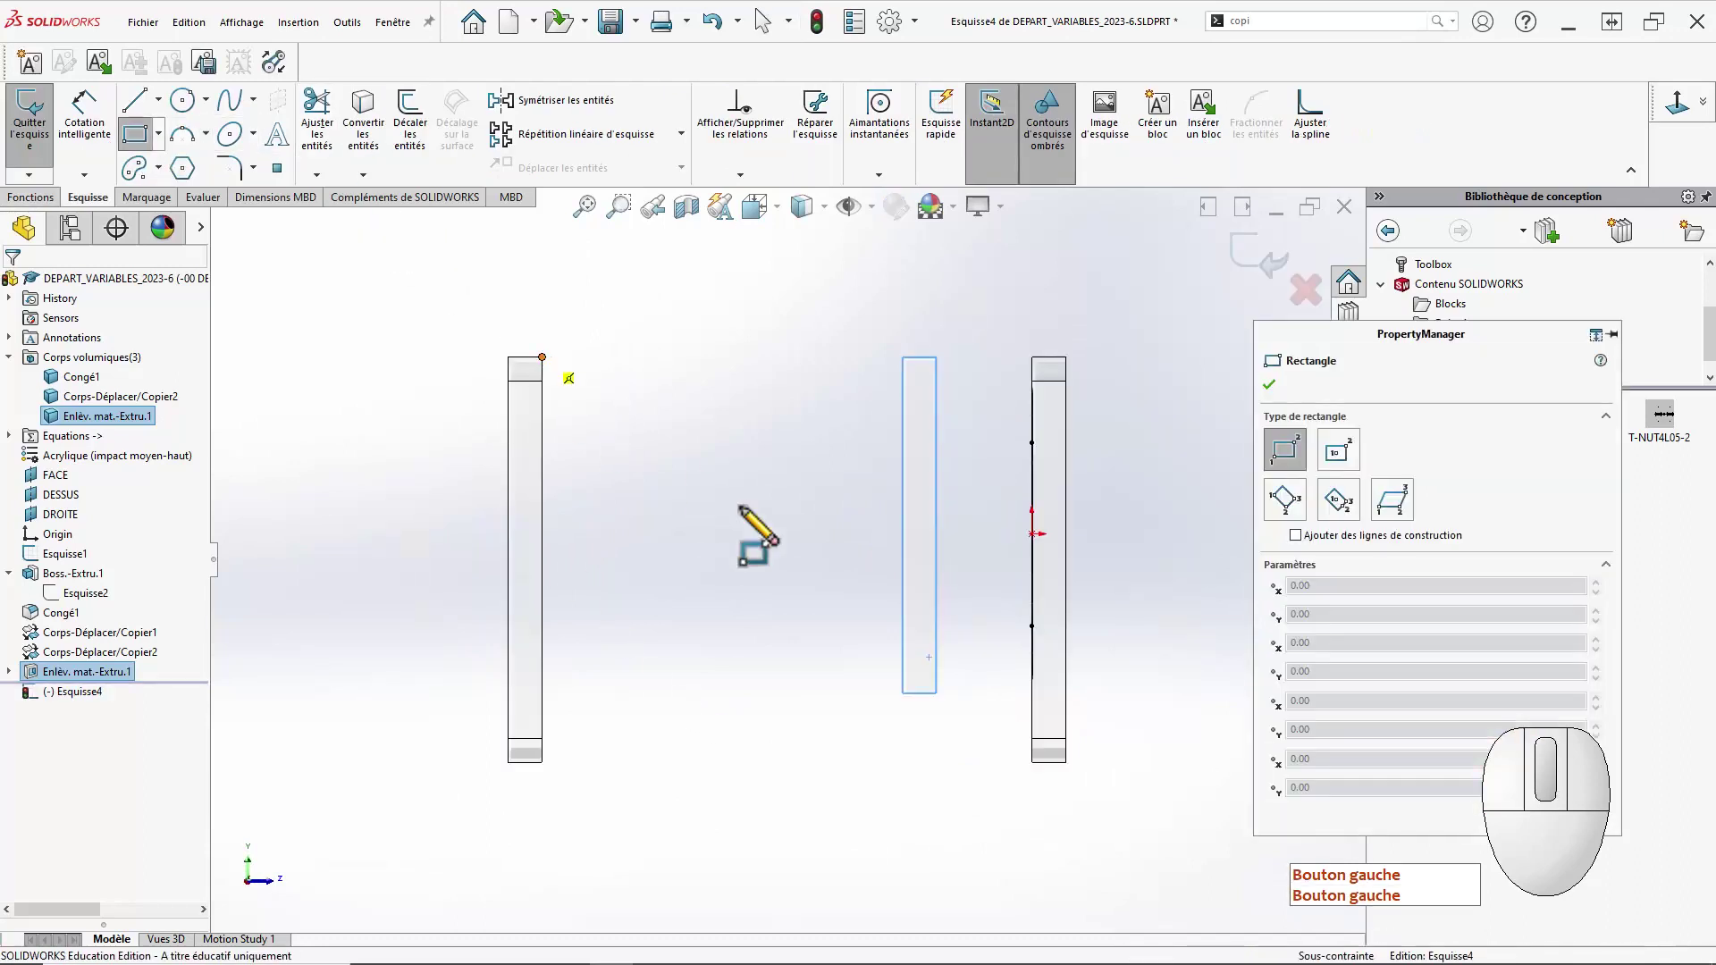
click(1032, 761)
key(Escape)
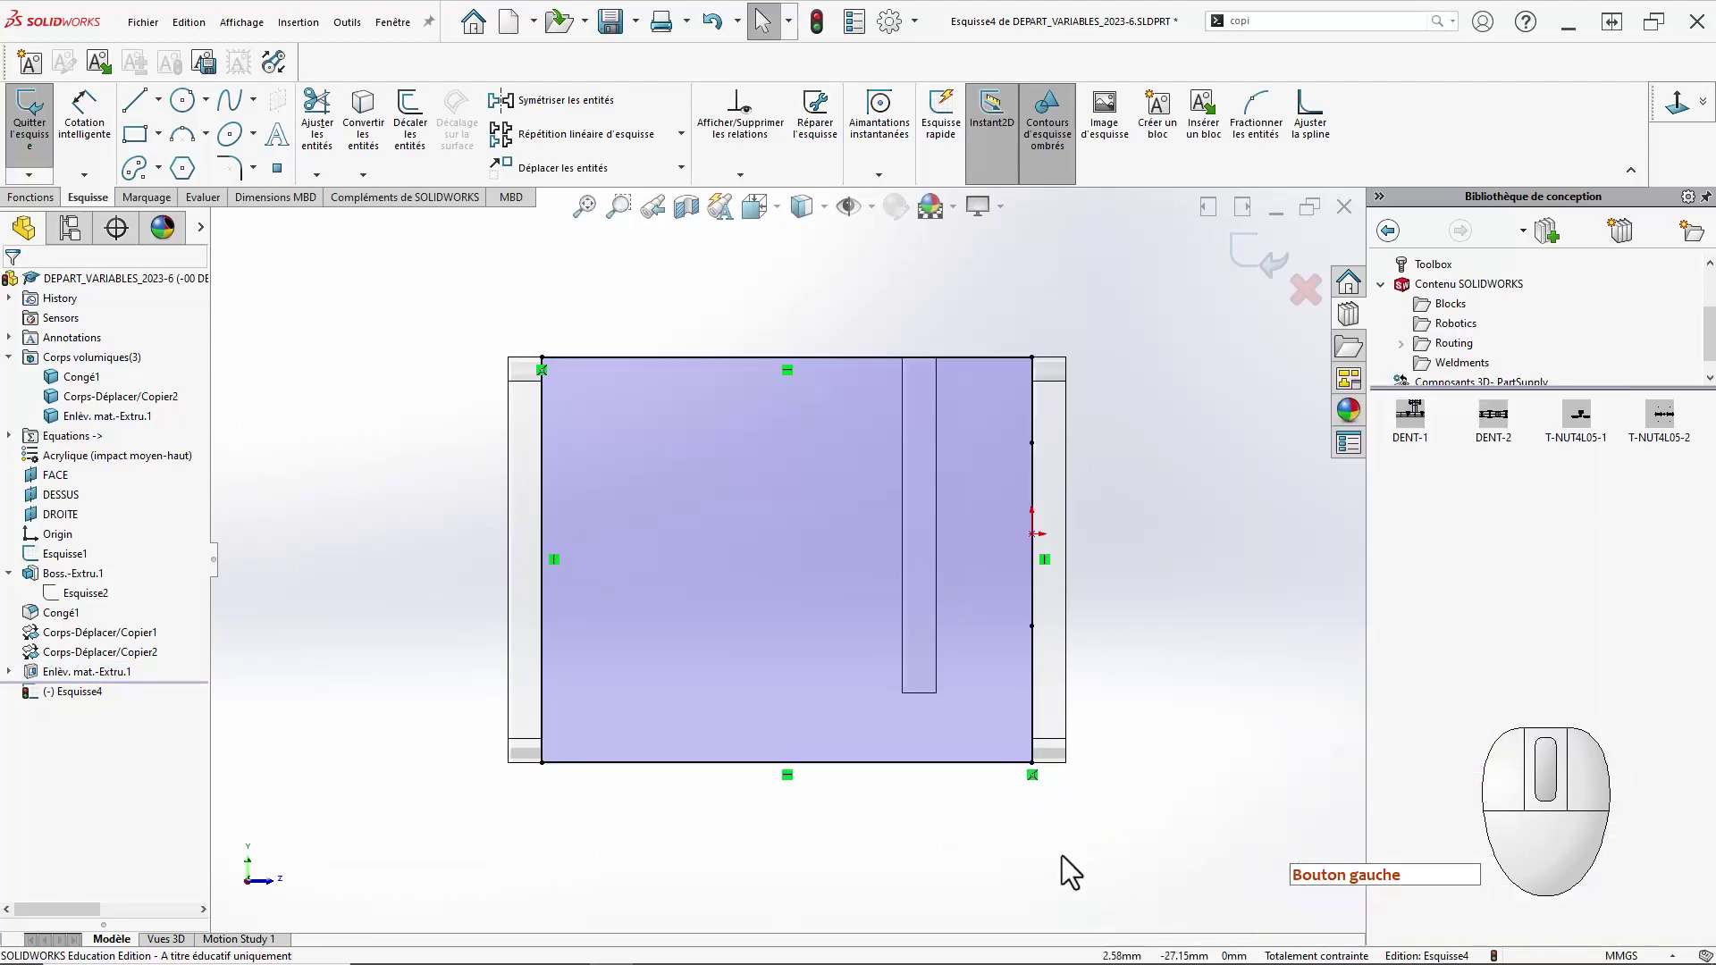
Extrude the side rectangle as a Blind boss with its depth linked to the variable "e" and result merging turned off.
middle_drag(1053, 839, 966, 881)
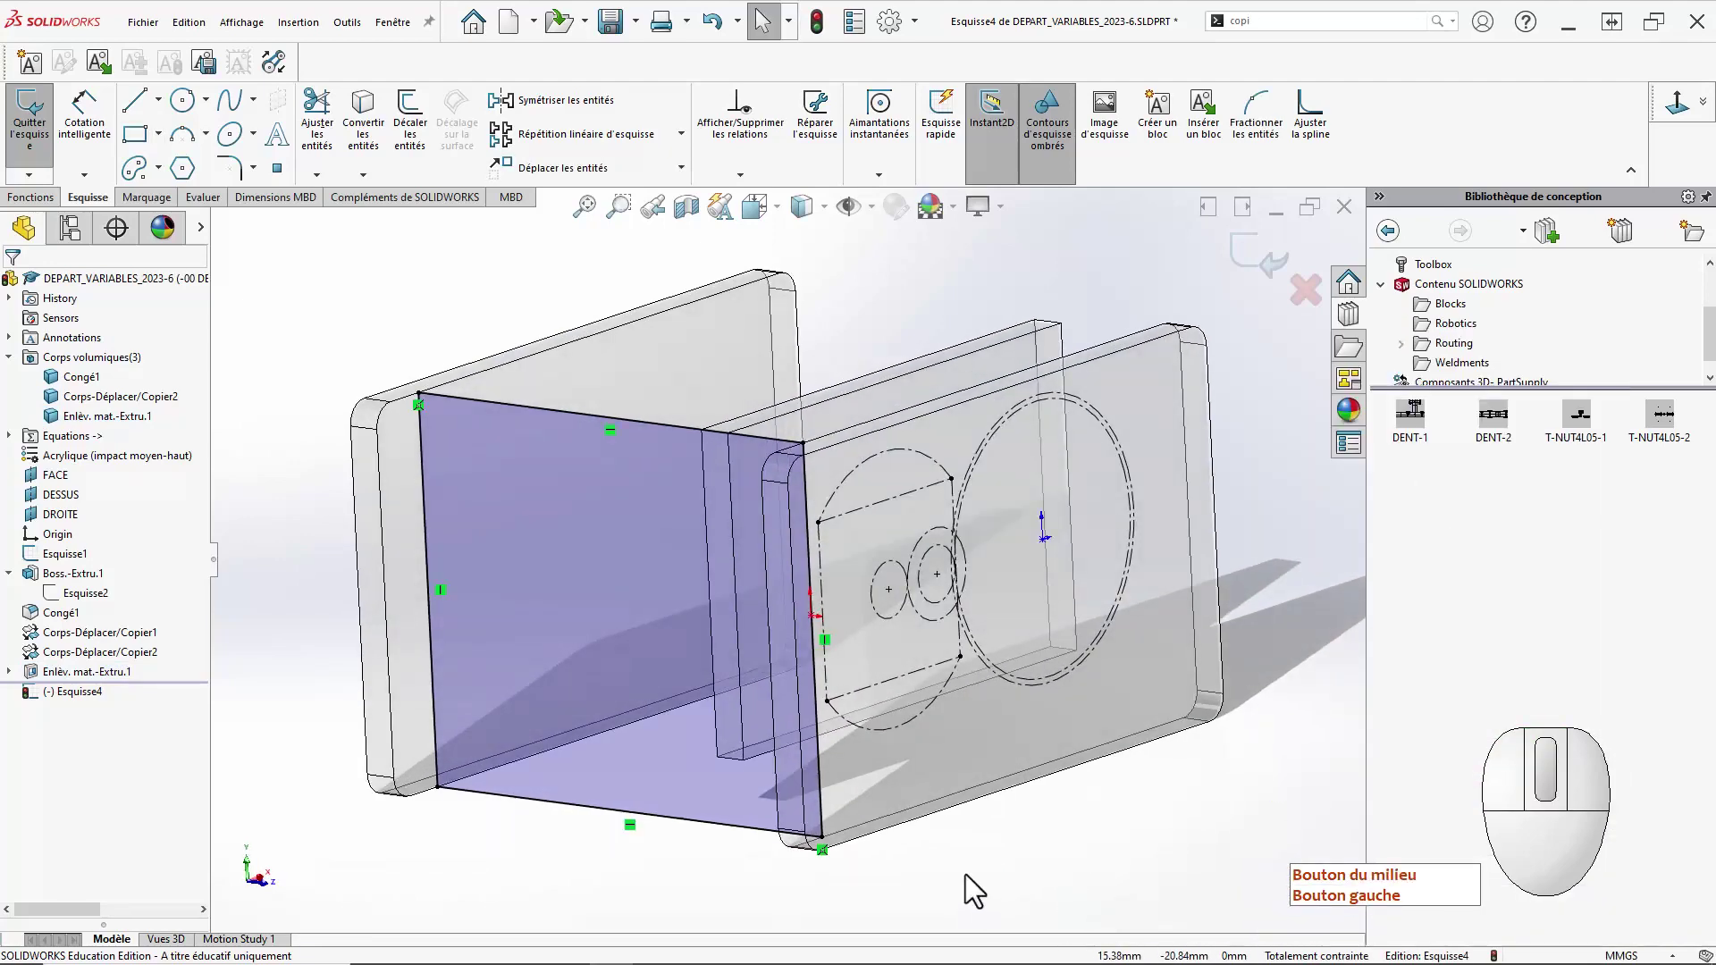
key(d)
key(Escape)
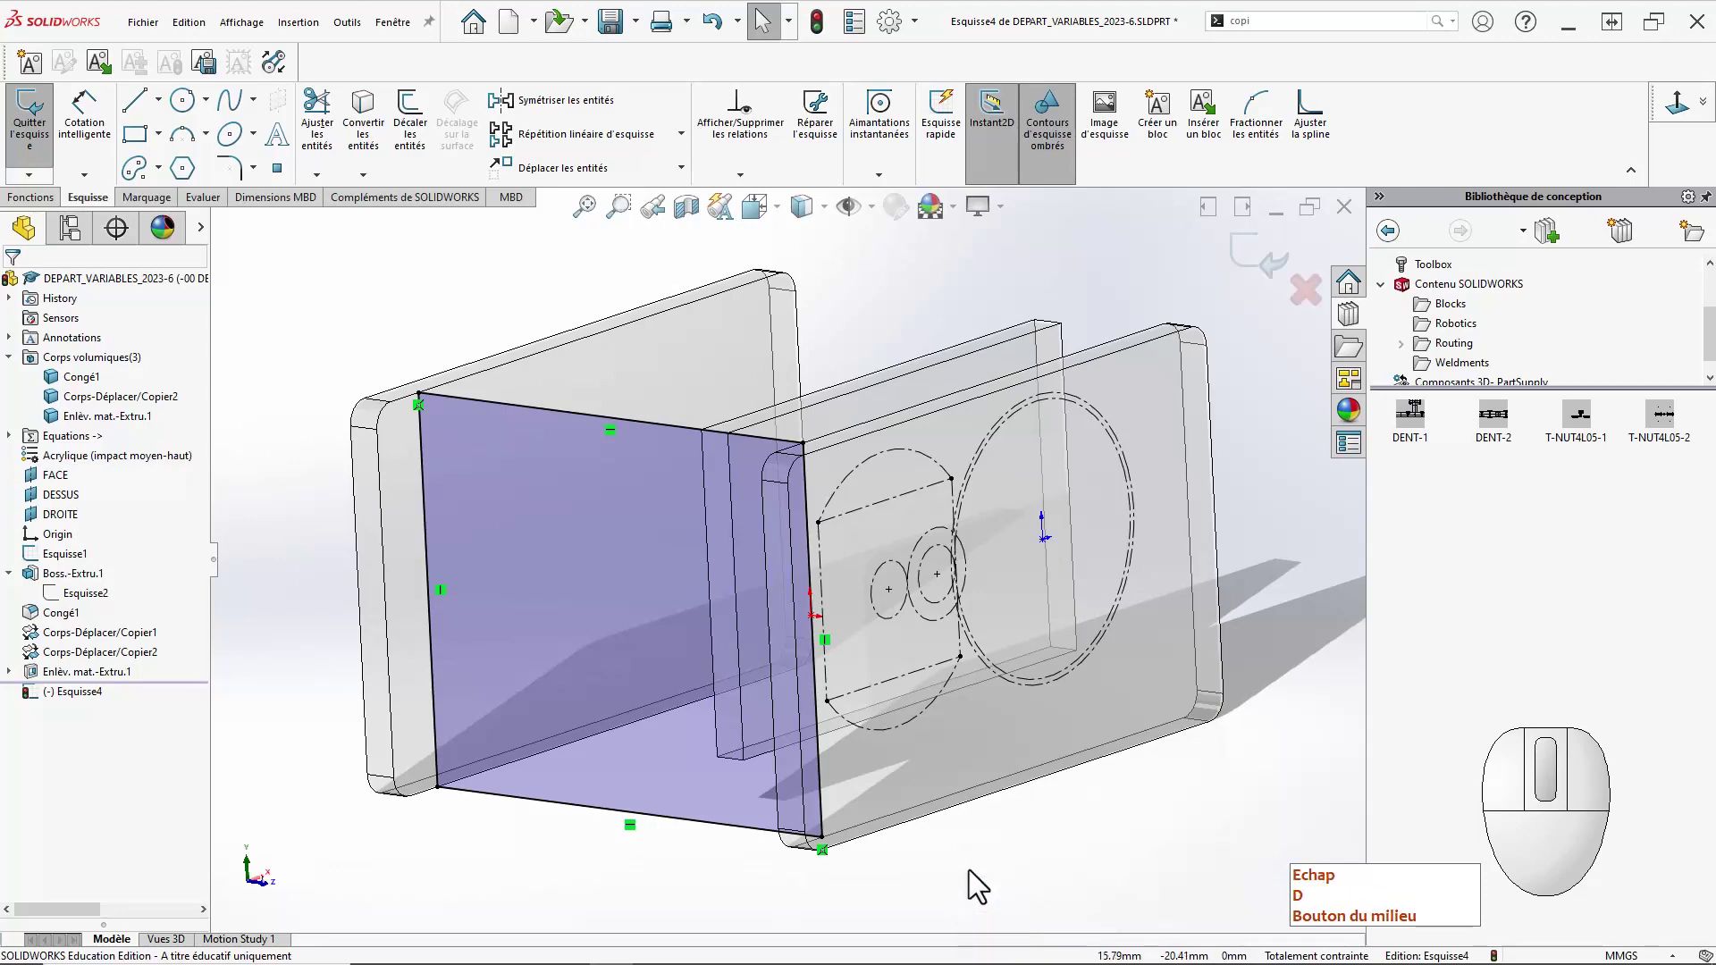
key(s)
click(1056, 779)
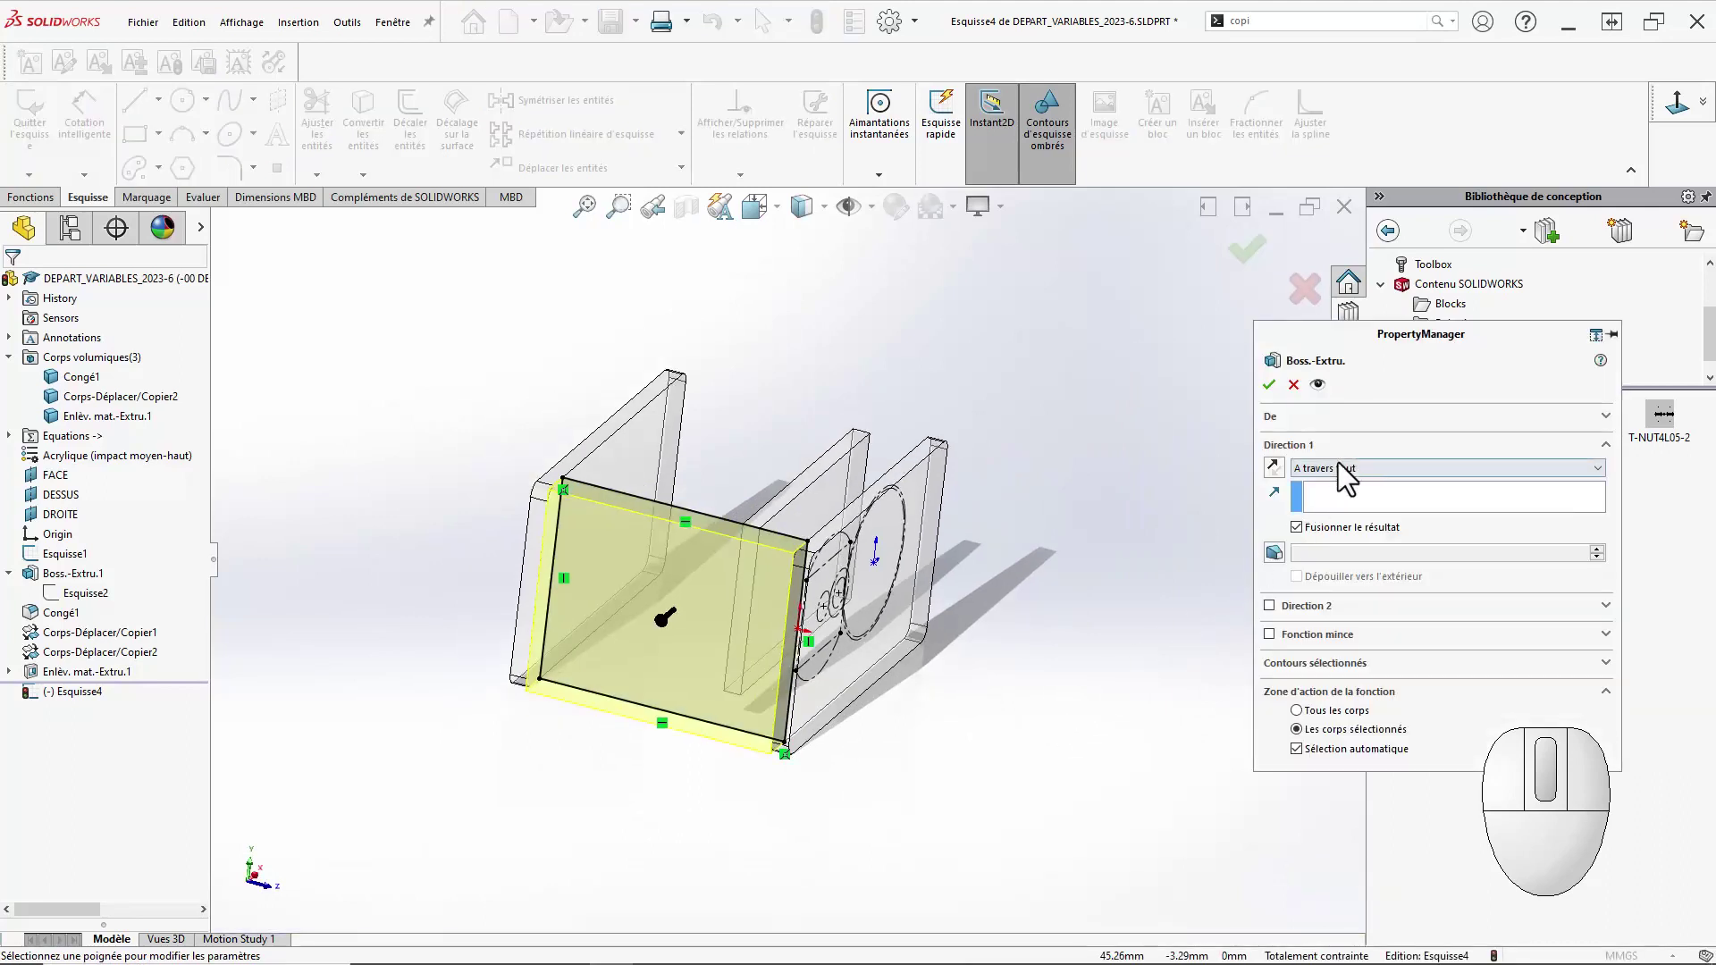
click(1338, 465)
click(1332, 484)
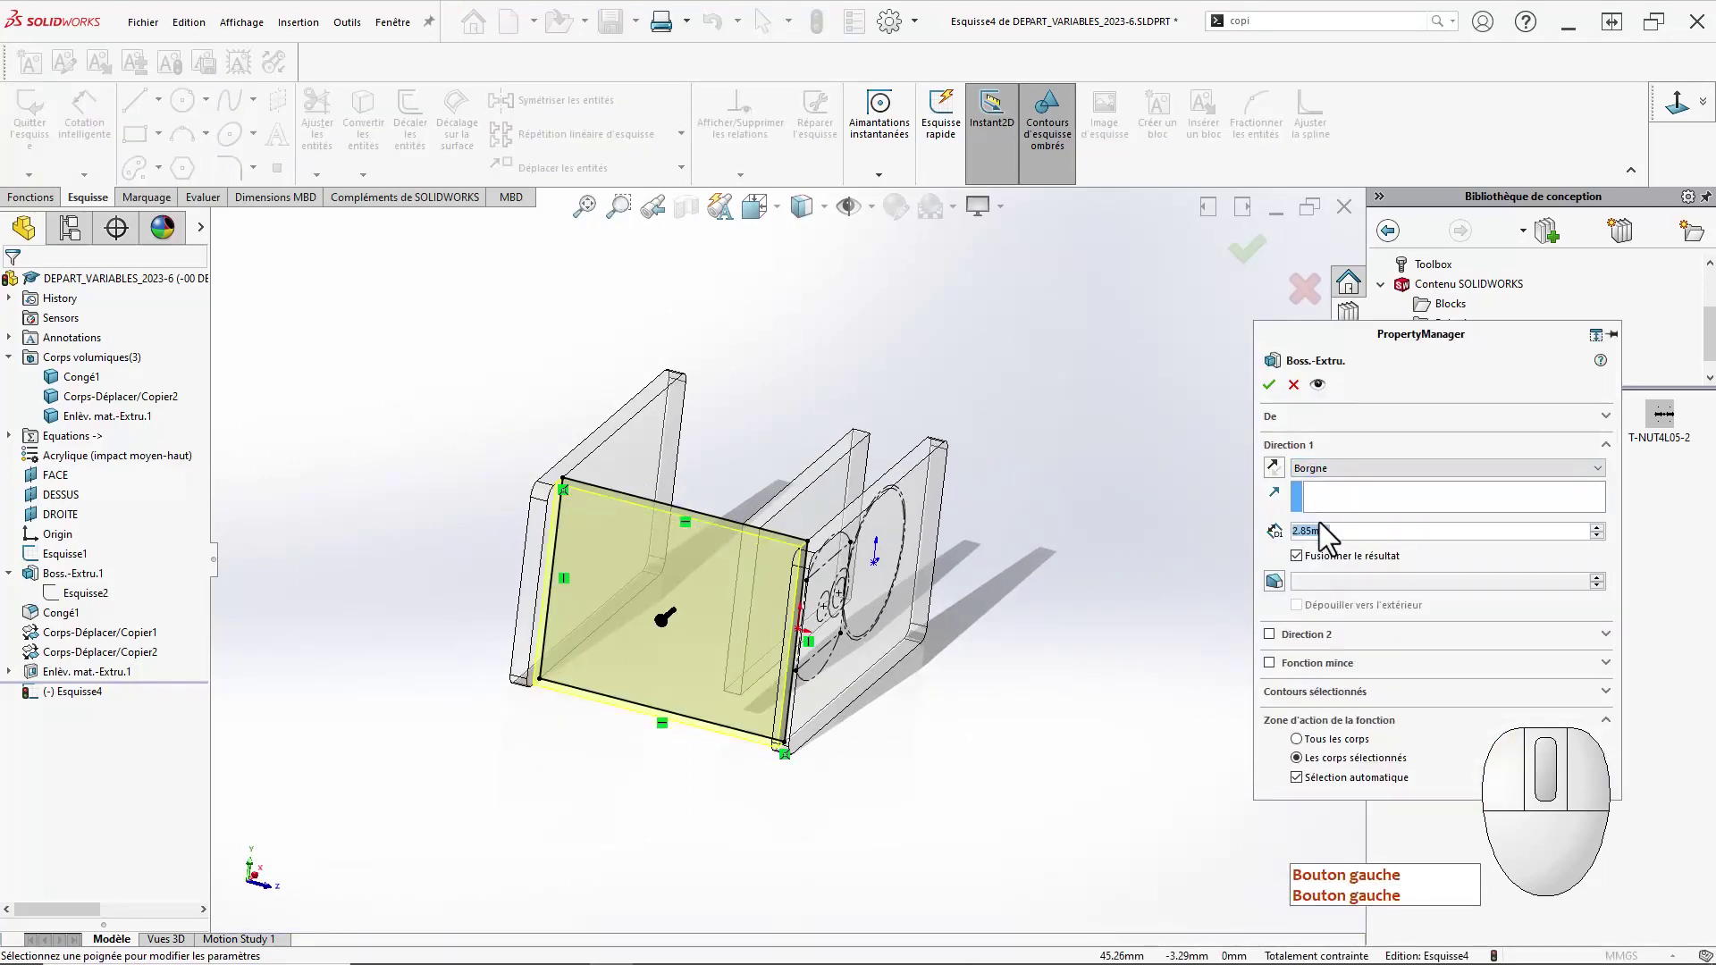
text(=e)
key(Down)
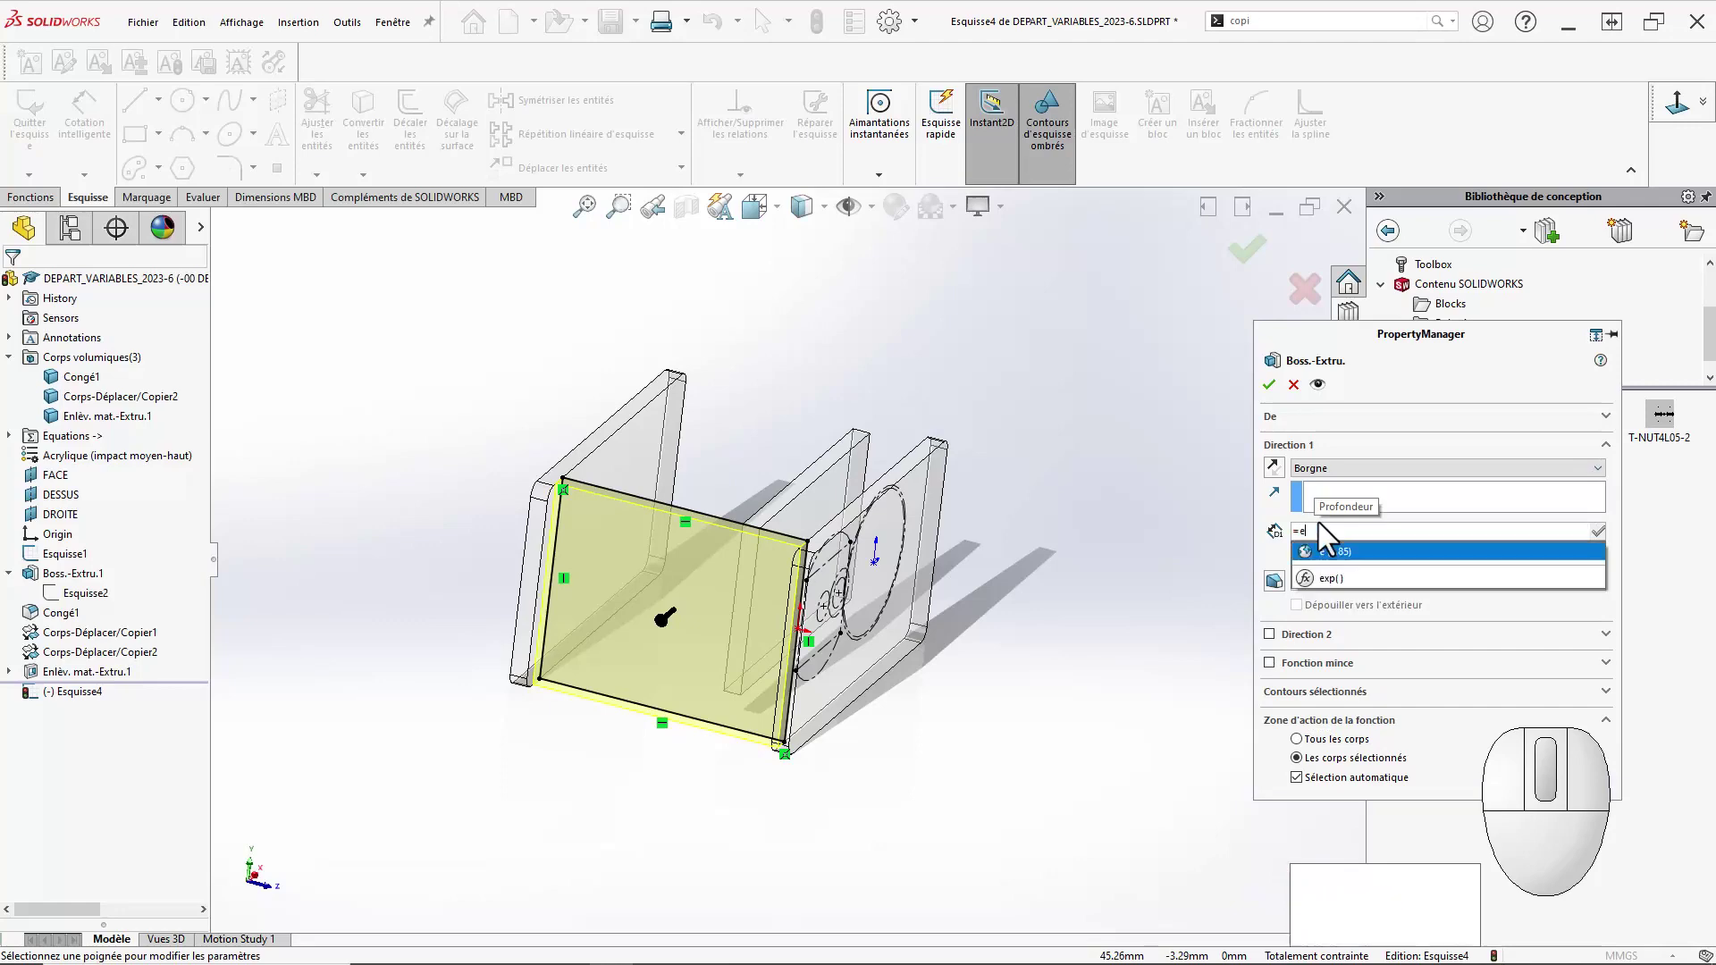
key(Return)
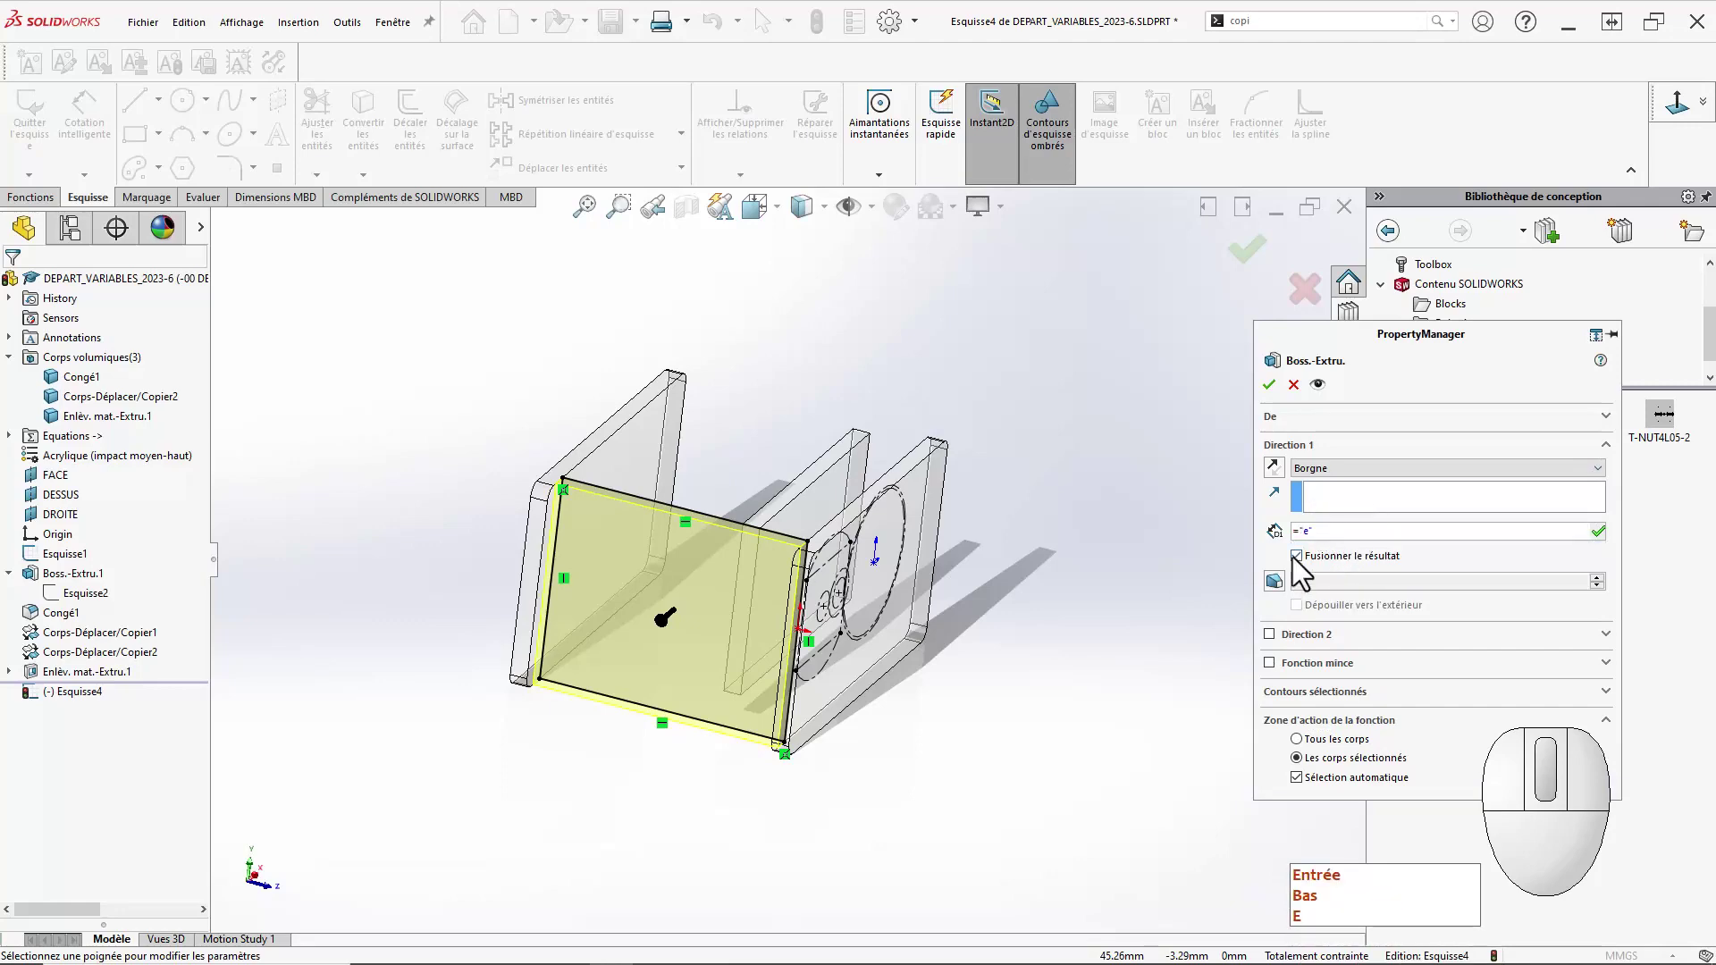
click(1295, 557)
middle_drag(1028, 652, 890, 684)
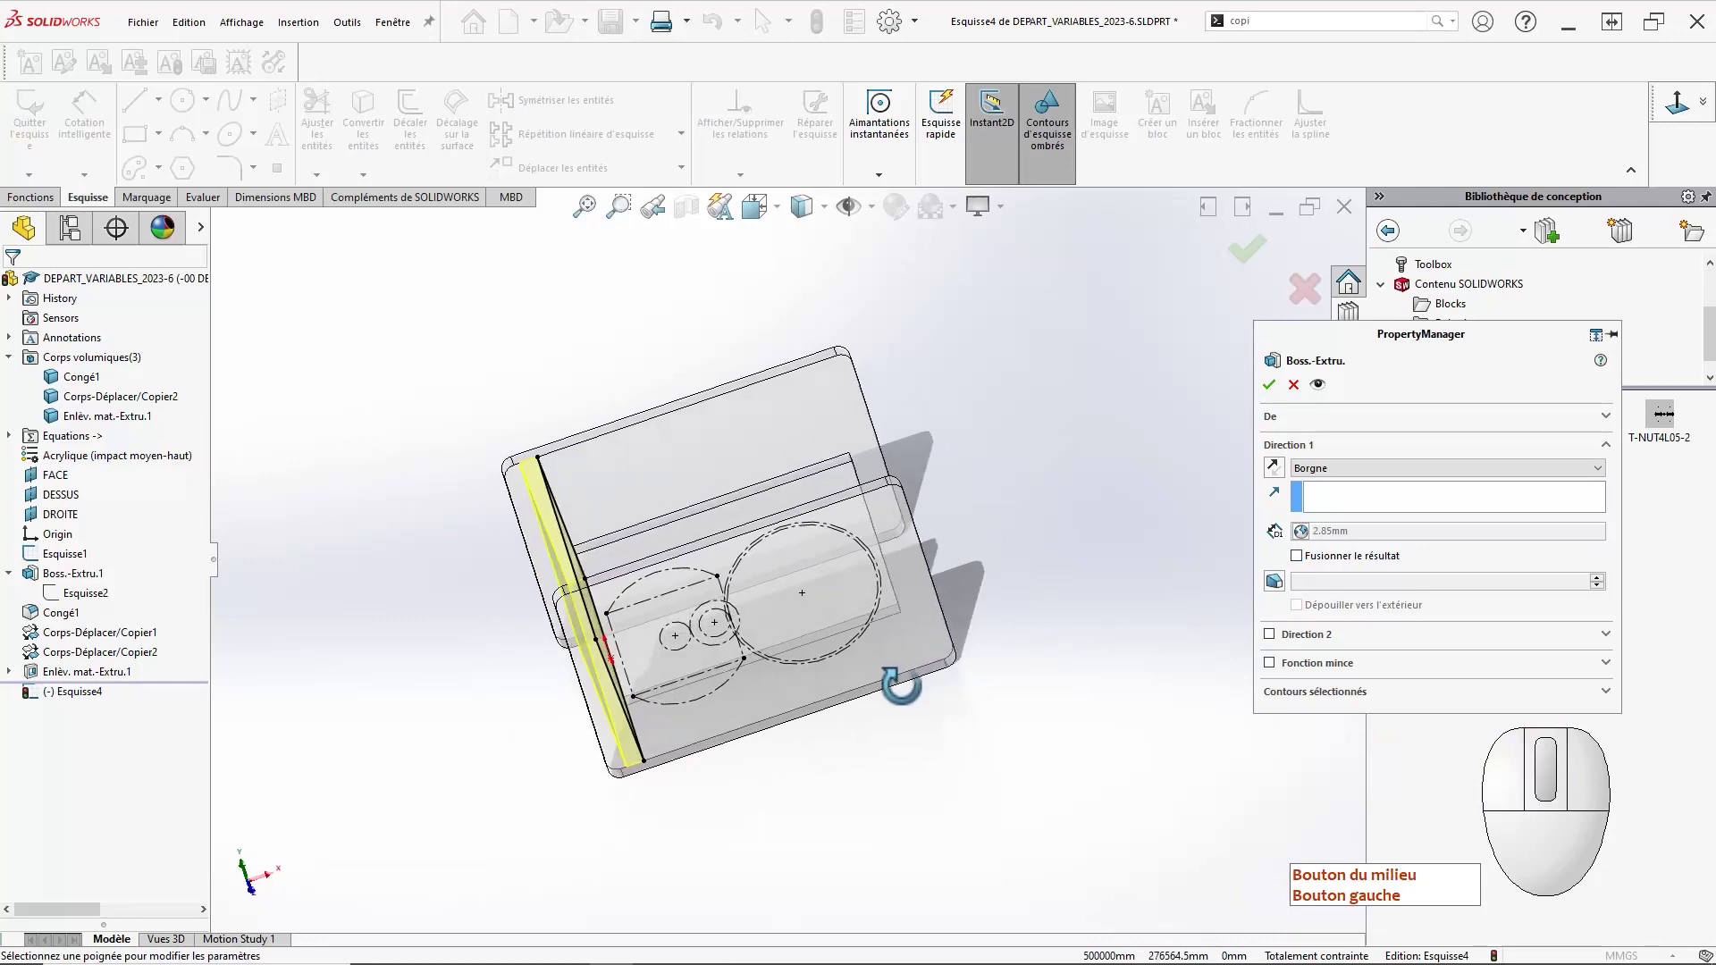
click(1266, 385)
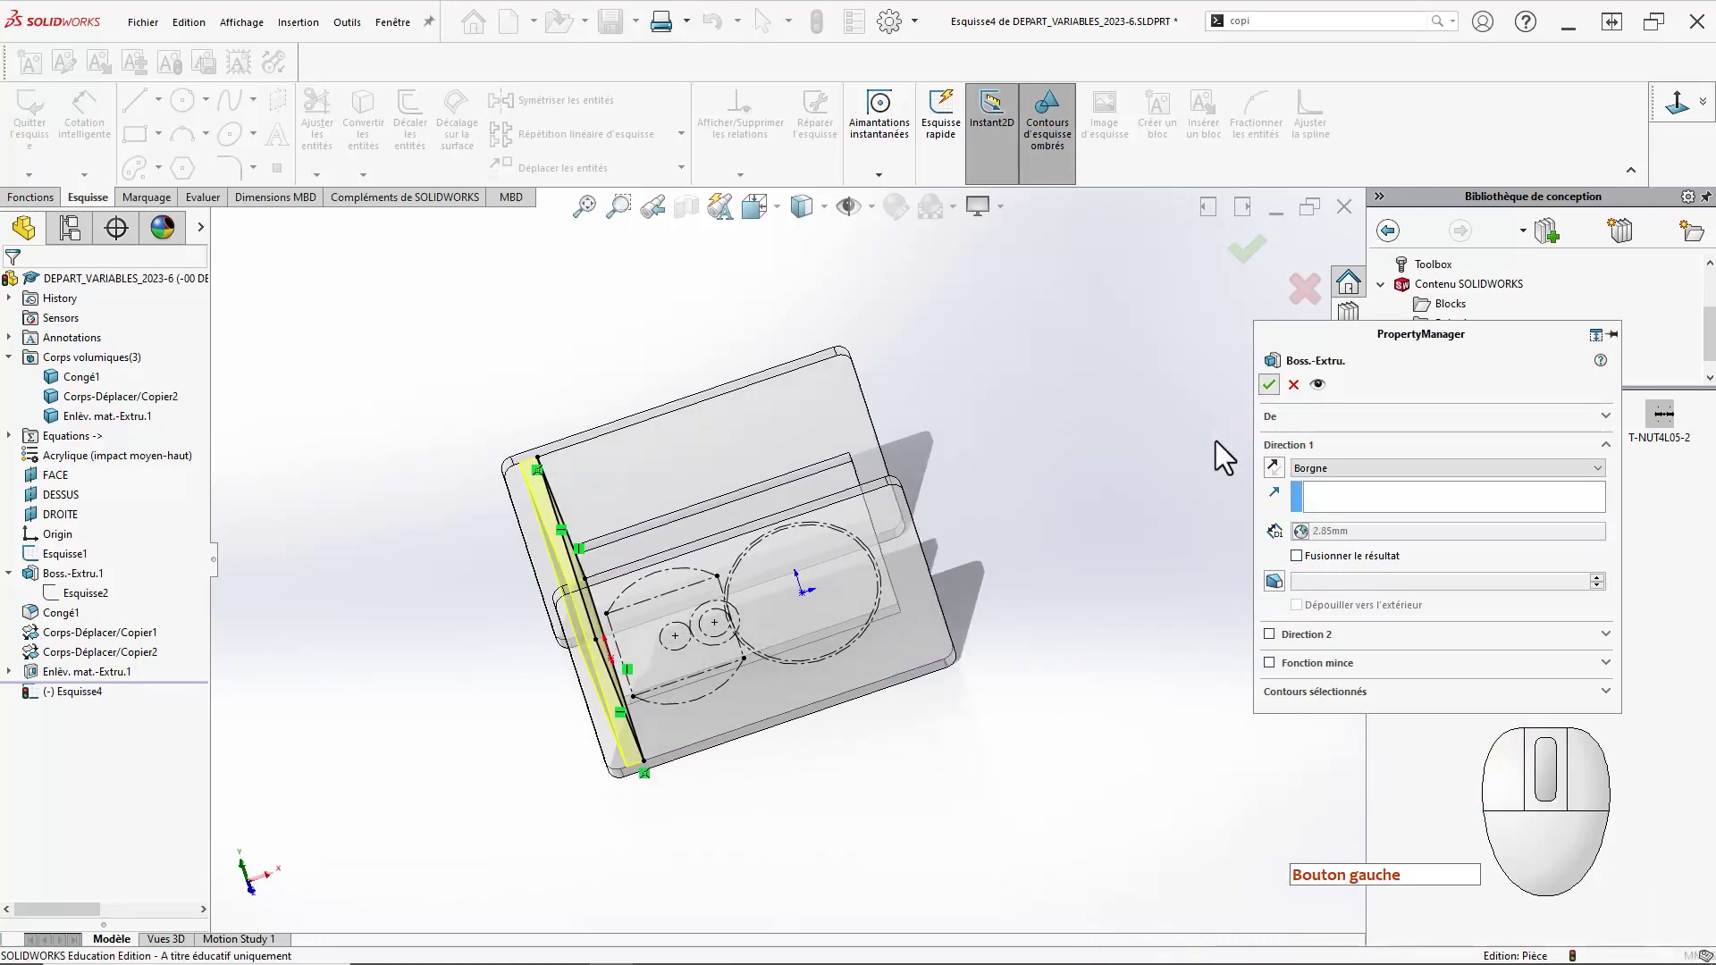
On the middle plate's long lower side face, sketch a corner rectangle about 48.6 by 41.6 mm from the side wall, spanning both outer plates.
click(1159, 559)
middle_drag(1117, 659, 839, 485)
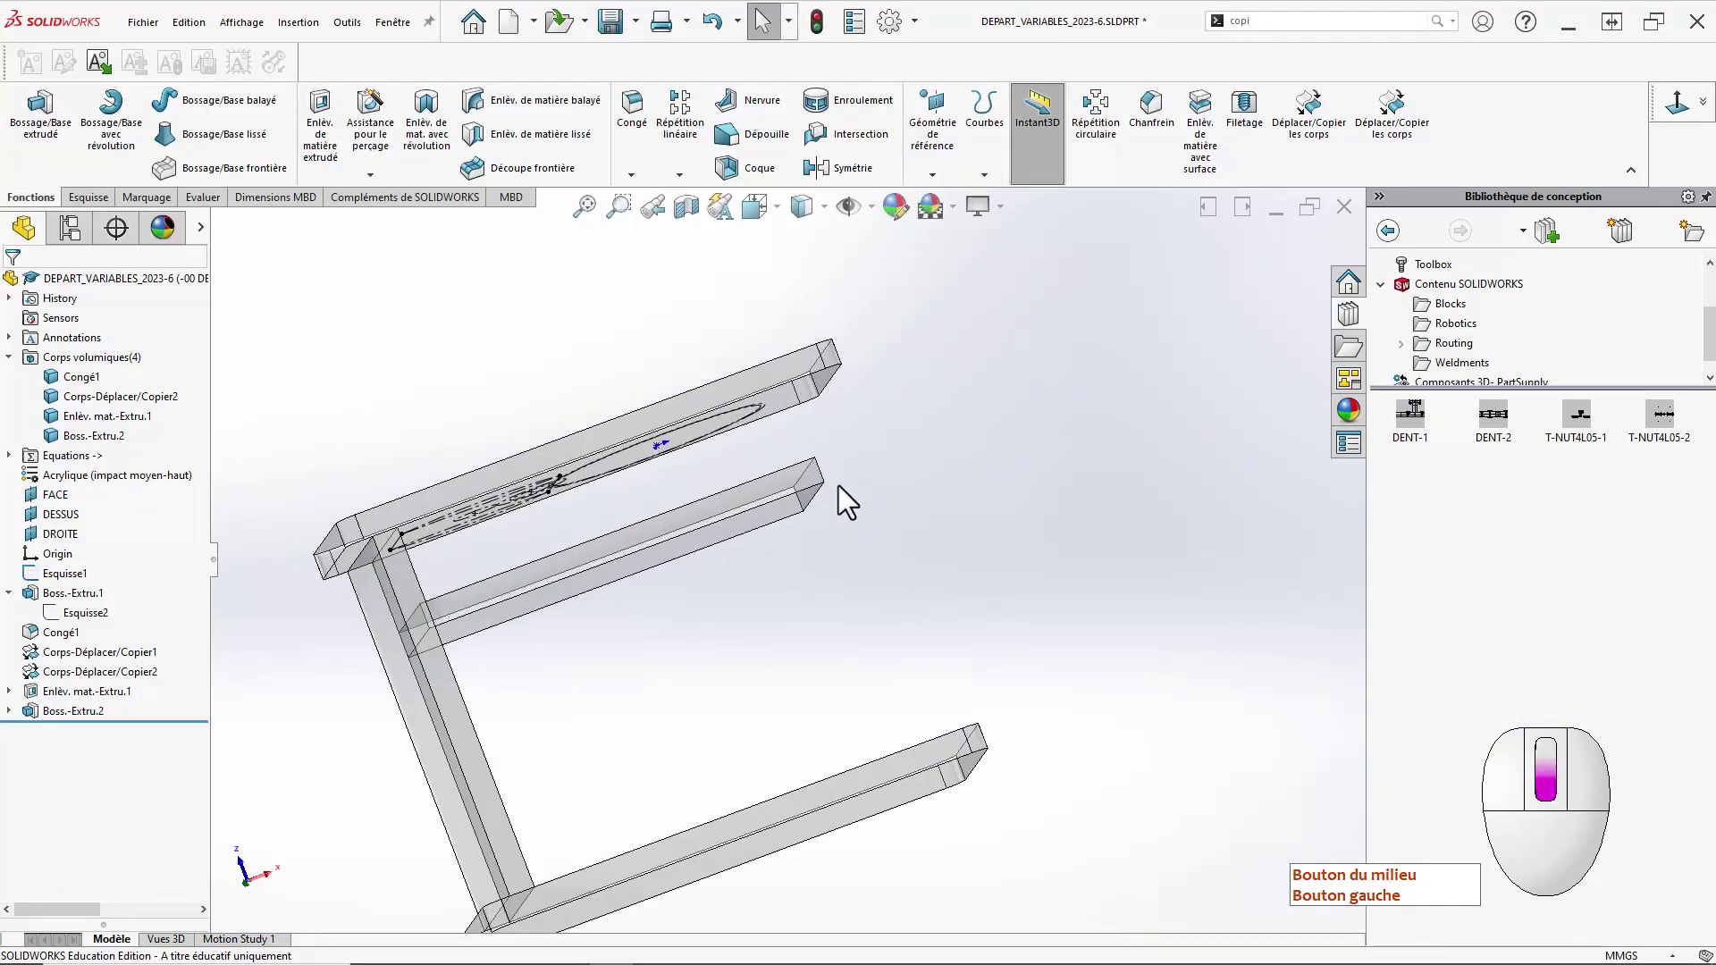
click(780, 485)
click(855, 437)
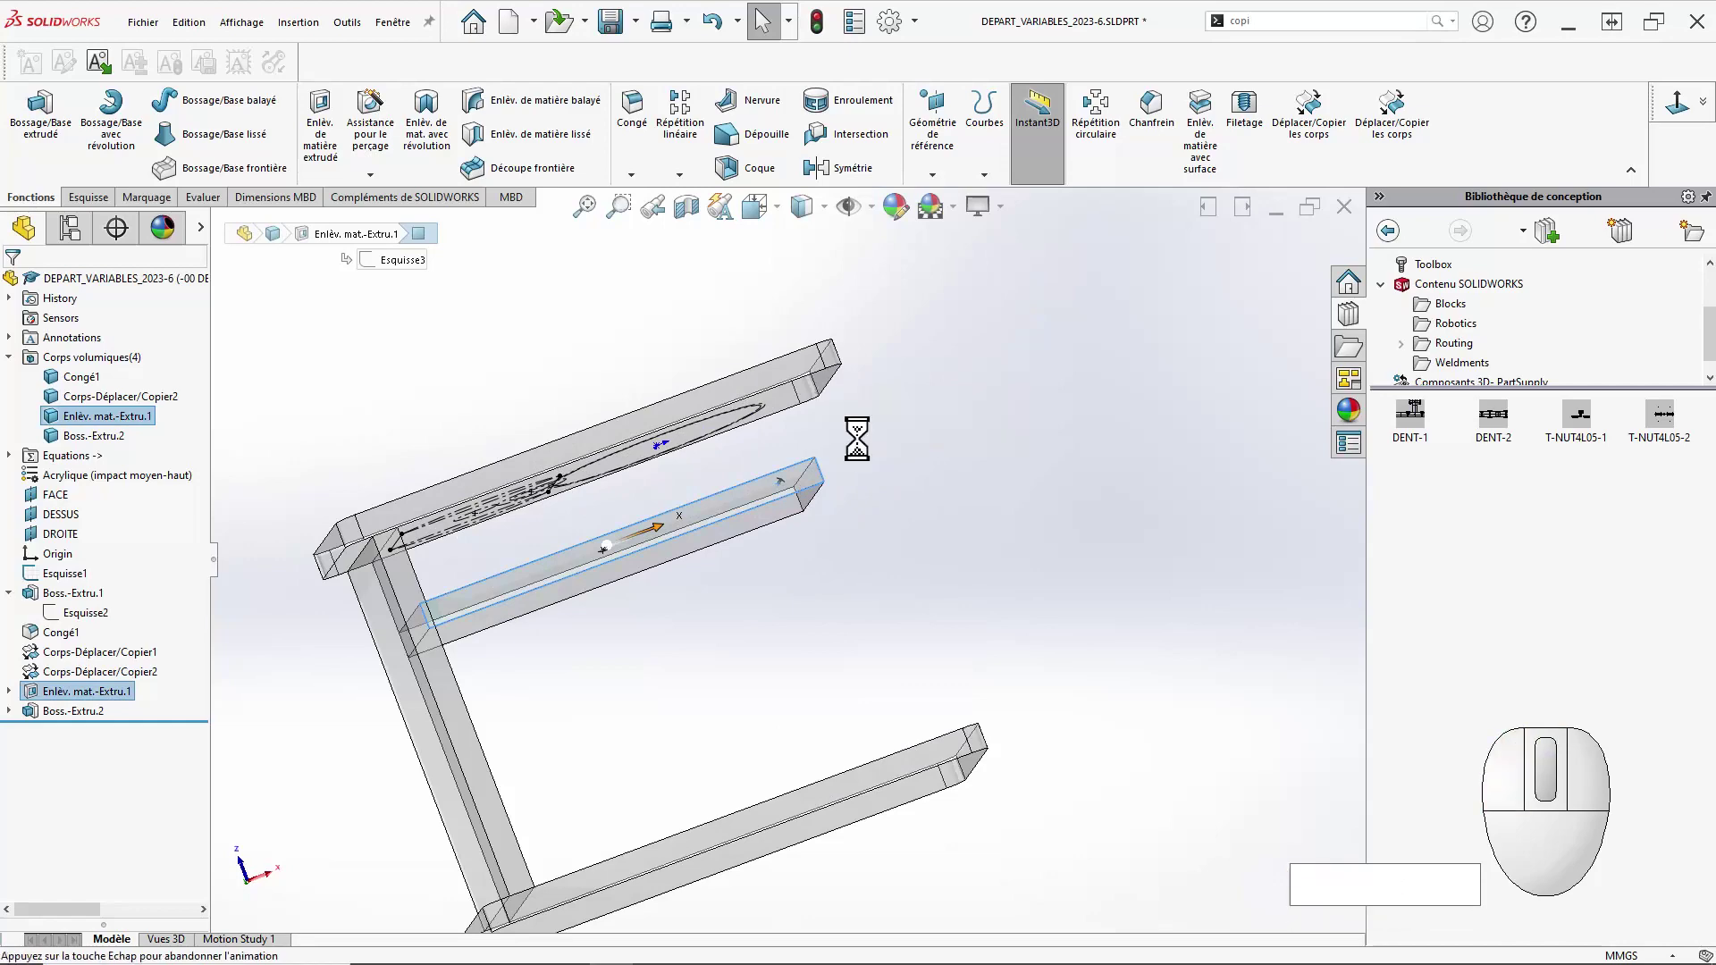
click(135, 134)
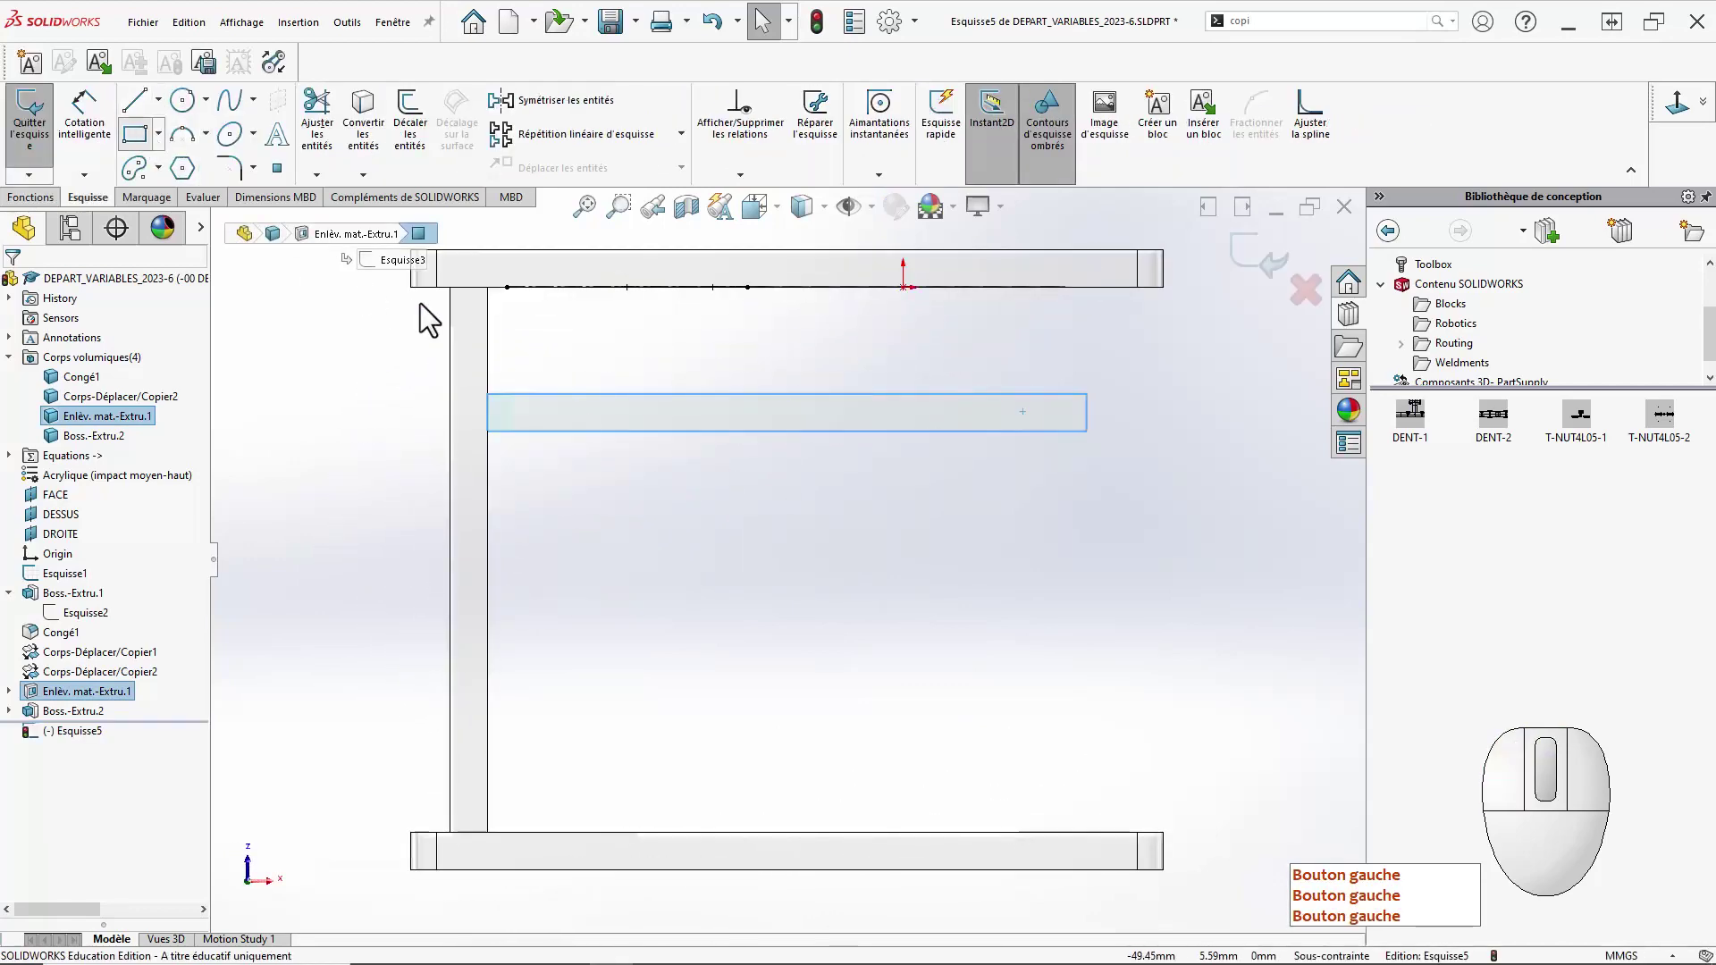
click(487, 287)
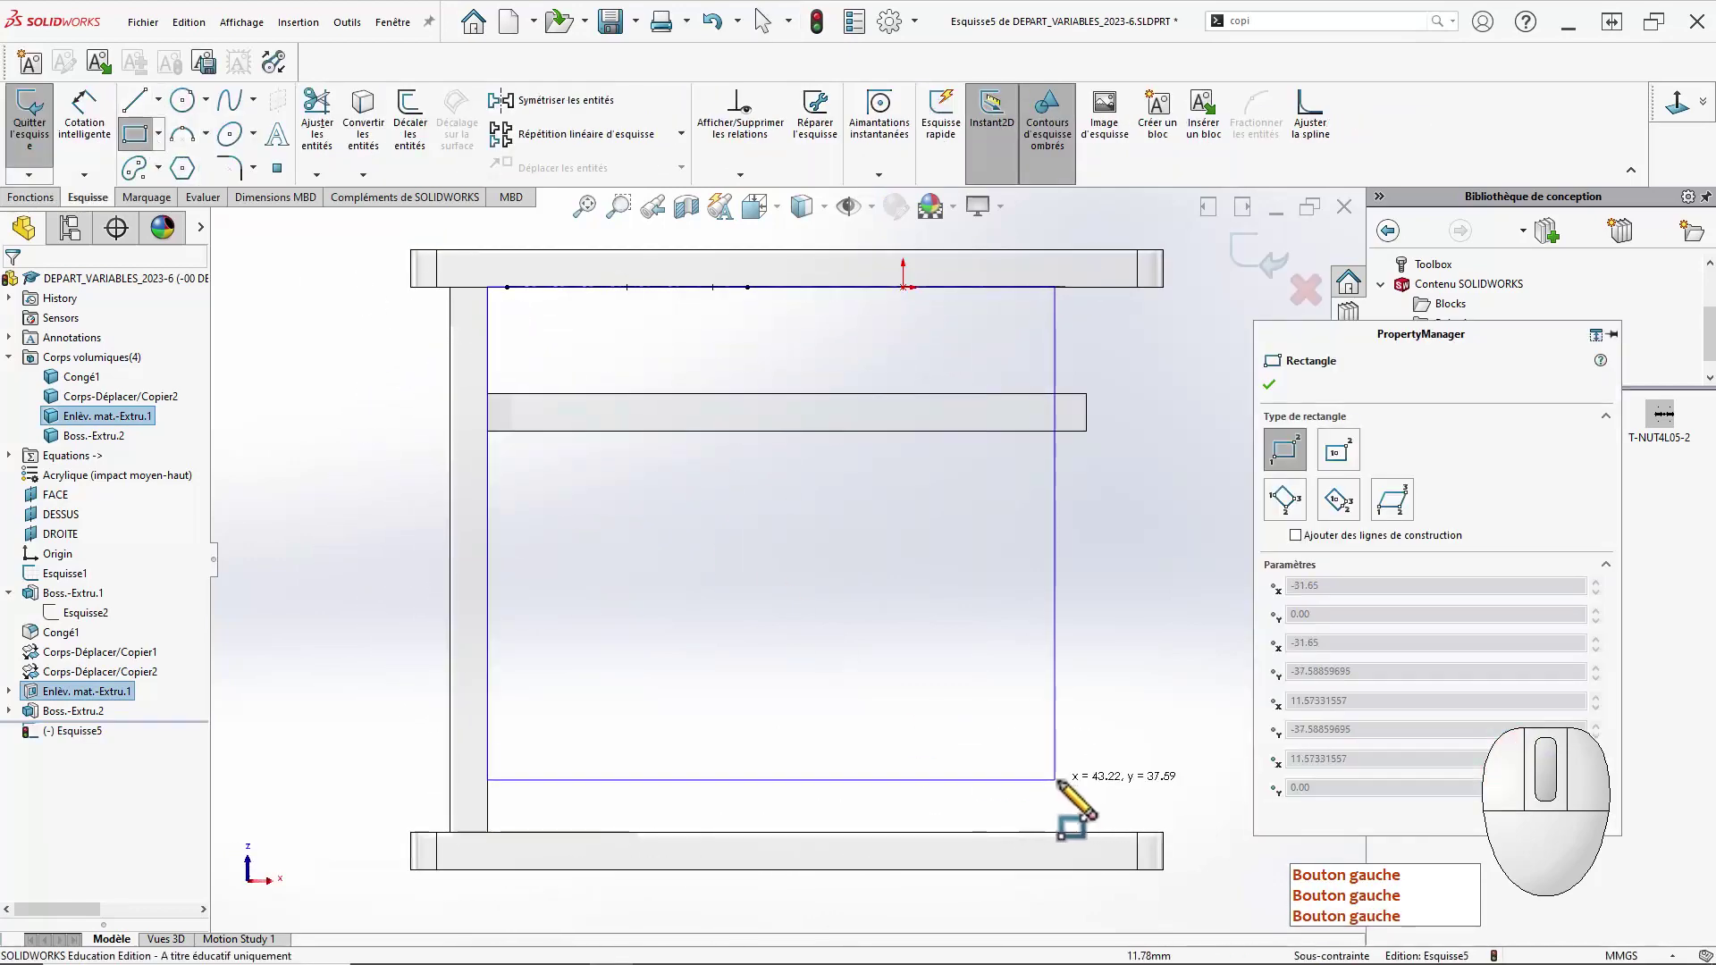
click(1126, 833)
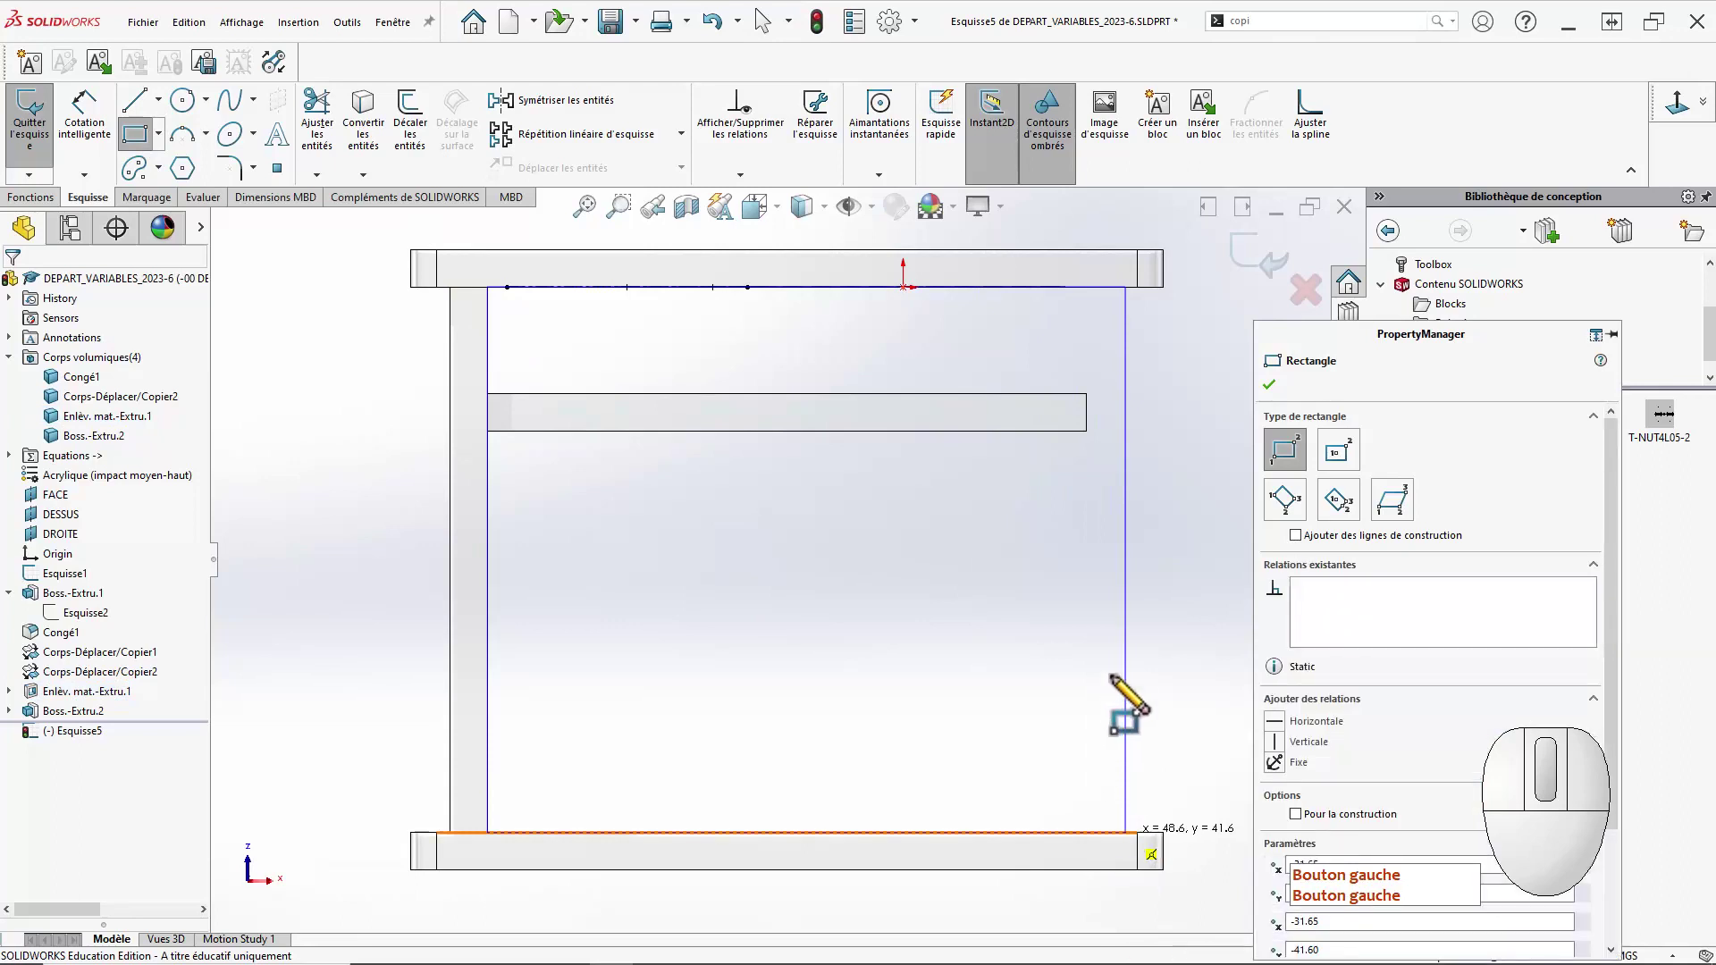
key(Escape)
key(Escape)
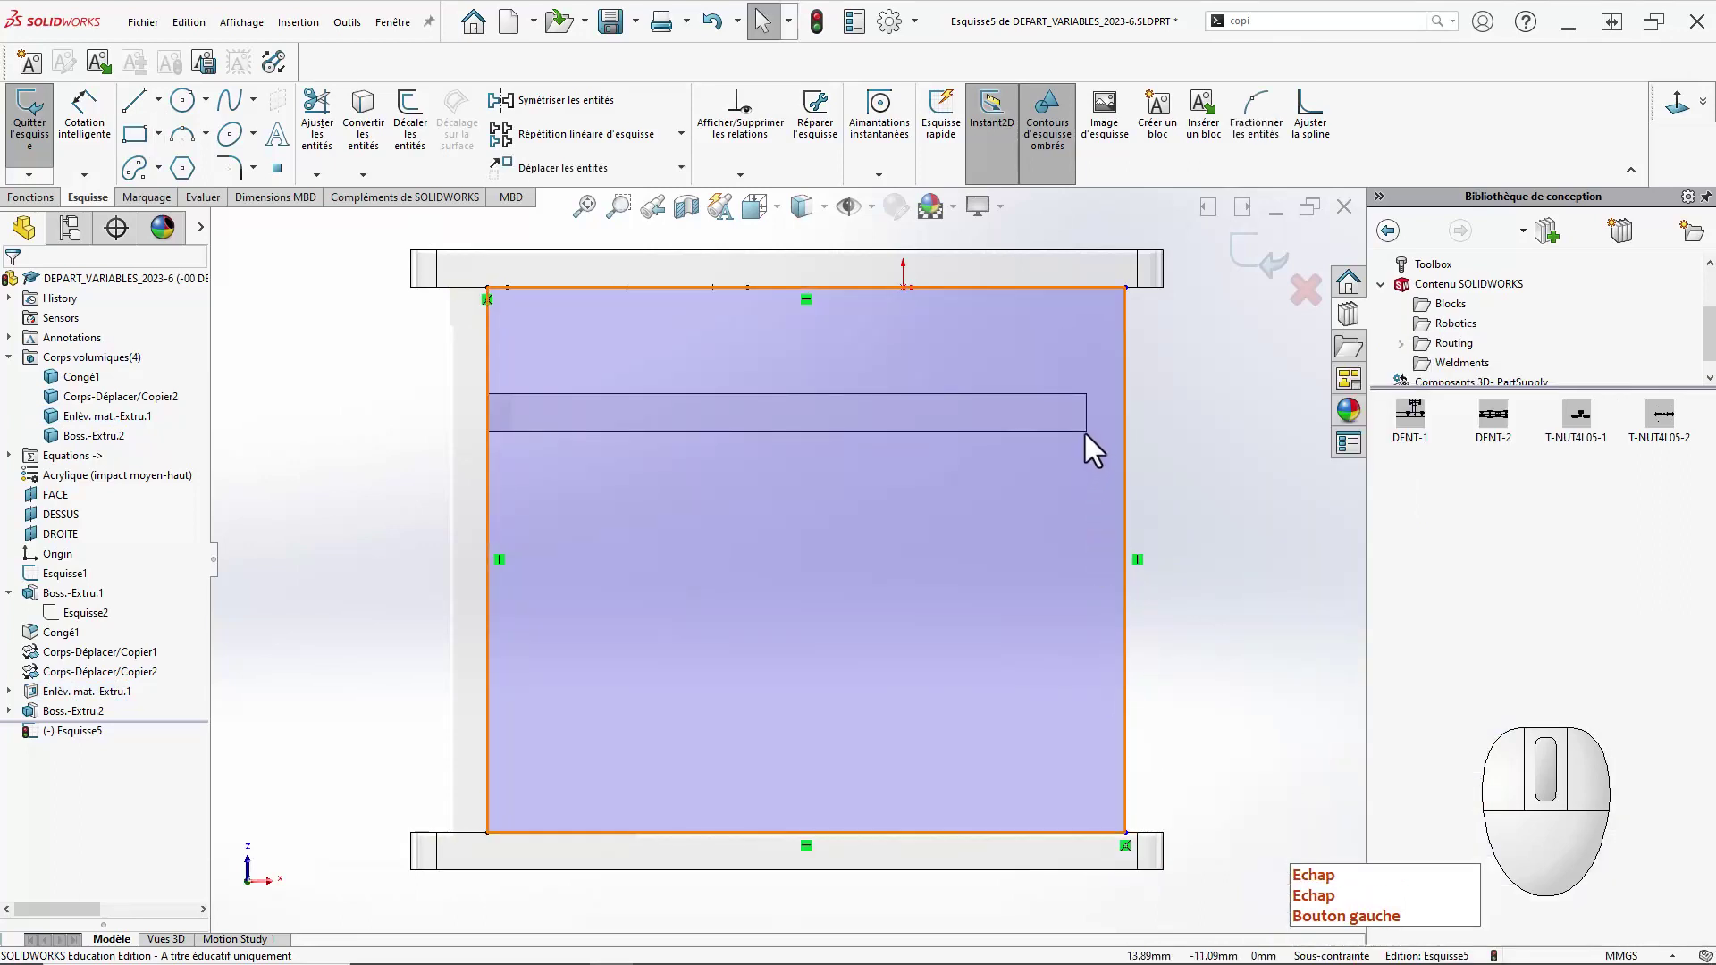
Make the rectangle's free vertical side coincident with the end corner of the middle plate.
click(1085, 431)
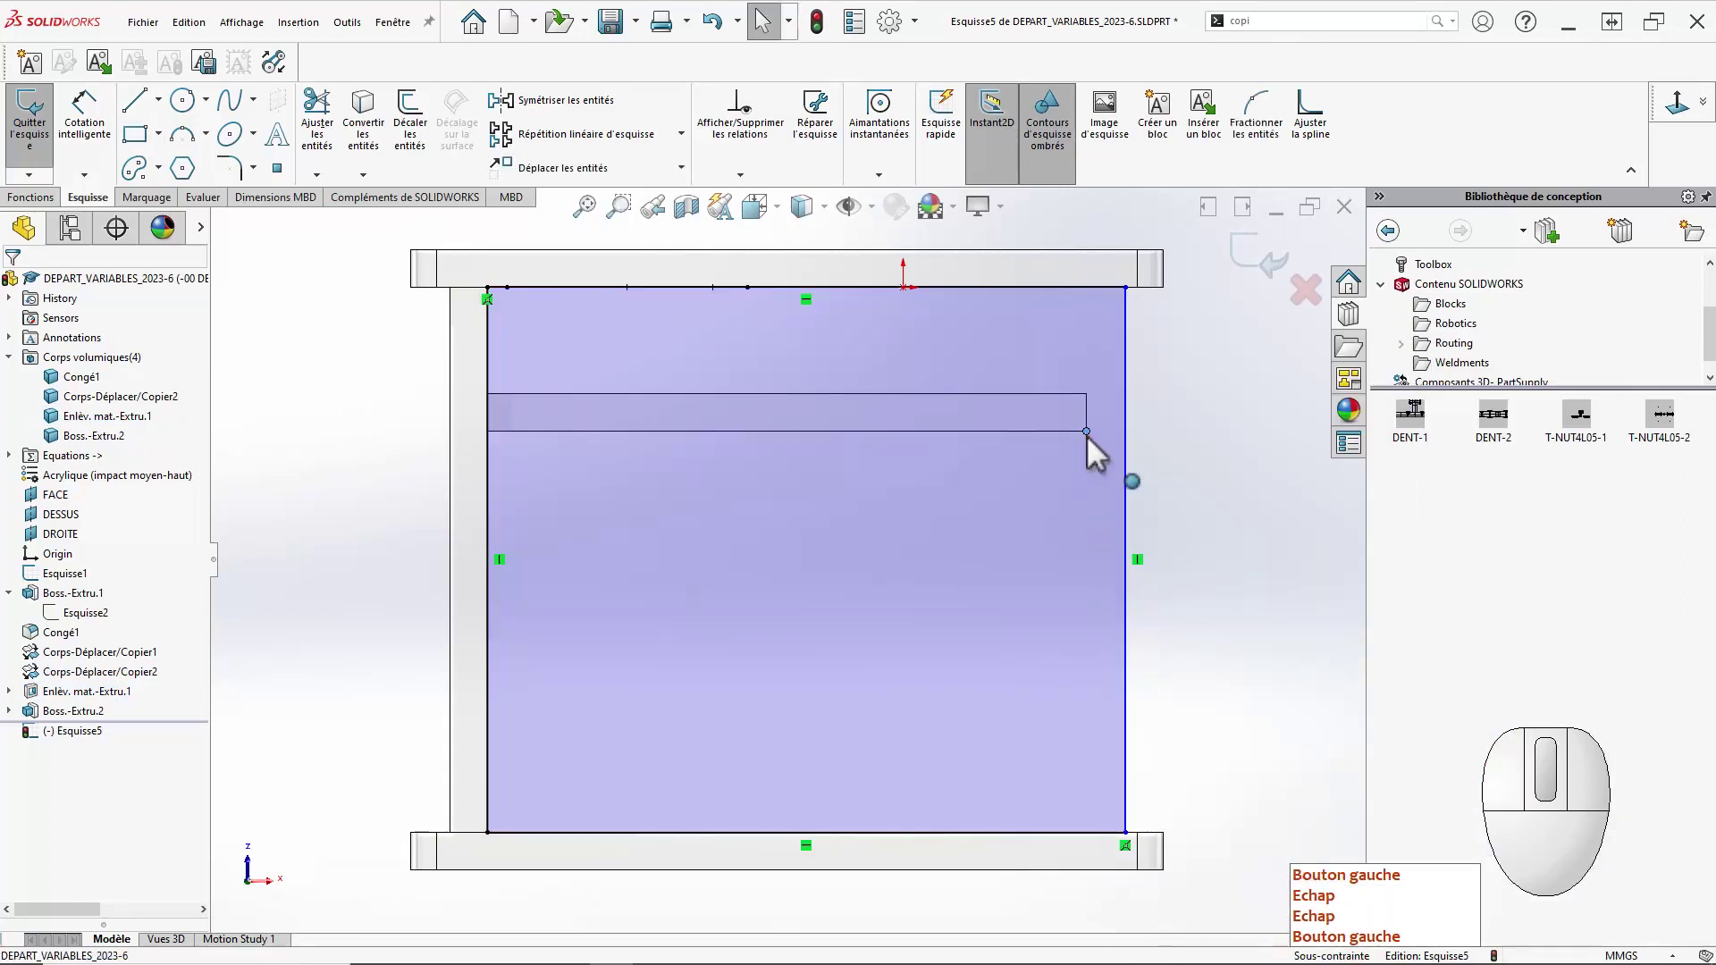
ctrl+click(1127, 480)
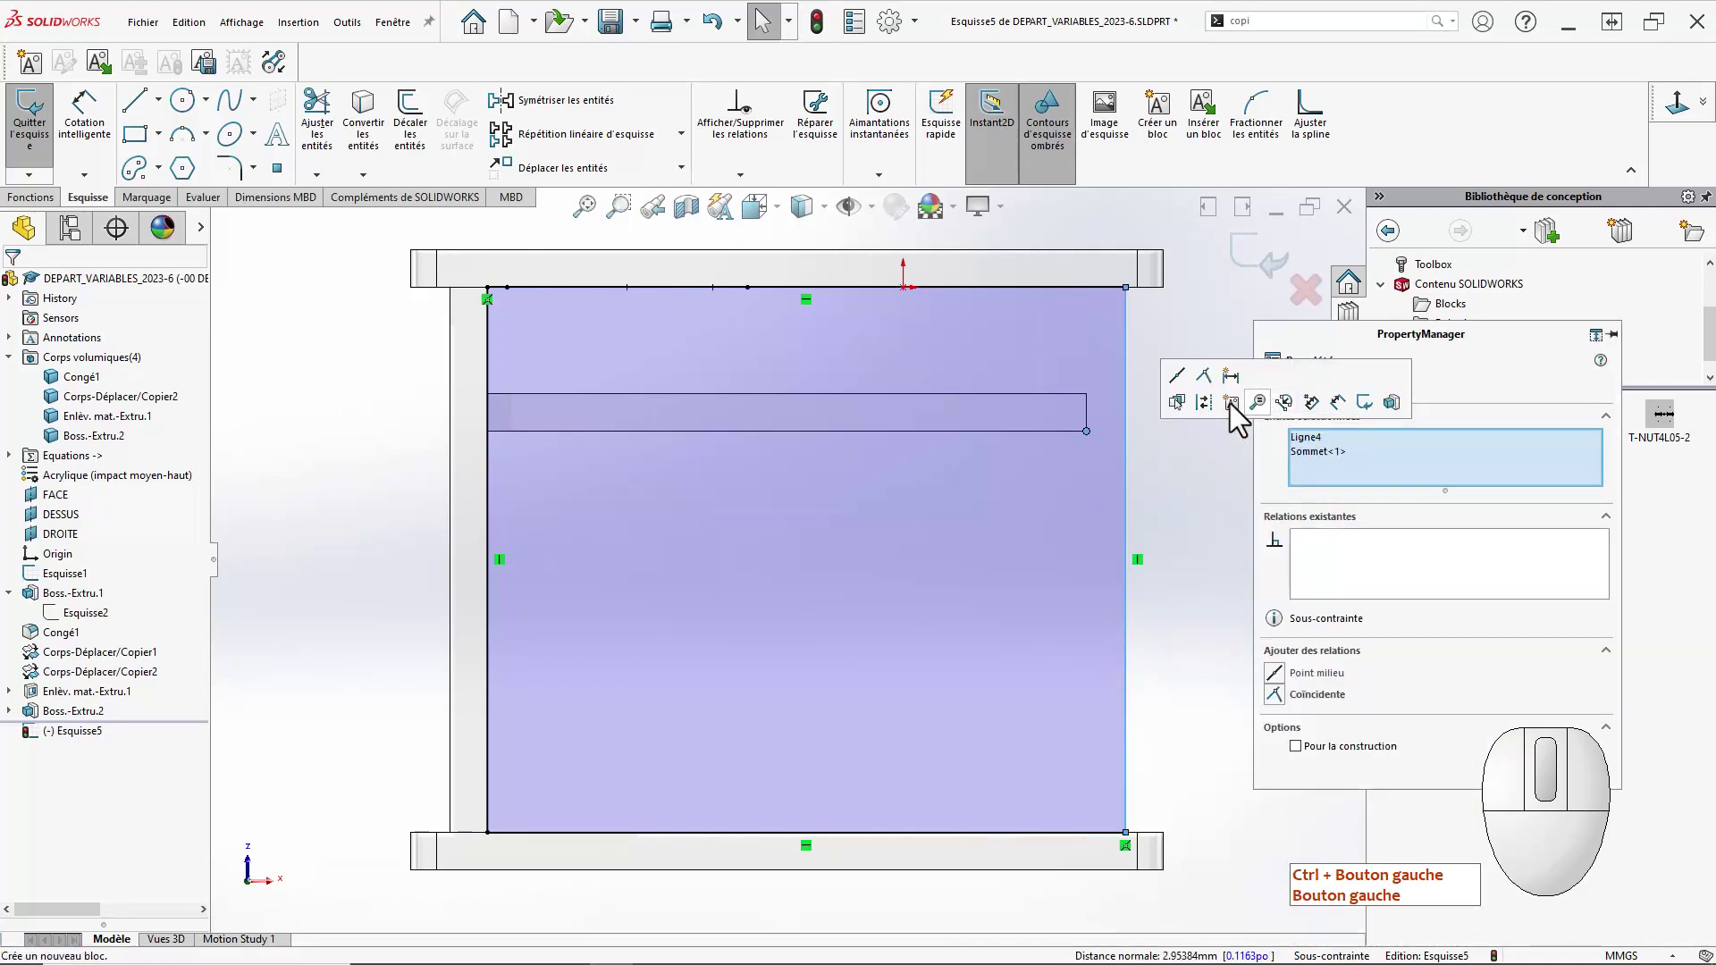
click(1204, 375)
click(1155, 517)
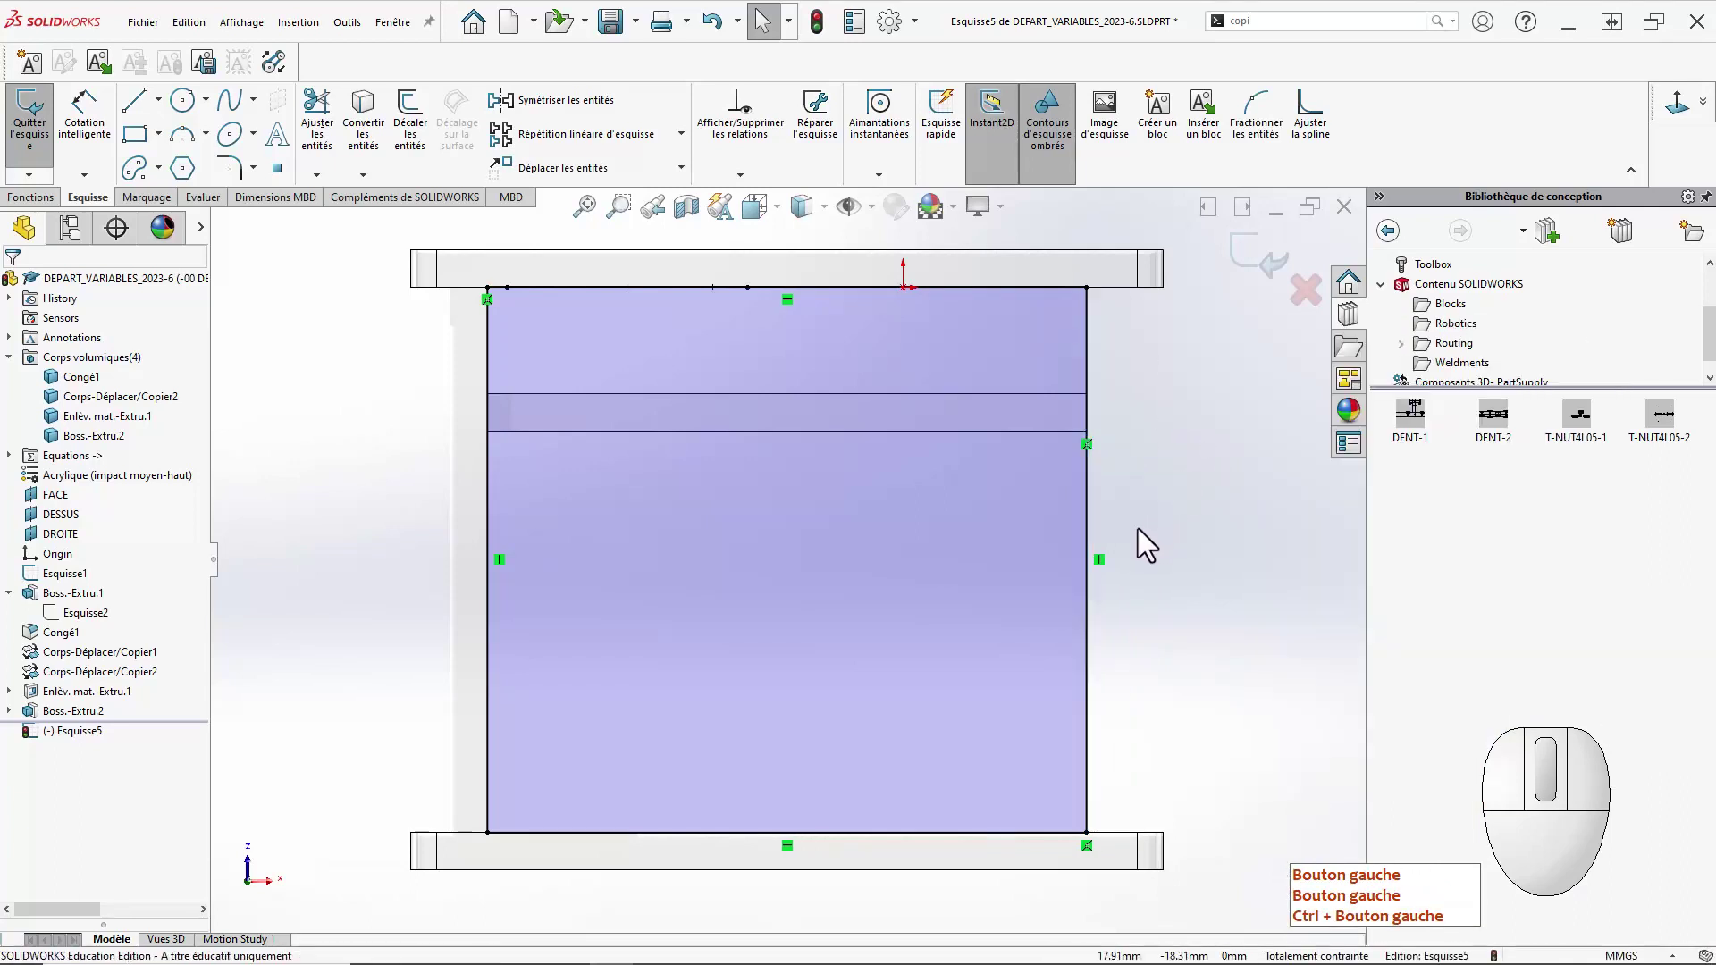
Extrude the rectangle as a Blind boss with its depth linked to the variable "e" and result merging turned off.
key(s)
double_click(1218, 556)
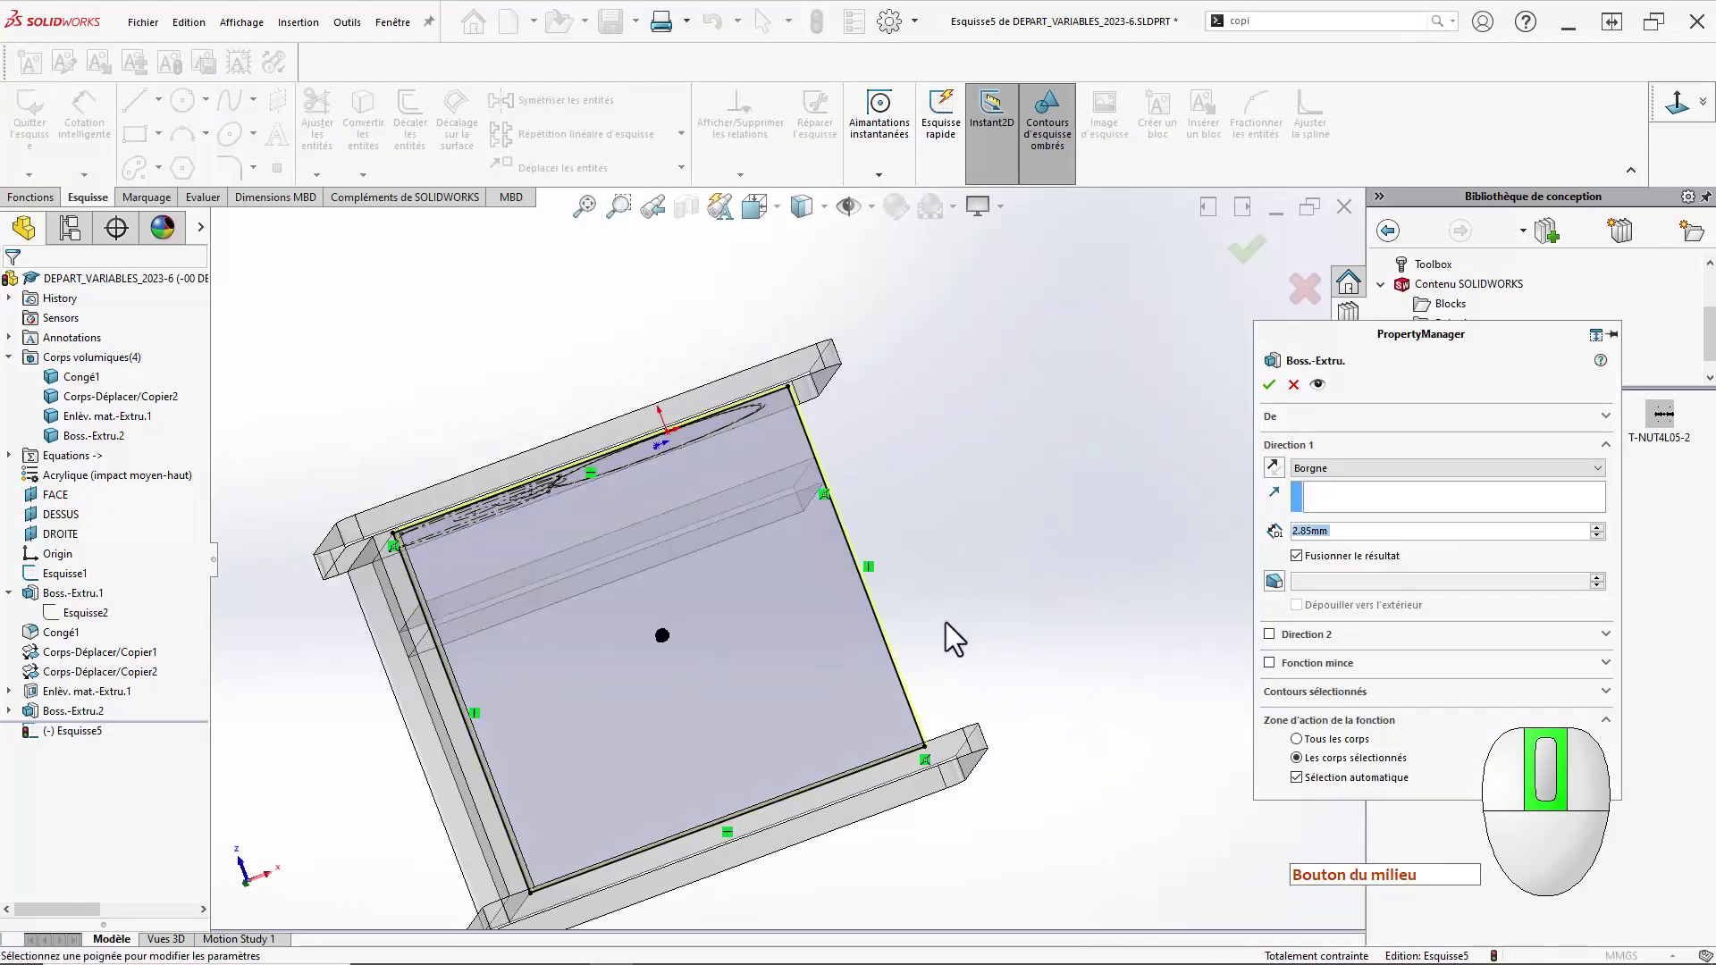
middle_drag(945, 622, 930, 662)
click(1370, 530)
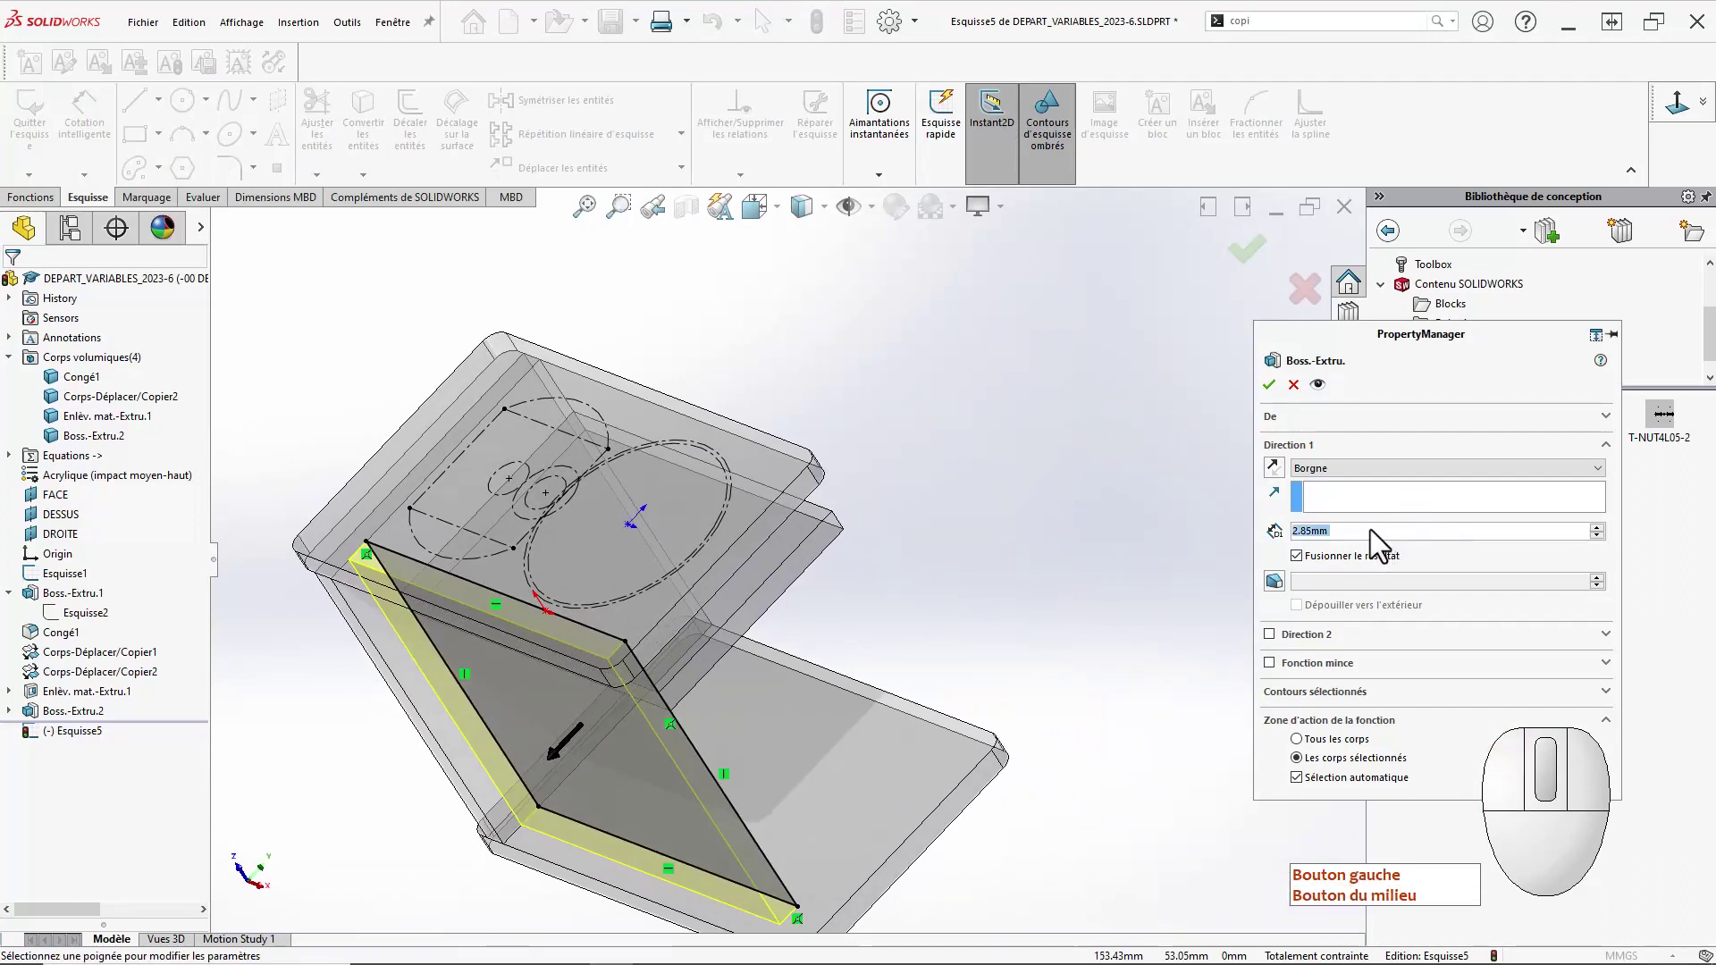
text(=e)
key(Down)
key(Return)
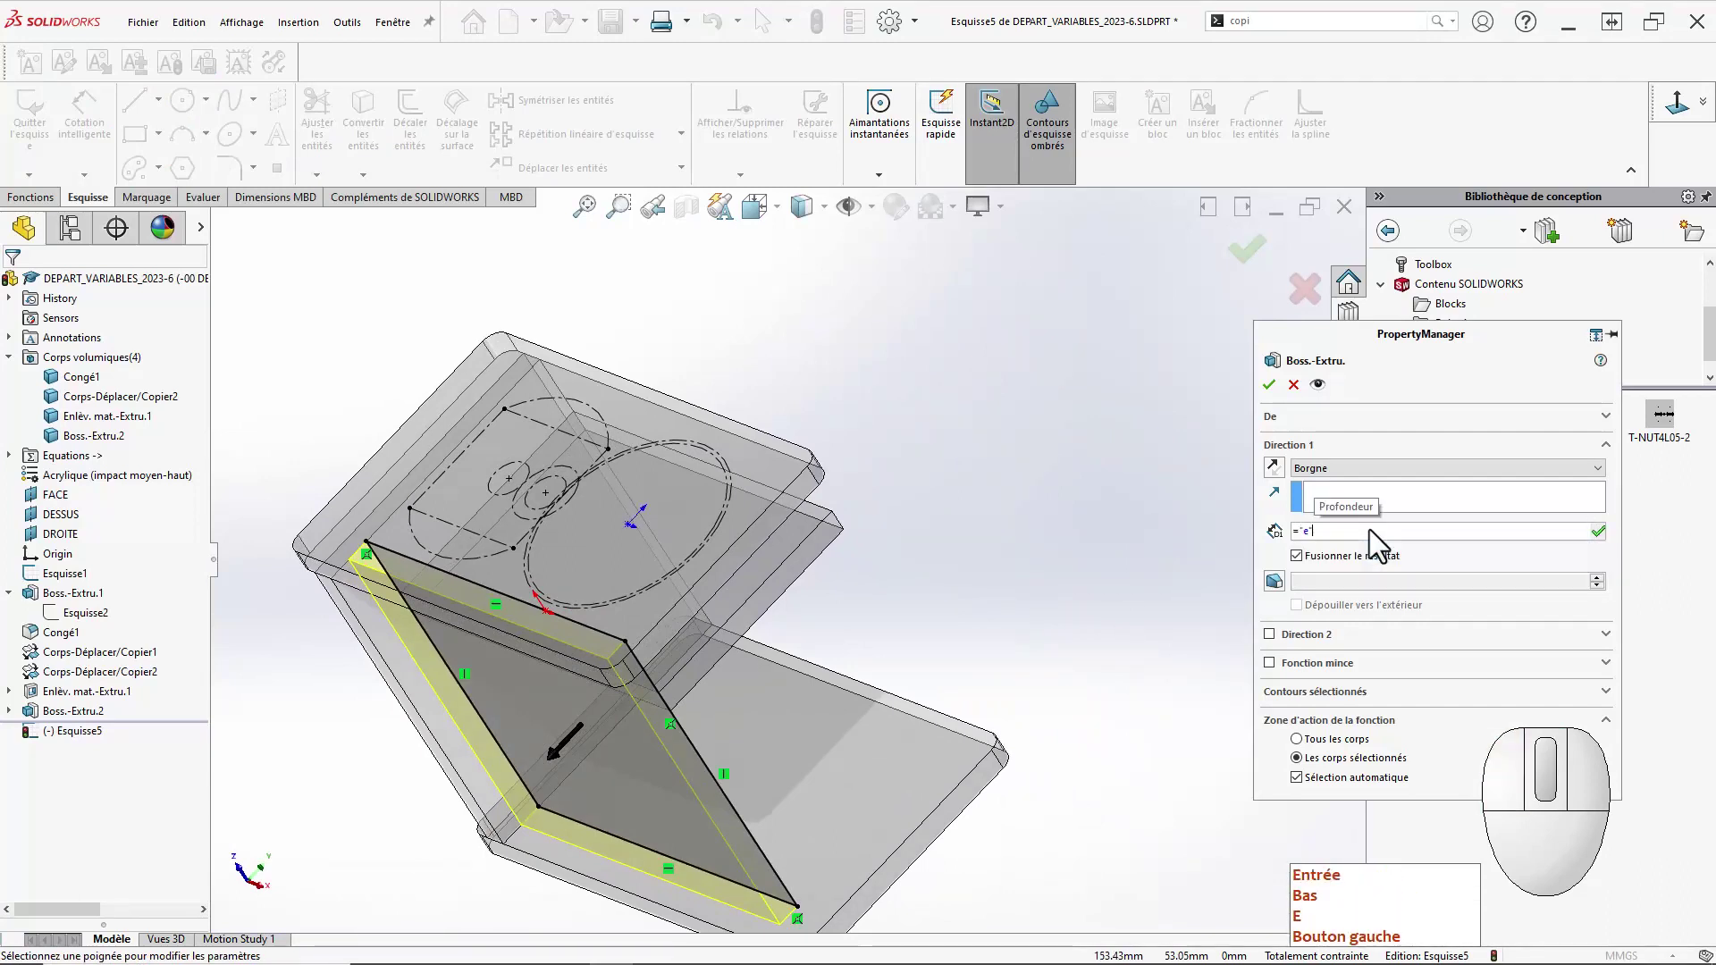
click(1297, 556)
click(1269, 385)
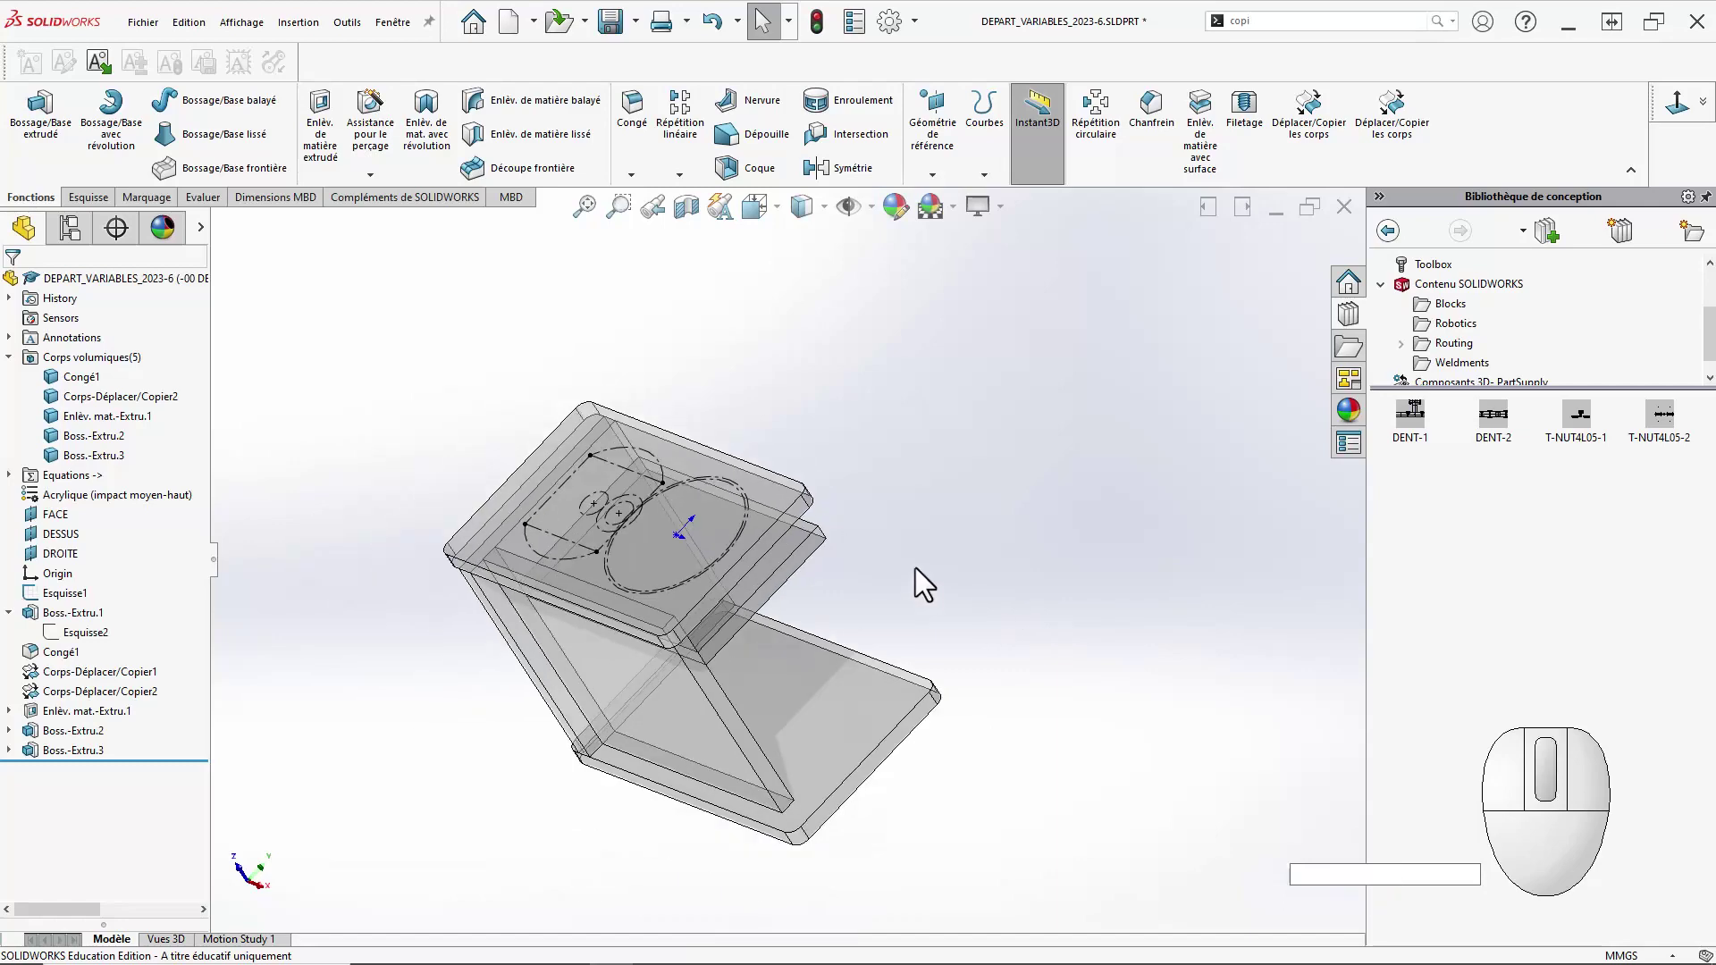
On the front face of the outer plate carrying the gear layout, sketch a circle about 8.44 mm in diameter centred on the origin.
middle_drag(919, 581, 892, 775)
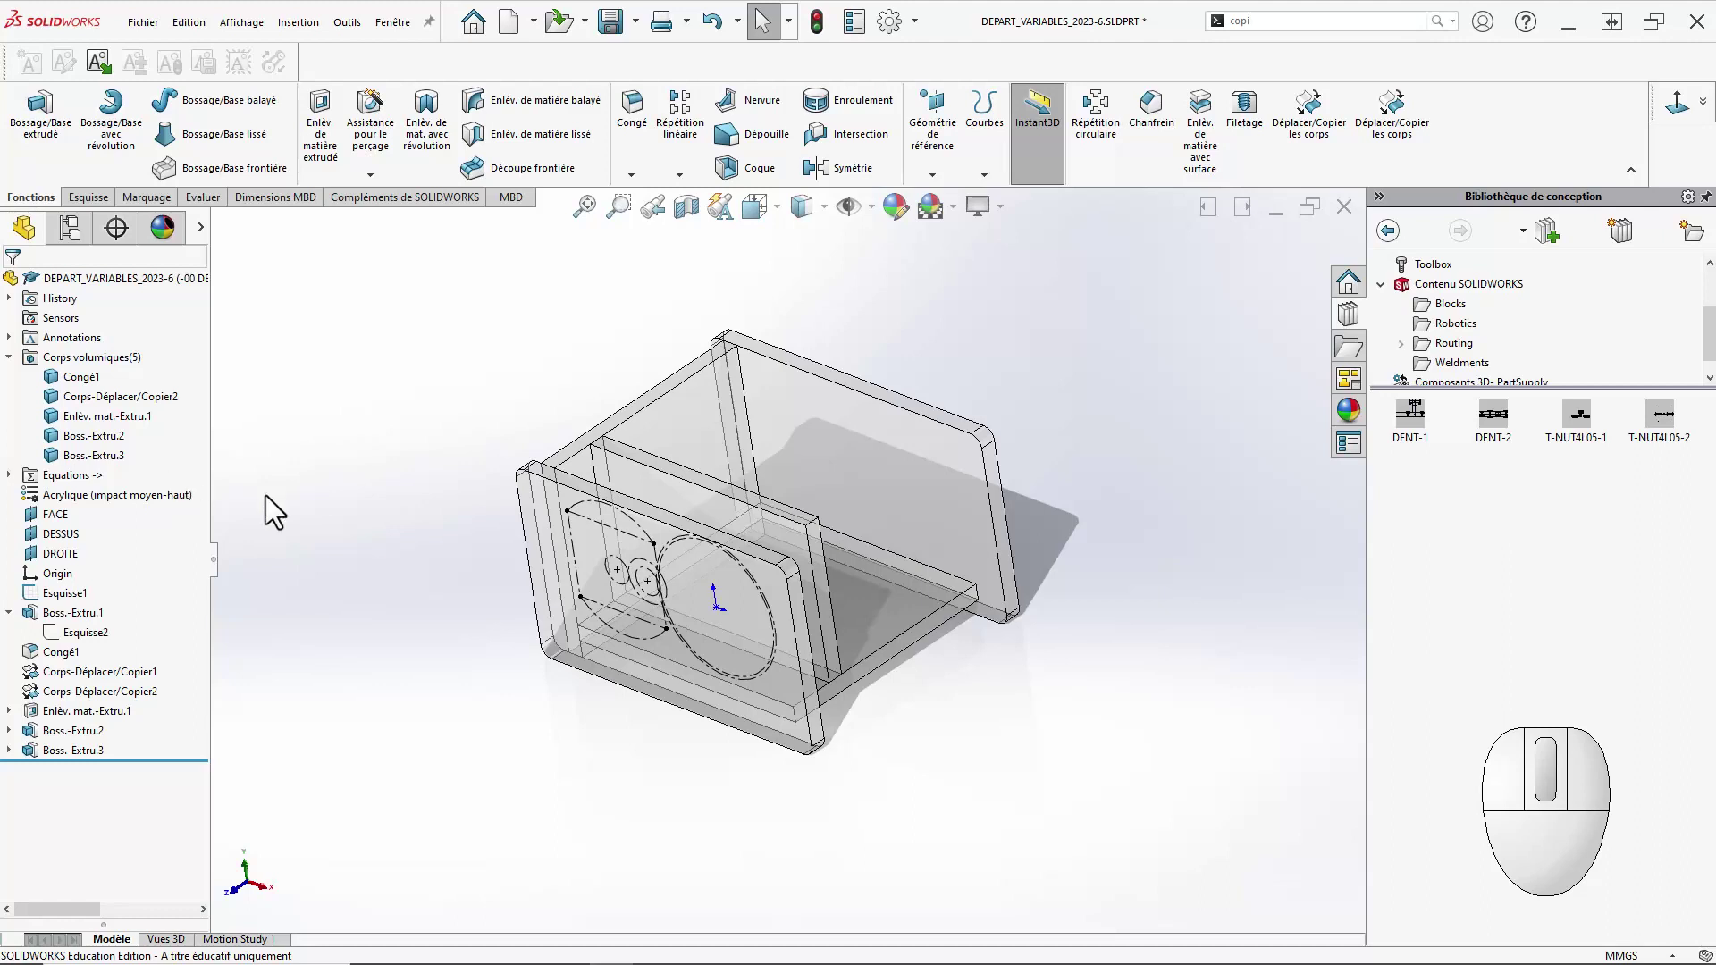
click(772, 683)
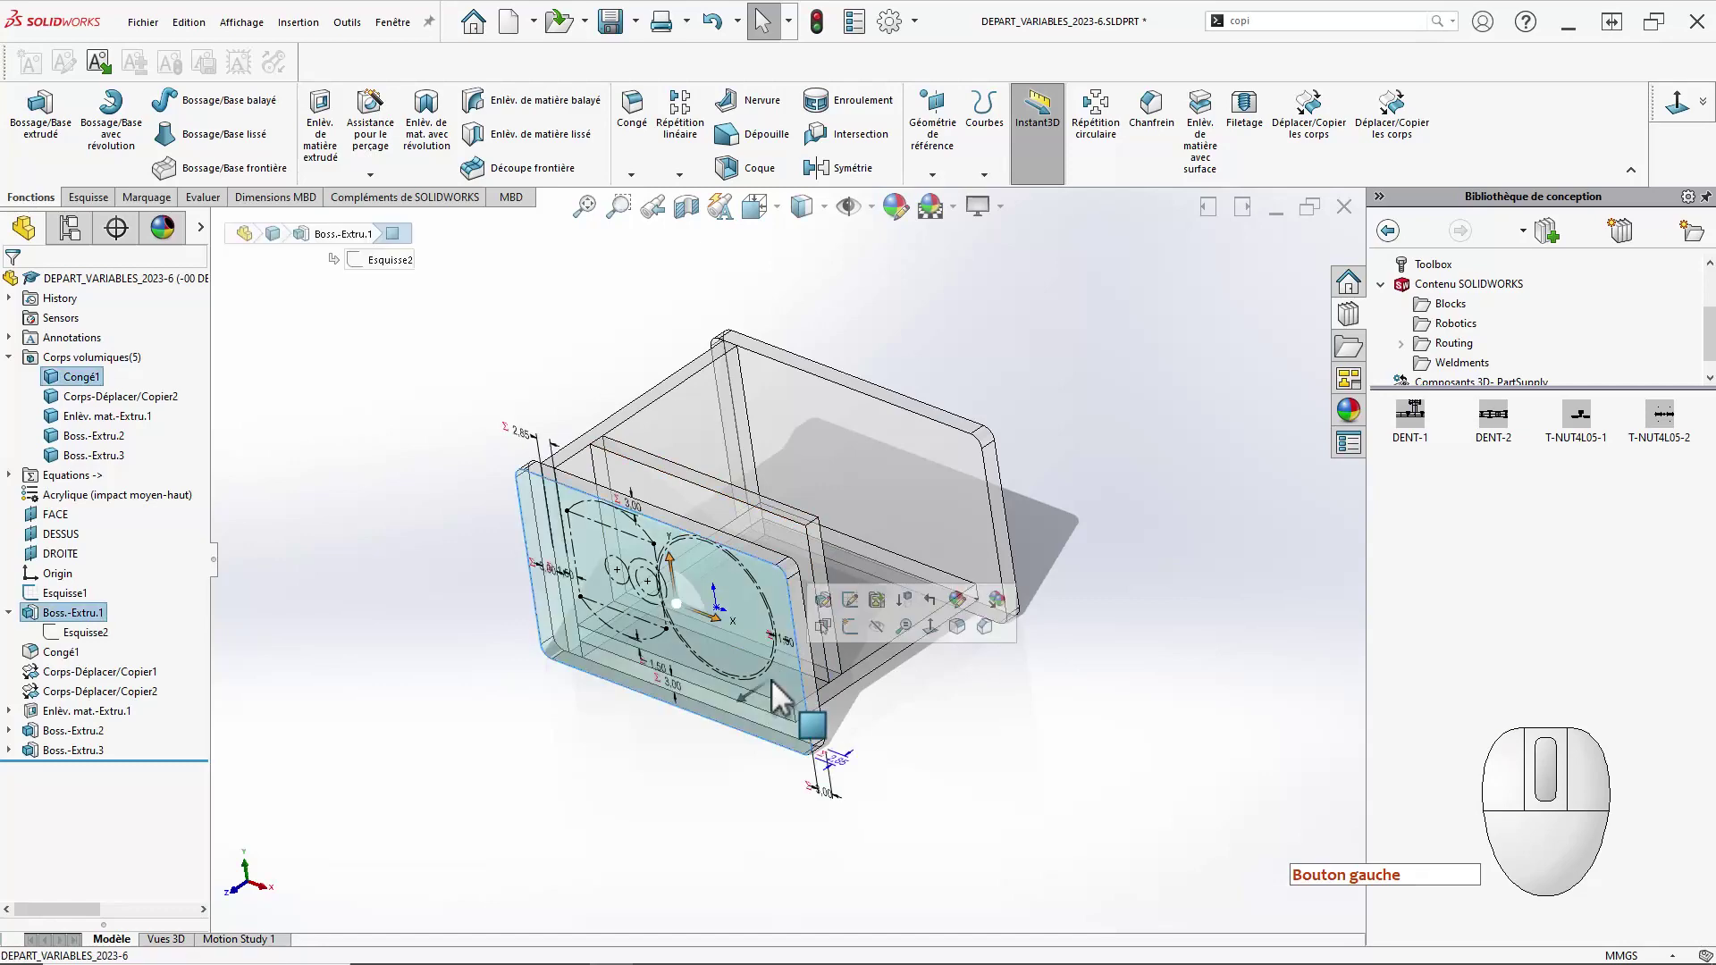
click(849, 628)
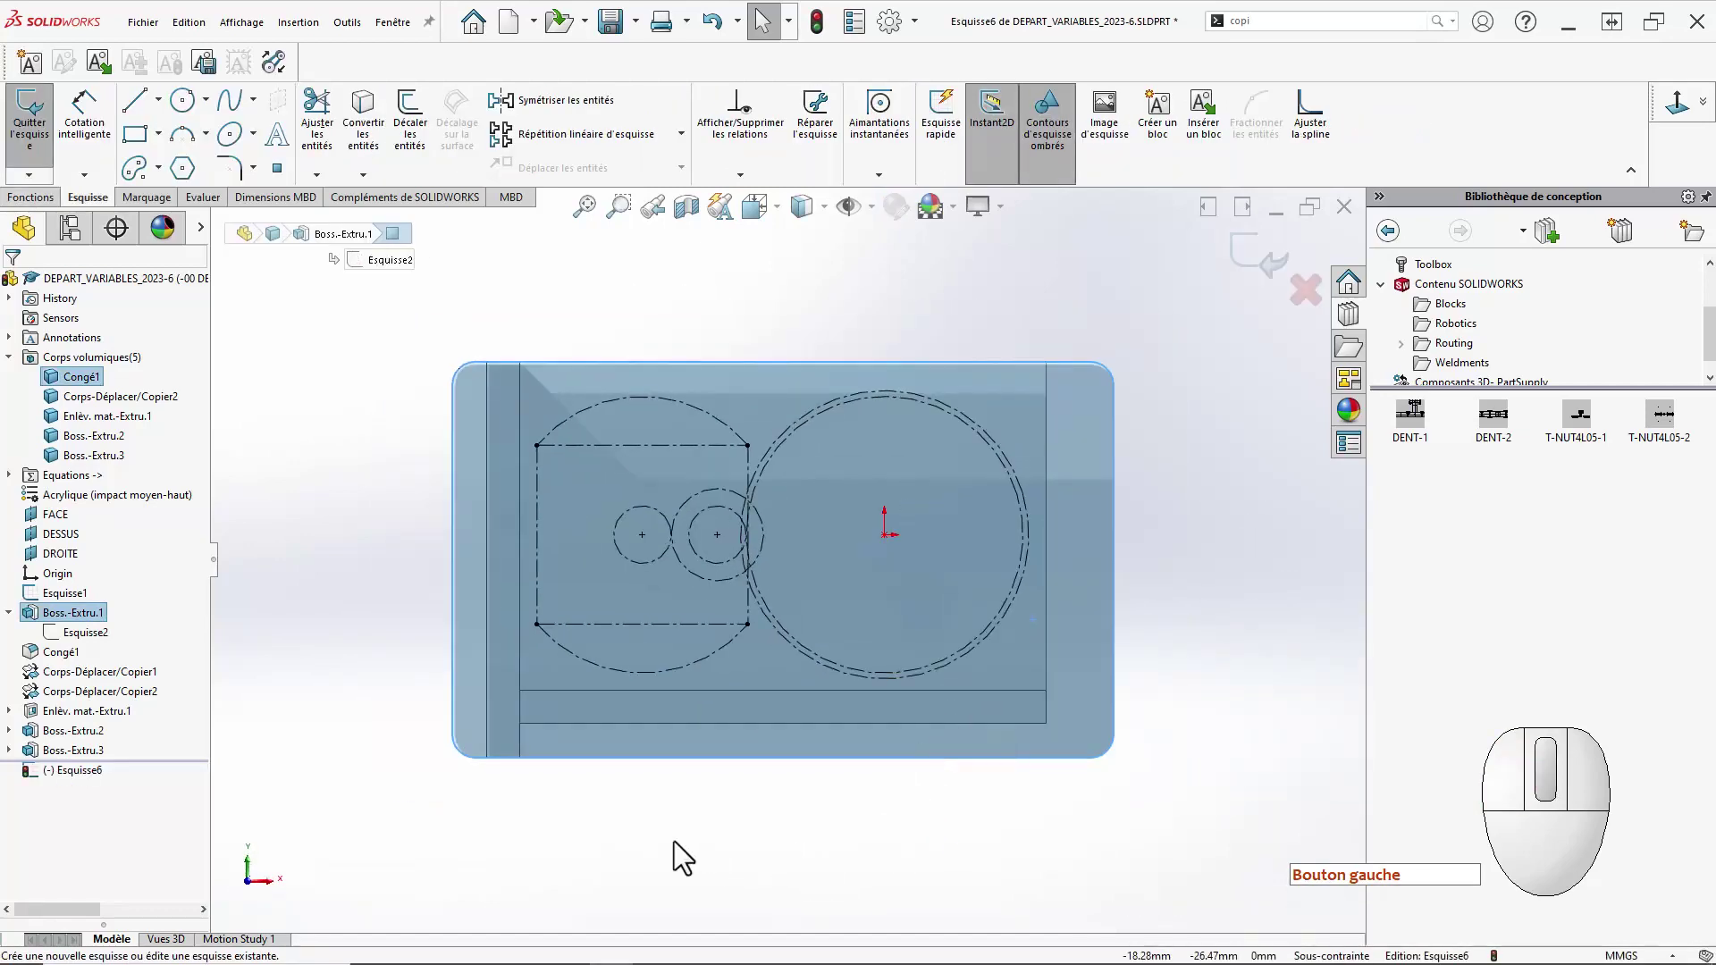
right_drag(920, 842, 890, 578)
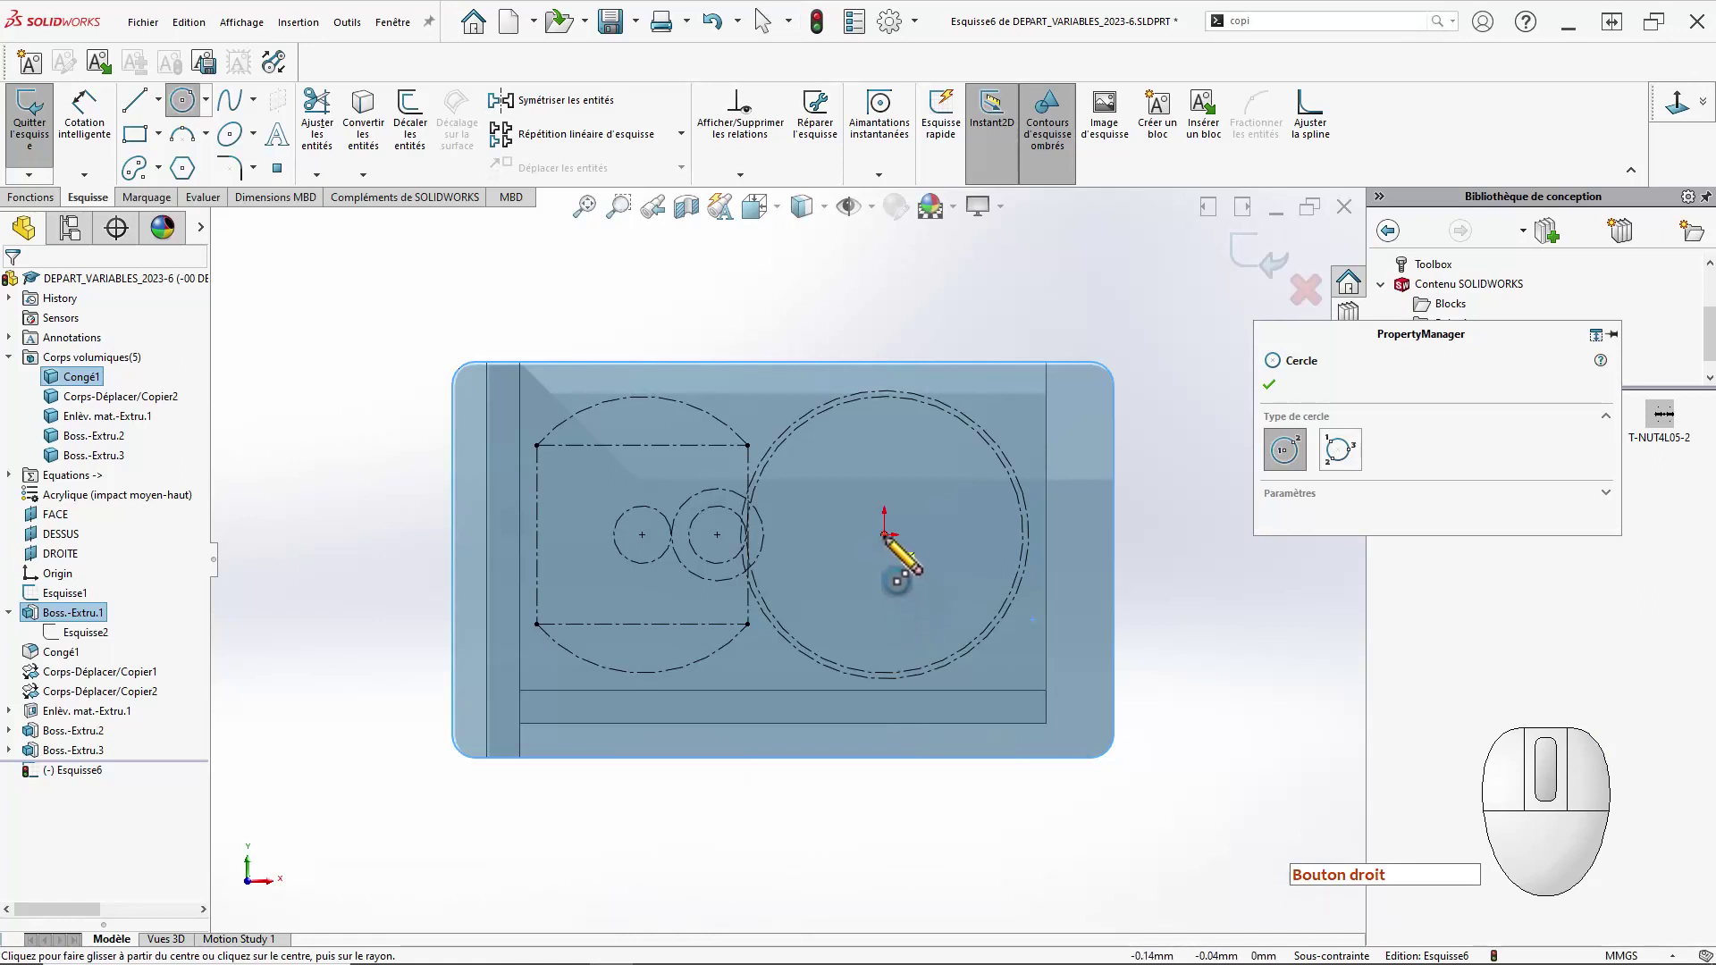
click(885, 534)
click(912, 579)
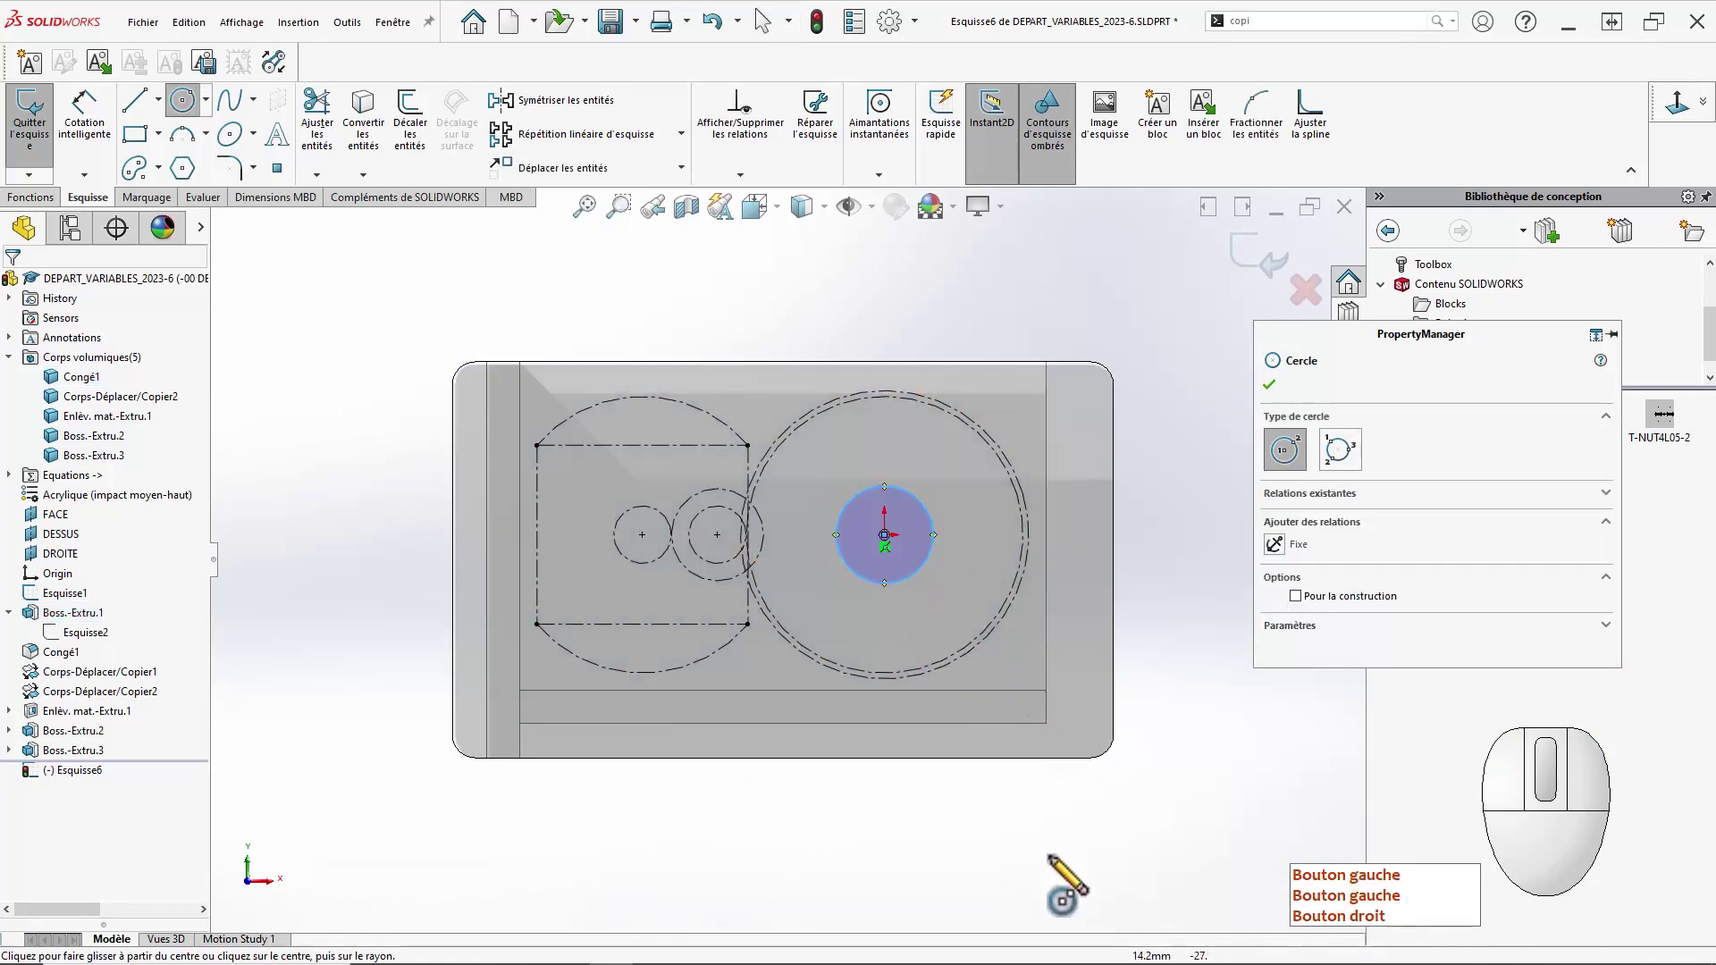
Dimension the origin circle's diameter and link it to the global variable "DIA_ROUL".
right_drag(1135, 849, 1130, 608)
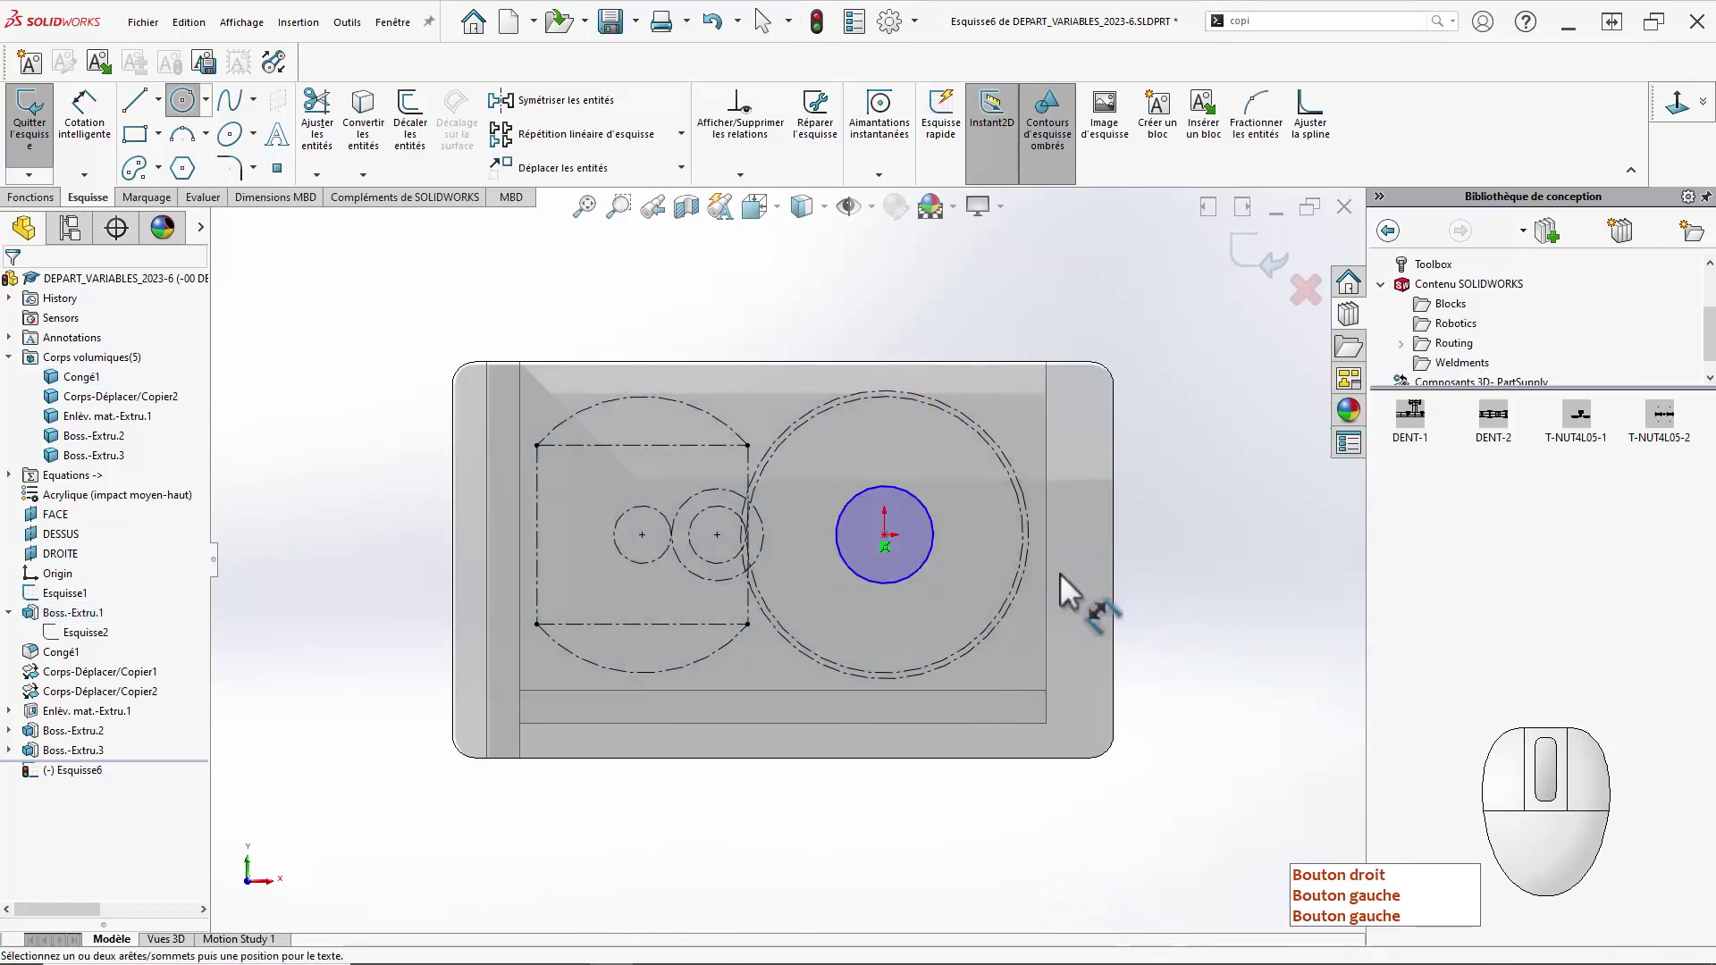
click(919, 567)
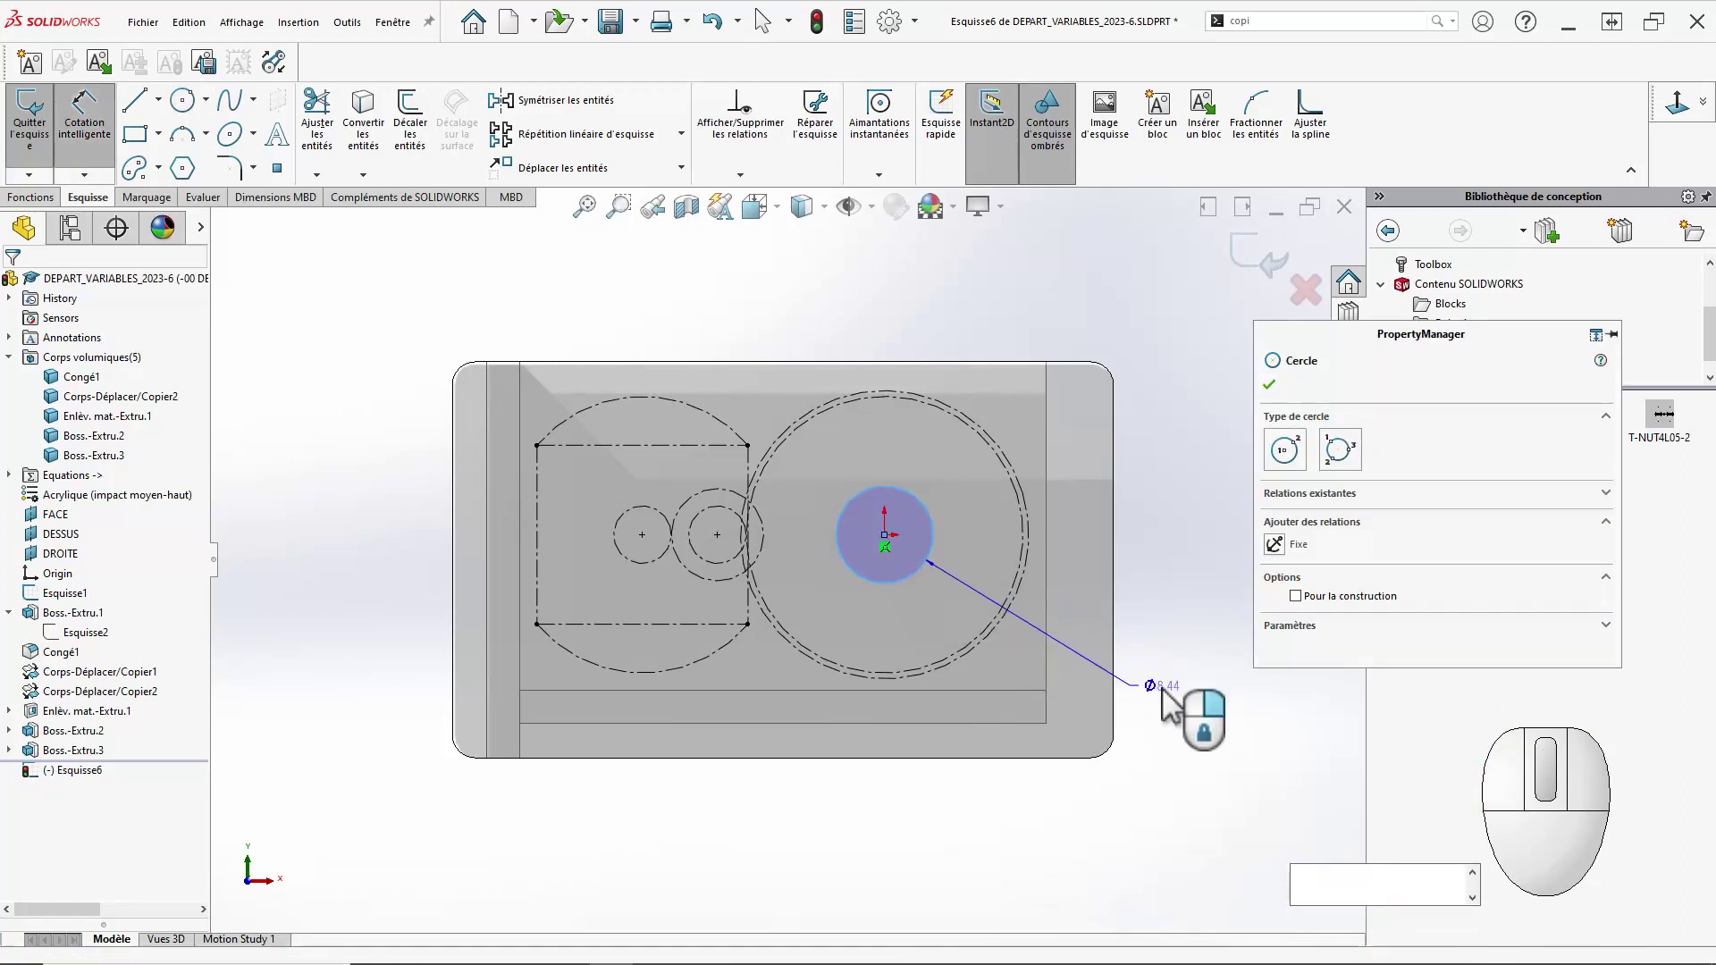
click(1153, 715)
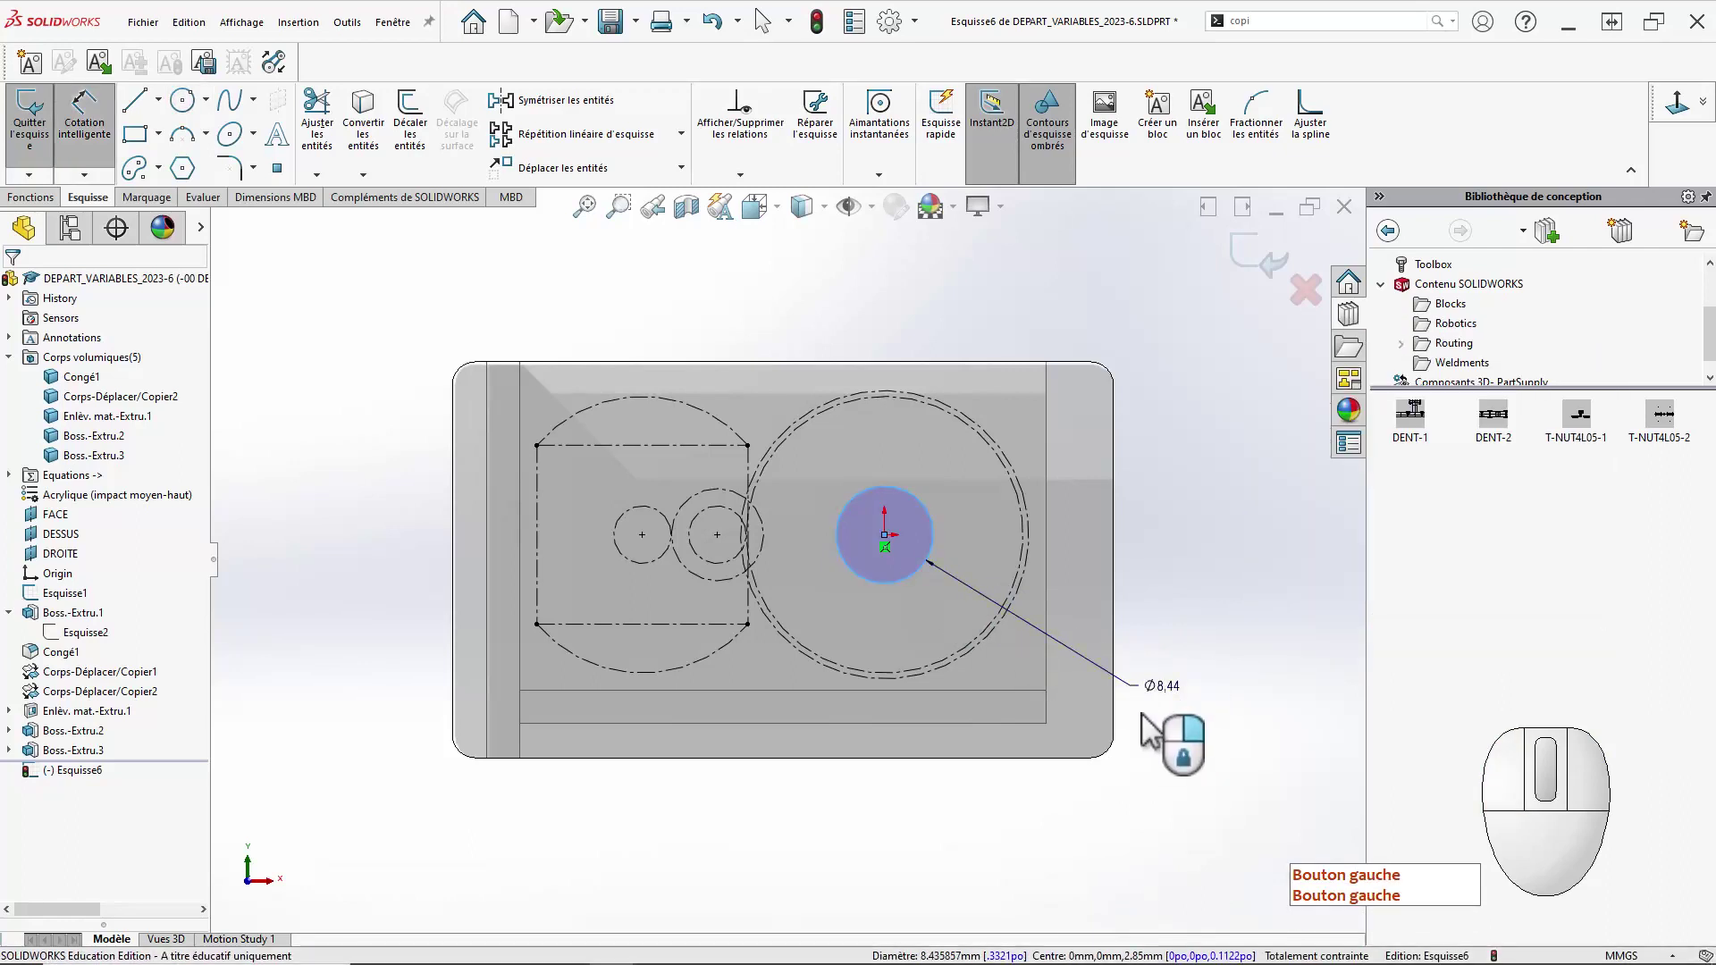
click(1144, 716)
text(=)
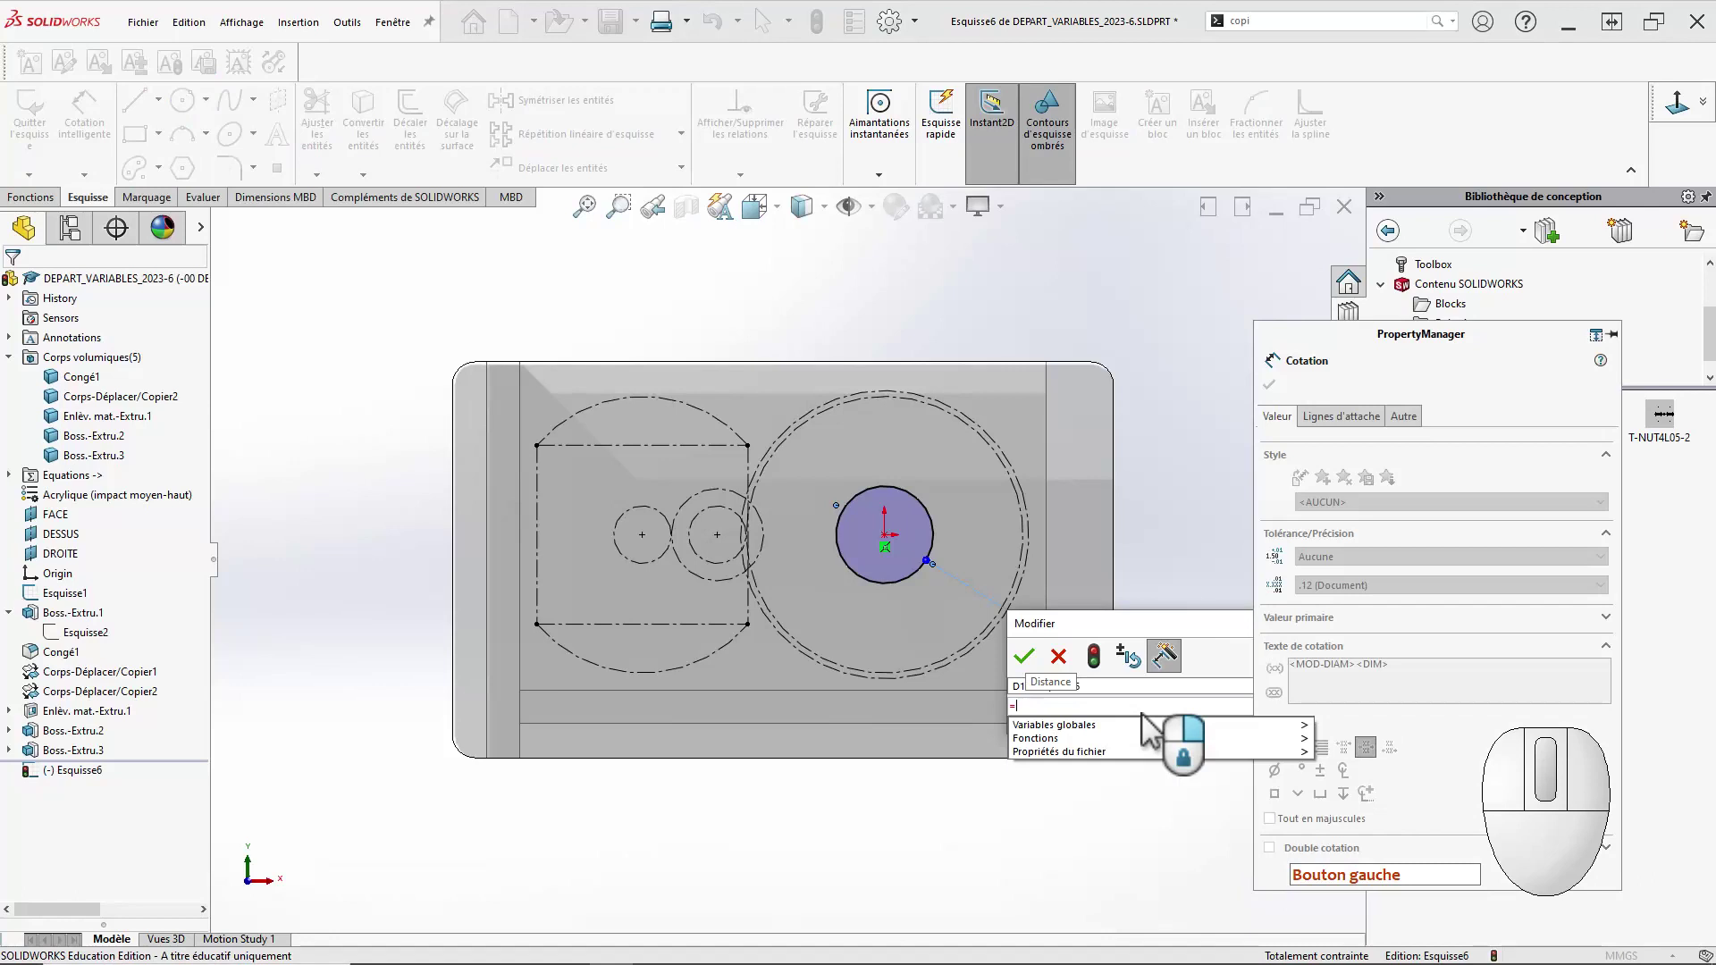
text(dia)
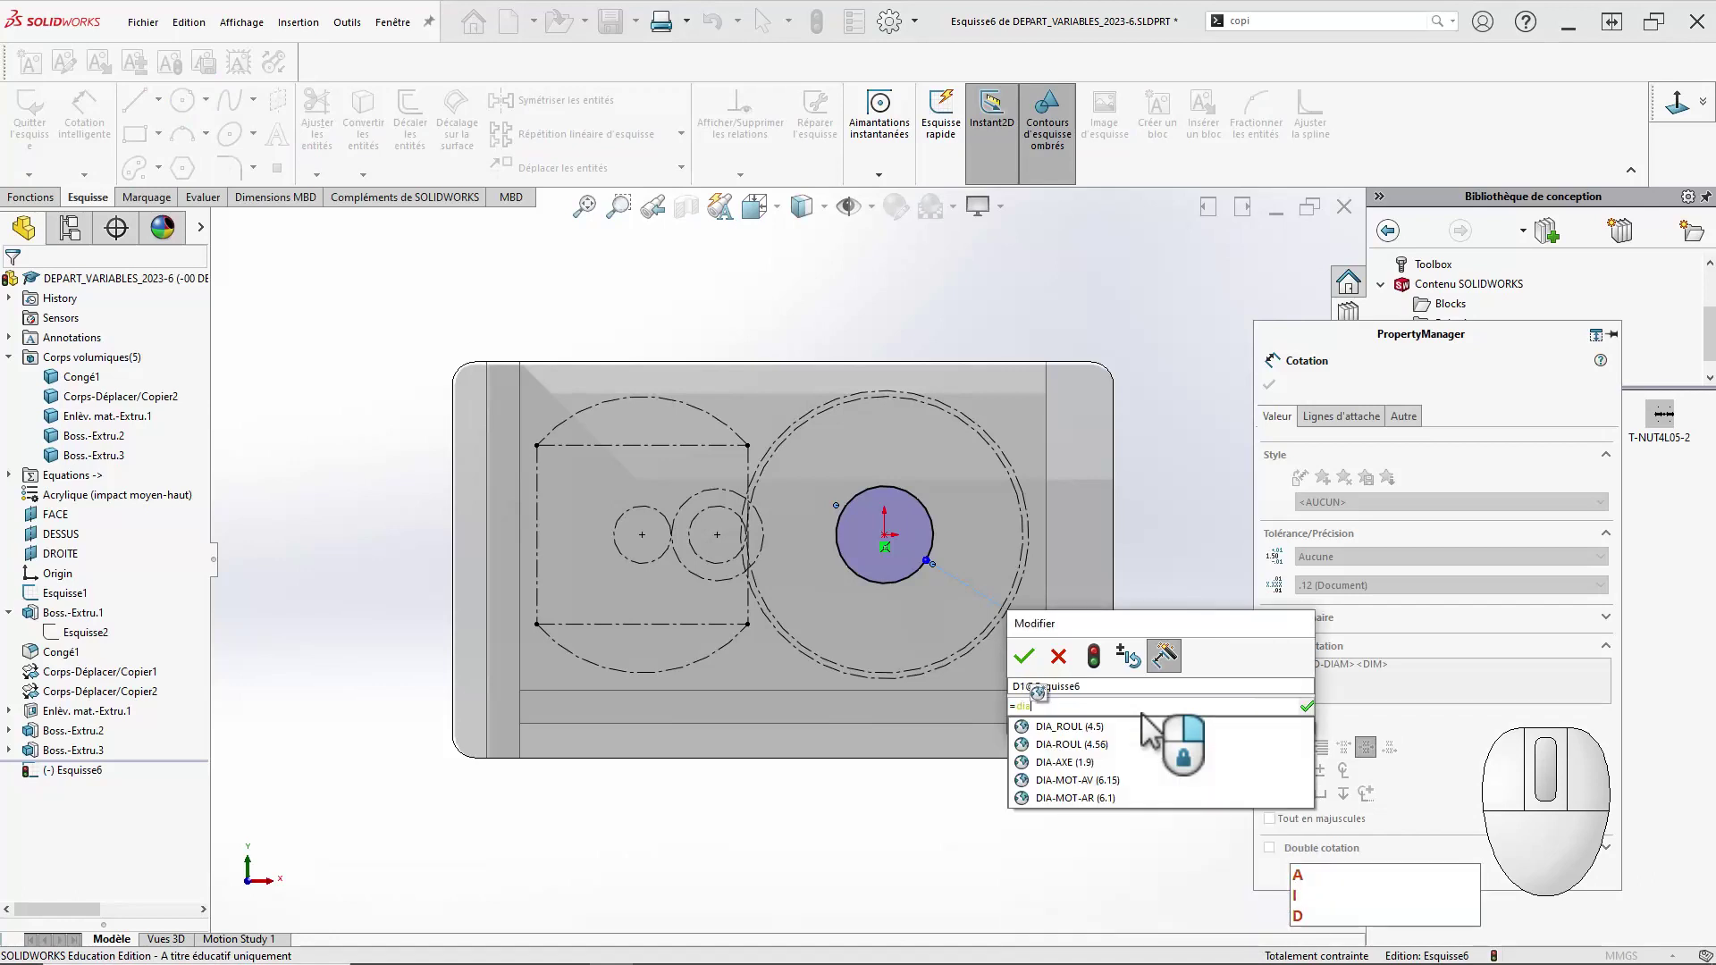
key(Down)
key(Return)
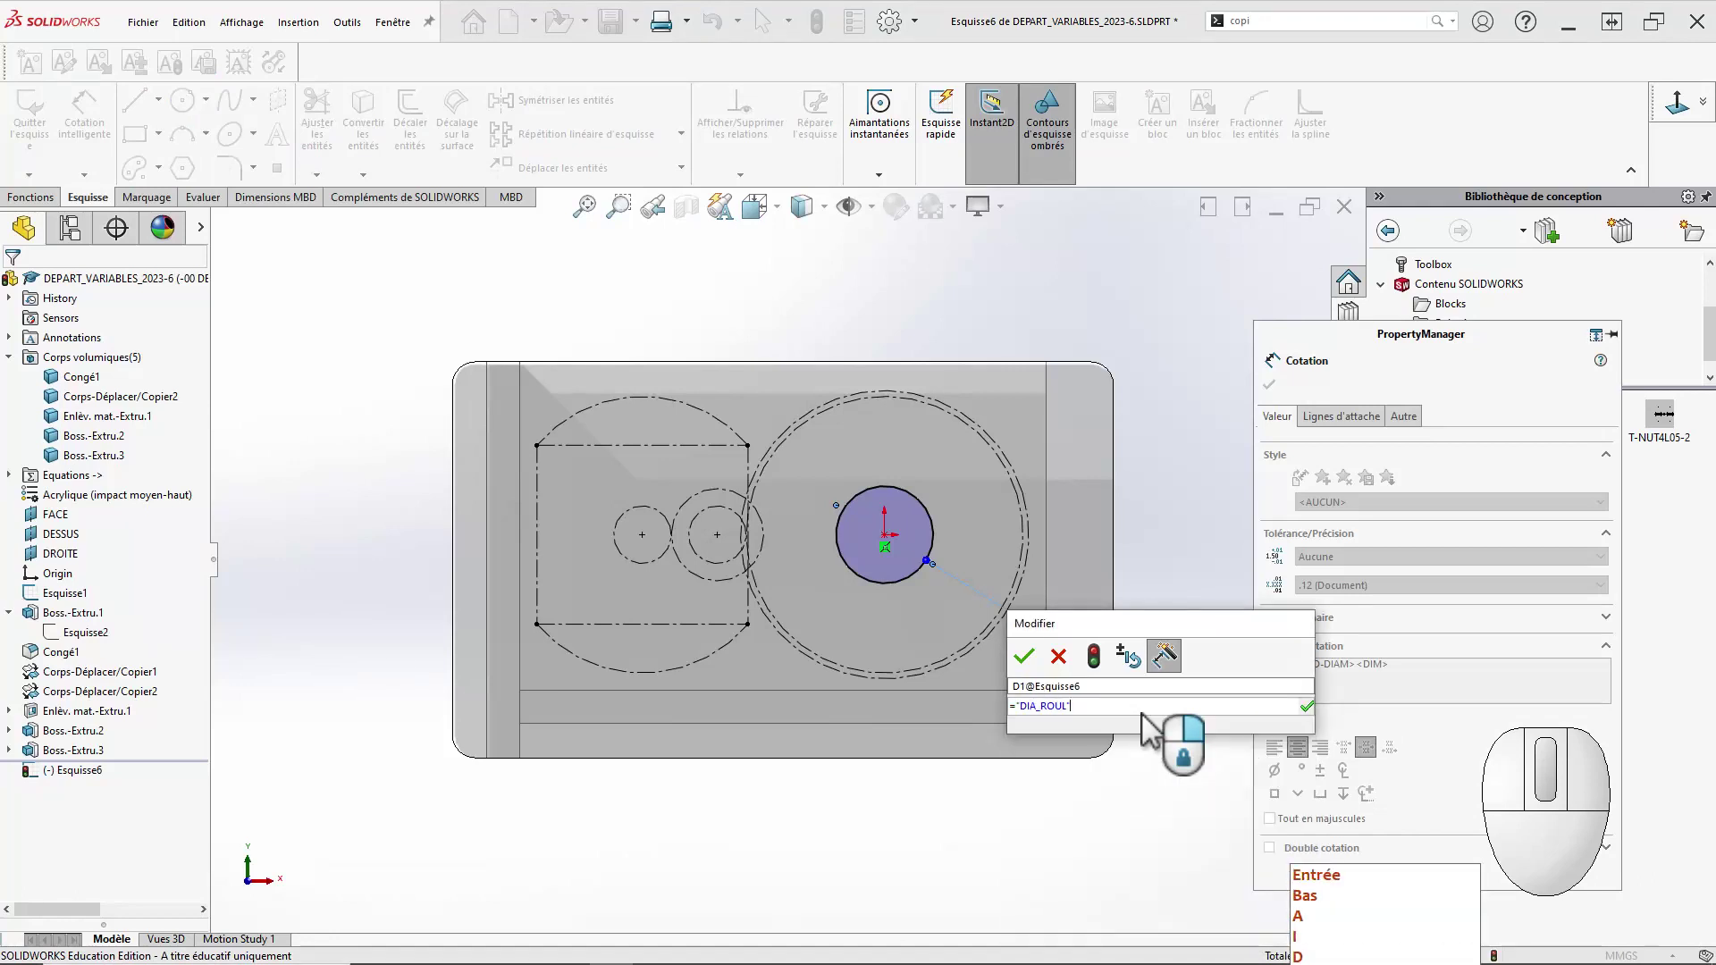
click(1024, 657)
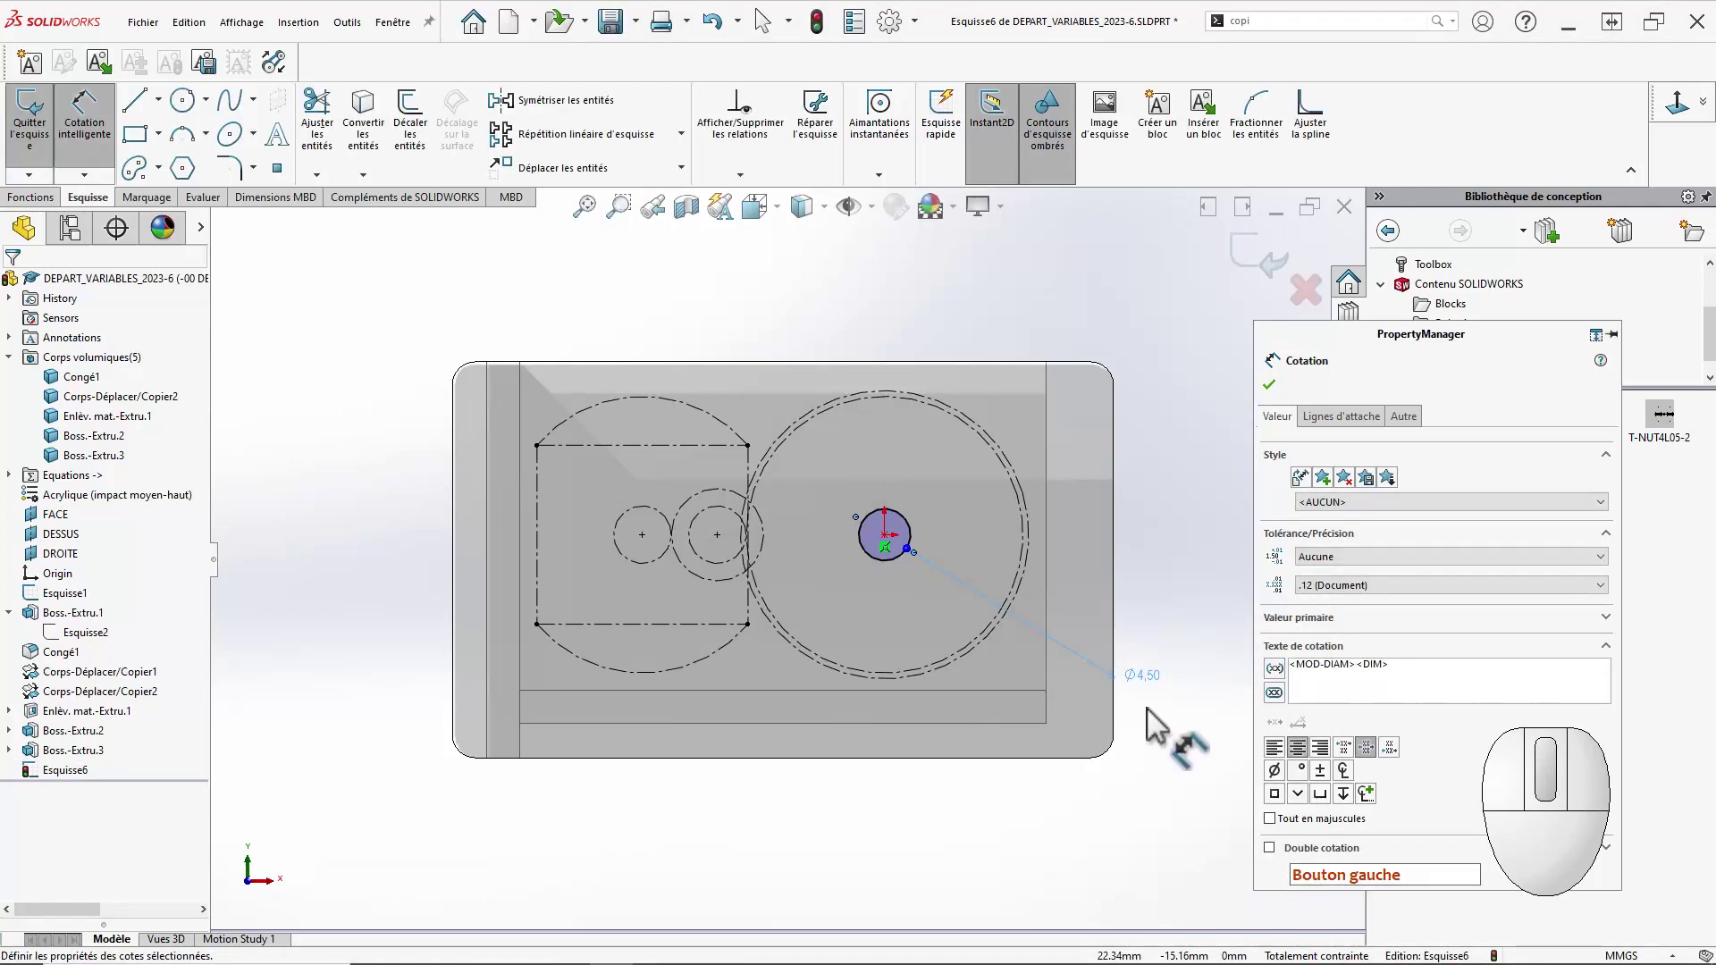
right_click(658, 823)
key(Escape)
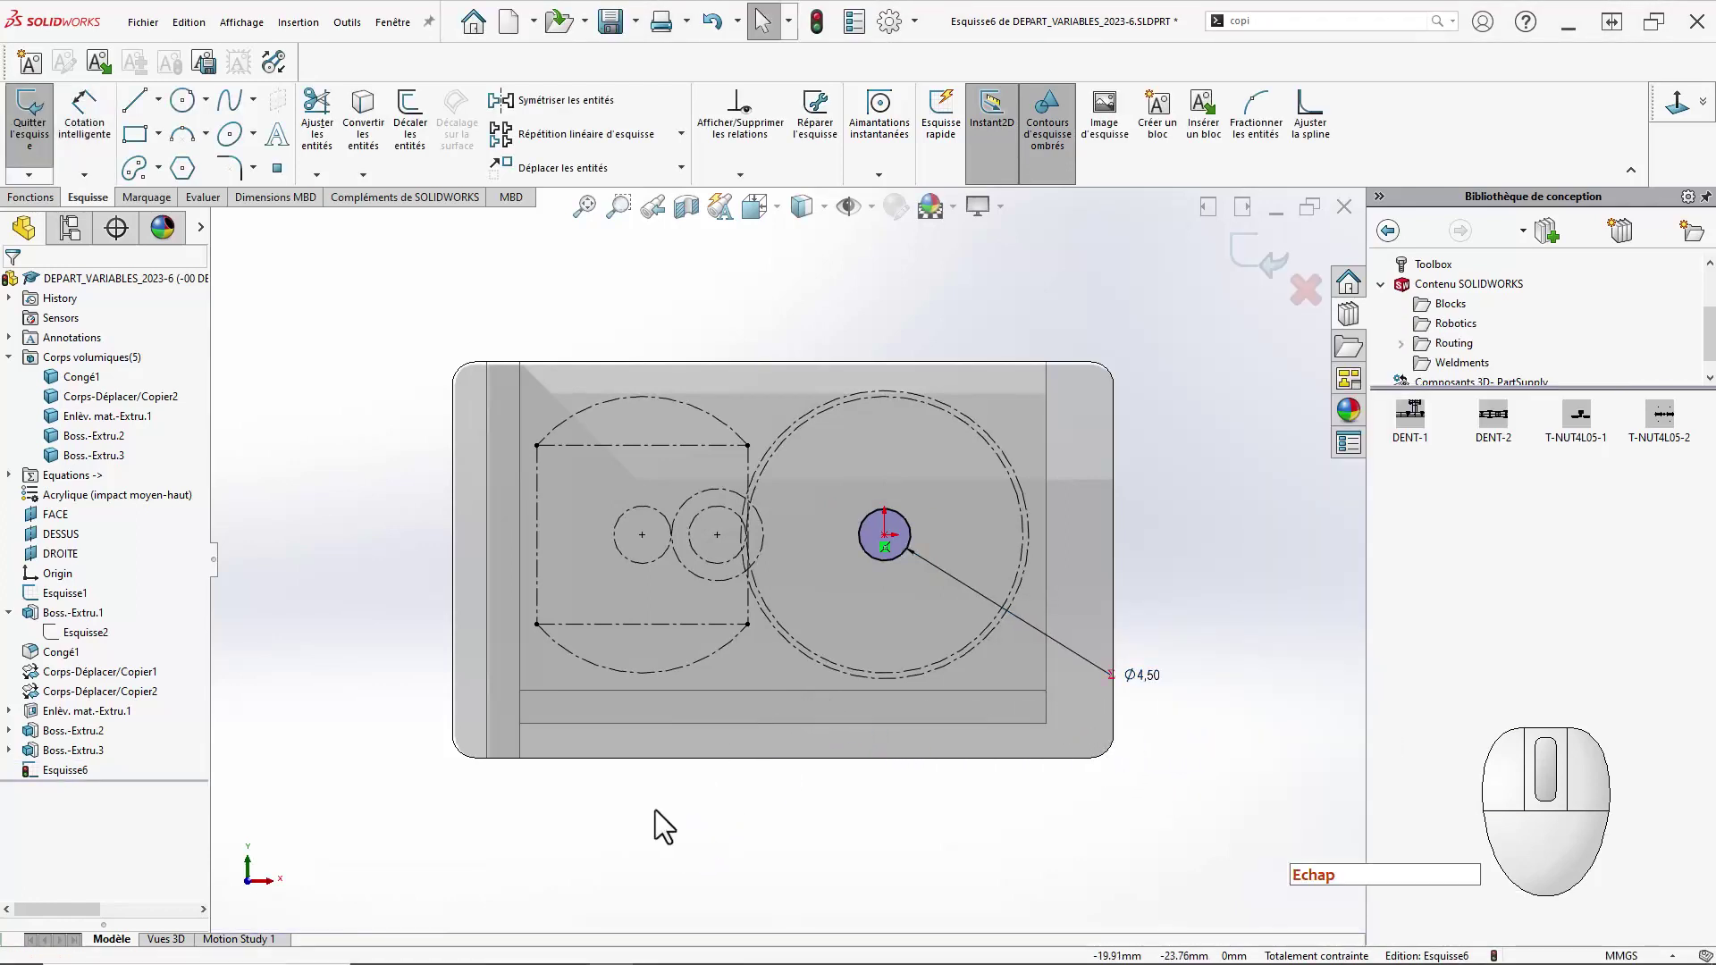
Sketch a second circle about 12.39 mm in diameter centred on the intermediate double gear beside the large gear.
key(c)
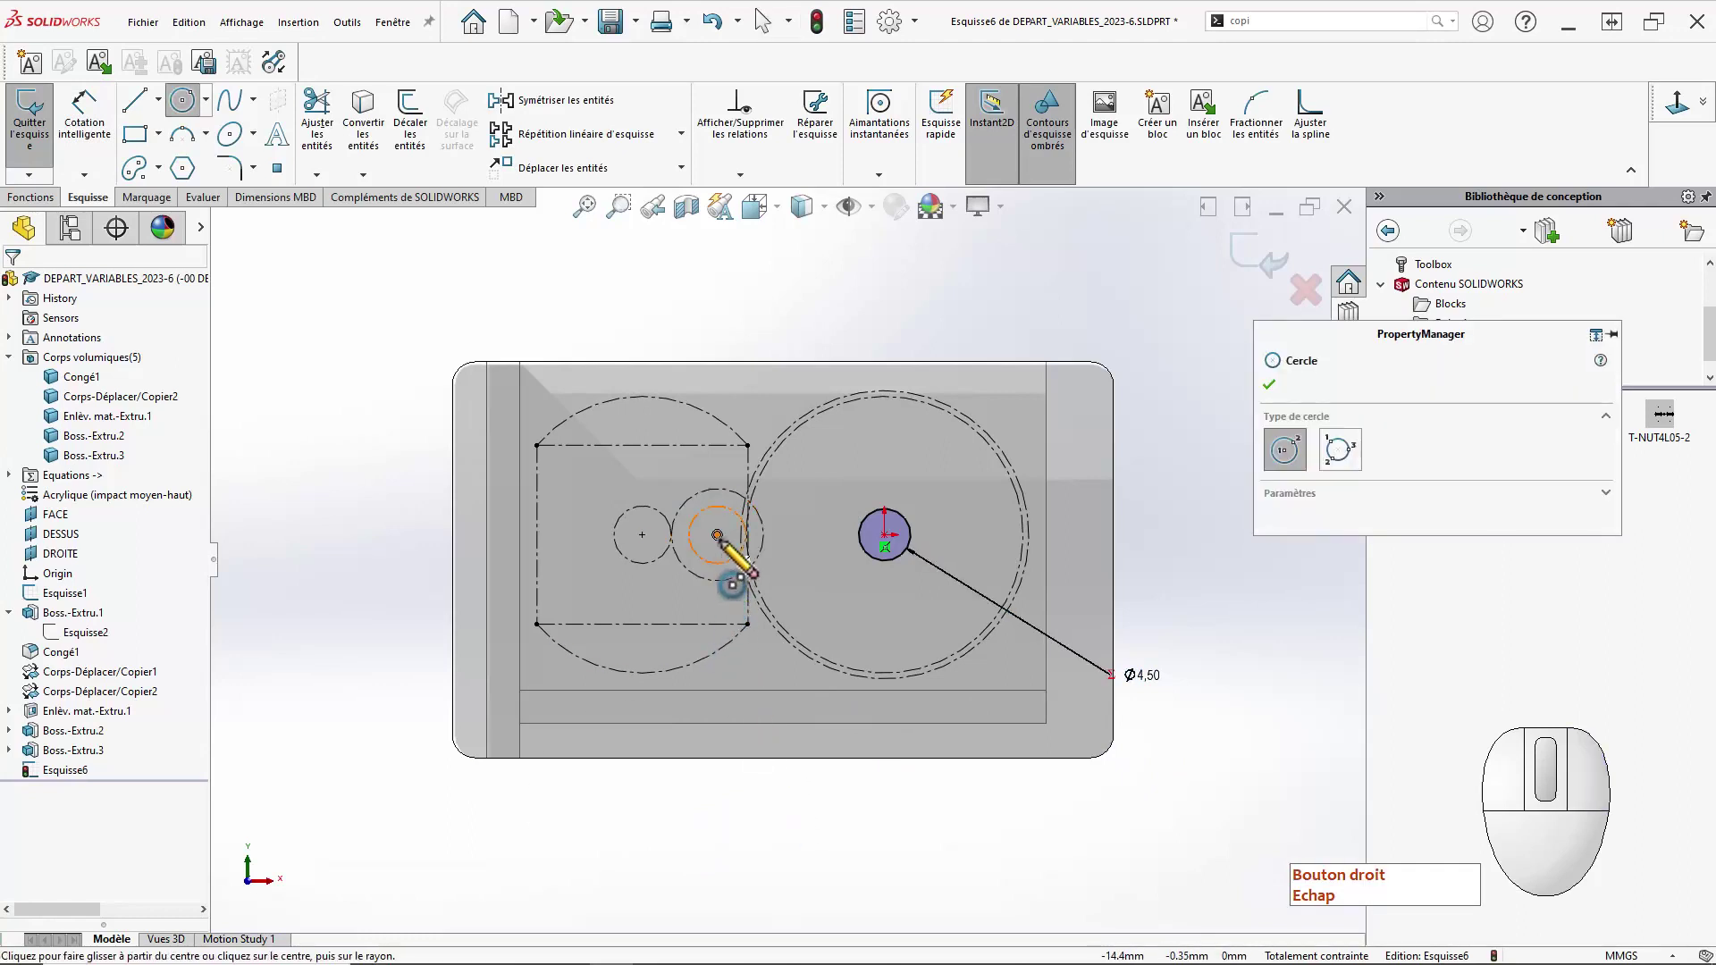
click(774, 601)
click(775, 572)
key(Escape)
key(Escape)
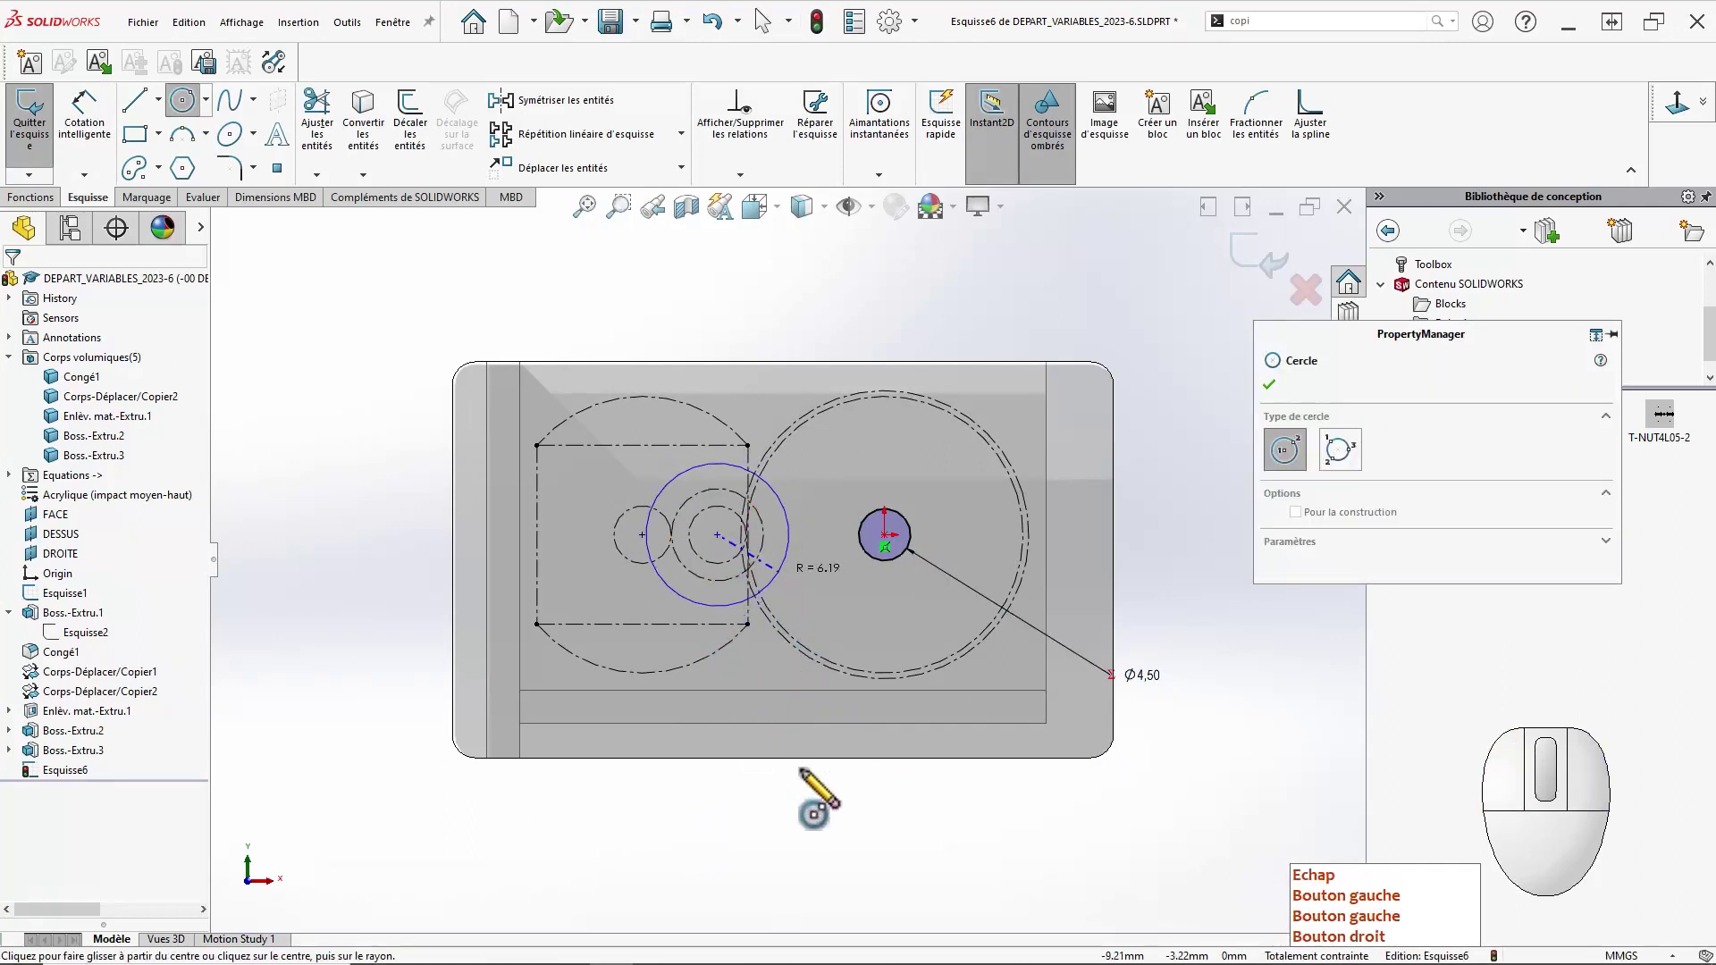
Dimension the intermediate gear circle's diameter and link it to the global variable "DIA-AXE".
right_drag(381, 856, 366, 536)
click(775, 581)
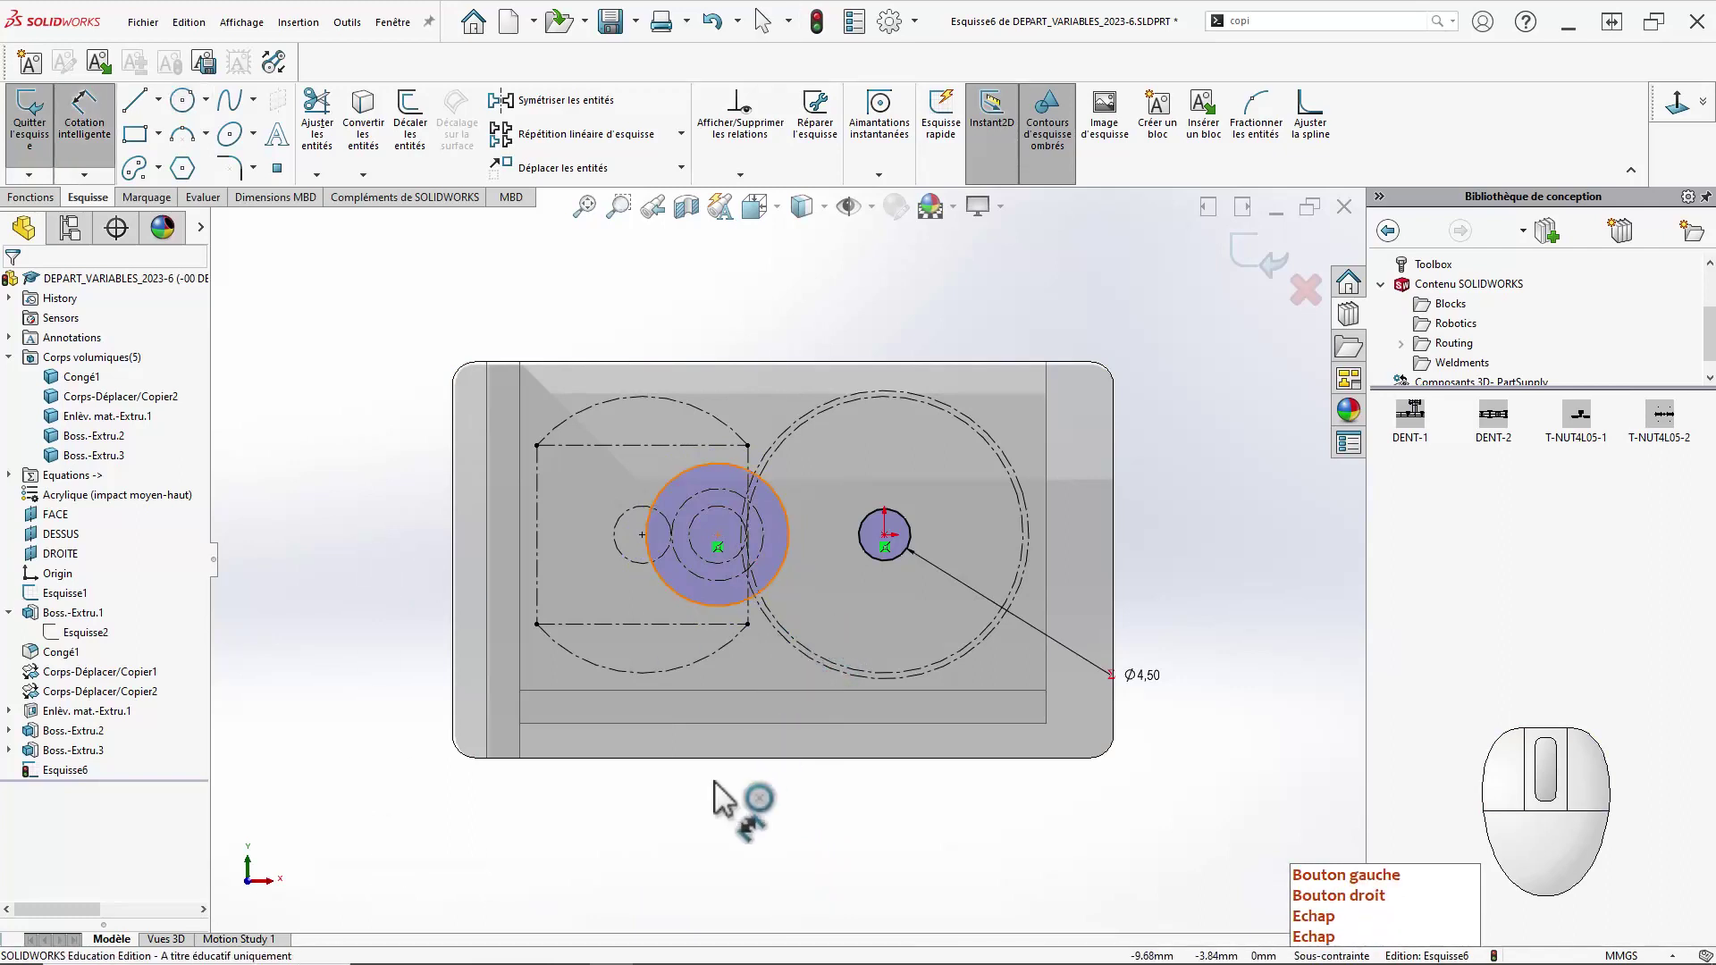
click(781, 804)
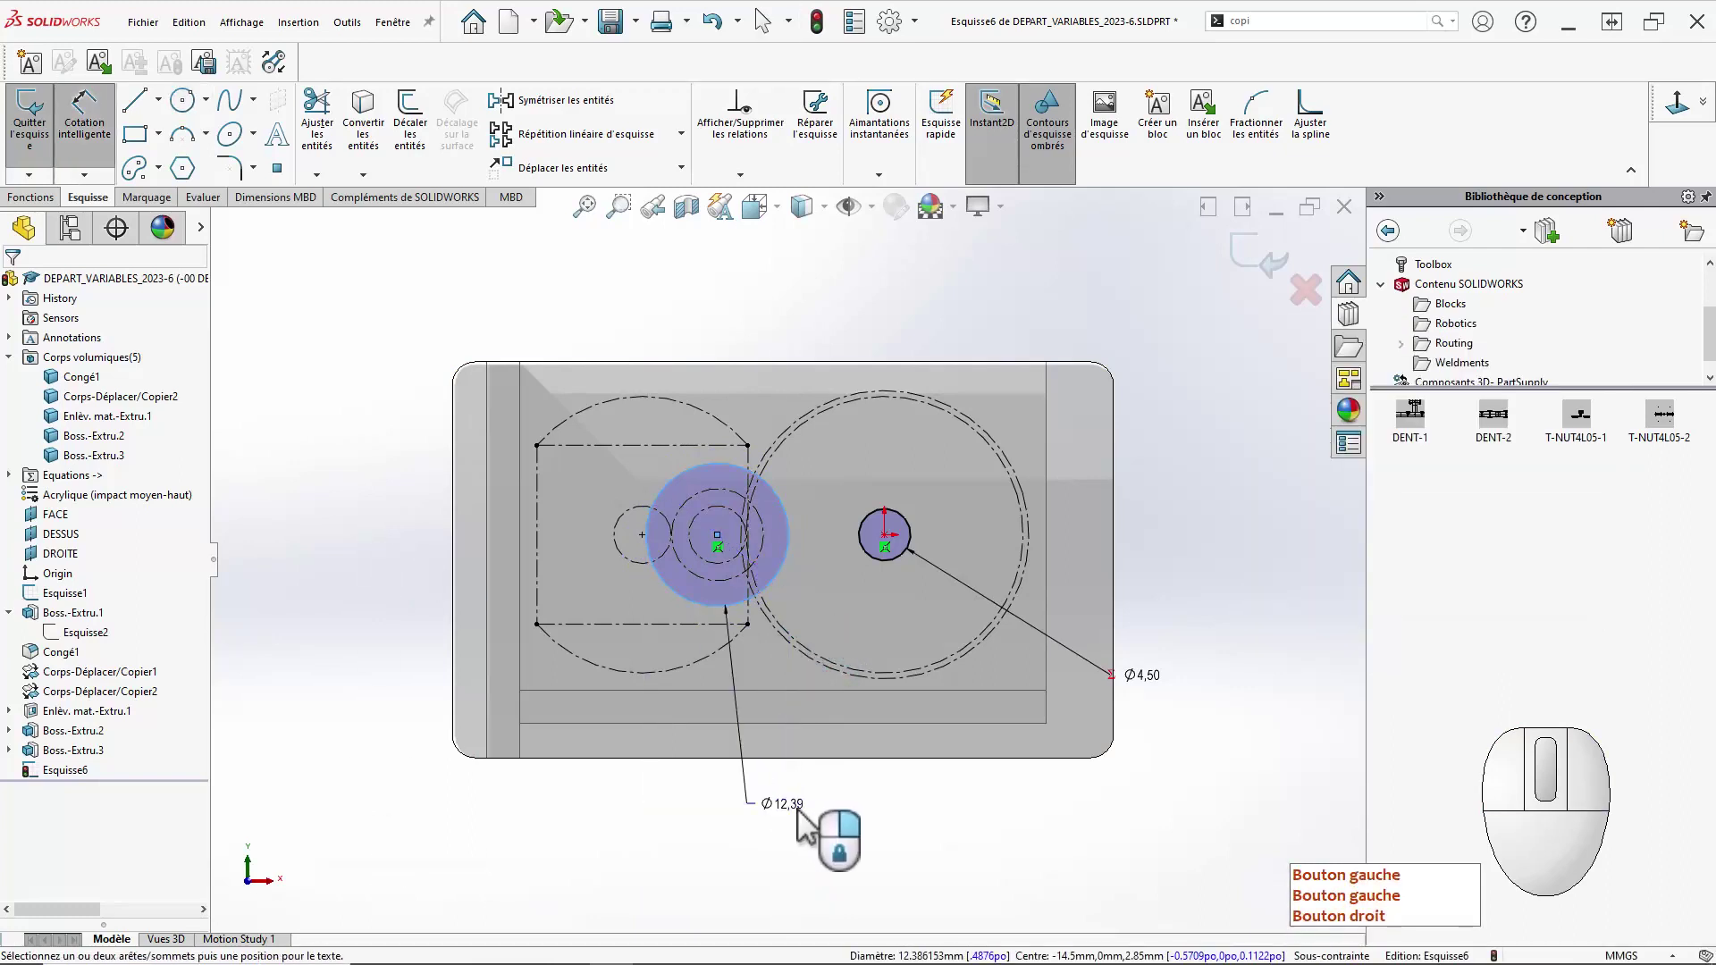
double_click(798, 808)
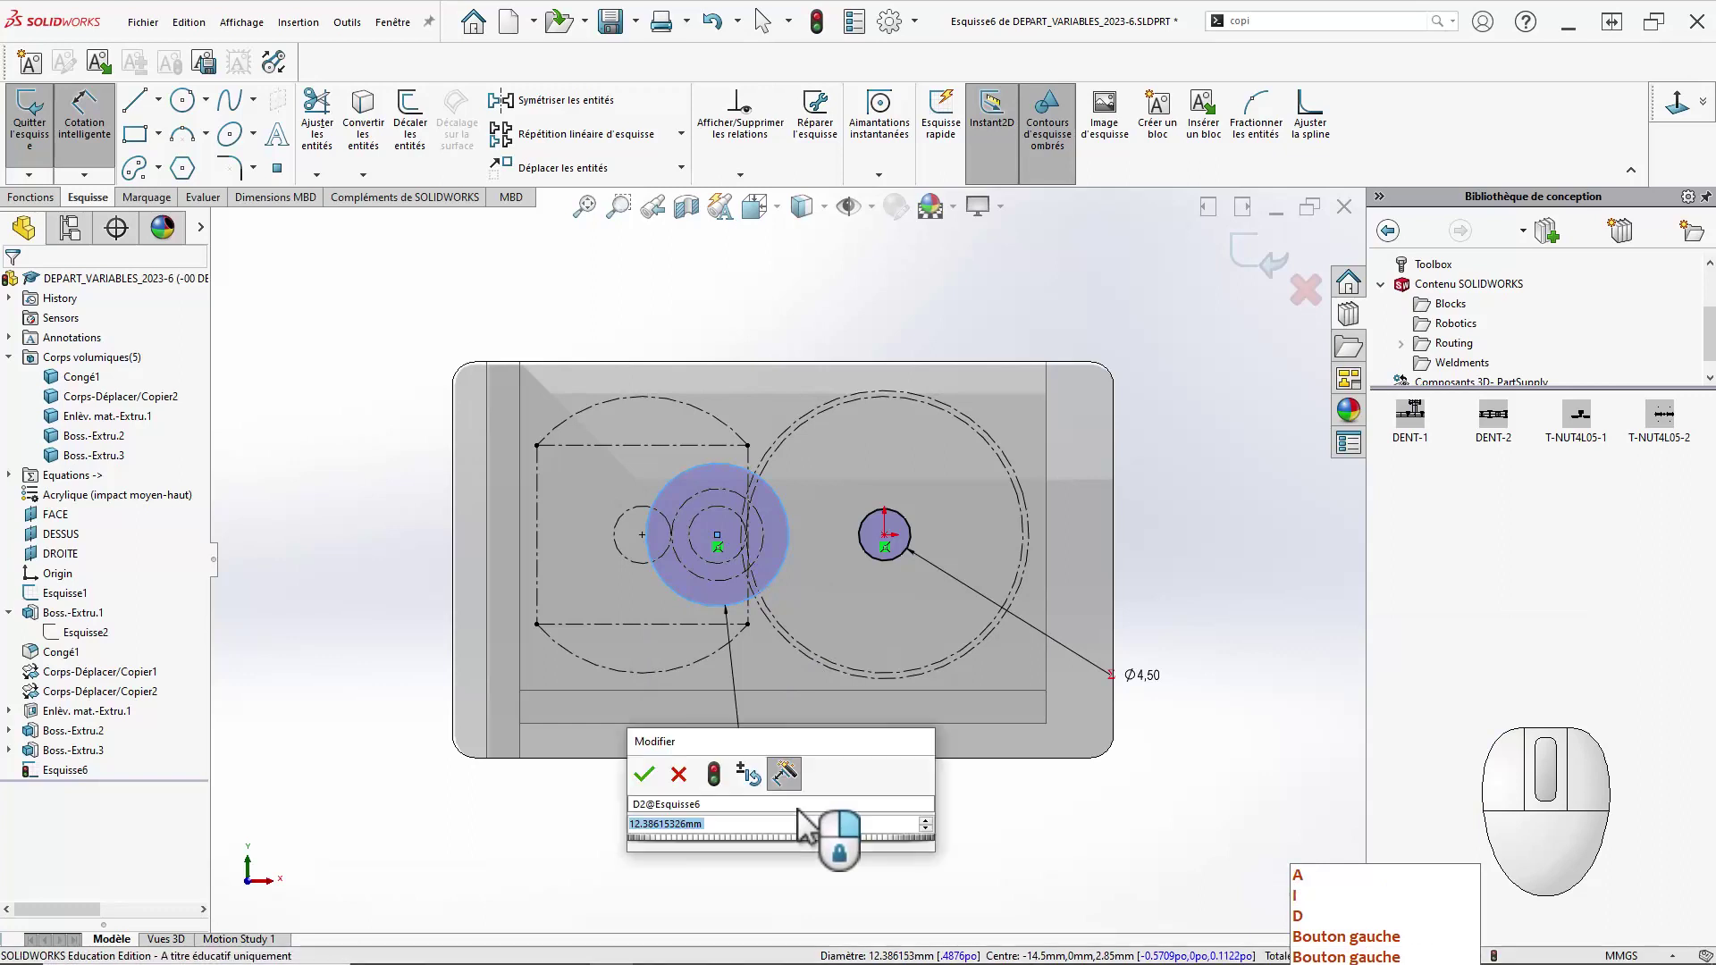
text(=)
key(Down)
key(Down)
key(Down)
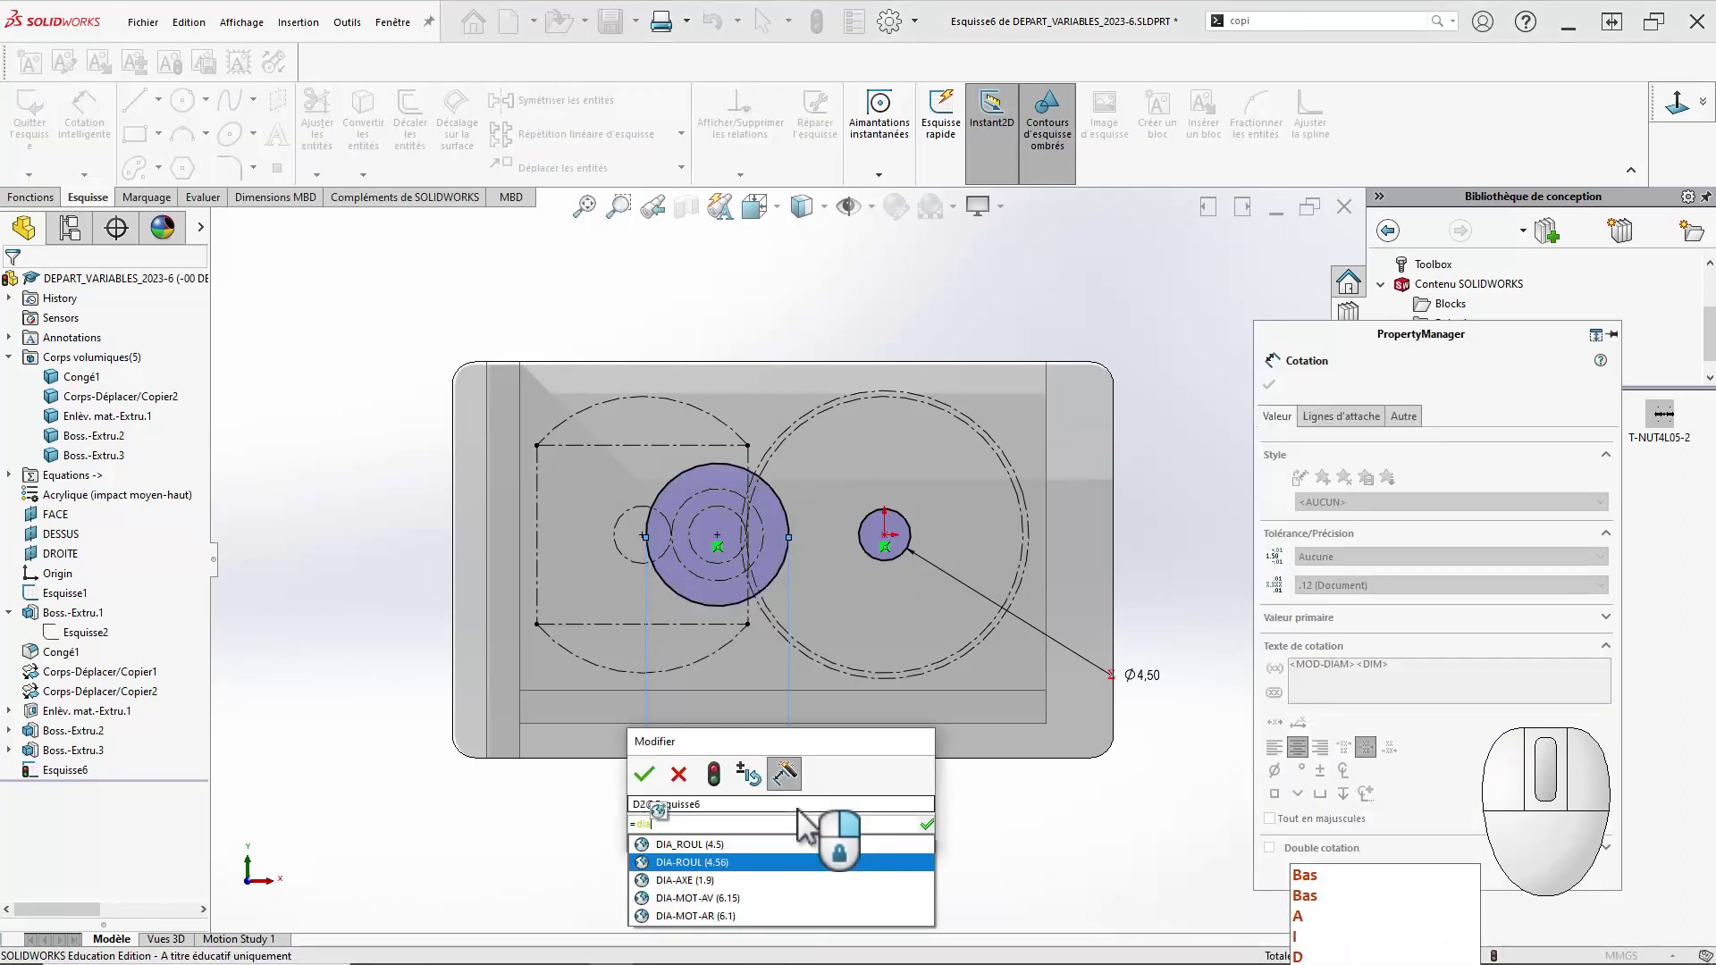
key(Return)
key(Return)
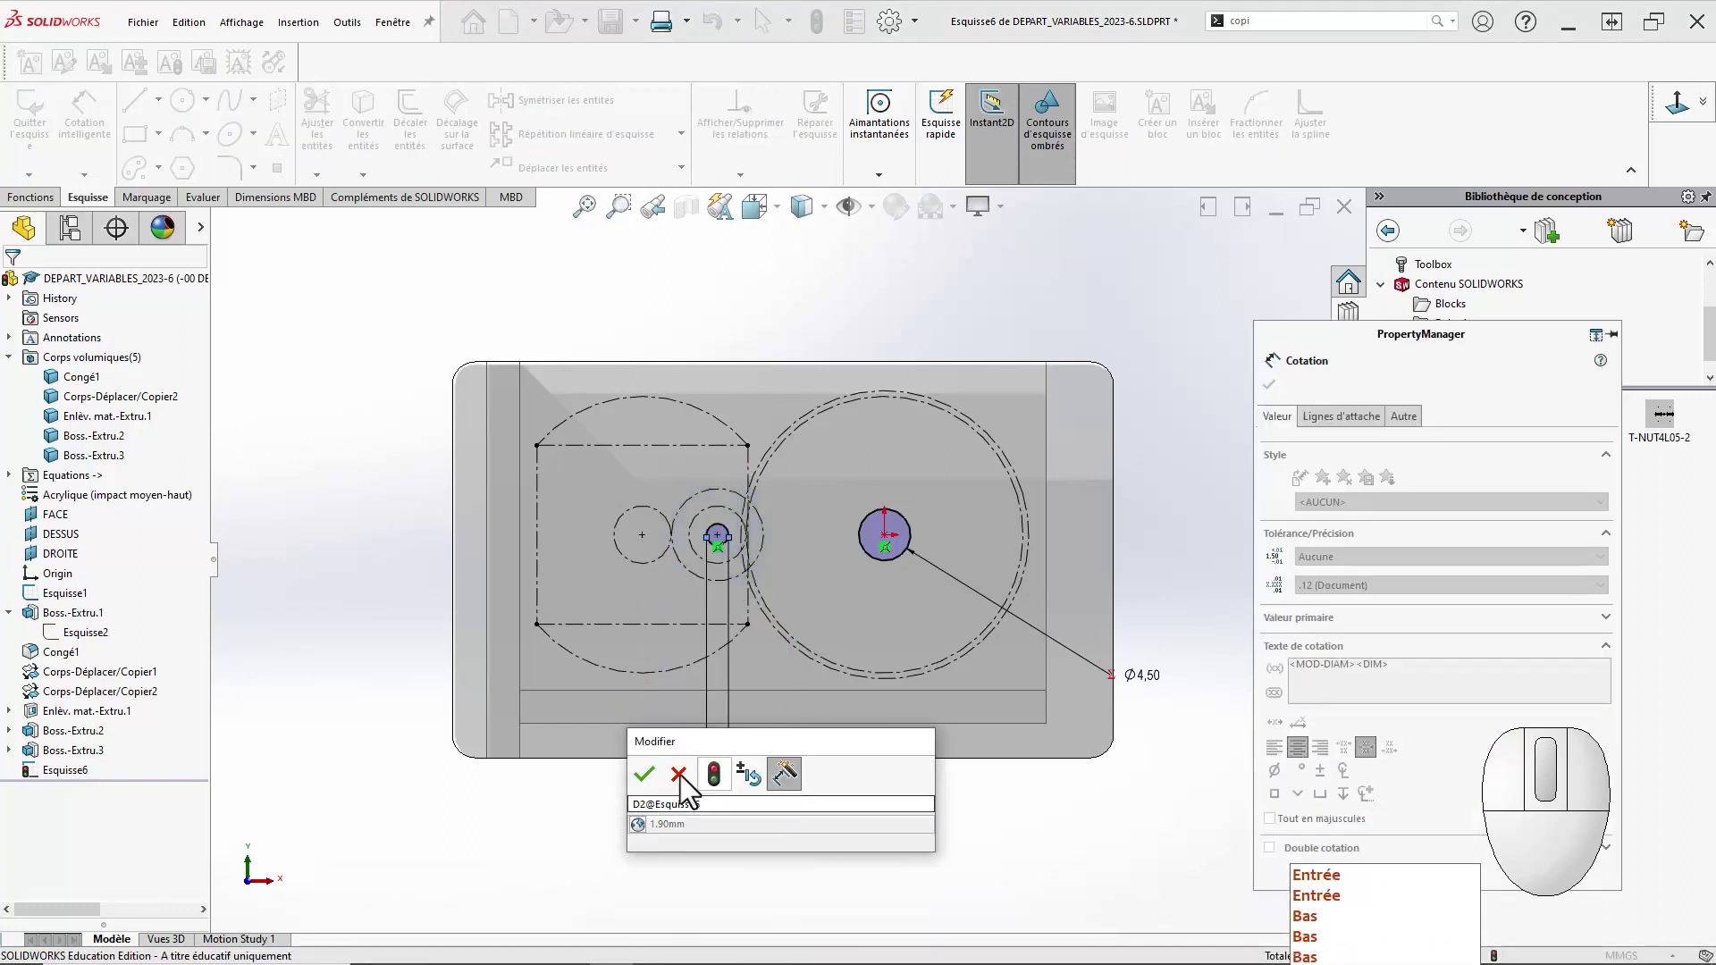
click(654, 787)
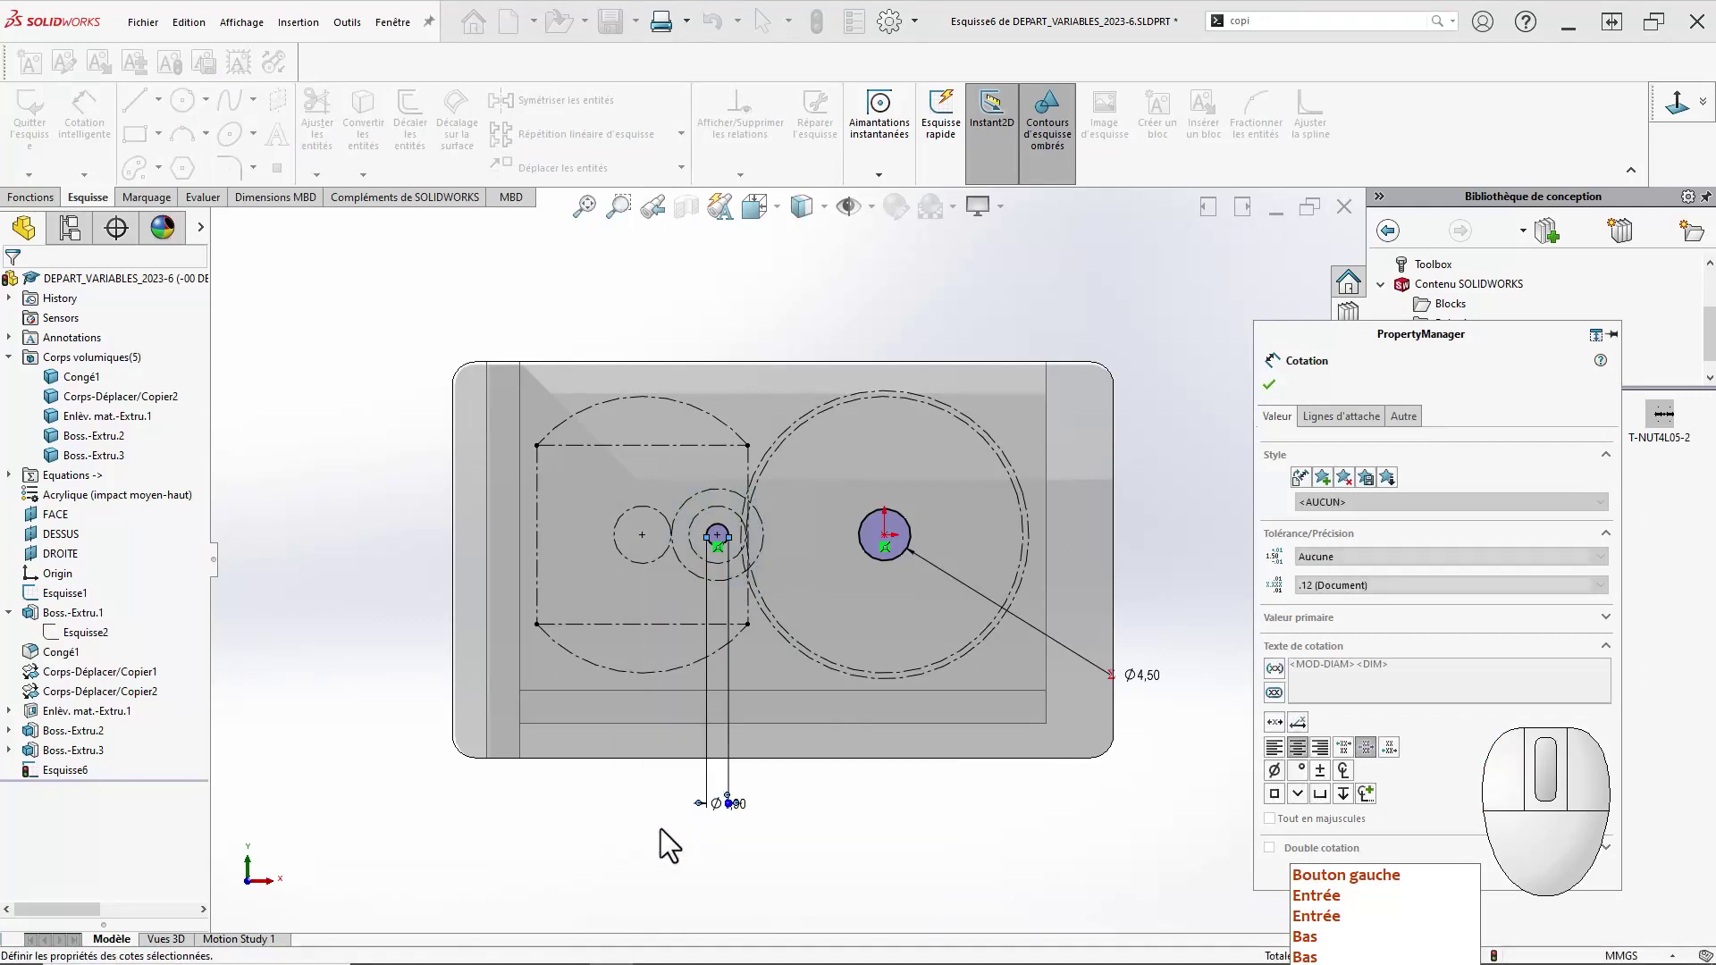
Cut the two sketched circles with an extruded cut through all, with automatic body selection off and only the front plate body affected.
key(s)
click(812, 784)
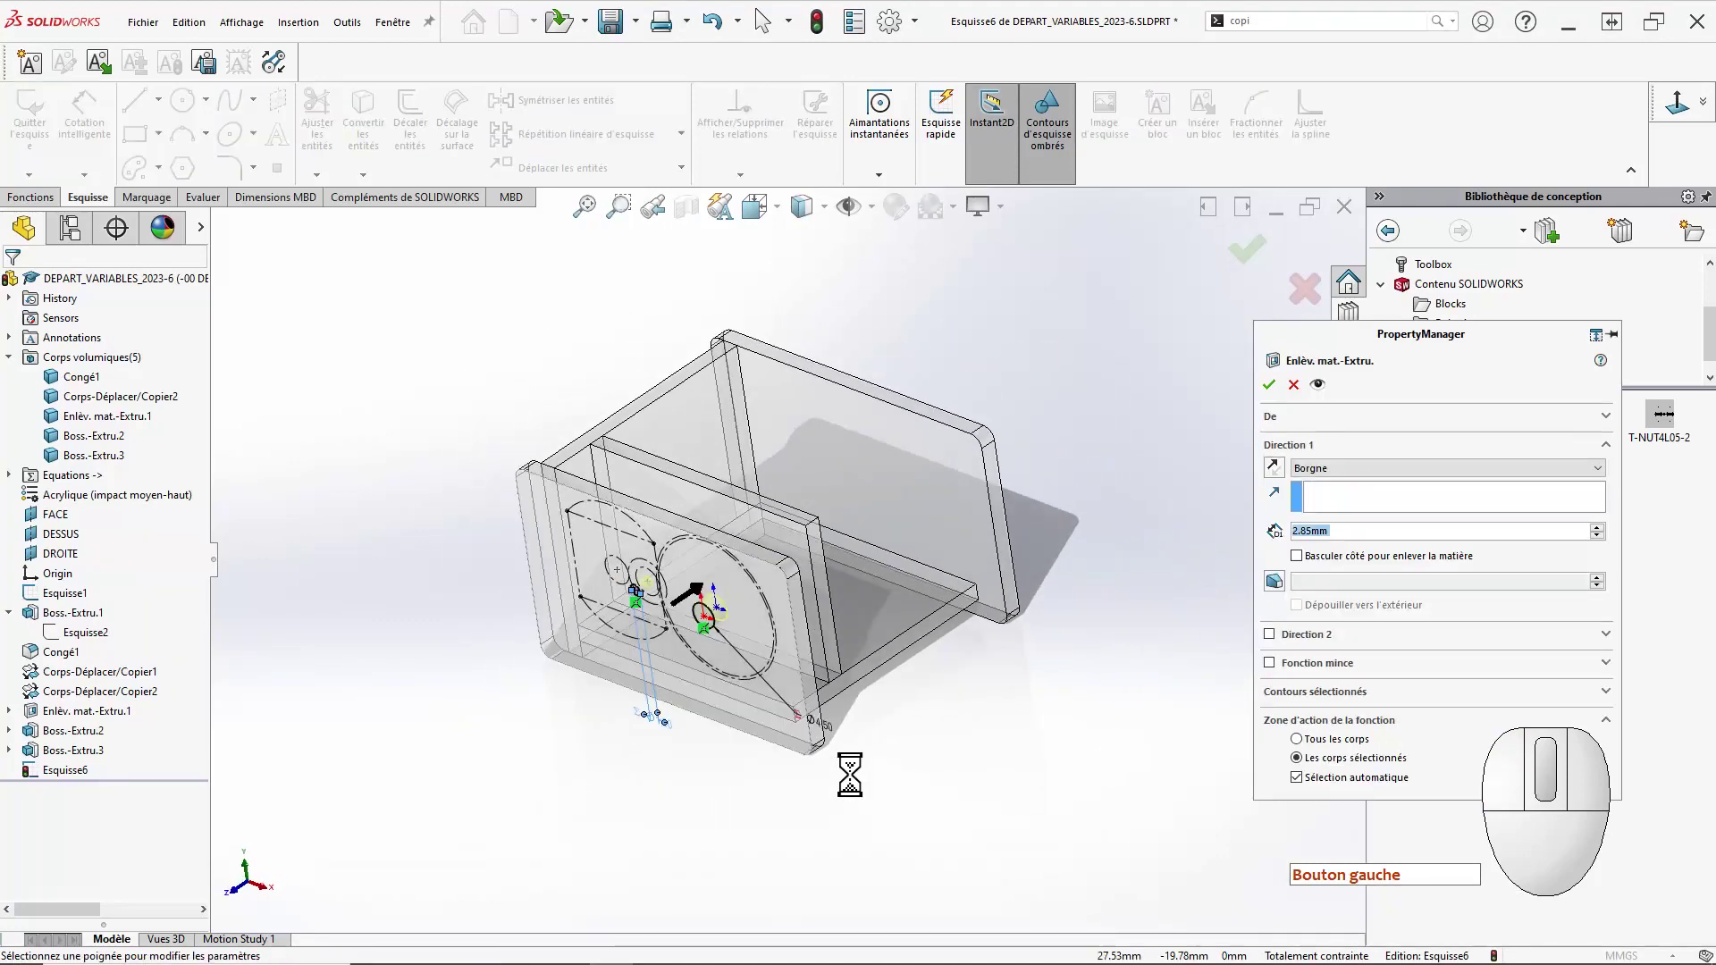
click(1327, 469)
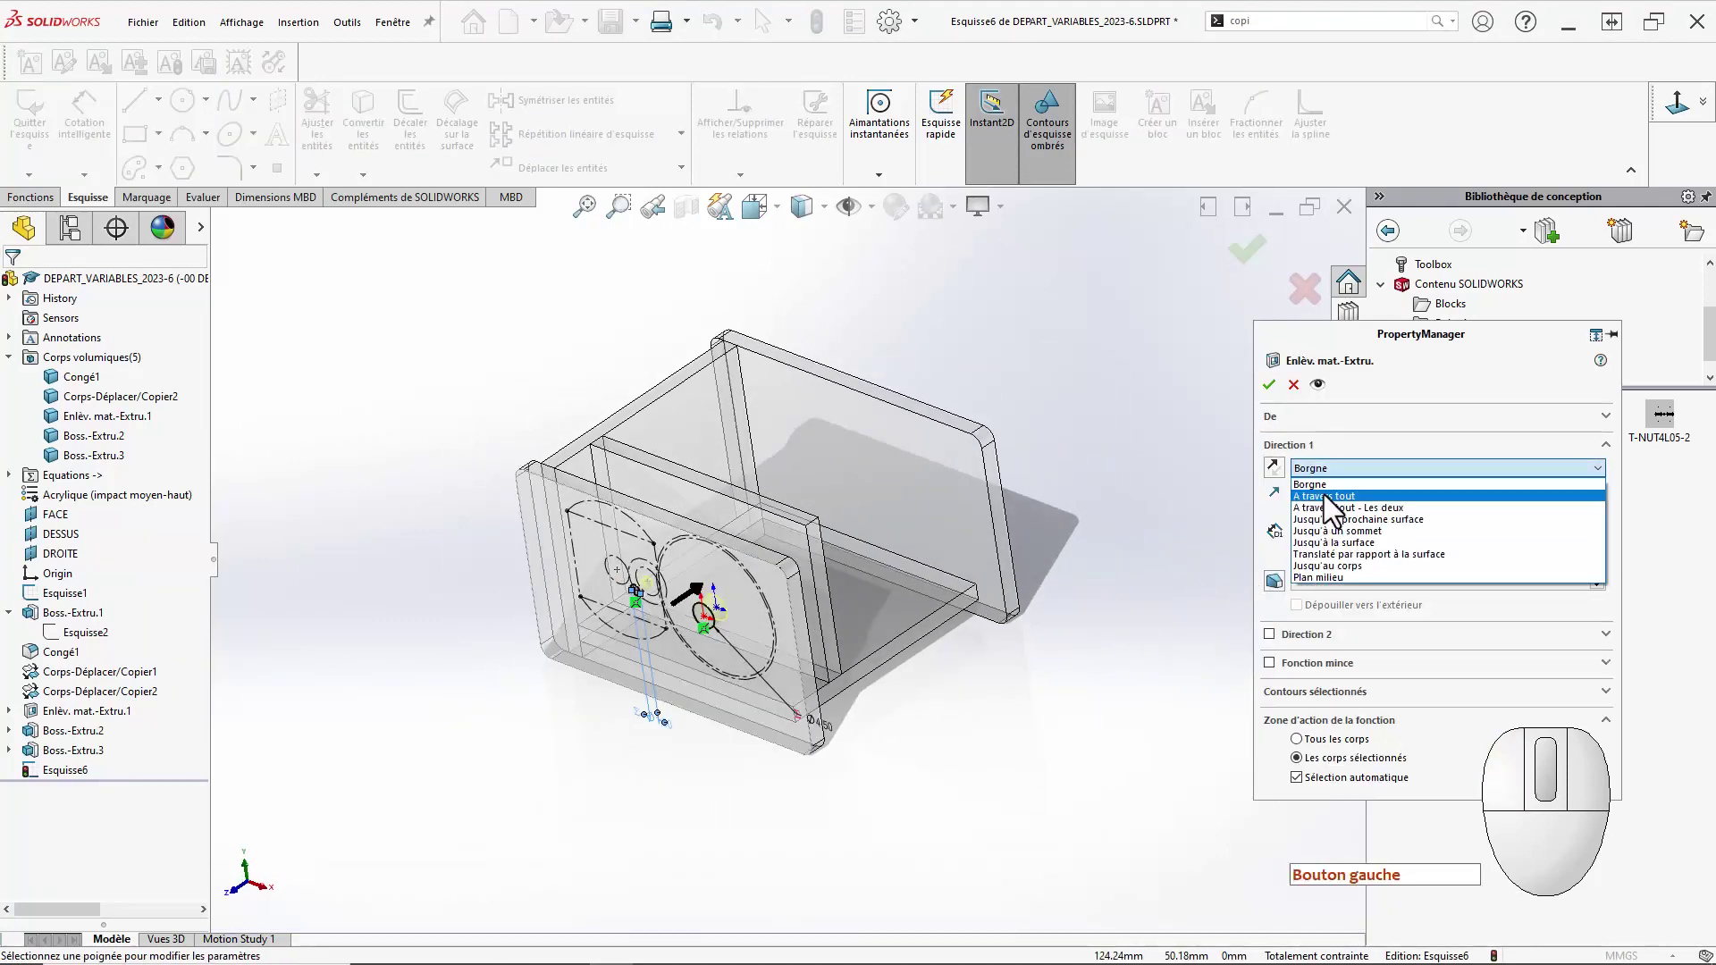
click(1330, 496)
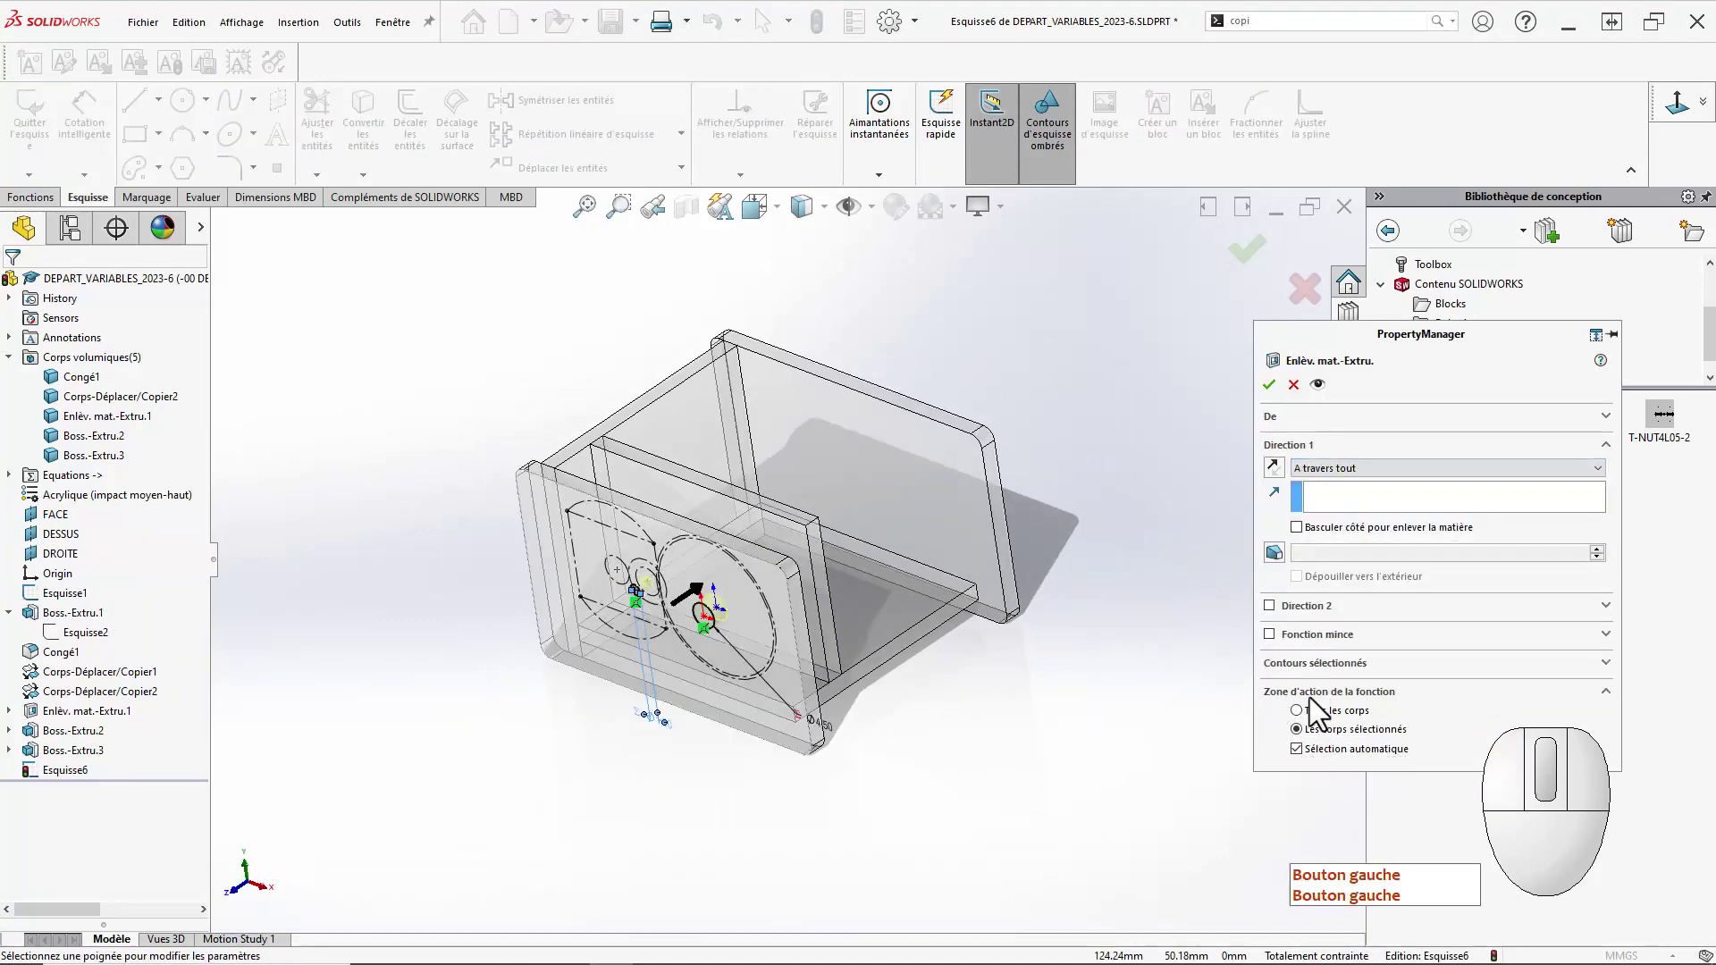
click(1297, 748)
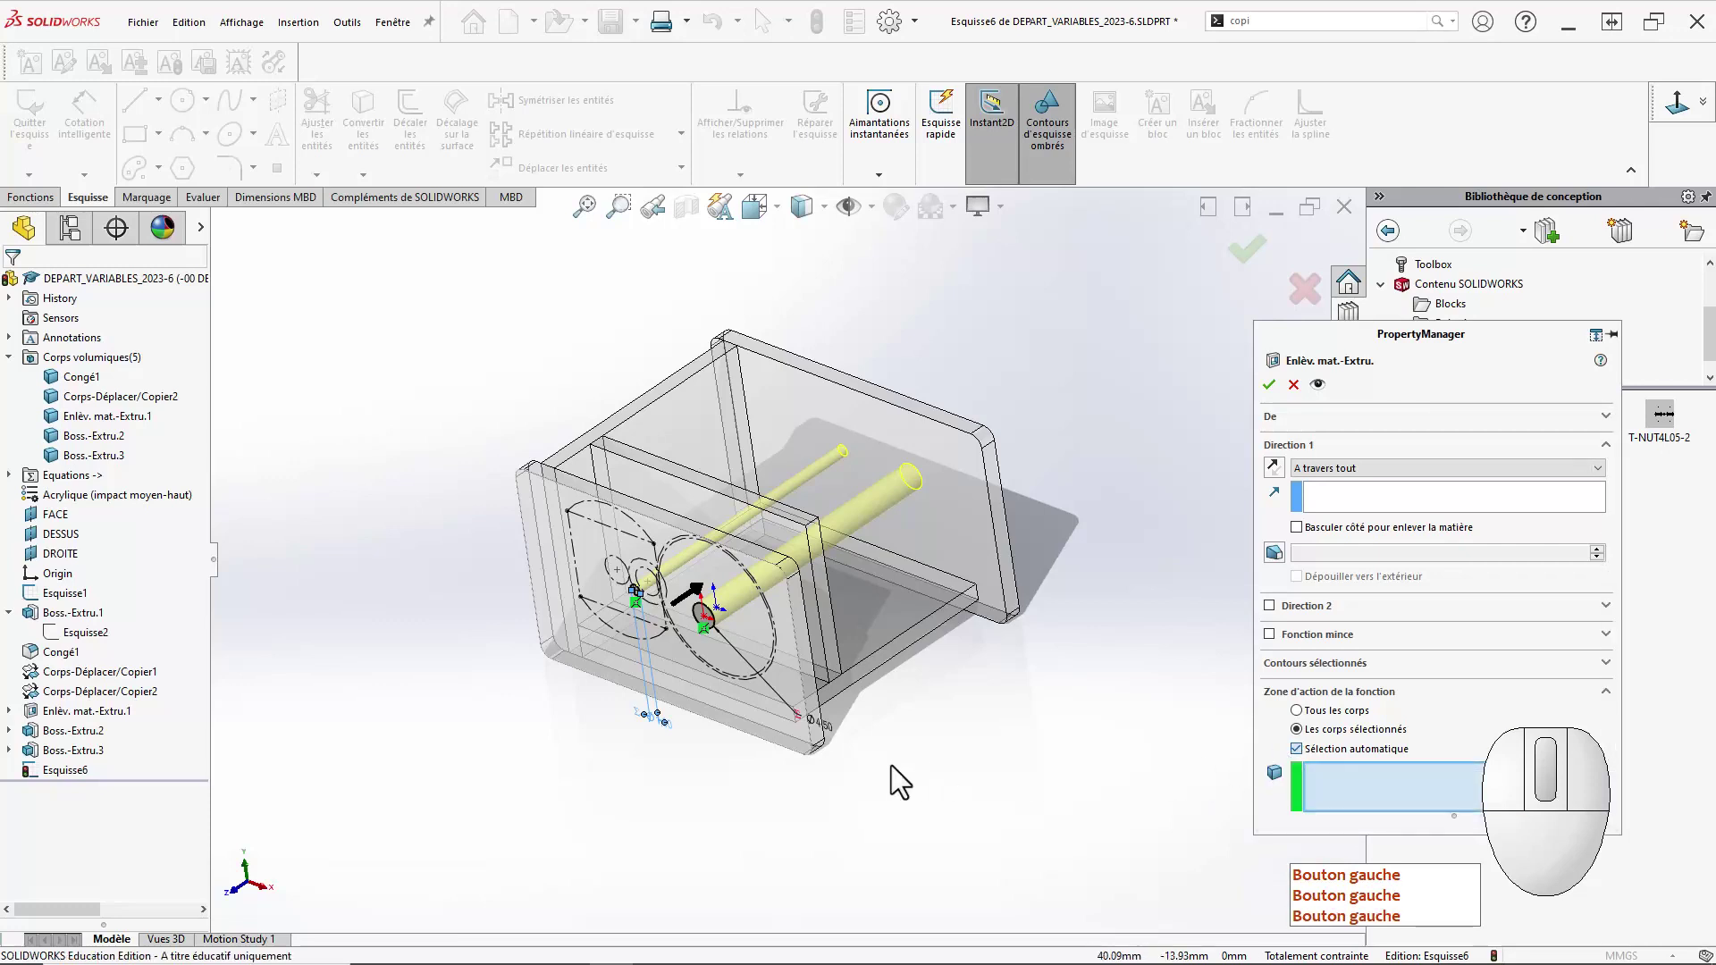
click(786, 751)
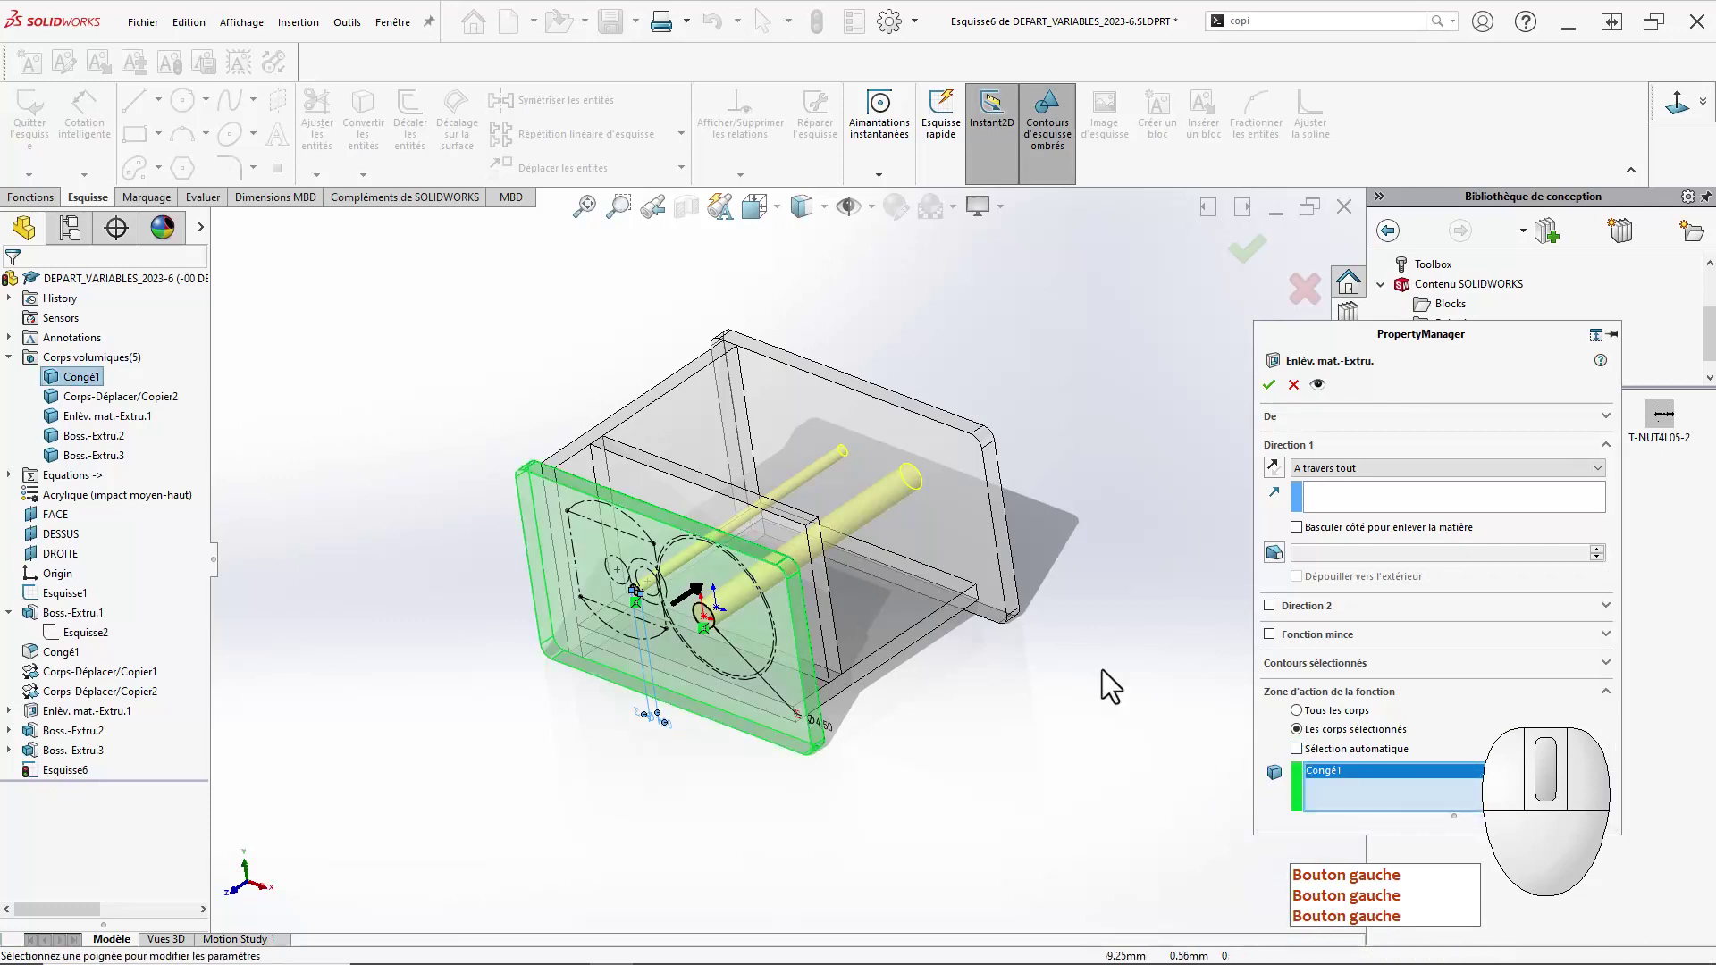
click(1269, 385)
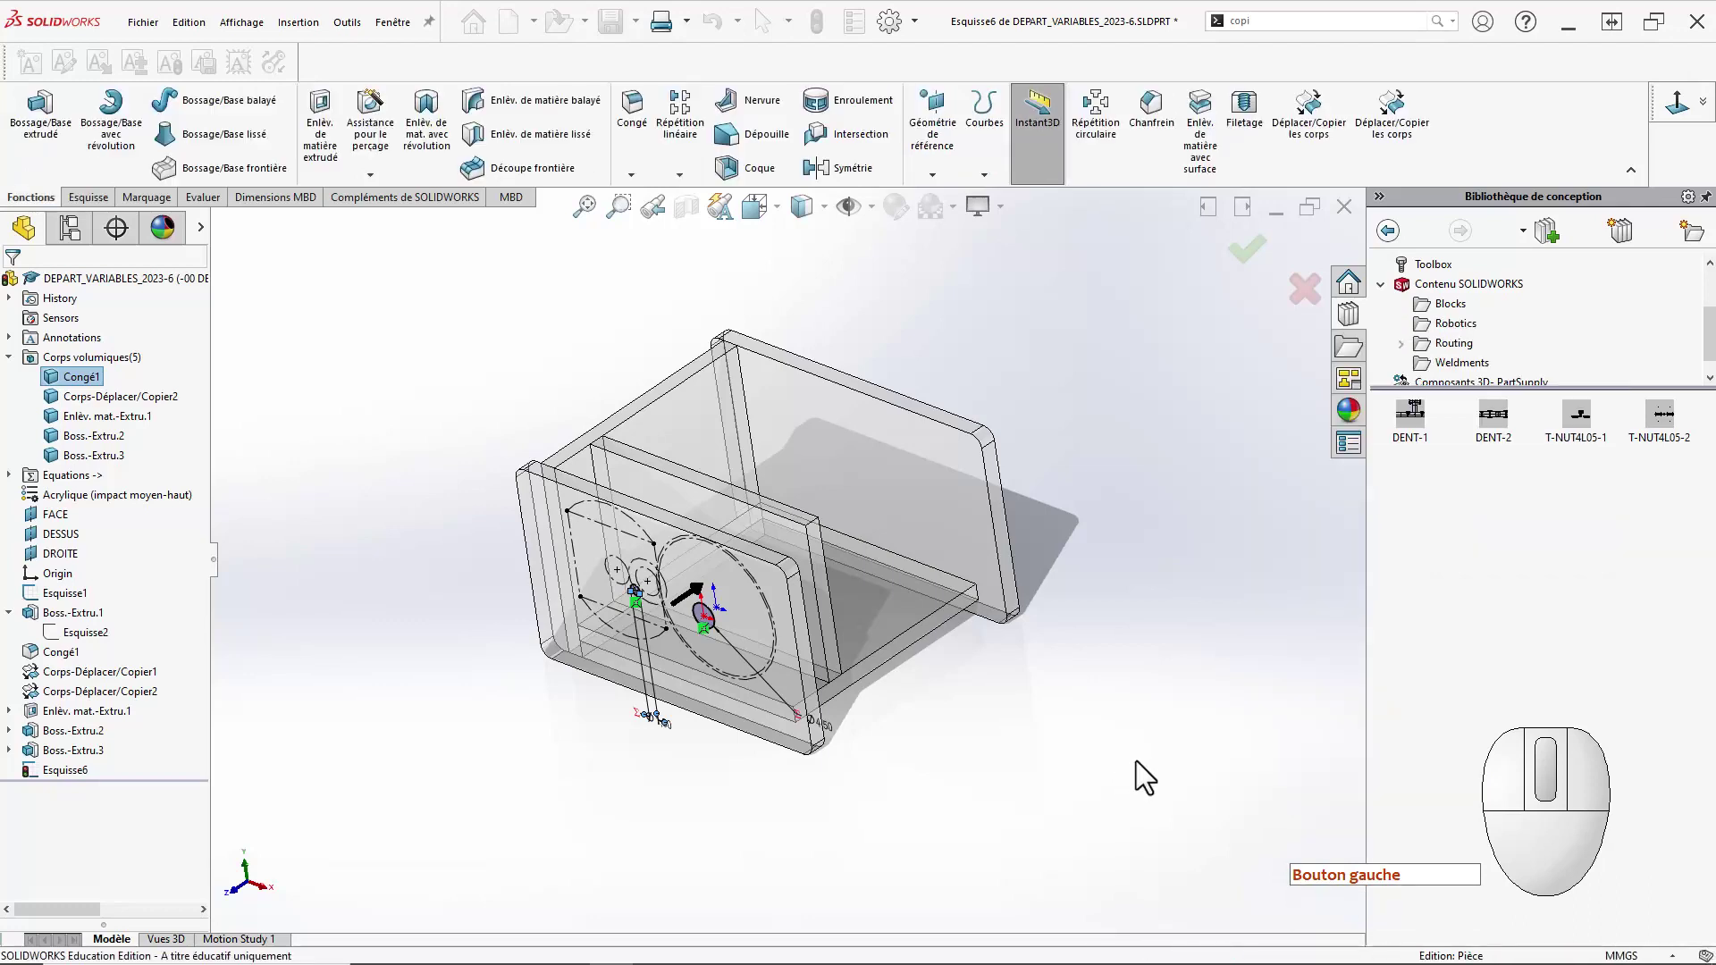
click(1131, 754)
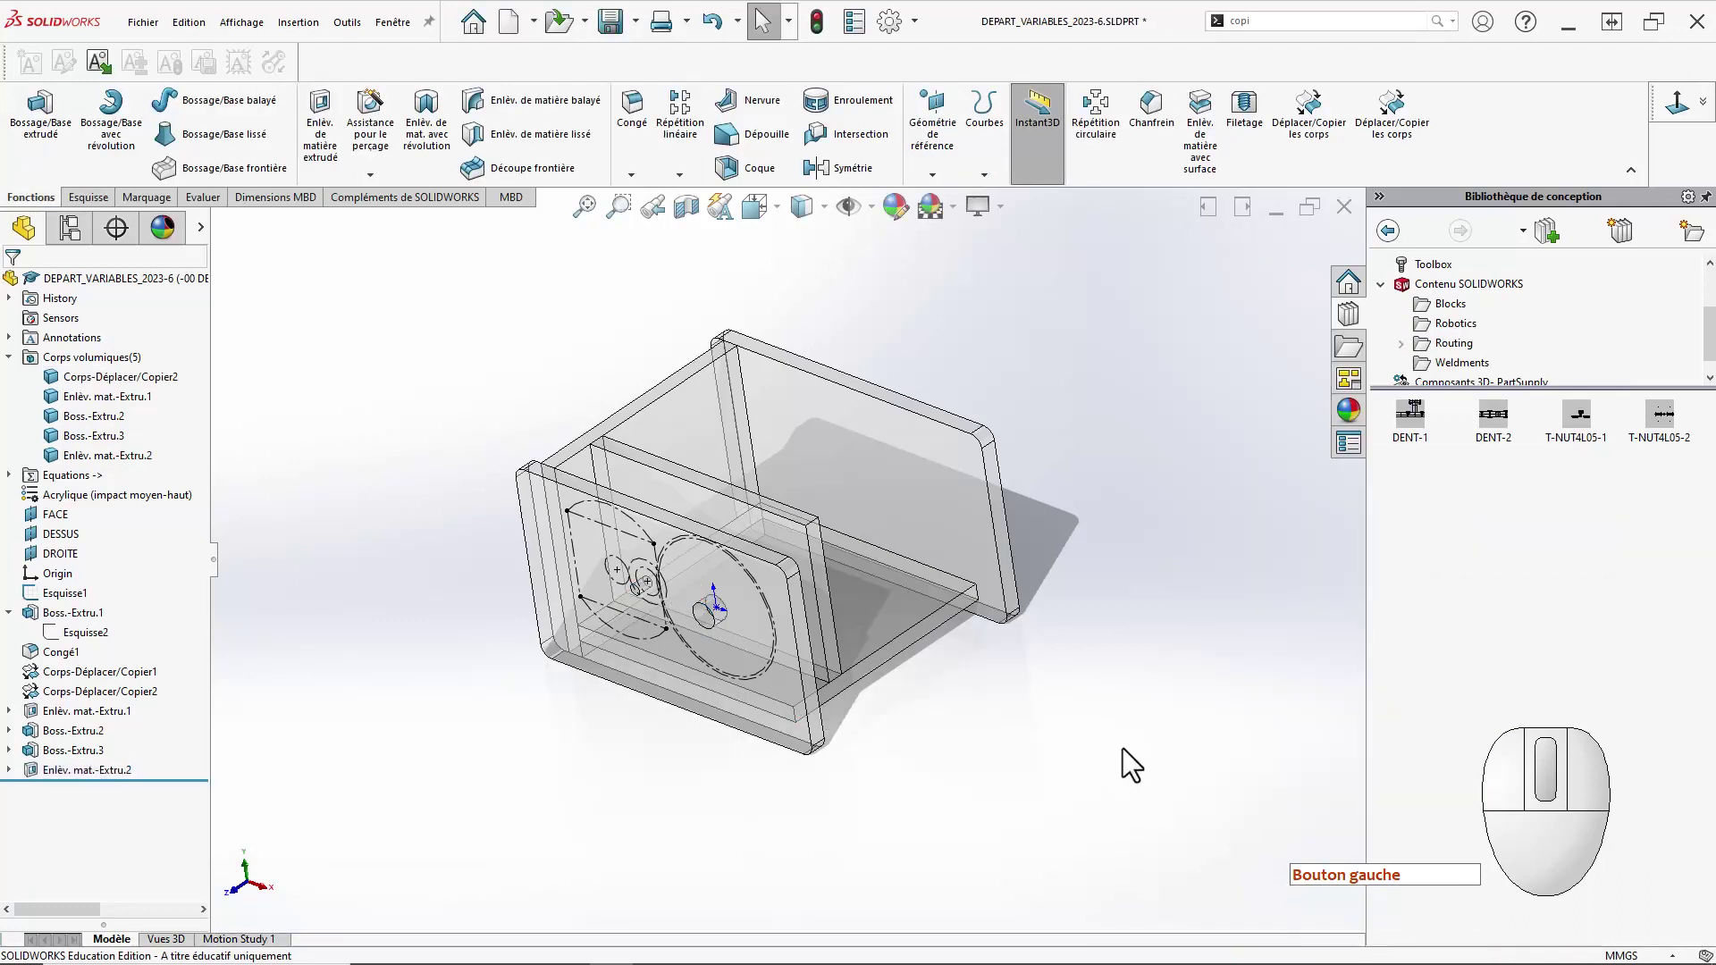
Start a sketch on the front face of the middle plate and convert the origin and intermediate-gear hole edges into it.
click(792, 538)
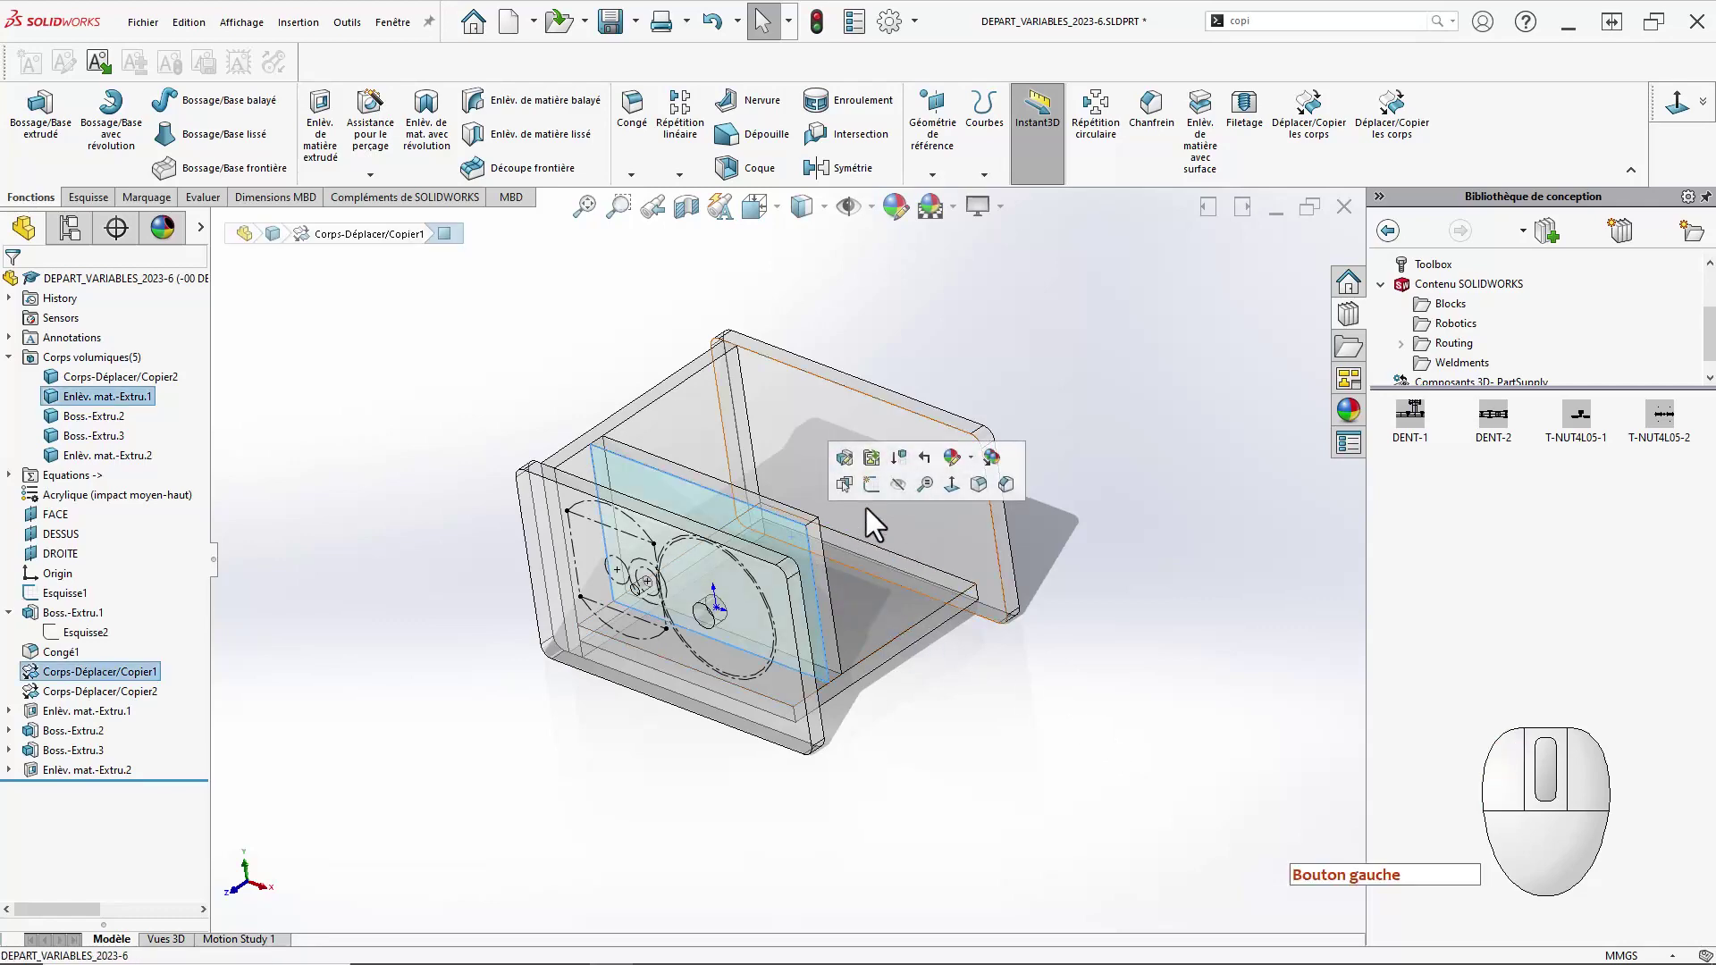
click(866, 507)
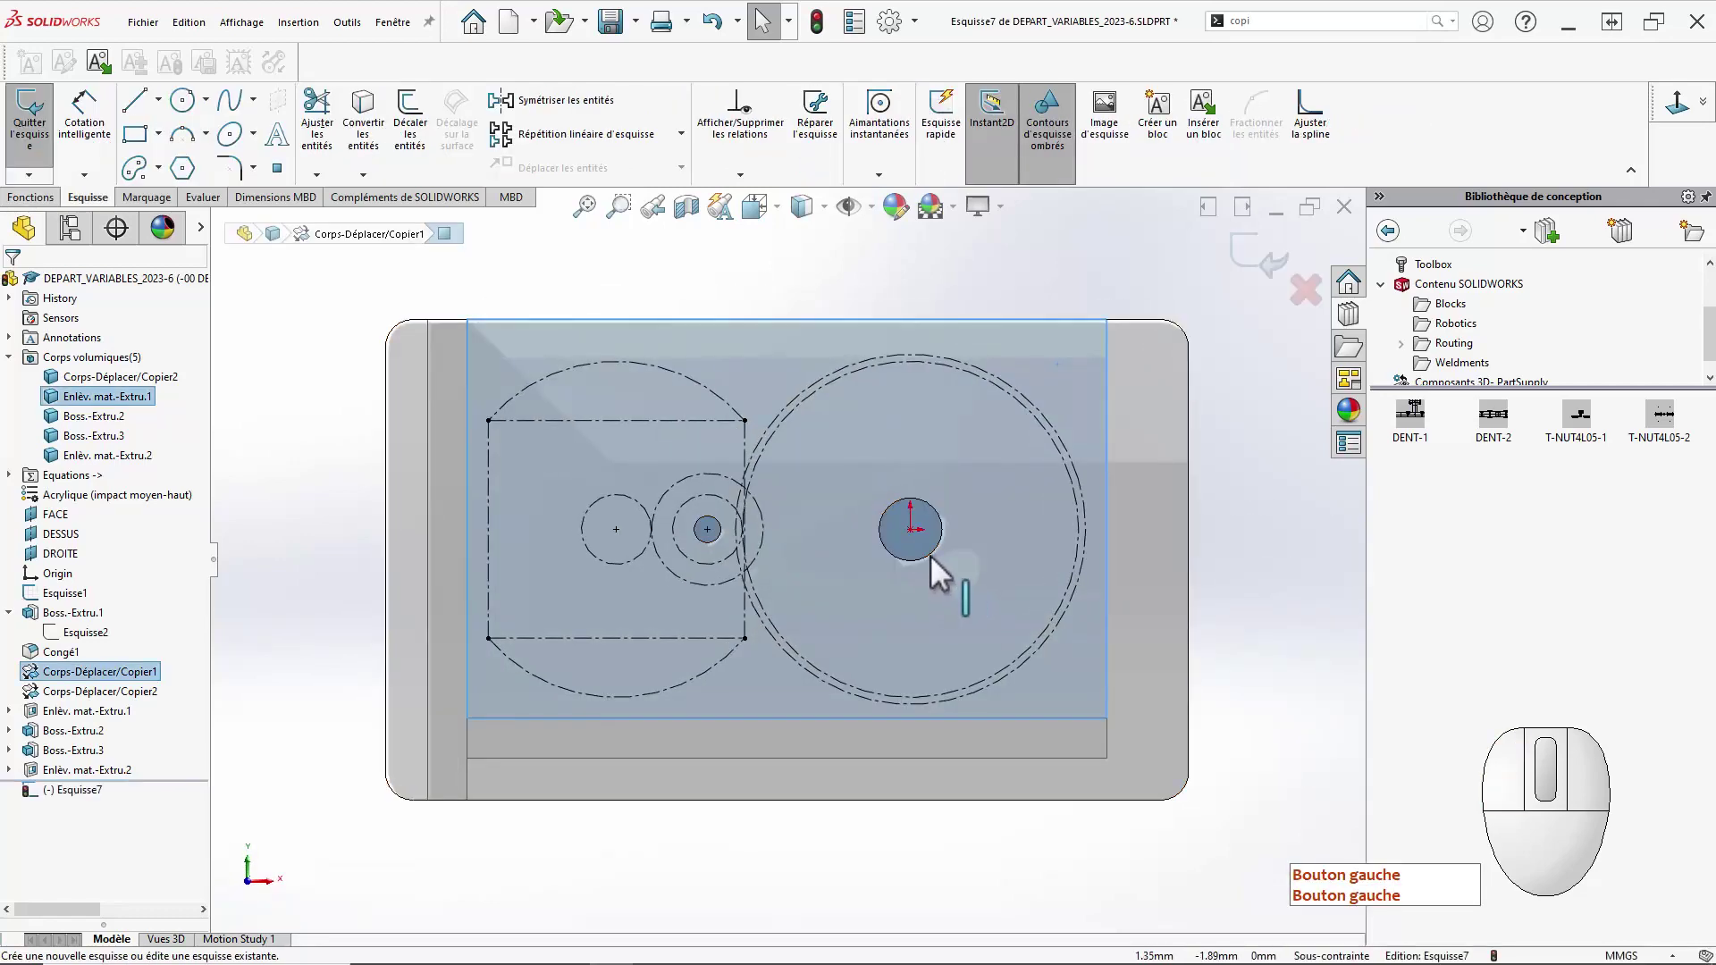
click(930, 556)
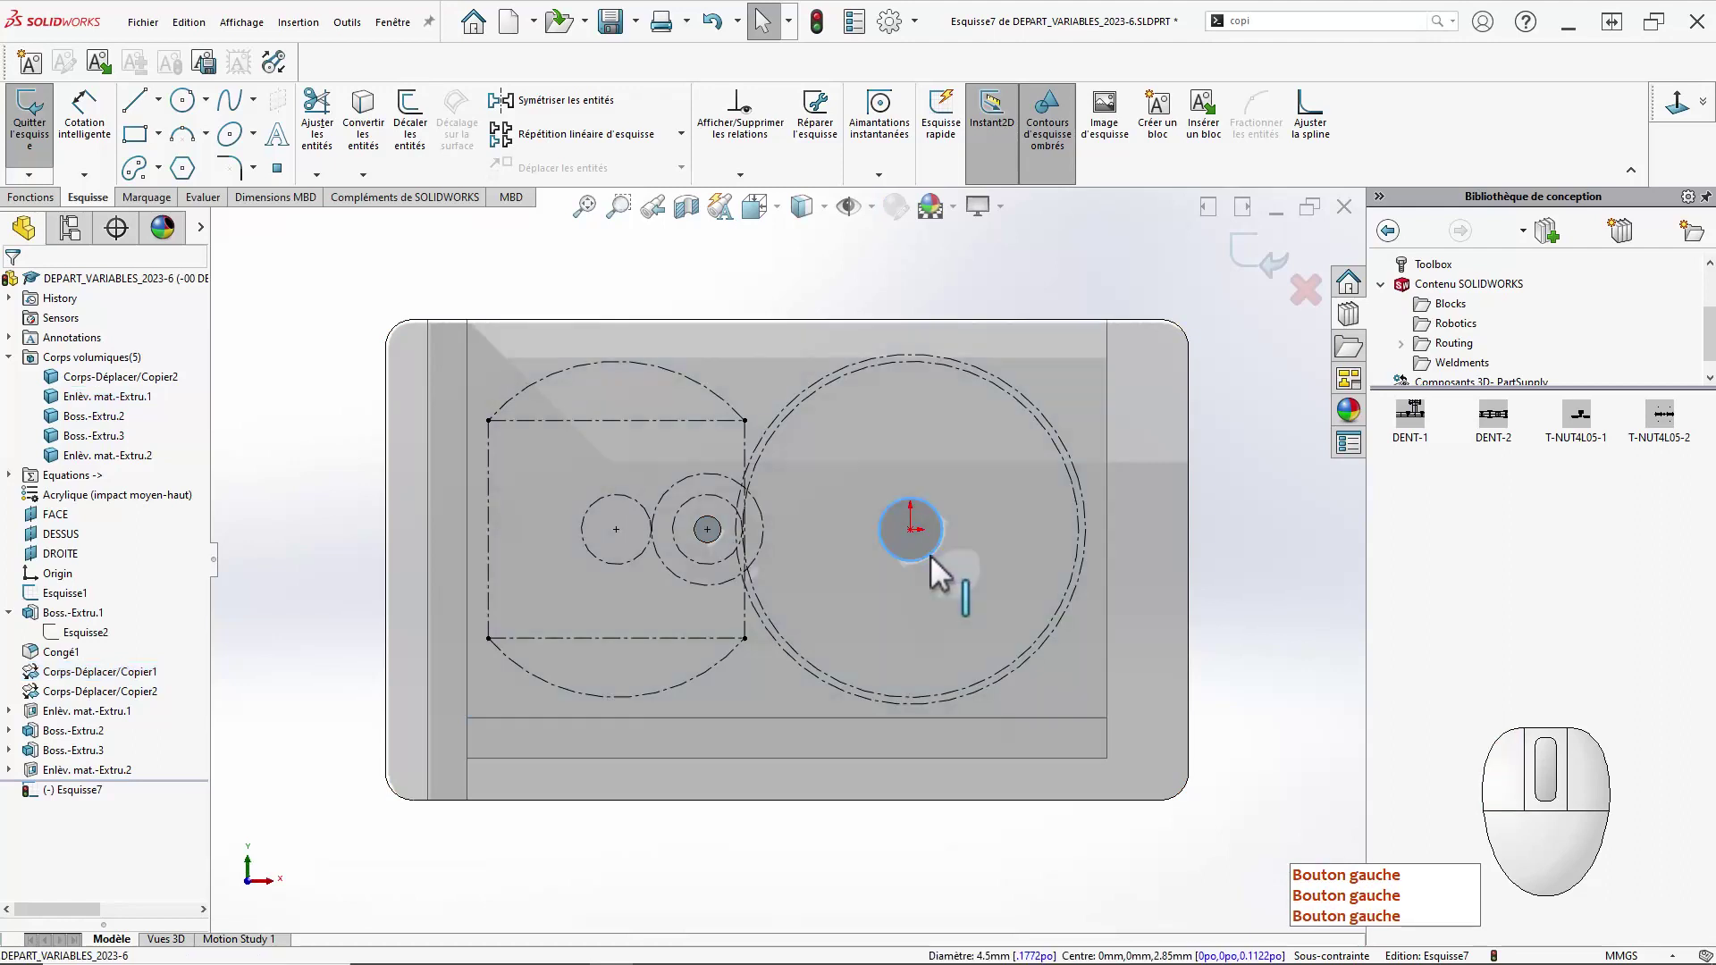
ctrl+click(715, 542)
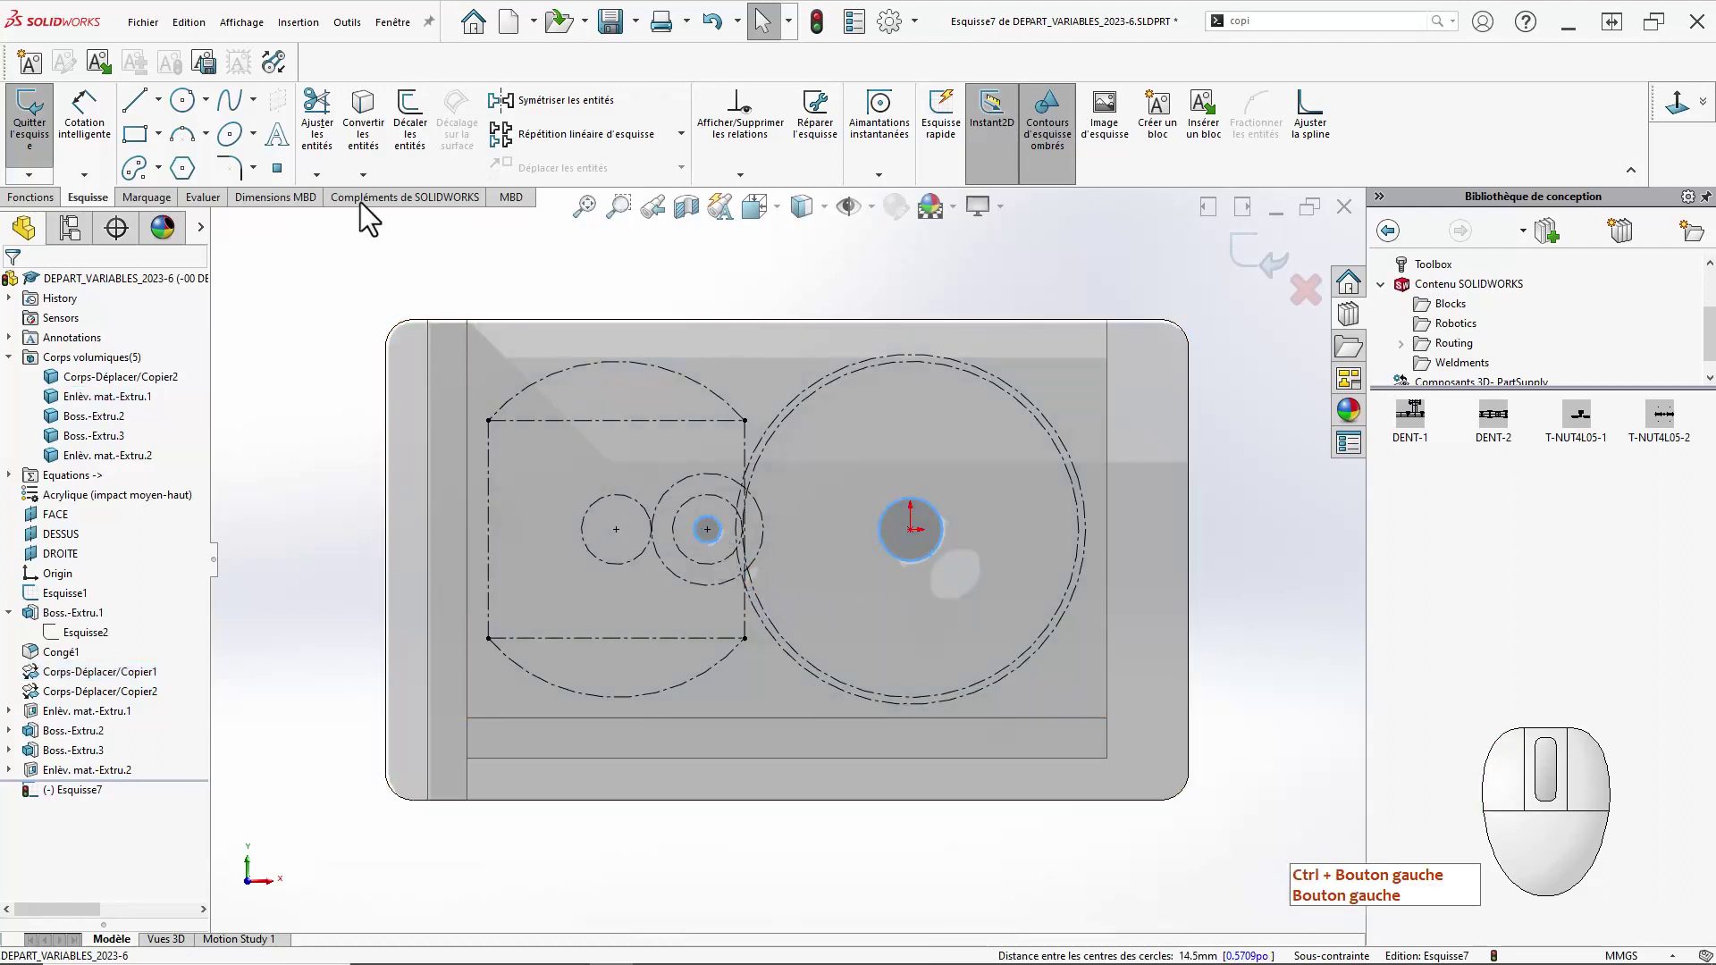
click(376, 143)
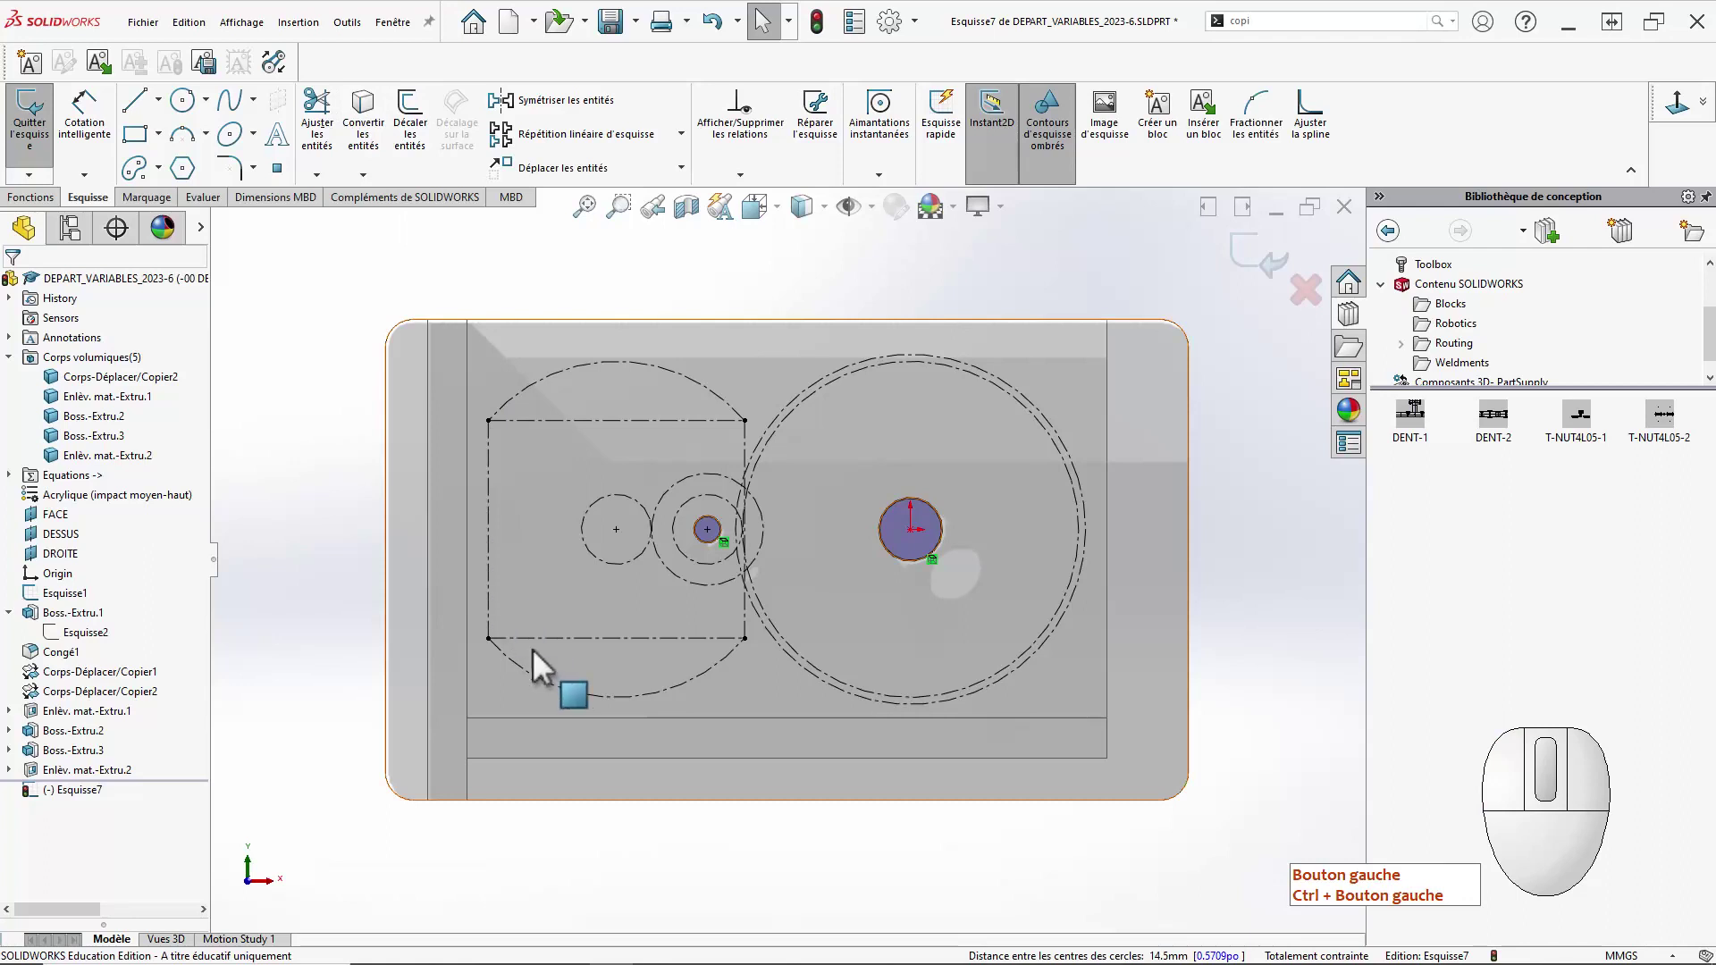
Sketch a circle about 7.76 mm in diameter centred on the motor pinion within the motor outline.
scroll(715, 709, up, 2)
scroll(721, 705, up, 2)
ctrl+middle_drag(721, 706, 913, 694)
right_drag(675, 792, 985, 810)
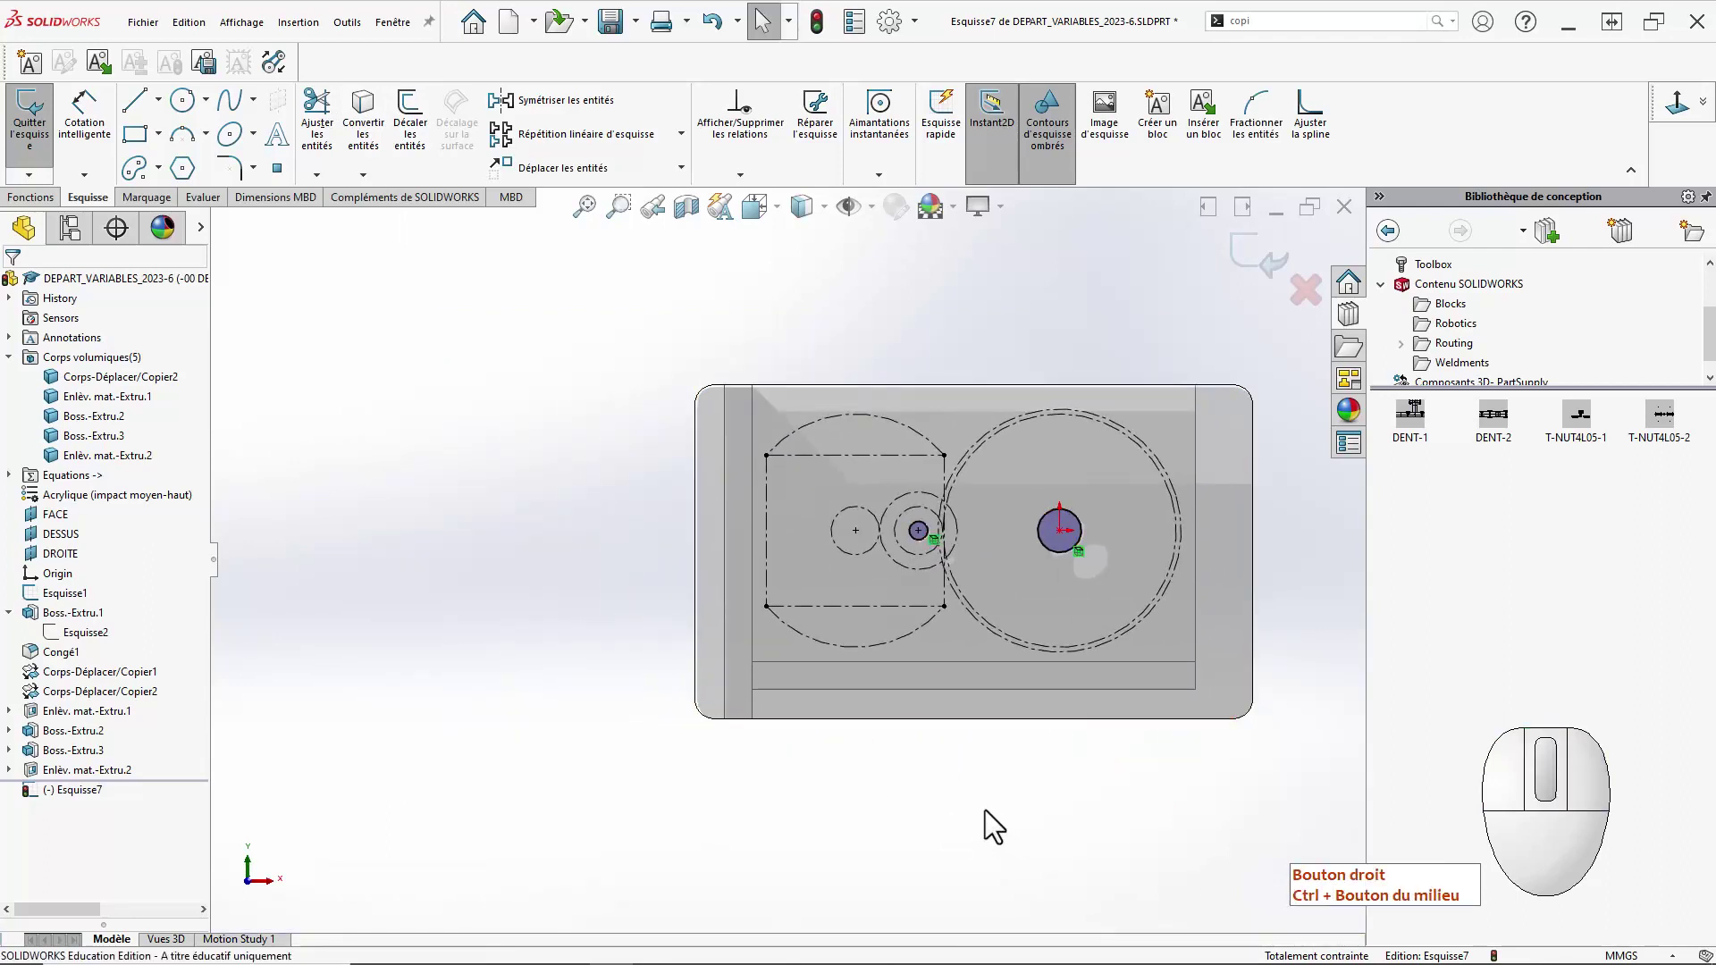
click(856, 531)
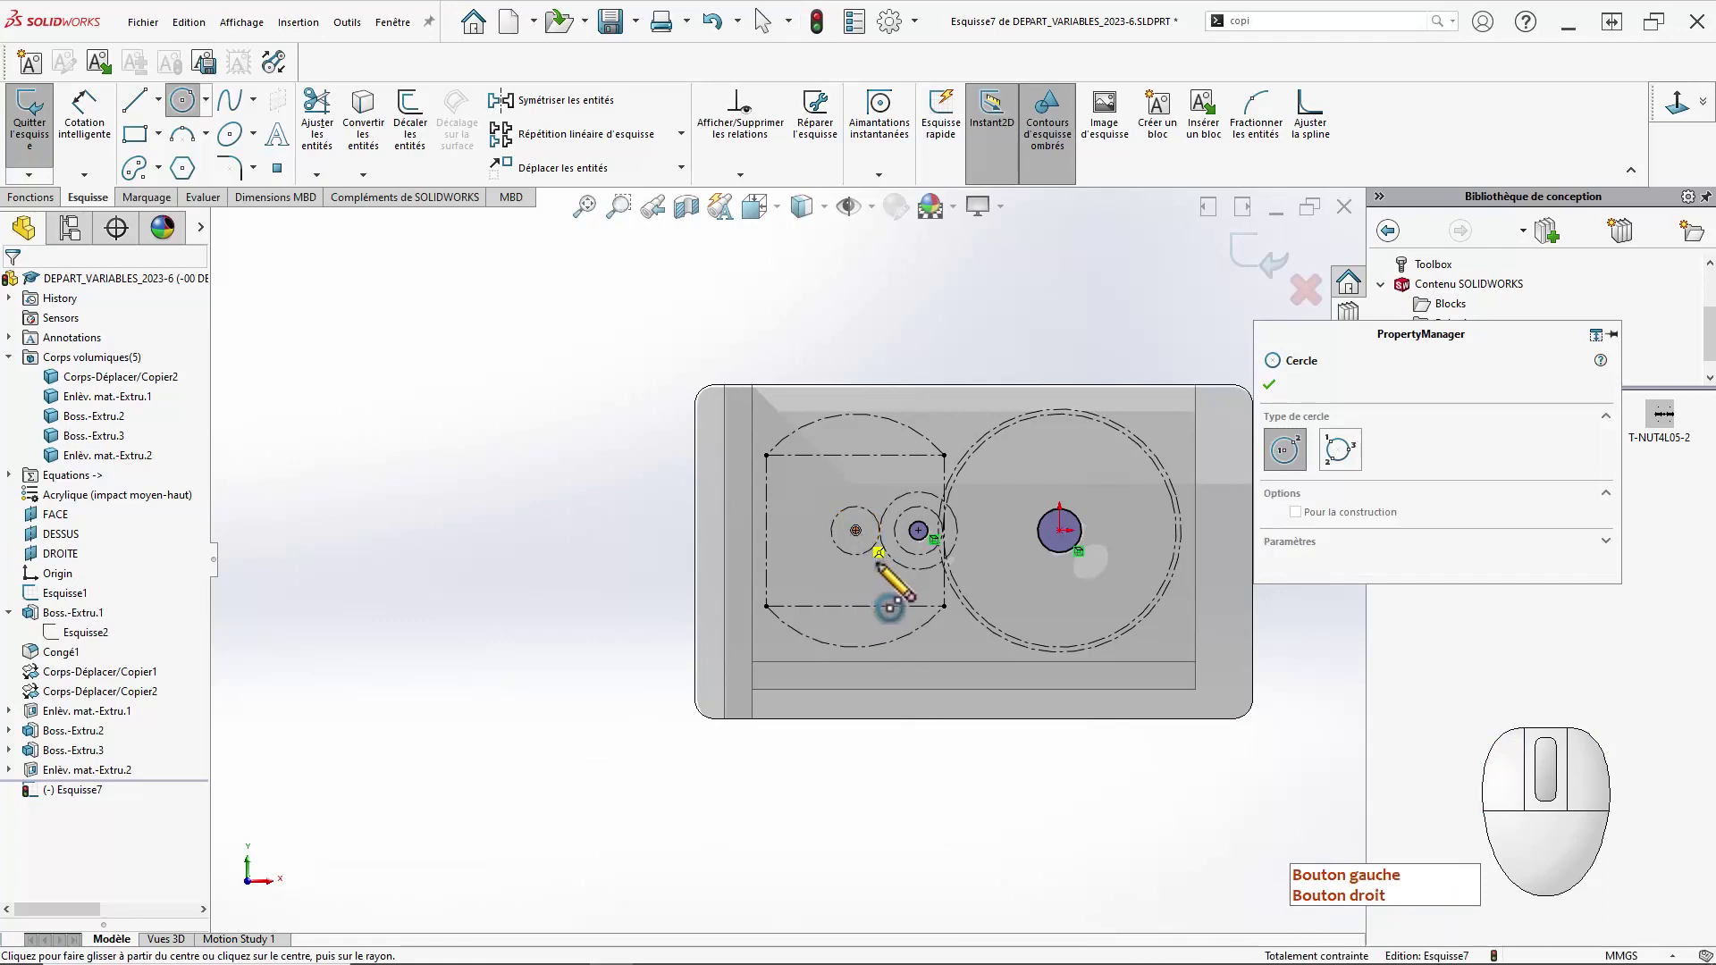
click(883, 559)
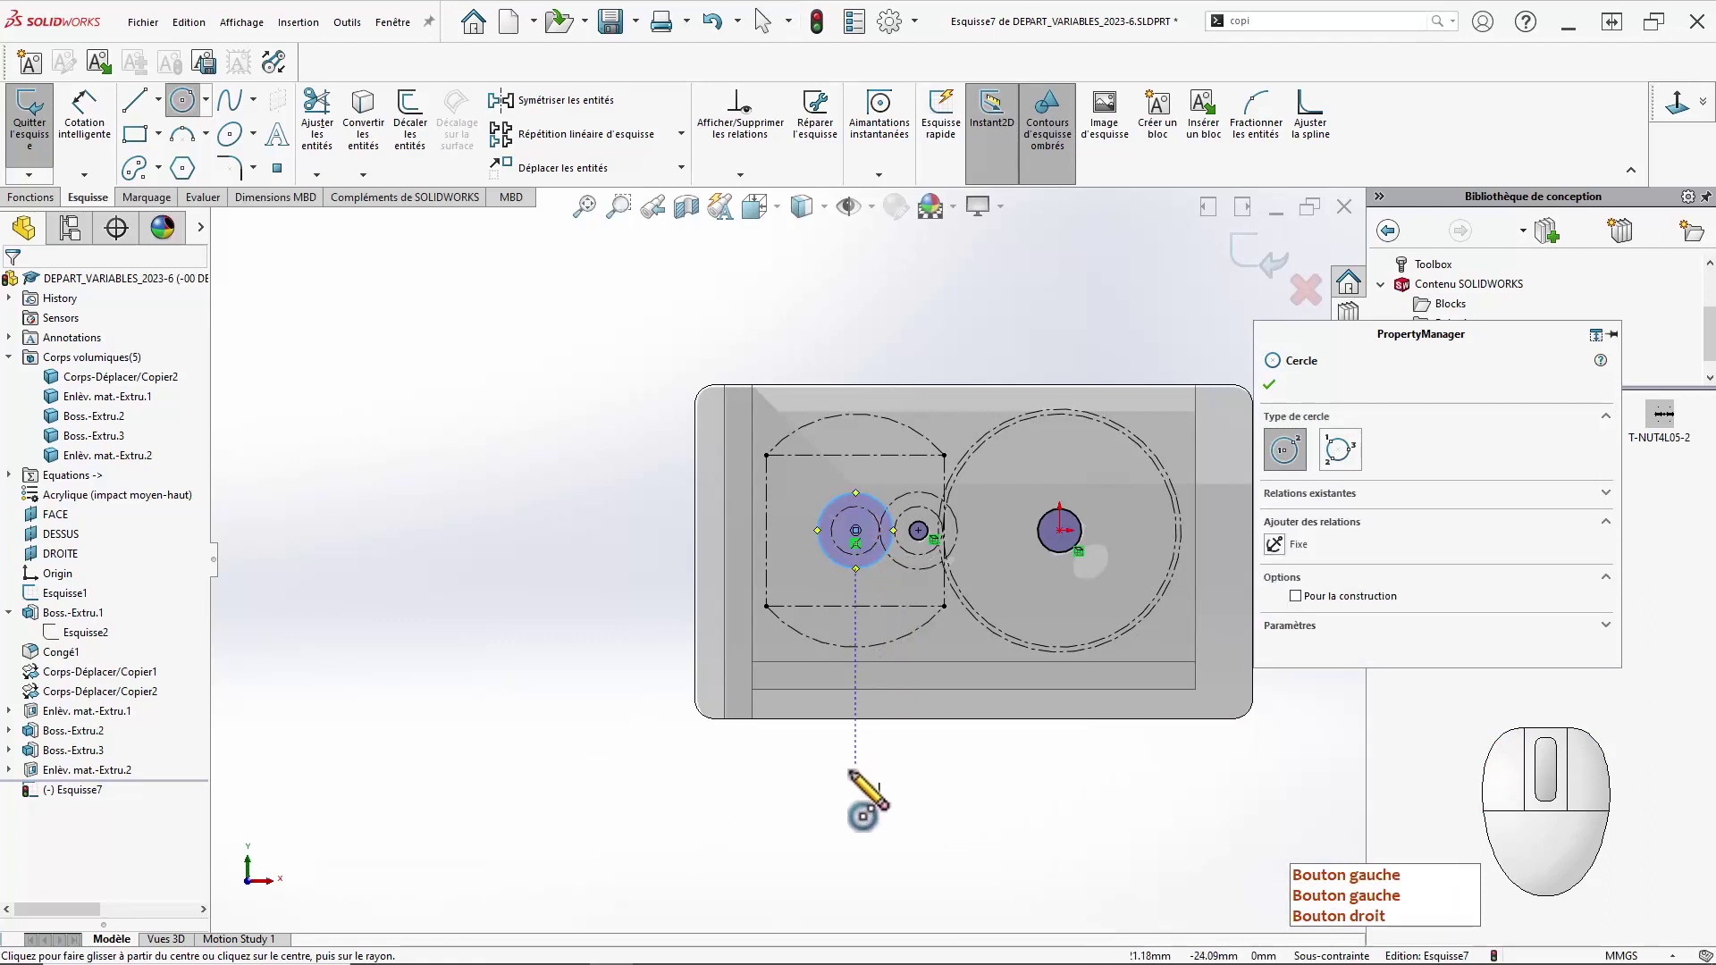
key(Escape)
Dimension the motor circle's diameter and link it to the global variable "DIA-MOT-AV".
right_drag(631, 536, 629, 496)
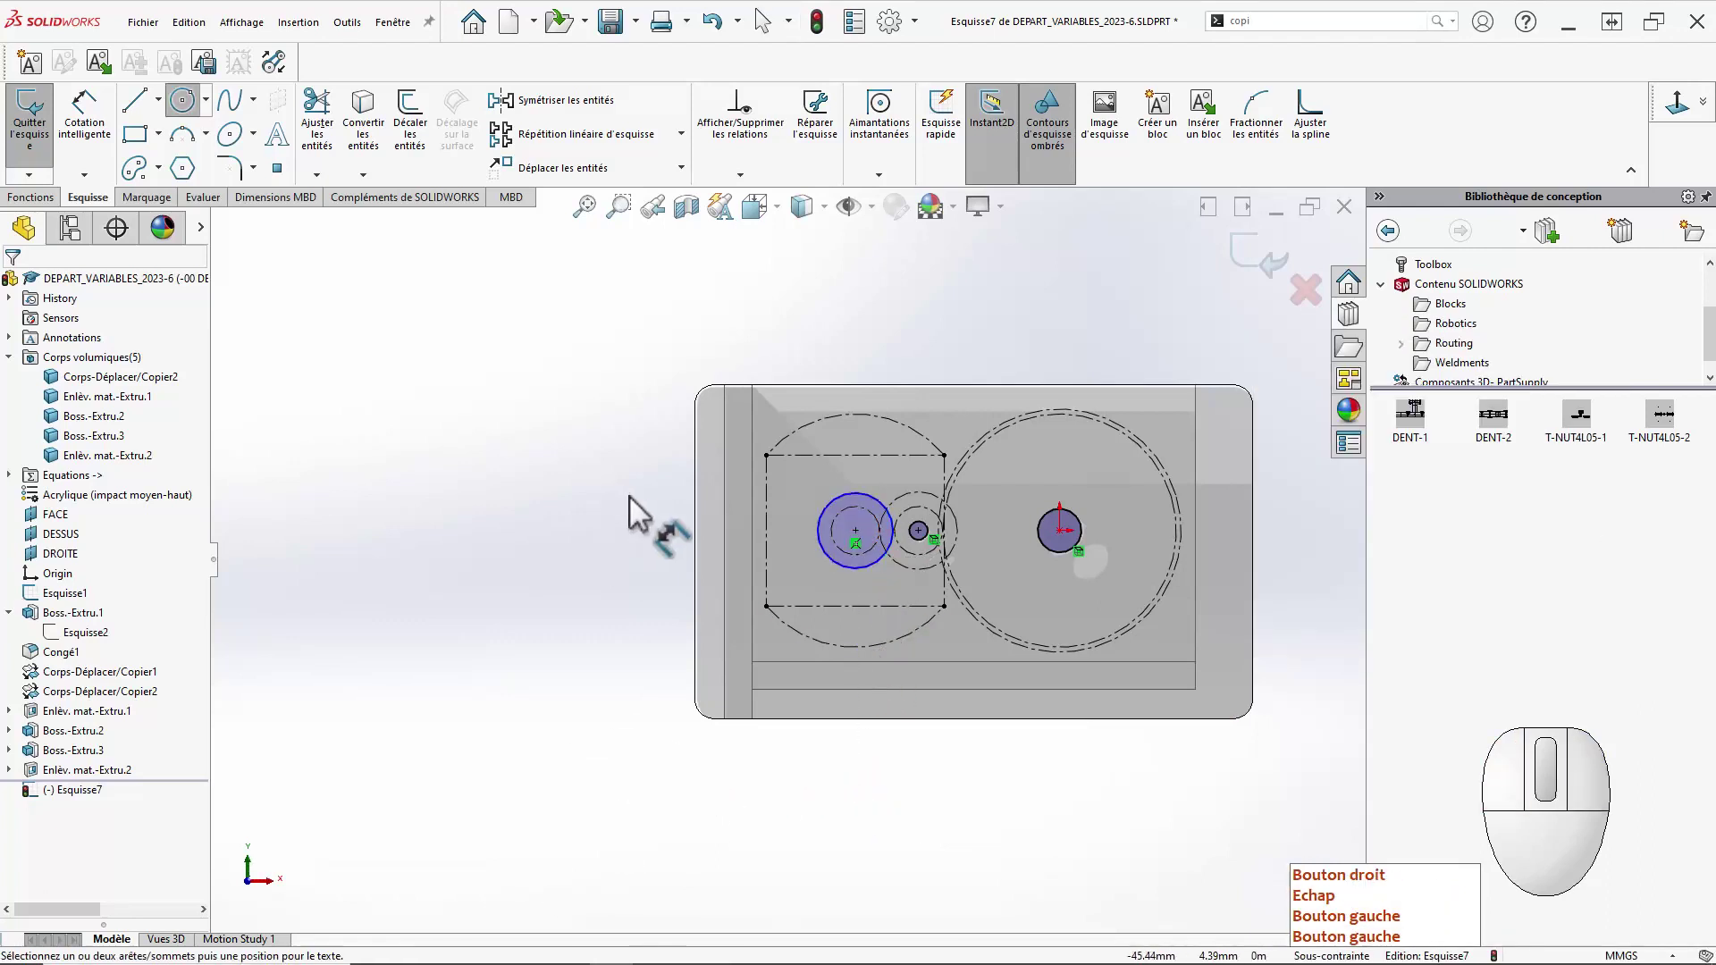
click(850, 572)
click(898, 749)
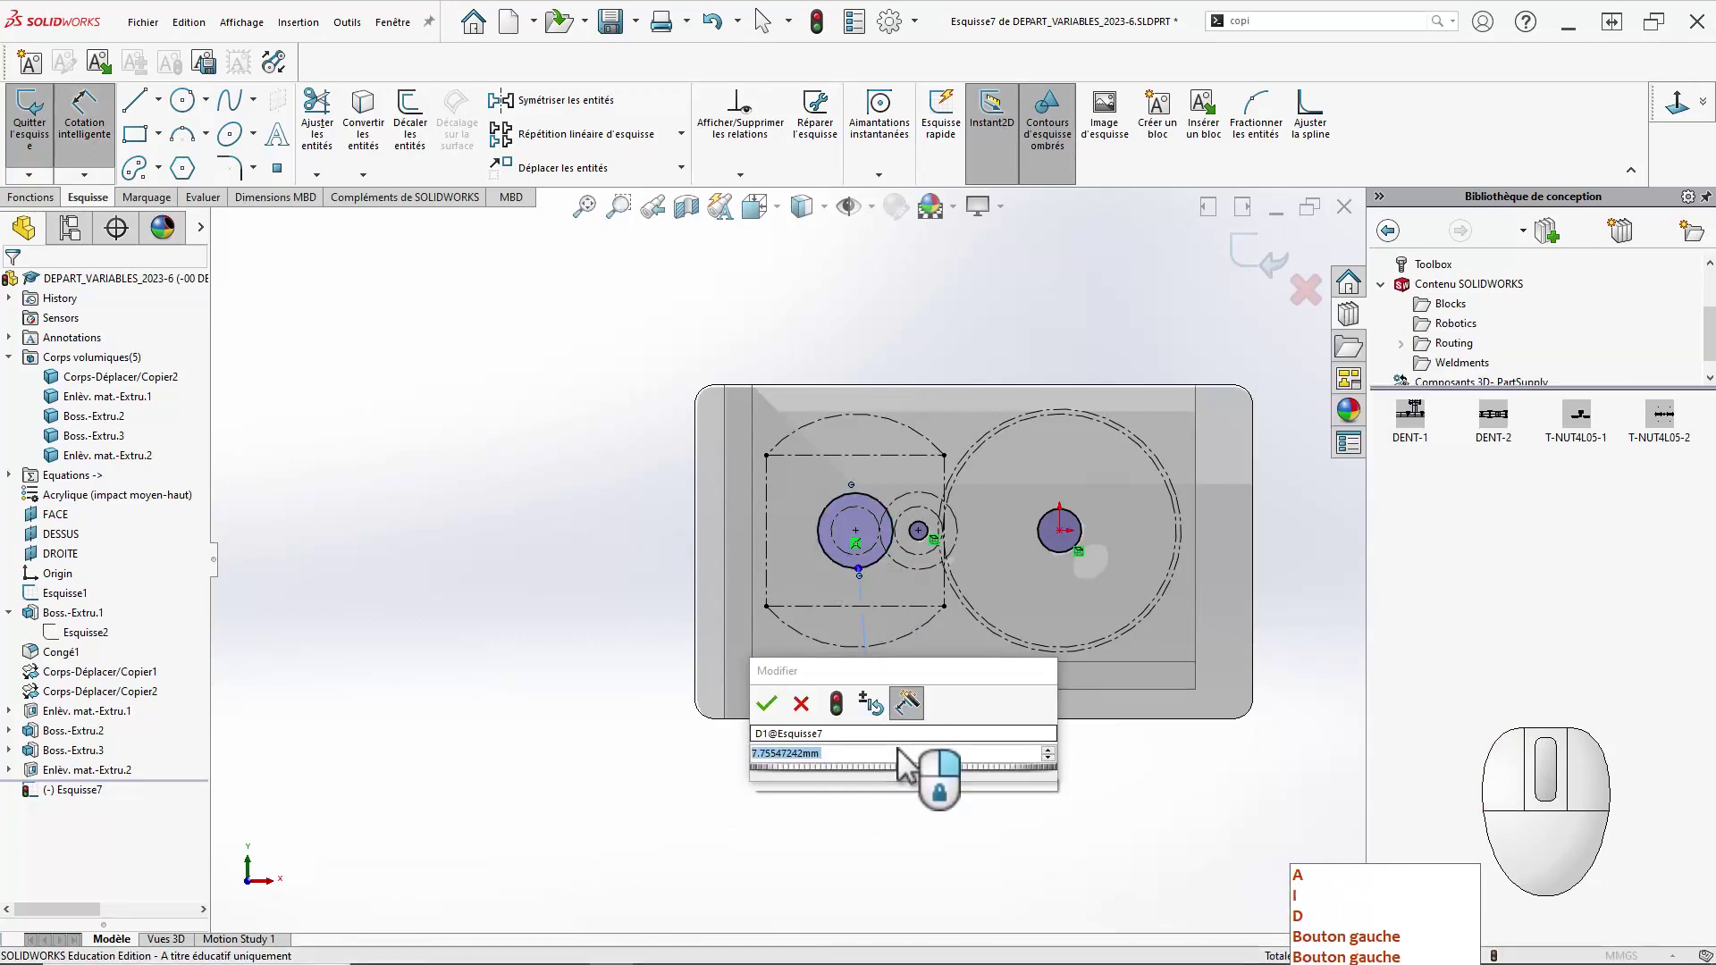
text(=dia)
key(Down)
key(Down)
key(Down)
key(Down)
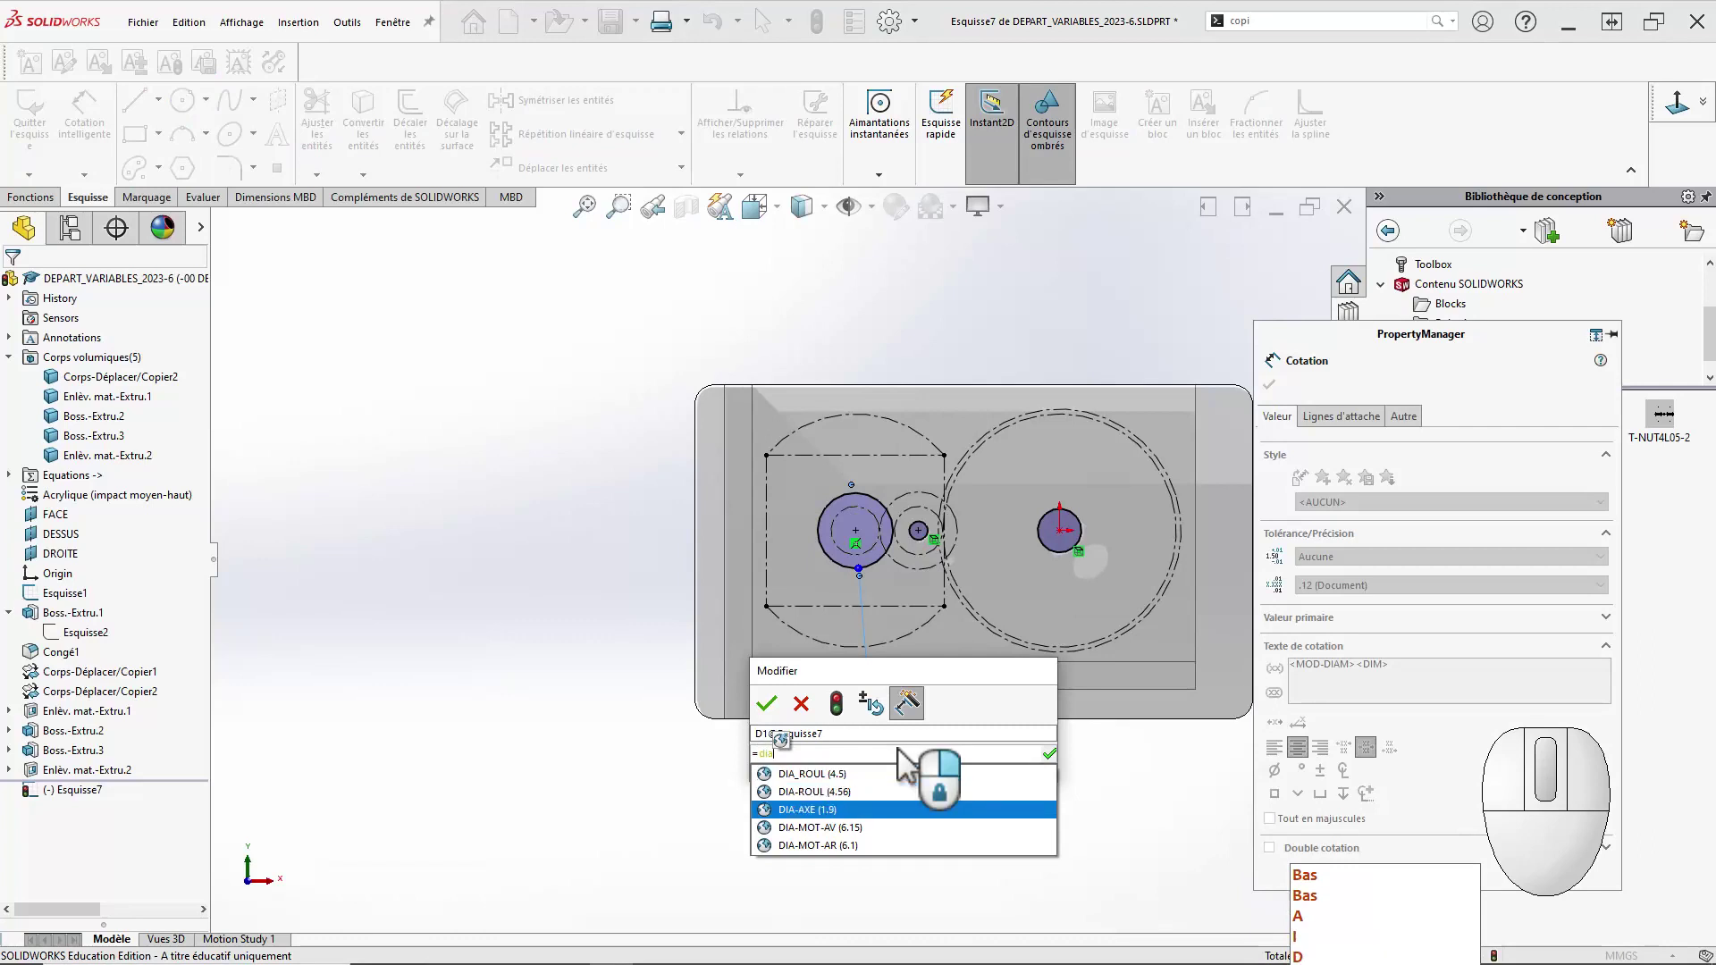
key(Return)
key(Return)
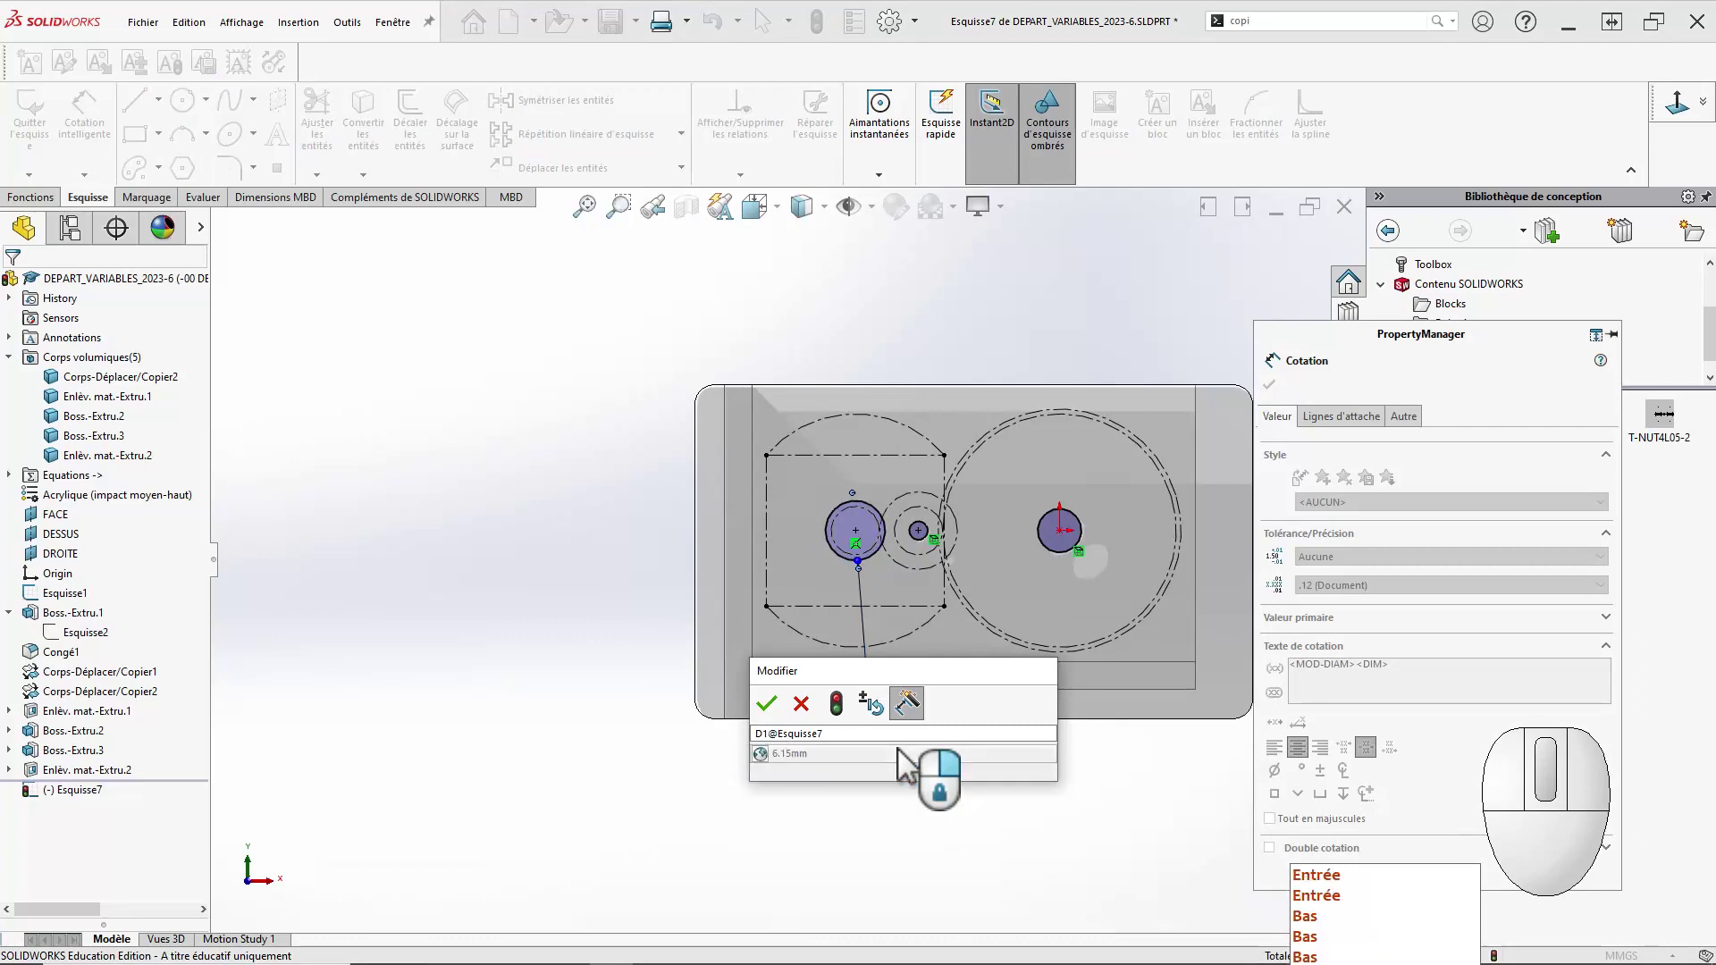
click(770, 705)
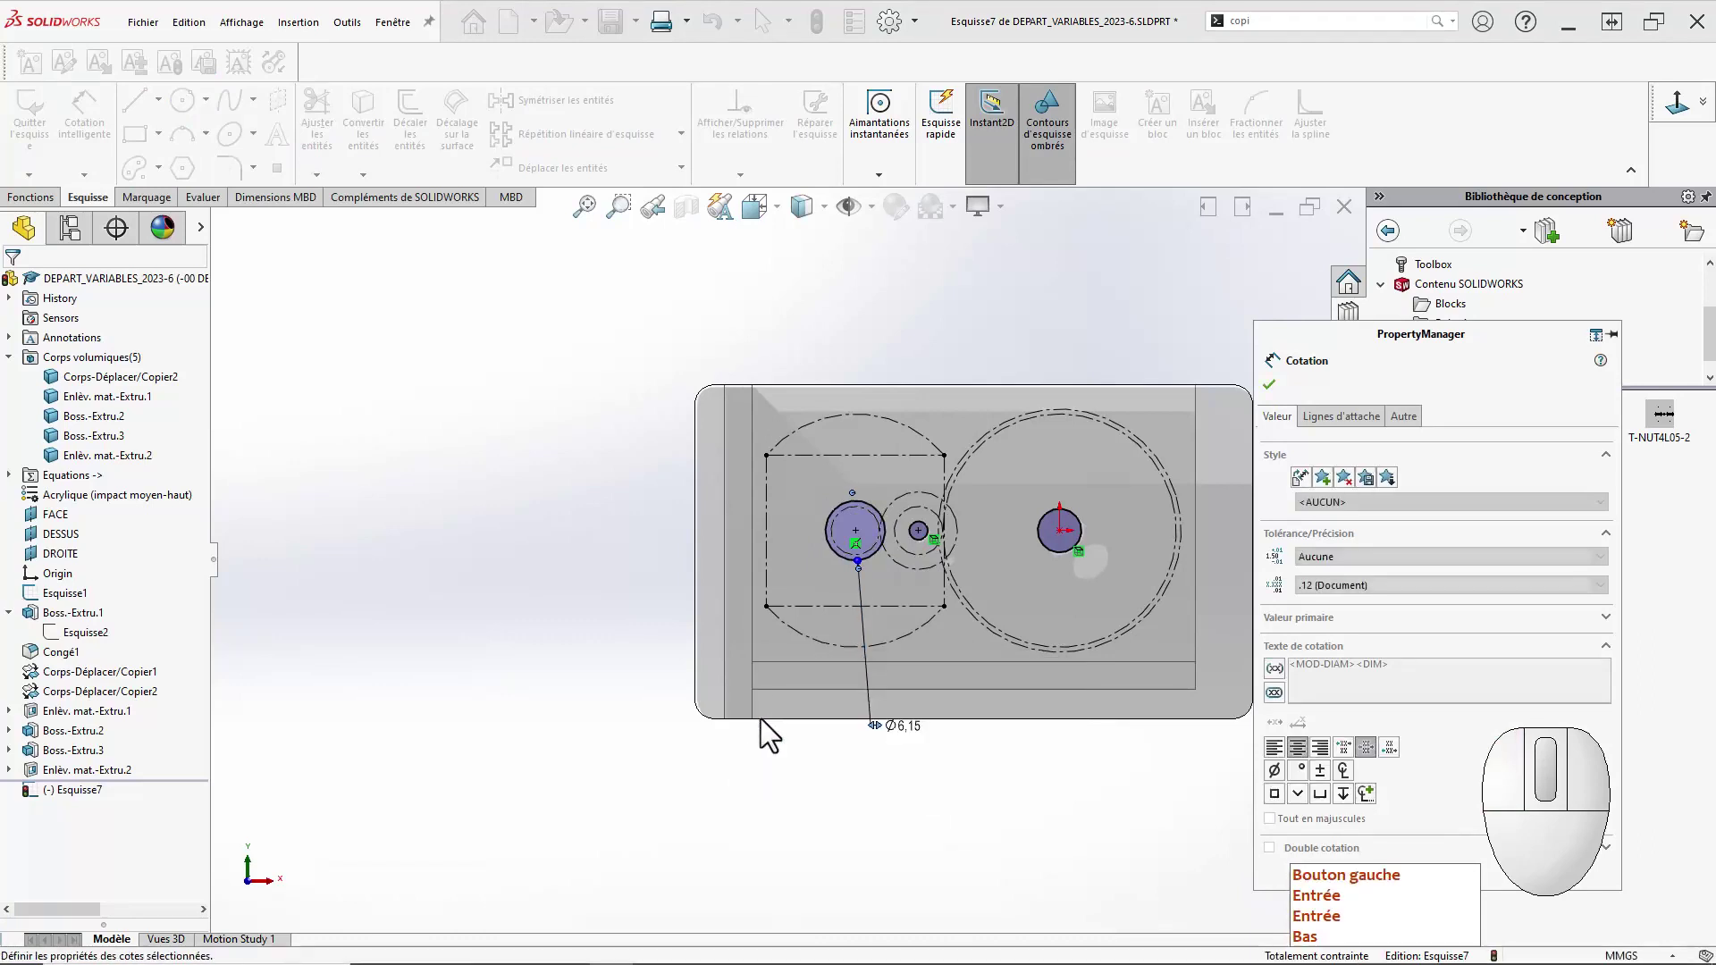
Cut the three circles through all, with automatic body selection off and only the middle plate body affected.
key(s)
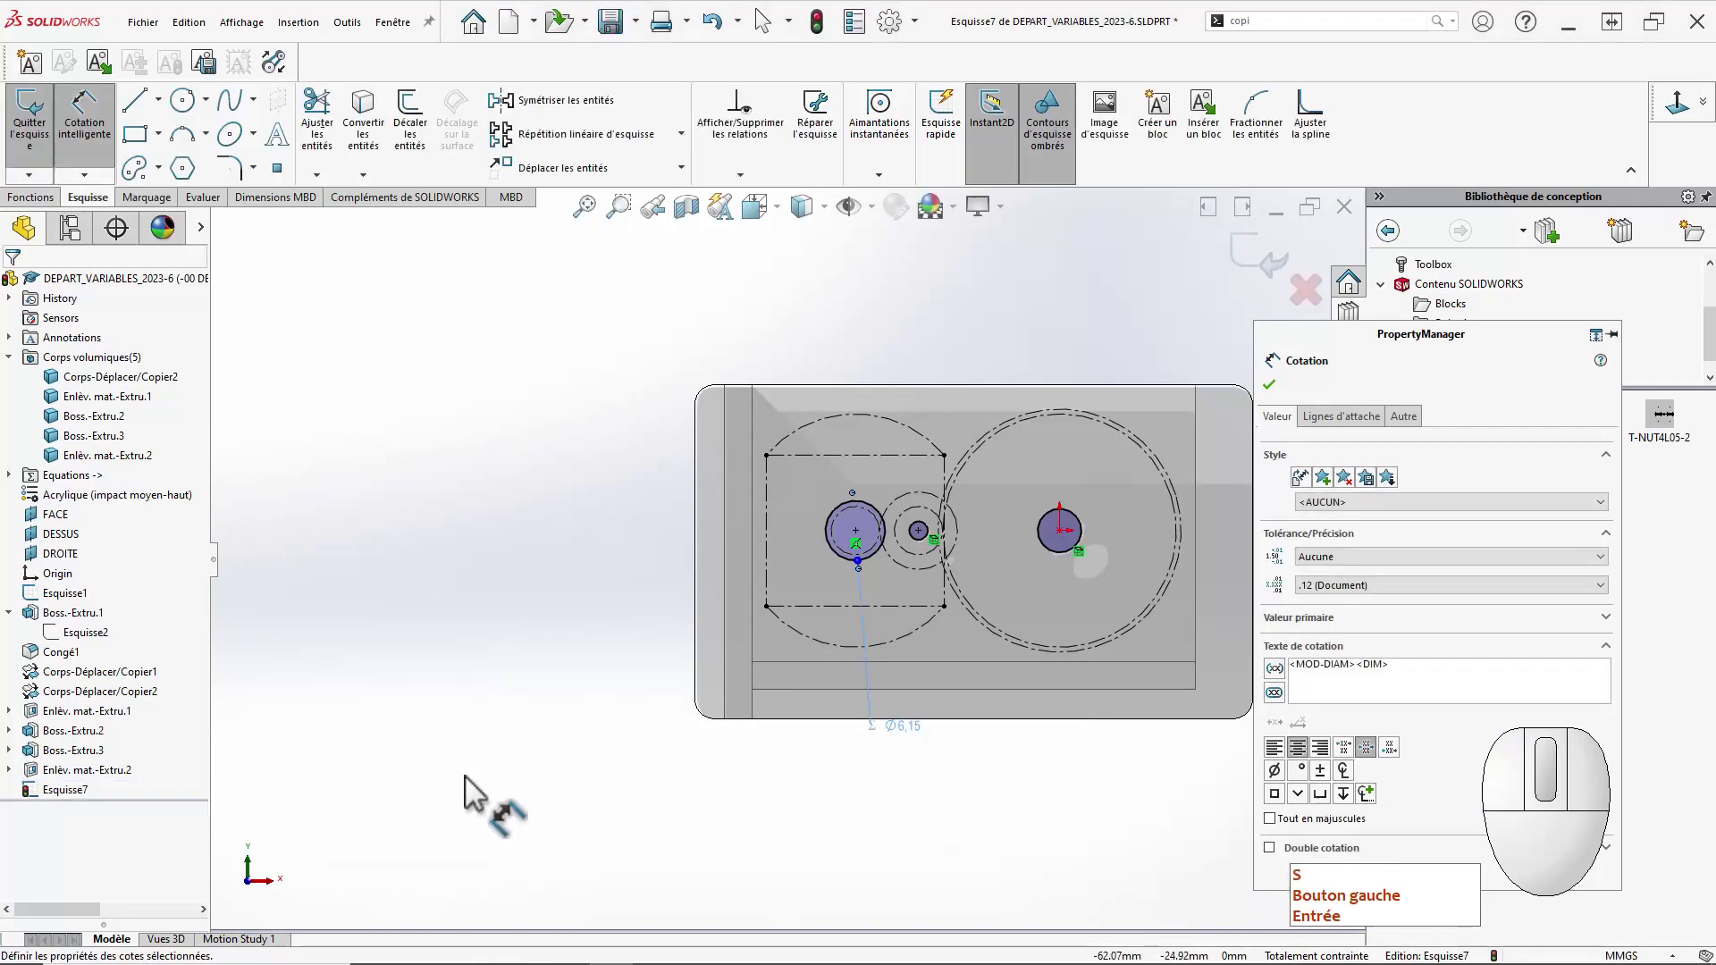
click(592, 786)
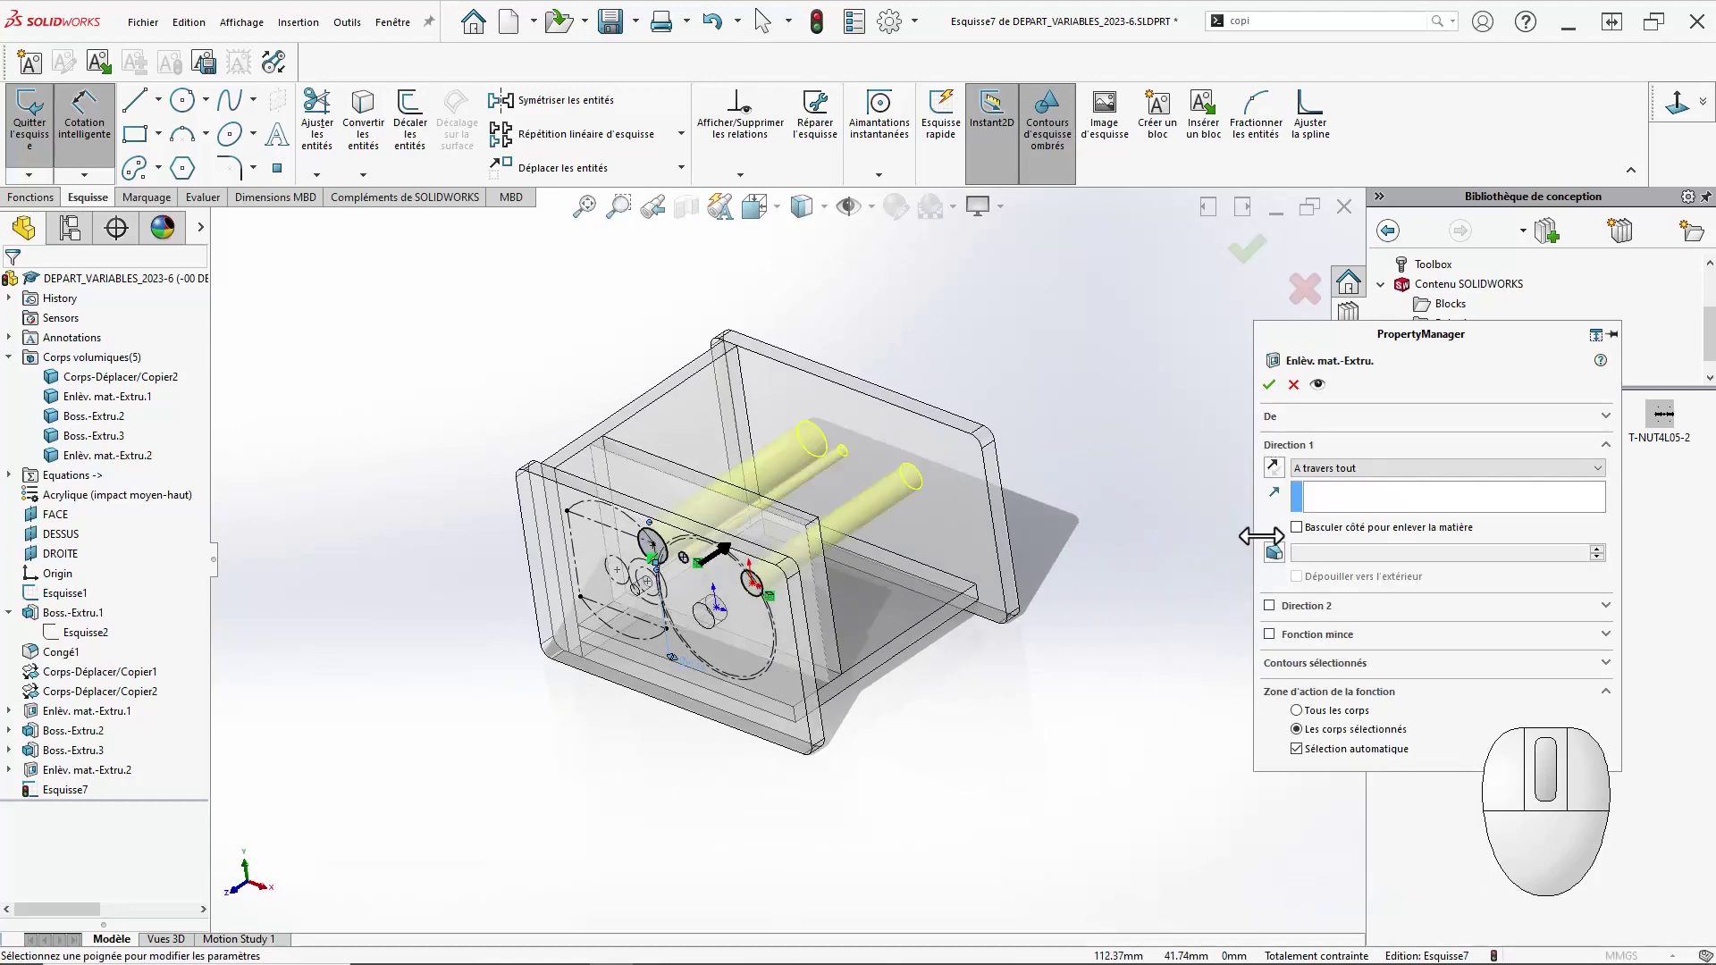
click(1297, 748)
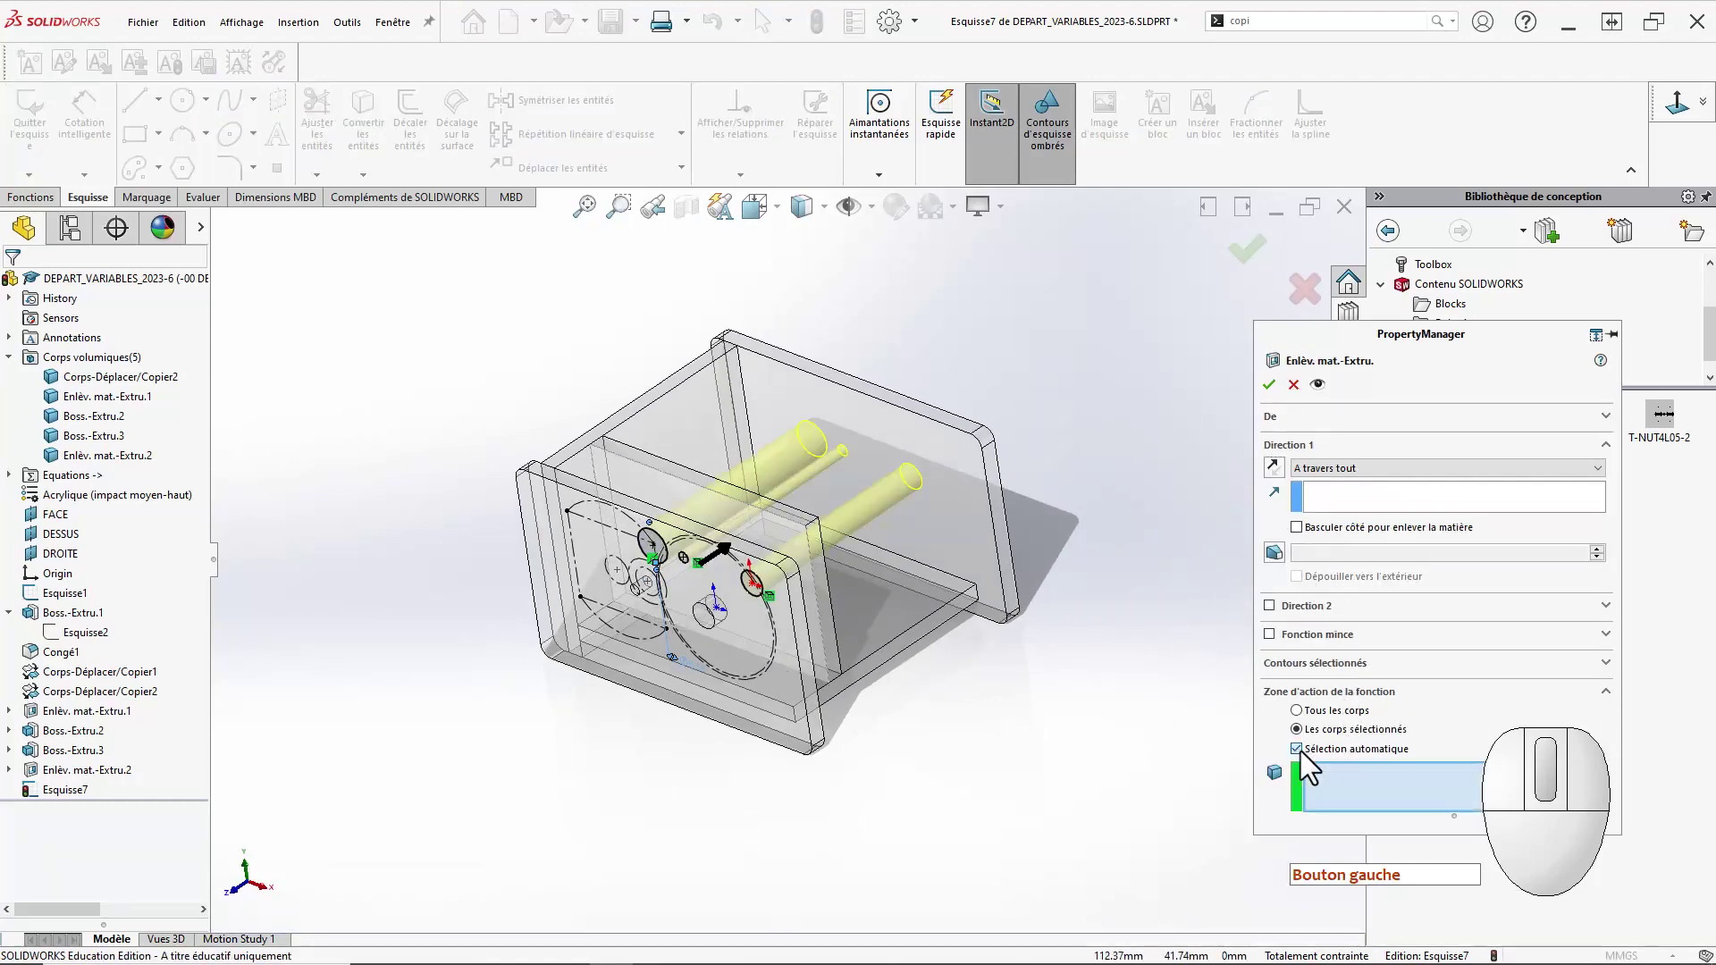
click(836, 638)
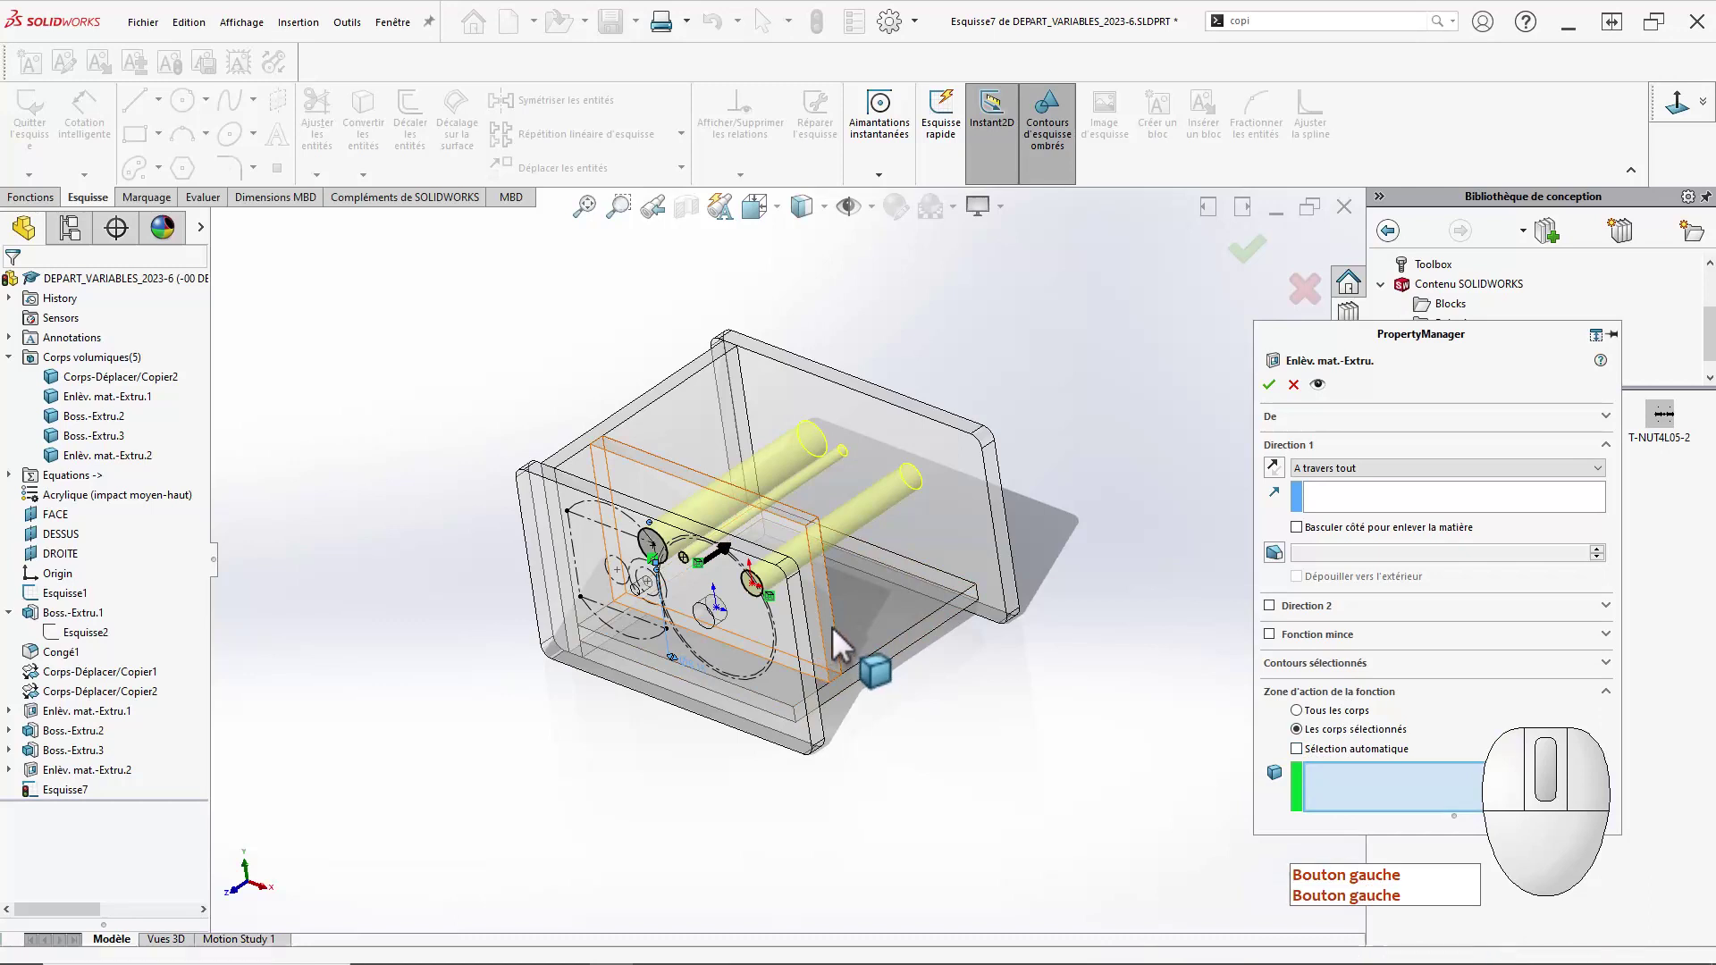
click(1267, 384)
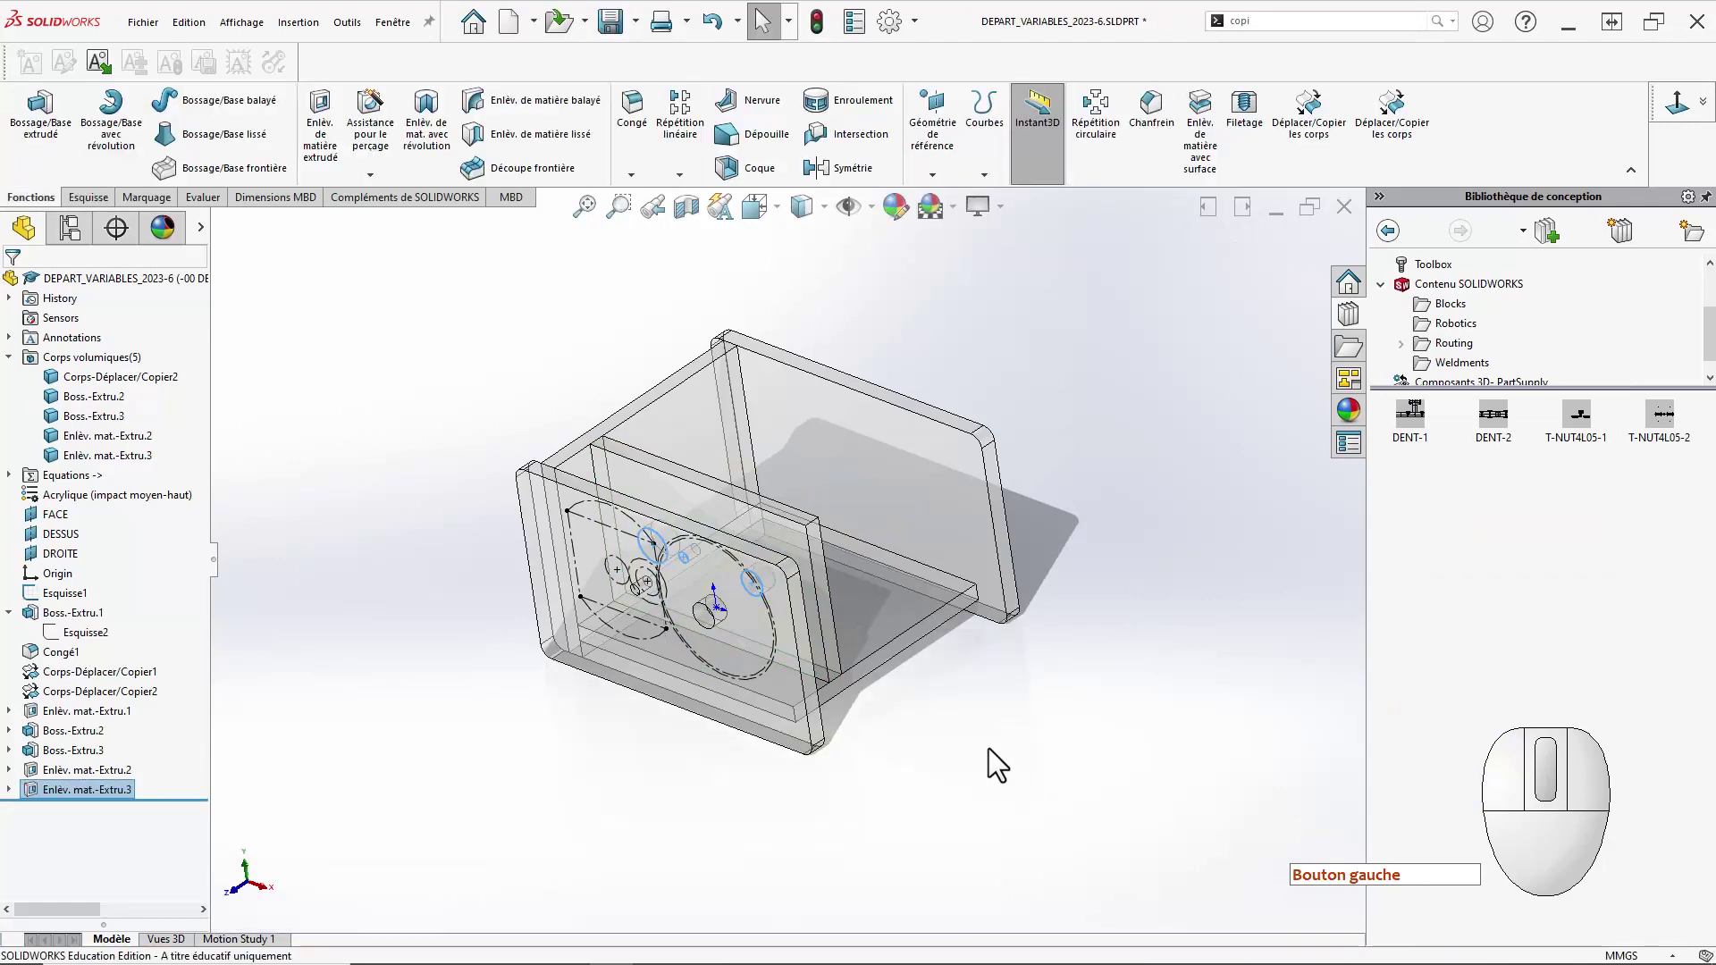
Start a sketch on the front face of the rear plate and convert the edge of the hole at the origin into it.
mouse_move(989, 751)
middle_down()
mouse_move(938, 755)
mouse_move(928, 815)
mouse_move(973, 763)
mouse_move(976, 698)
middle_up()
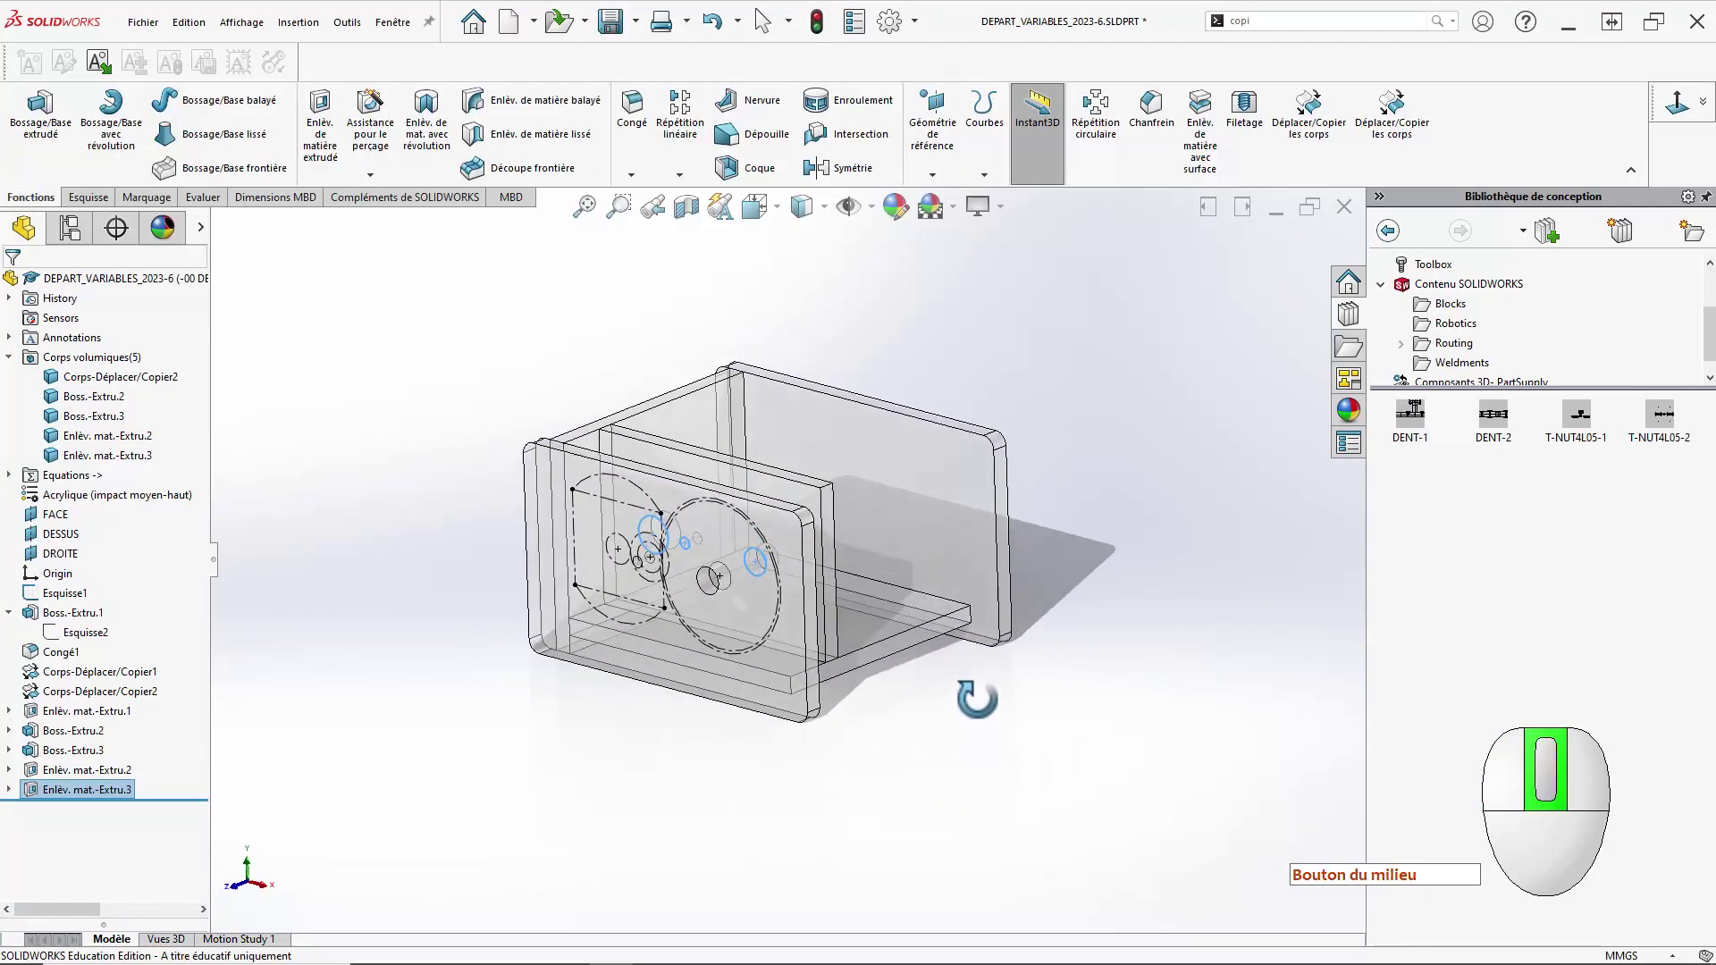
middle_drag(977, 698, 988, 708)
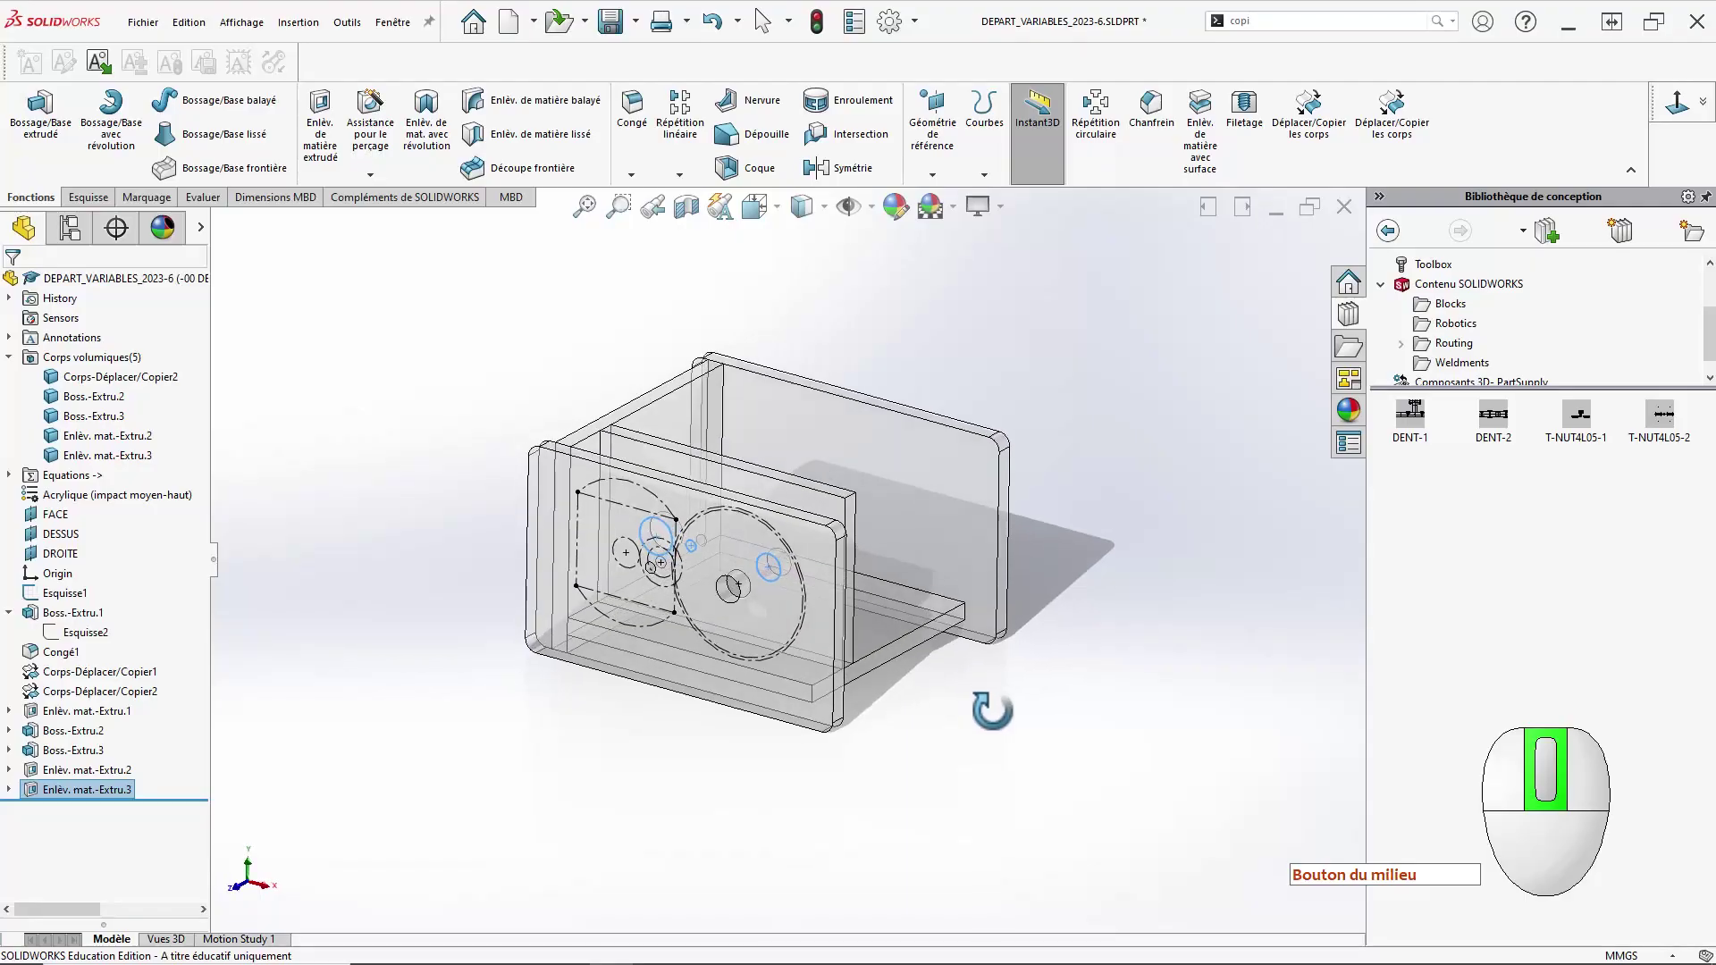
click(955, 547)
click(1033, 466)
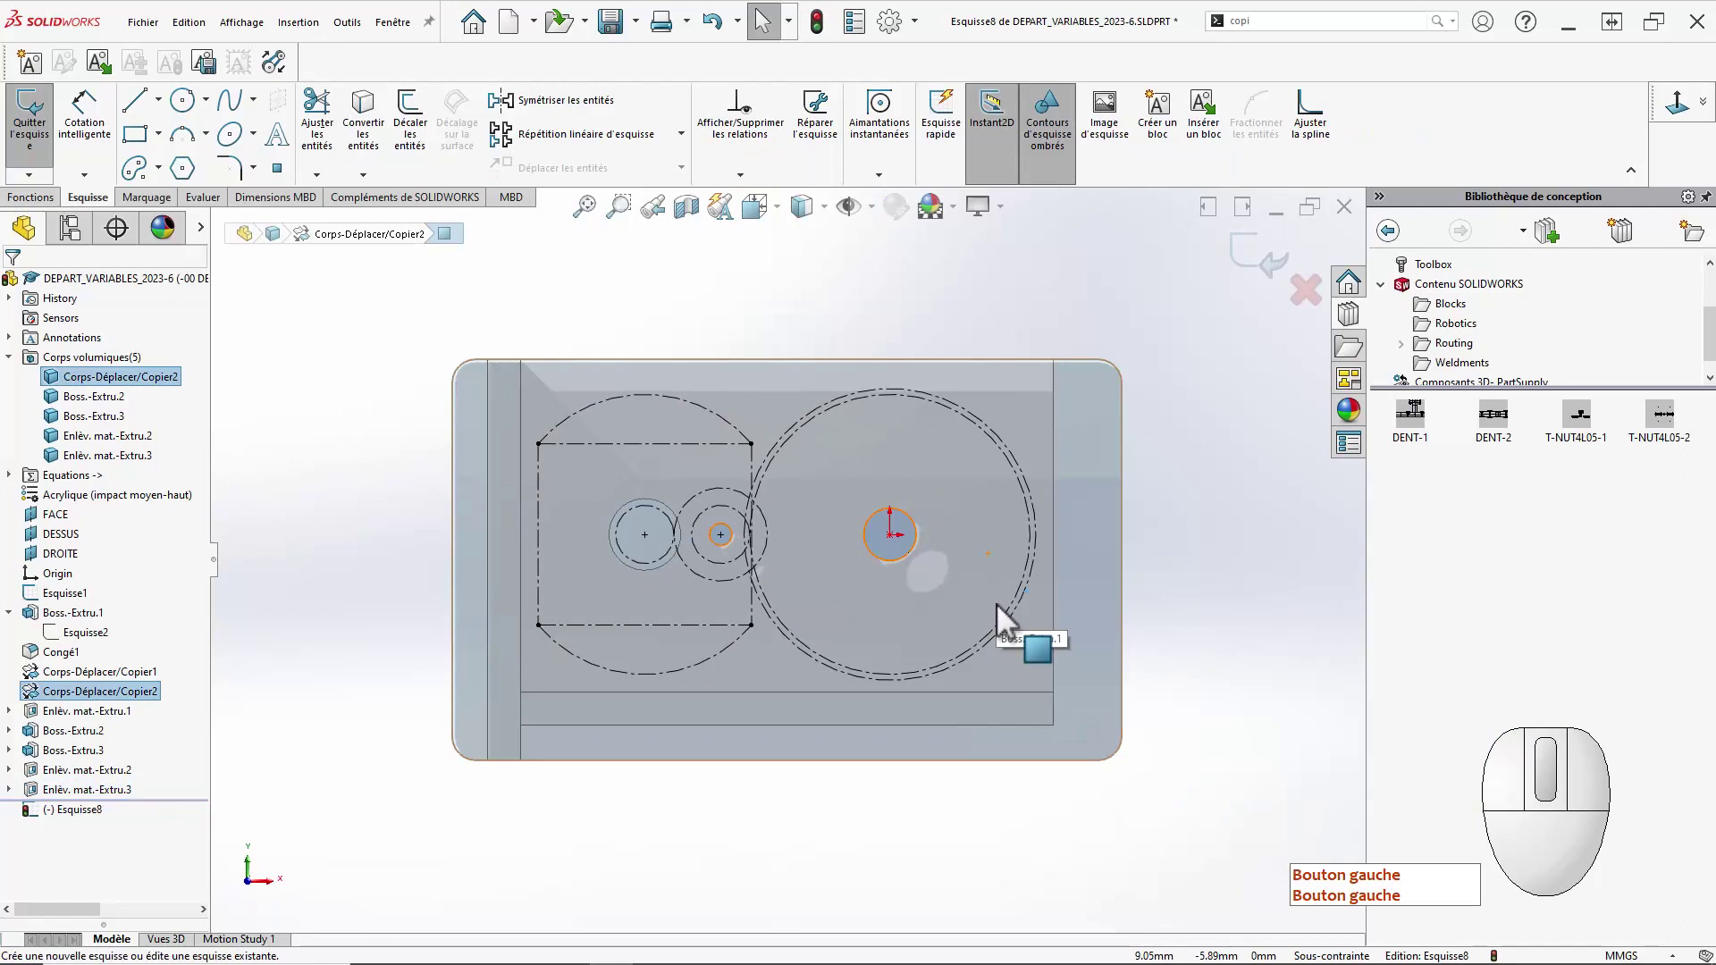
click(914, 551)
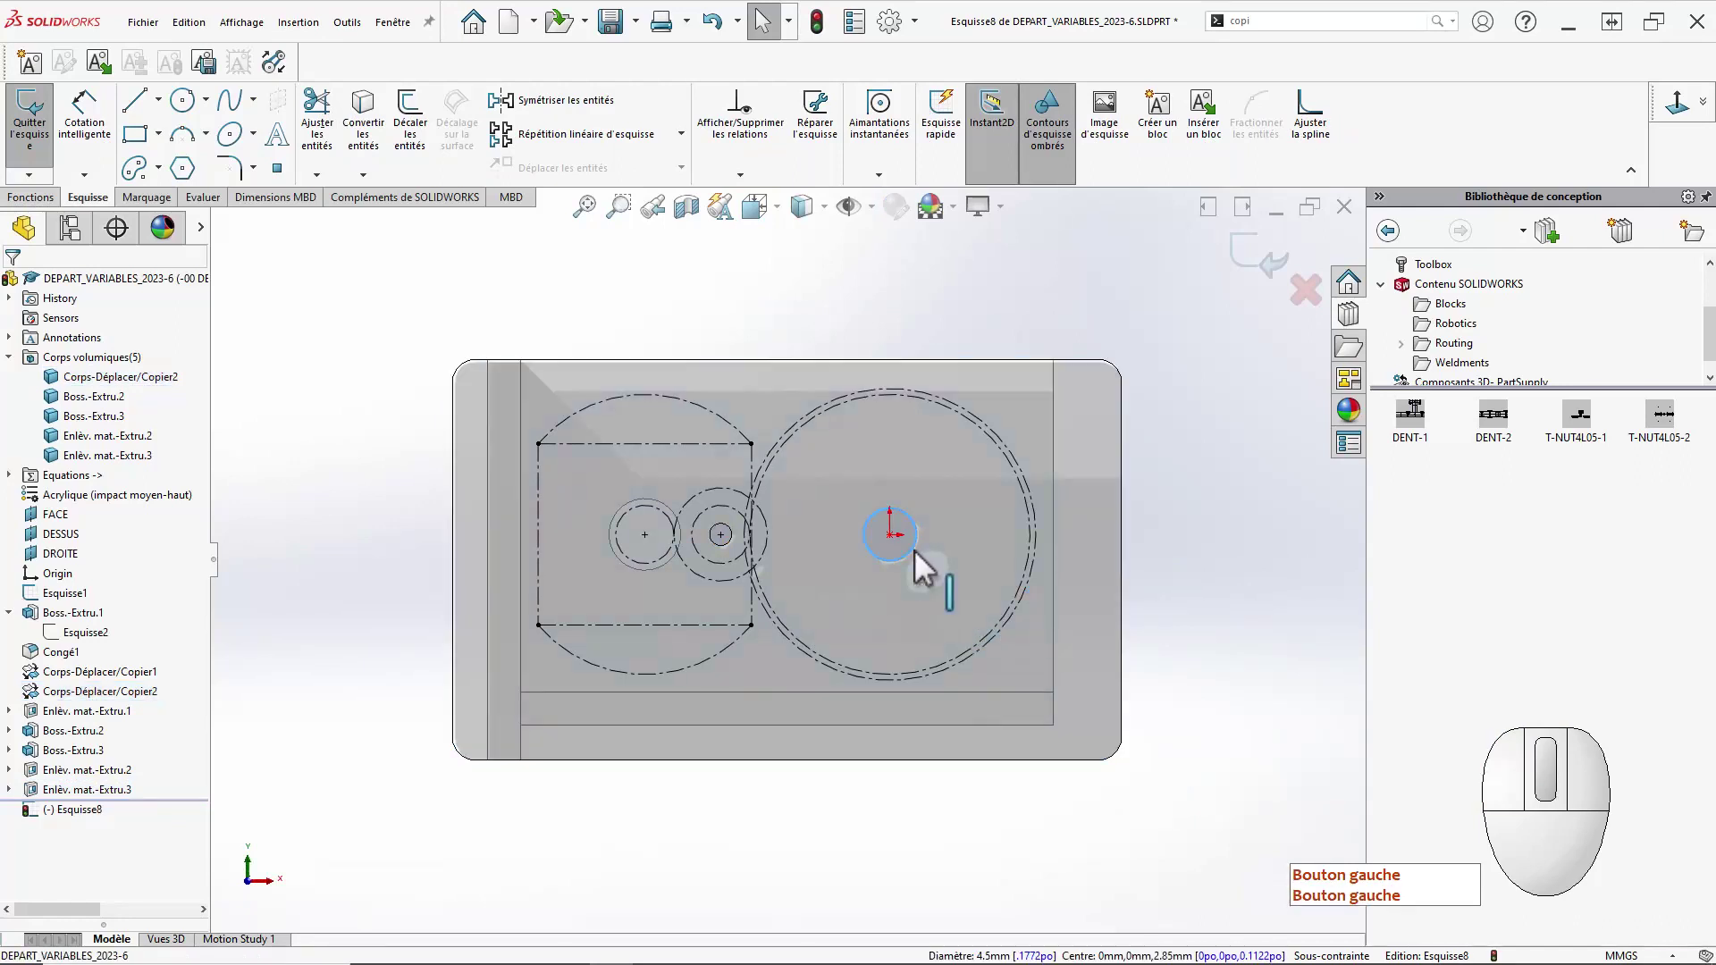
click(368, 143)
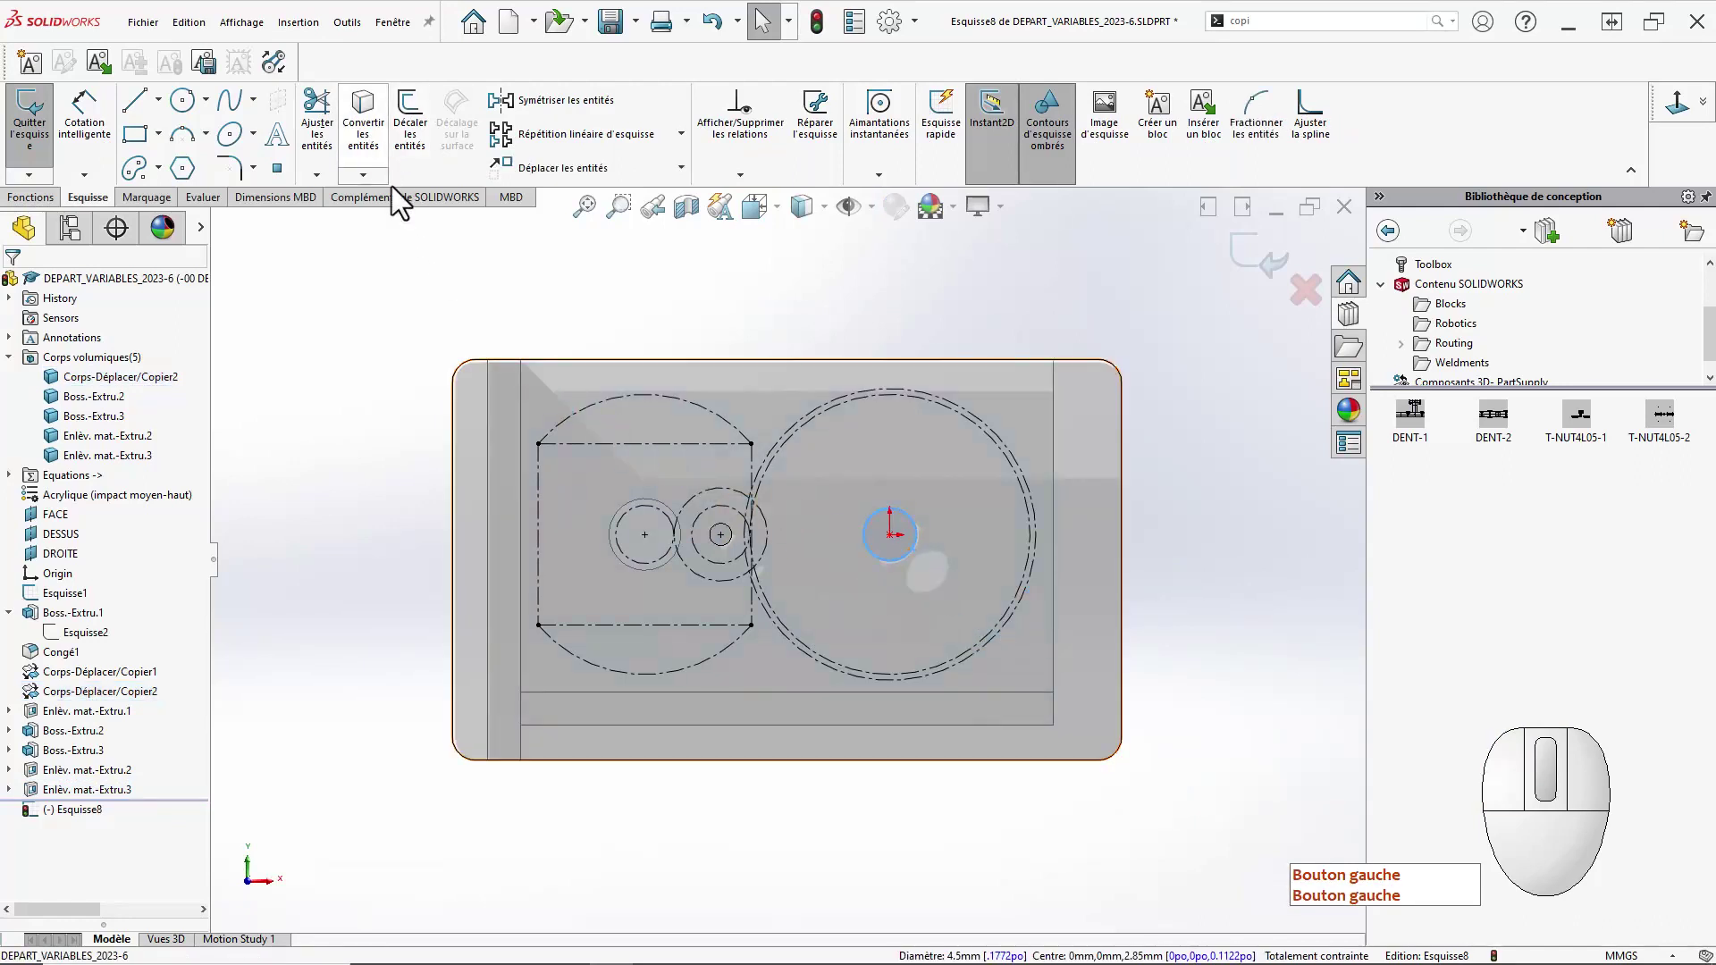
Sketch a free circle outside the plates, to the left of the motor outline and roughly level with the gear centres.
scroll(590, 804, up, 2)
mouse_move(569, 769)
ctrl+middle_down()
mouse_move(754, 762)
mouse_move(738, 765)
ctrl+middle_up()
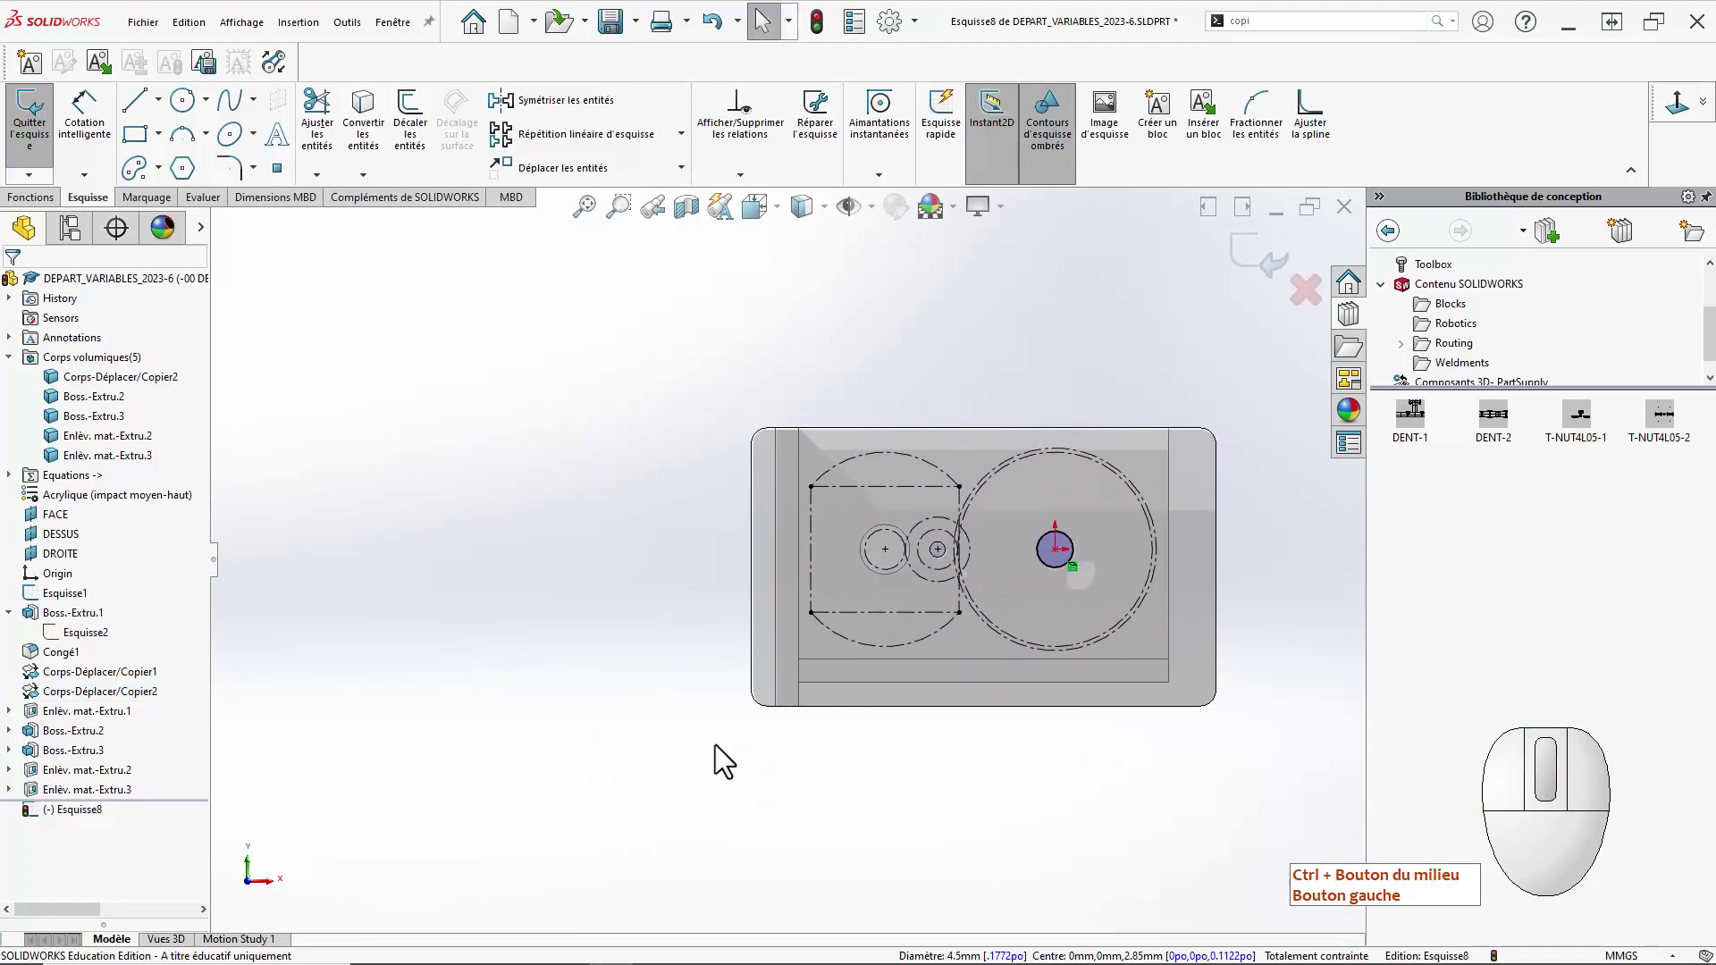
right_drag(338, 694, 561, 706)
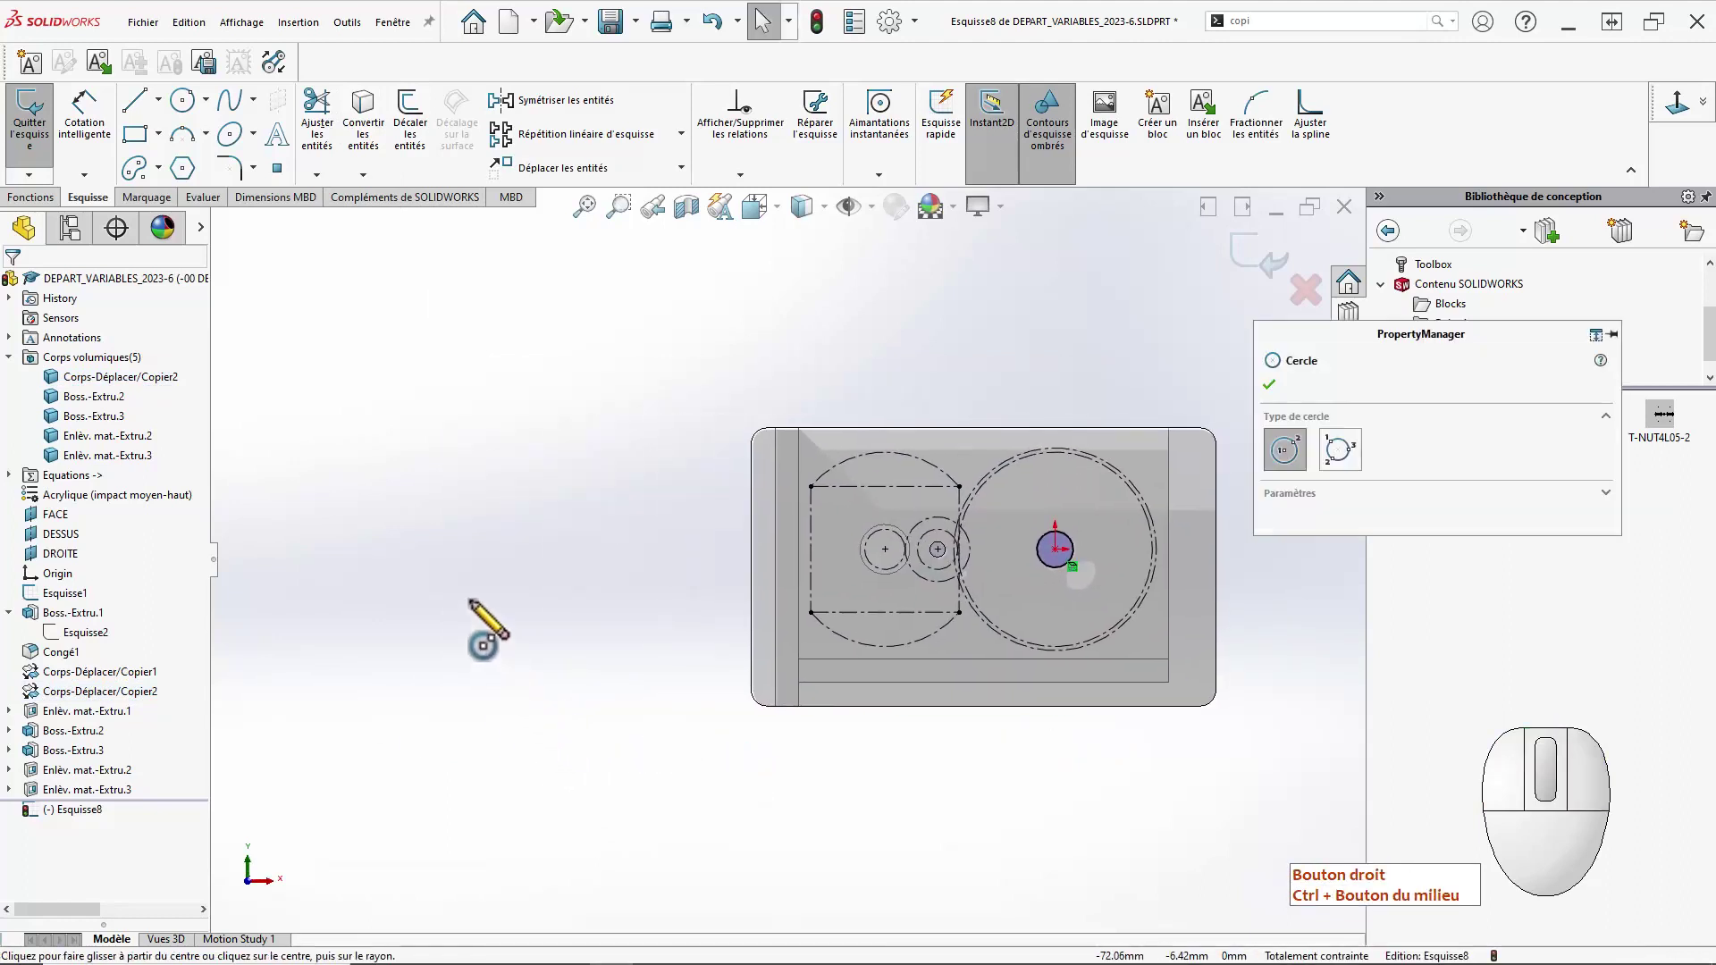
click(476, 559)
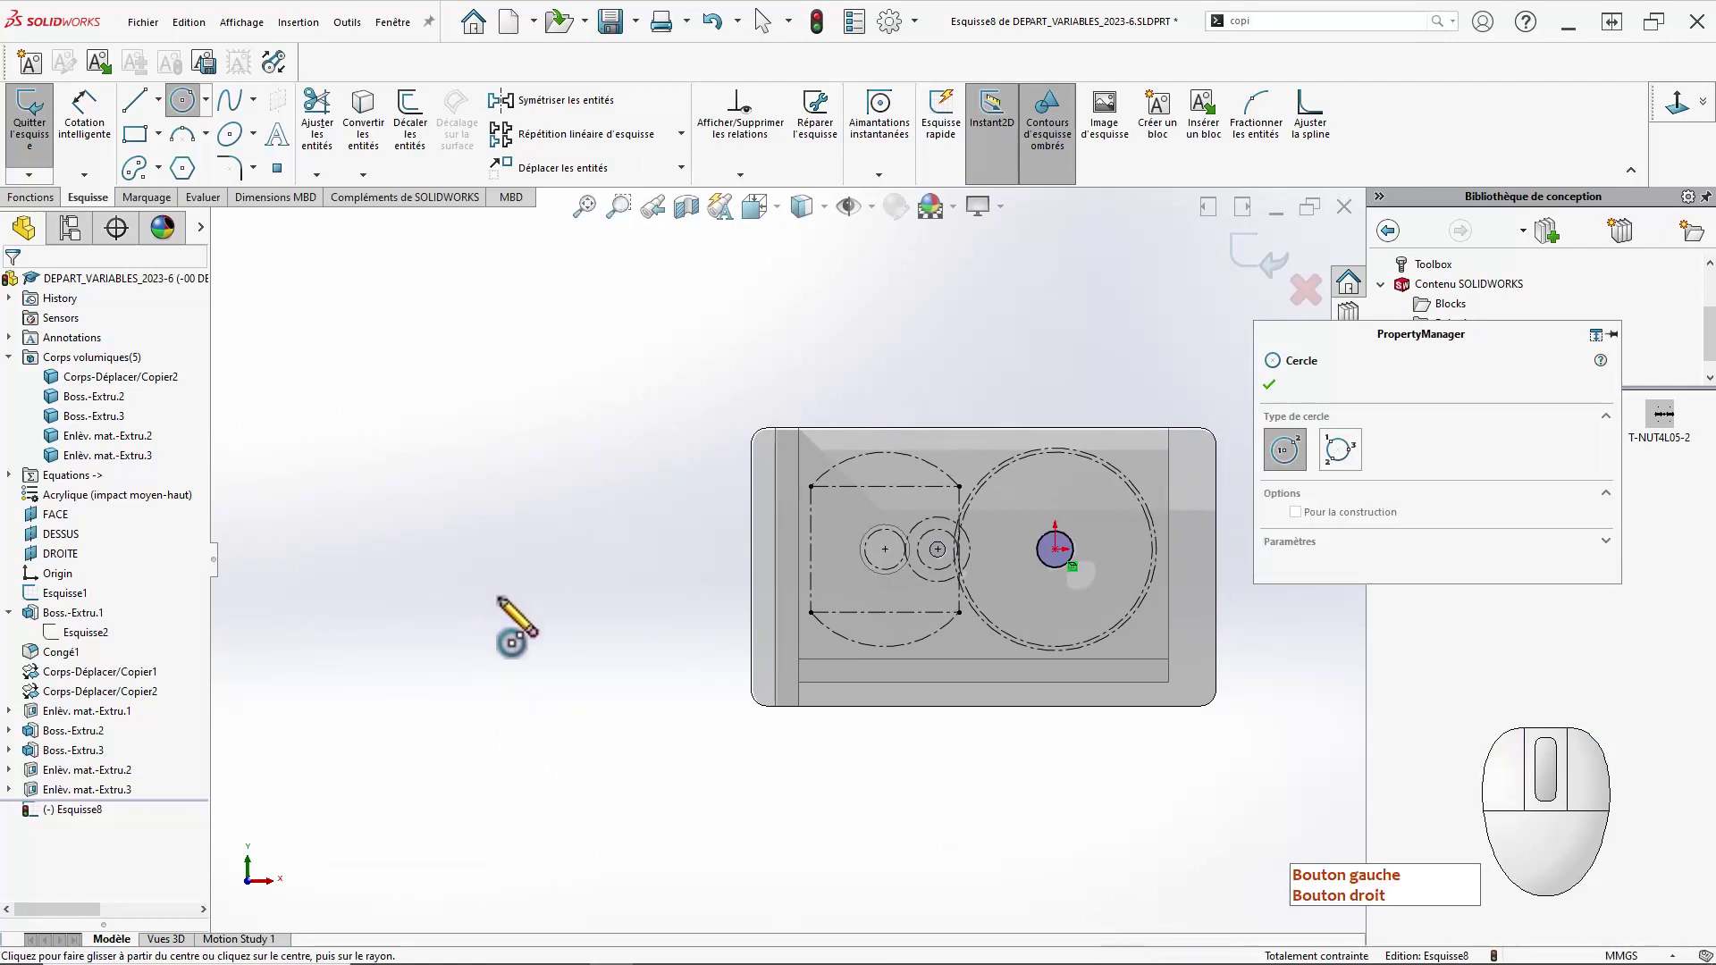
click(505, 609)
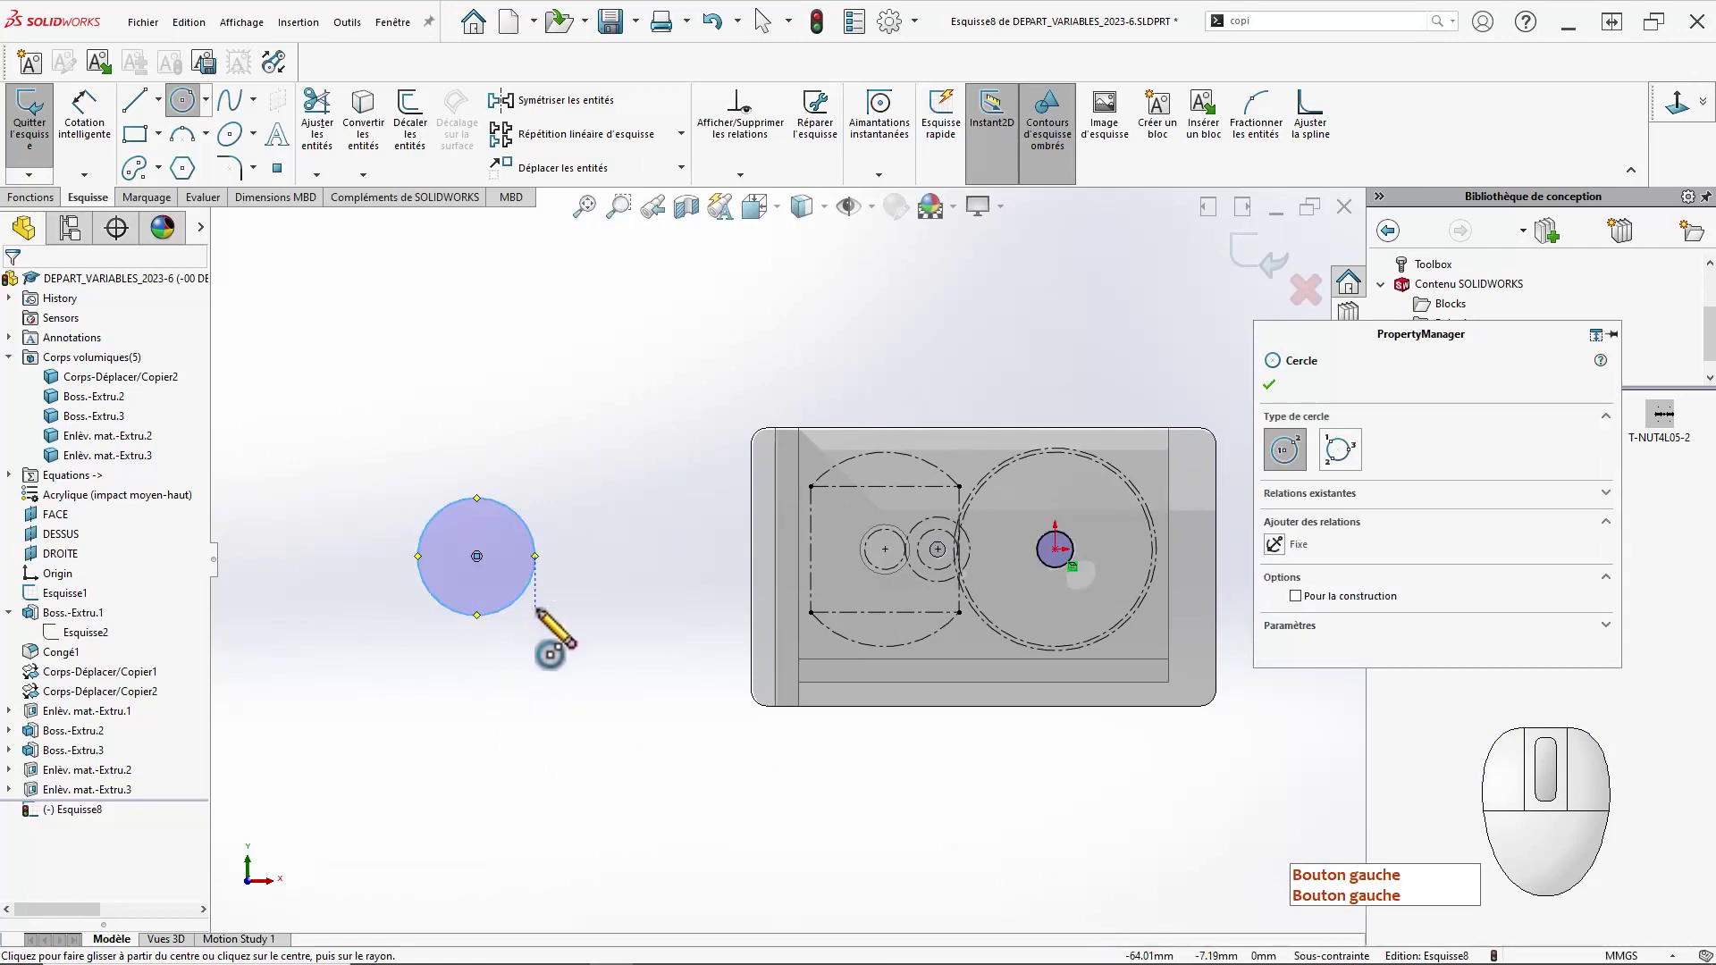
key(Escape)
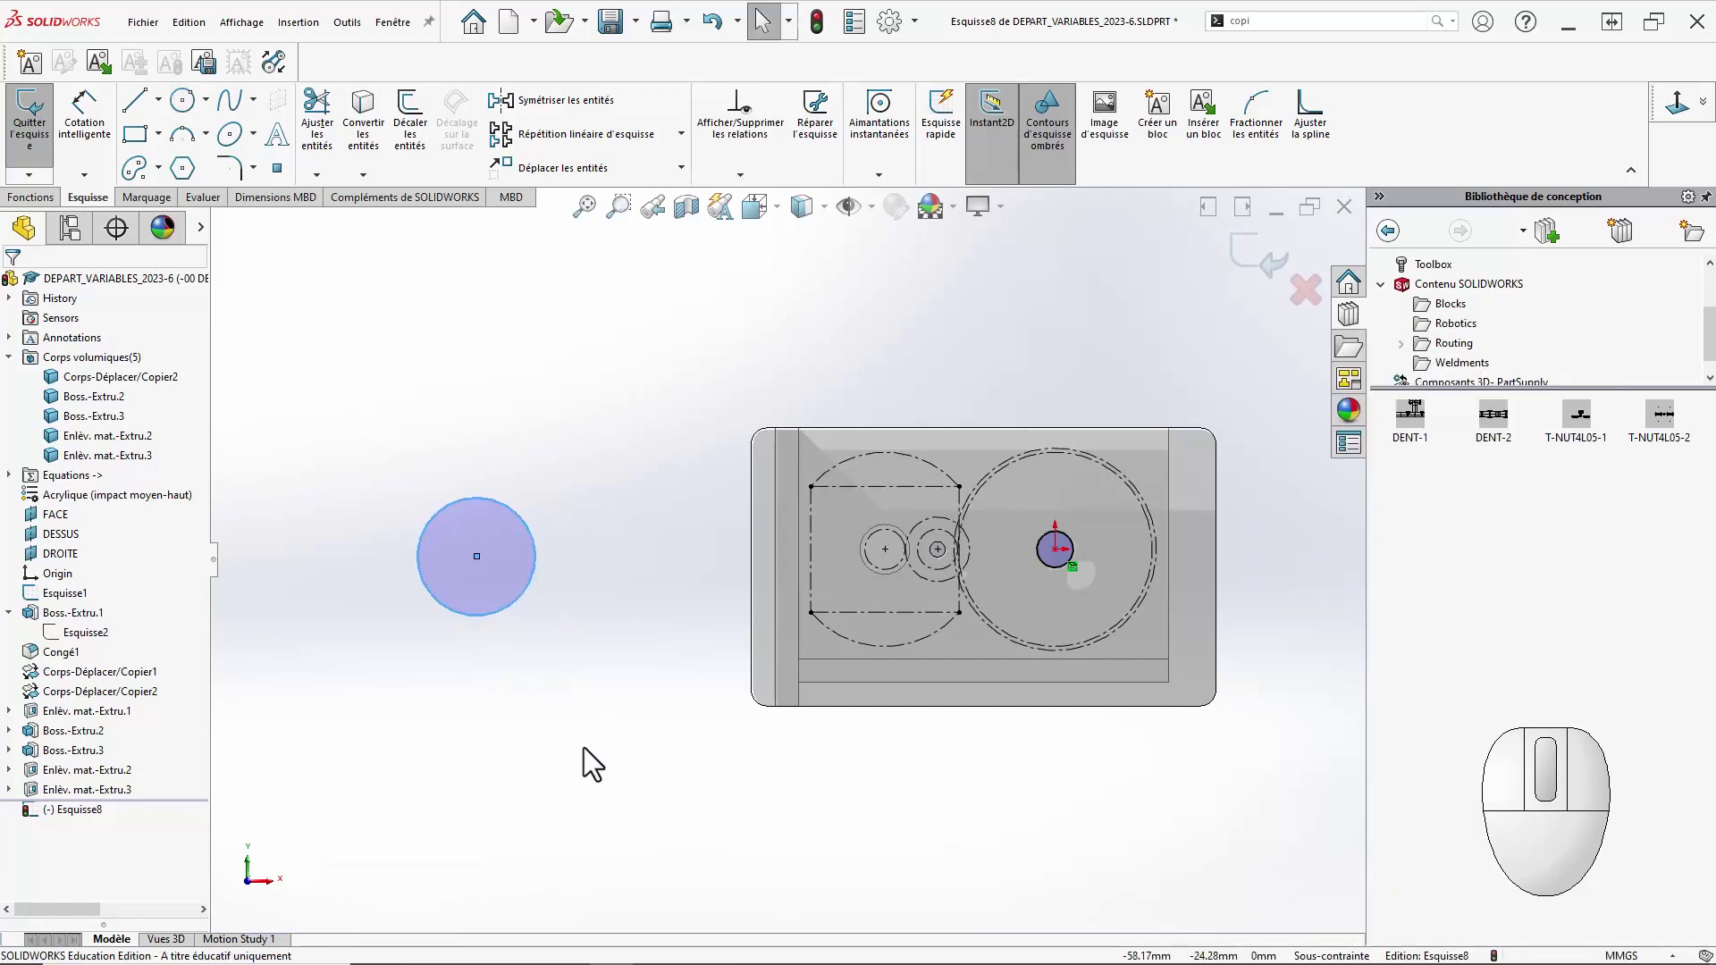
Dimension the diameter of the free circle outside the plates and link it to the global variable "DIA-MOT-AR".
right_drag(583, 756, 593, 566)
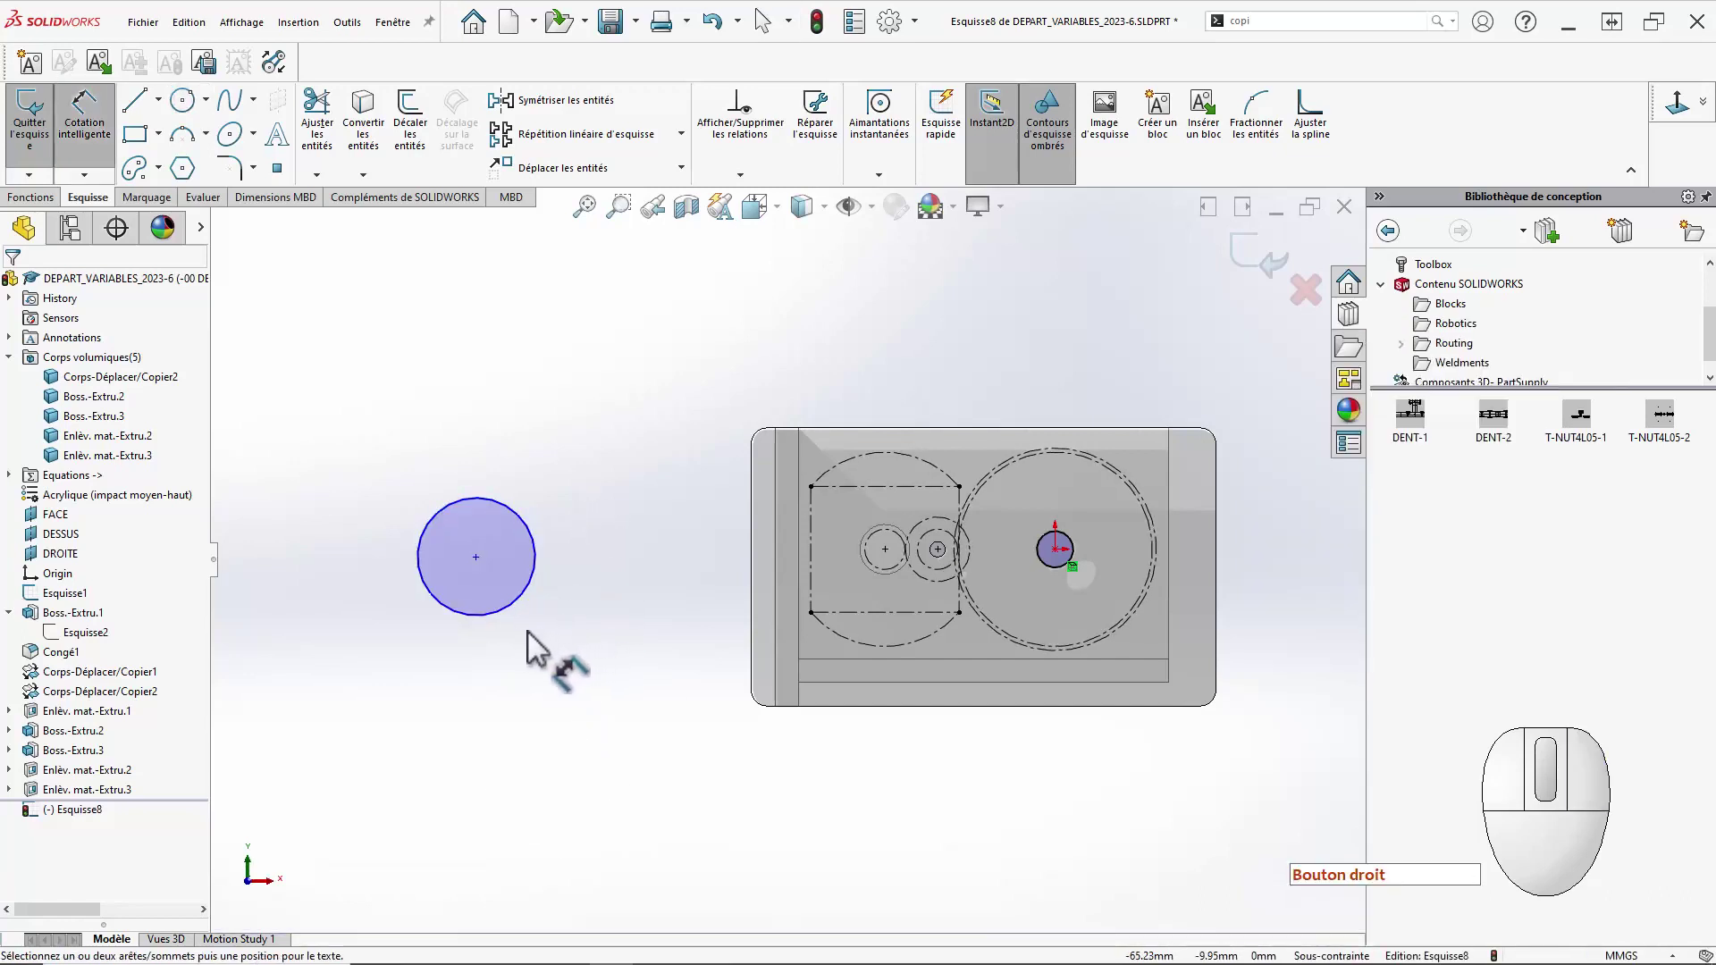
click(503, 616)
click(532, 687)
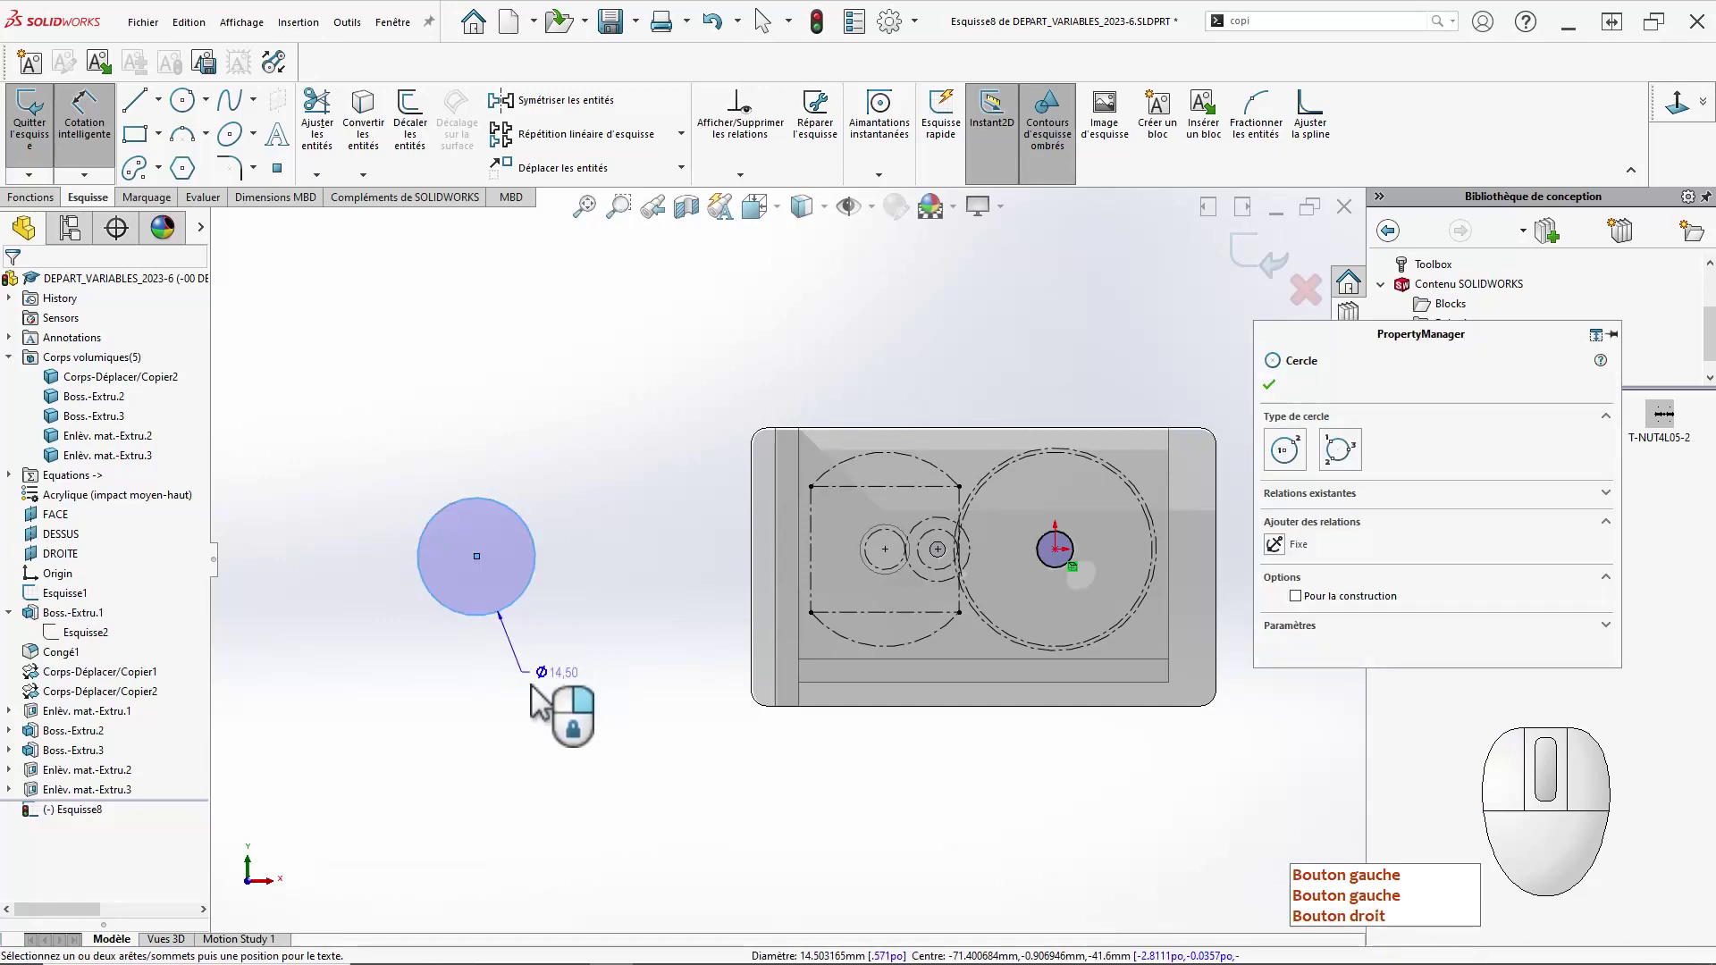
key(d)
key(i)
key(a)
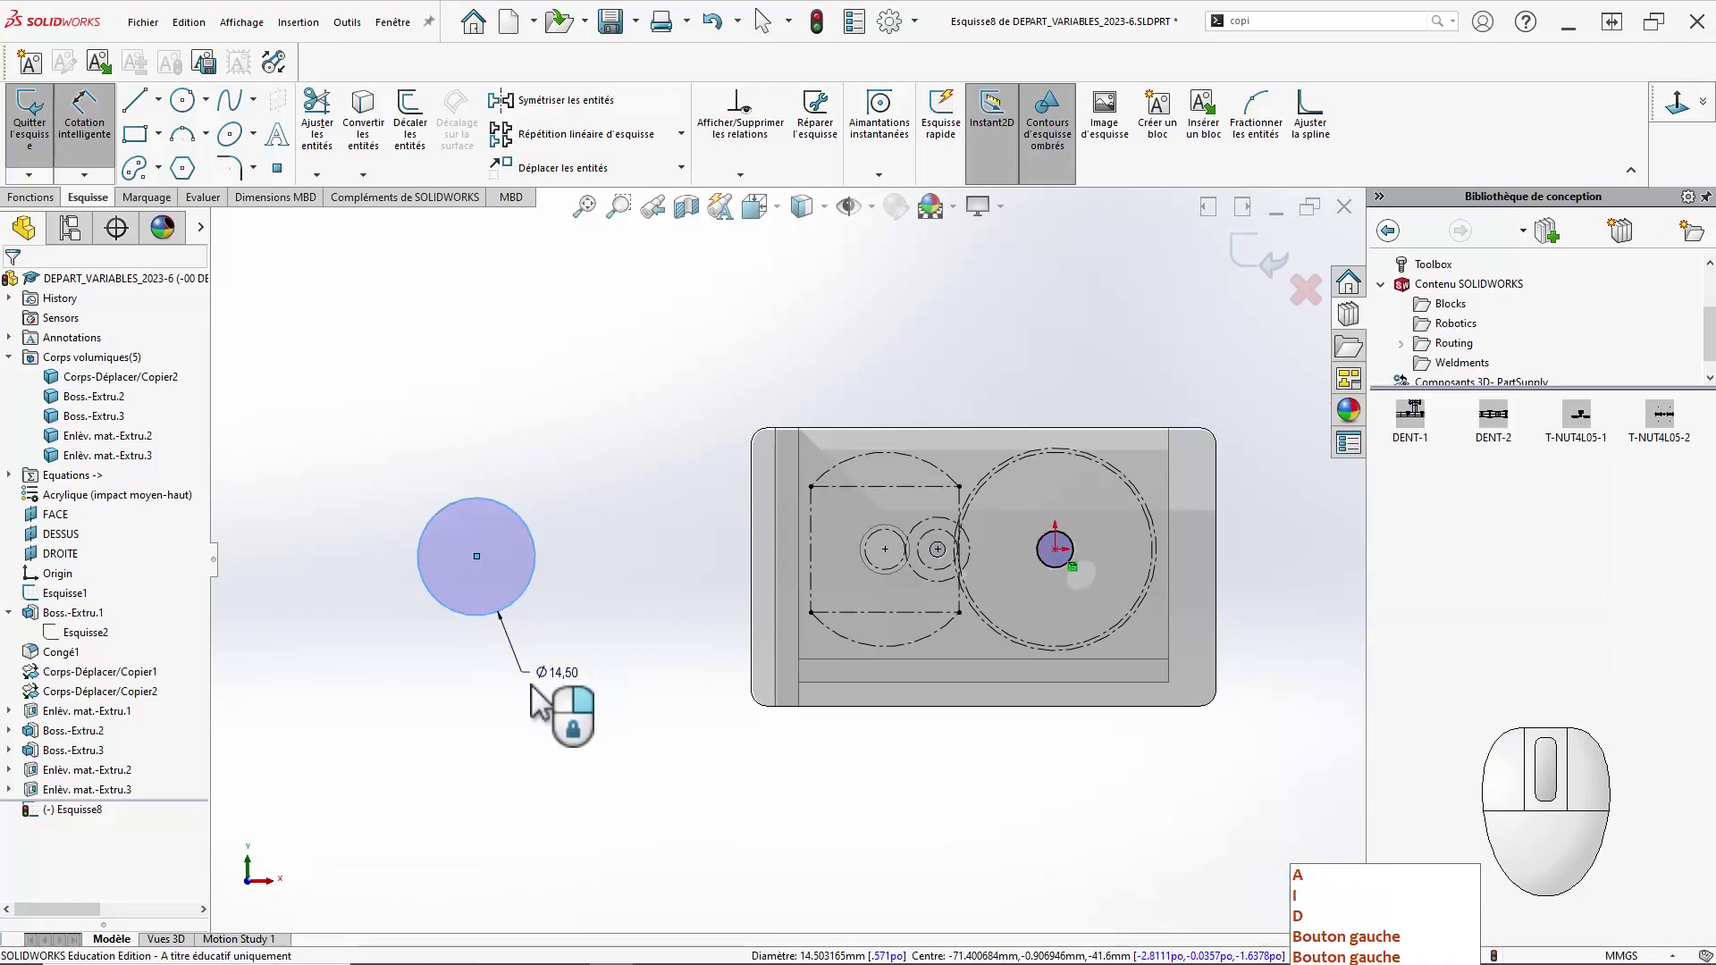
key(Down)
key(Down)
key(Down)
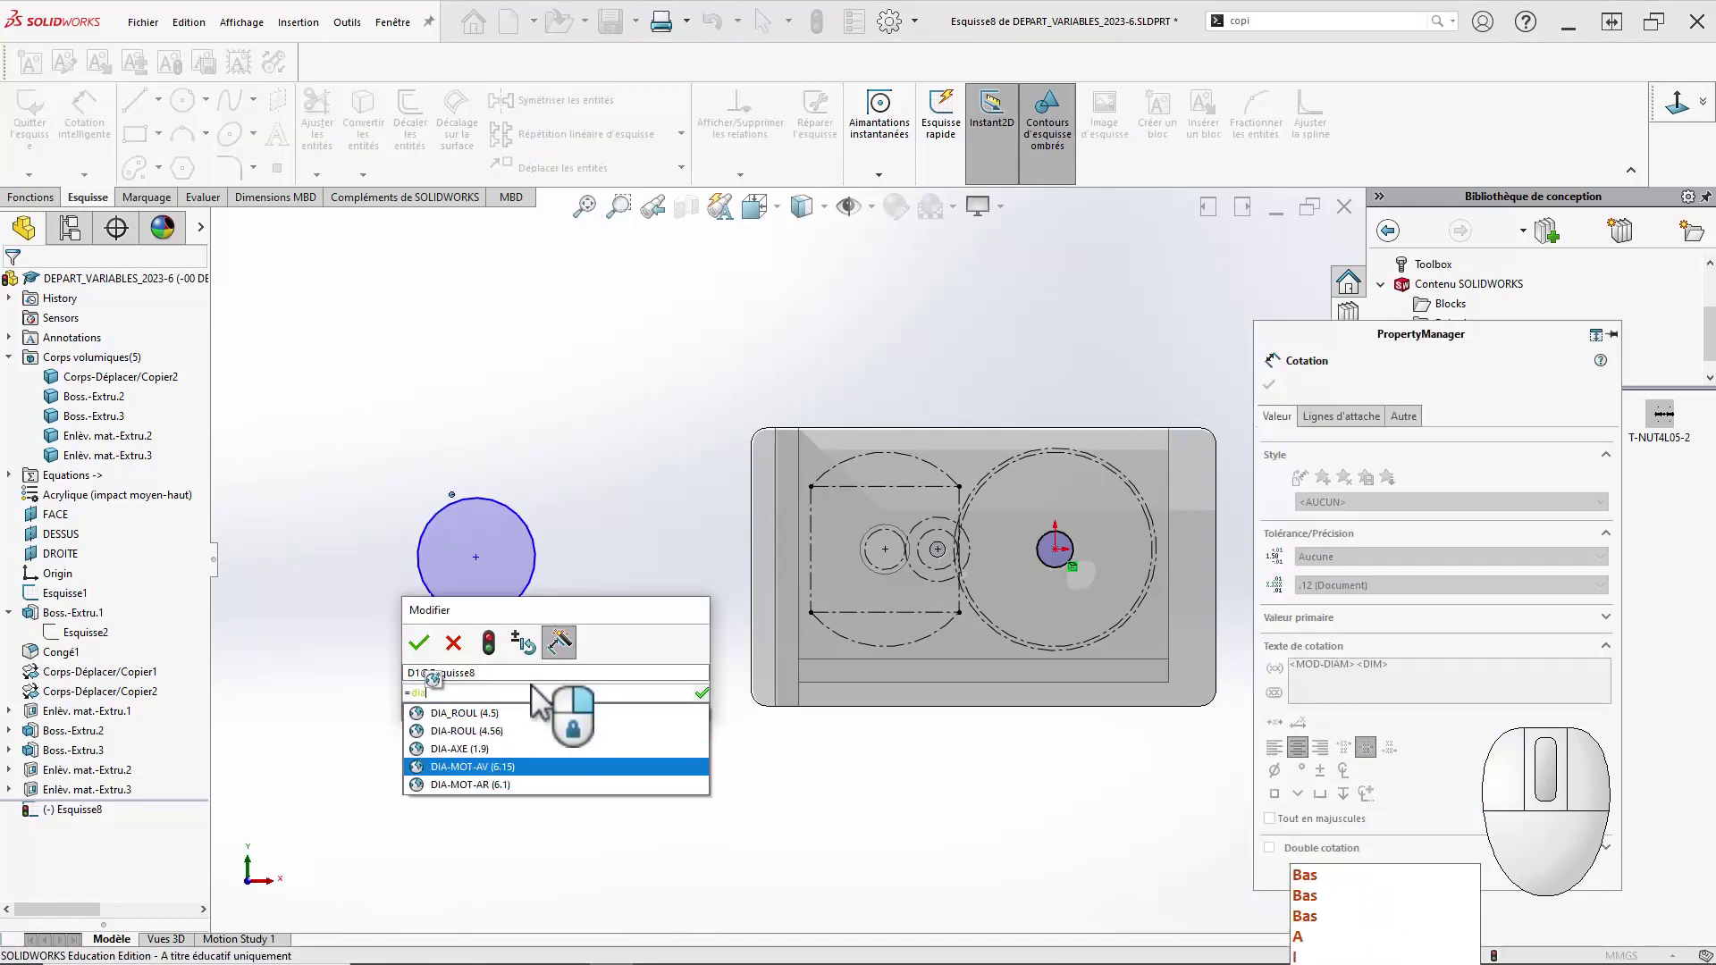
key(Down)
key(Return)
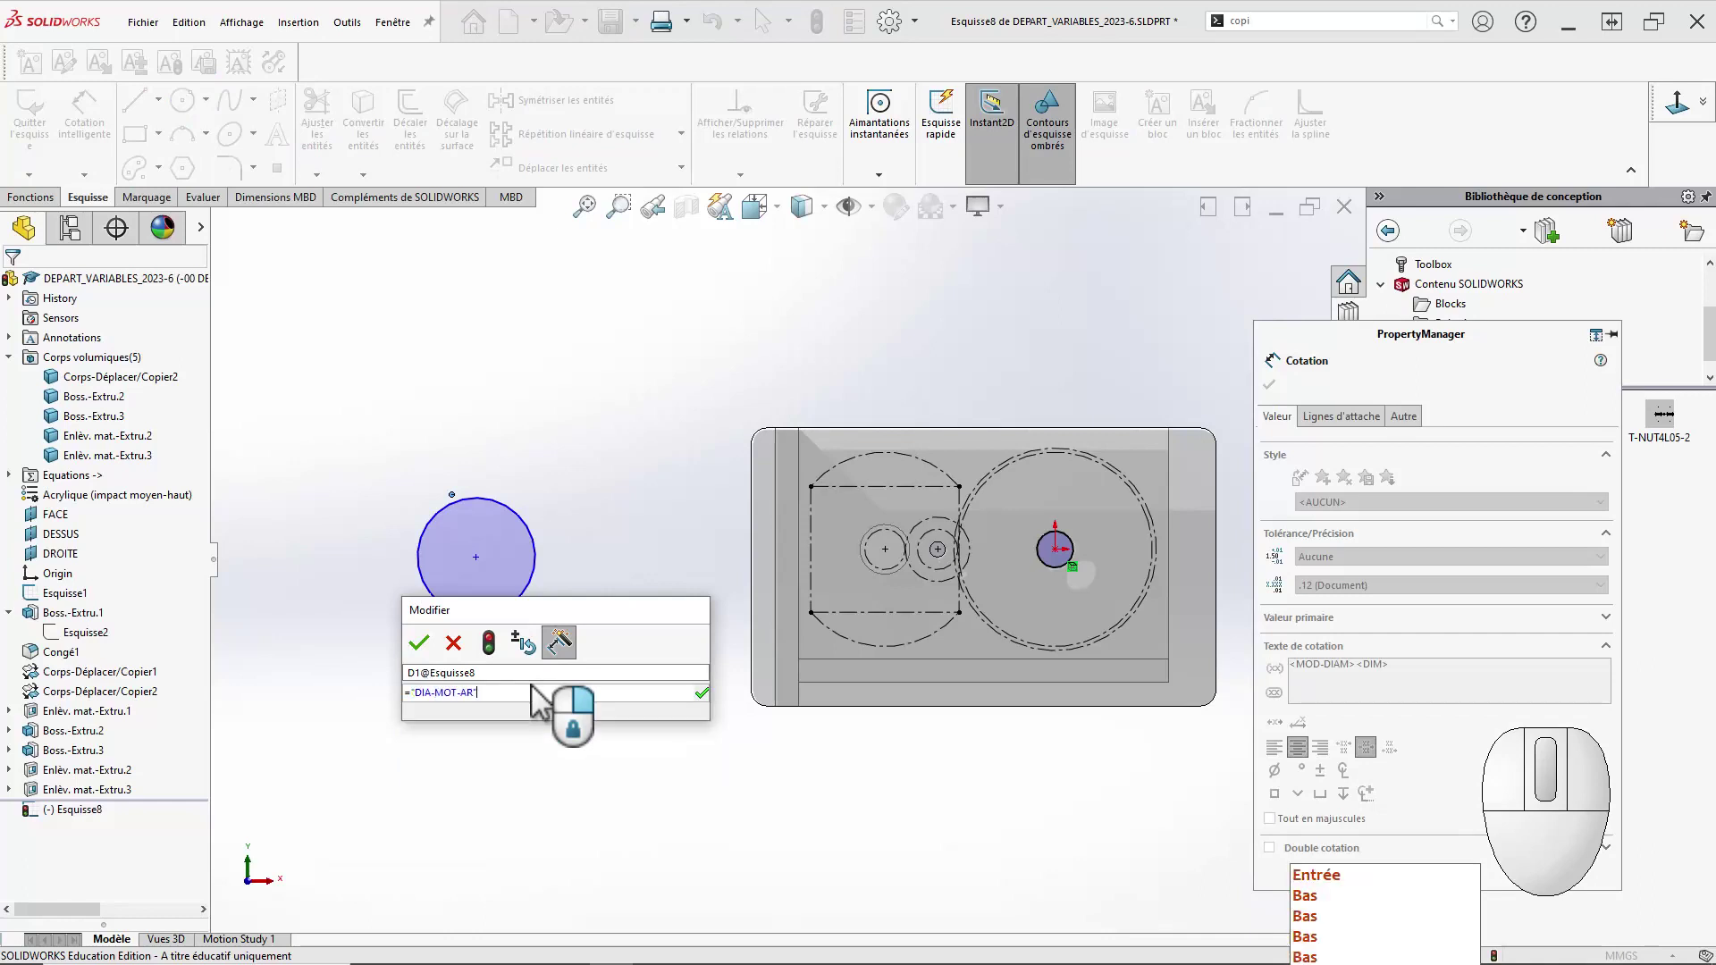
click(426, 648)
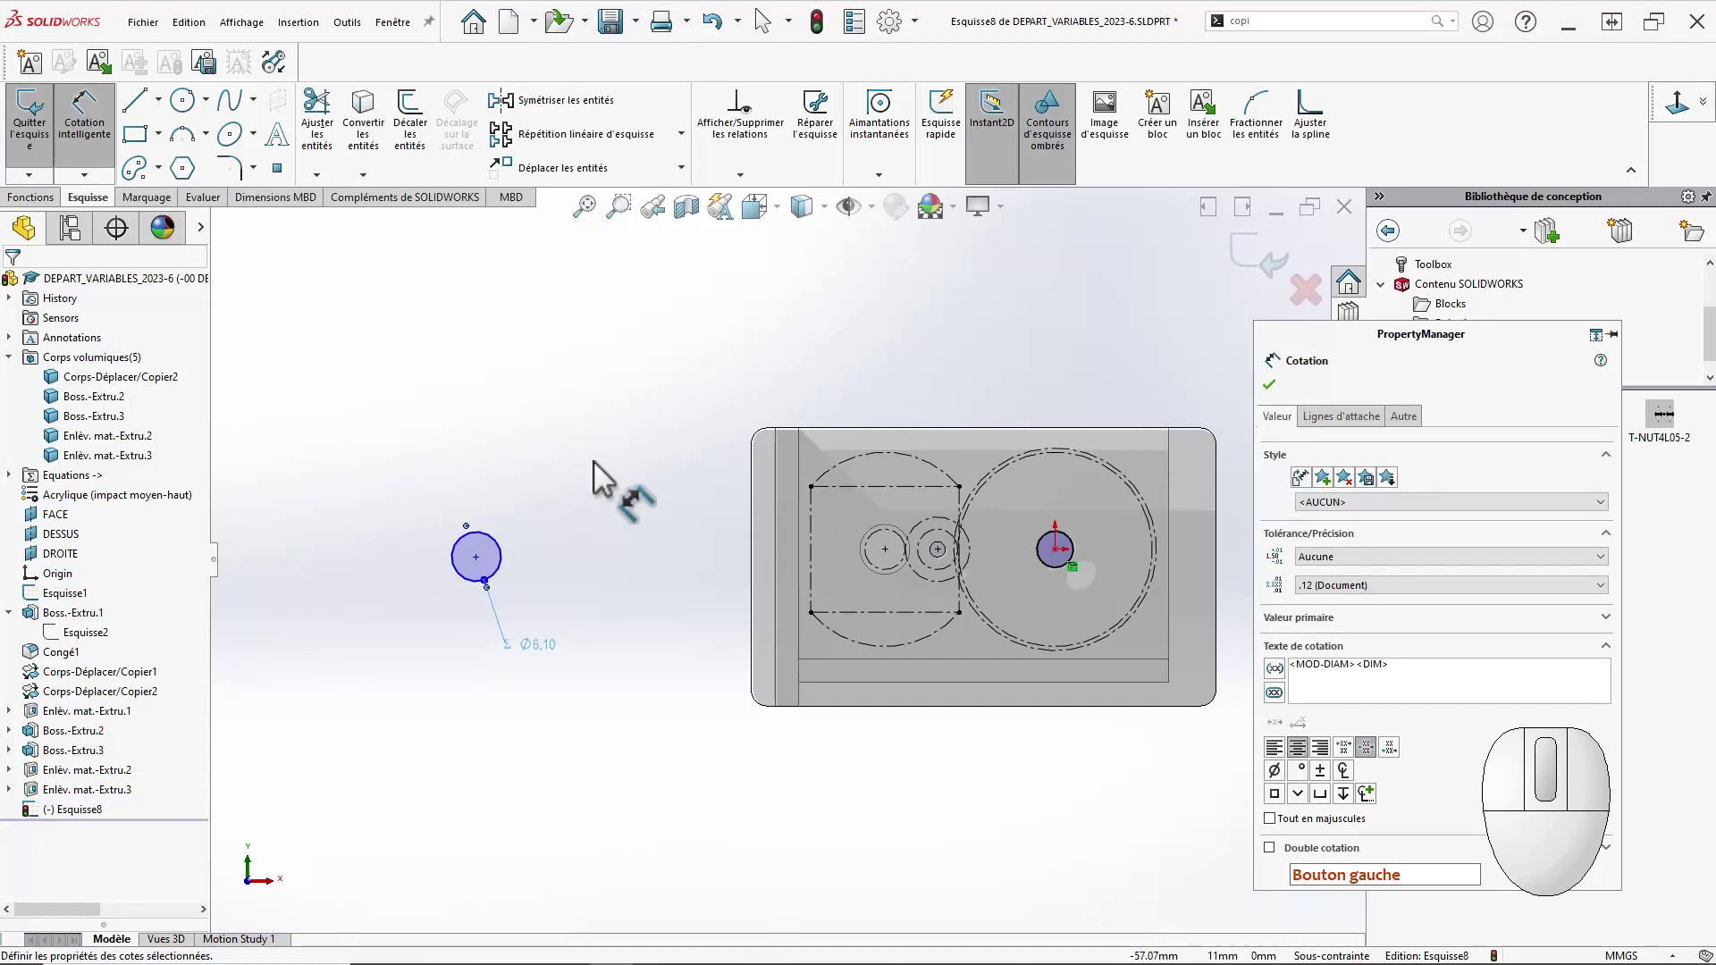
key(Escape)
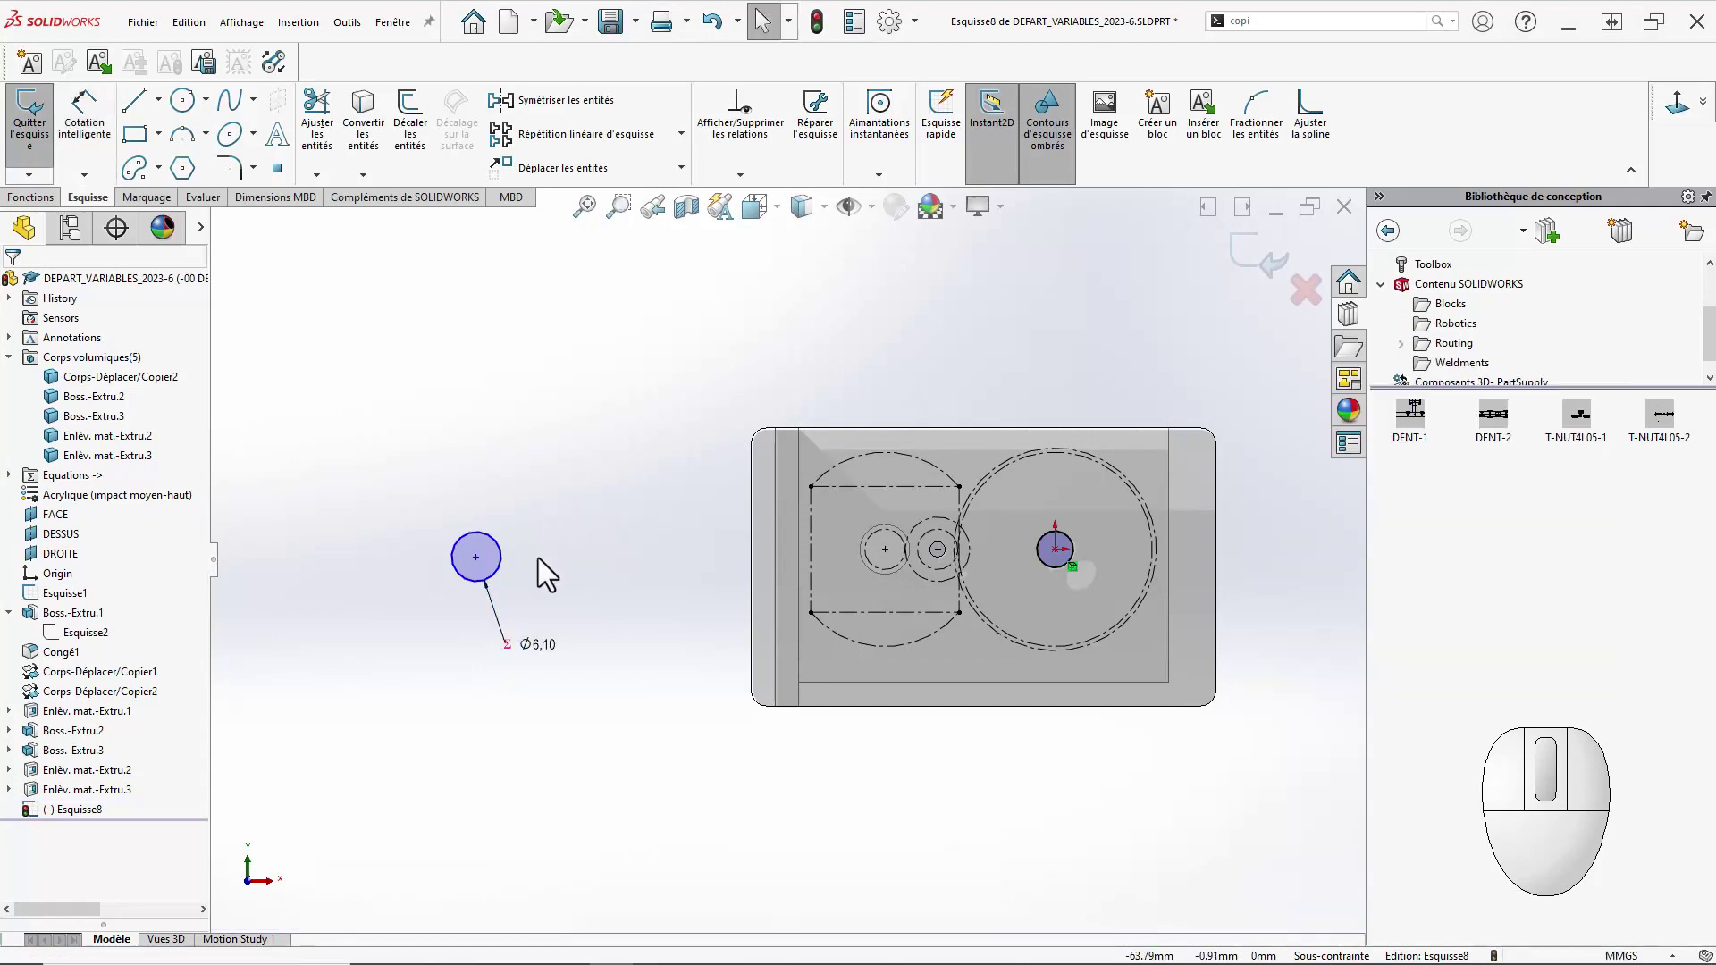
Sketch a circle about 15.5 mm in diameter concentric with the small free circle and convert it to construction geometry.
scroll(538, 558, down, 2)
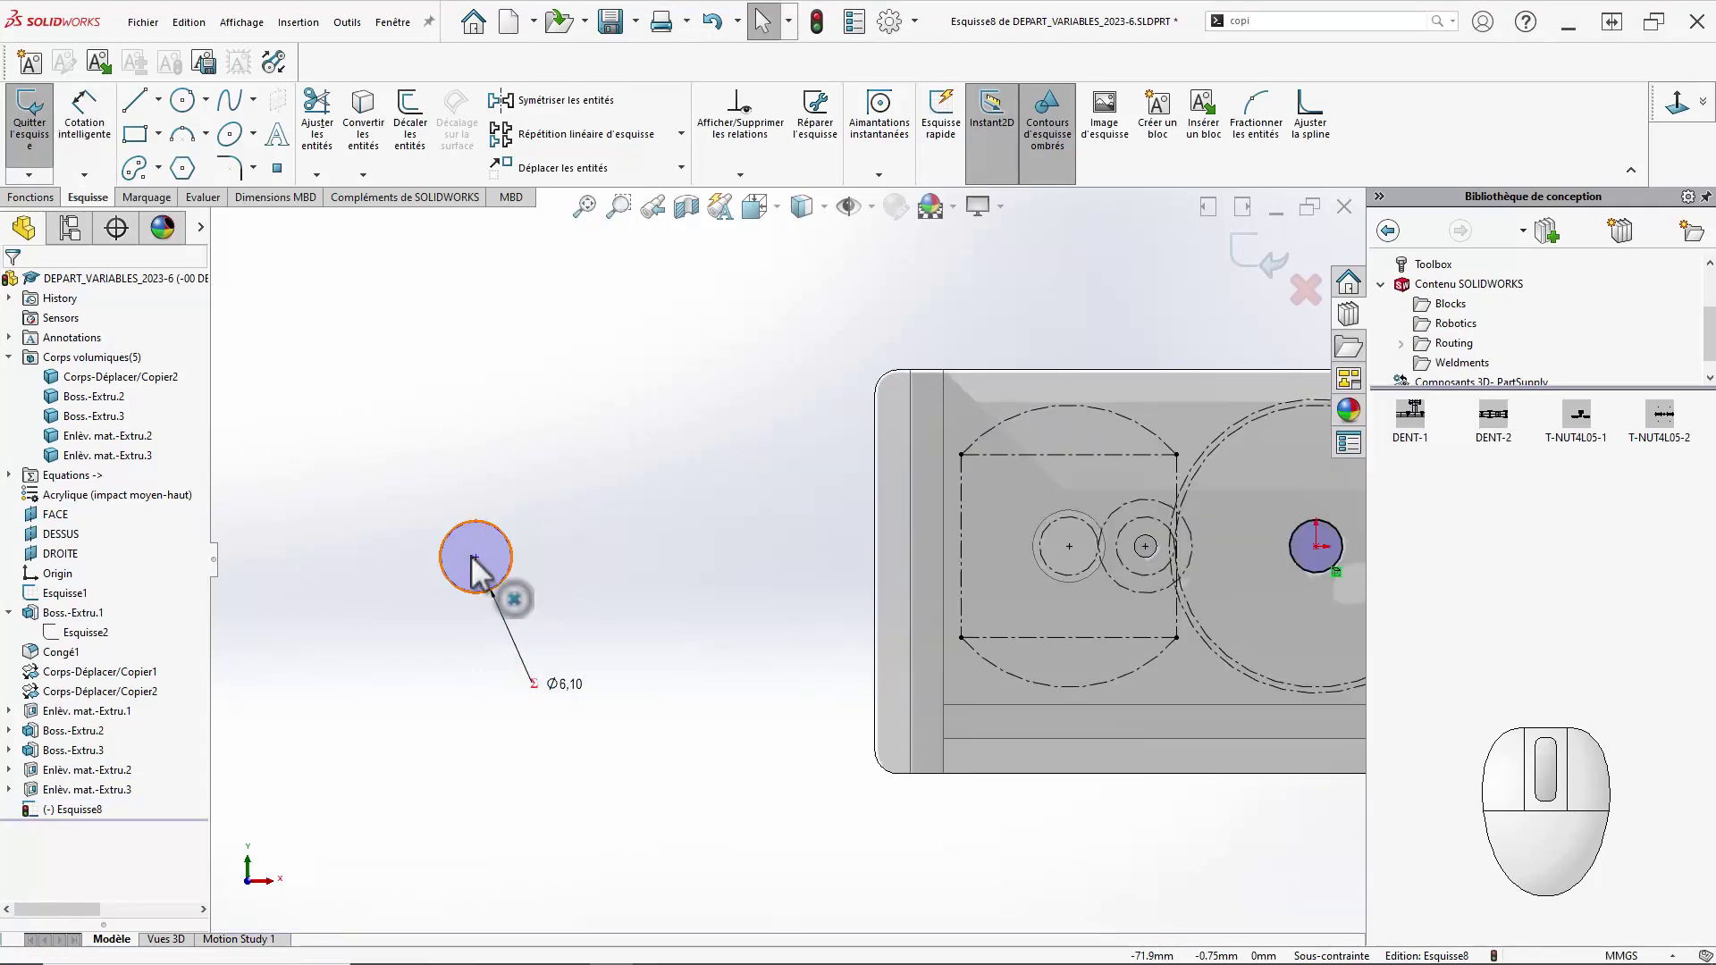
drag(477, 557, 502, 558)
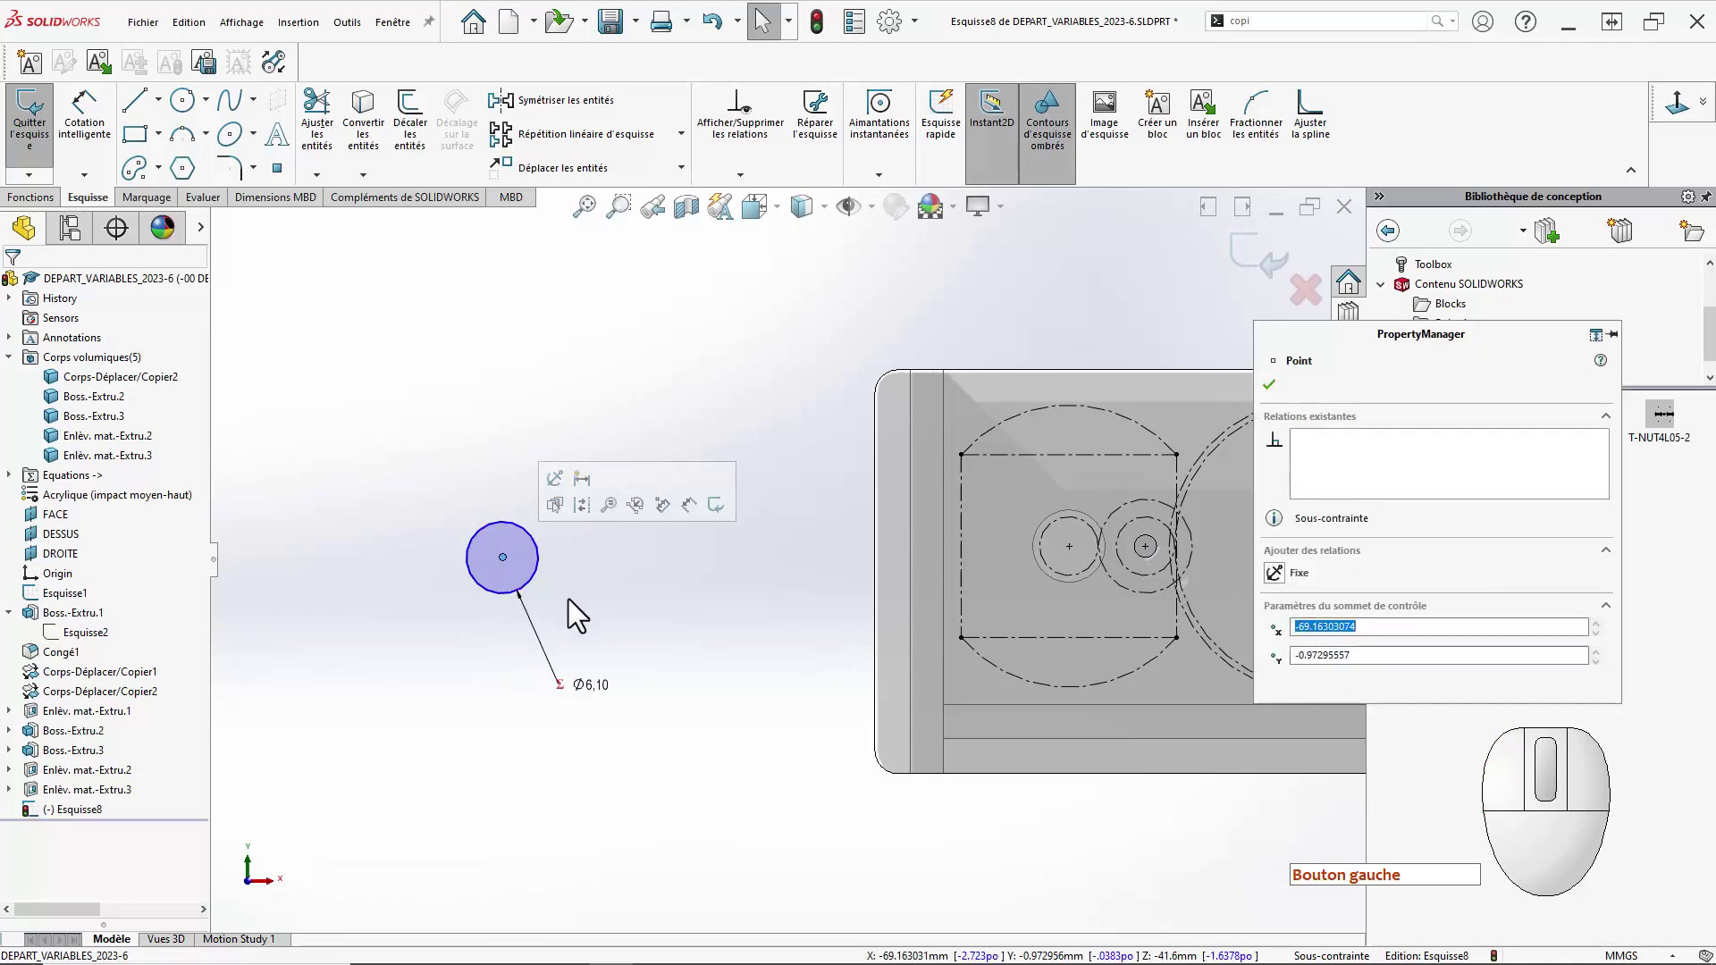
right_click(593, 742)
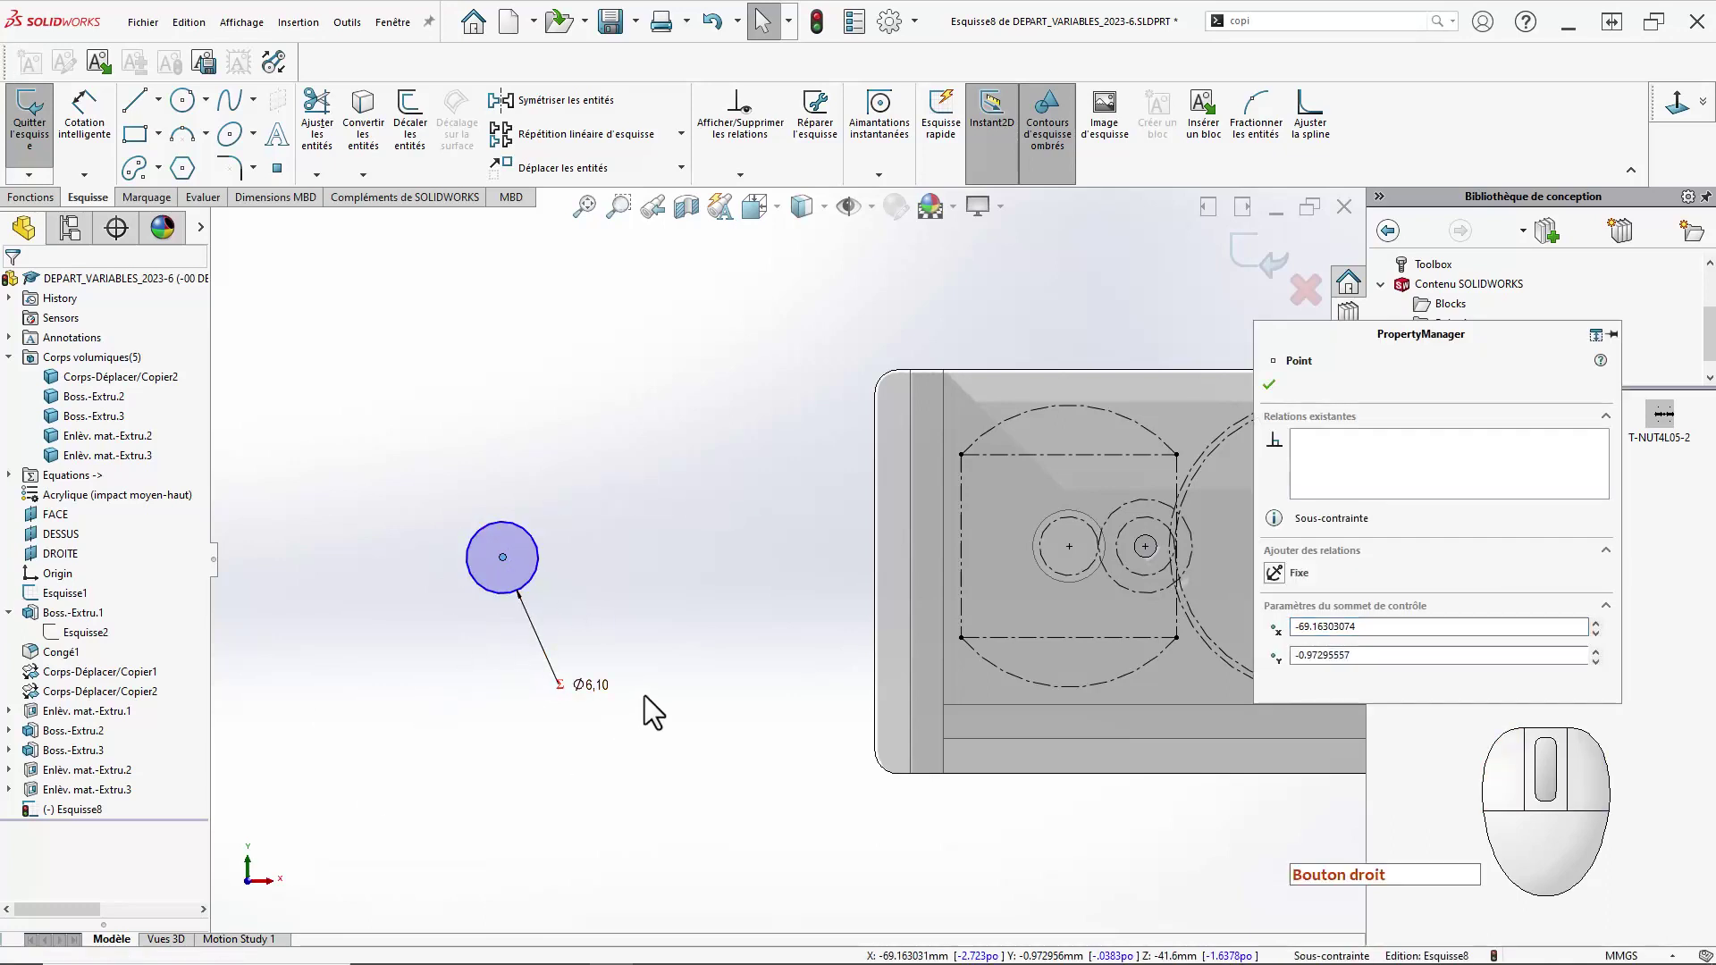
right_drag(596, 446, 563, 444)
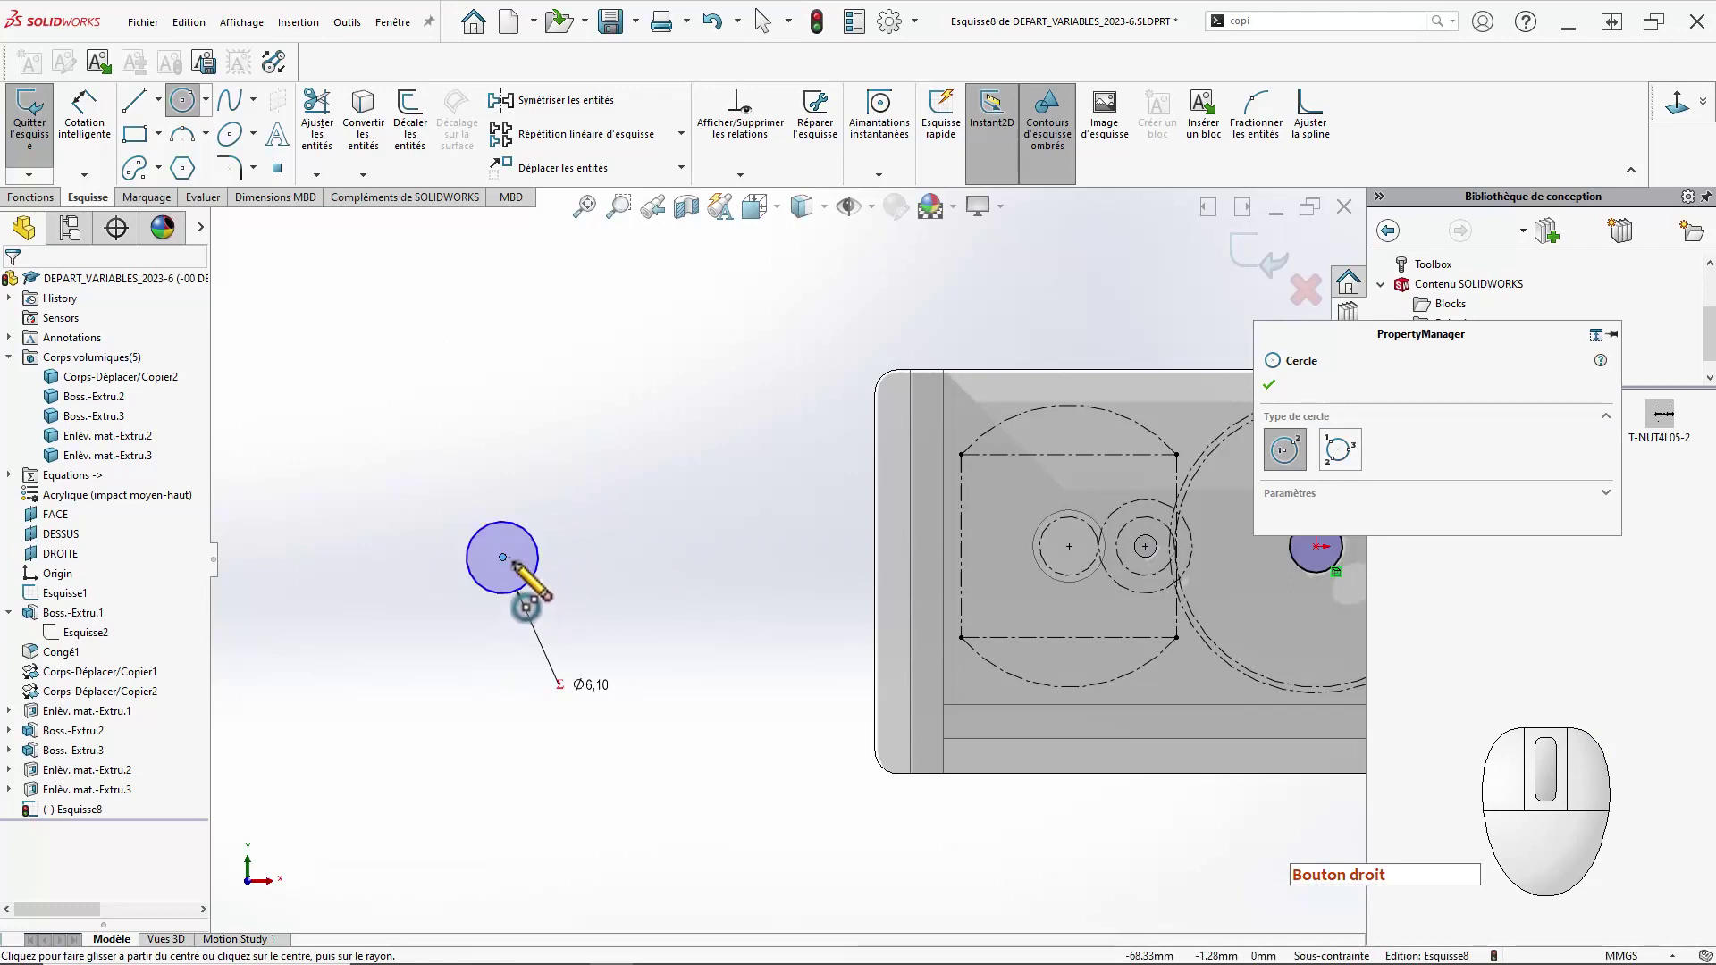
drag(503, 557, 588, 500)
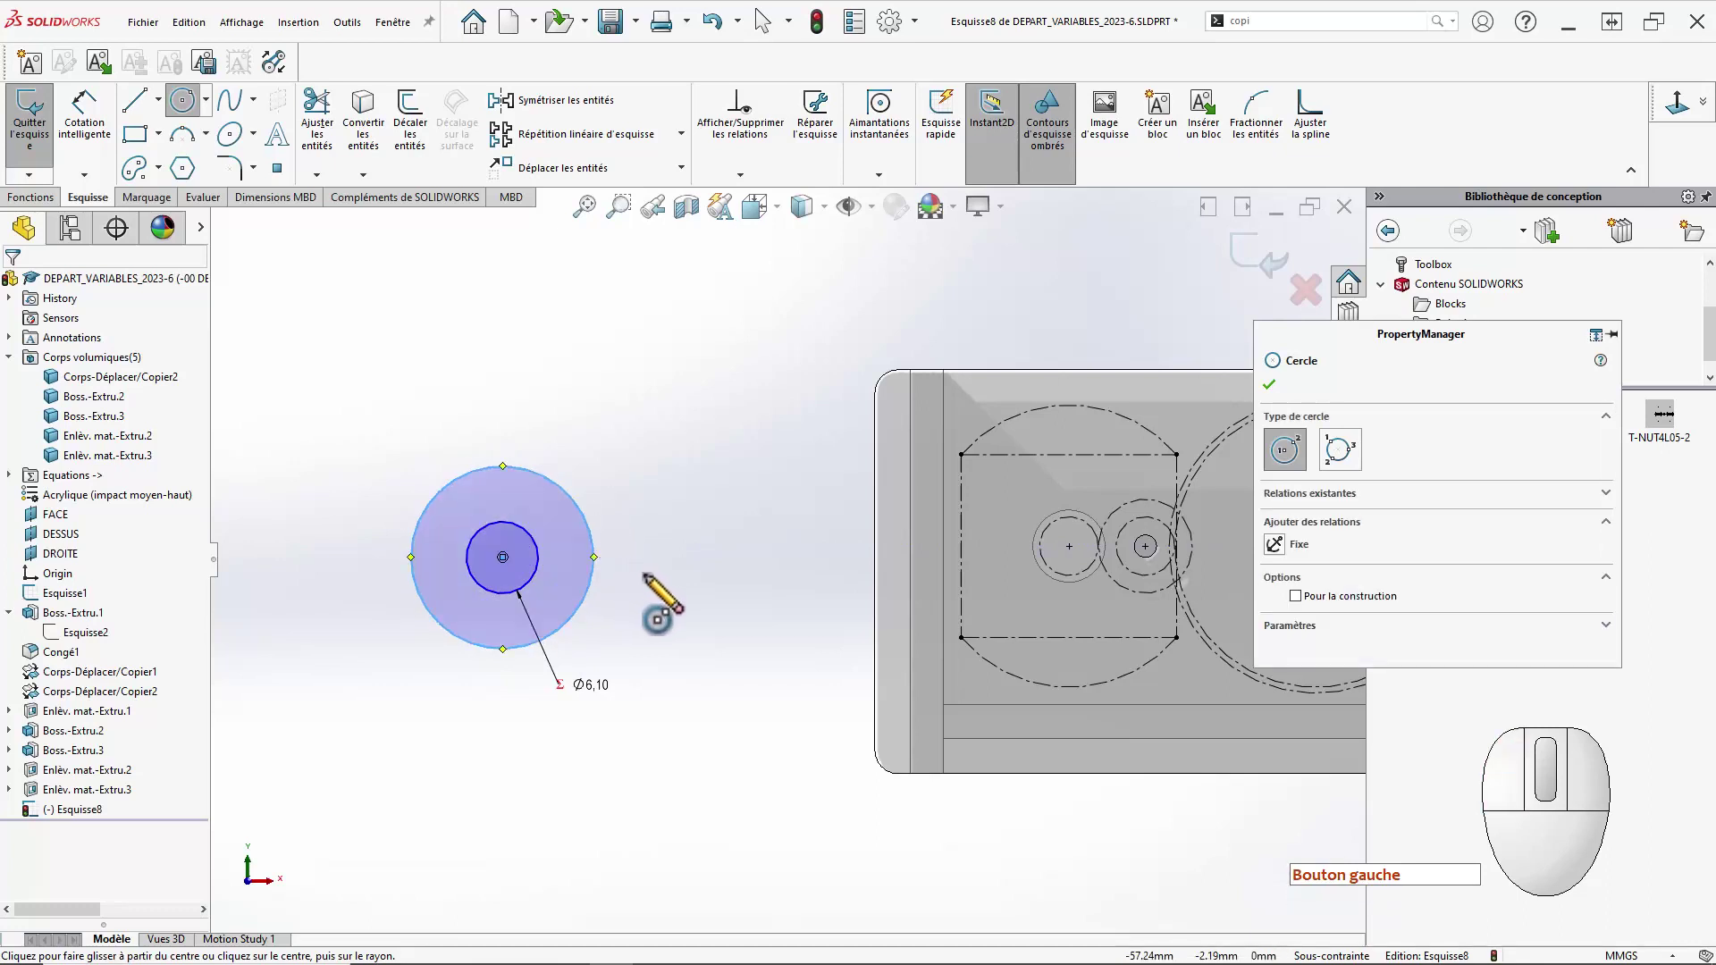
key(Escape)
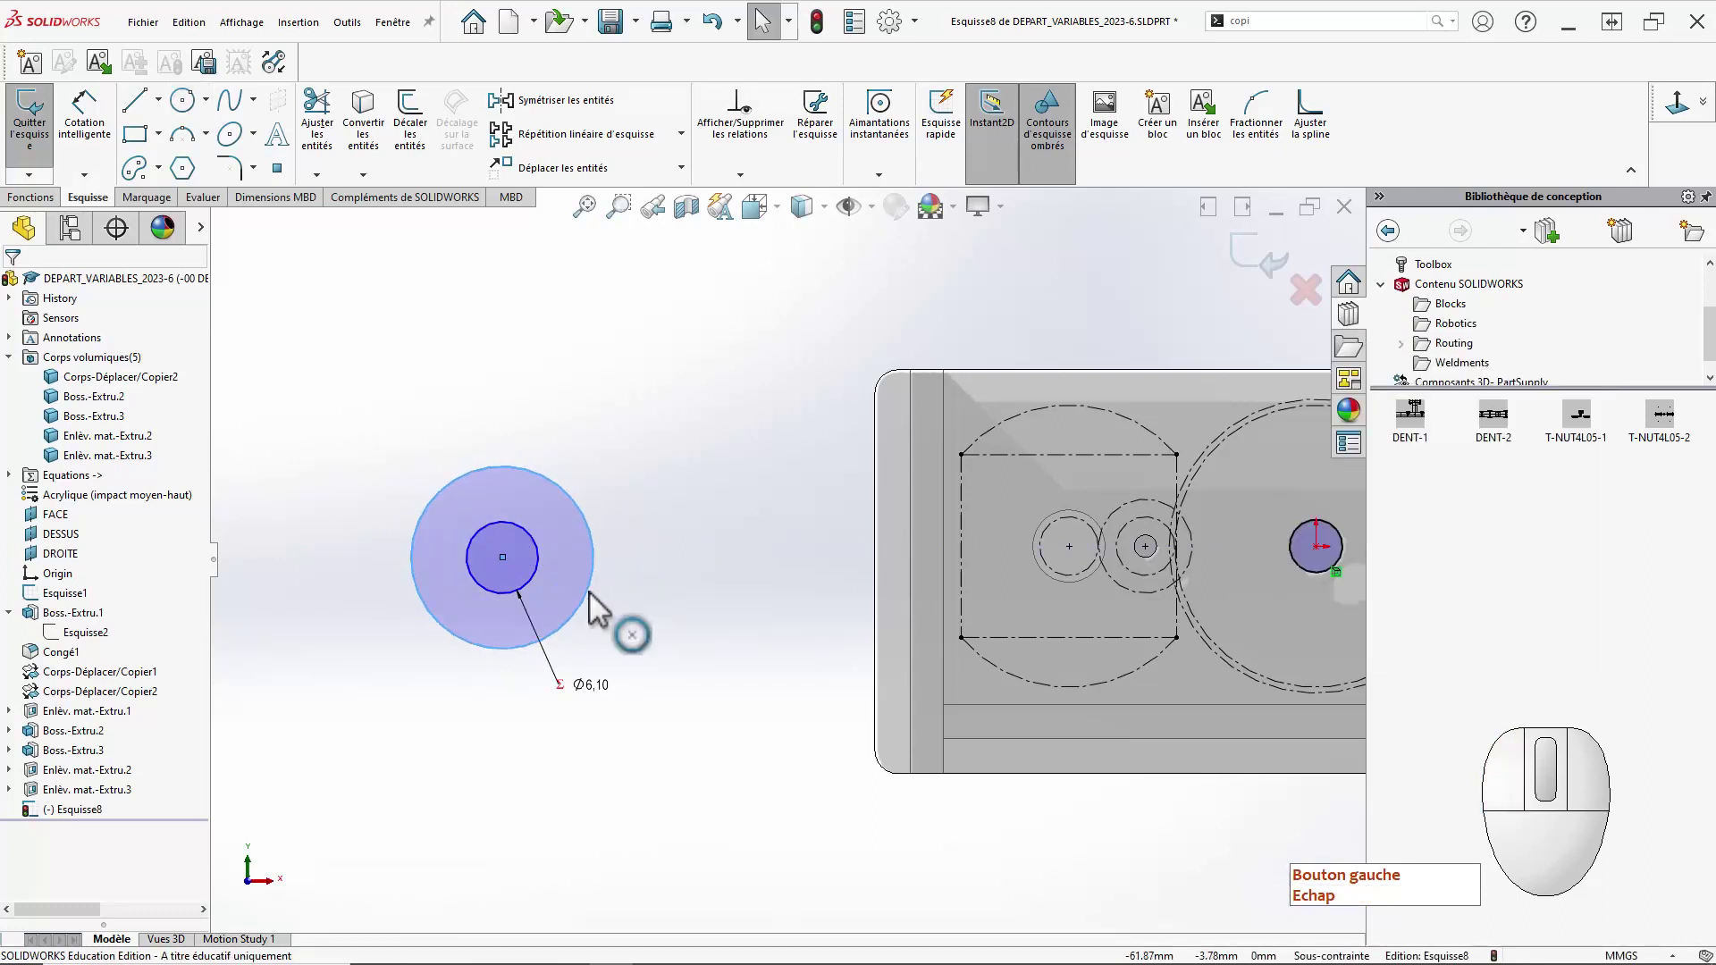
click(589, 592)
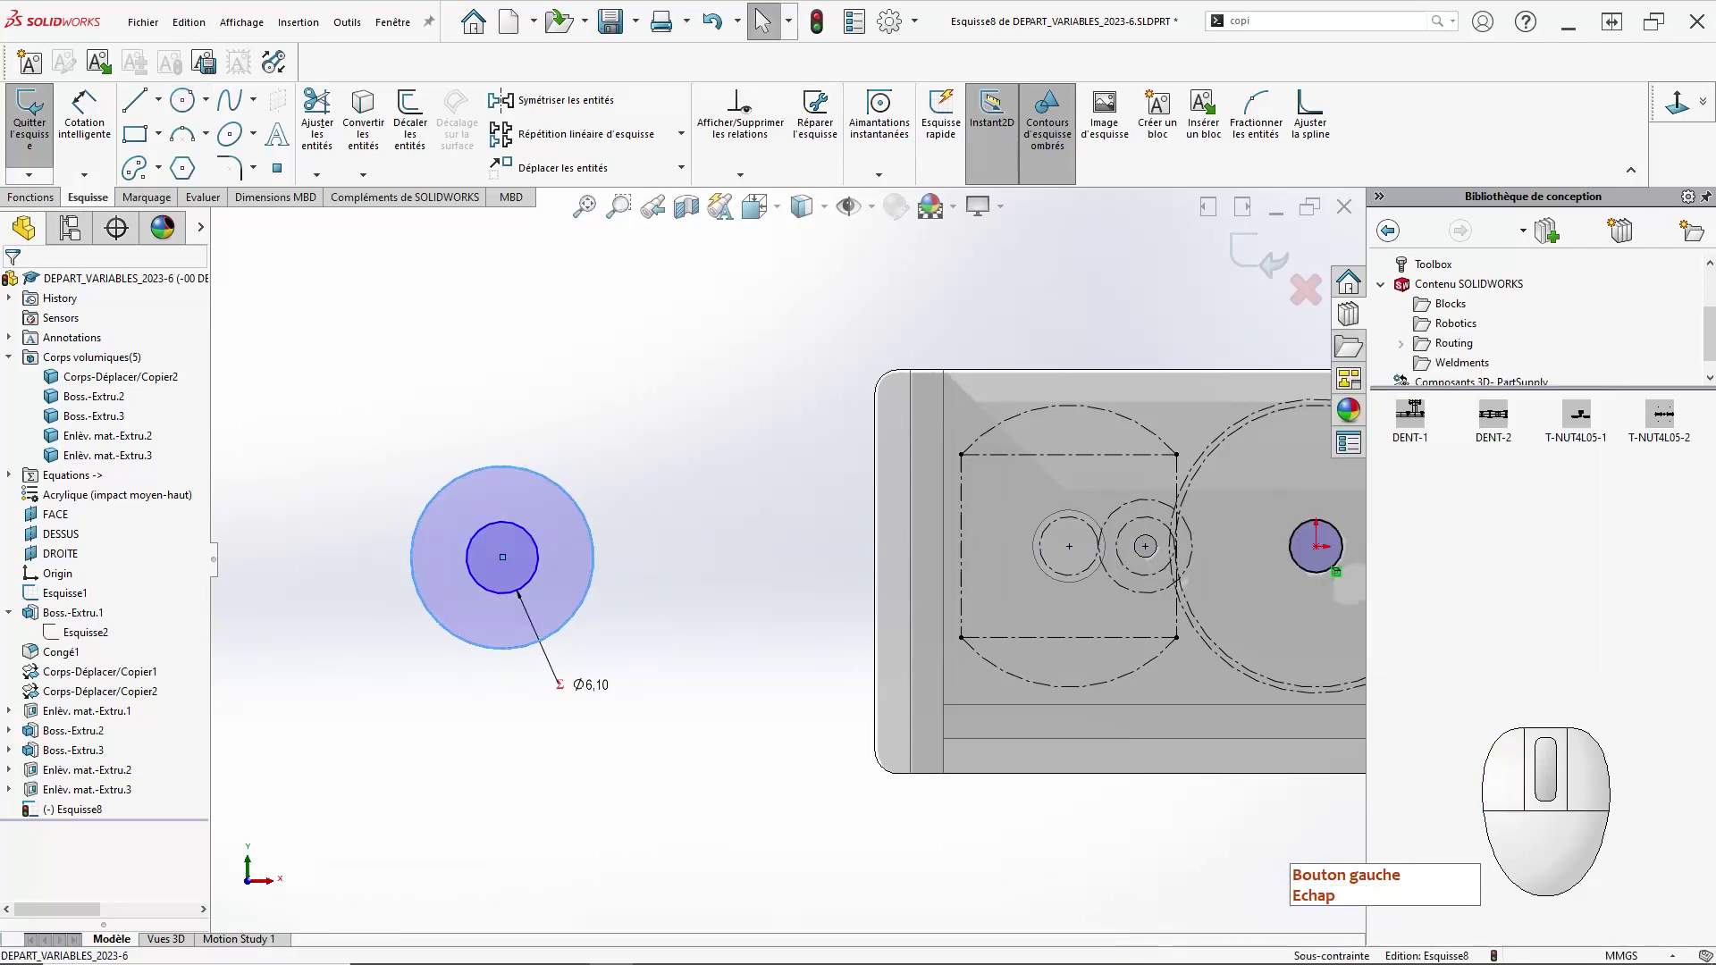
click(649, 583)
right_click(711, 368)
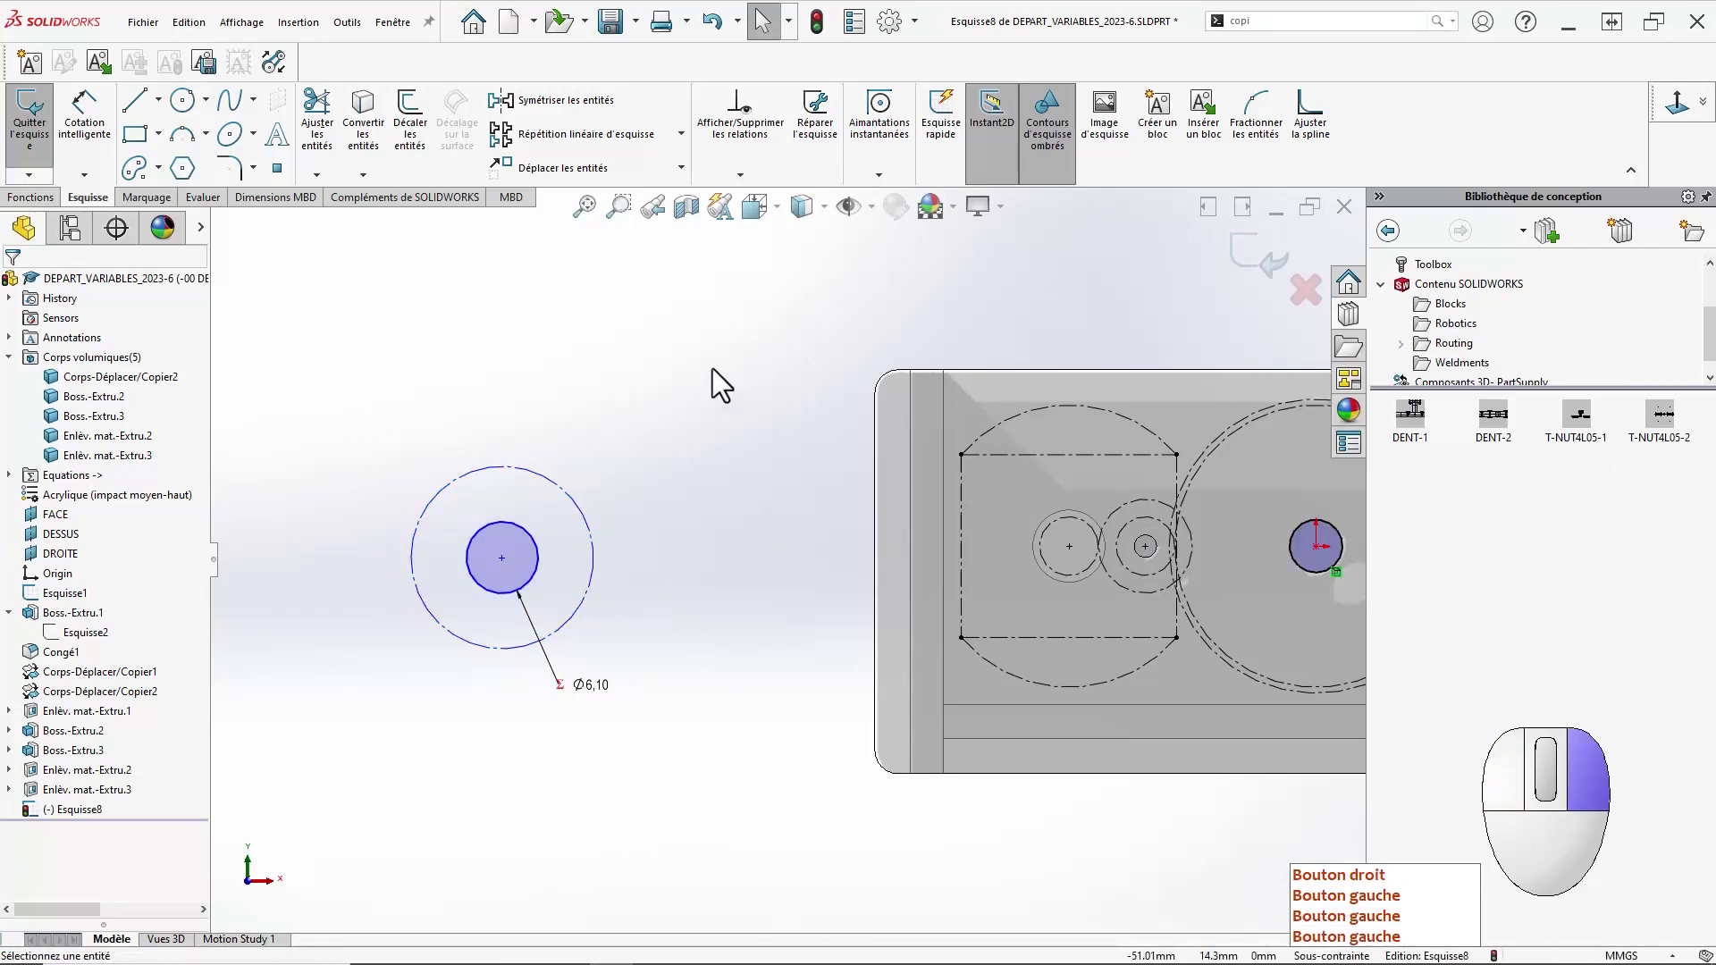
Dimension the construction circle's diameter at 14.5 mm.
right_drag(711, 369, 713, 344)
click(540, 474)
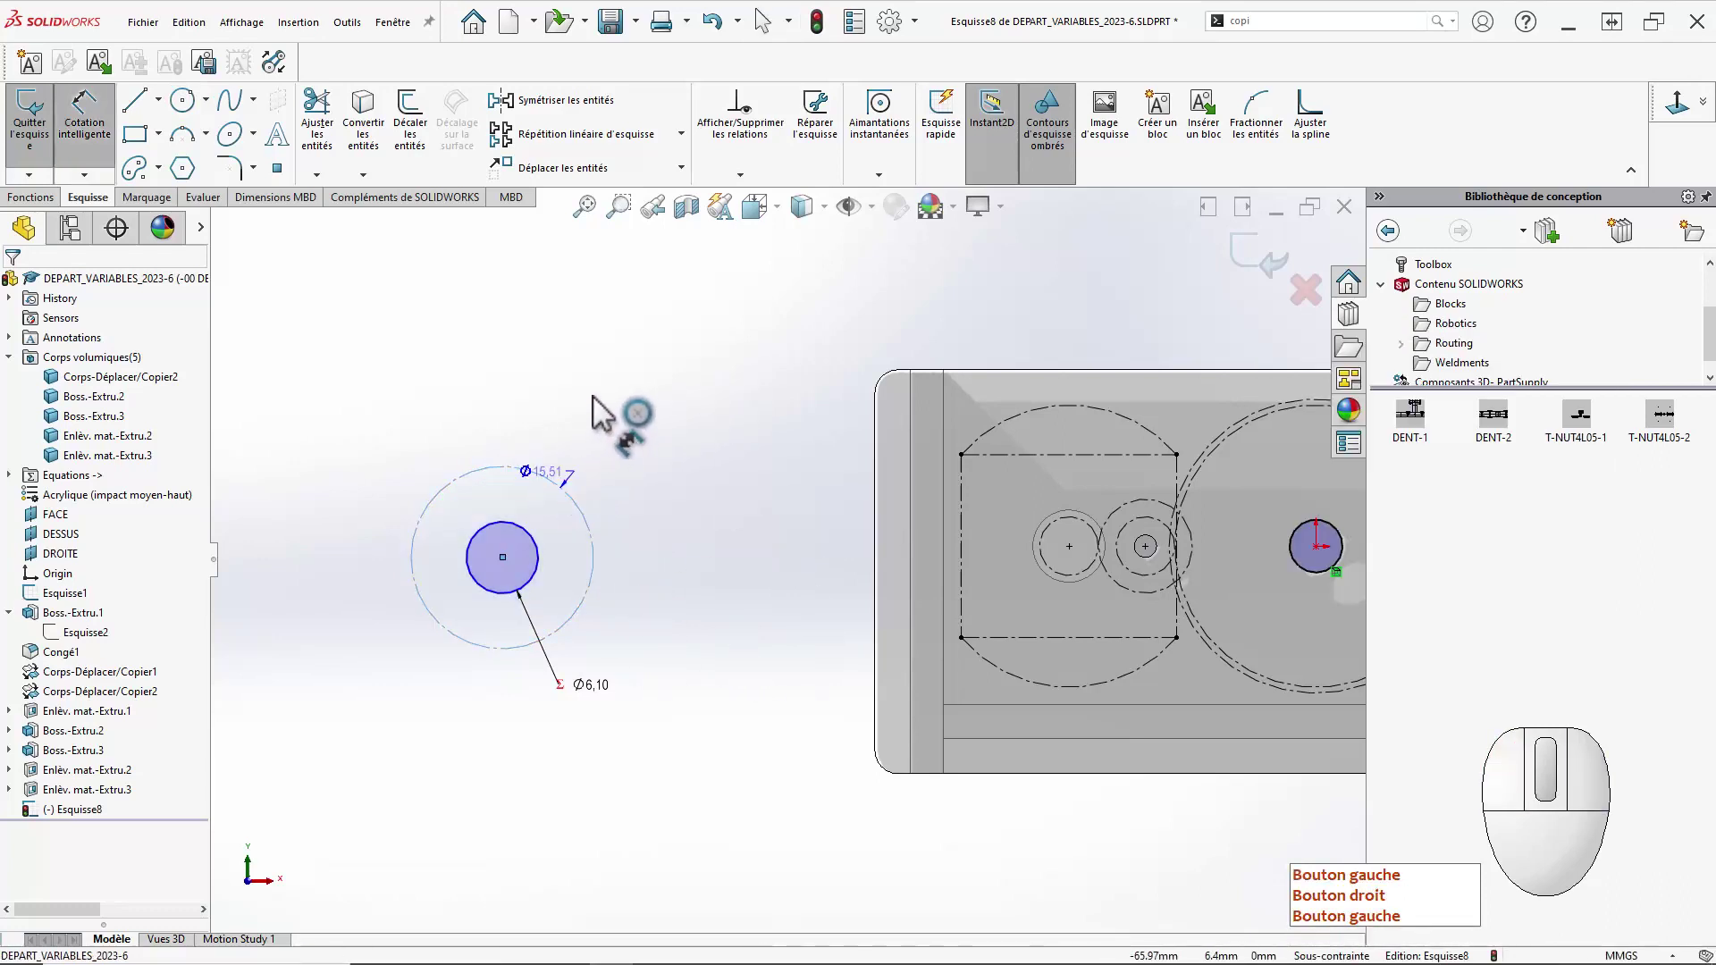
click(603, 387)
right_click(614, 399)
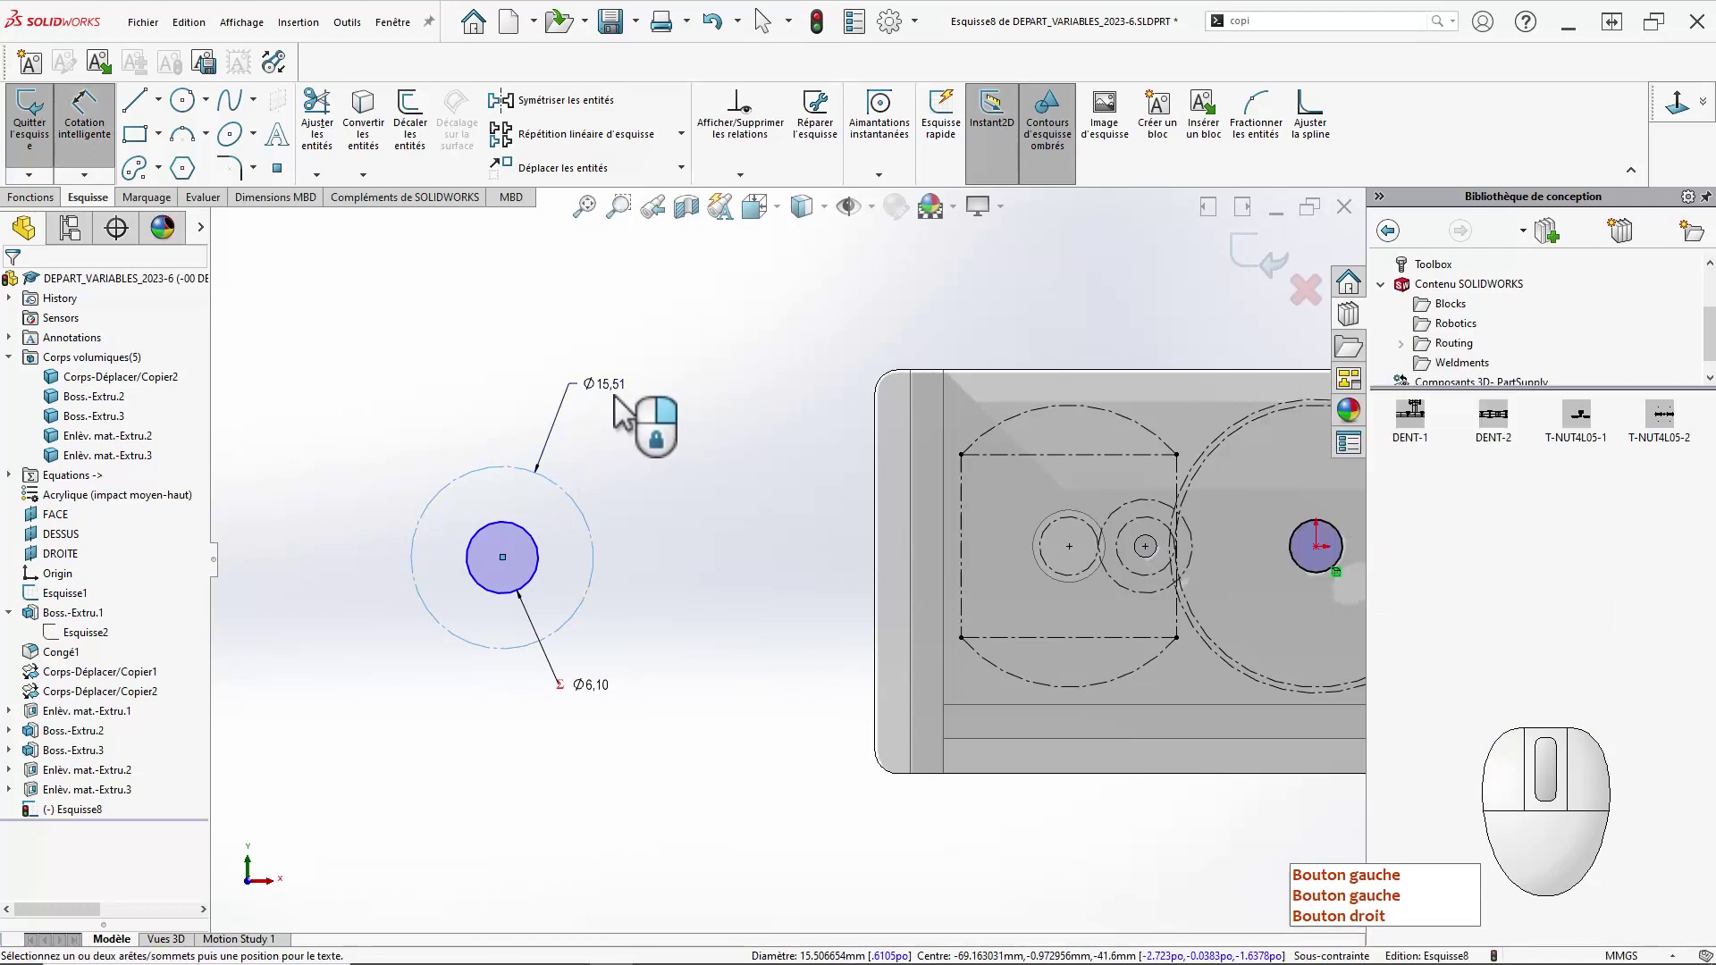
text(14)
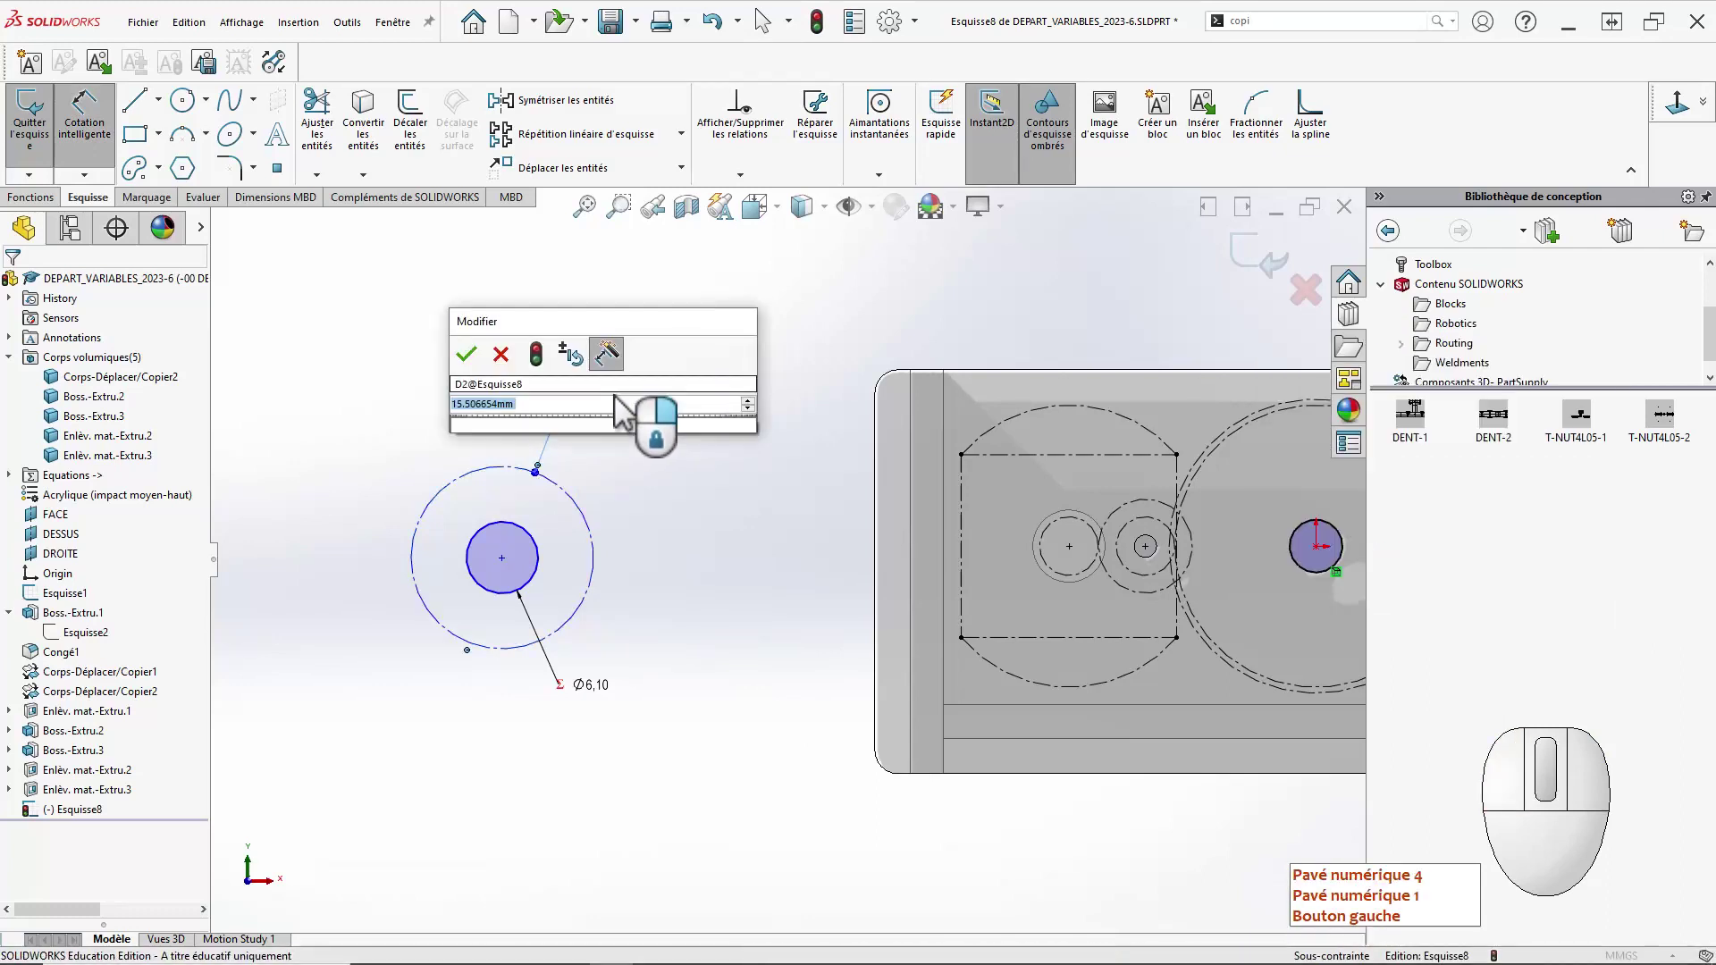
text(.5)
key(Return)
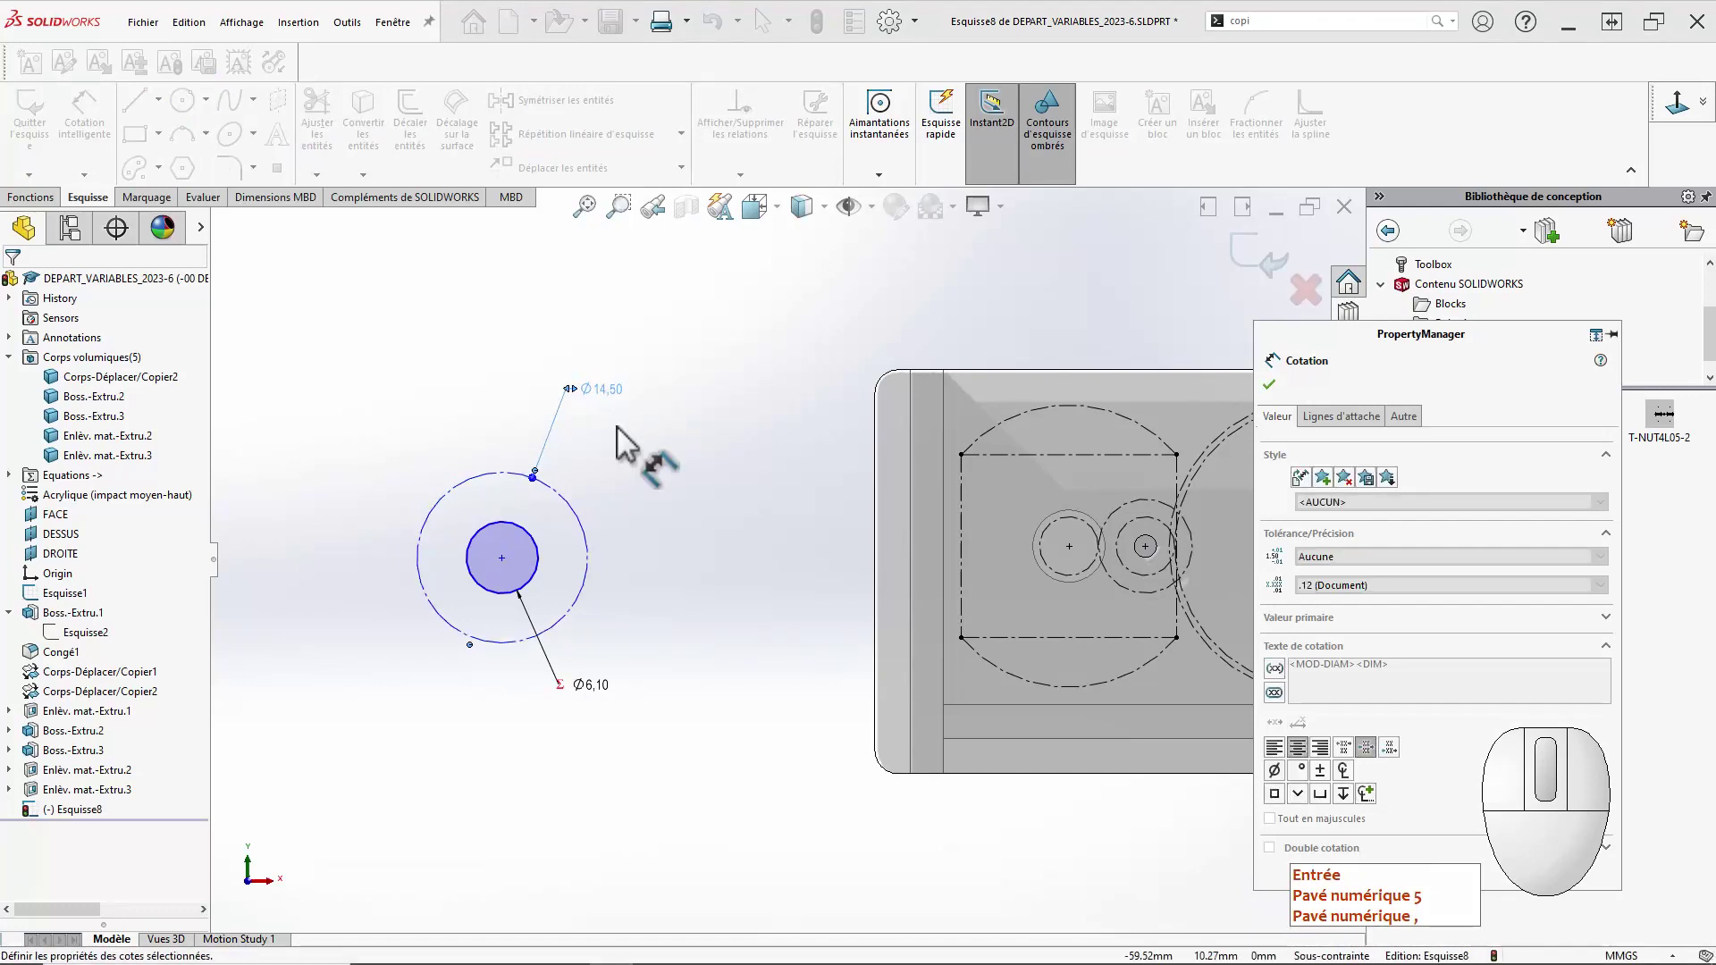
key(Escape)
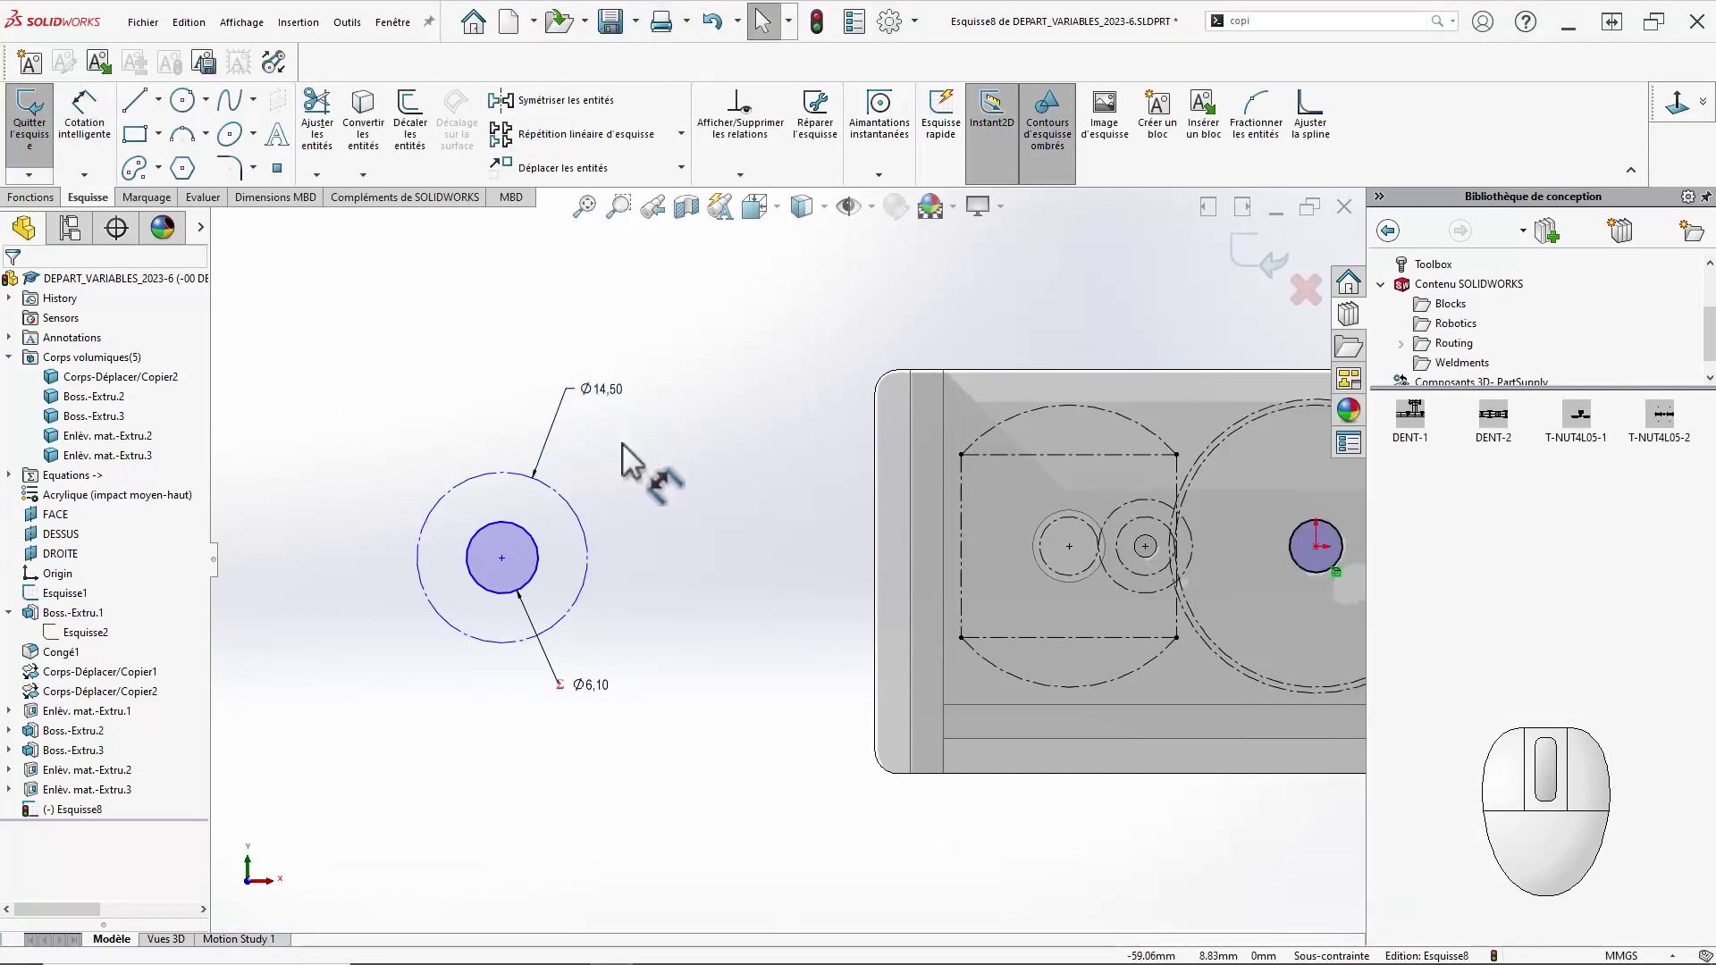
Draw a slanted midpoint construction line centred on the two circles, with its upper end on the construction circle.
click(158, 99)
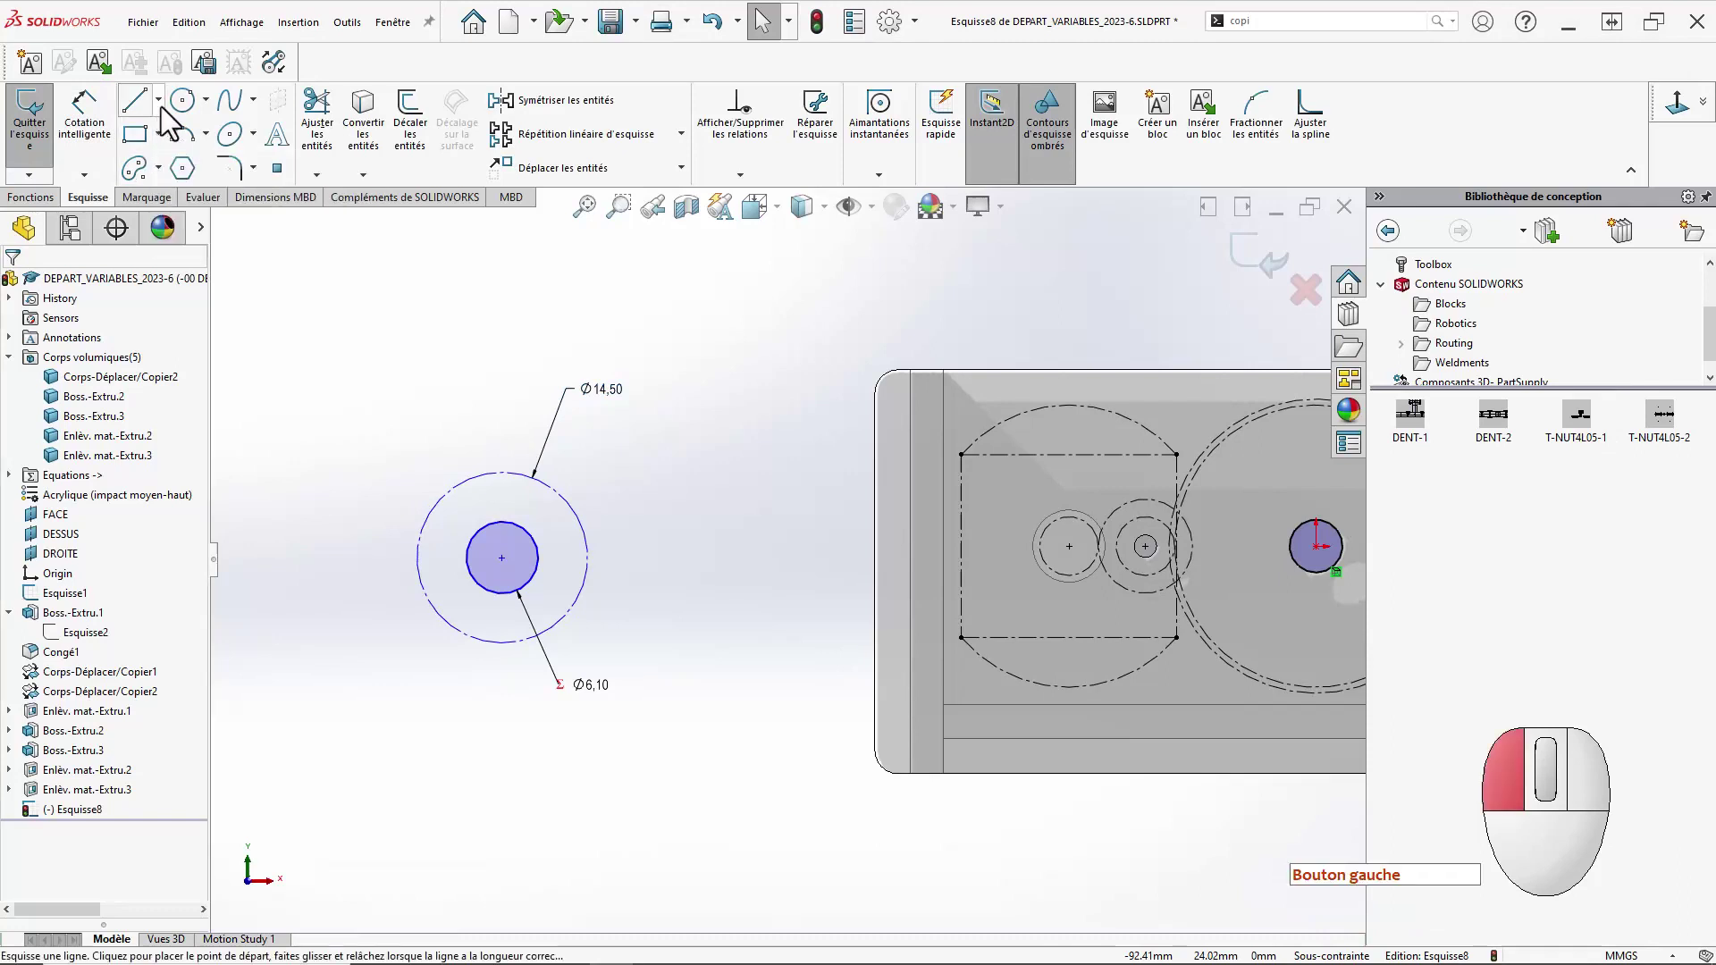
click(333, 241)
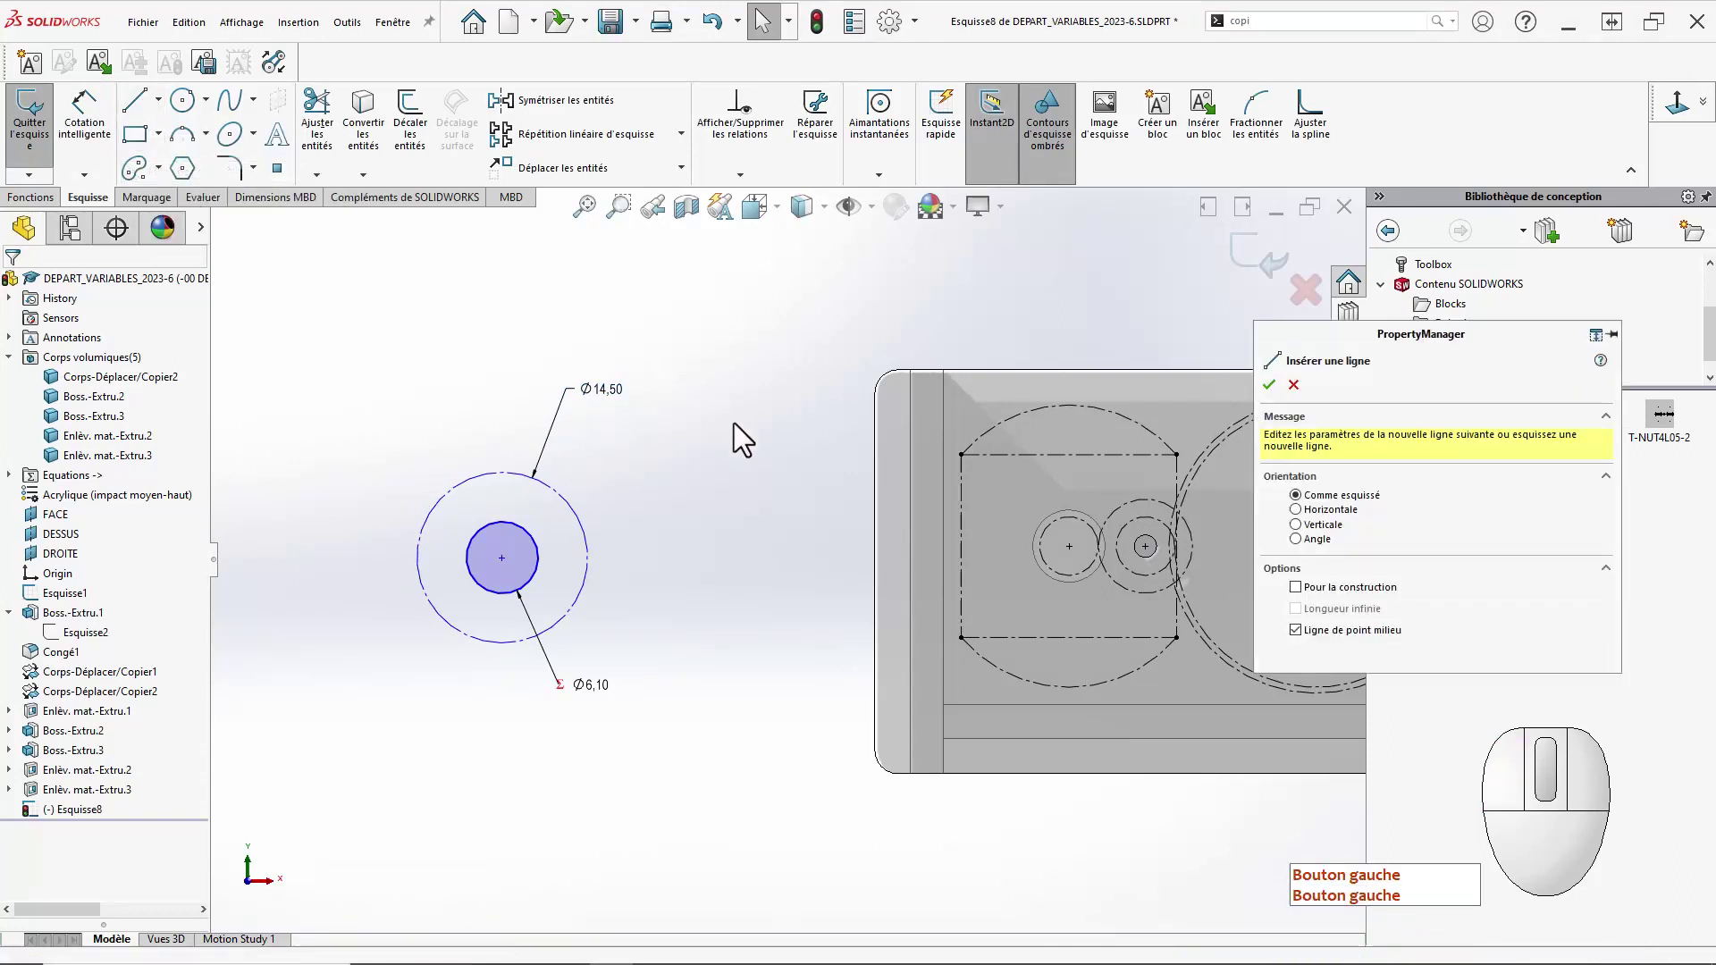
click(1367, 586)
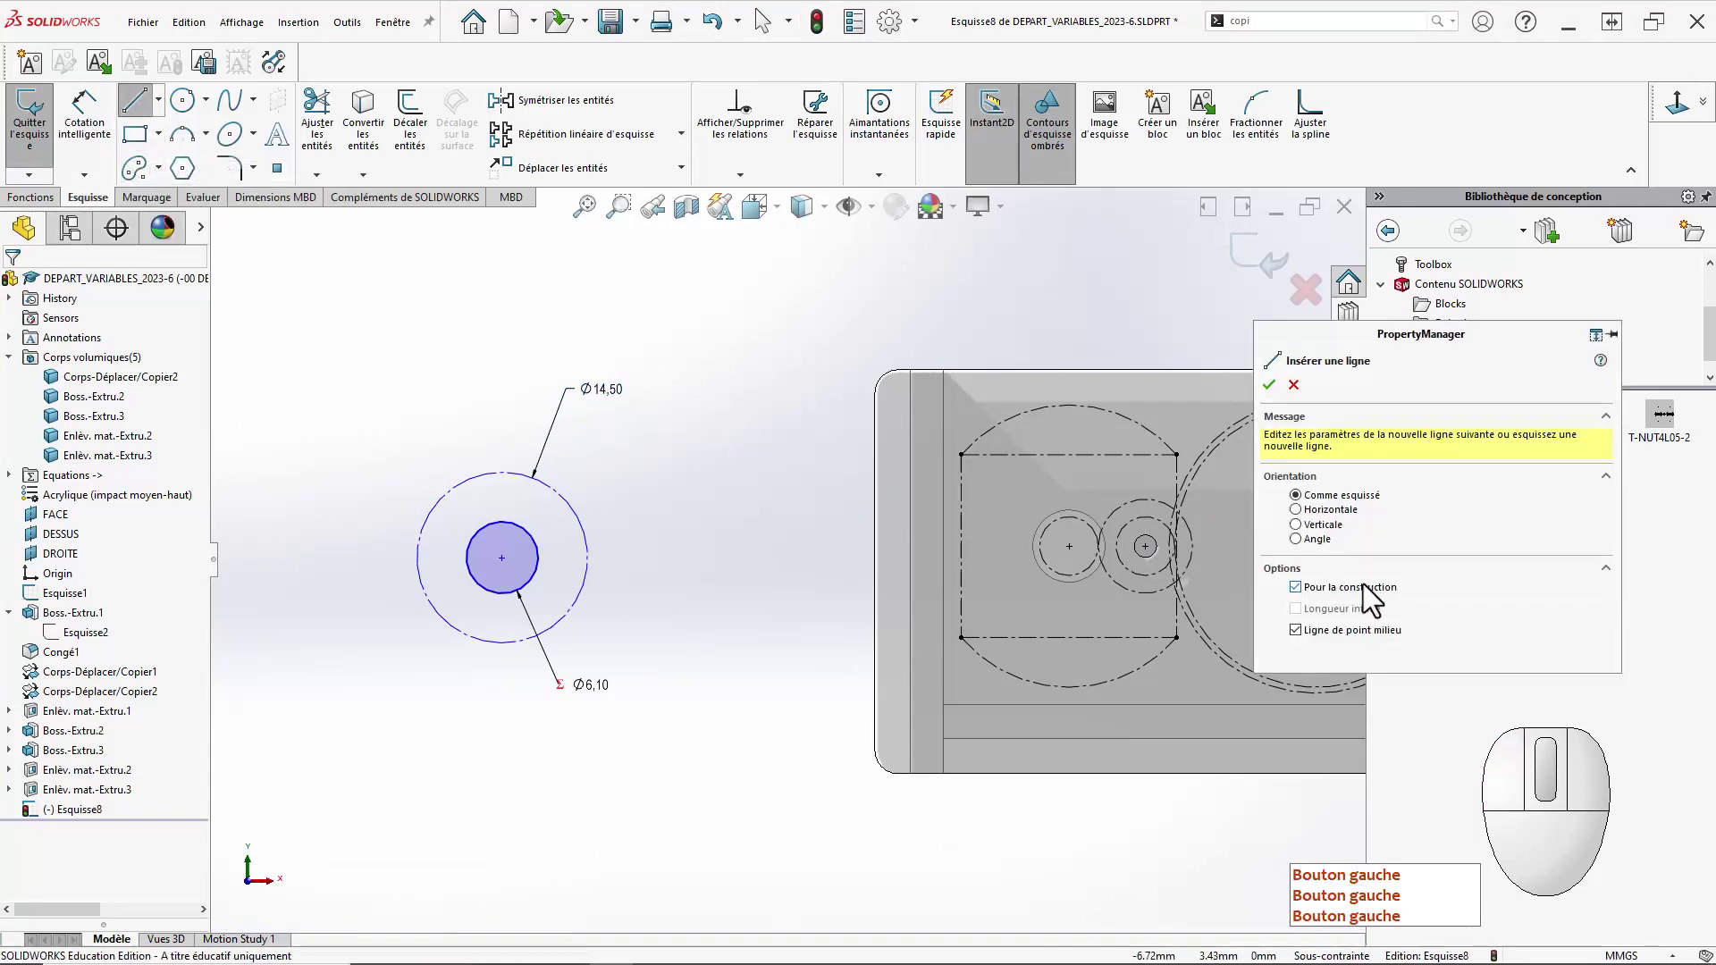
click(502, 557)
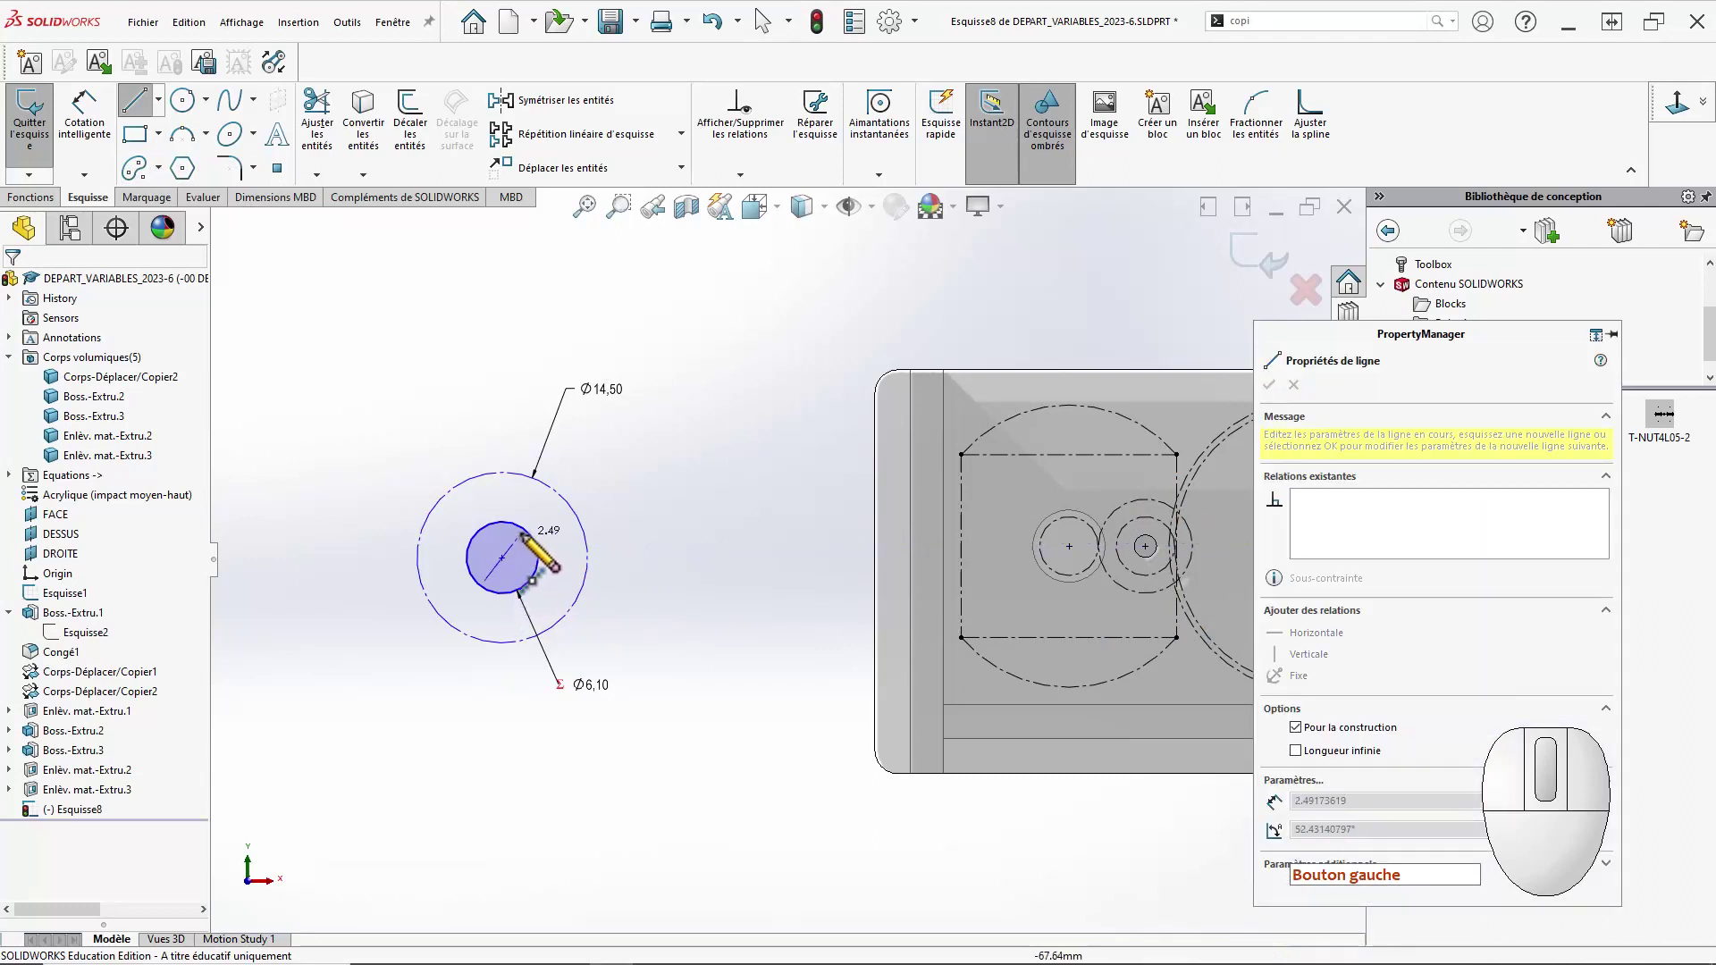
click(549, 489)
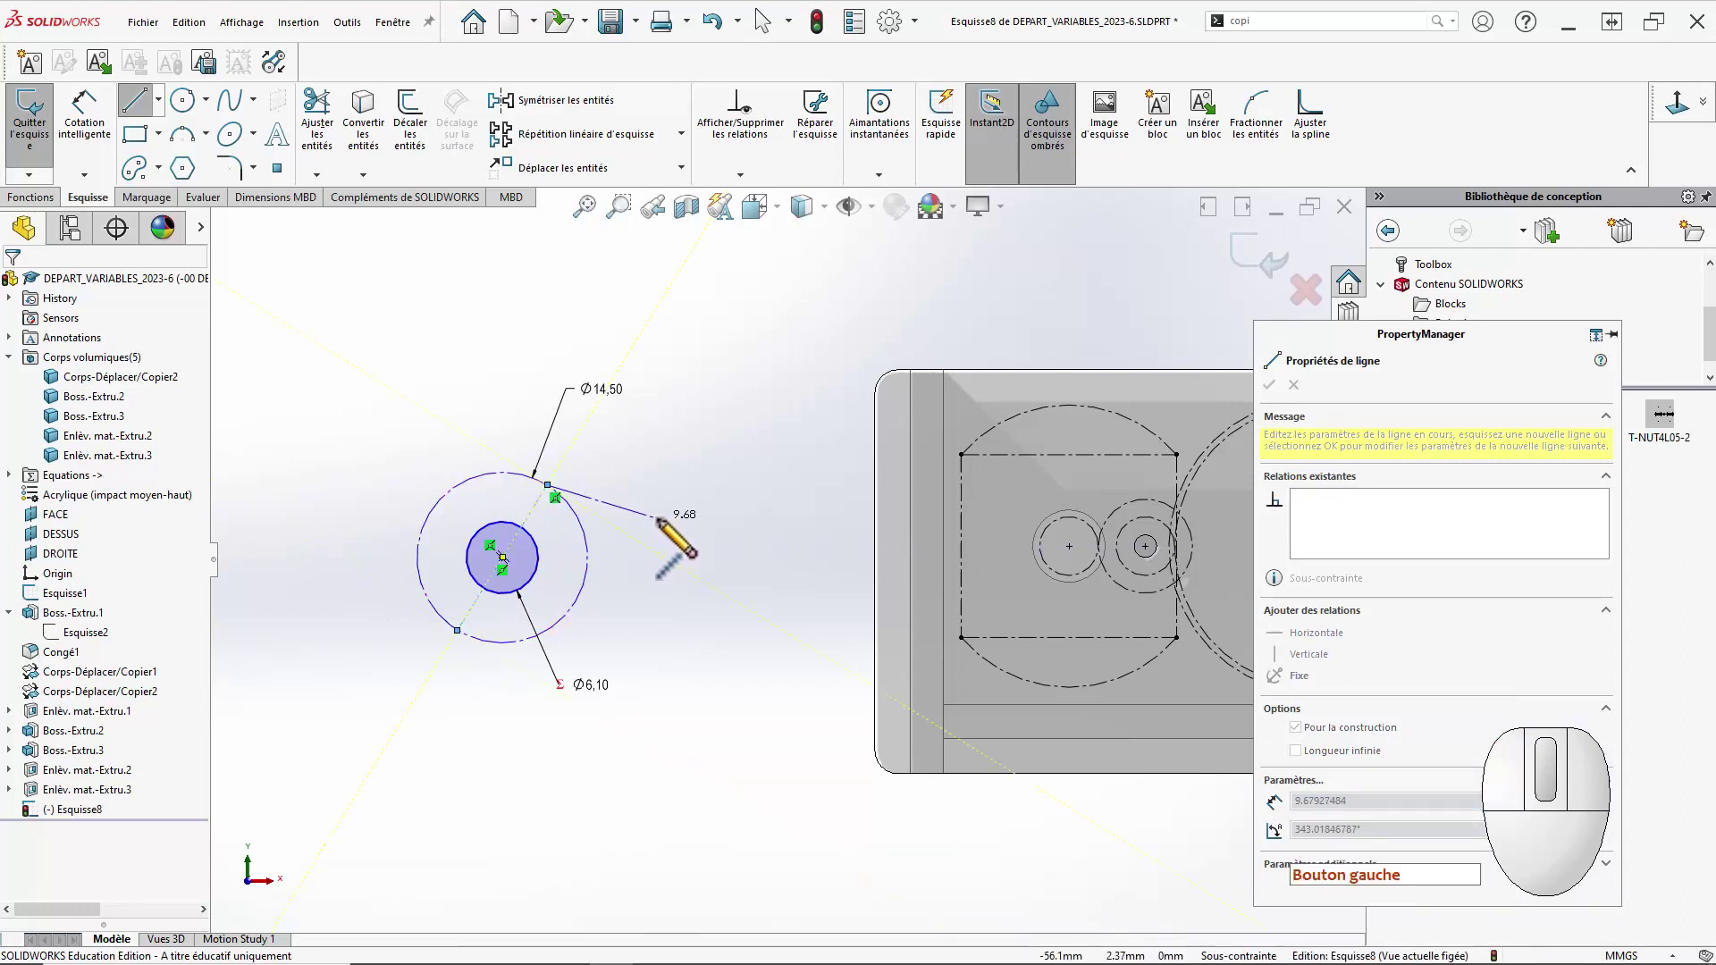
key(Escape)
Dimension the angle between the slanted construction line and the vertical at 30°.
scroll(610, 540, down, 1)
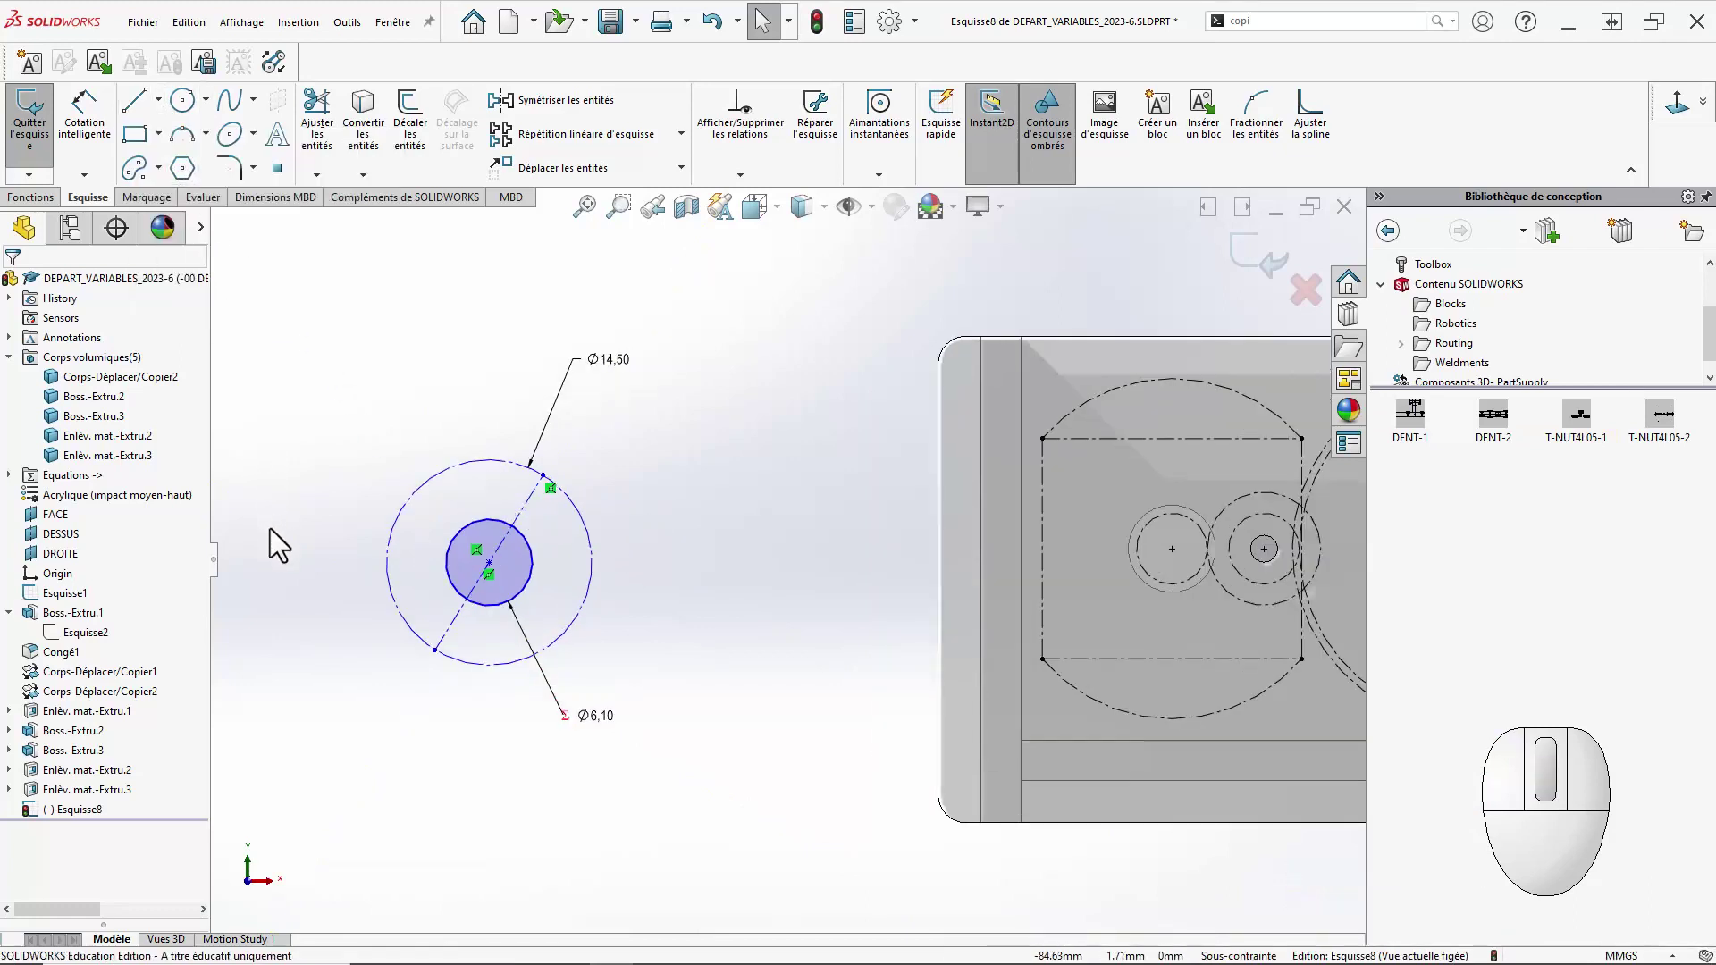
right_drag(302, 623, 323, 382)
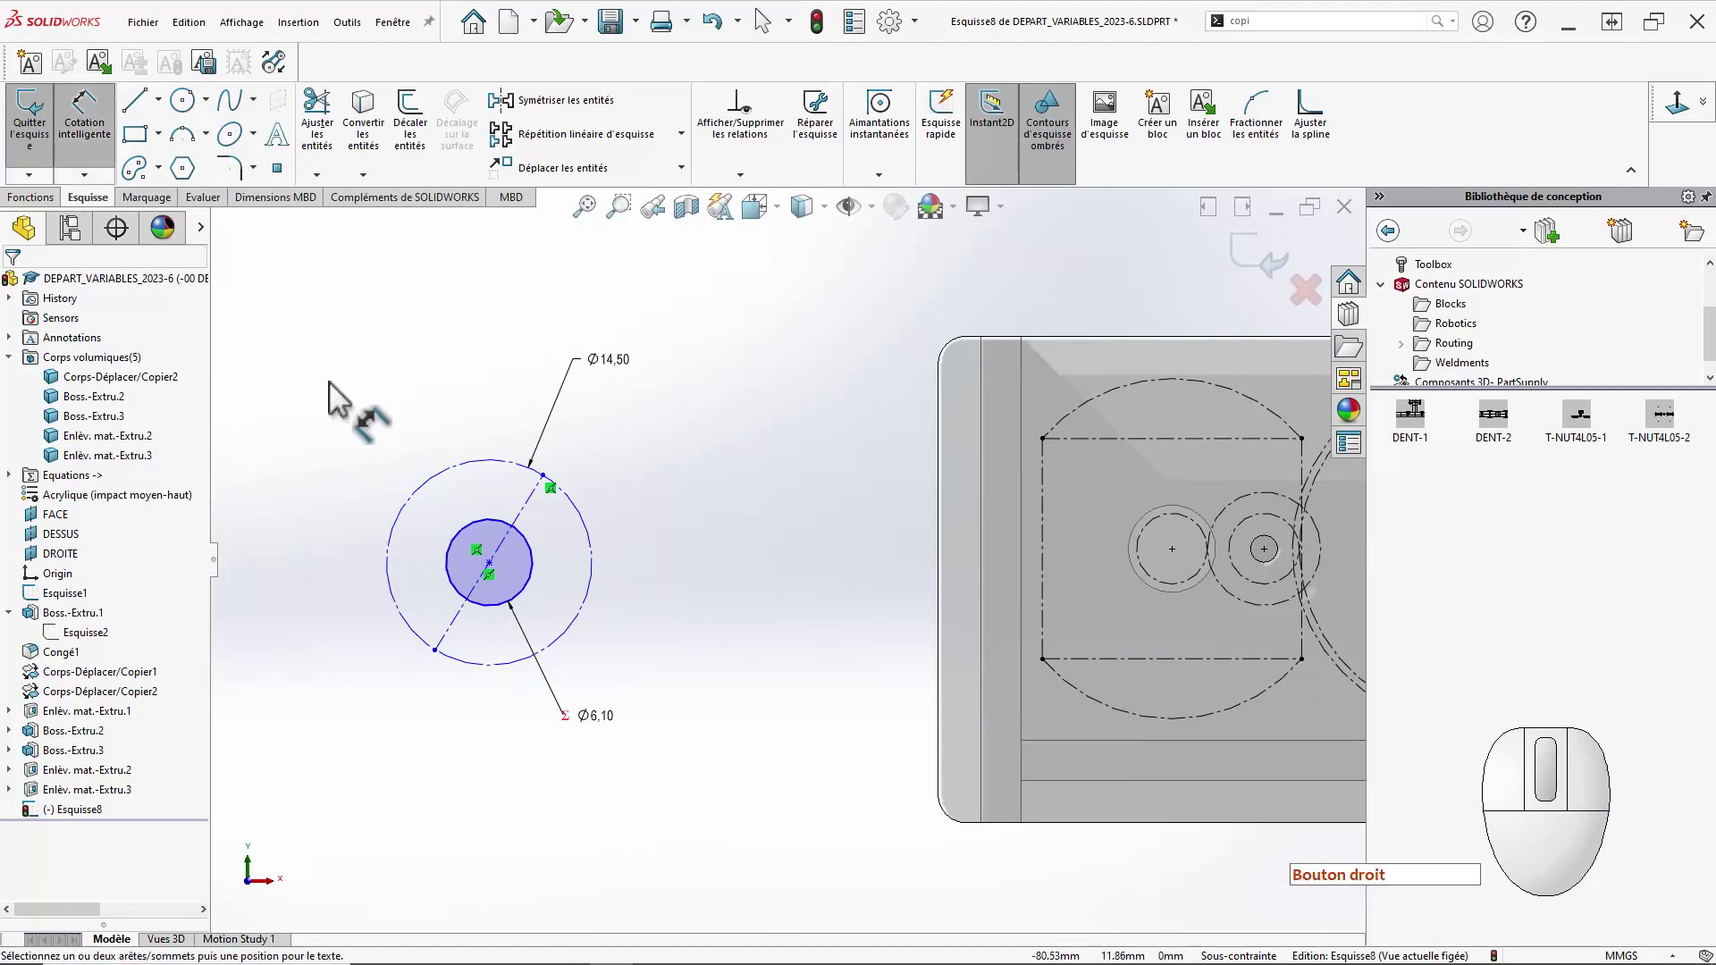
click(524, 513)
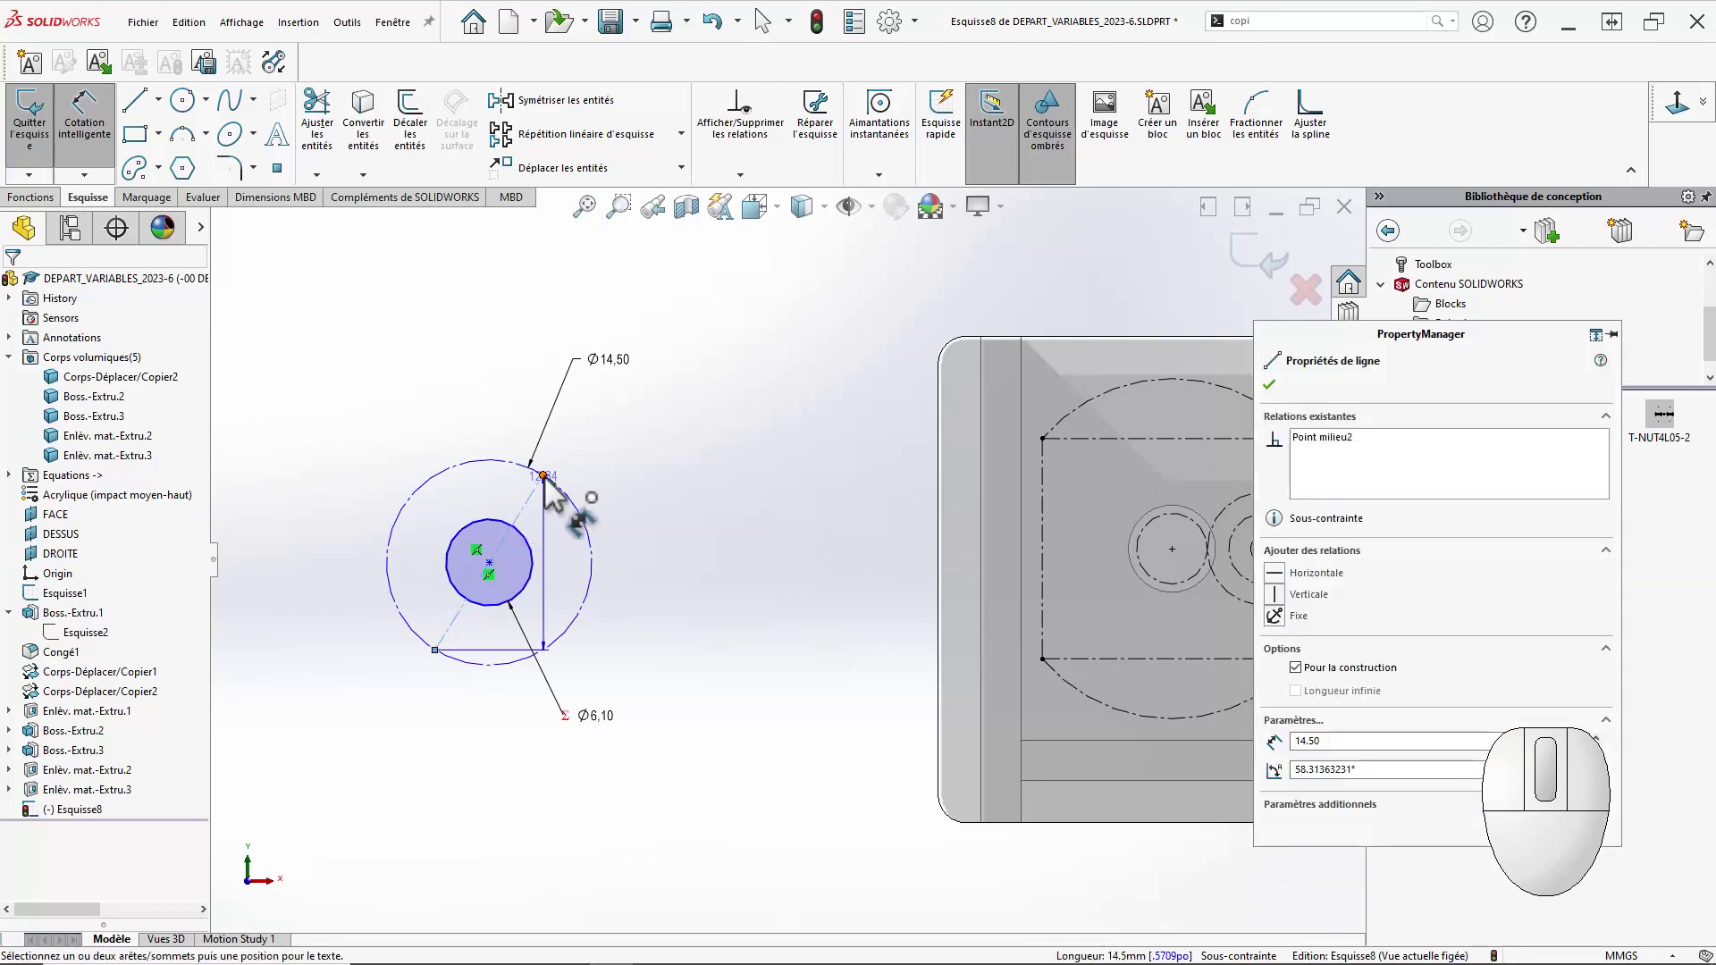
click(544, 476)
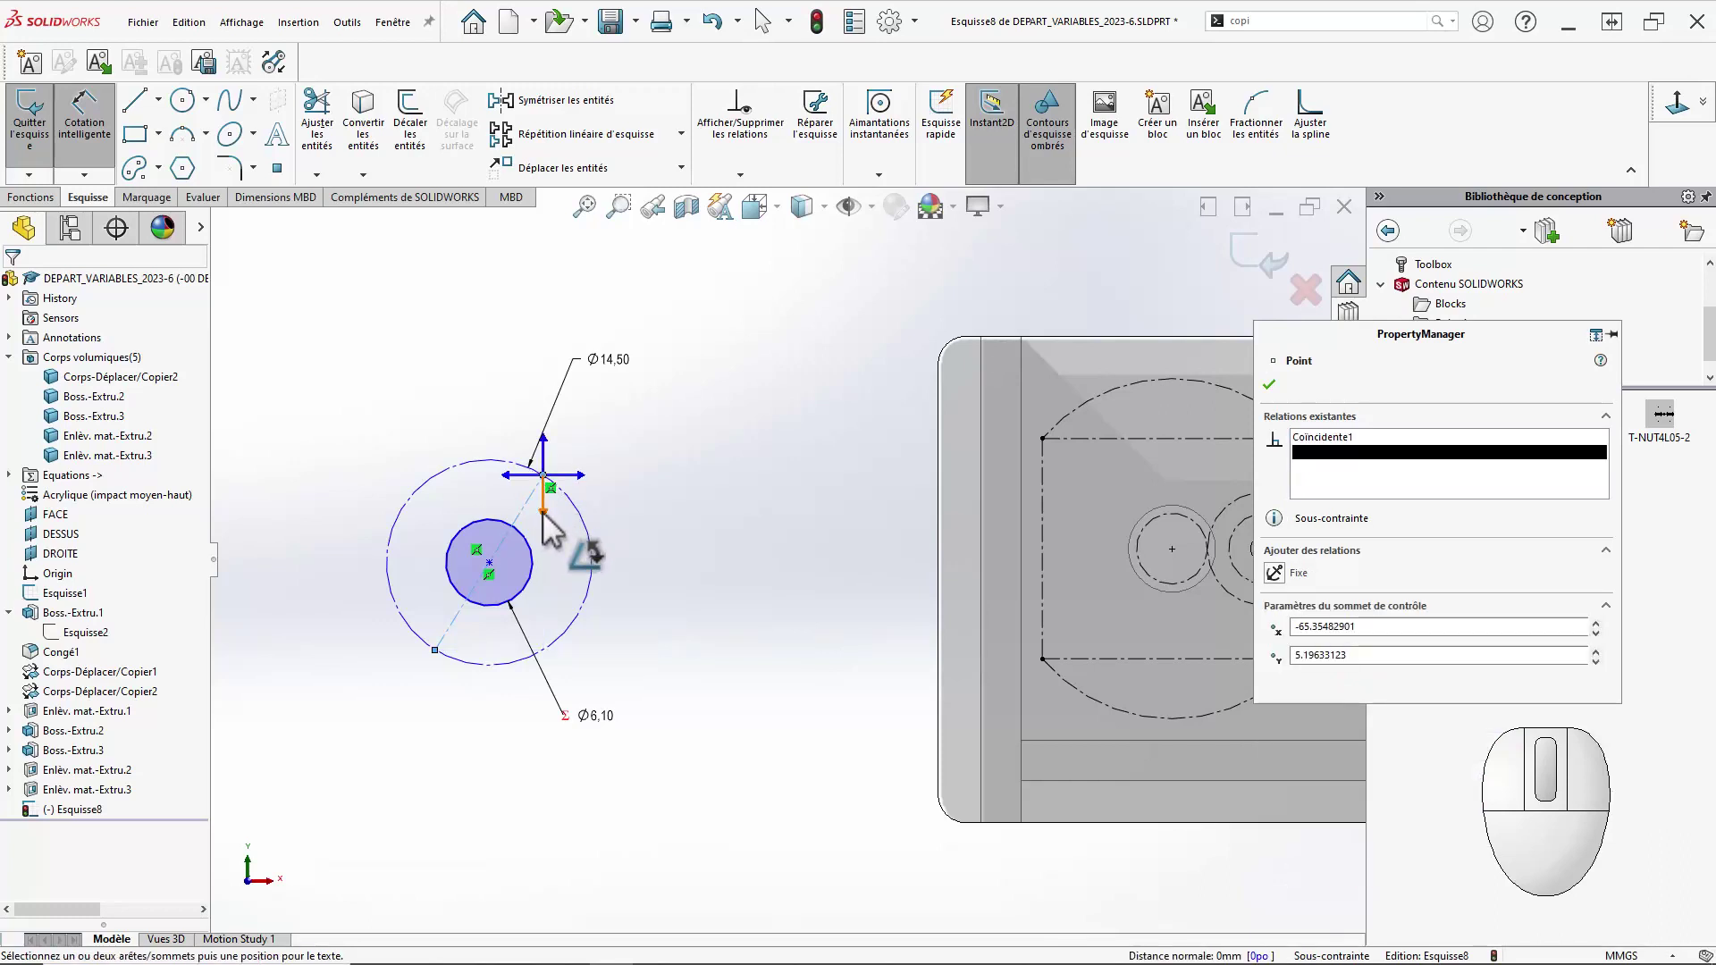
drag(551, 527, 468, 700)
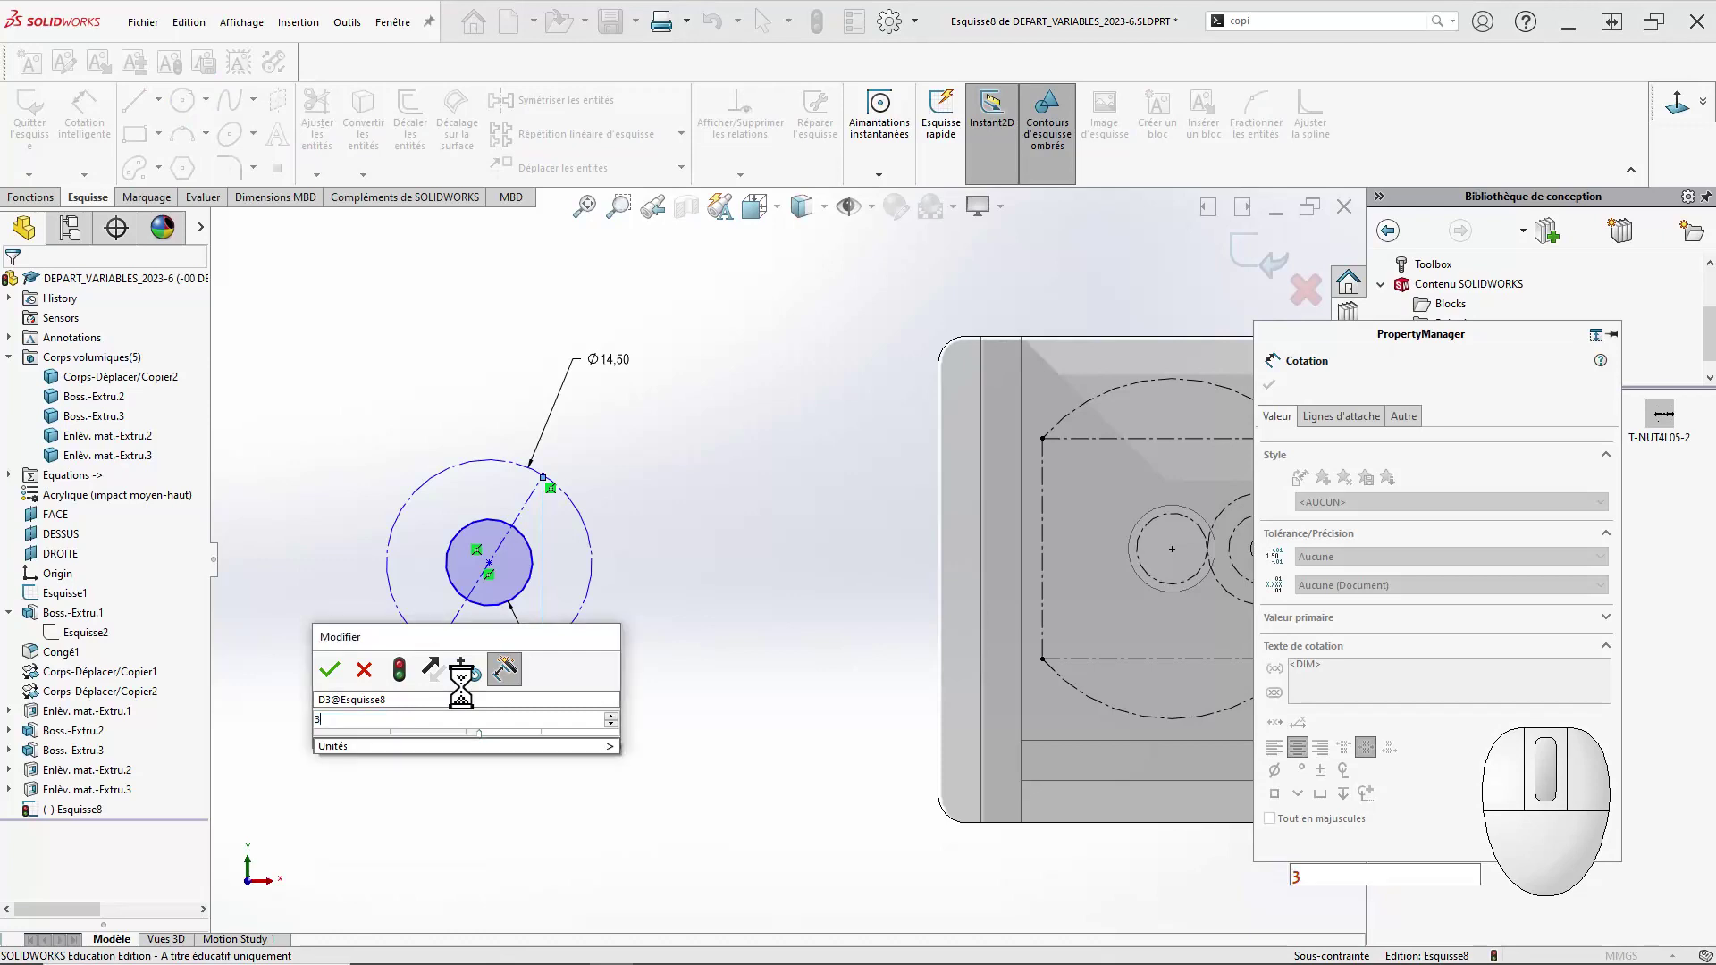
text(30)
key(Return)
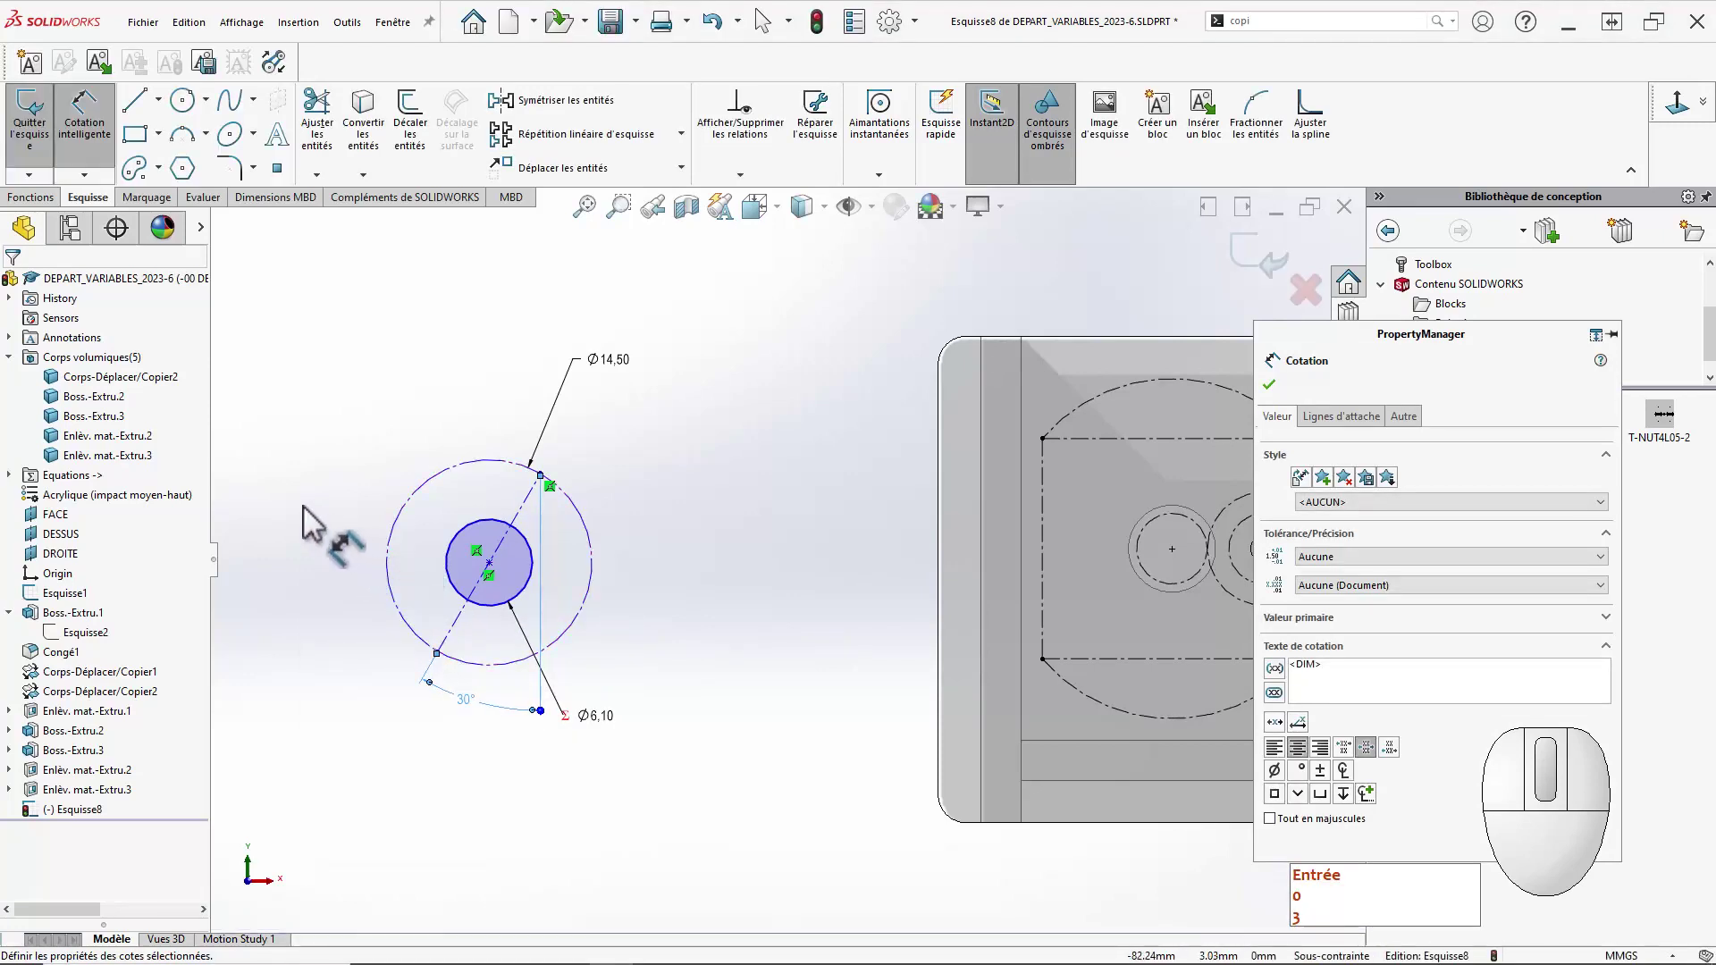
key(Escape)
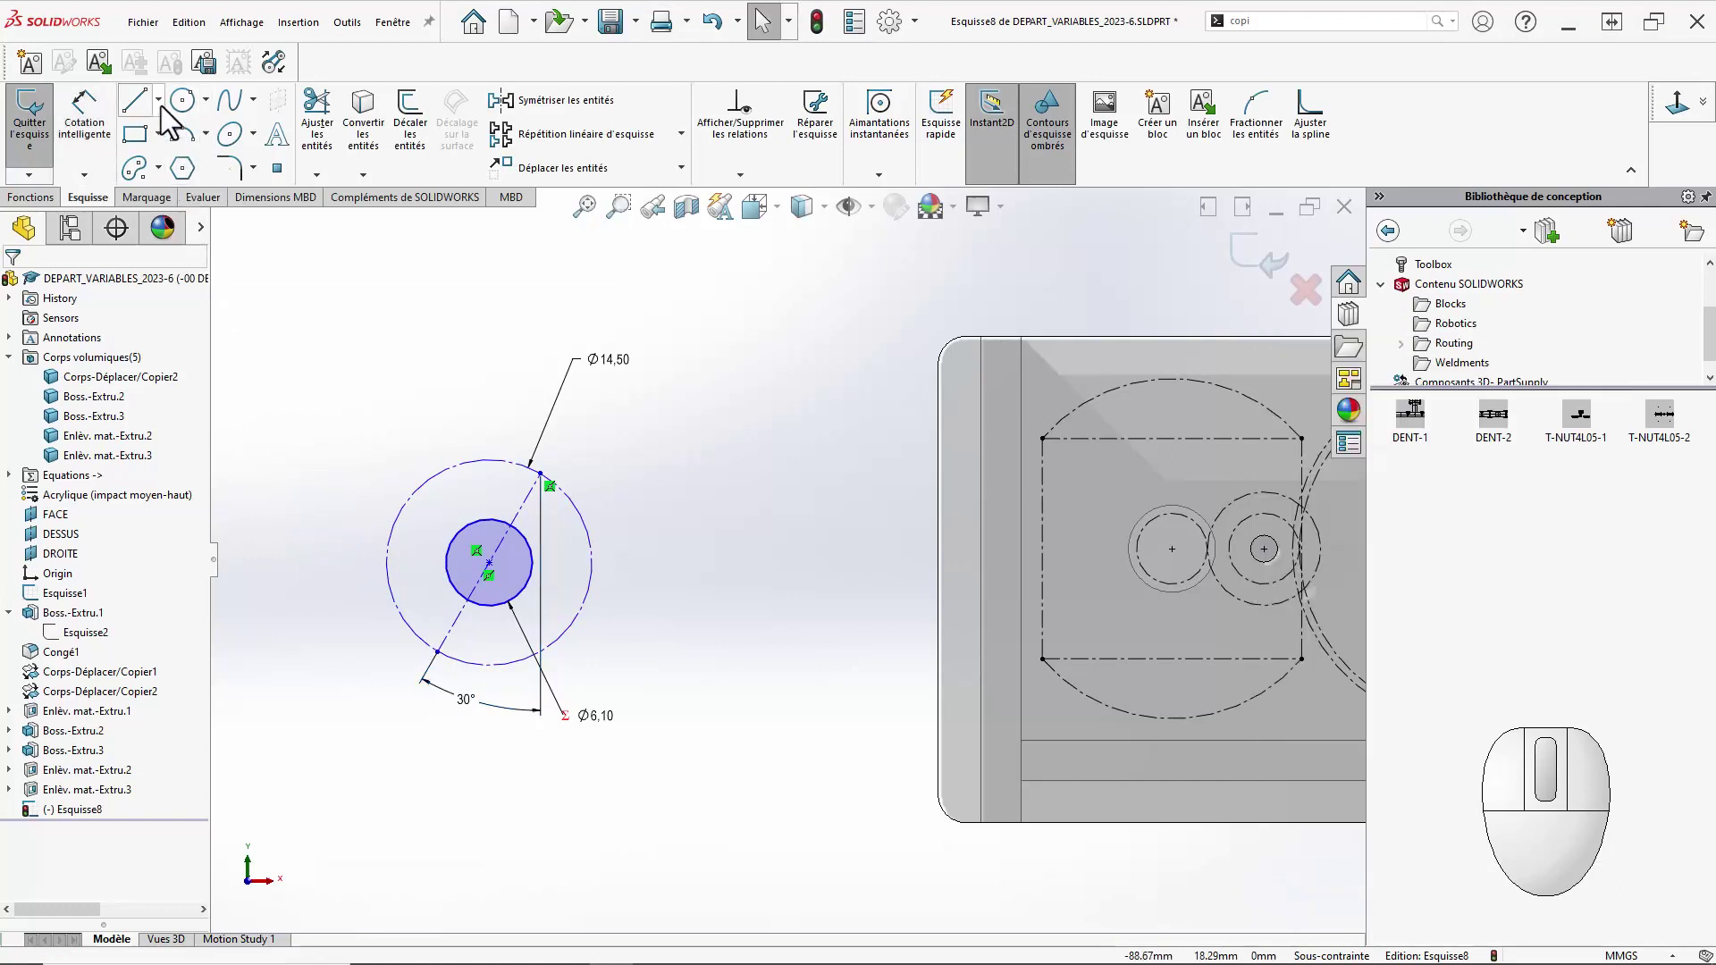
Draw a second midpoint construction line centred on the circles, perpendicular to the slanted one, with its end on the construction circle.
click(158, 99)
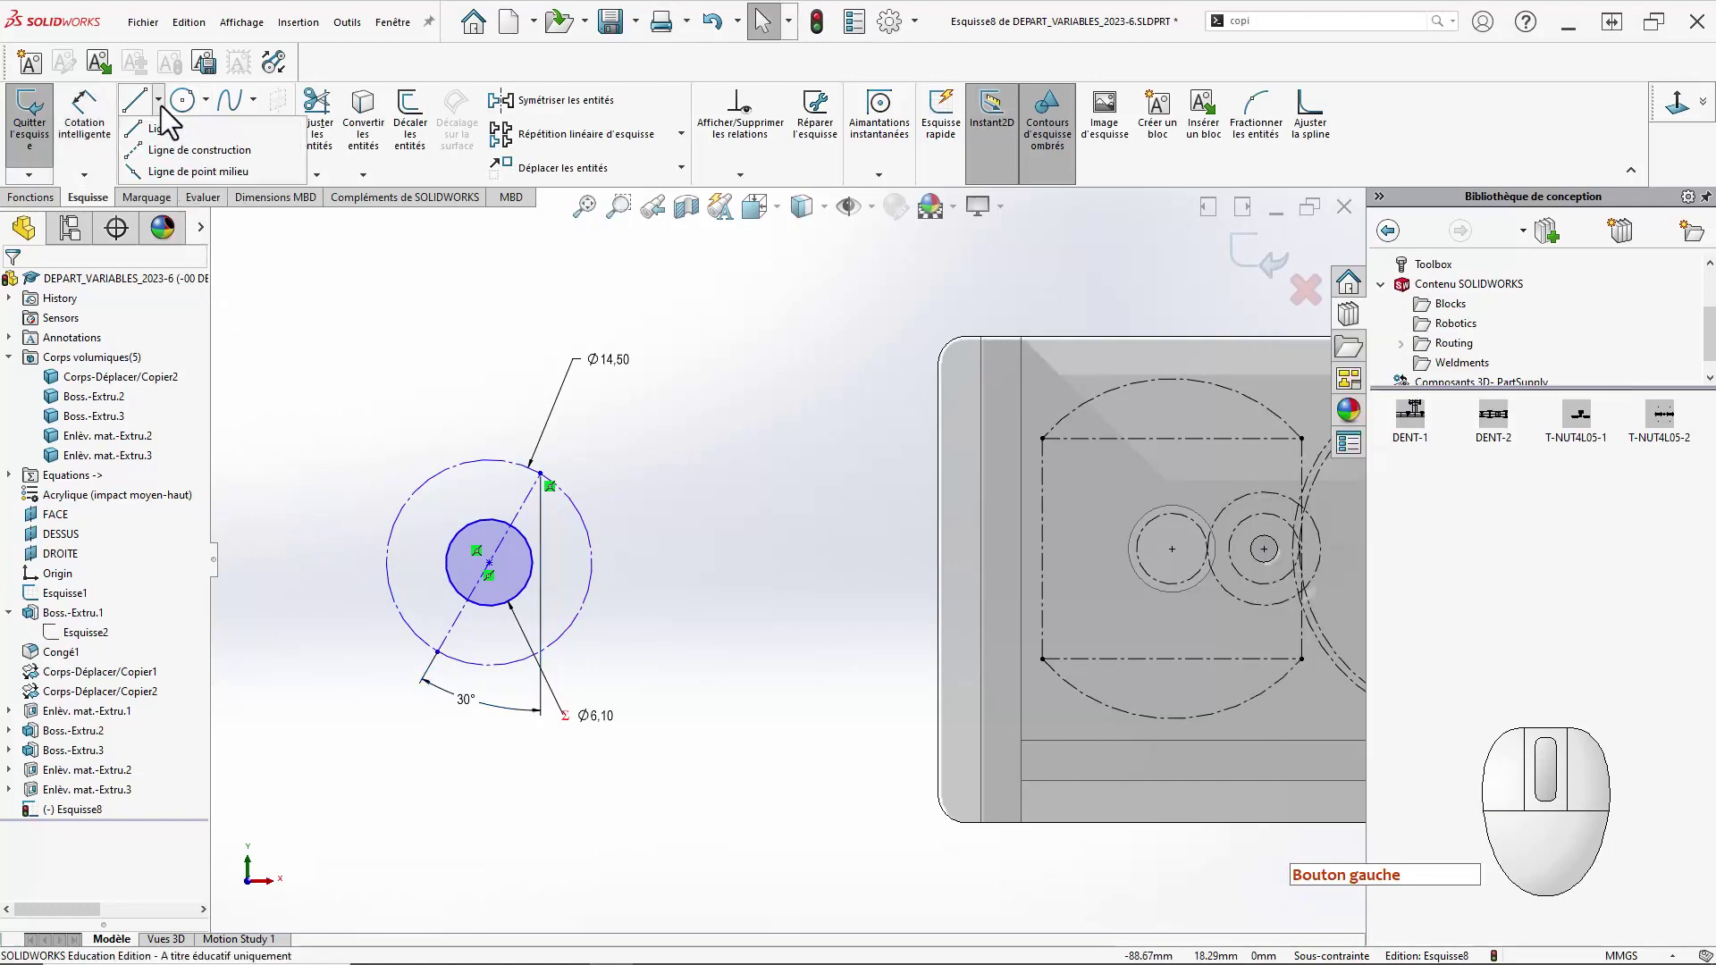
click(152, 168)
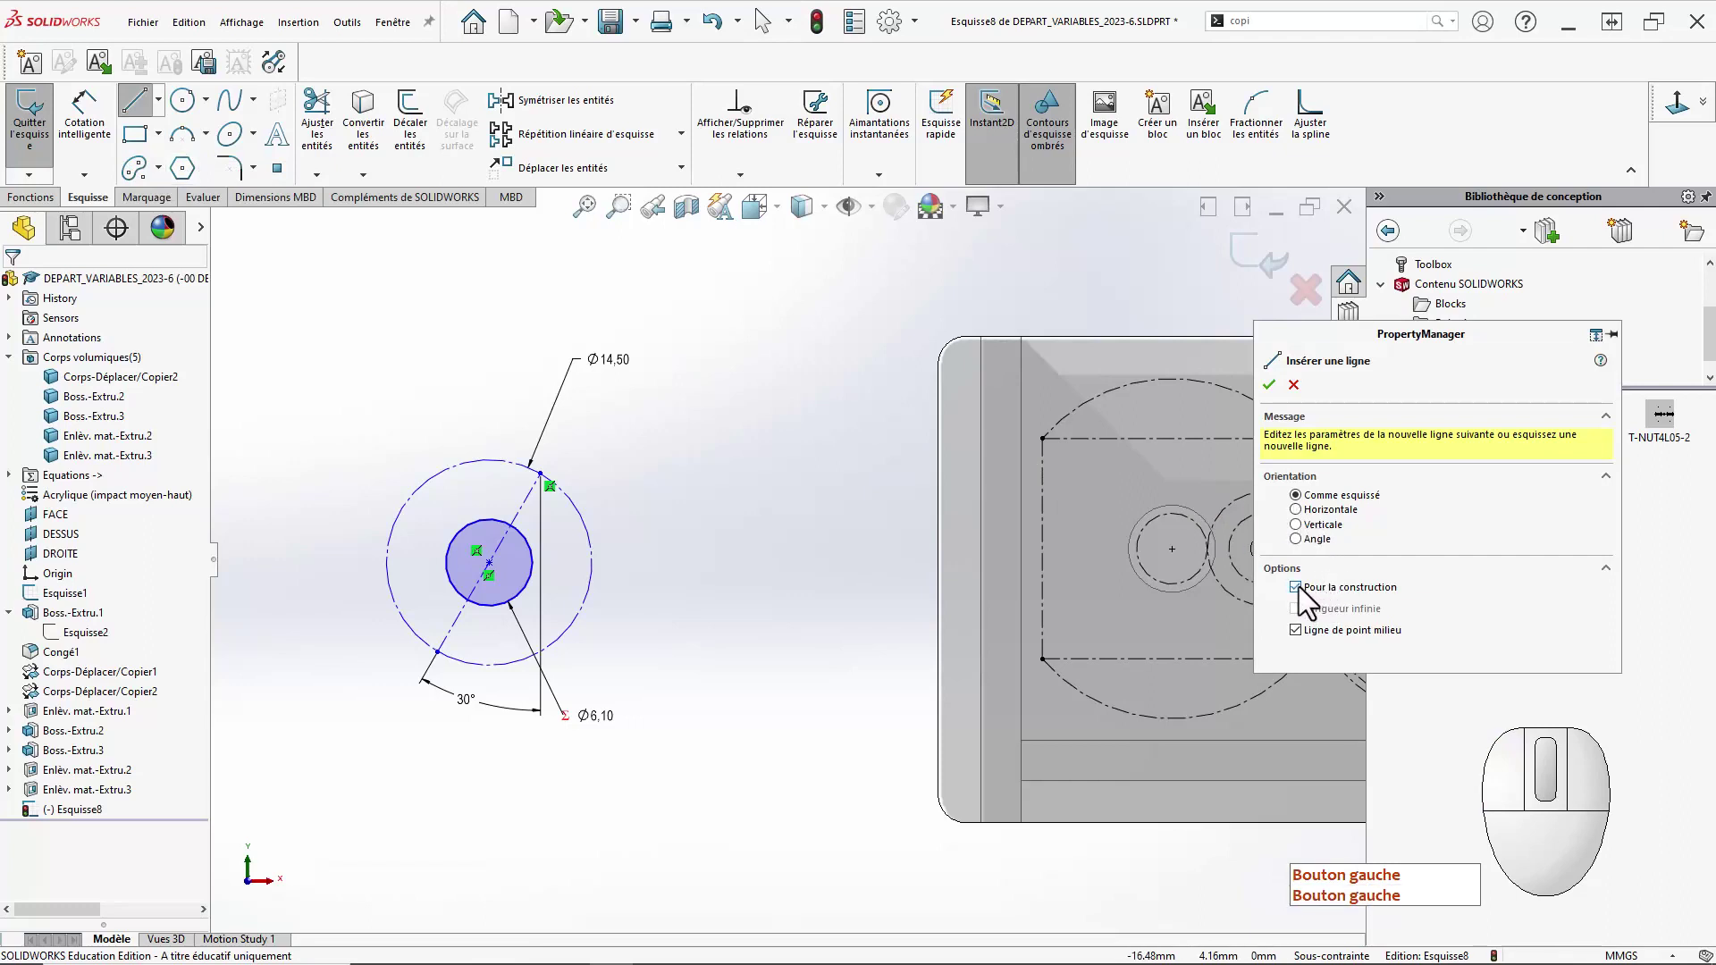
click(490, 563)
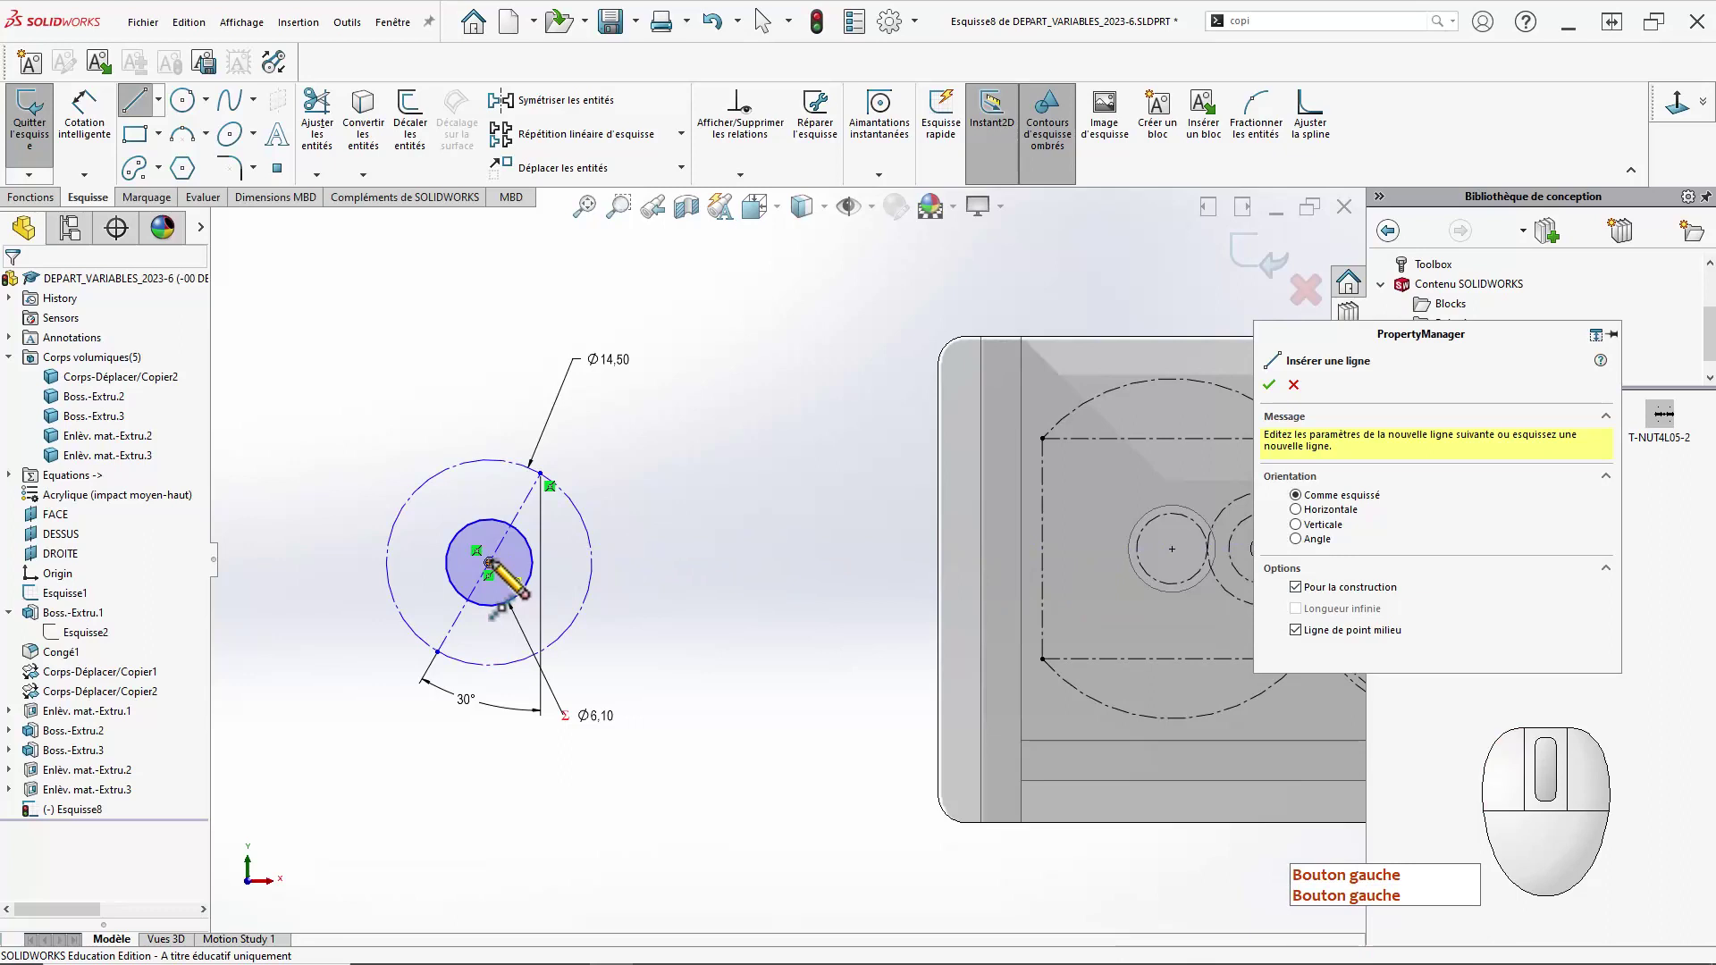
click(531, 504)
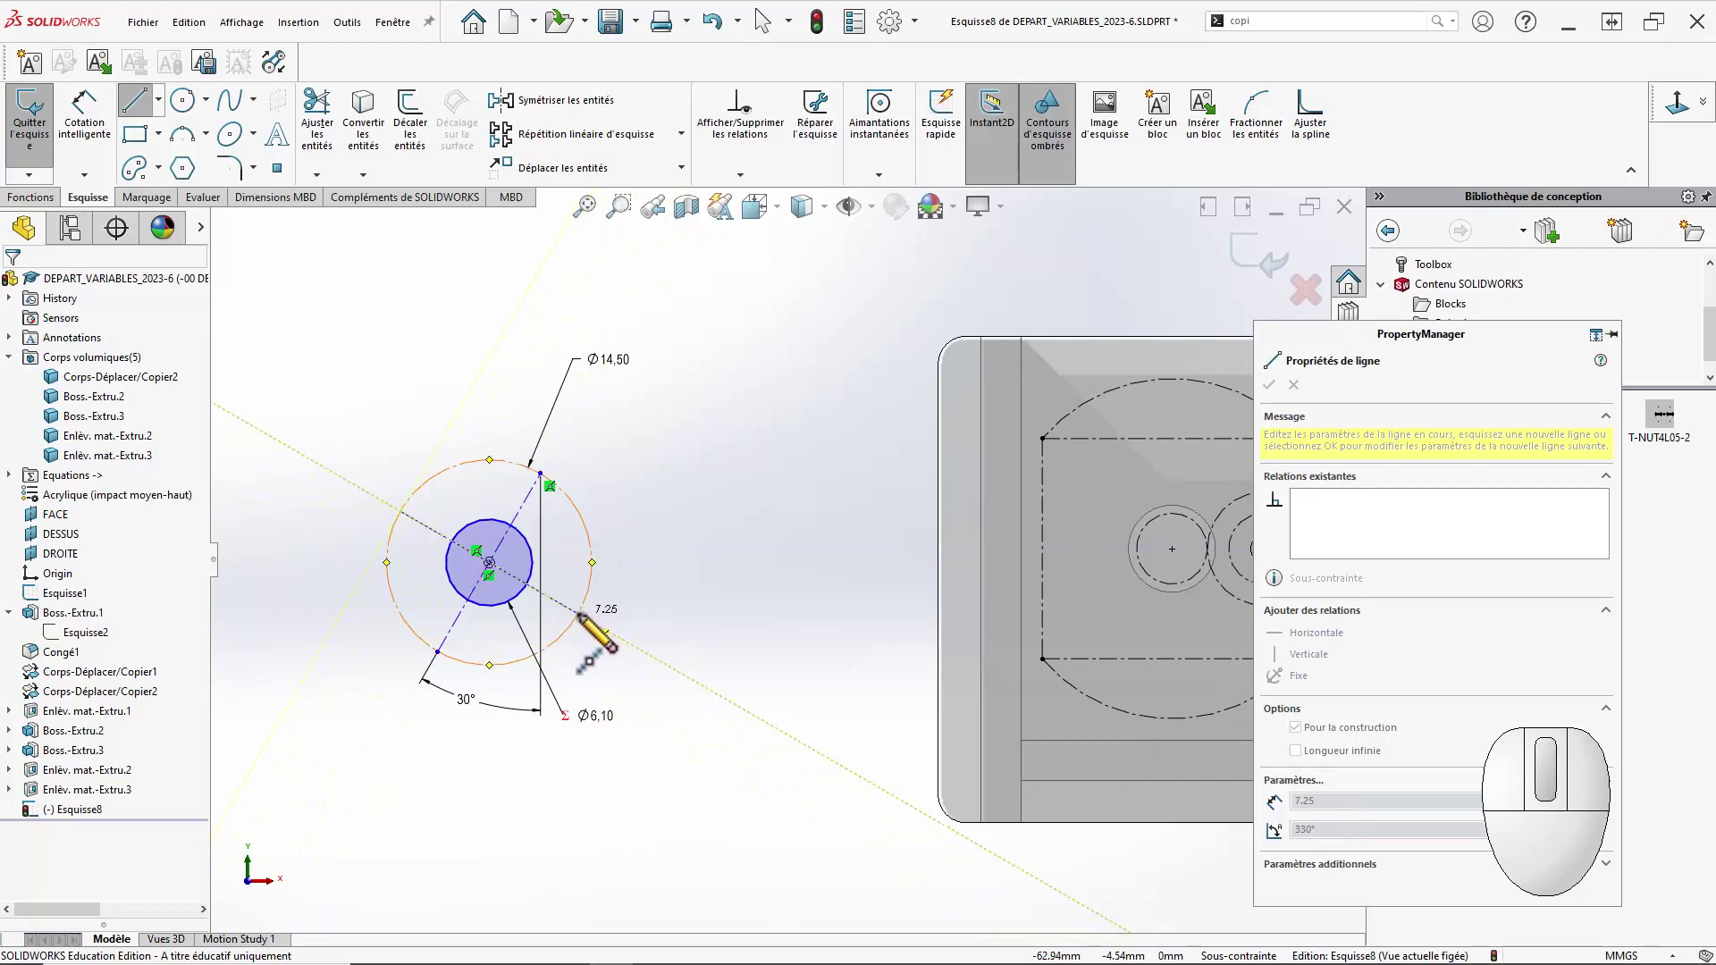
click(579, 615)
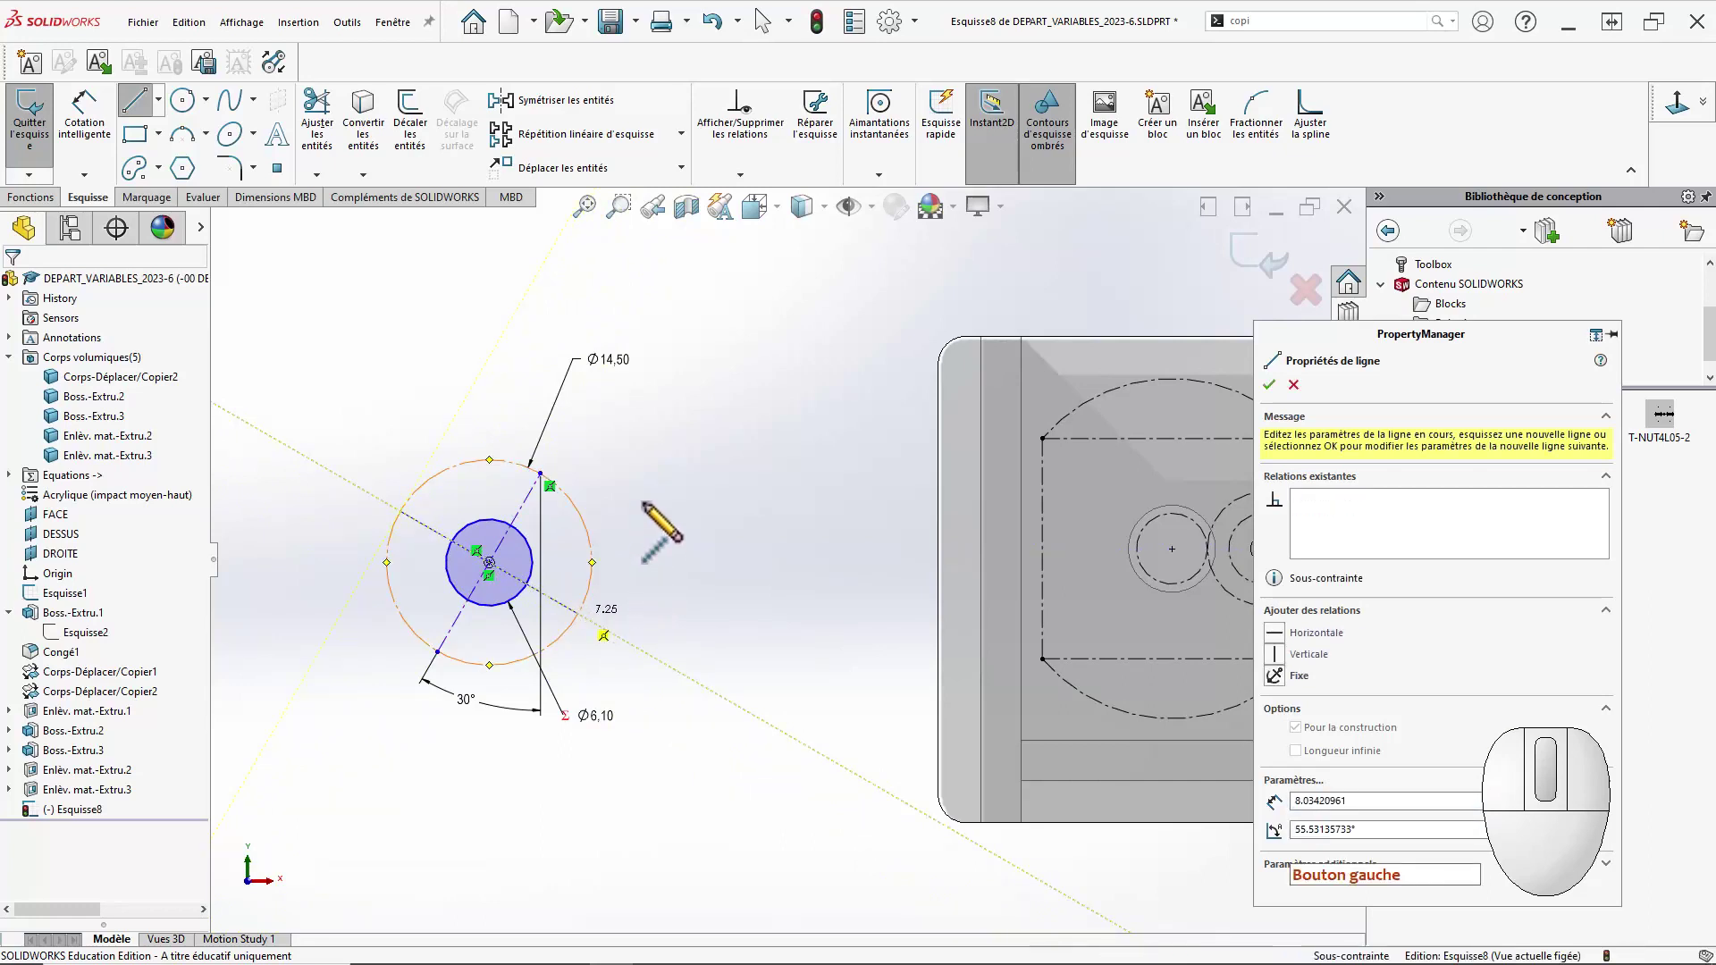
key(Escape)
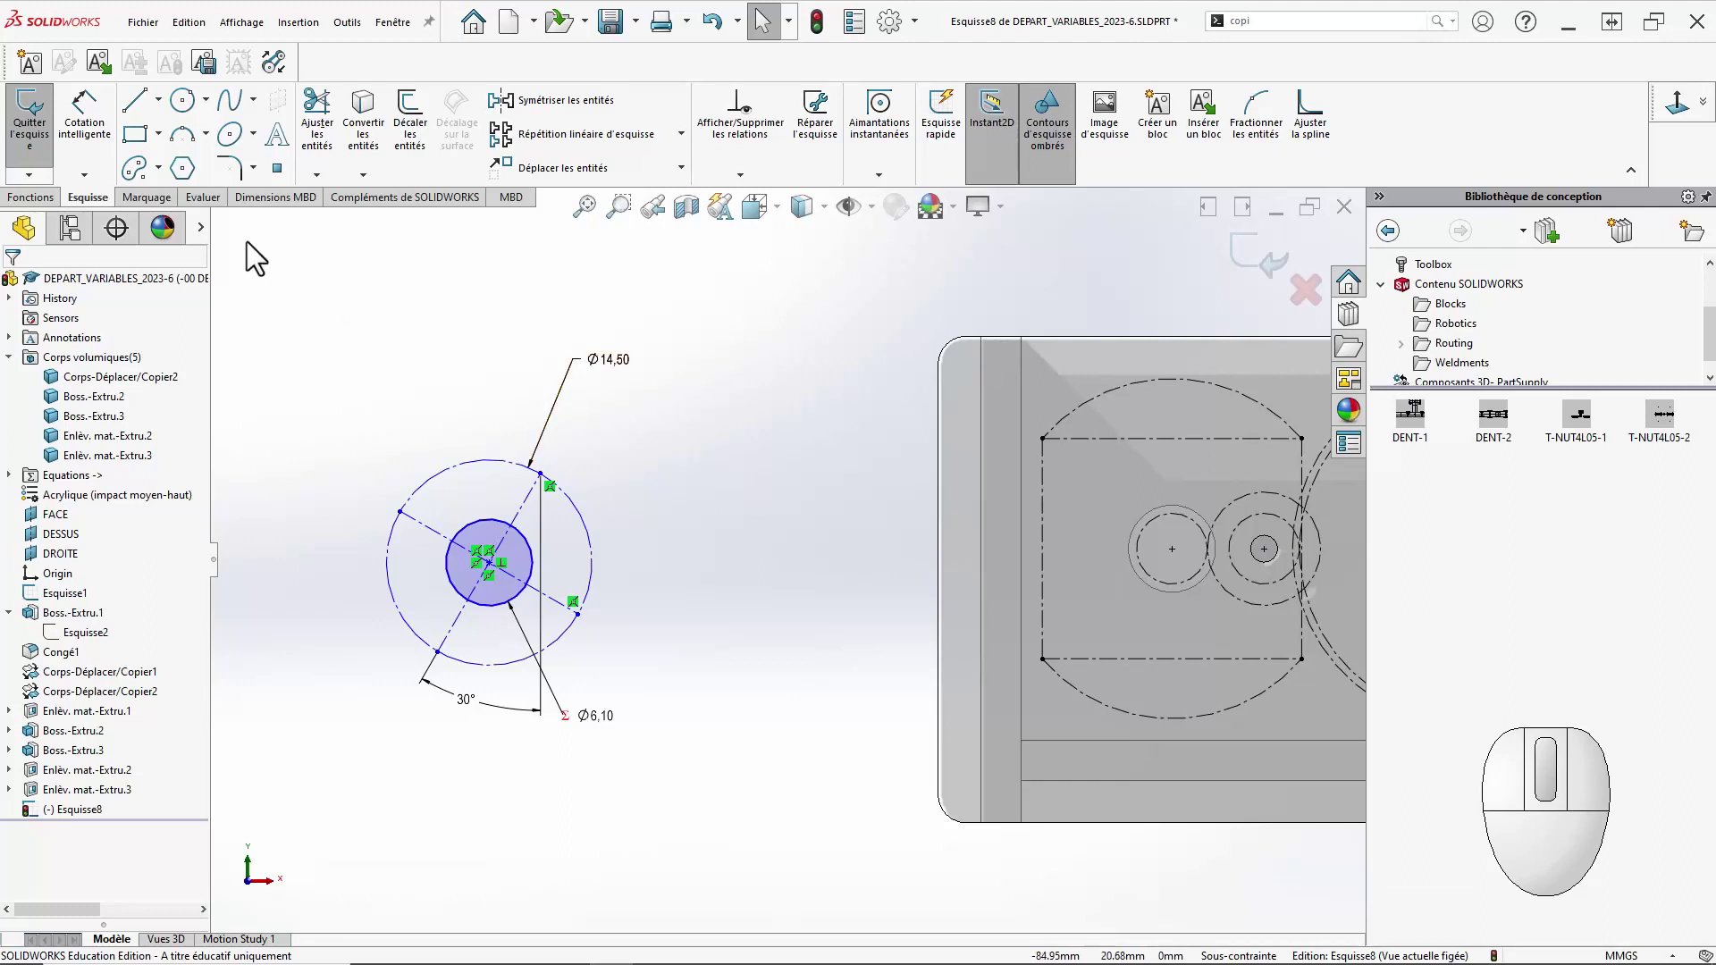
Sketch a centerpoint arc slot along the construction circle around the slanted line's upper end, spanning about 50° and about 3.5 mm wide.
click(159, 167)
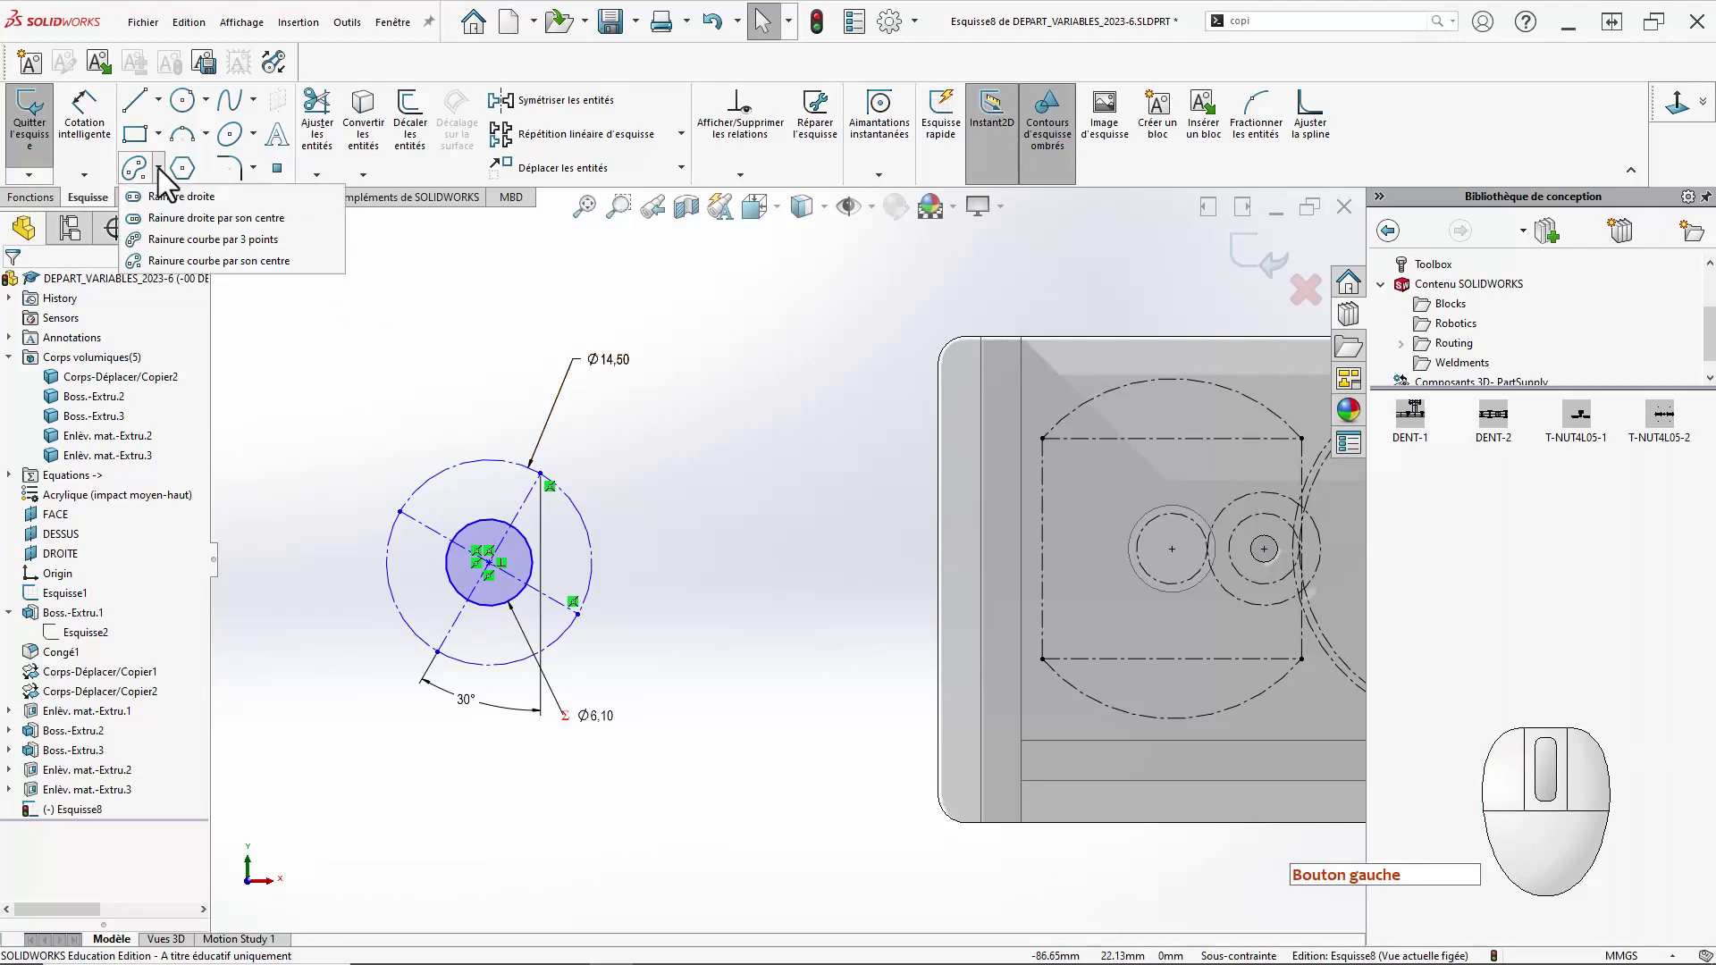
click(203, 259)
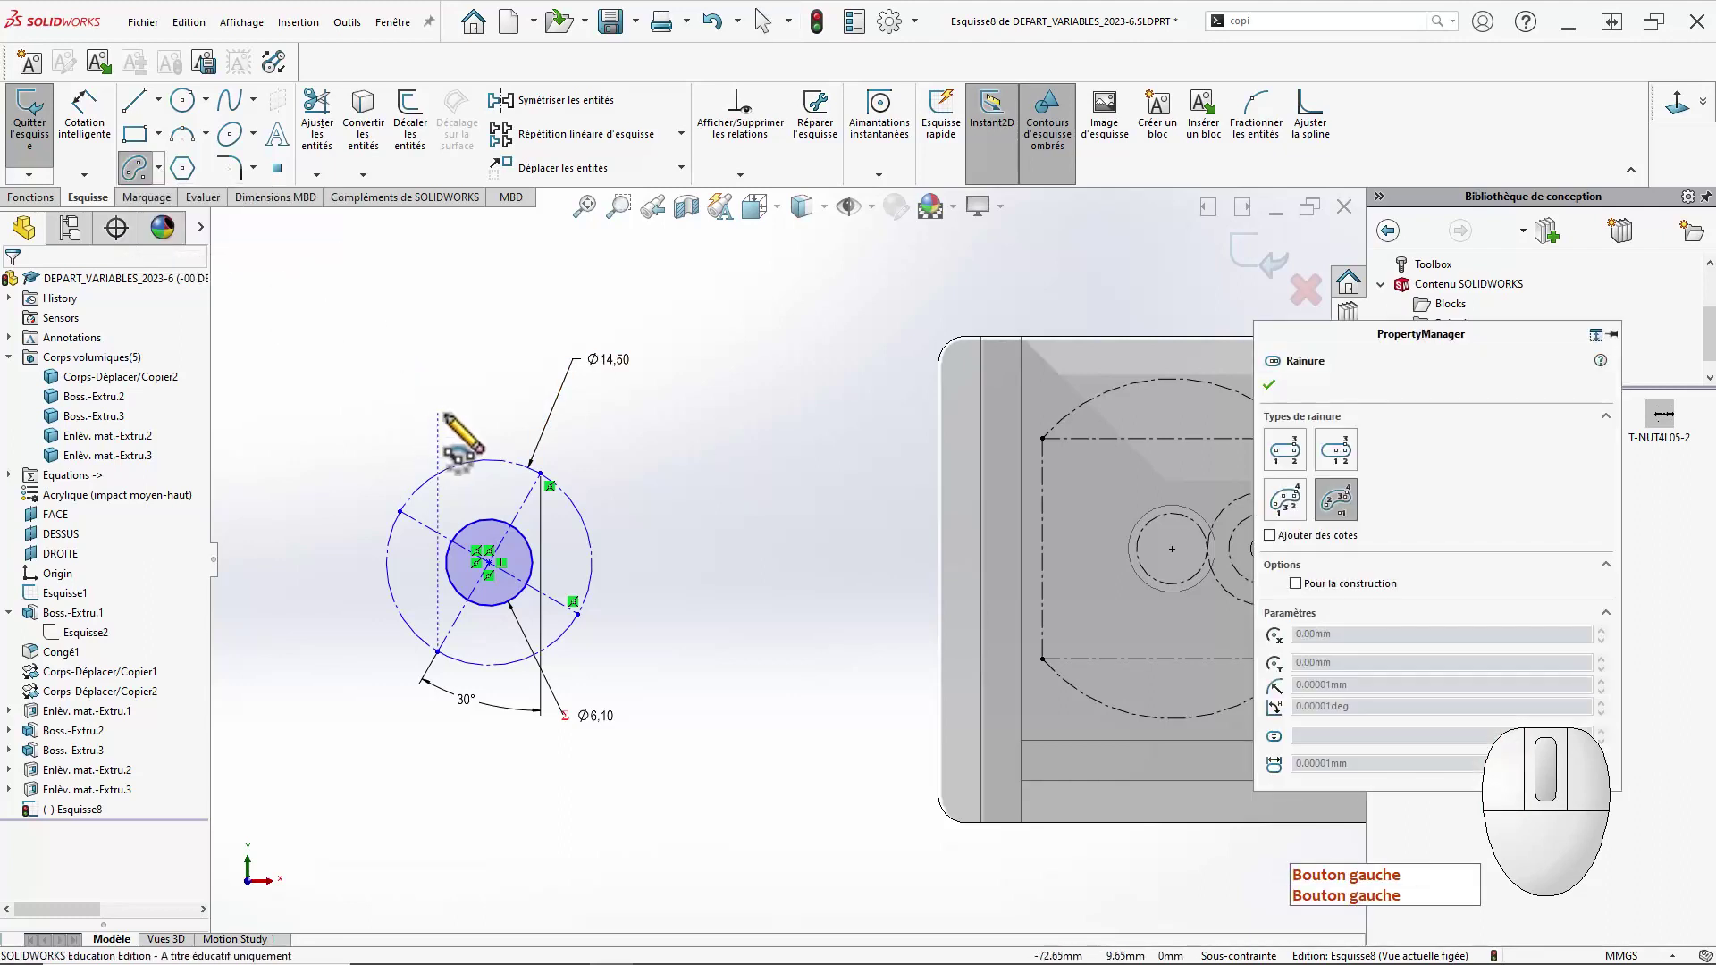
click(485, 560)
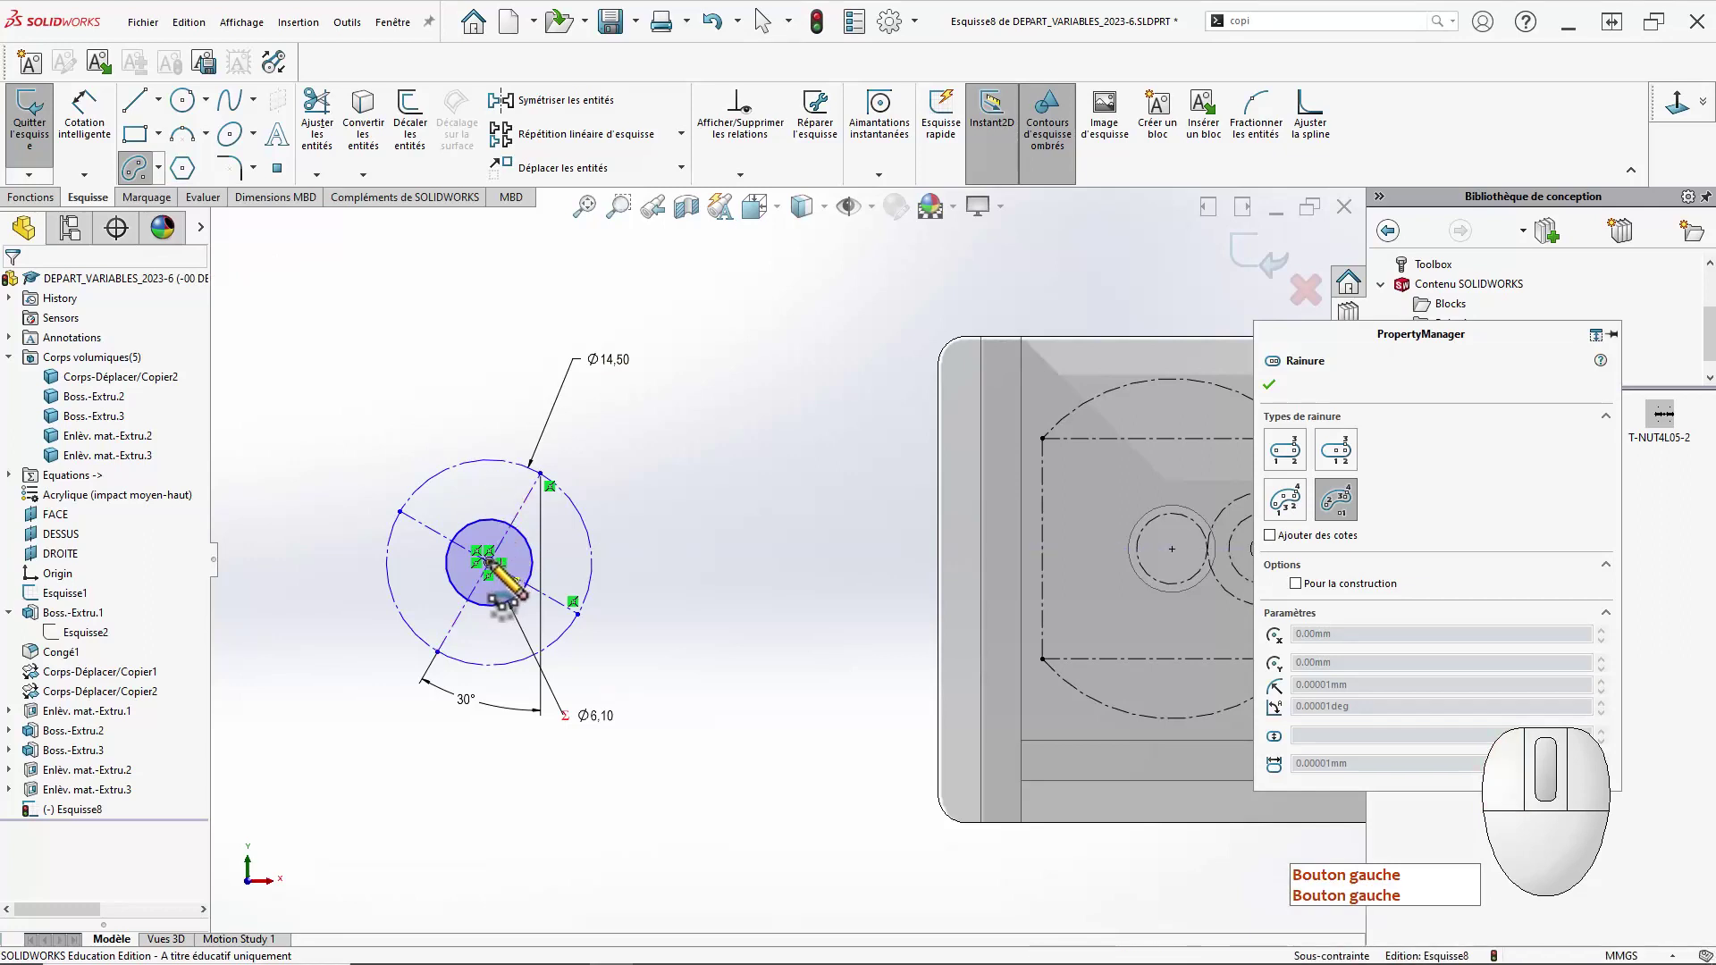
click(576, 513)
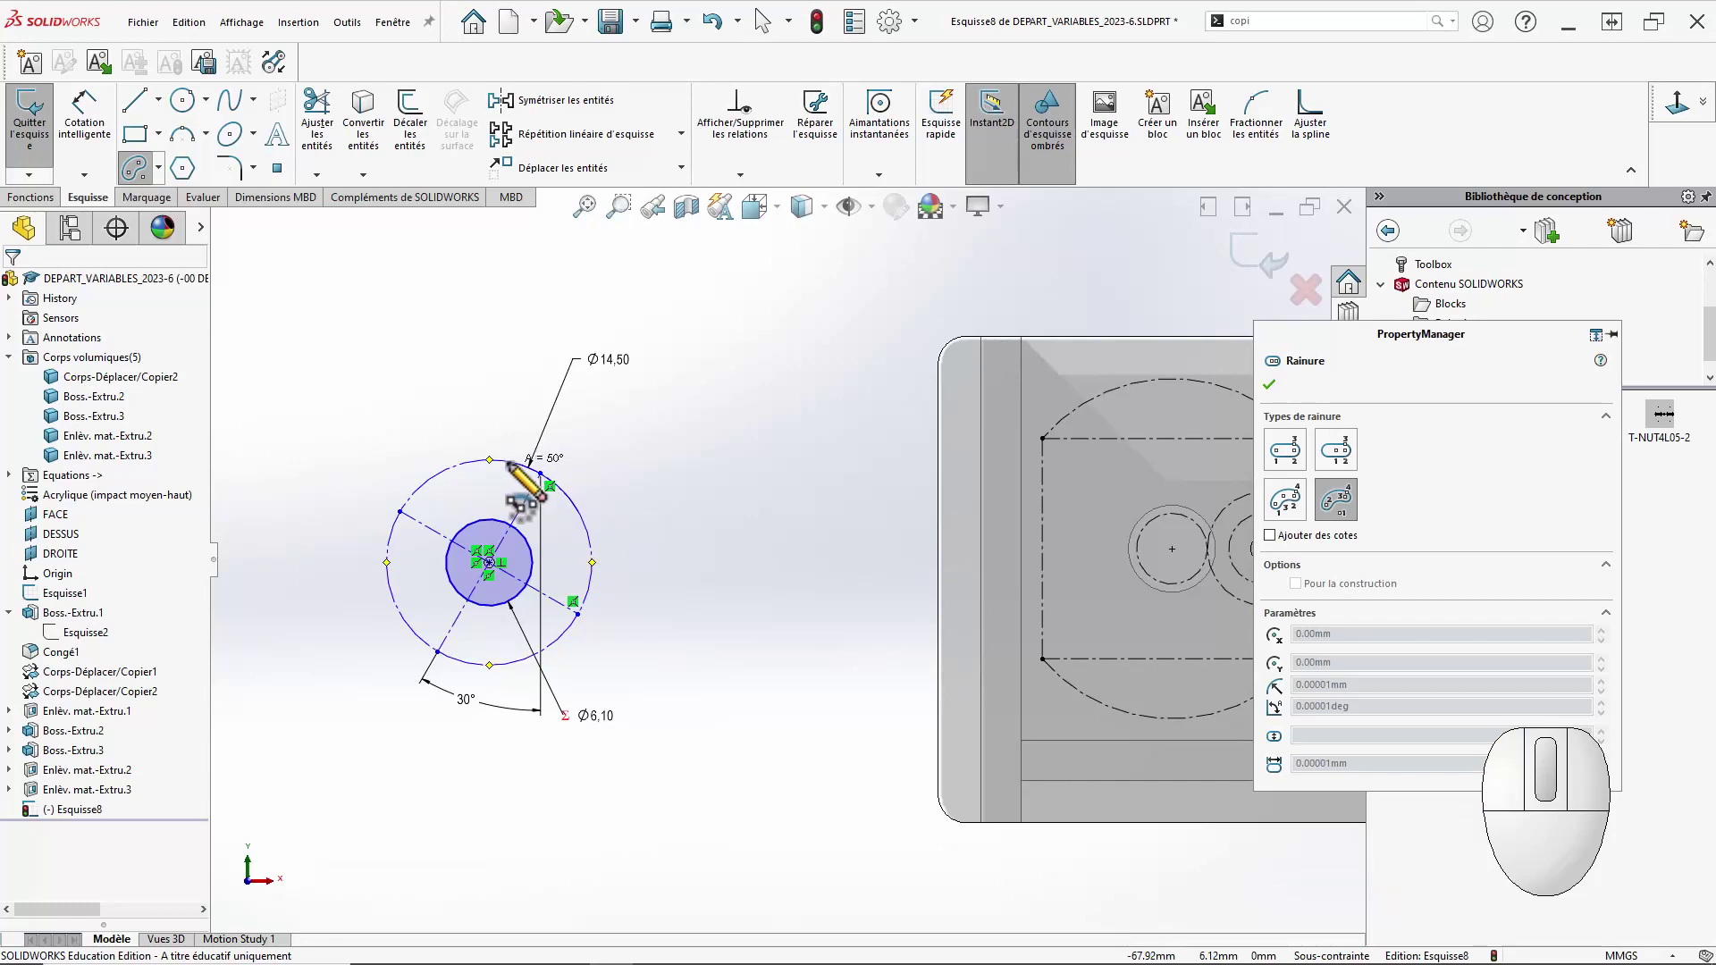
click(510, 464)
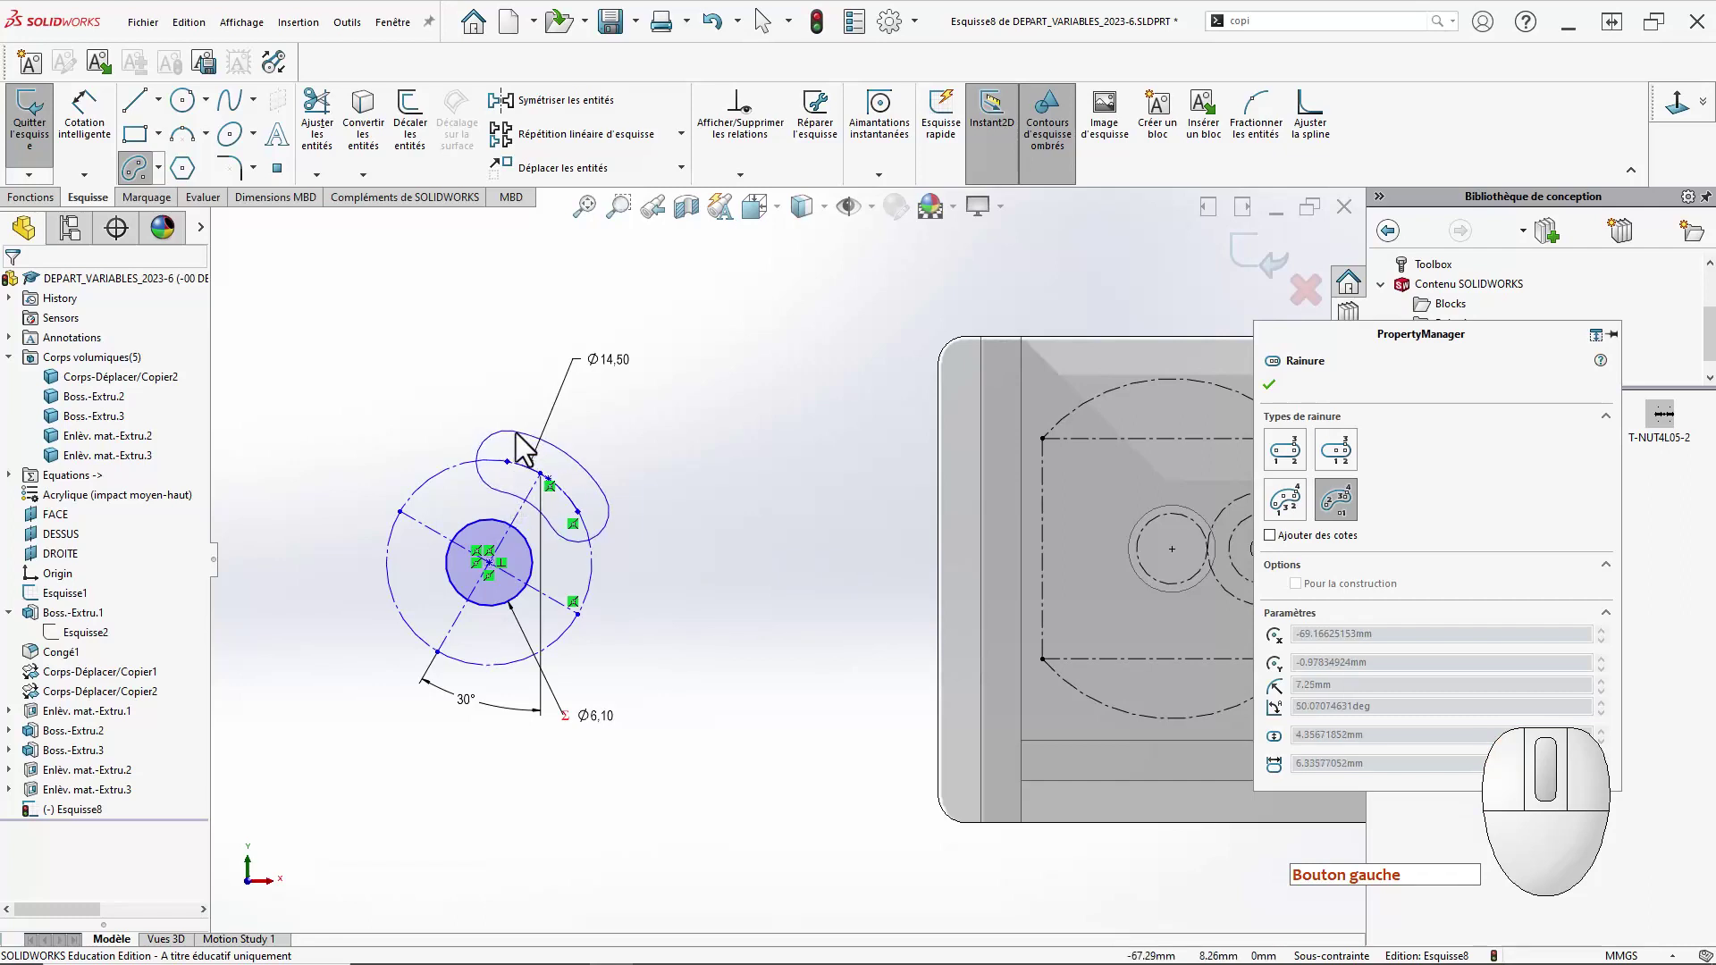
click(520, 436)
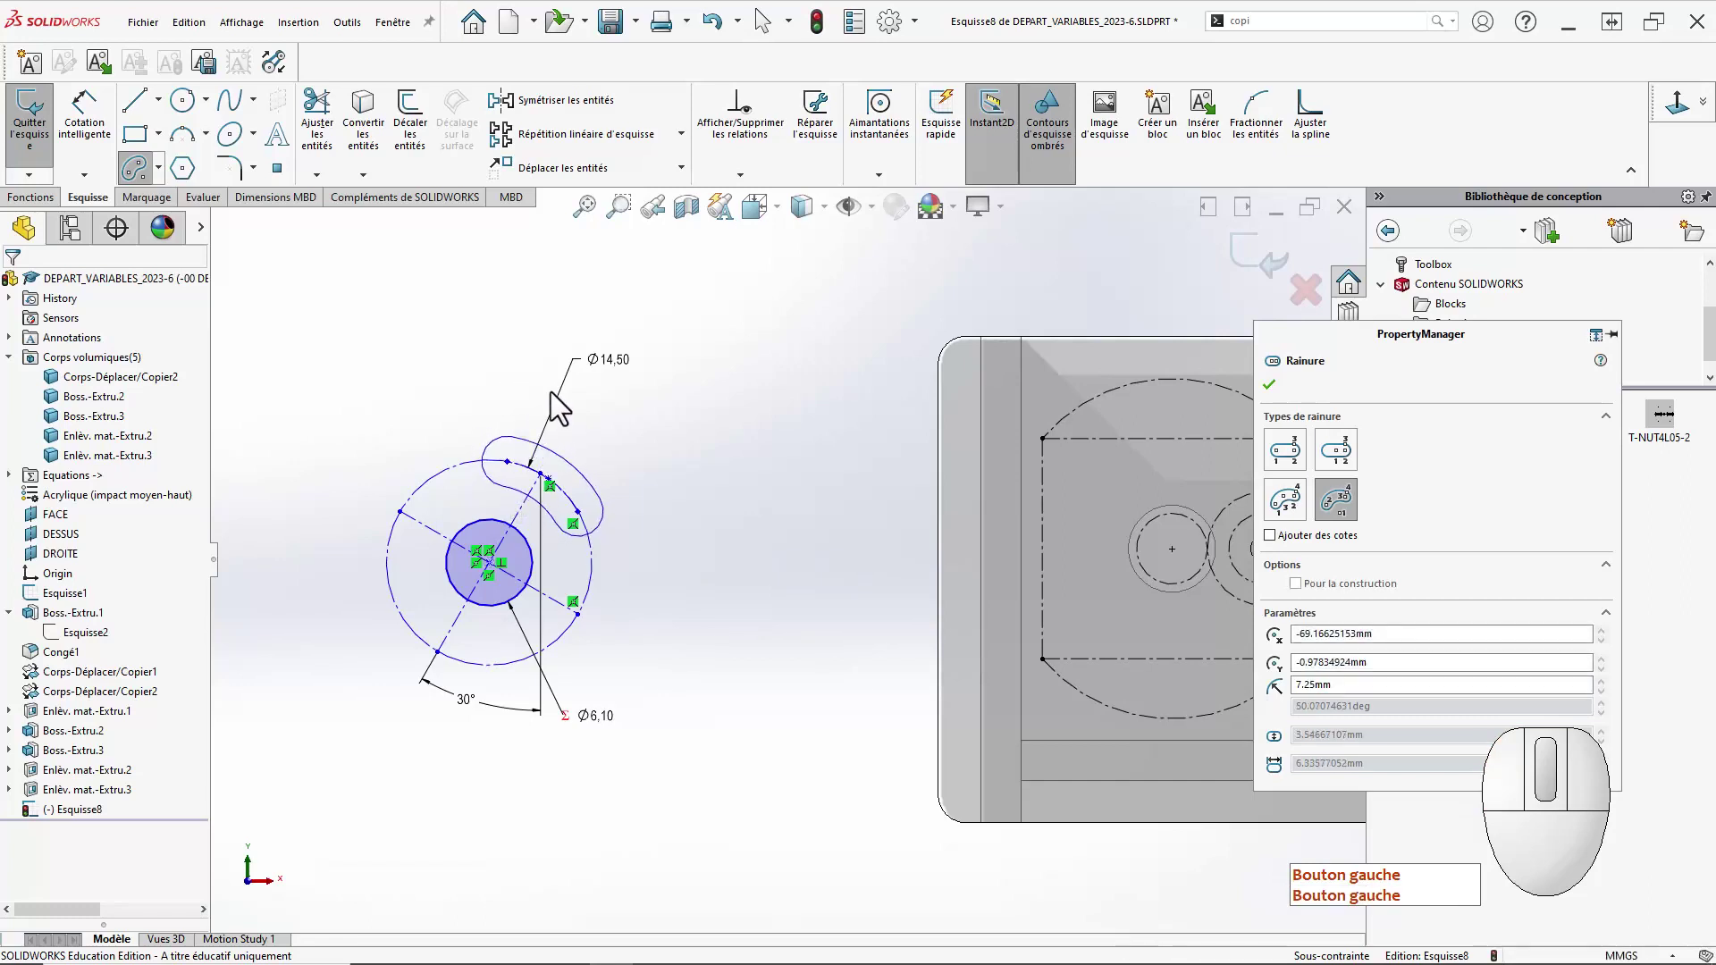
key(Escape)
Make the midpoint of the slot's centre arc coincident with the upper endpoint of the slanted construction line.
scroll(572, 447, down, 5)
key(Escape)
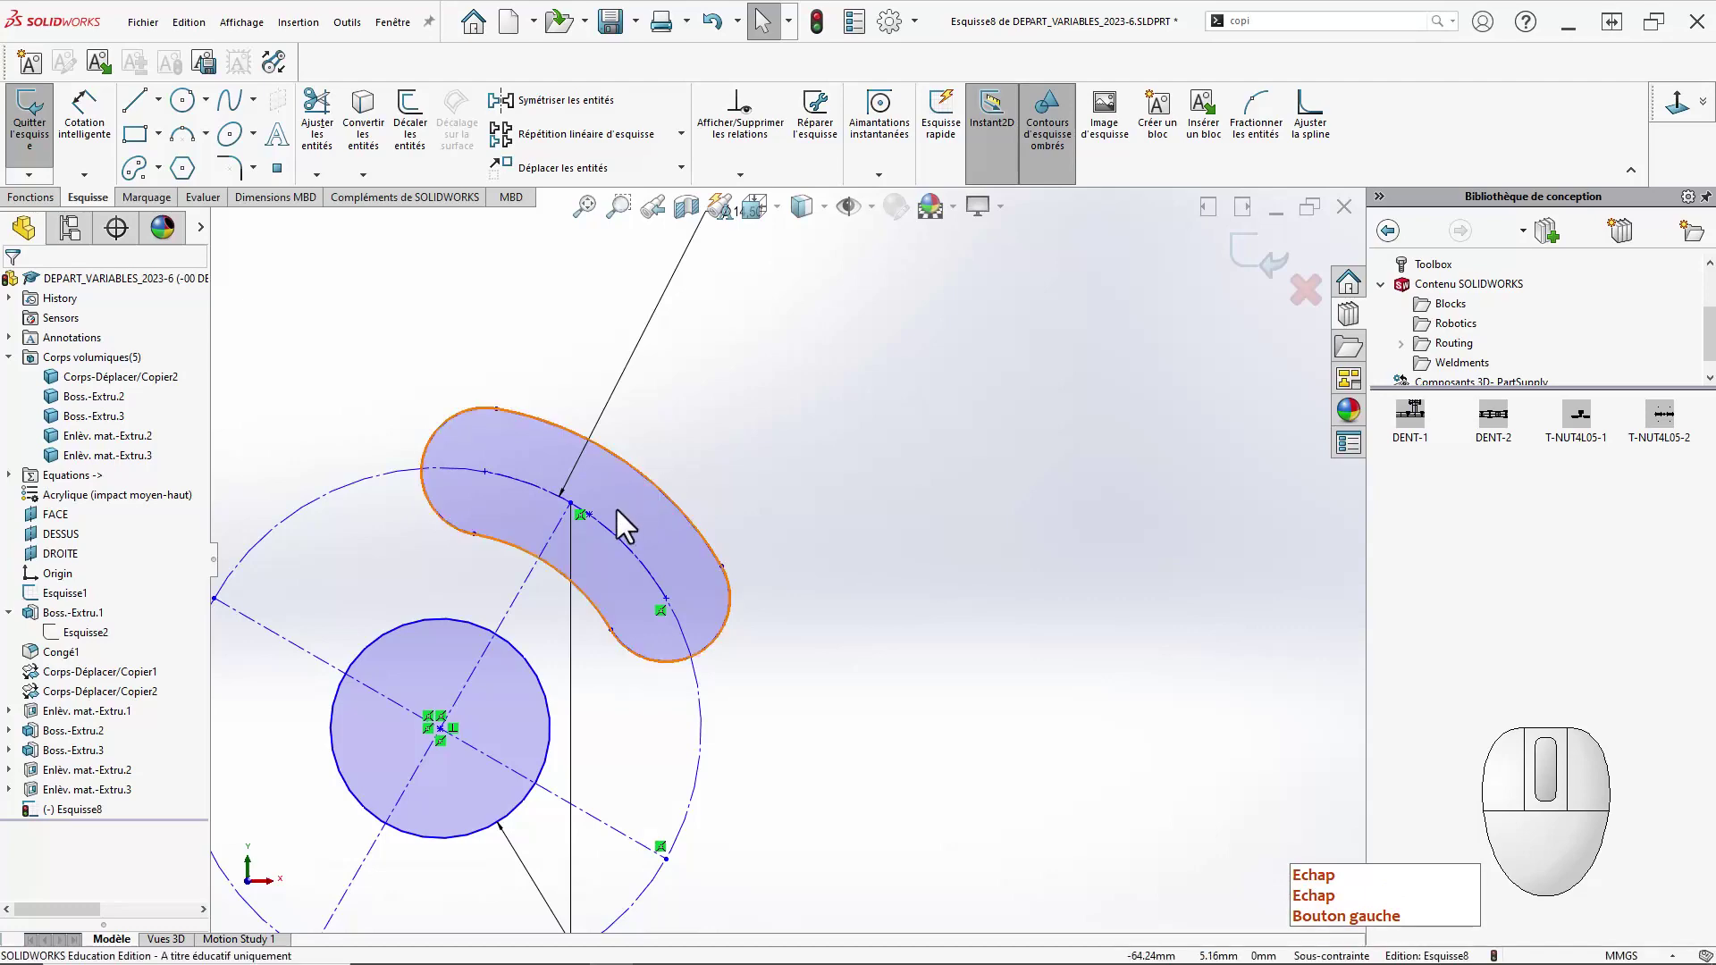
mouse_move(589, 514)
mouse_down()
mouse_move(621, 540)
mouse_move(577, 508)
mouse_up()
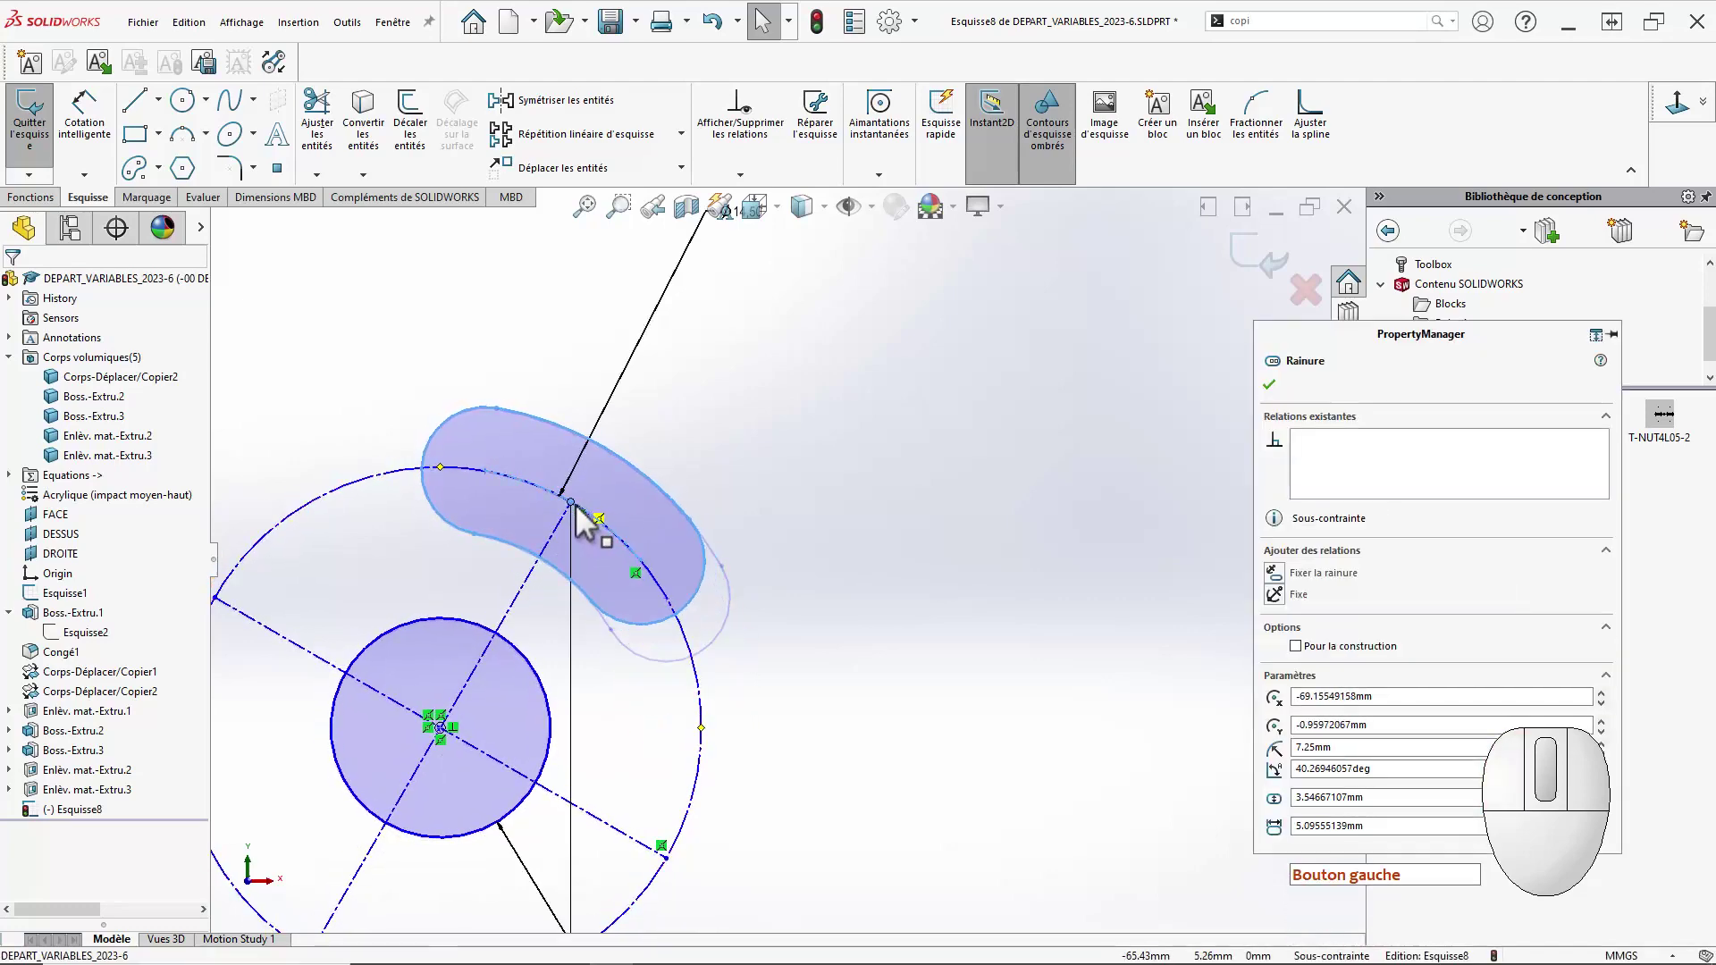
click(704, 451)
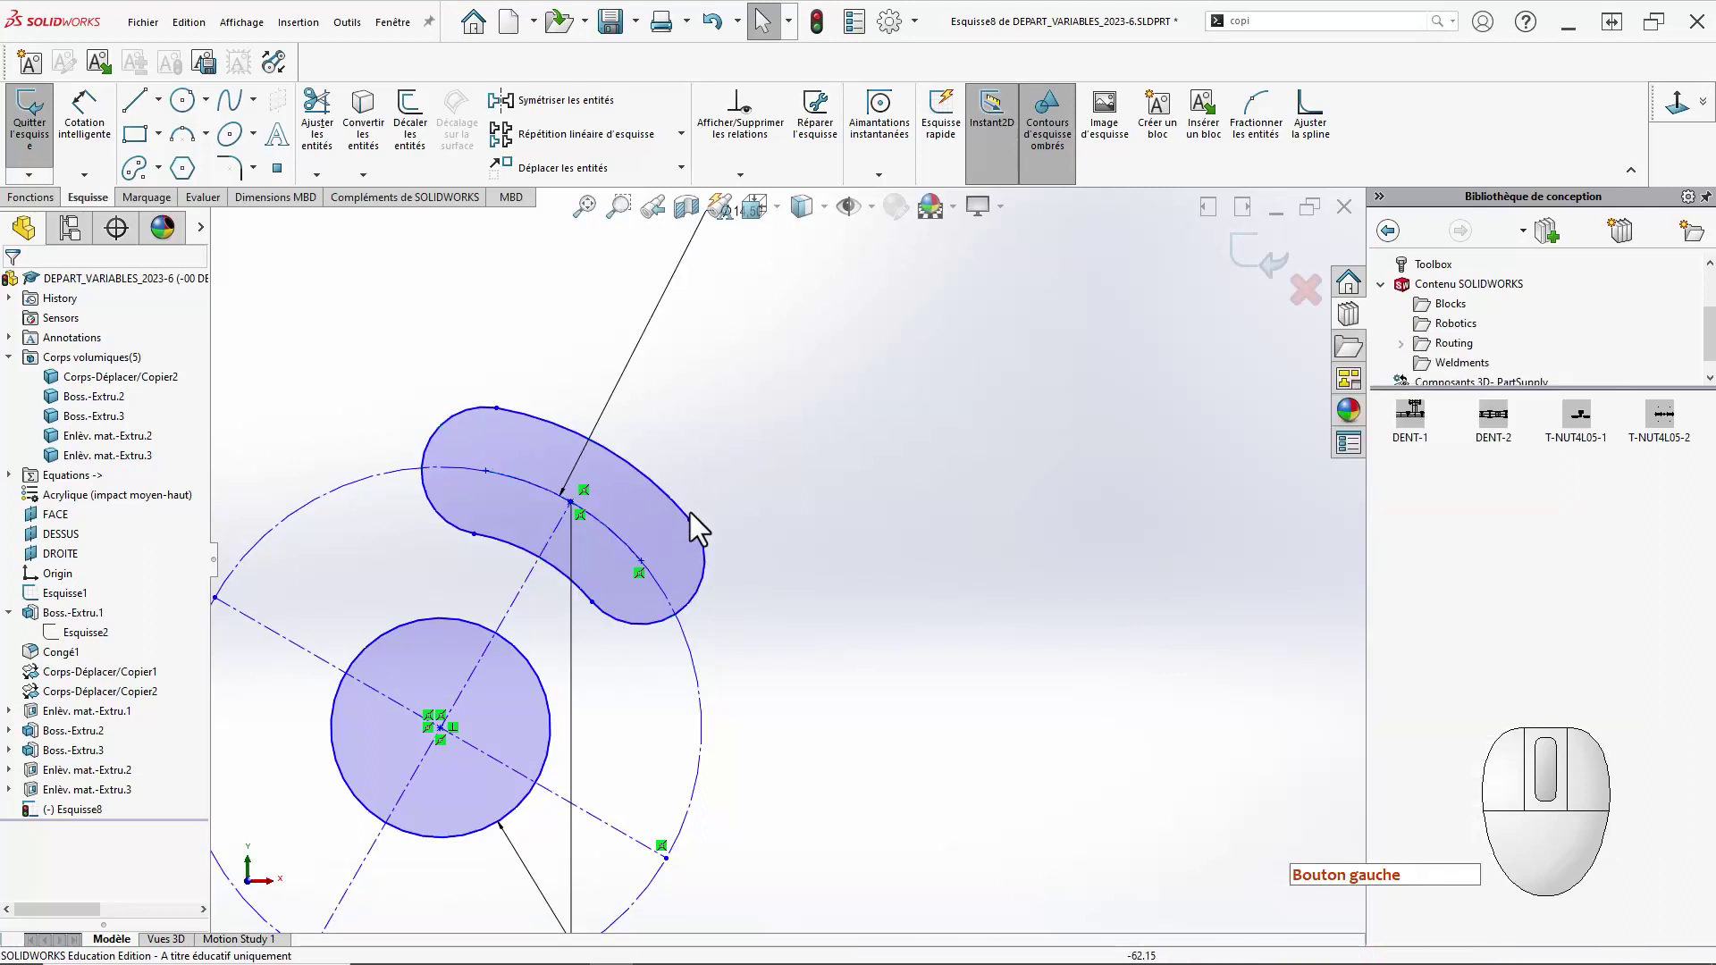
Dimension the straight distance between the arc slot's two end centres at 4 mm.
scroll(706, 514, up, 3)
right_drag(874, 679, 905, 455)
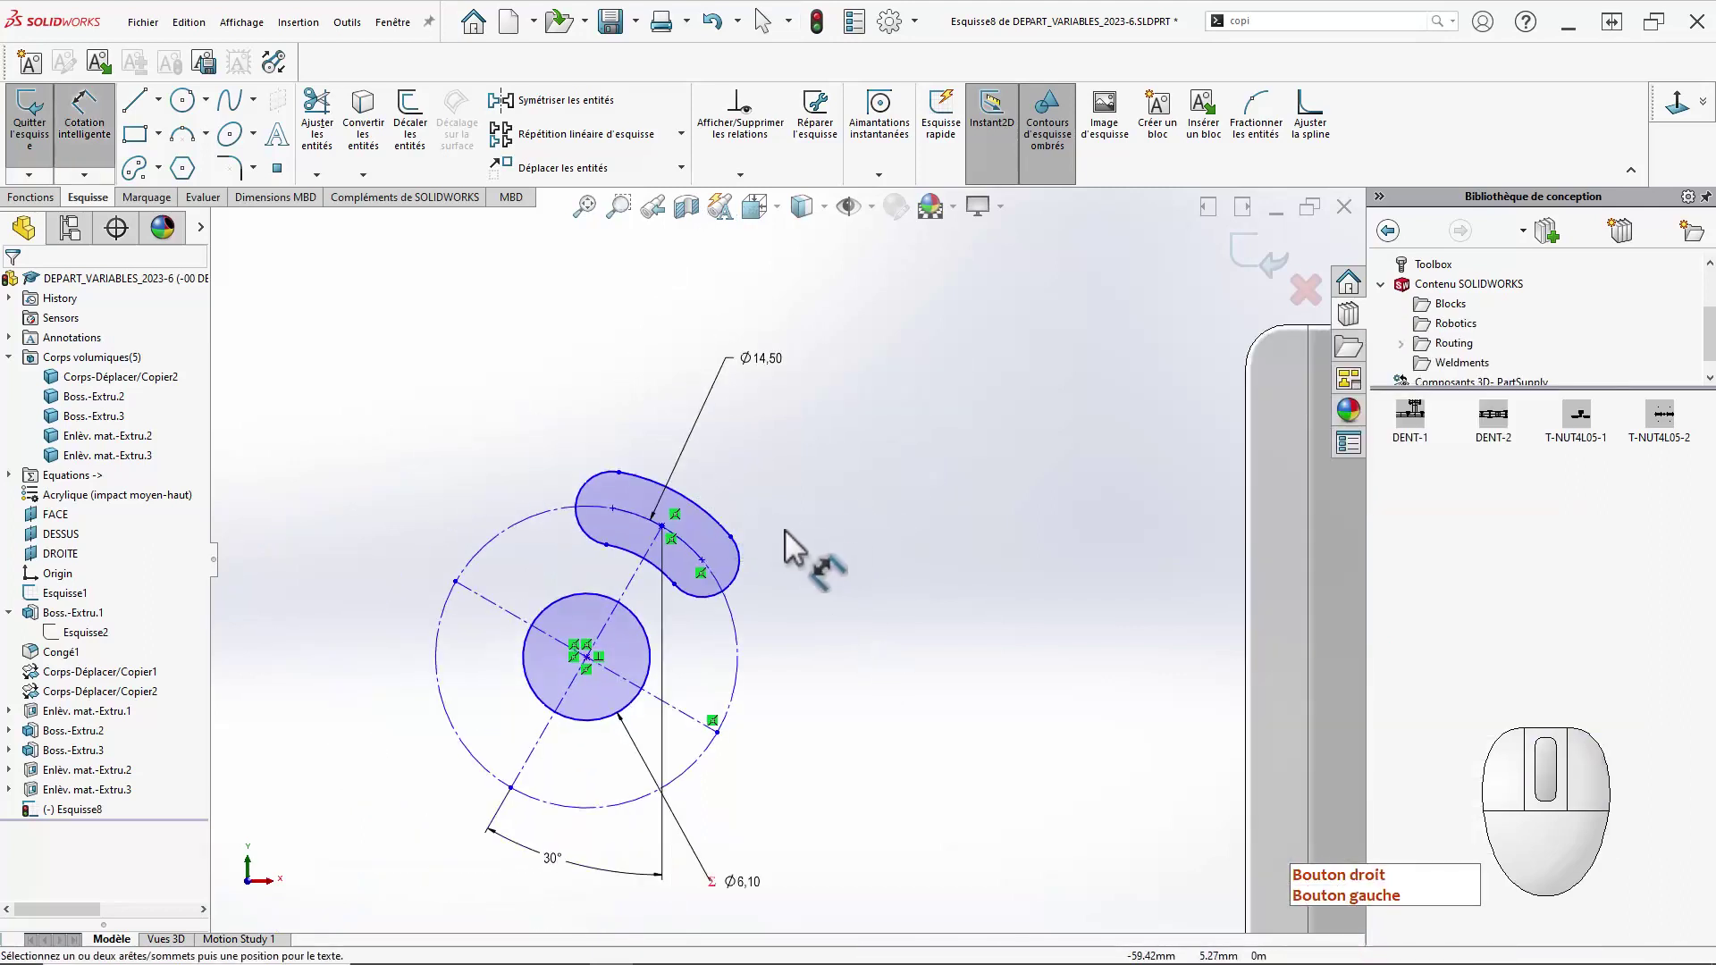
click(704, 577)
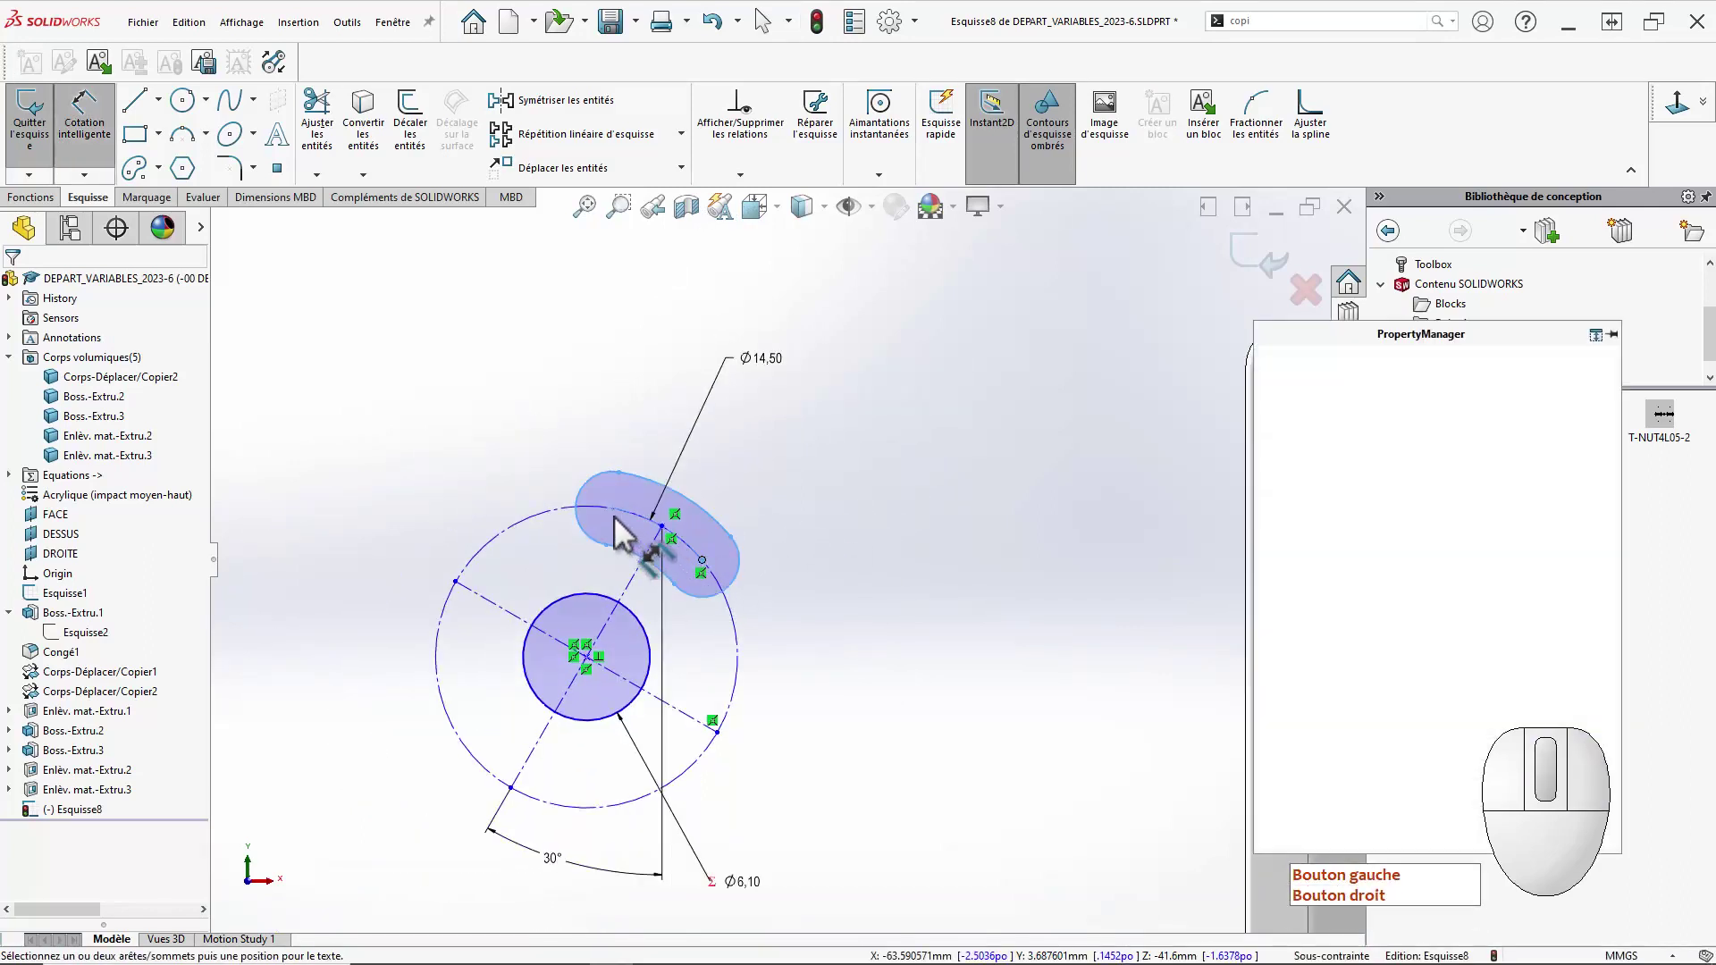
click(640, 533)
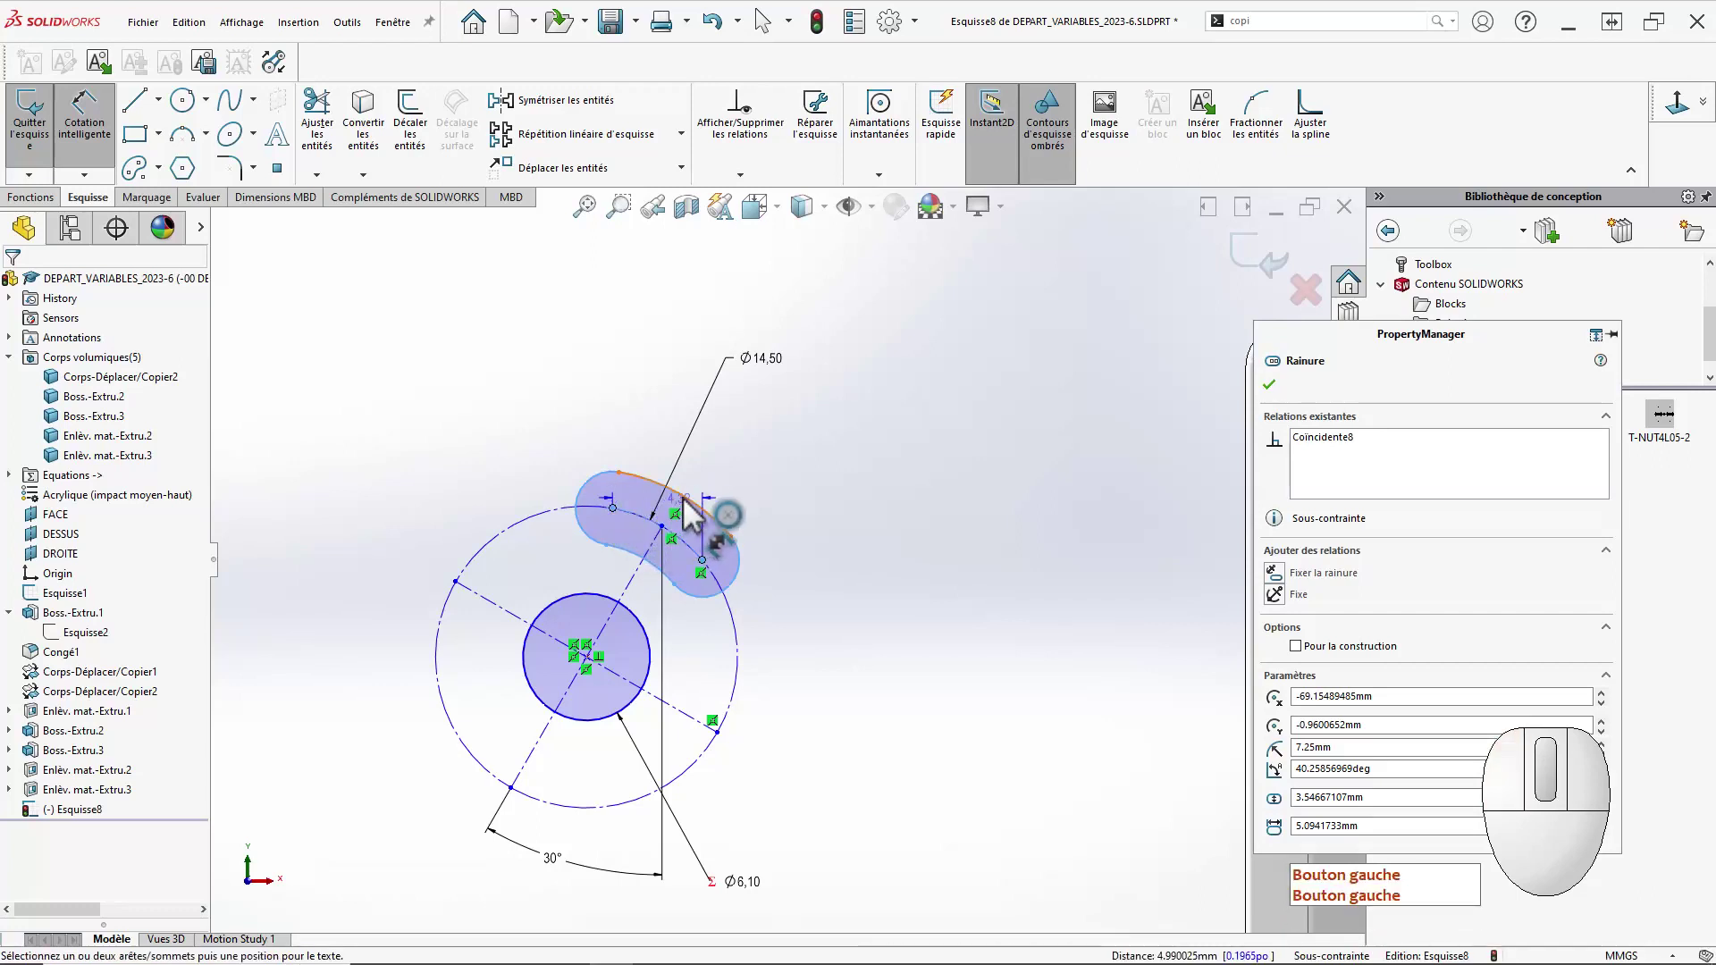
click(730, 474)
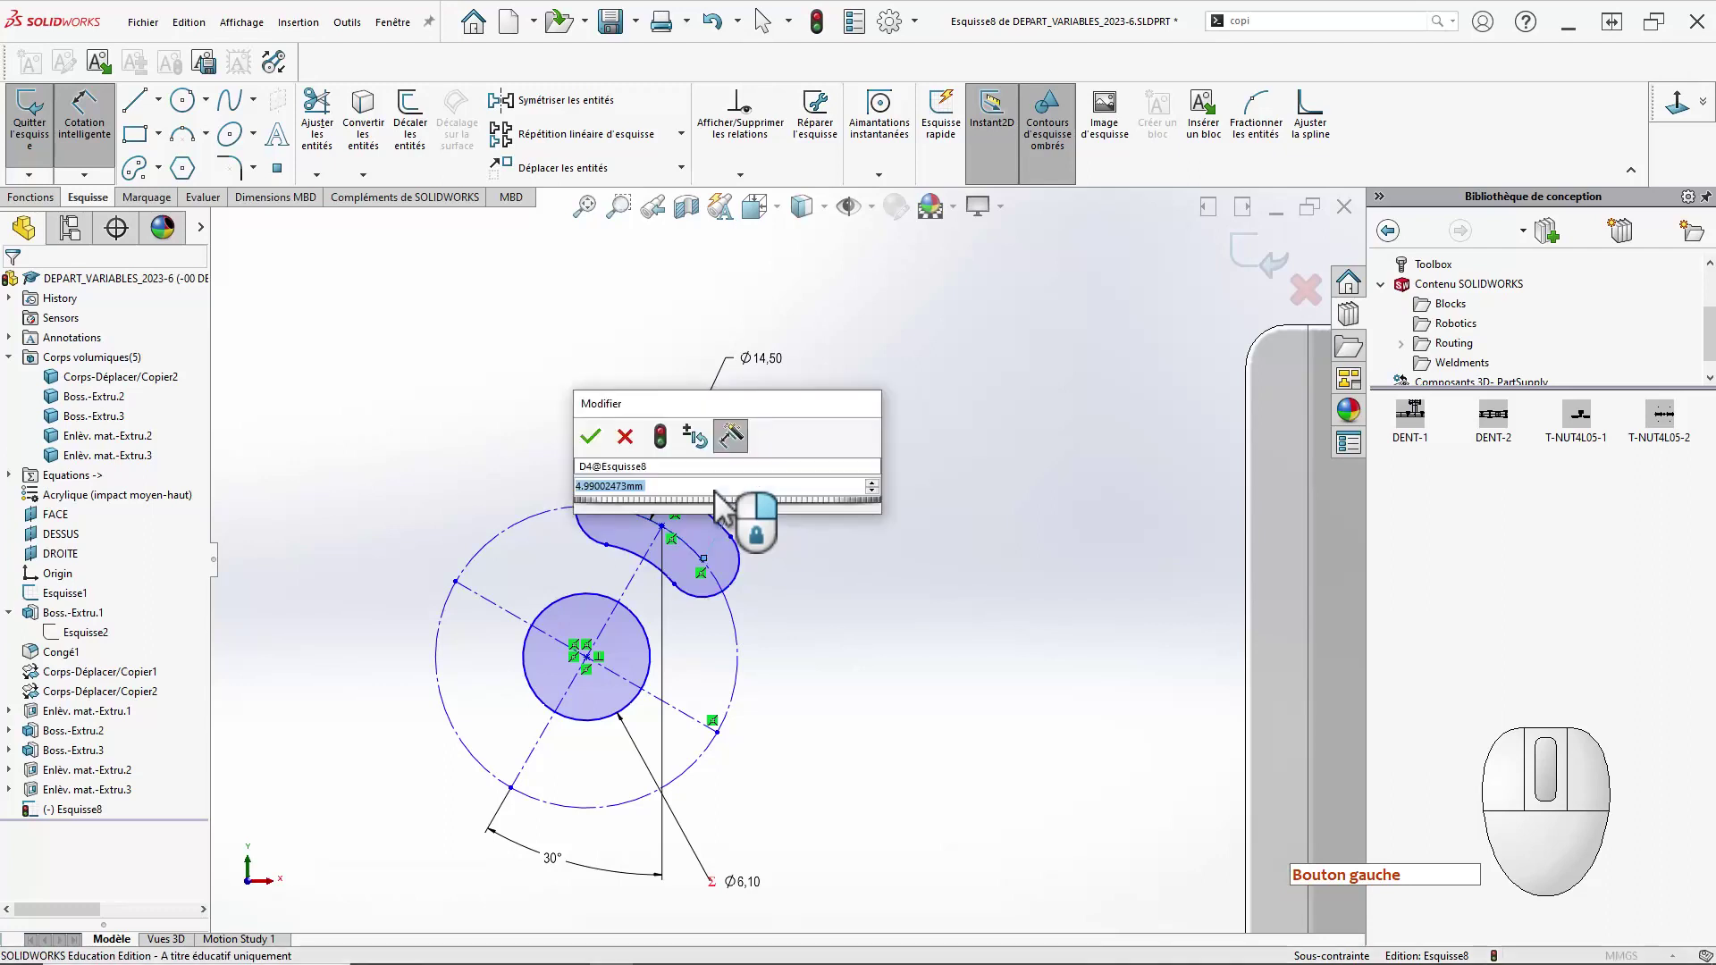
text(4)
key(Return)
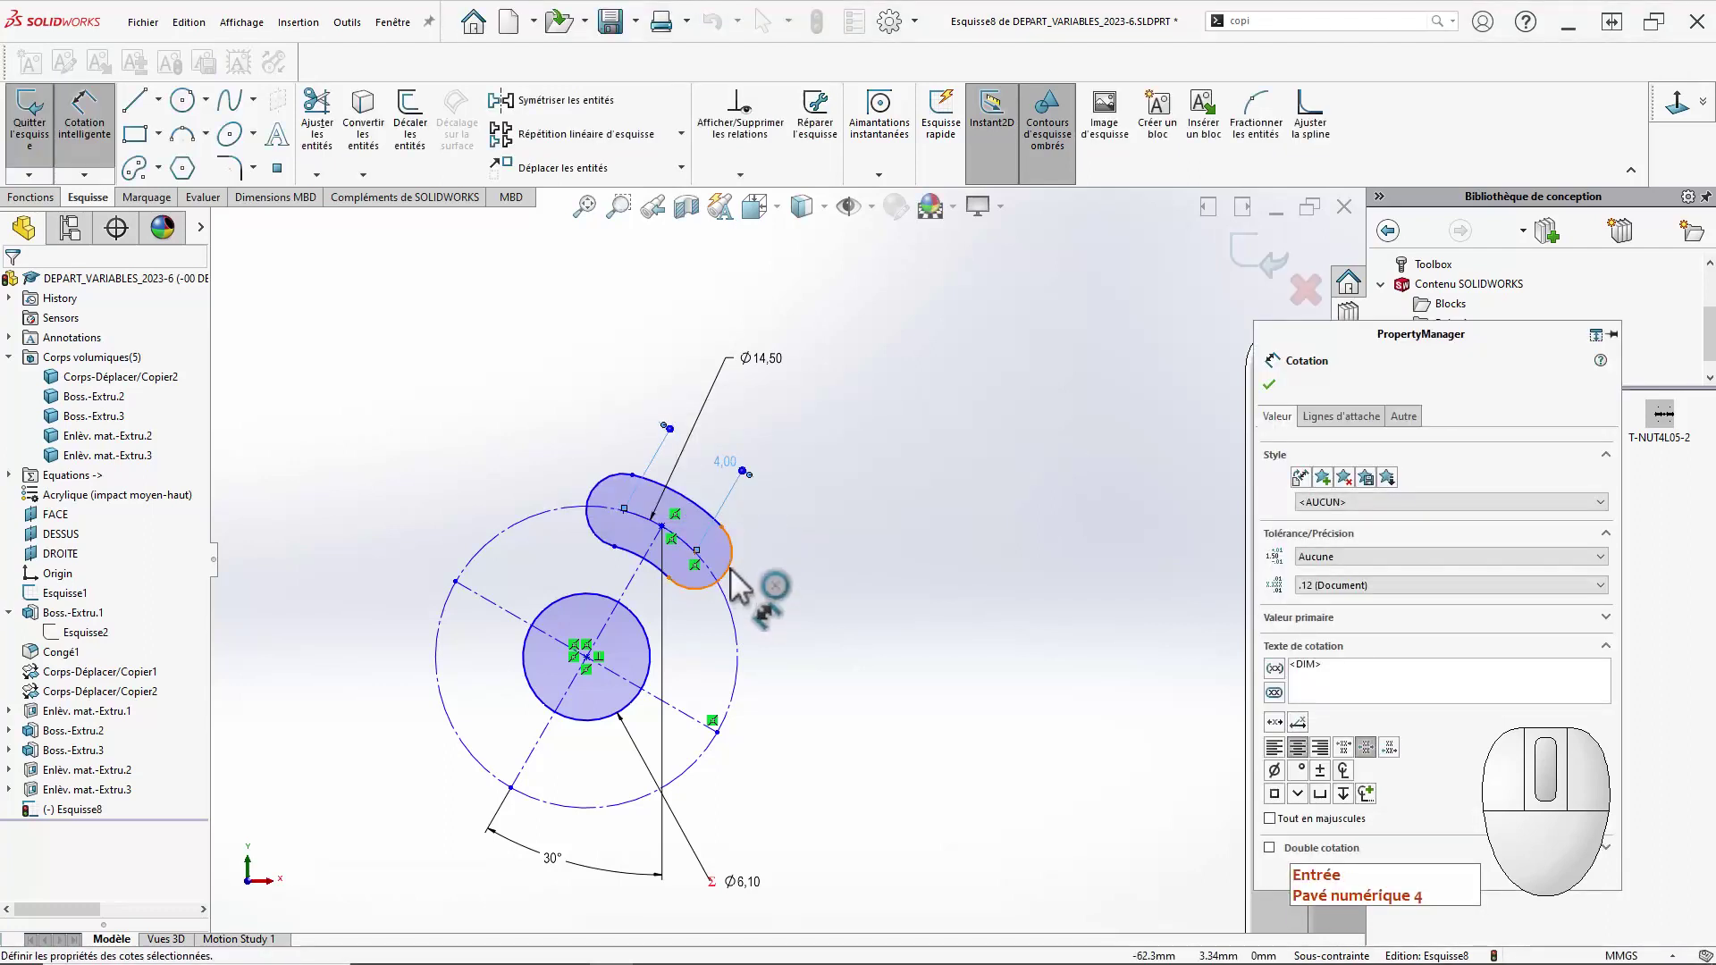
Dimension the radius of the arc slot's rounded end at 2 mm.
click(731, 559)
click(794, 572)
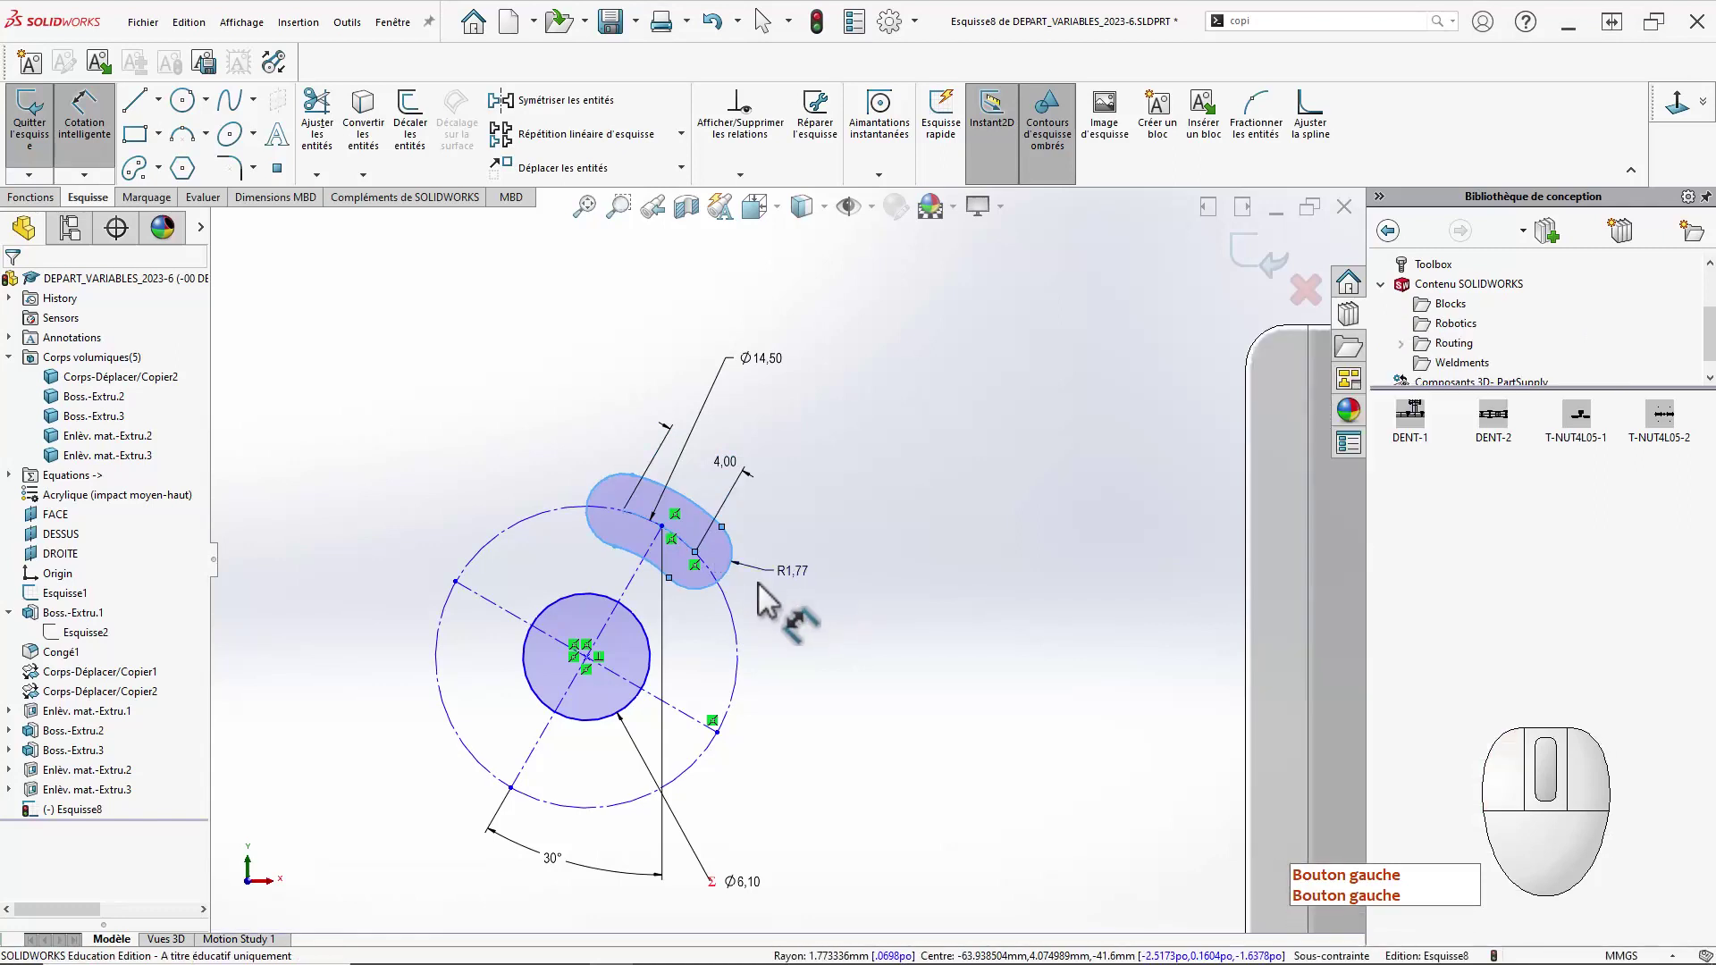
click(758, 583)
text(2)
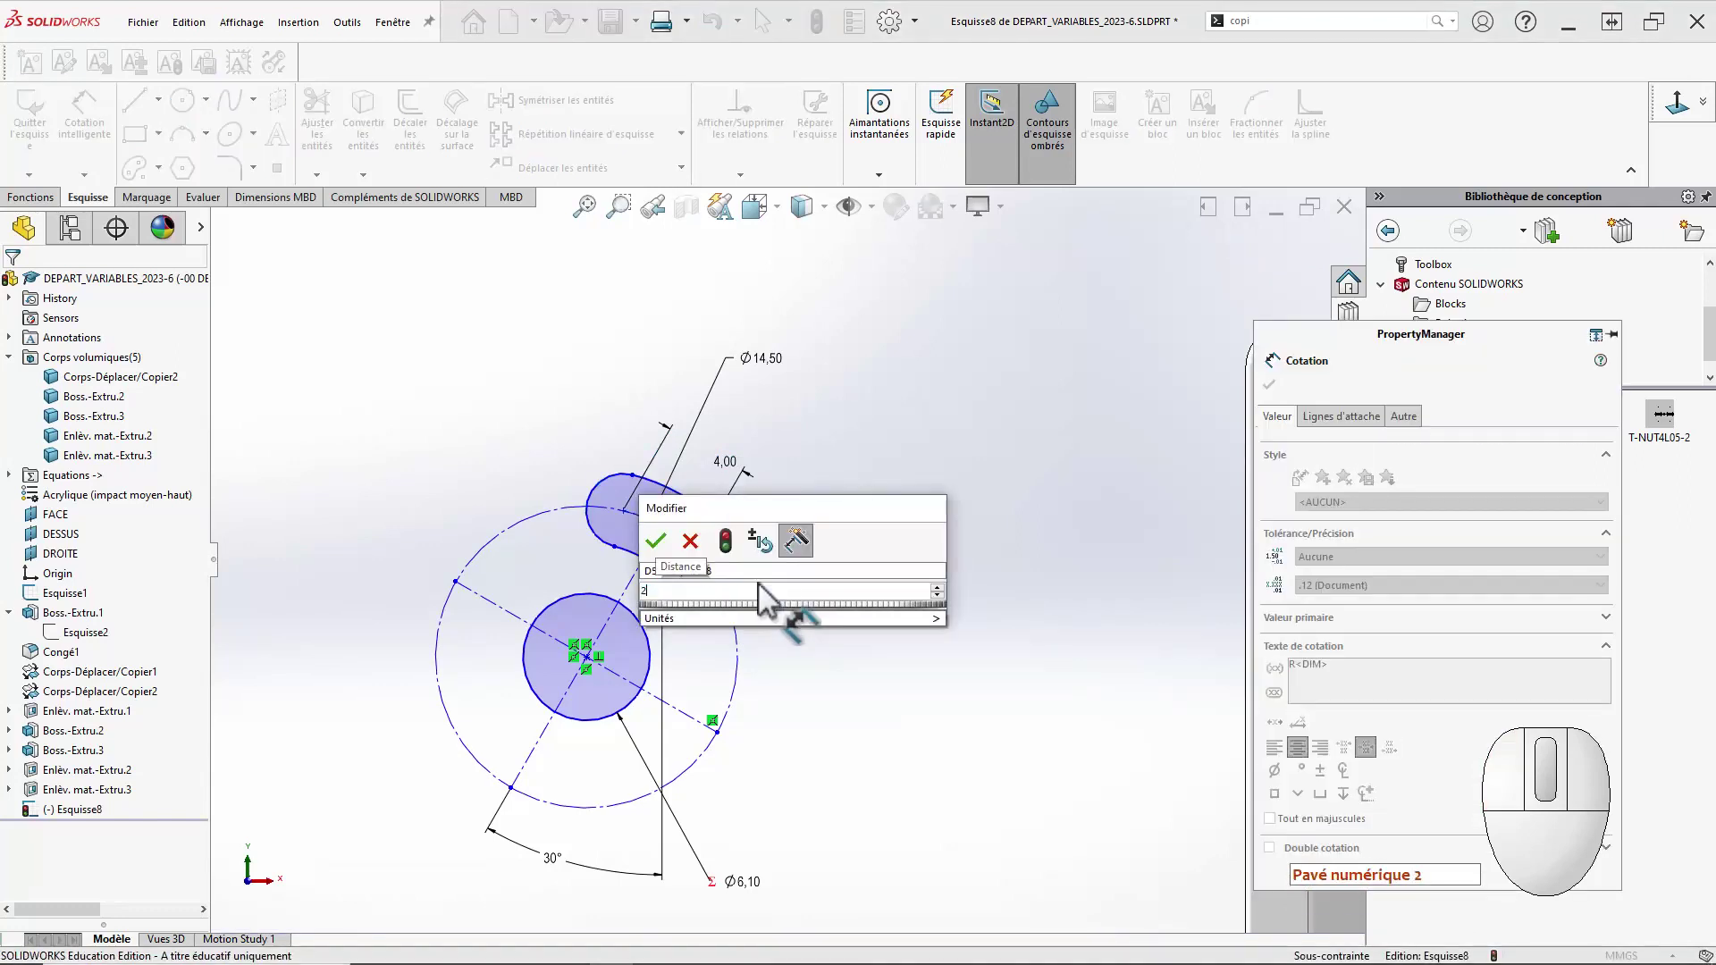
Set the curved slot's end radius to 2 mm and mirror the slot across the construction line perpendicular to its 30° axis.
key(Return)
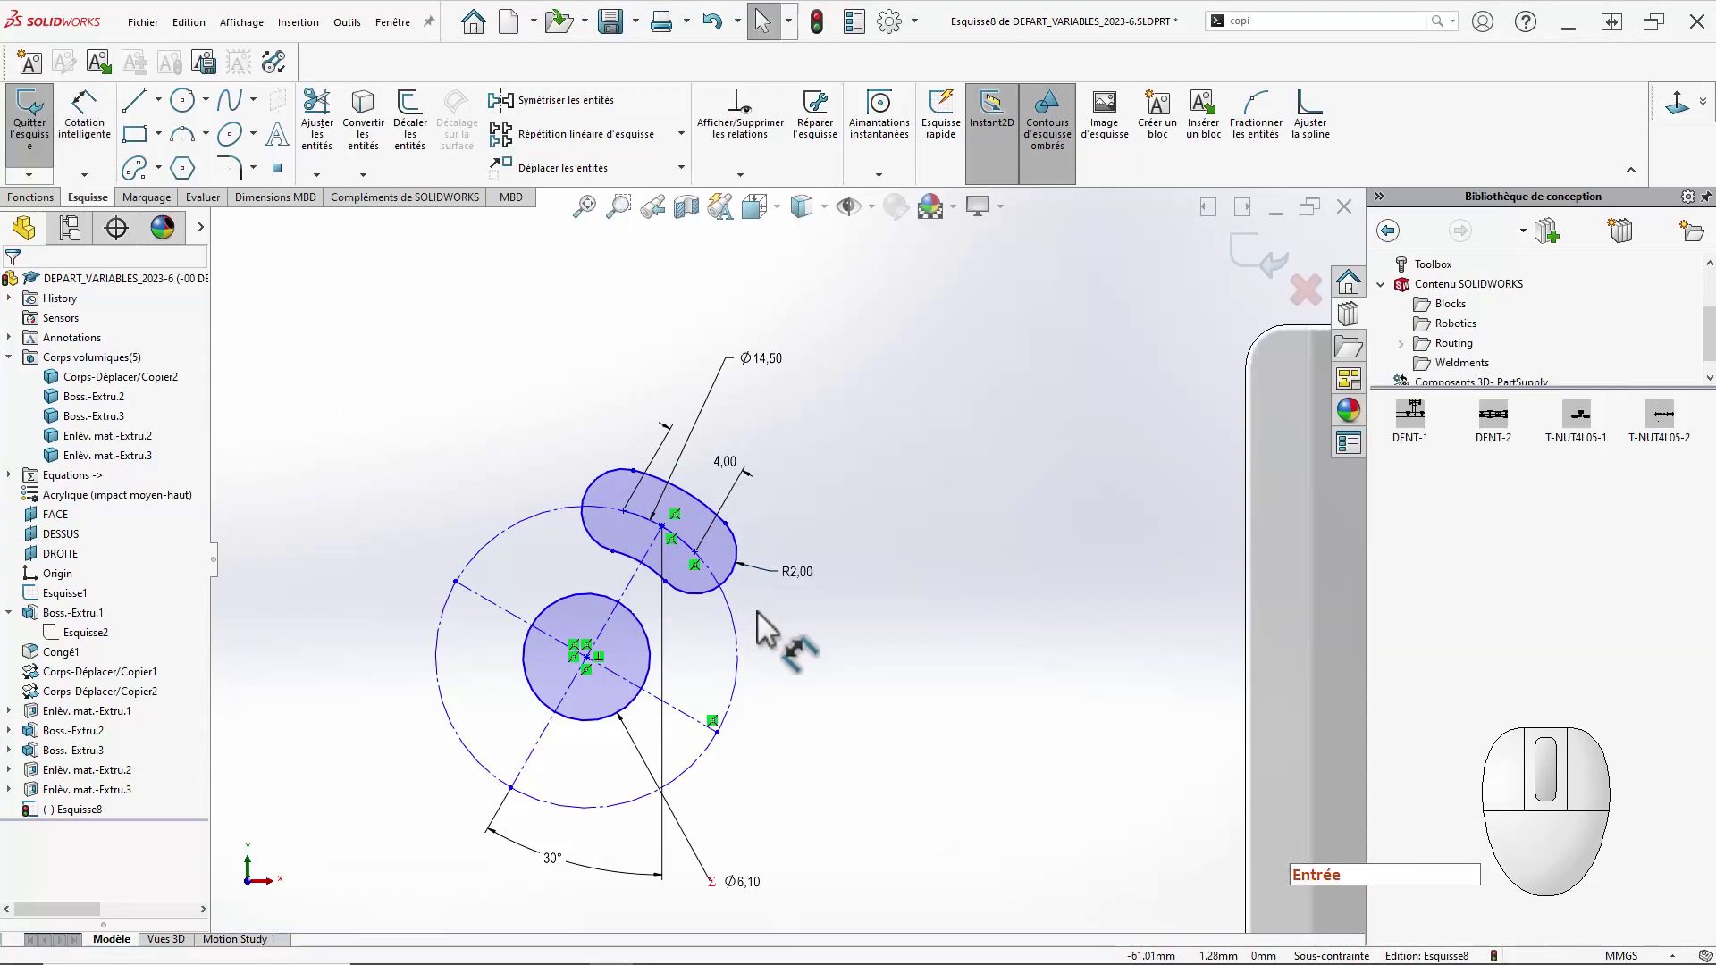
click(511, 109)
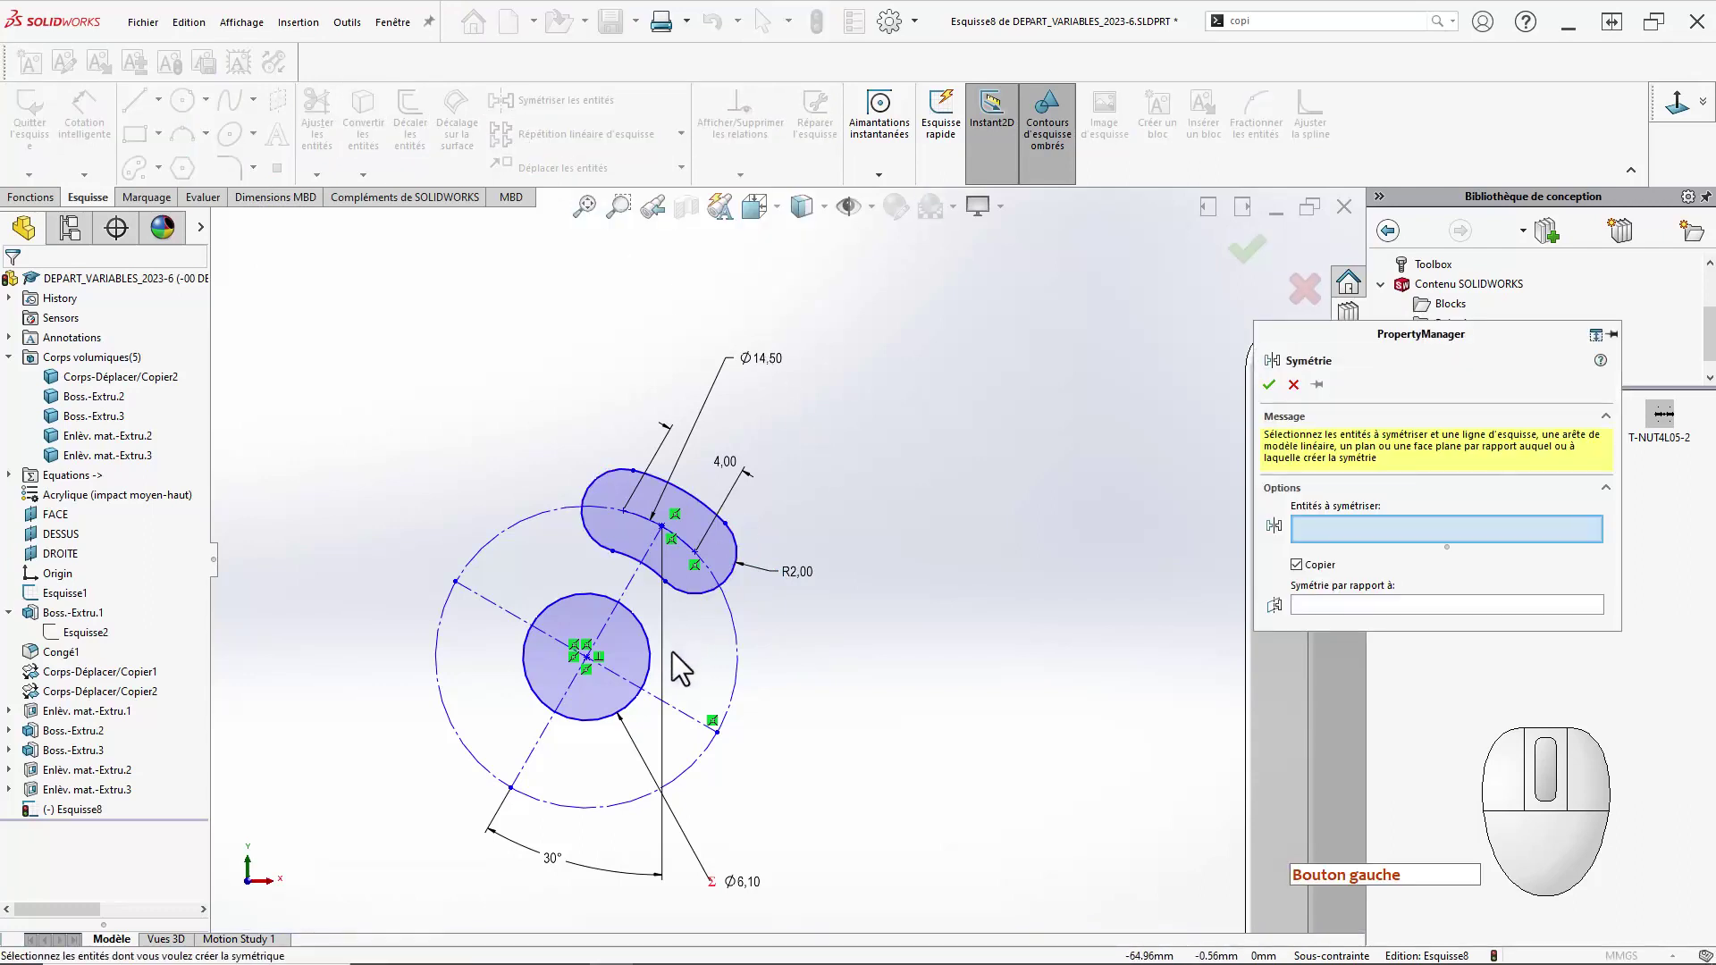
click(708, 590)
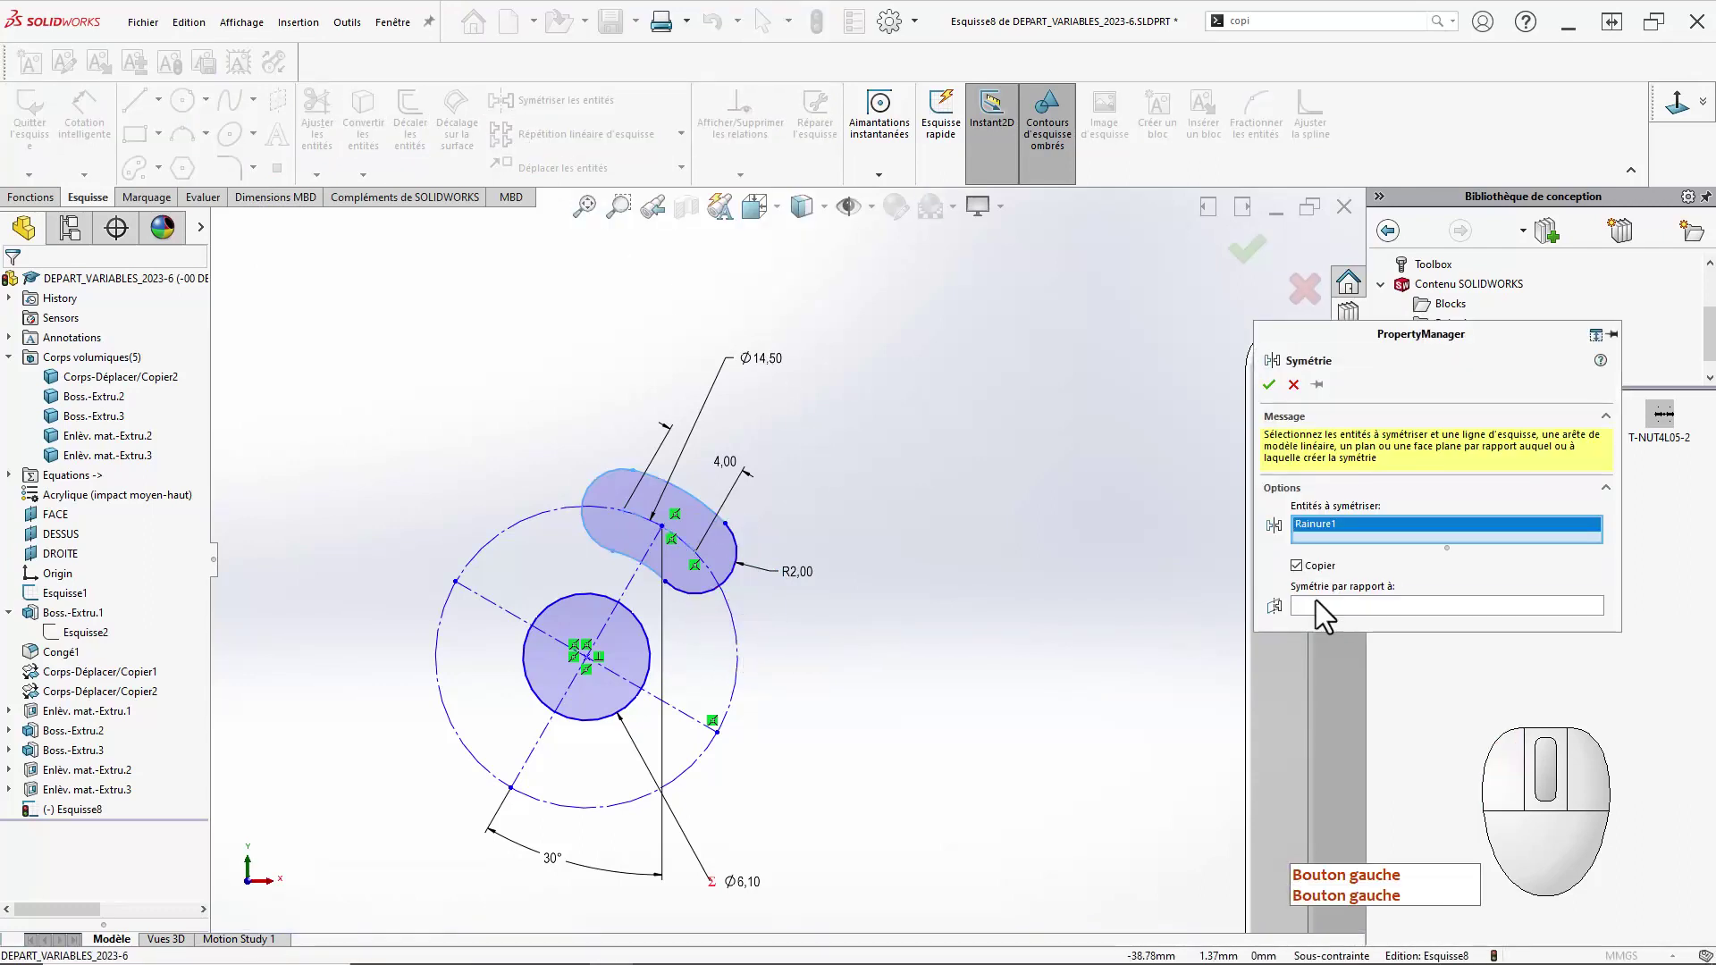
click(1335, 612)
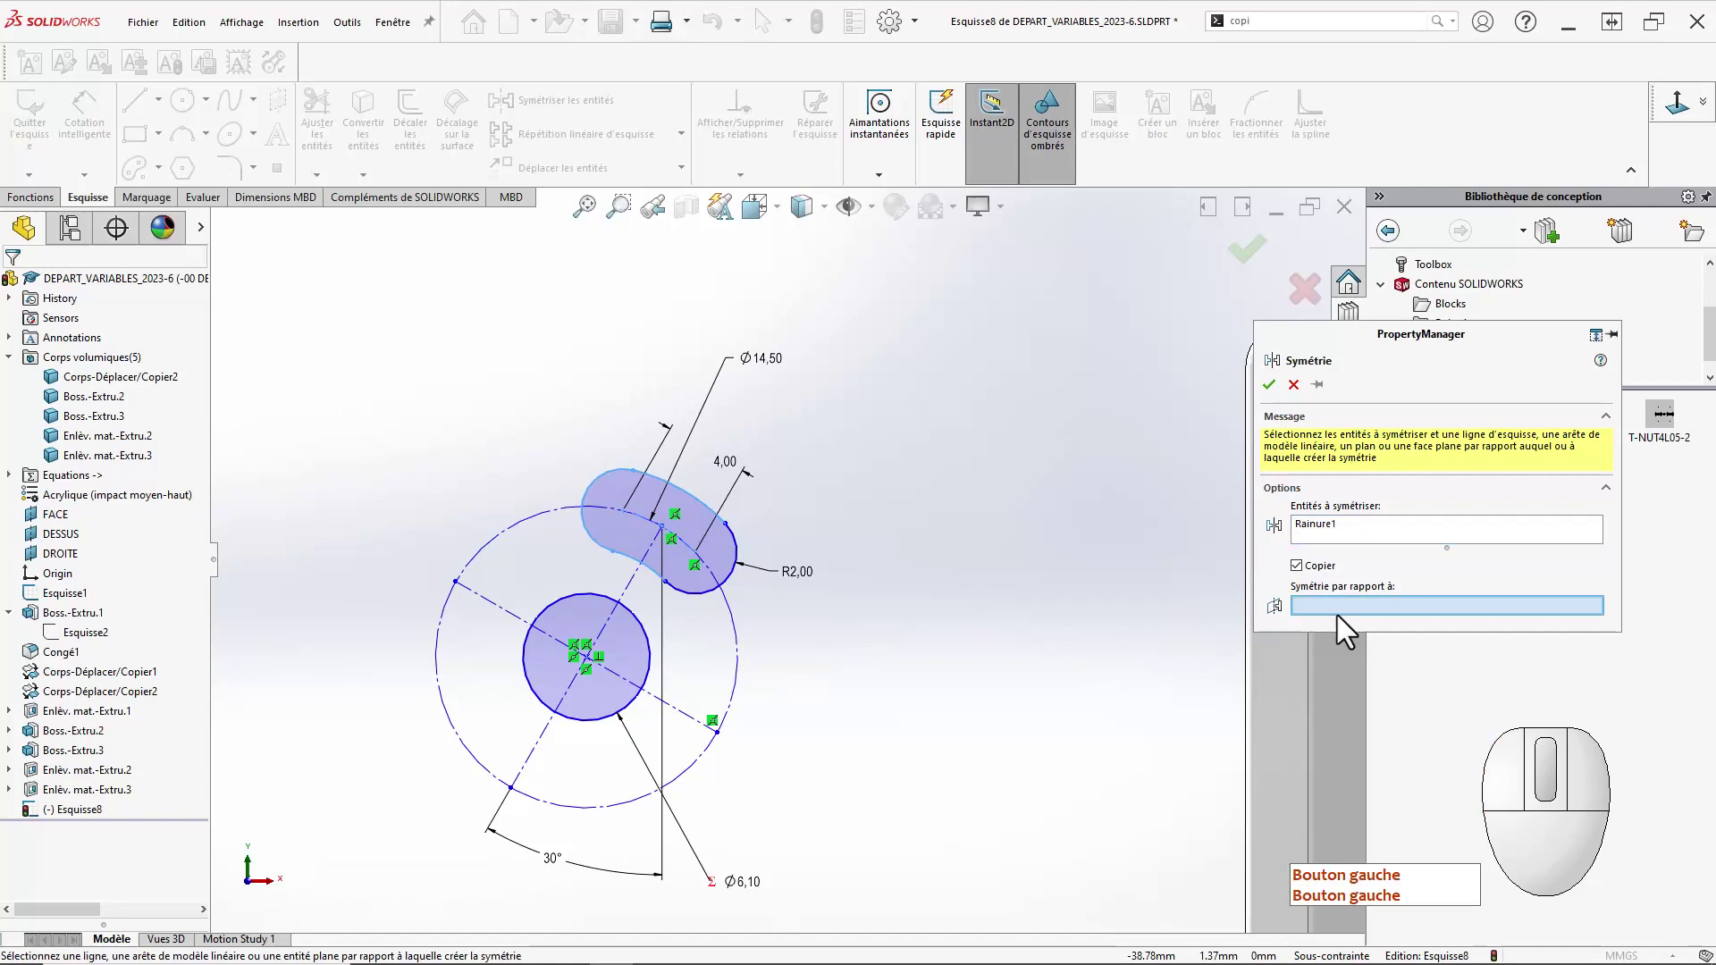
click(697, 721)
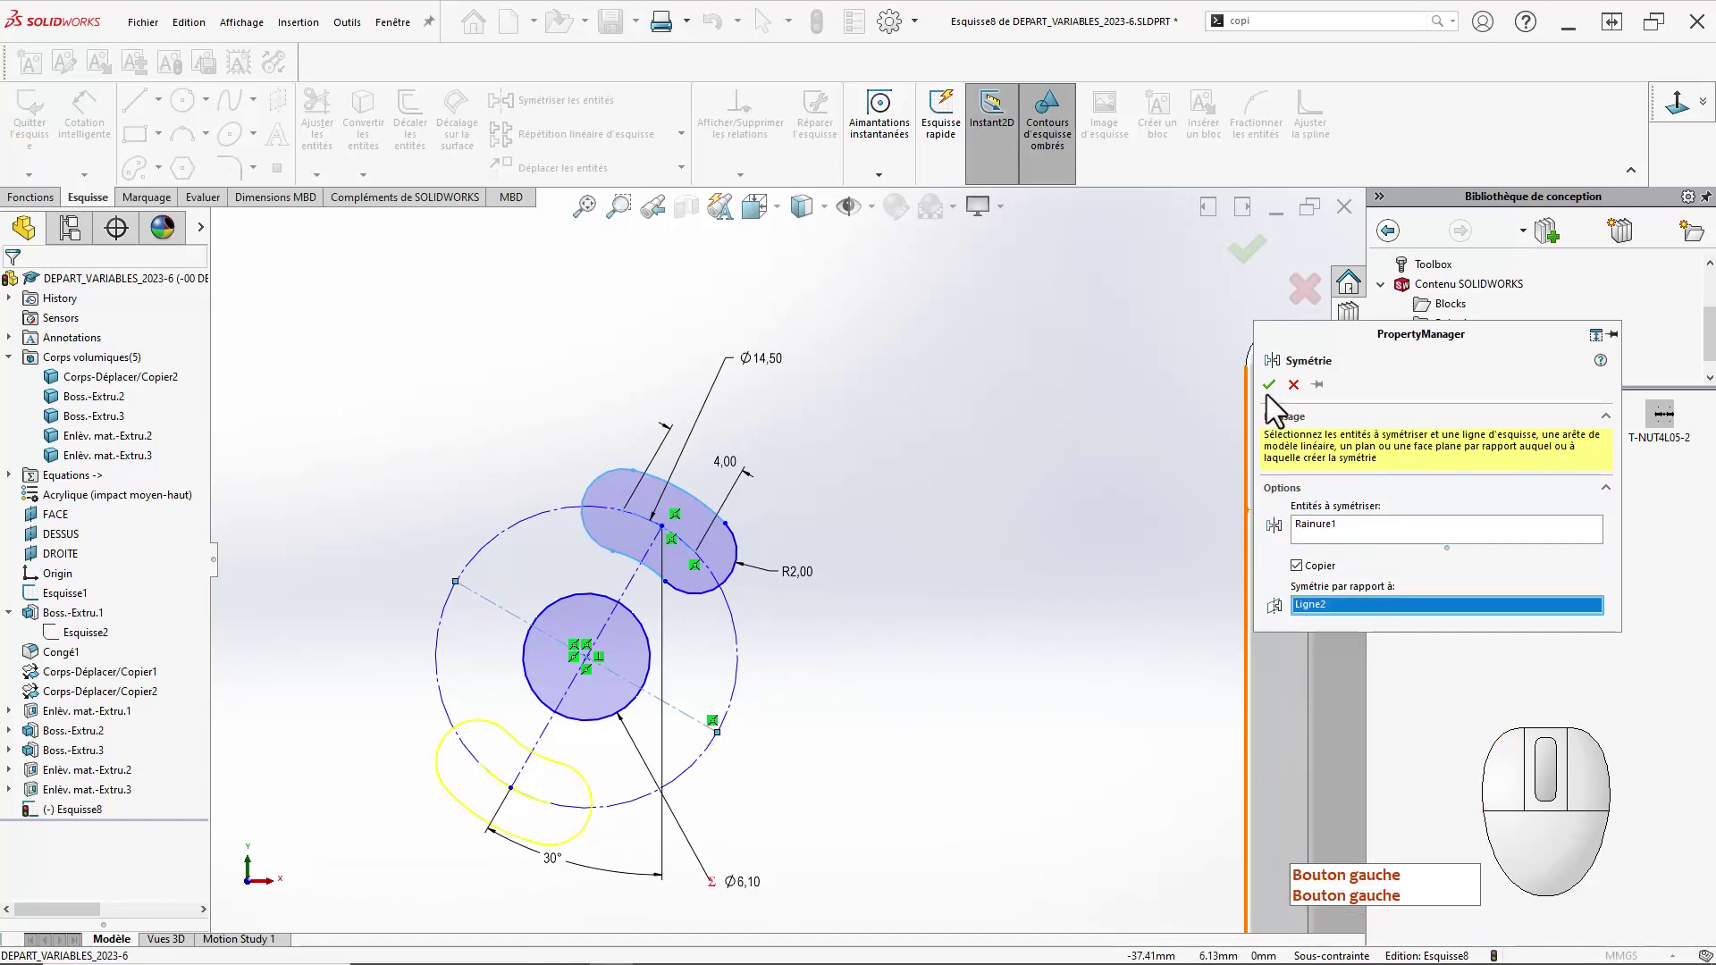
key(Return)
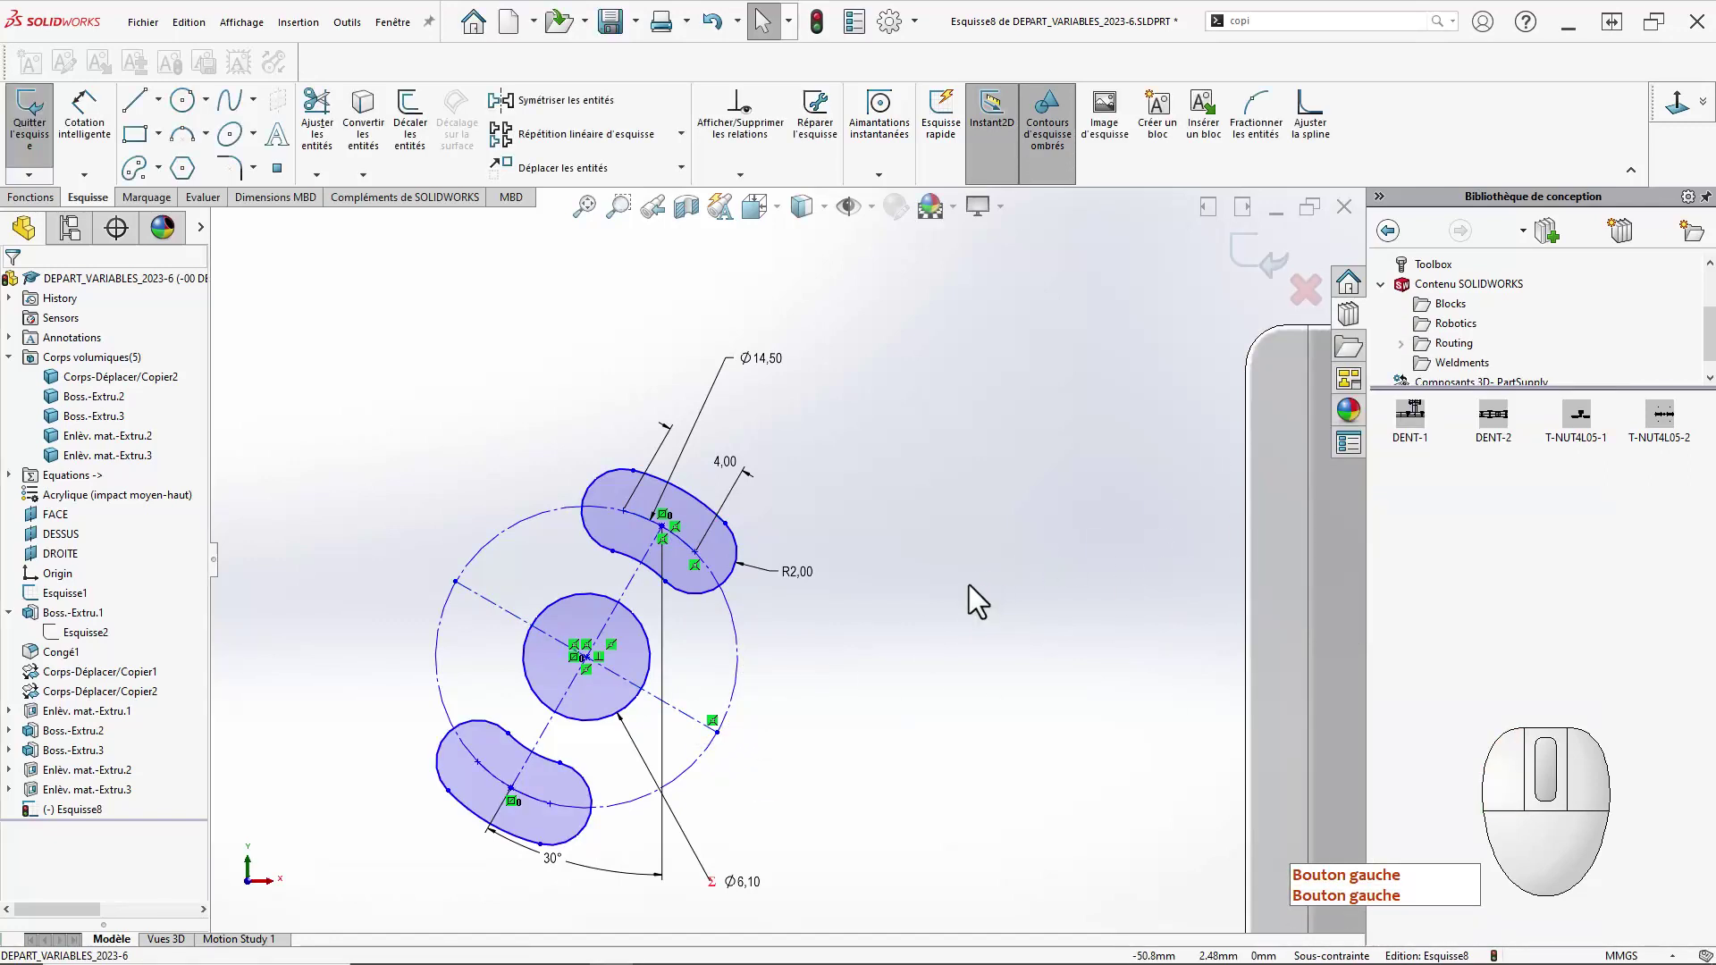
Move the entire hole-and-slots sketch onto the plate, placing its centre point on the centre of the motor outline's small circle.
click(968, 581)
scroll(947, 576, up, 3)
click(979, 582)
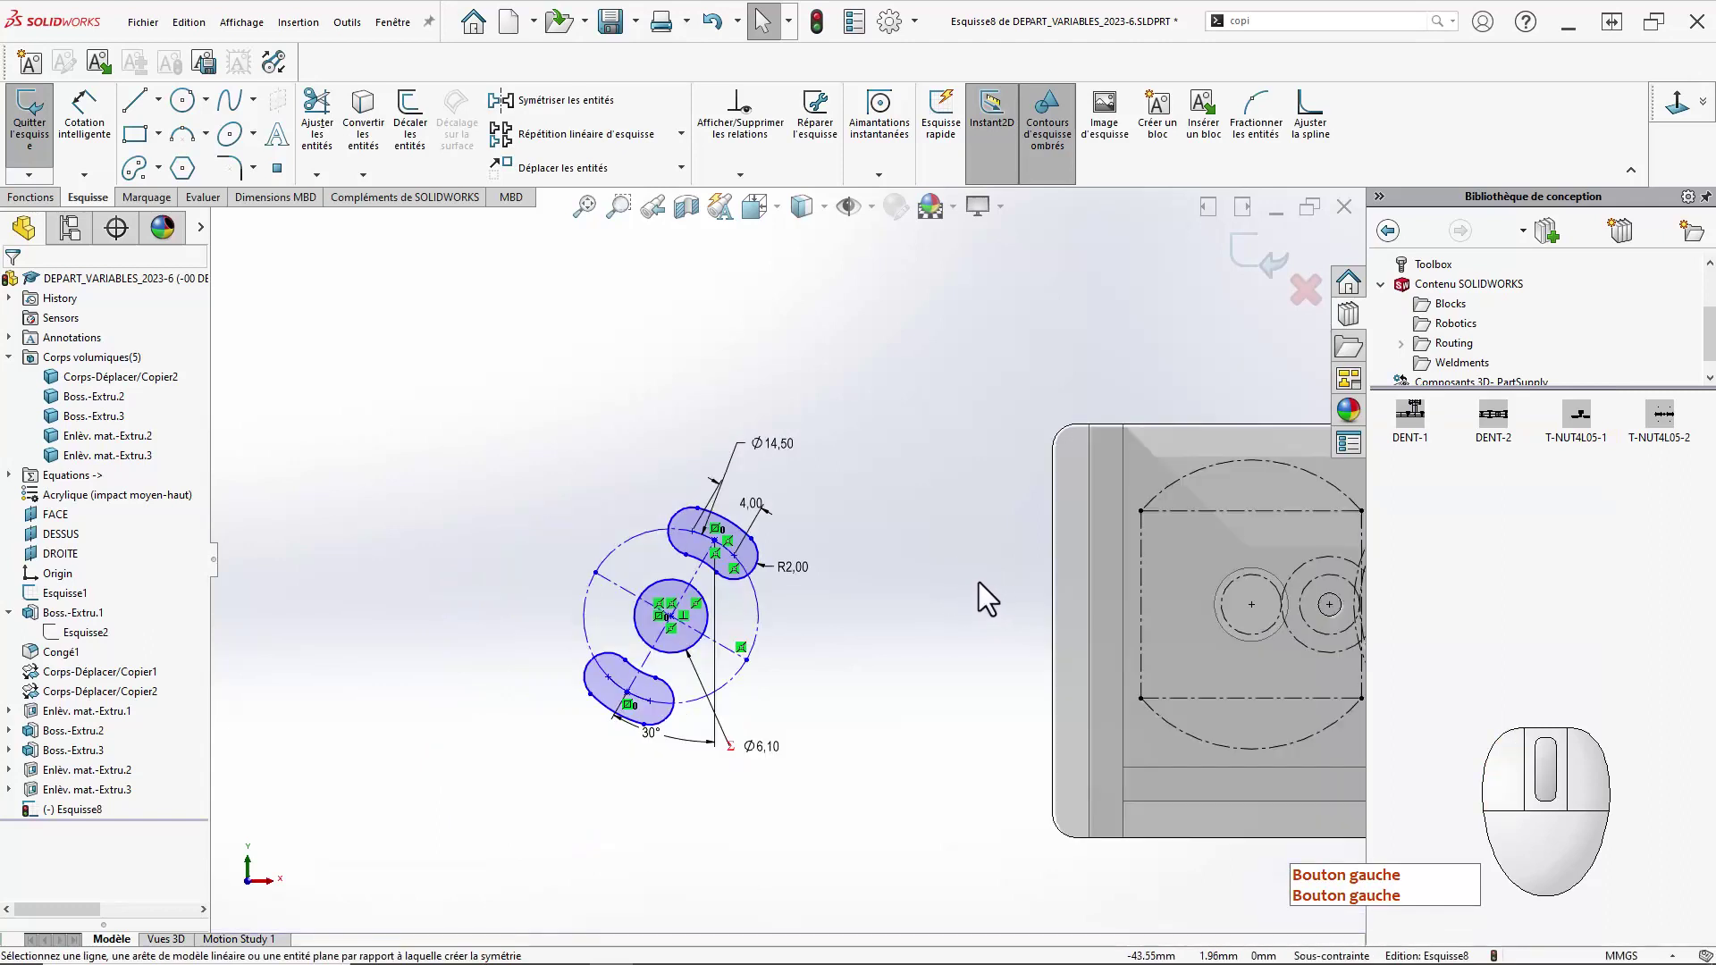
mouse_move(461, 432)
mouse_down()
mouse_move(838, 651)
mouse_move(858, 810)
mouse_up()
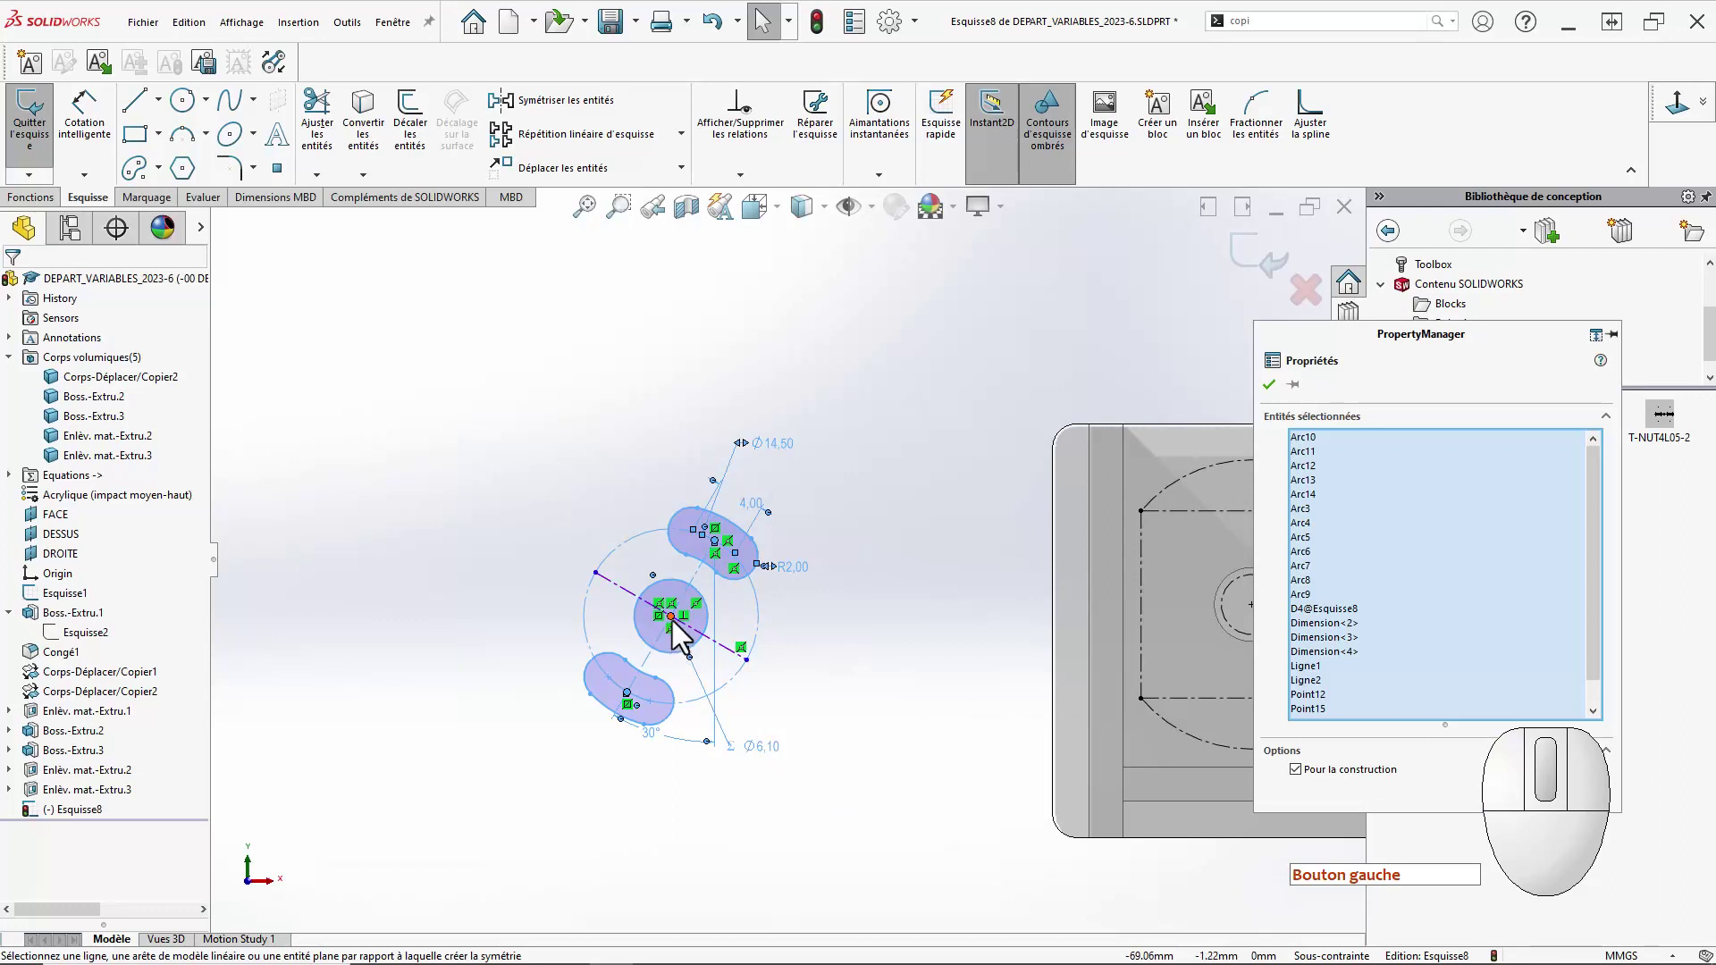
mouse_move(674, 625)
mouse_down()
mouse_move(816, 639)
mouse_move(1218, 613)
mouse_move(1263, 625)
mouse_move(1251, 635)
mouse_up()
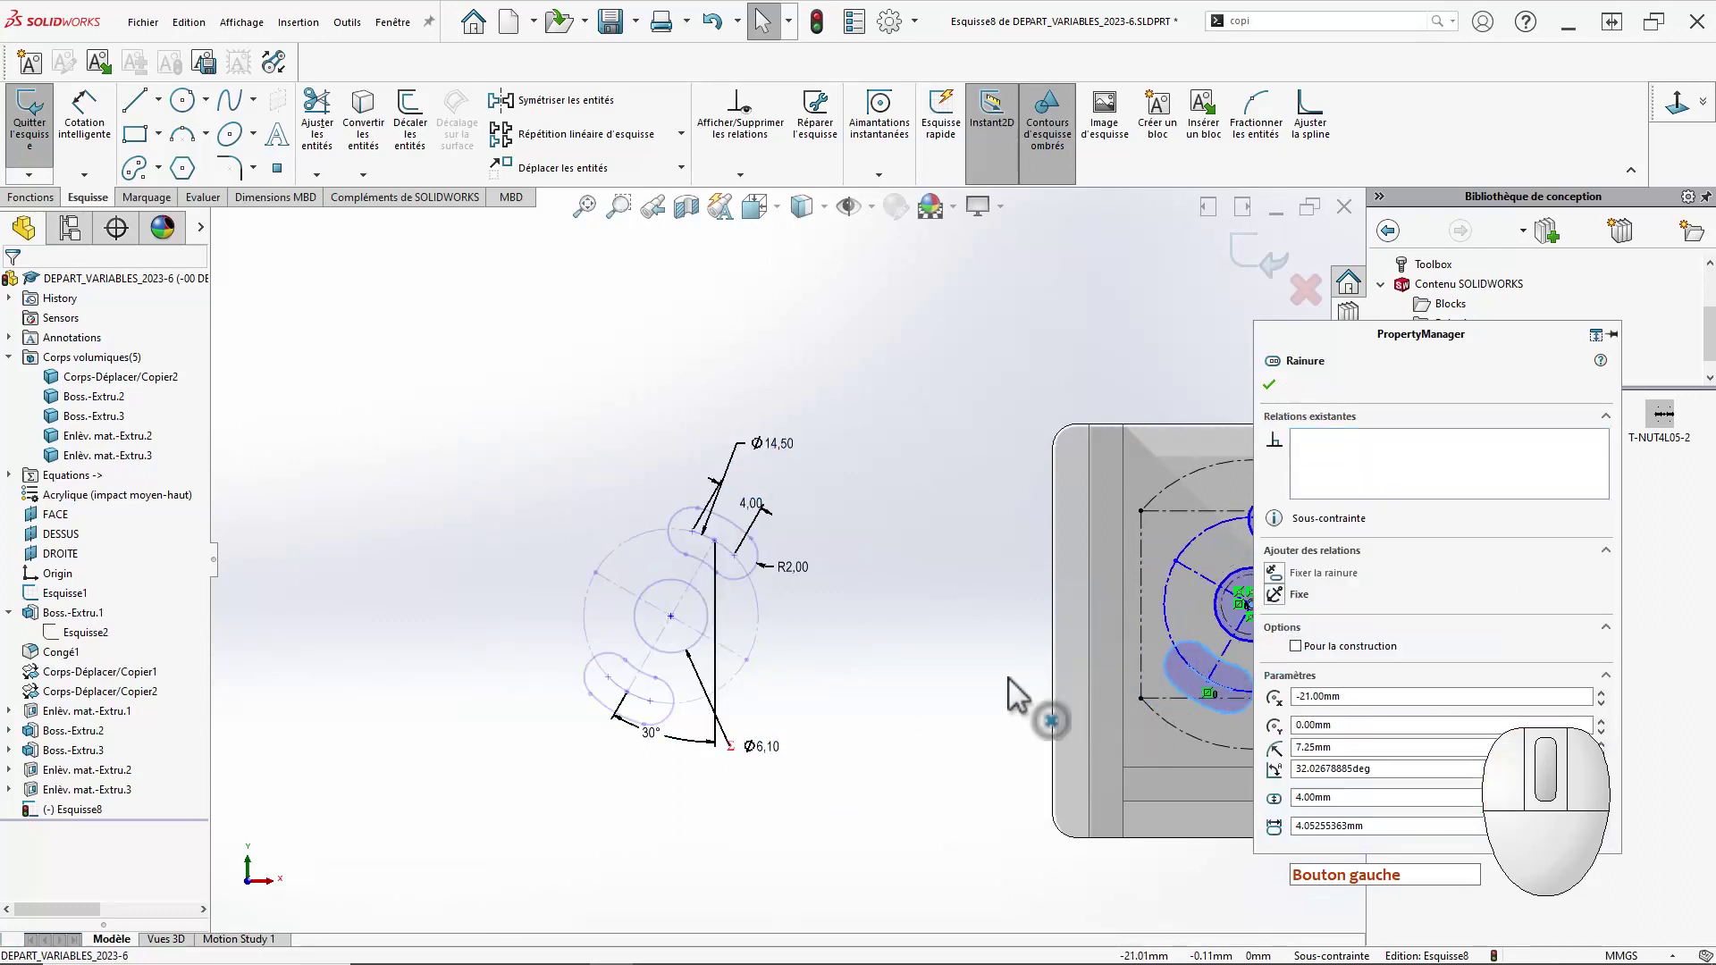
click(770, 672)
scroll(890, 664, up, 3)
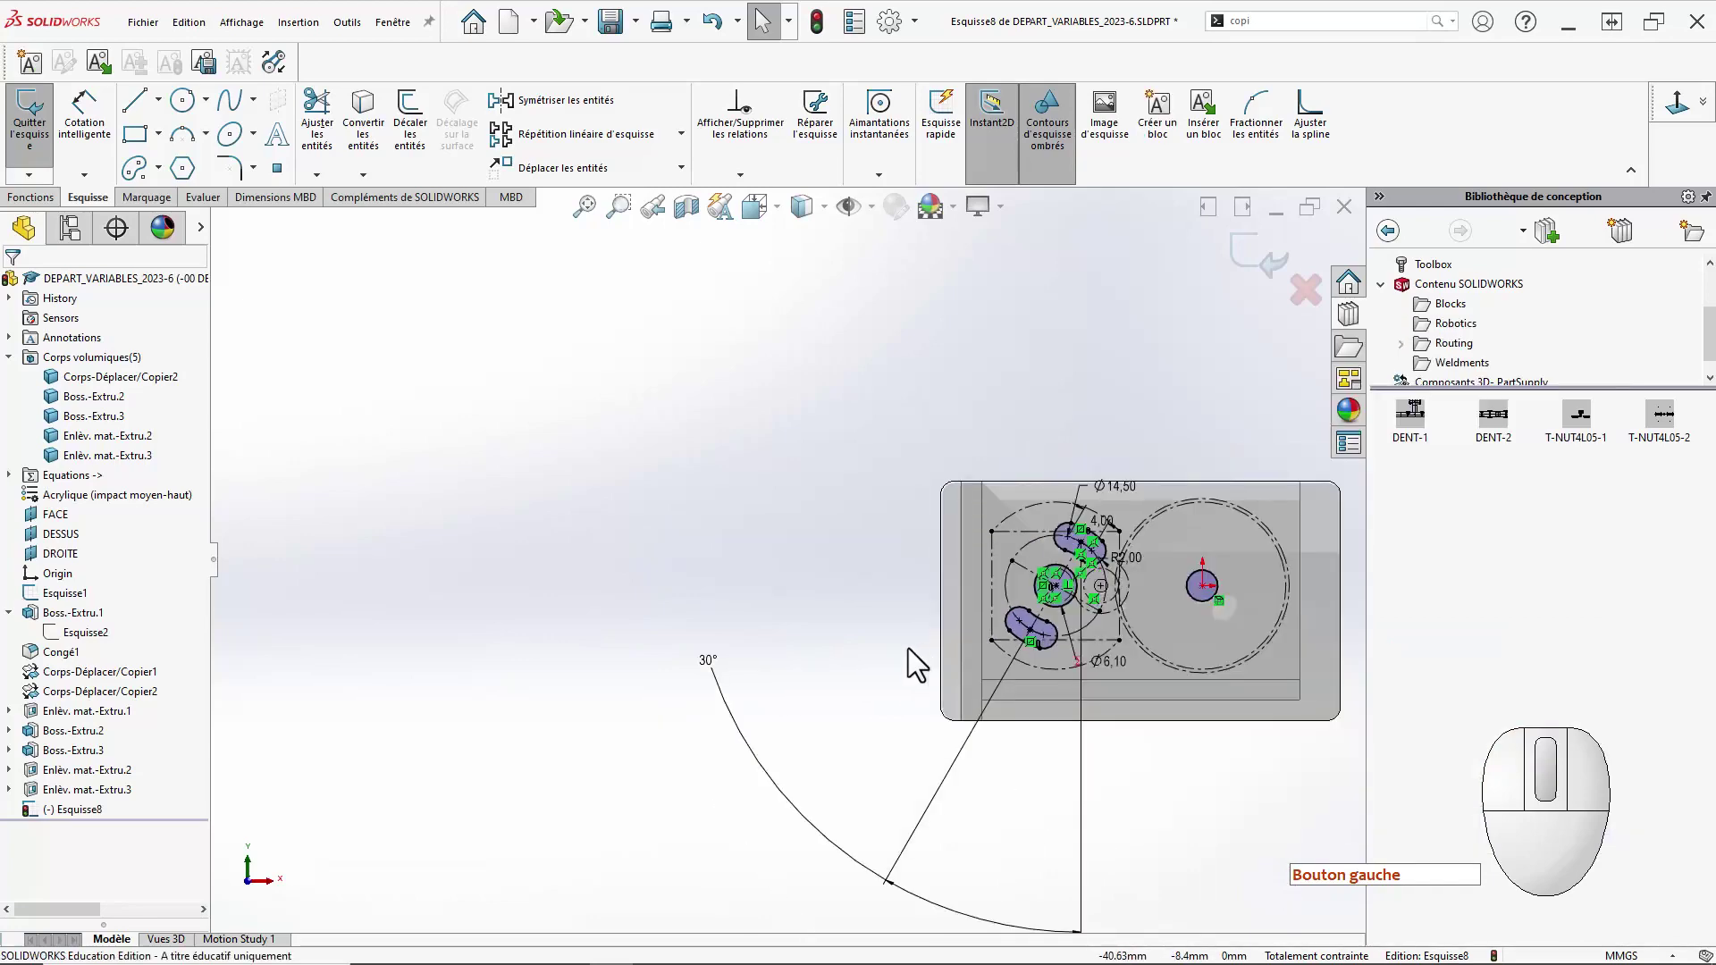
Extrude-cut the sketch with the through-all condition (A travers tout), limiting it to the rear plate body Corps-Déplacer/Copier2.
ctrl+middle_drag(791, 626, 453, 604)
scroll(498, 611, down, 3)
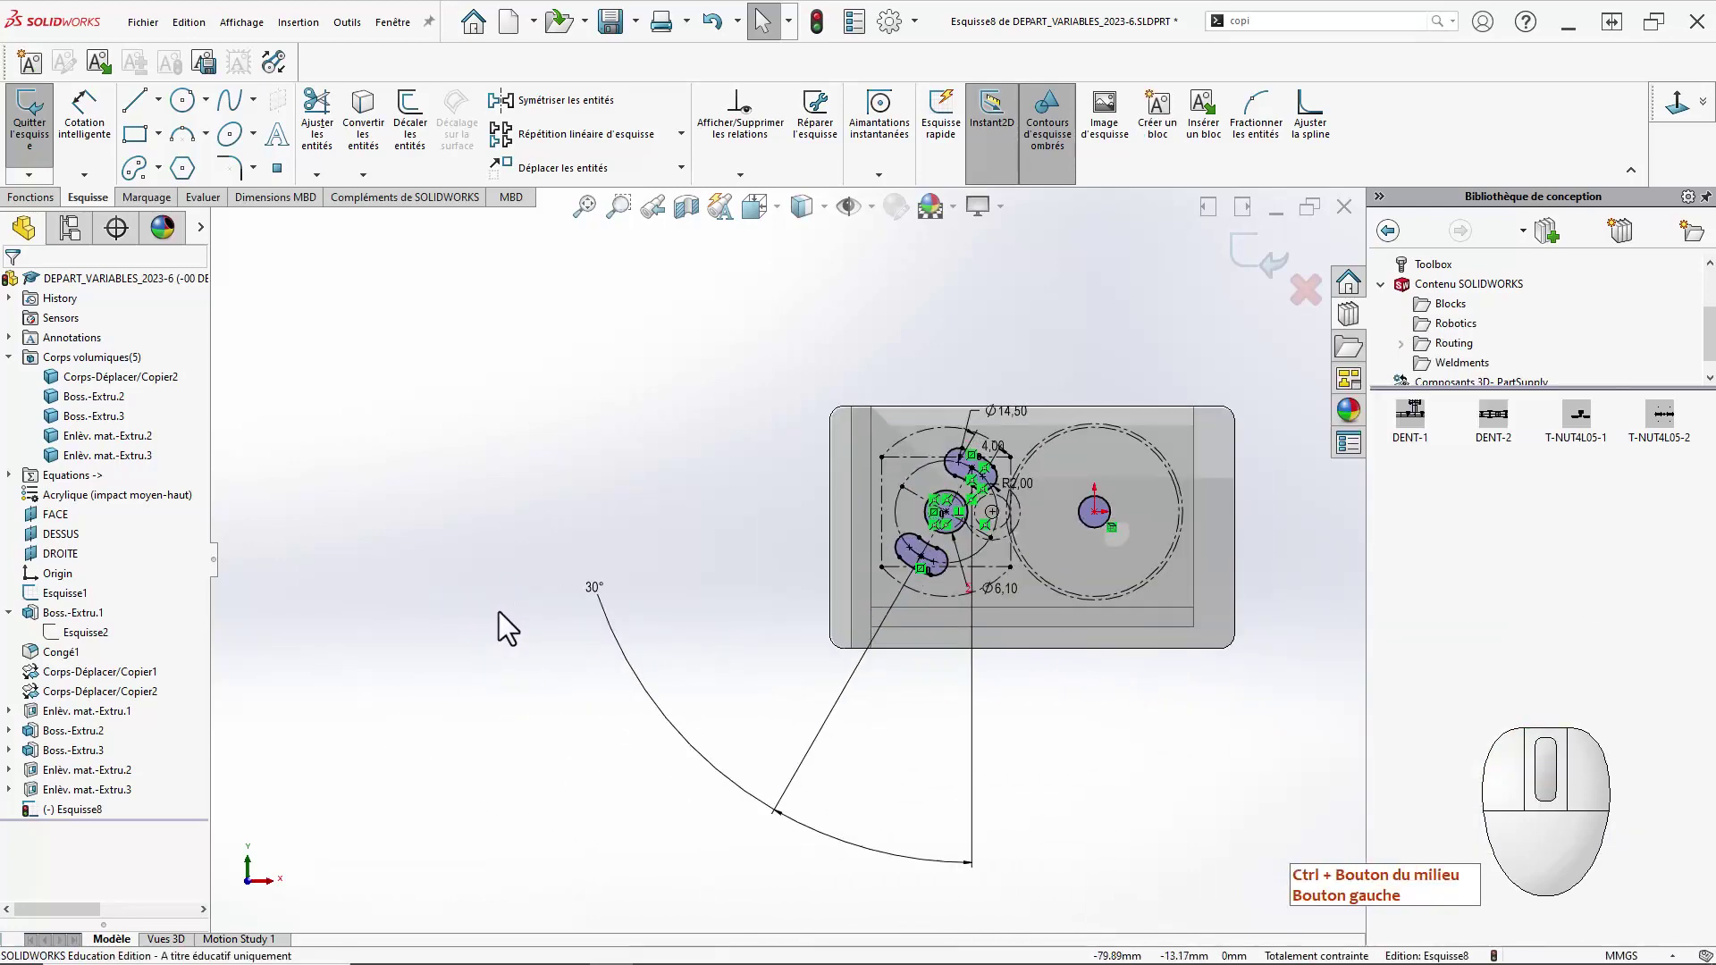
ctrl+middle_drag(566, 606, 379, 605)
key(s)
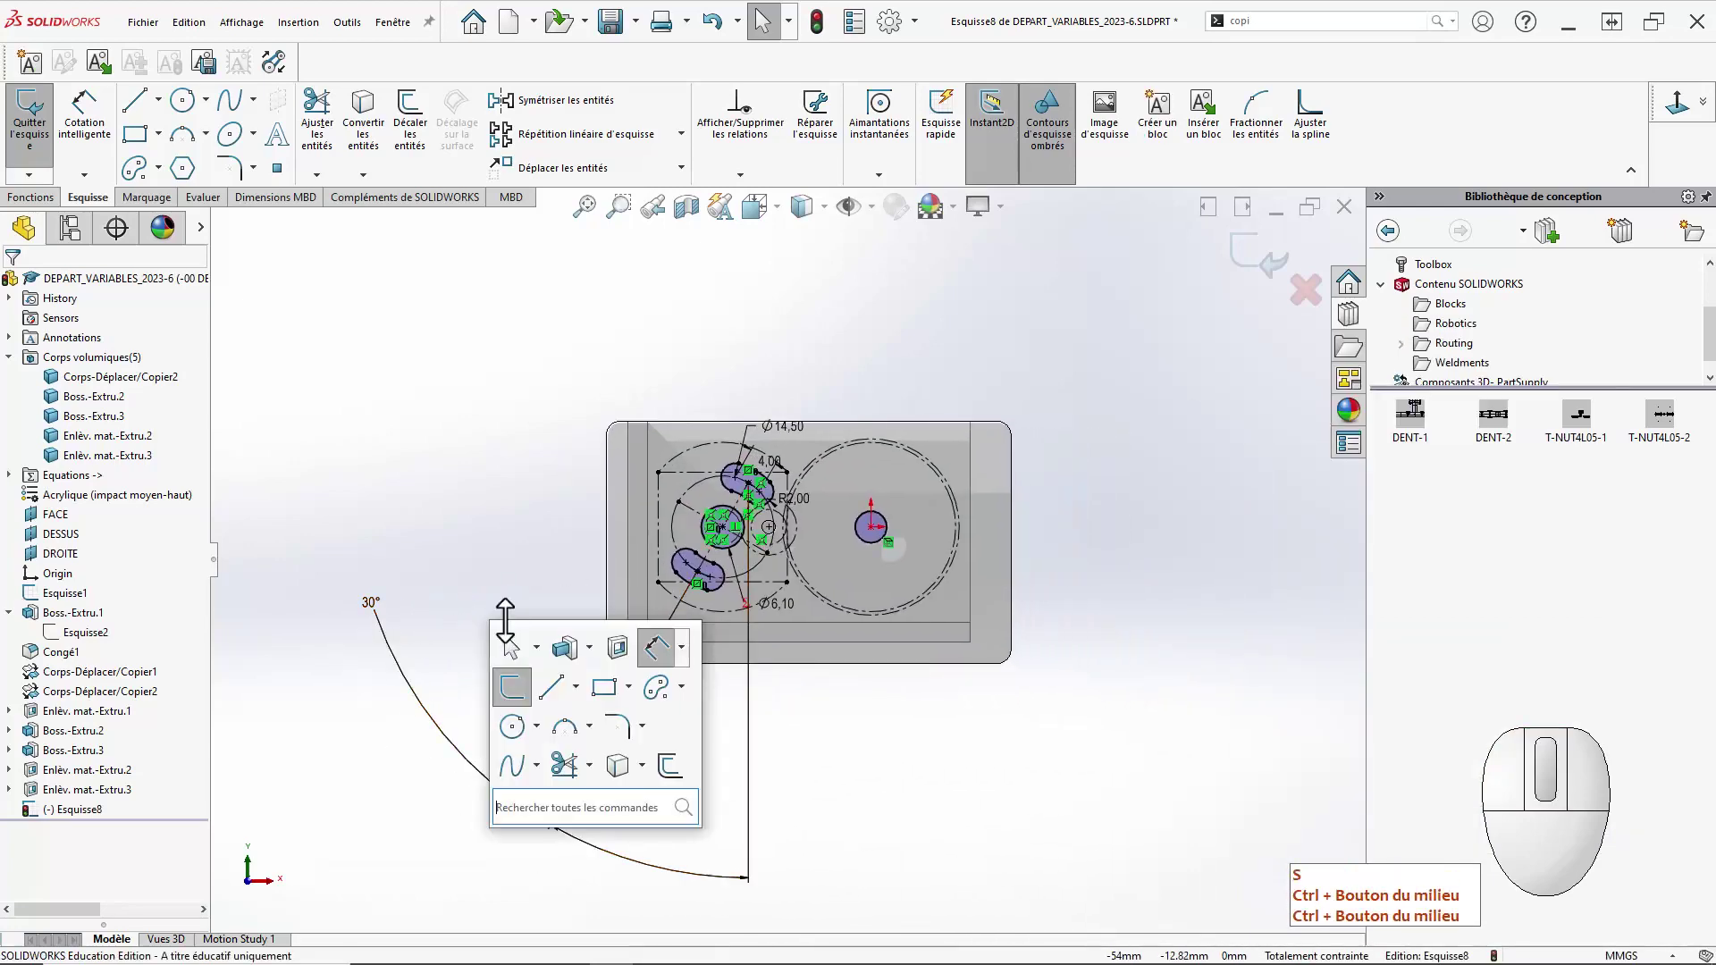
click(615, 649)
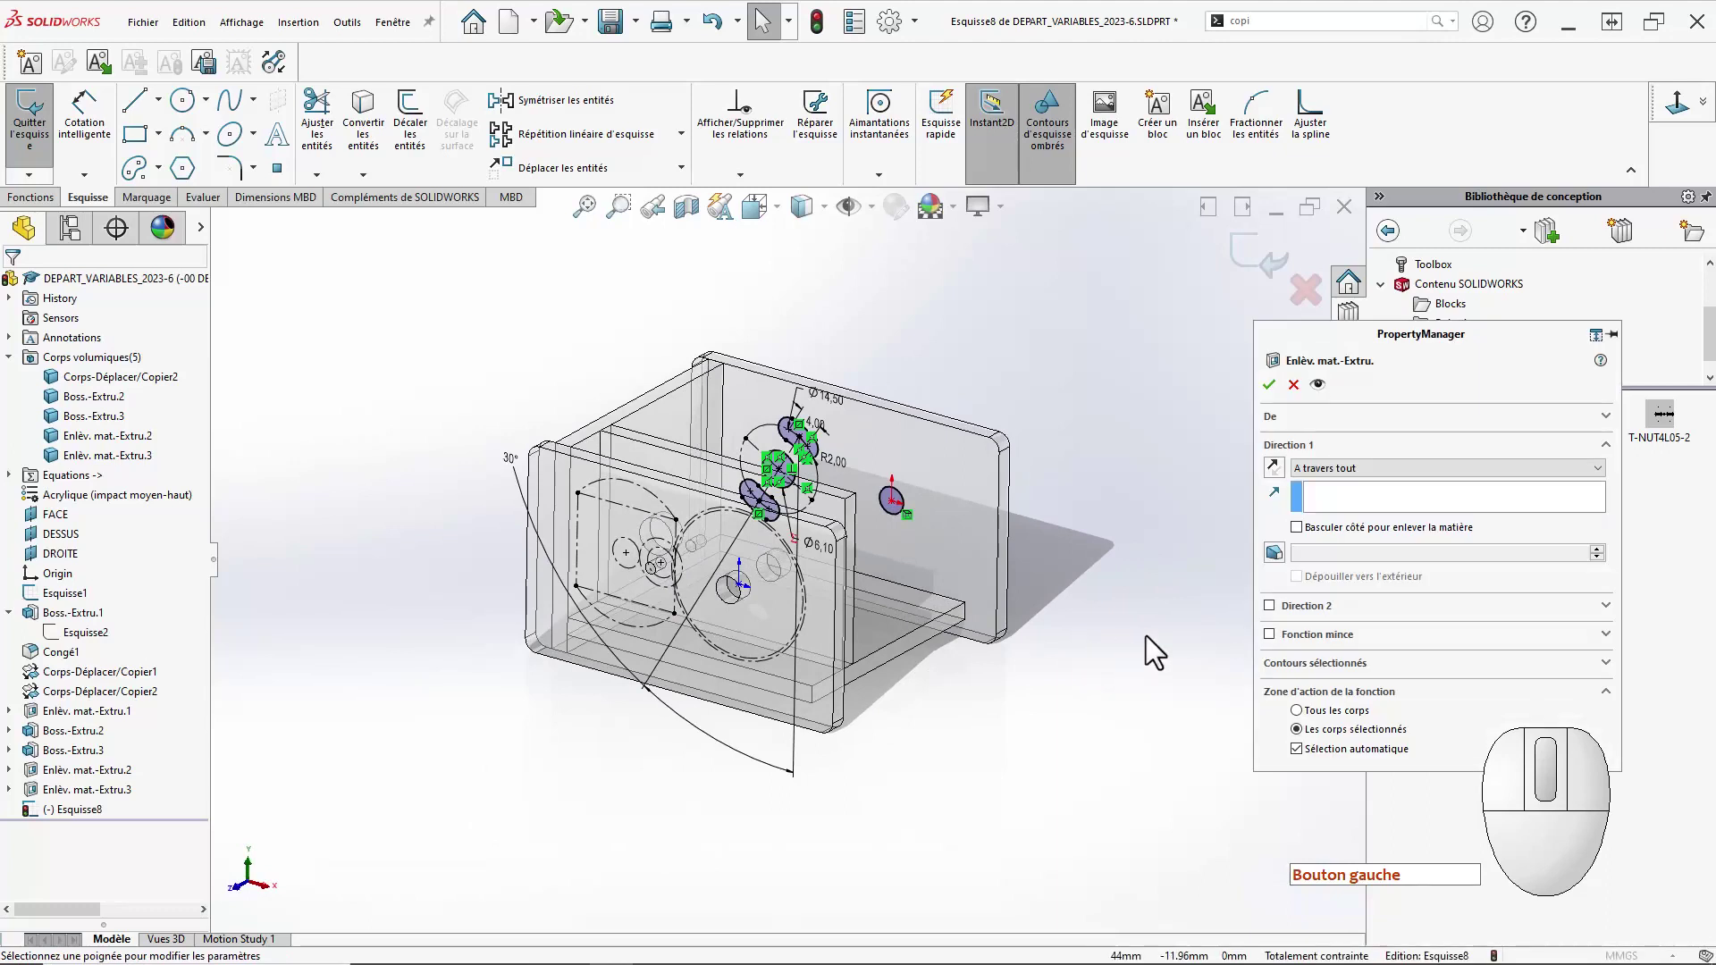
click(1324, 751)
click(983, 563)
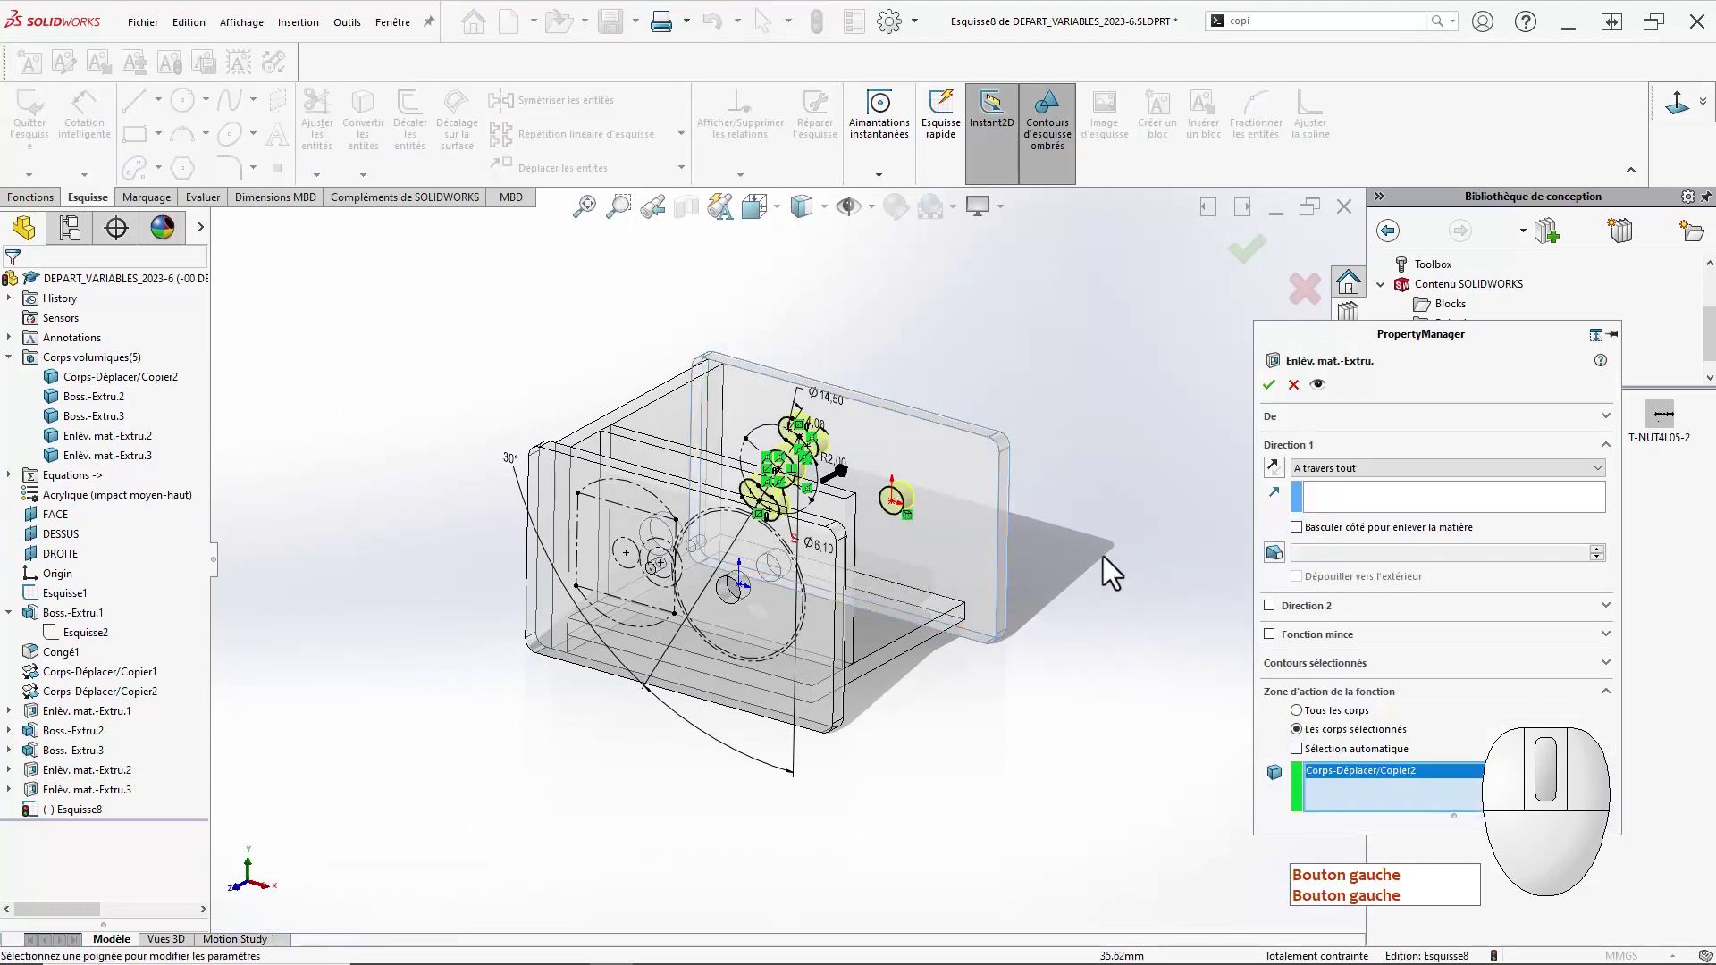
click(1268, 385)
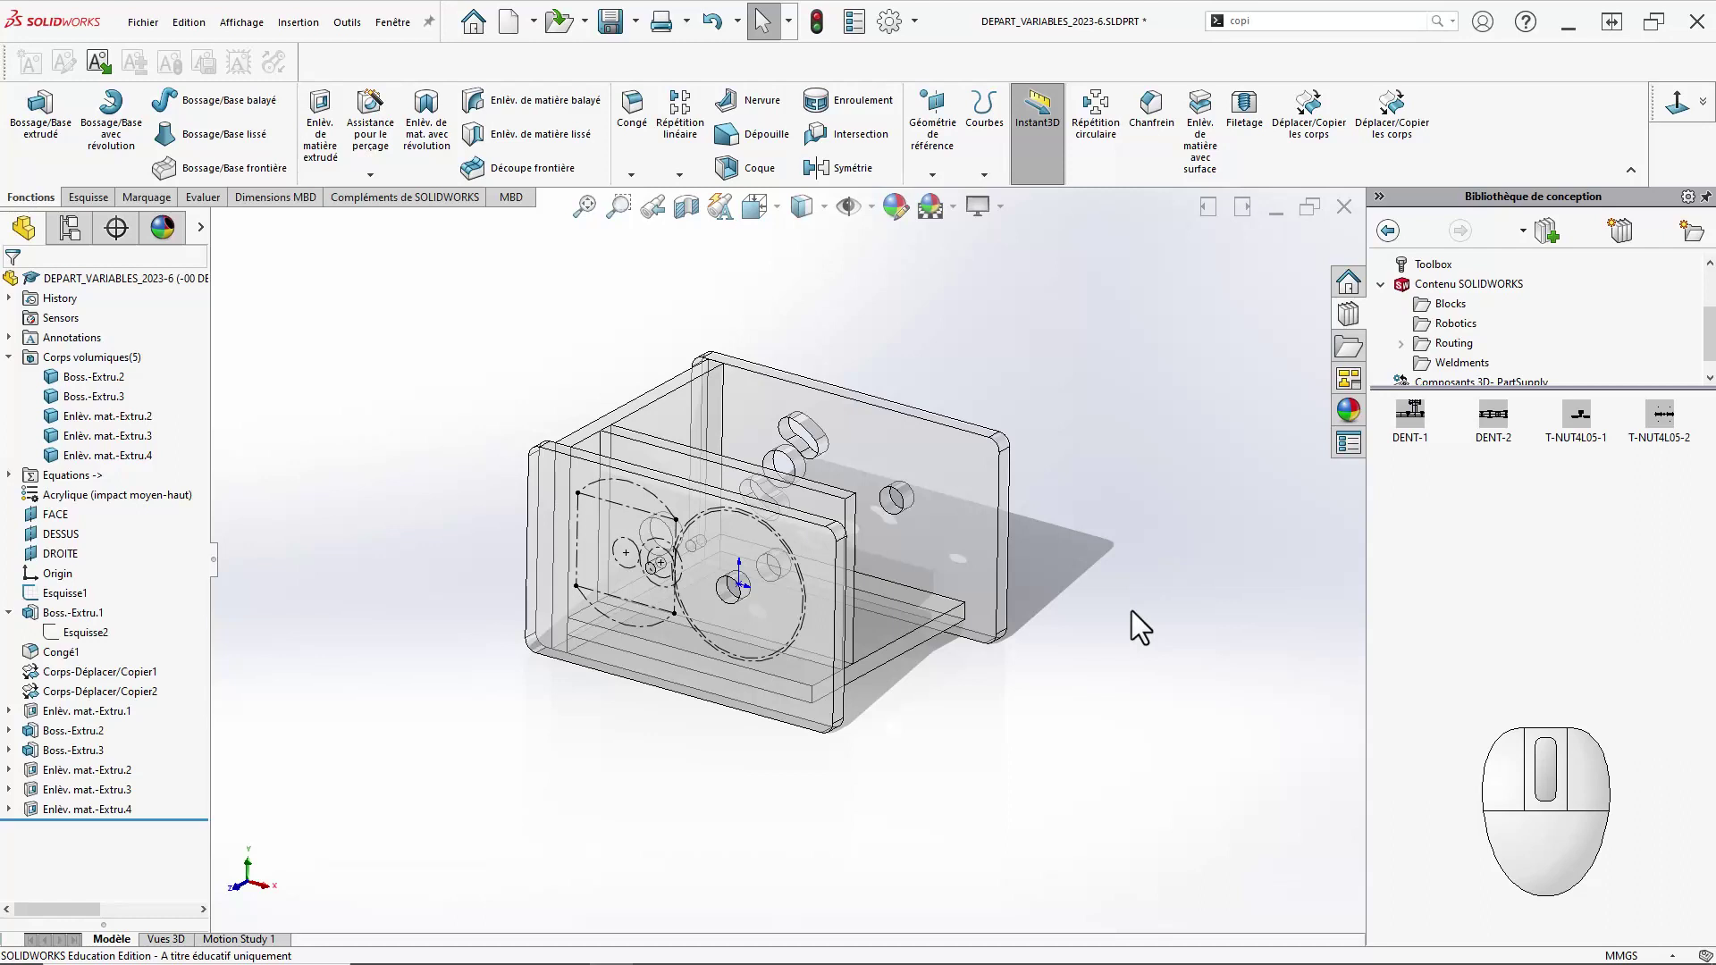
Isolate the base plate body Boss.-Extru.3 and hide the layout sketch Esquisse1.
click(892, 629)
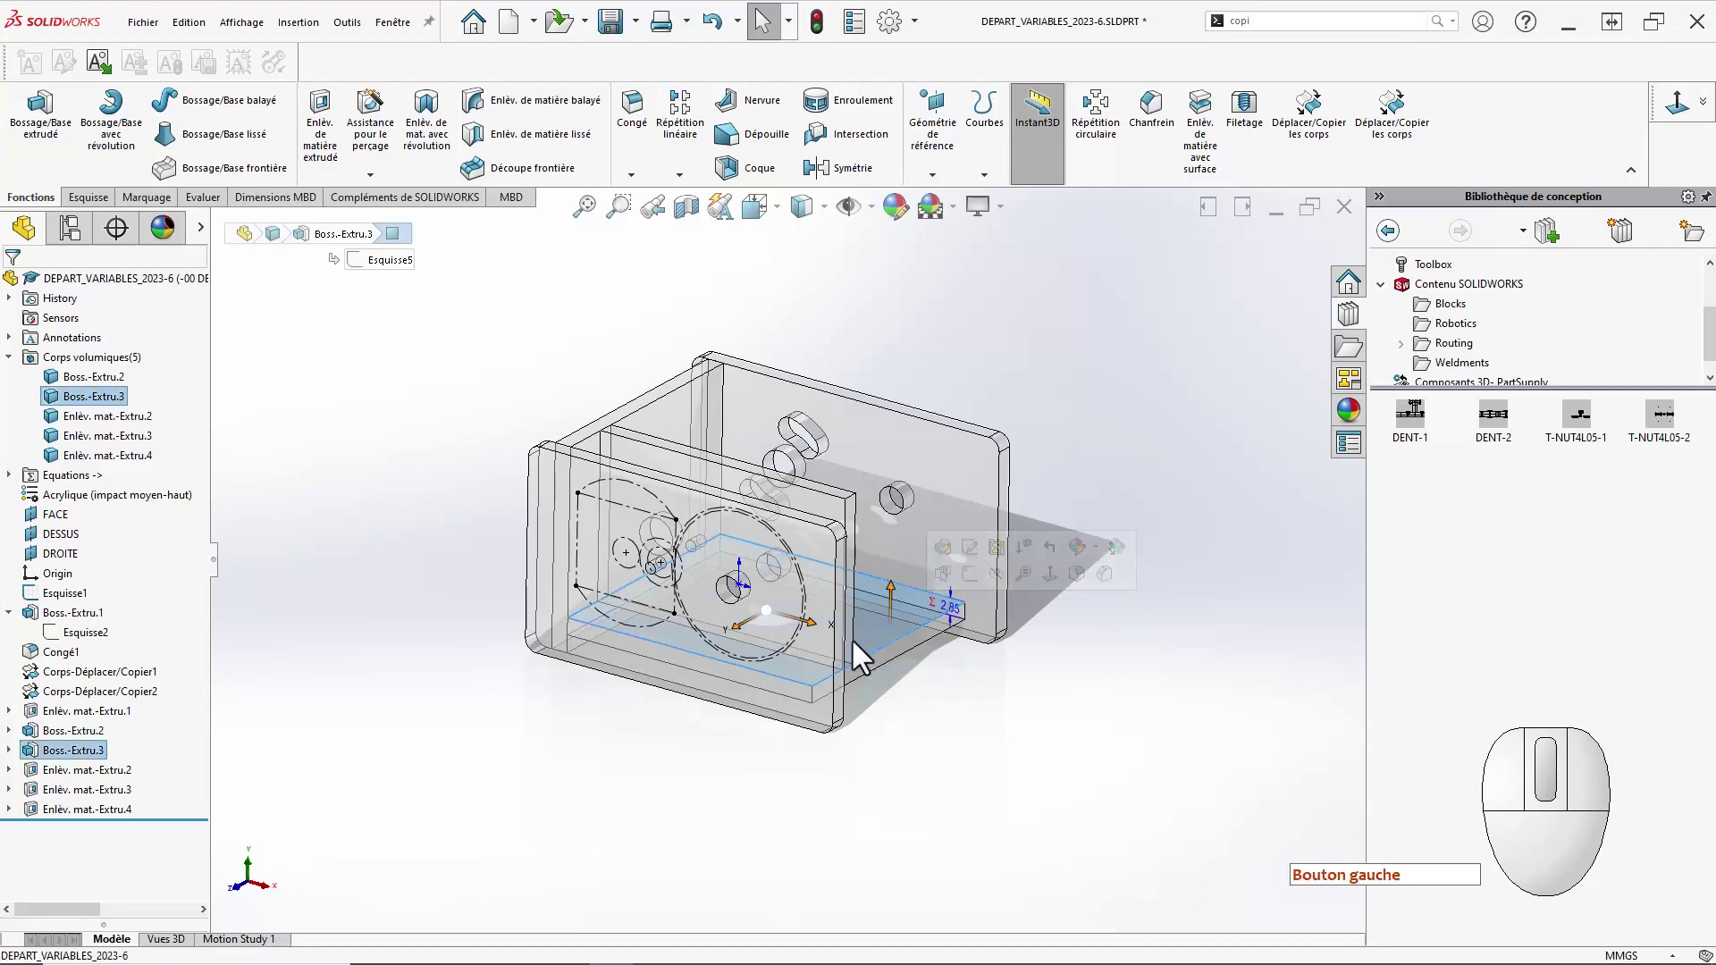
right_click(99, 411)
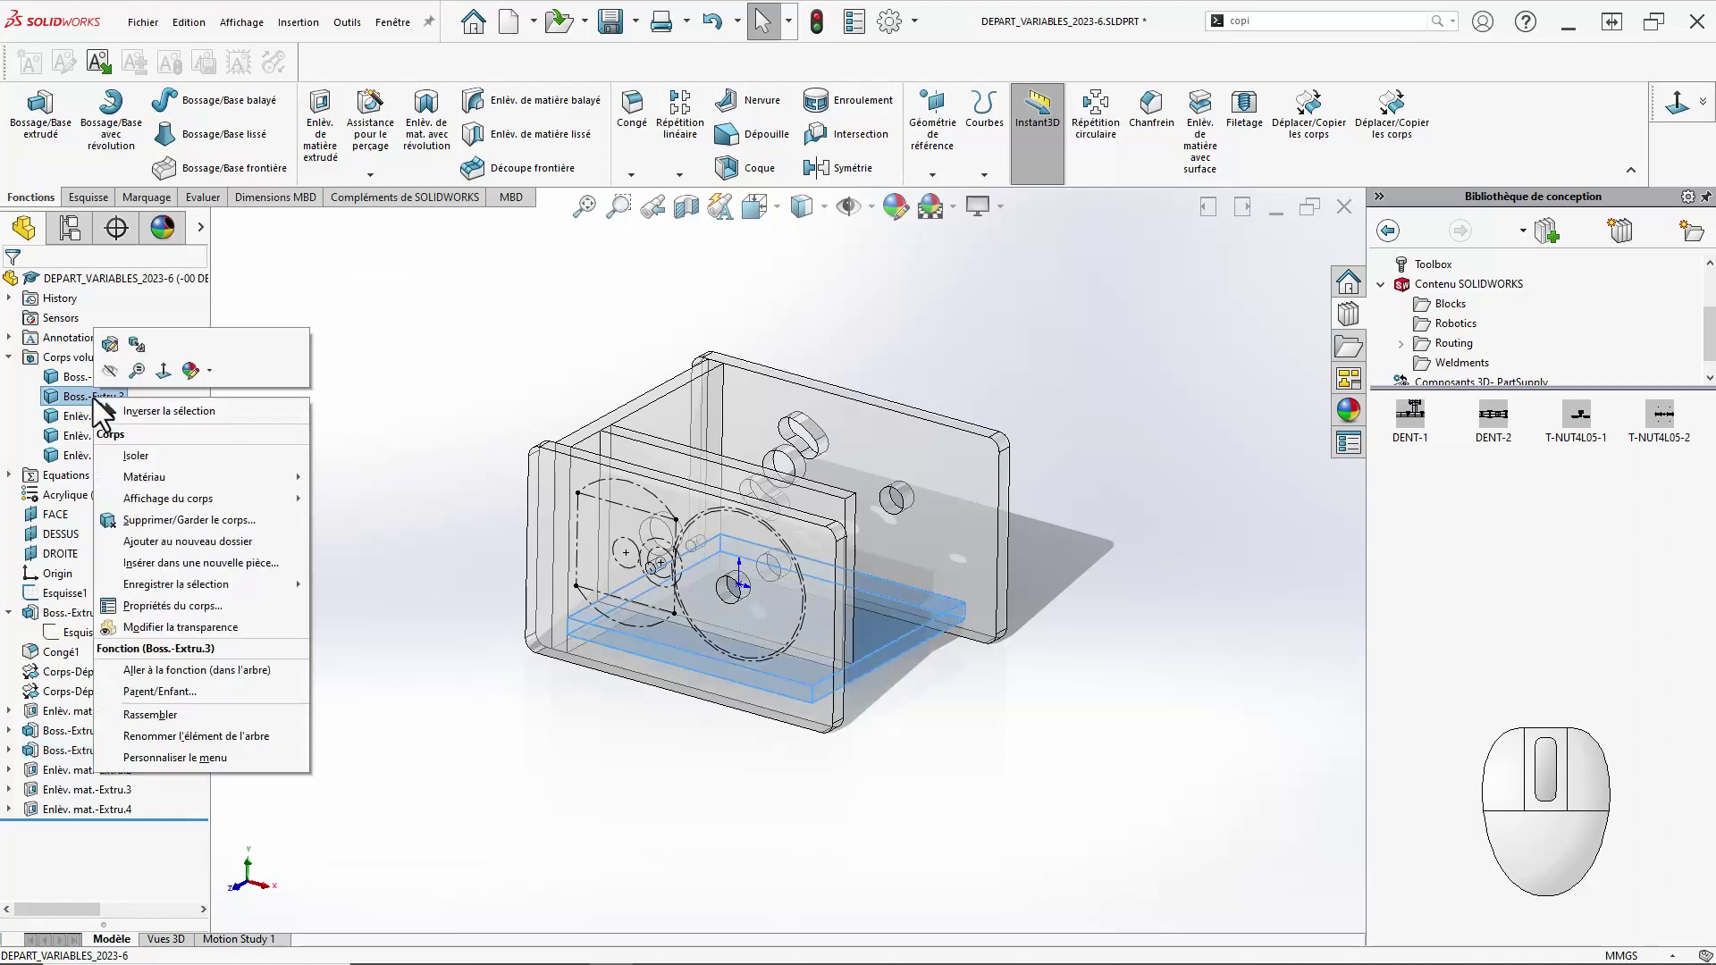
click(134, 457)
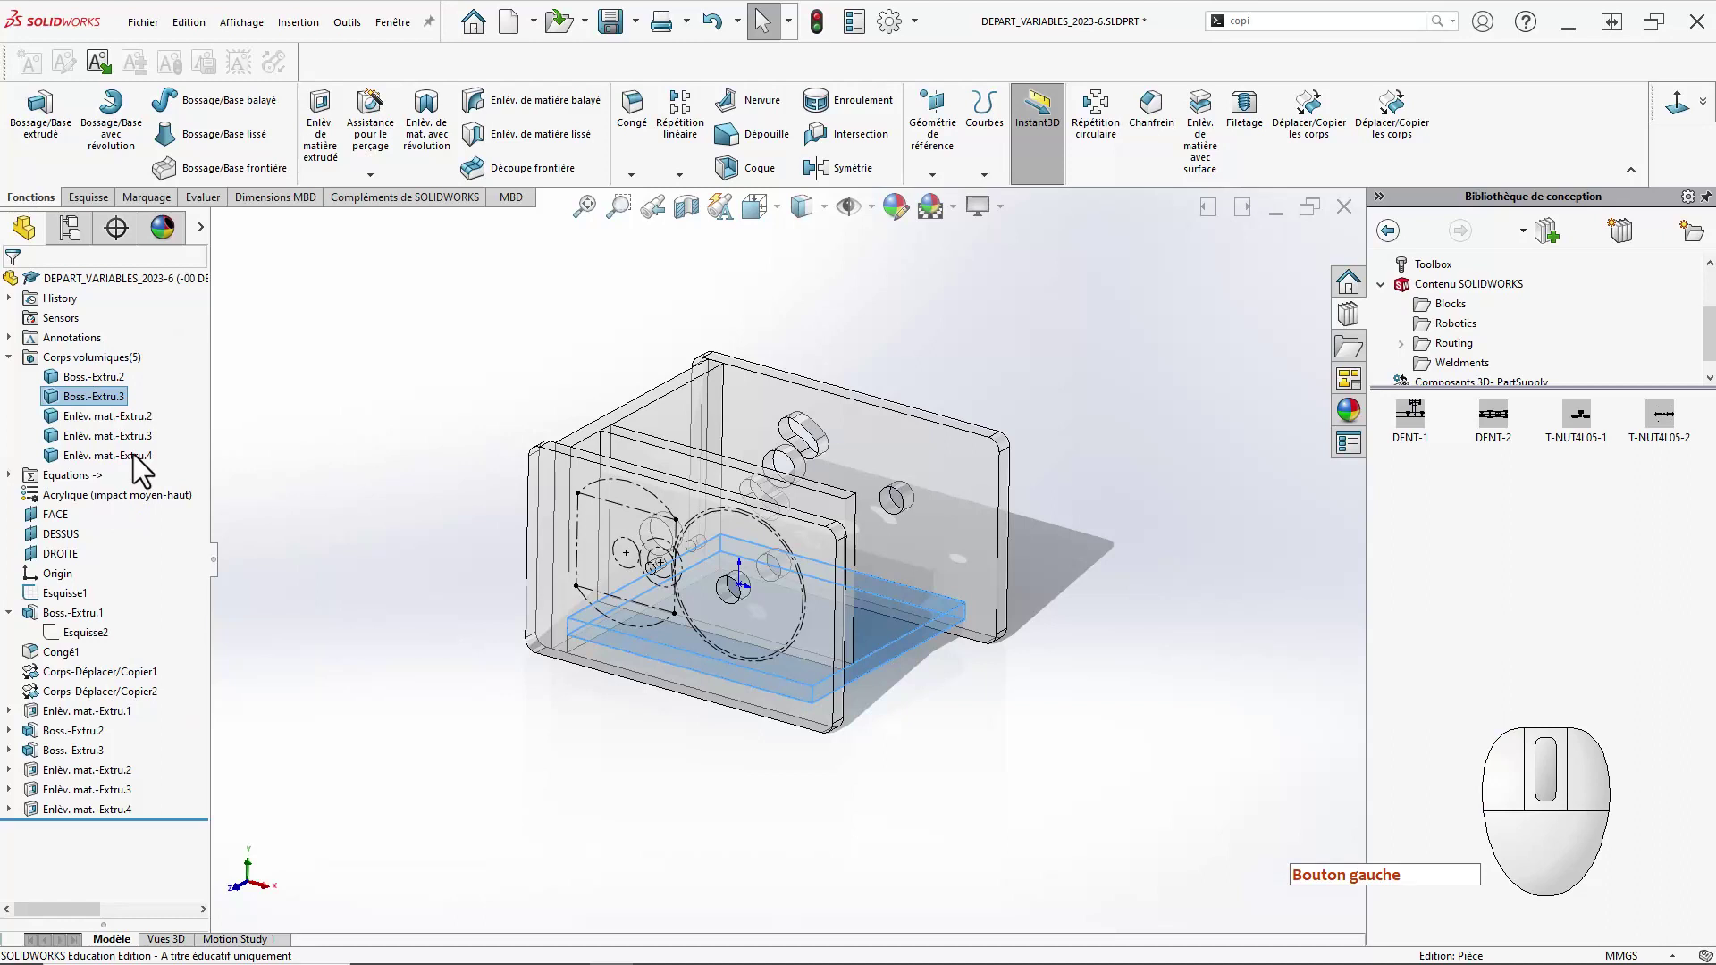
click(383, 529)
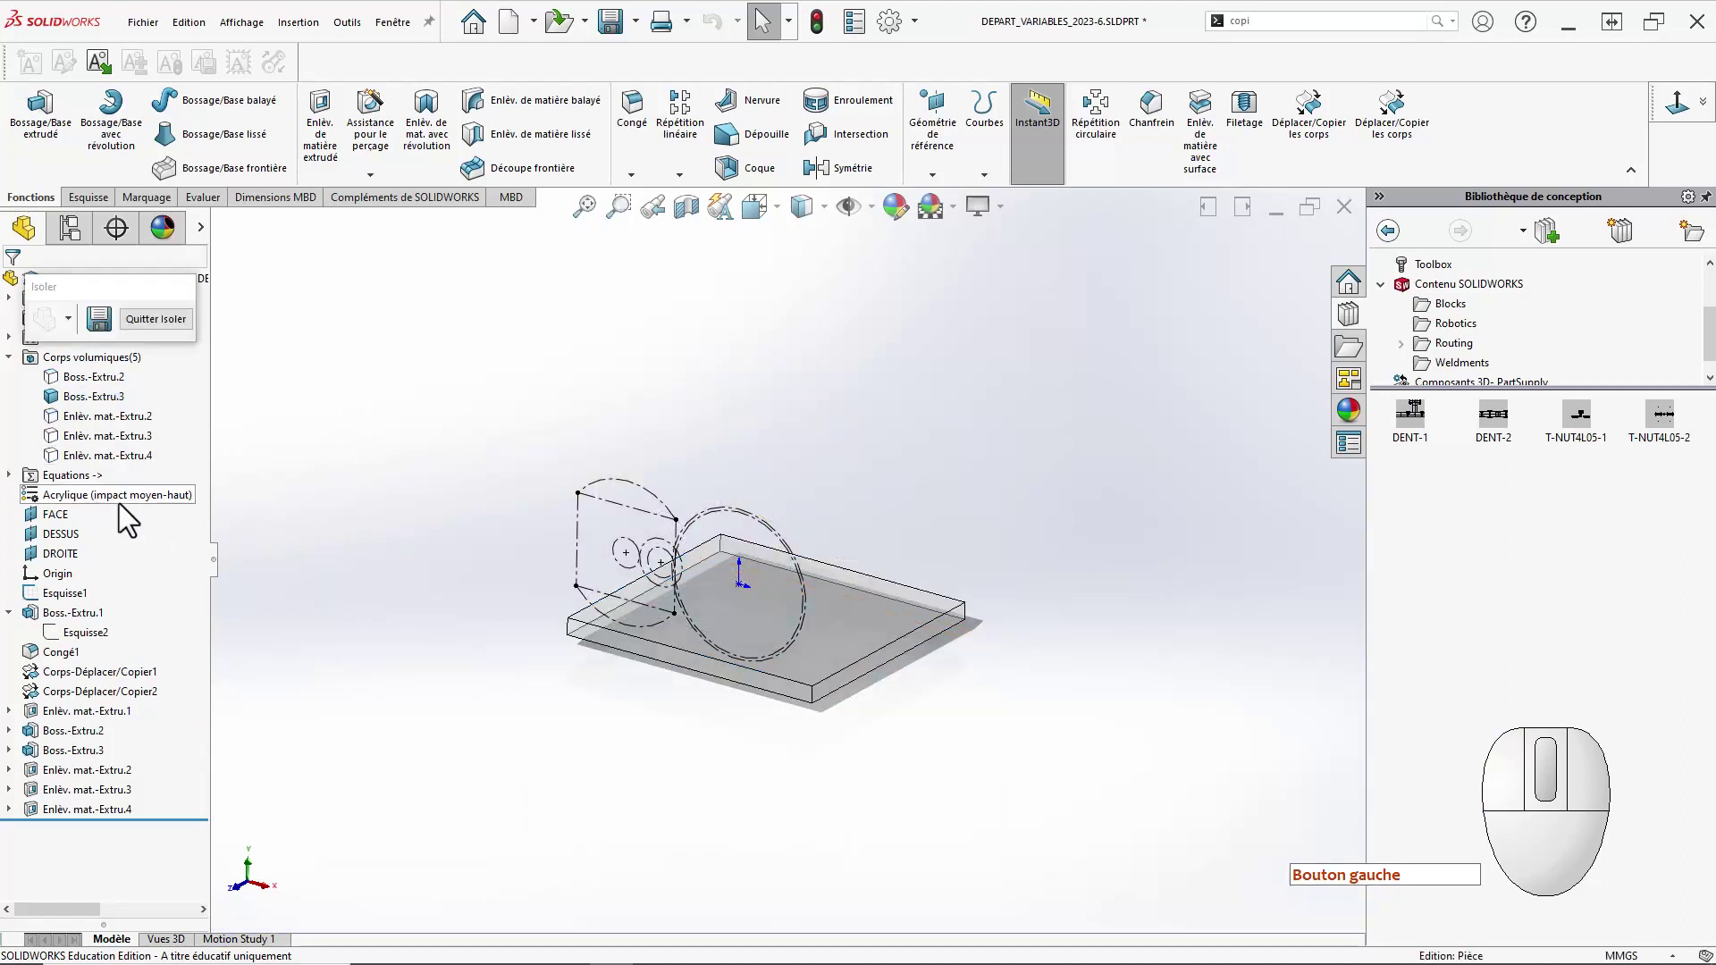
click(78, 596)
click(313, 586)
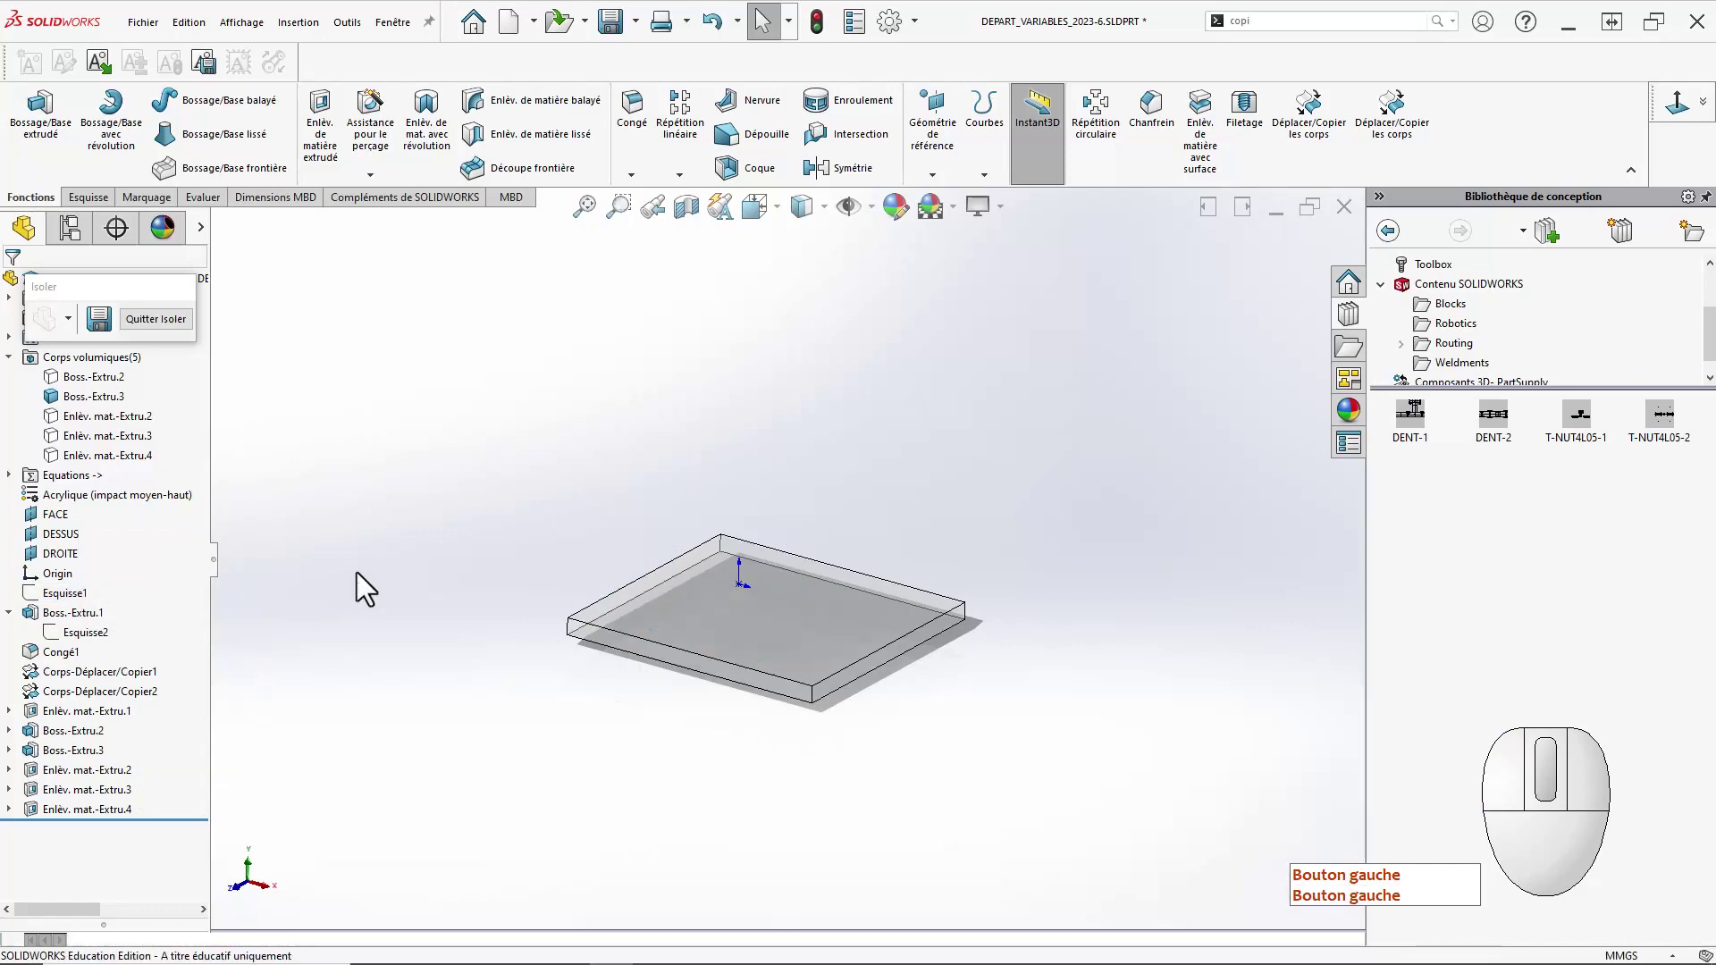
Start a sketch on the base plate's top face and insert four DENT-1 blocks, one near each edge.
click(876, 636)
click(930, 593)
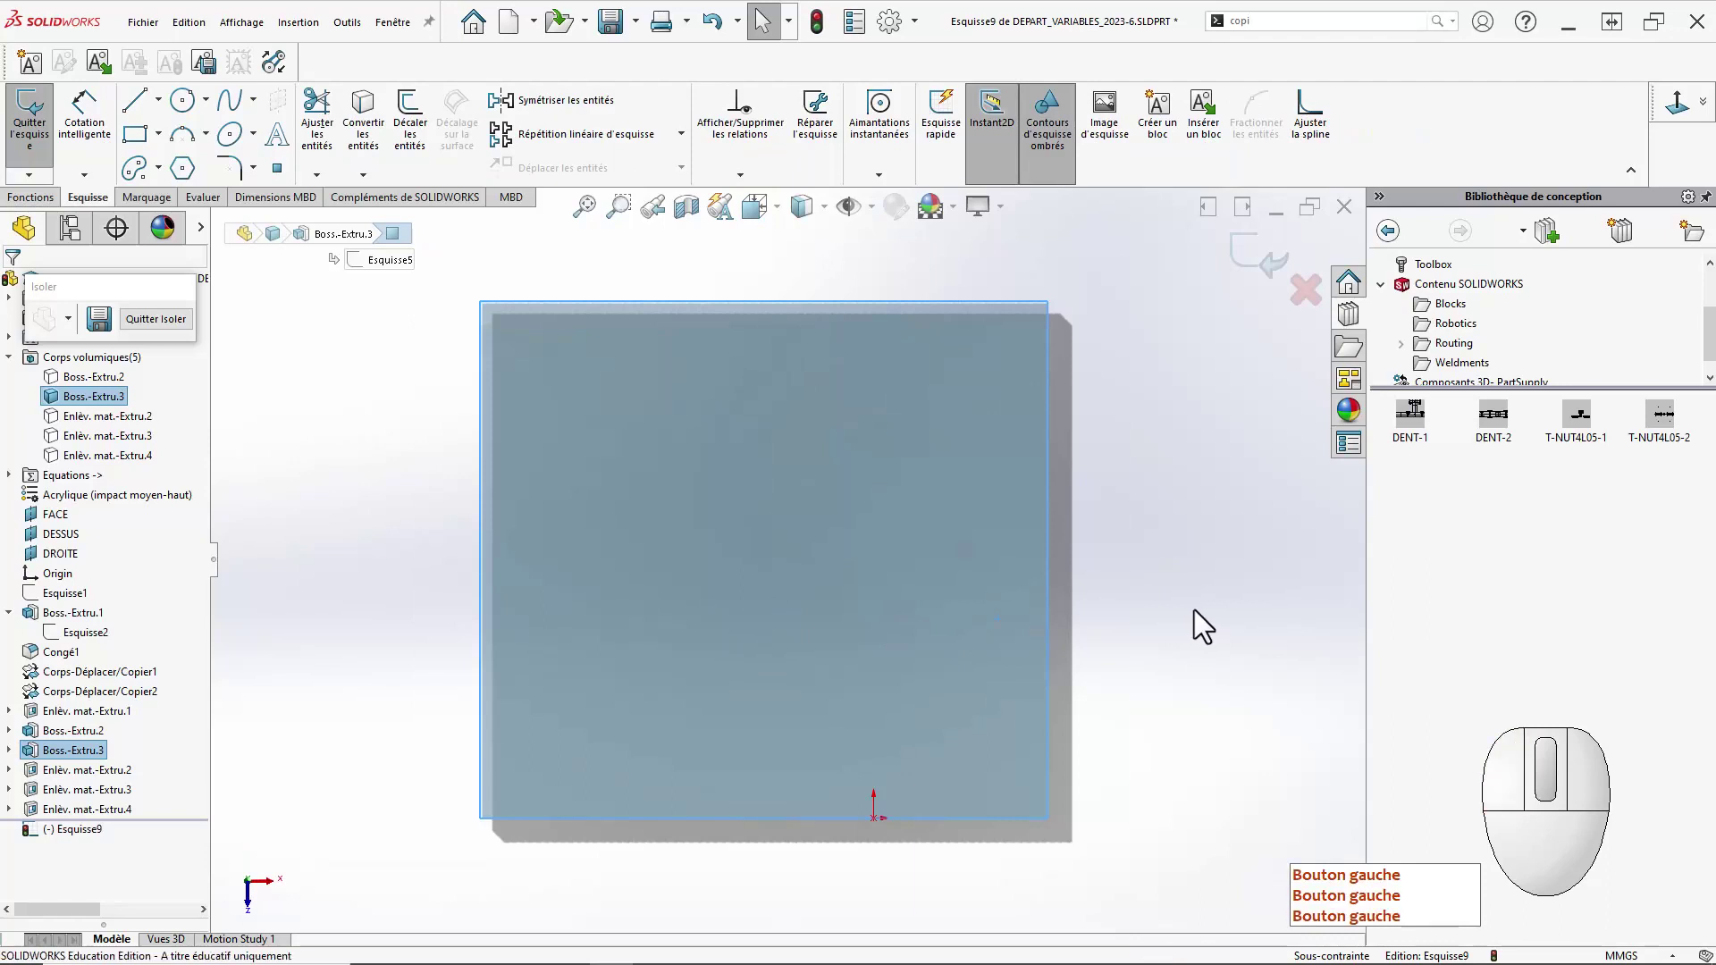
click(1194, 610)
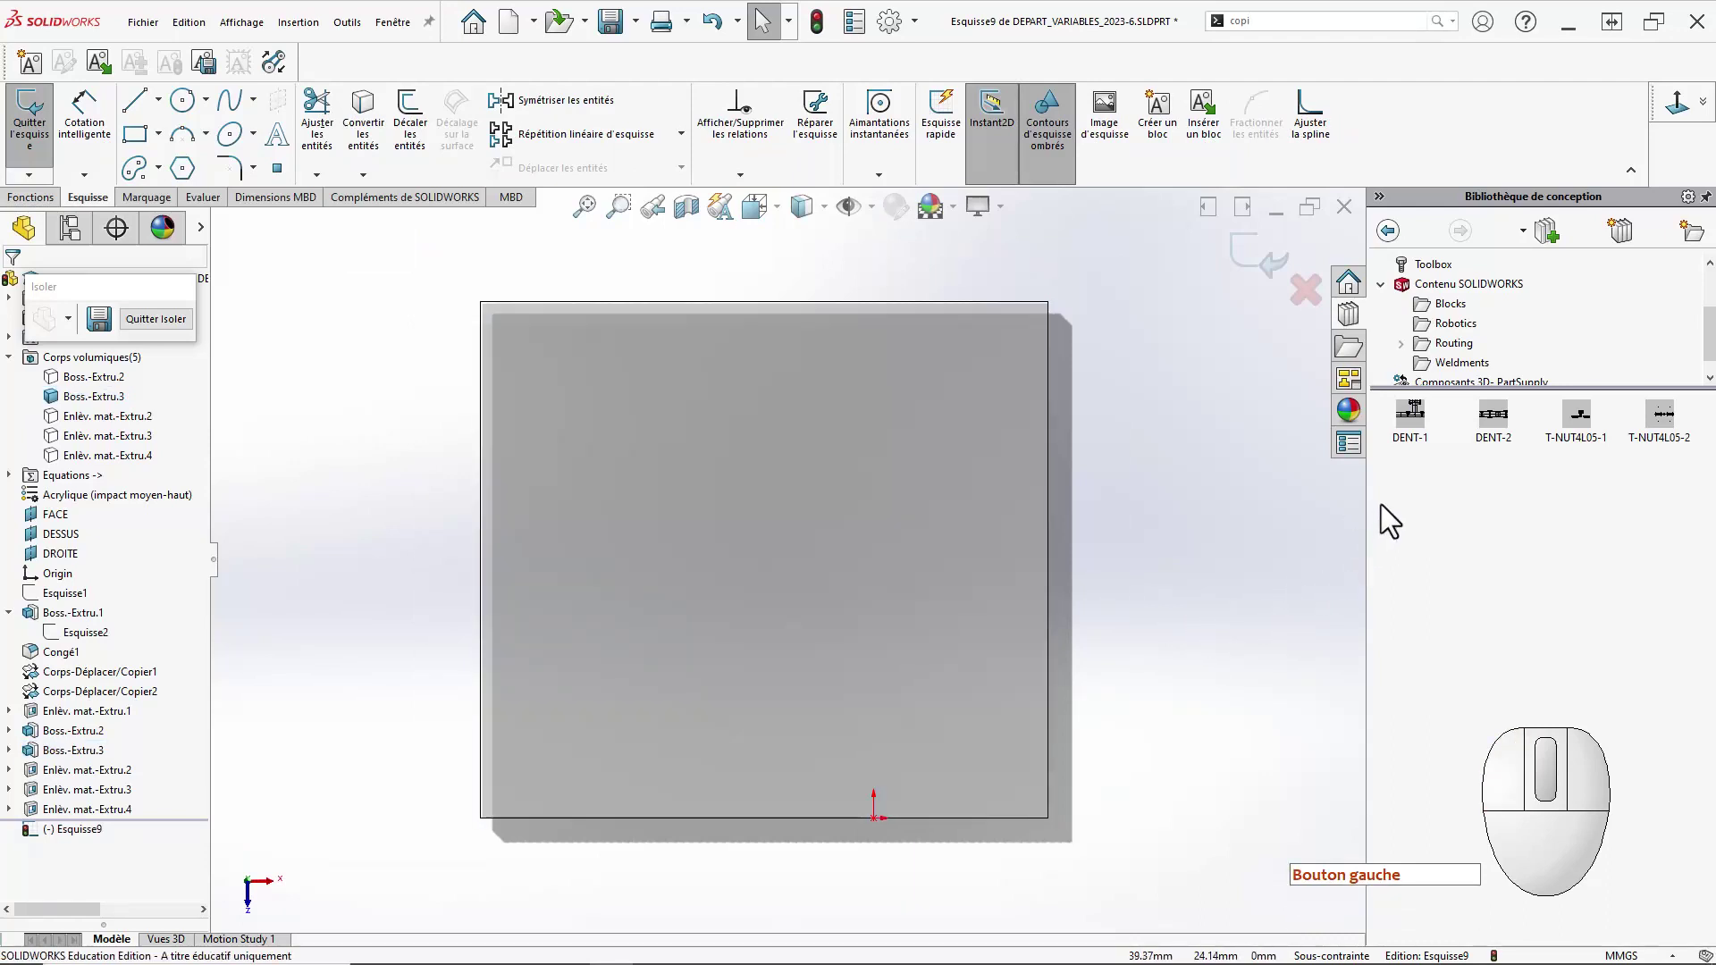
drag(1409, 412, 1350, 487)
drag(869, 473, 741, 384)
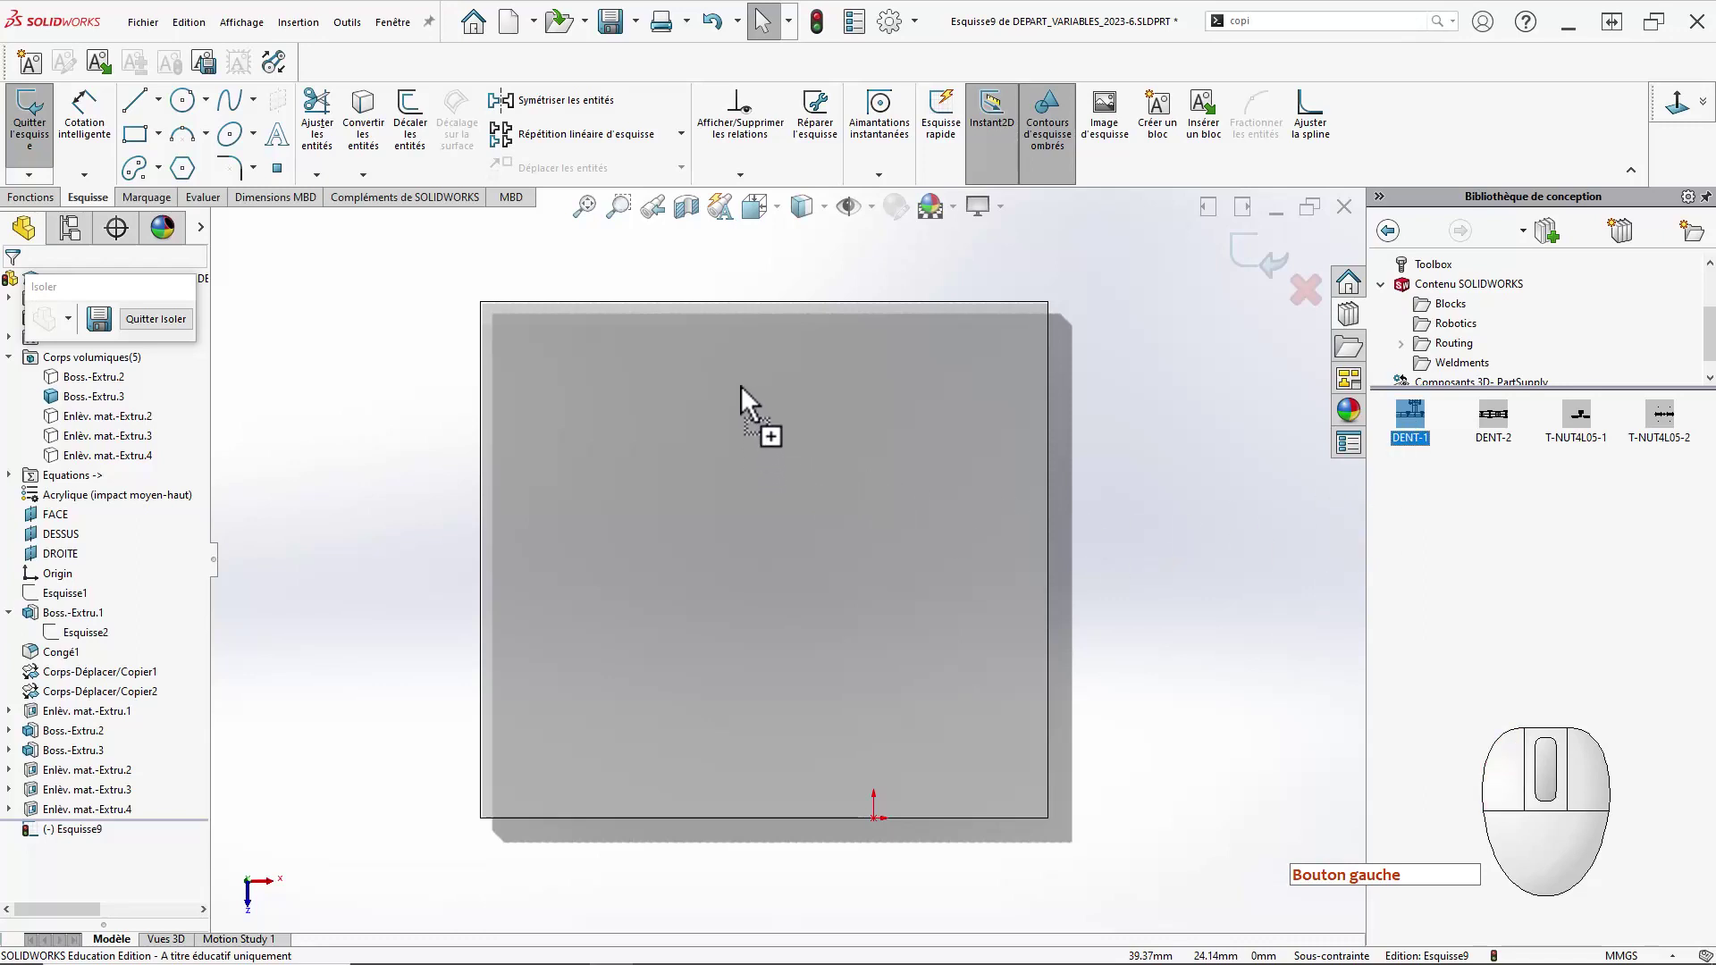
click(699, 382)
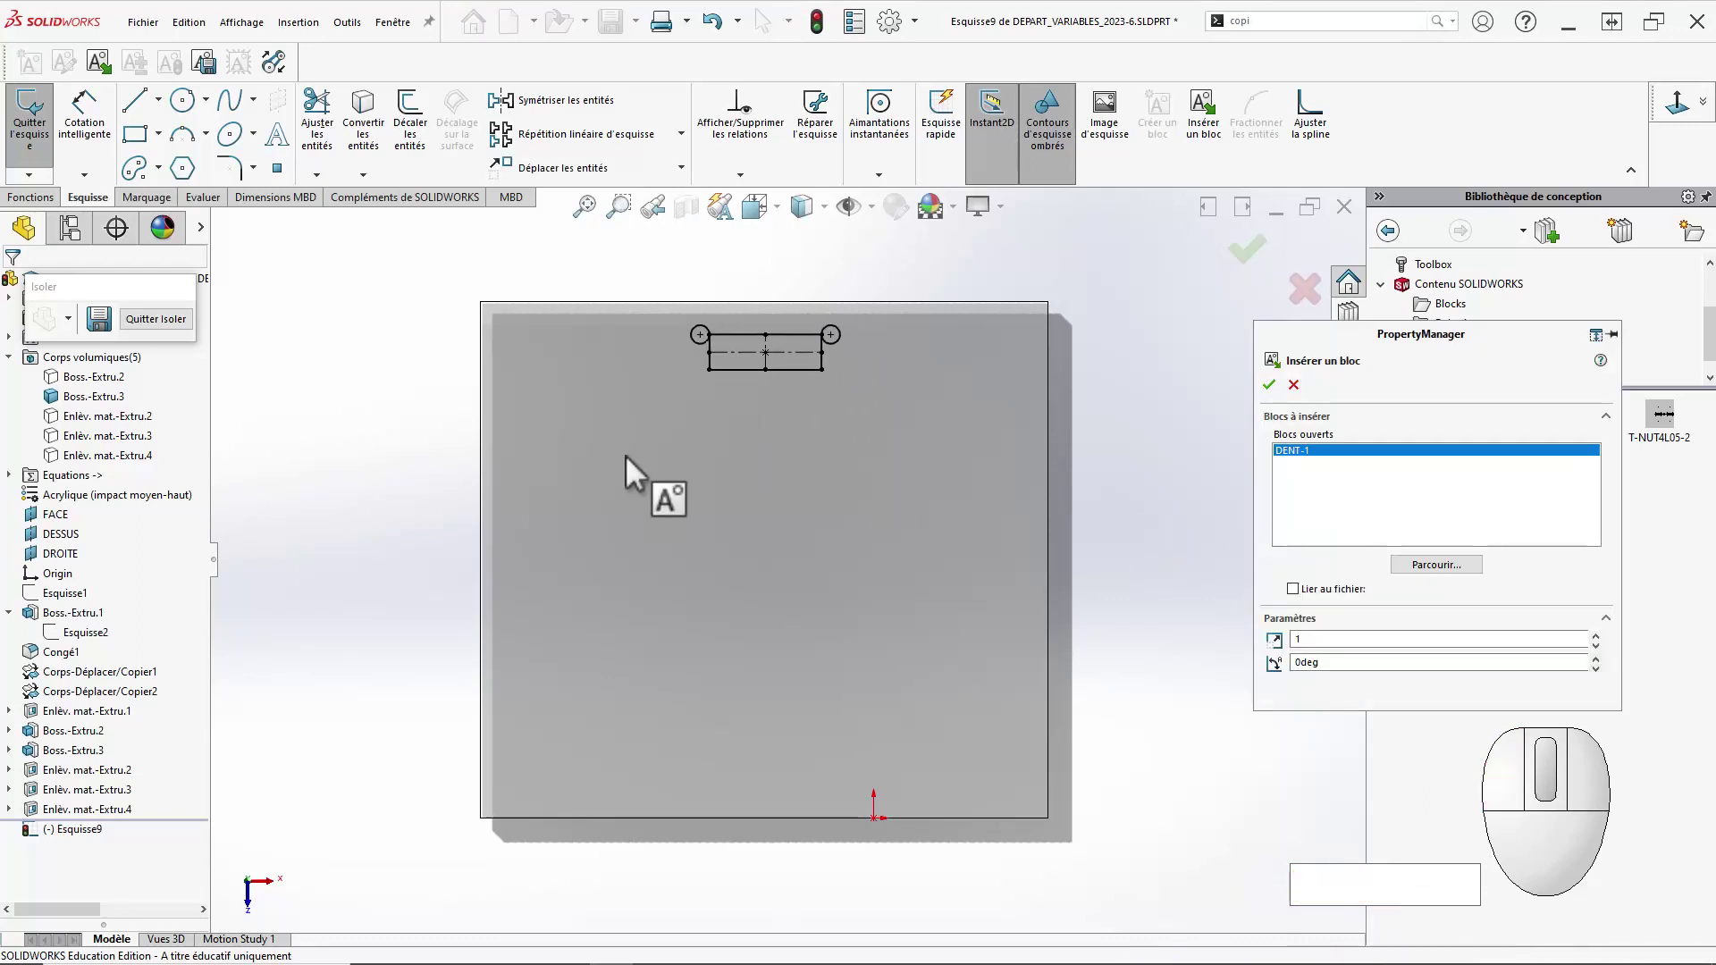
click(413, 590)
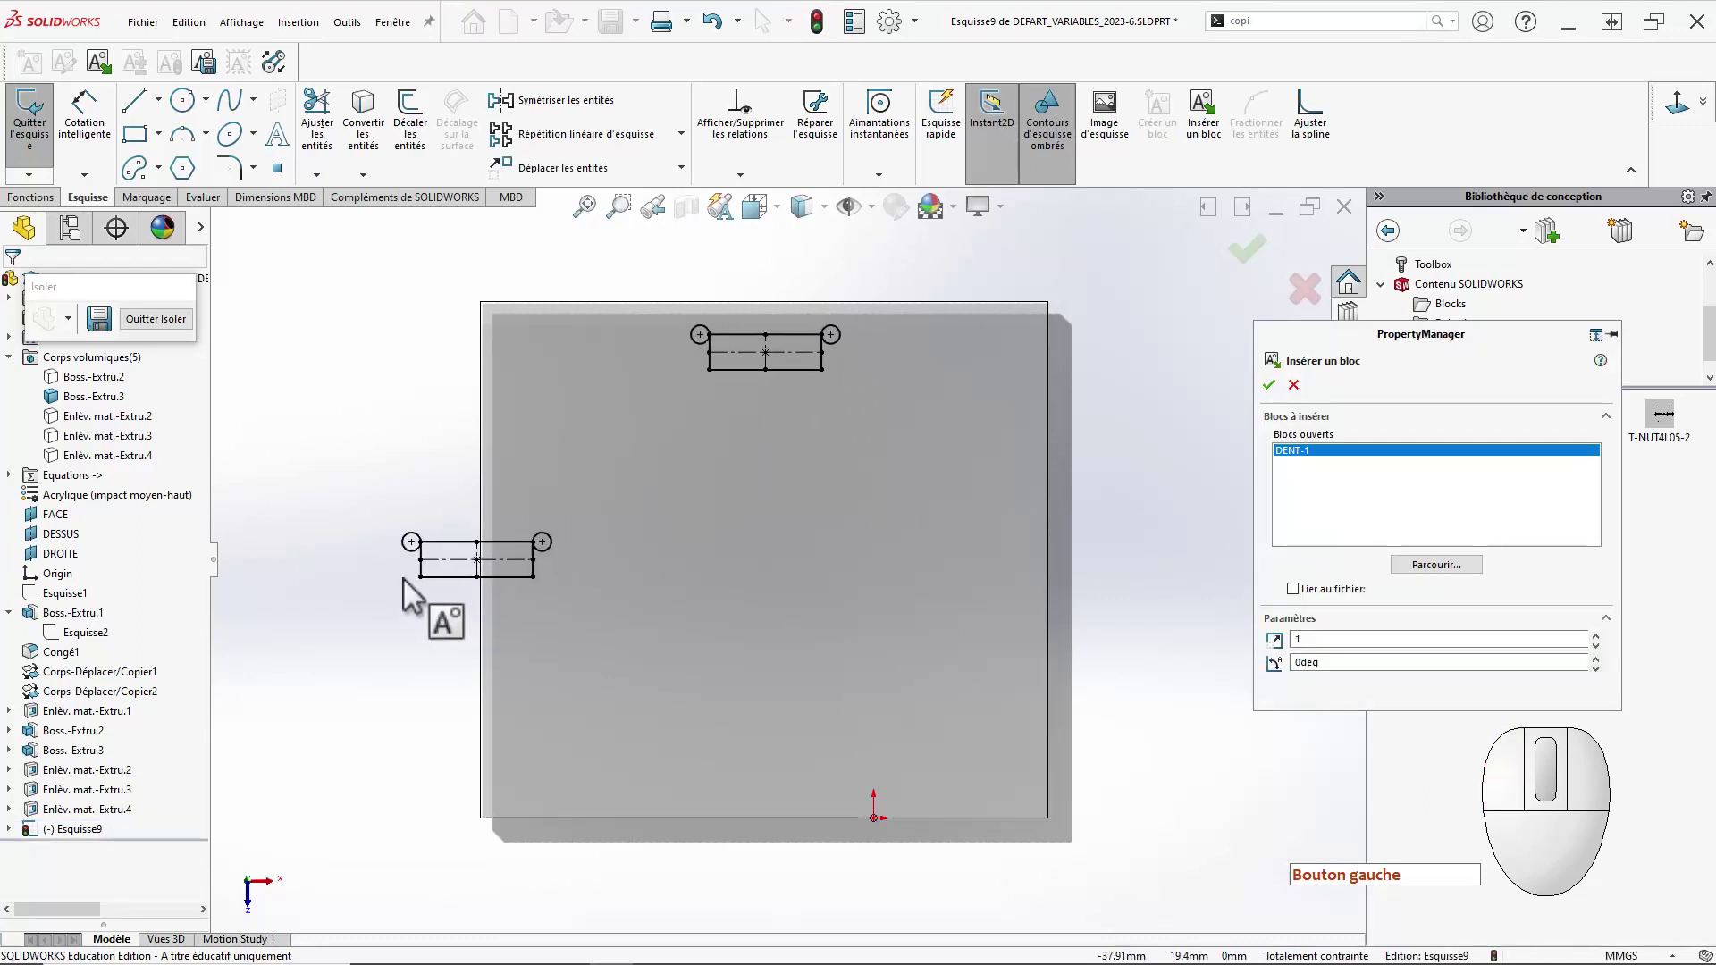
click(684, 785)
click(956, 578)
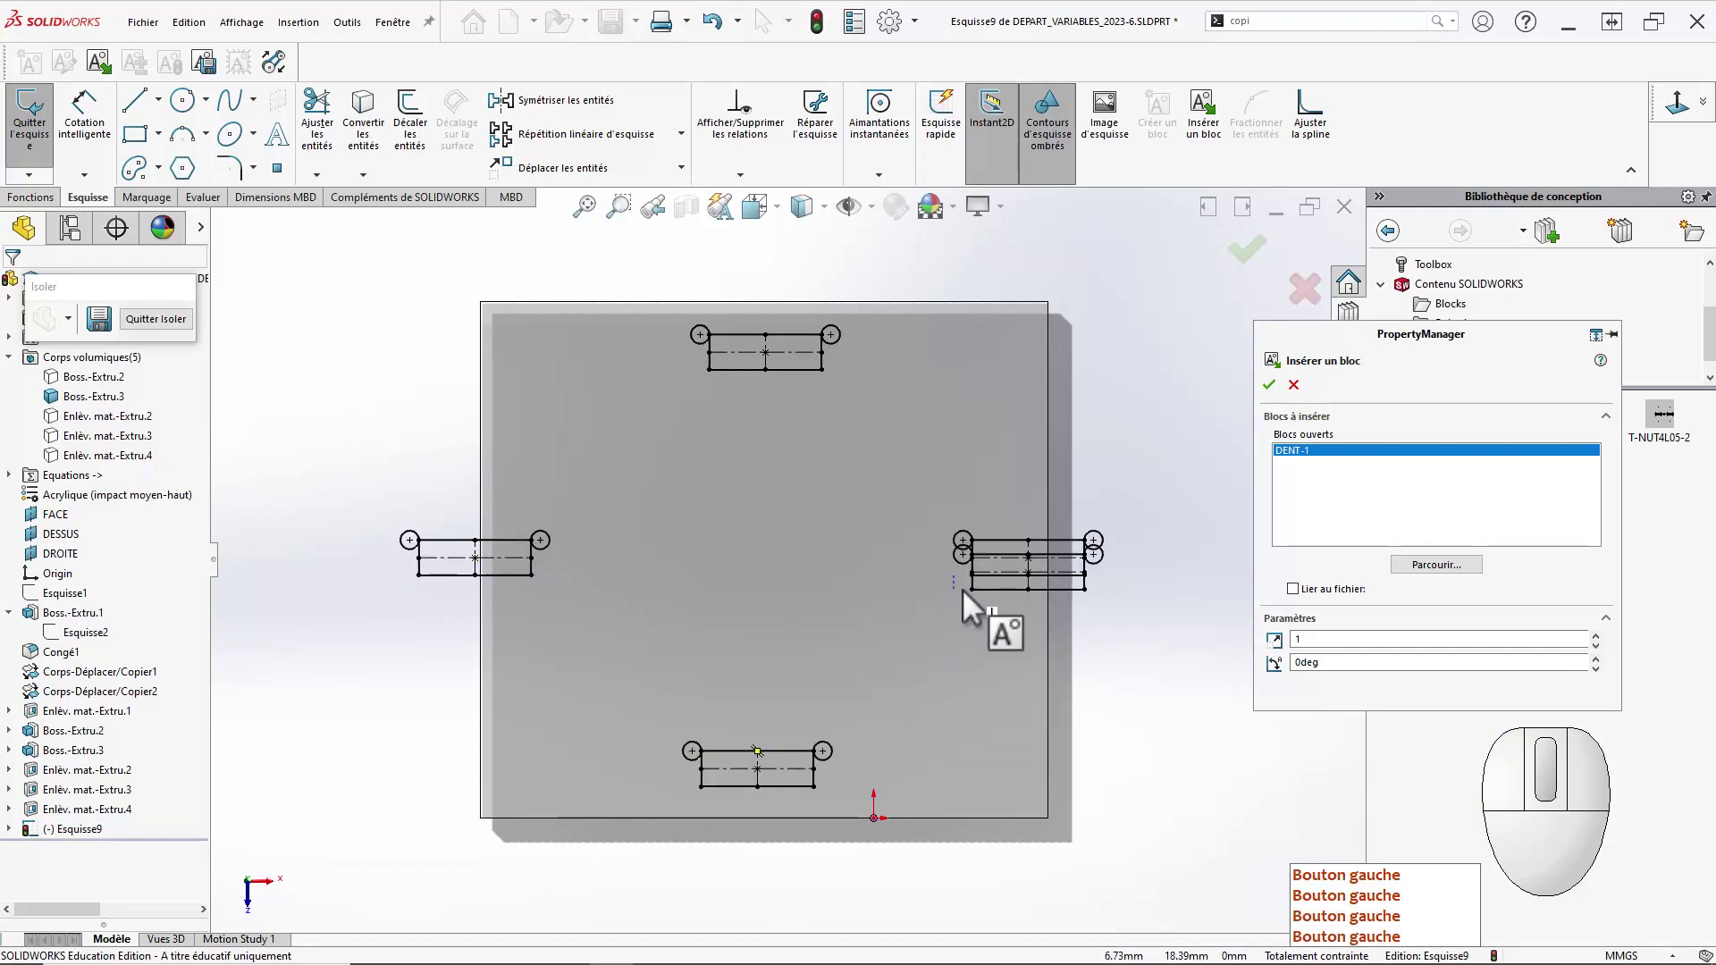
key(Escape)
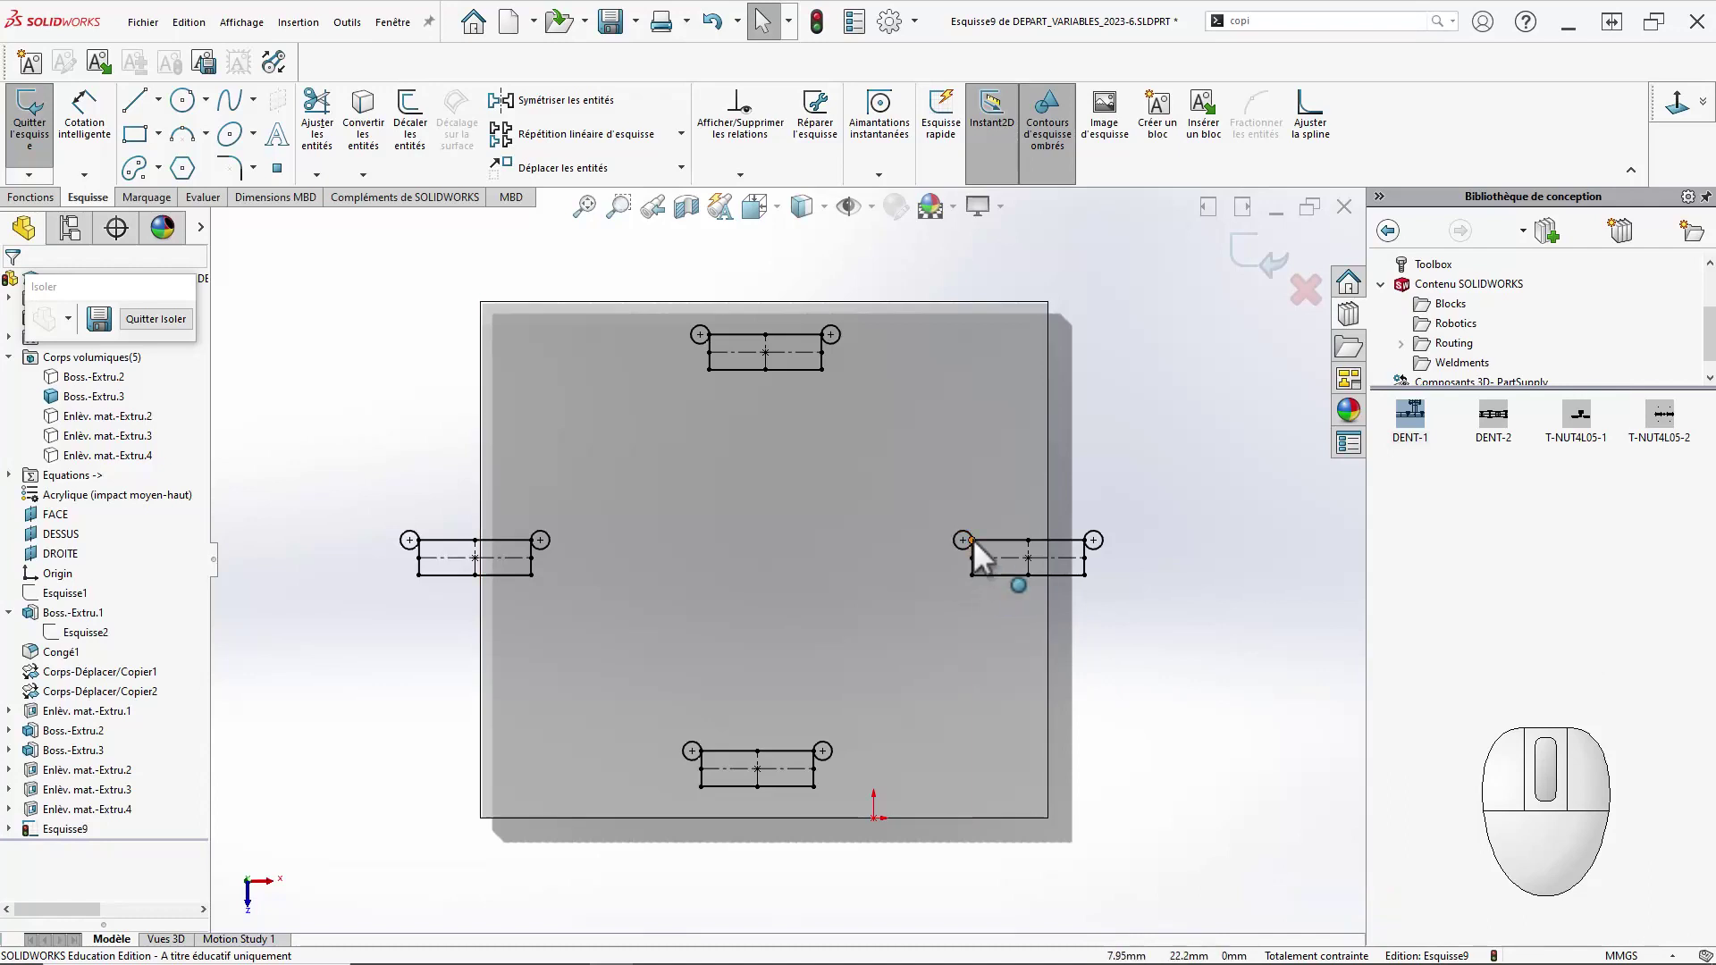
Snap the top-line midpoints of three DENT-1 blocks to the midpoints of the plate's upper, left and lower edges.
click(765, 333)
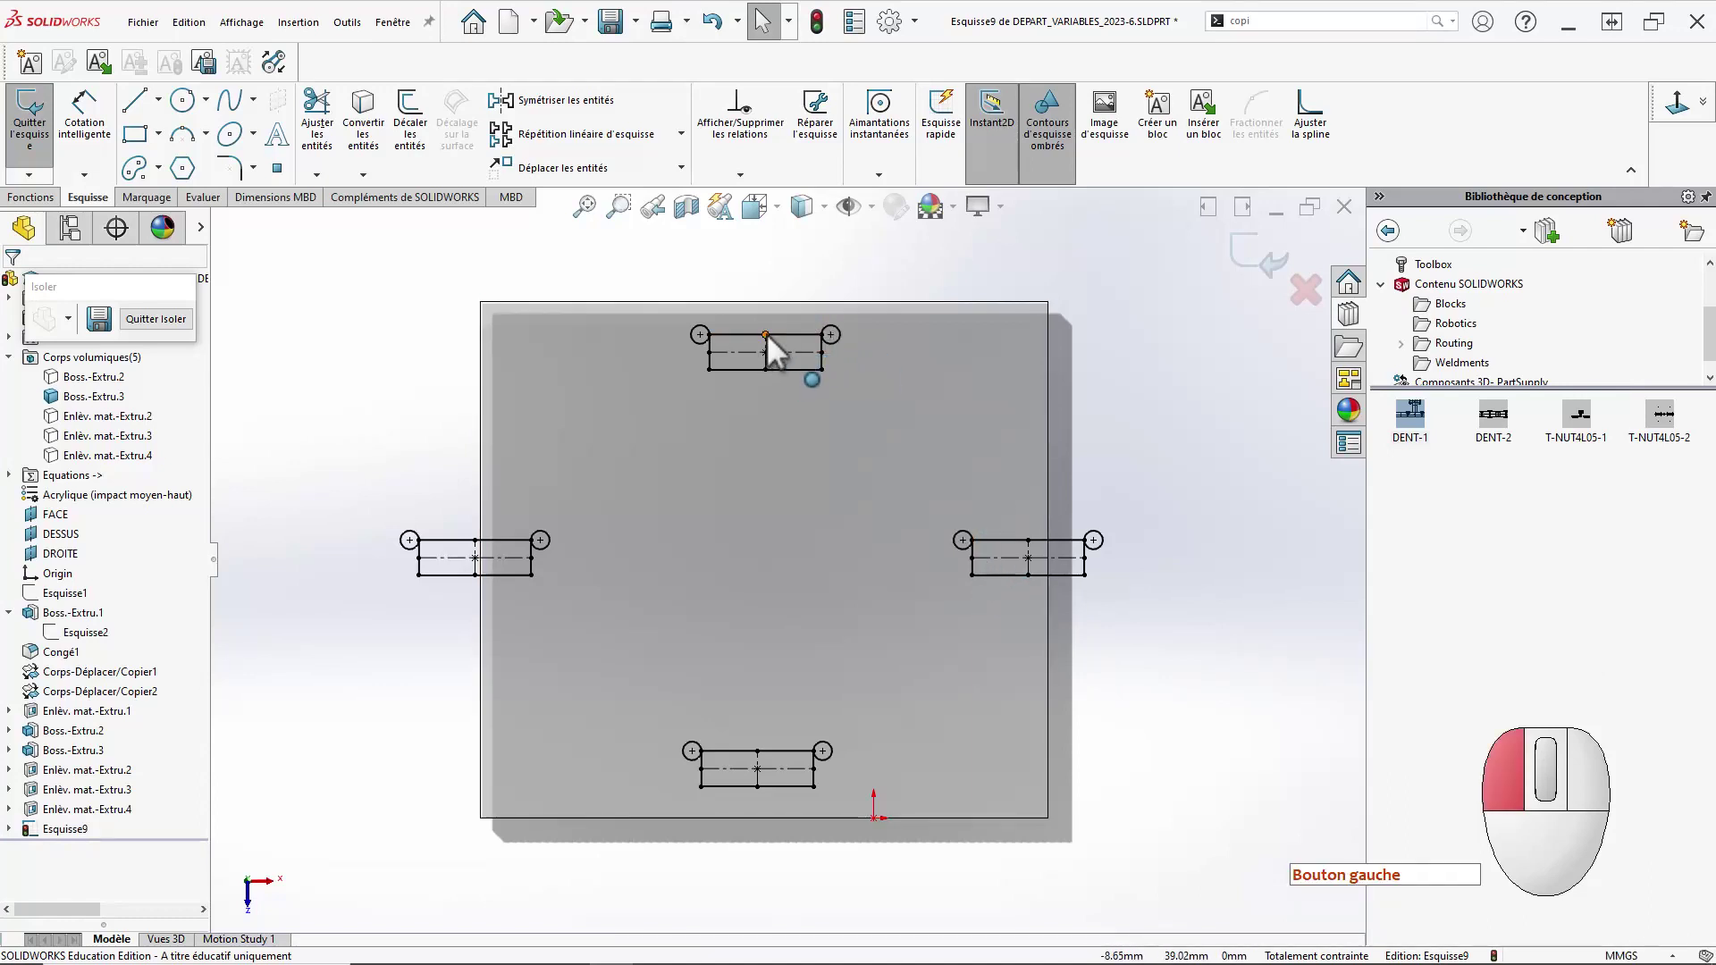
click(765, 333)
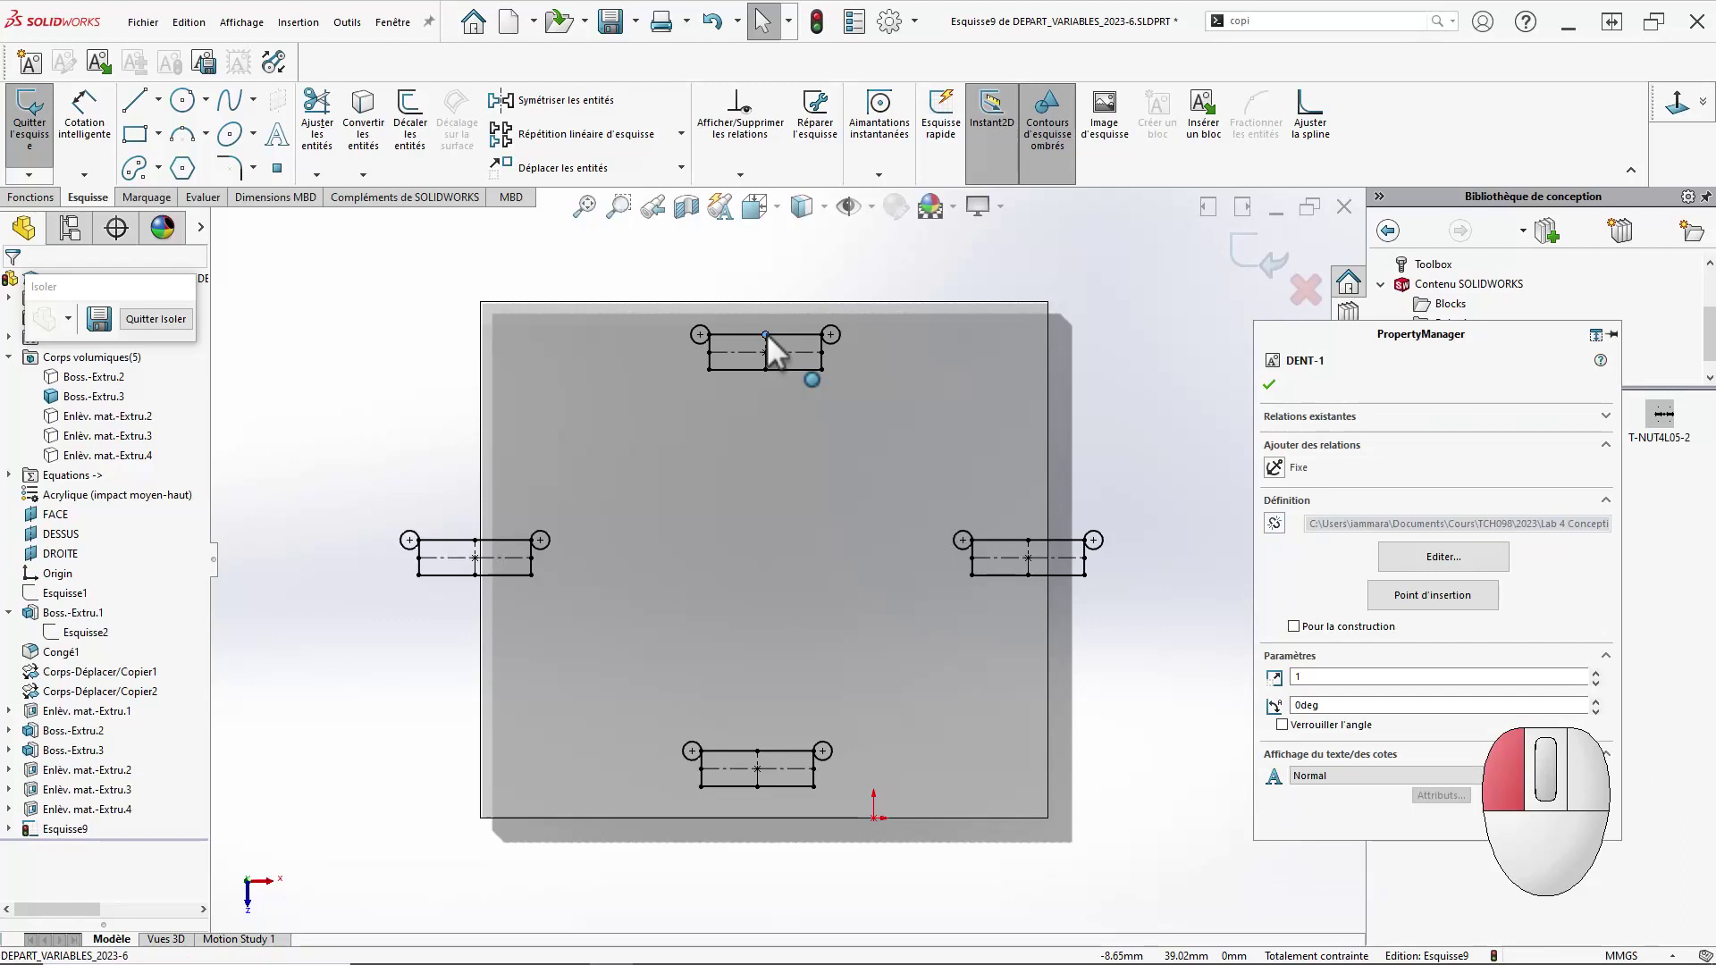
mouse_move(765, 333)
mouse_down()
mouse_move(805, 320)
mouse_move(764, 303)
mouse_up()
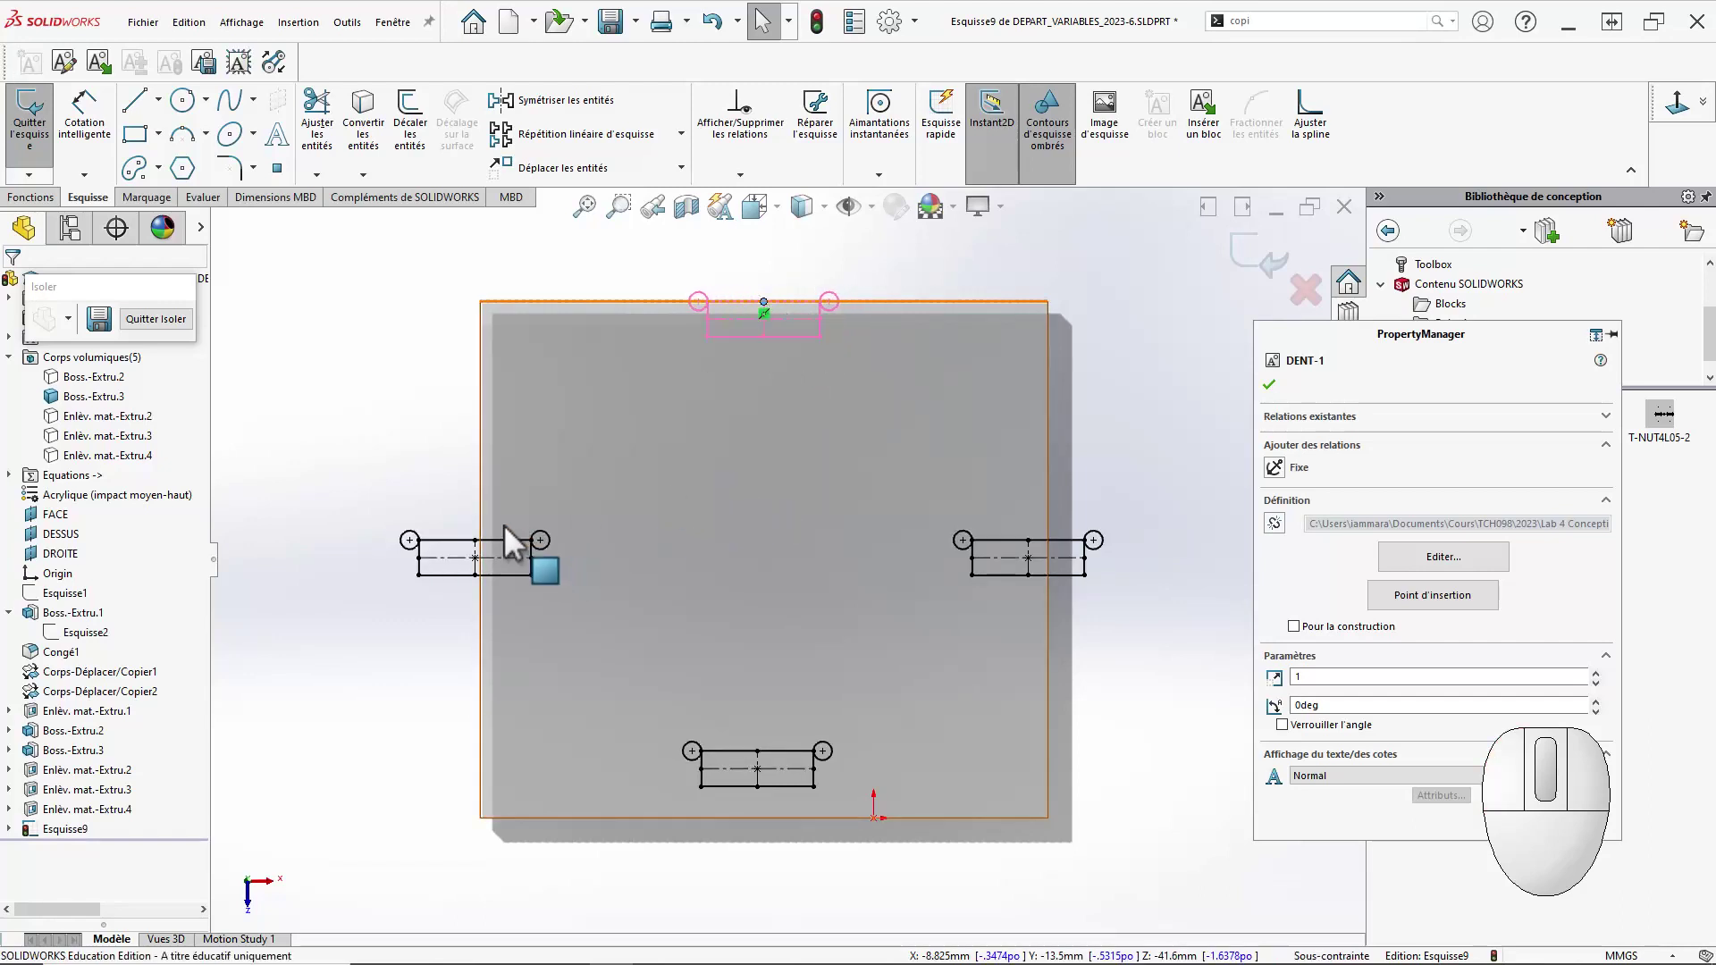
mouse_move(477, 541)
mouse_down()
mouse_move(490, 573)
mouse_move(480, 537)
mouse_move(480, 560)
mouse_up()
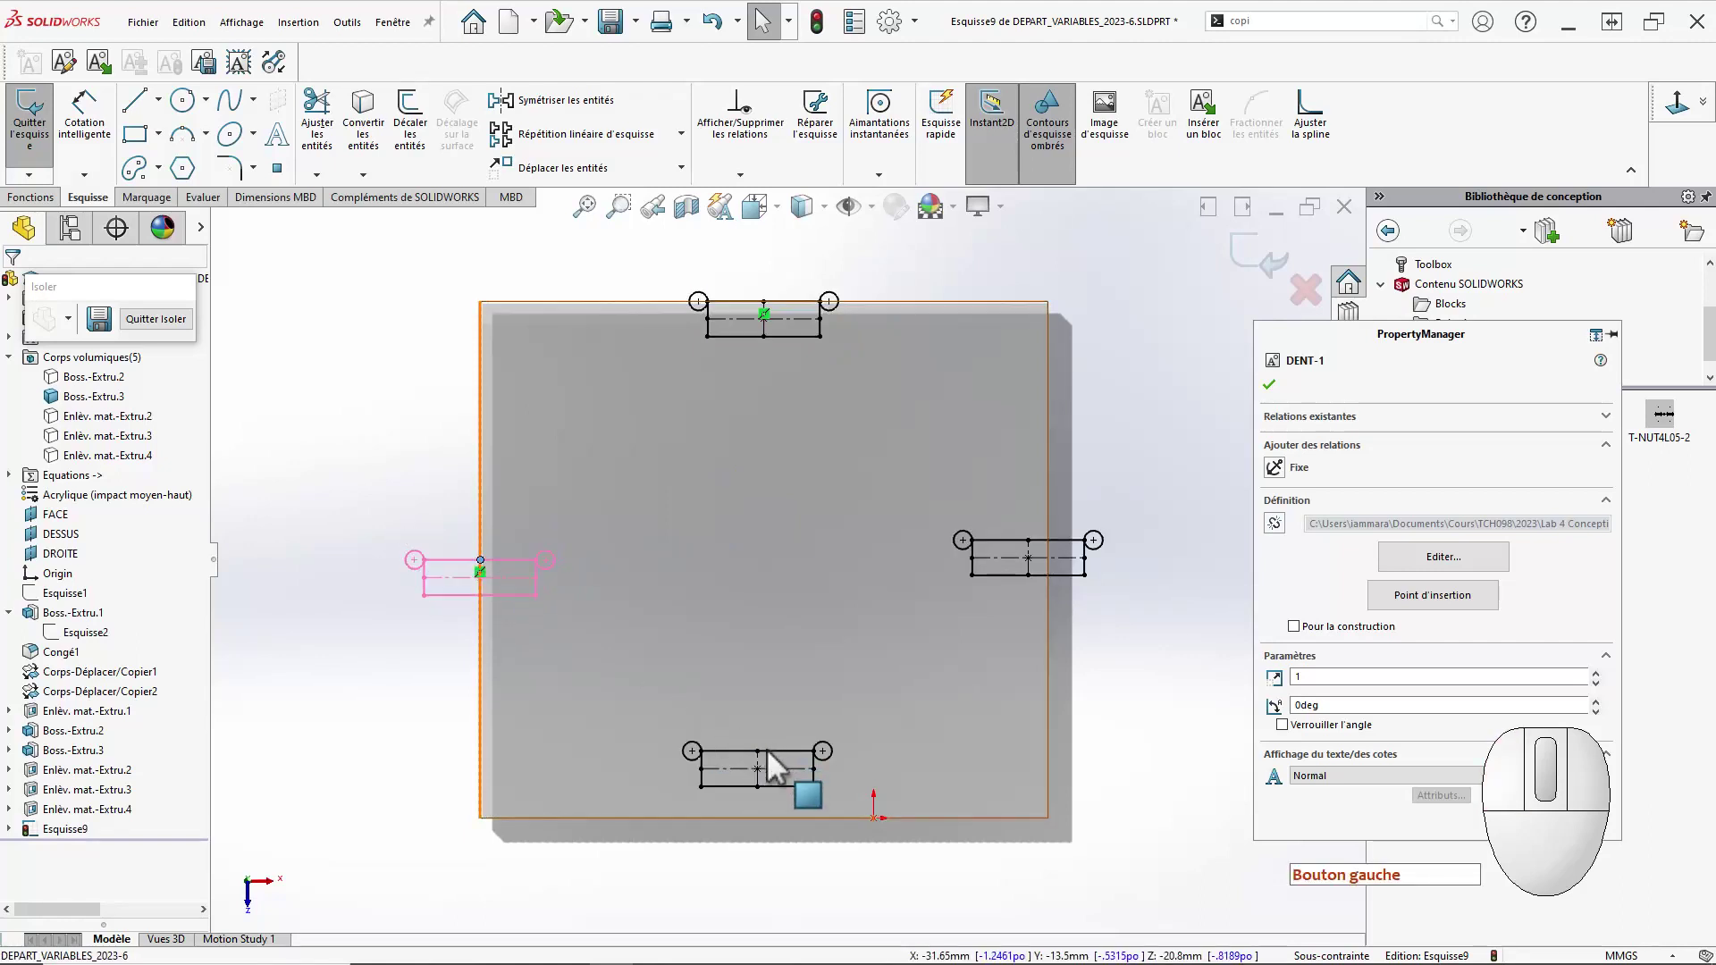
drag(761, 755, 765, 817)
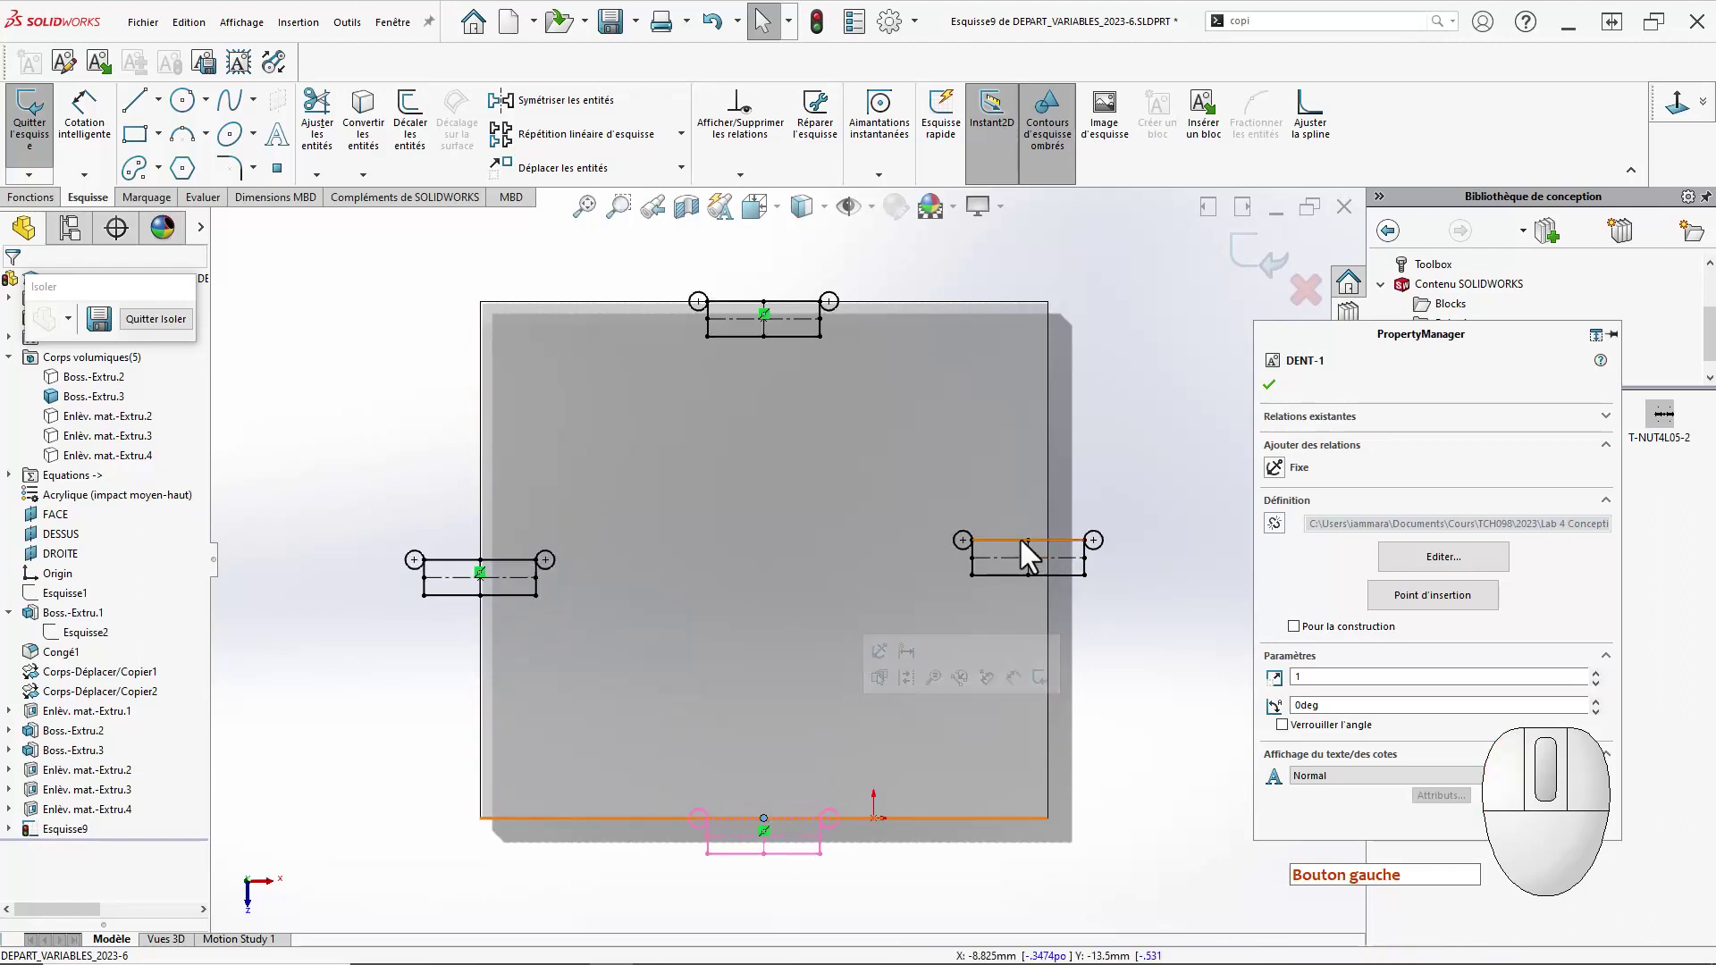
drag(1027, 539, 1043, 570)
right_click(1030, 574)
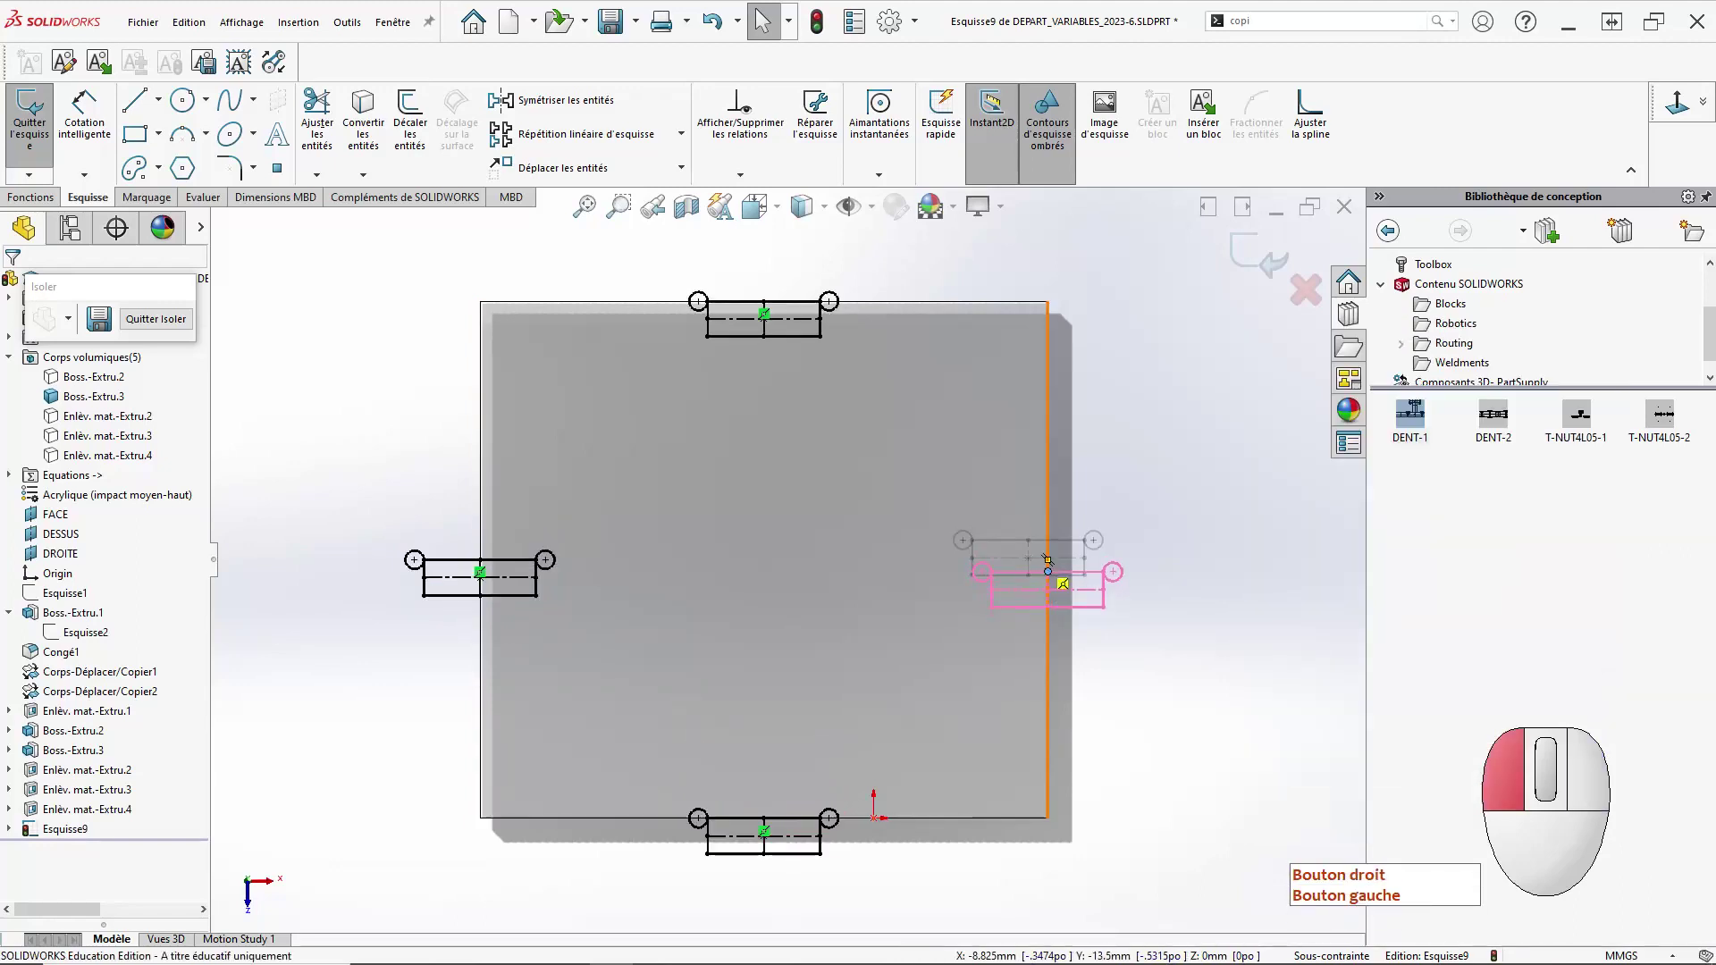
key(Escape)
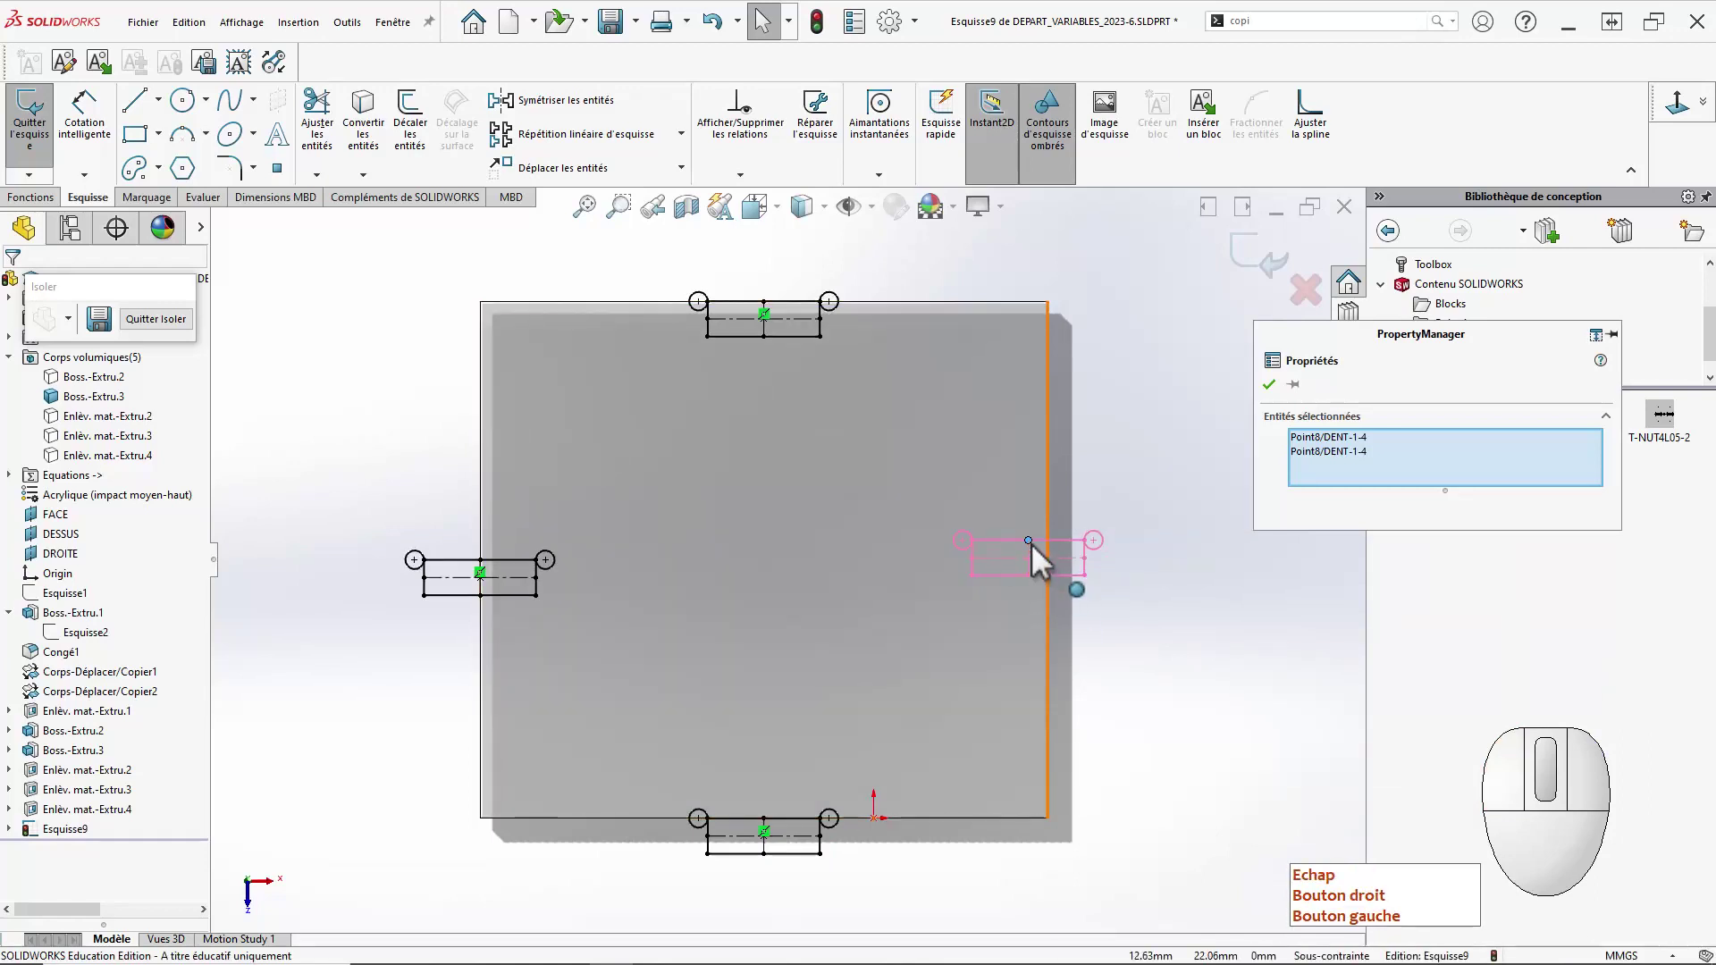
Snap the top-line midpoint of the remaining DENT-1 block to the midpoint of the plate's right edge.
mouse_move(1030, 543)
mouse_down()
mouse_move(1054, 609)
mouse_move(1080, 605)
mouse_move(1042, 583)
mouse_move(1034, 561)
mouse_move(1065, 582)
mouse_move(1051, 561)
mouse_up()
key(Escape)
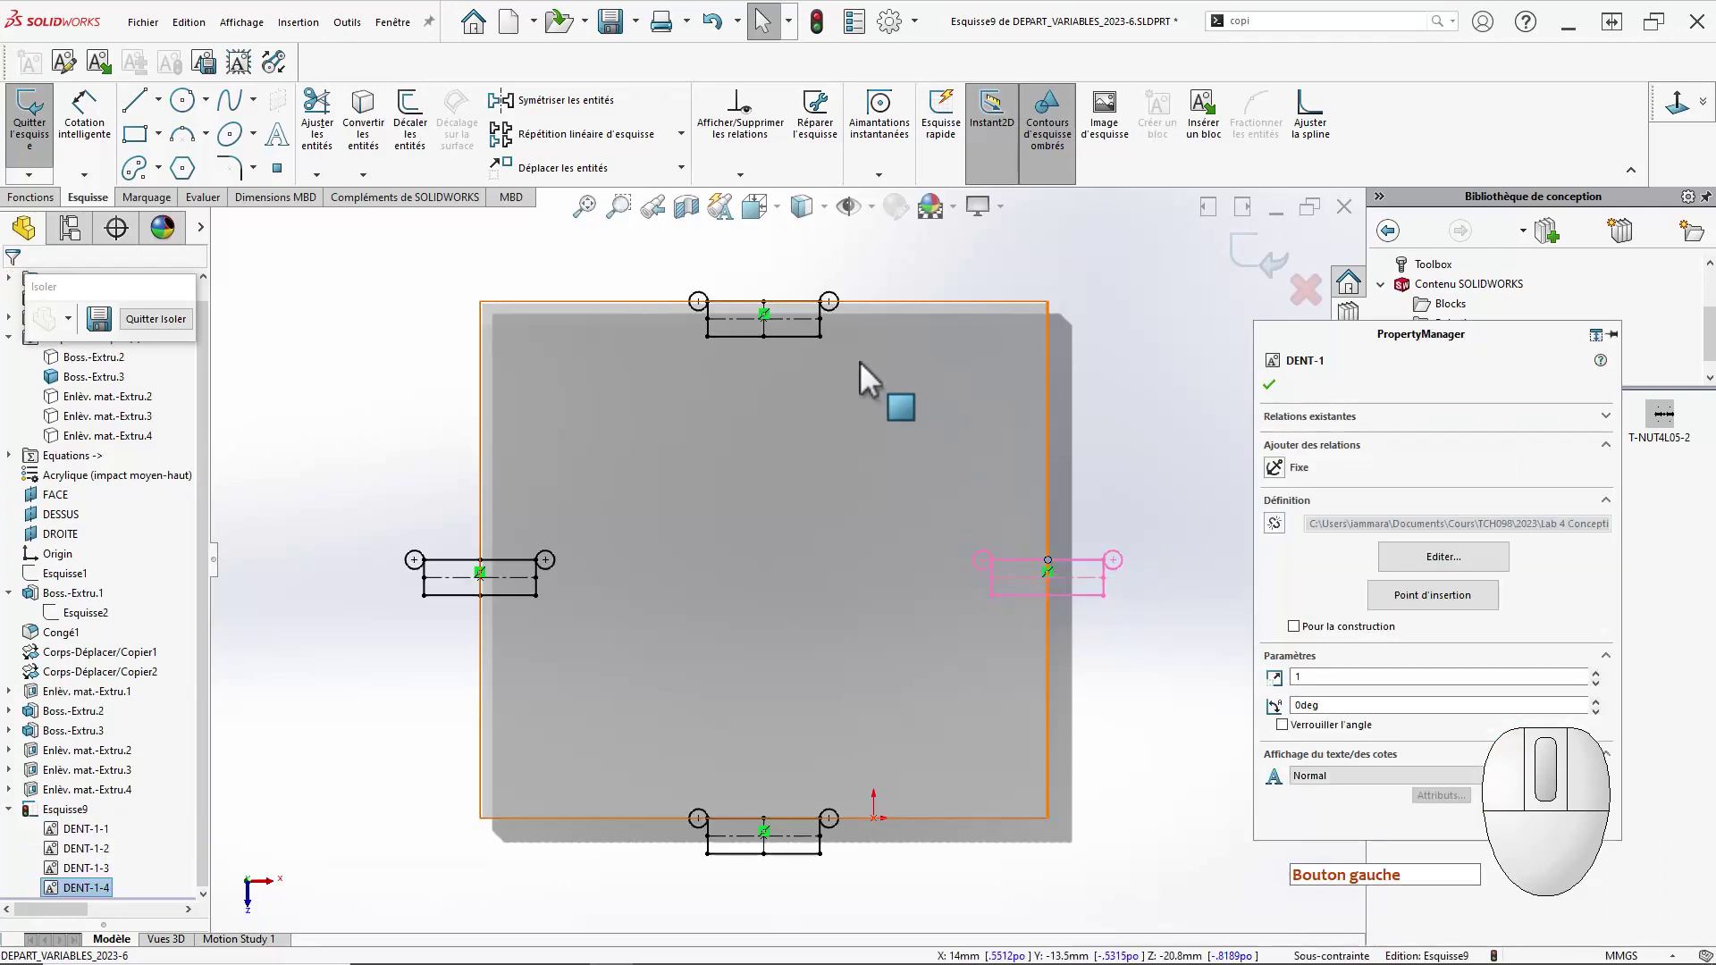
Flip the DENT-1 block on the plate's upper edge outward and make its centreline horizontal.
key(Escape)
drag(822, 335, 671, 261)
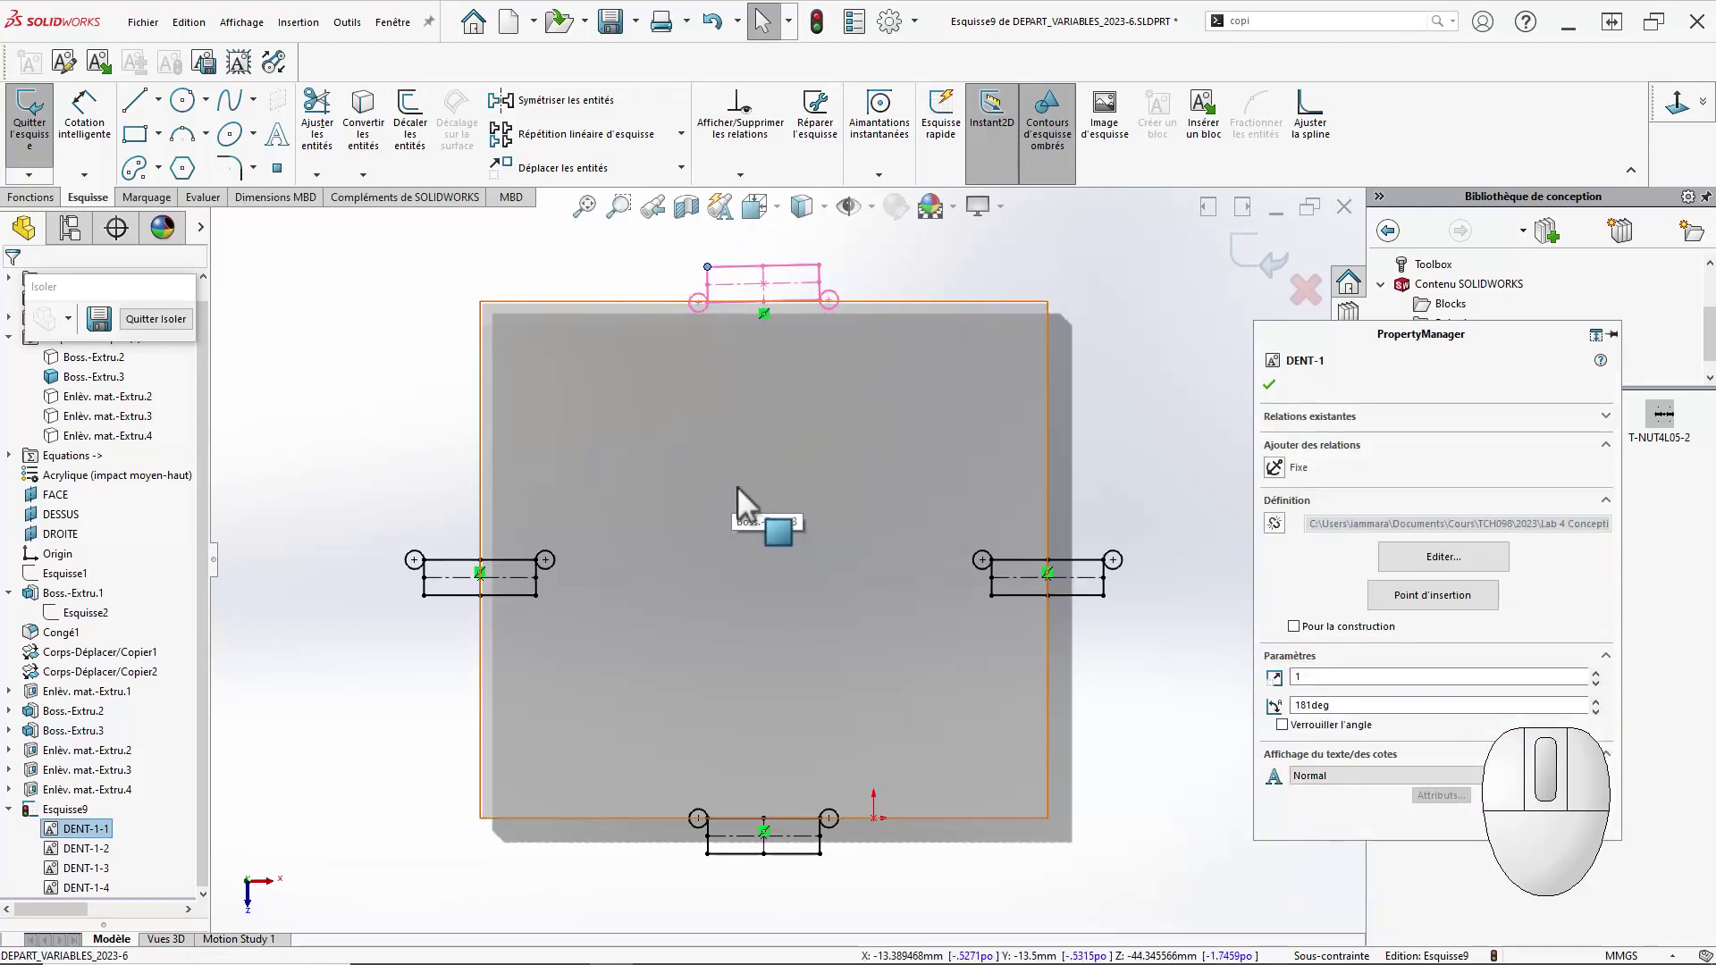
key(Escape)
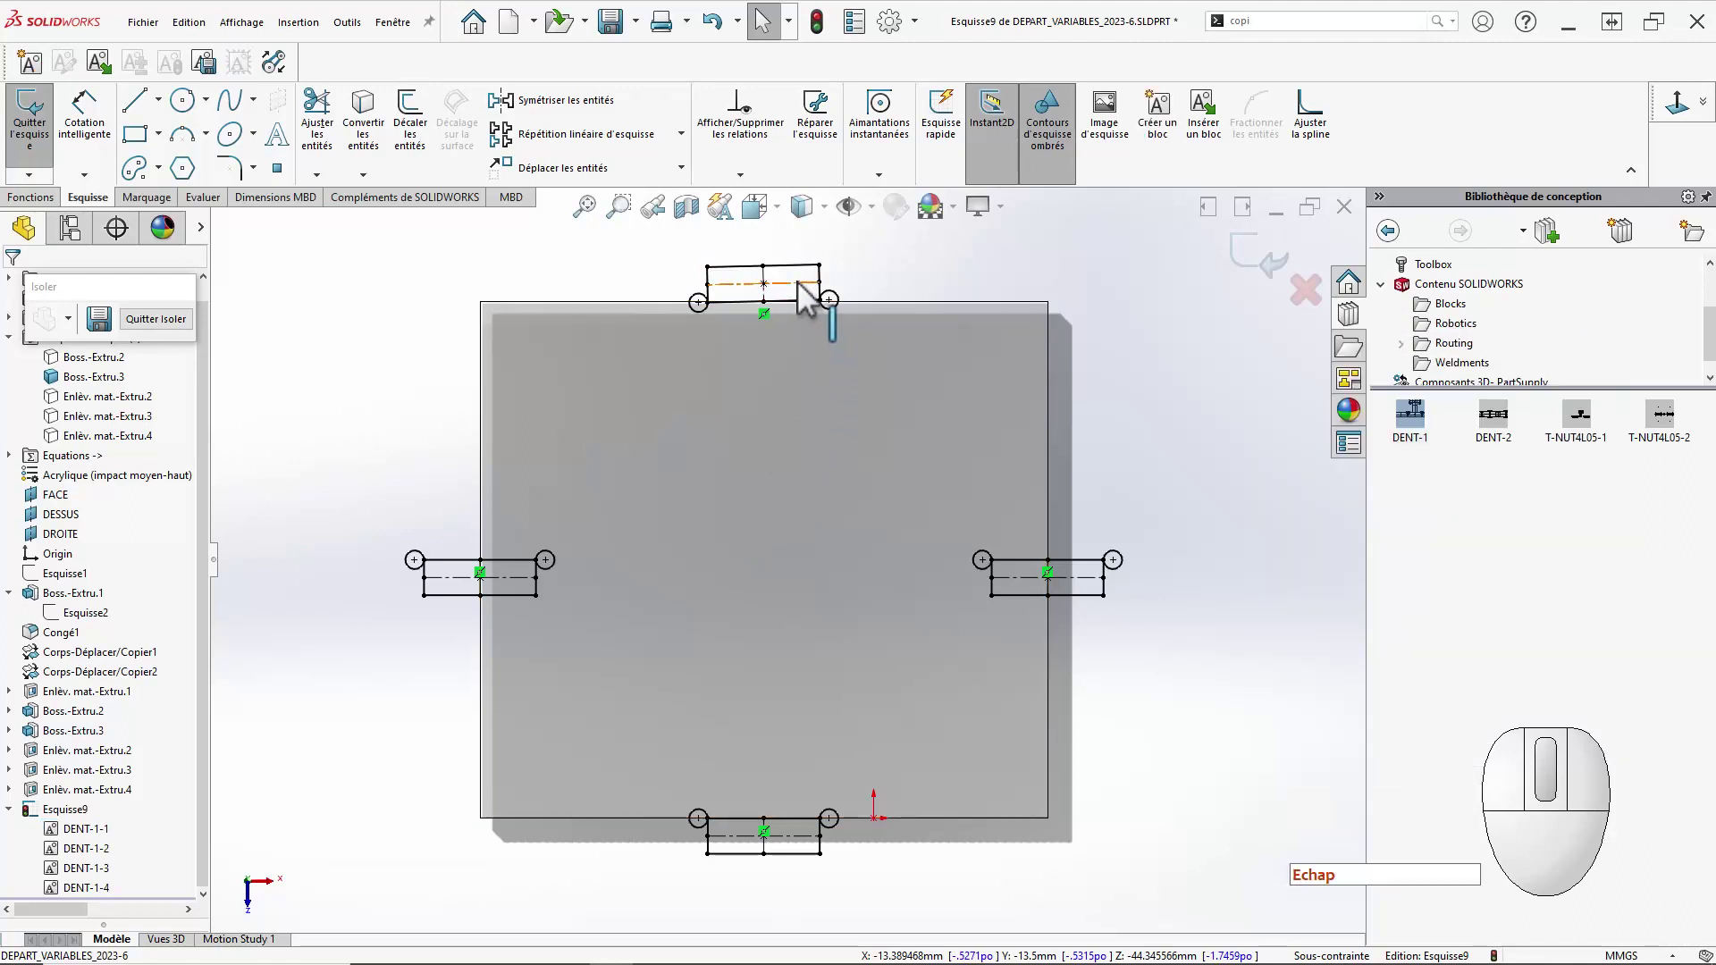
click(795, 284)
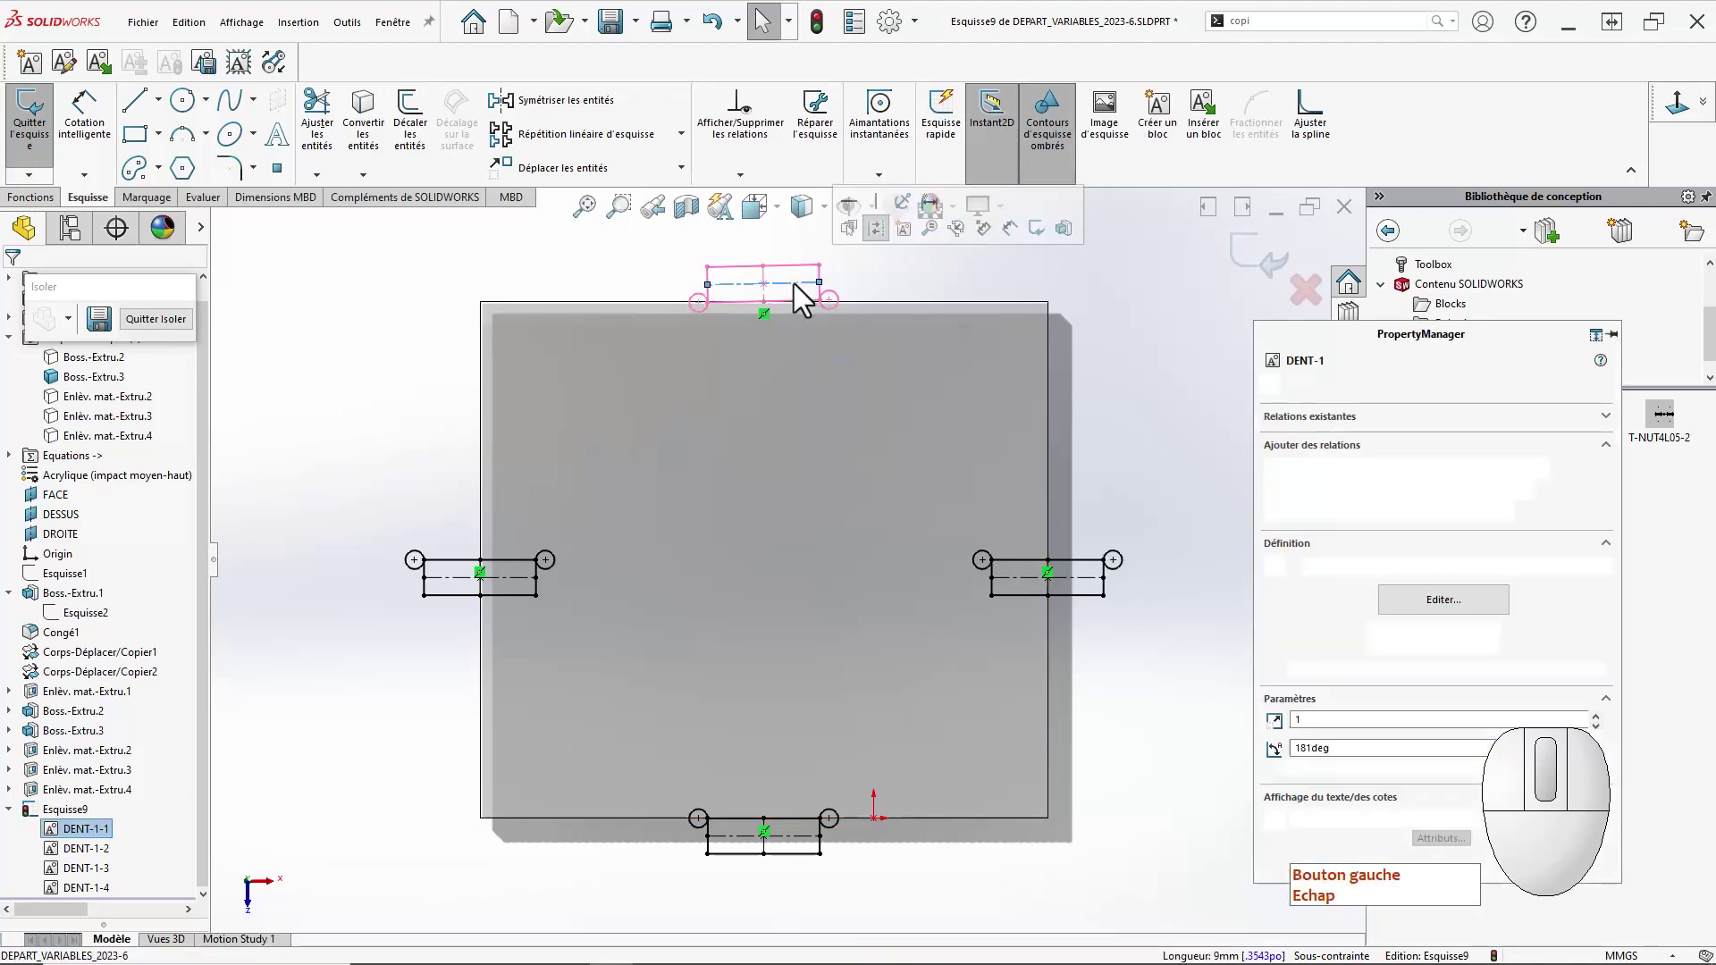
click(849, 230)
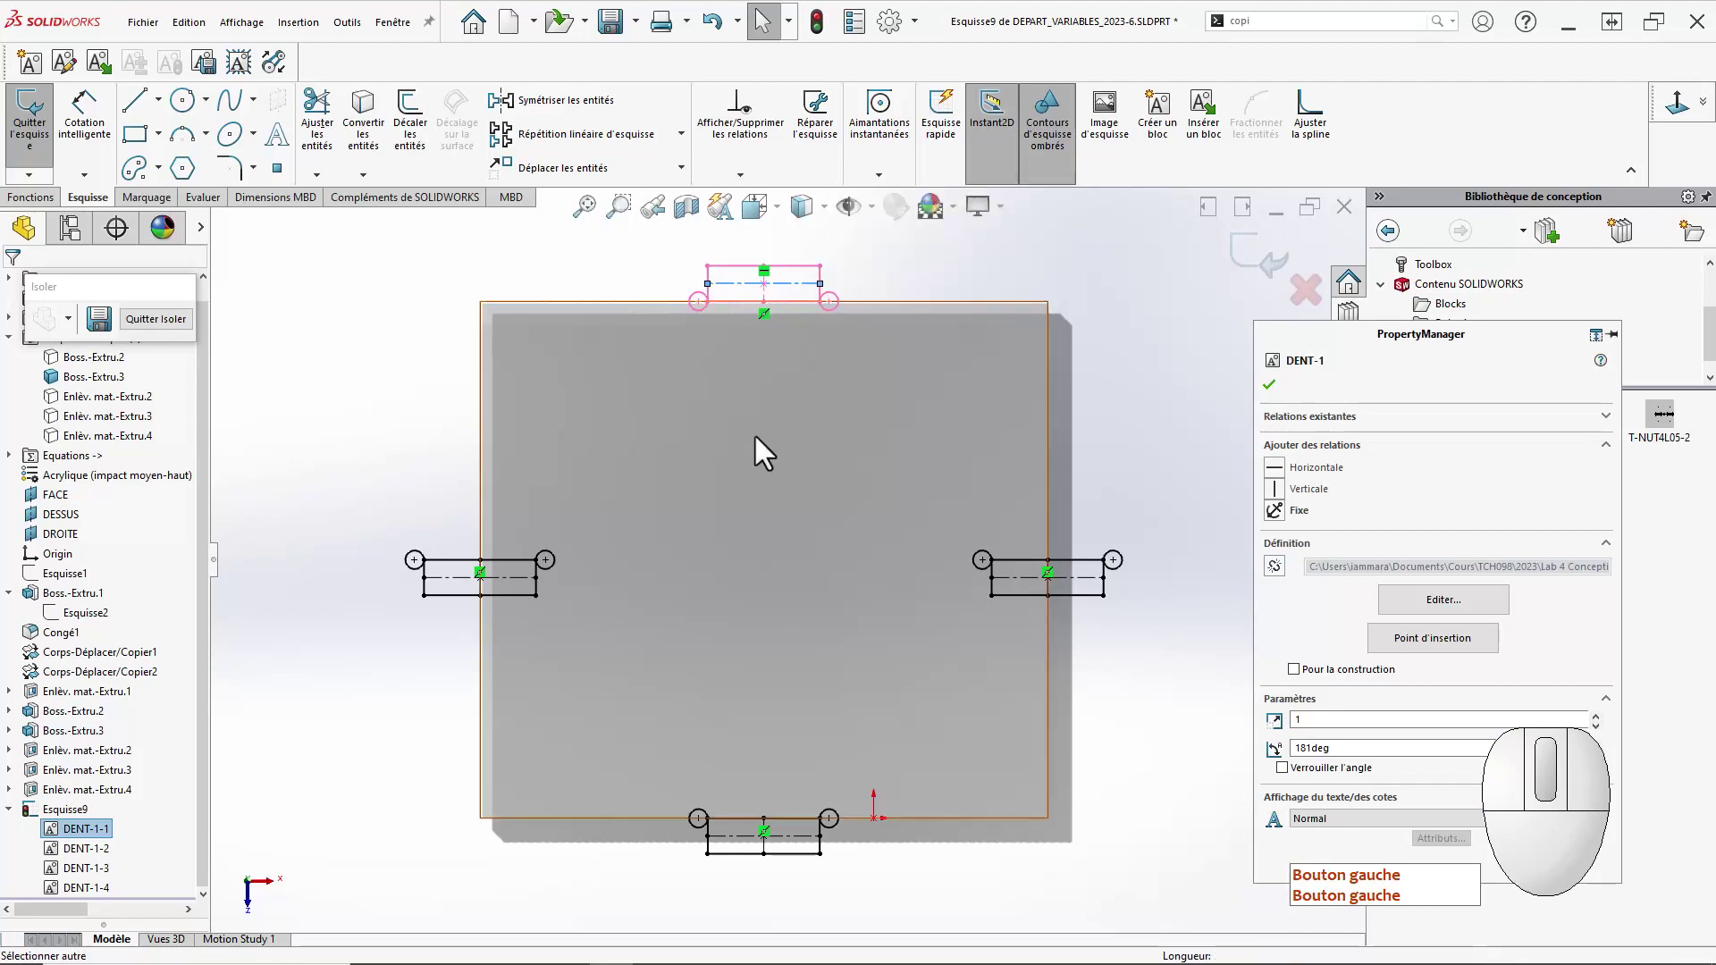
click(390, 438)
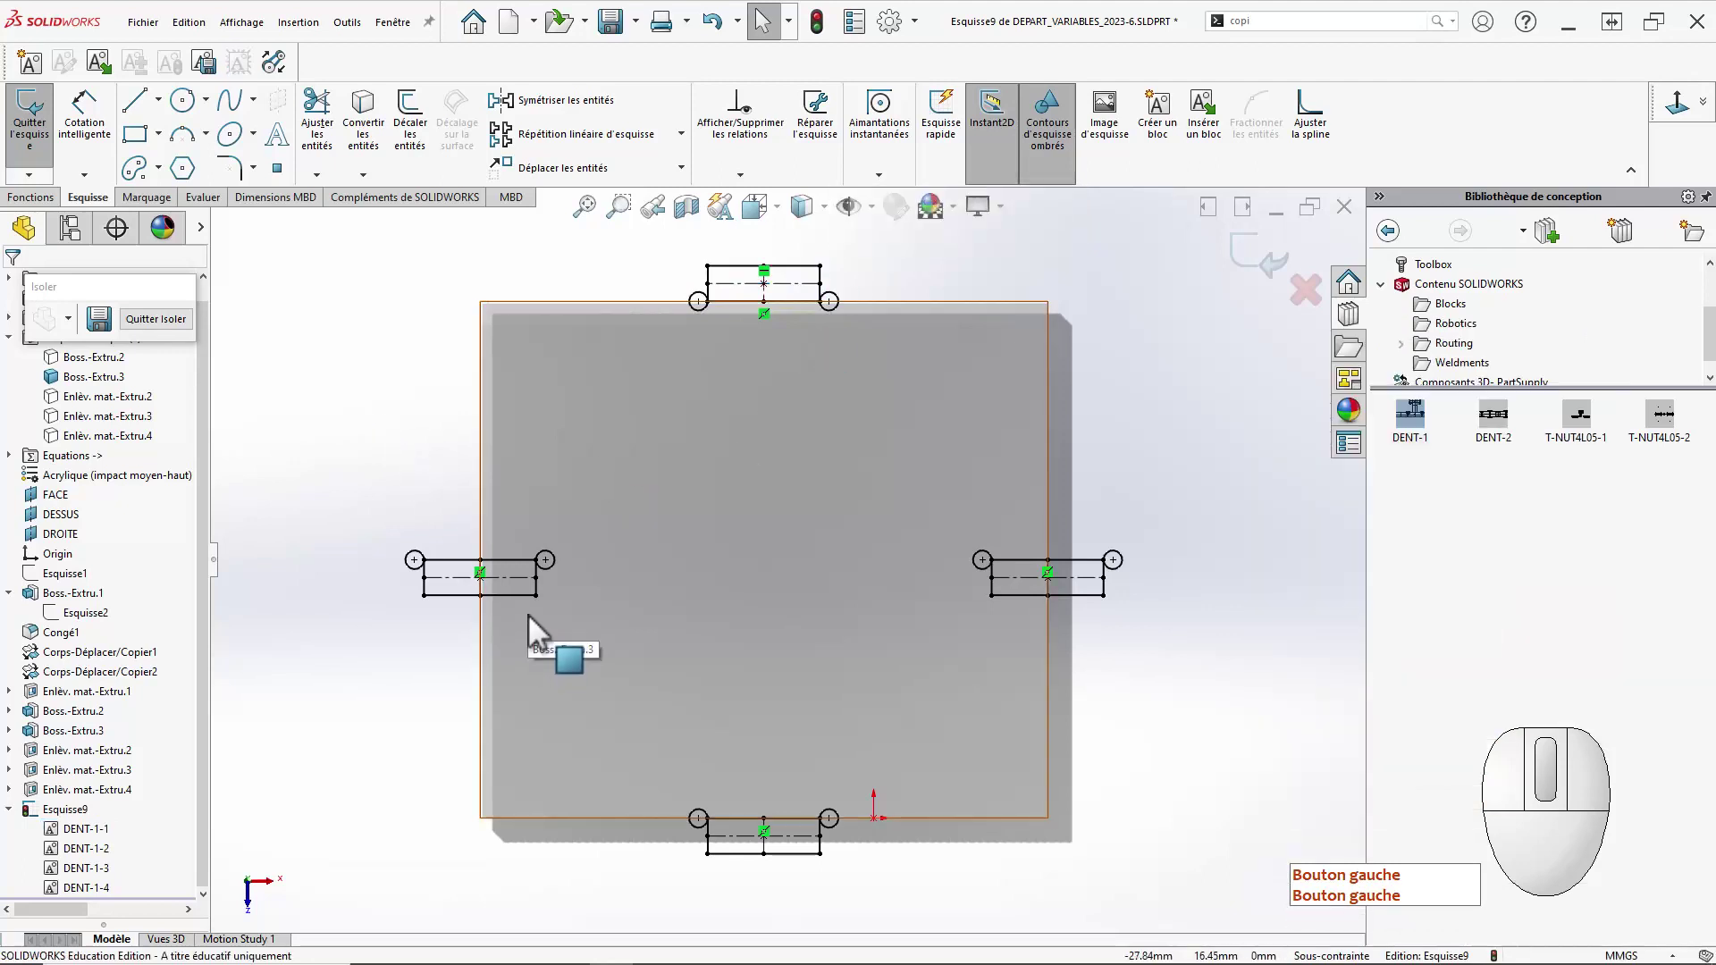
Rotate the DENT-1 blocks on the plate's left and right edges outward and make their outer lines vertical.
drag(538, 595, 407, 697)
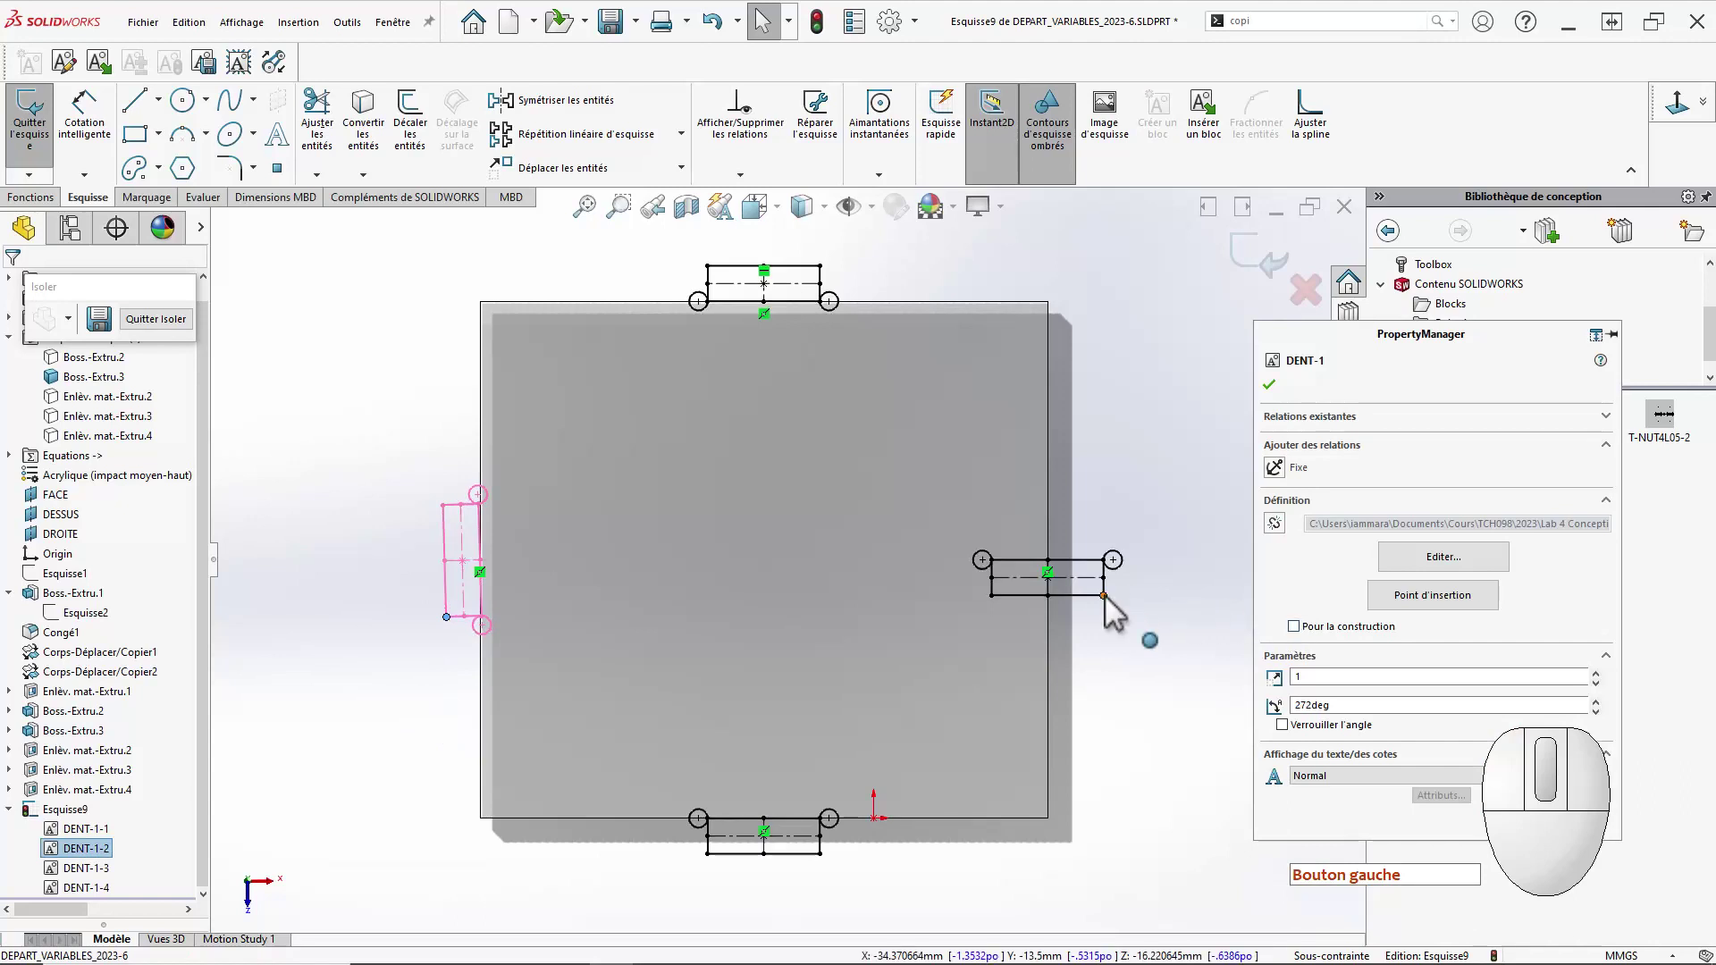
drag(1106, 596, 1107, 545)
click(1084, 547)
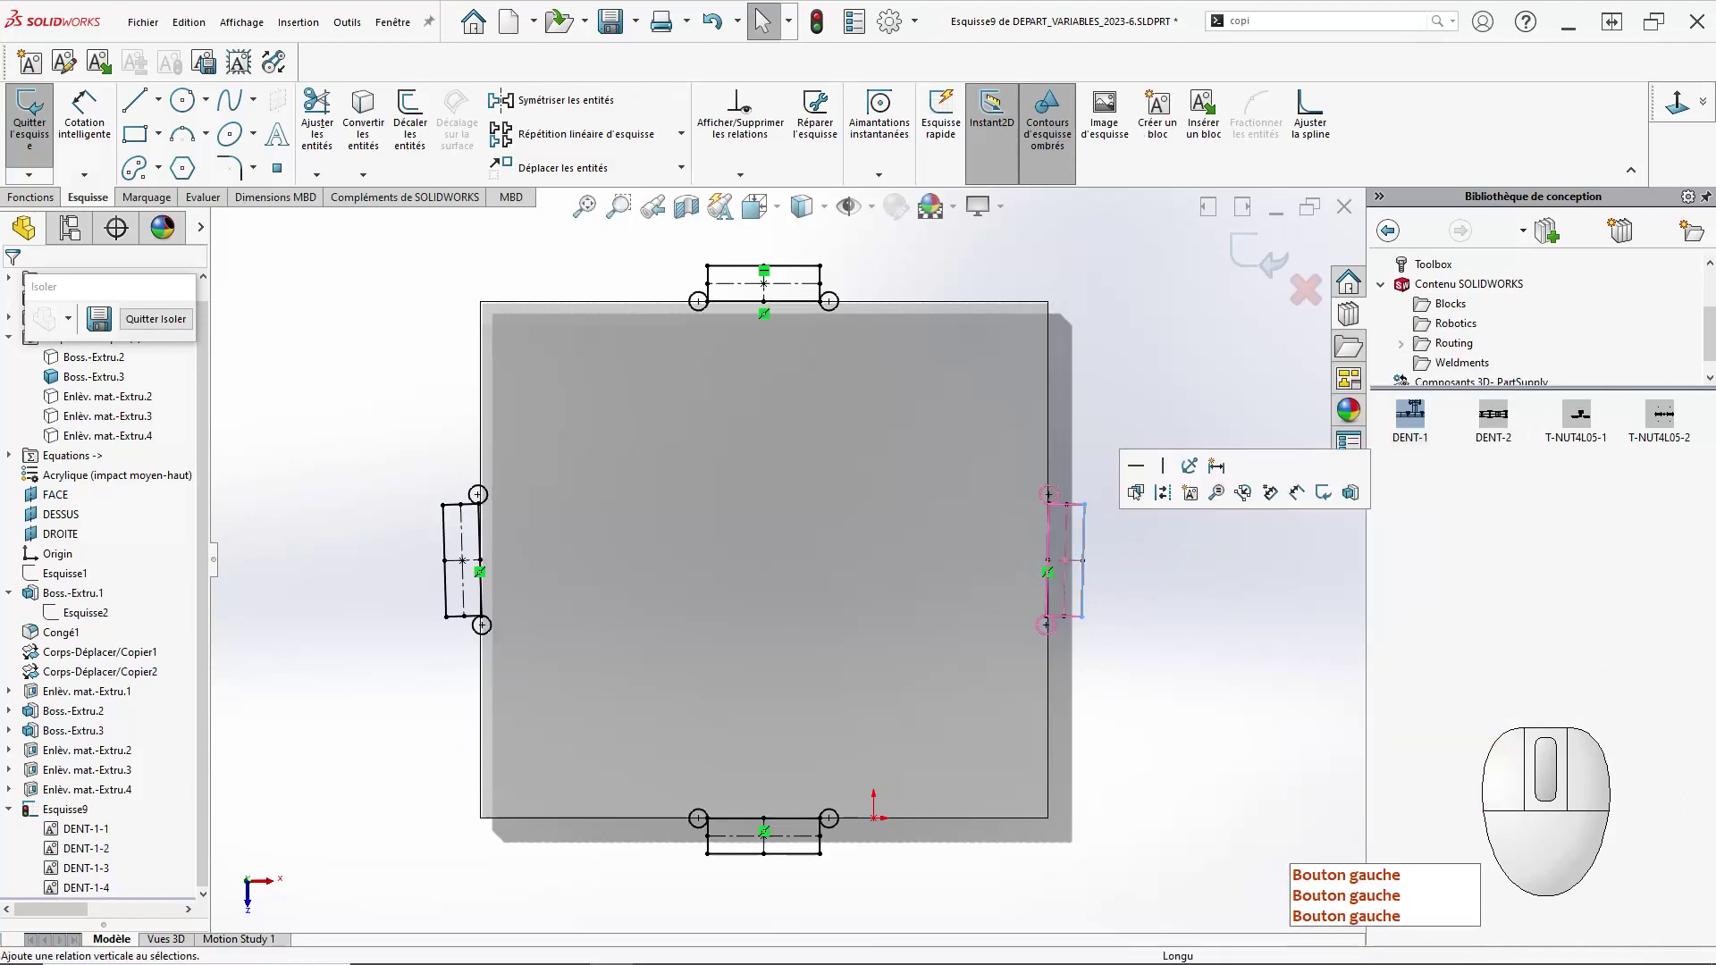
click(1163, 465)
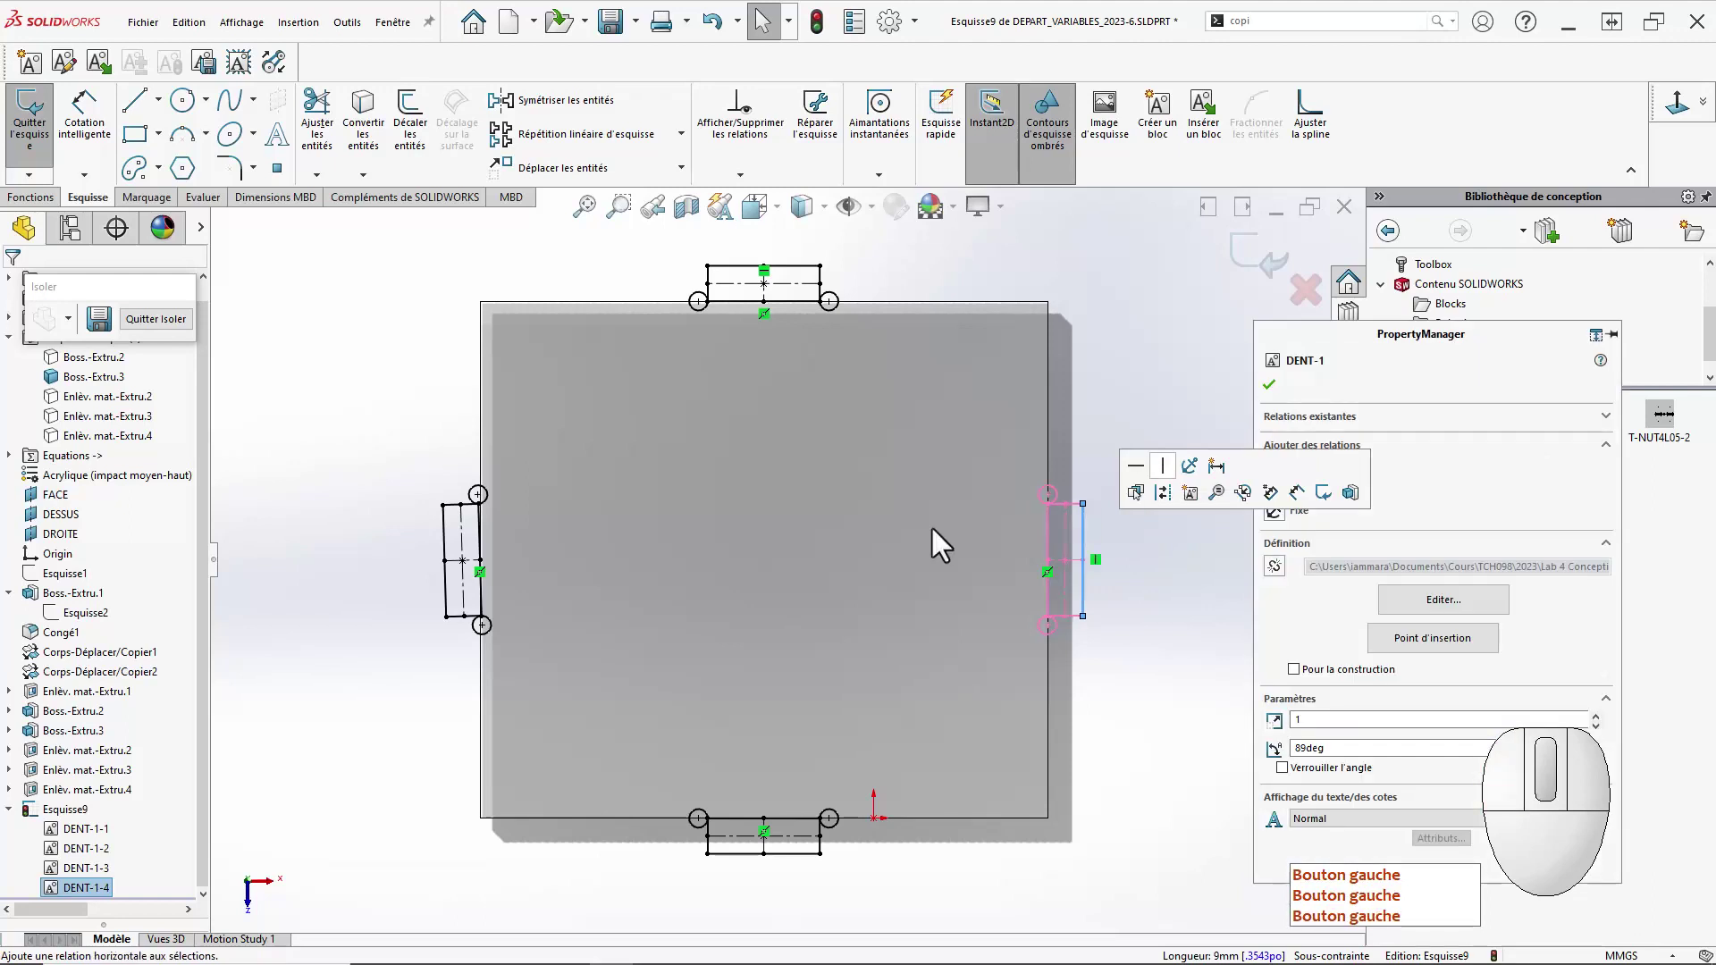
click(447, 563)
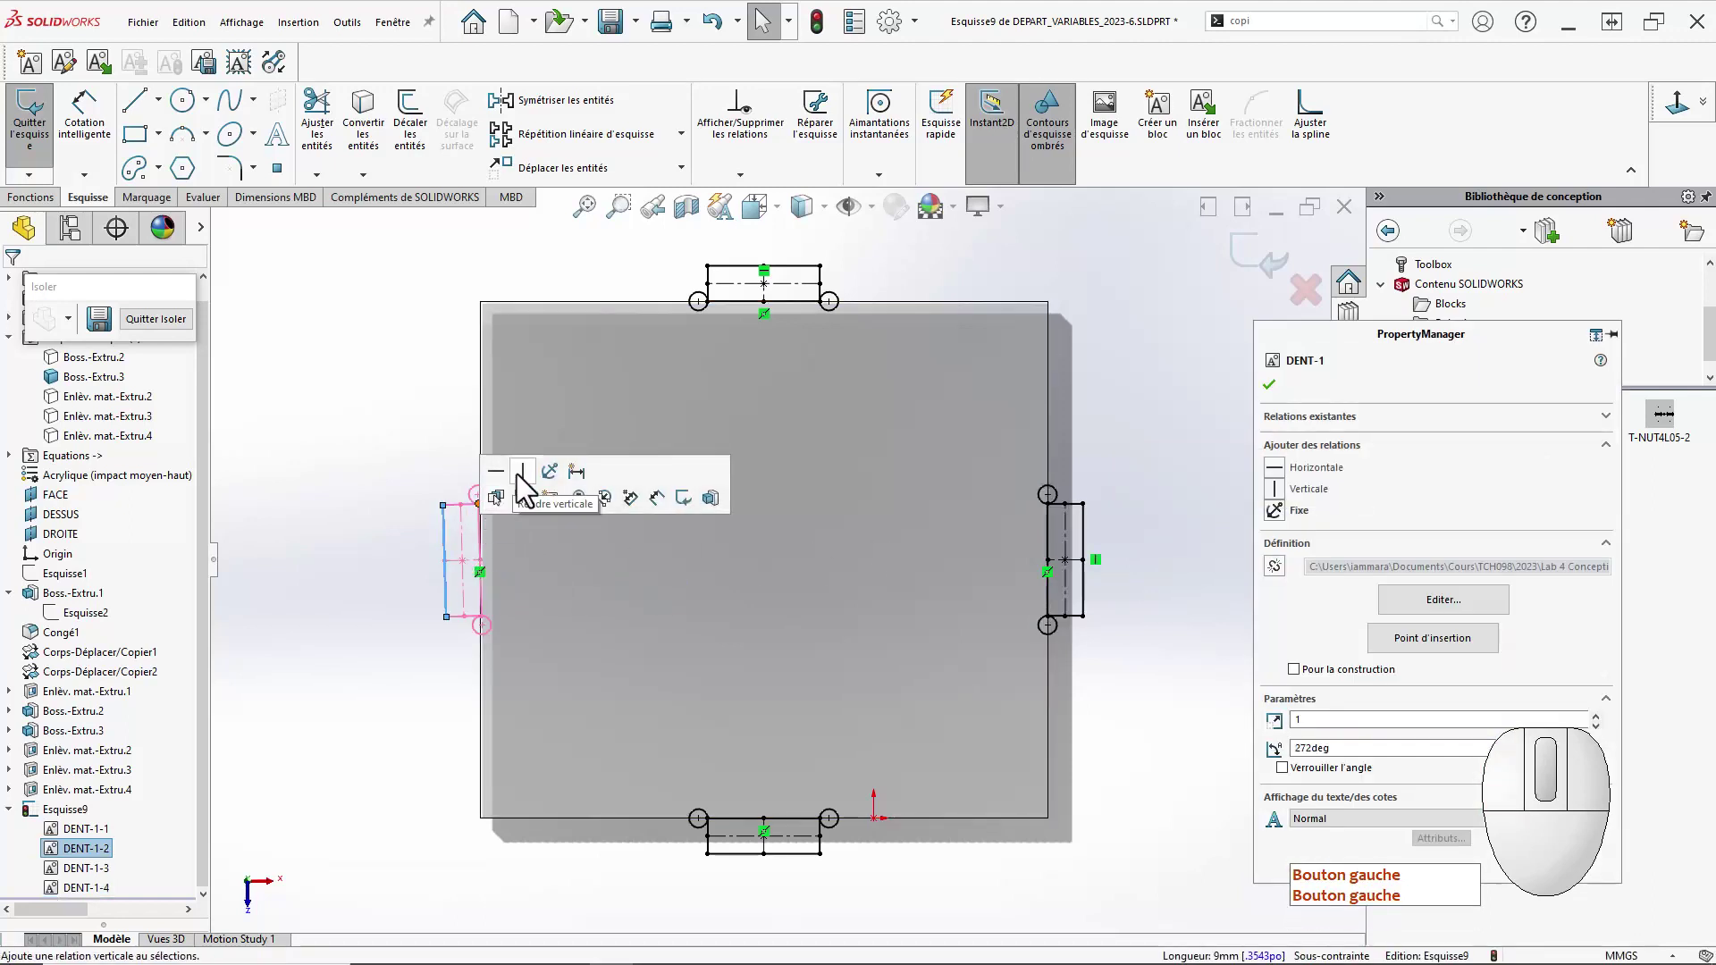
click(519, 474)
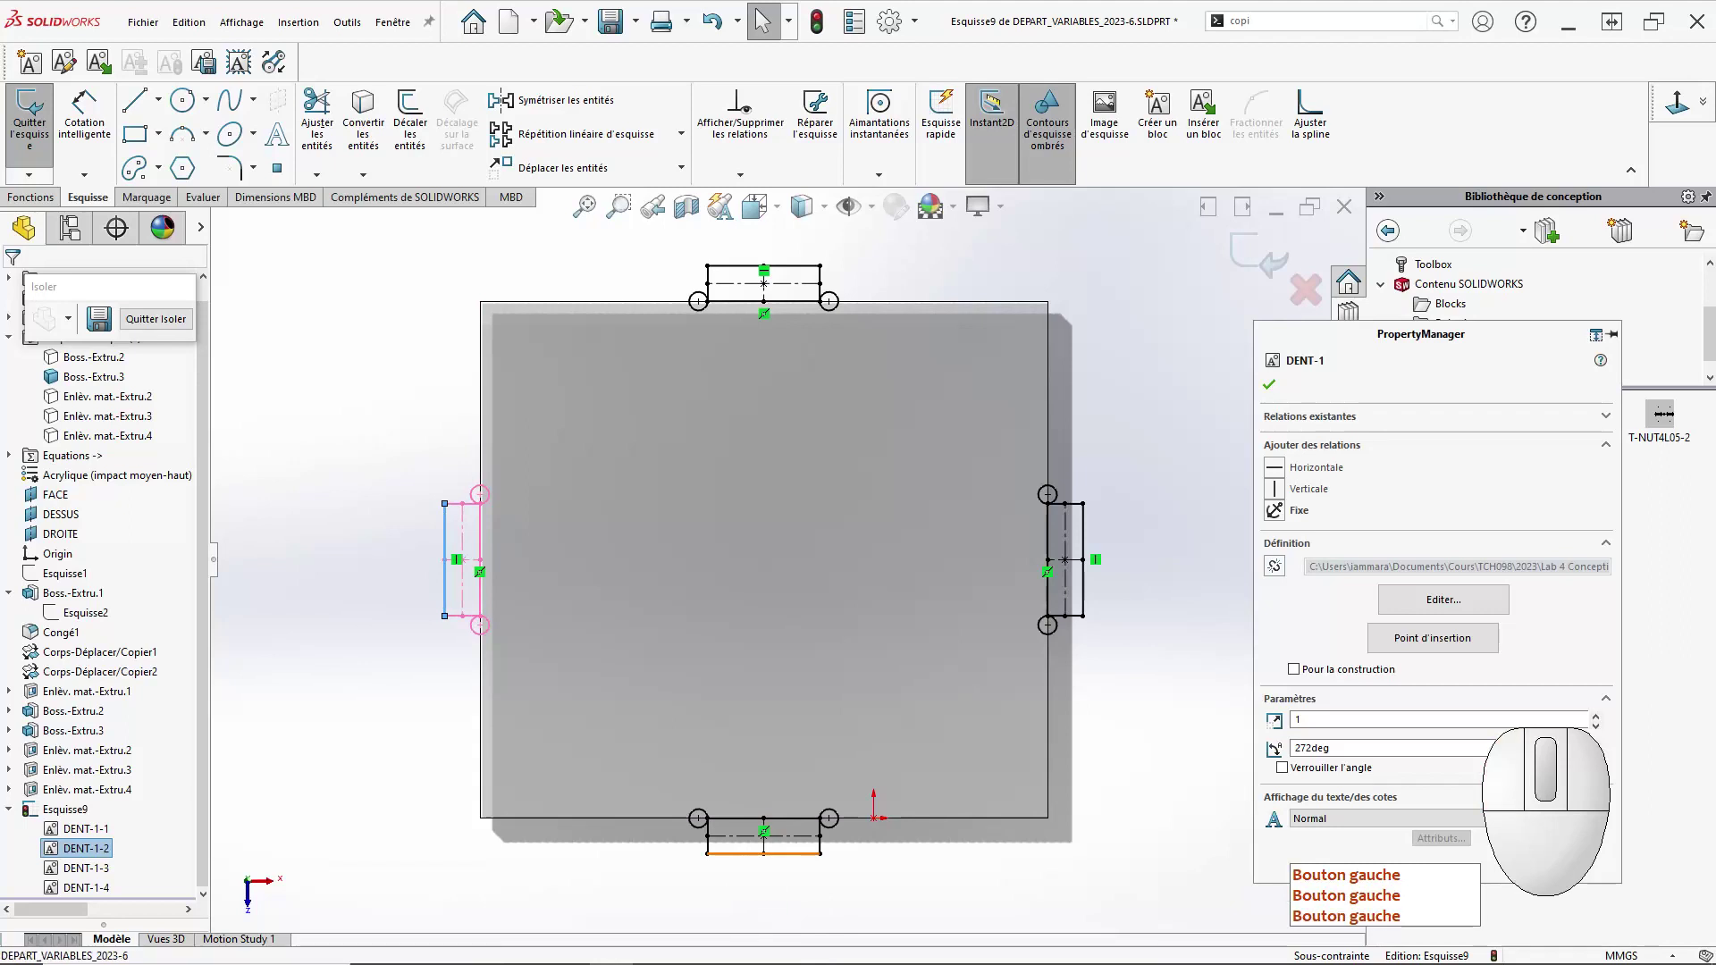
Make the outer line of the DENT-1 block on the plate's lower edge horizontal.
click(737, 854)
click(818, 799)
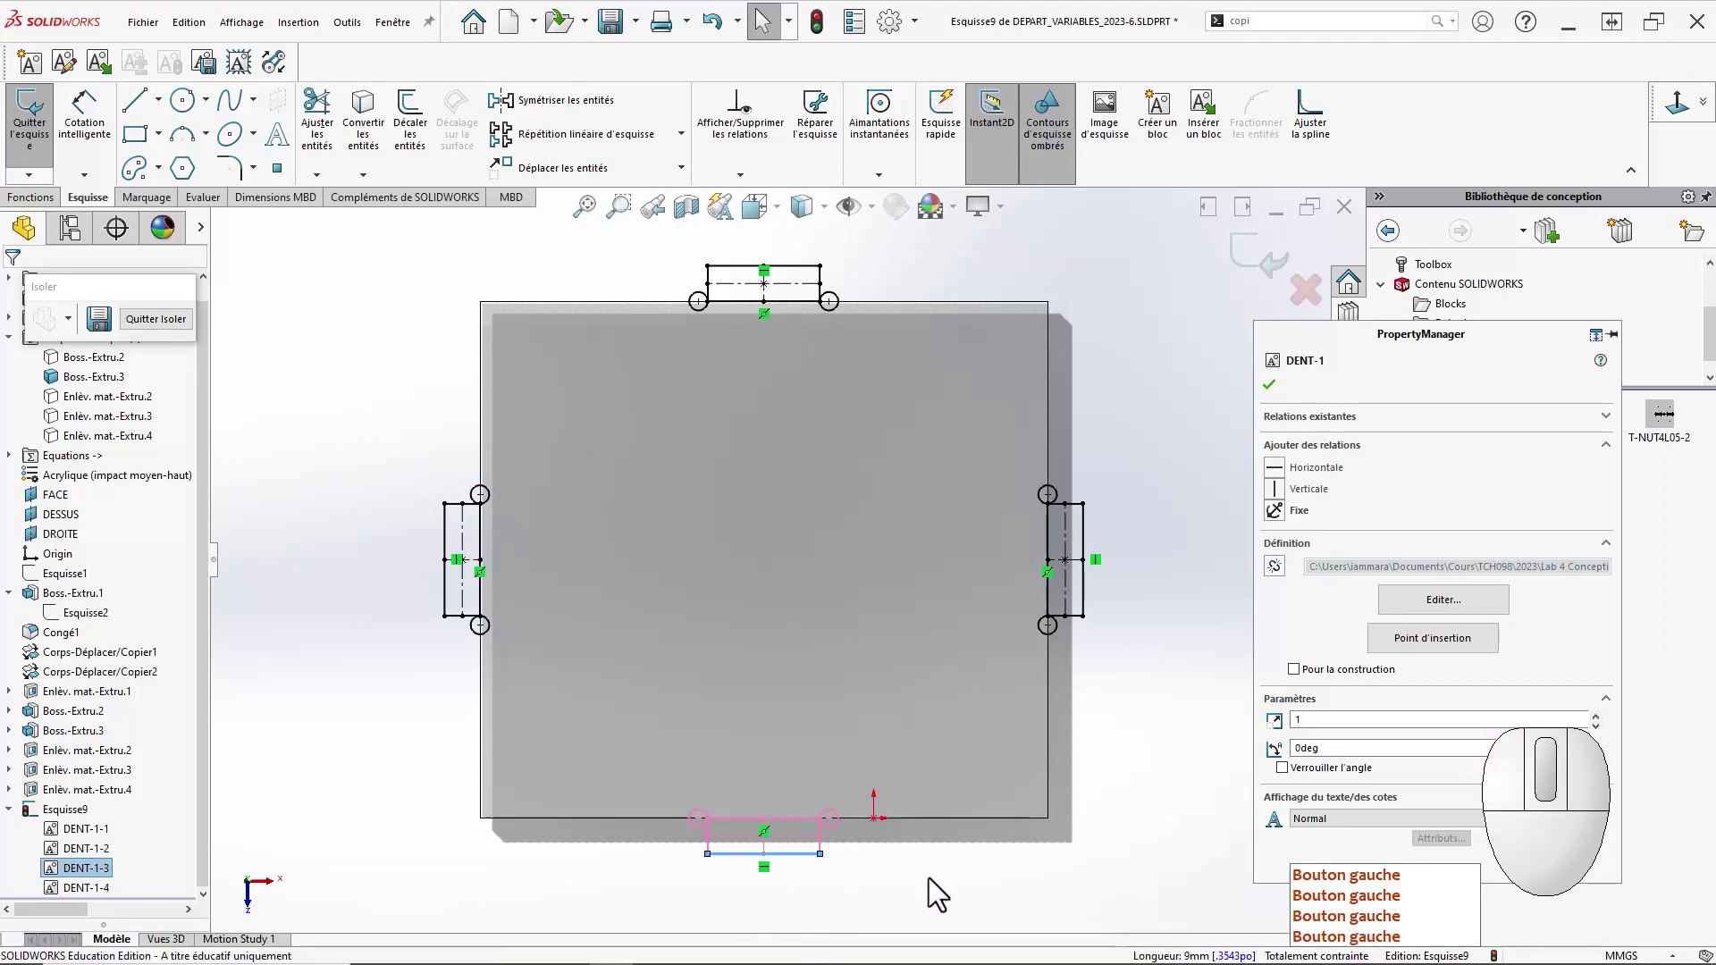
click(930, 878)
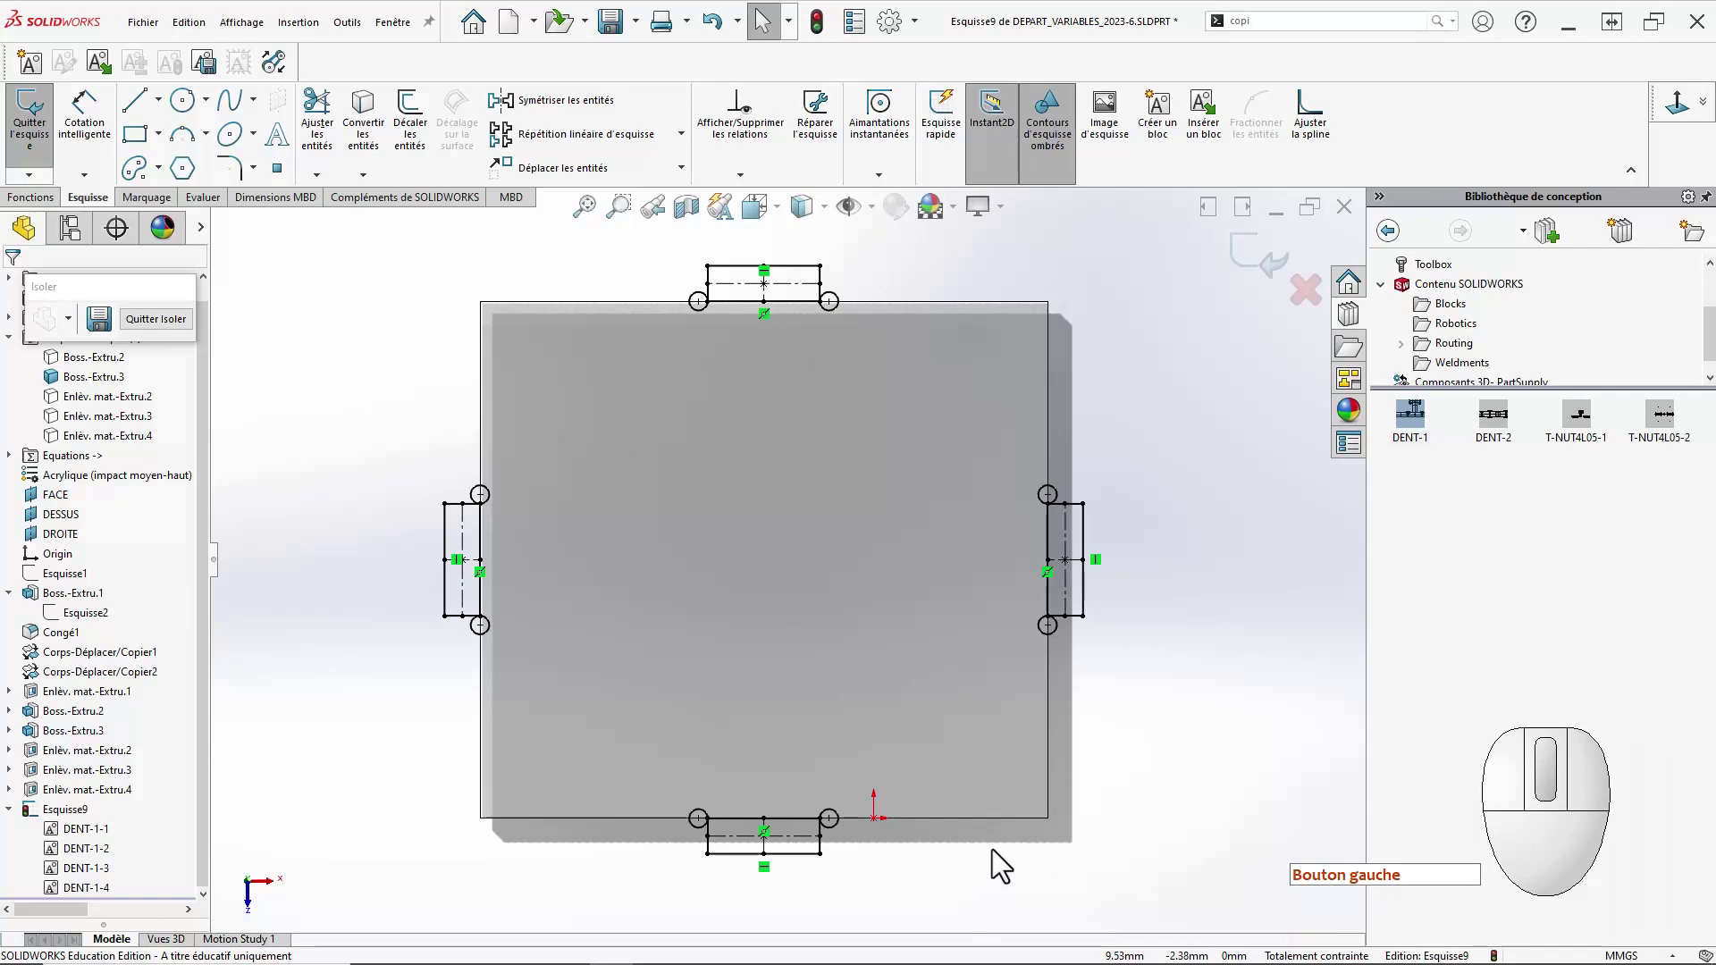
Inspect the definition options of the DENT-1 block on the plate's right edge.
key(s)
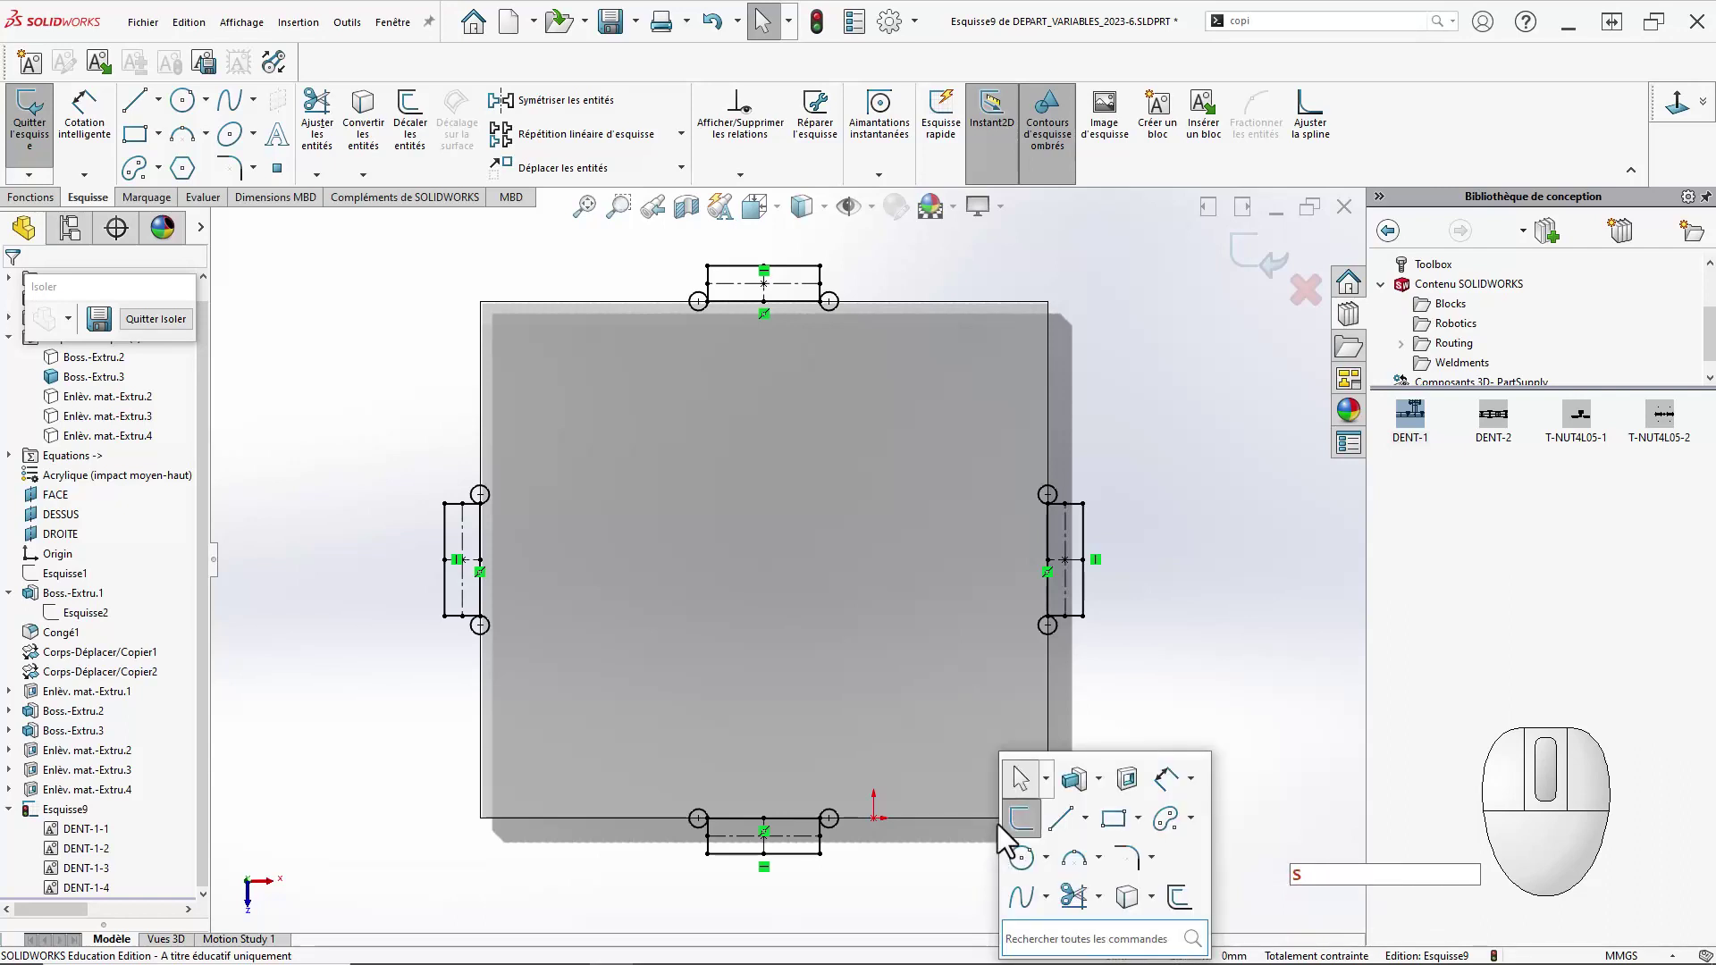
click(1145, 675)
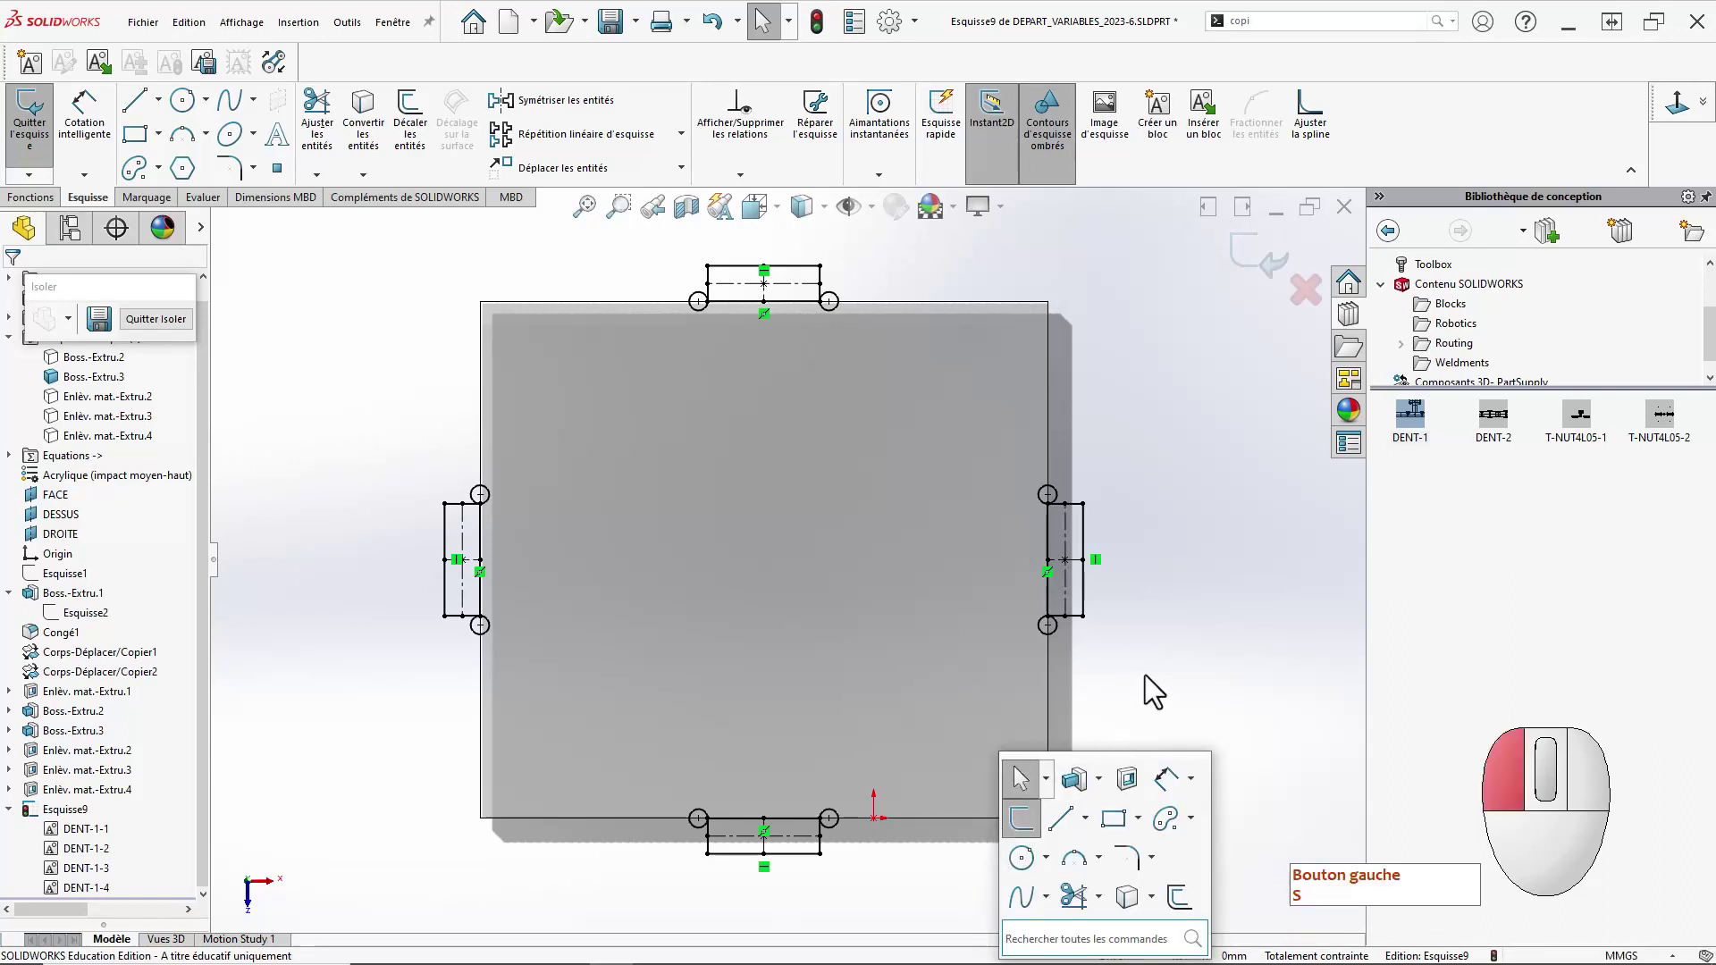
click(1083, 597)
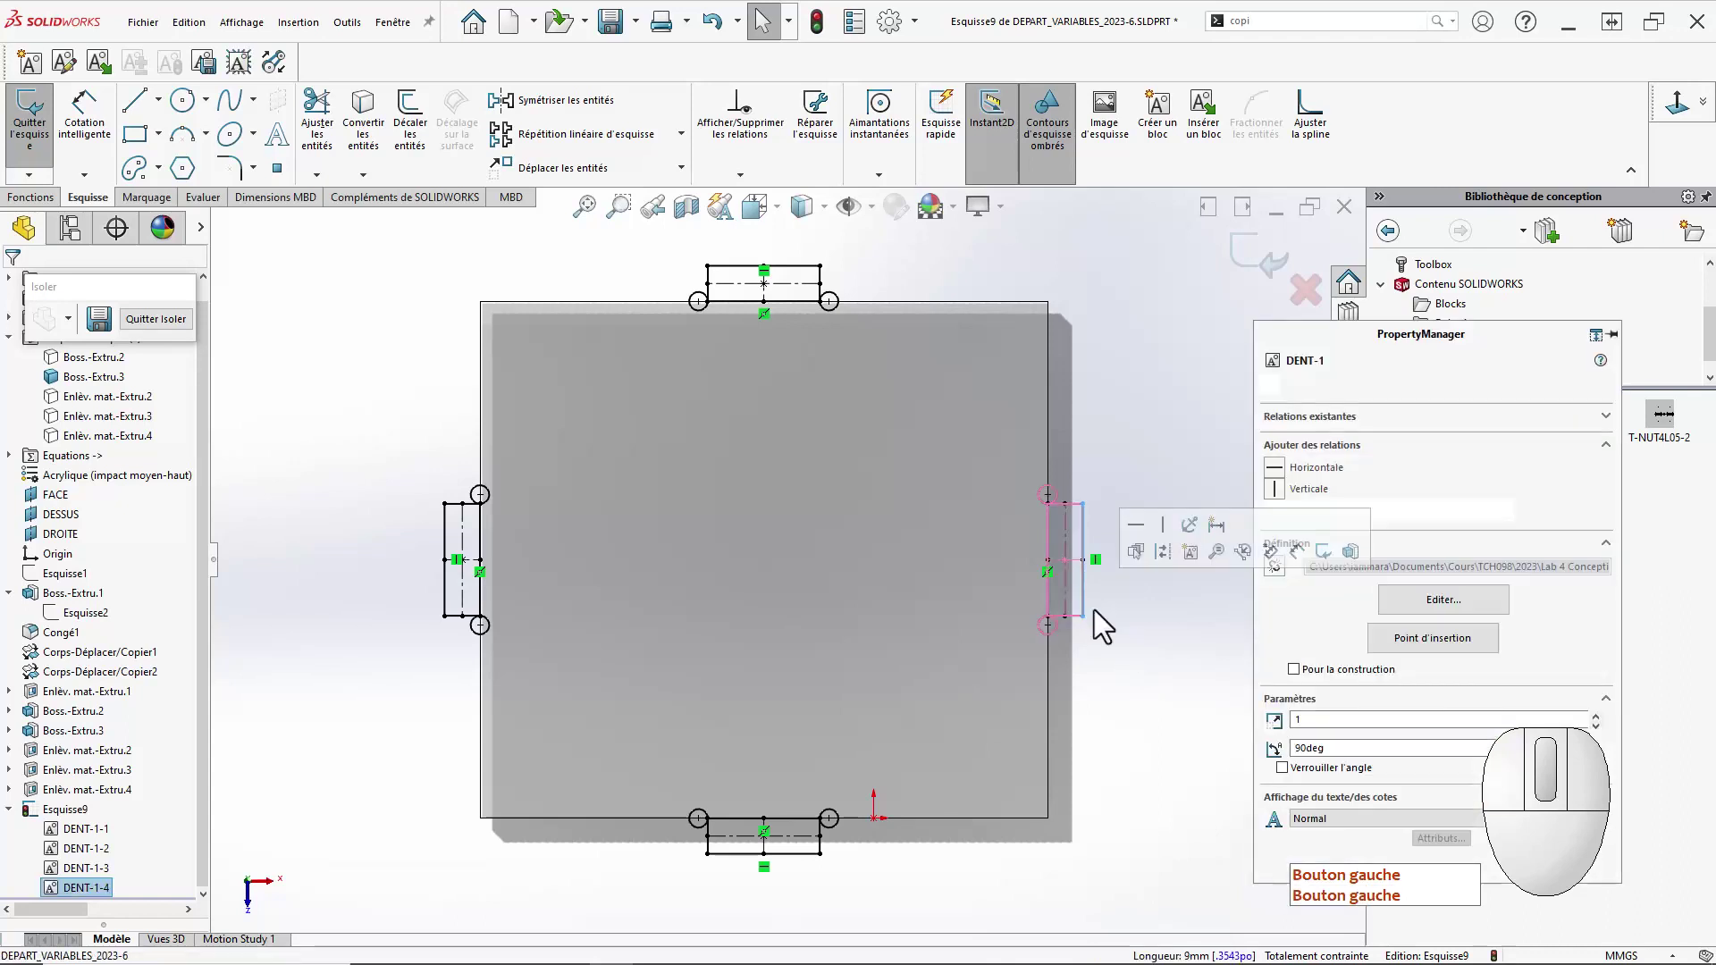
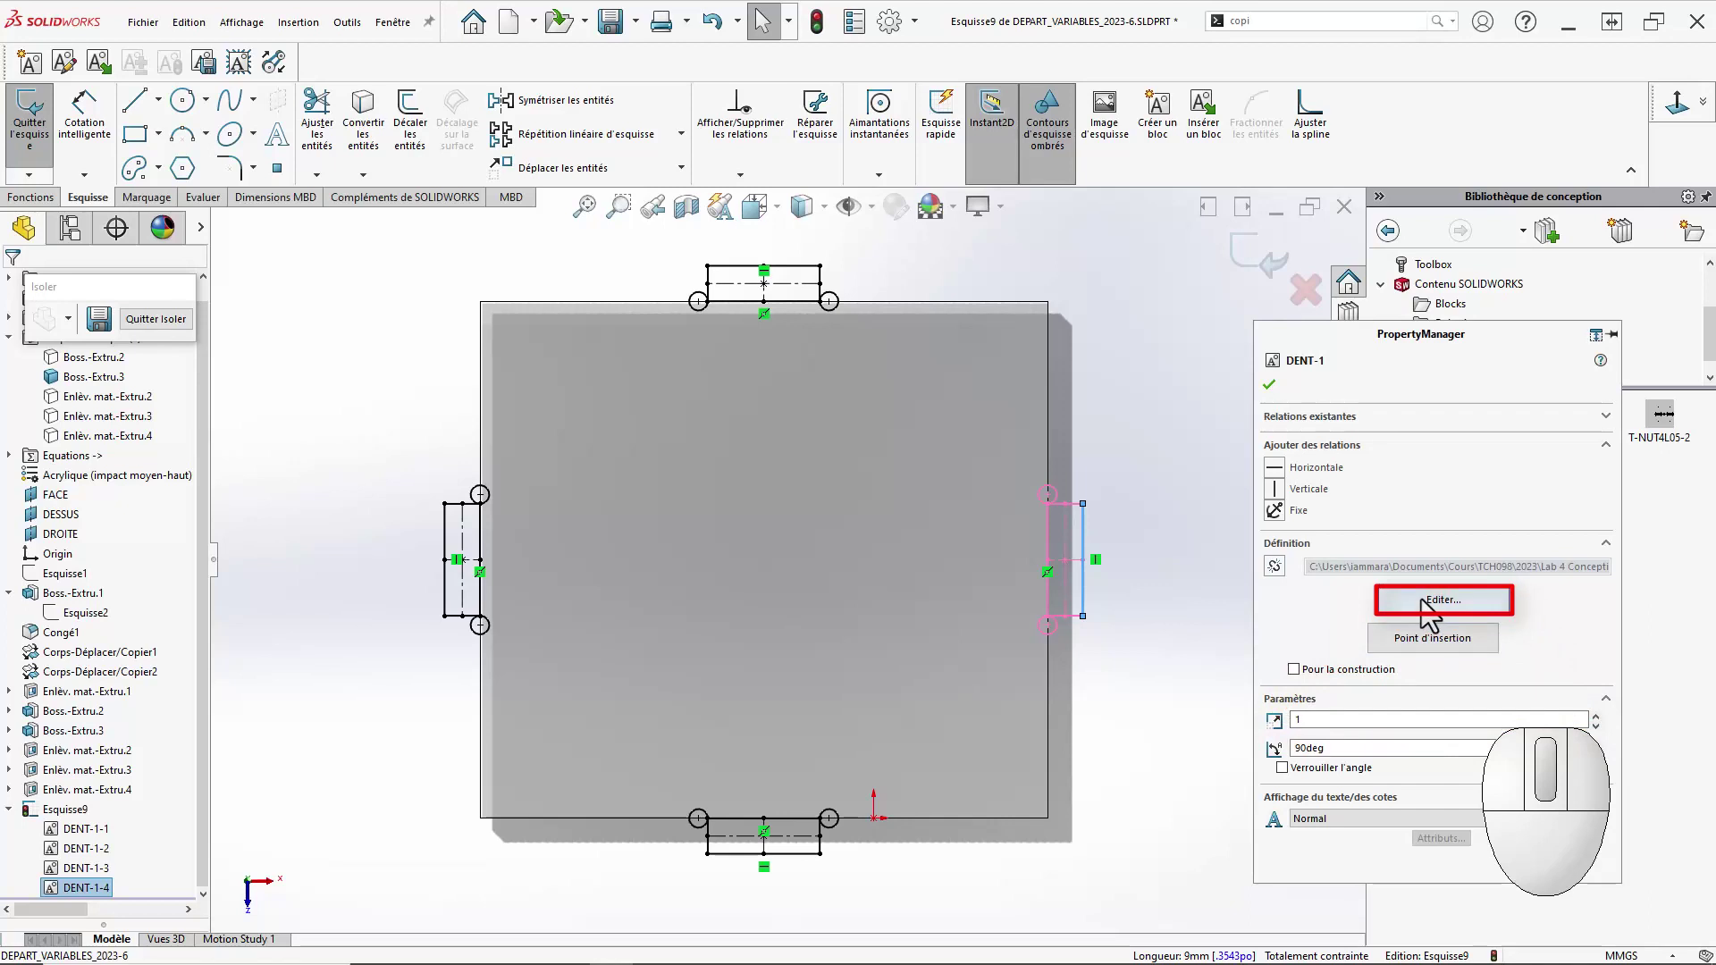
click(1205, 640)
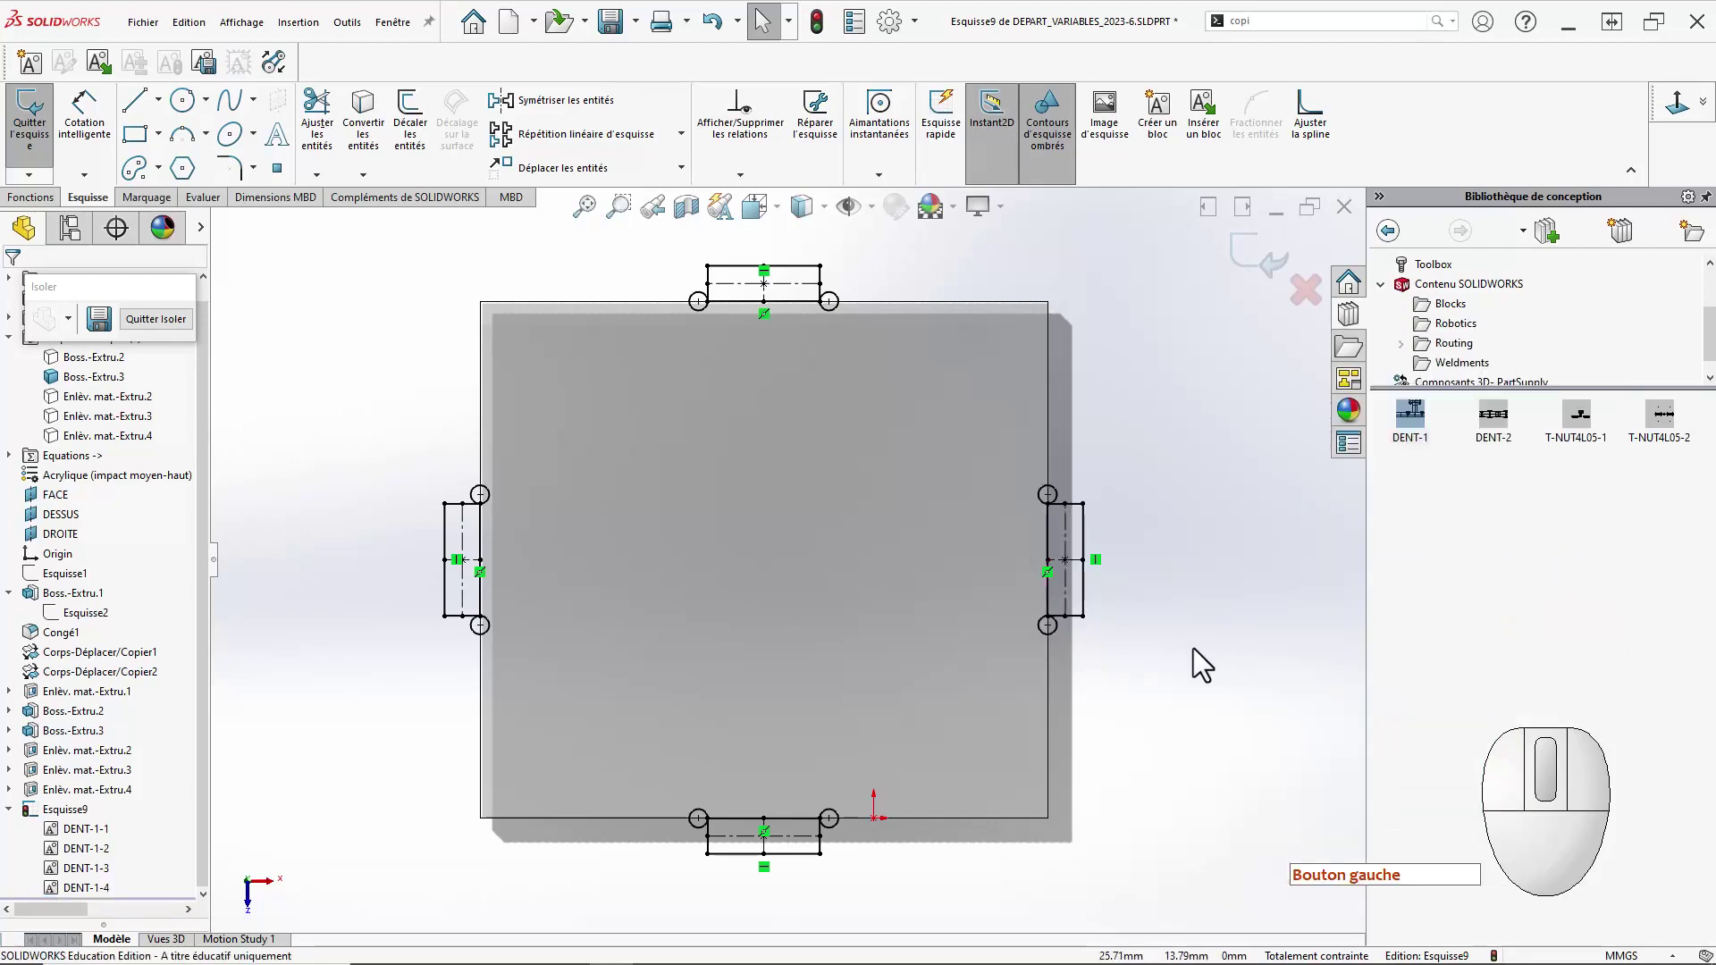
Start a boss extrusion of the tooth sketch with a Borgne end condition and its depth linked to the variable e.
key(s)
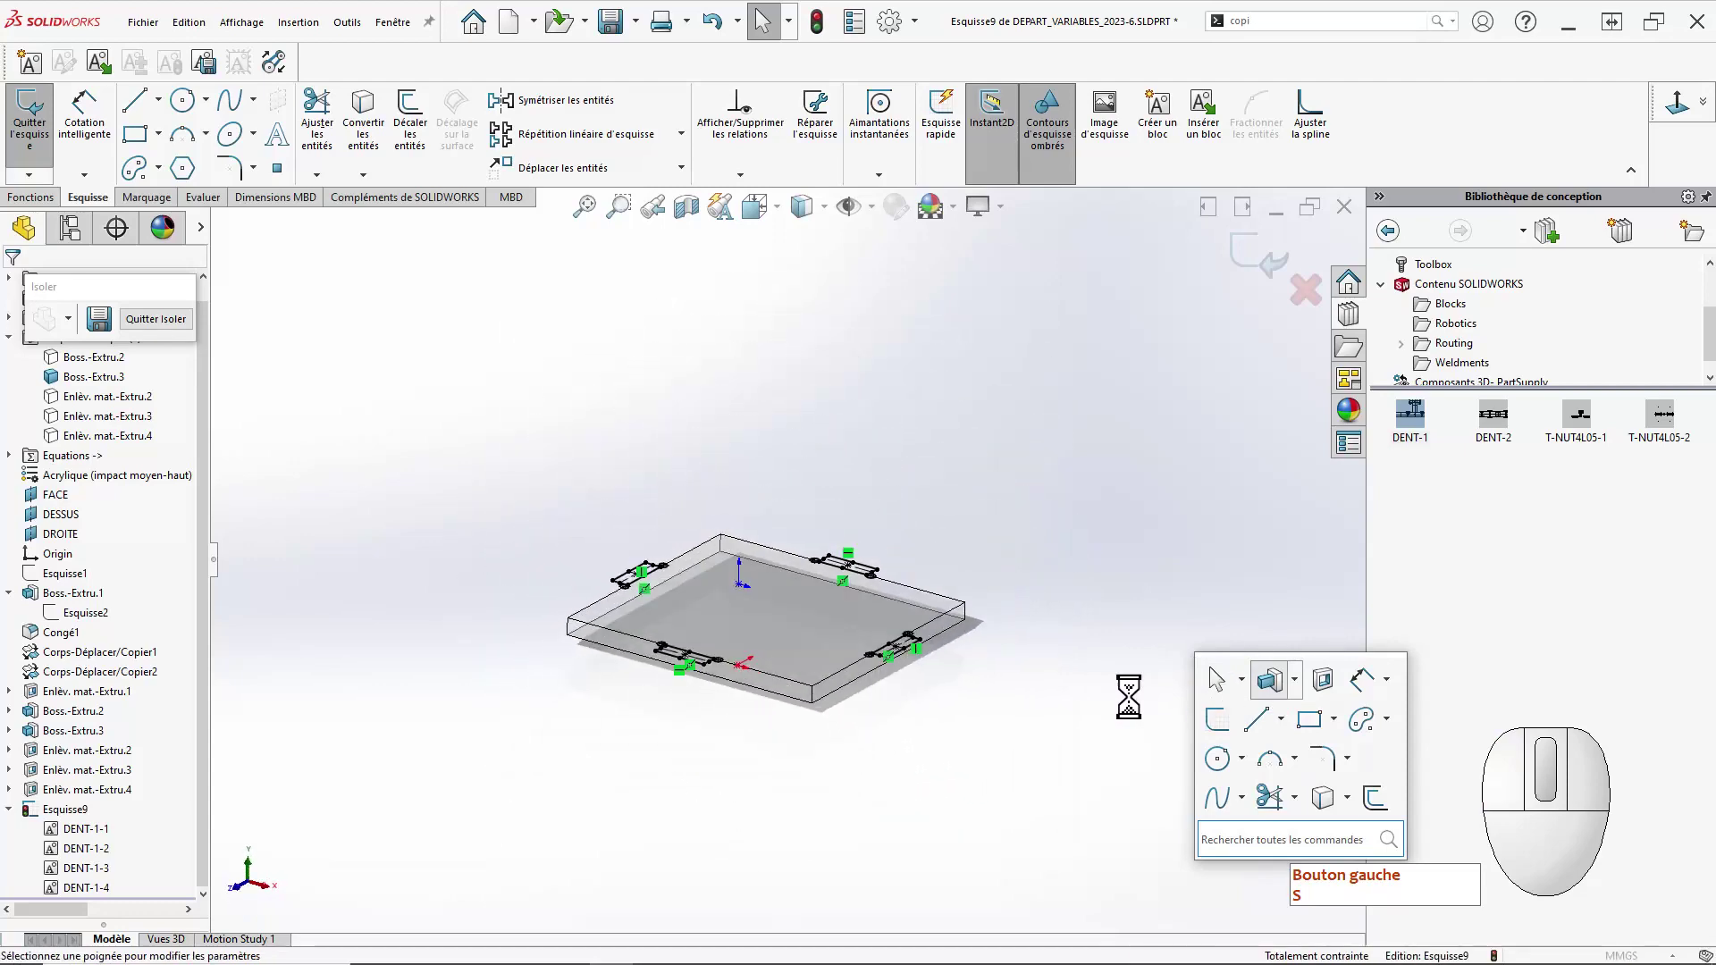
scroll(880, 702, down, 1)
scroll(885, 703, down, 3)
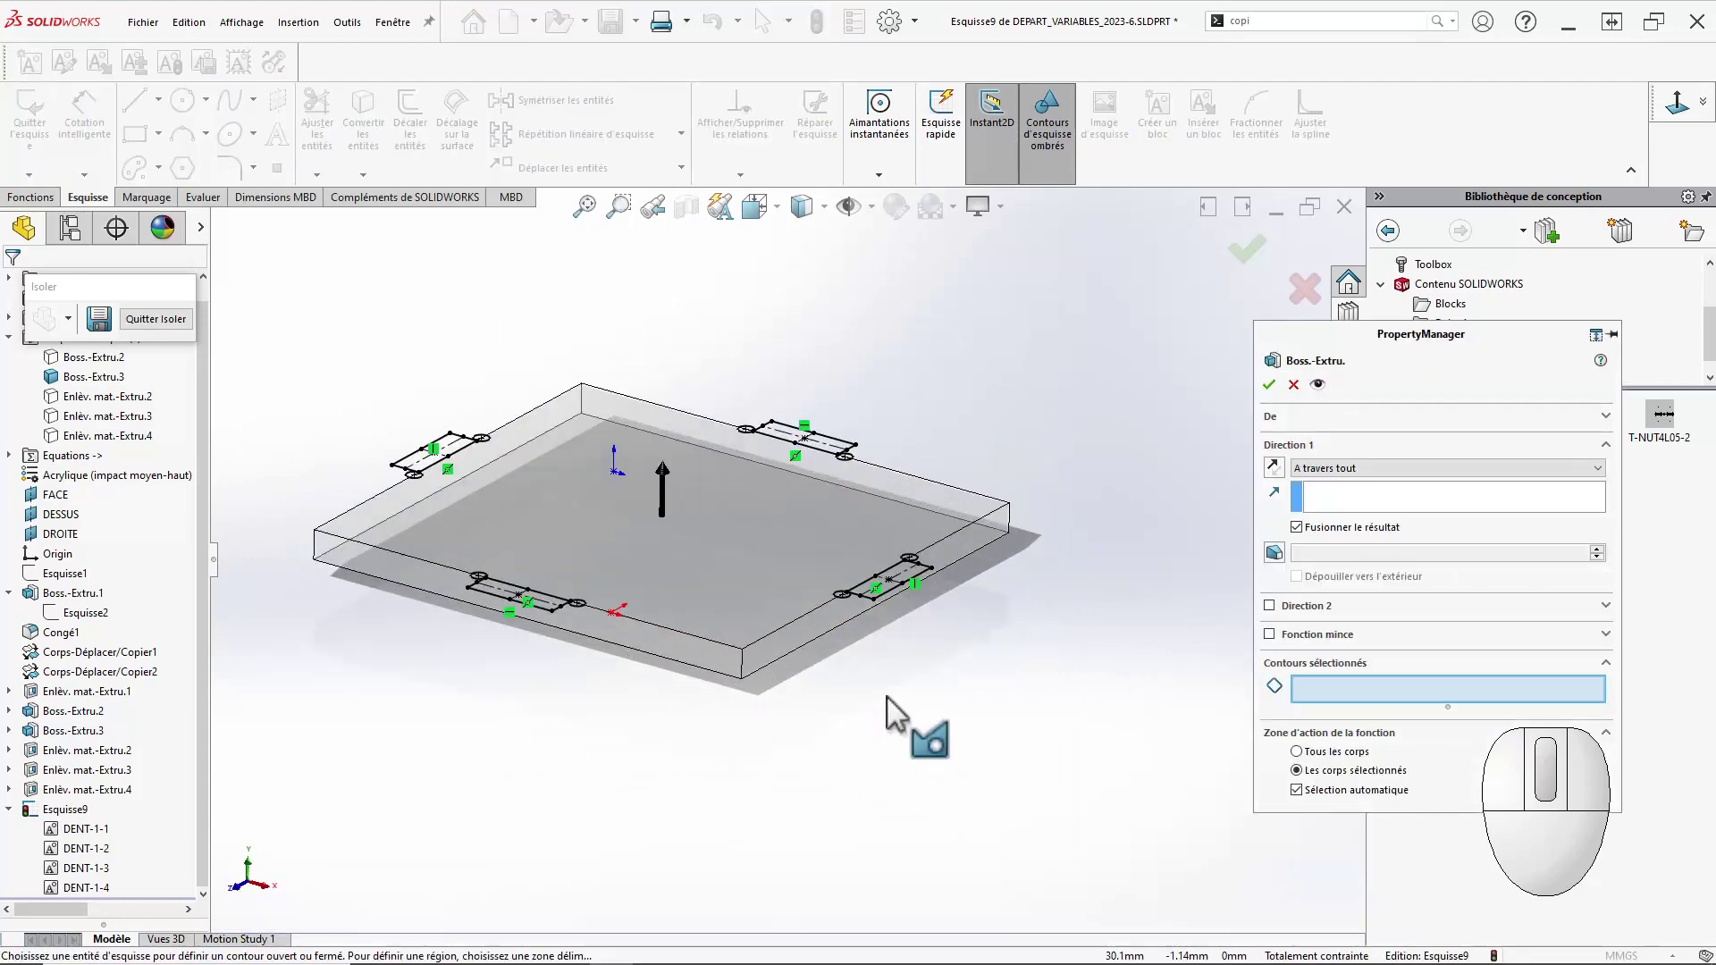
click(1329, 474)
click(1329, 485)
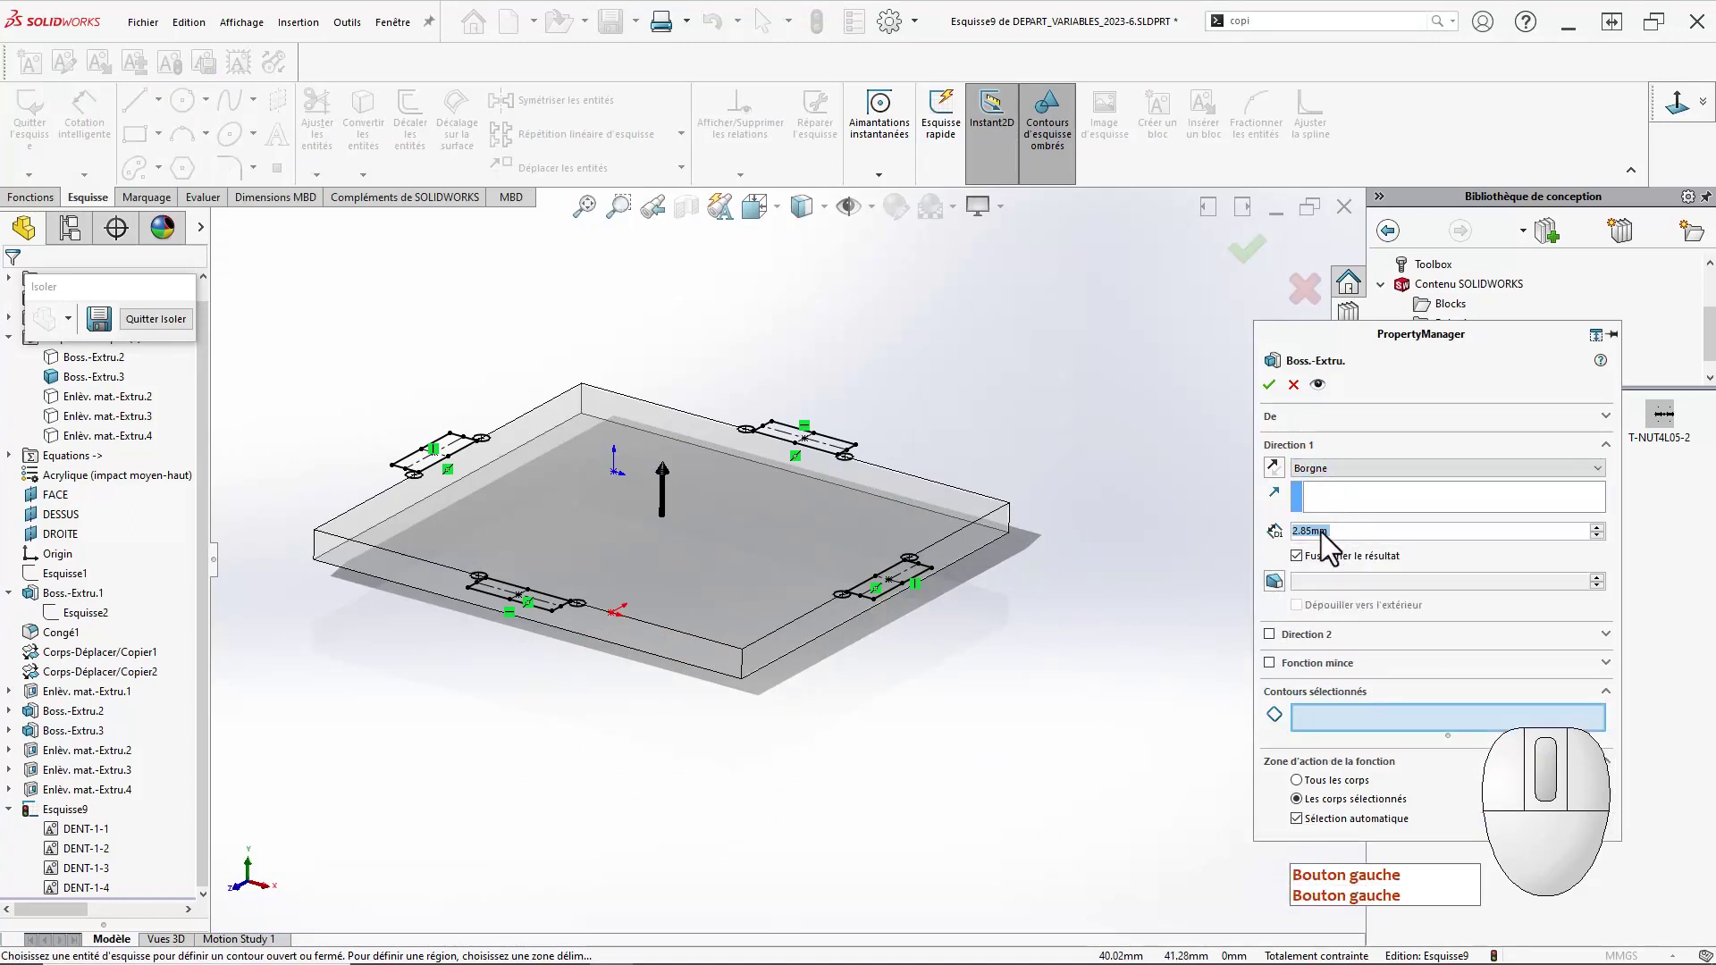
text(E)
key(Down)
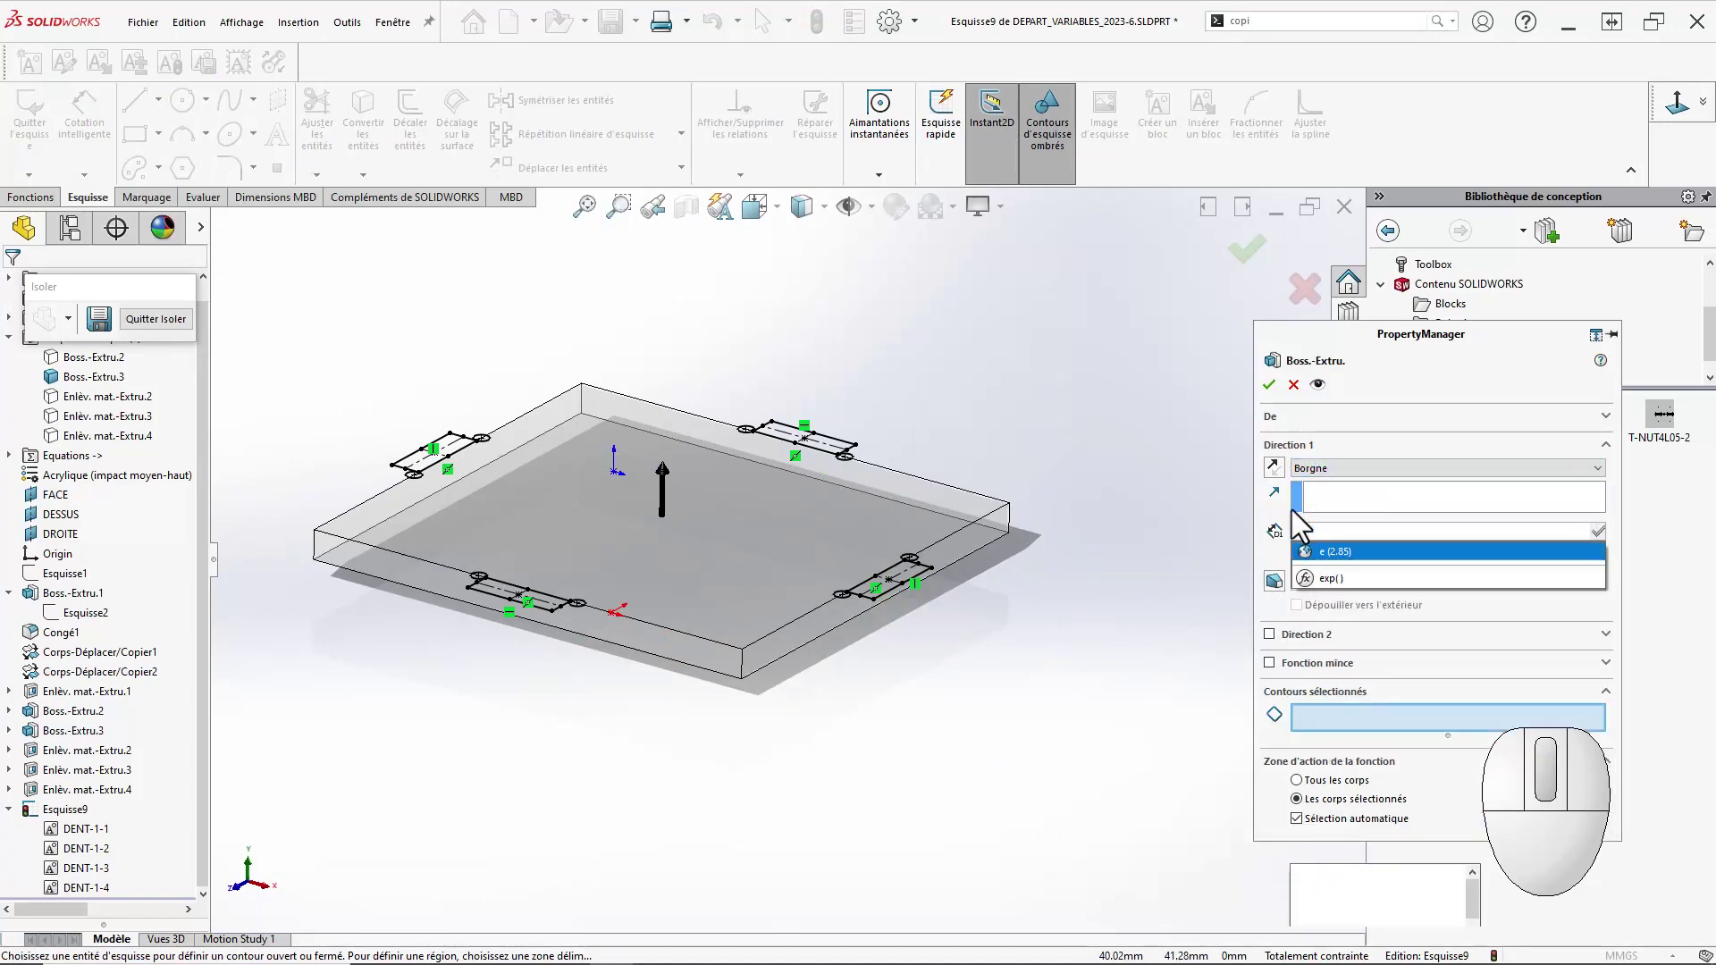
key(Return)
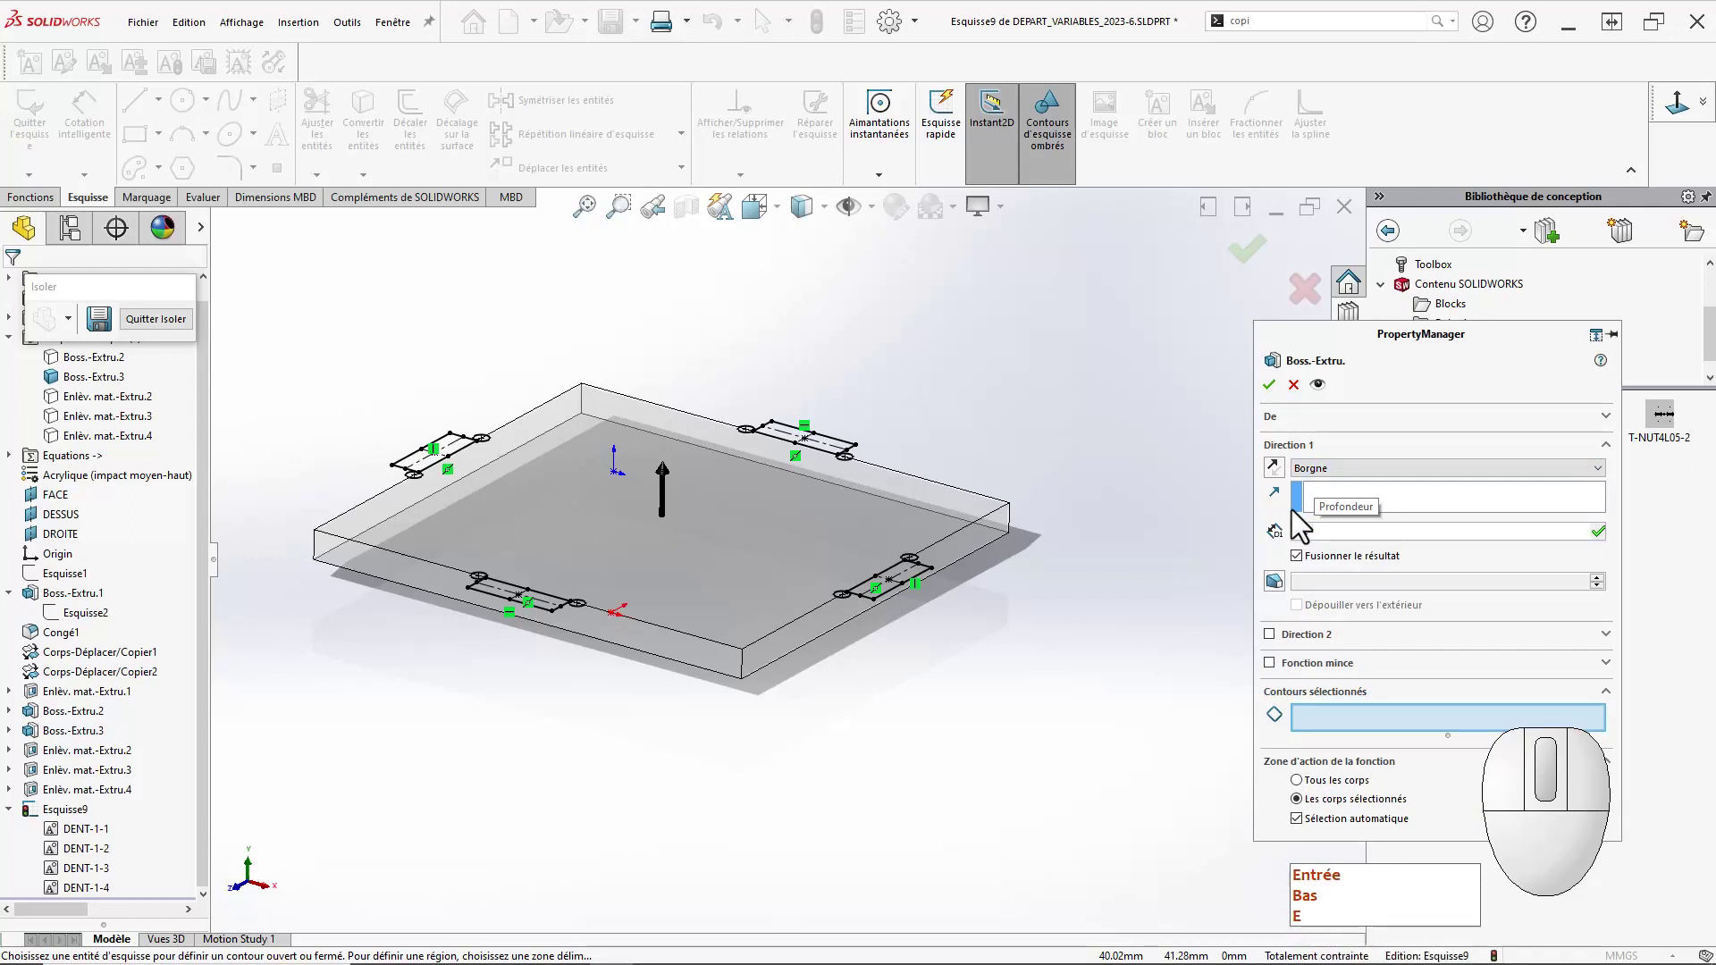
Choose the rectangular regions of the four DENT-1 blocks as the contours to extrude.
click(1323, 715)
scroll(940, 612, down, 4)
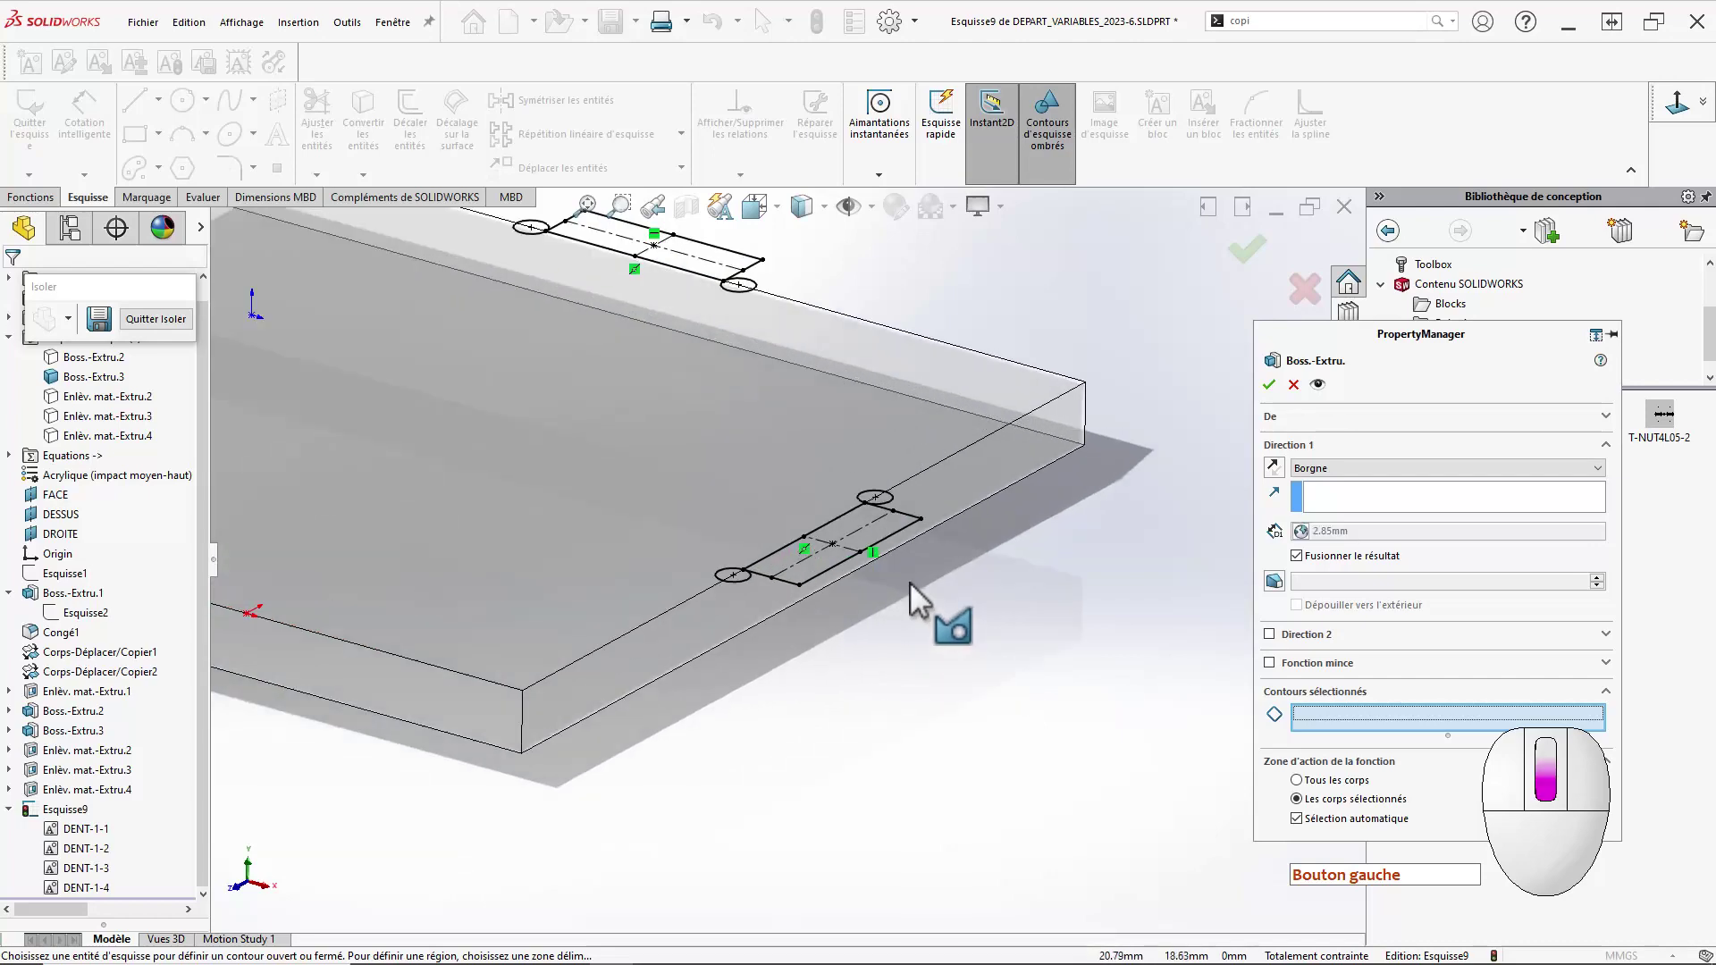
click(881, 529)
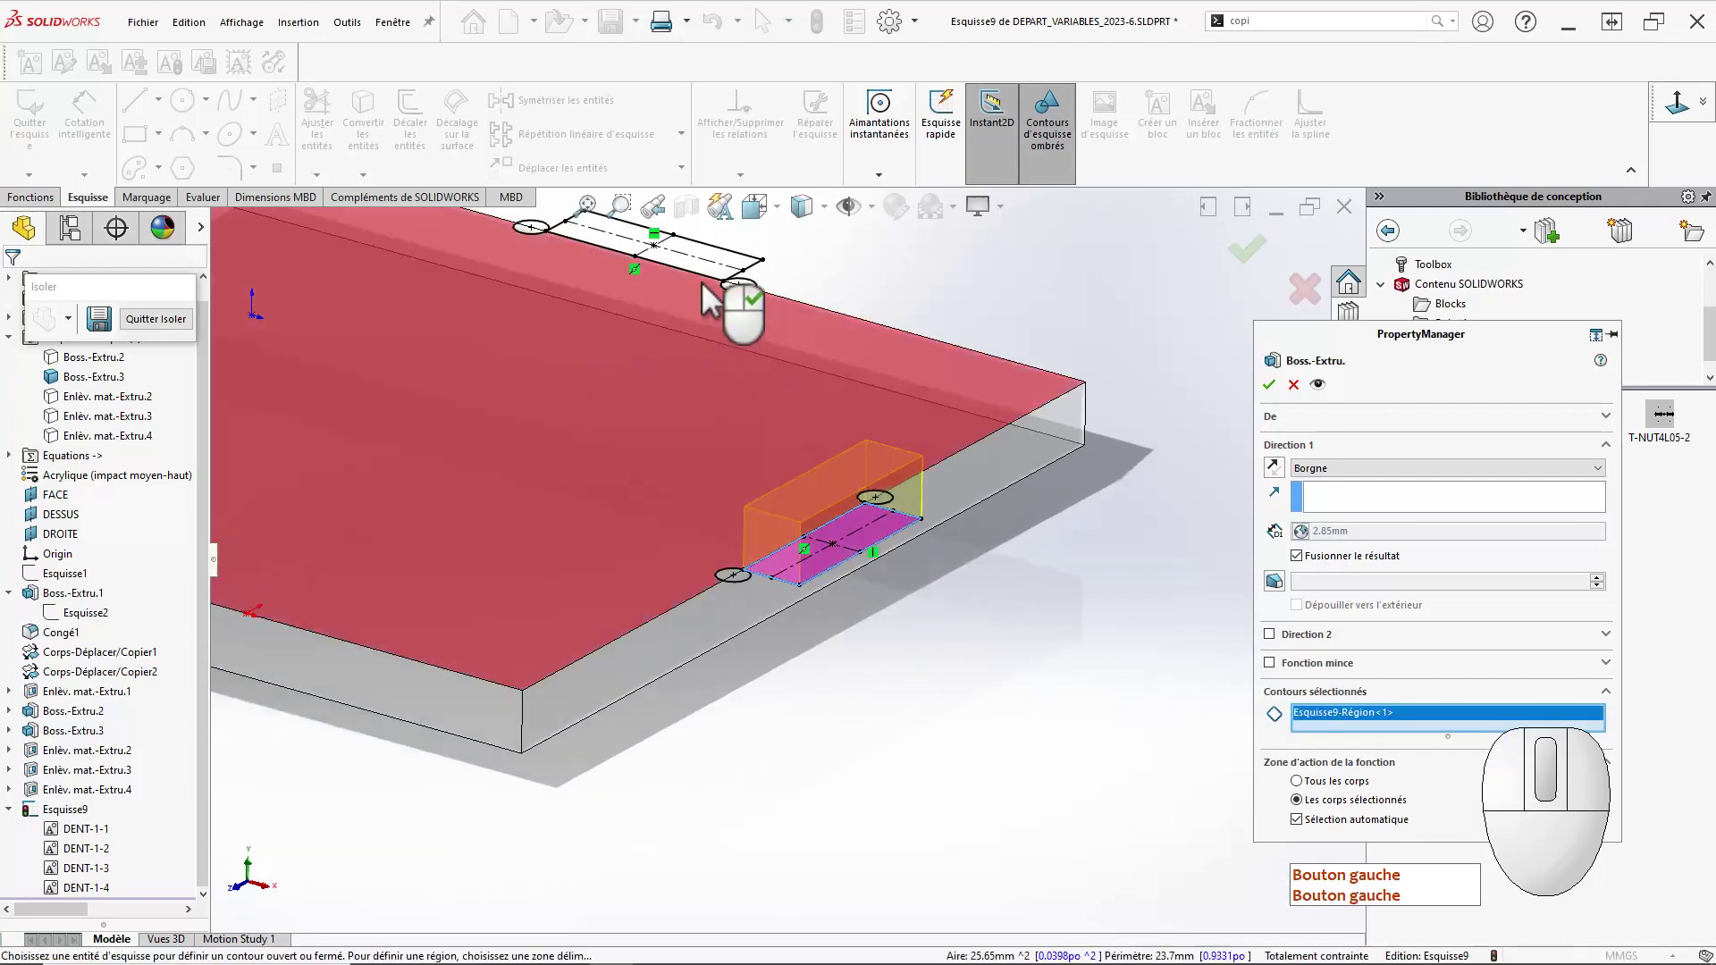
click(706, 285)
scroll(706, 295, up, 4)
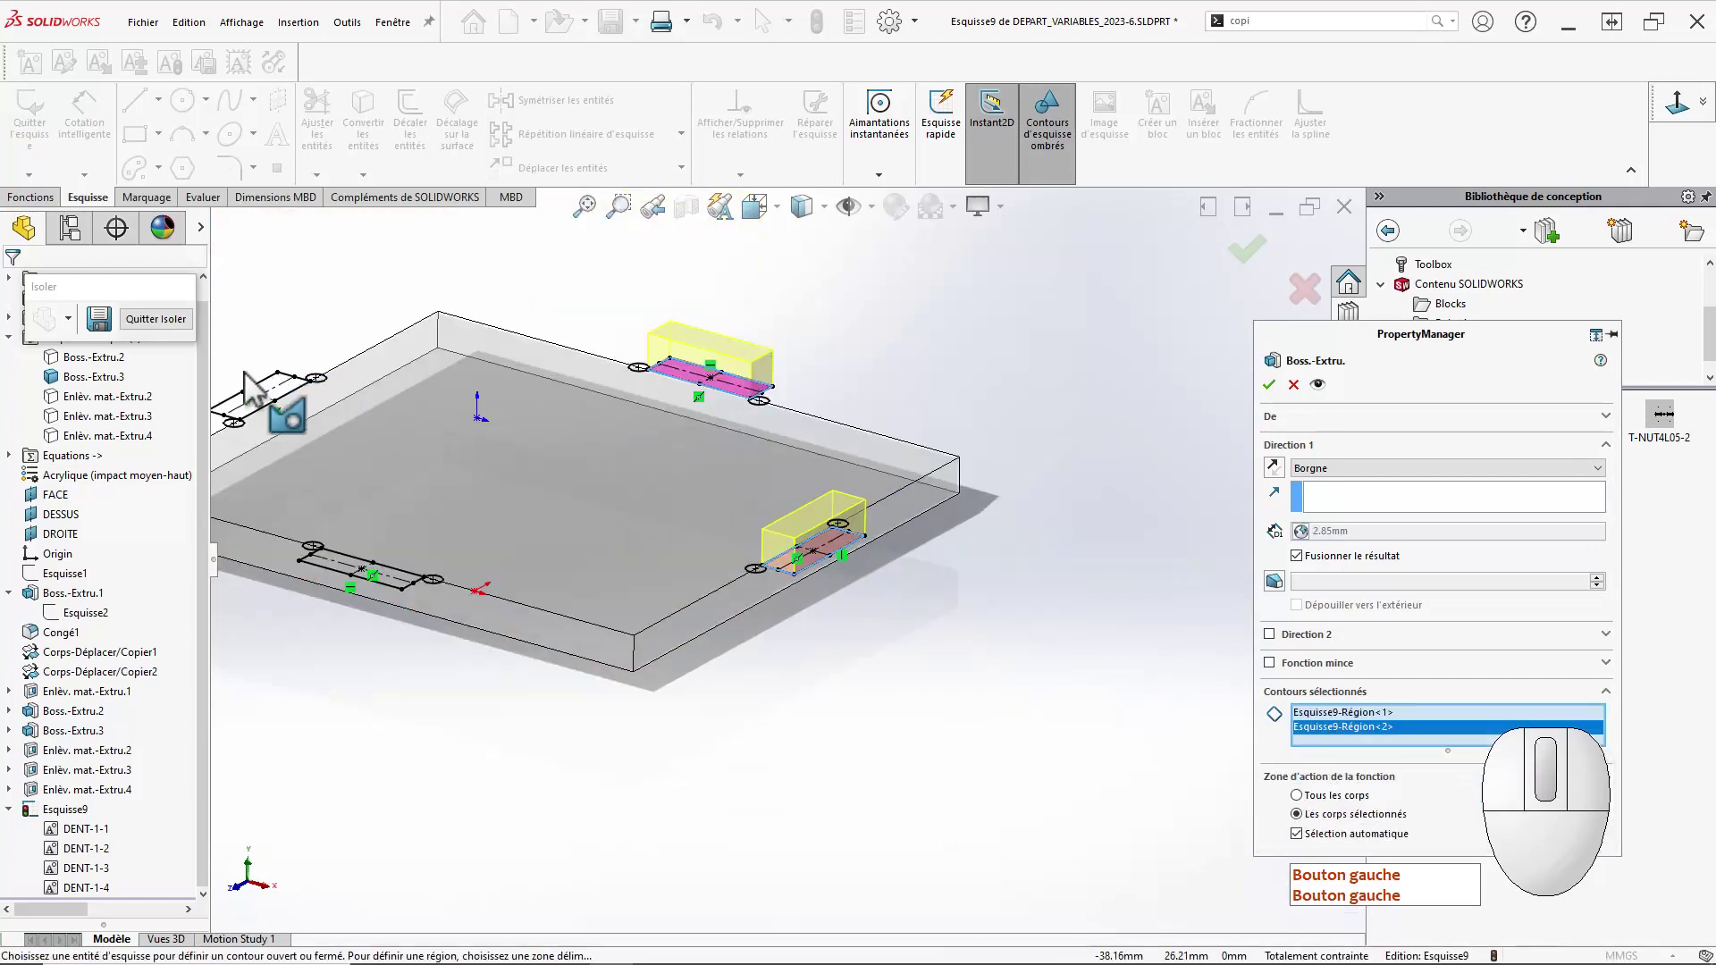
click(281, 406)
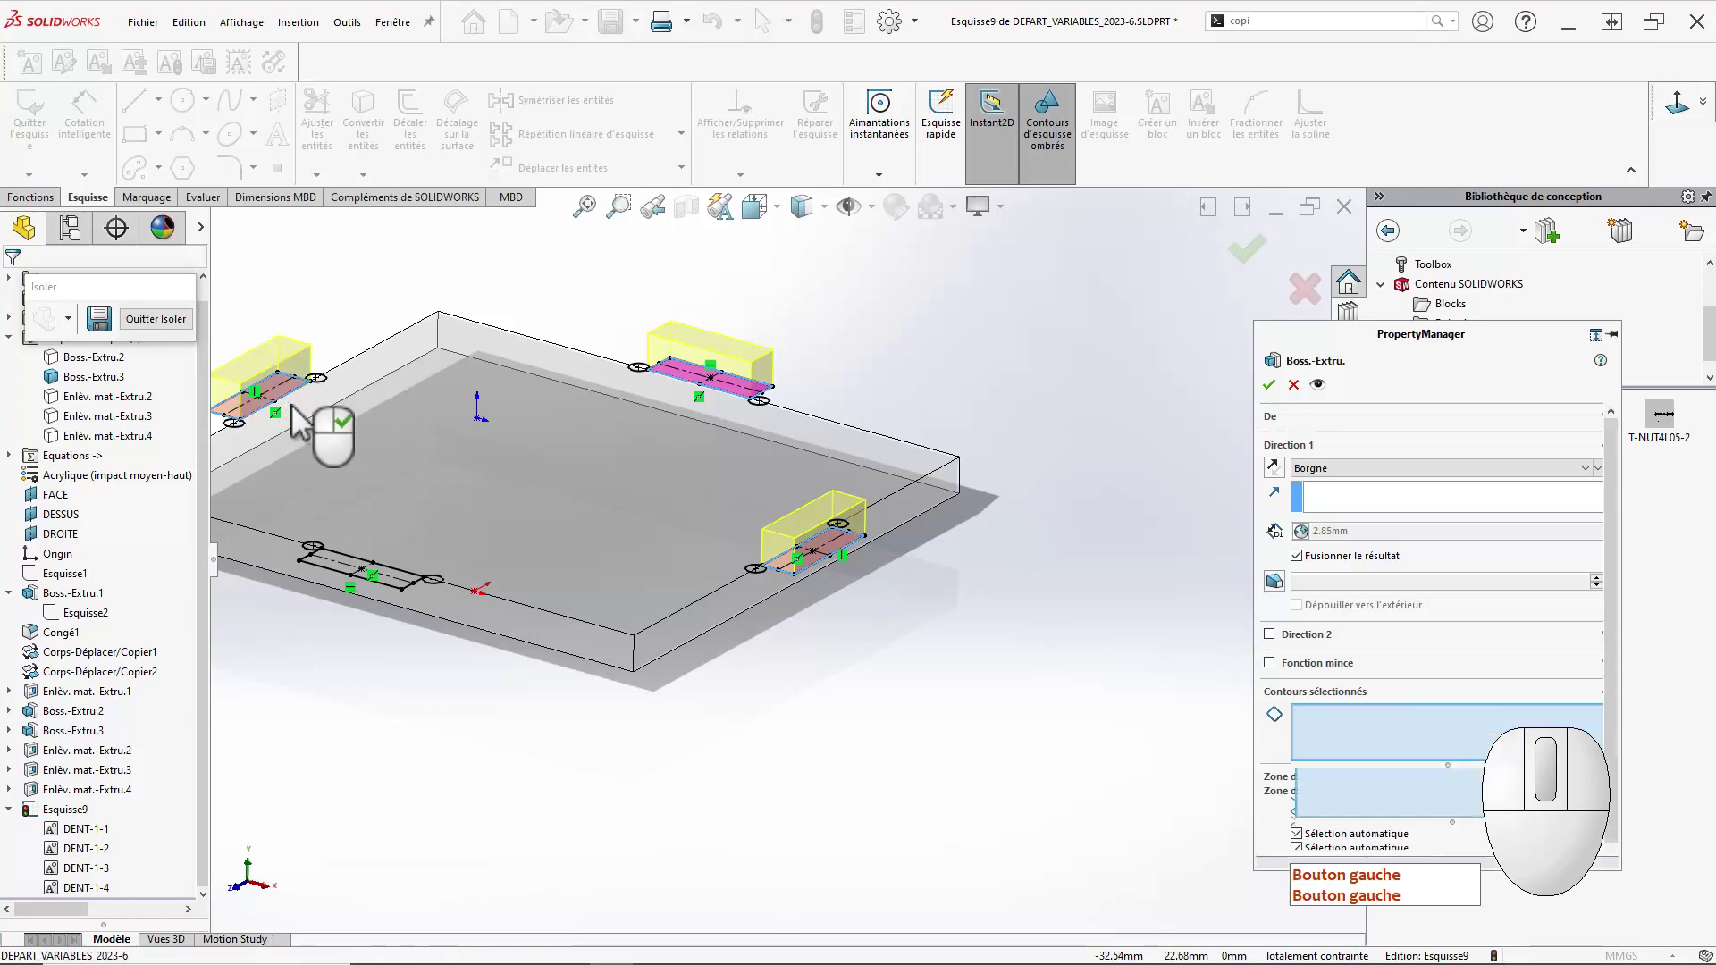
click(388, 587)
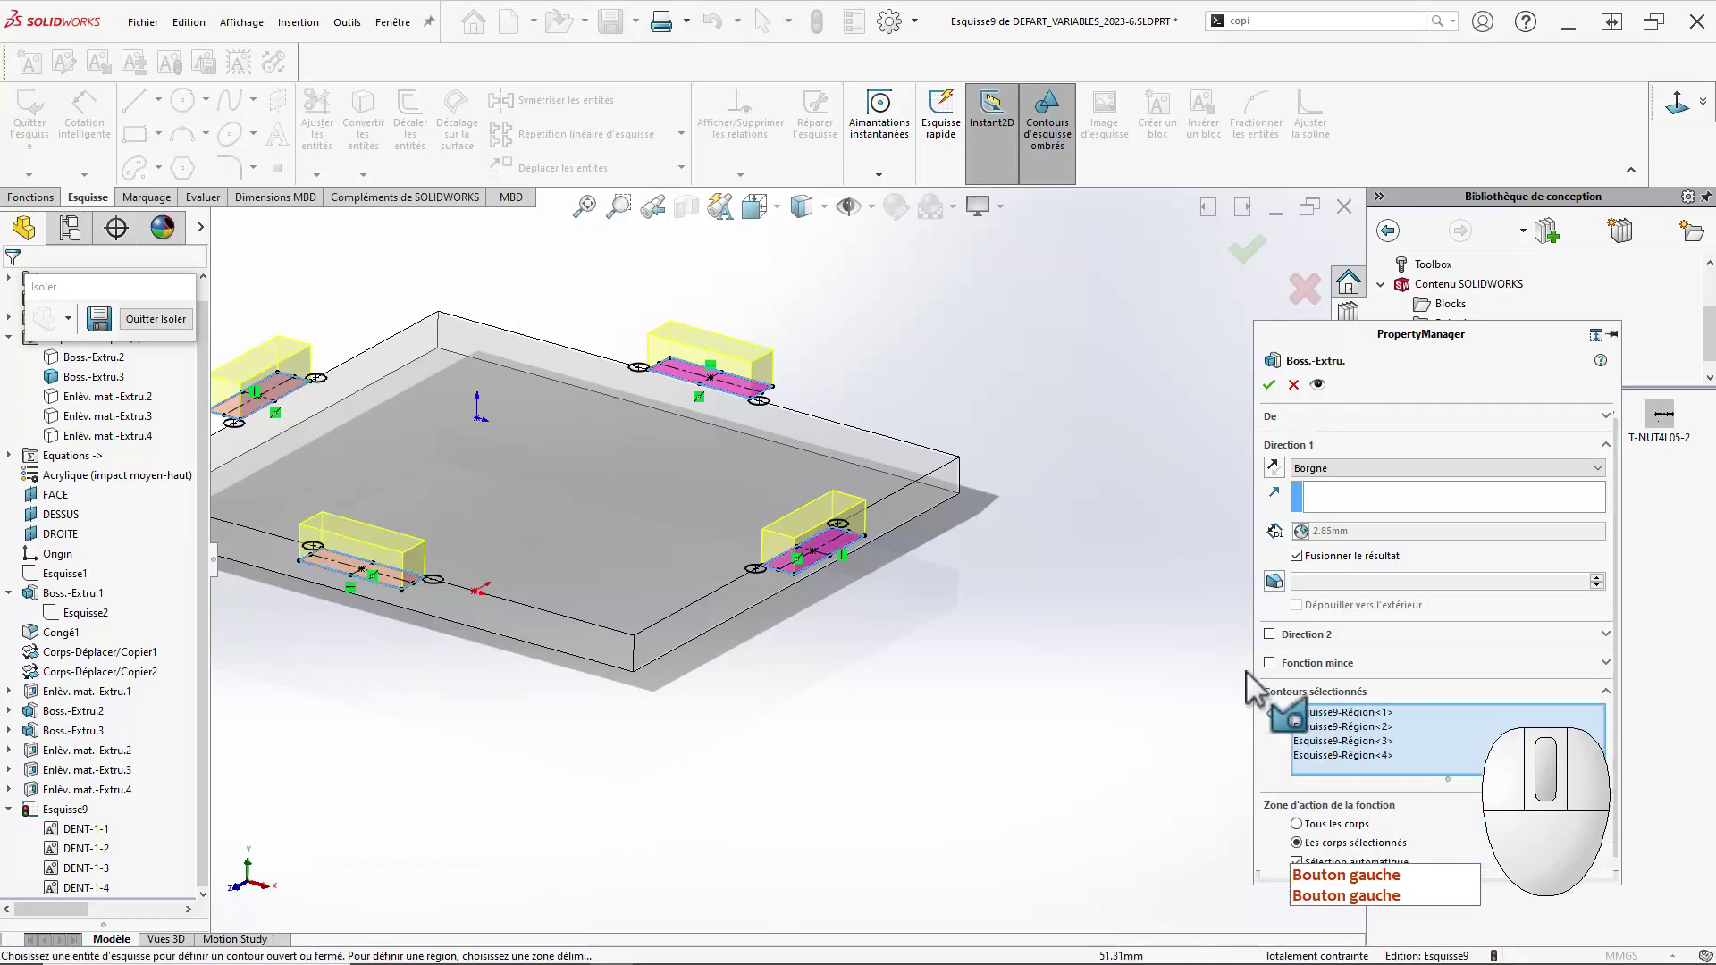
Reverse the extrusion into the plate's thickness and merge it only with the base plate body, without automatic body selection.
click(1274, 467)
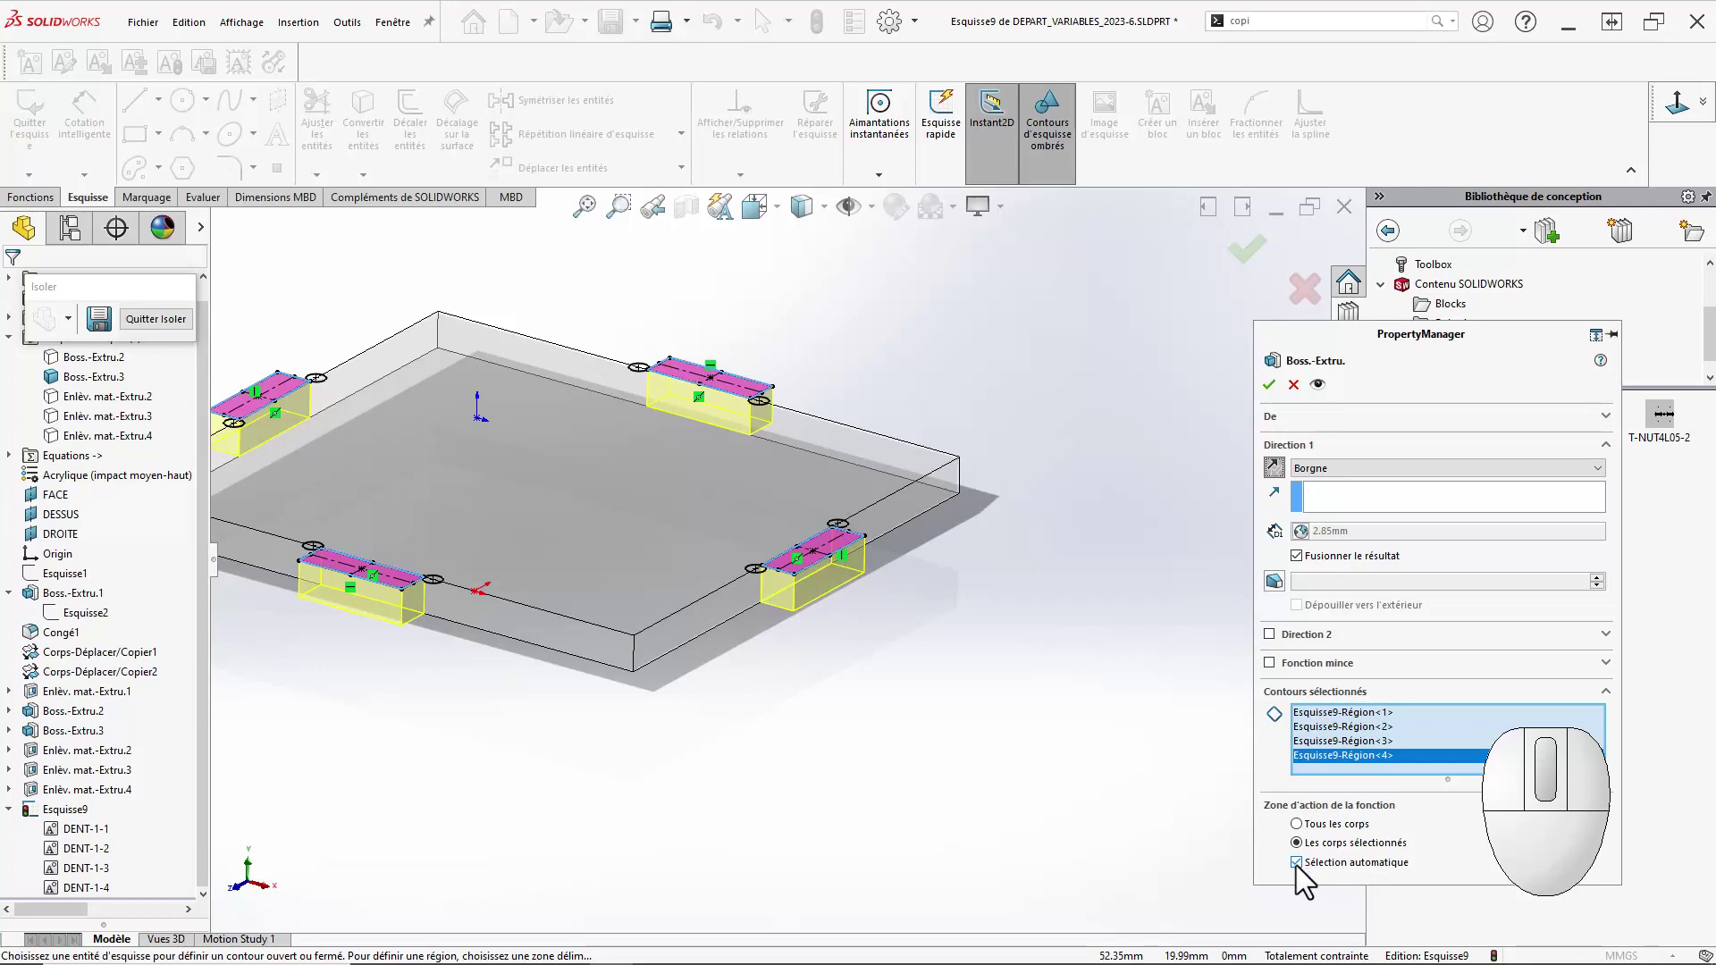
click(1296, 863)
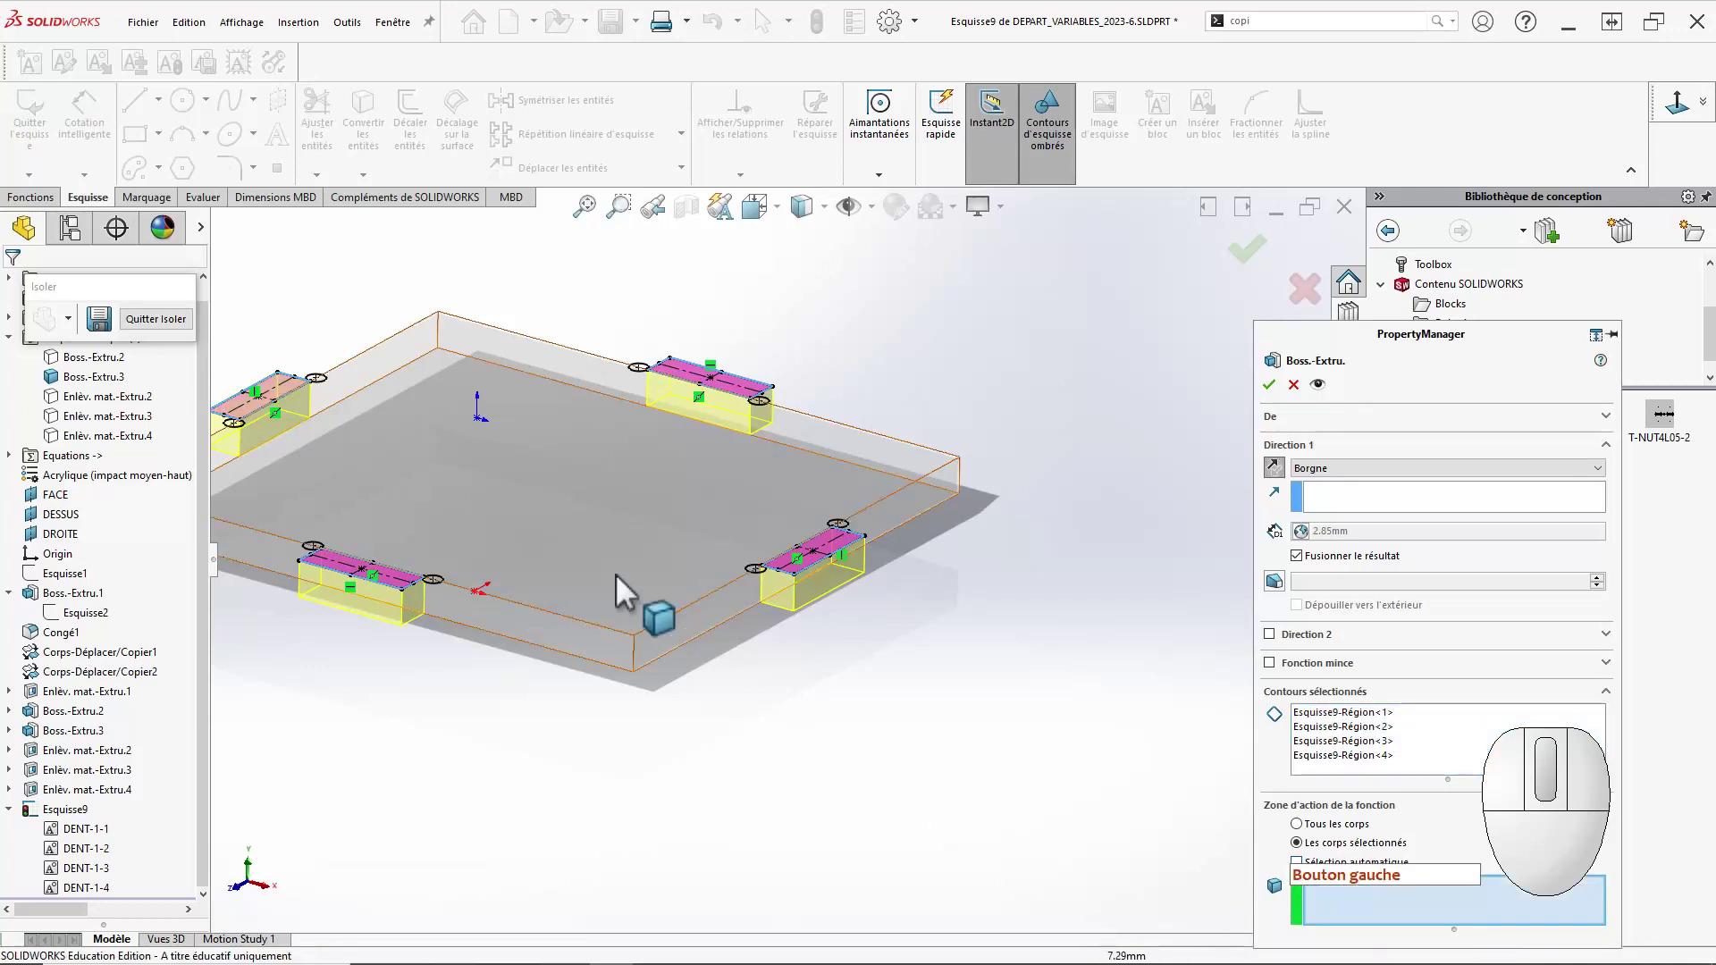
click(650, 579)
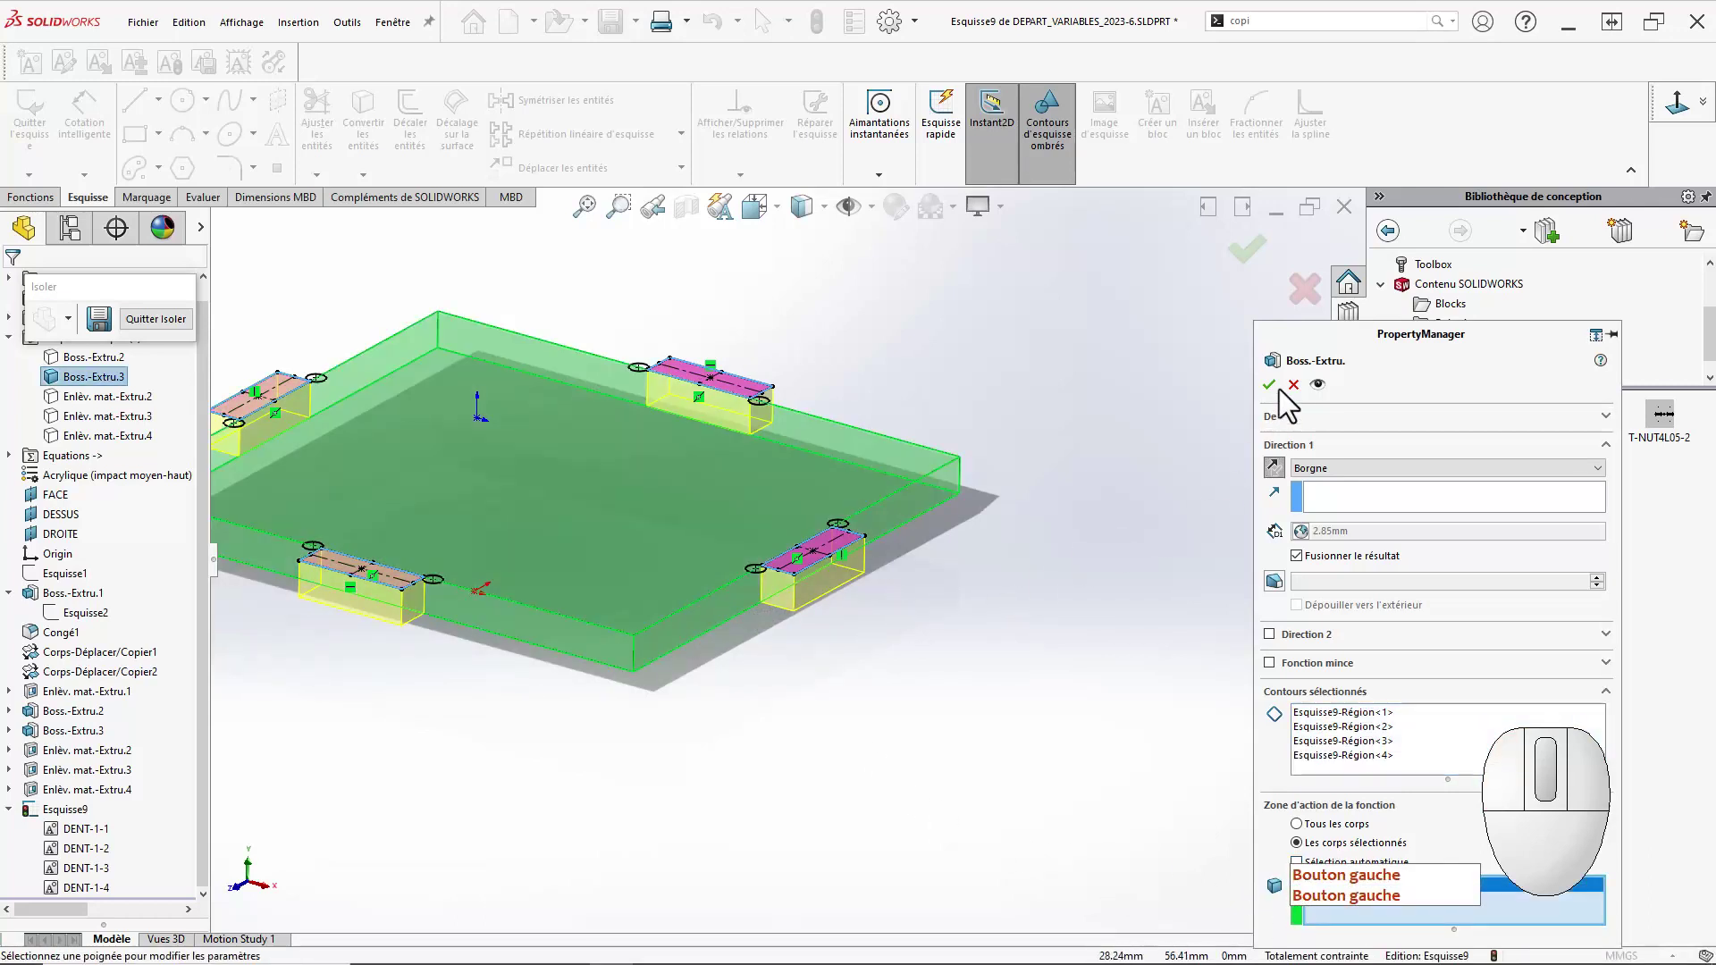
click(1269, 384)
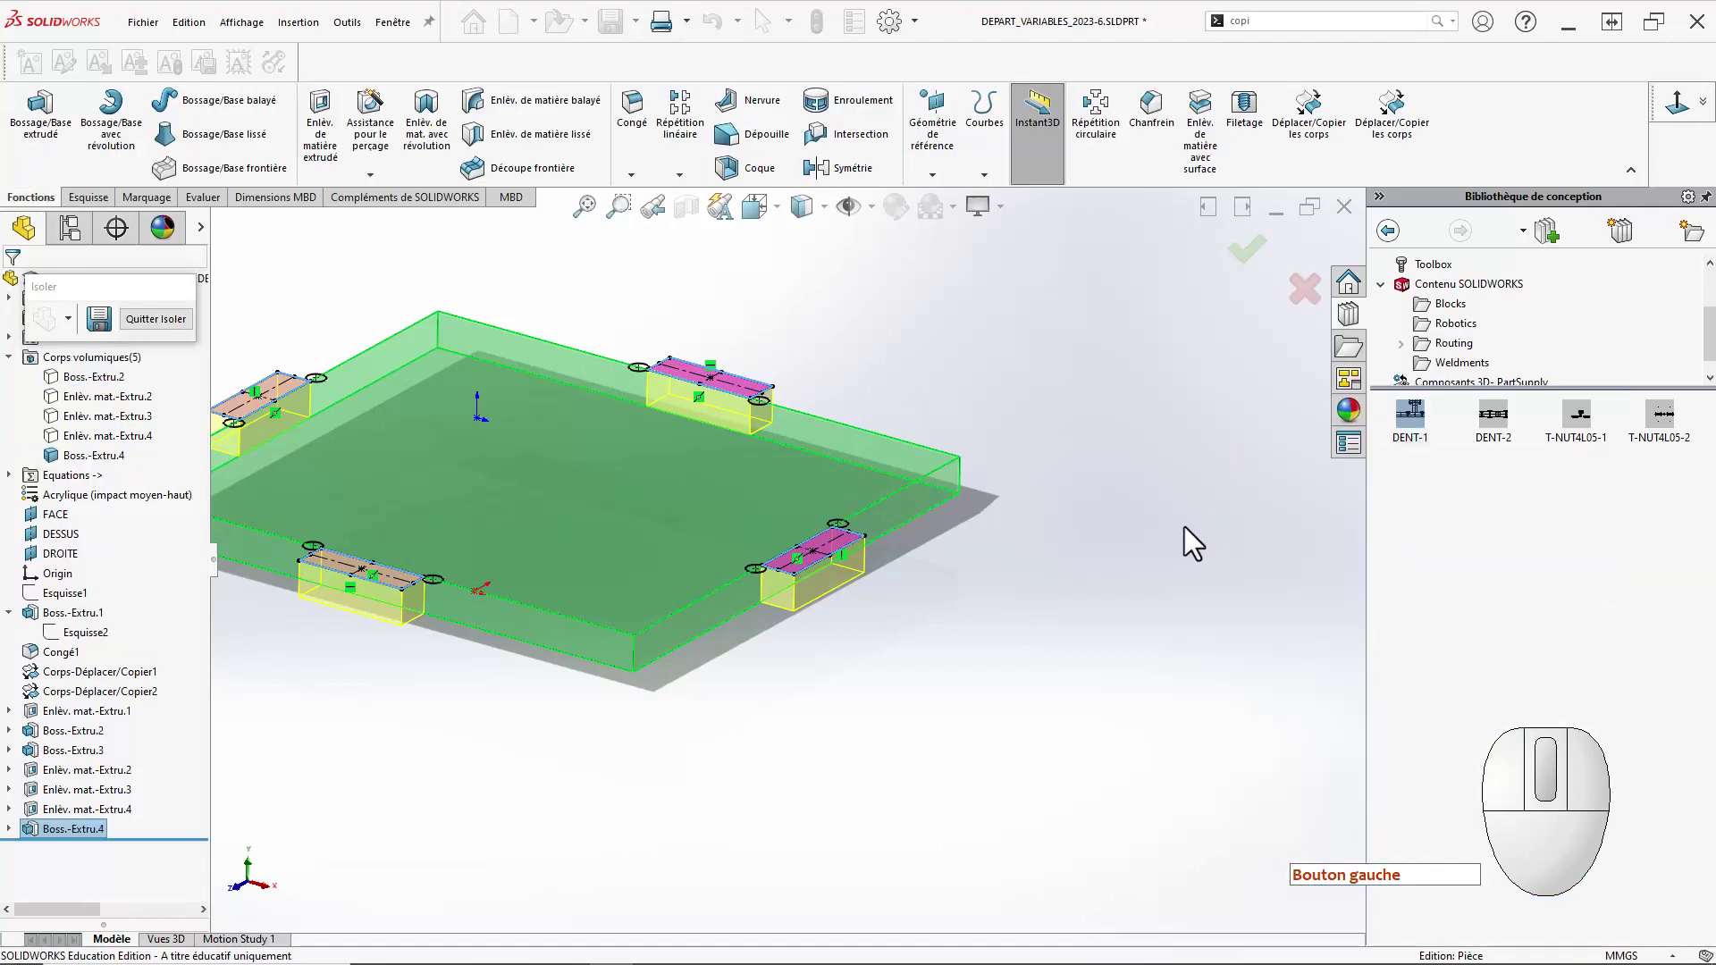
Start an extruded cut from the base plate's tooth sketch with the end condition set to A travers tout.
scroll(1029, 594, up, 3)
ctrl+middle_drag(862, 663, 1026, 666)
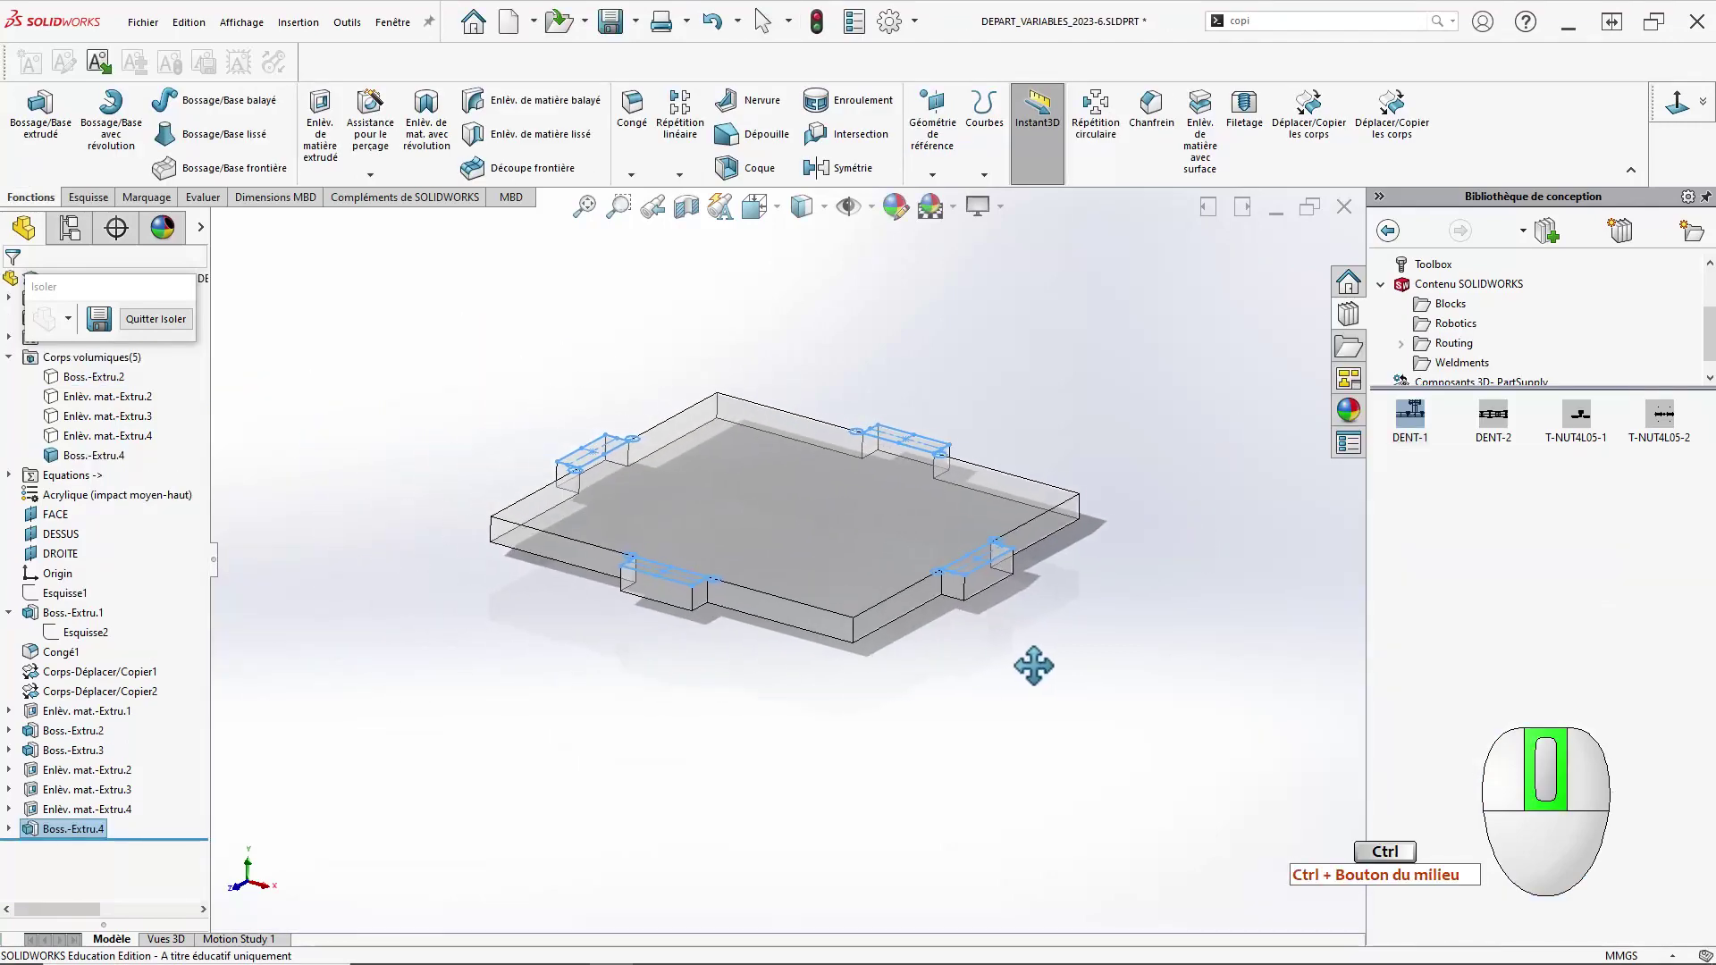
middle_drag(749, 681, 744, 755)
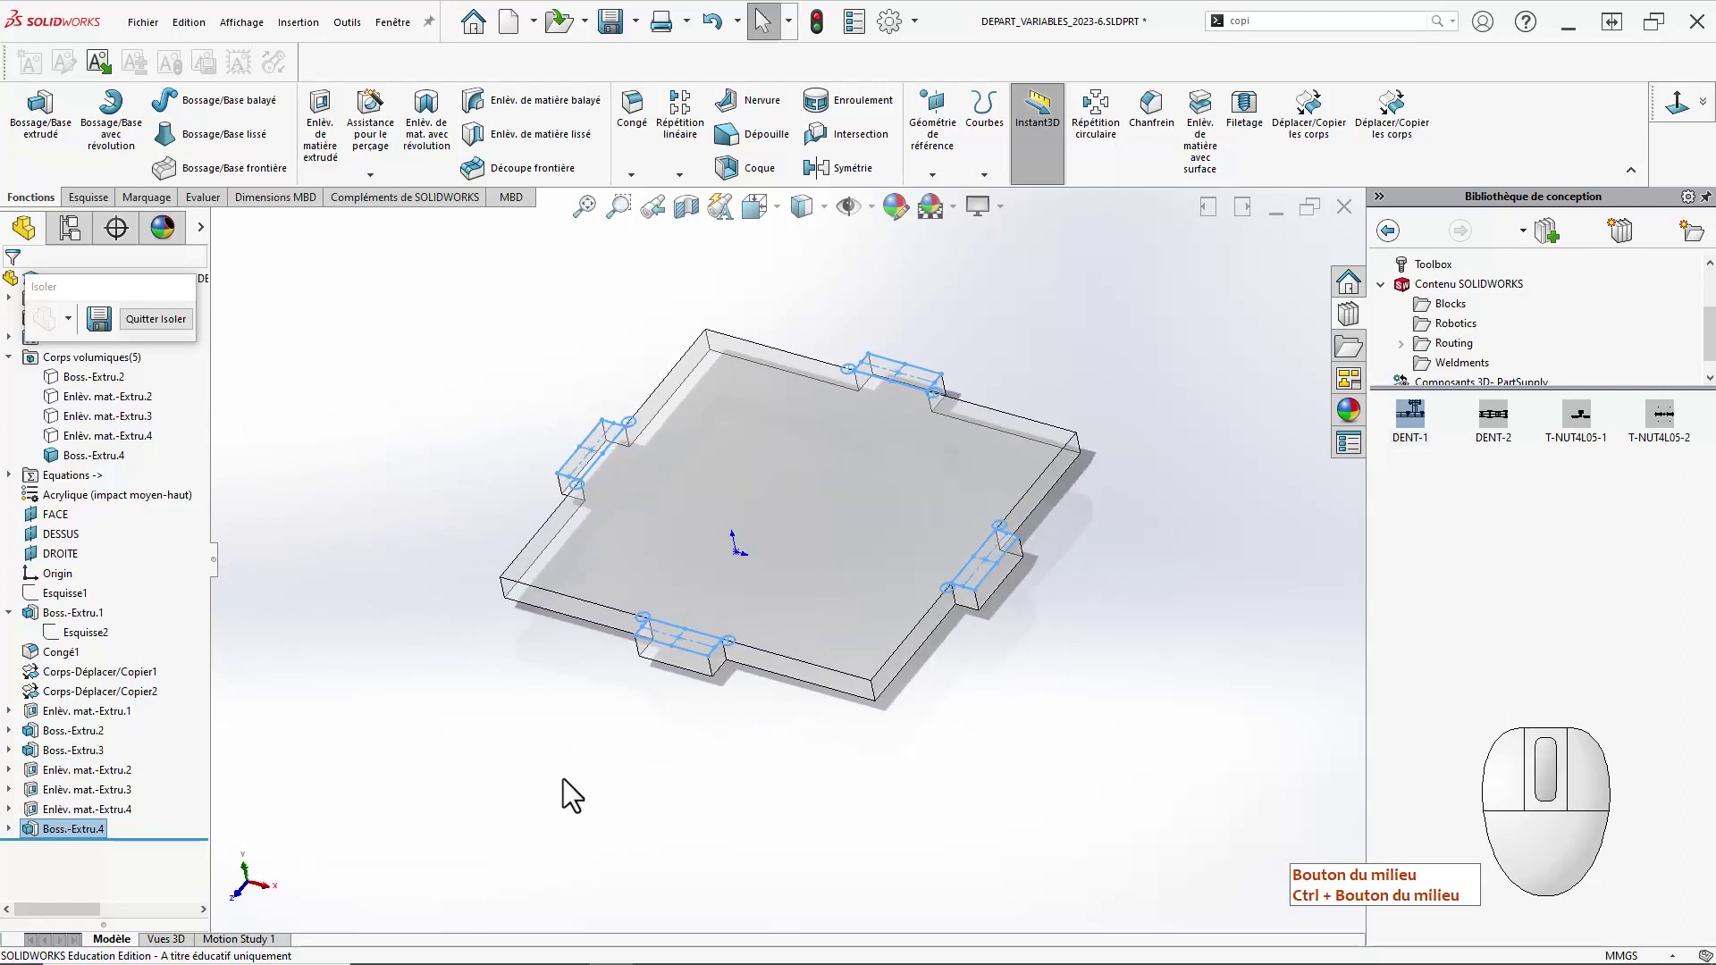
key(Escape)
click(41, 829)
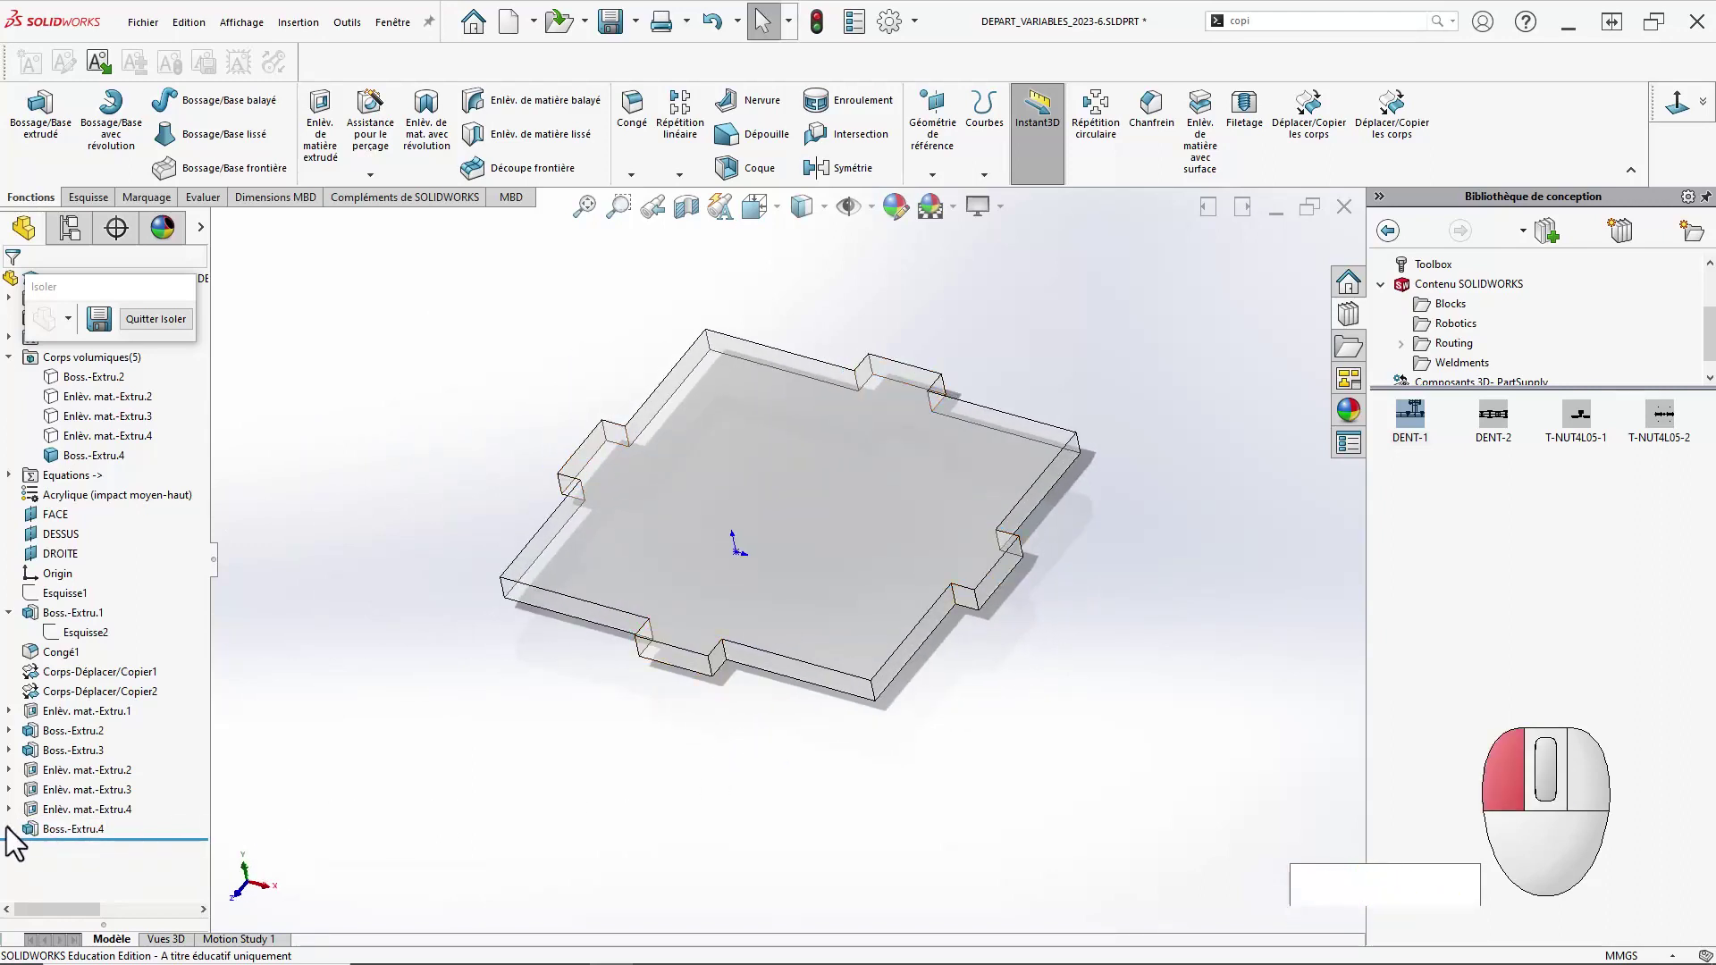
click(63, 846)
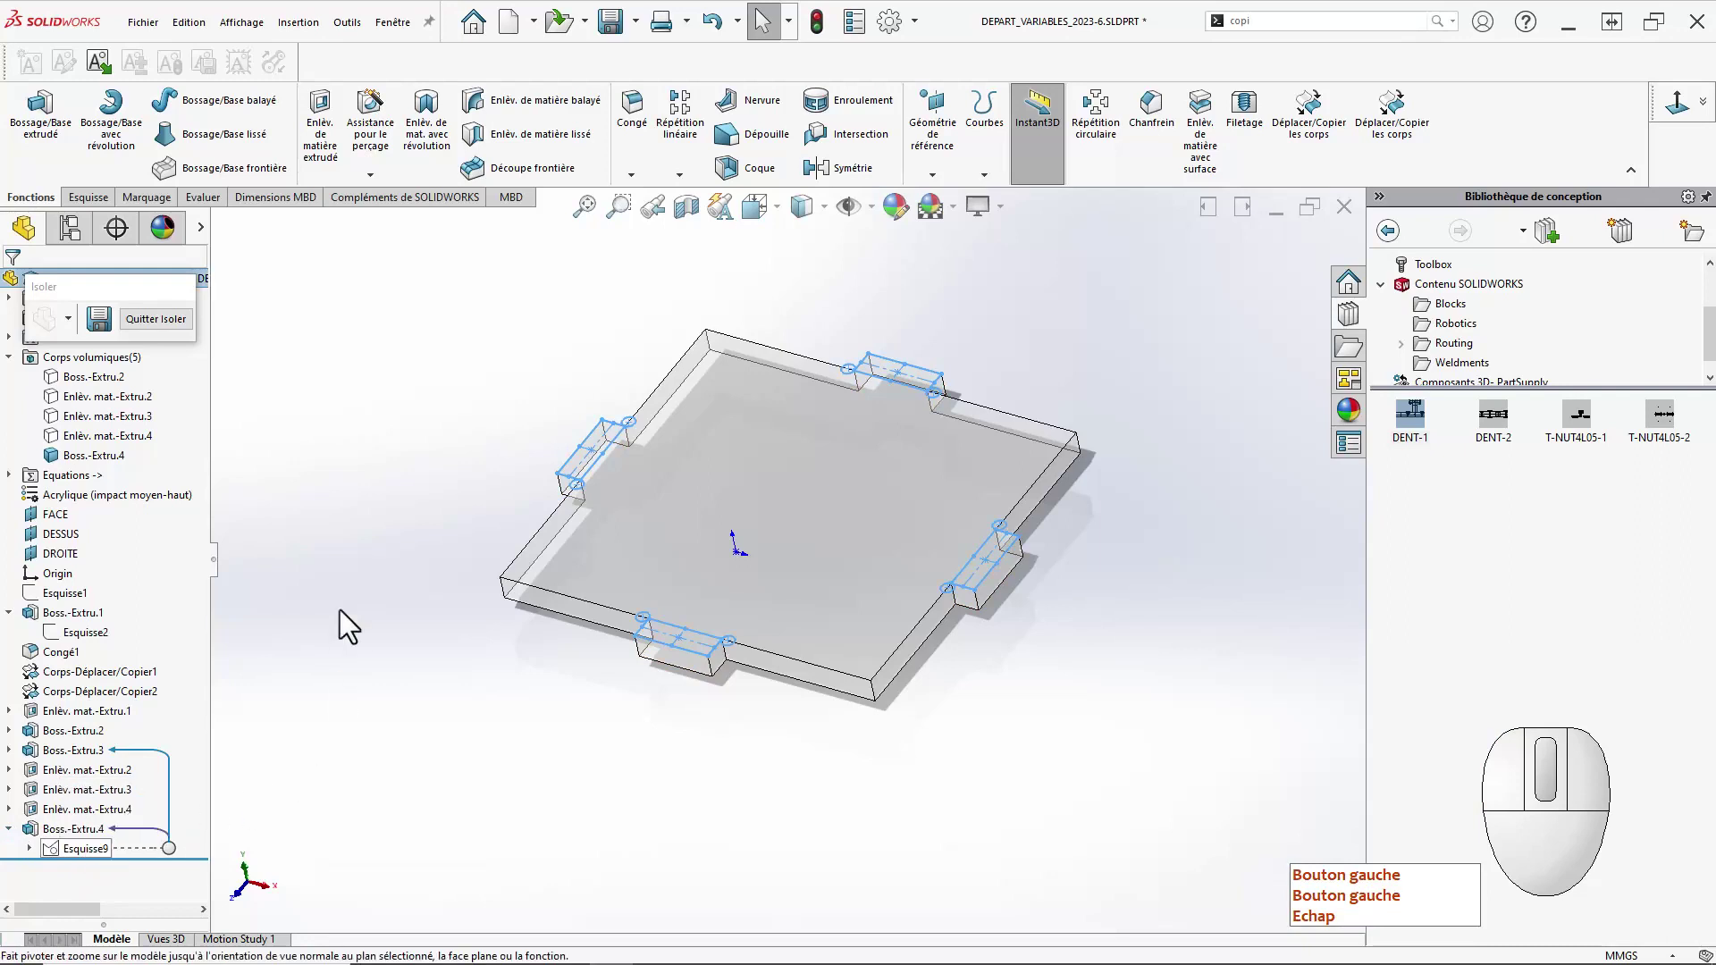
click(320, 125)
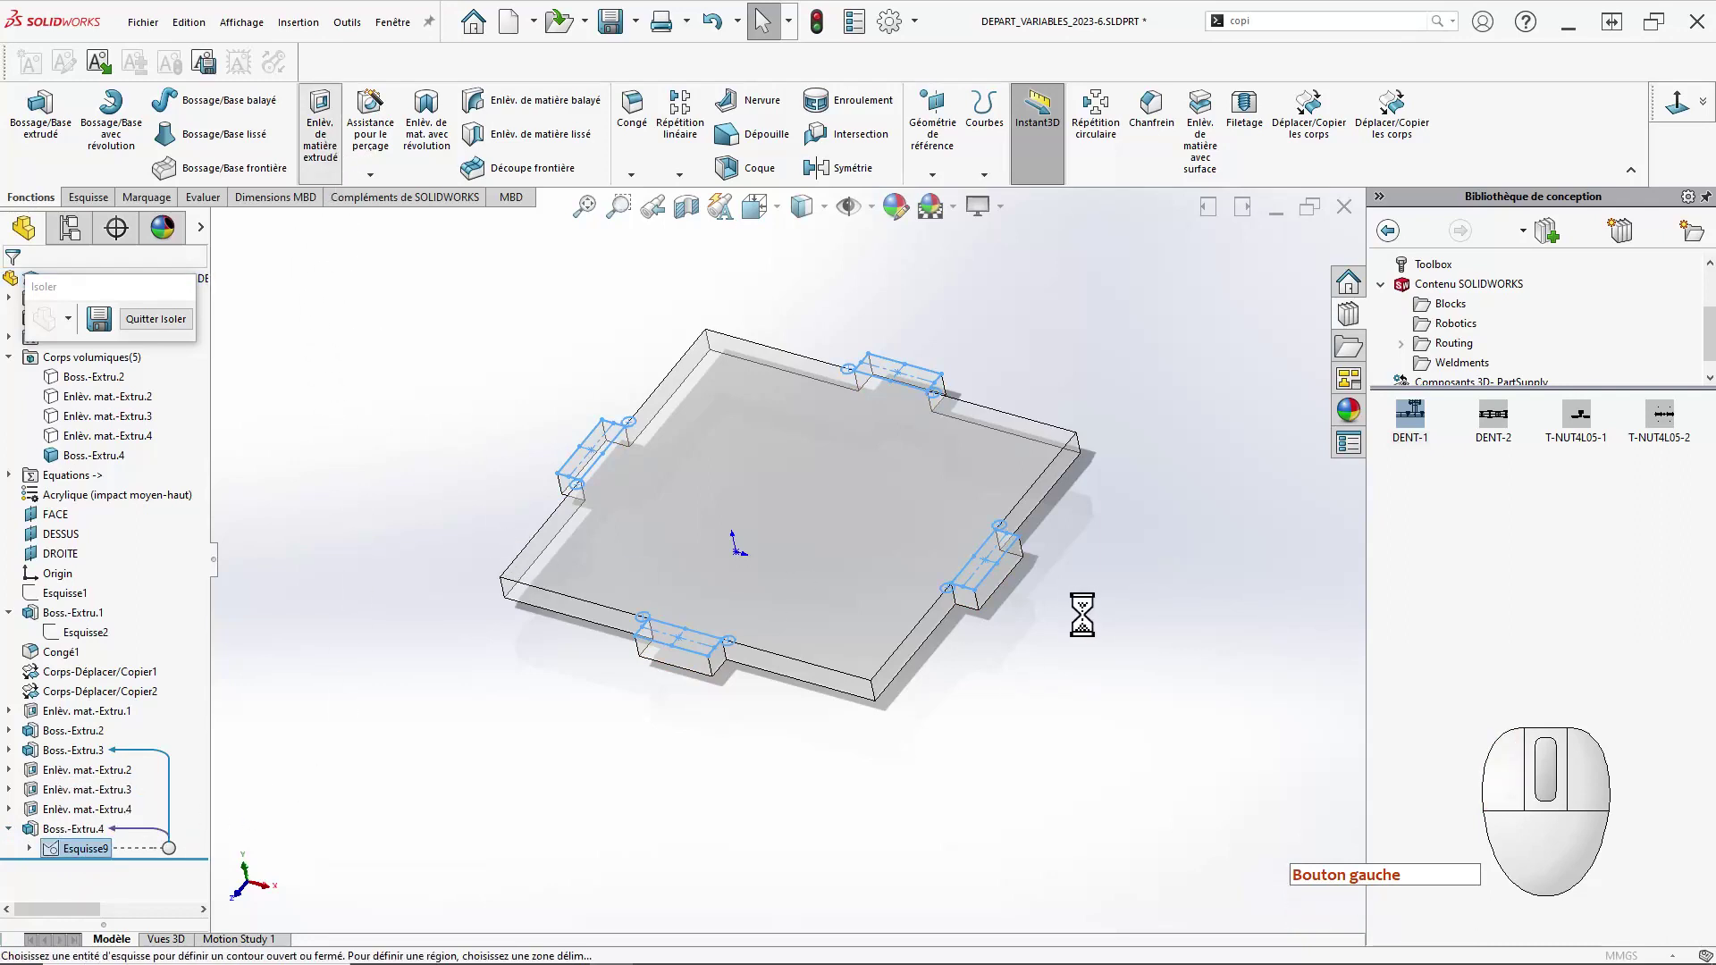
click(1377, 468)
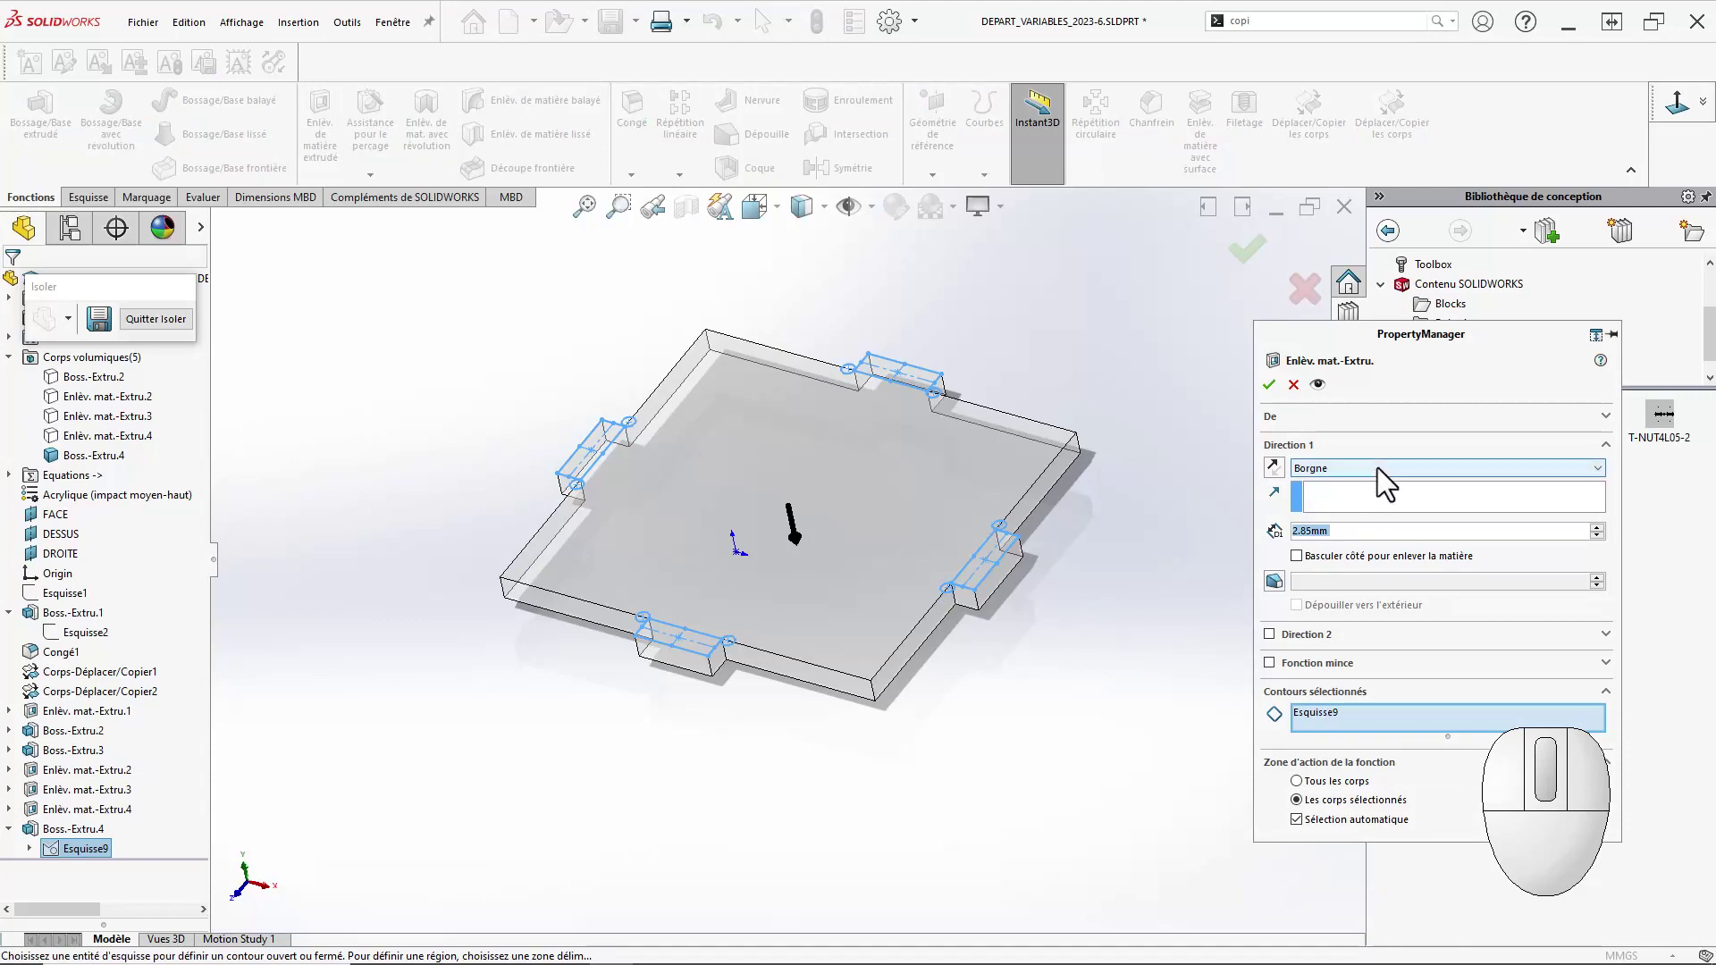
click(1378, 494)
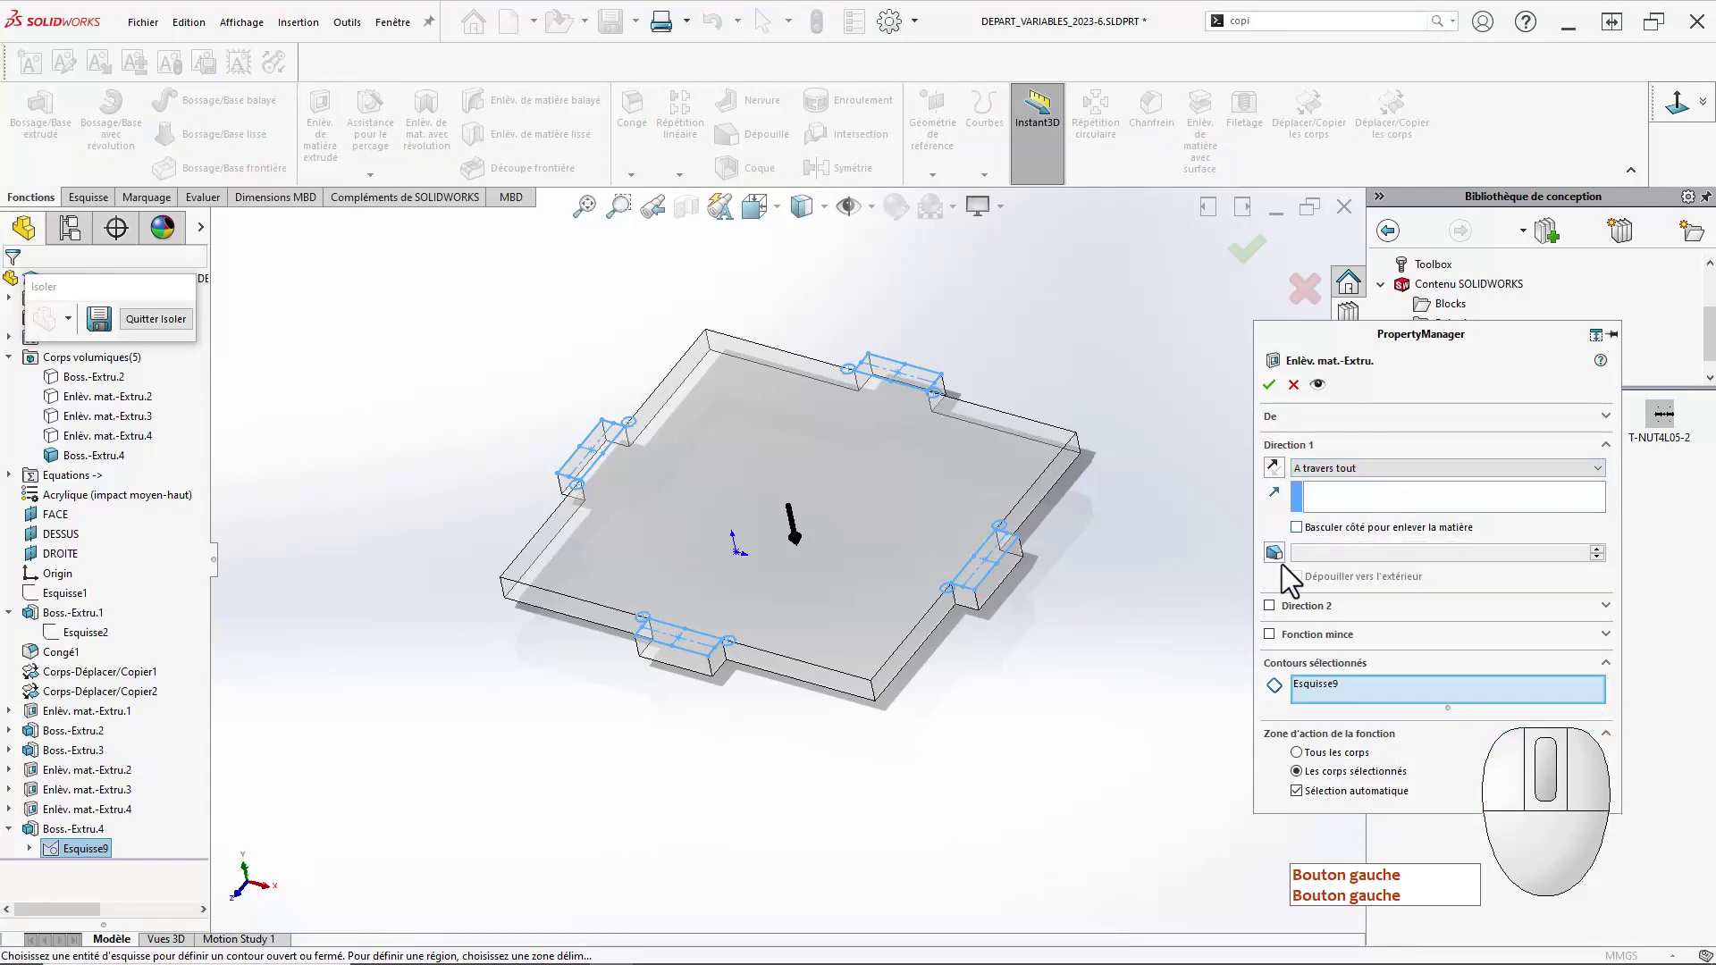
Choose the corner relief circles of the DENT-1 blocks on the plate's right and front edges as cut contours.
scroll(1027, 570, down, 8)
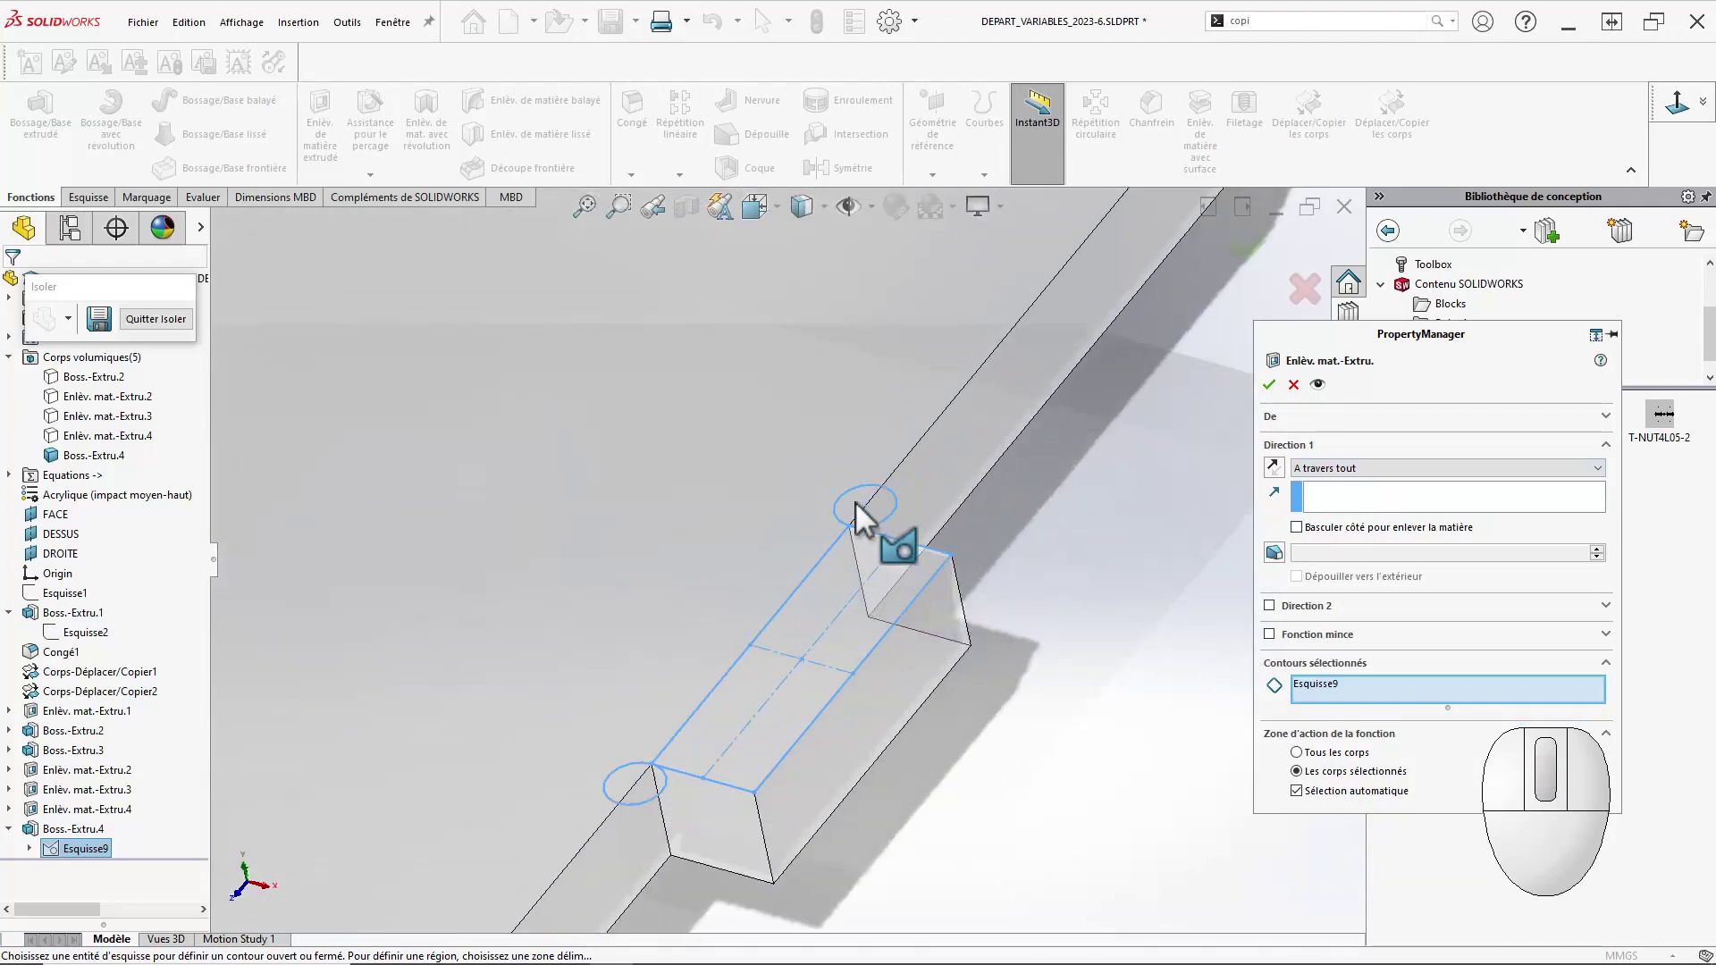
click(856, 503)
click(621, 781)
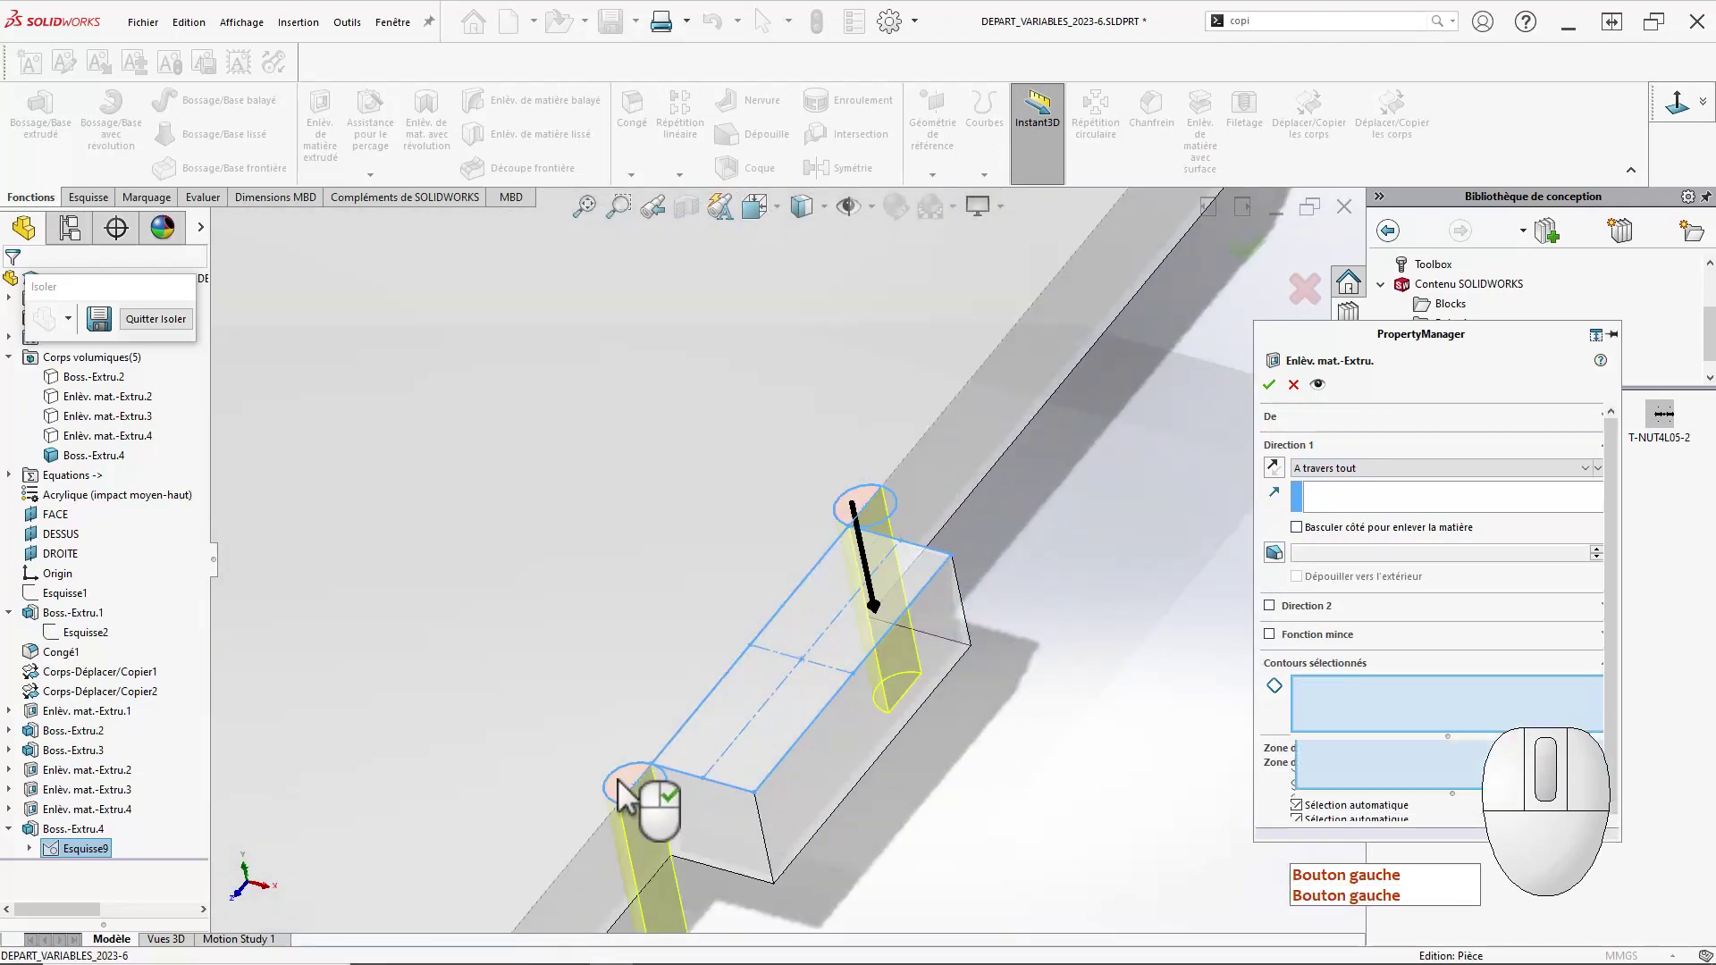
scroll(618, 780, up, 8)
scroll(483, 692, down, 7)
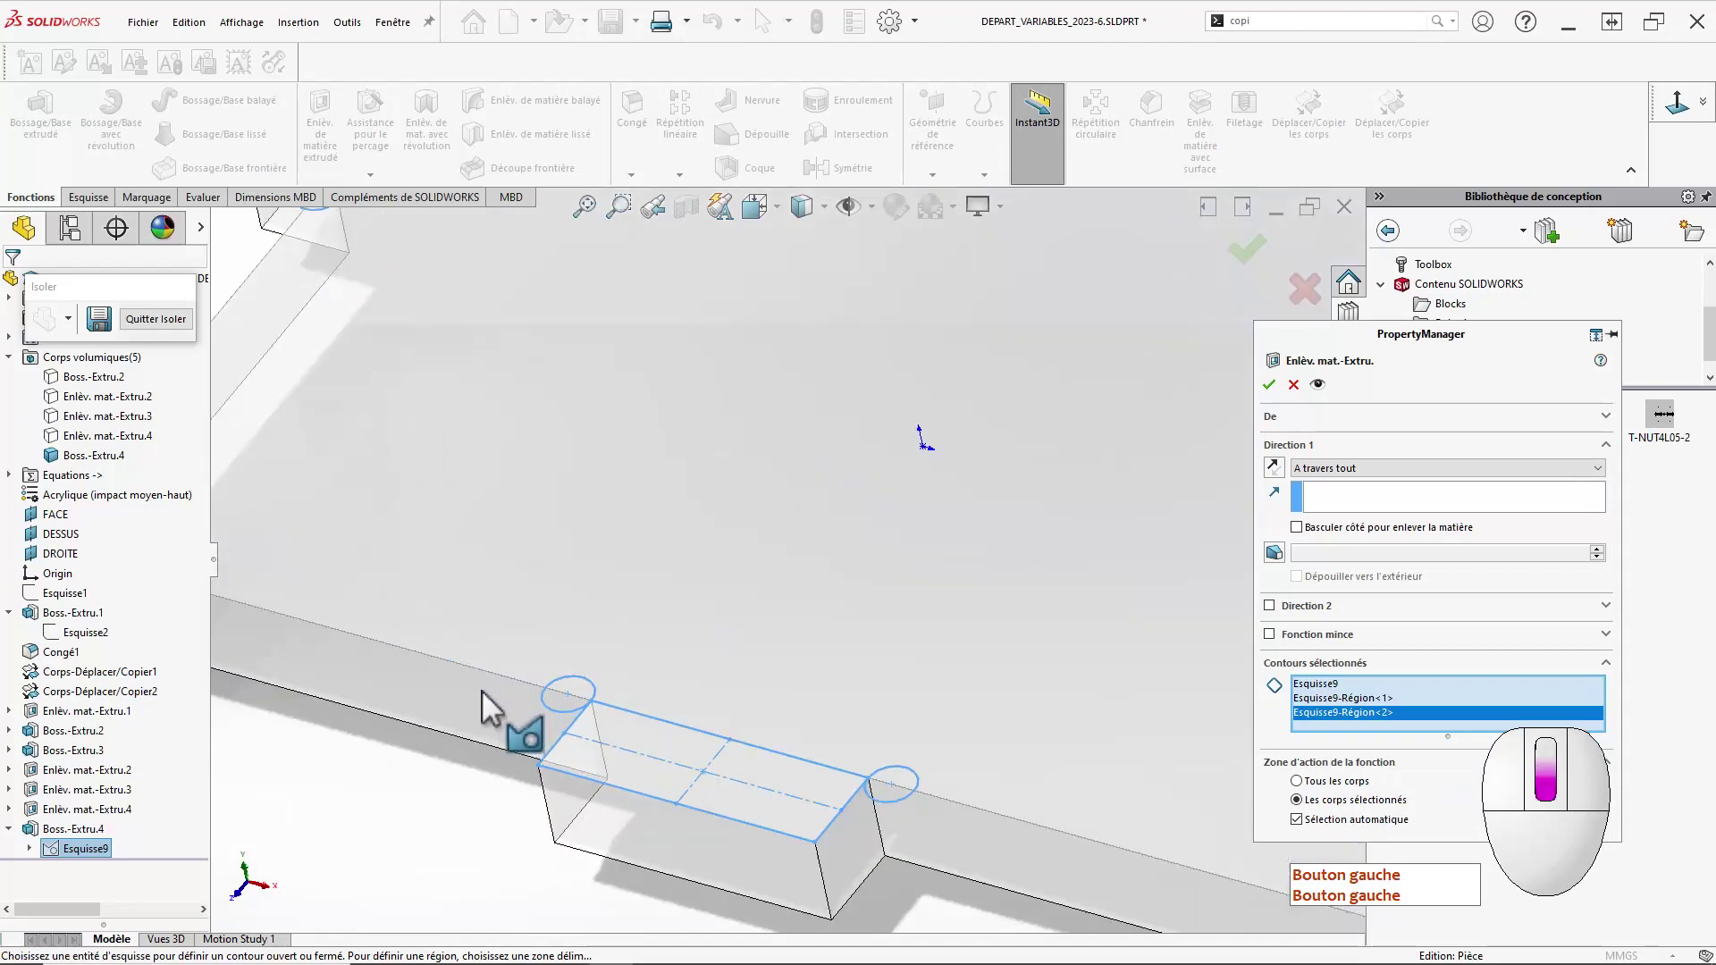
click(572, 697)
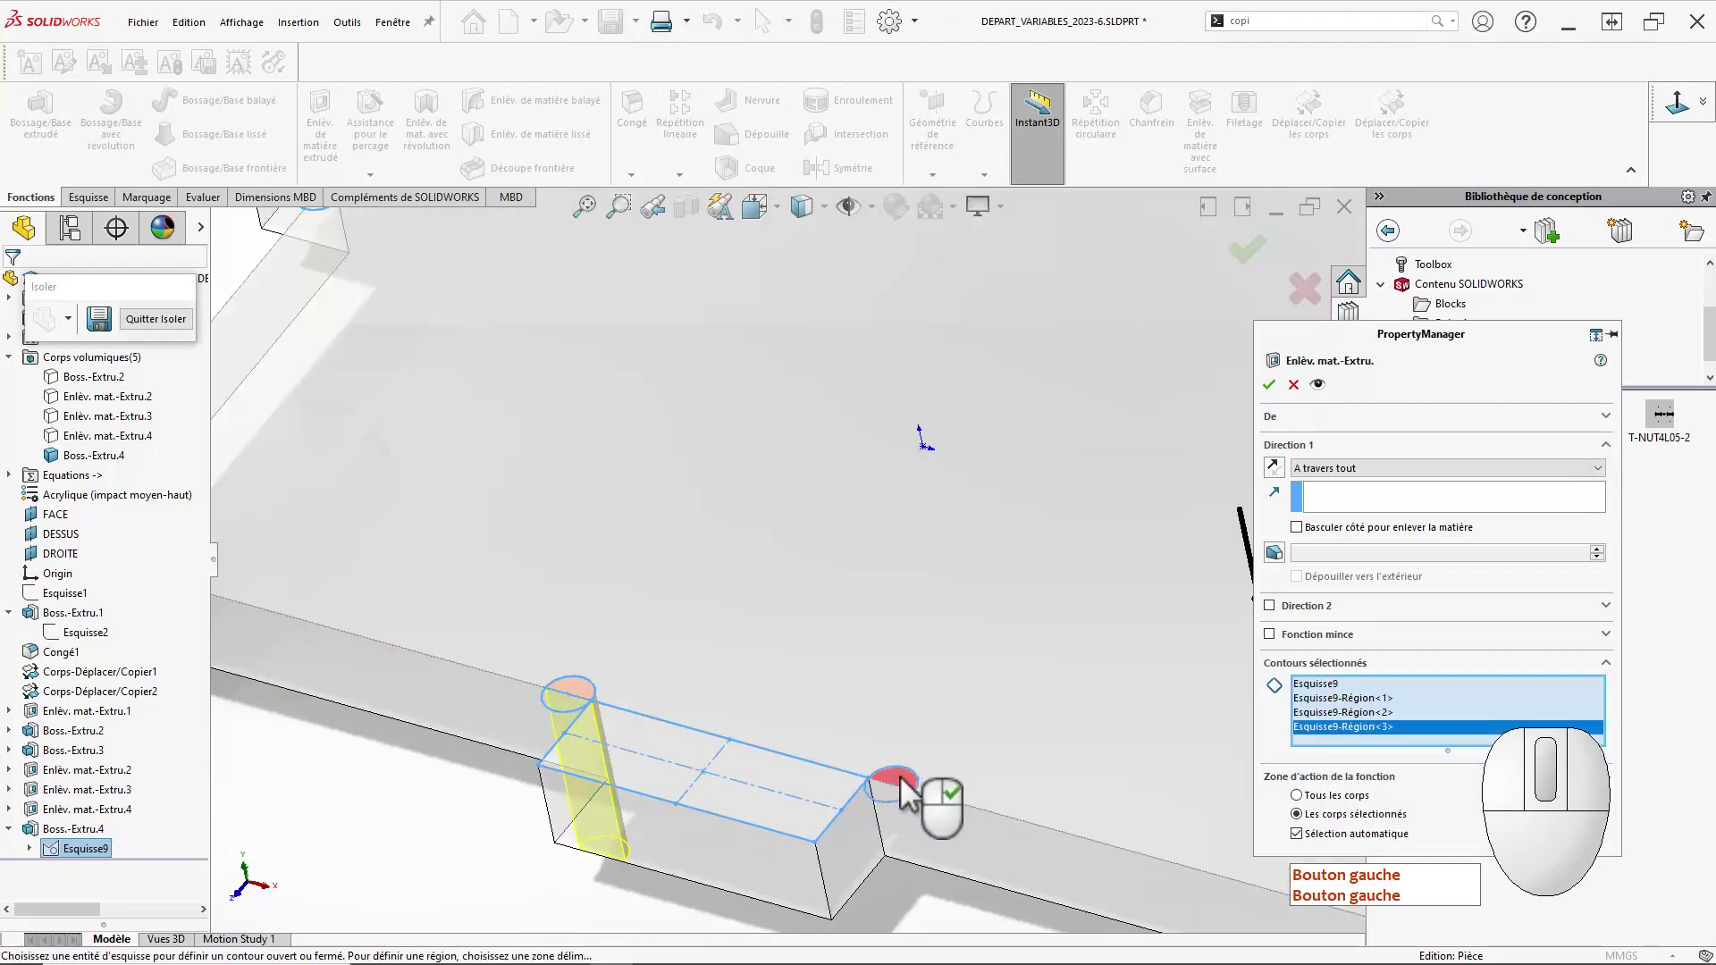
click(904, 791)
Add the corner relief circles of the DENT-1 blocks on the plate's left and back edges to the cut contours.
scroll(550, 512, up, 6)
scroll(575, 336, down, 6)
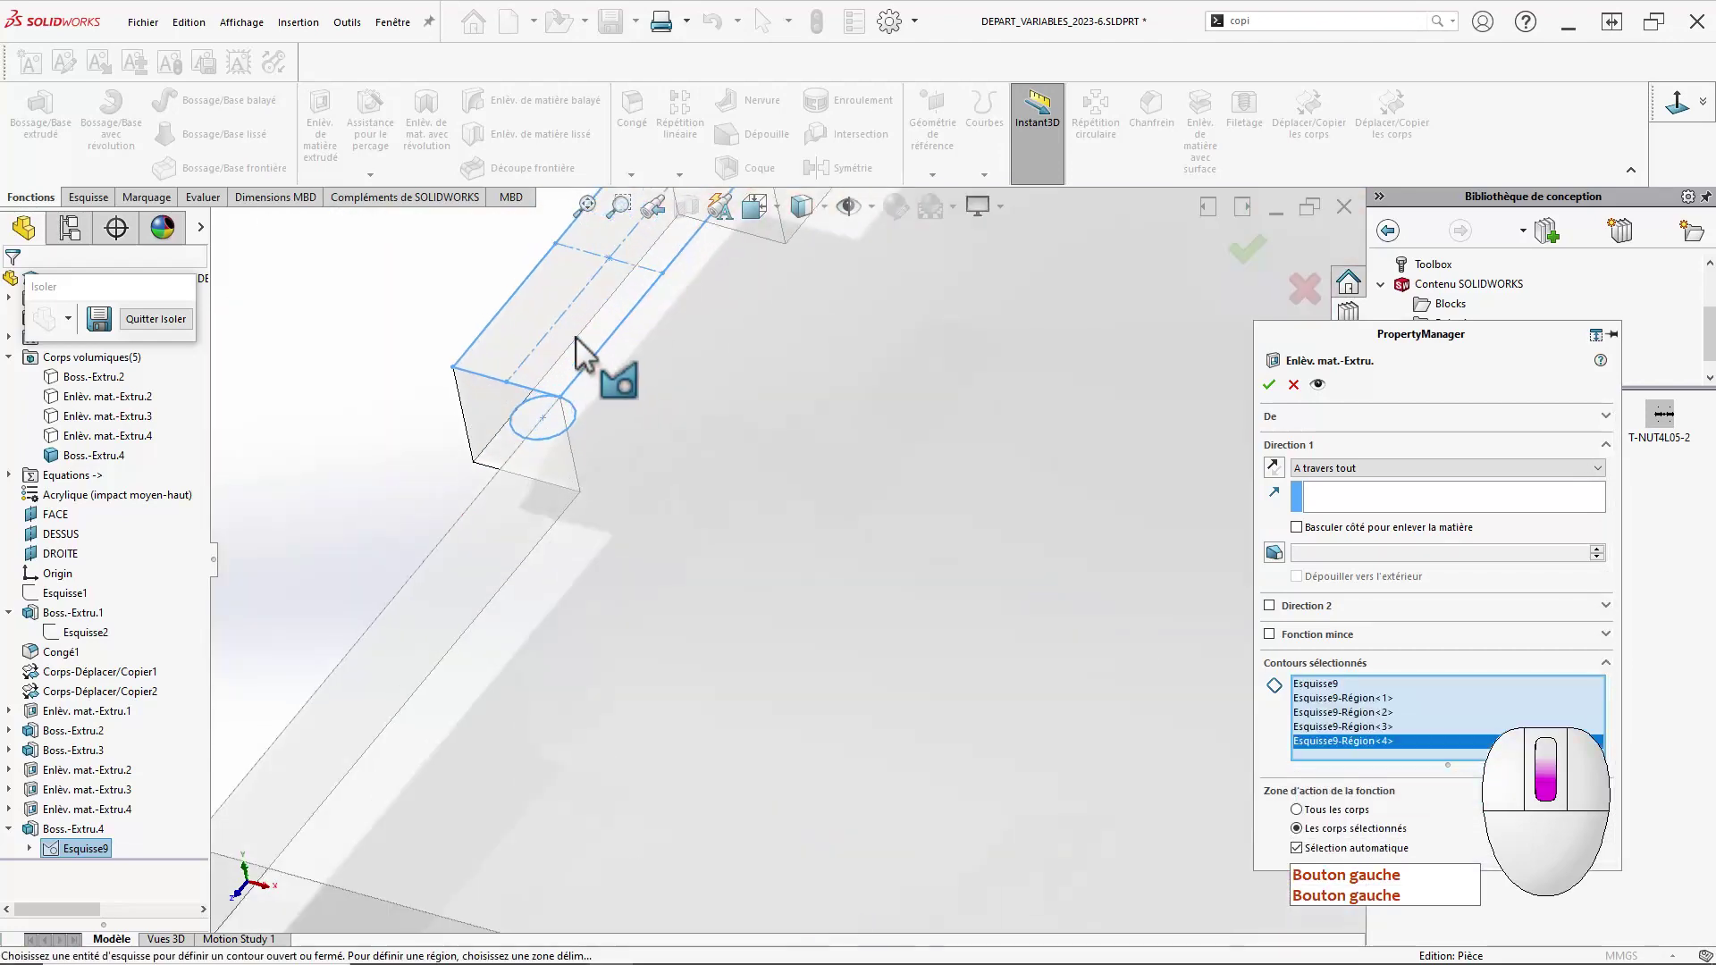
ctrl+middle_drag(714, 330, 726, 463)
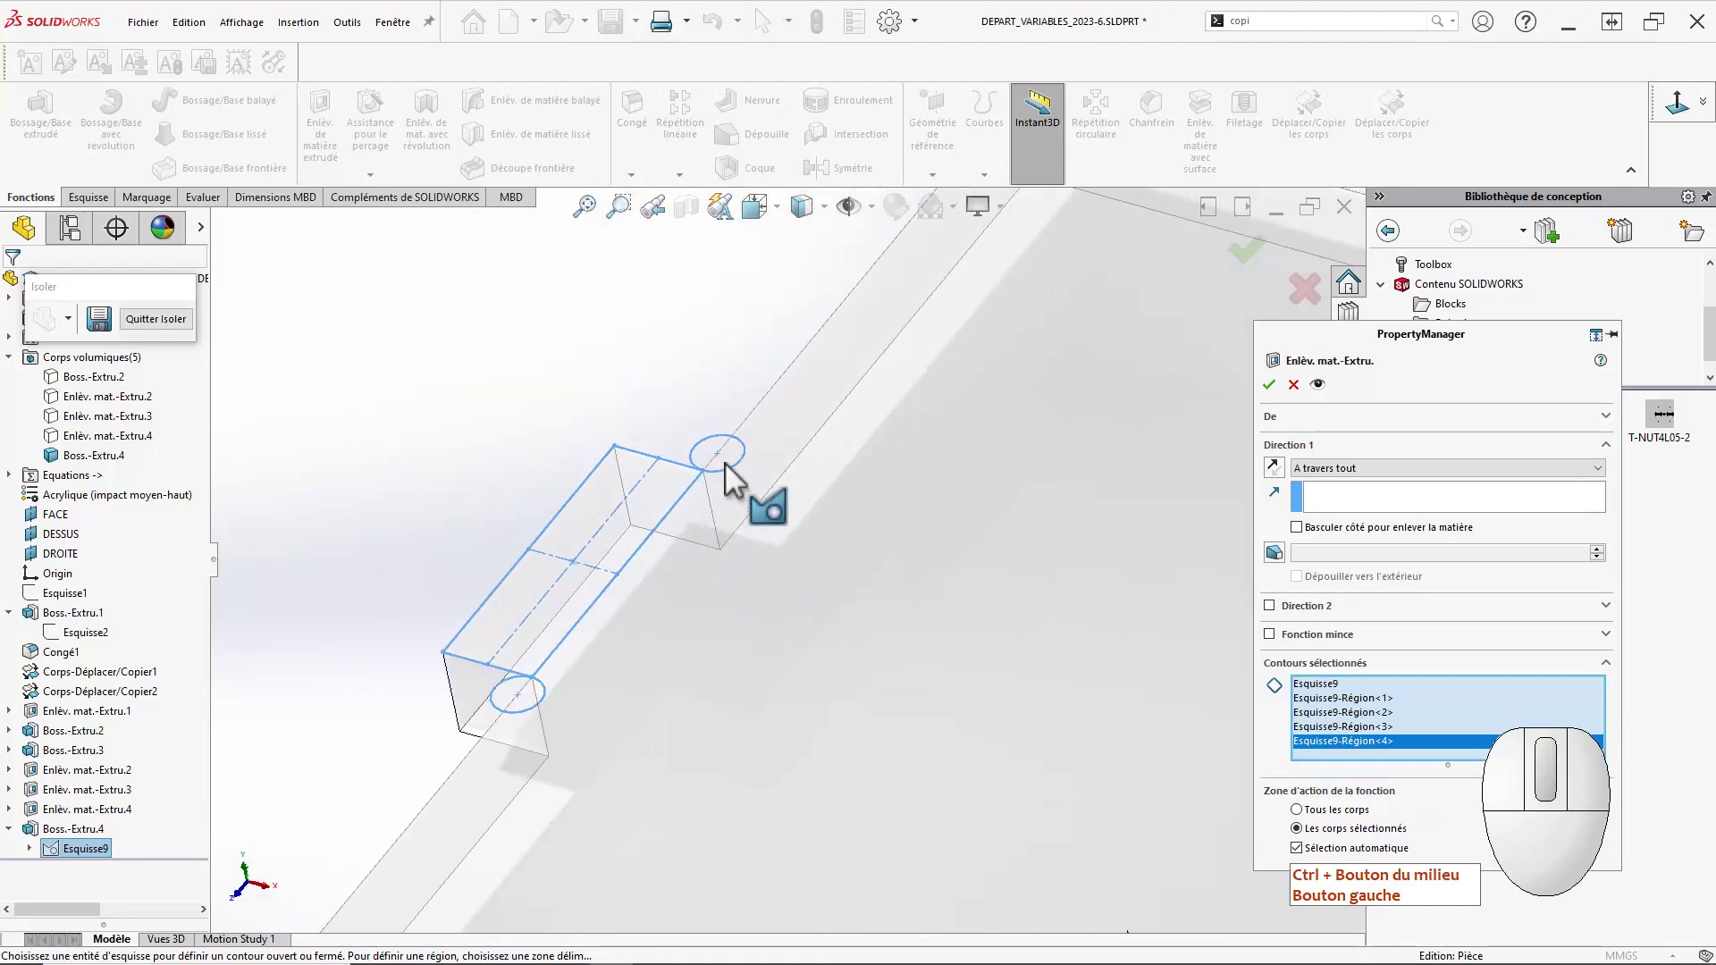
click(726, 456)
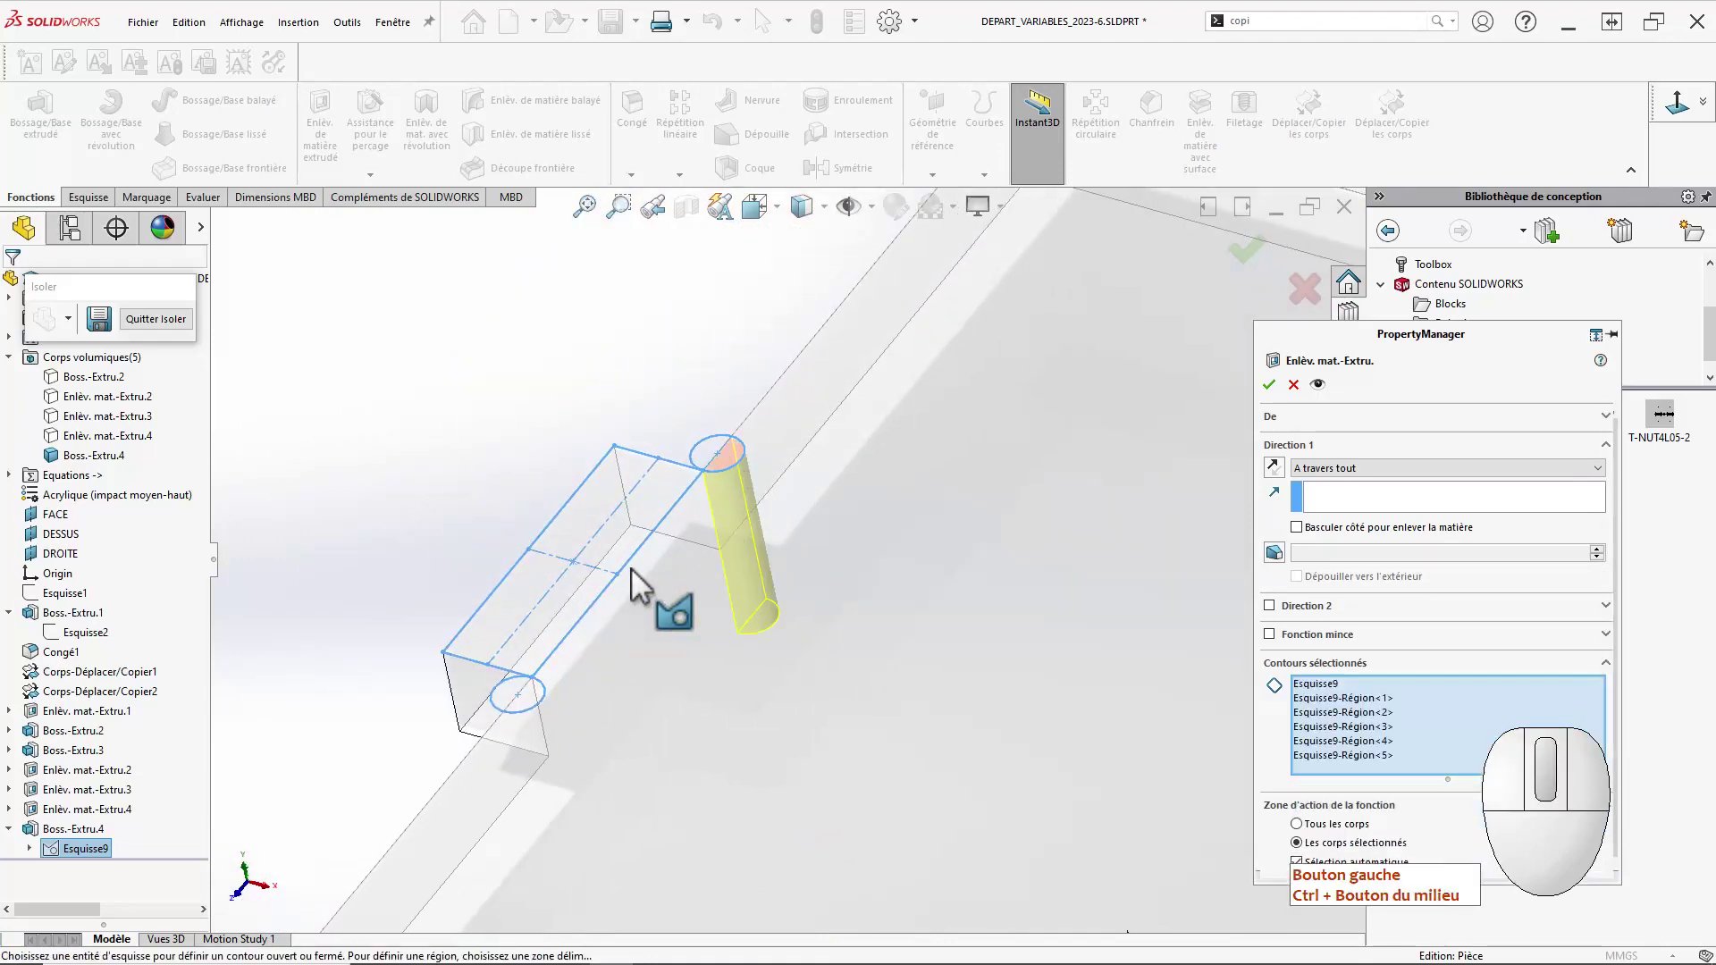
click(528, 698)
scroll(988, 602, up, 5)
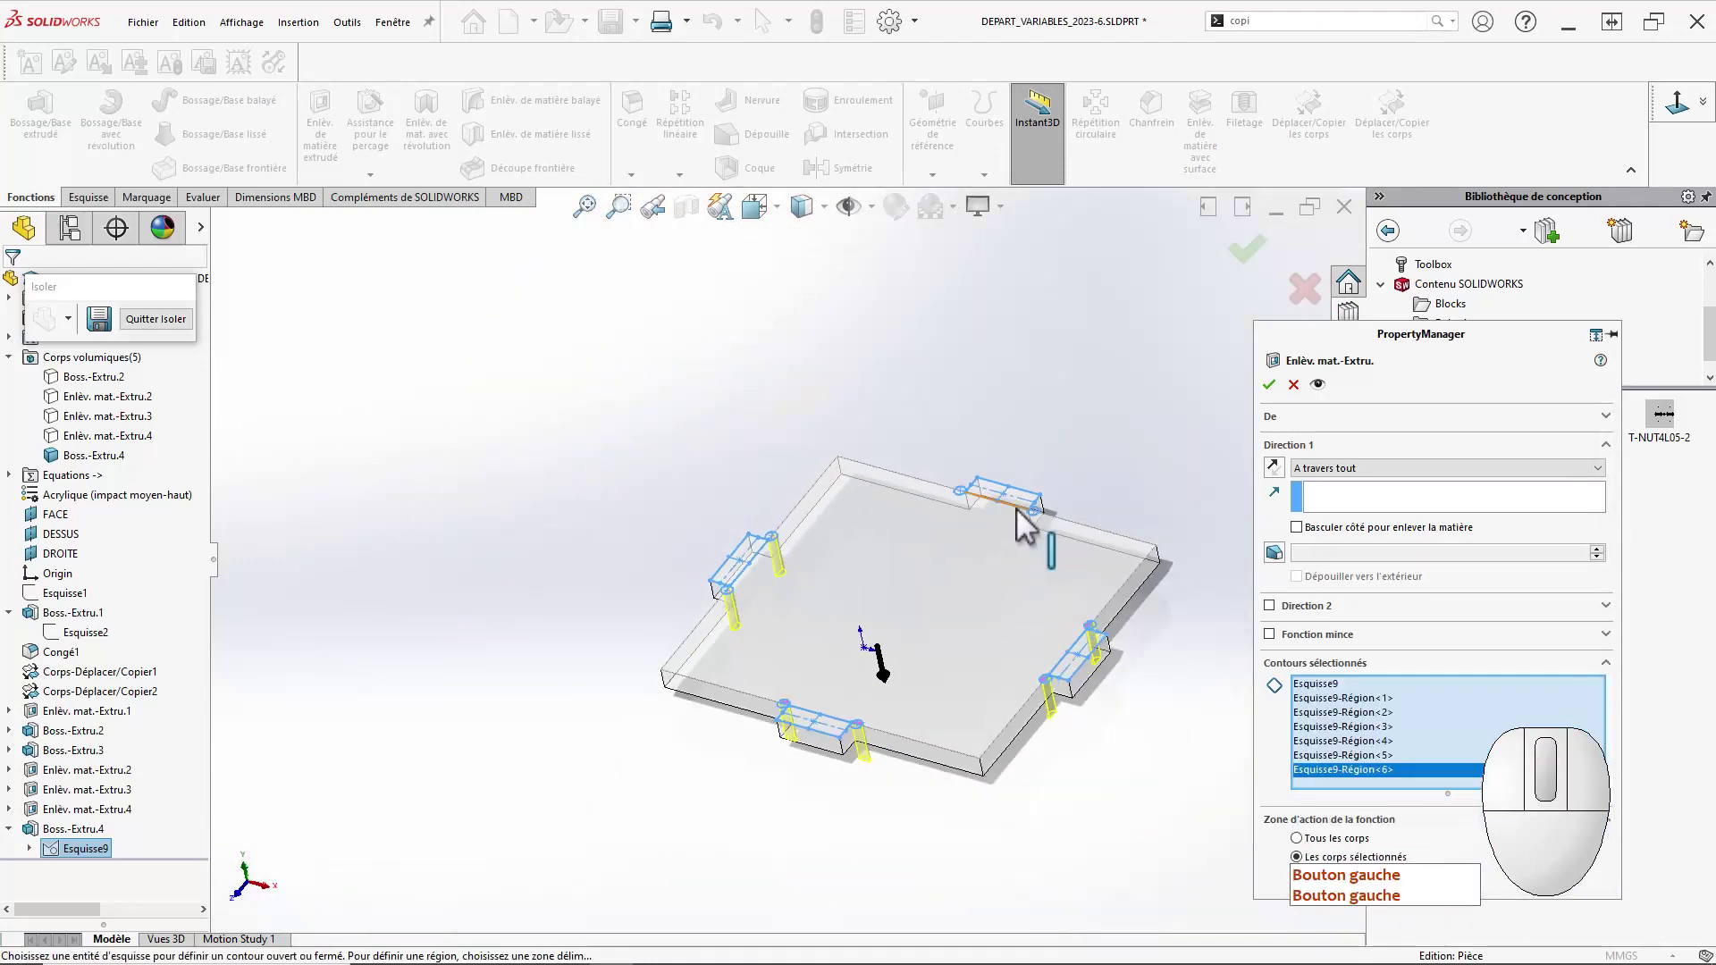
scroll(1026, 518, down, 6)
scroll(983, 541, down, 2)
click(932, 553)
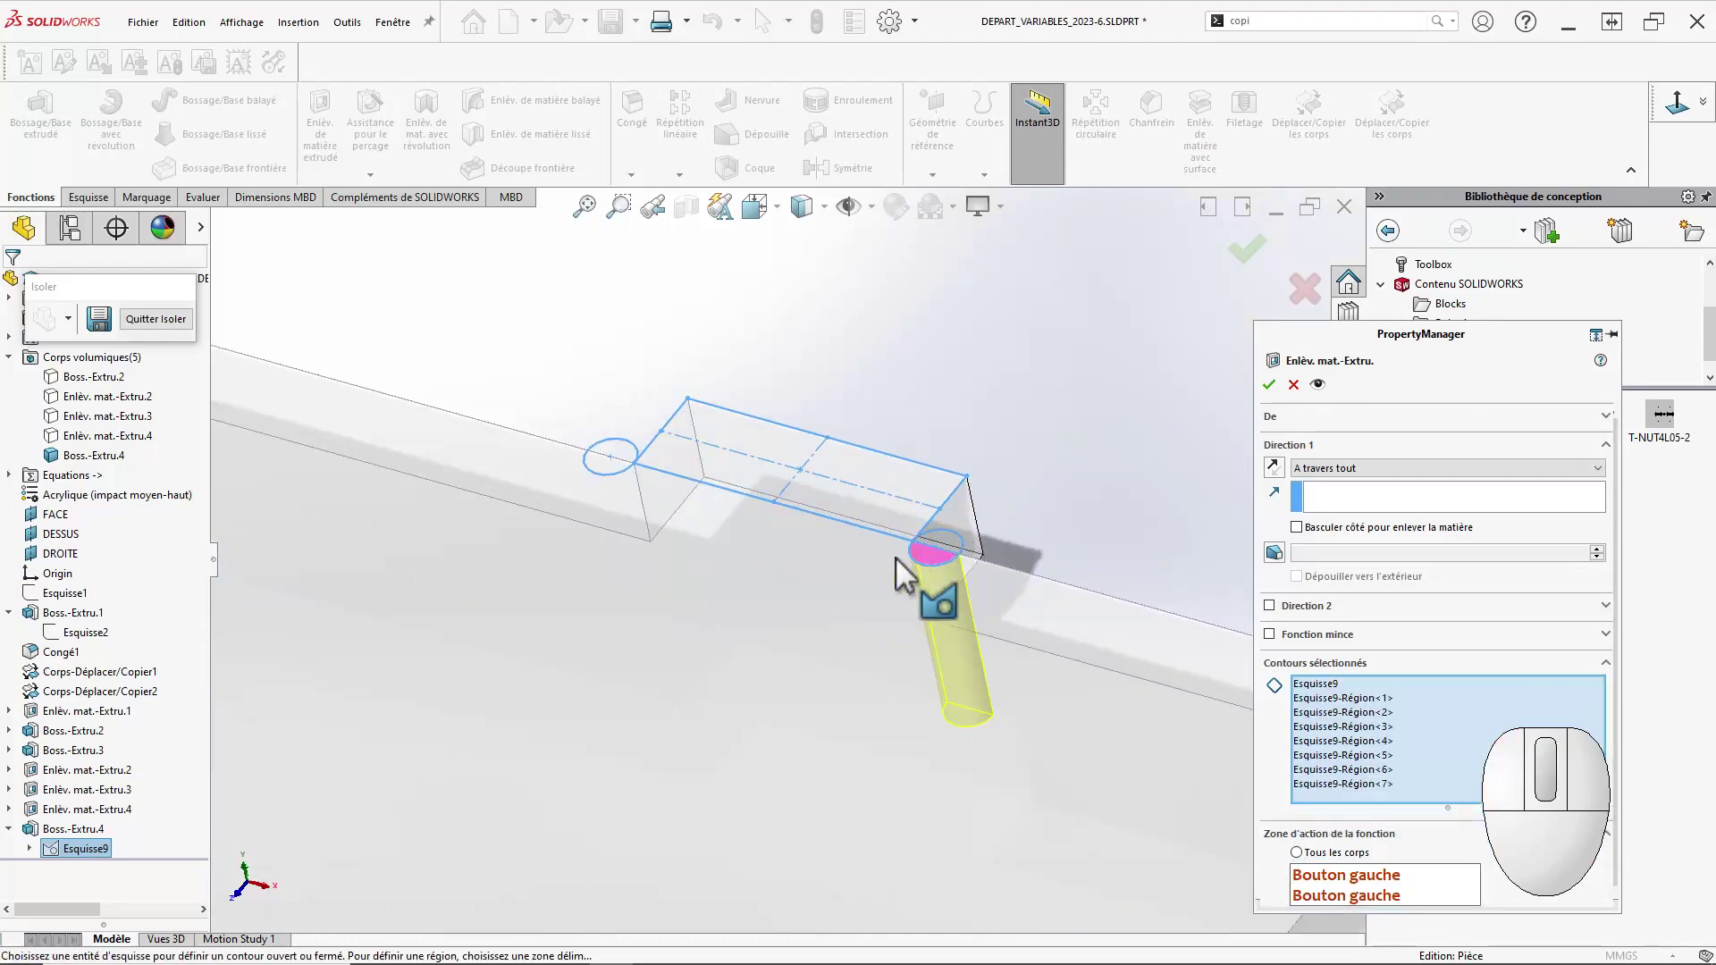
click(611, 461)
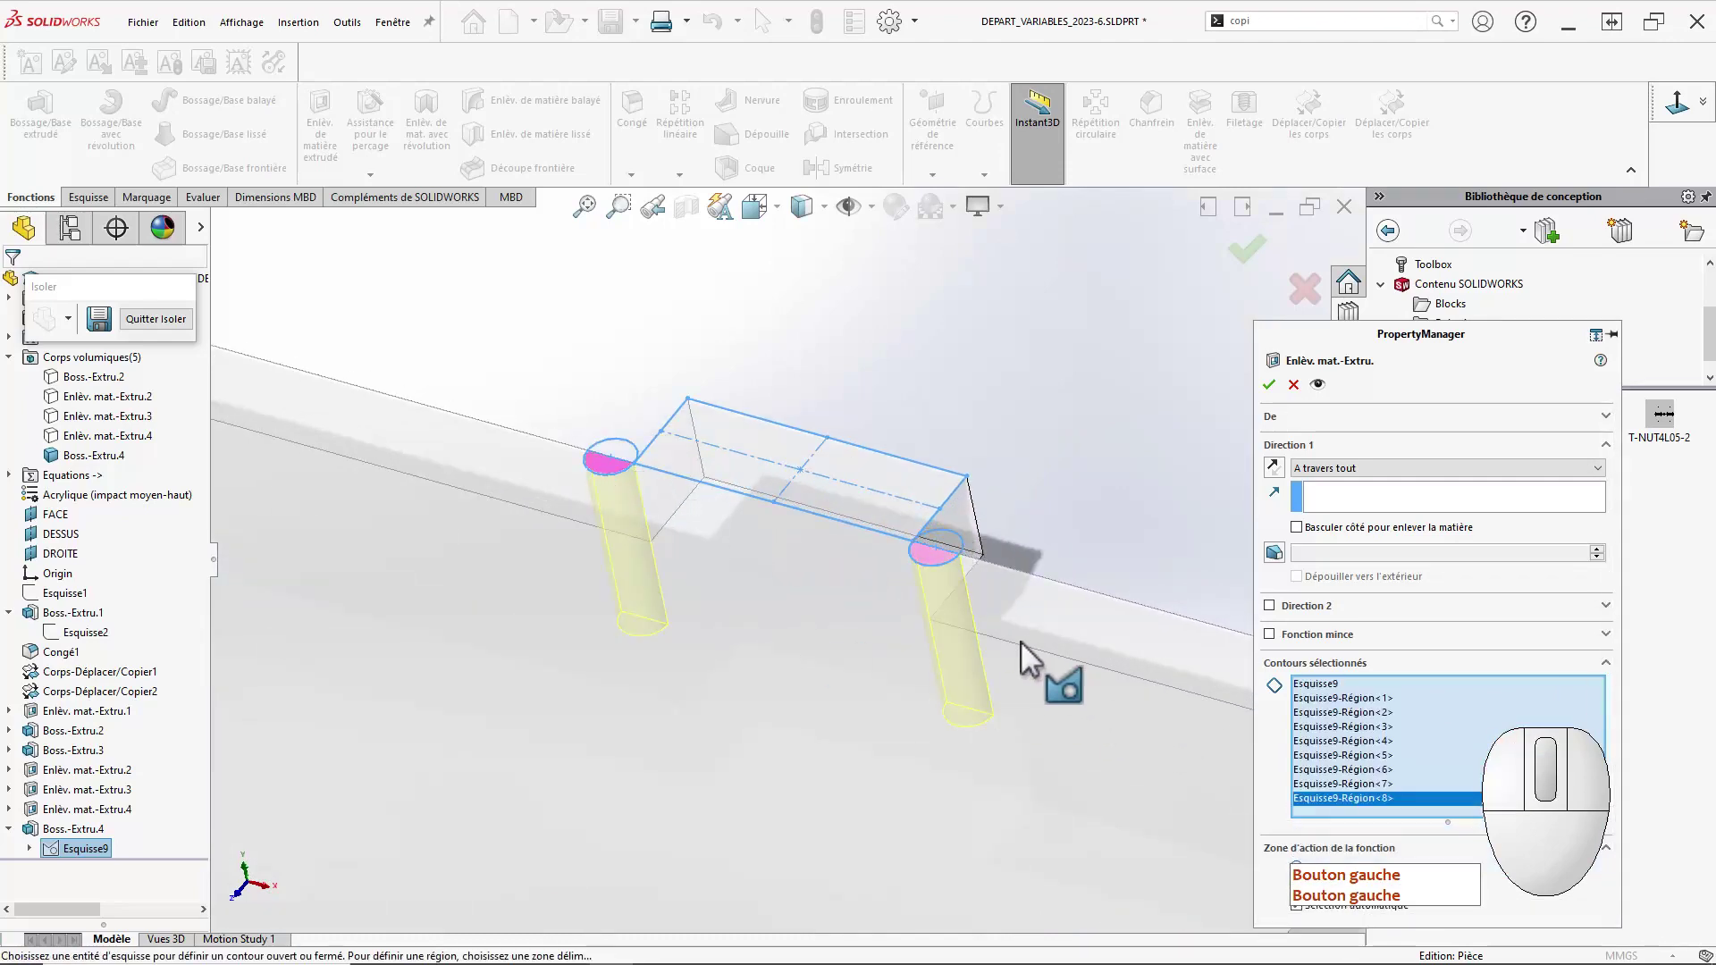
Limit the cut to the base plate body, without automatic body selection, and complete it.
scroll(1005, 618, up, 5)
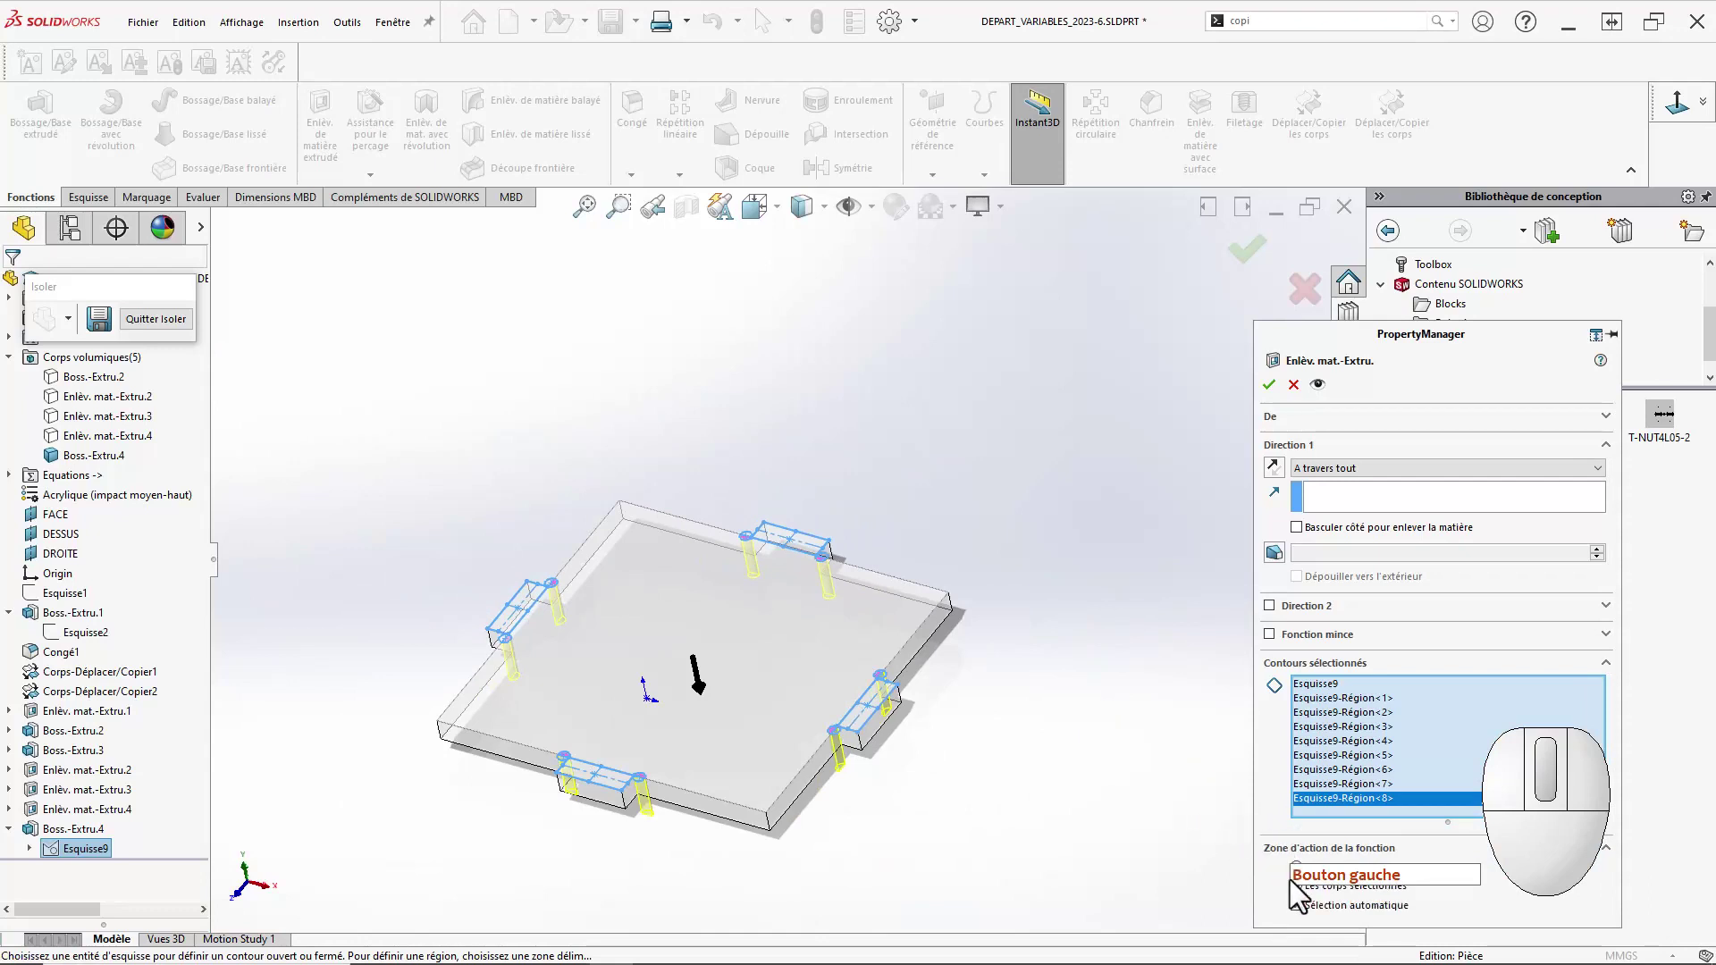
click(1296, 906)
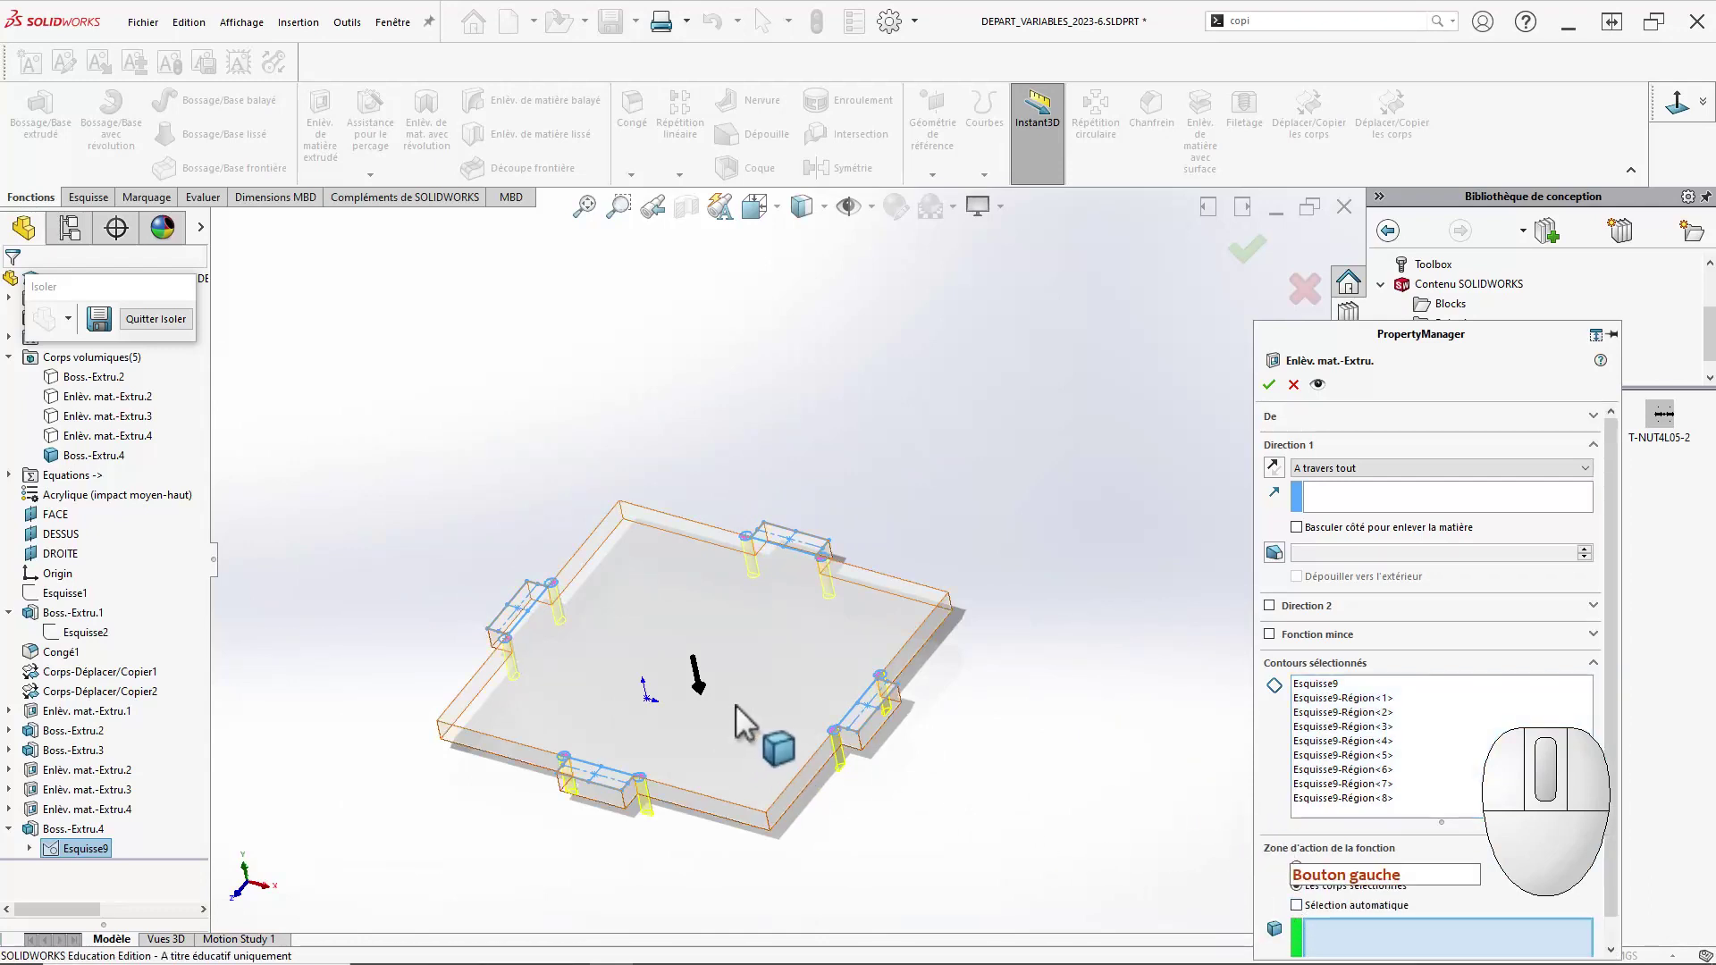
click(785, 753)
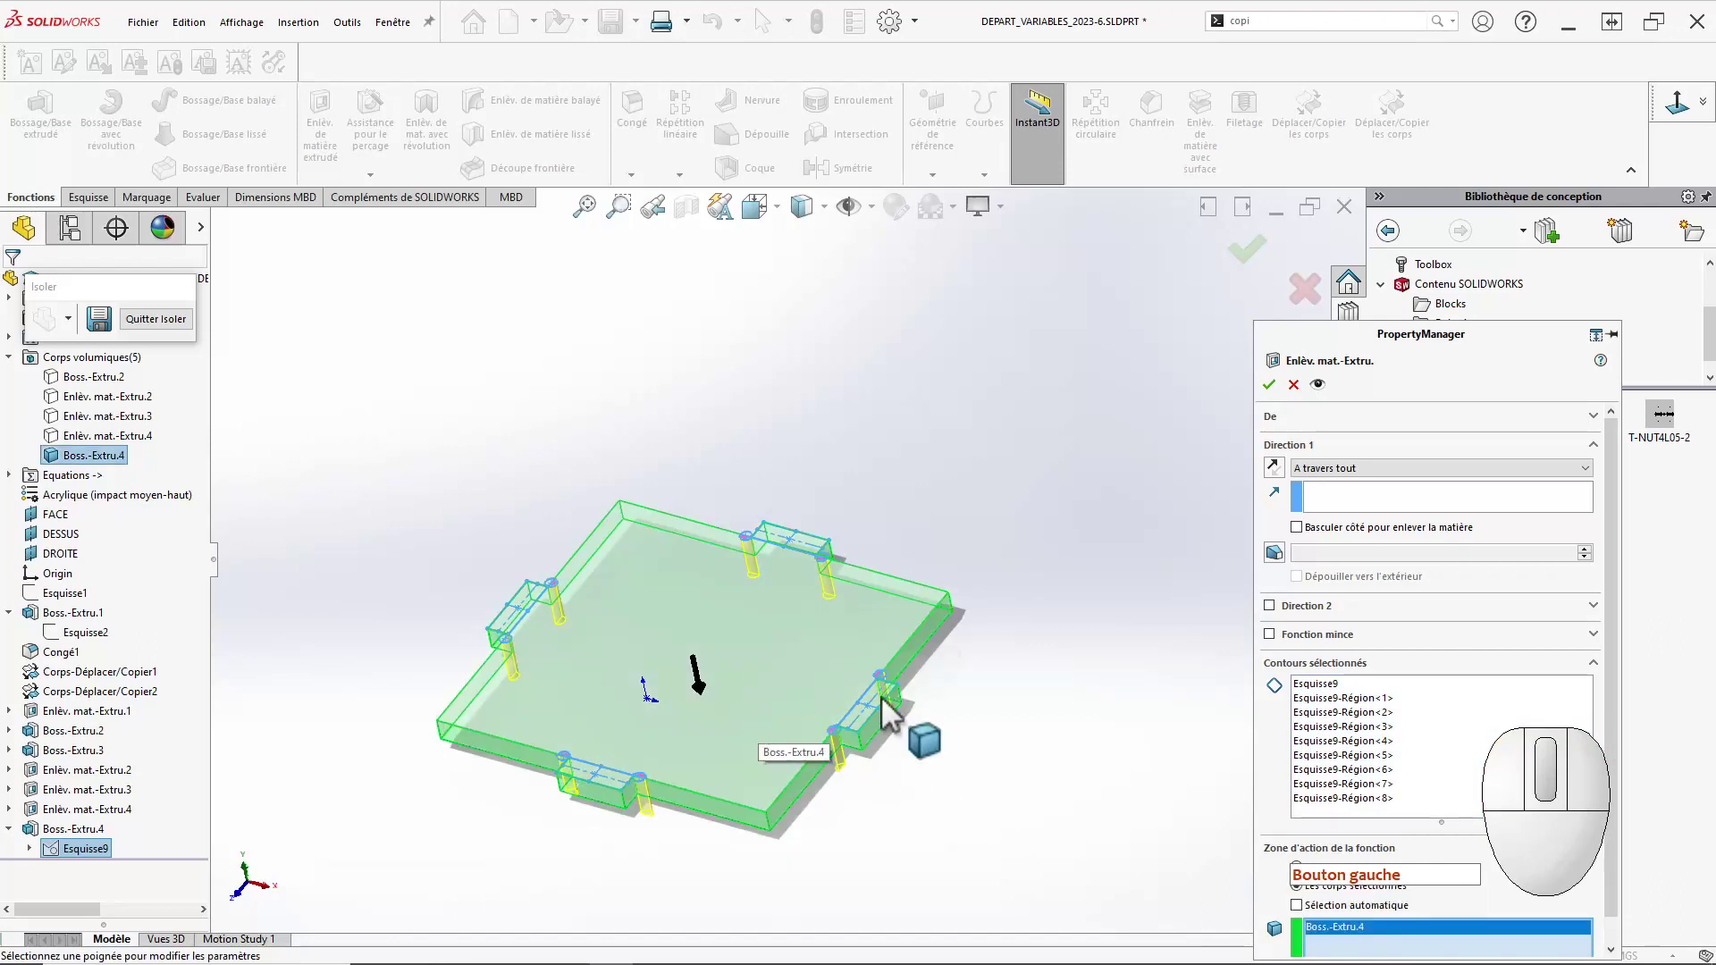
click(1269, 386)
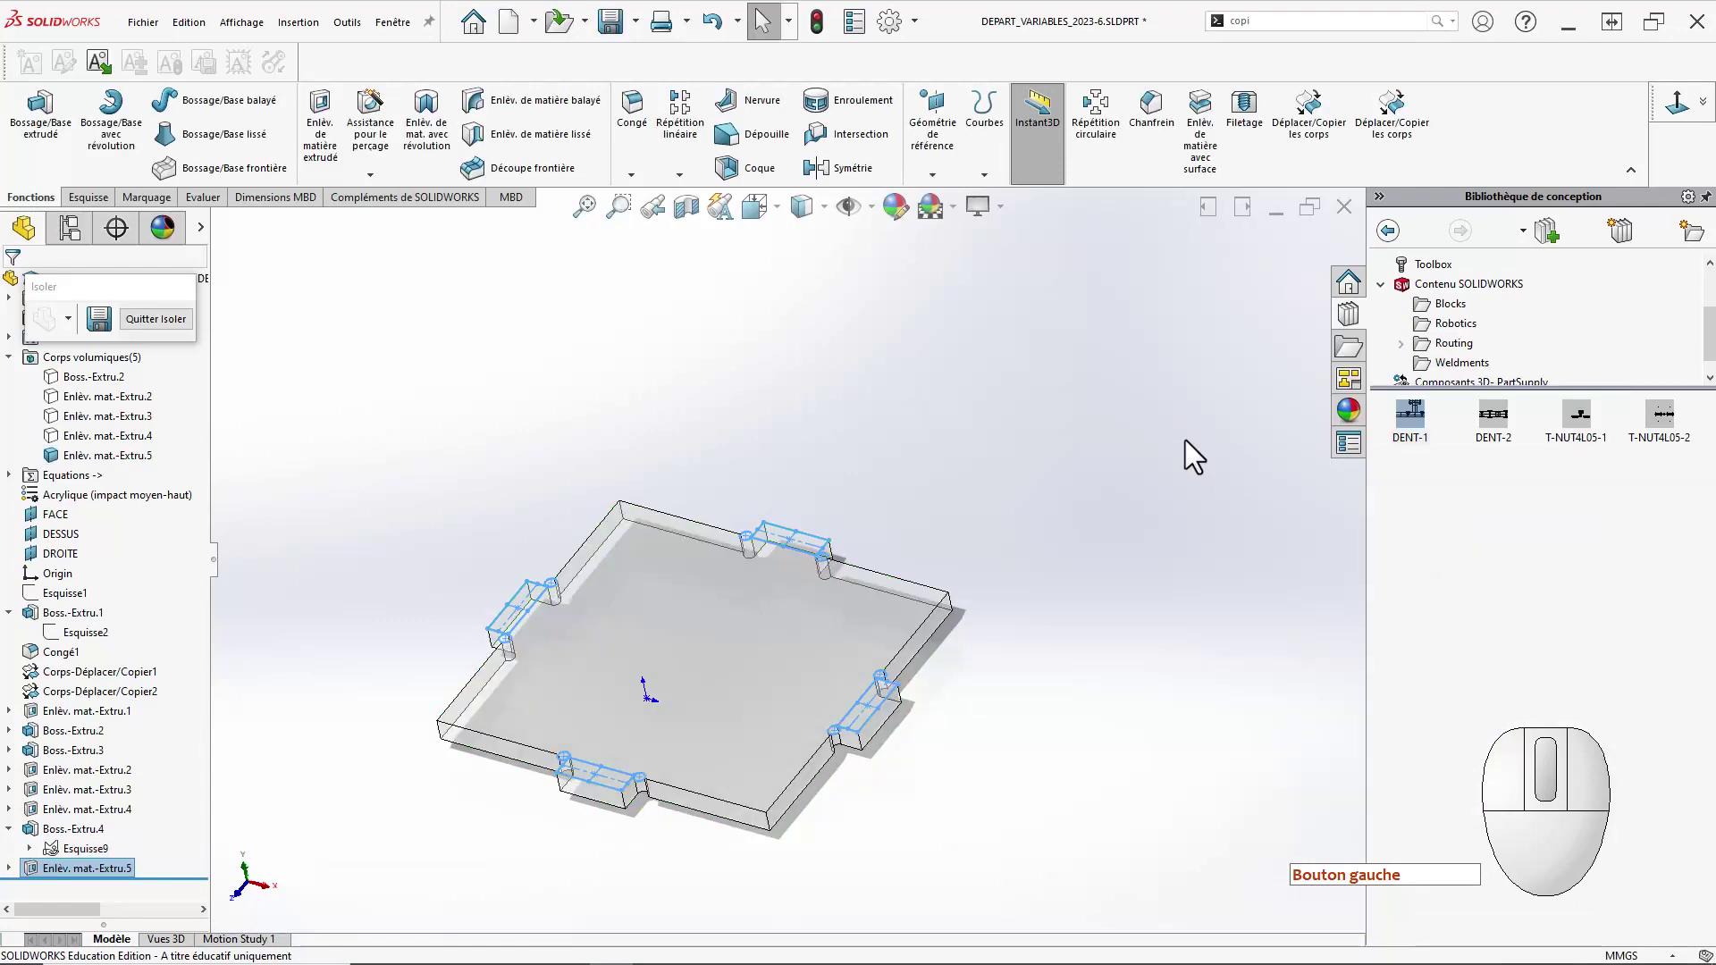
click(1055, 496)
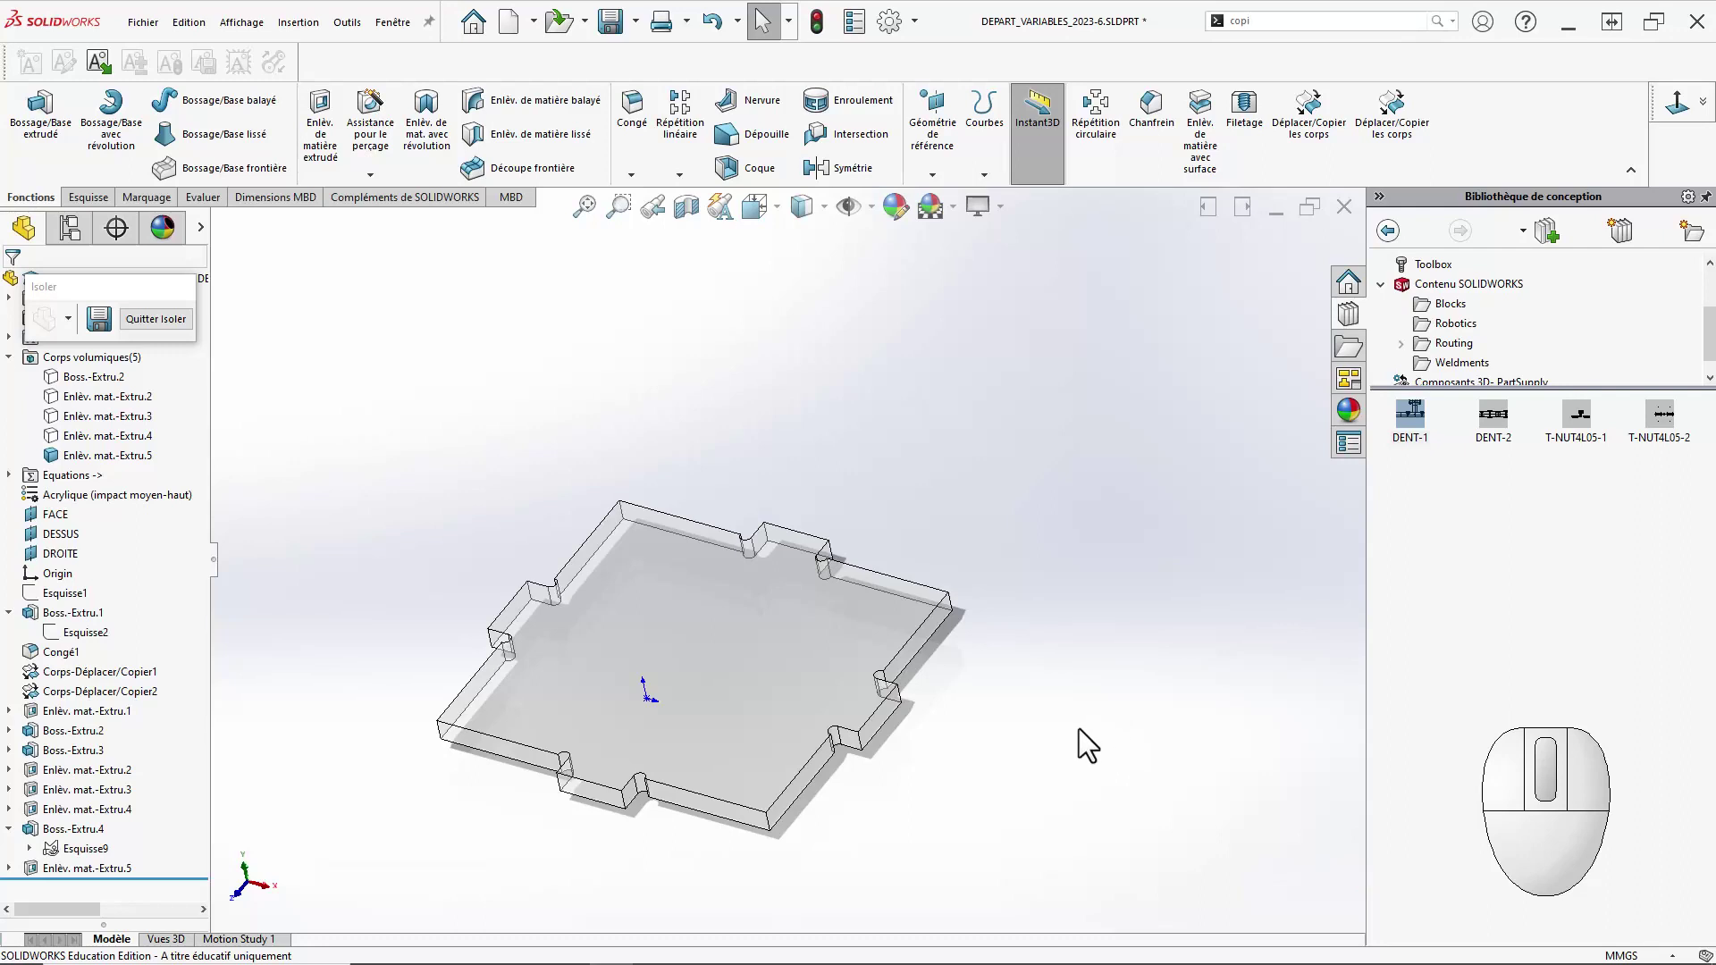
Check the finished base plate from above, then exit isolation to show all the housing's bodies.
right_drag(1078, 727, 1069, 501)
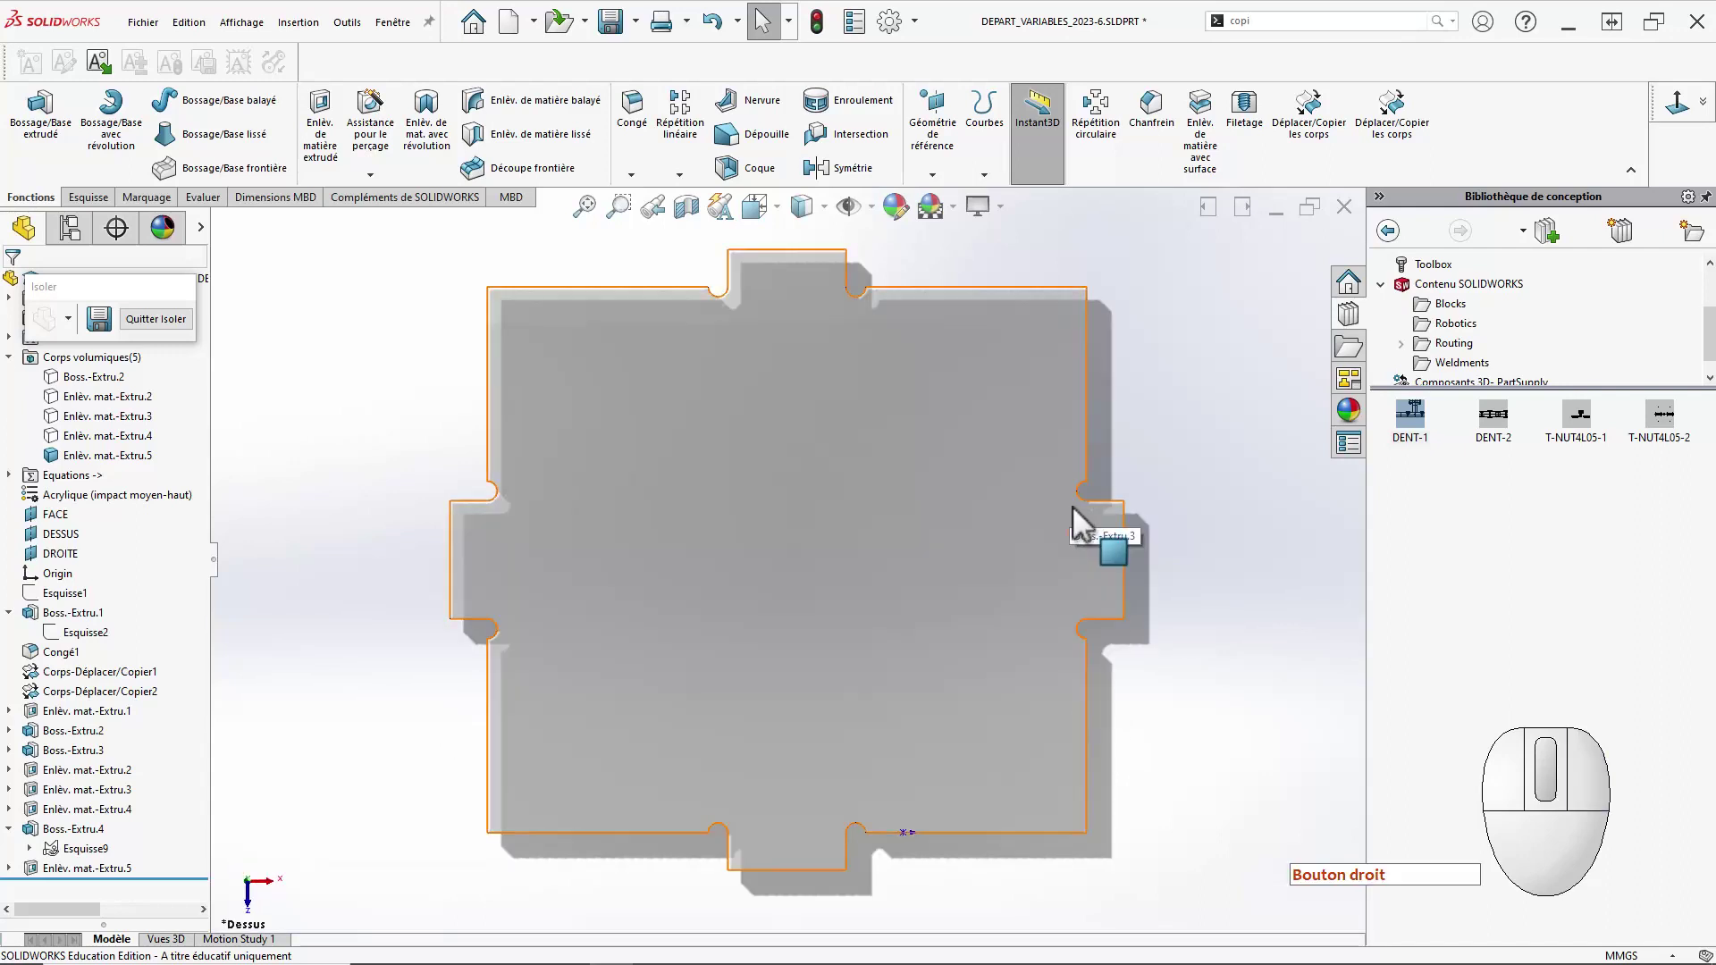
middle_drag(984, 648, 846, 417)
click(185, 319)
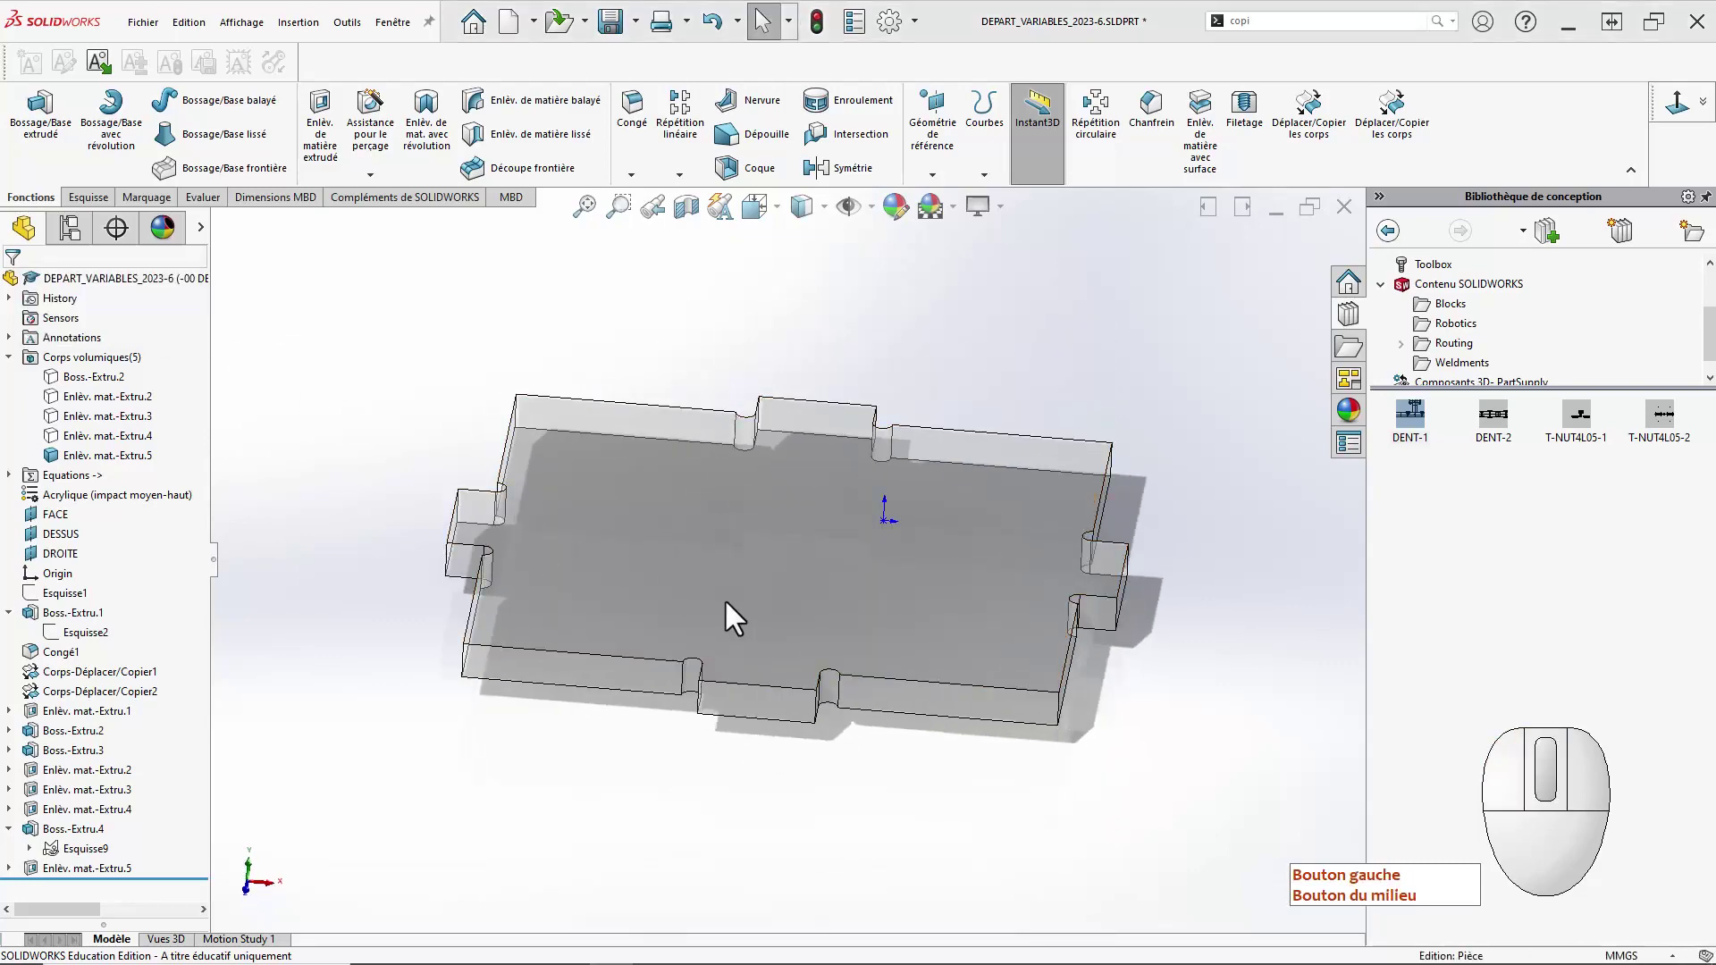
scroll(726, 594, down, 5)
ctrl+middle_drag(728, 594, 666, 697)
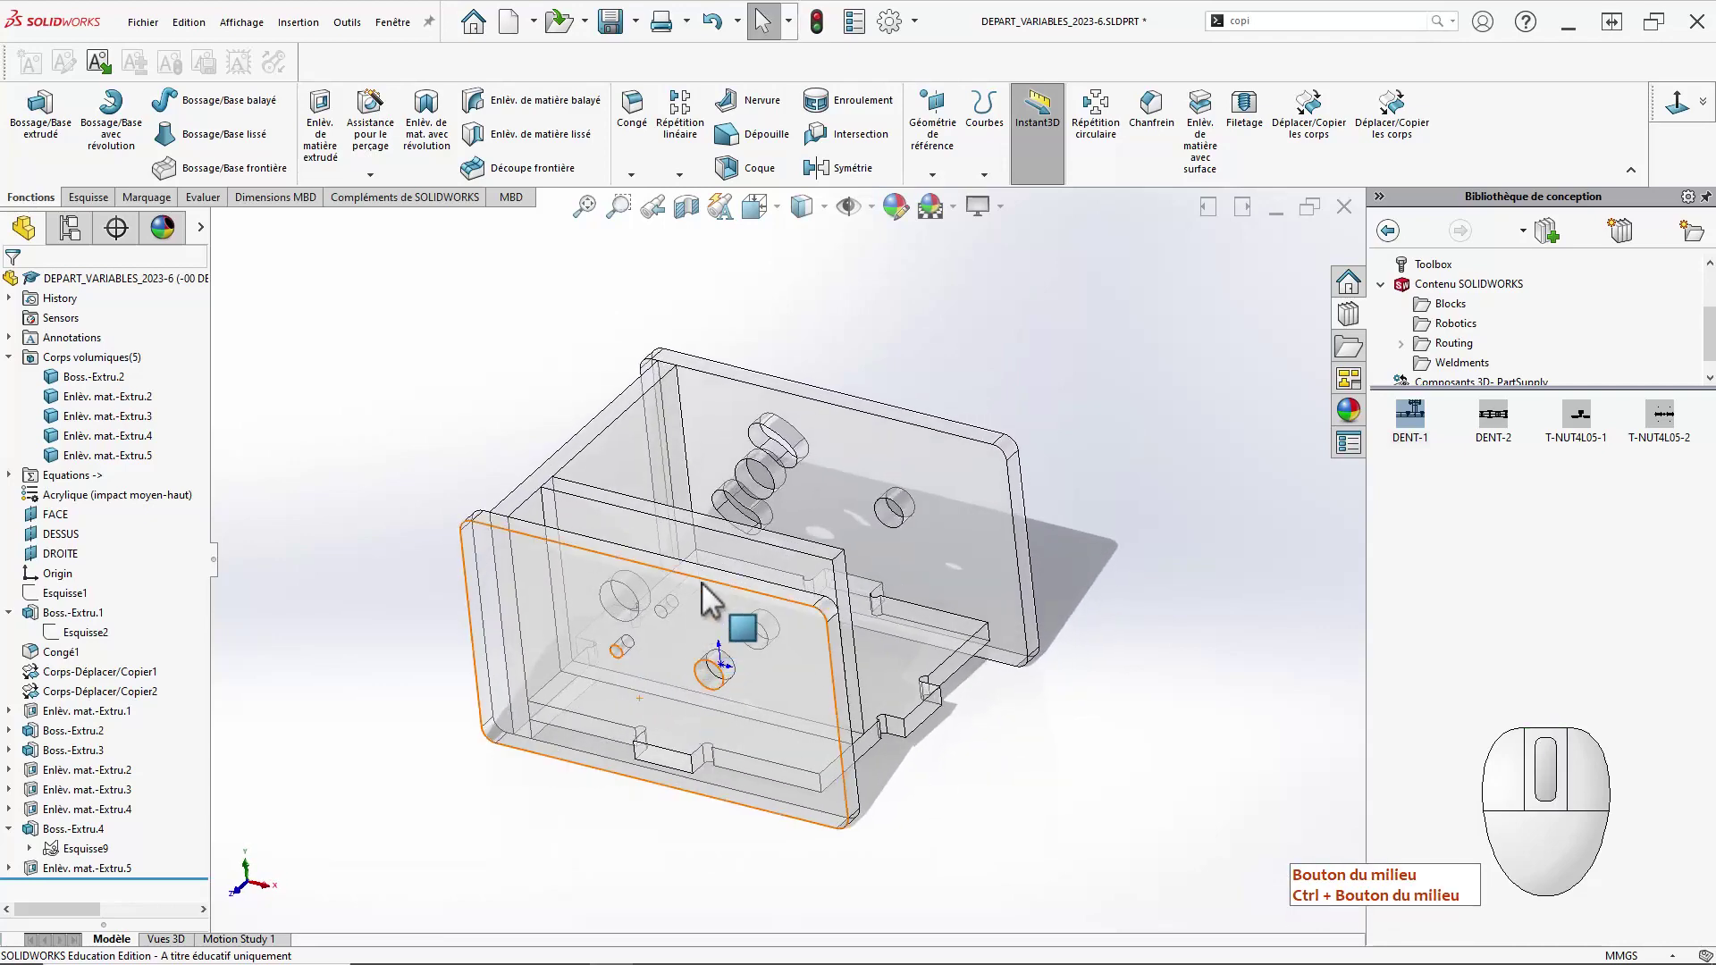
Isolate the inner plate with three holes behind the front panel and open a sketch on its front face.
click(733, 571)
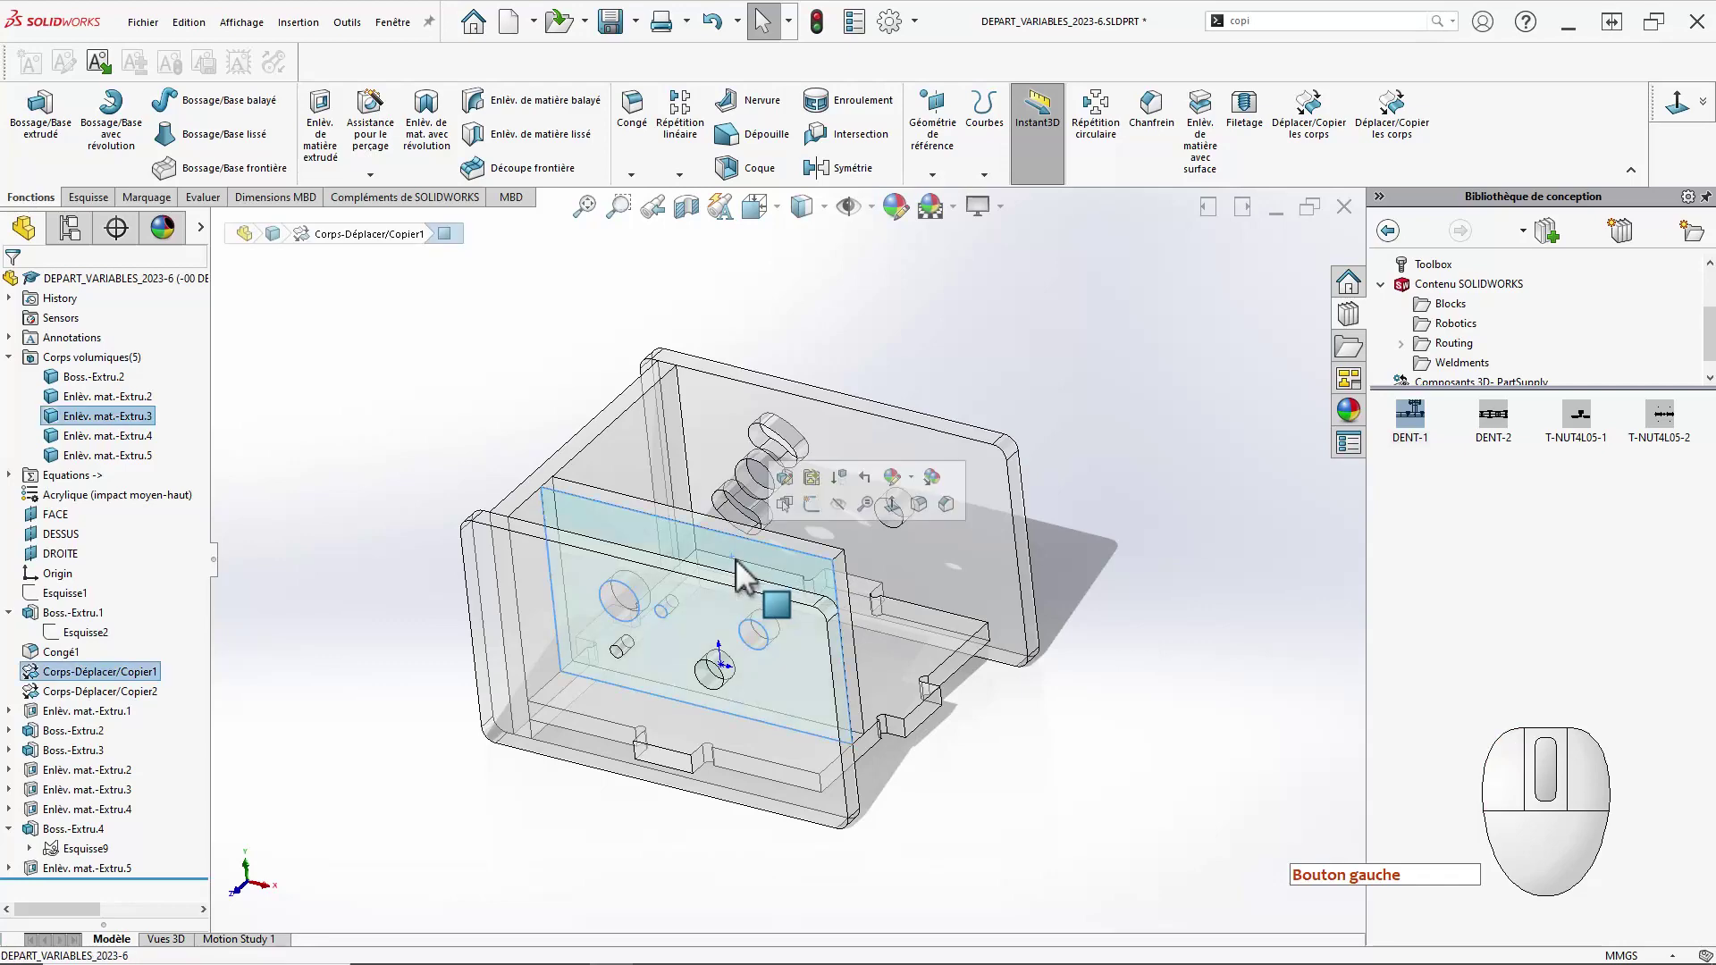
right_click(115, 433)
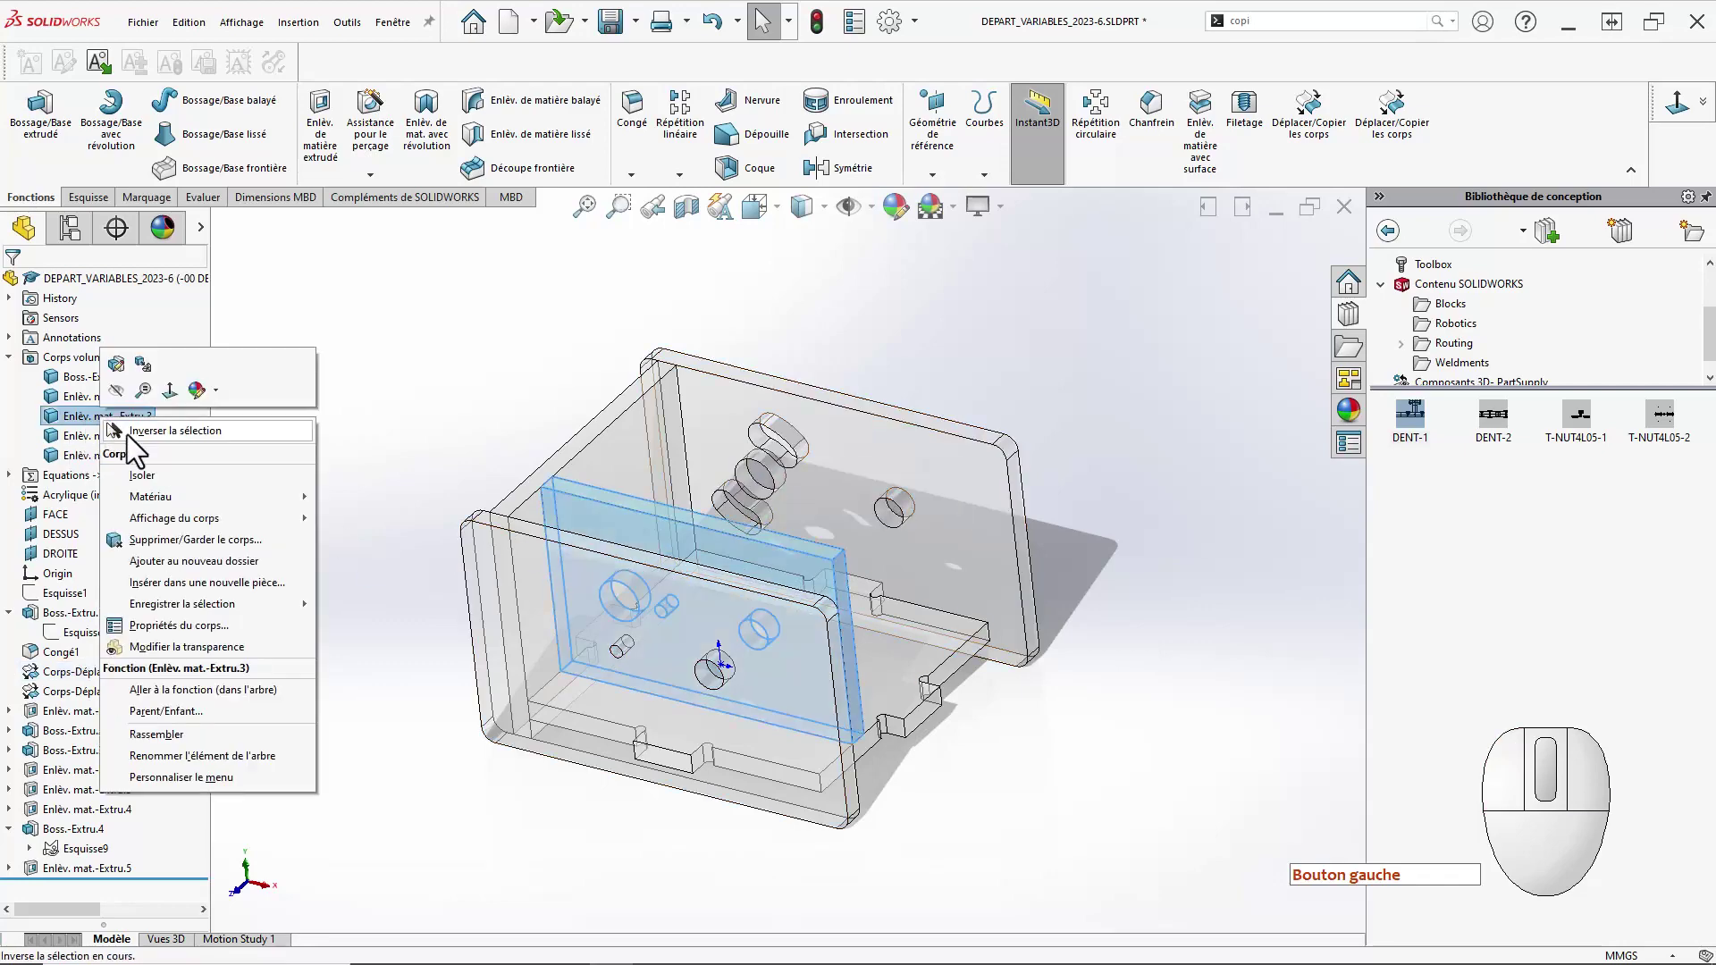
click(142, 478)
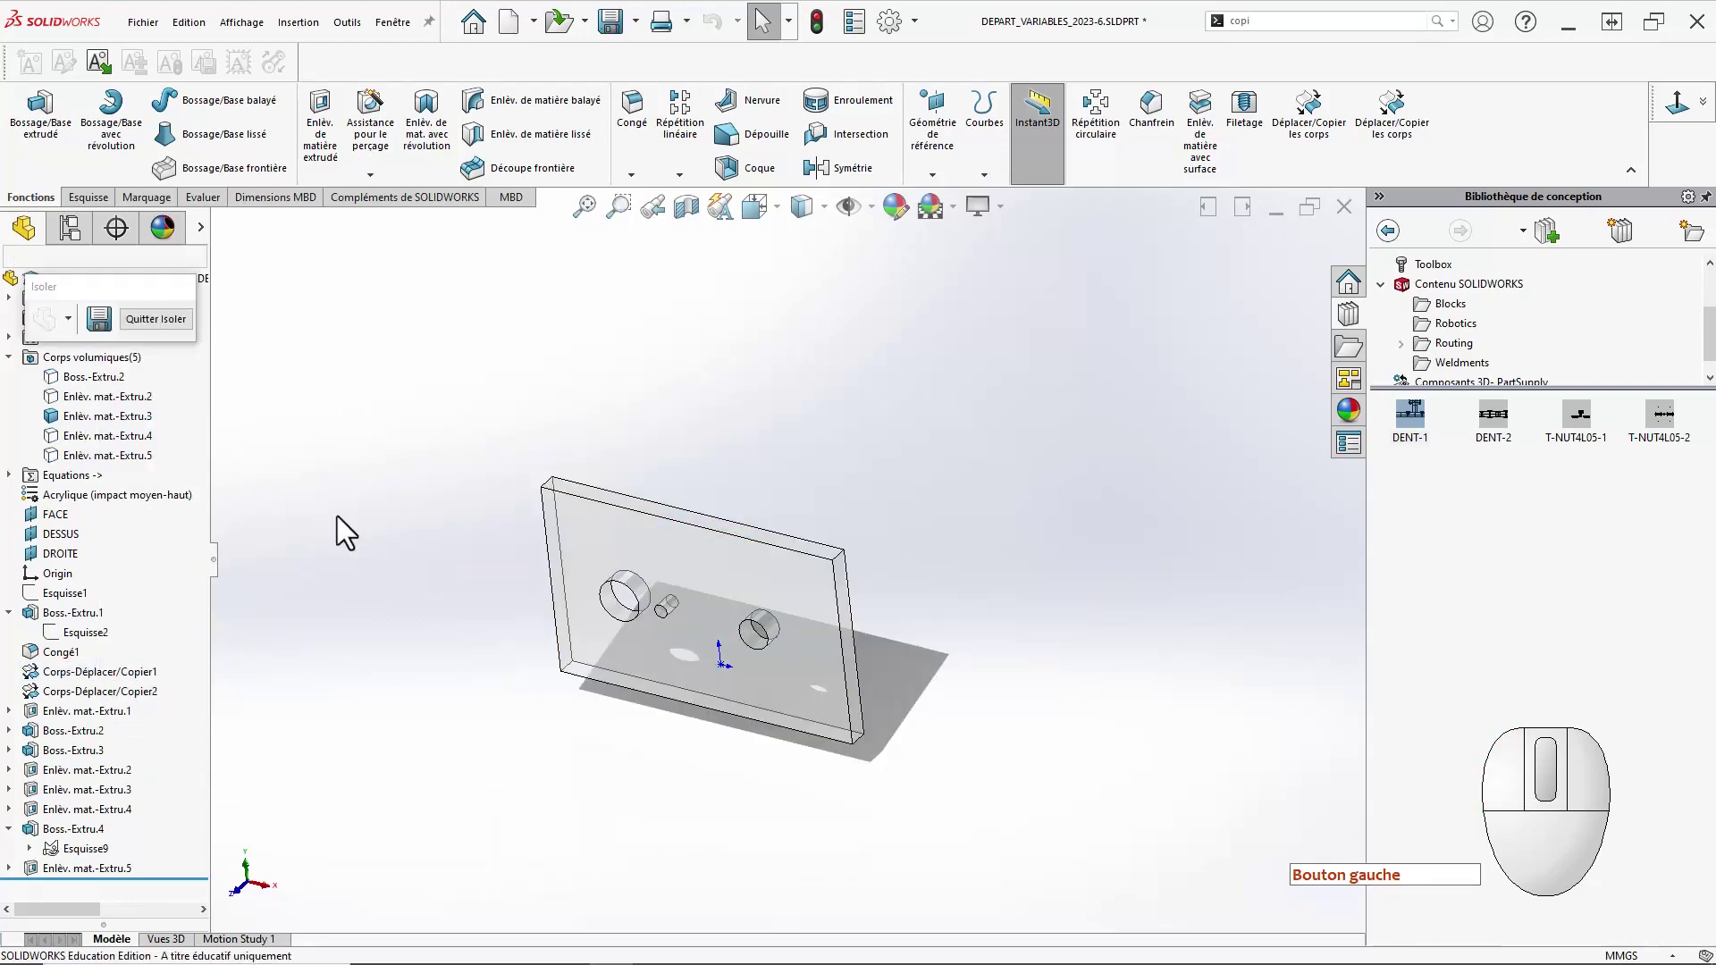
click(701, 565)
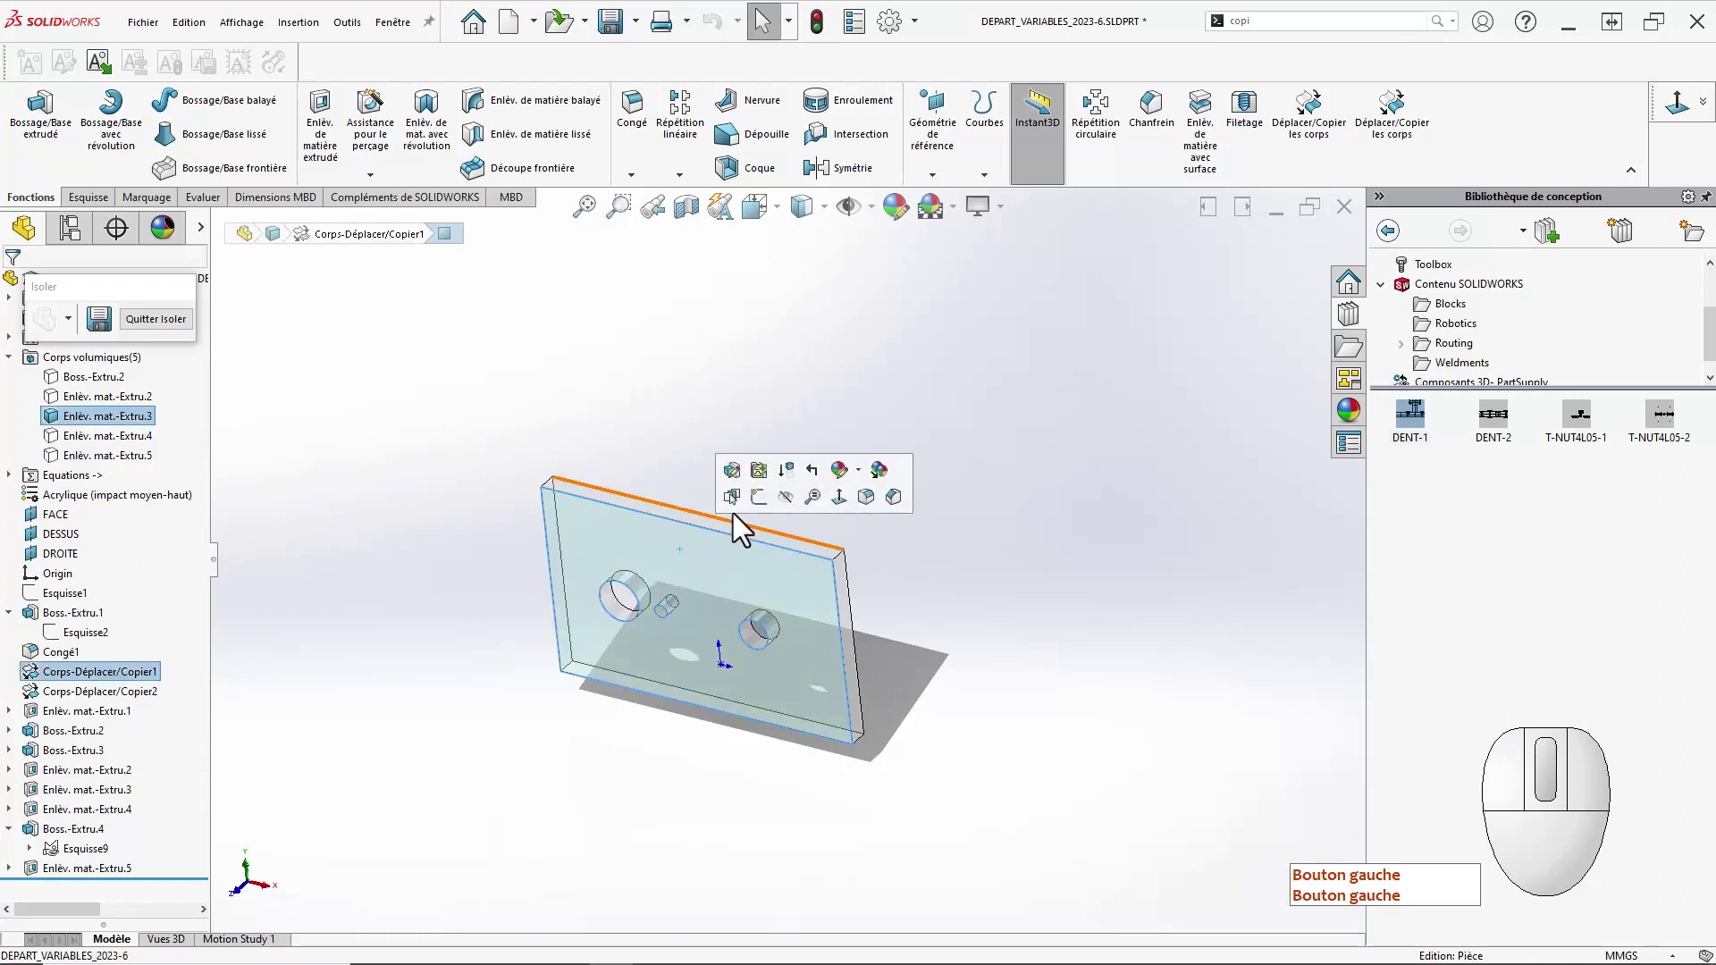
click(756, 498)
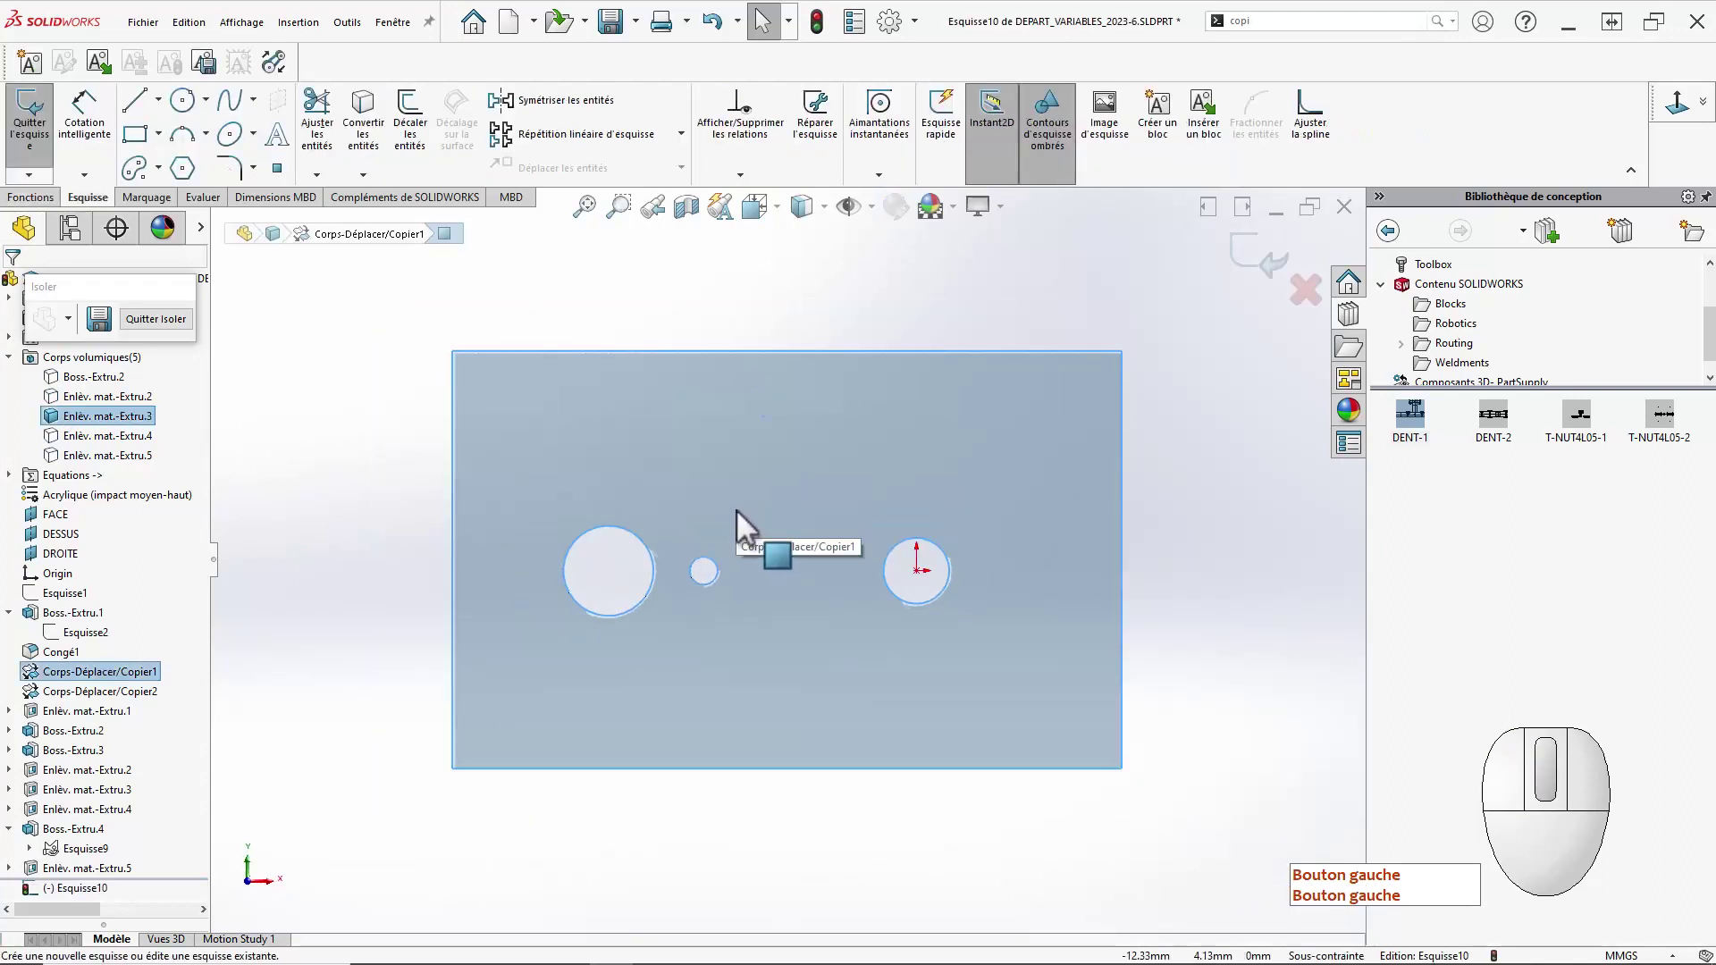
click(391, 492)
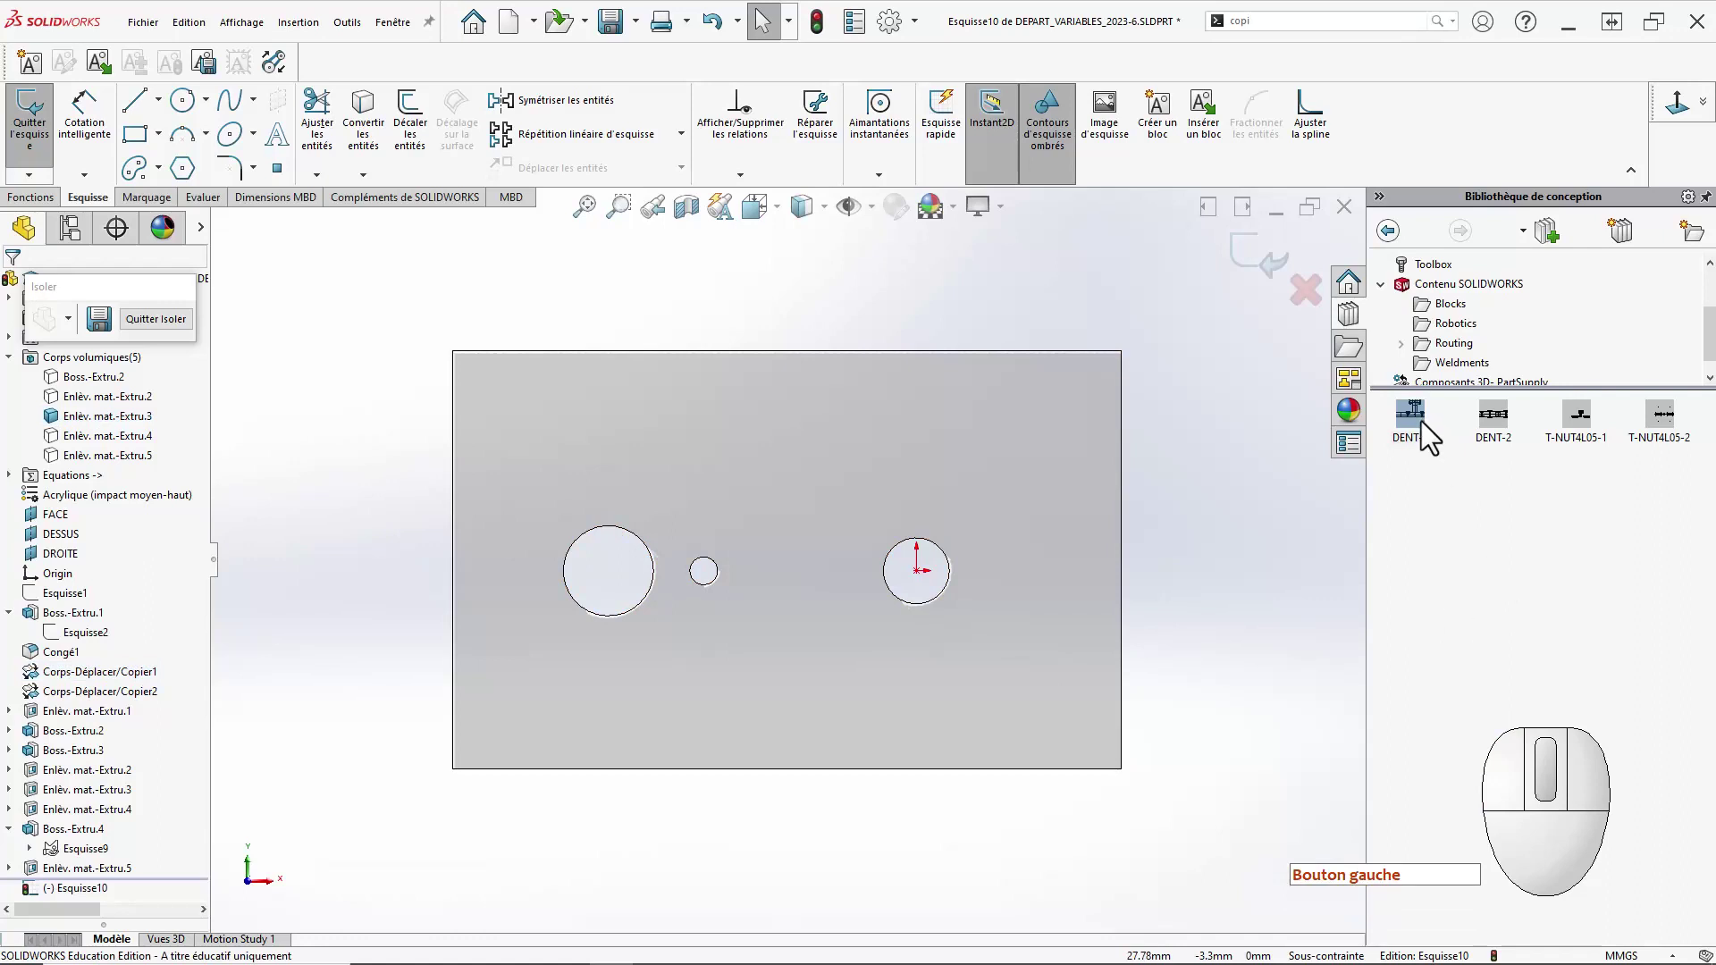
Insert three DENT-1 blocks at scale 1 and 0deg near the plate's left, bottom and right edges.
drag(1422, 424, 999, 550)
drag(425, 536, 416, 531)
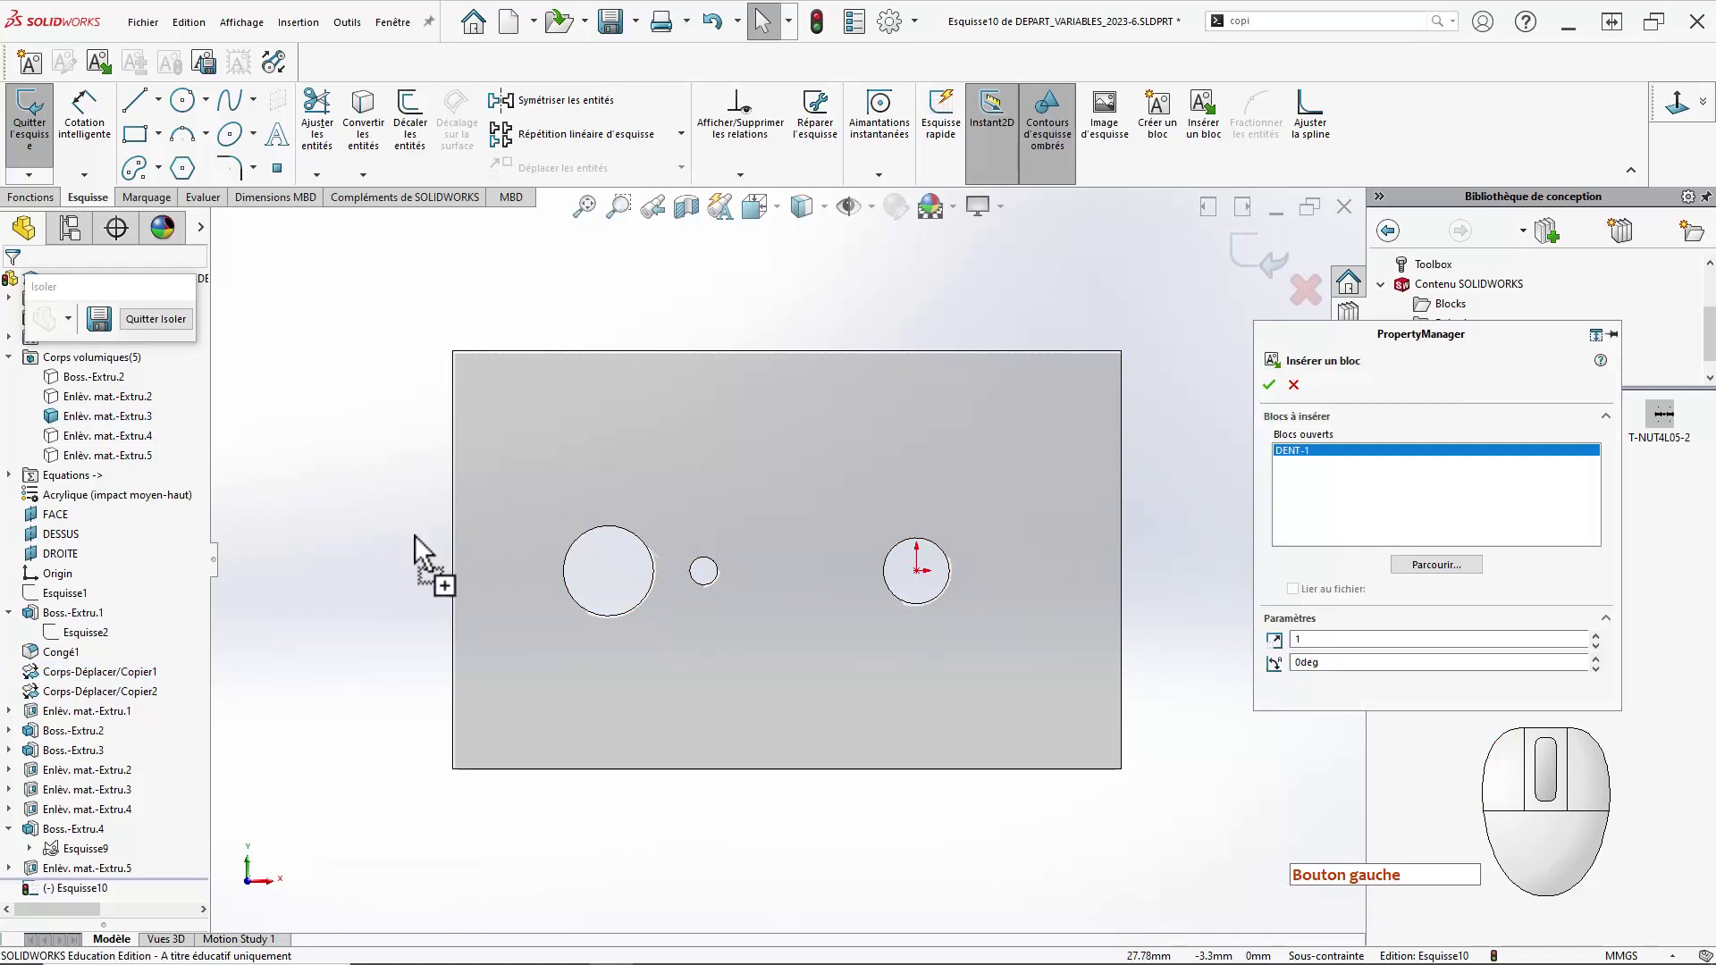
click(340, 550)
click(698, 738)
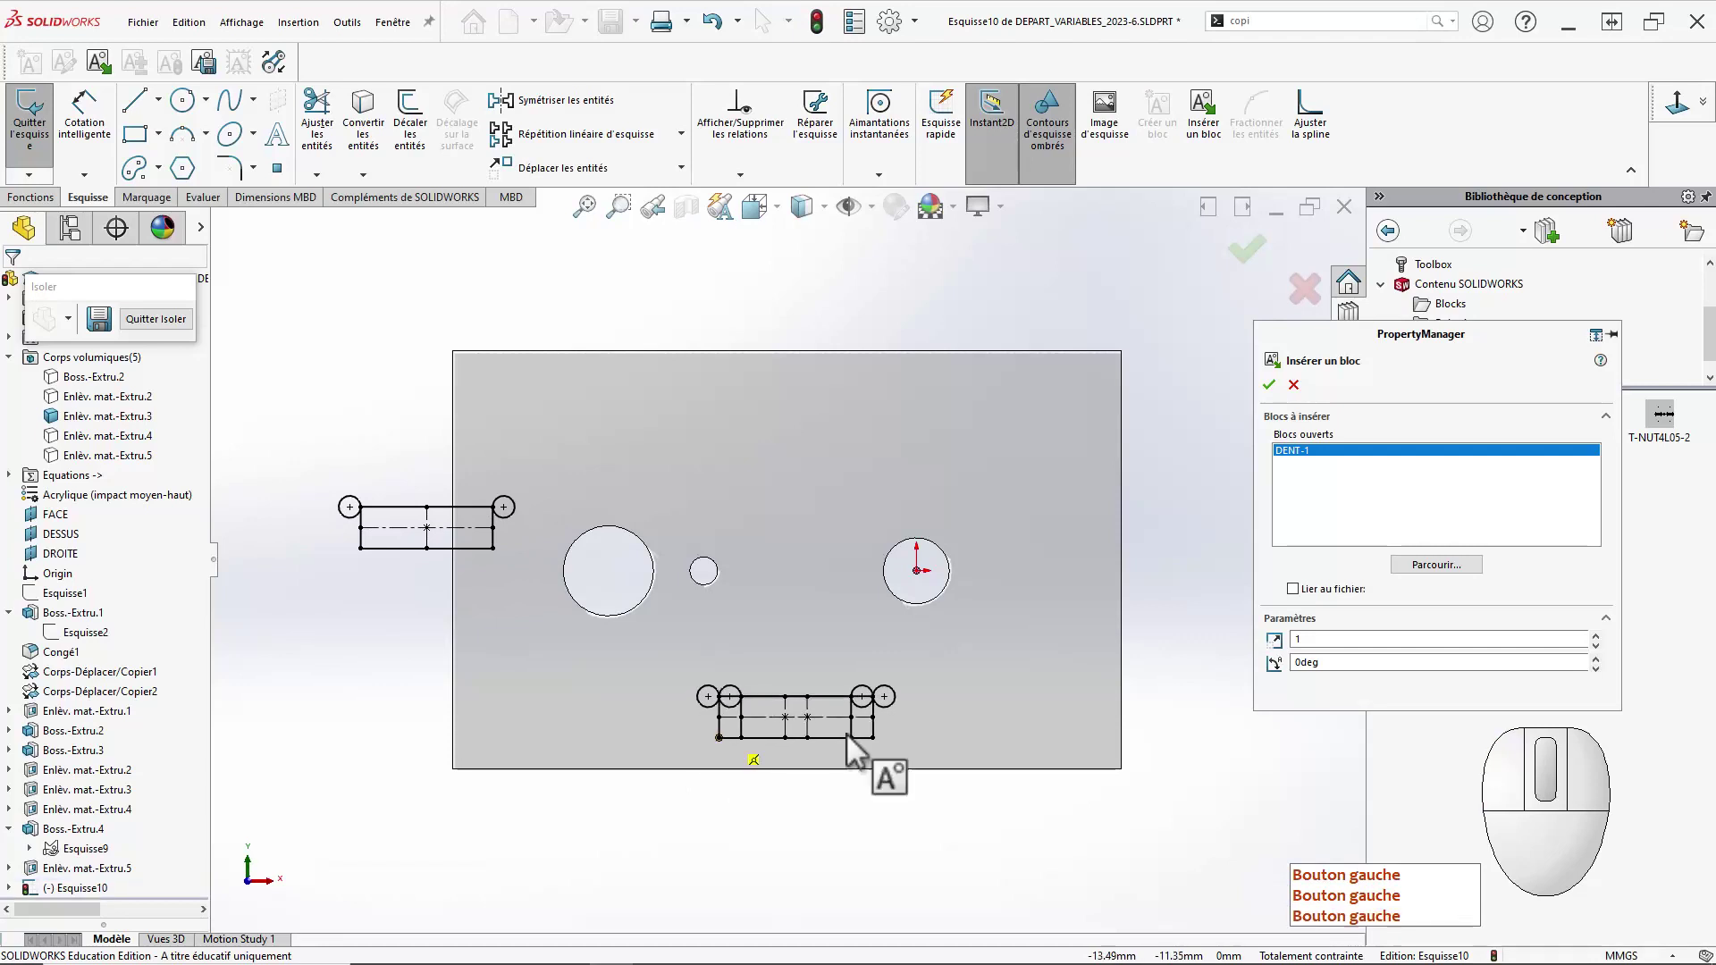
click(1053, 577)
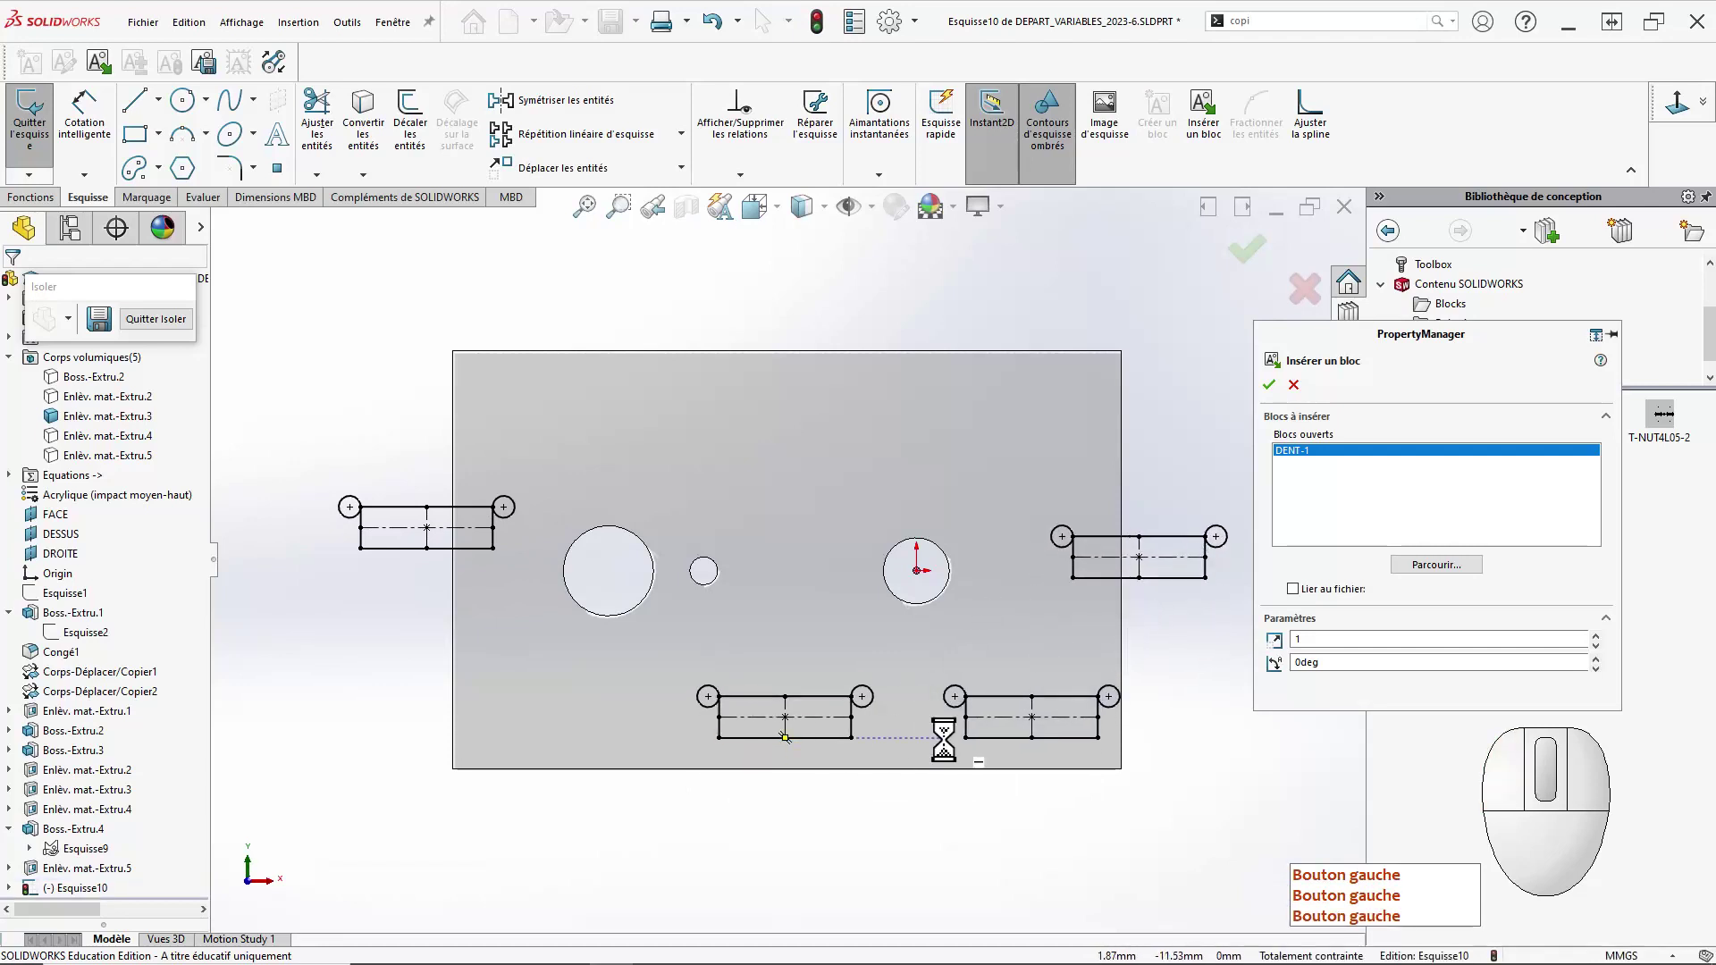
key(Escape)
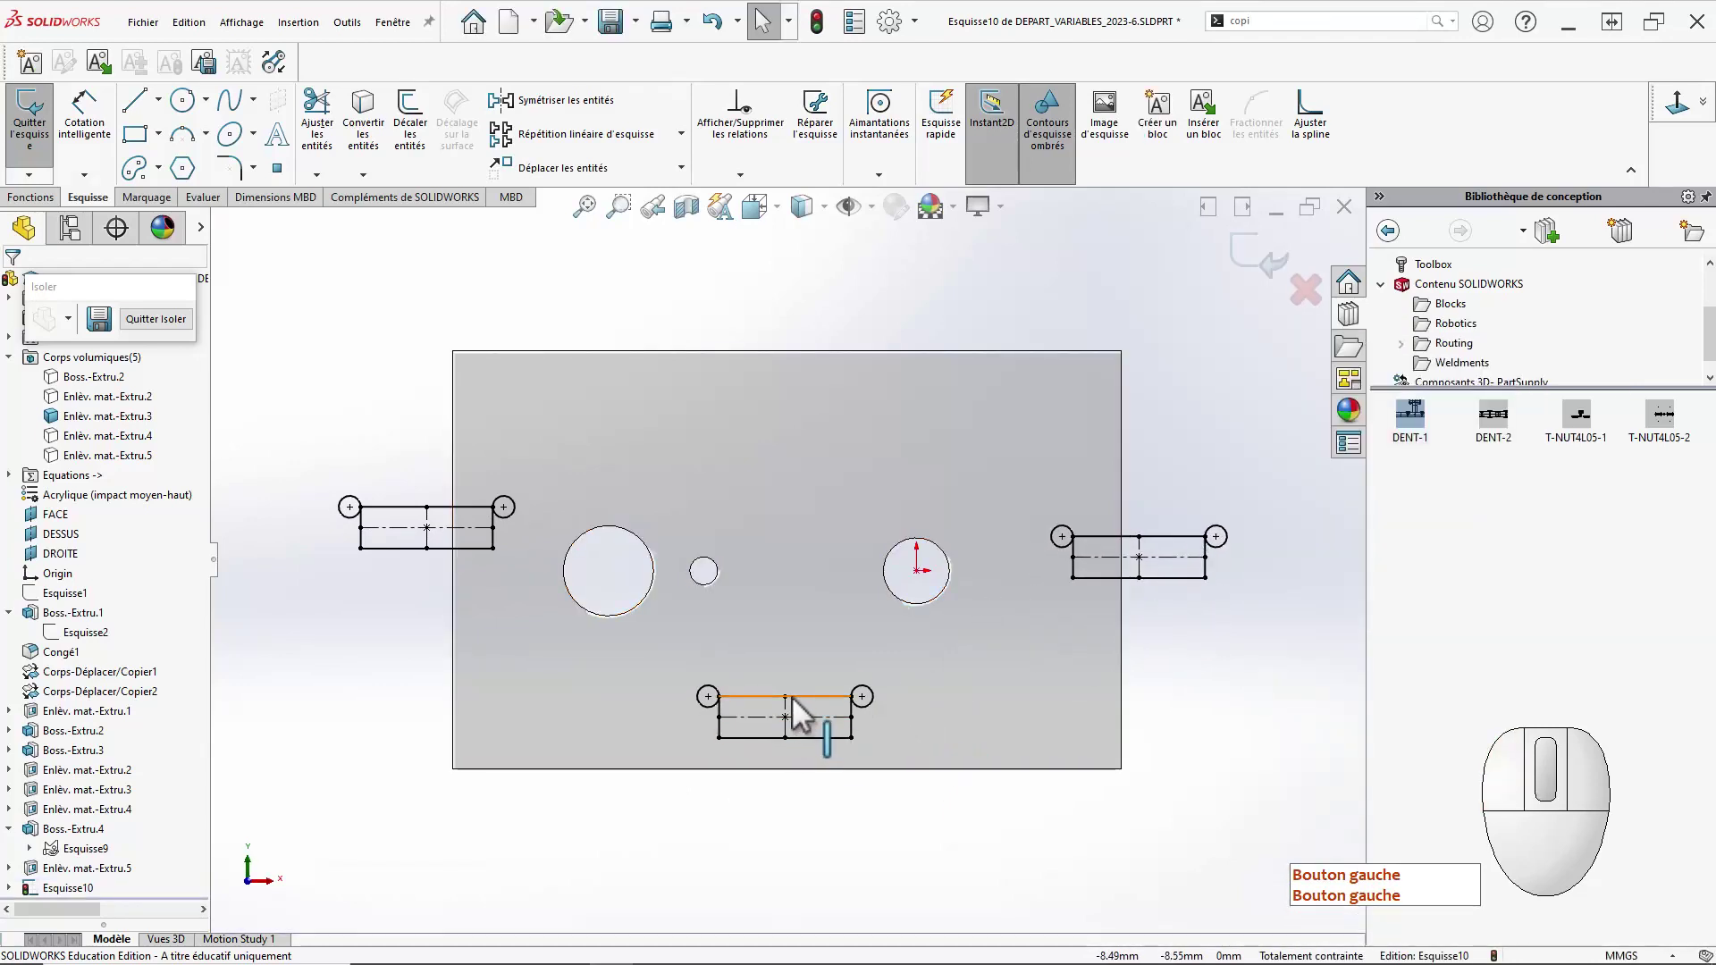
Move the three DENT-1 blocks so each one's midpoint lies on the plate's bottom, left or right edge.
click(791, 714)
drag(839, 760, 786, 770)
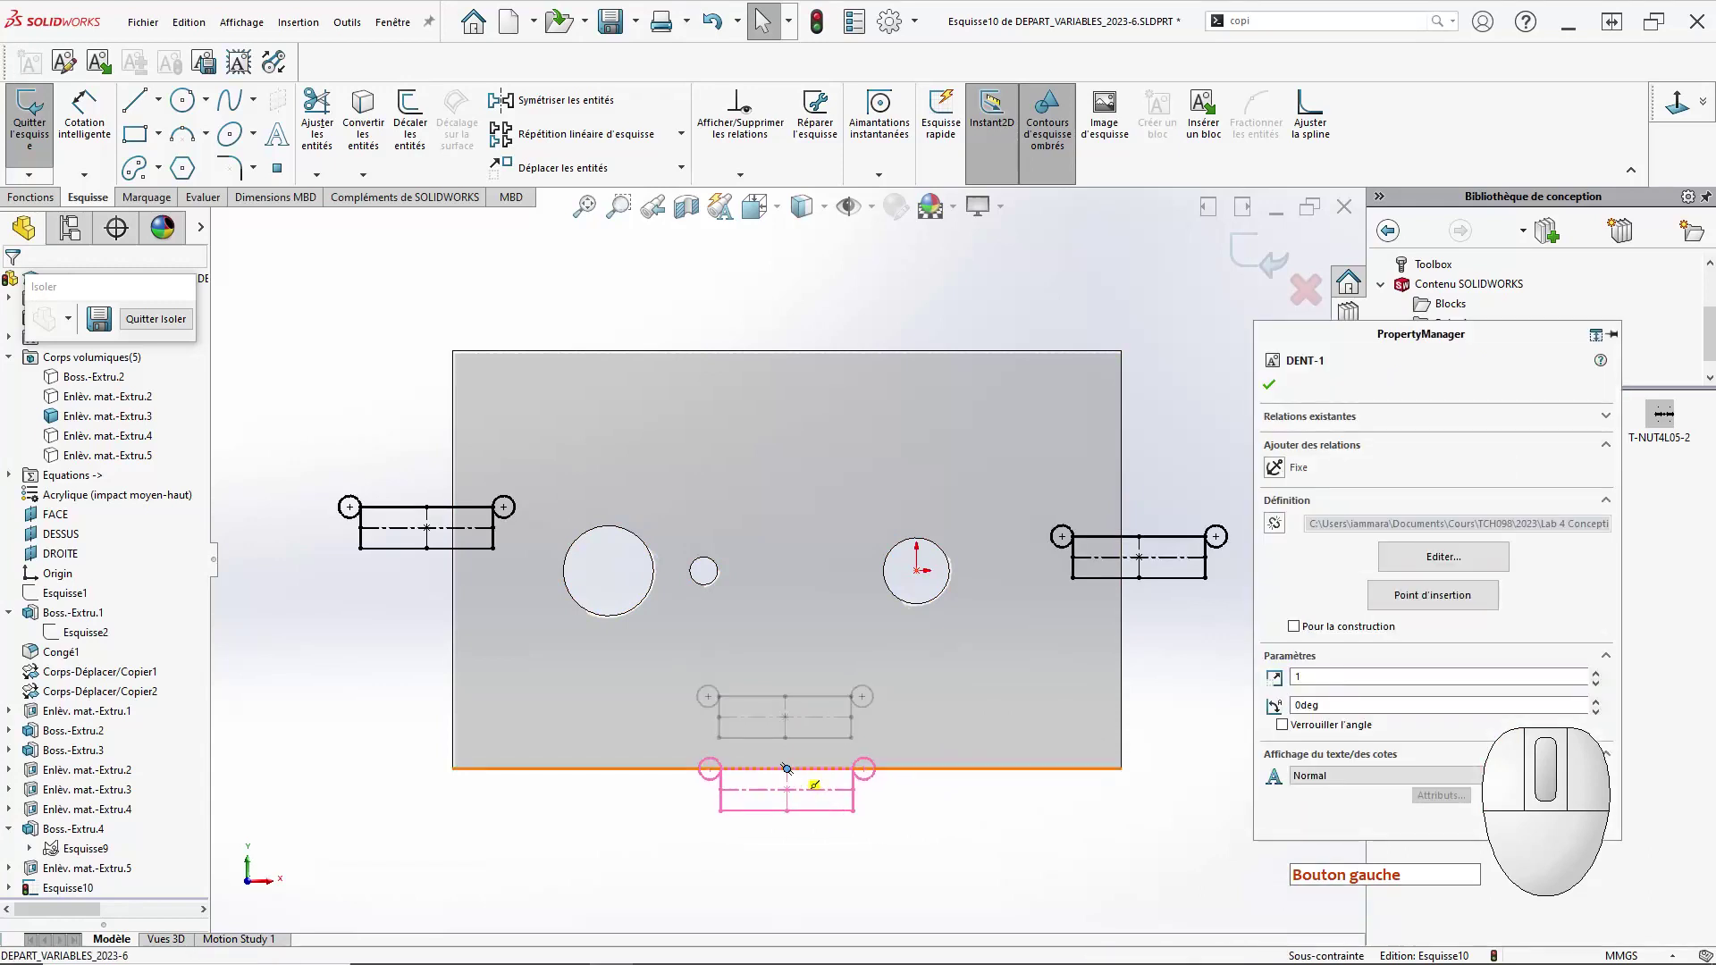
click(876, 822)
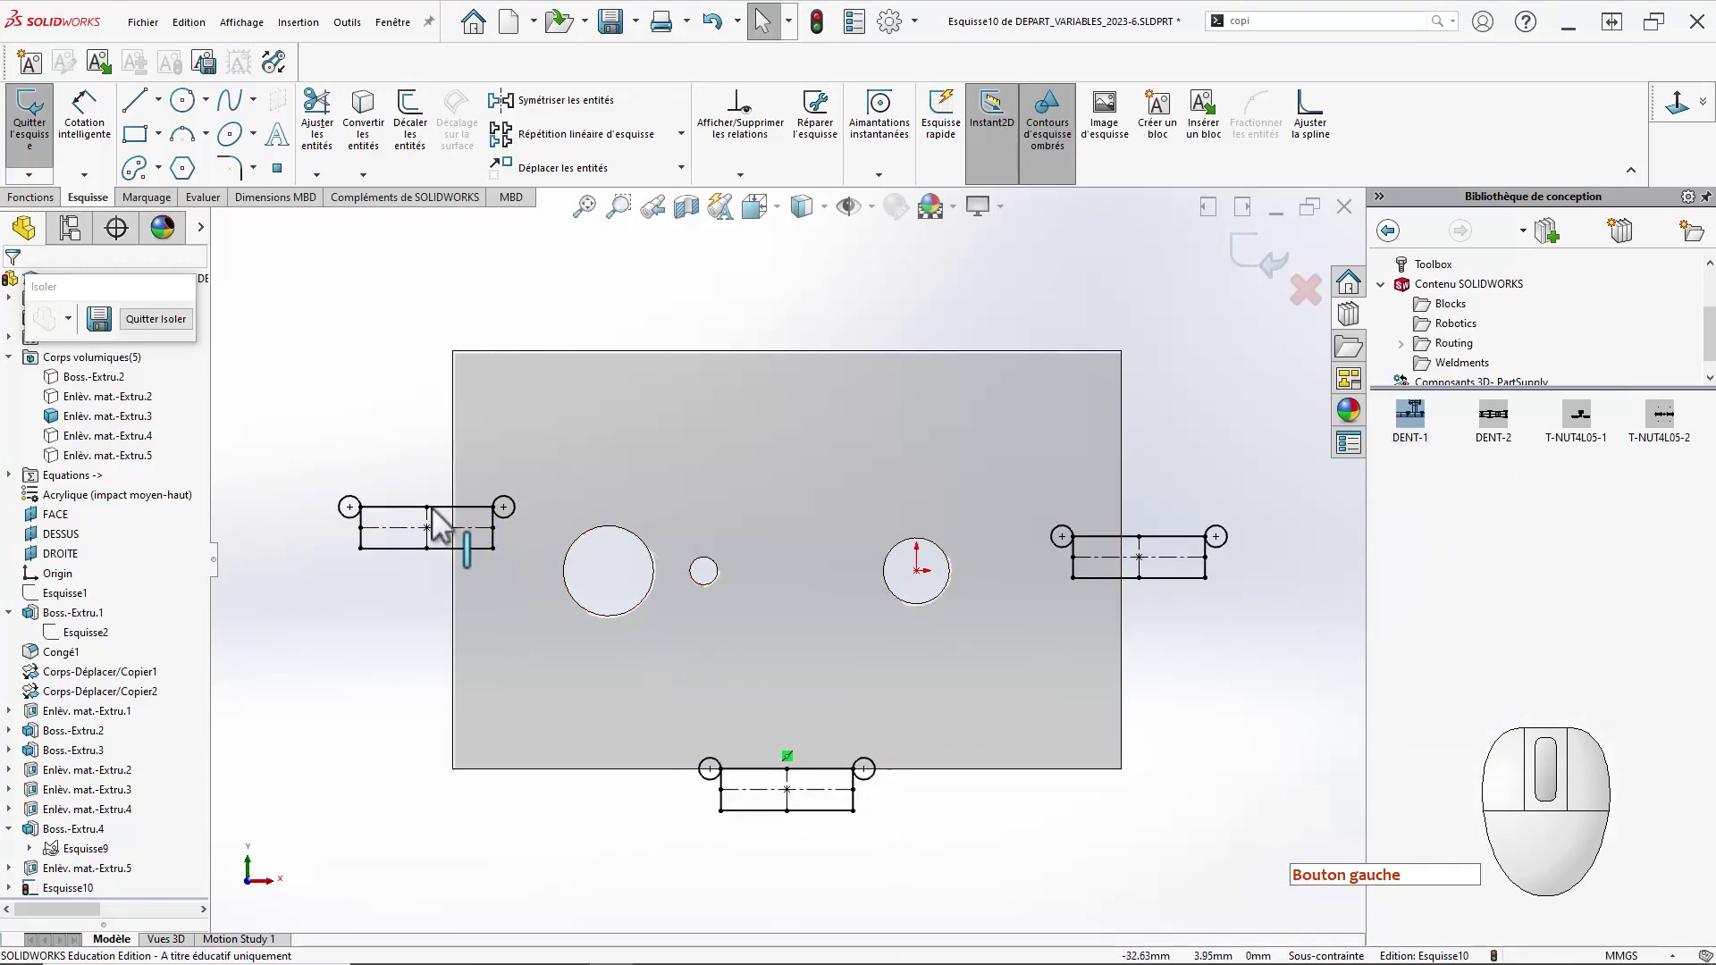
drag(428, 509, 453, 457)
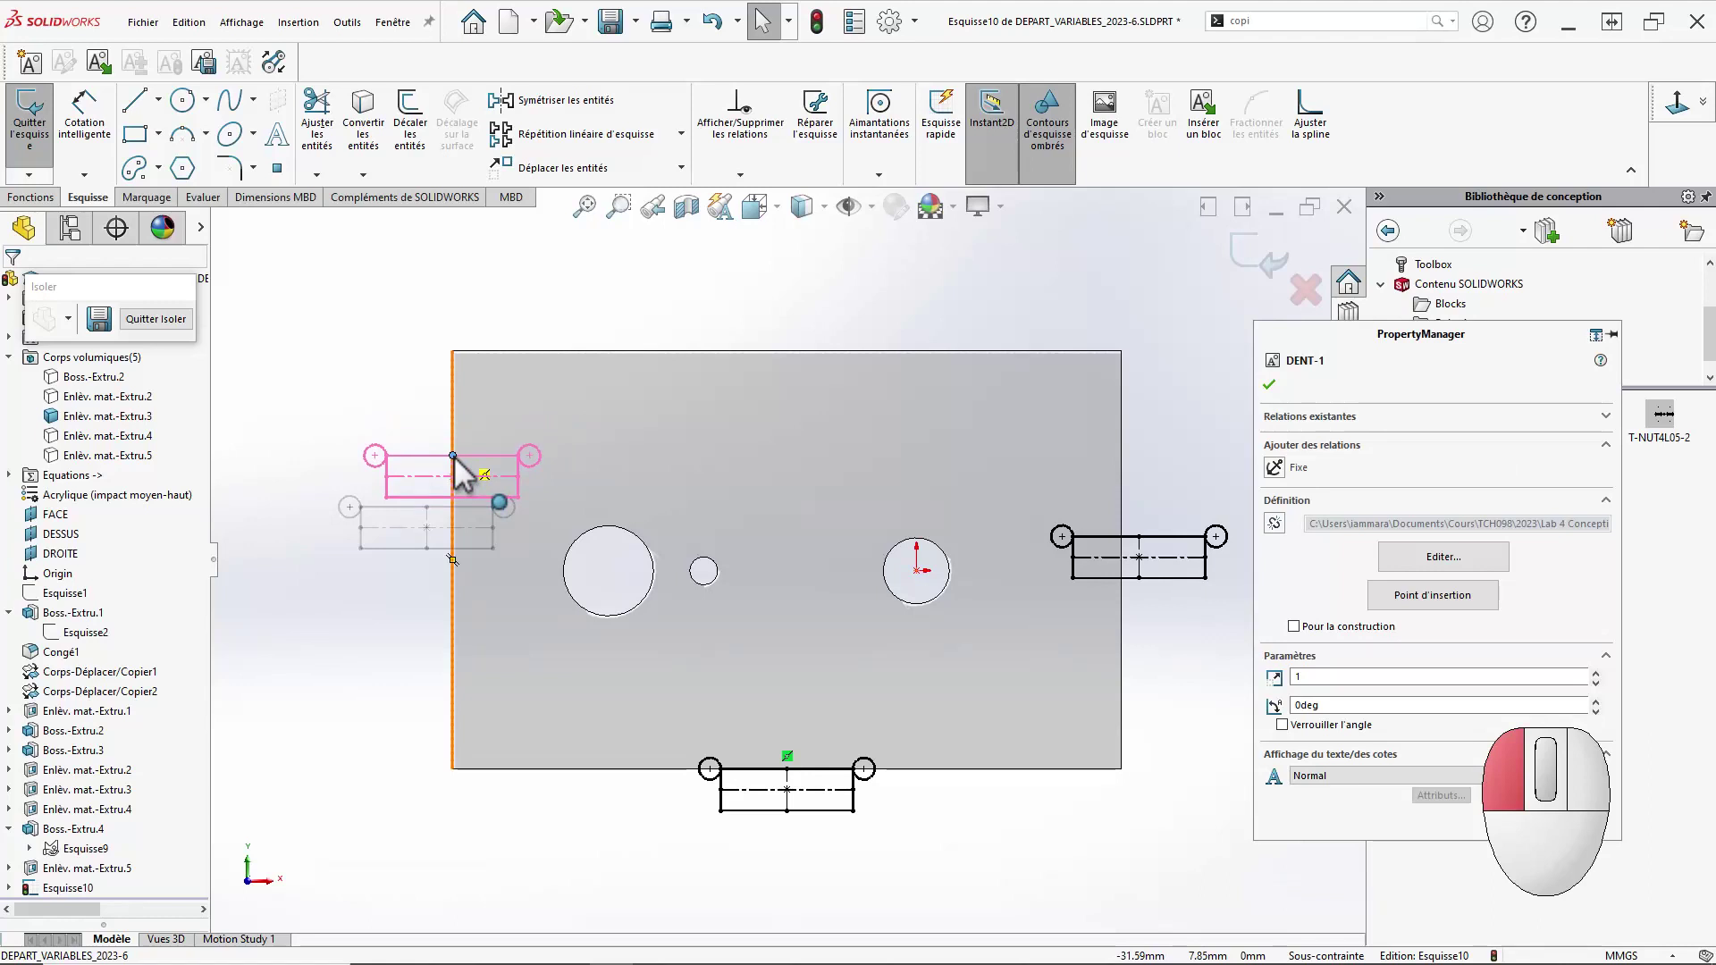
drag(453, 456, 453, 437)
drag(1140, 540, 1126, 460)
click(412, 542)
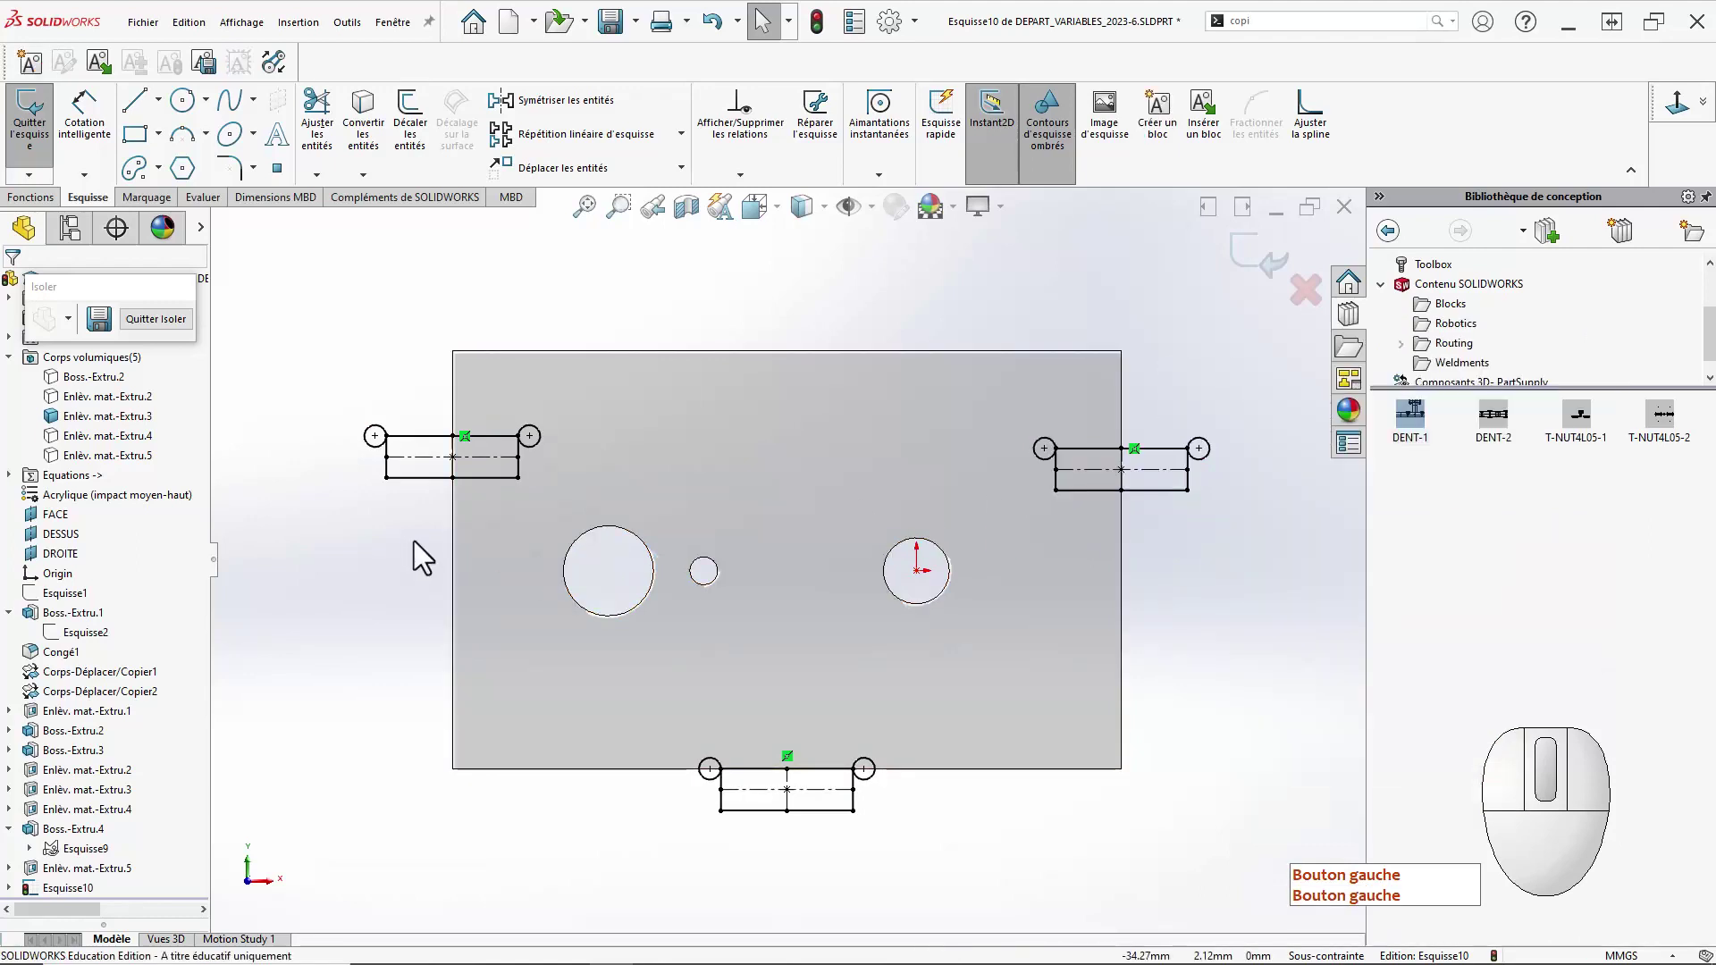
Rotate the left and right blocks so their teeth point outward, and make their outer lines vertical.
click(516, 482)
drag(454, 542, 415, 543)
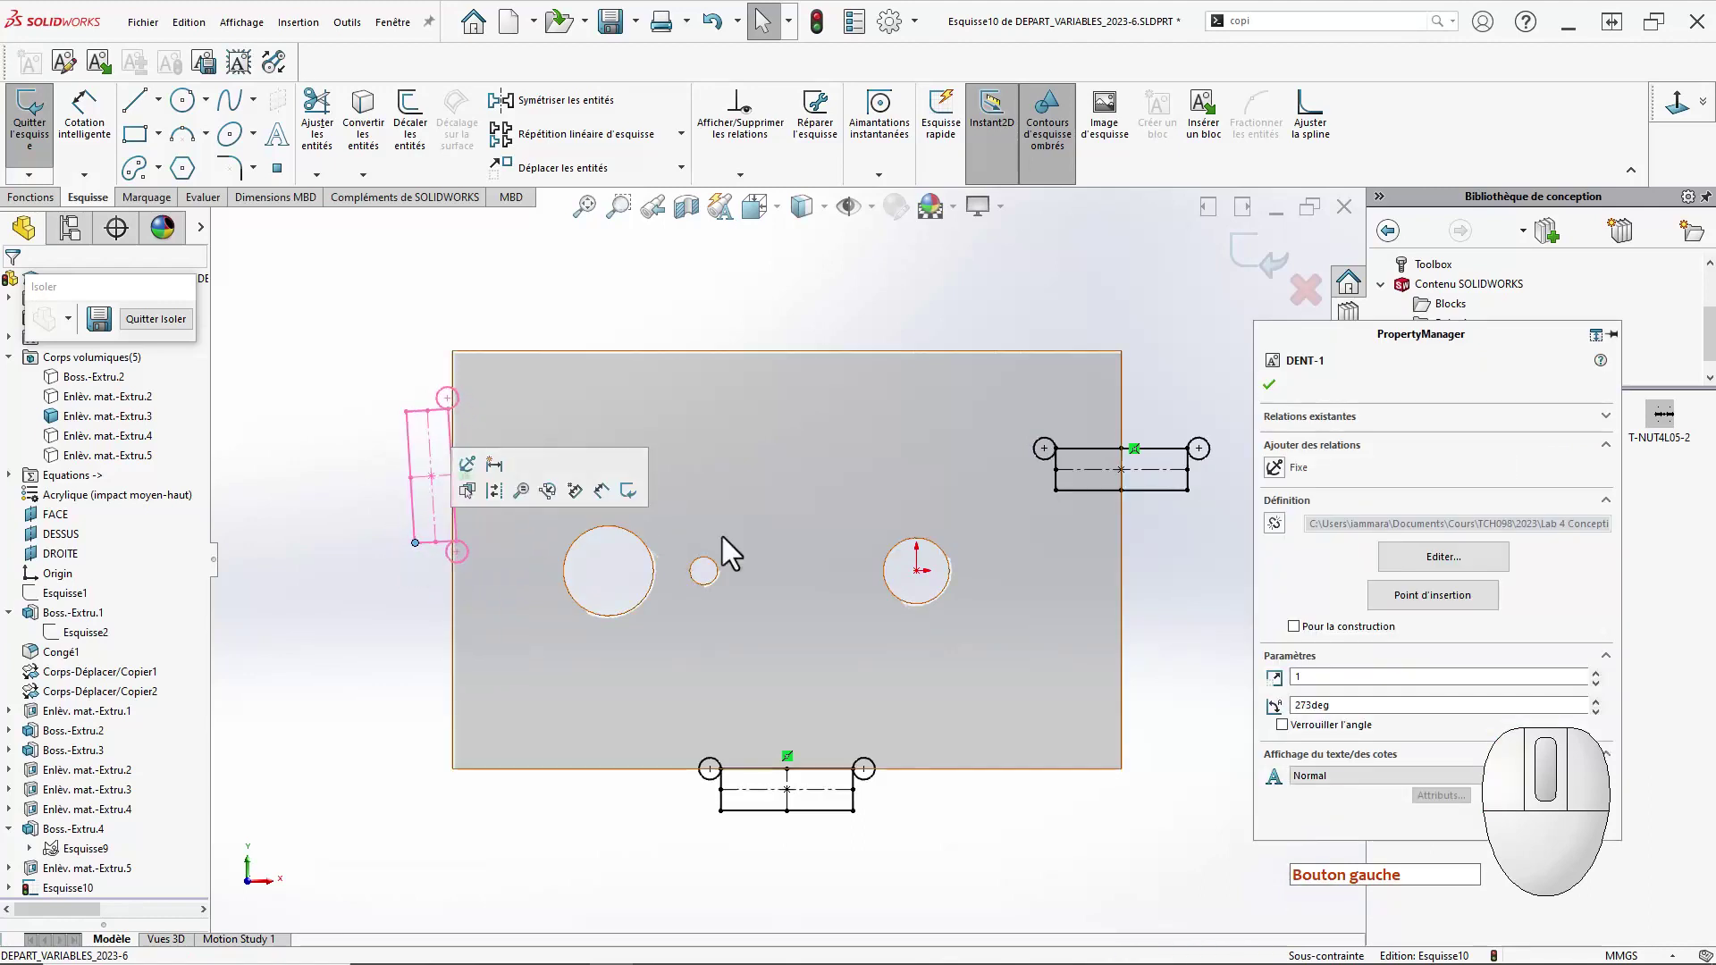
drag(1060, 491, 1160, 530)
click(411, 469)
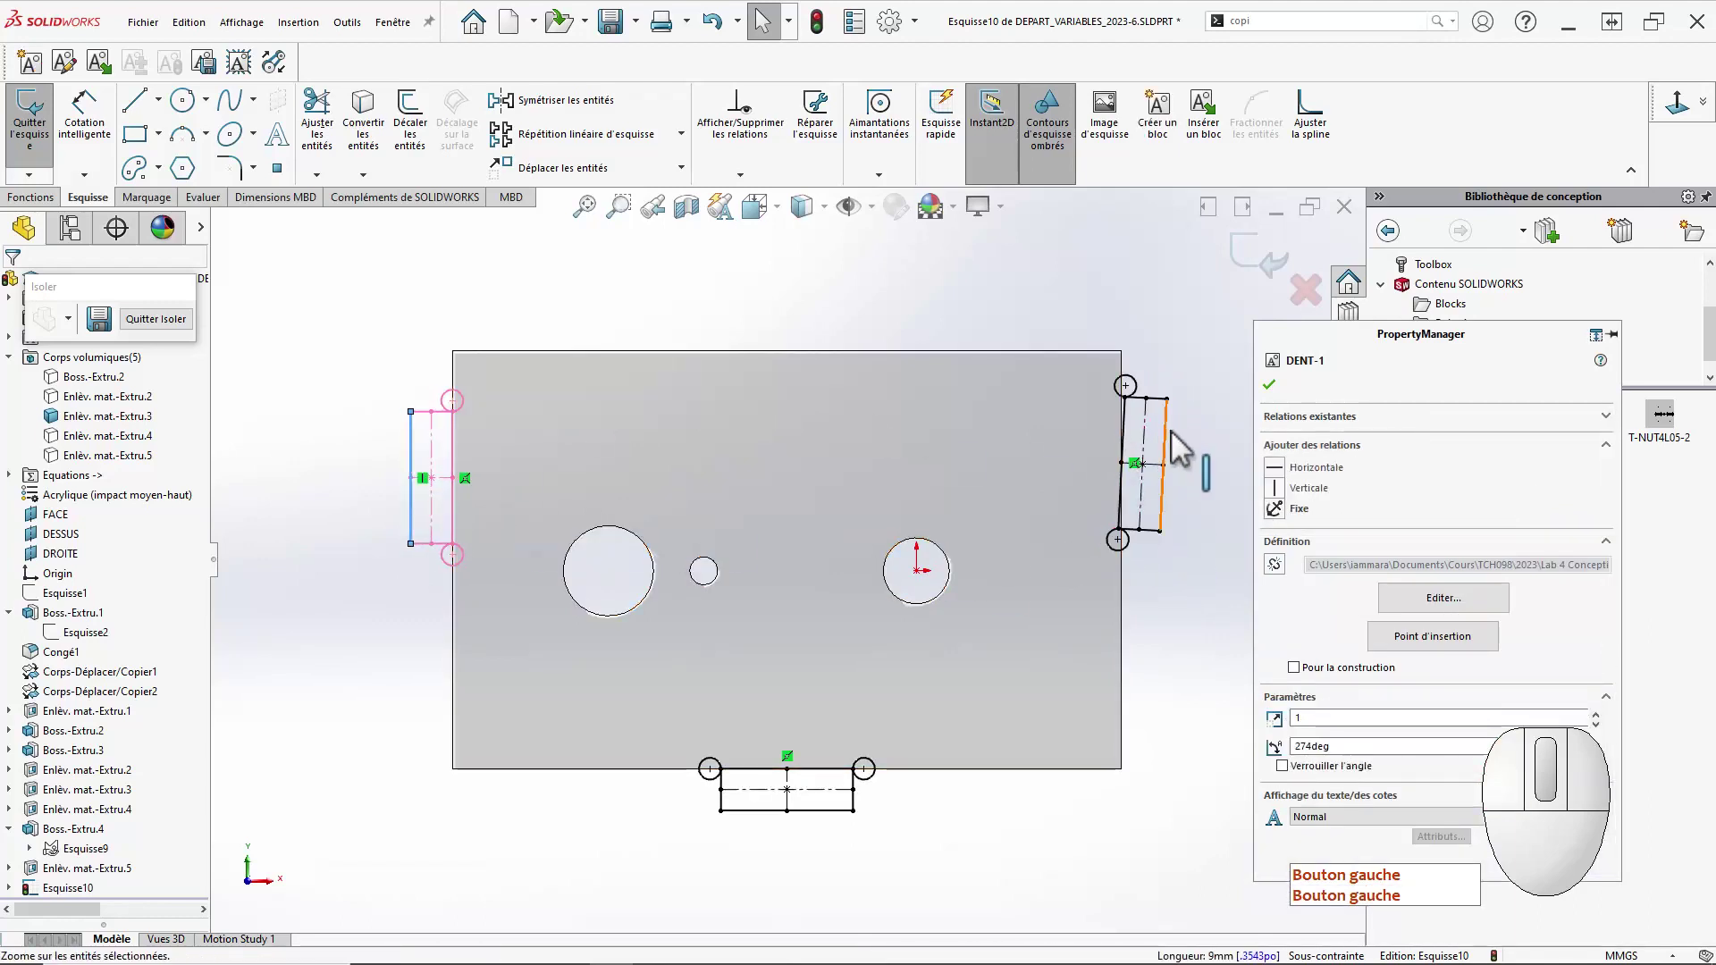
click(1164, 463)
click(1242, 361)
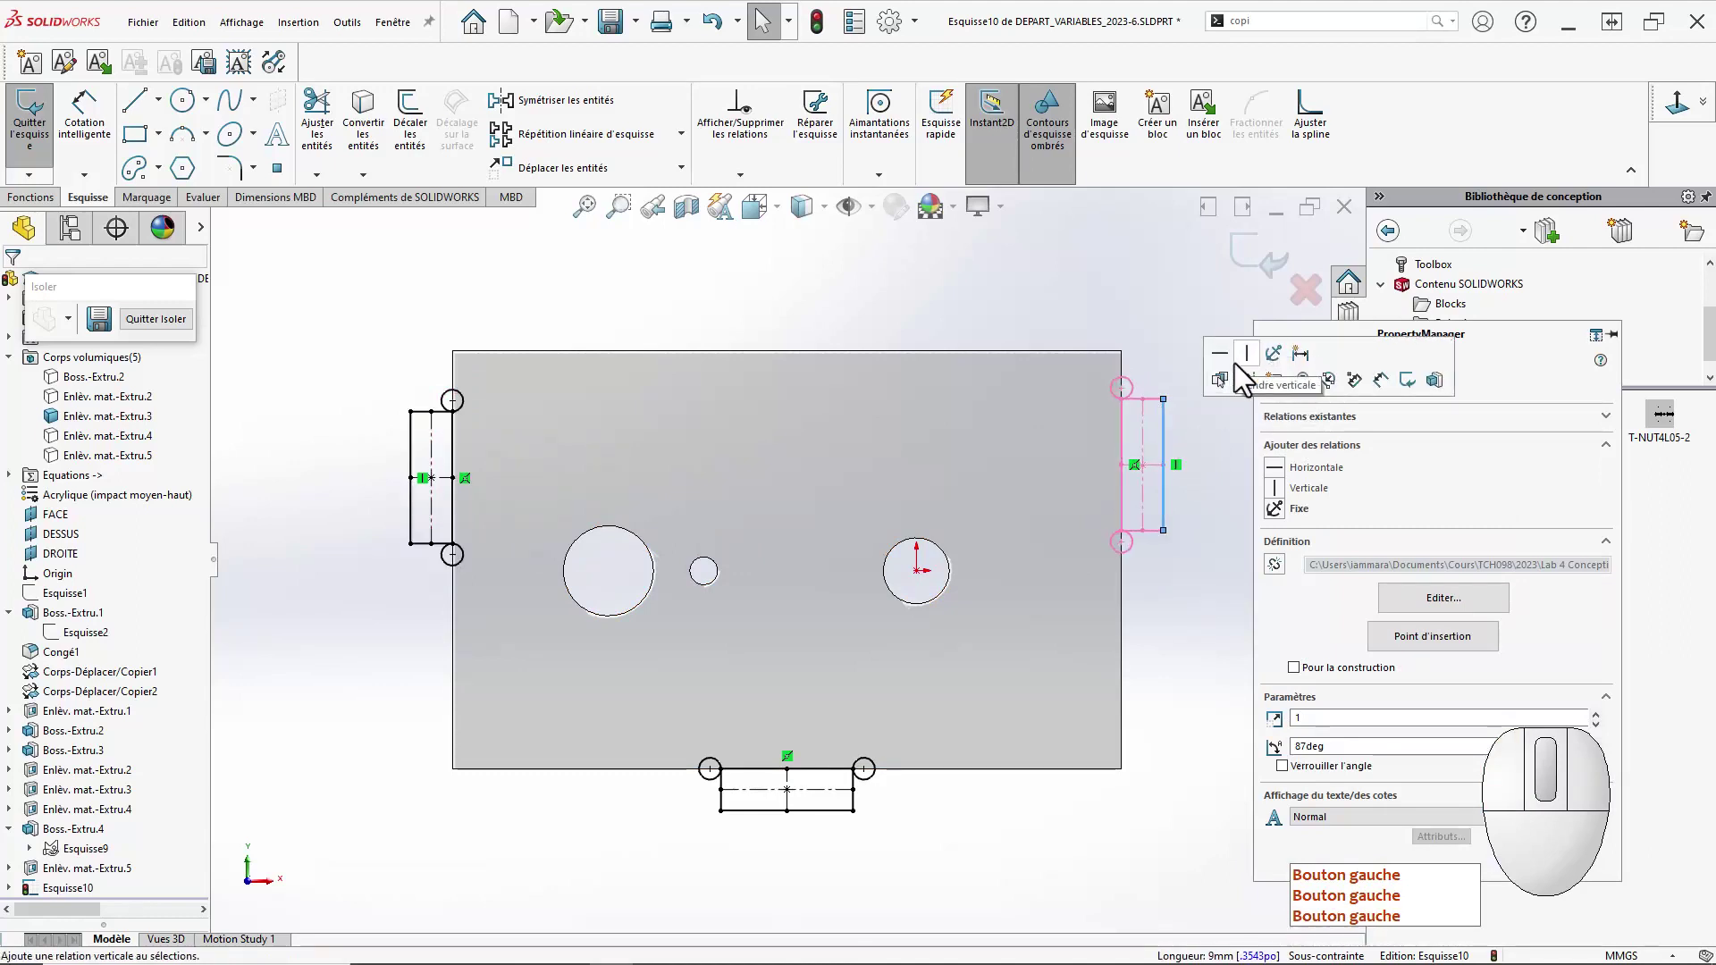
Dimension the left block's upper line 2.5 mm below the plate's top edge.
right_drag(328, 575, 435, 366)
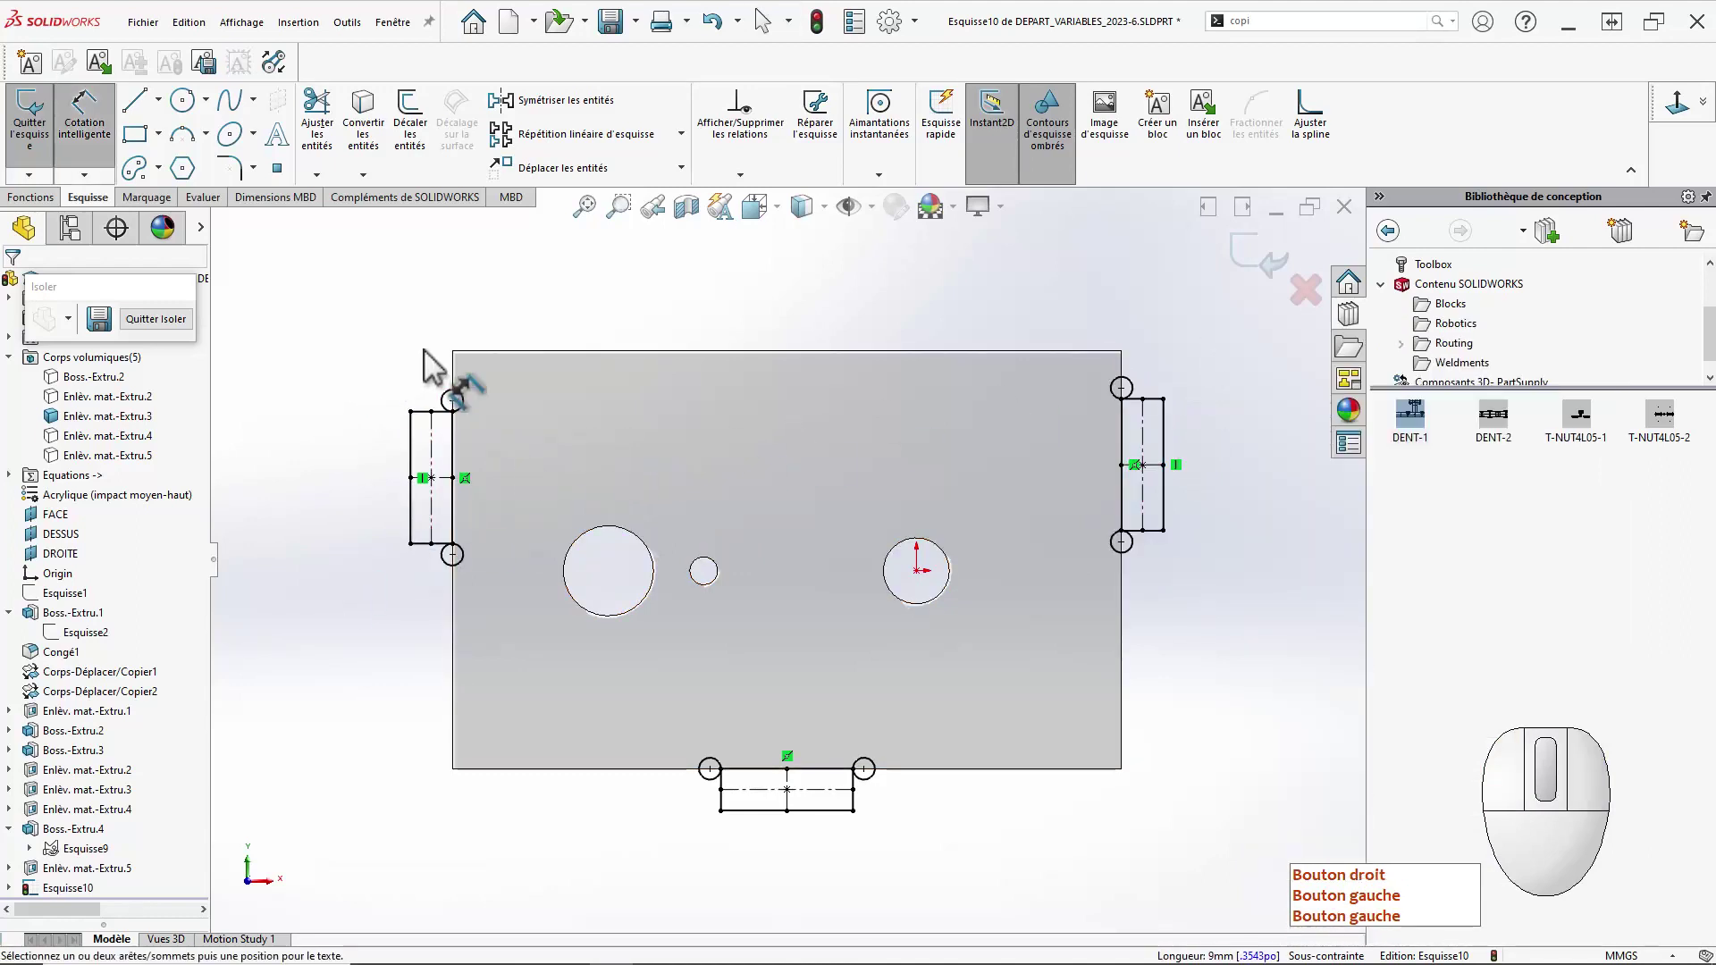
click(482, 353)
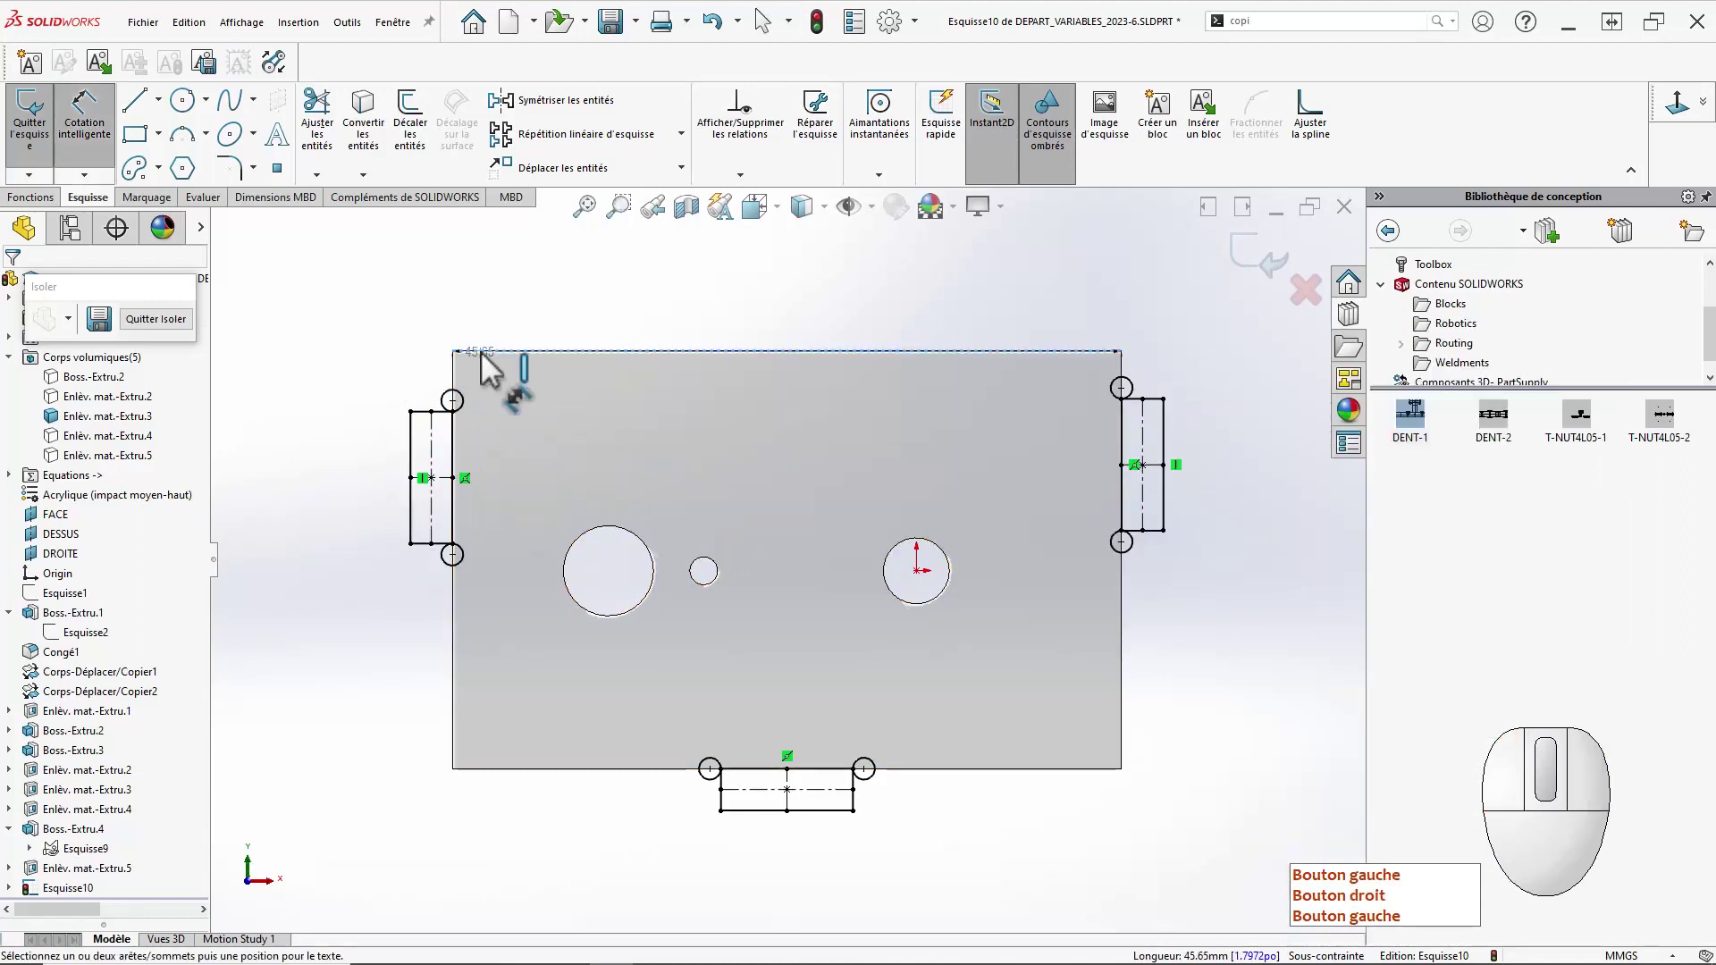
click(431, 411)
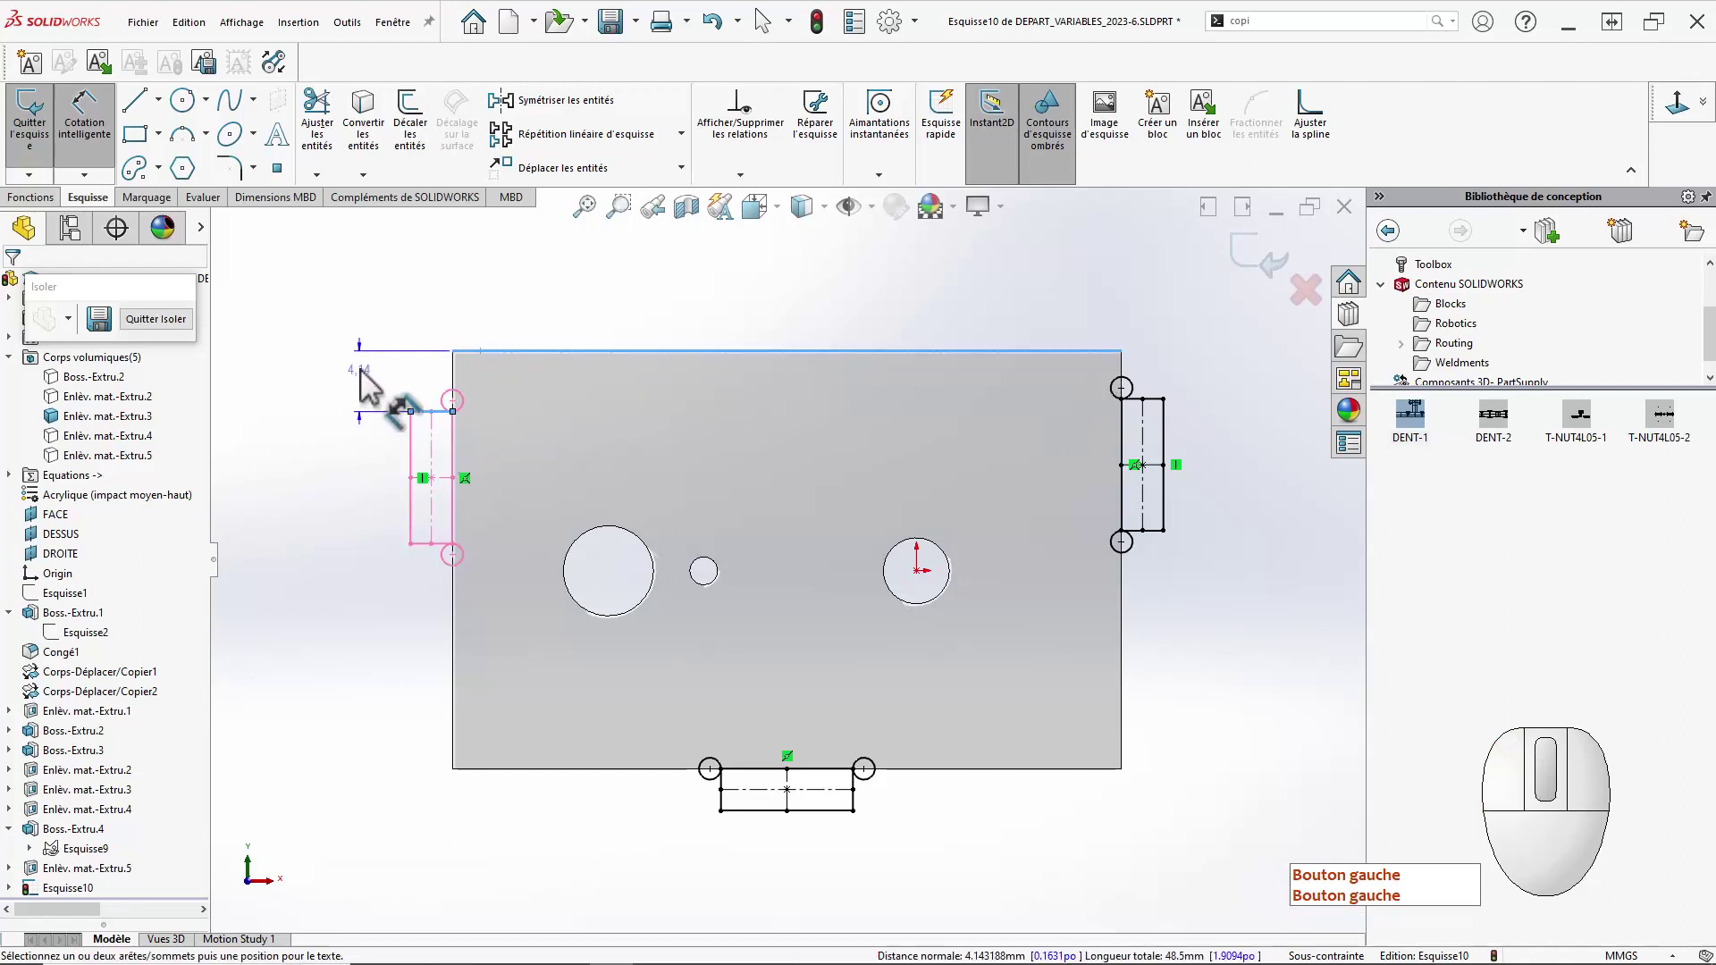
click(360, 379)
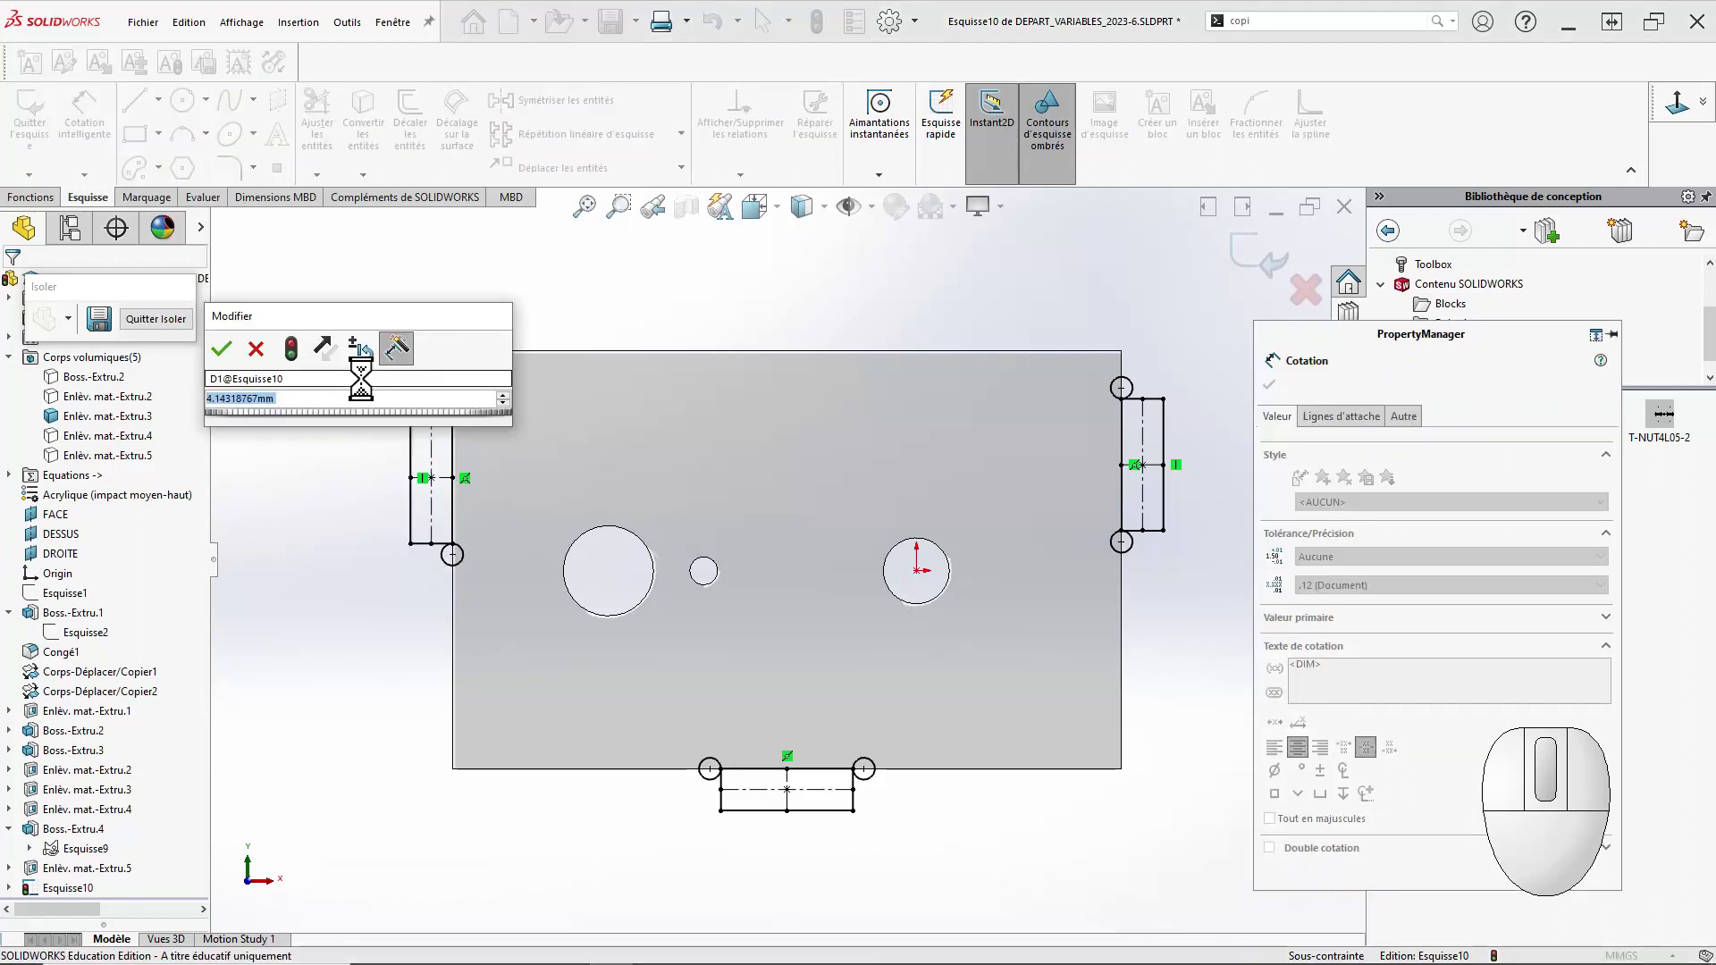
text(2.5)
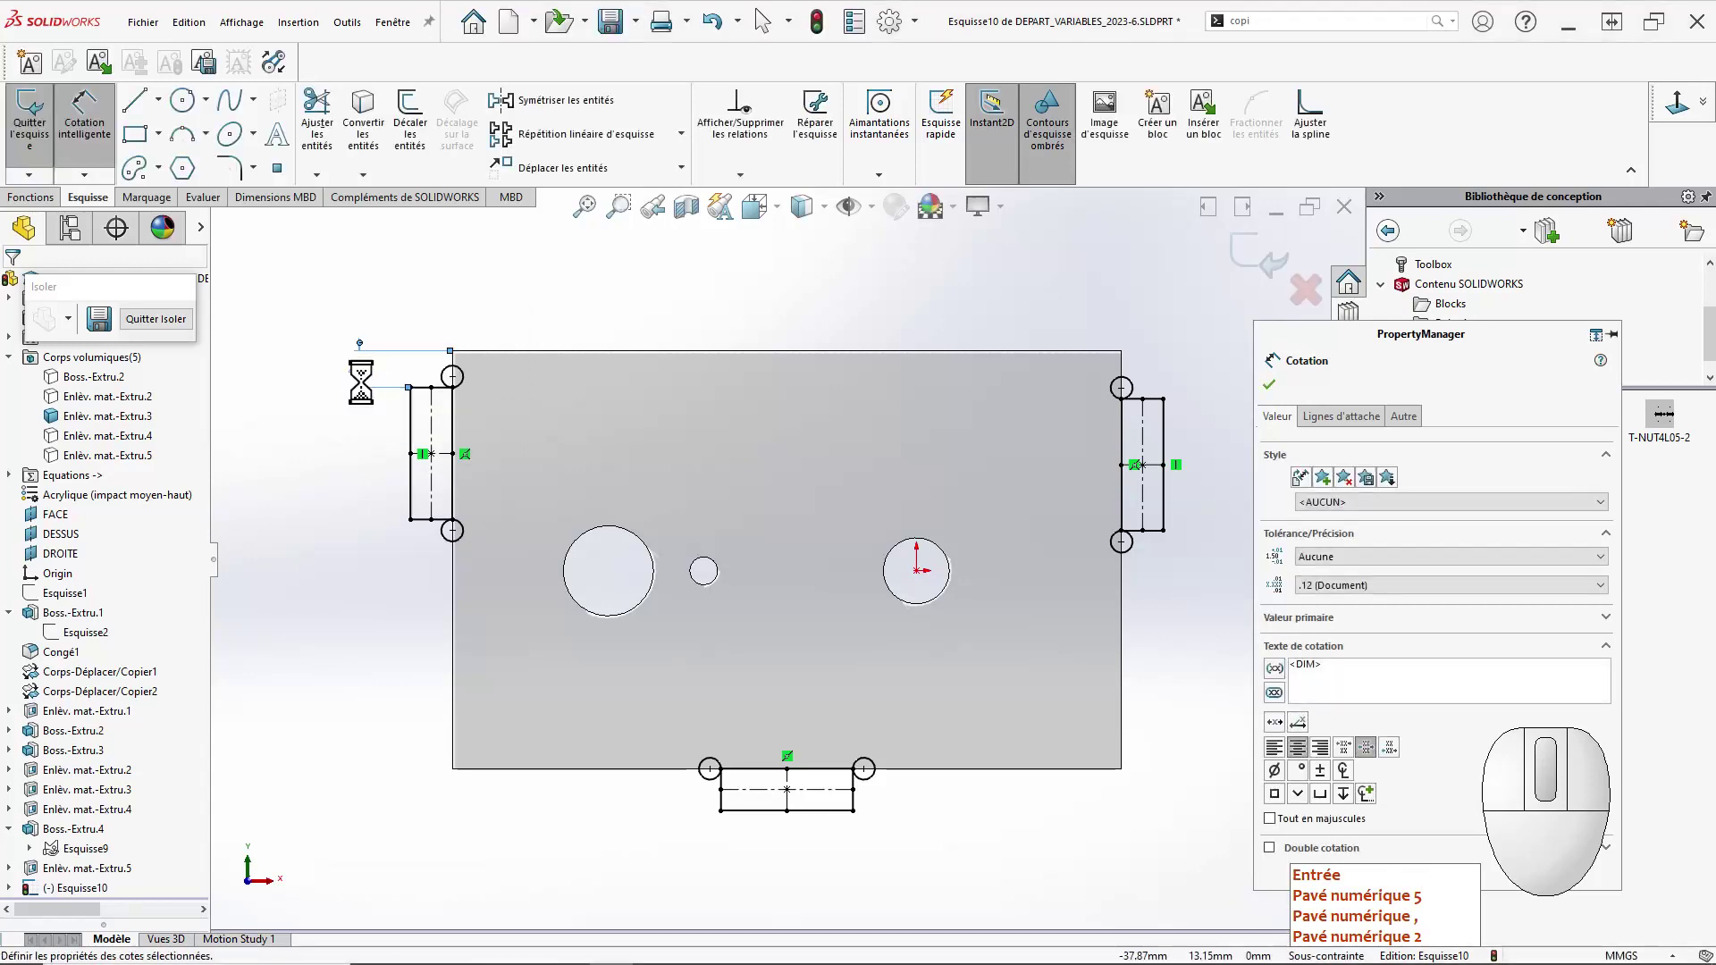
key(Escape)
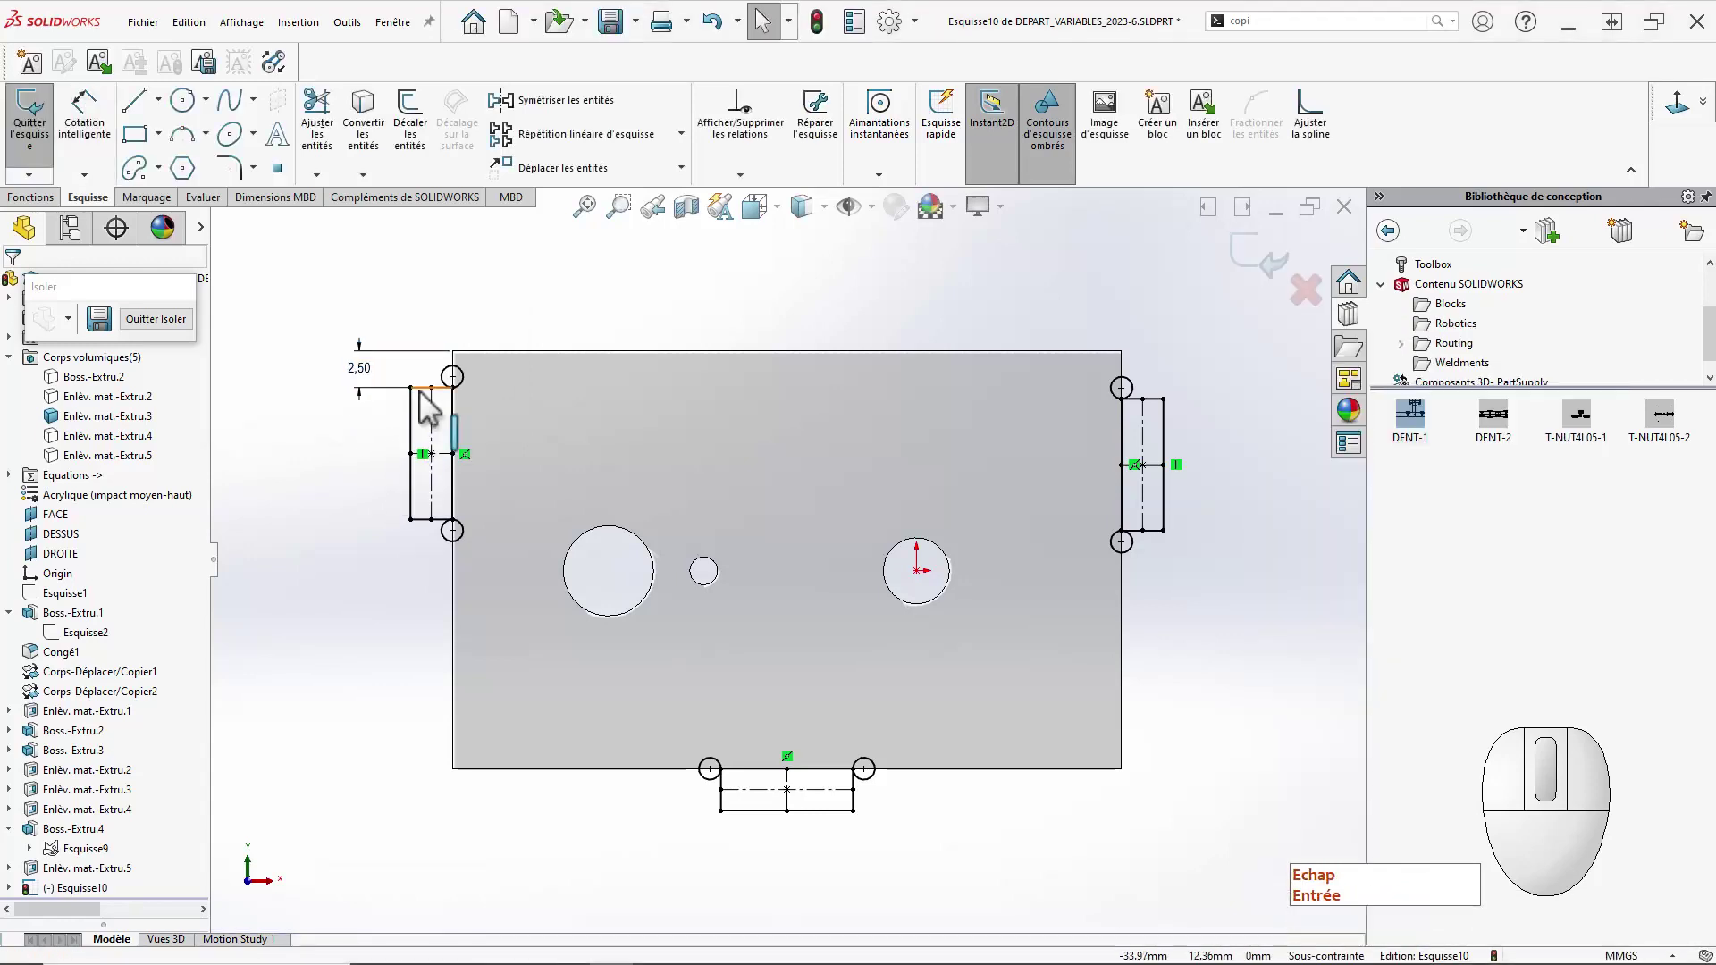
Make the right block's upper outer corner coincident with the left block's upper line.
click(427, 408)
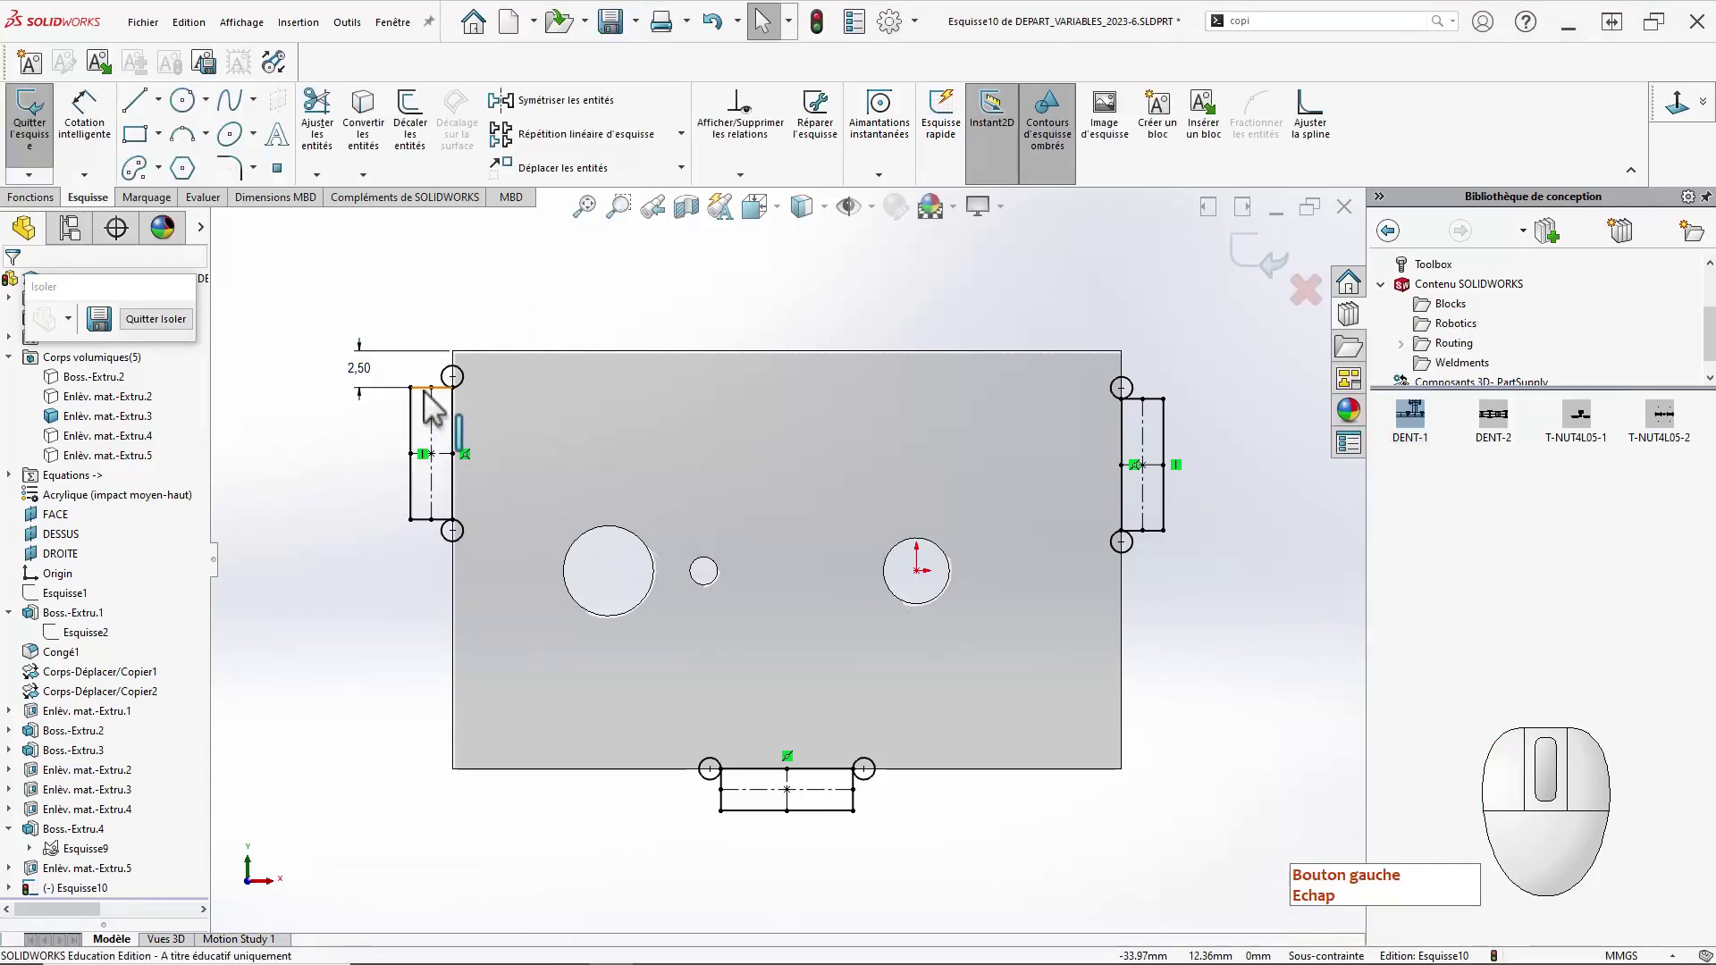
ctrl+click(1163, 399)
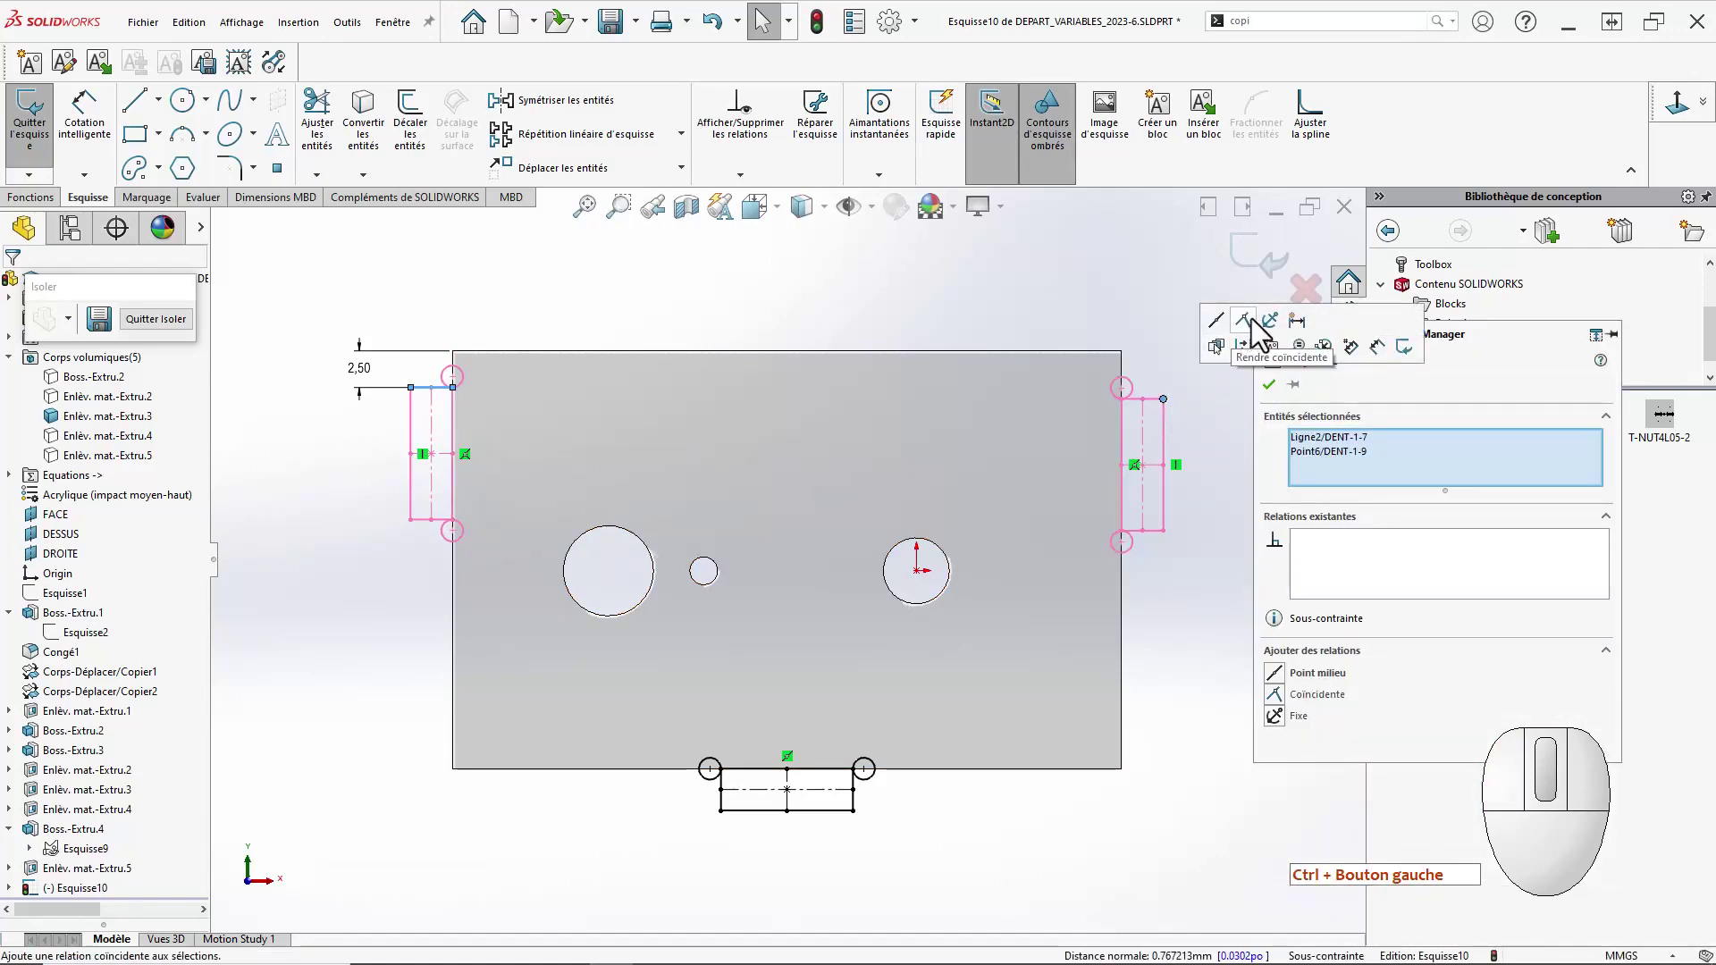
click(1245, 322)
click(1091, 315)
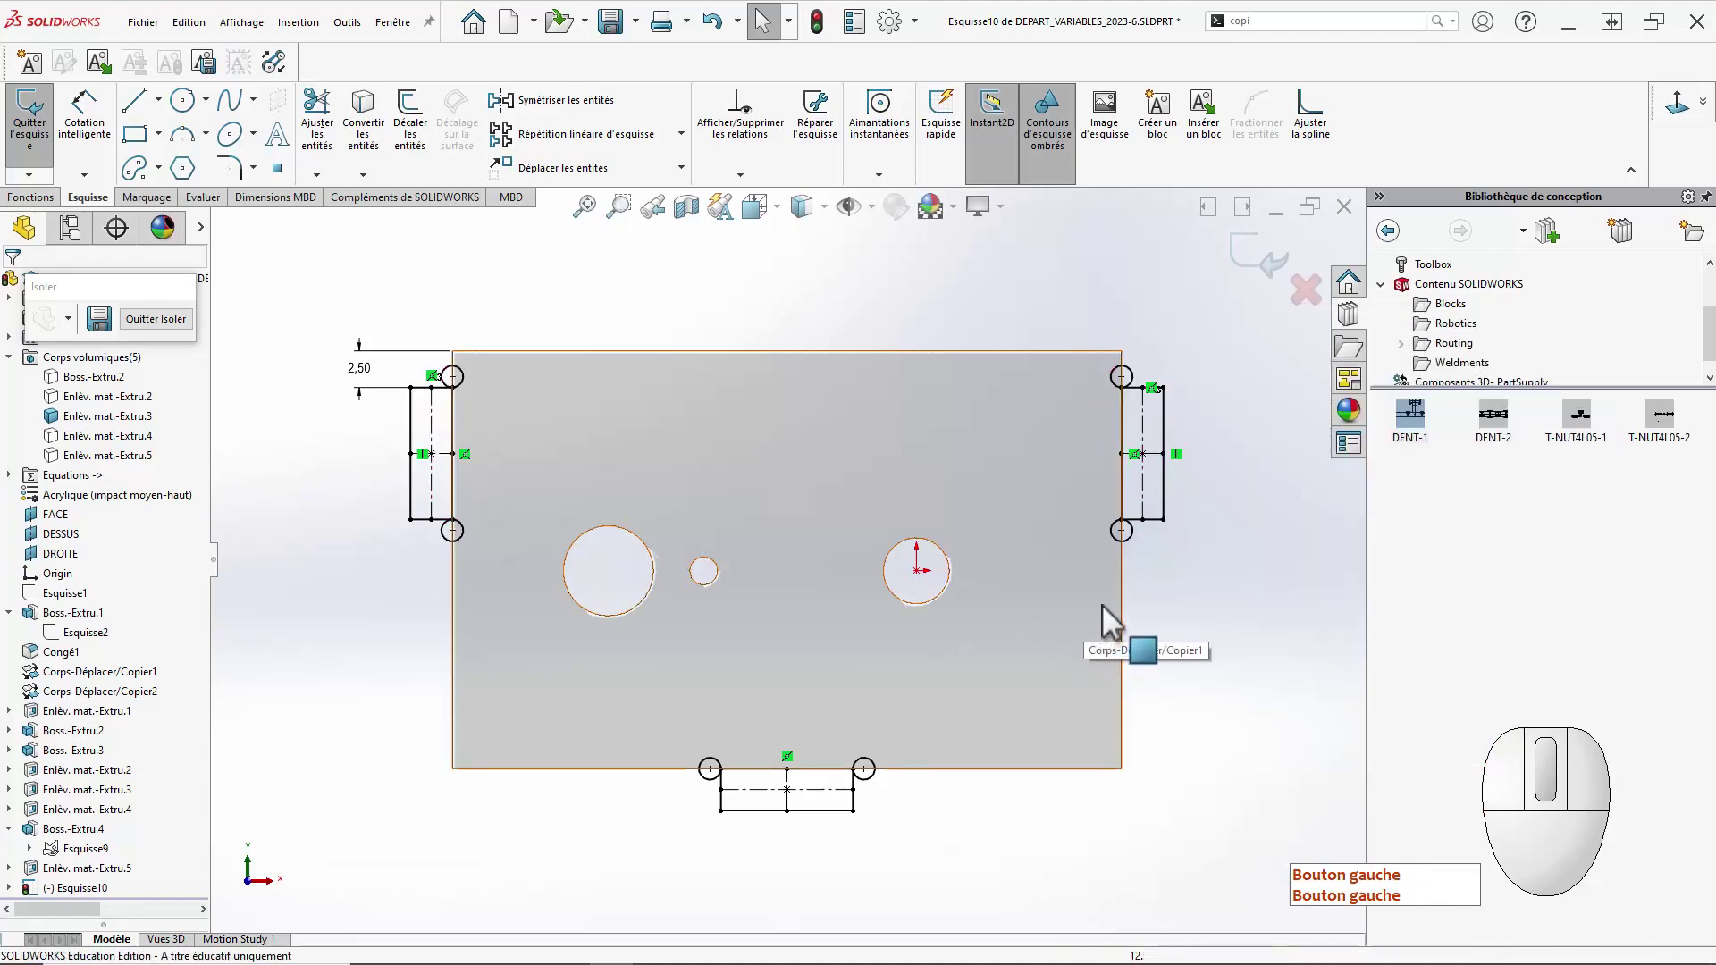
Start a boss extrusion from the sketch and choose the three rectangular tooth regions as its contours.
key(s)
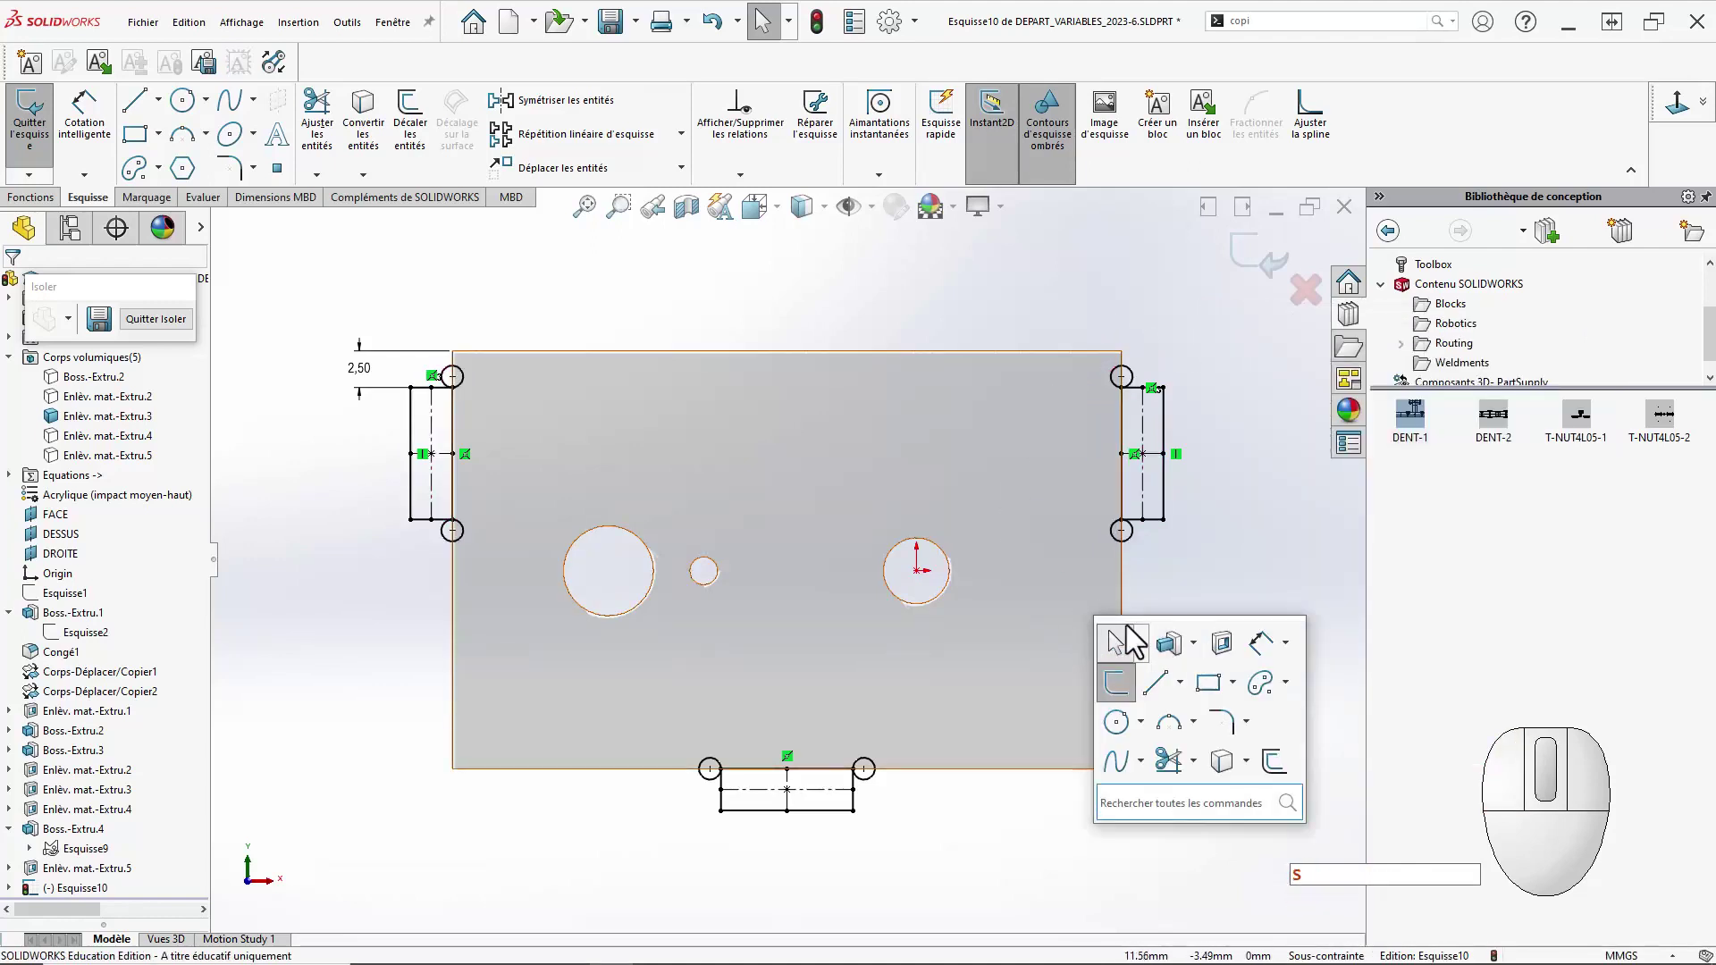
click(1171, 640)
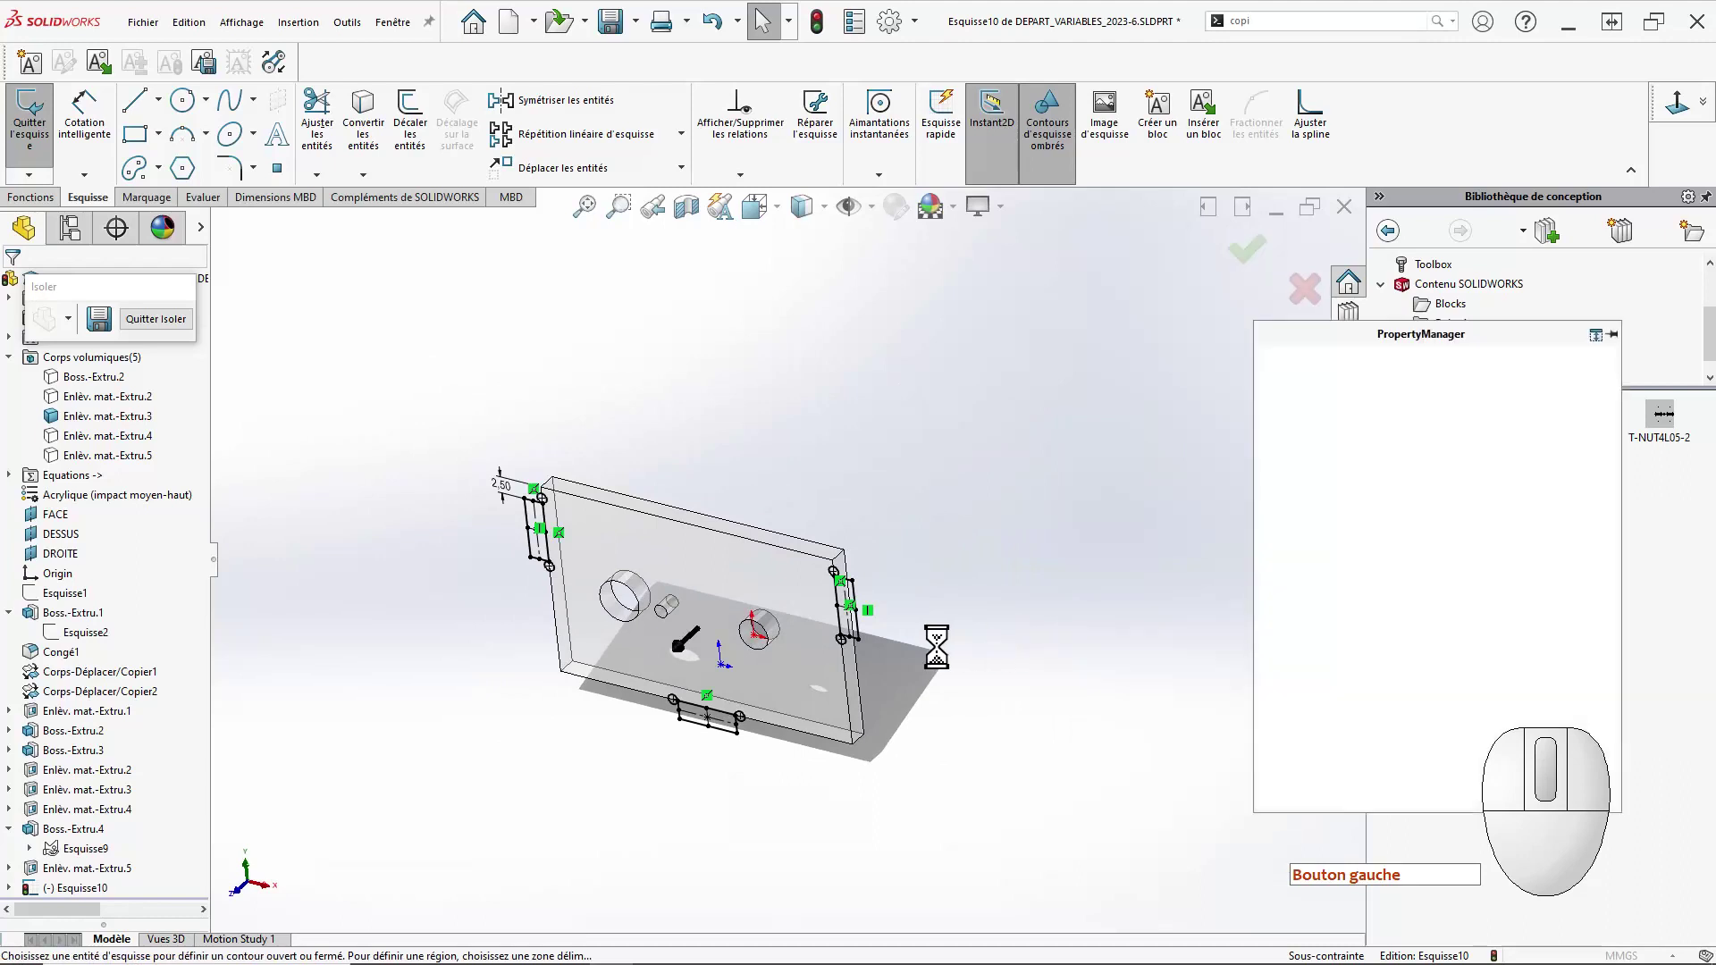
scroll(939, 663, down, 4)
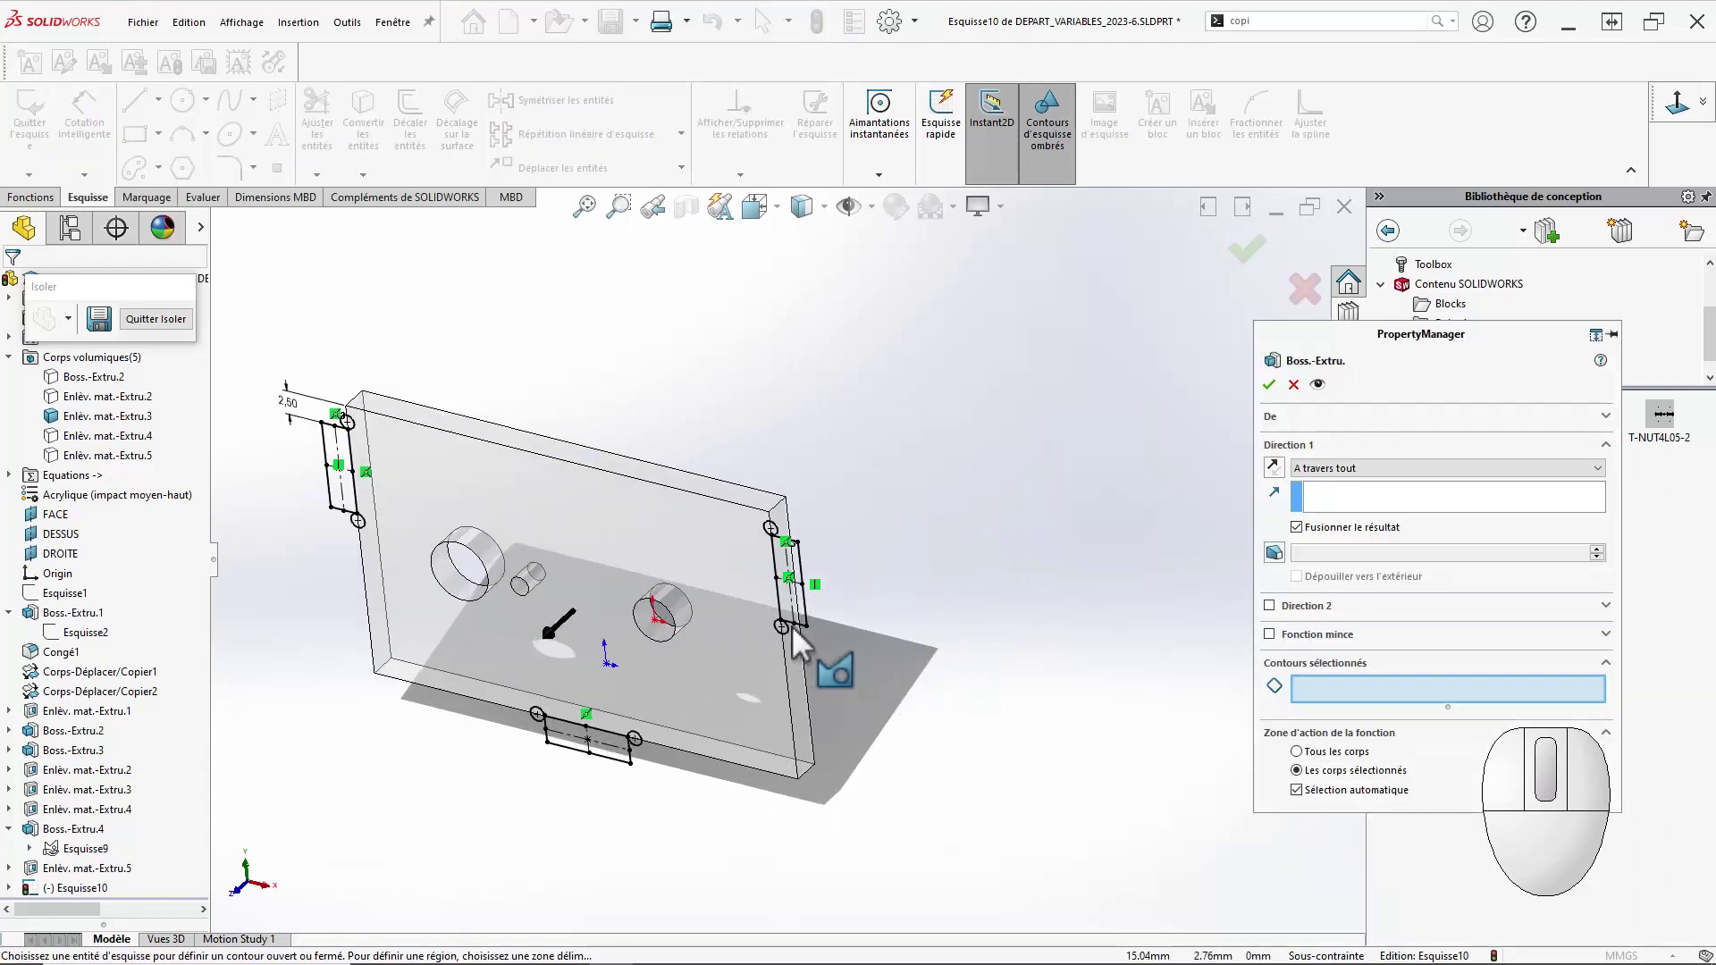
click(787, 616)
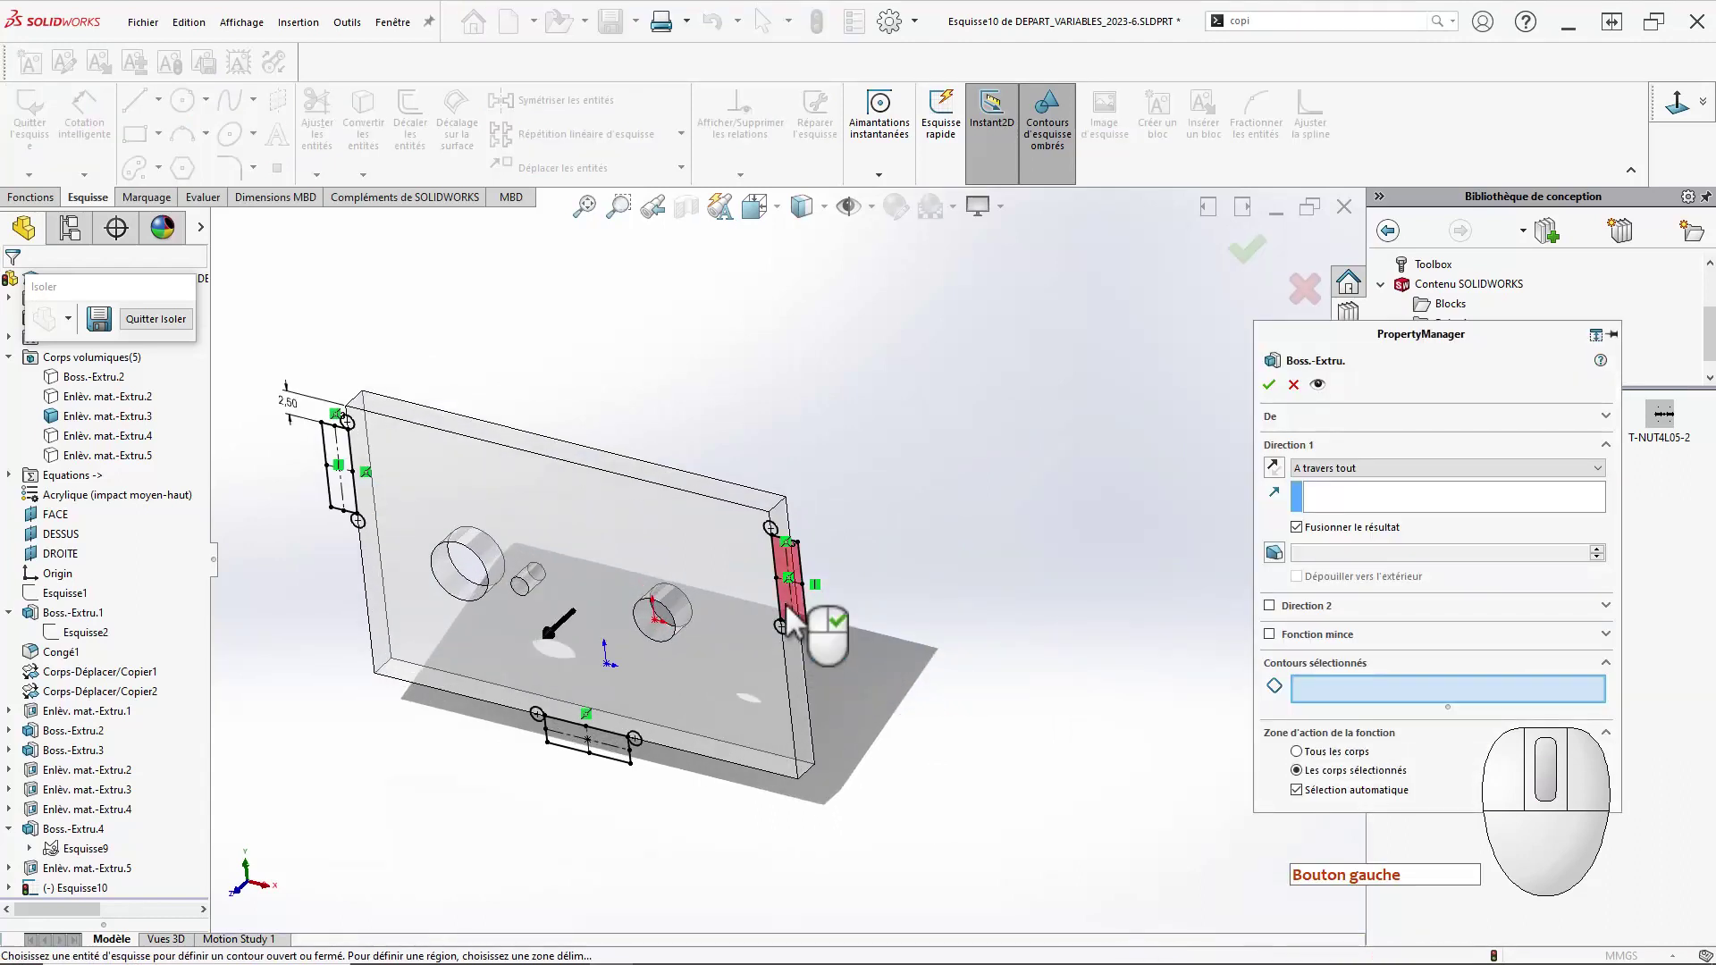
click(336, 489)
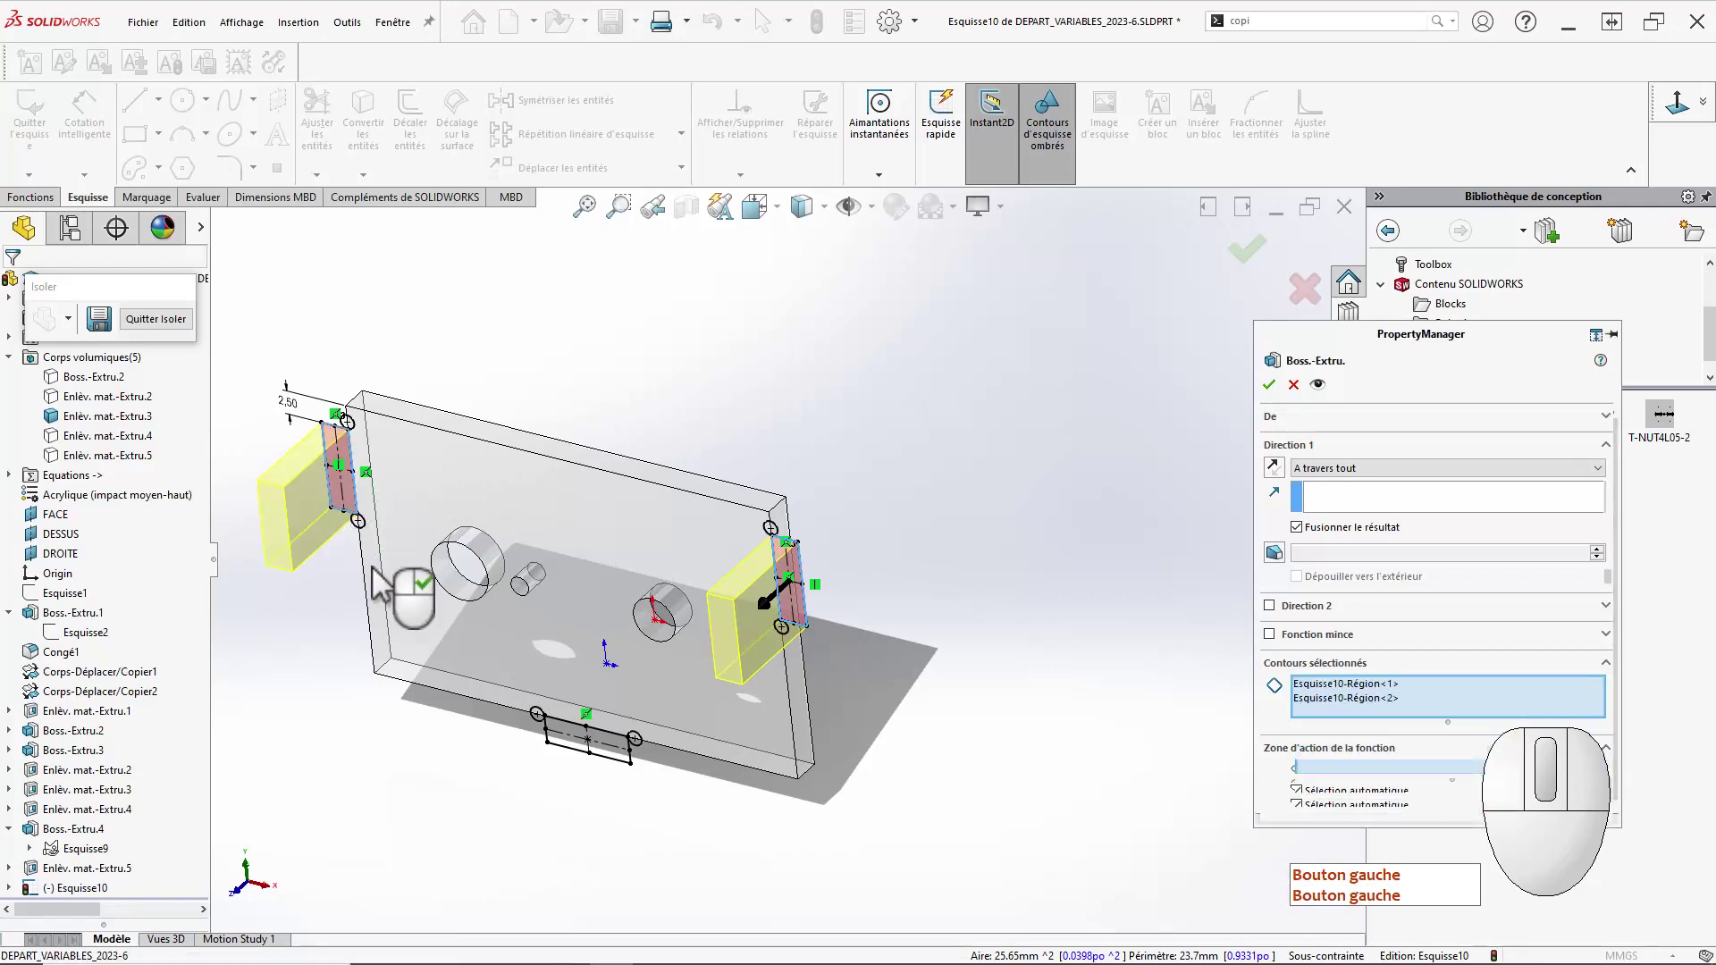
click(575, 745)
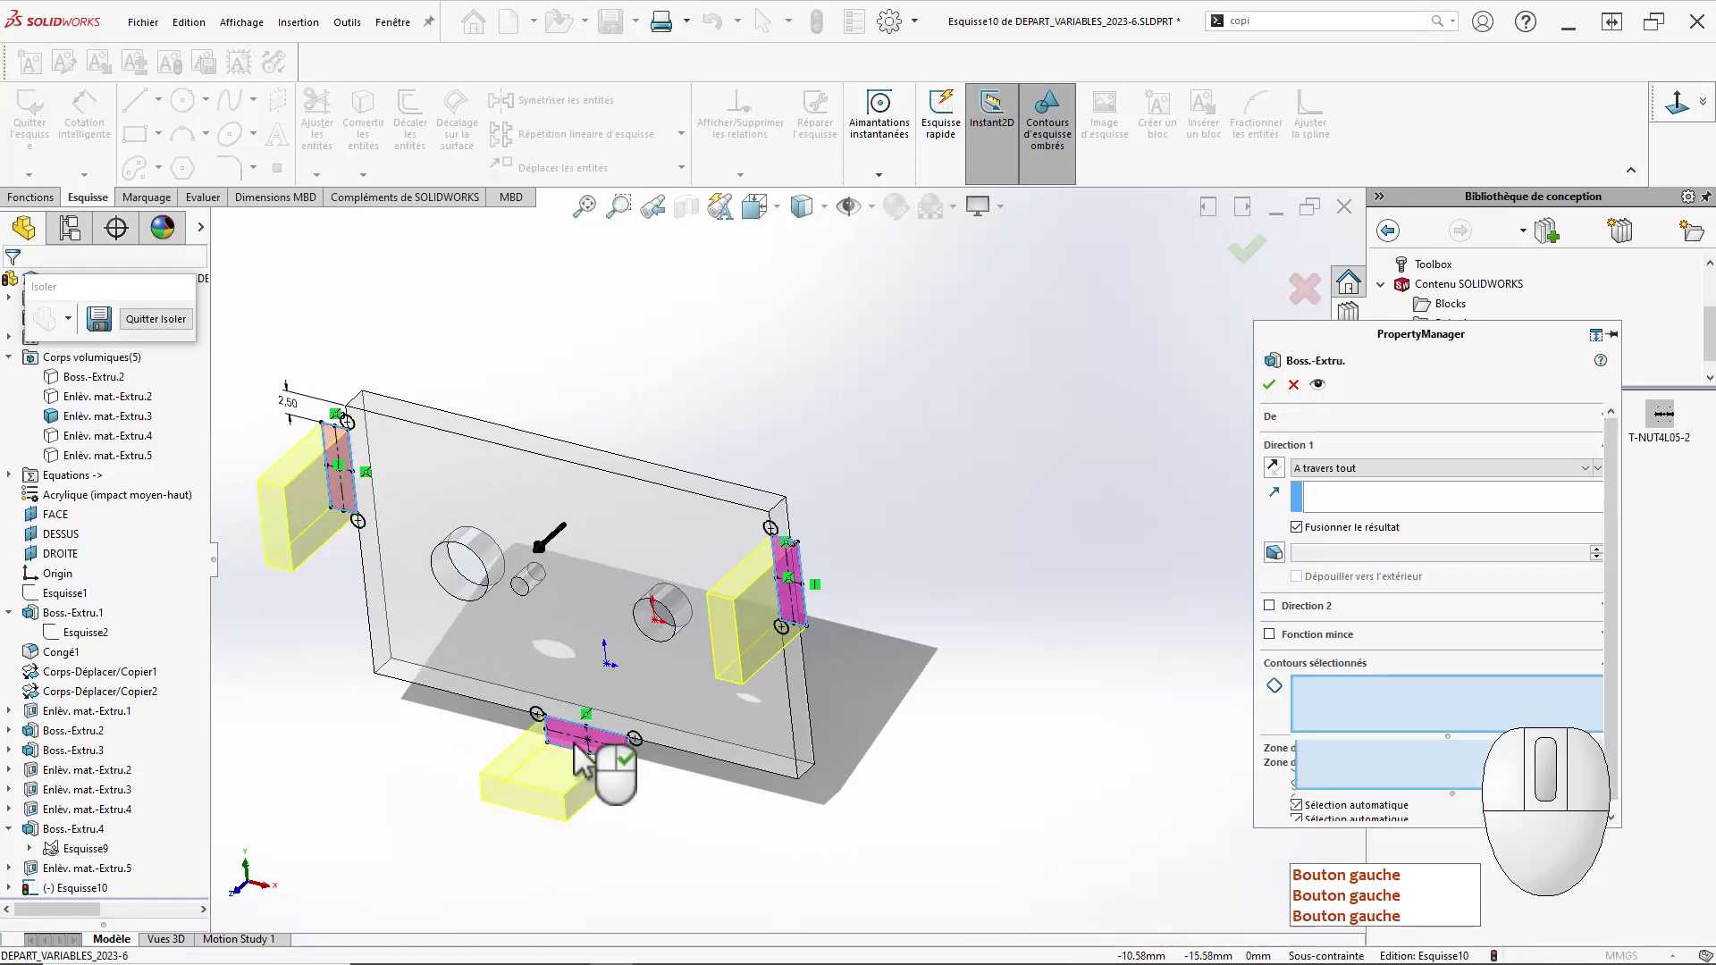
Make the tooth extrusion blind (Borgne) with its depth linked to the global variable "e".
click(1348, 466)
click(1344, 484)
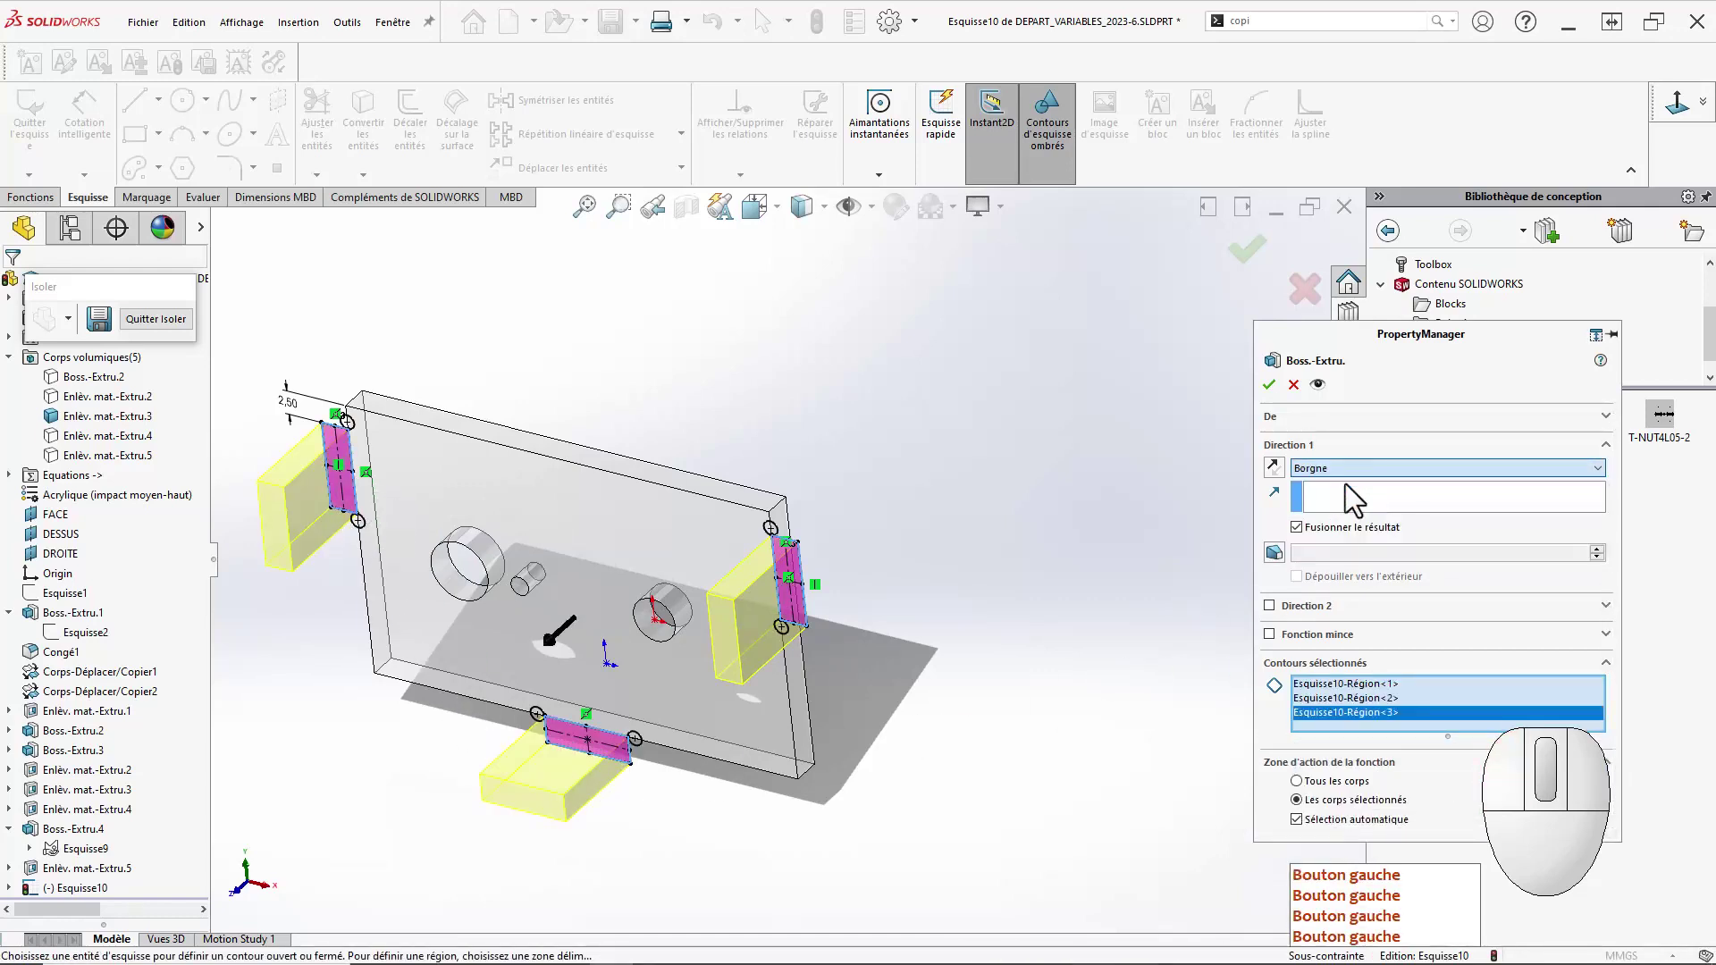
click(1340, 531)
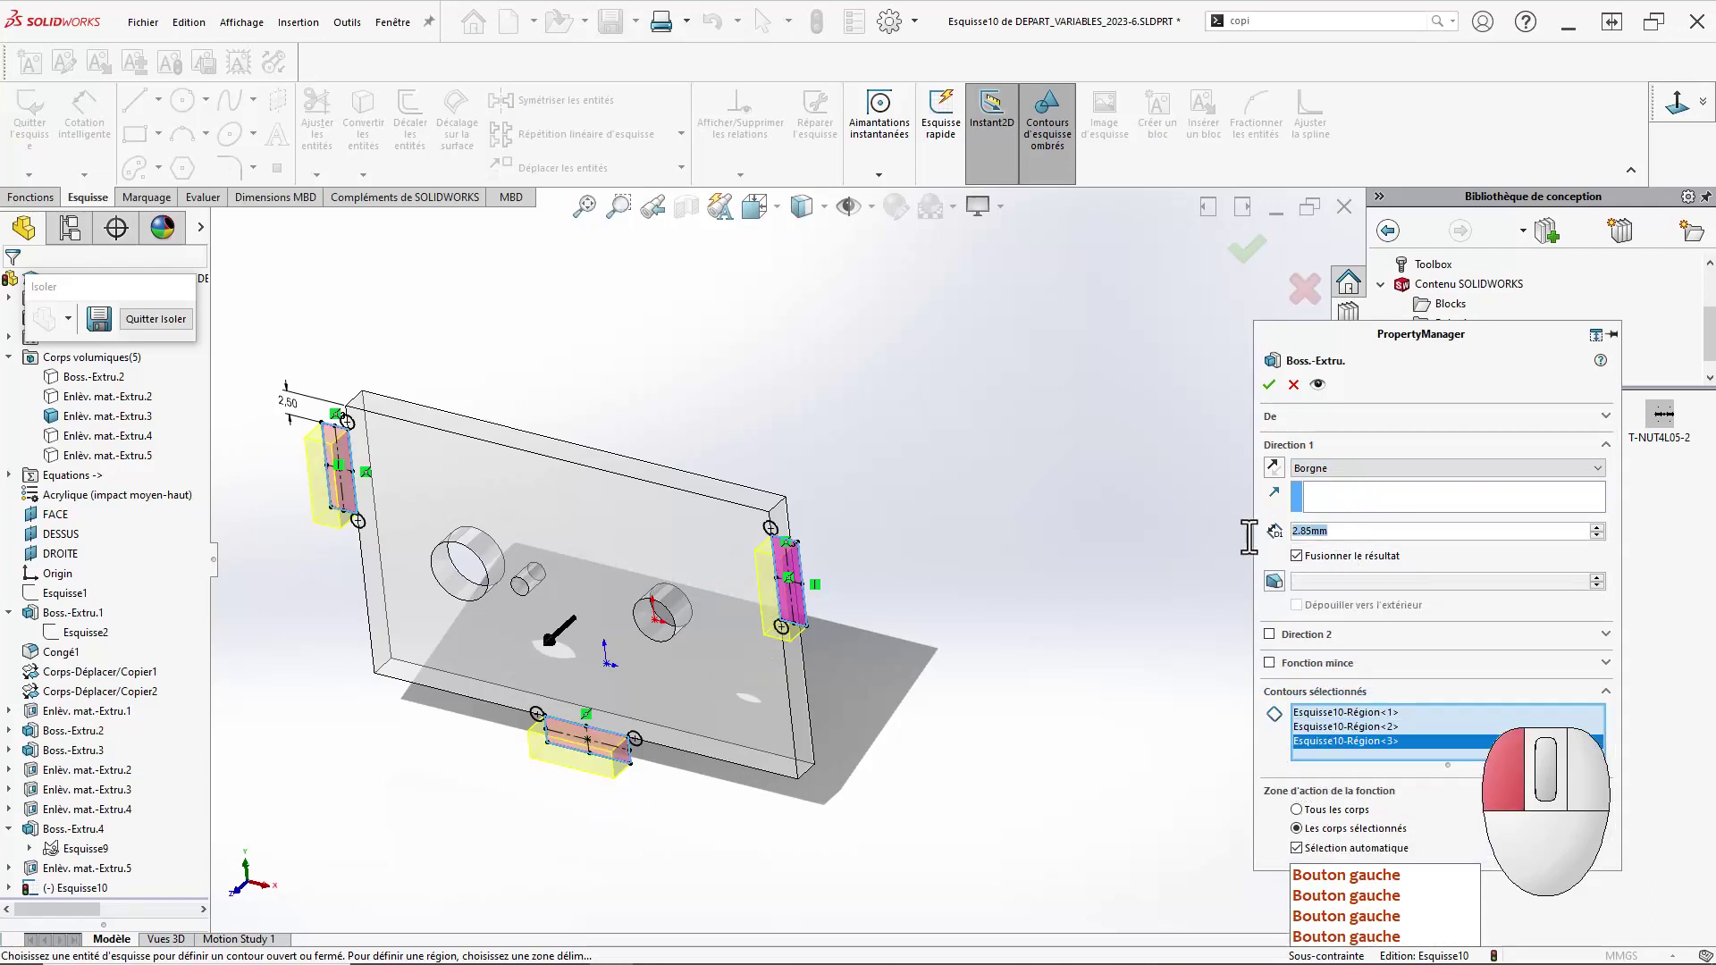
text(=e)
key(Down)
key(Return)
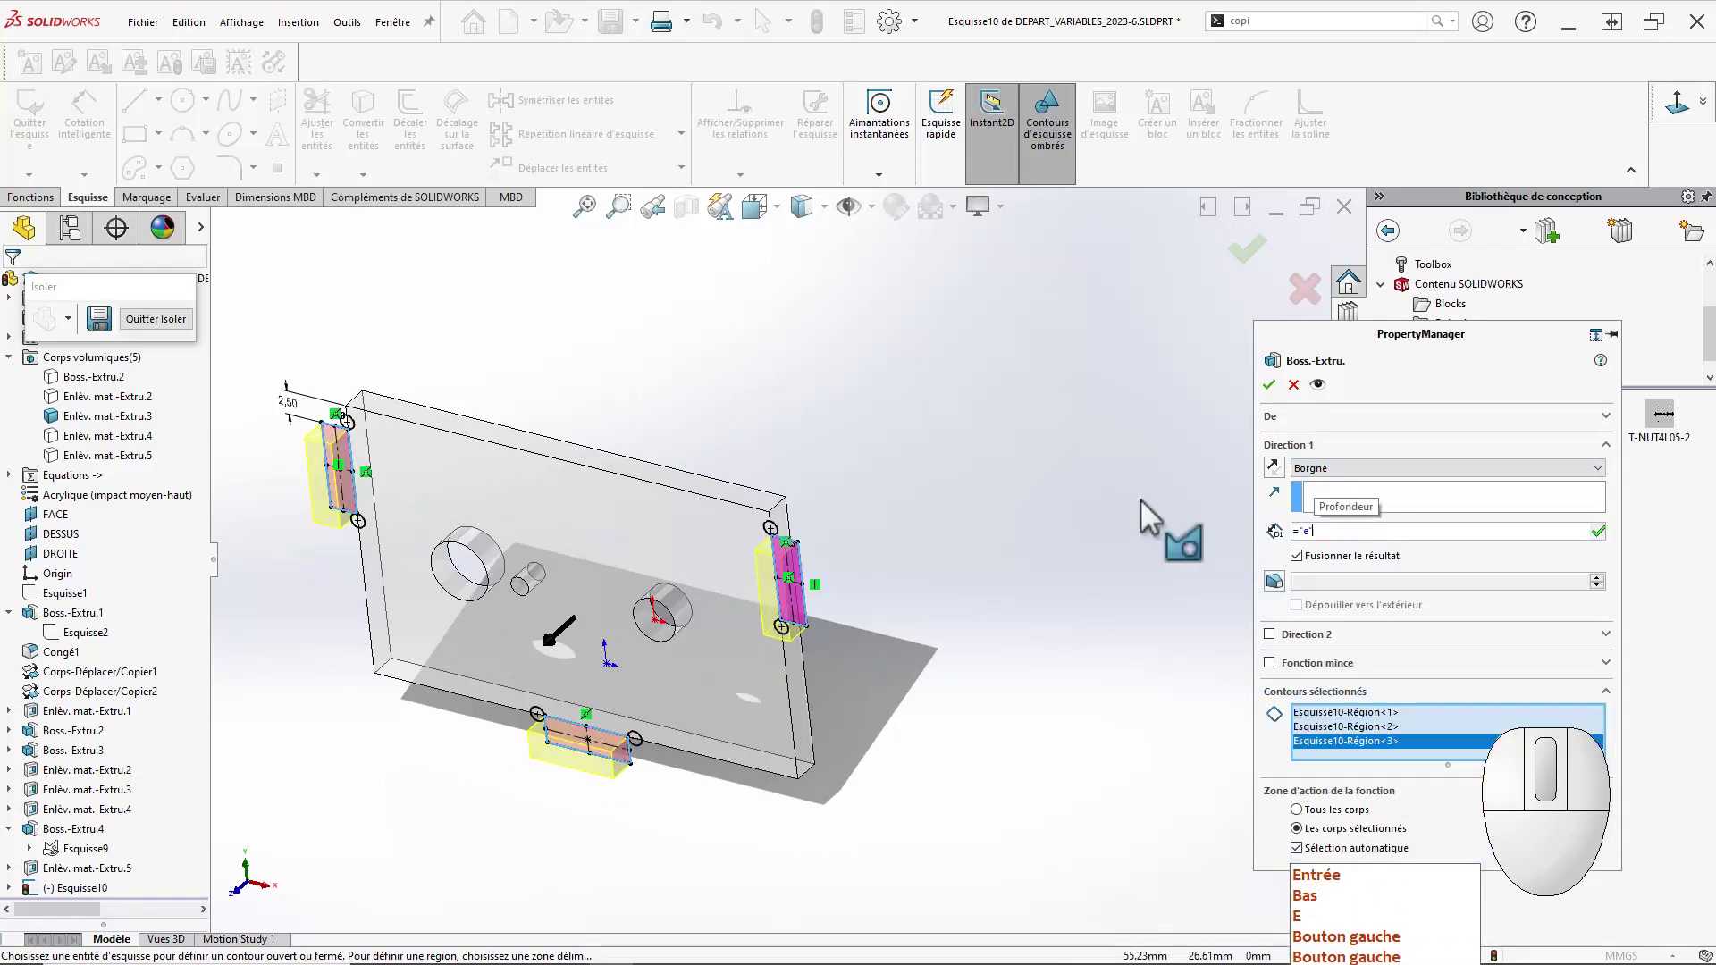
Merge the teeth only with the inner plate body, without automatic body selection, reverse the direction and complete the extrusion.
click(1296, 849)
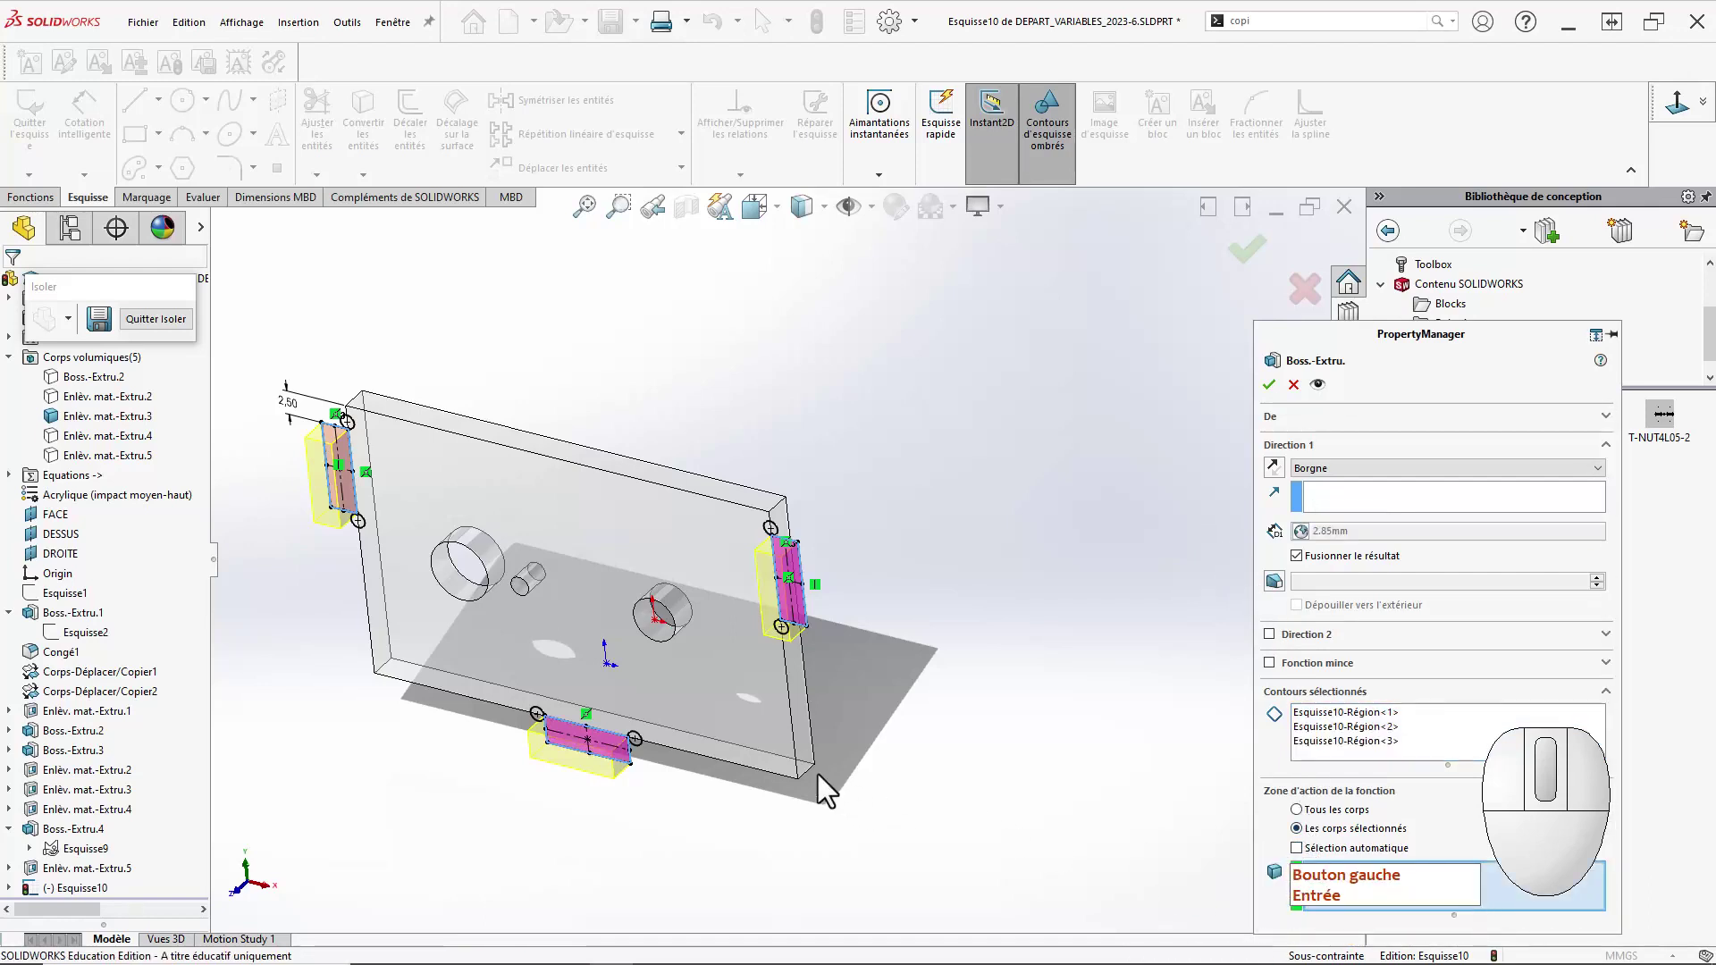
click(759, 742)
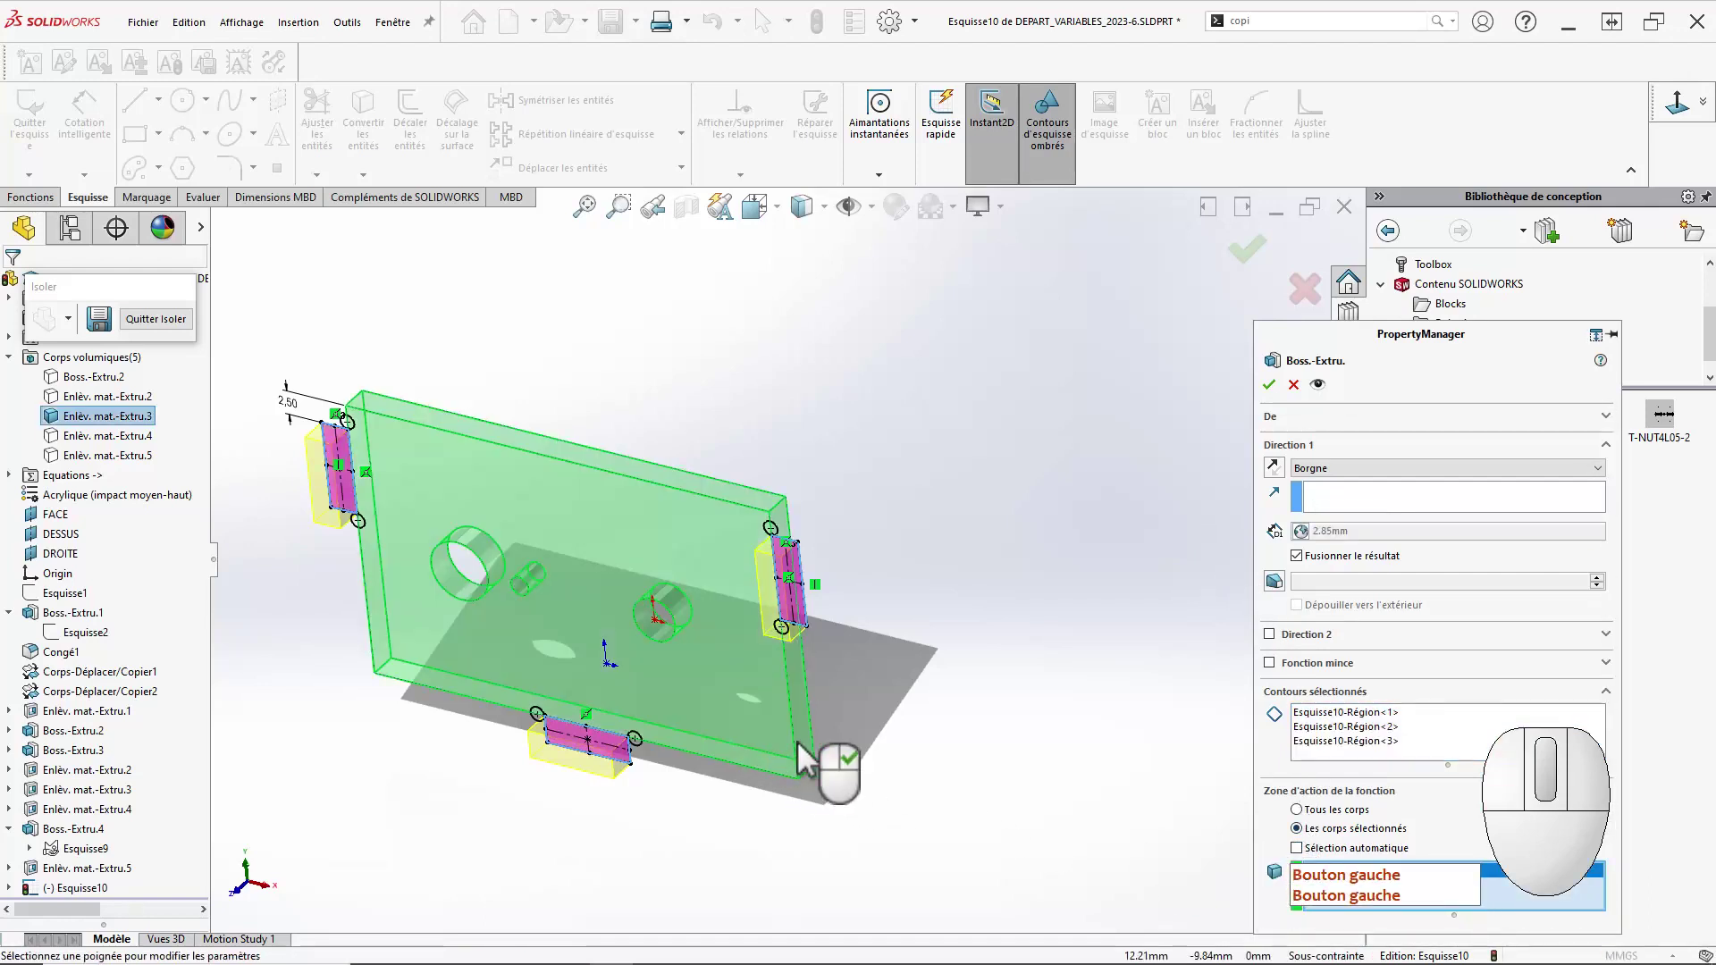
click(1273, 468)
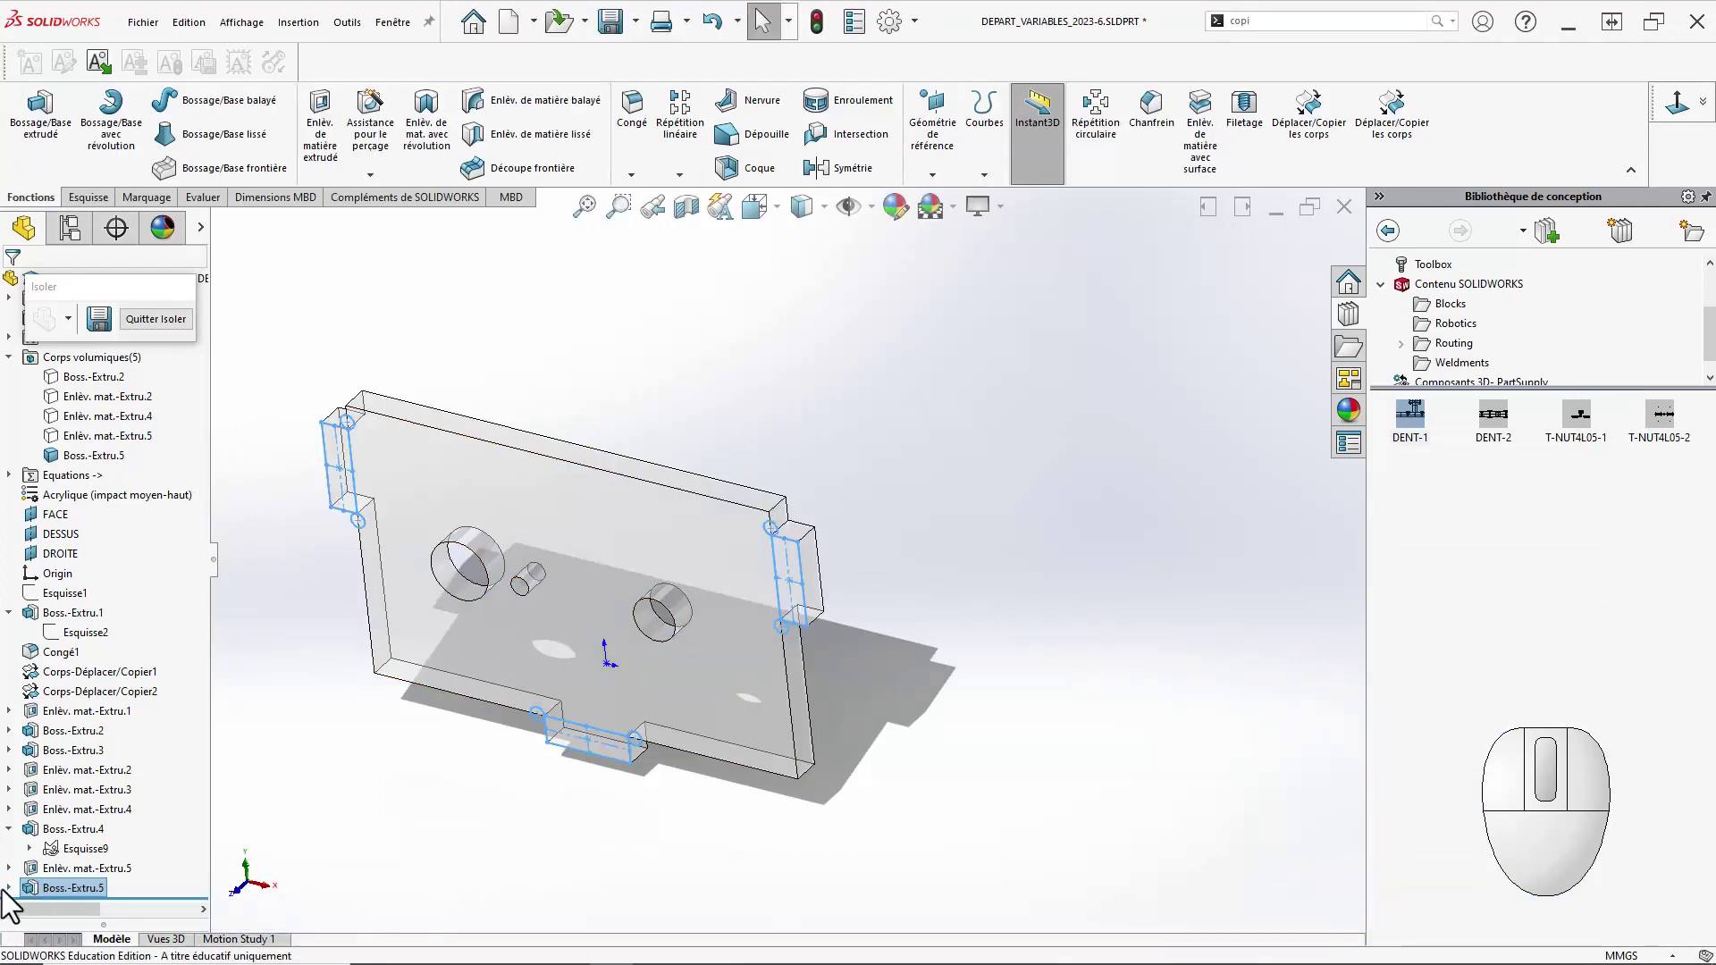
Start an extruded cut from the tooth sketch, through all (A travers tout), limited to the inner plate body without automatic selection.
click(7, 891)
click(10, 888)
click(51, 886)
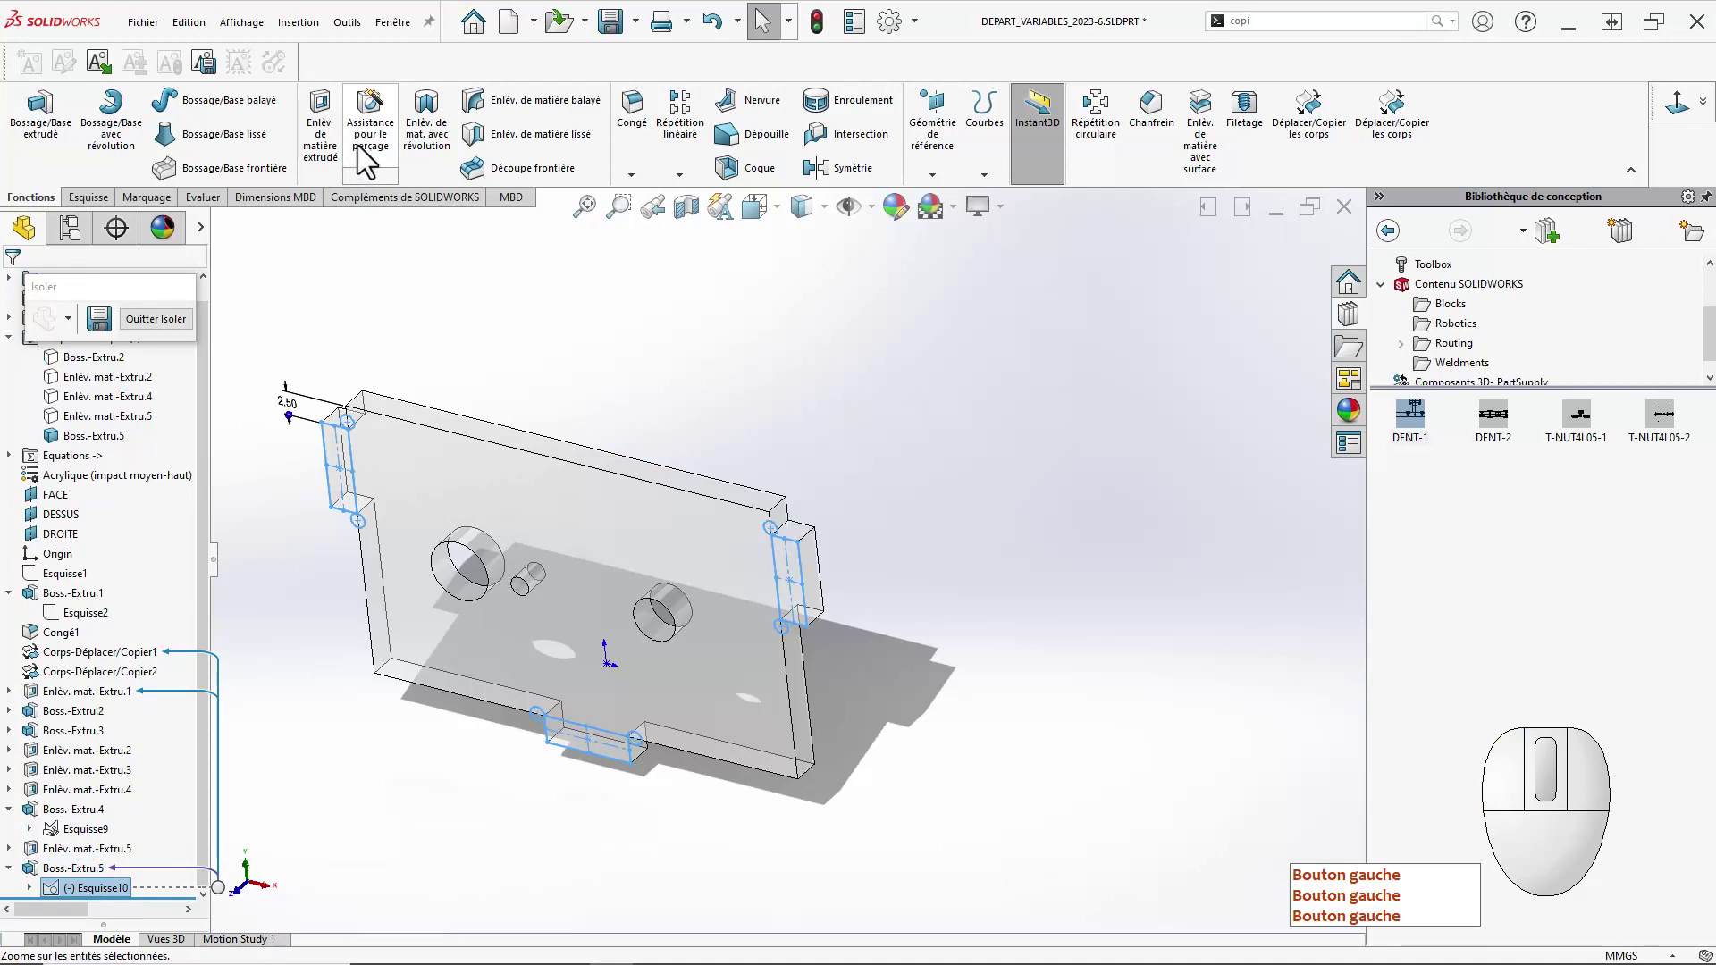
click(335, 138)
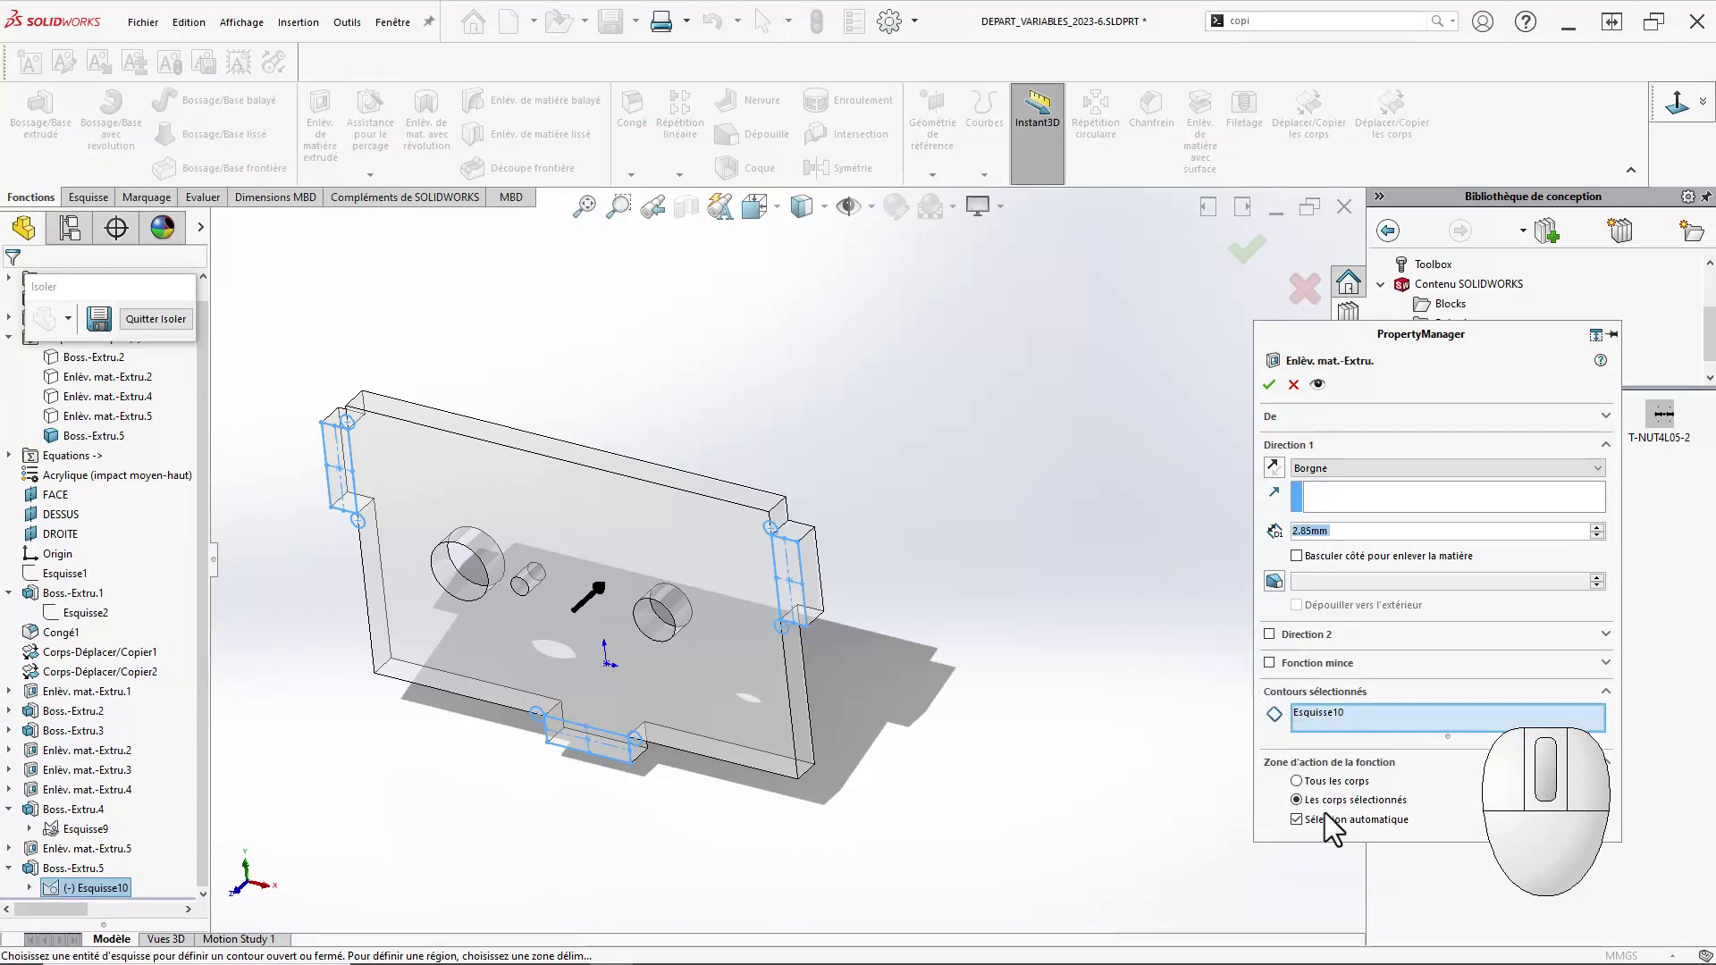
click(1326, 821)
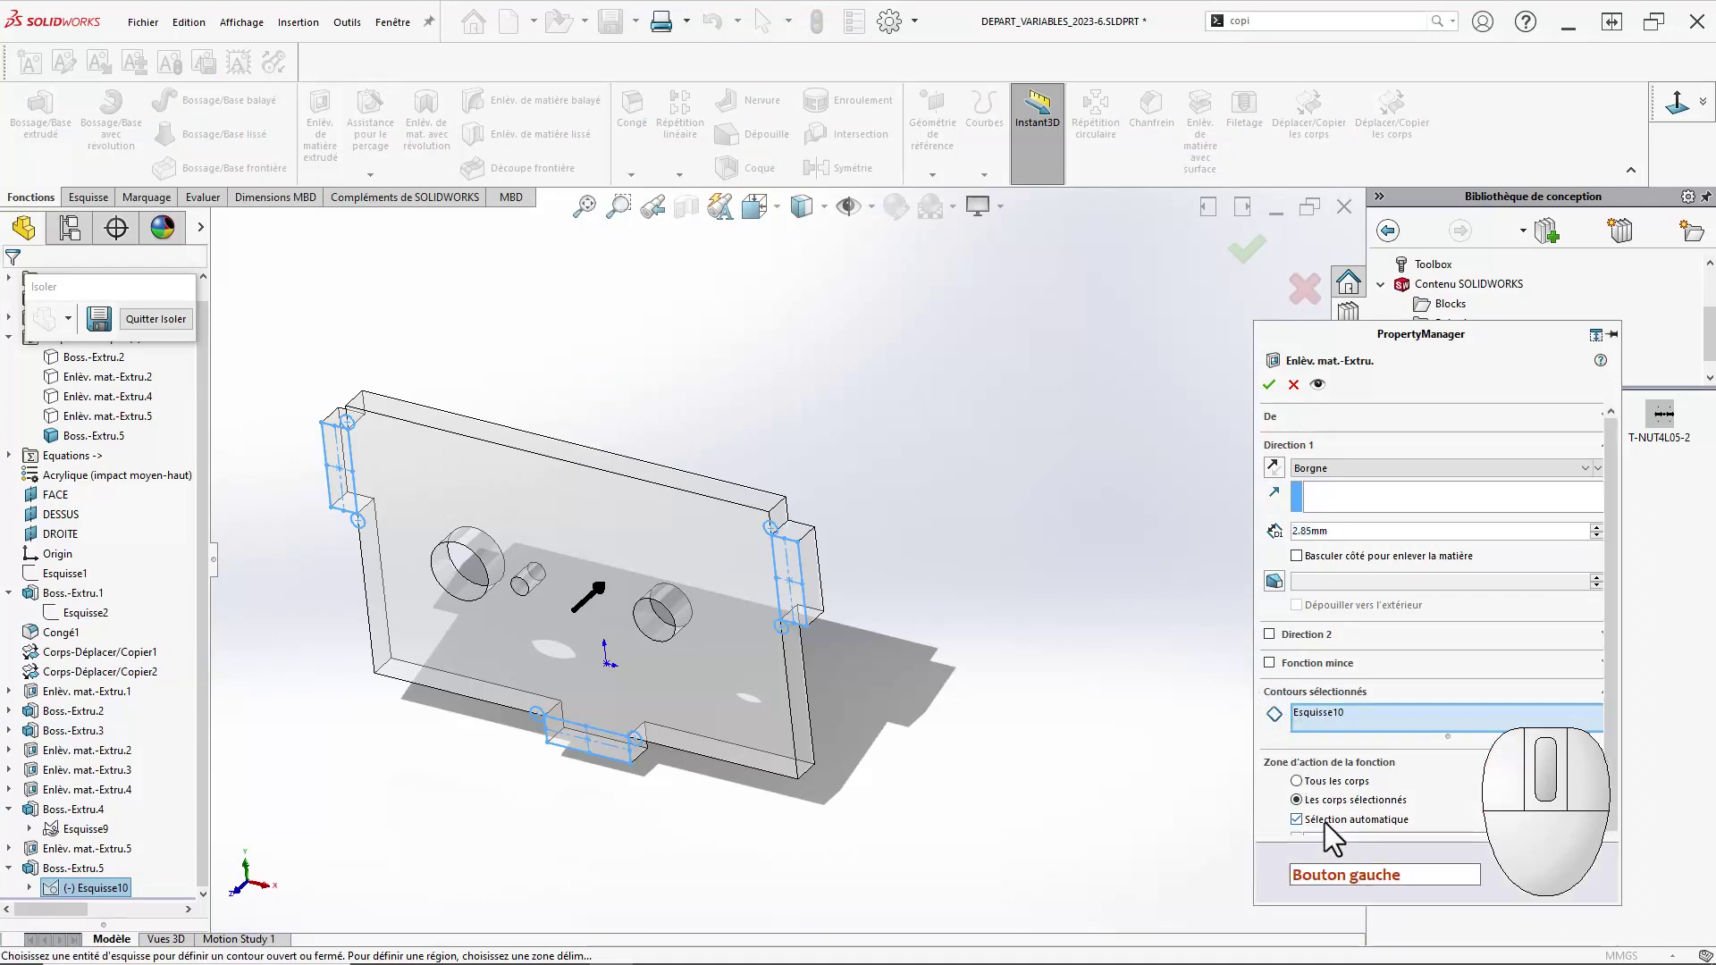
click(770, 774)
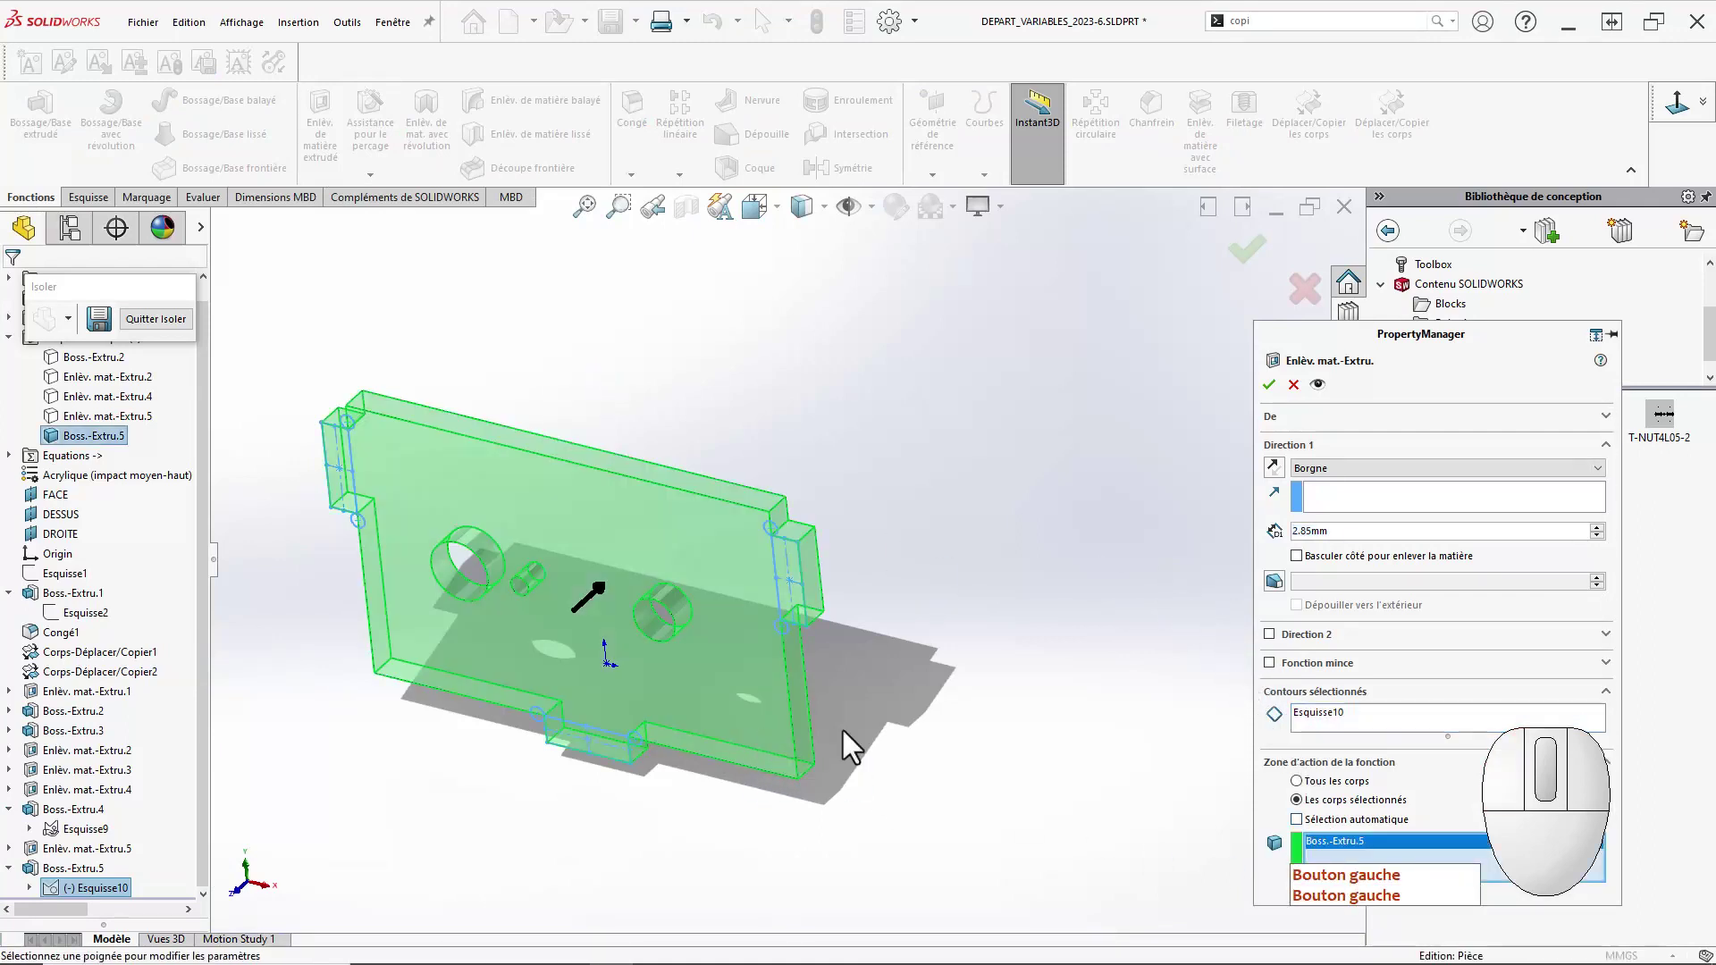
click(1327, 477)
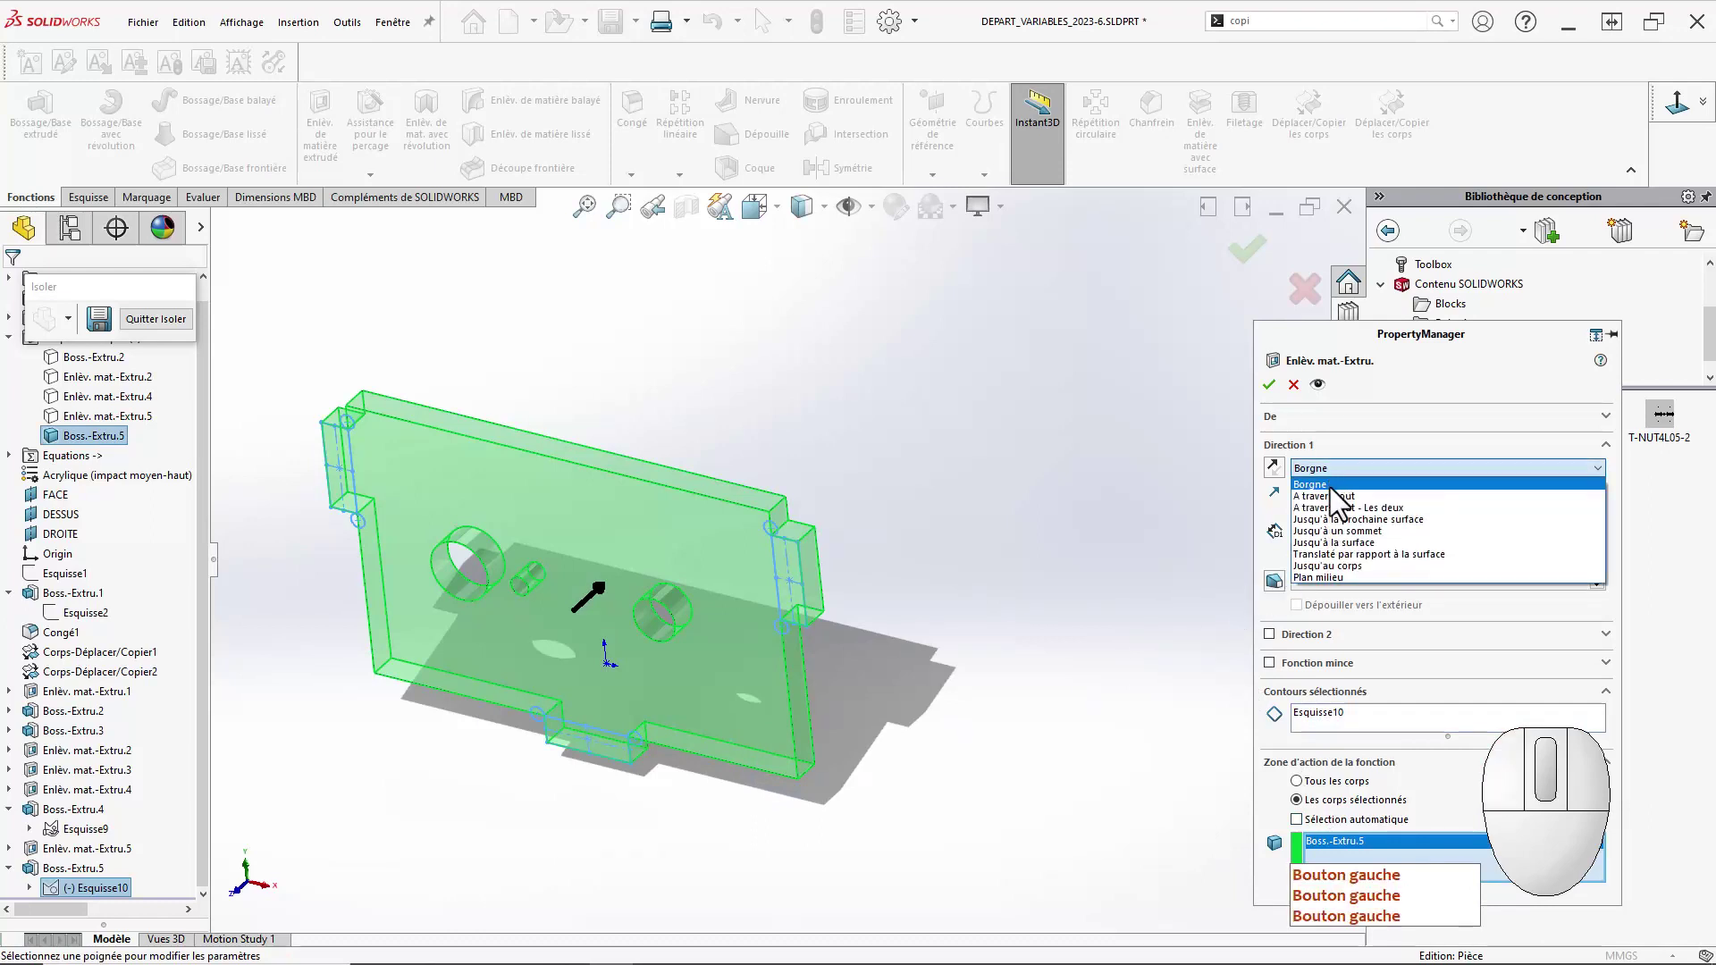
click(1332, 490)
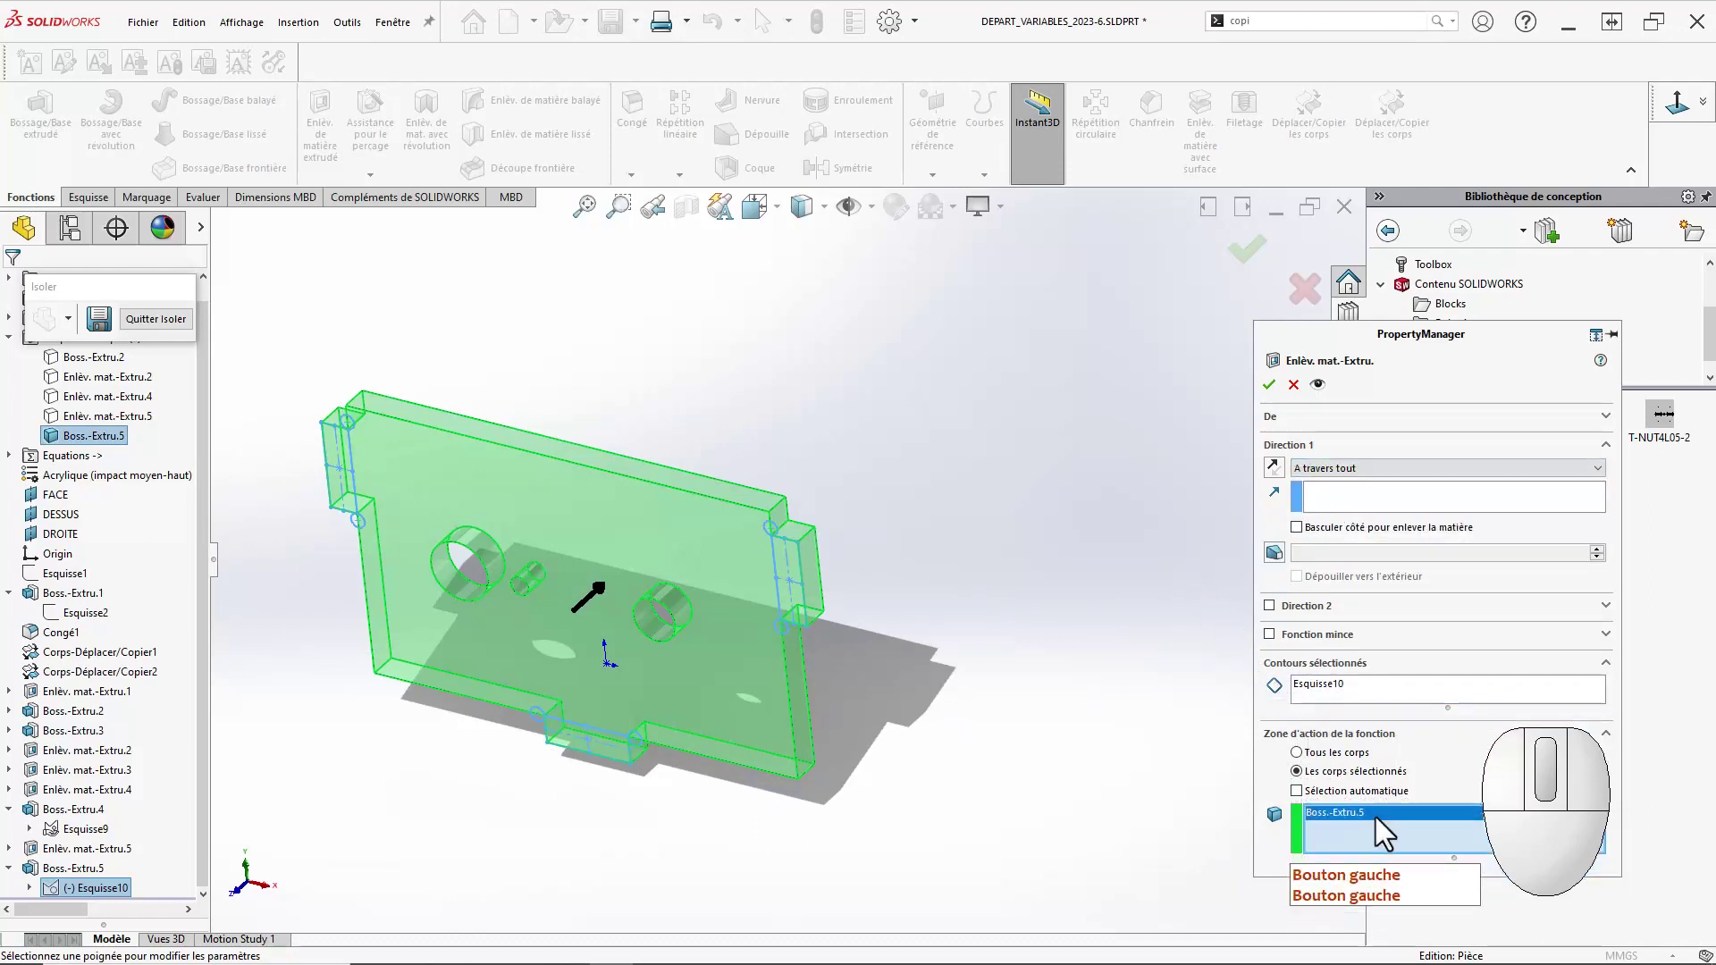
Choose the corner relief circle regions beside the right-hand and bottom teeth of the inner plate as contours for the cut.
click(1397, 701)
scroll(823, 697, down, 6)
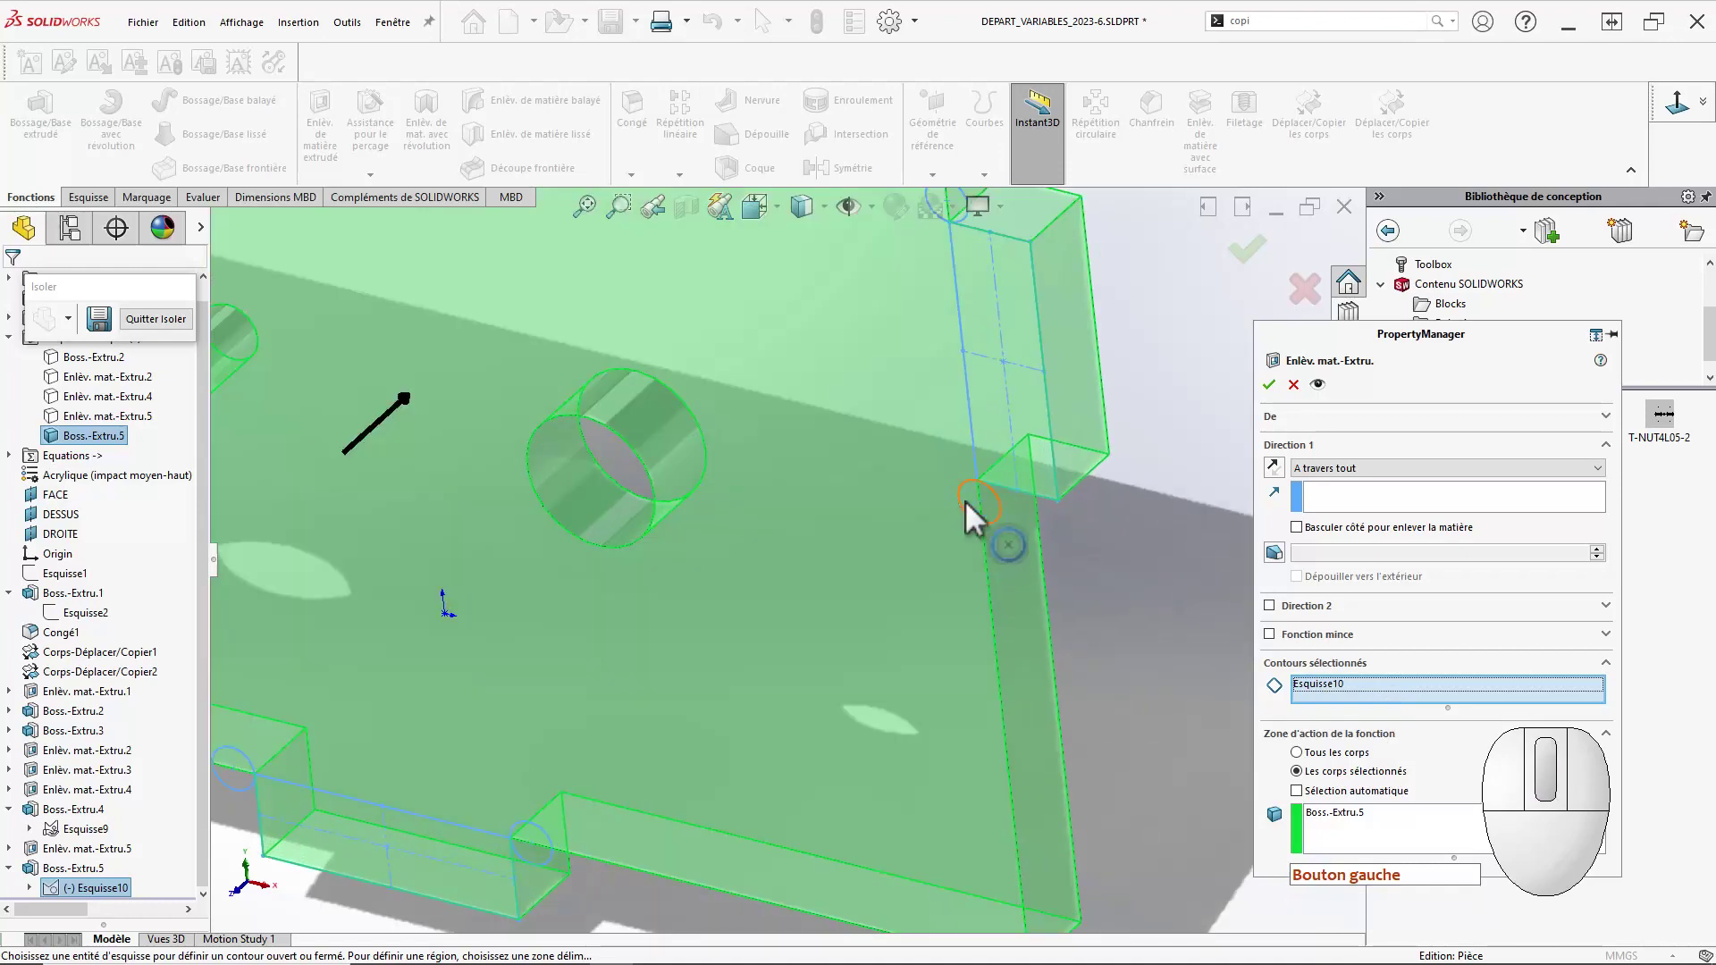
click(967, 500)
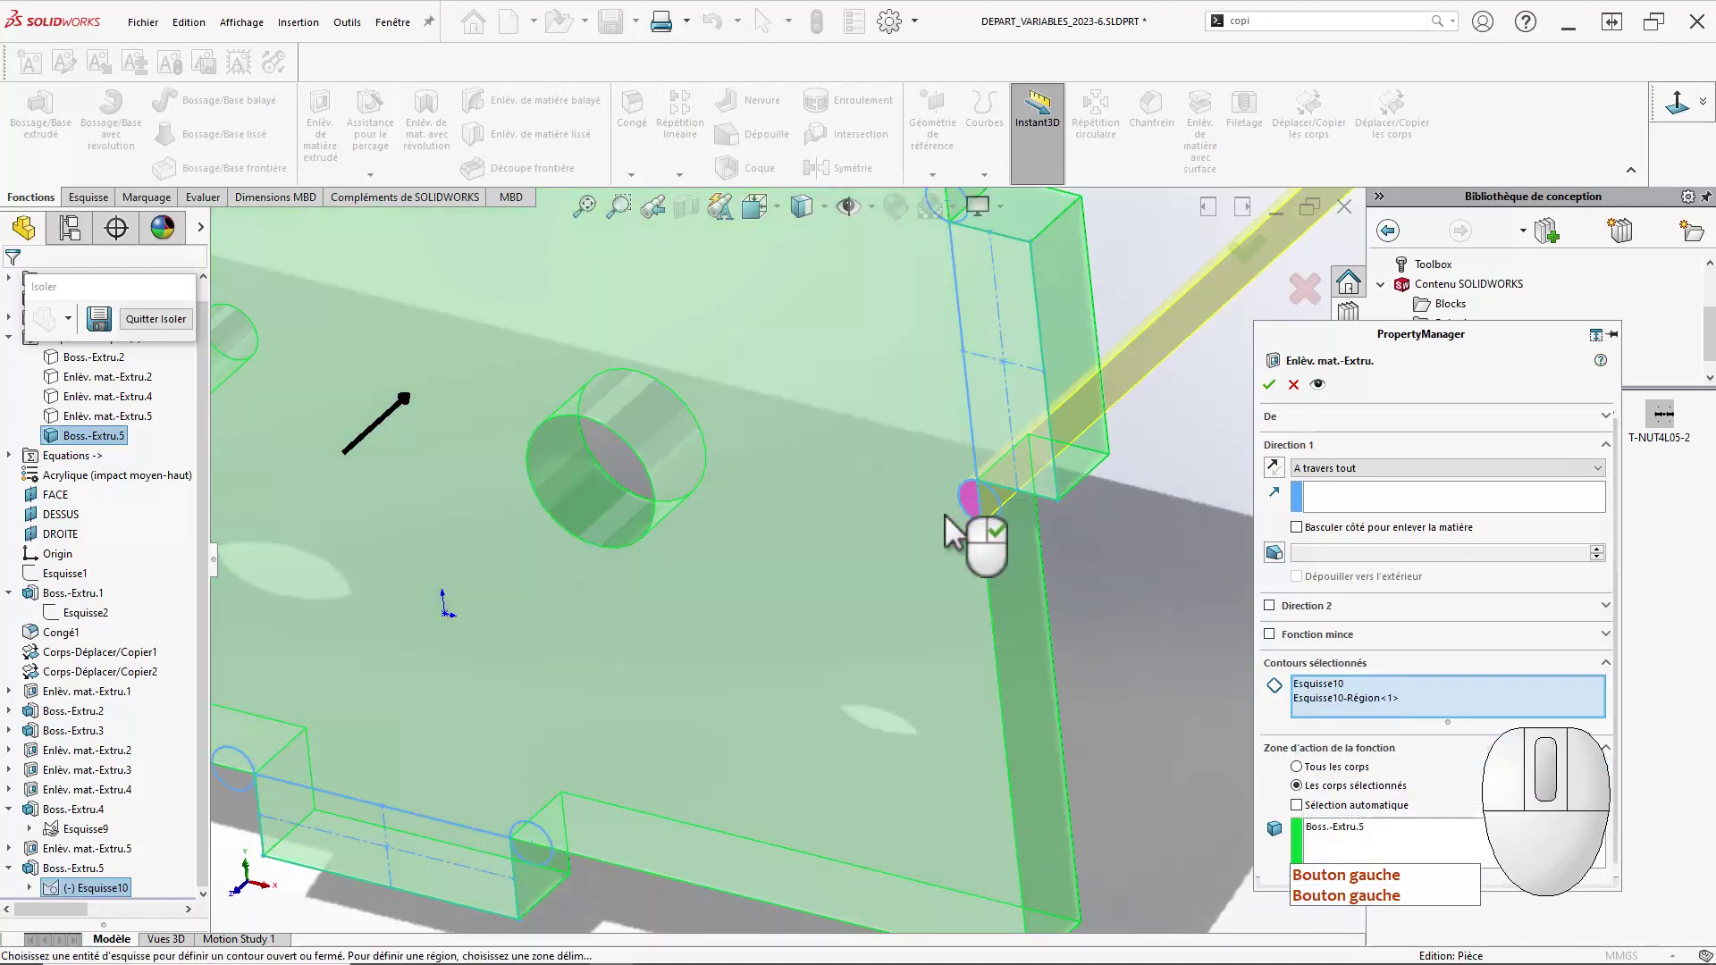
scroll(943, 505, up, 5)
scroll(850, 393, down, 5)
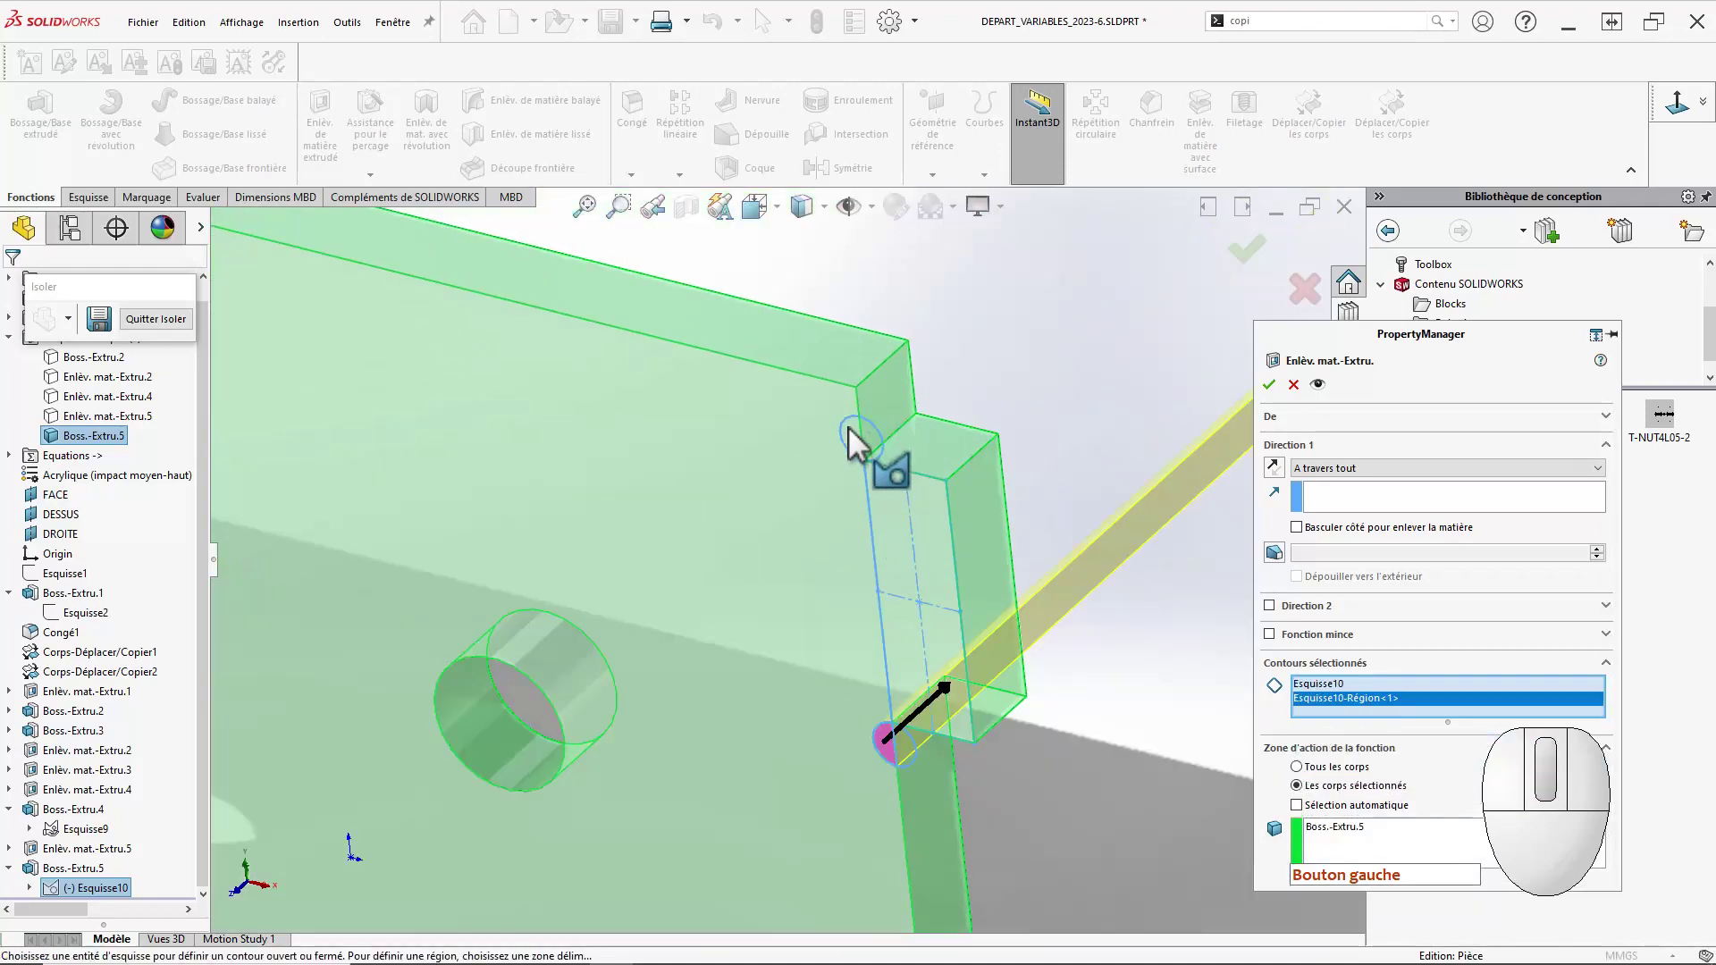
click(849, 429)
scroll(827, 501, up, 3)
scroll(787, 617, down, 5)
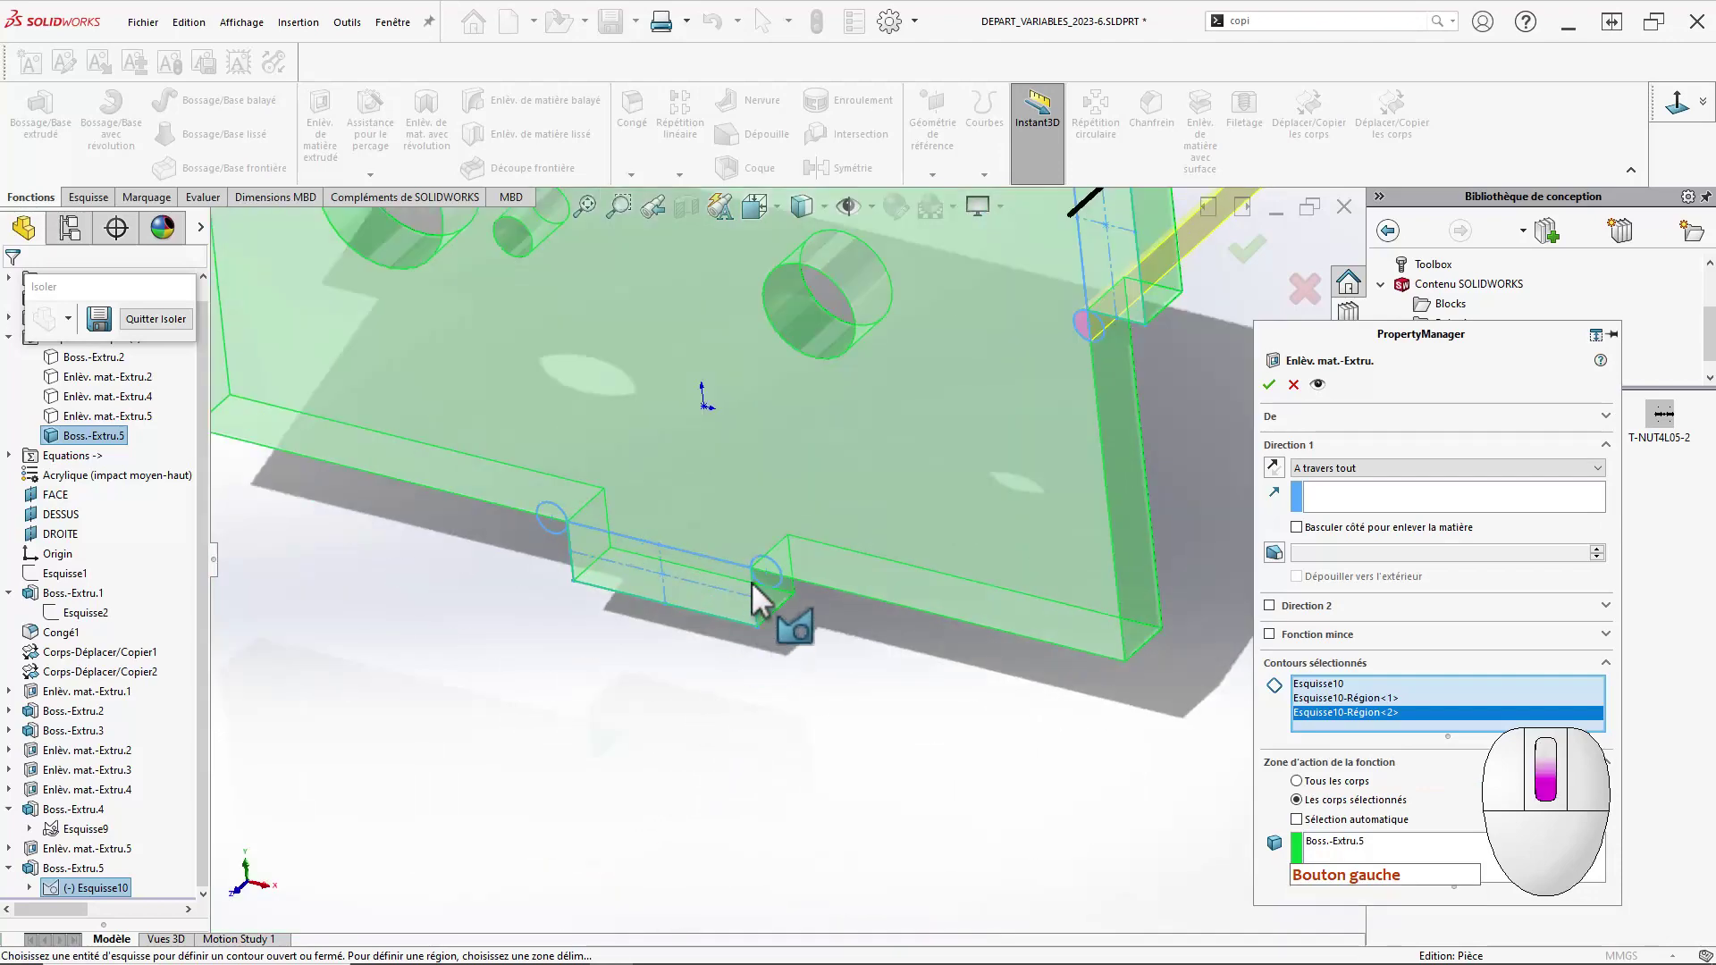
click(788, 556)
click(411, 462)
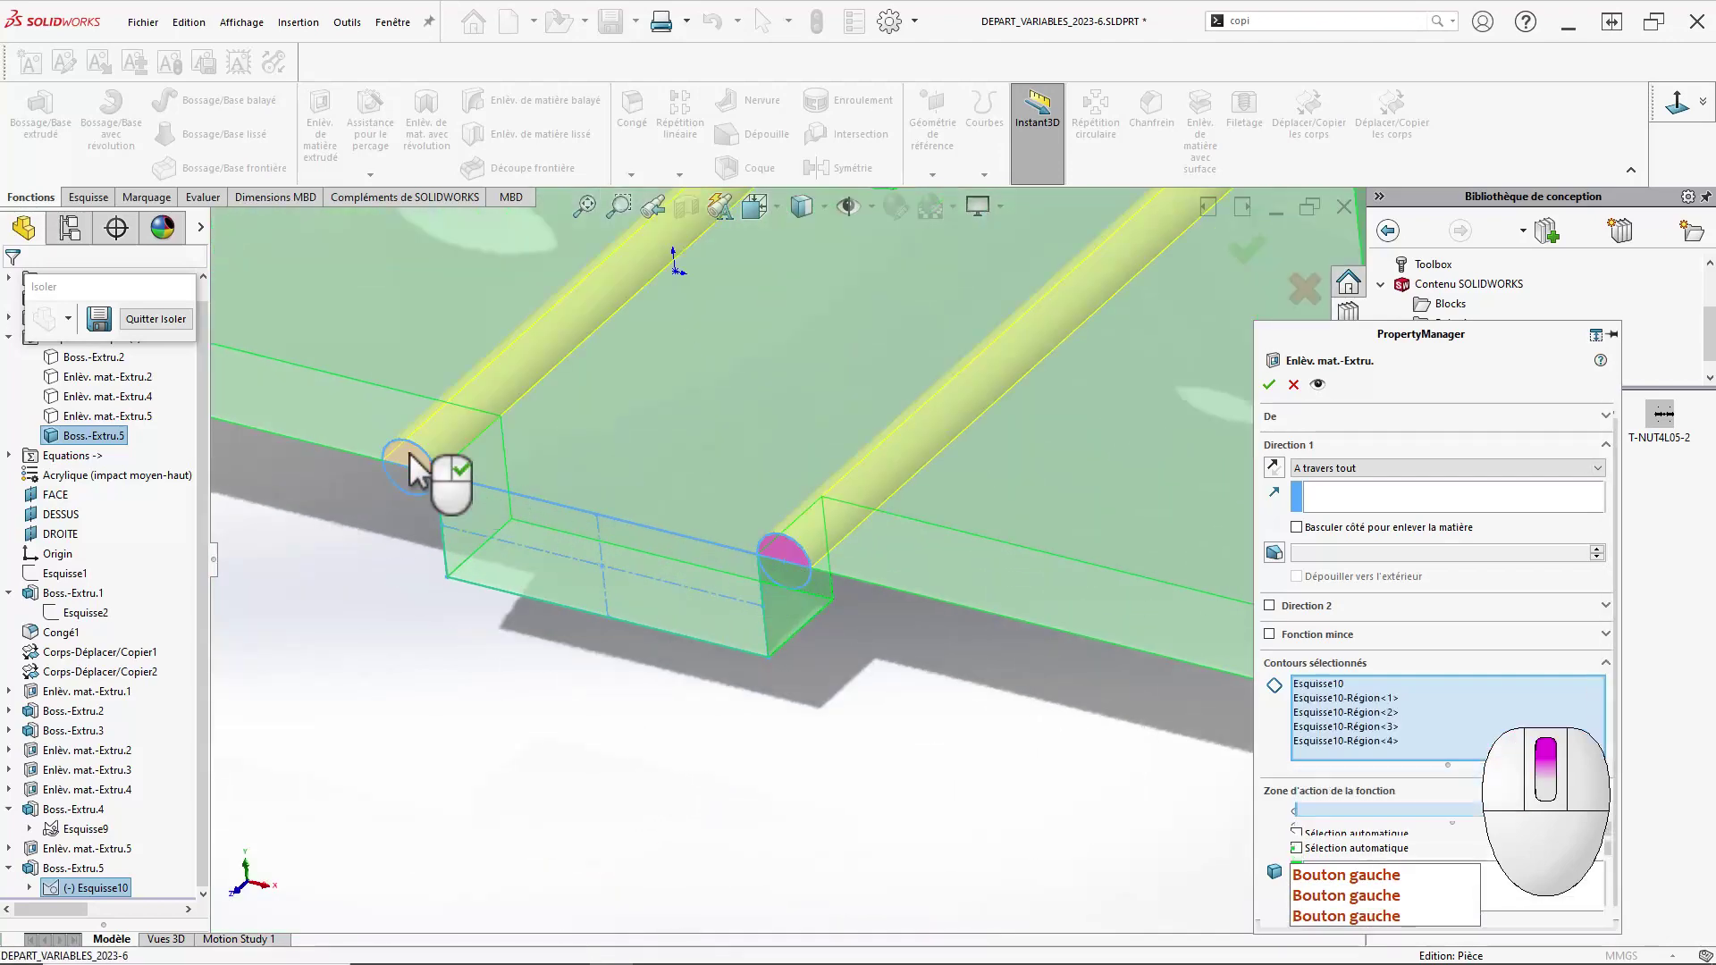
Add the two relief circle regions at the left-hand tooth to the contours and complete the through-all cut.
scroll(438, 456, up, 5)
scroll(572, 318, down, 6)
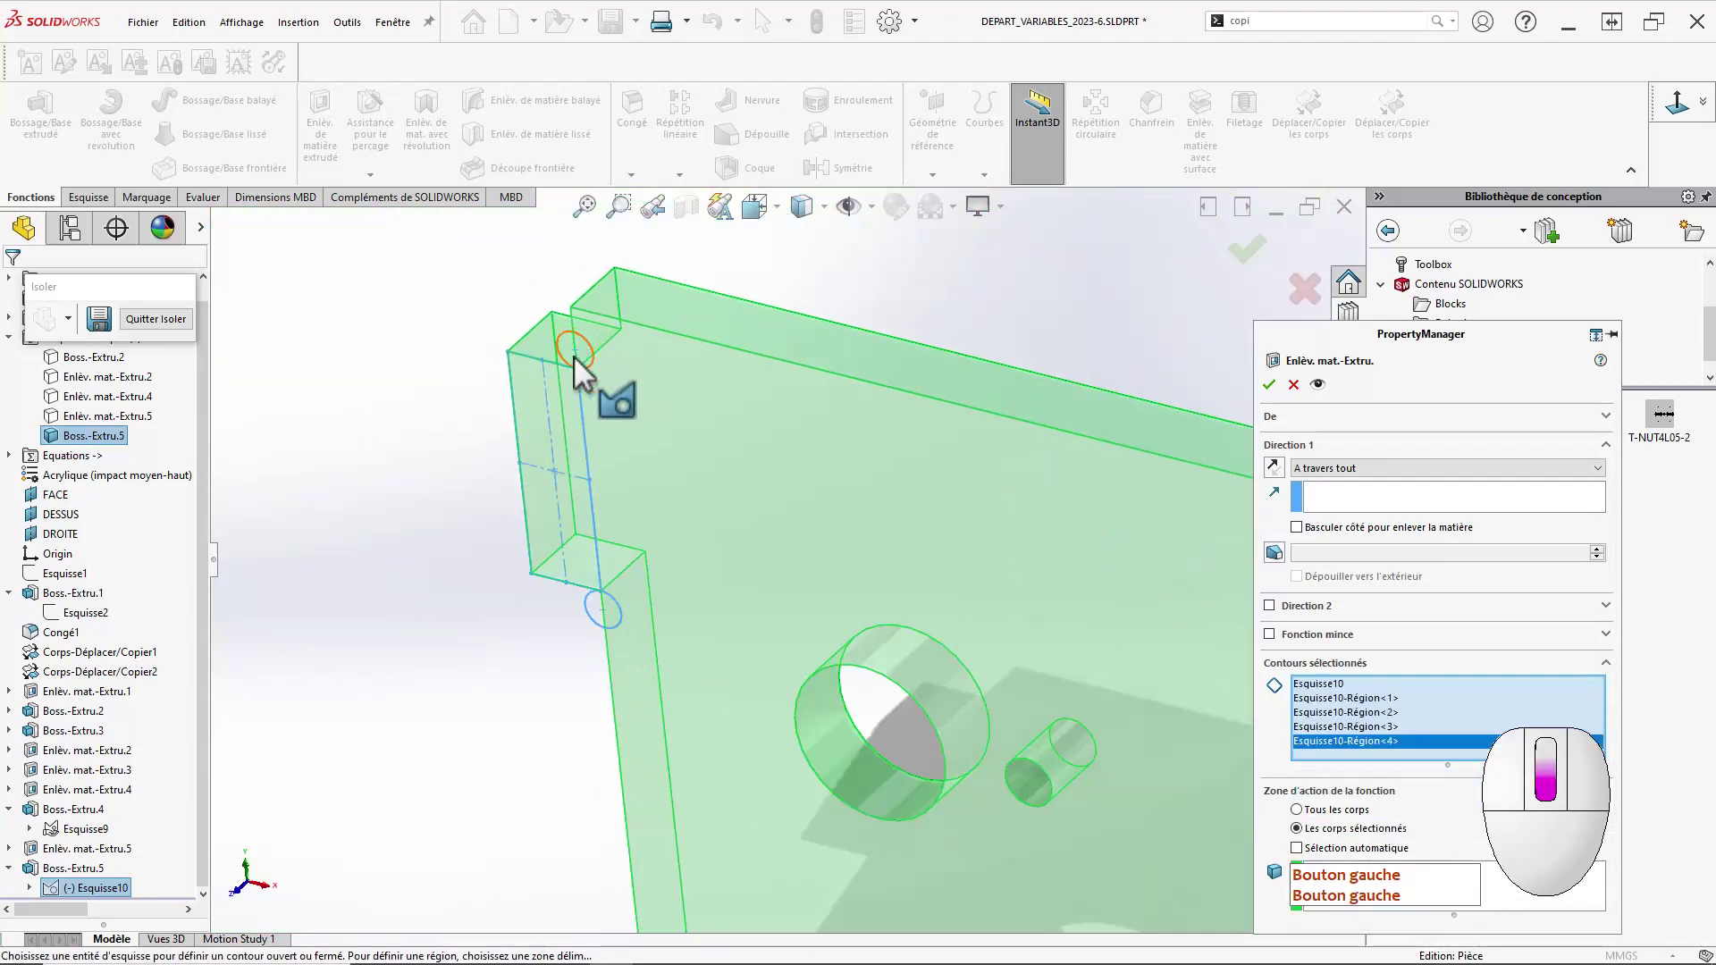
click(573, 356)
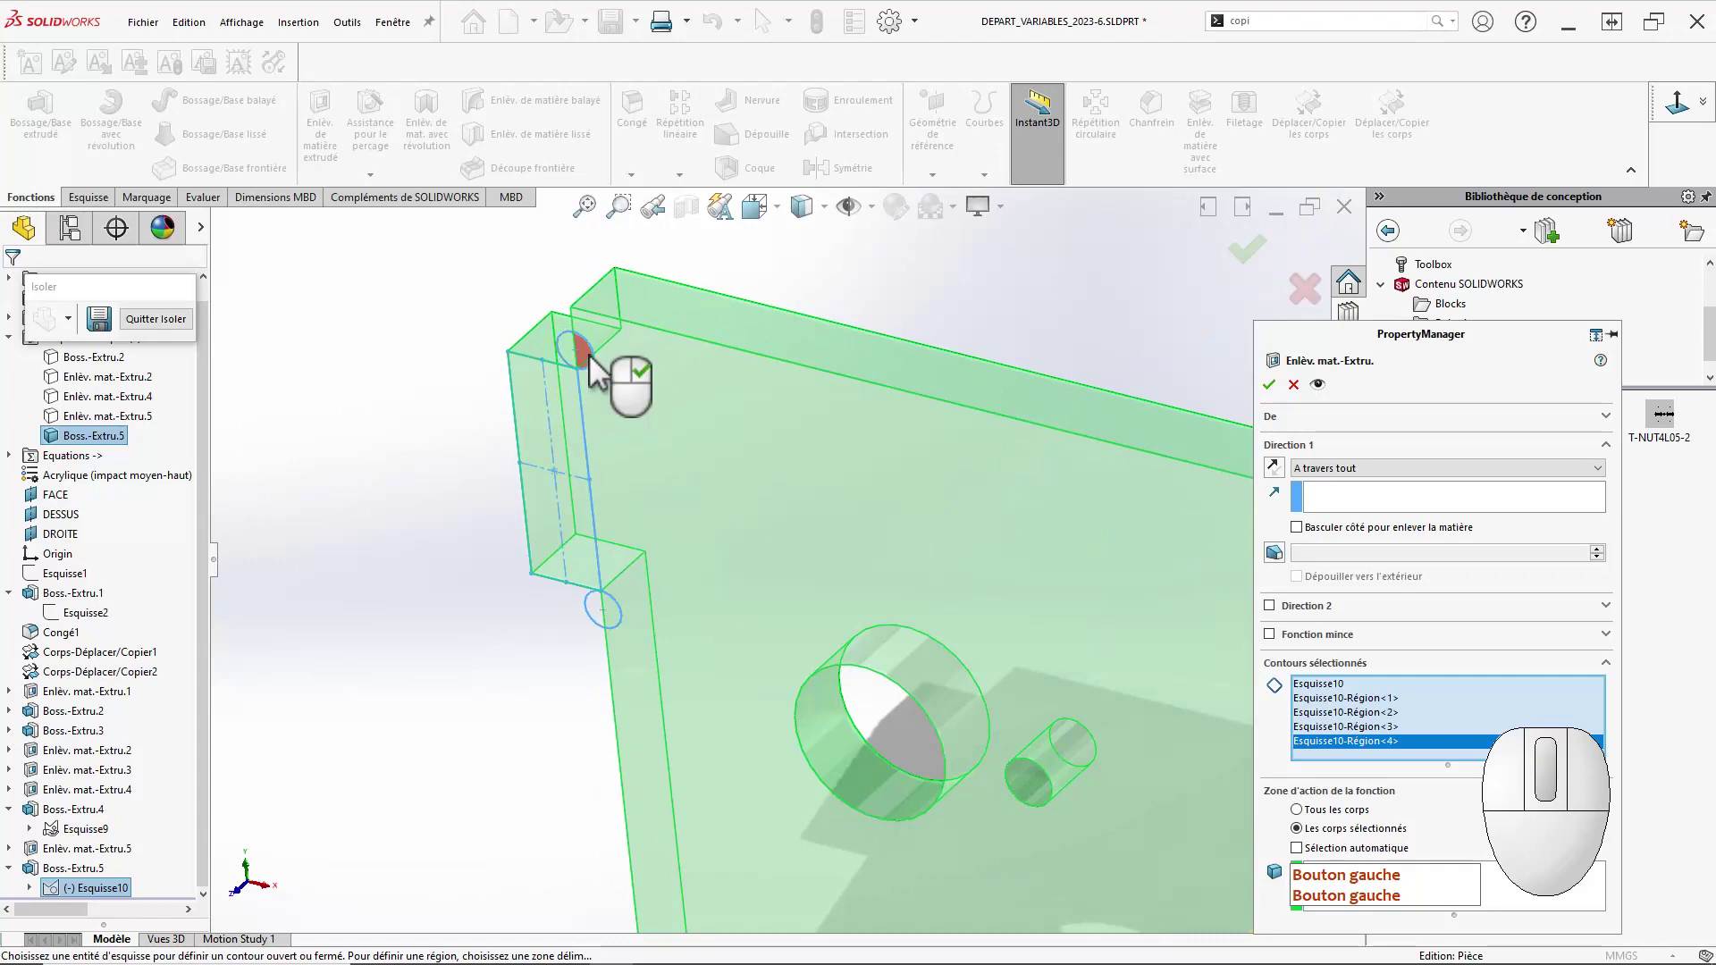
click(604, 609)
scroll(1008, 572, up, 6)
scroll(1008, 566, up, 2)
ctrl+middle_drag(1089, 590, 786, 554)
click(1268, 385)
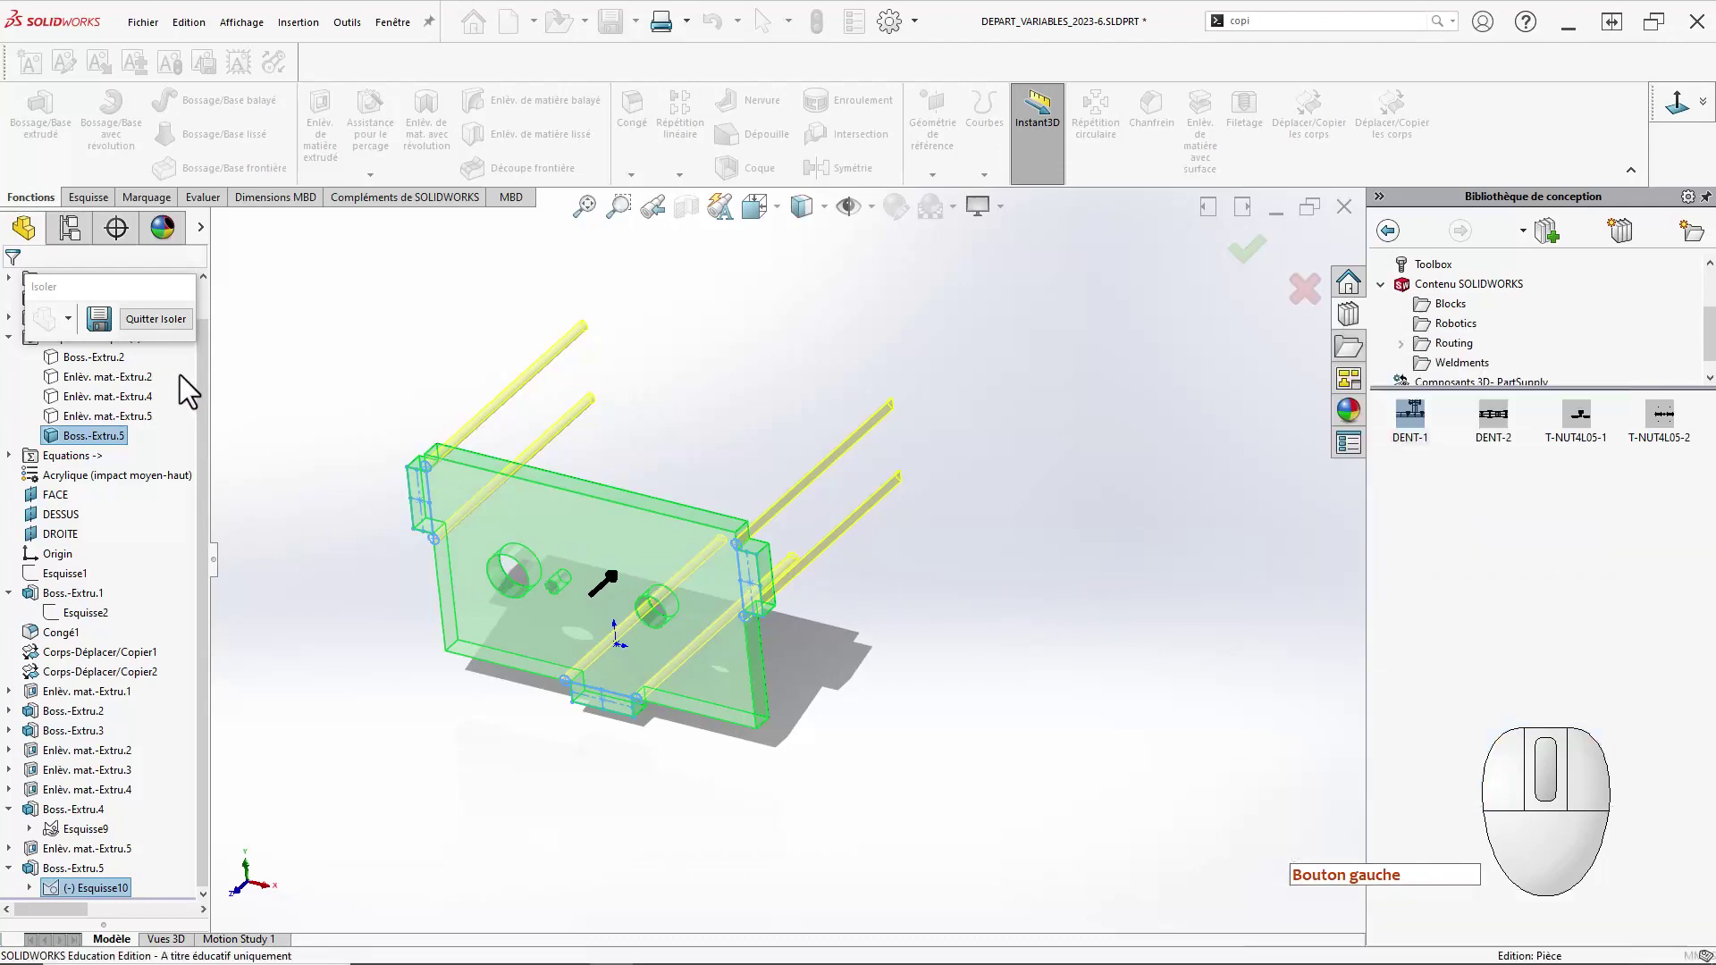
Quit isolating the inner plate and isolate the rectangular side plate body Boss.-Extru.2 instead.
click(166, 321)
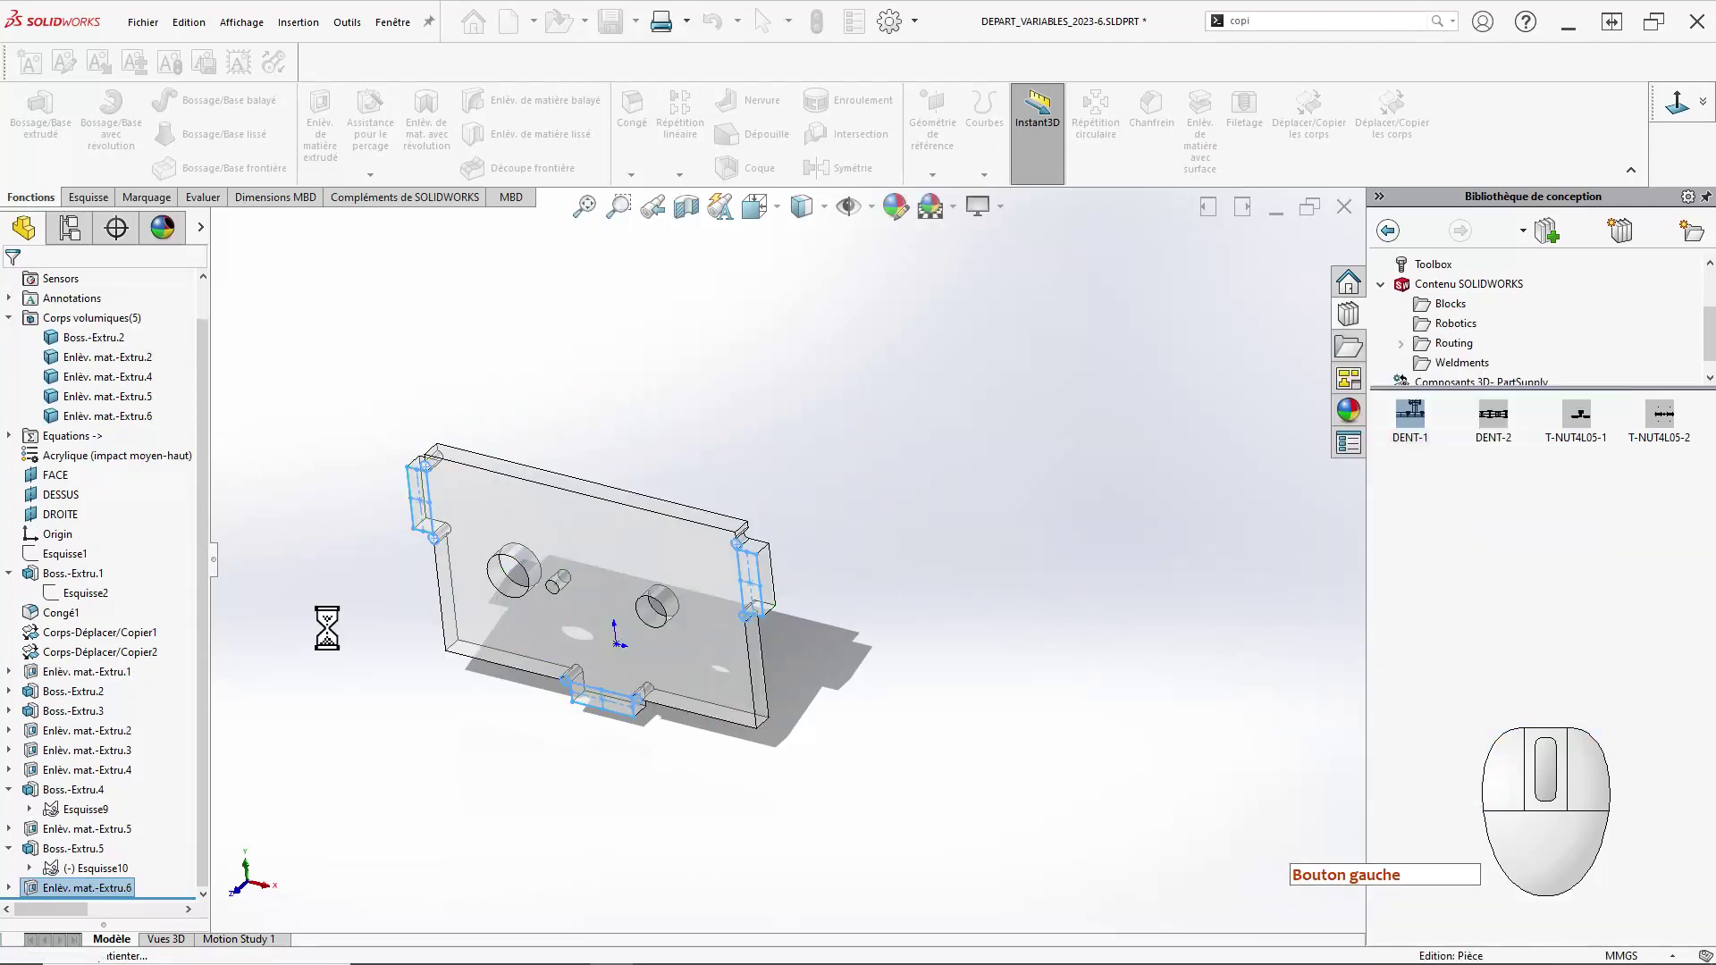
click(366, 699)
click(459, 797)
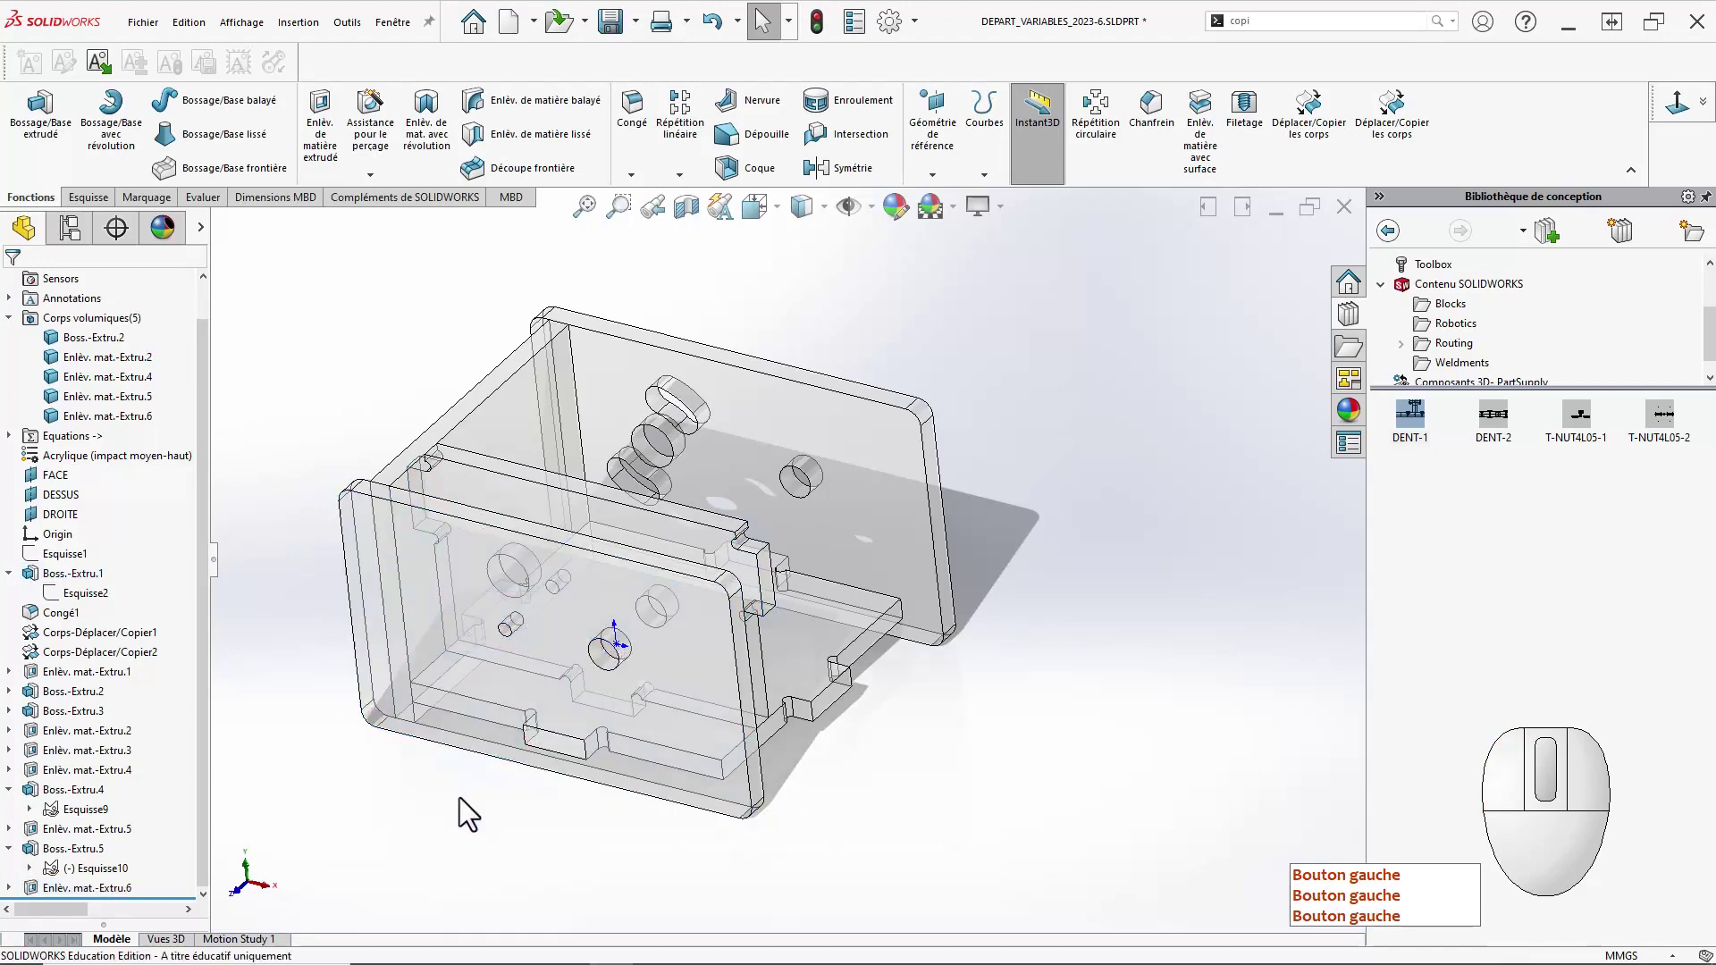
middle_drag(469, 796, 548, 739)
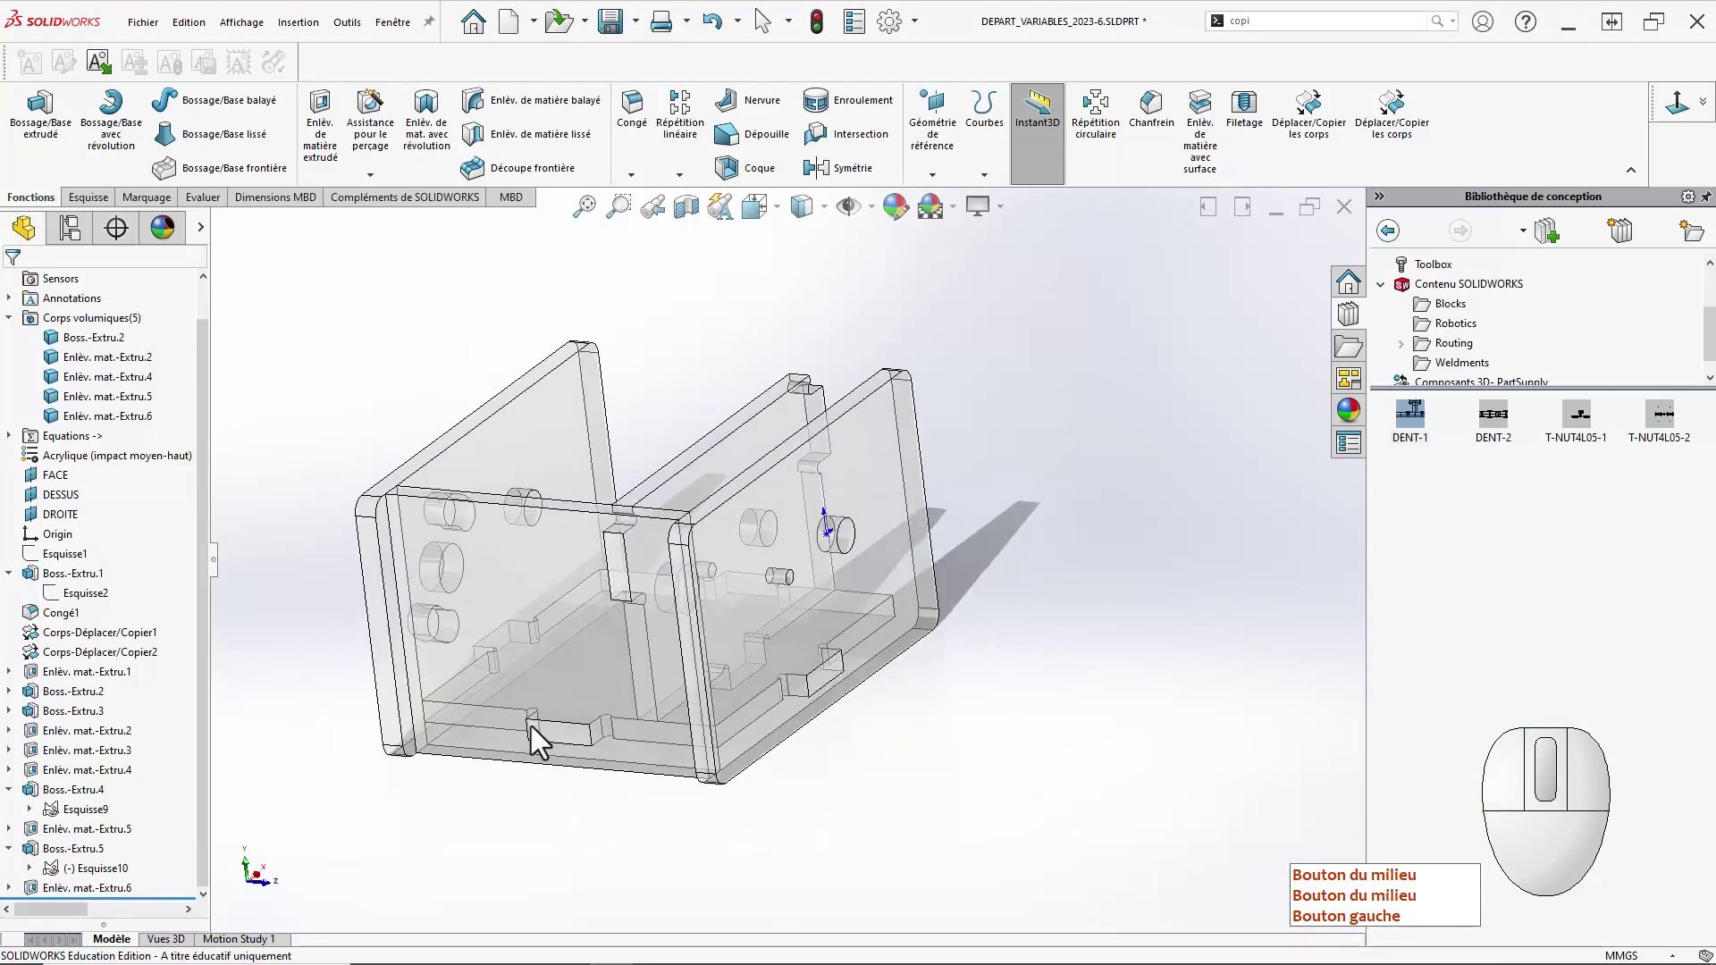
click(554, 608)
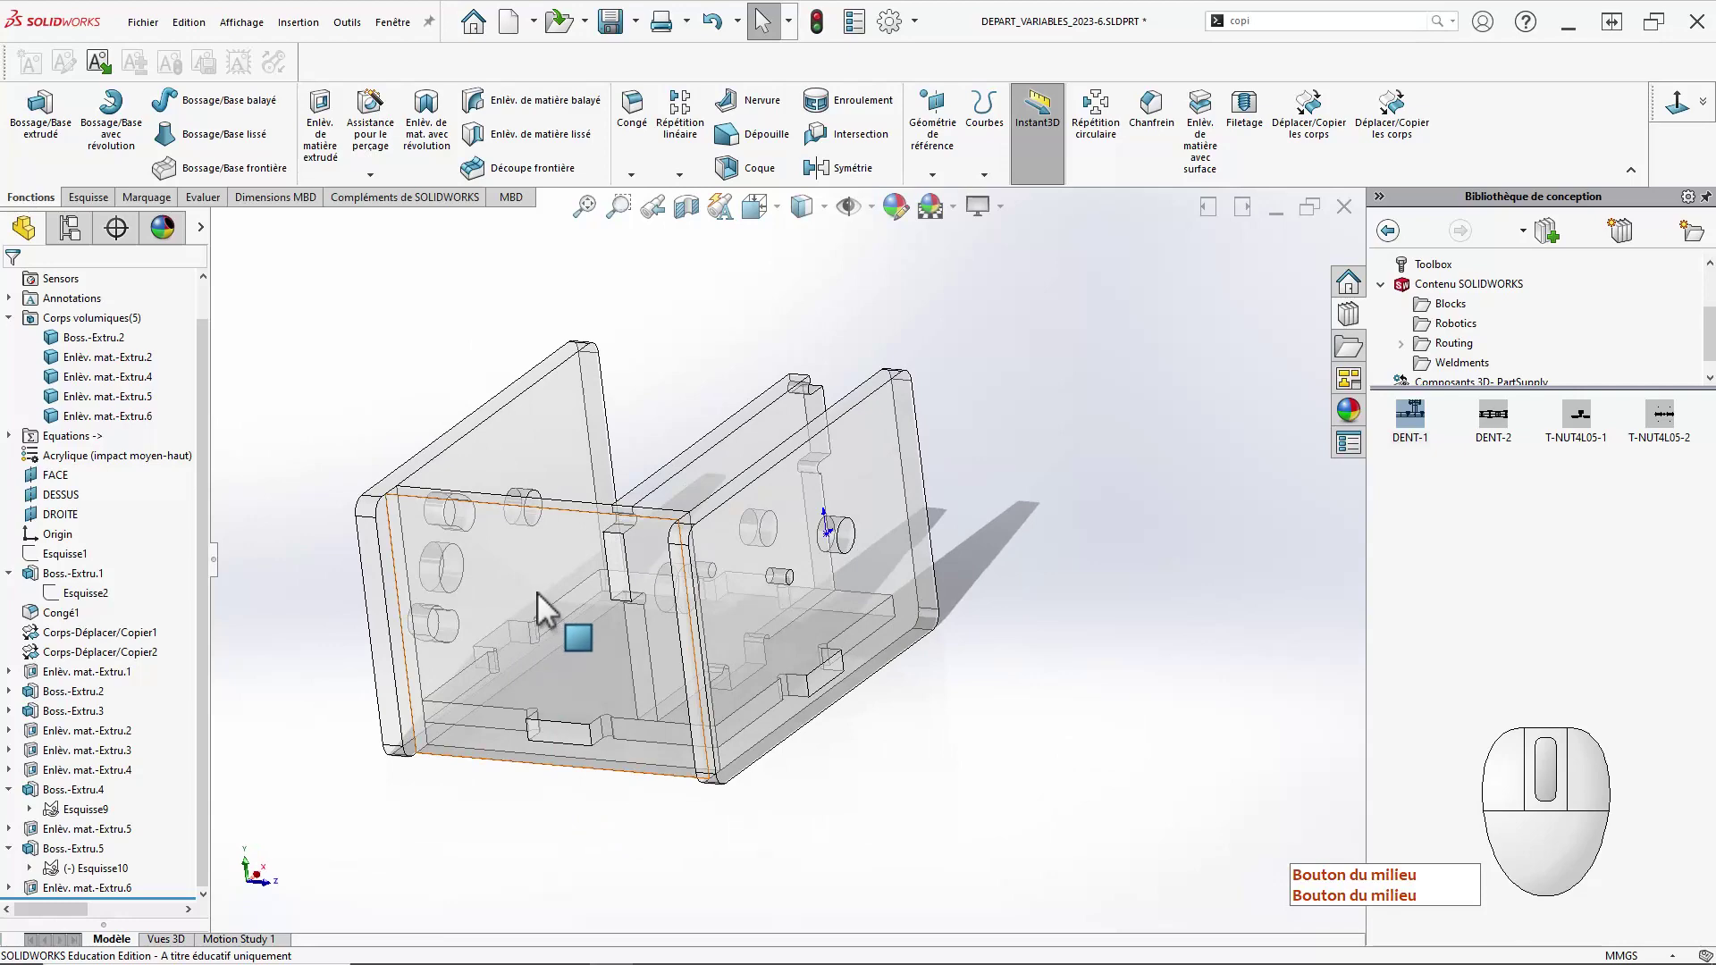
right_click(93, 338)
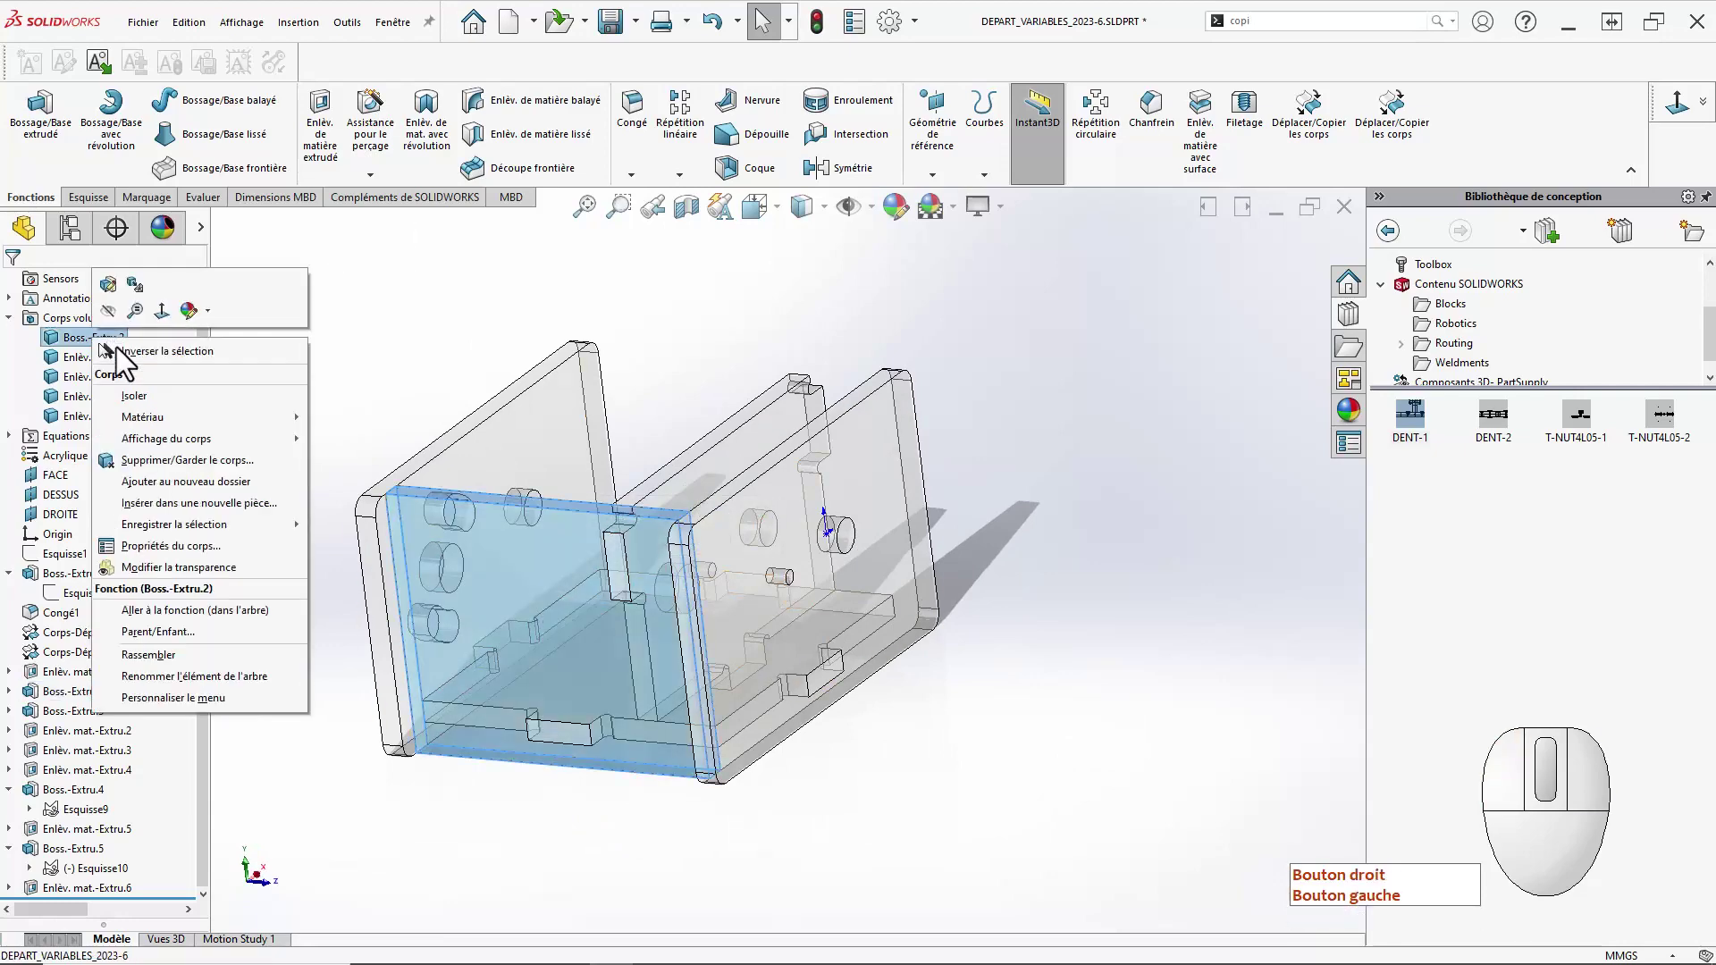
click(145, 396)
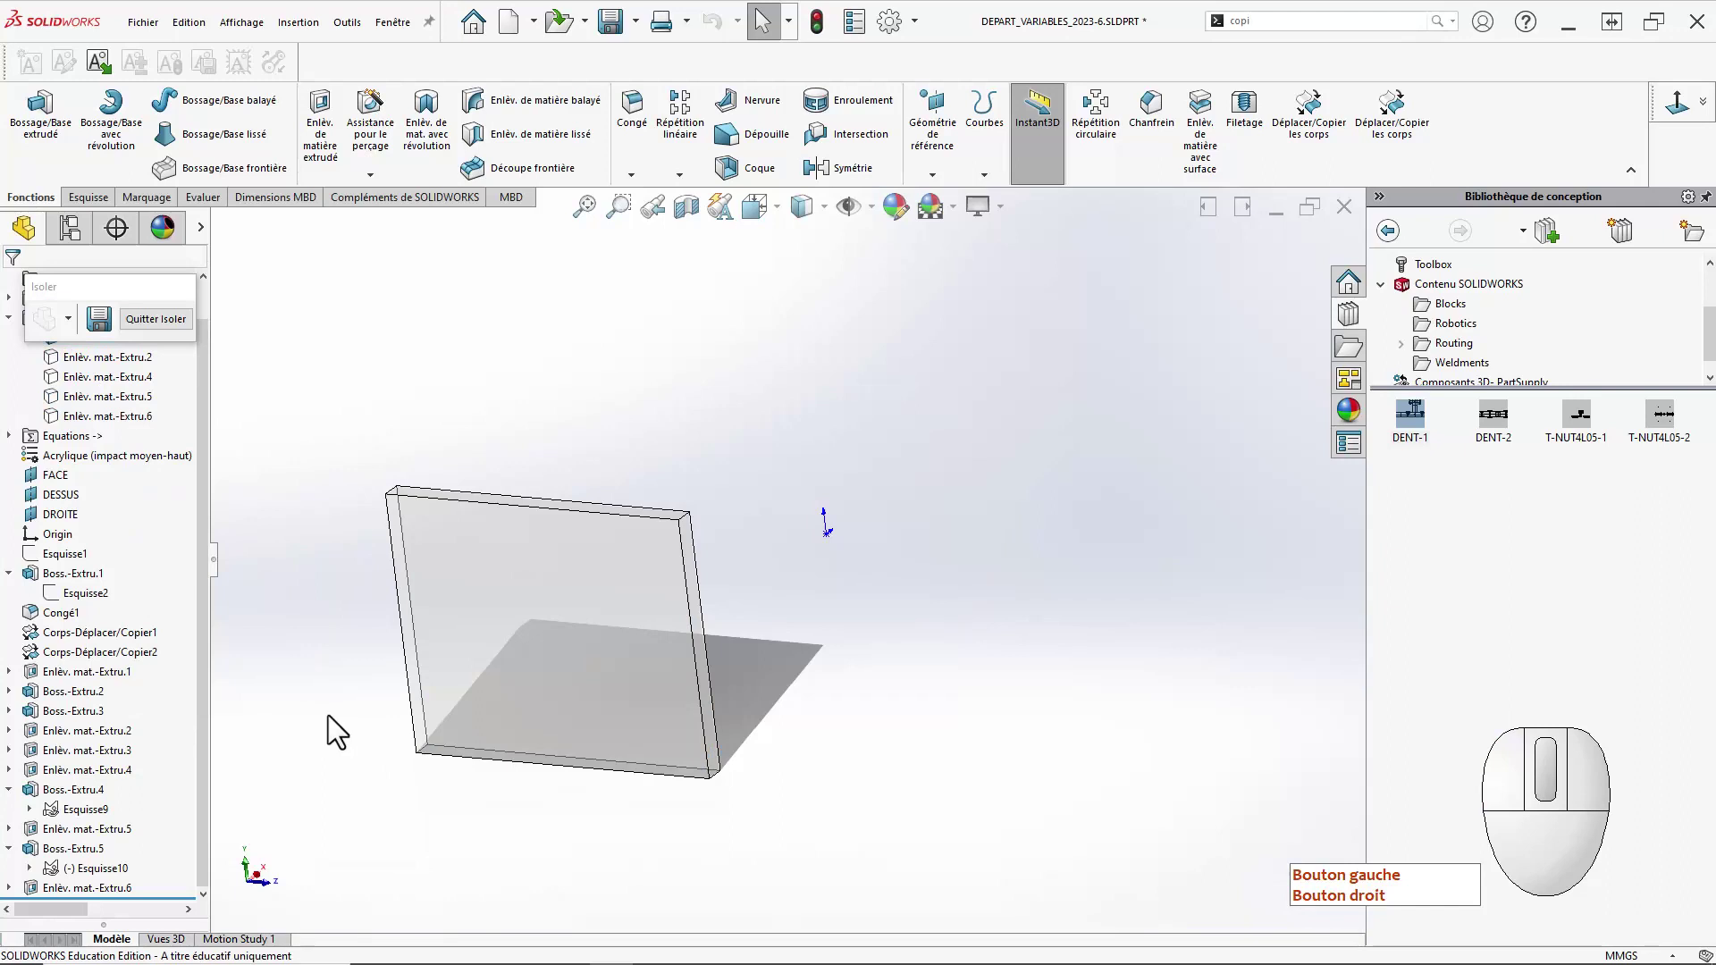
Start a sketch on the side plate's large face and insert two T-NUT4L05-1 blocks, one near each vertical edge.
click(519, 673)
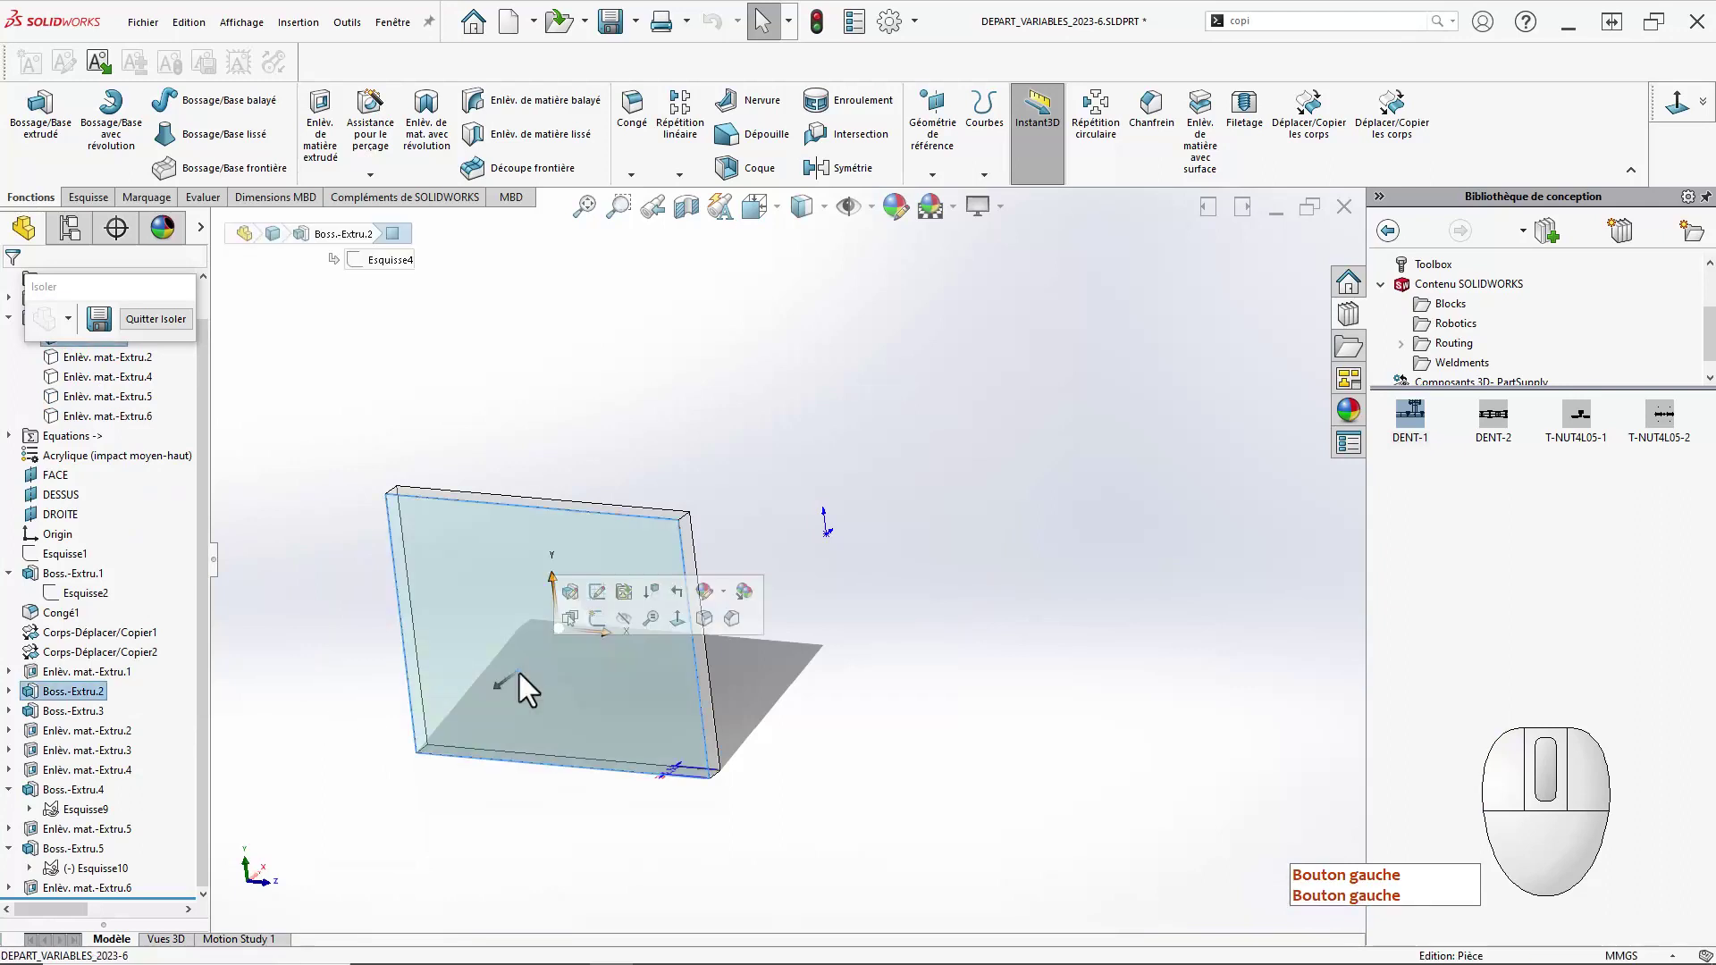
click(597, 618)
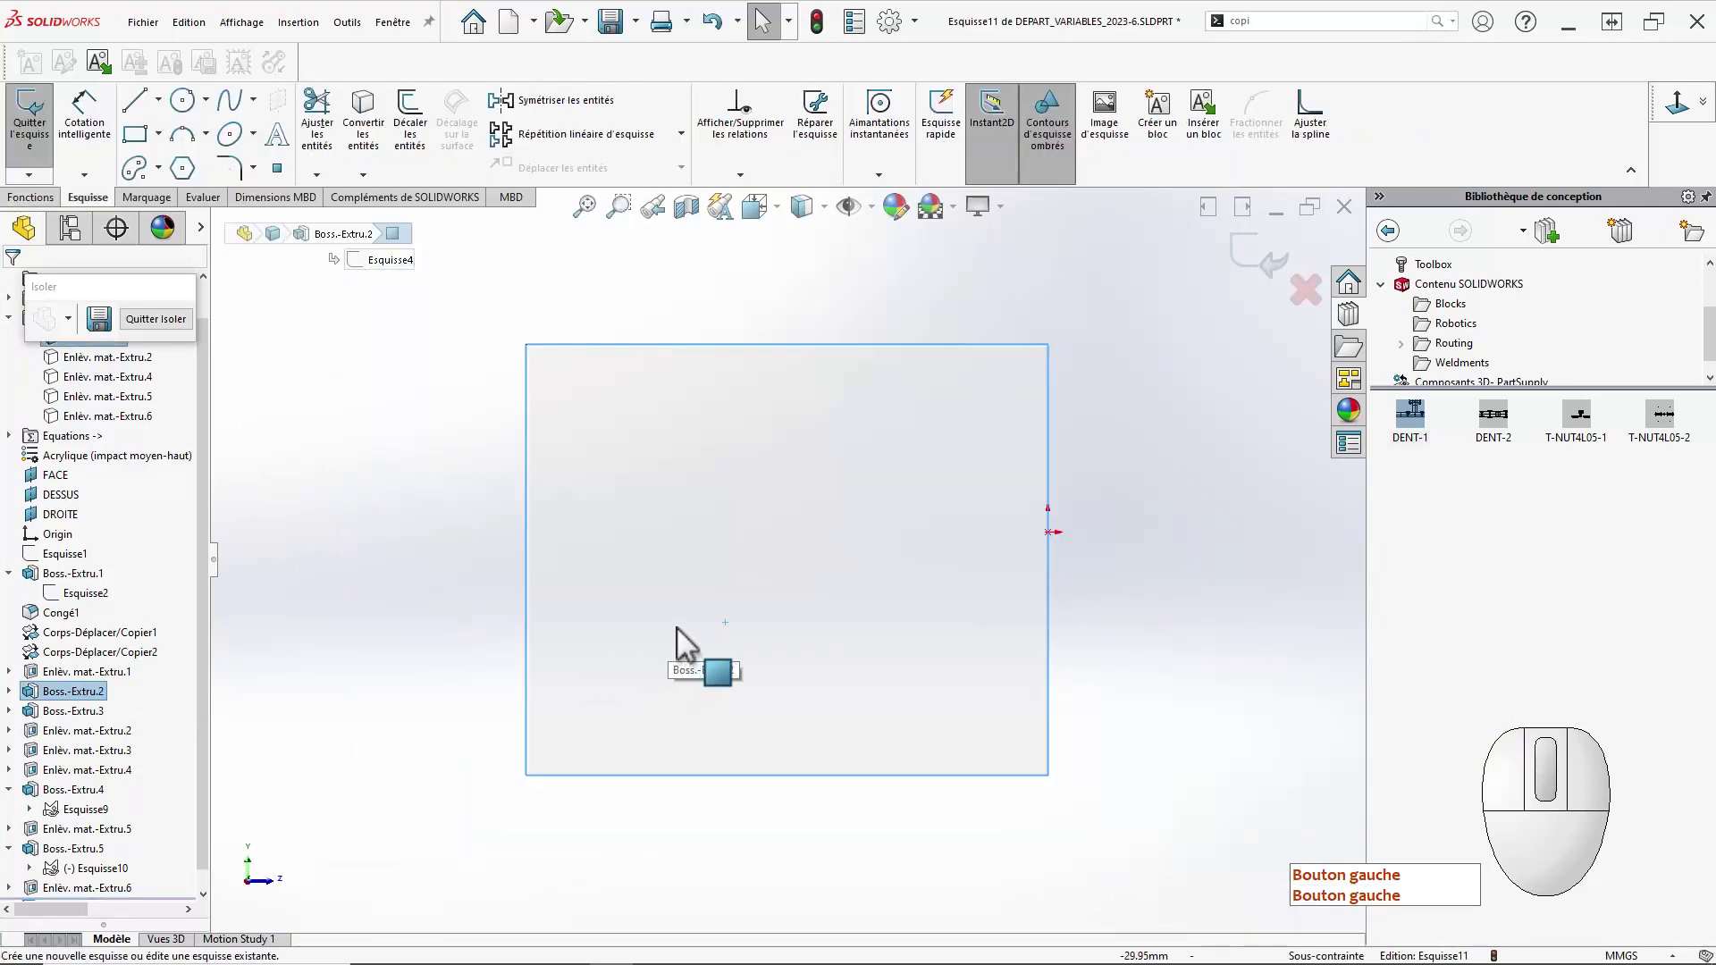
ctrl+middle_drag(743, 545, 720, 575)
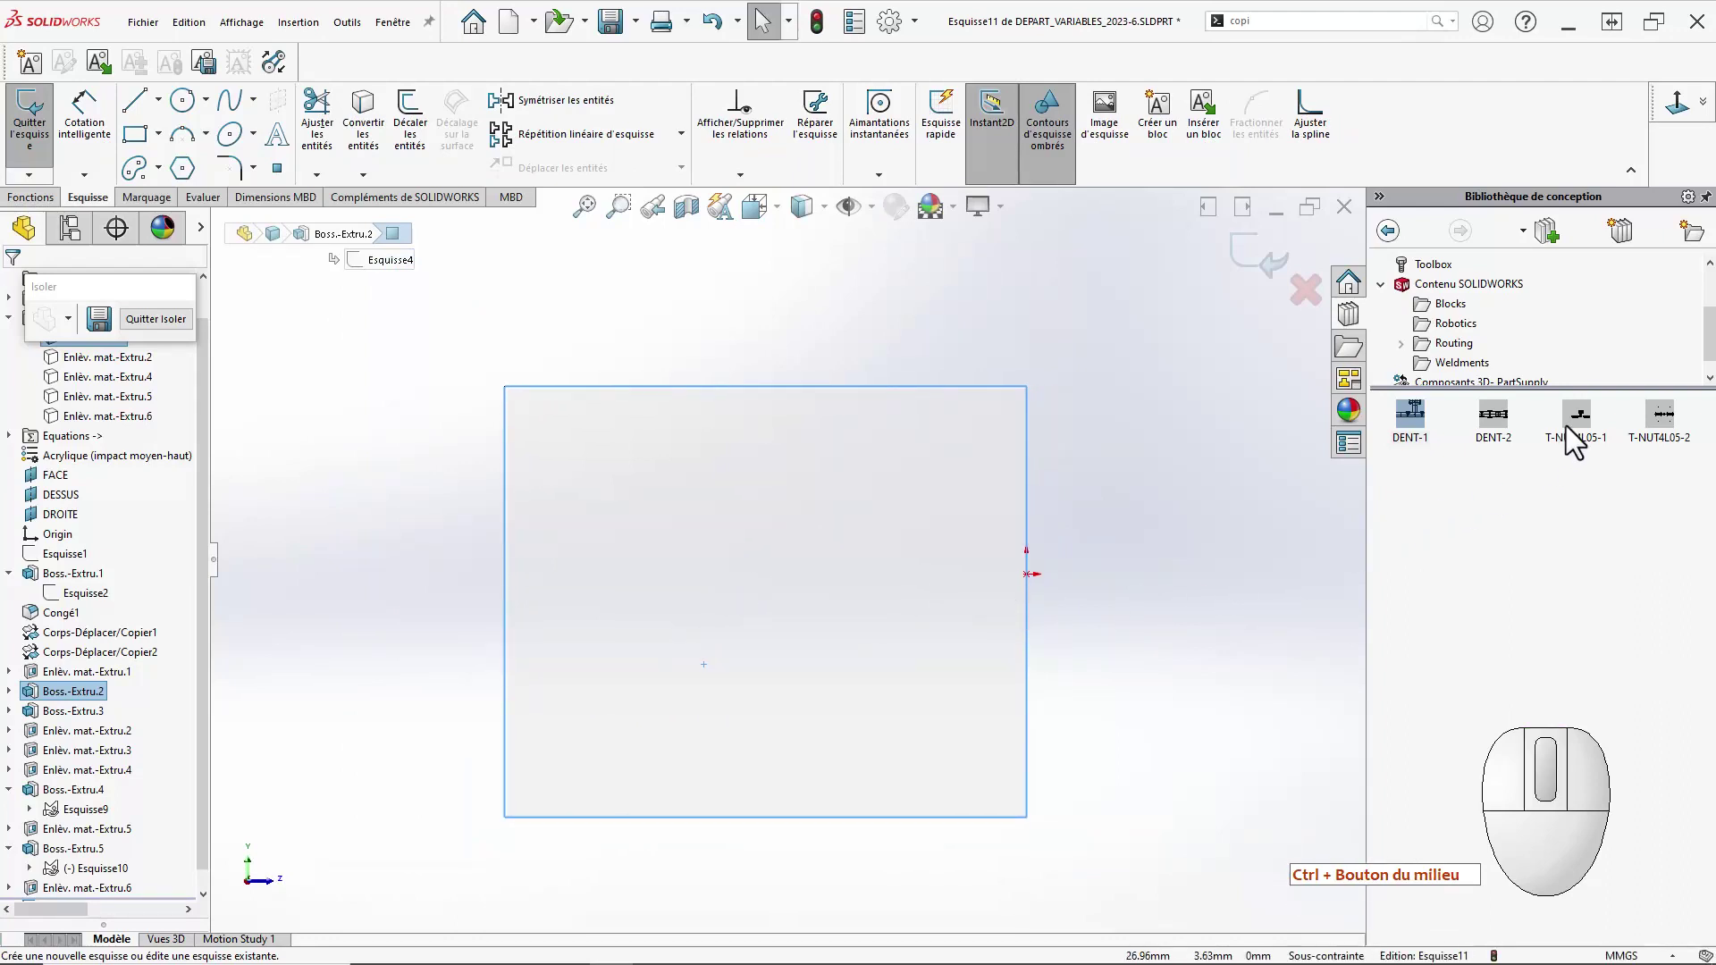
mouse_move(1569, 425)
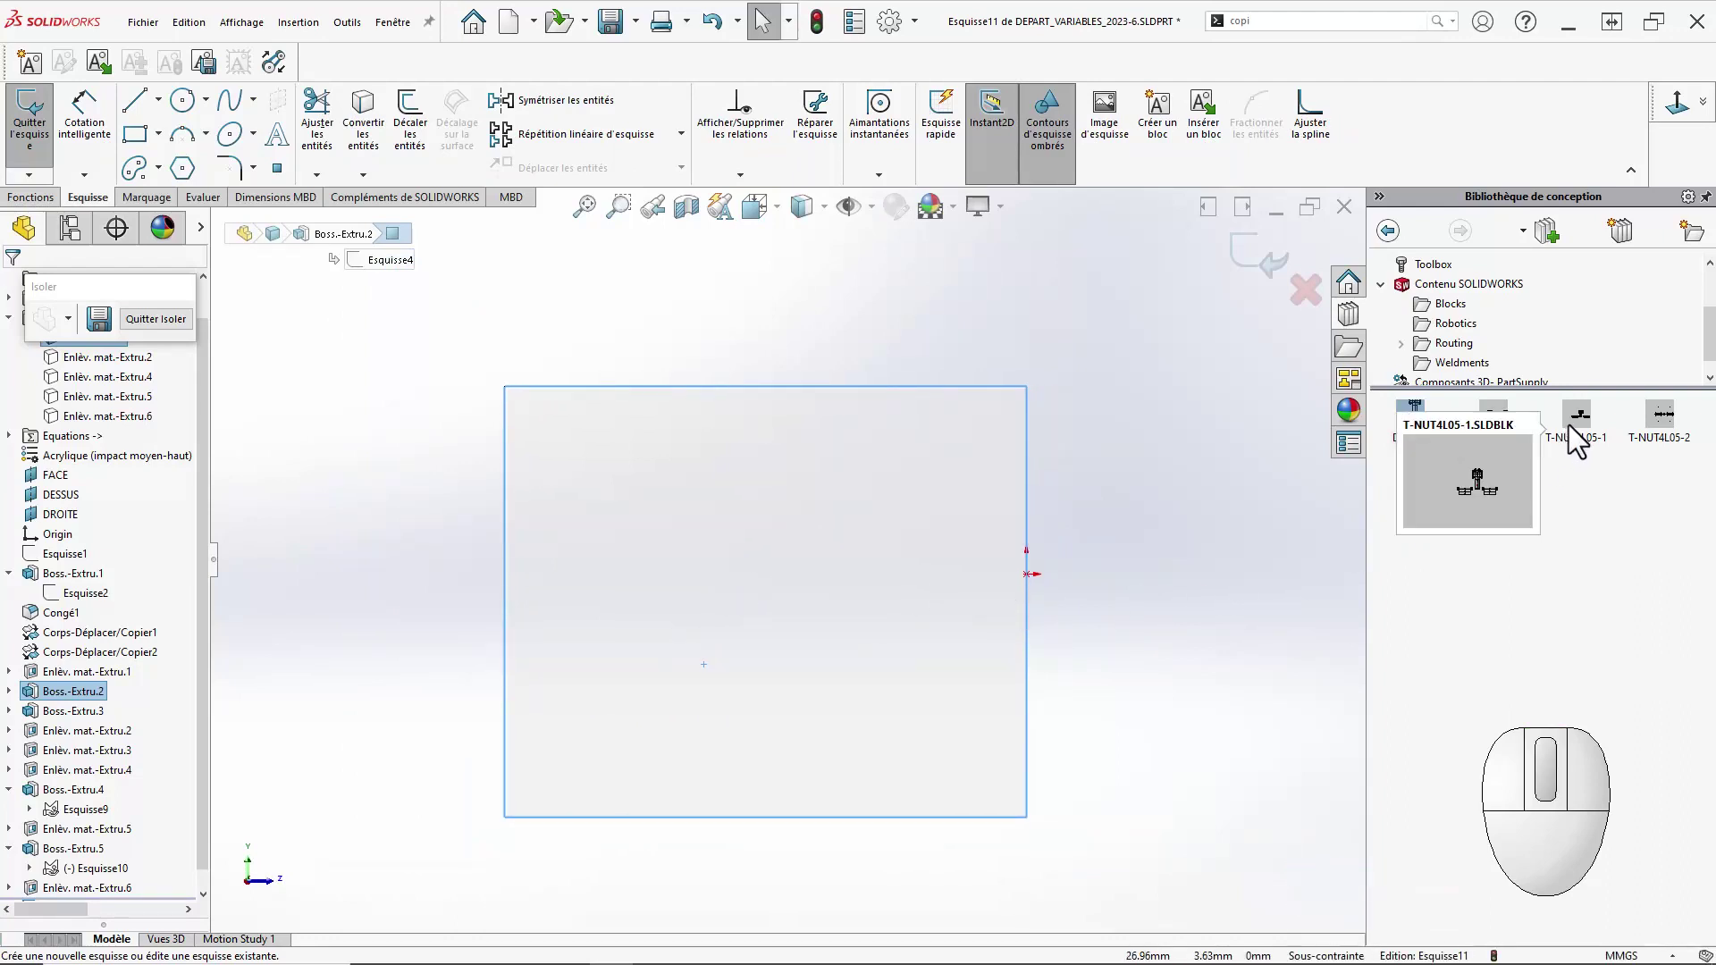
click(1568, 426)
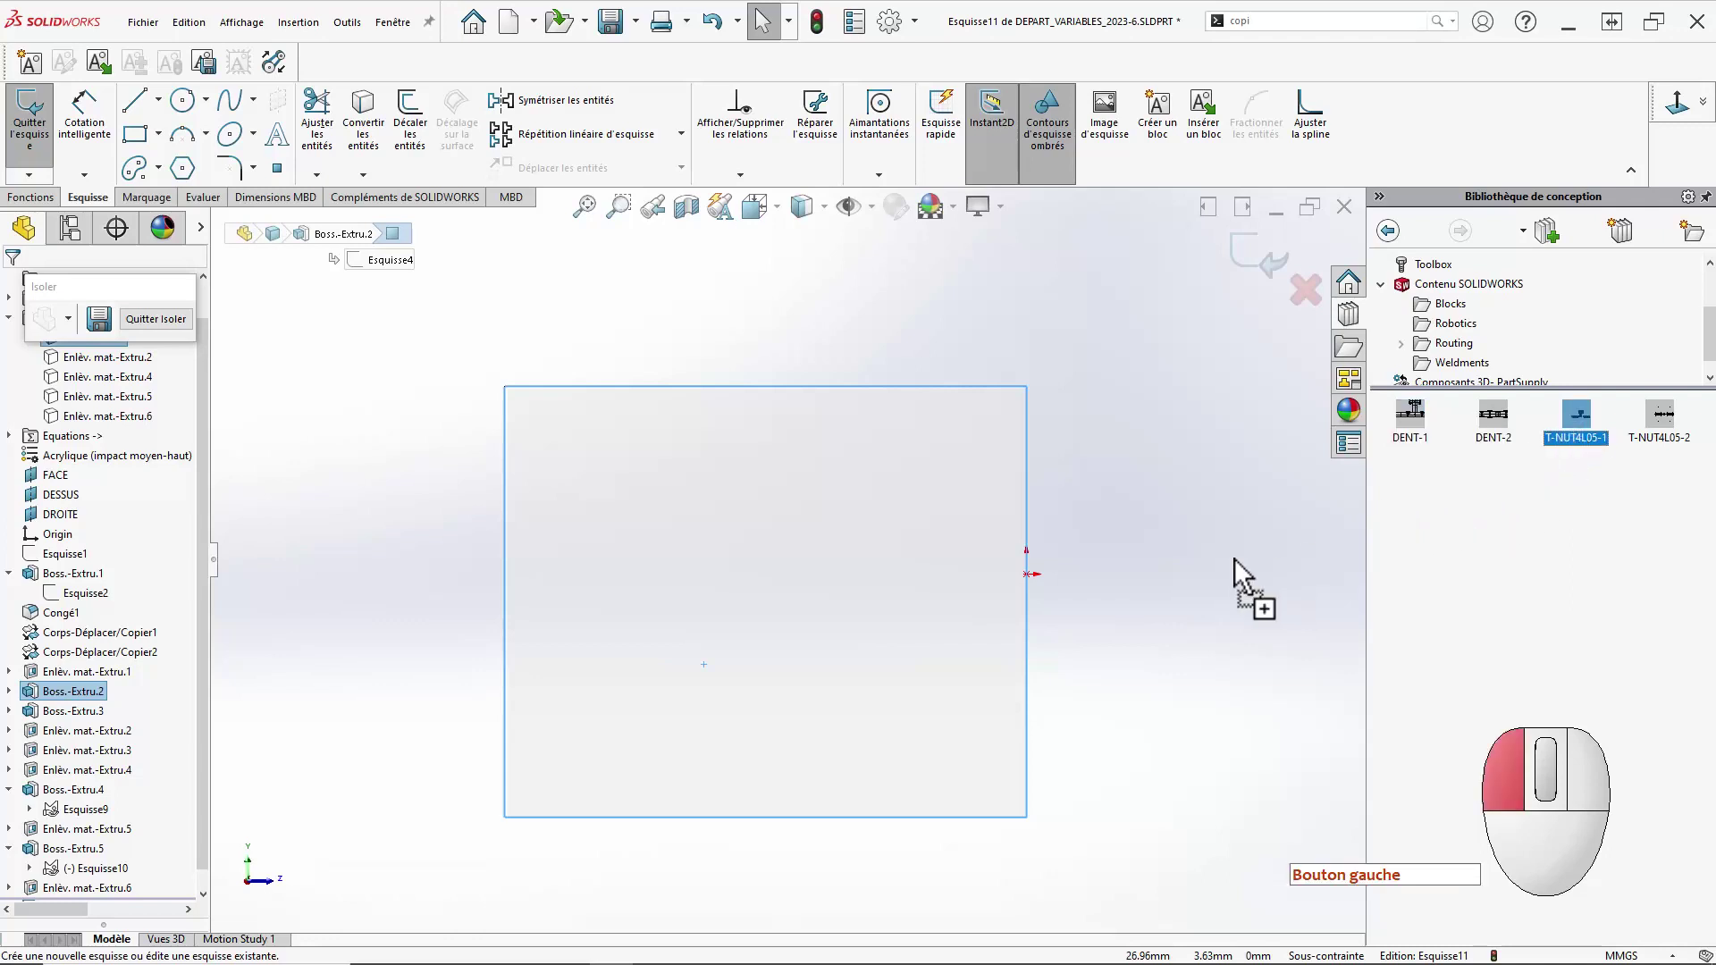
drag(545, 559, 416, 557)
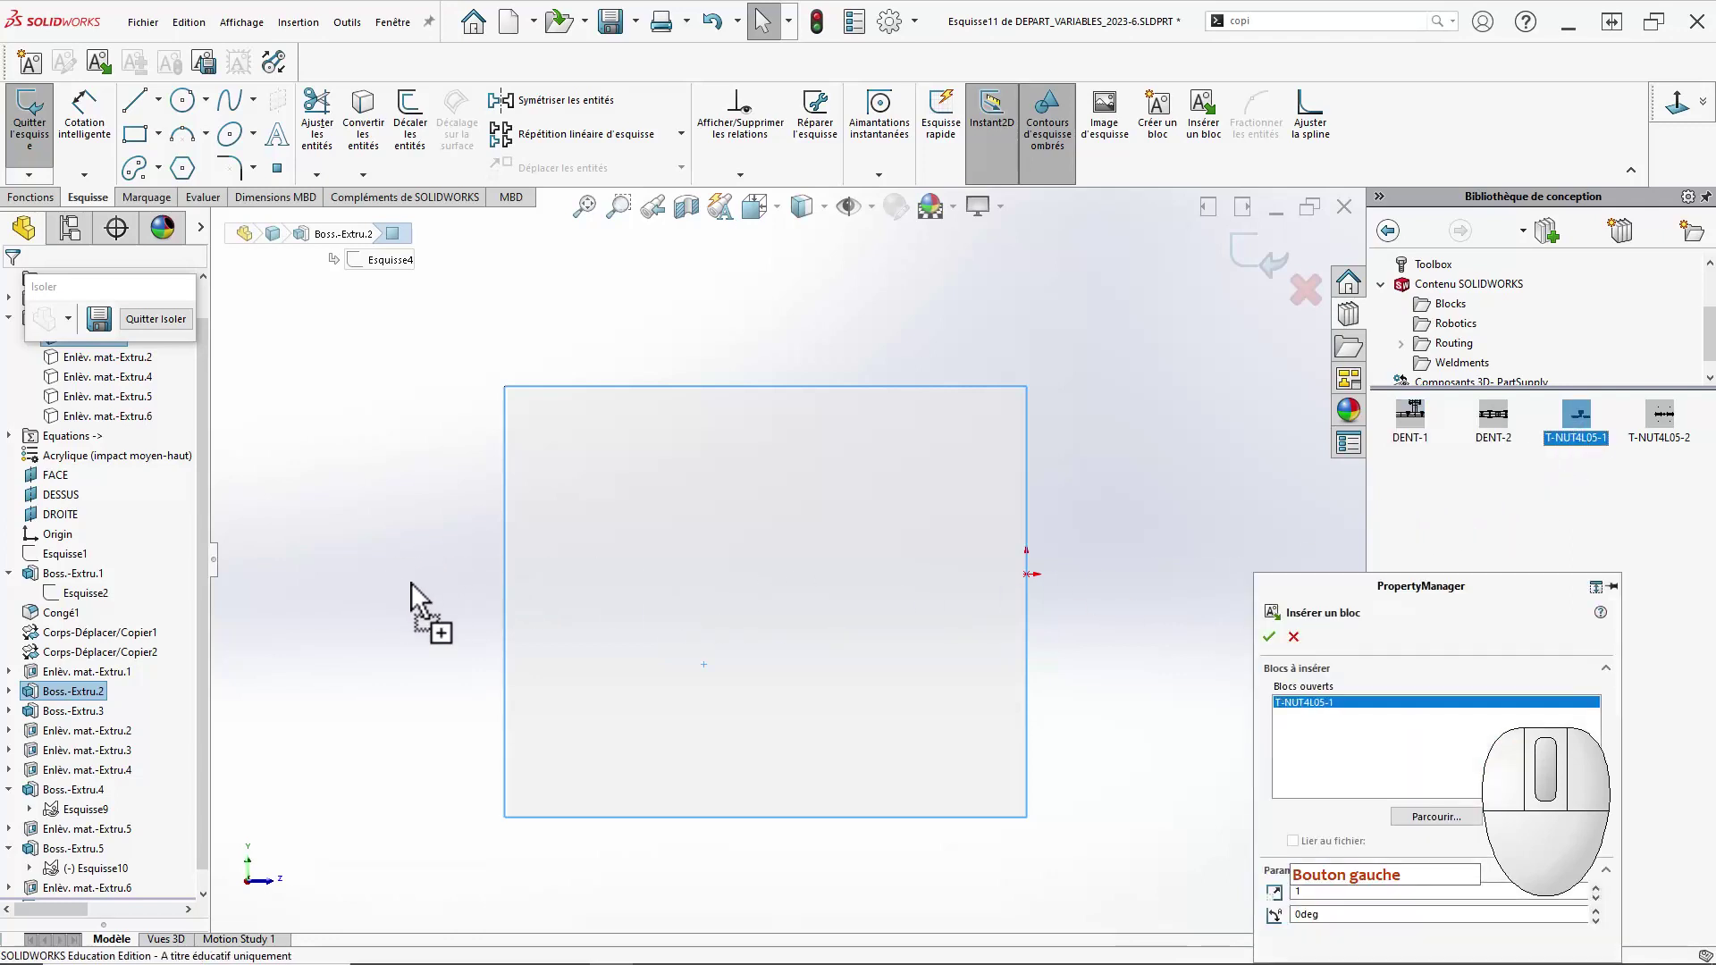
click(299, 589)
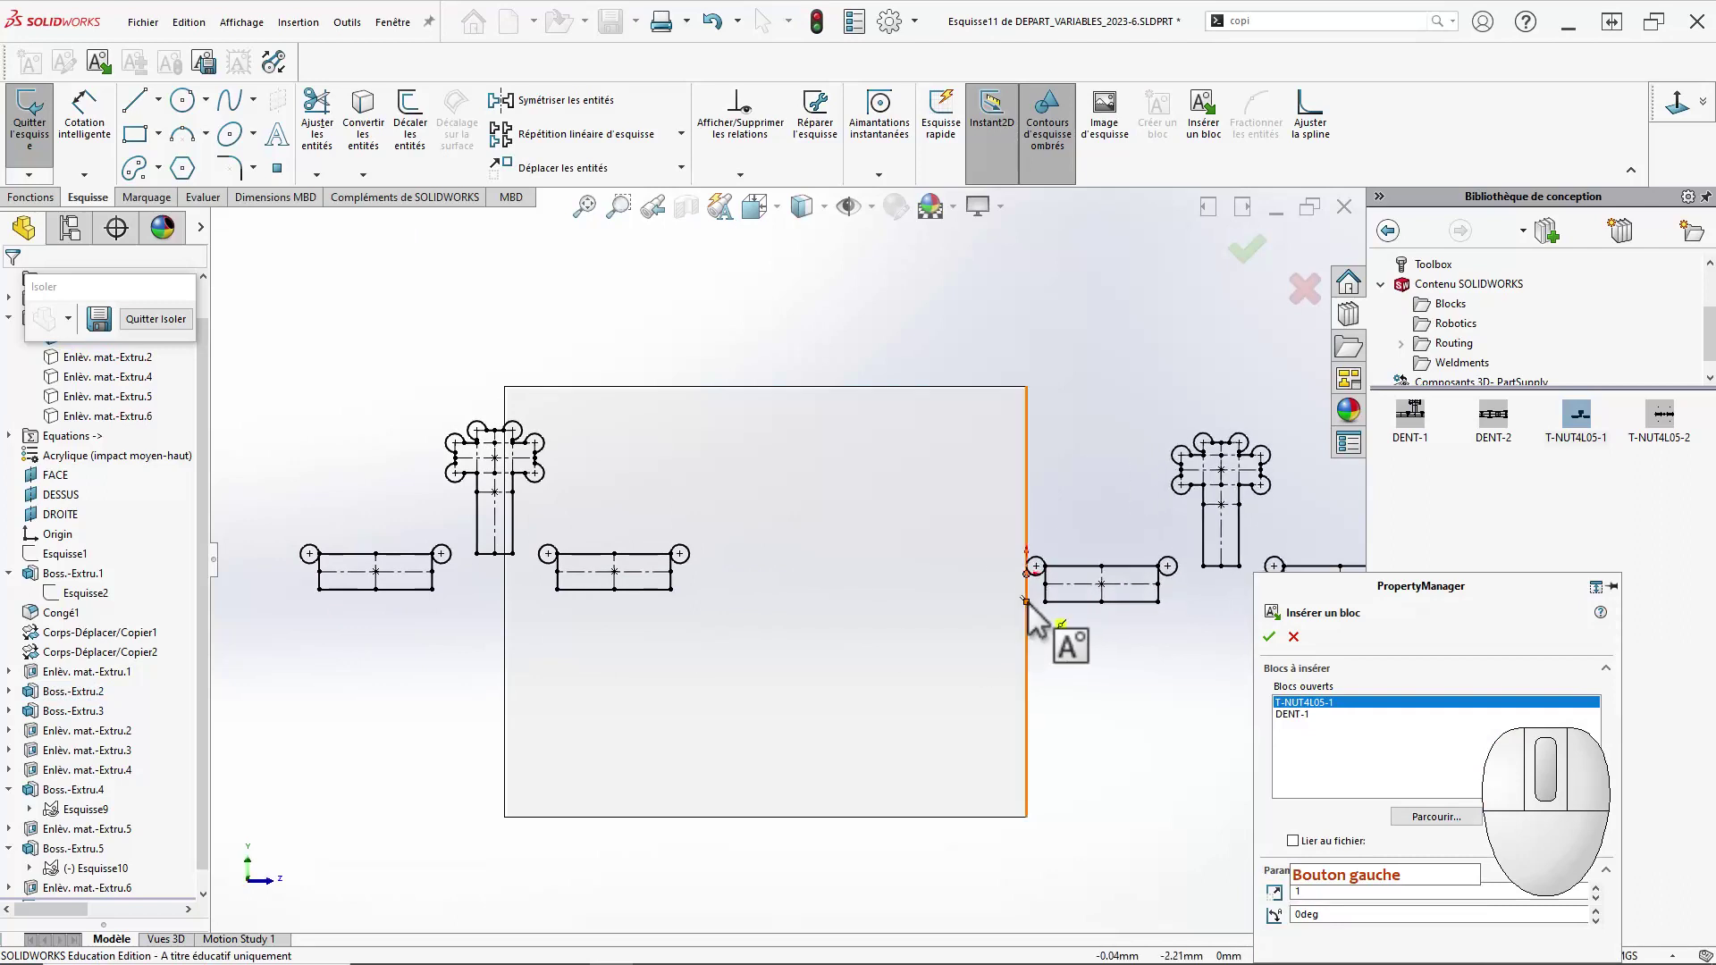
click(983, 621)
key(Escape)
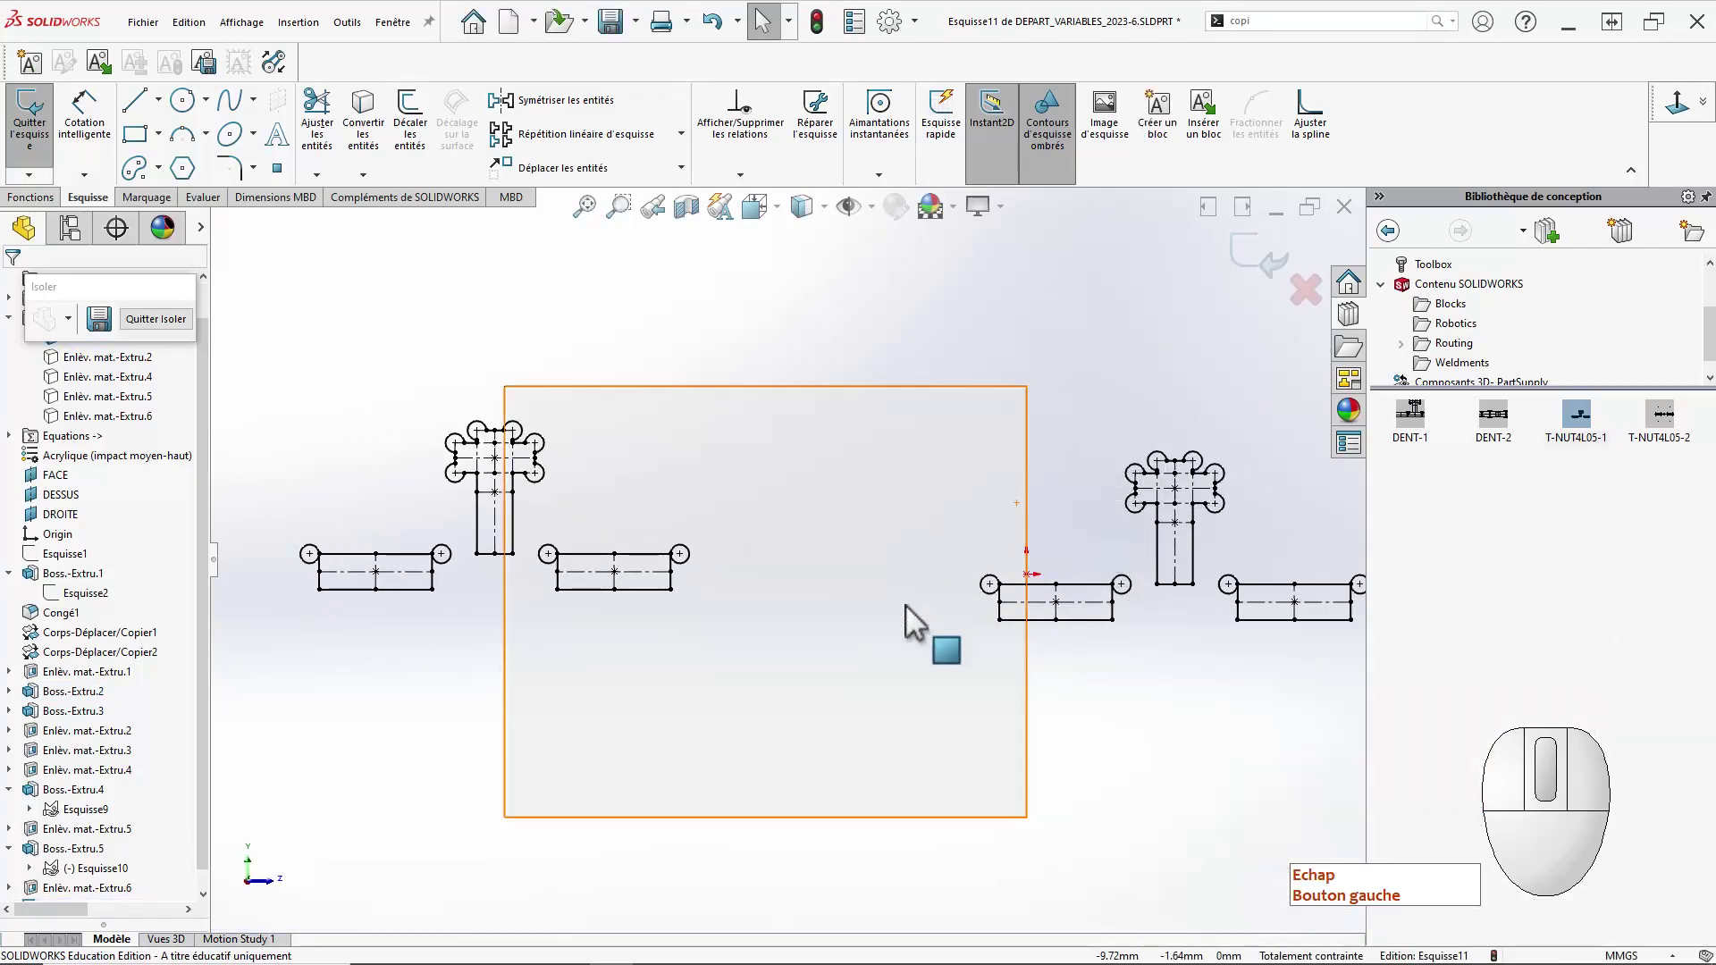
Attach the midpoint of each T-nut block's slot opening to the nearest vertical edge of the plate.
click(501, 572)
mouse_move(501, 573)
mouse_down()
mouse_move(519, 611)
mouse_move(506, 602)
mouse_up()
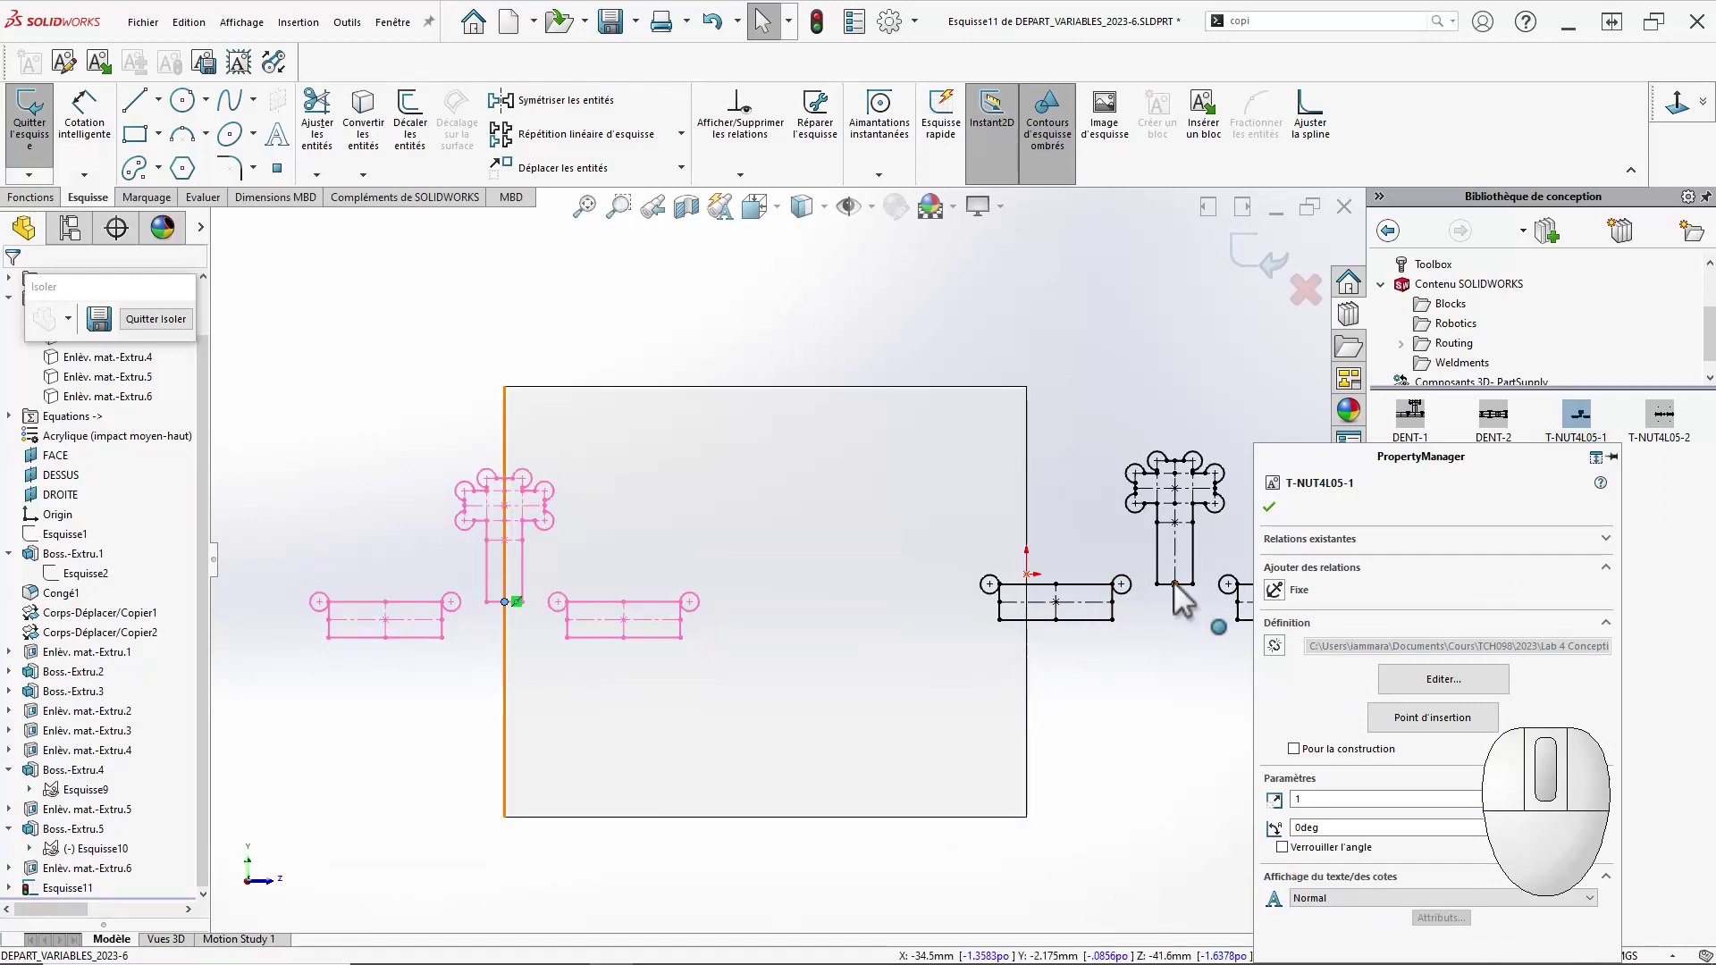
drag(1176, 597, 1026, 602)
click(1066, 704)
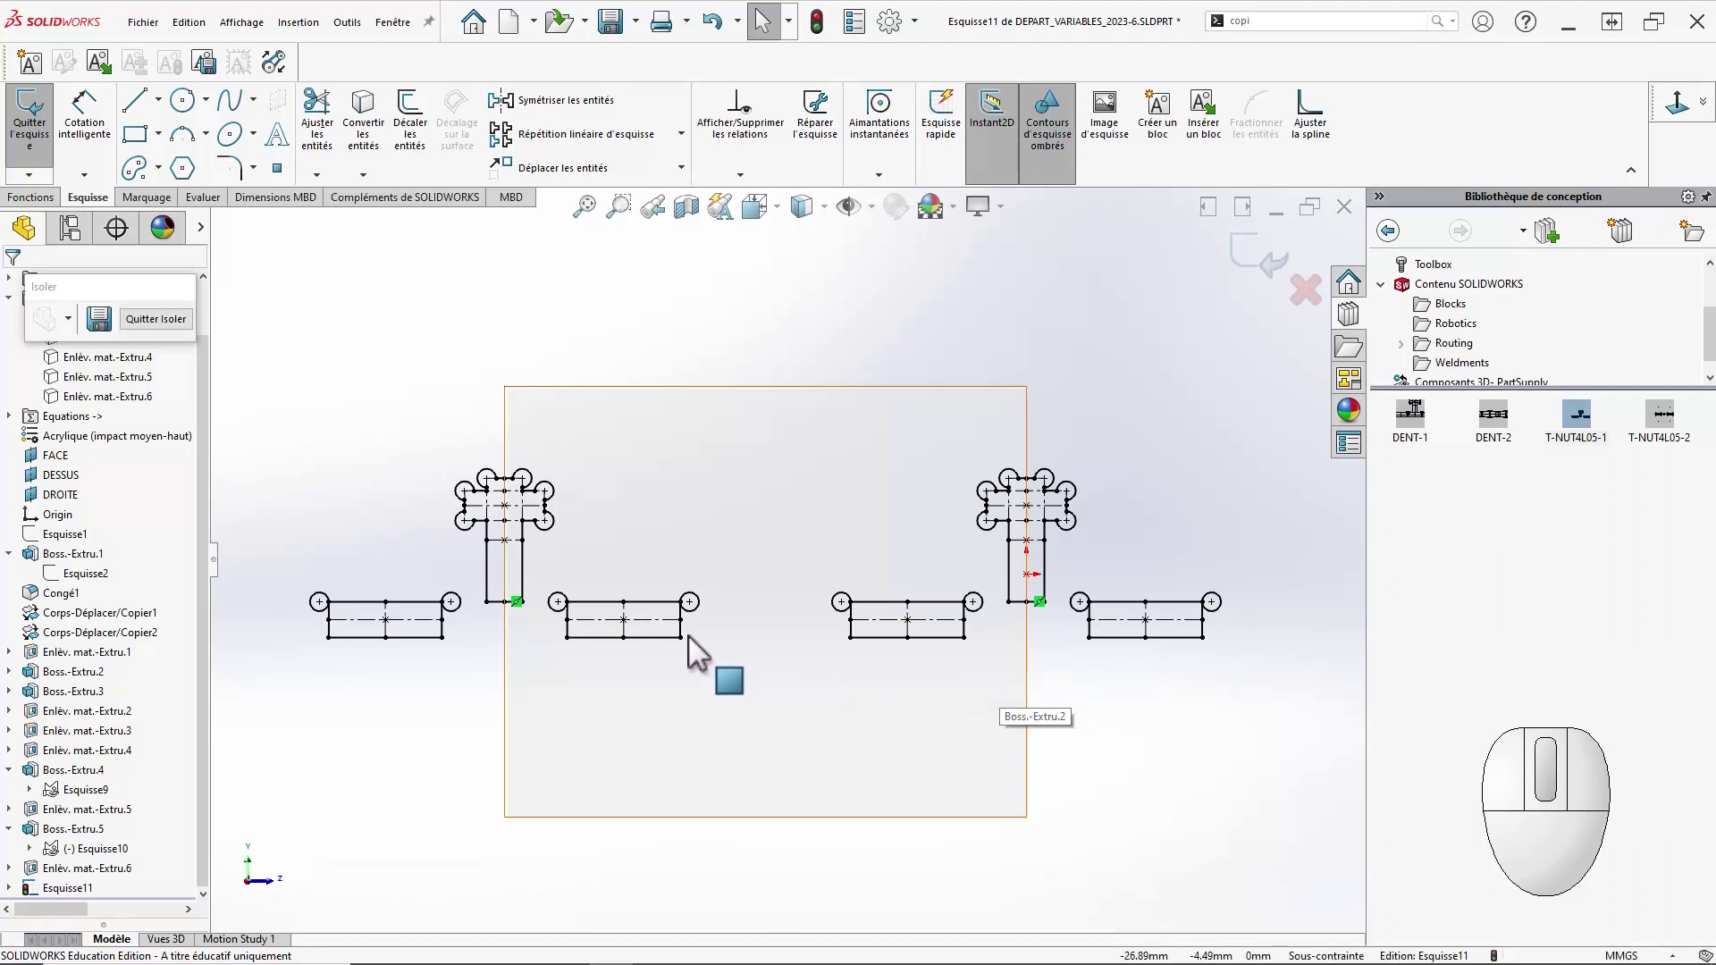
Rotate both T-nut blocks so their slots point into the plate and their teeth lie outside the vertical edges.
drag(681, 638, 687, 686)
drag(577, 795, 458, 776)
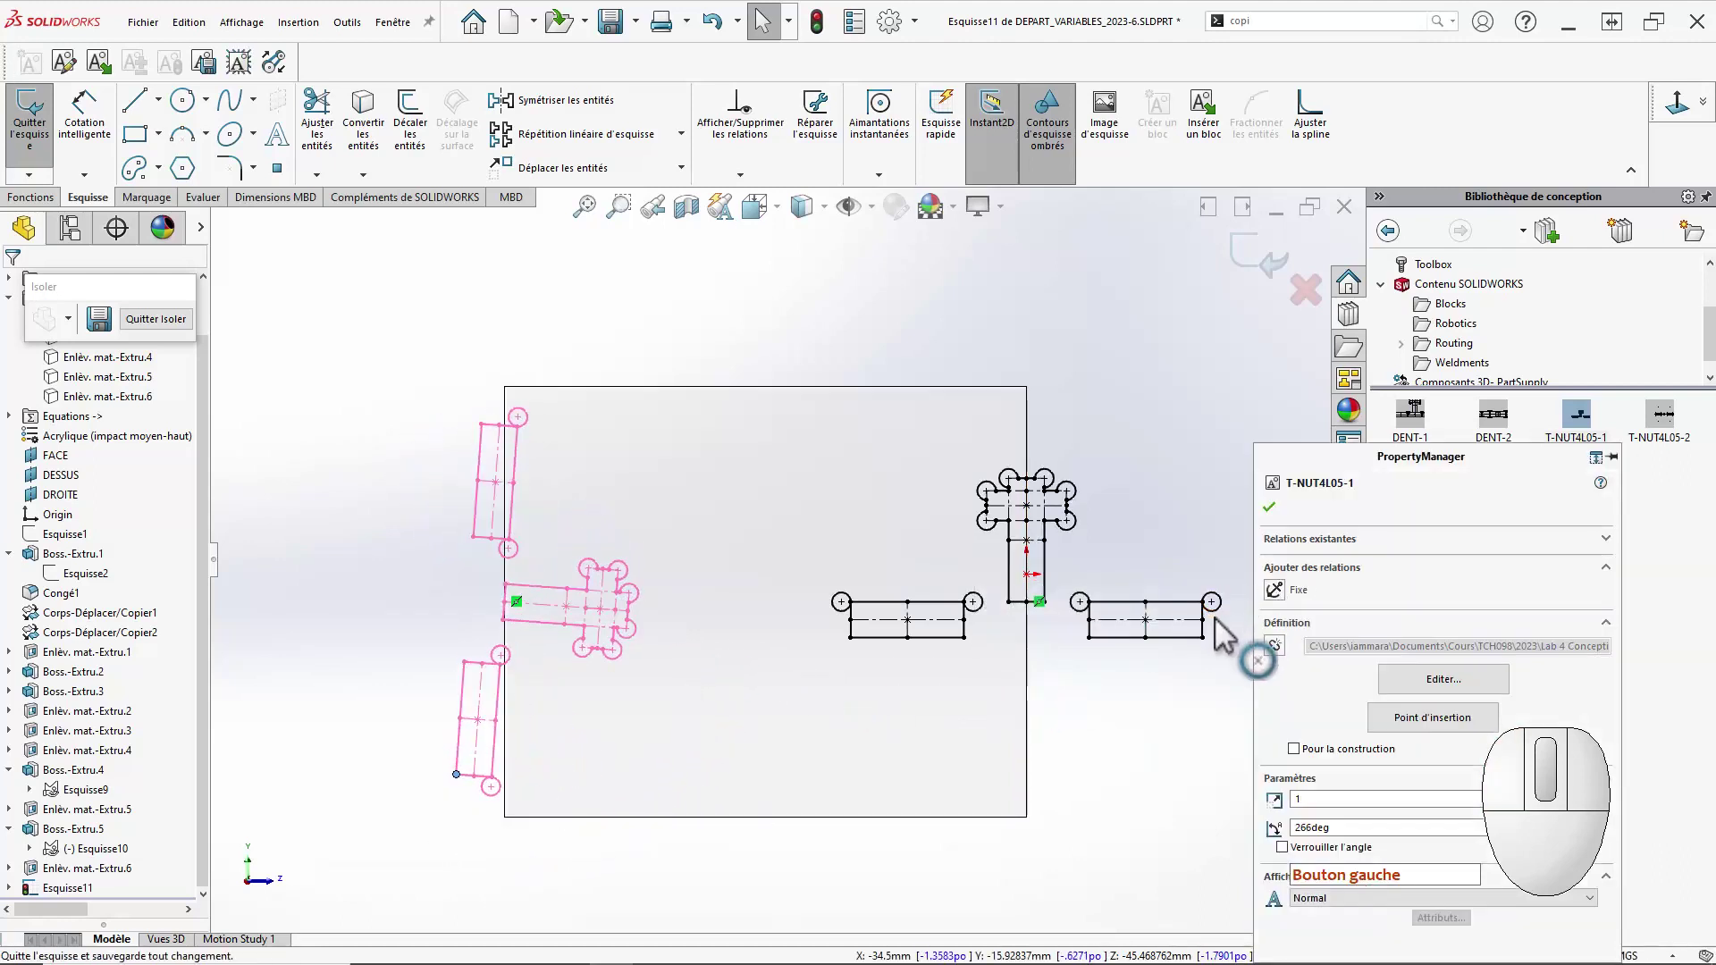
drag(1202, 637, 1099, 454)
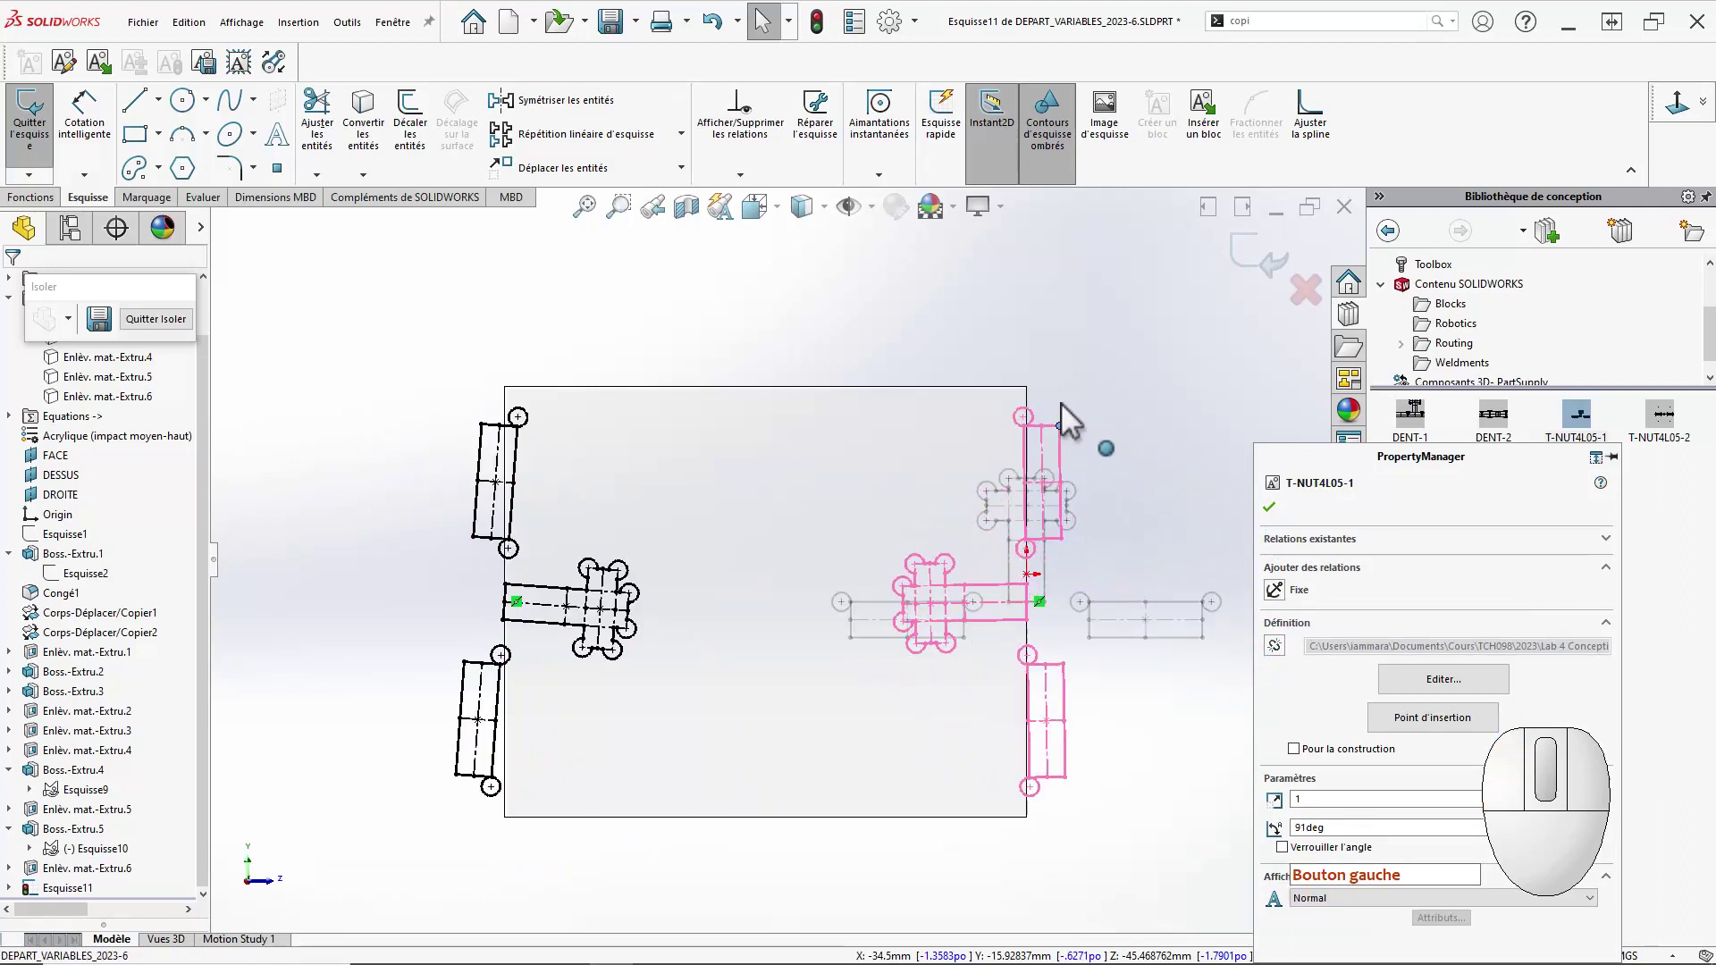
click(1082, 478)
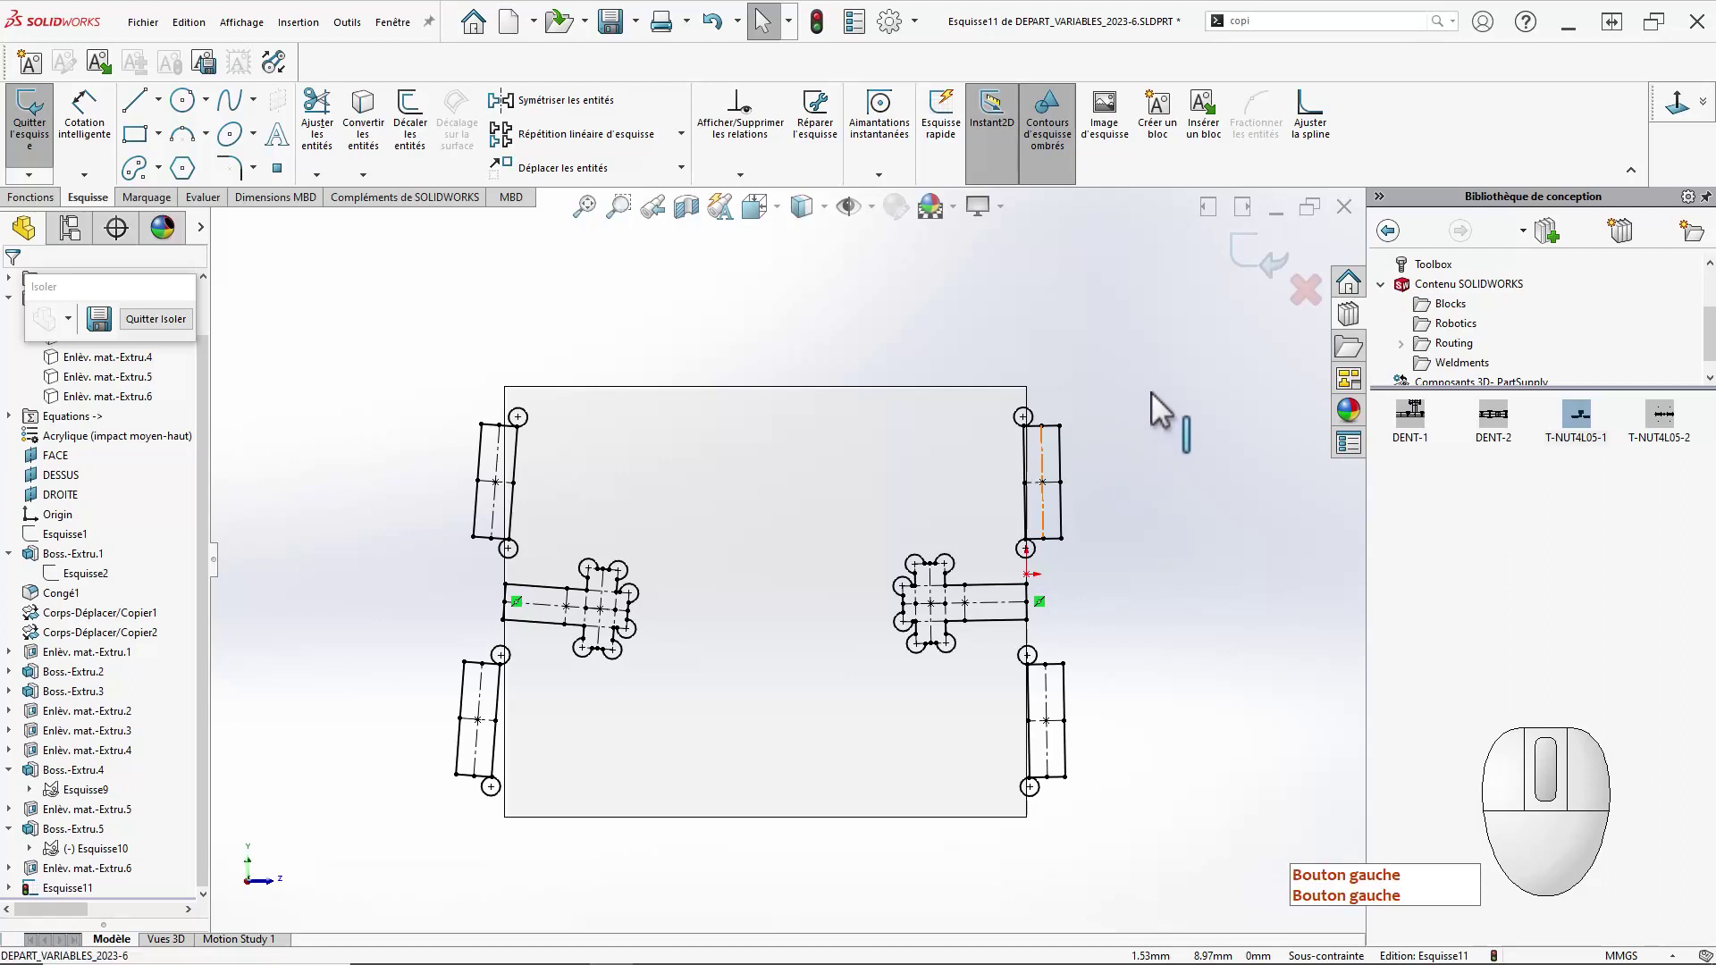
Add a vertical relation to a tooth centreline in each of the two T-nut blocks.
click(1058, 447)
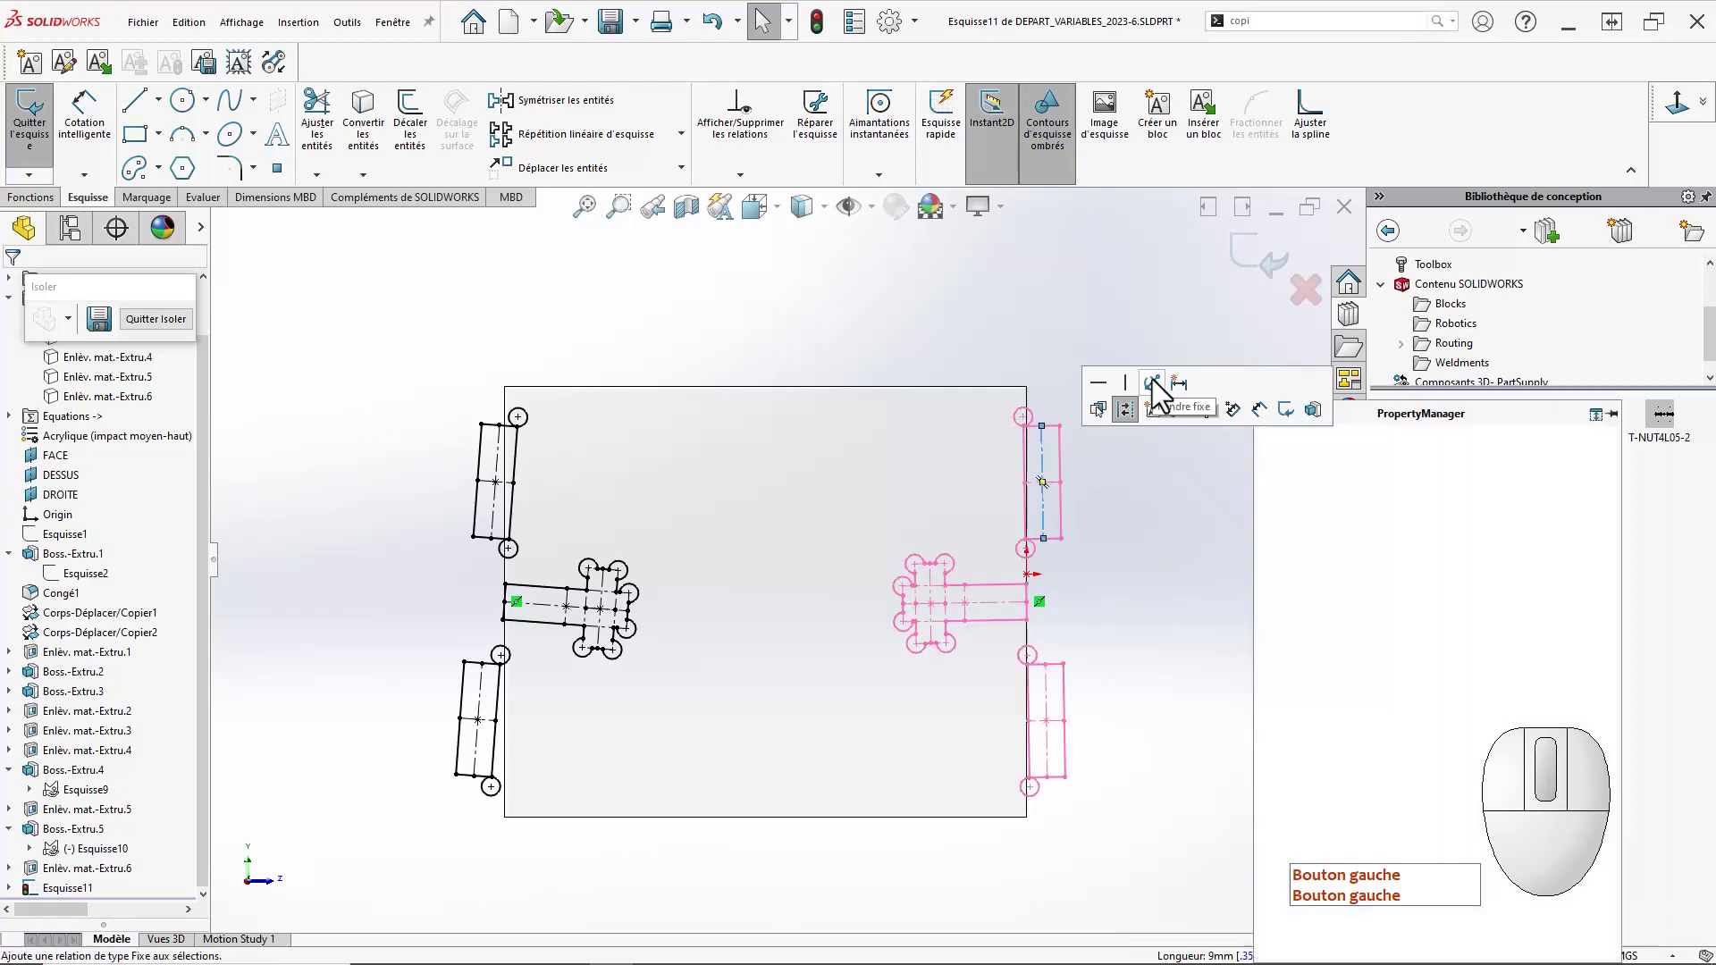
click(493, 515)
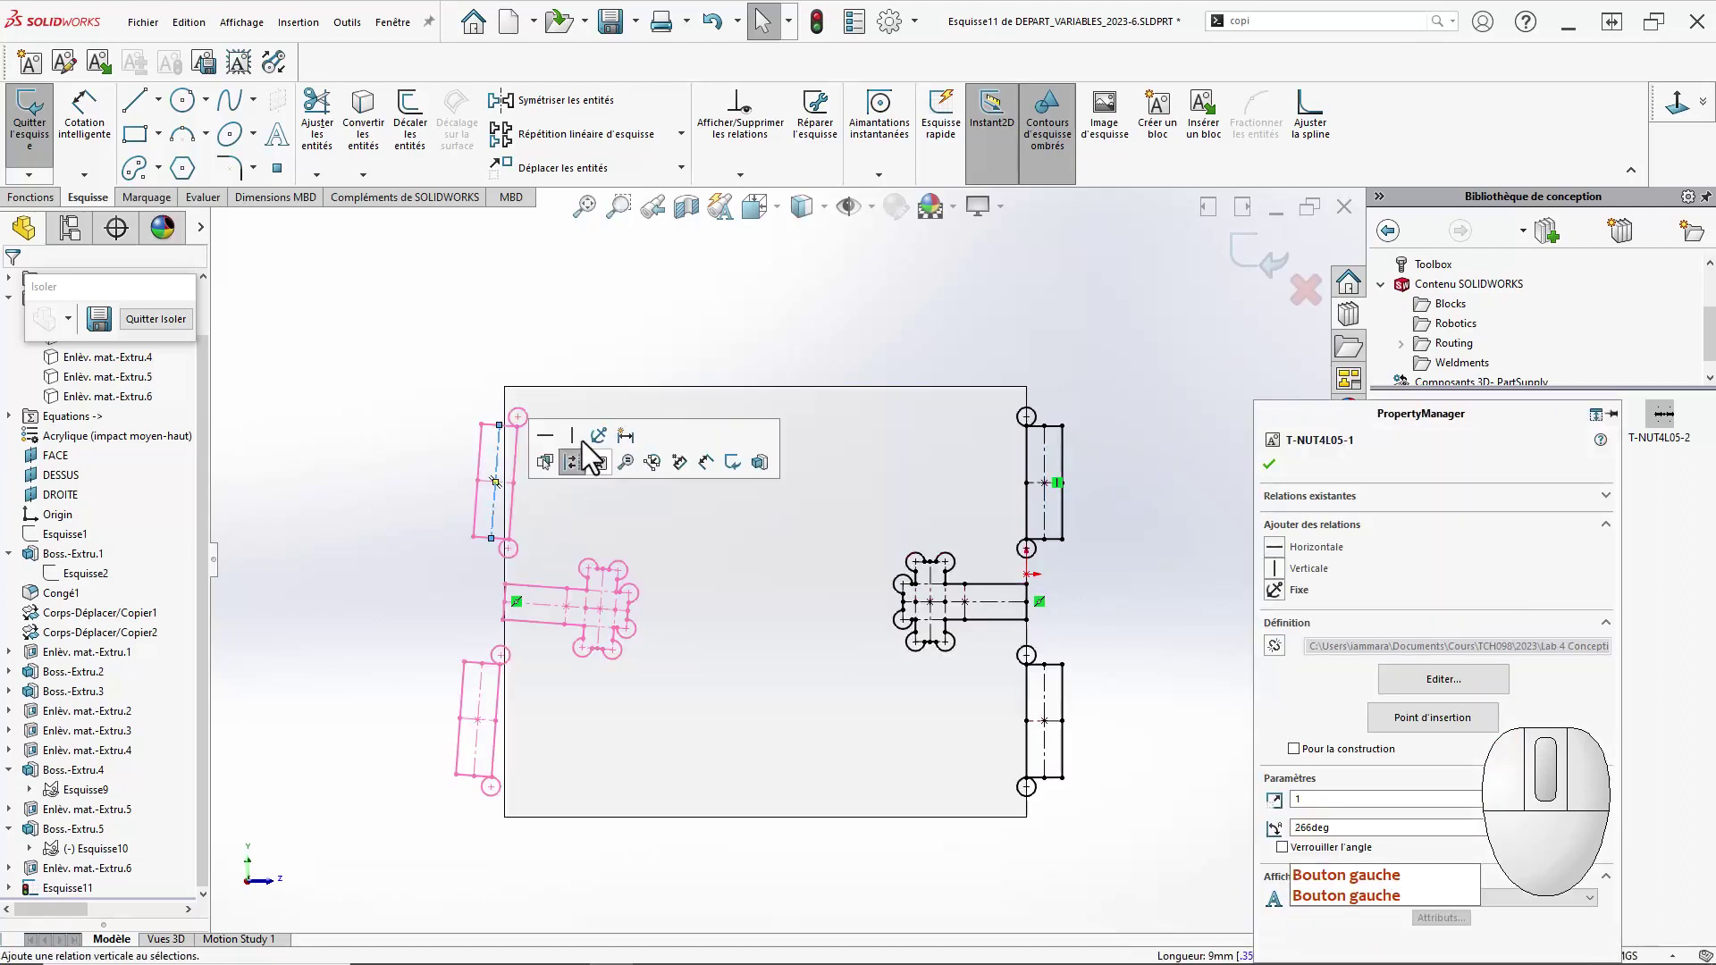
click(575, 436)
click(353, 474)
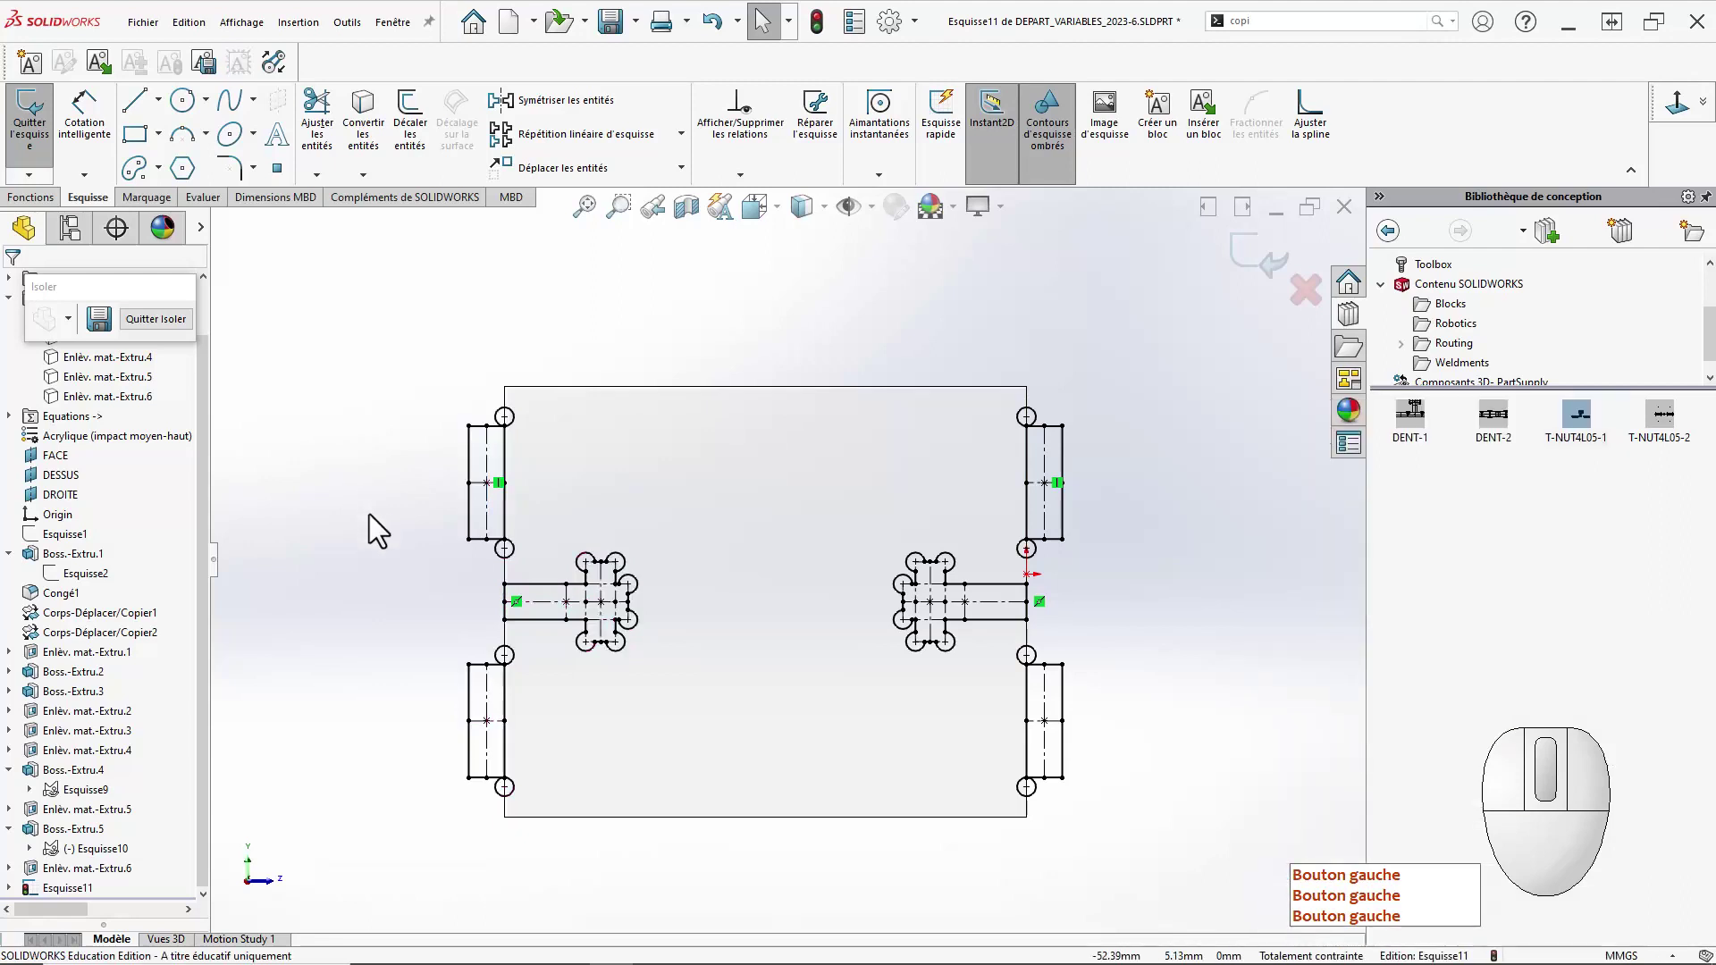
Quit isolating the side plate and examine the T-nut slot's position relative to the inner plate.
click(166, 321)
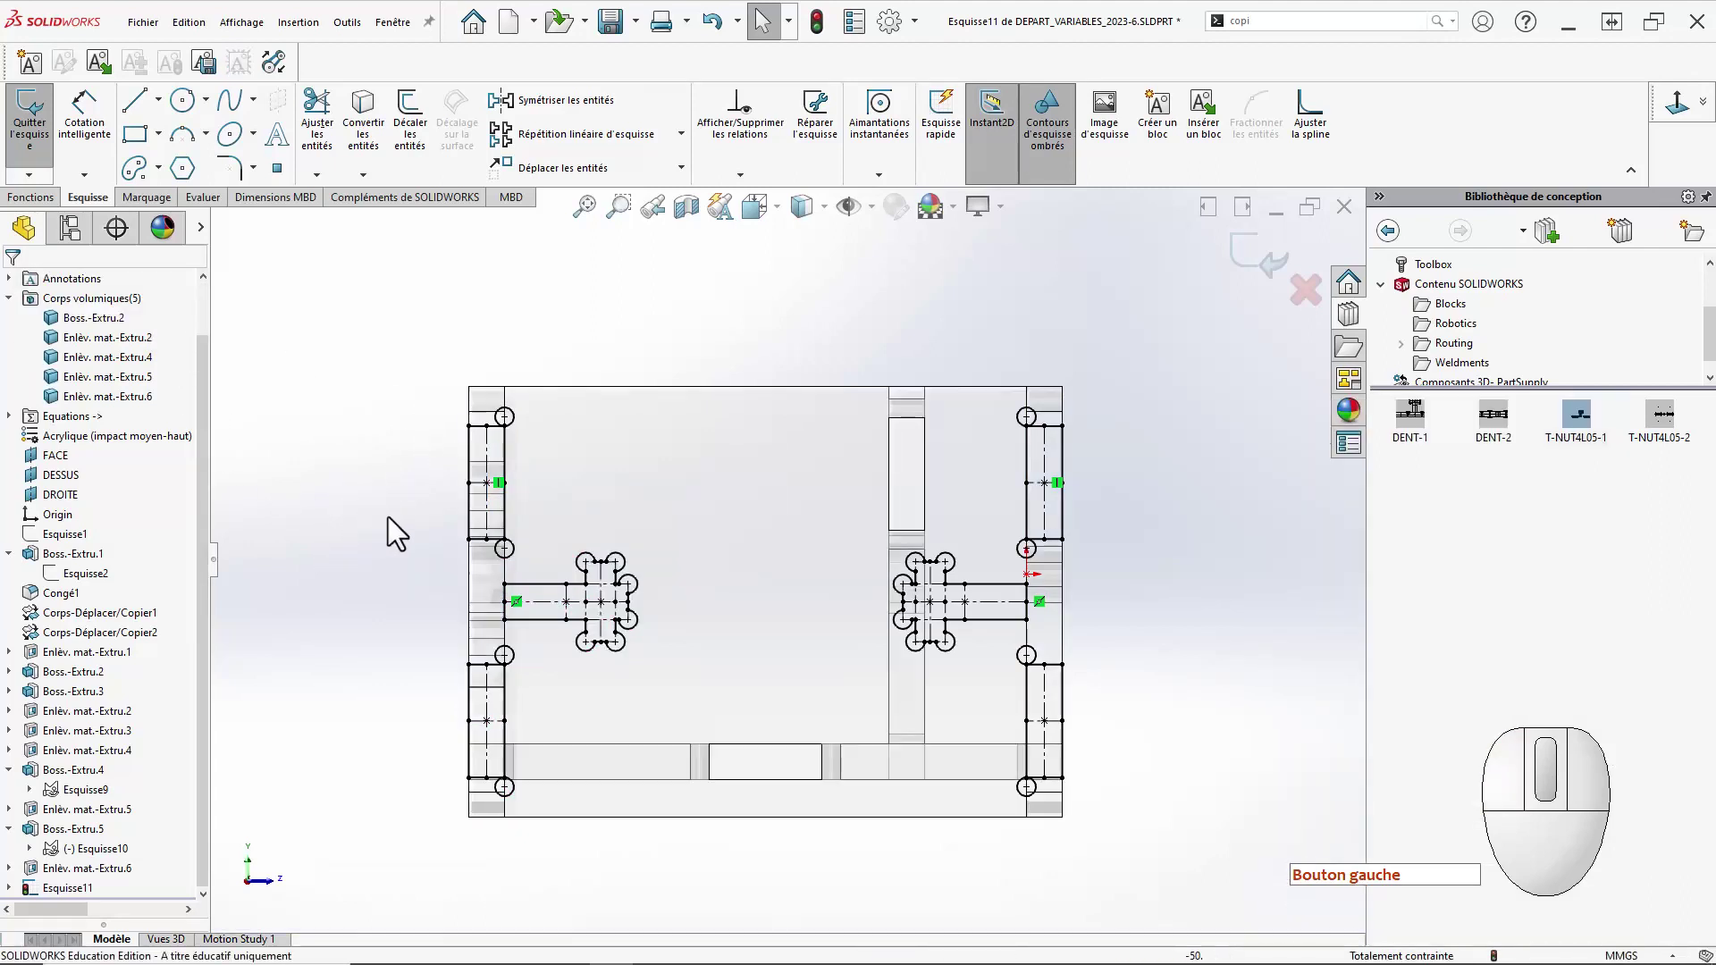
scroll(979, 653, down, 2)
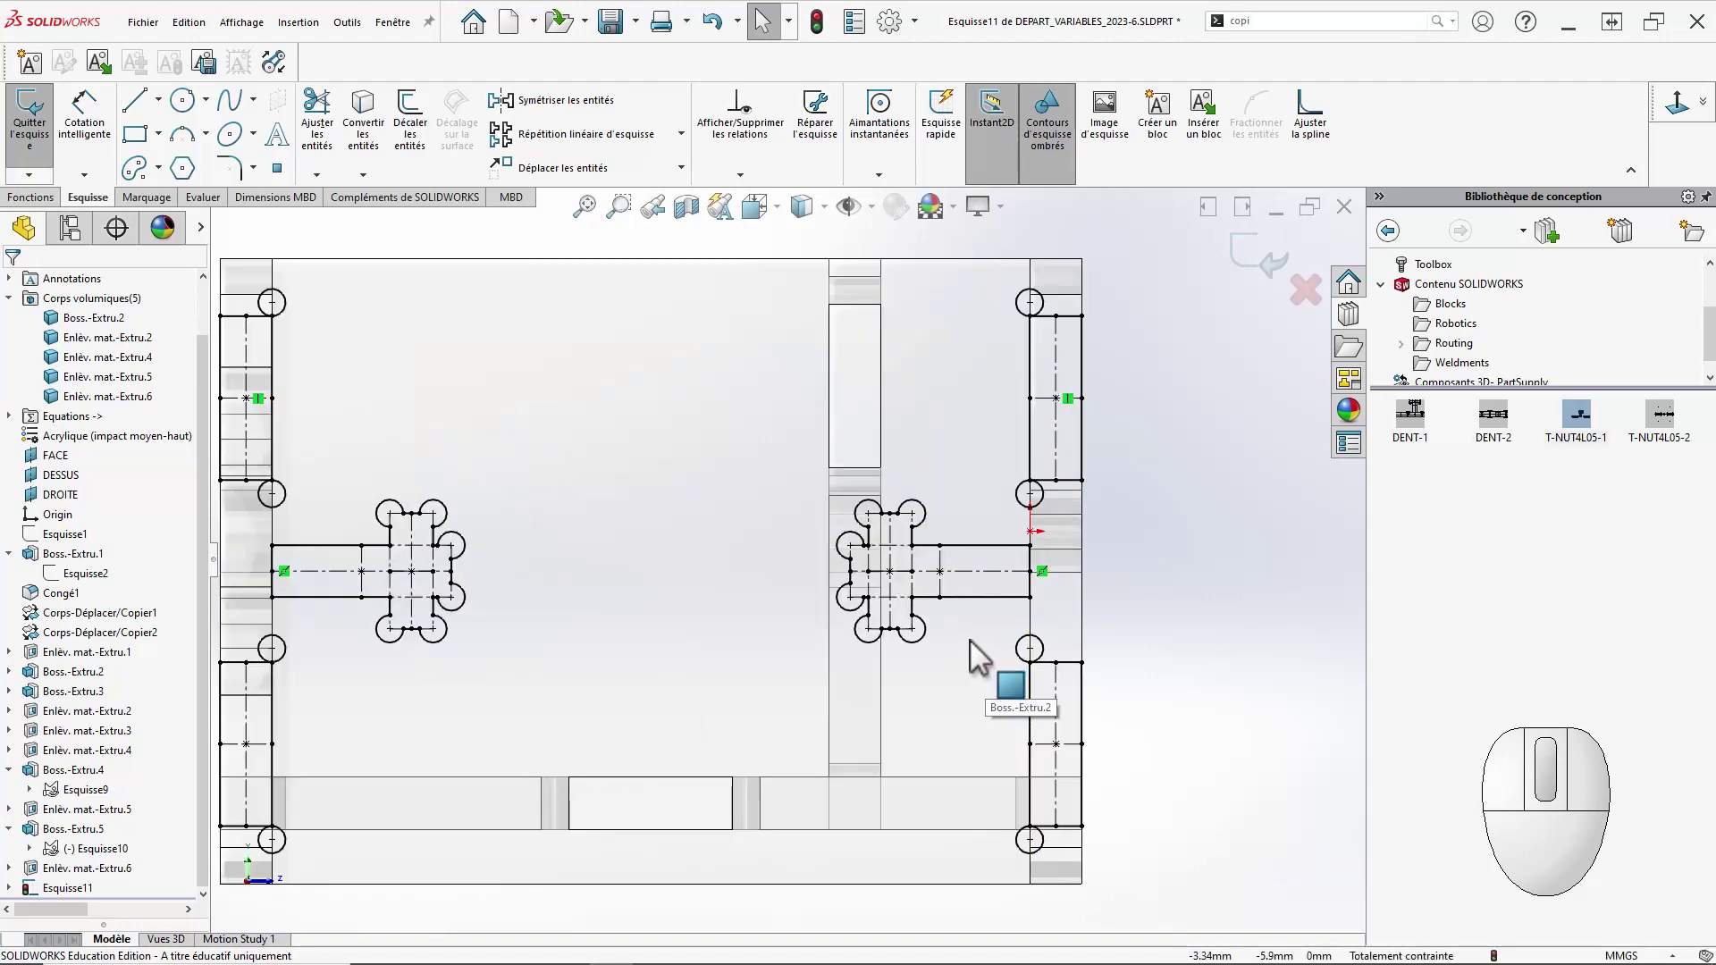
mouse_move(952, 672)
ctrl+middle_down()
mouse_move(1034, 613)
mouse_move(1049, 625)
ctrl+middle_up()
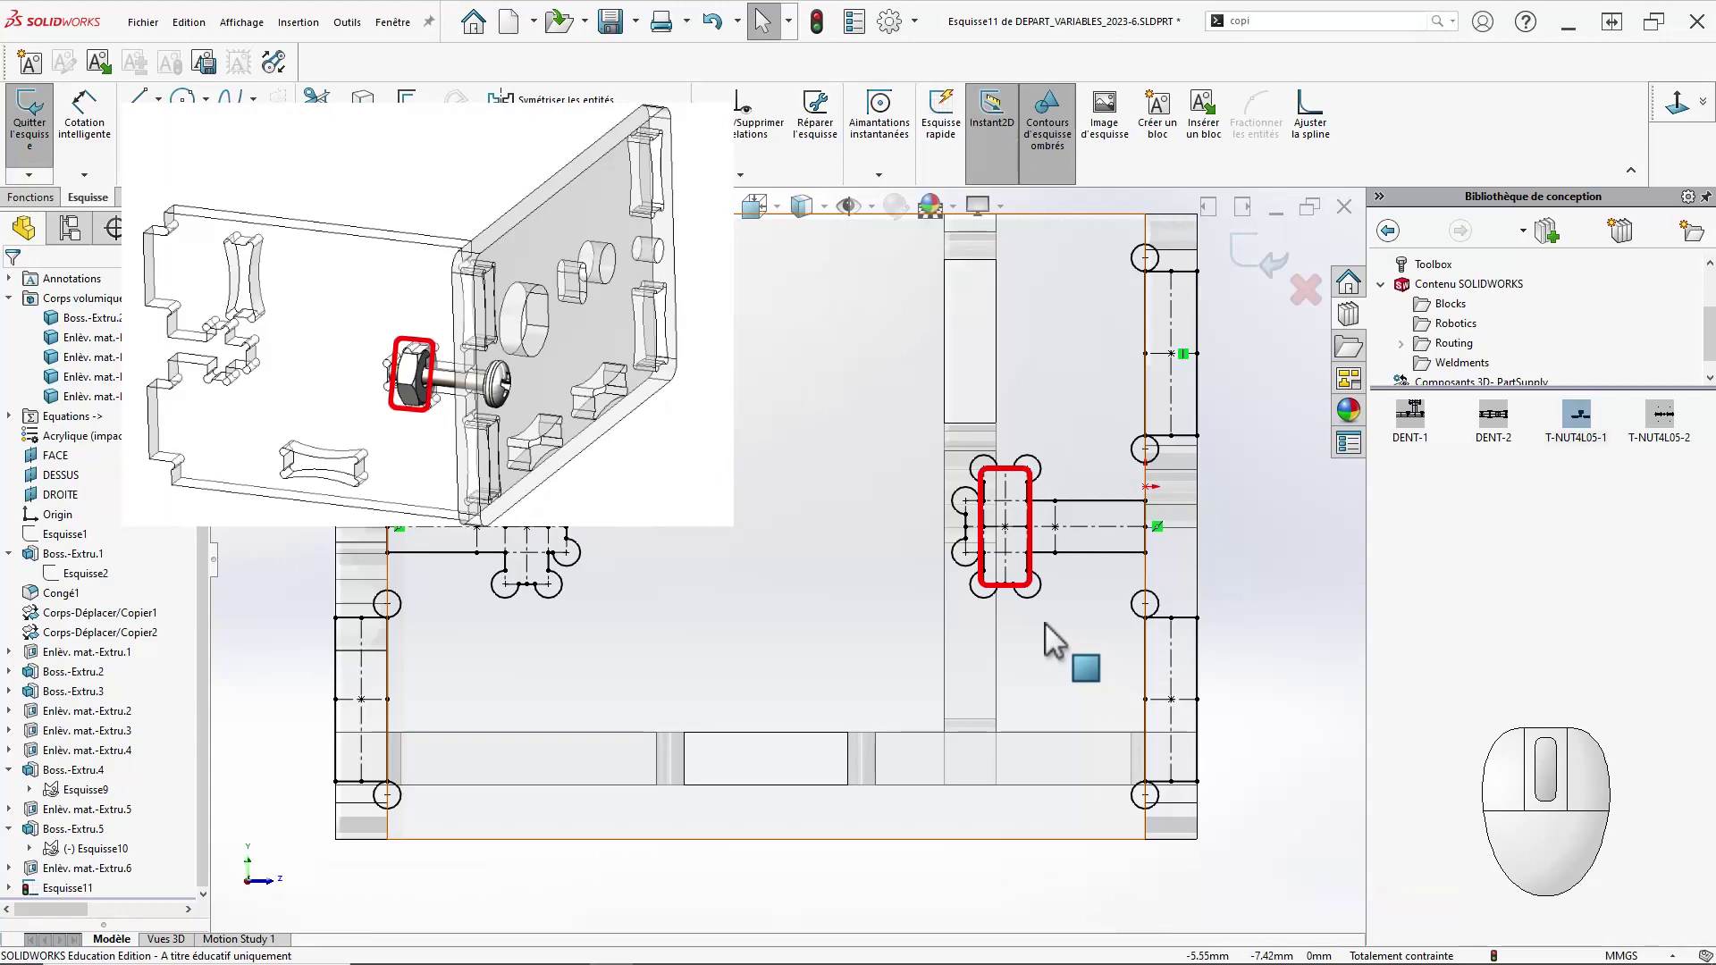
mouse_move(1044, 624)
middle_down()
mouse_move(1027, 661)
mouse_move(1017, 649)
mouse_move(1026, 697)
middle_up()
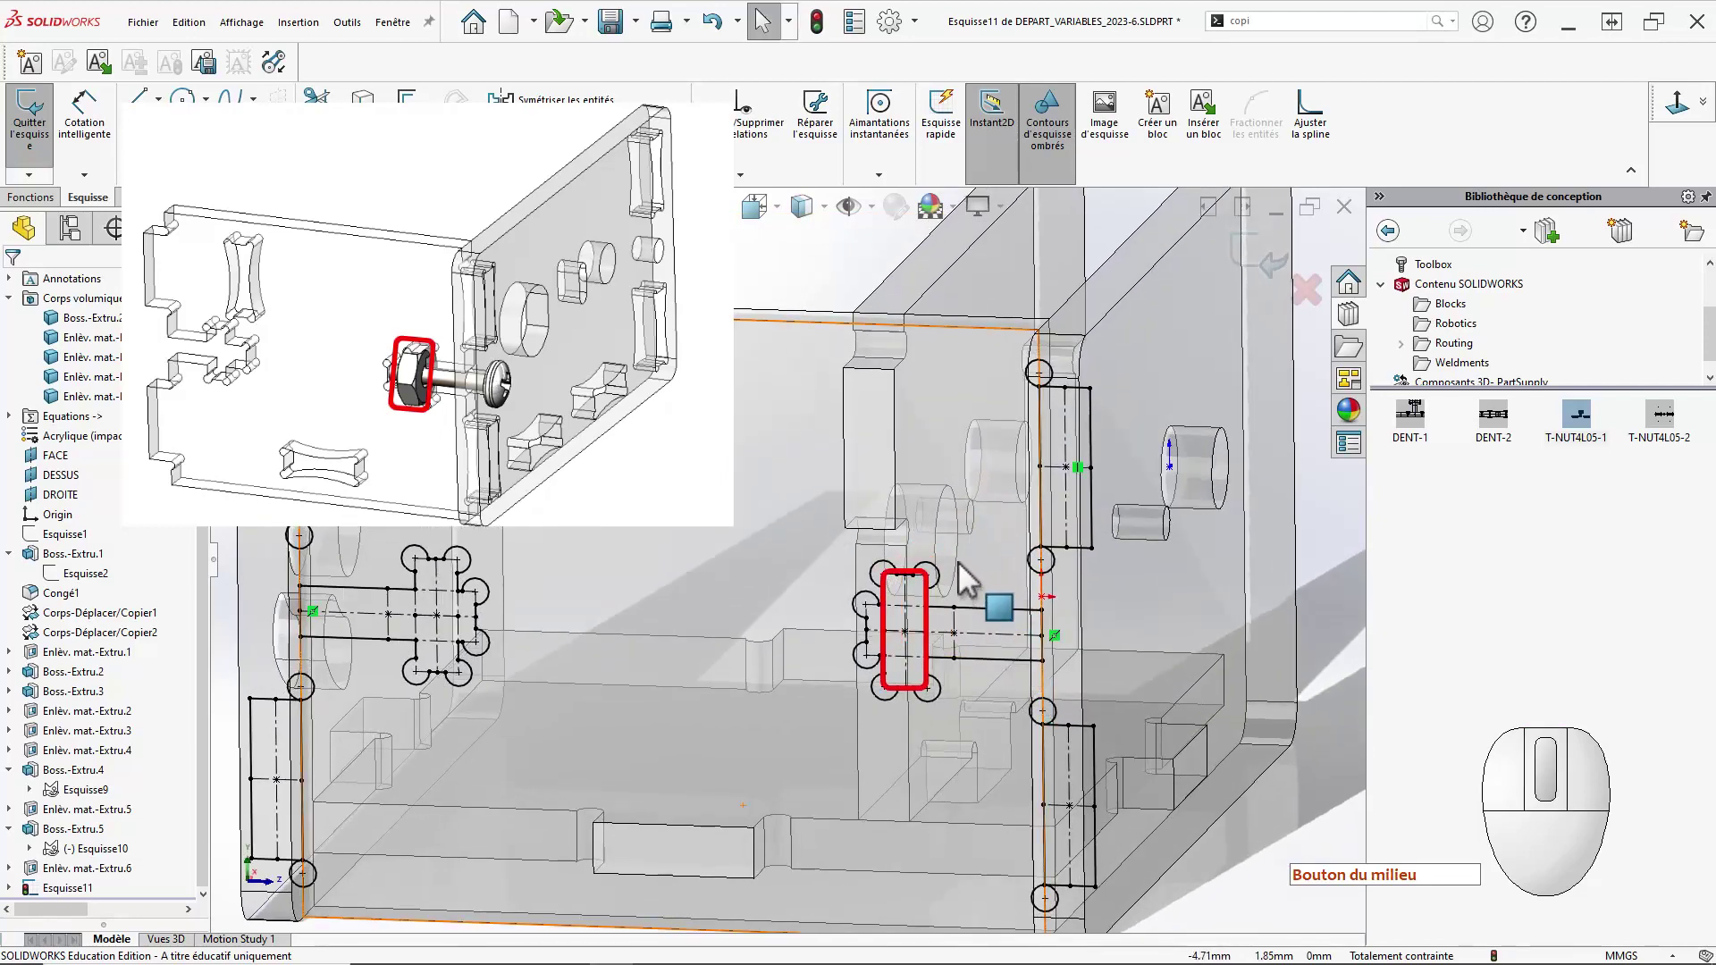
click(985, 309)
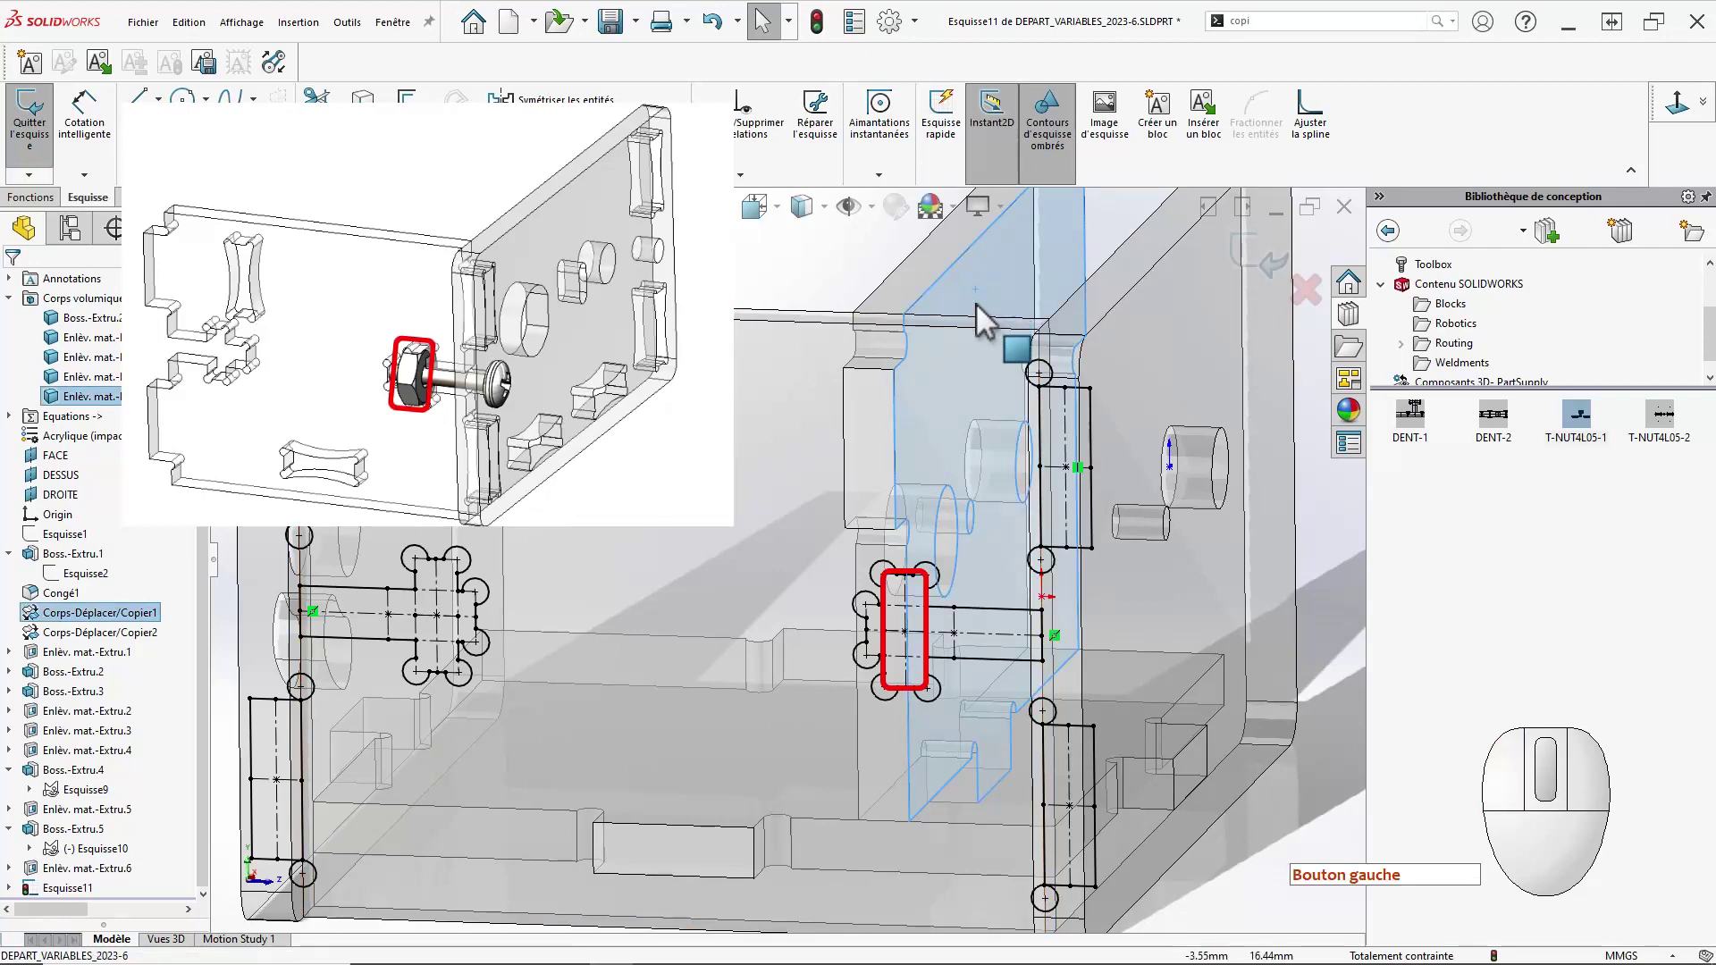
Open the T-NUT4L05-1 block definition of the T-nut slot beside the inner plate for editing.
key(n)
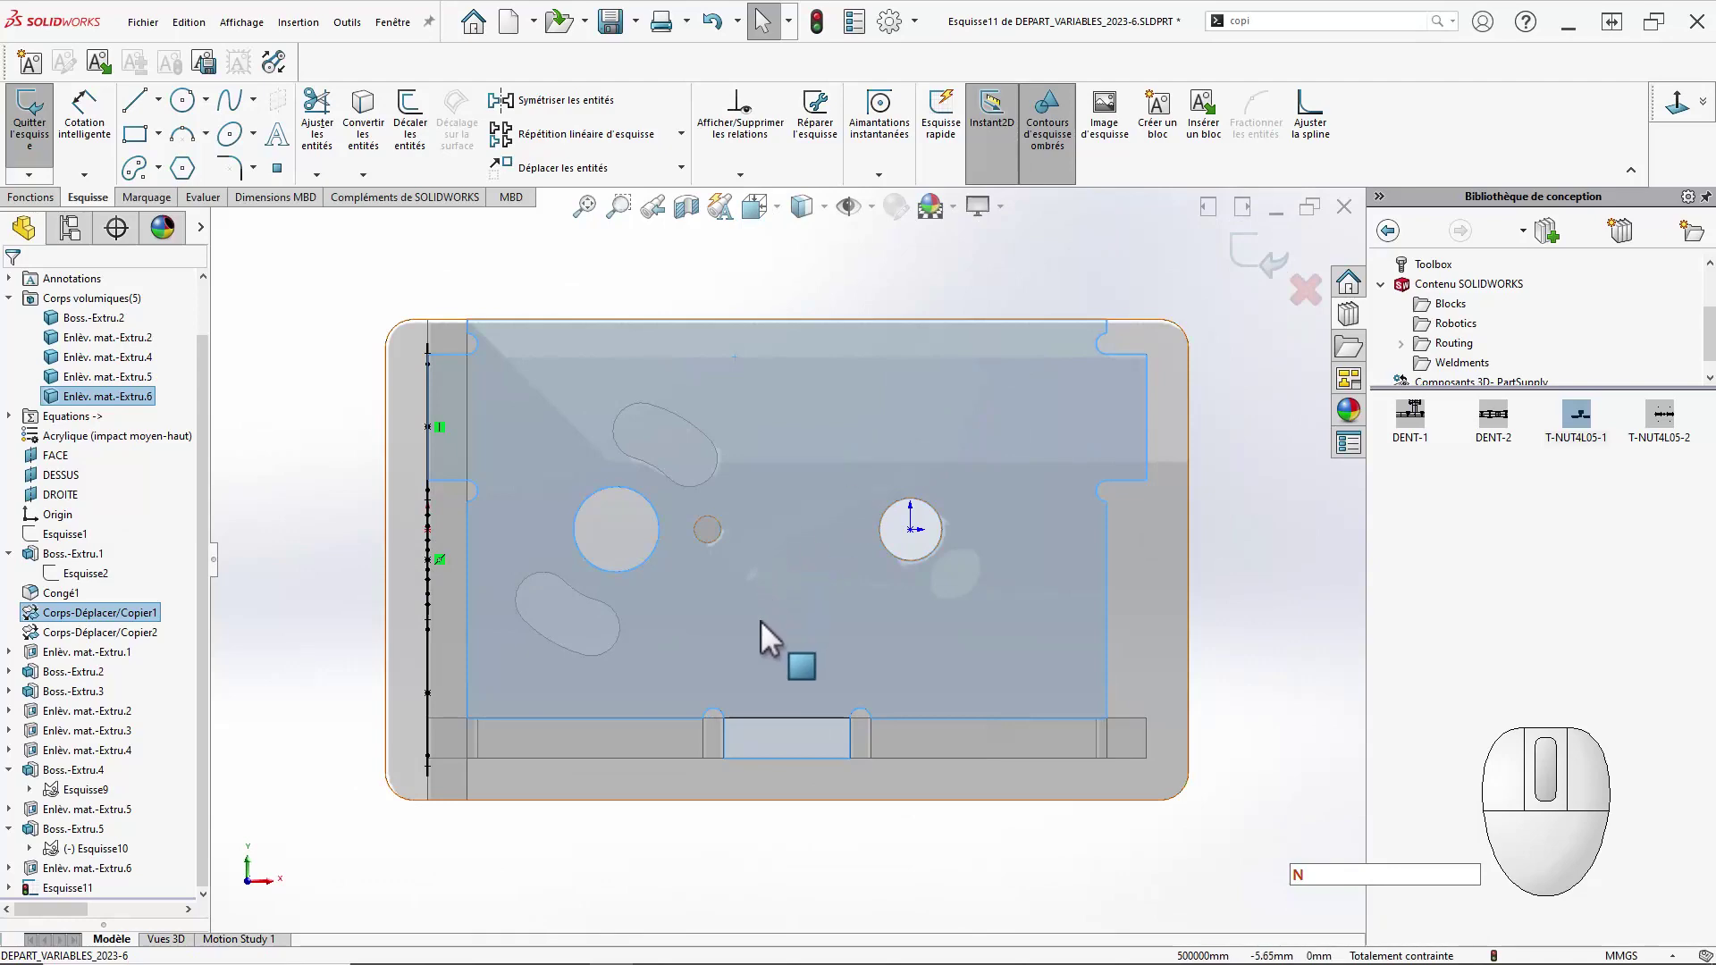
right_drag(1091, 893, 834, 882)
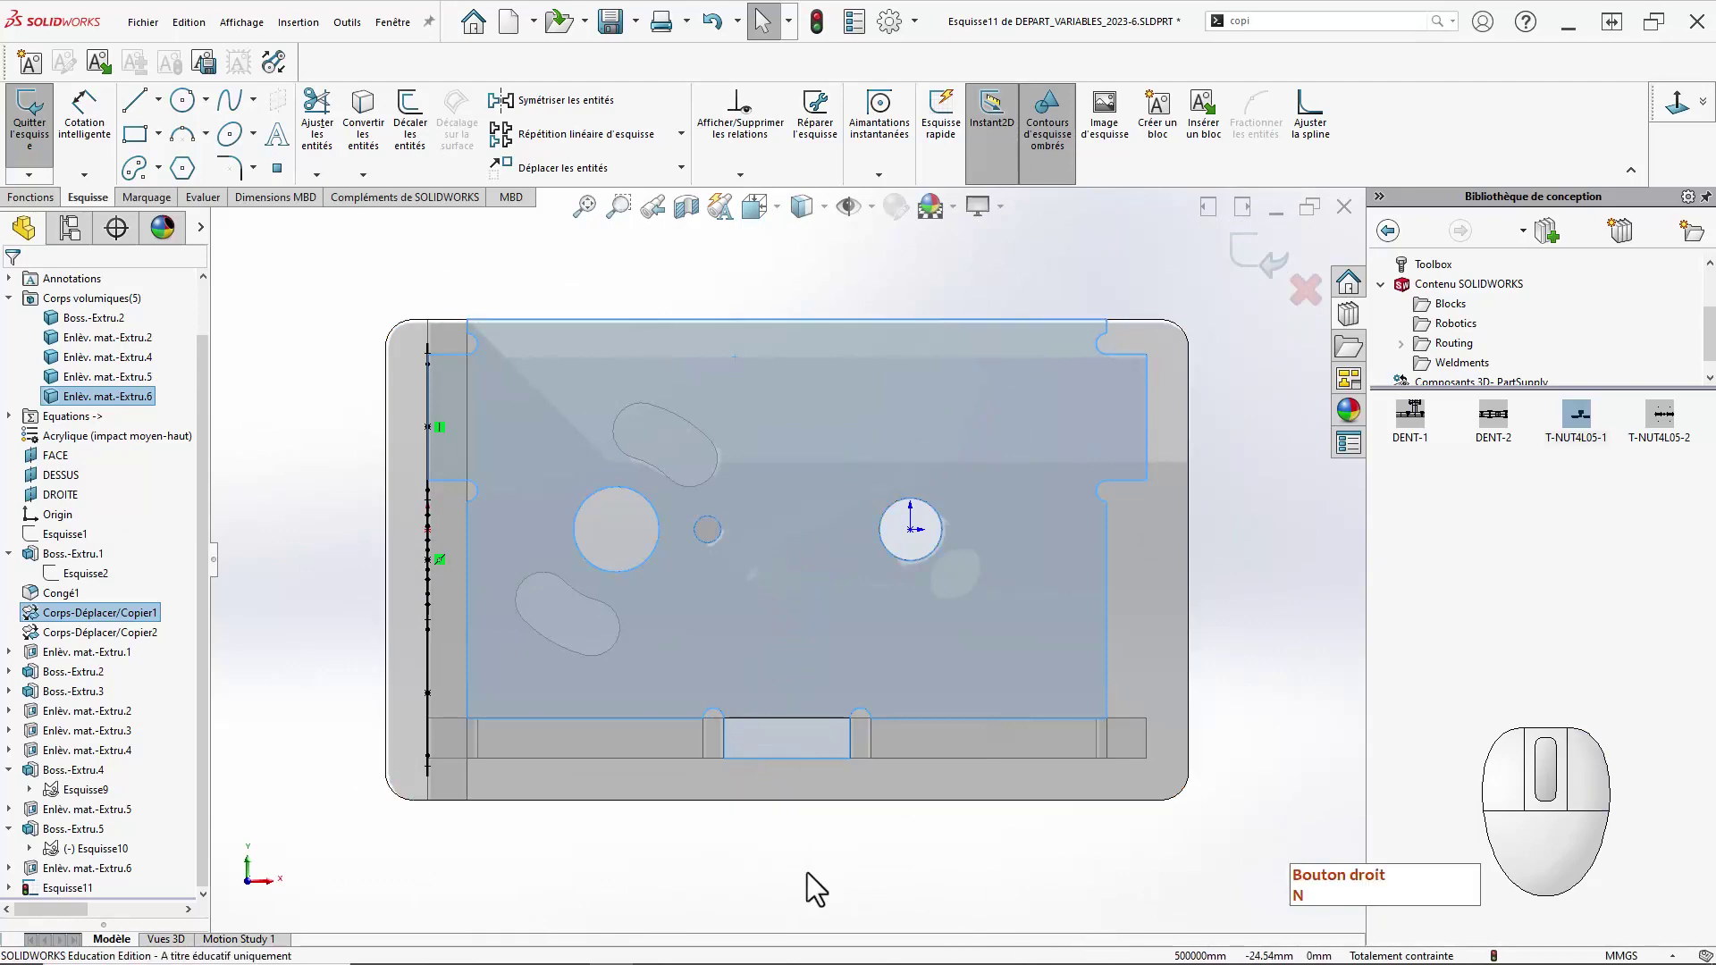
middle_drag(287, 581, 384, 658)
key(Escape)
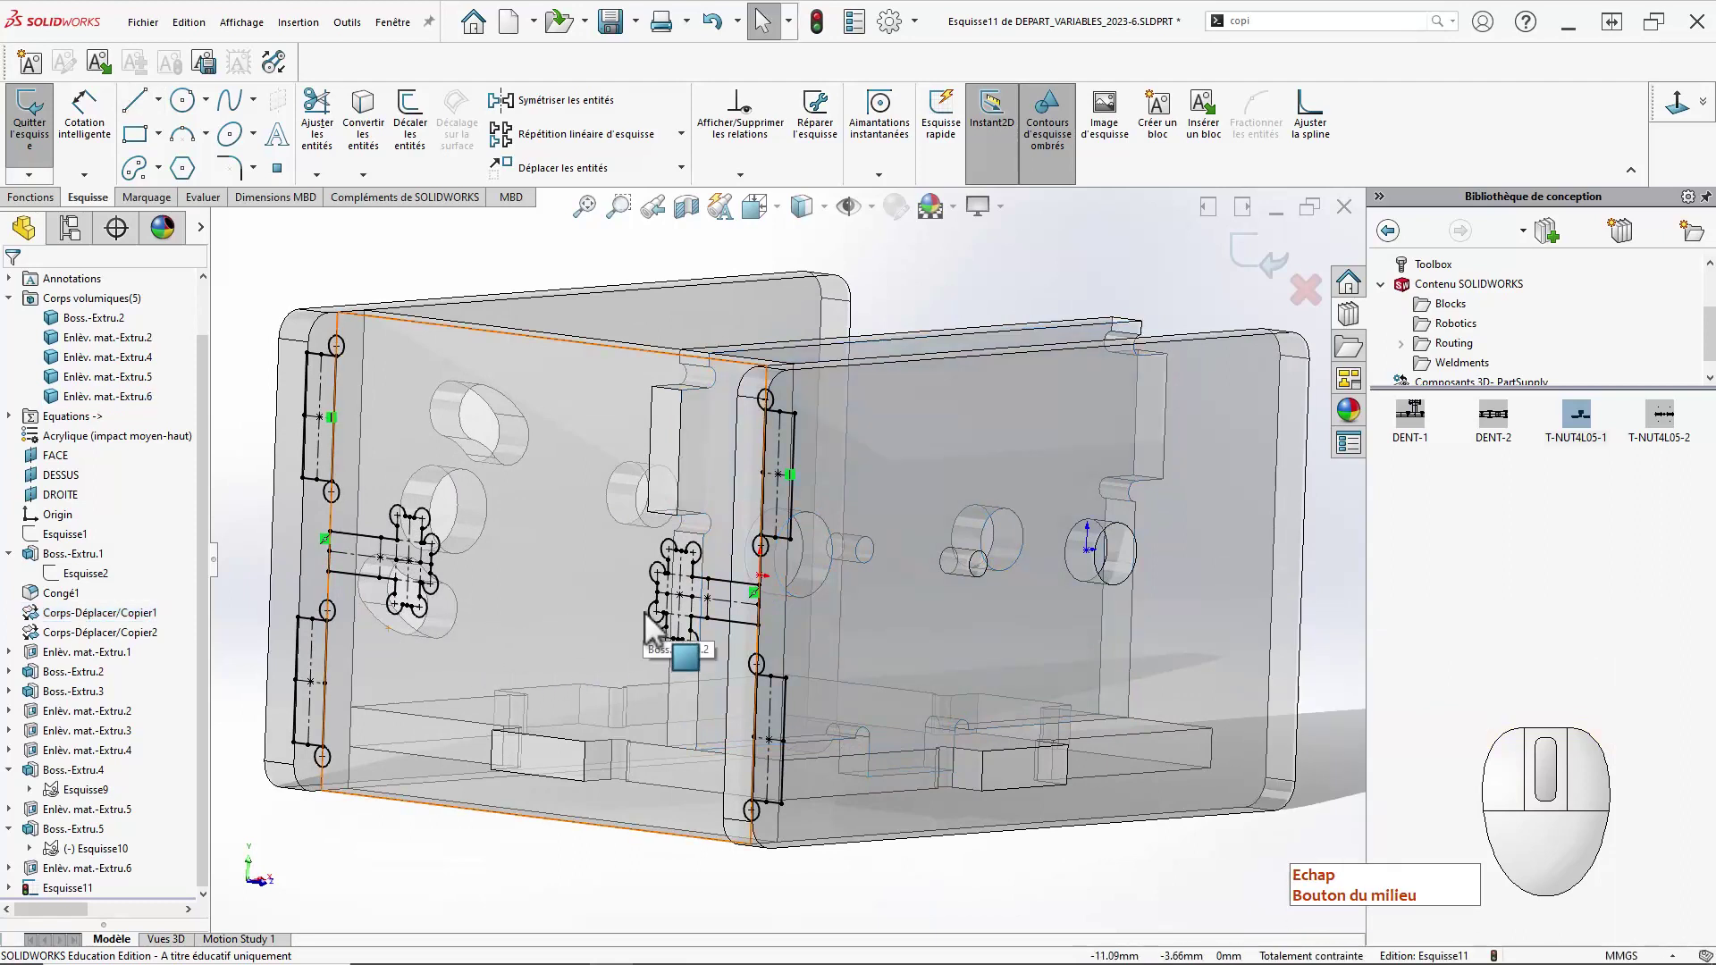
click(714, 616)
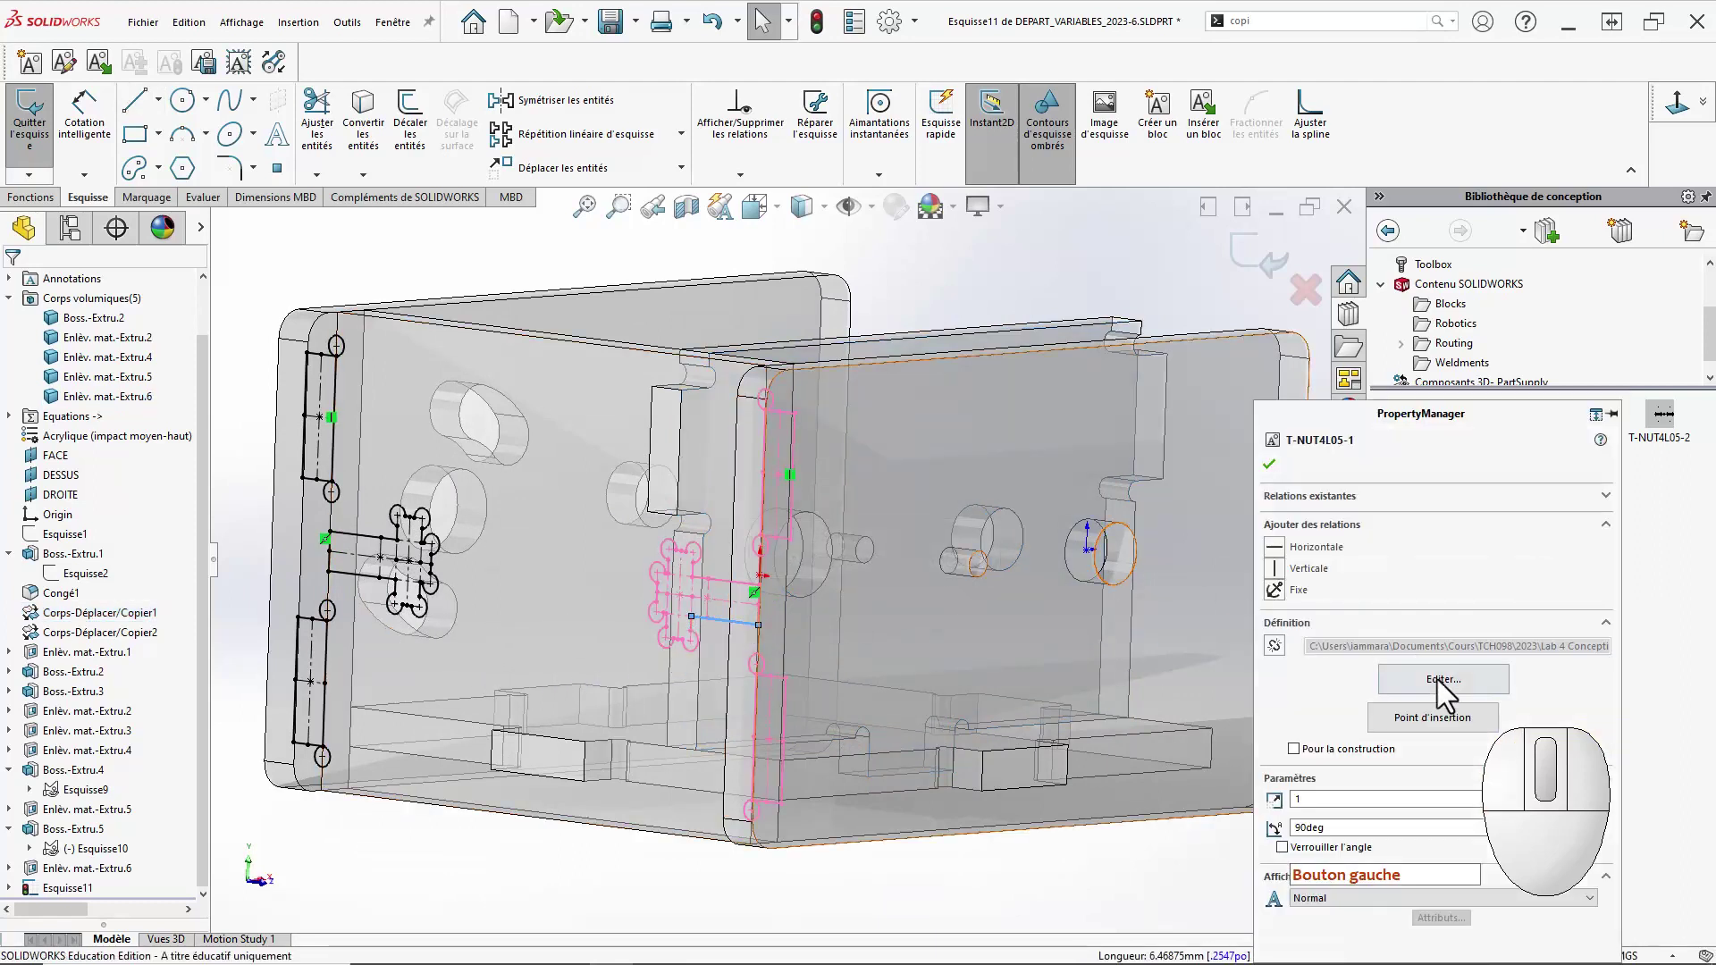
click(1441, 682)
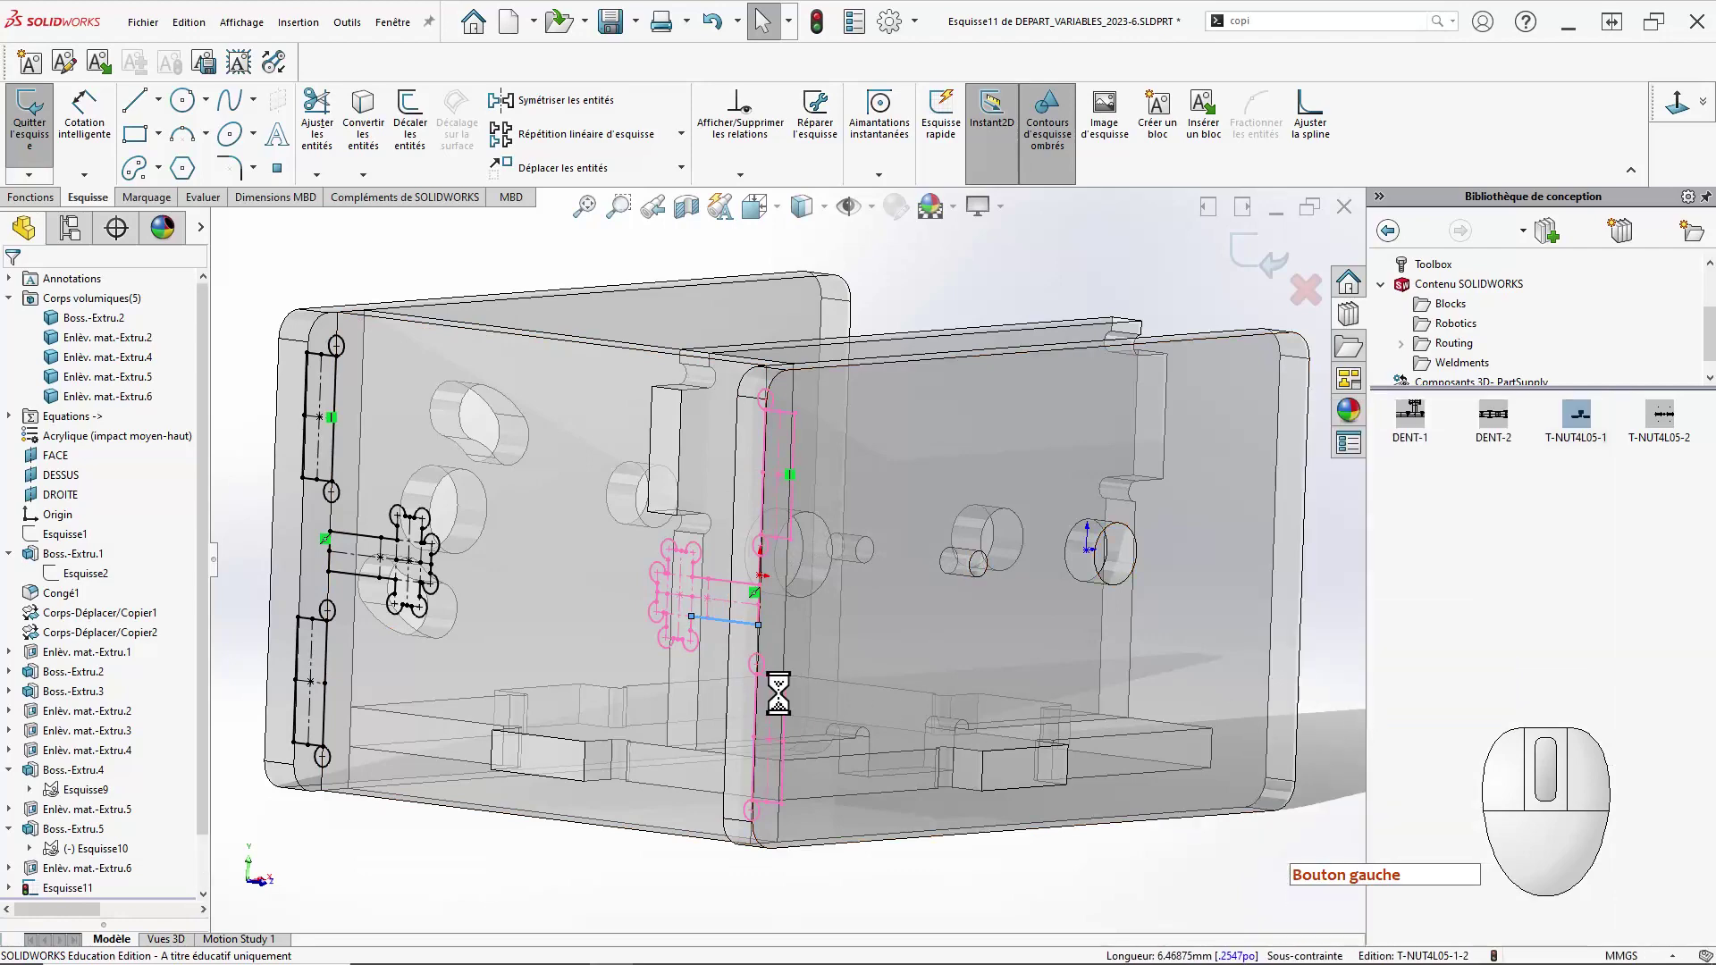
scroll(727, 642, down, 5)
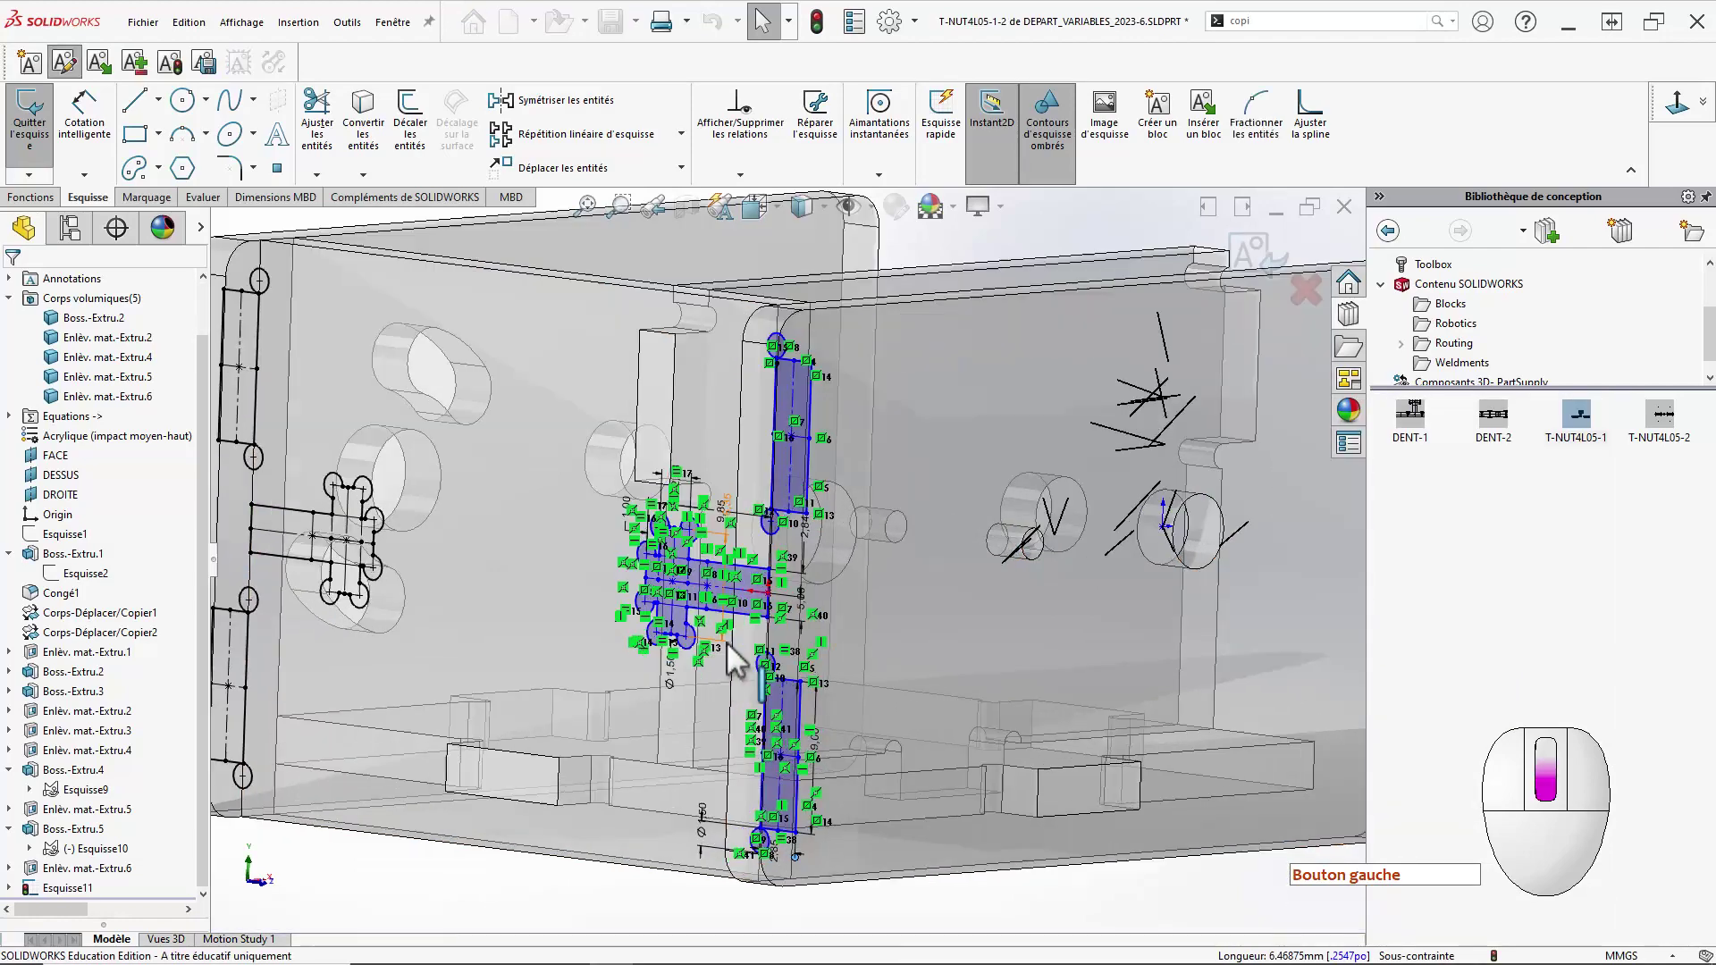
scroll(736, 620, down, 1)
mouse_move(709, 601)
ctrl+middle_down()
mouse_move(912, 613)
mouse_move(969, 747)
ctrl+middle_up()
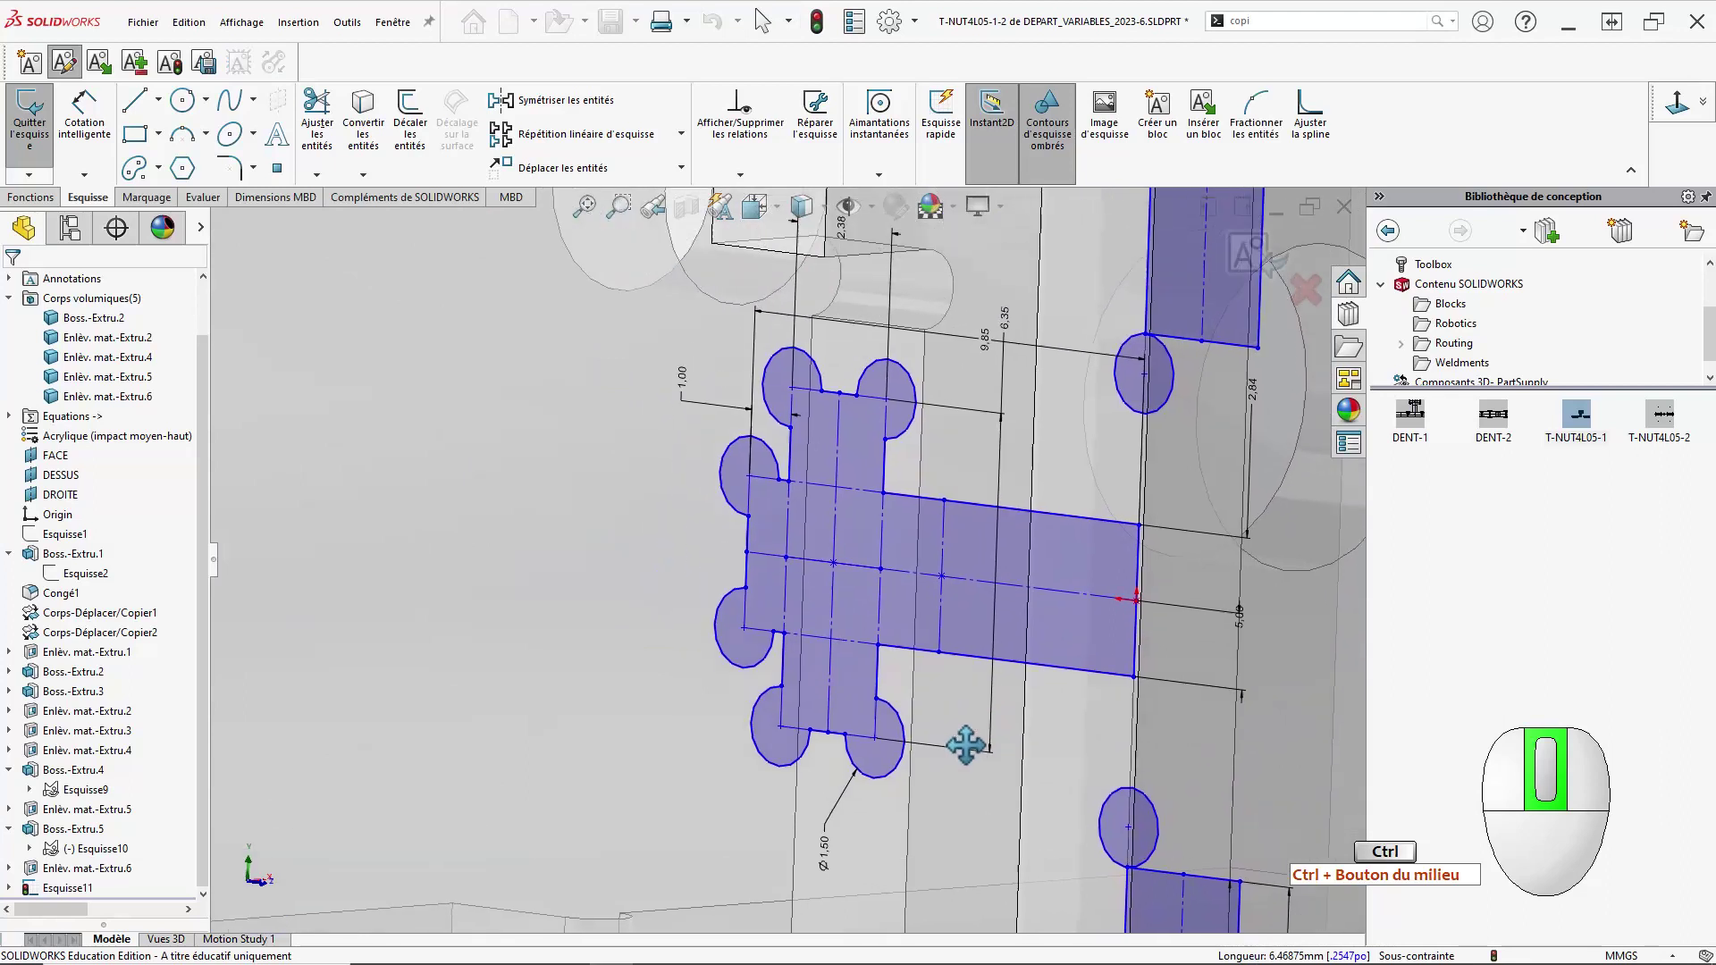
Set the distance between the nut pocket and the slot's closed end to 2 mm and finish editing the block.
click(684, 411)
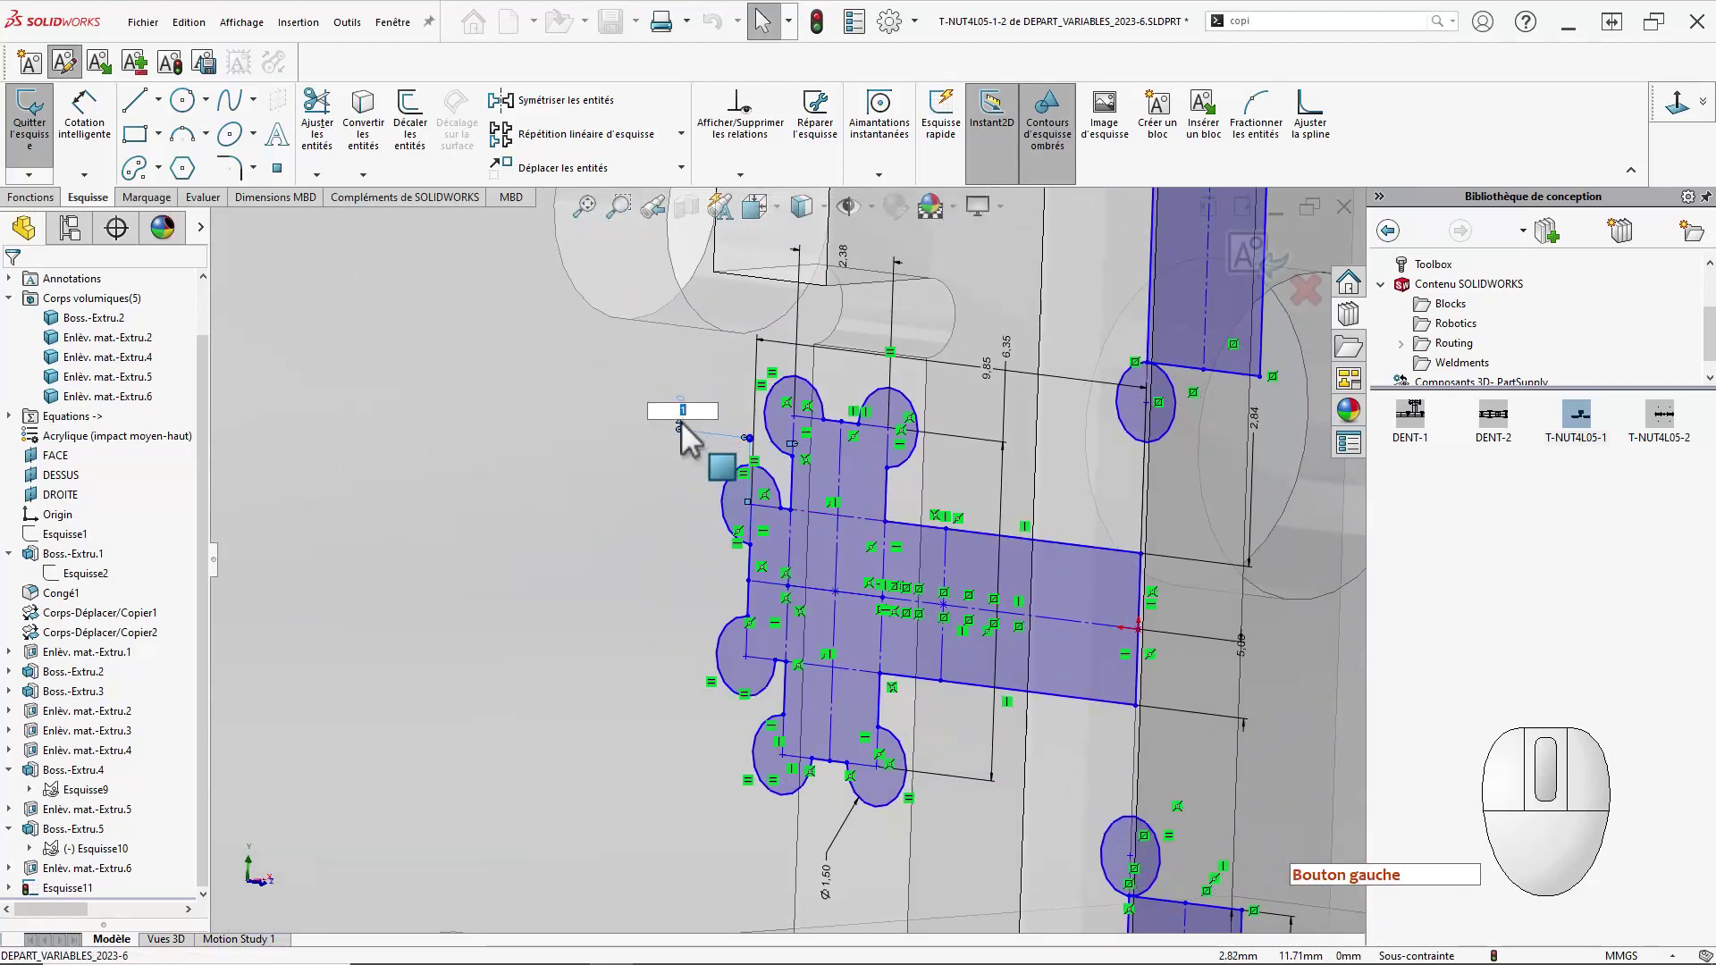
text(2)
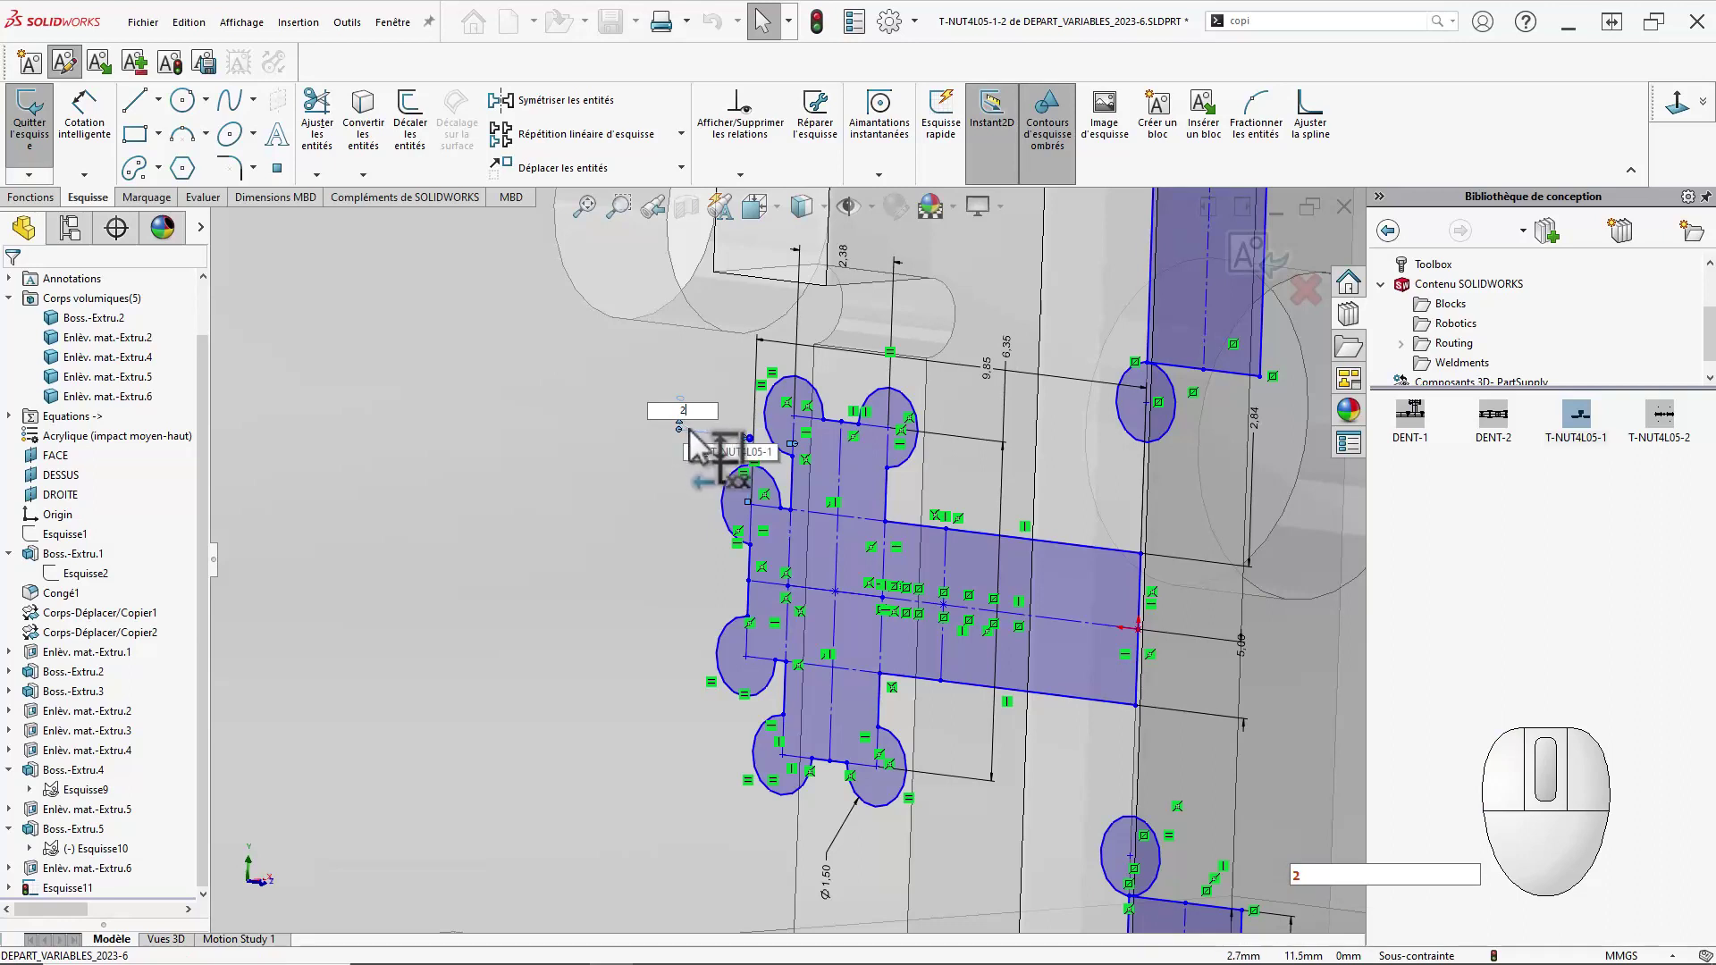
key(Return)
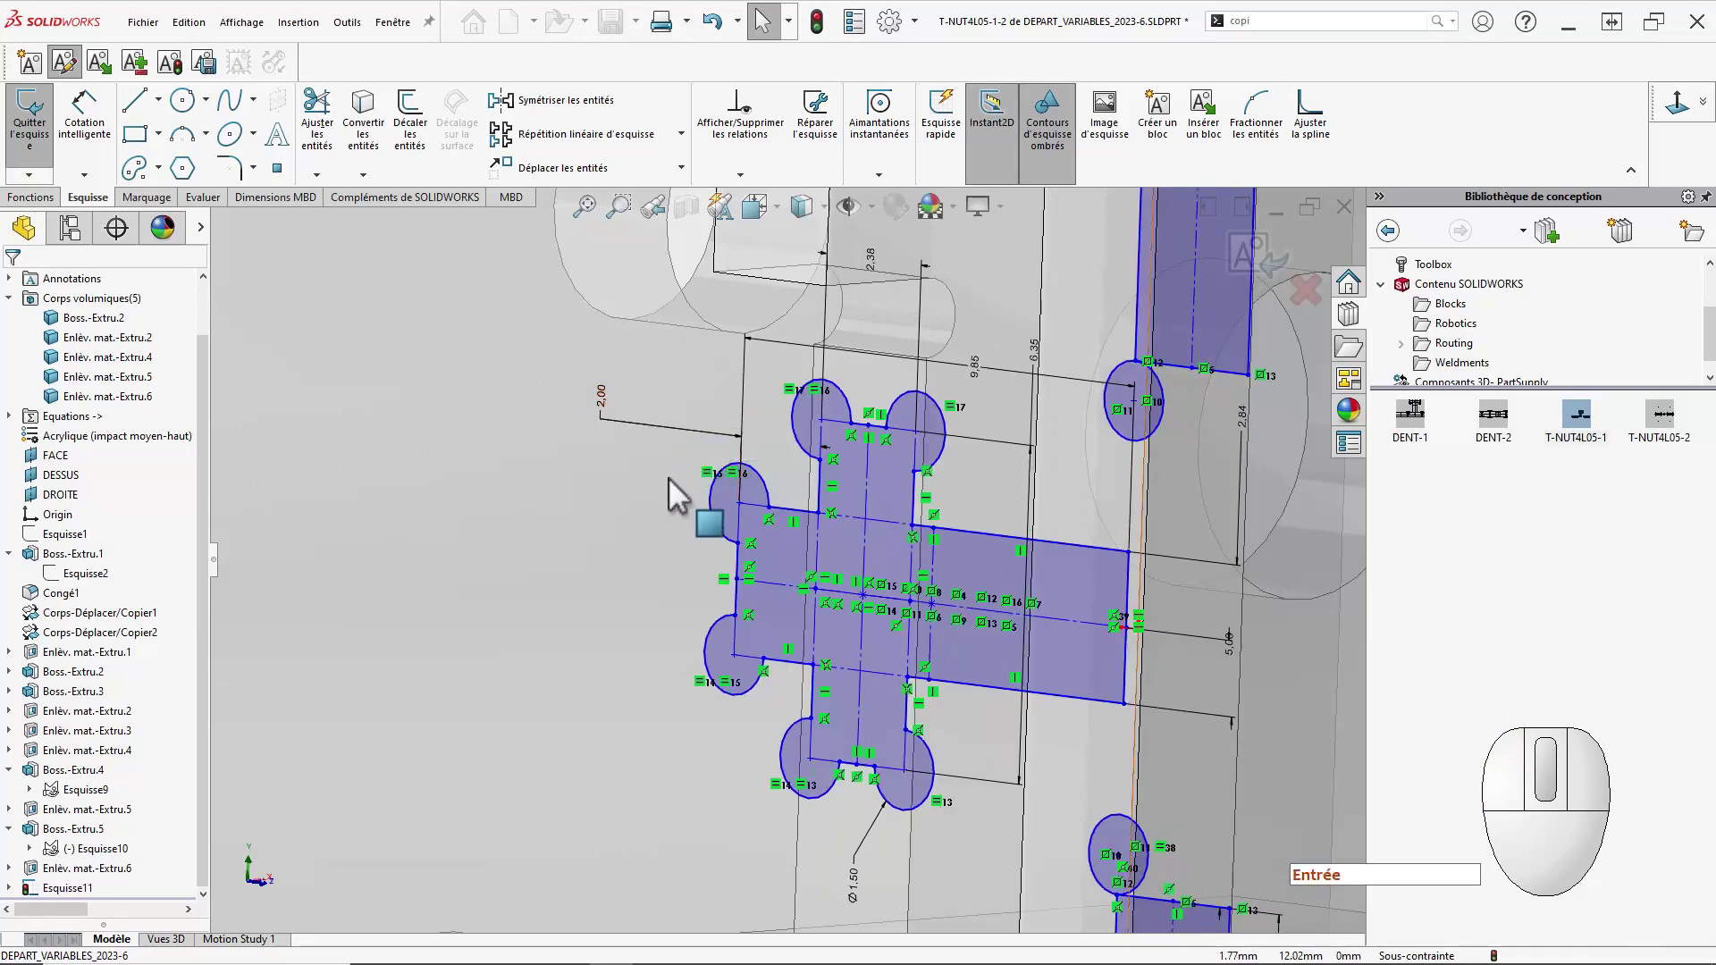
scroll(679, 470, up, 5)
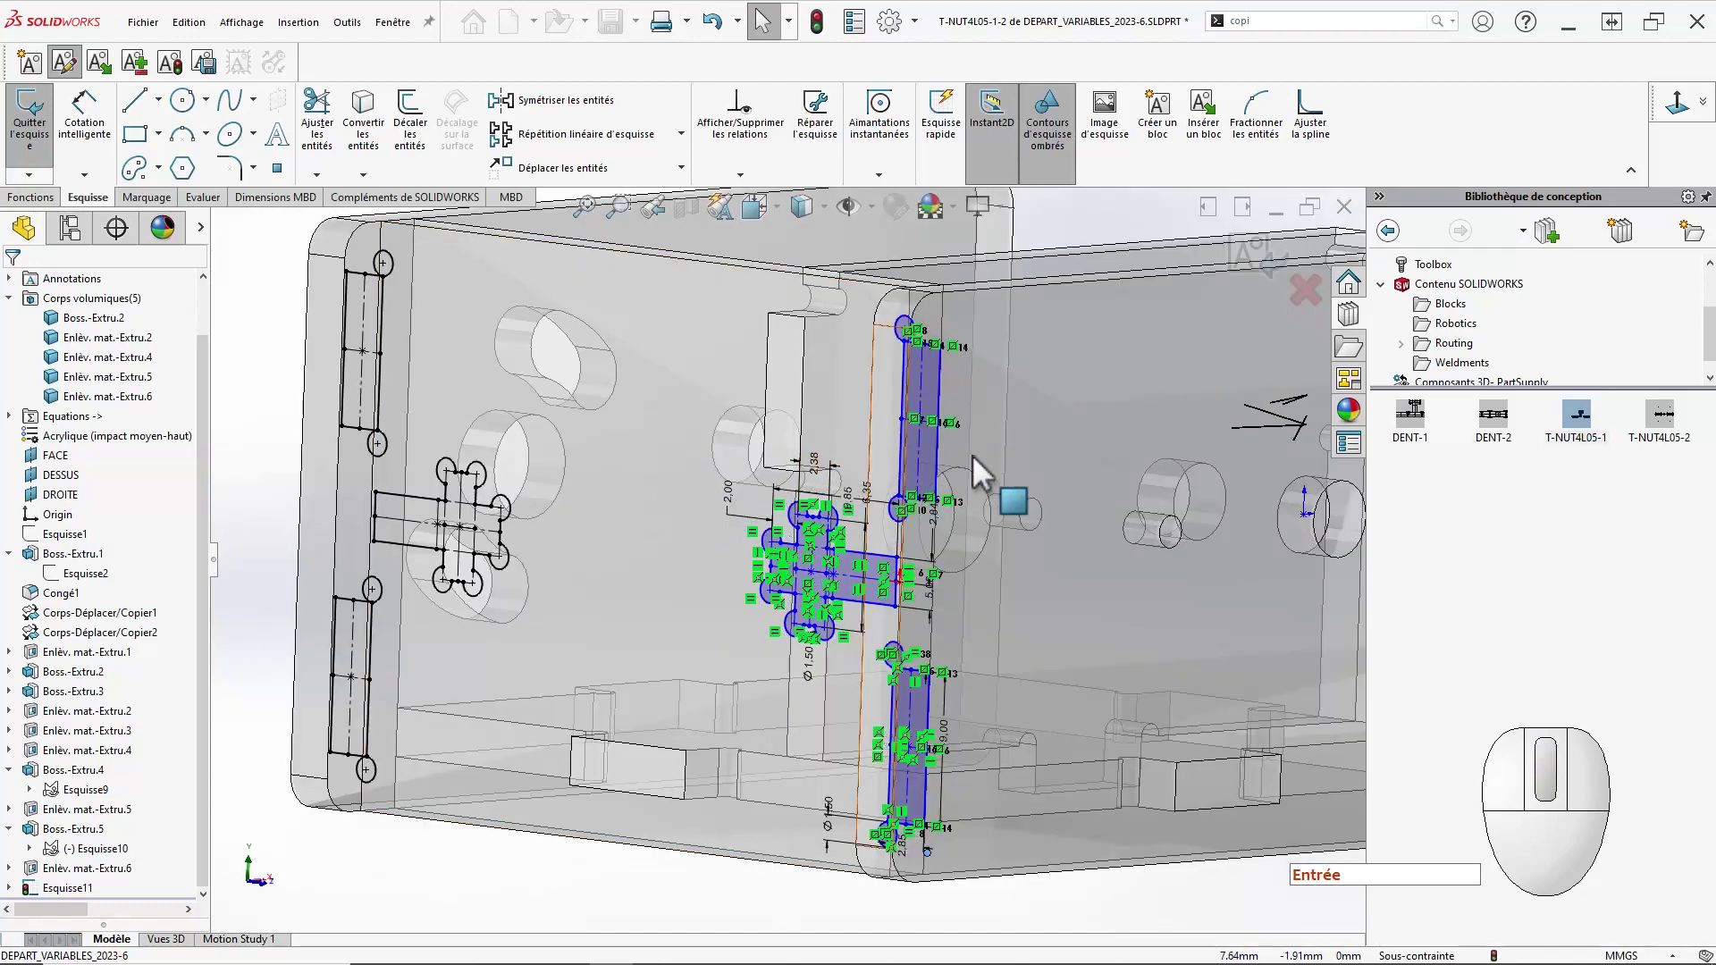
click(1242, 257)
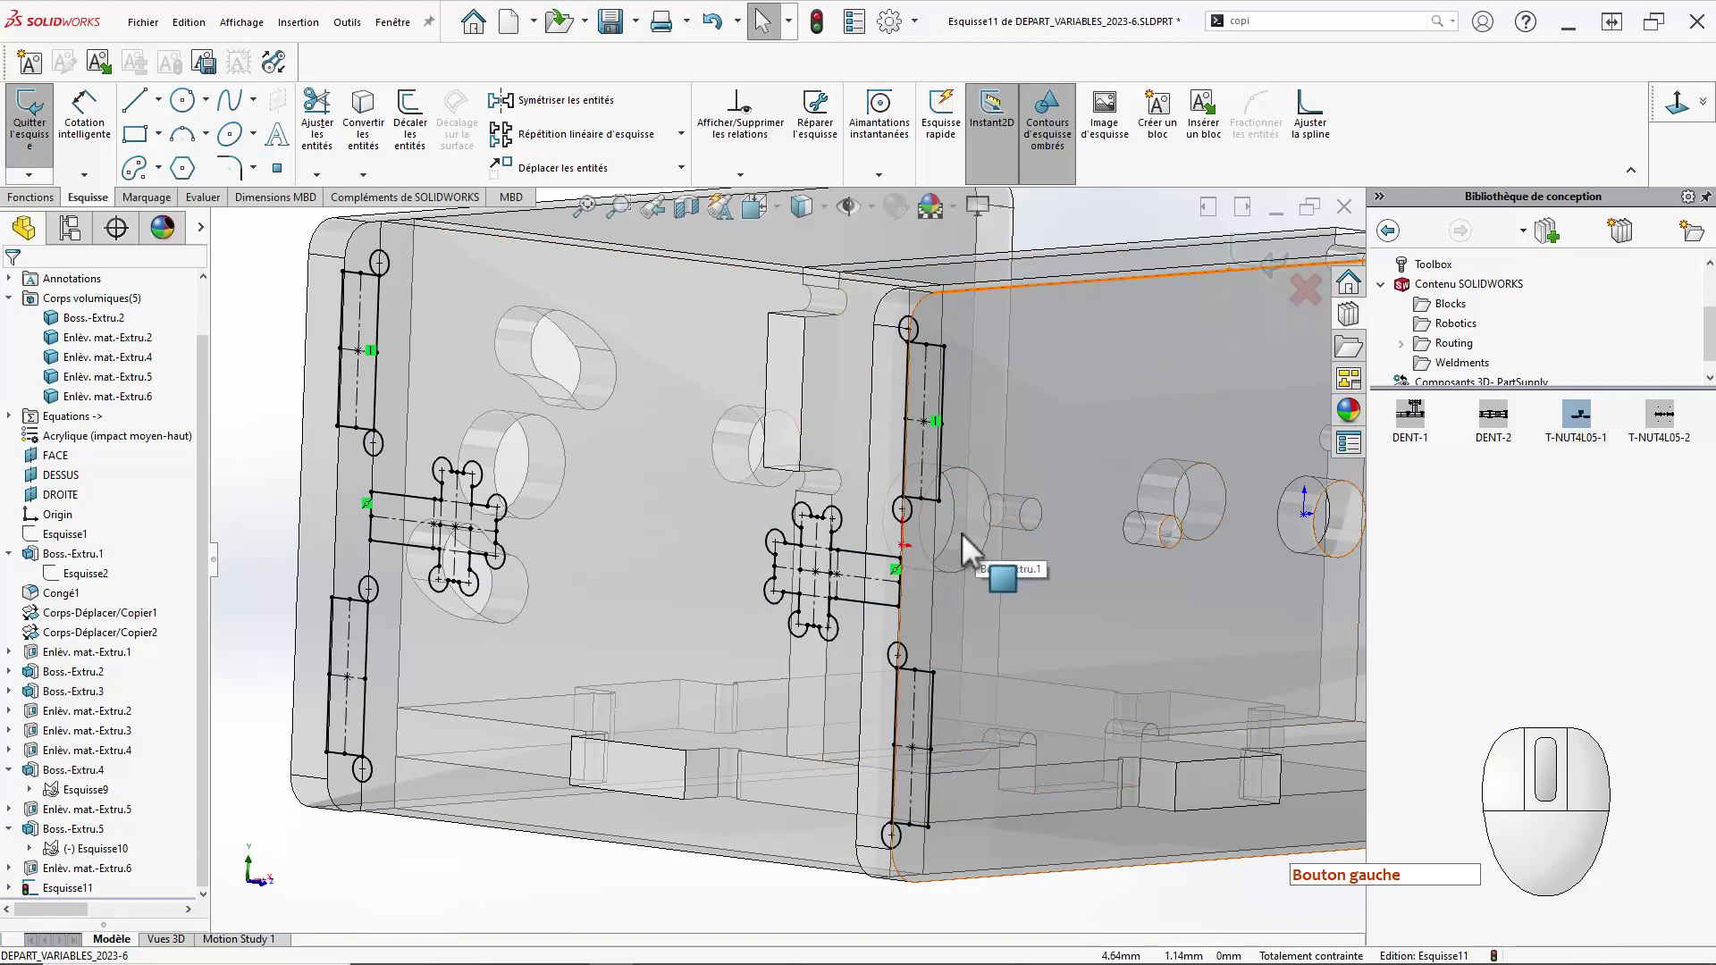
Facing the side plate squarely, insert two DENT-2 blocks, one in its upper middle and one in its lower middle.
scroll(960, 536, up, 3)
click(735, 628)
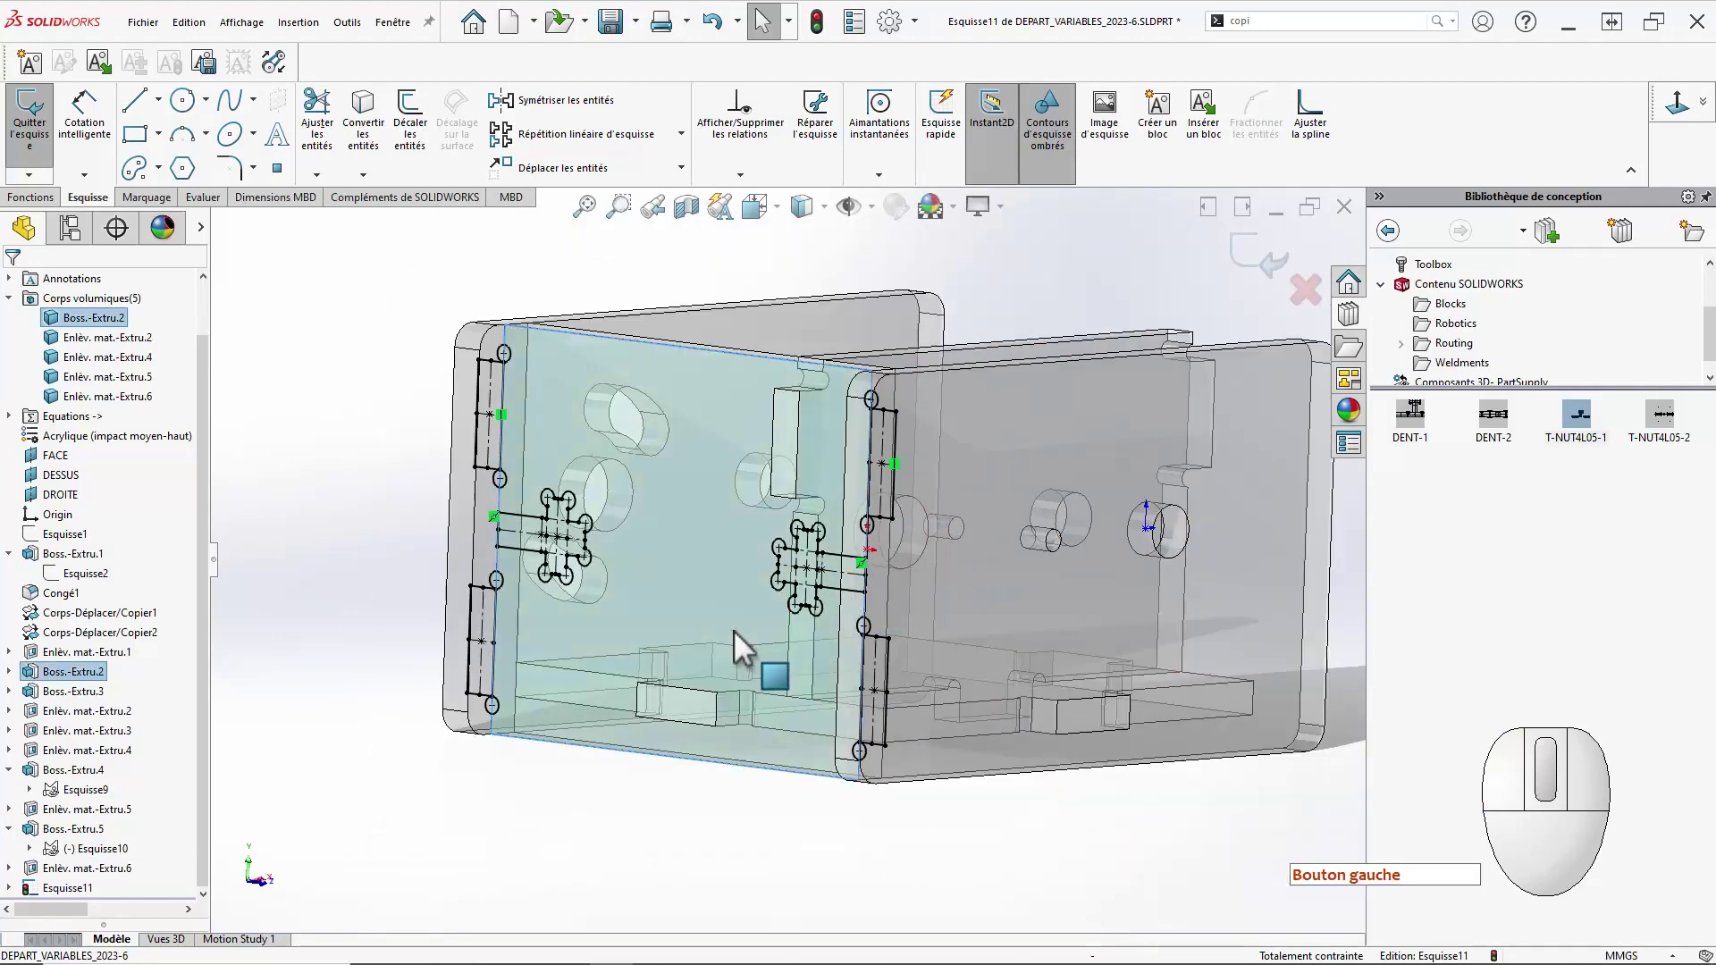
key(n)
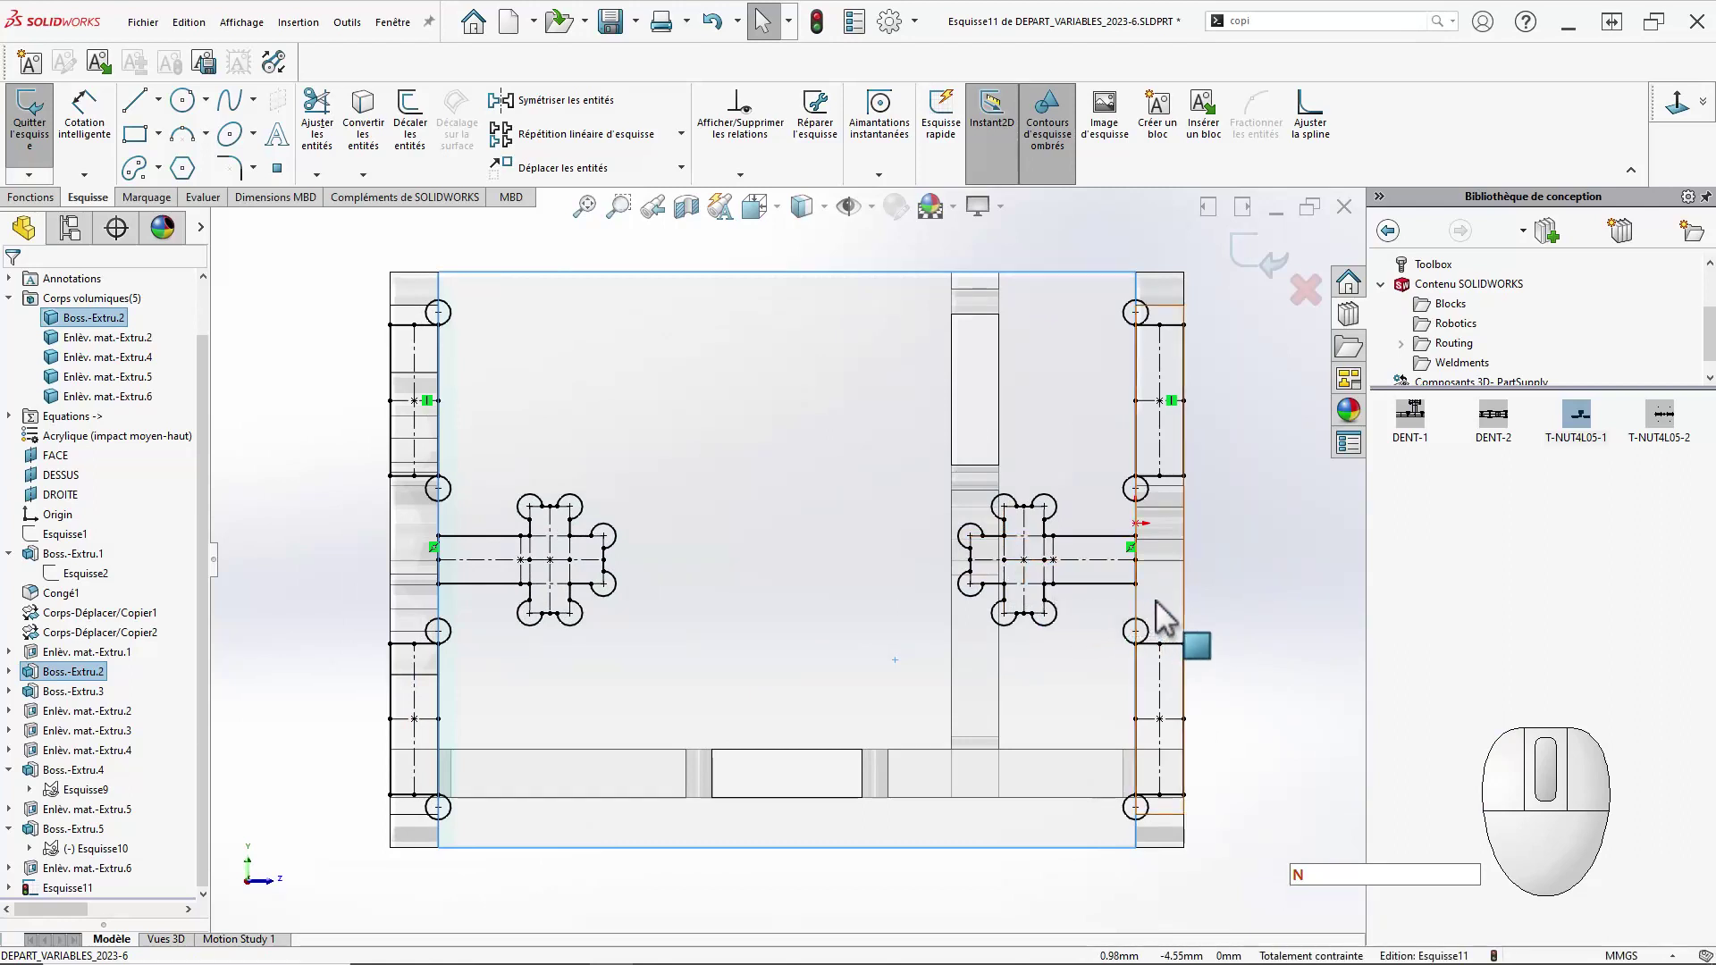
scroll(1197, 595, up, 2)
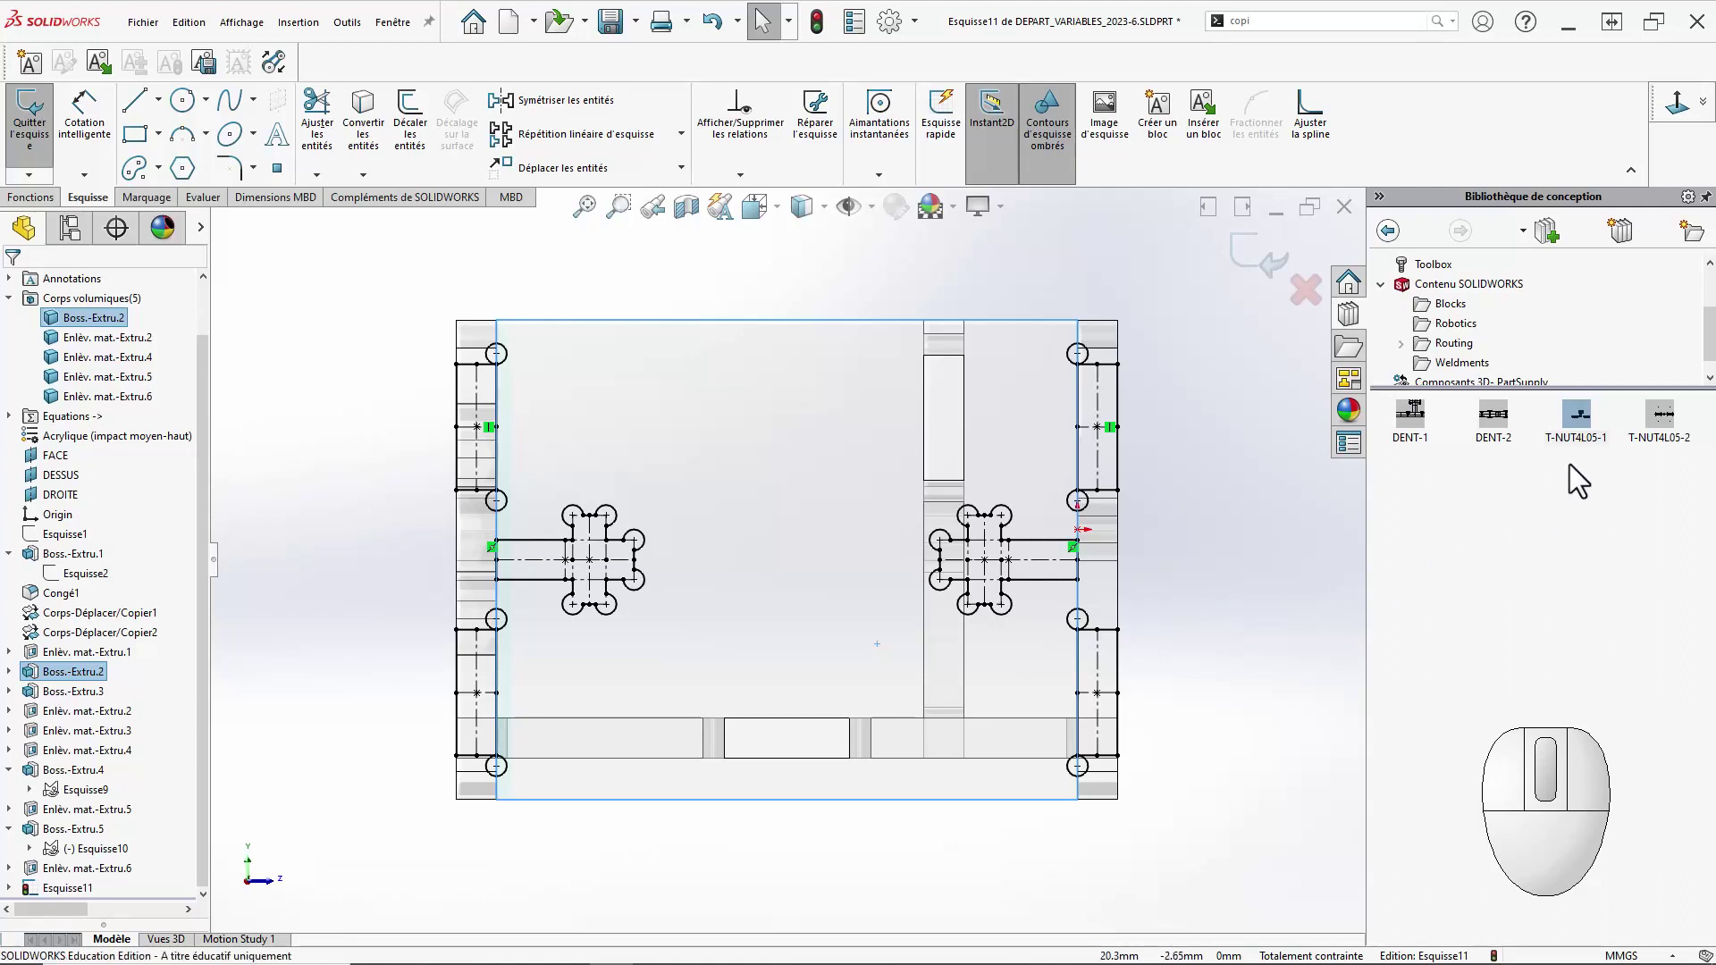
mouse_move(1494, 427)
mouse_down()
mouse_move(1478, 517)
mouse_move(1118, 670)
mouse_move(745, 667)
mouse_up()
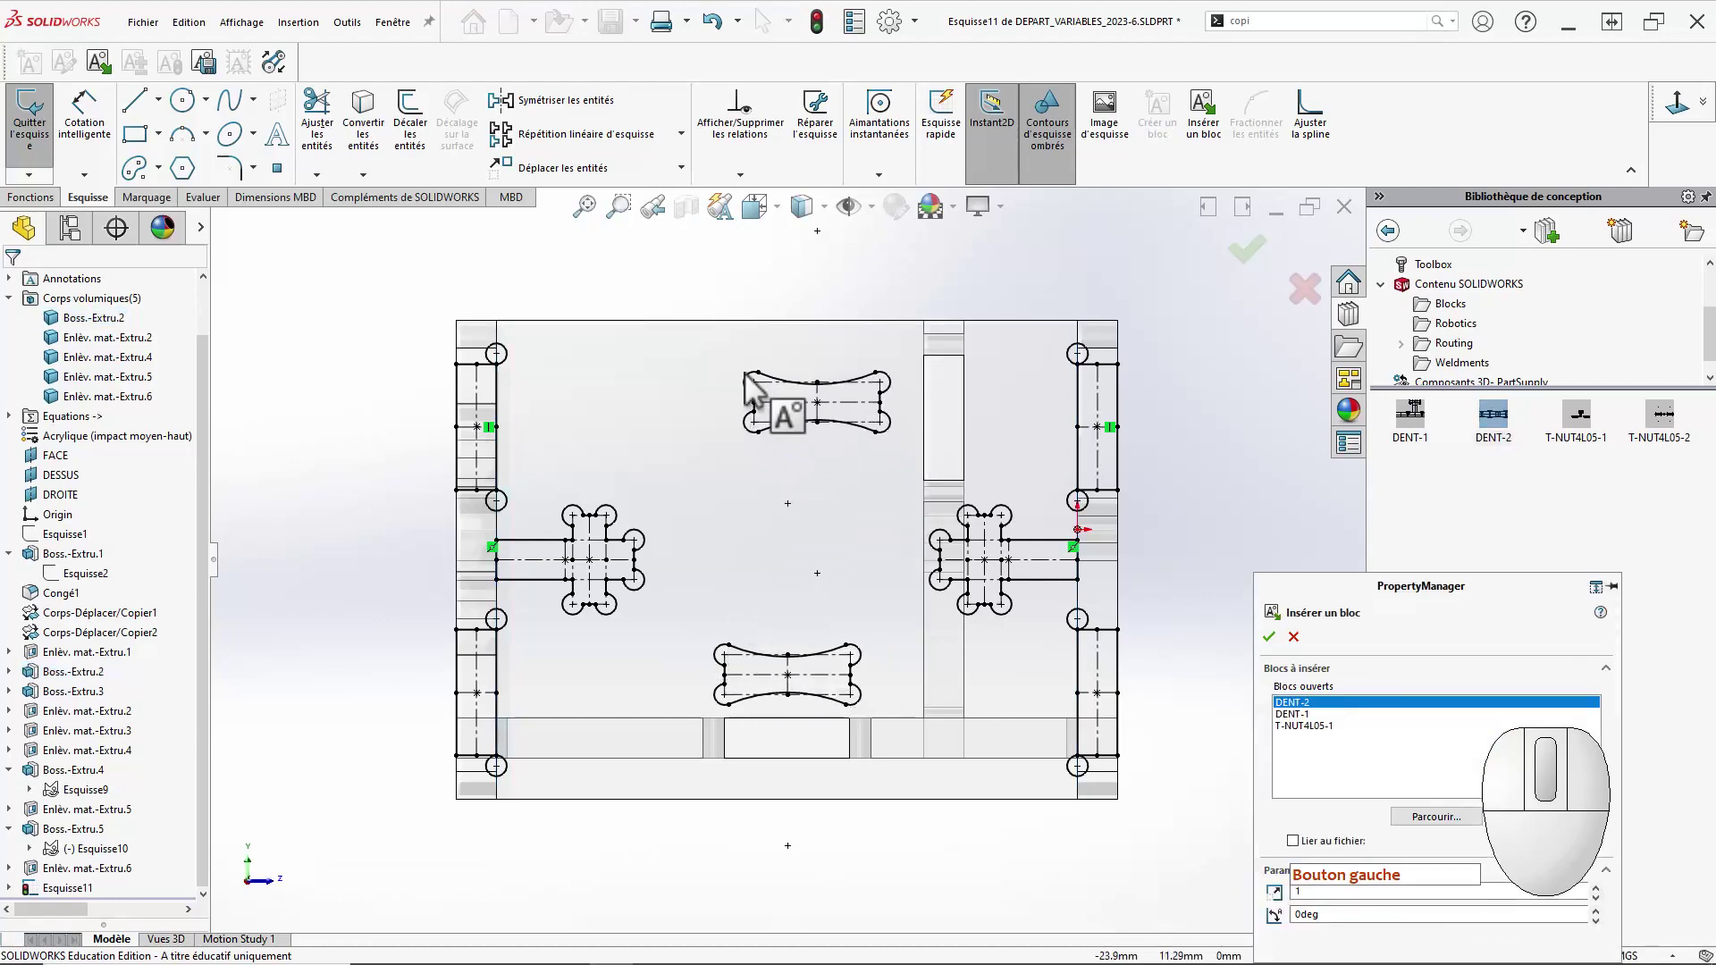
click(753, 382)
key(Escape)
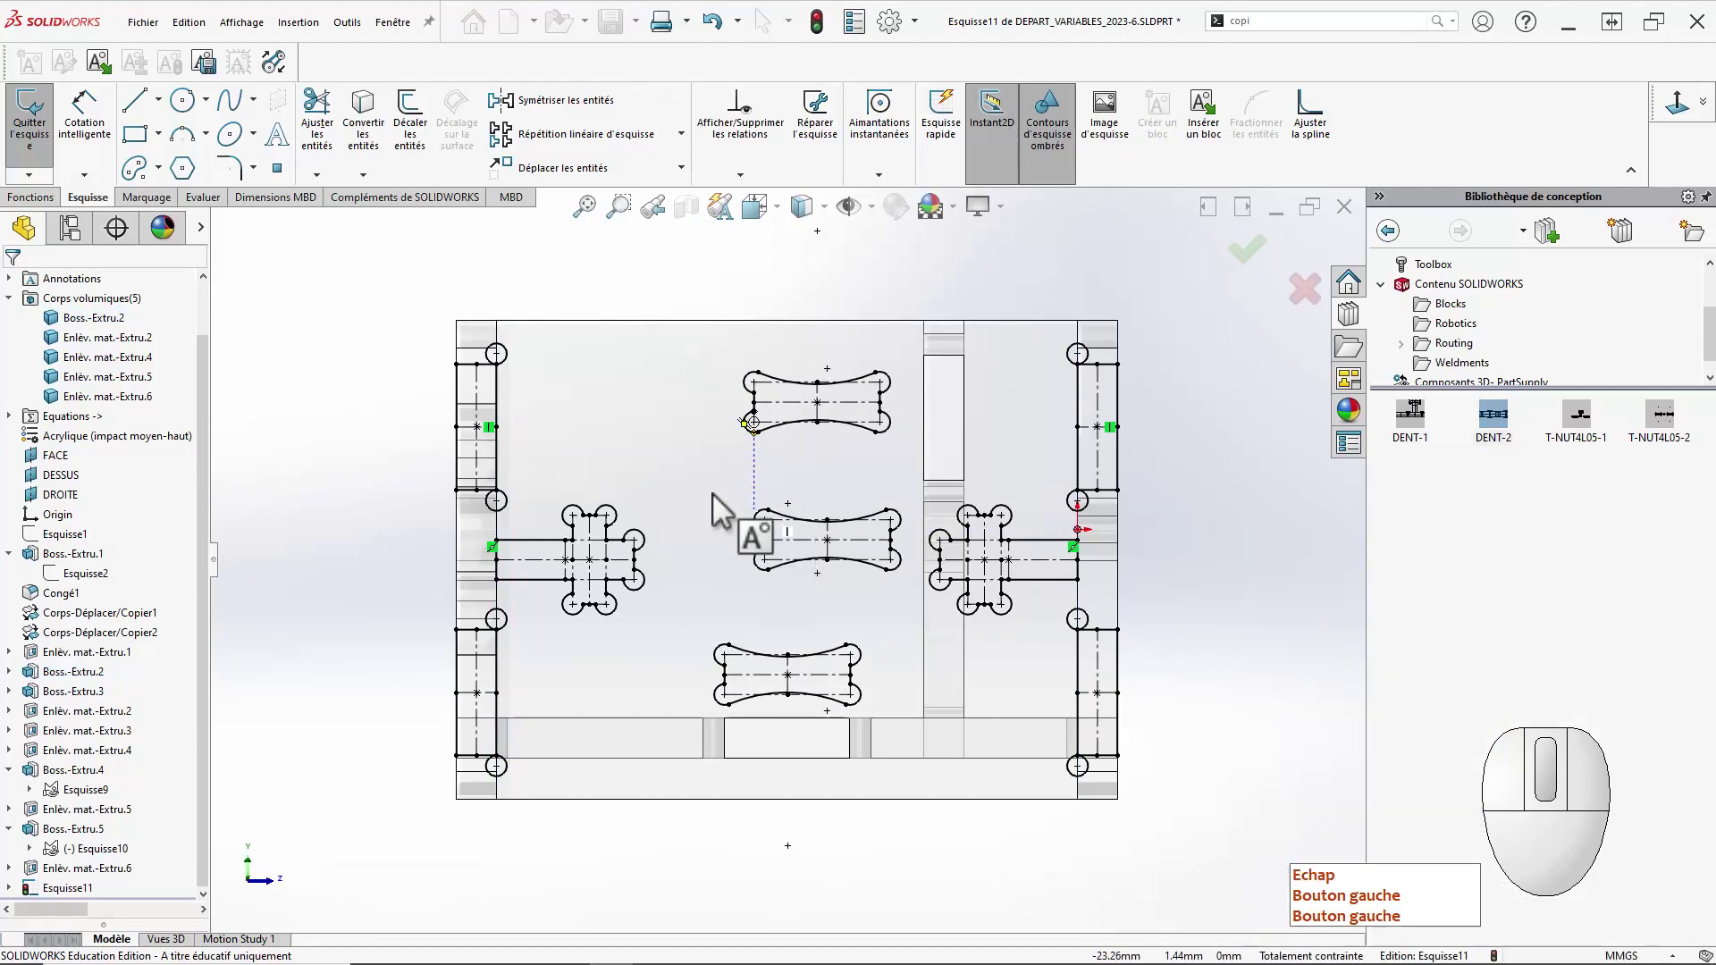
click(671, 357)
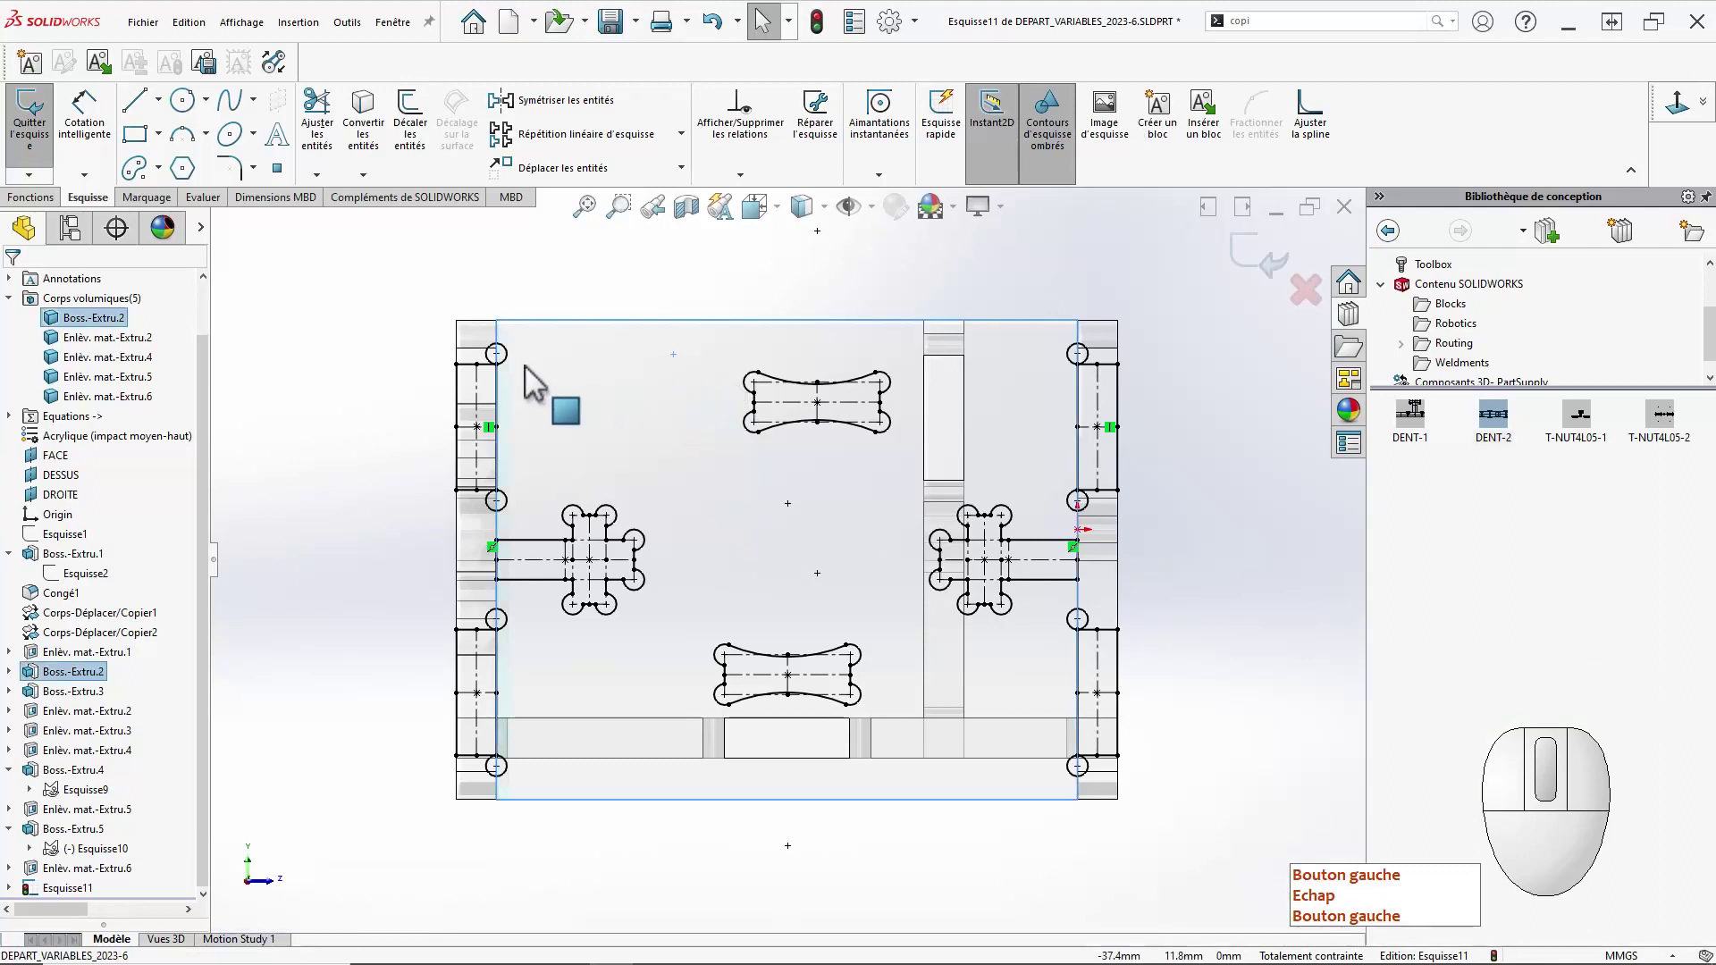
Hide the side plate body Boss.-Extru.2 while keeping its sketch open.
right_click(92, 322)
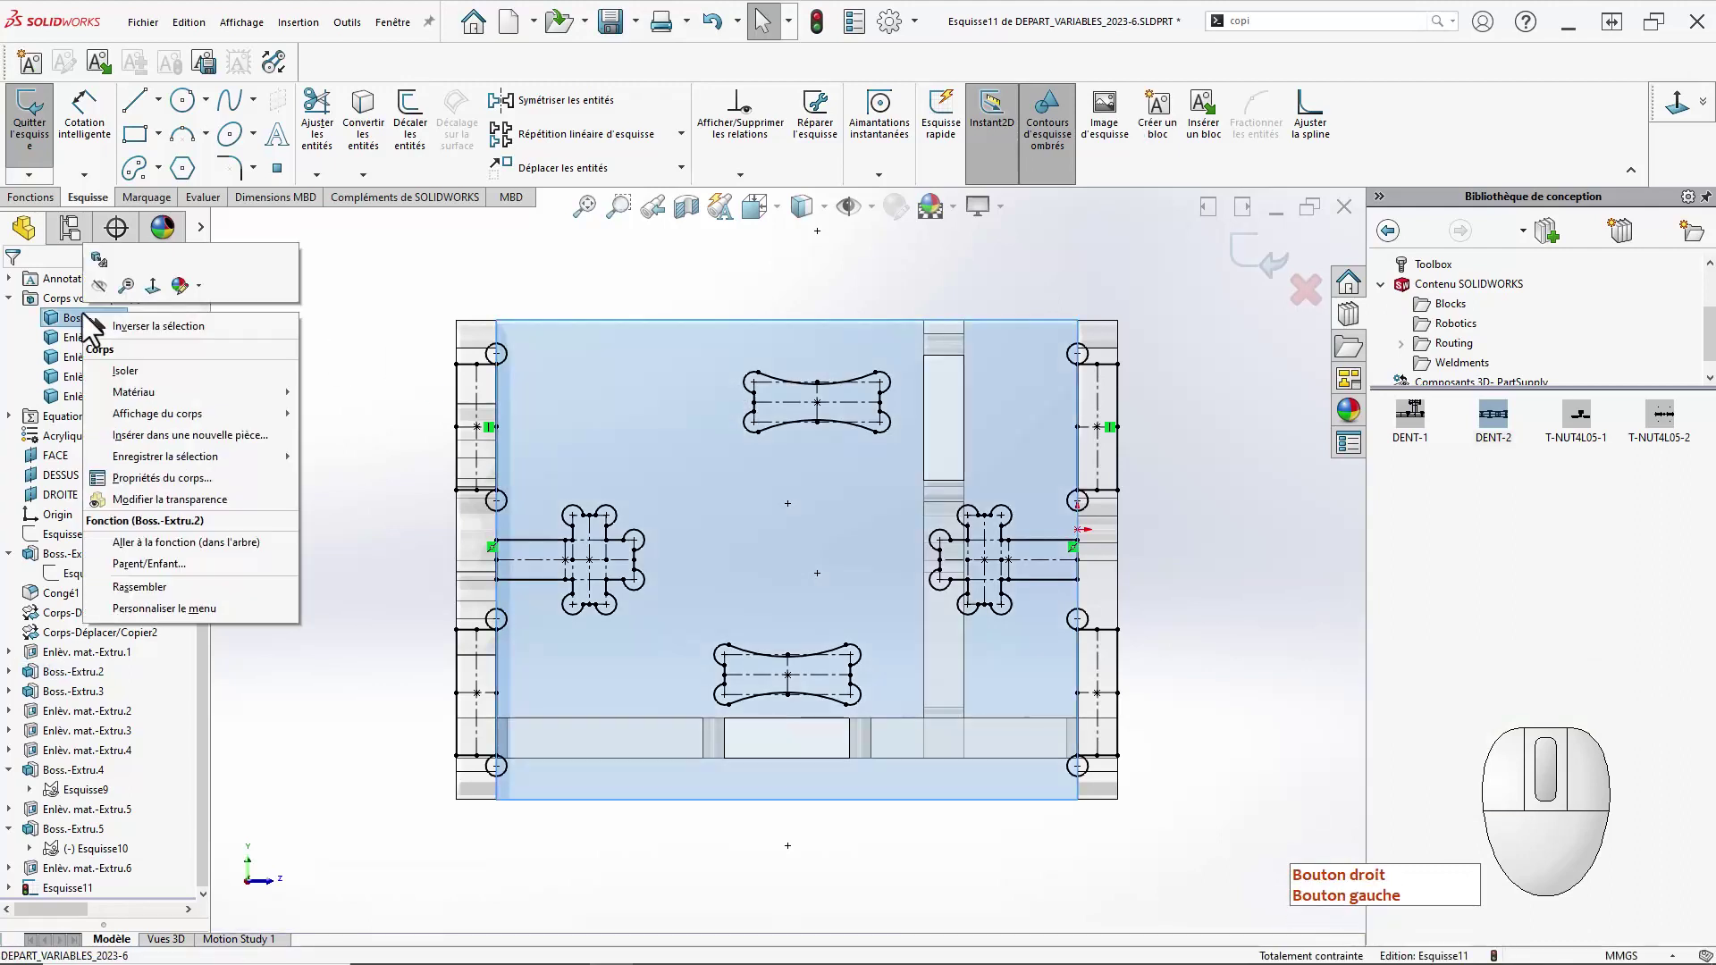
click(100, 287)
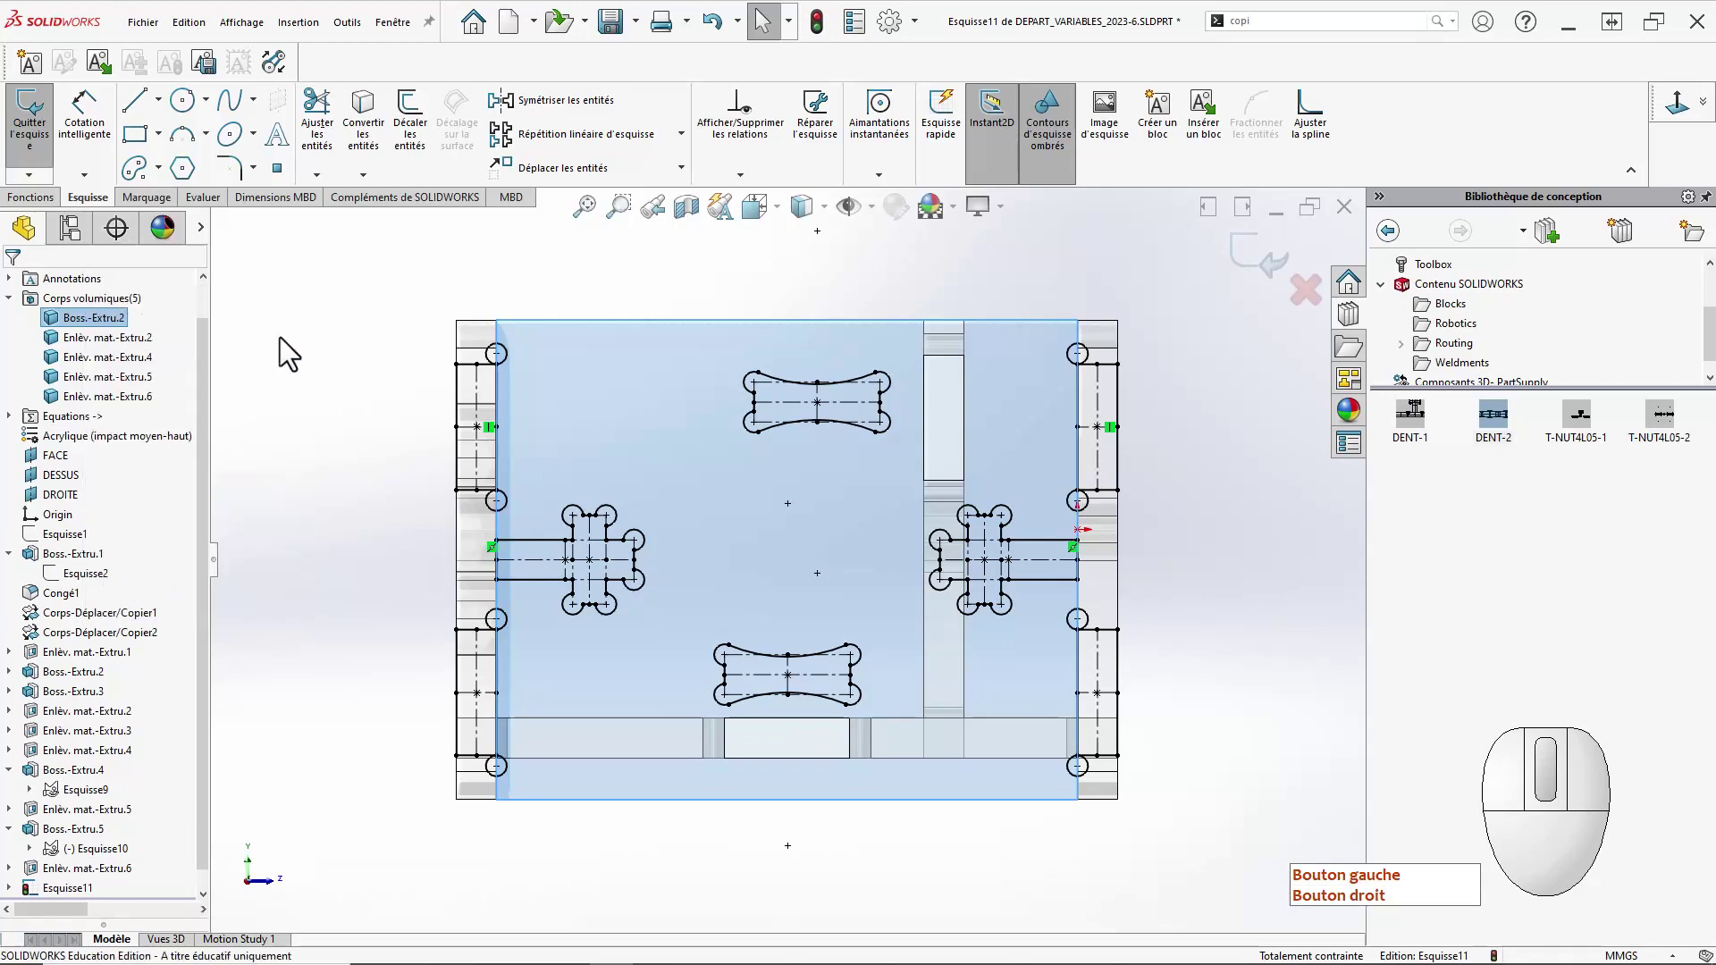
click(325, 427)
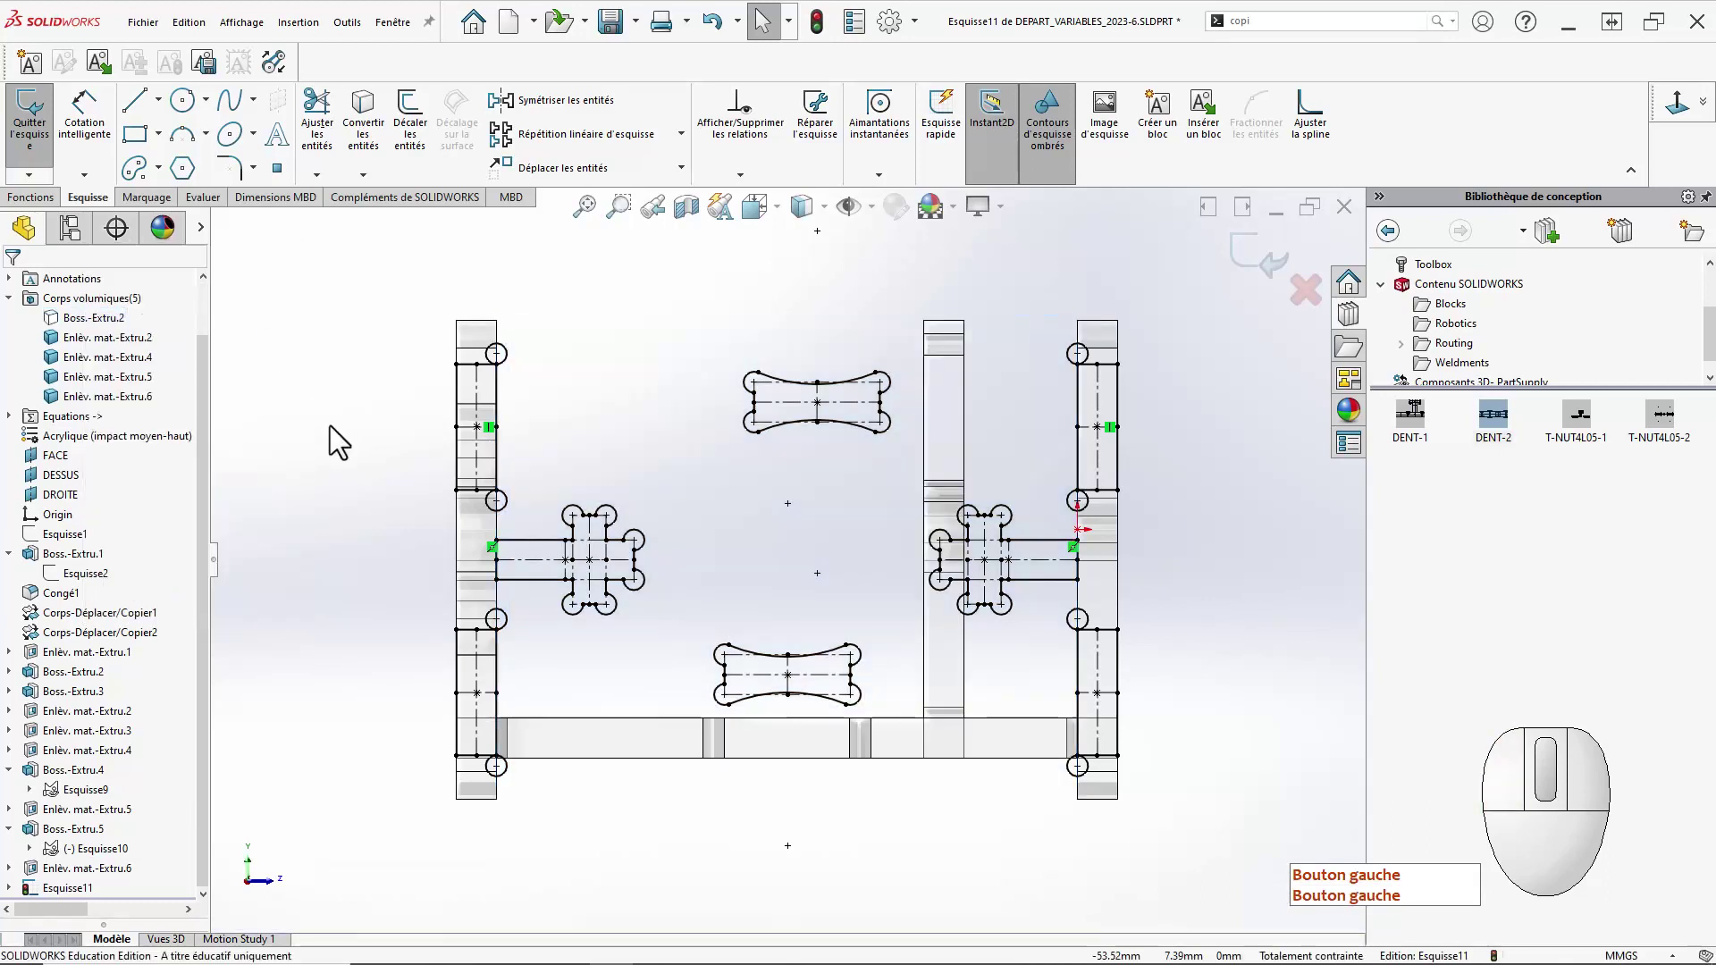
Draw a diagonal construction line between opposite corners of the upright inner plate's tooth.
click(158, 101)
click(127, 150)
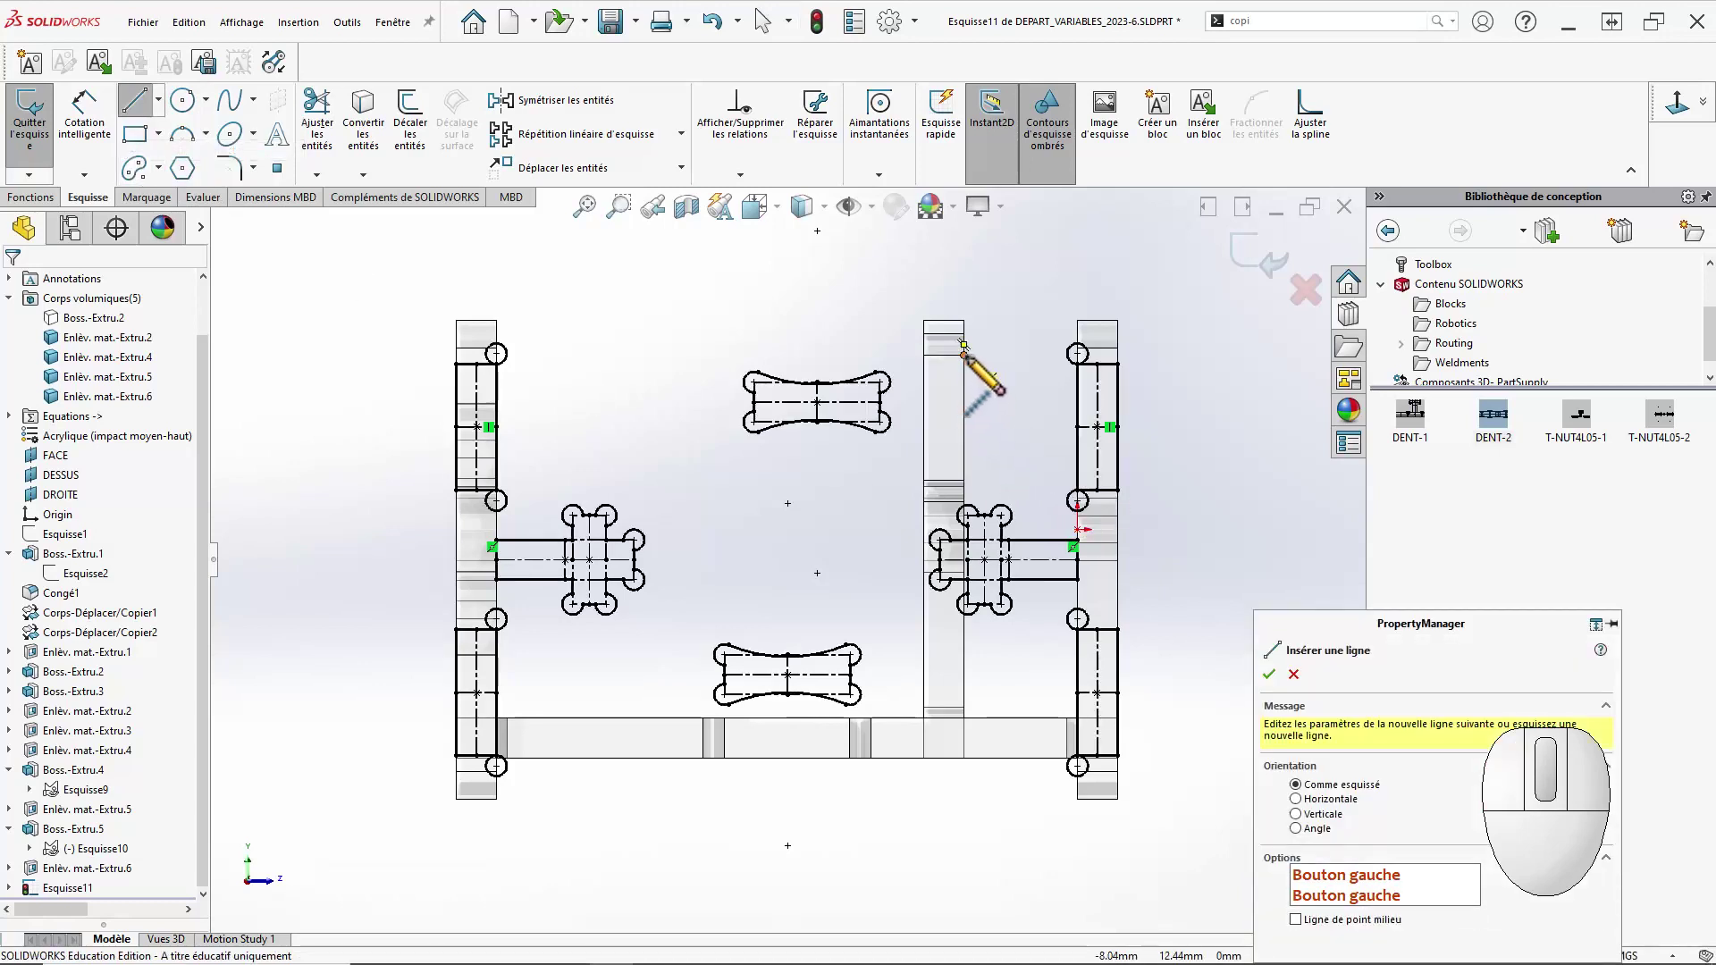
drag(963, 354, 924, 481)
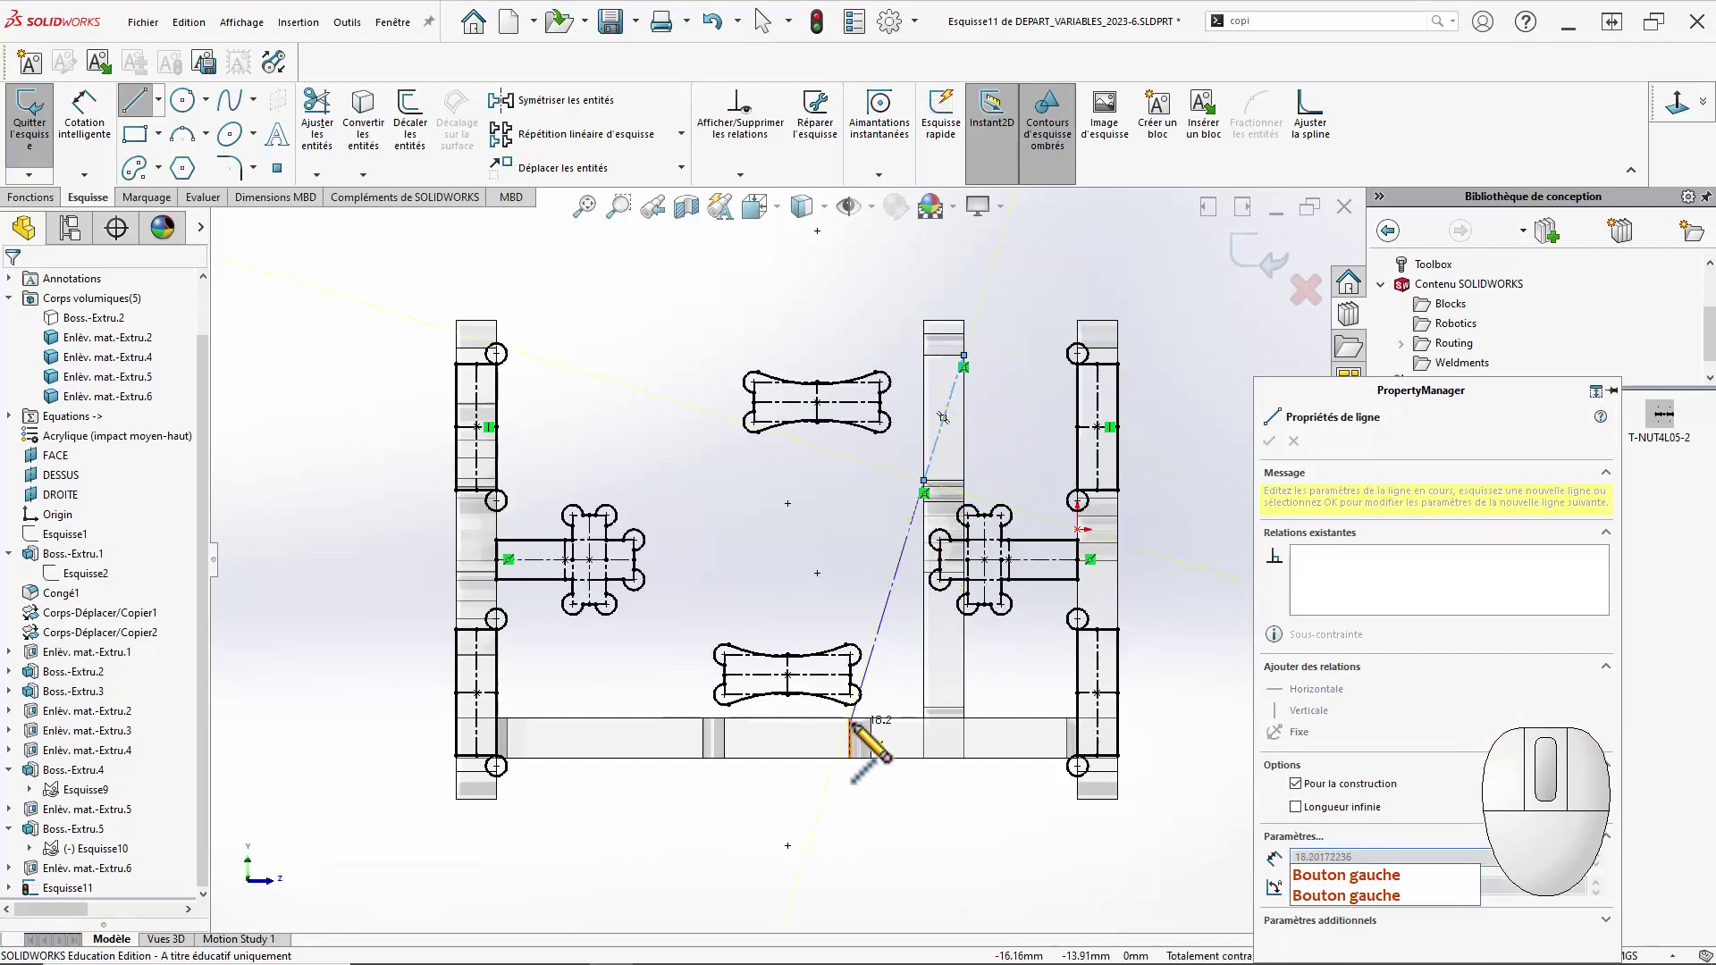
key(Escape)
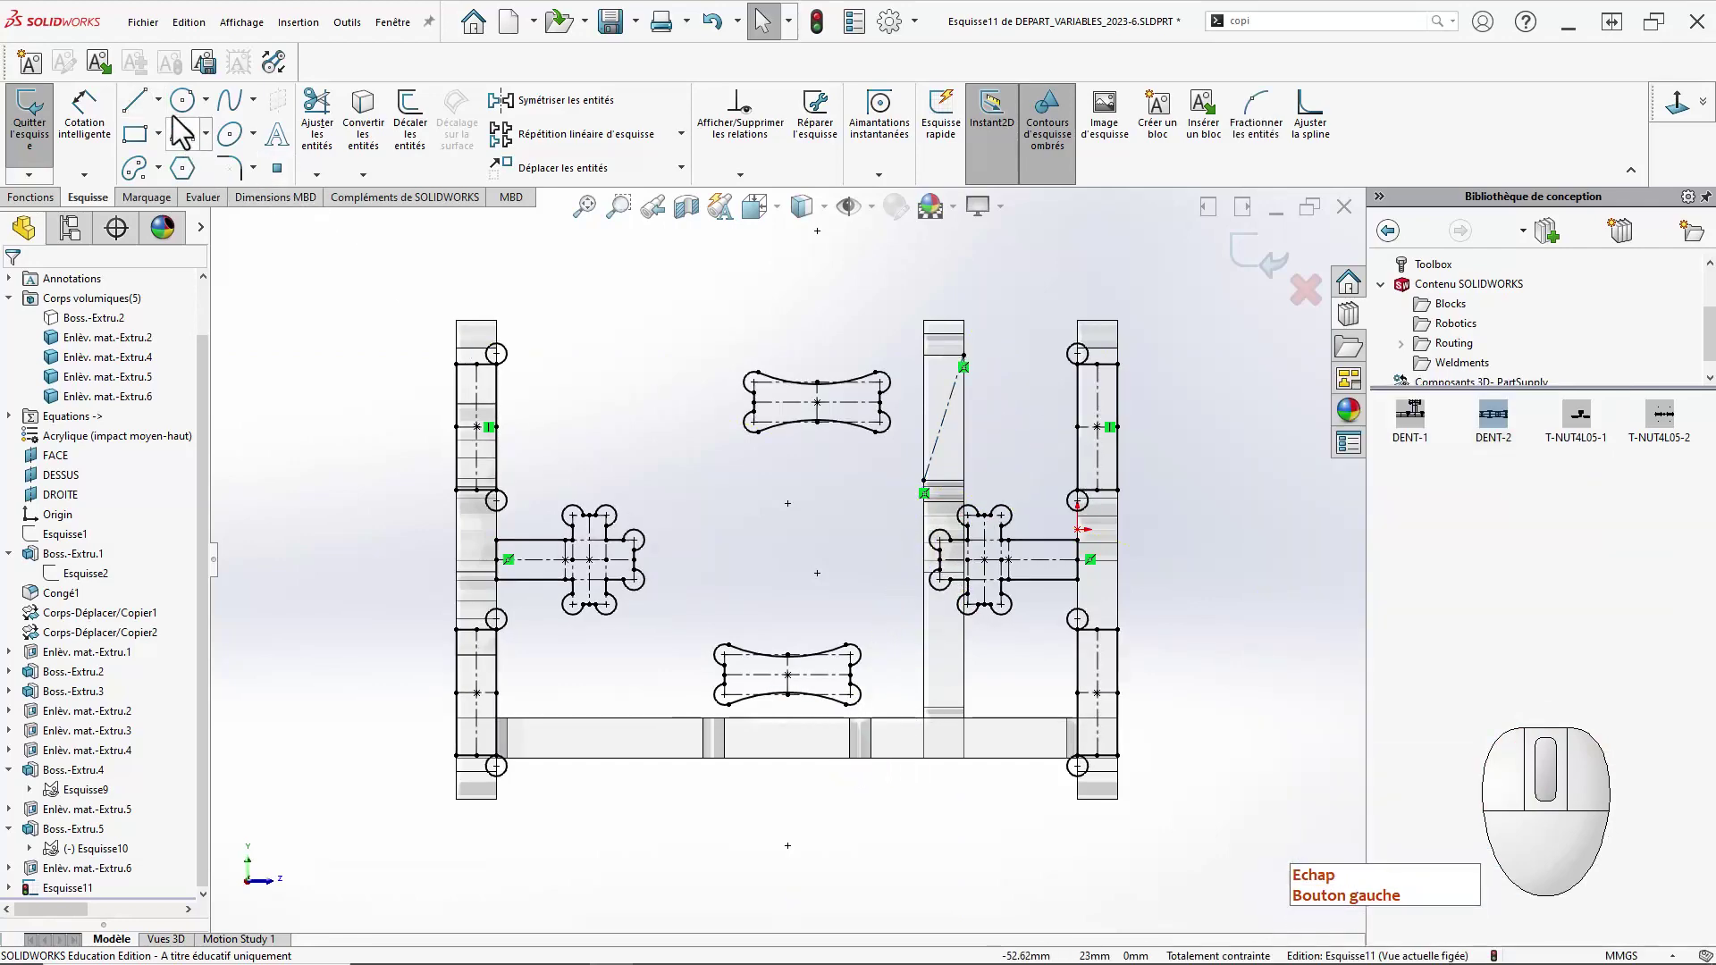
Draw a diagonal construction line between opposite corners of the bottom plate's tooth.
click(158, 99)
click(157, 153)
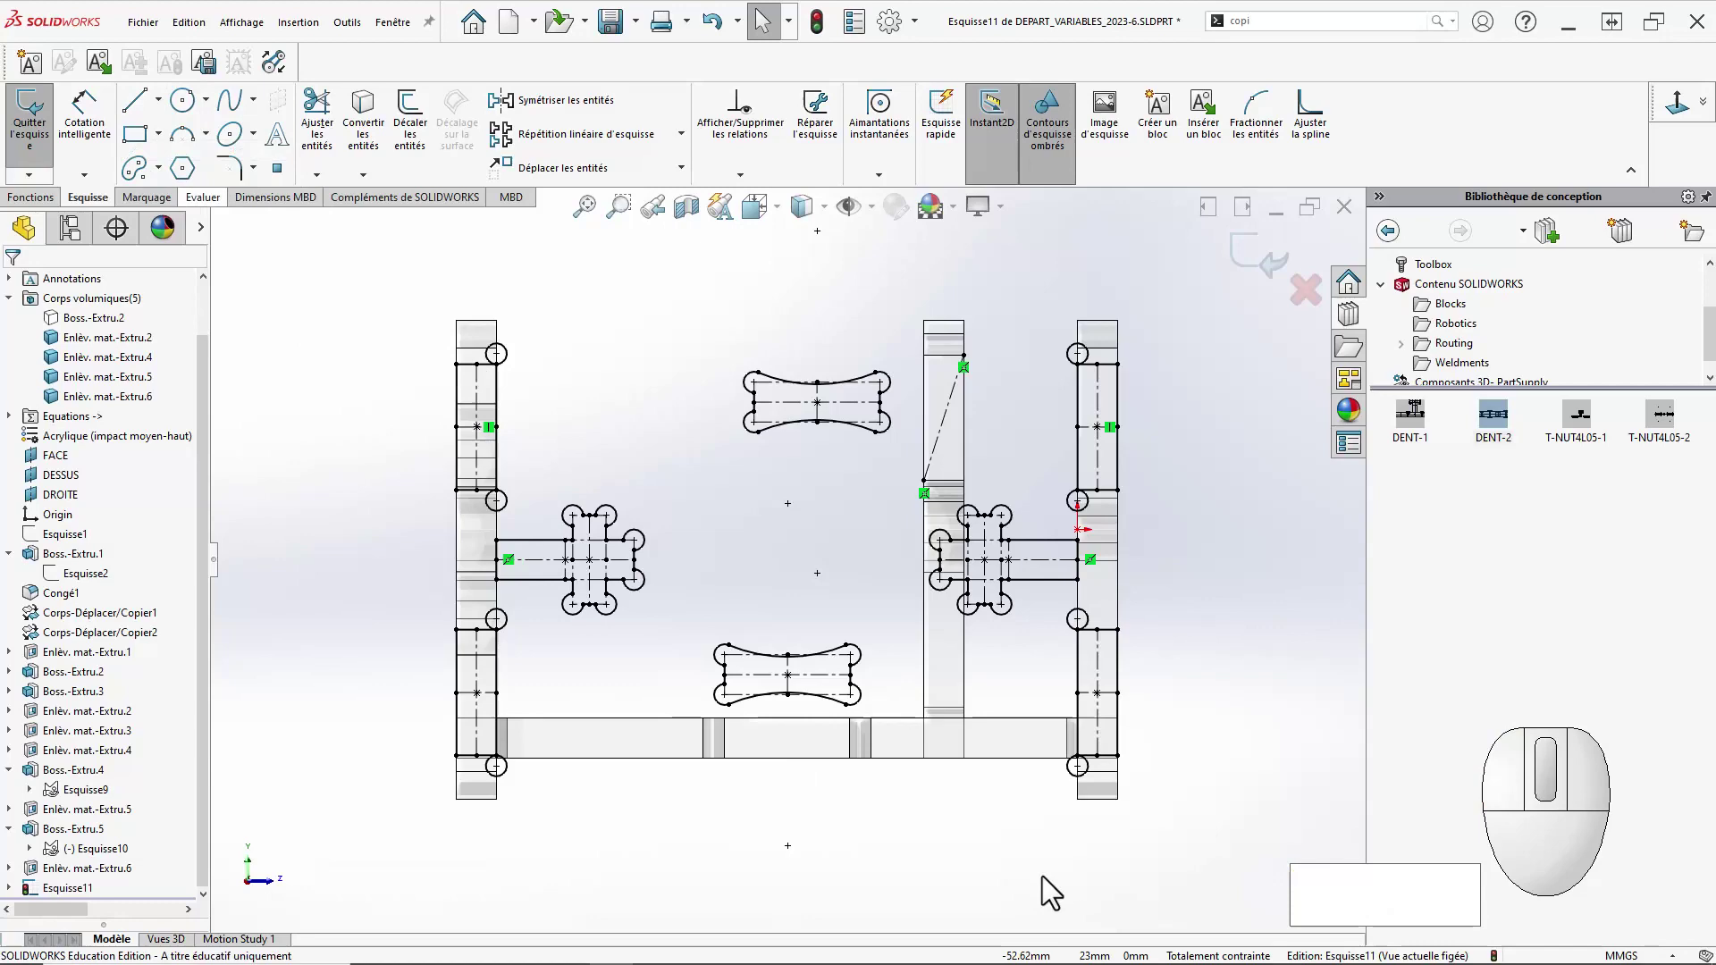
click(848, 720)
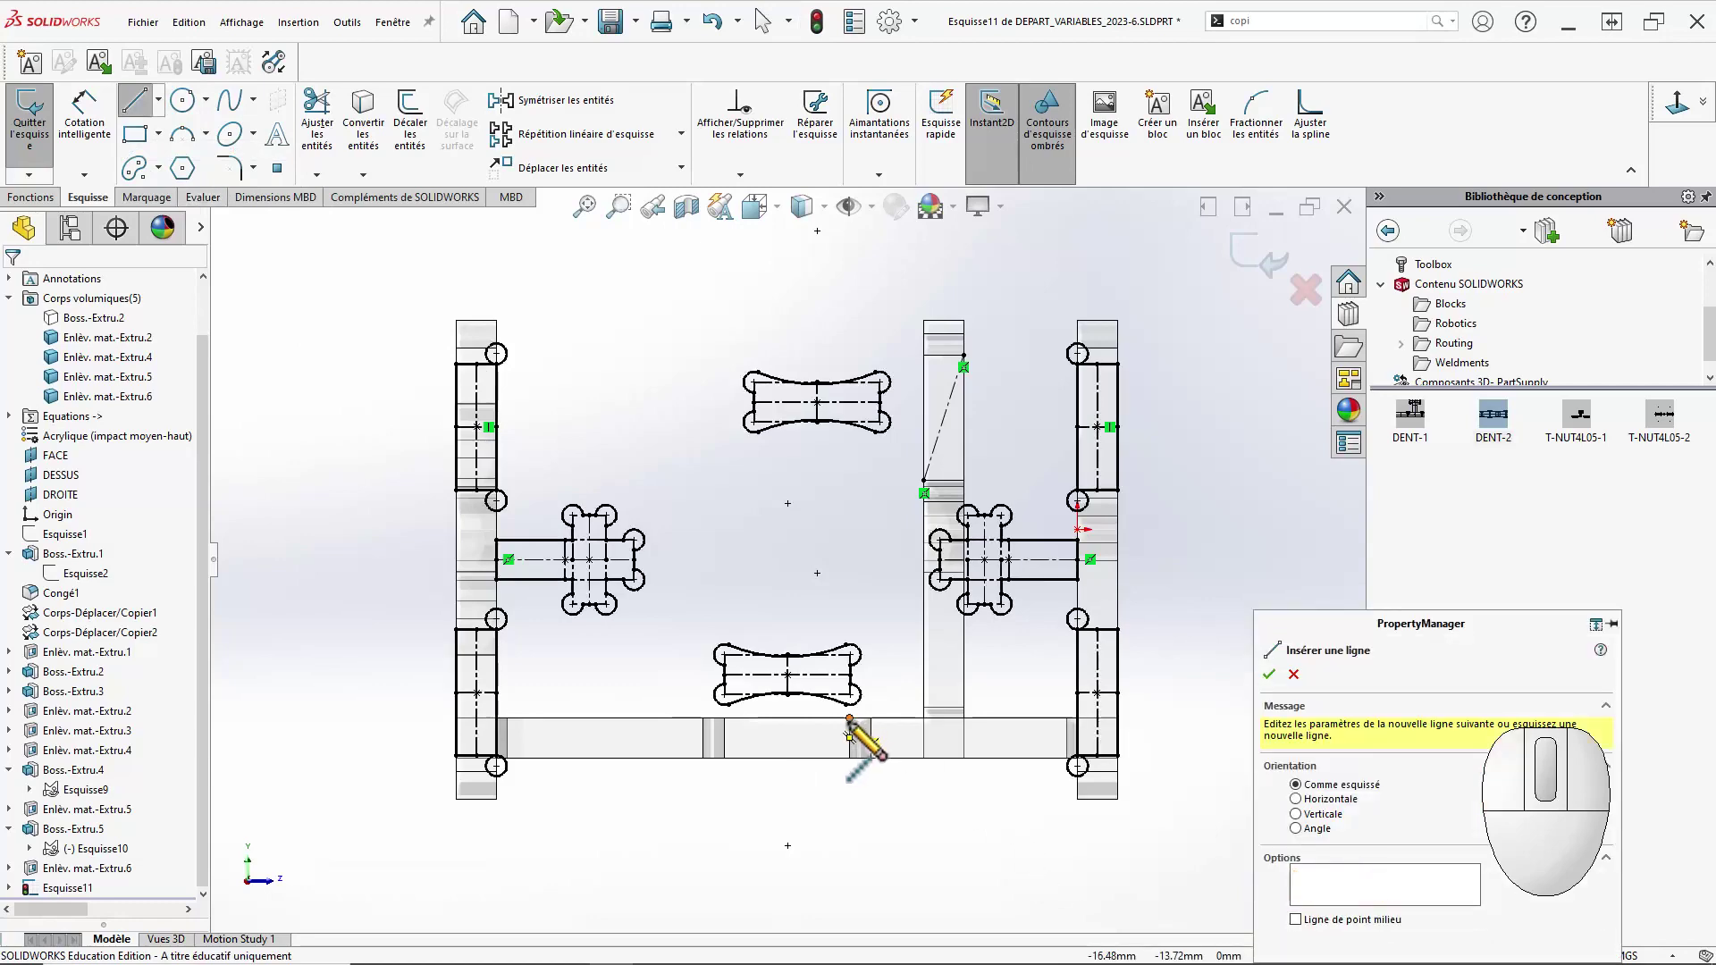
click(724, 758)
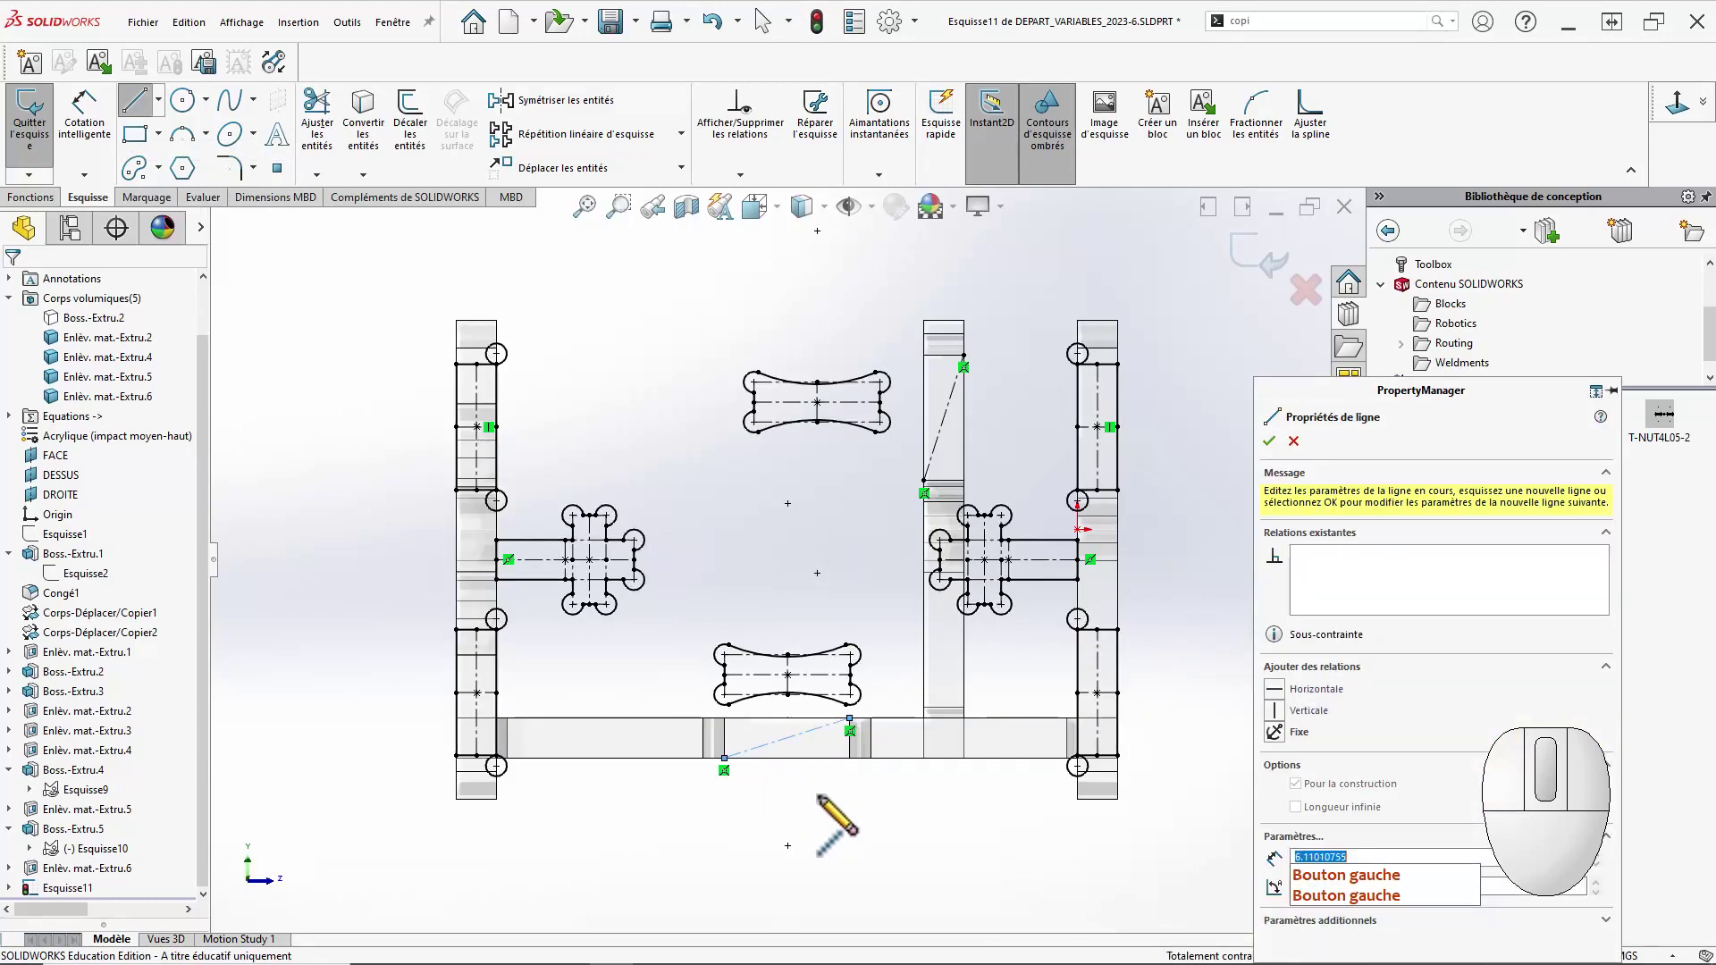
key(Escape)
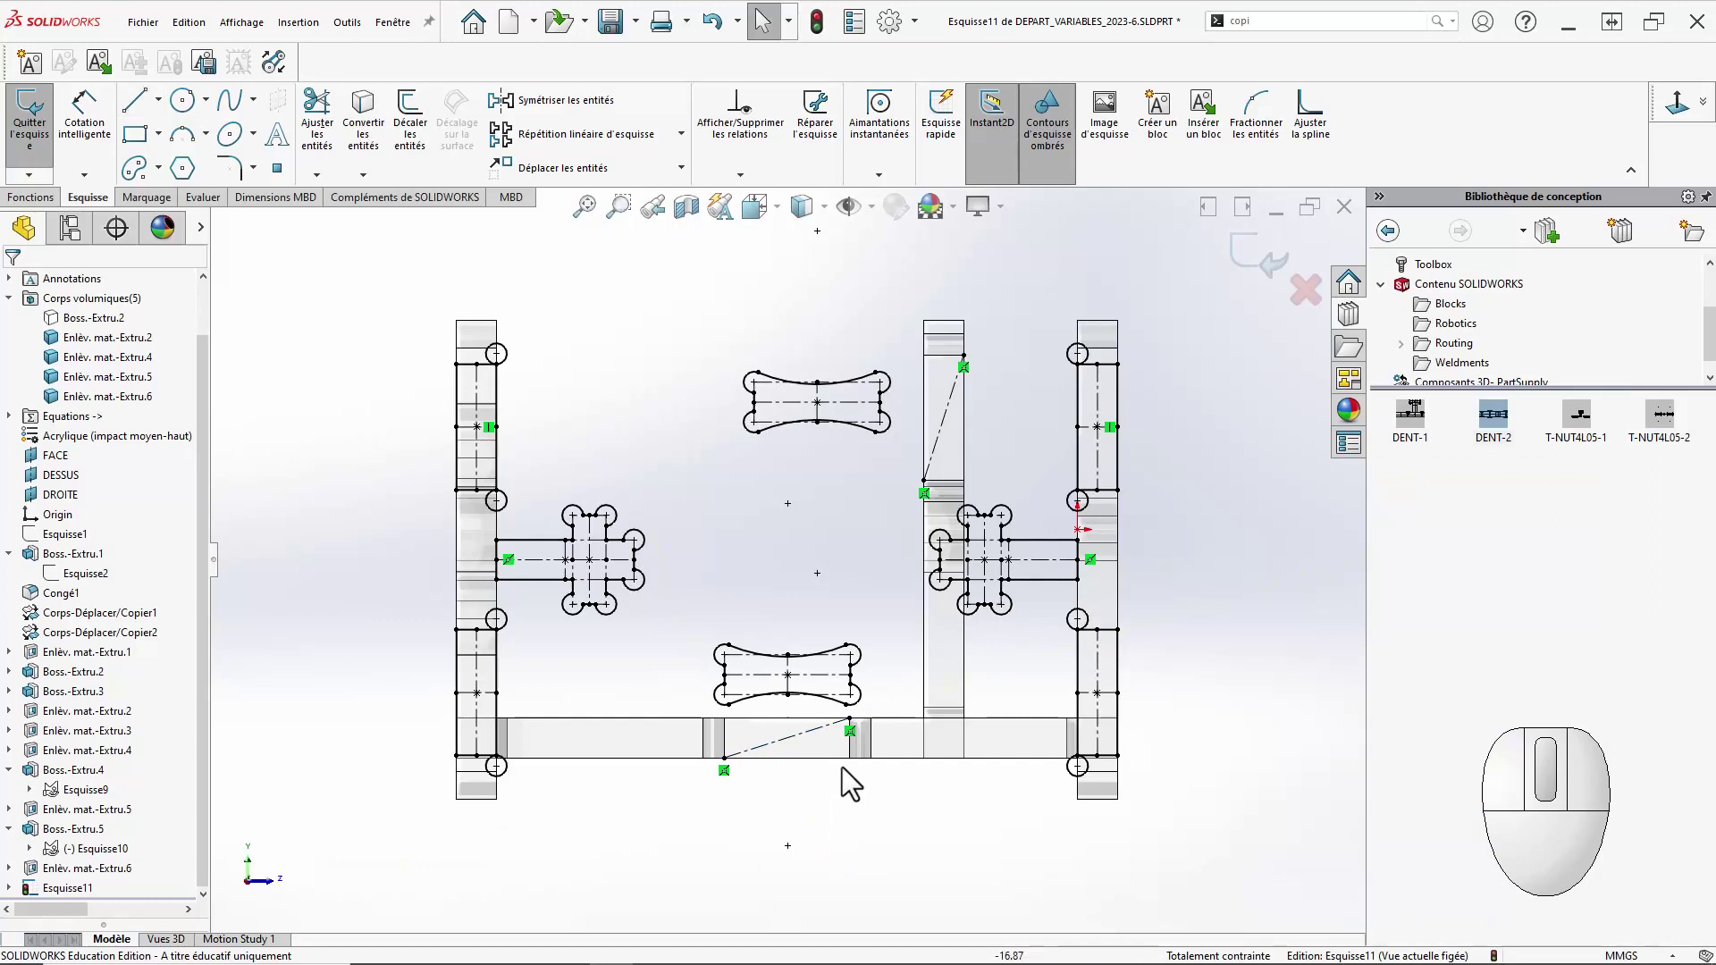
Attach the centre point of each DENT-2 block to the midpoint of the nearest tooth diagonal.
click(850, 733)
click(787, 677)
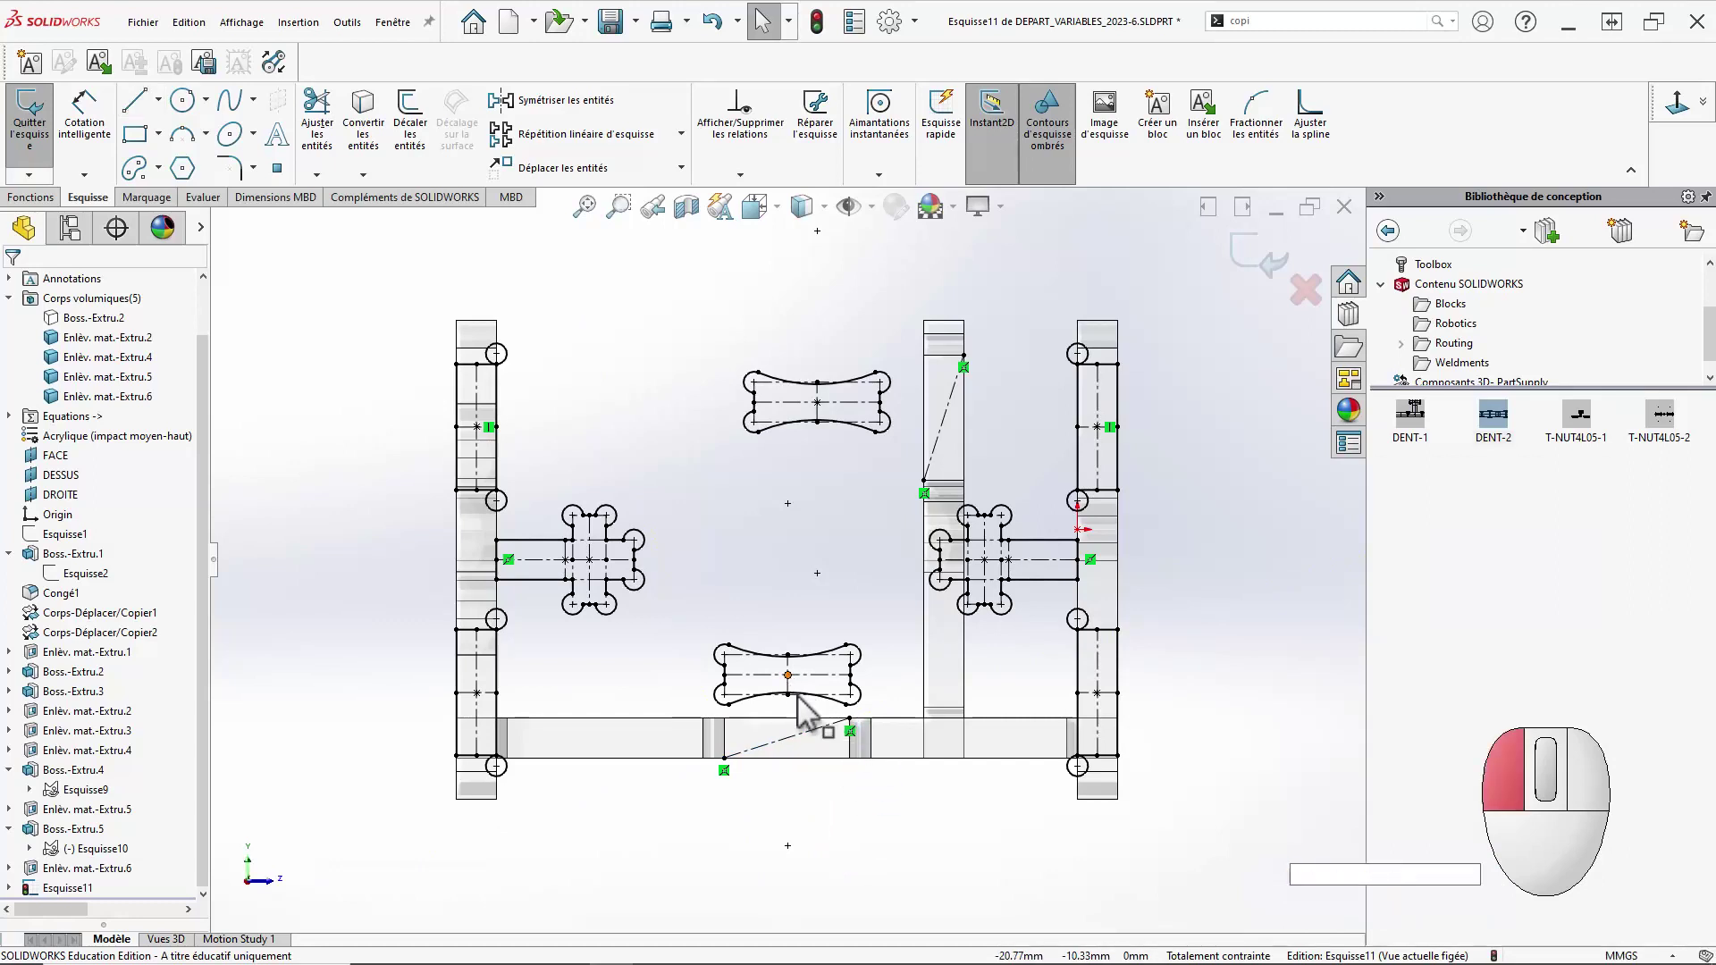
drag(798, 695, 800, 756)
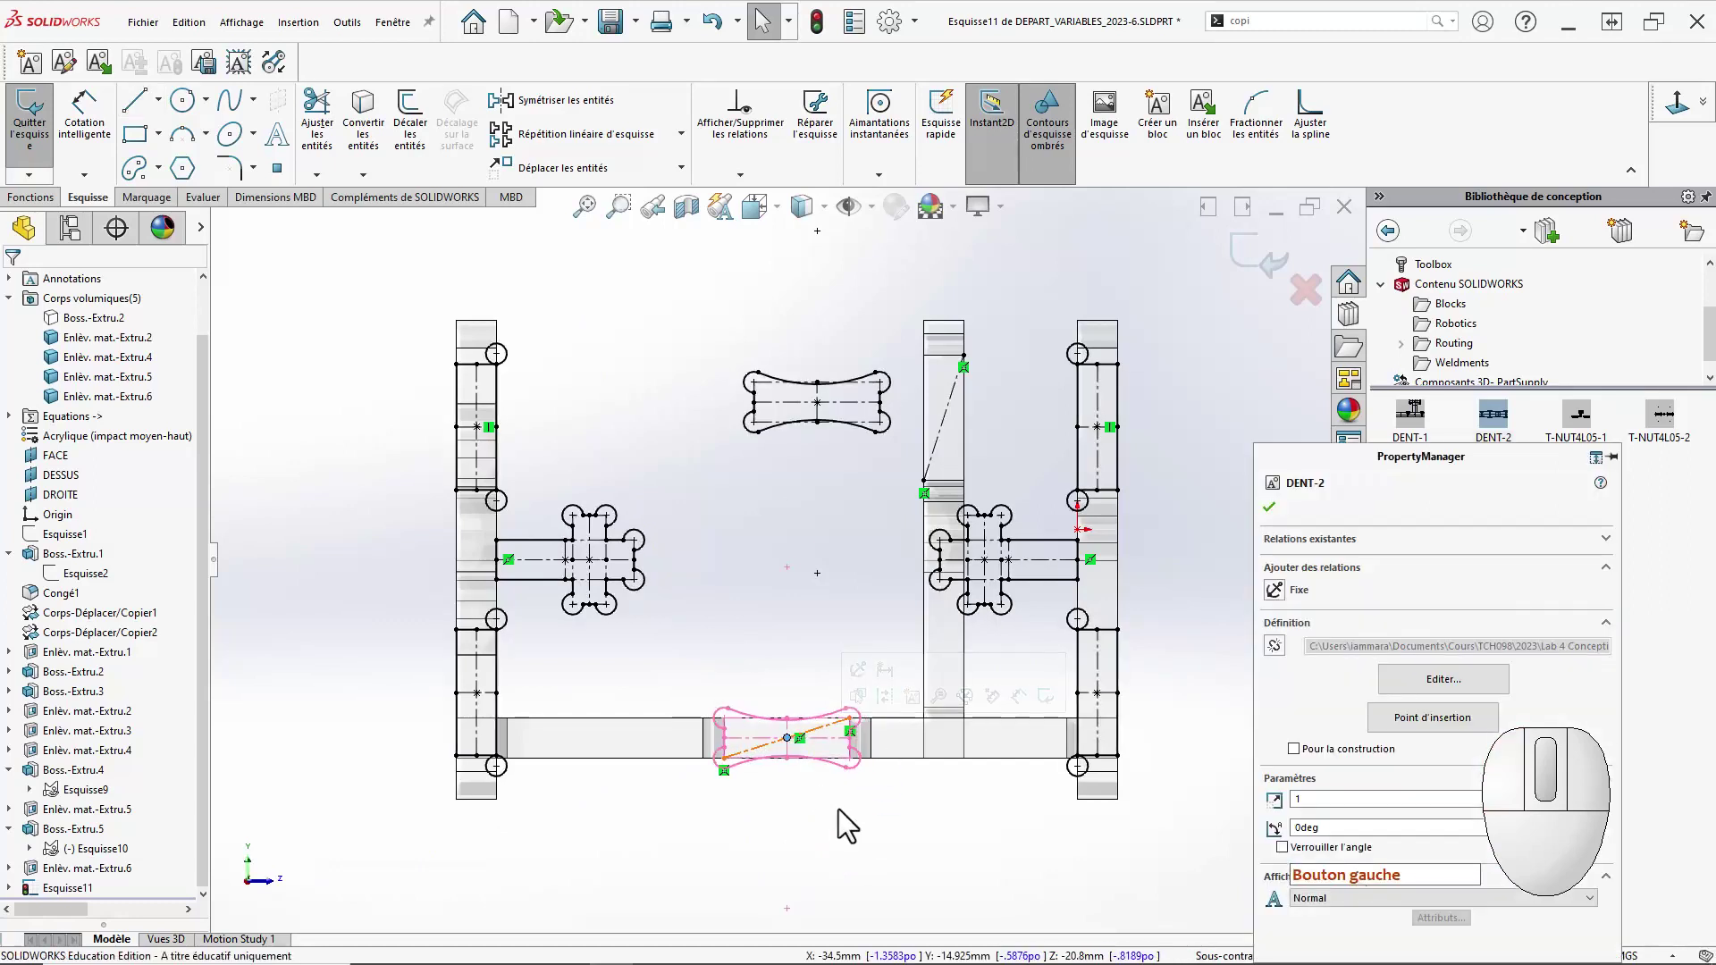
drag(819, 404, 948, 428)
Make the centreline of the inner plate's DENT-2 block vertical and that of the bottom plate's block horizontal.
click(898, 417)
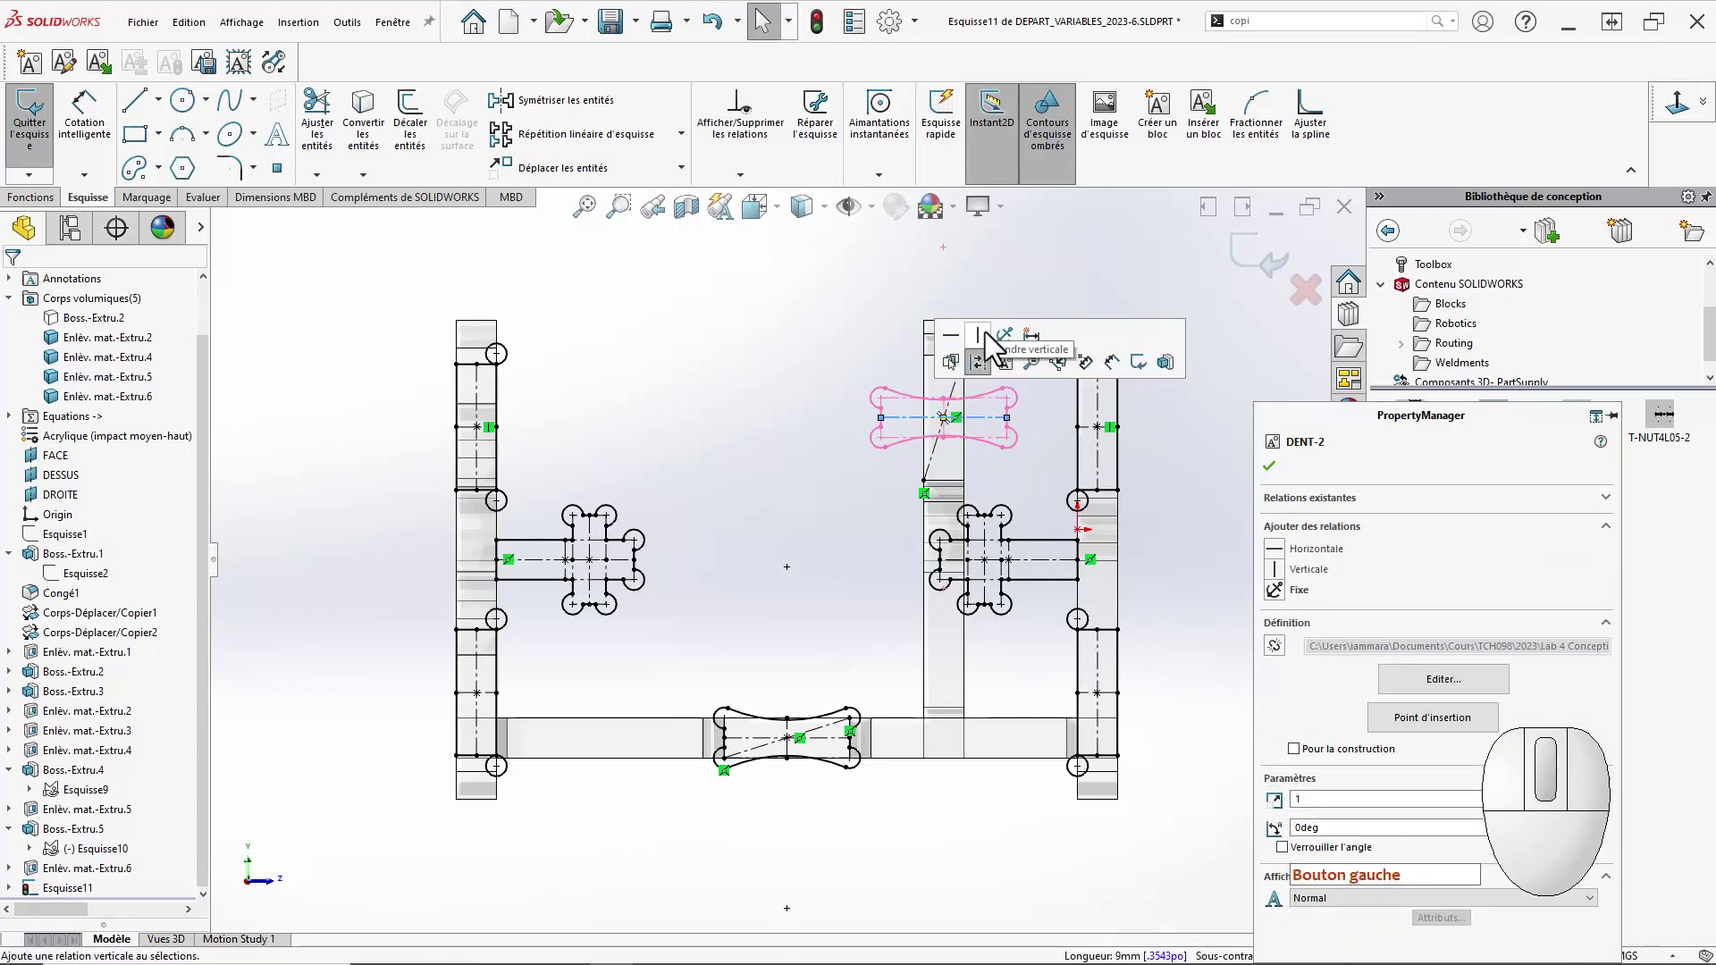
click(985, 331)
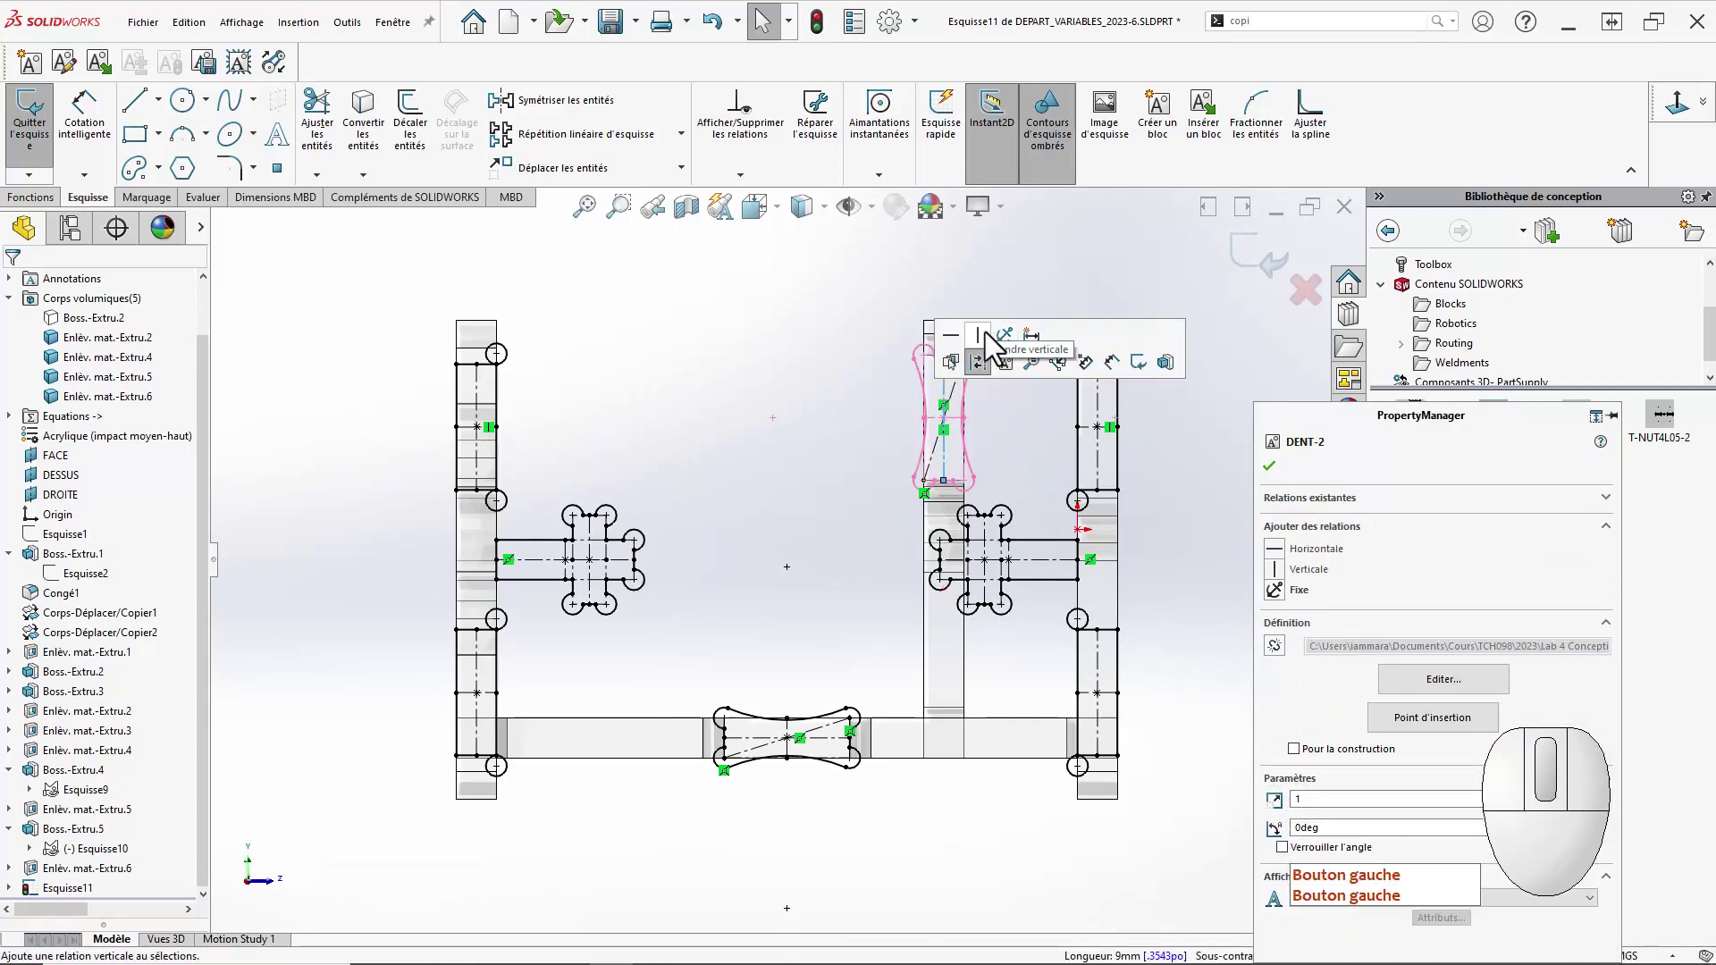
click(755, 753)
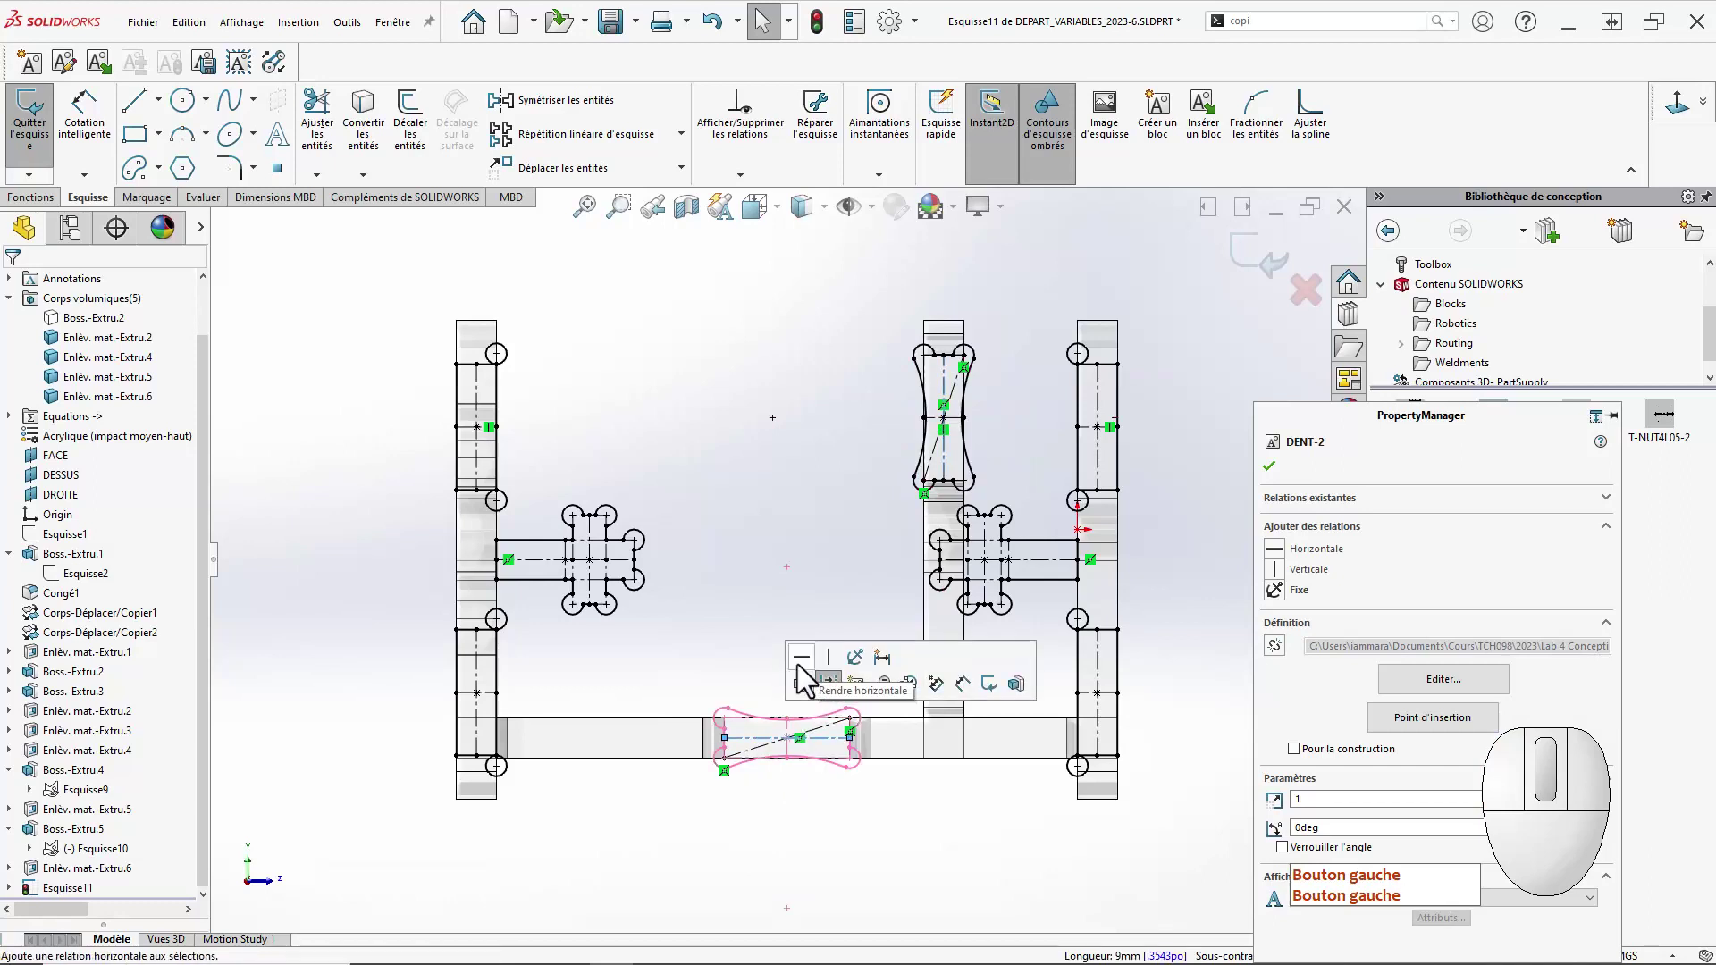
Show the hidden side plate body Boss.-Extru.2 again.
click(89, 319)
right_click(89, 320)
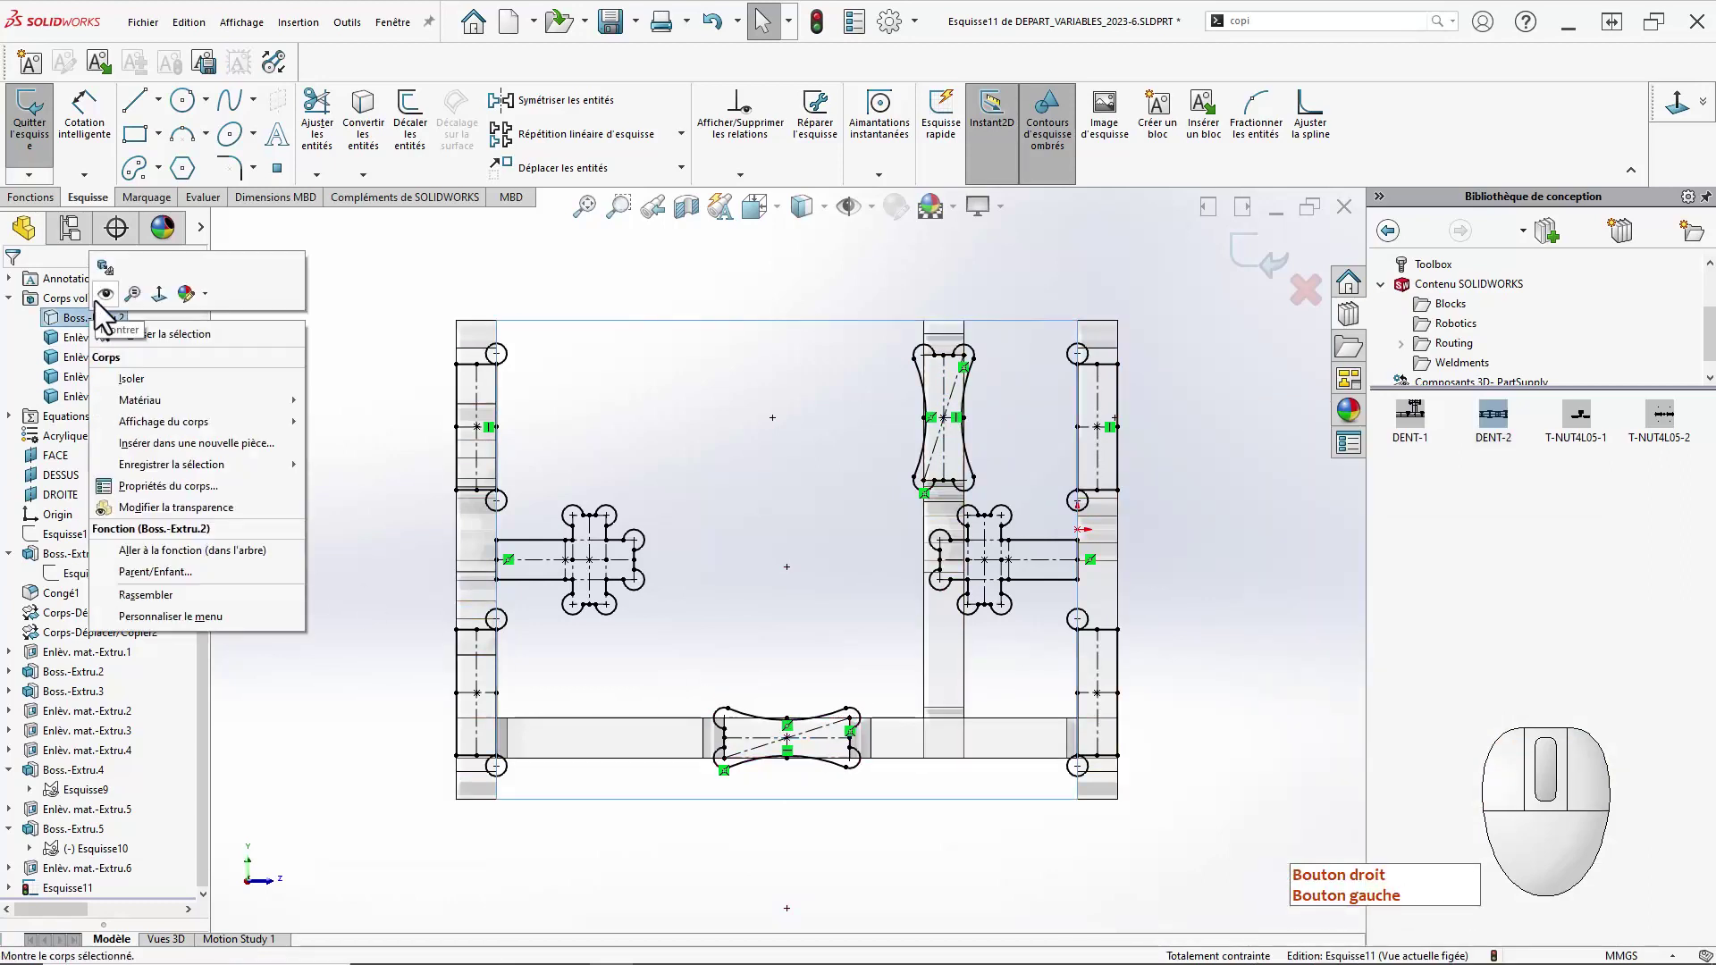
click(240, 427)
click(352, 527)
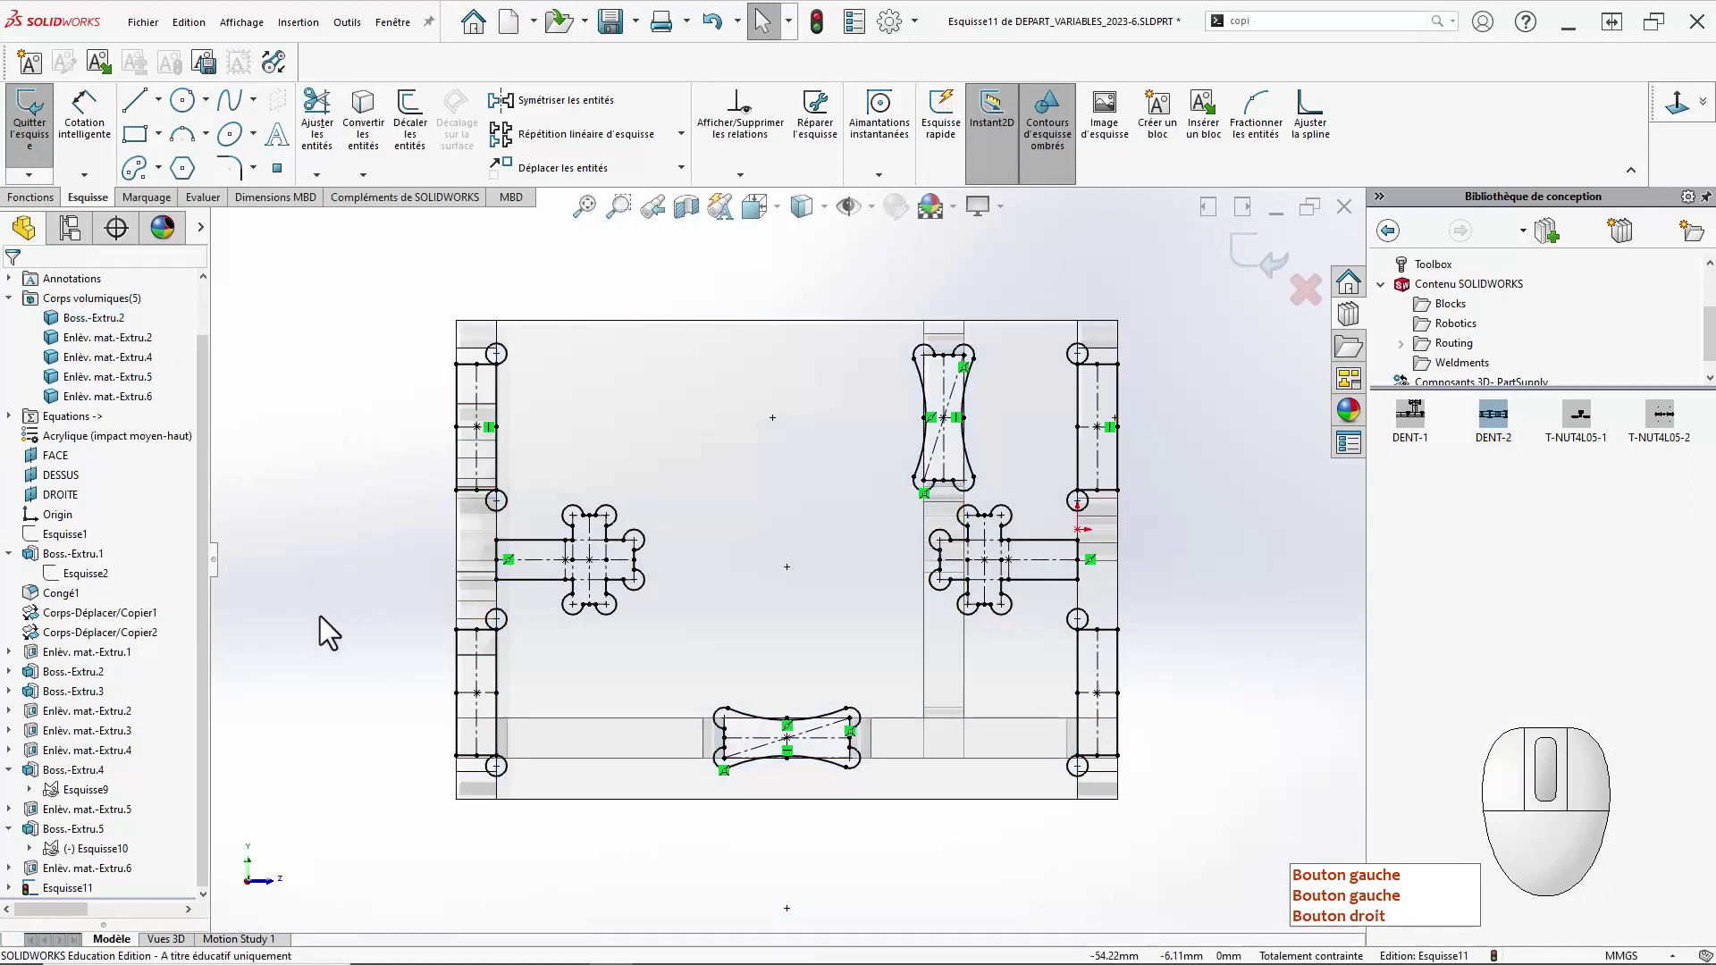
Set up a boss extrusion of the active sketch with a blind (Borgne) depth linked to the global variable e.
key(s)
click(402, 650)
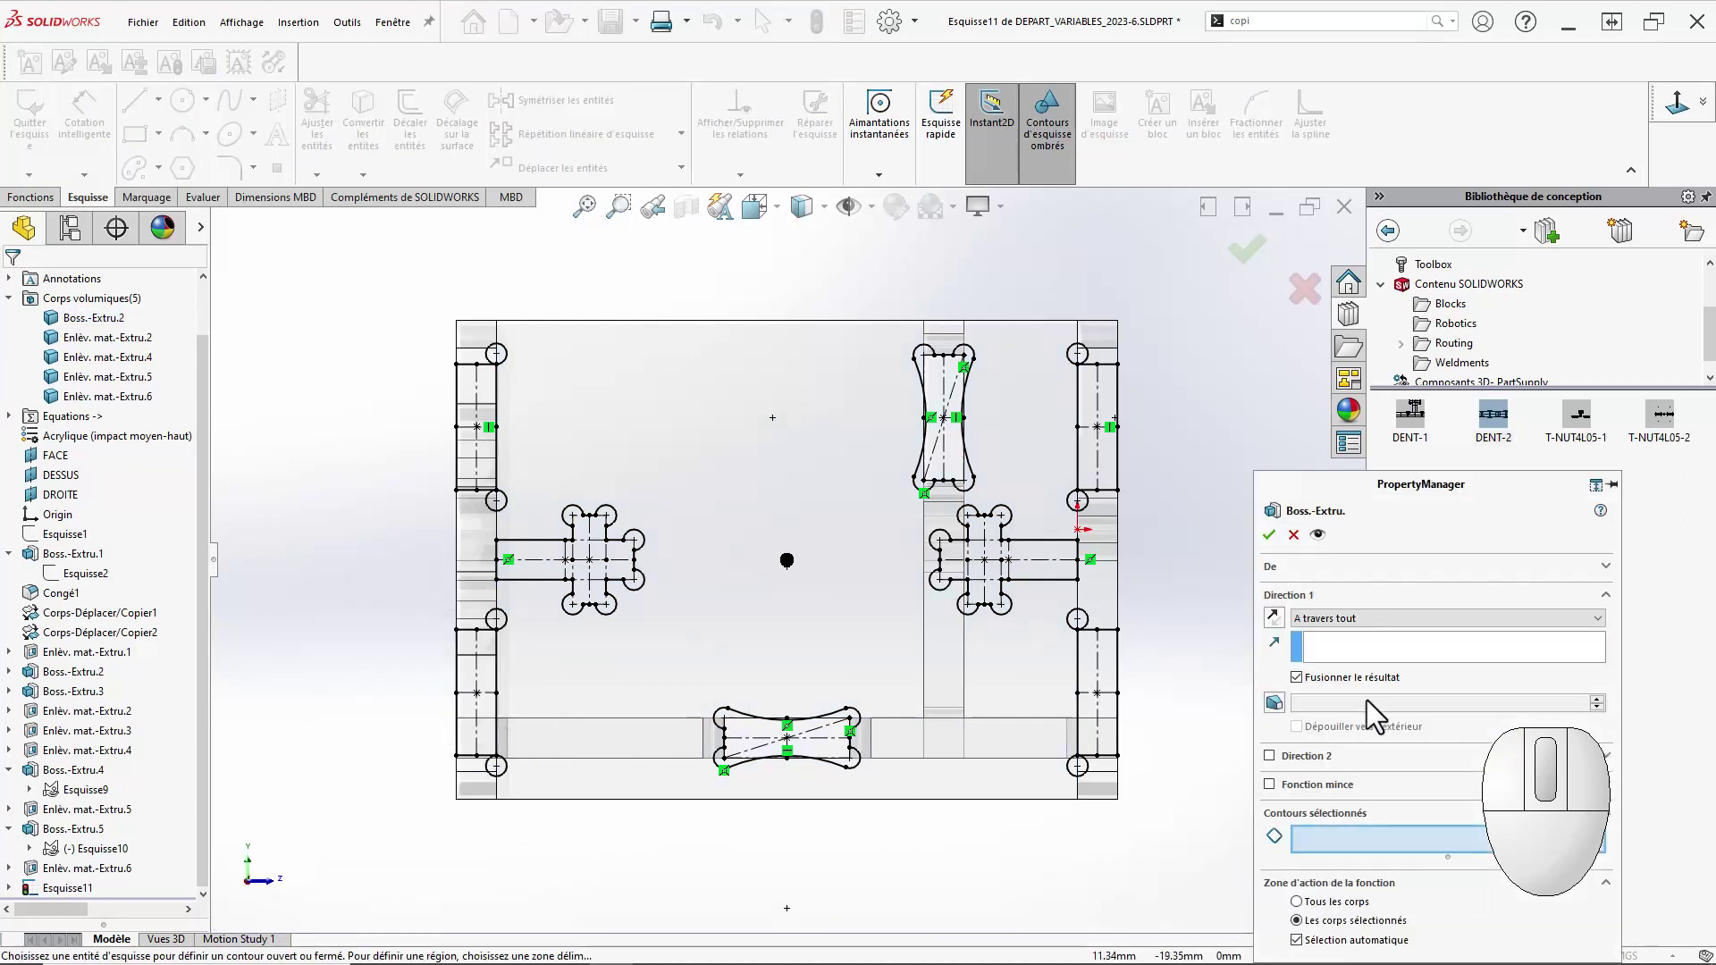
click(1364, 620)
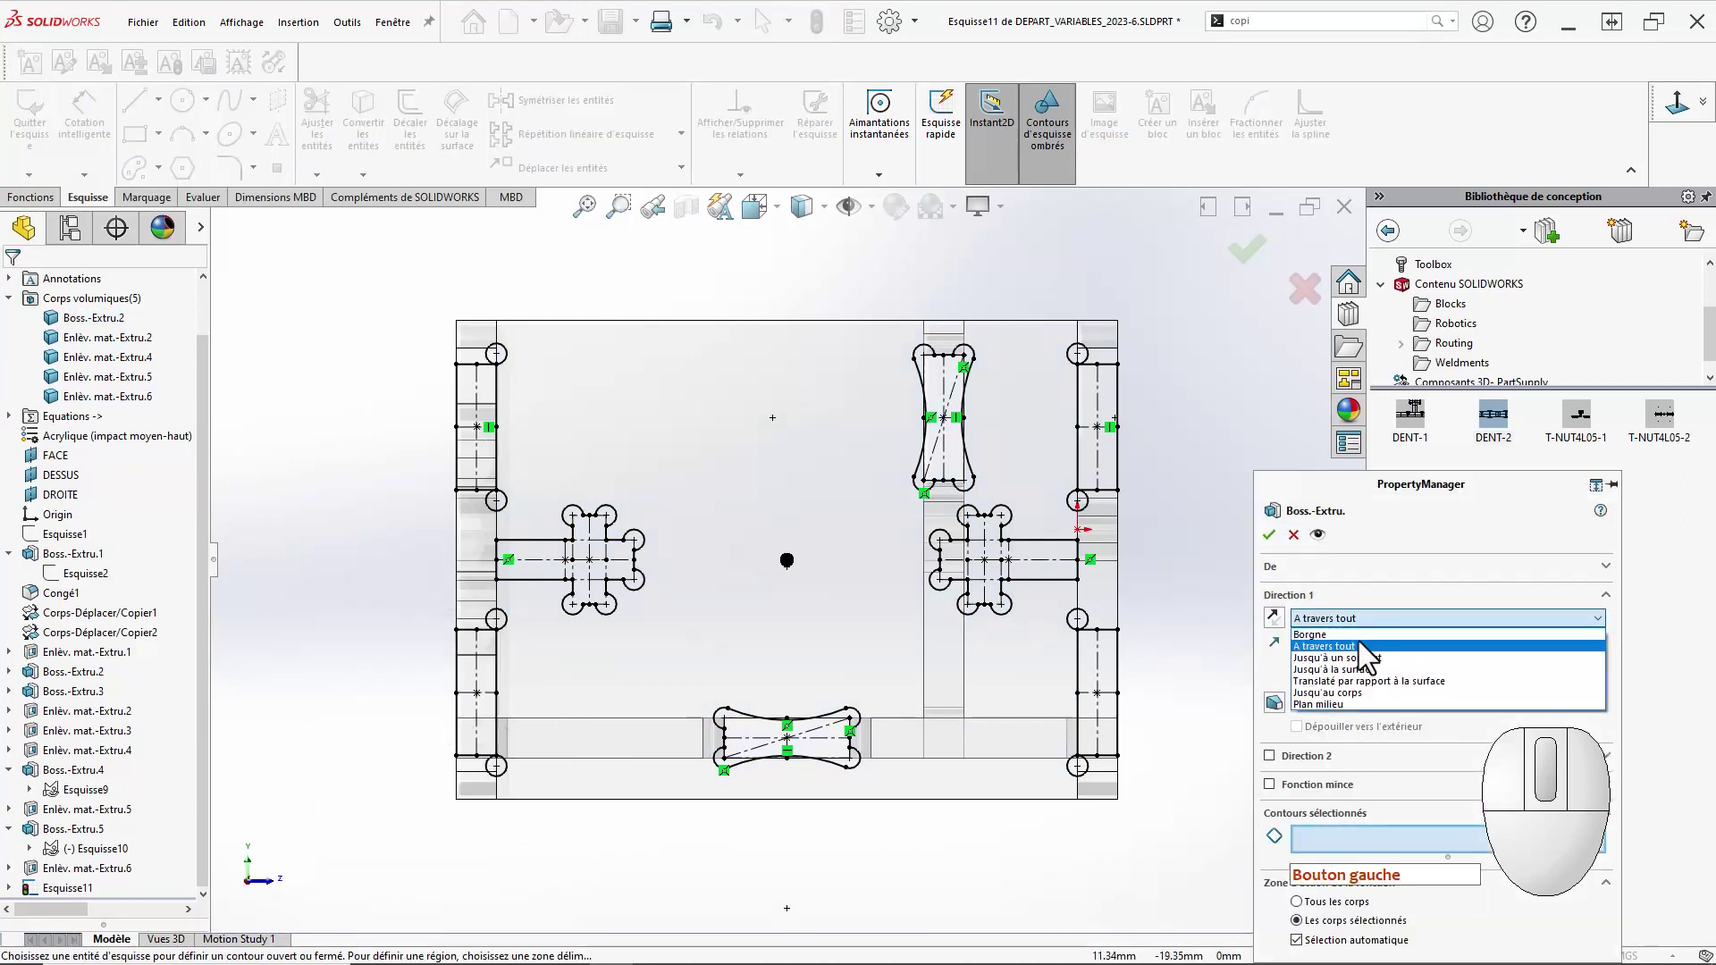
click(1358, 635)
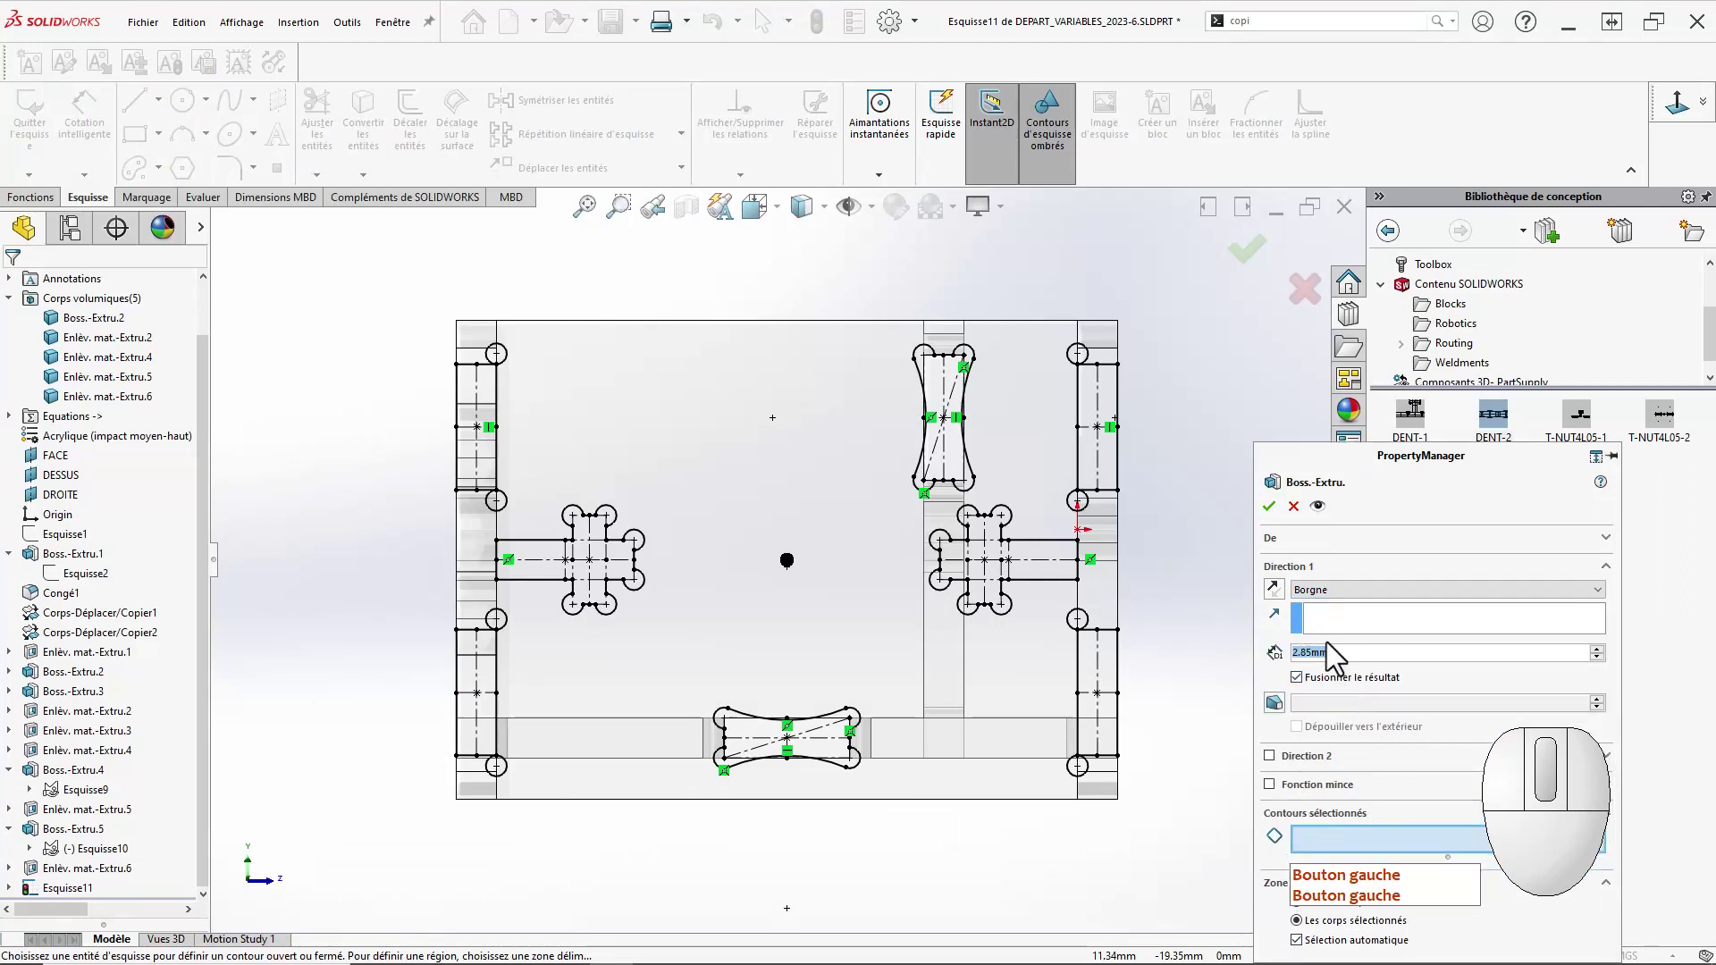
text(=e)
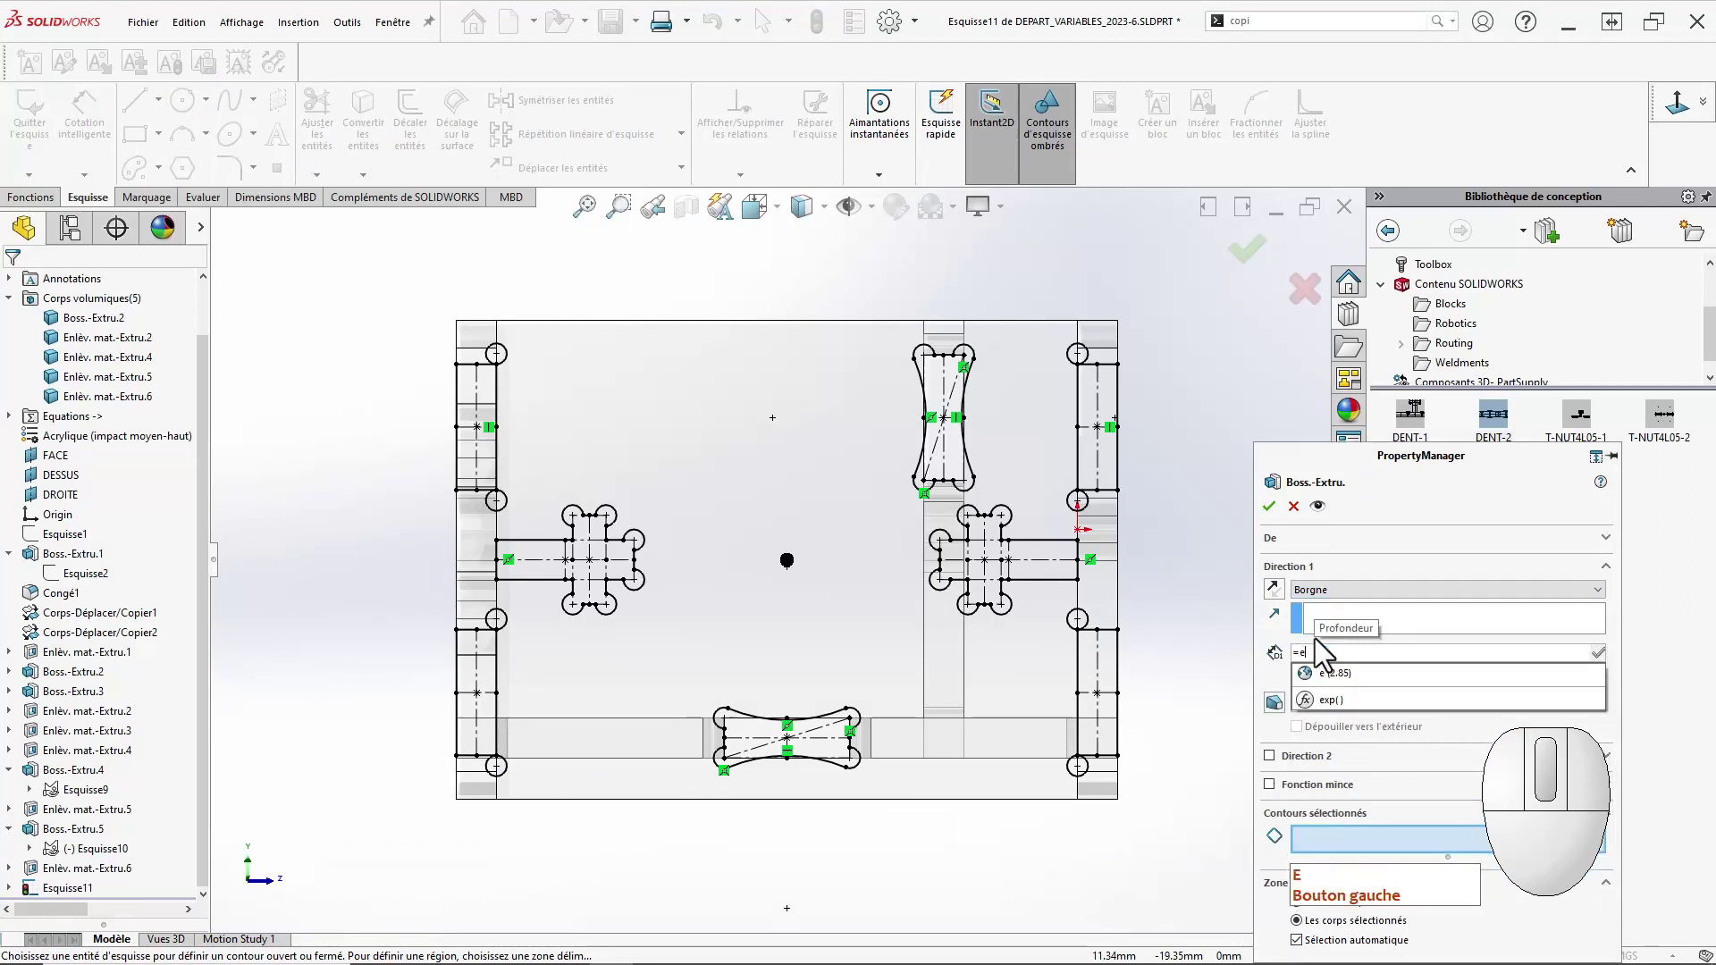
key(Down)
key(Return)
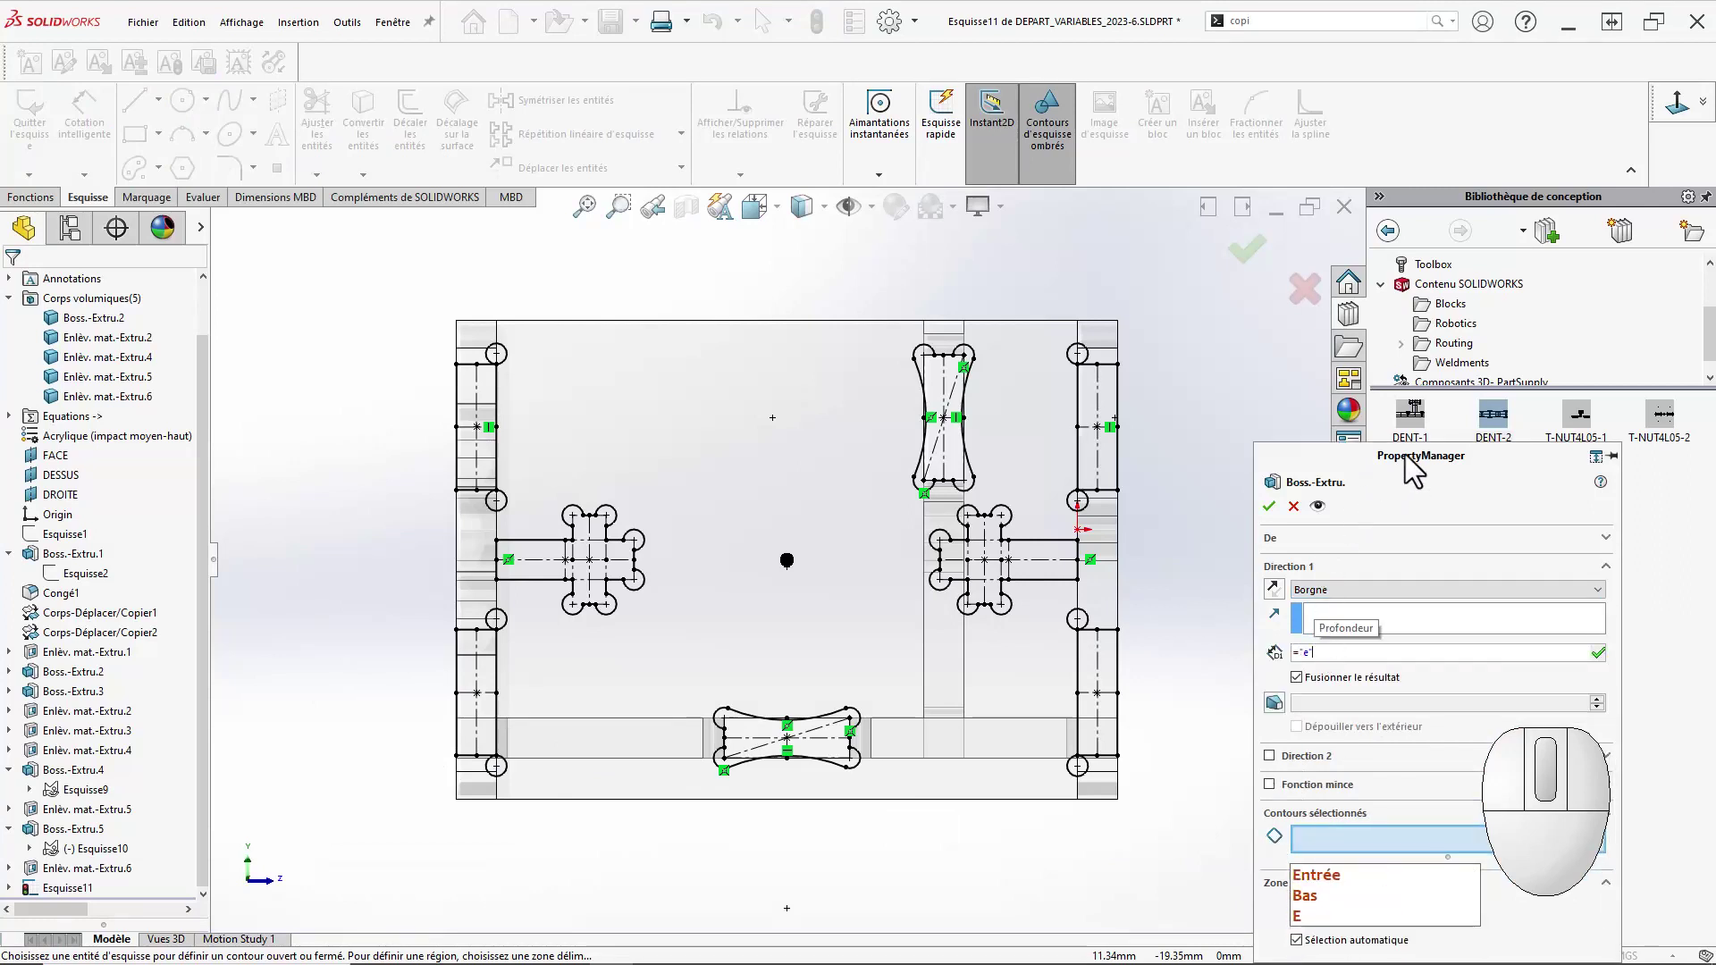
click(1378, 363)
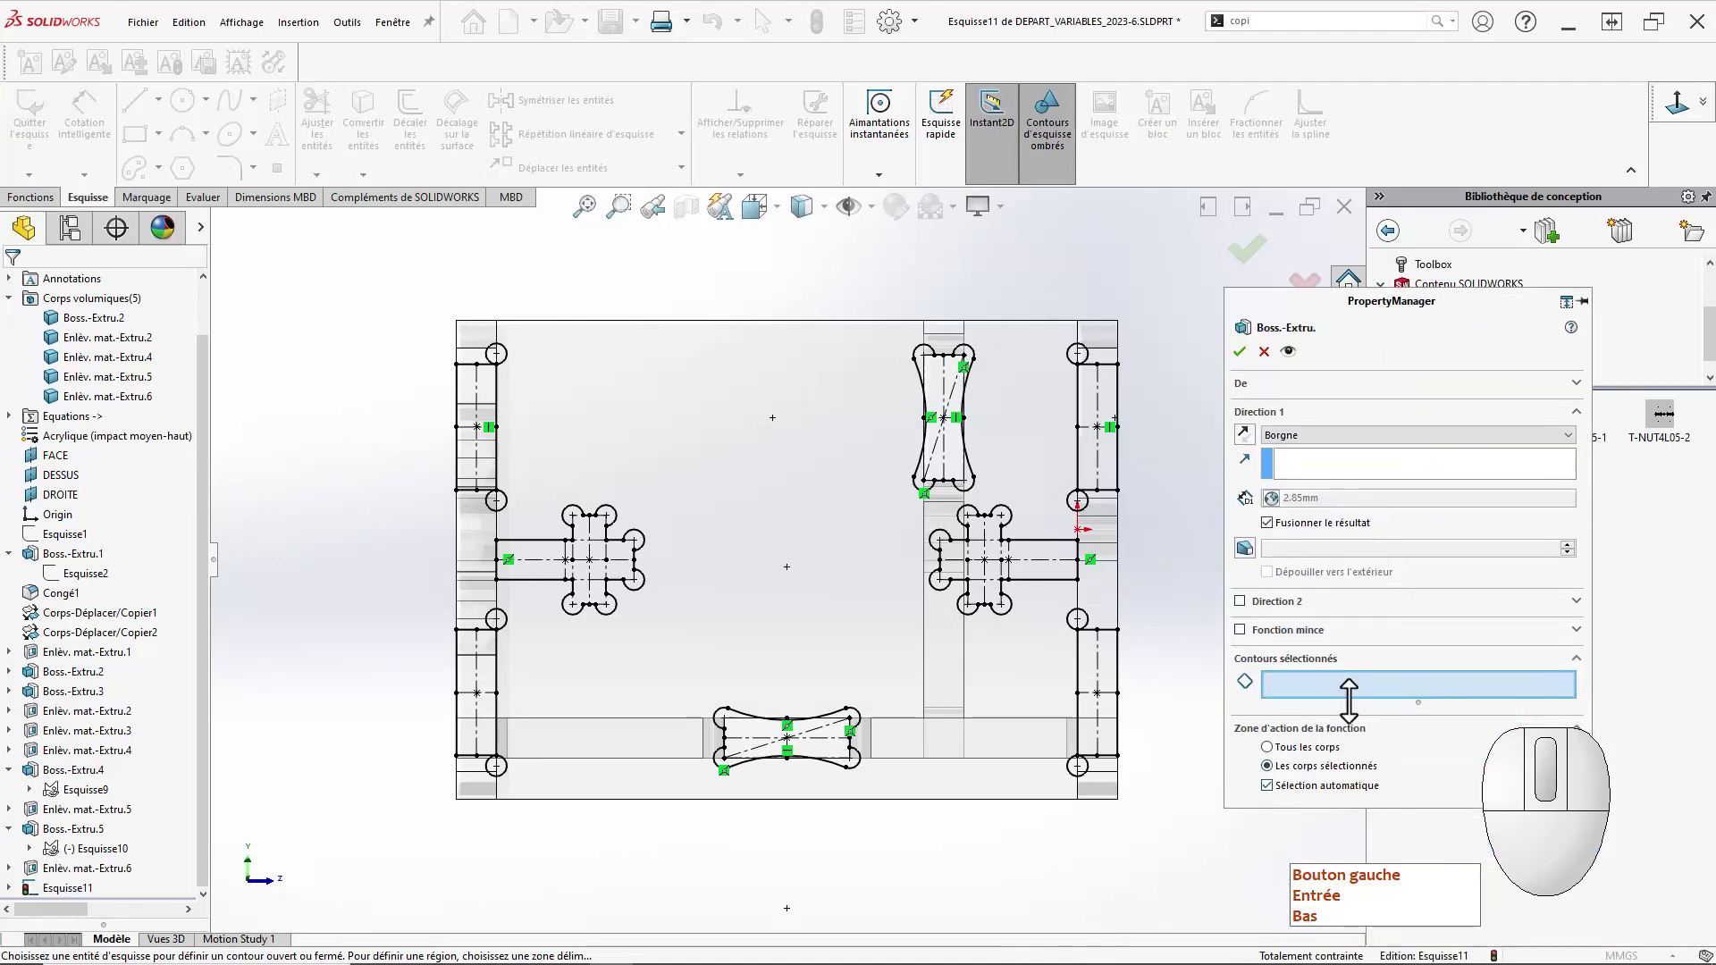
Extrude the four rectangular tooth regions on the plate's vertical edges, merging them only with the Boss.-Extru.2 body.
click(1107, 663)
click(1106, 443)
click(473, 483)
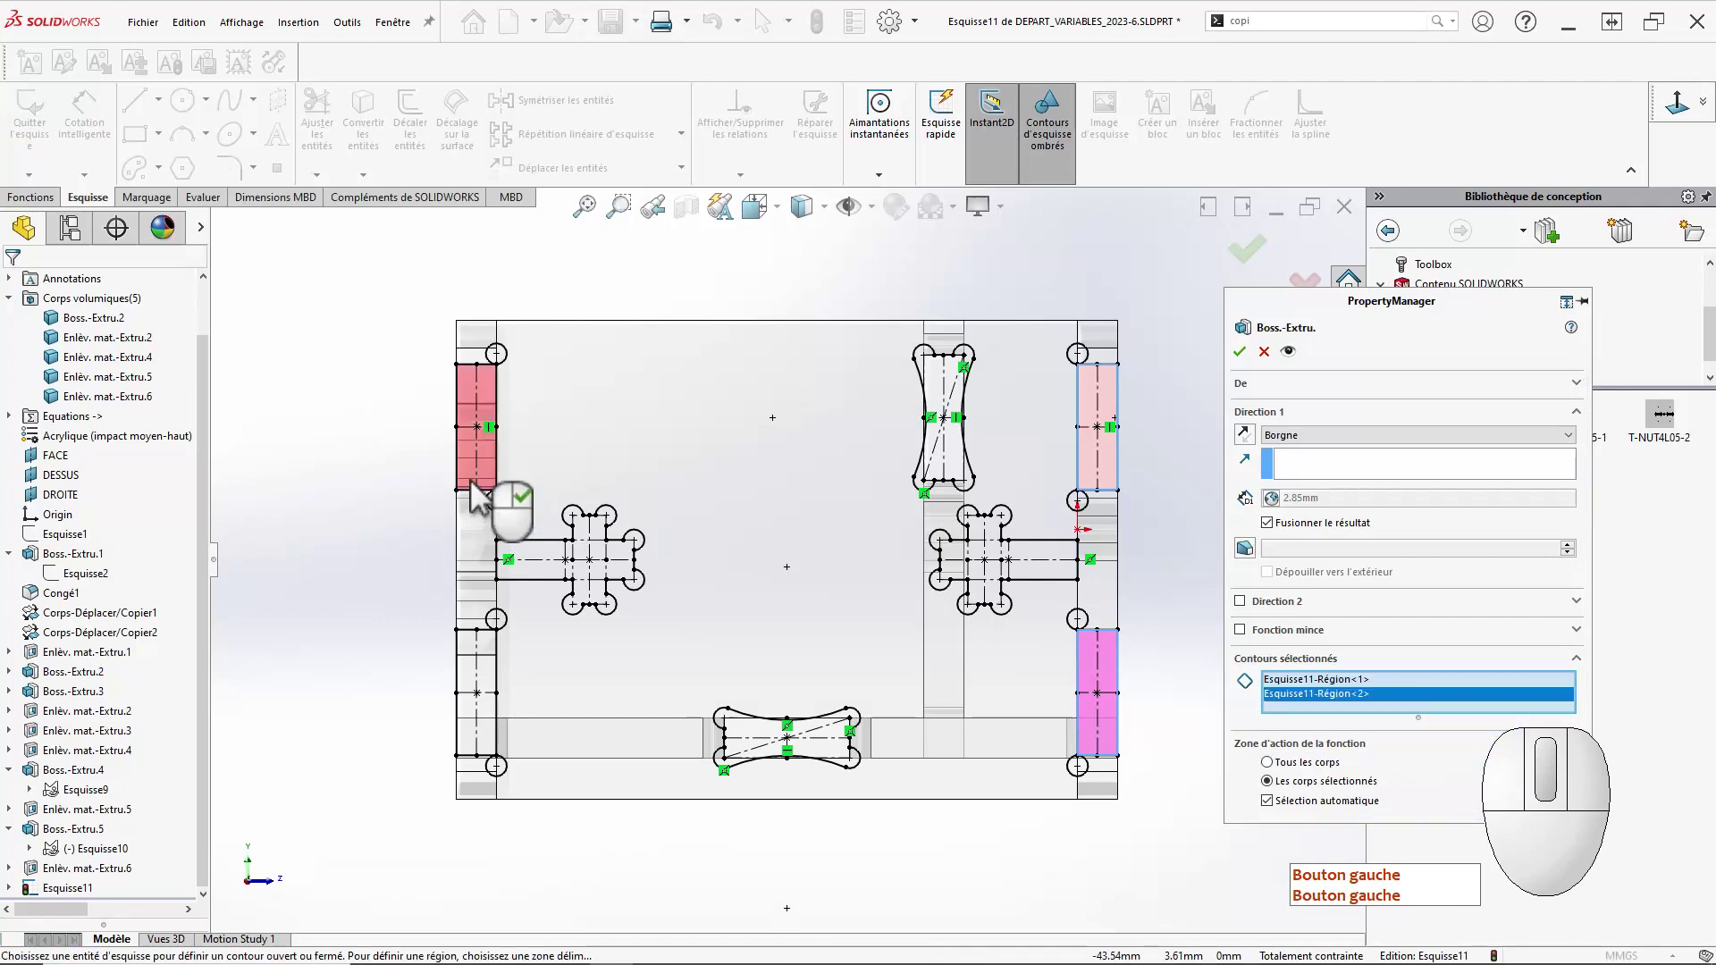
click(467, 674)
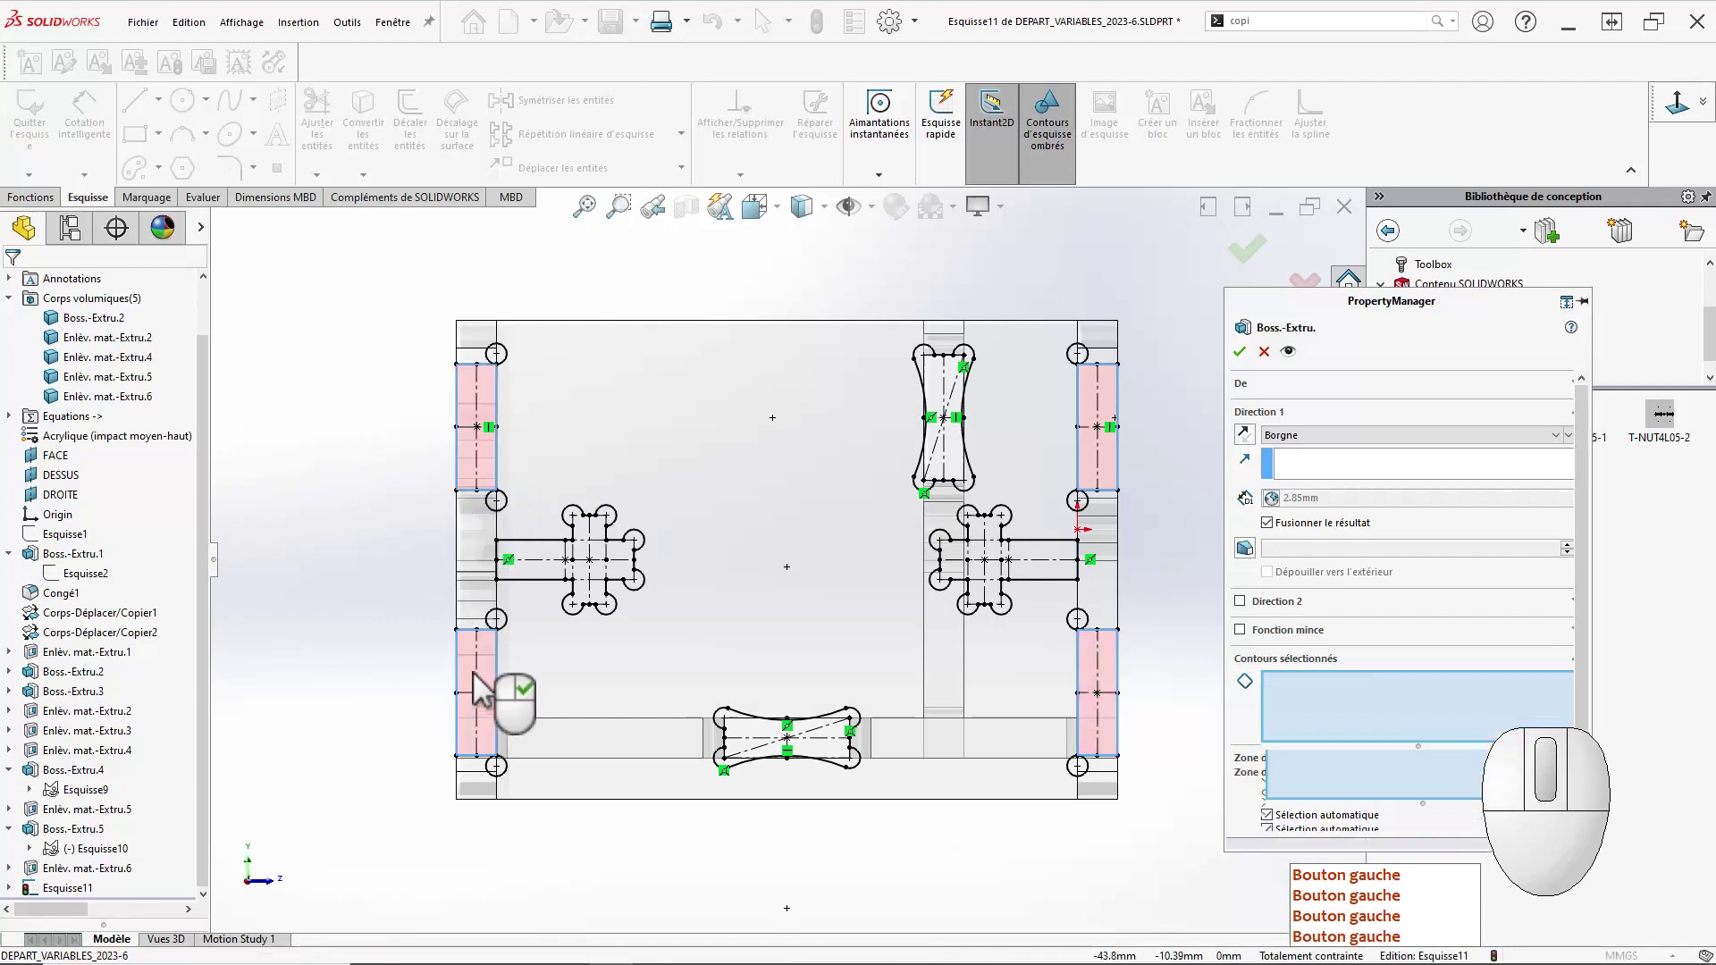
click(1303, 829)
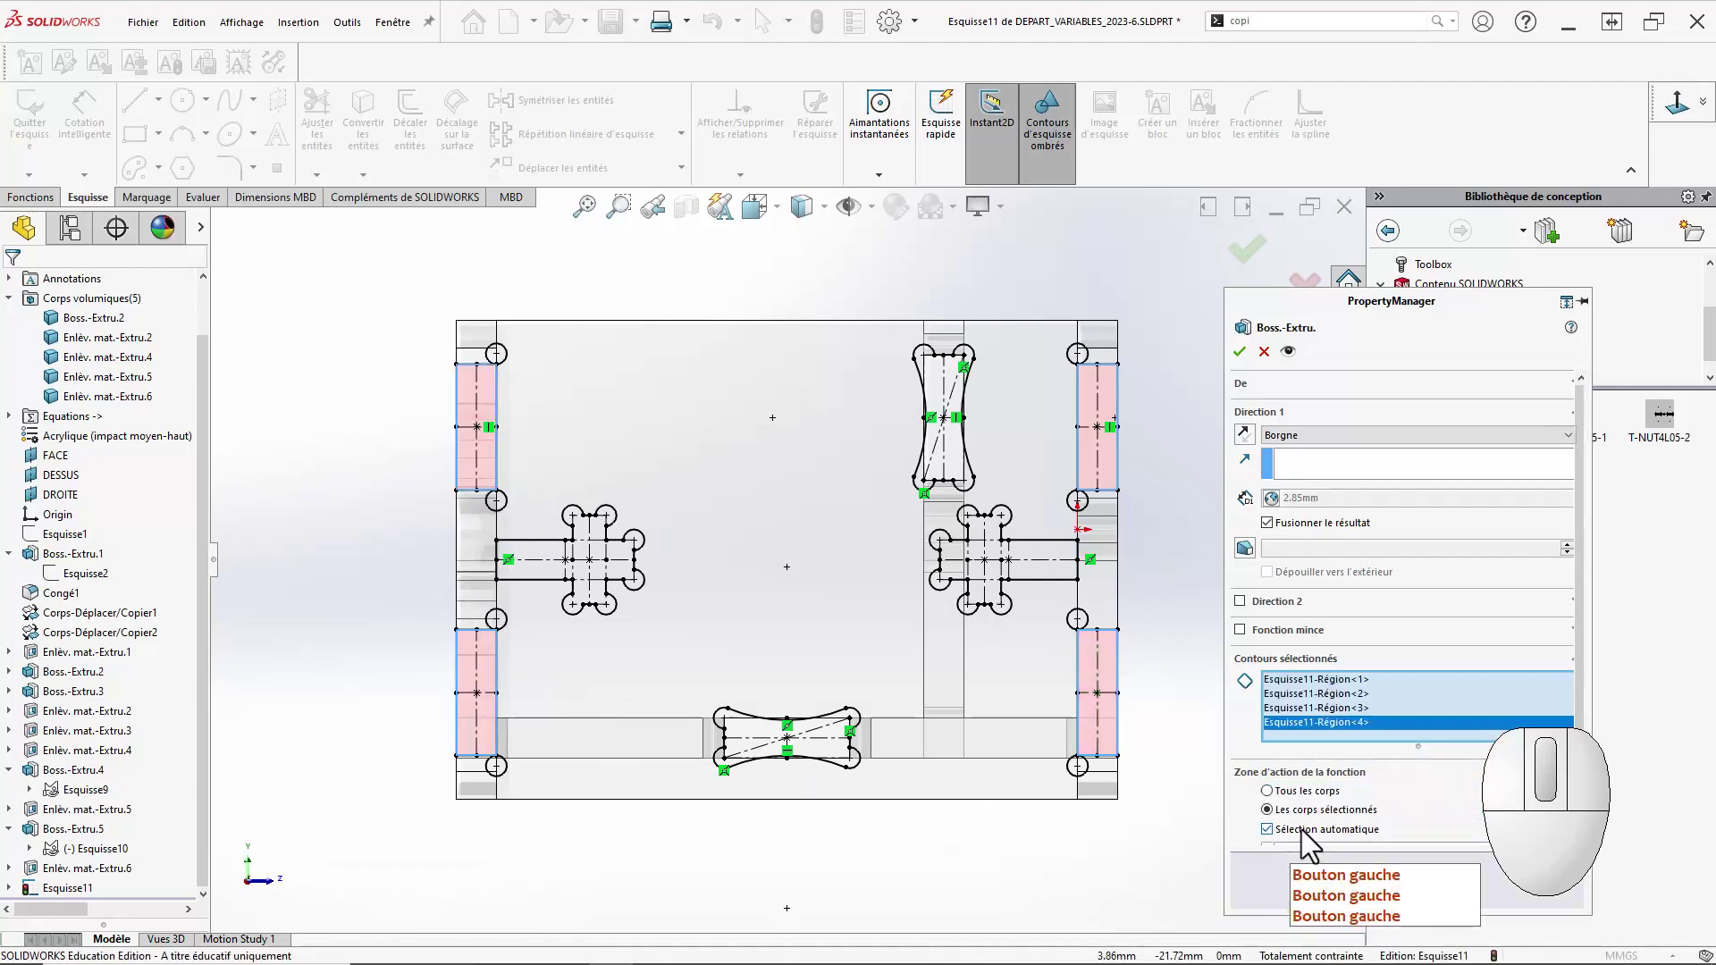
click(844, 635)
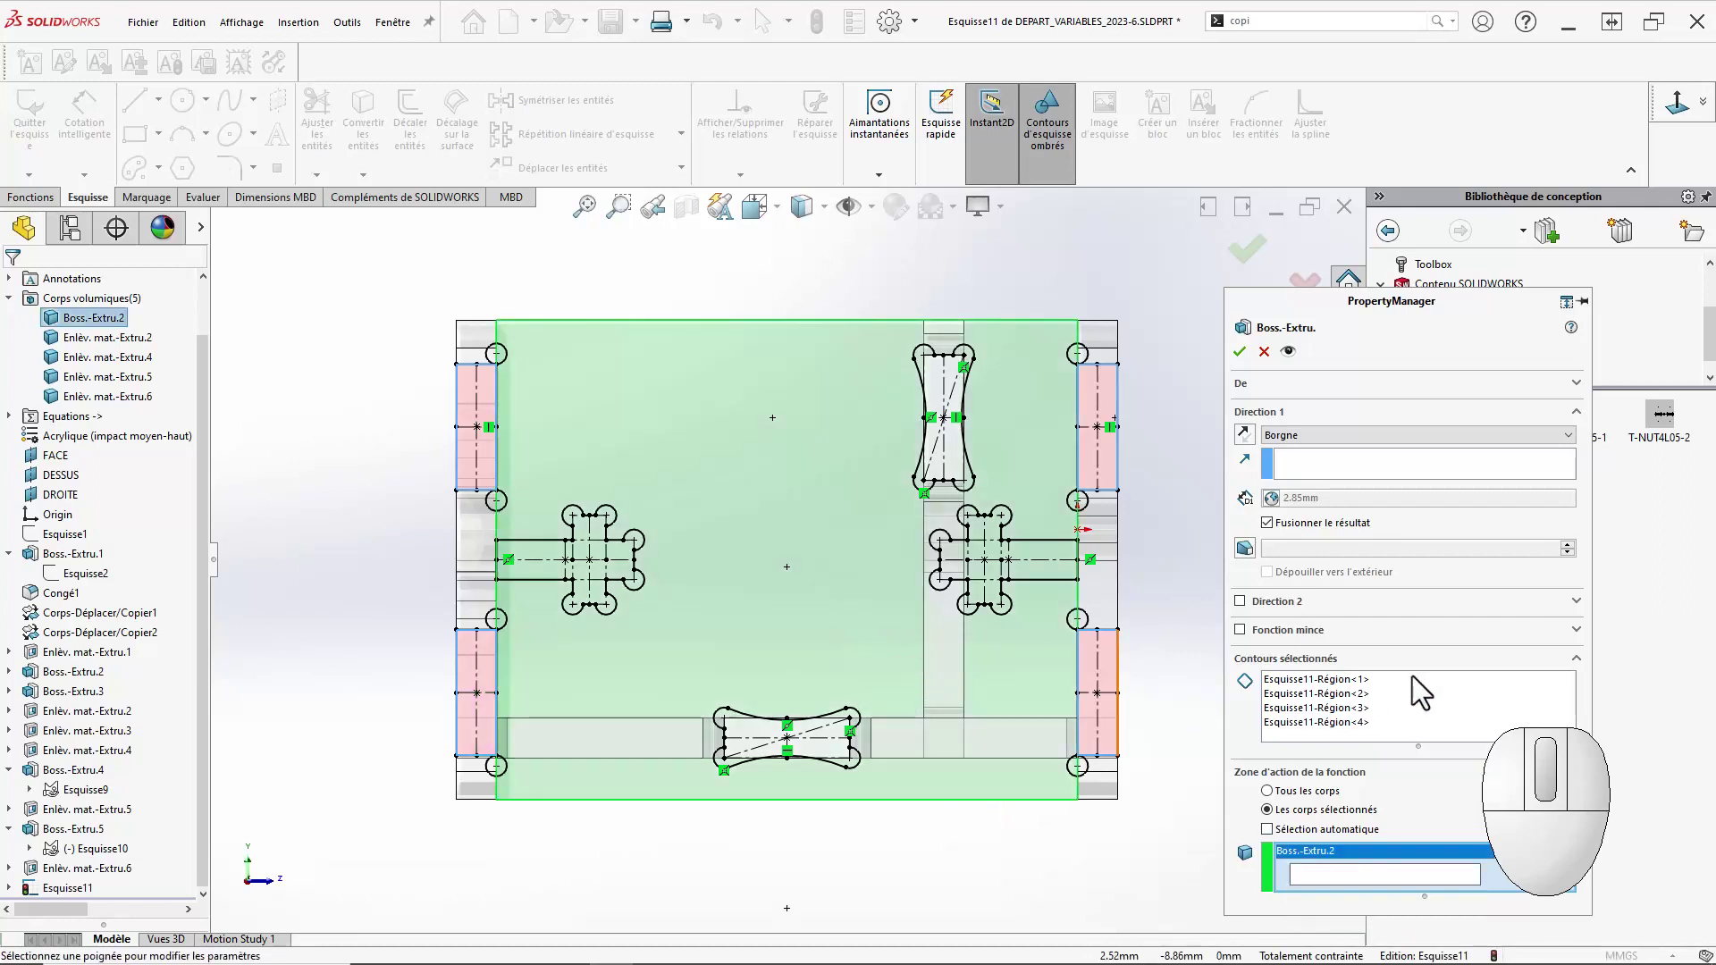
click(1238, 351)
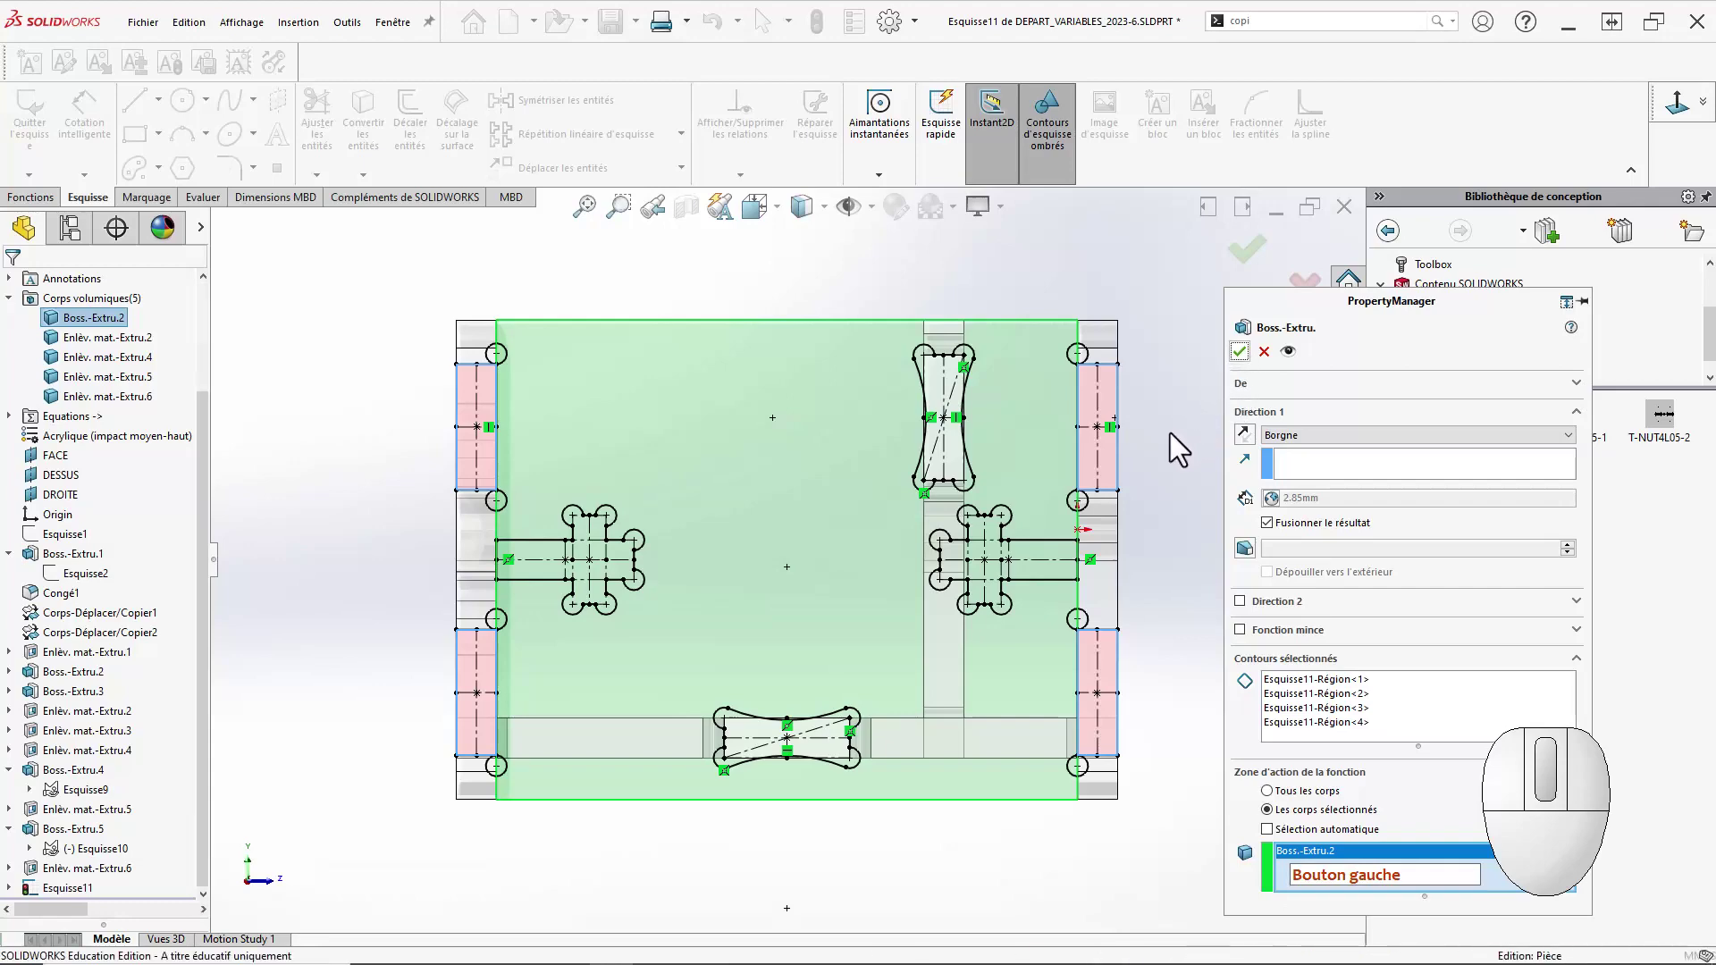
Edit the Boss.-Extru.6 tooth extrusion and reverse its direction.
middle_drag(1169, 440, 1089, 570)
right_click(67, 889)
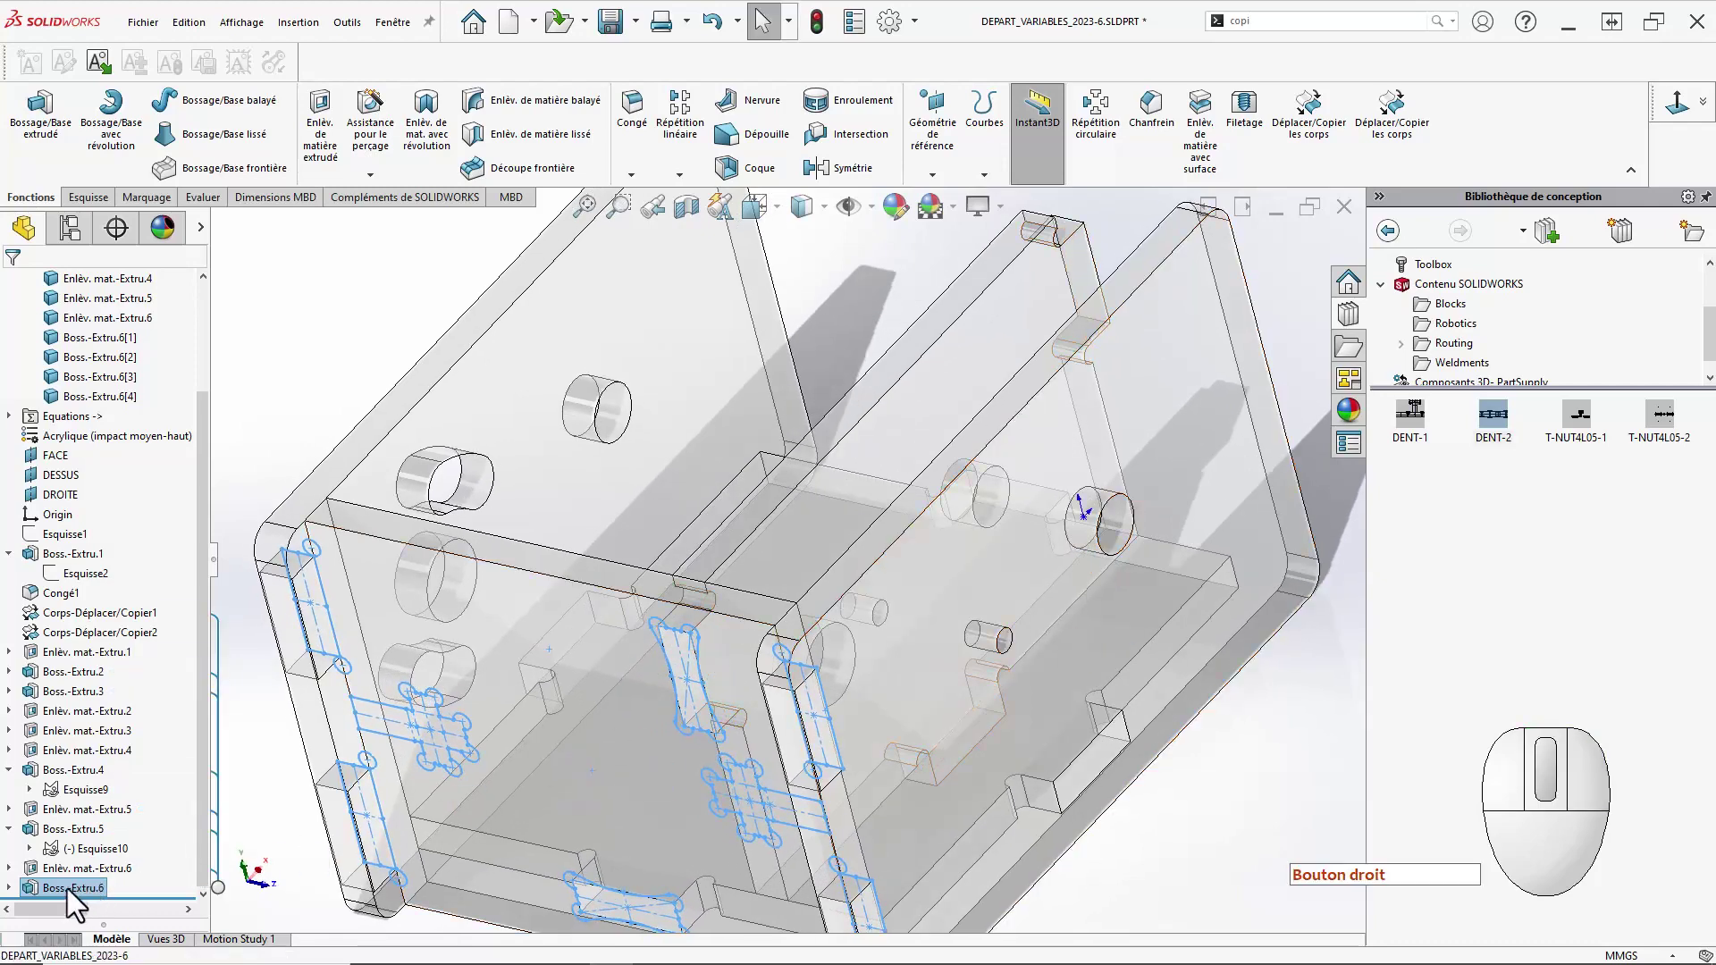
click(84, 496)
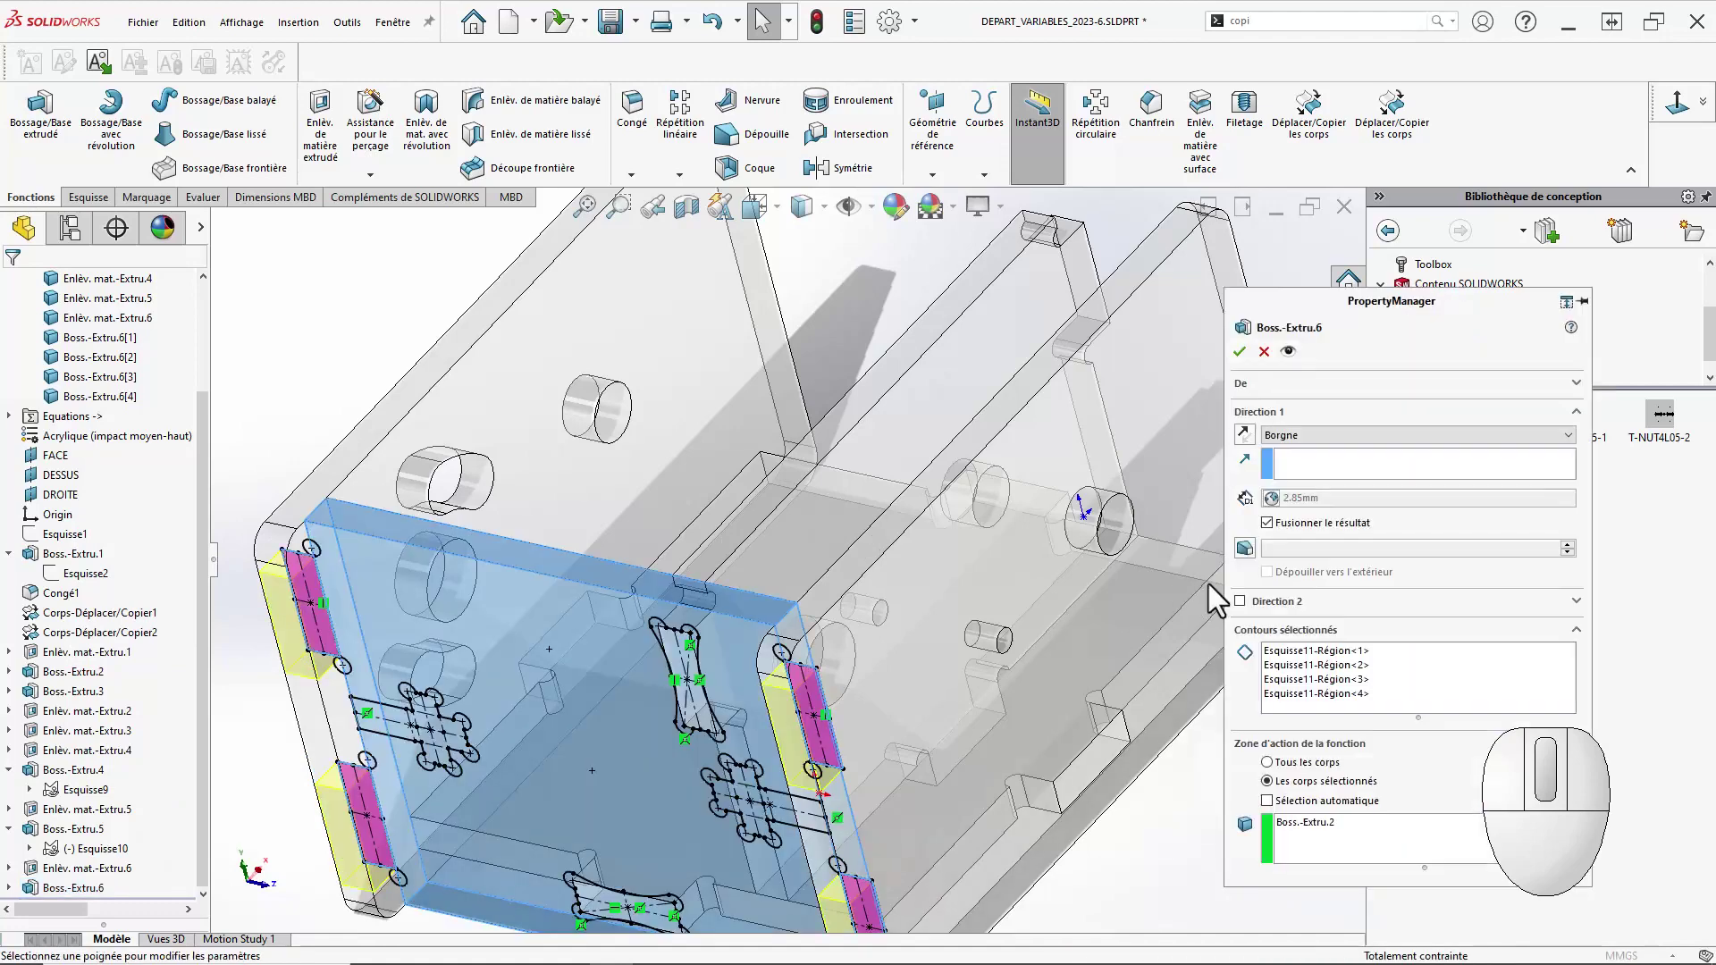
click(1243, 435)
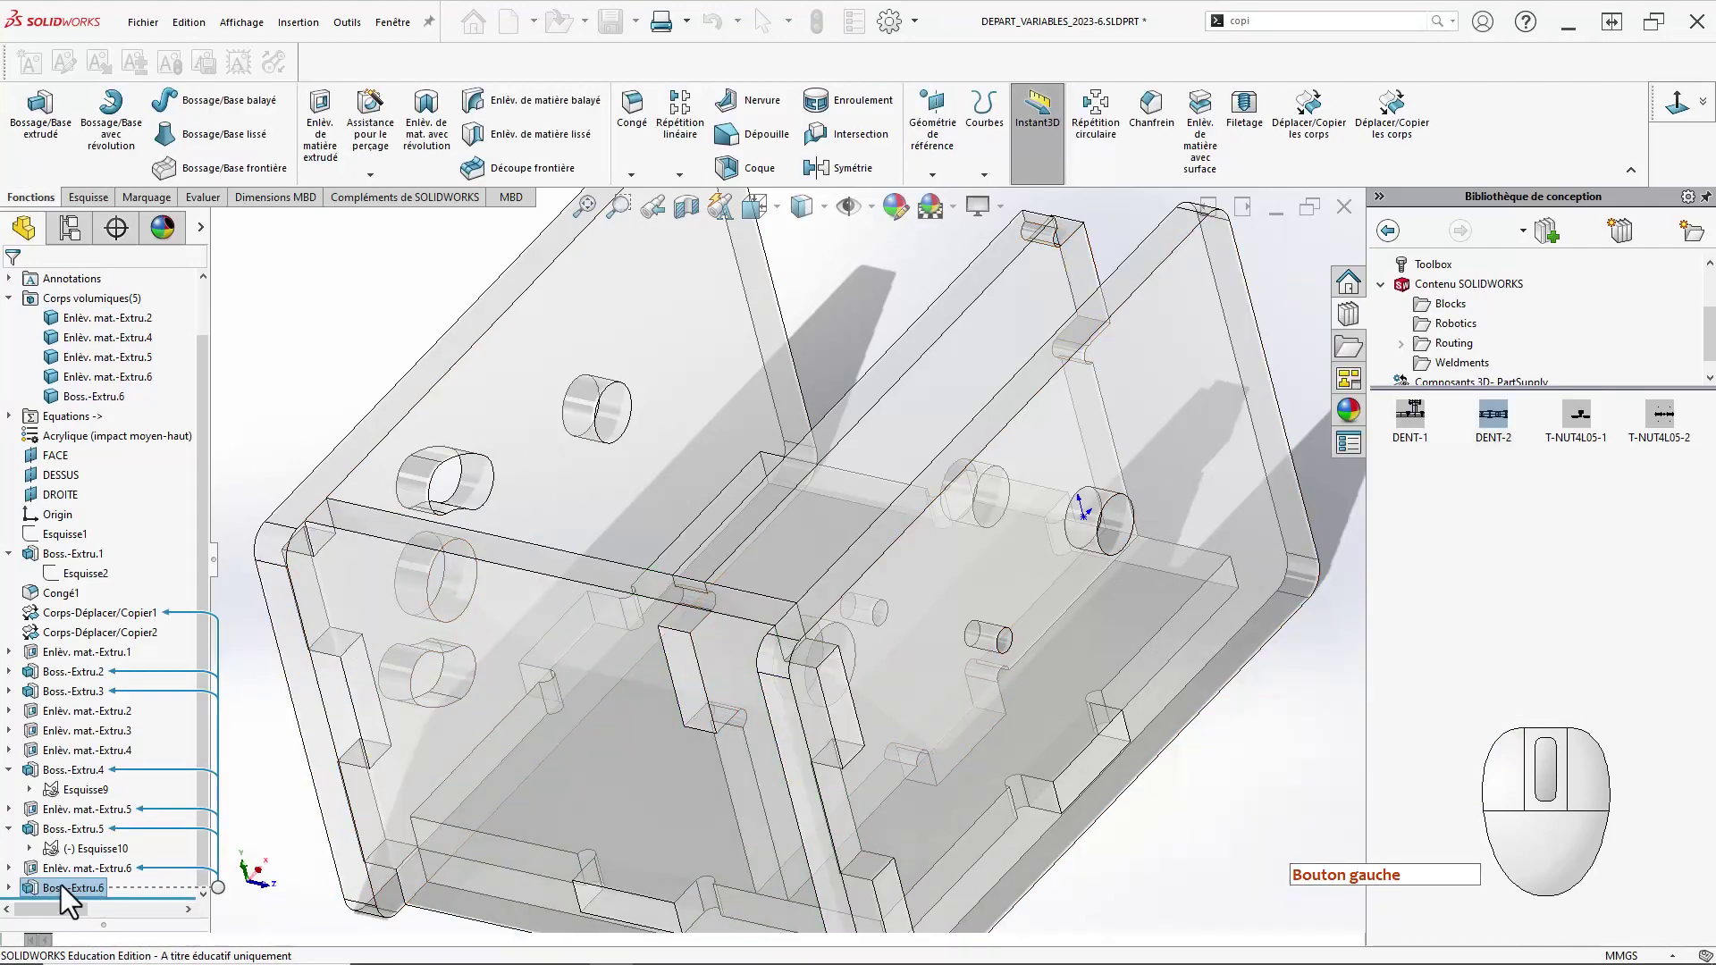
Begin an extruded cut from Esquisse11 with the four relief half-circles beside the teeth on the edge nearest the inner plate.
click(62, 887)
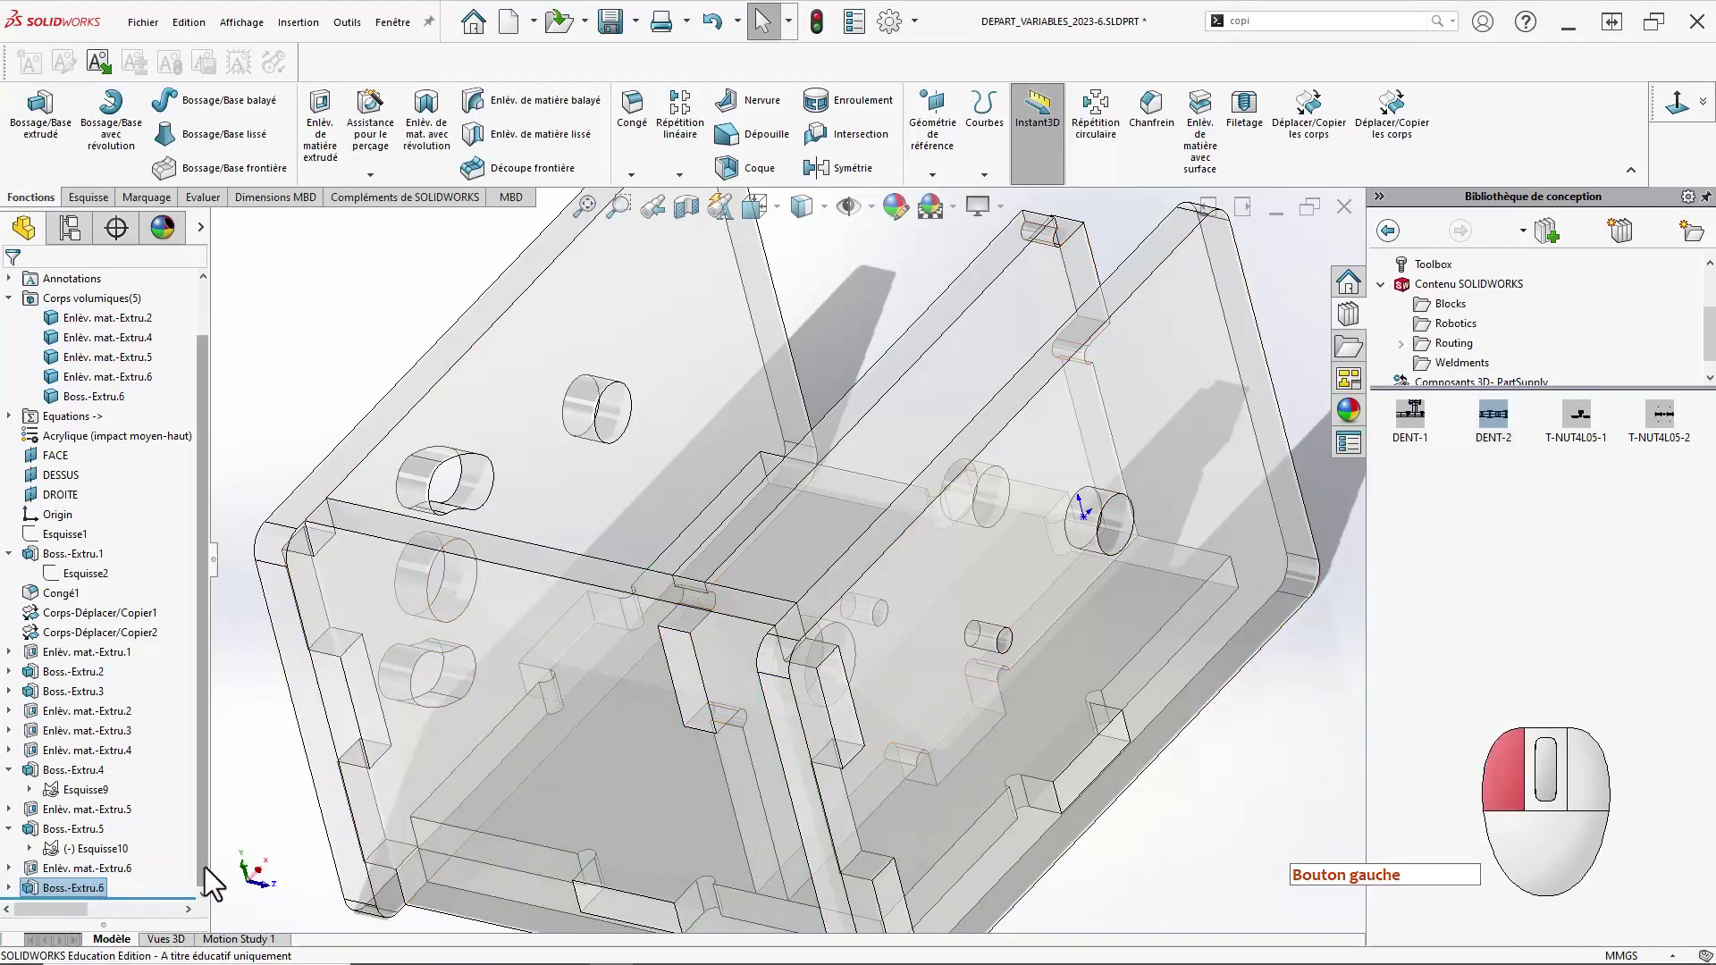
click(7, 888)
click(62, 888)
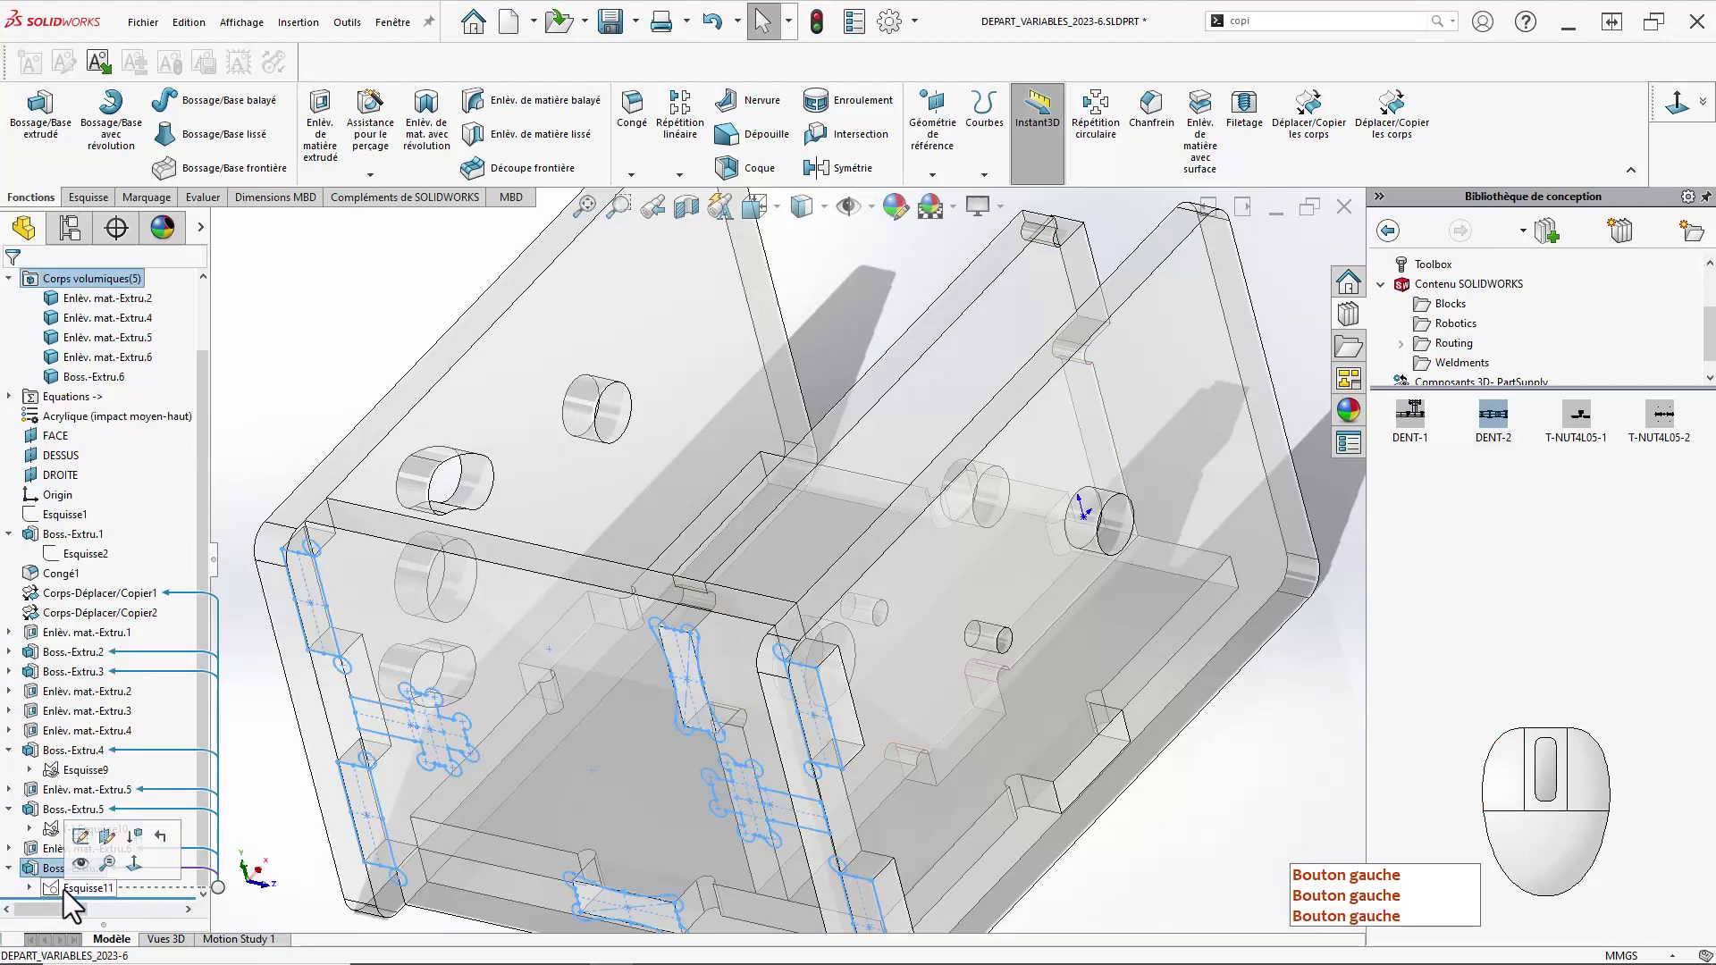
click(331, 152)
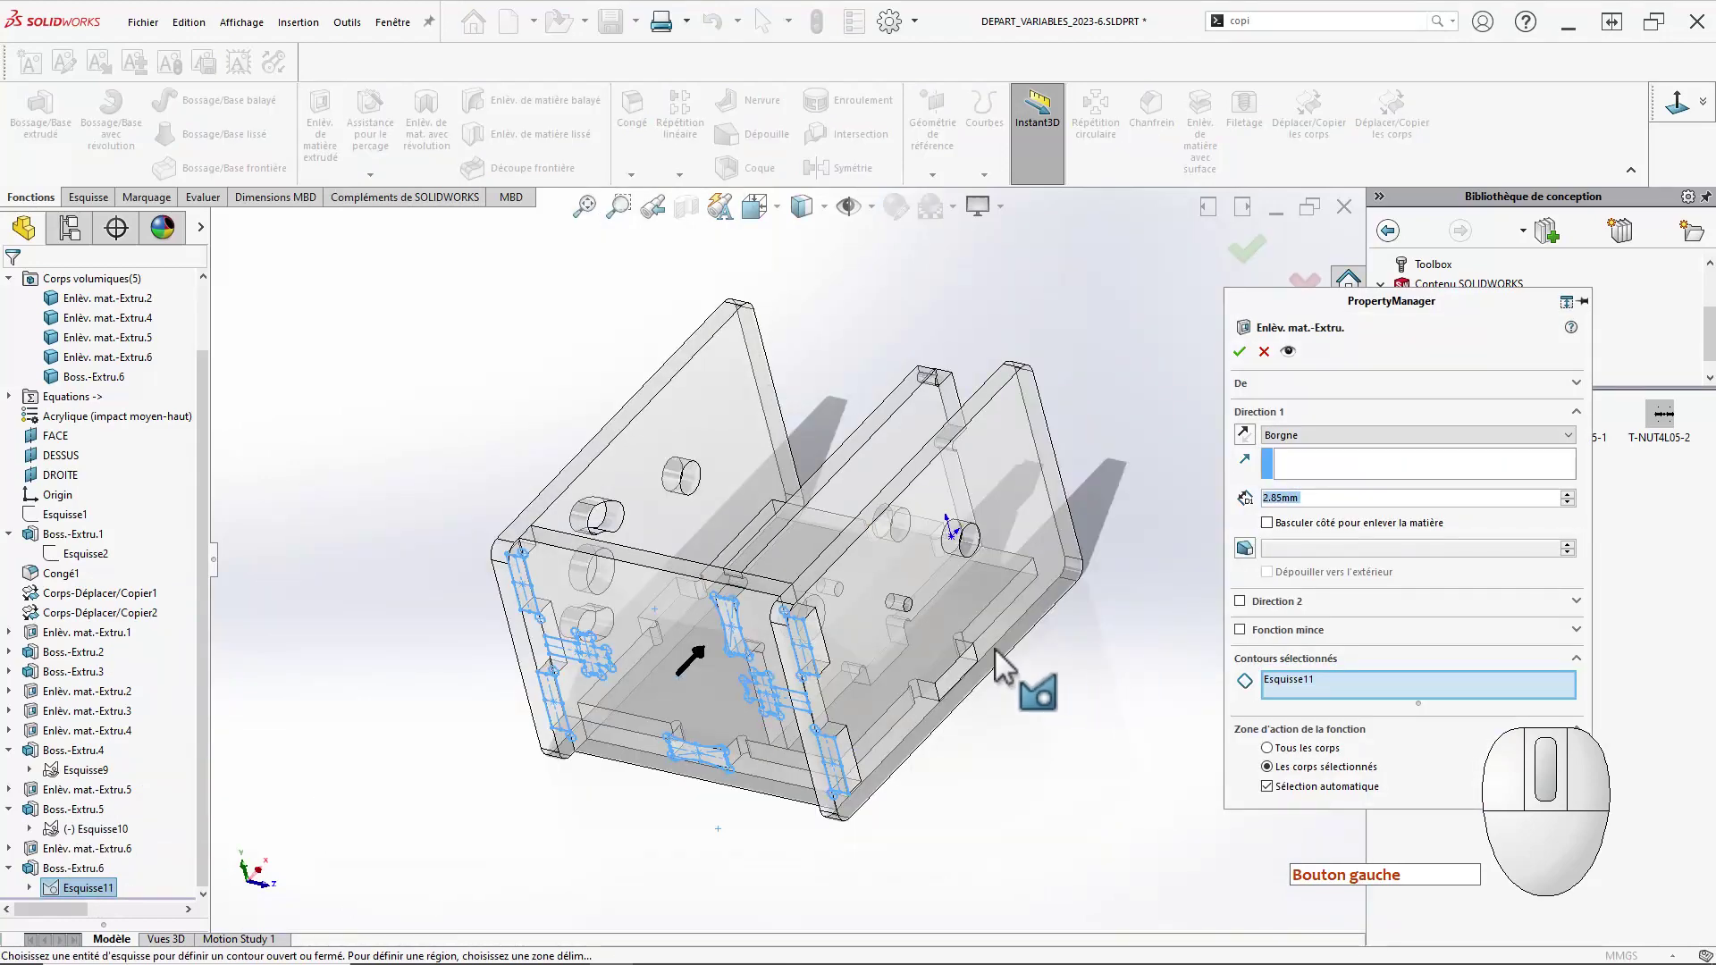
scroll(995, 645, down, 2)
middle_drag(996, 572, 1046, 583)
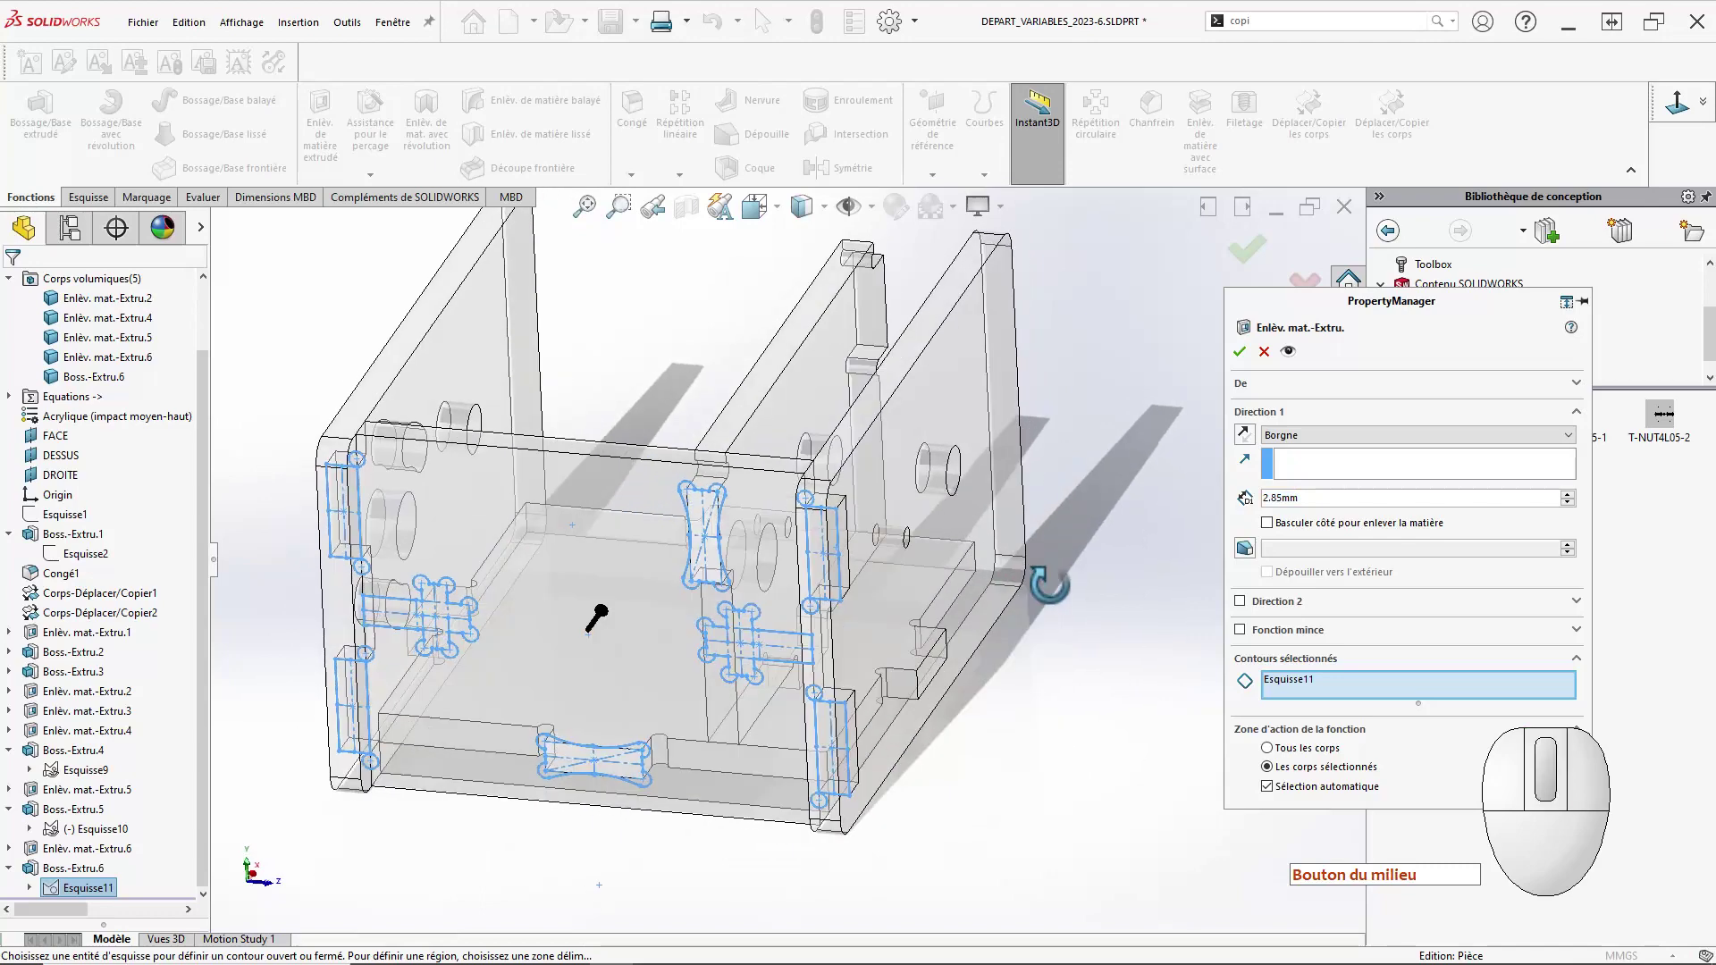
click(1287, 688)
scroll(921, 728, down, 3)
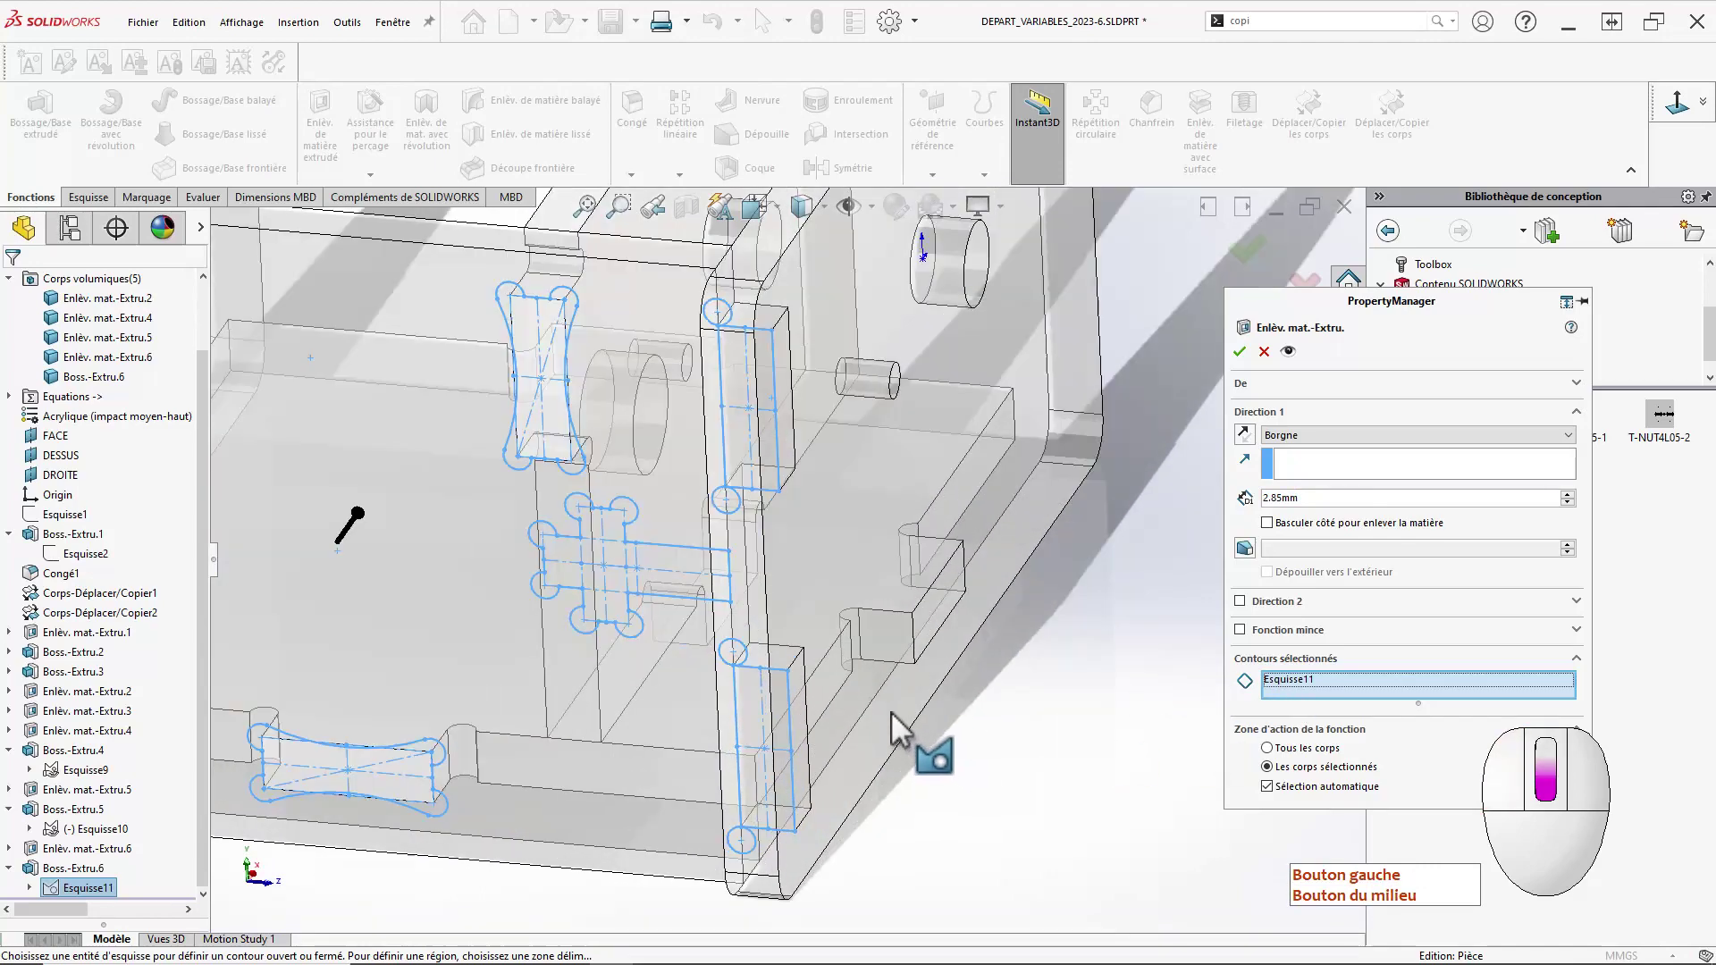
click(725, 655)
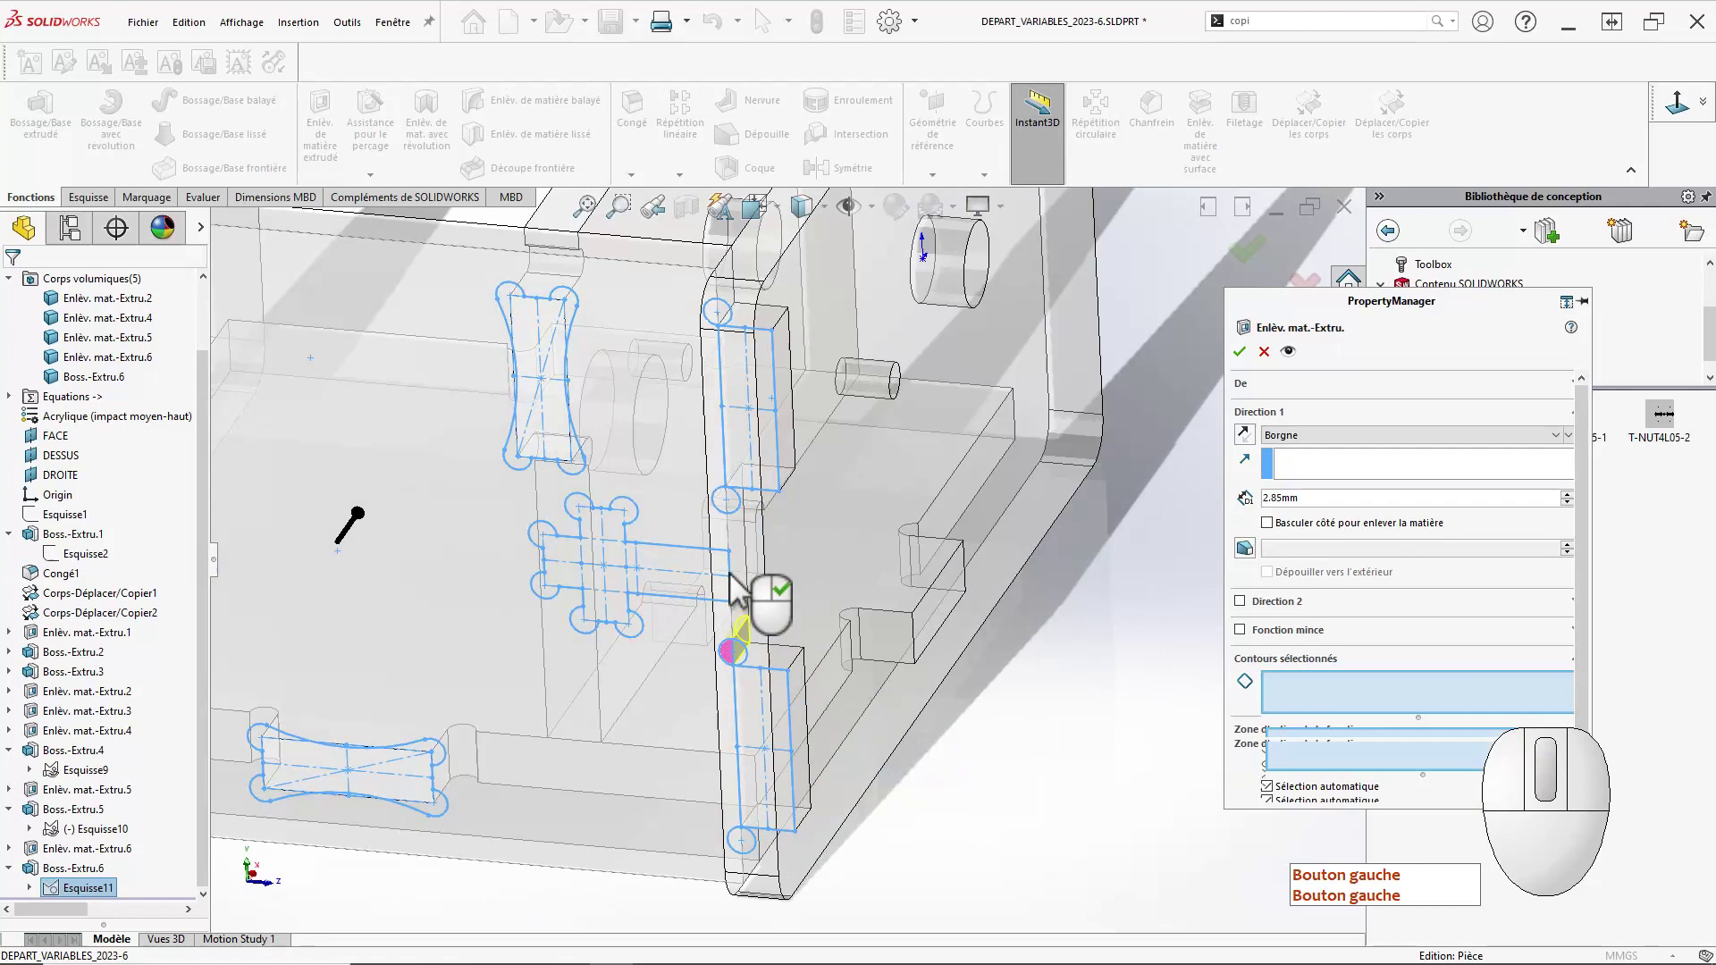
click(722, 498)
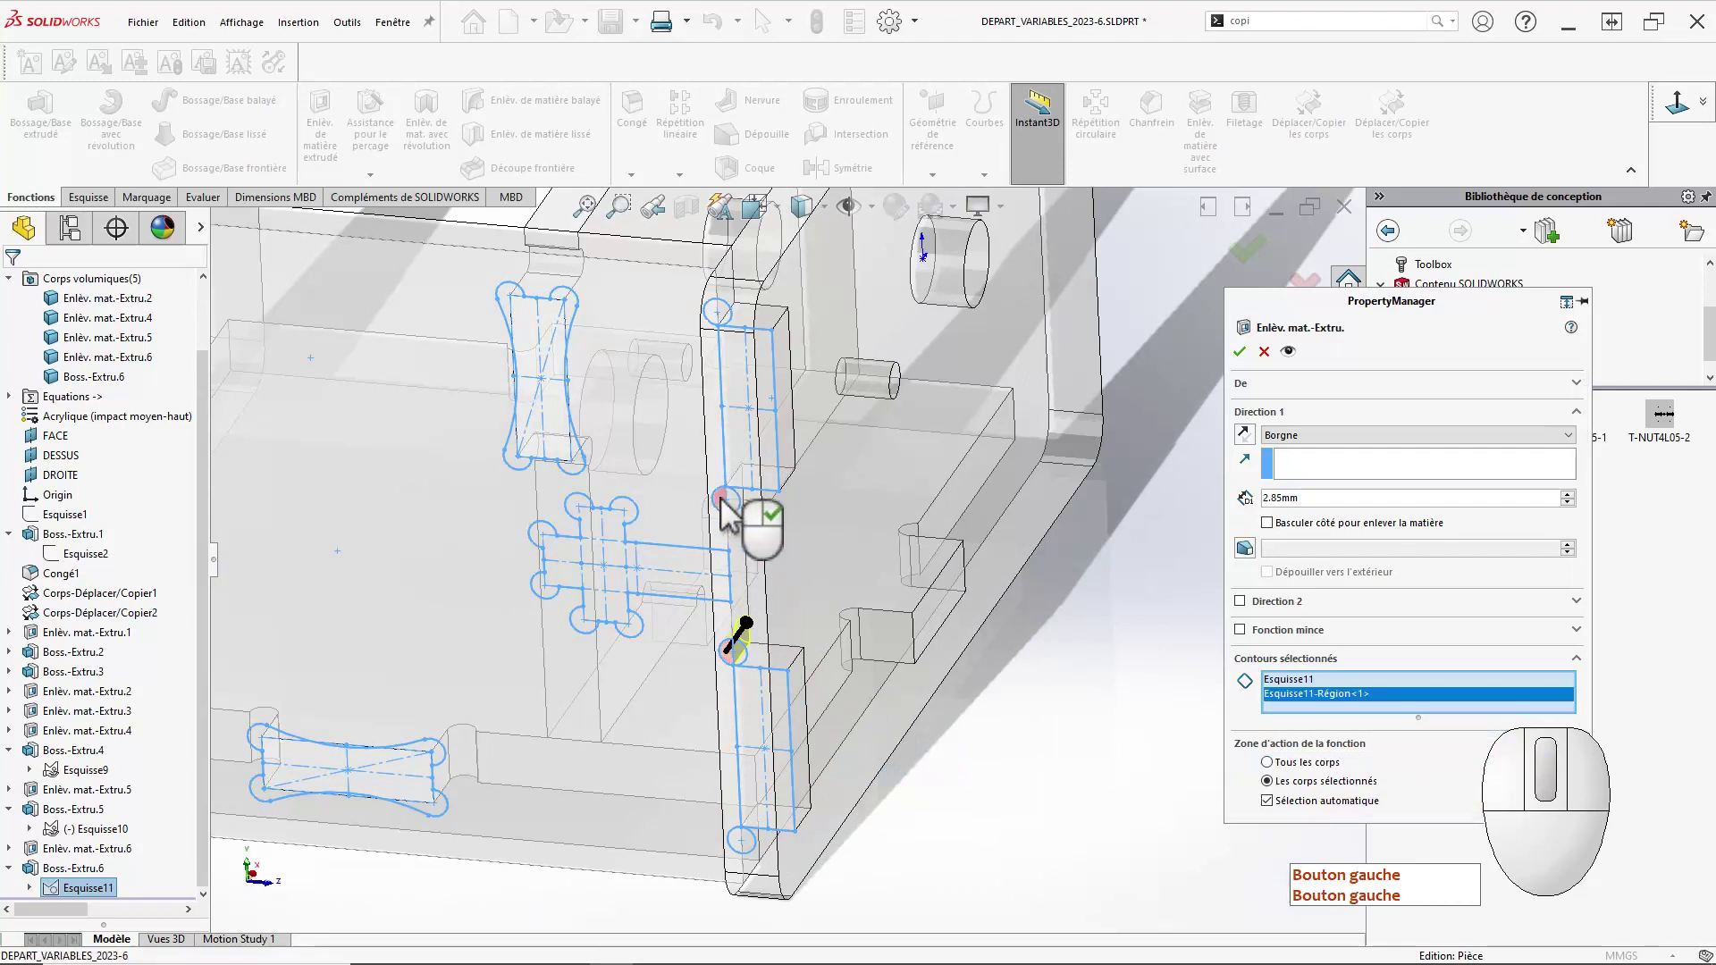
click(714, 313)
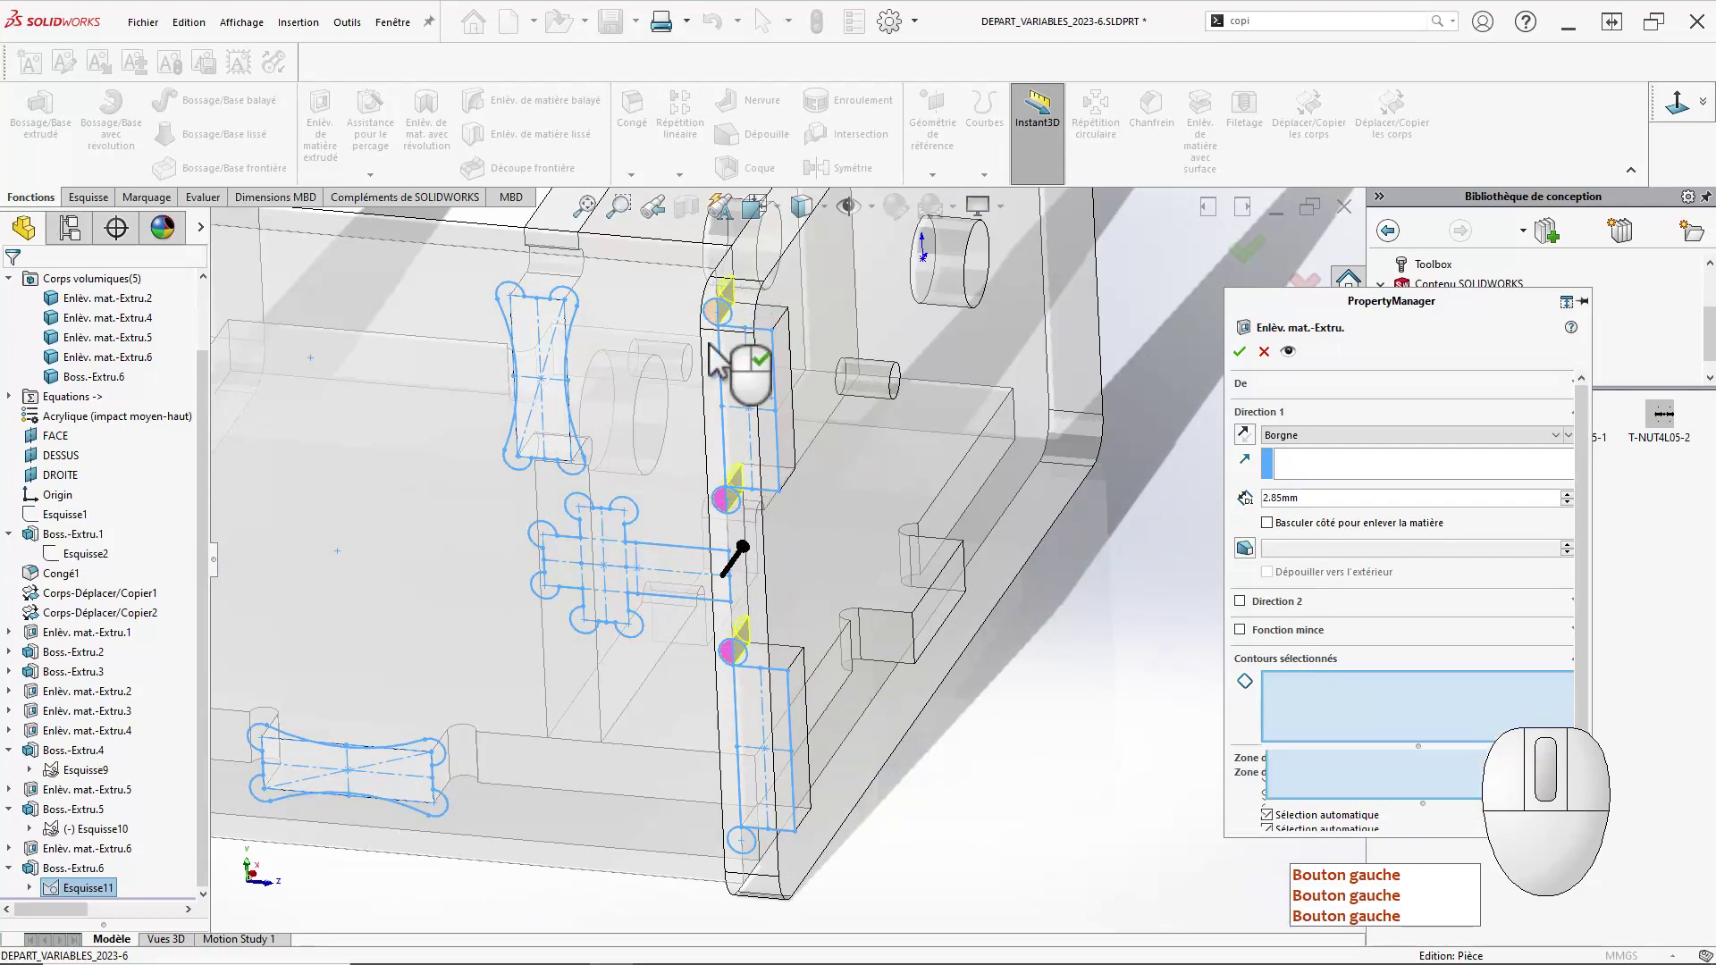
click(740, 842)
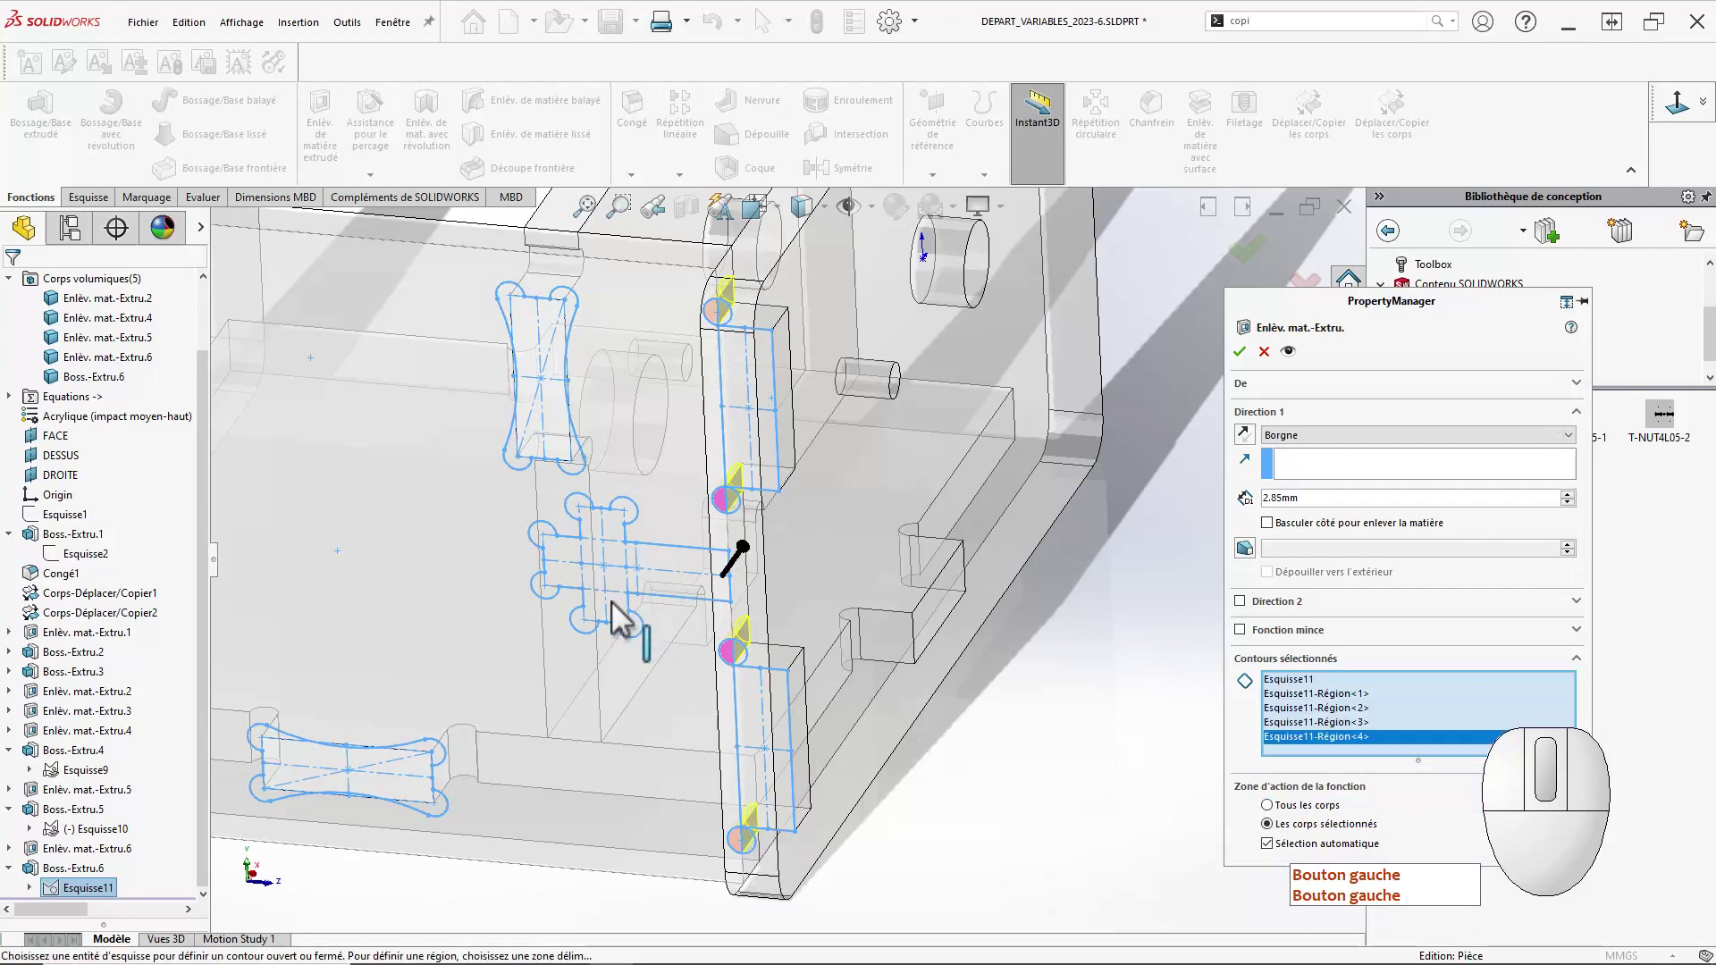
Add the T-nut slot nearest the inner plate and both DENT-2 tooth openings to the cut's contours.
click(657, 545)
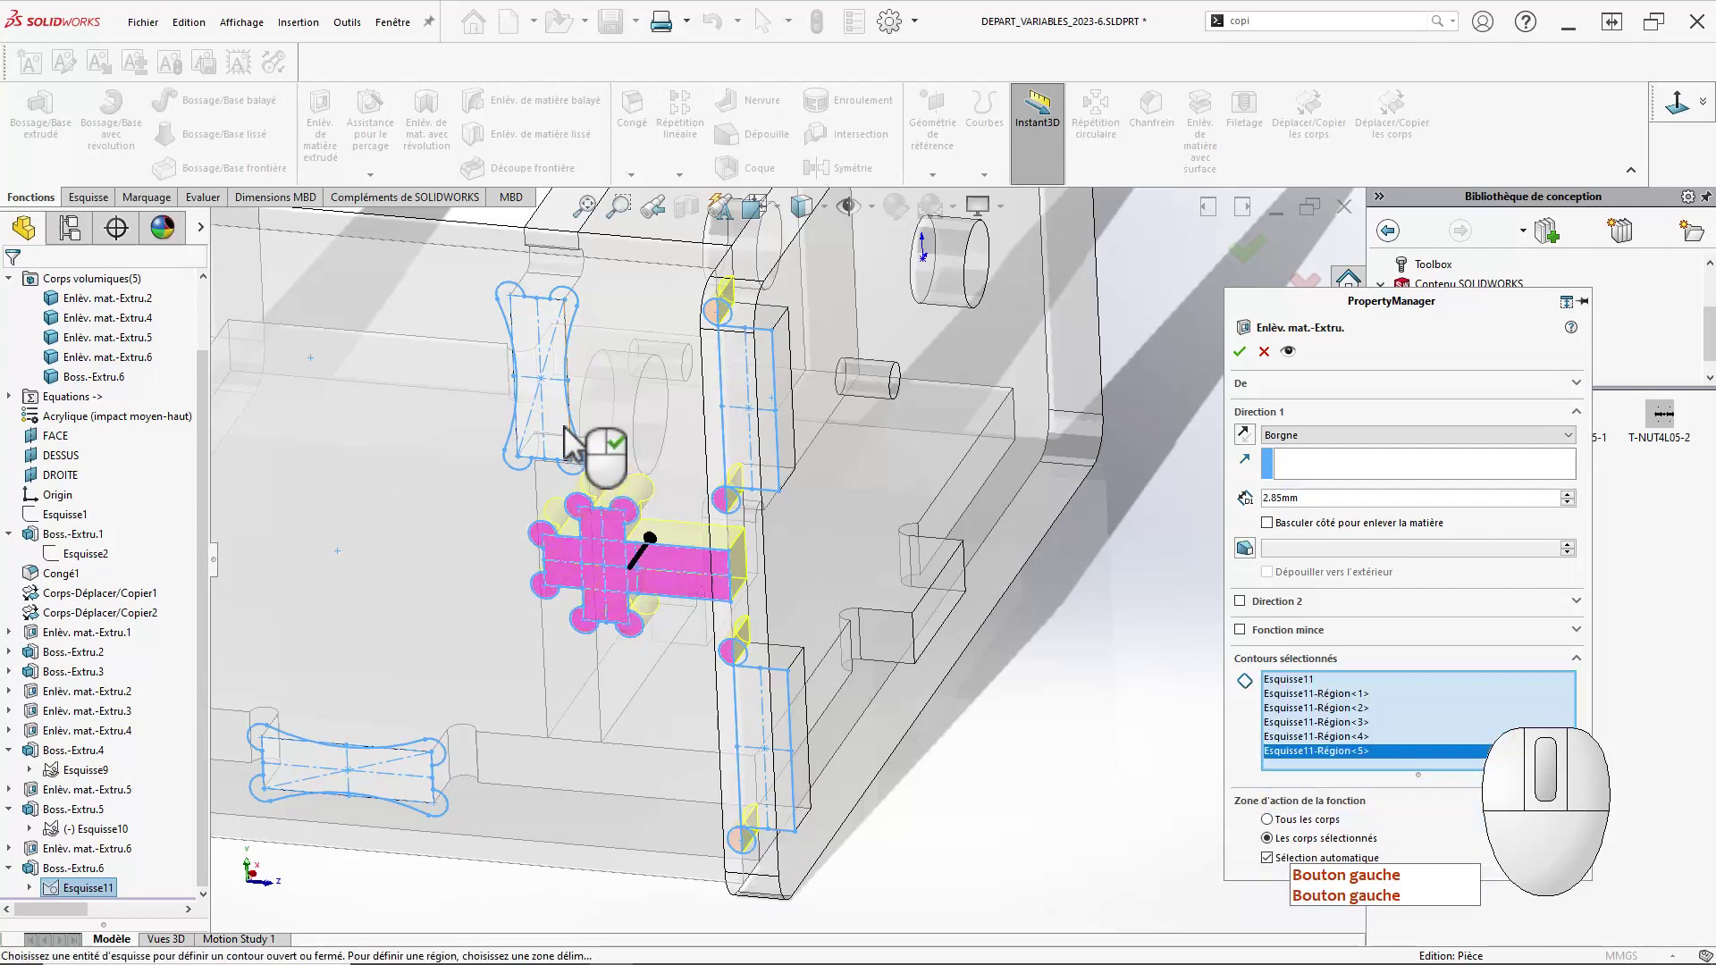
click(403, 799)
click(450, 786)
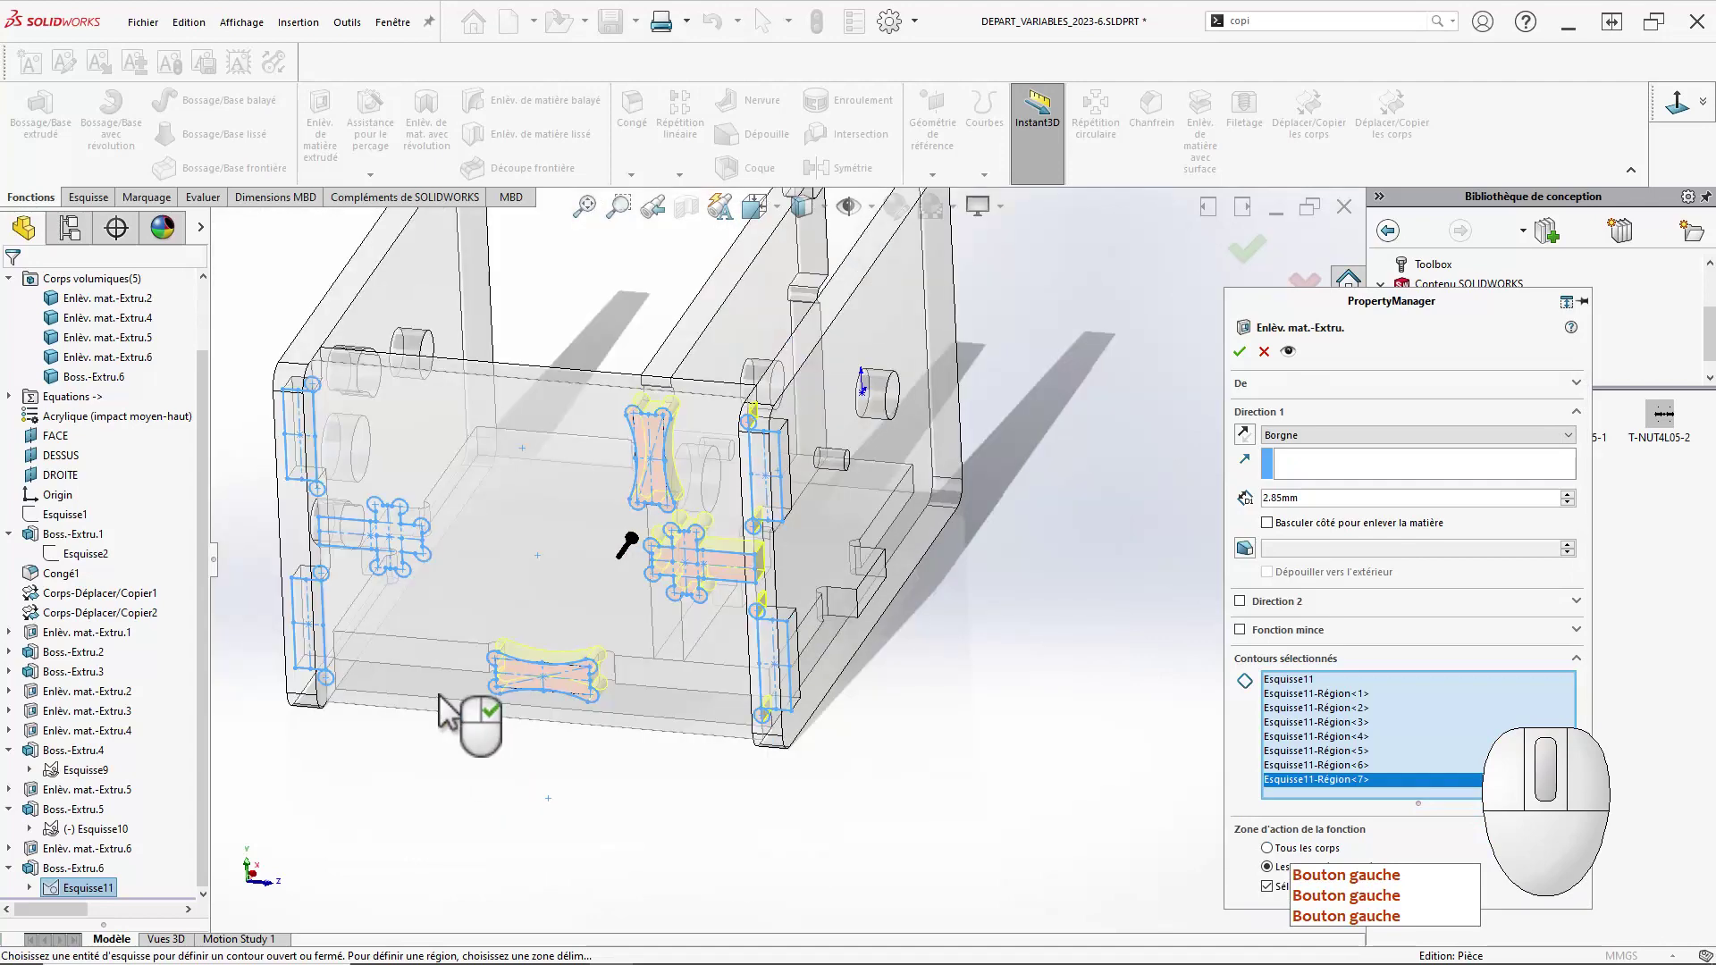
Add the opposite edge's T-nut slot and its four tooth relief half-circles to the cut's contours.
scroll(421, 561, down, 3)
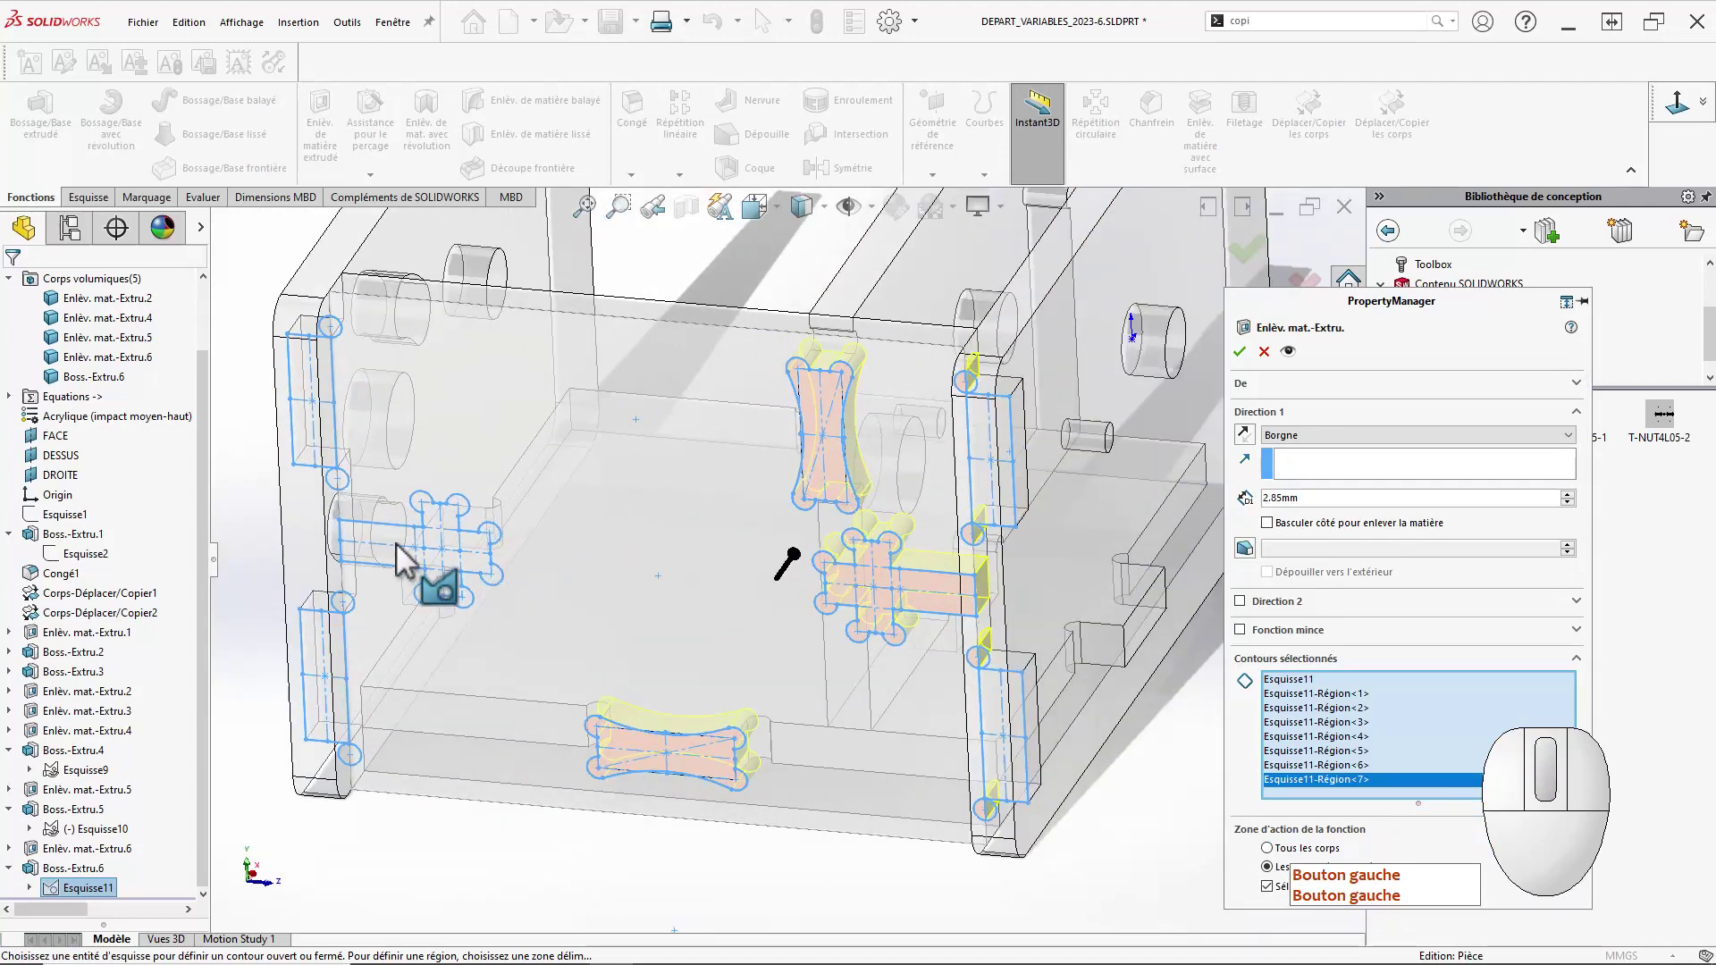
click(400, 563)
scroll(394, 639, down, 3)
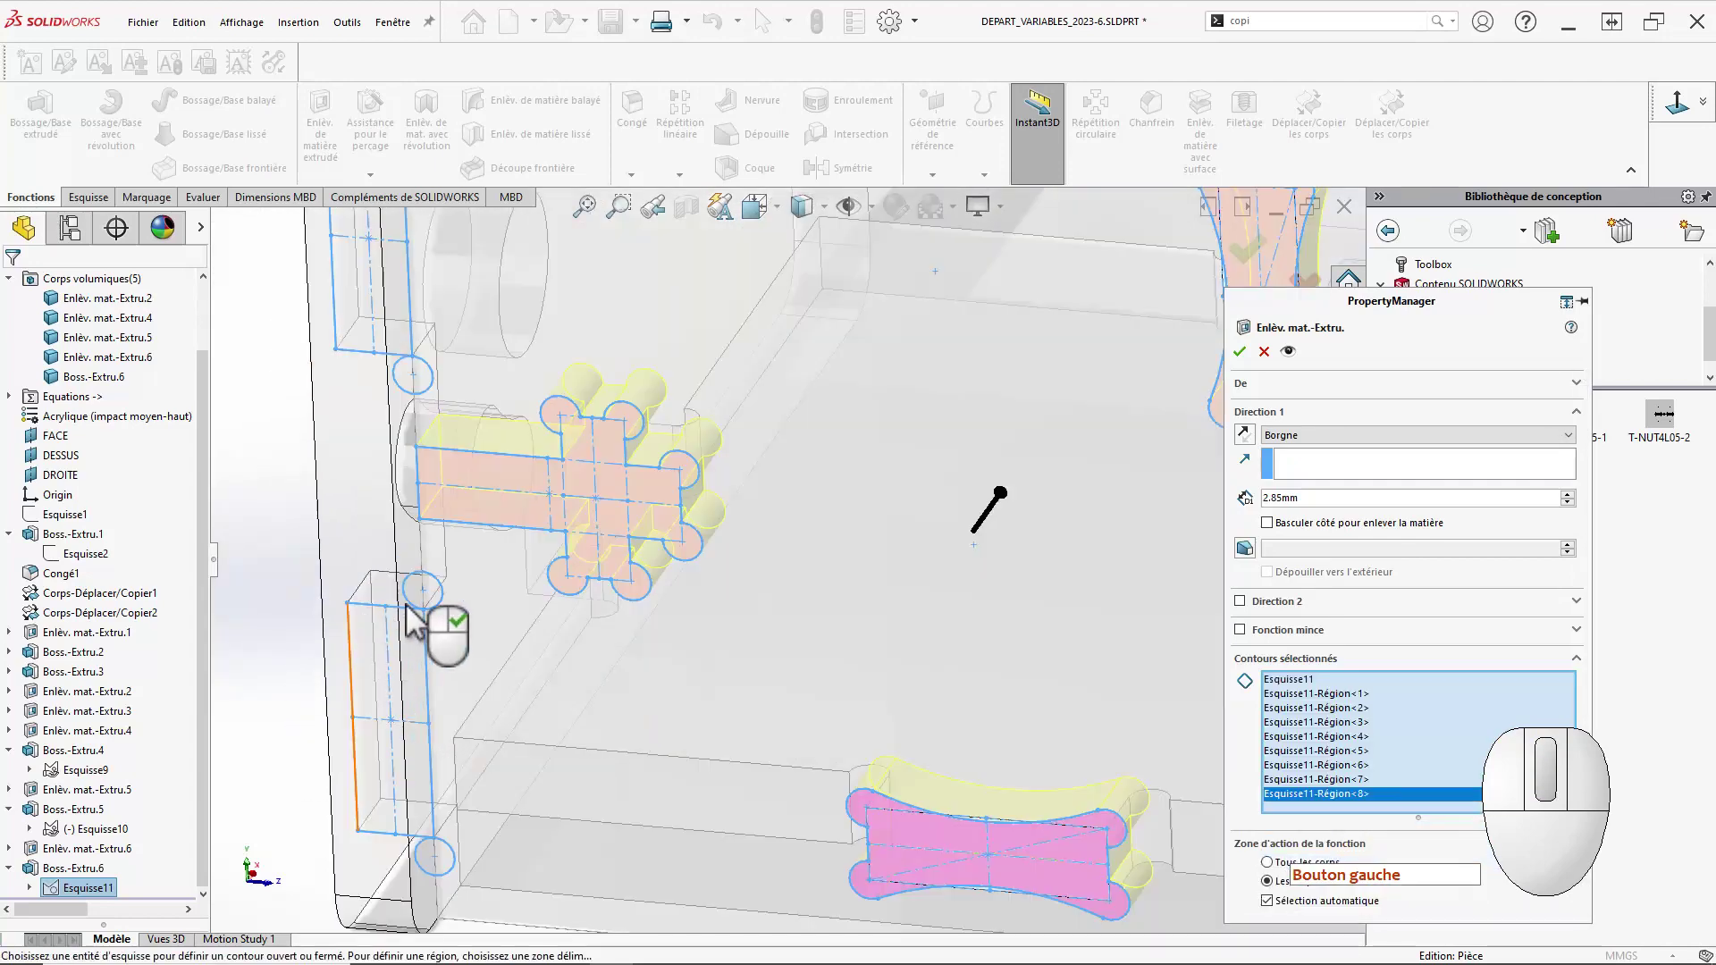
click(432, 597)
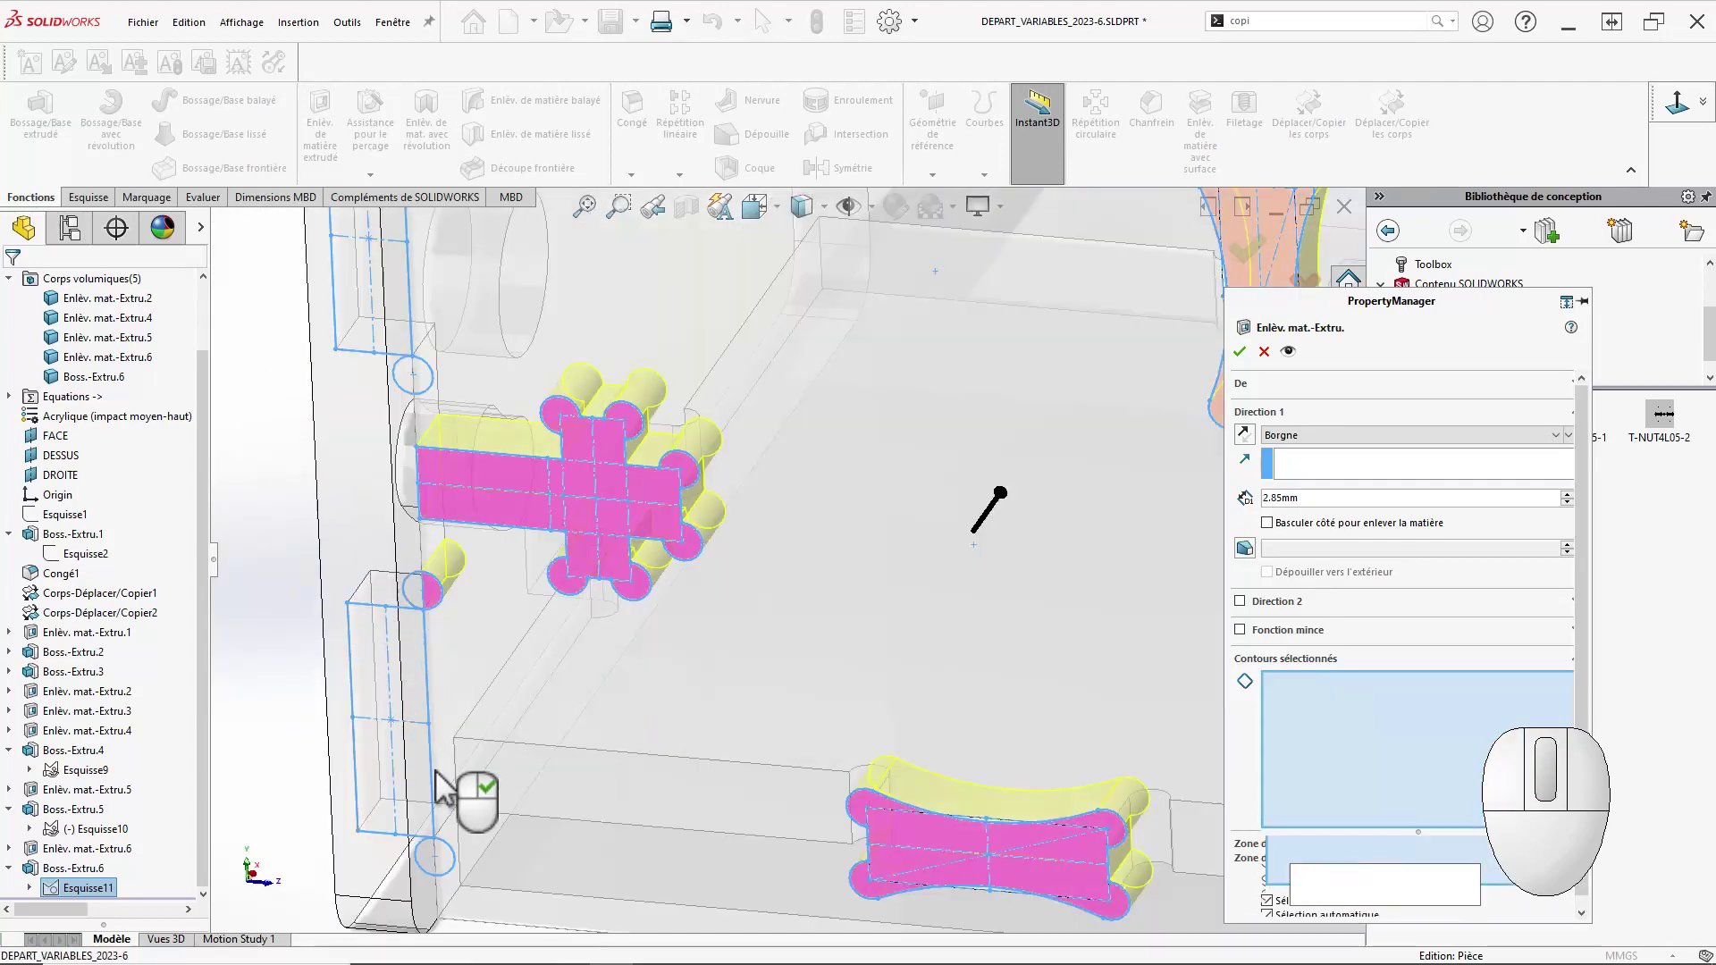
click(447, 864)
click(418, 377)
scroll(457, 358, up, 5)
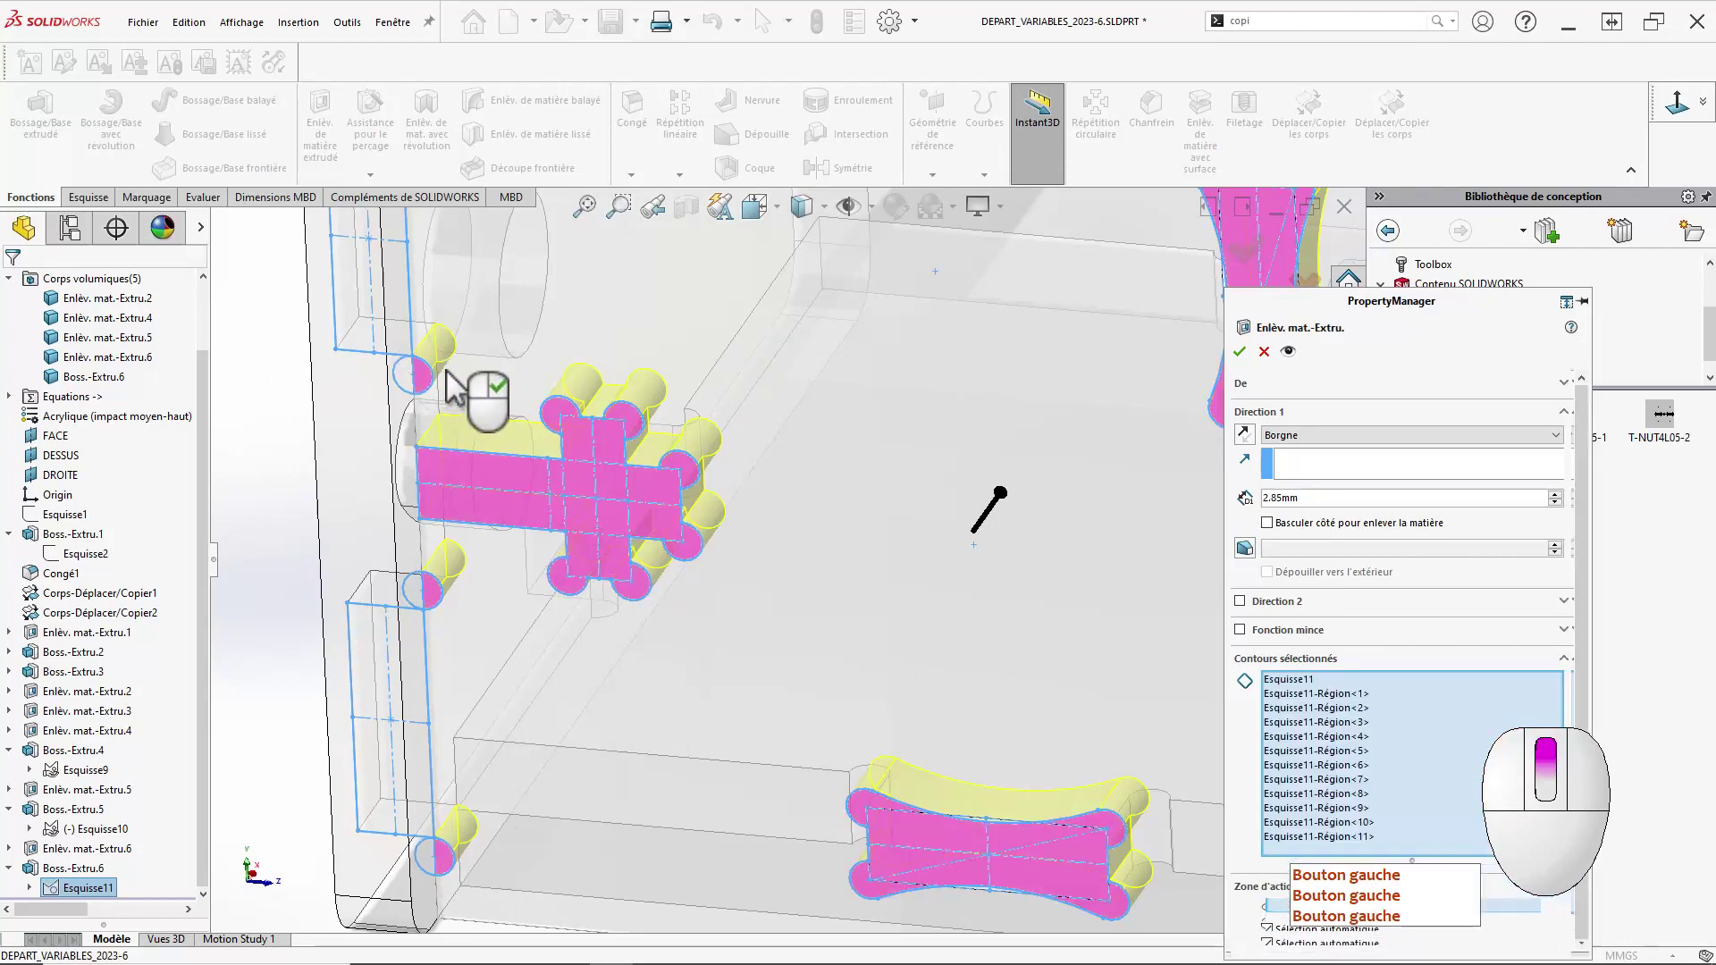
scroll(697, 420, down, 5)
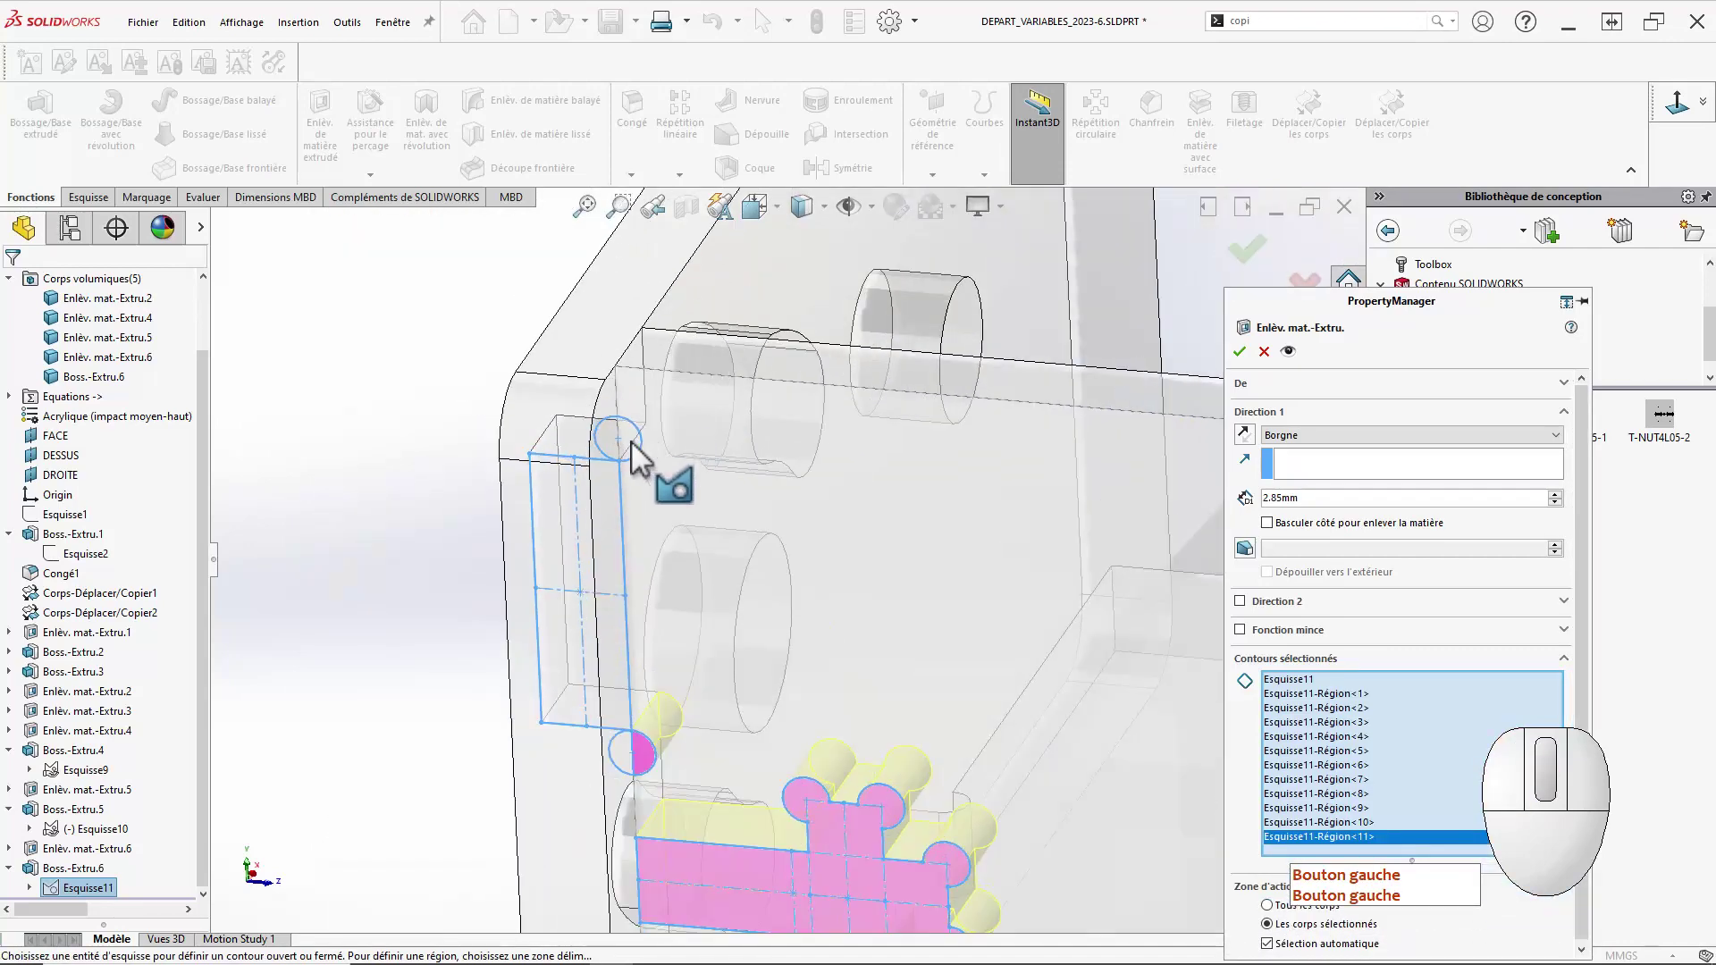
click(632, 441)
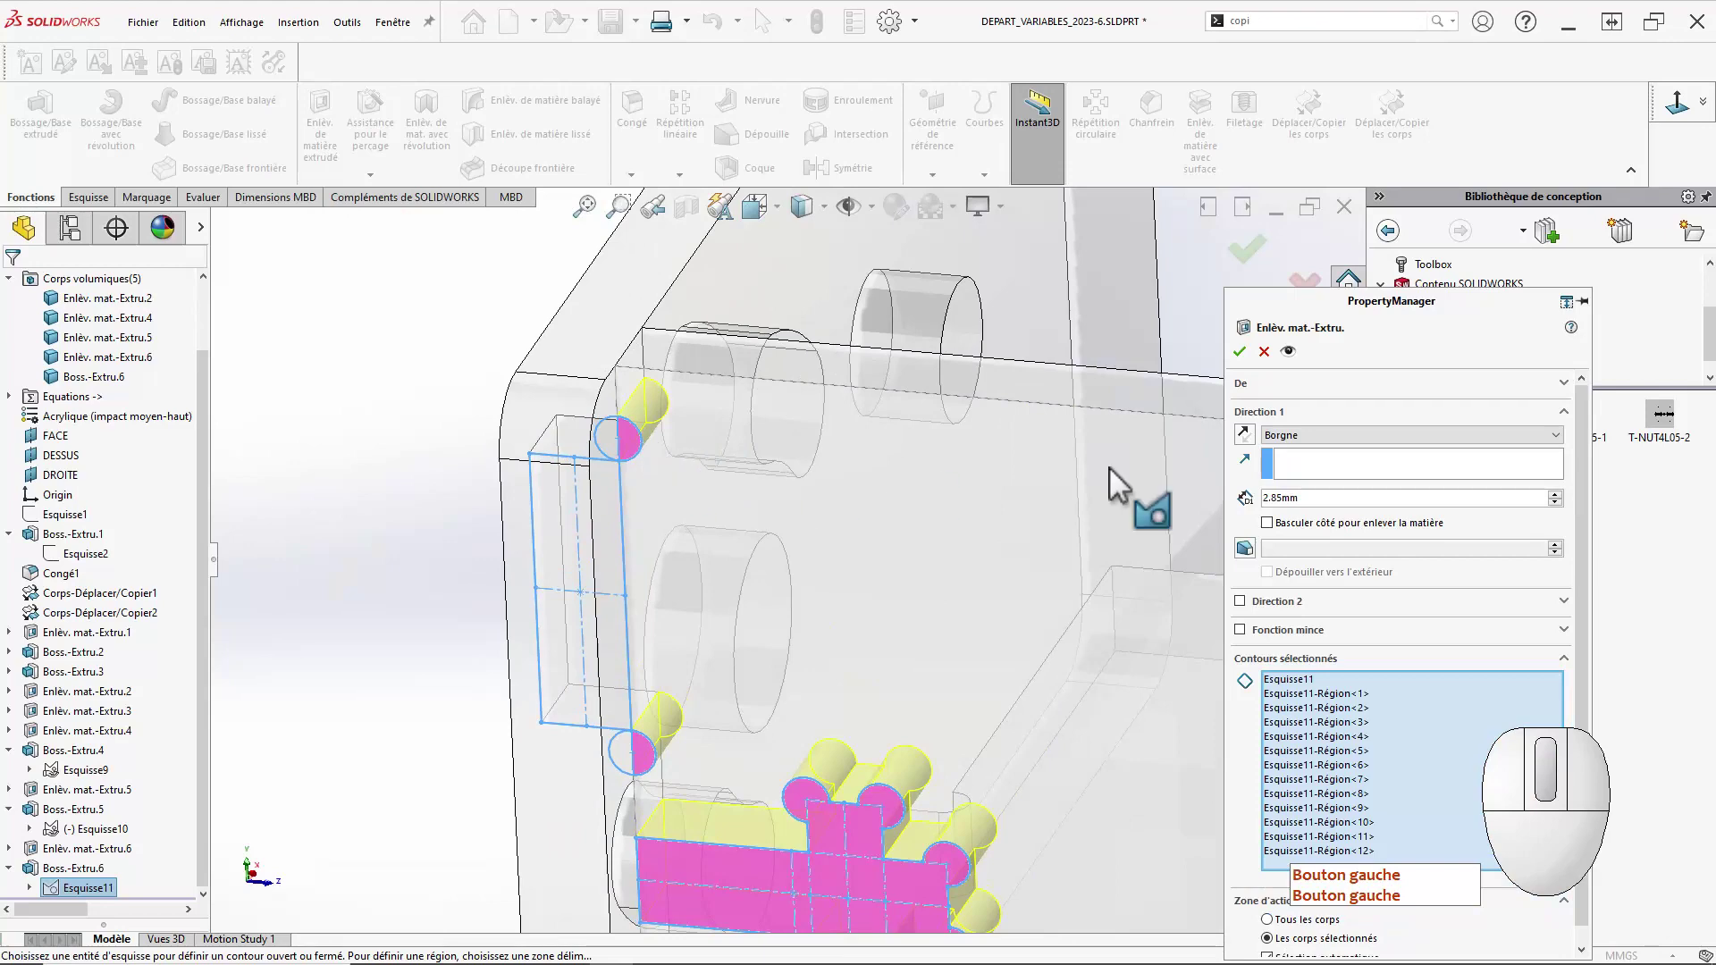
Make the cut go through all (A travers tout), limited to the plate body carrying the sketch, and finish it.
click(1301, 436)
click(1306, 463)
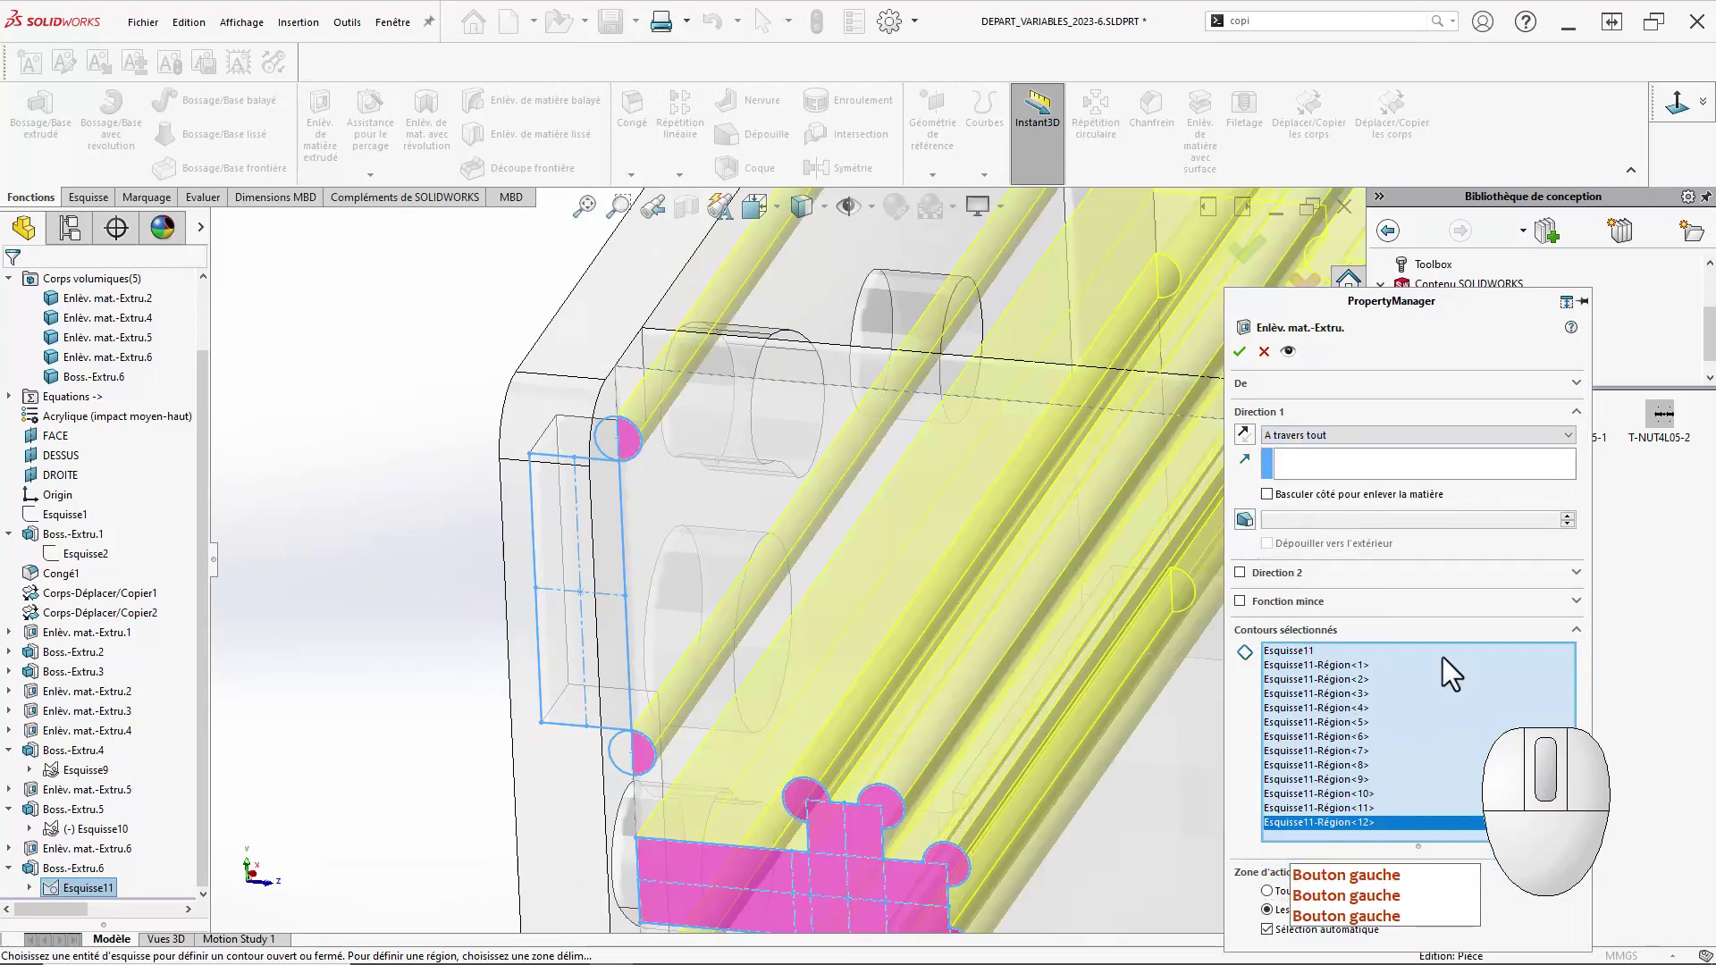
click(1266, 930)
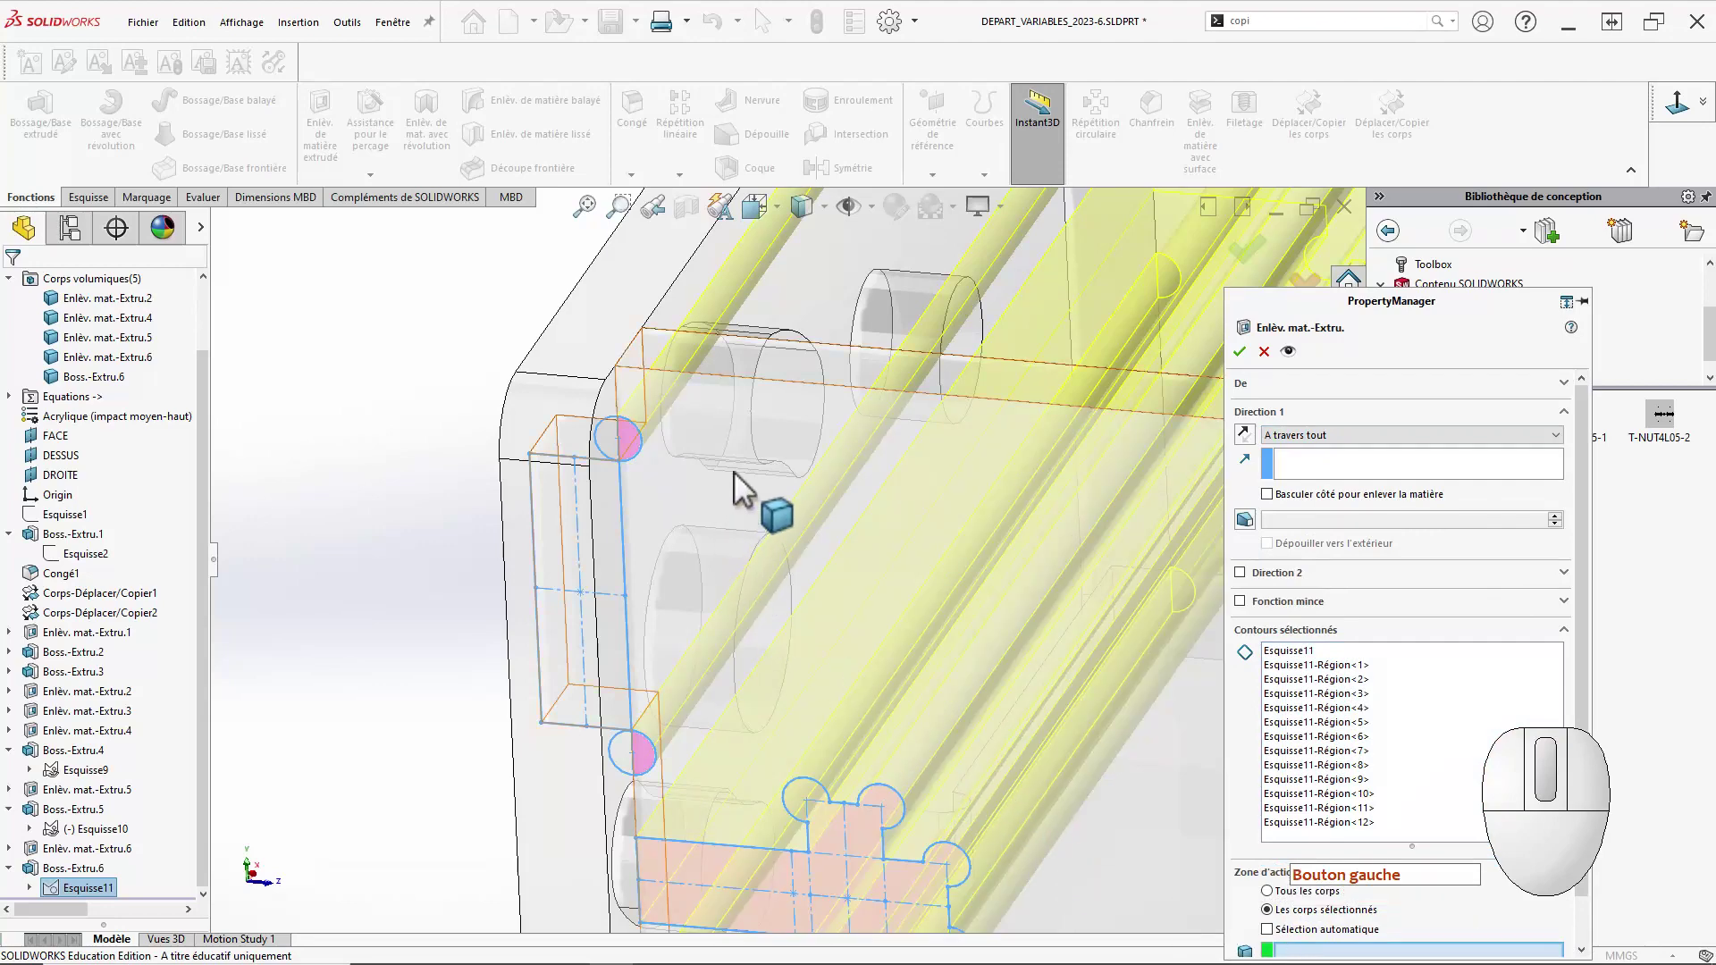
click(767, 457)
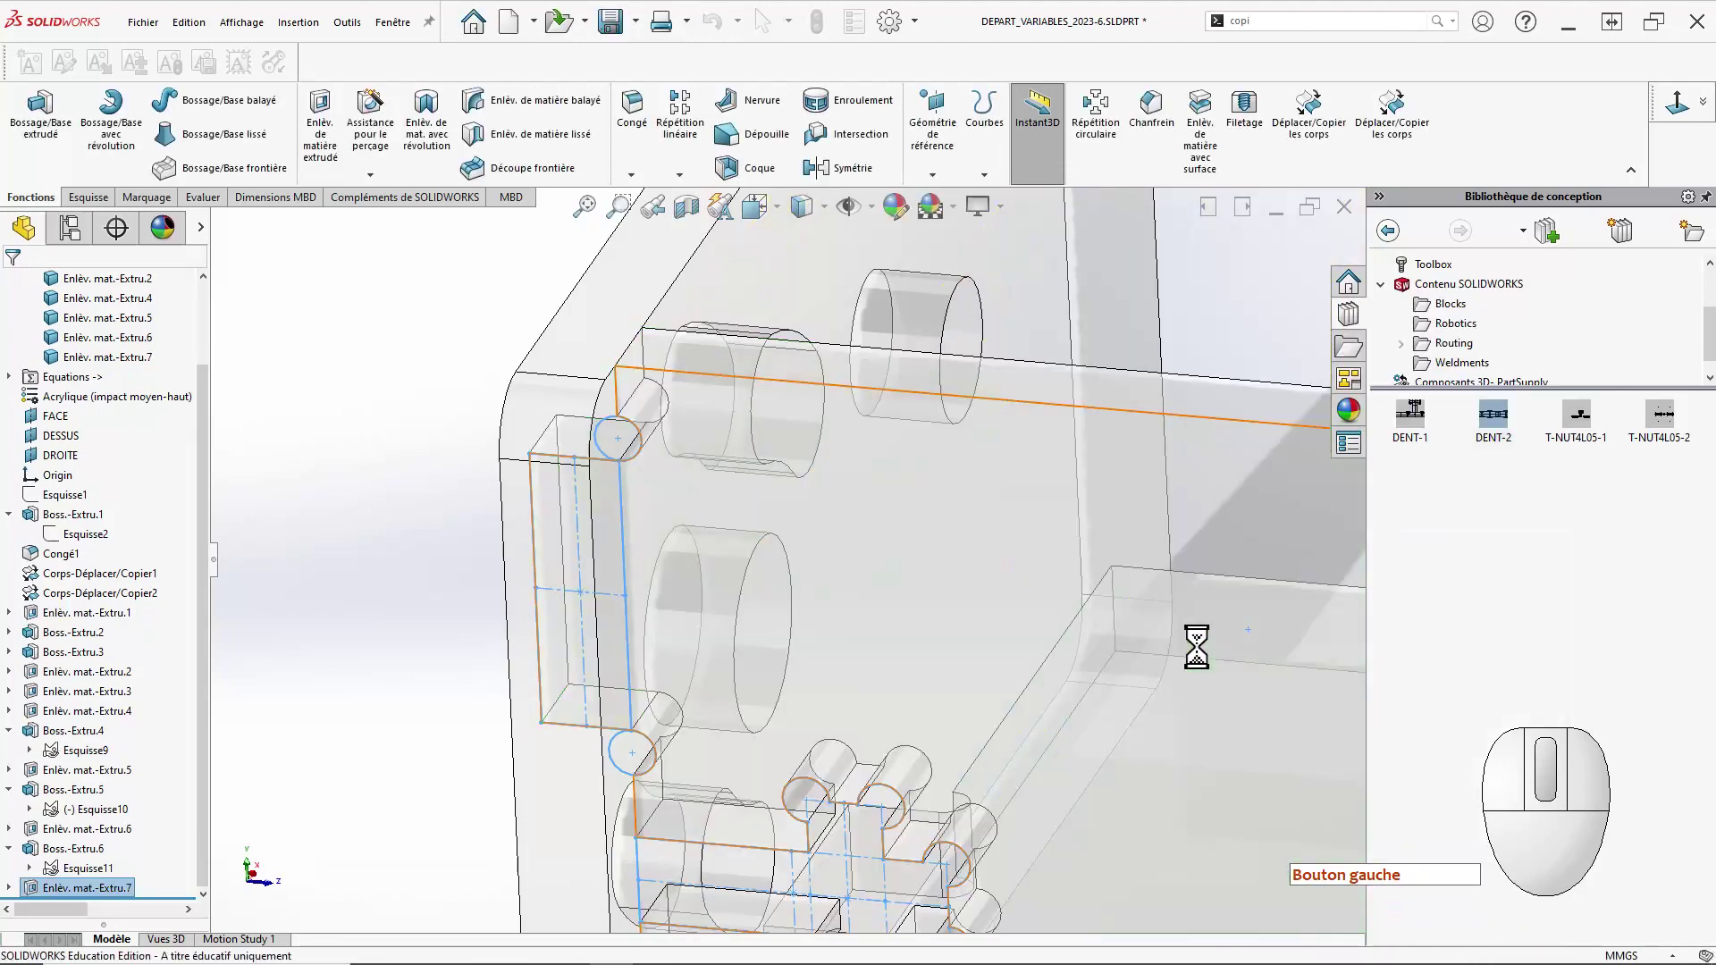
scroll(1197, 647, up, 6)
ctrl+middle_drag(1137, 633, 859, 634)
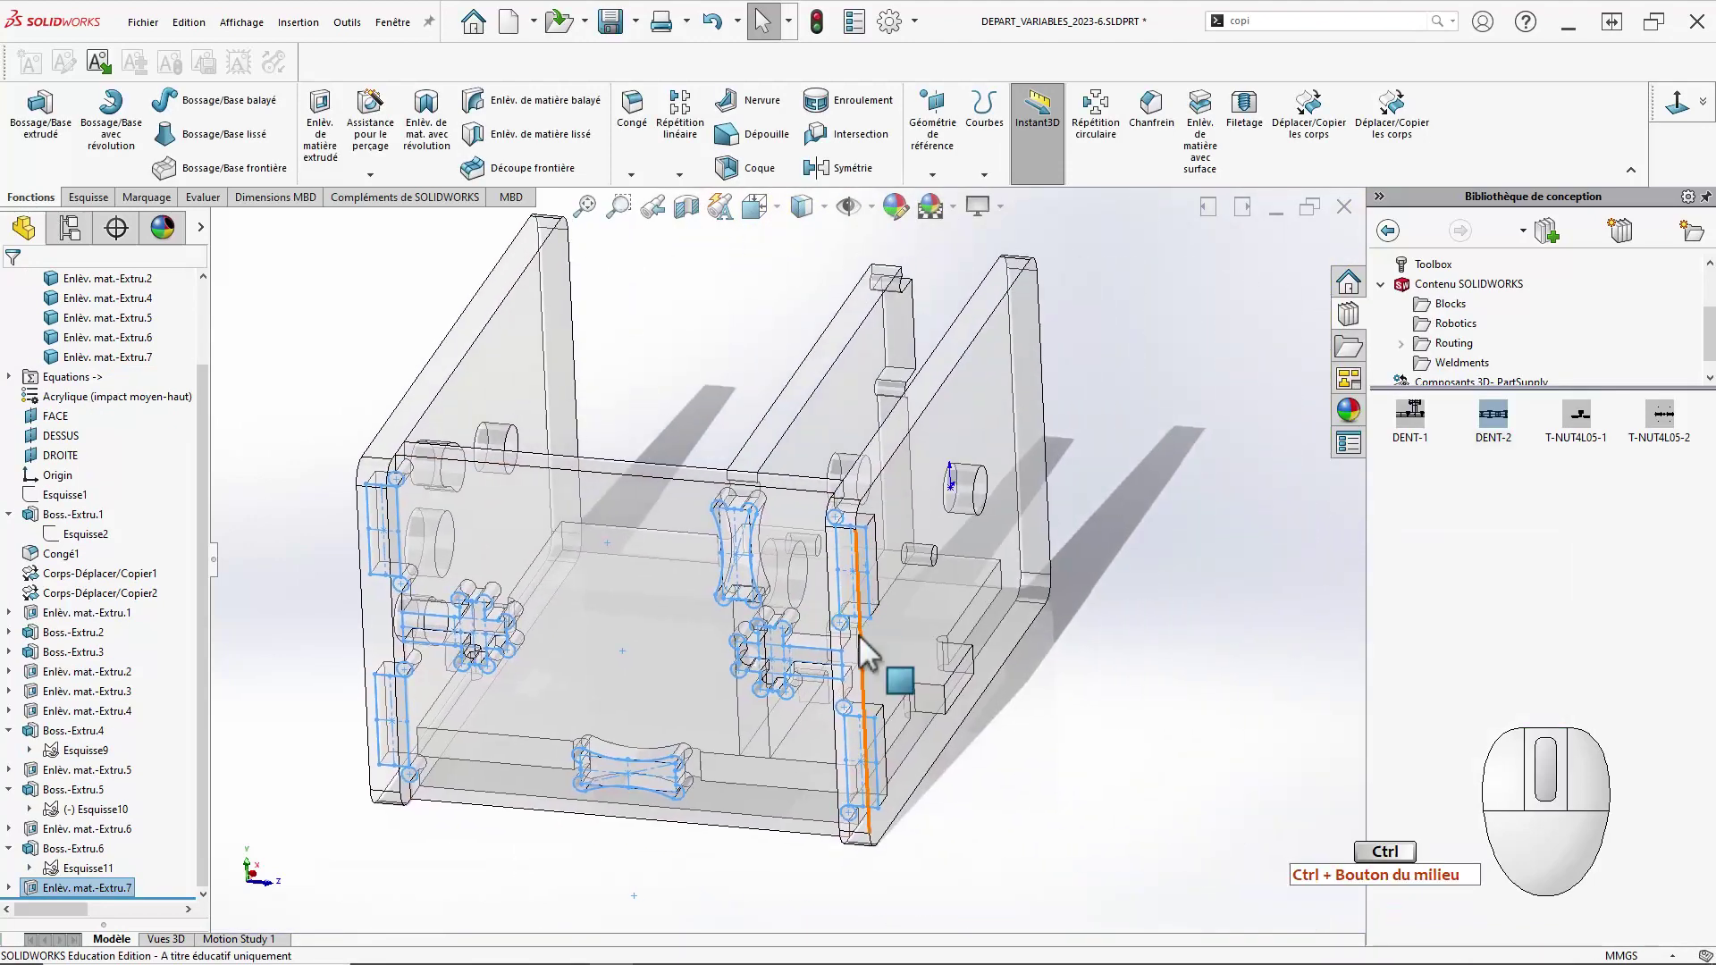
Start a new sketch on the outer face of the side plate that carries the round holes, created by Boss.-Extru.1.
click(1001, 765)
mouse_move(974, 795)
middle_down()
mouse_move(999, 713)
mouse_move(973, 716)
mouse_move(967, 767)
middle_up()
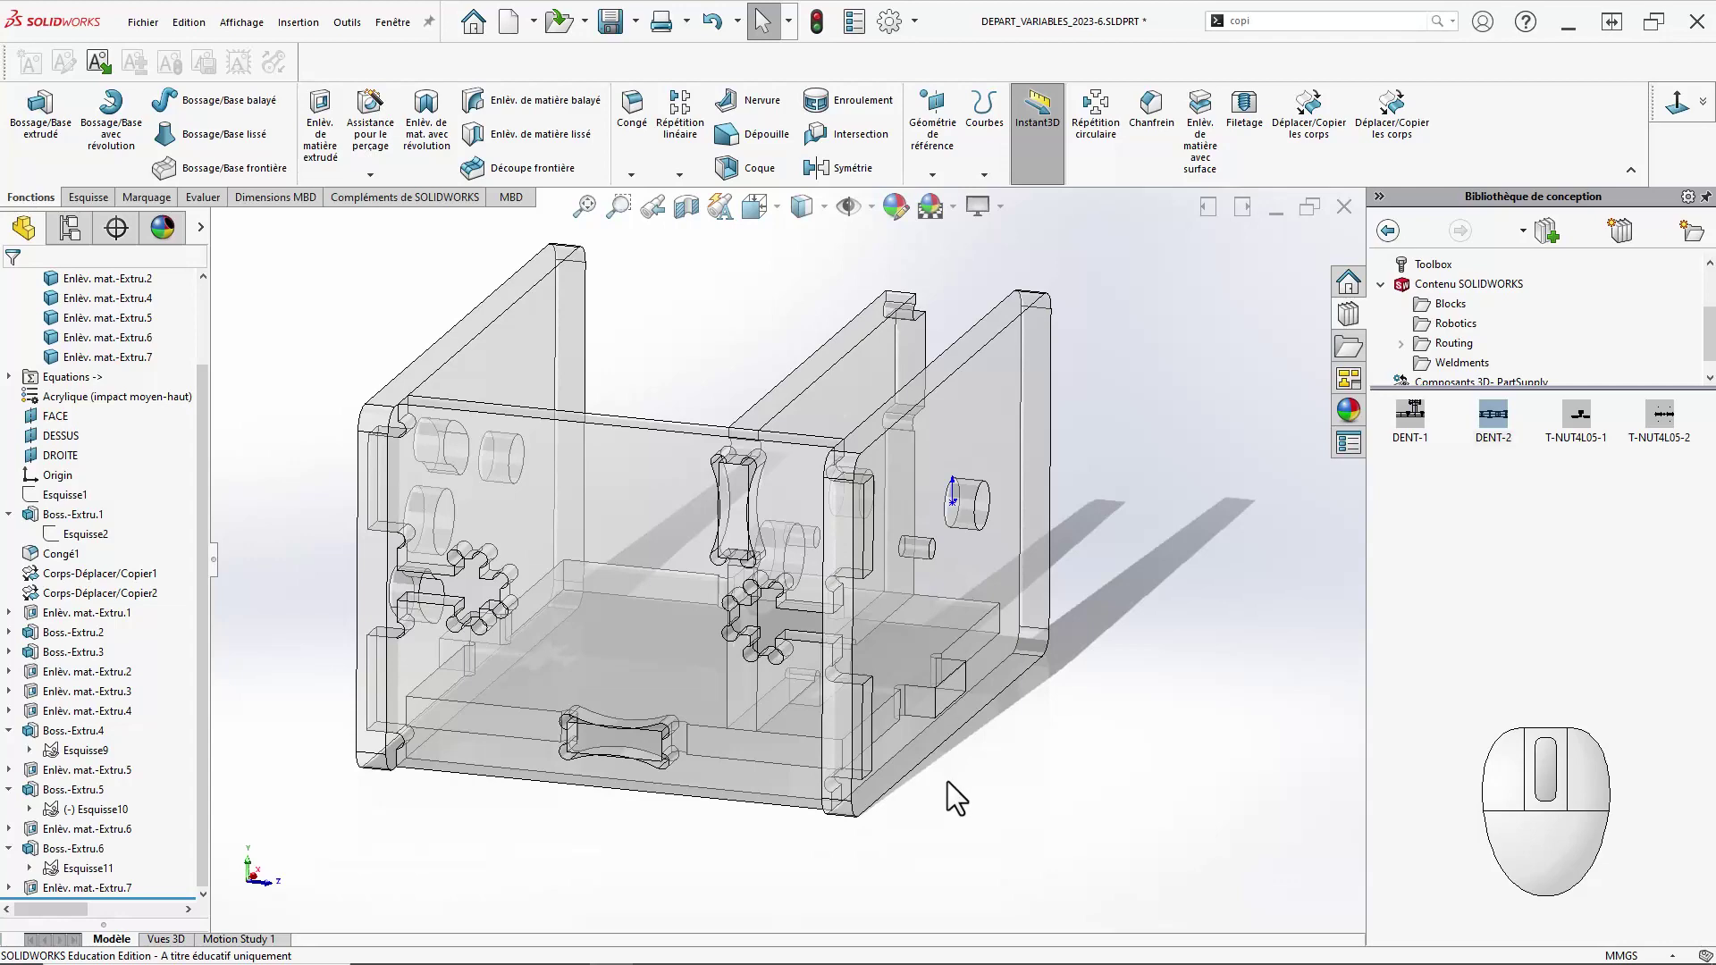
click(968, 611)
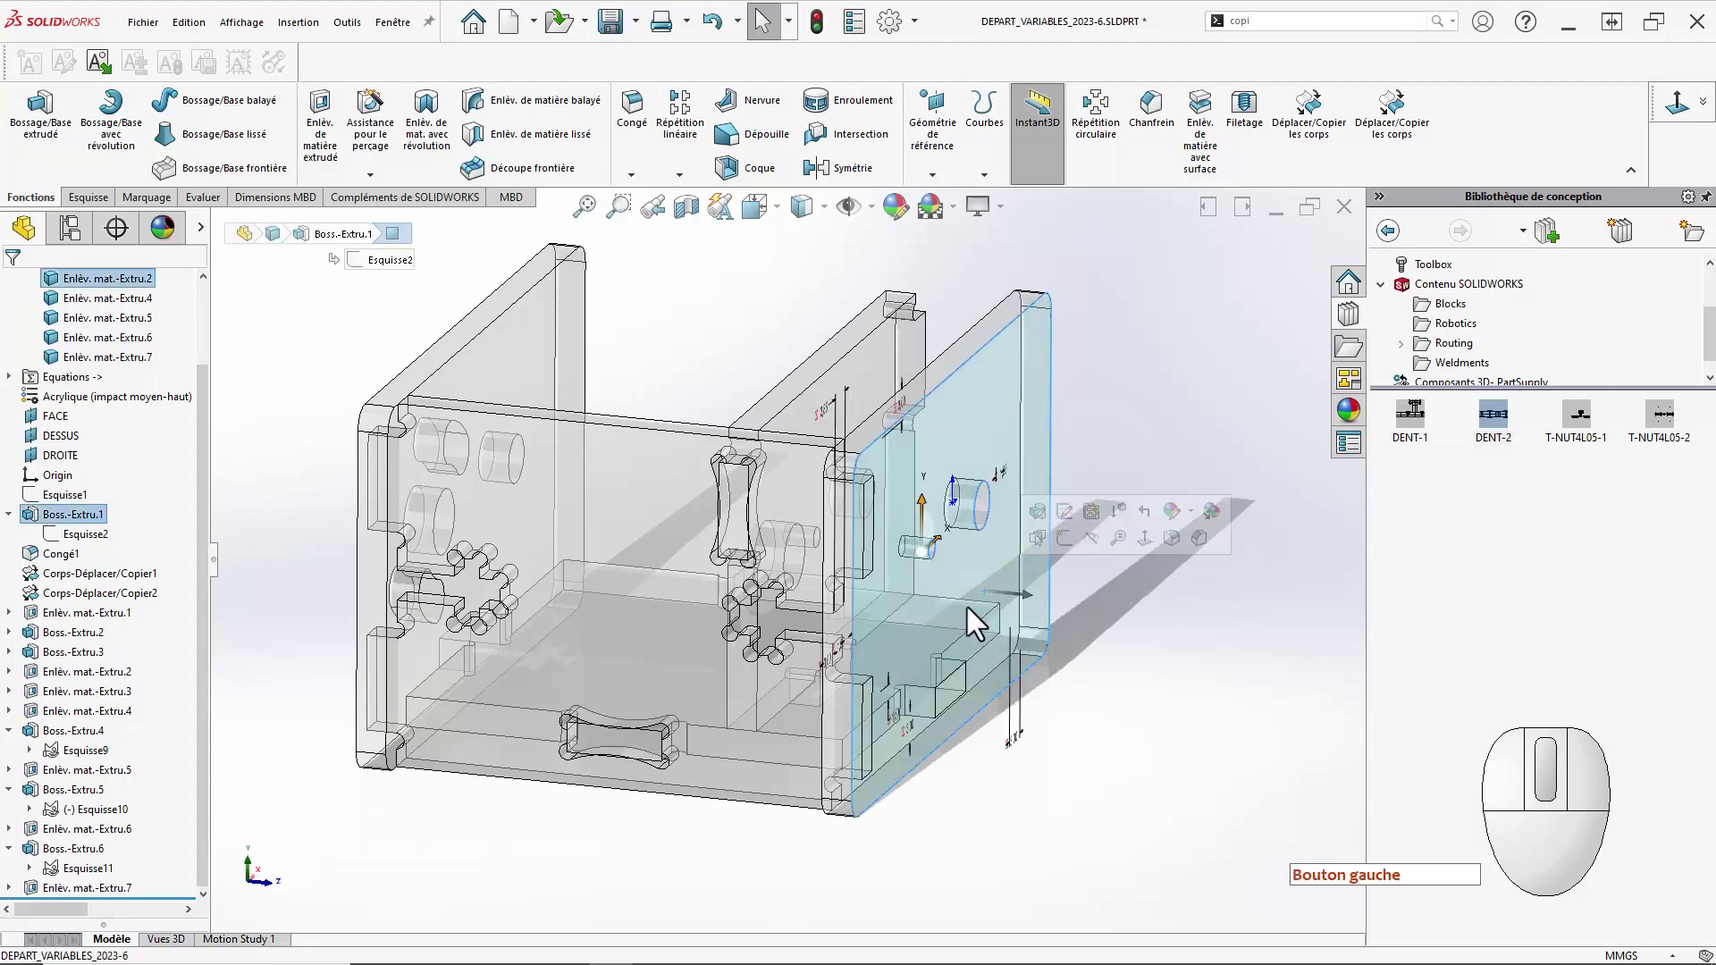
click(1063, 537)
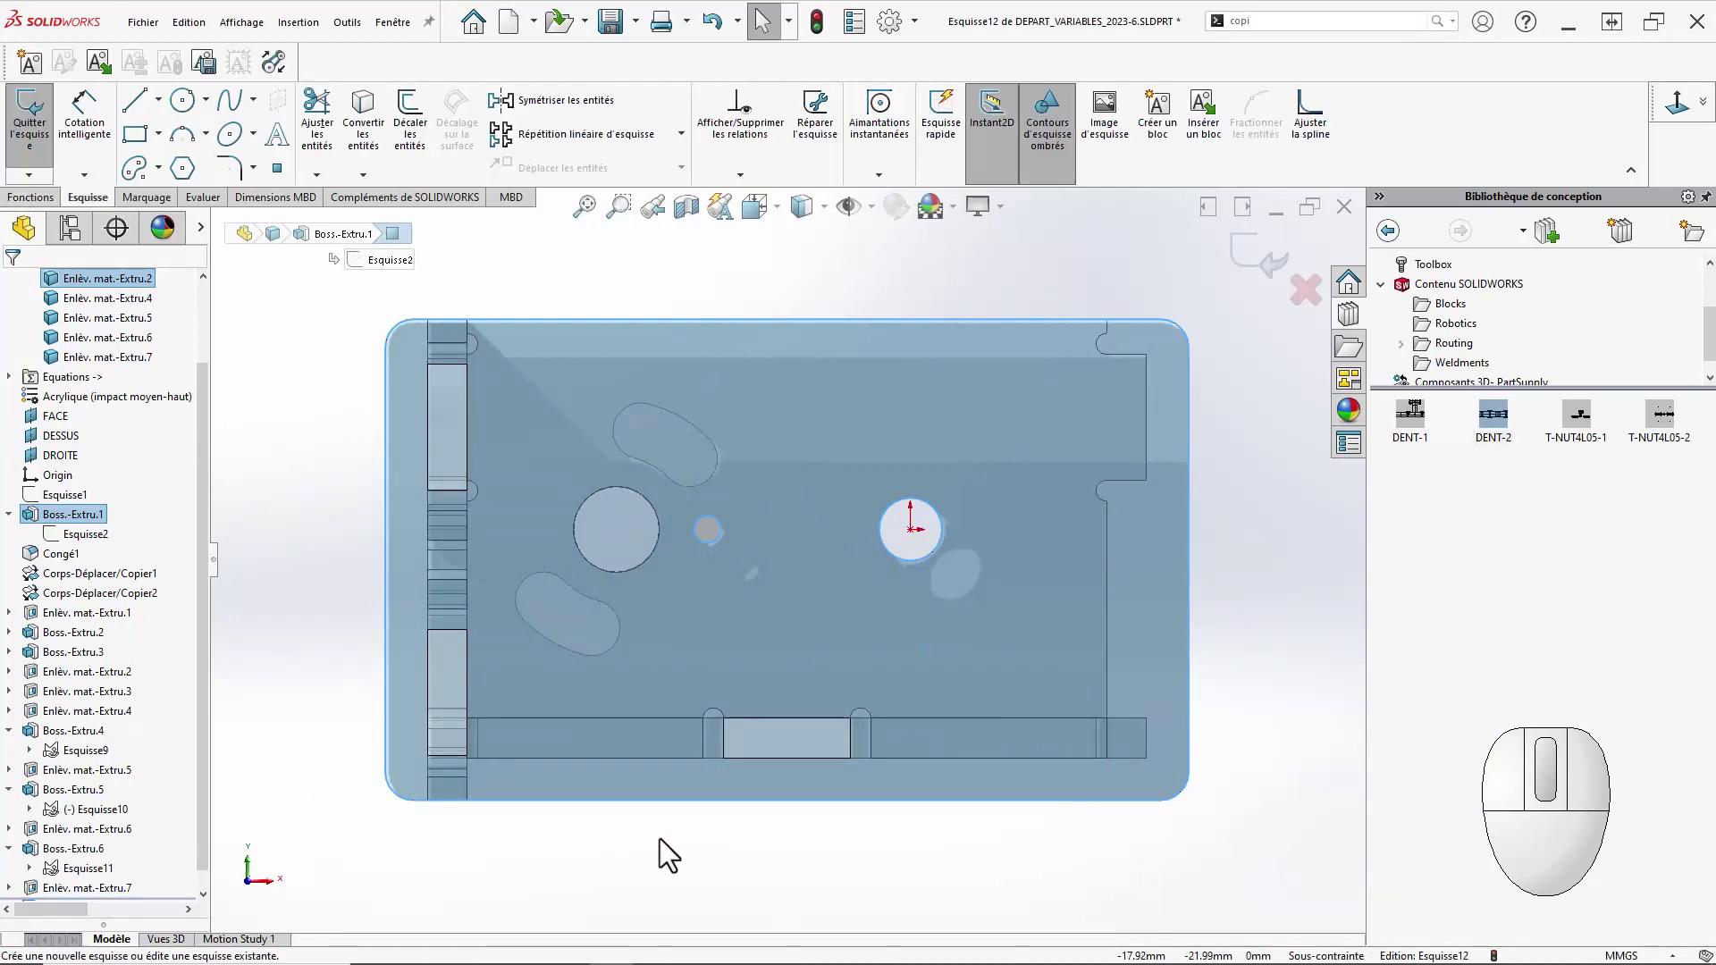
Hide the plate body that carries the new sketch to expose the tooth and T-nut features behind it.
click(655, 775)
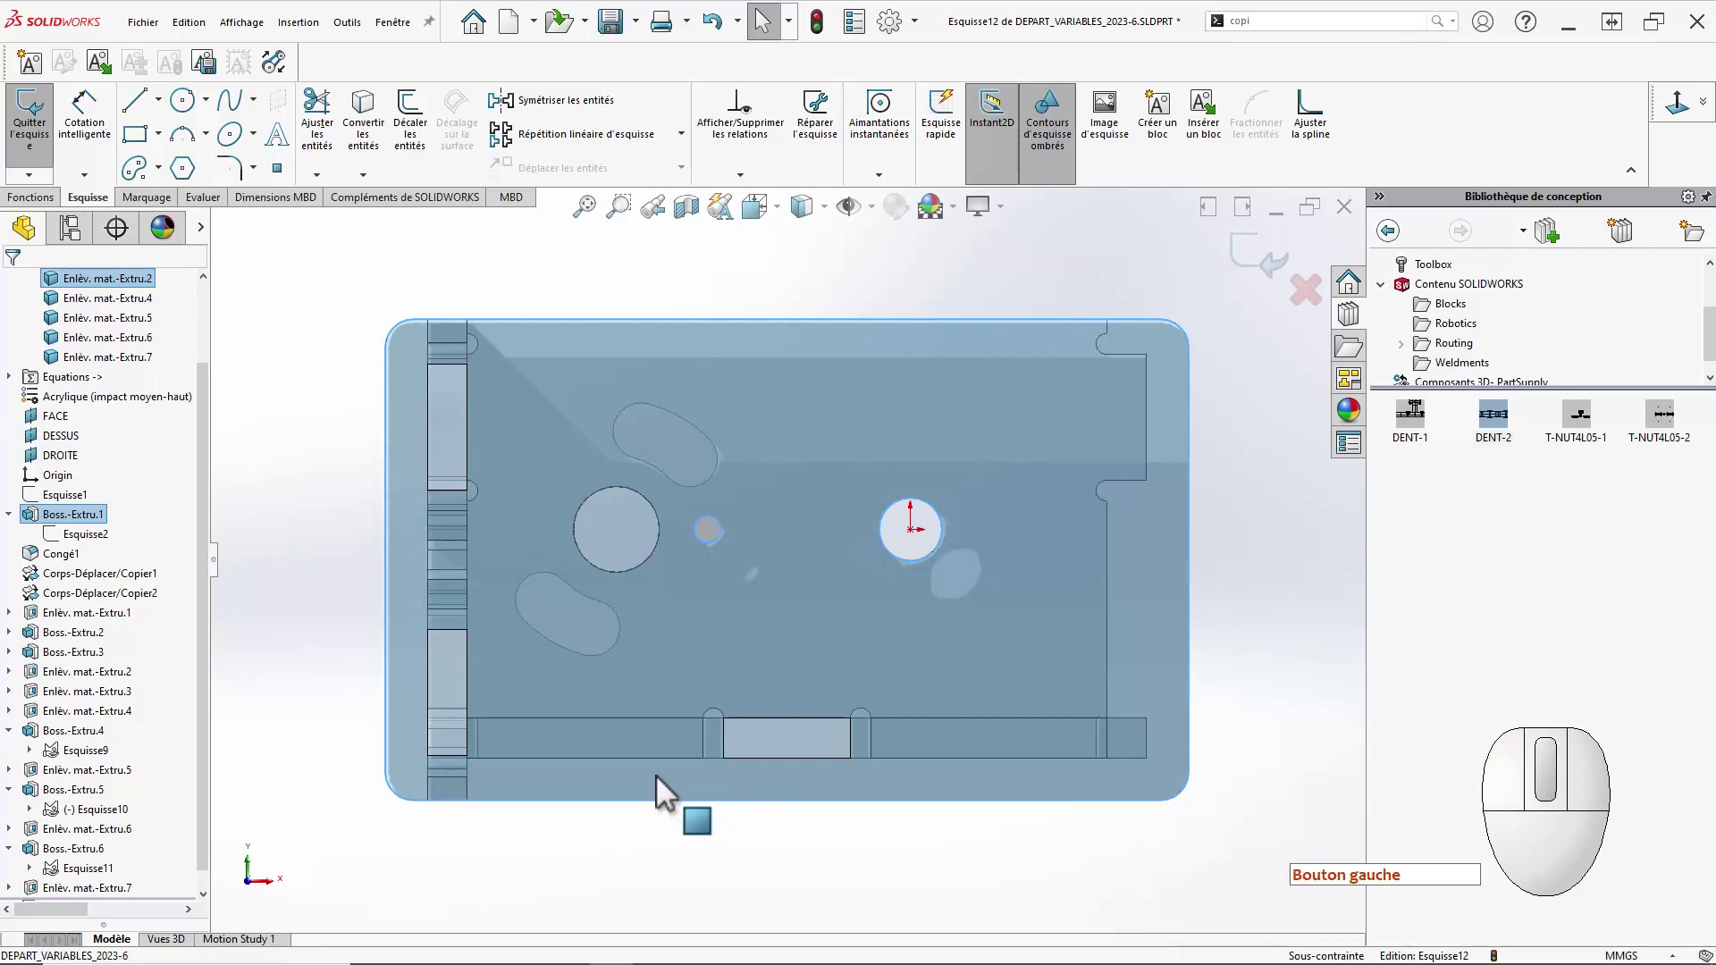
right_click(82, 517)
click(448, 861)
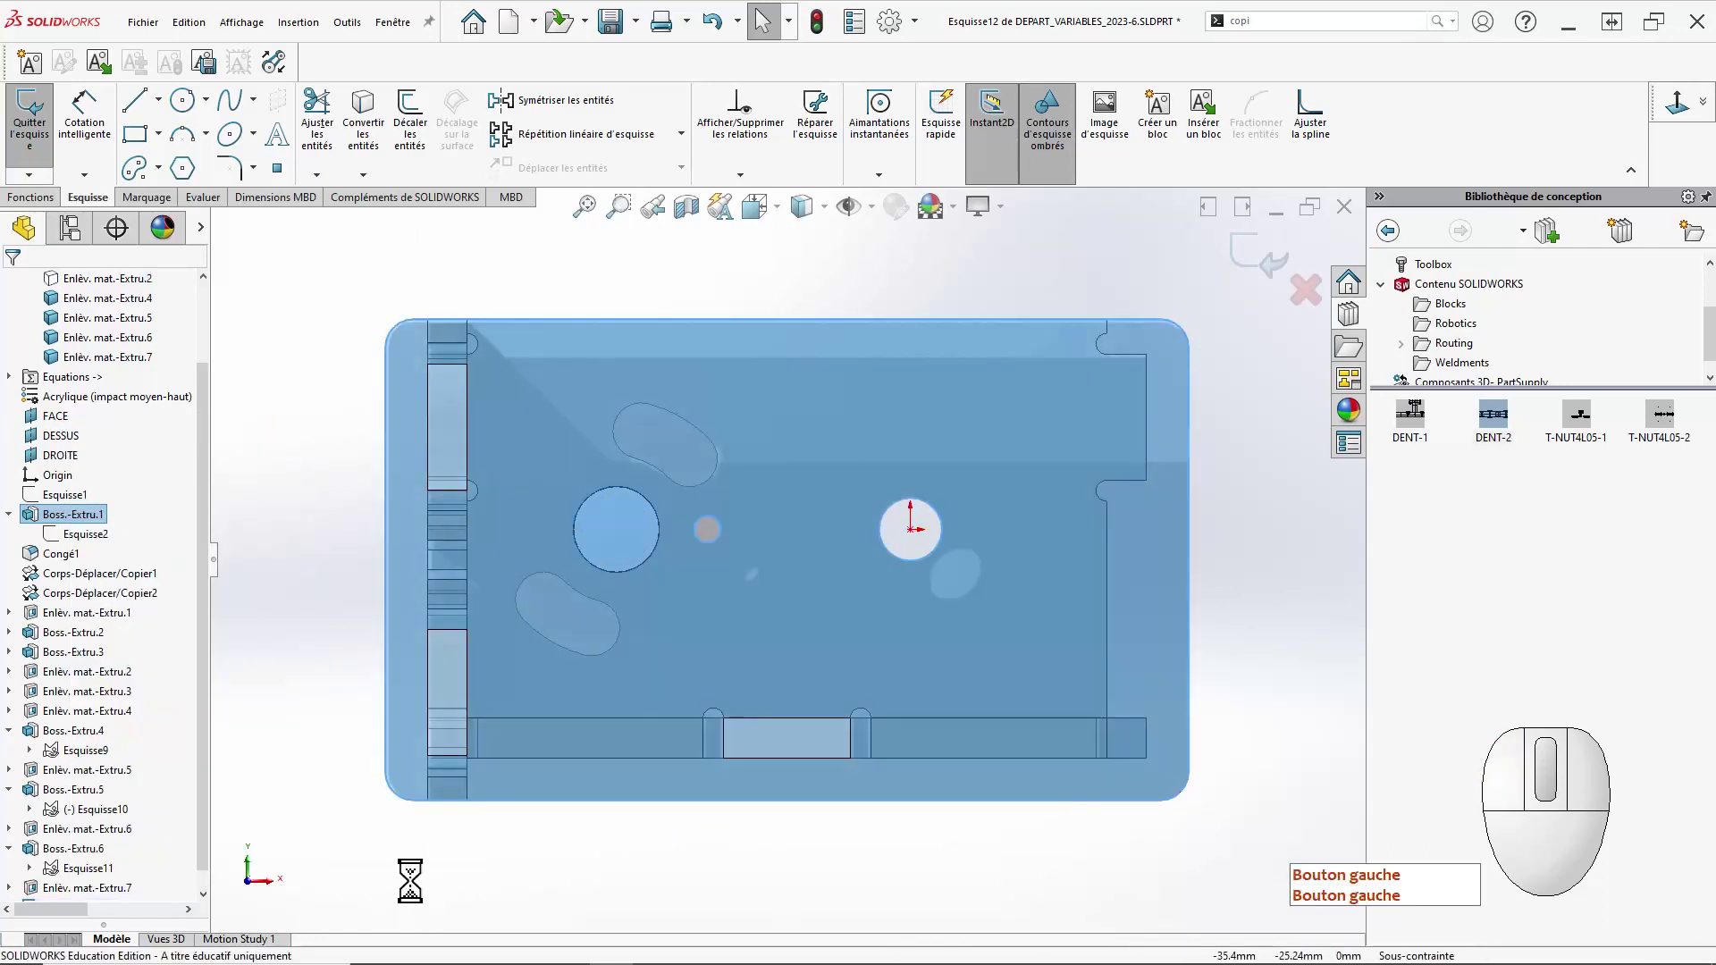
click(447, 881)
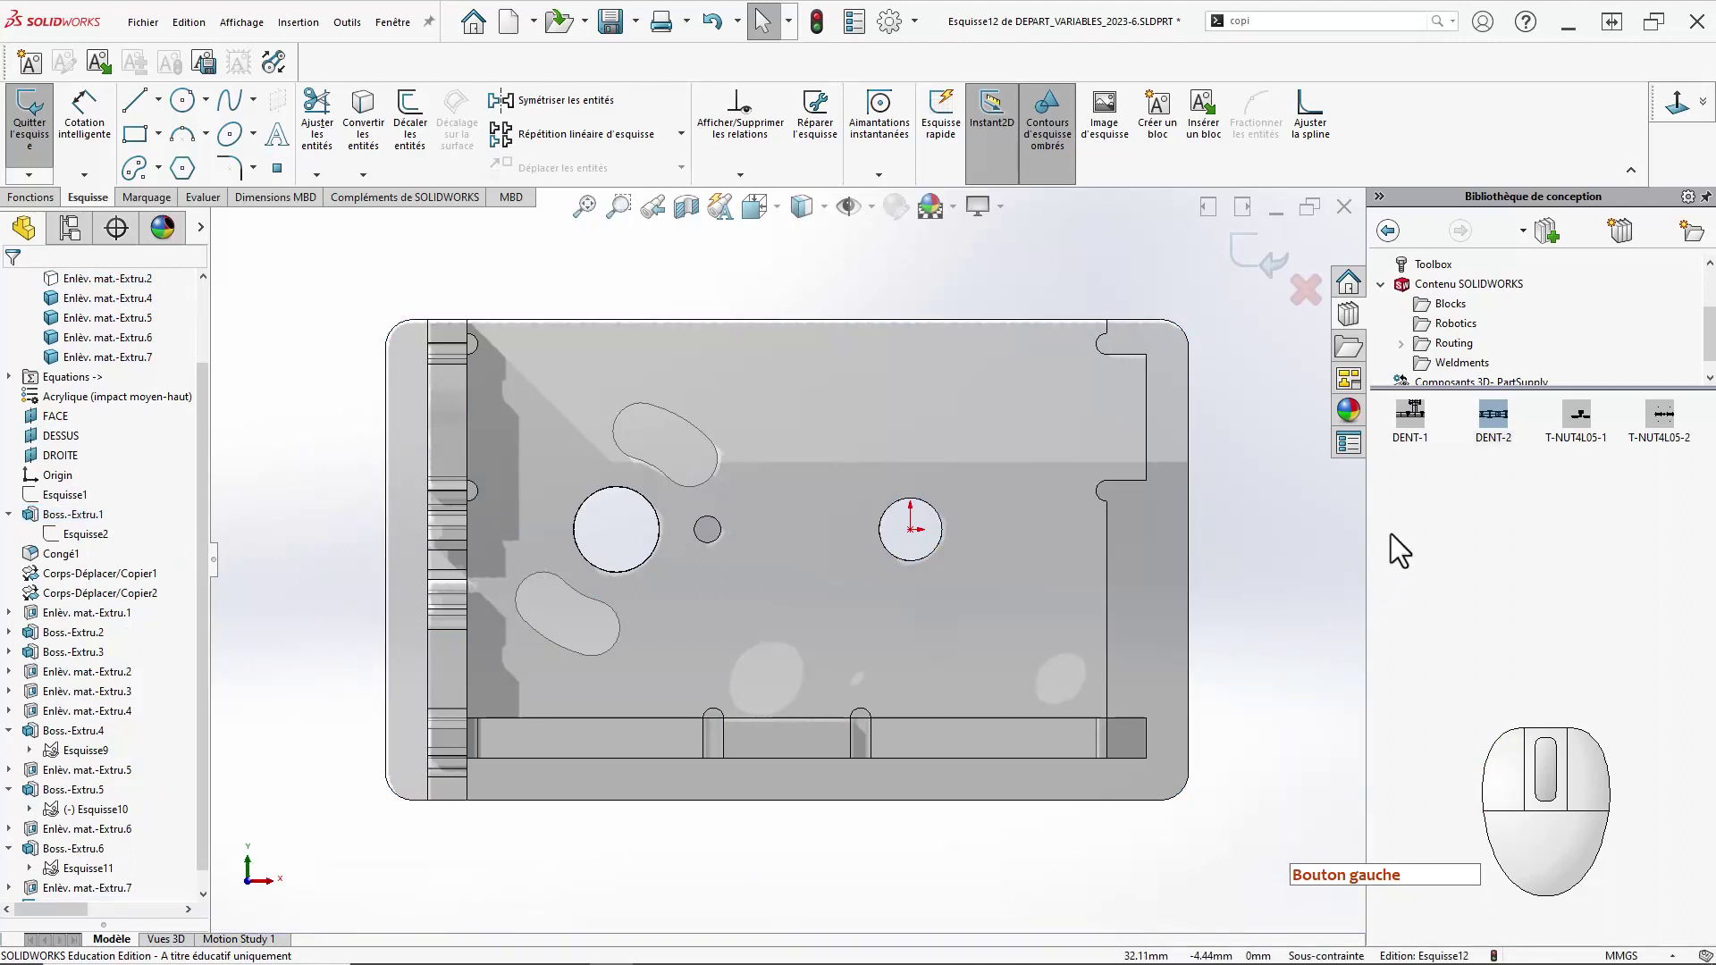
Insert a T-NUT4L05-2 block across the vertical plate's edge and a DENT-2 block just below the side plate.
drag(1653, 426, 640, 653)
drag(279, 574, 282, 571)
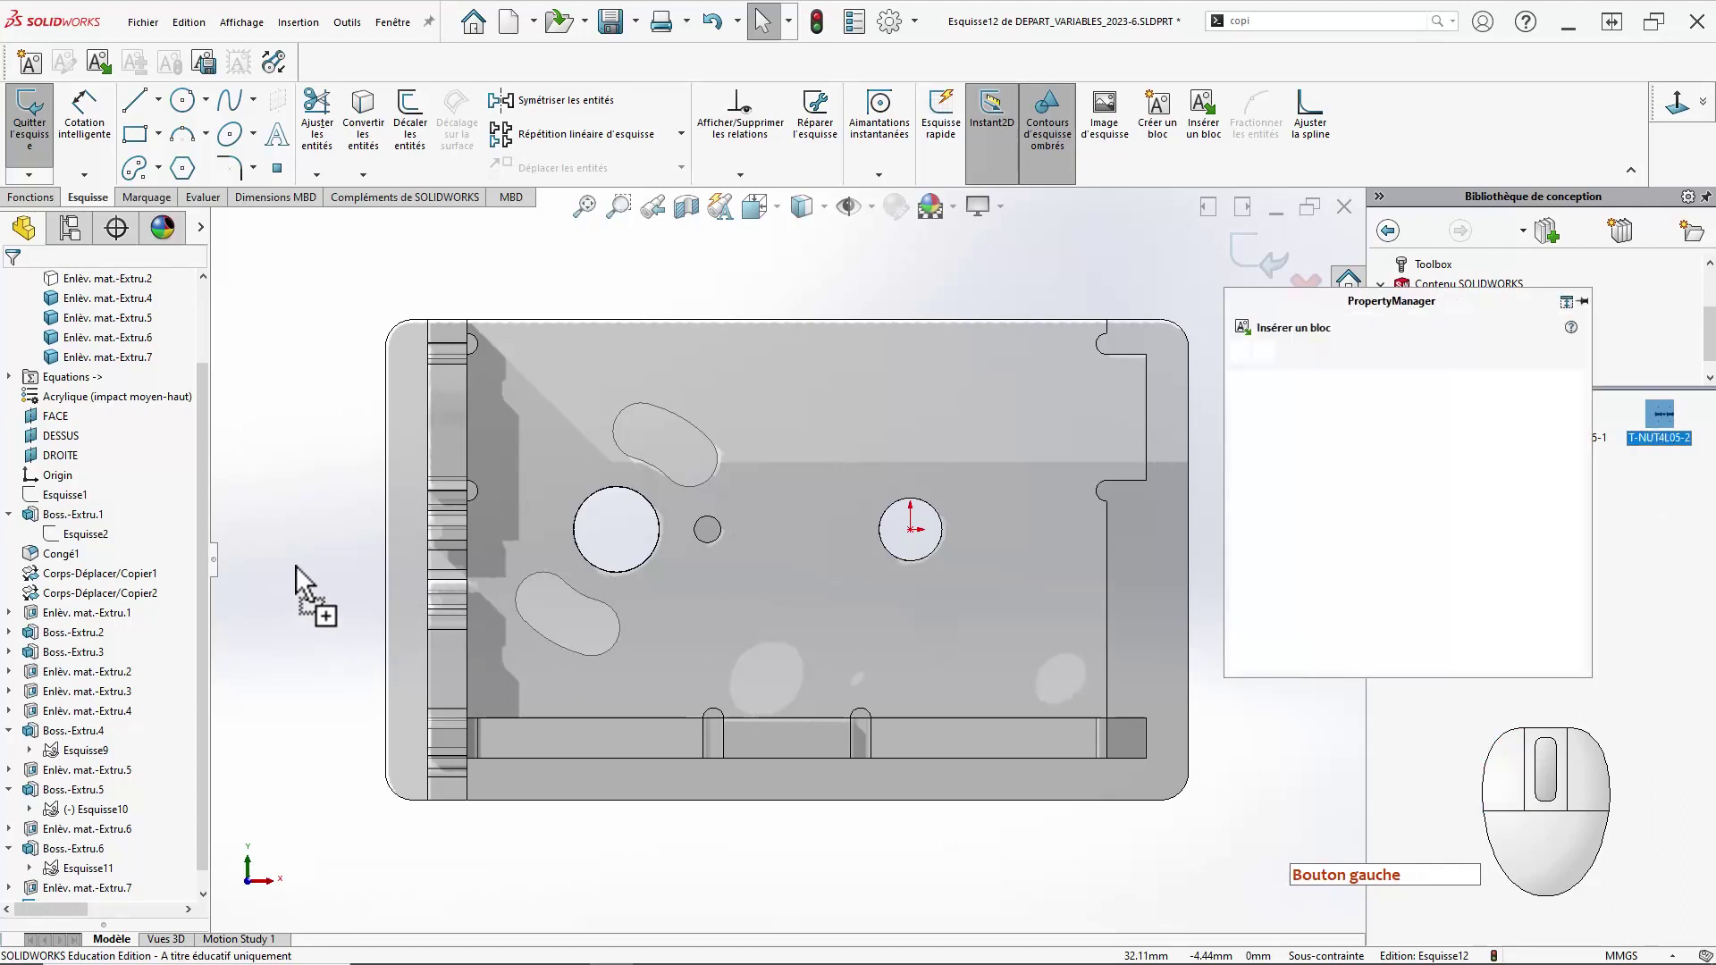
click(241, 533)
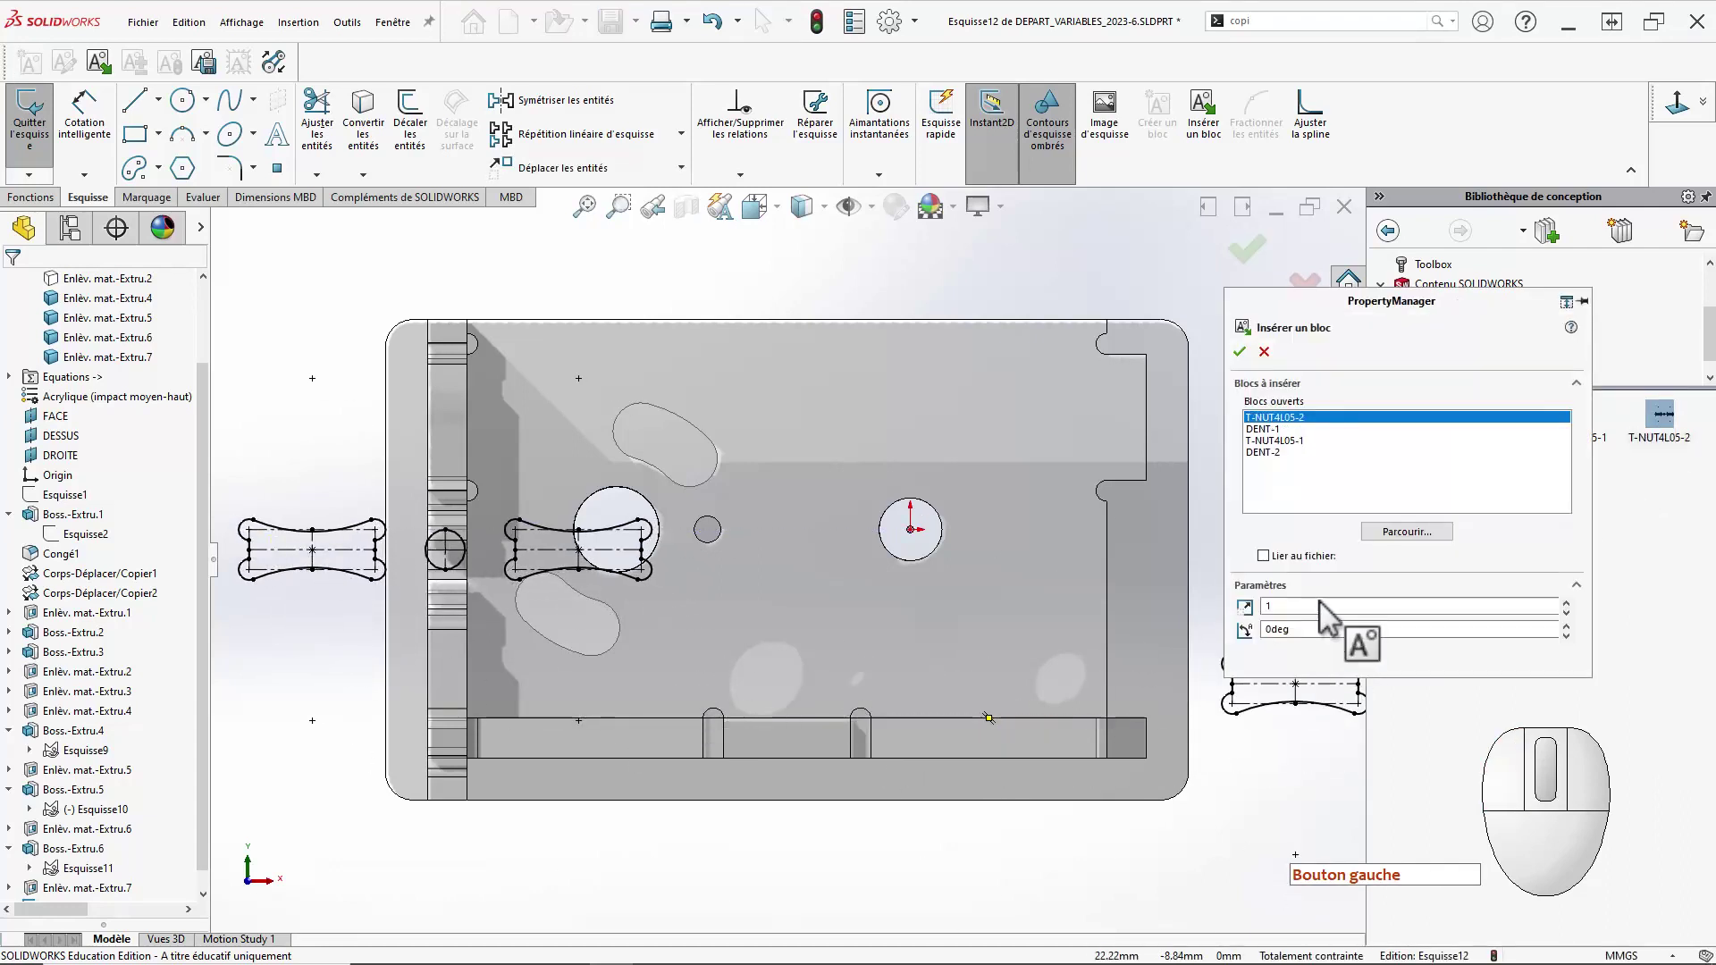
key(Escape)
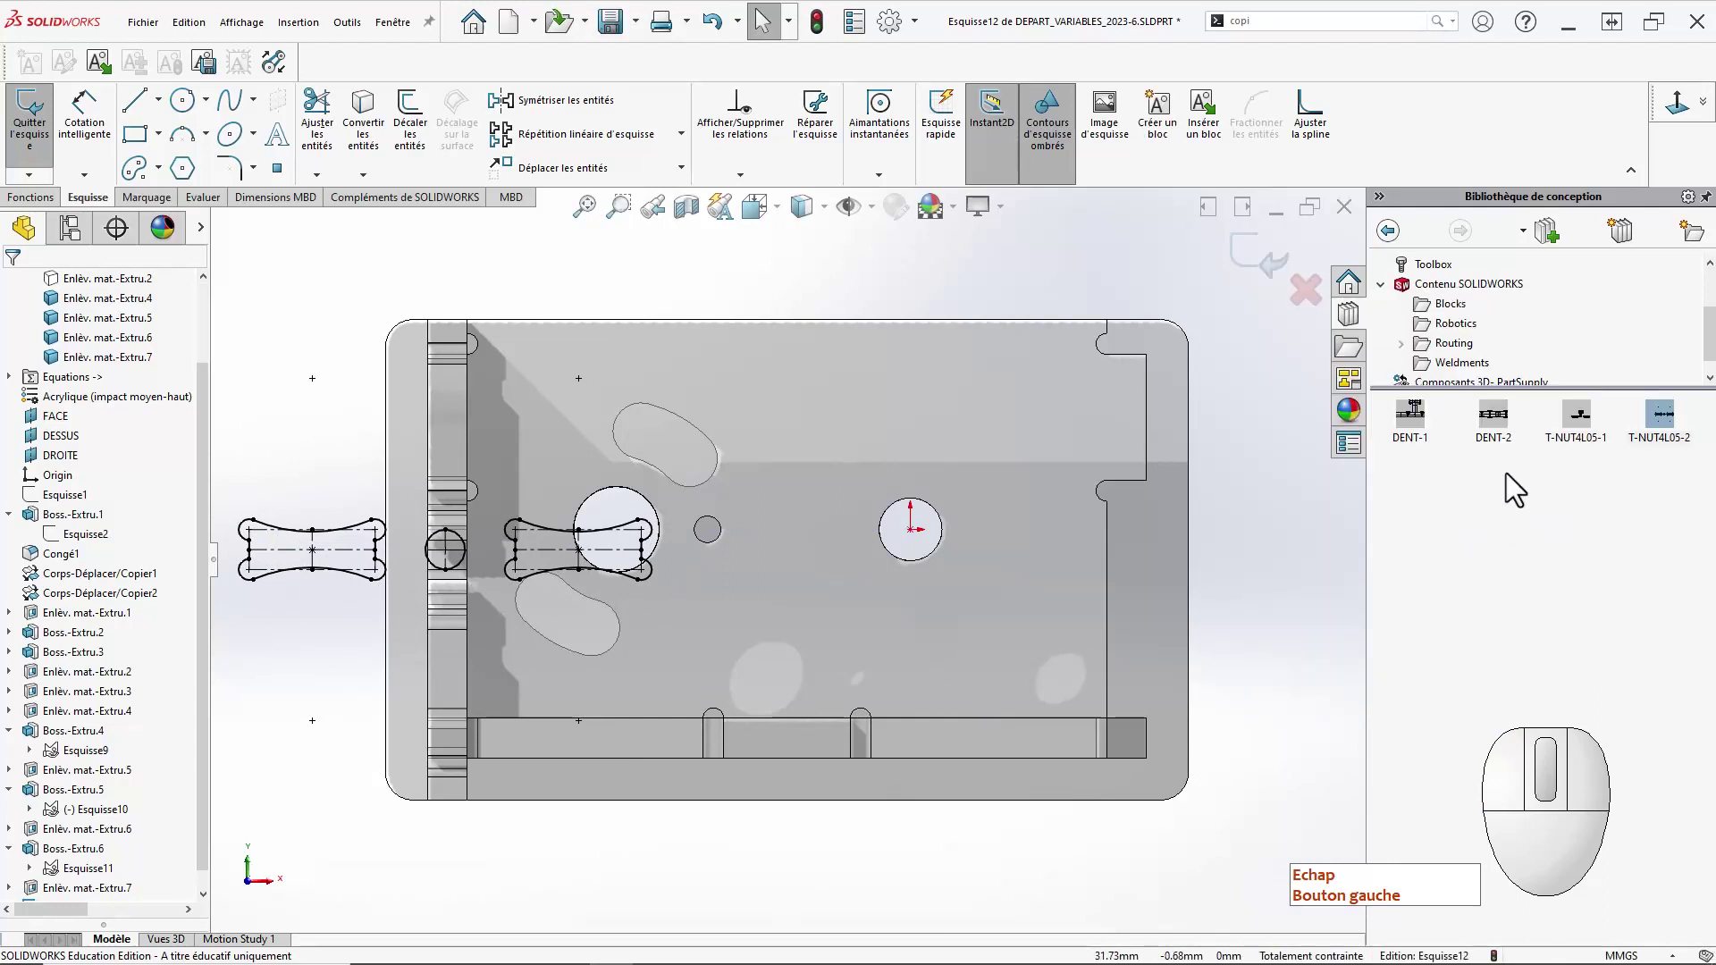
drag(1498, 438, 755, 847)
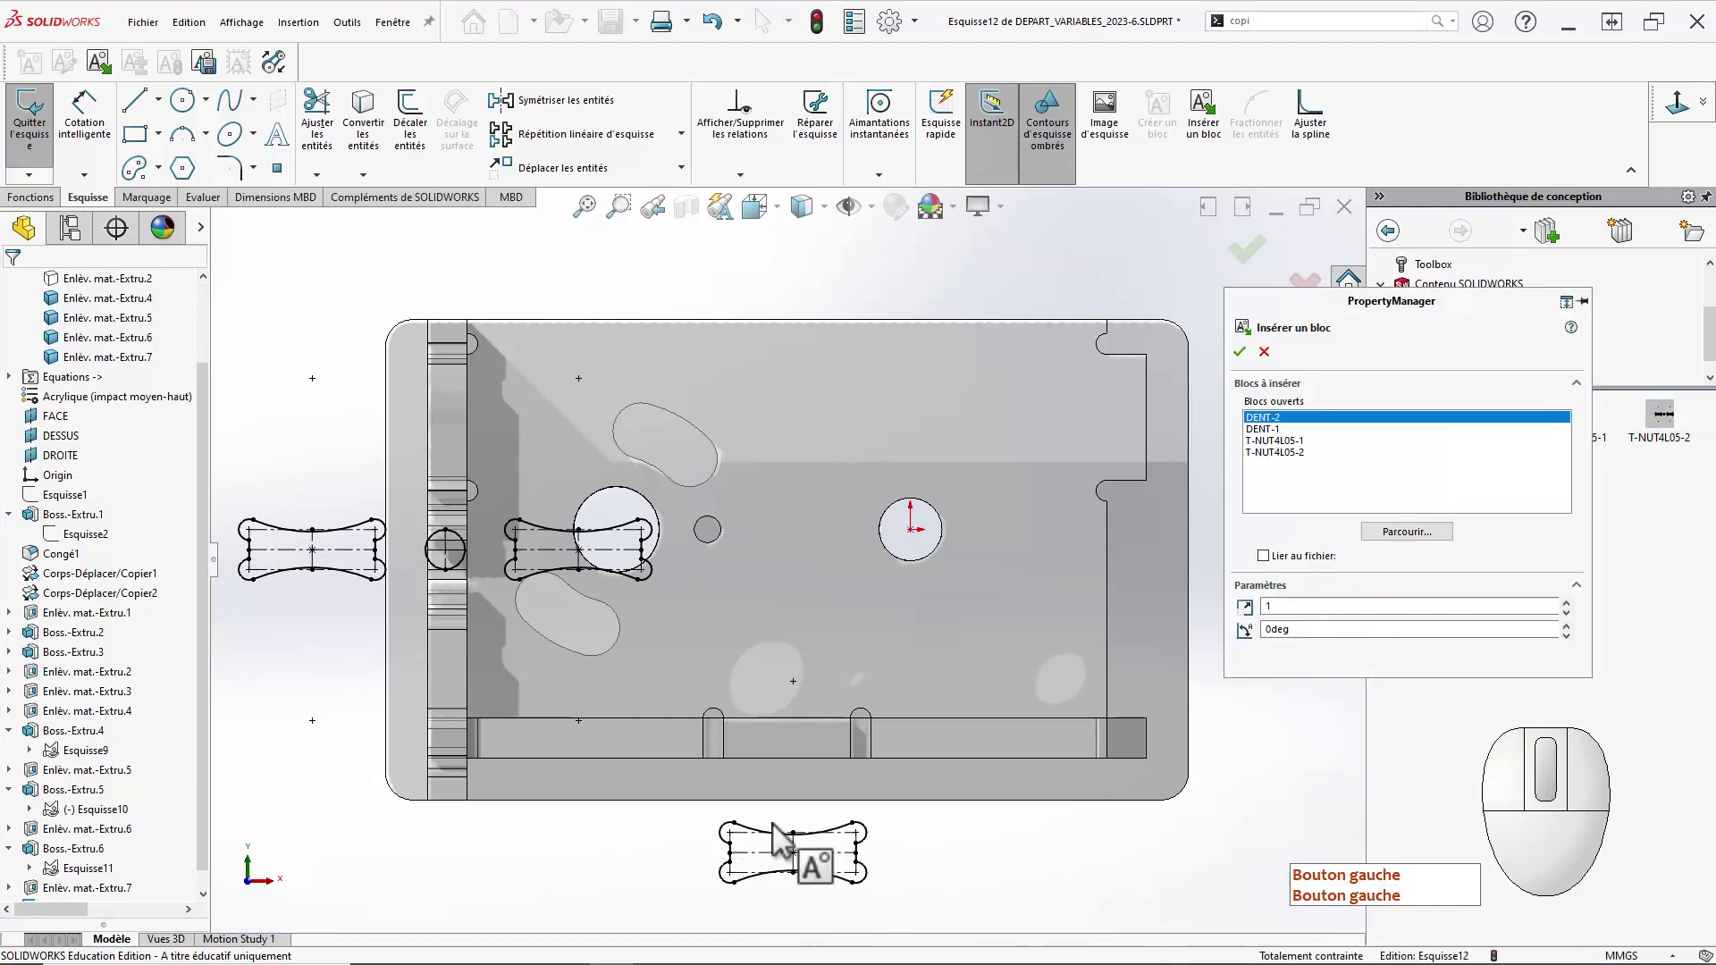
click(793, 854)
key(Escape)
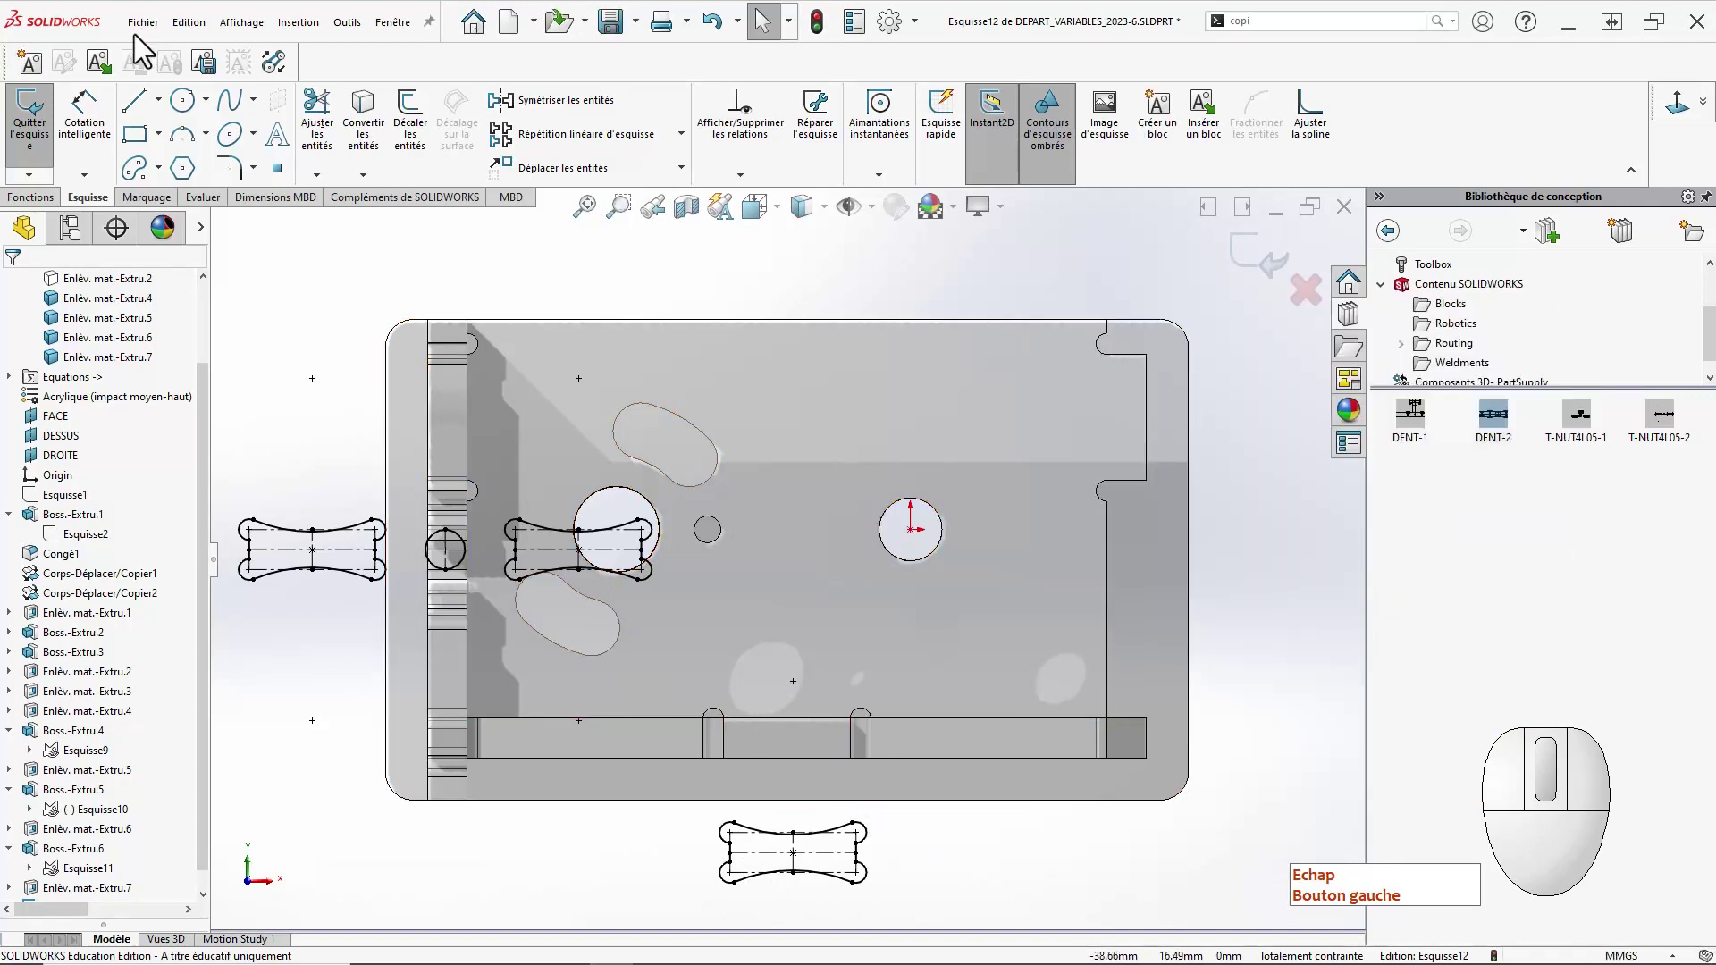
Draw a vertical construction line across the bottom plate's tooth, joining the midpoints of its two long edges.
click(158, 100)
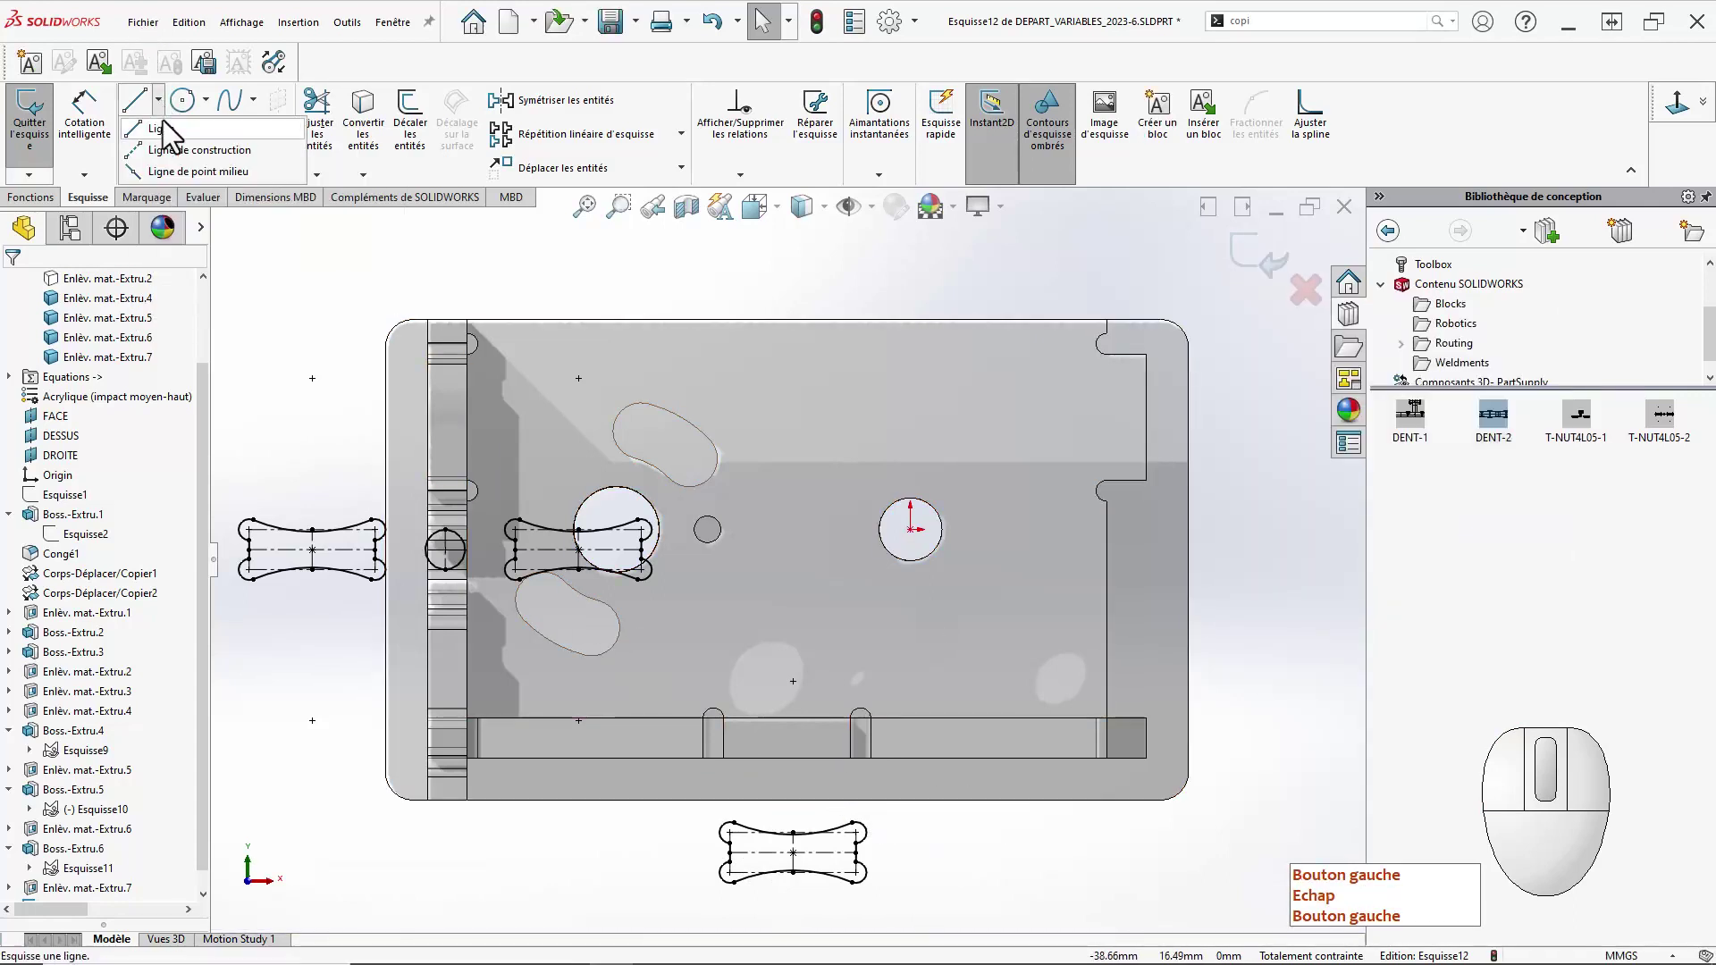
click(143, 149)
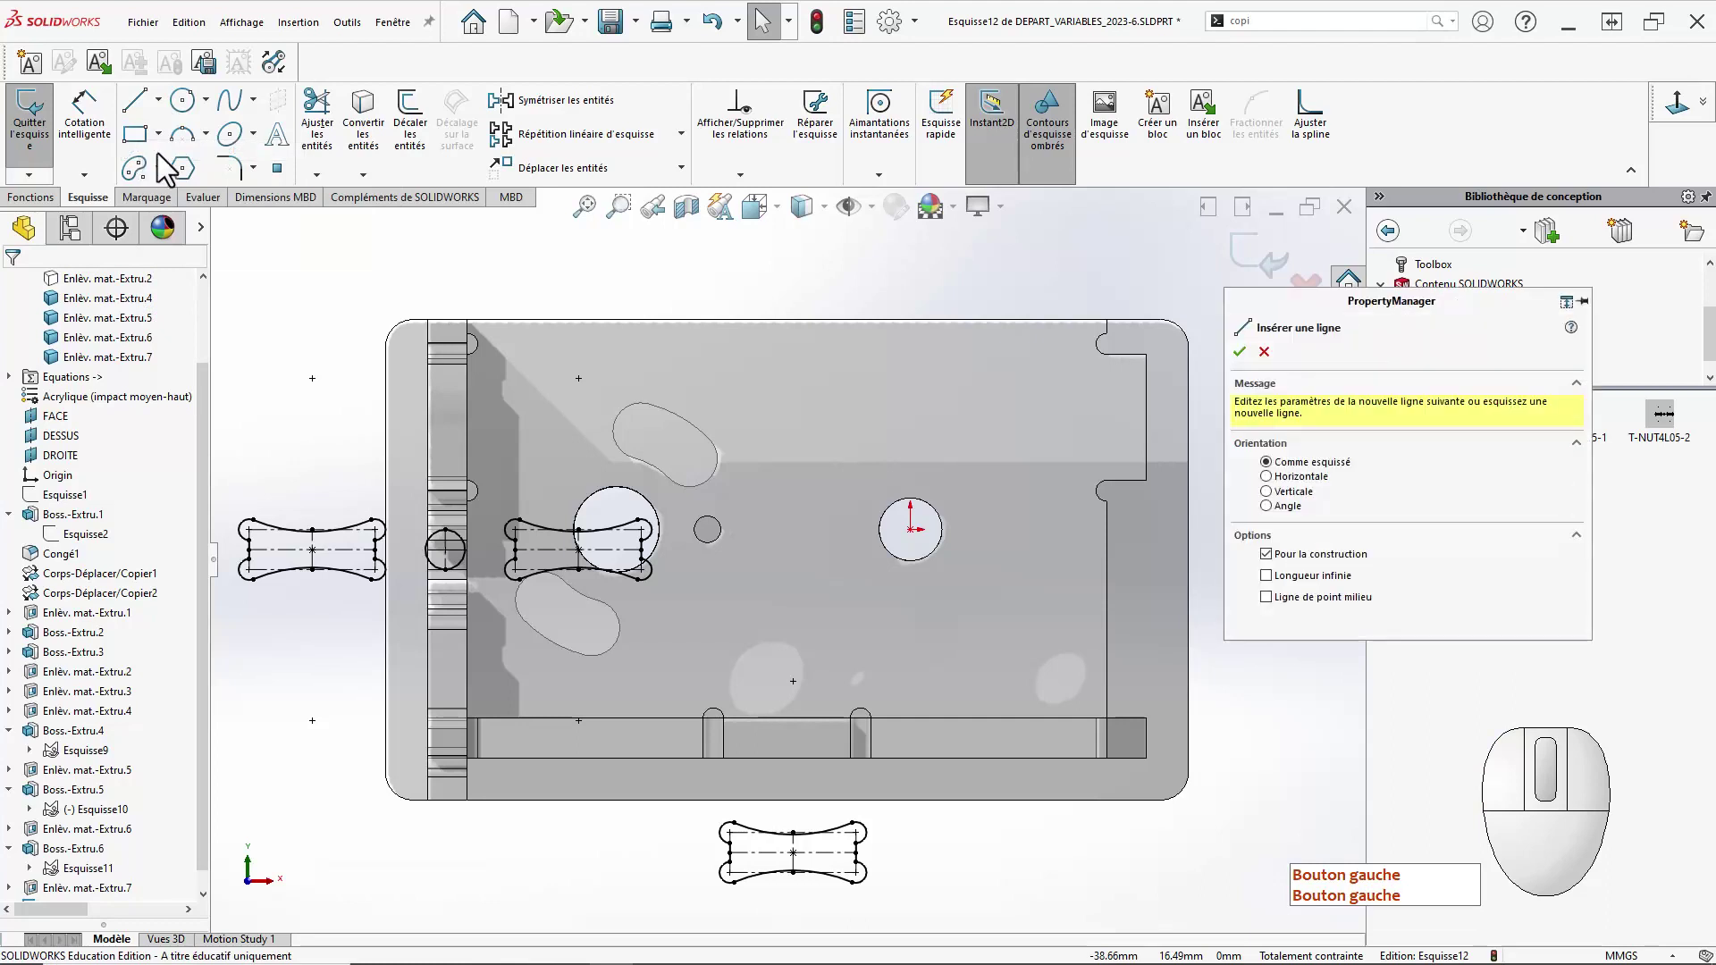
click(785, 758)
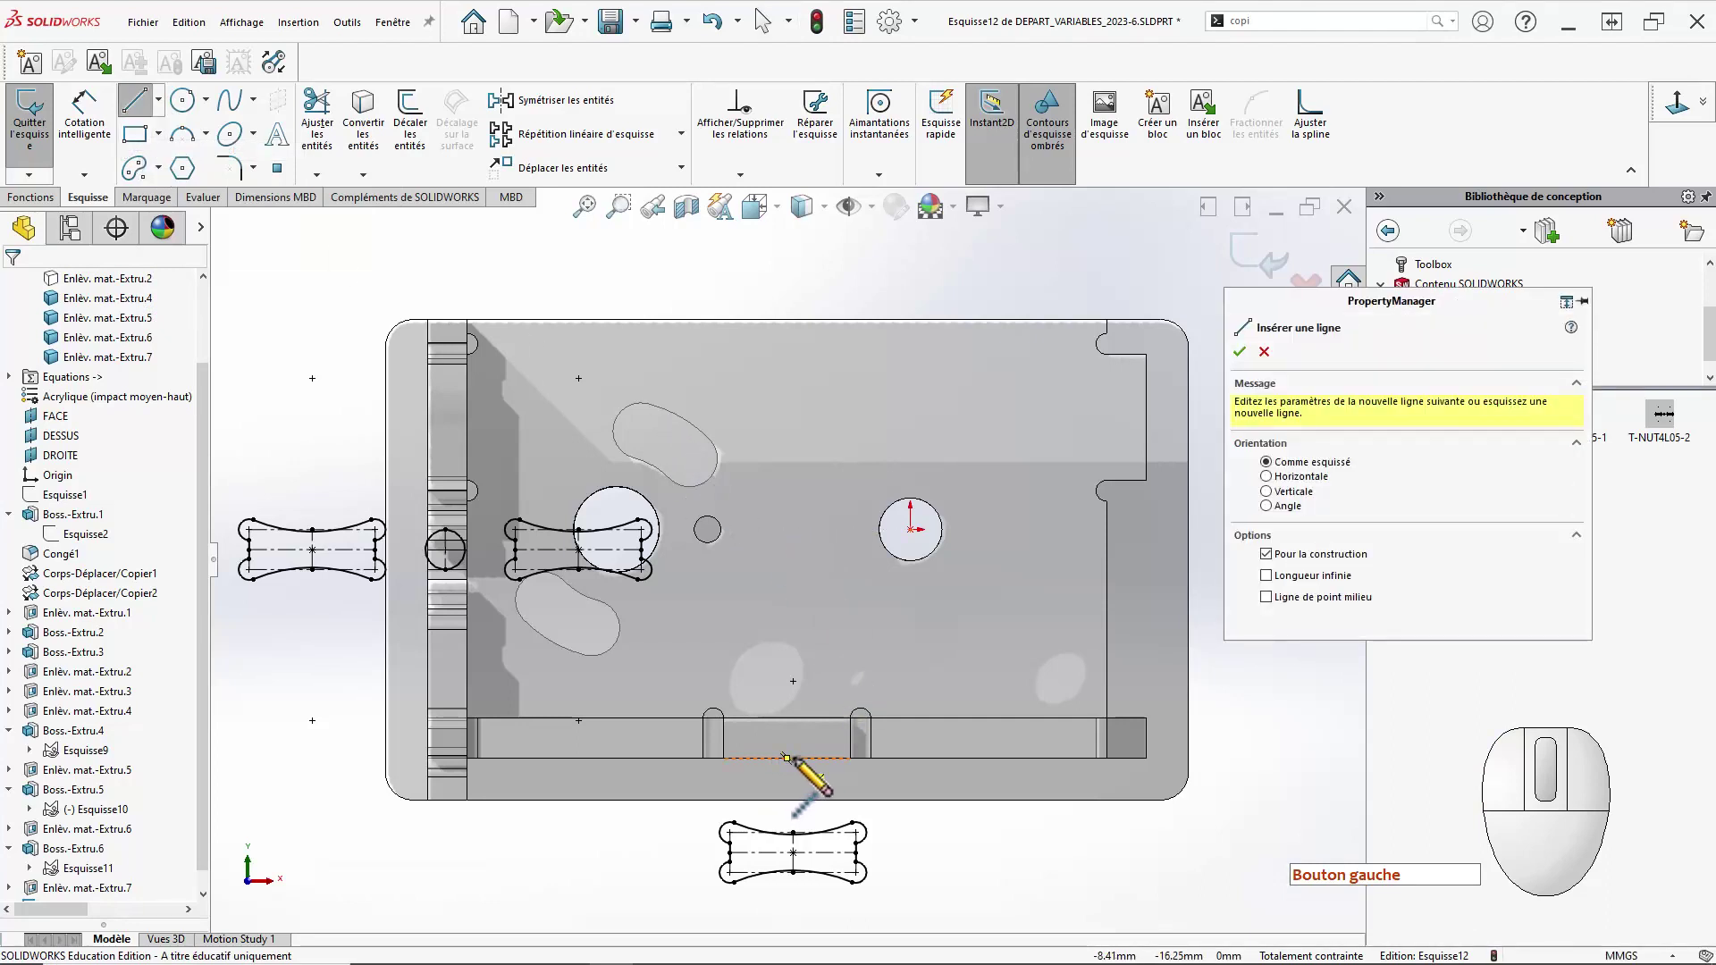
click(786, 759)
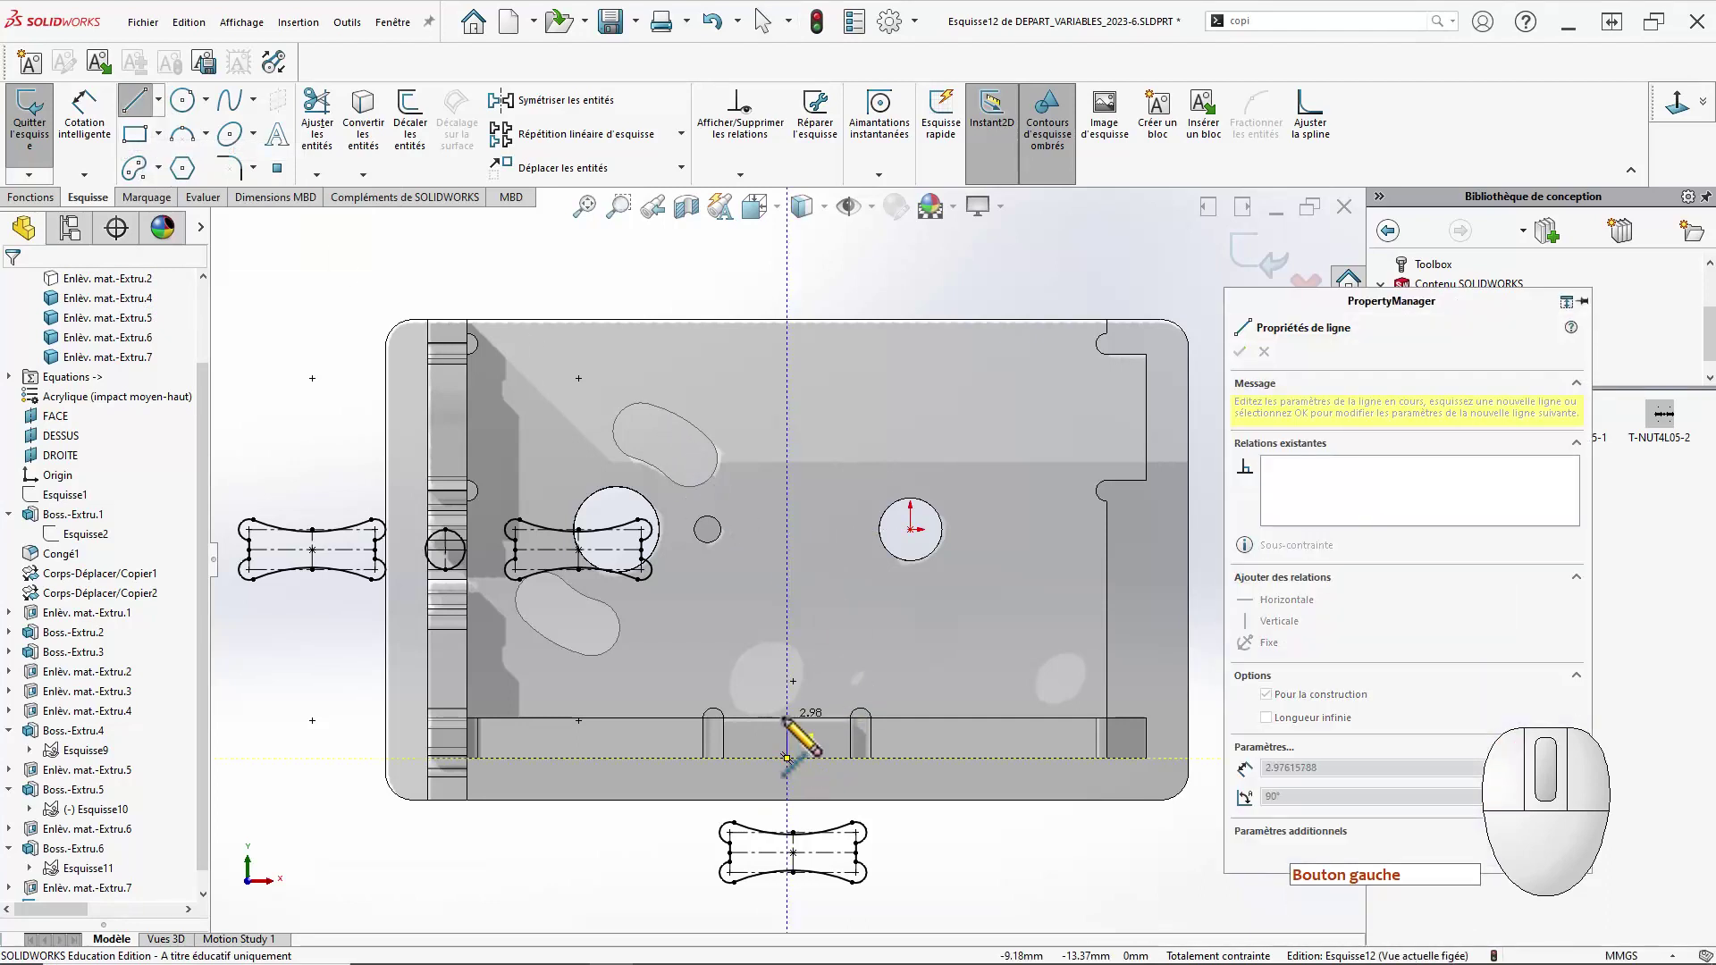
click(786, 717)
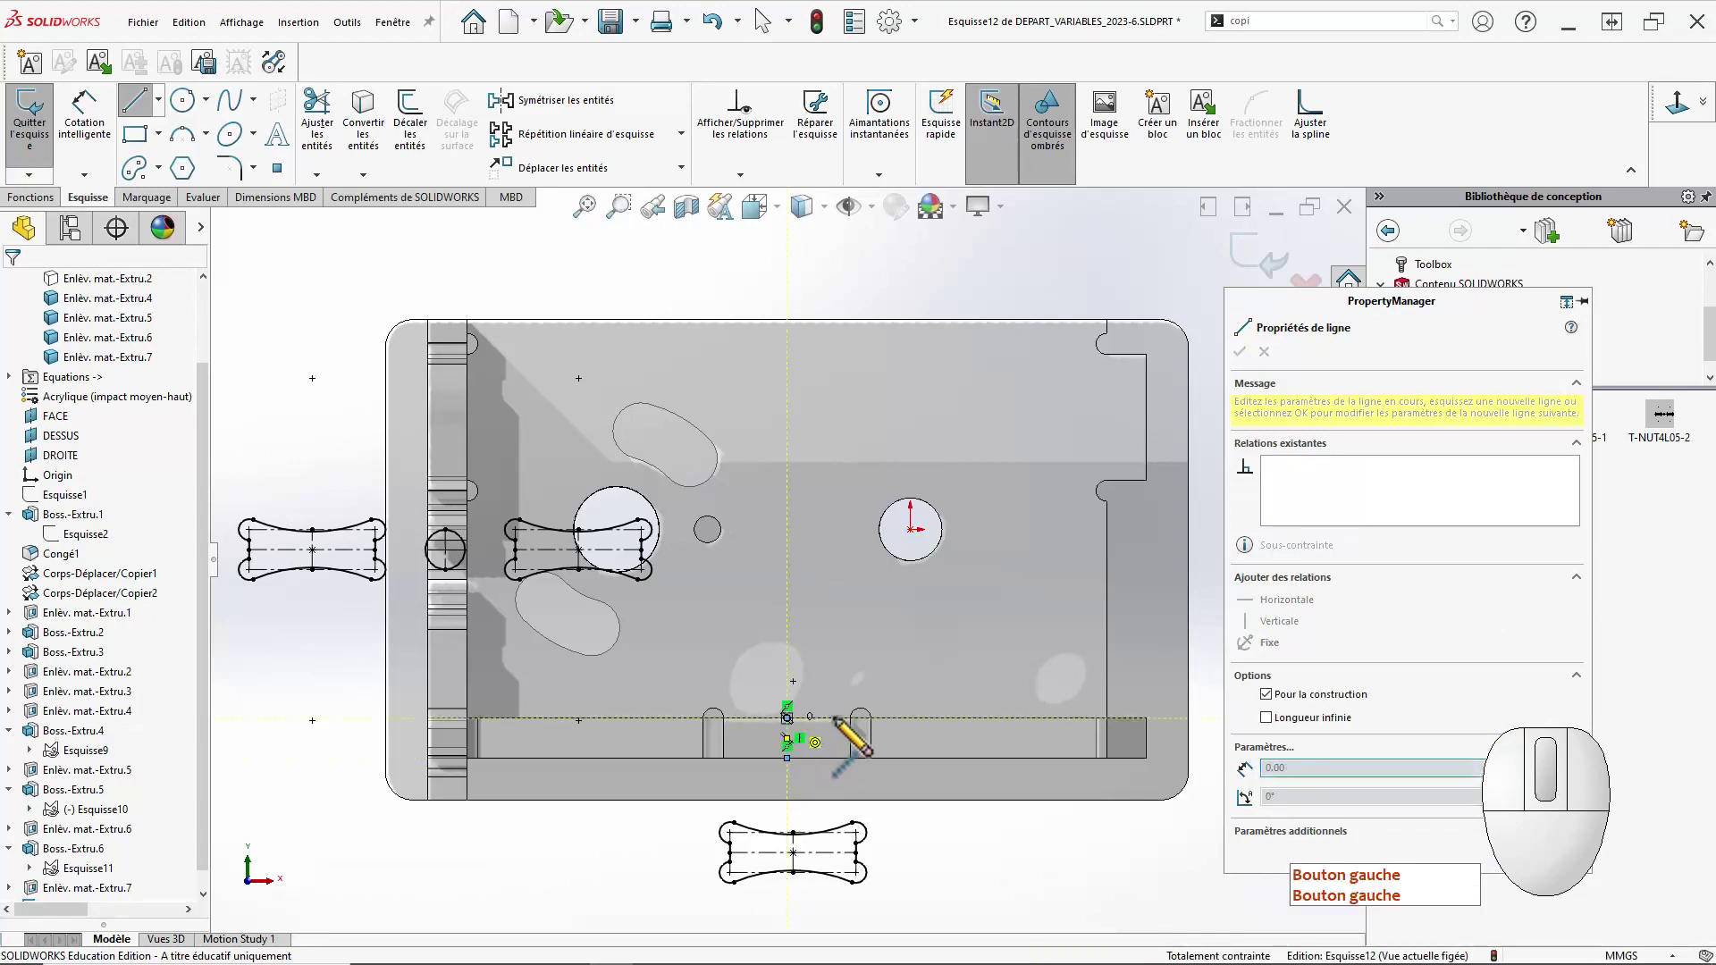
key(Escape)
key(Escape)
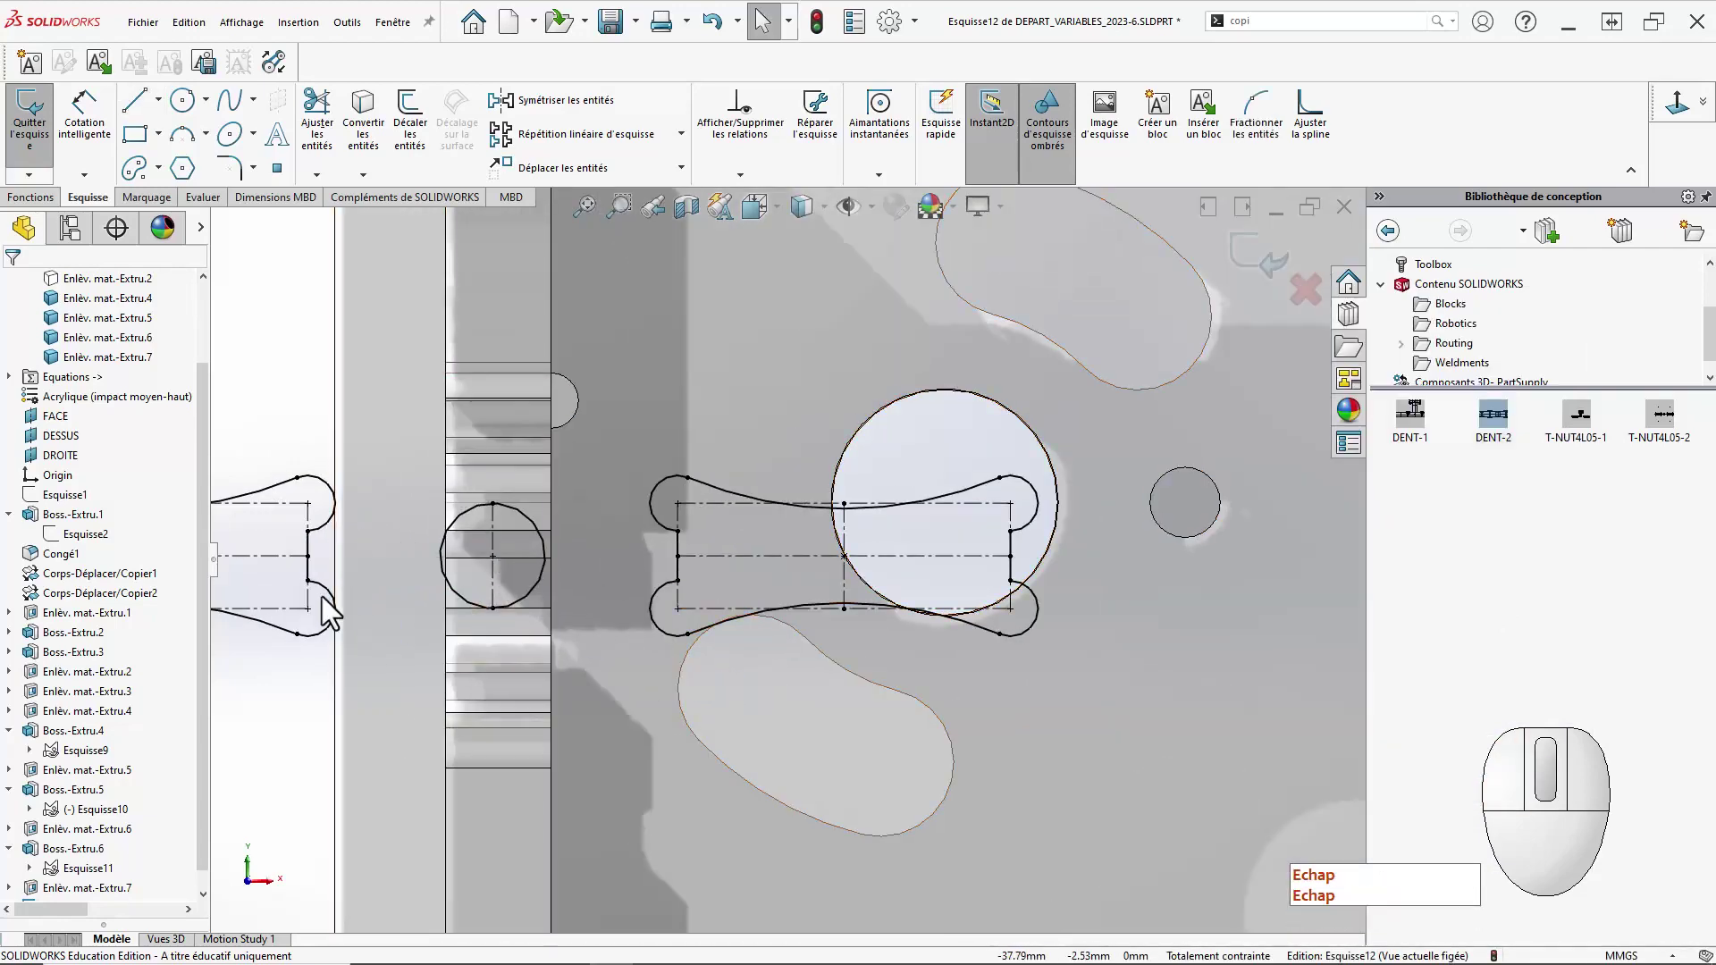
Move the T-NUT4L05-2 block off the vertical plate's T-nut slot and draw a horizontal construction line across the plate thickness at mid-slot.
click(322, 513)
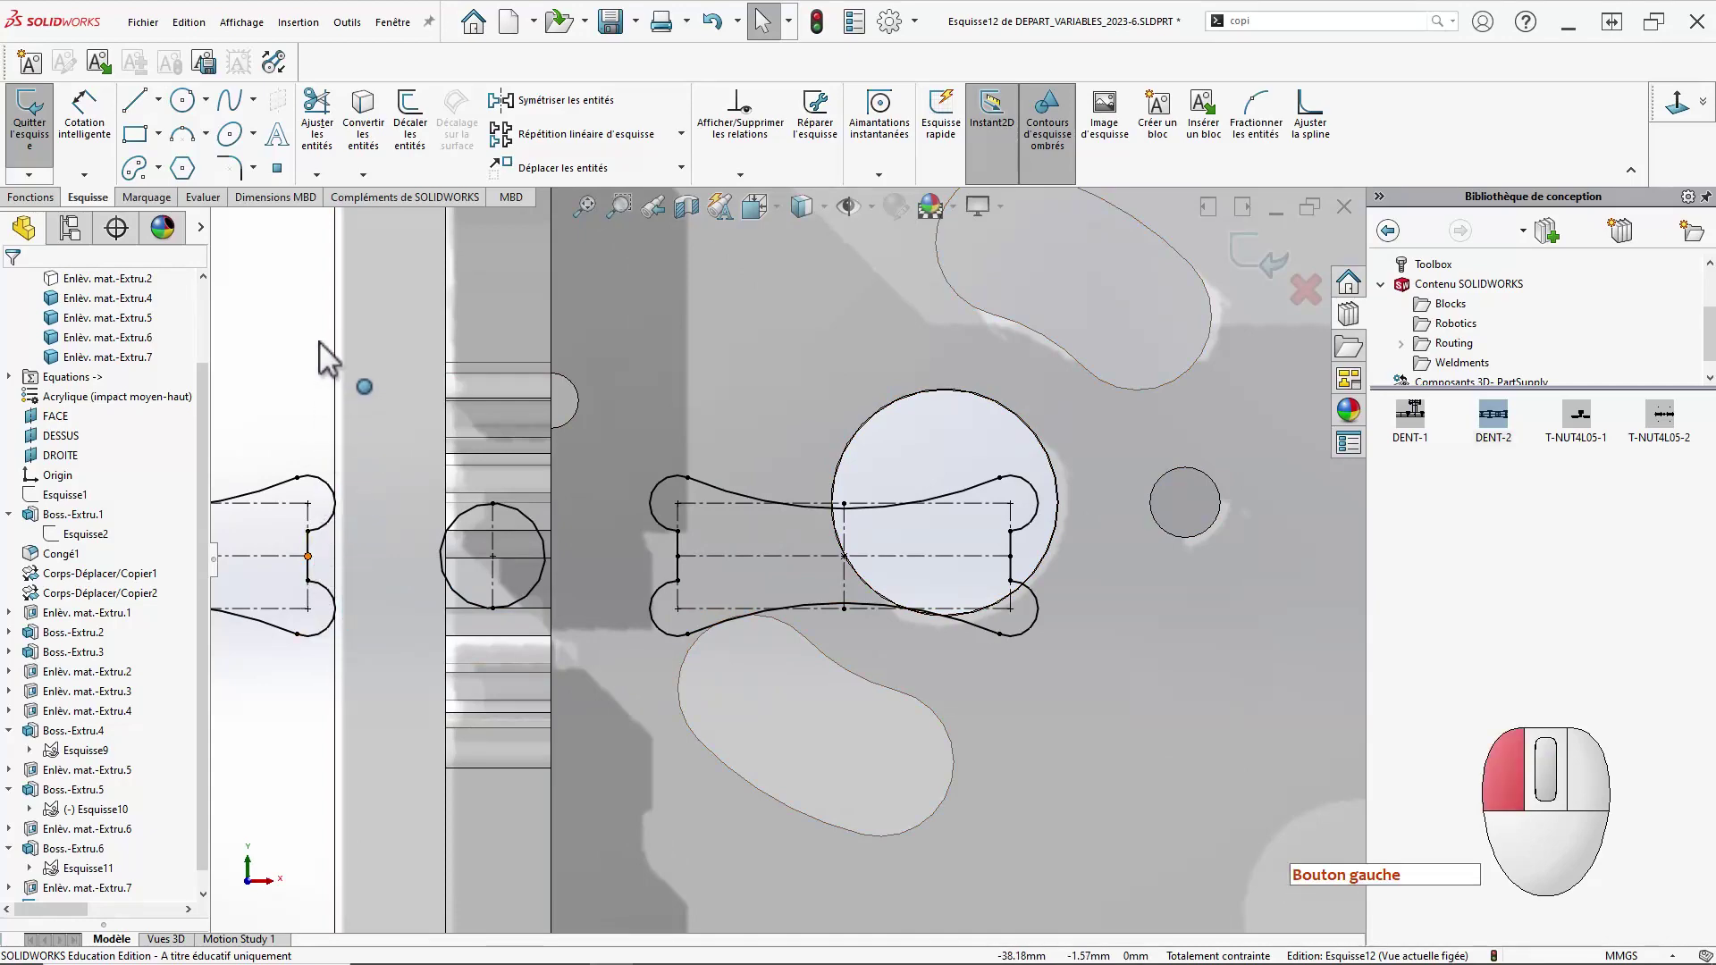
mouse_move(319, 341)
mouse_down()
mouse_move(325, 296)
mouse_move(539, 318)
mouse_up()
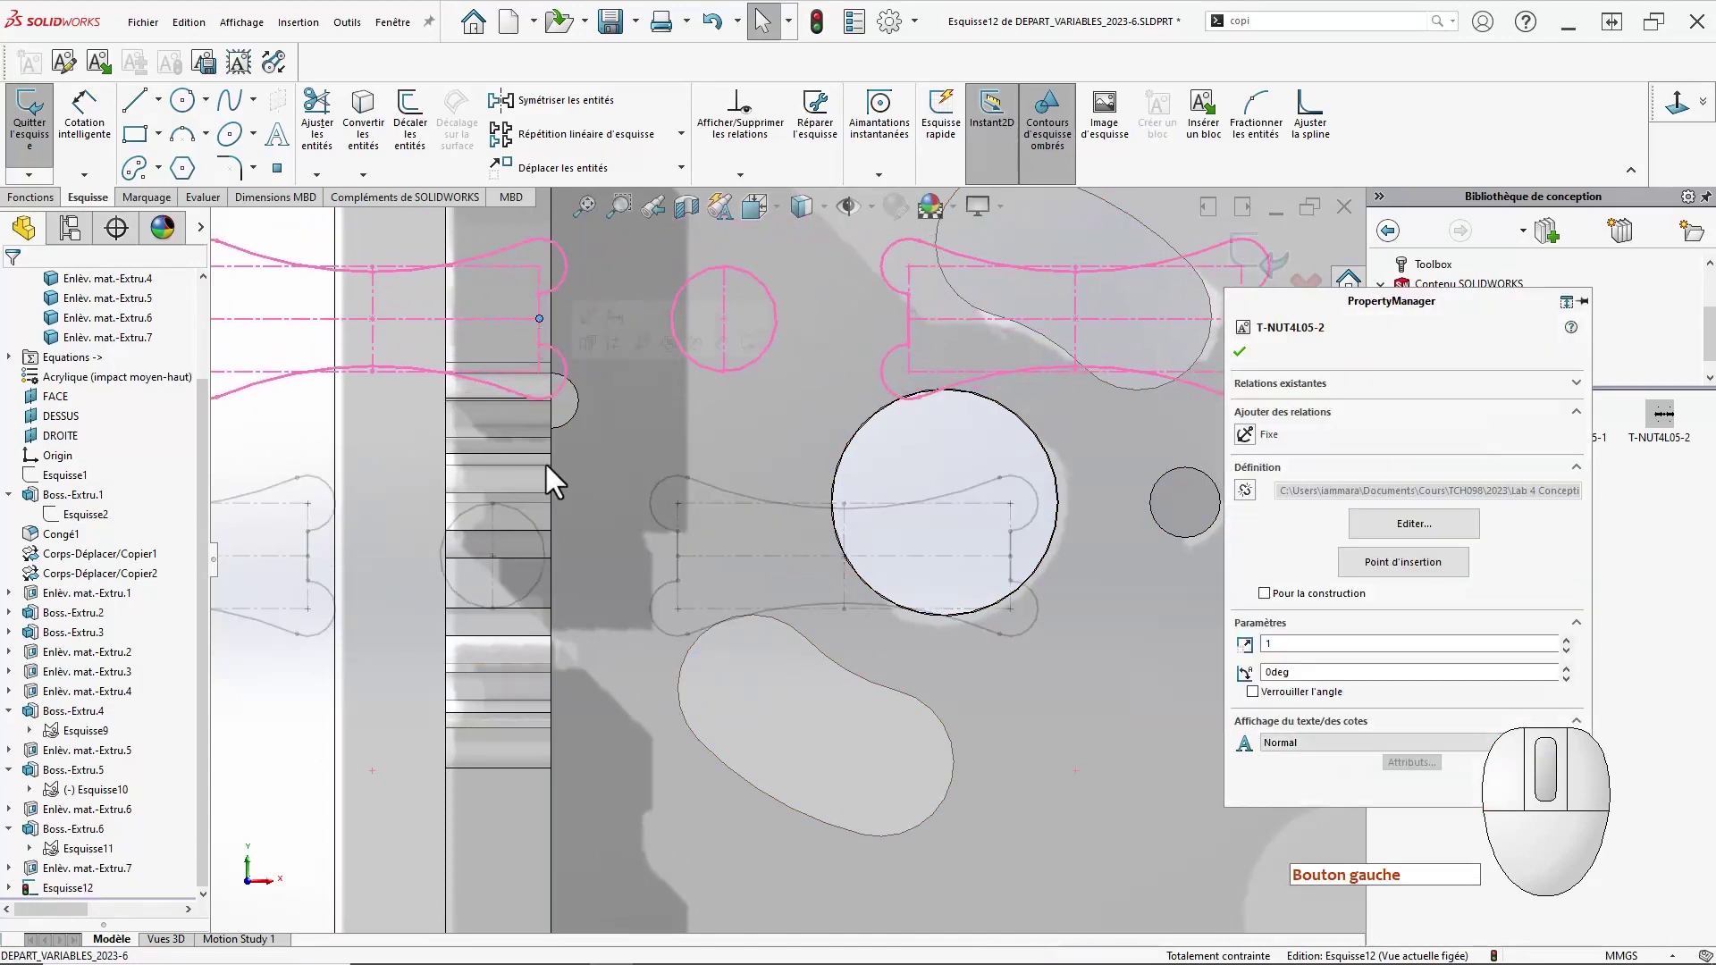
mouse_move(547, 467)
middle_down()
mouse_move(612, 479)
mouse_move(598, 588)
middle_up()
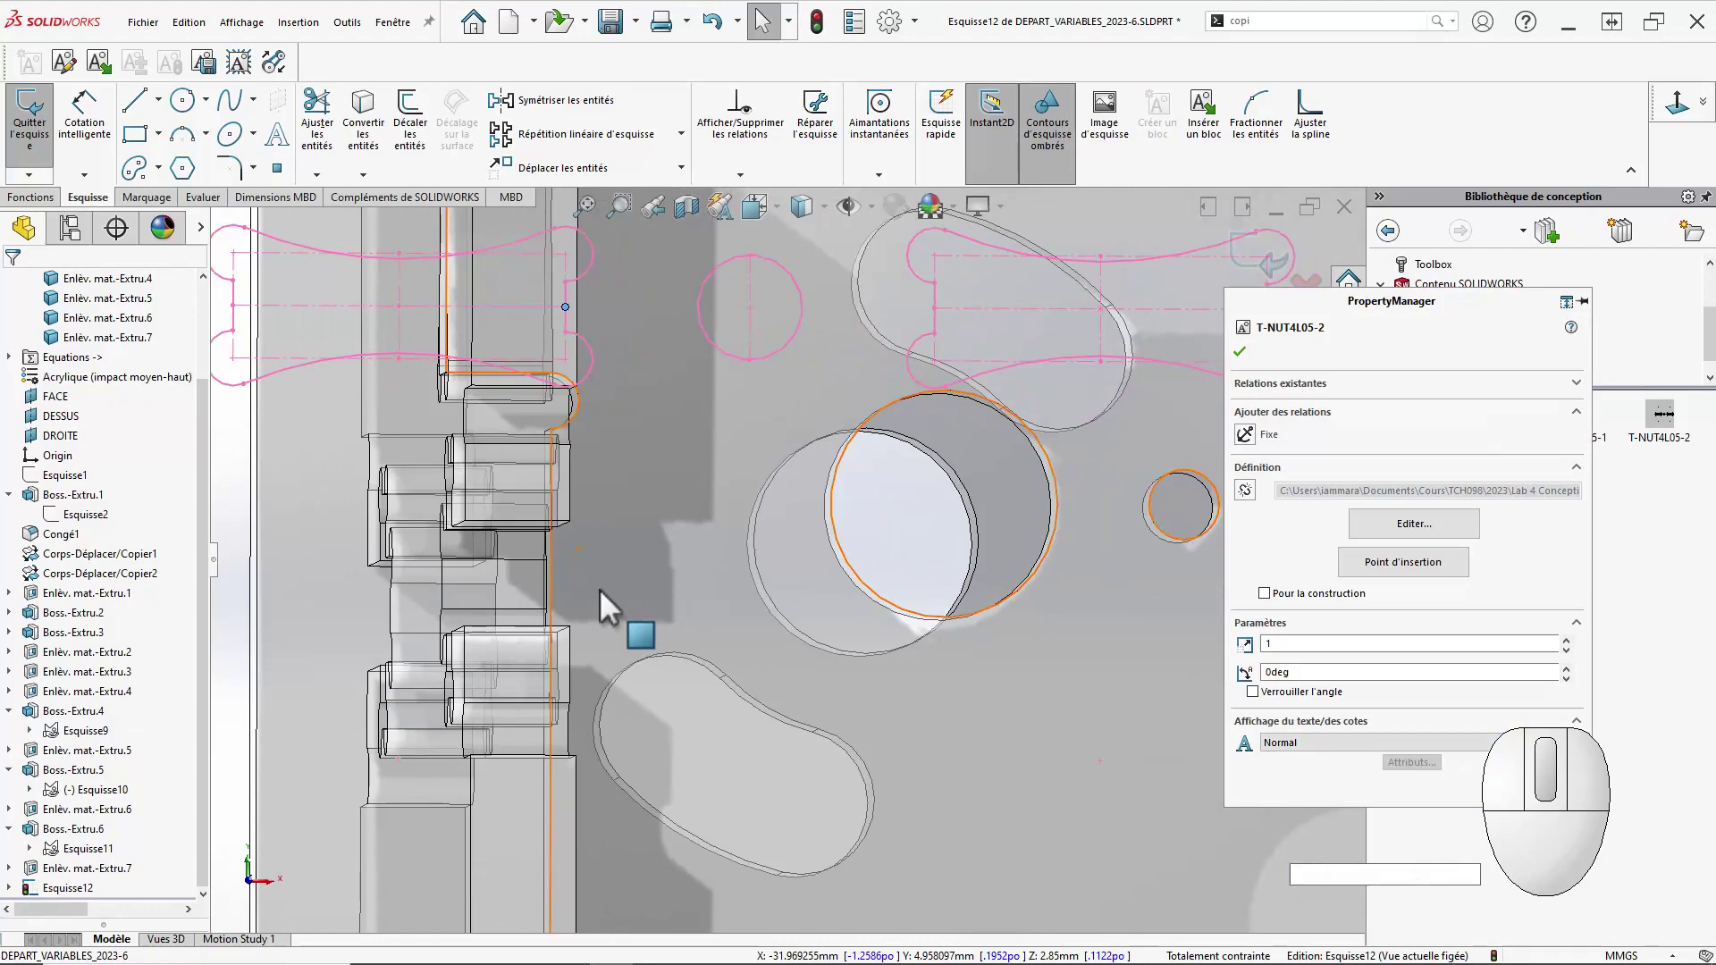
middle_click(597, 587)
key(n)
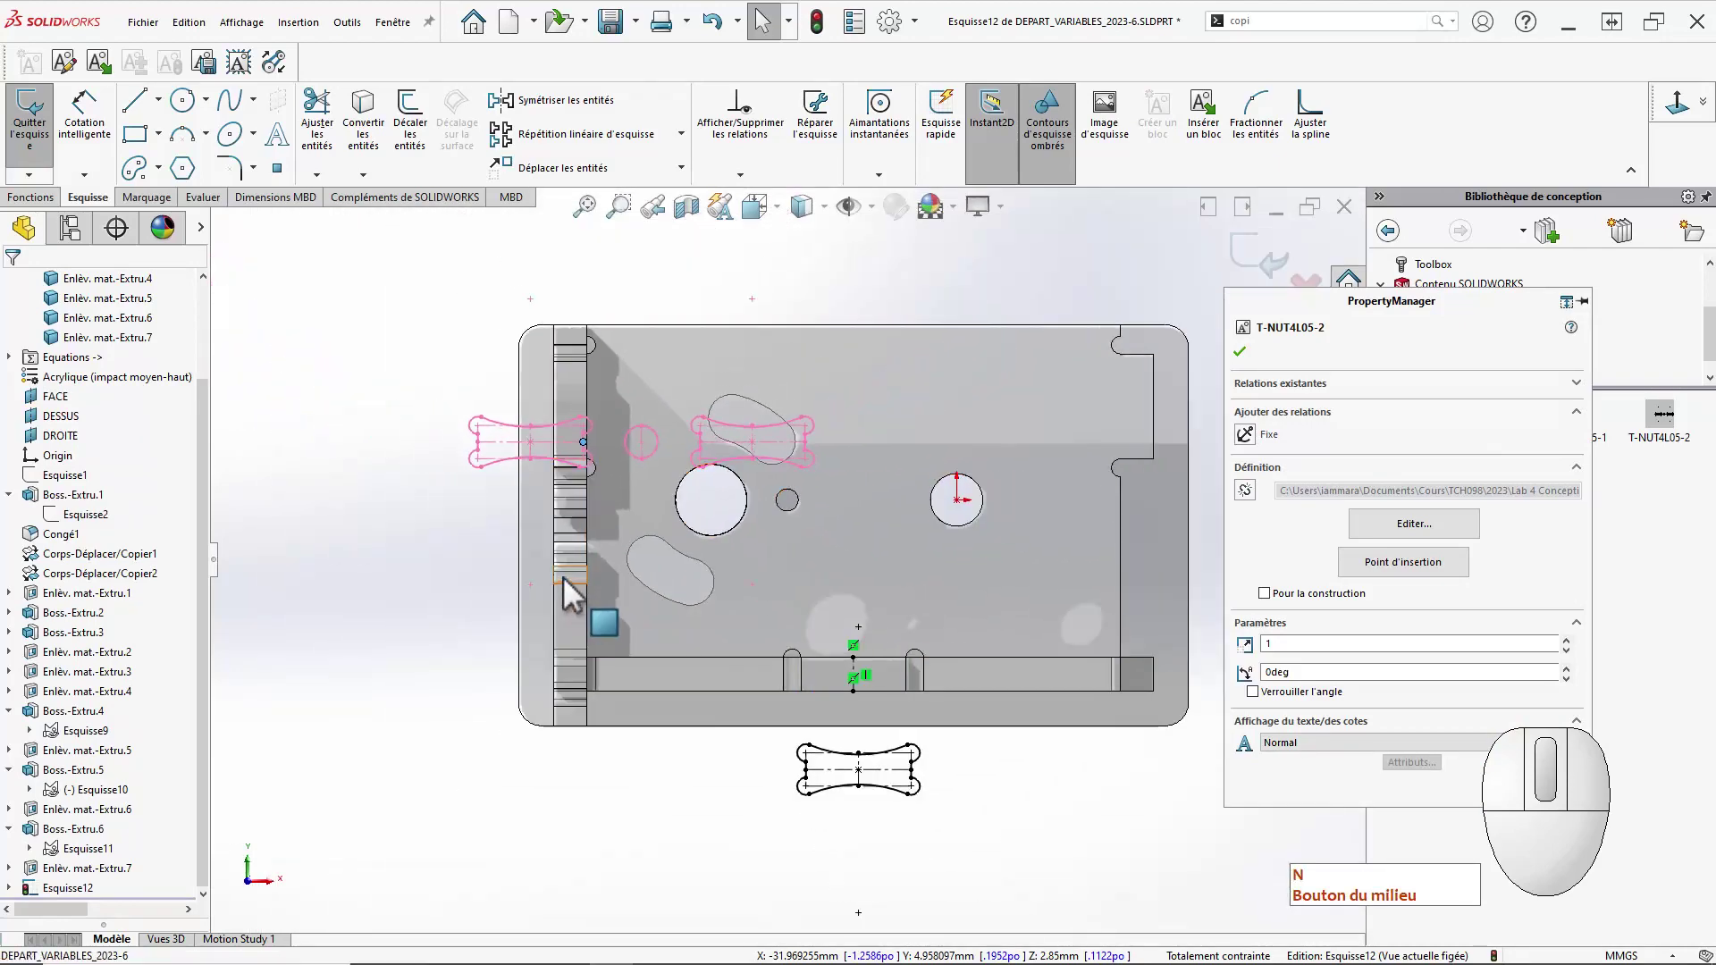
scroll(565, 582, down, 5)
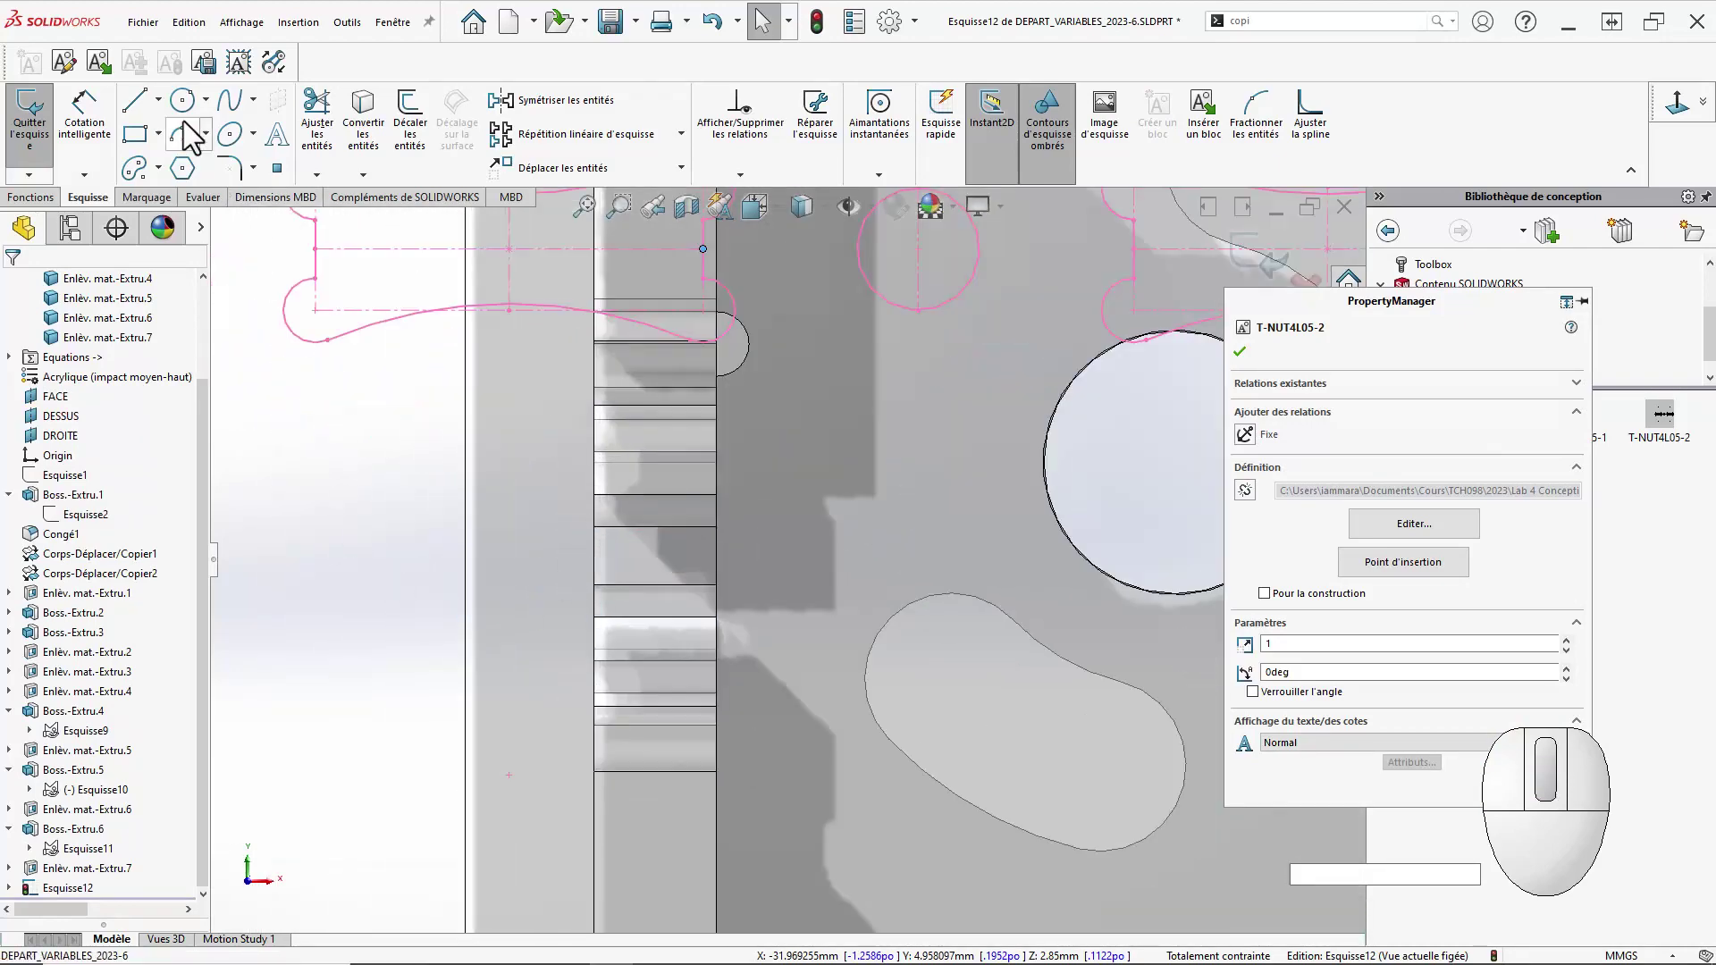
click(158, 100)
click(143, 152)
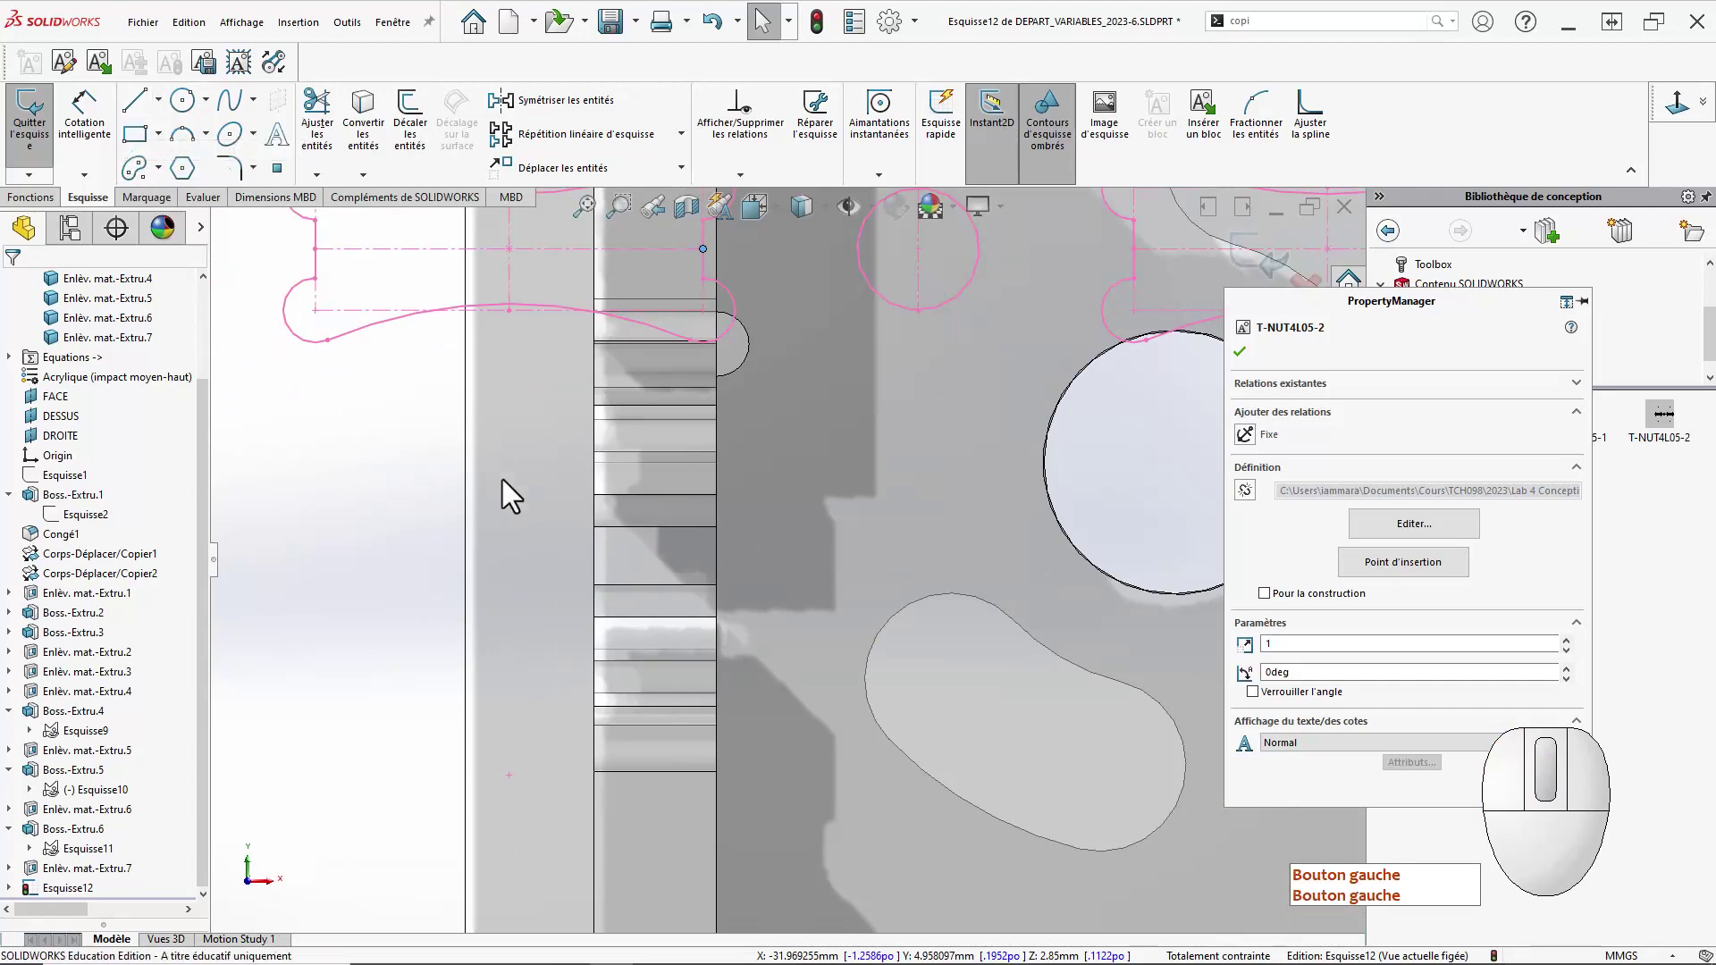
click(619, 578)
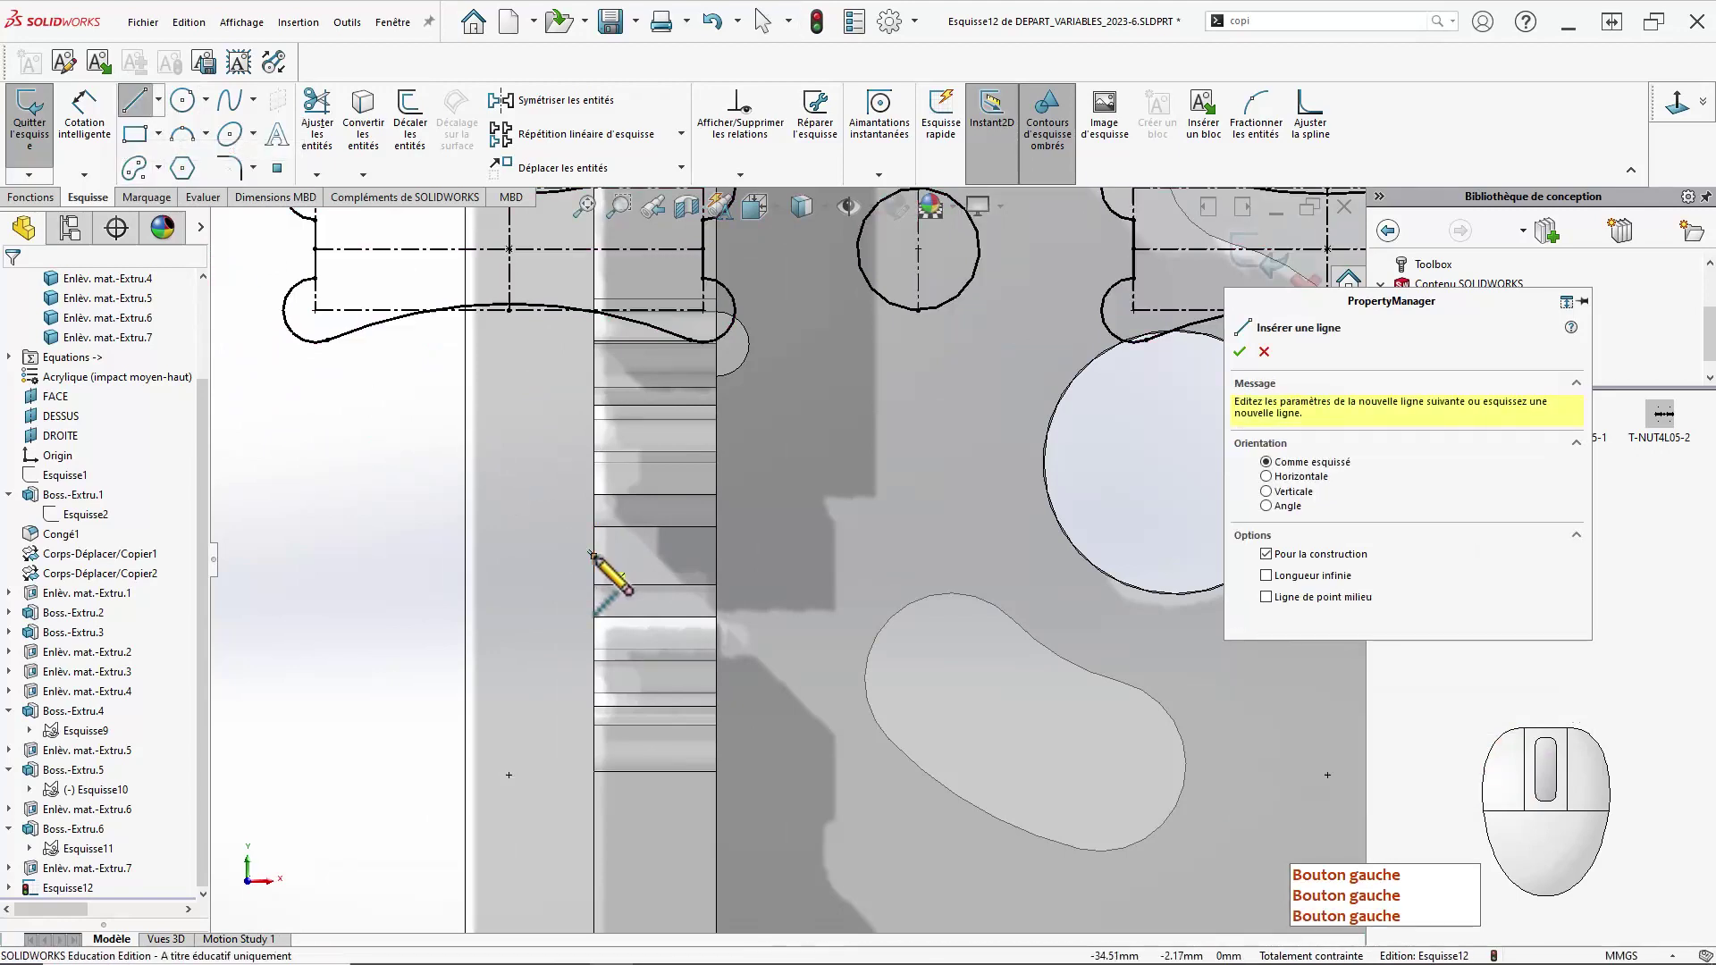
click(717, 556)
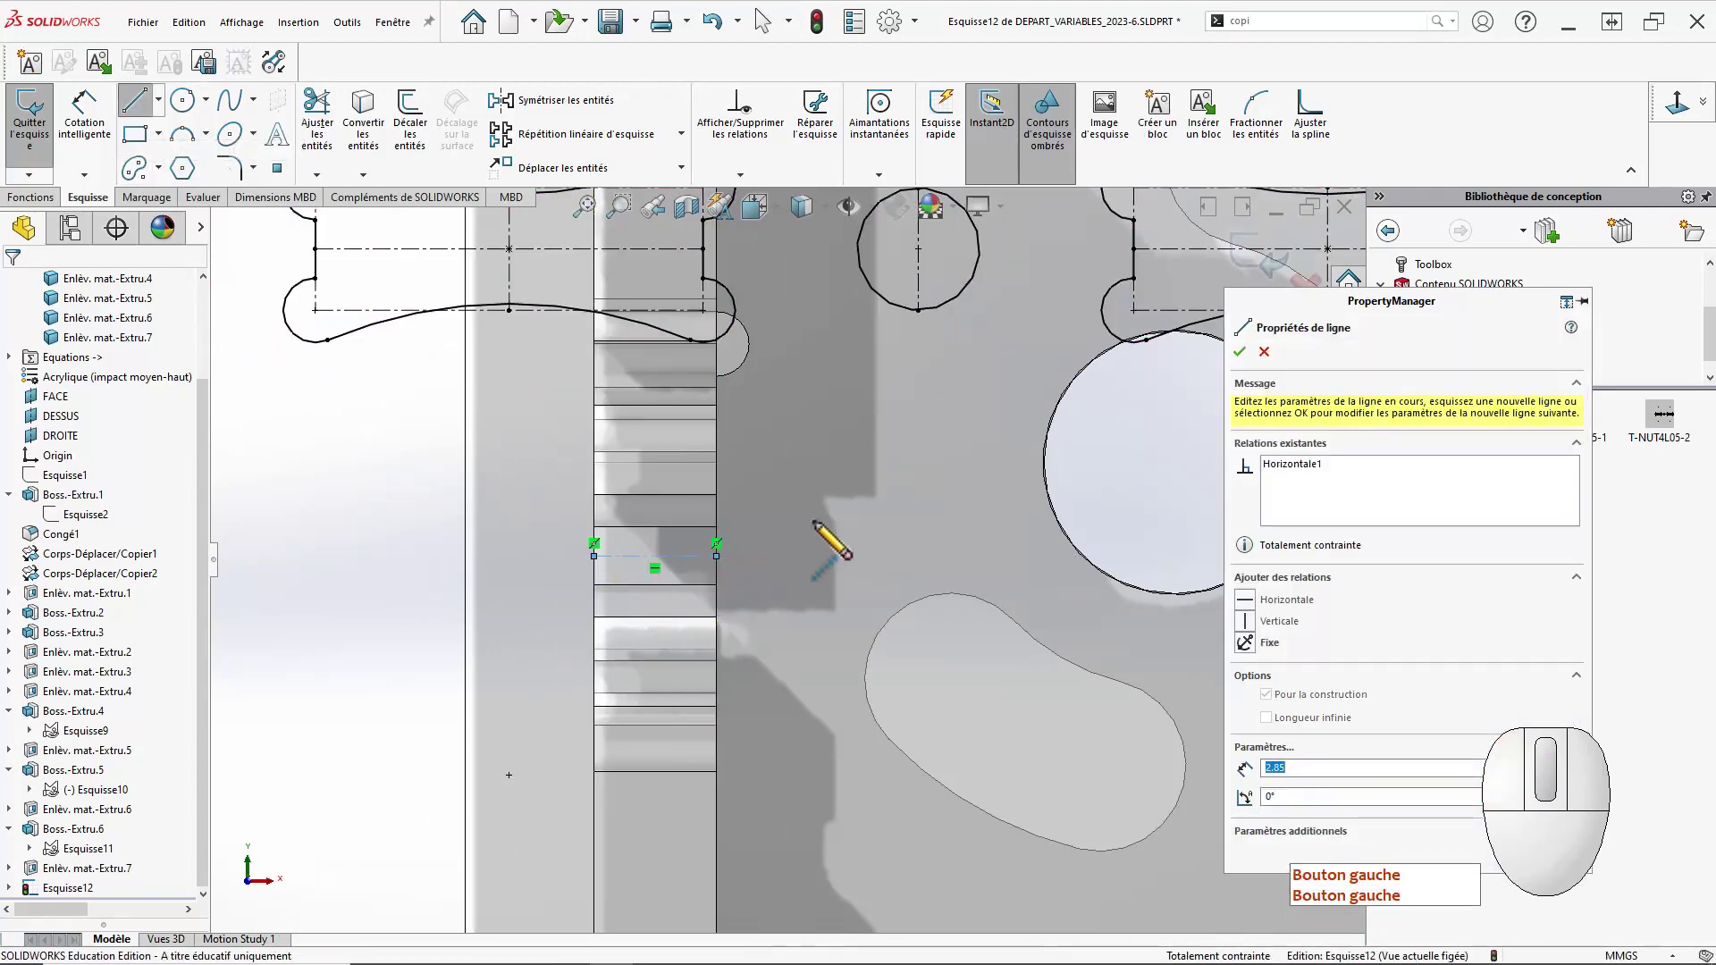
key(Escape)
Place the T-NUT4L05-2 block's hole centre on the horizontal construction line's midpoint and the DENT-2 block's centre on the vertical line's midpoint.
scroll(781, 477, up, 4)
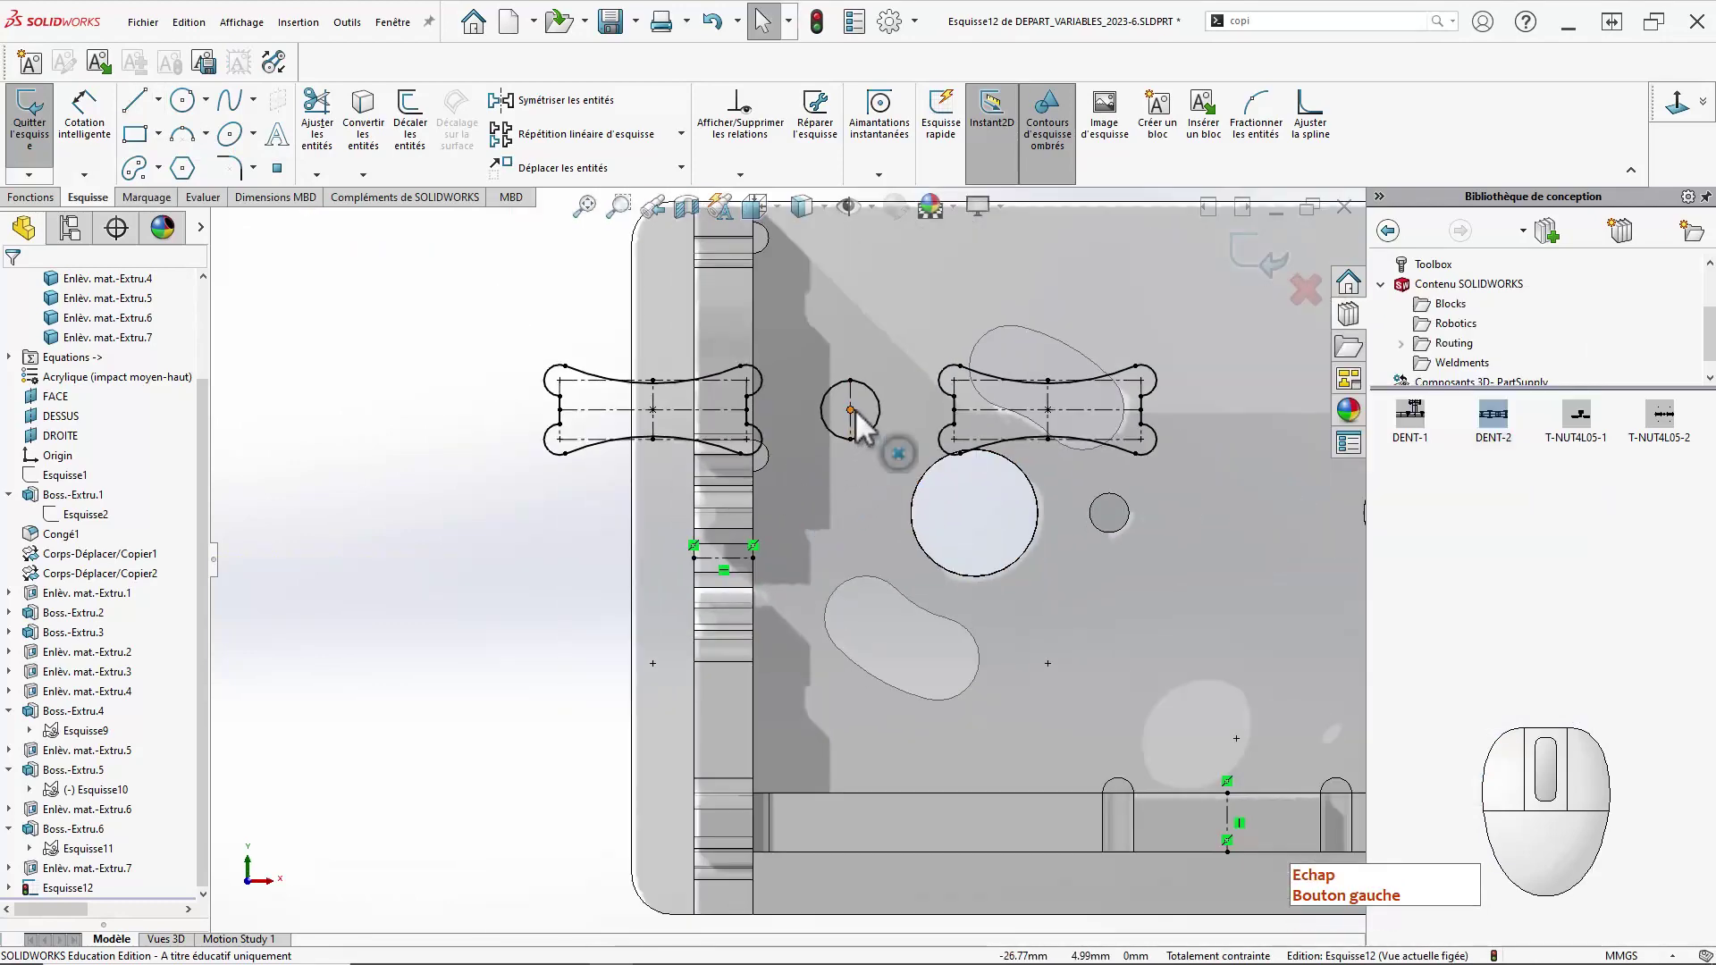
click(855, 545)
drag(812, 500, 723, 558)
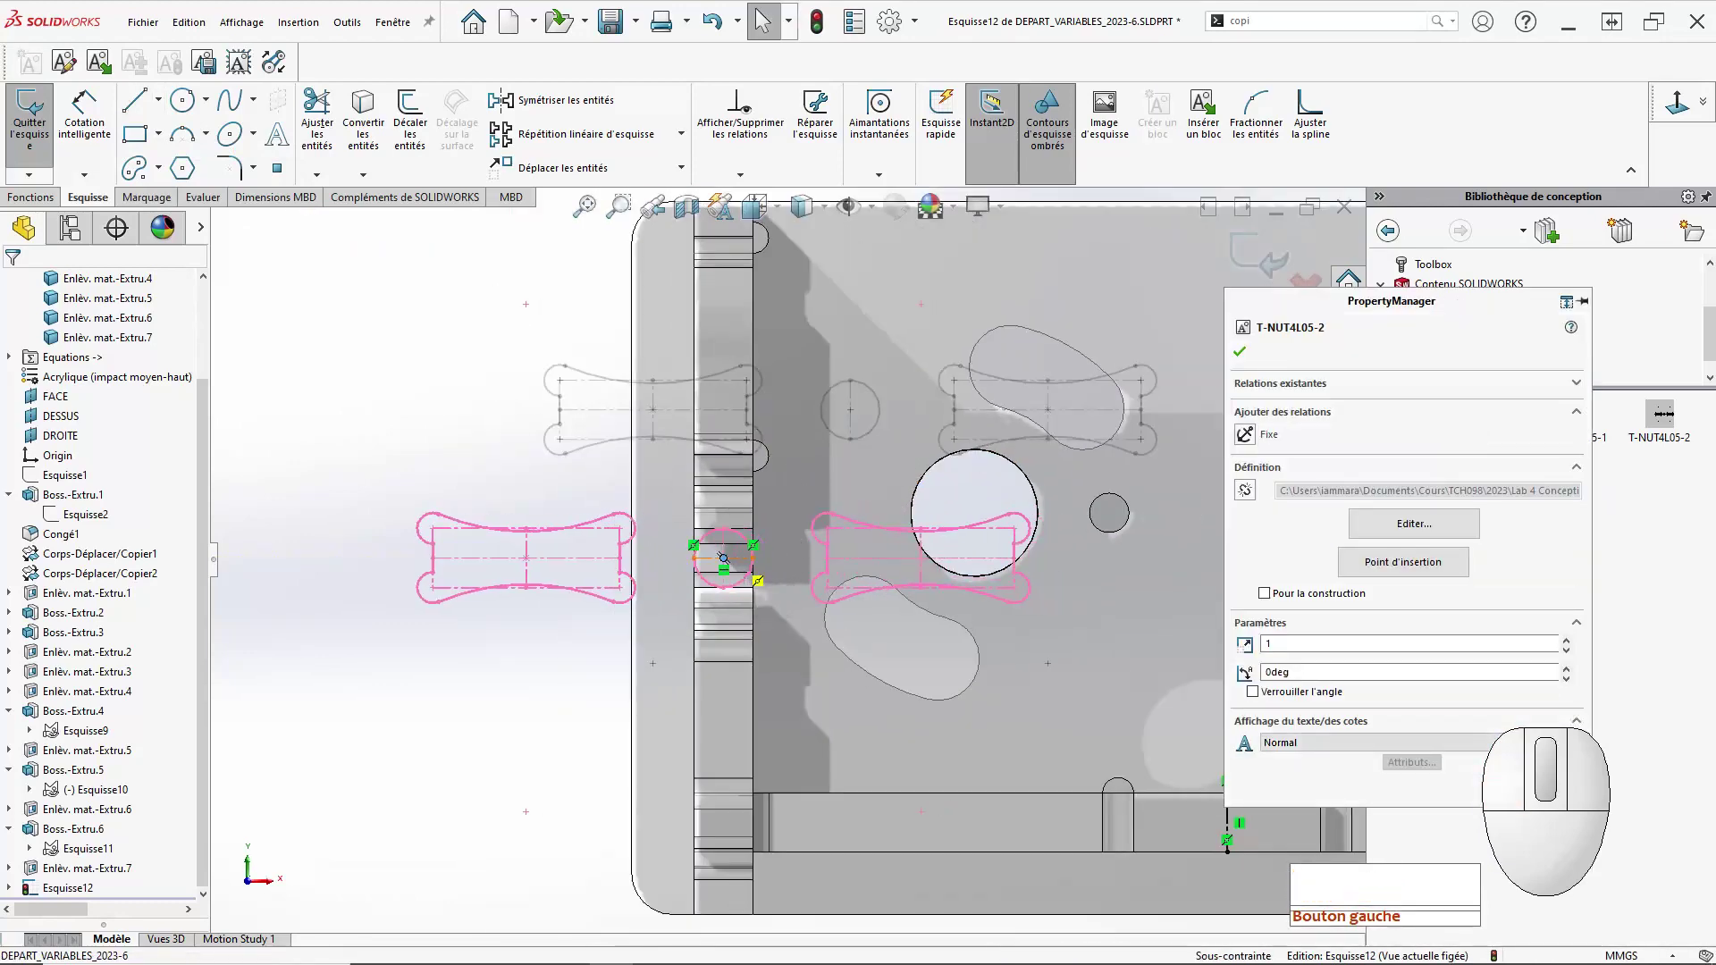
scroll(1176, 812, up, 3)
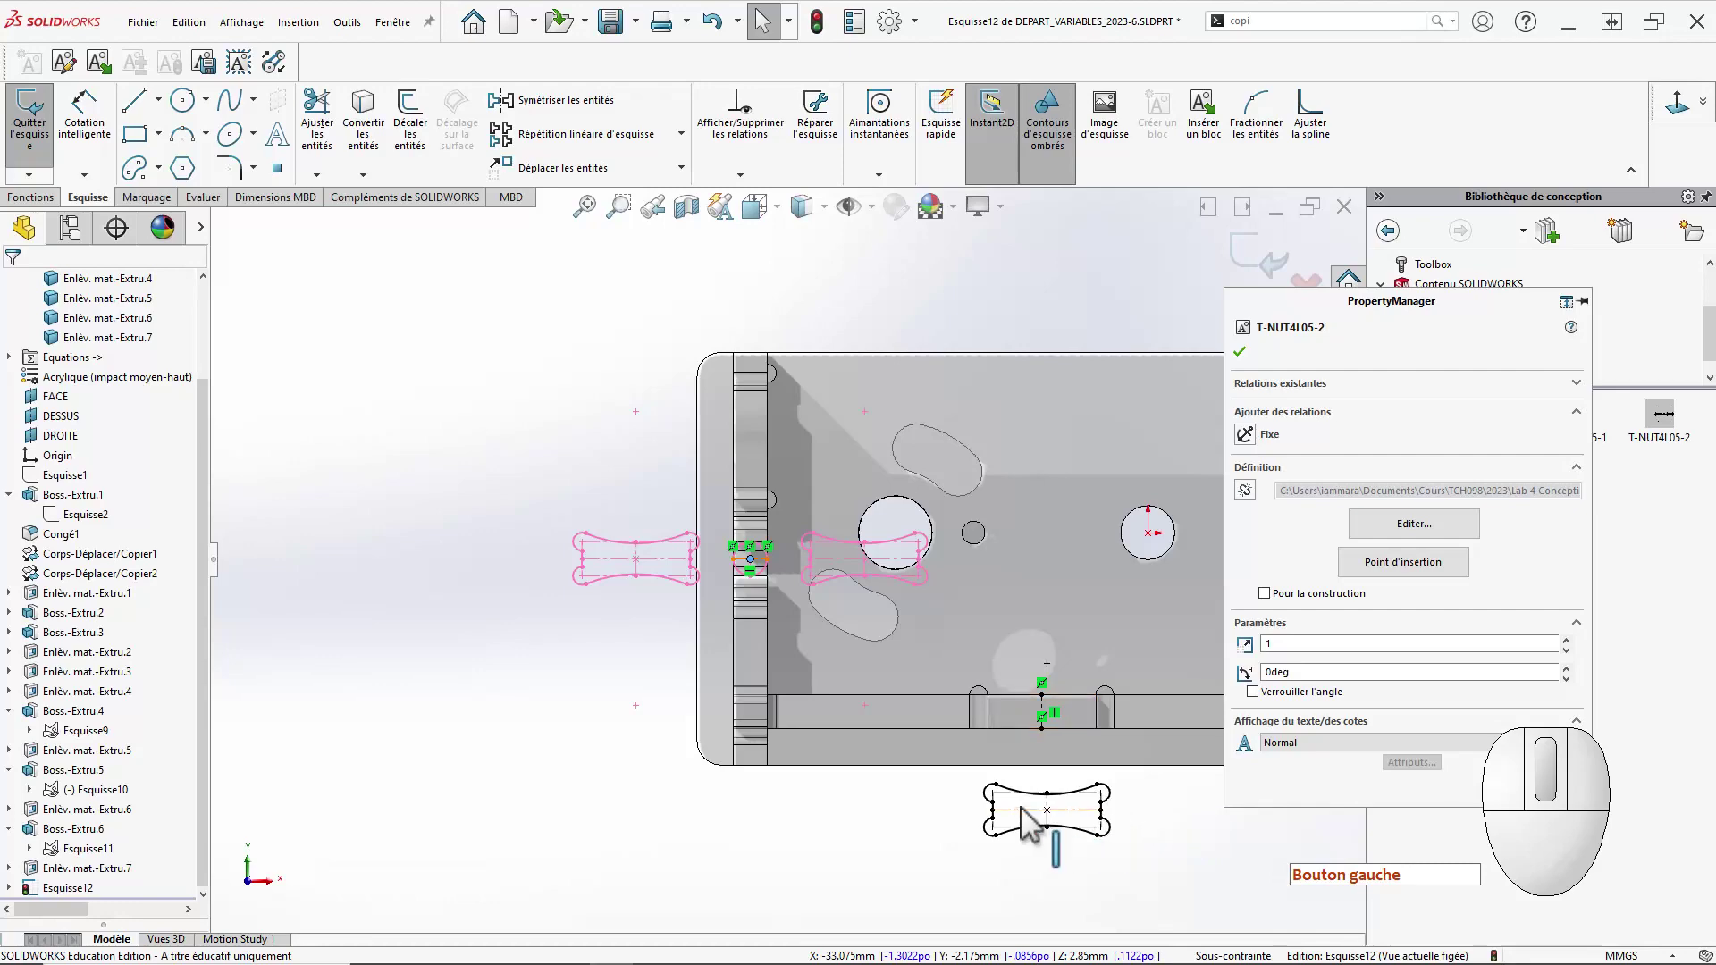
drag(1048, 810, 1047, 709)
scroll(1062, 699, down, 3)
key(Escape)
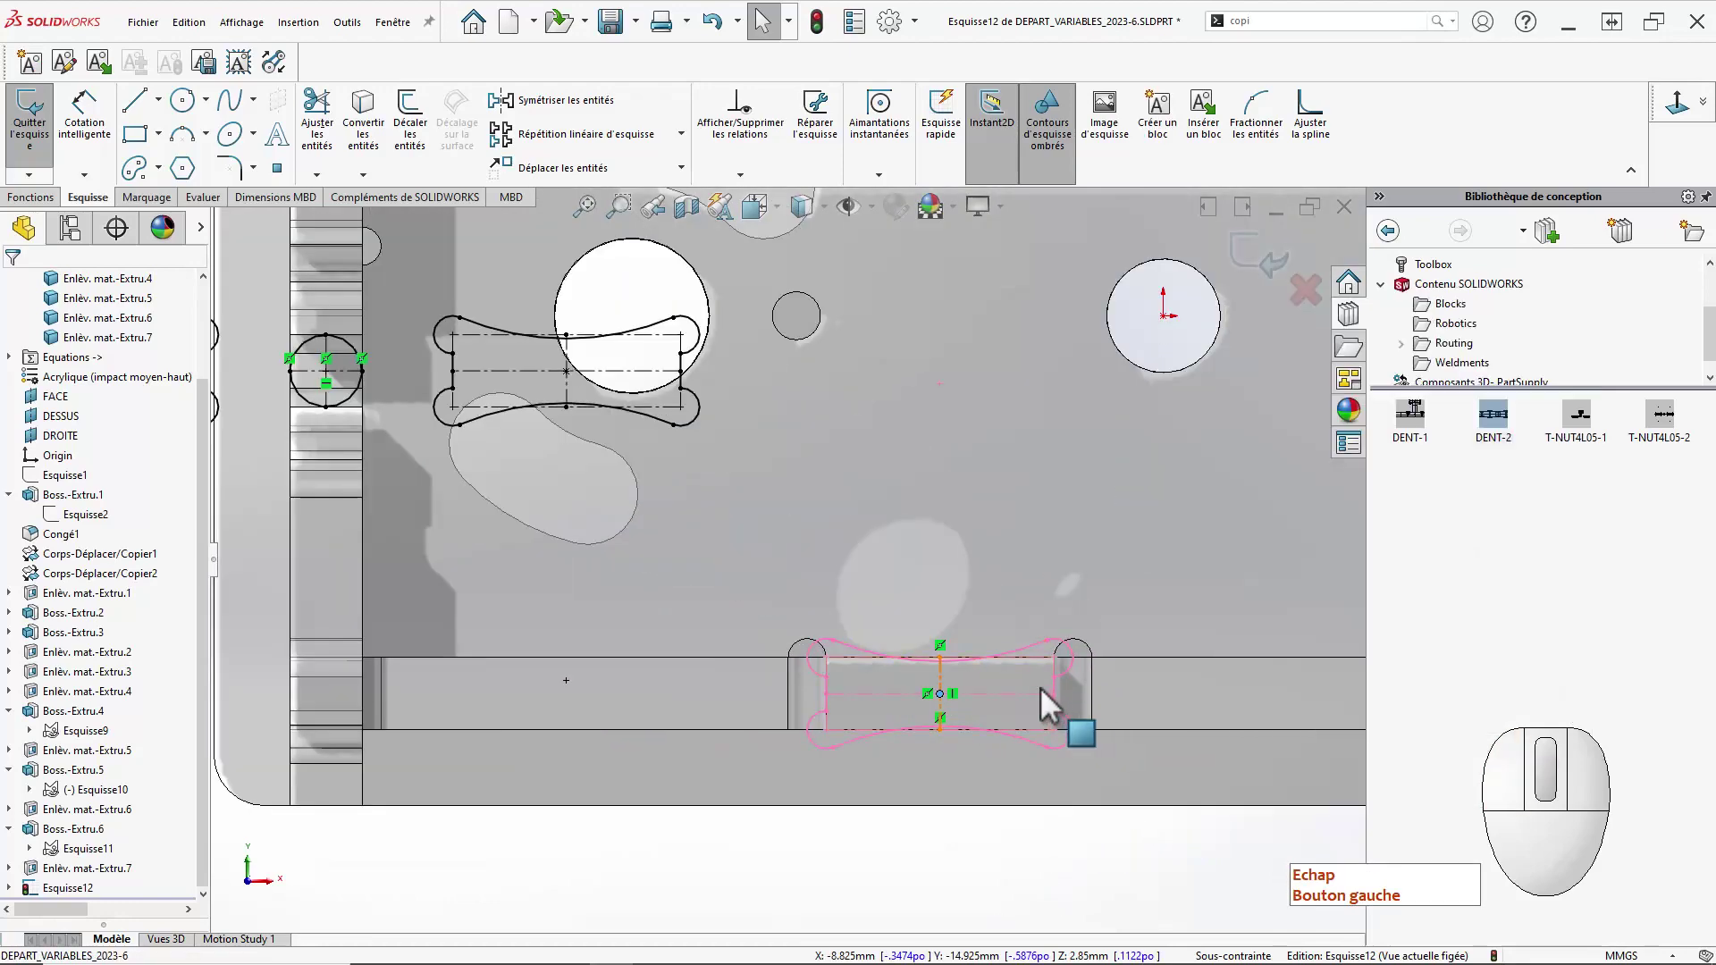
Make the DENT-2 block's long centreline horizontal and the T-NUT4L05-2 block's long centreline vertical.
click(1014, 694)
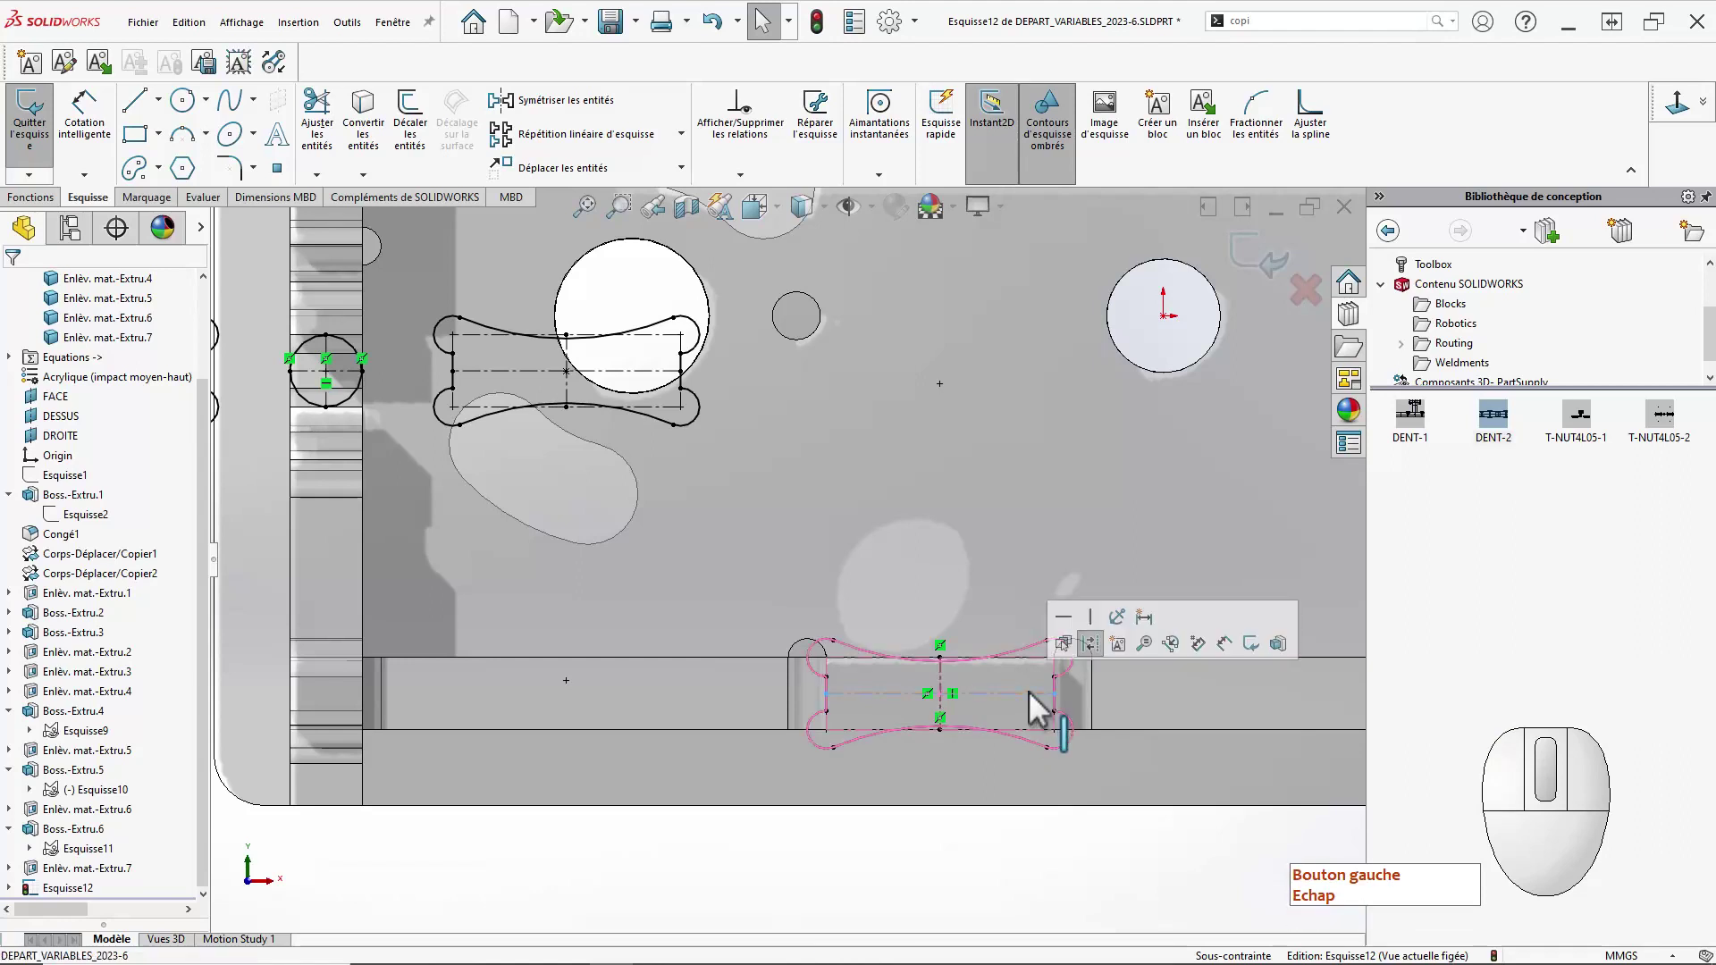
click(1065, 617)
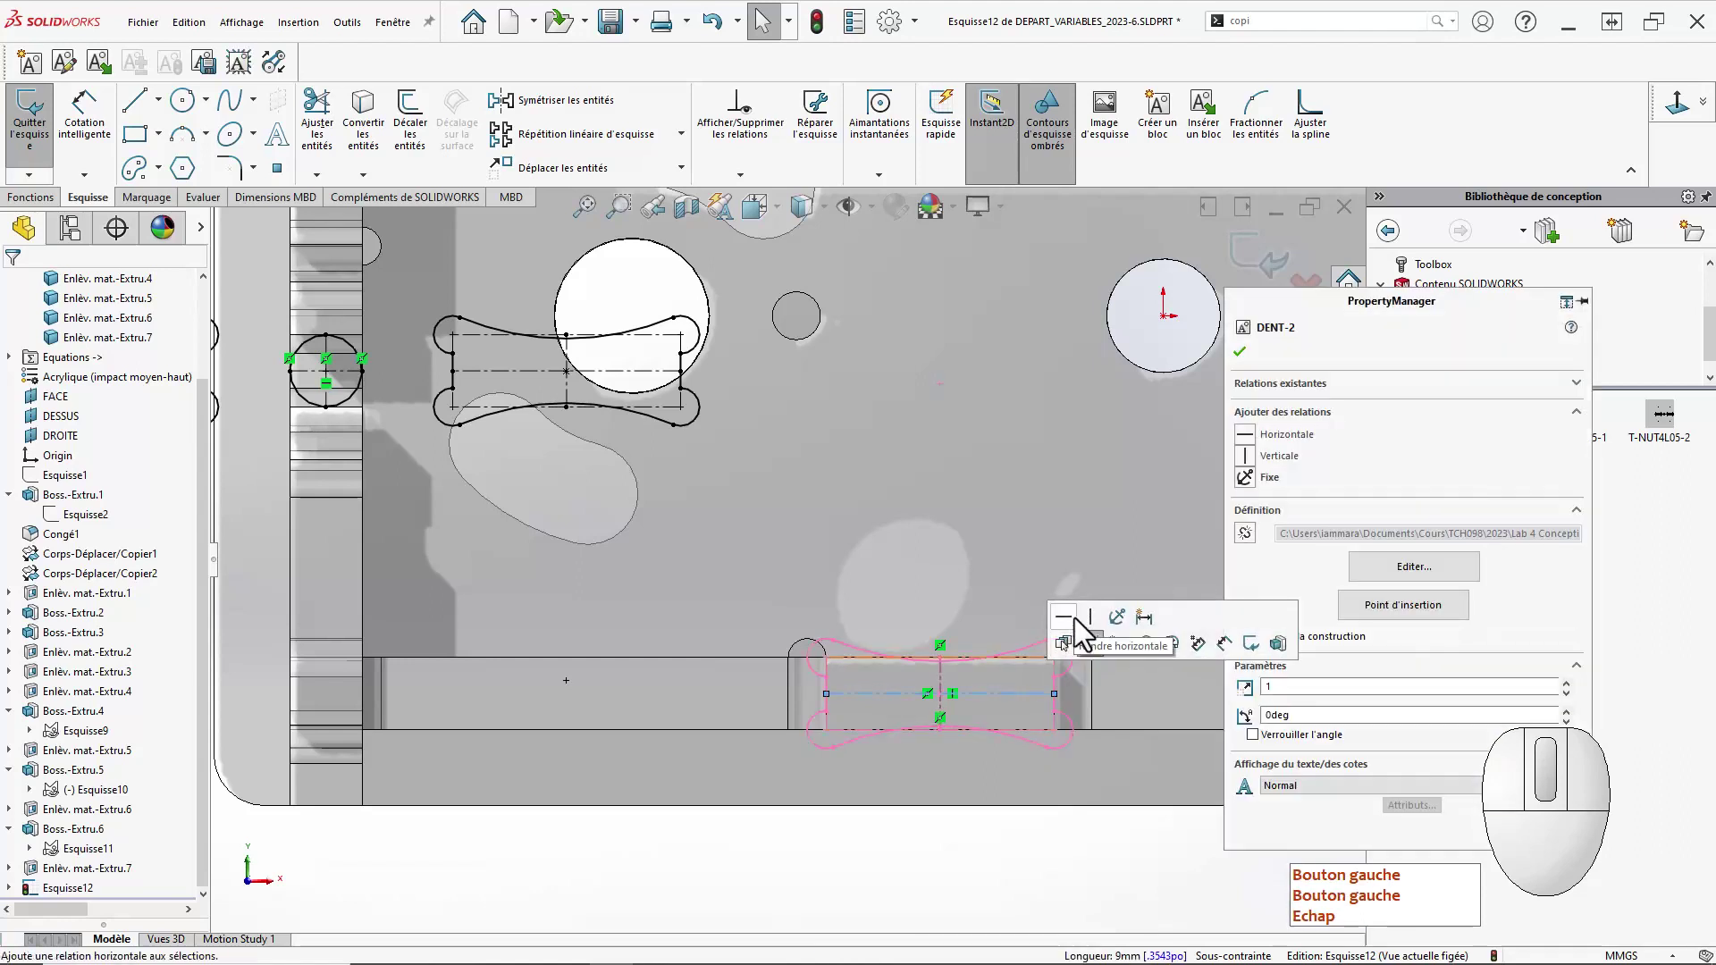
click(521, 374)
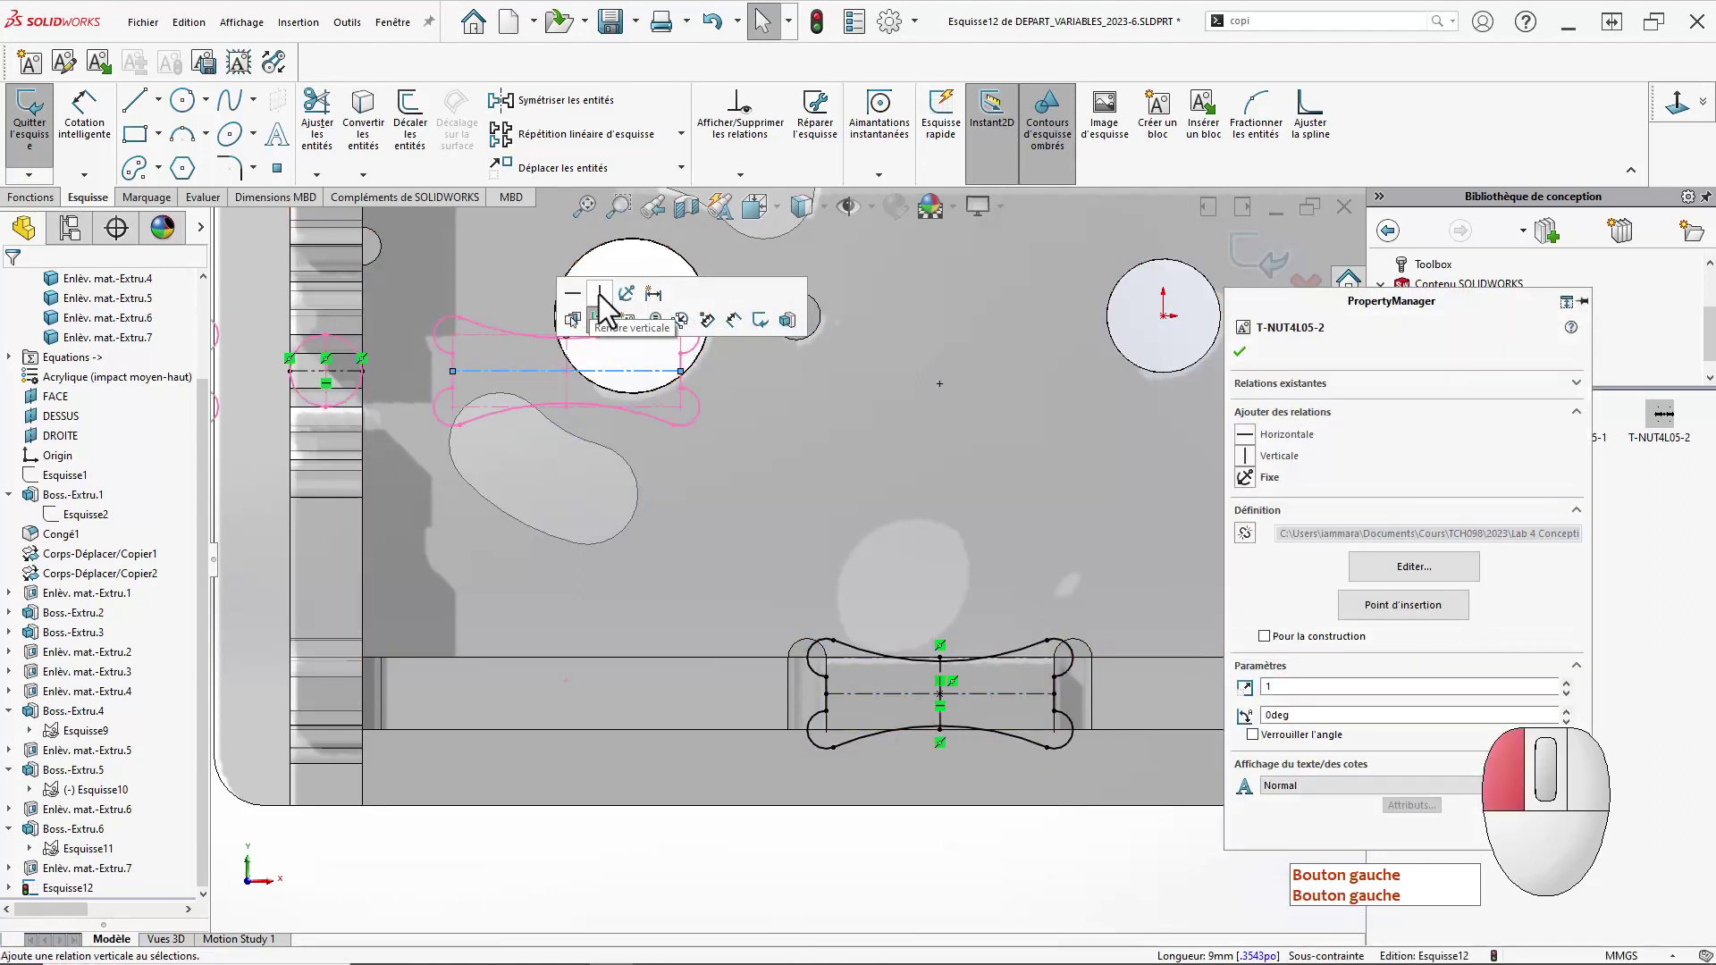
click(598, 293)
scroll(517, 845, up, 2)
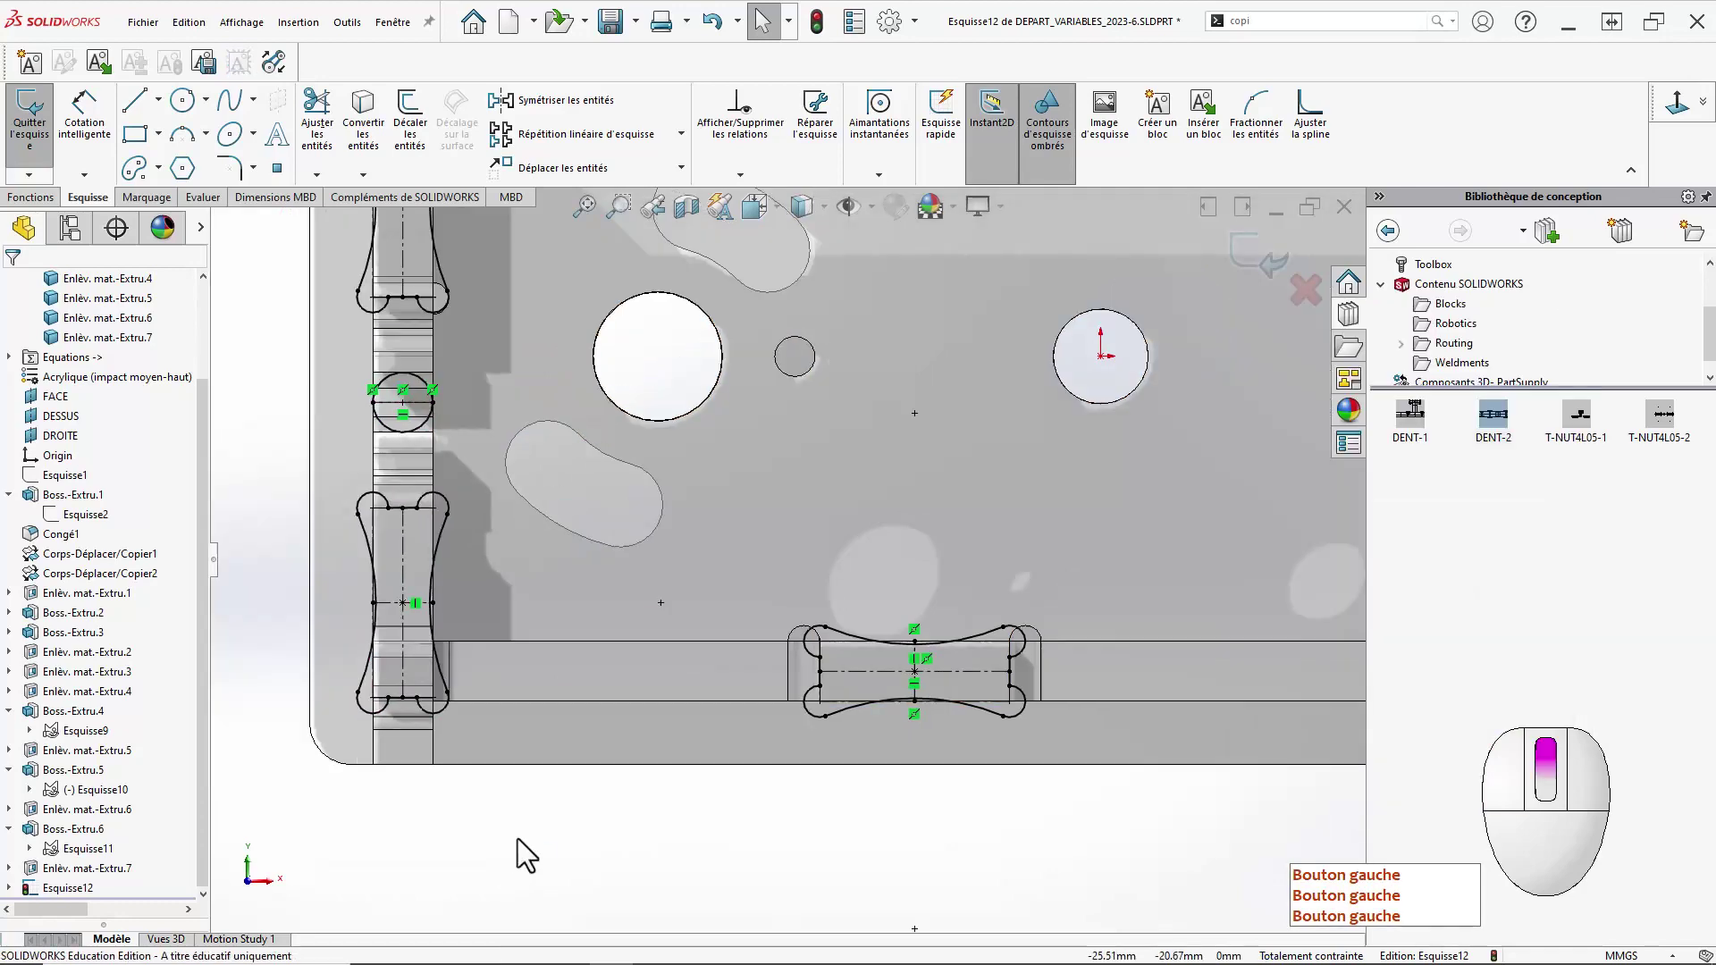
scroll(518, 838, up, 2)
ctrl+middle_drag(640, 787, 624, 816)
click(625, 822)
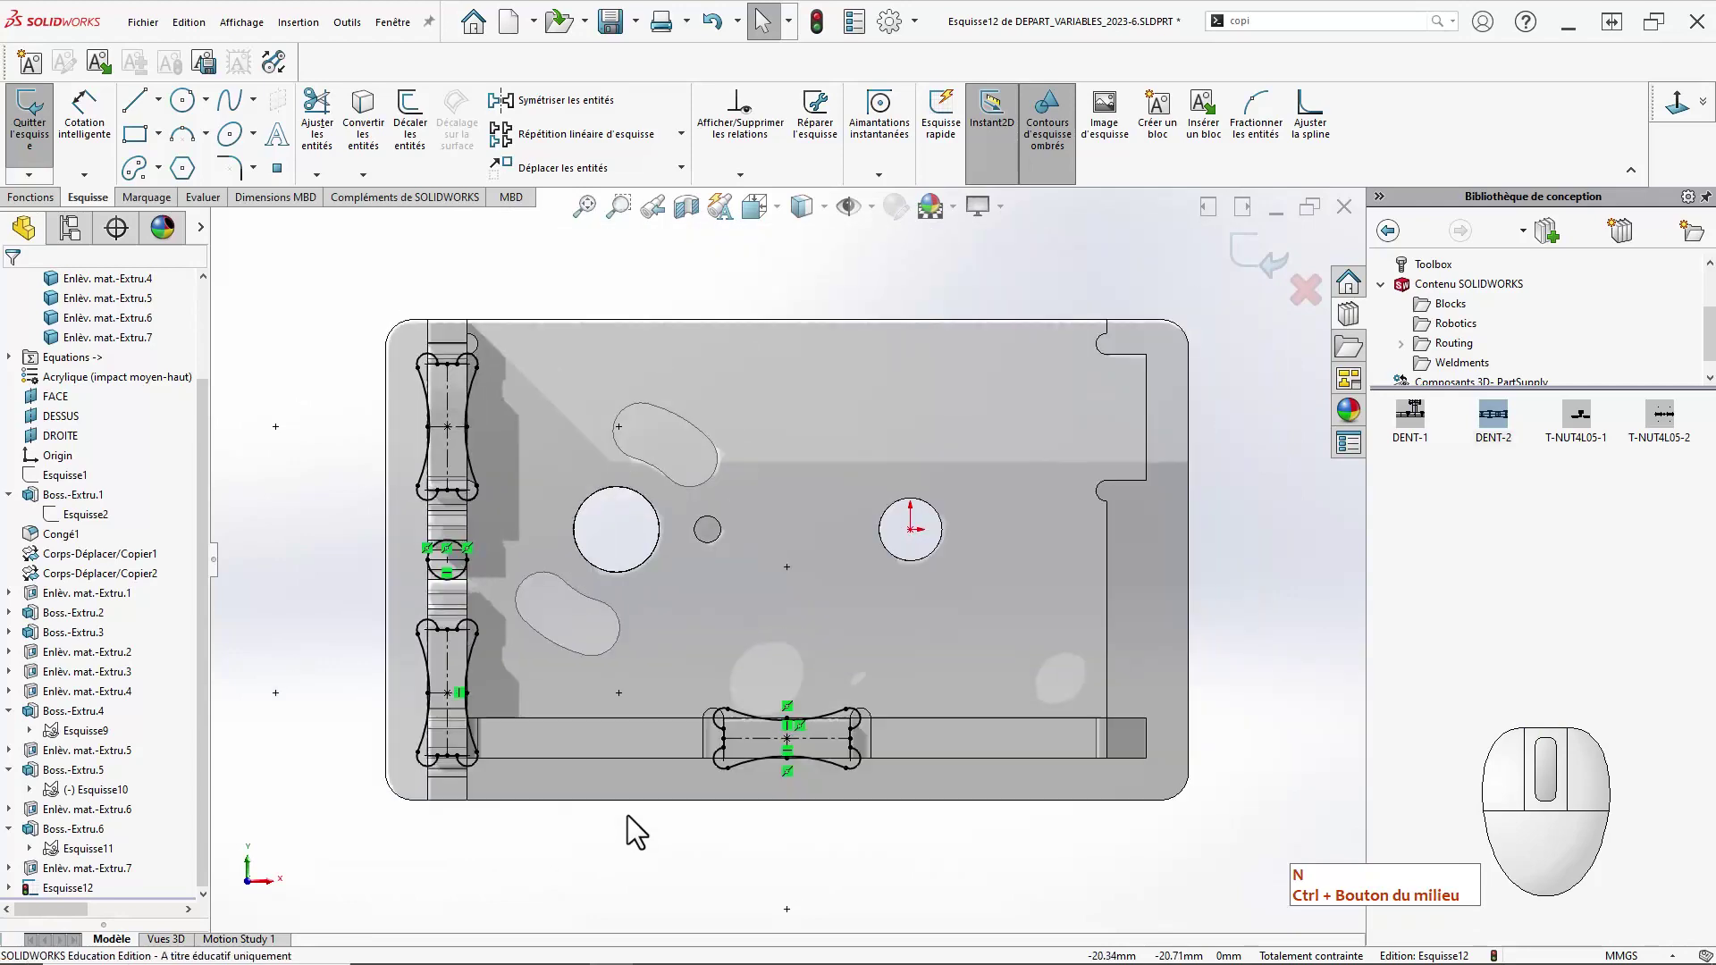
Mirror a copy of the T-NUT4L05-2 block about the vertical construction line through the DENT-2 block.
click(606, 250)
click(524, 104)
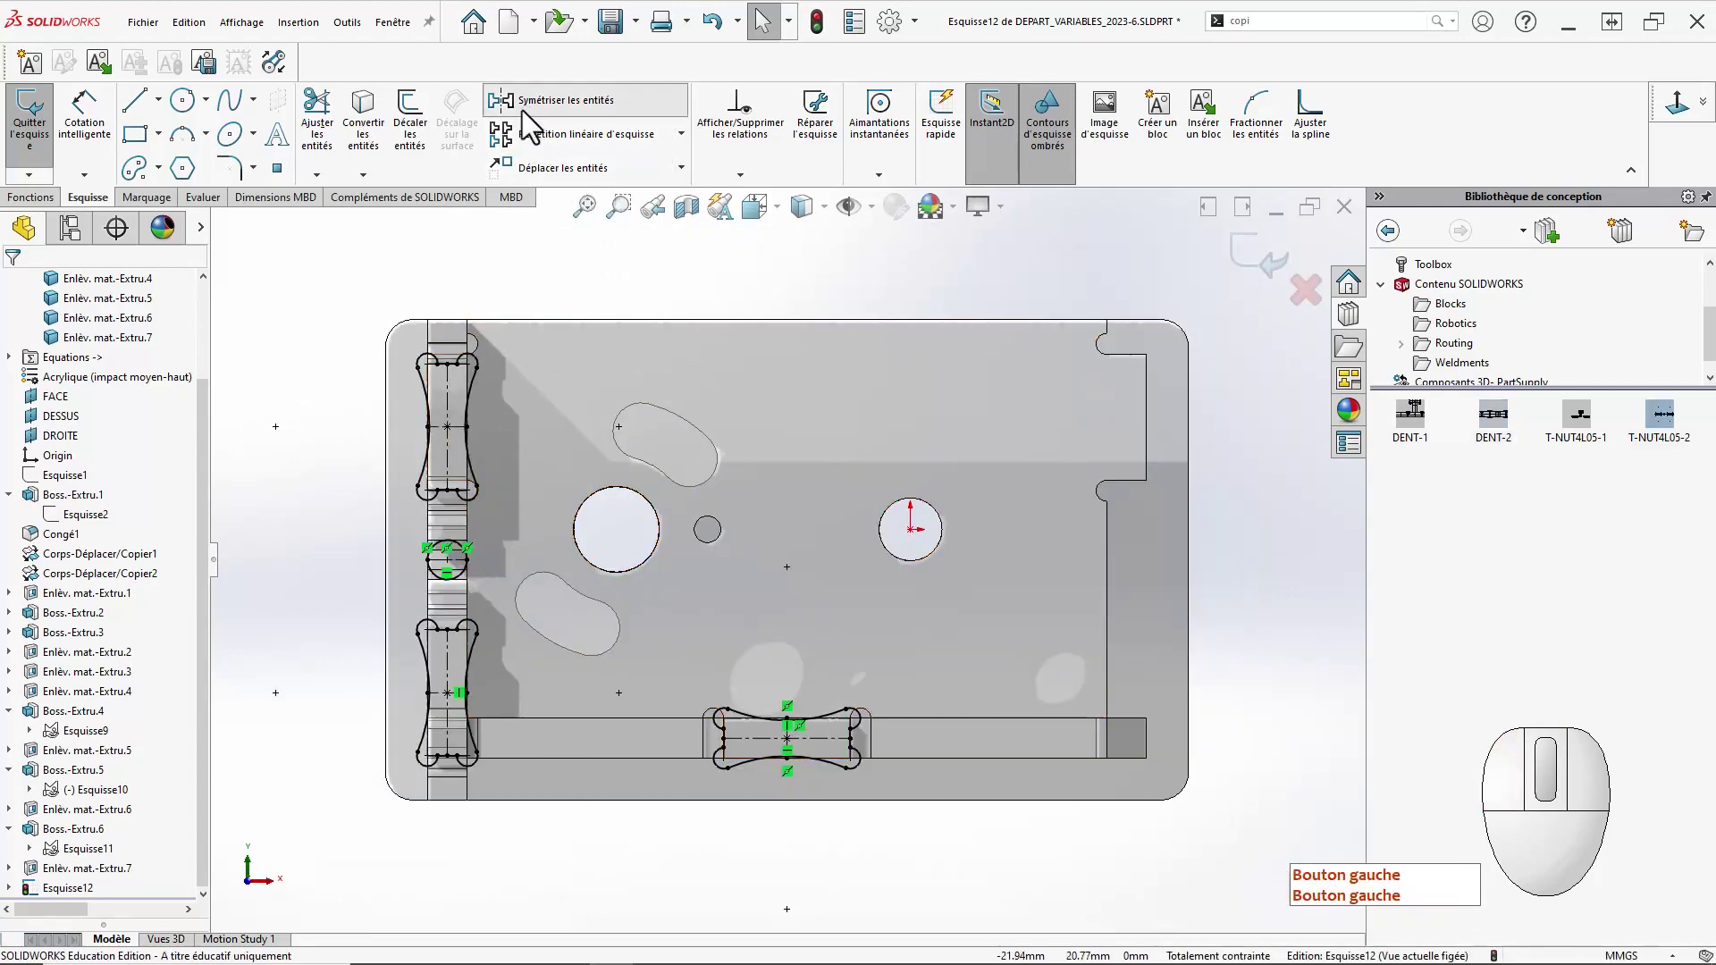
click(470, 472)
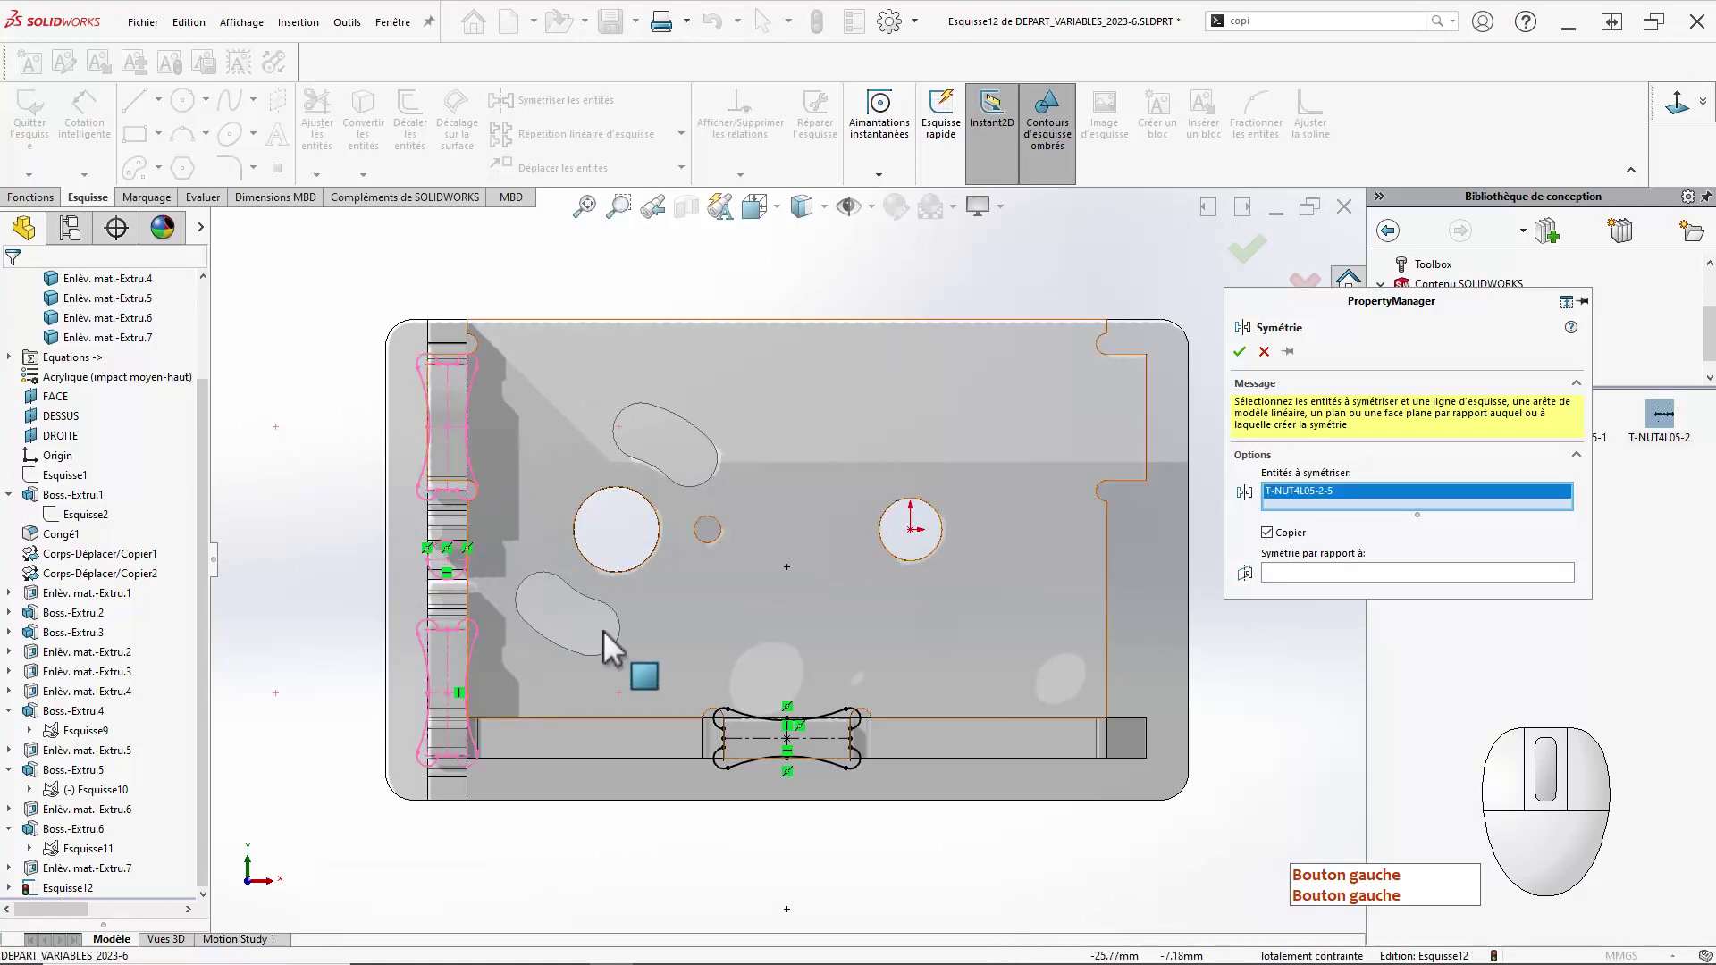
click(1295, 575)
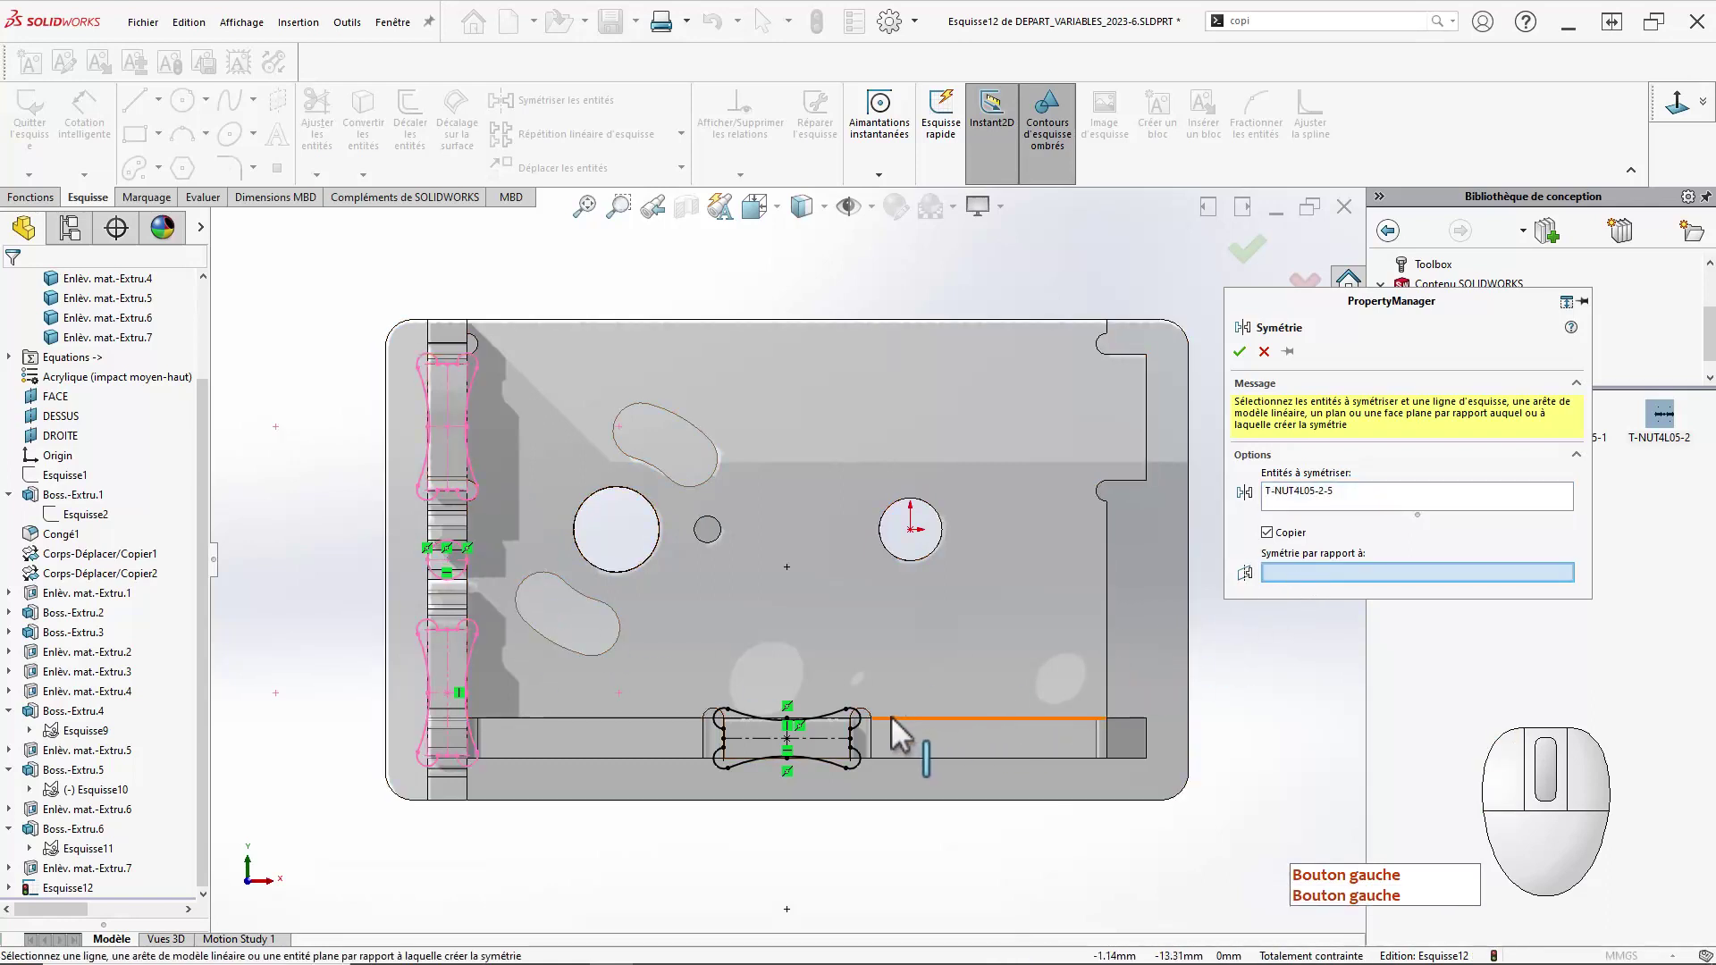
scroll(813, 751, up, 4)
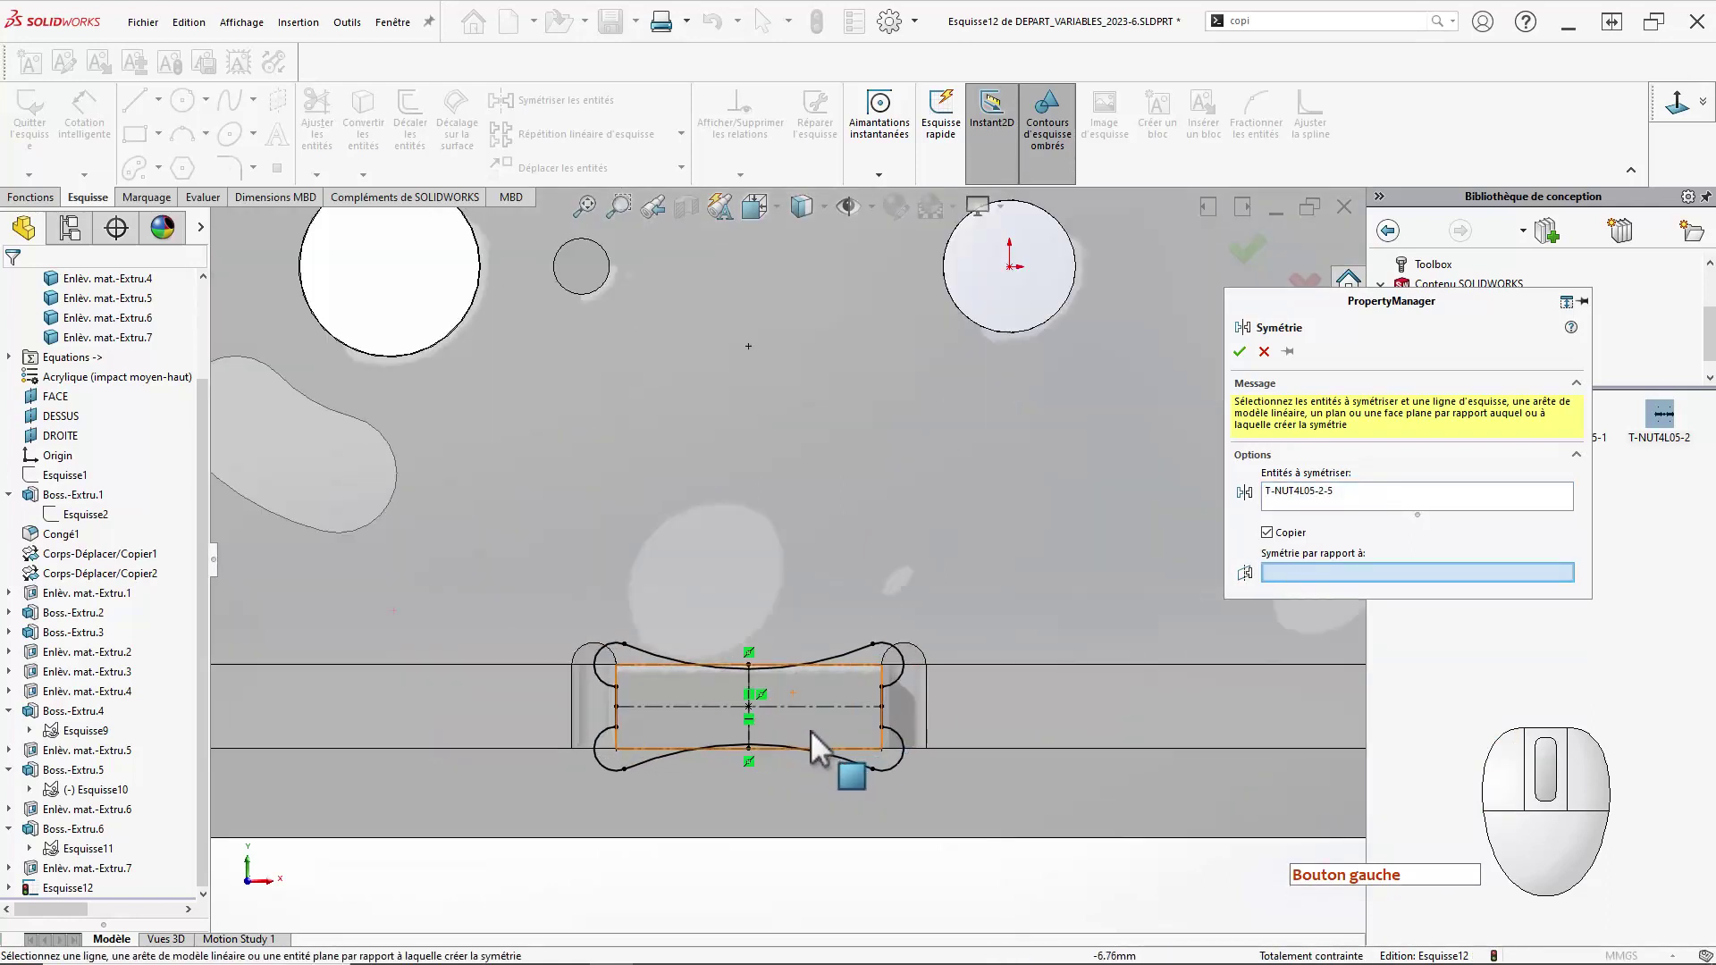
click(754, 731)
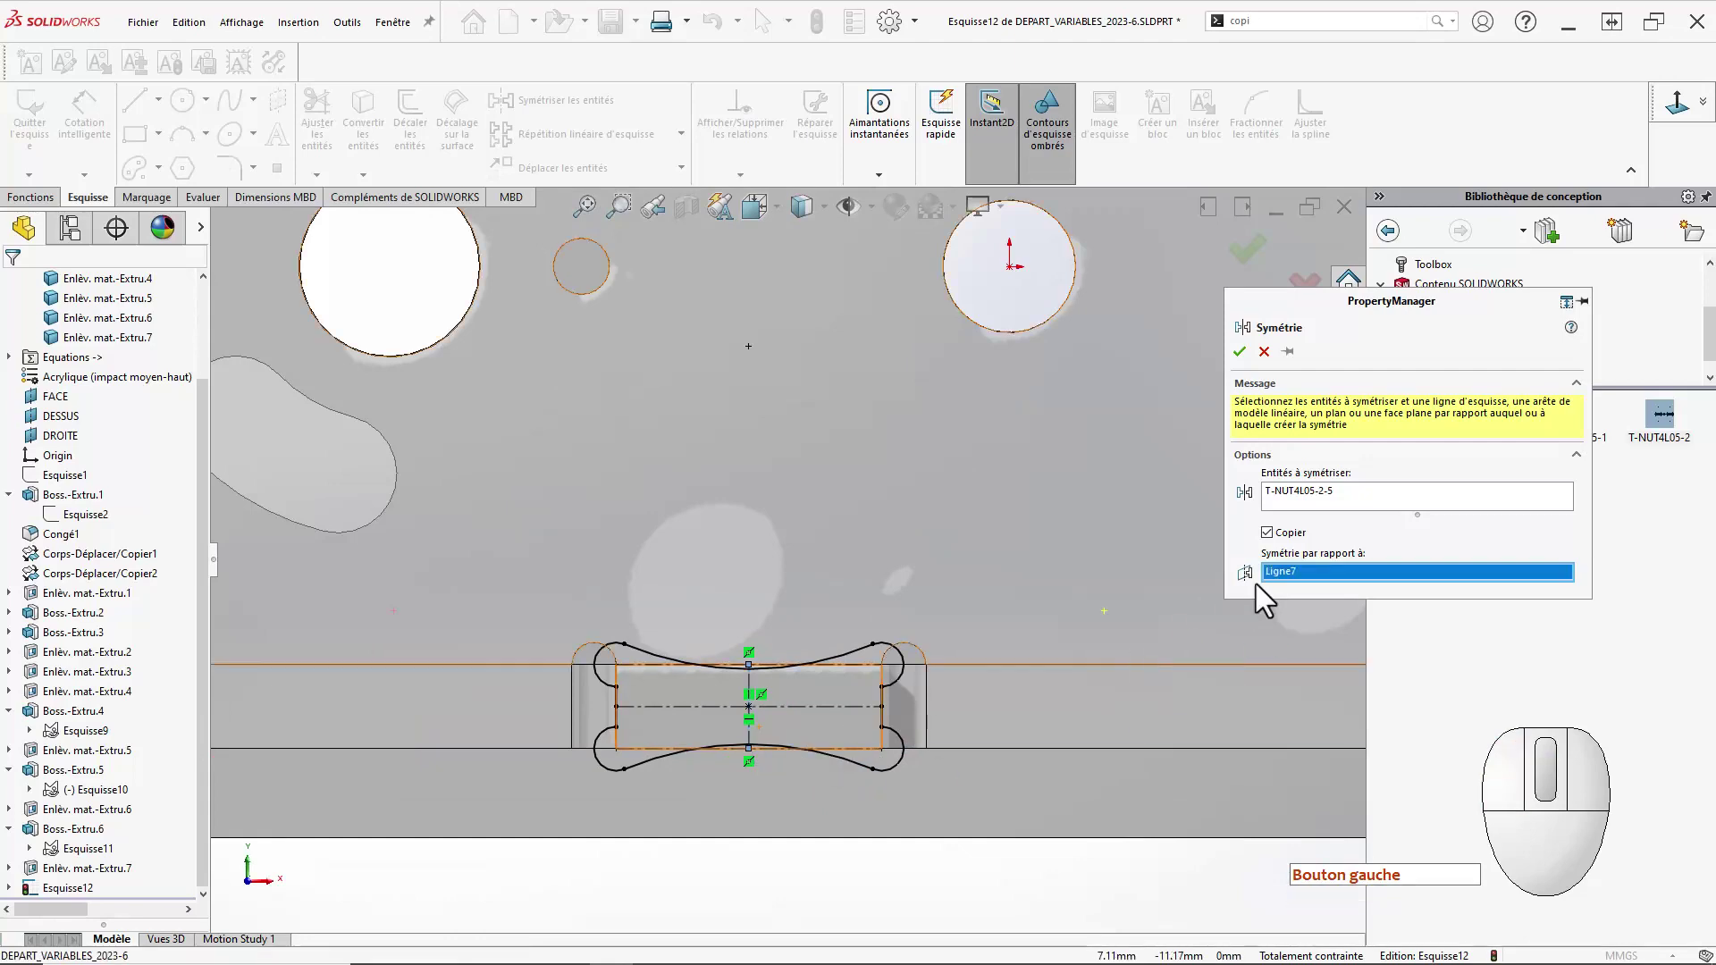
click(1239, 351)
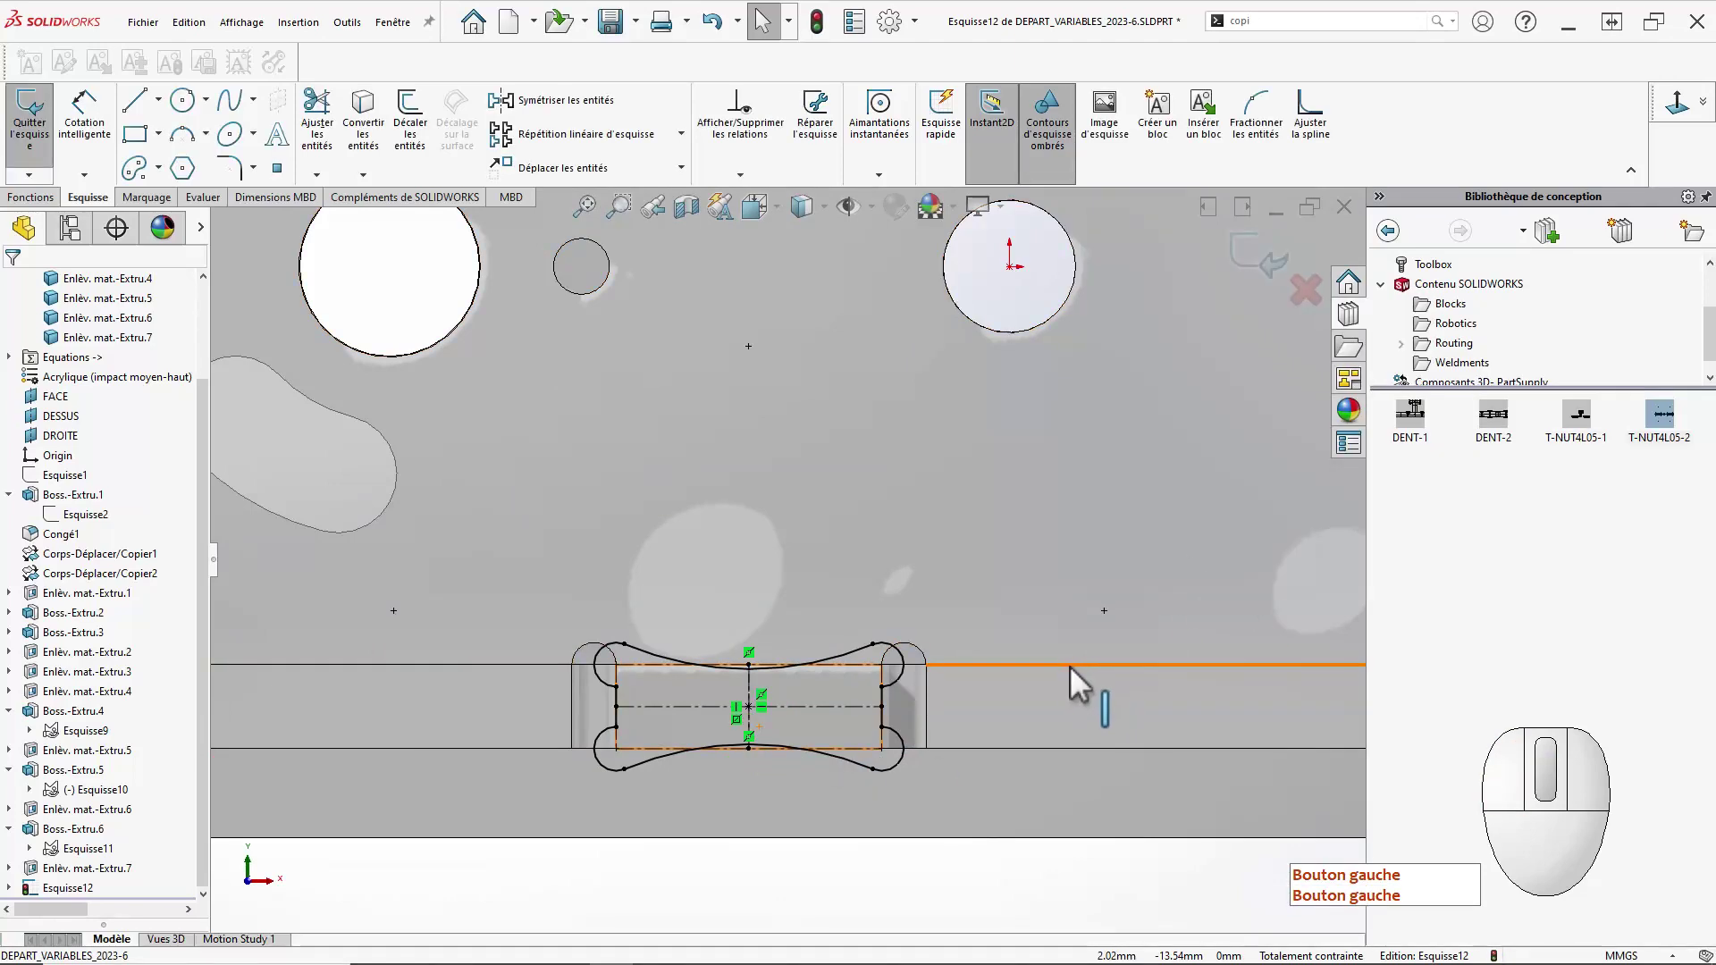
scroll(1070, 667, down, 5)
scroll(1074, 648, down, 2)
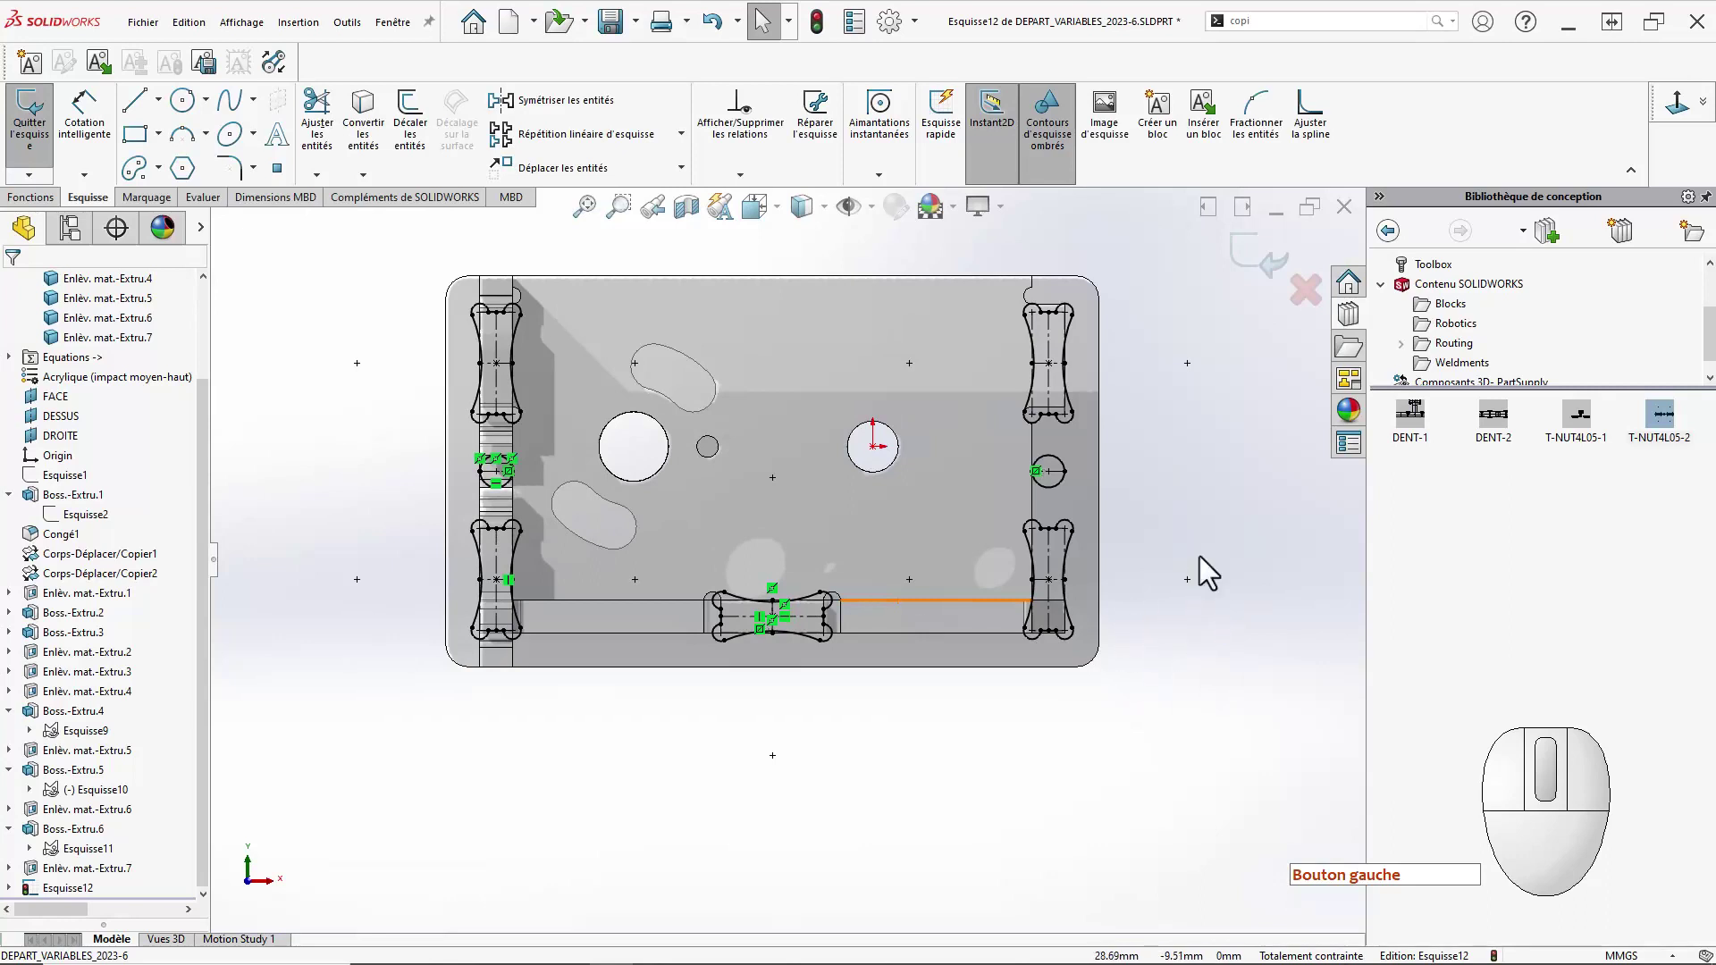
scroll(115, 529, up, 2)
Show the hidden front plate body Enlèv. mat.-Extru.2 again.
click(102, 374)
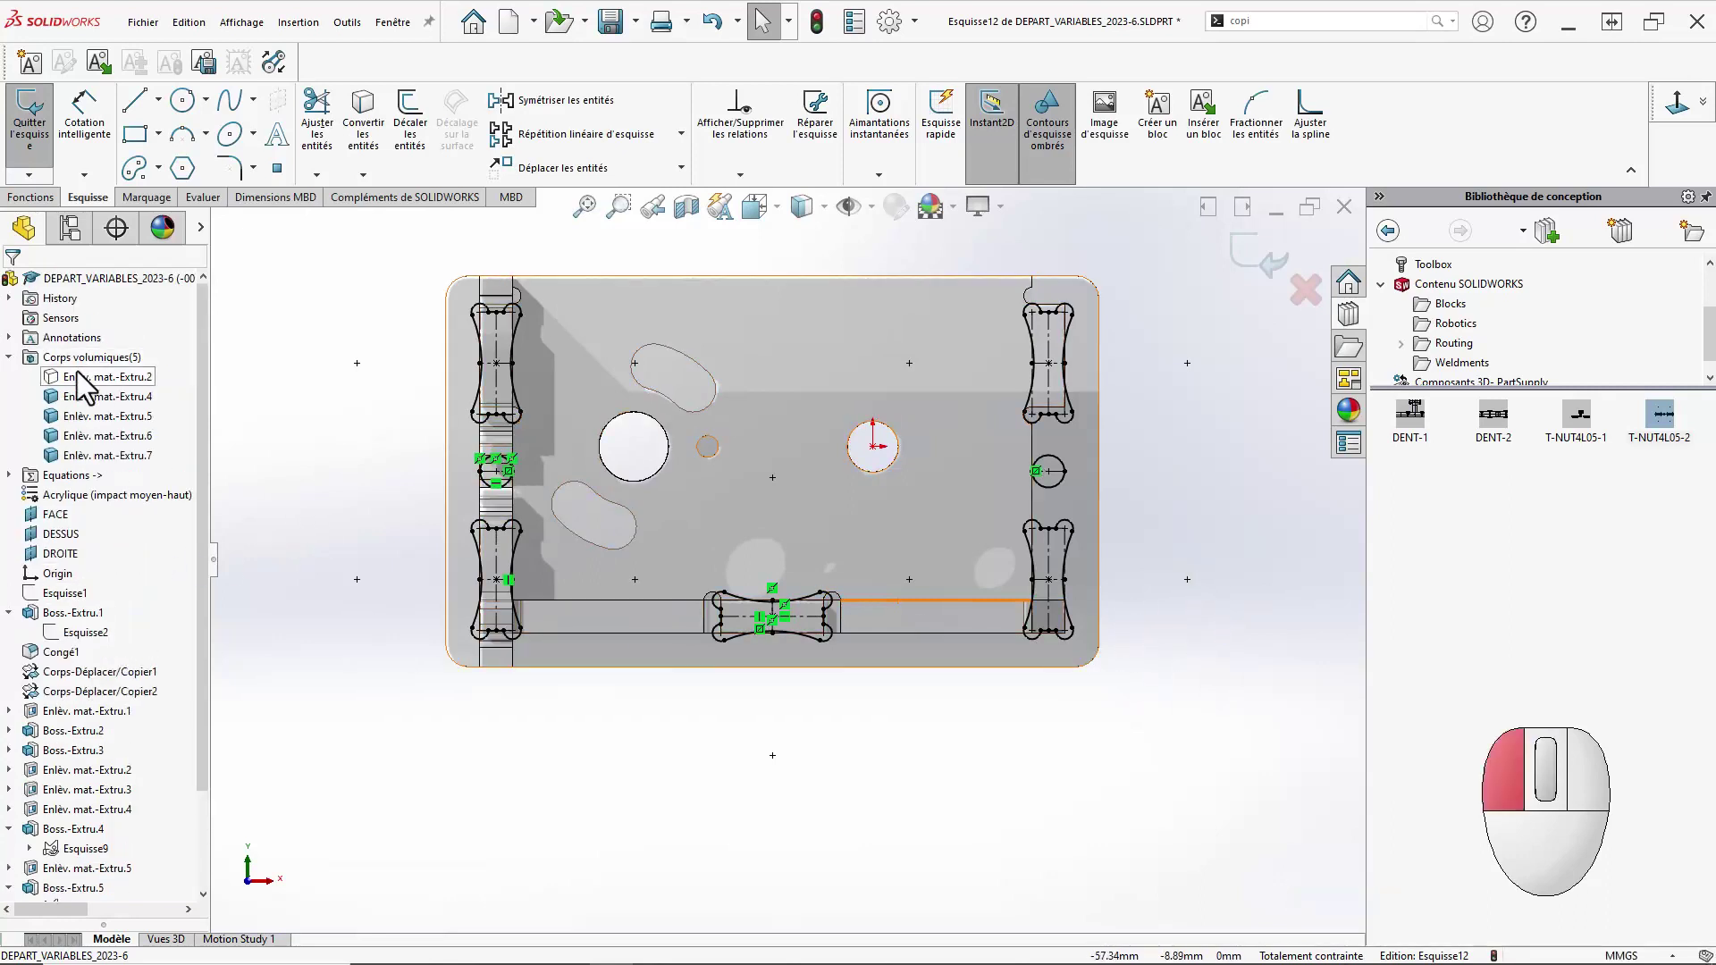
click(101, 373)
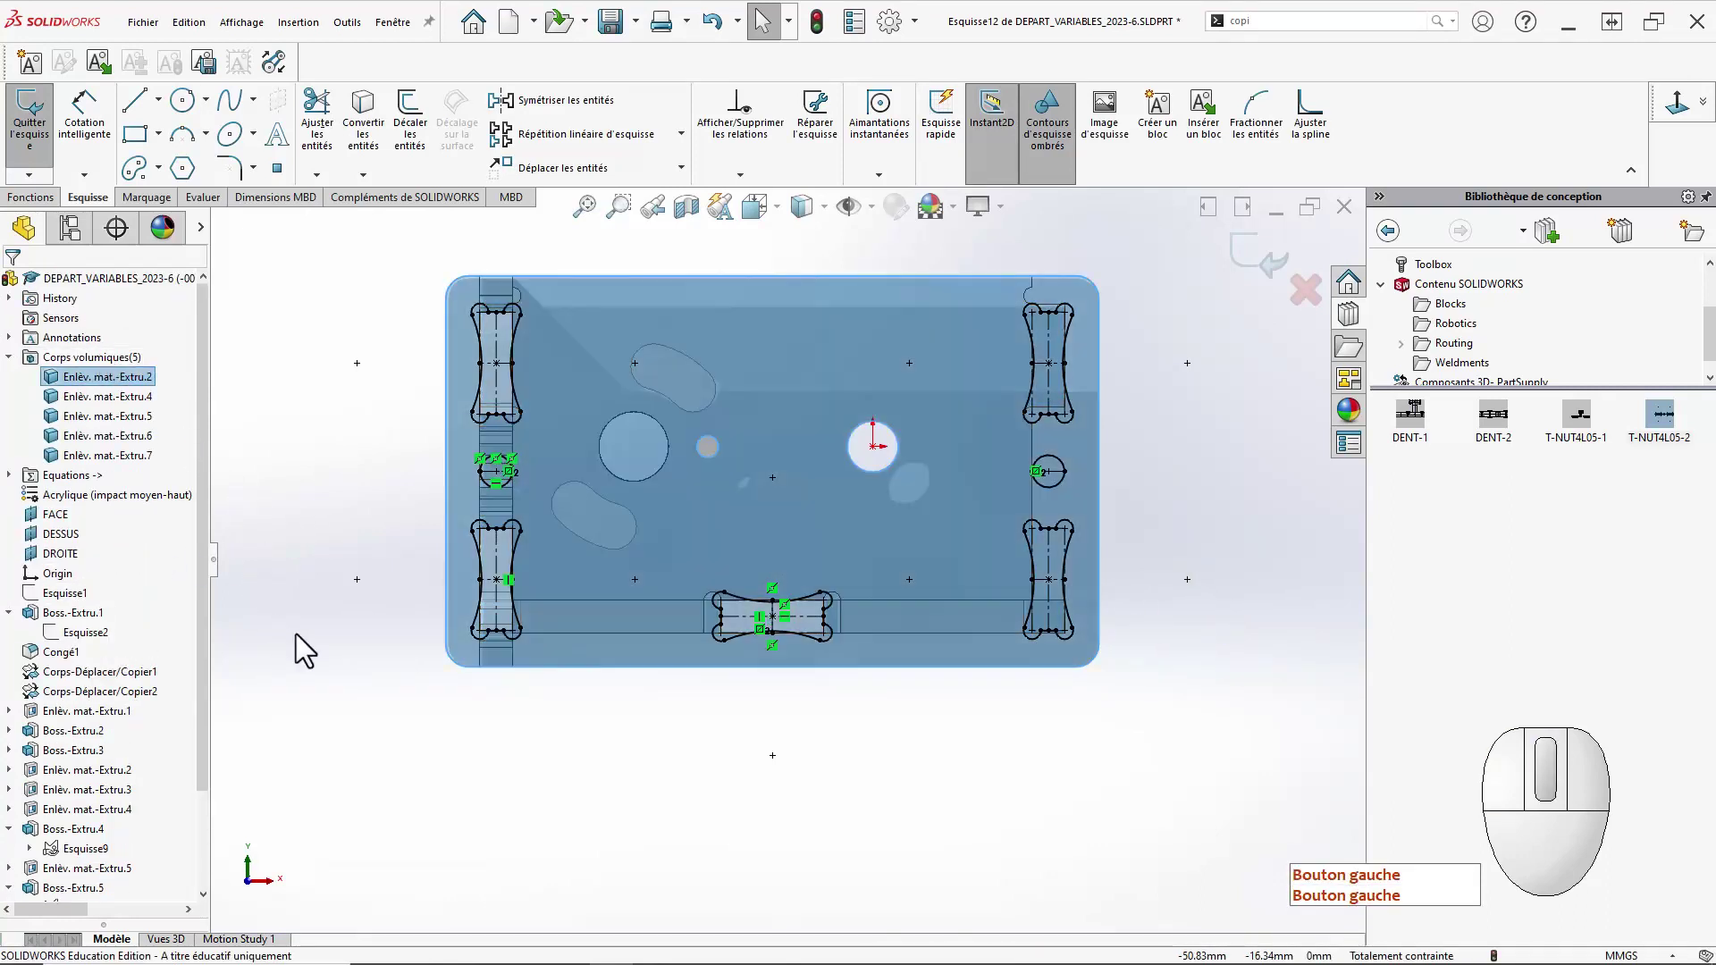
click(482, 741)
Extrude-cut the block sketch Through All, with automatic body selection off and only the two outer plates, Enlèv. mat.-Extru.2 and Enlèv. mat.-Extru.4, affected.
middle_drag(628, 749, 655, 839)
key(s)
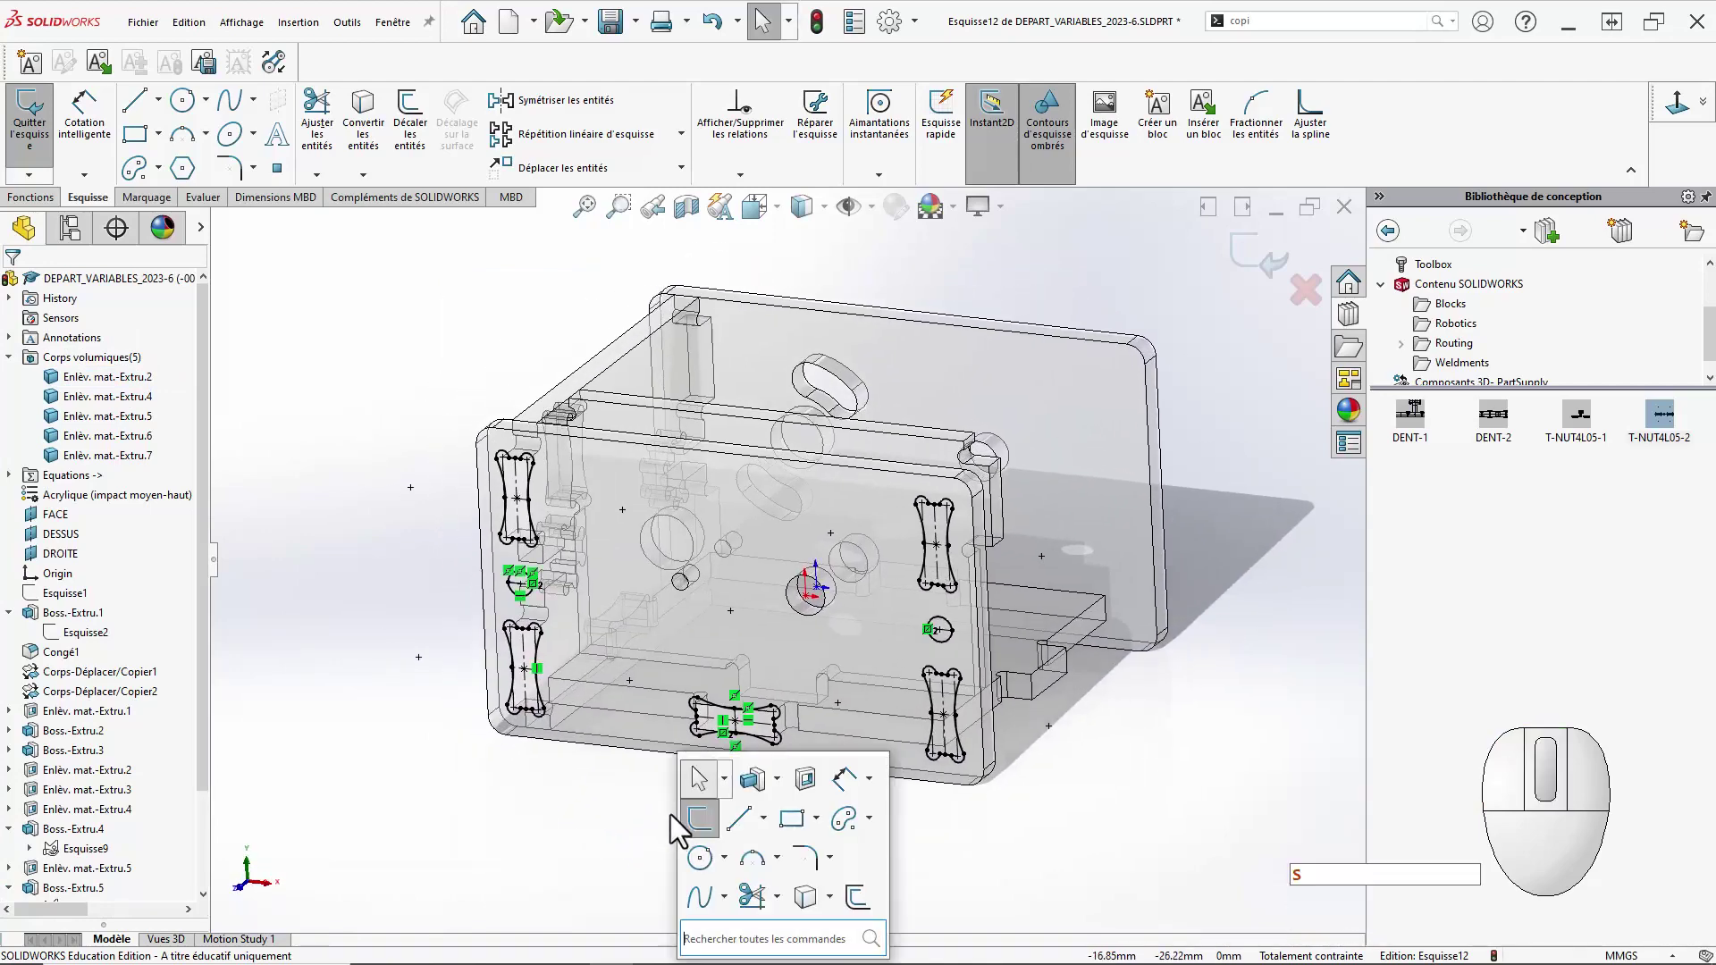
click(792, 806)
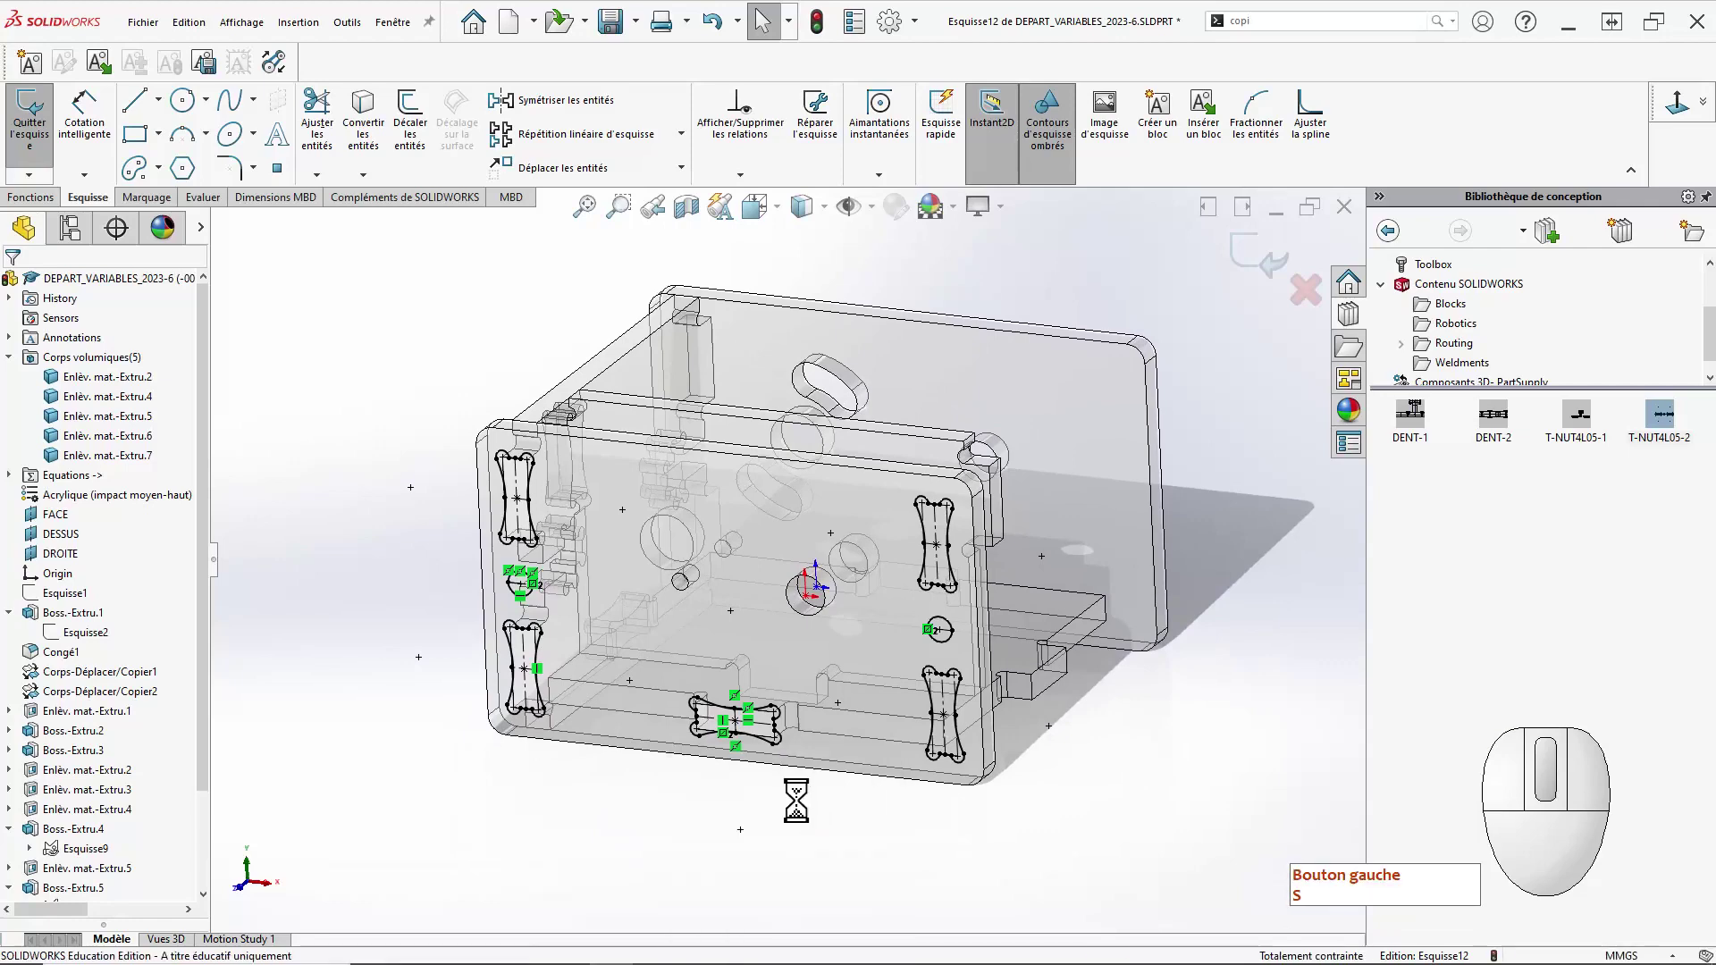
click(794, 808)
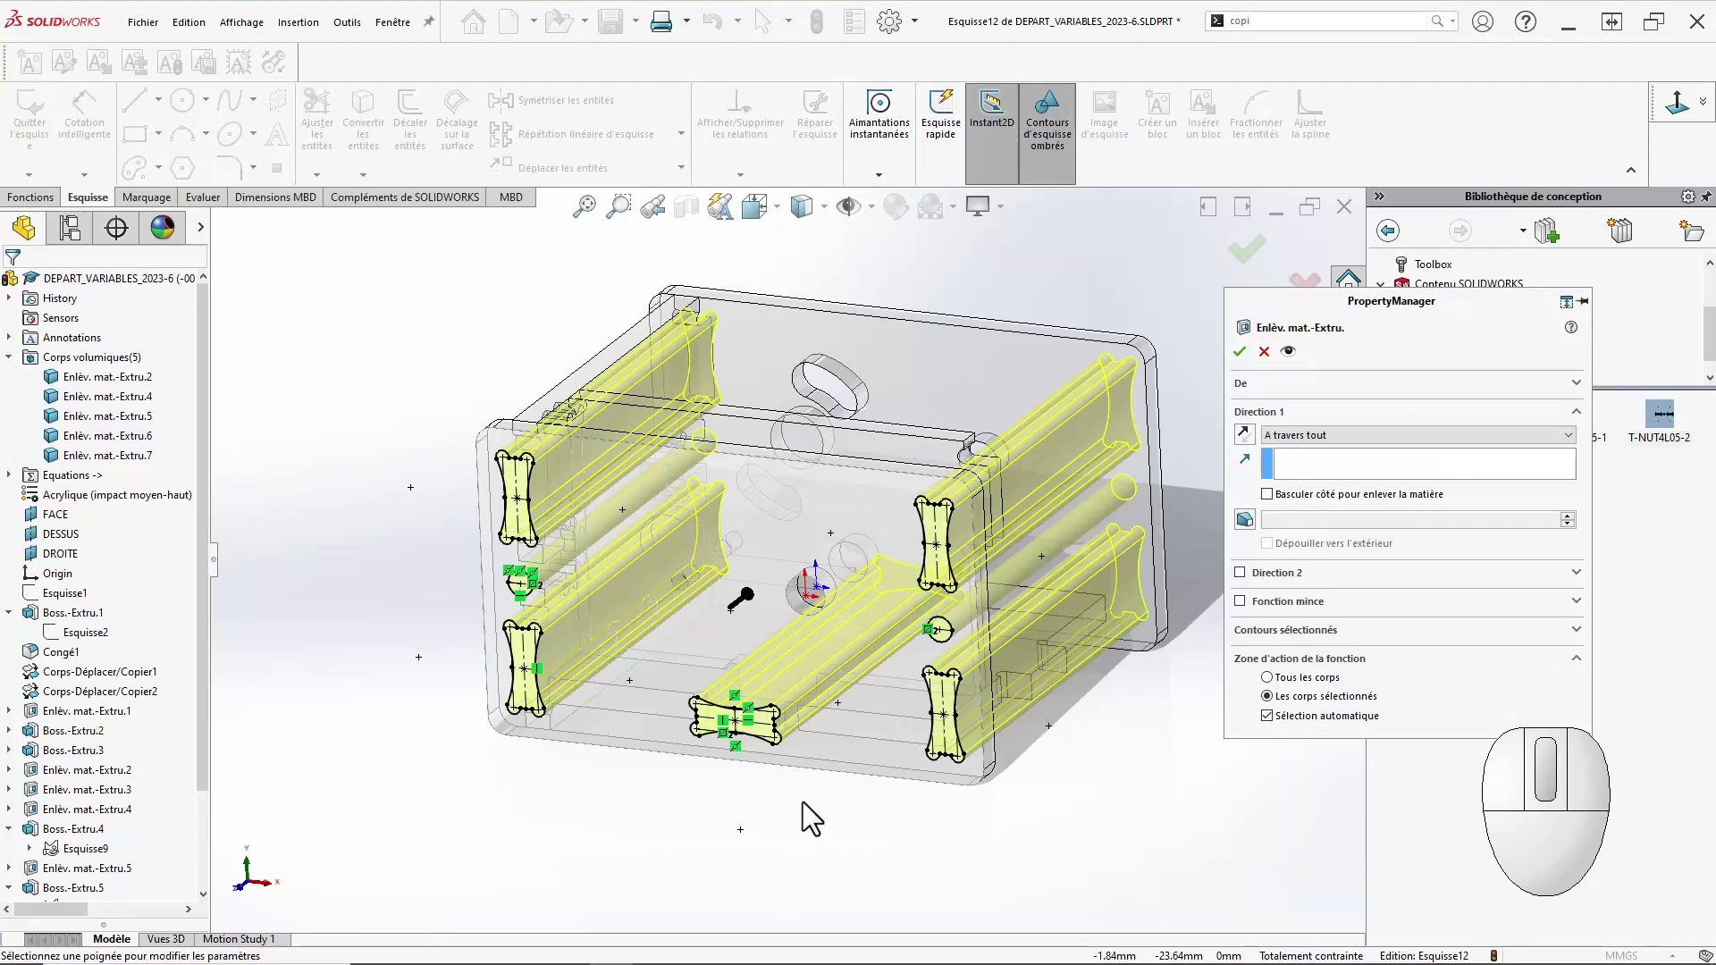
click(1280, 721)
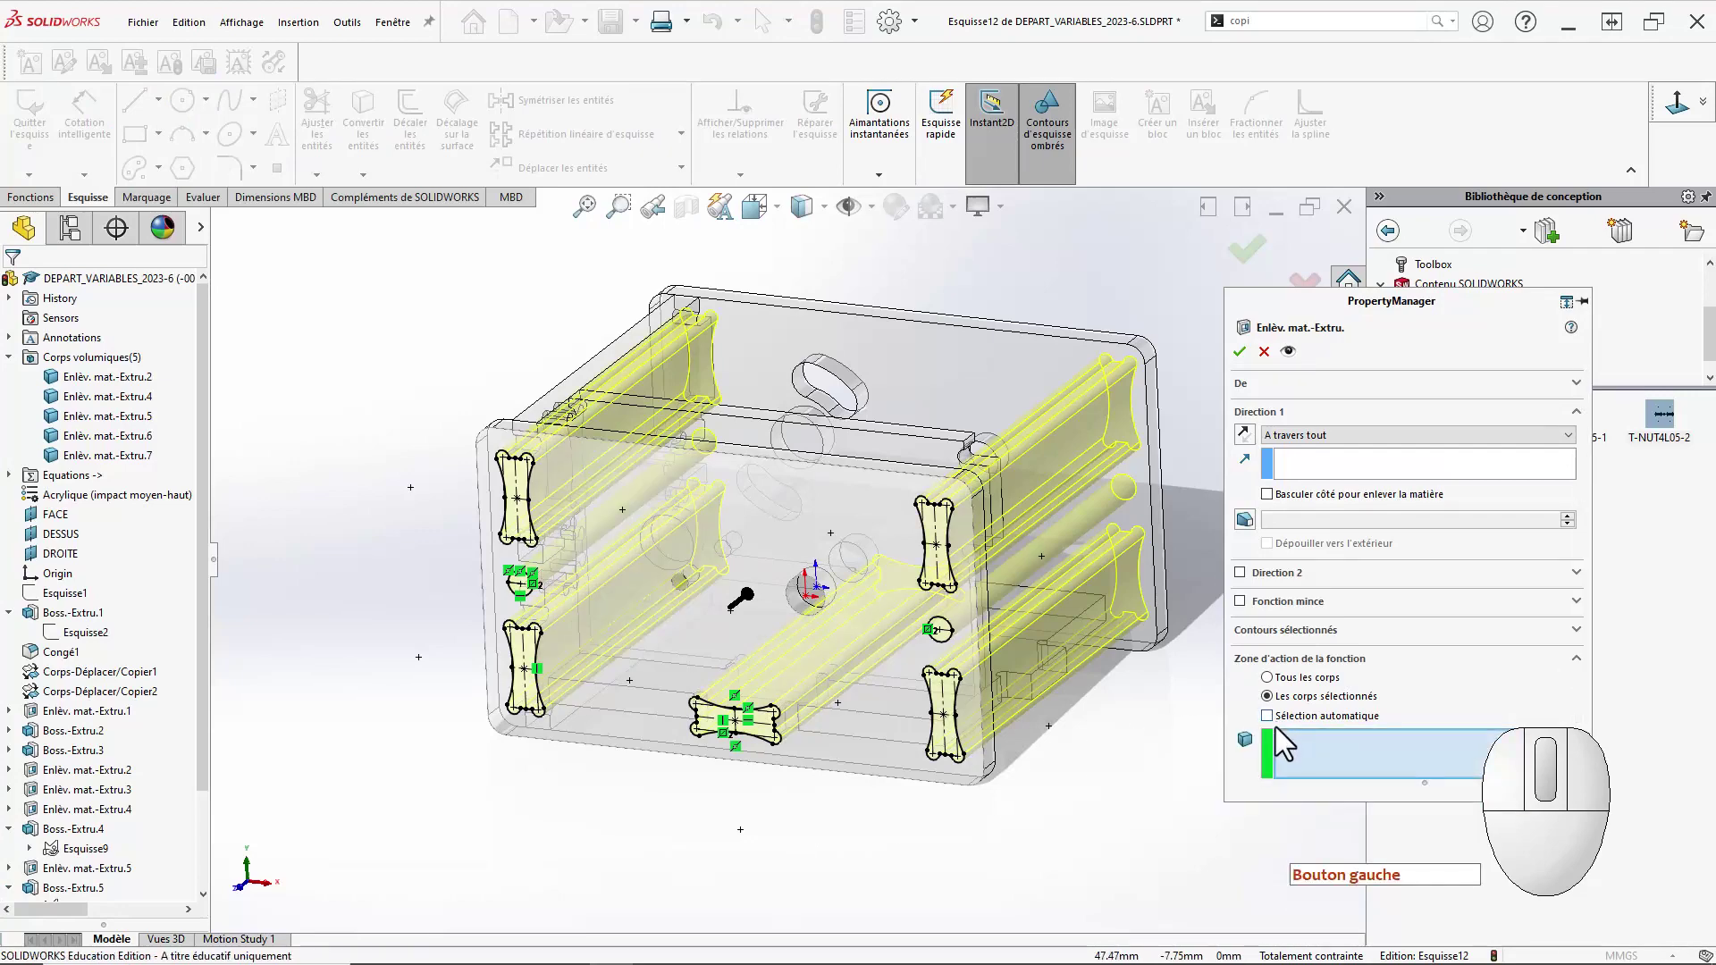
click(938, 482)
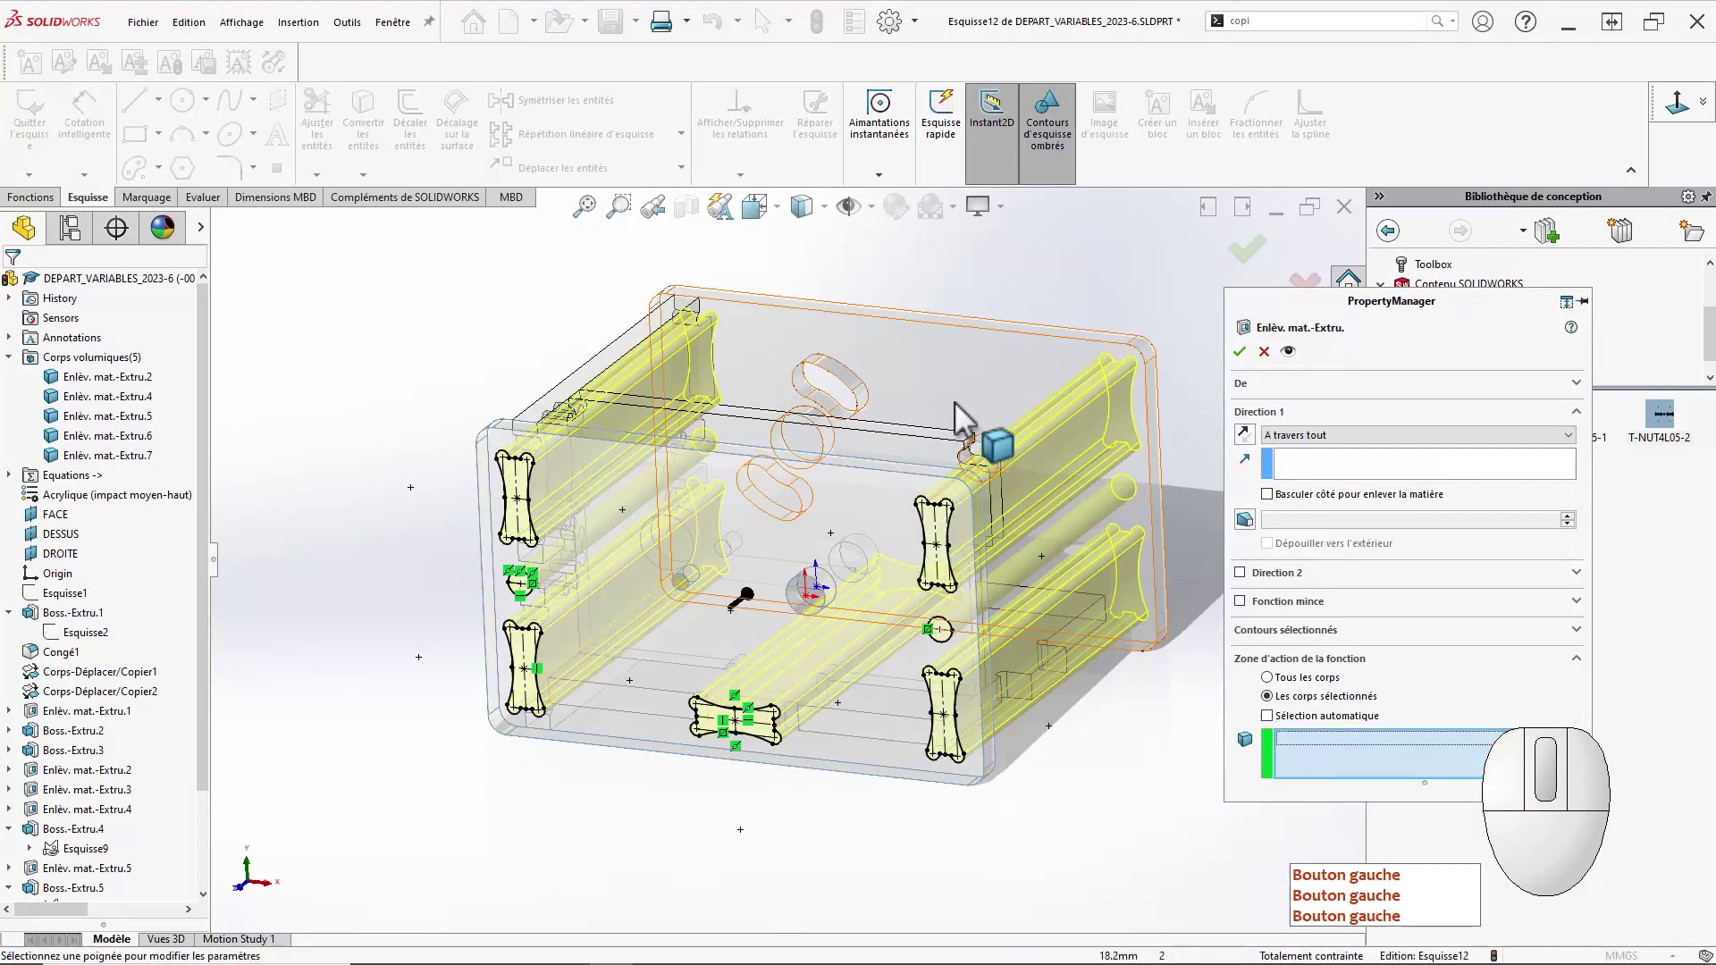
click(971, 393)
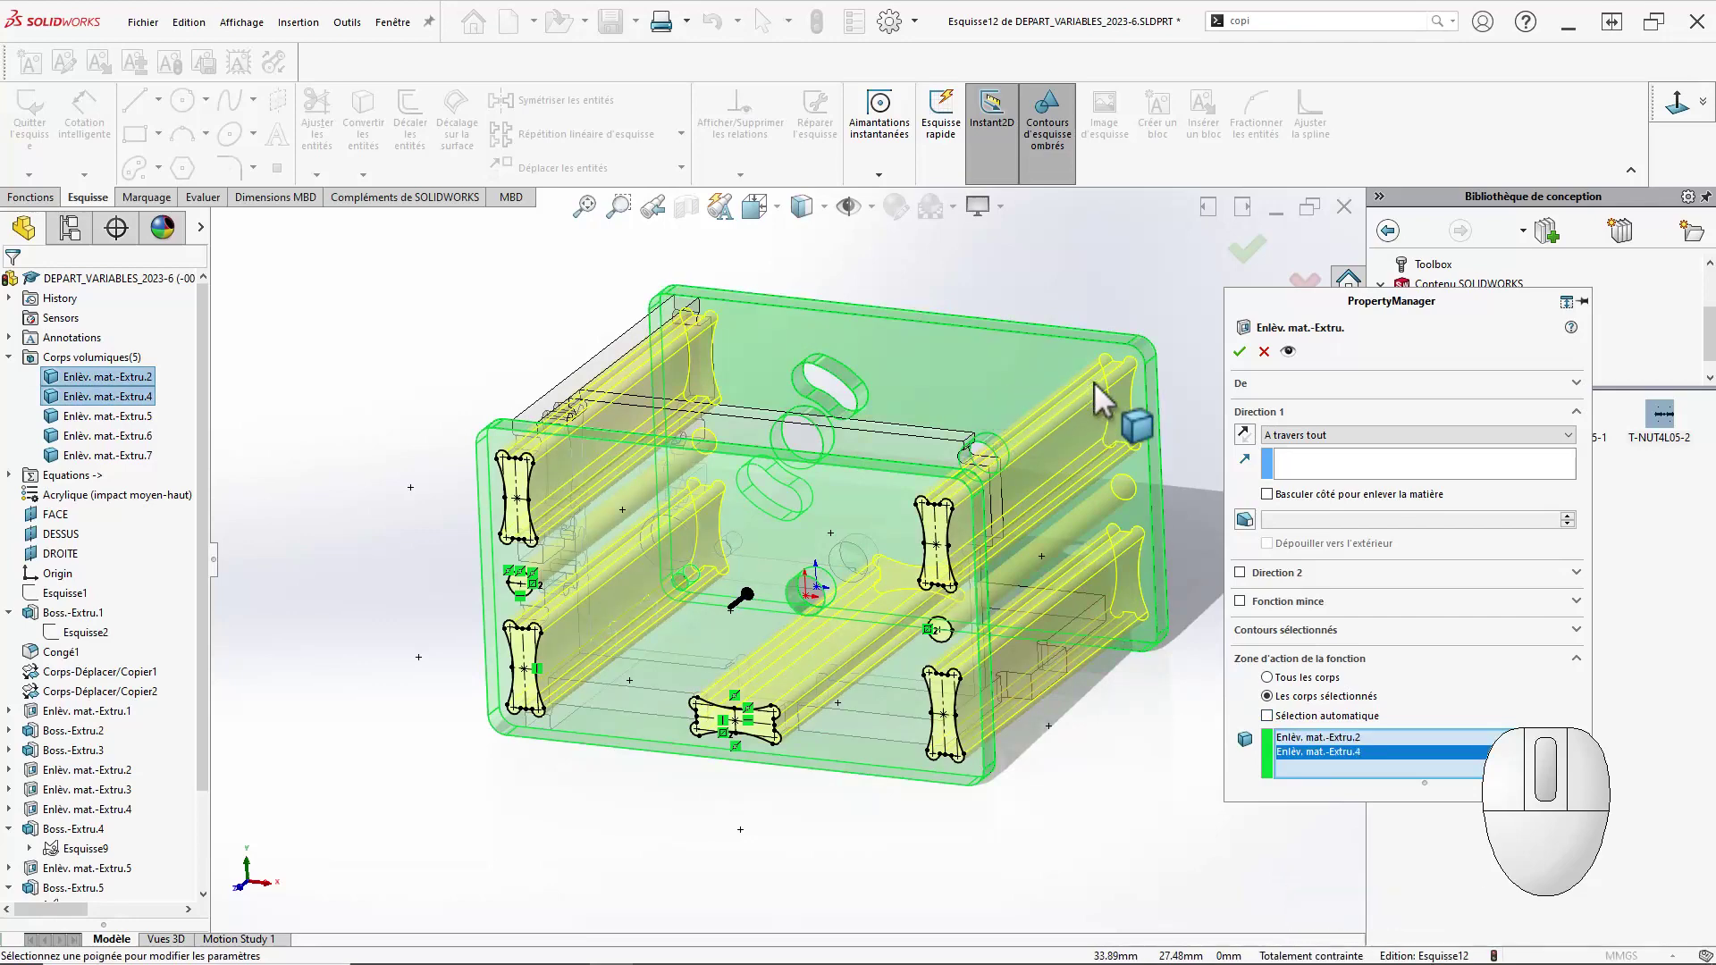
click(1238, 352)
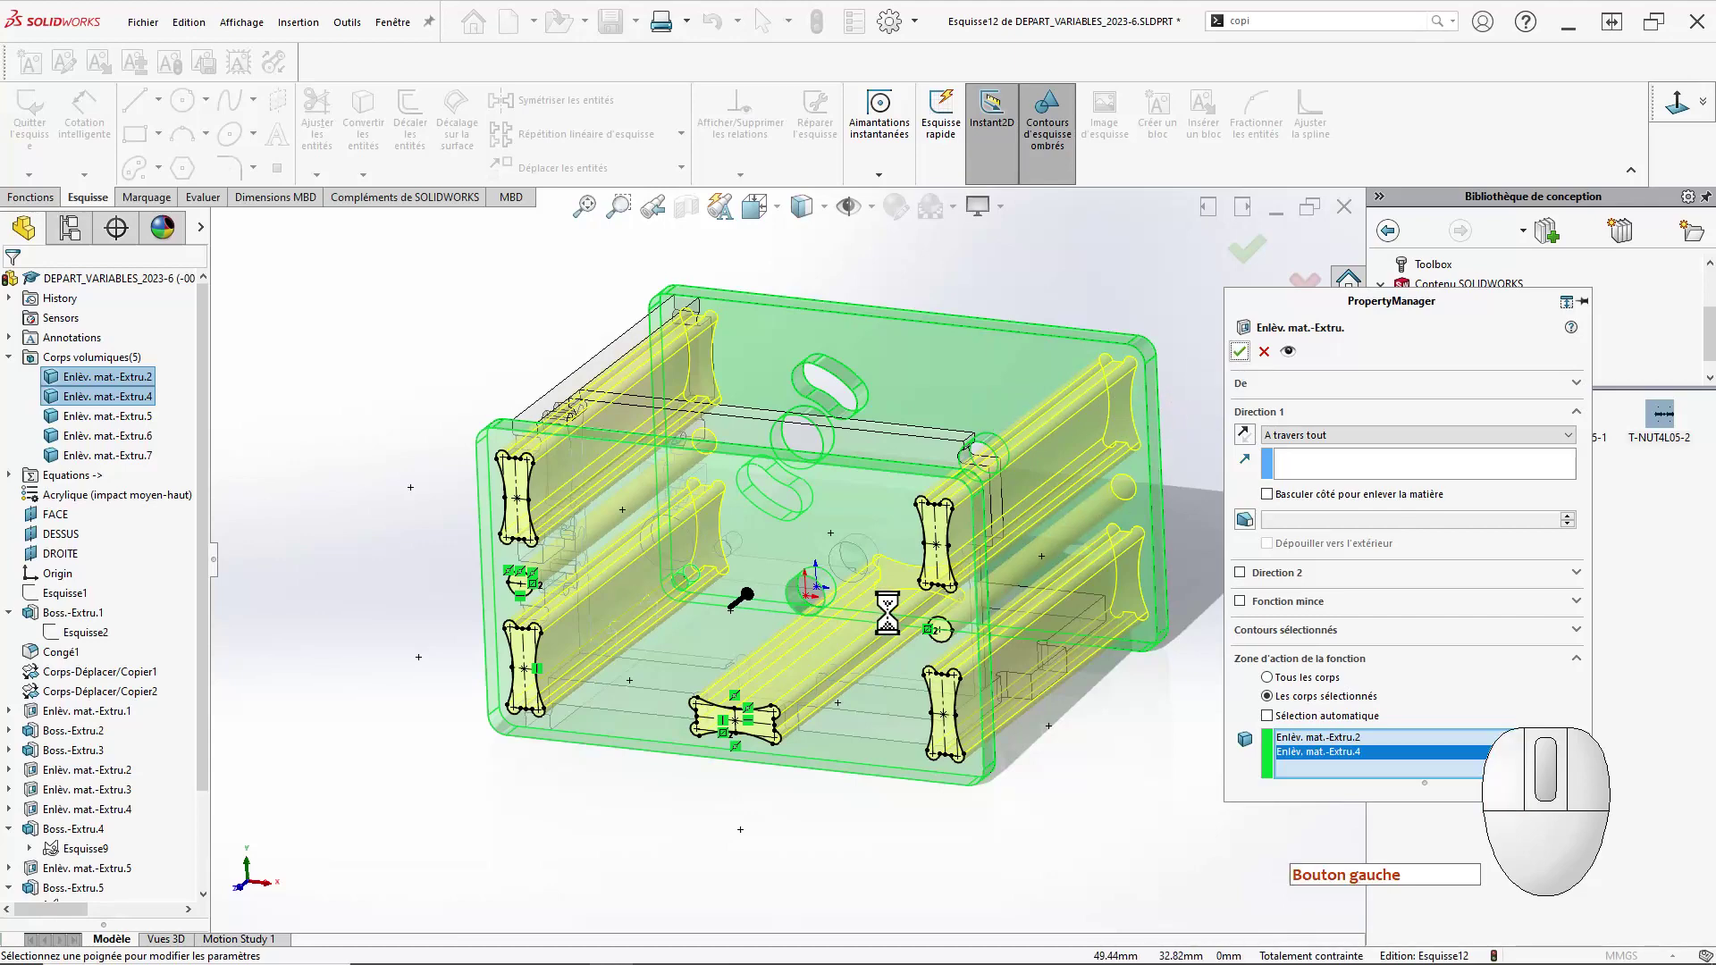
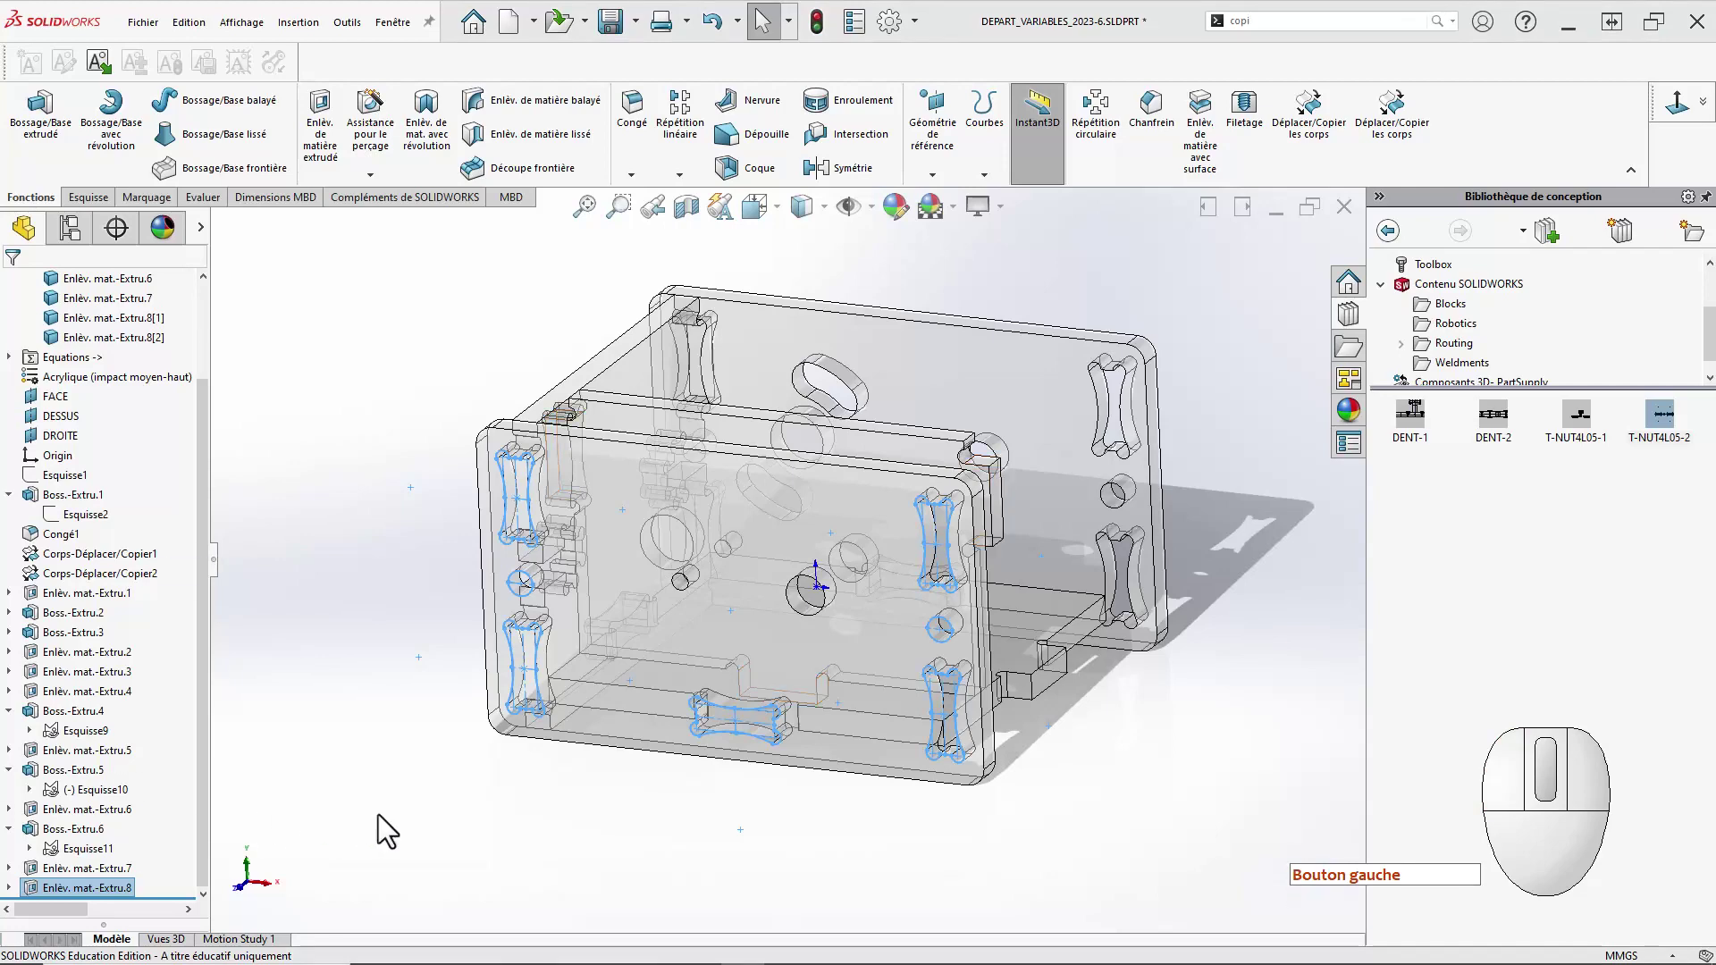
Start a new sketch on the underside face of the bottom plate, viewed normal to it.
click(394, 795)
middle_drag(415, 796, 764, 590)
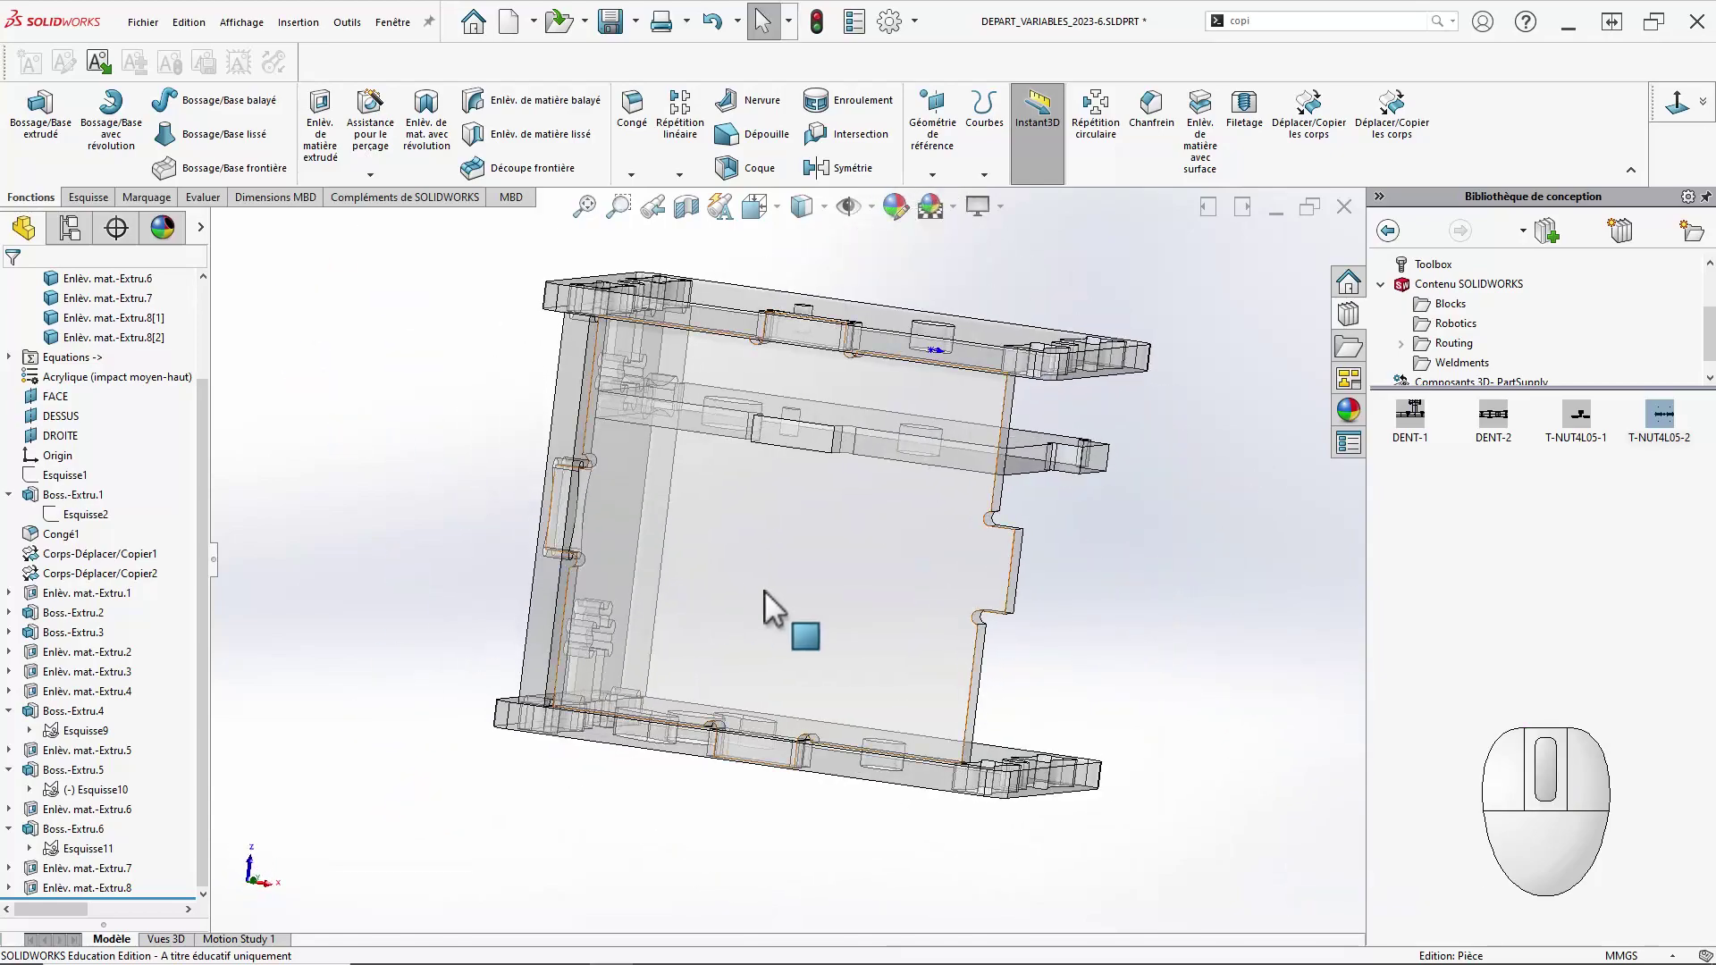
click(760, 595)
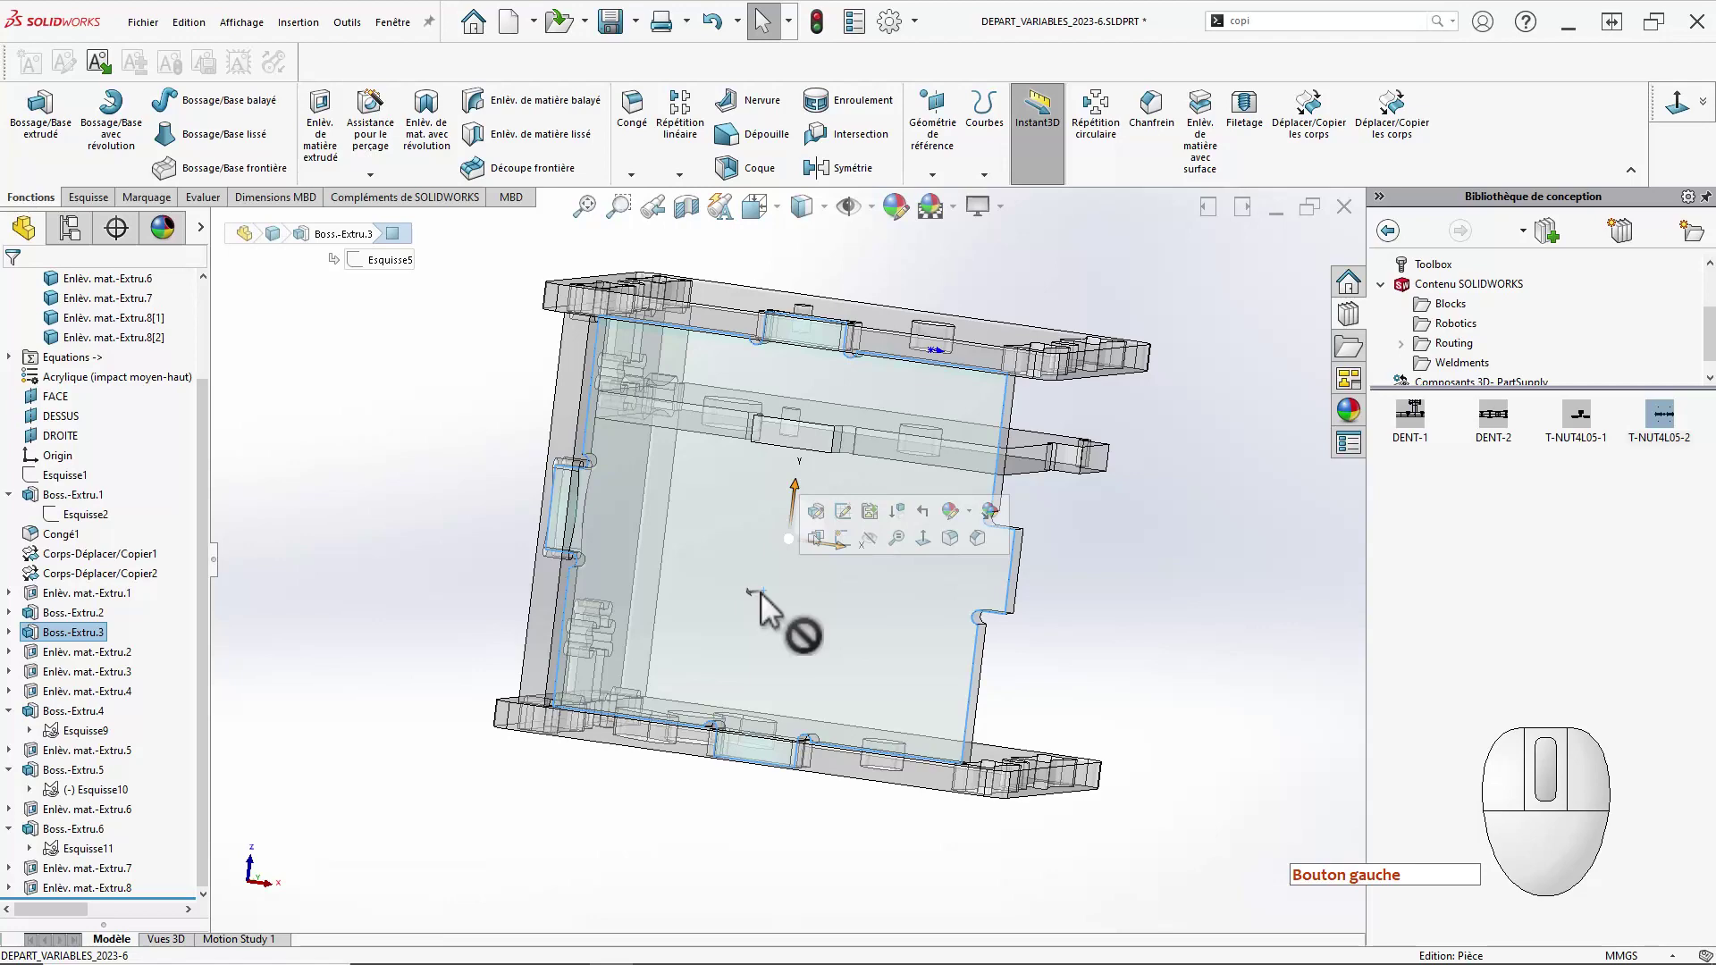
key(n)
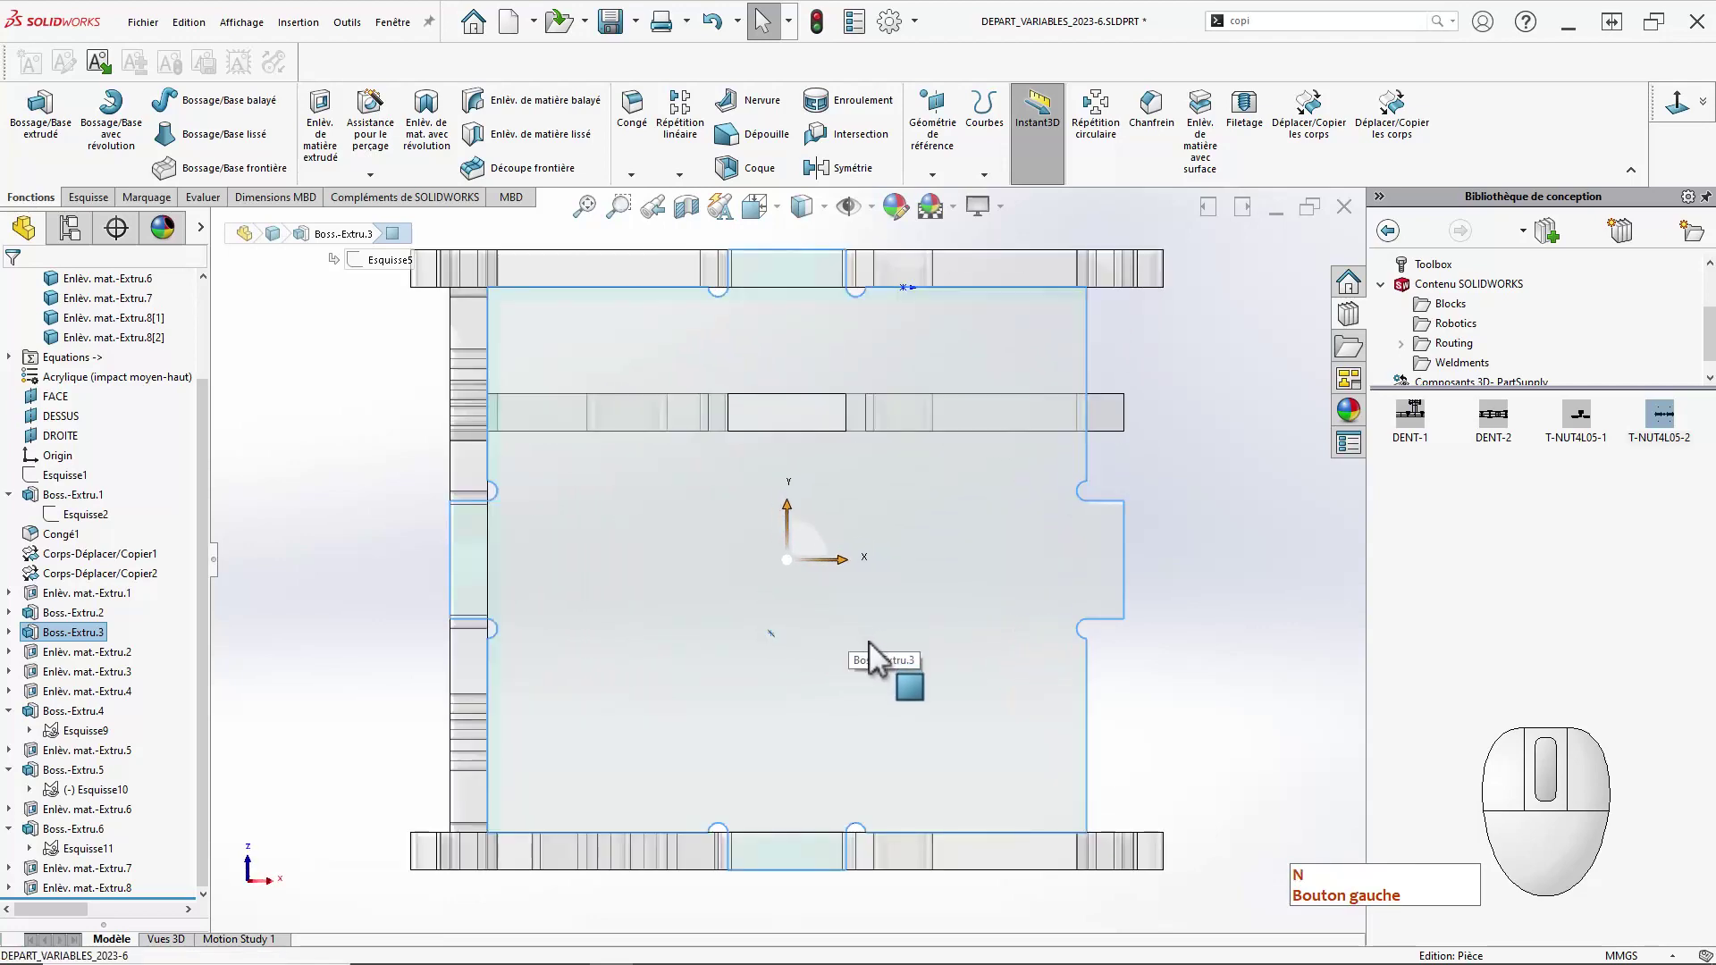
right_click(736, 660)
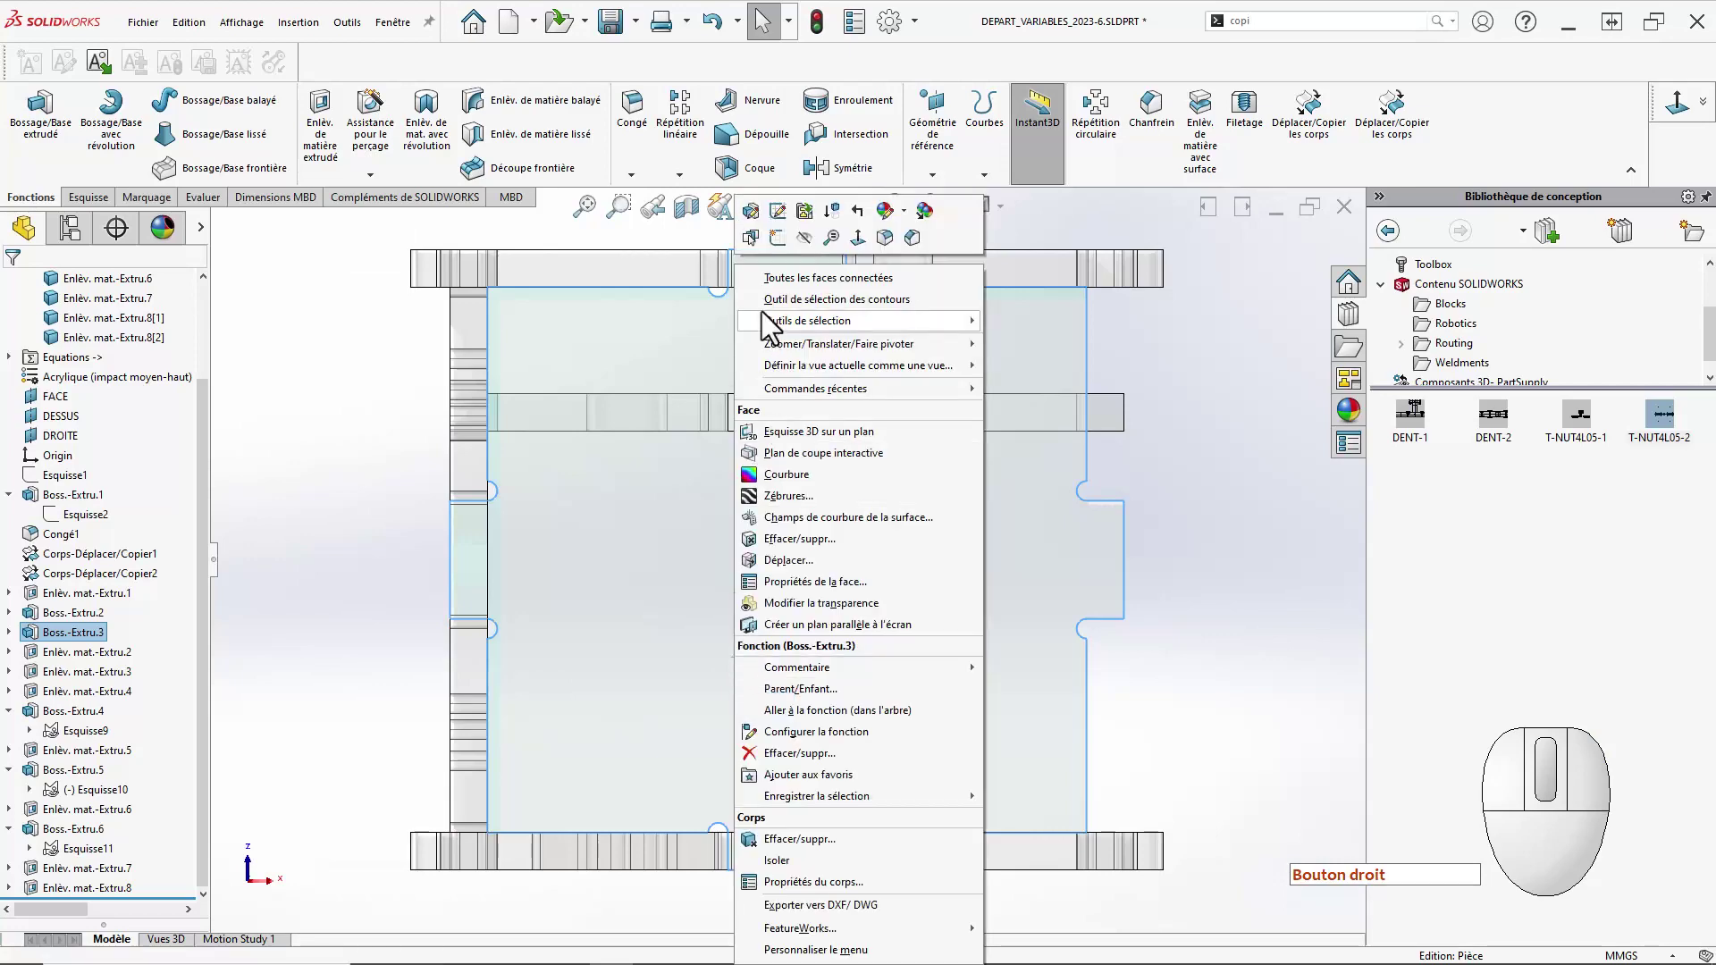
click(777, 237)
click(1258, 563)
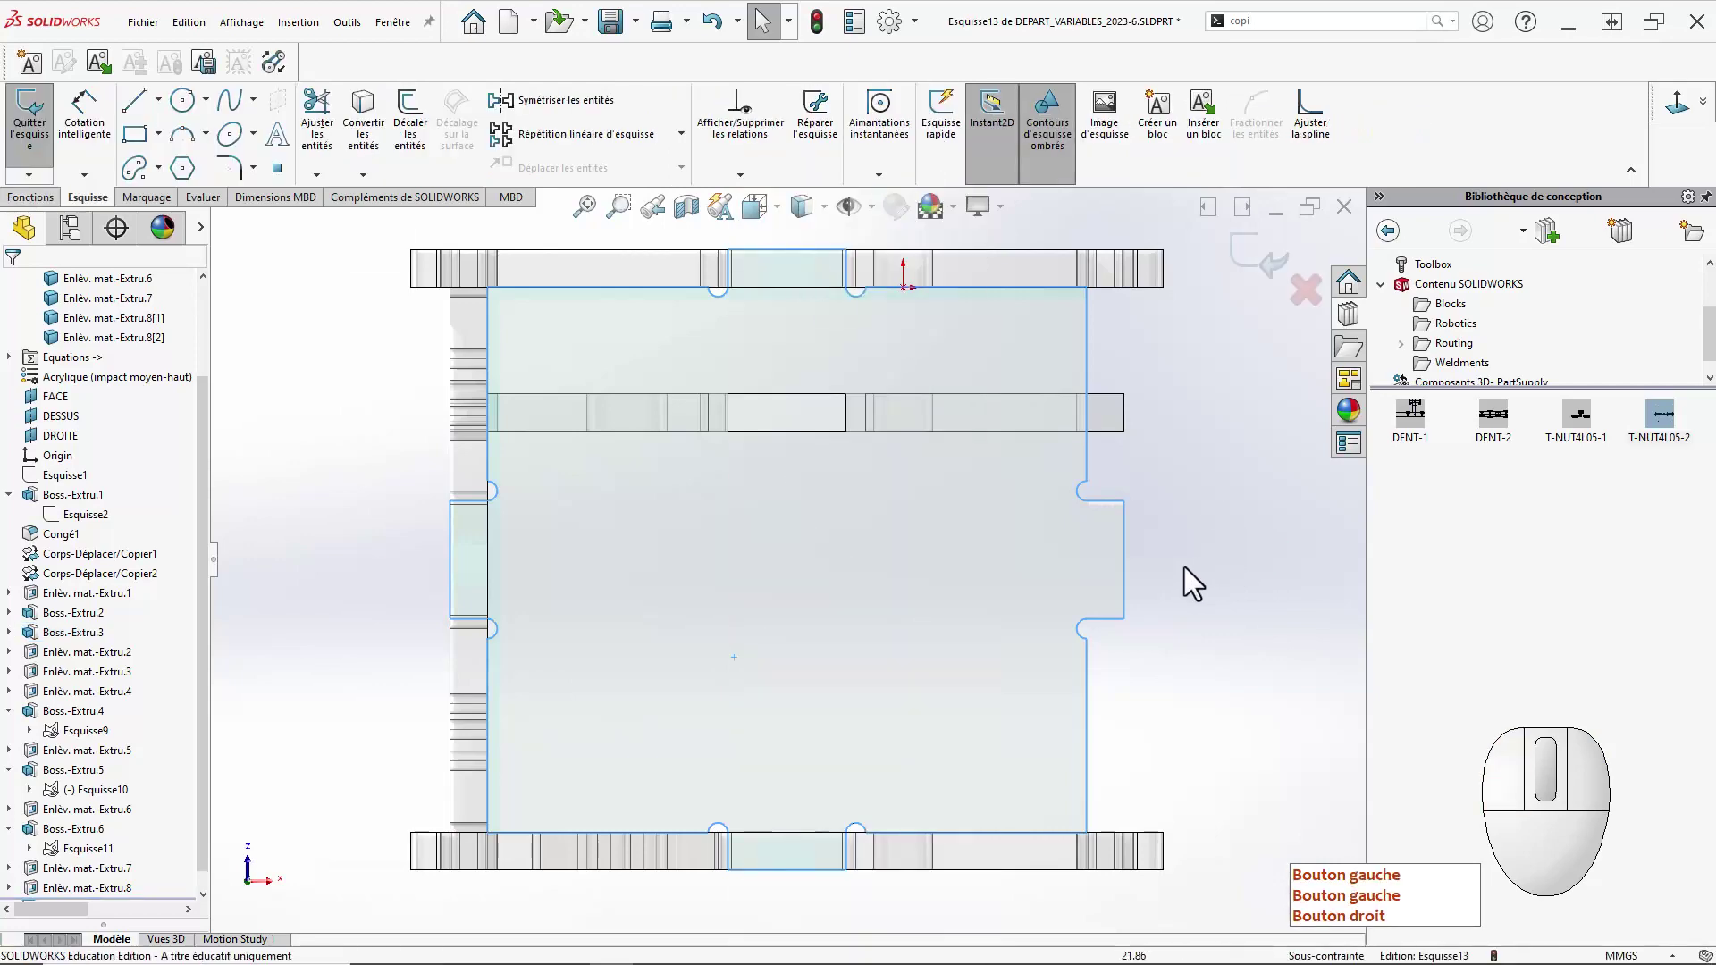
click(1123, 572)
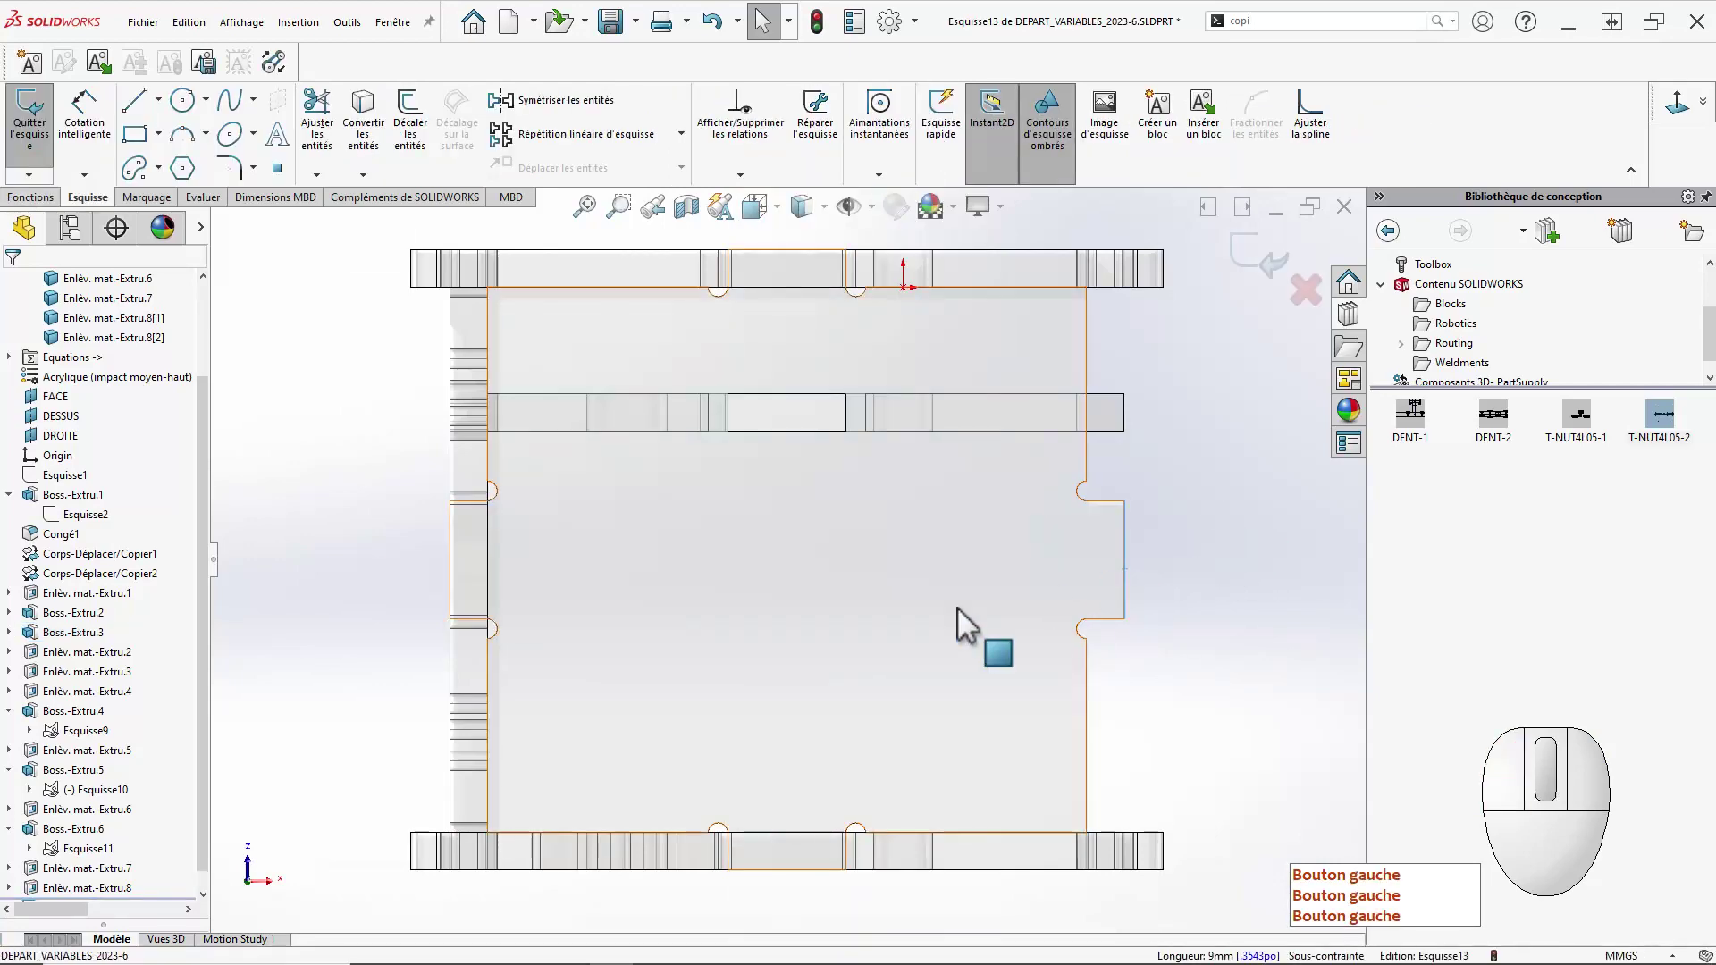
Hide the bottom plate body Enlèv. mat.-Extru.5.
click(692, 572)
scroll(699, 570, up, 2)
scroll(147, 557, up, 2)
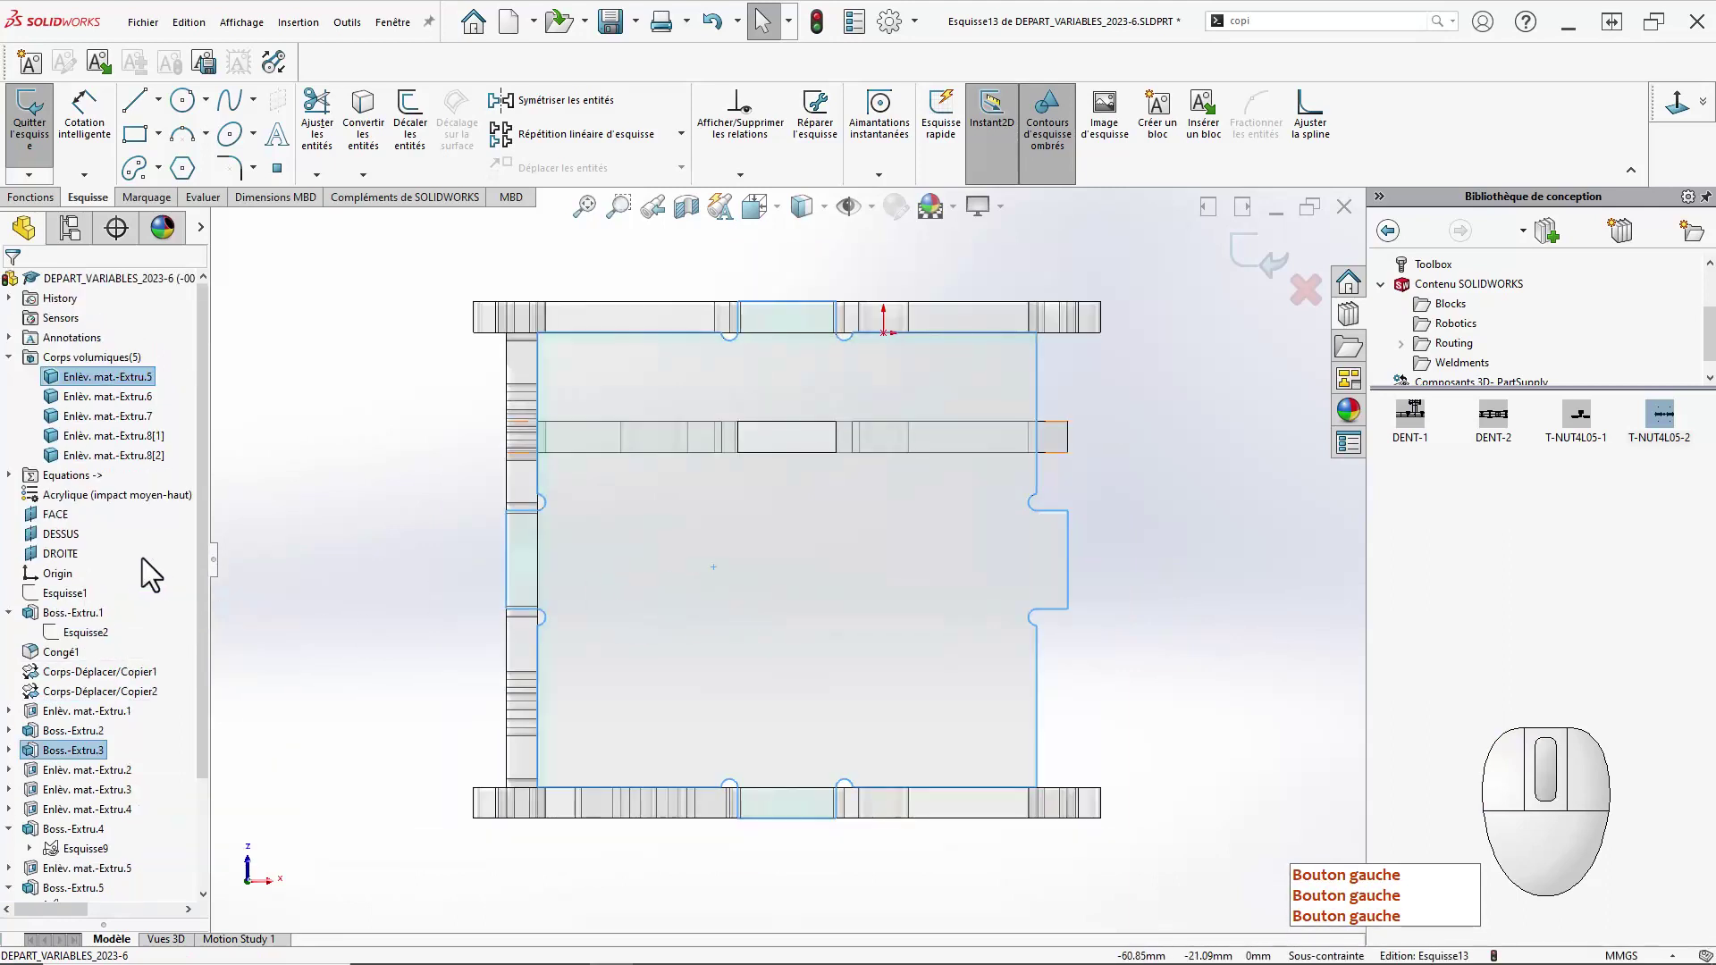
click(102, 378)
right_click(104, 379)
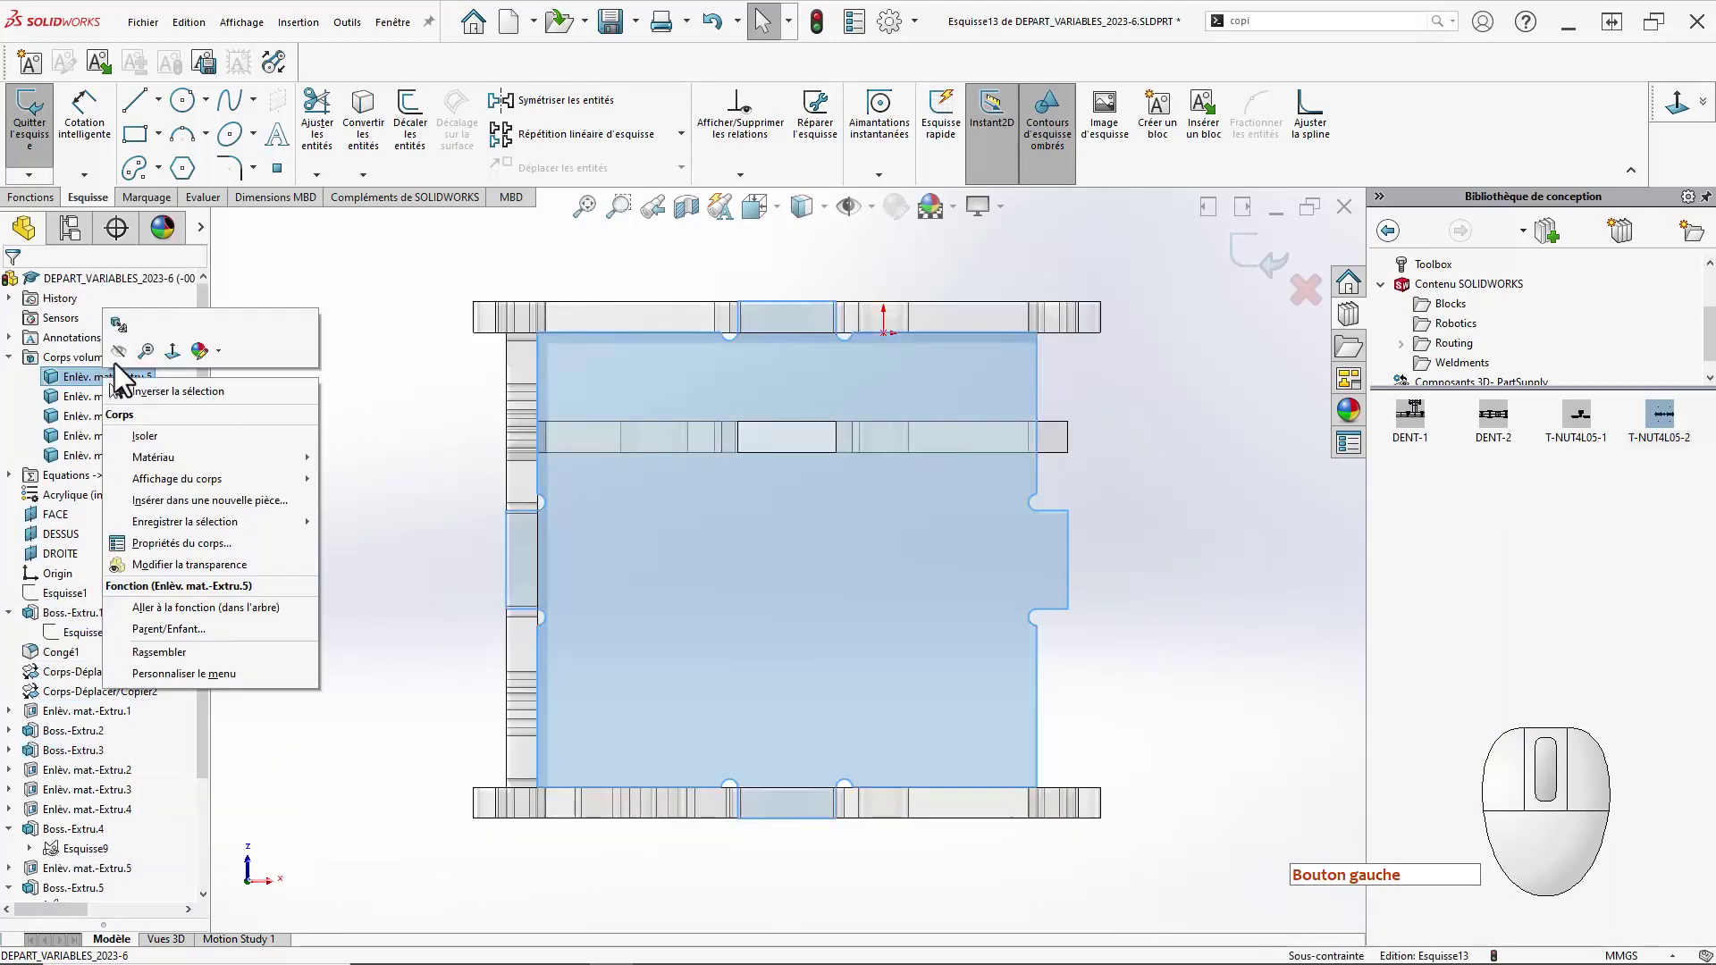
click(110, 388)
click(1190, 587)
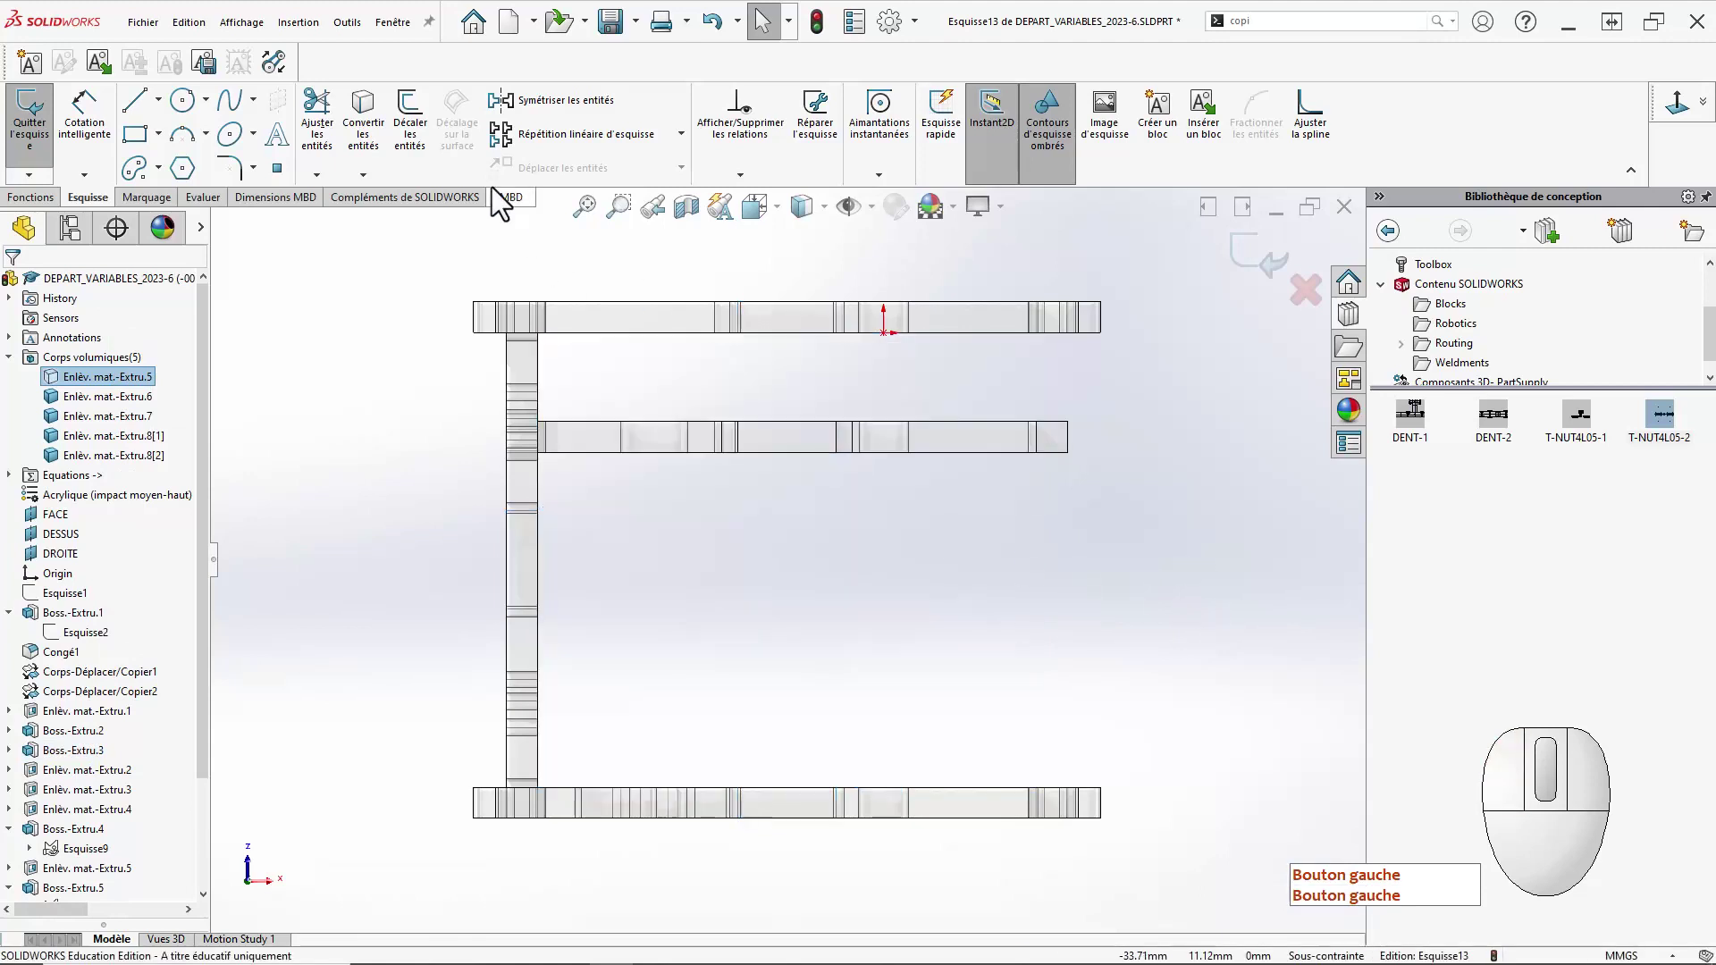
Draw a vertical construction line across the inner plate's tooth, joining the midpoints of its two long edges.
click(159, 99)
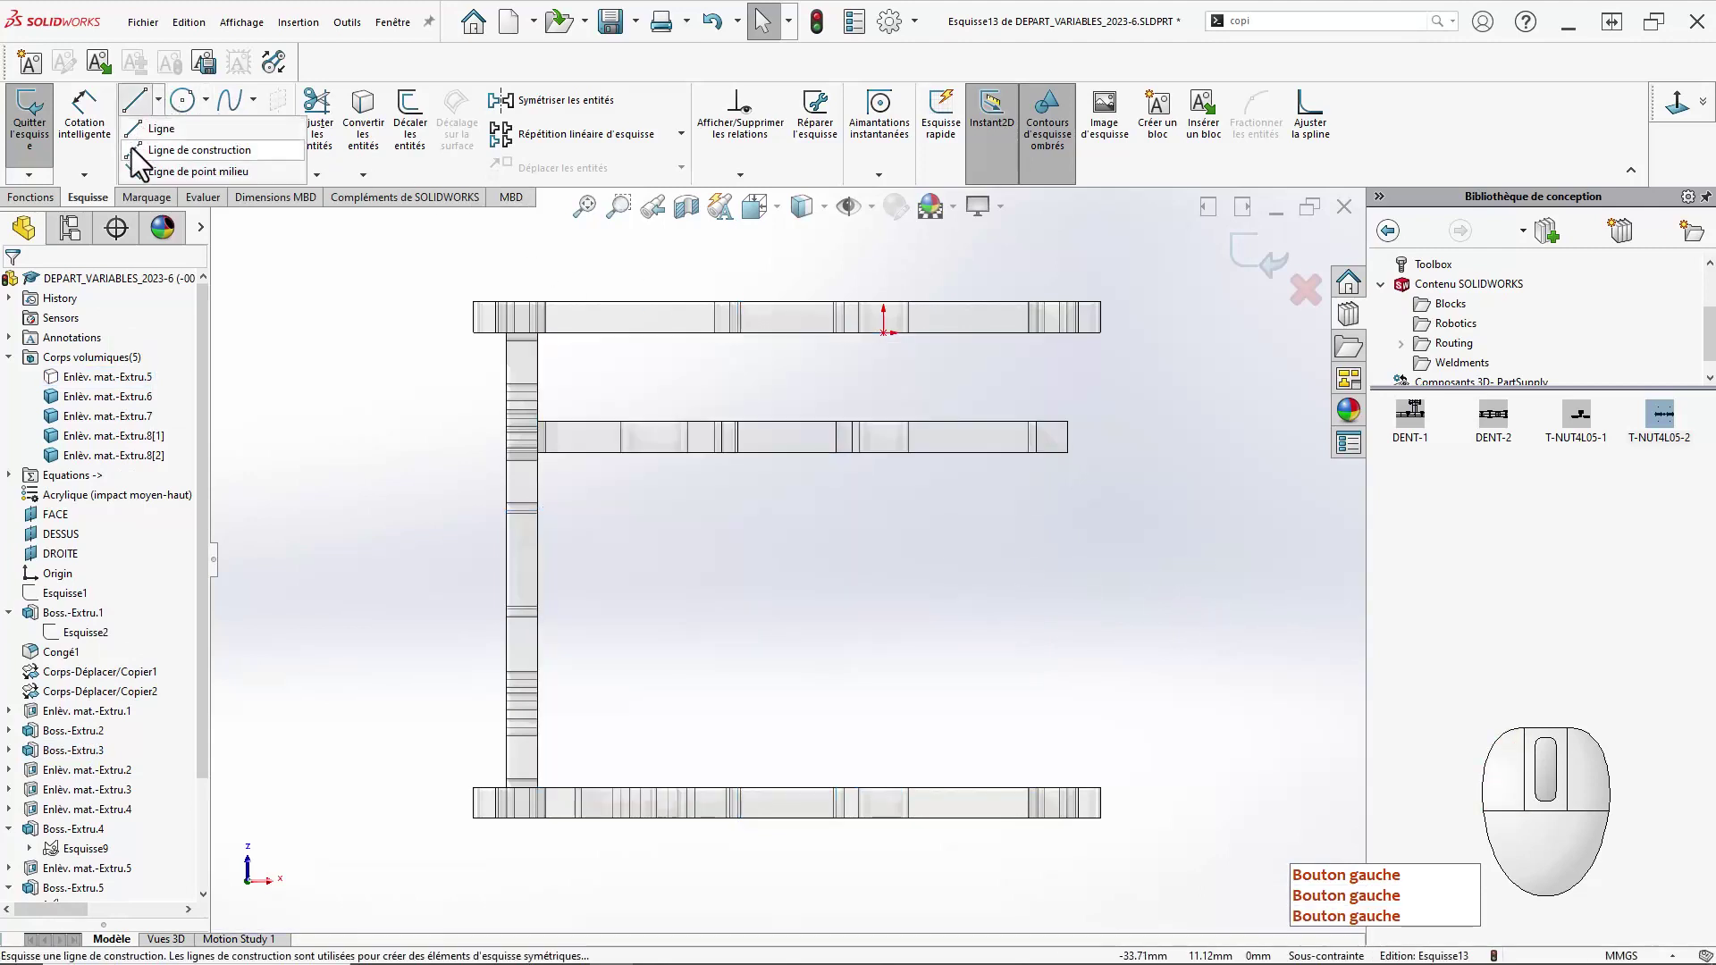
click(143, 168)
click(787, 422)
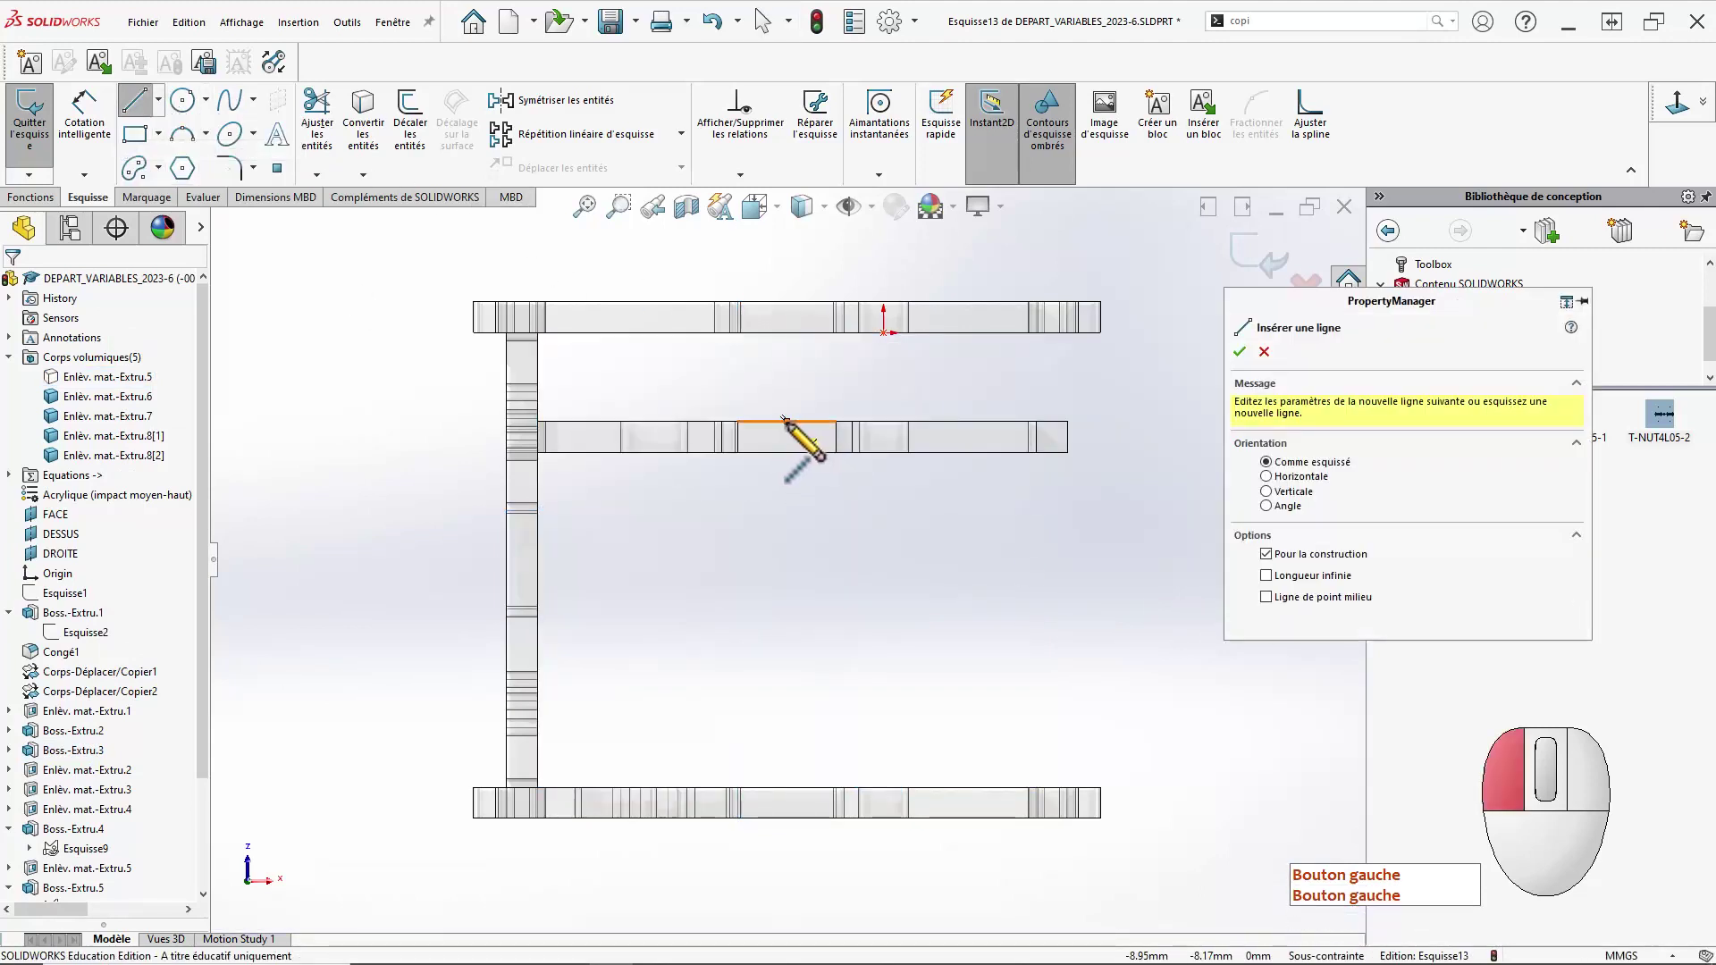
click(786, 465)
key(Escape)
key(Escape)
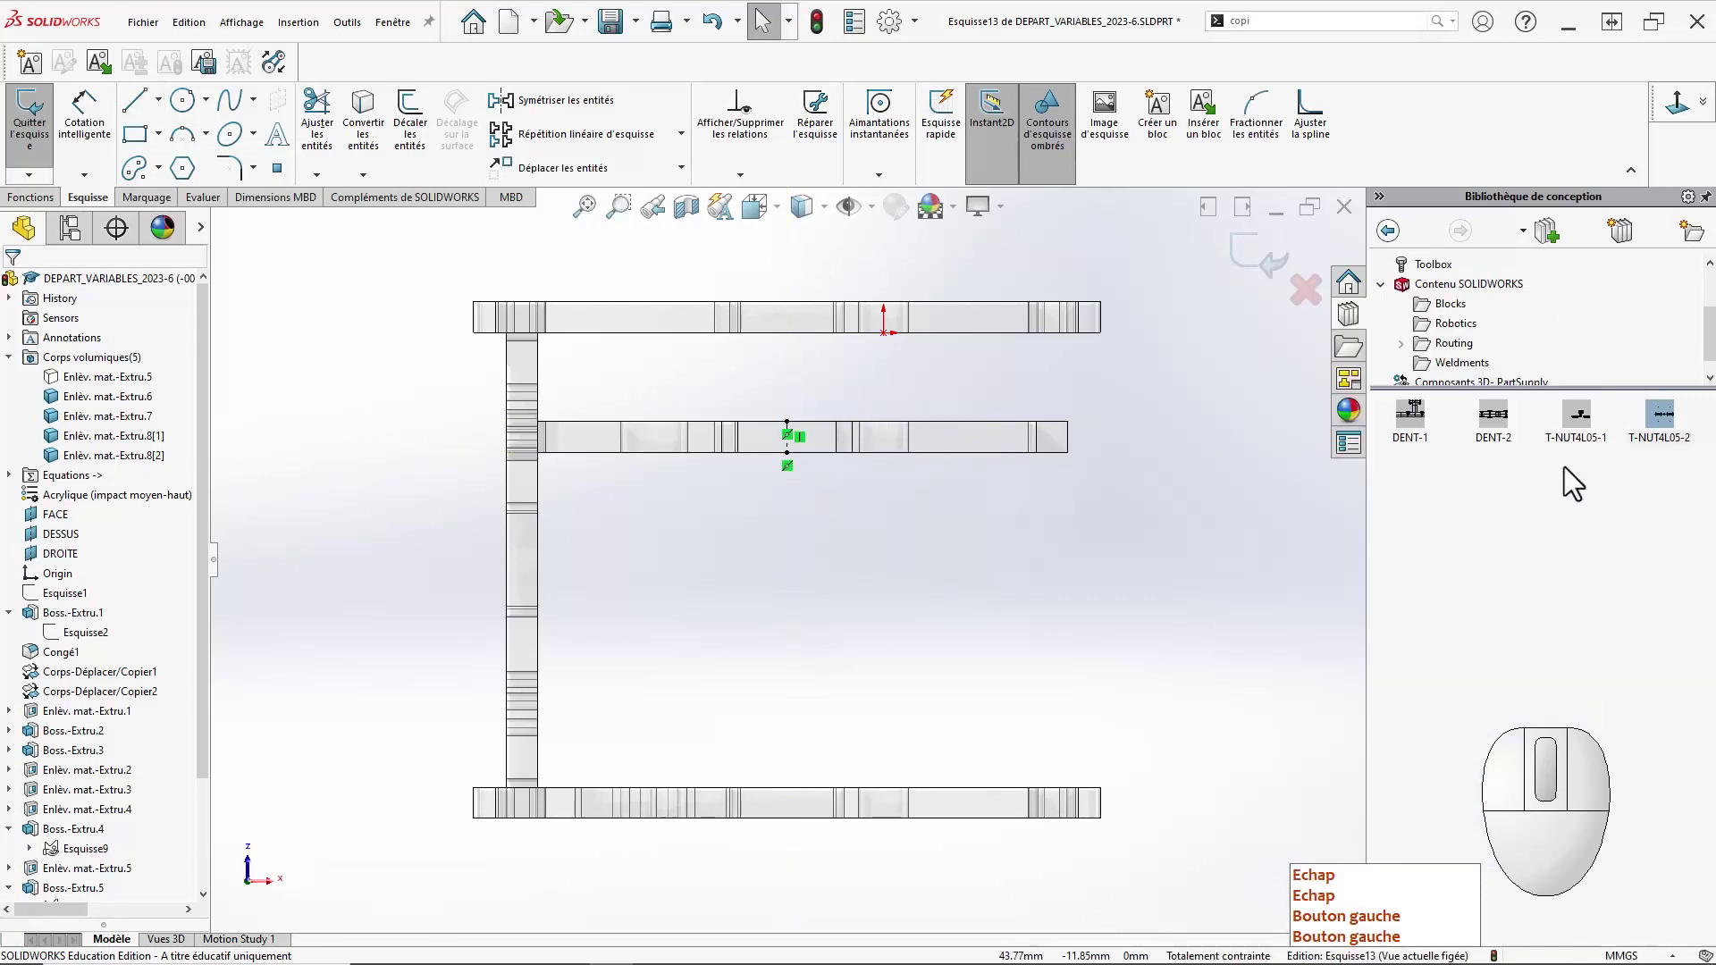
Insert one DENT-2 block and place its centre on the vertical construction line's midpoint.
mouse_move(1497, 429)
mouse_down()
mouse_move(1425, 536)
mouse_move(786, 517)
mouse_up()
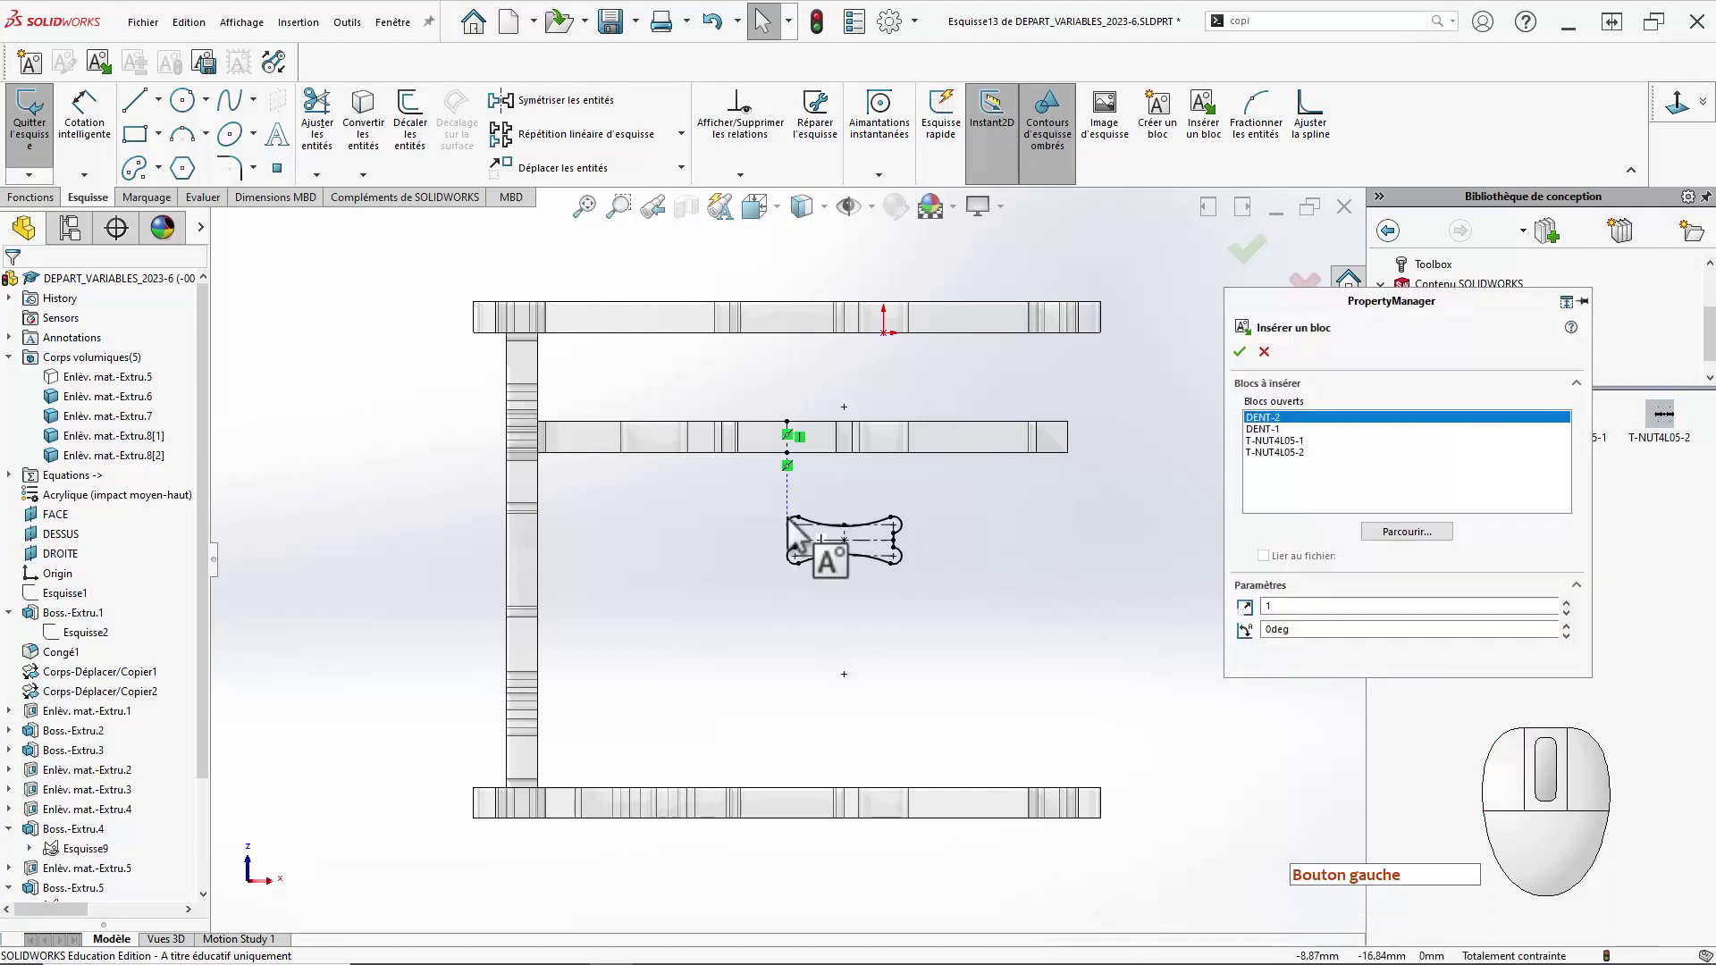
click(741, 498)
key(Escape)
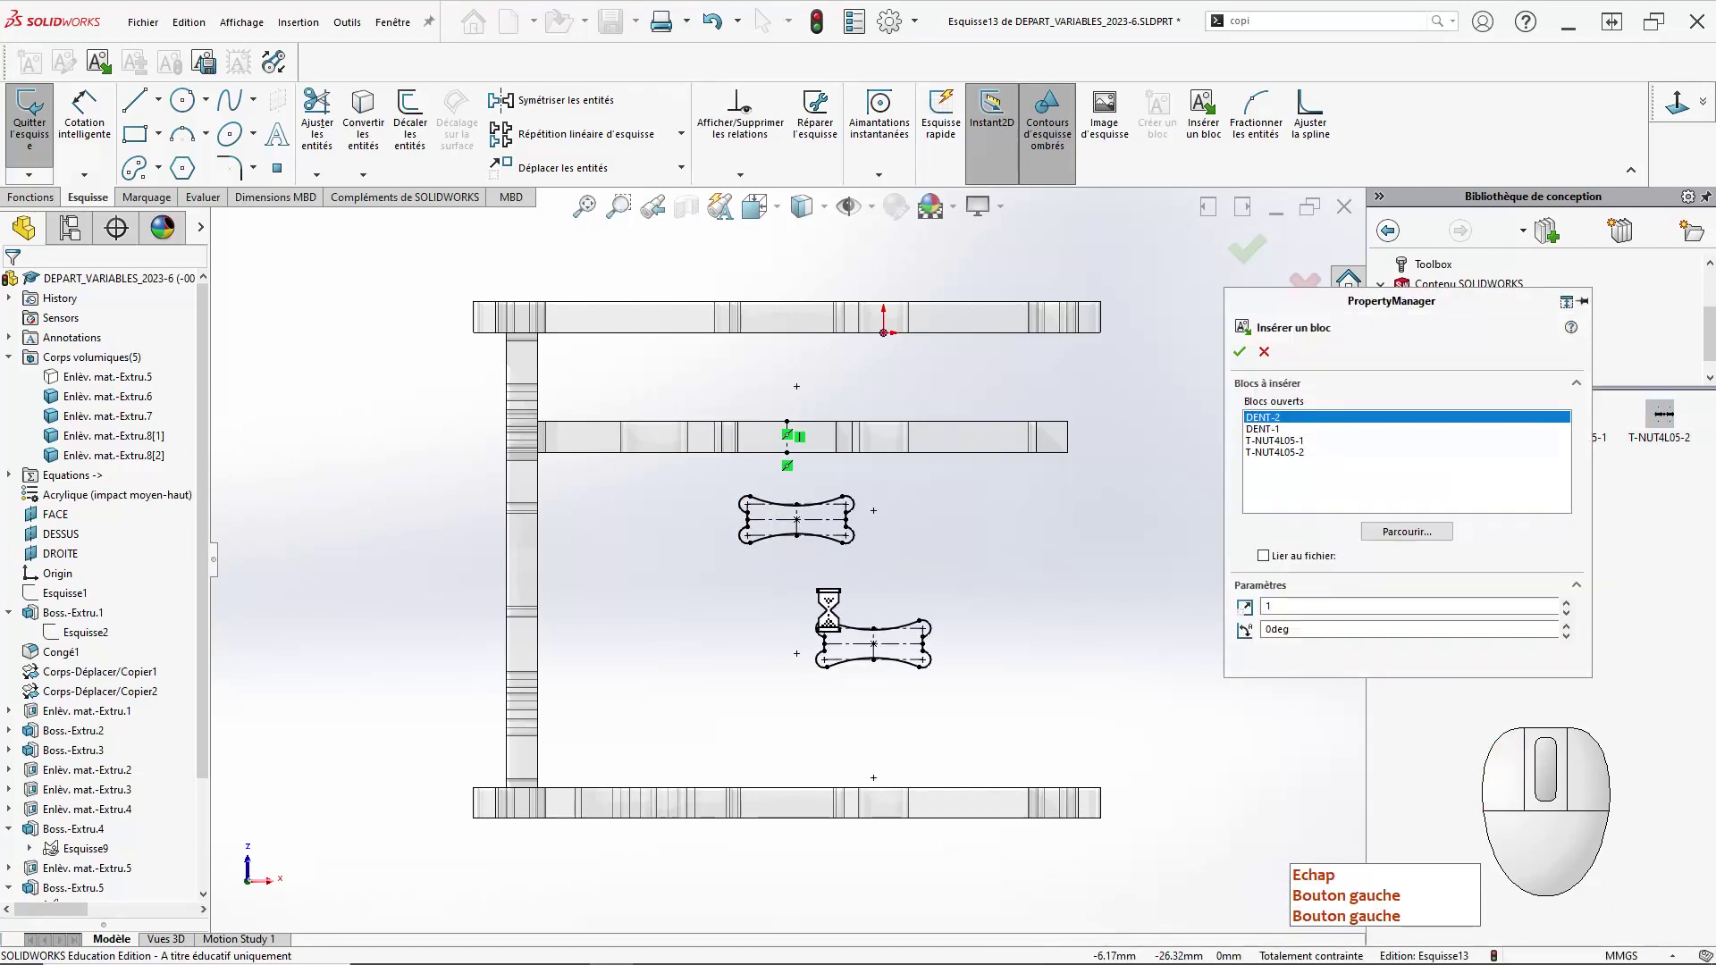
key(Escape)
click(804, 507)
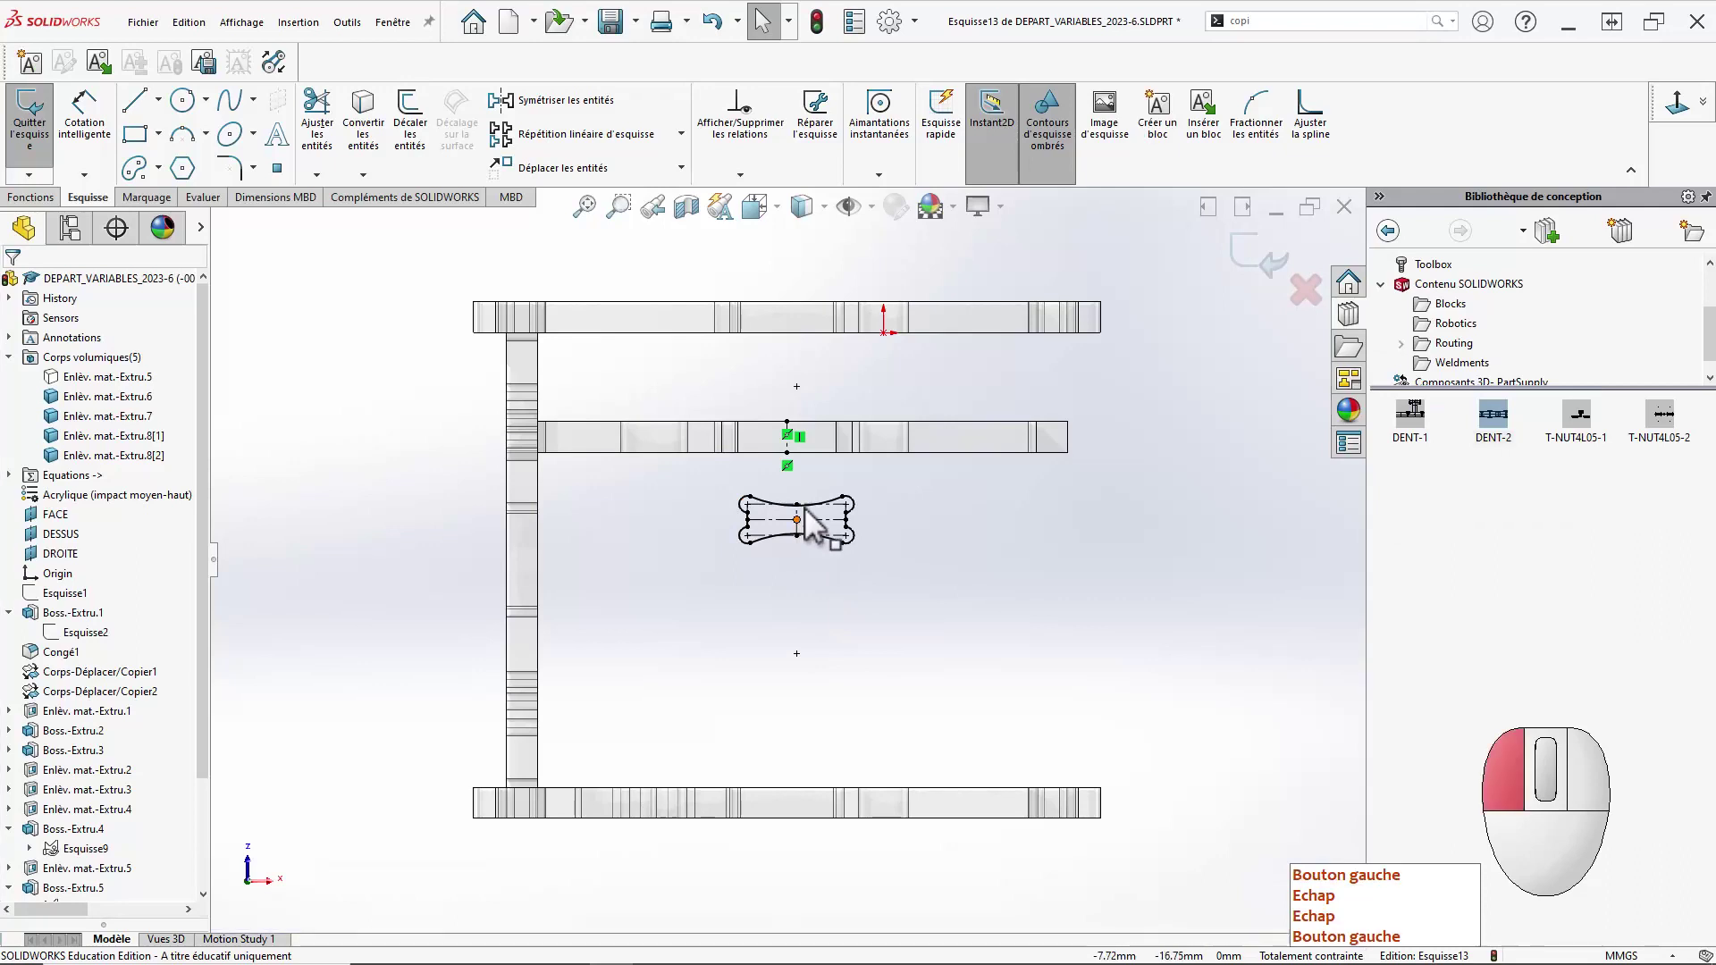
drag(800, 456, 786, 432)
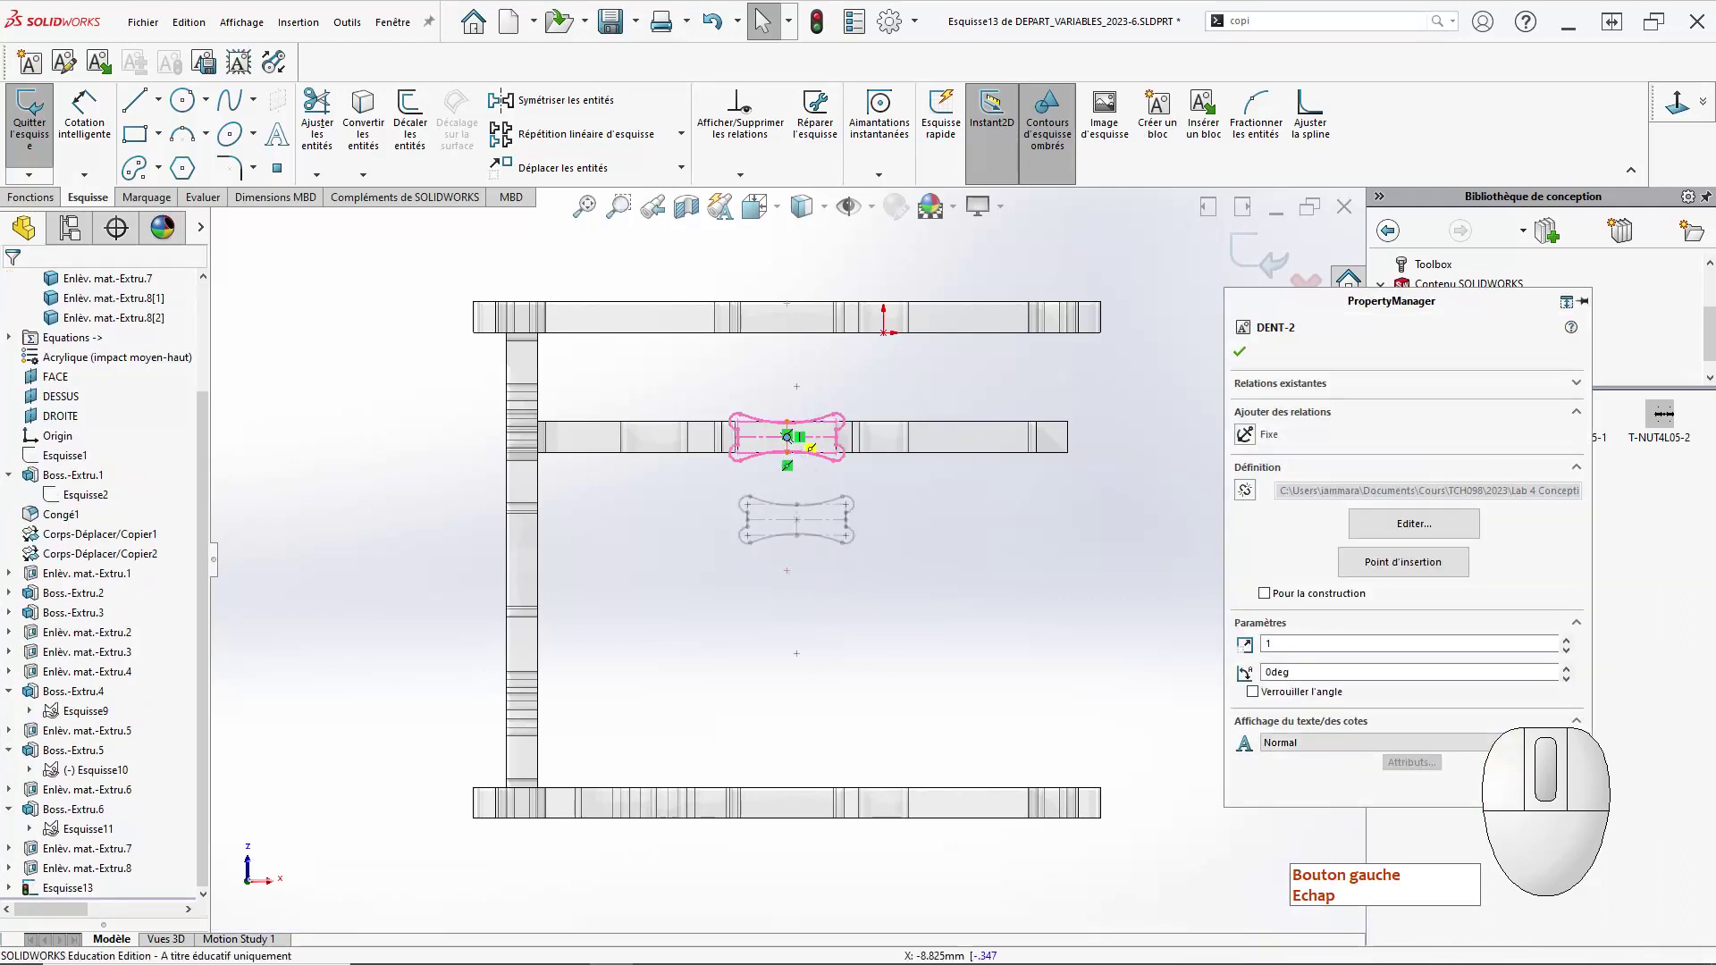
Apply a horizontal relation to the DENT-2 block's long centreline to fully constrain it on the inner plate's tooth.
click(818, 506)
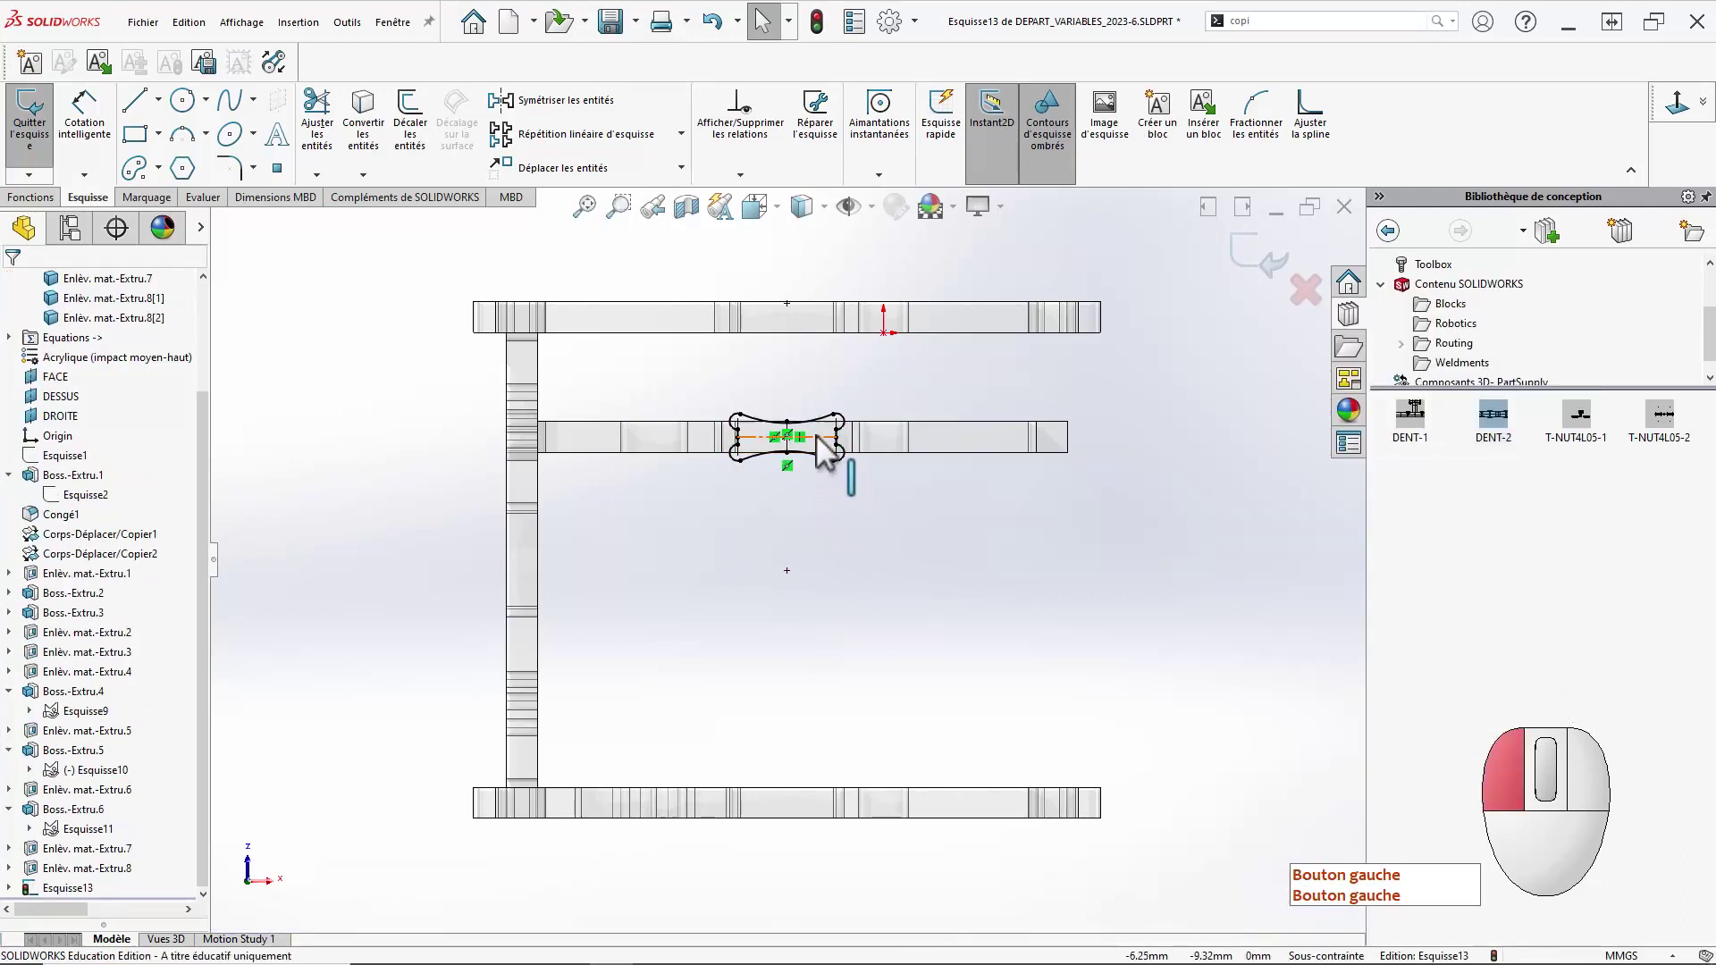
click(847, 442)
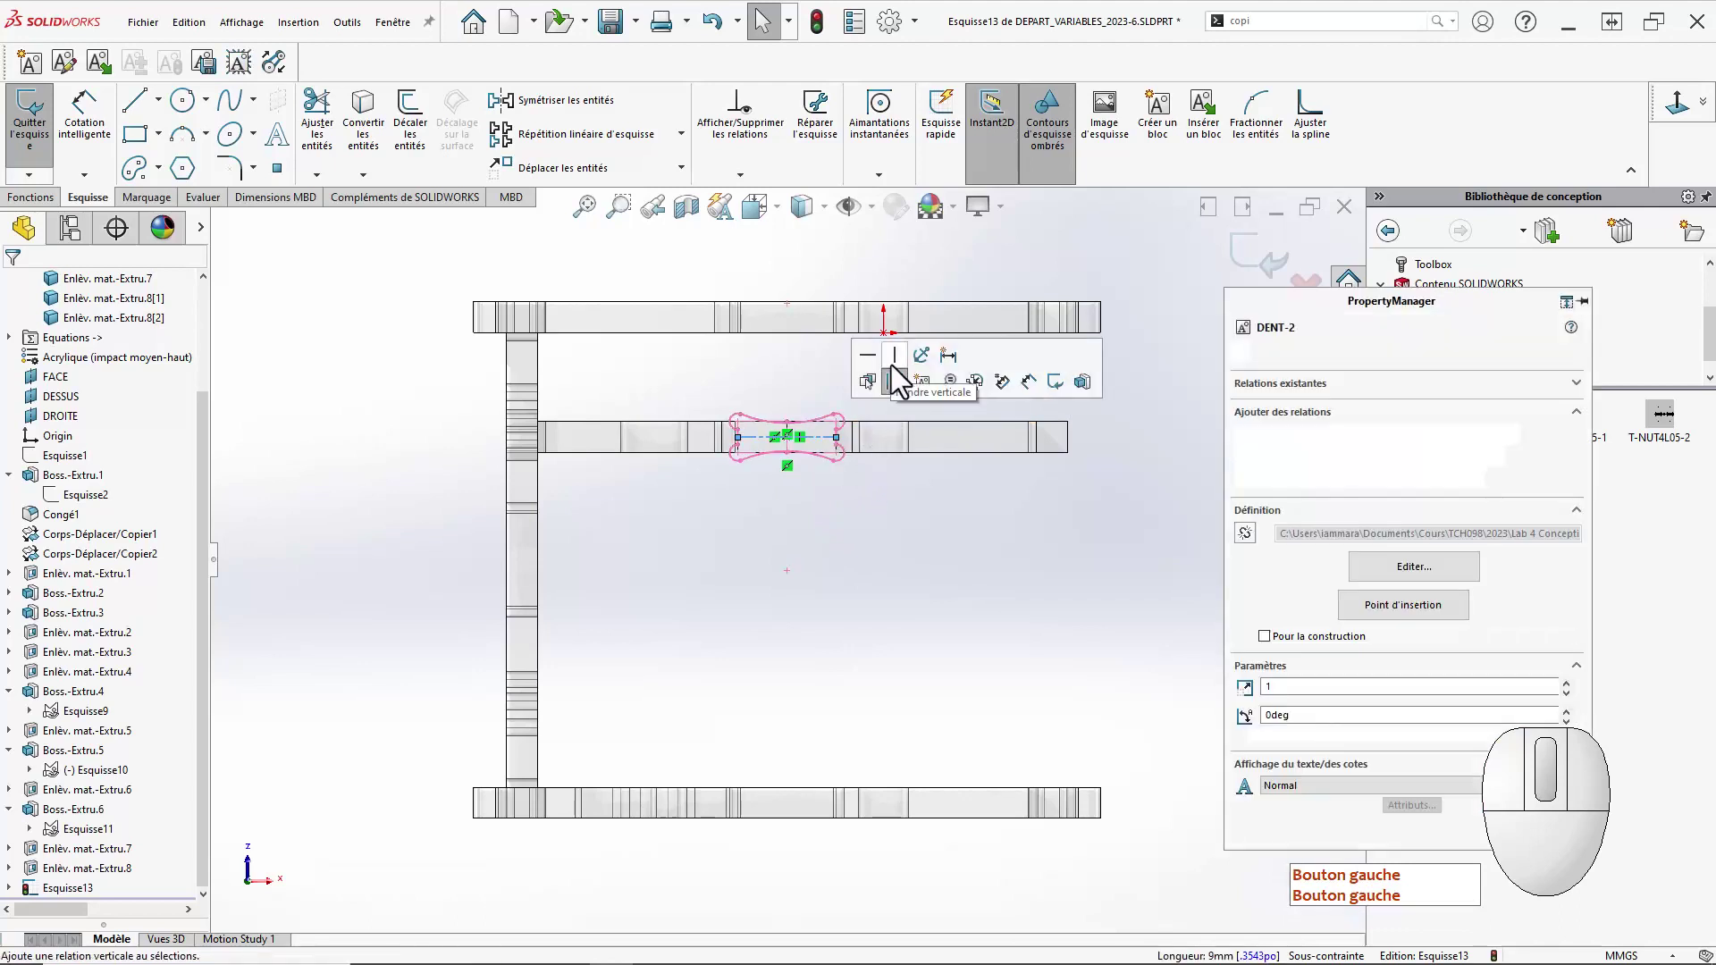
click(905, 561)
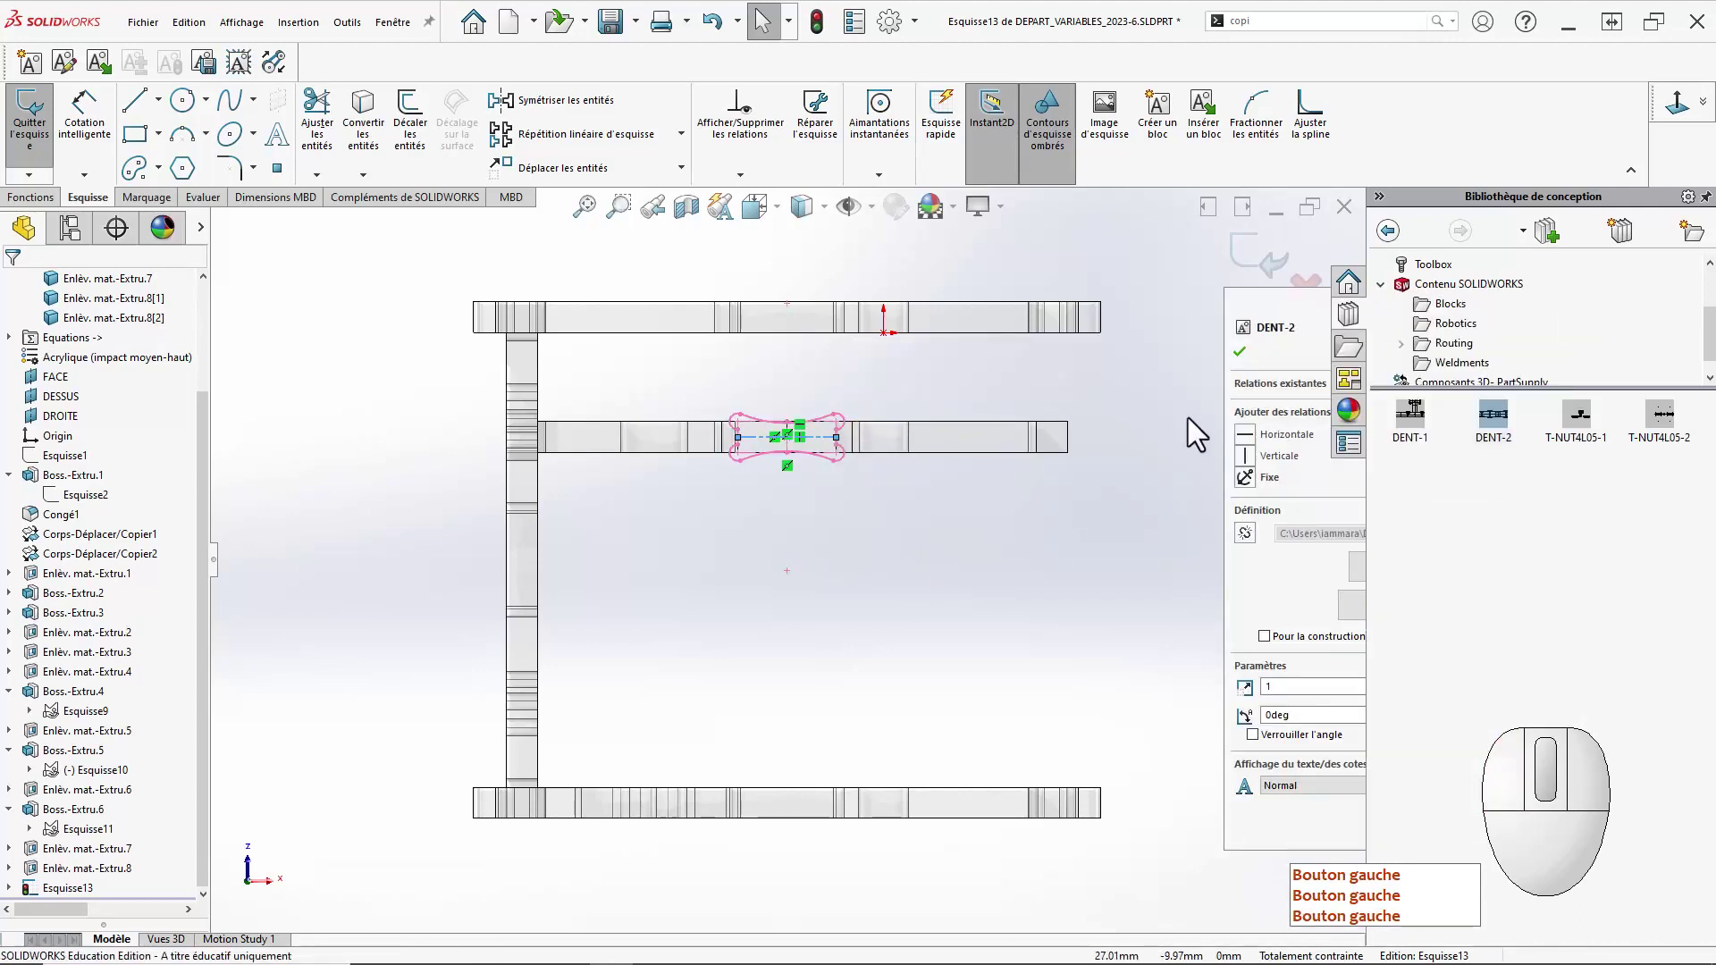
click(1217, 395)
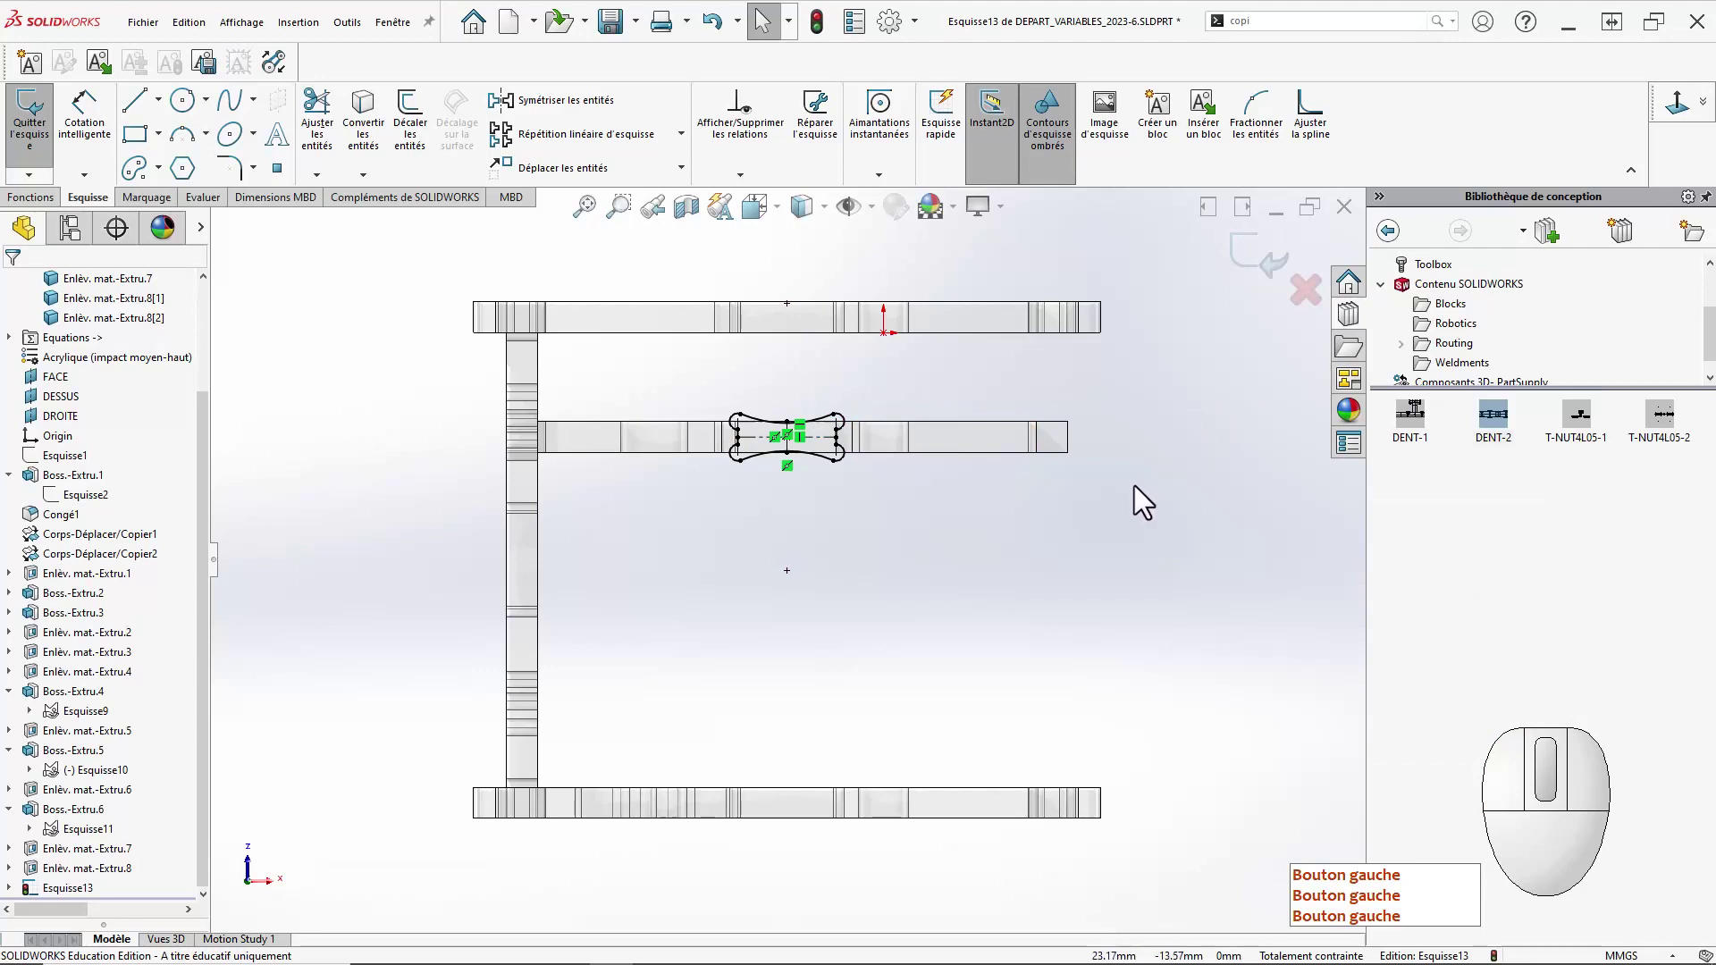
Show the hidden bottom plate body Enlèv. mat.-Extru.5 again.
scroll(84, 452, up, 3)
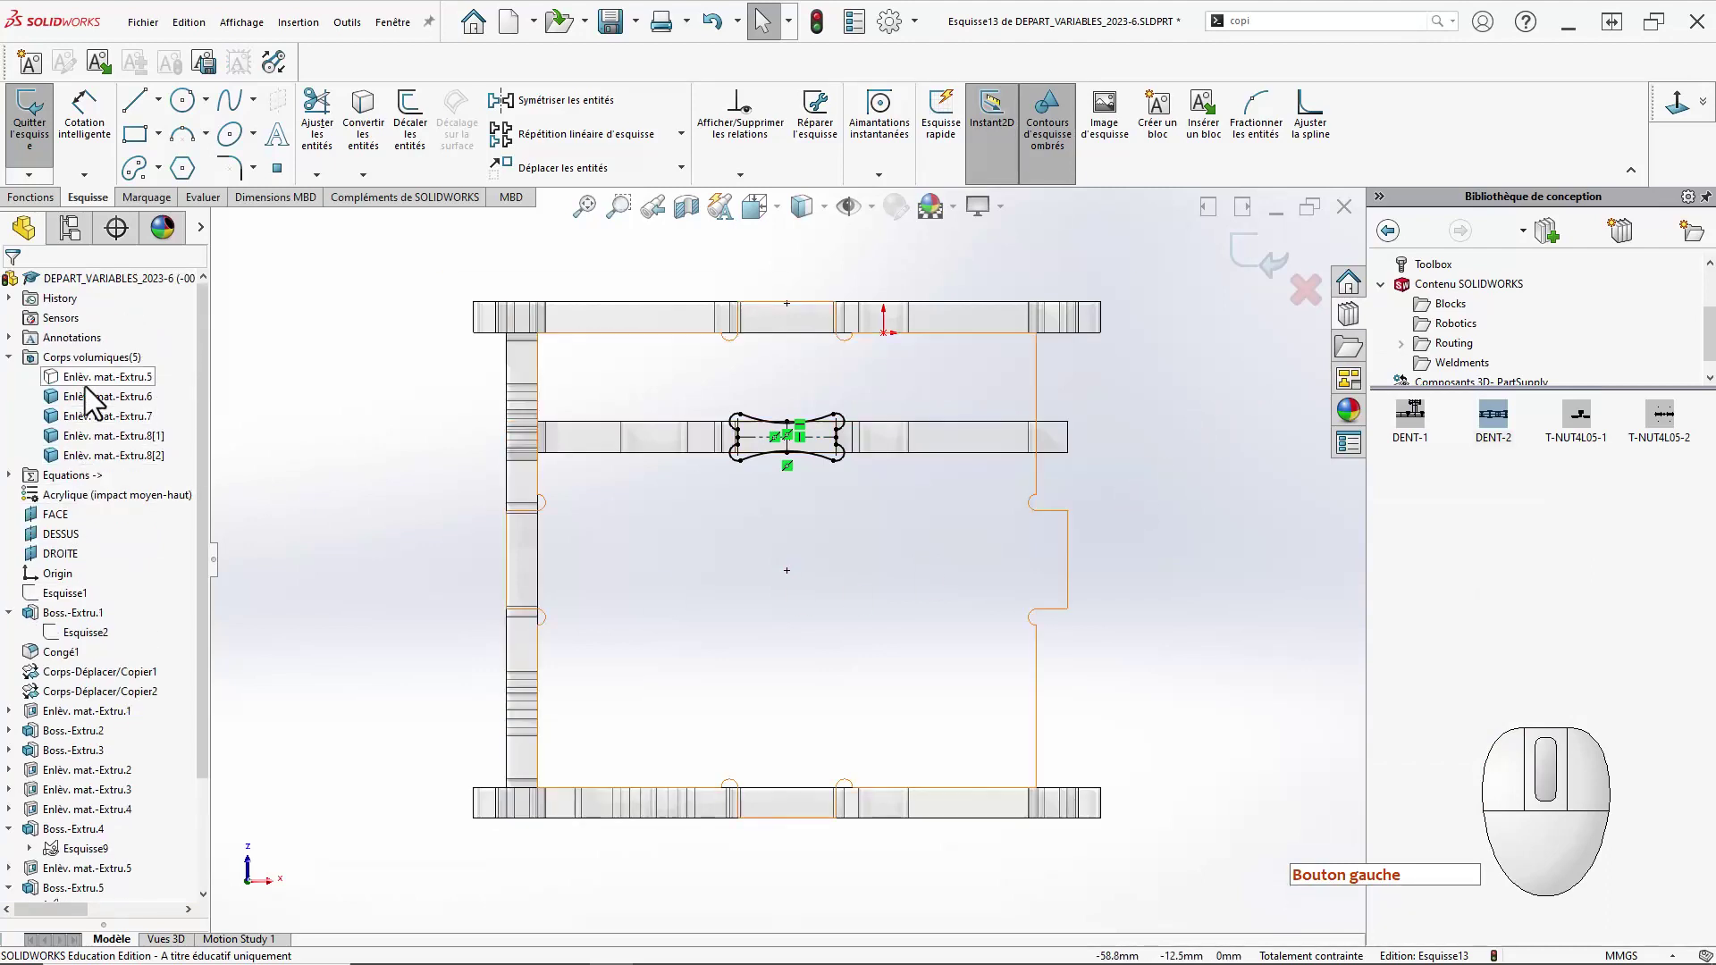
click(120, 350)
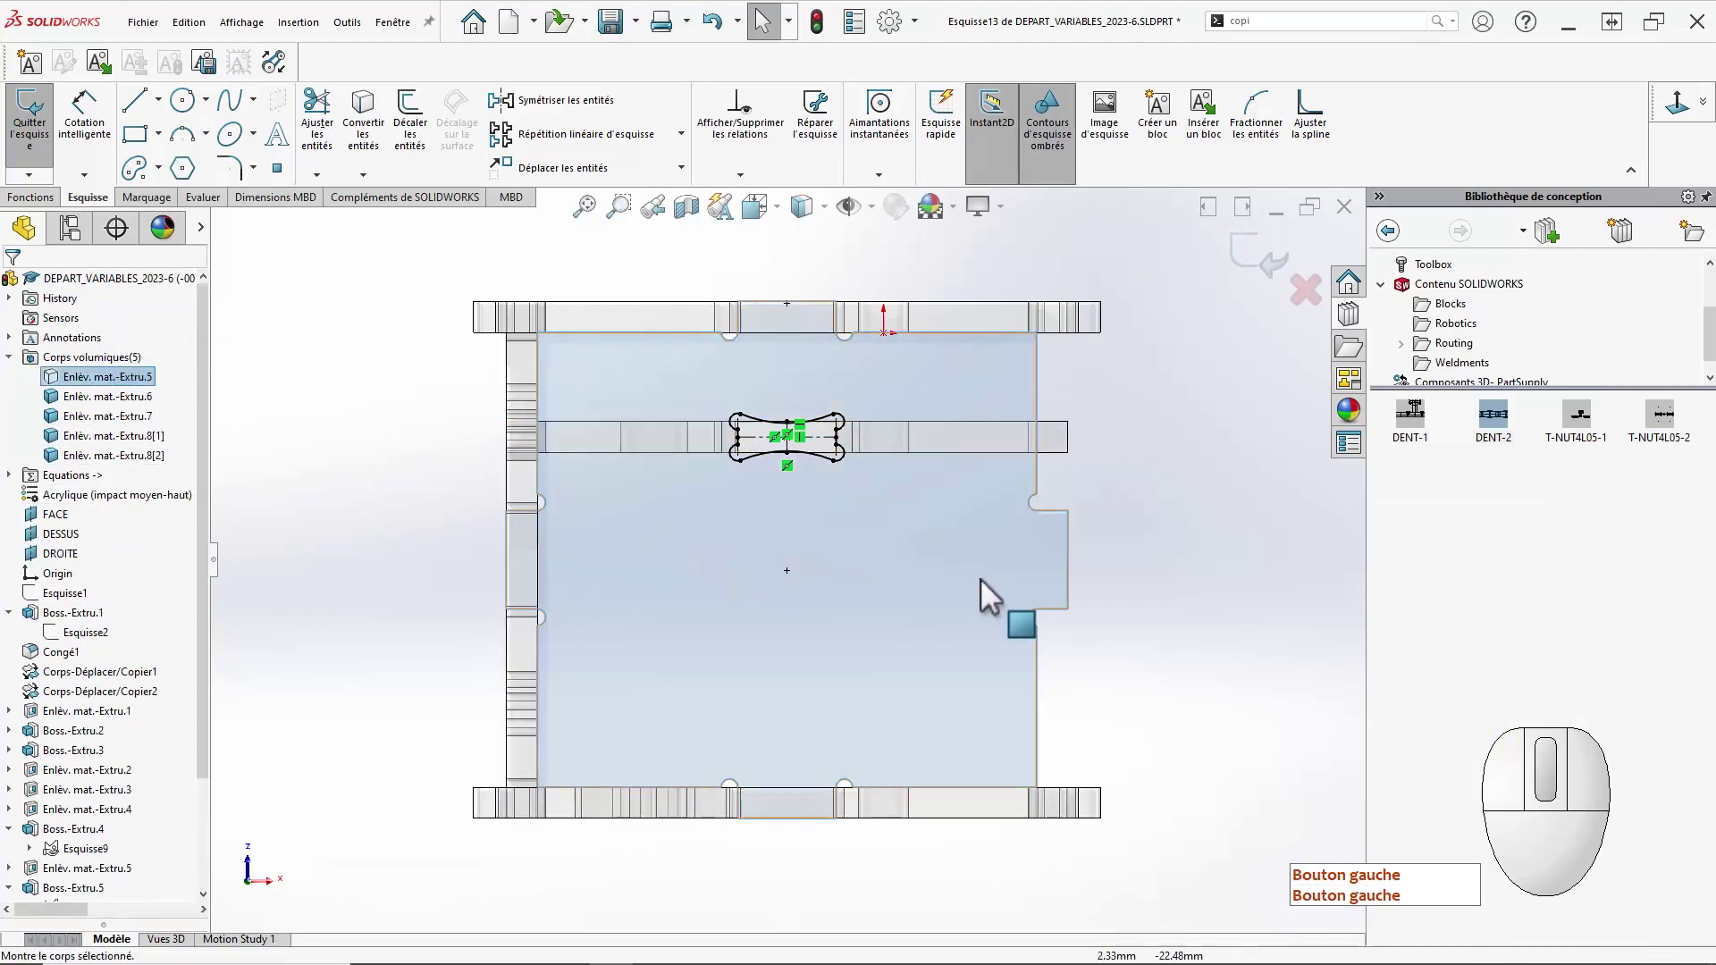
click(1129, 559)
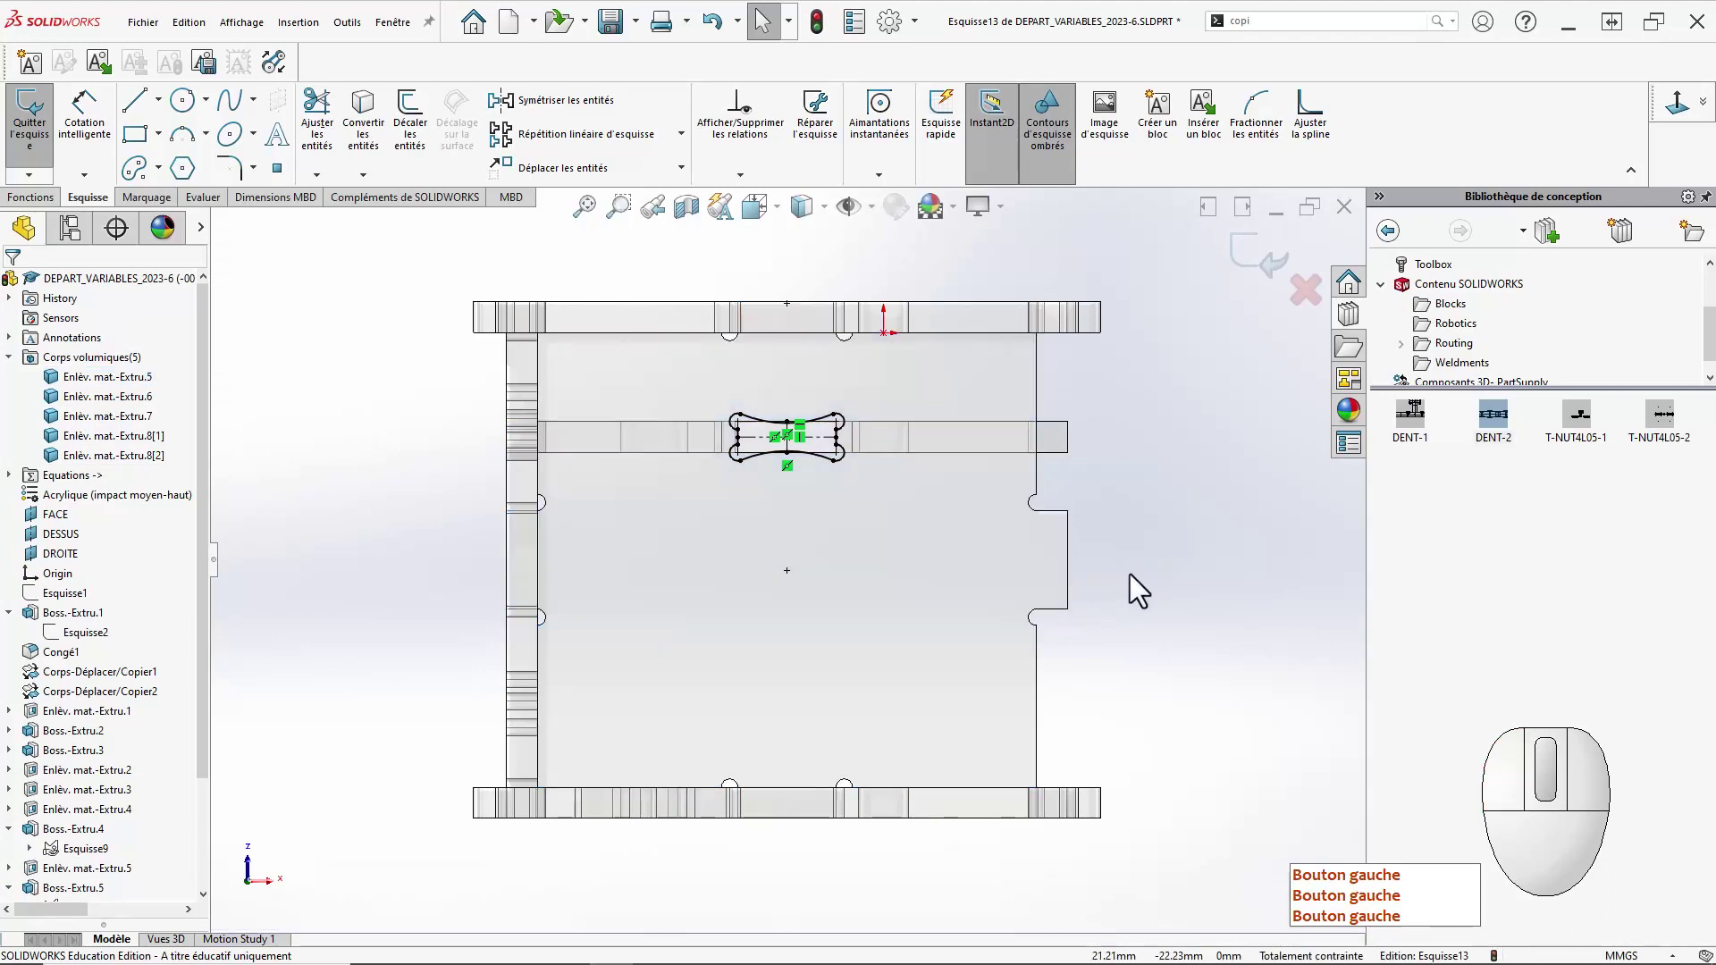
Cut the DENT-2 opening through all, with automatic body selection off and only the bottom plate body Enlèv. mat.-Extru.5 affected.
key(s)
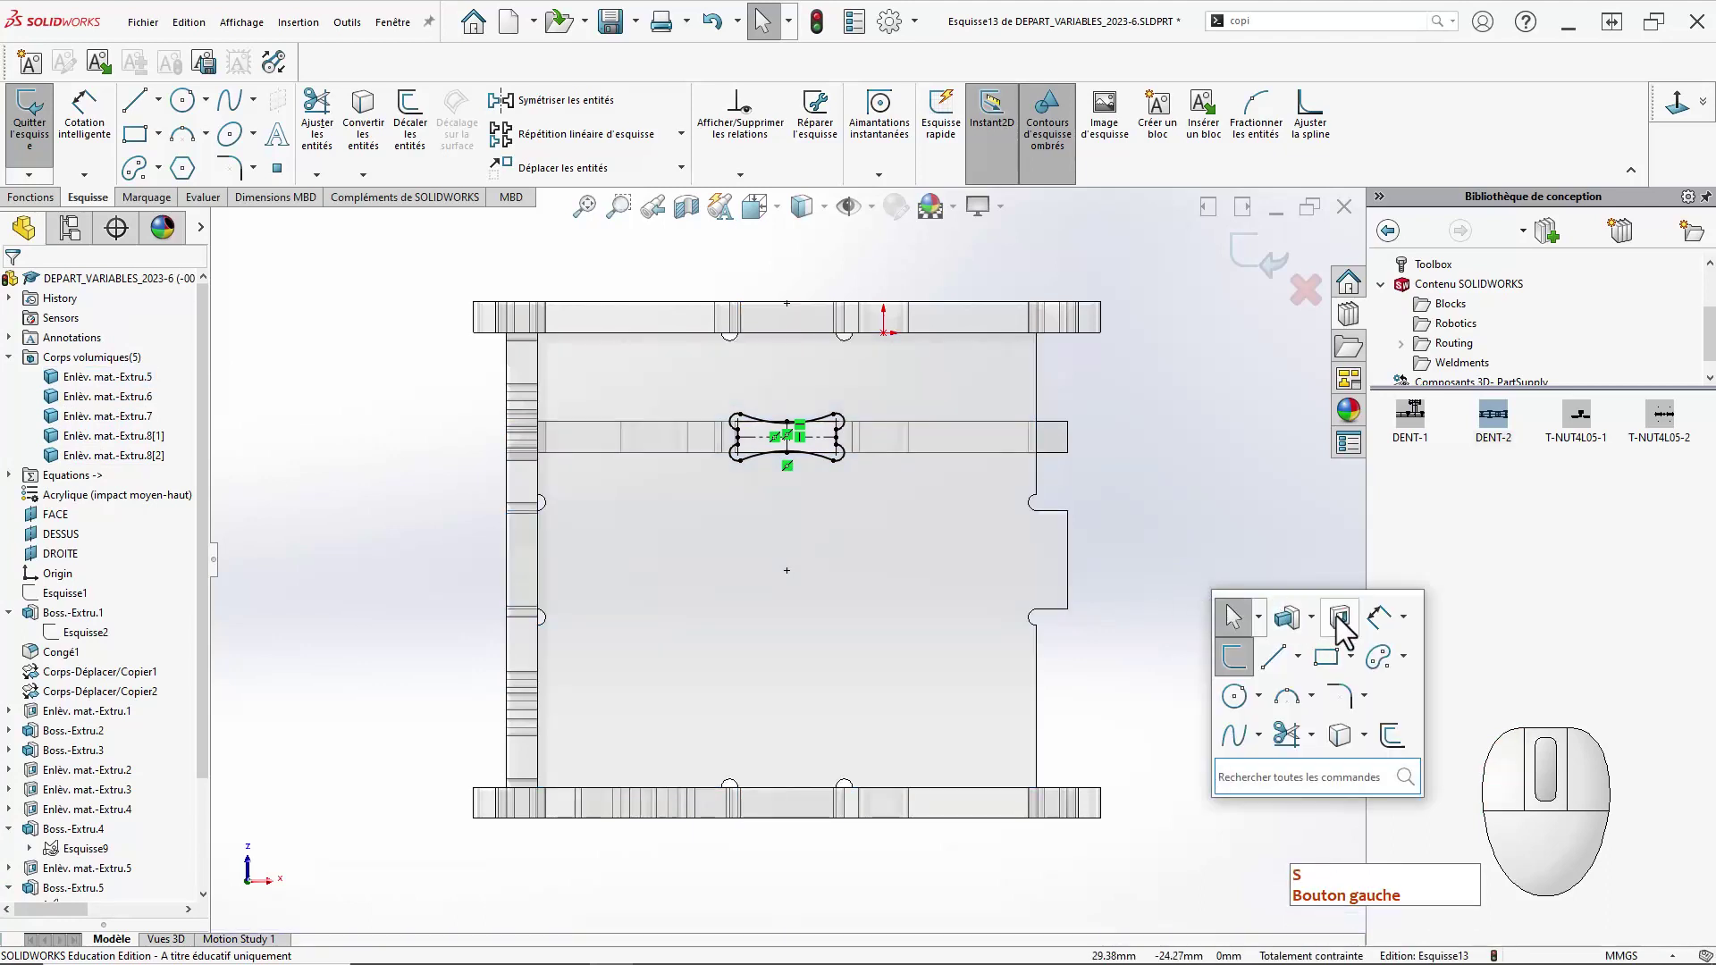
click(1338, 624)
click(1191, 597)
key(s)
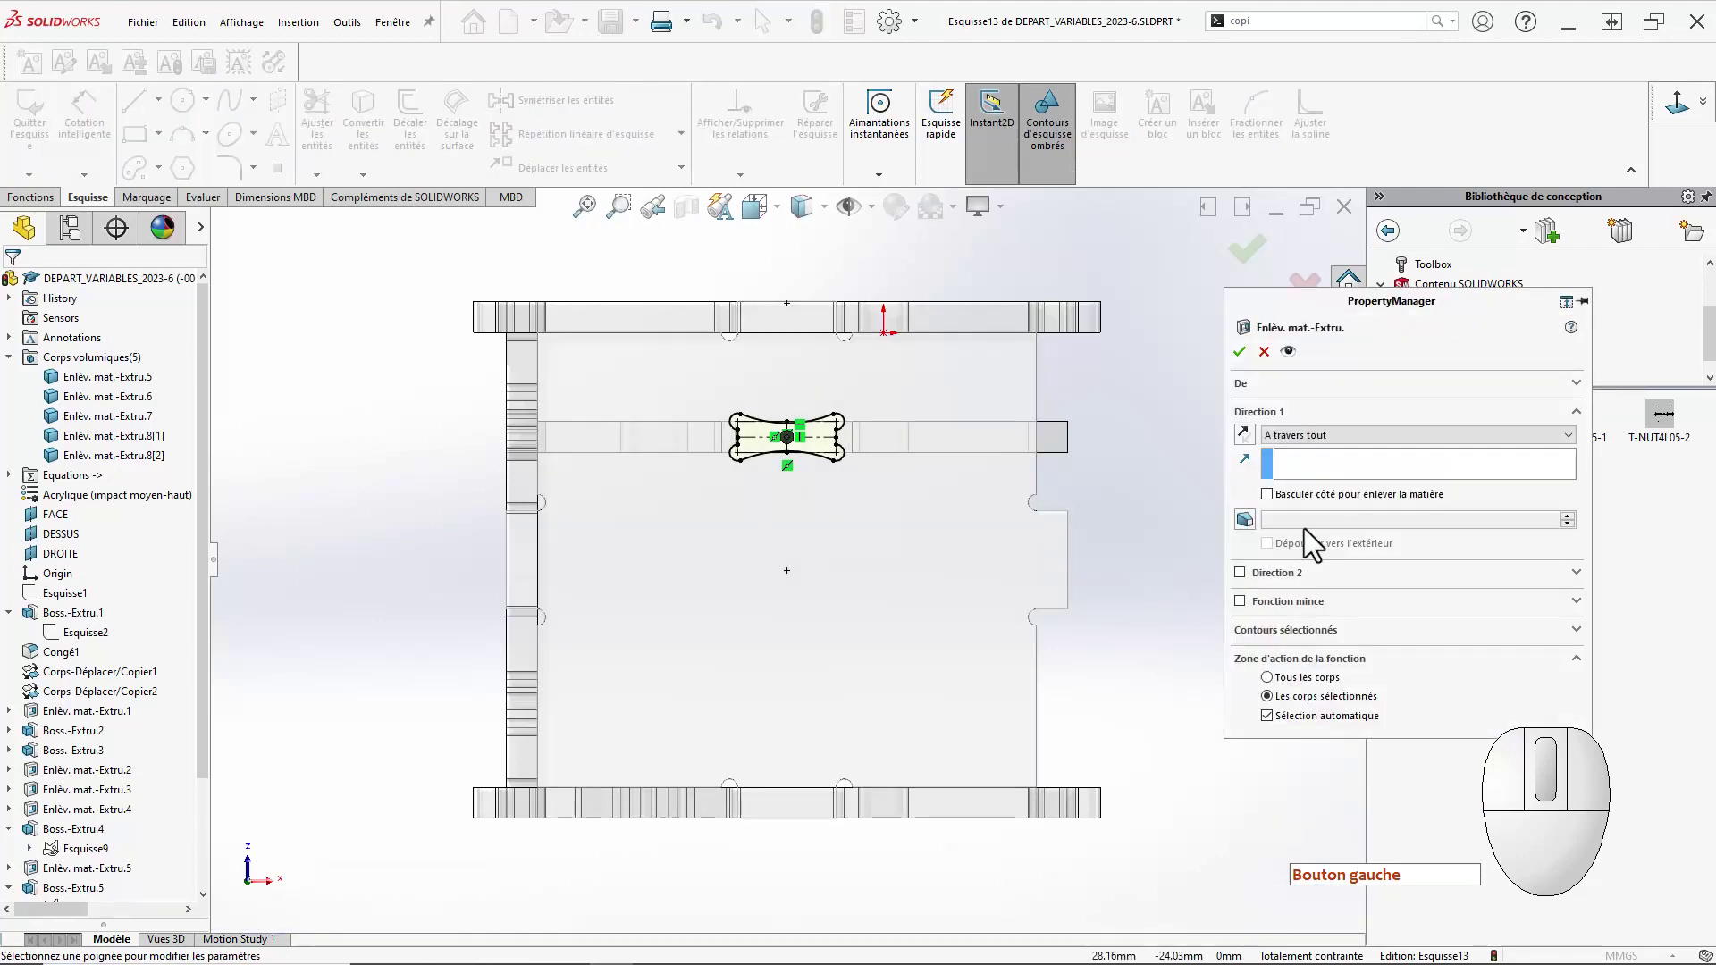
click(1287, 719)
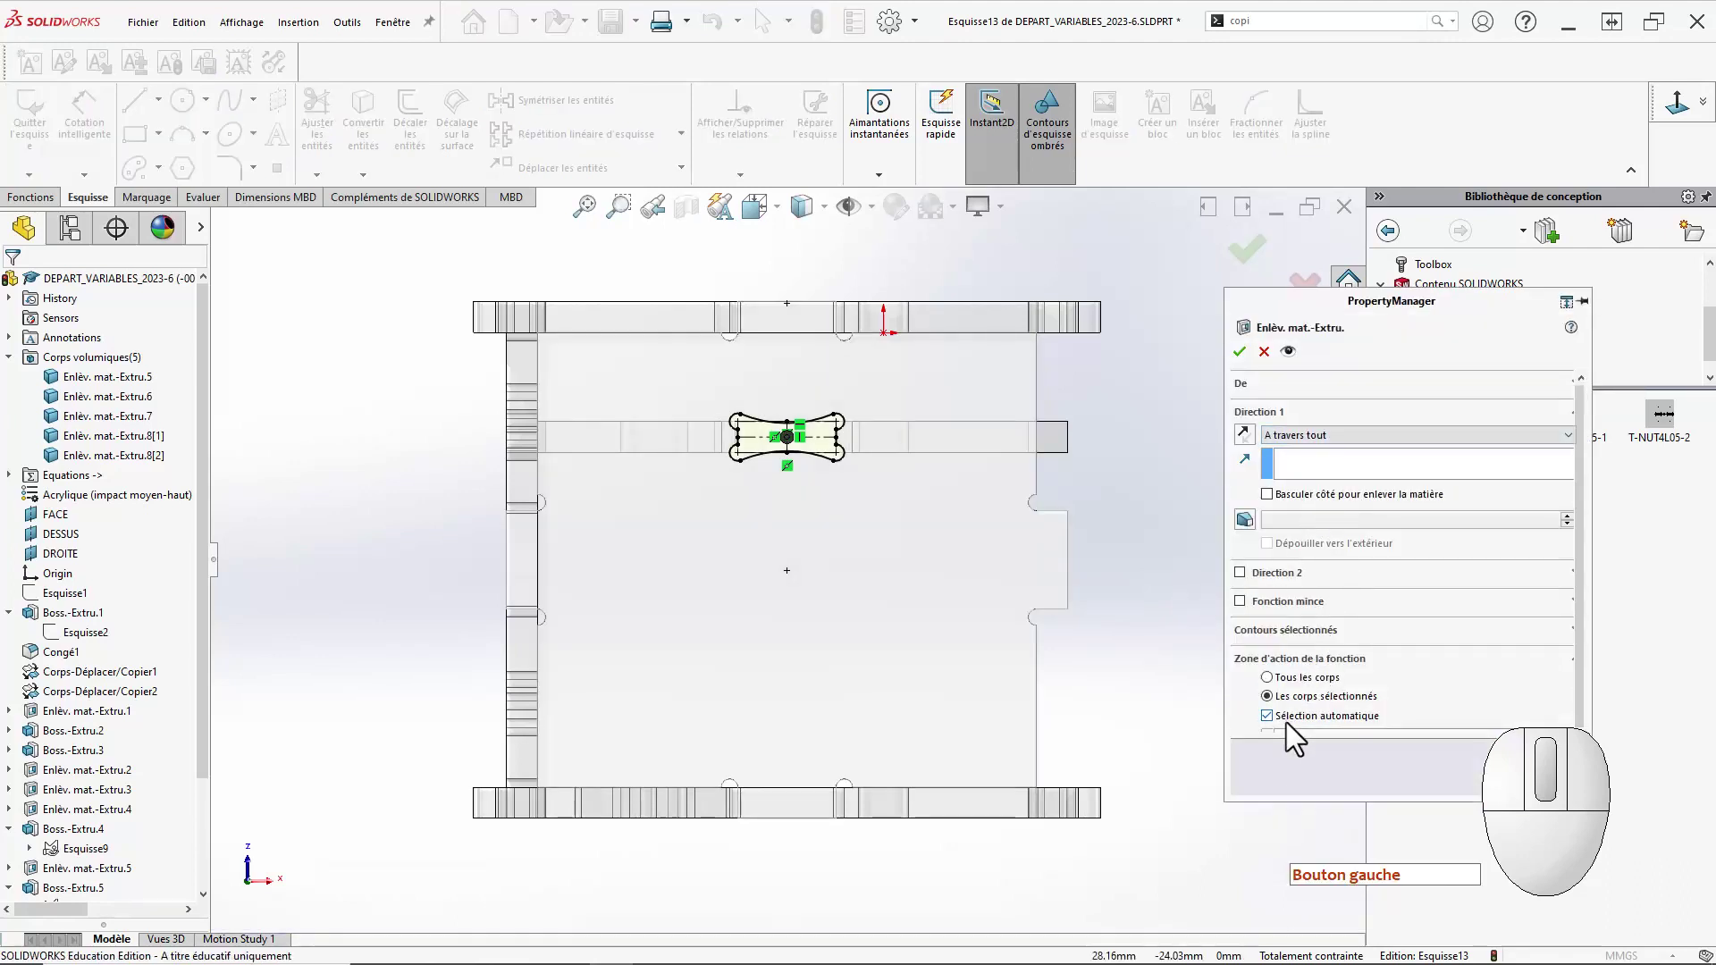
click(1003, 552)
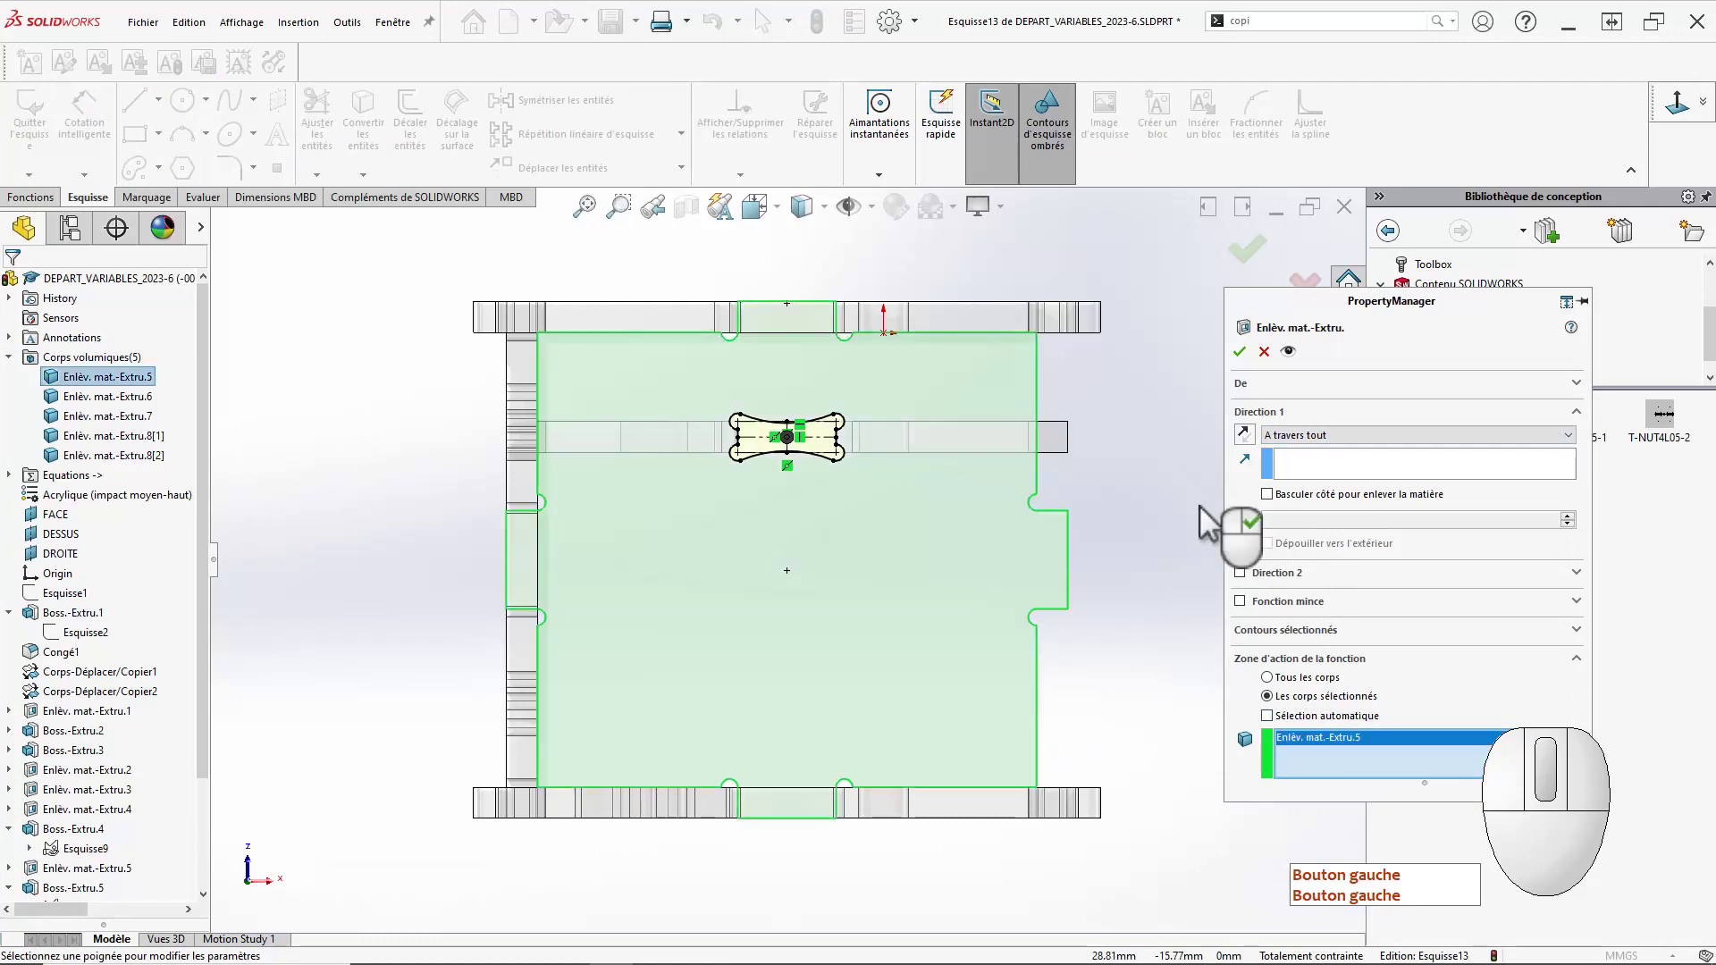
click(1237, 356)
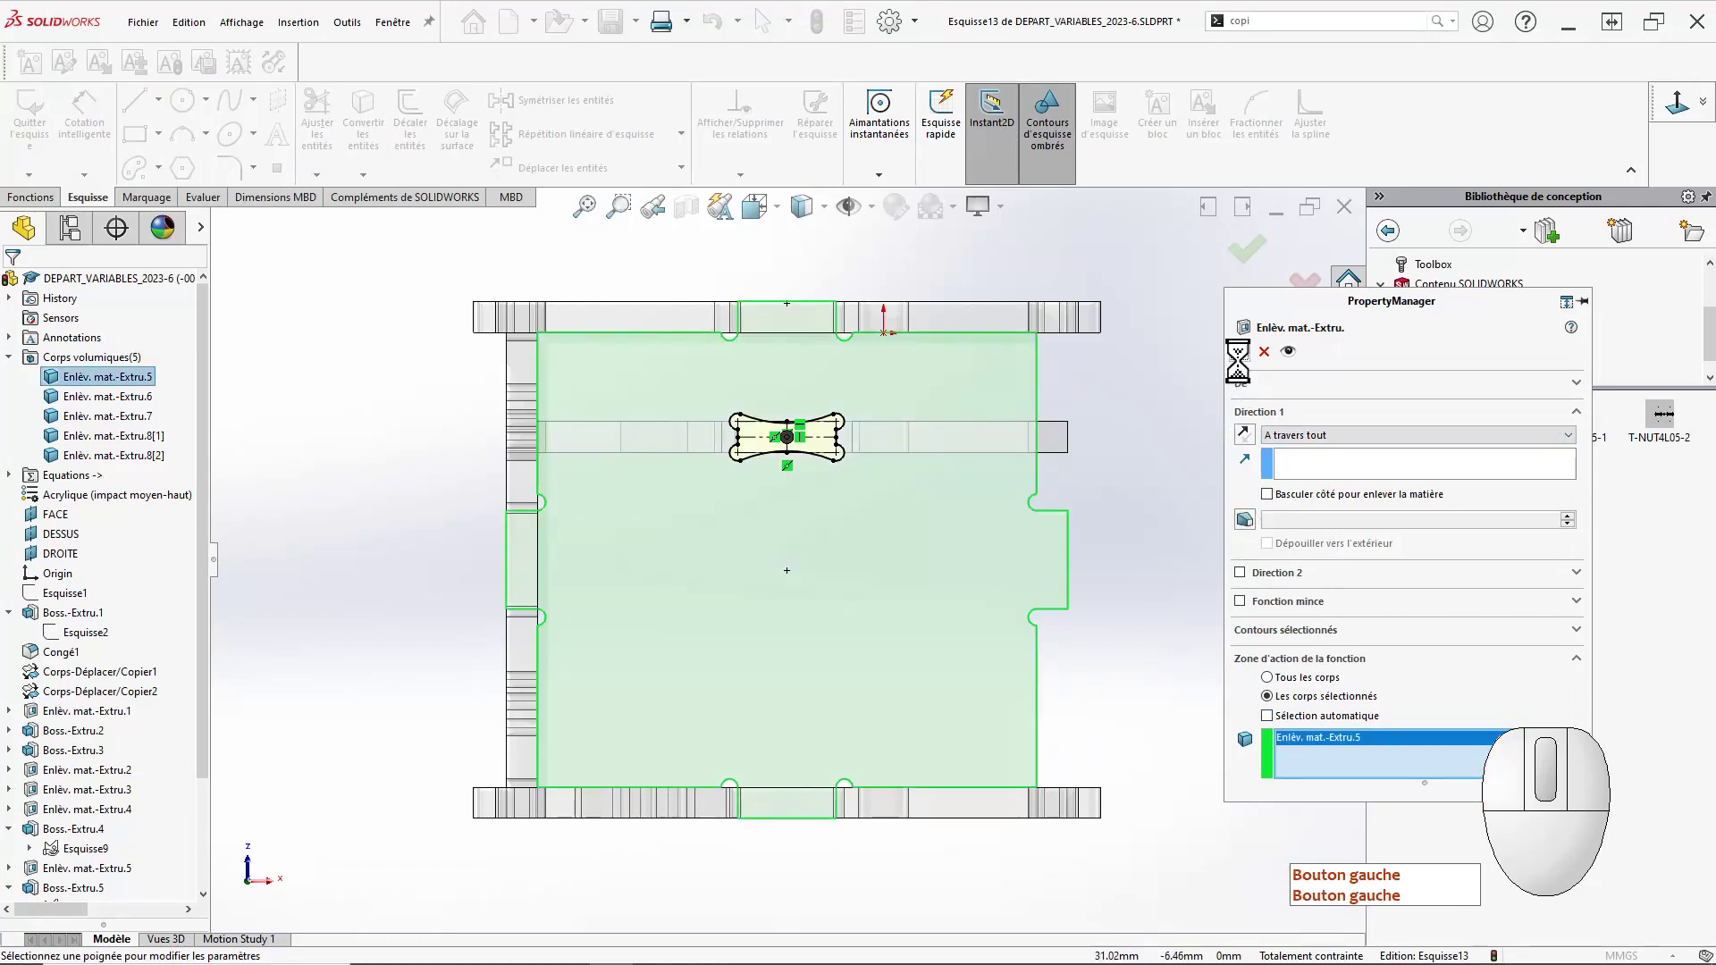
click(1138, 547)
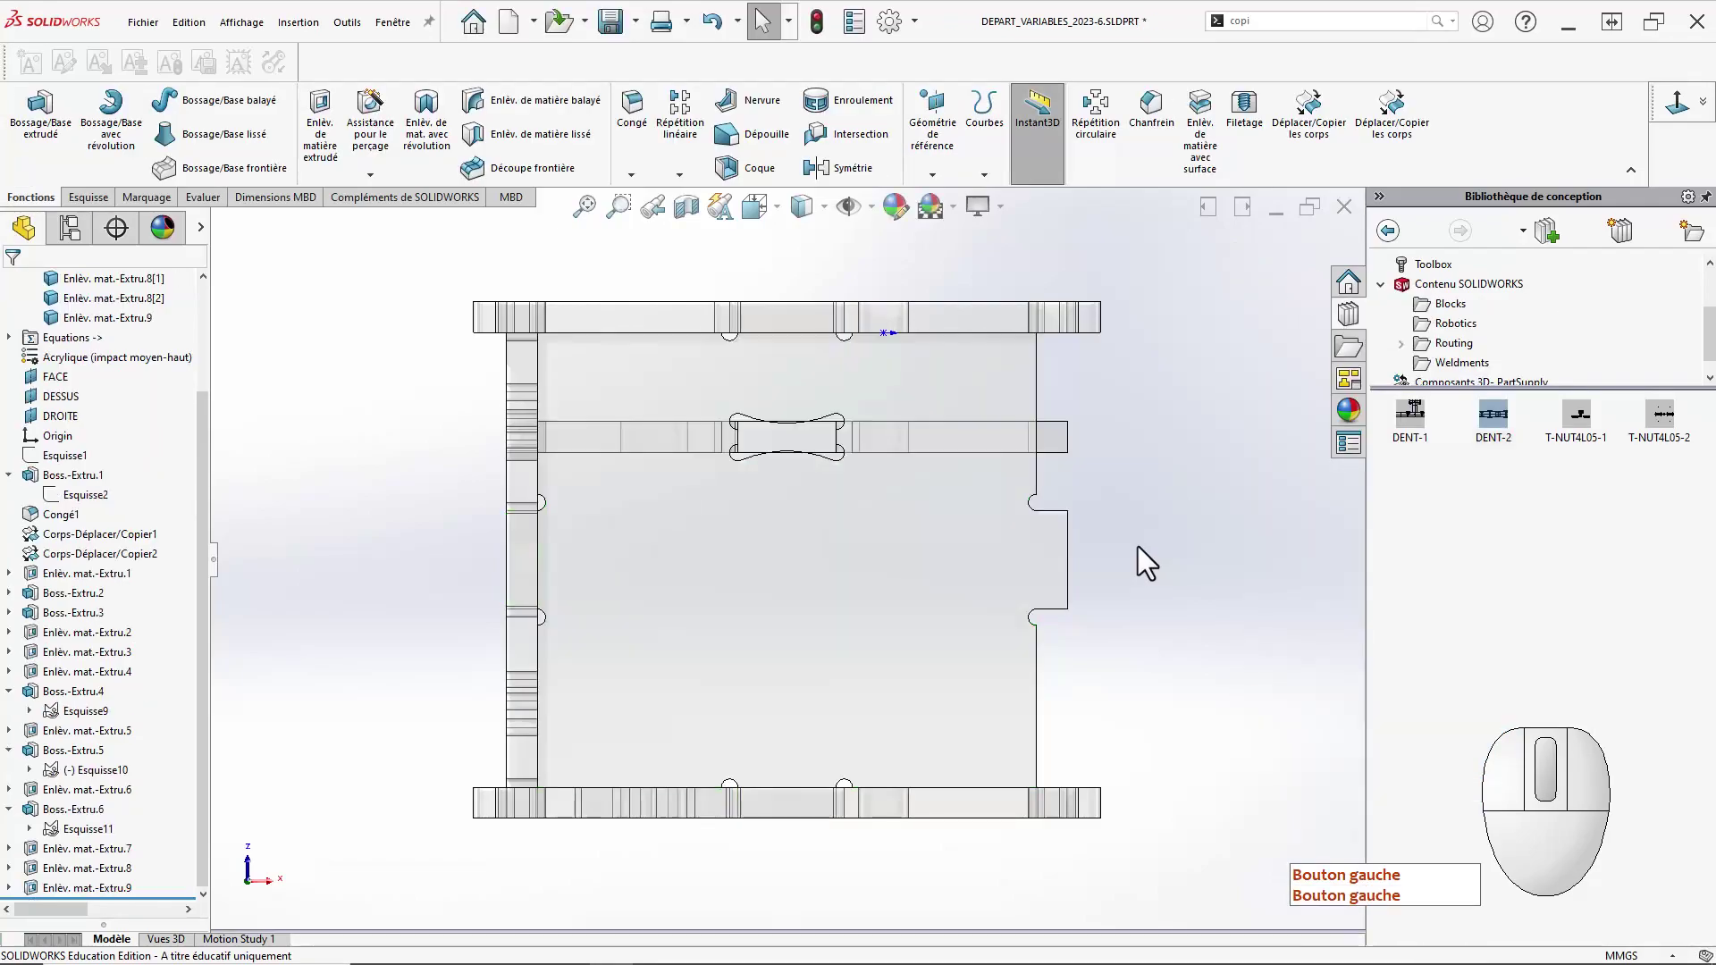
Create a reference mid plane between the side plate's inner face and the inner plate's opposite end face.
middle_drag(1145, 545, 1053, 893)
scroll(1037, 839, down, 2)
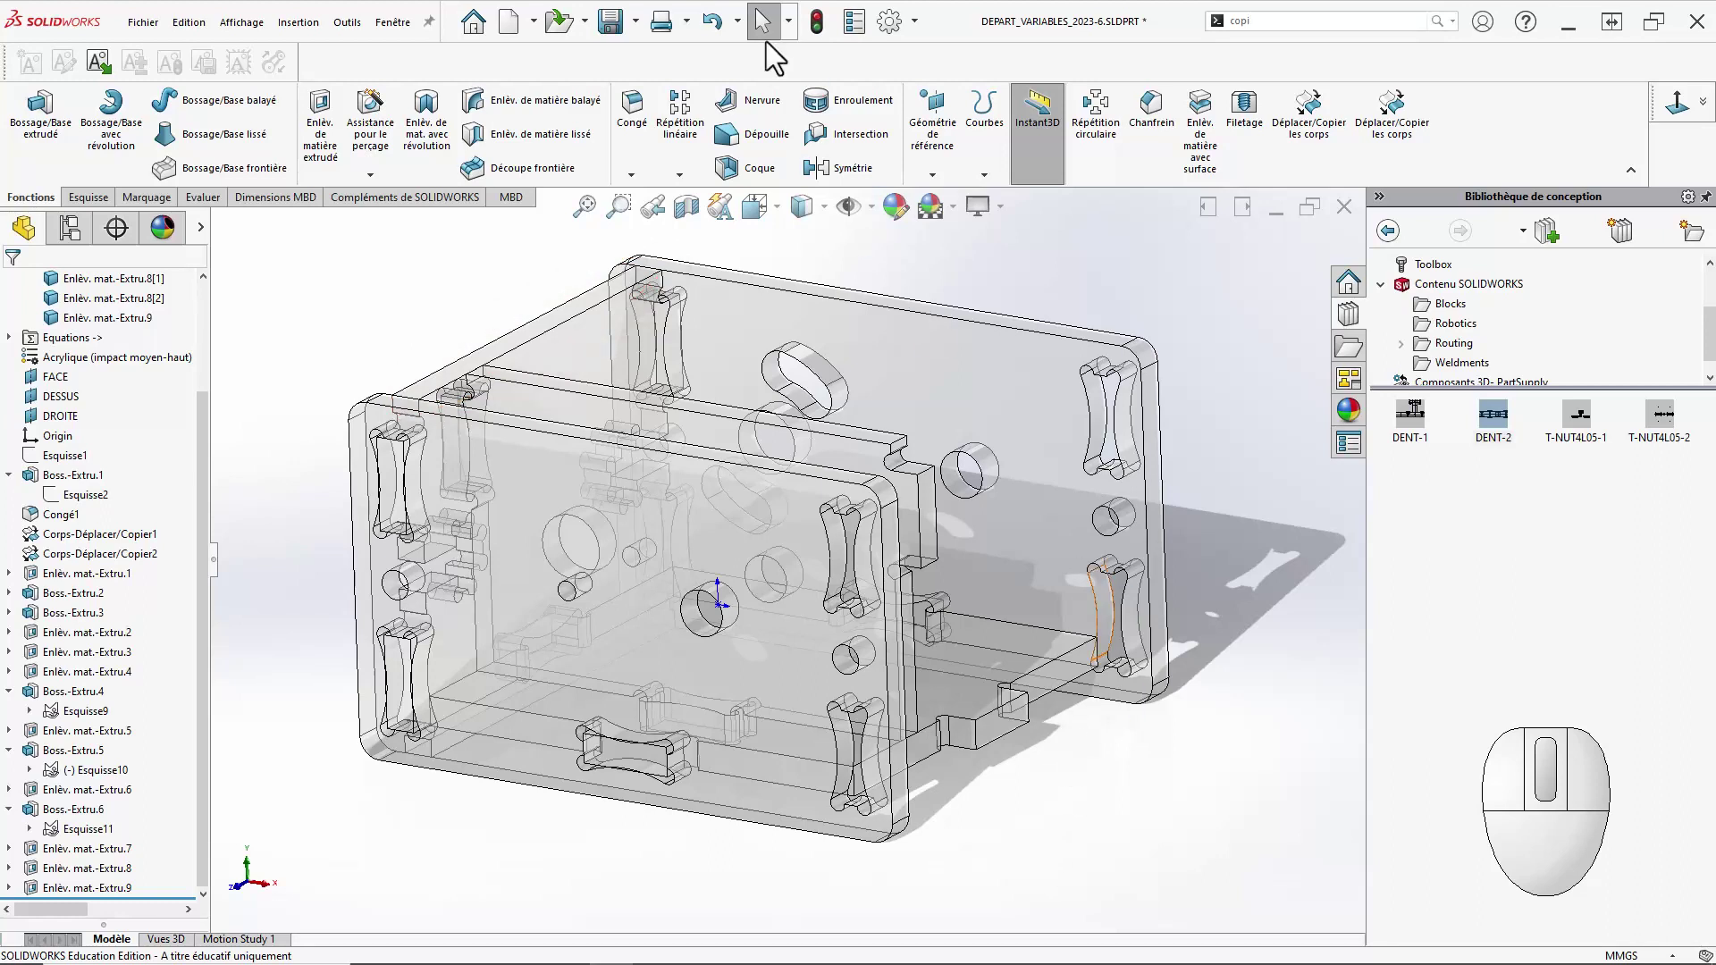
click(941, 164)
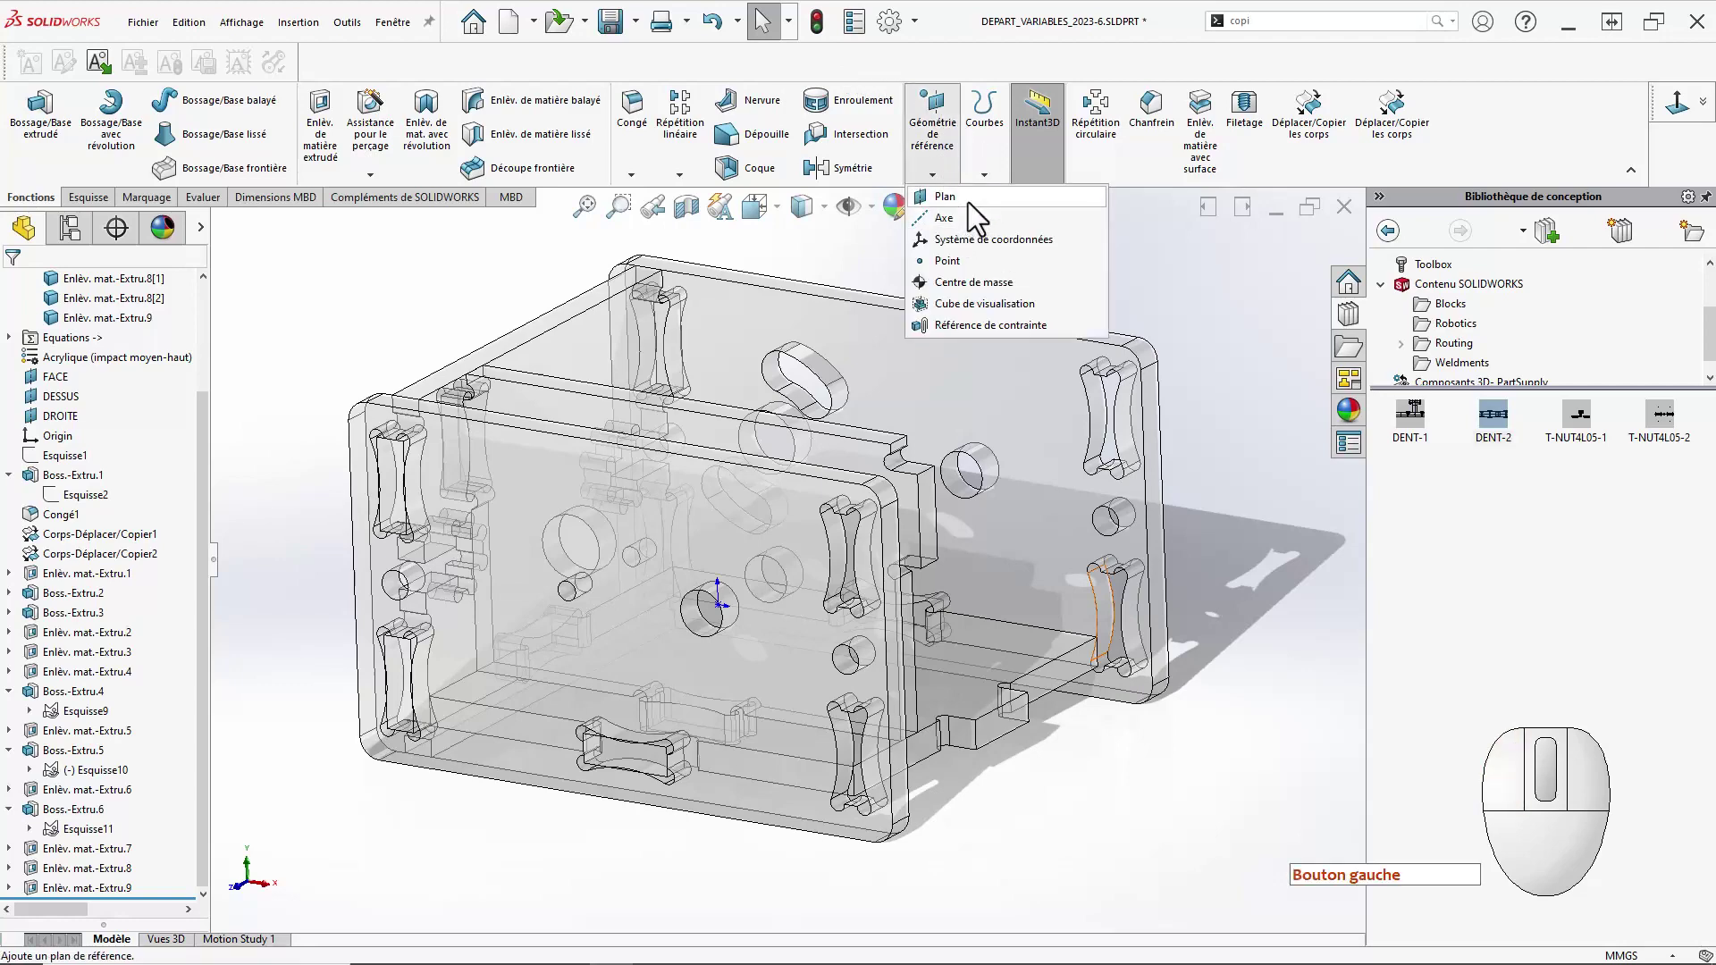
click(968, 202)
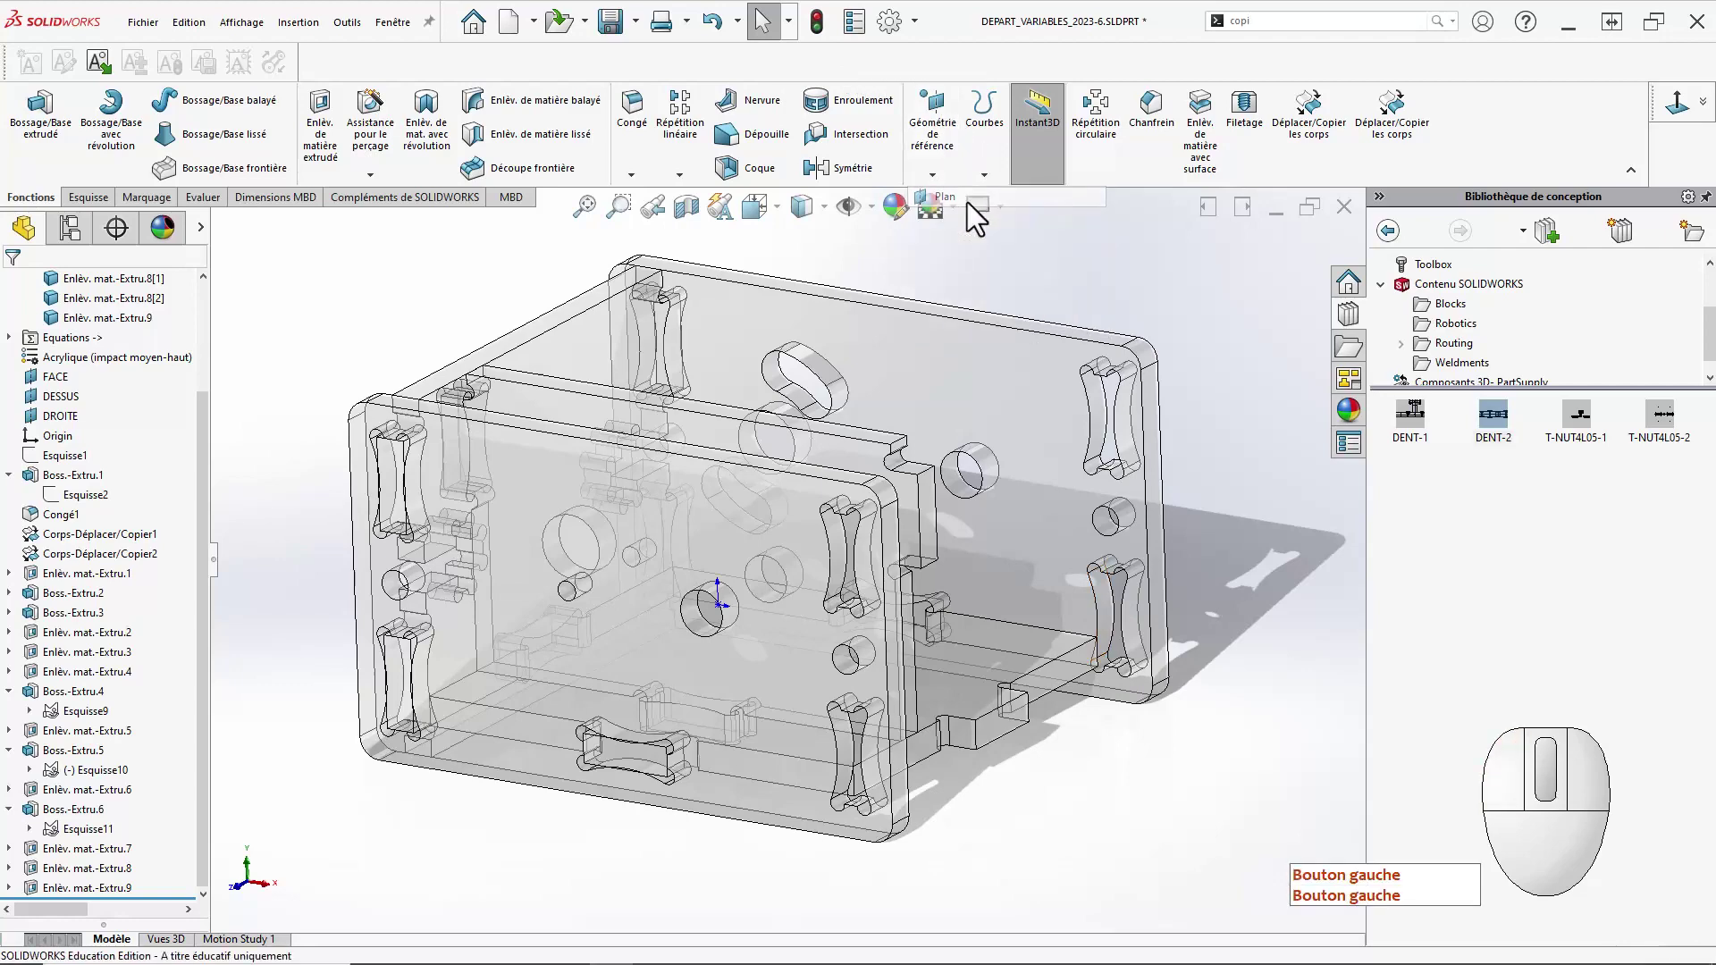
click(576, 357)
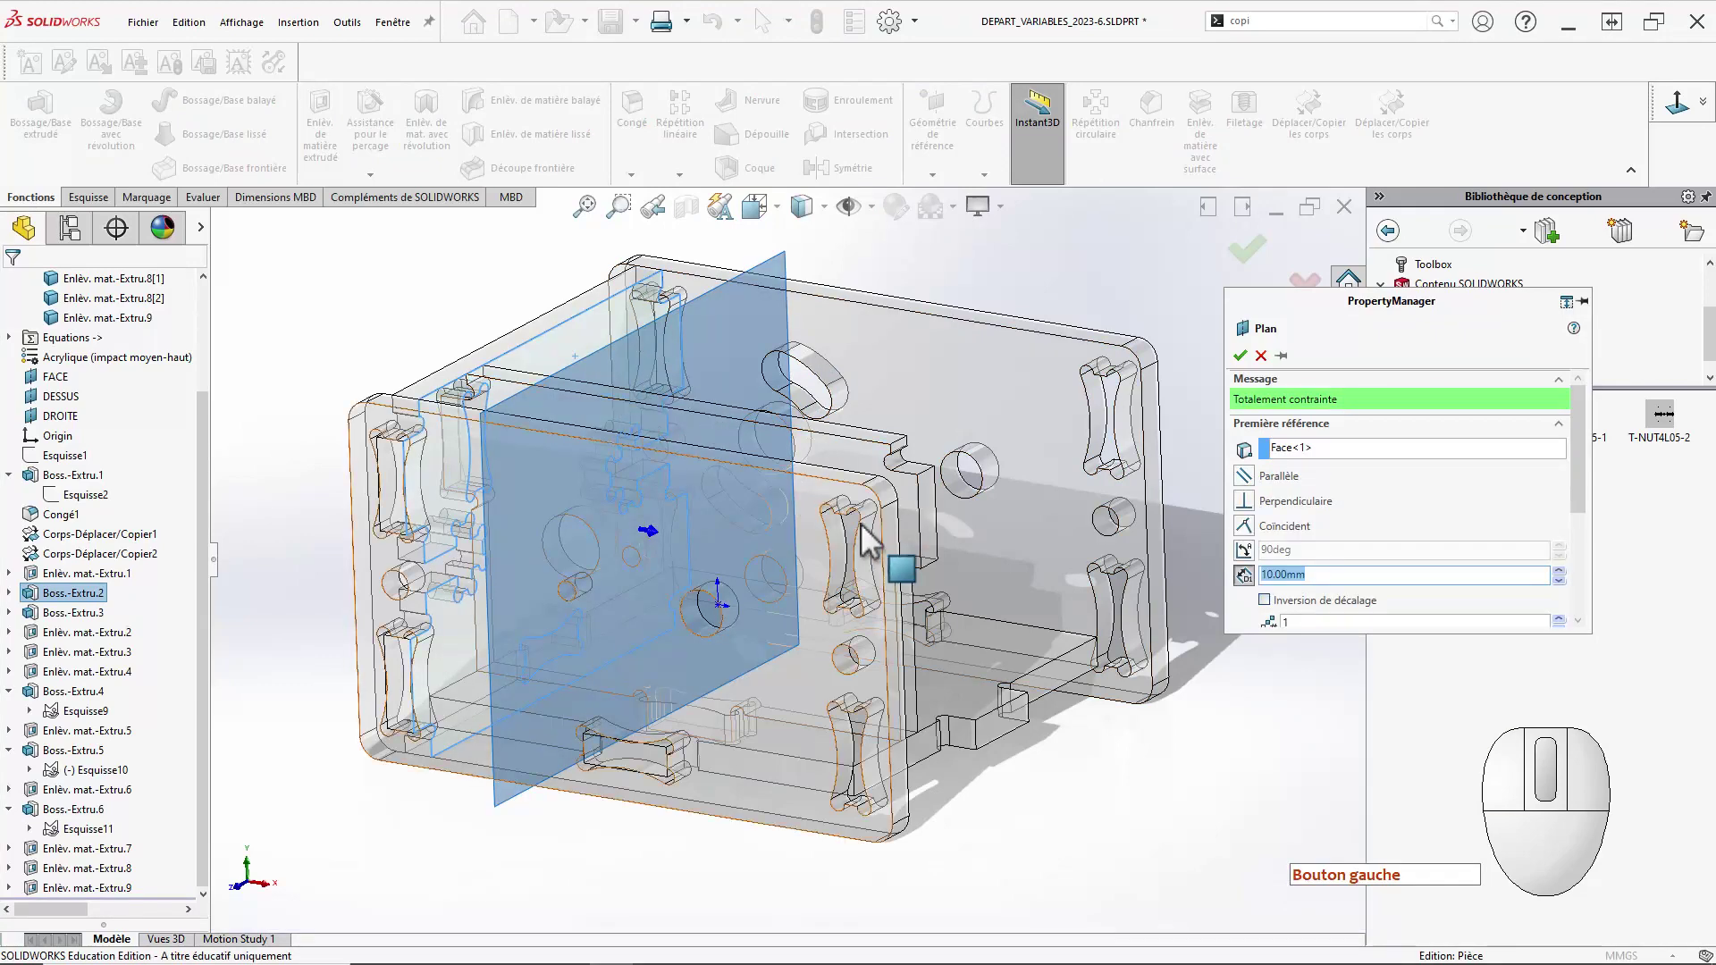
scroll(936, 605, down, 5)
middle_drag(930, 605, 802, 600)
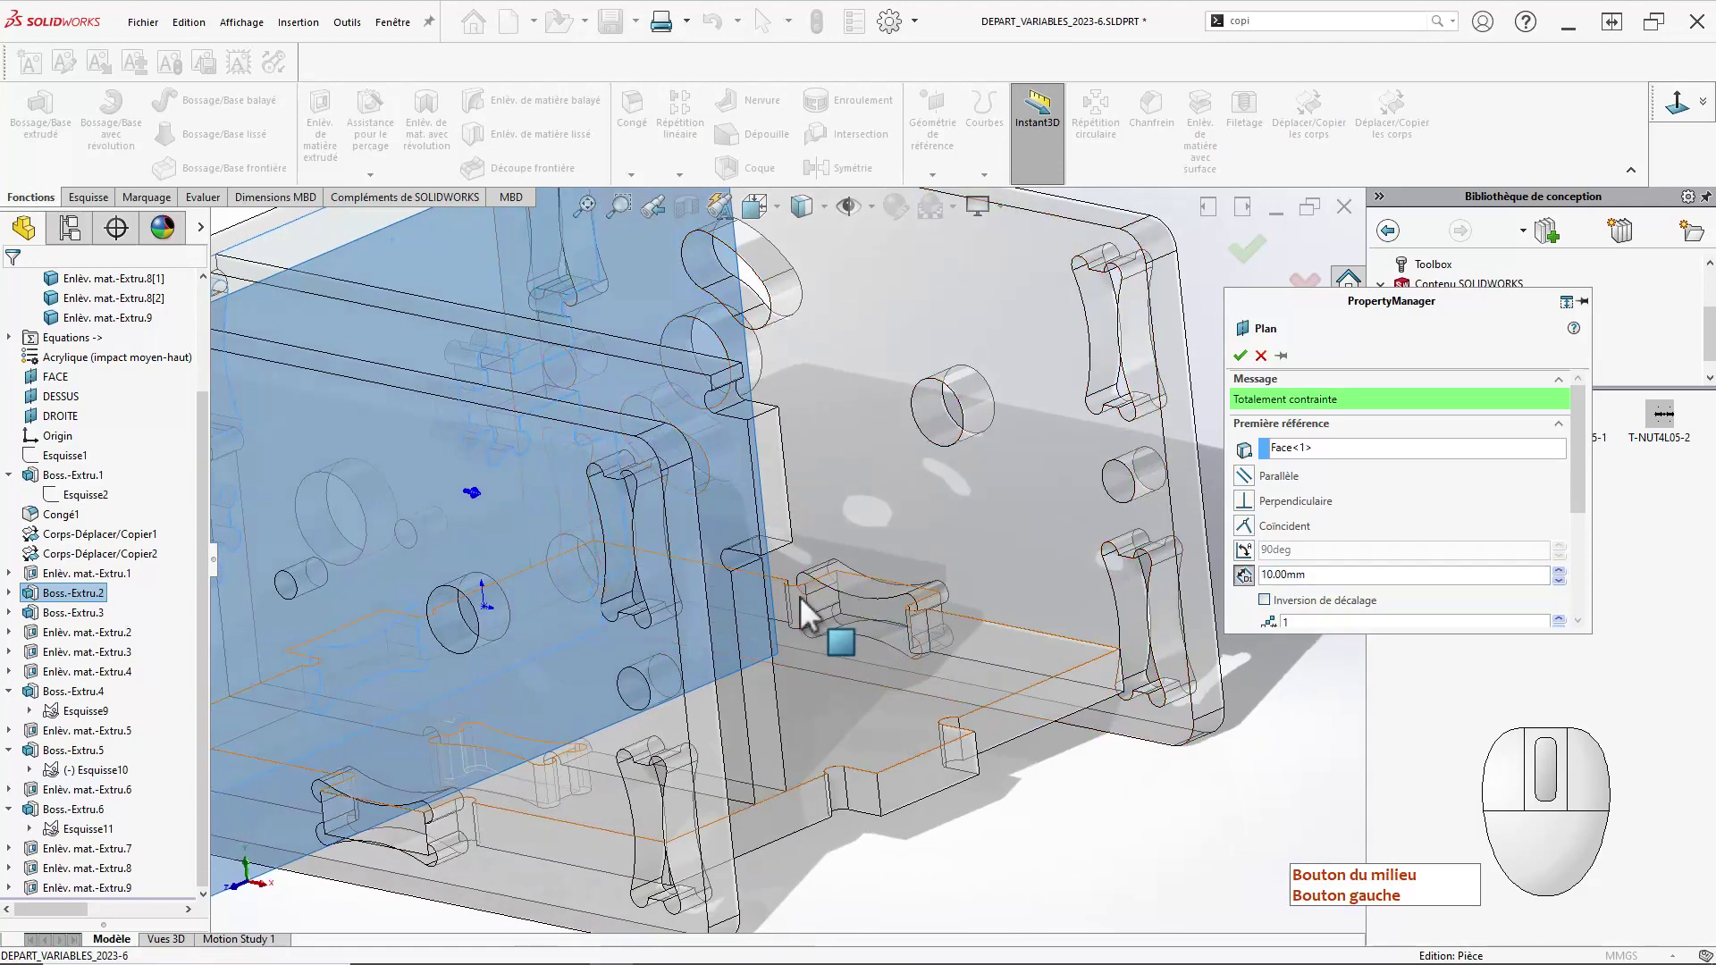
click(758, 634)
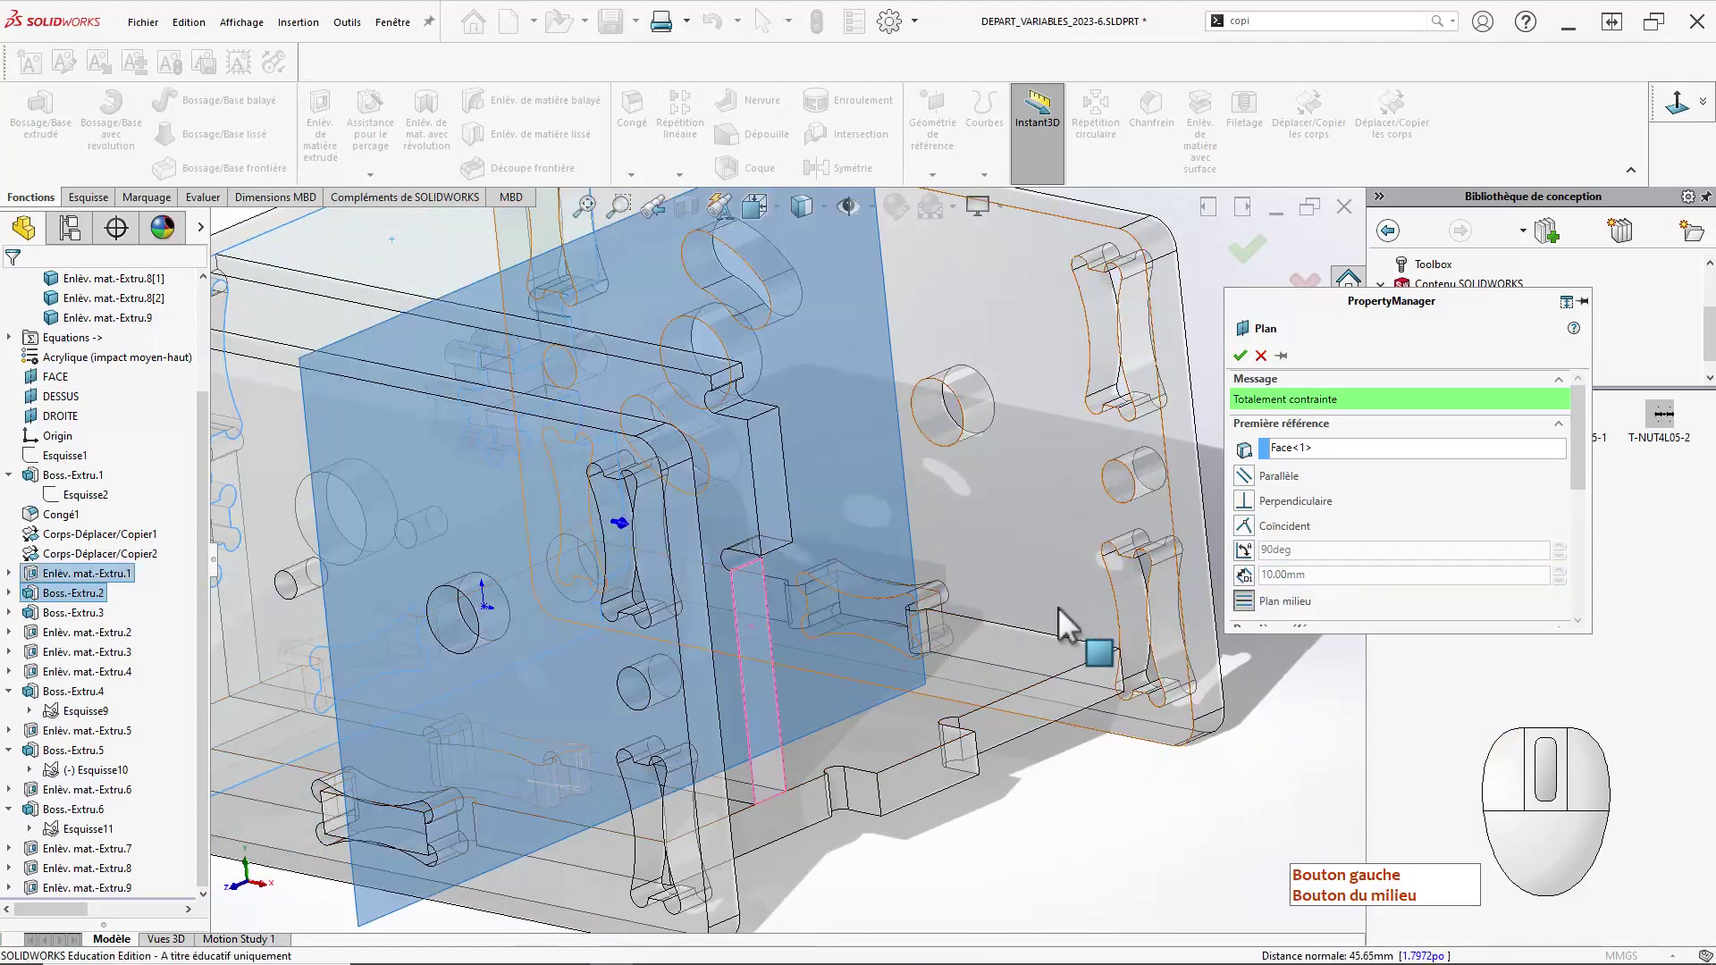
scroll(1058, 608, up, 5)
click(1240, 356)
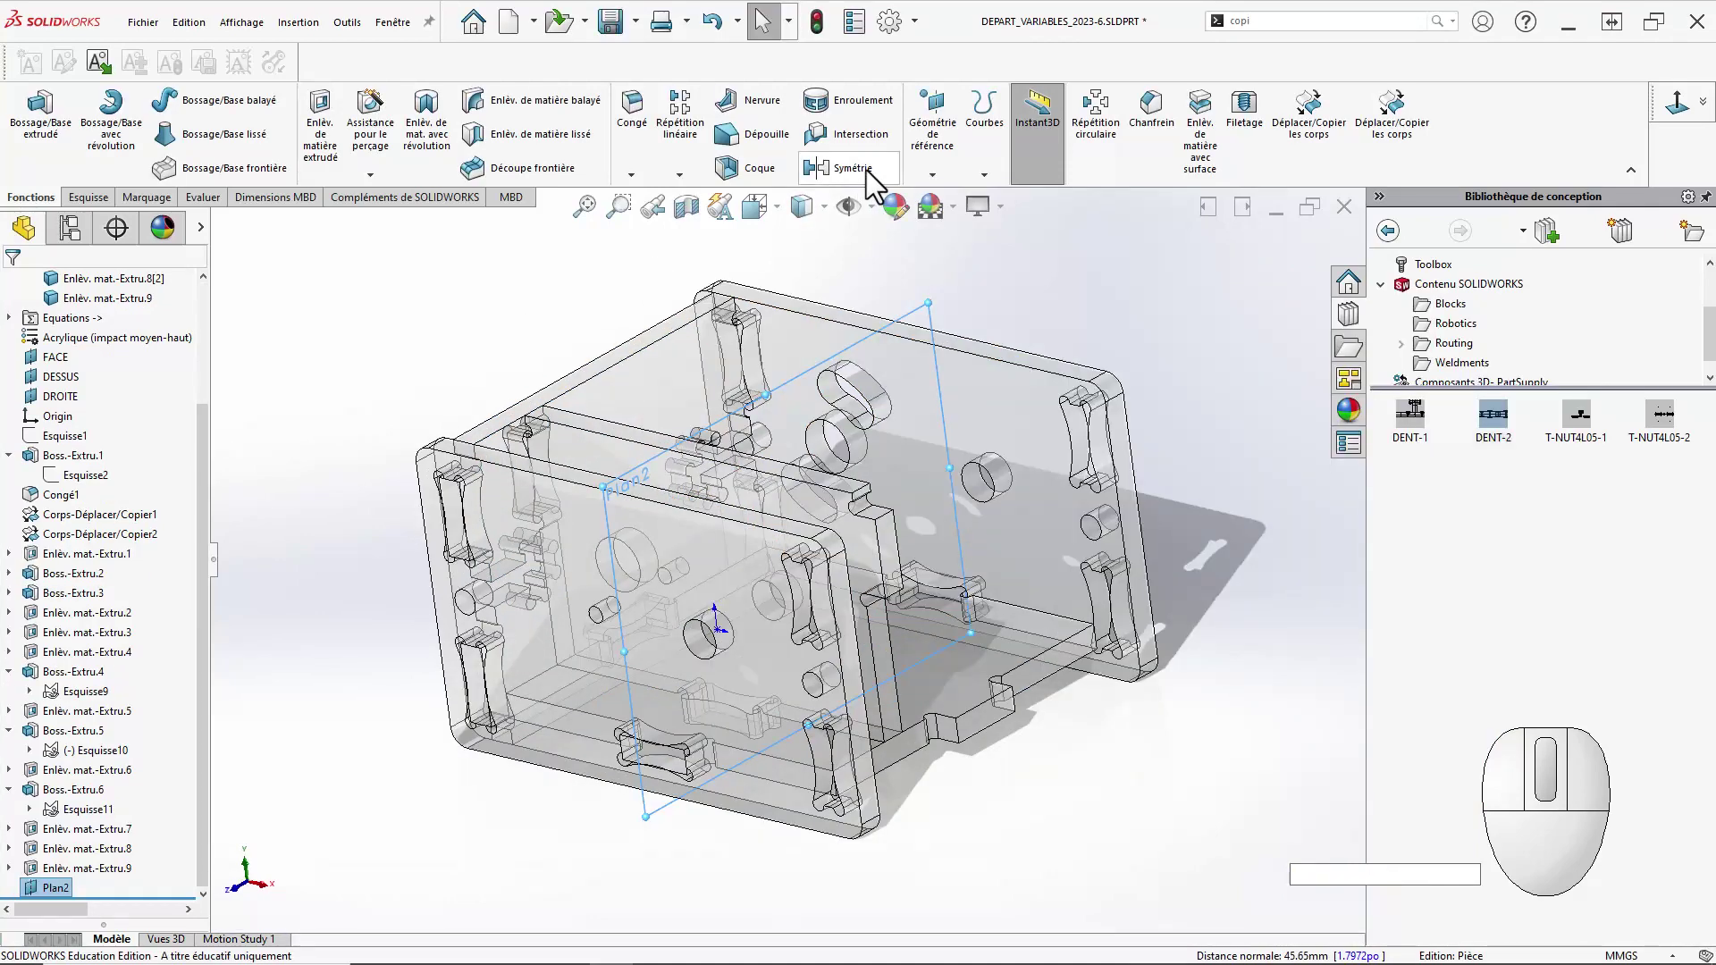
Mirror the side plate body Enlèv. mat.-Extru.7 about Plan2 and show the housing in trimetric view.
click(866, 170)
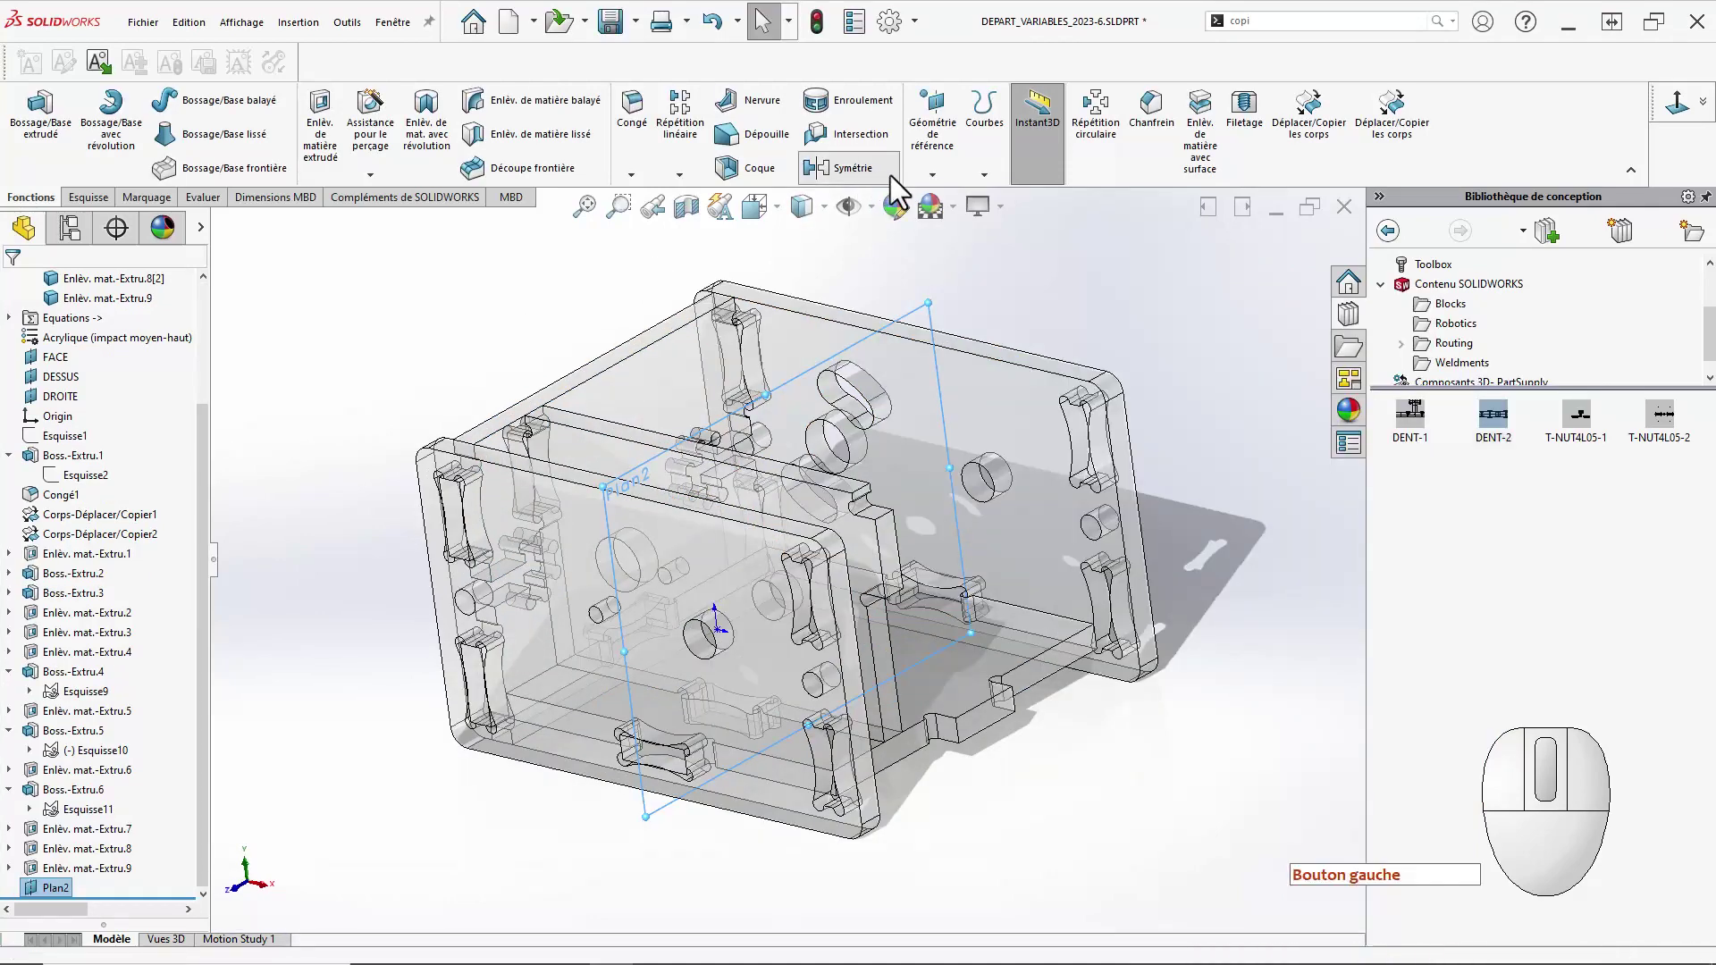
click(1317, 551)
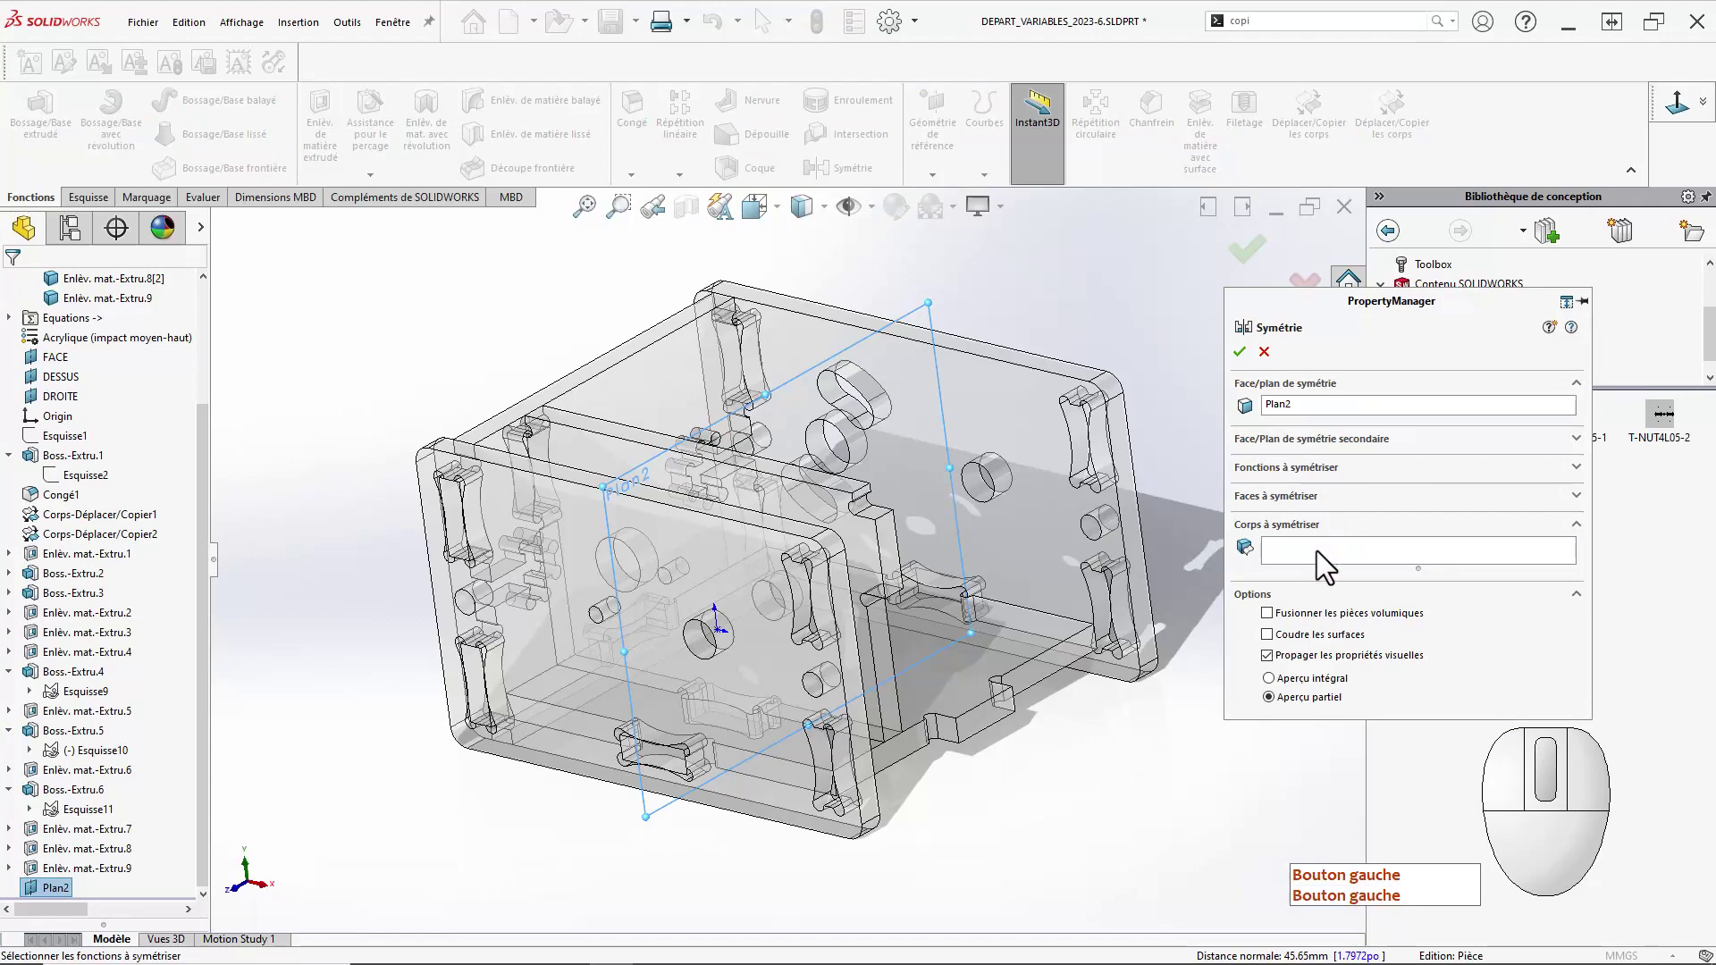
click(666, 418)
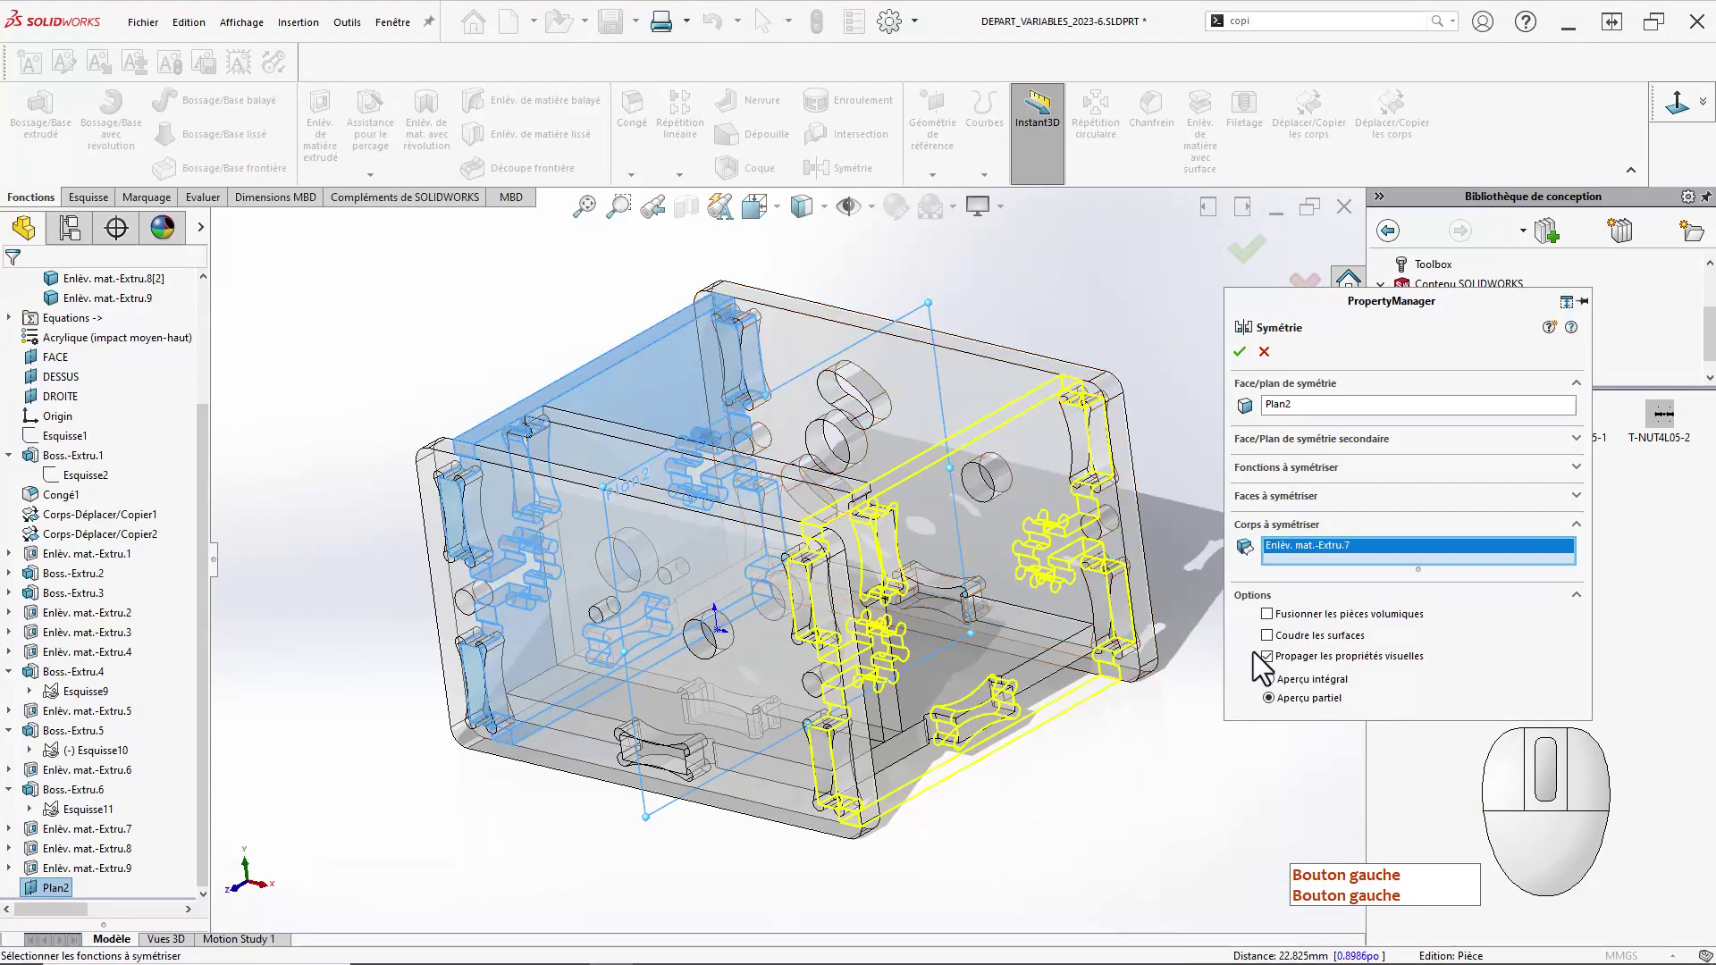
click(1238, 352)
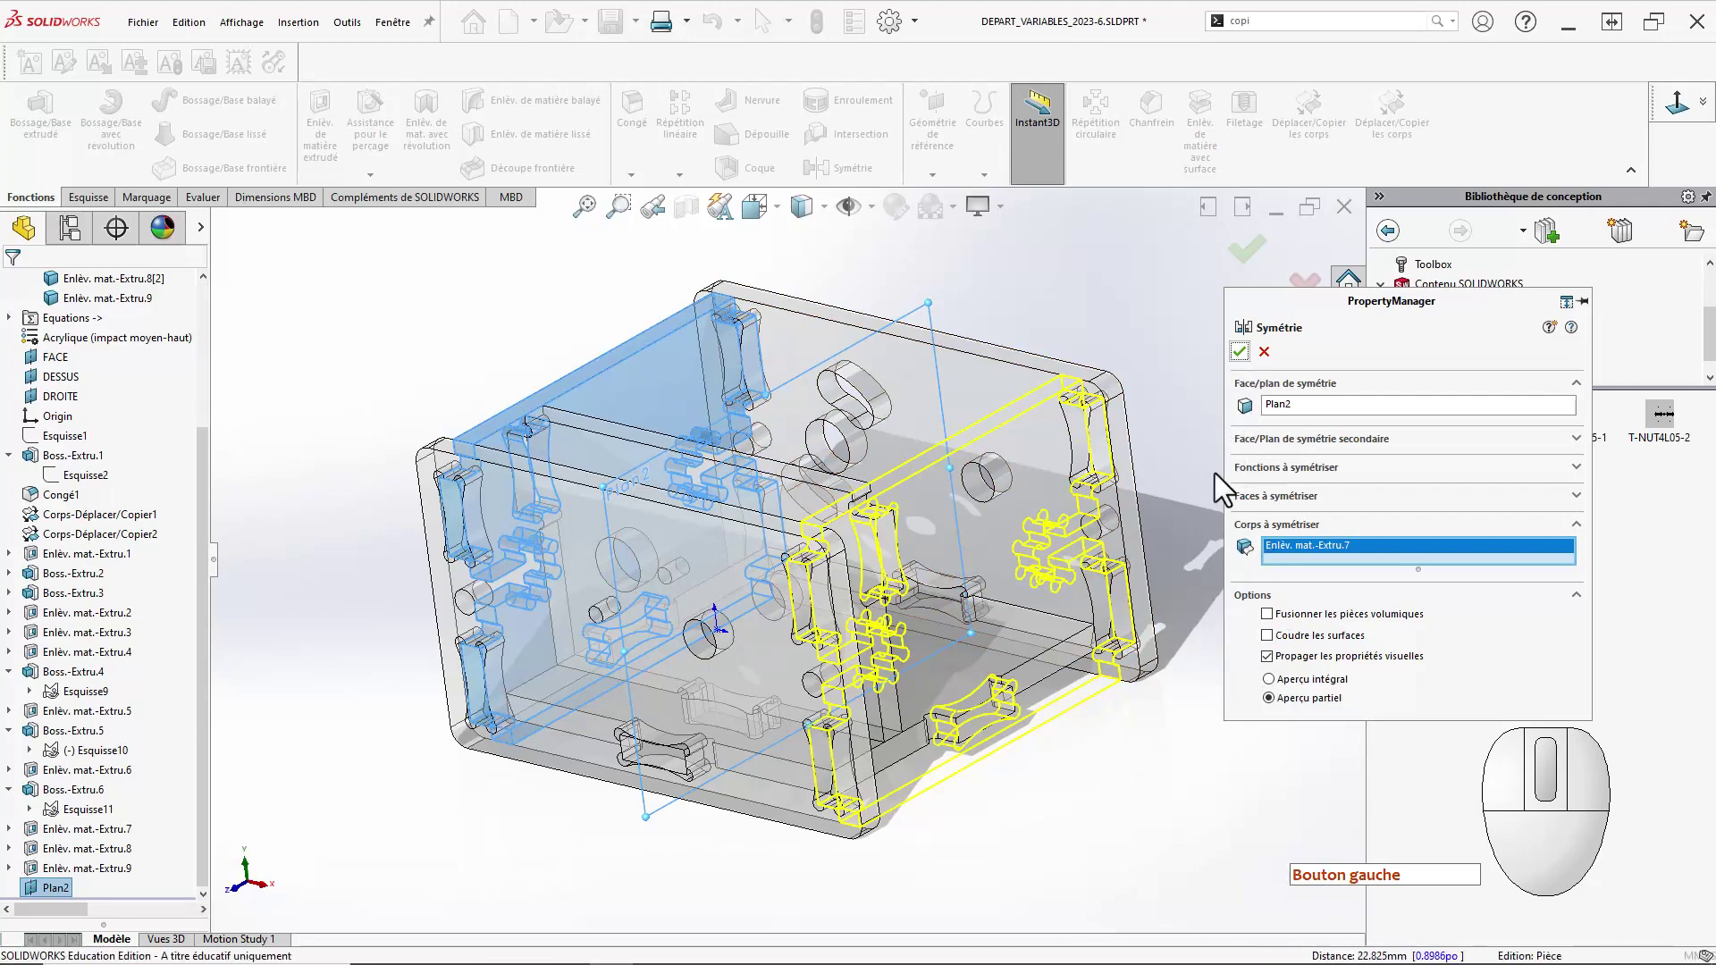
right_drag(1214, 474, 1253, 484)
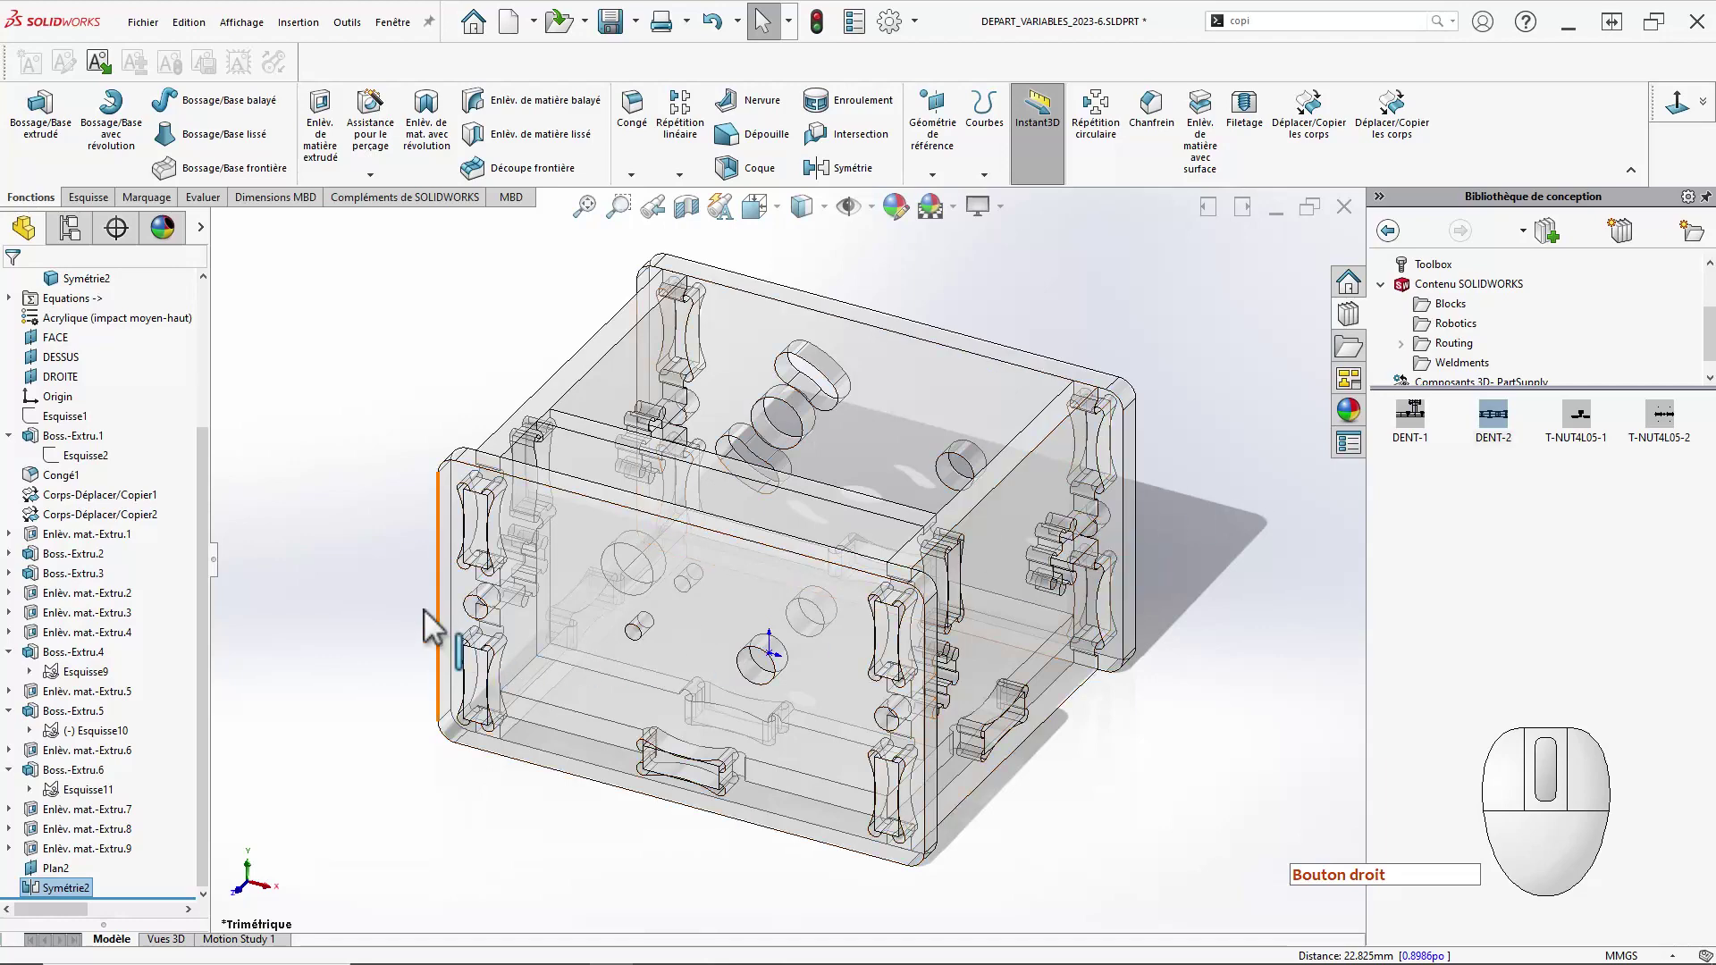
Isolate the inner plate body Enlèv. mat.-Extru.6, examine its teeth and holes from the front, and exit isolation.
scroll(79, 379, up, 4)
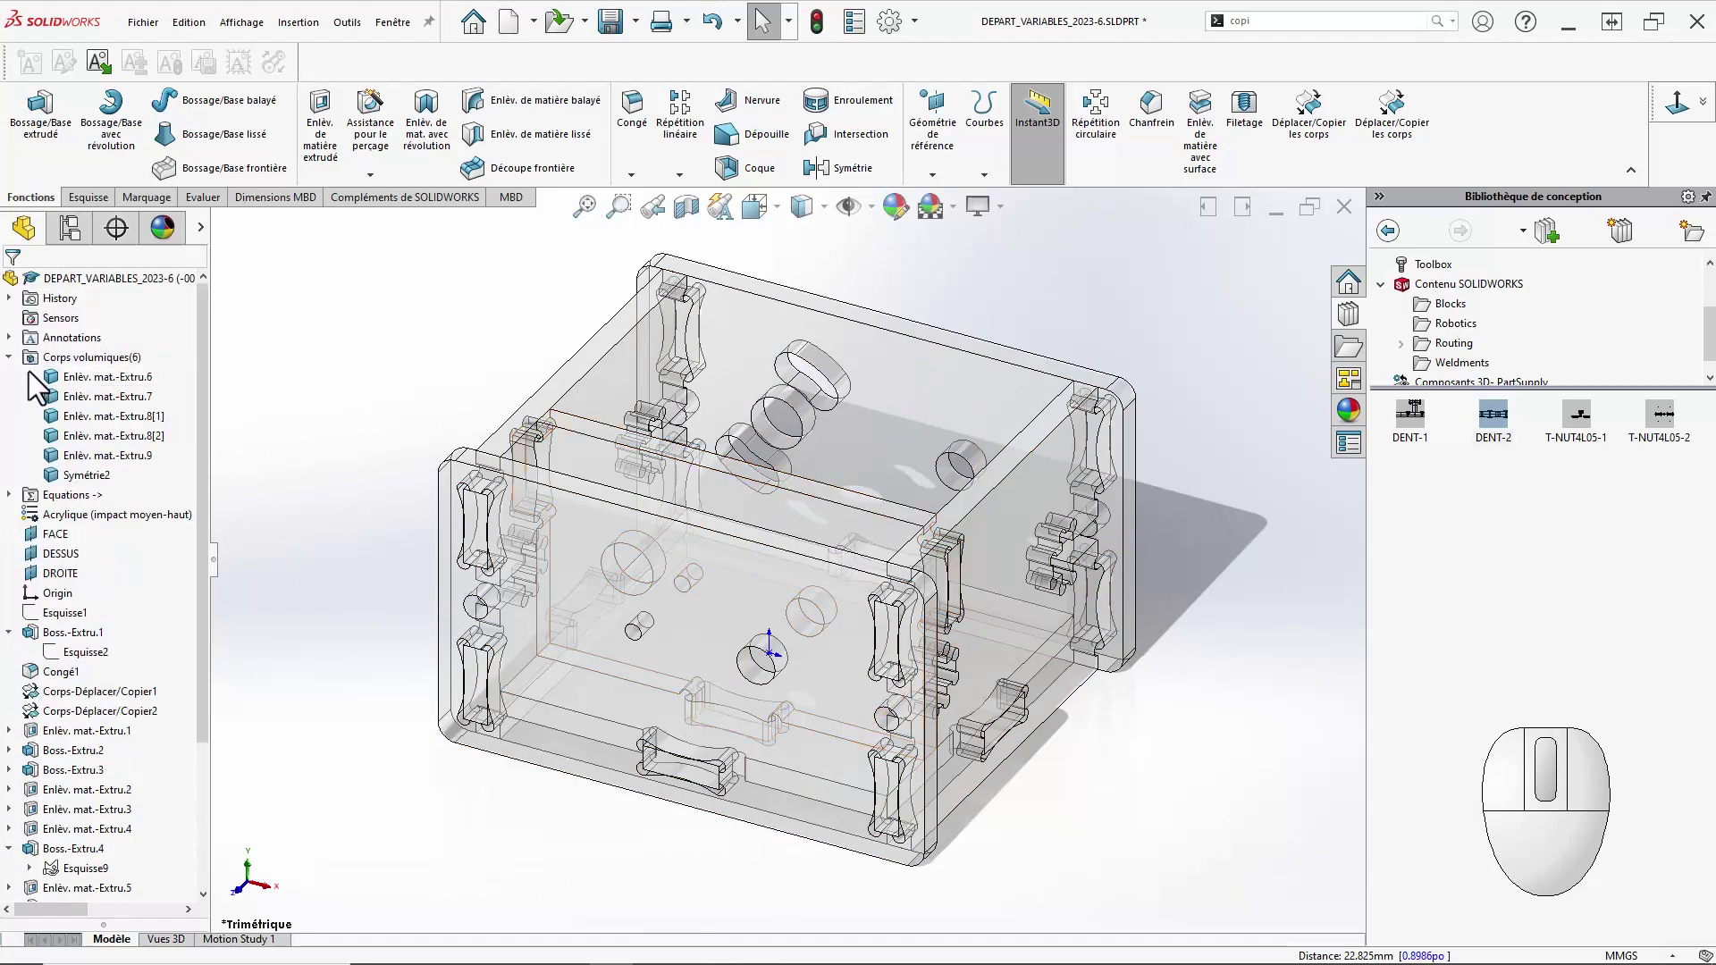
click(112, 357)
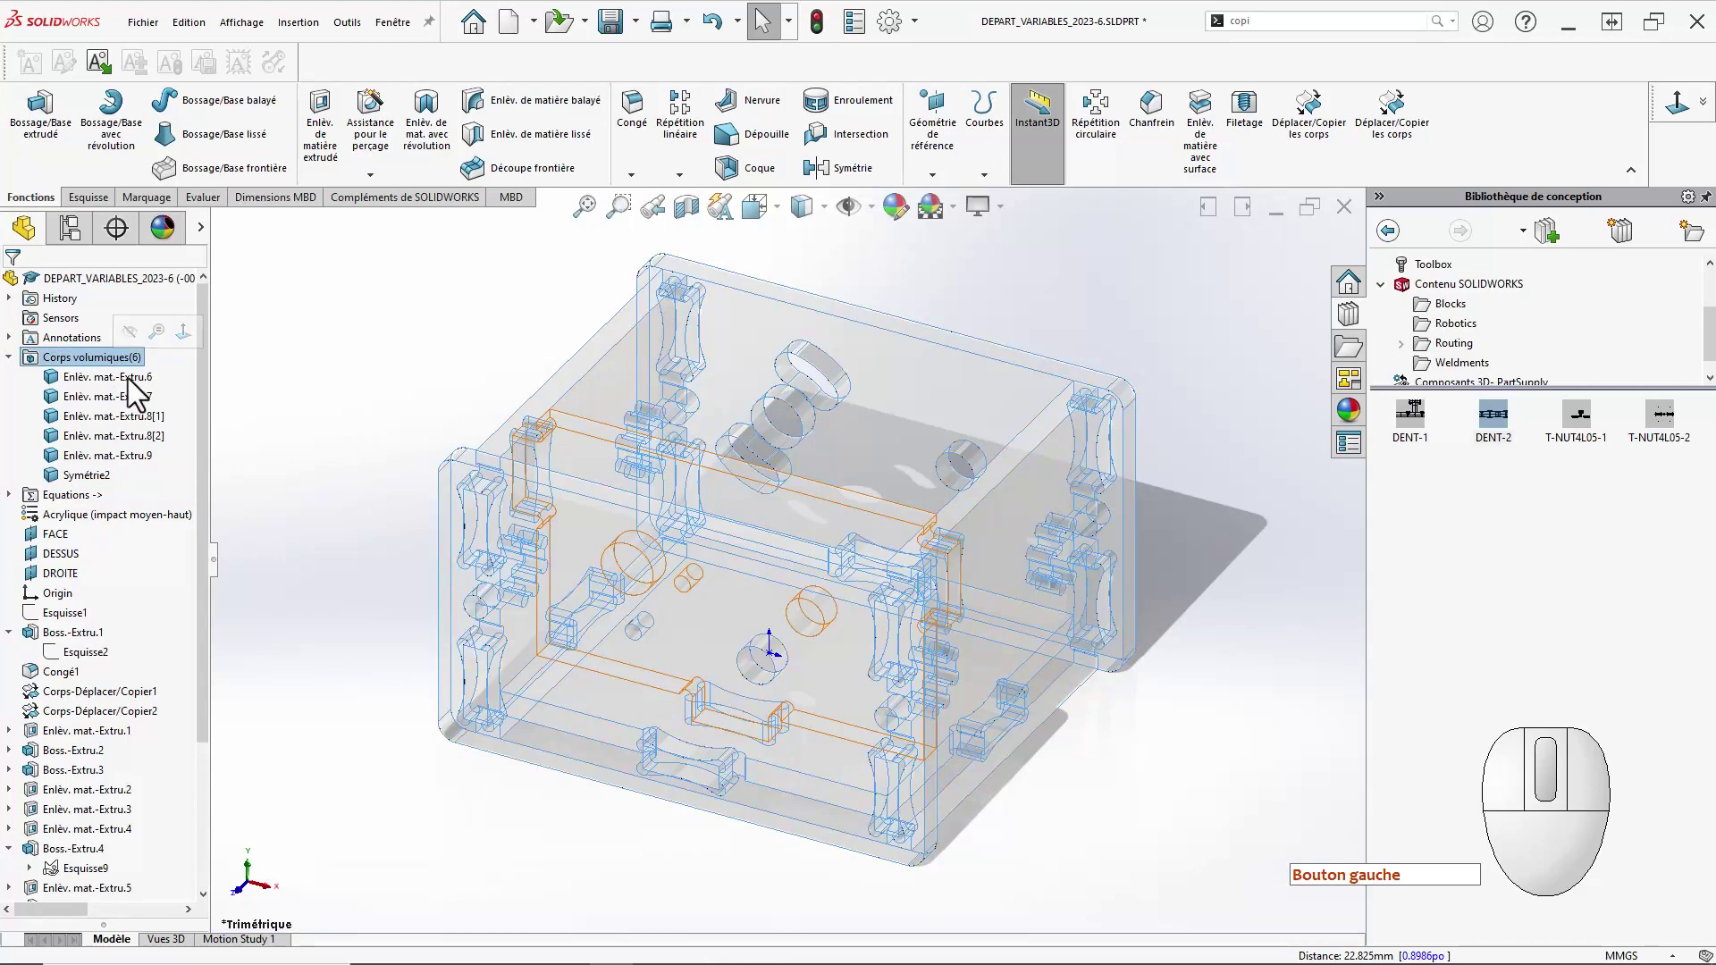
click(129, 379)
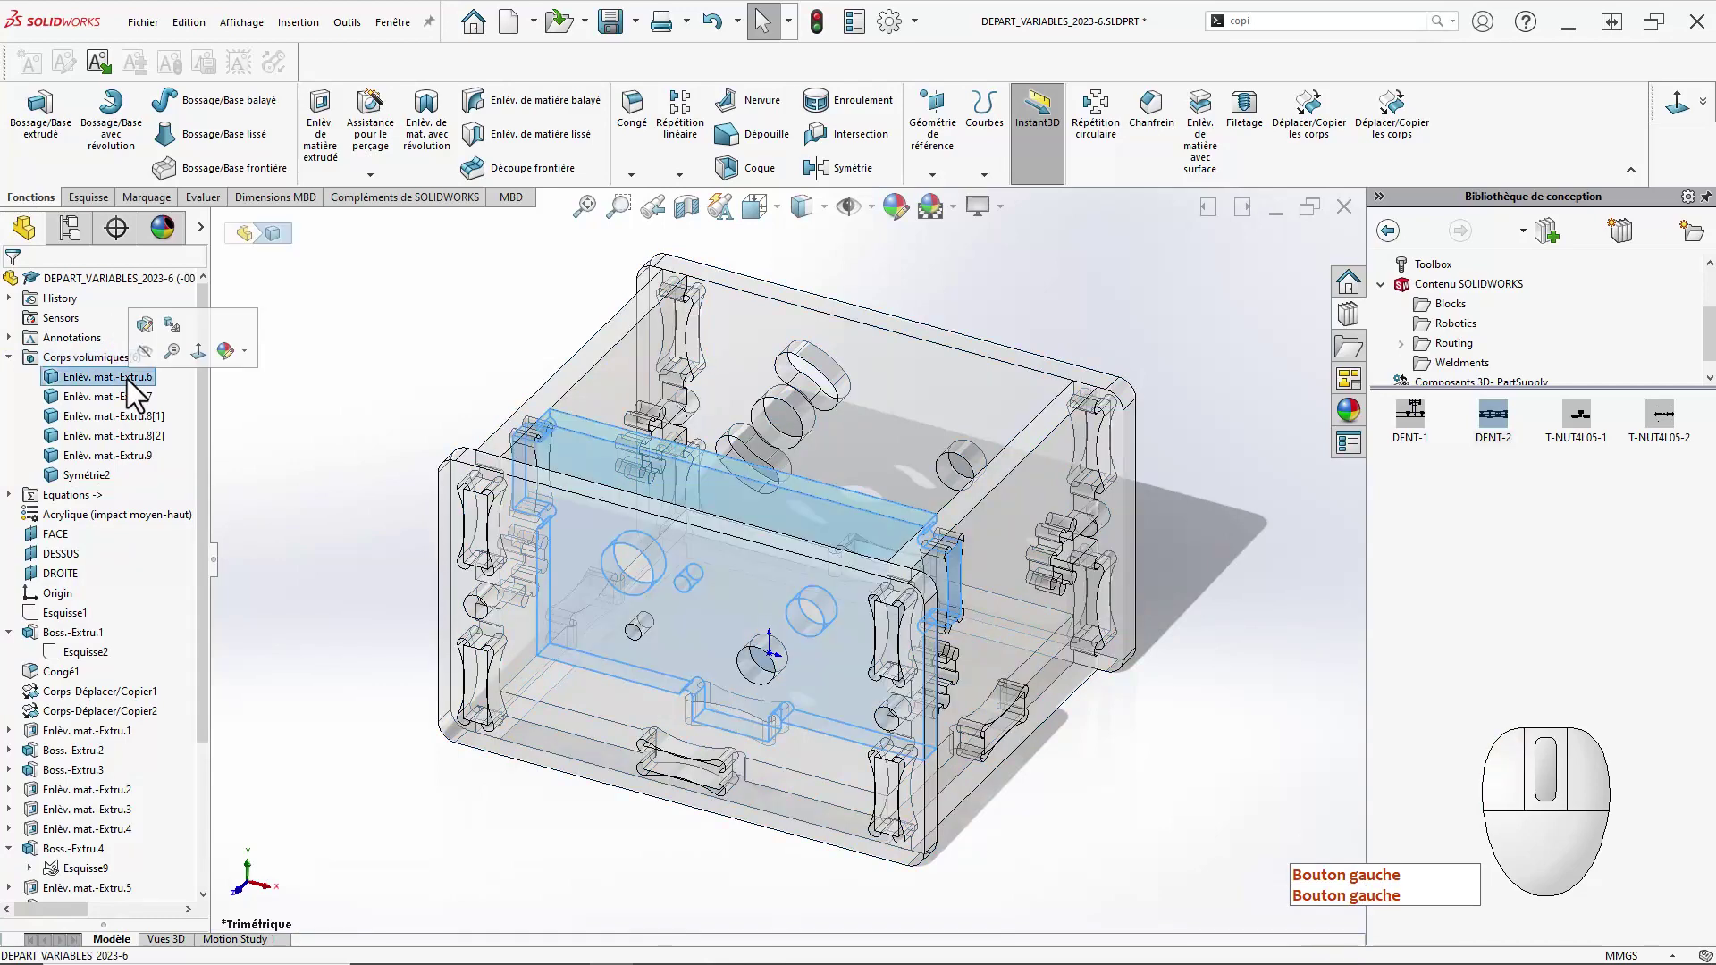
right_click(128, 383)
click(177, 438)
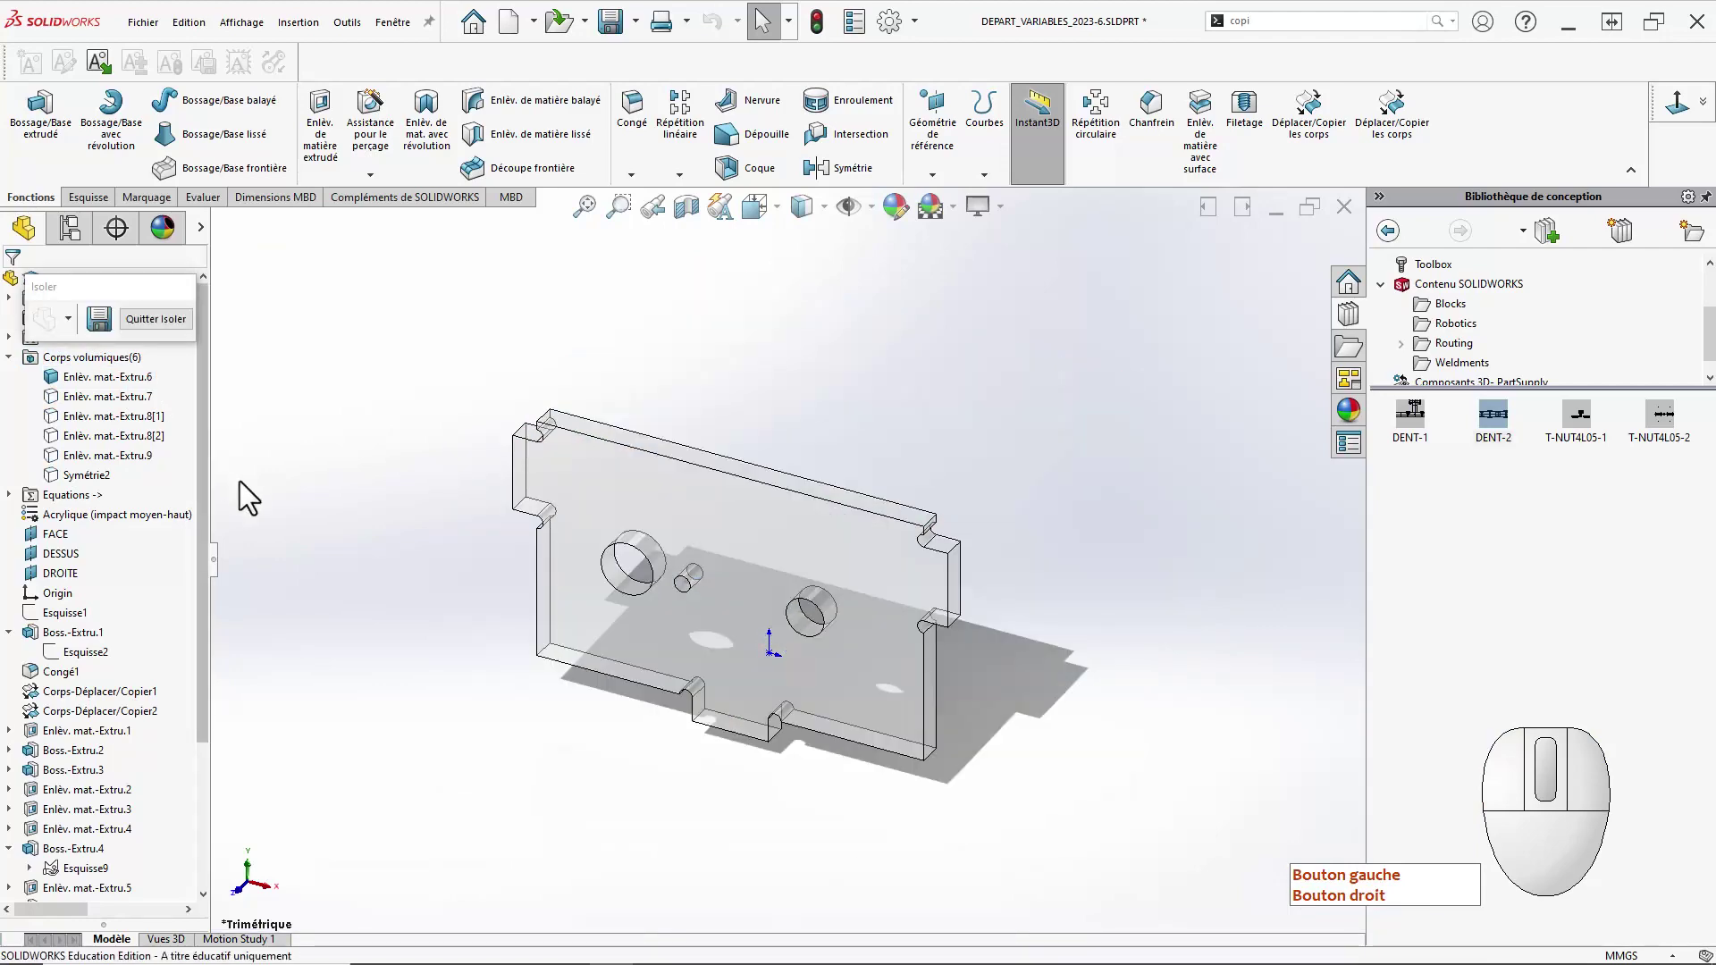
right_drag(374, 597, 318, 442)
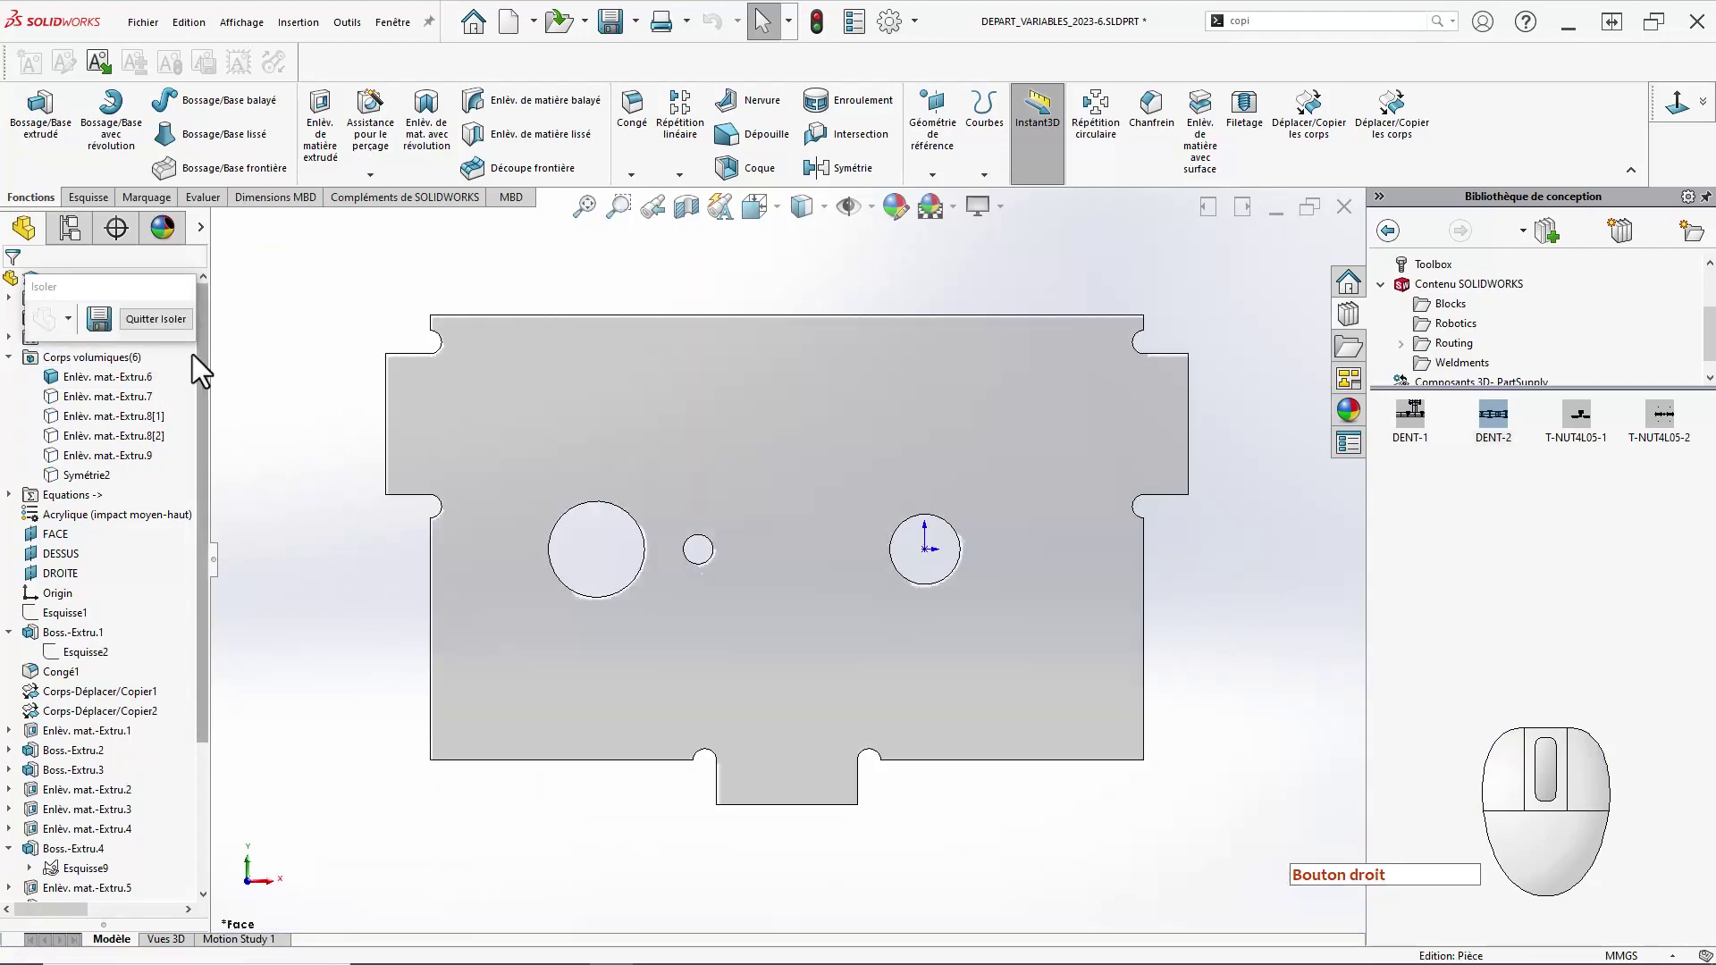
click(154, 319)
Isolate the side plate body Enlèv. mat.-Extru.7, examine its openings and T-nut slots from the left, and exit isolation.
click(140, 379)
click(119, 399)
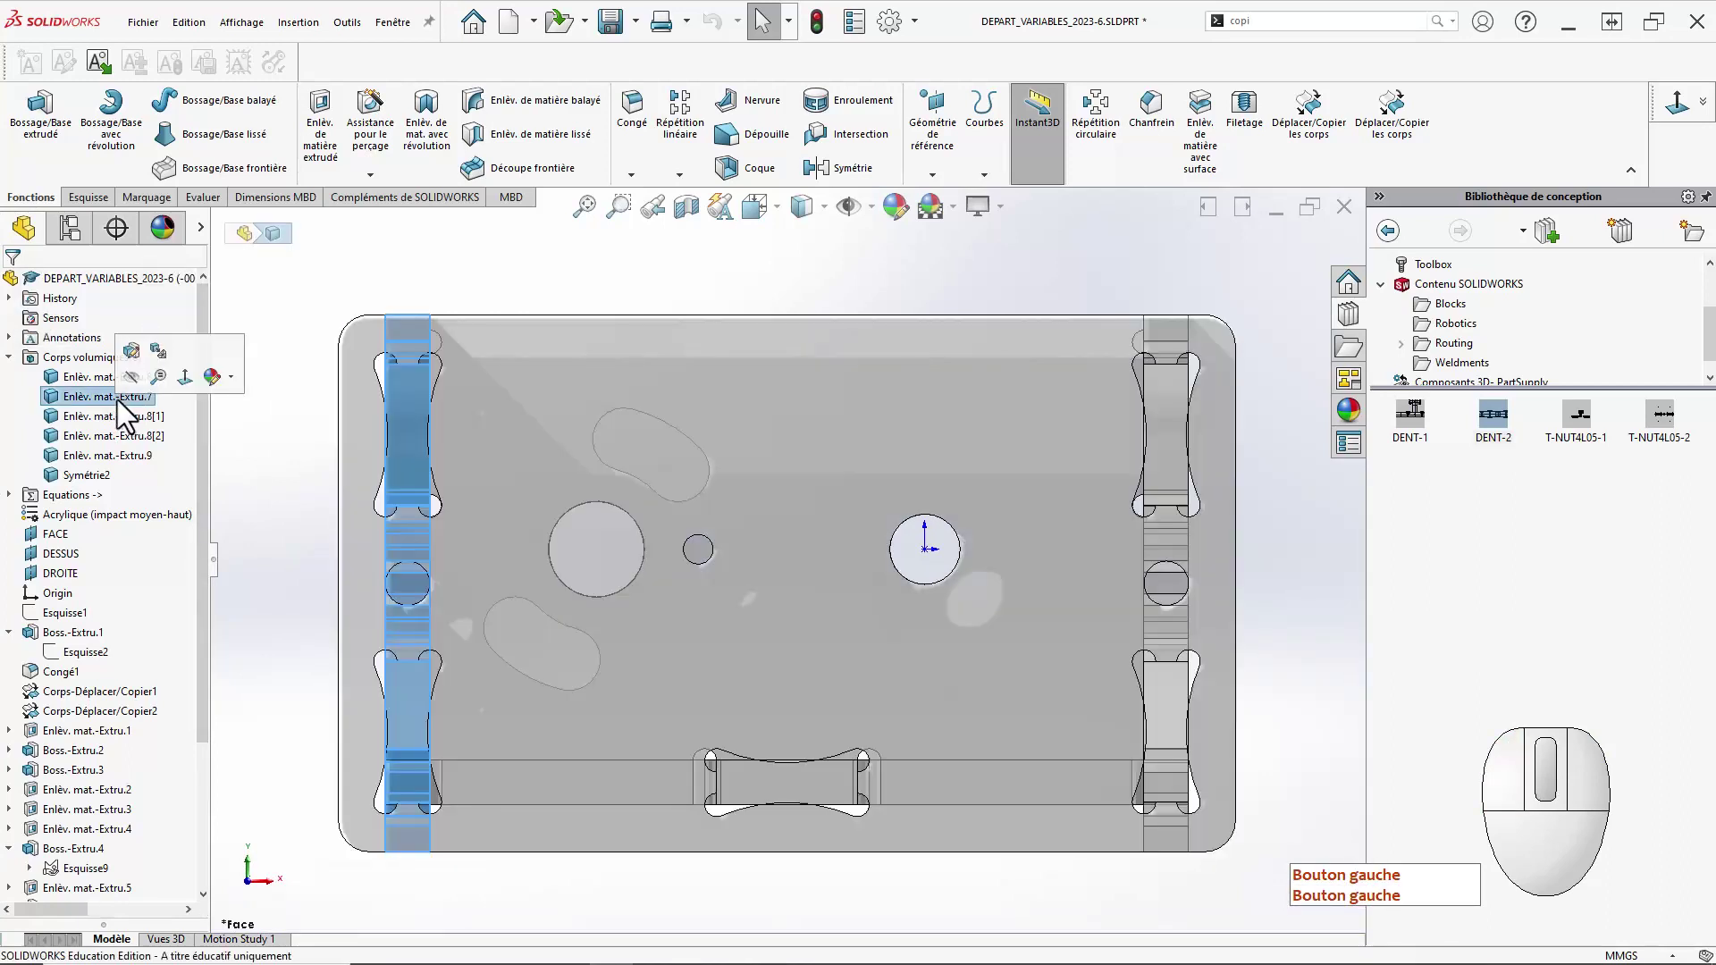
right_click(92, 396)
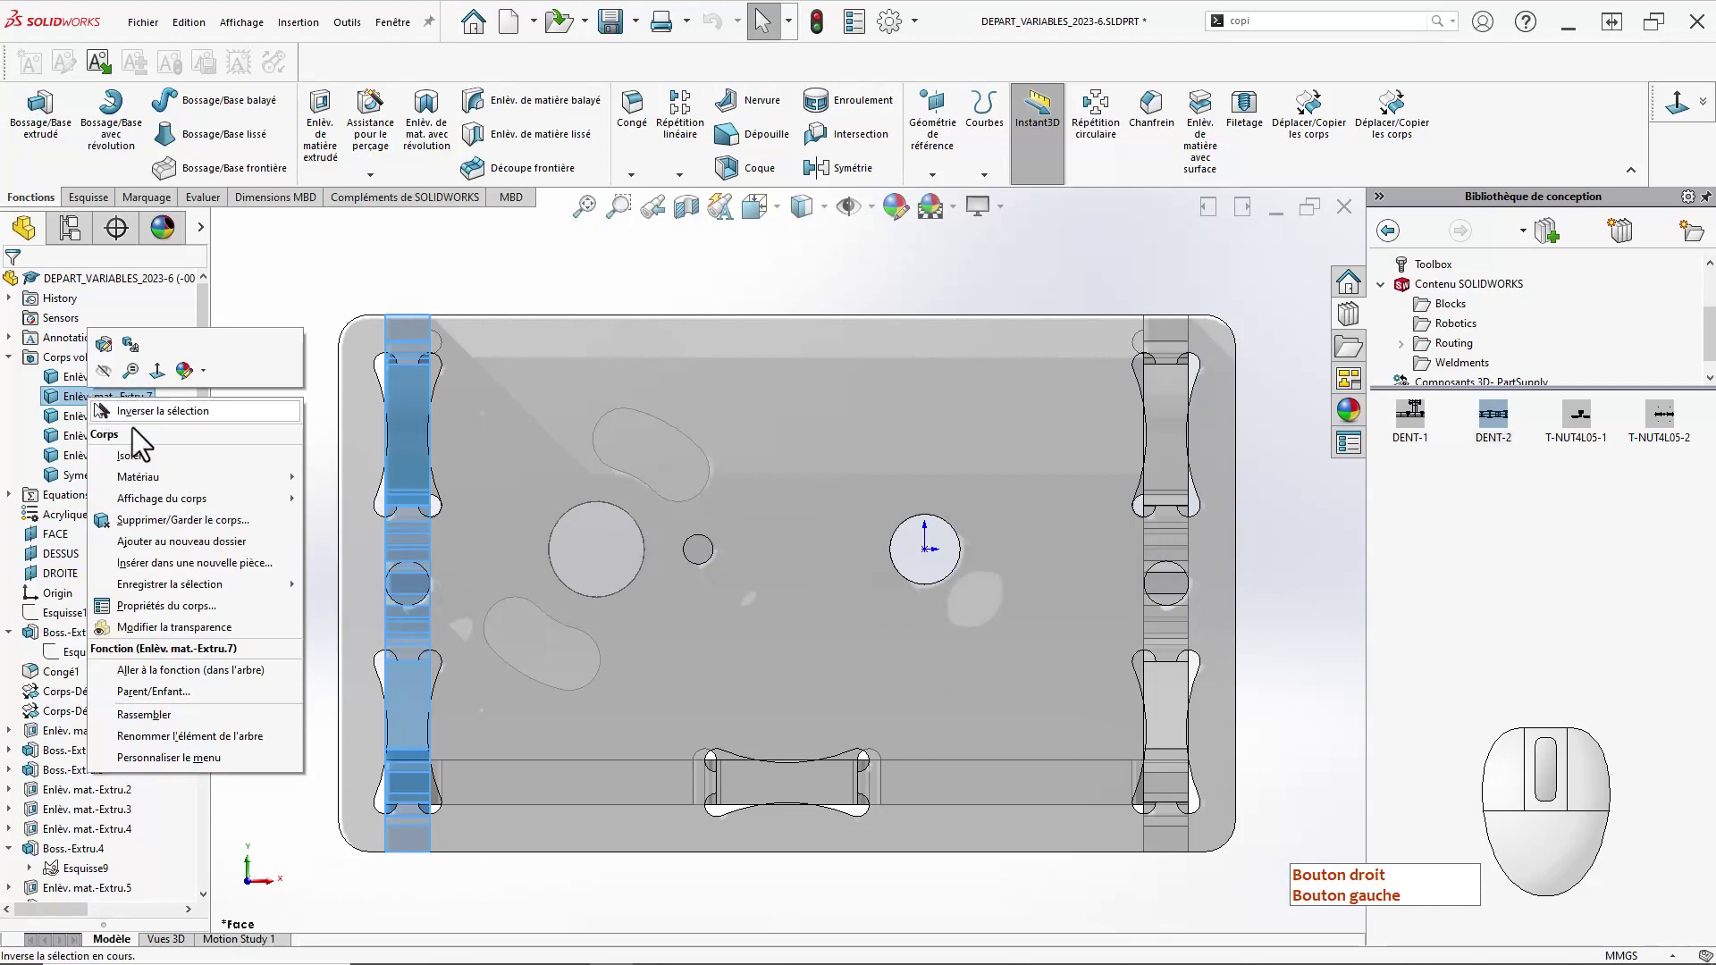
click(161, 474)
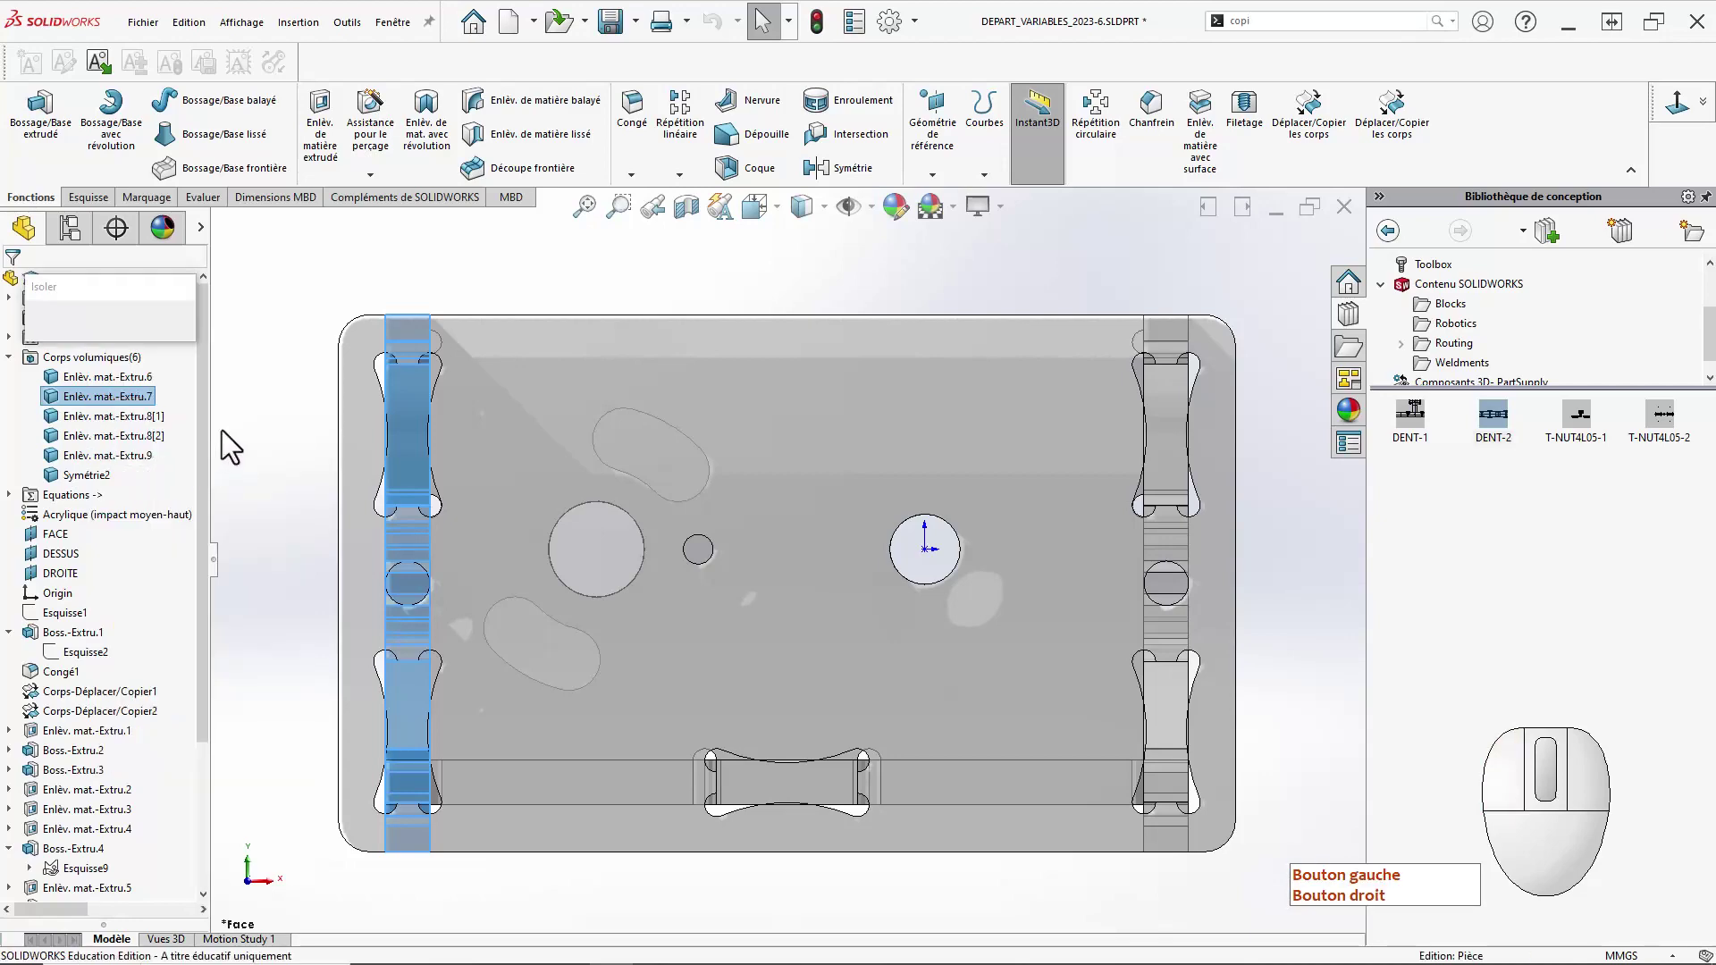
middle_drag(801, 532, 675, 574)
scroll(675, 573, up, 1)
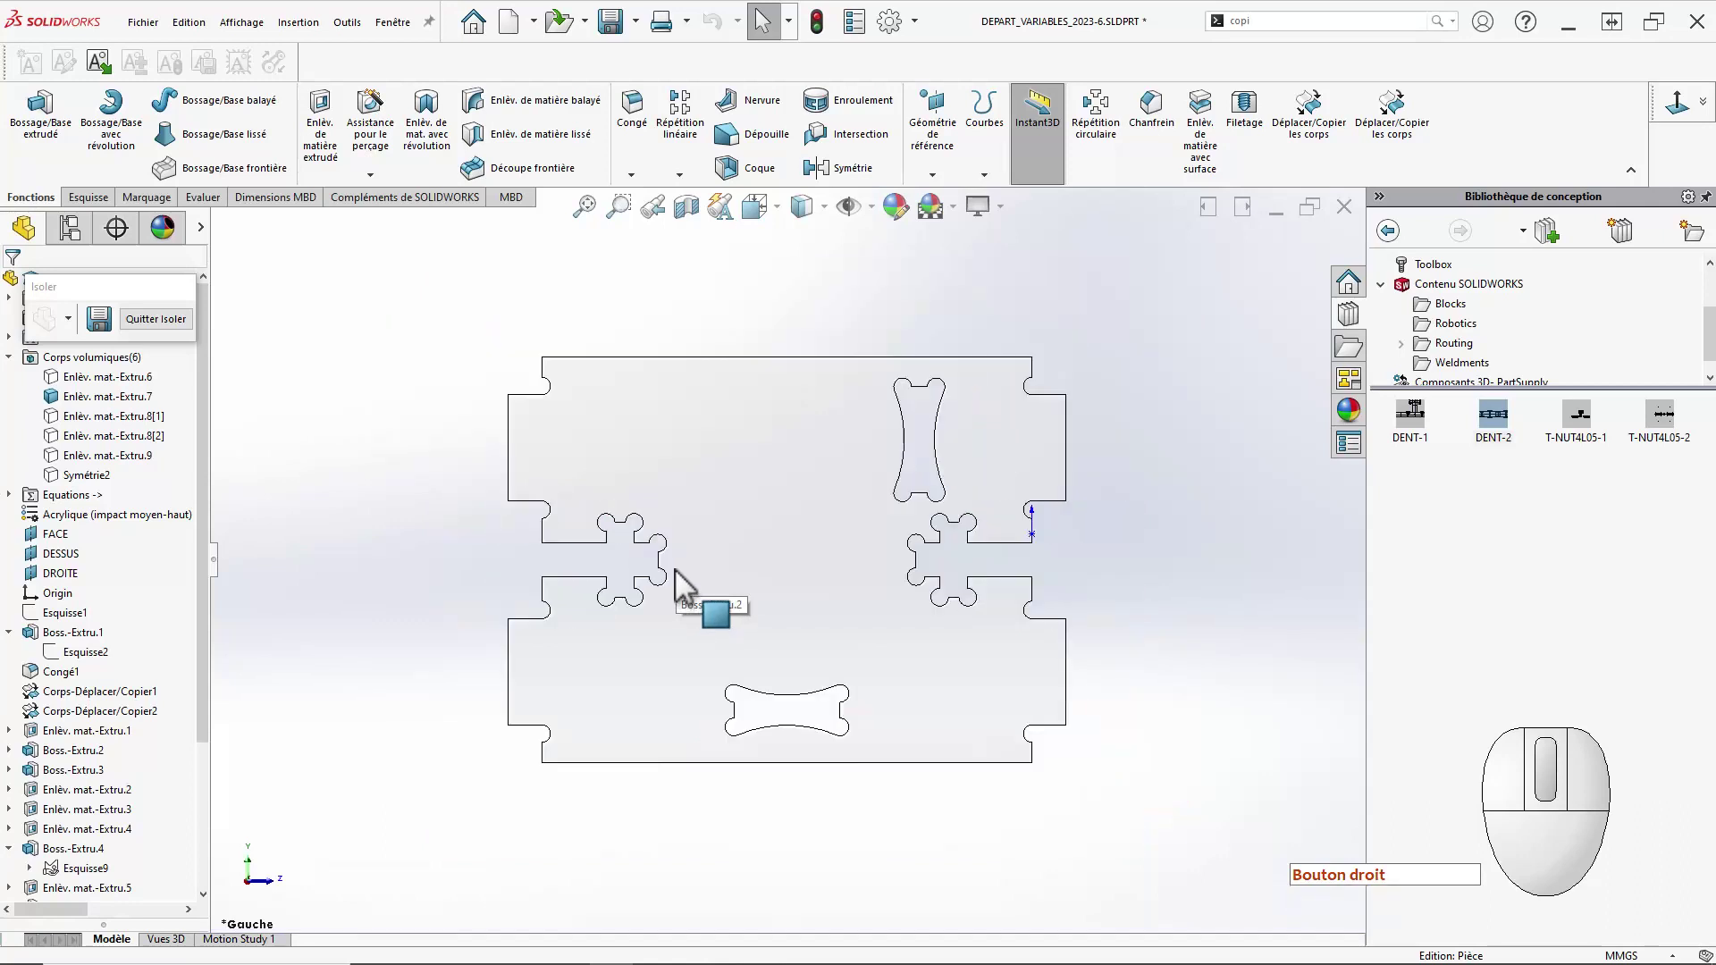
click(179, 325)
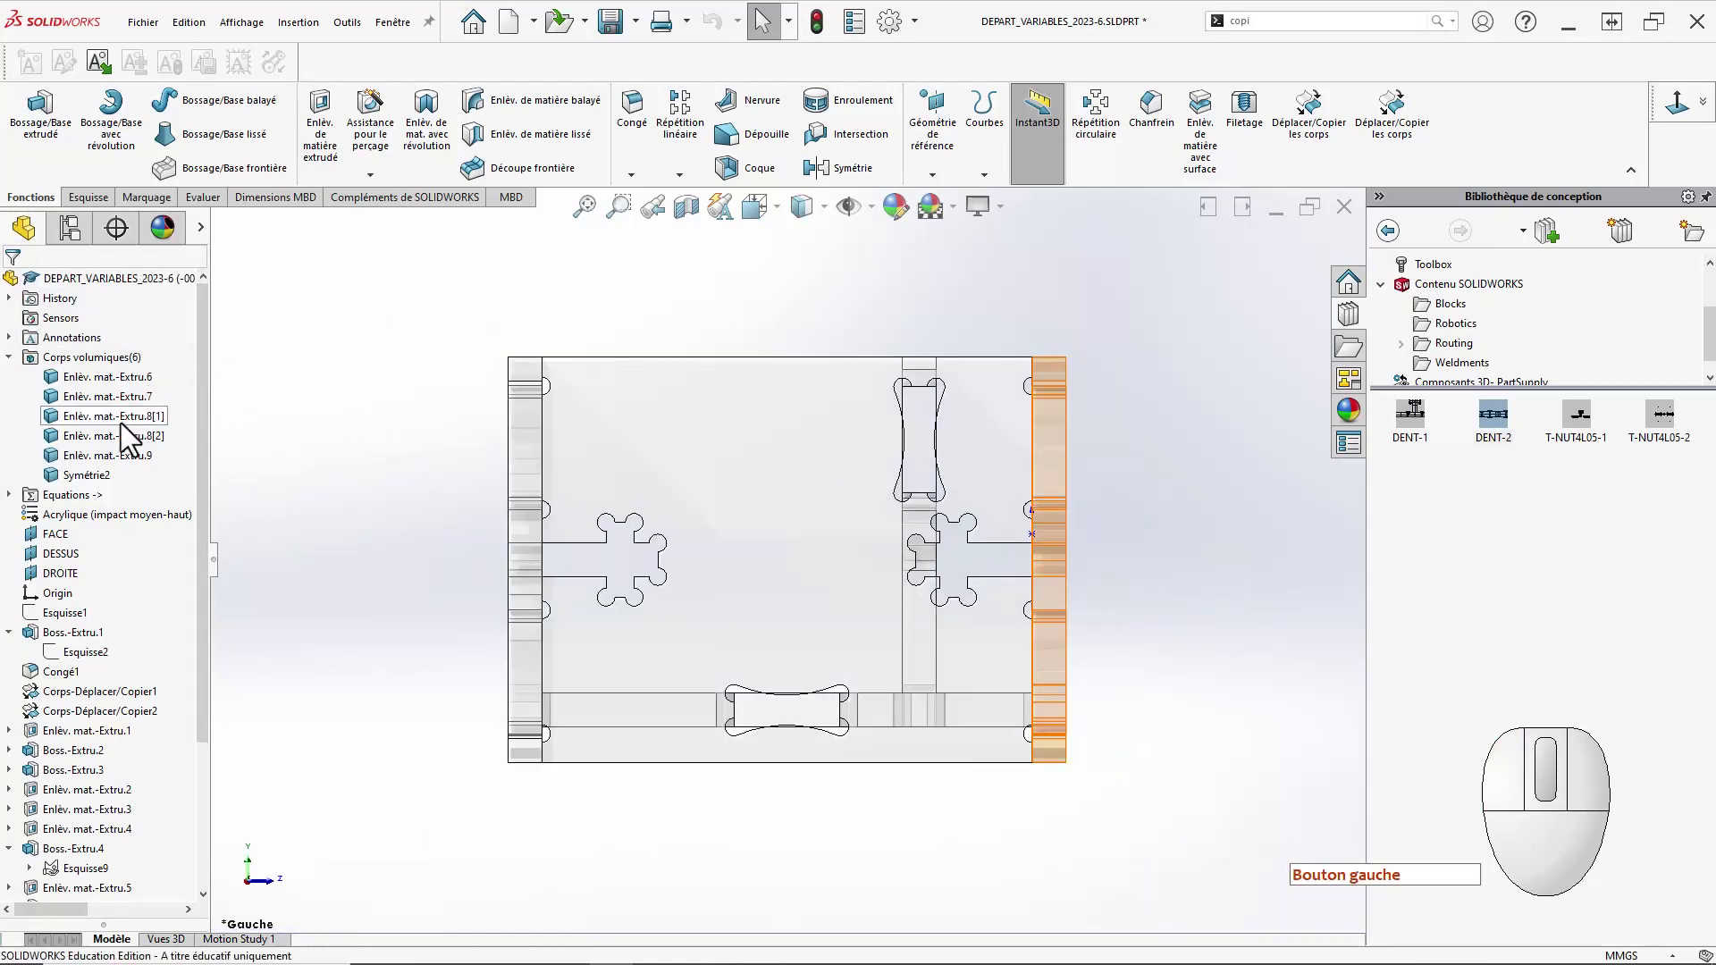
Isolate the end plate body Enlèv. mat.-Extru.8[1], examine its holes and tooth openings from the front, and exit isolation.
click(143, 416)
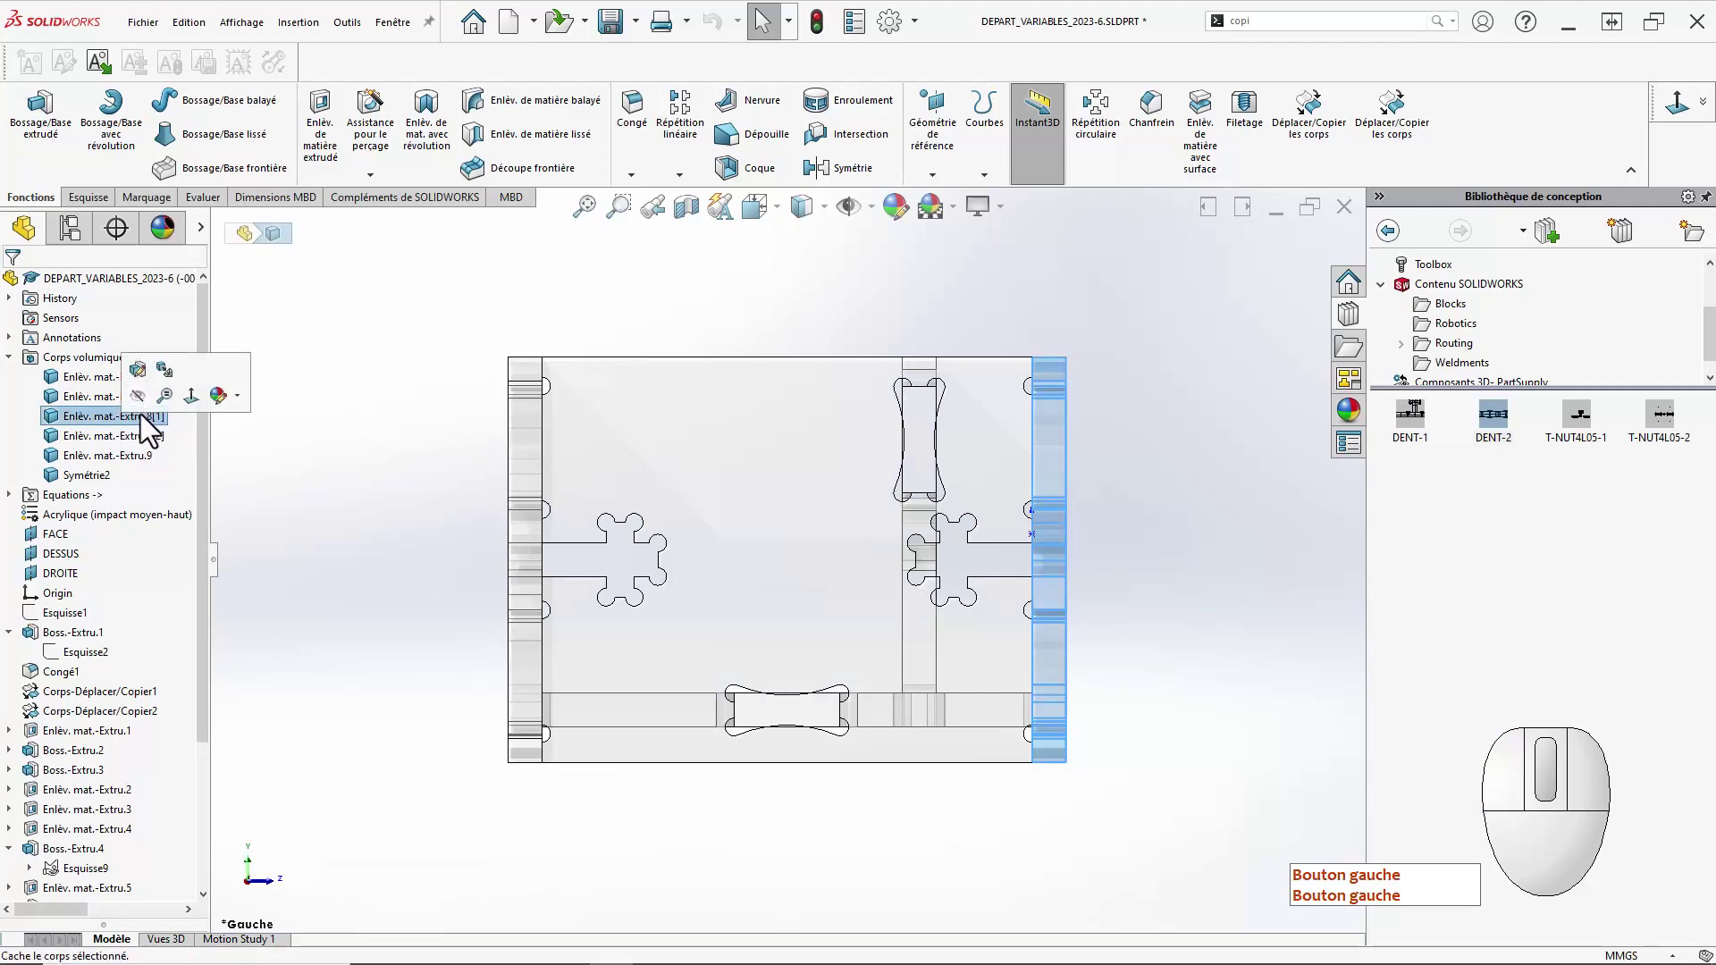
right_click(143, 416)
click(194, 470)
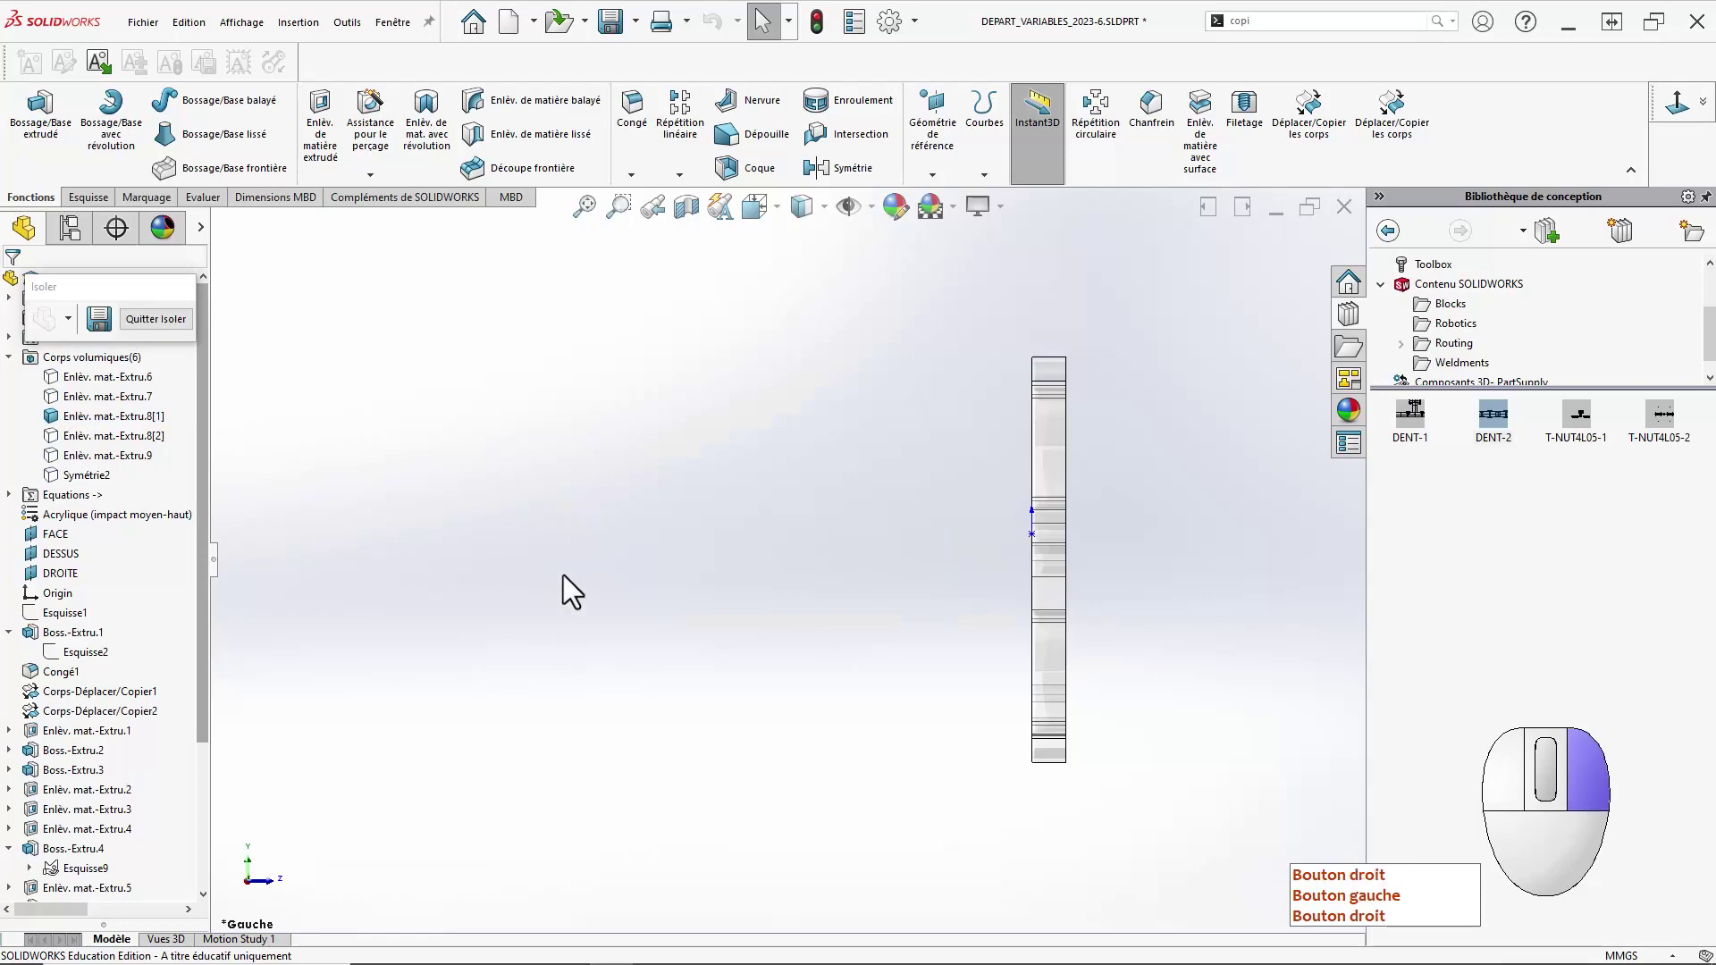
right_drag(563, 576, 438, 468)
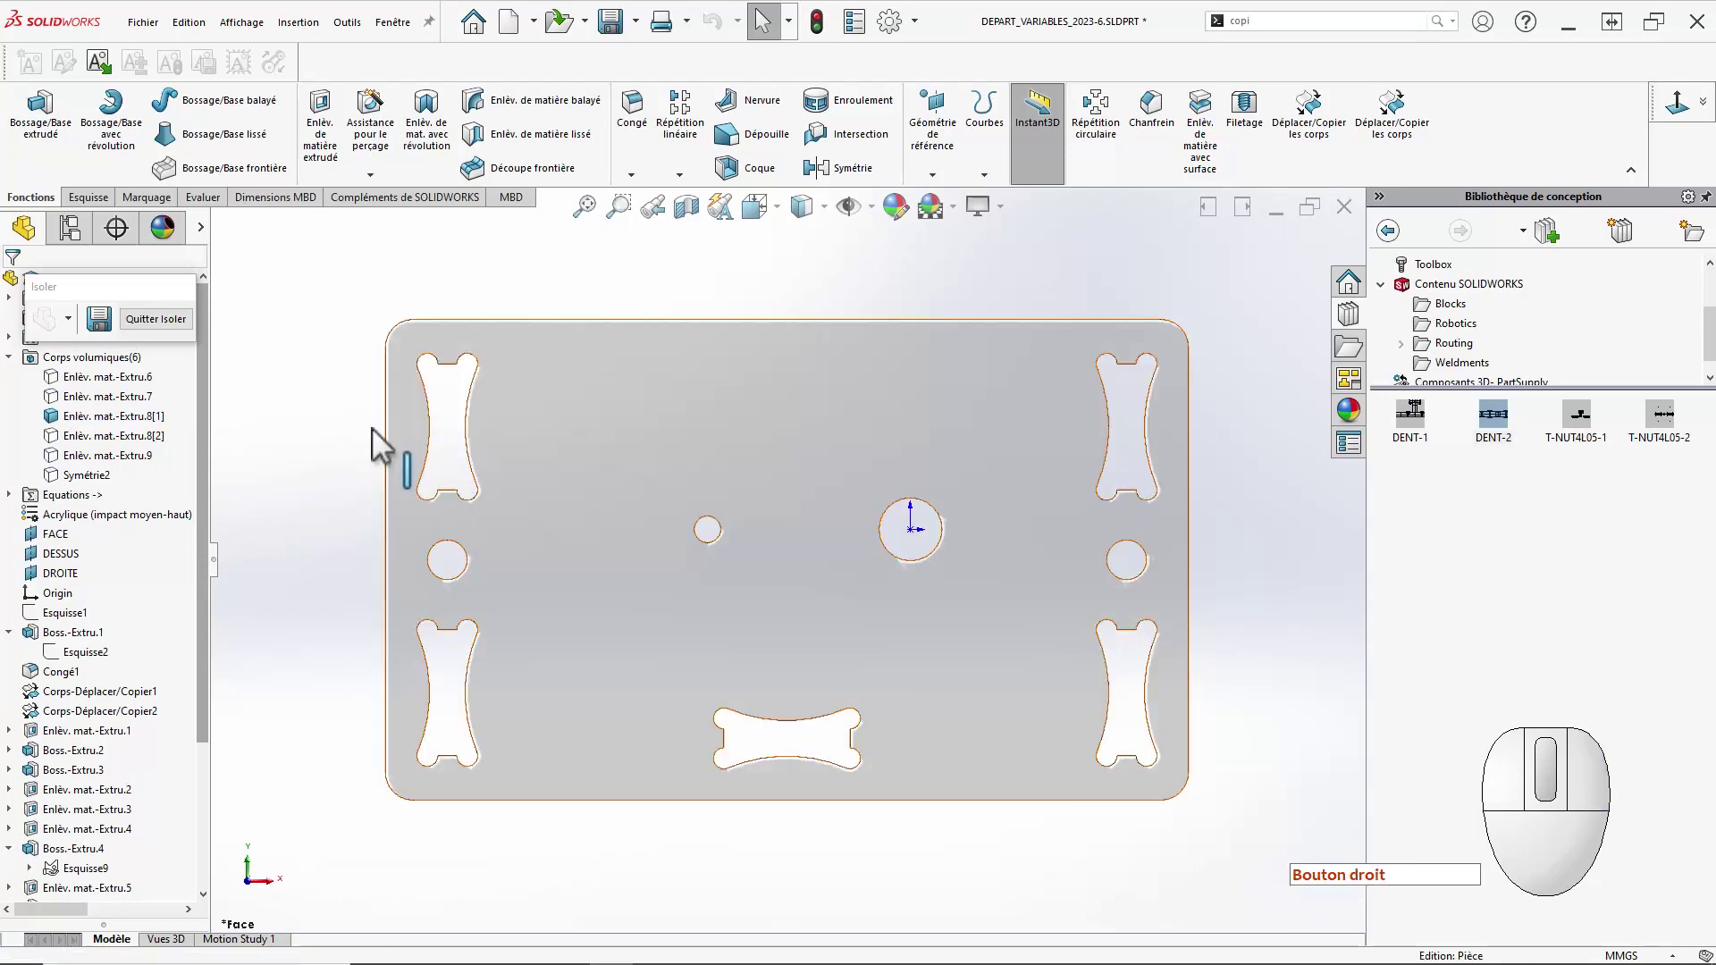
click(168, 321)
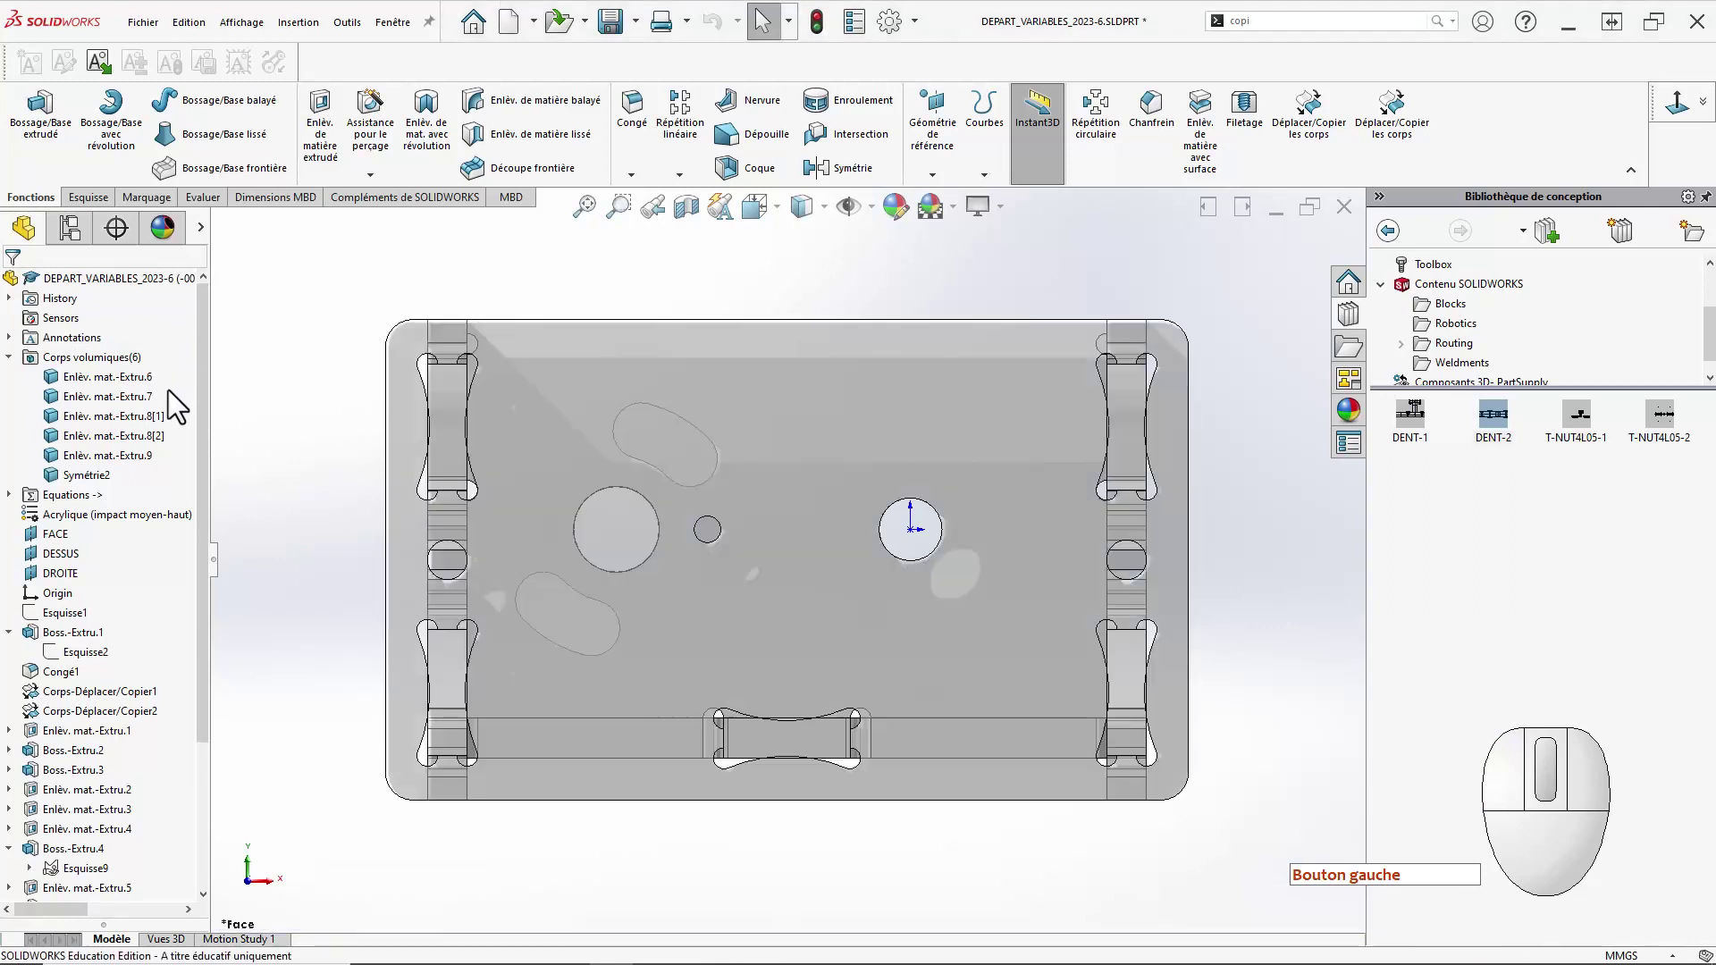
Isolate the opposite end plate body Enlèv. mat.-Extru.8[2], examine its curved slots, holes and tooth openings, and exit isolation.
click(147, 434)
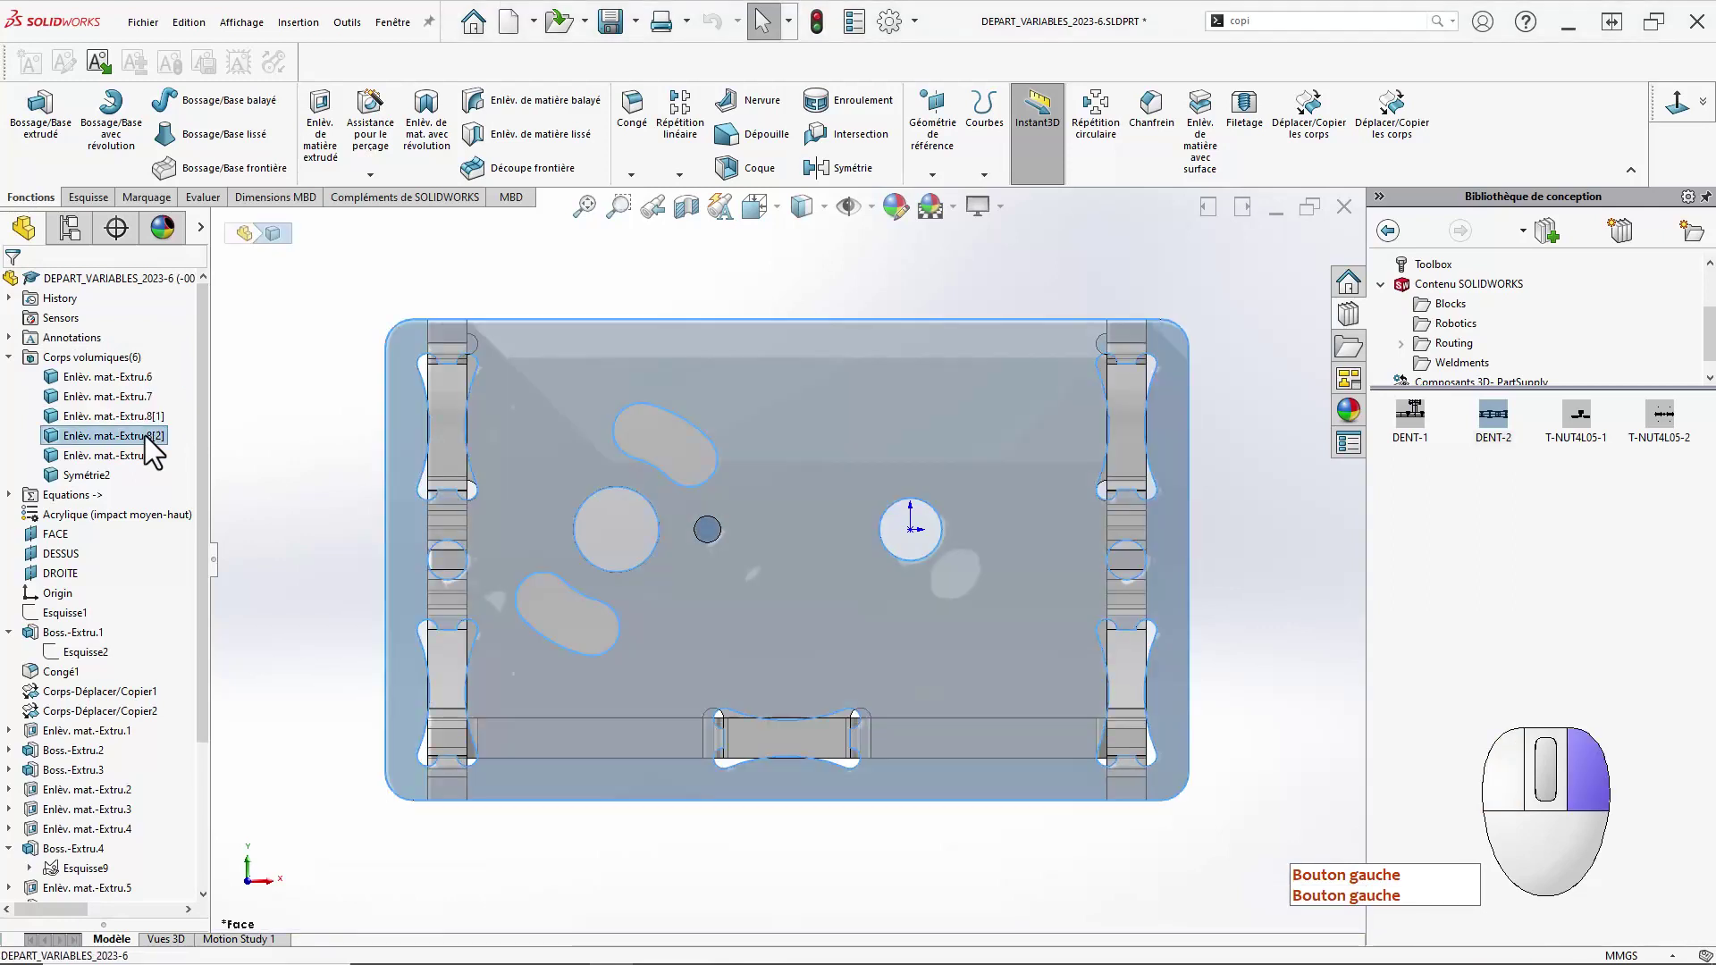
right_click(147, 437)
click(211, 491)
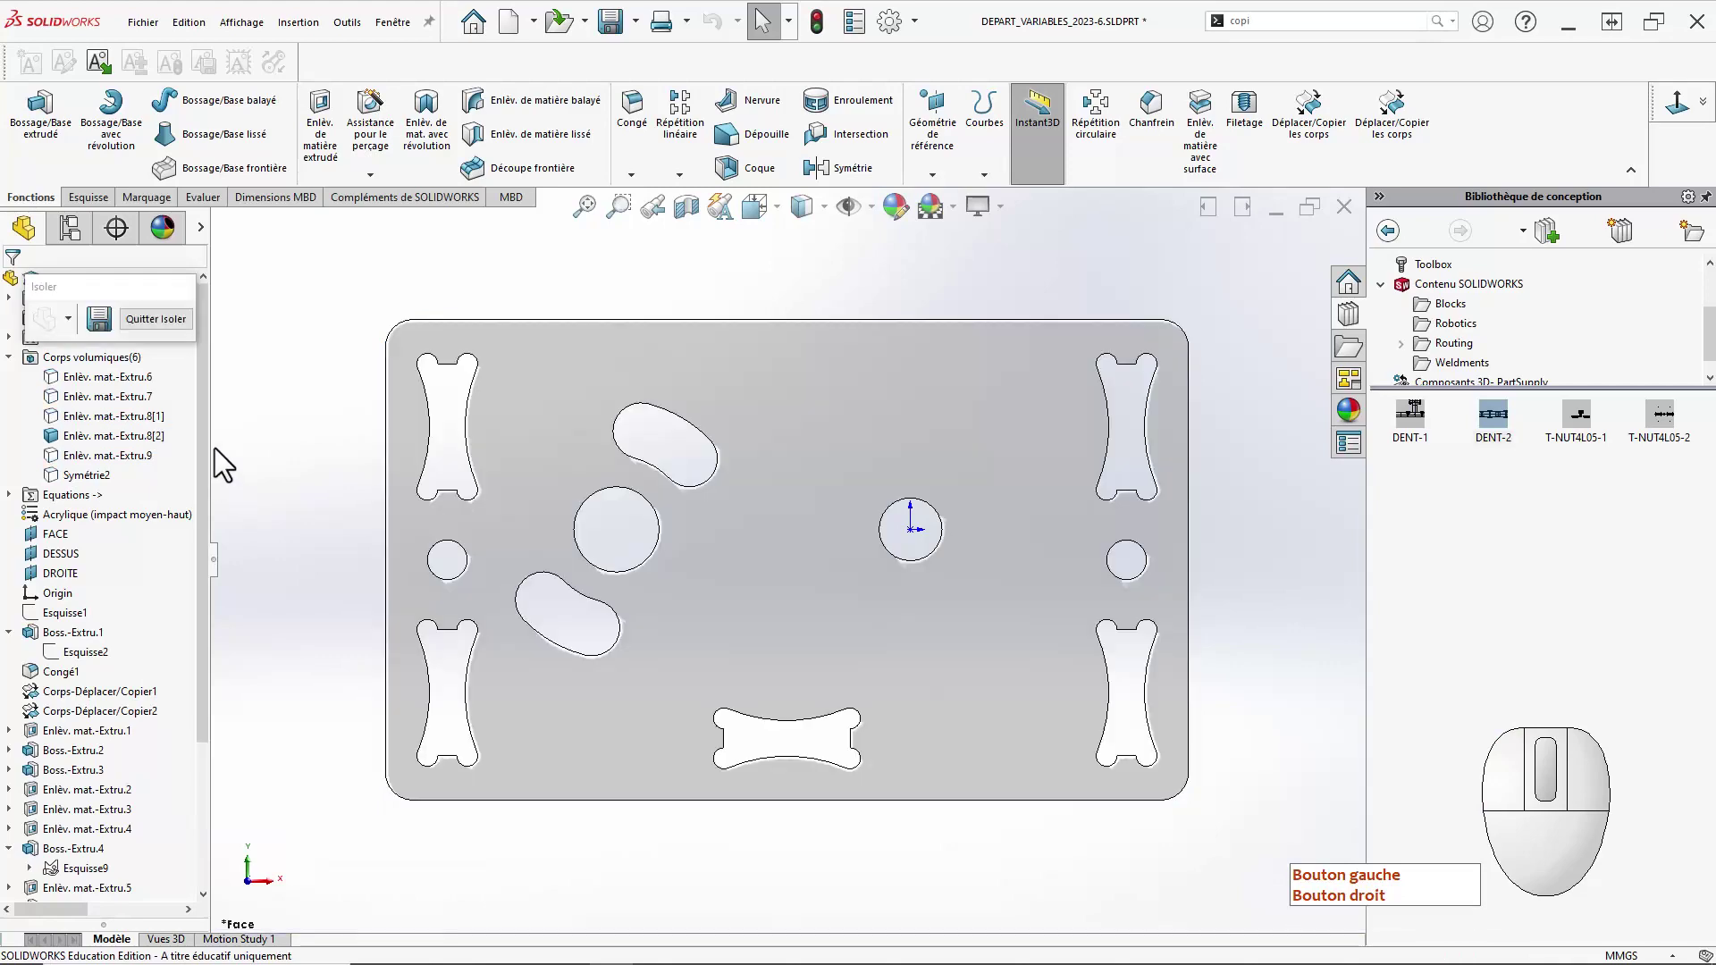
click(156, 319)
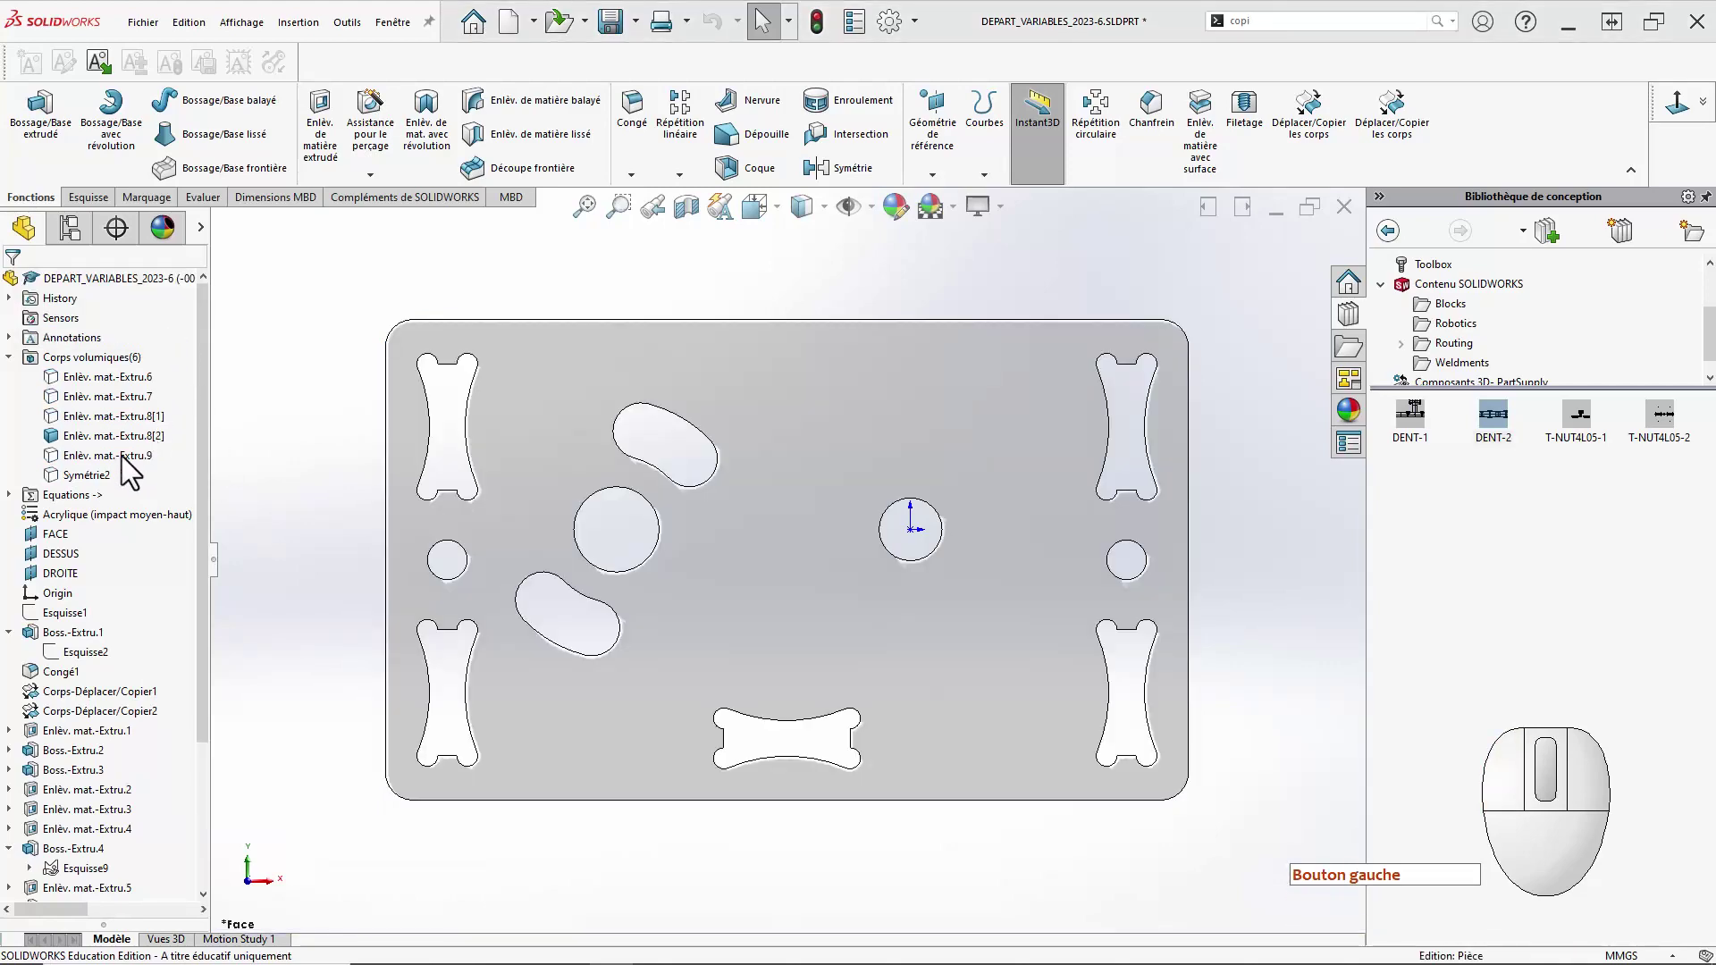
Isolate the base plate body Enlèv. mat.-Extru.9, examine its teeth and opening from above, and exit isolation.
click(122, 455)
right_click(125, 455)
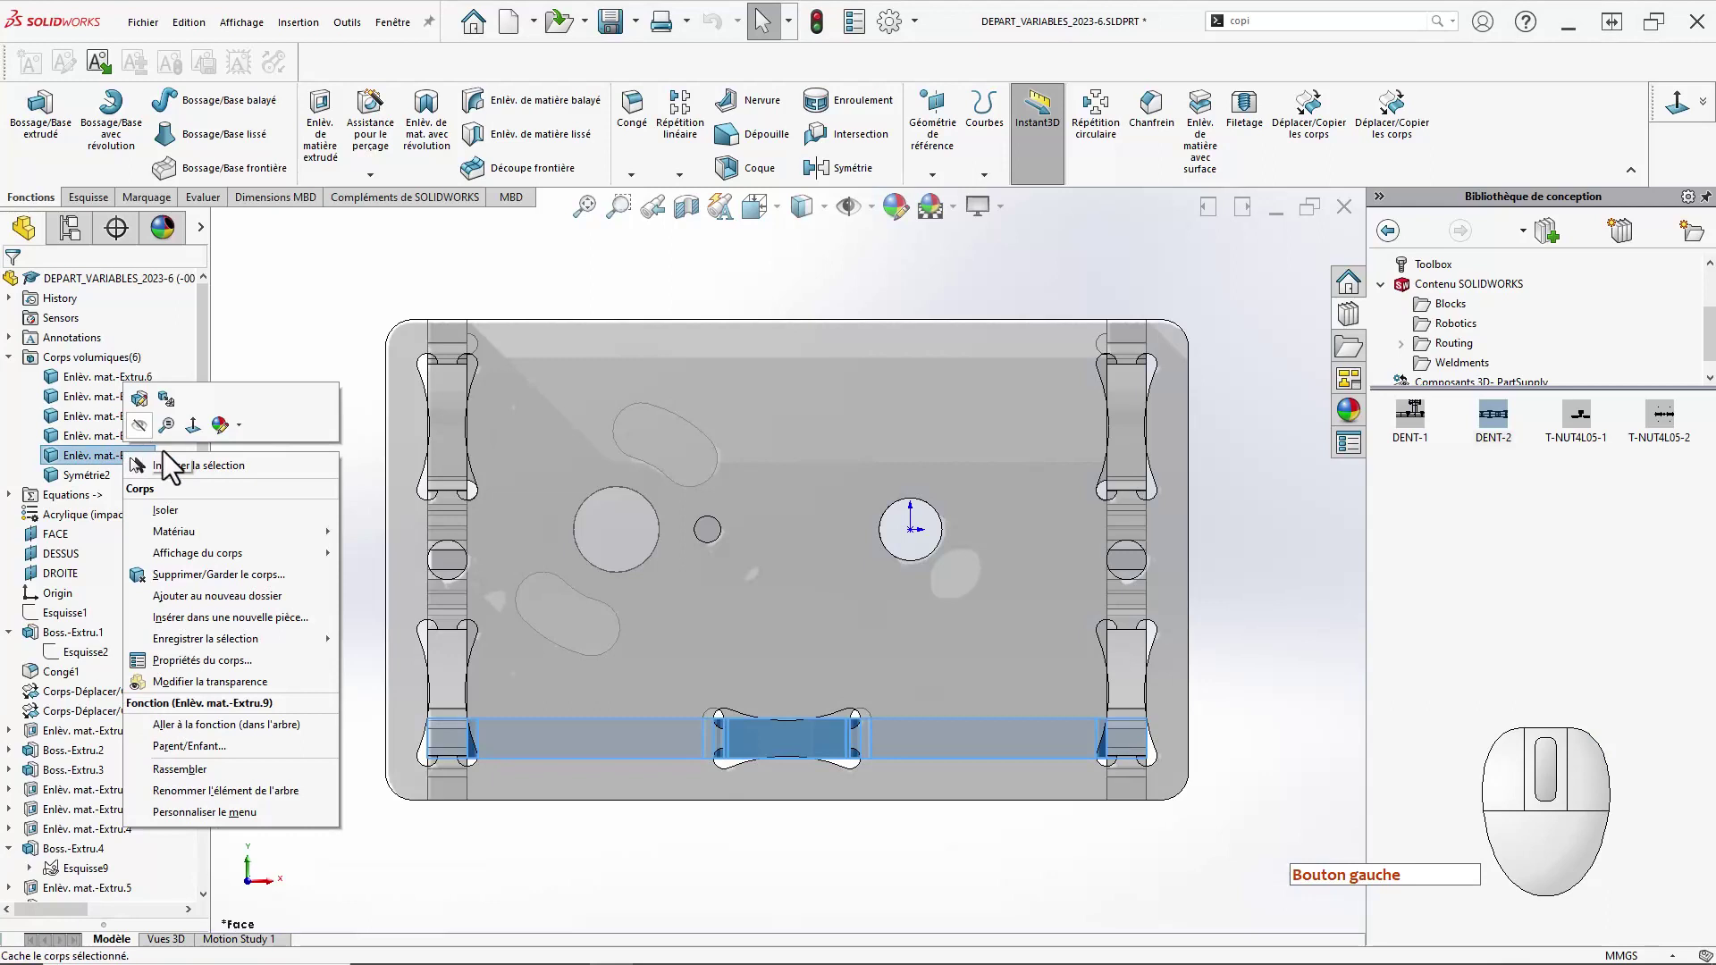
click(179, 509)
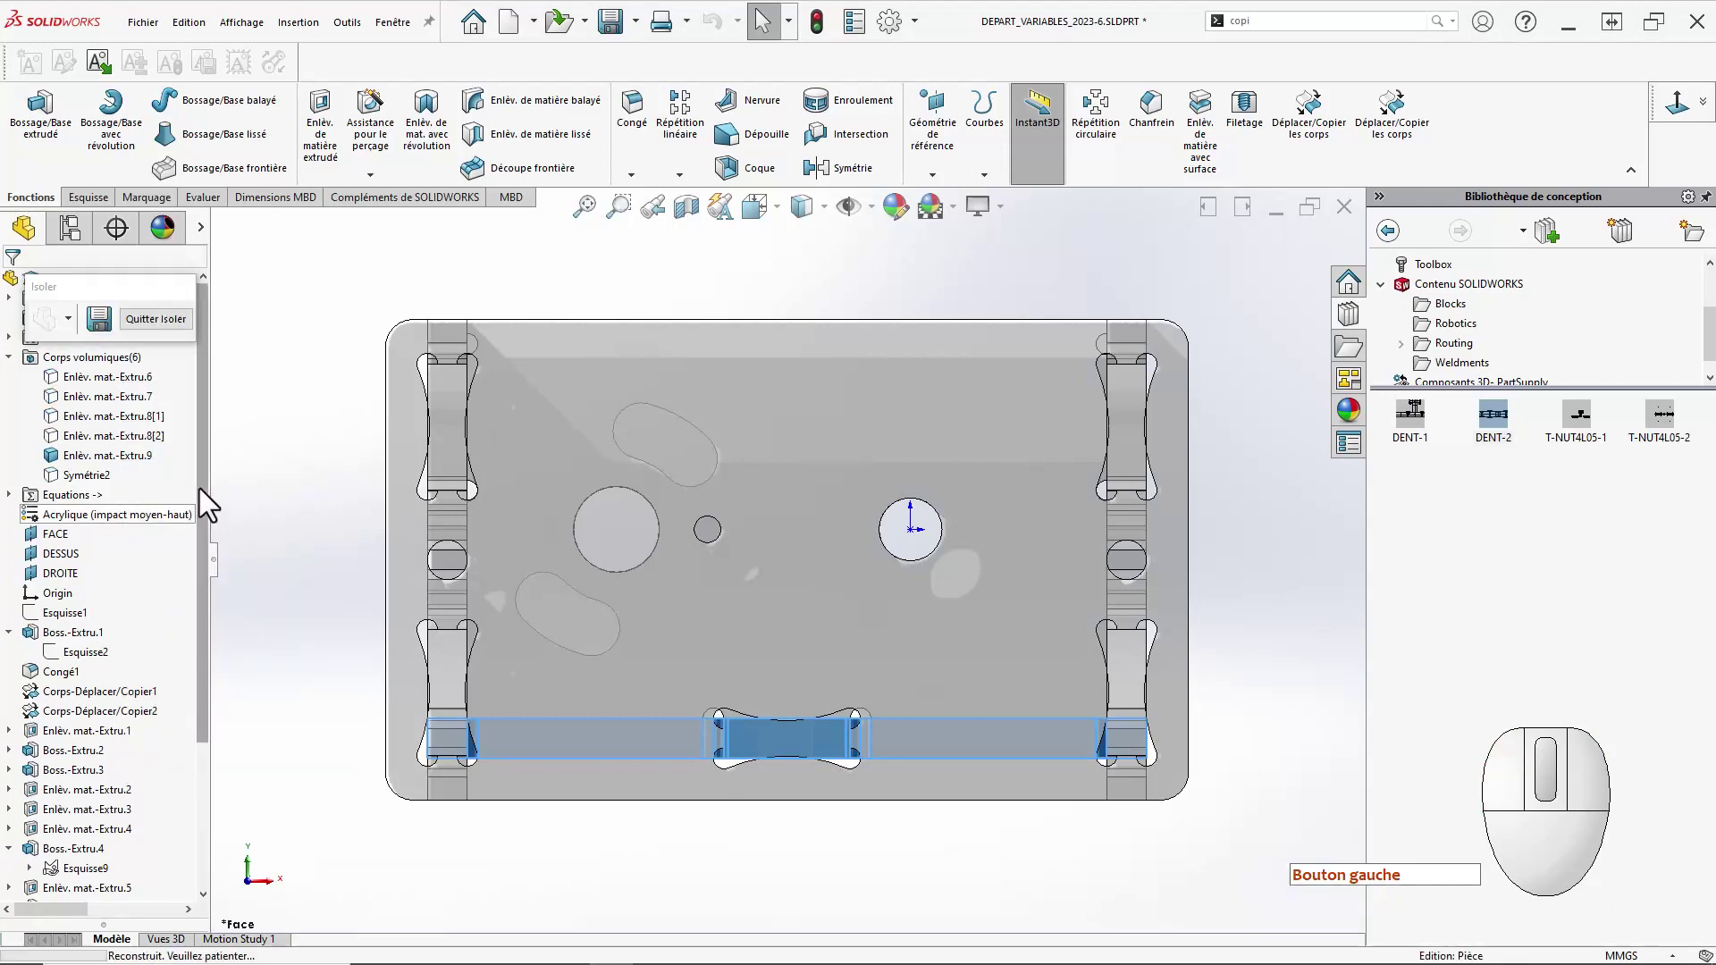
right_drag(420, 384, 444, 332)
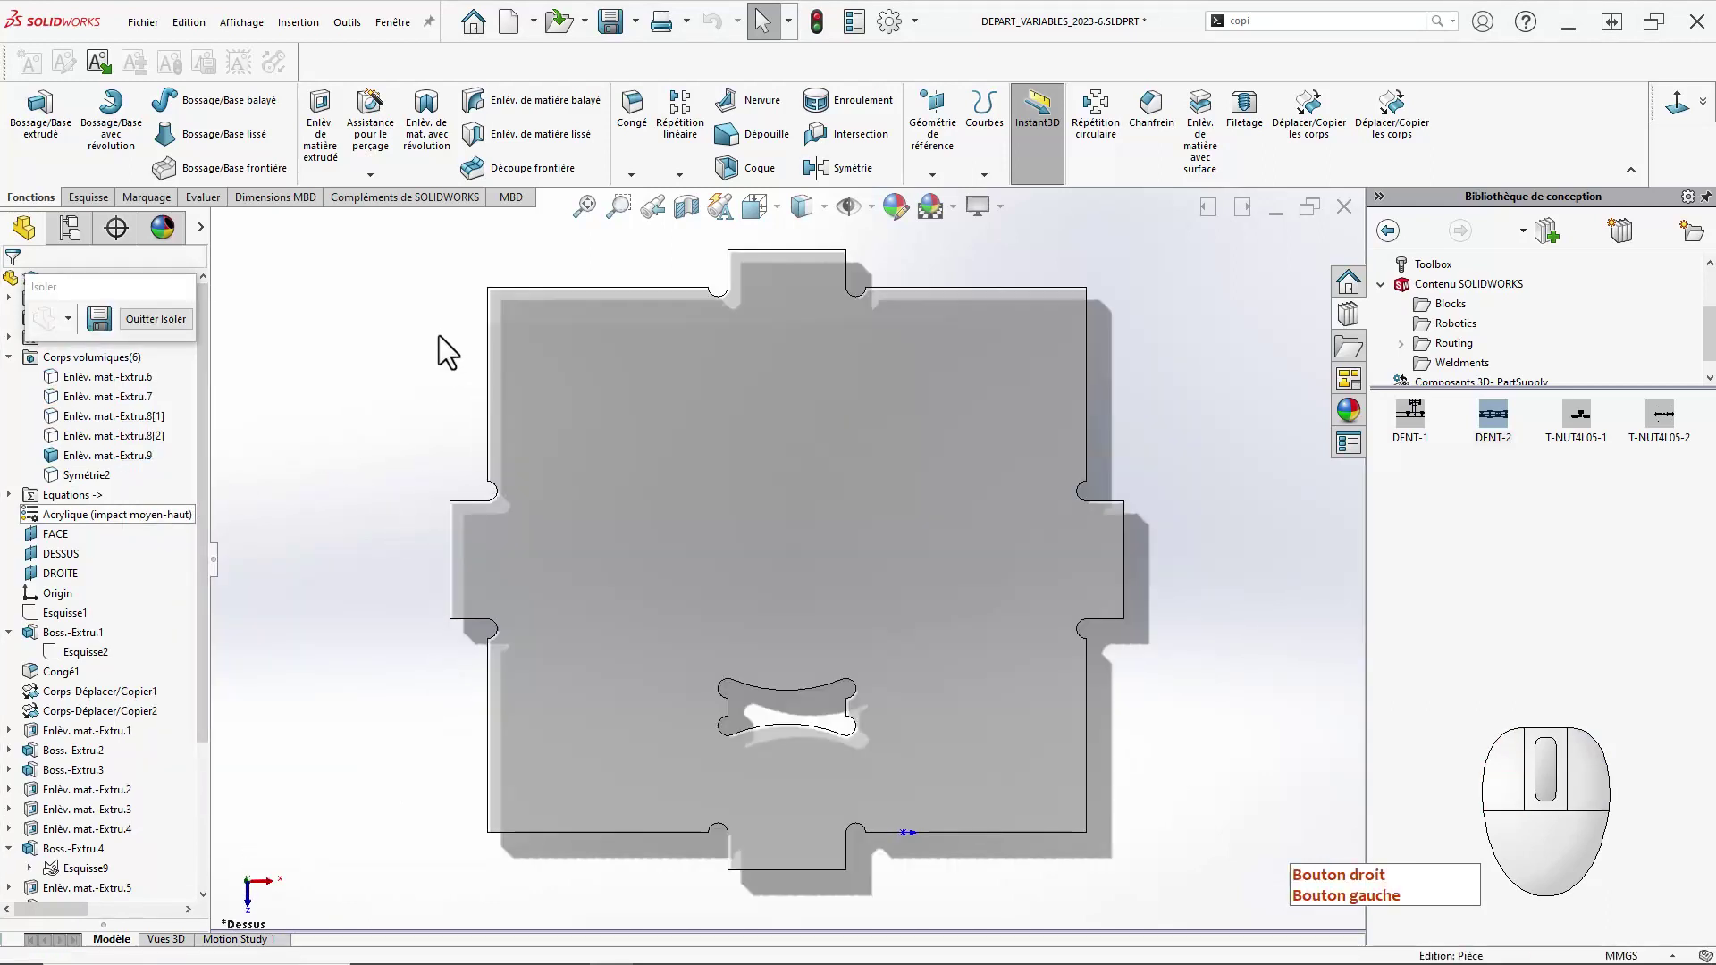
click(180, 325)
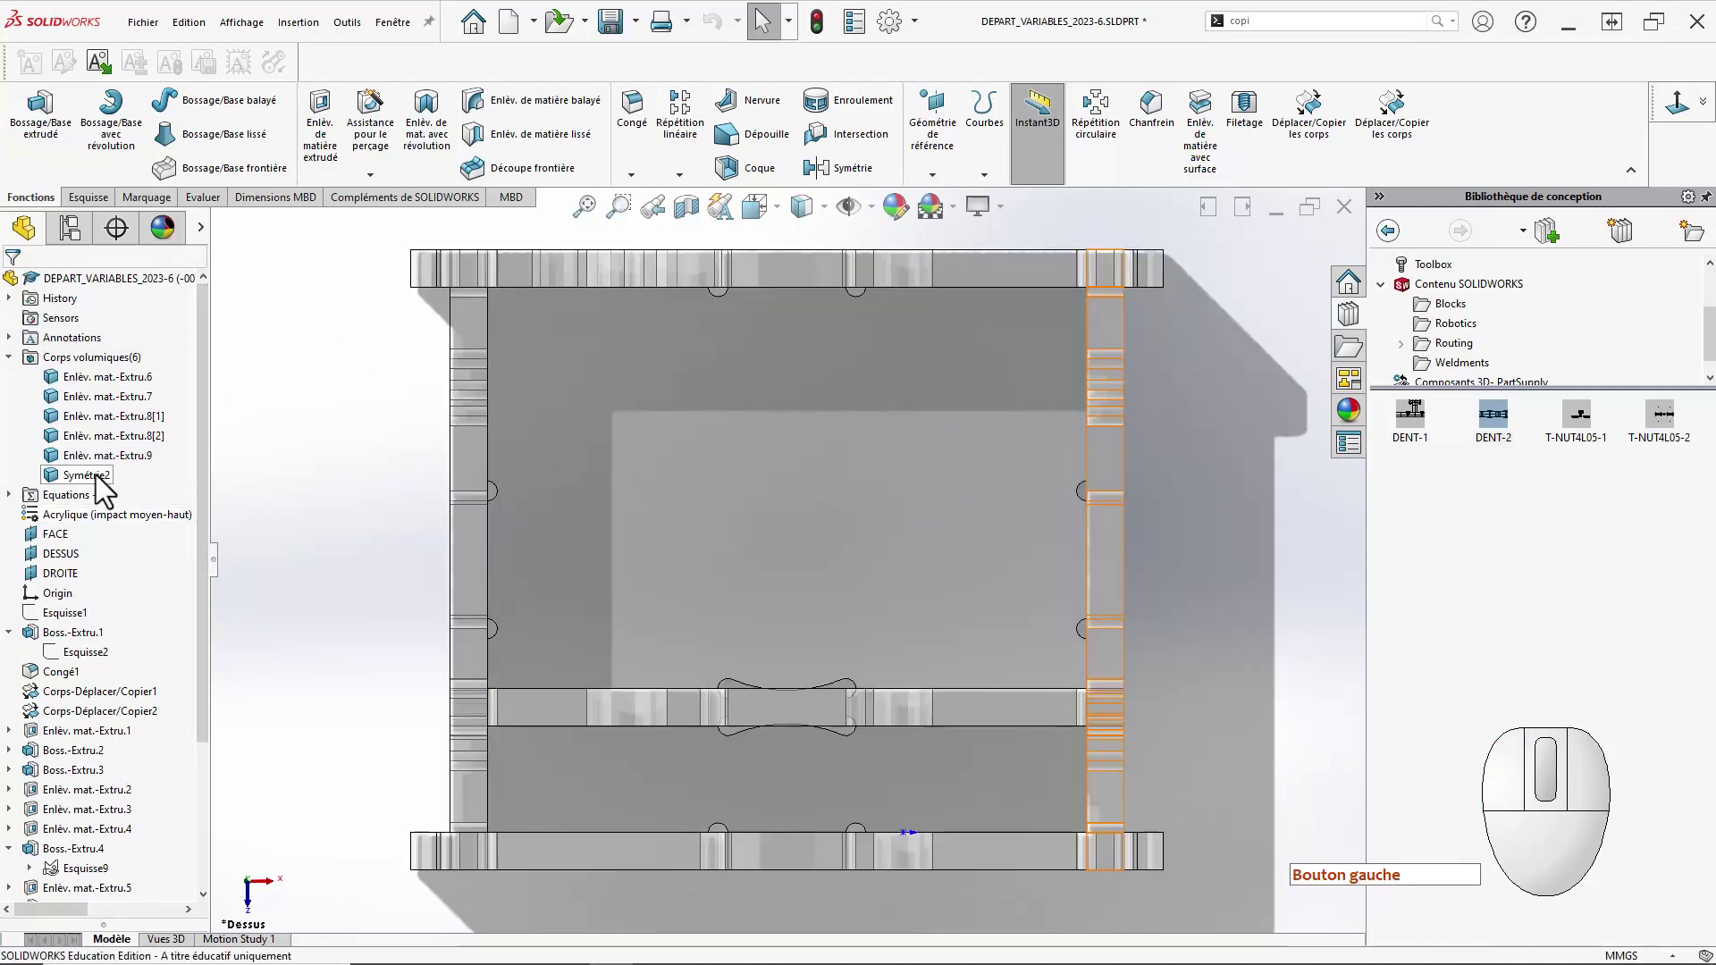
Isolate the mirrored side plate body Symétrie2, examine it from the right, then exit isolation and show the housing in trimetric view.
click(96, 475)
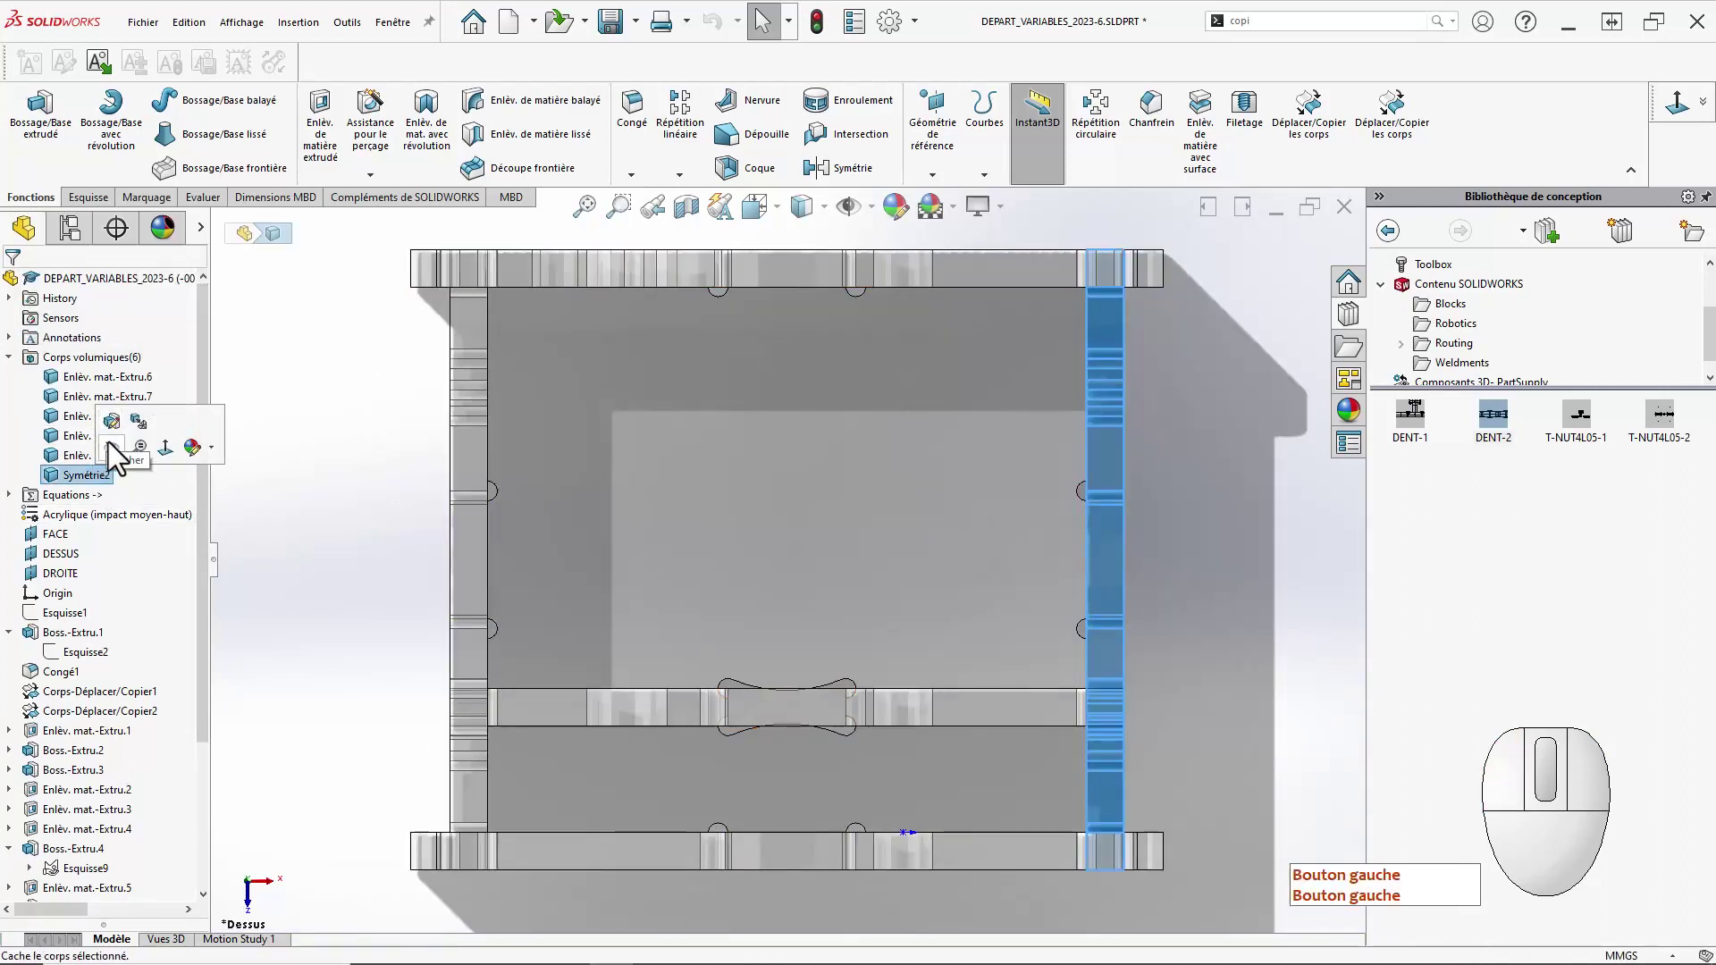
right_click(86, 476)
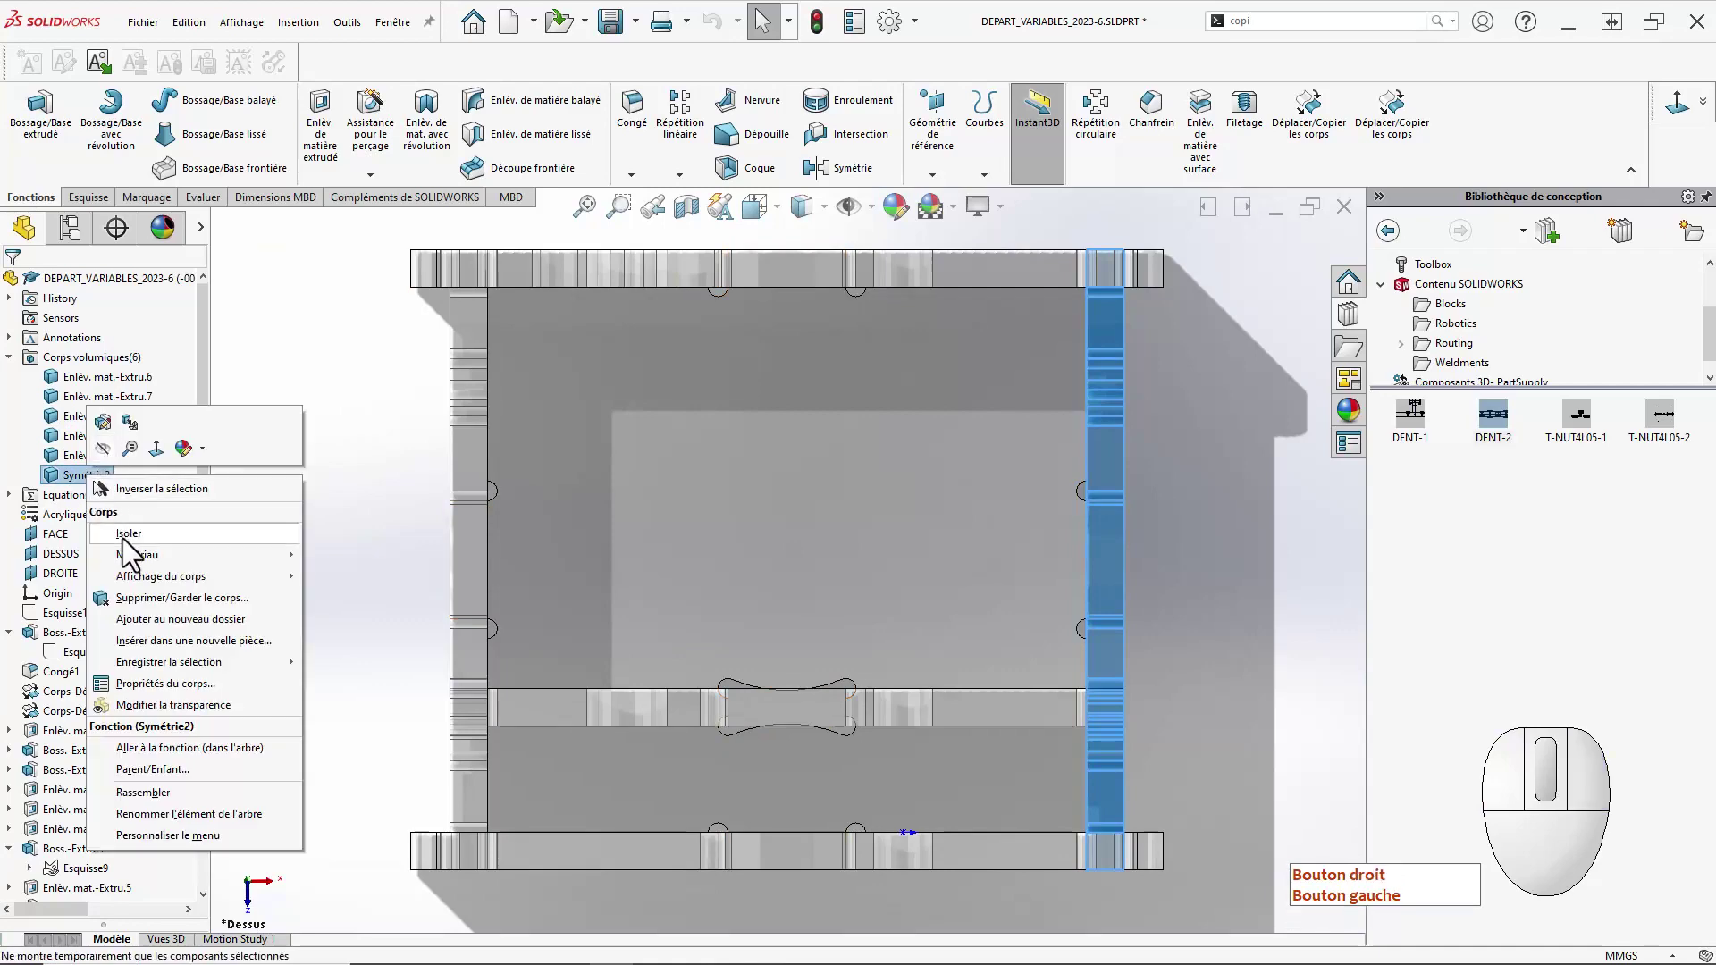
click(126, 535)
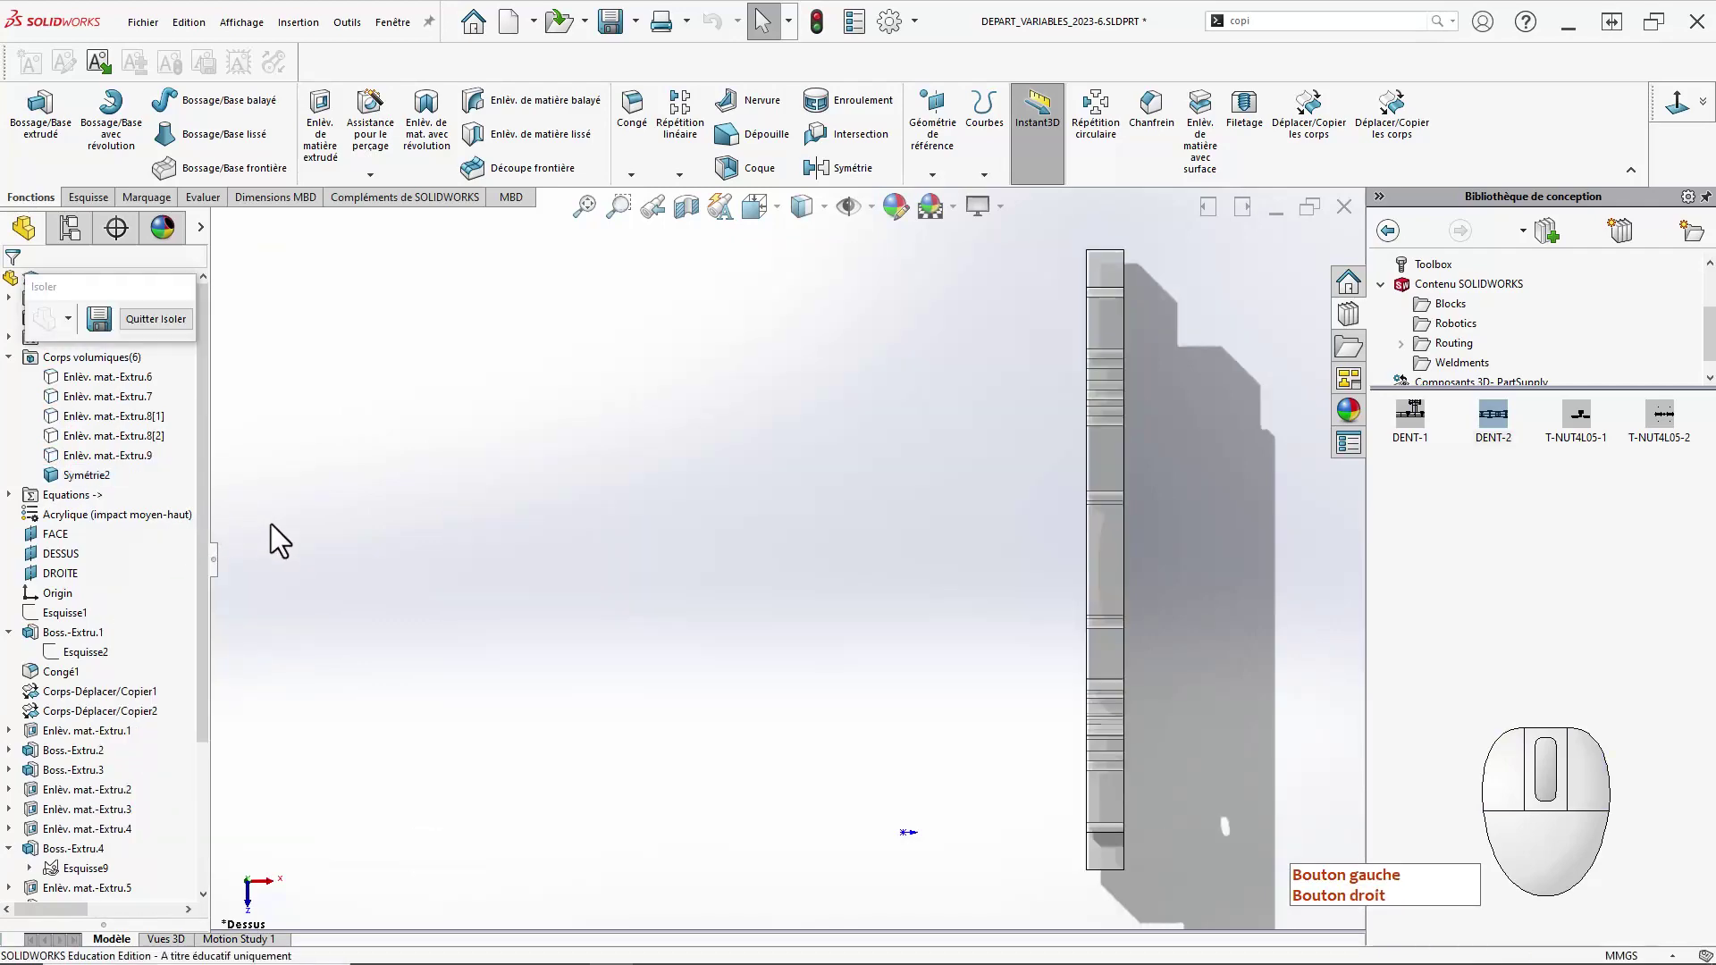
right_drag(271, 524, 569, 511)
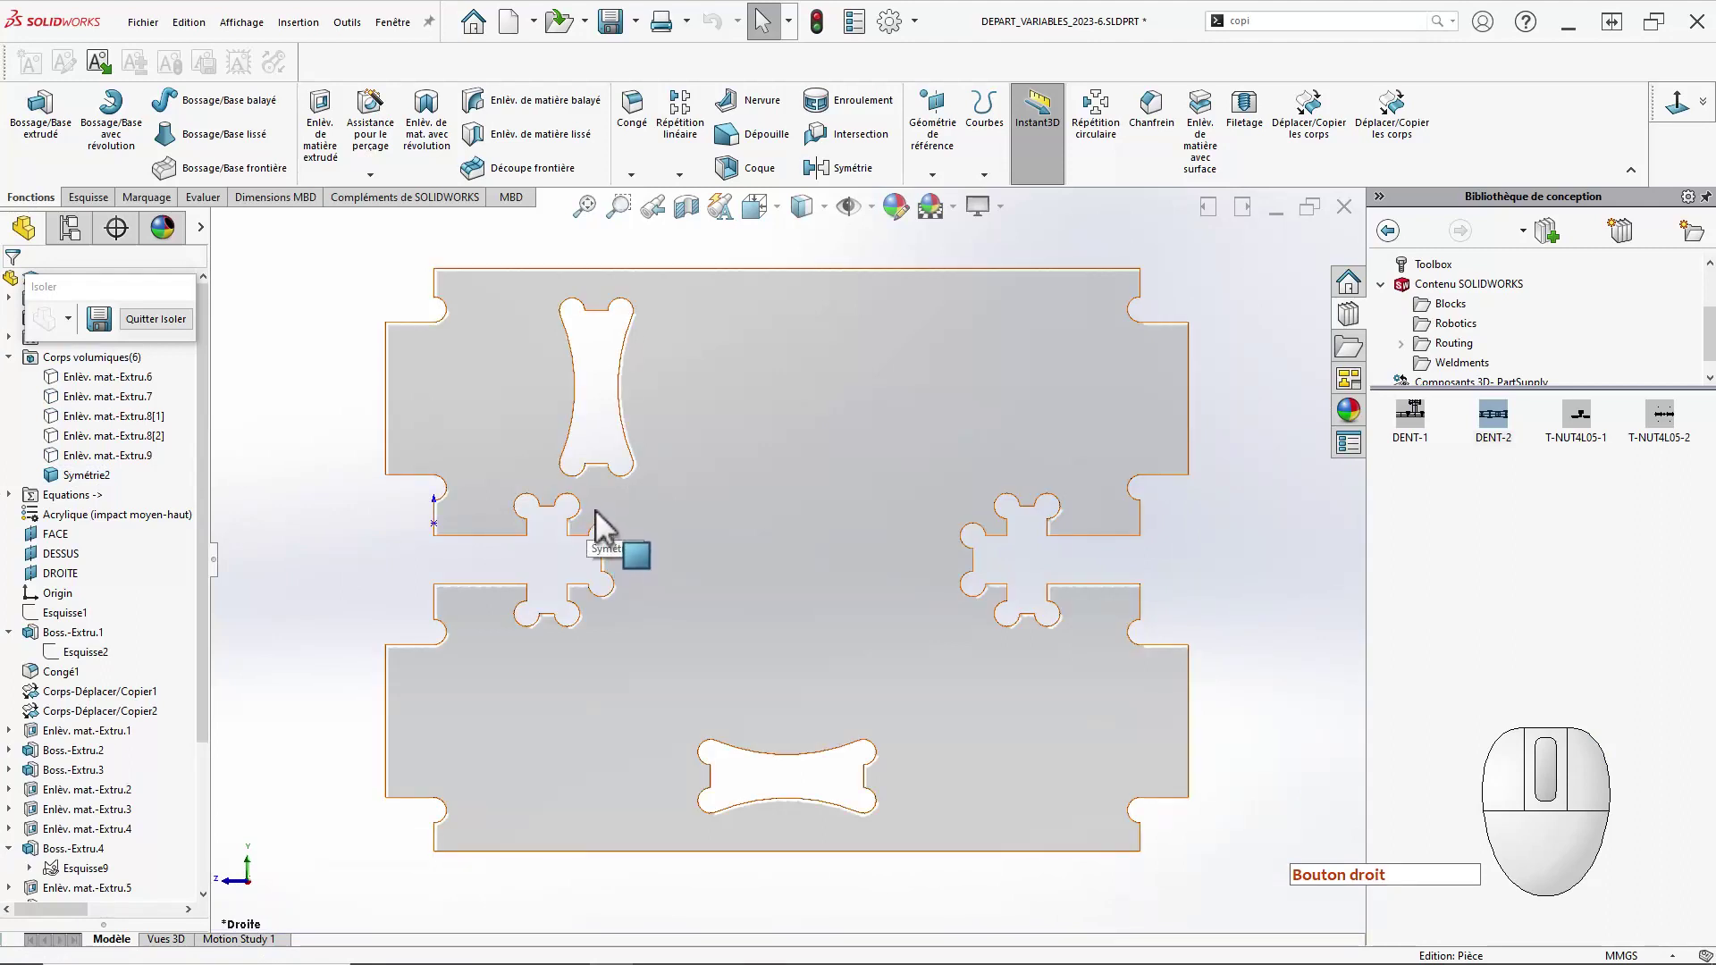
click(159, 324)
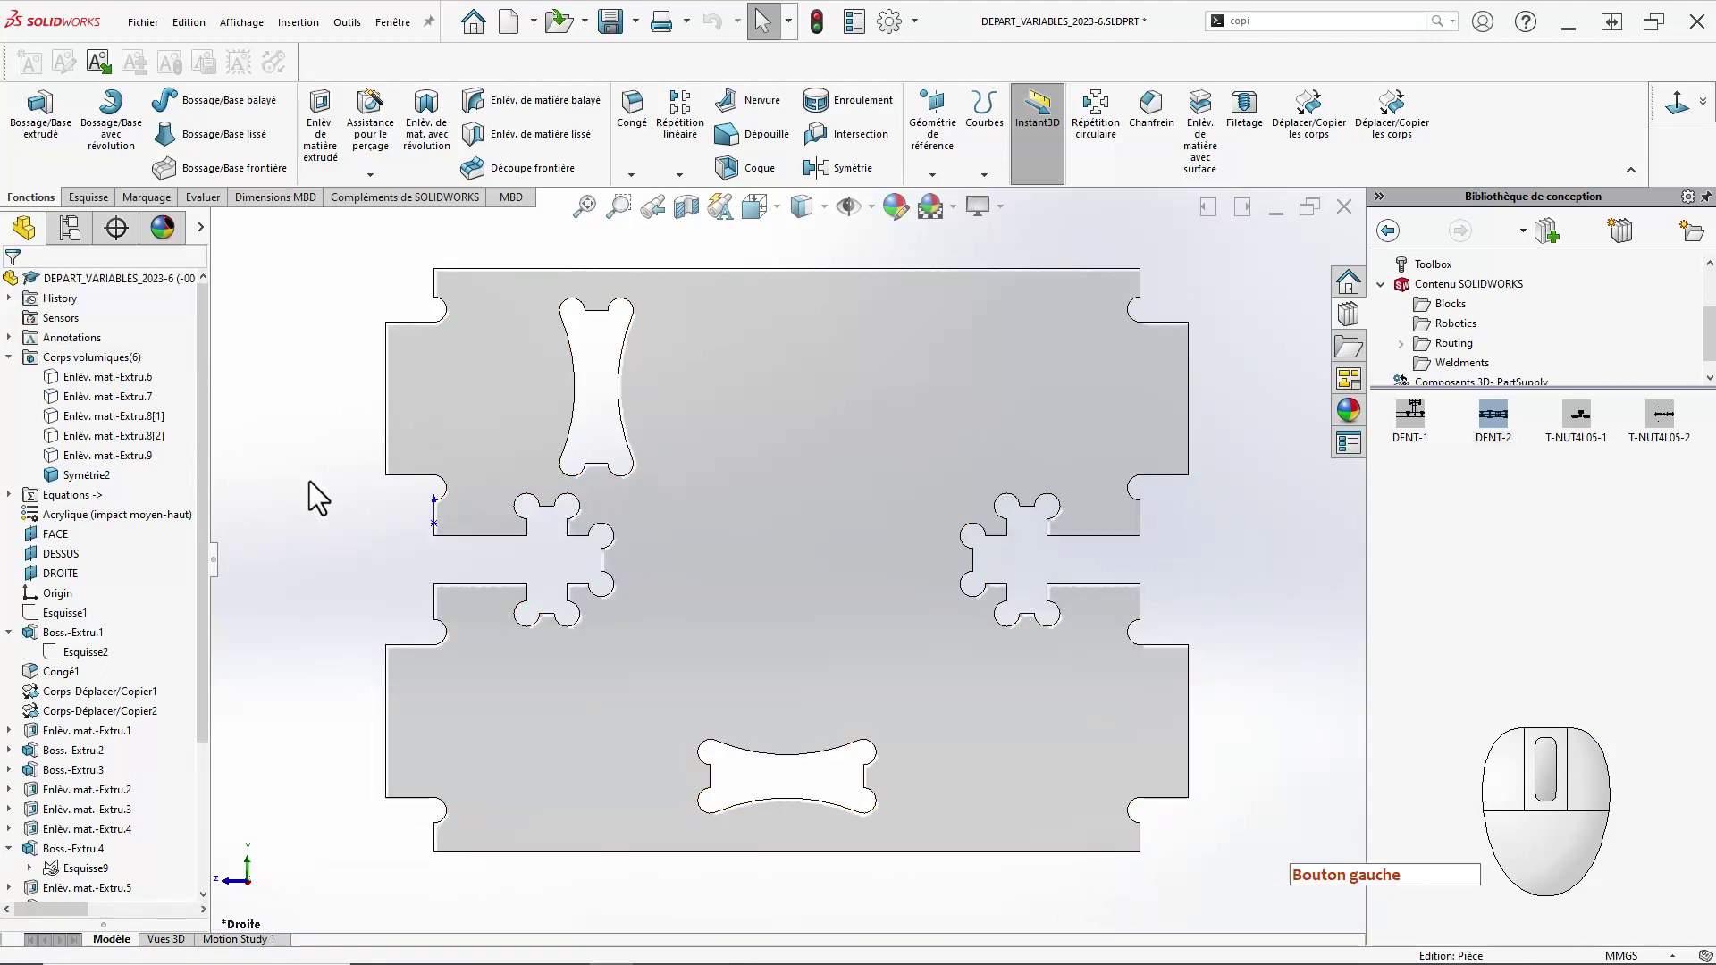
right_drag(276, 590, 410, 465)
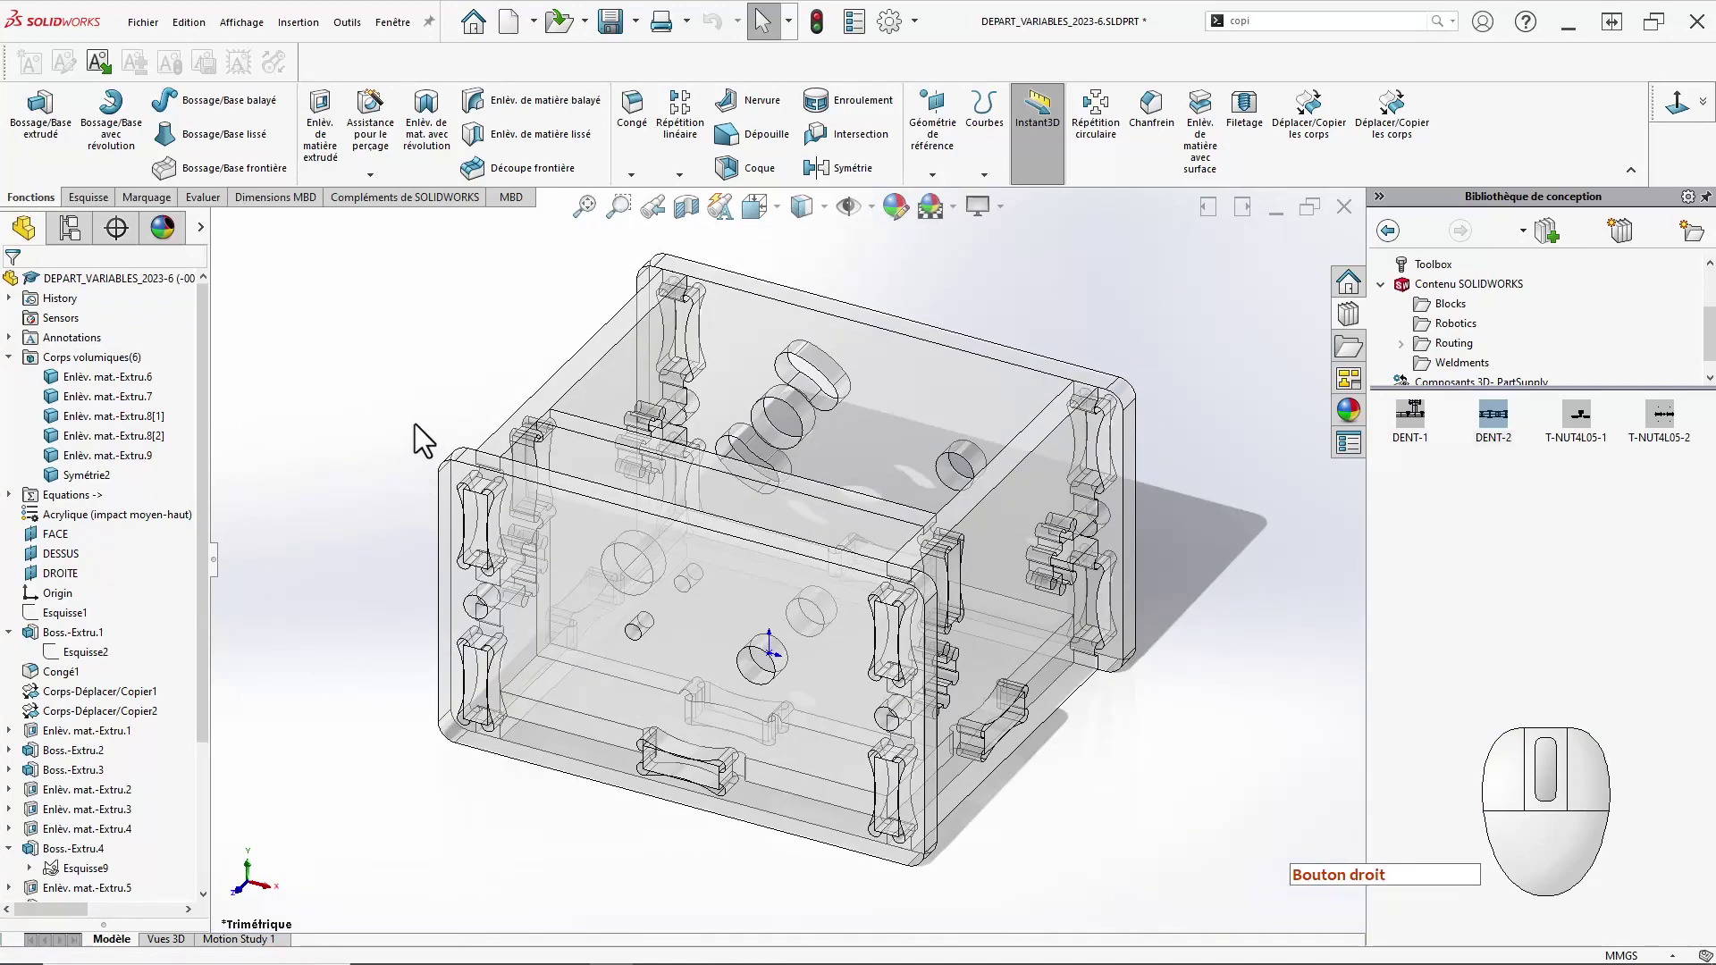